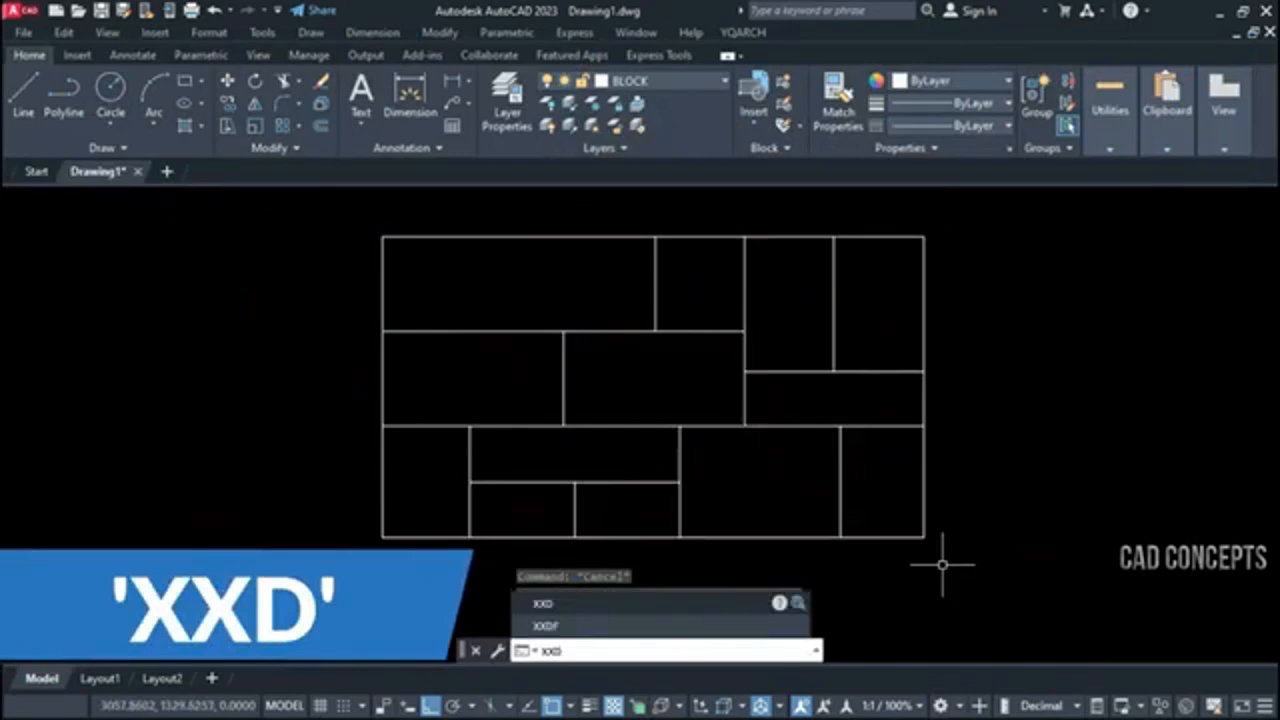
Convert all single lines of the plan into double lines with the XXD command, choosing a thickness of 20
key(Return)
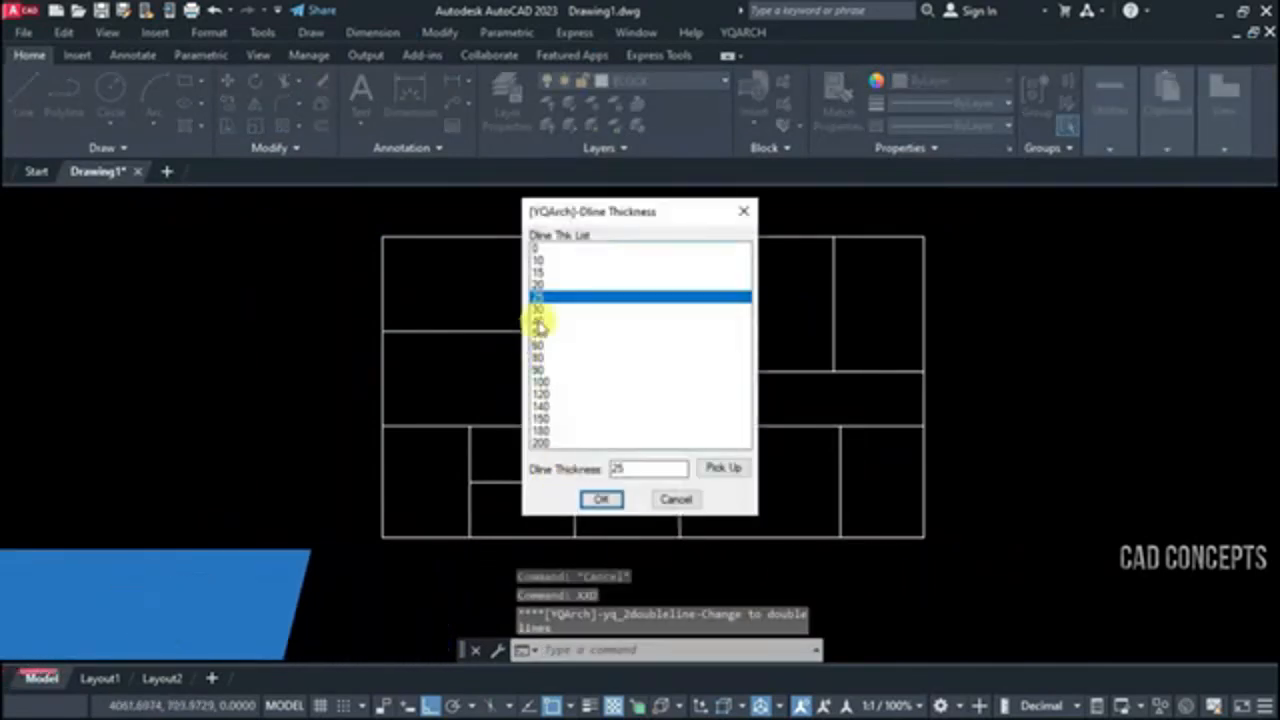
click(546, 286)
click(601, 499)
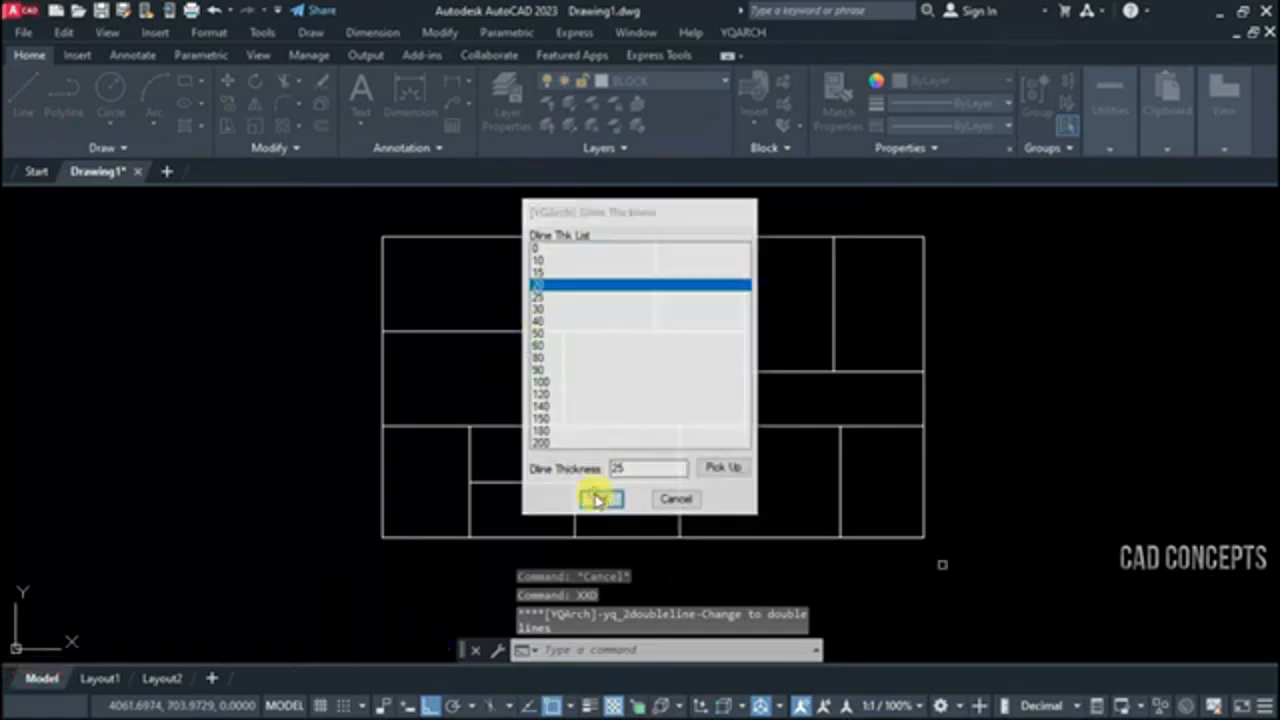
click(353, 217)
click(1073, 549)
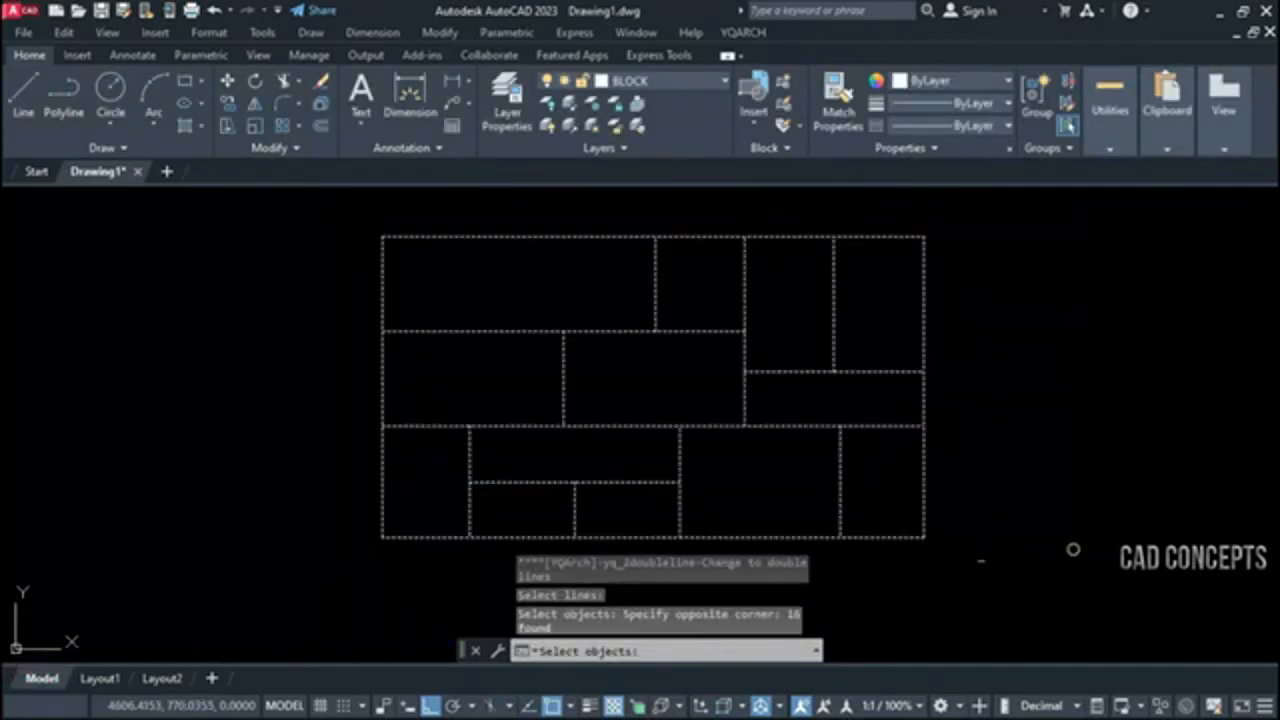
right_click(684, 355)
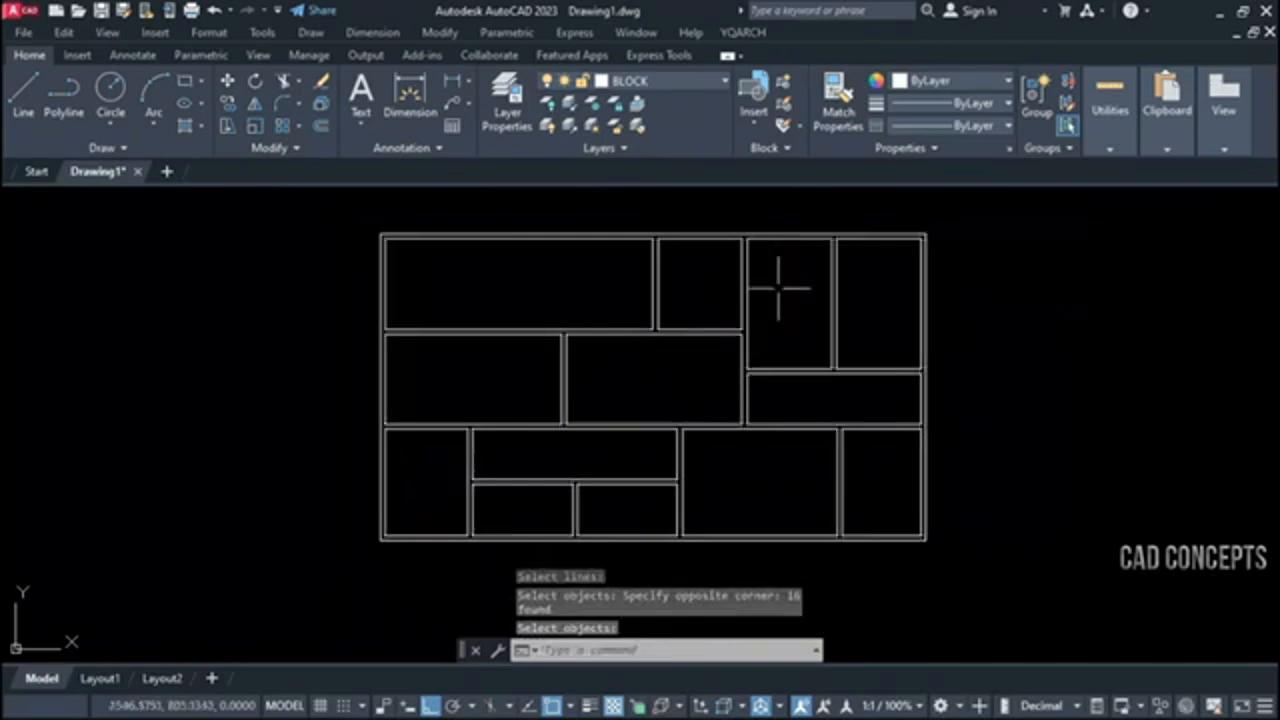
click(698, 458)
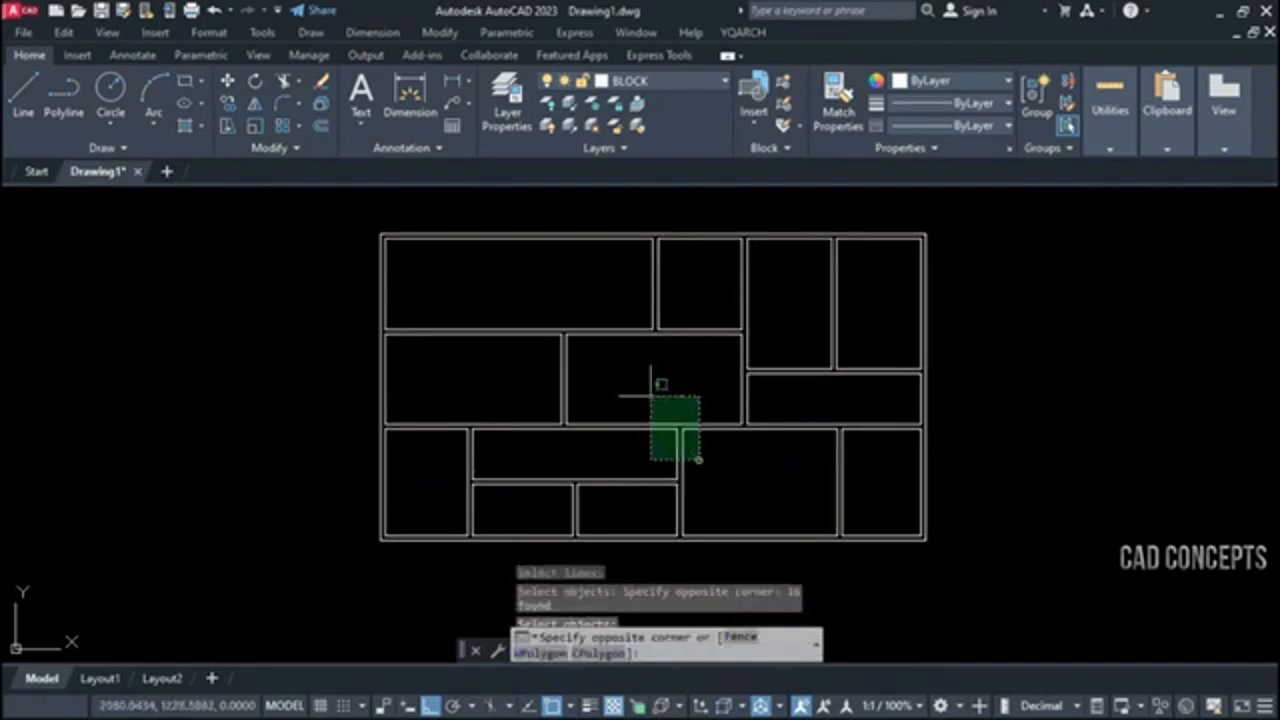
click(651, 395)
key(Escape)
click(785, 404)
click(704, 352)
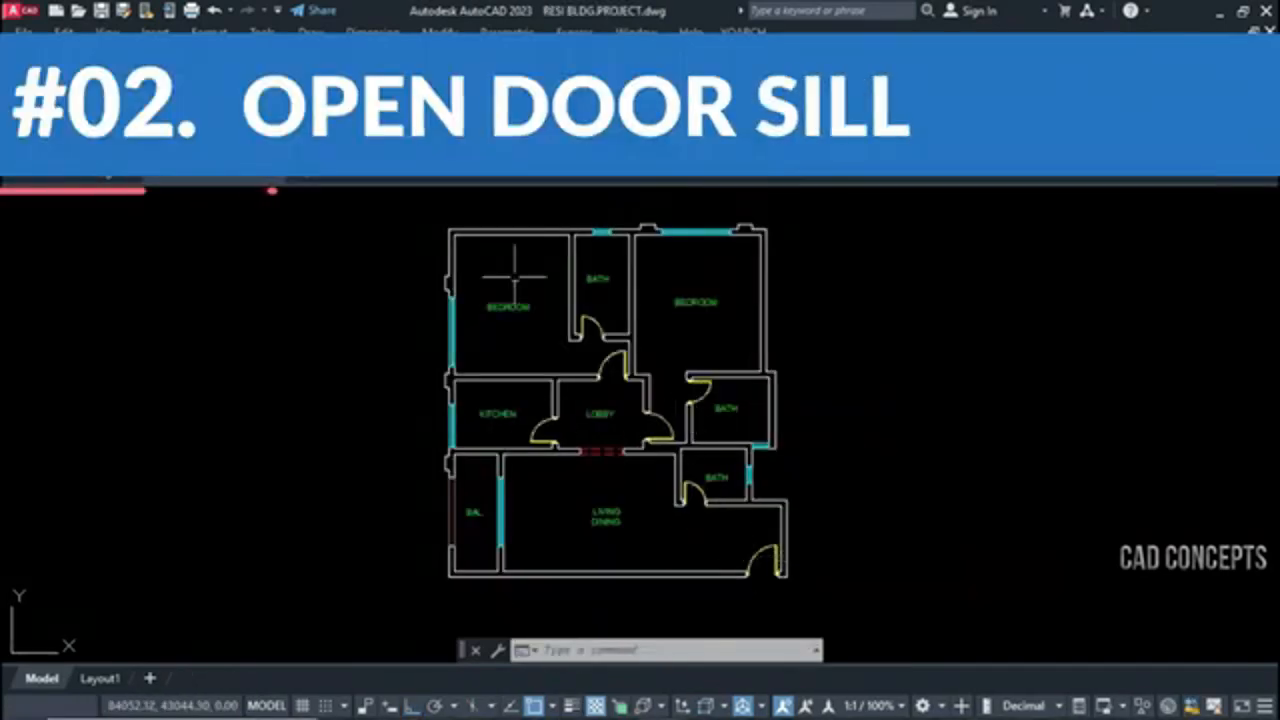
Examine the doors of the apartment floor plan in RESI BLDG.PROJECT.dwg, checking how their openings are drawn in the walls
middle_drag(584, 437, 598, 442)
scroll(800, 577, up, 8)
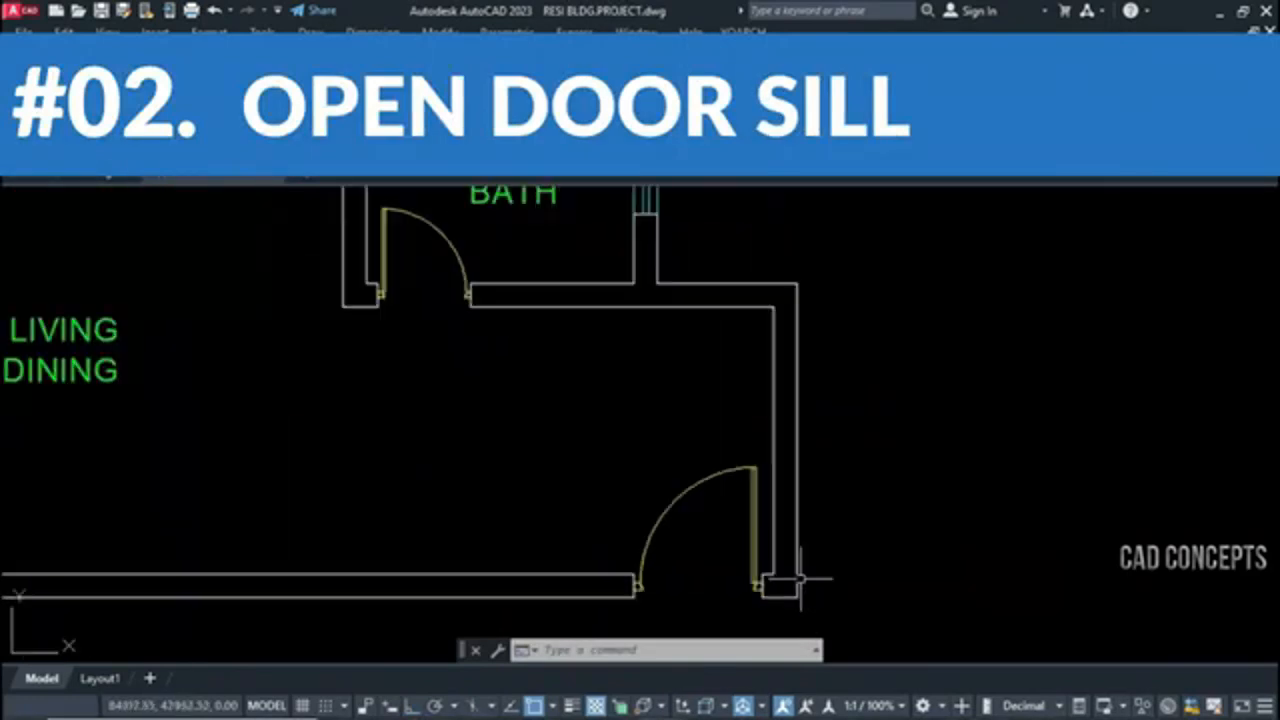
click(690, 567)
click(589, 346)
scroll(890, 491, down, 4)
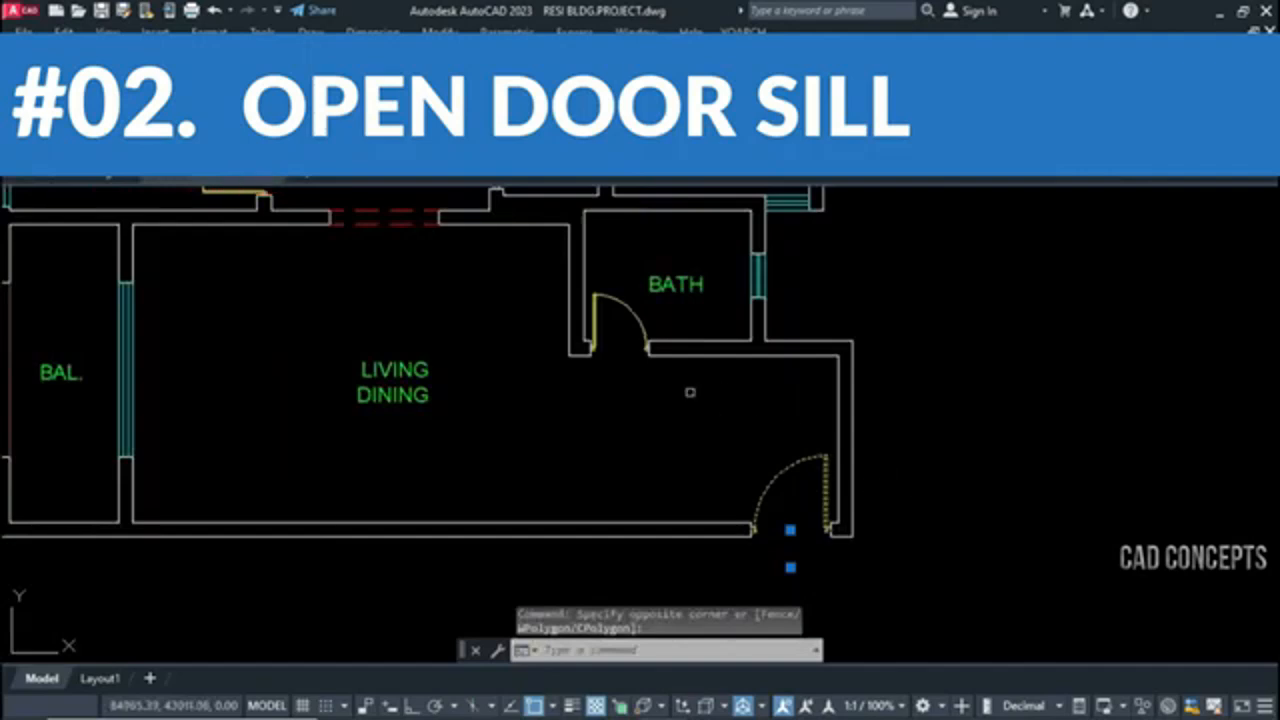
key(Escape)
key(Escape)
middle_drag(535, 195, 721, 351)
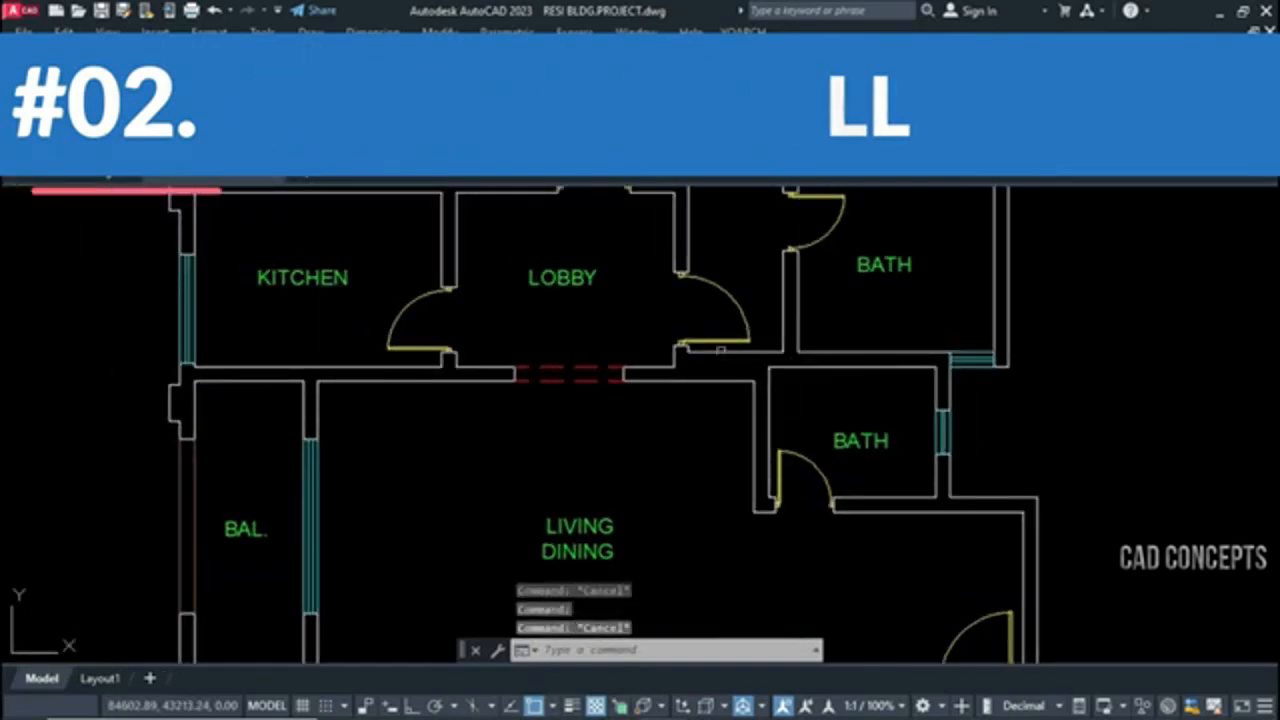
click(728, 279)
click(734, 294)
key(Escape)
scroll(816, 240, down, 2)
click(814, 241)
scroll(790, 325, down, 2)
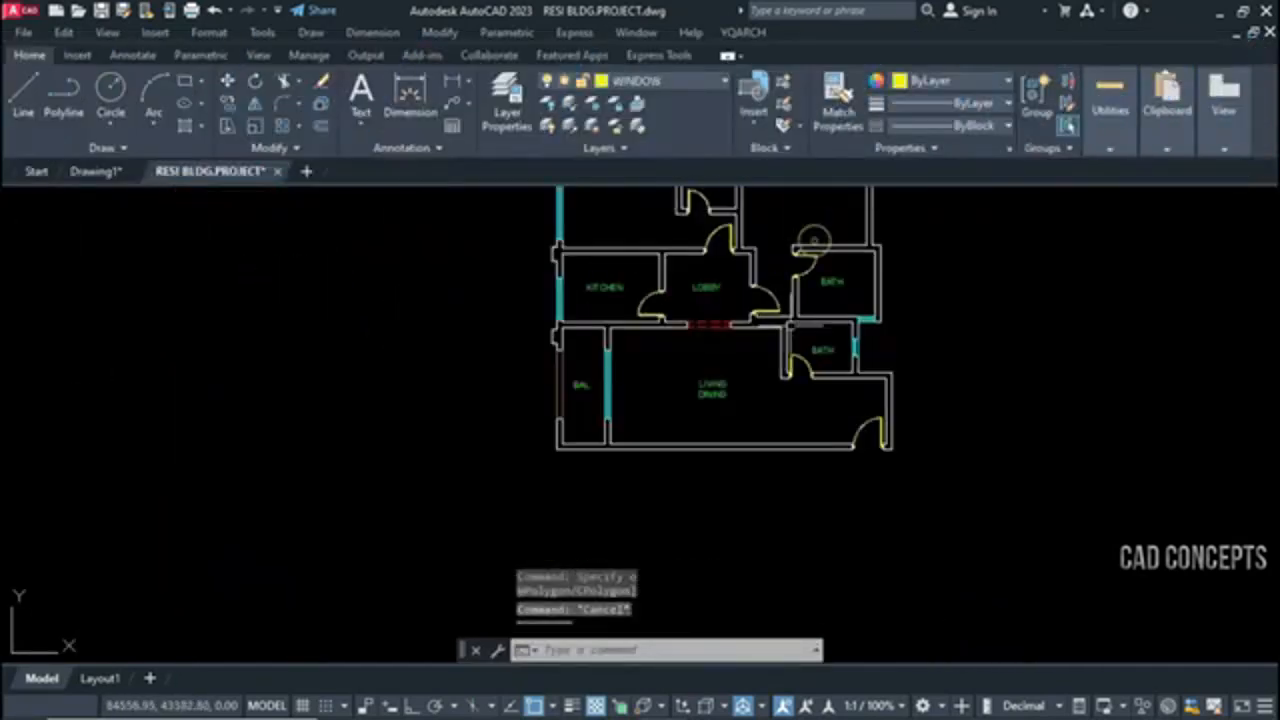
middle_drag(814, 241, 789, 358)
click(483, 196)
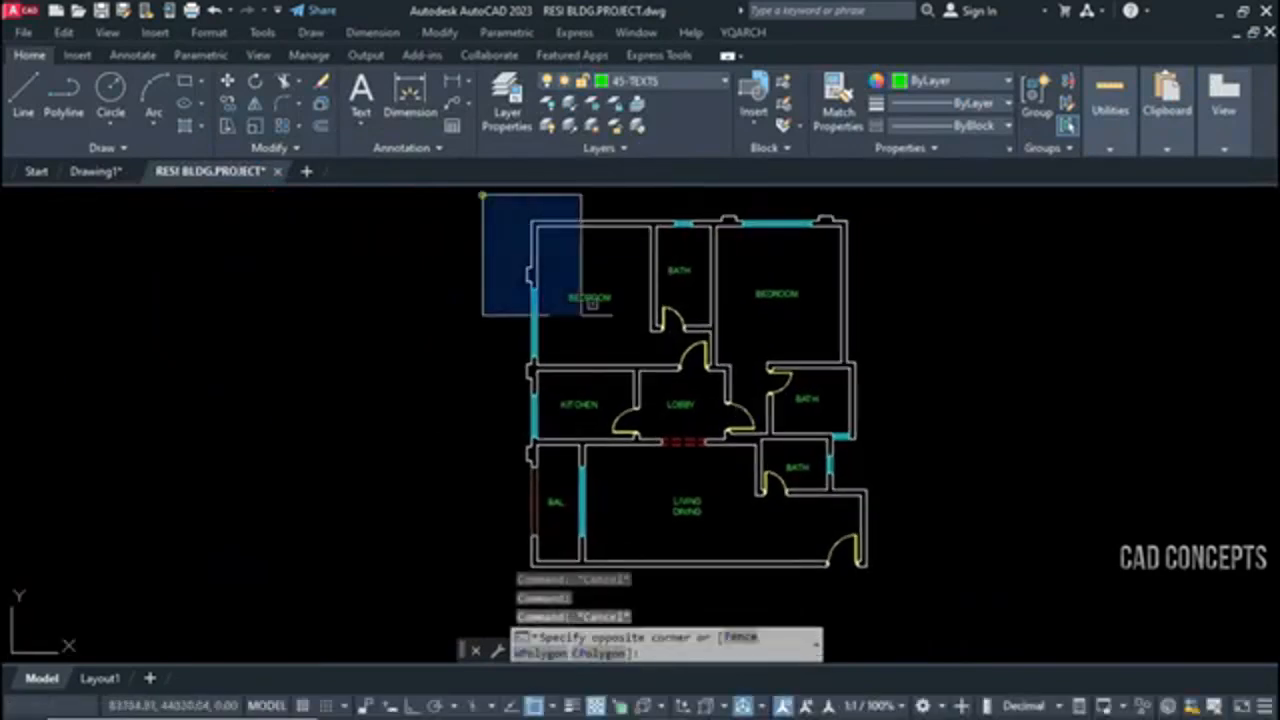
click(975, 605)
key(Escape)
key(Escape)
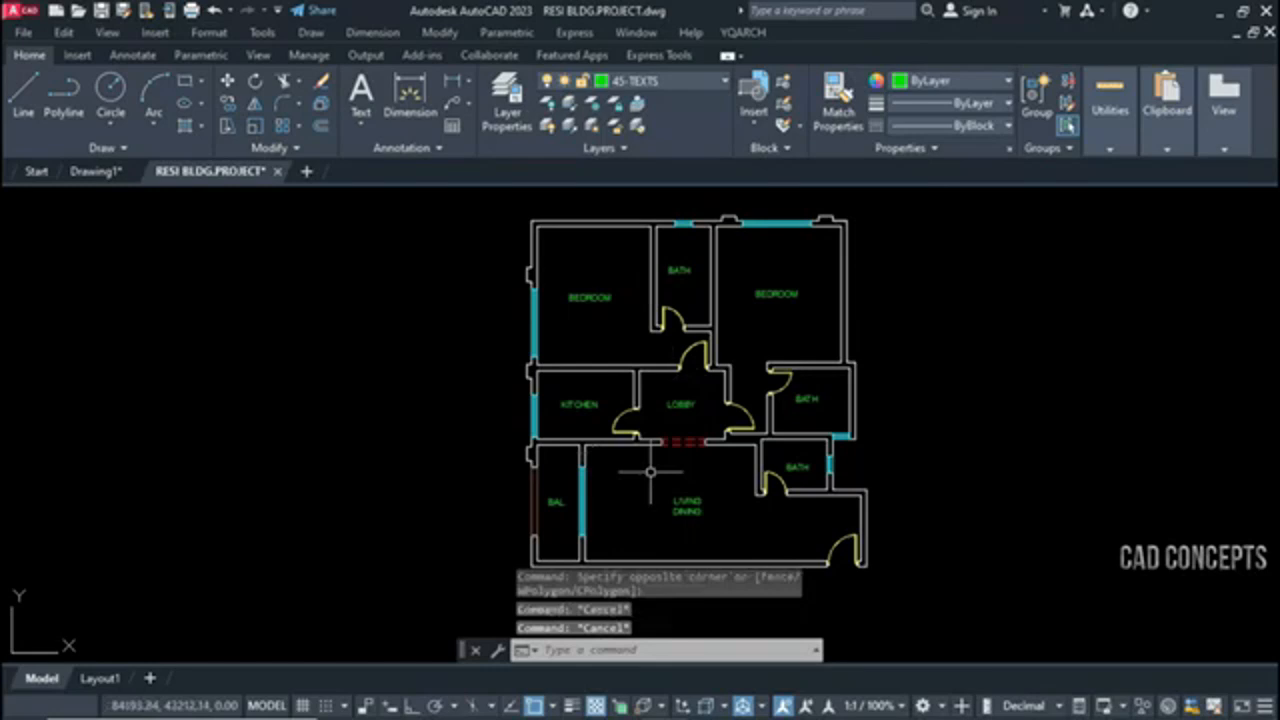
Add sill lines at all doors of the floor plan with the MDX command in Add Mode on the DOOROPENING layer, colour 223
text(MDX)
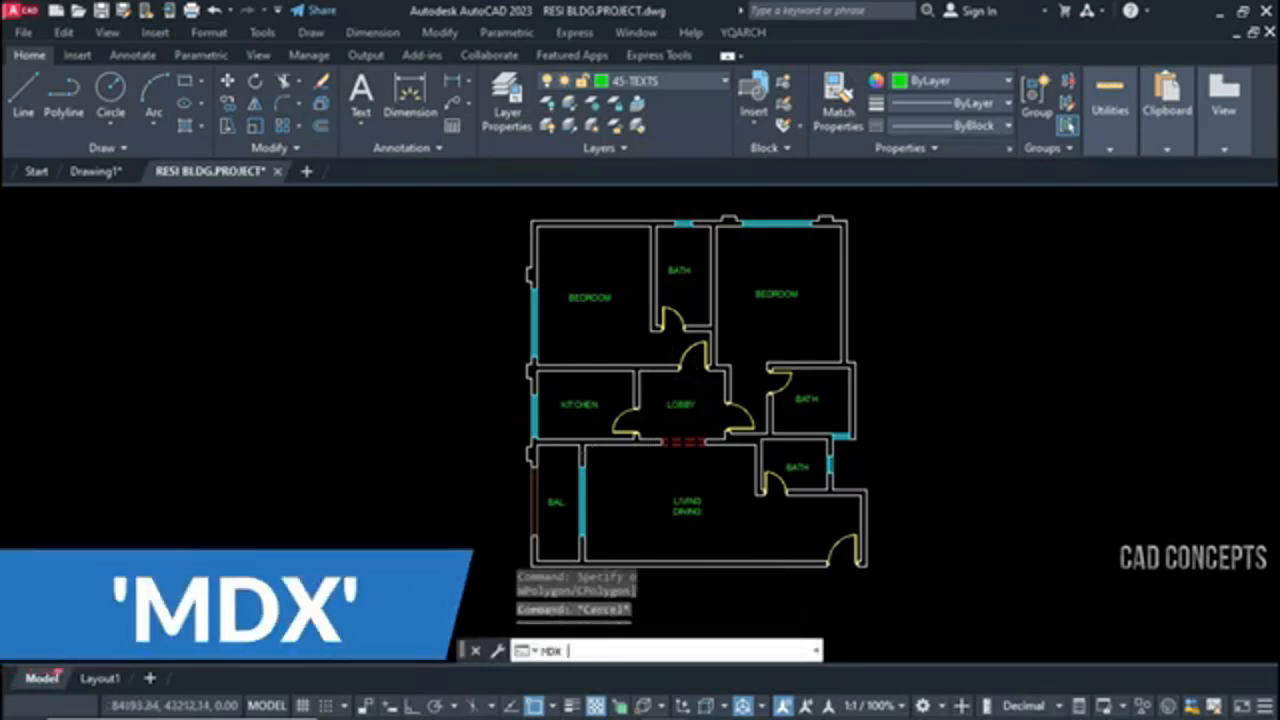
key(Return)
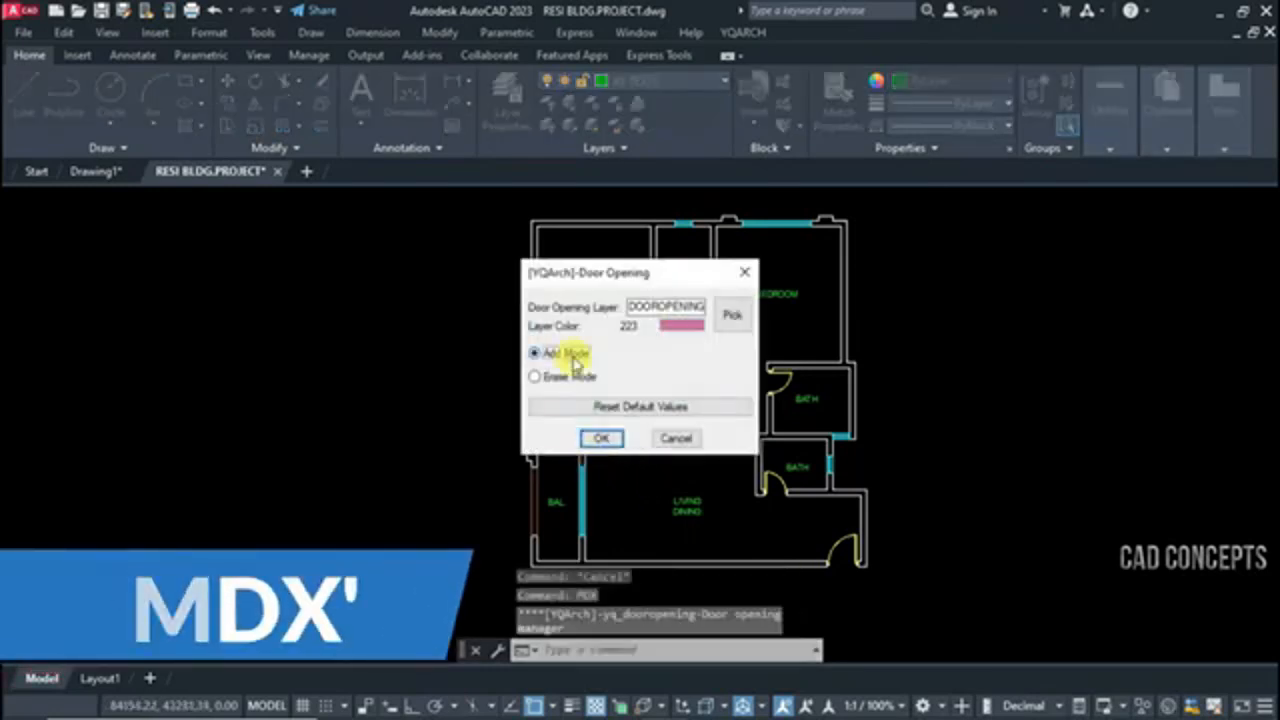
click(573, 358)
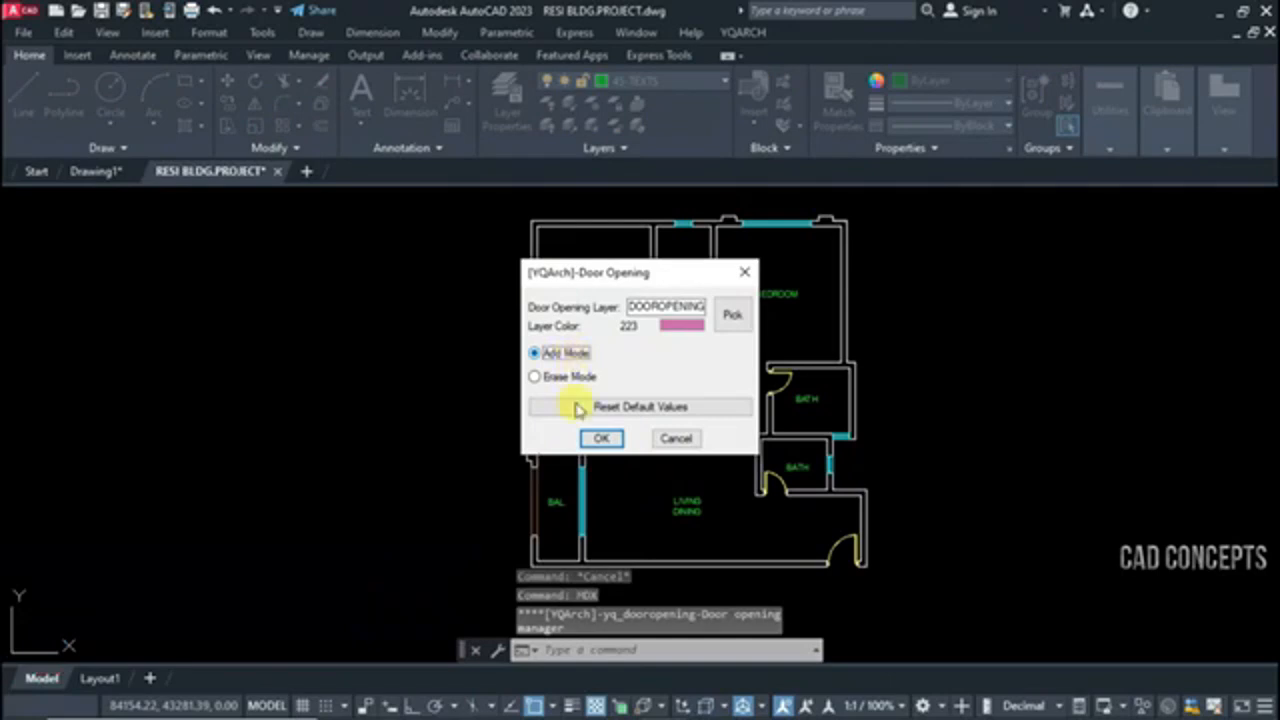
click(588, 438)
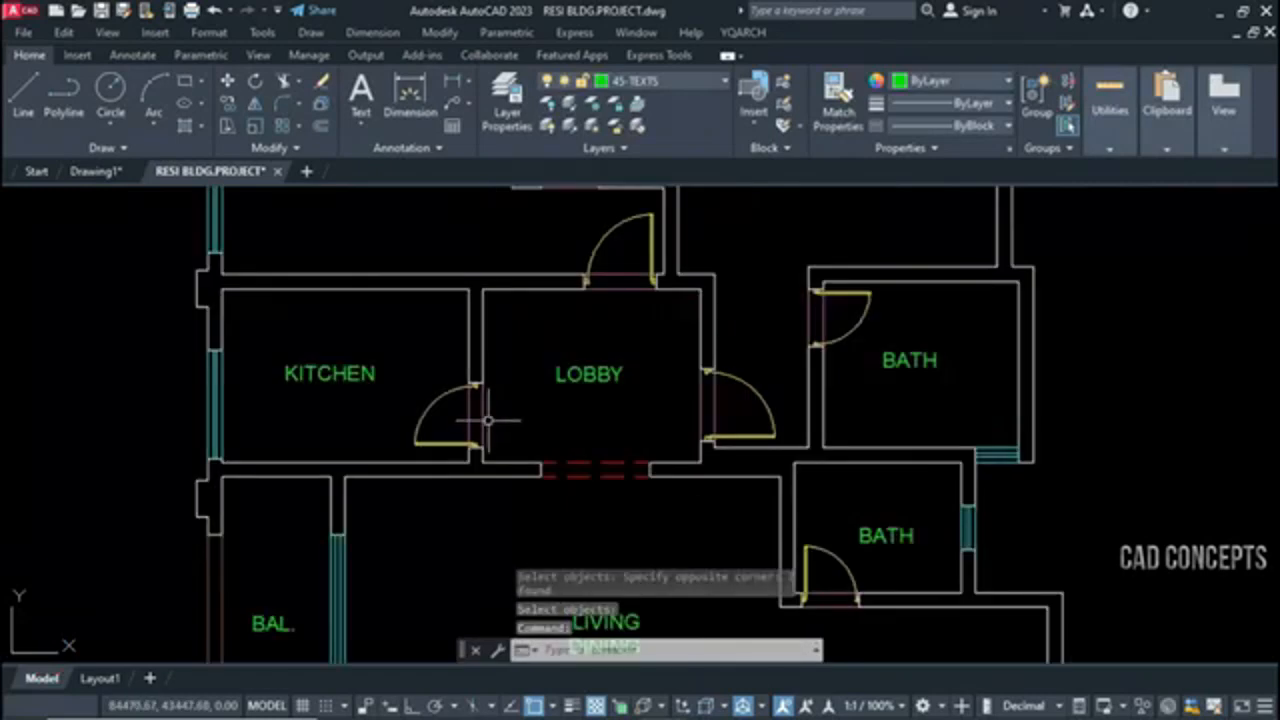
scroll(552, 353, down, 2)
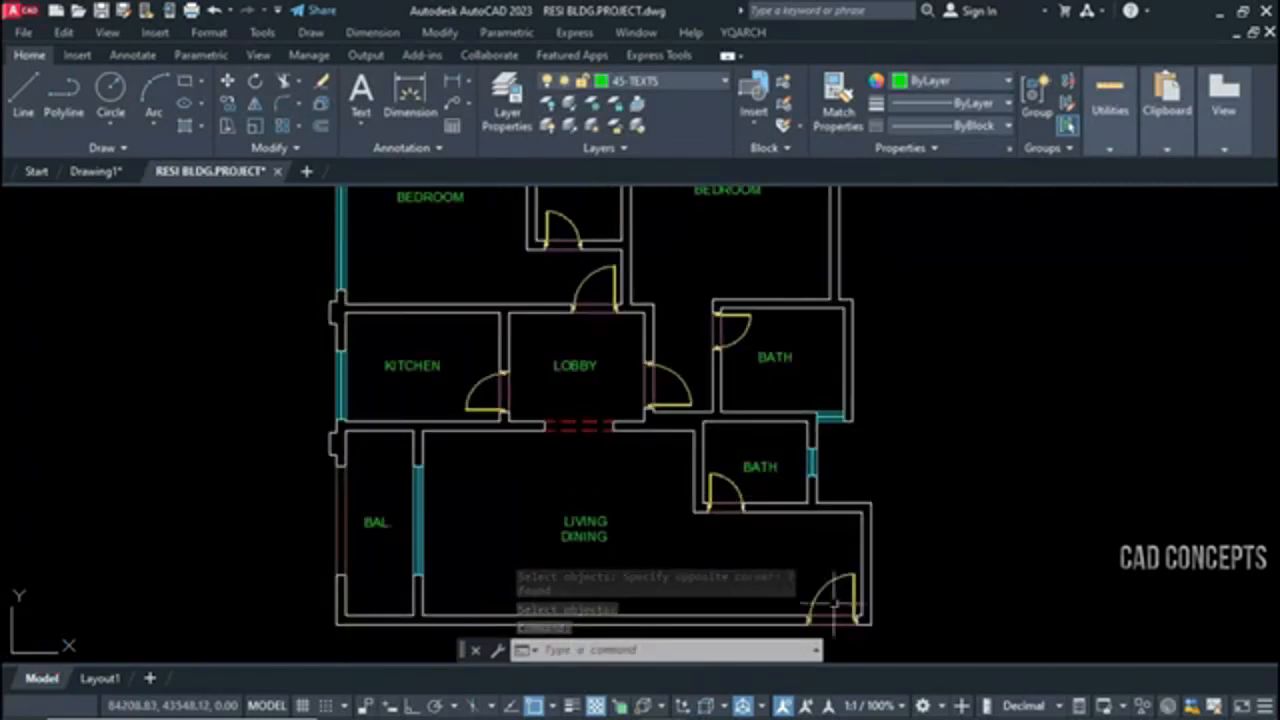
middle_drag(641, 477, 661, 524)
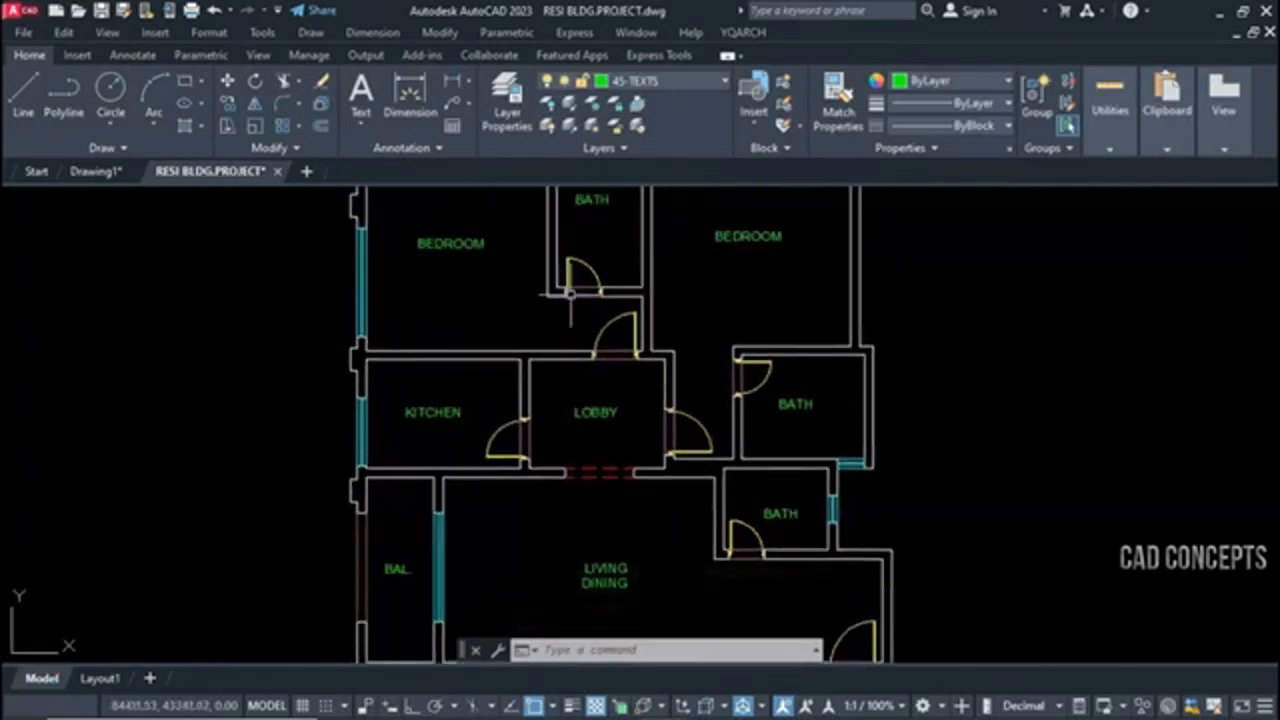
scroll(570, 293, down, 3)
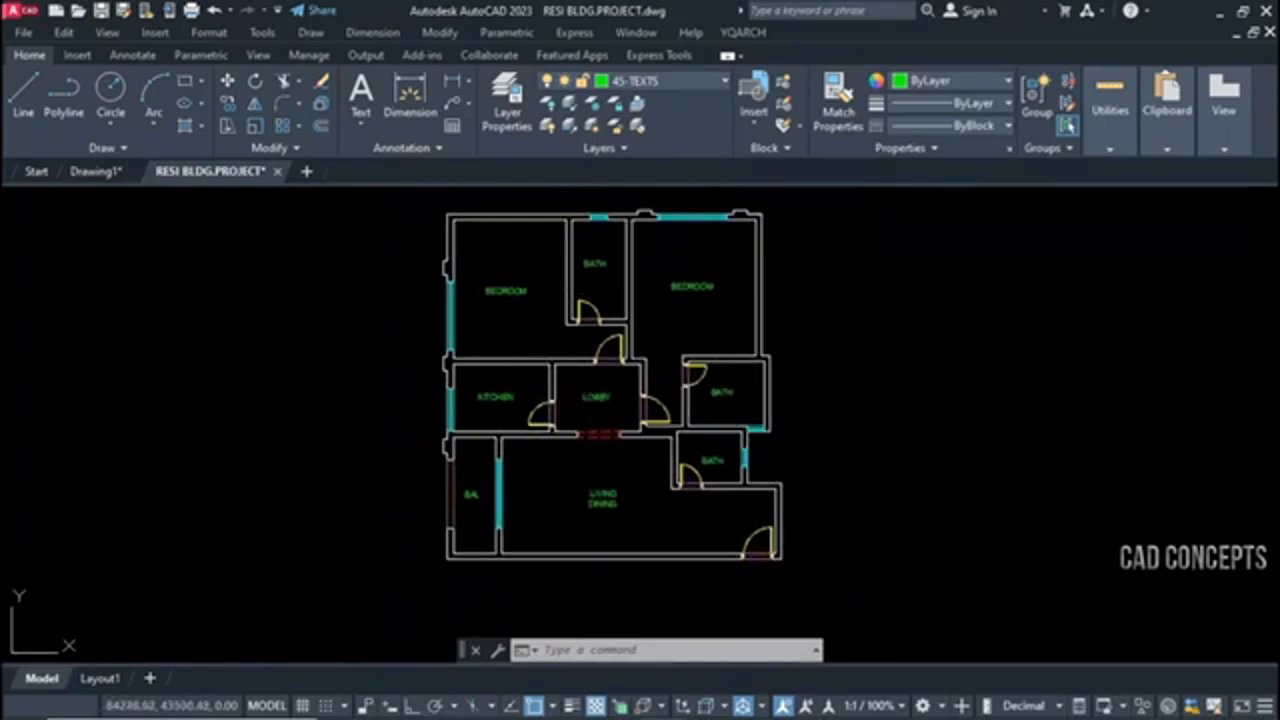
Remove the sill lines from all doors of the floor plan with MDX in Erase Mode
text(MOX)
key(Return)
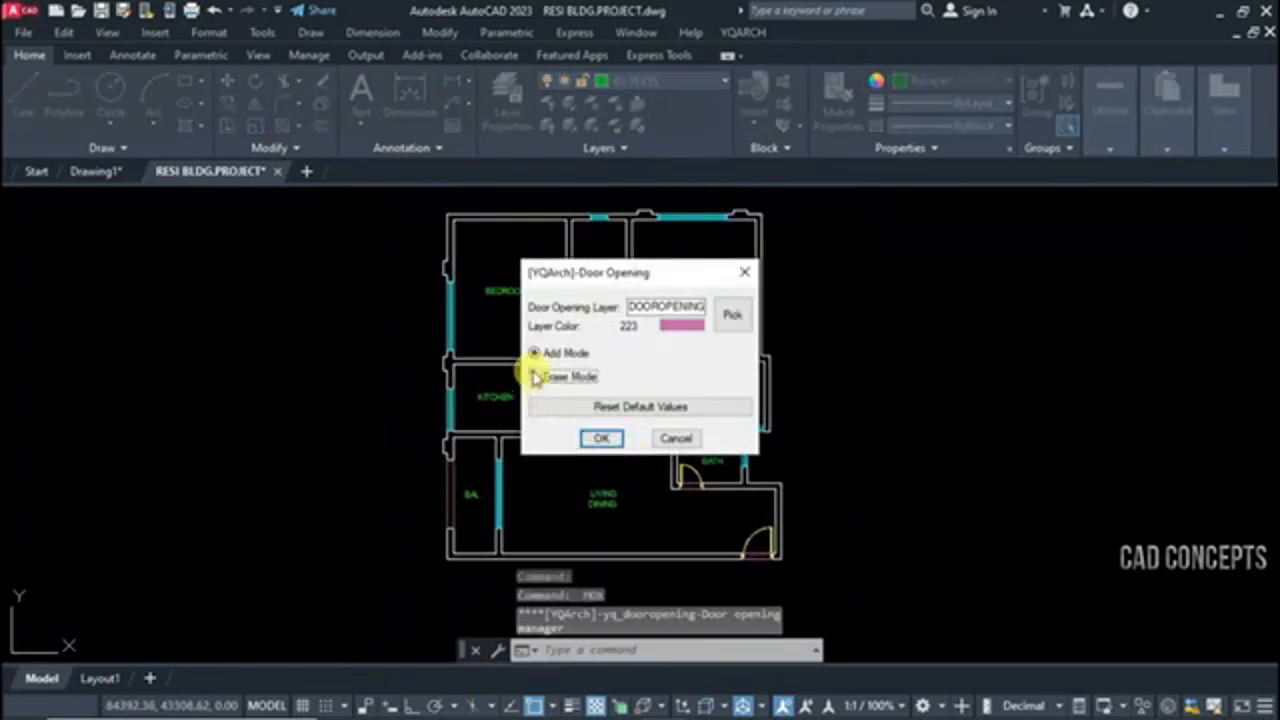
click(602, 438)
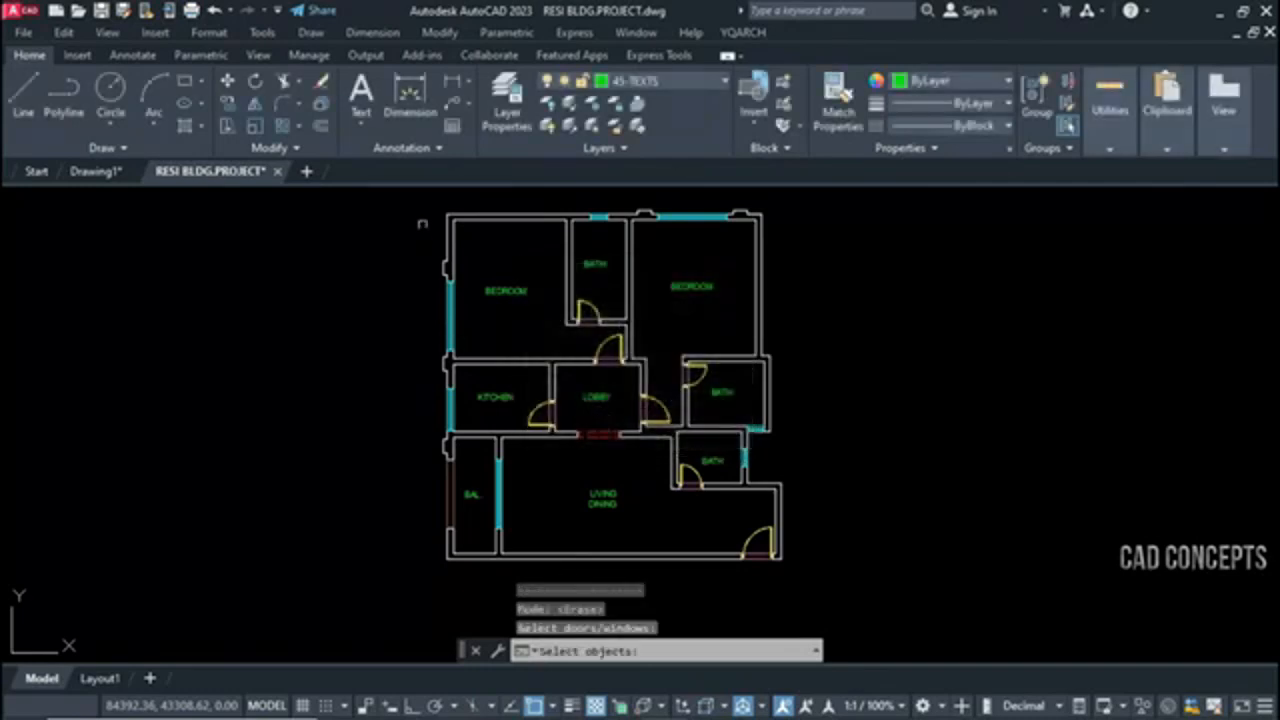
click(420, 208)
click(906, 591)
key(Return)
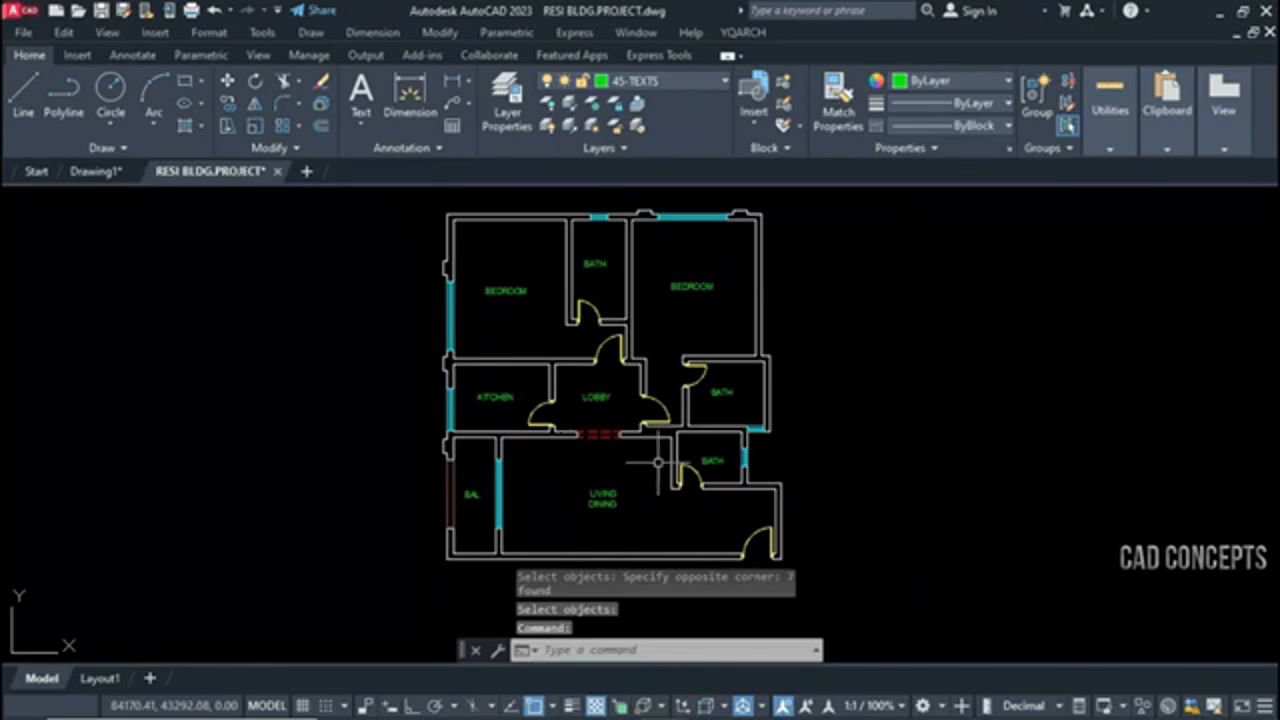
Repeat MDX in Add Mode to put the sill lines back at every door of the floor plan
key(Return)
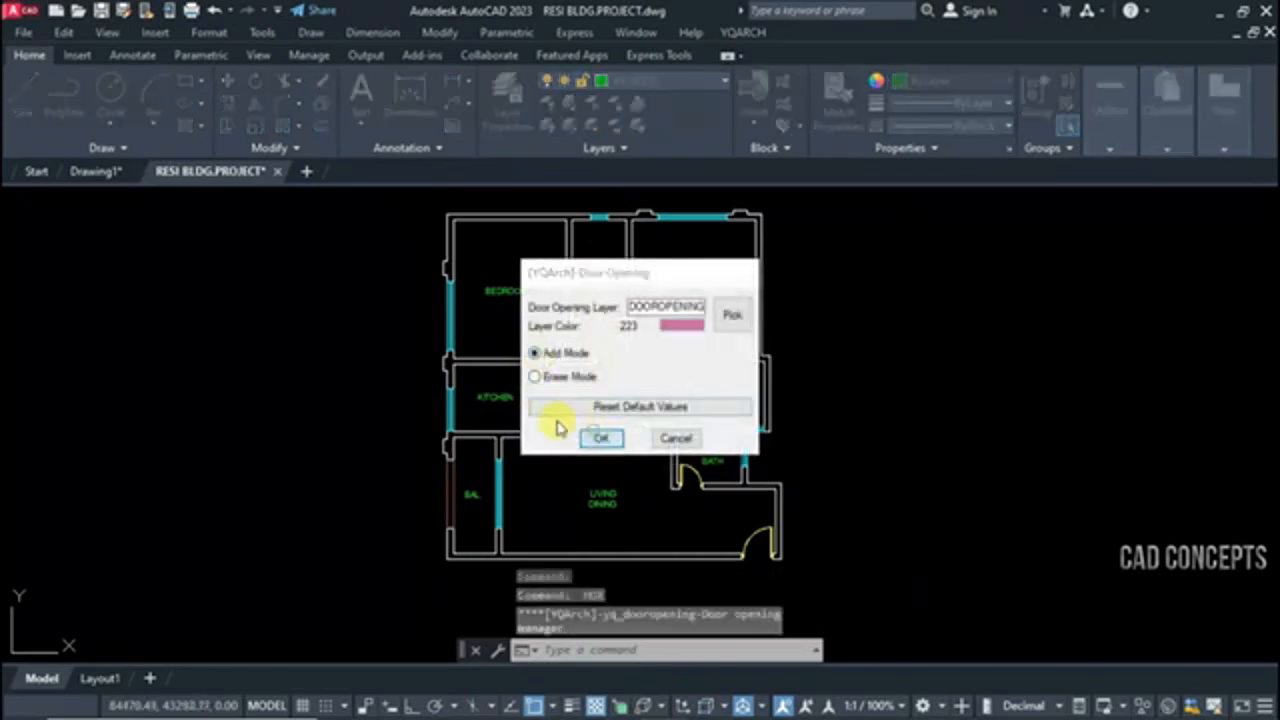
click(600, 438)
click(412, 210)
click(859, 573)
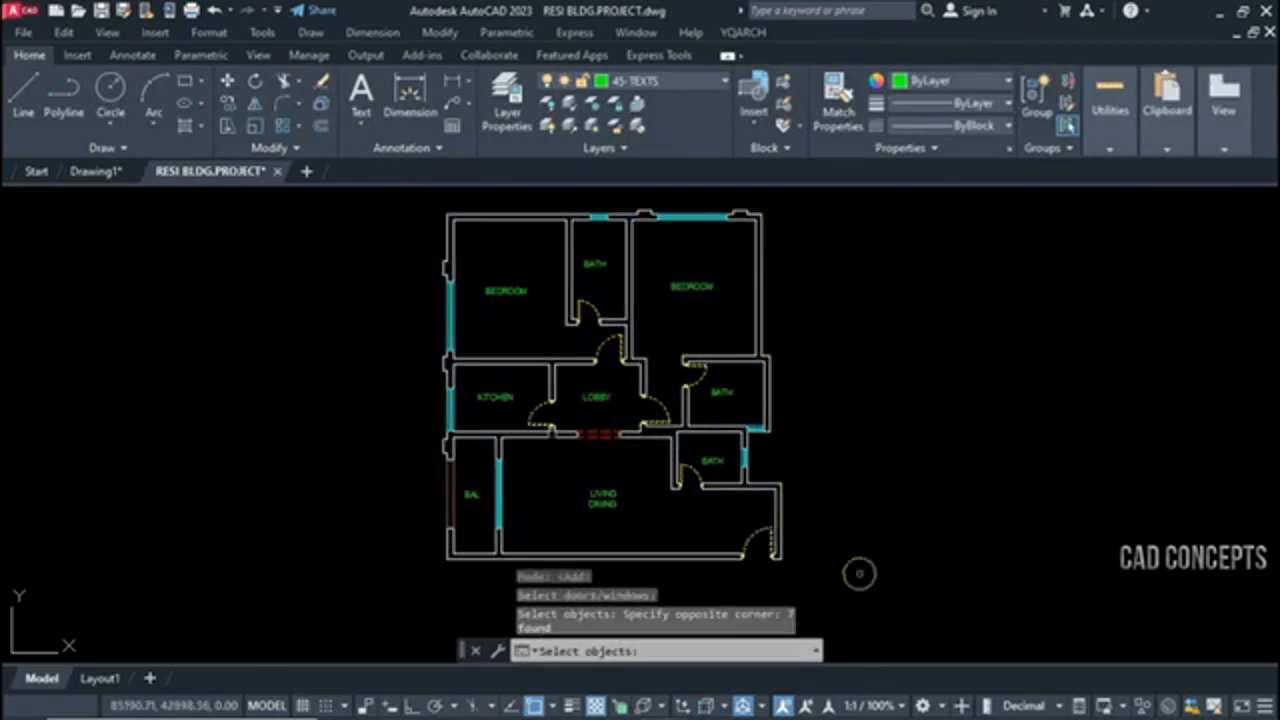
key(Return)
key(Return)
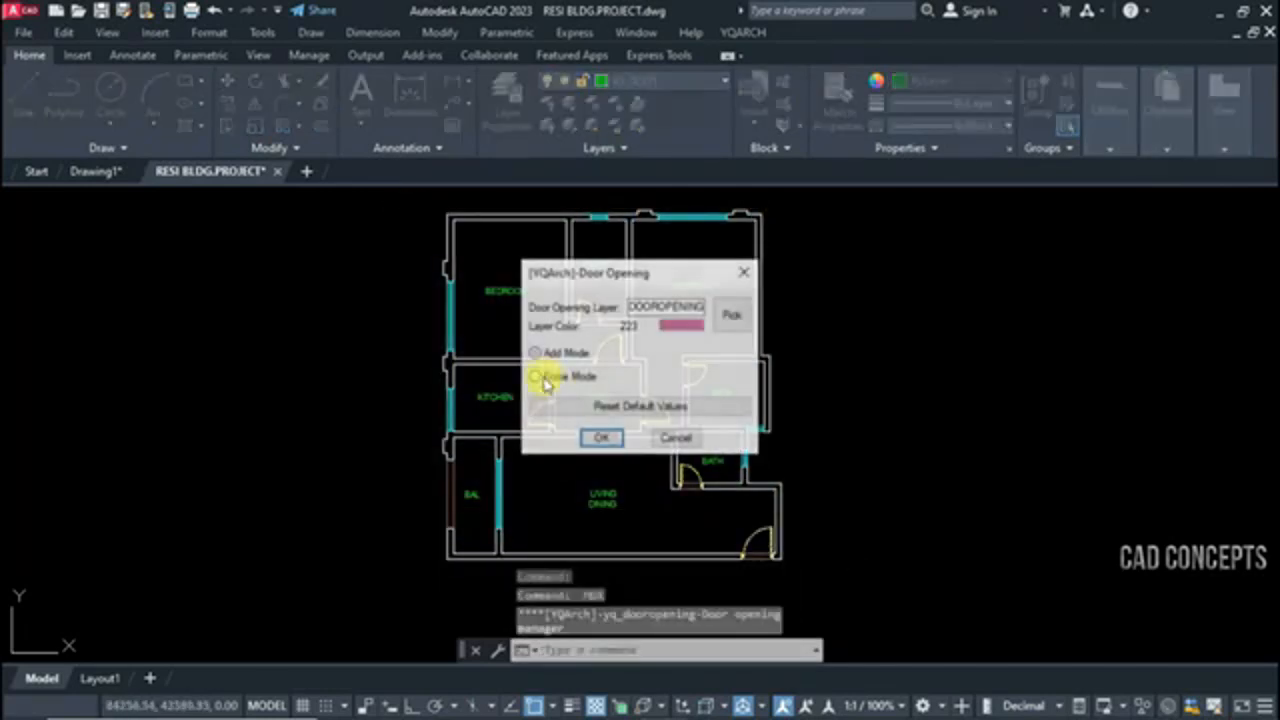
Run MDX once more in Erase Mode and window-select the whole floor plan to erase its door sills
click(597, 440)
click(409, 214)
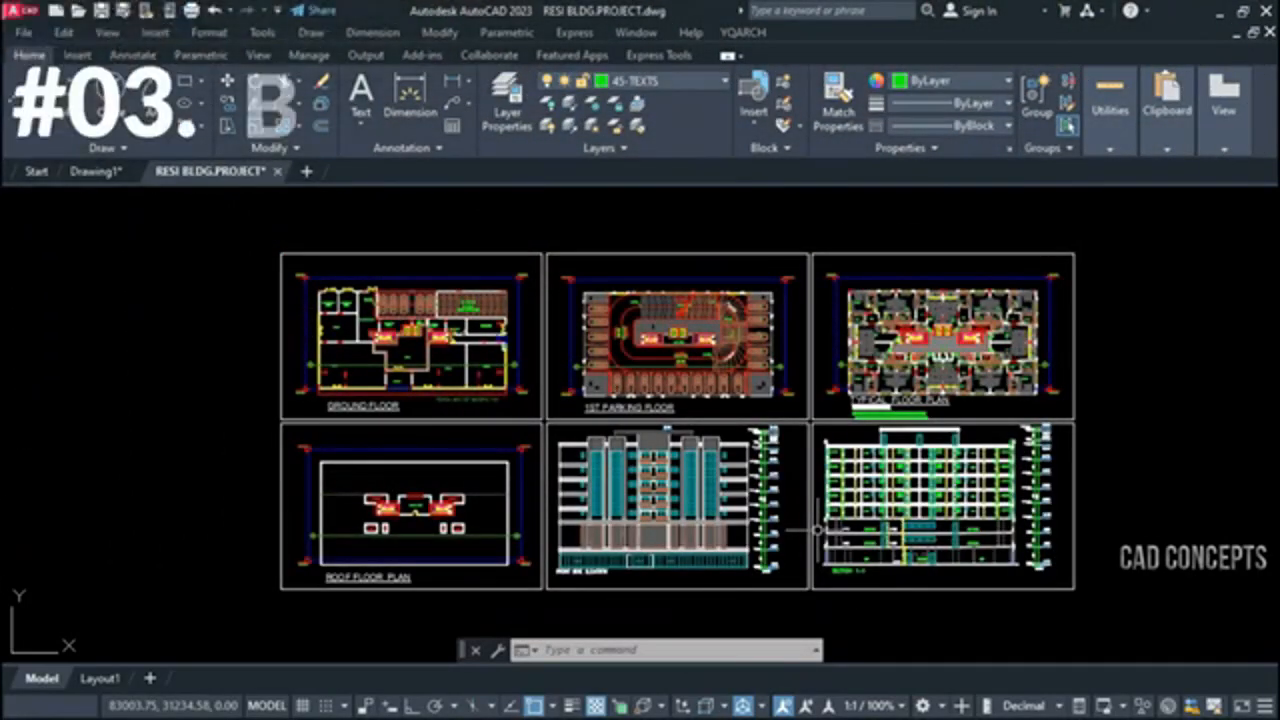
Examine the ground floor sheet and the car blocks on the 1st parking floor sheet
scroll(818, 529, up, 2)
scroll(216, 471, down, 2)
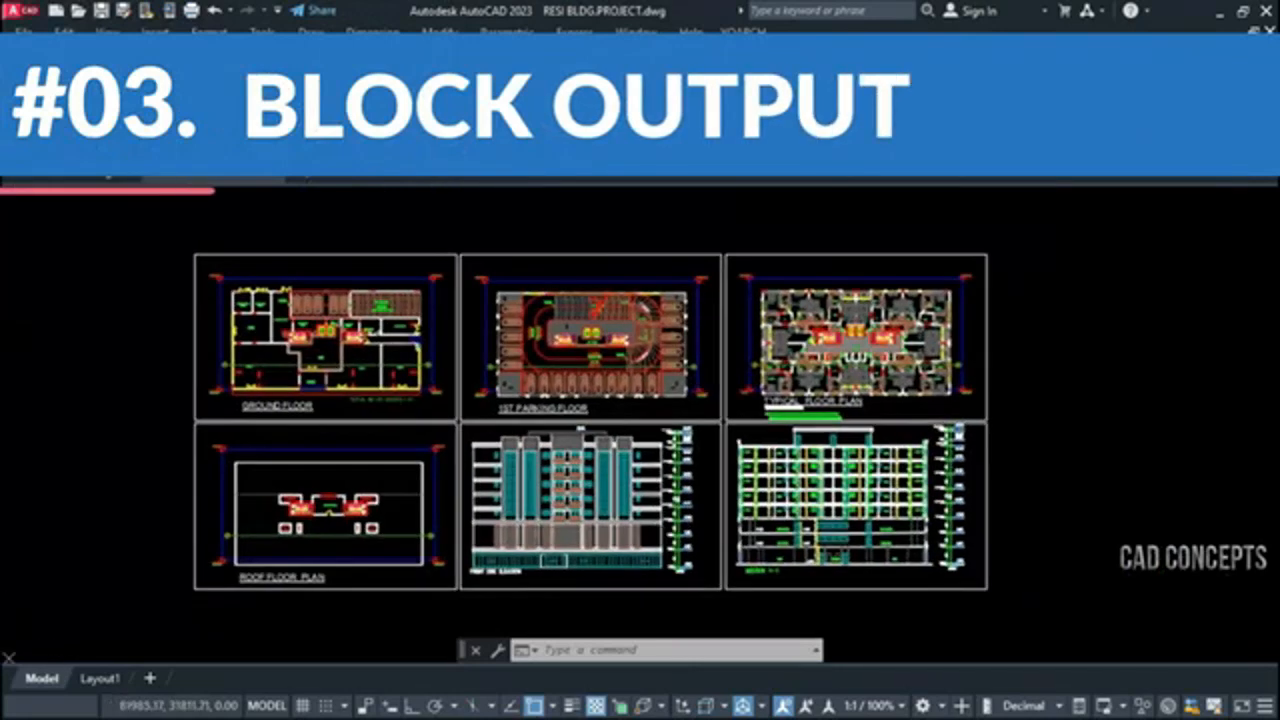
scroll(355, 366, up, 5)
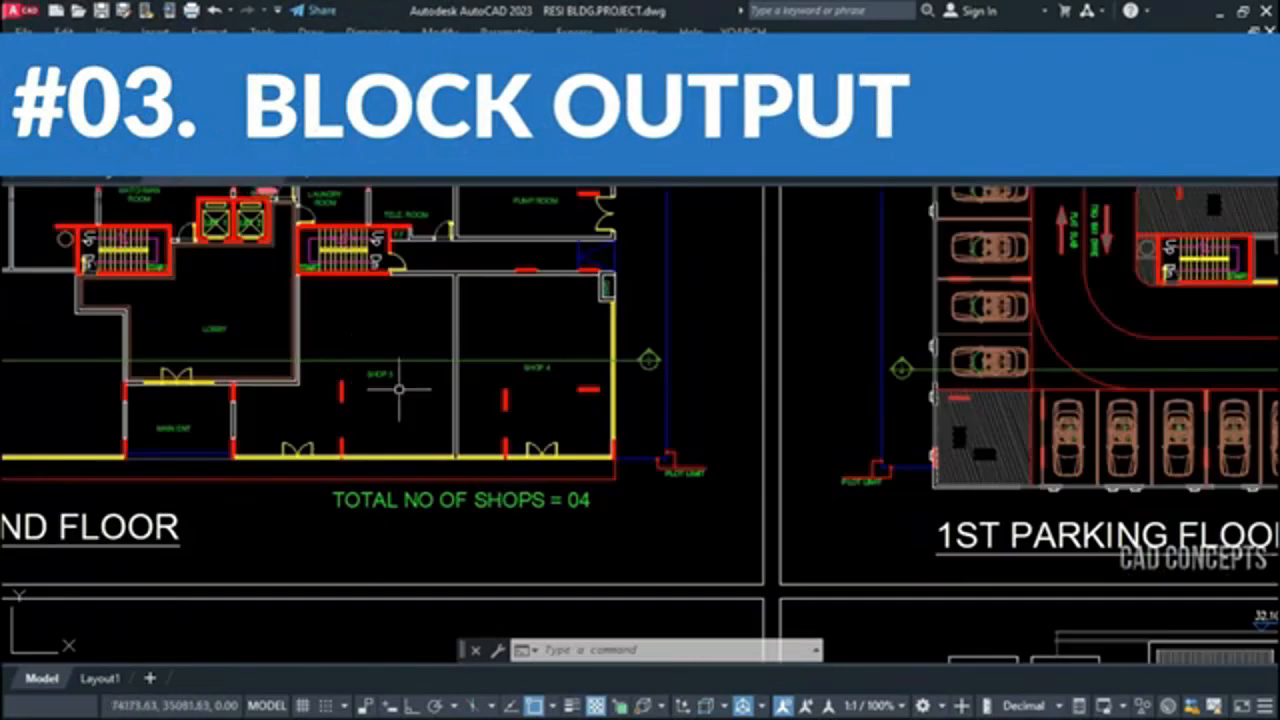
middle_drag(399, 390, 546, 549)
middle_drag(654, 485, 117, 465)
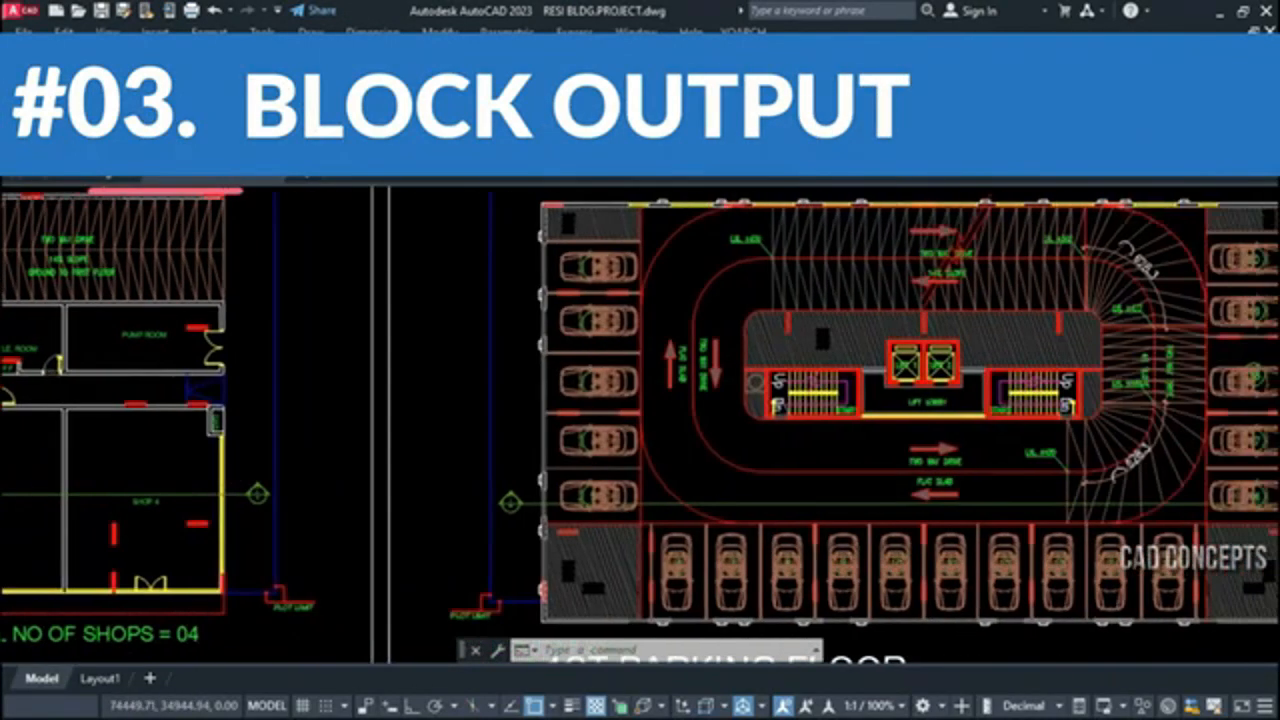
middle_drag(1026, 487, 628, 490)
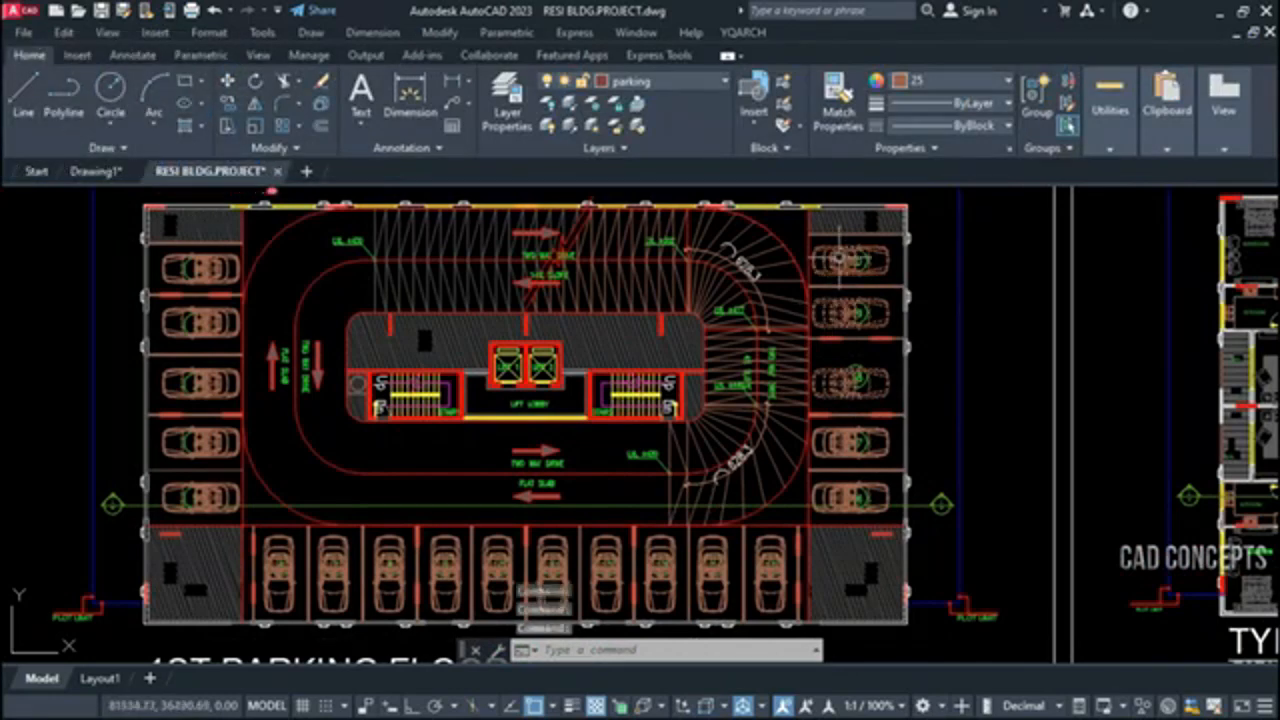
Examine the furniture and fixture blocks on the typical floor plan, picking a few, and review the whole set of sheets
mouse_move(872, 480)
middle_down()
mouse_move(577, 461)
mouse_move(312, 477)
middle_up()
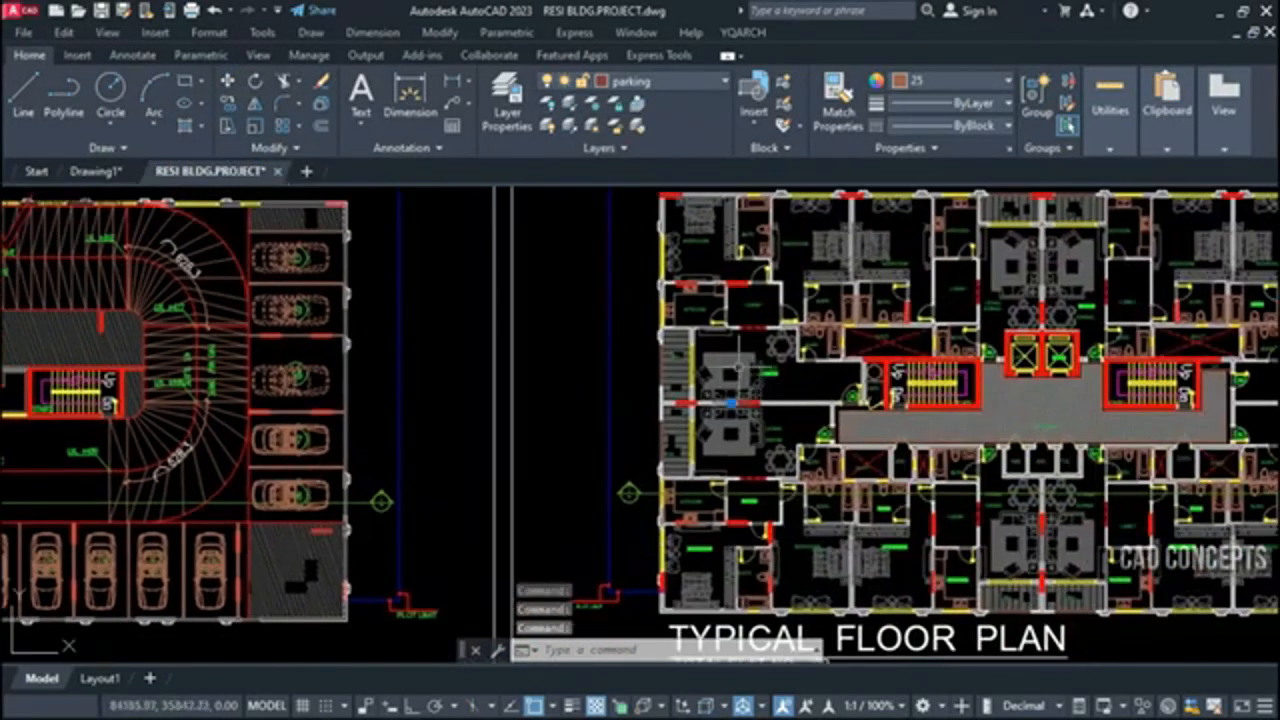
click(771, 344)
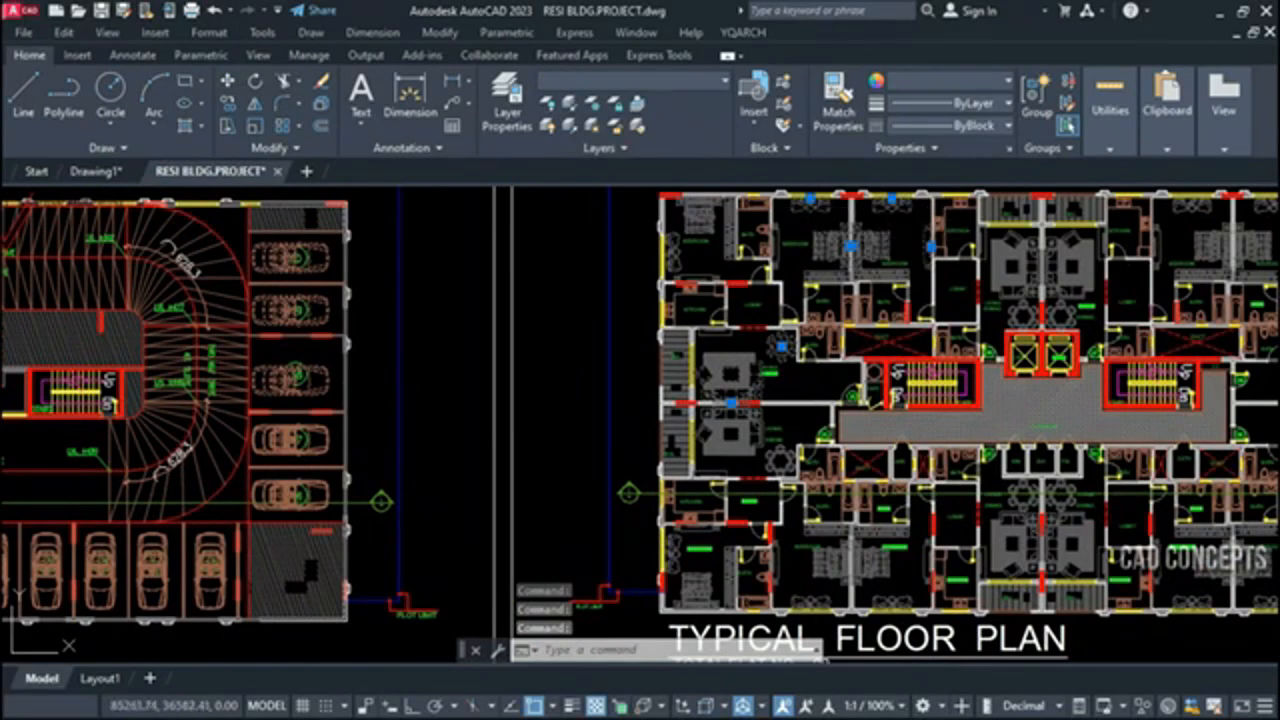
click(961, 203)
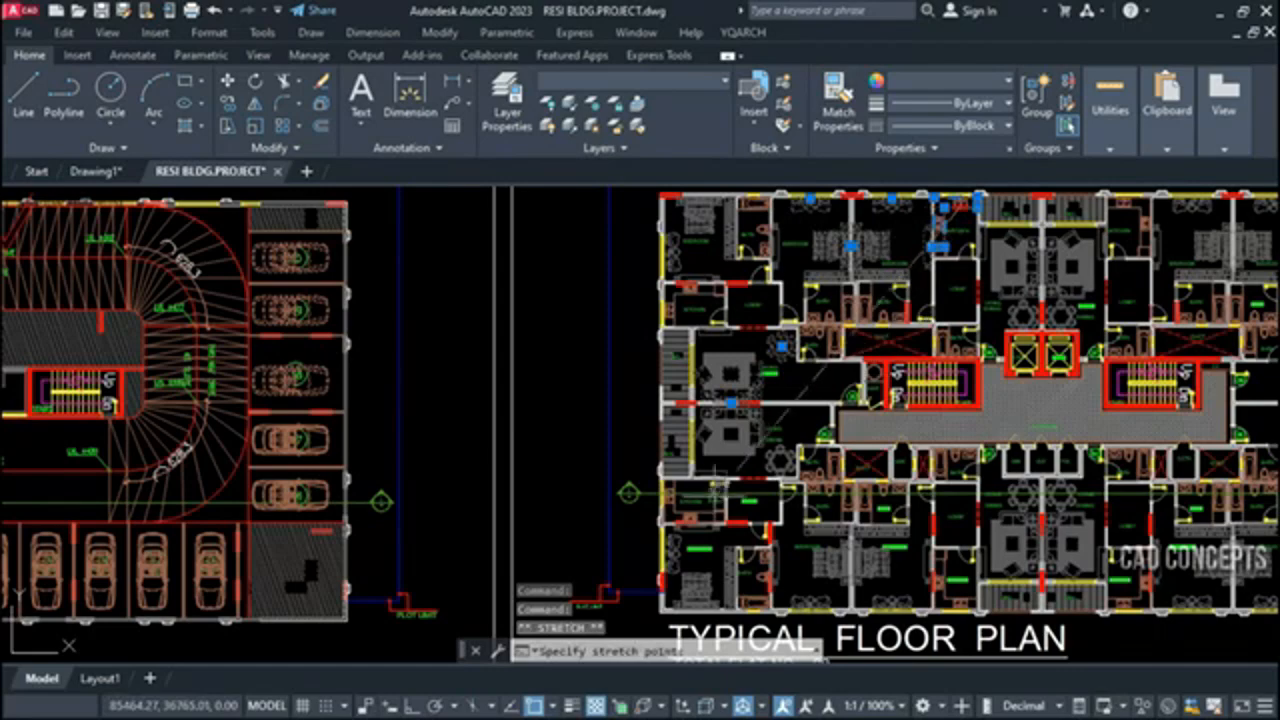
key(Escape)
key(Escape)
middle_drag(1069, 504, 599, 497)
scroll(884, 365, down, 6)
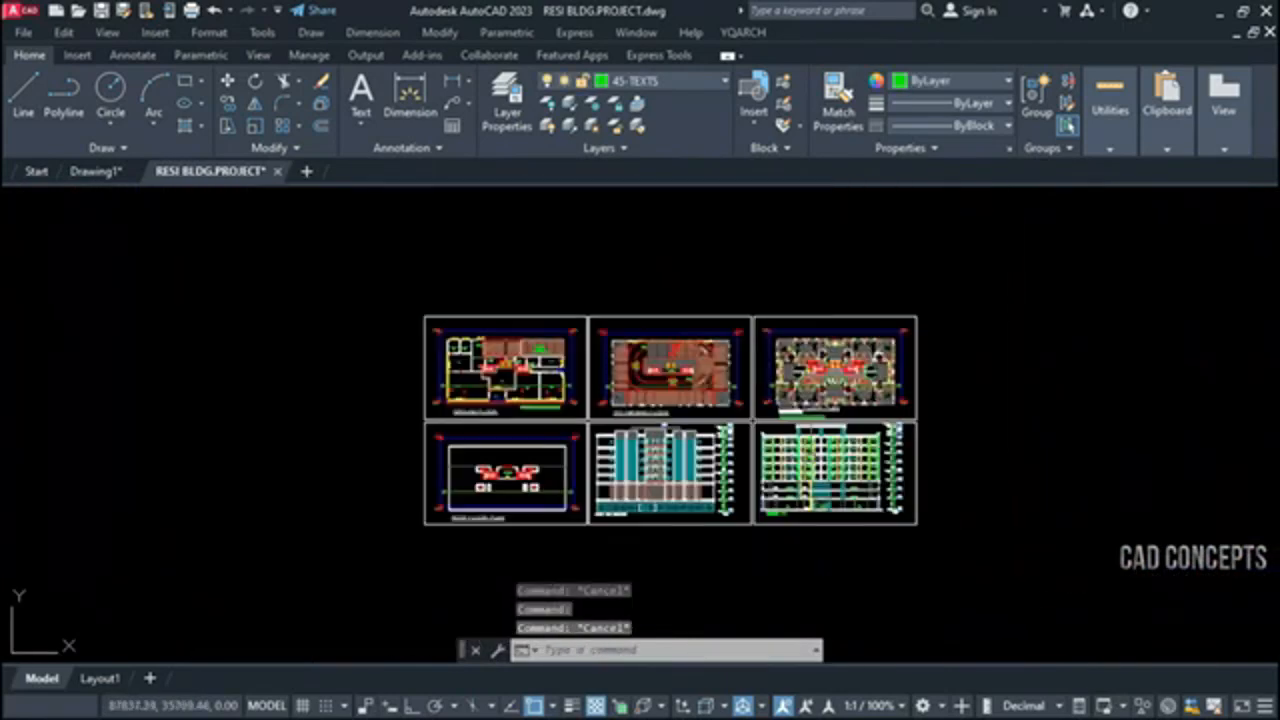
scroll(834, 450, up, 2)
middle_drag(834, 450, 828, 453)
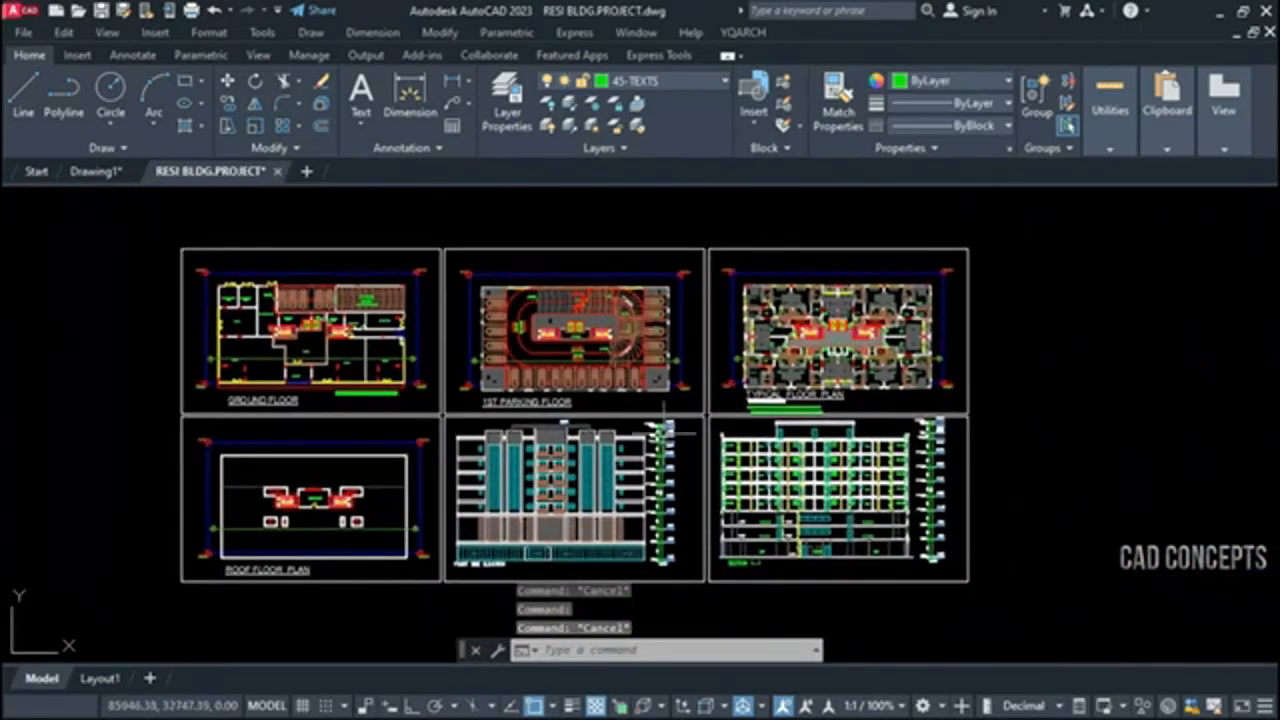
Run BBW and window-select all six project sheets to write out their blocks
text(BBW)
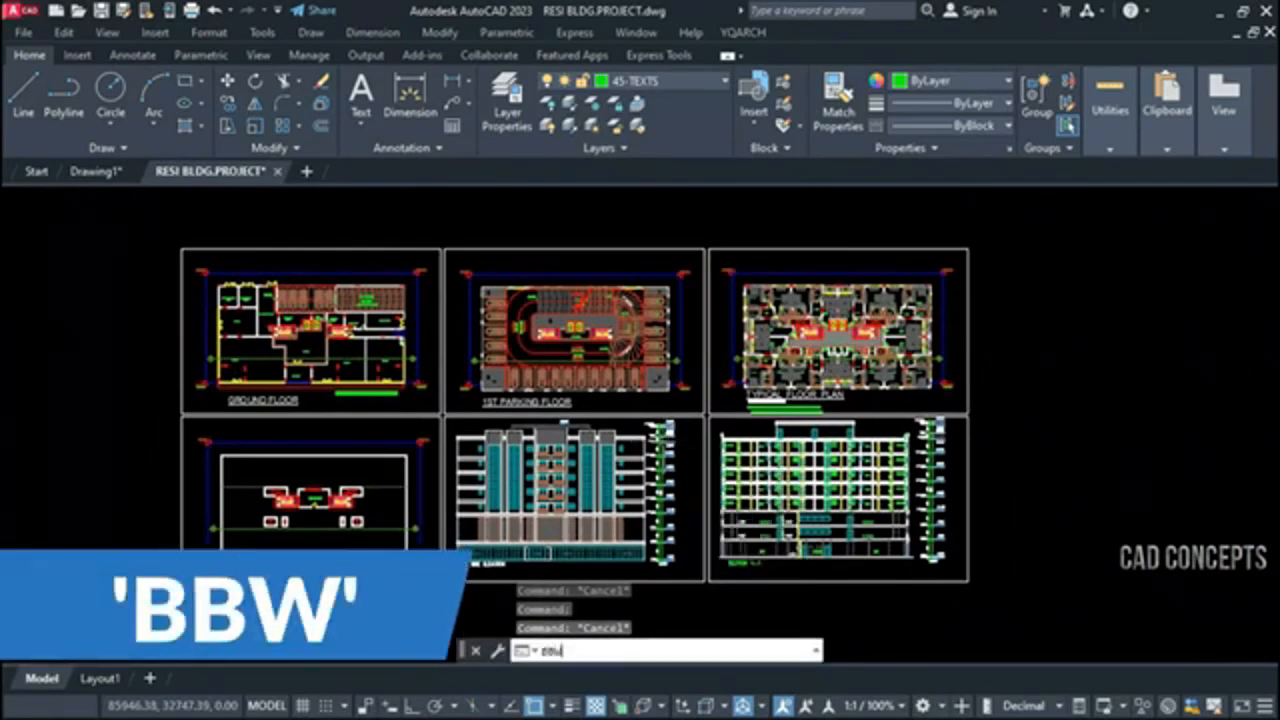
key(Return)
click(150, 228)
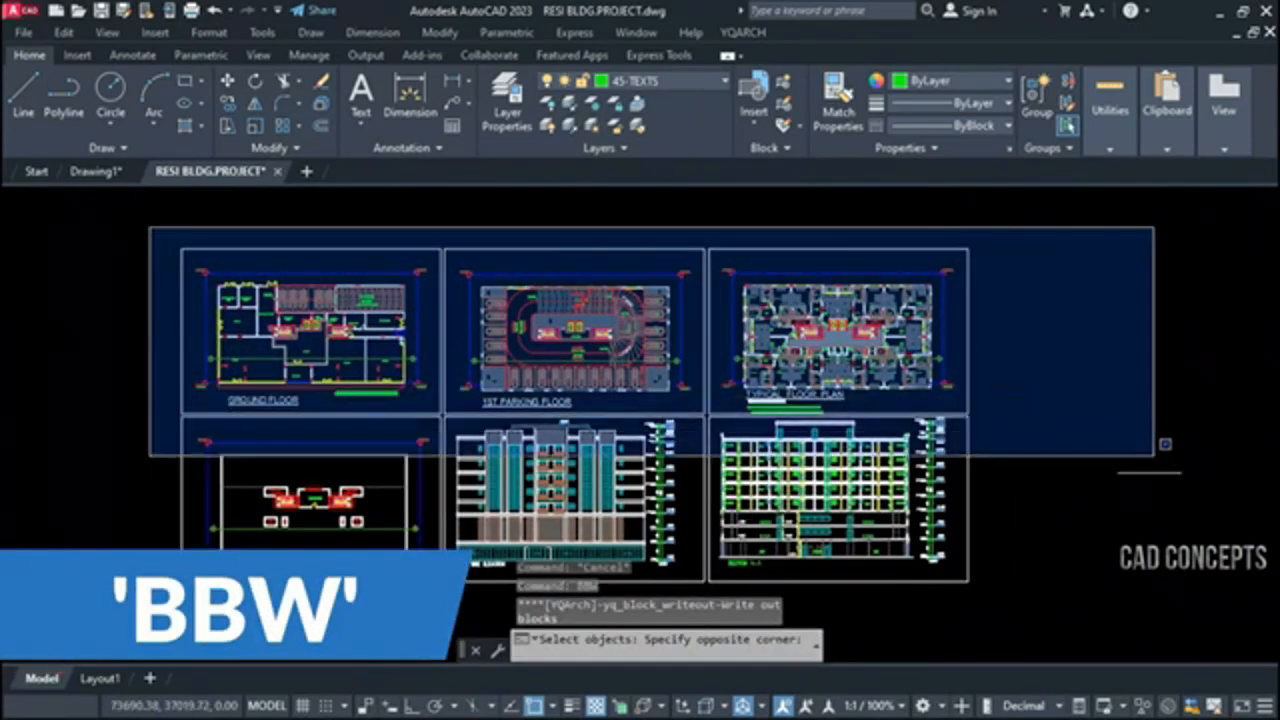
click(1104, 622)
key(Return)
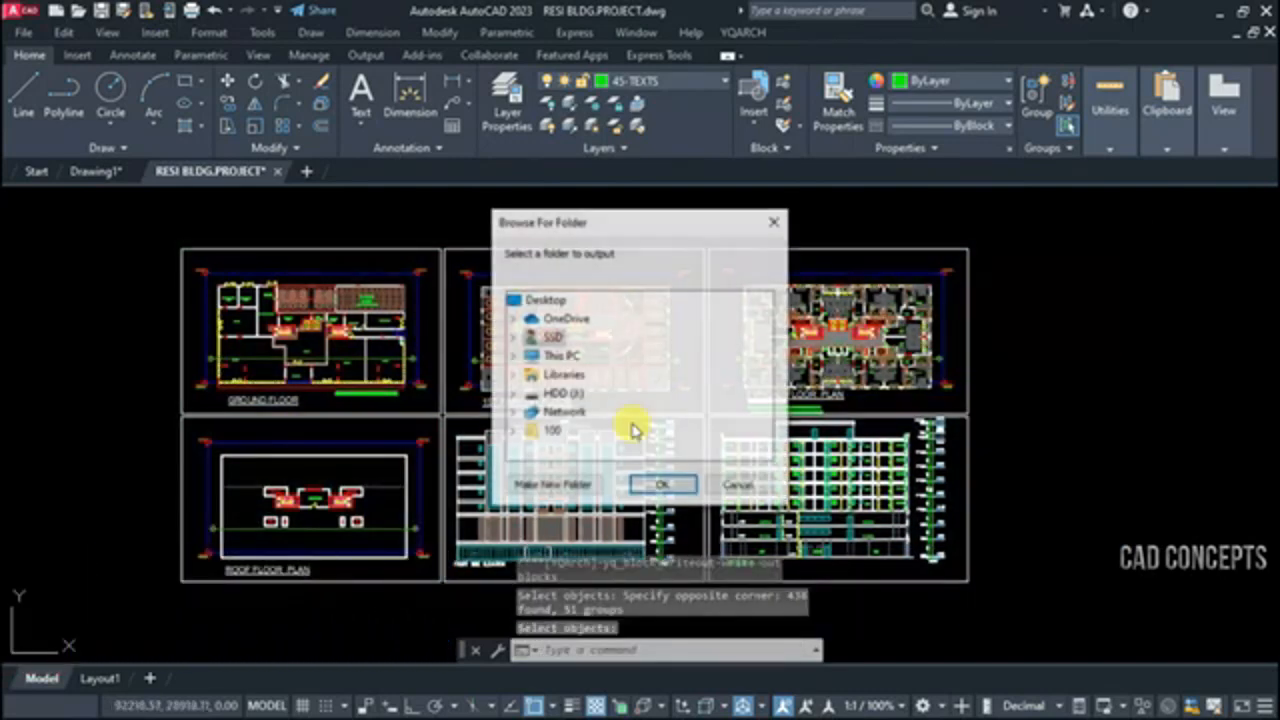
Create a folder named BLOCK OUTPUT on the Desktop and output the blocks into it
click(540, 299)
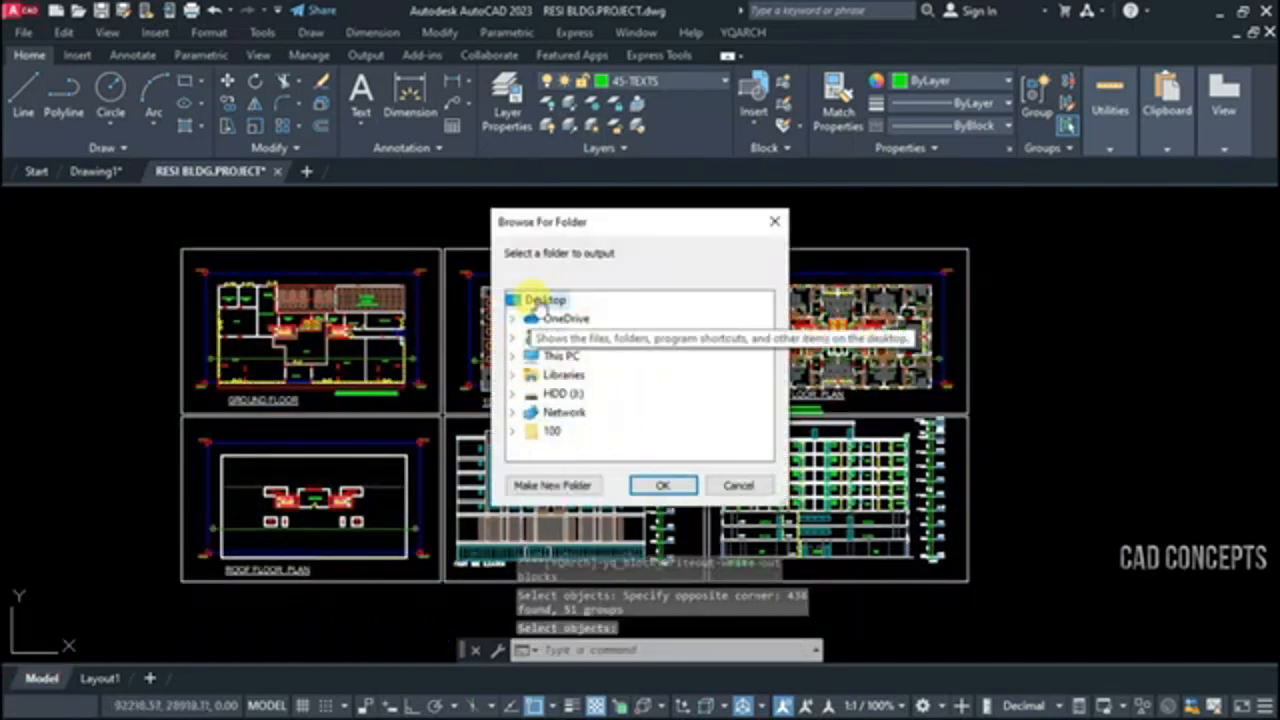
click(552, 490)
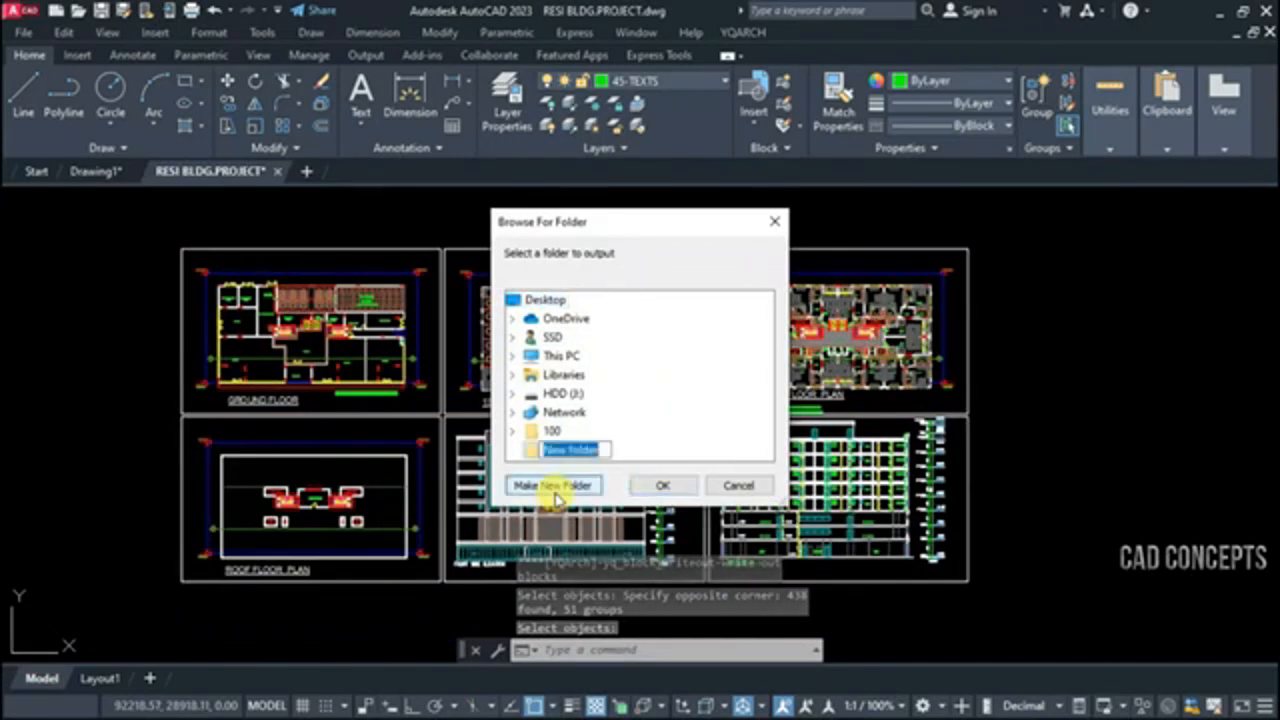
text(BLOCK OUTPUT)
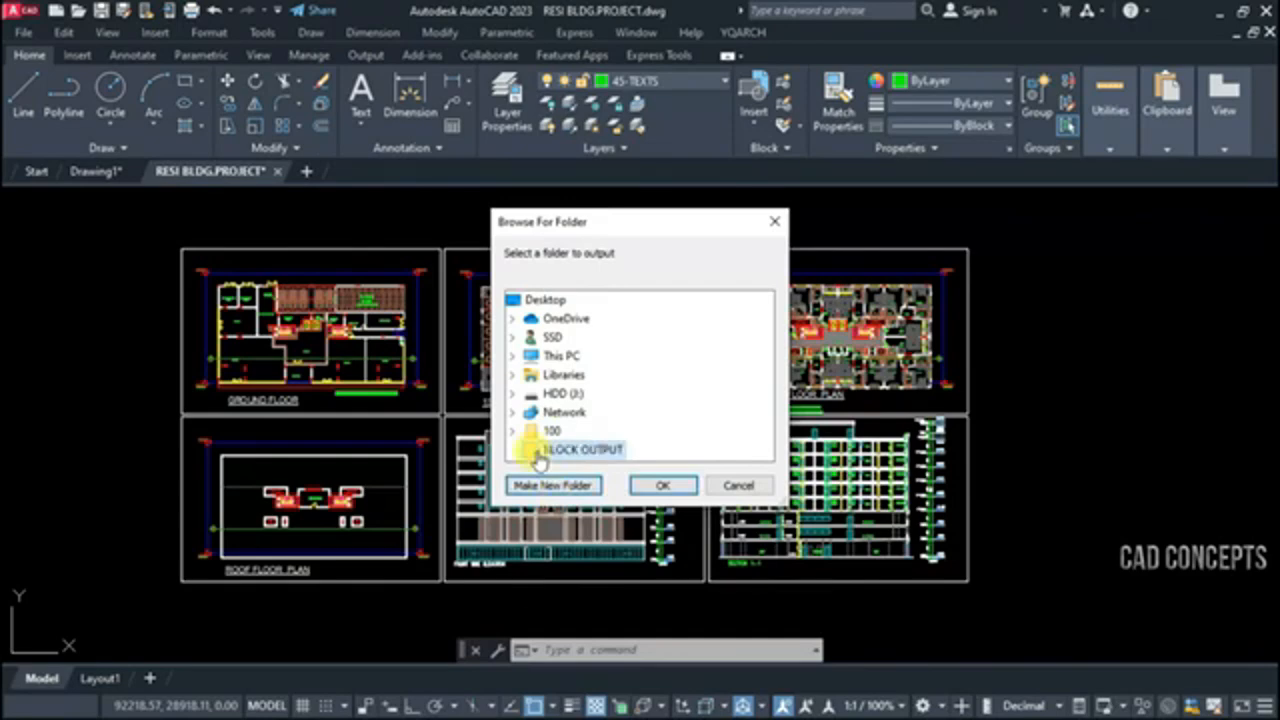
click(640, 484)
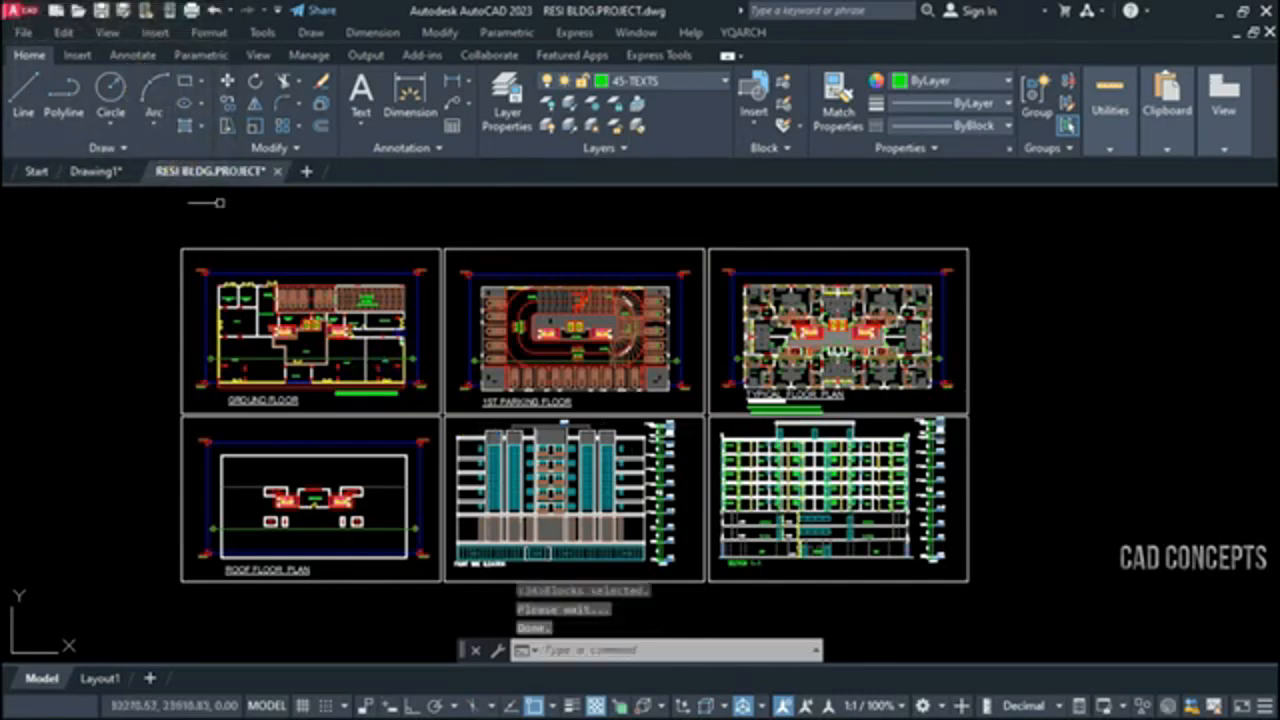
Switch to the BLOCK OUTPUT folder in File Explorer and examine the exported block files, including the sink, sofa, tub and toilet
middle_drag(1185, 424, 1014, 420)
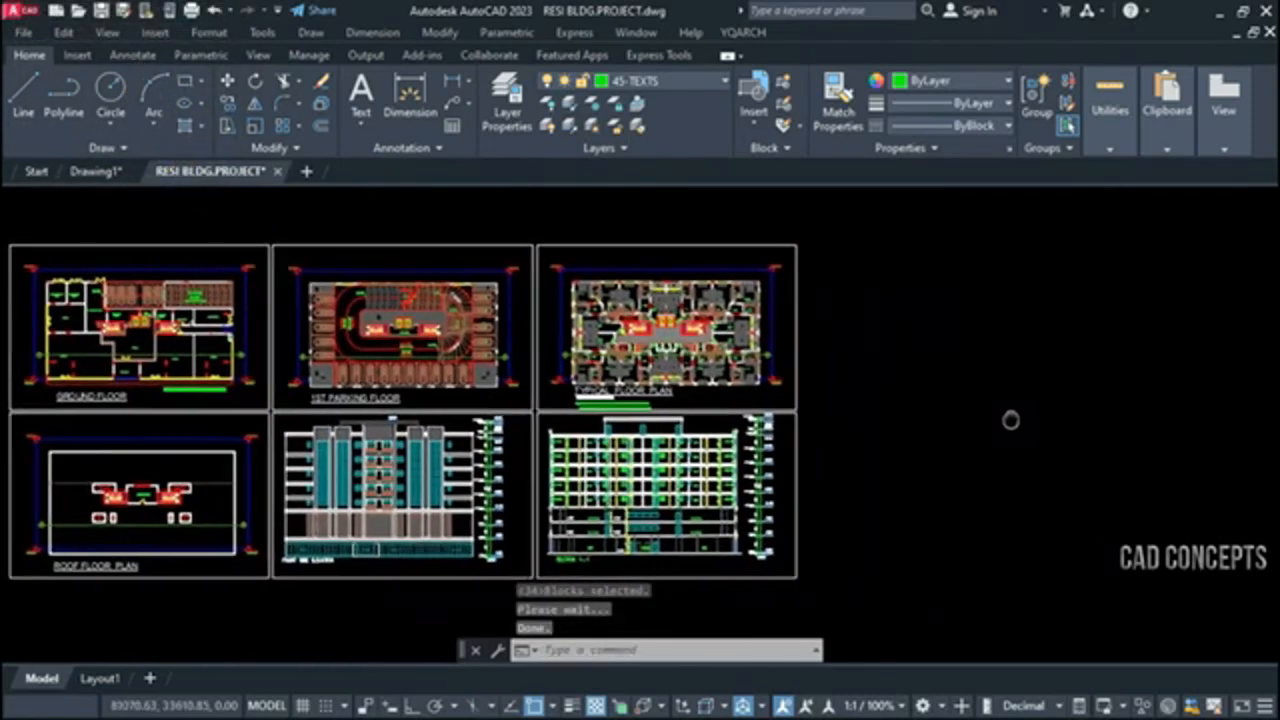
click(1220, 13)
scroll(1057, 457, down, 3)
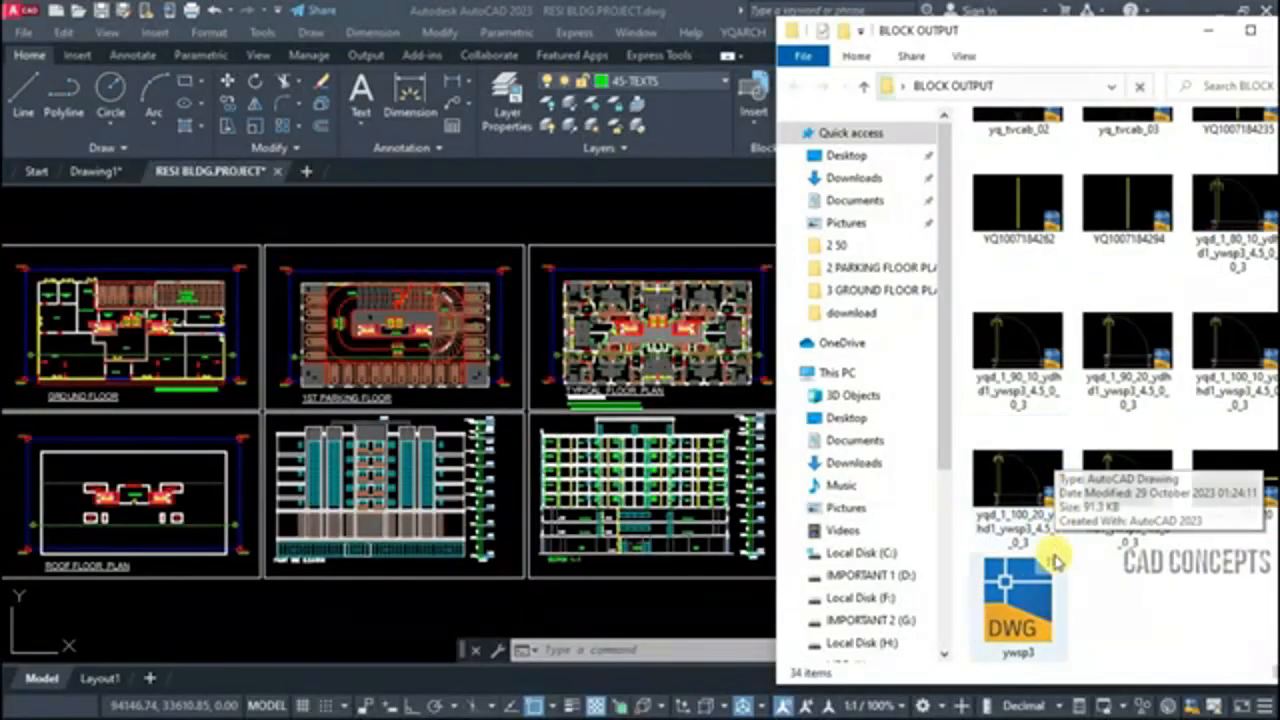
scroll(1045, 480, up, 3)
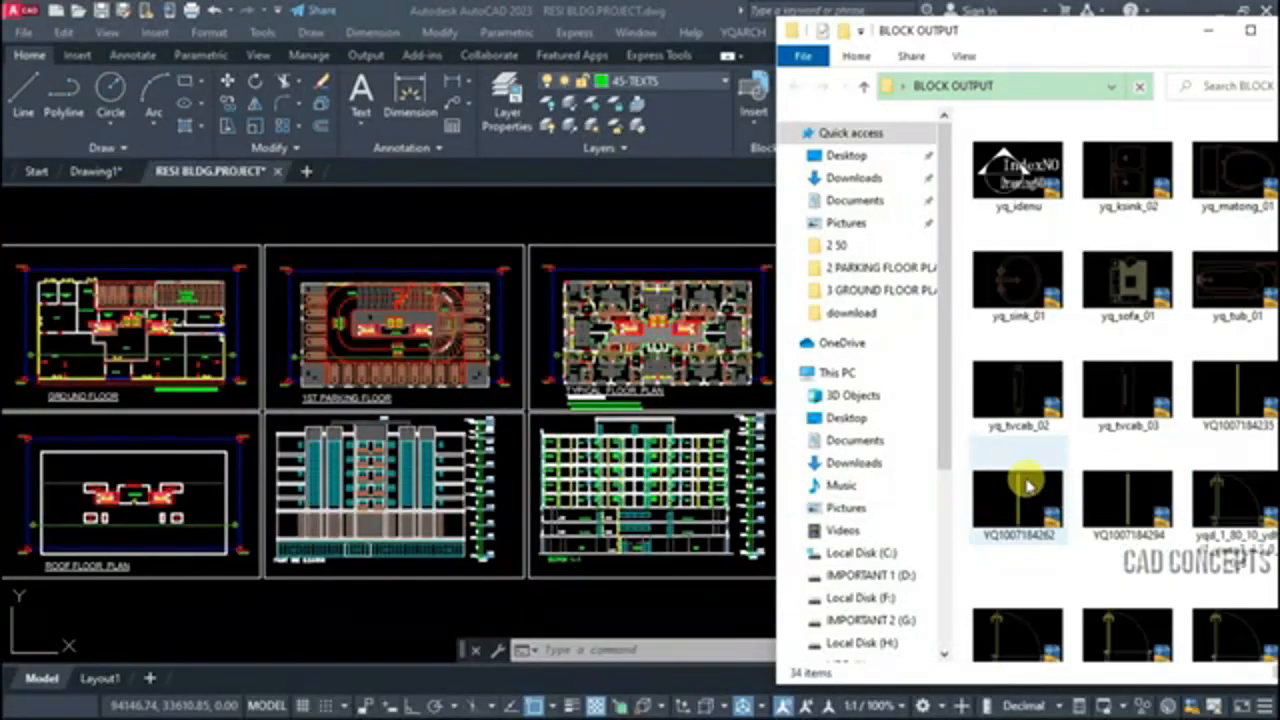
click(1030, 312)
click(1130, 295)
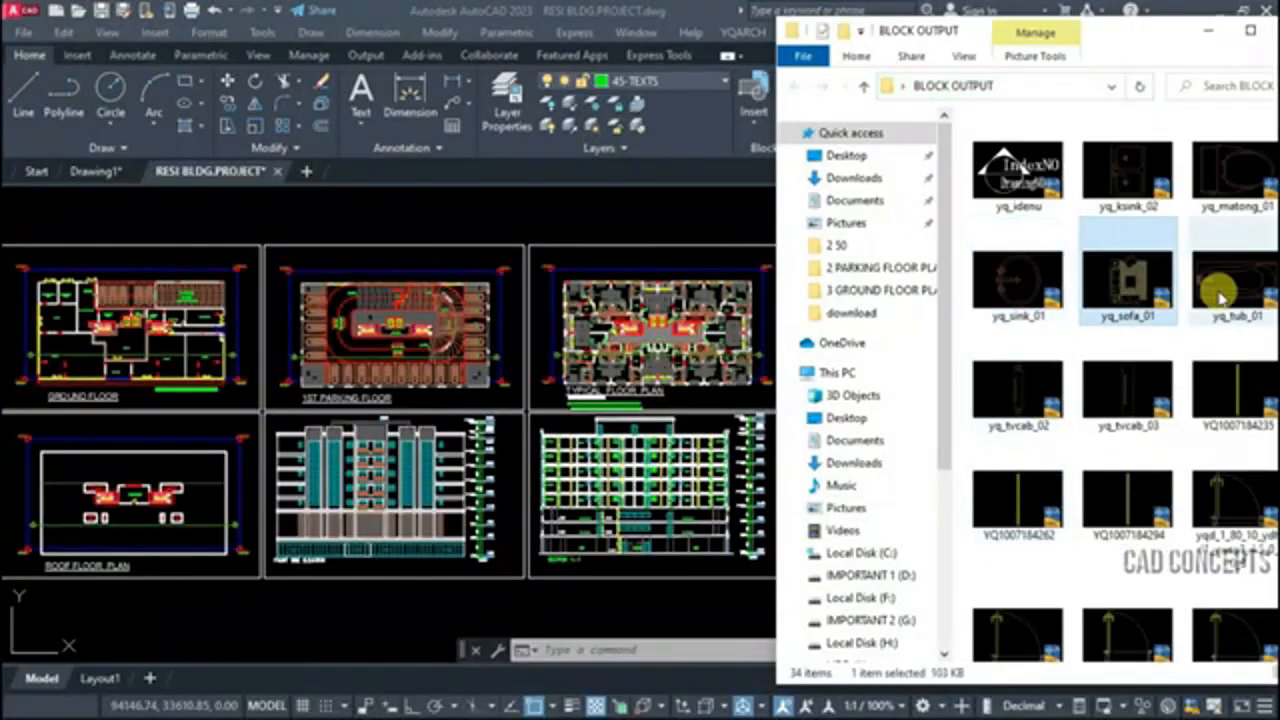
click(1223, 297)
click(1225, 198)
scroll(1143, 310, up, 2)
scroll(1138, 309, up, 2)
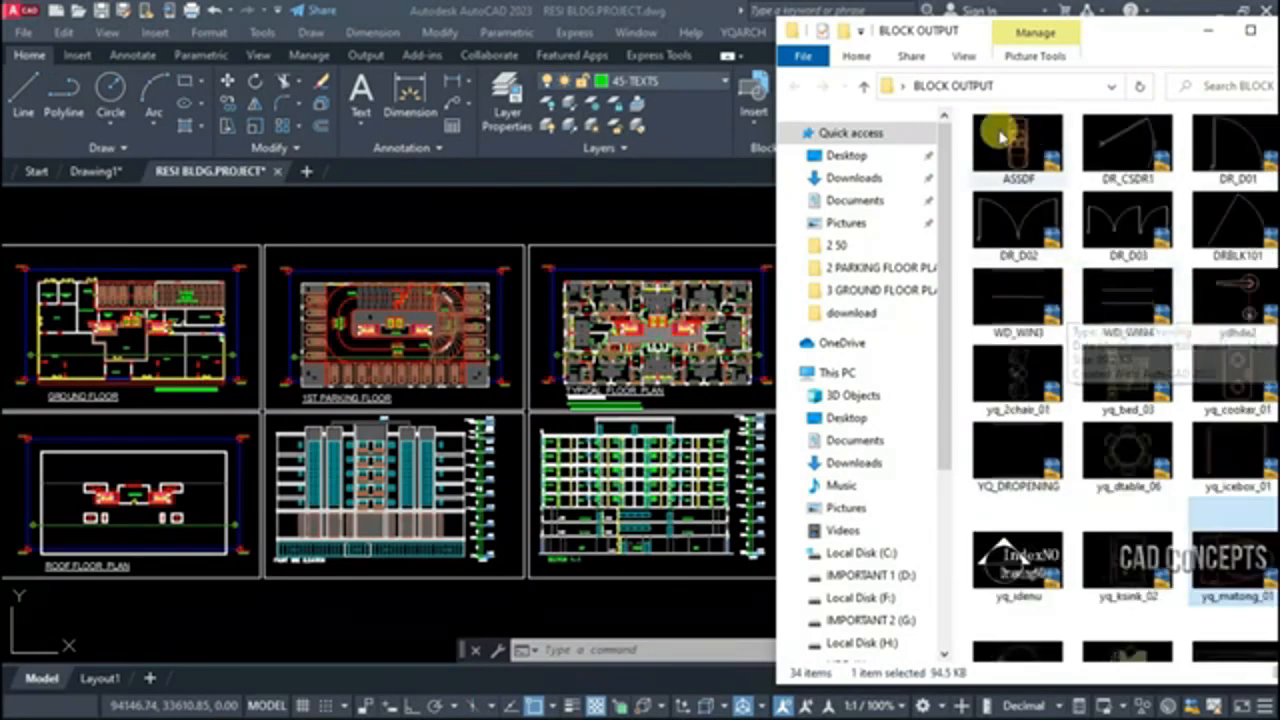
scroll(1027, 502, down, 5)
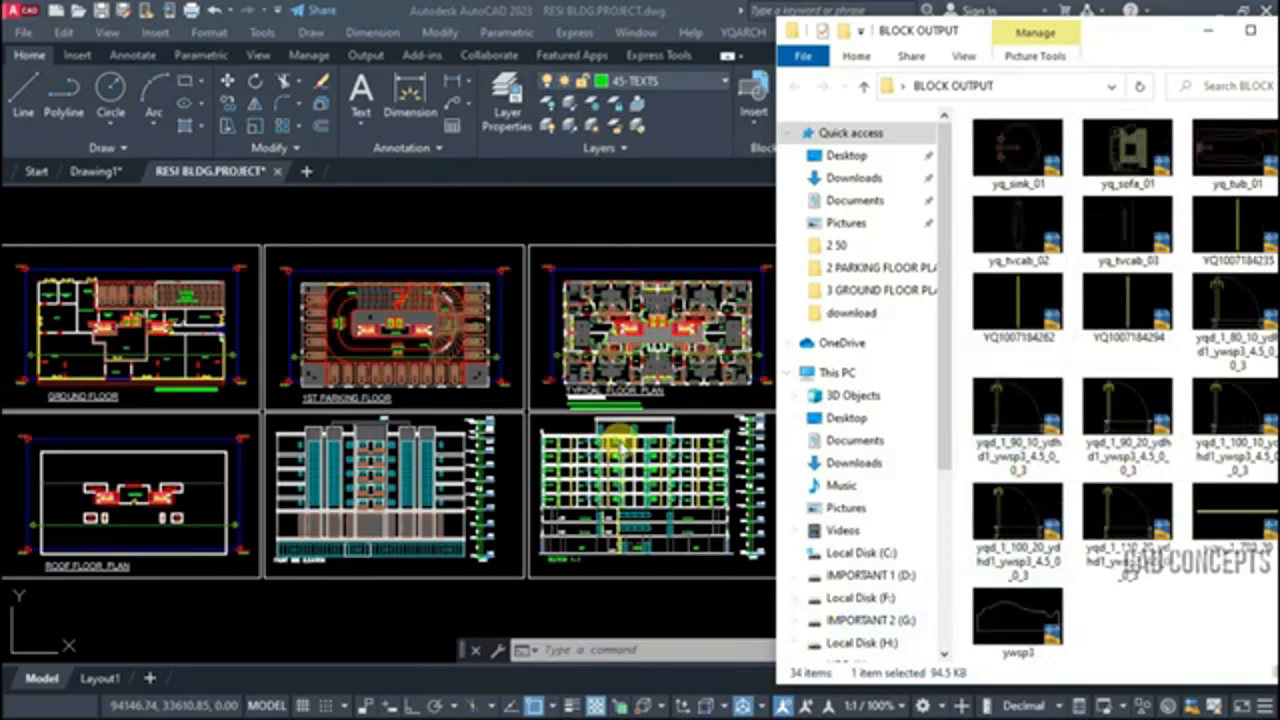
click(1197, 617)
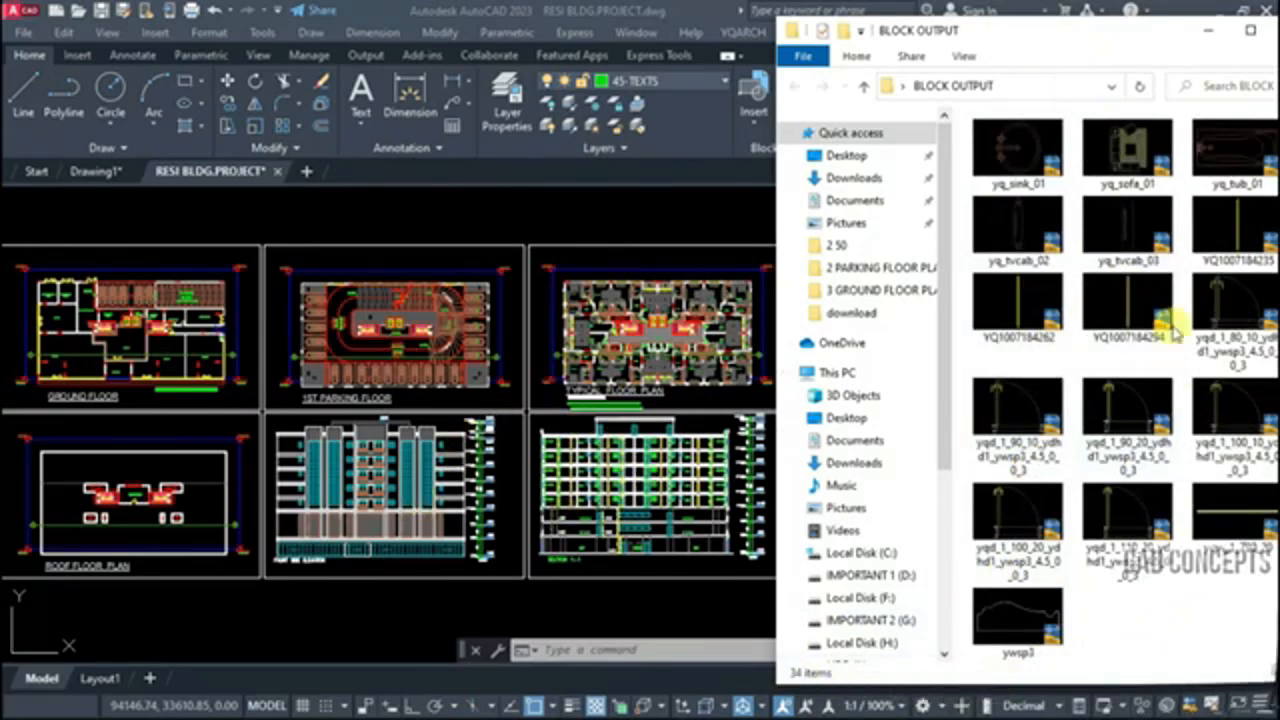
Return to the AutoCAD drawing and examine the apartment floor plan and the single window lines inside its upper walls
click(534, 570)
click(866, 220)
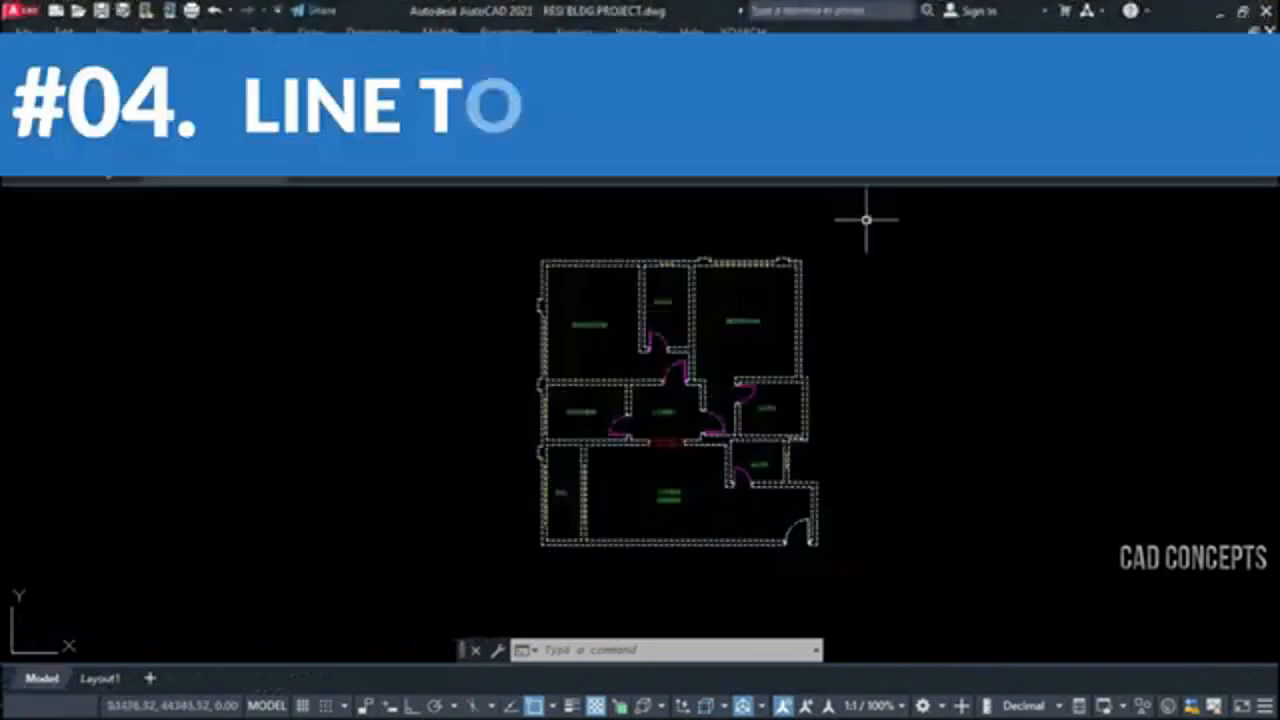
key(Escape)
key(Escape)
key(Escape)
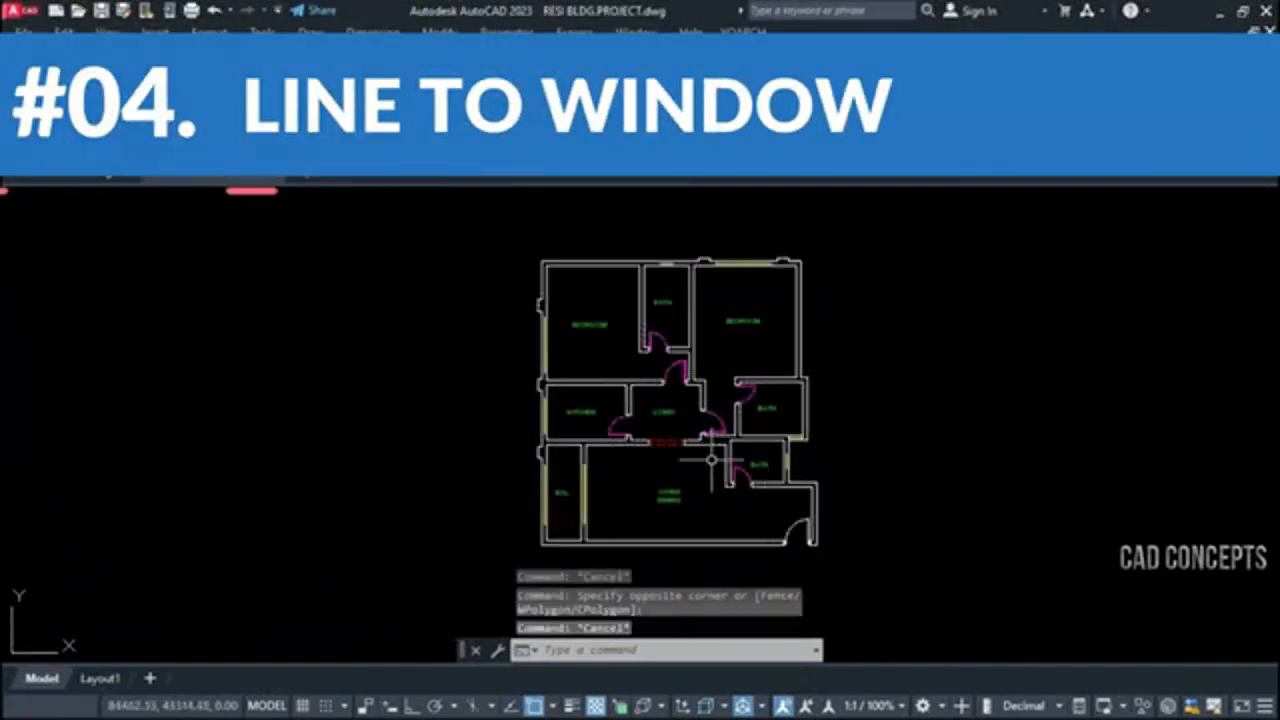
scroll(730, 258, up, 6)
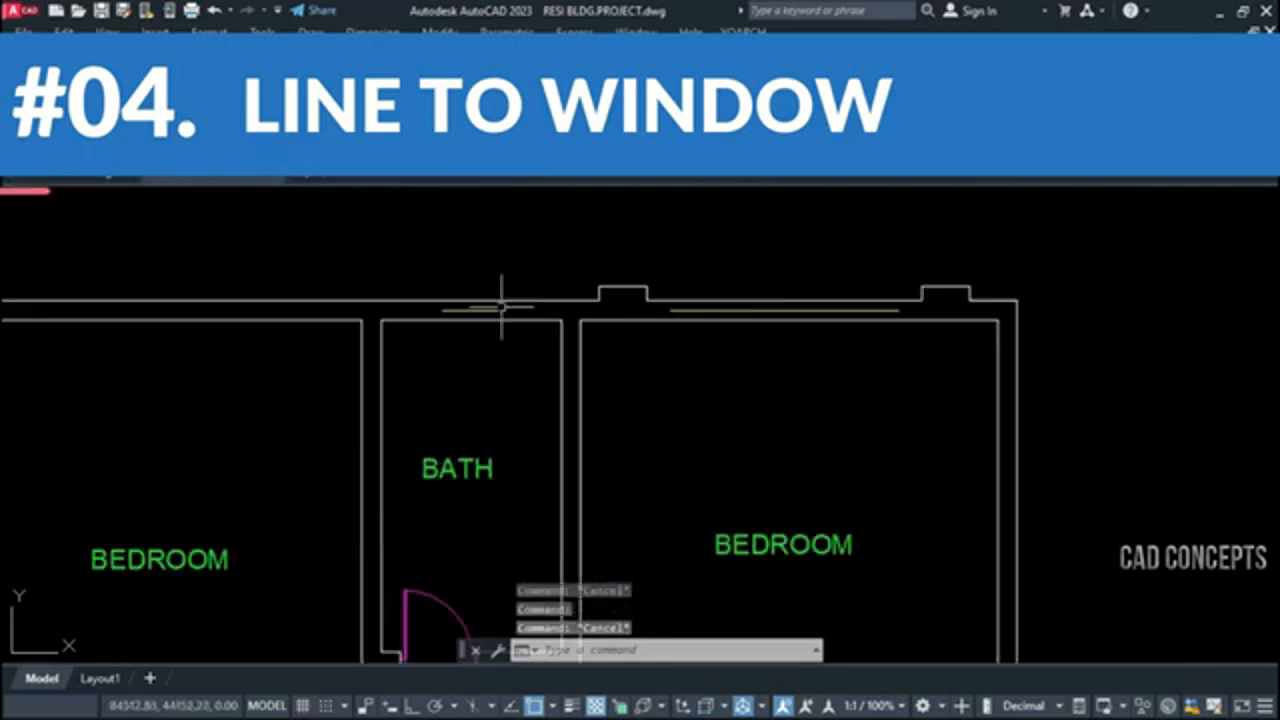
scroll(587, 276, down, 6)
middle_drag(593, 383, 560, 381)
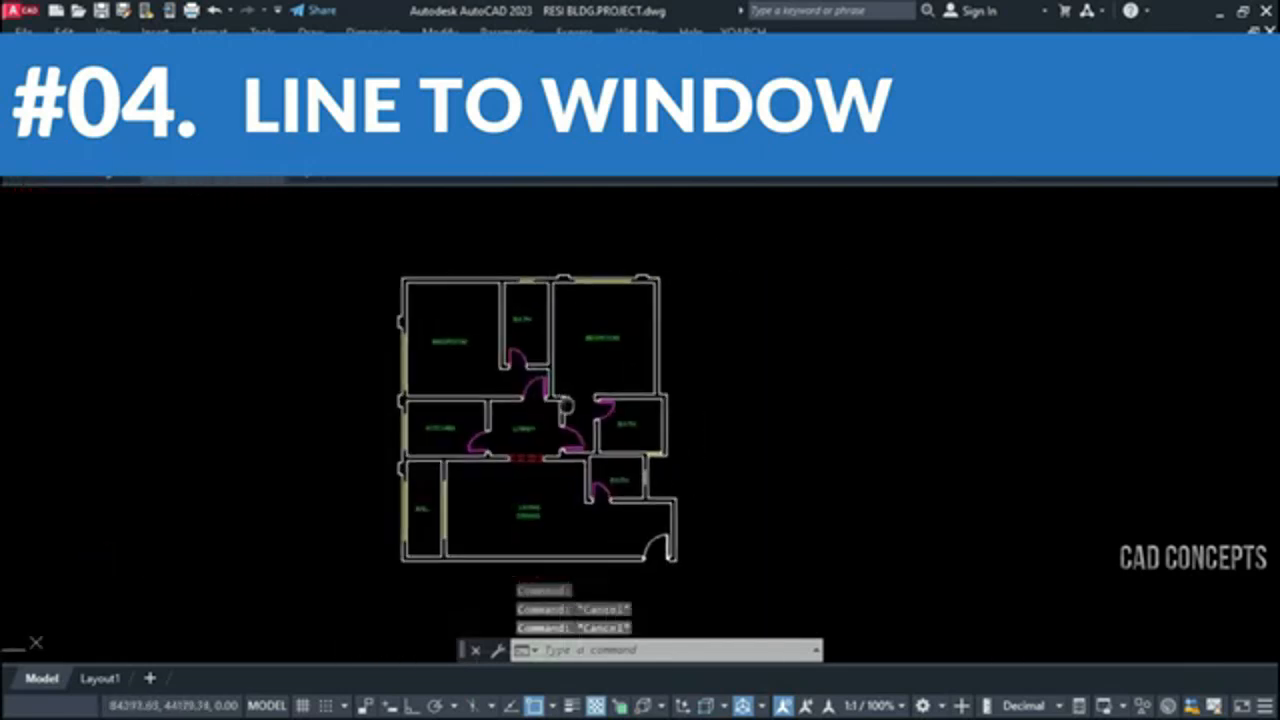
click(385, 557)
click(737, 280)
key(Escape)
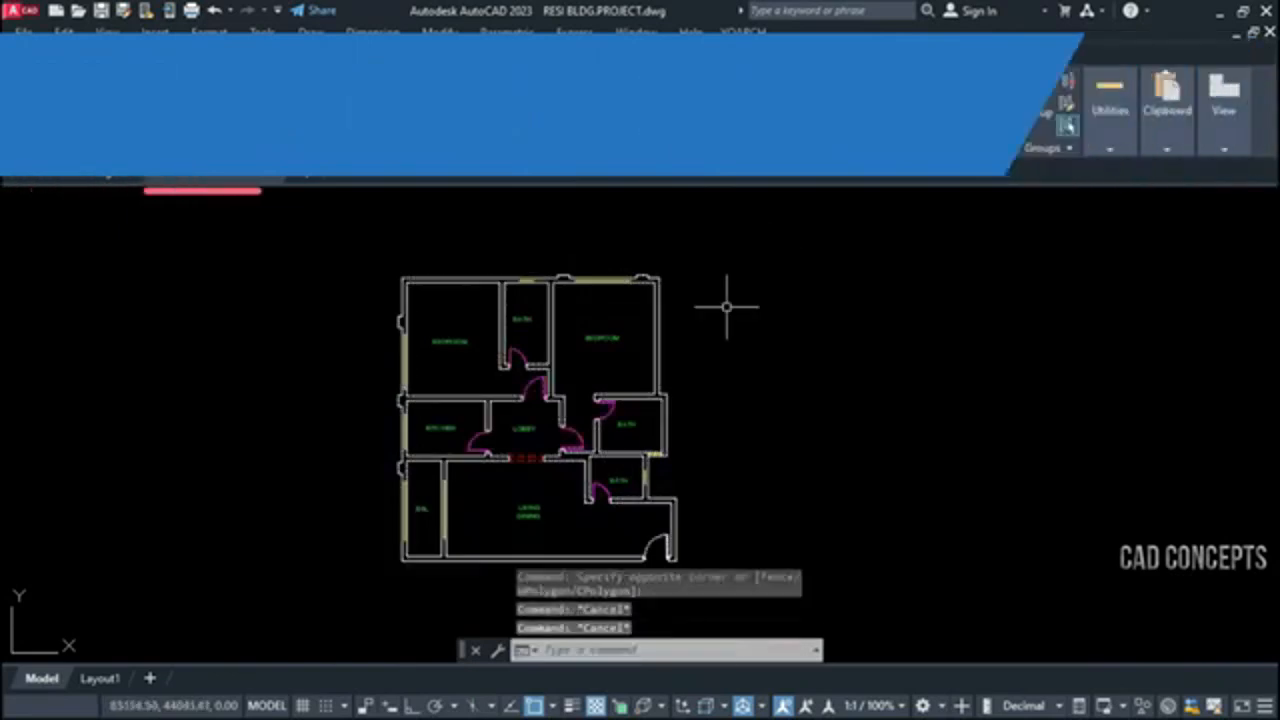
text(ww)
key(Return)
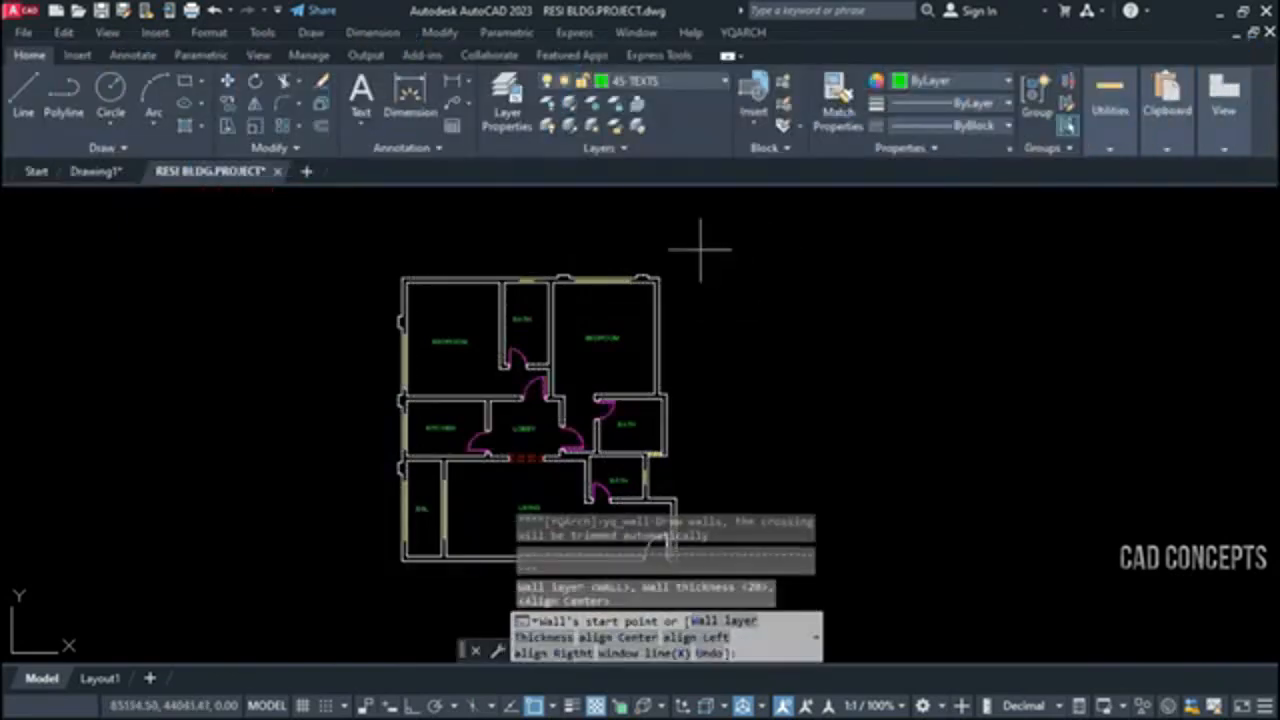
click(700, 250)
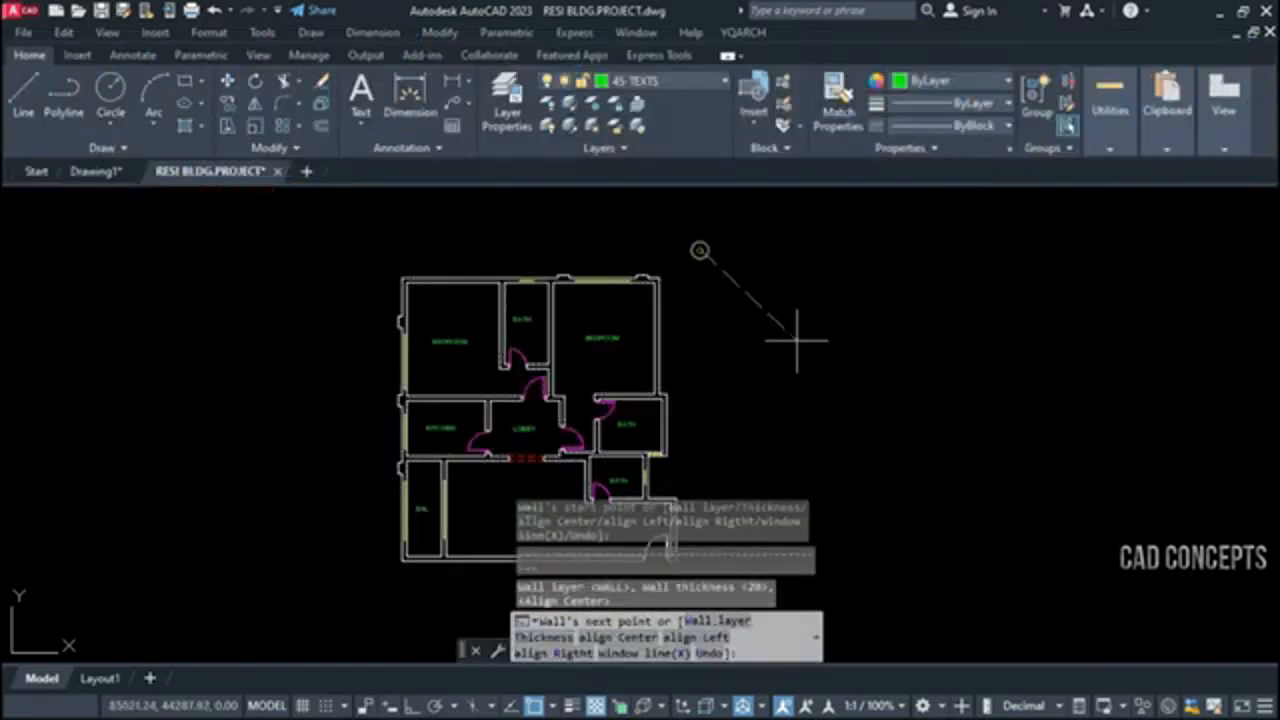
key(Escape)
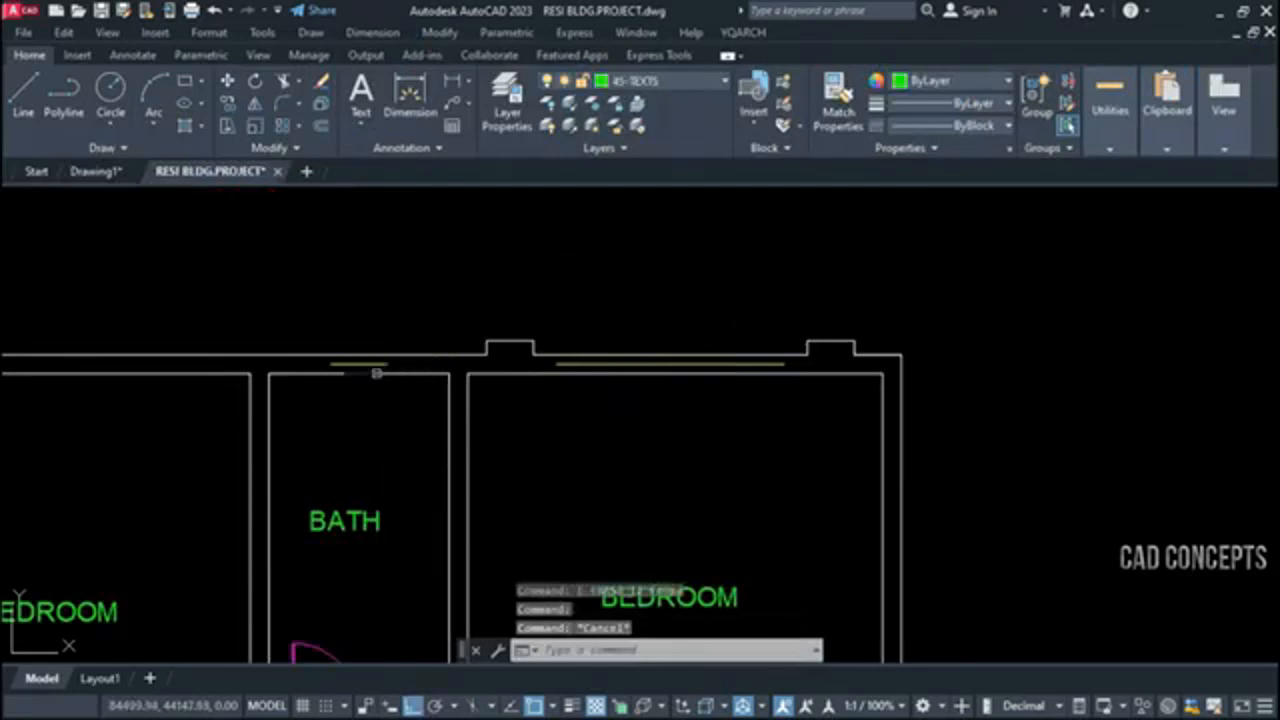
Examine the single lines marking the window positions in the bedroom, kitchen, balcony and bath walls
scroll(686, 264, down, 4)
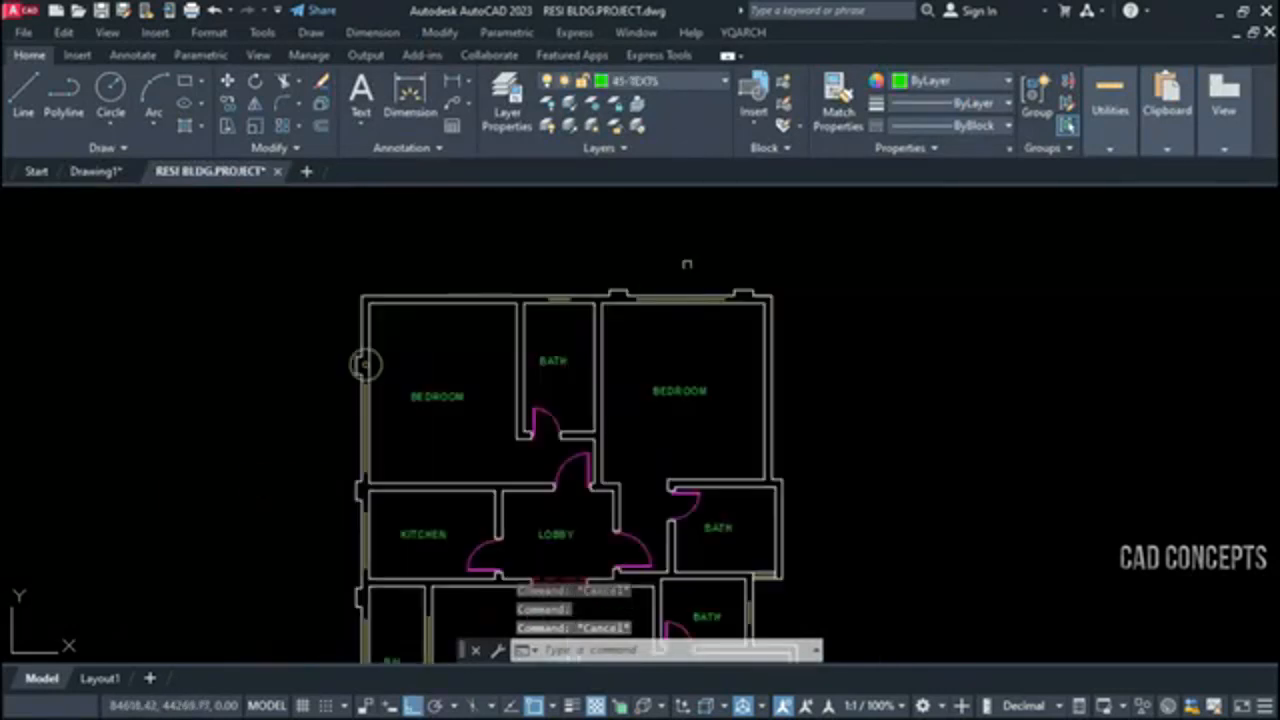
scroll(386, 471, up, 4)
click(323, 434)
key(Escape)
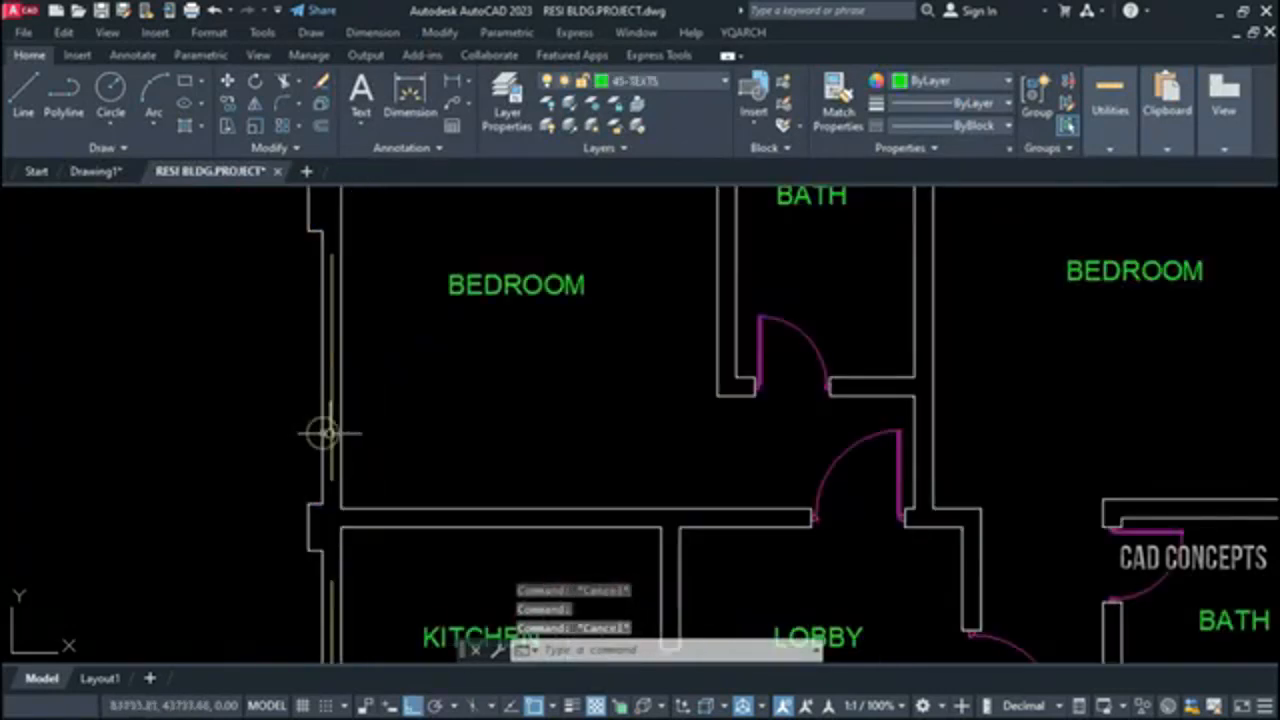
click(330, 434)
scroll(646, 274, down, 4)
key(Escape)
scroll(566, 410, up, 4)
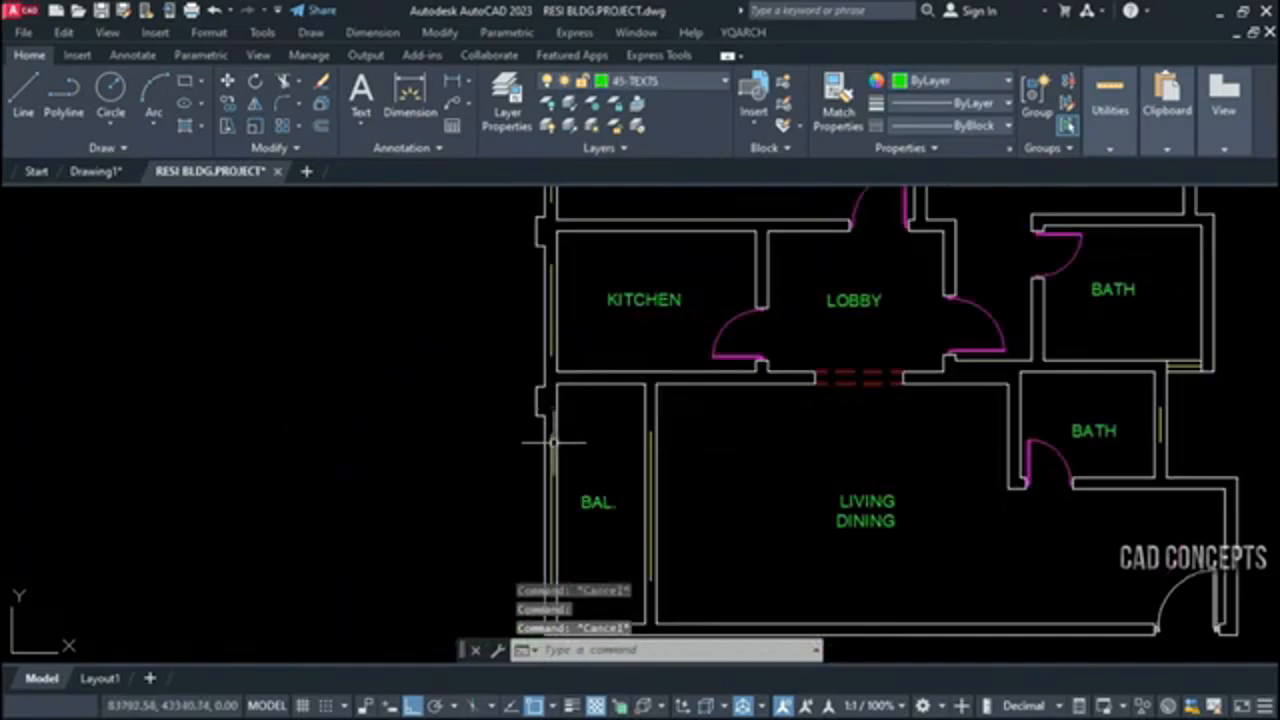
scroll(540, 438, down, 4)
scroll(800, 425, up, 6)
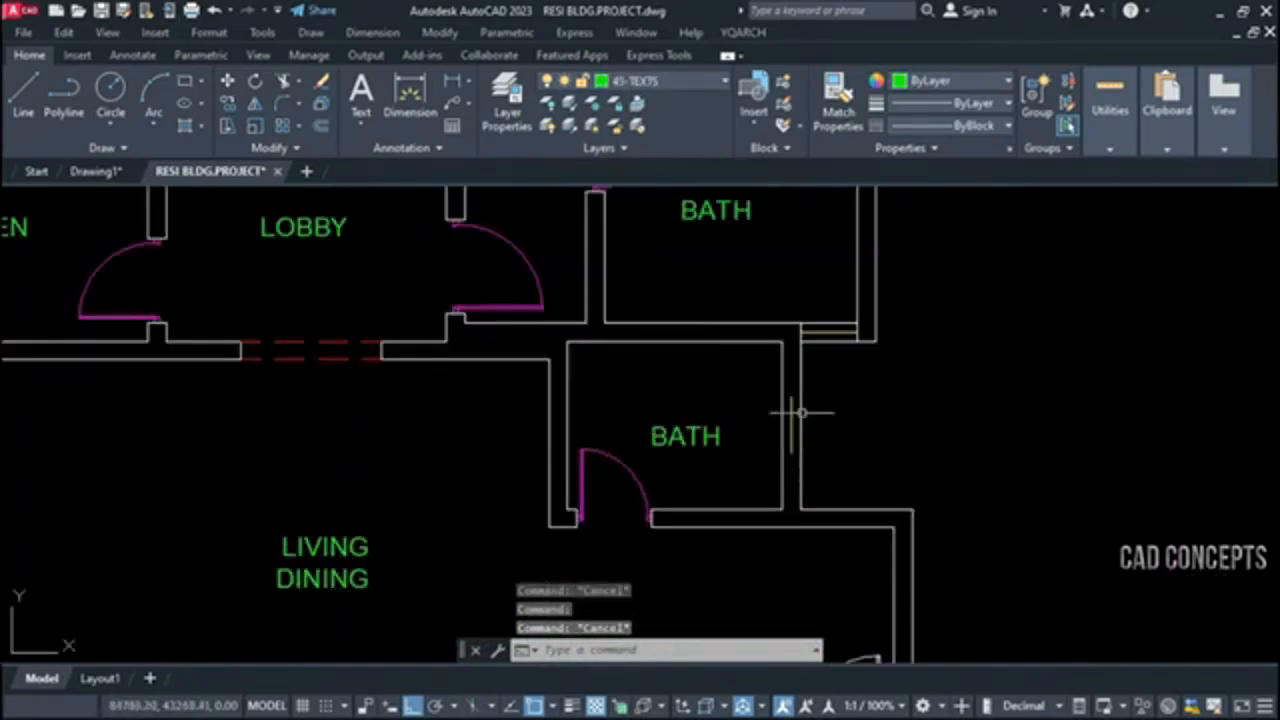
click(791, 408)
key(Escape)
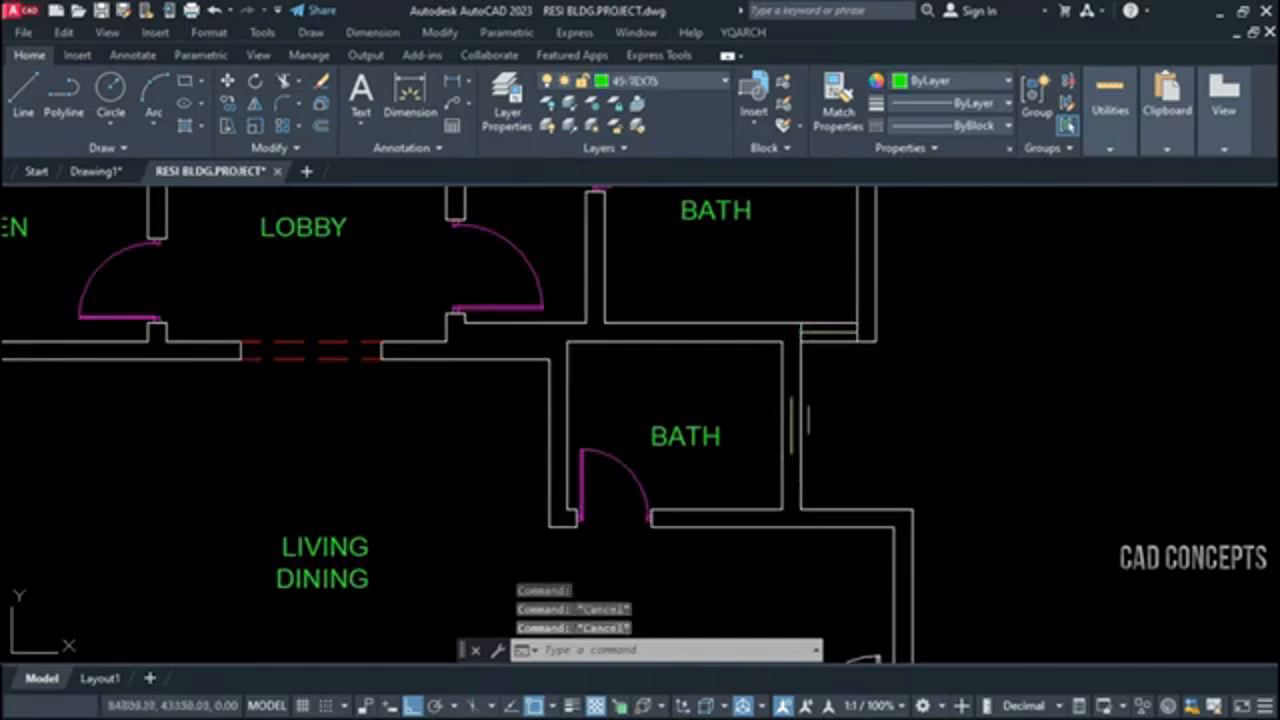
scroll(815, 420, down, 8)
click(440, 289)
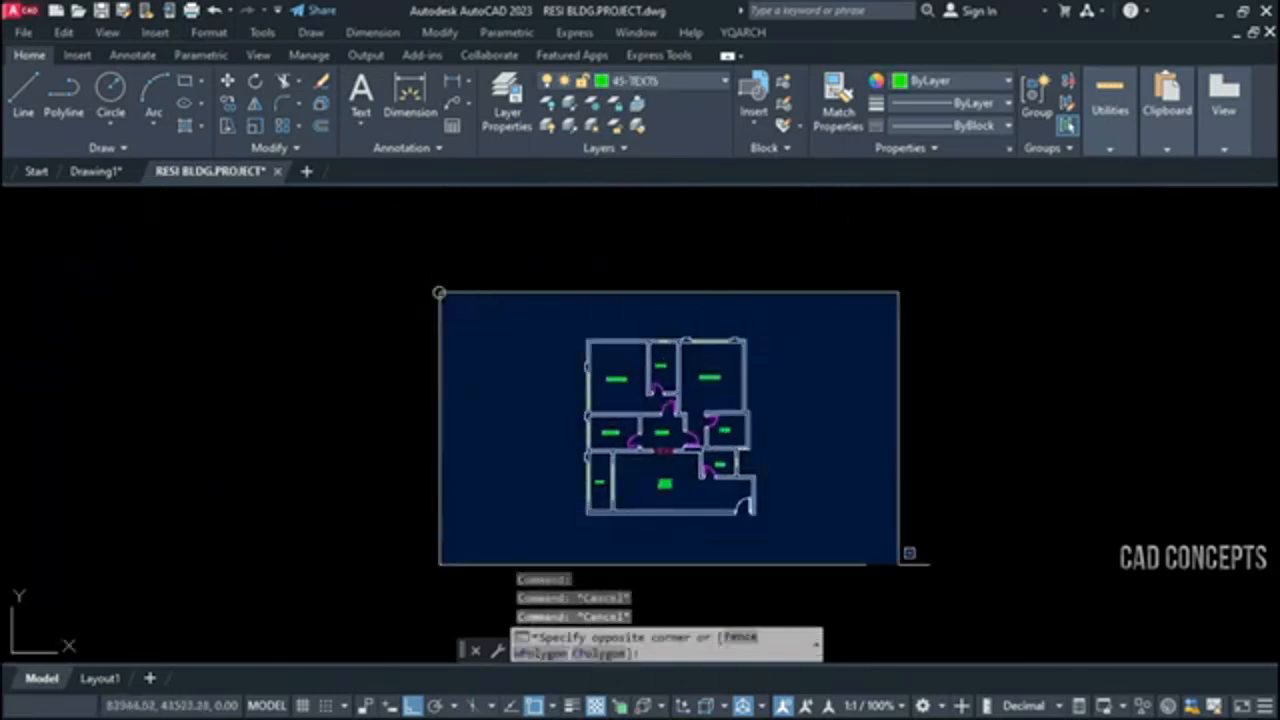
key(Escape)
scroll(725, 470, up, 2)
Run XWD on the whole floor plan to change its single lines into windows, and undo the conversion
text(xwd)
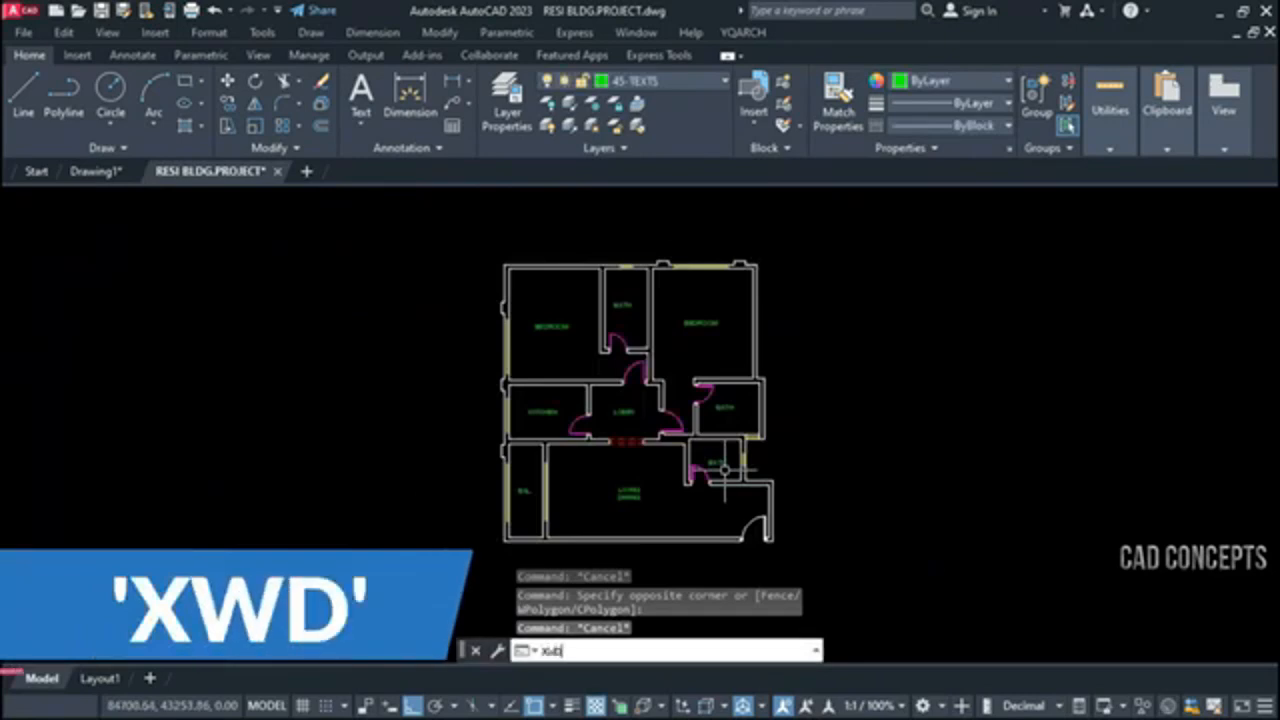
key(Return)
click(487, 564)
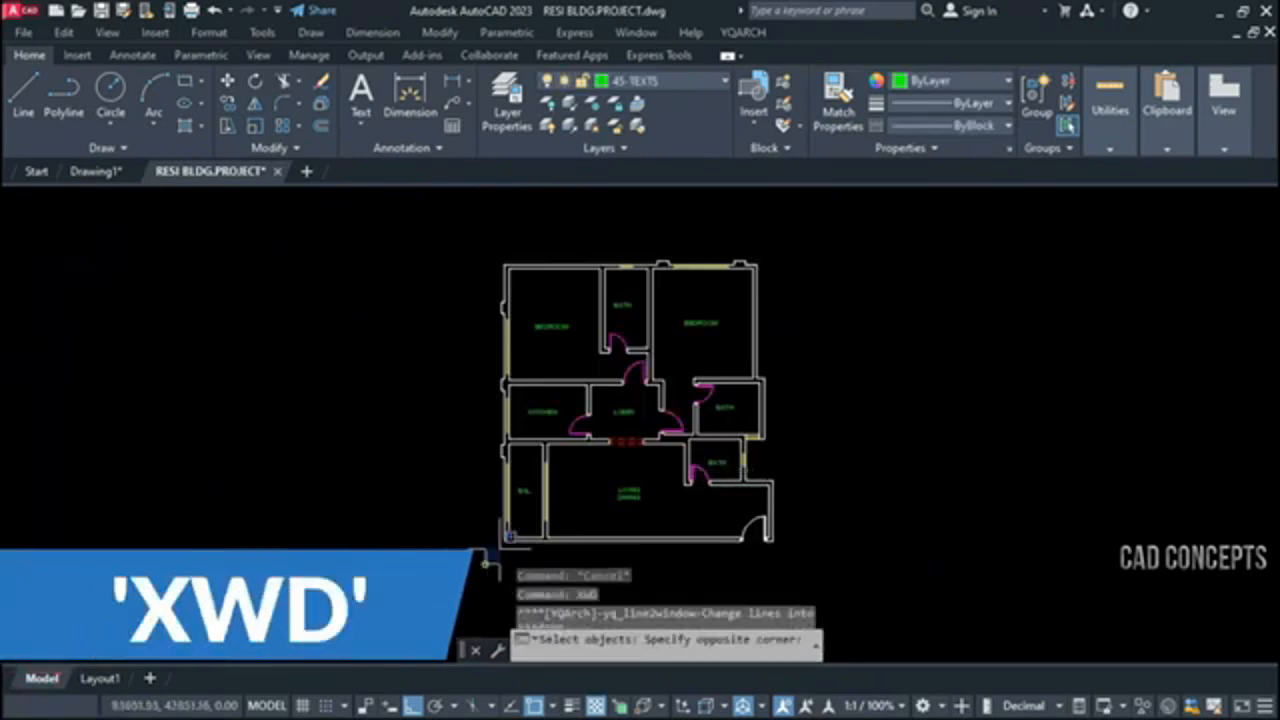
click(797, 251)
key(Return)
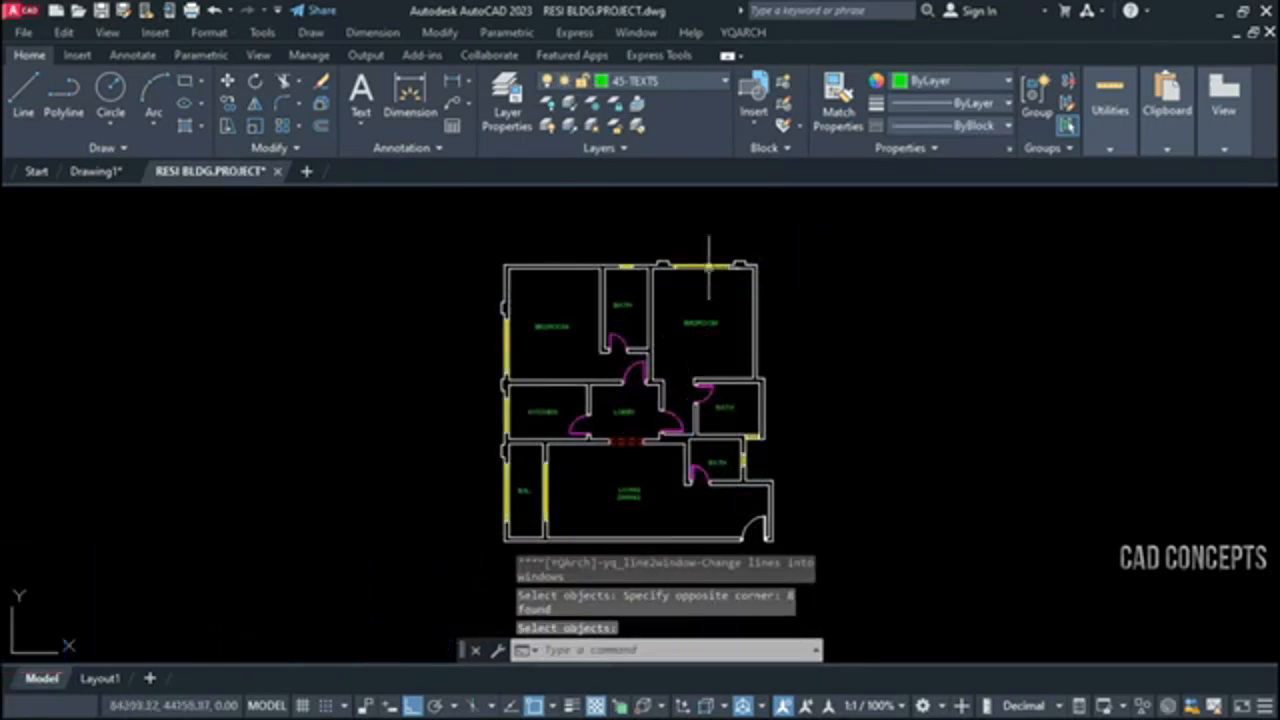
key(ctrl+z)
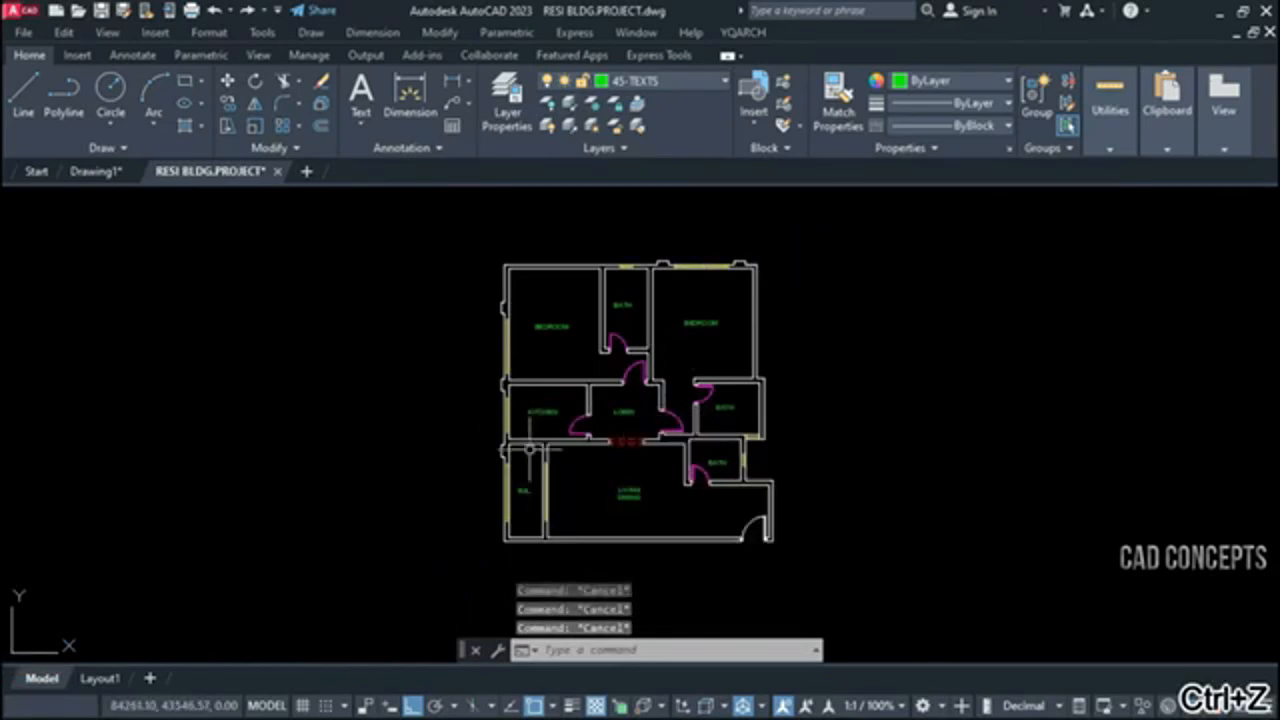
Run XWD again and window-select the whole floor plan to change the single wall lines into windows
text(xwd)
key(Return)
click(429, 604)
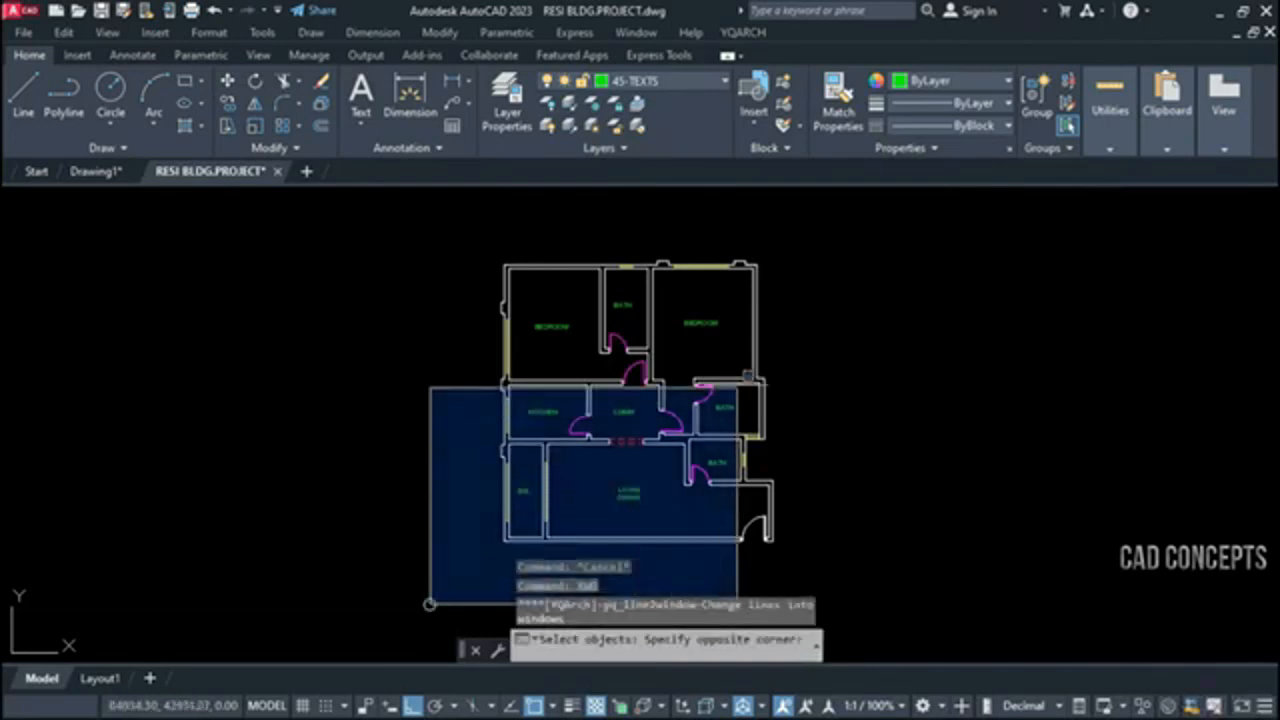
click(737, 388)
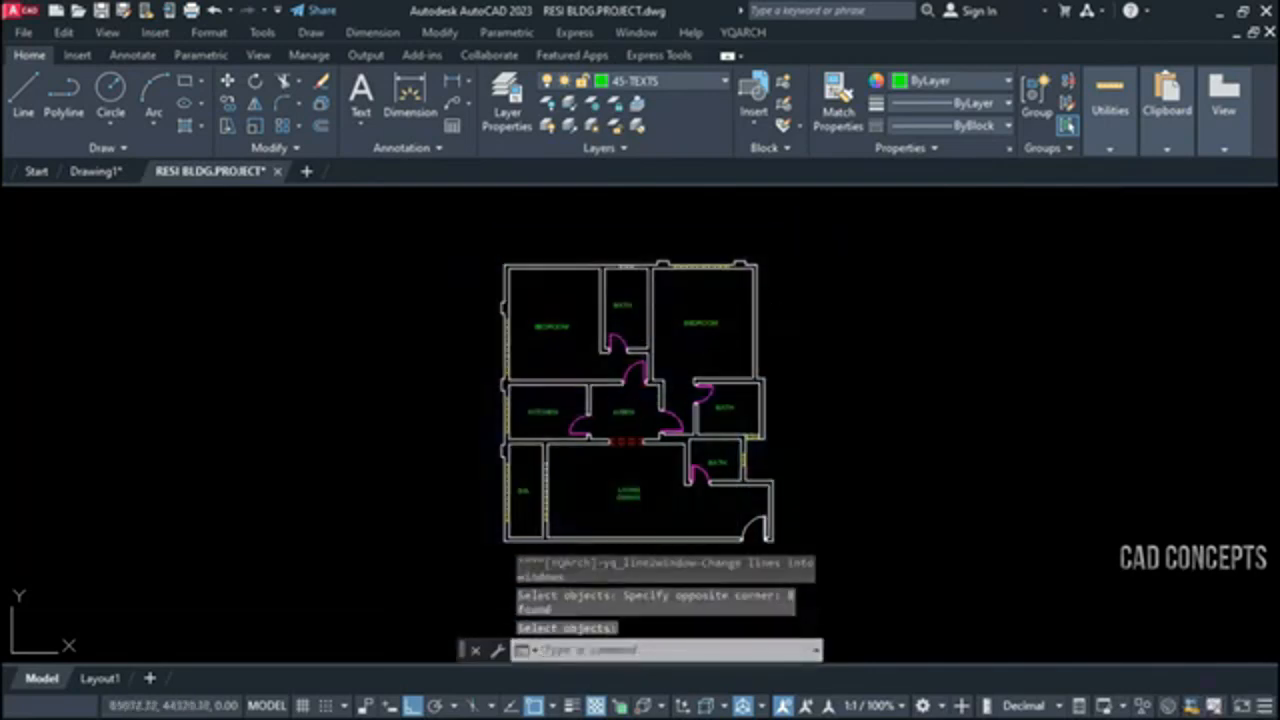
Examine the converted windows in the balcony, kitchen, bath and bedroom walls of the floor plan
scroll(549, 485, up, 4)
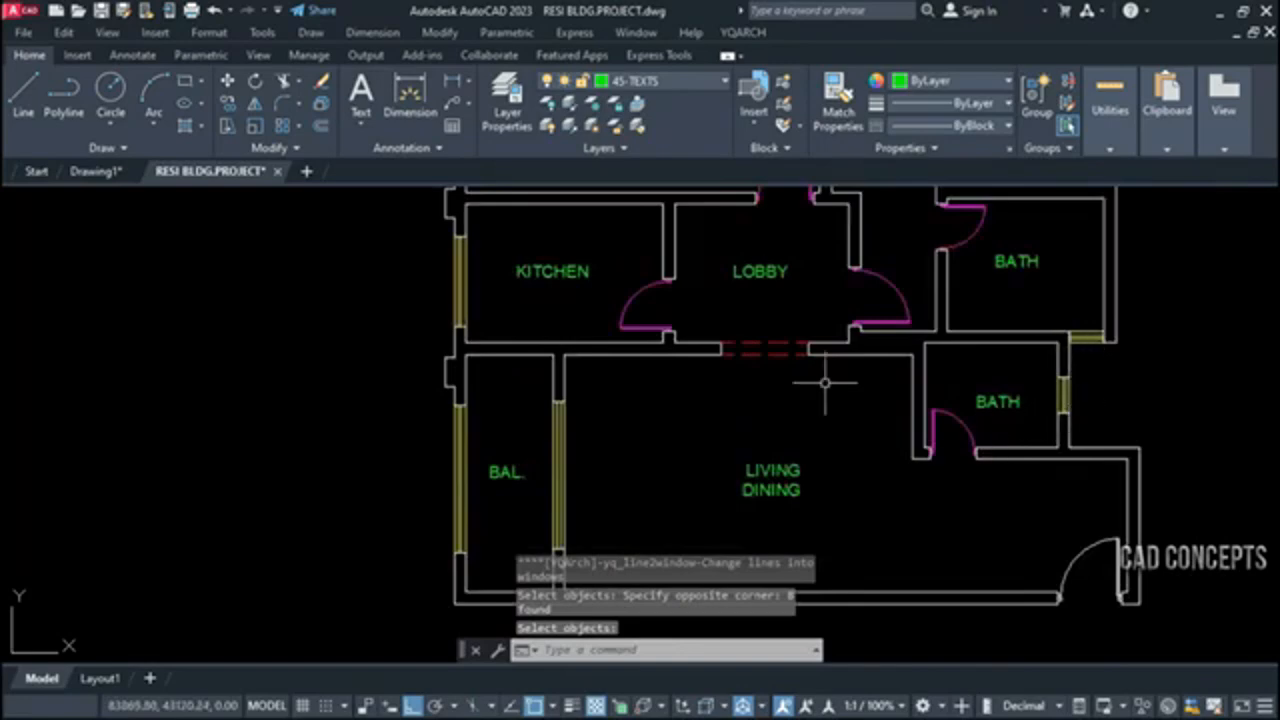
middle_drag(825, 454, 820, 547)
middle_drag(583, 324, 558, 496)
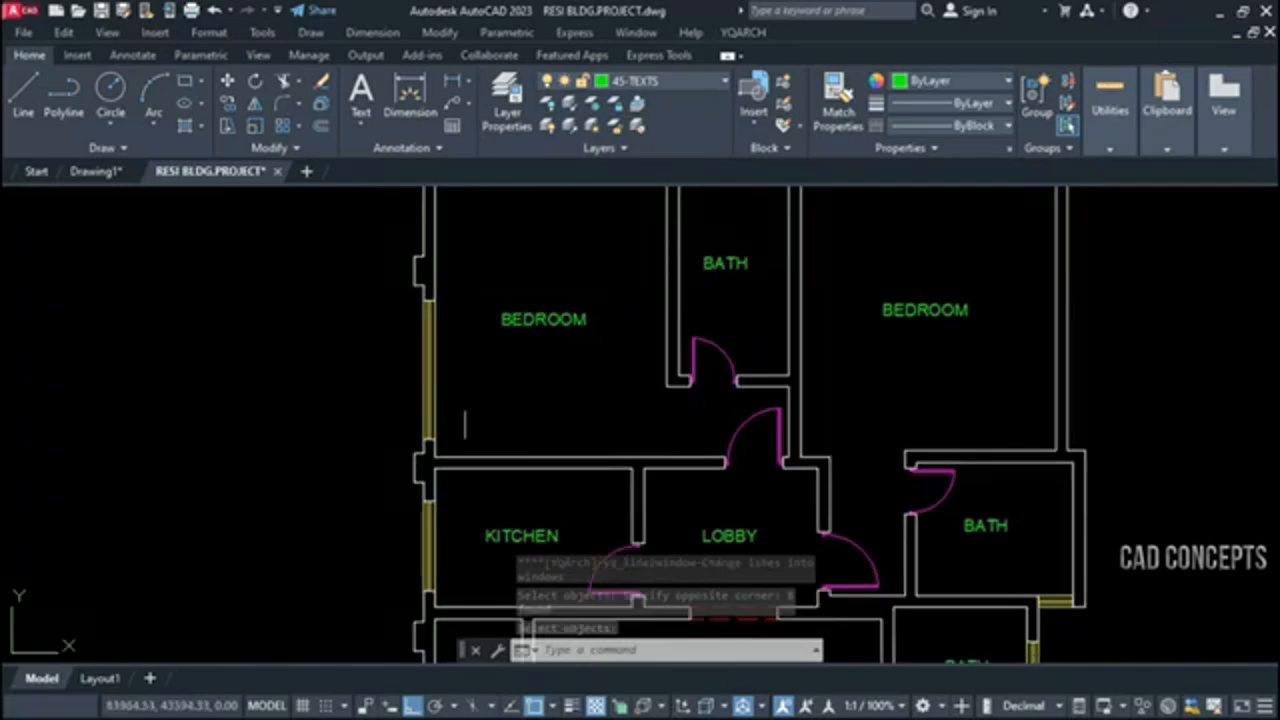
middle_drag(586, 350, 557, 517)
scroll(740, 352, down, 4)
middle_drag(874, 504, 777, 426)
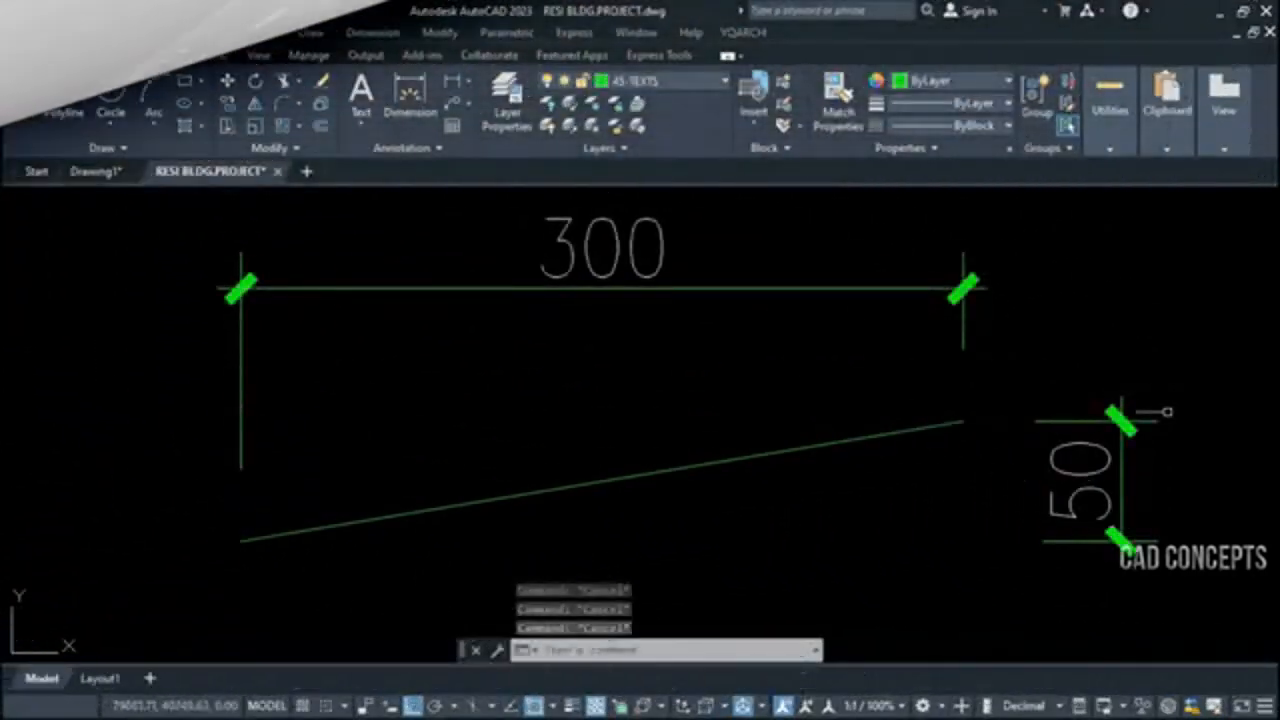
Examine the sloped line together with its 300 horizontal and 50 vertical dimensions
click(722, 249)
click(541, 351)
key(Escape)
key(Escape)
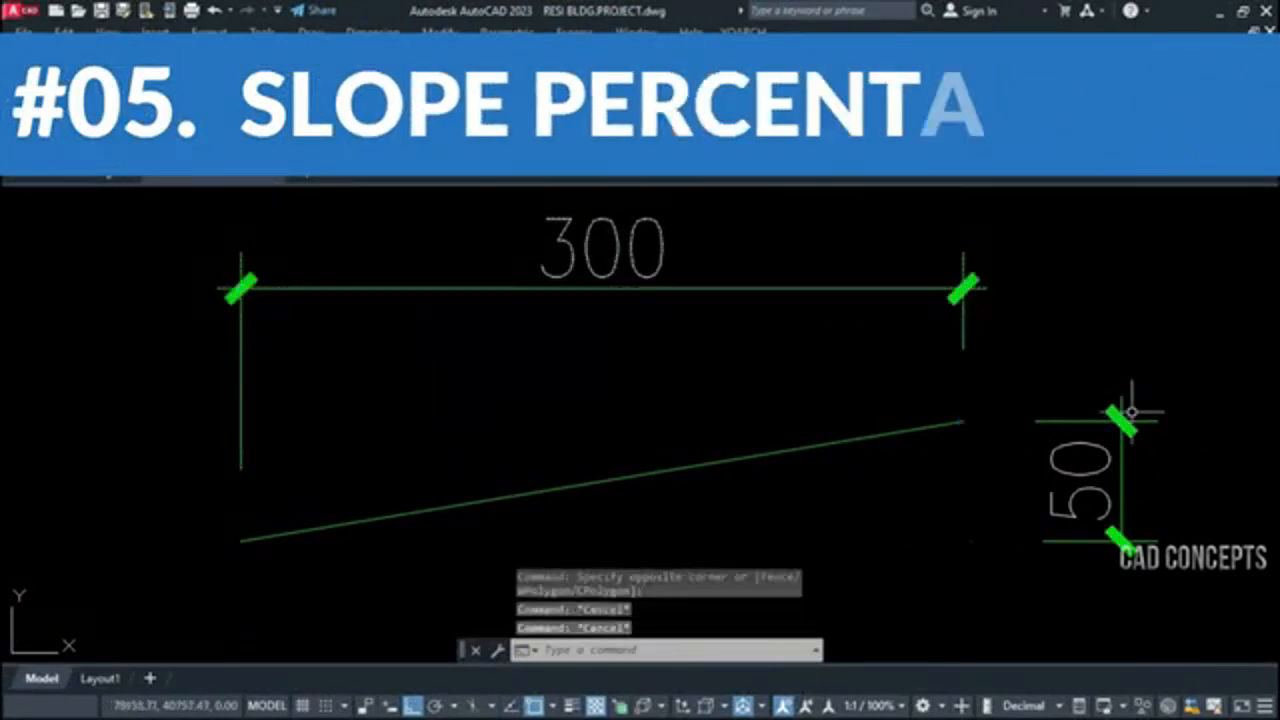
click(1134, 411)
click(1046, 517)
key(Escape)
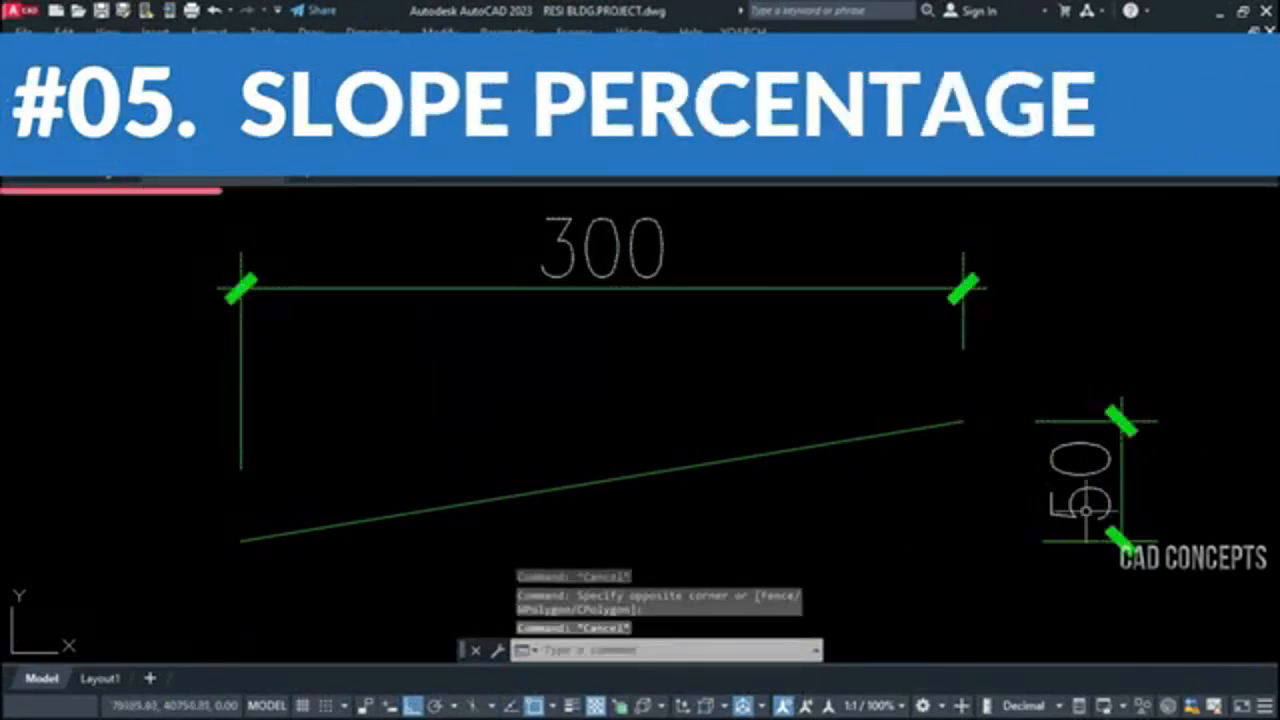
click(329, 530)
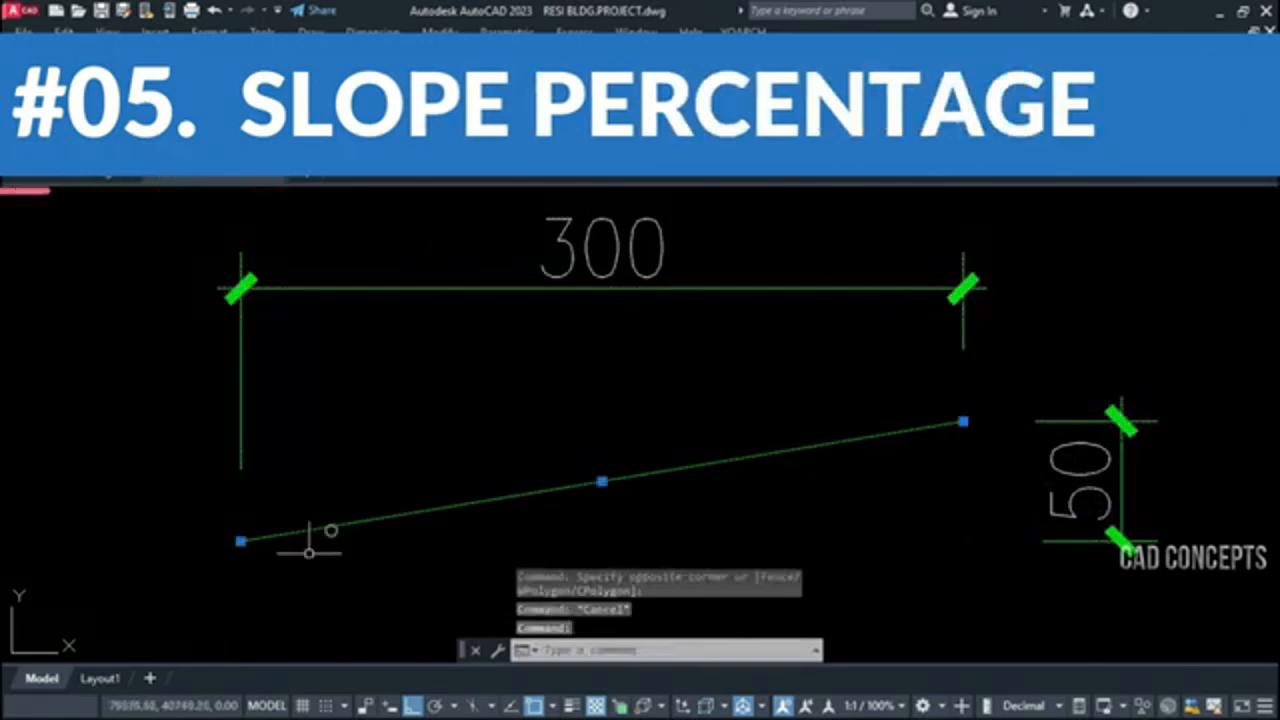
key(Escape)
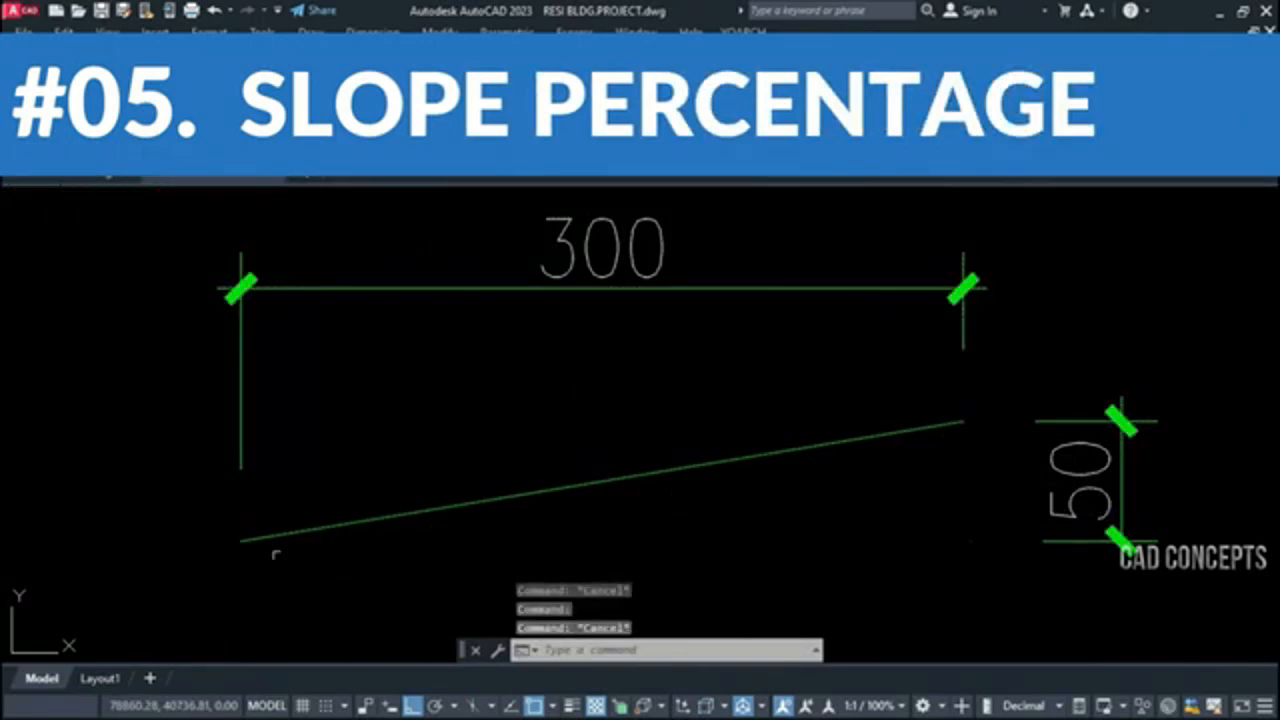
click(489, 457)
key(Escape)
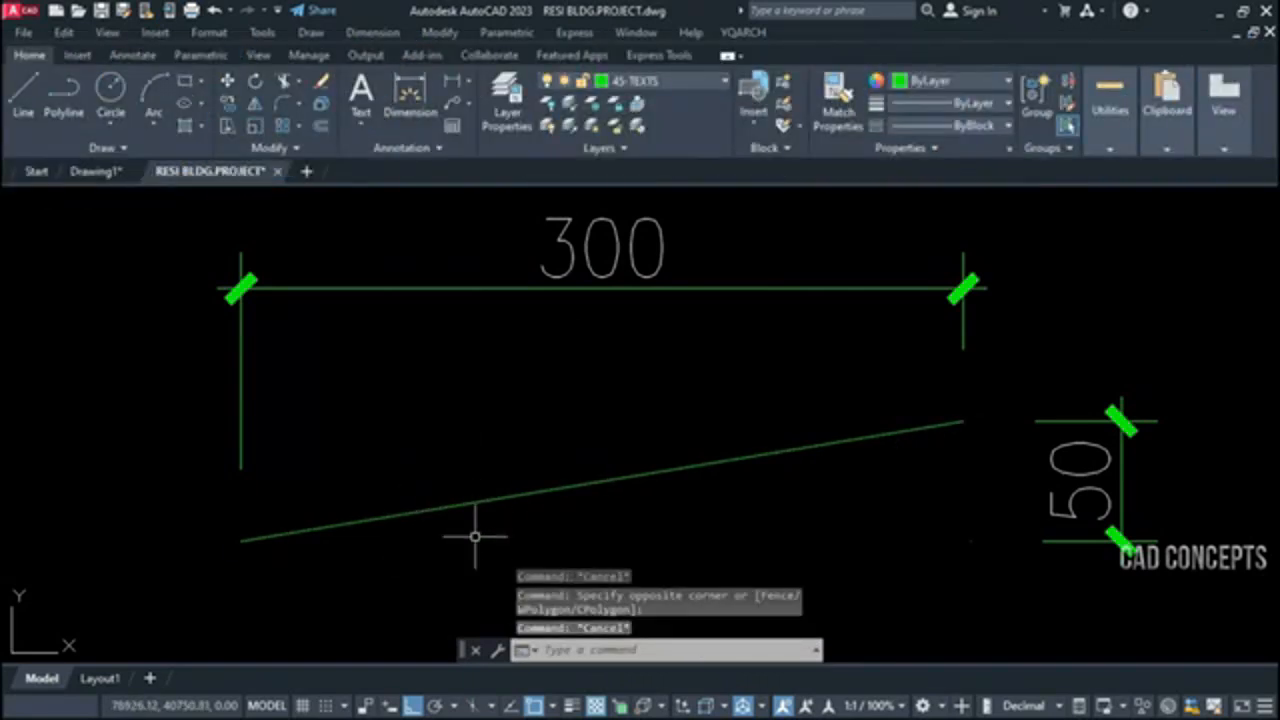
Run PD and draw a slope symbol from the sloped line's lower end to its upper end, with length 300 and height 50
text(PD)
key(Return)
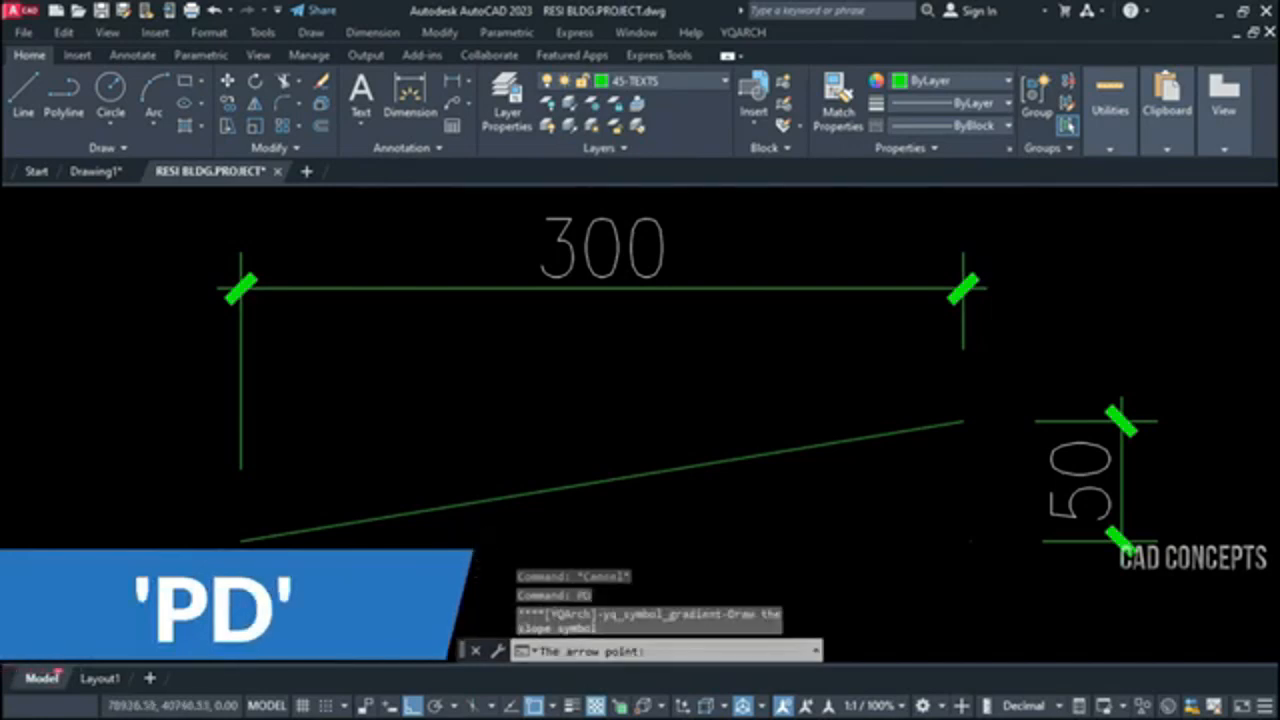
click(240, 540)
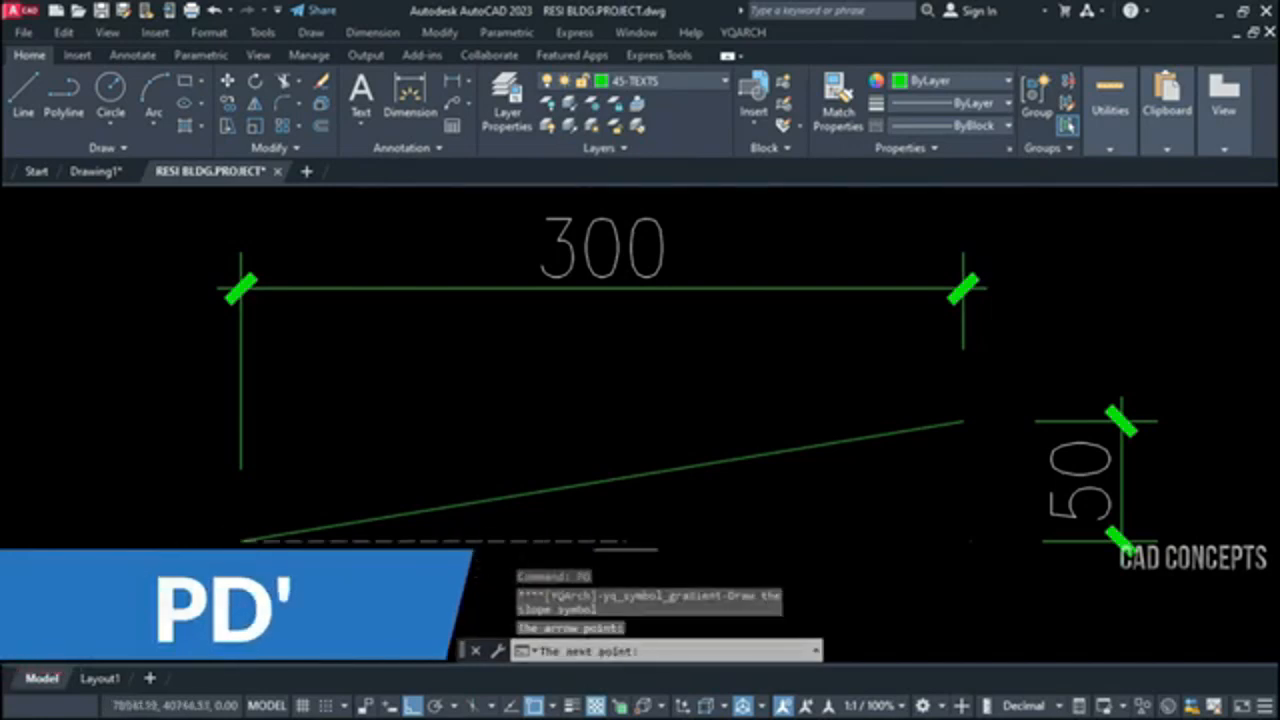
click(962, 421)
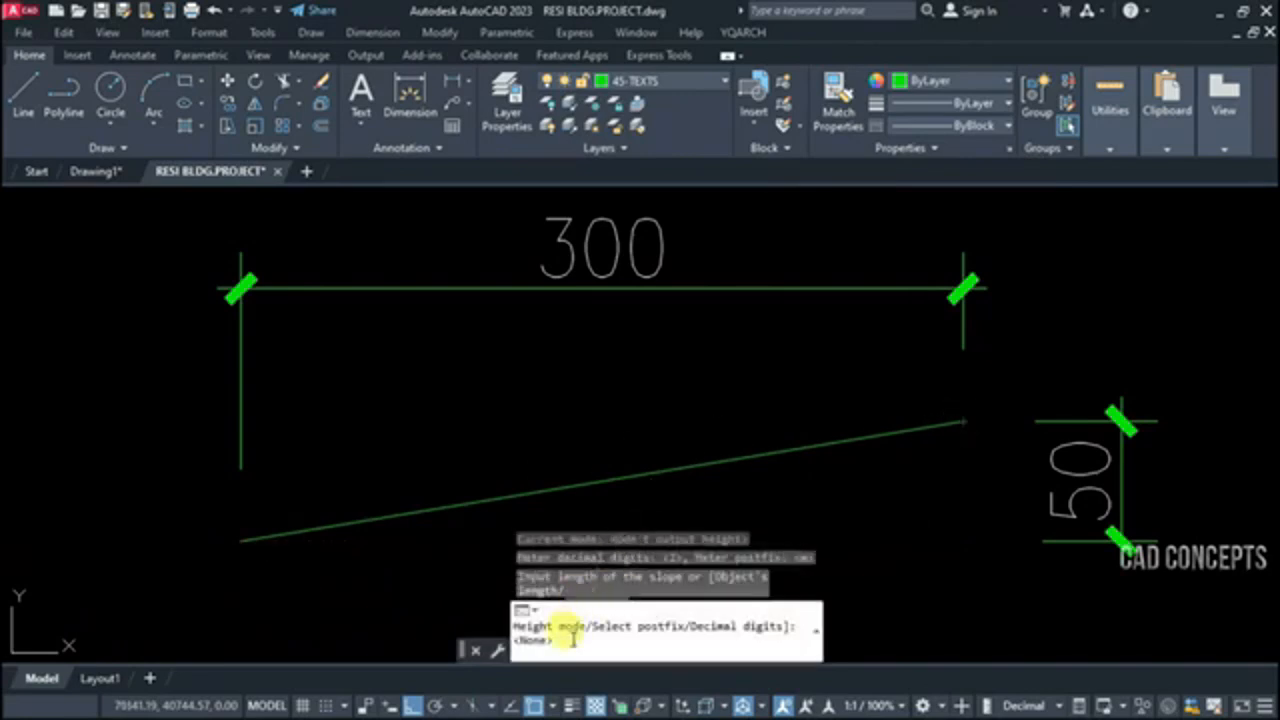
text(300)
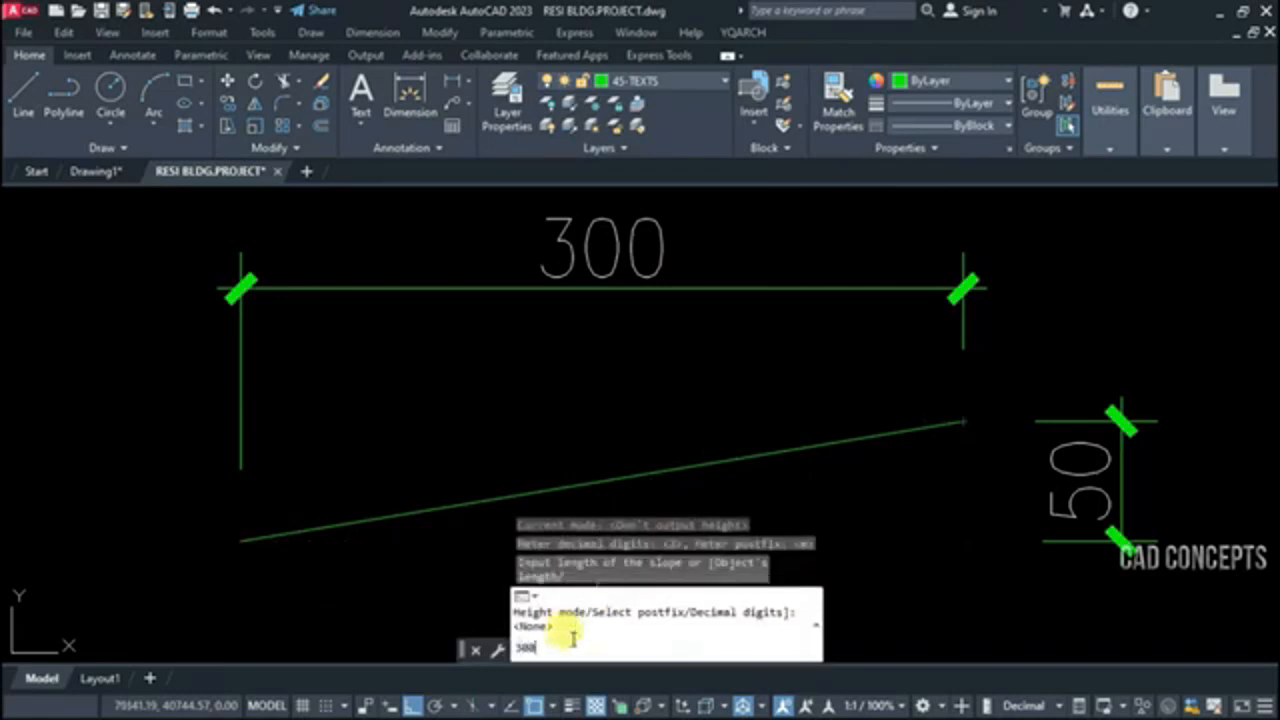
key(Return)
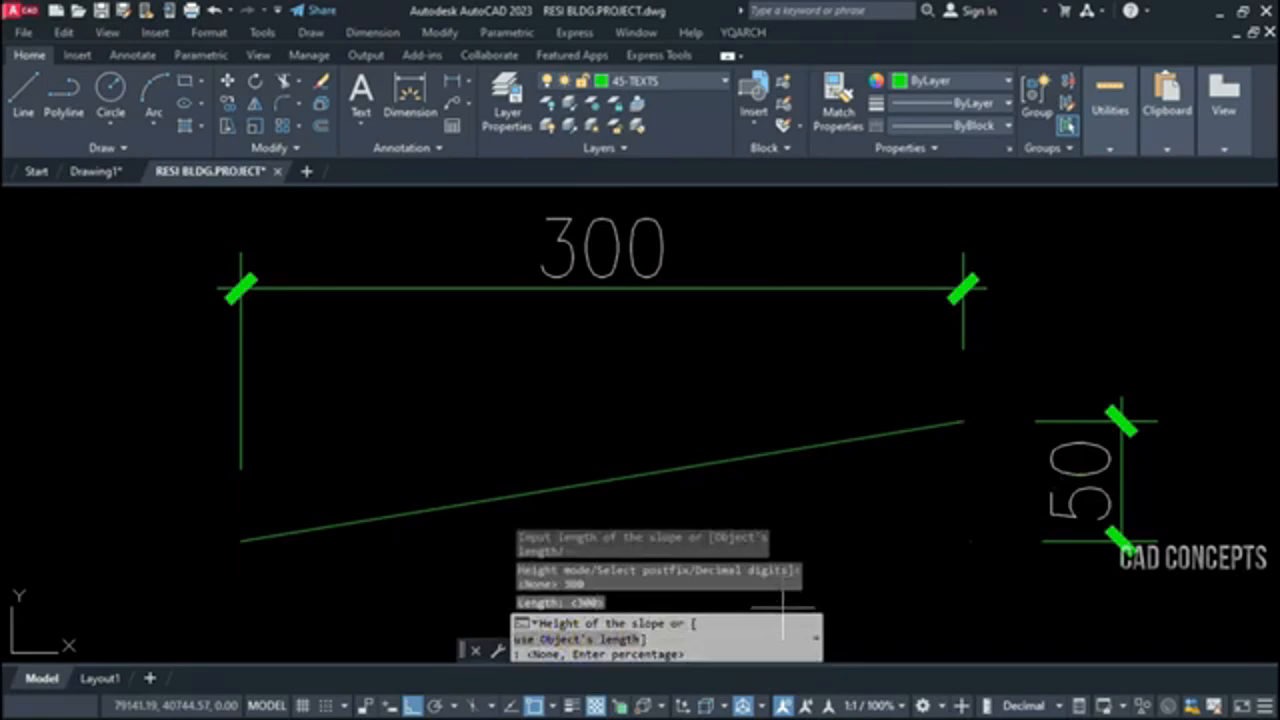
text(50)
key(Return)
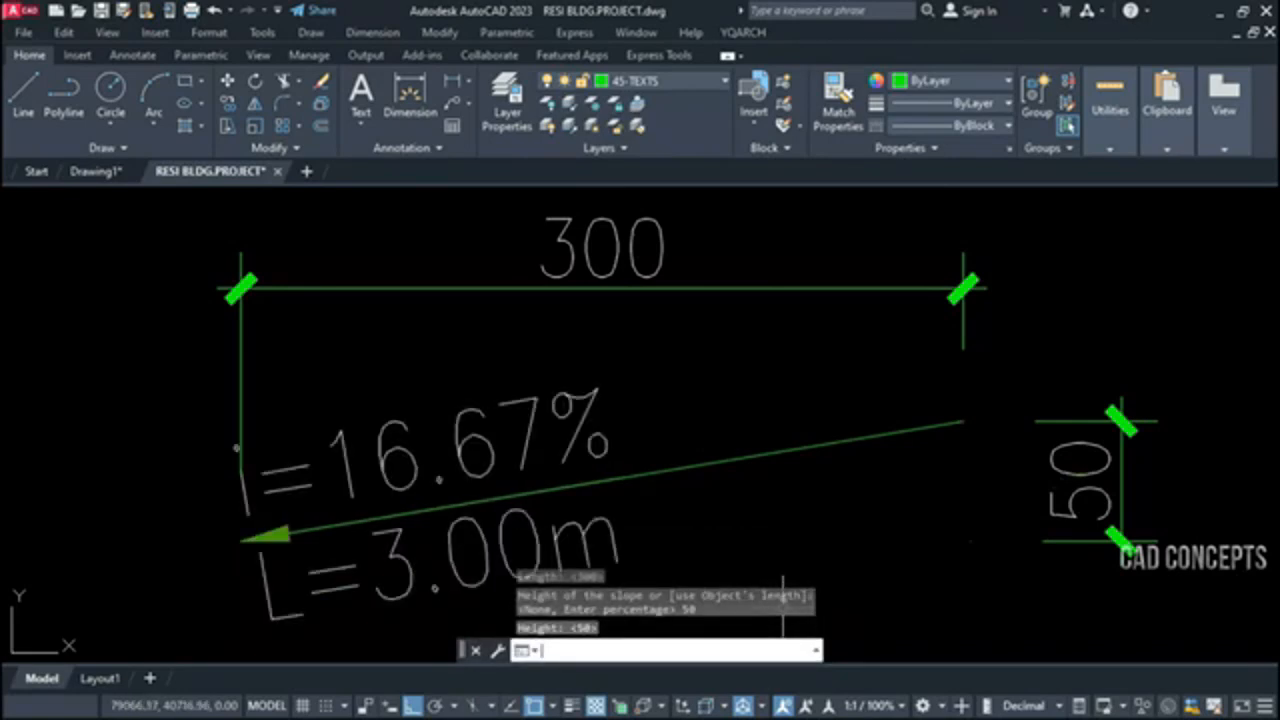
key(Escape)
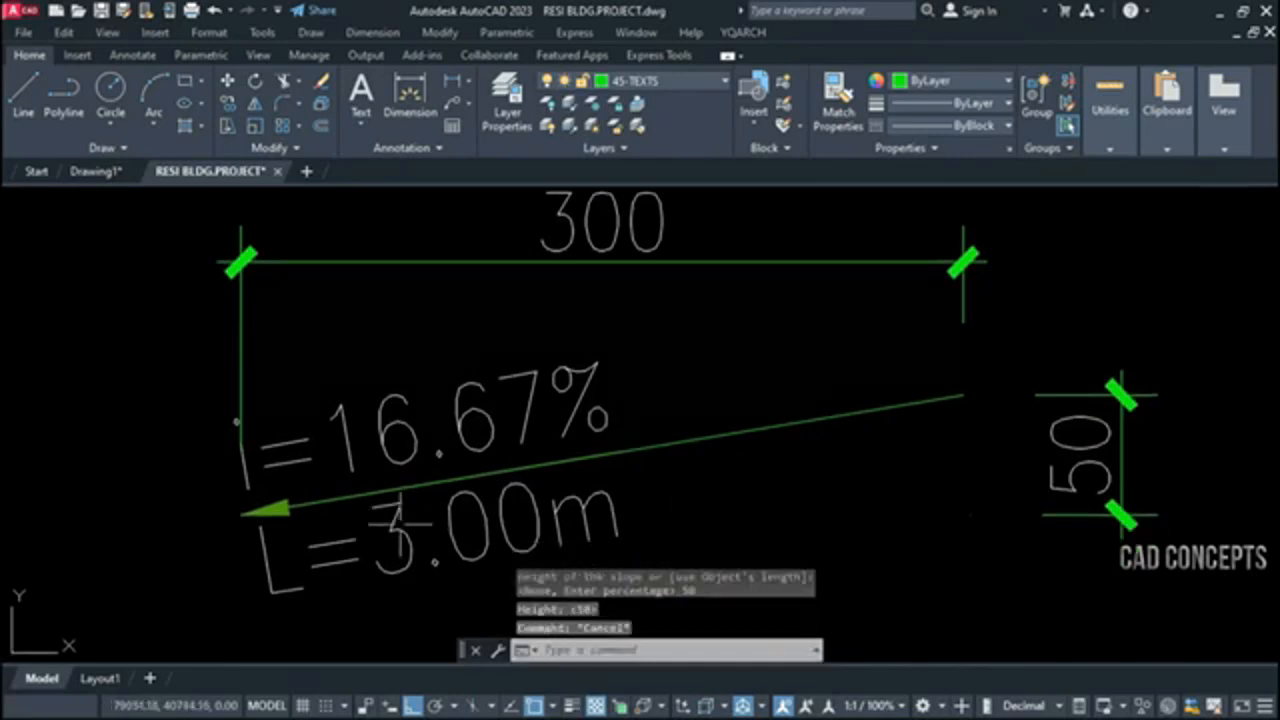
Examine the slope symbol's length text, percentage text and arrow on the sloped line
click(407, 533)
key(Escape)
key(Escape)
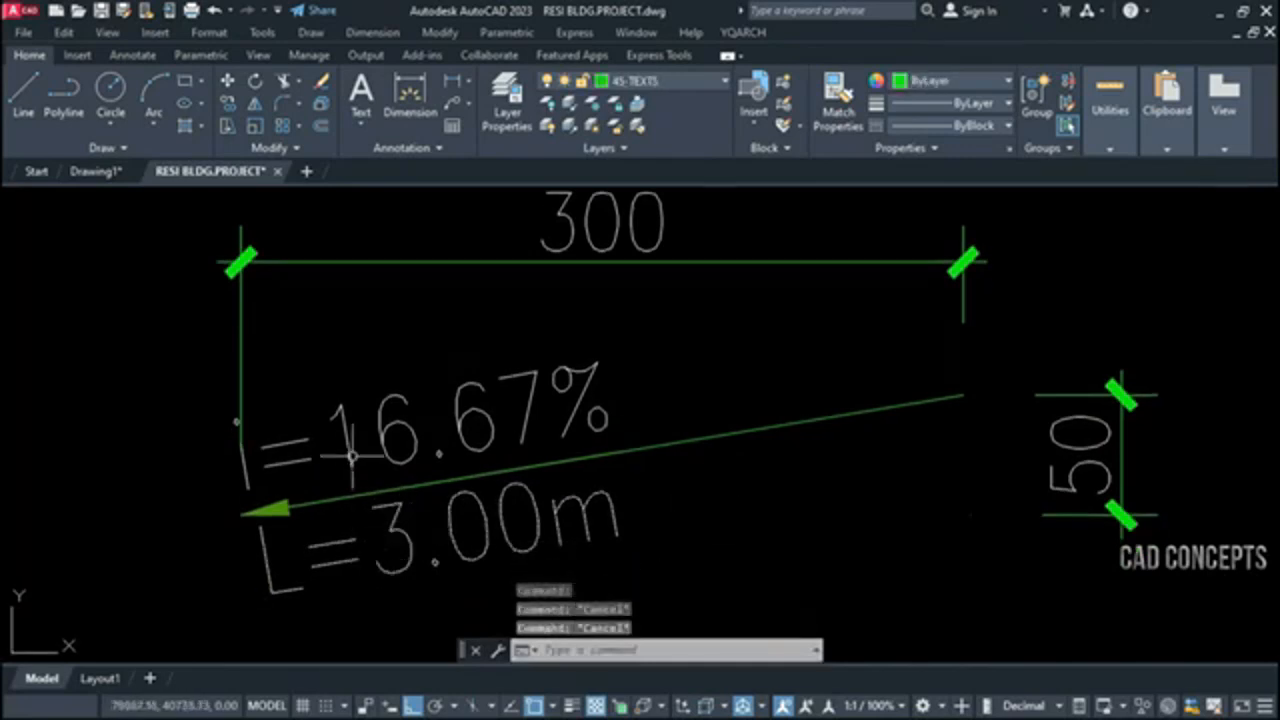
click(351, 457)
key(Escape)
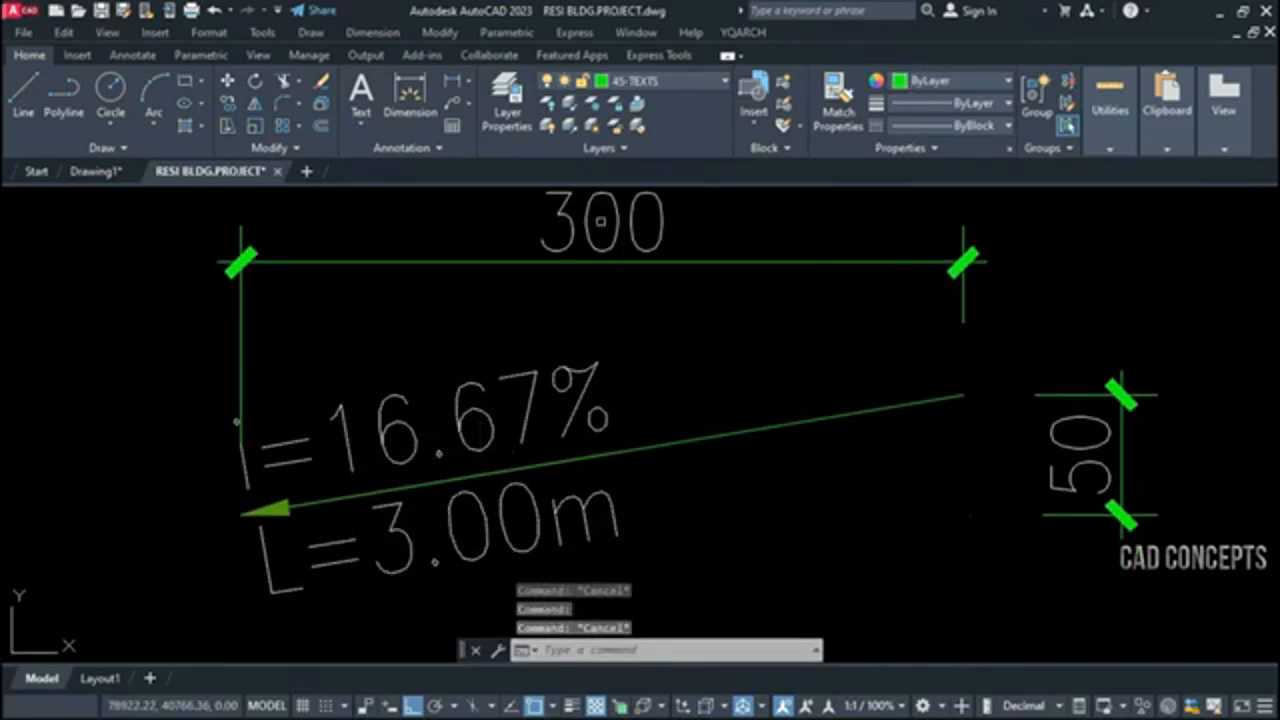
click(479, 445)
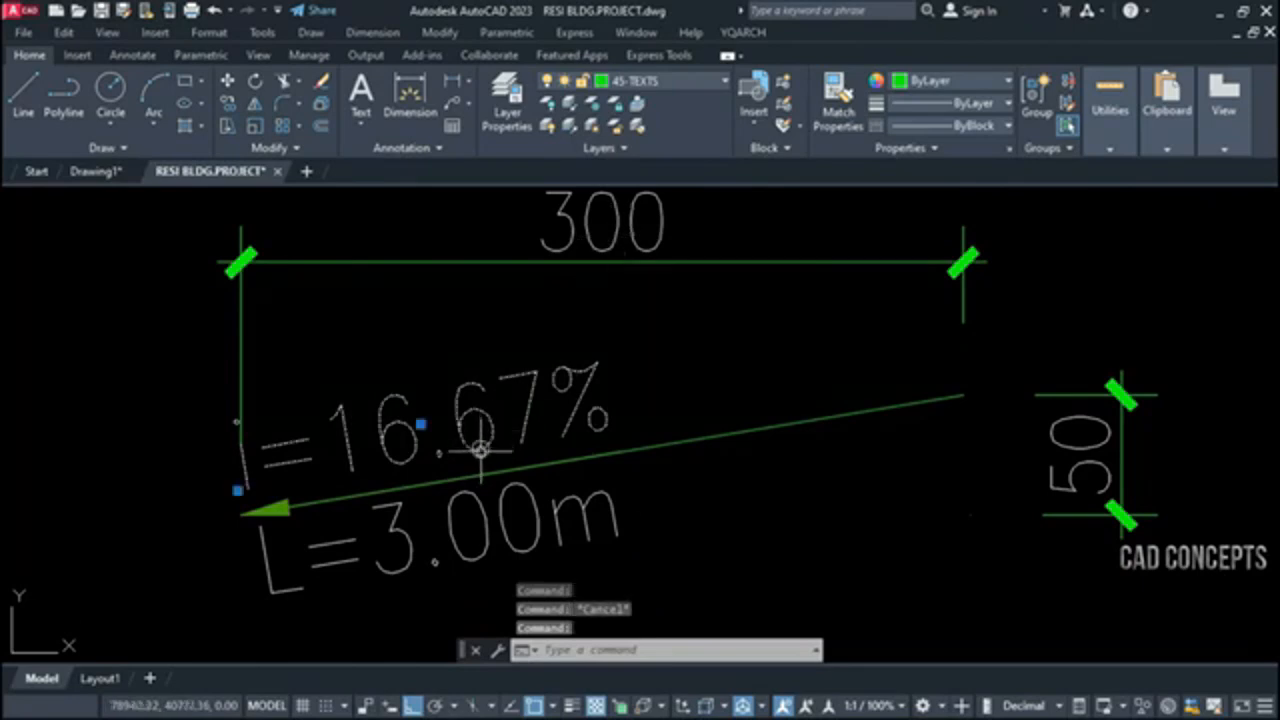
key(Escape)
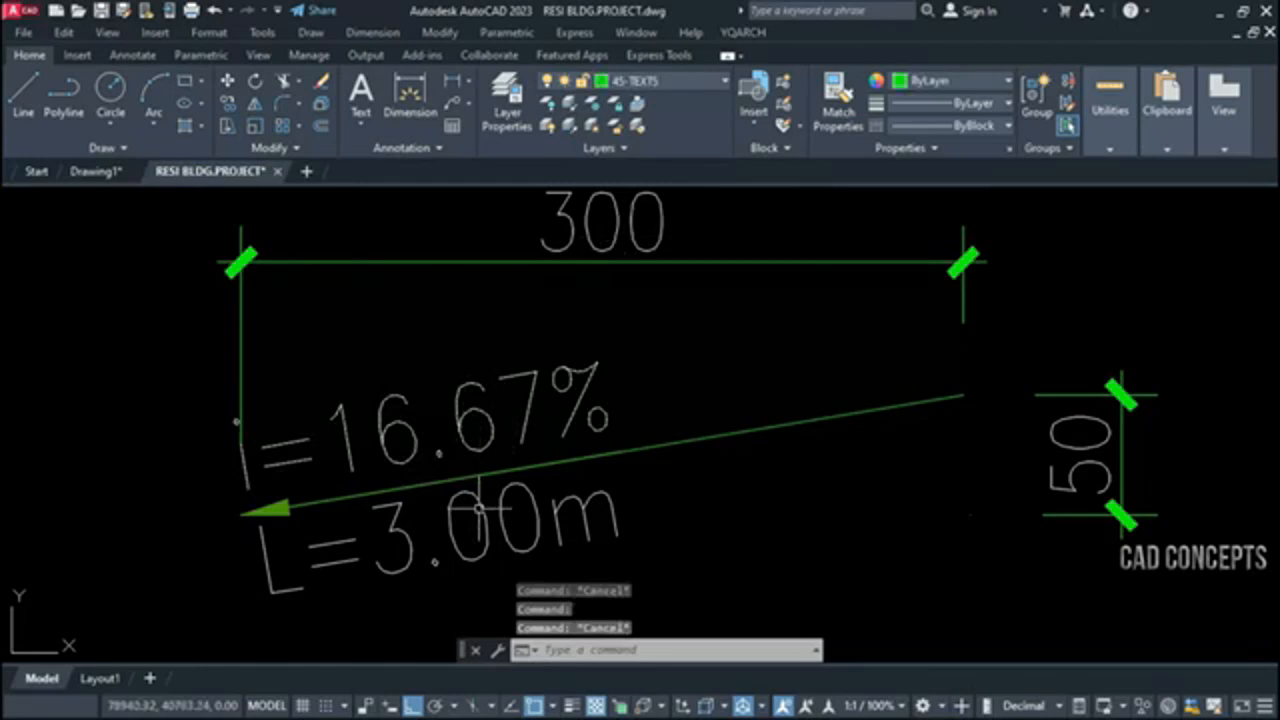
click(510, 471)
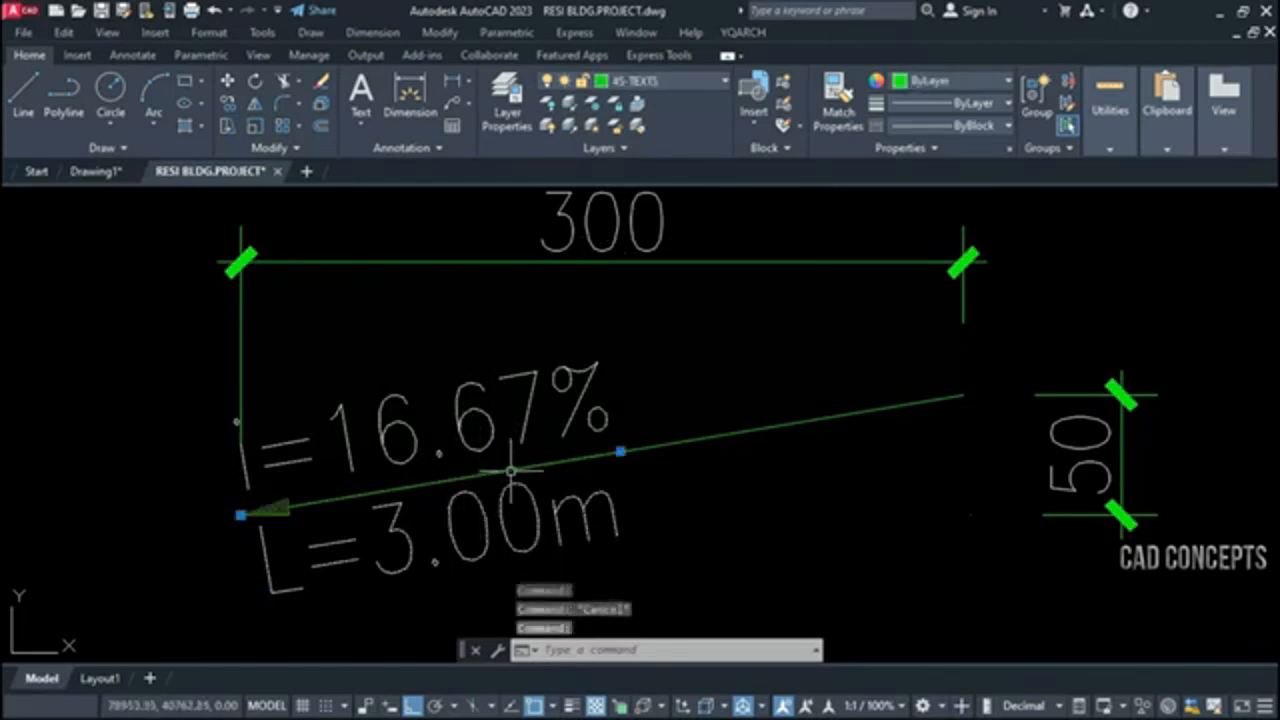
key(Escape)
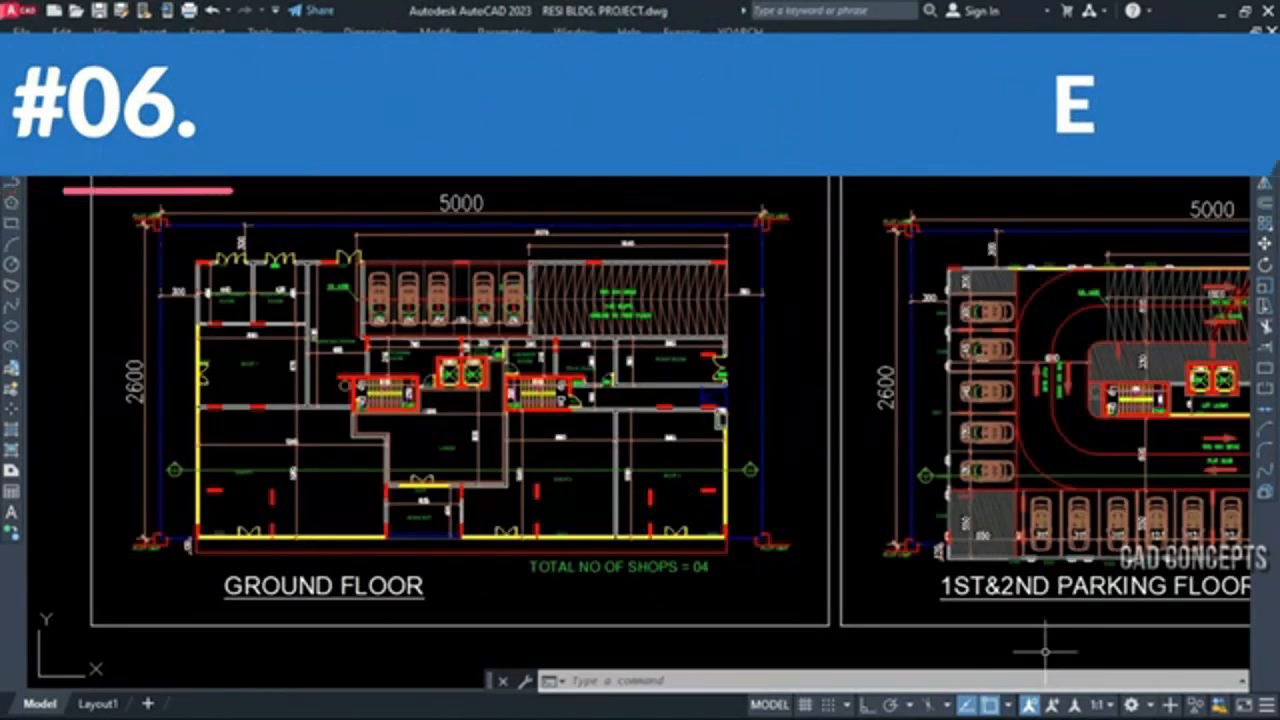
Look over the row of floor plans from the ground floor onward and inspect the D5 door at Stair 2
mouse_move(1045, 651)
middle_down()
mouse_move(566, 643)
mouse_move(395, 659)
middle_up()
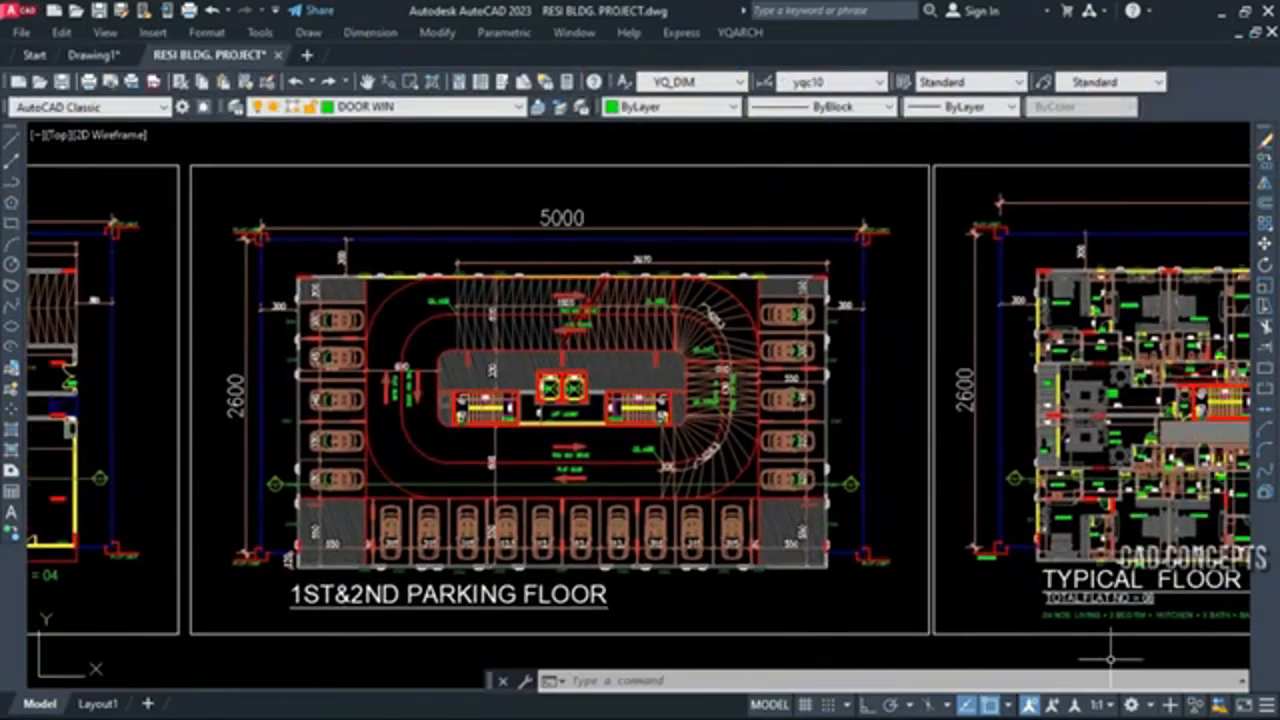
middle_drag(1110, 658, 515, 656)
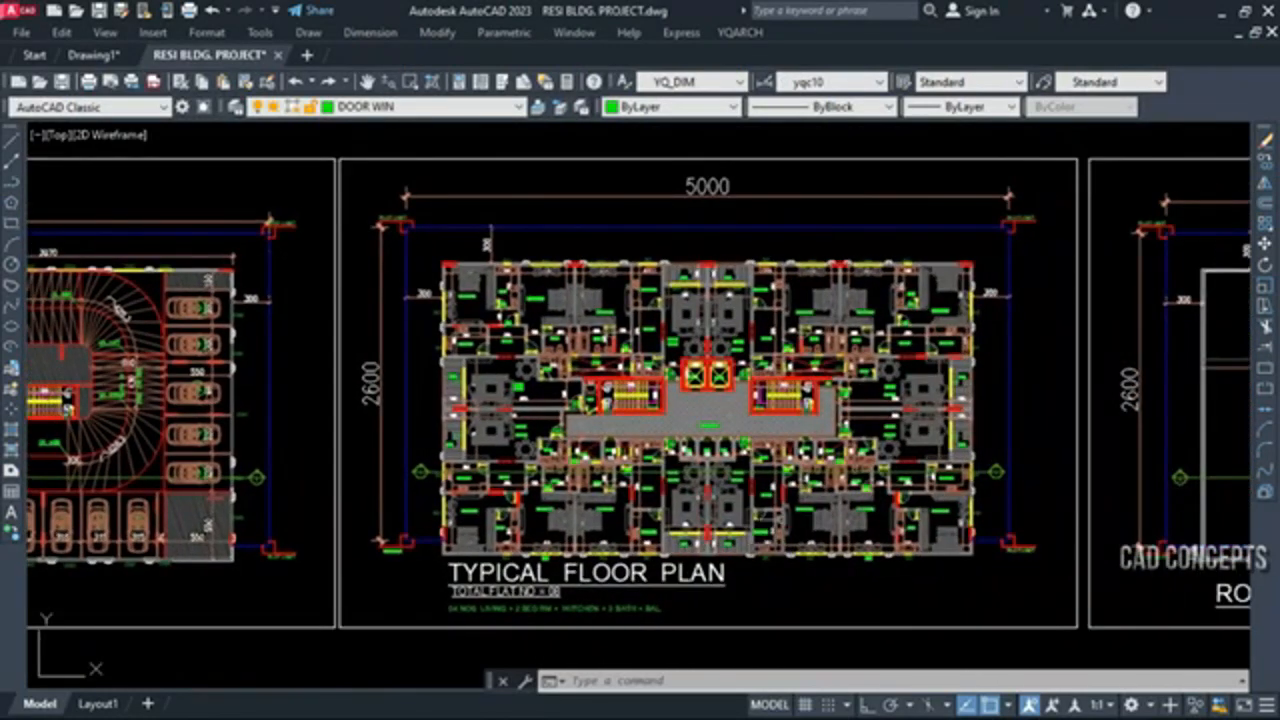
middle_drag(1217, 588, 617, 590)
scroll(793, 416, up, 10)
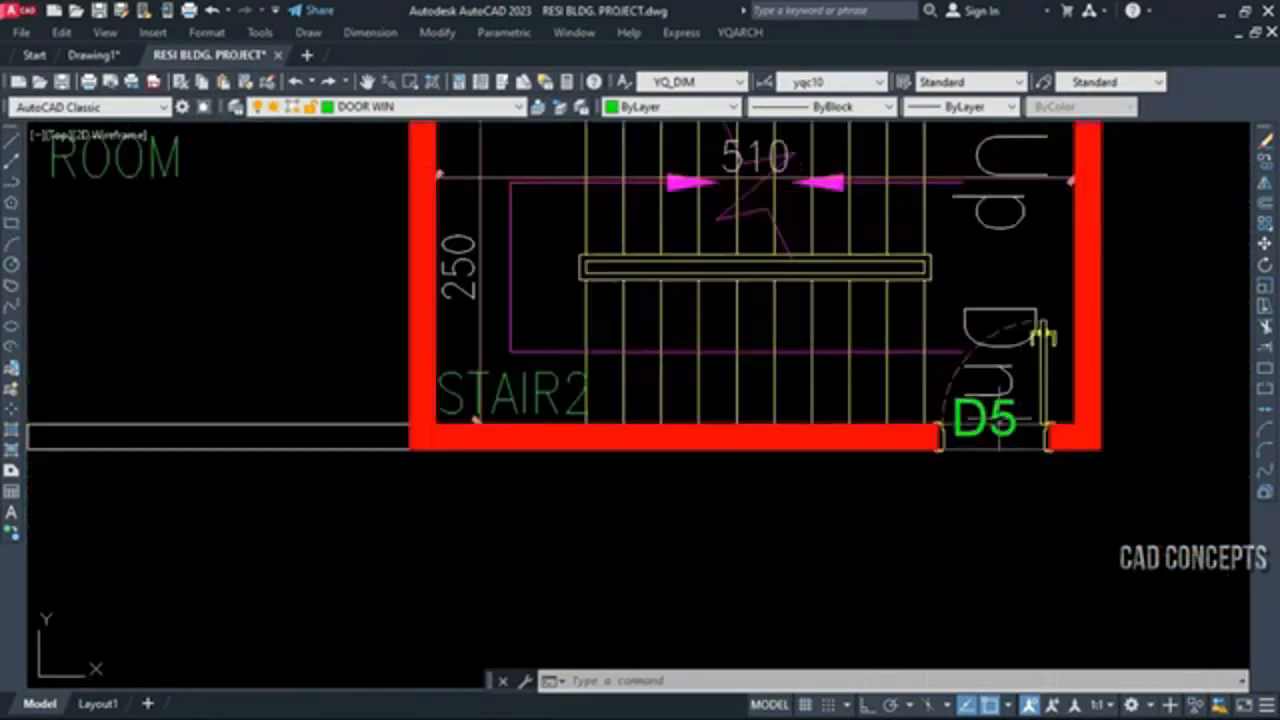
click(1048, 383)
key(Escape)
click(1044, 384)
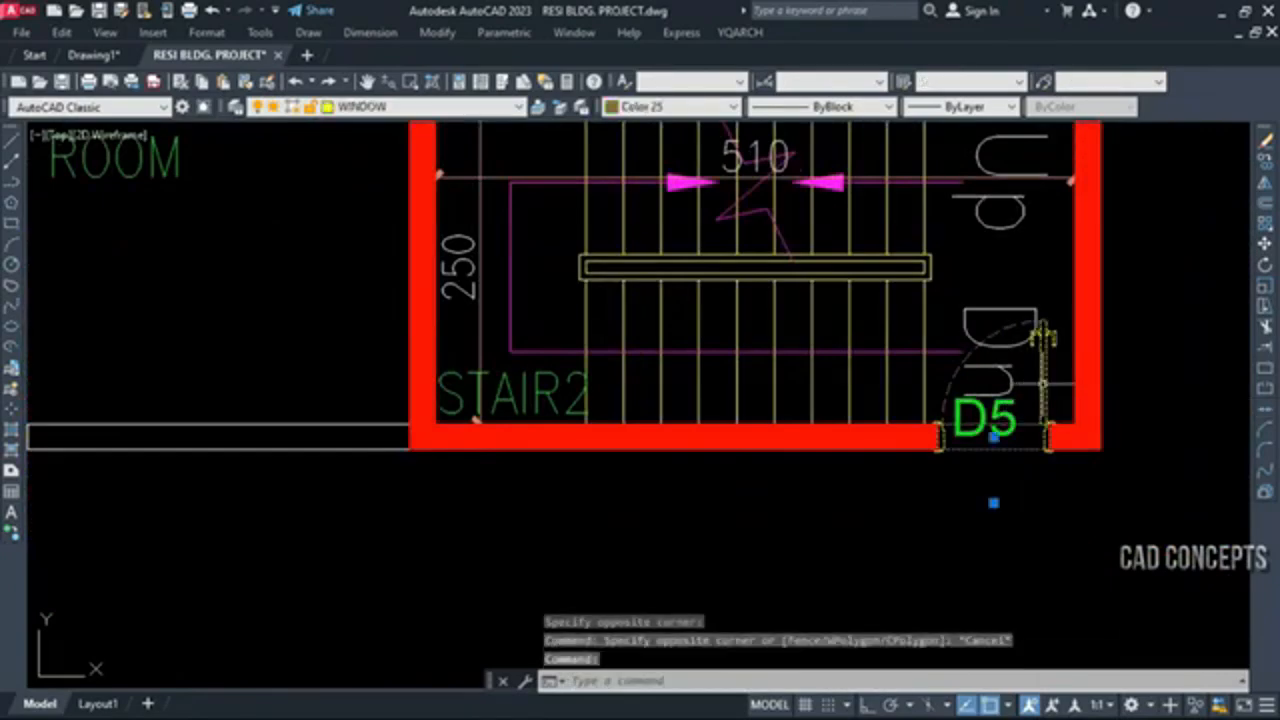
scroll(1043, 400, down, 8)
key(Escape)
scroll(765, 402, up, 4)
scroll(955, 423, down, 4)
scroll(281, 458, up, 6)
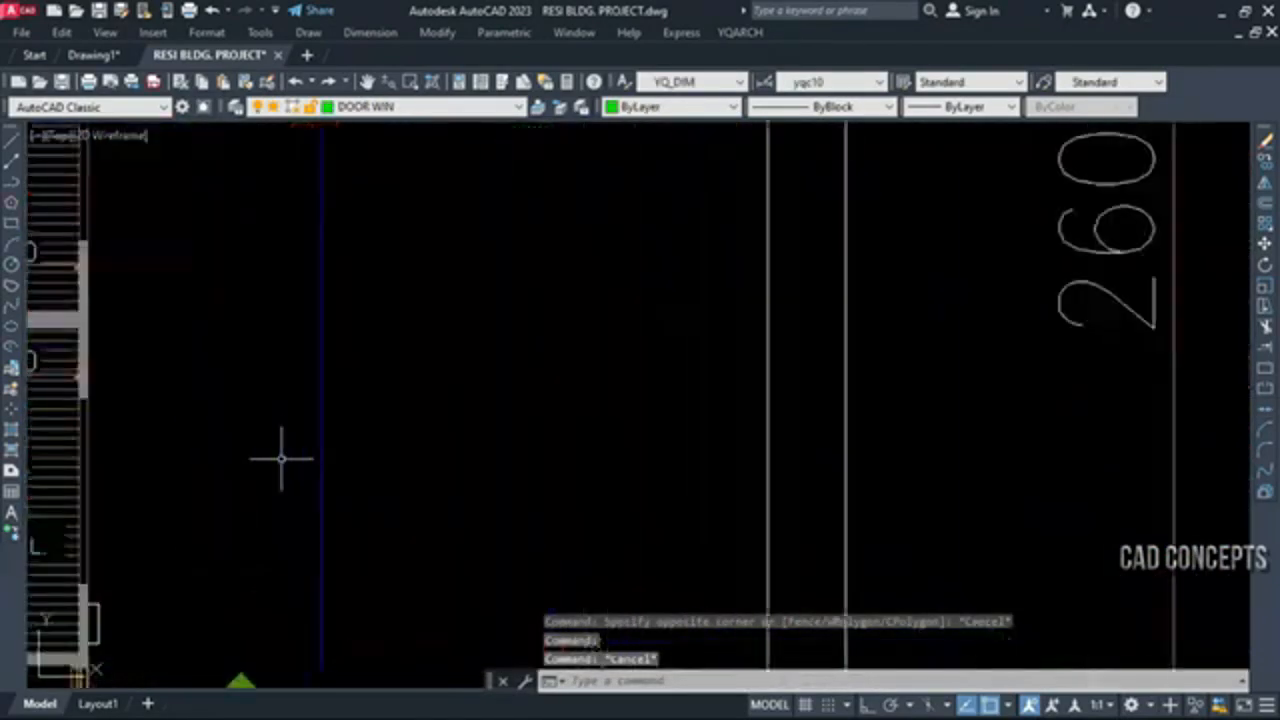
scroll(873, 432, down, 8)
Examine the door and window labels around the corridor, baths and lobbies of the typical floor plan
scroll(526, 435, up, 4)
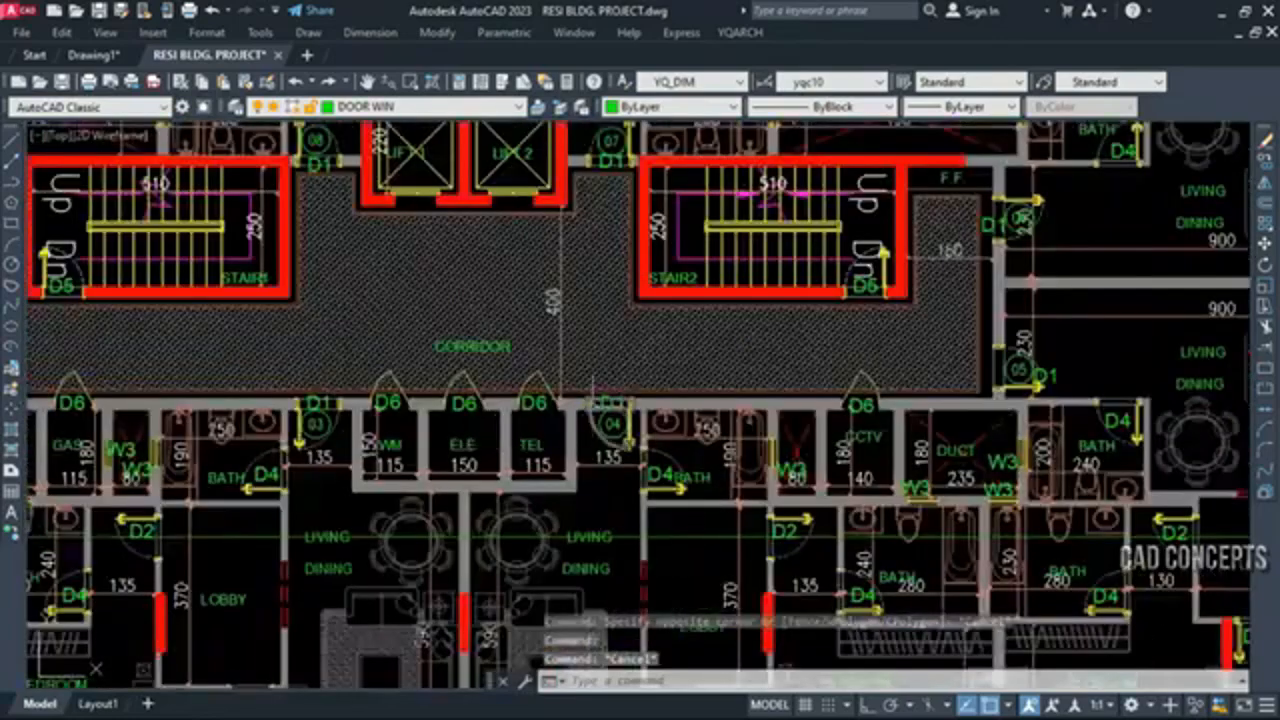
click(608, 381)
key(Escape)
scroll(553, 377, down, 5)
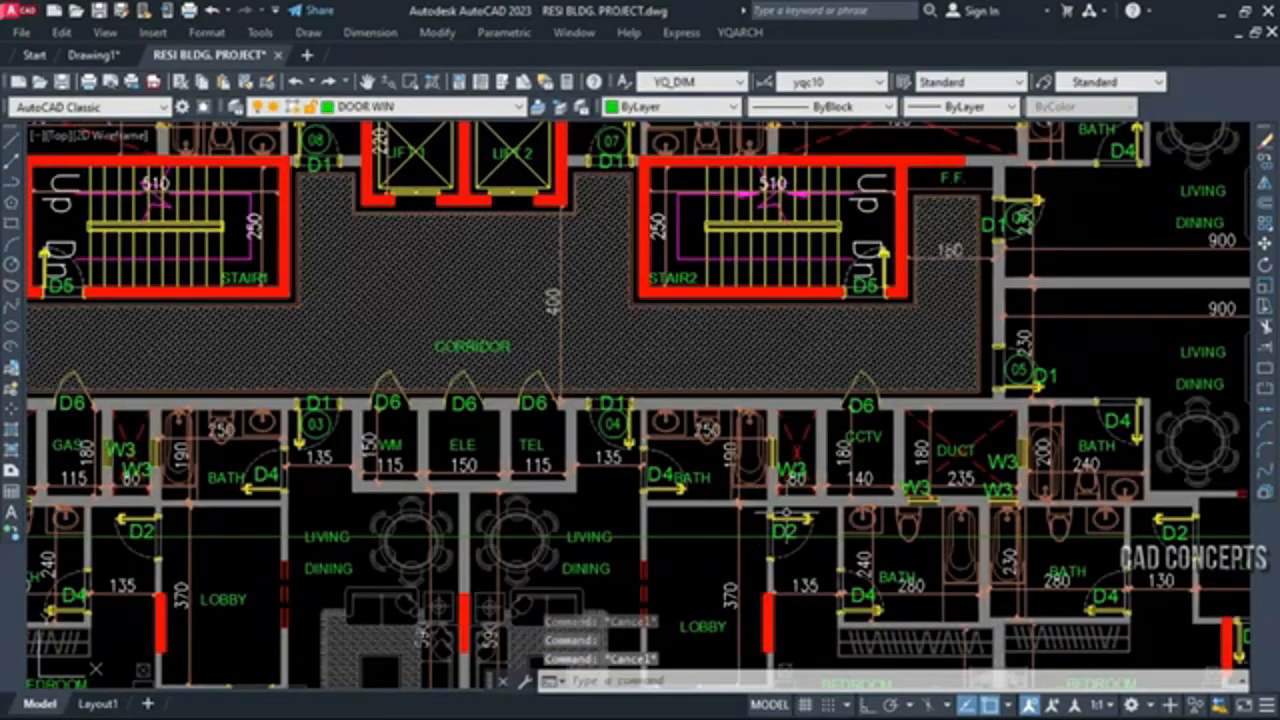
scroll(515, 300, up, 5)
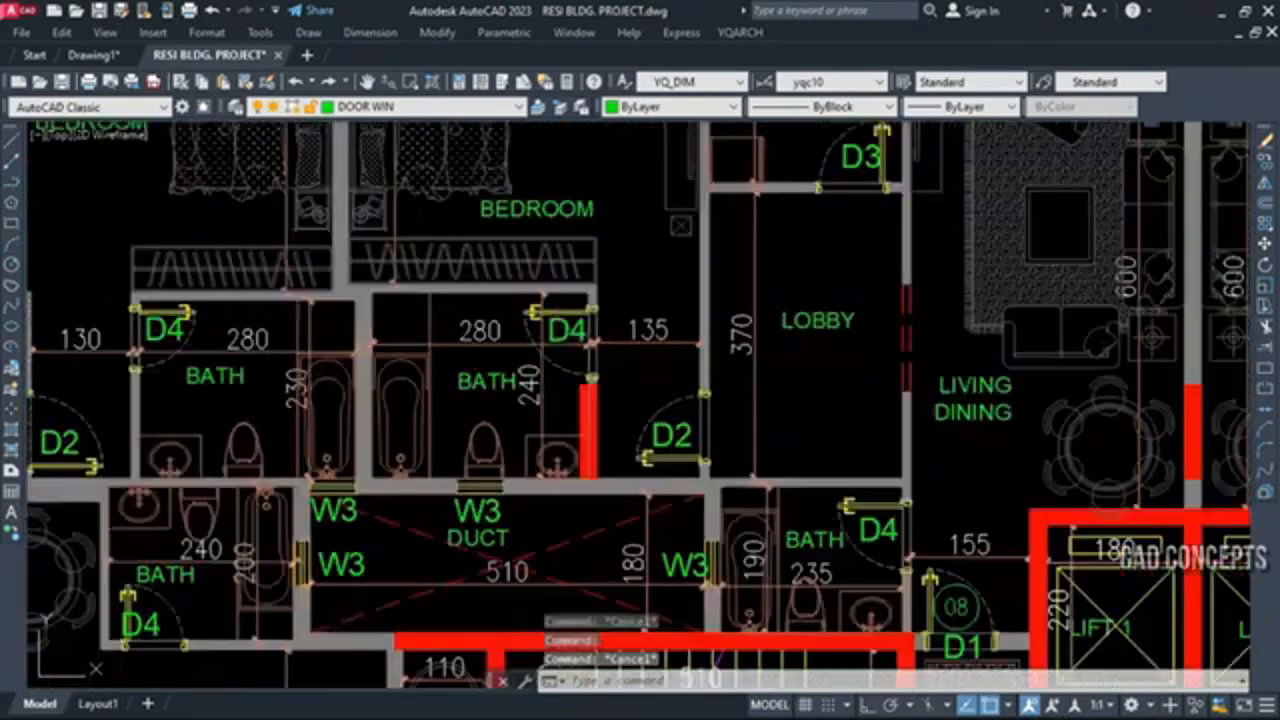
click(659, 403)
key(Escape)
scroll(659, 403, down, 6)
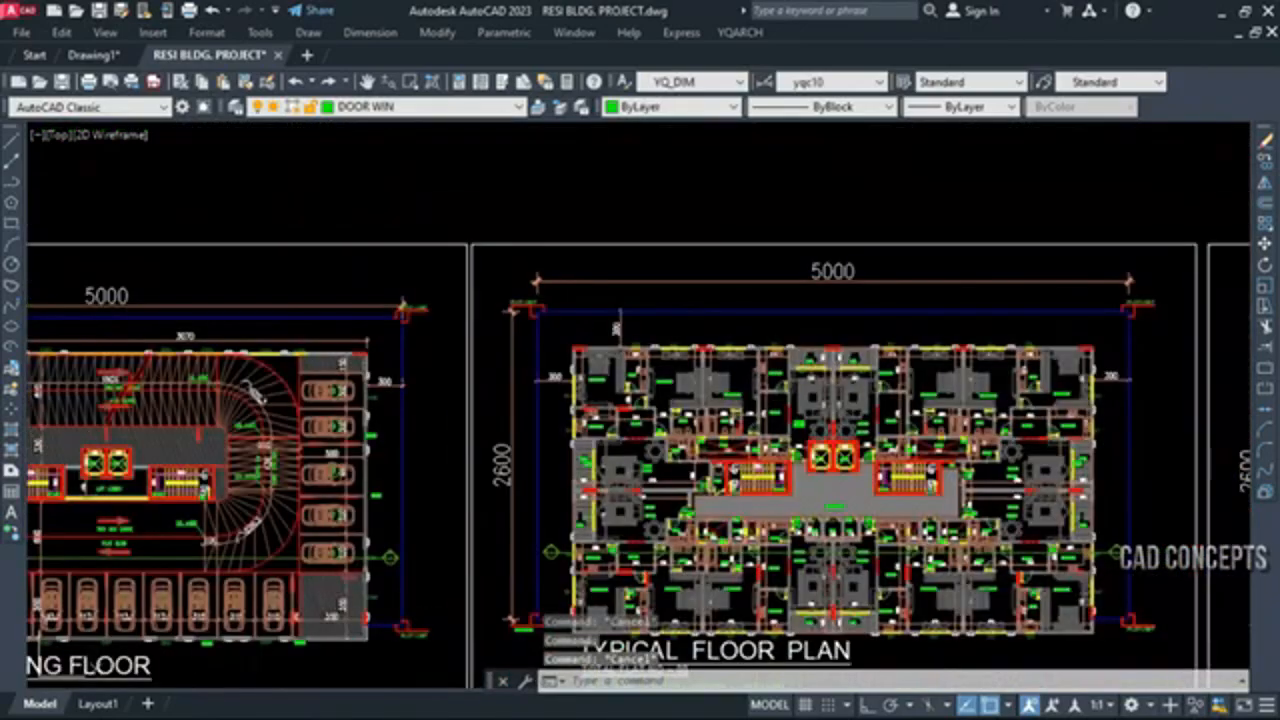
scroll(660, 350, up, 3)
scroll(692, 336, up, 6)
click(540, 363)
key(Escape)
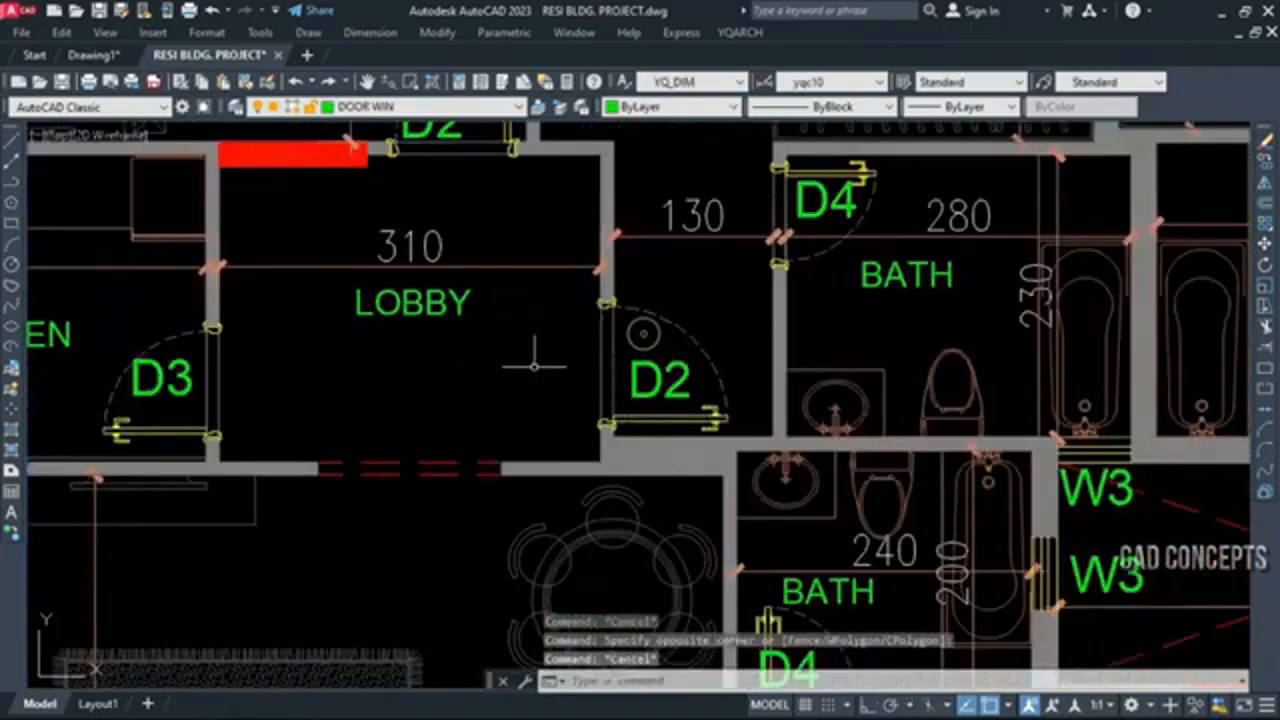
scroll(538, 368, down, 6)
scroll(680, 337, down, 5)
scroll(680, 337, up, 3)
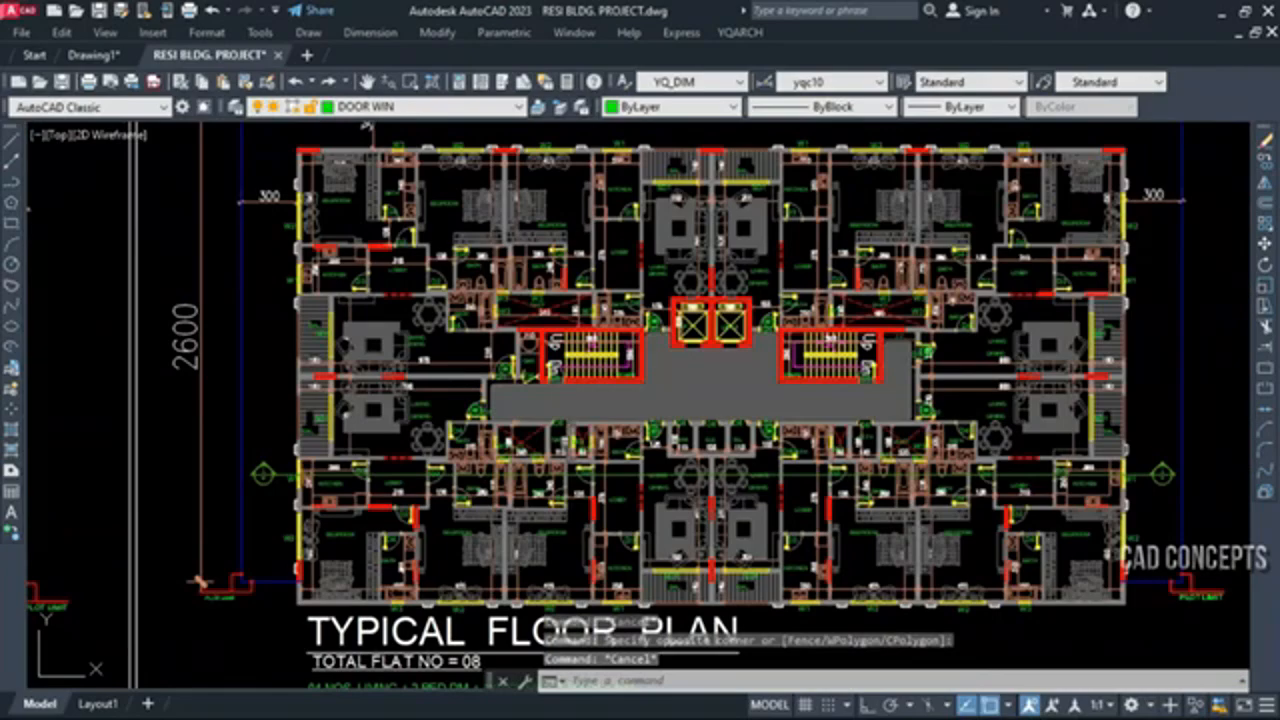
Run MCB to start the door and window statistics and name the current floor GROUND FLOOR
scroll(680, 337, down, 2)
scroll(940, 470, down, 3)
scroll(440, 480, up, 3)
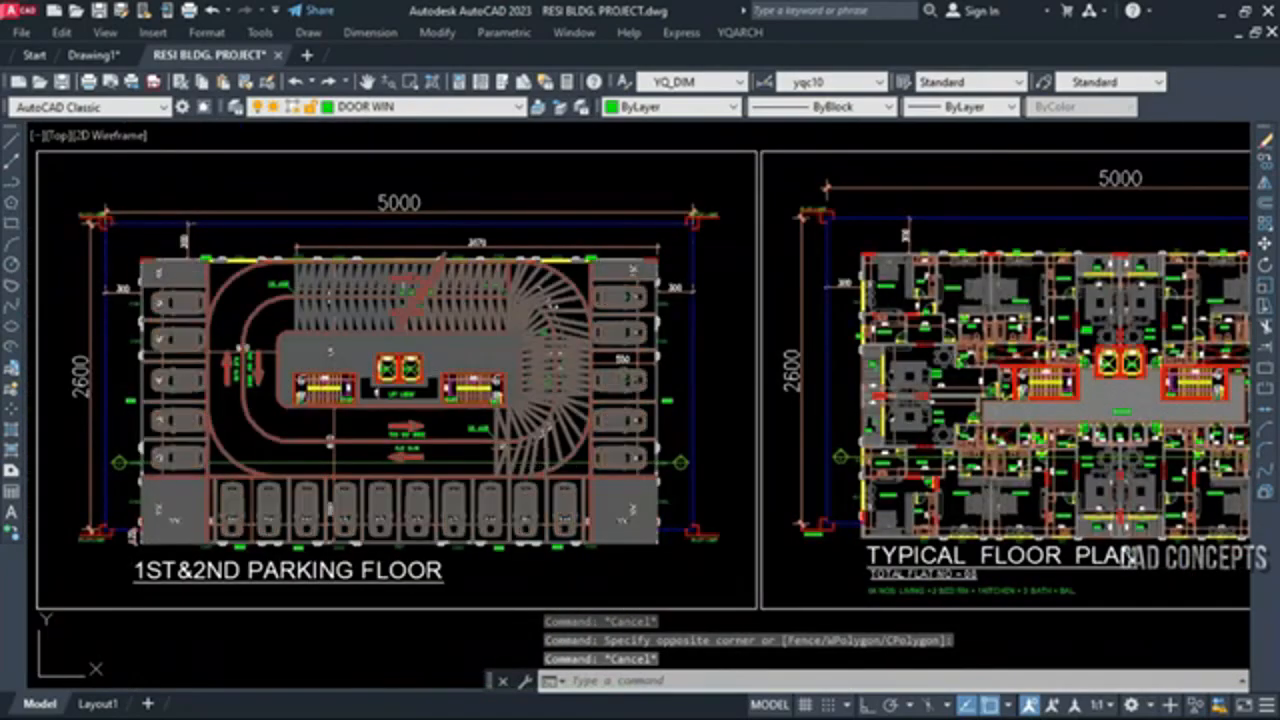
scroll(428, 473, up, 3)
scroll(428, 473, down, 5)
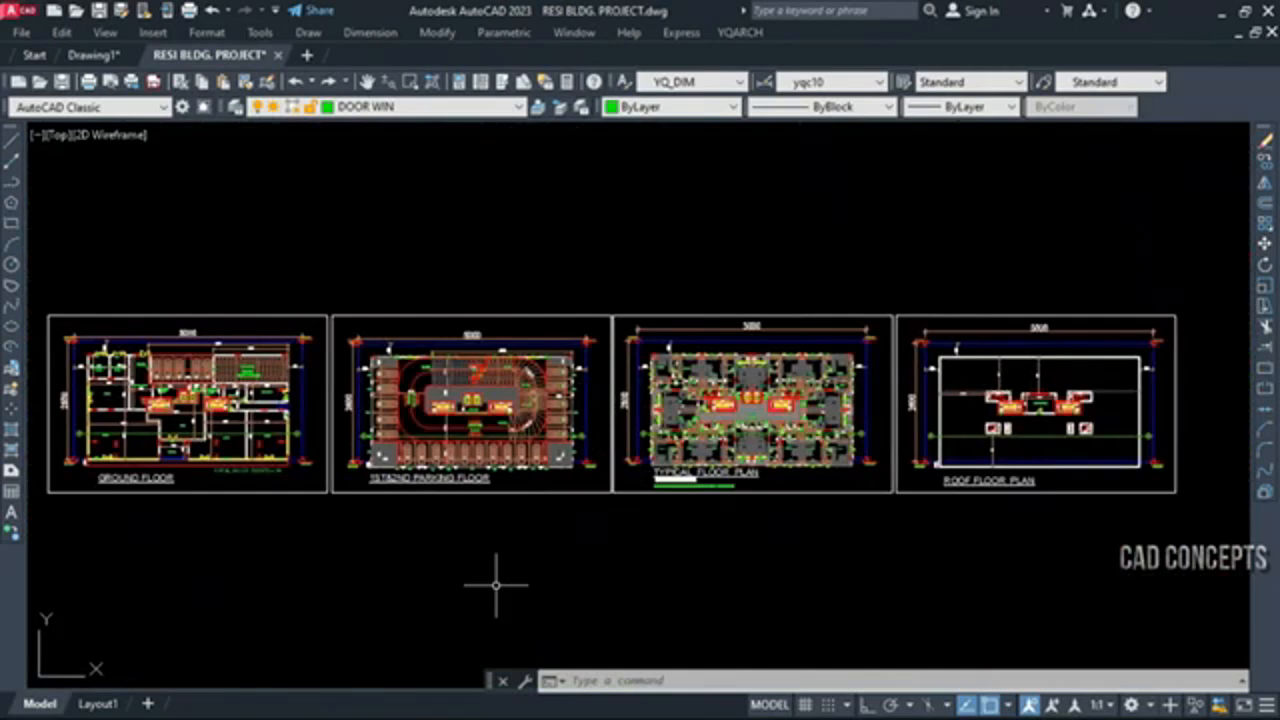
text(MCB)
key(Return)
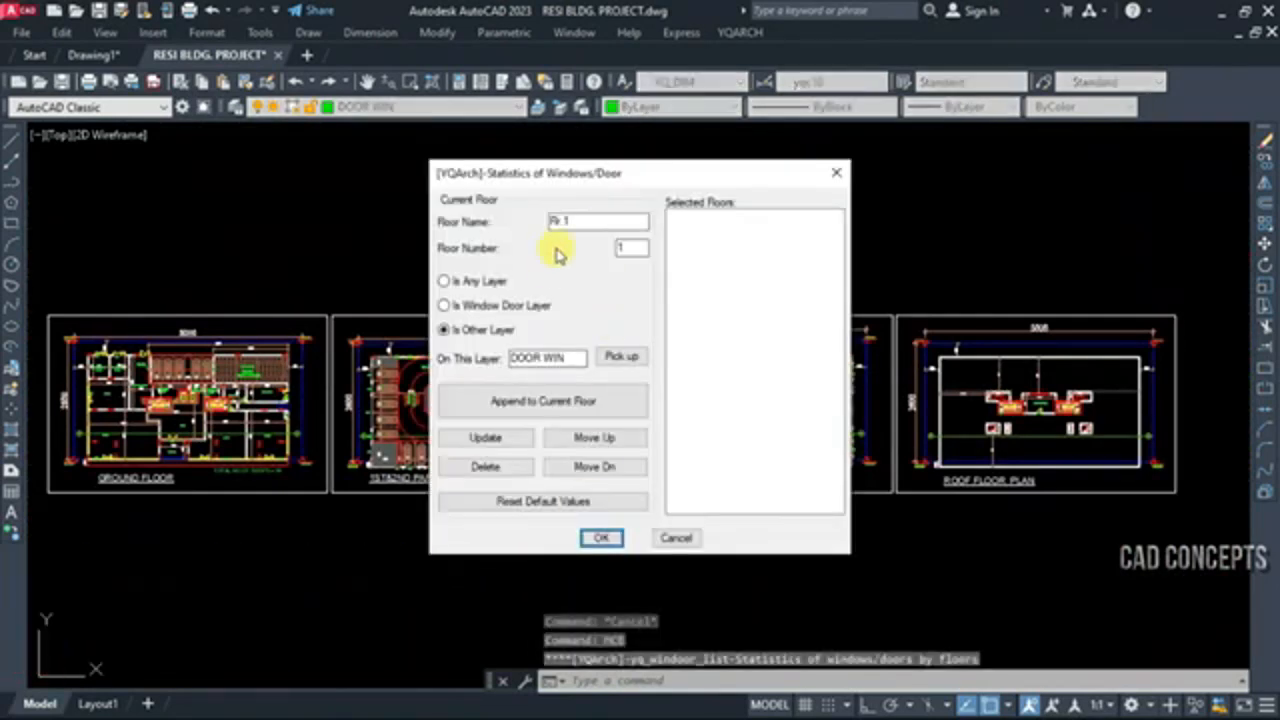
text(GR)
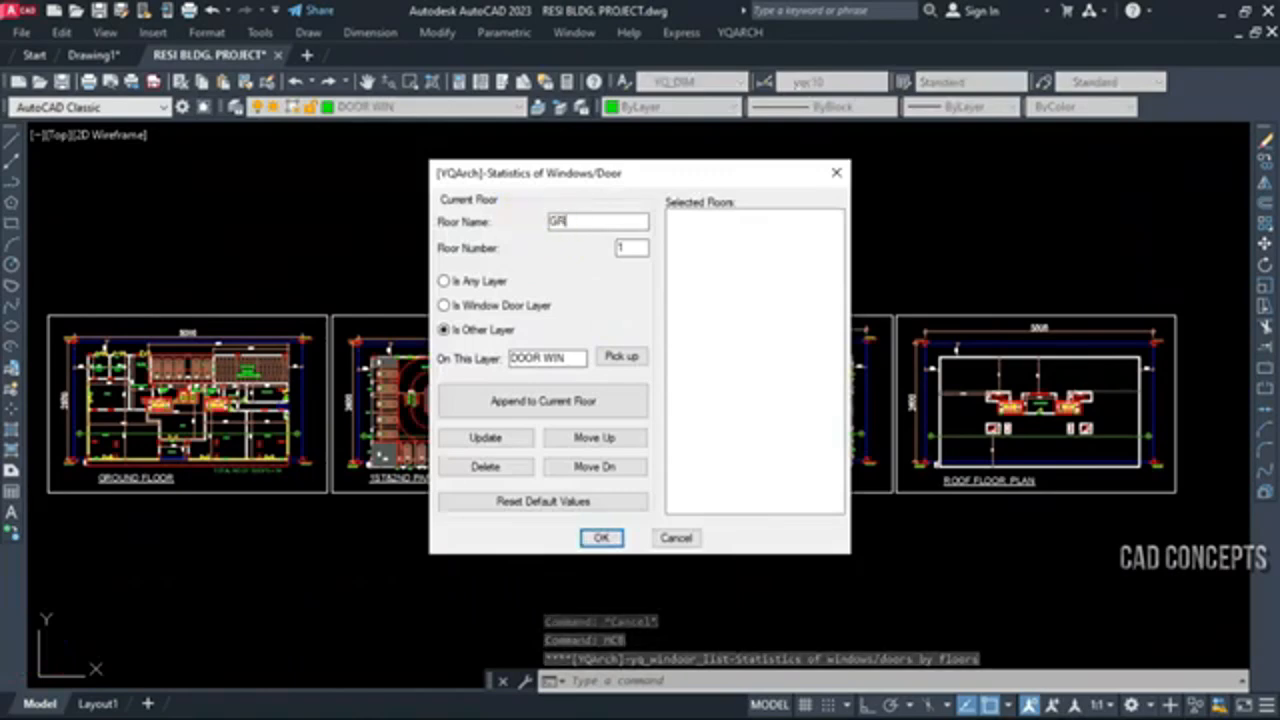
text(DUNDF)
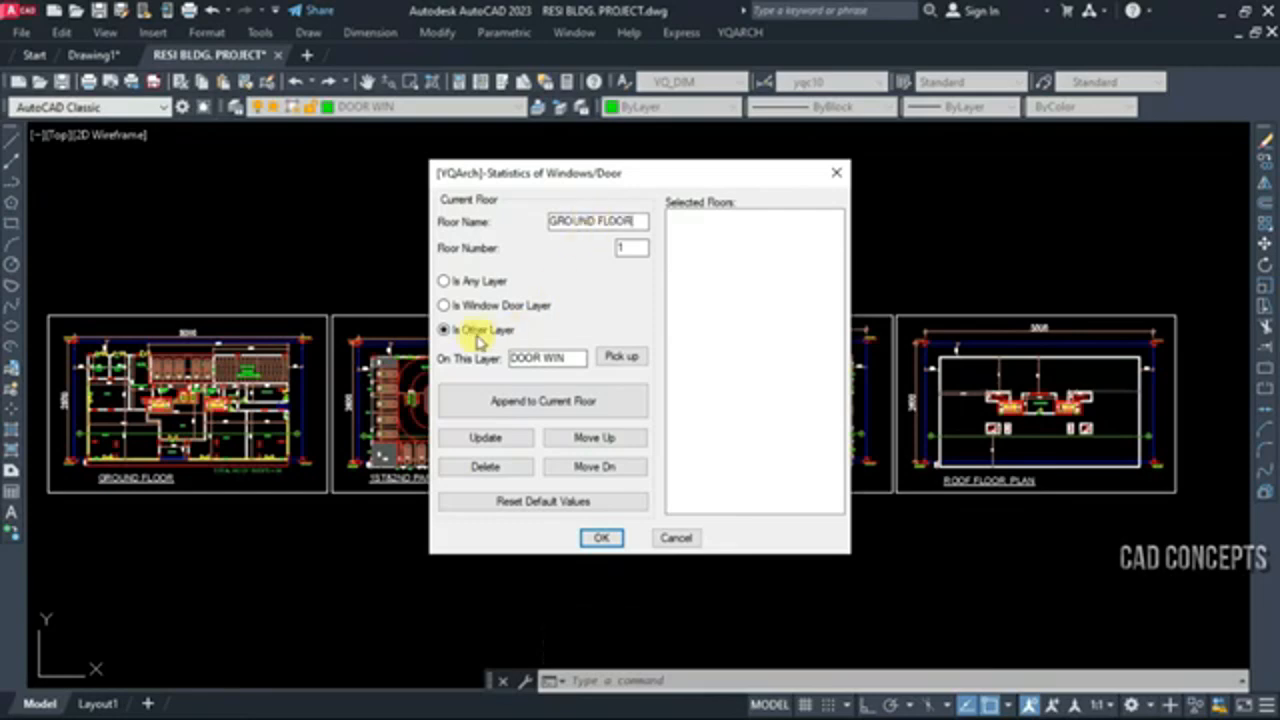
Pick the DW4 label beside Shop 1 to set the counted layer to DOOR WIN
click(622, 358)
scroll(100, 400, up, 6)
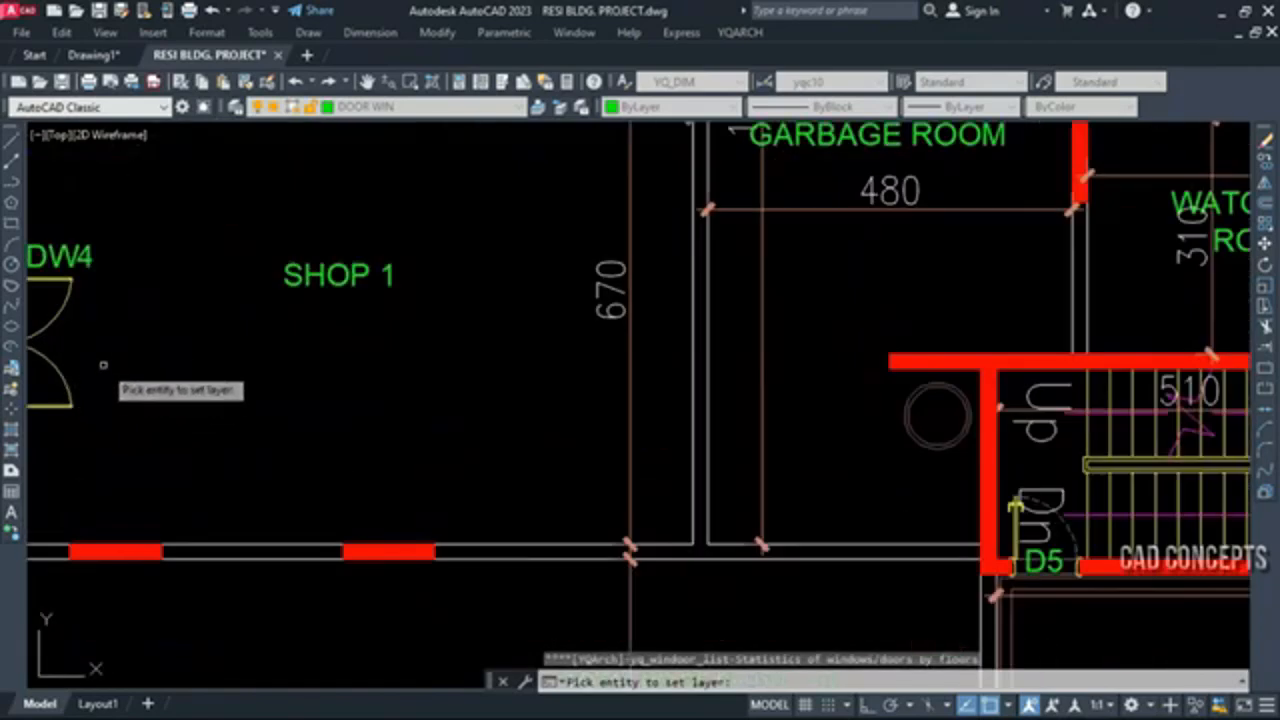
click(72, 258)
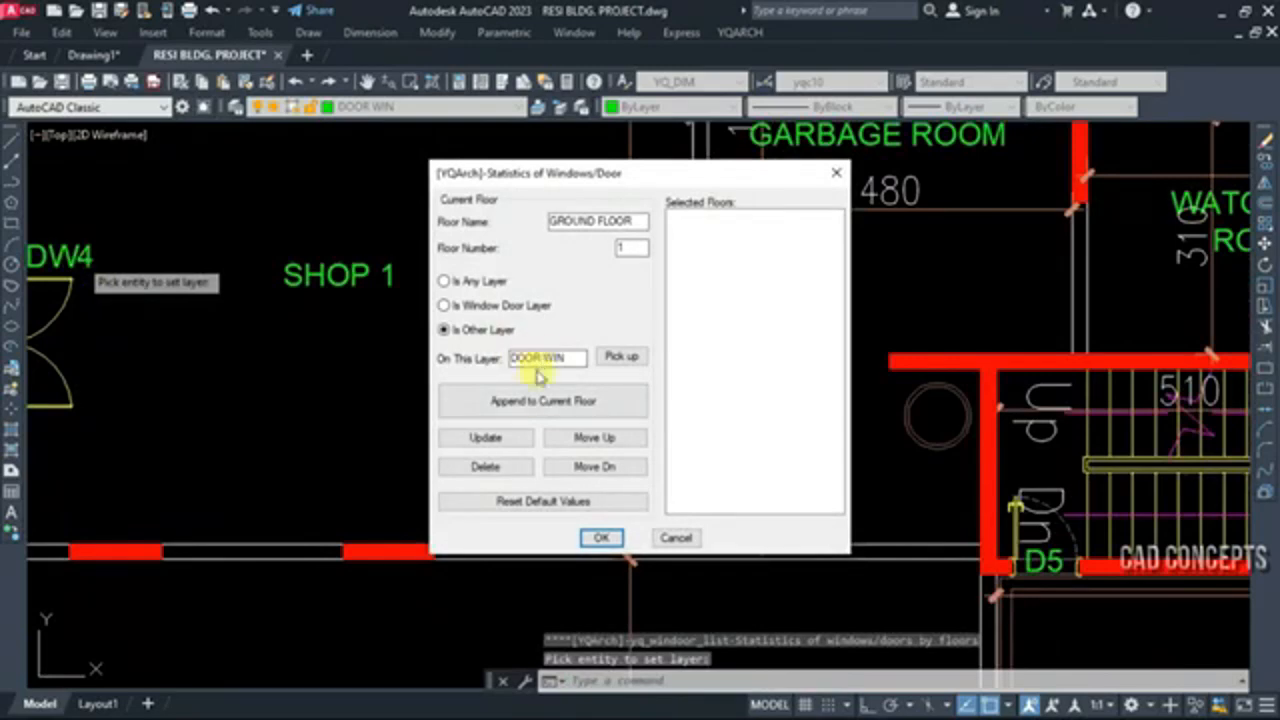
Append all doors and windows of the ground floor plan to the statistics and update the GROUND FLOOR entry
click(518, 404)
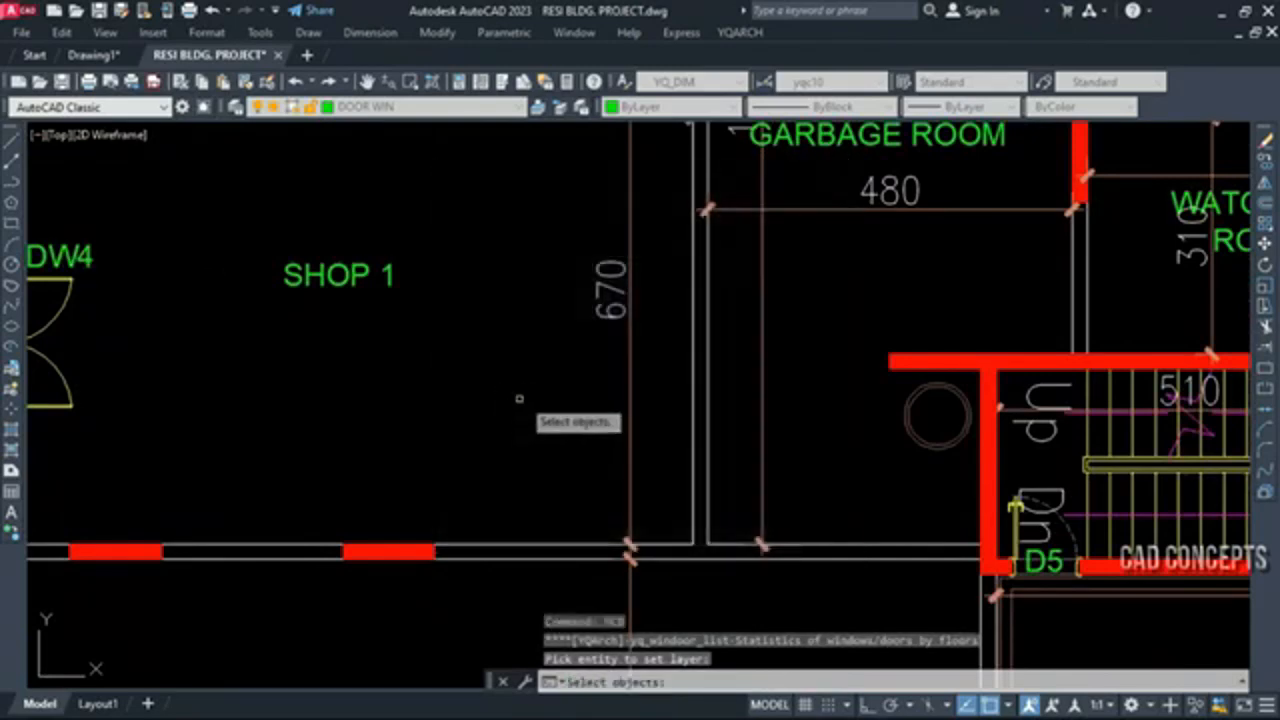
scroll(520, 405, down, 5)
click(392, 250)
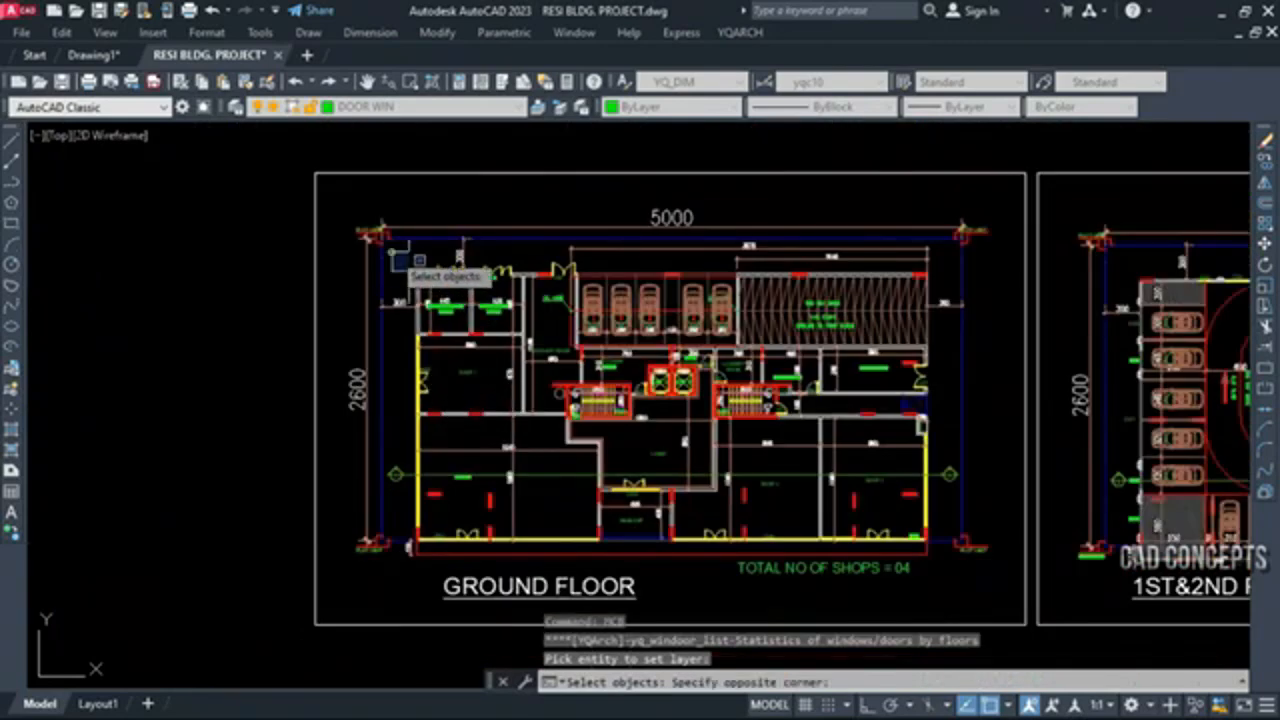
click(945, 562)
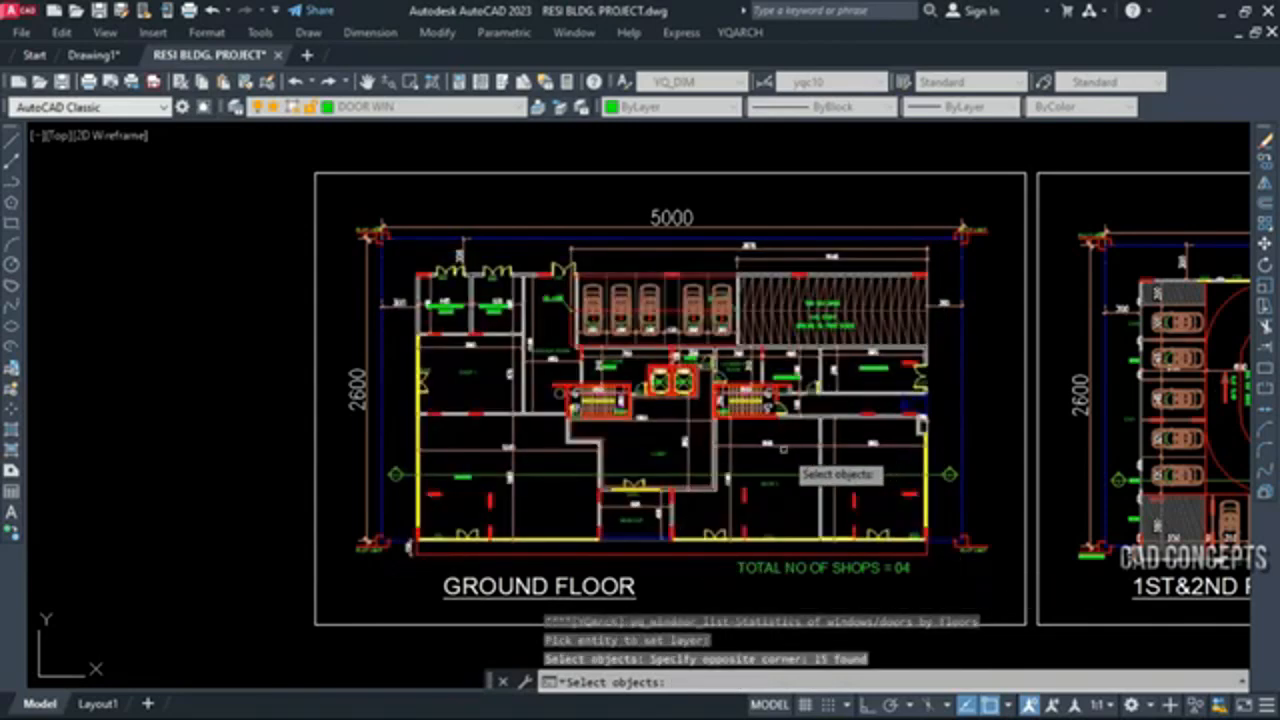
key(Return)
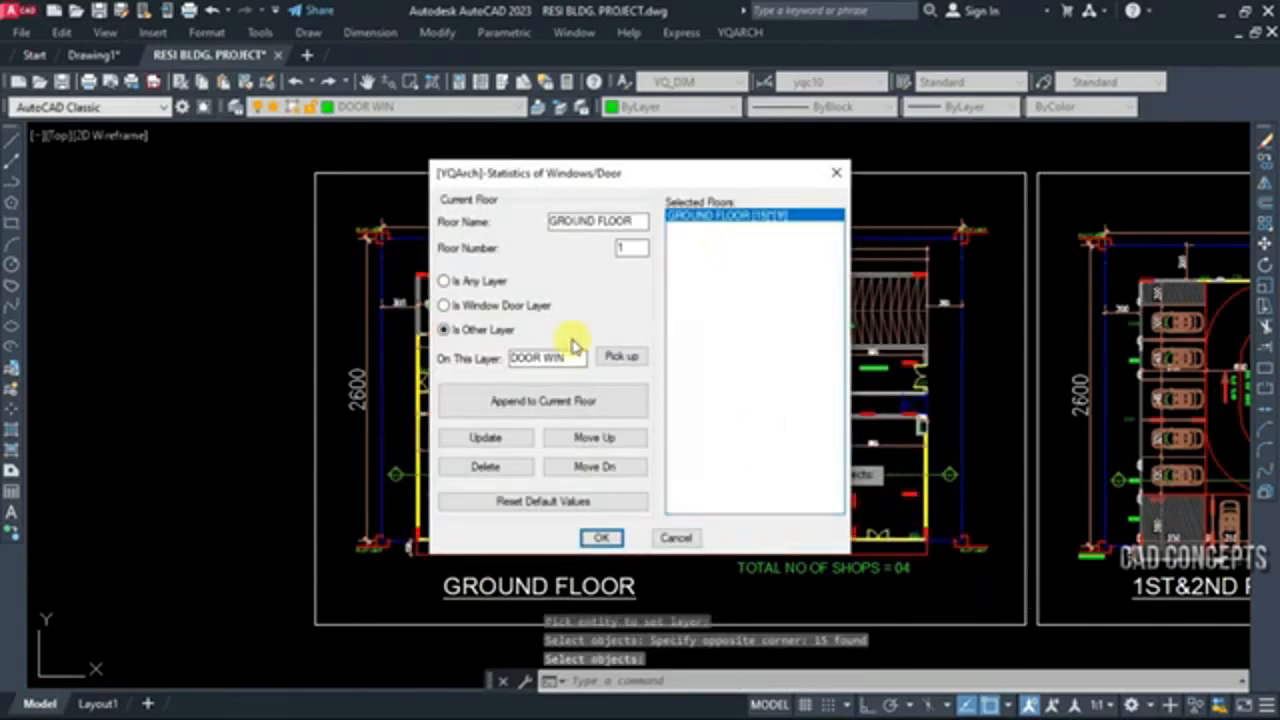
click(486, 438)
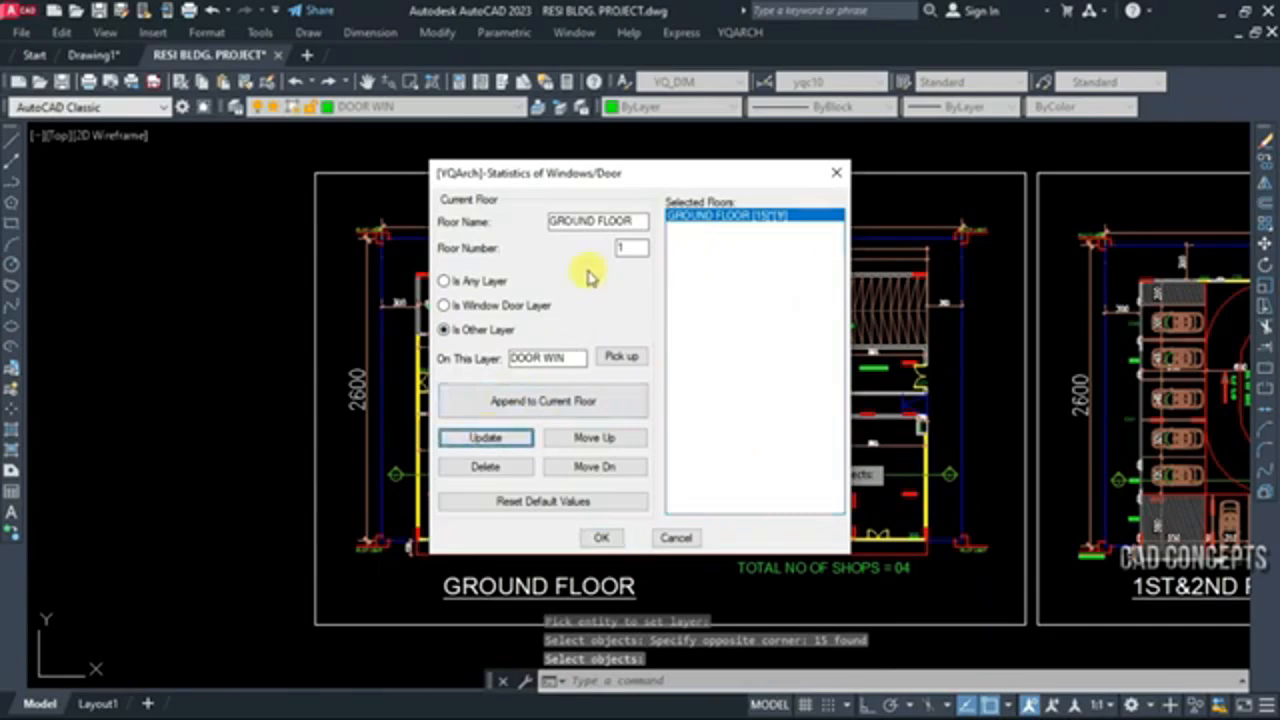
Append the doors and windows of the whole 1st and 2nd parking floor plan as a second floor entry
click(508, 402)
middle_drag(945, 430, 240, 441)
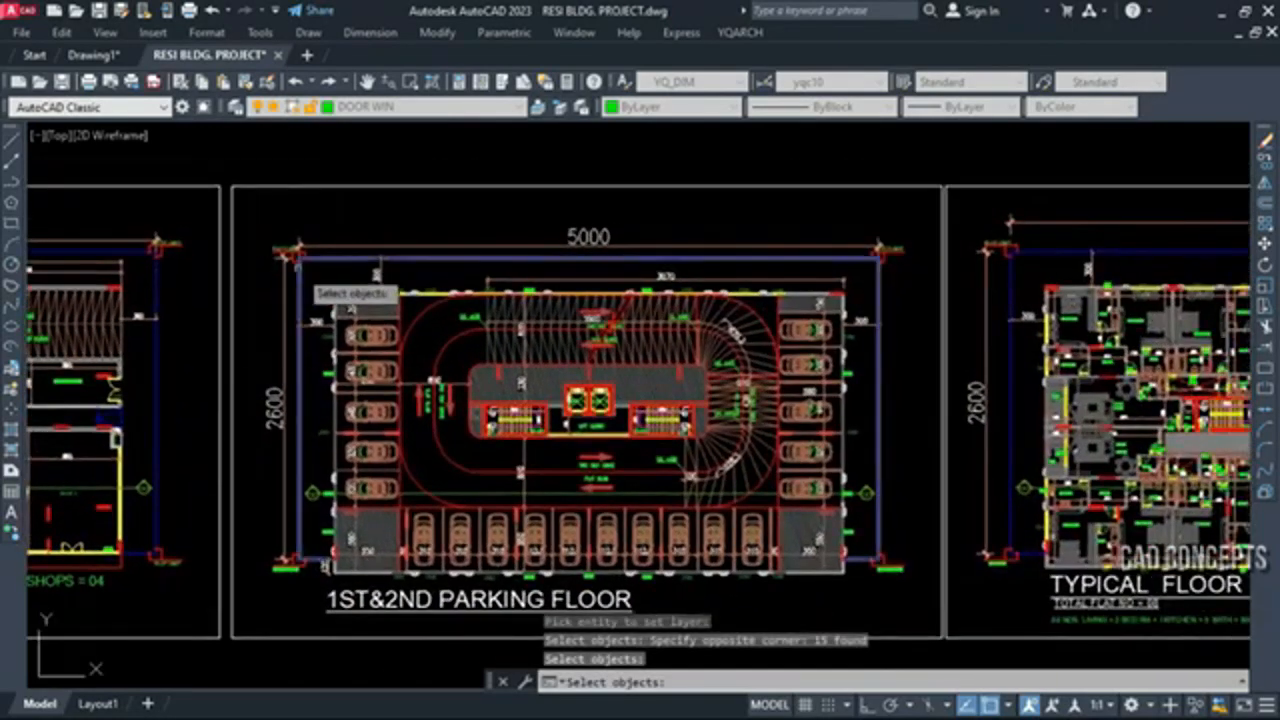
click(306, 271)
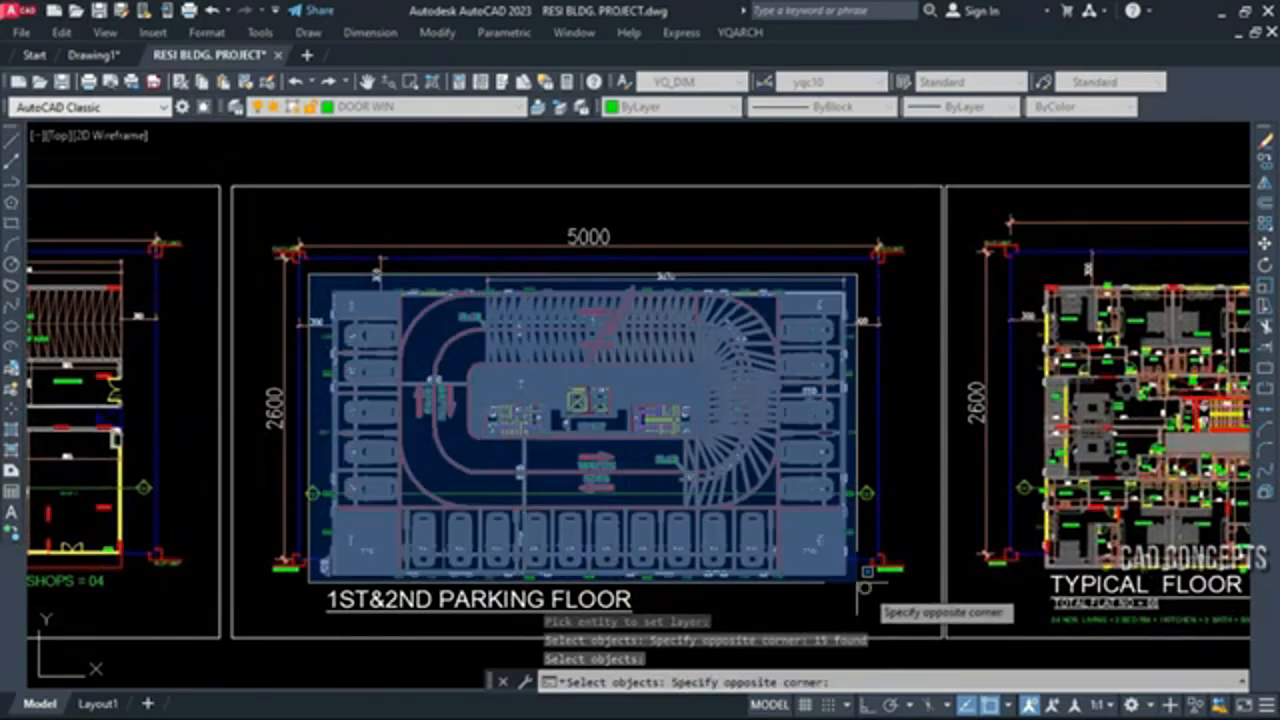
click(875, 576)
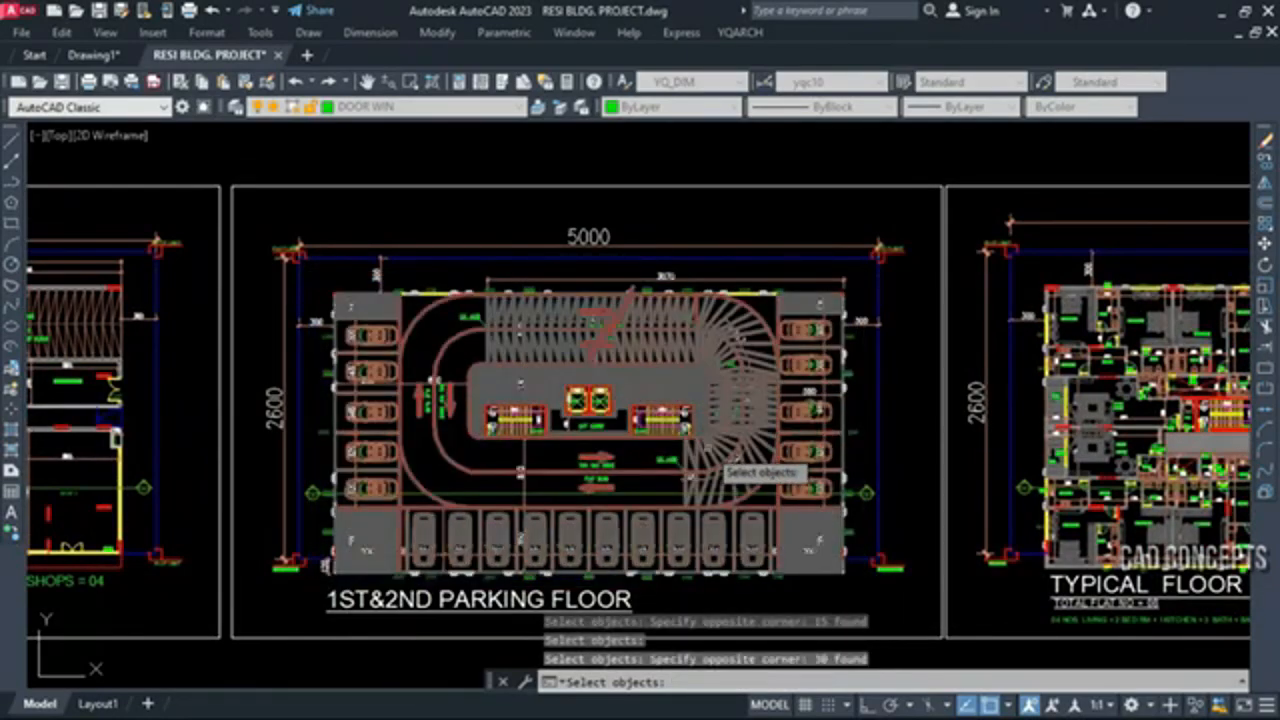
key(Return)
Rename the second floor entry PARKING FLOOR, set its floor number to 2 and update it
click(568, 221)
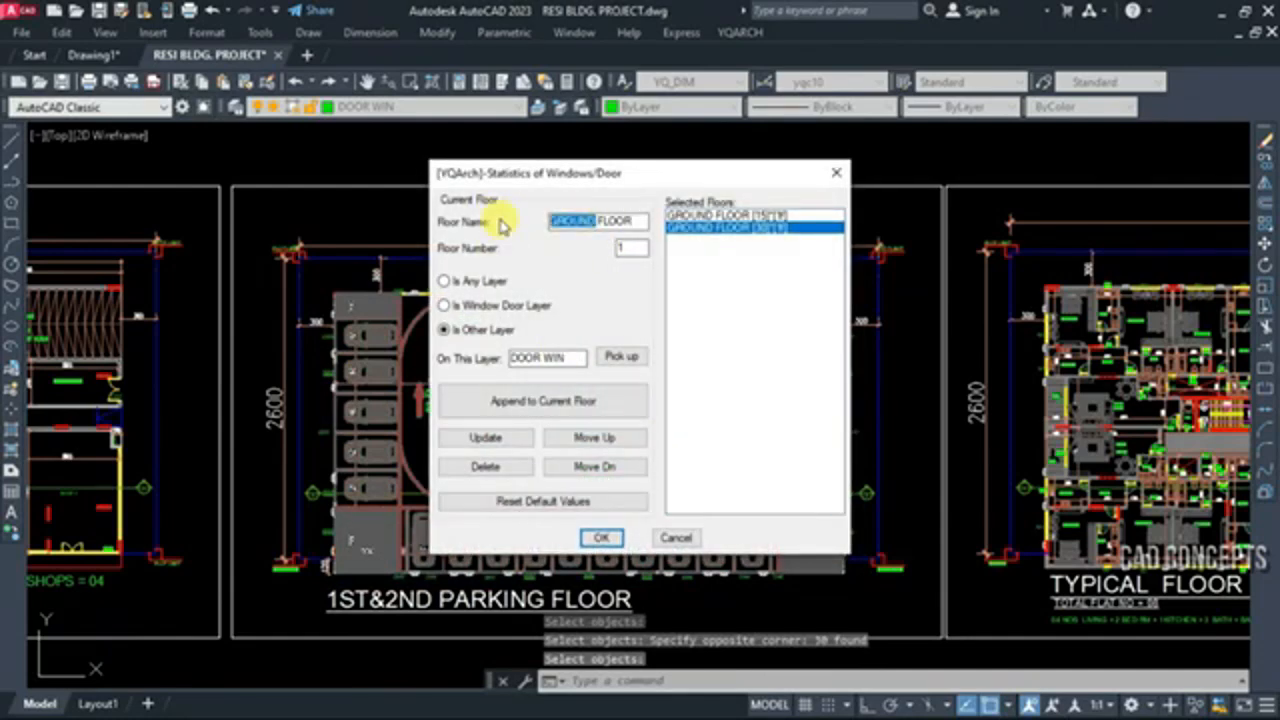
text(PARKING)
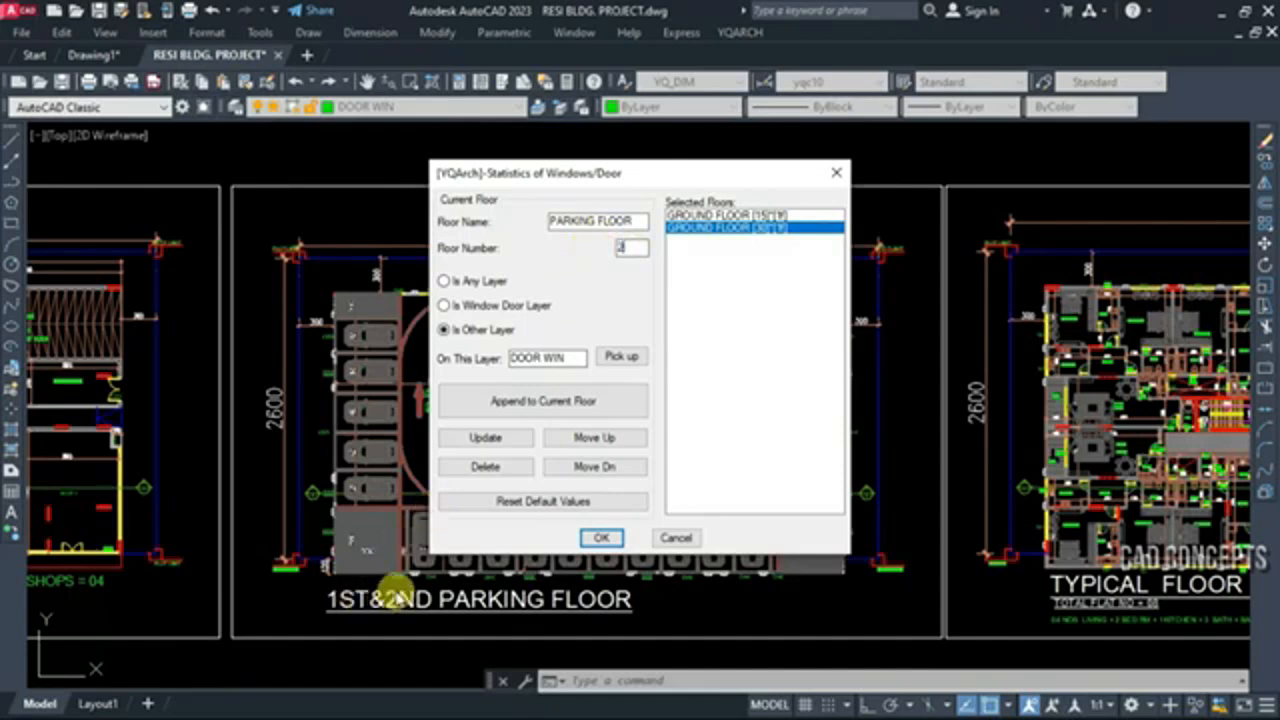
click(486, 440)
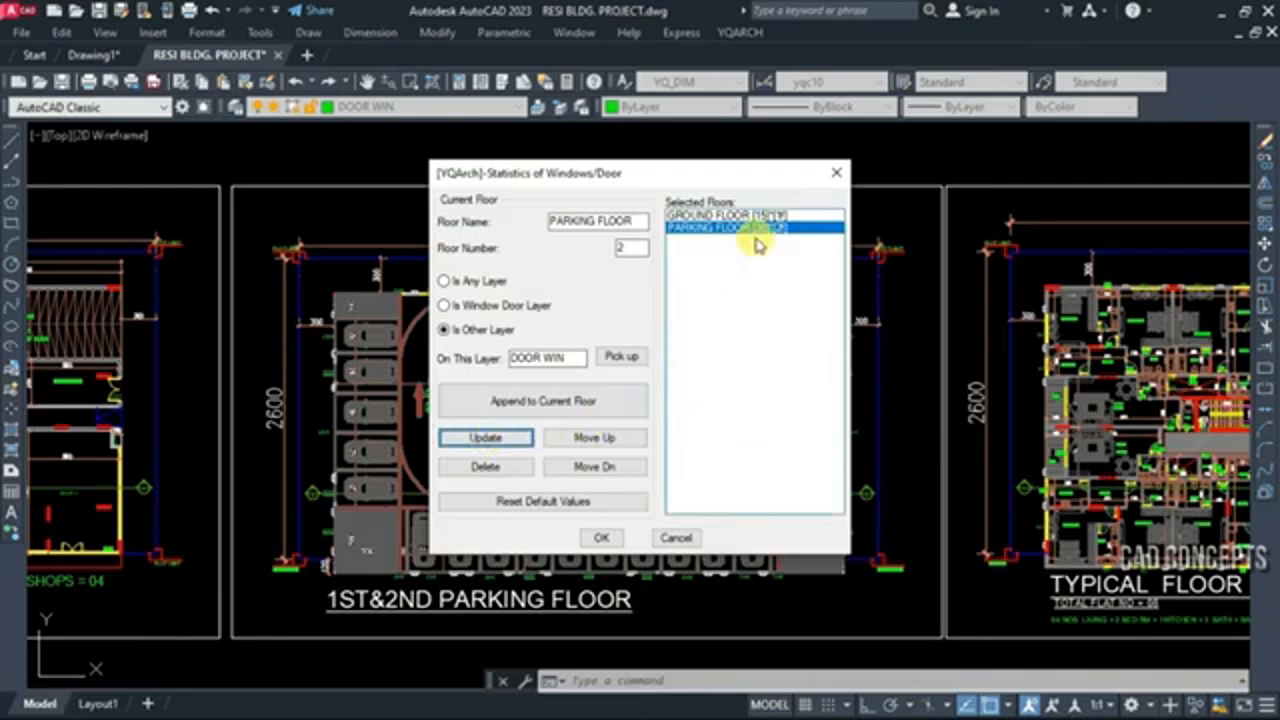
Append the doors and windows of the whole typical floor plan as a third floor entry
click(540, 400)
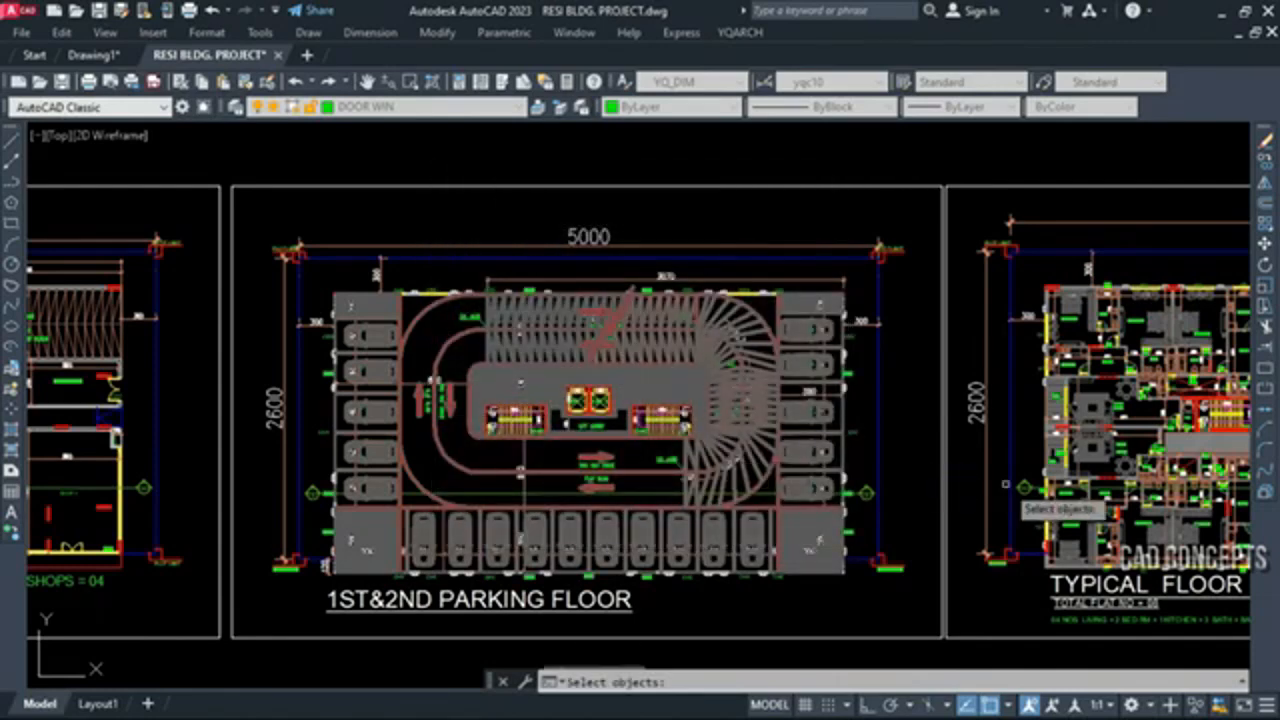
middle_drag(1002, 484, 307, 497)
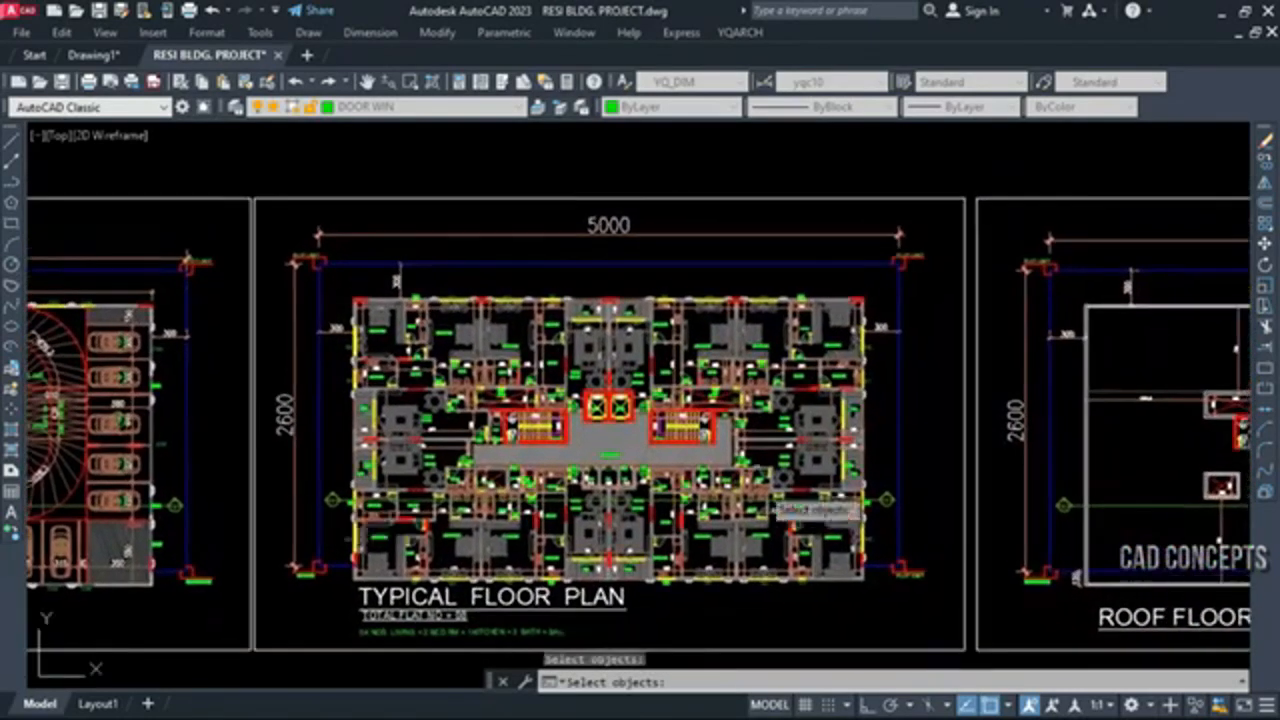
click(338, 283)
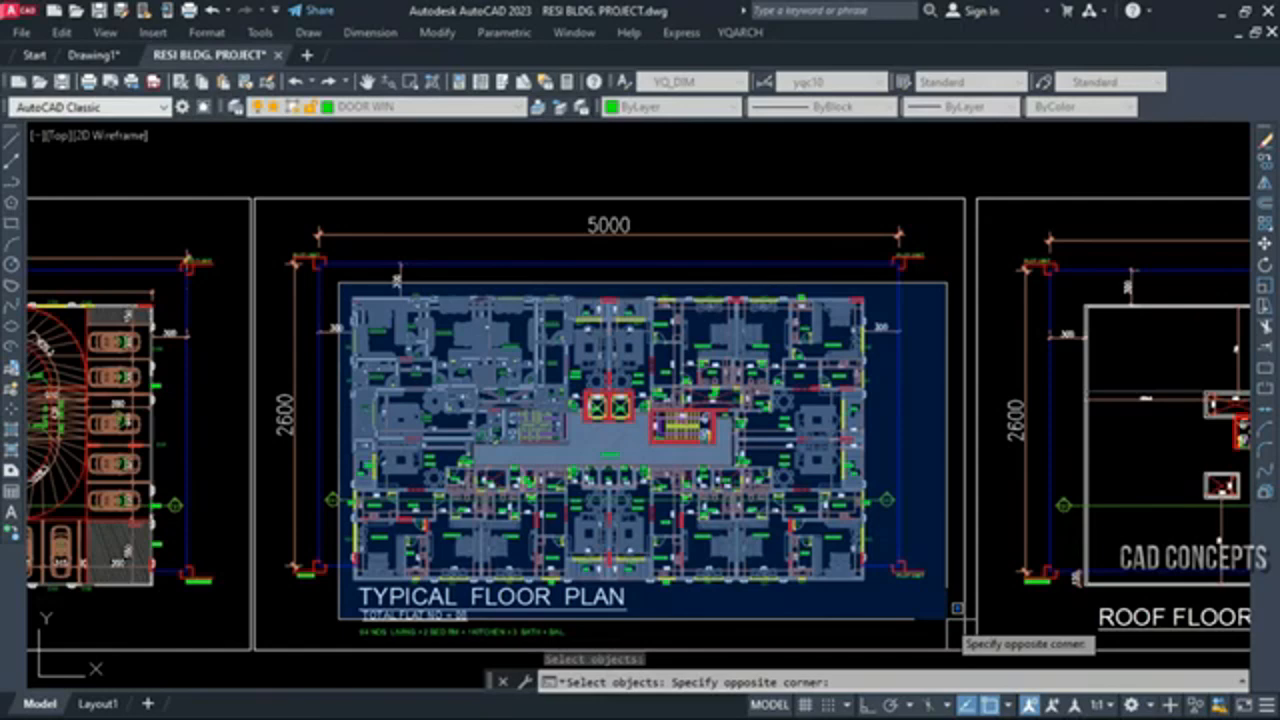
click(885, 598)
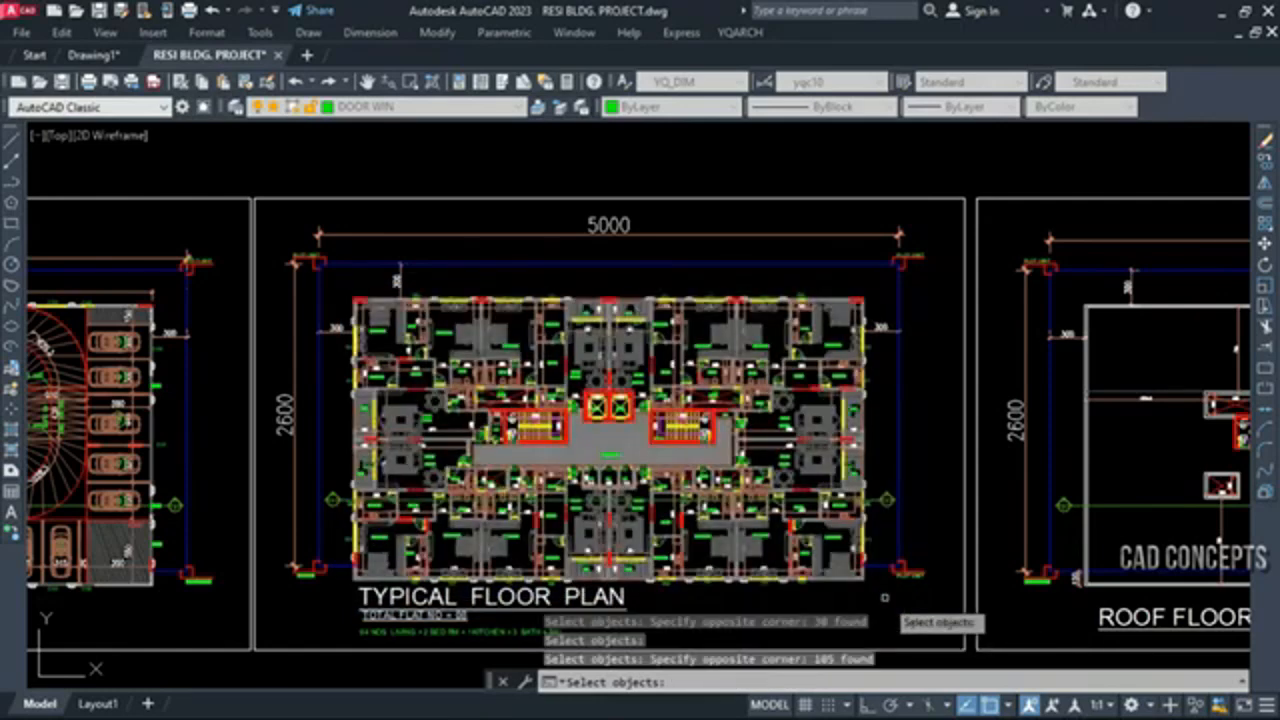
key(Return)
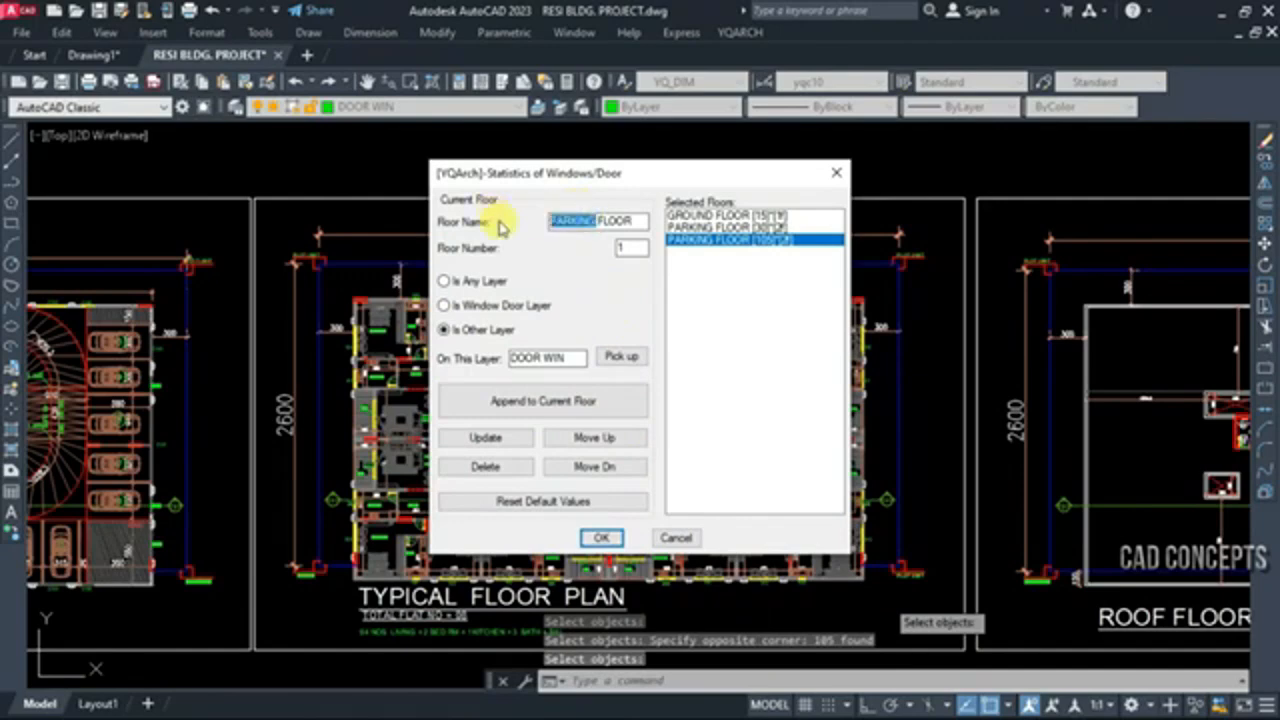
Rename the third floor entry TYPICAL FLOOR, set its floor number to 5 and update it
text(POI)
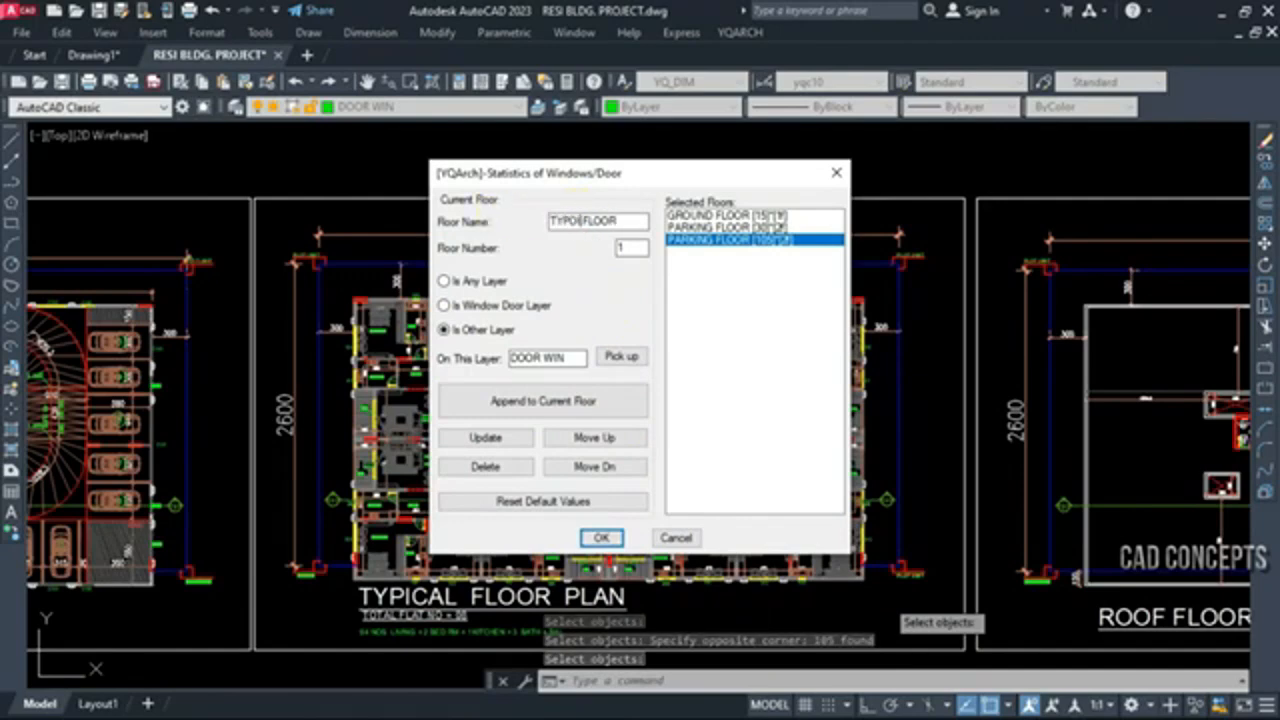
key(BackSpace)
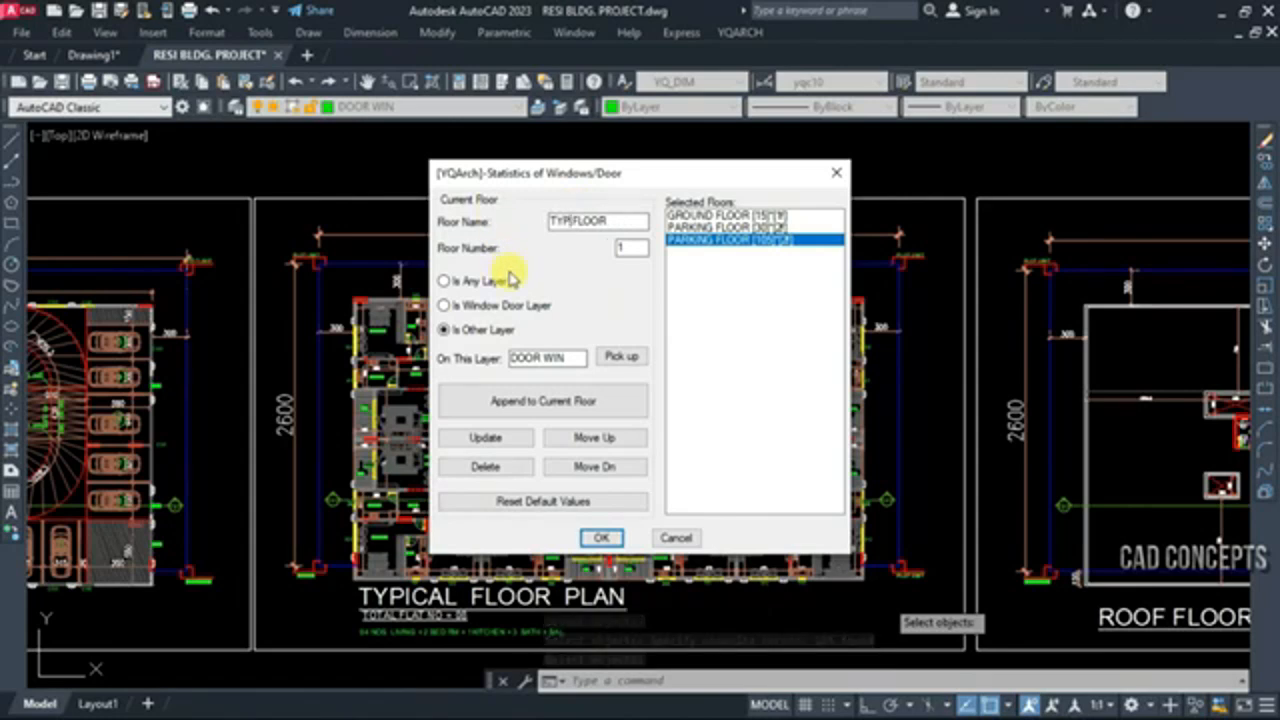
key(BackSpace)
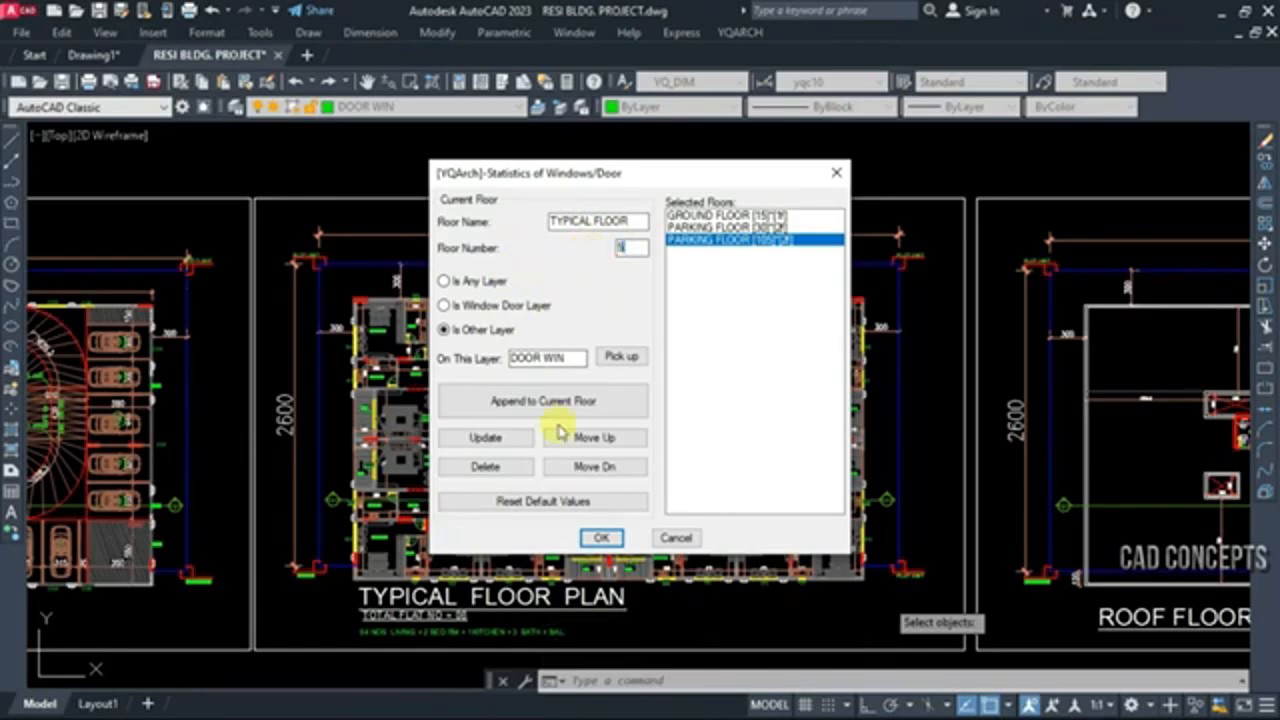
click(486, 438)
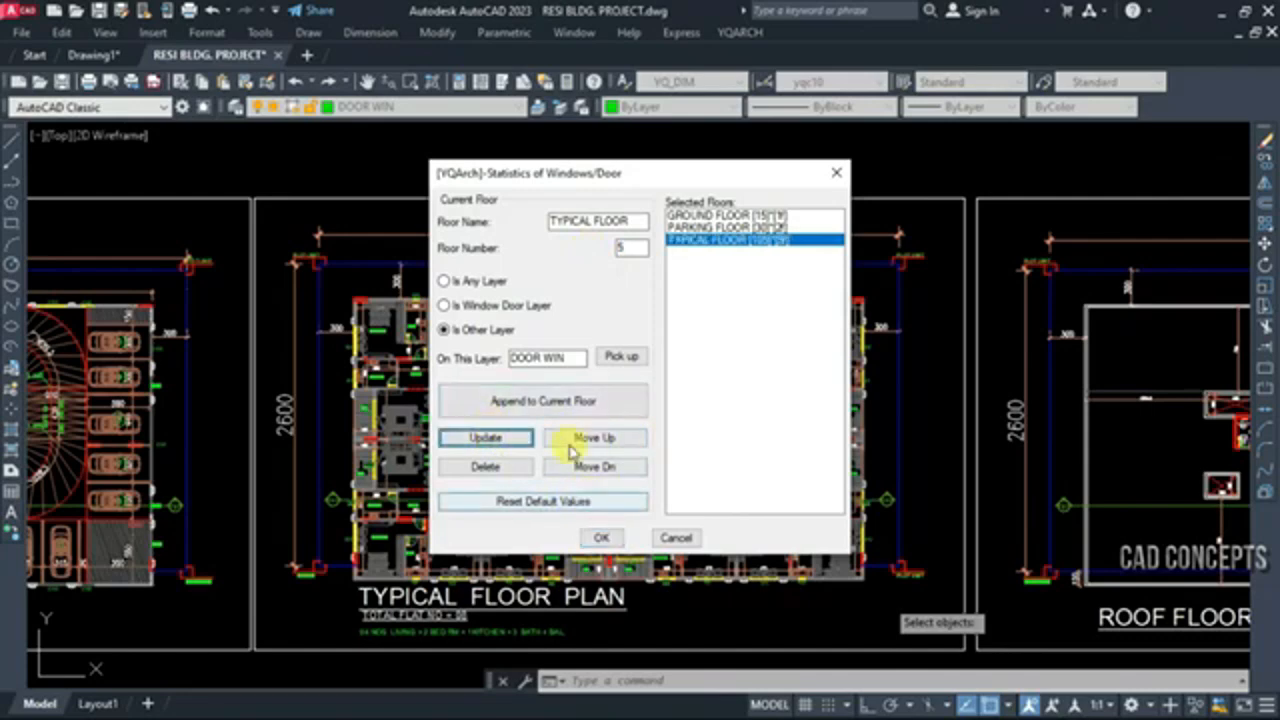
Append the roof floor plan's doors and windows and update the new entry as ROOF FLOOR with floor number 1
click(551, 402)
middle_drag(960, 463, 394, 455)
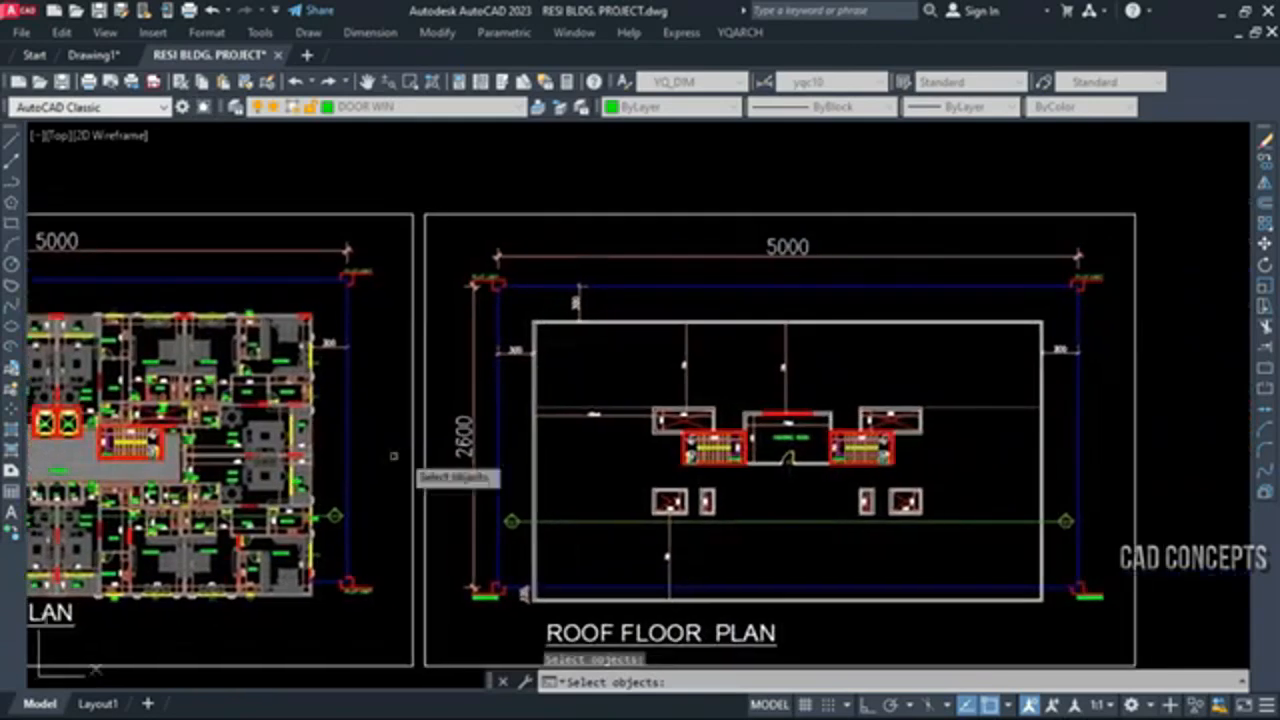
click(522, 302)
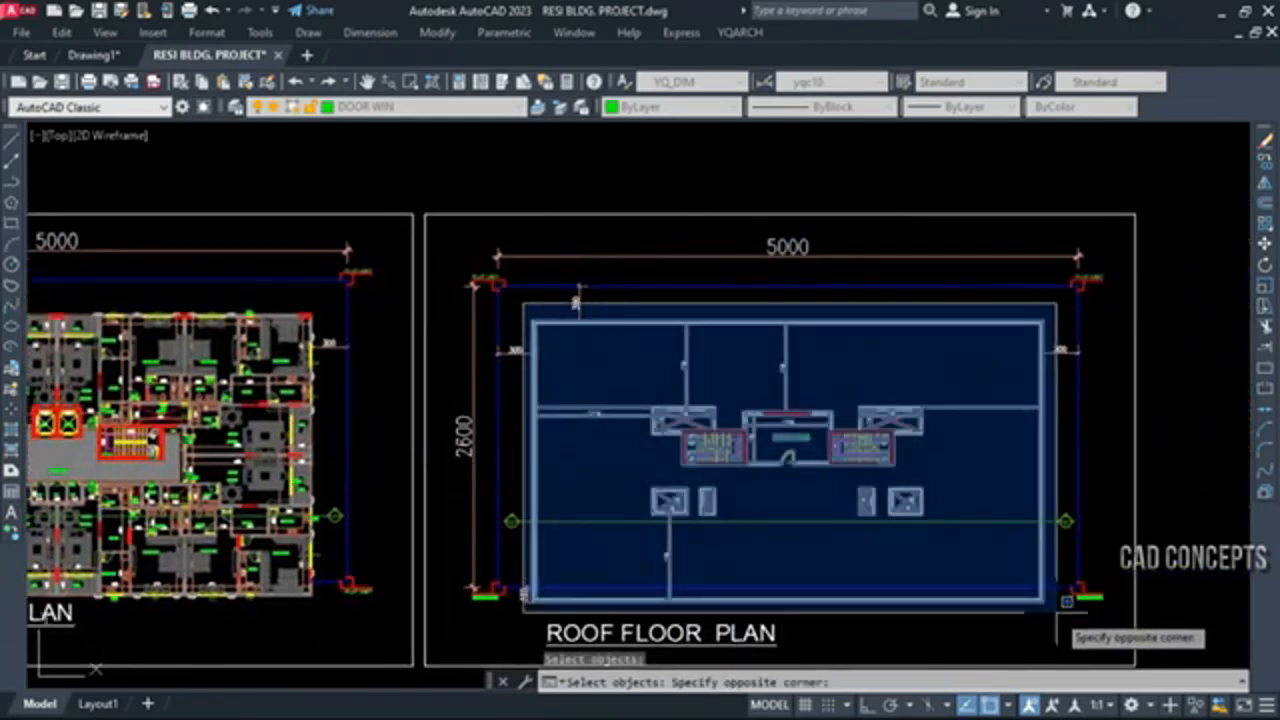
click(1066, 601)
key(Return)
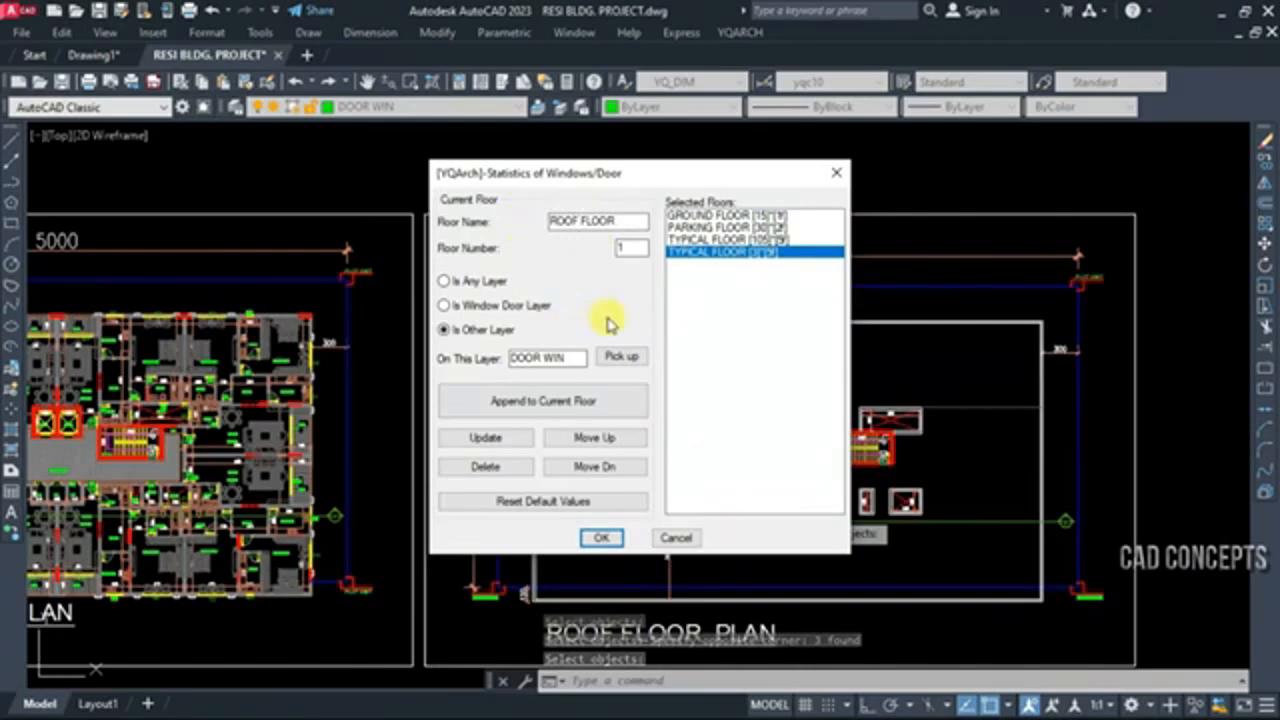
click(500, 437)
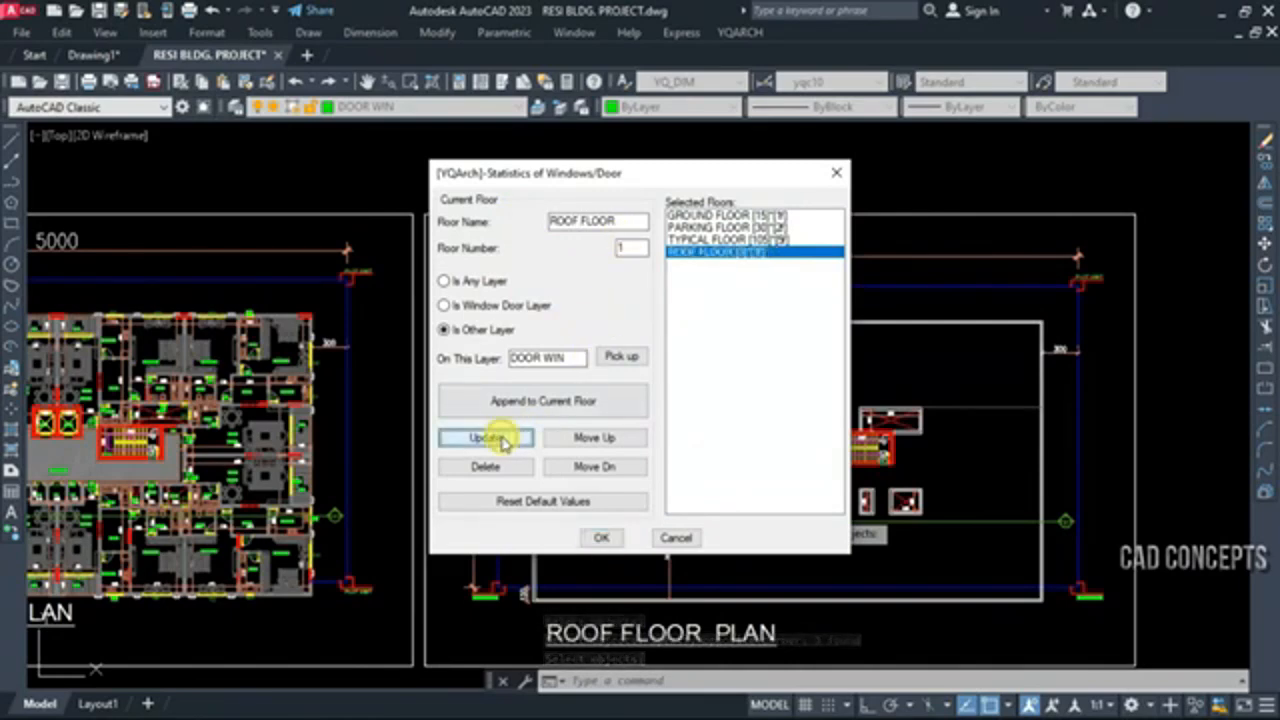
Check the settings of all four floor entries and output the door and window statistics table below the typical floor plan
click(724, 216)
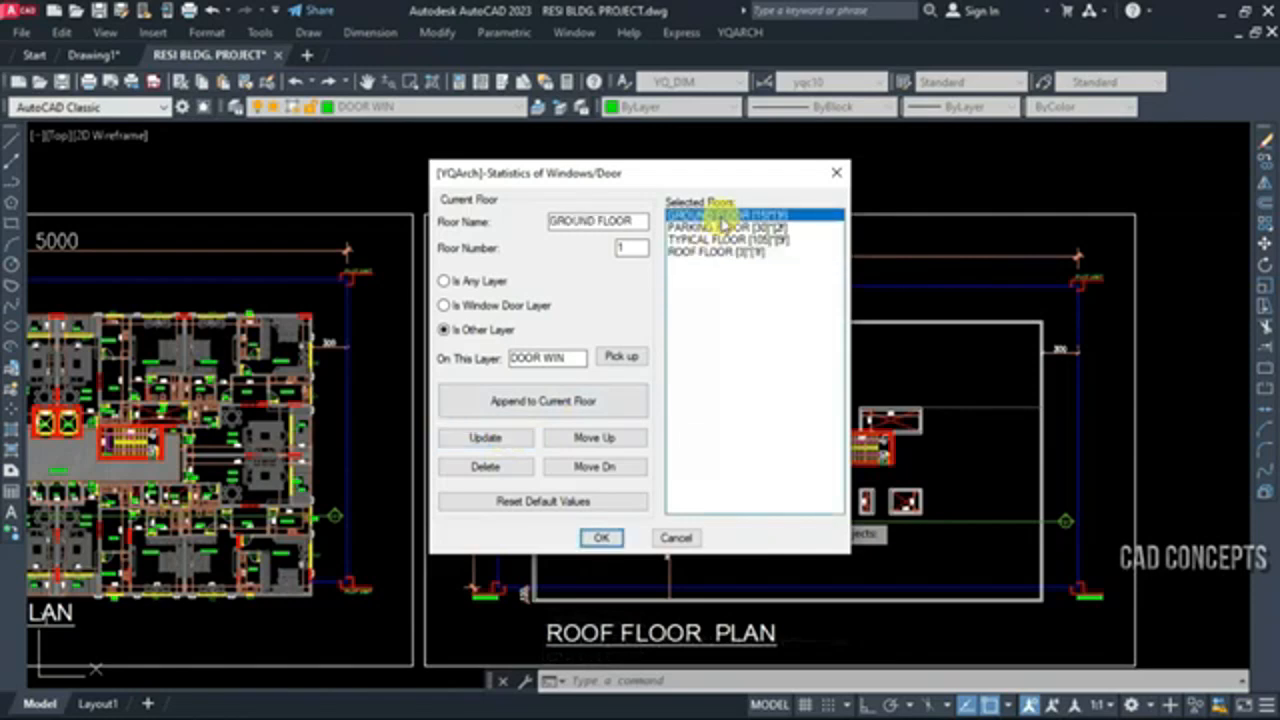
click(722, 228)
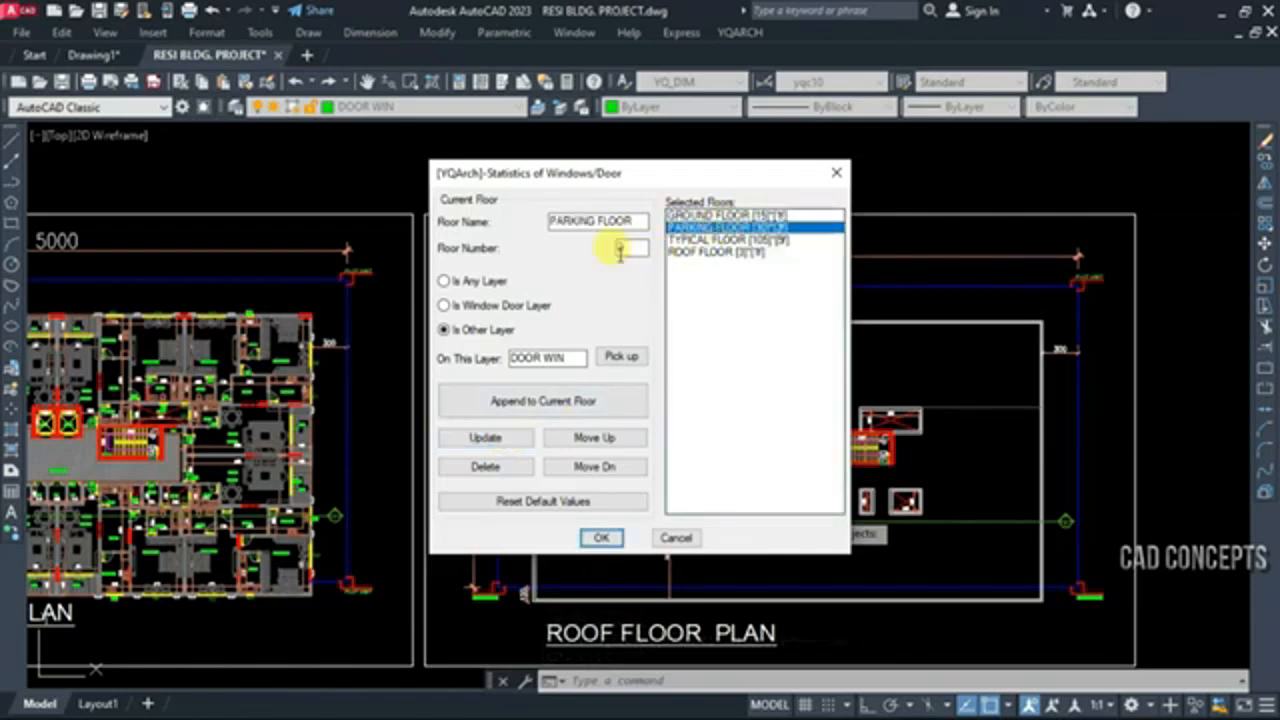
click(718, 241)
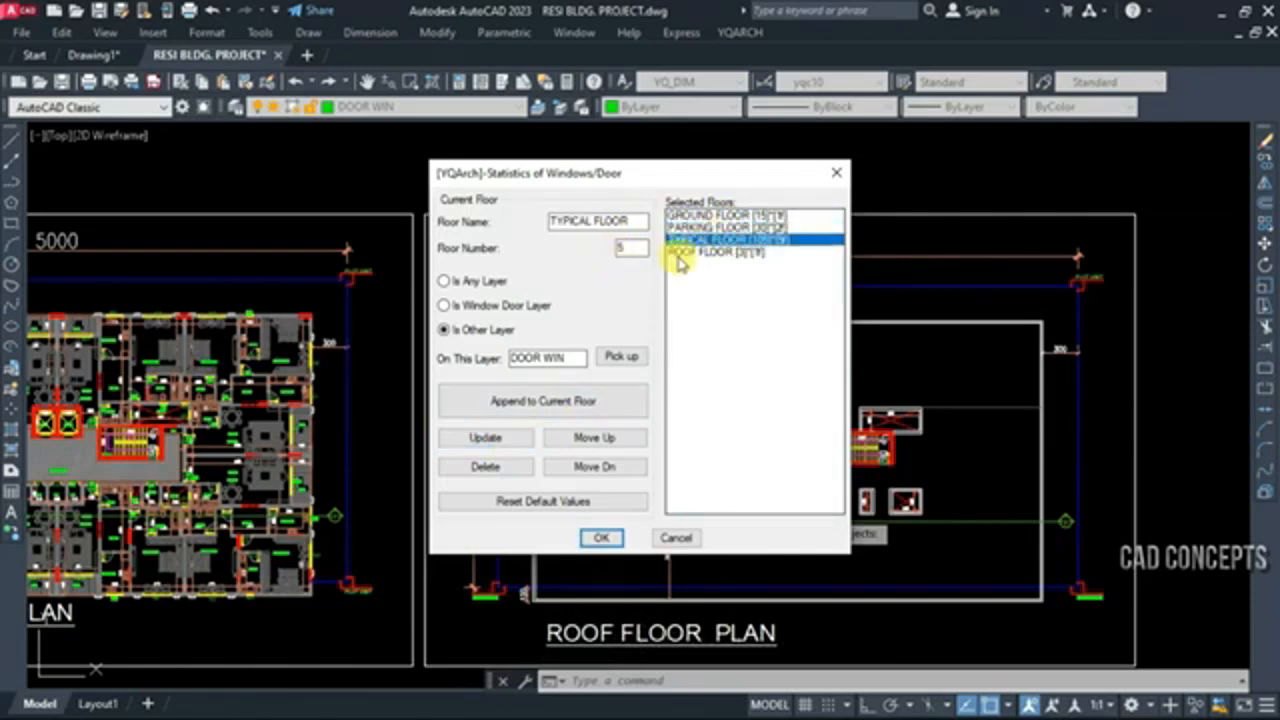
click(698, 253)
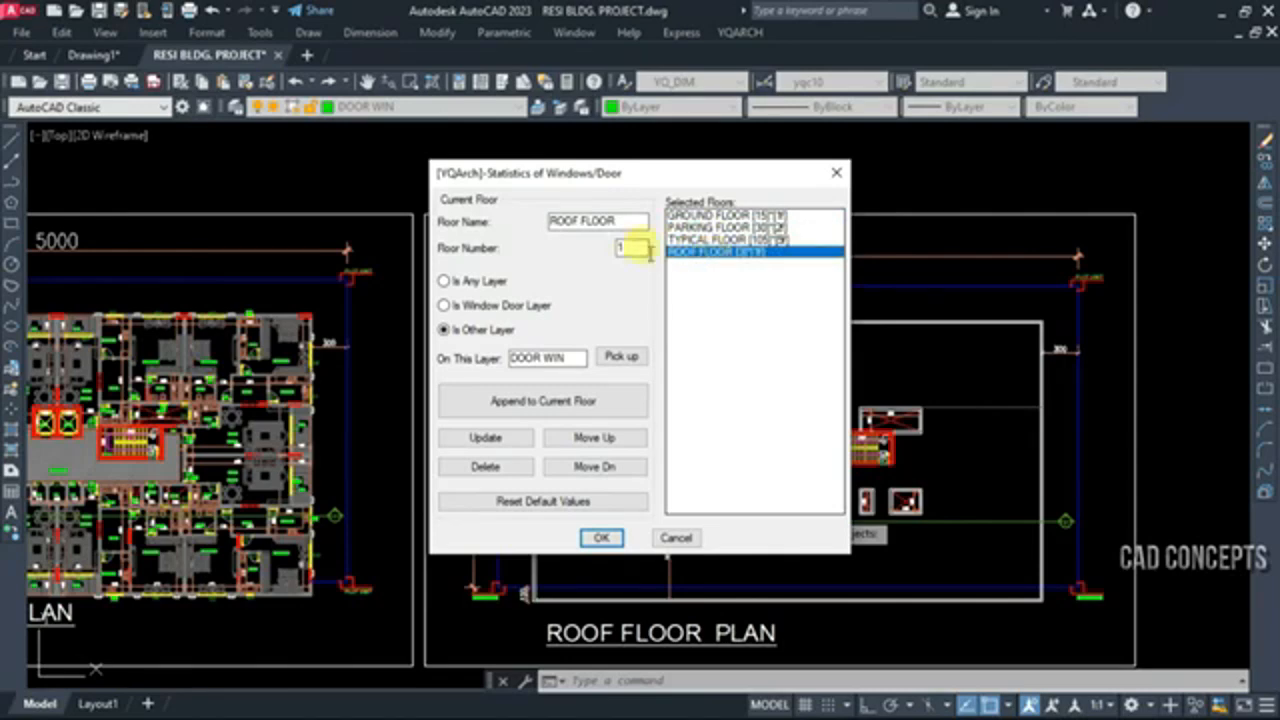
click(607, 542)
scroll(535, 575, down, 6)
middle_drag(524, 598, 696, 480)
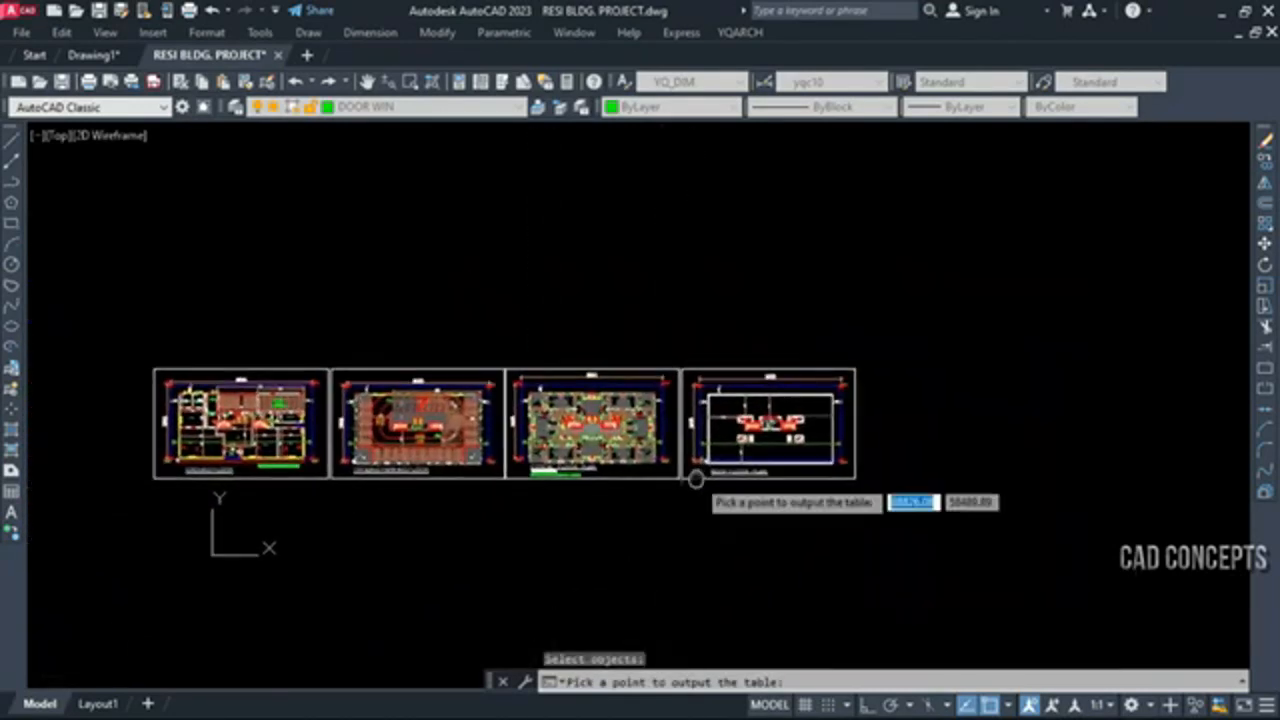
scroll(500, 557, up, 2)
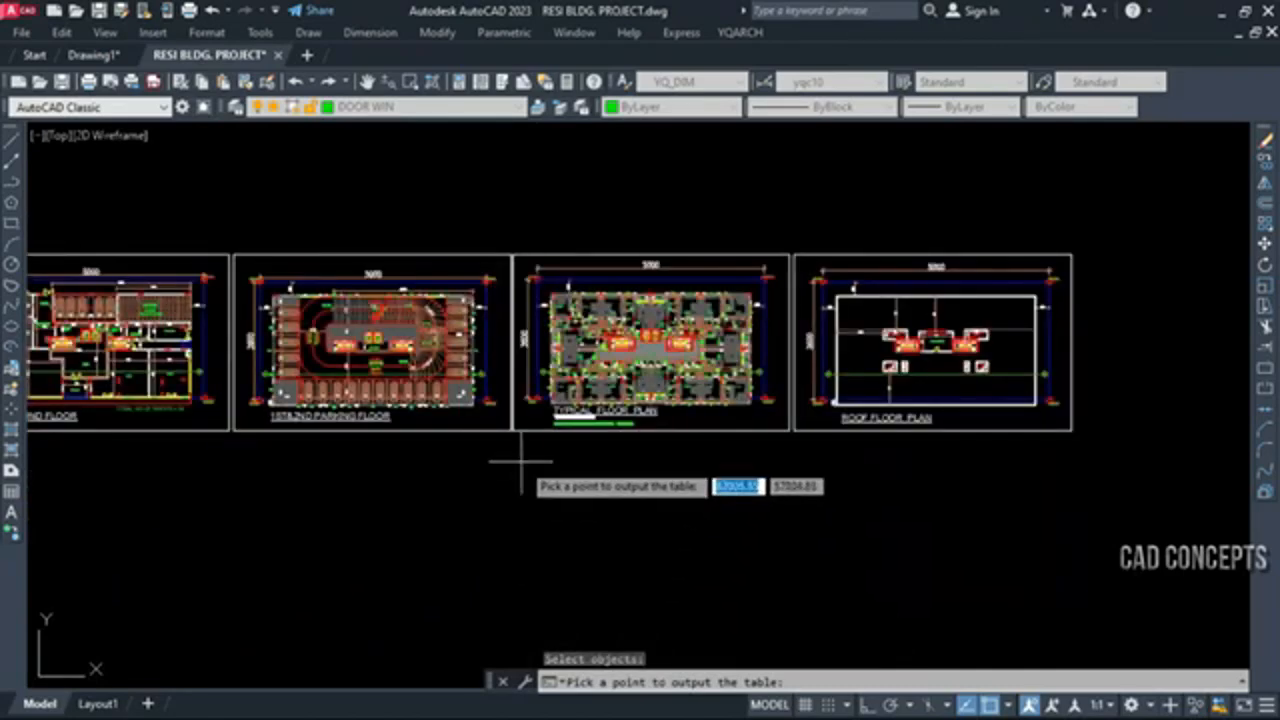
middle_drag(520, 462, 608, 366)
click(601, 364)
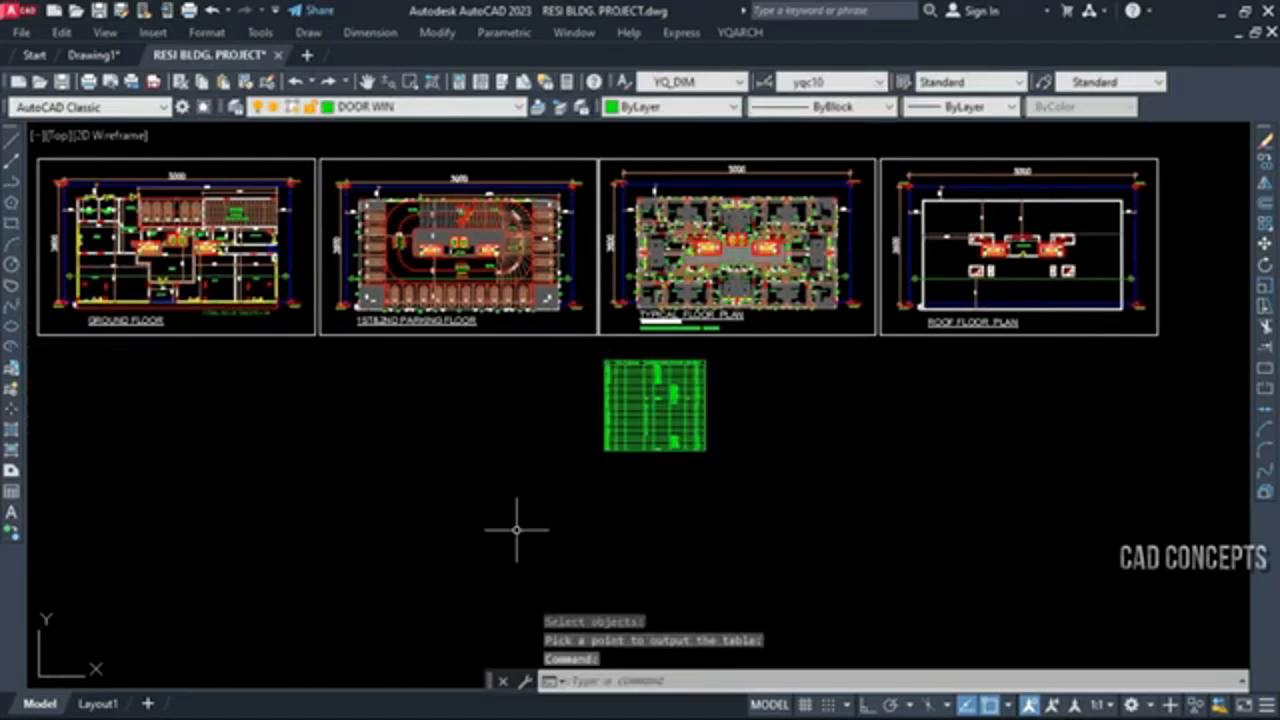
scroll(650, 380, up, 8)
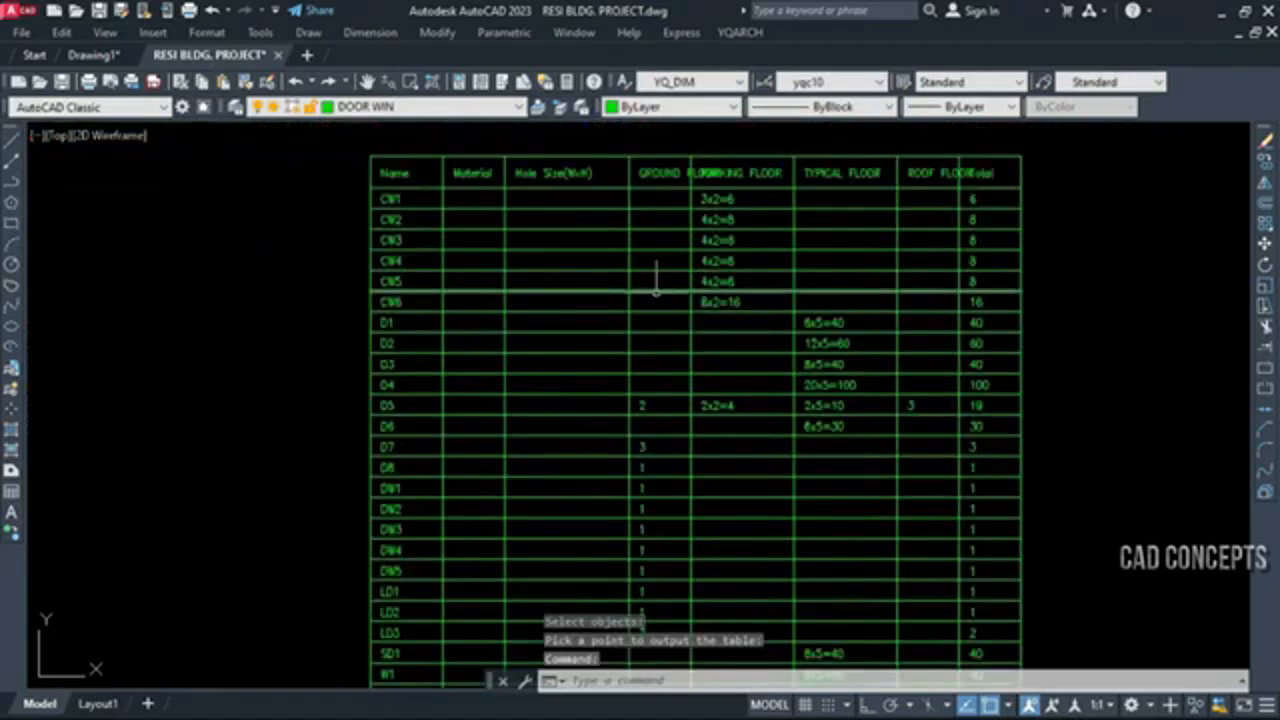
scroll(570, 275, down, 4)
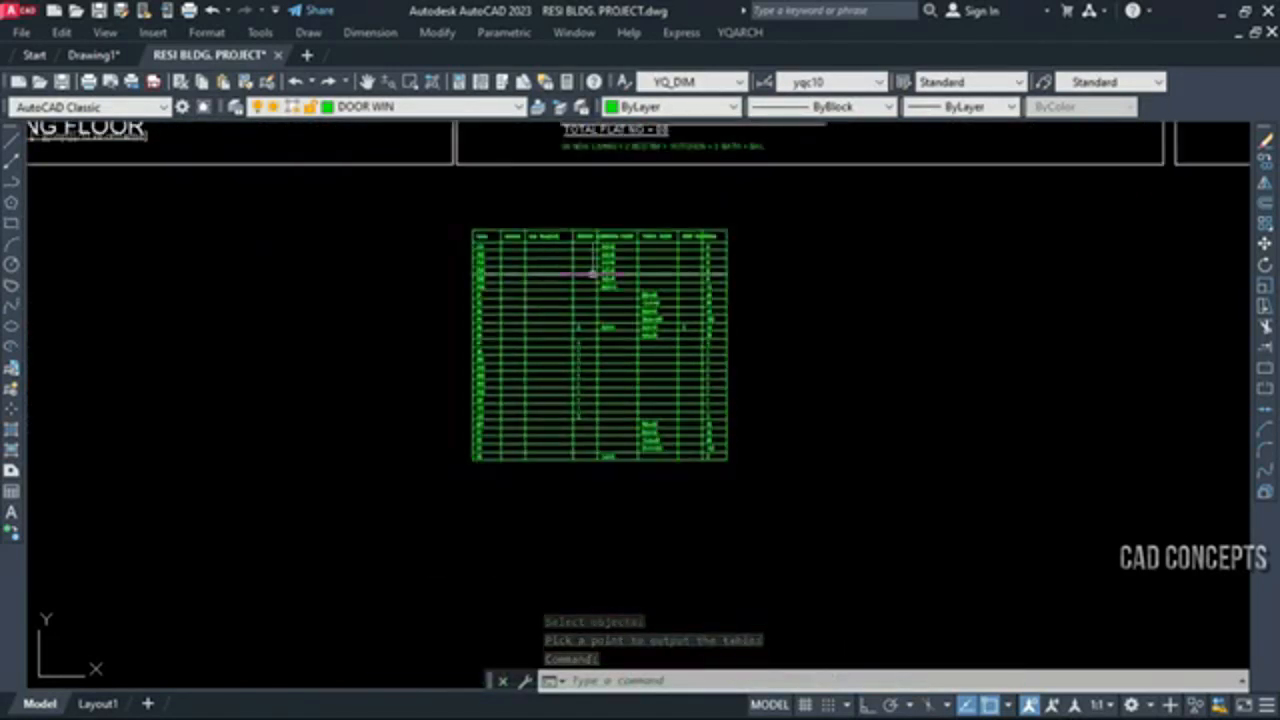
Shorten the GROUND FLOOR column heading of the door and window statistics table to GR FLOOR
scroll(575, 230, up, 4)
scroll(575, 228, up, 4)
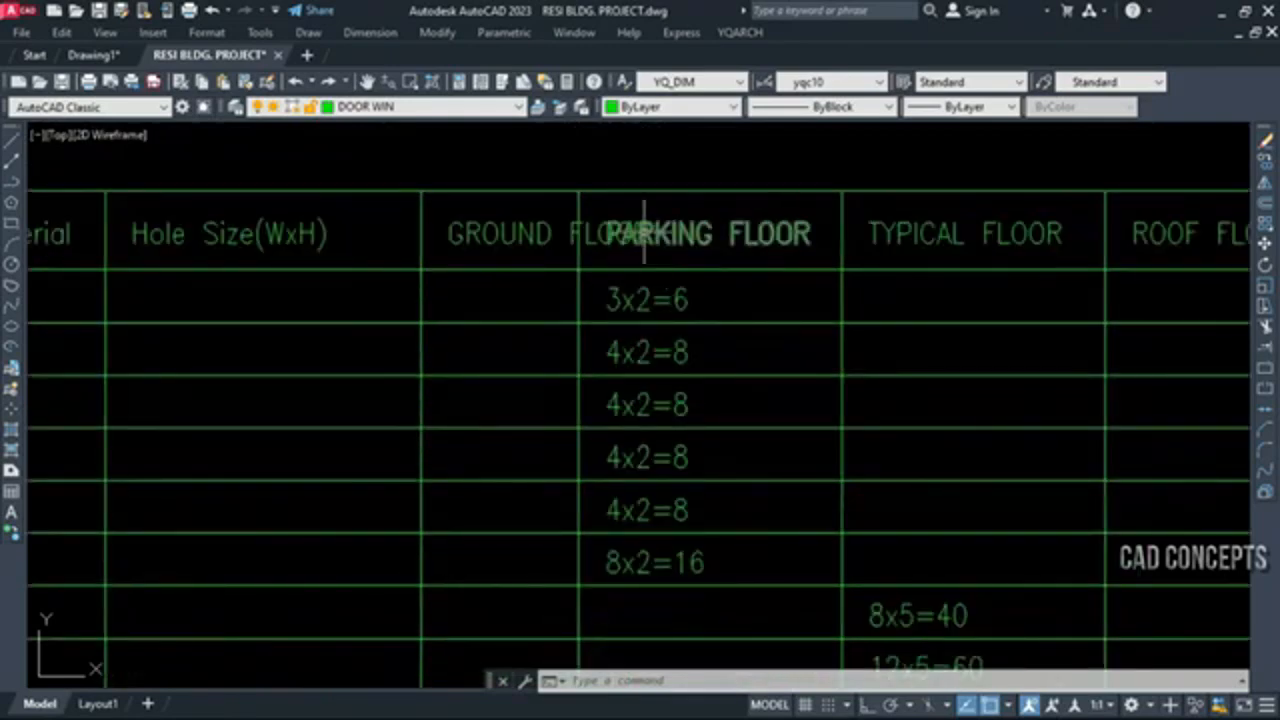
click(615, 232)
double_click(543, 236)
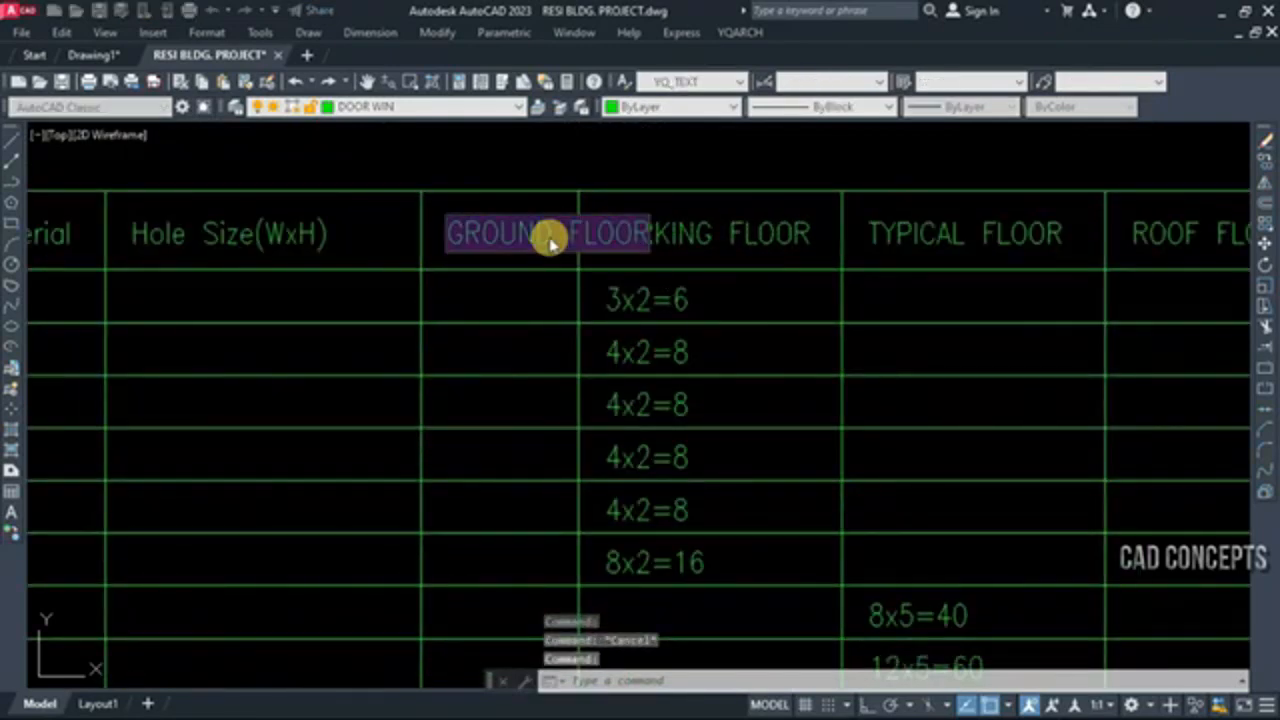
drag(549, 231, 481, 229)
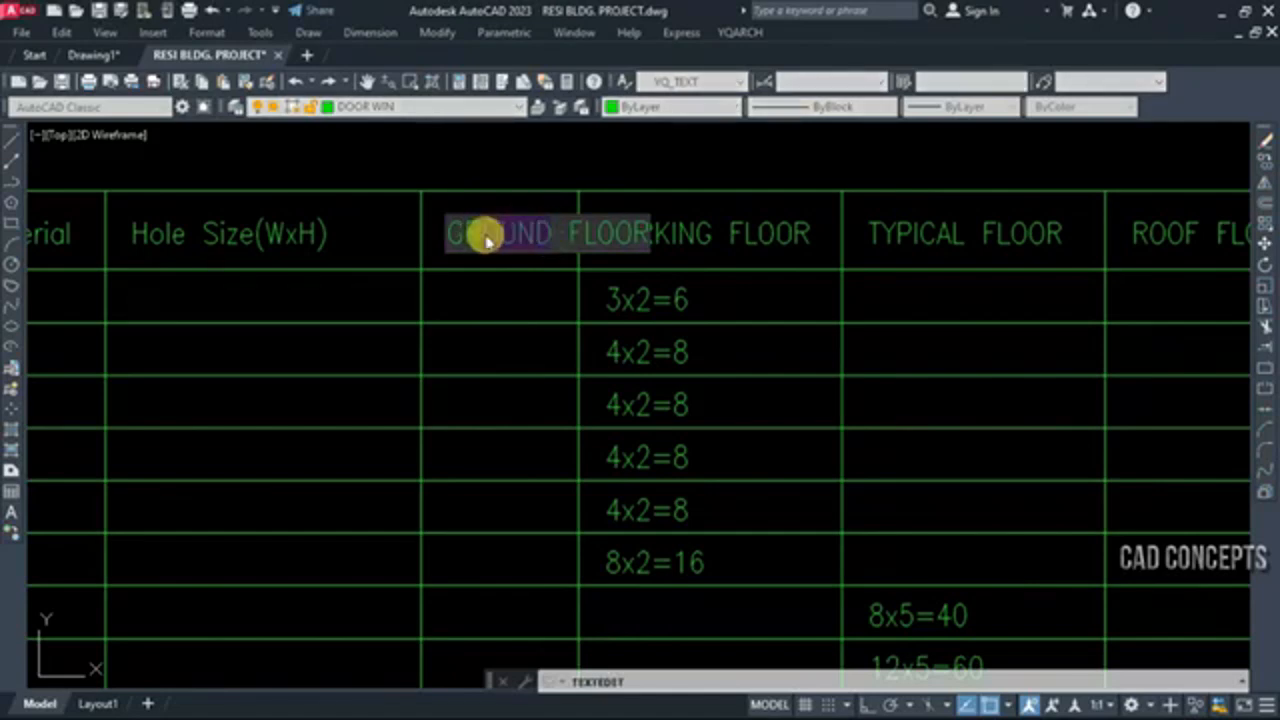
key(BackSpace)
click(500, 337)
key(Escape)
Select all grid lines of the statistics table by similarity and change their colour to White
scroll(519, 305, down, 5)
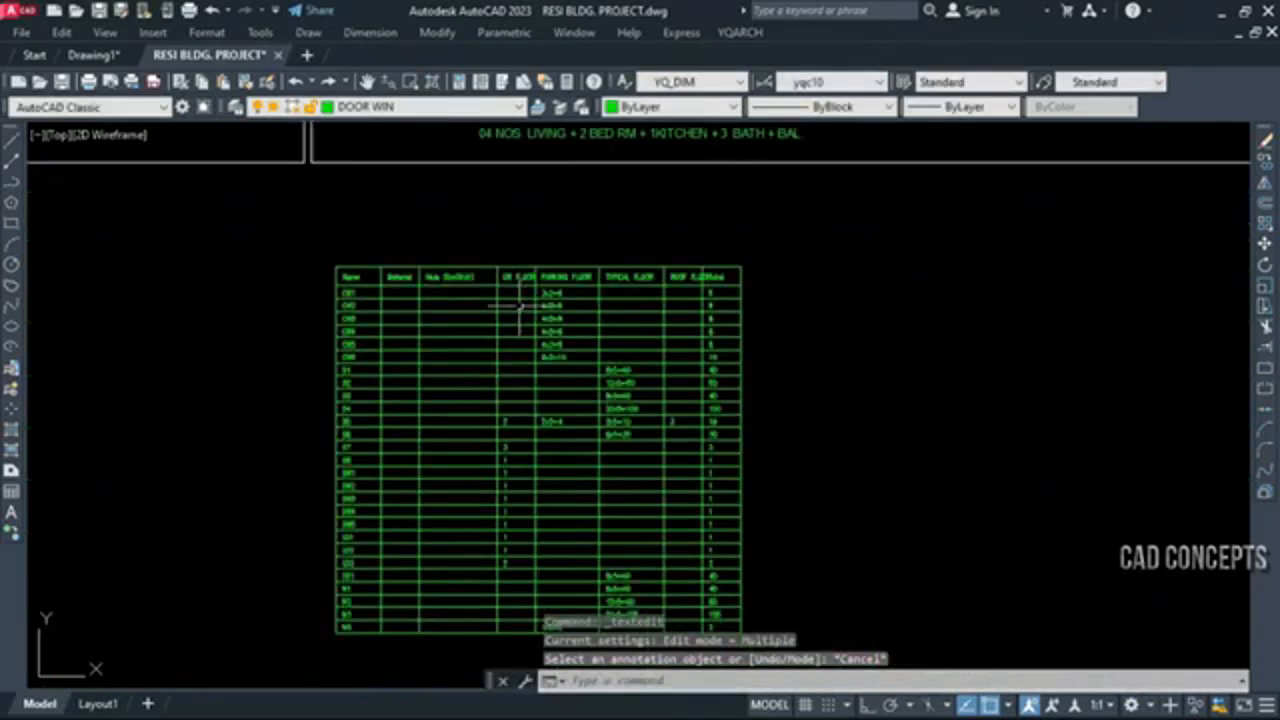
mouse_move(541, 482)
middle_down()
mouse_move(580, 477)
mouse_move(583, 457)
middle_up()
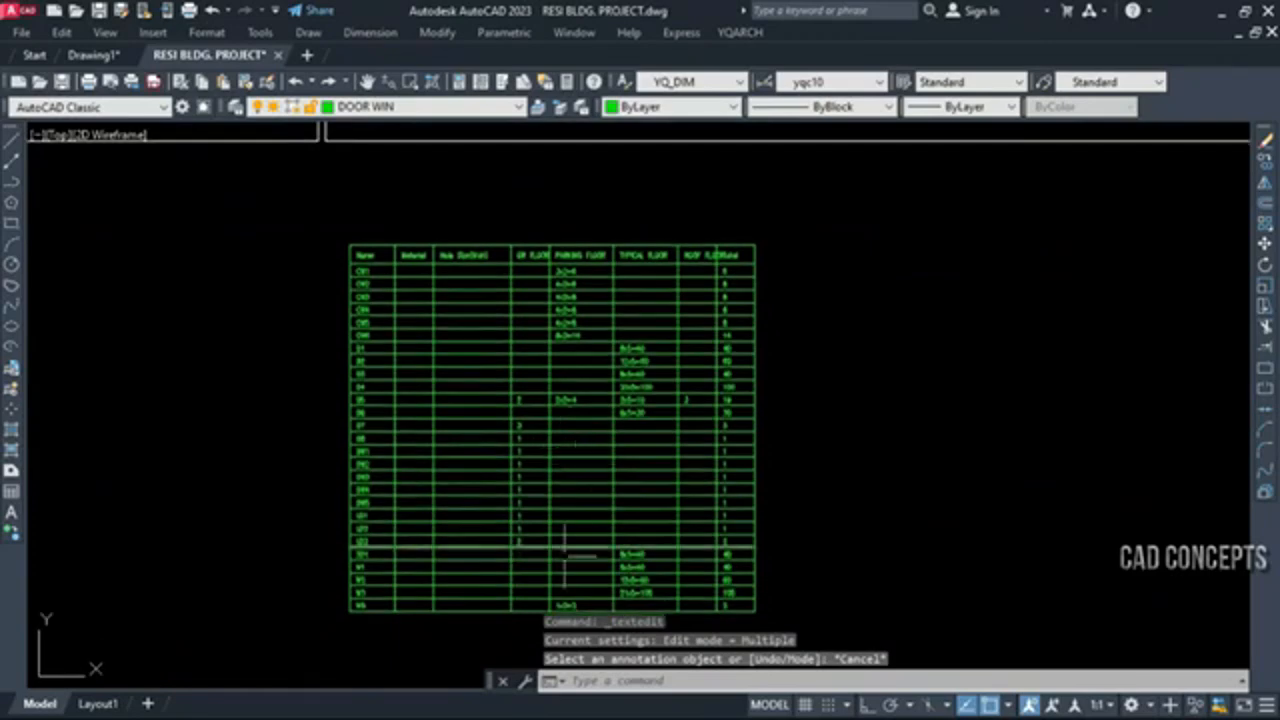
drag(434, 645, 400, 490)
right_click(423, 562)
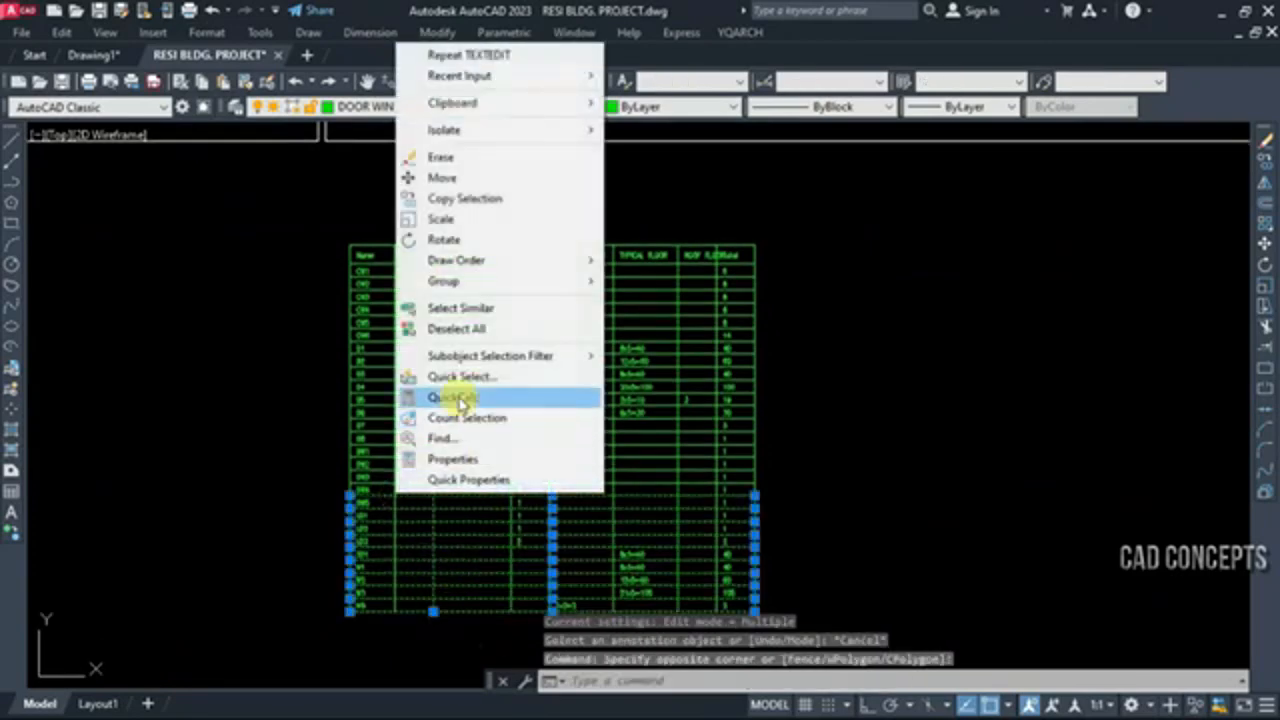
click(460, 308)
click(668, 106)
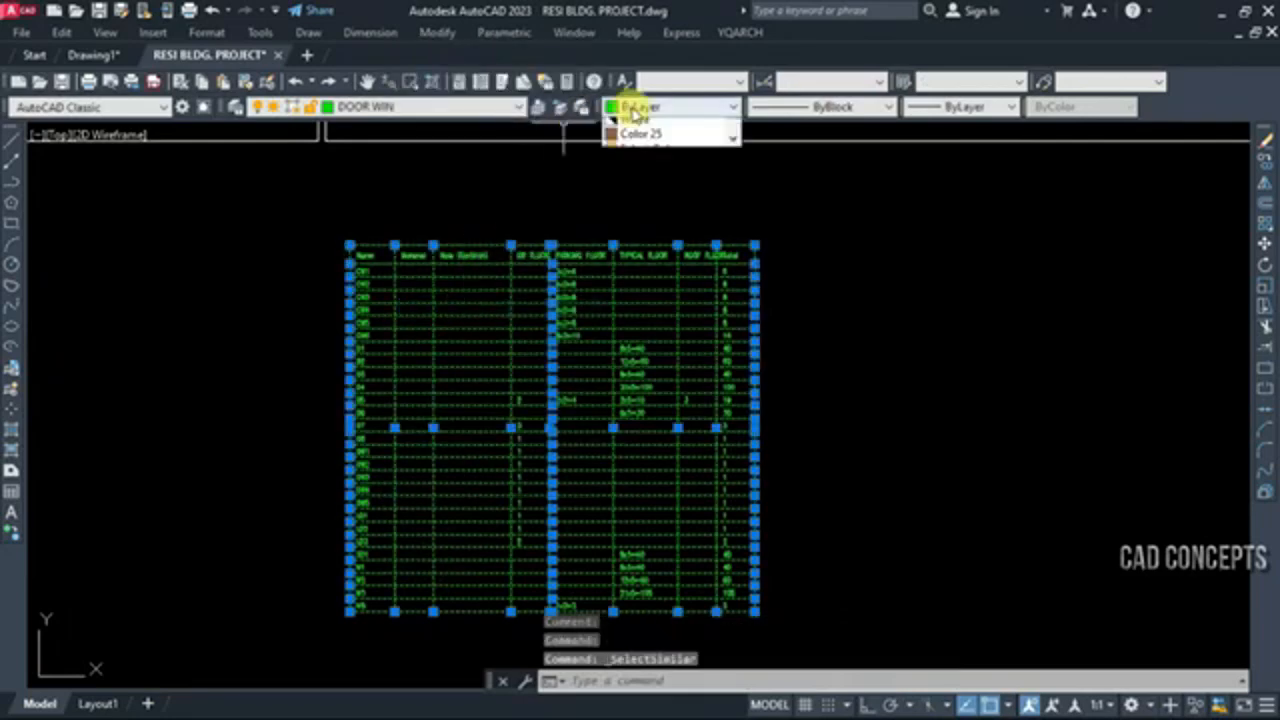
click(636, 245)
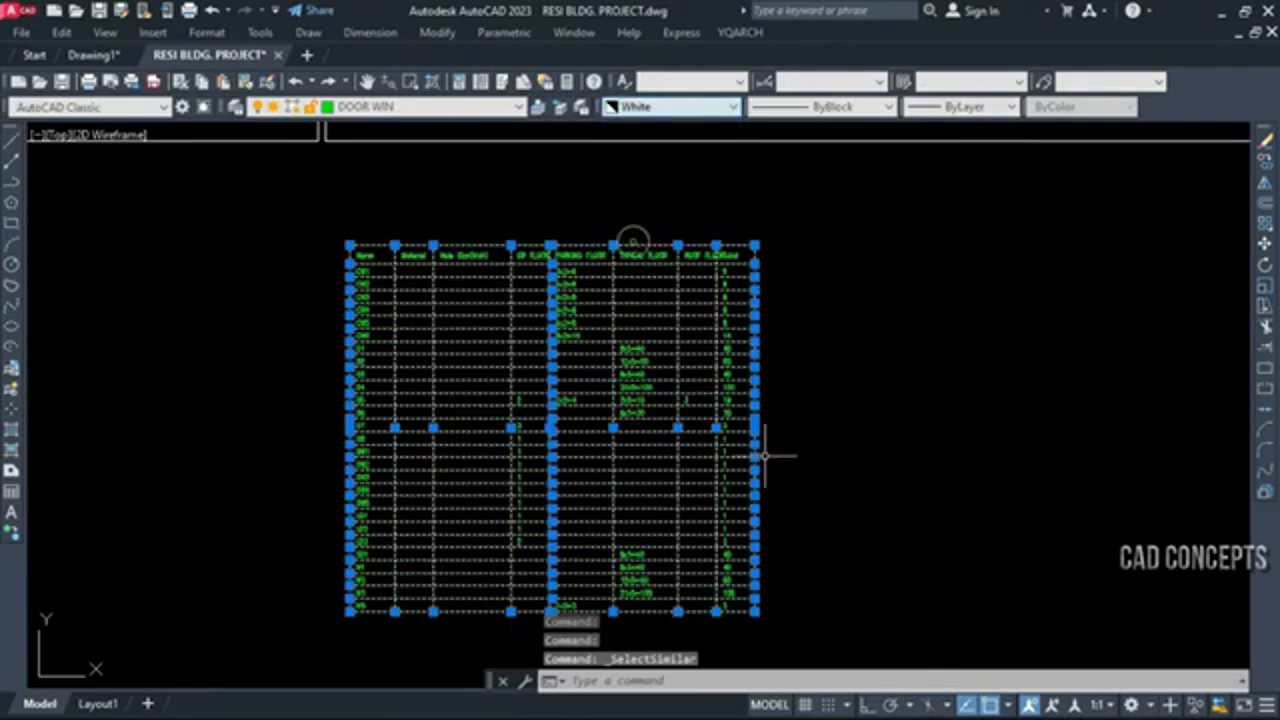
key(Escape)
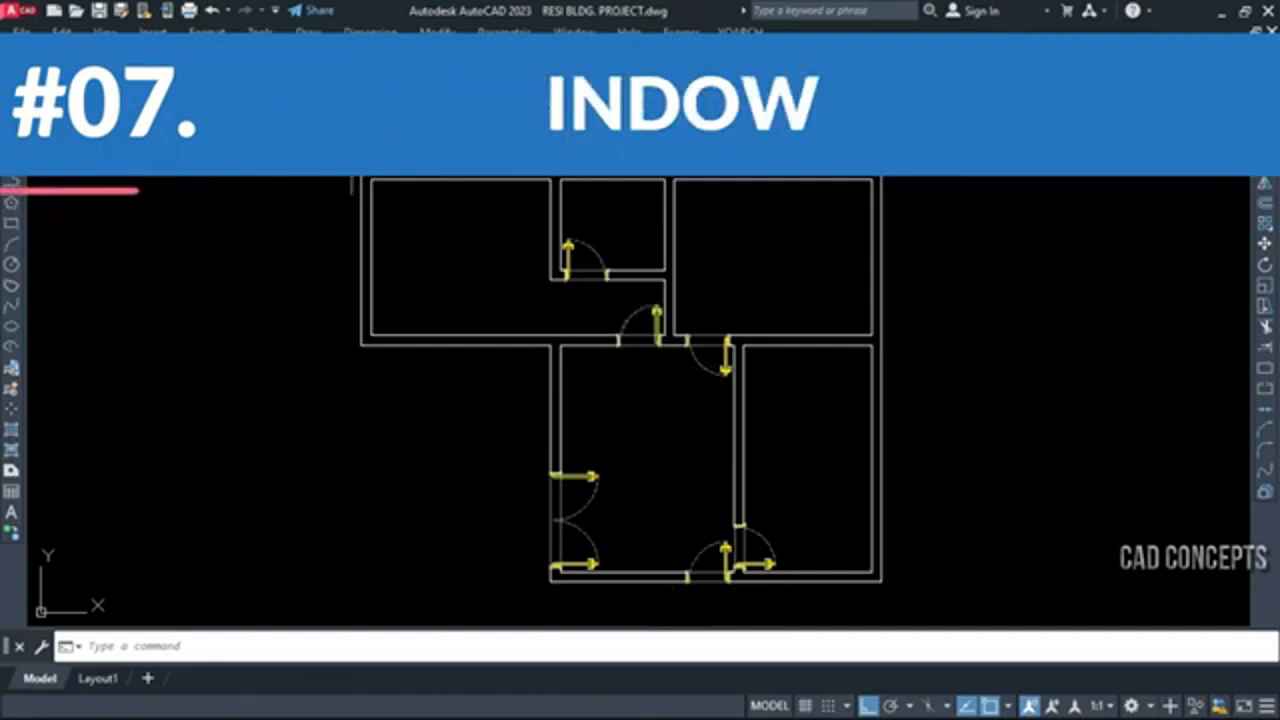
Use AW to insert windows 150 wide, centred in five outer walls: two each in the west and east rooms' side walls, north and south walls
text(aw)
key(Return)
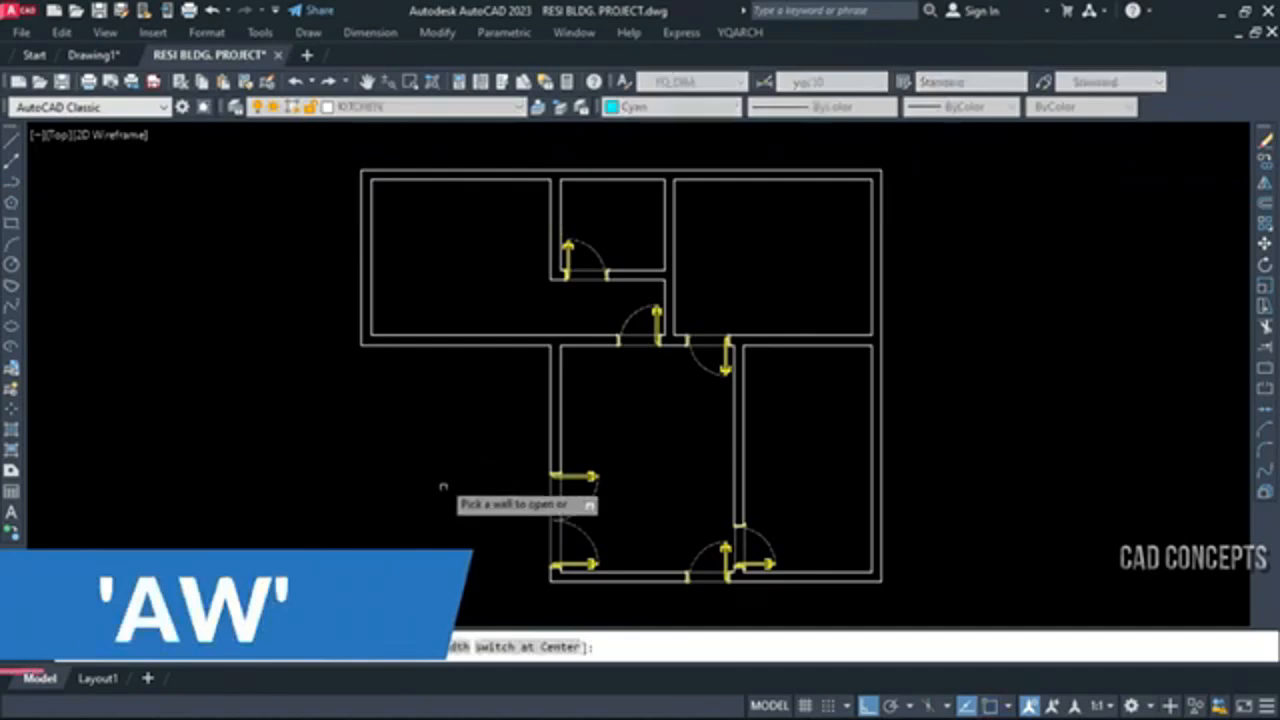
click(434, 653)
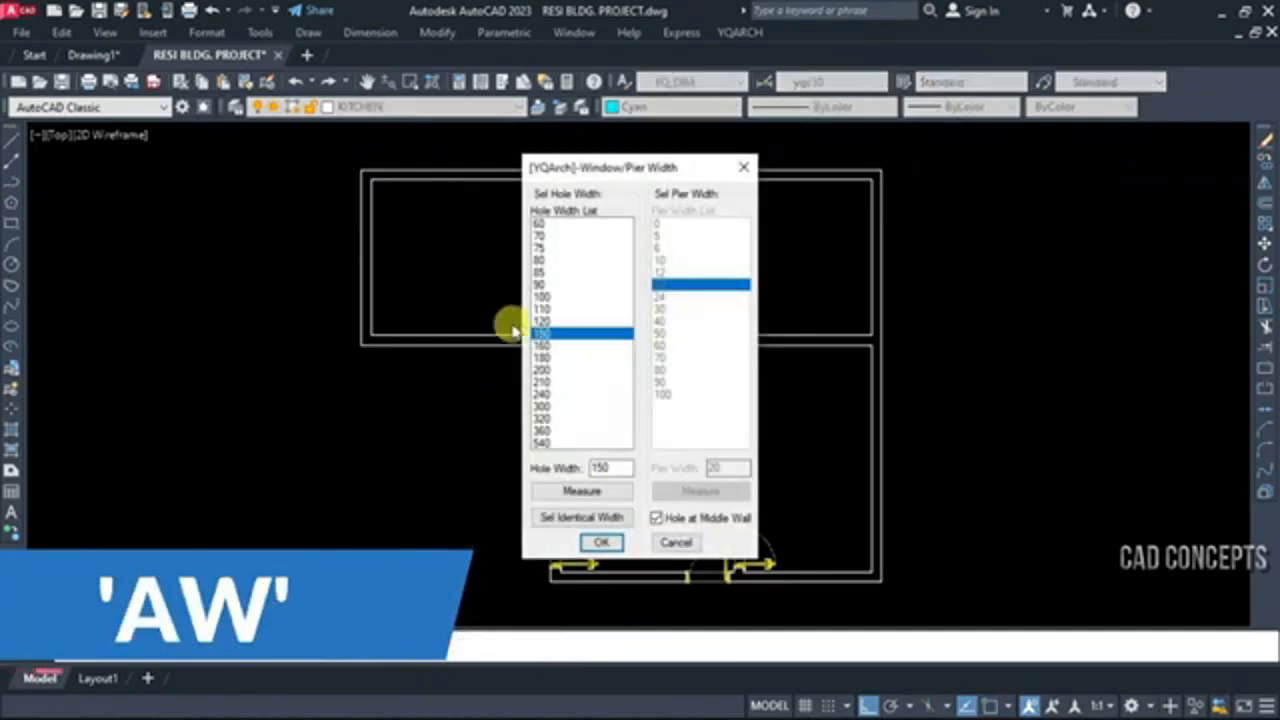
click(598, 546)
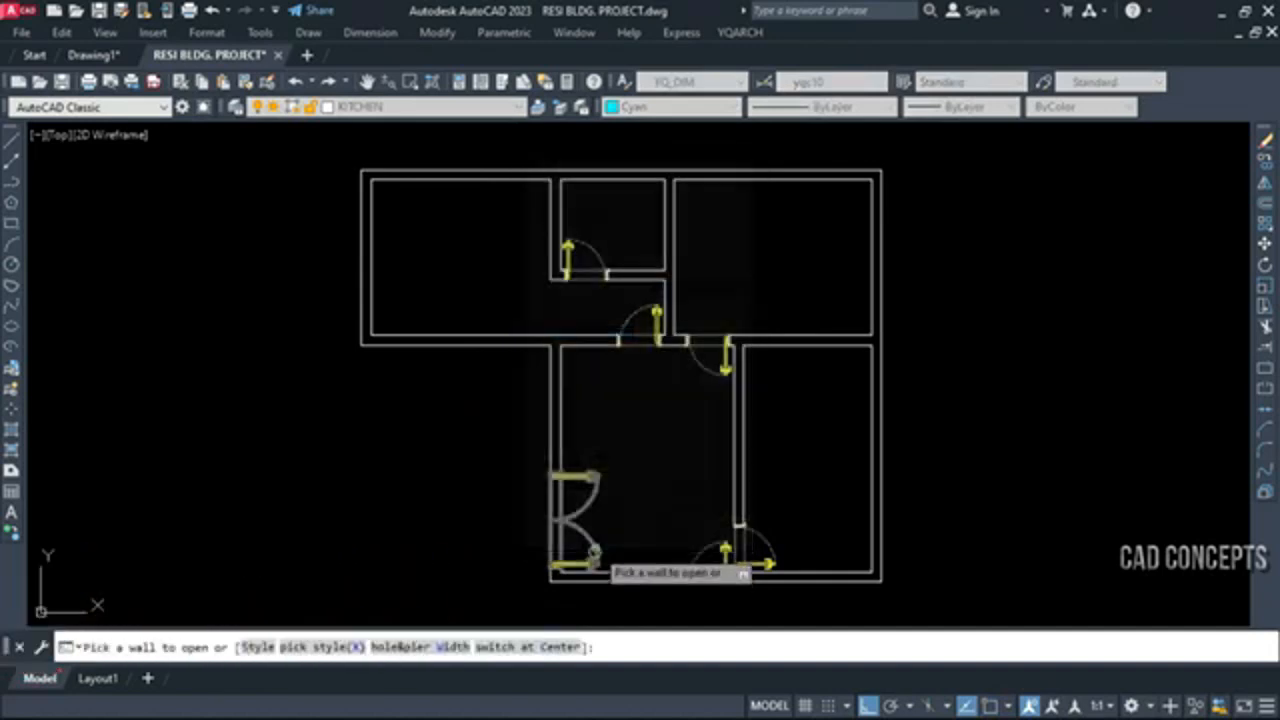
click(371, 252)
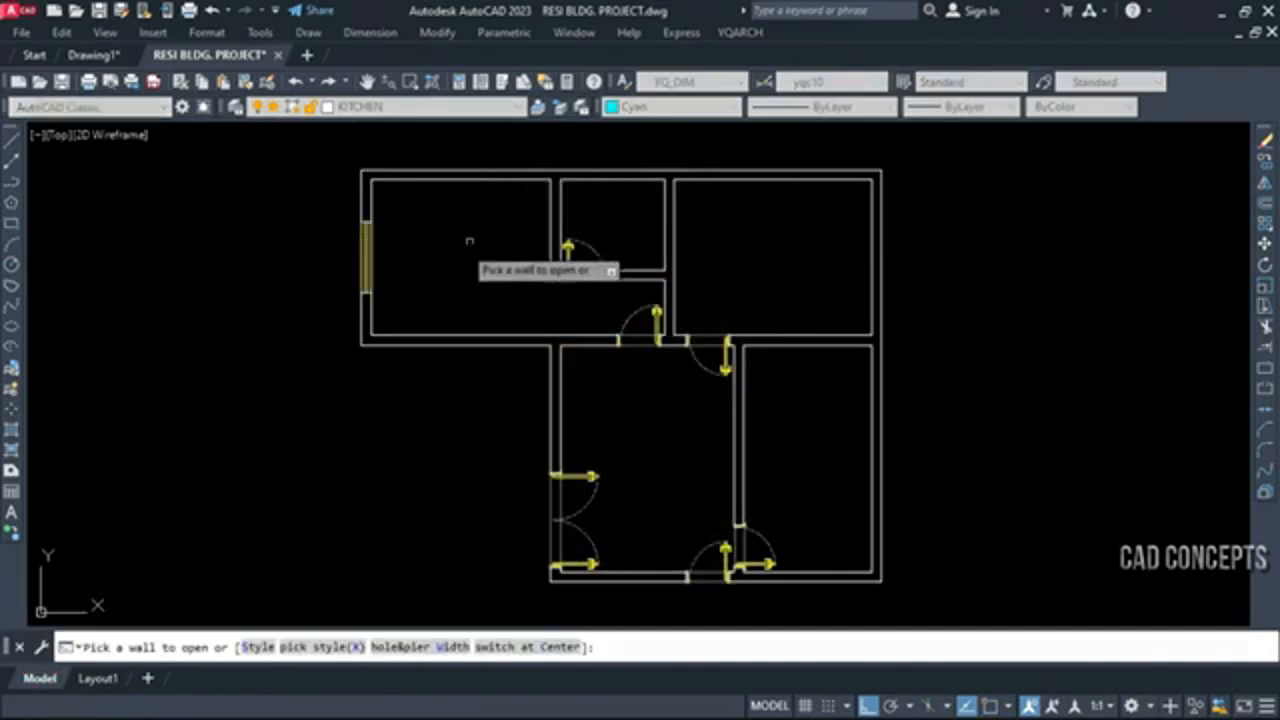
click(873, 465)
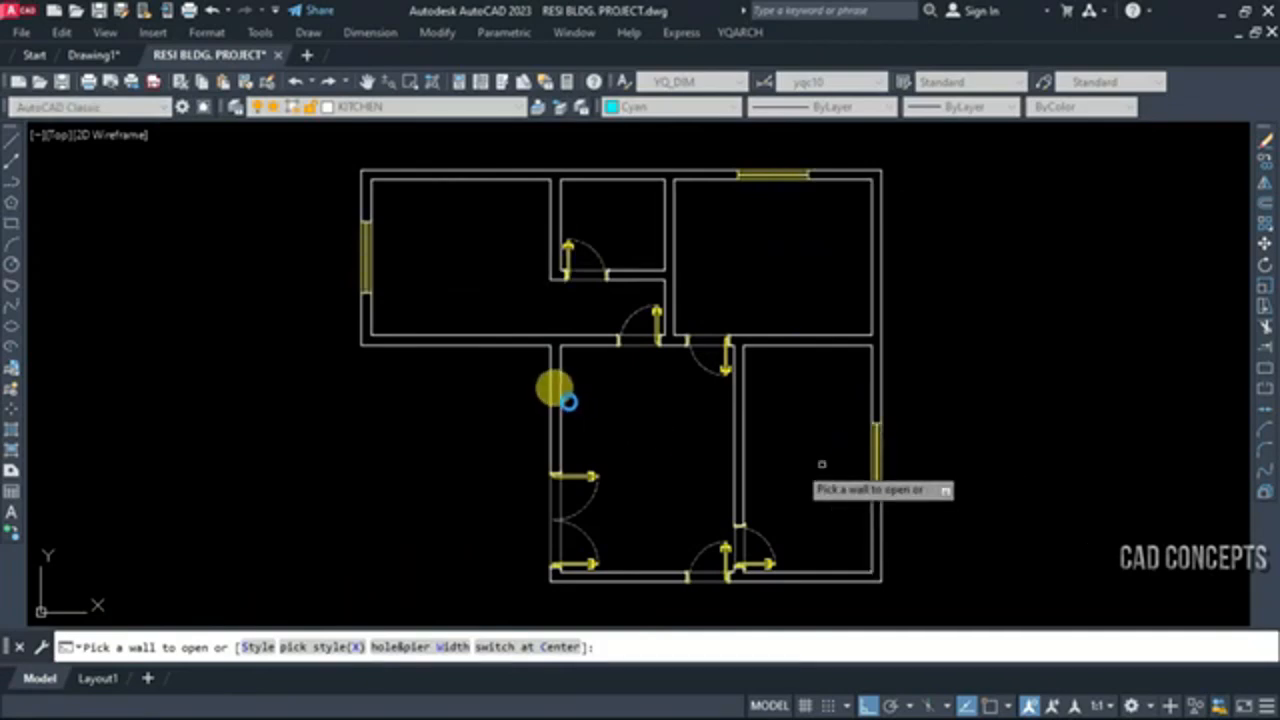
click(601, 439)
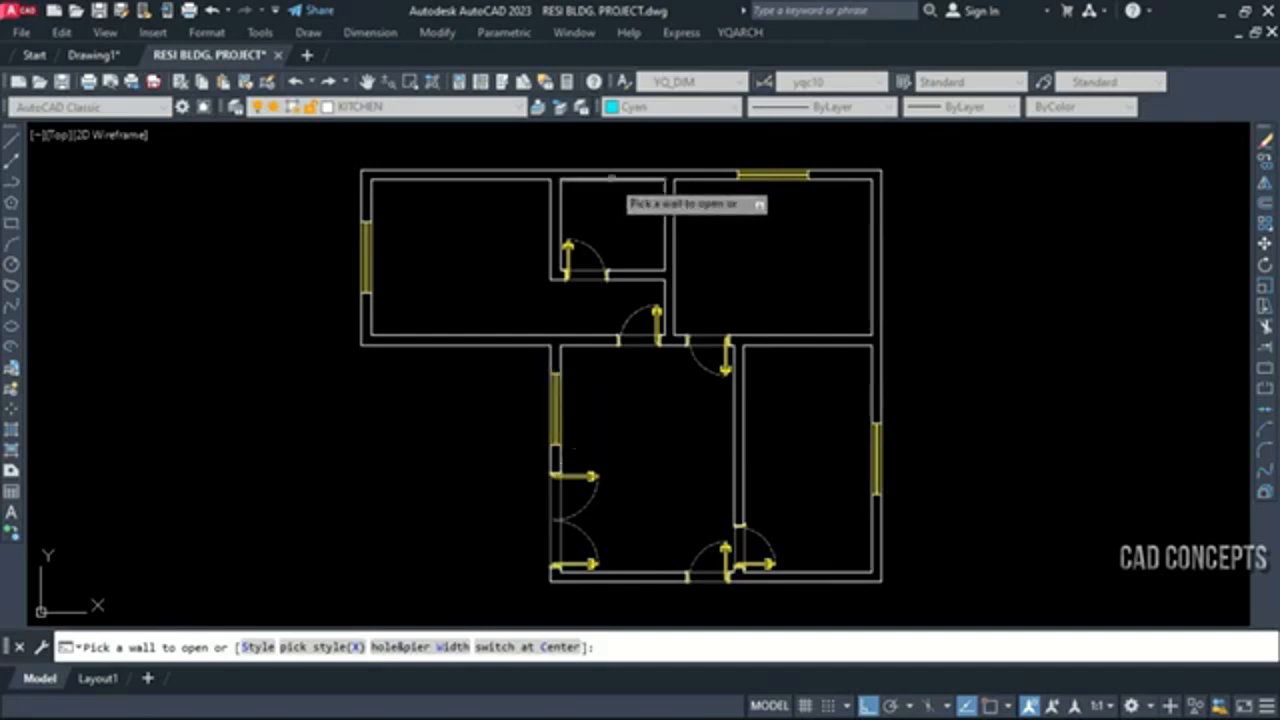
key(Escape)
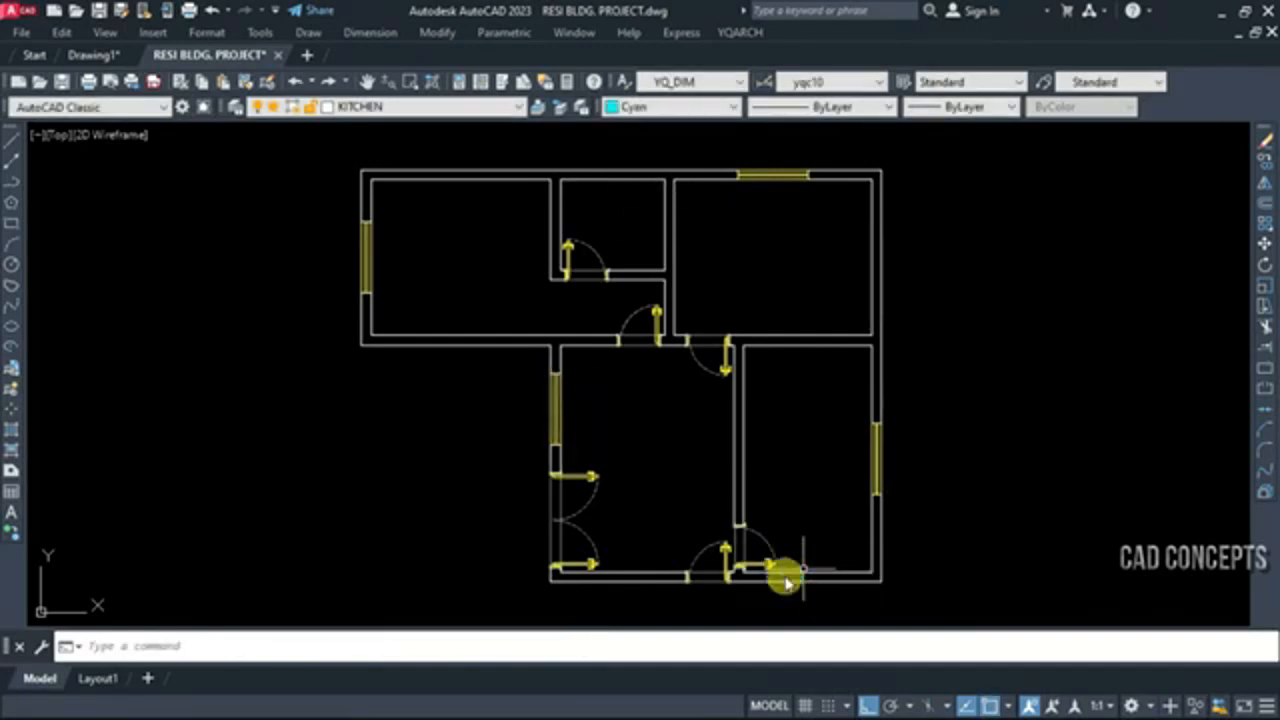
key(Return)
click(808, 577)
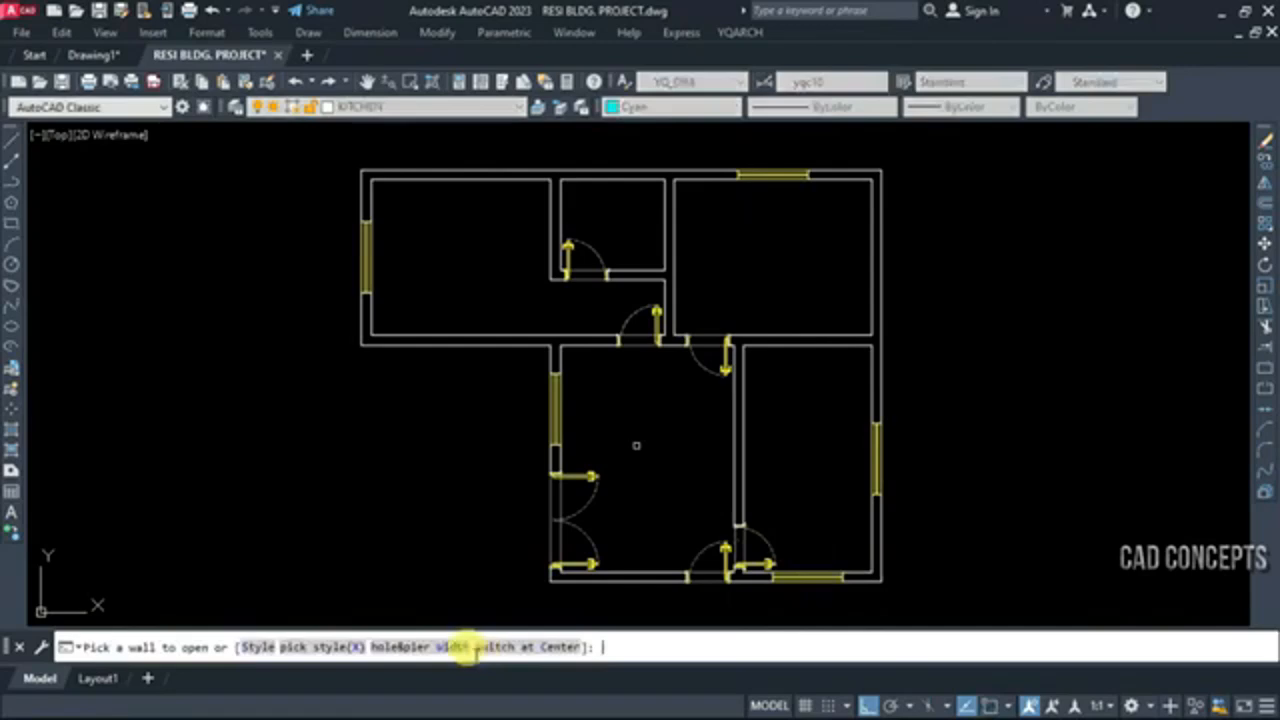
Set the window hole width to 60 and insert a window in the upper outer wall of the small middle room
click(465, 648)
click(540, 223)
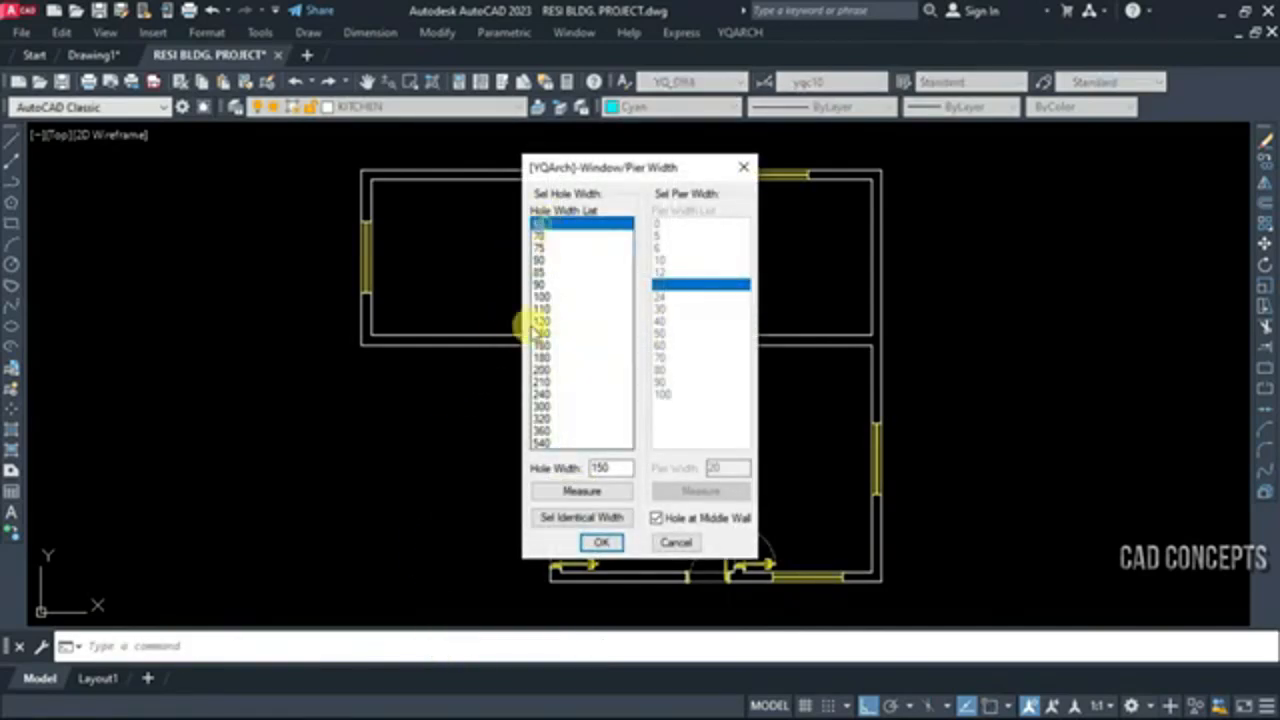
click(602, 543)
click(610, 176)
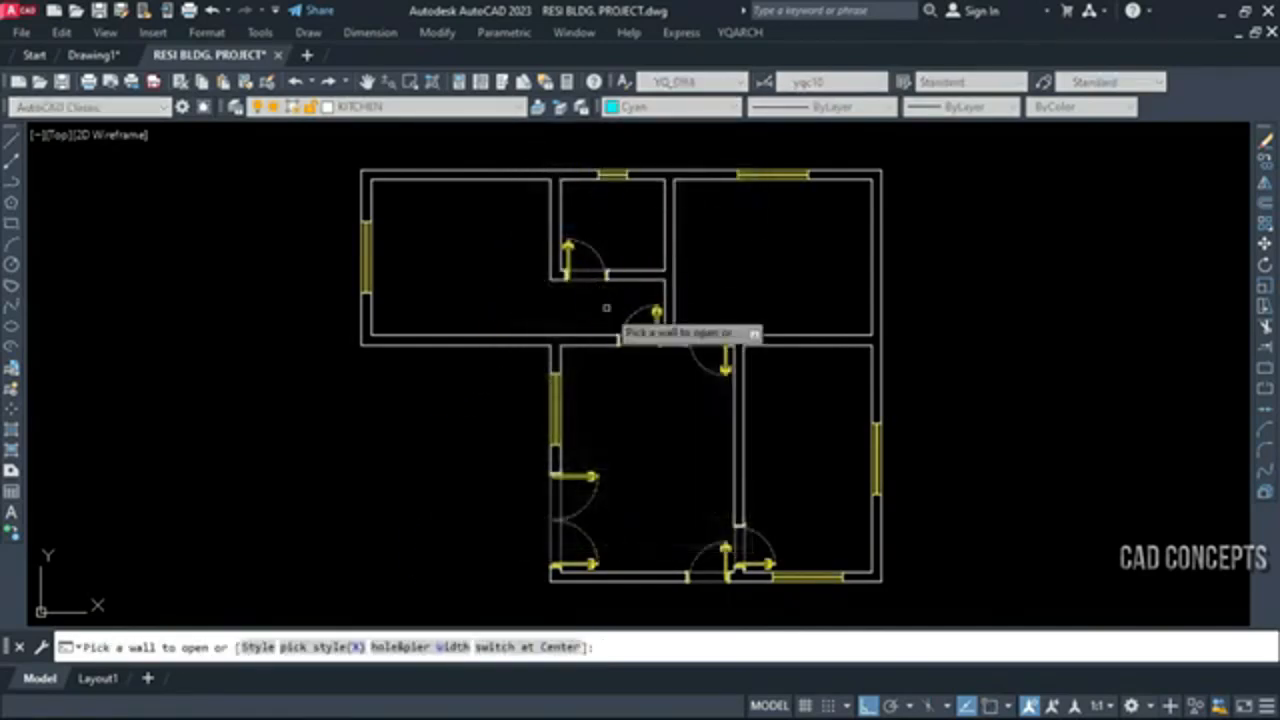
key(Escape)
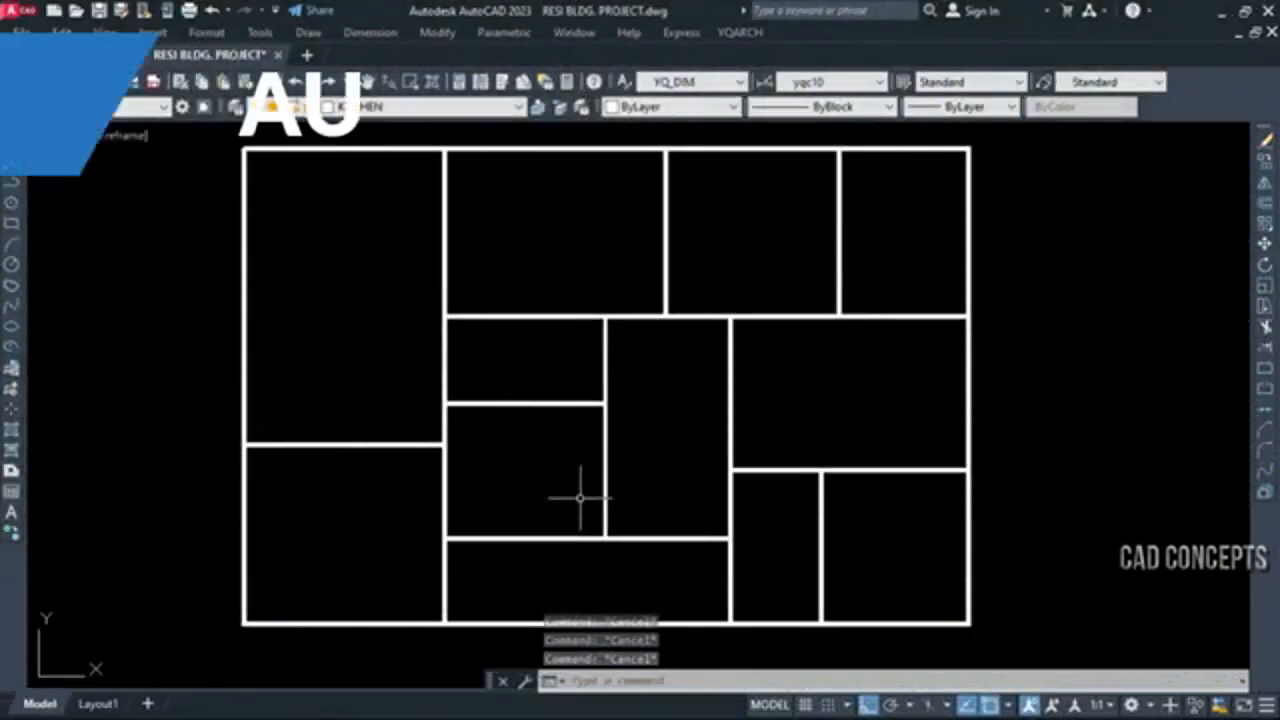
click(994, 160)
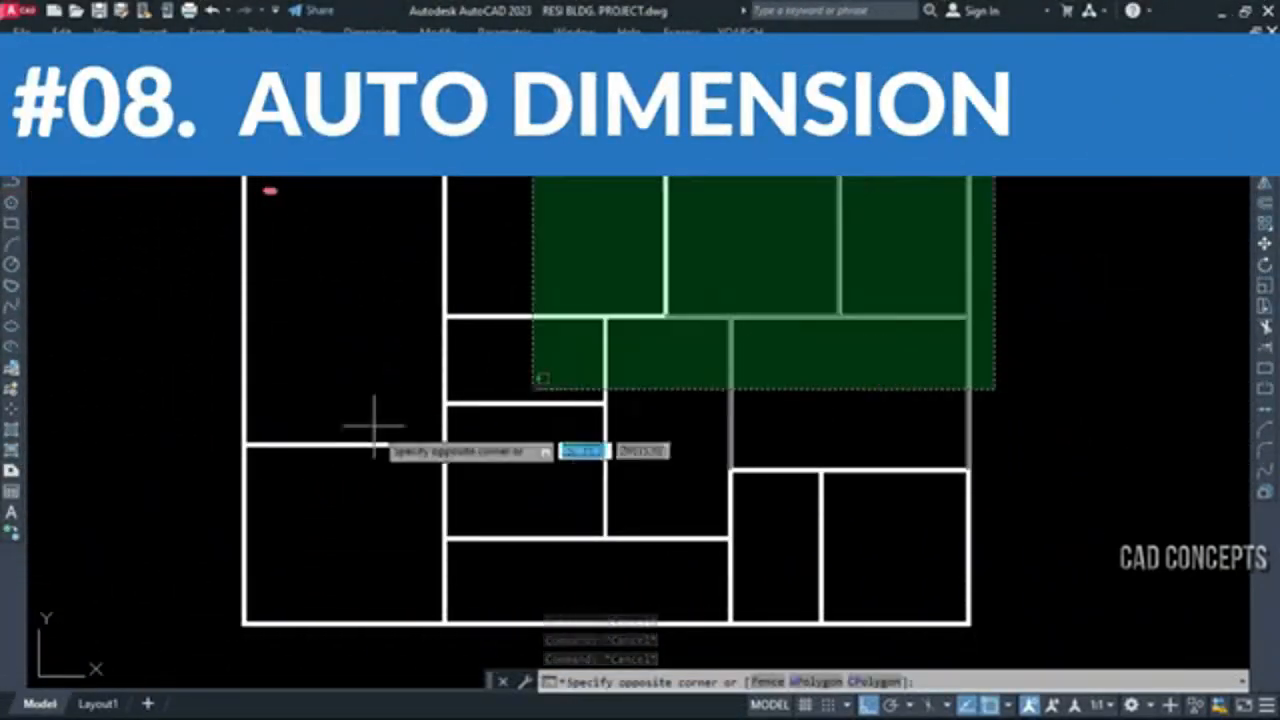
click(137, 624)
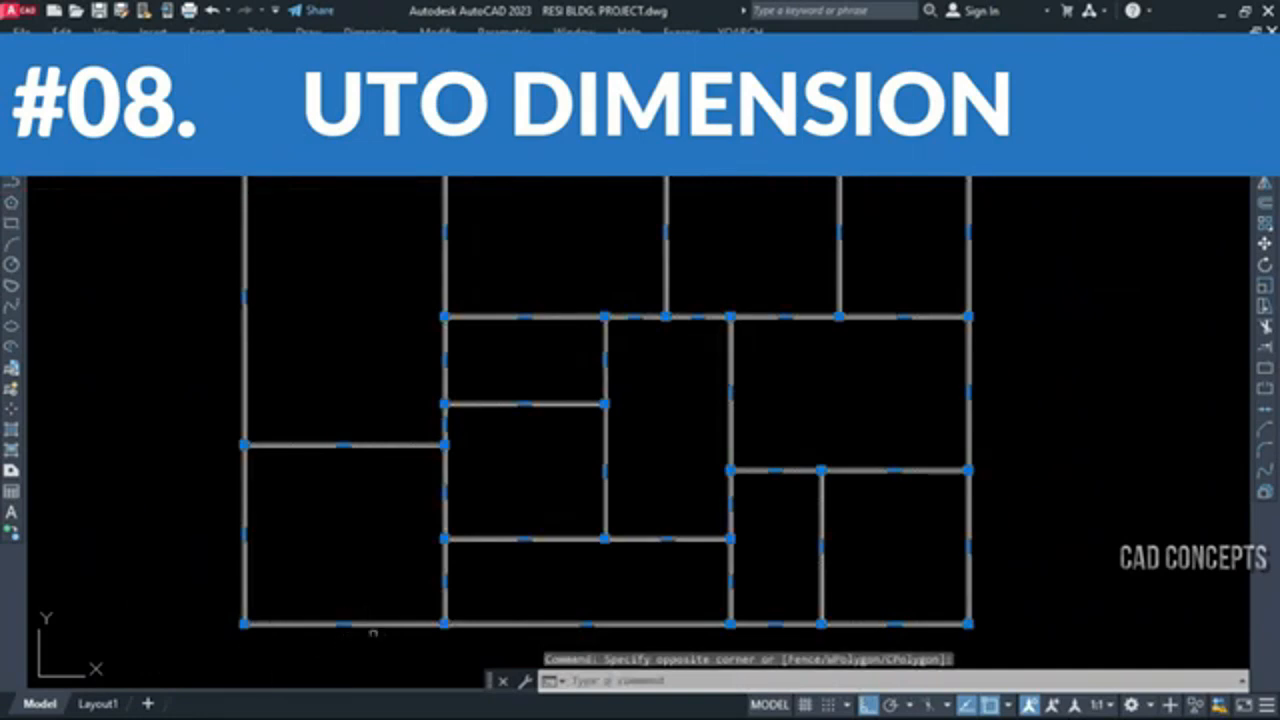
key(Escape)
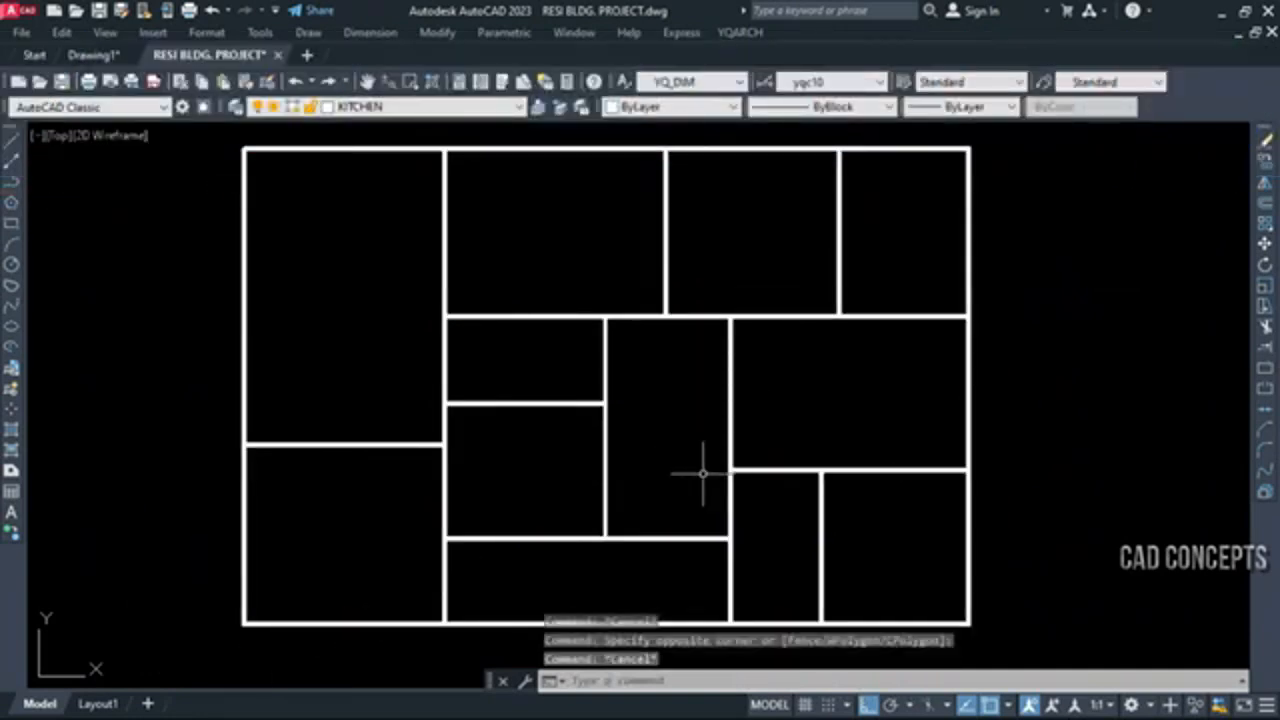
Dimension the sides of all the room outline lines with DDSS, using dimensions with 1 decimal digit
text(DDSS)
key(Return)
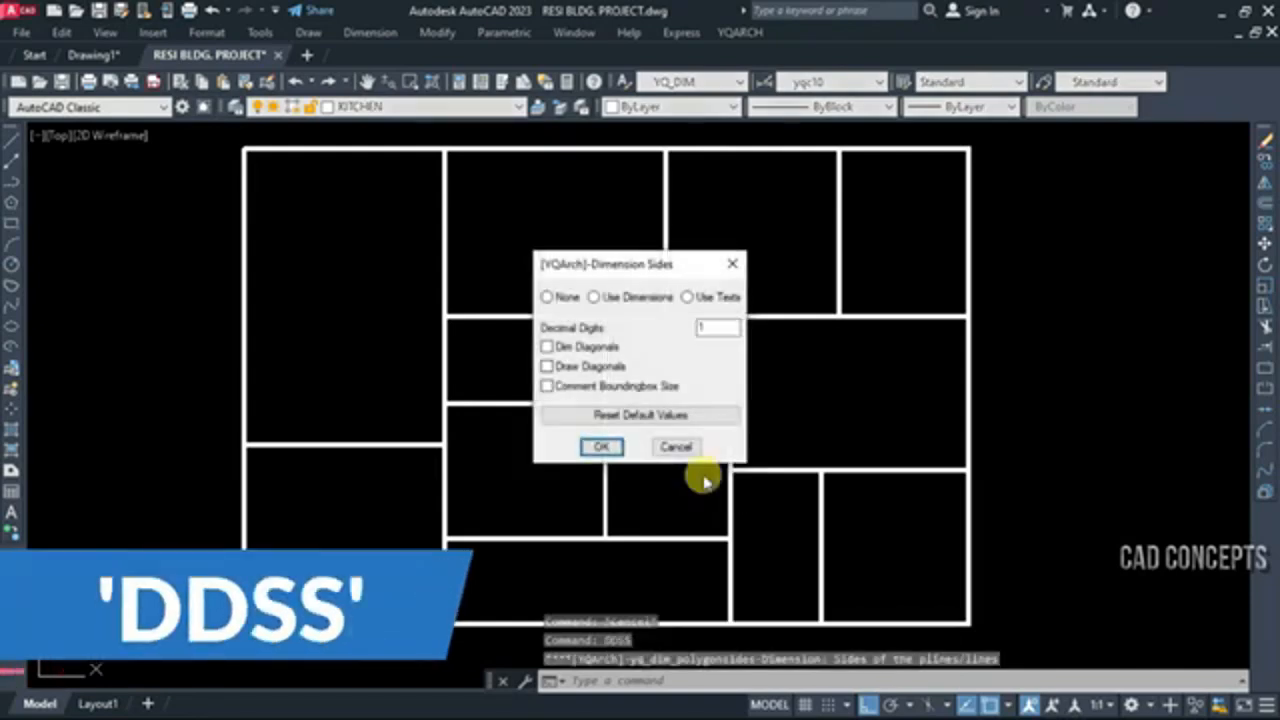
click(605, 446)
click(987, 637)
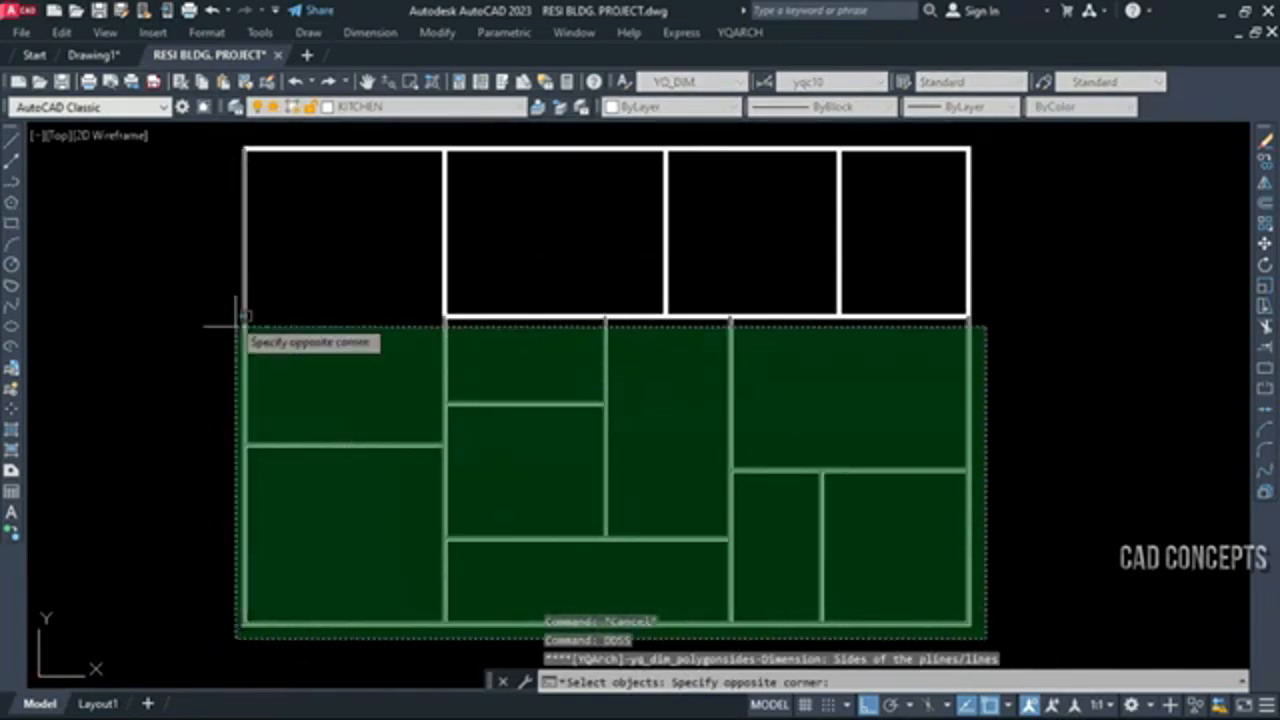
click(232, 130)
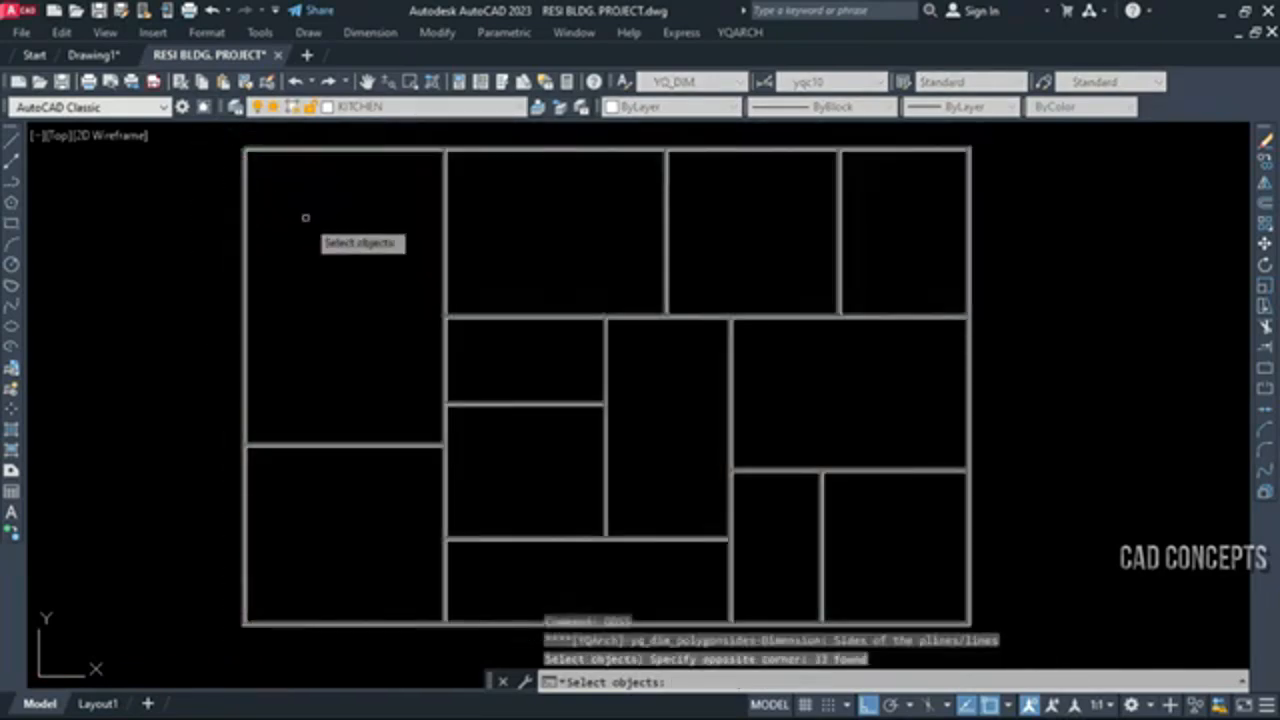
right_click(305, 217)
key(Escape)
key(Escape)
key(Escape)
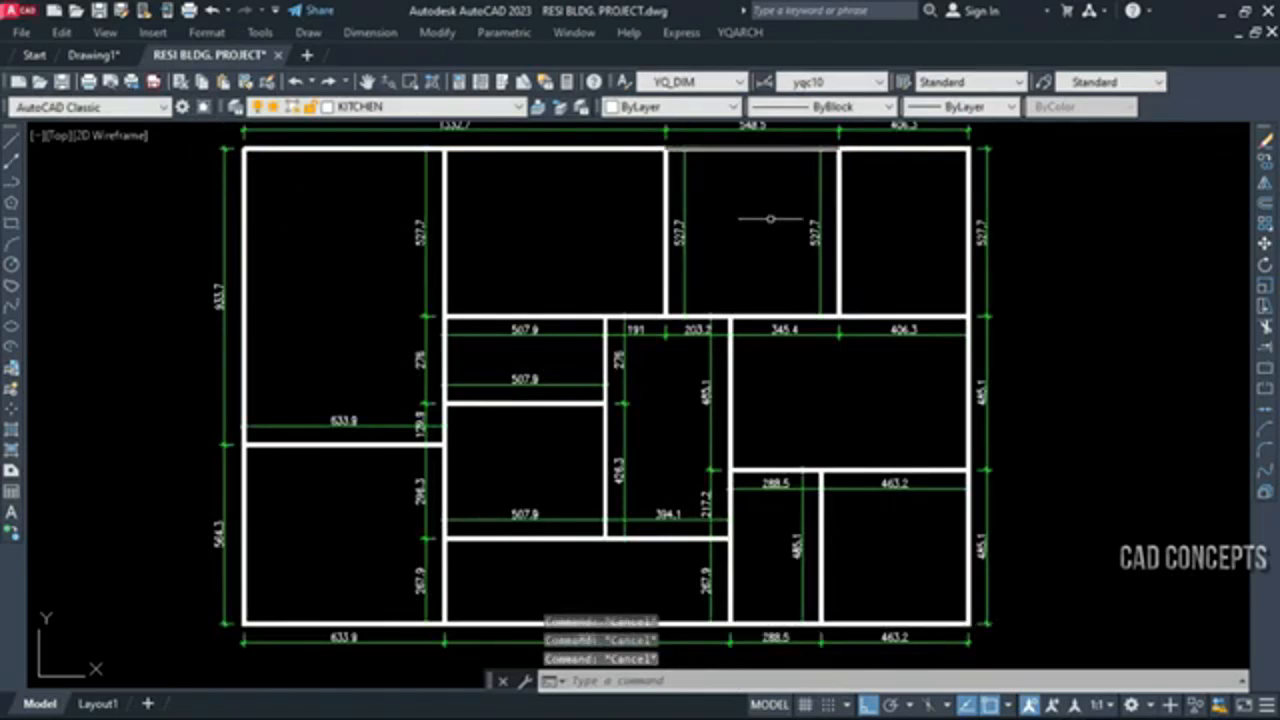
middle_drag(766, 237, 769, 248)
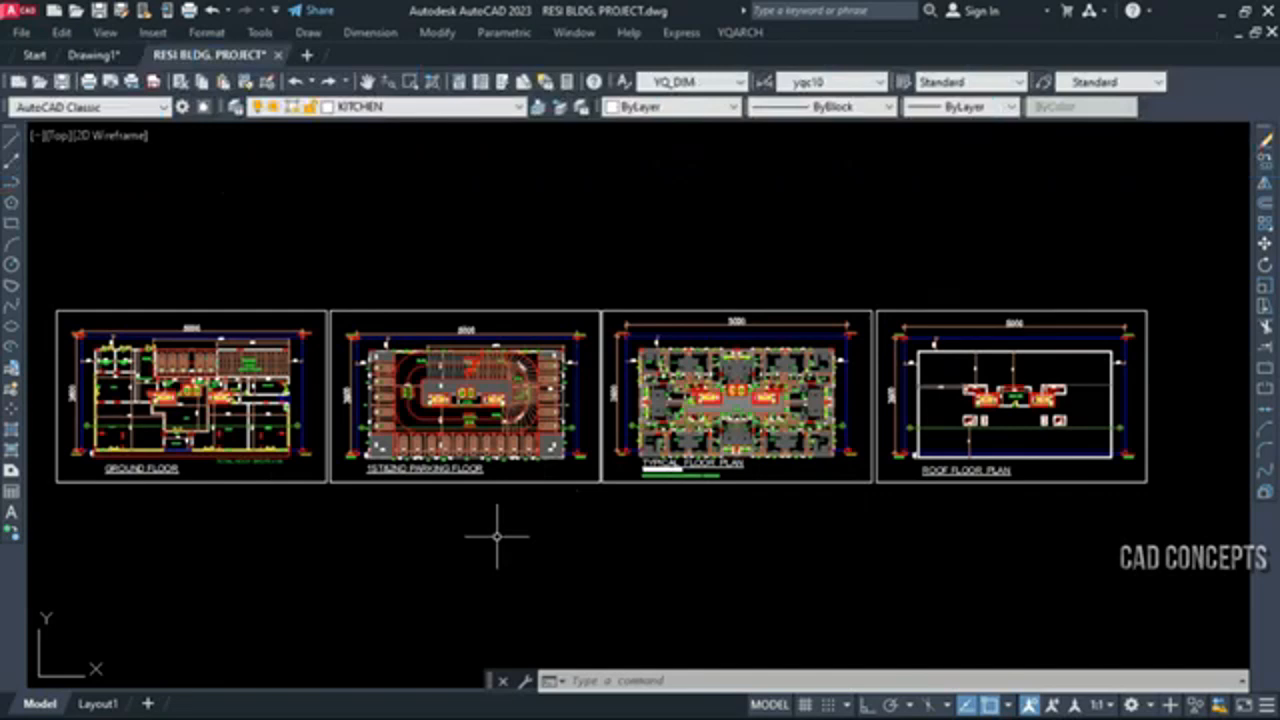
Start the BBL block statistics and include the blocks of all four floor plans in the count
text(BBL)
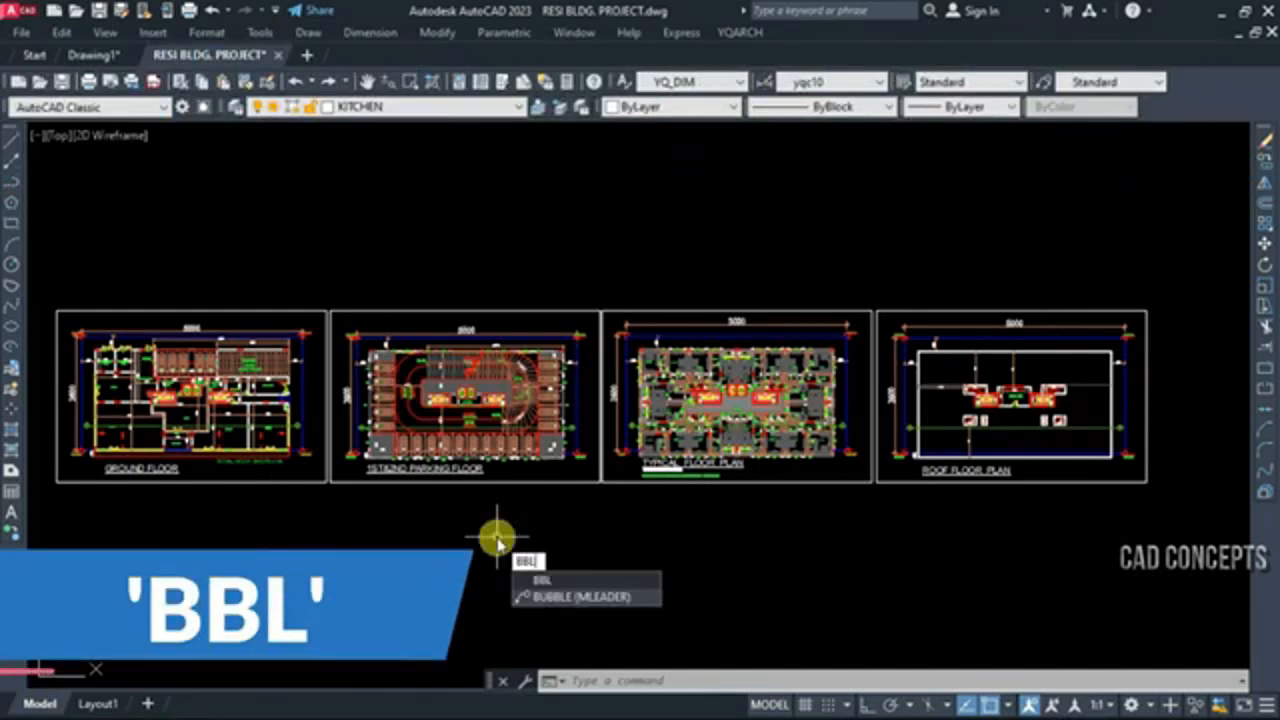
key(Return)
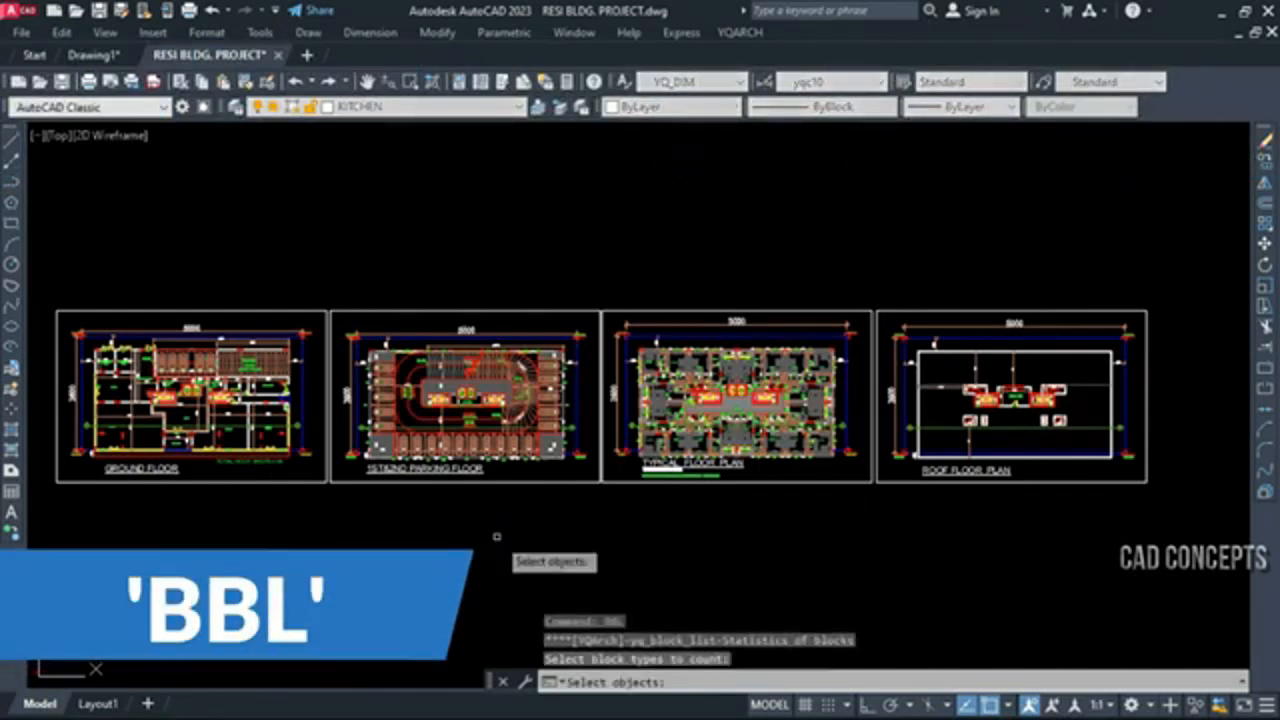
click(1178, 270)
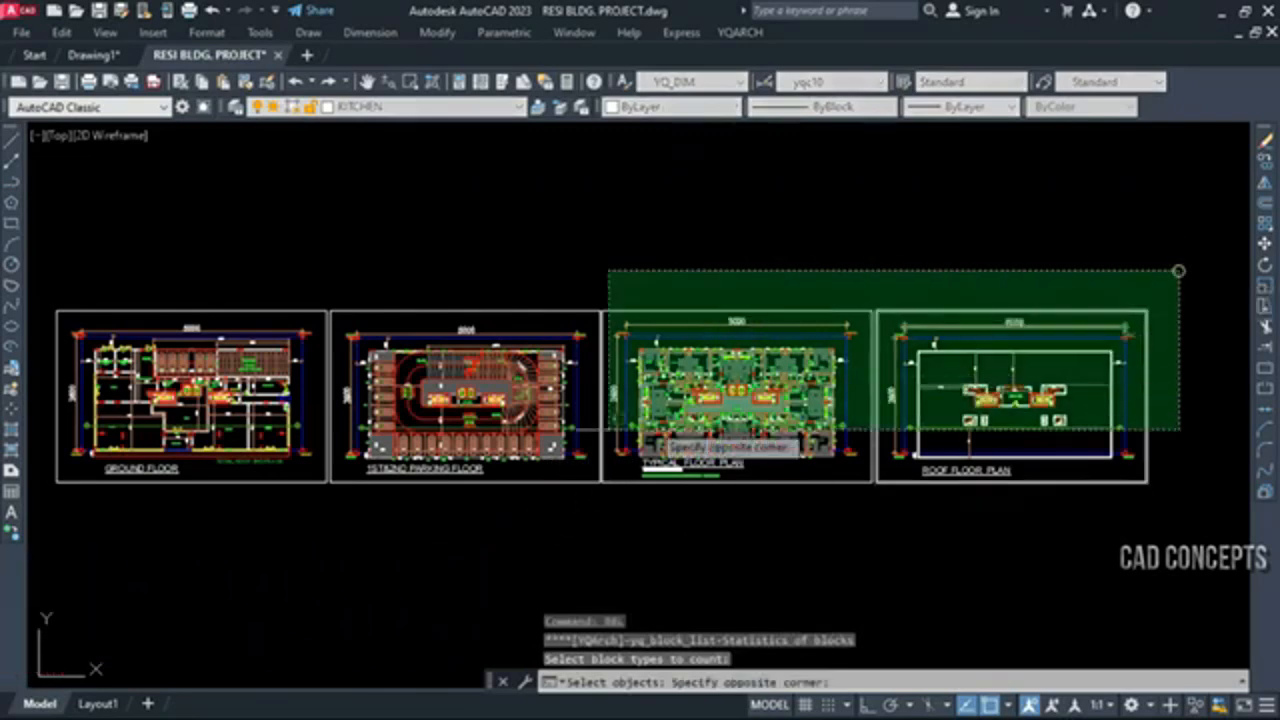
click(478, 450)
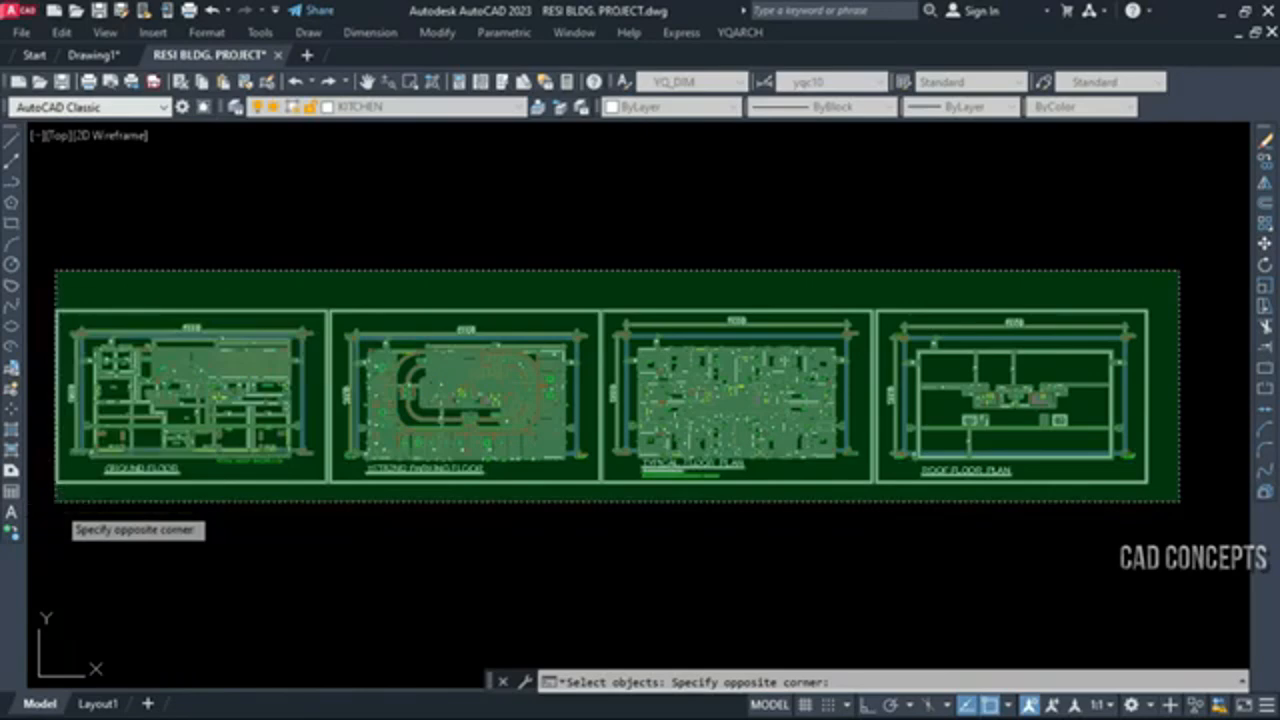
click(55, 502)
key(Return)
Set the block statistics table's sort mode to Name+Value small to great
text(S)
key(Return)
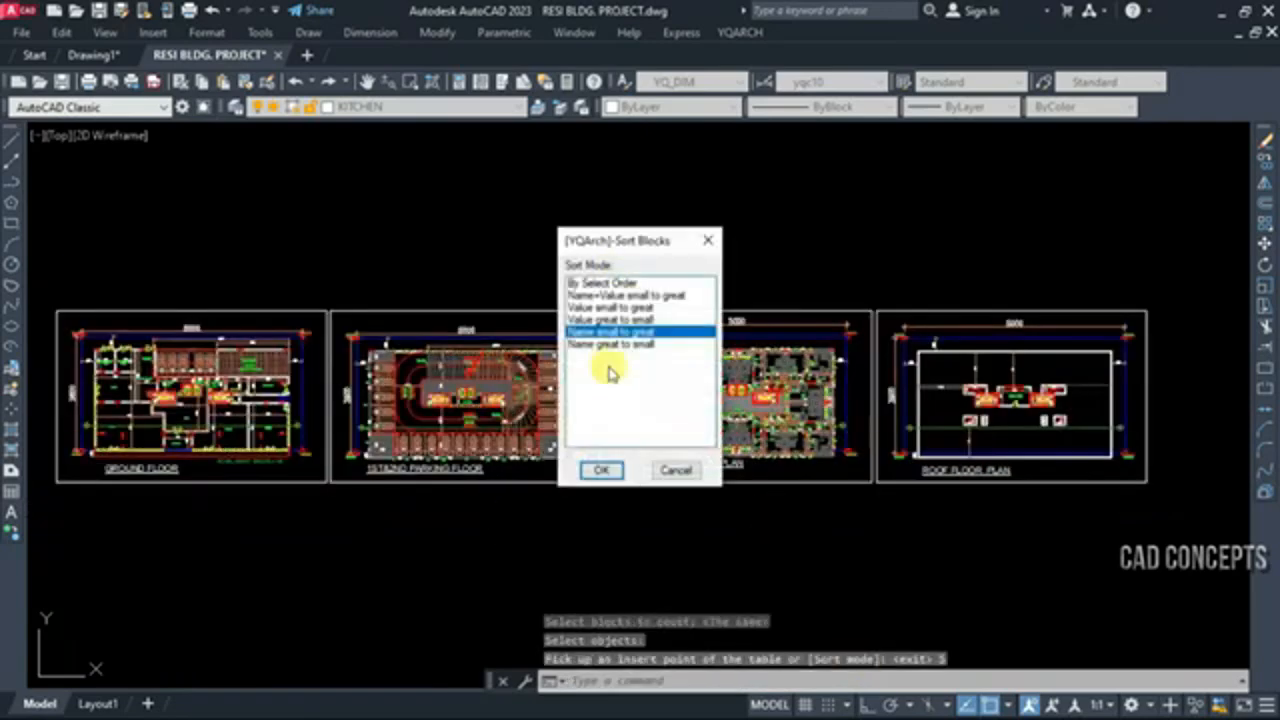
click(610, 296)
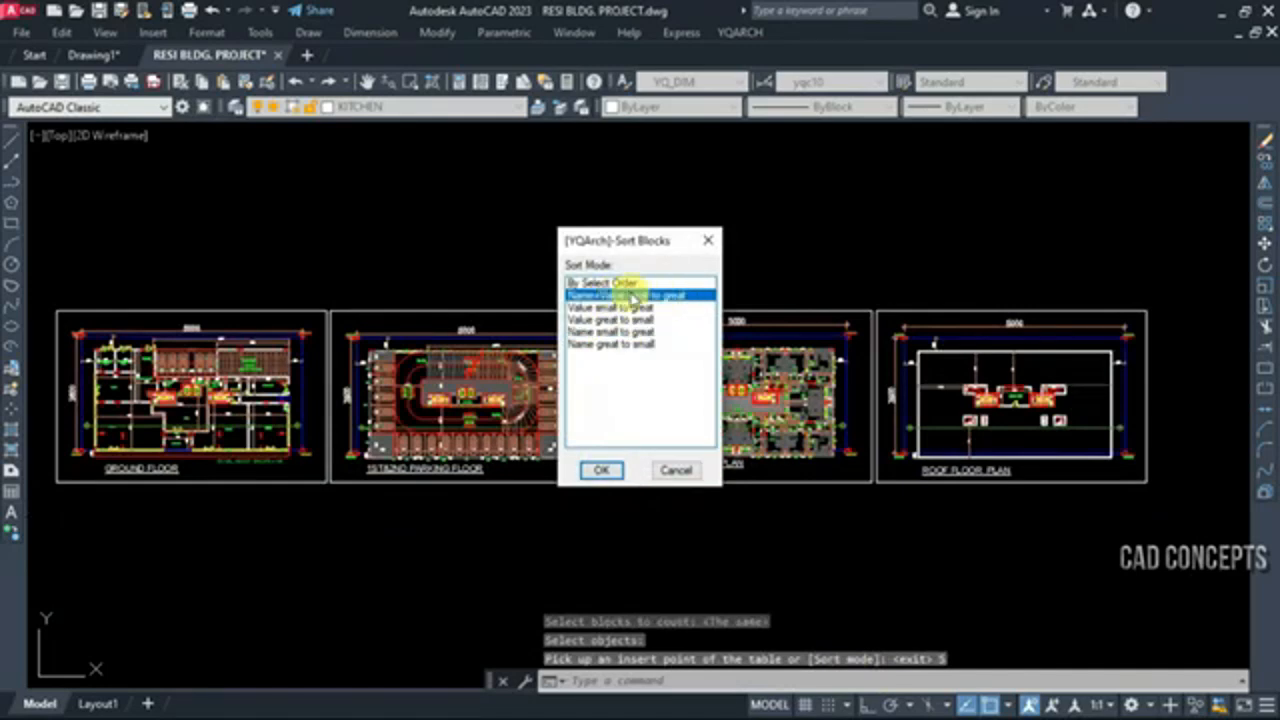
click(603, 468)
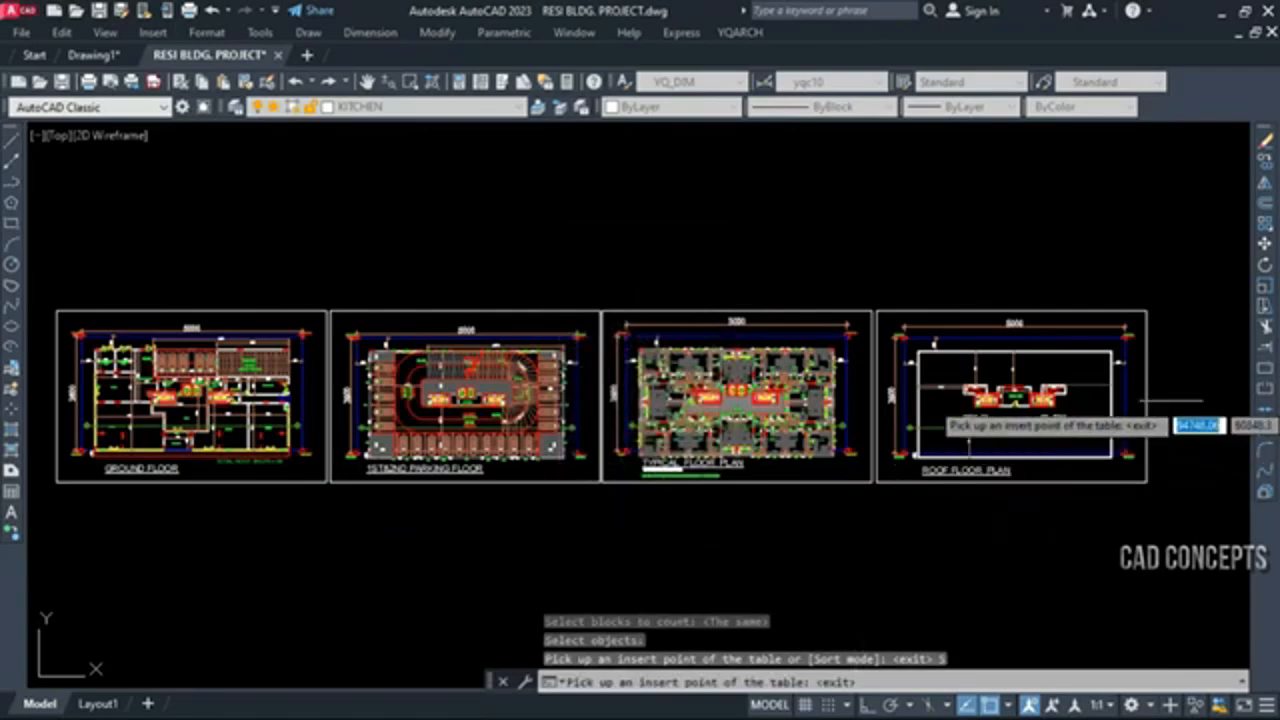
Place the block statistics table to the right of the roof floor plan
scroll(1188, 360, down, 2)
click(1090, 348)
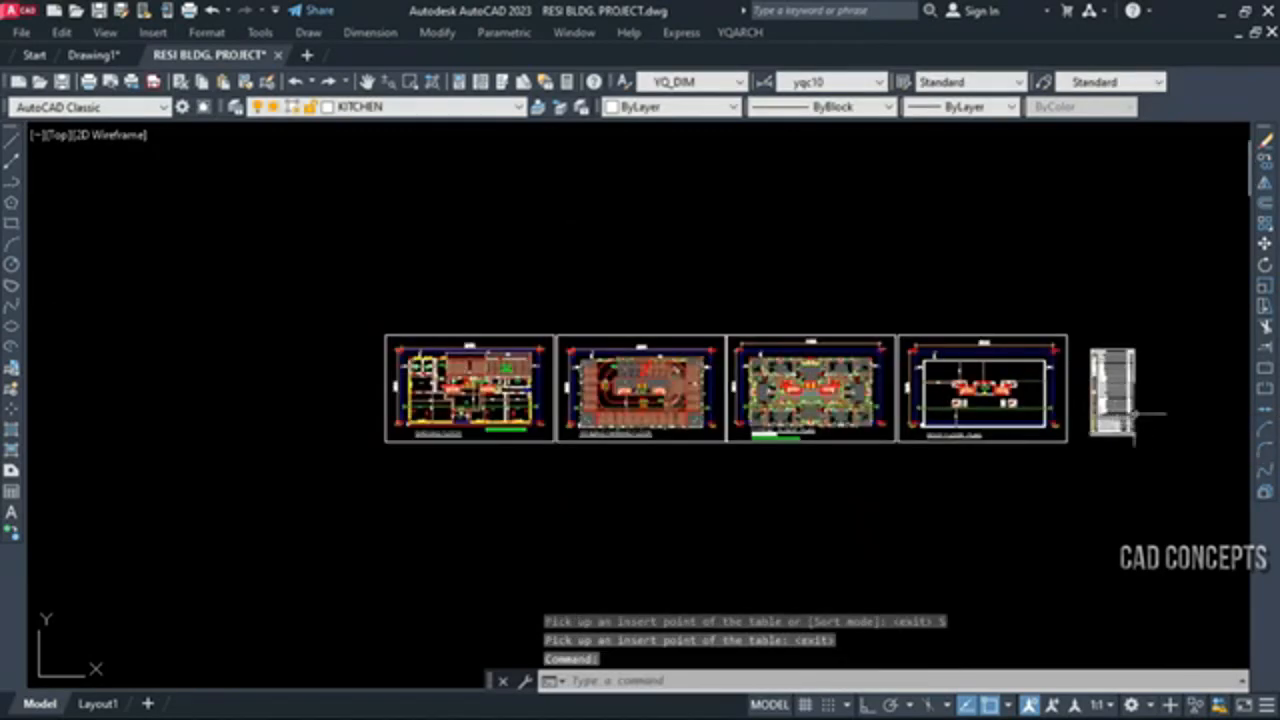
scroll(1137, 412, up, 3)
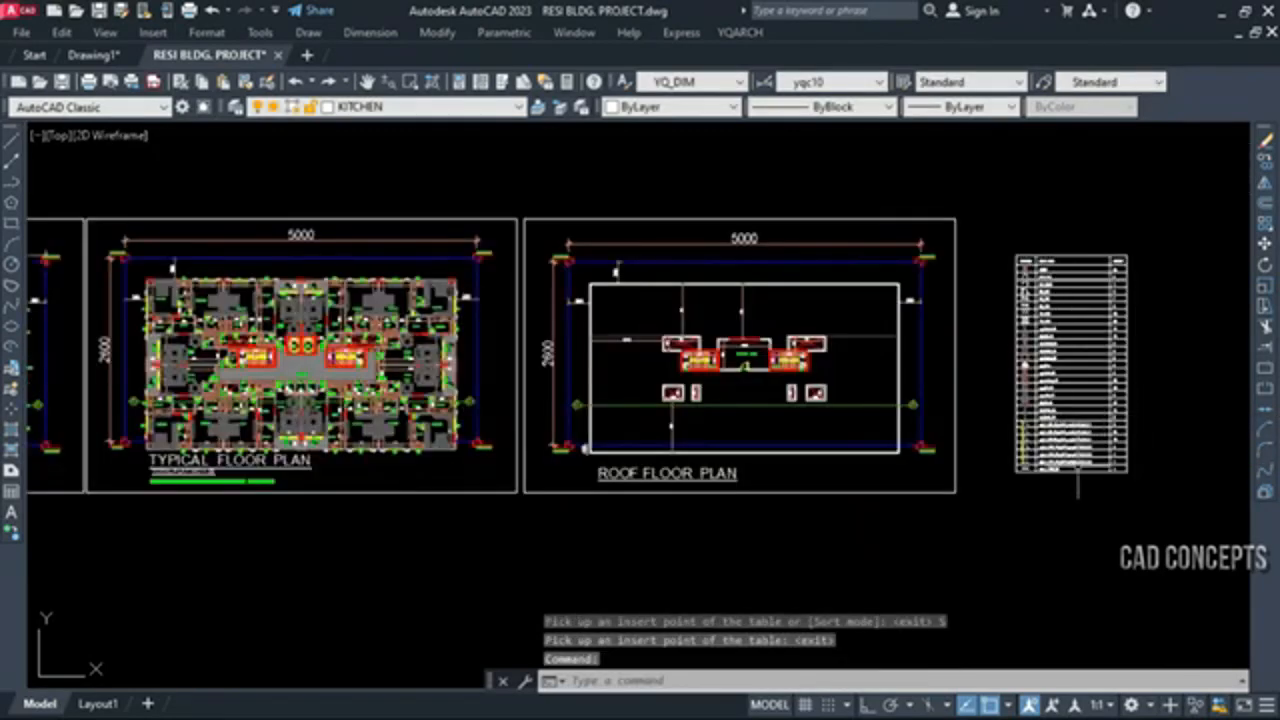
Examine the block statistics table's thumbnails, block names and quantities from the first row to the last
scroll(1142, 318, up, 4)
middle_drag(1100, 346, 926, 346)
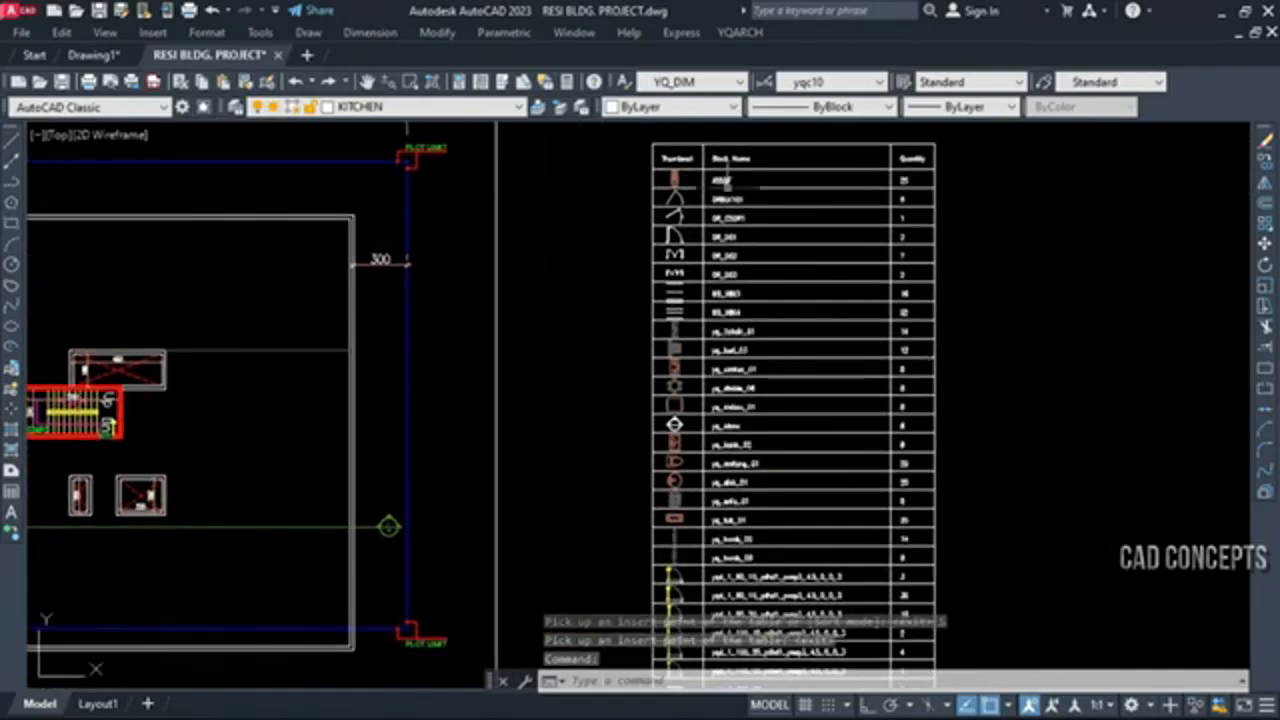
scroll(725, 183, up, 5)
scroll(657, 206, down, 3)
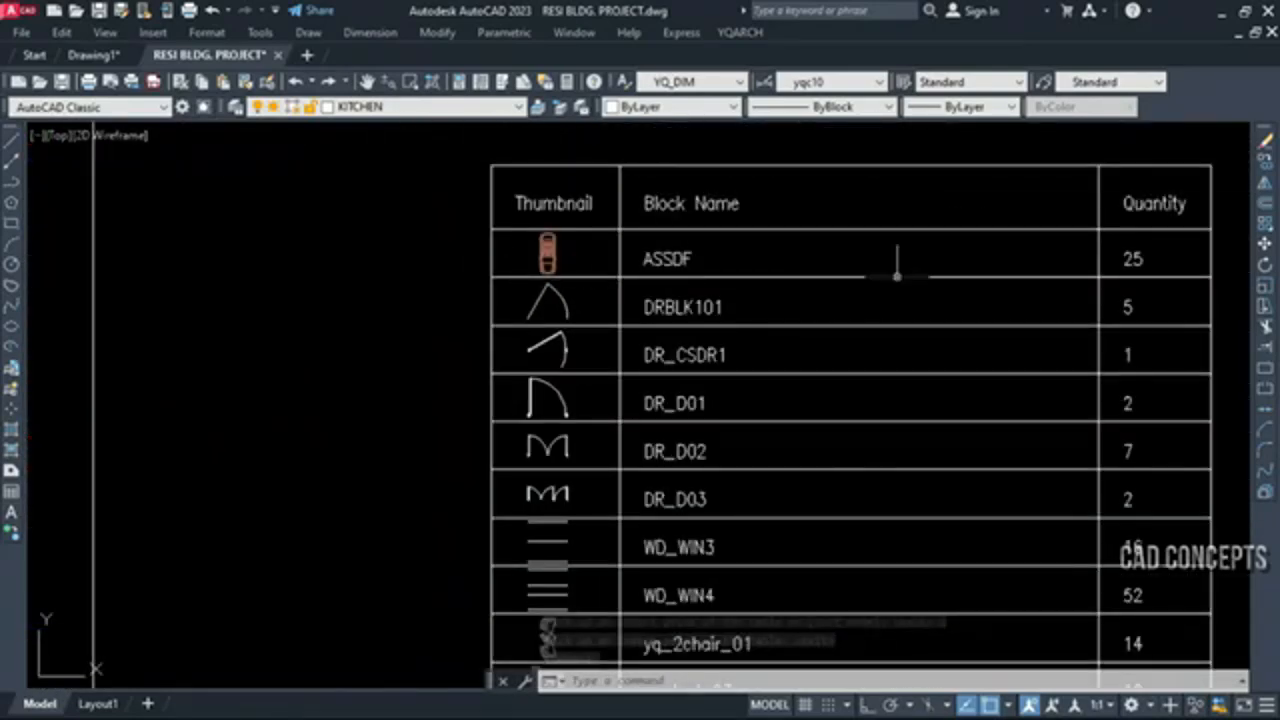
scroll(1143, 270, up, 2)
middle_drag(276, 642, 430, 407)
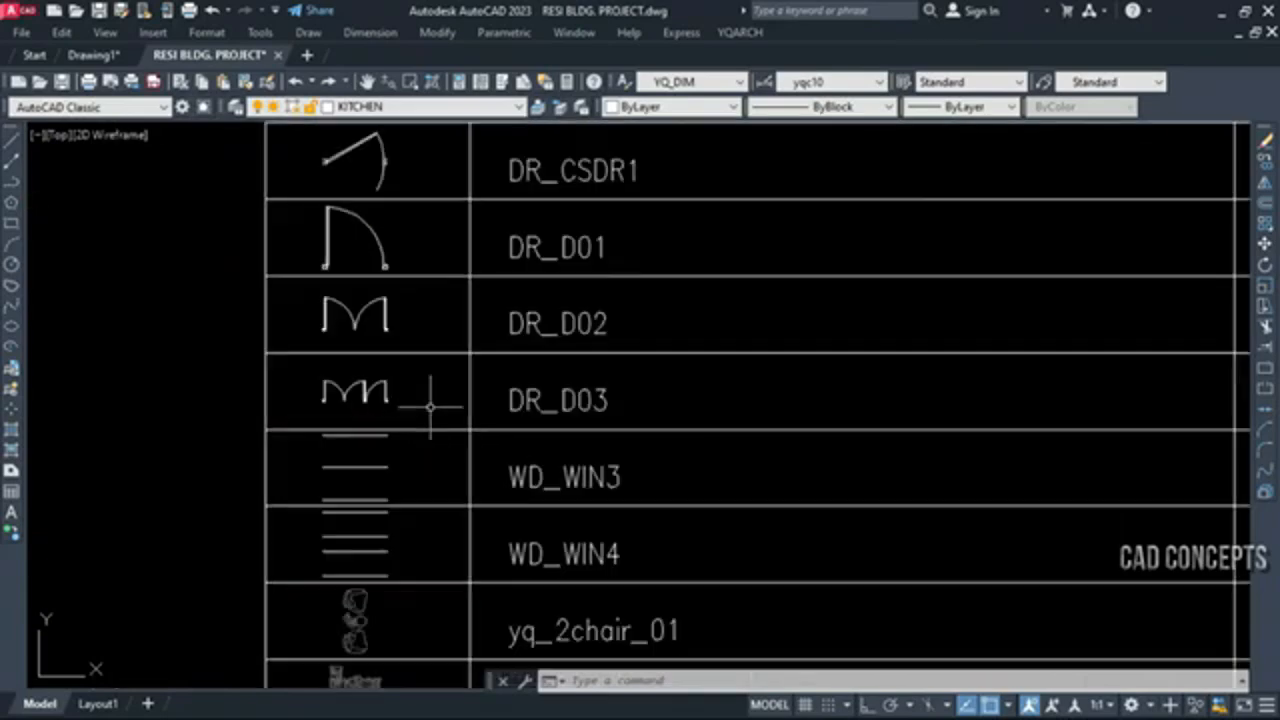
scroll(525, 262, down, 4)
middle_drag(513, 578, 548, 344)
scroll(518, 463, up, 2)
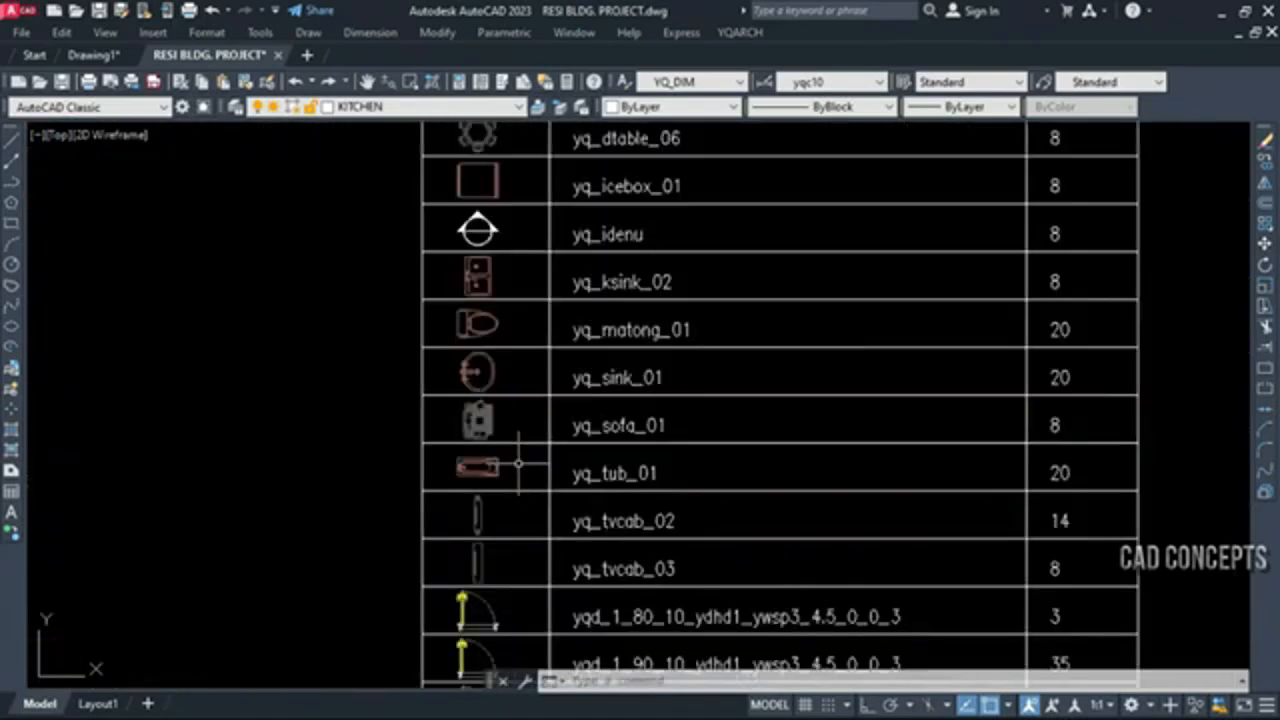
scroll(480, 428, down, 3)
scroll(535, 459, up, 3)
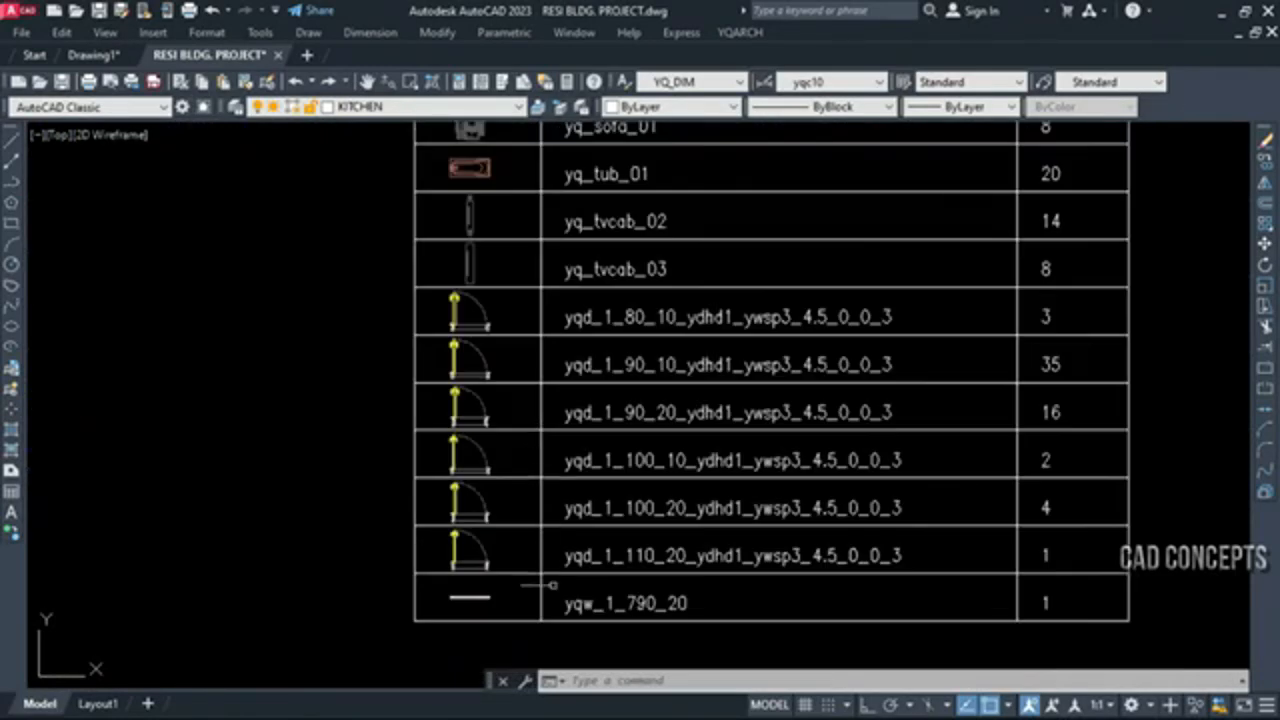
middle_drag(836, 386, 811, 550)
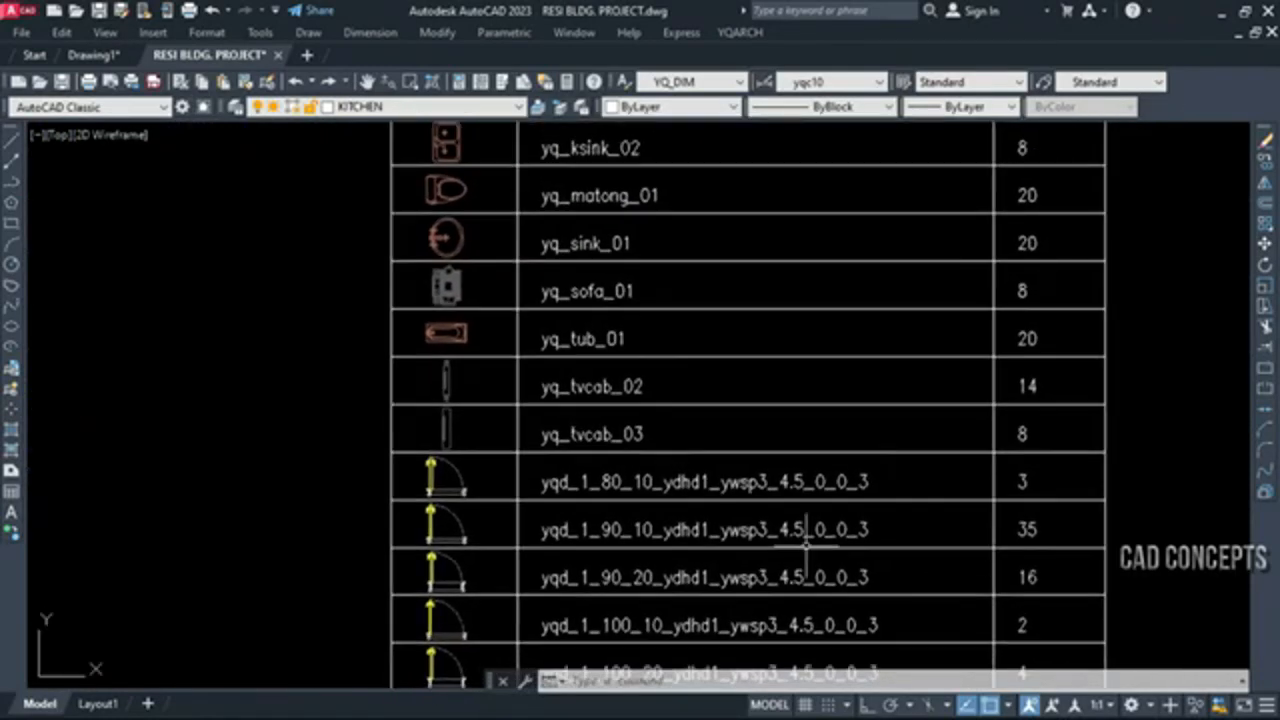
middle_drag(634, 343, 646, 540)
mouse_move(638, 386)
middle_down()
mouse_move(650, 522)
mouse_move(680, 434)
middle_up()
scroll(648, 516, down, 2)
scroll(639, 510, down, 4)
scroll(640, 512, up, 2)
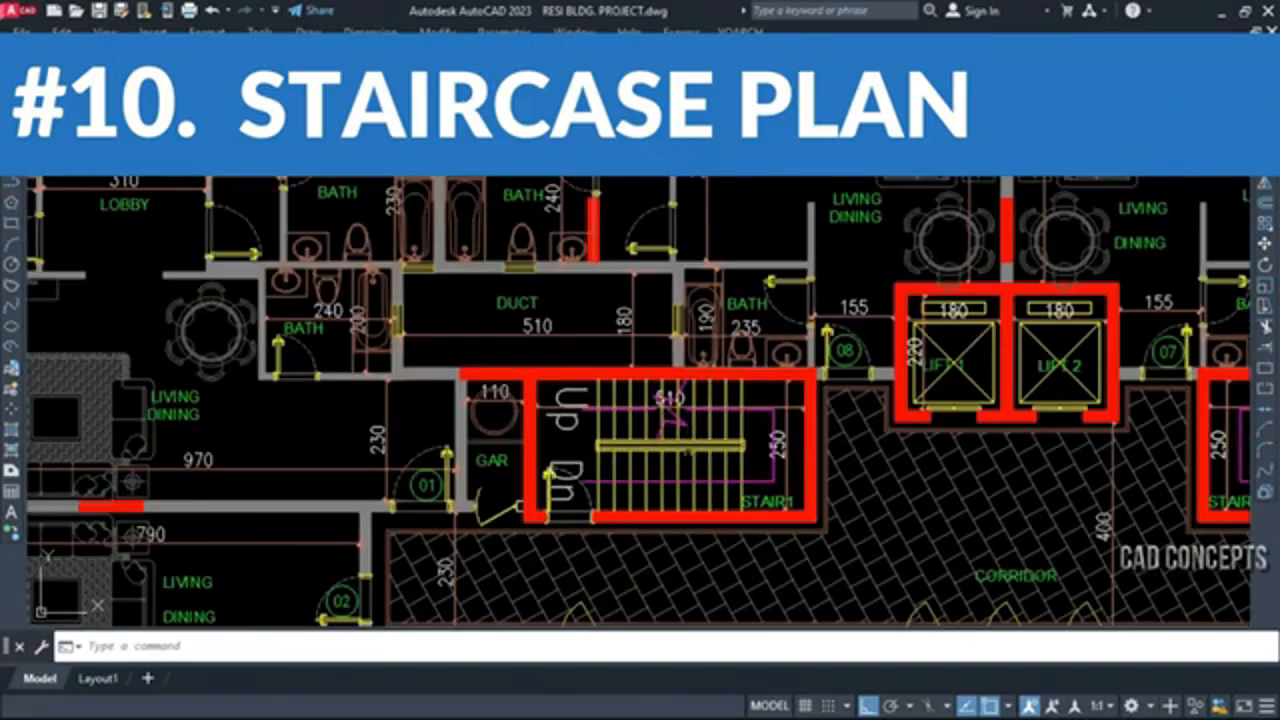
Delete the existing staircase in the STAIR1 room
click(688, 452)
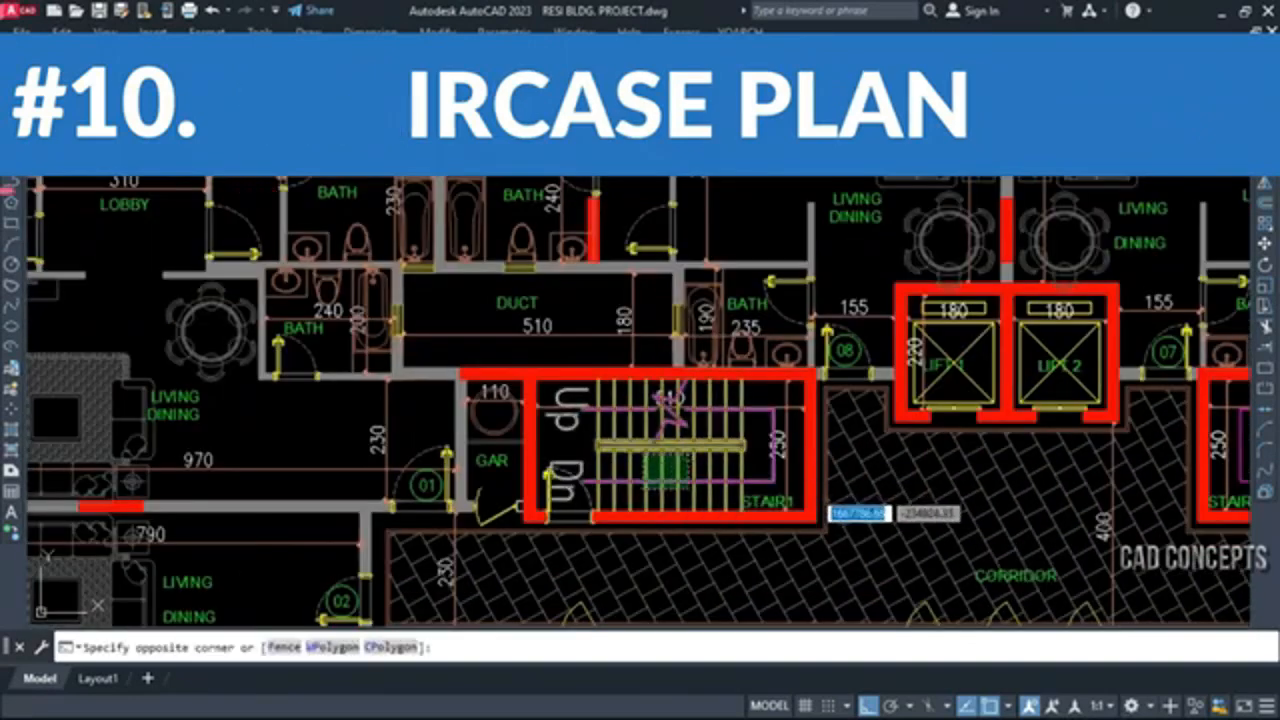
click(644, 489)
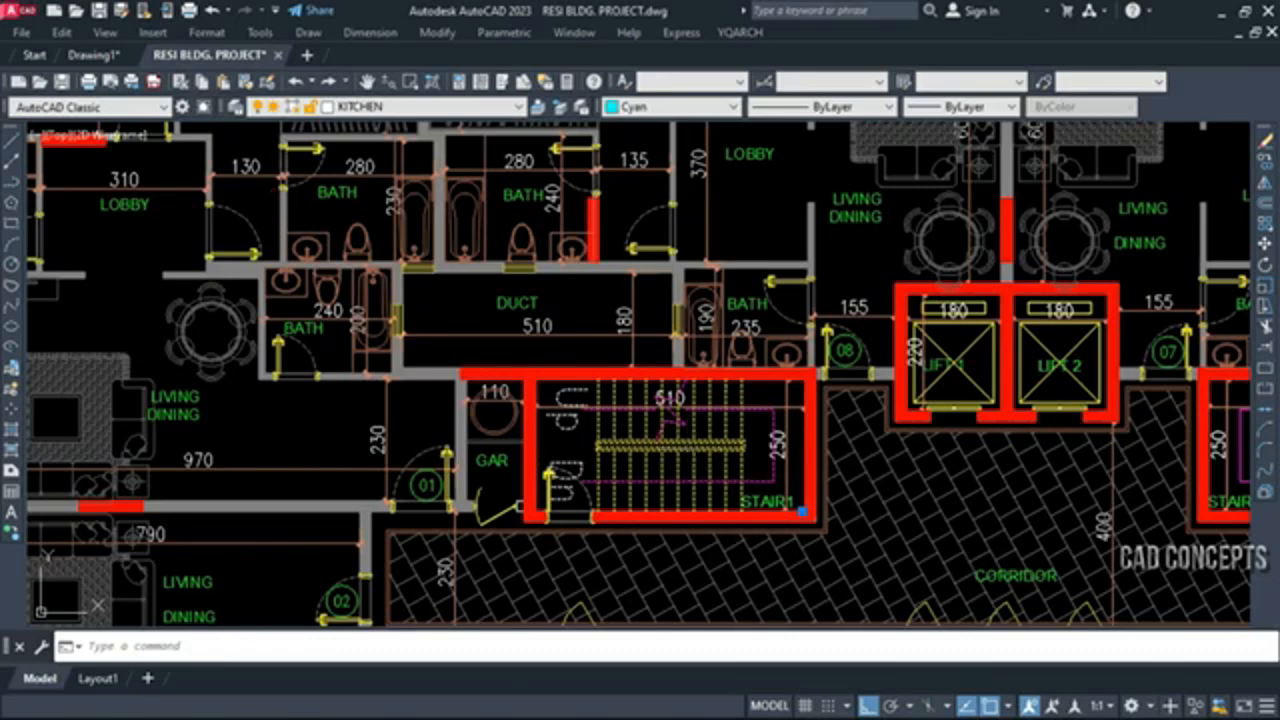
key(Delete)
scroll(684, 460, up, 4)
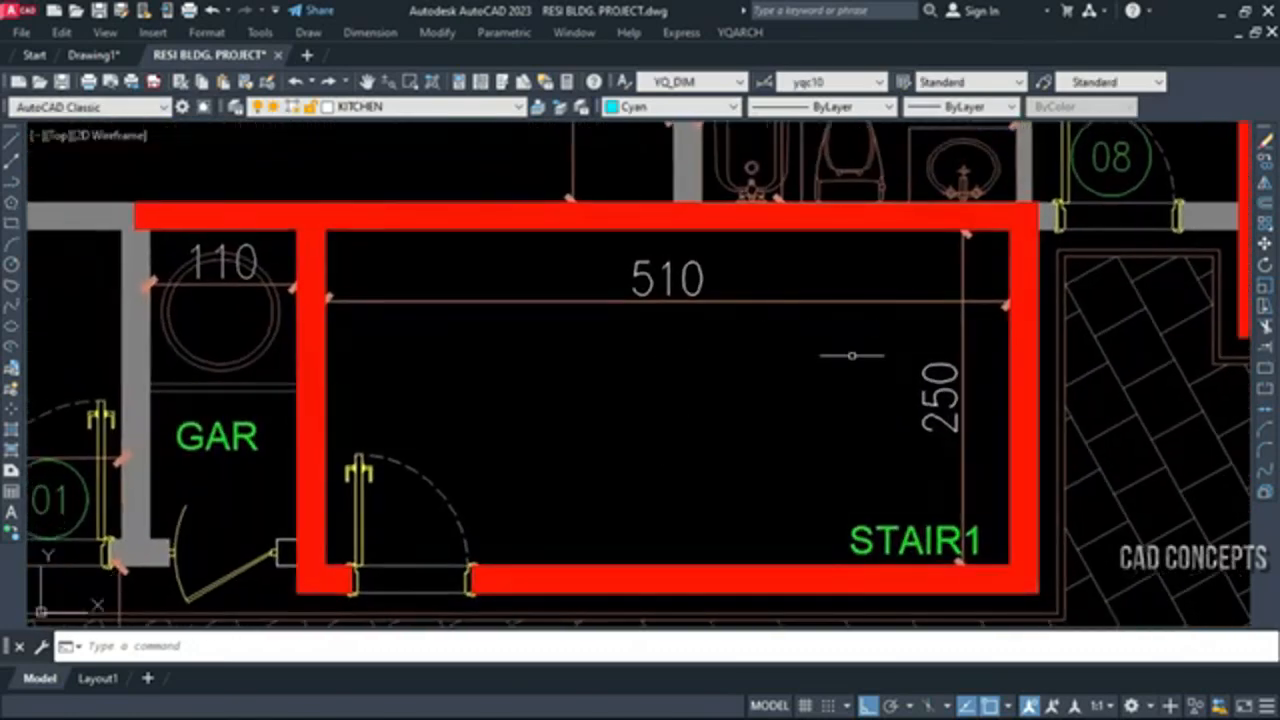
Start the LTJ staircase plan as a standard-floor double tread, first run on right, taking its total width between the STAIR1 room's upper and lower walls
text(LTJ)
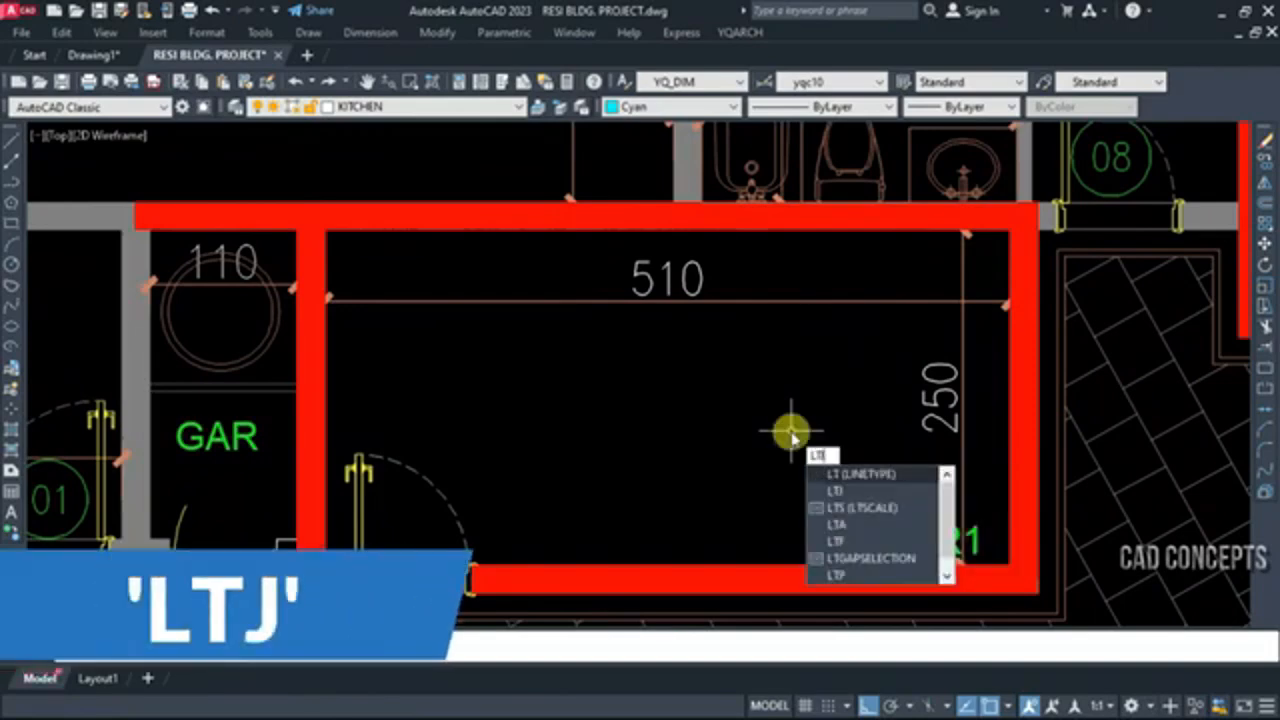
key(Return)
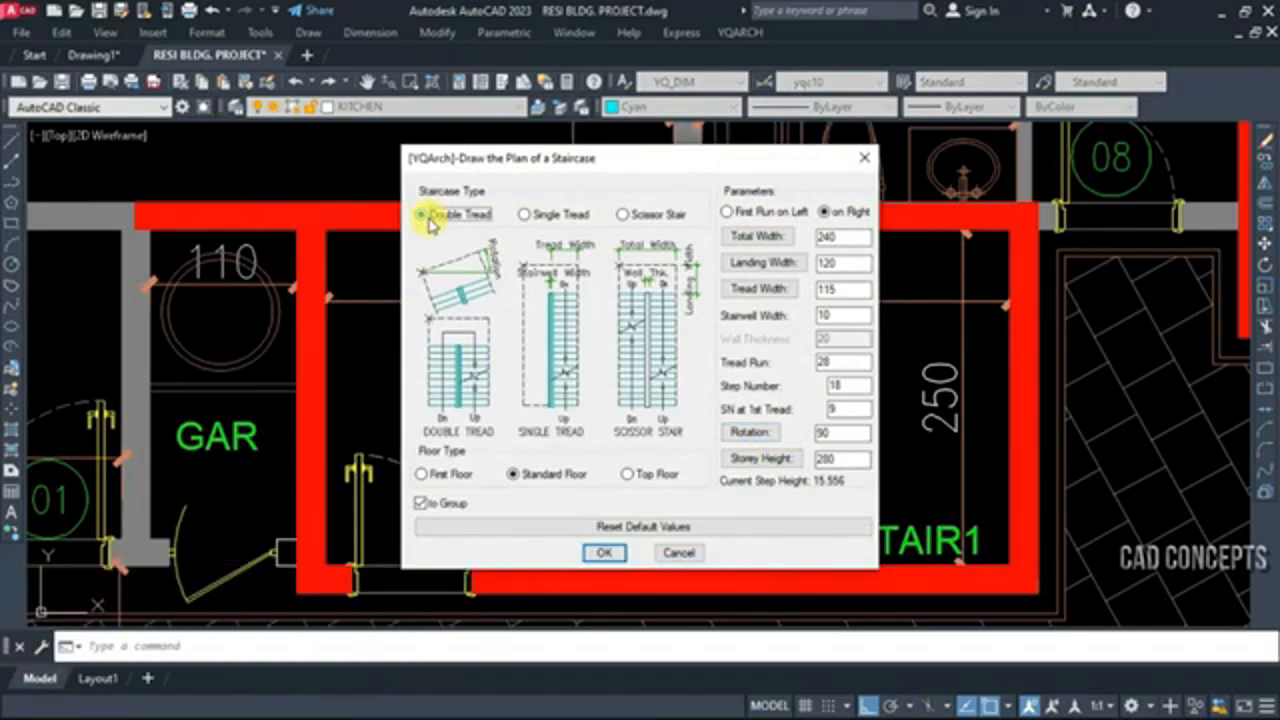
click(540, 476)
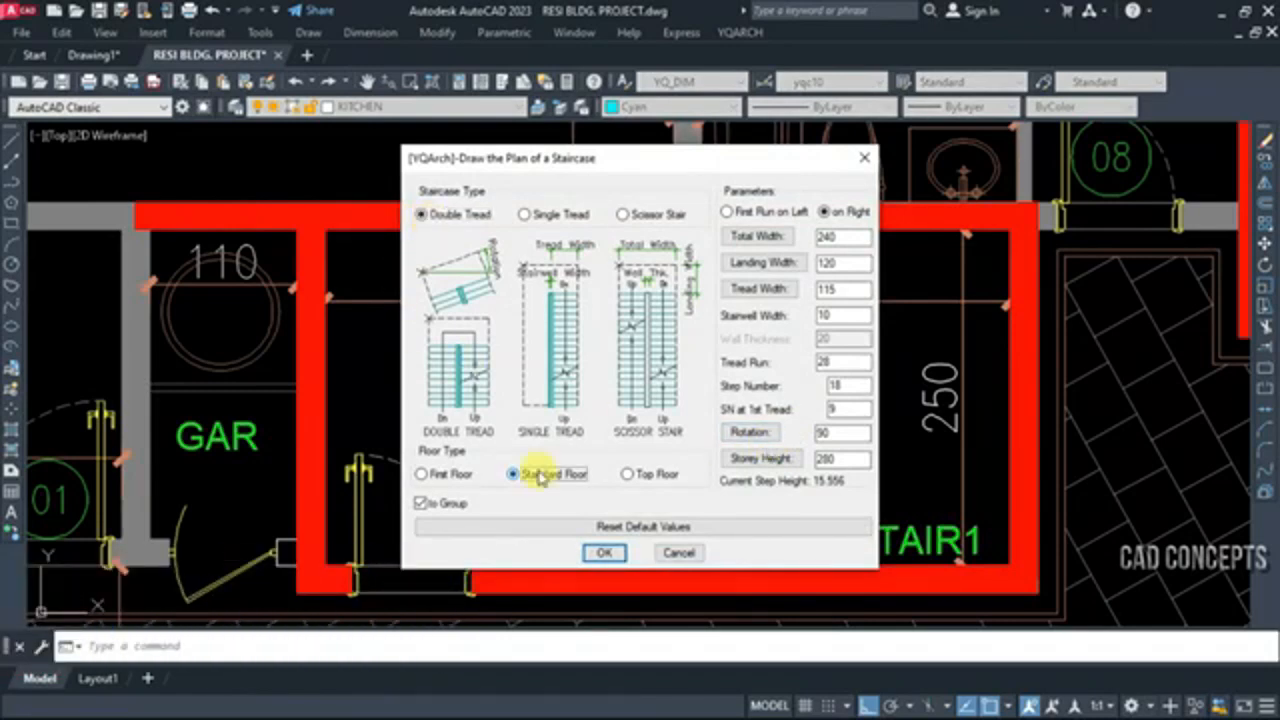
click(830, 212)
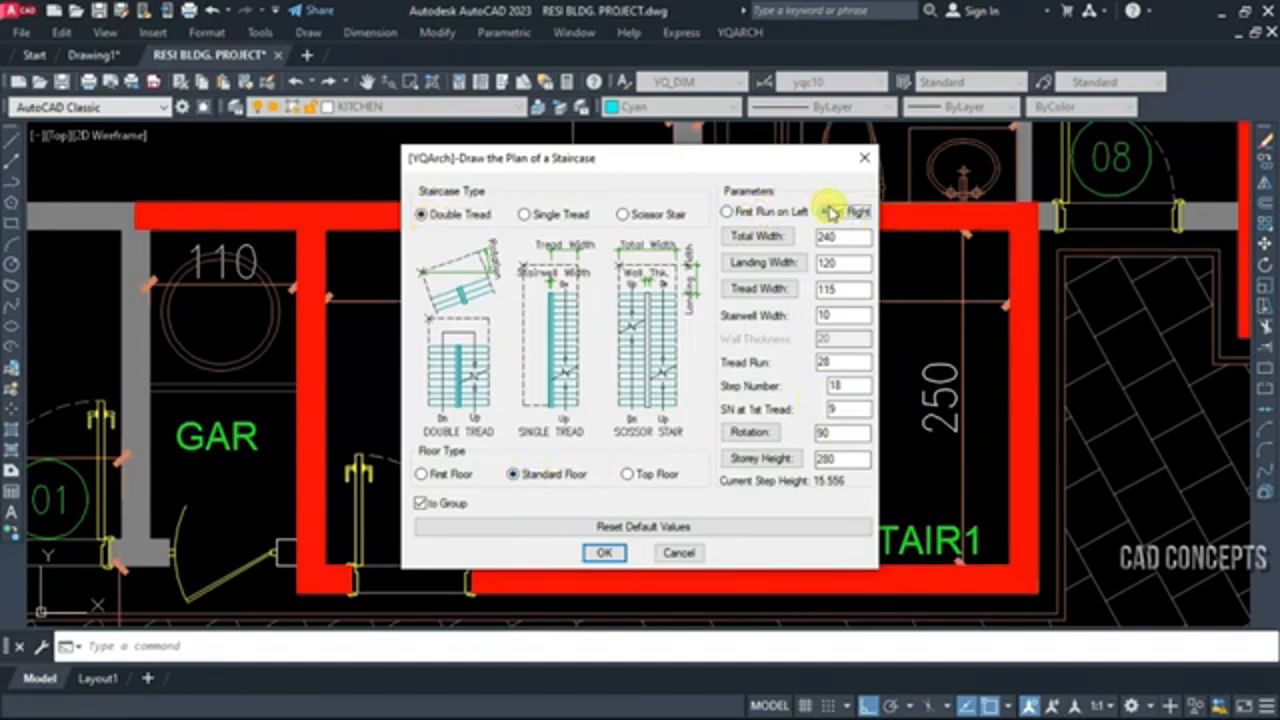
click(783, 237)
click(824, 231)
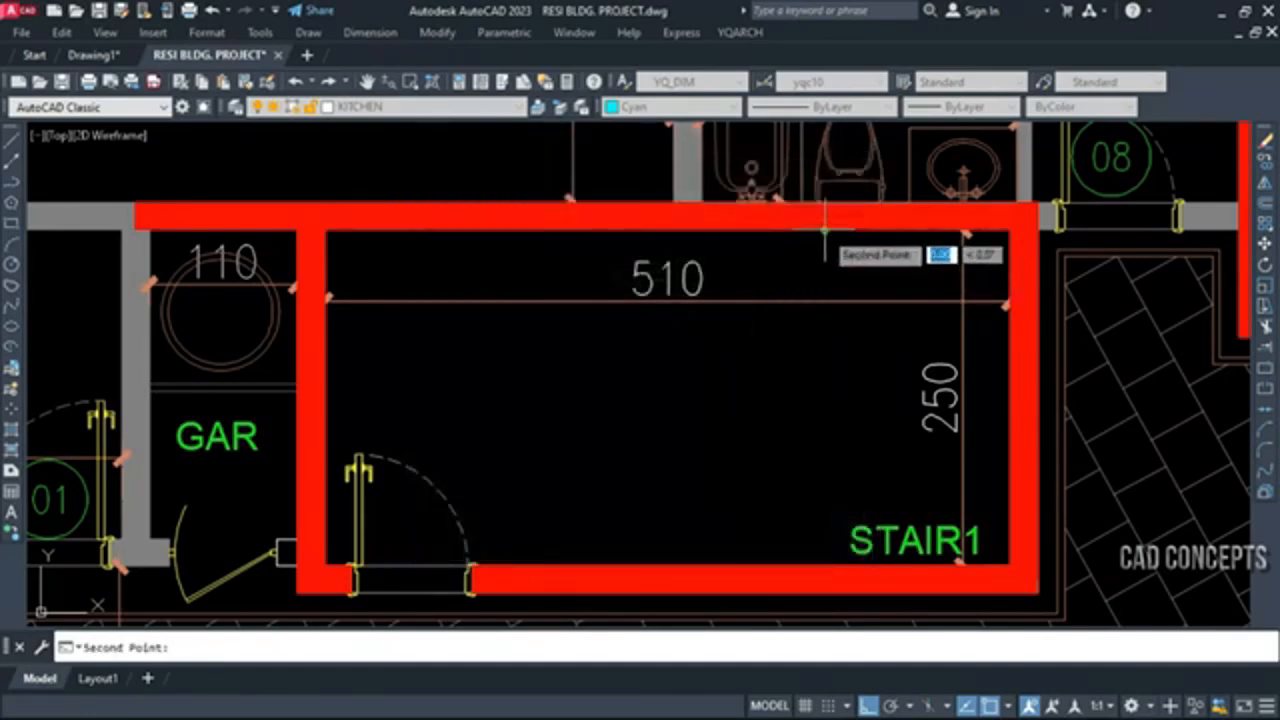
click(824, 570)
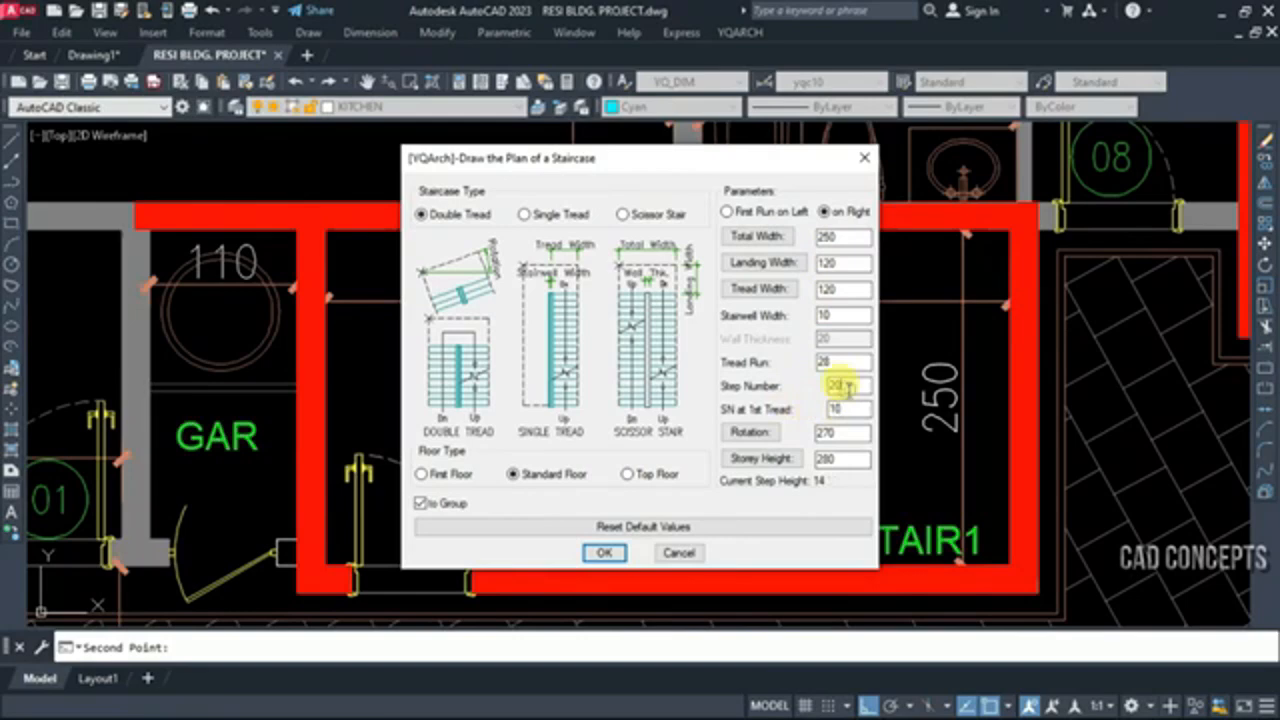
Accept the staircase parameters and place the staircase between the STAIR1 room's upper and lower walls, its landing against the right wall
click(604, 552)
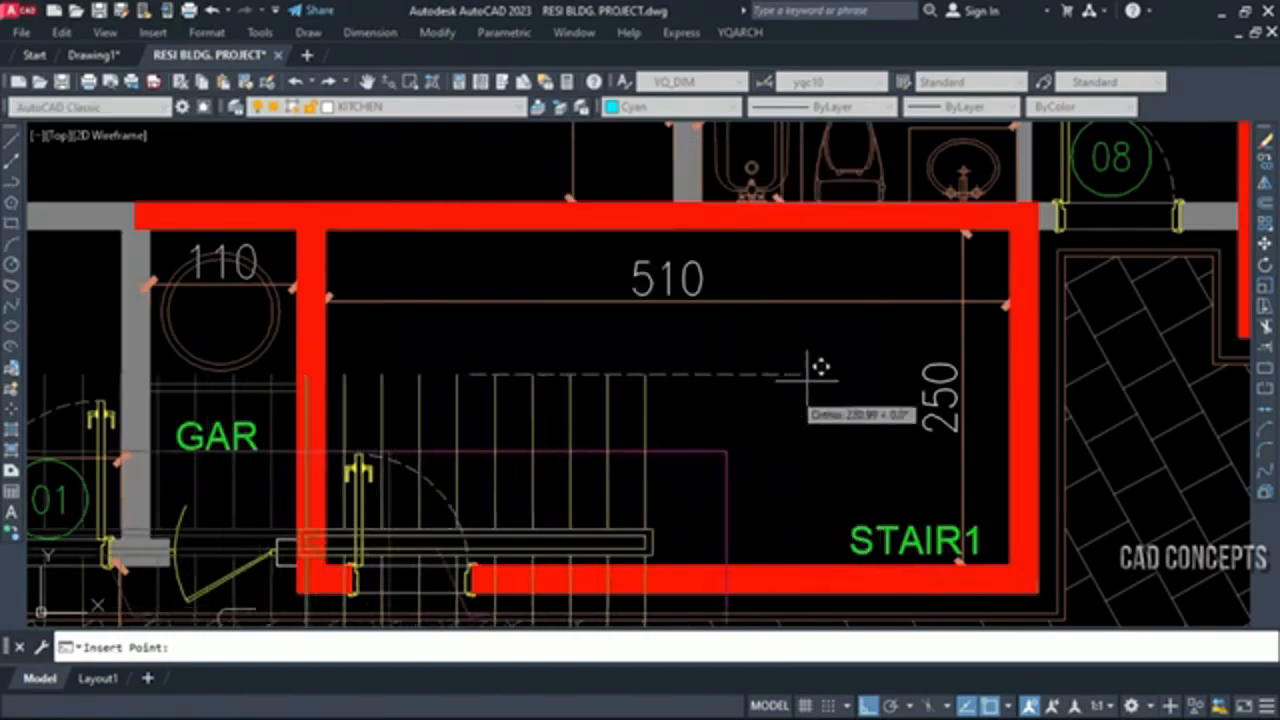
click(852, 385)
click(804, 436)
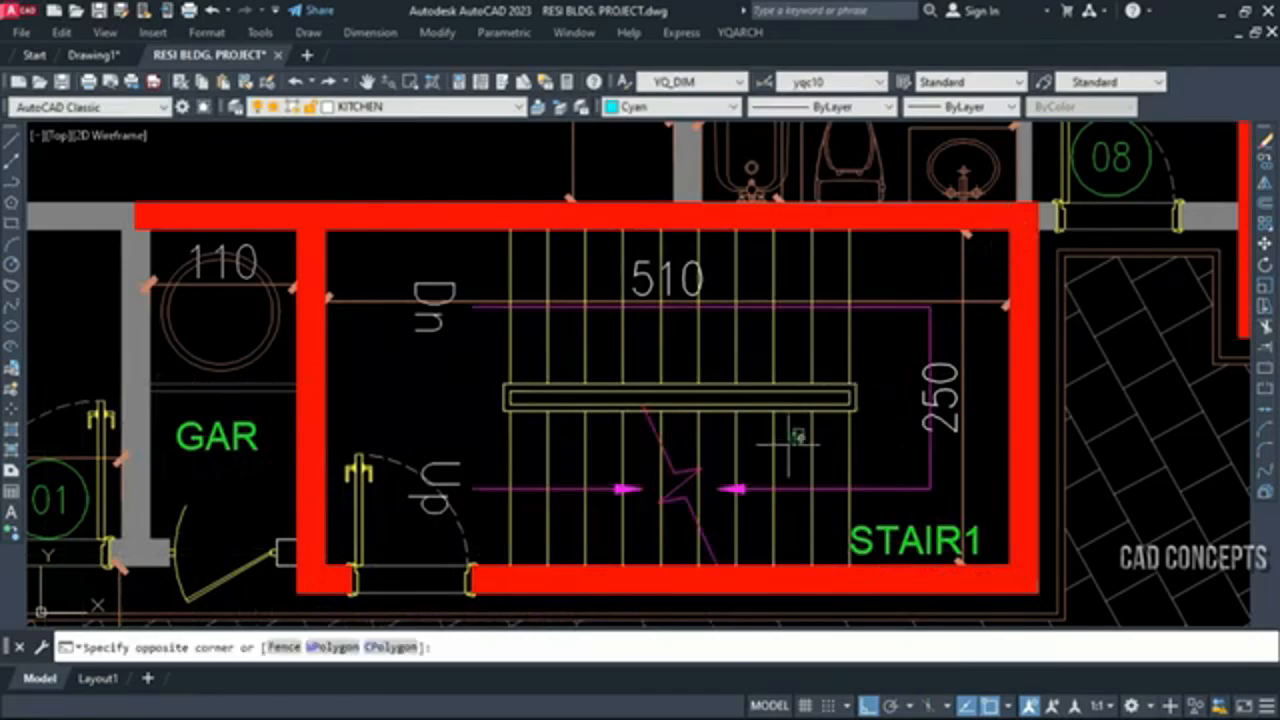
click(658, 471)
key(Escape)
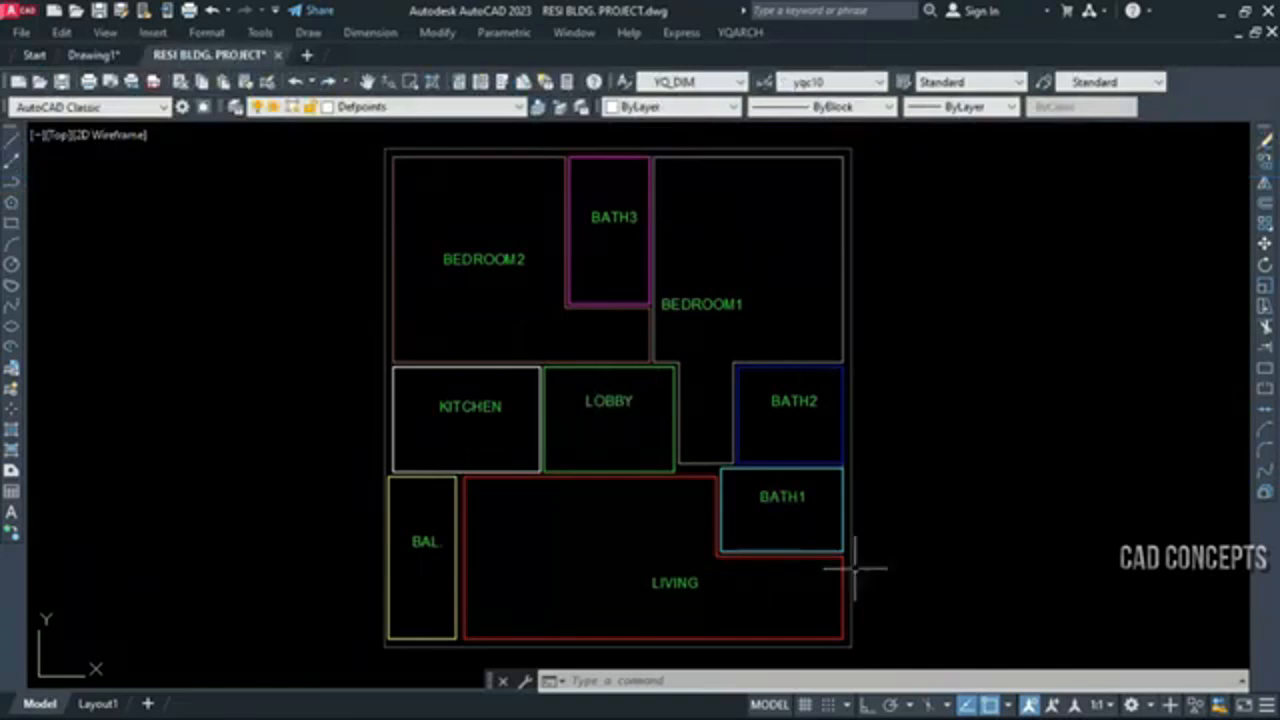
Accumulate the areas of all room outlines with MJ, sorted by layer with 2 decimal digits, and place the total beside the plan's upper right corner
key(ctrl+z)
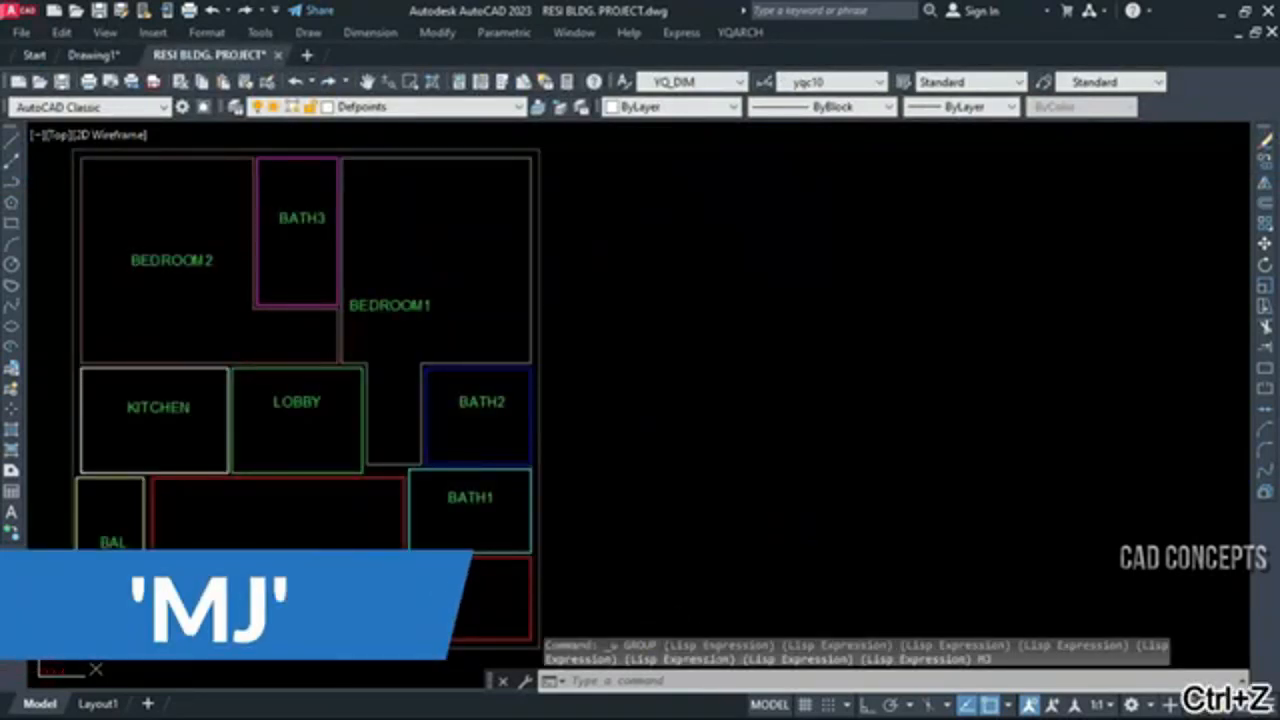
key(Return)
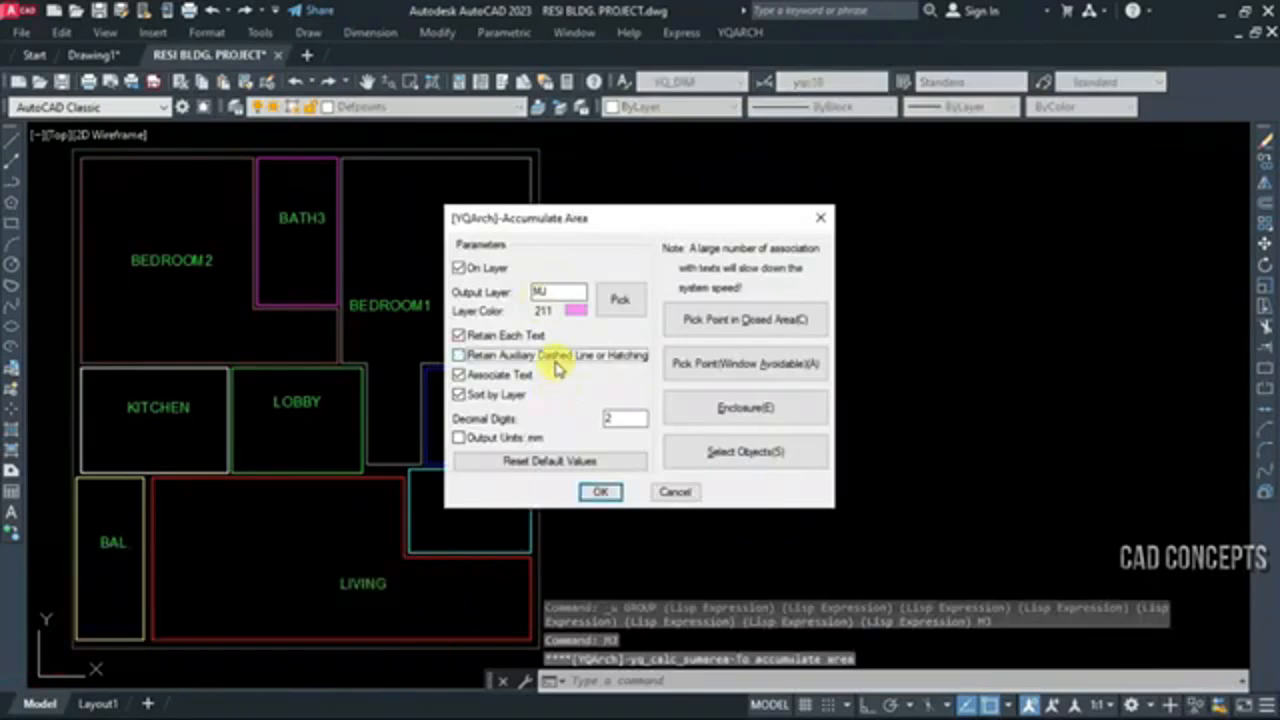
click(598, 493)
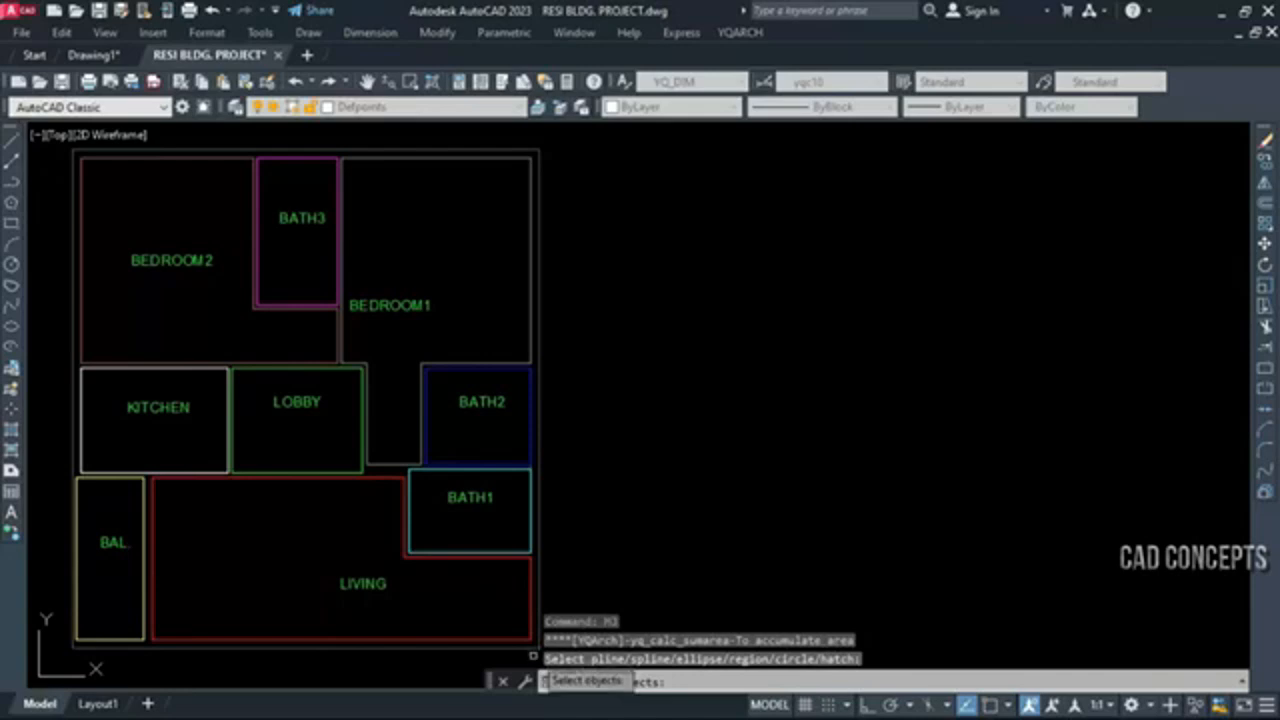
click(530, 651)
click(78, 150)
right_click(400, 257)
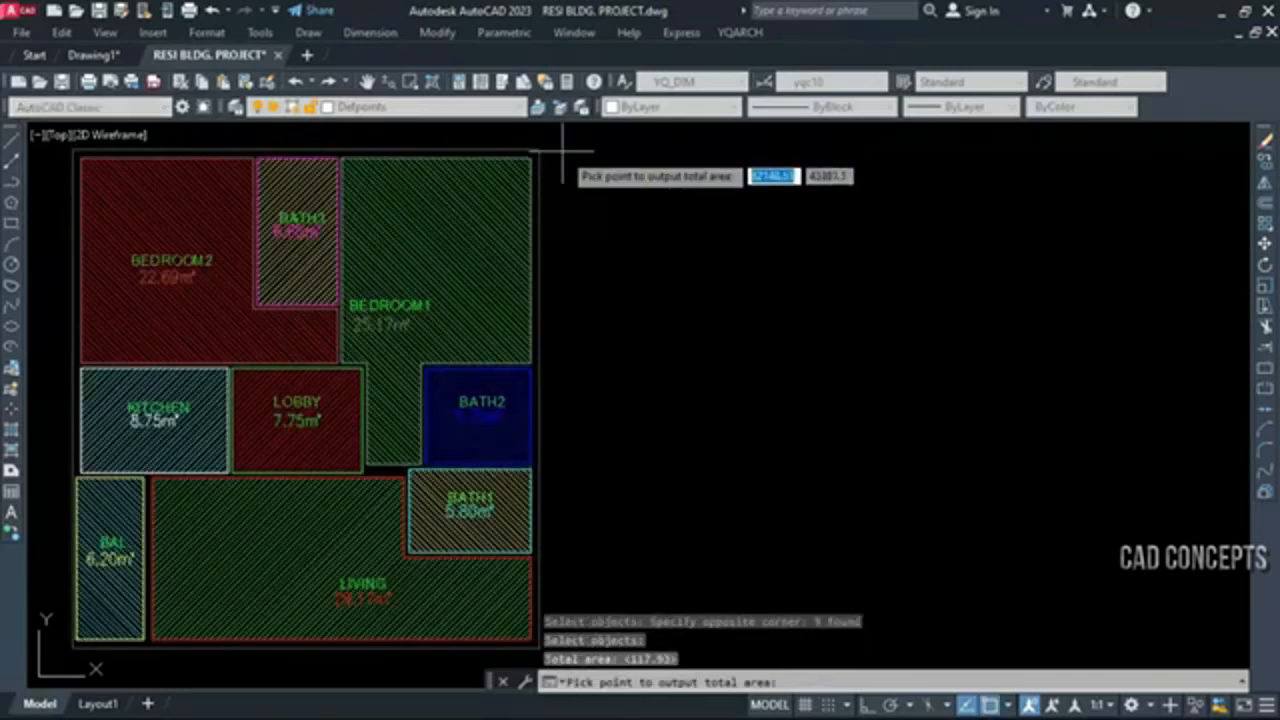
click(563, 152)
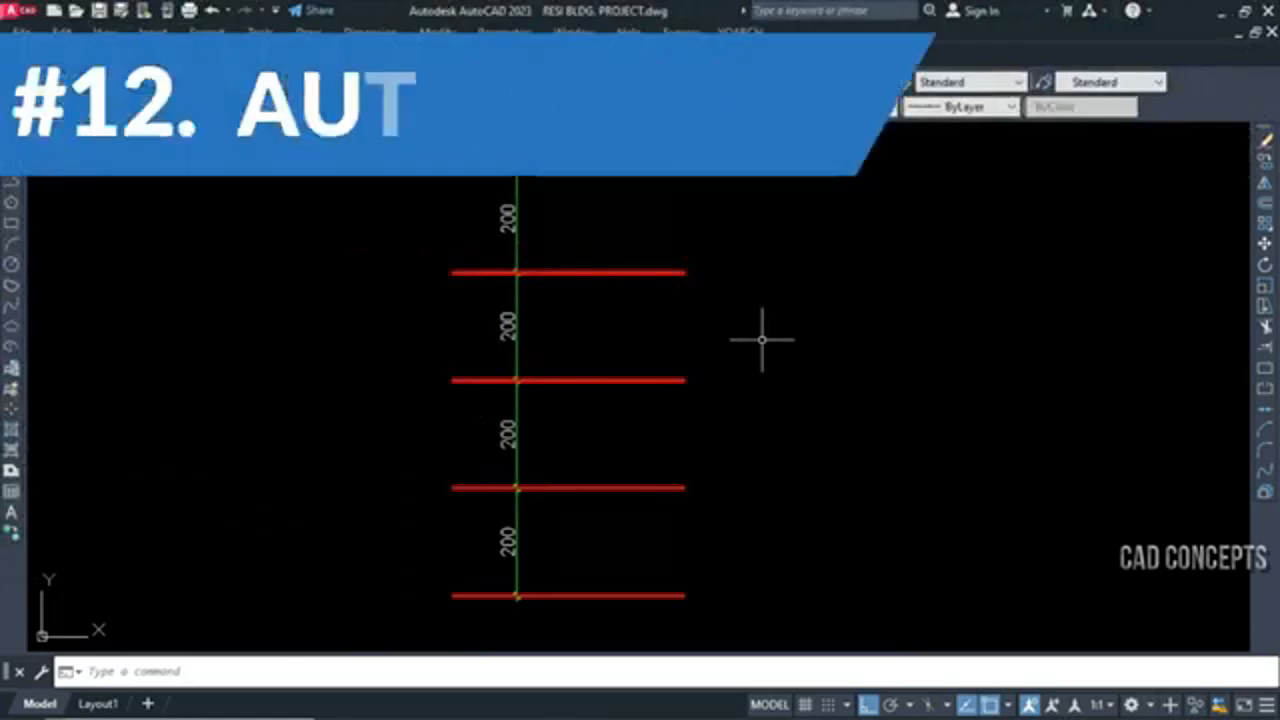
Mark the elevation of each of the five red level lines with BG, starting from ±0.000 on the lowest line
middle_drag(766, 340, 786, 341)
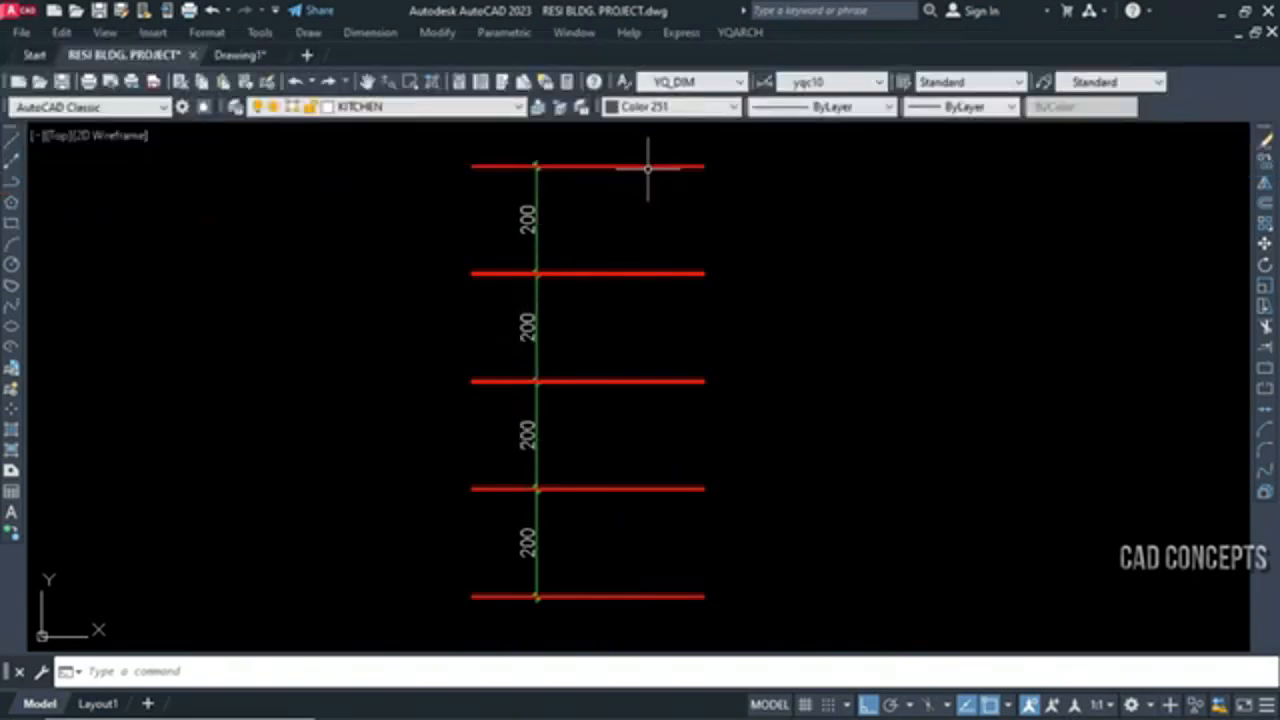
text(bg)
key(Return)
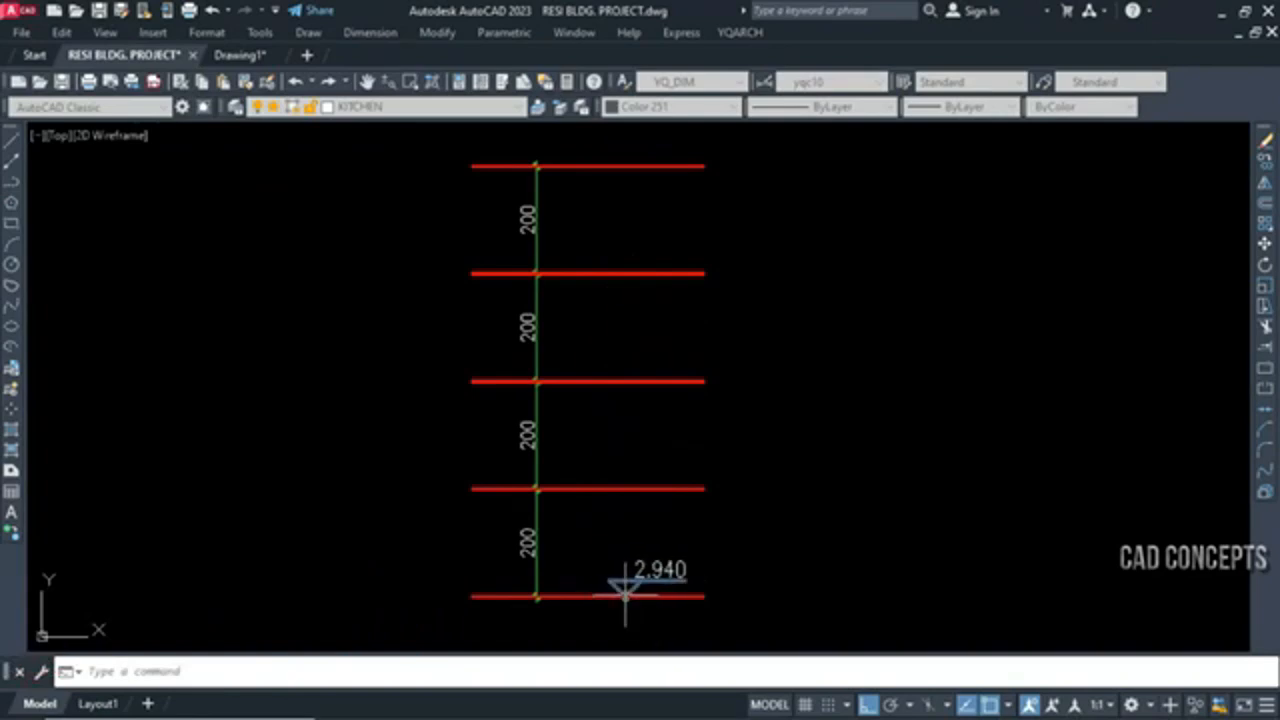
click(622, 550)
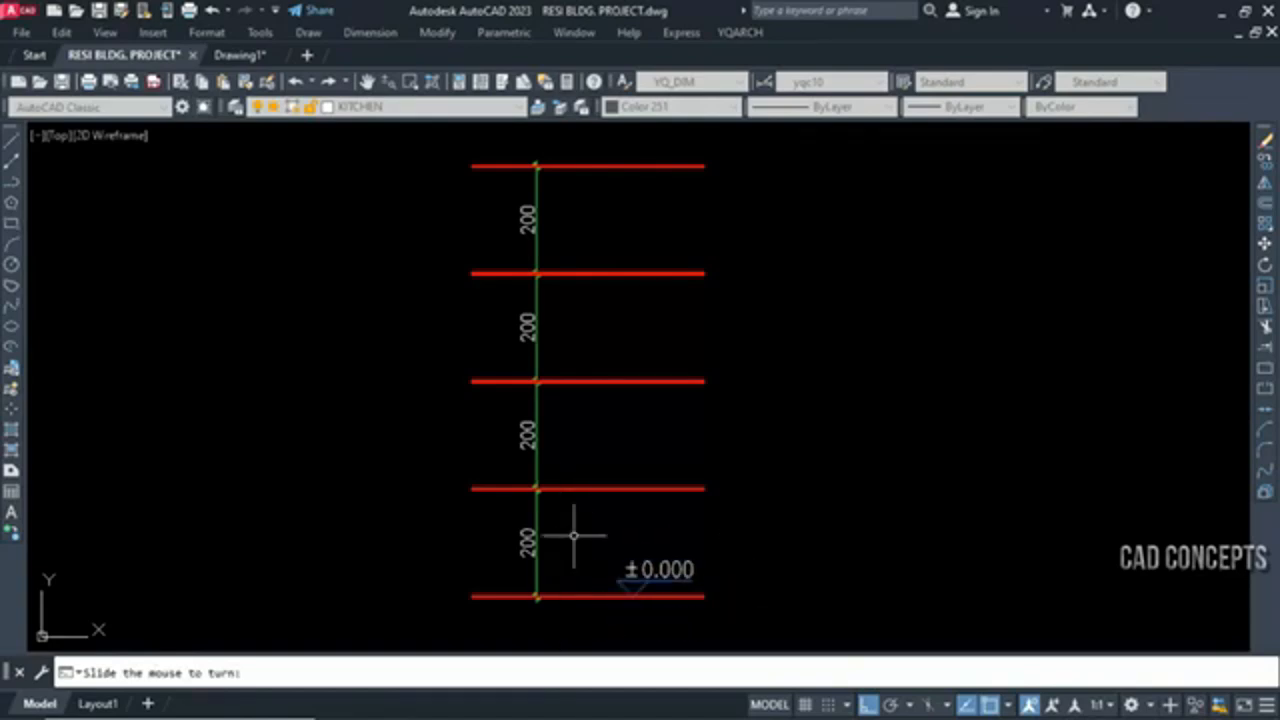
click(634, 487)
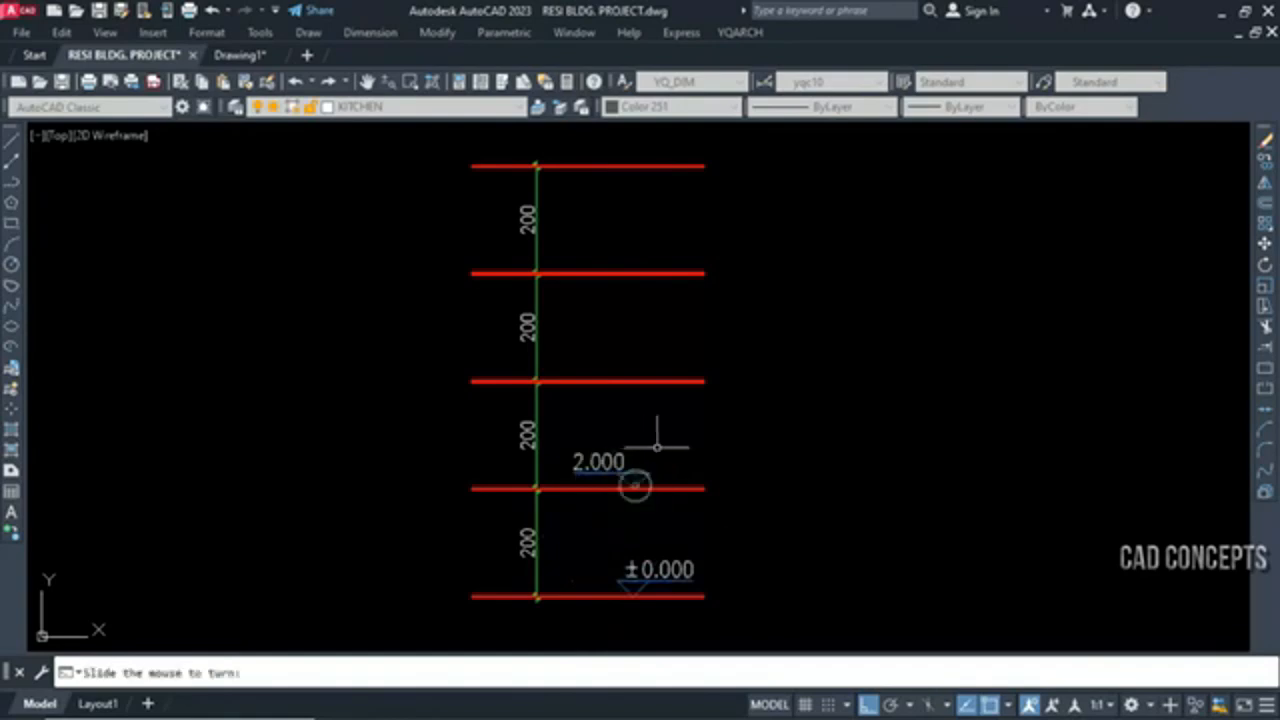
click(630, 381)
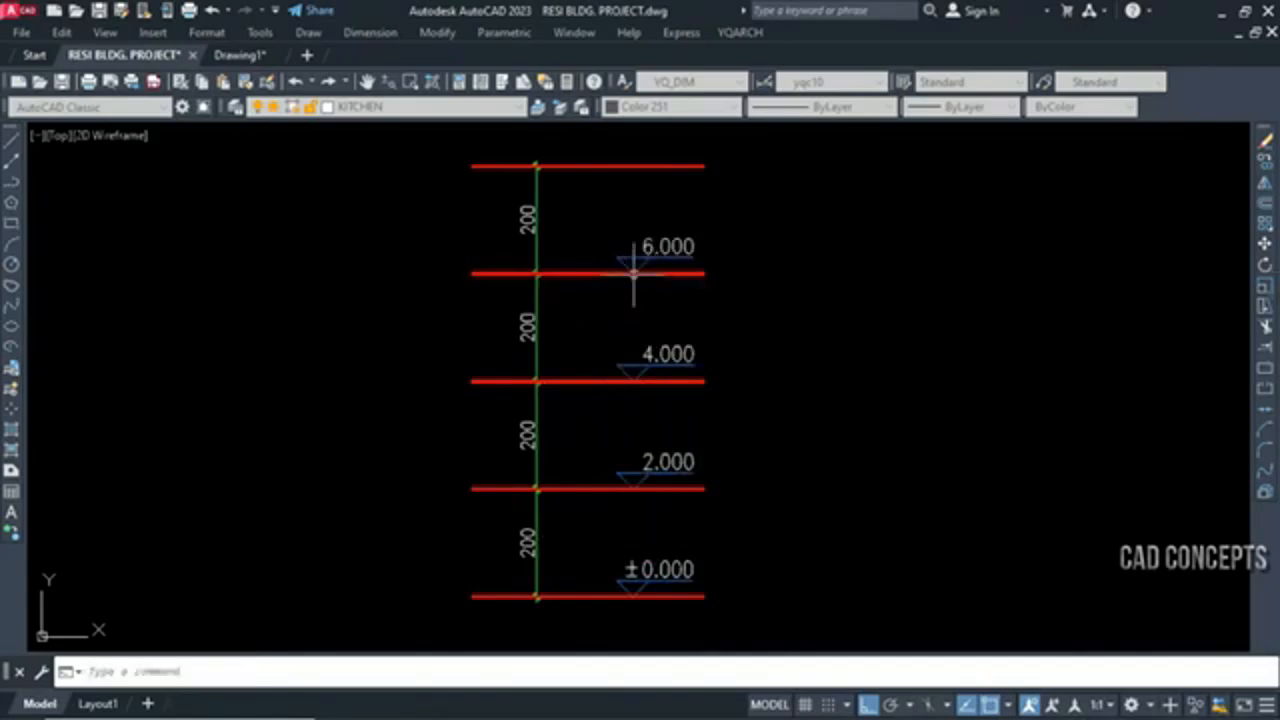
click(632, 167)
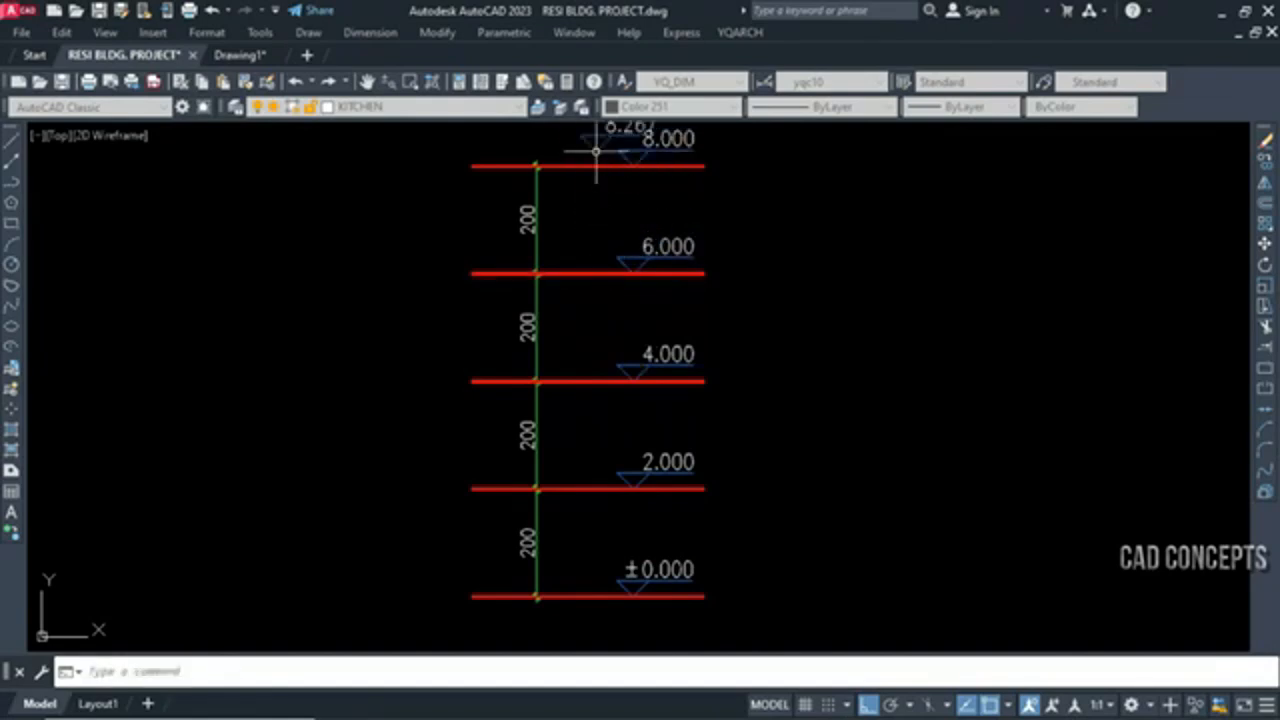
key(Escape)
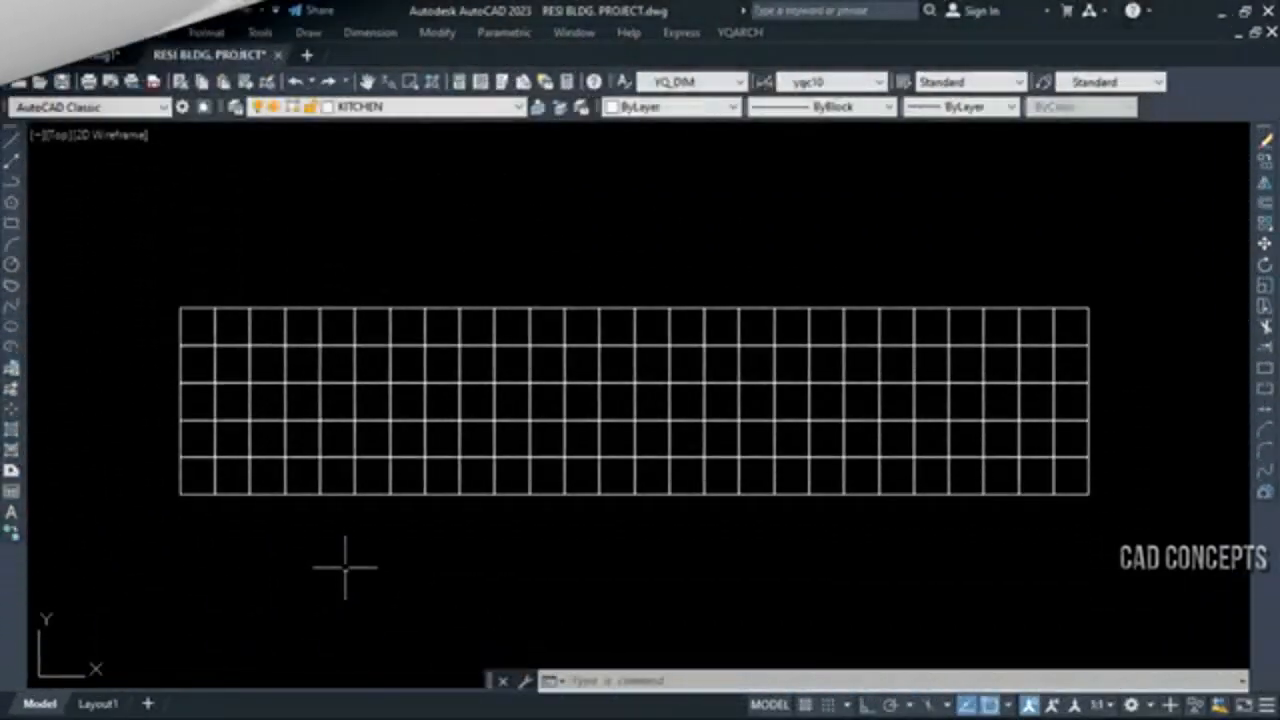
click(103, 540)
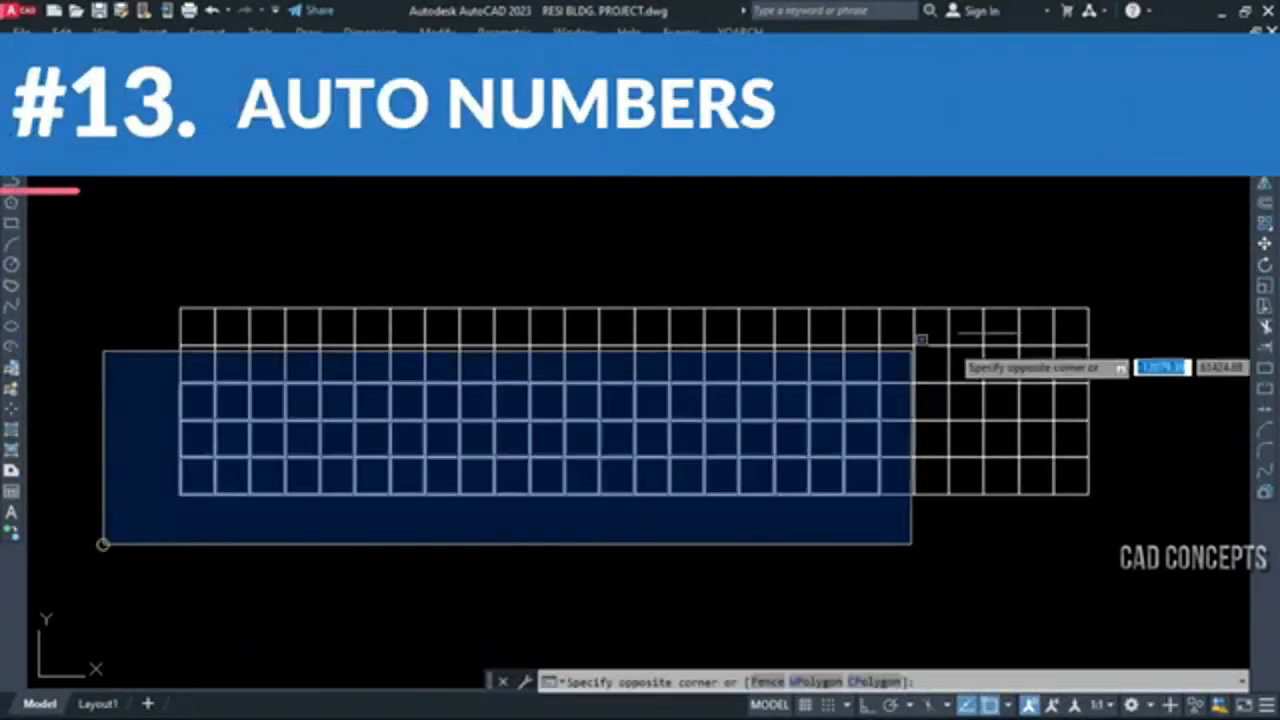
click(1114, 277)
key(Escape)
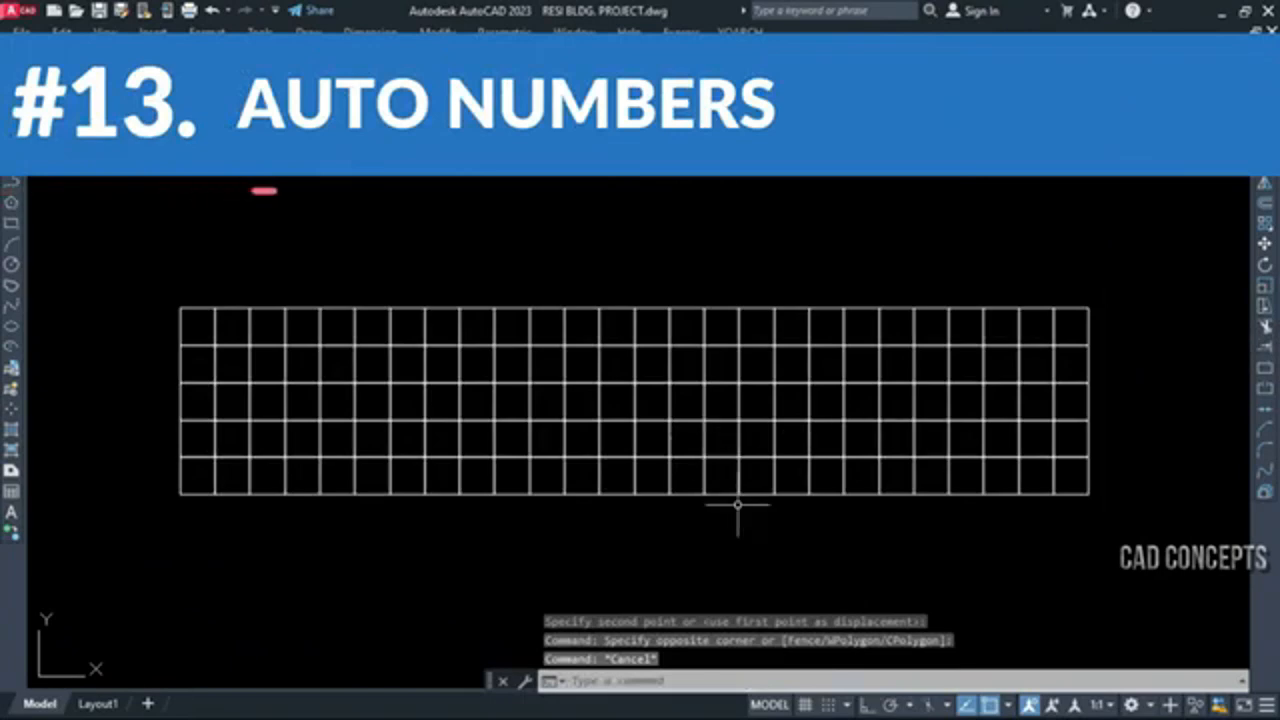
Set up ABH auto serial numbering for objects with a green layer colour, circle frames and top-to-bottom sorting
text(ABH)
key(Return)
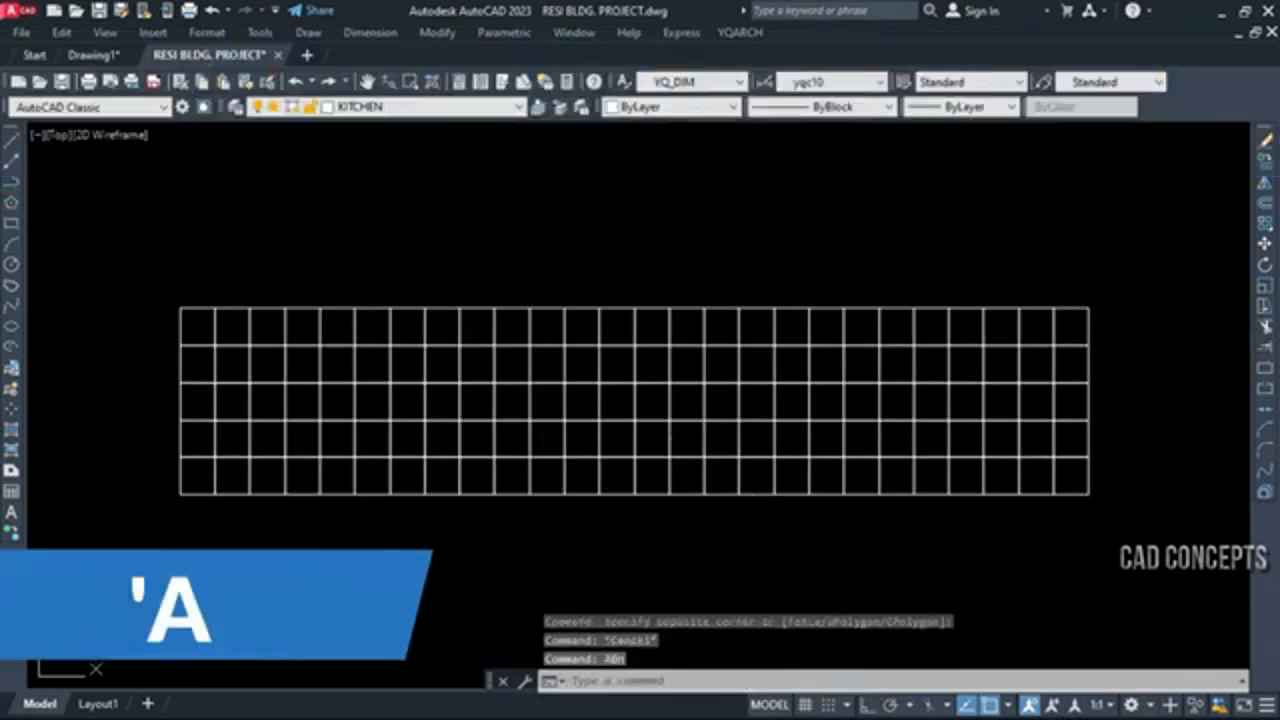
click(370, 123)
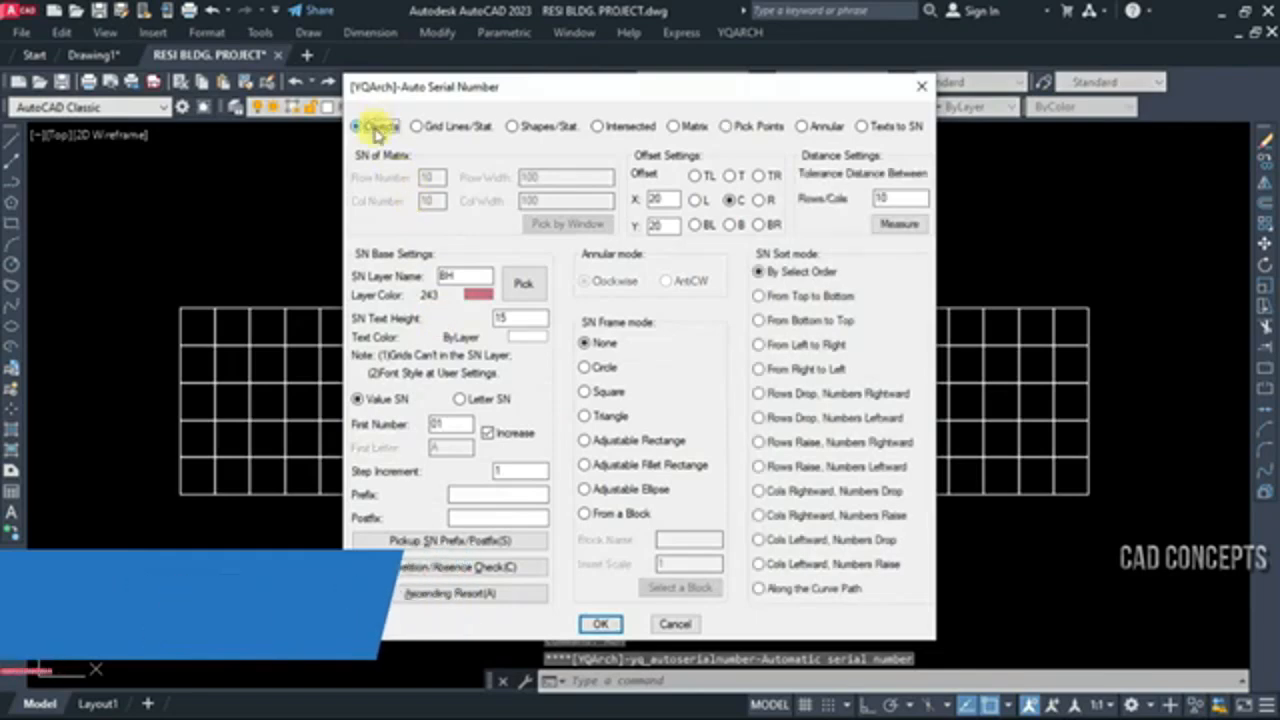
click(462, 345)
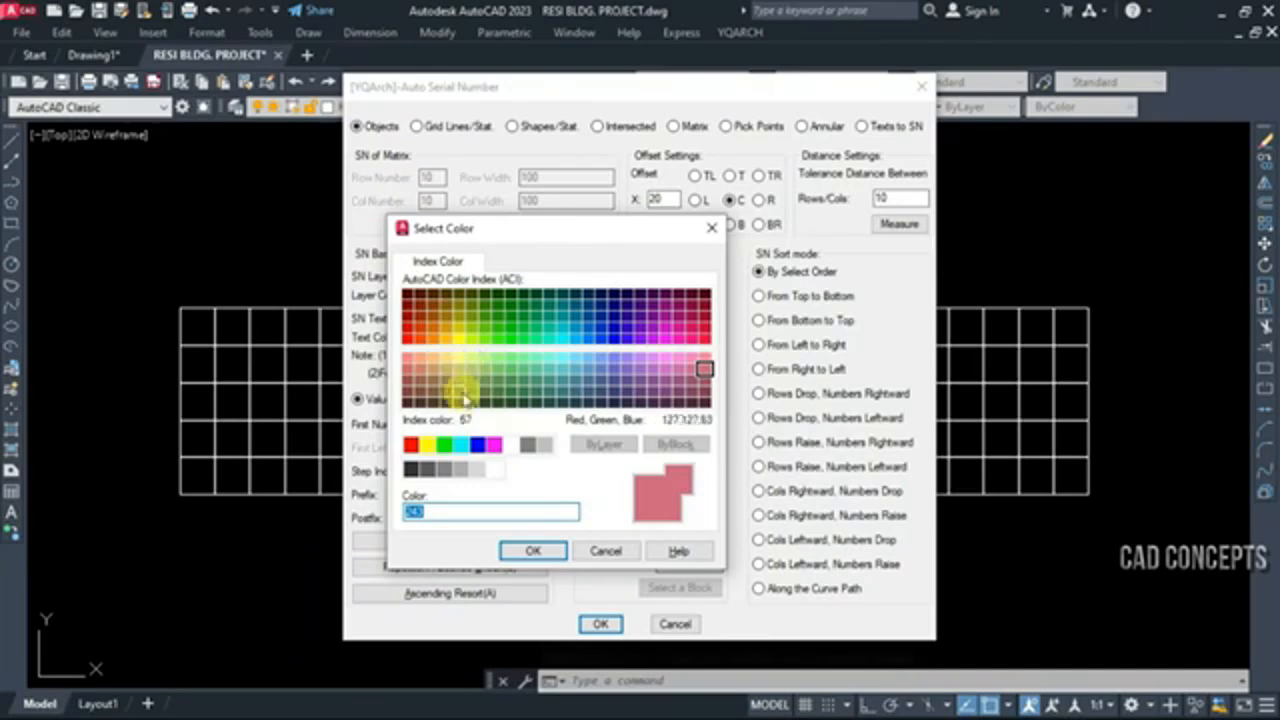
click(444, 444)
click(533, 551)
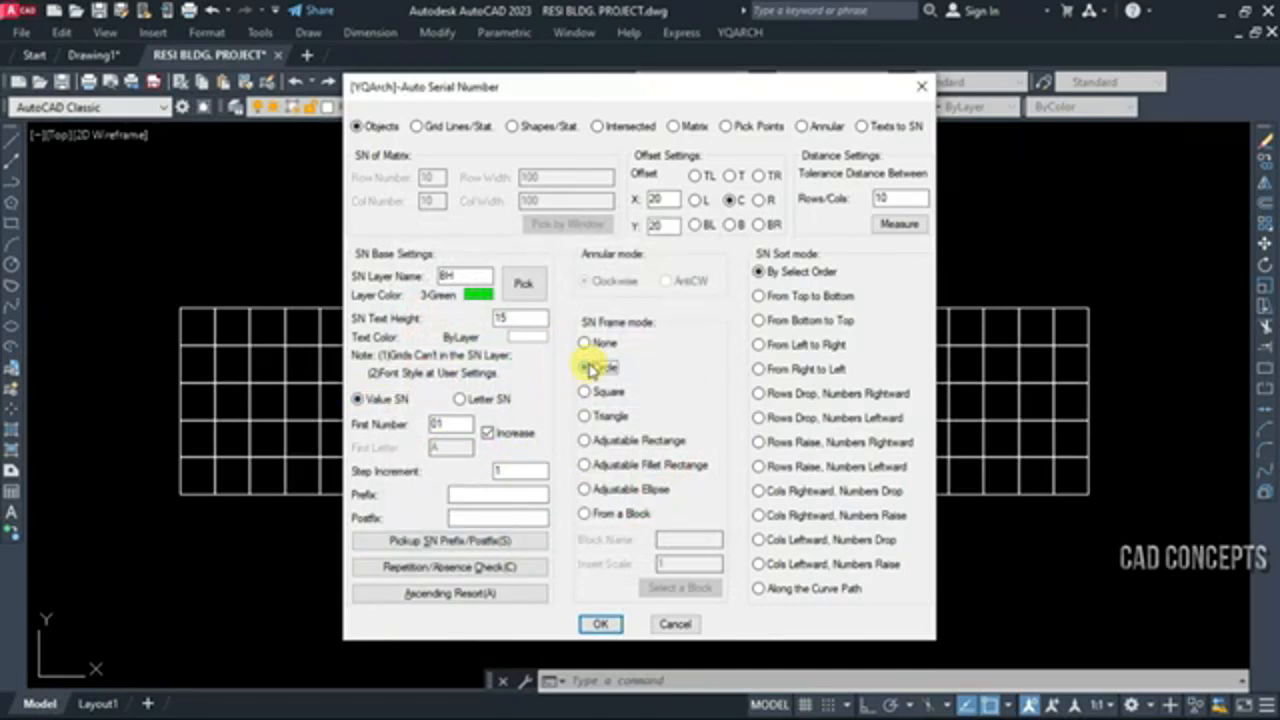
Try numbering all grid cells from 01 with a text height of 15, and undo the numbering
click(598, 625)
click(117, 284)
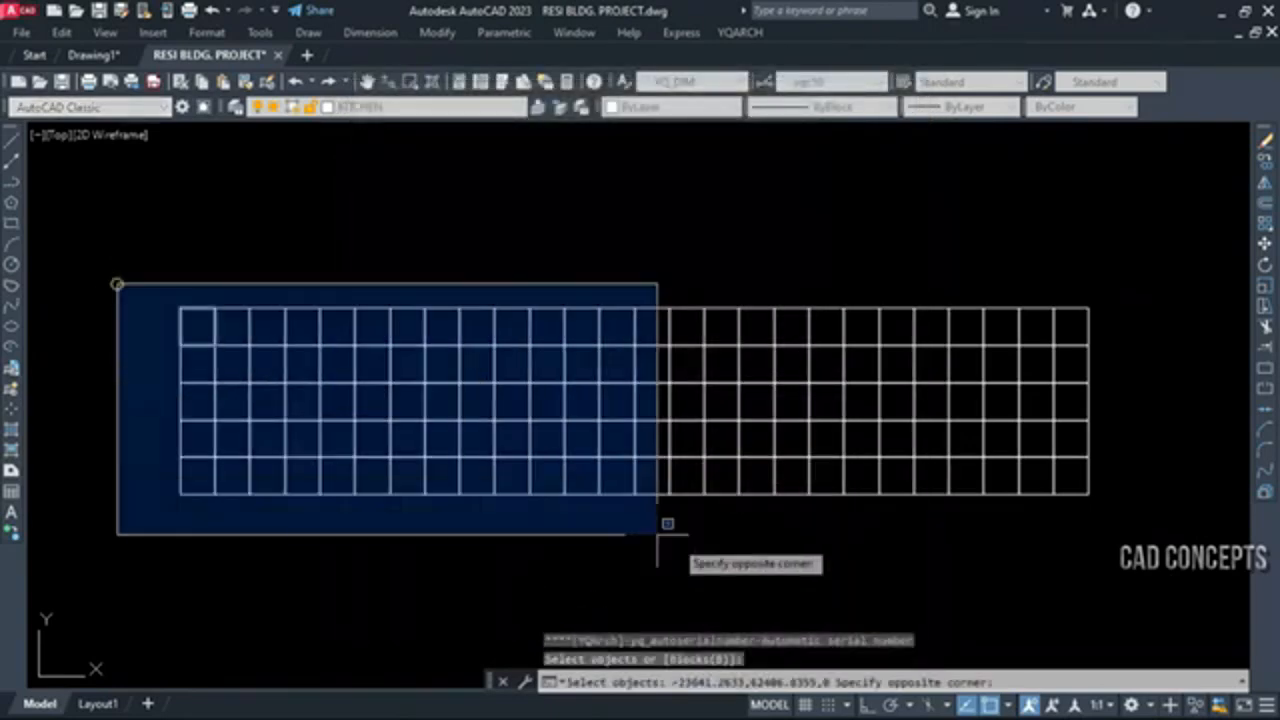
click(1151, 562)
key(Return)
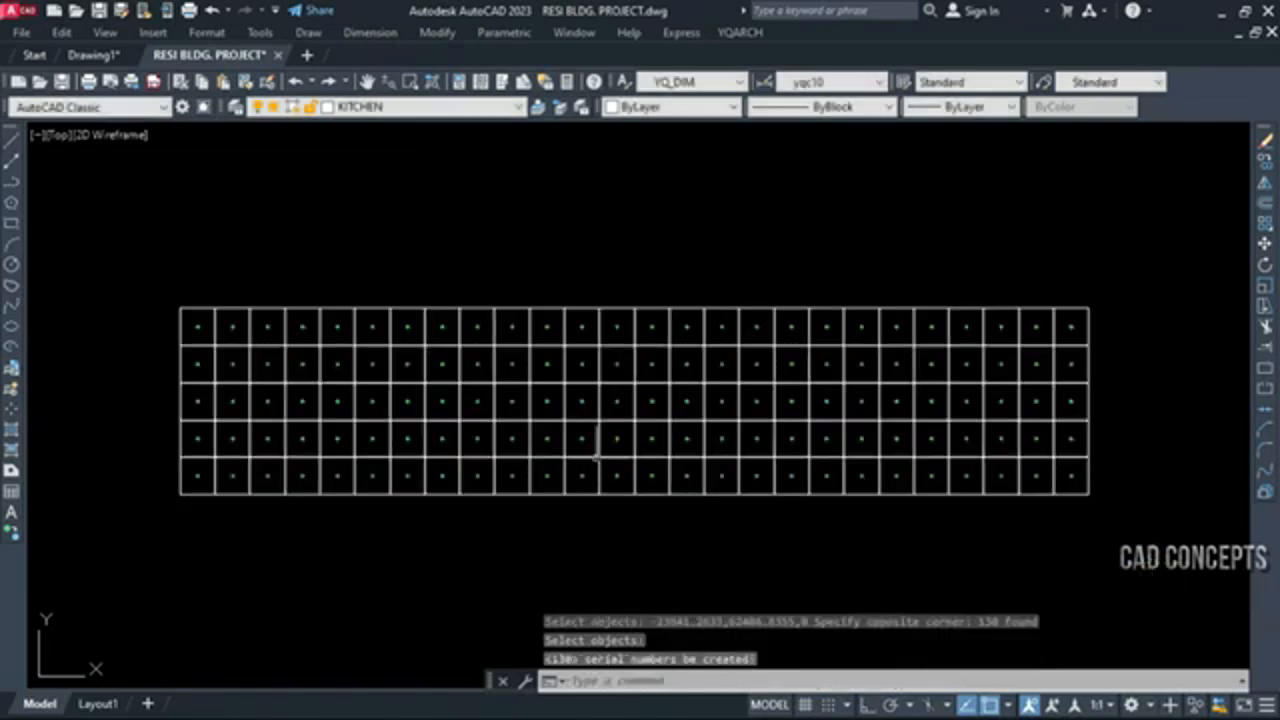
key(ctrl+z)
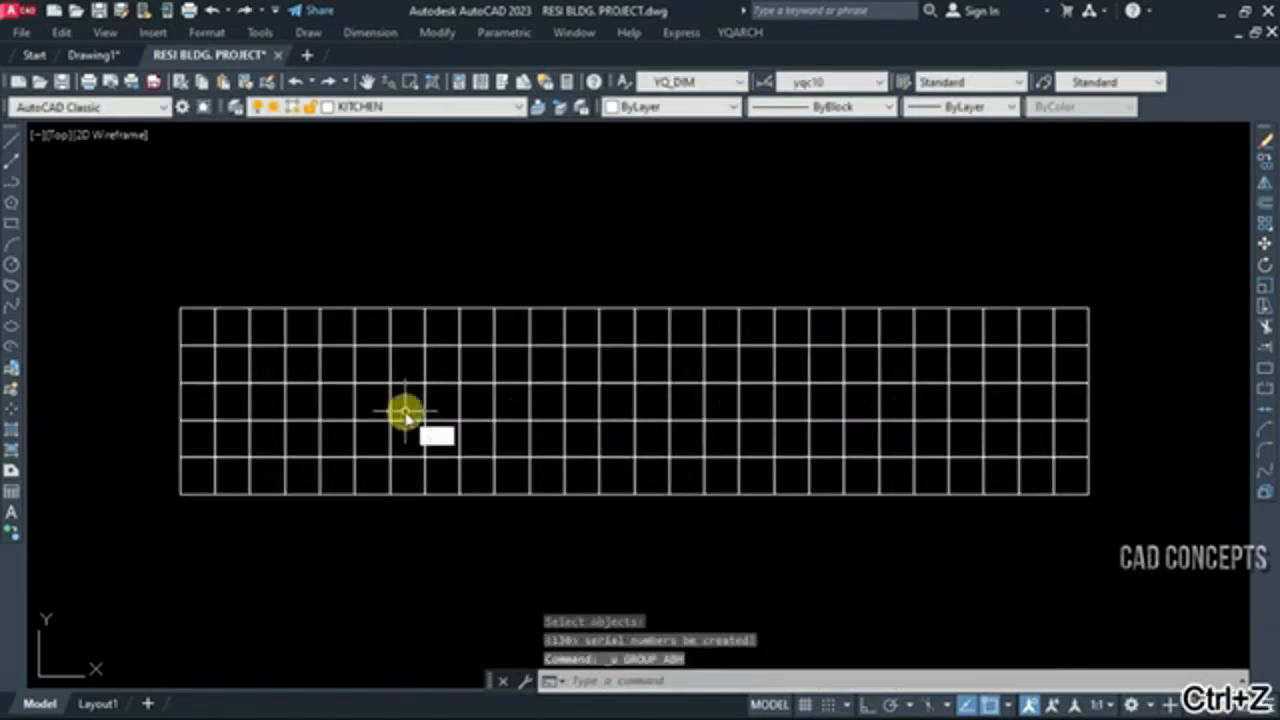
Rerun ABH with a larger text height and number every grid cell from 01 in green circles, sorted top to bottom
key(Return)
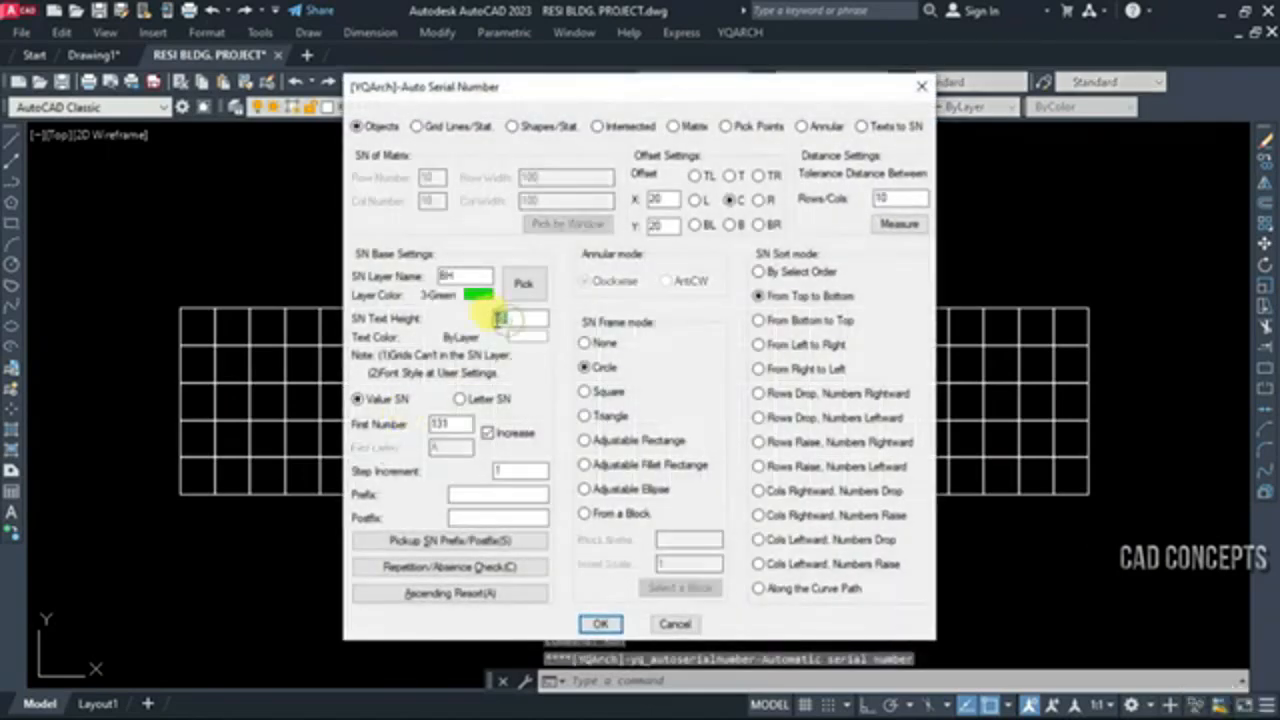
key(Return)
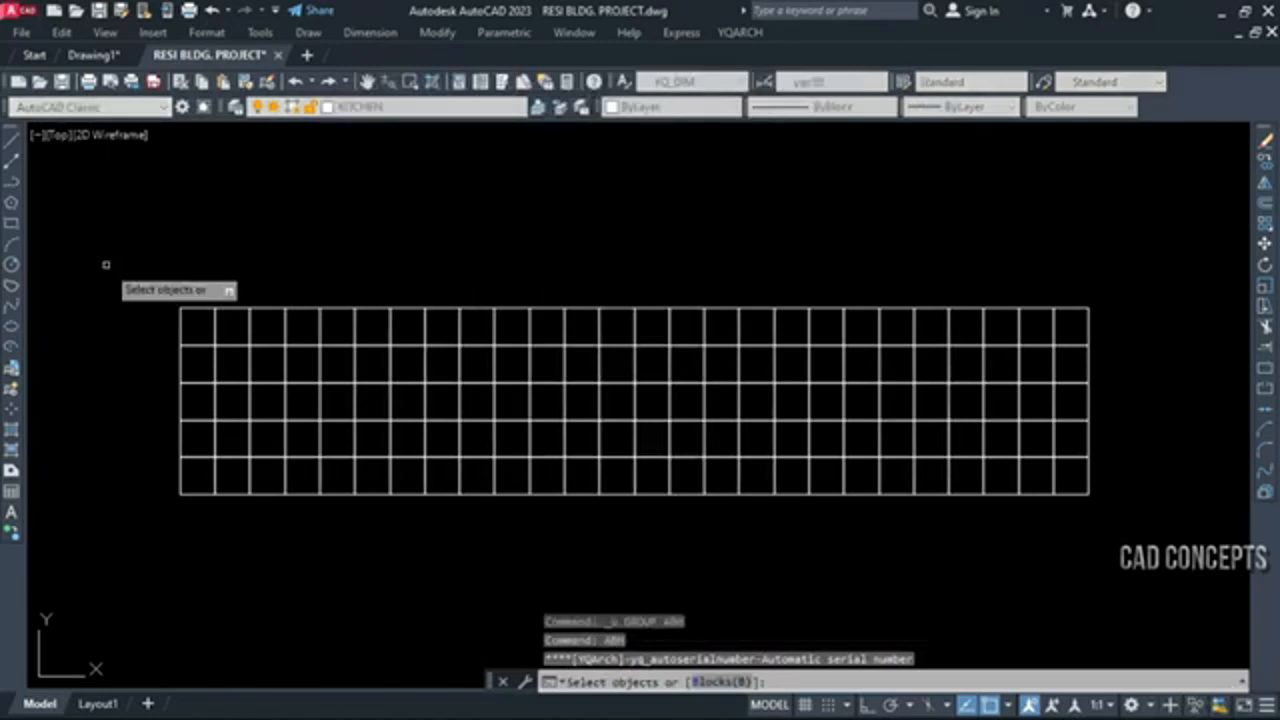
click(152, 320)
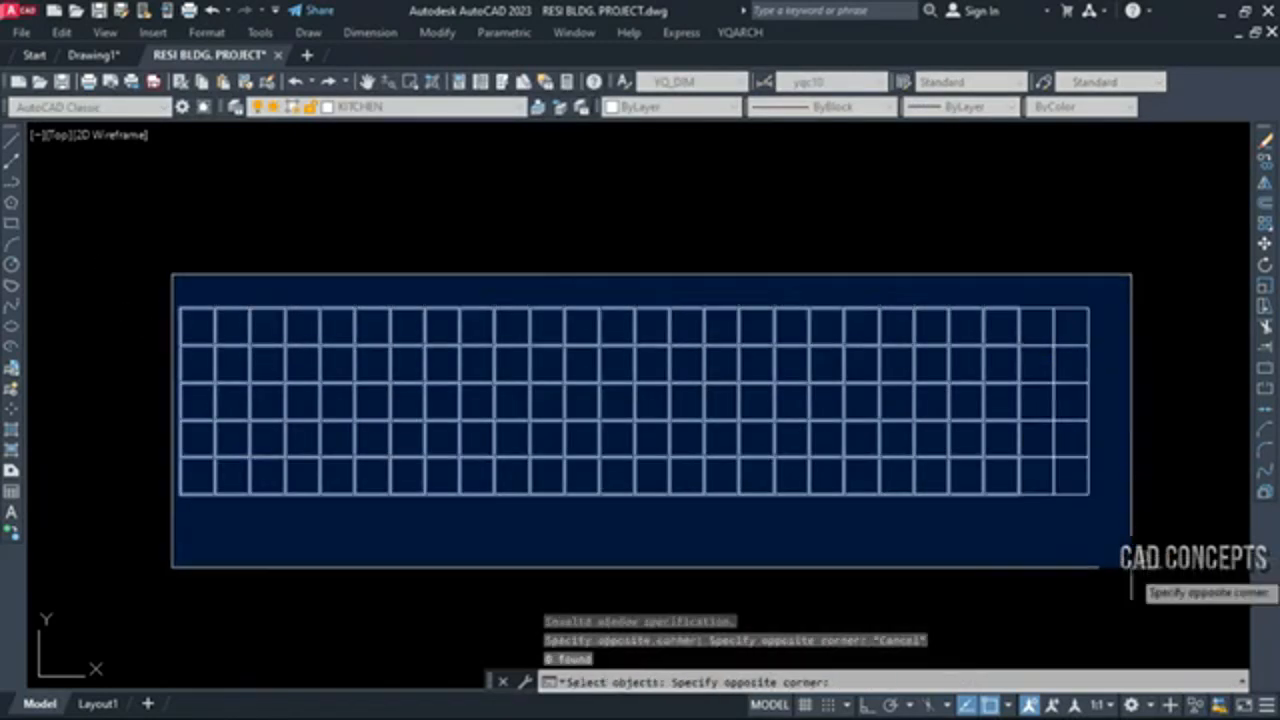
click(1131, 568)
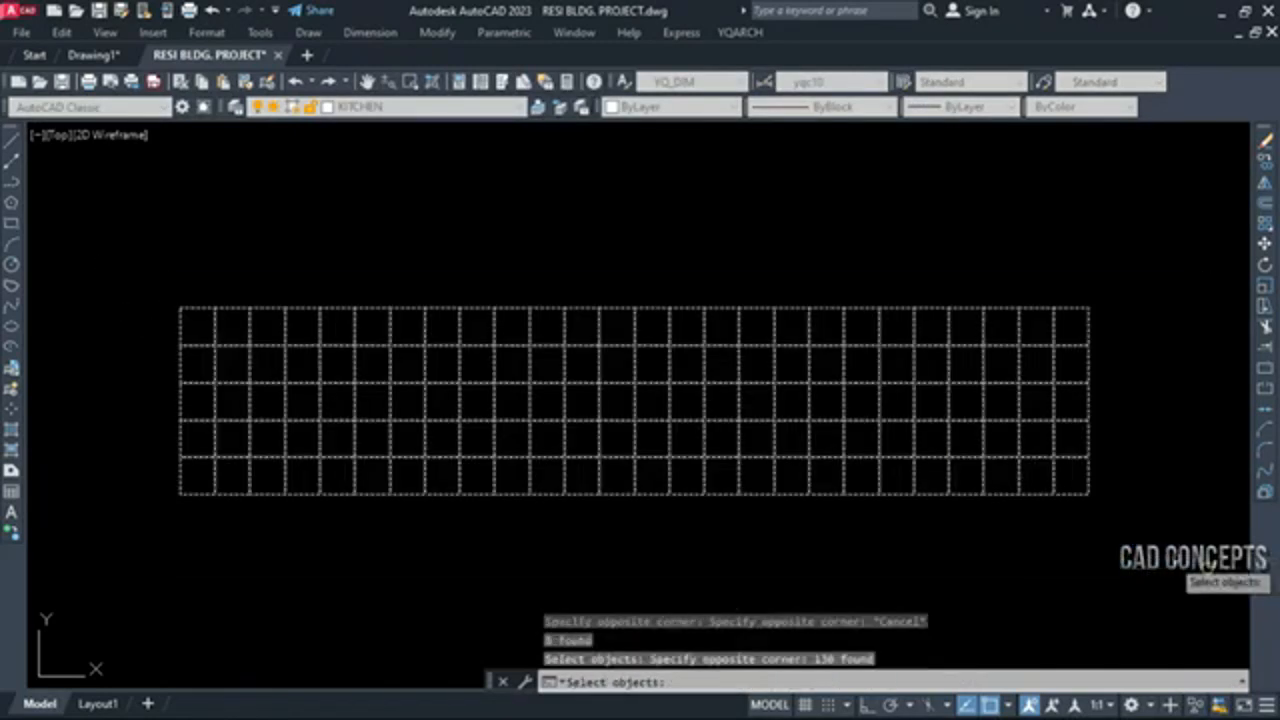
key(Return)
key(Escape)
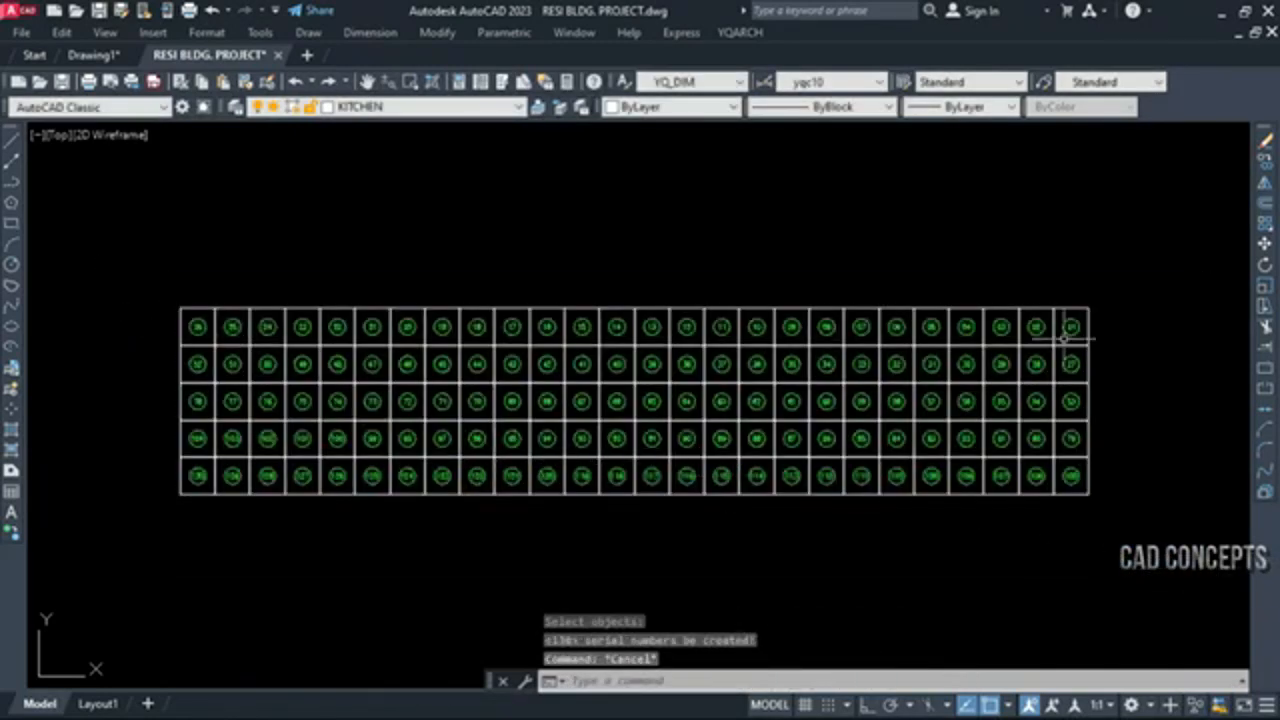
Examine the circled serial numbers across all rows of the grid, from the first cell to the last
scroll(1065, 338, up, 2)
scroll(1085, 322, down, 2)
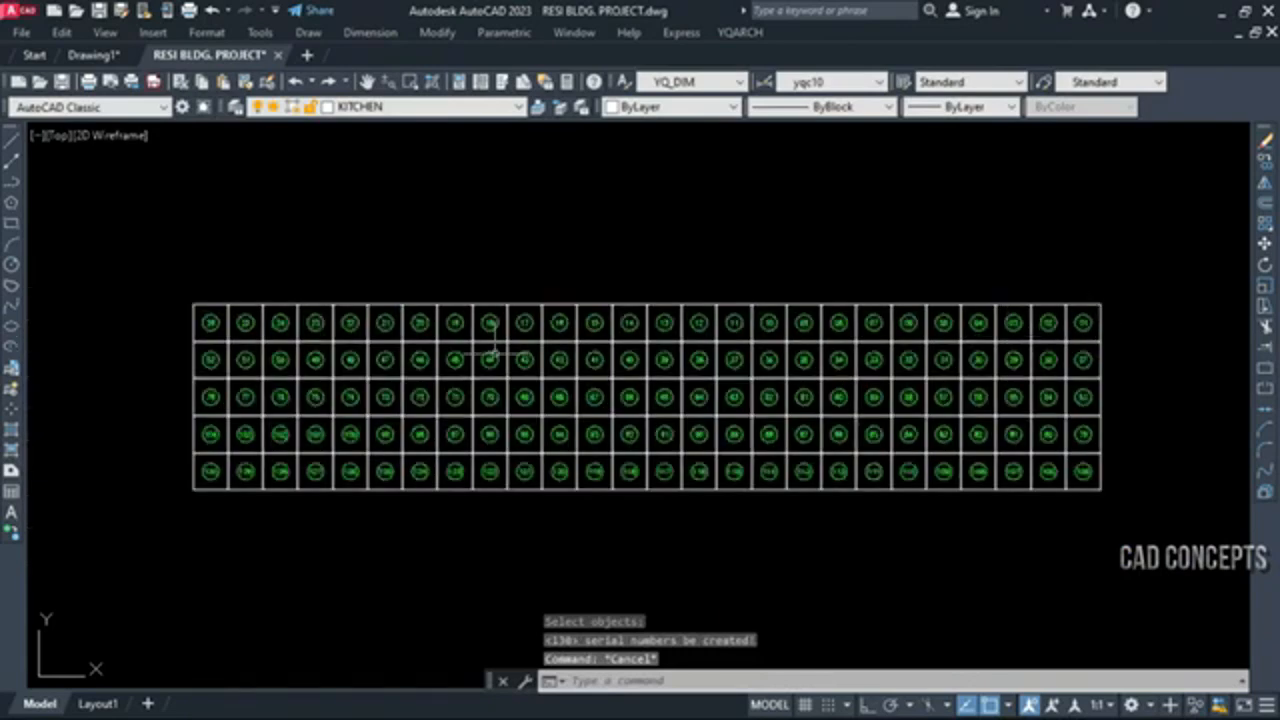
scroll(245, 378, up, 3)
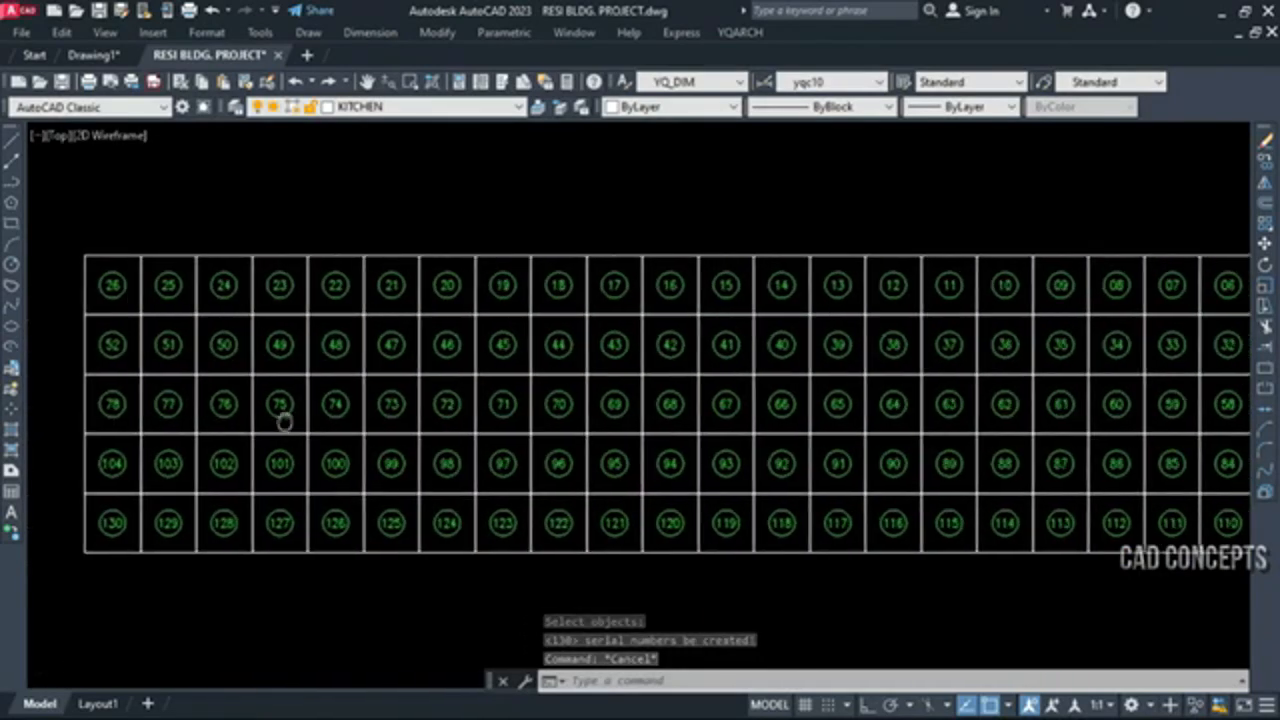
scroll(252, 414, down, 2)
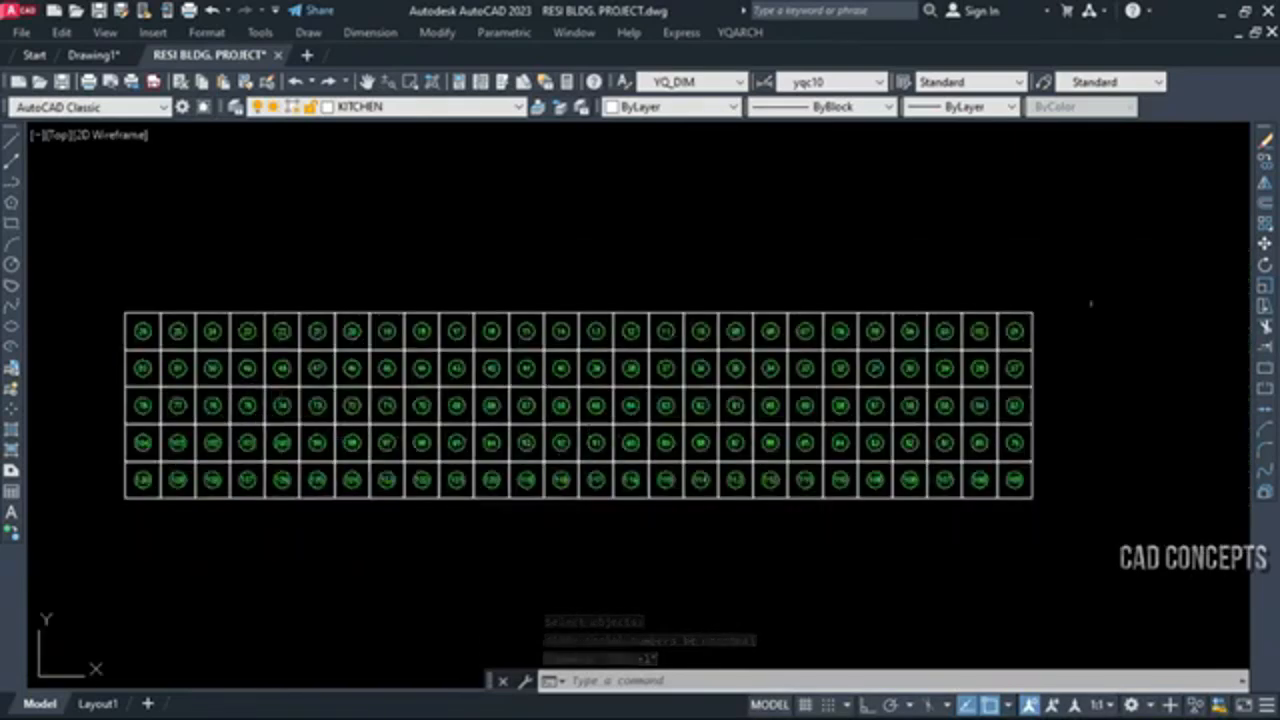
scroll(1090, 303, up, 3)
scroll(1098, 393, down, 4)
scroll(540, 430, up, 2)
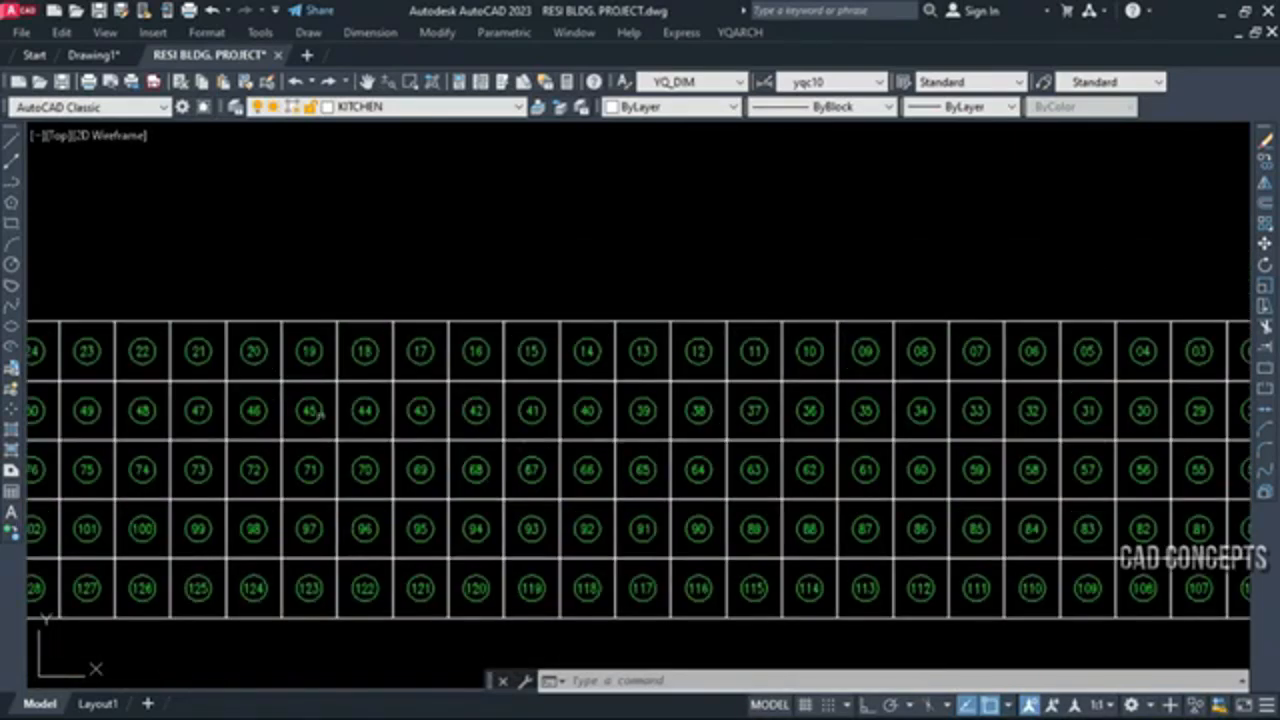
scroll(248, 383, down, 2)
middle_drag(158, 513, 297, 499)
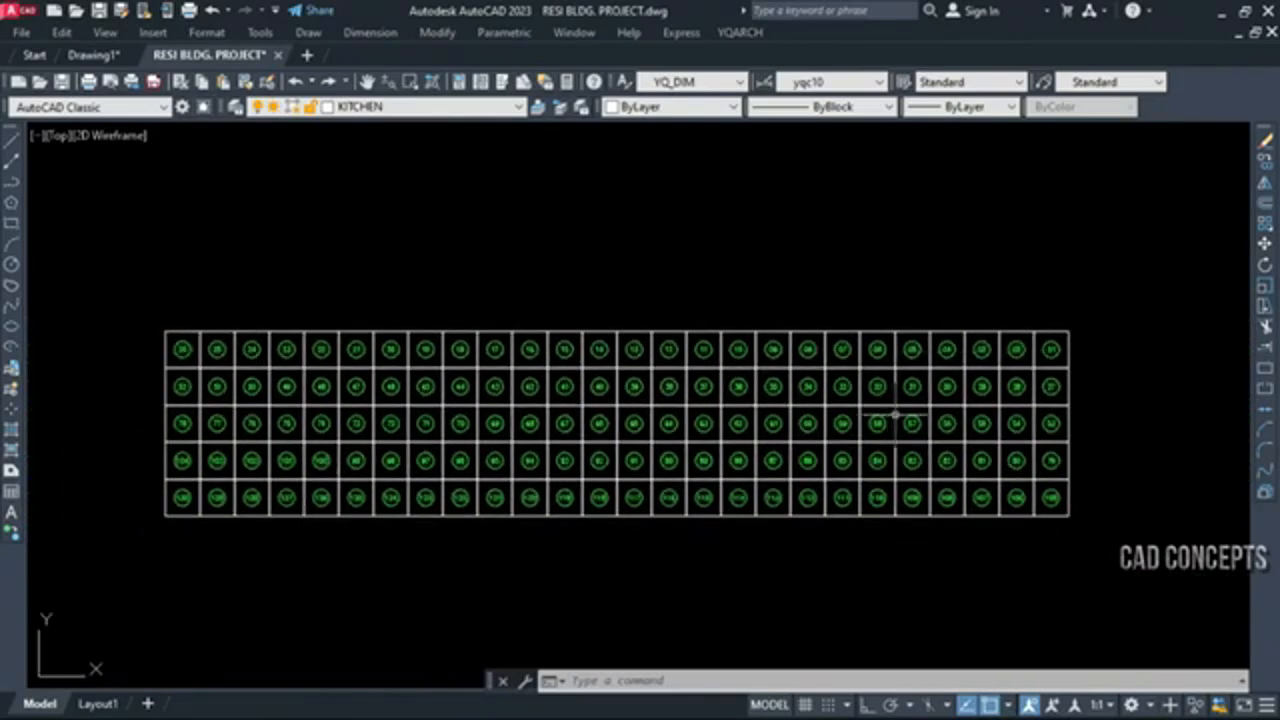
click(86, 543)
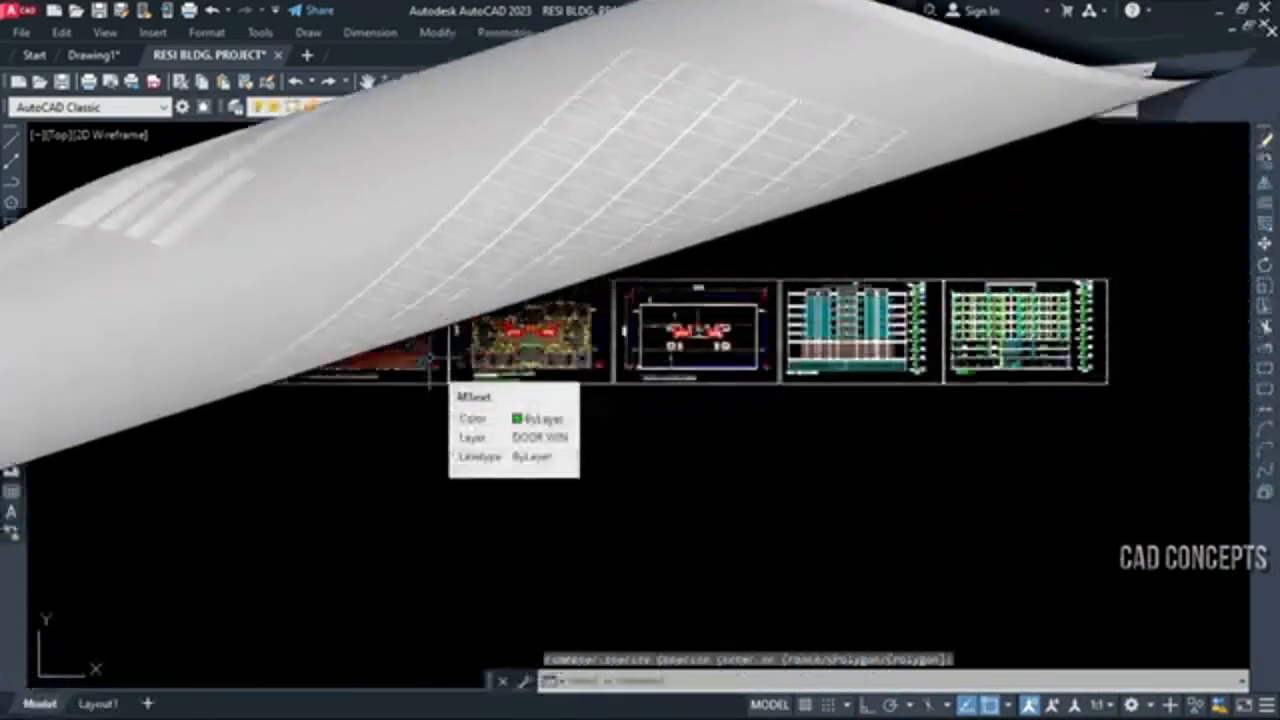
scroll(430, 345, up, 12)
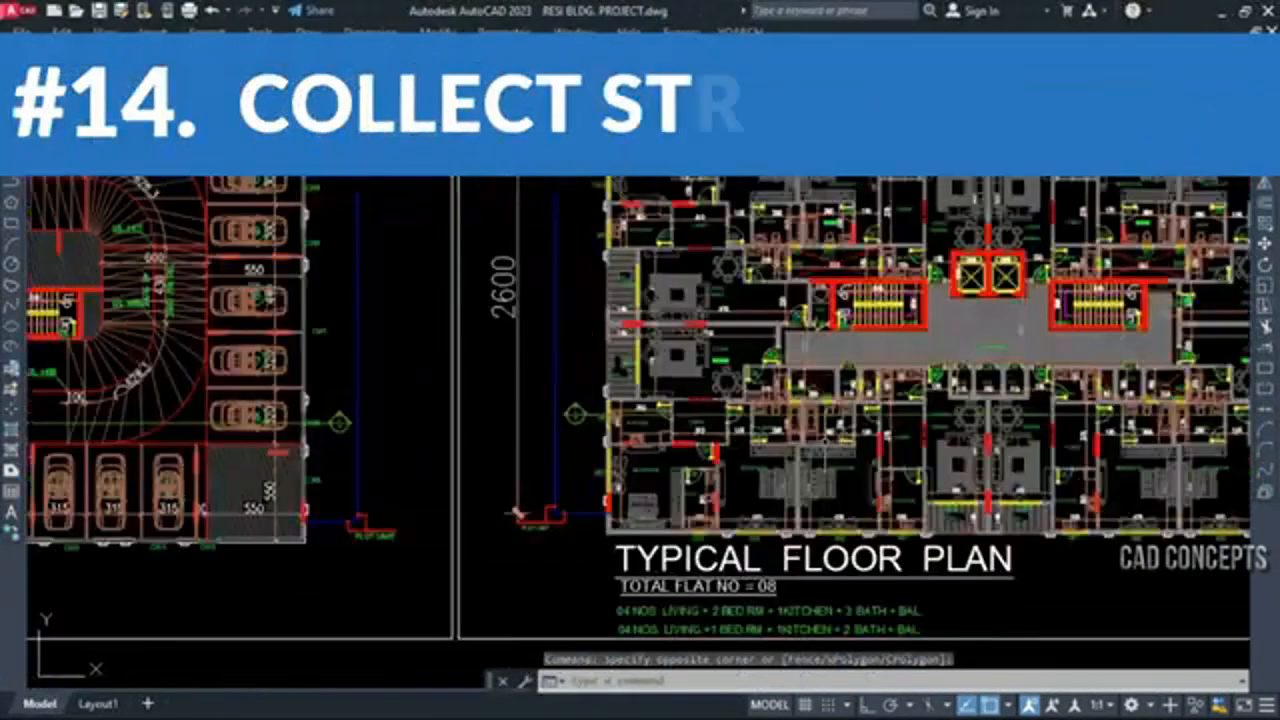
scroll(640, 430, down, 5)
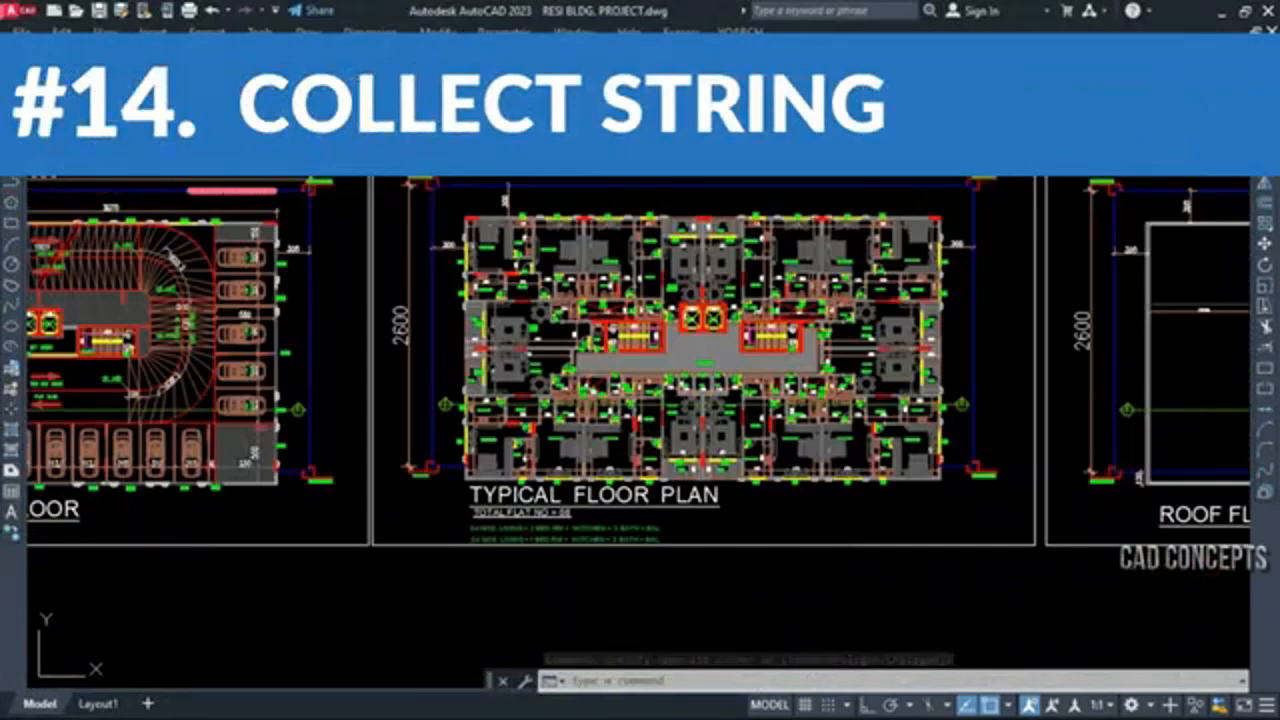
scroll(640, 400, down, 4)
scroll(418, 383, up, 4)
scroll(599, 357, down, 4)
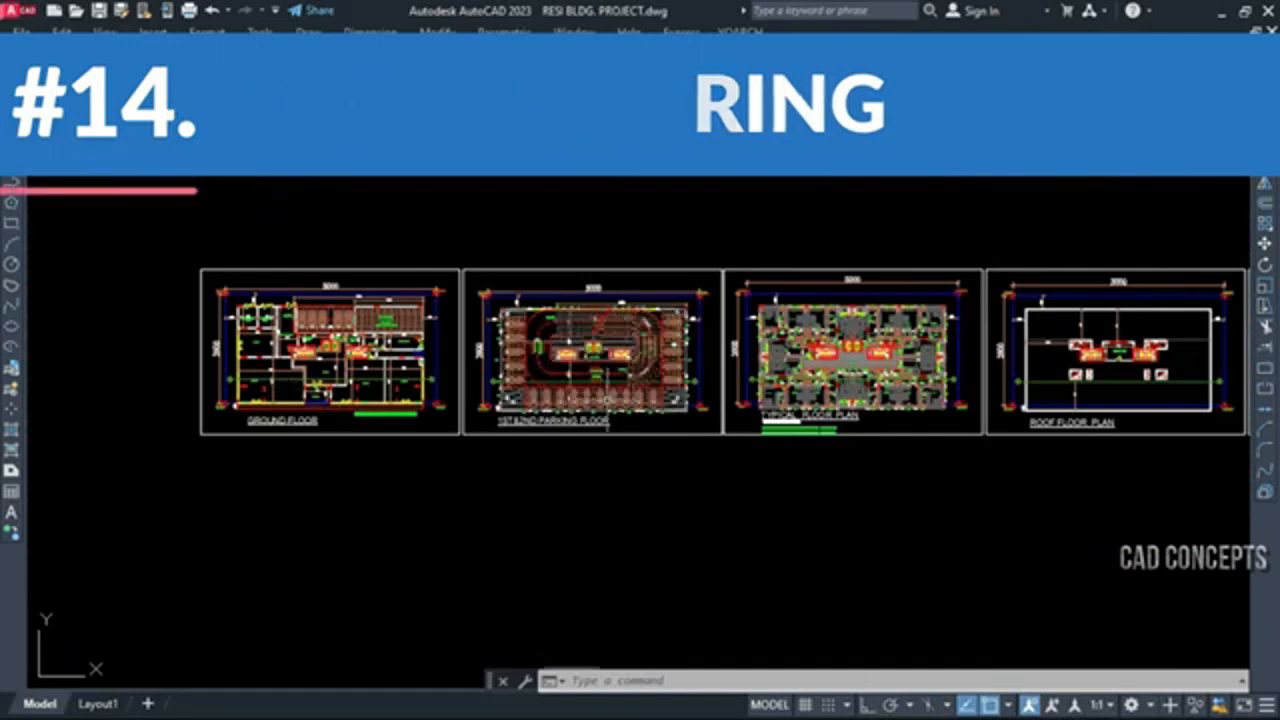
text(m)
key(space)
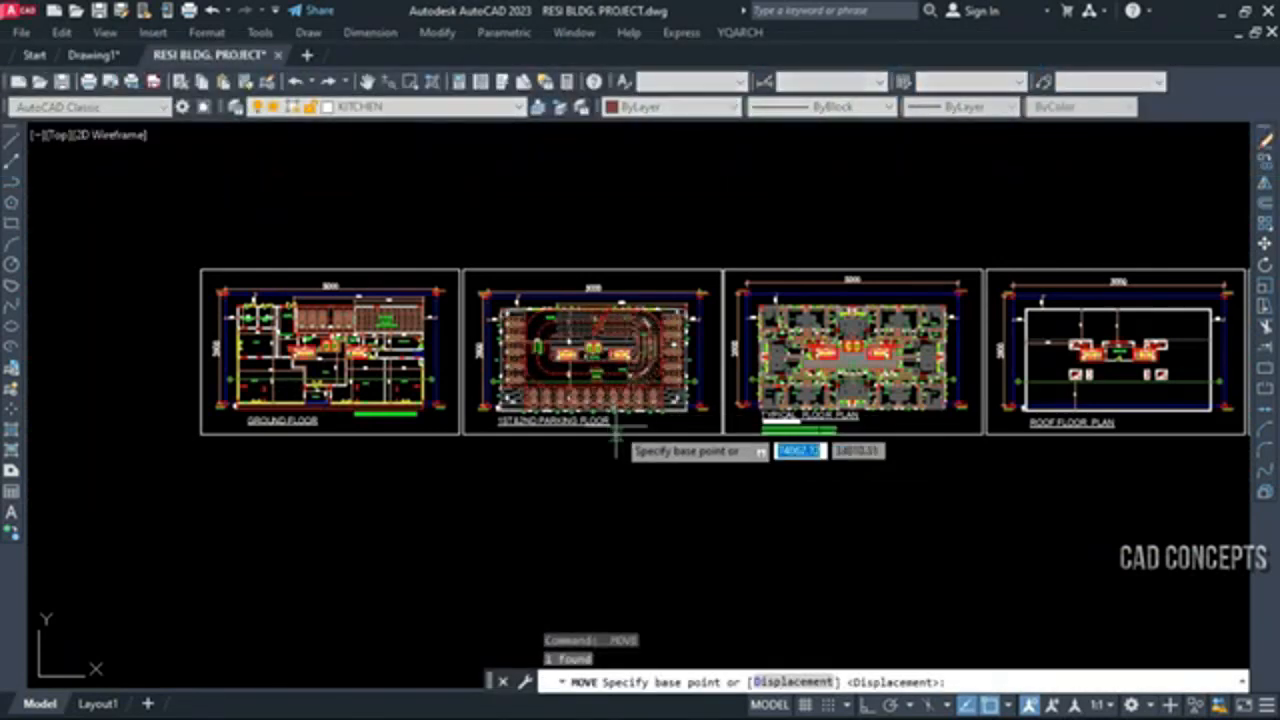
key(Escape)
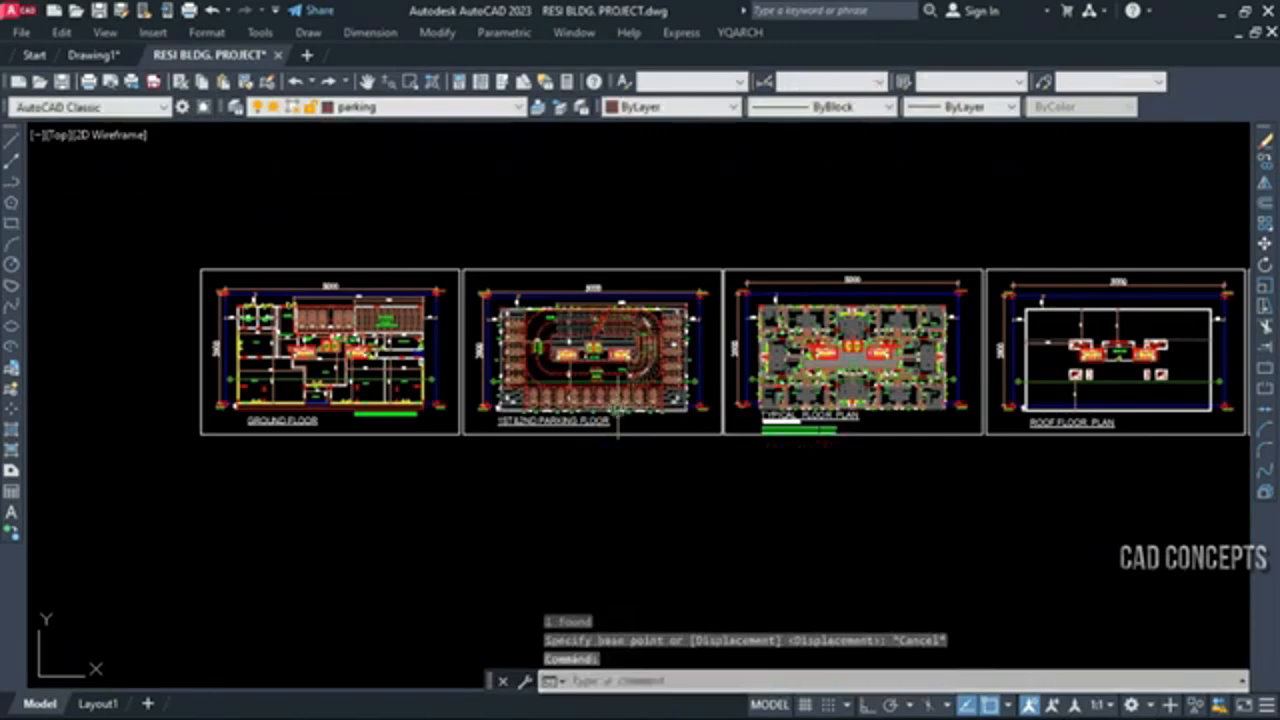
Collect the text strings of all six drawing sheets with TTQ and place the resulting table below the sheets
text(TT)
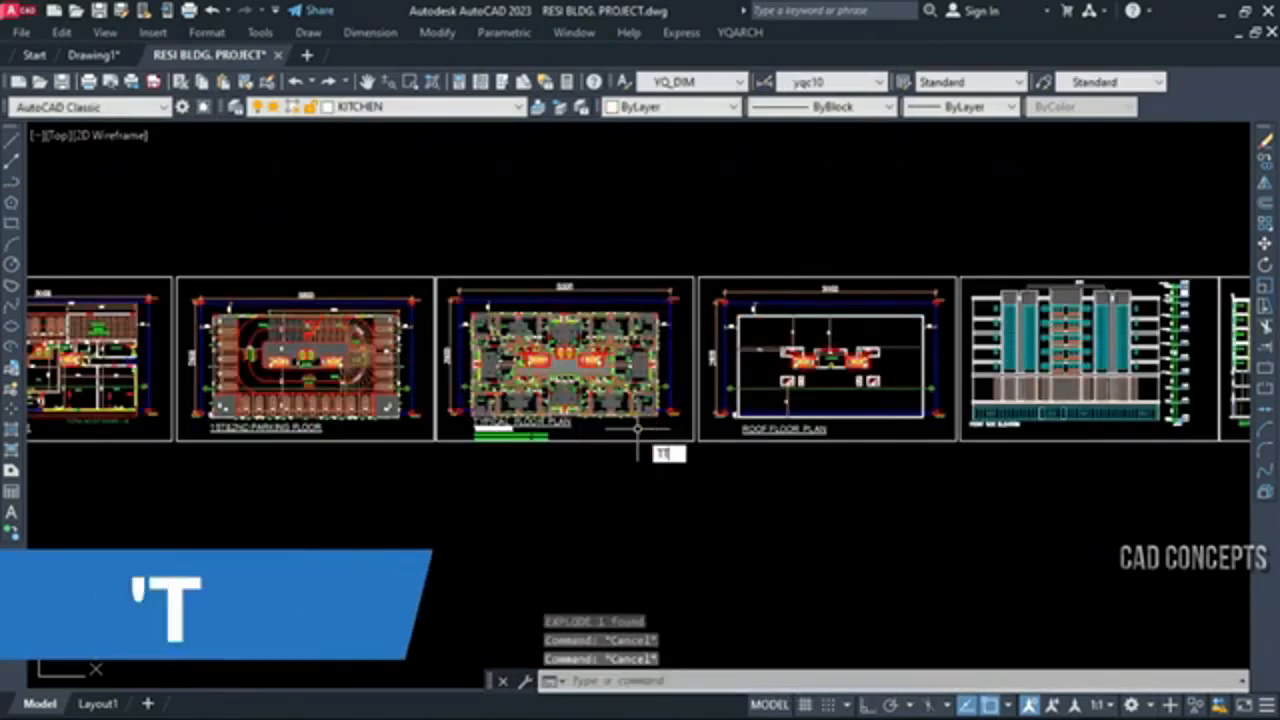
text(Q)
key(space)
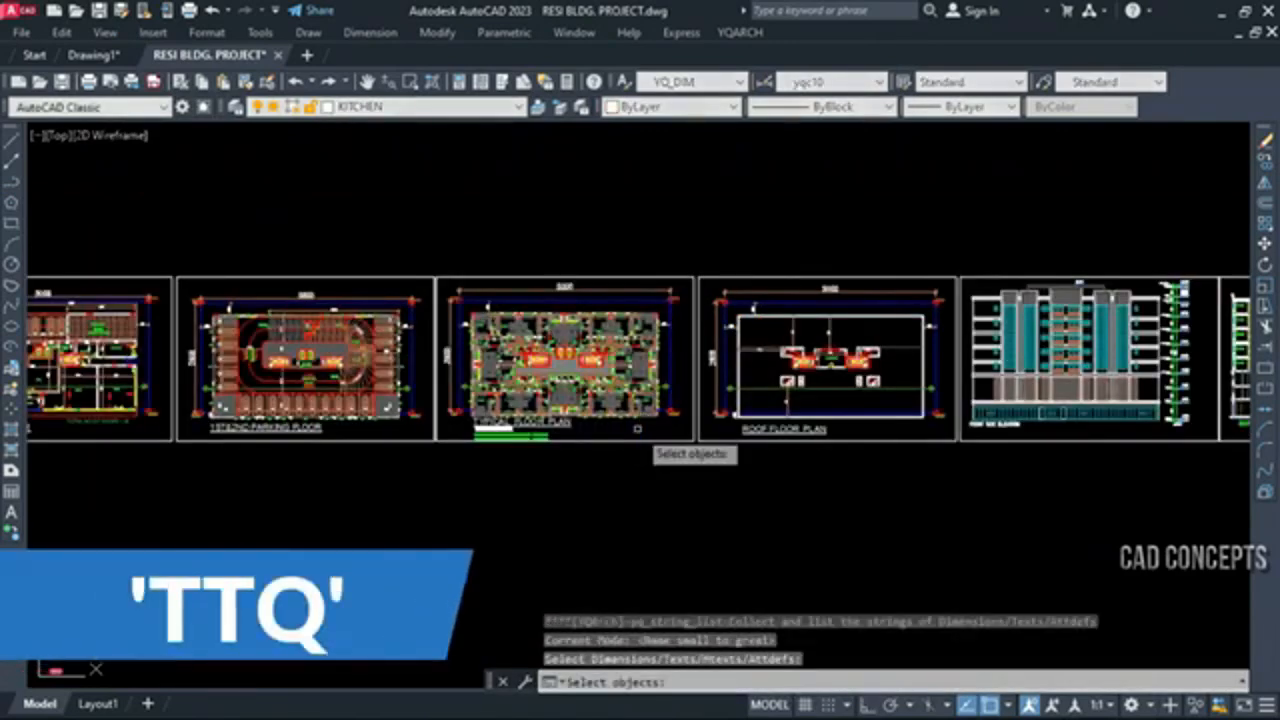
scroll(641, 428, down, 2)
click(148, 318)
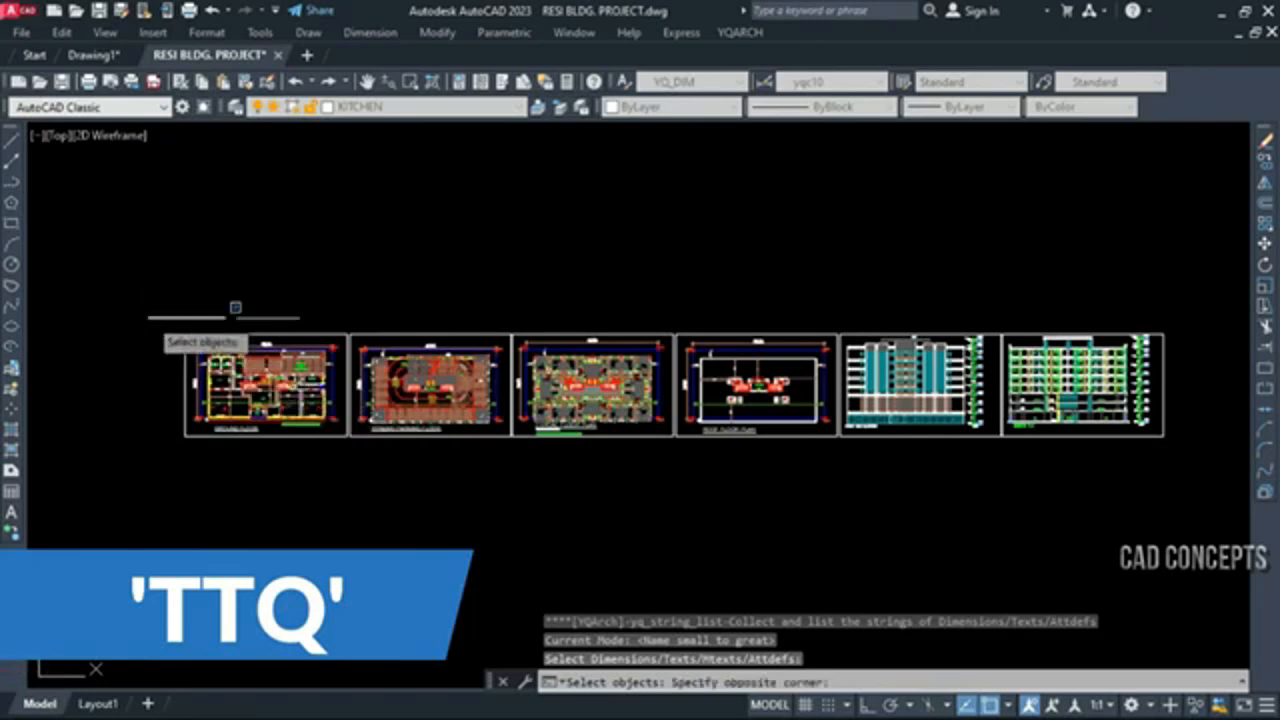
click(1178, 478)
key(Return)
click(463, 577)
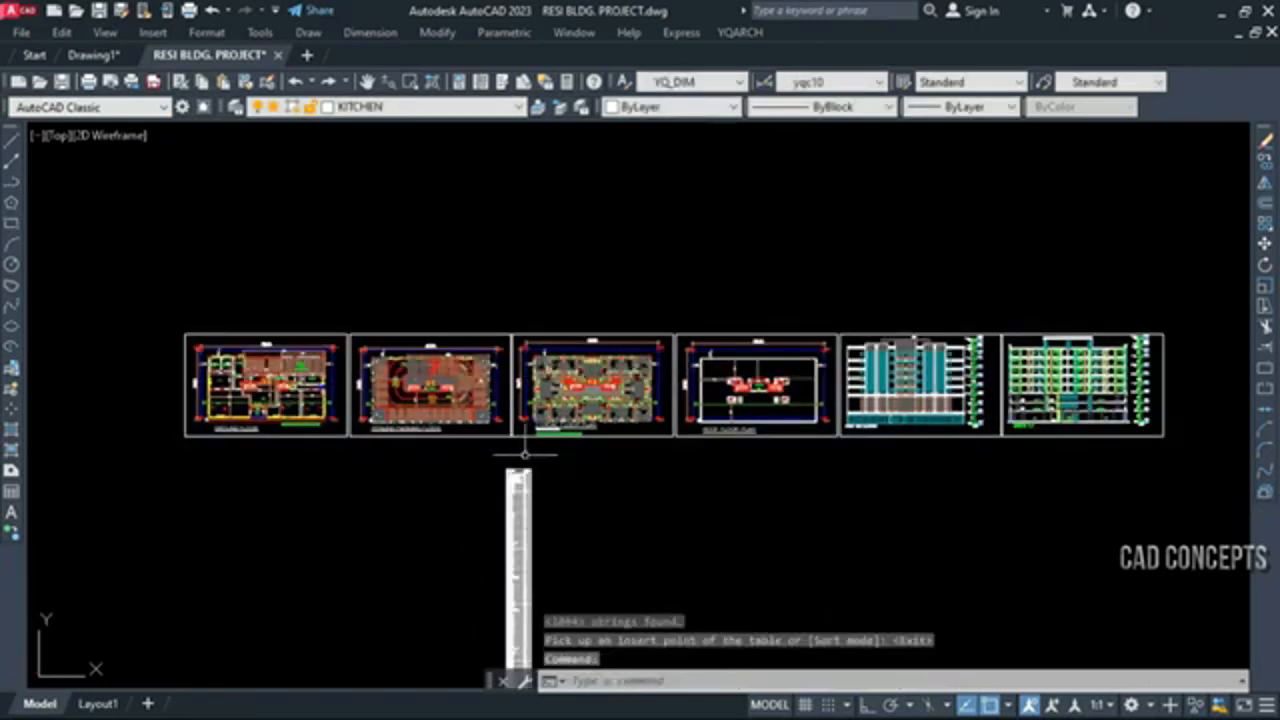
Examine the serial number, string and quantity columns in the first rows of the string table
scroll(525, 455, down, 2)
middle_drag(518, 616, 558, 444)
scroll(559, 441, up, 2)
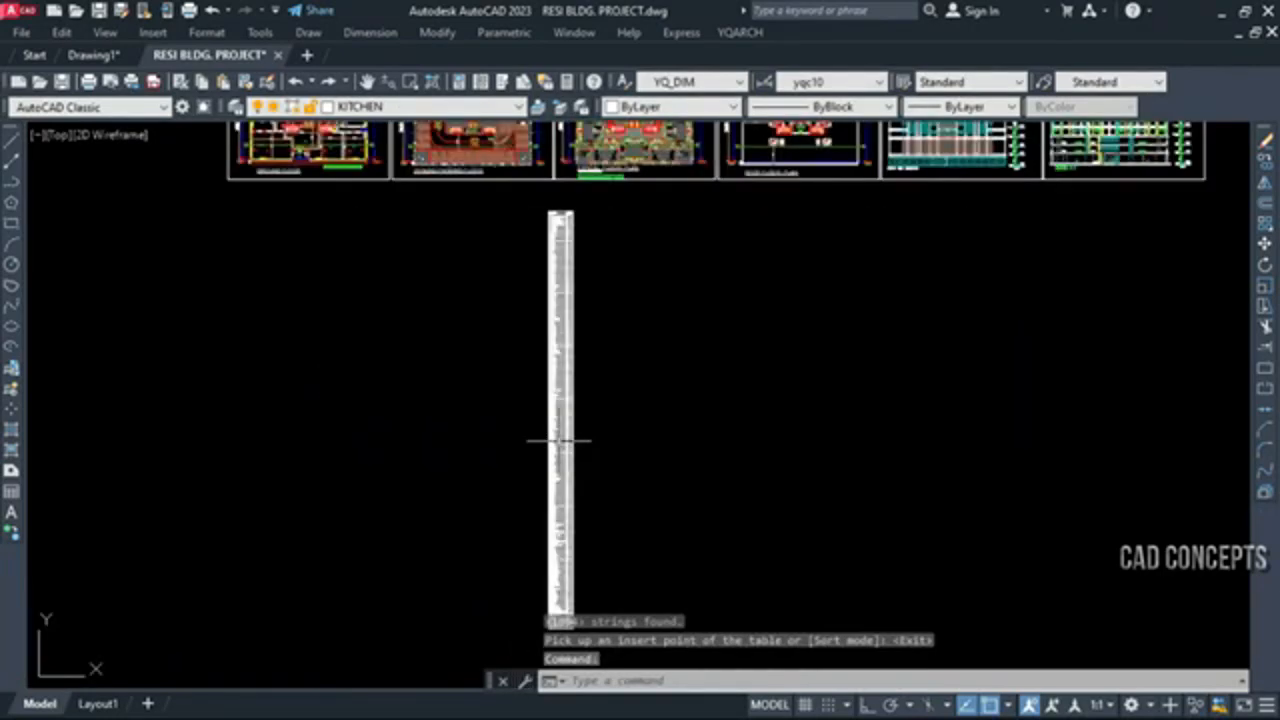
scroll(563, 227, up, 5)
middle_drag(528, 380, 508, 457)
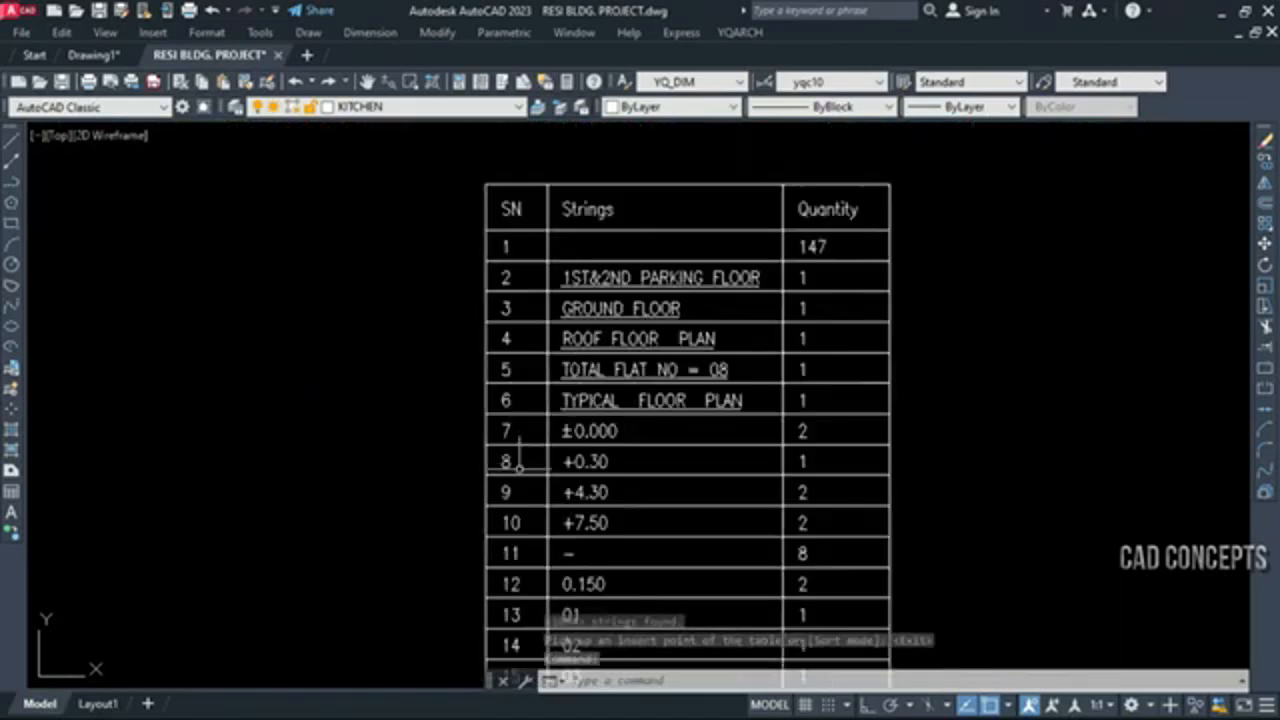
scroll(660, 310, up, 2)
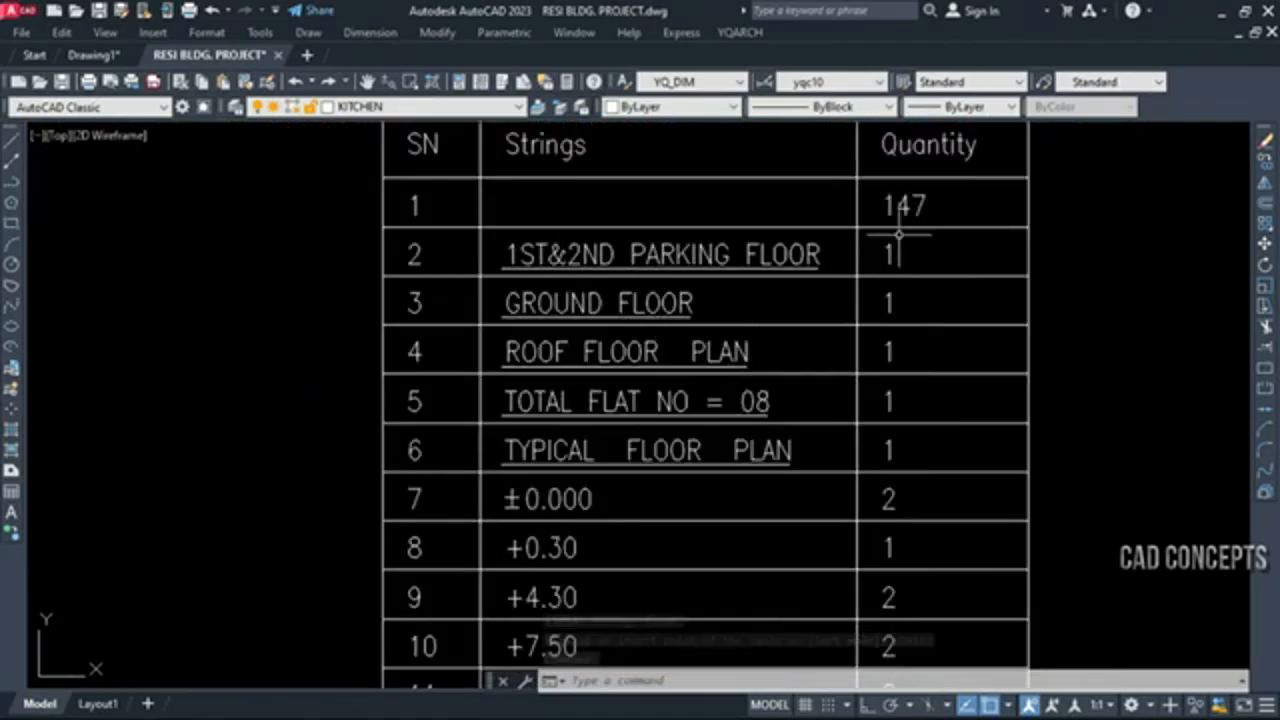
scroll(595, 290, down, 4)
Read down the remaining rows of the string table, checking the dimension values, room names and door and window tags
middle_drag(615, 665, 623, 448)
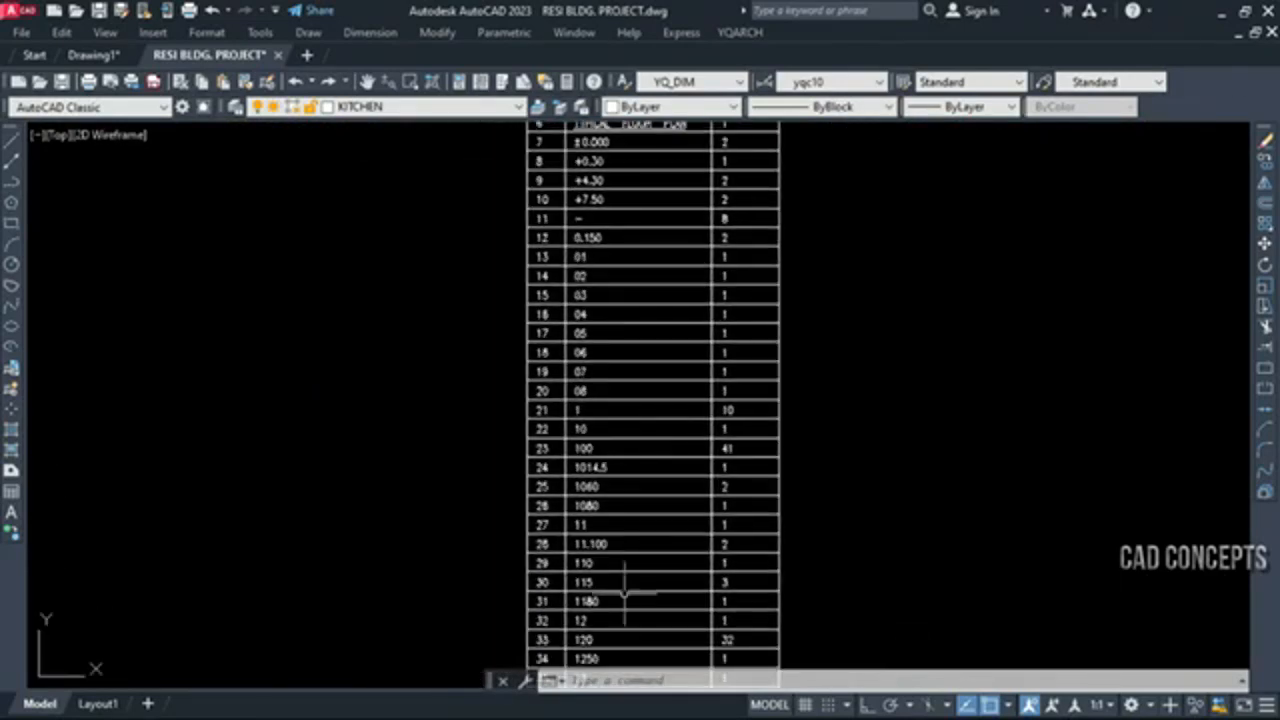
middle_drag(624, 593, 624, 388)
scroll(592, 517, down, 2)
scroll(601, 583, up, 3)
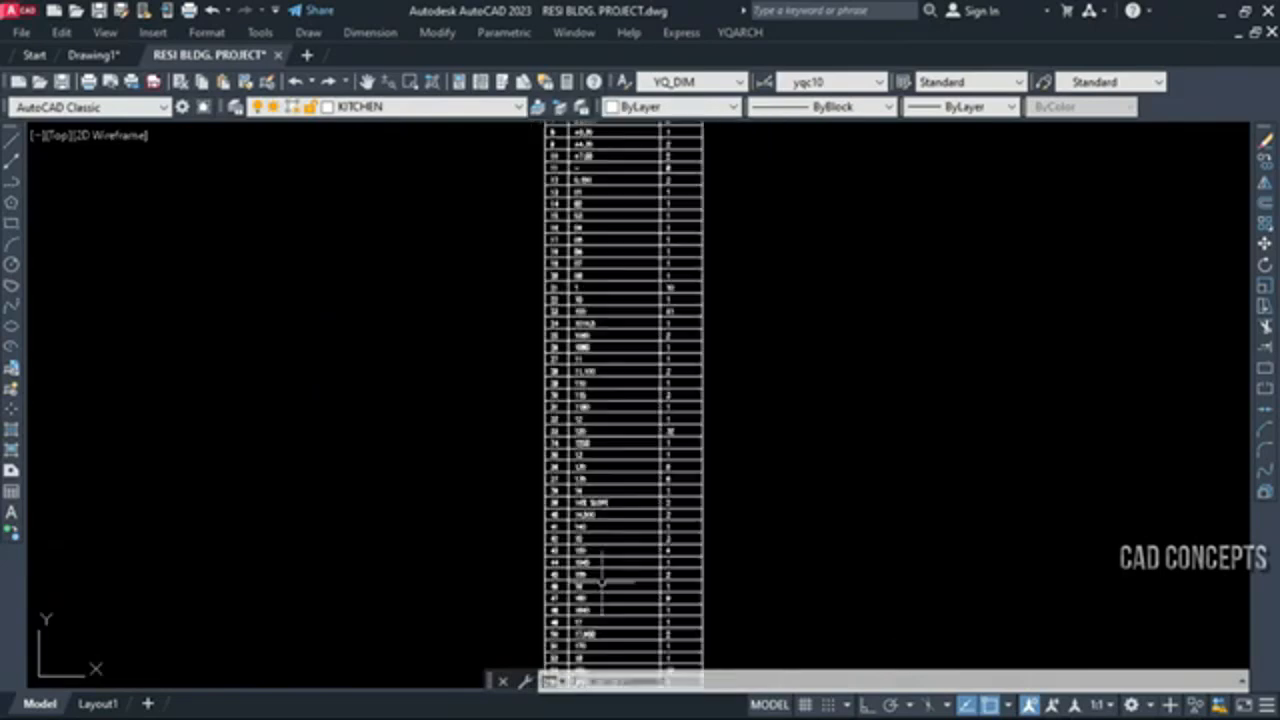
scroll(586, 430, down, 3)
scroll(580, 609, up, 4)
scroll(579, 438, down, 1)
scroll(580, 640, up, 2)
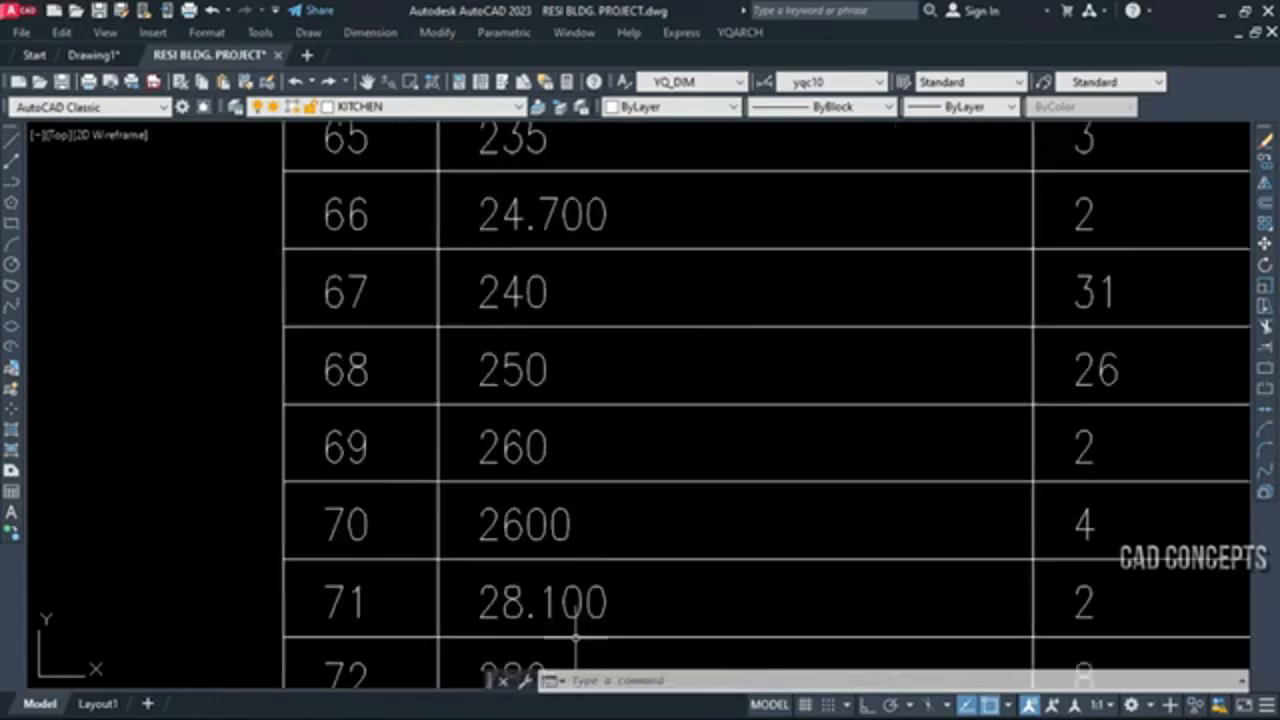
scroll(586, 400, down, 3)
scroll(595, 375, up, 4)
scroll(595, 375, down, 4)
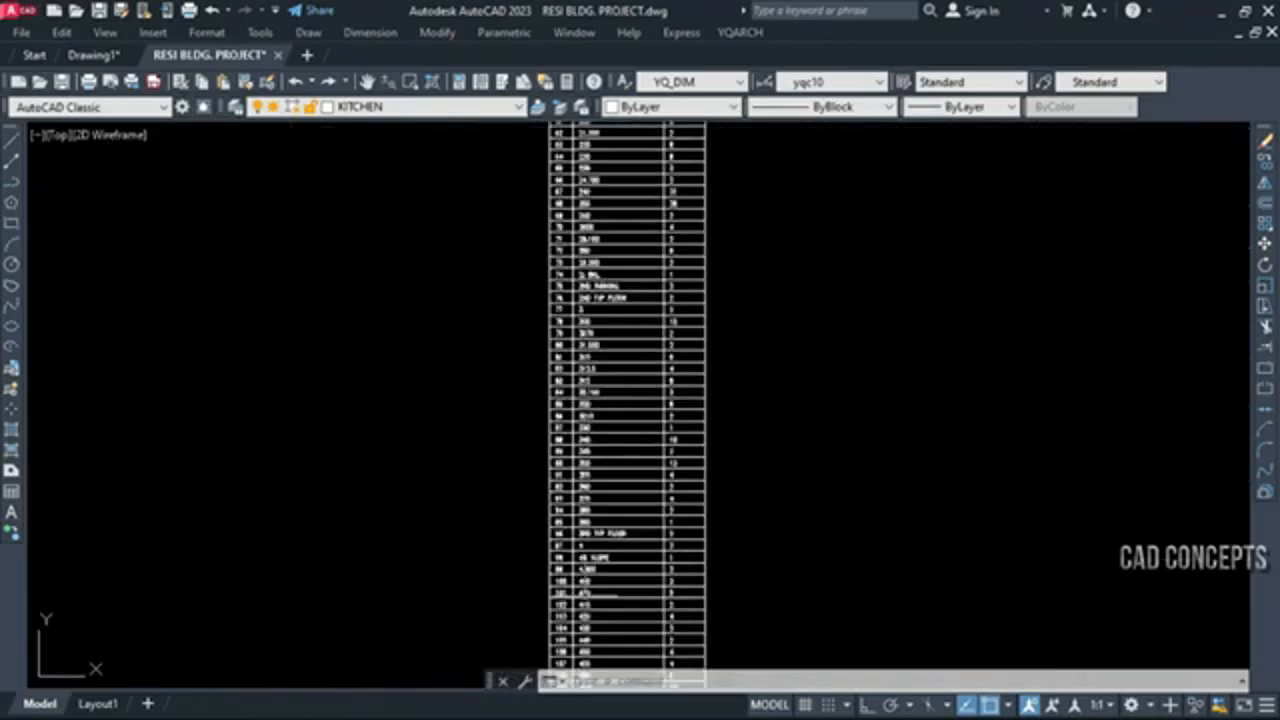
scroll(606, 380, up, 3)
scroll(608, 423, down, 4)
scroll(612, 440, up, 1)
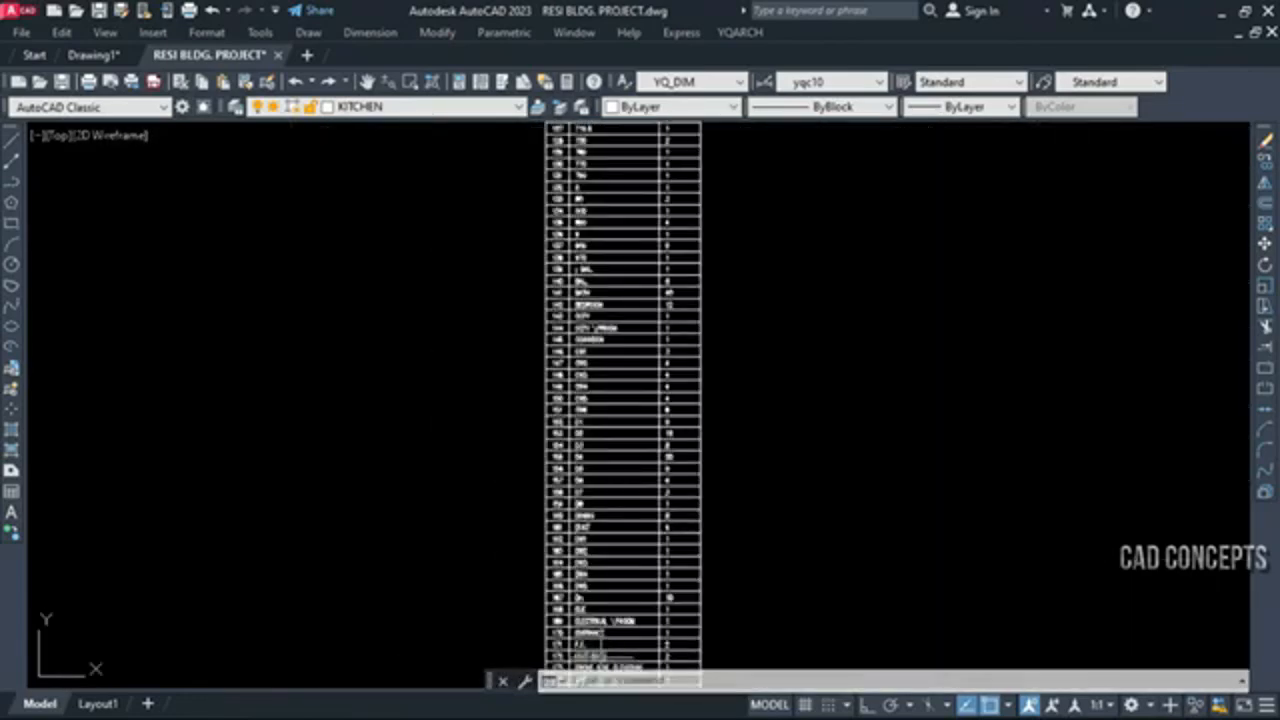
scroll(600, 650, up, 2)
middle_drag(600, 650, 625, 221)
scroll(625, 221, down, 2)
scroll(616, 631, up, 4)
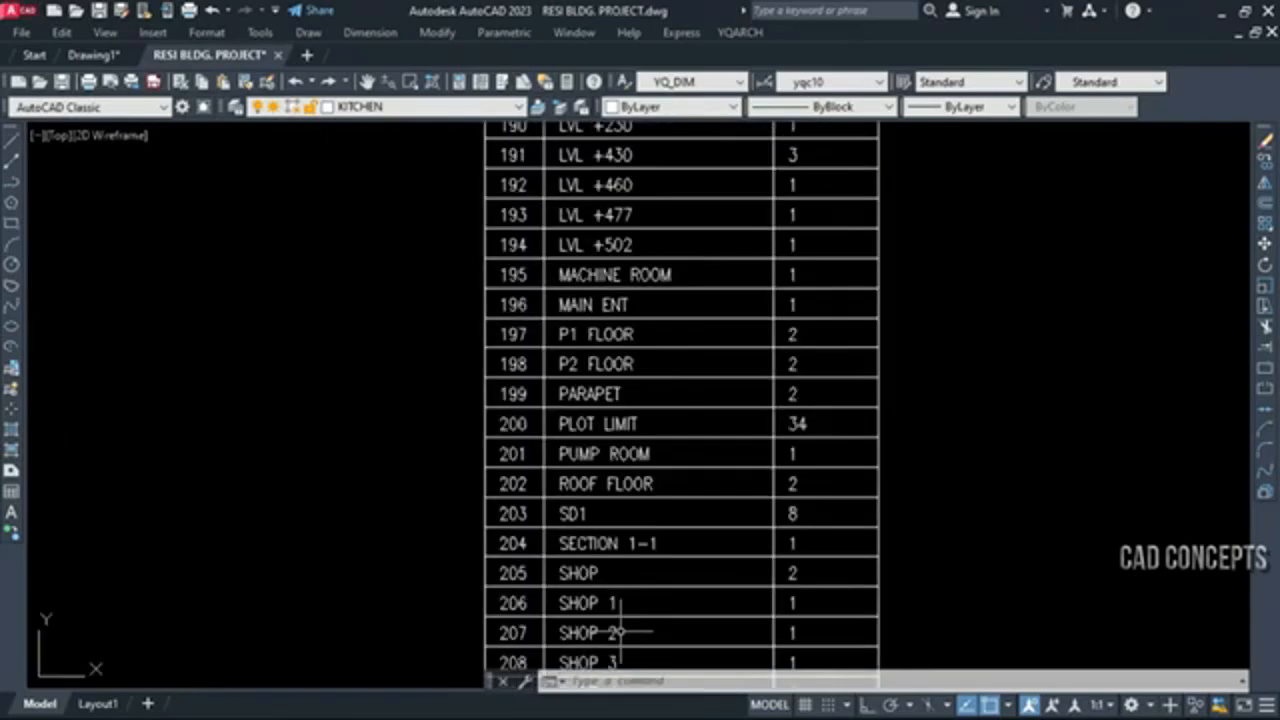
scroll(616, 631, down, 5)
scroll(612, 583, up, 5)
scroll(616, 581, down, 2)
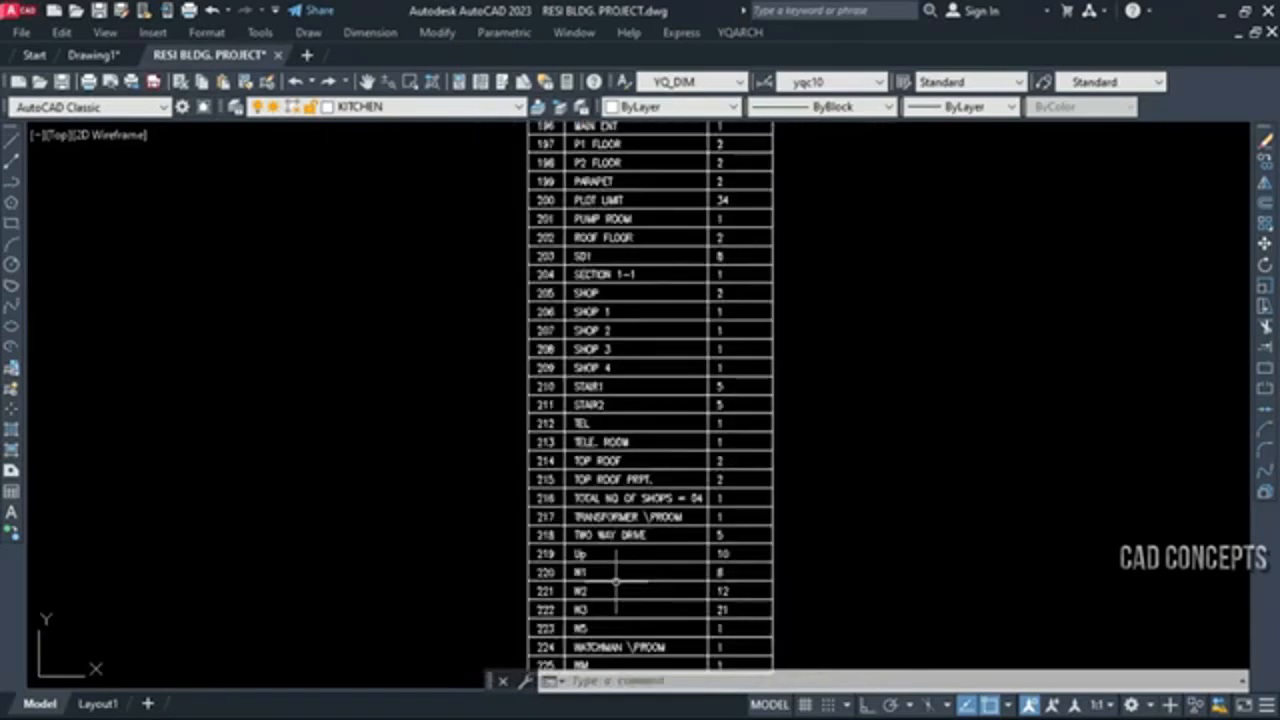
scroll(616, 581, down, 6)
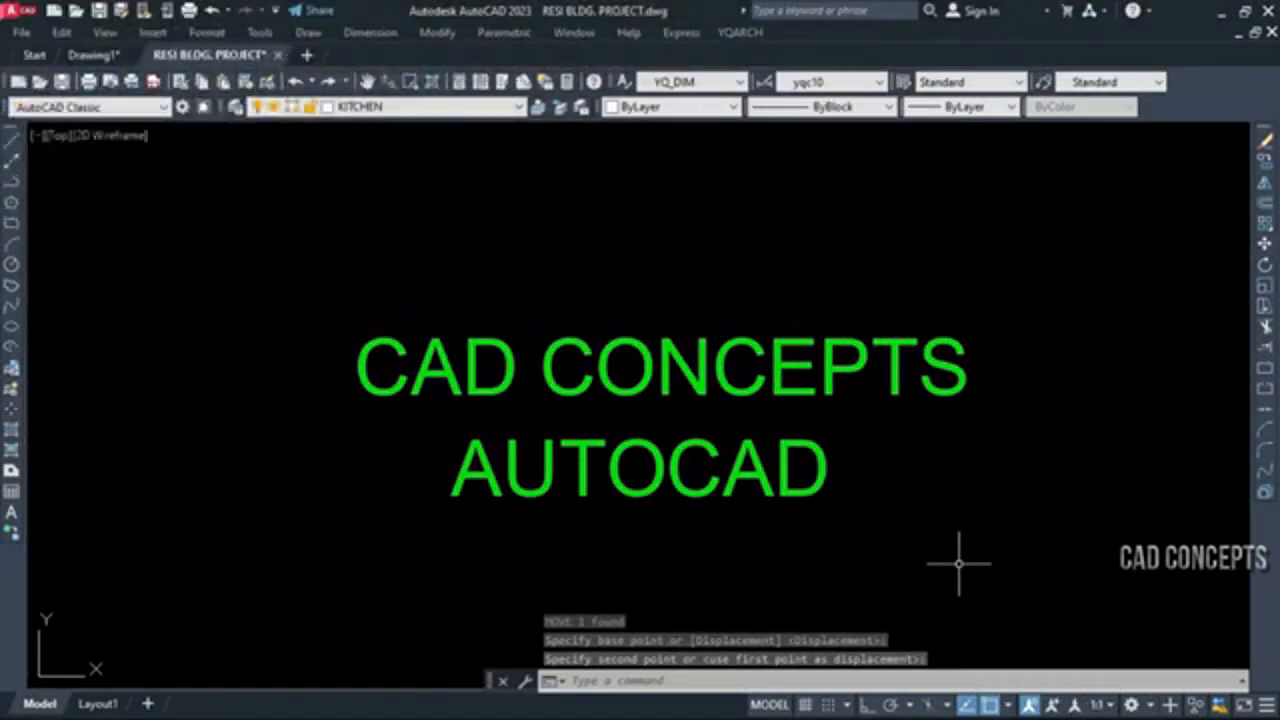
click(959, 564)
click(320, 220)
key(Escape)
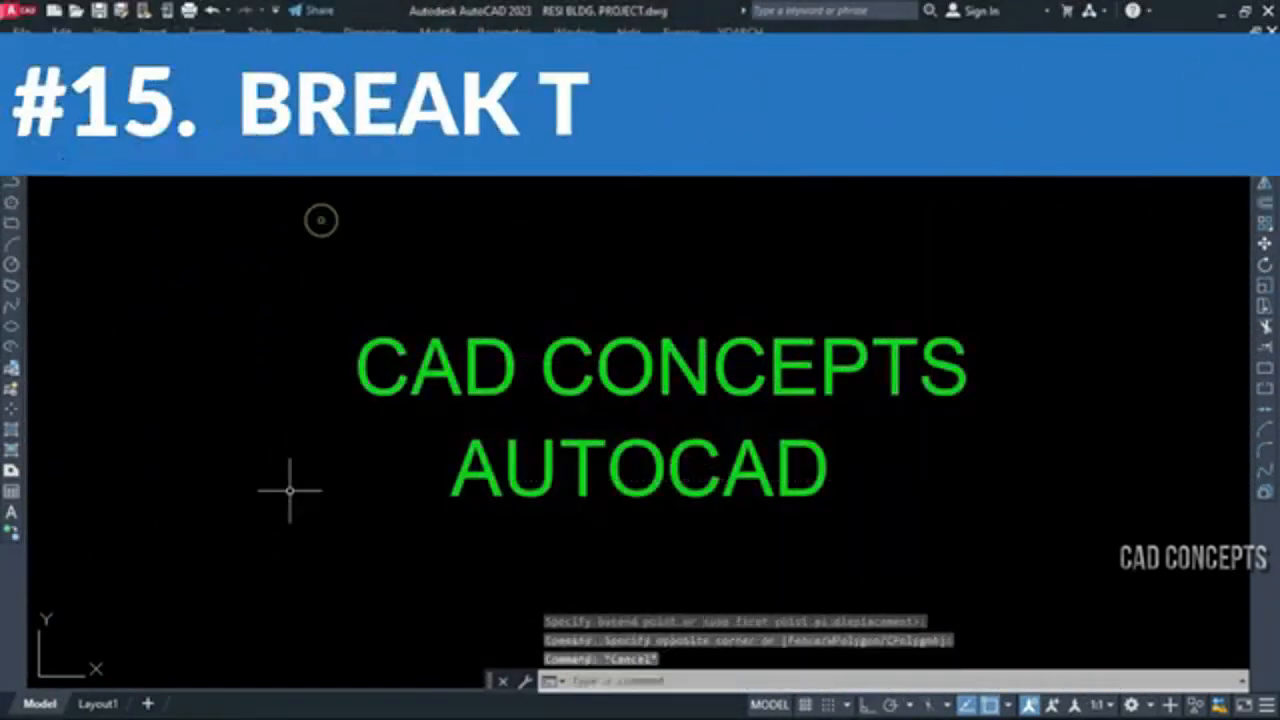
Try moving the CAD CONCEPTS line to check whether it behaves as a single text object
click(431, 392)
click(371, 445)
text(m)
key(Return)
click(282, 526)
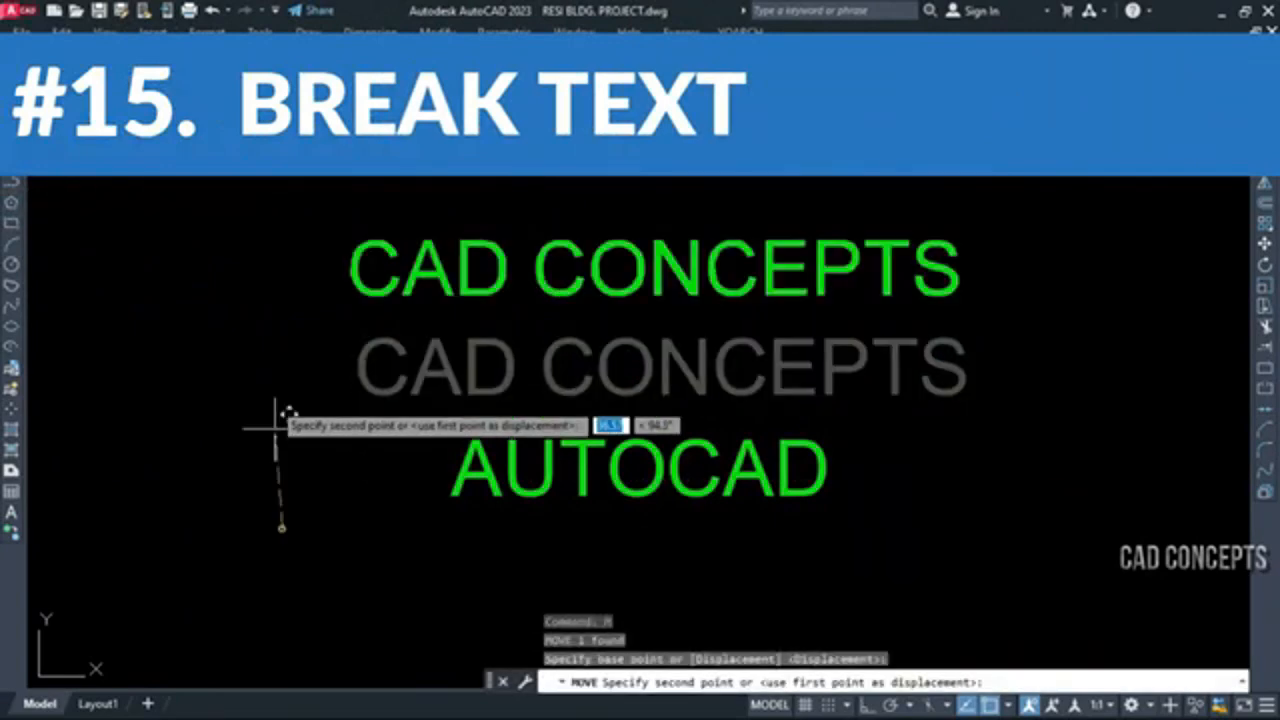
key(Escape)
key(Escape)
Try moving the AUTOCAD line to check whether it behaves as a single text object
click(495, 422)
click(383, 541)
key(Return)
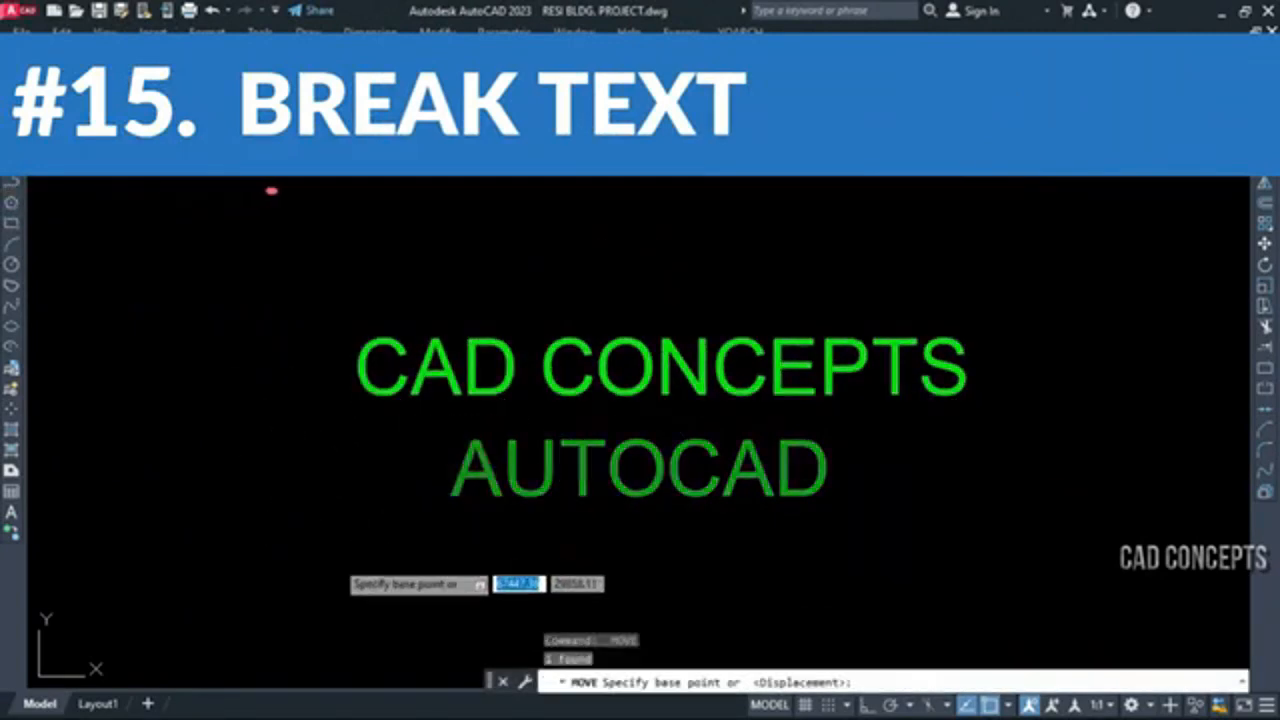
click(334, 529)
key(Escape)
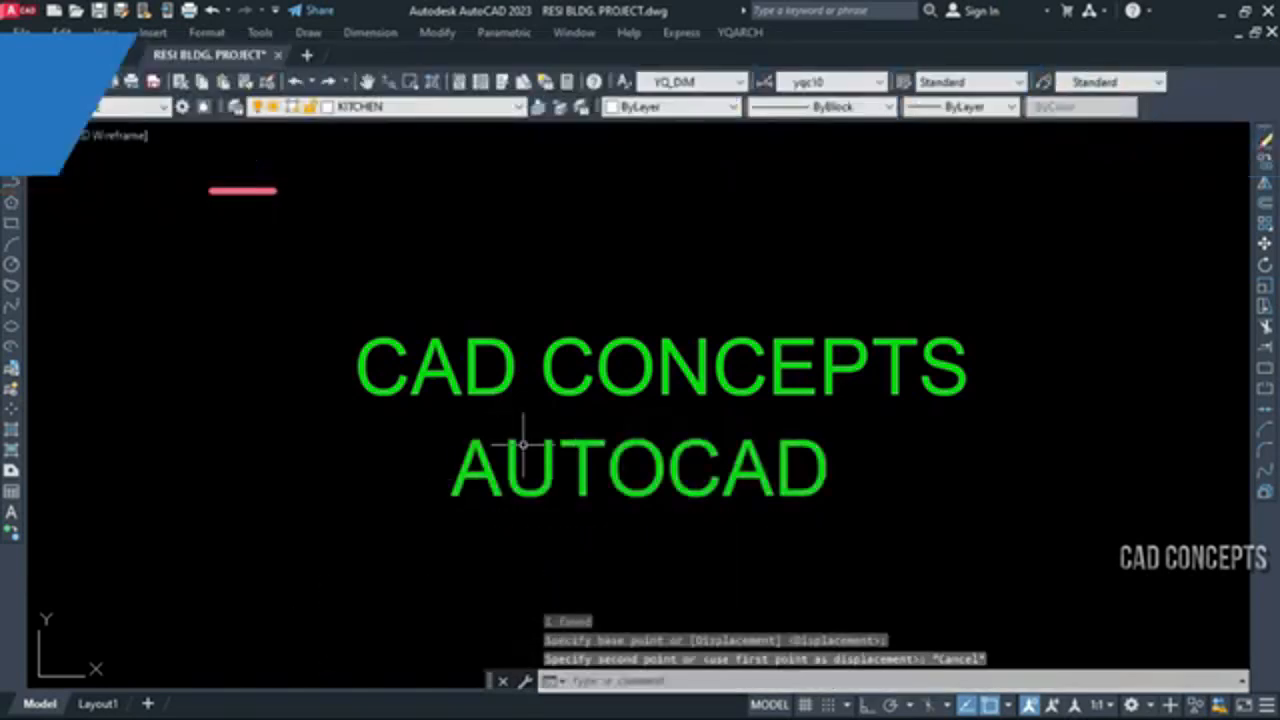
text(b)
key(Escape)
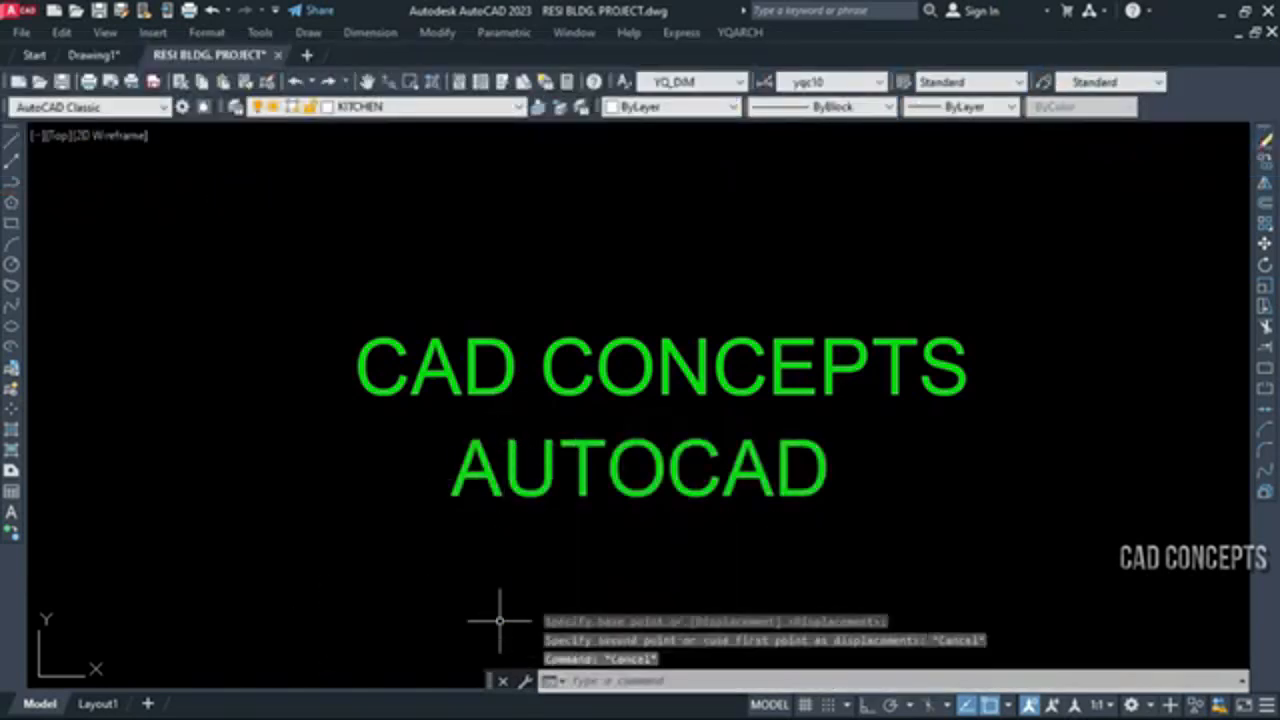
Break the CAD CONCEPTS and AUTOCAD text lines into individual characters with TTBB
text(TTBB)
key(Return)
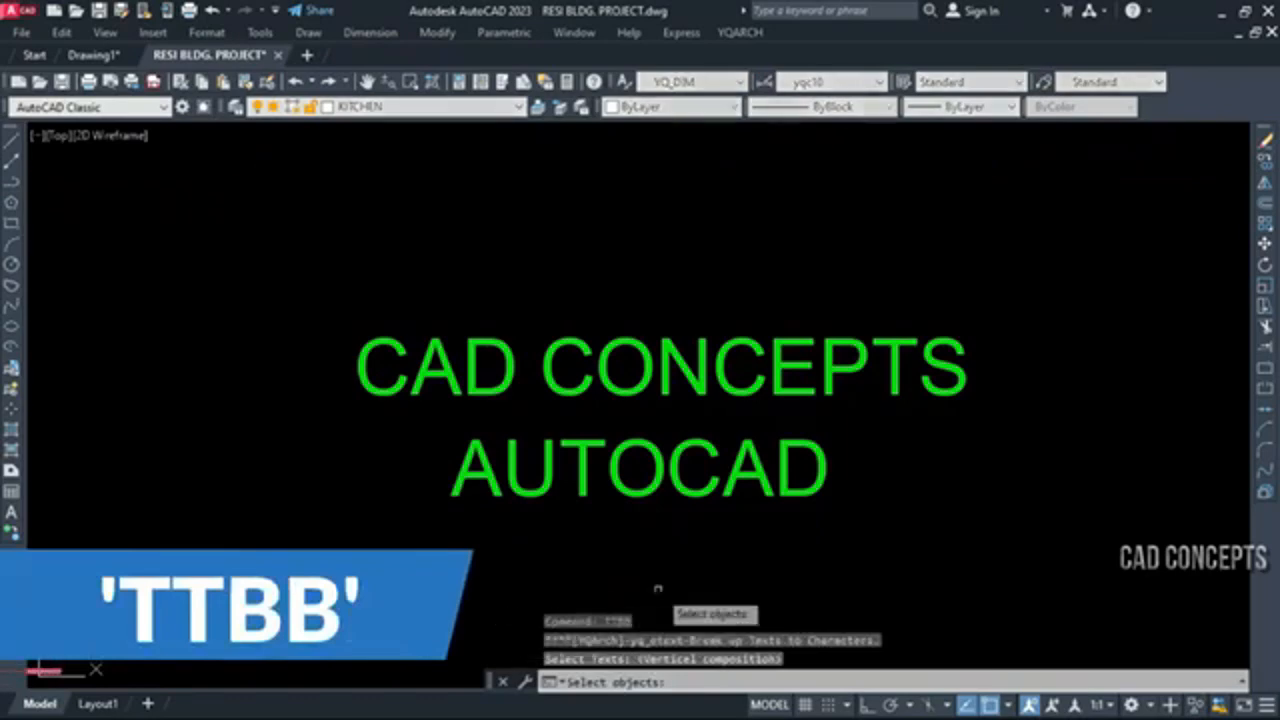
click(1030, 546)
click(316, 210)
key(Return)
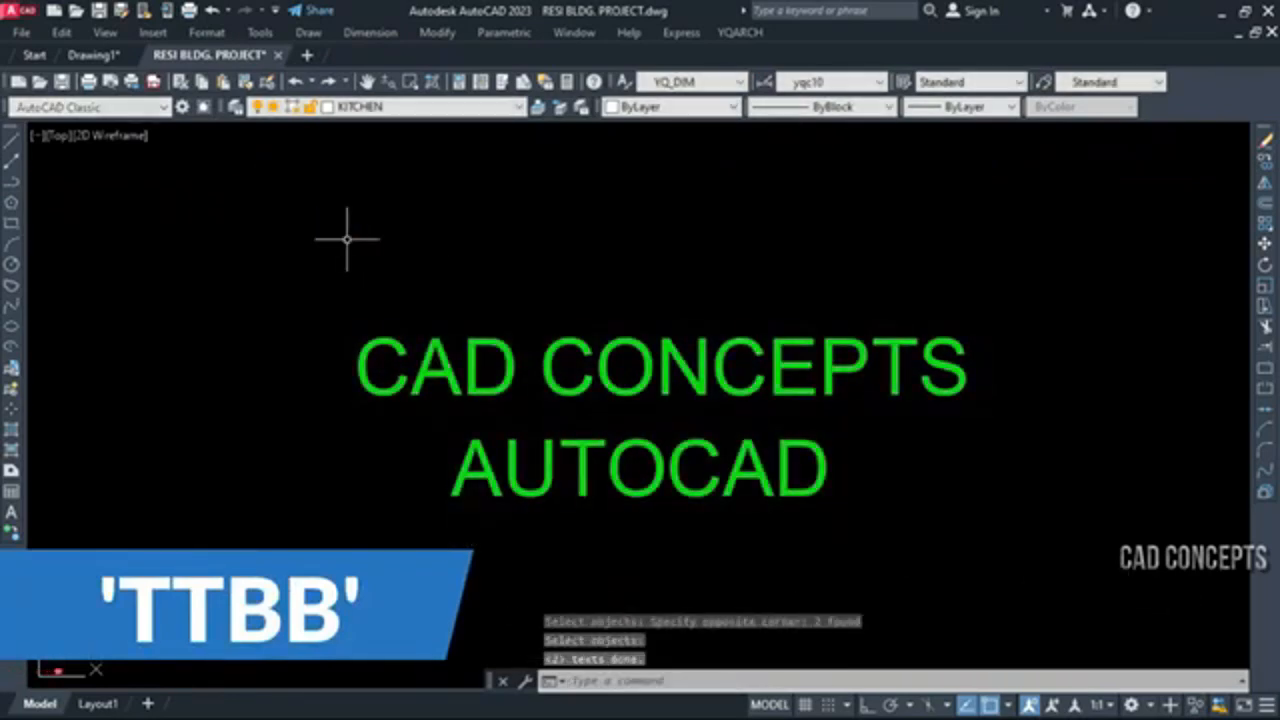
Try moving only the first letter C of CAD CONCEPTS to check that it is a separate object
click(660, 289)
key(Escape)
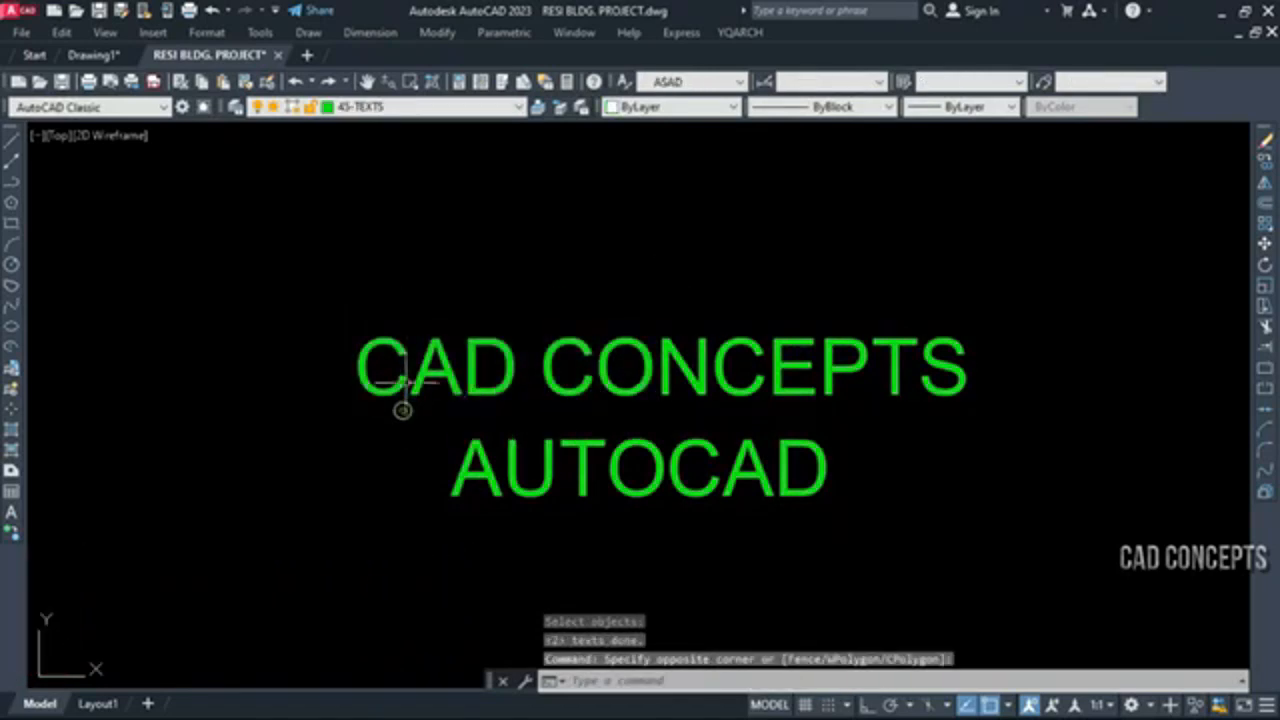
click(407, 299)
click(301, 437)
text(m)
key(Return)
click(276, 483)
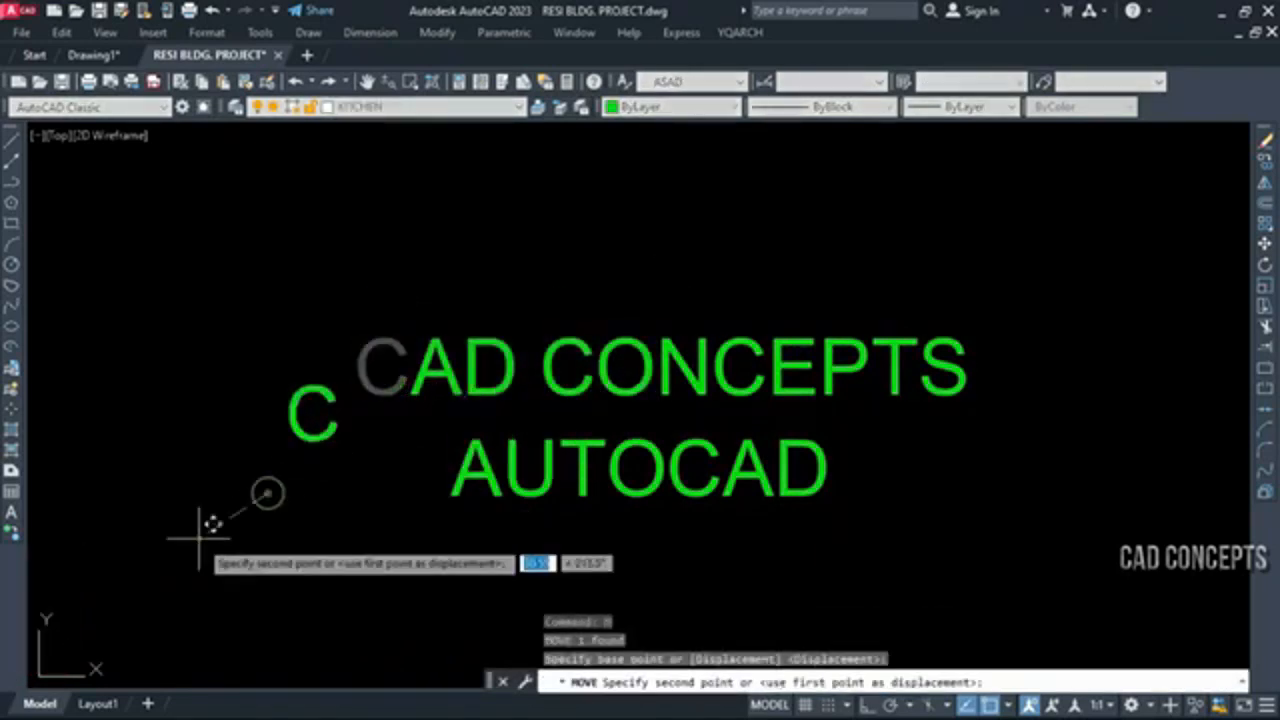
key(Escape)
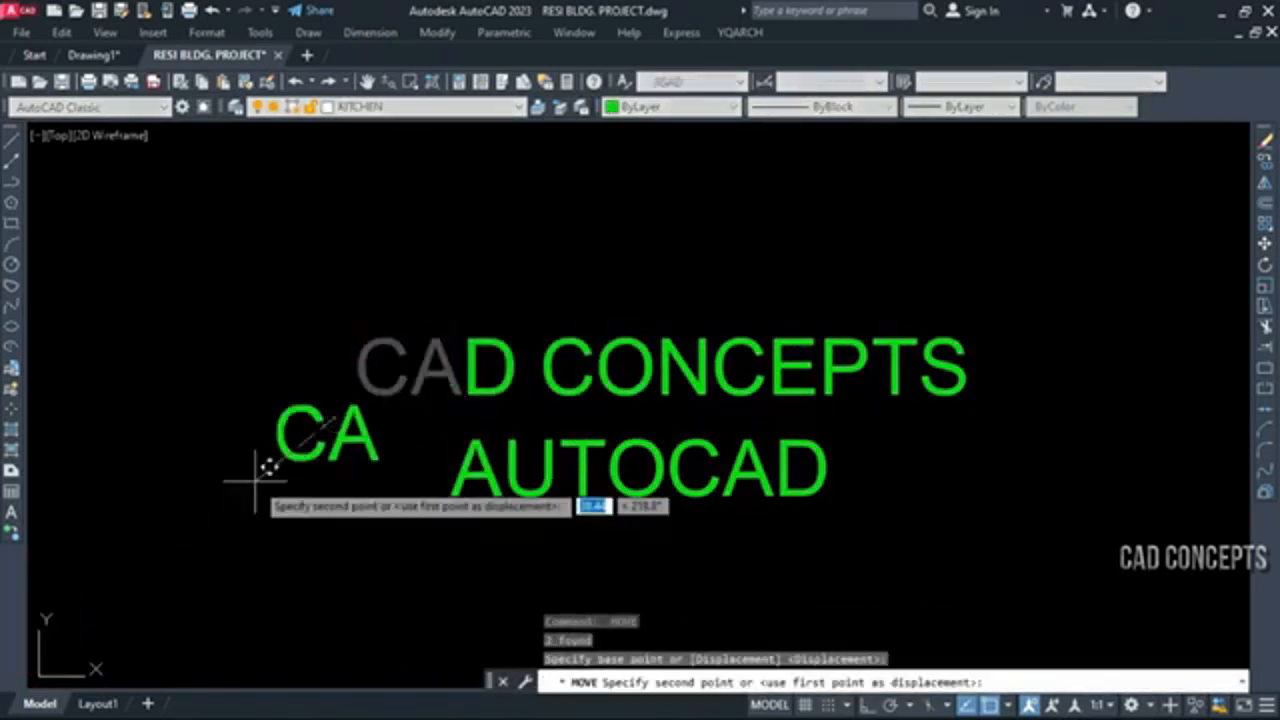
Try moving the three letters of the word CAD away from CONCEPTS in the upper line
click(571, 257)
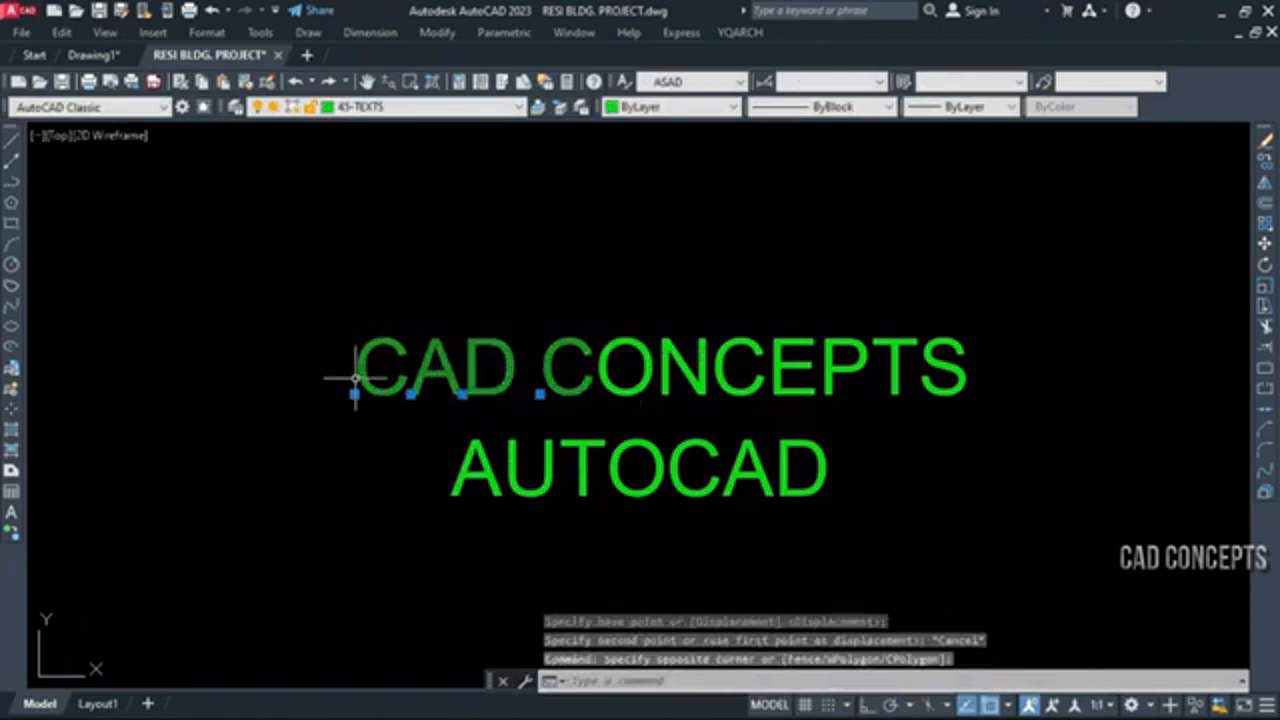
key(Escape)
text(m)
key(Return)
click(471, 309)
click(354, 395)
key(Return)
click(320, 423)
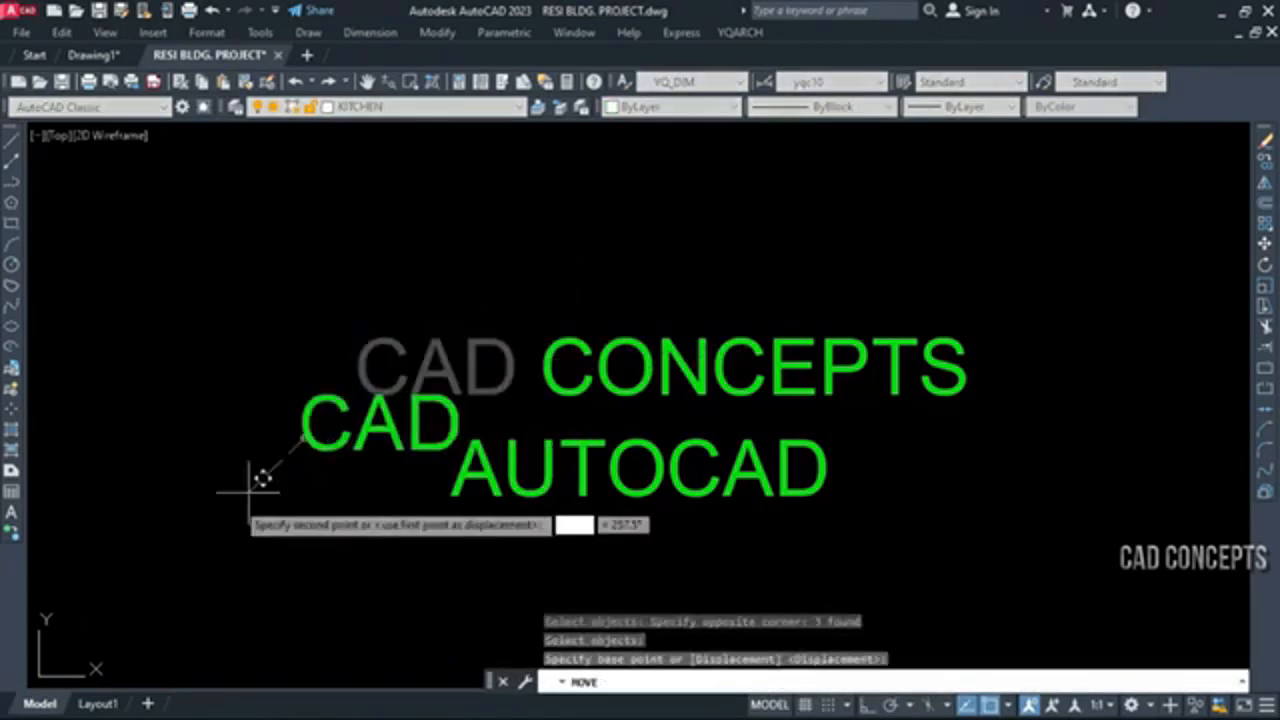
key(Escape)
Try moving the letters AD CON out of the middle of the upper text line
click(663, 287)
click(414, 429)
text(m)
key(Return)
click(345, 460)
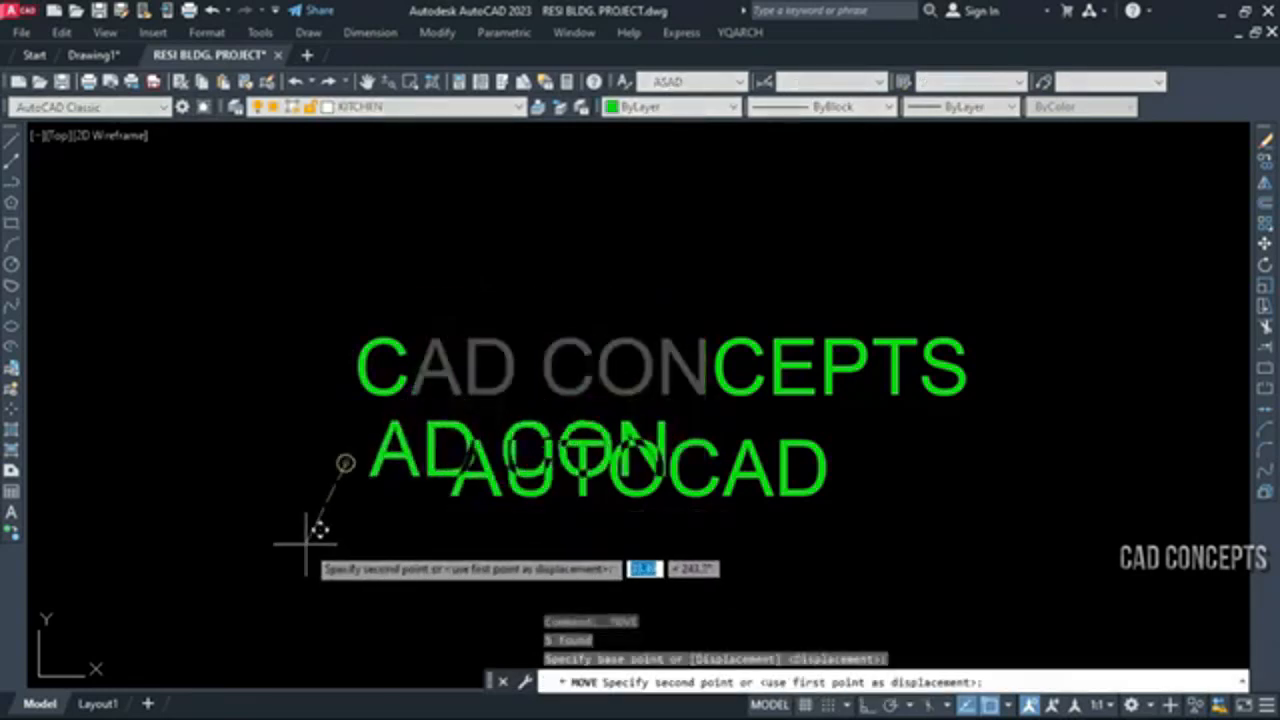
key(Escape)
Try moving the letters AUTO away from CAD in the lower text line
click(634, 414)
click(314, 604)
text(m)
key(Return)
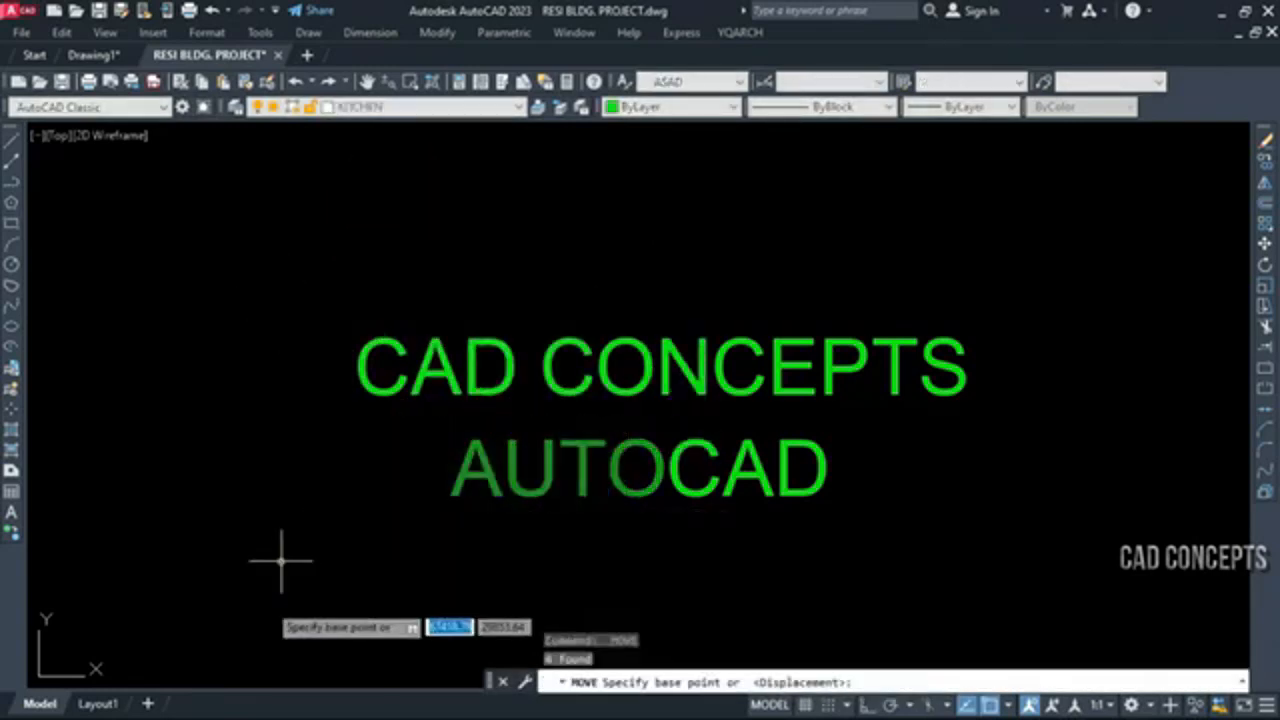
click(281, 562)
key(Escape)
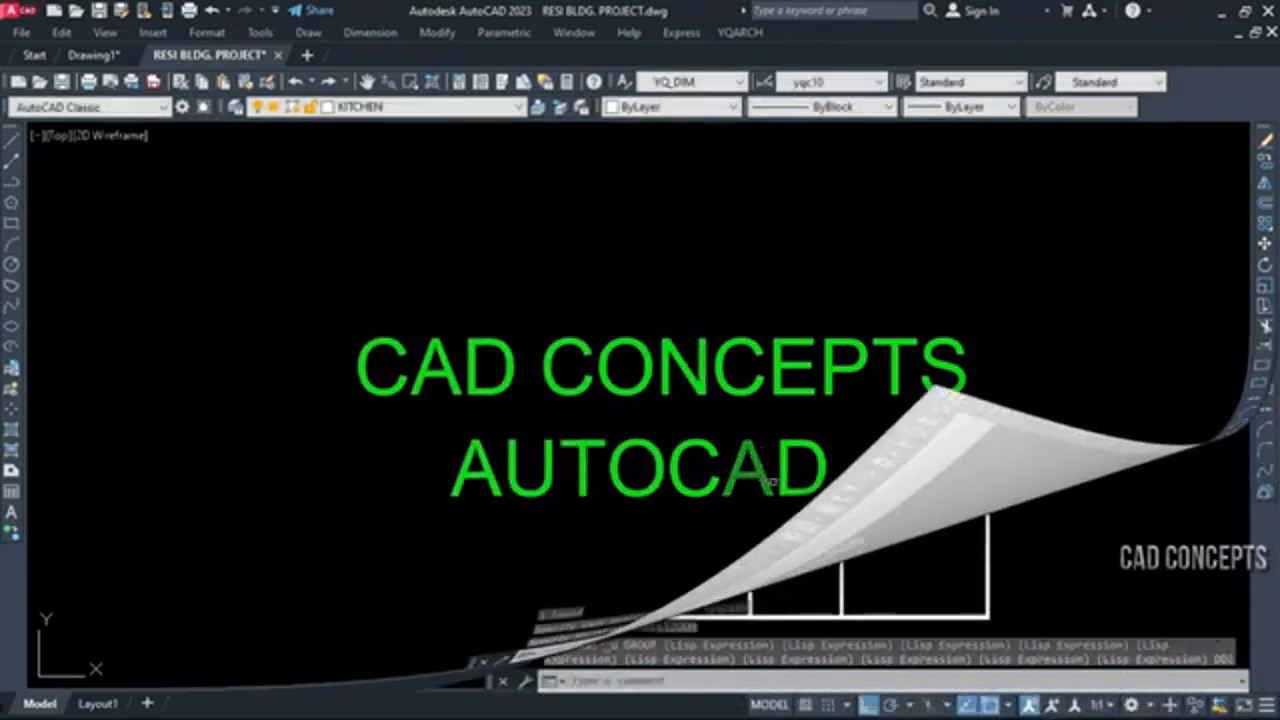
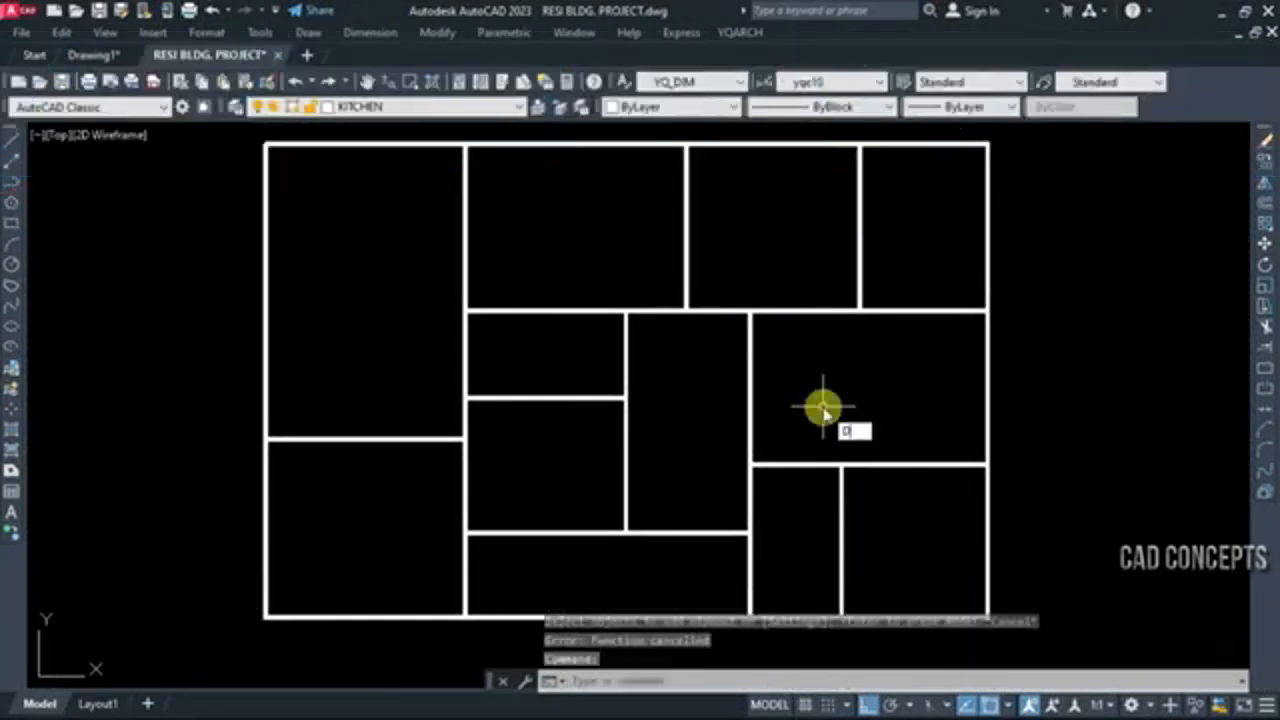
Dimension the four rooms along the upper edge of the floor plan with the closed-space dimensioning command DDZ
key(Return)
click(360, 240)
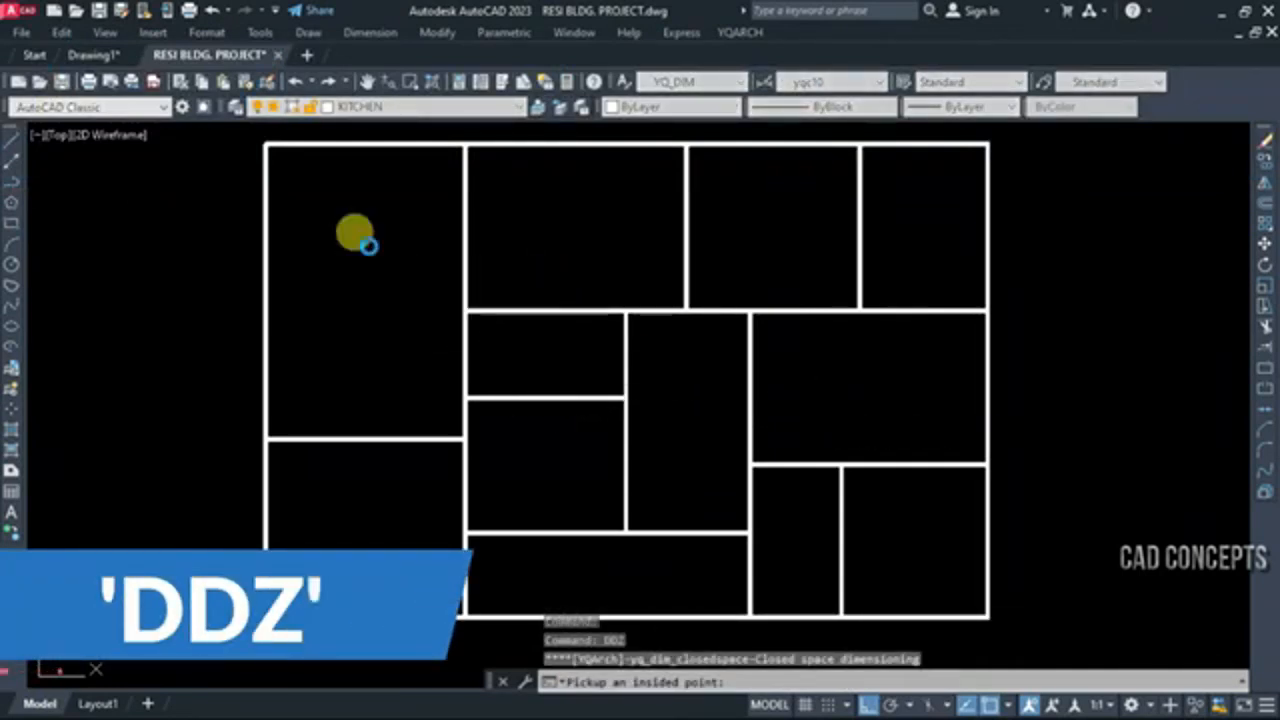
click(549, 220)
key(Return)
click(569, 222)
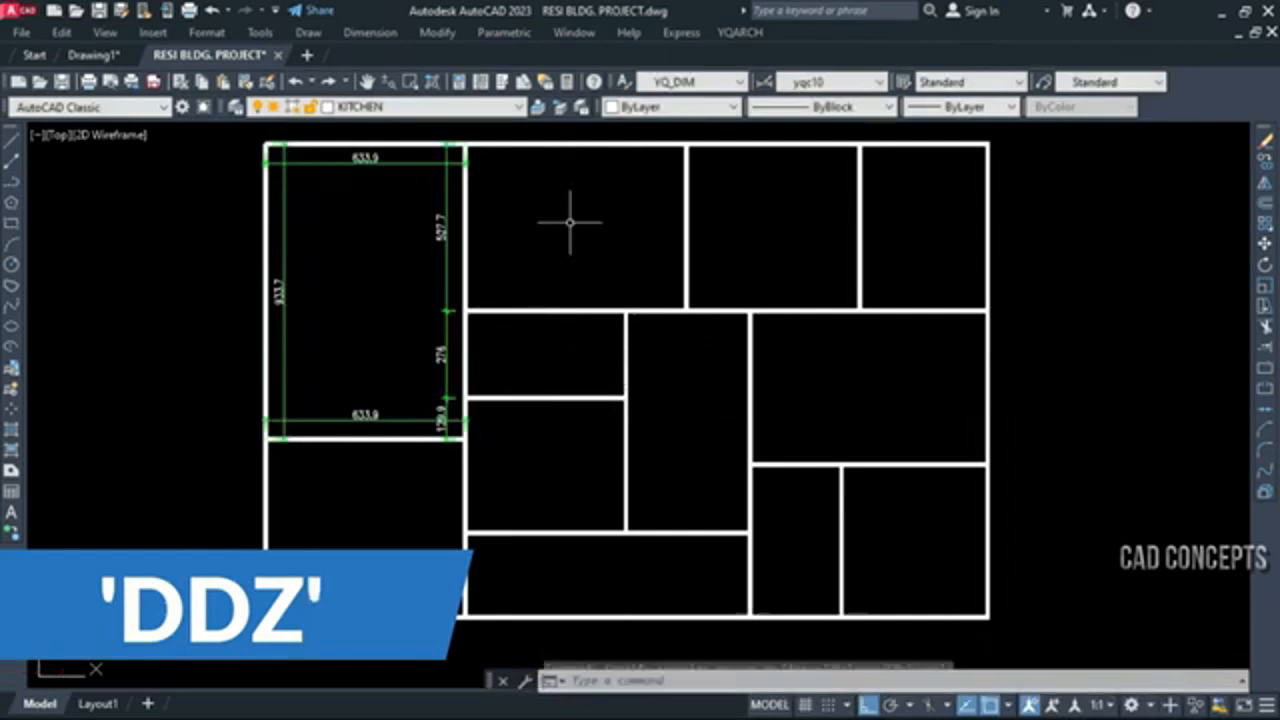
key(Return)
click(600, 215)
key(Return)
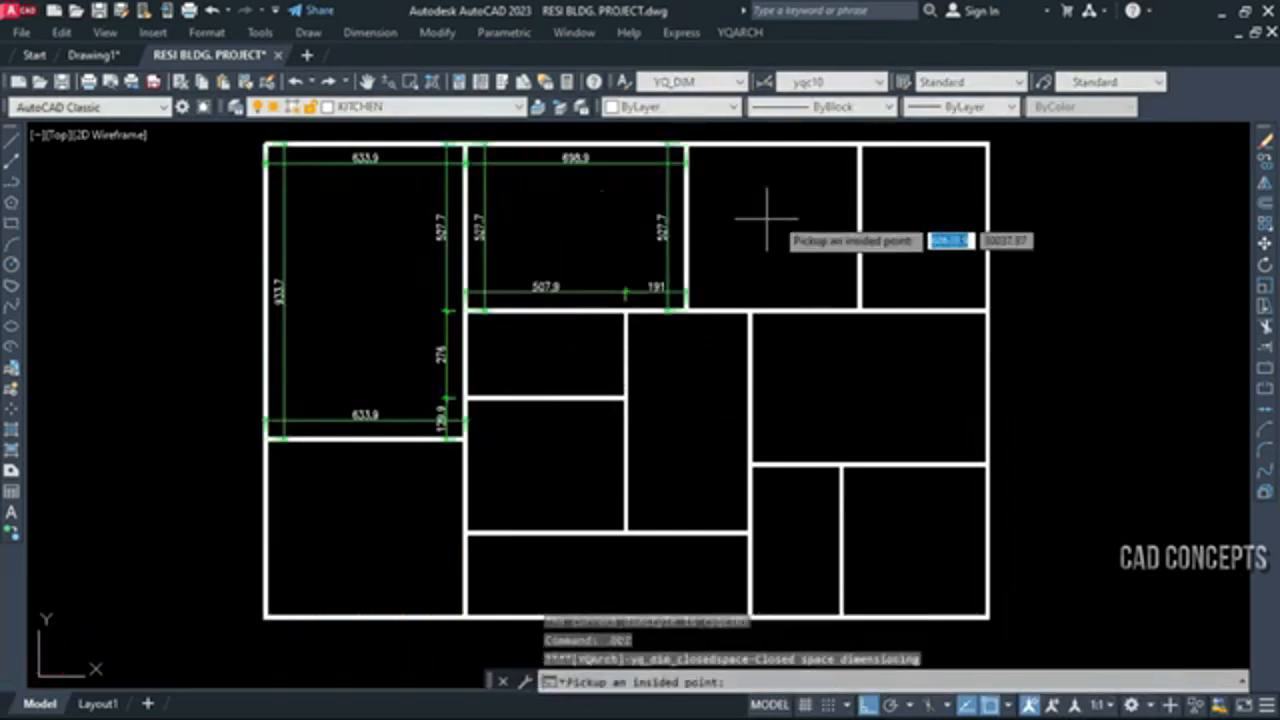
click(776, 216)
key(Return)
click(894, 222)
Add closed-space dimensions to the wide room below the upper-right rooms and to the two small rooms beneath it
key(Return)
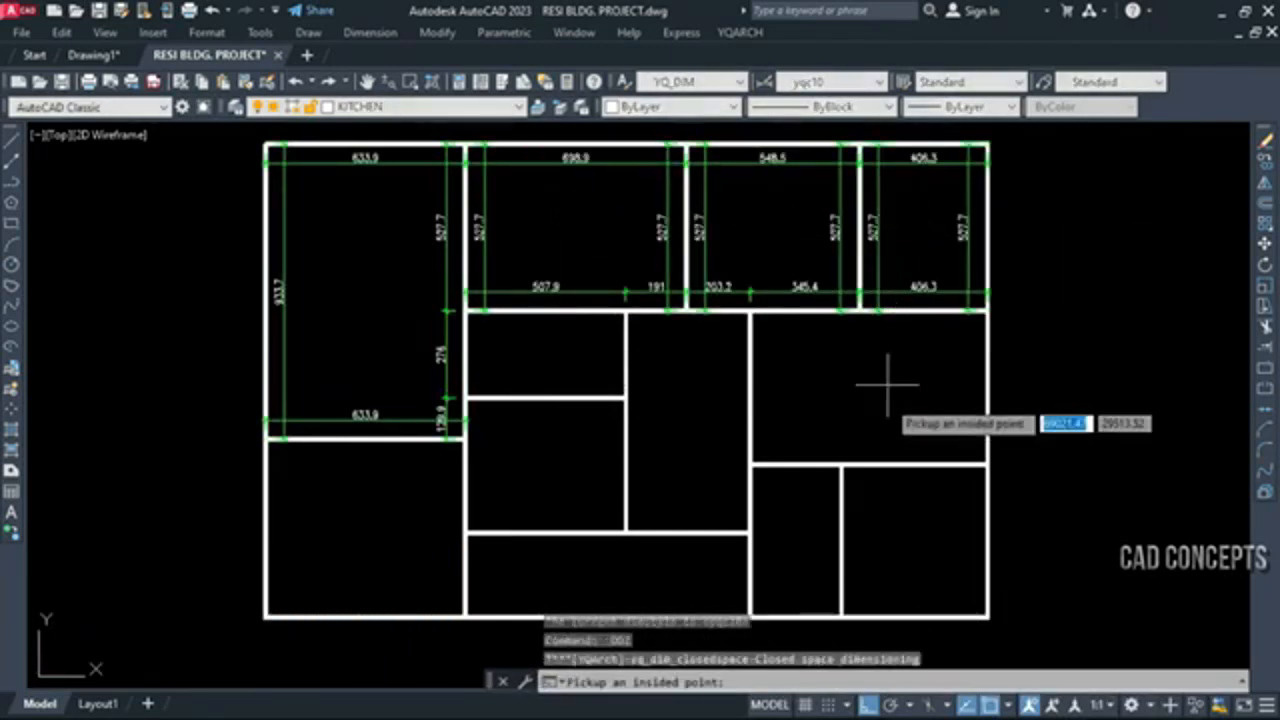
click(886, 403)
key(Return)
click(894, 503)
key(Return)
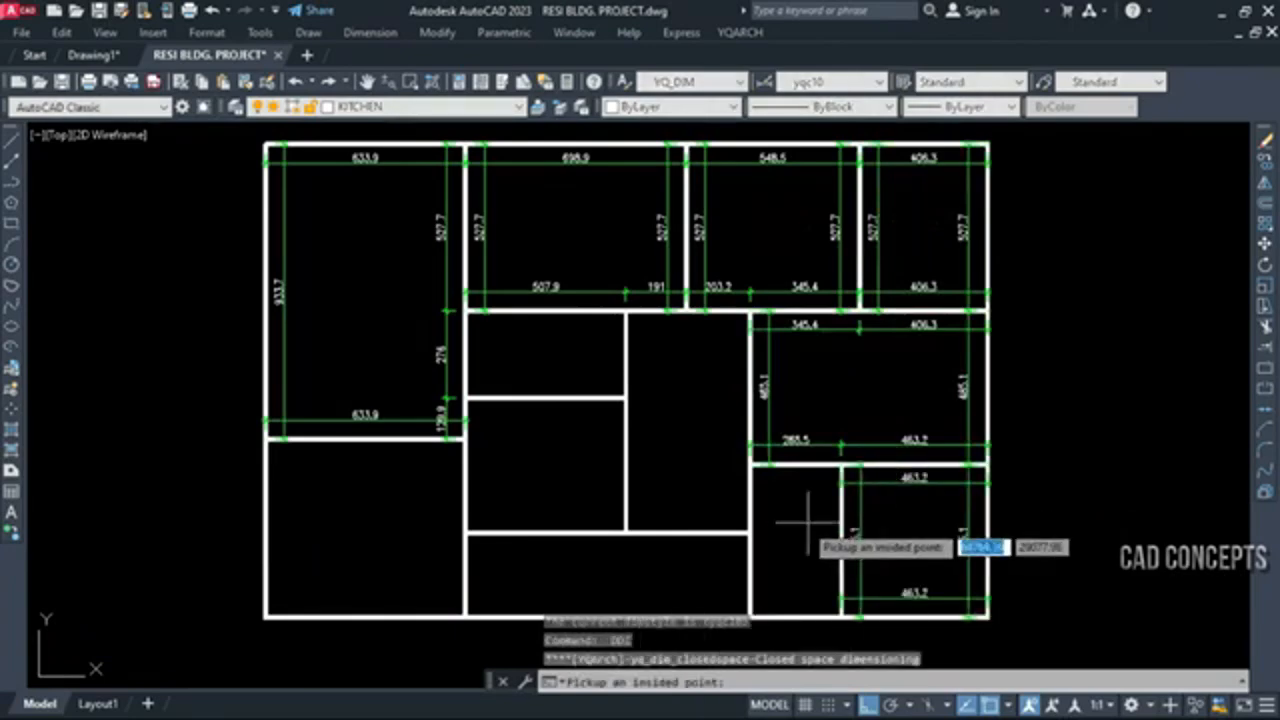
click(803, 523)
Add closed-space dimensions to the lower middle room, the three central rooms and the lower-left room
key(Return)
click(580, 562)
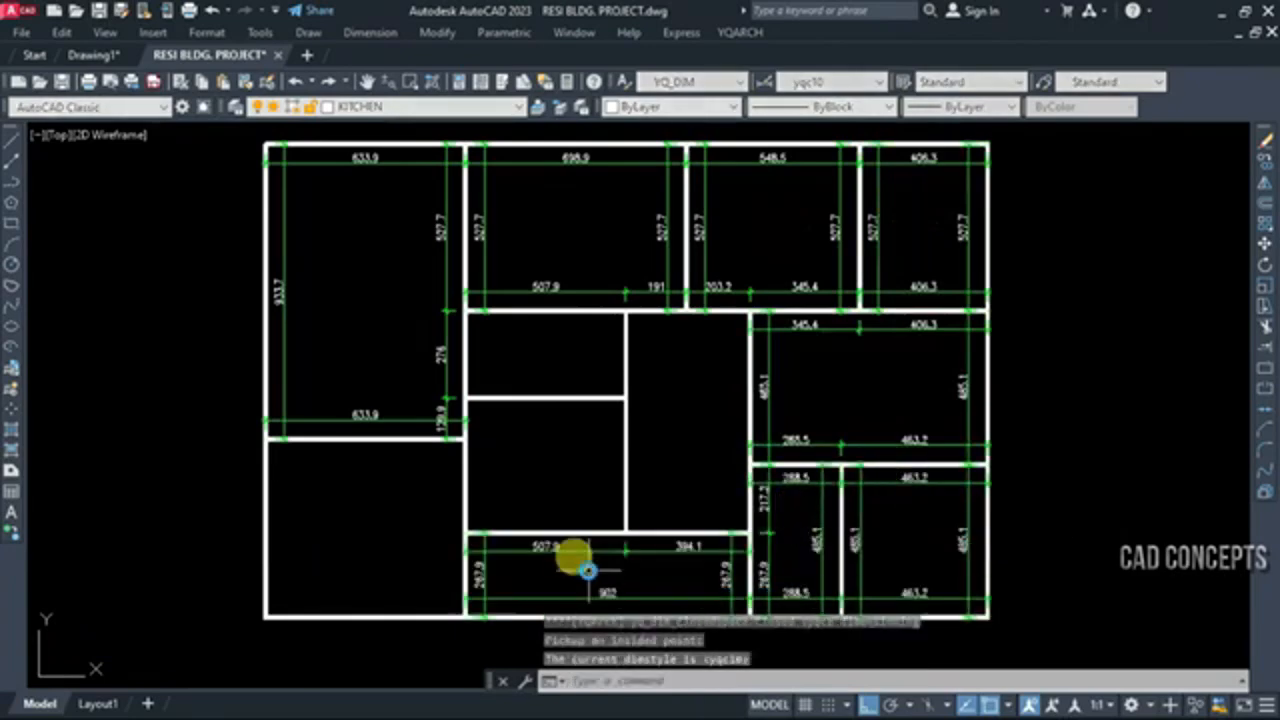
key(Return)
click(565, 469)
key(Return)
click(551, 333)
key(Return)
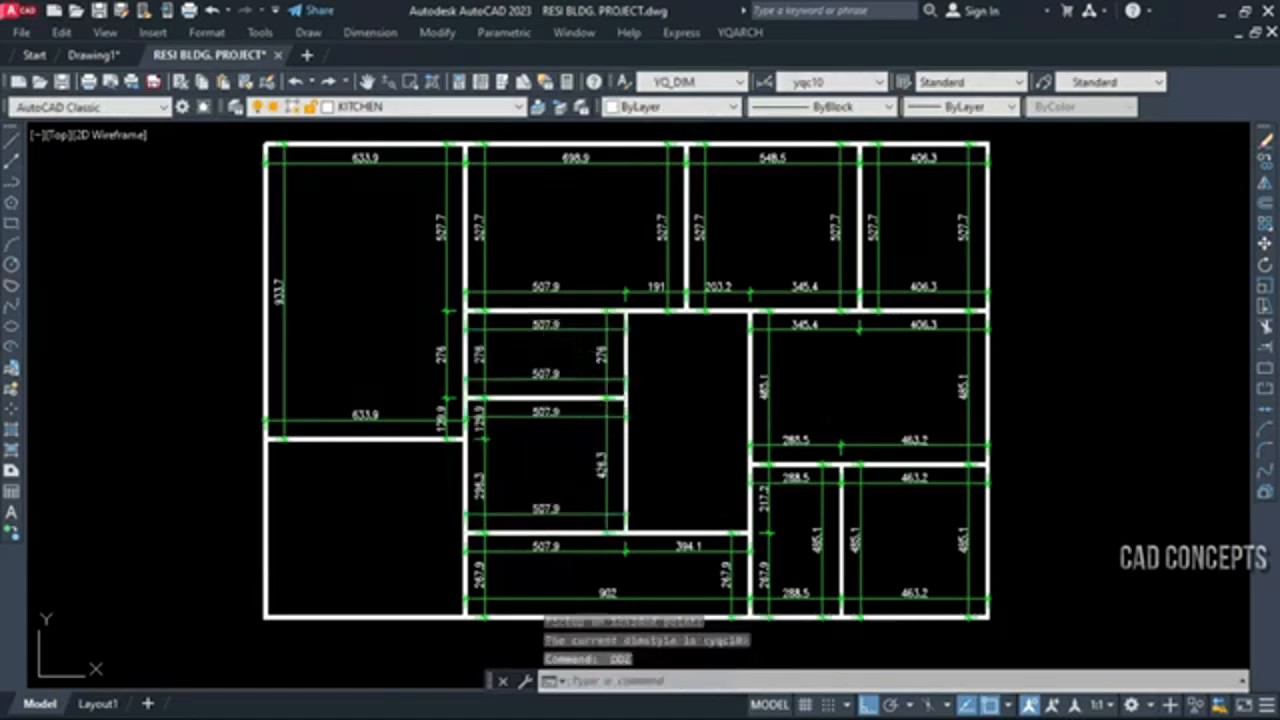
click(706, 397)
key(Return)
click(386, 503)
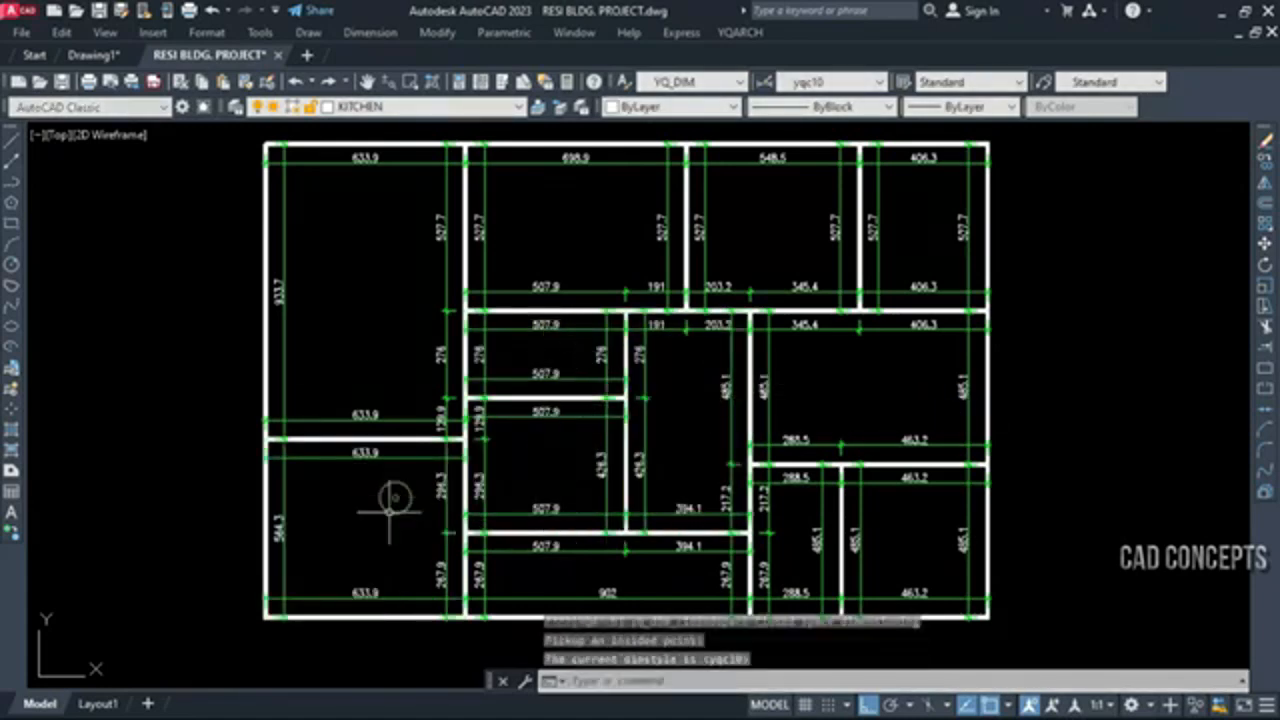
key(Escape)
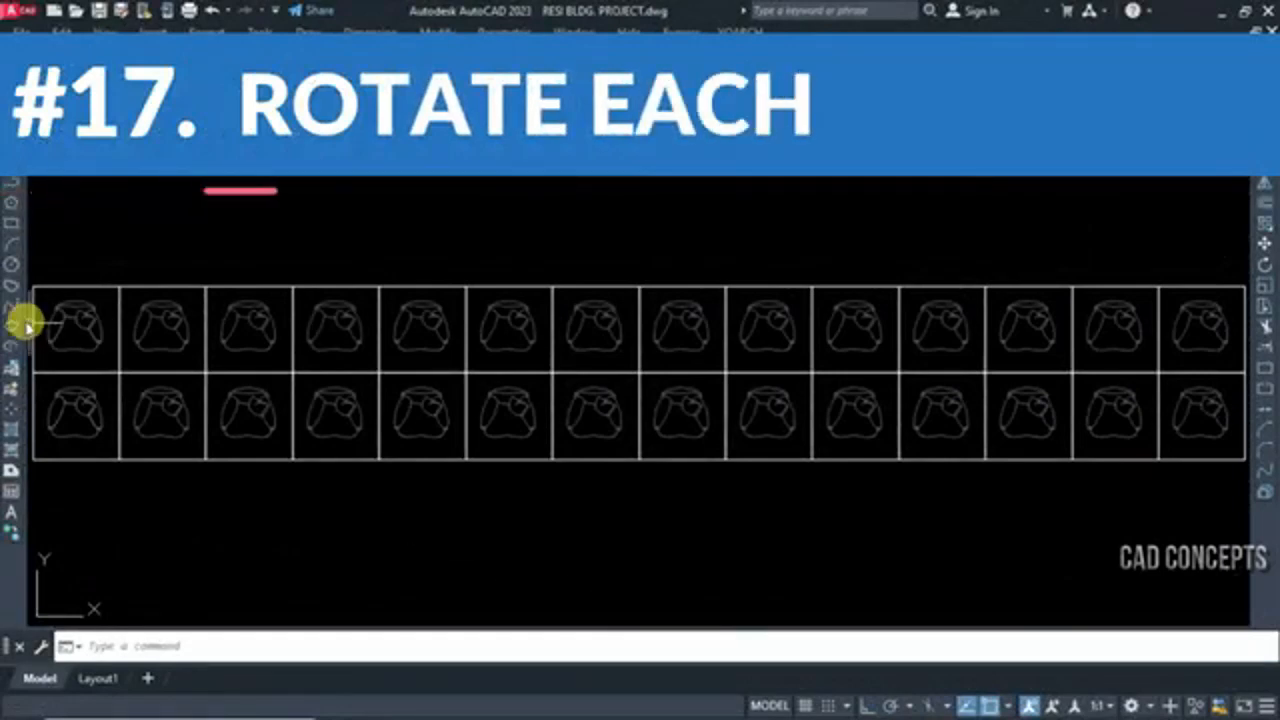
click(35, 289)
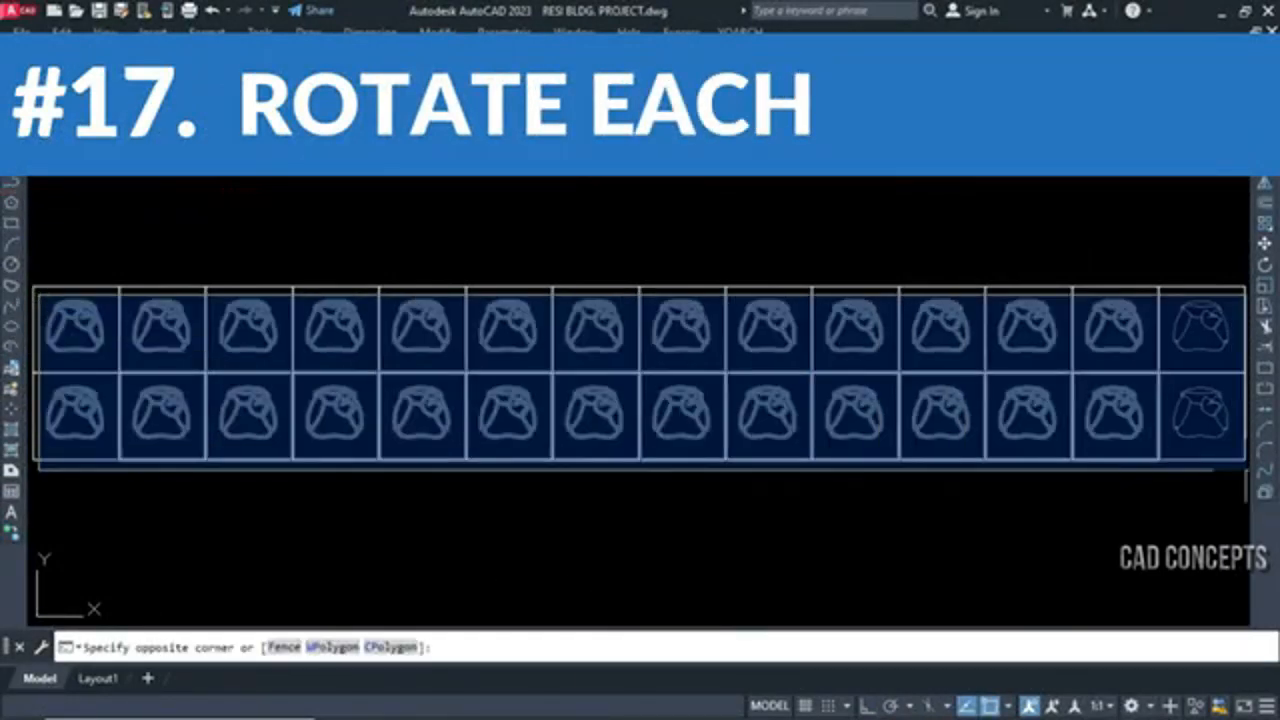
click(1246, 462)
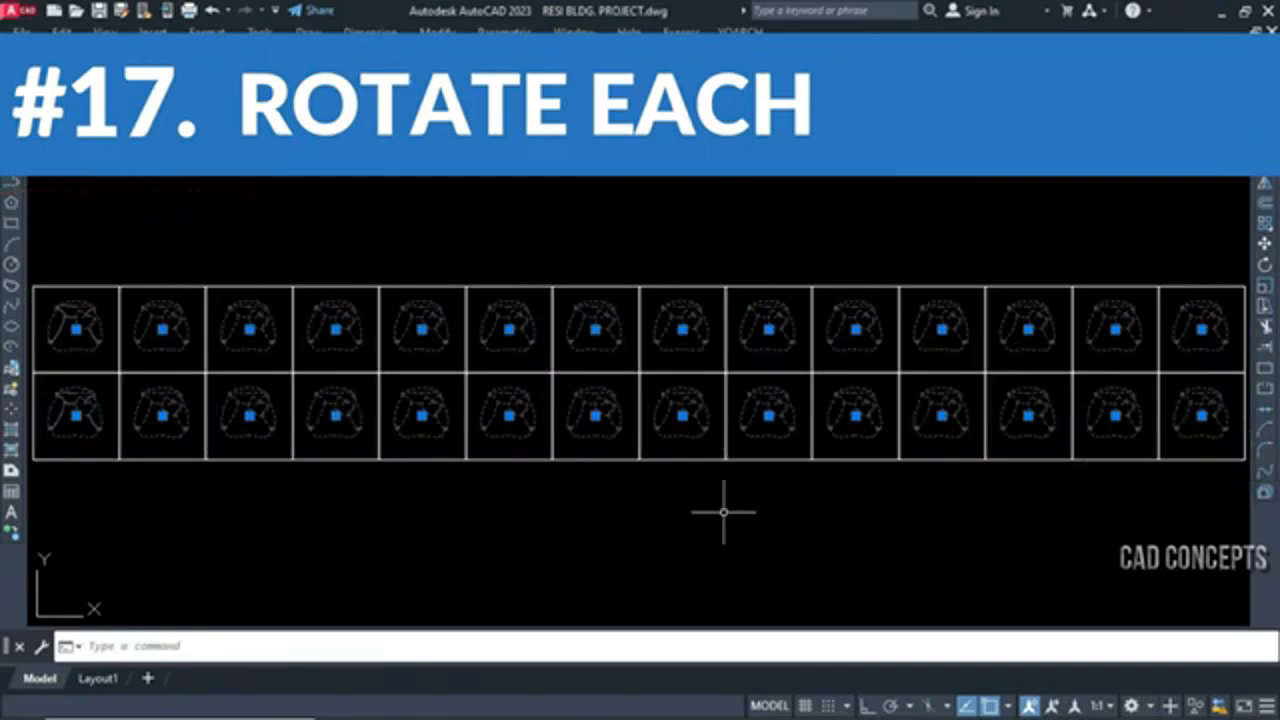
key(Escape)
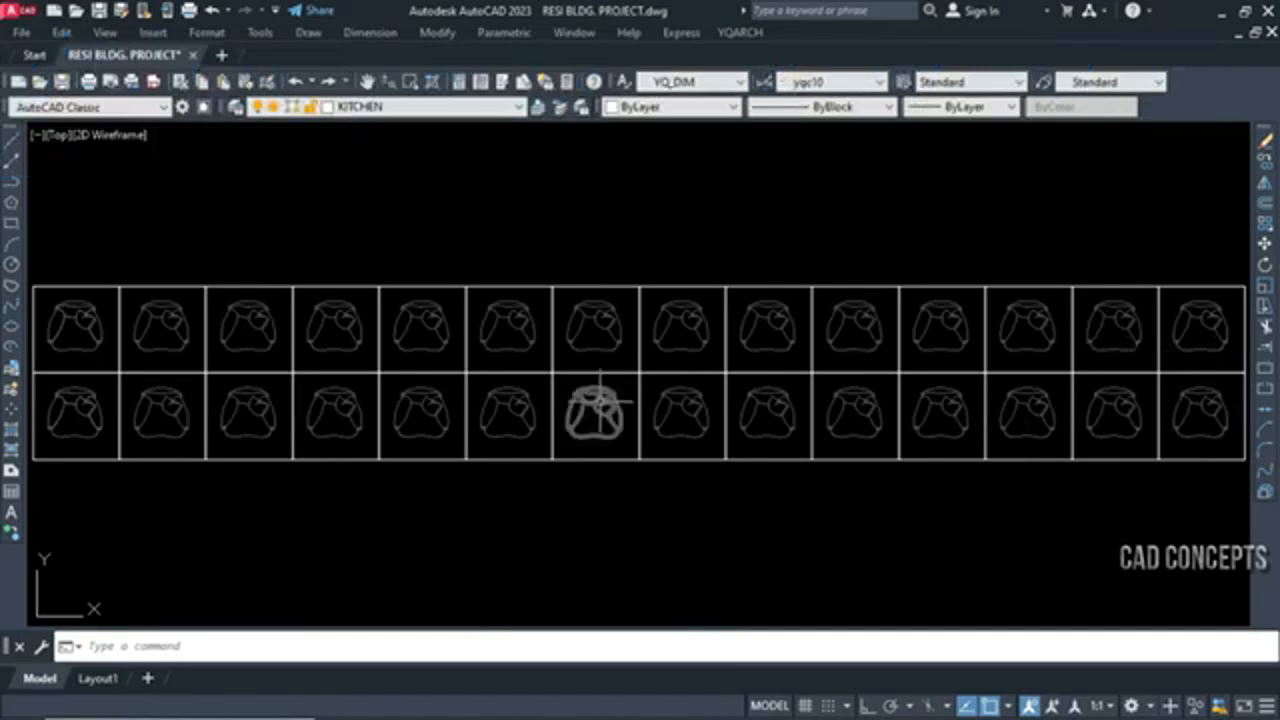
Start the rotate-each command ART and accept the middle geometric position (M) as the rotation point in its settings
text(A)
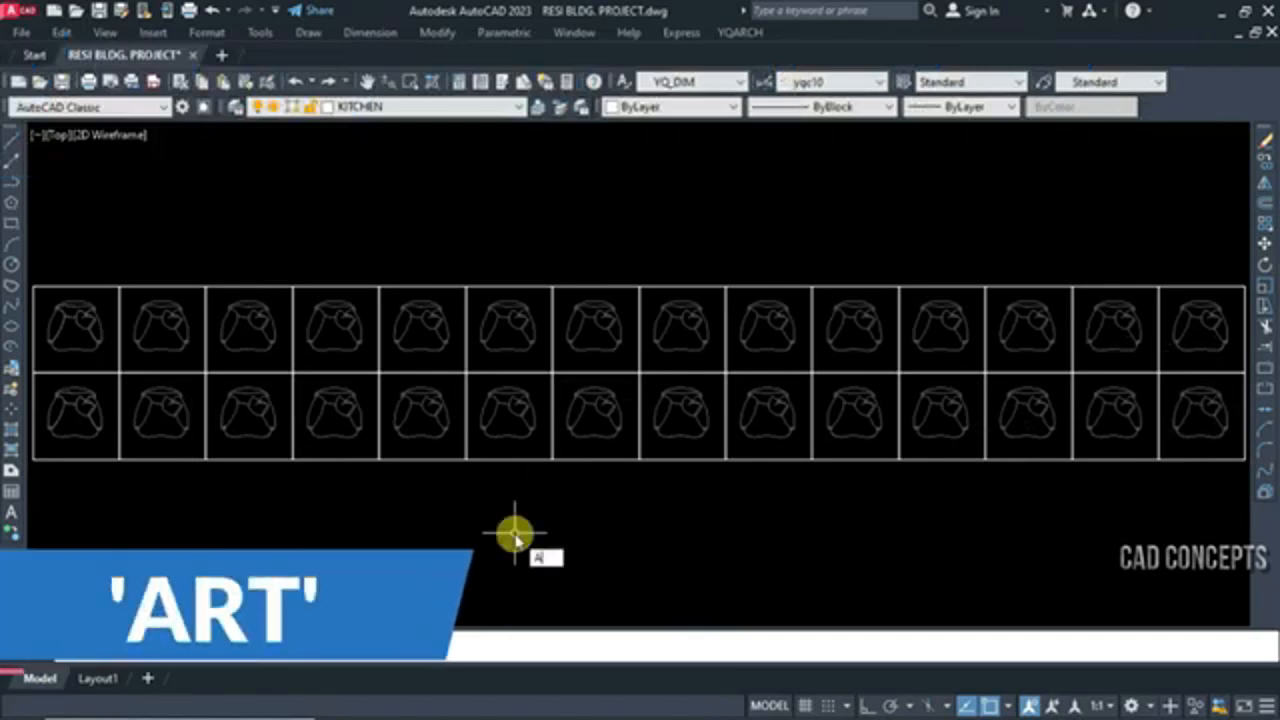
text(RT)
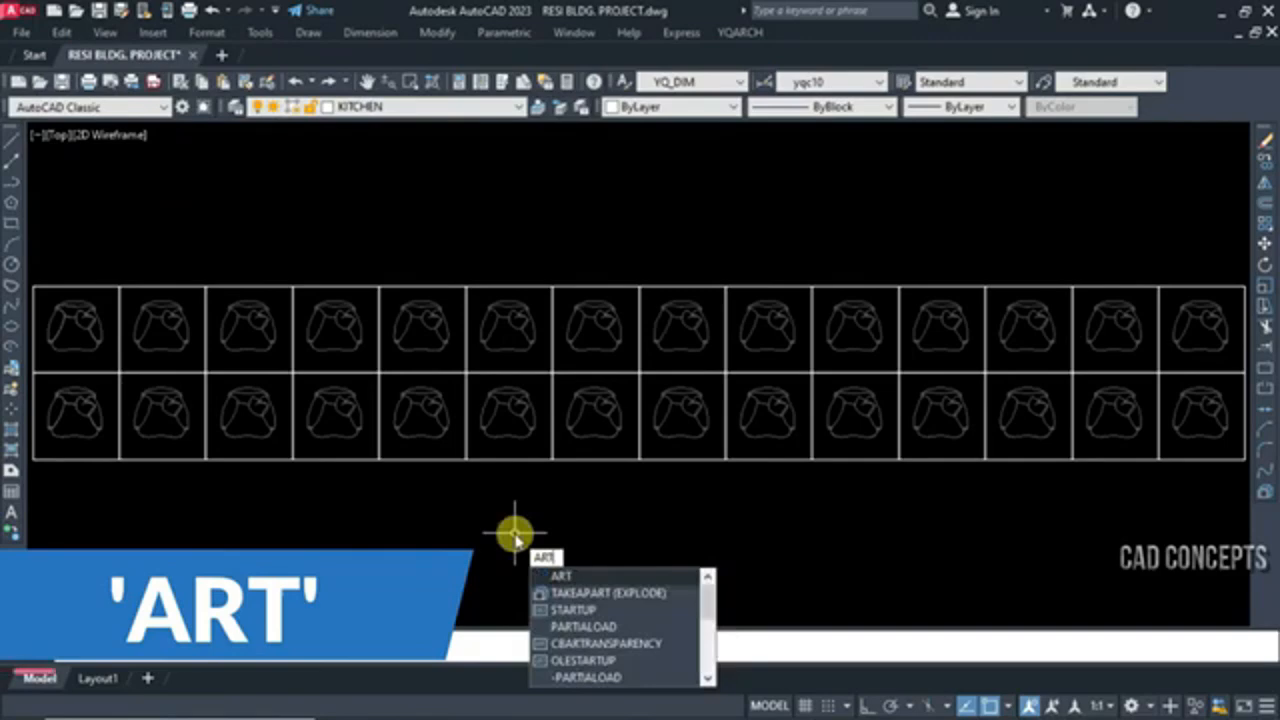
key(Return)
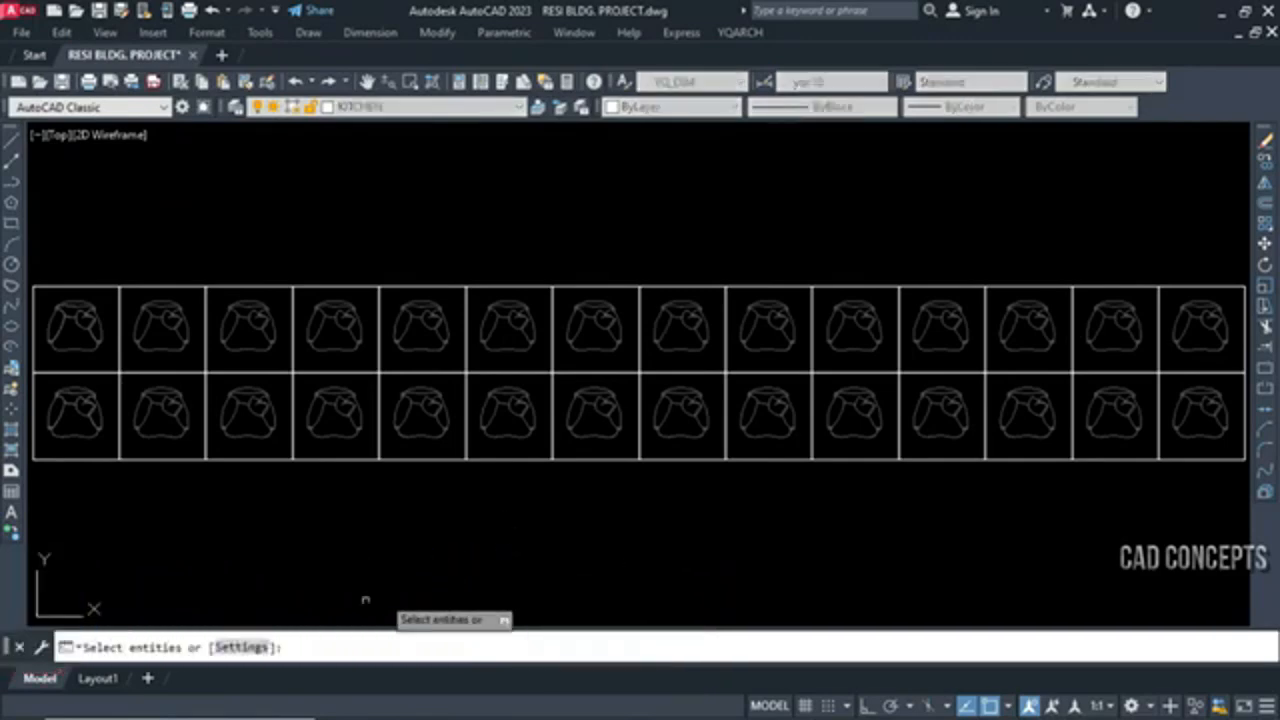
click(240, 645)
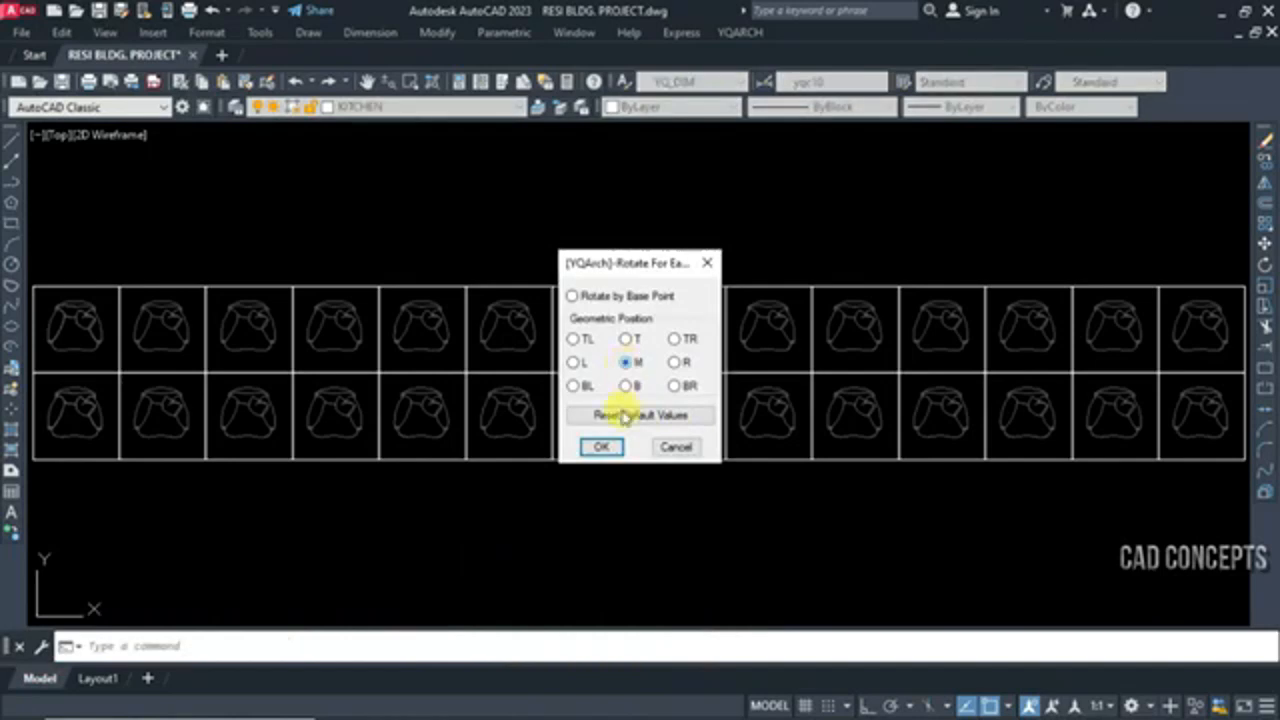
click(607, 449)
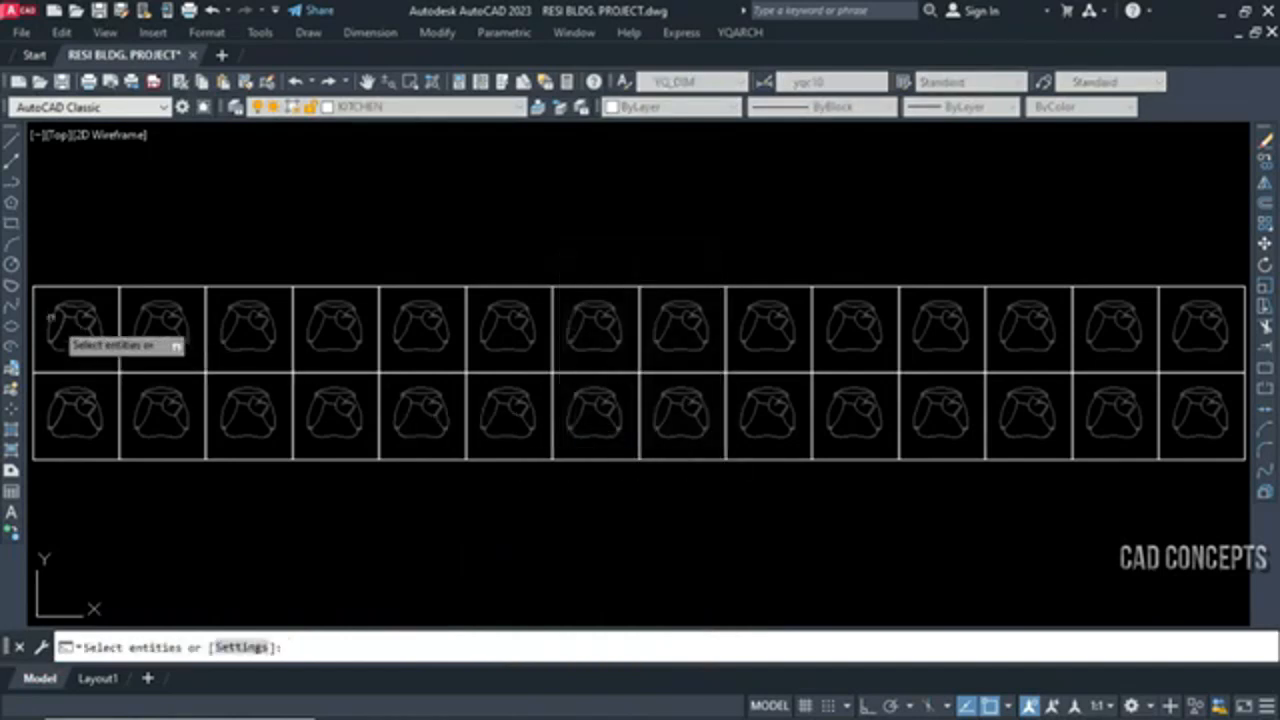
Rotate every chair in both rows of the grid by 180 degrees about its own middle
click(36, 293)
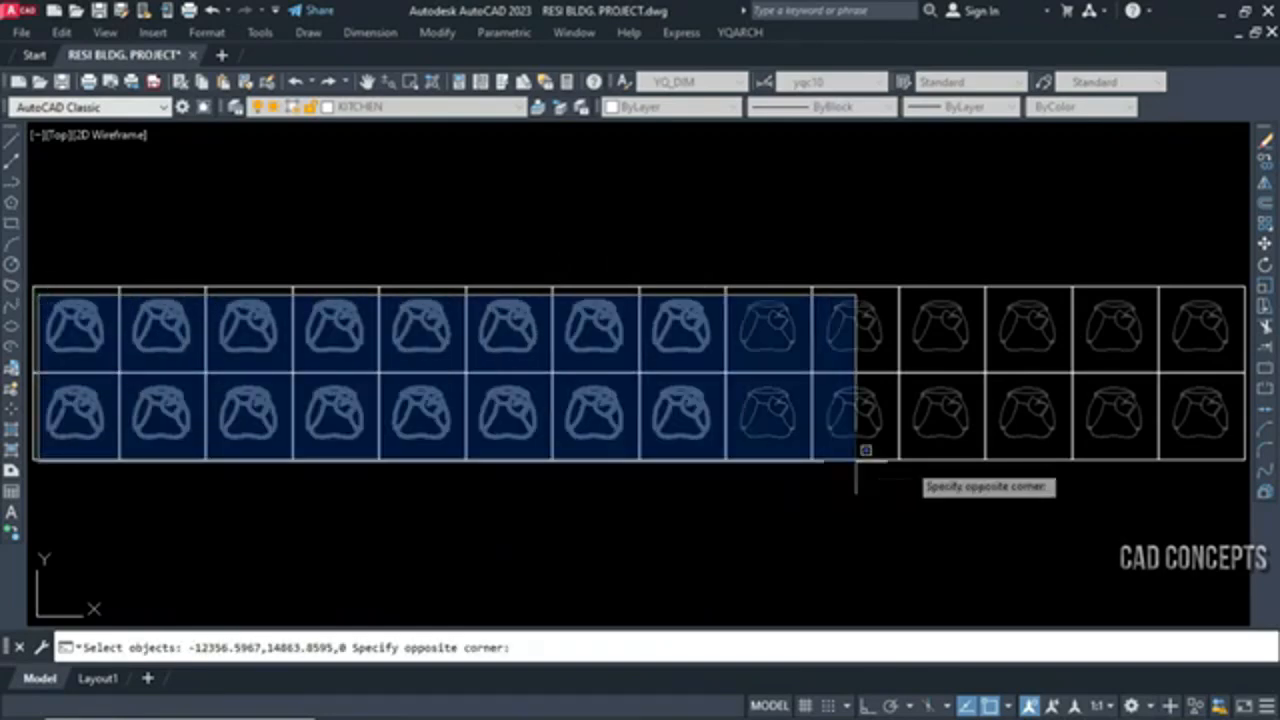
click(1236, 443)
key(Return)
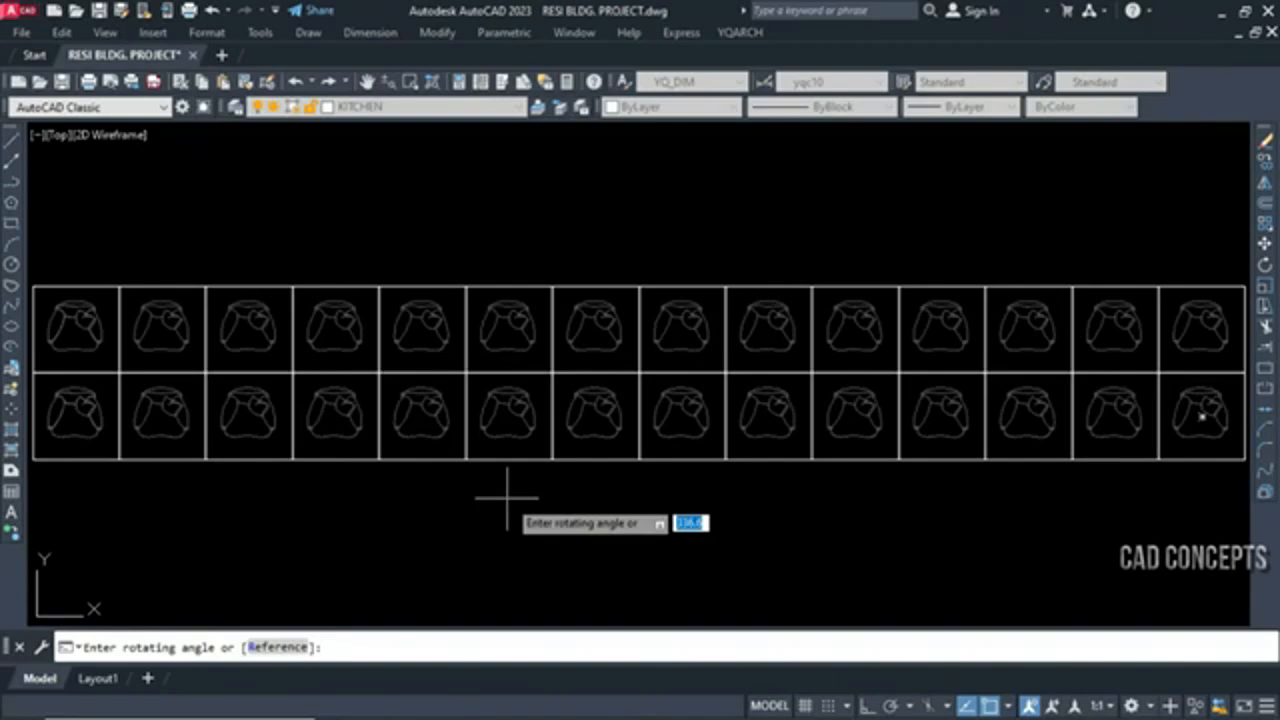
text(180)
click(507, 497)
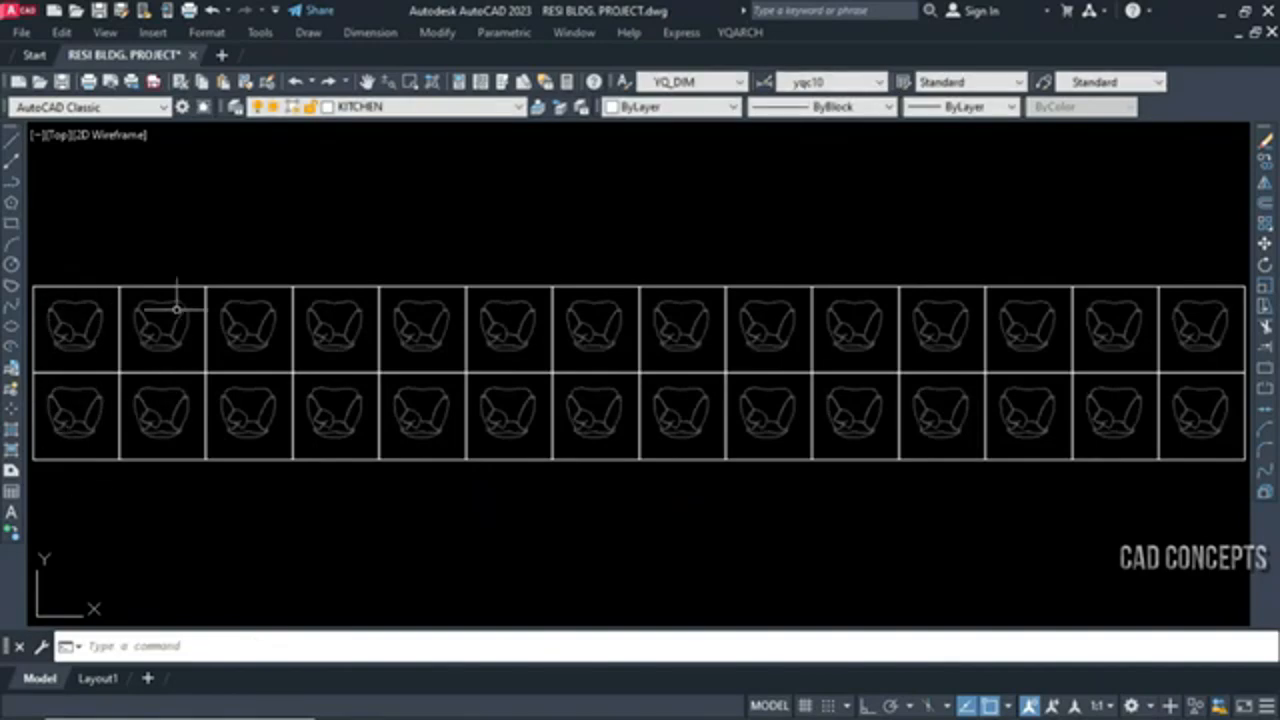
Rotate each chair of the previous selection by another 90 degrees with the rotate-each command
key(space)
click(374, 487)
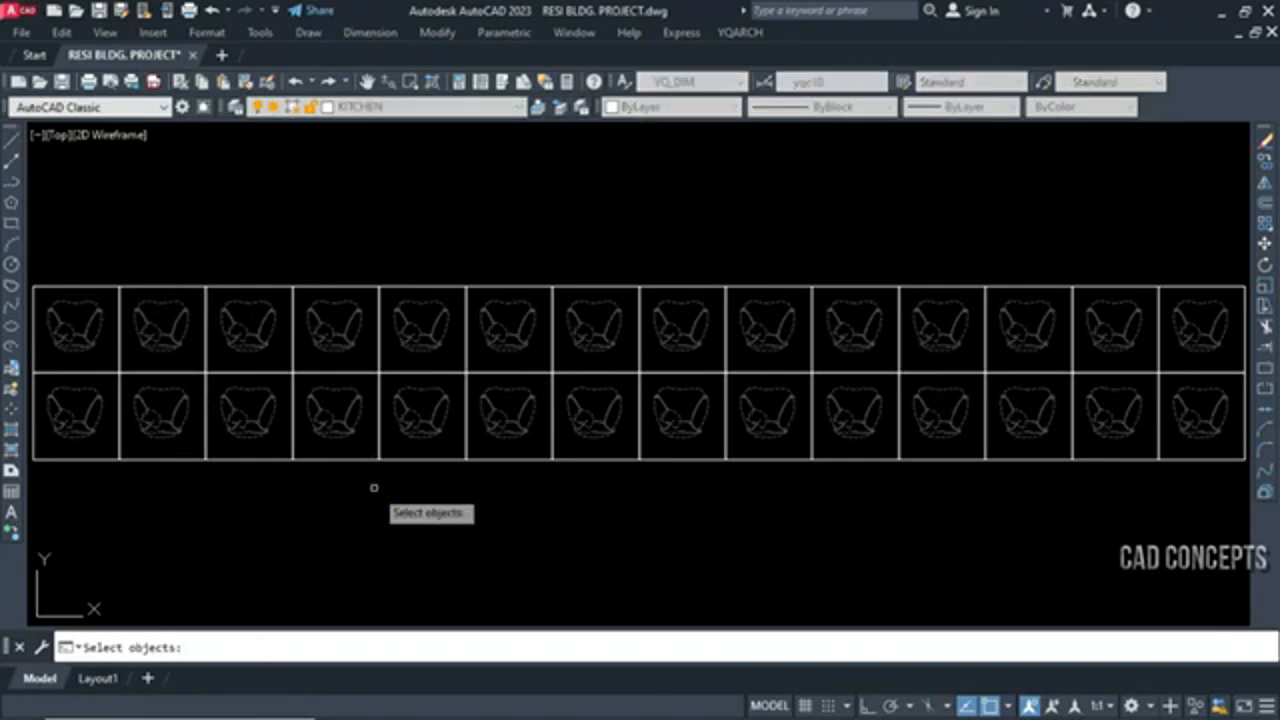
key(space)
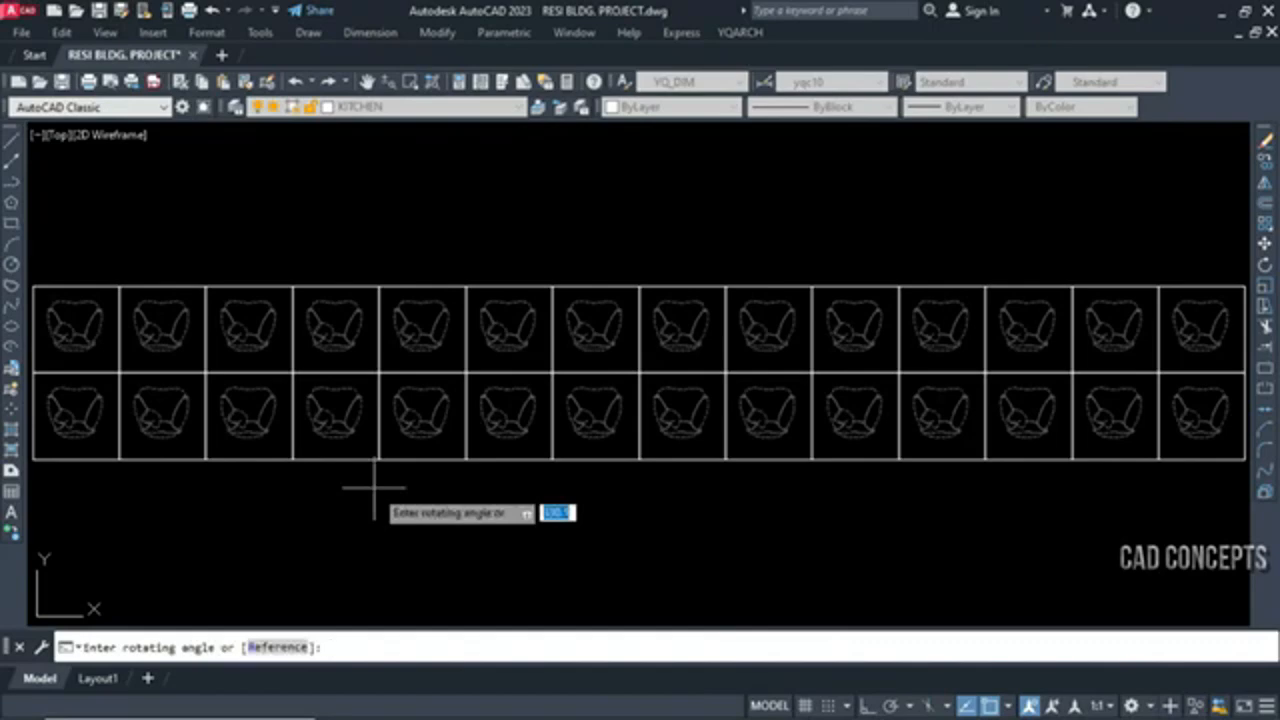
text(90)
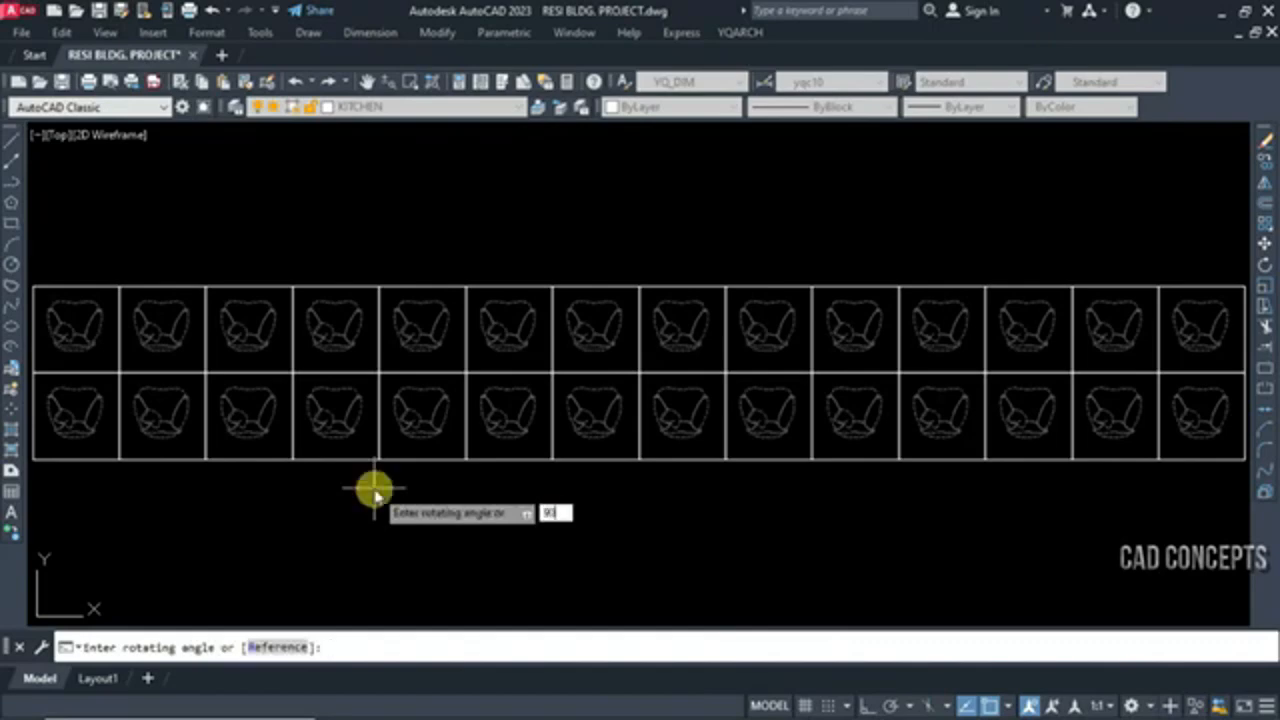
key(Return)
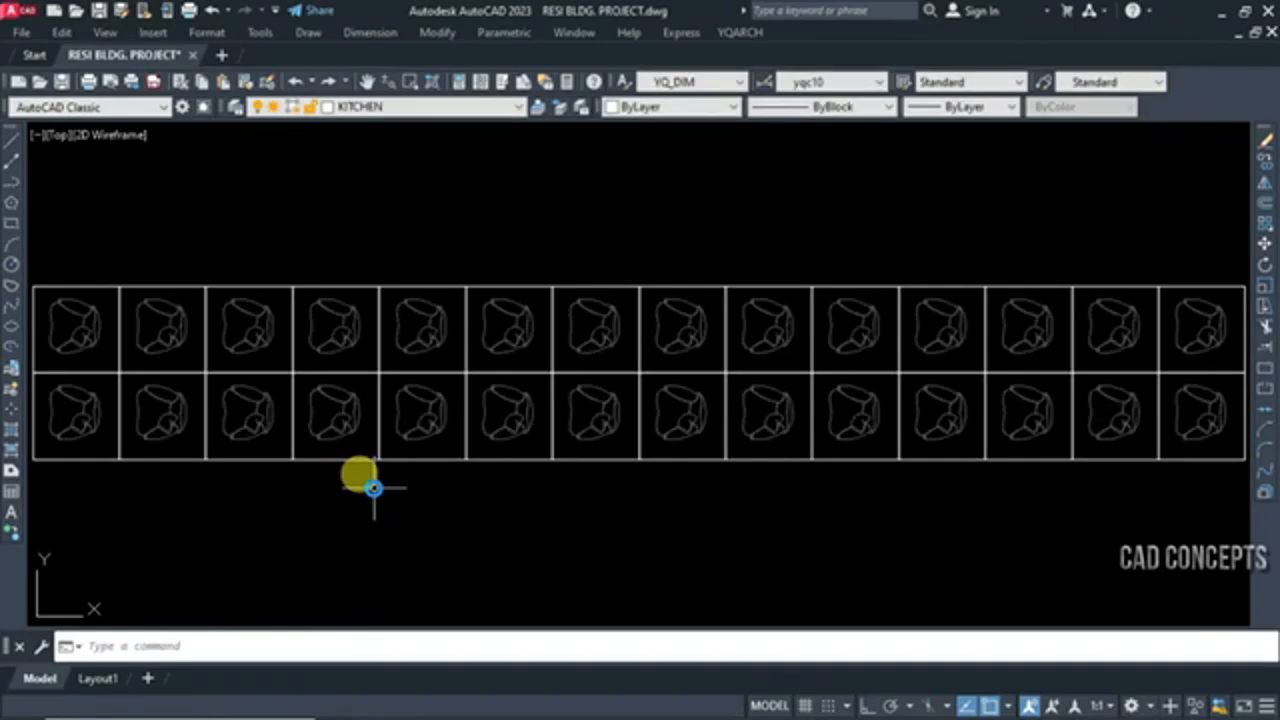
Rotate each chair of the previous selection (P) by a further 45 degrees in place
key(Return)
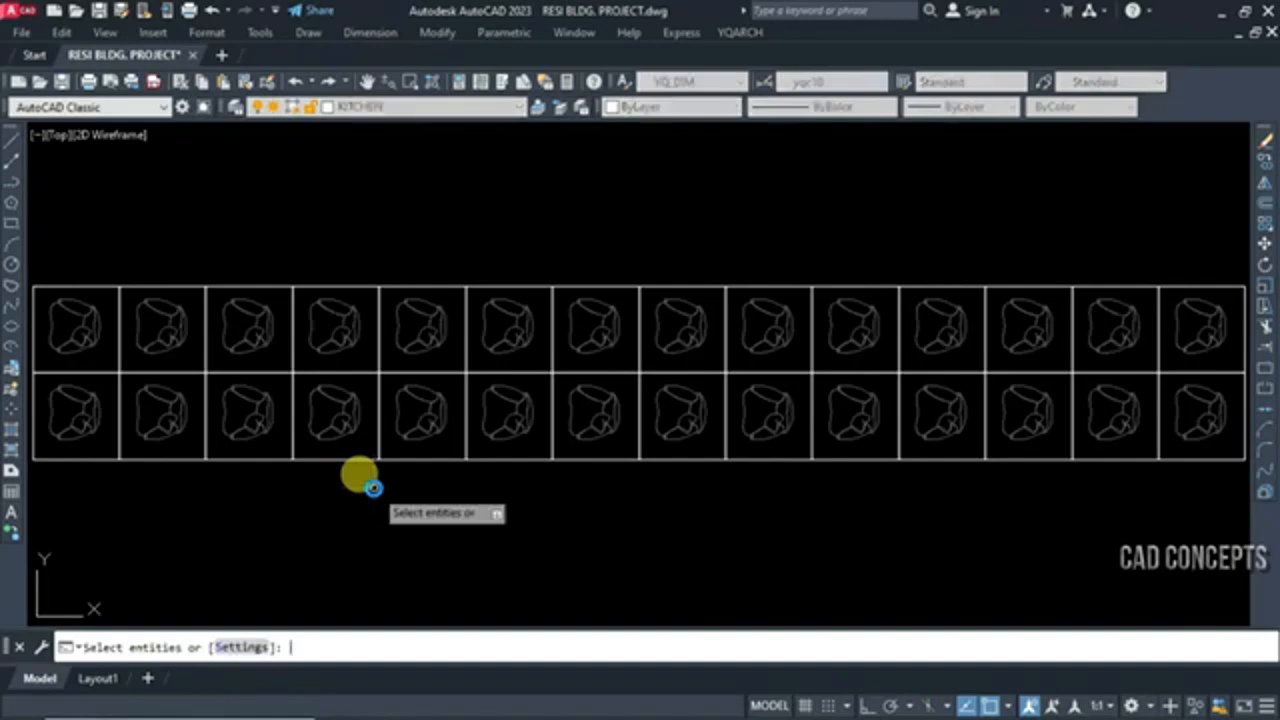
text(p)
key(Return)
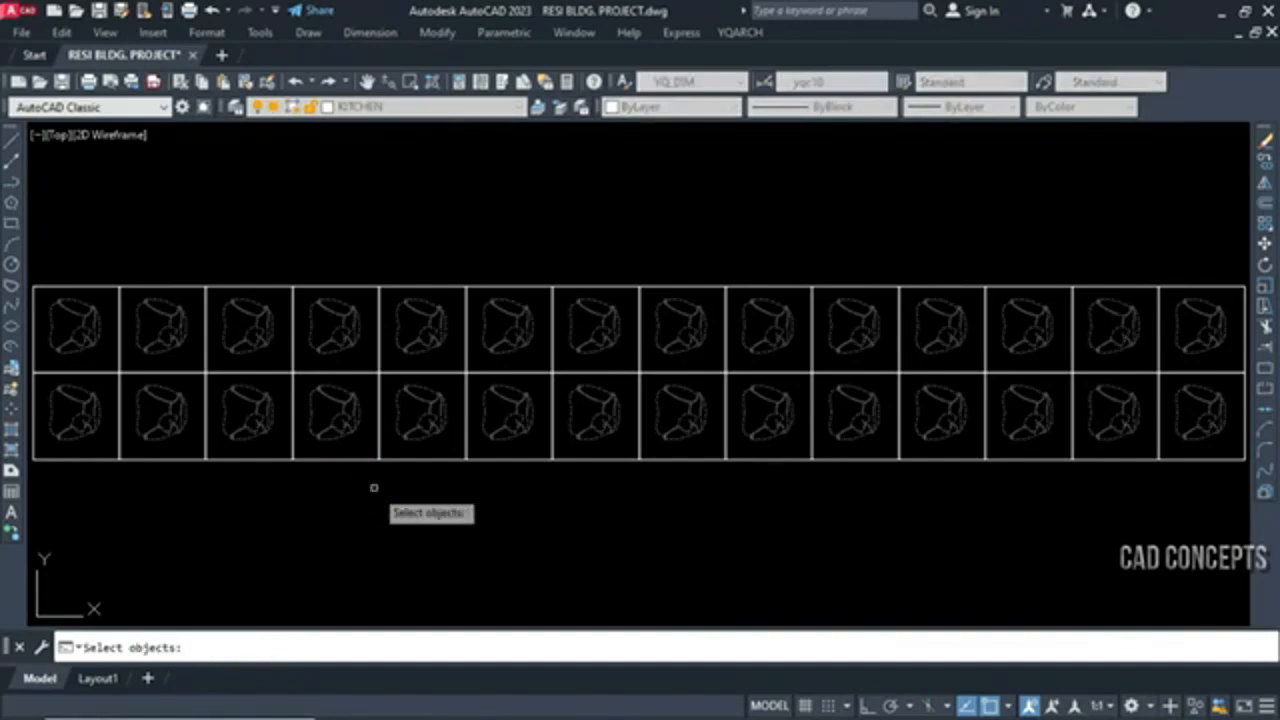
key(Return)
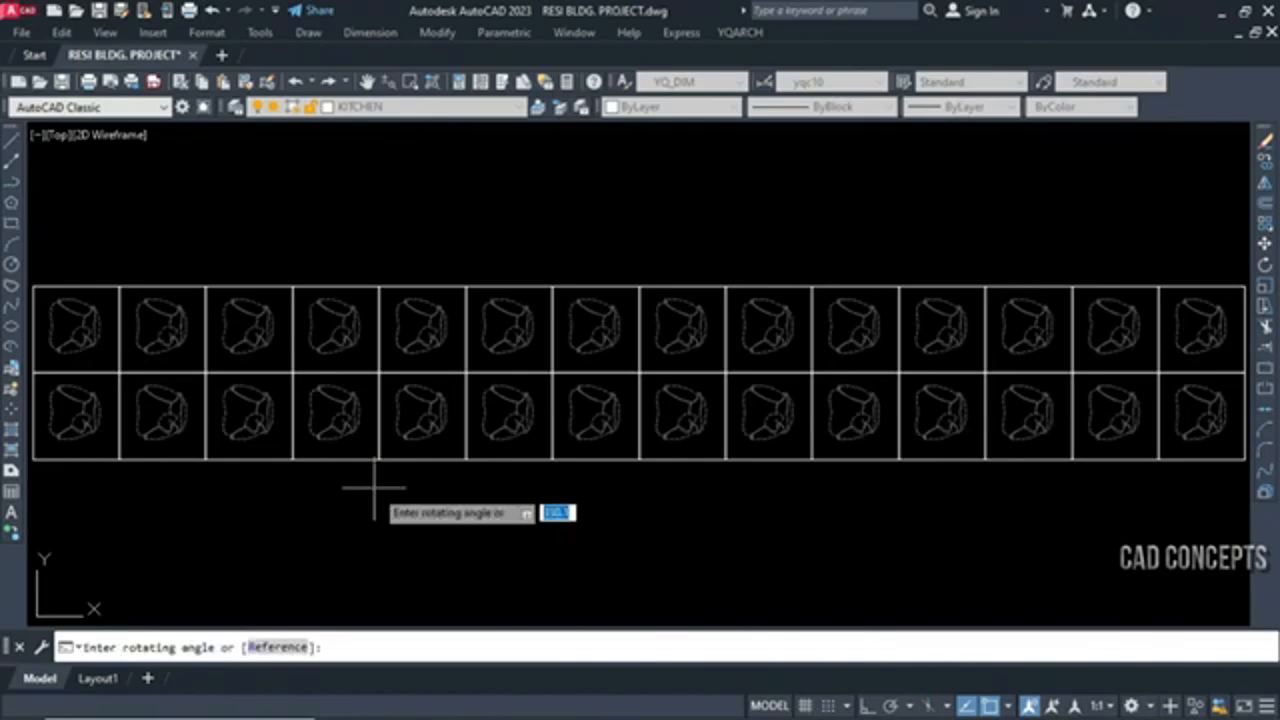
text(45)
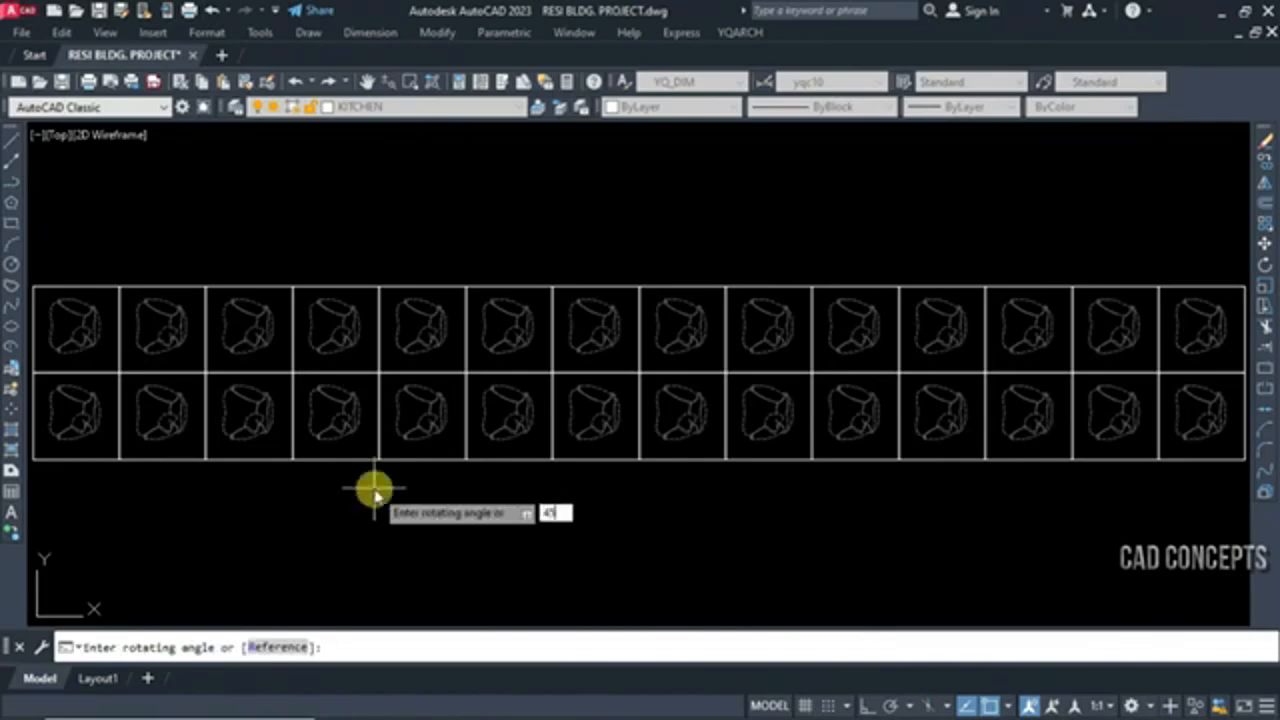
key(Return)
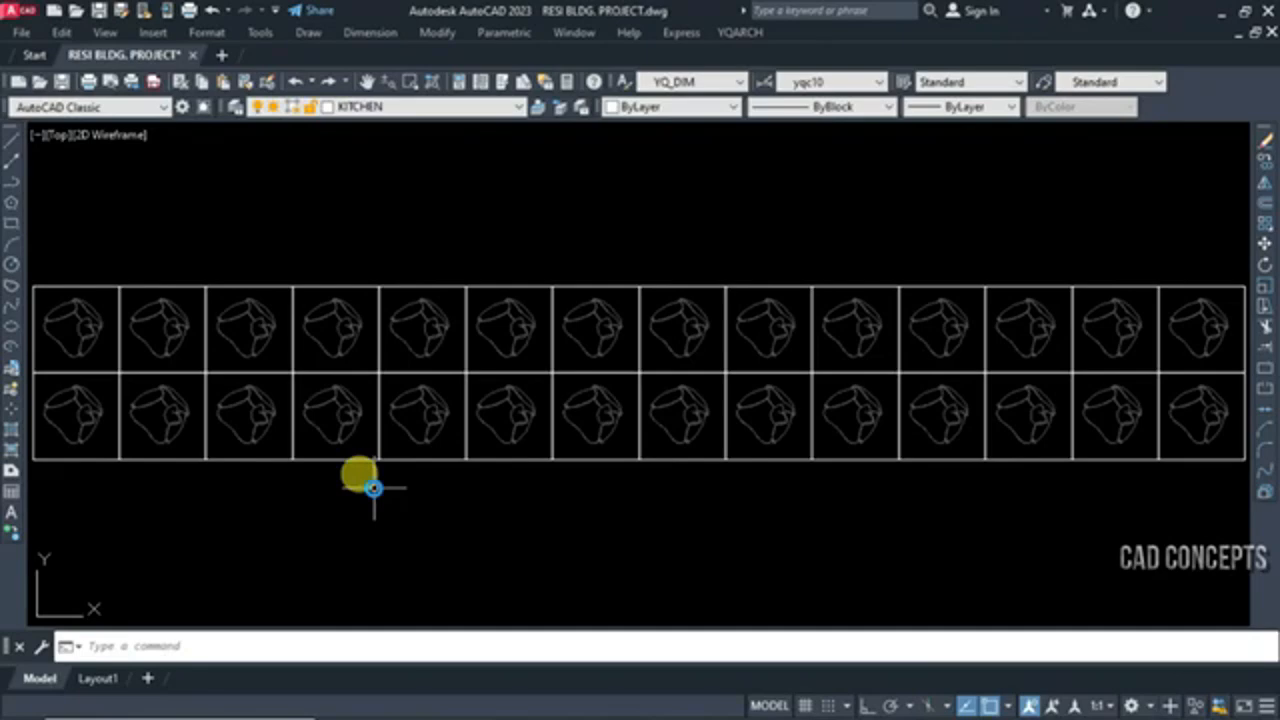
key(Return)
key(Return)
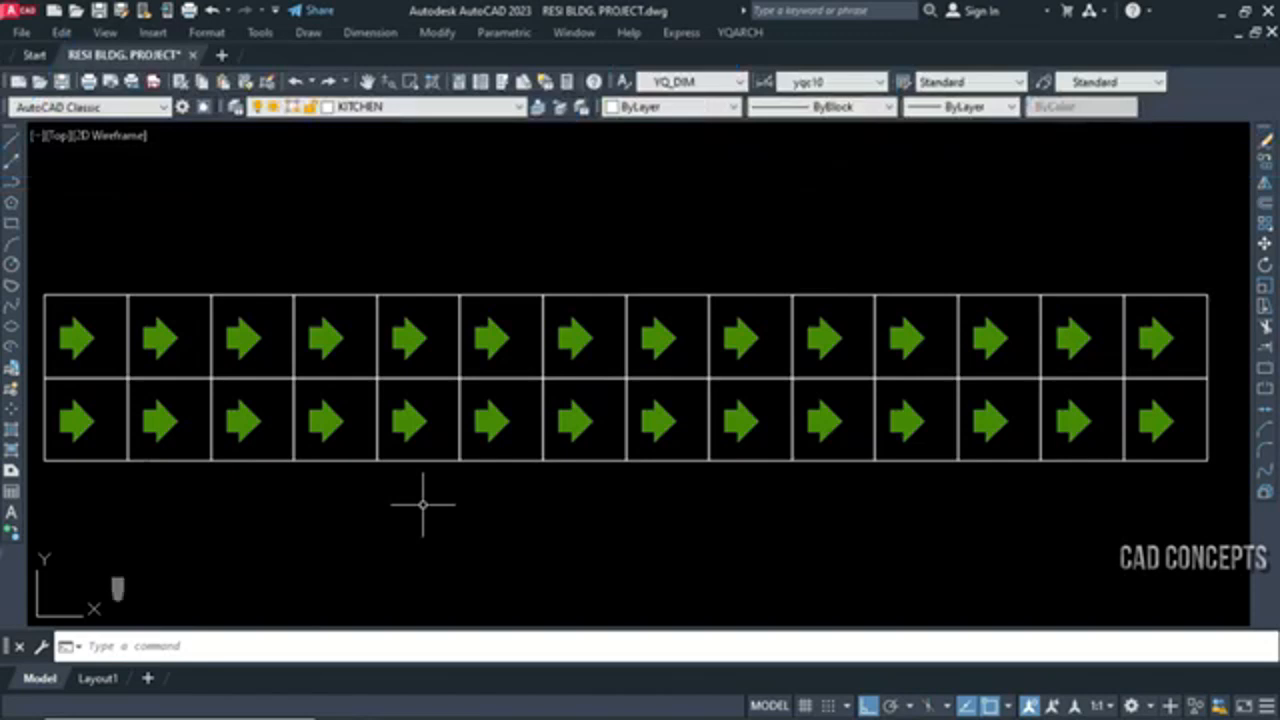
Mirror every arrow in both grid rows in place with the mirror-each command AMI, using a vertical mirror line
text(ami)
key(Return)
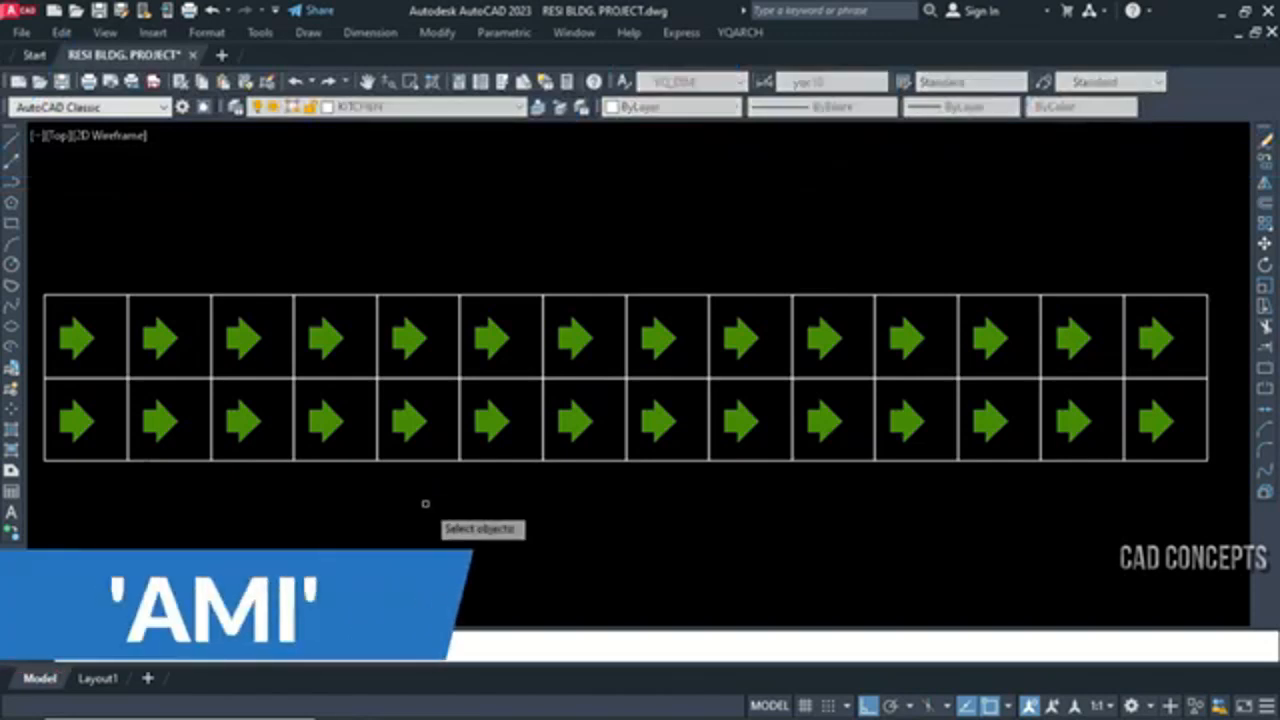
click(54, 310)
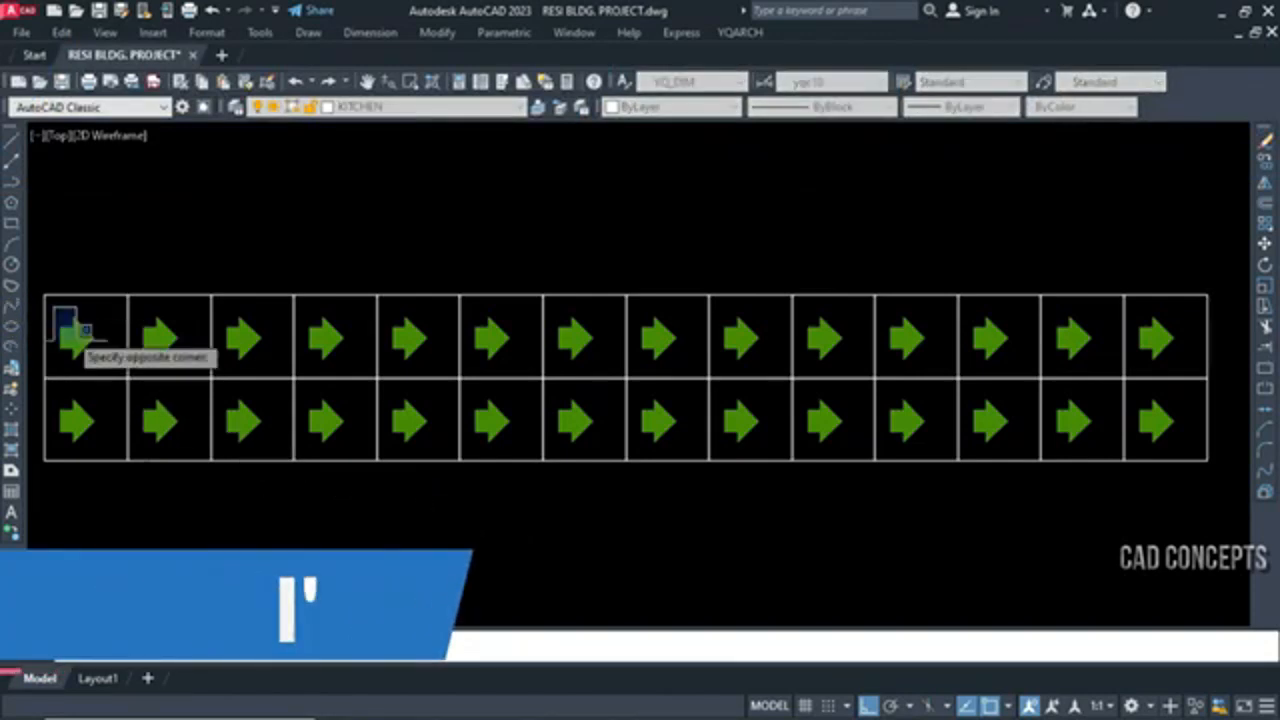
click(1188, 446)
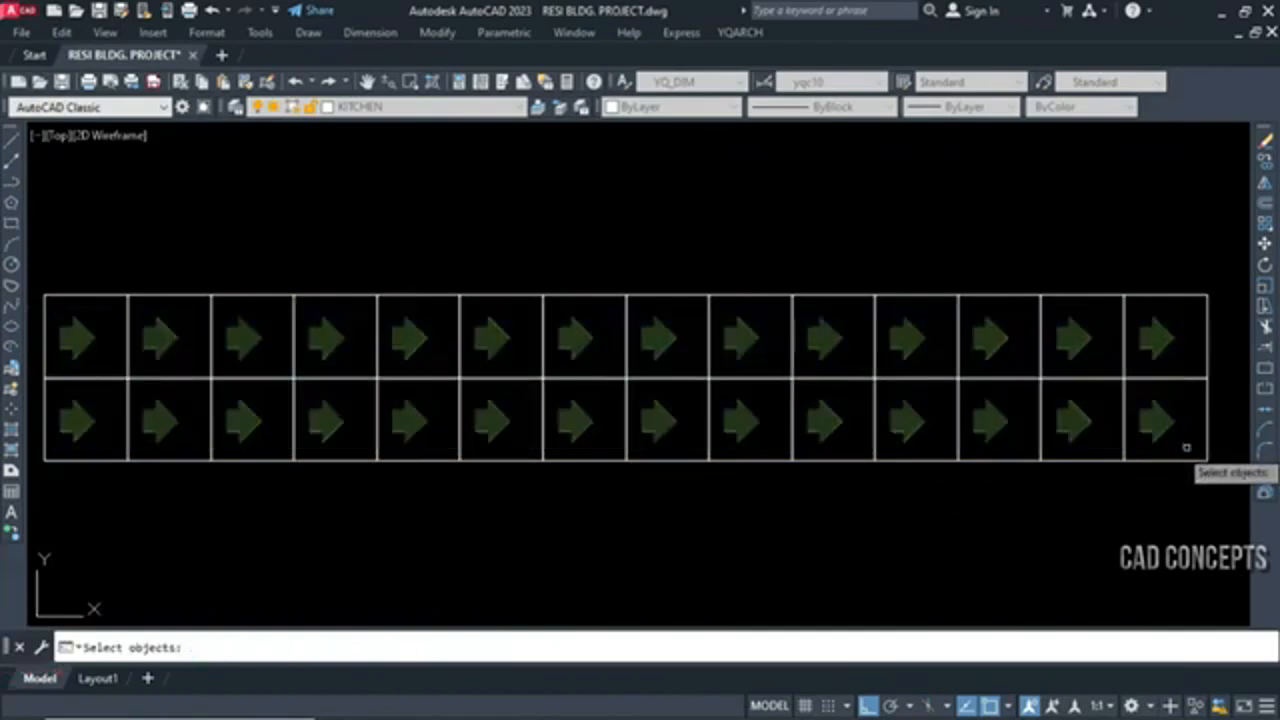
key(Return)
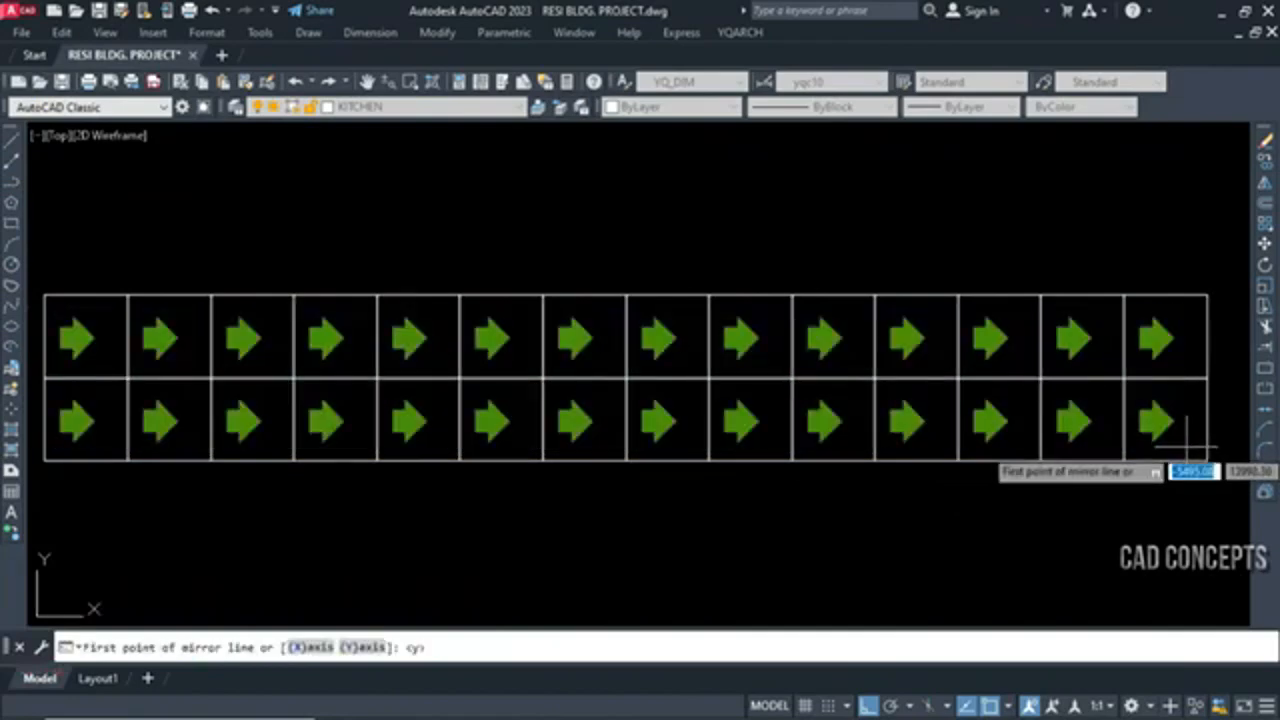
click(1182, 300)
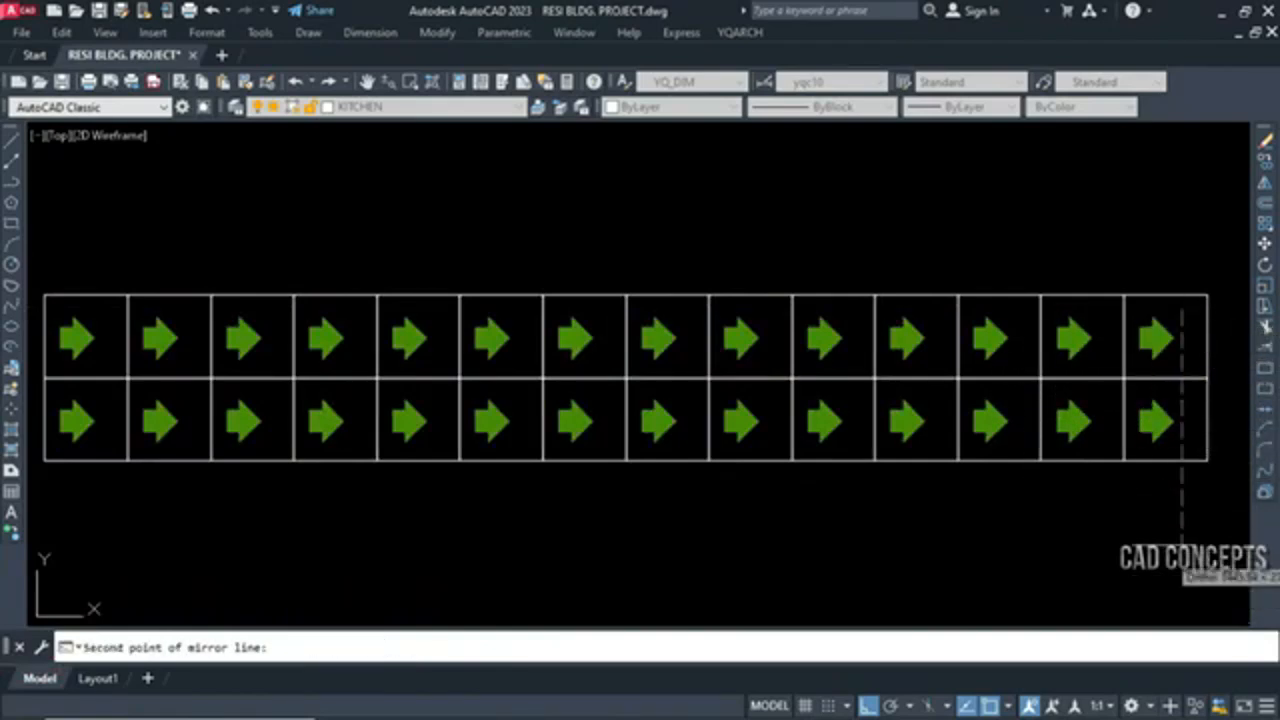
click(1164, 542)
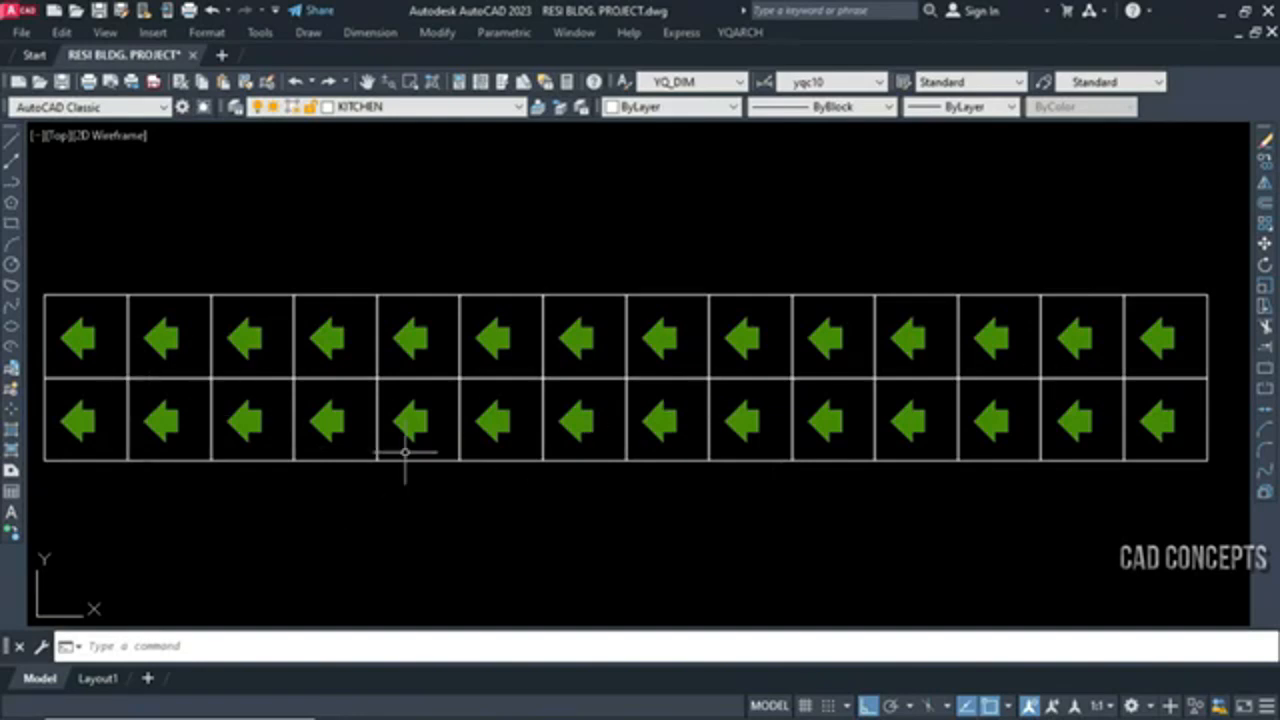
Repeat the mirror-each command on all arrows in the grid, using a second picked mirror line
key(space)
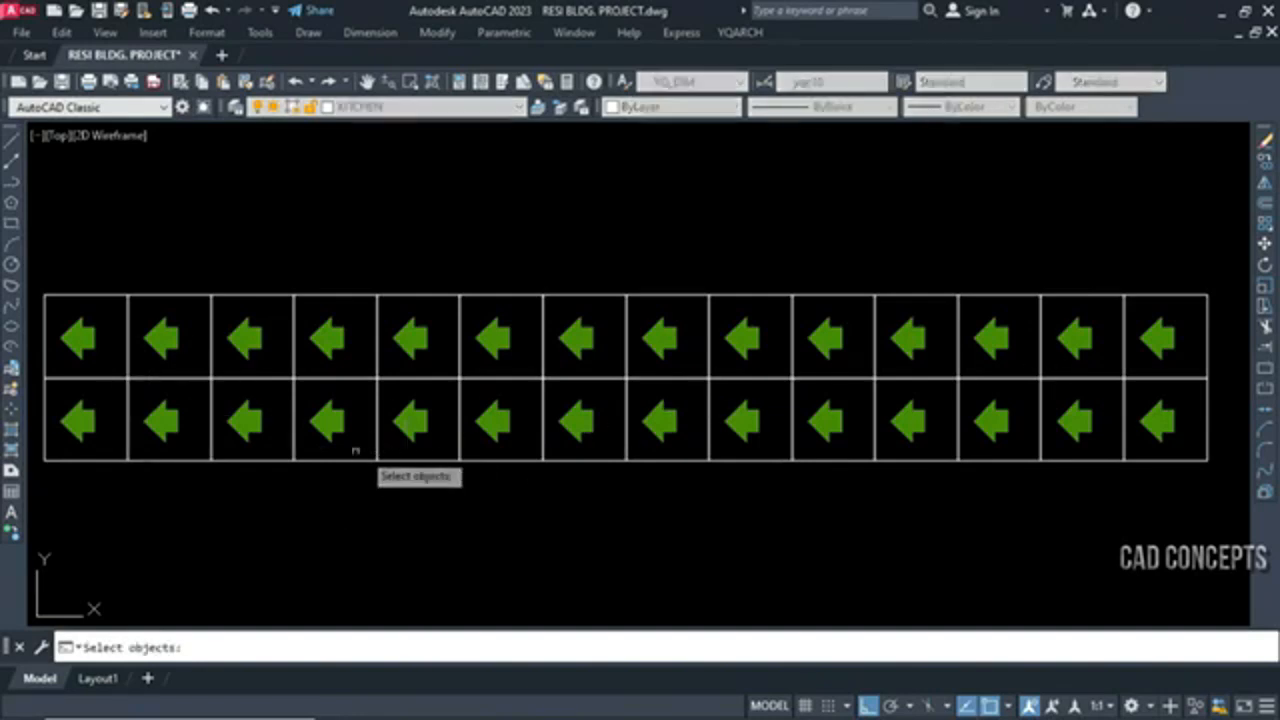
click(52, 308)
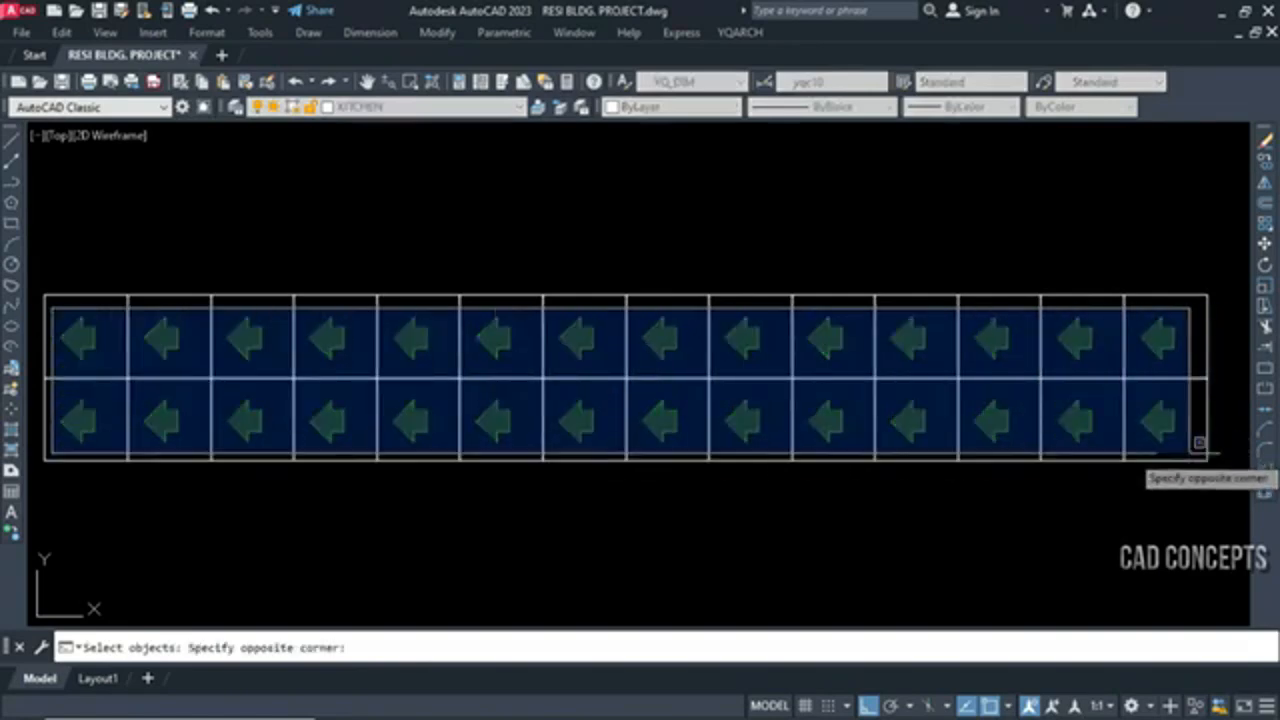
click(1212, 455)
key(Return)
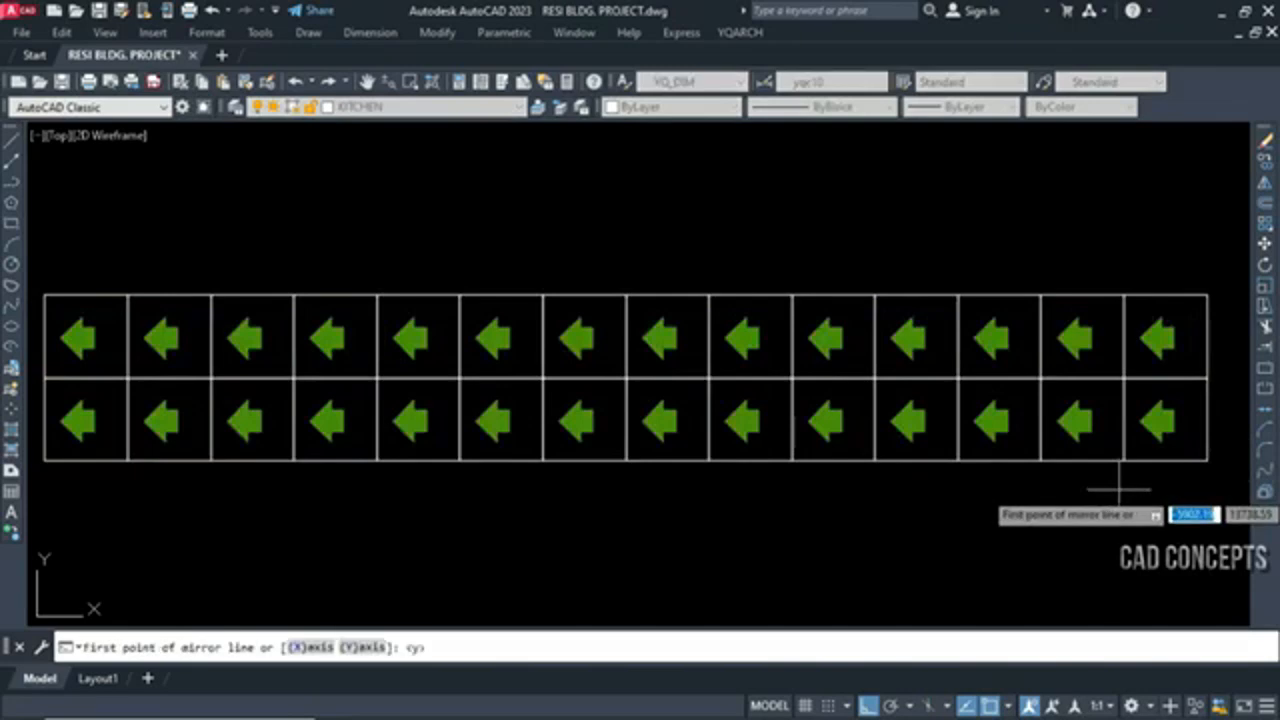
click(1183, 306)
click(375, 449)
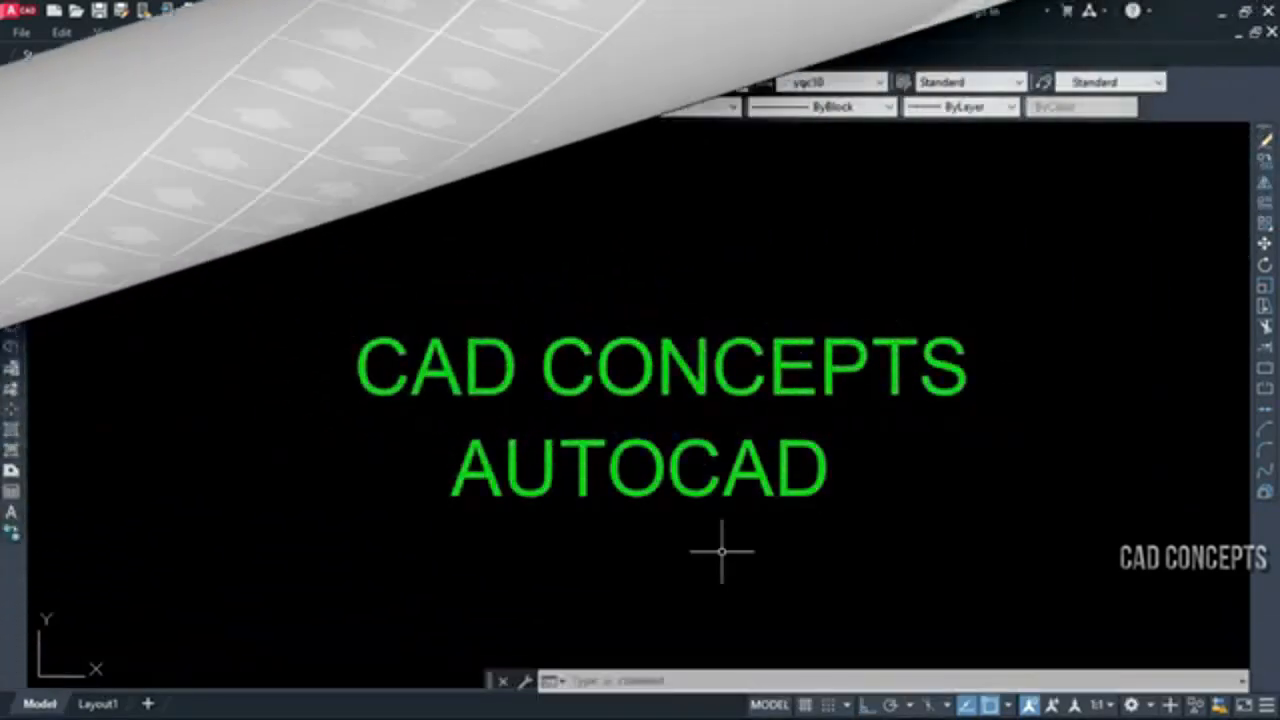
Try to move the last two letters, A and D, of the AUTOCAD text
click(875, 441)
click(740, 535)
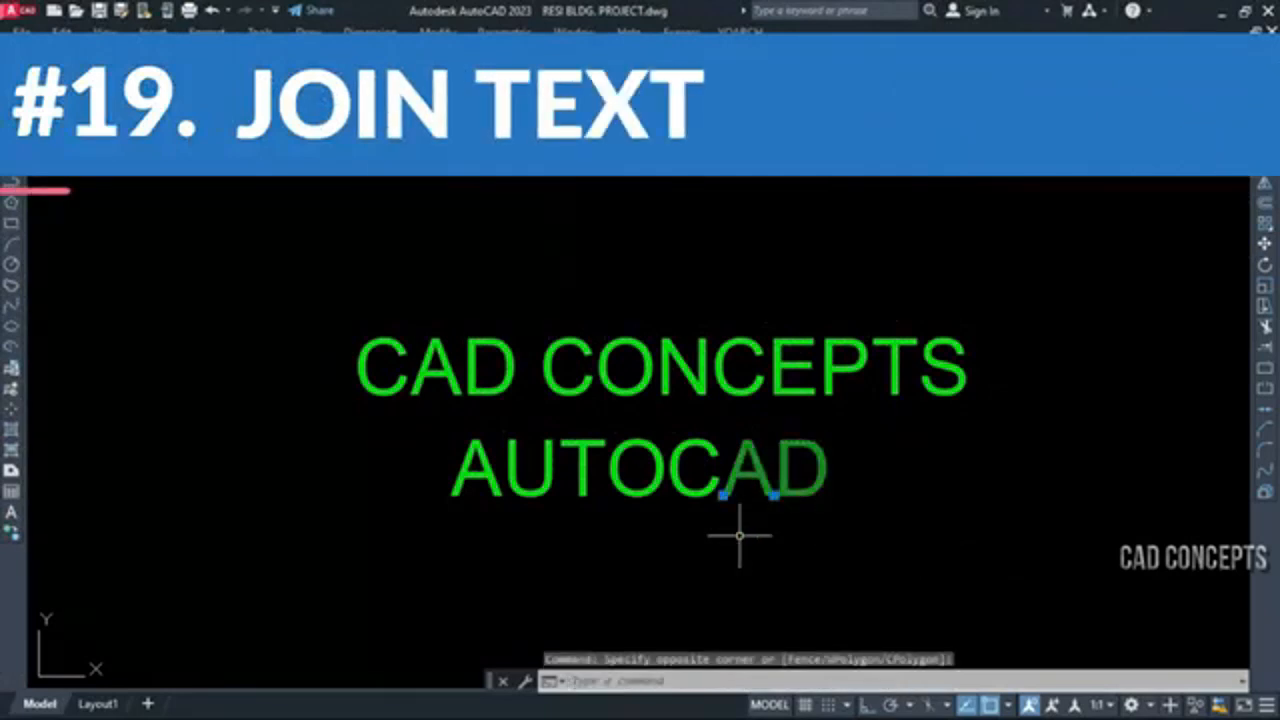
text(m)
key(Return)
click(703, 577)
key(Escape)
Try to move the neighbouring C and A letters near the end of the AUTOCAD text
click(708, 532)
click(700, 507)
click(754, 523)
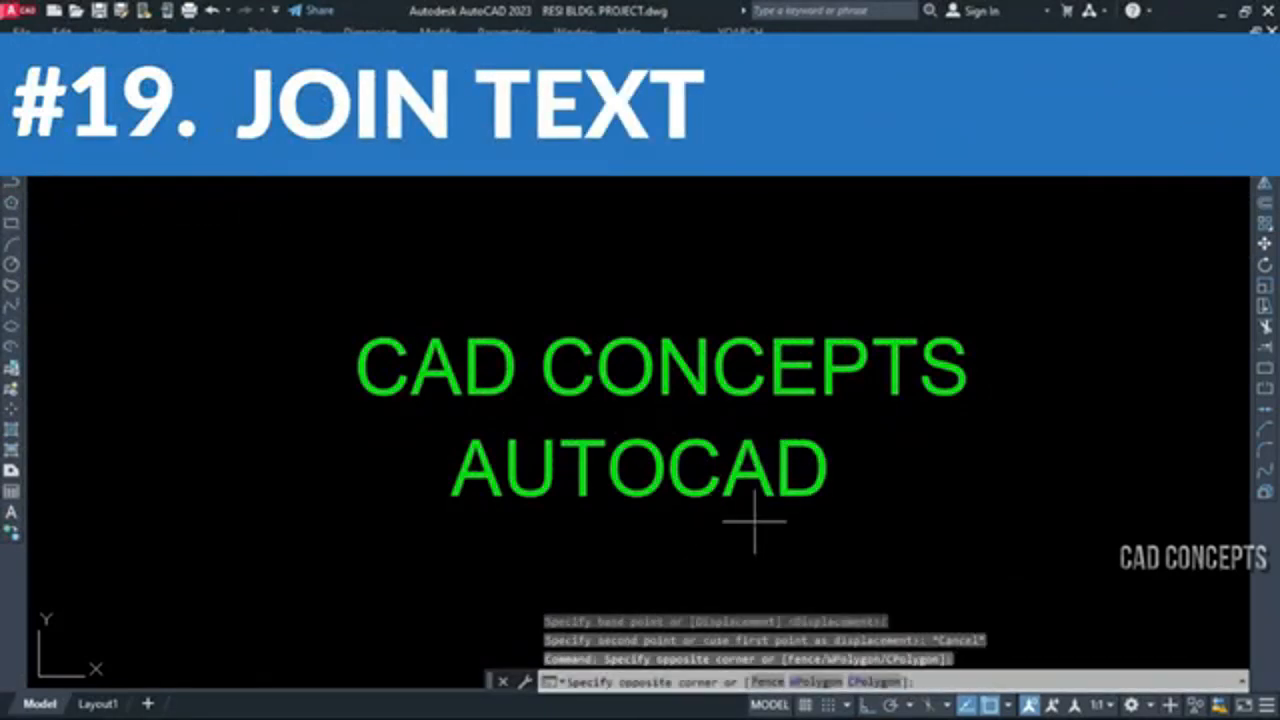
click(697, 480)
text(m)
key(Return)
click(697, 559)
key(Escape)
Try to move the letters U, T and O in the AUTOCAD text
click(651, 577)
click(543, 470)
text(m)
key(Return)
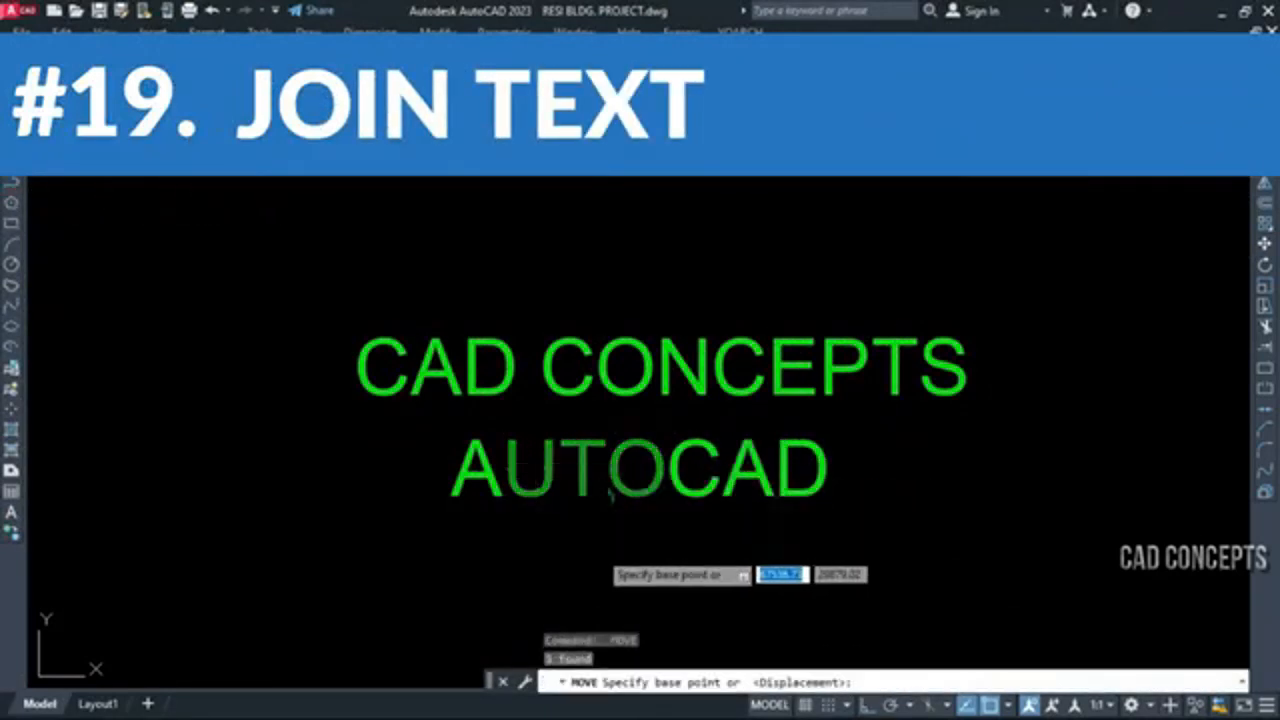
click(601, 514)
key(Escape)
Try to move the letters D and C in the middle of the CAD CONCEPTS text
click(573, 433)
click(497, 357)
text(m)
key(Return)
click(466, 389)
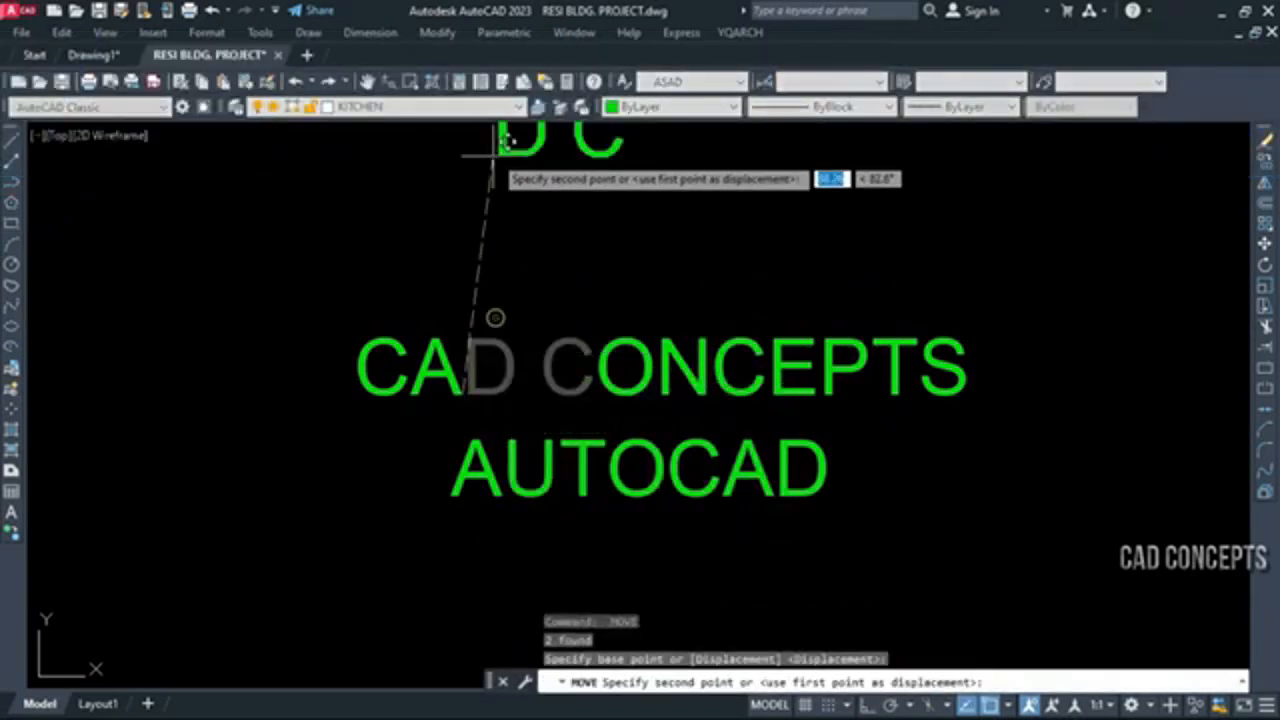
key(Escape)
key(Escape)
key(Escape)
Join the separate letters of both text lines into whole texts with the TTJ command
text(TT)
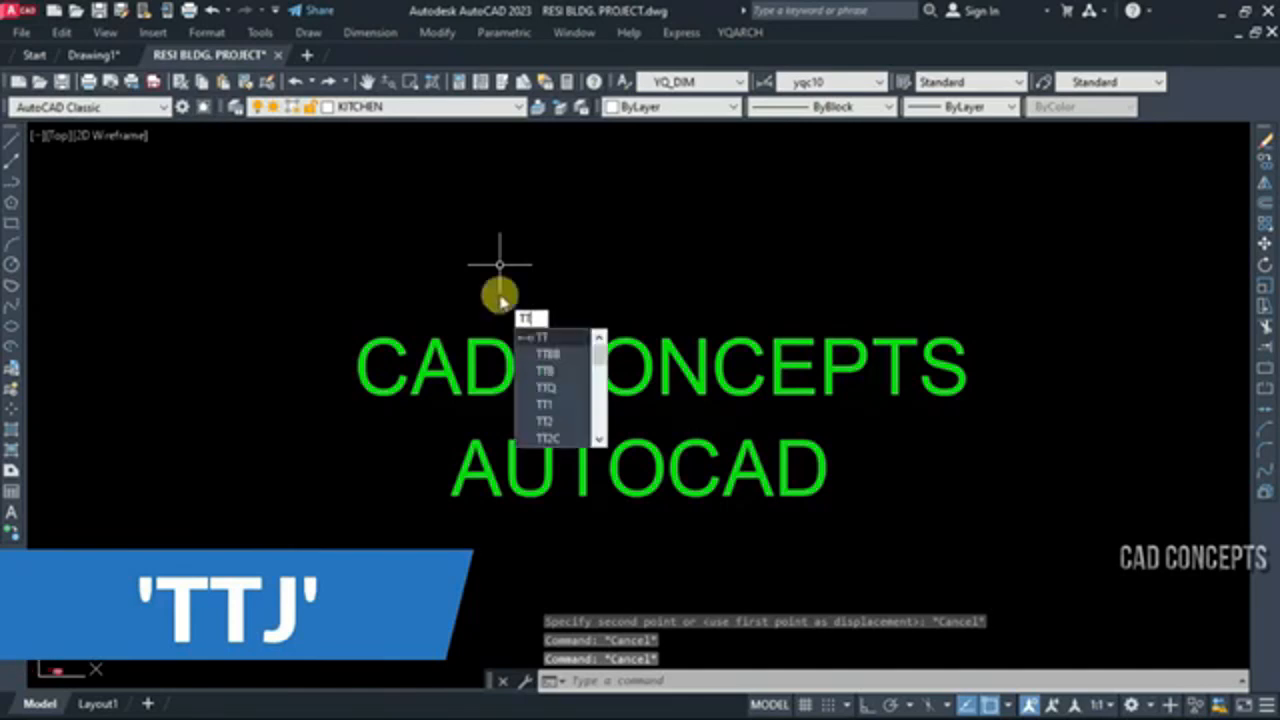
text(J)
key(Return)
click(191, 317)
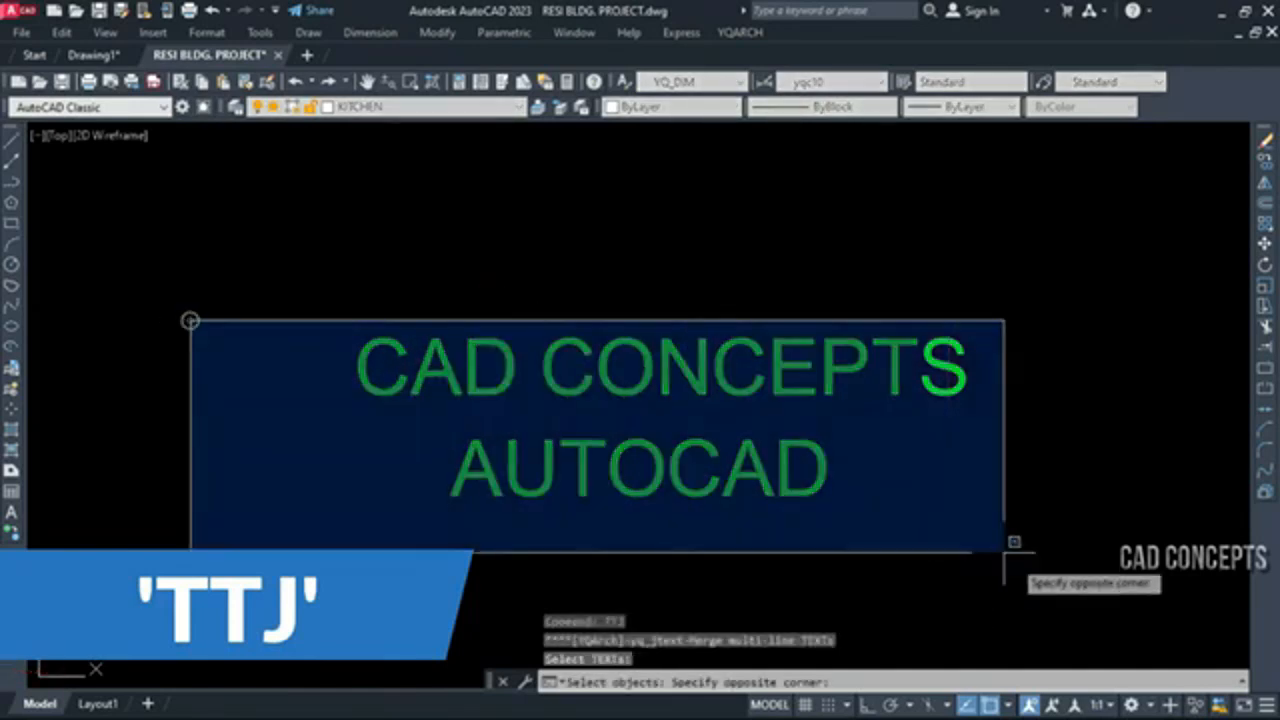
click(1086, 606)
key(Return)
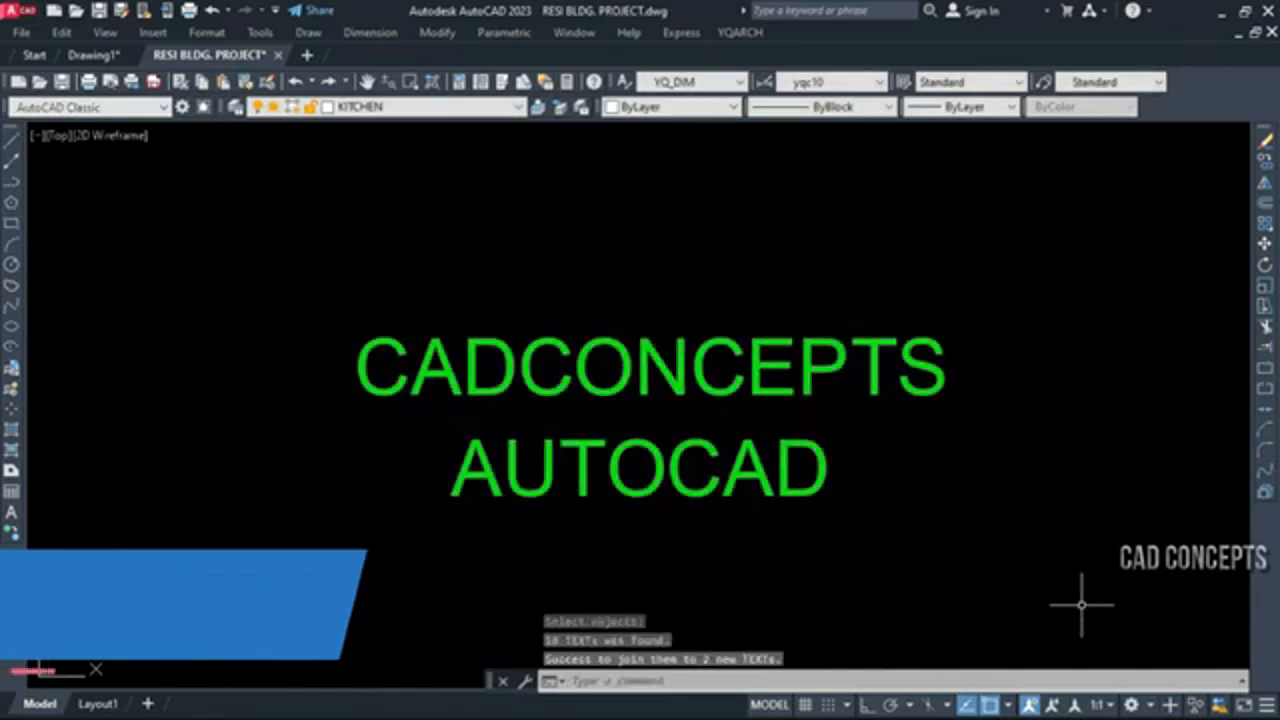
Check the joined AUTOCAD and CADCONCEPTS lines by selecting and opening them for text editing
click(566, 456)
double_click(545, 474)
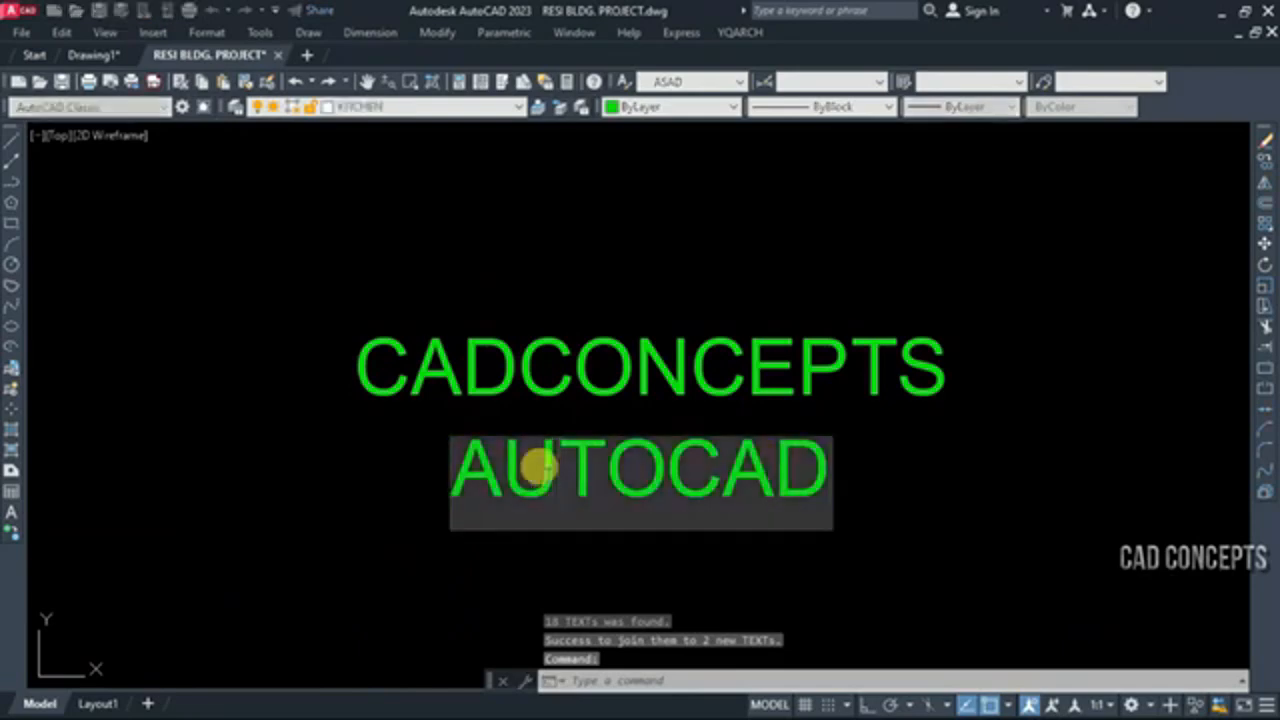
click(579, 378)
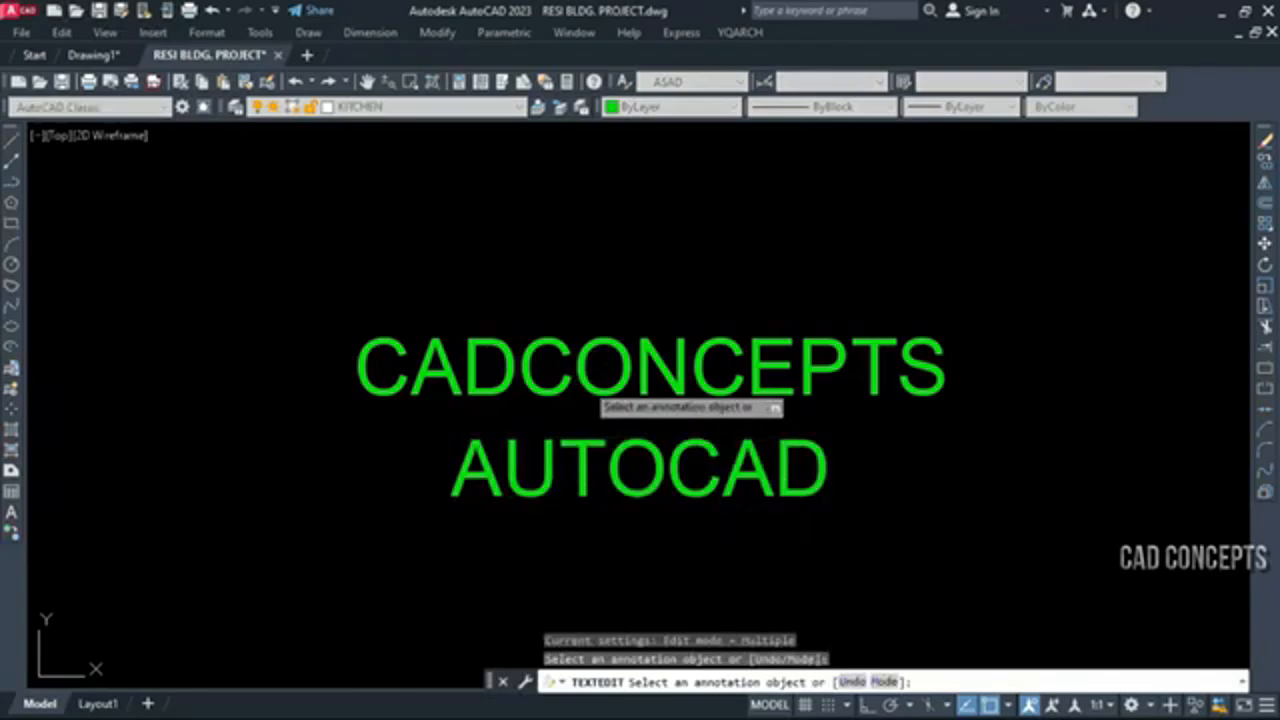
click(612, 380)
click(634, 368)
click(516, 372)
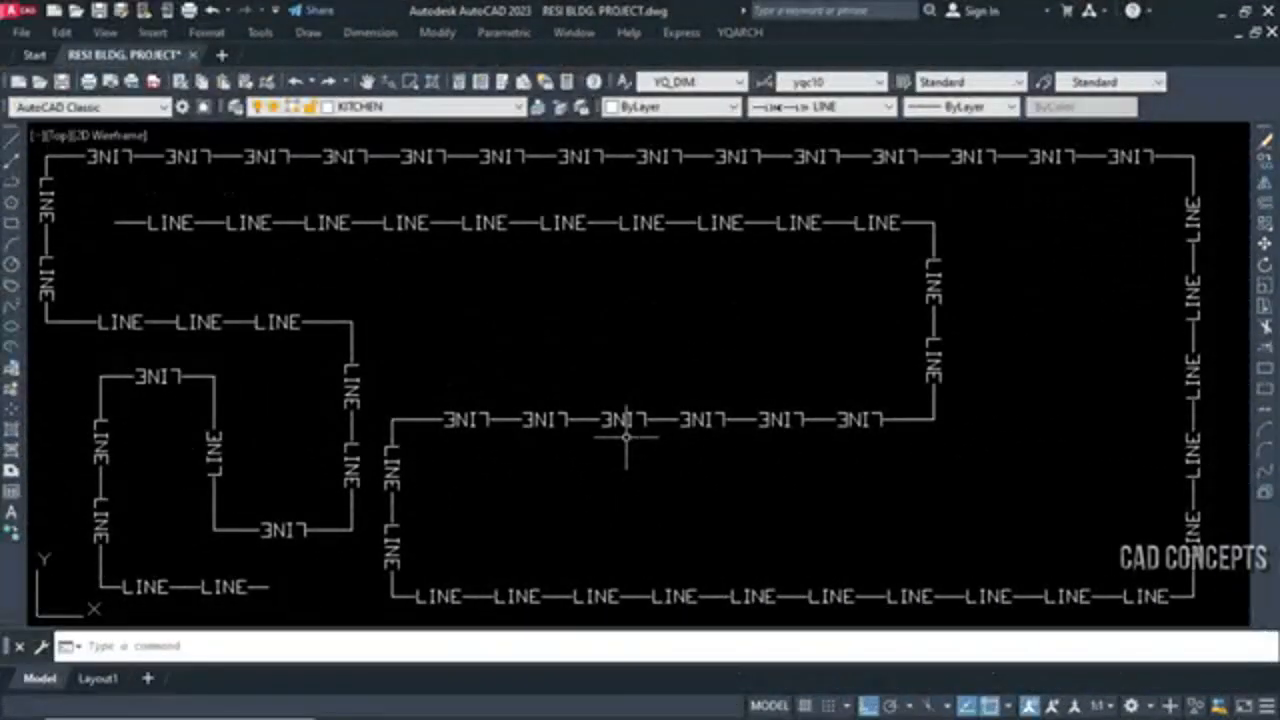
Select and deselect the sample polyline drawn with the LINE letter linetype to examine it
click(811, 429)
click(806, 418)
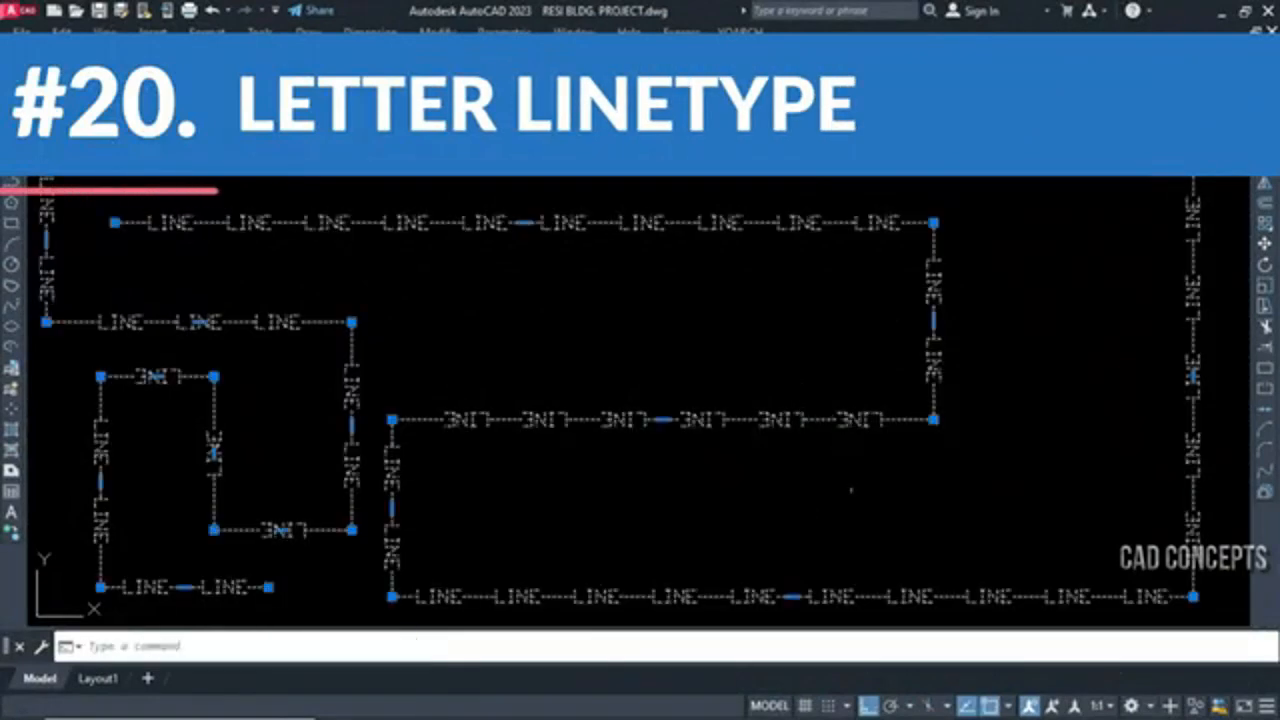
key(Escape)
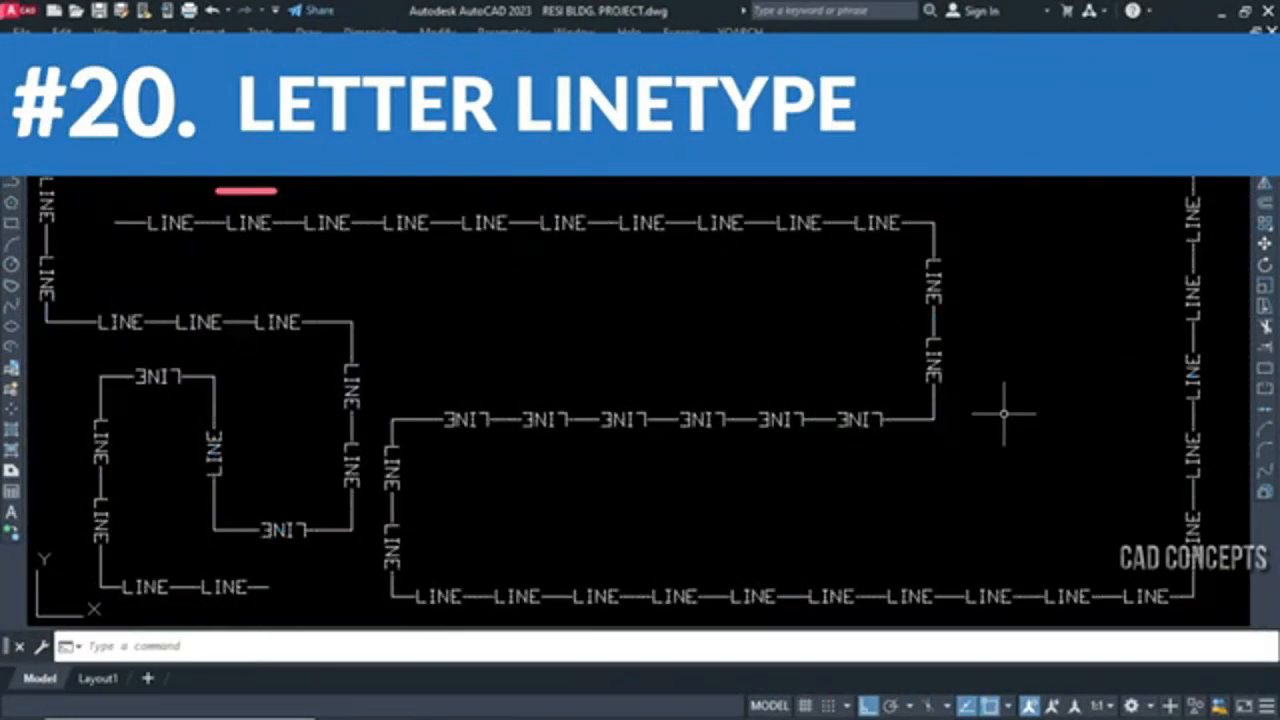
click(951, 432)
key(Escape)
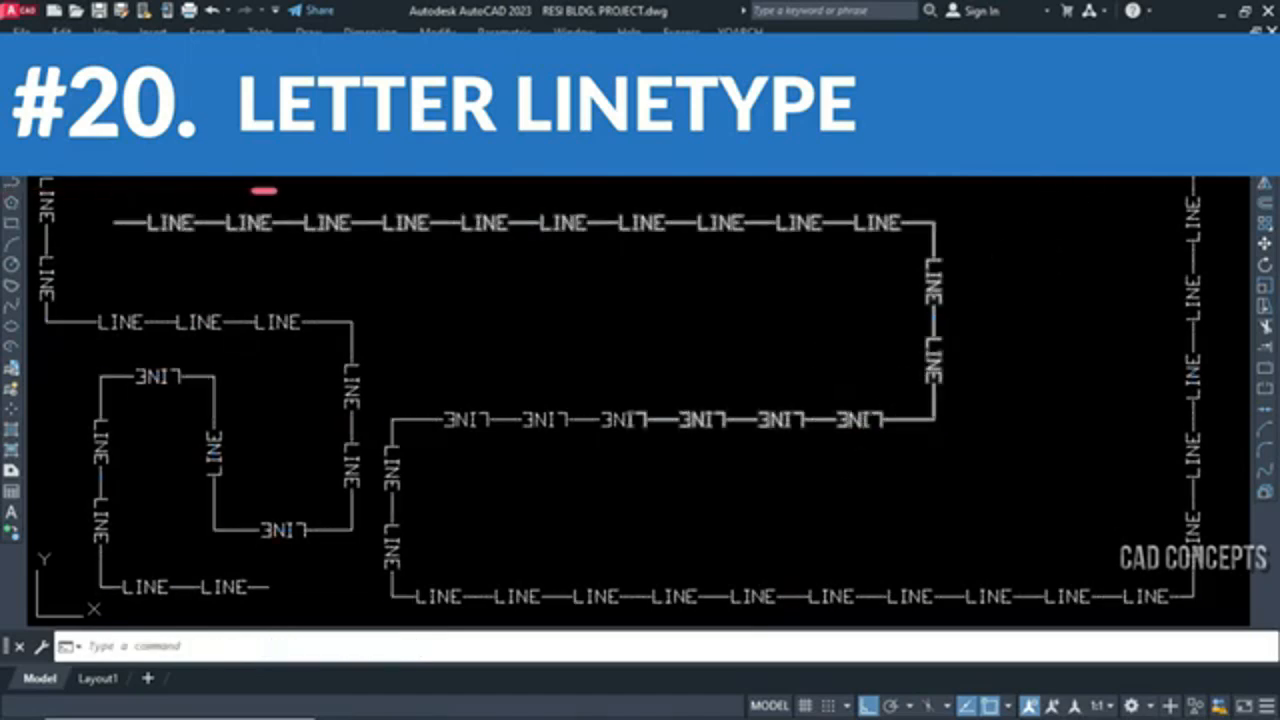
click(1097, 153)
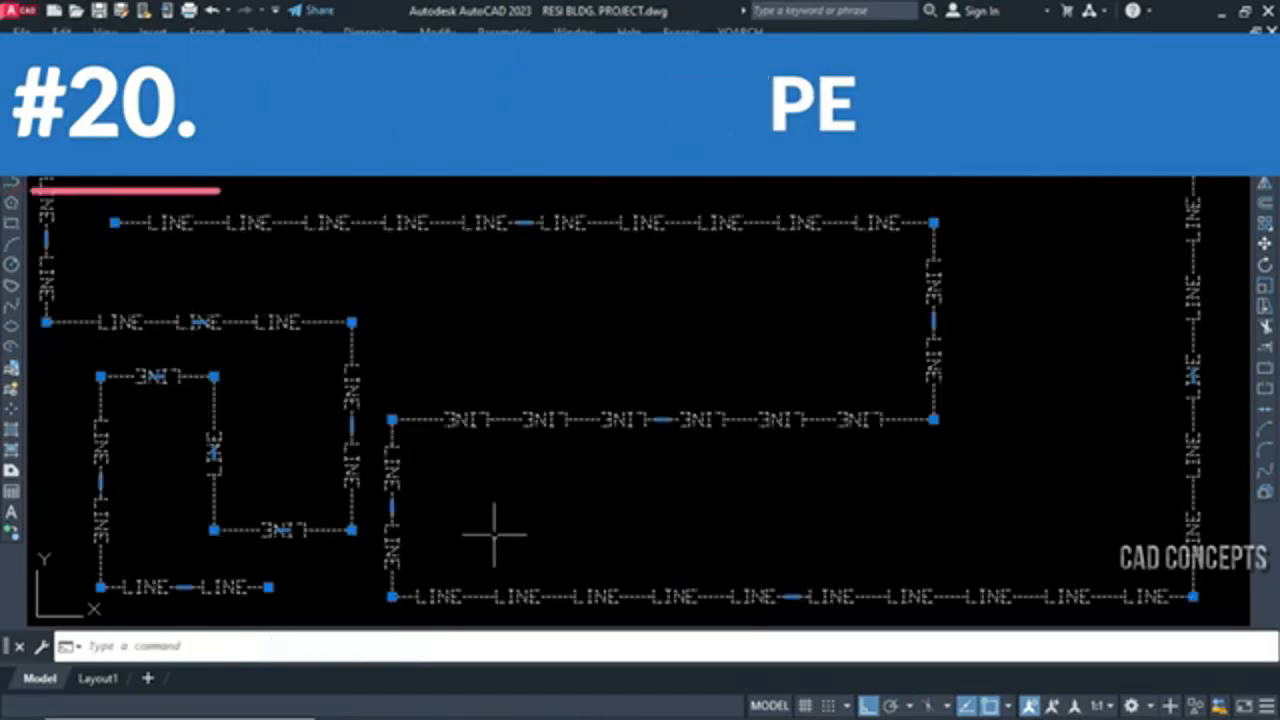
key(Escape)
Stretch the sample polyline's inner vertical segment about 155 units outward to the right and its inner horizontal segment about 83 units down
click(622, 420)
key(ctrl+a)
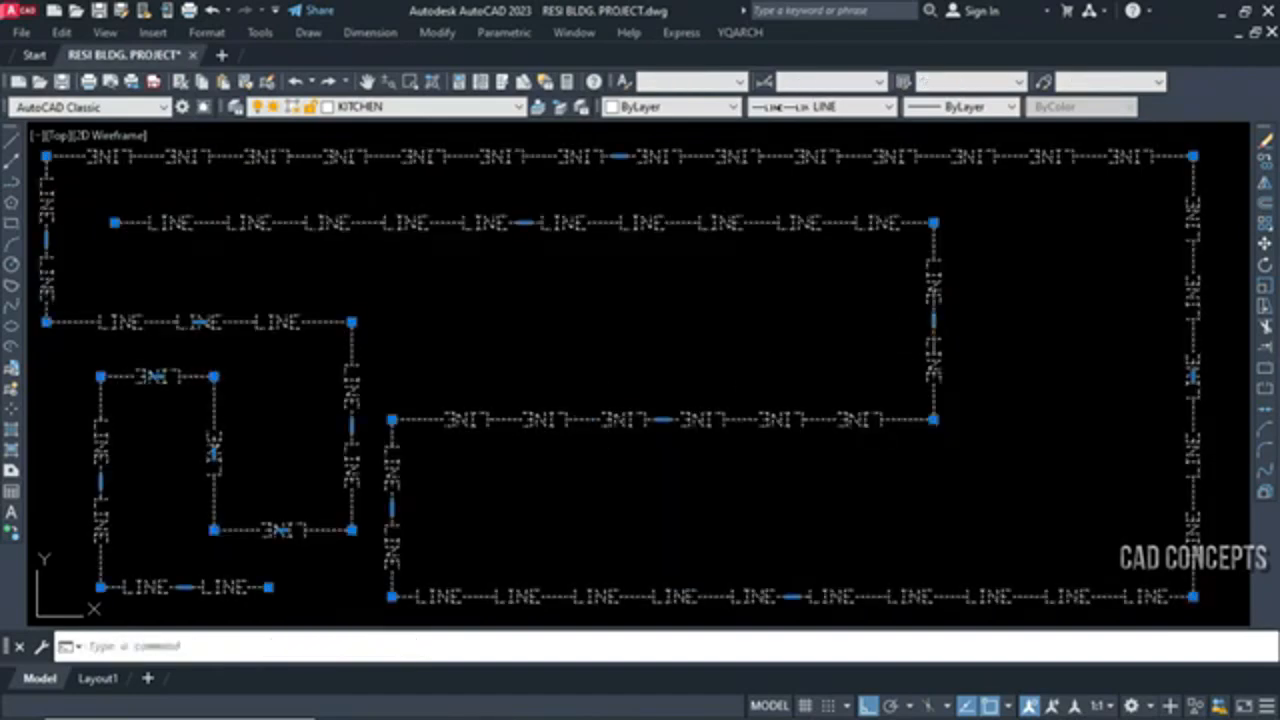
click(934, 322)
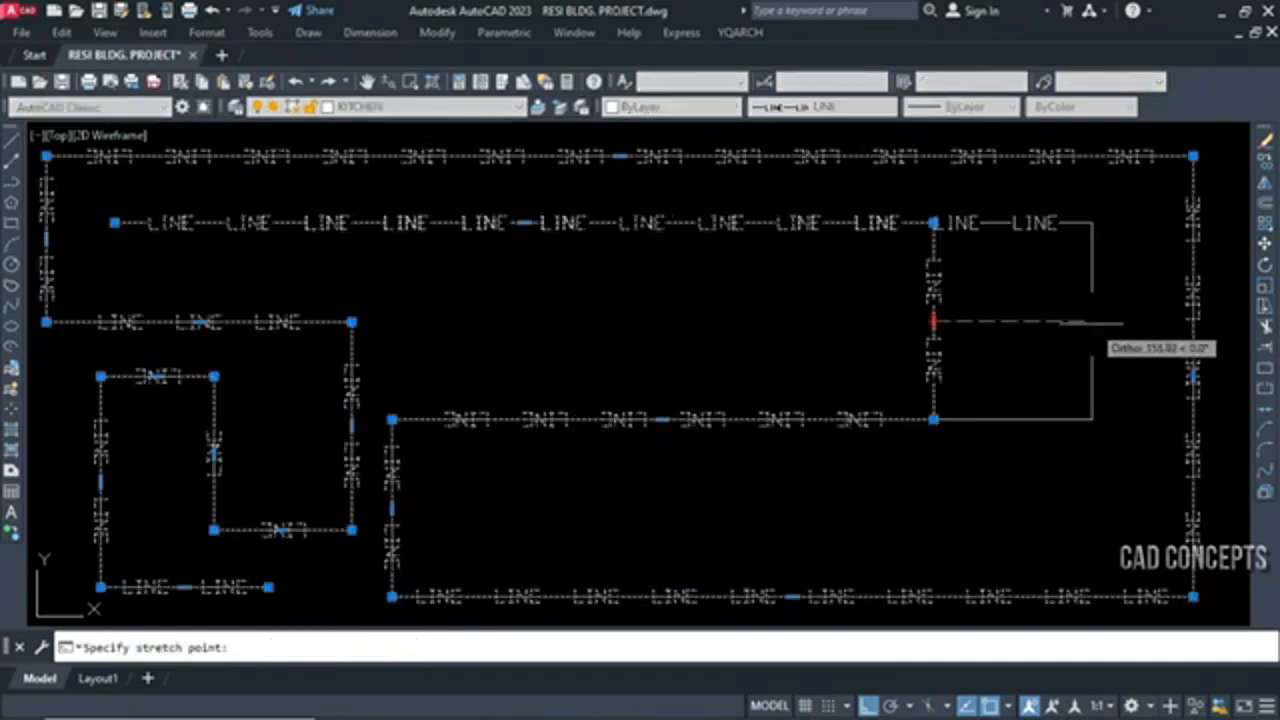
click(1092, 322)
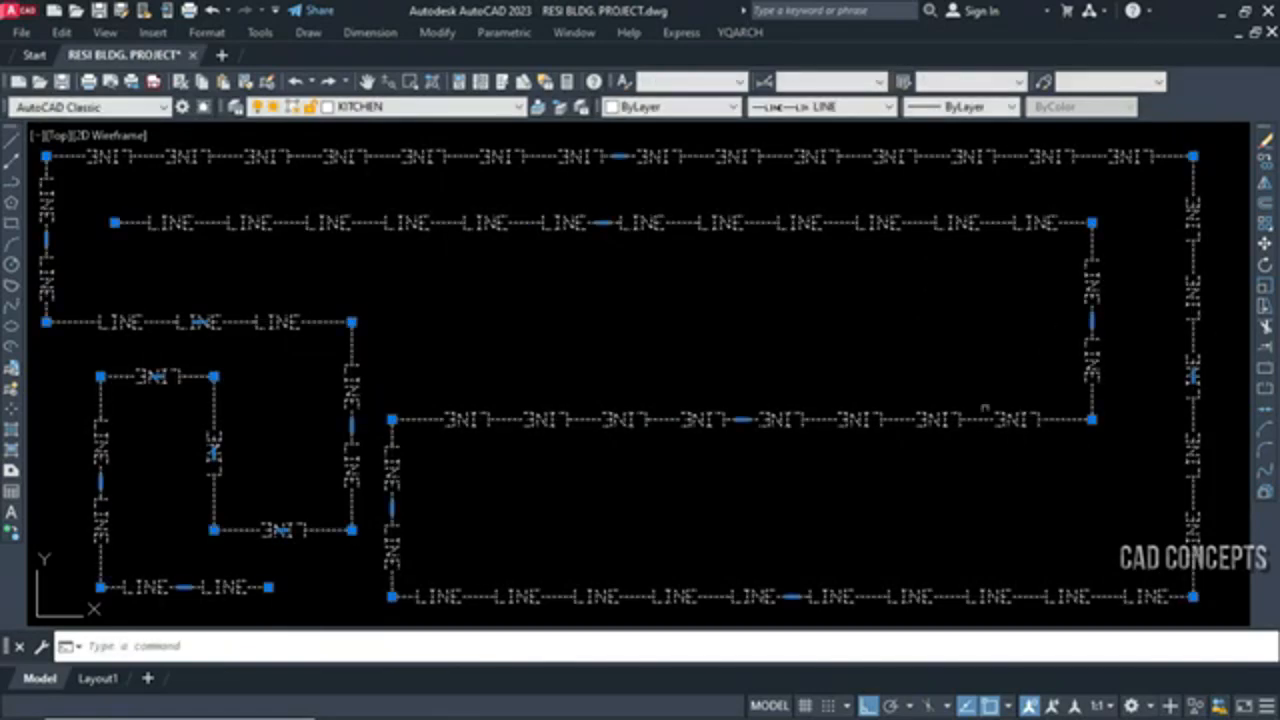
click(741, 420)
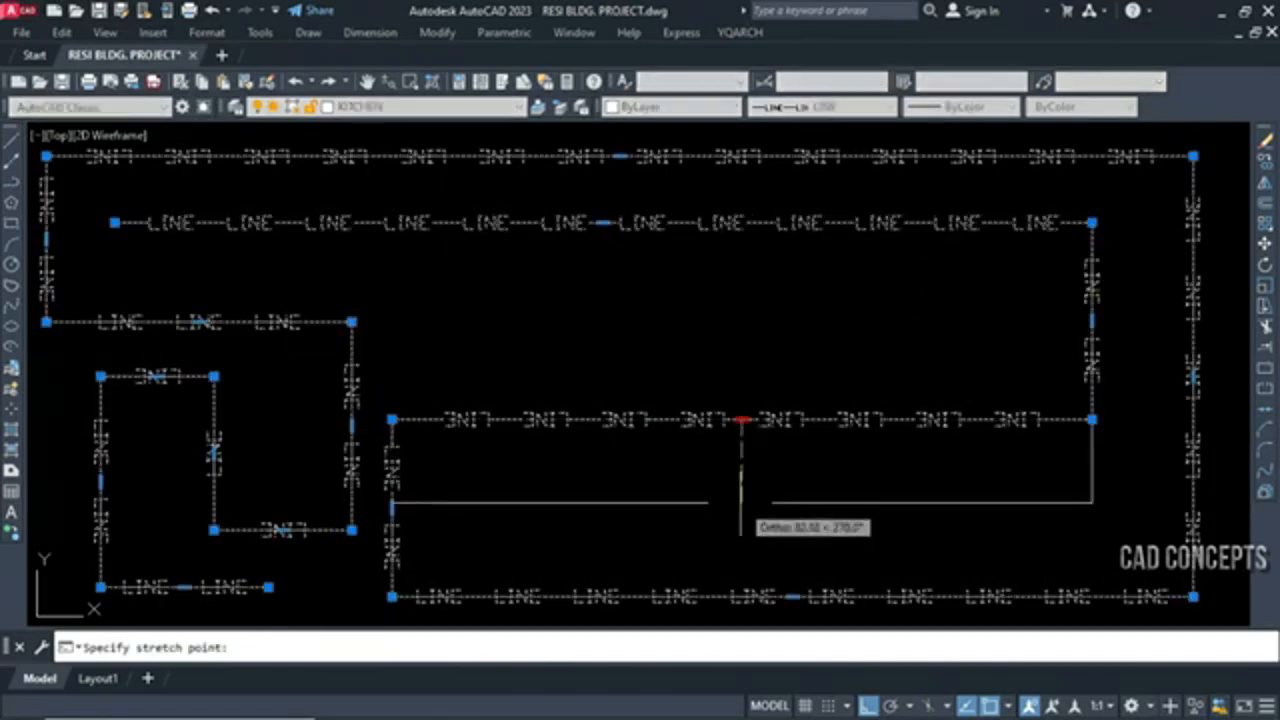
click(741, 503)
key(Escape)
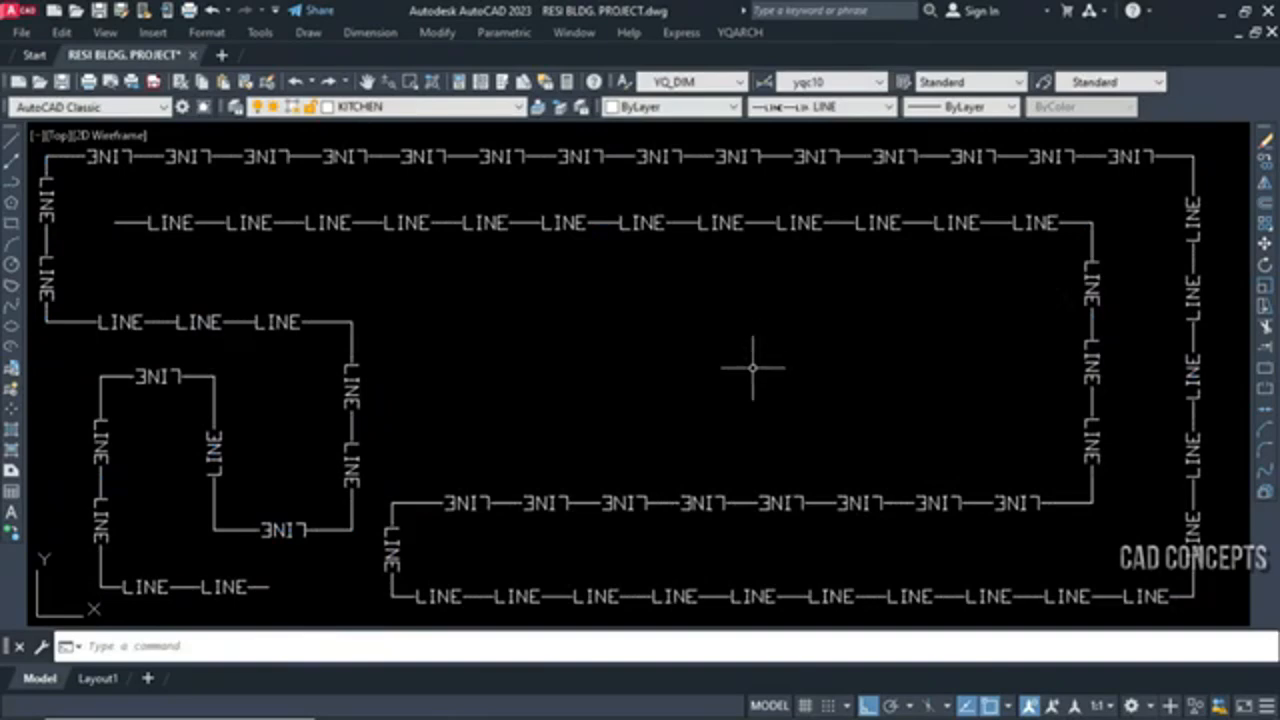
Erase the sample polyline and start the make-linetype command MLT with the yqarch.lin file
drag(754, 366, 634, 597)
key(Delete)
text(ML)
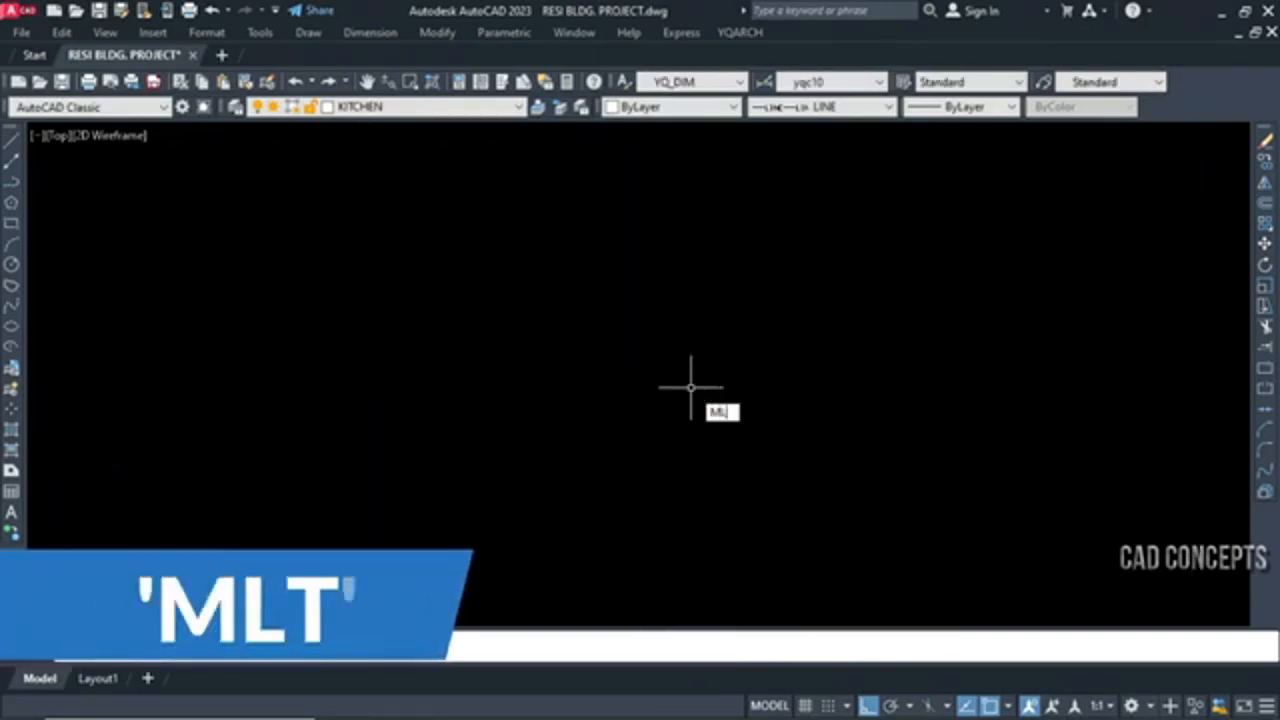
text(T)
key(Return)
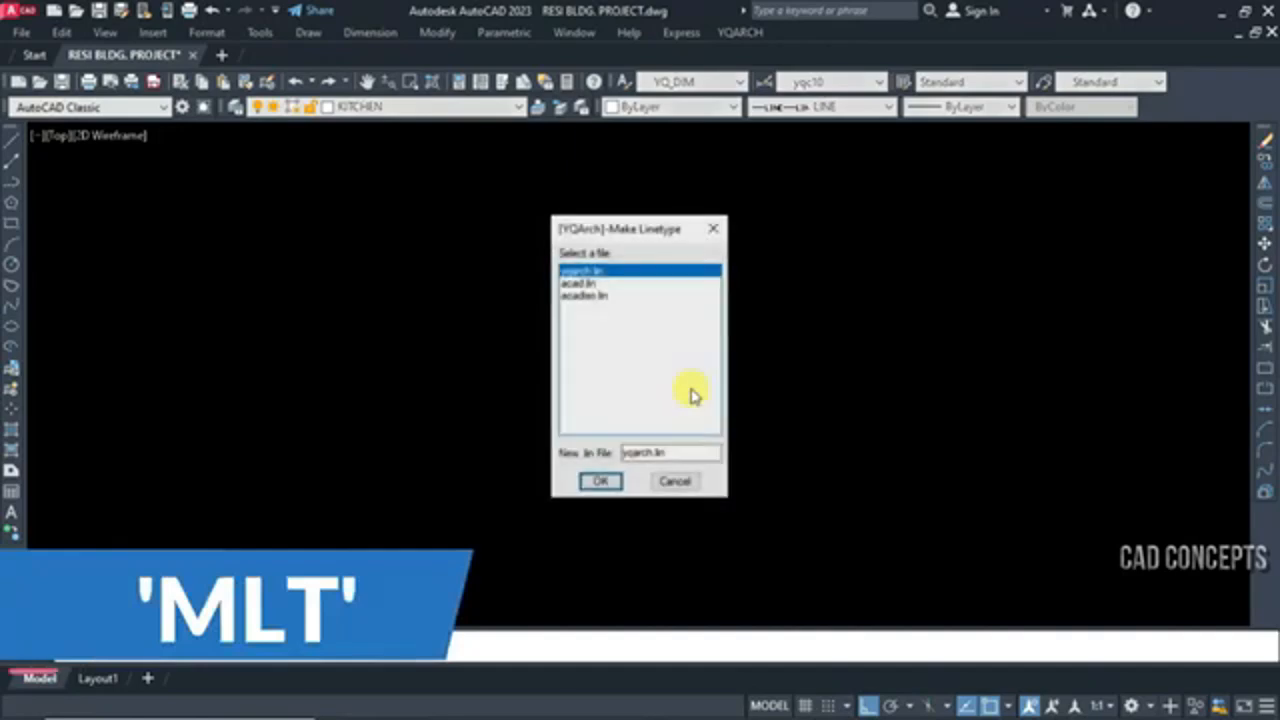
click(600, 481)
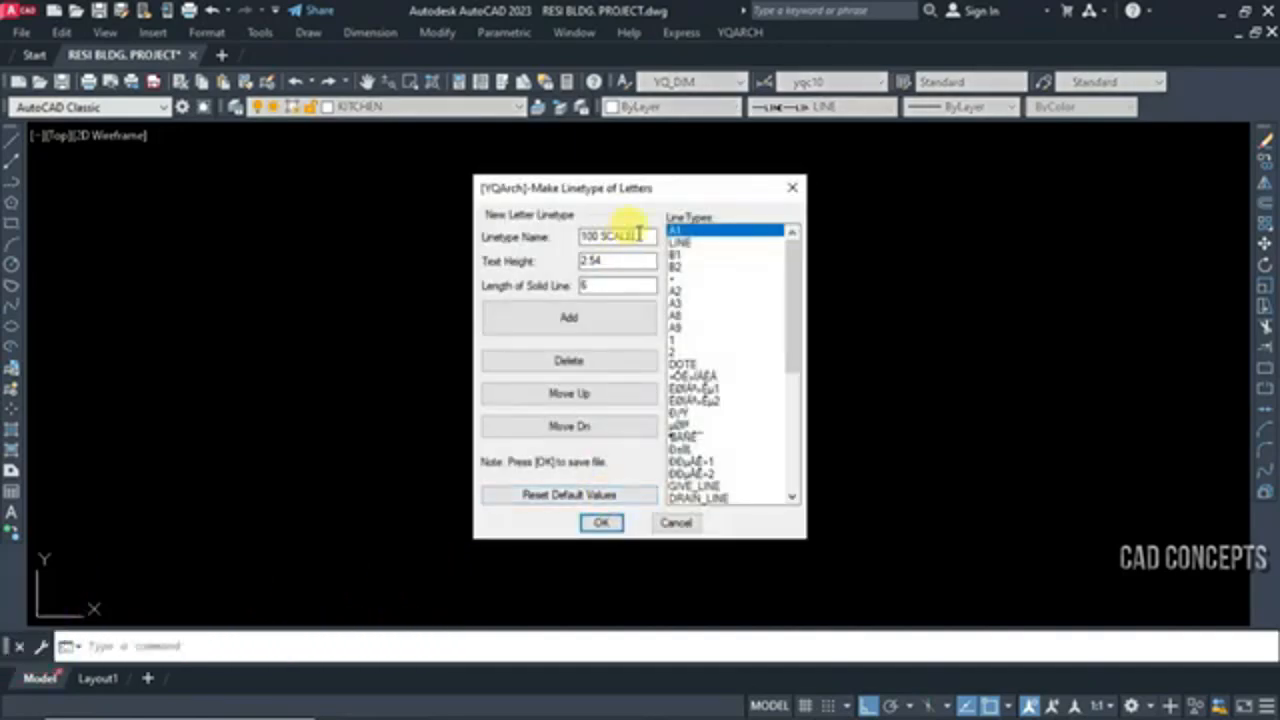
Add a letter linetype named 10 SCALE with text height 3 and save it to the linetype file
click(649, 236)
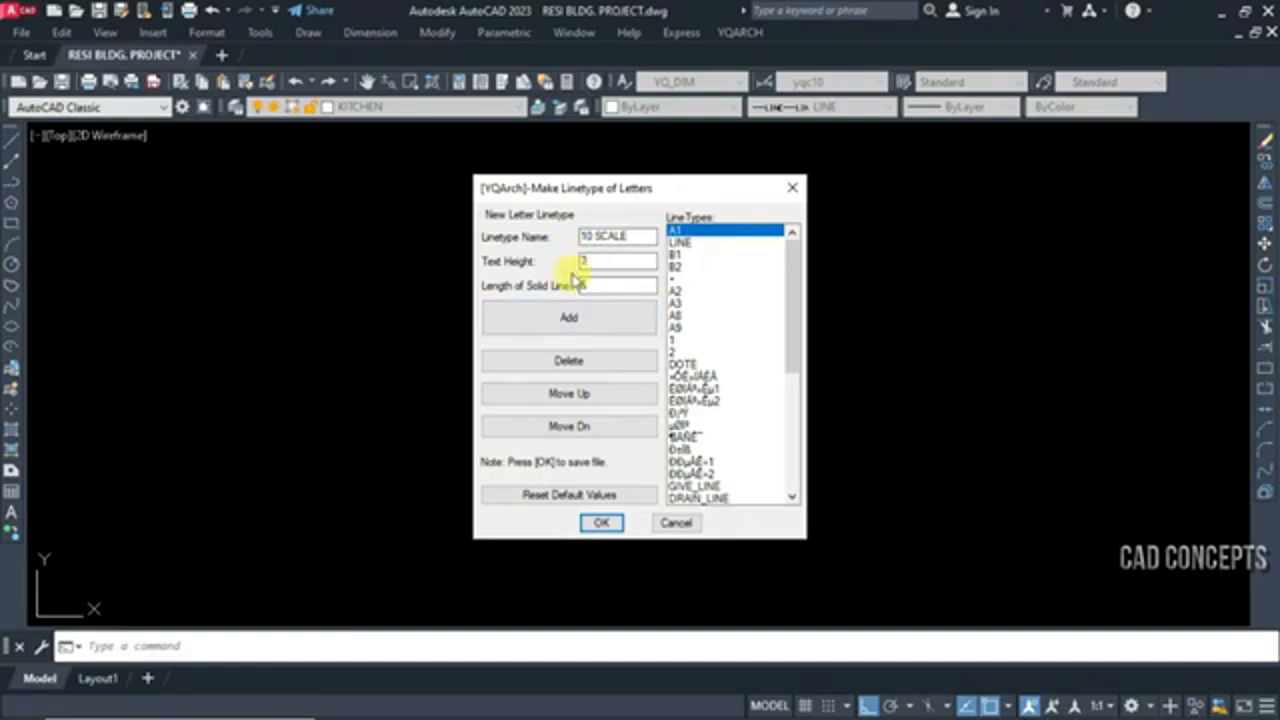
click(600, 317)
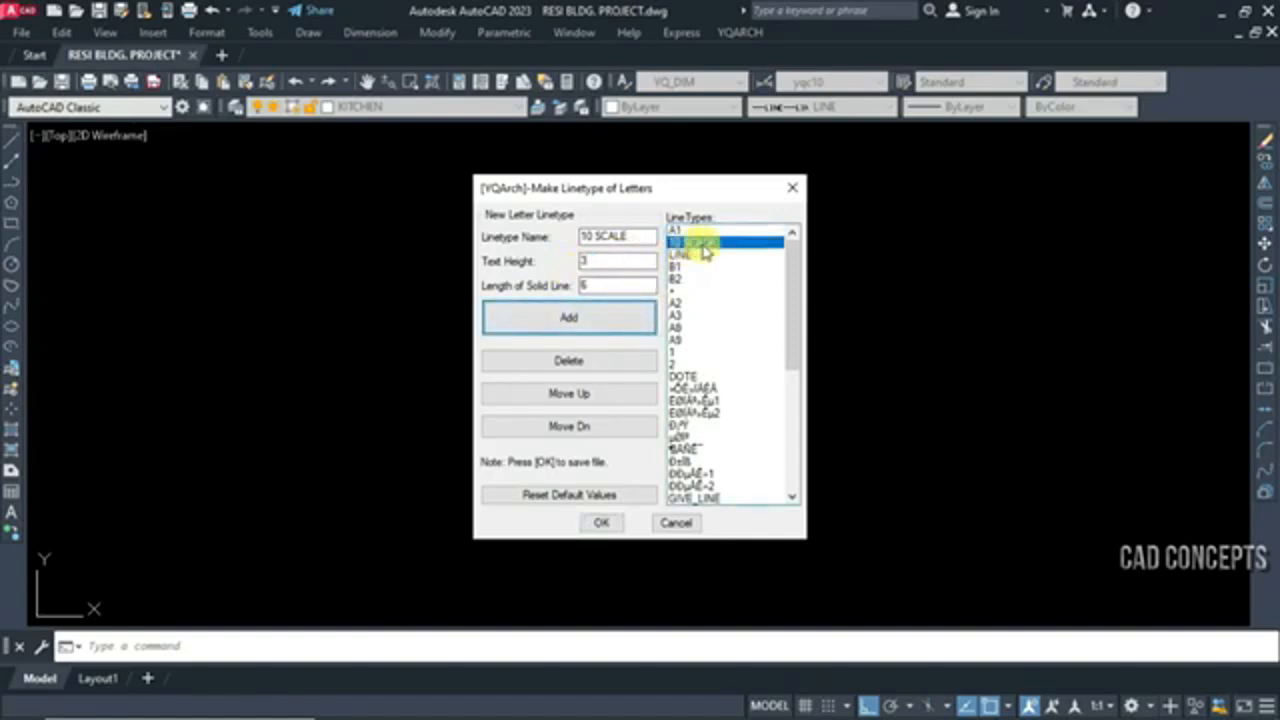
click(601, 522)
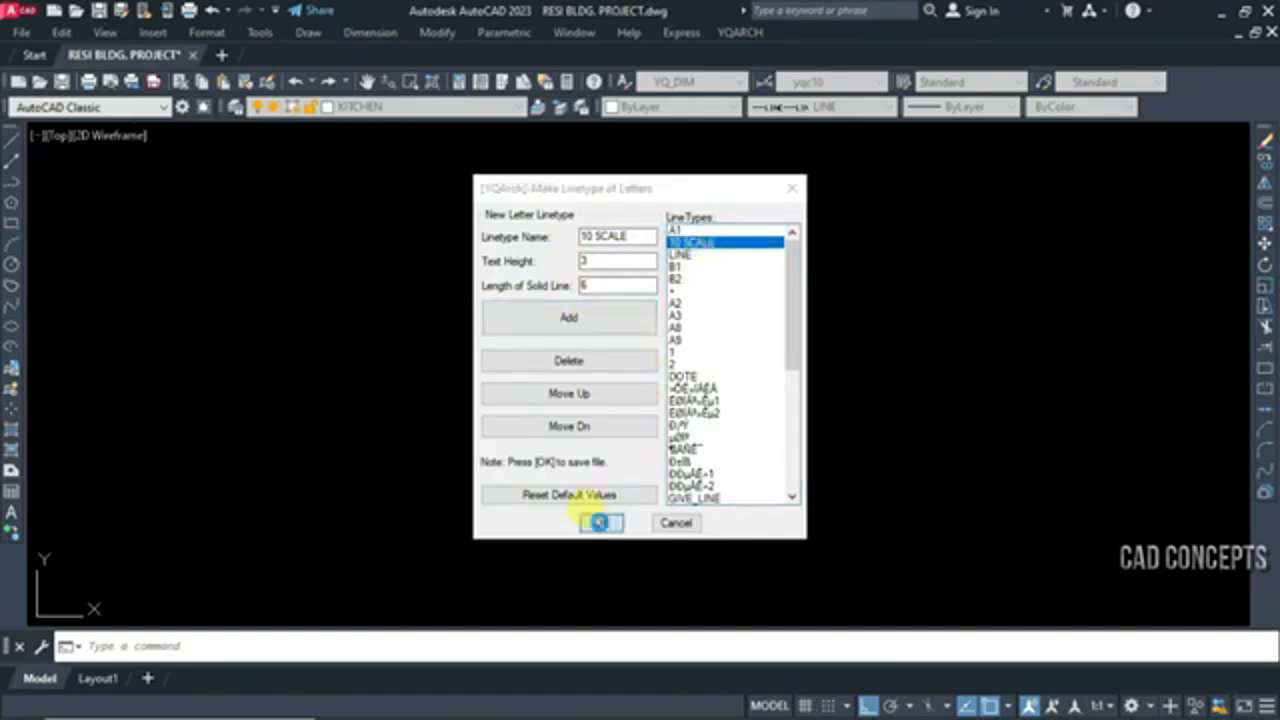
Set 10 SCALE as the current linetype and draw a winding six-segment orthogonal polyline across the empty drawing area
click(820, 108)
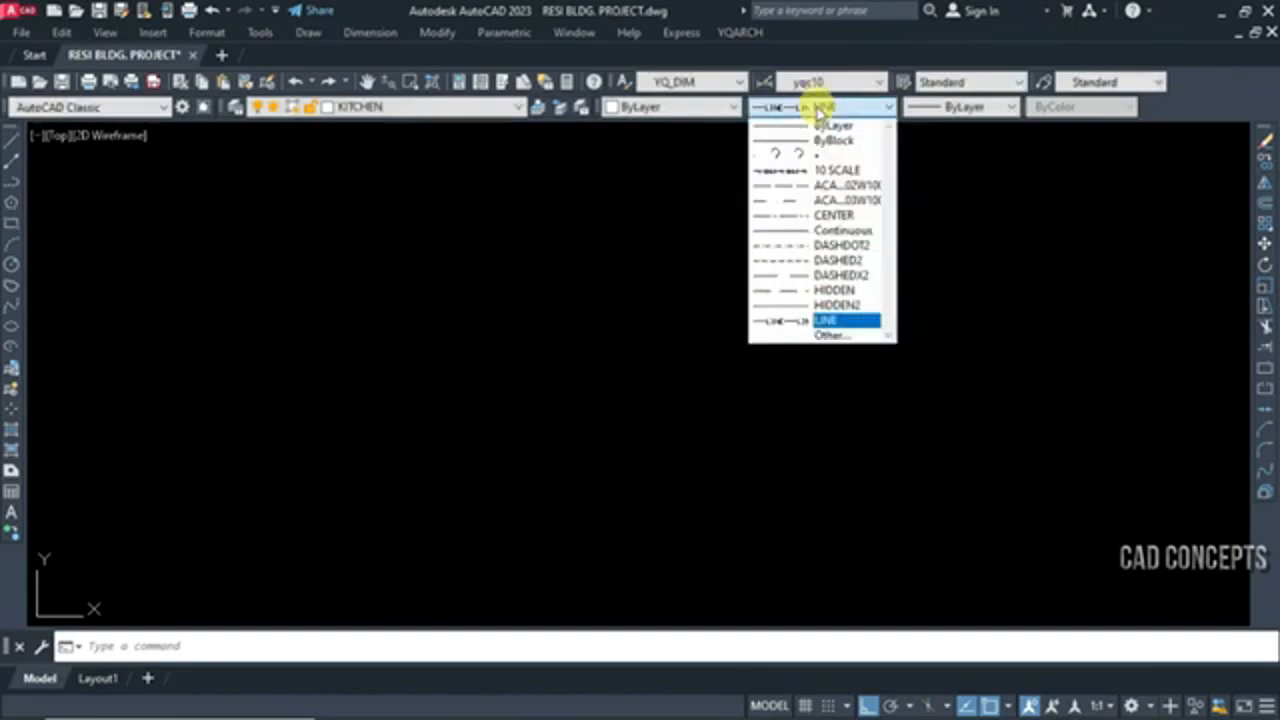
click(841, 172)
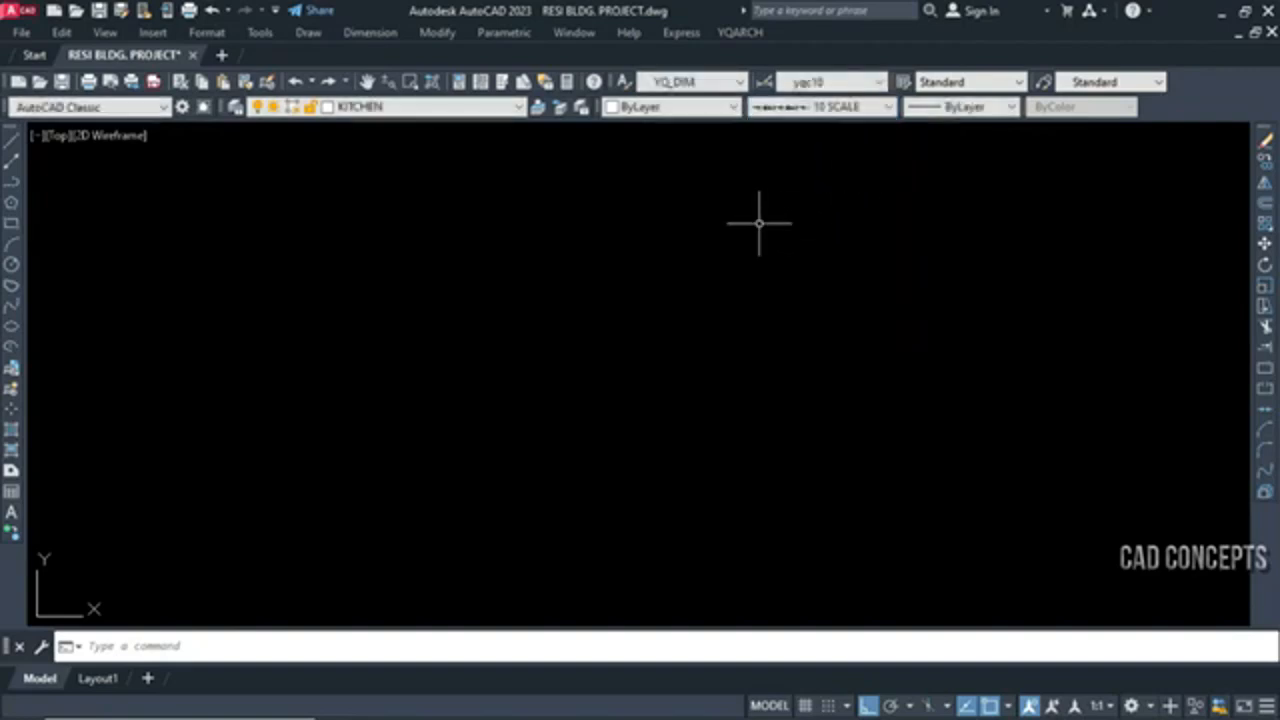
text(pl)
key(Return)
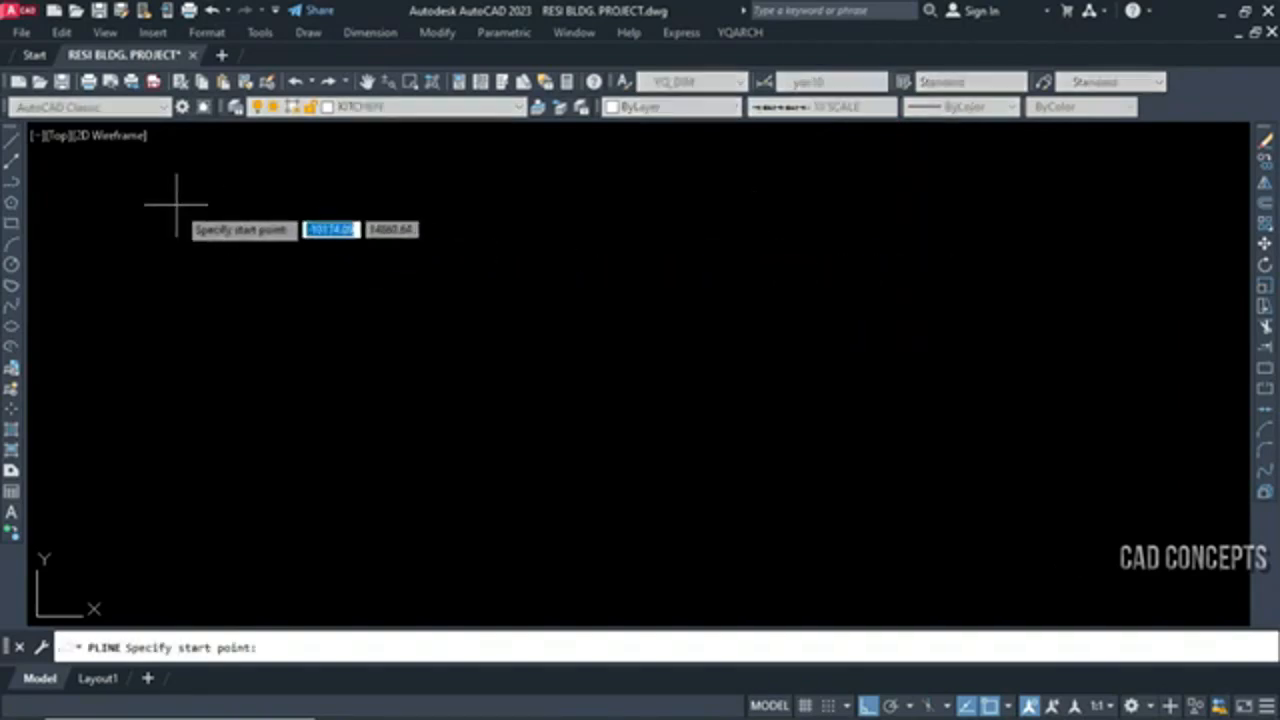
click(88, 170)
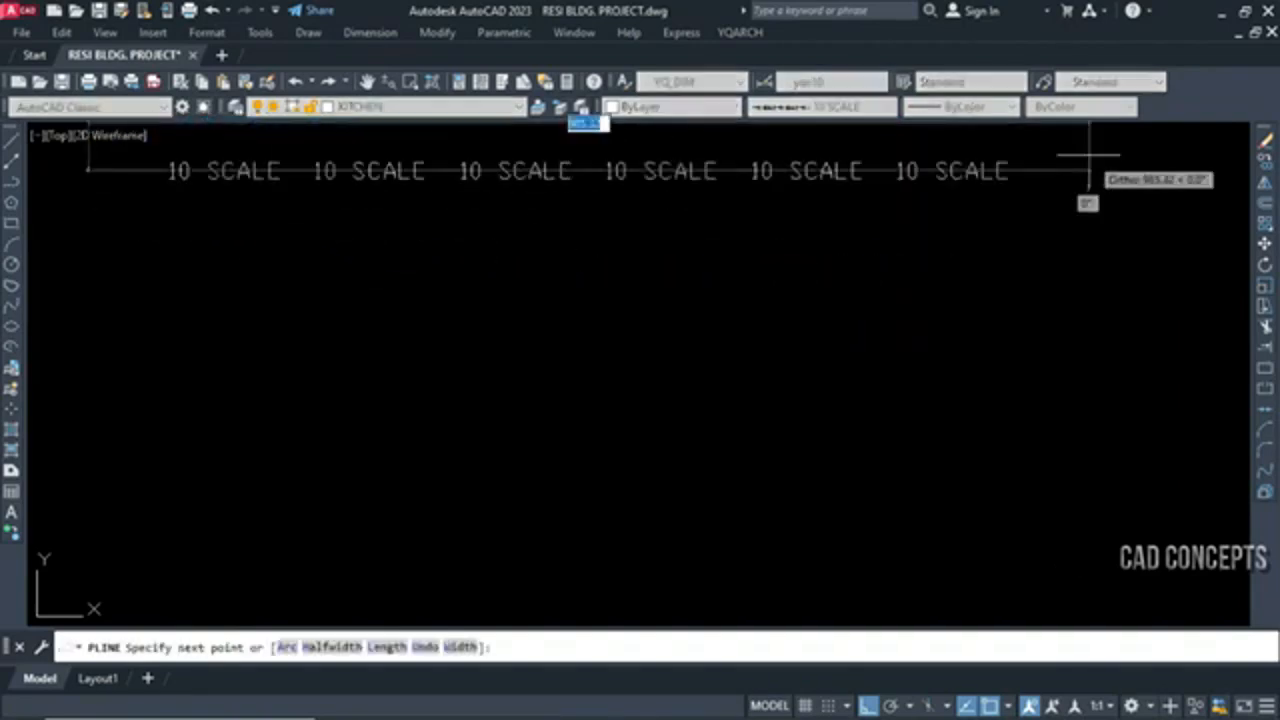
click(1160, 200)
click(1165, 365)
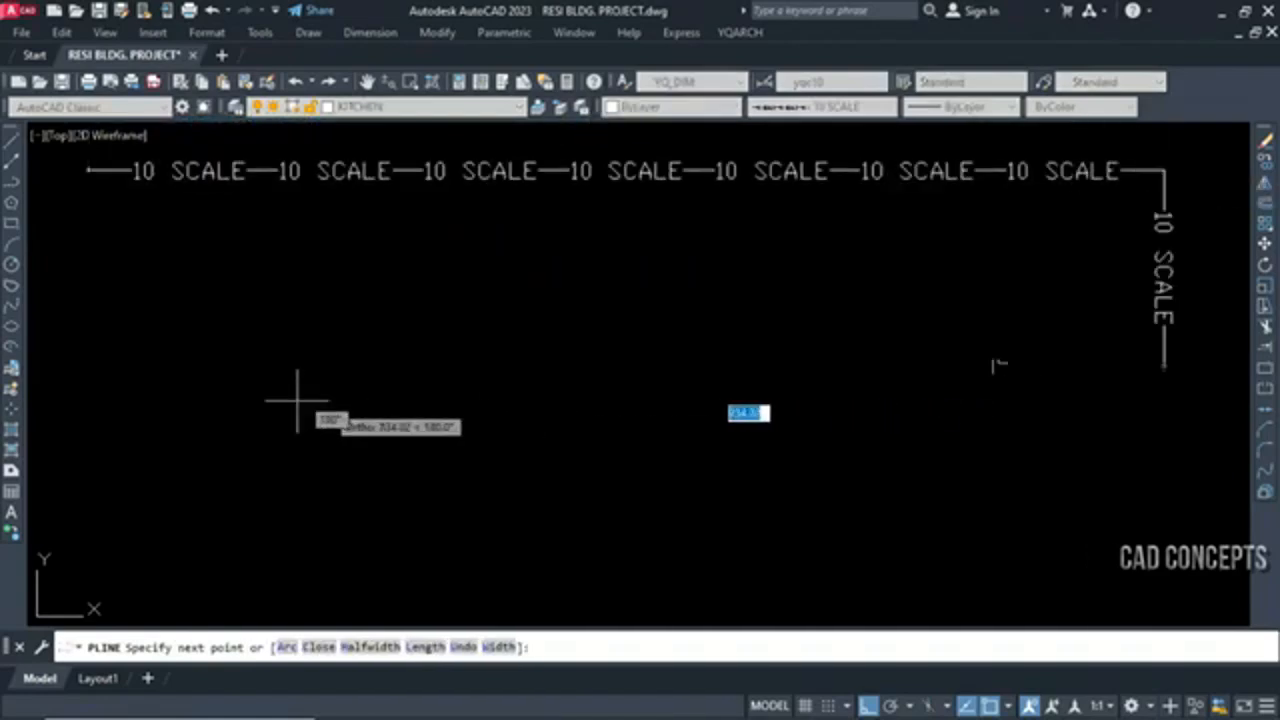
click(129, 380)
click(129, 583)
click(1224, 583)
click(1224, 190)
key(Return)
Erase the sample polyline drawn with the 10 SCALE linetype
click(1094, 337)
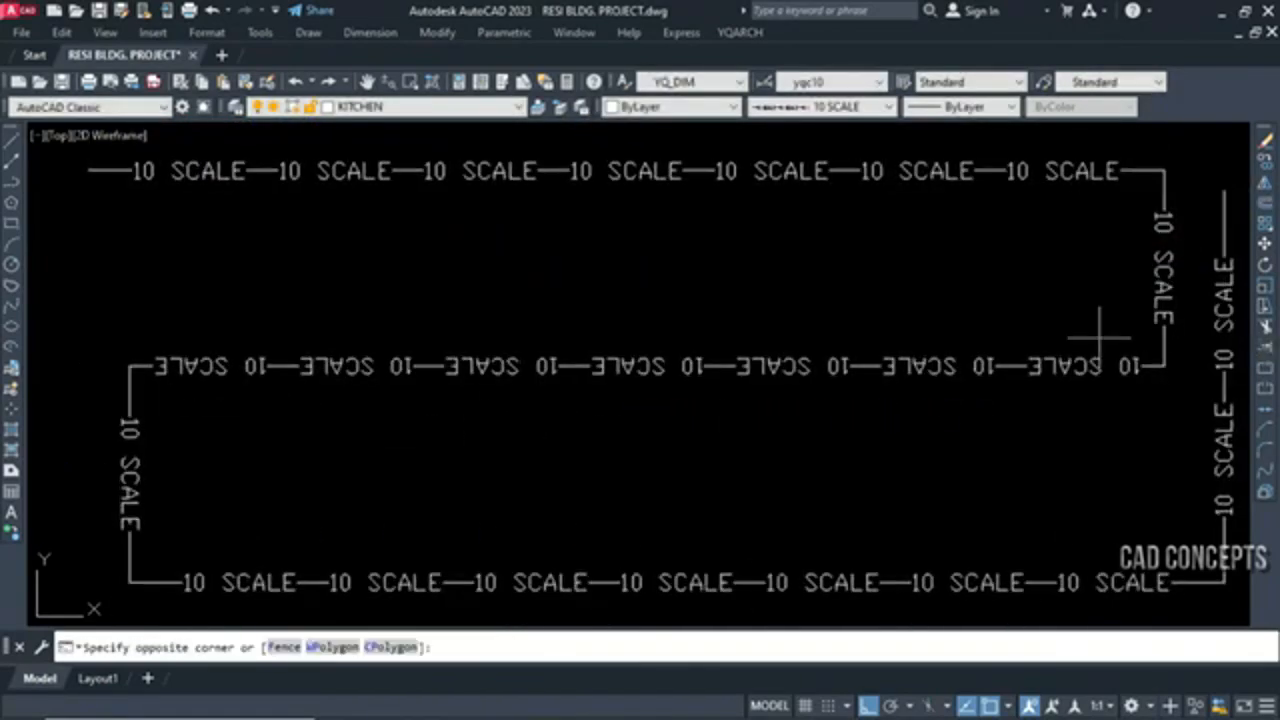
click(1043, 396)
key(Delete)
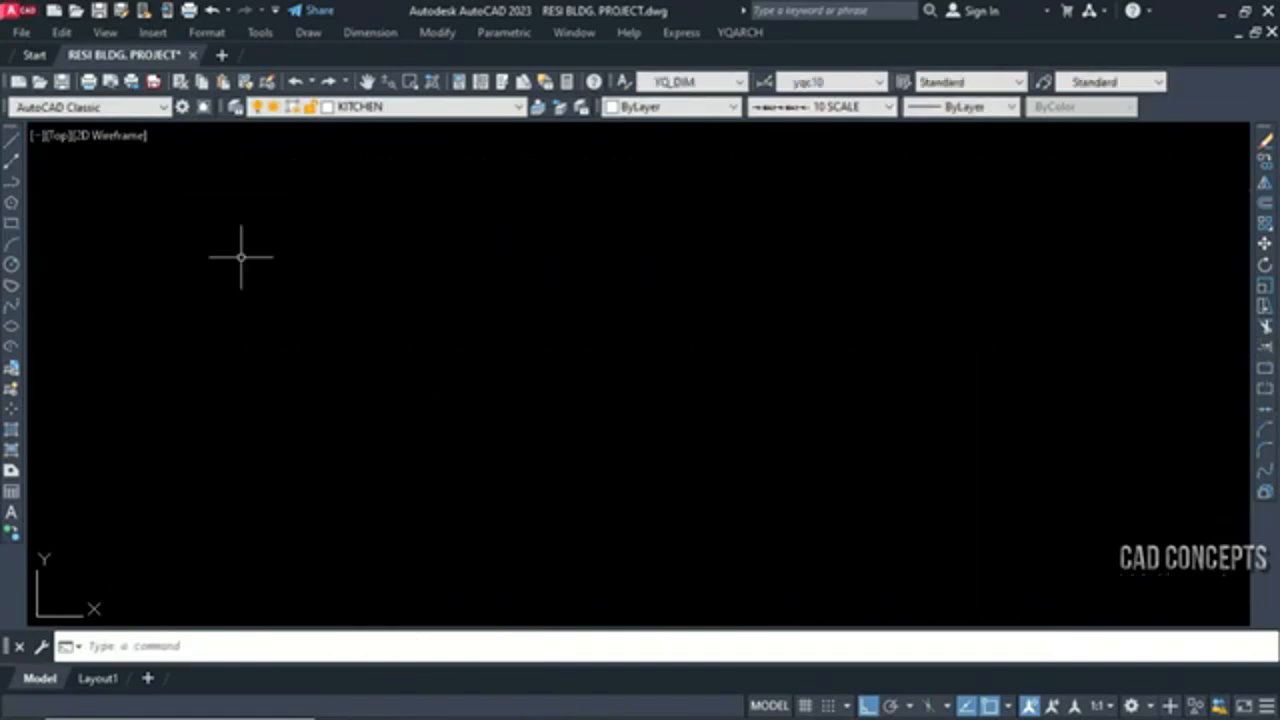
Try to draw a circle with the 10 SCALE linetype
text(c)
key(Return)
click(204, 422)
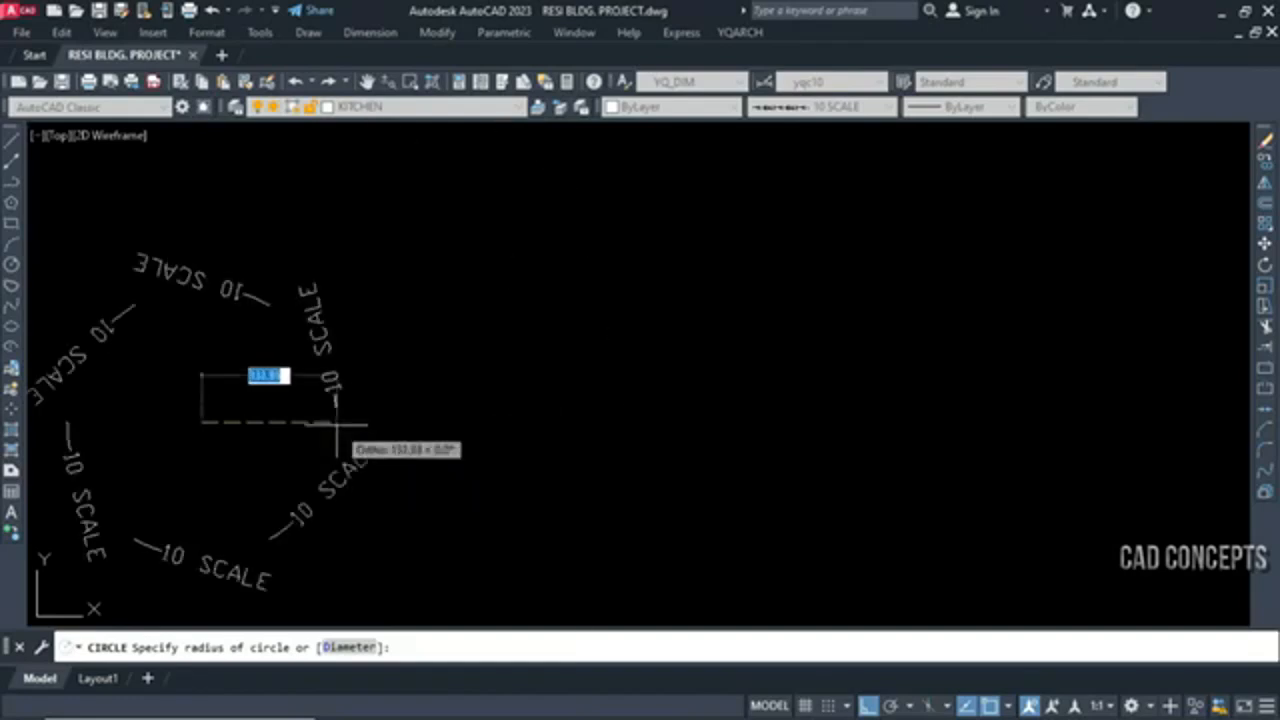
middle_drag(337, 428, 474, 405)
scroll(474, 405, down, 2)
key(Escape)
Draw a large rectangle with the 10 SCALE linetype spanning nearly the whole visible drawing area
text(rec)
key(Return)
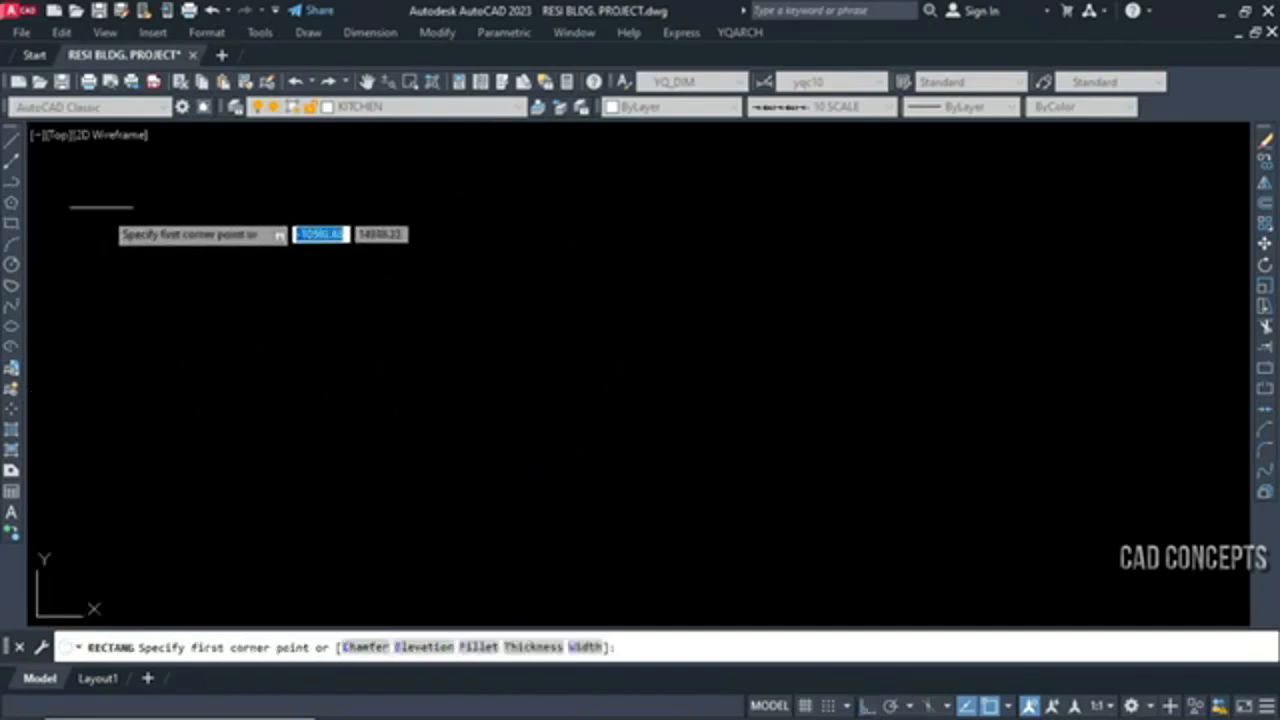
click(86, 195)
click(1213, 593)
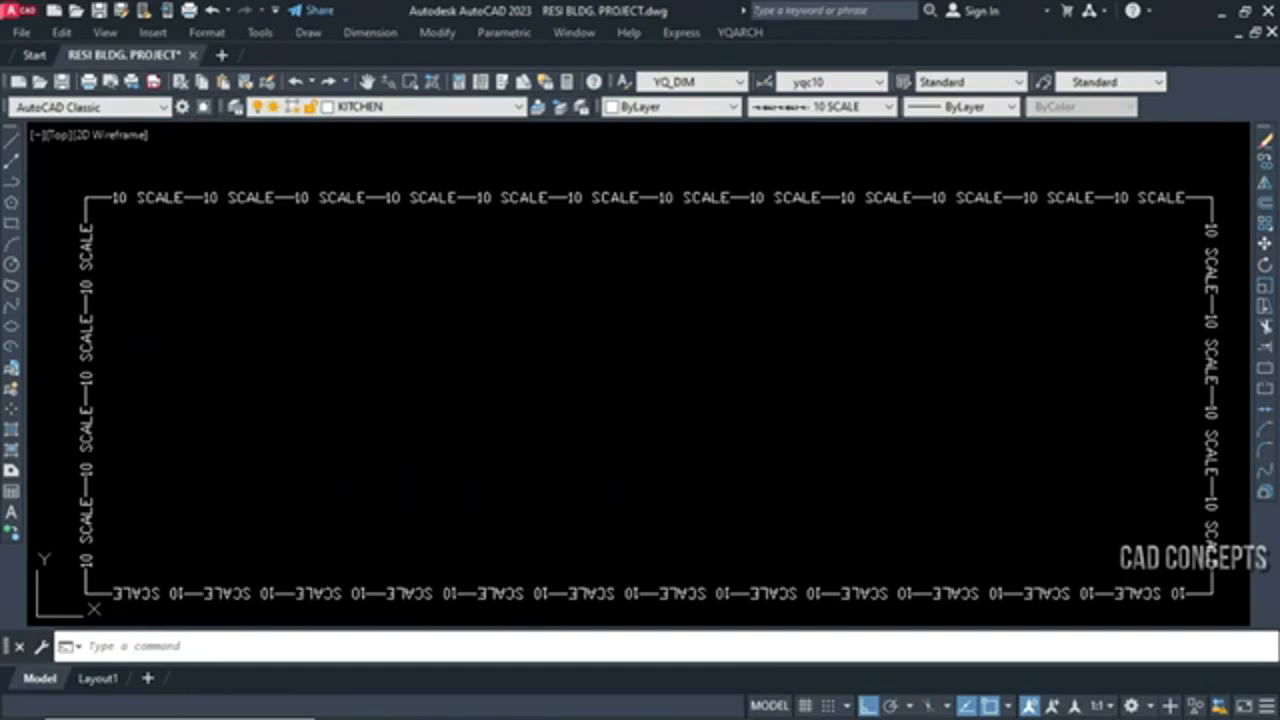
Erase the sample rectangle drawn with the 10 SCALE linetype
click(1012, 198)
text(E)
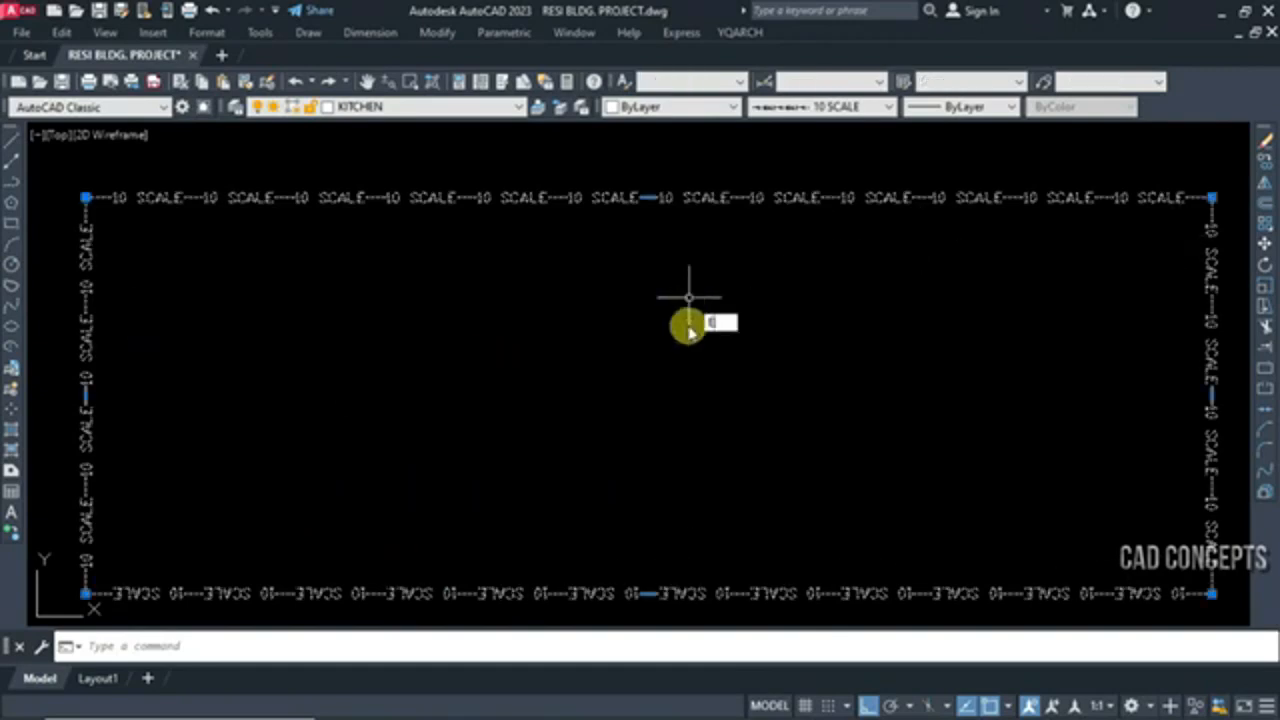
key(Return)
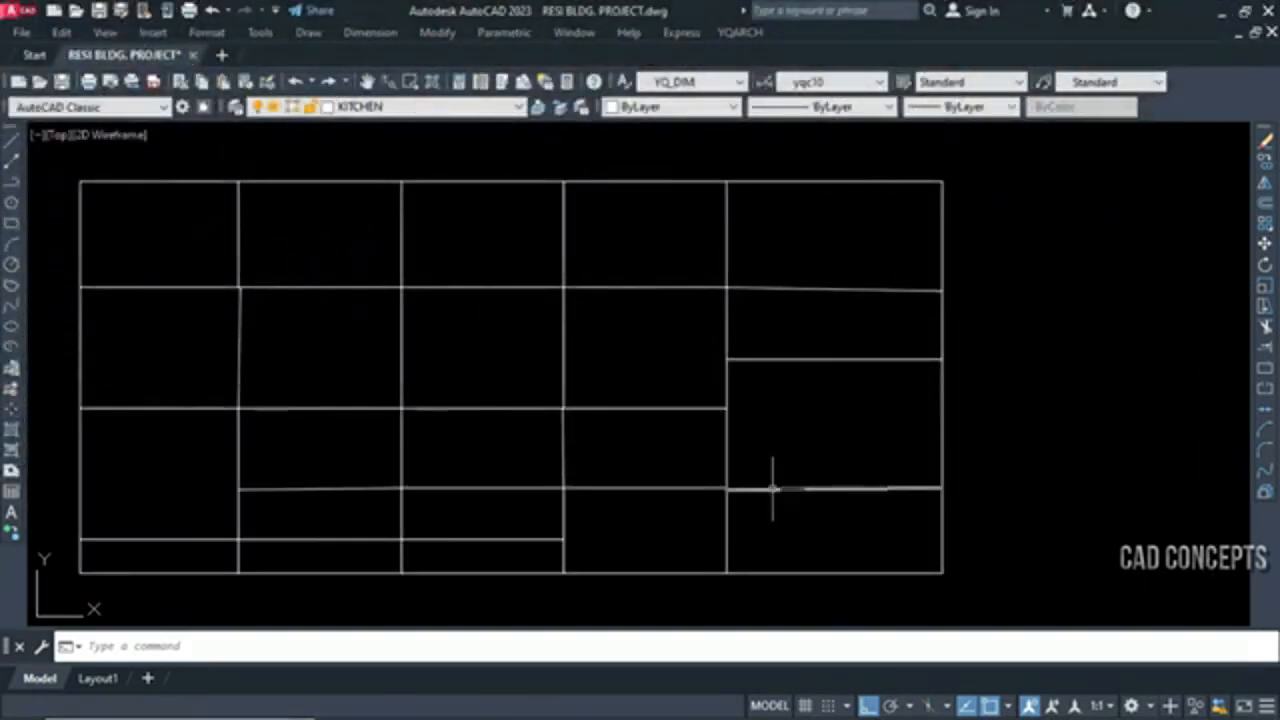
Select and deselect the whole grid of lines to examine its segments
click(971, 614)
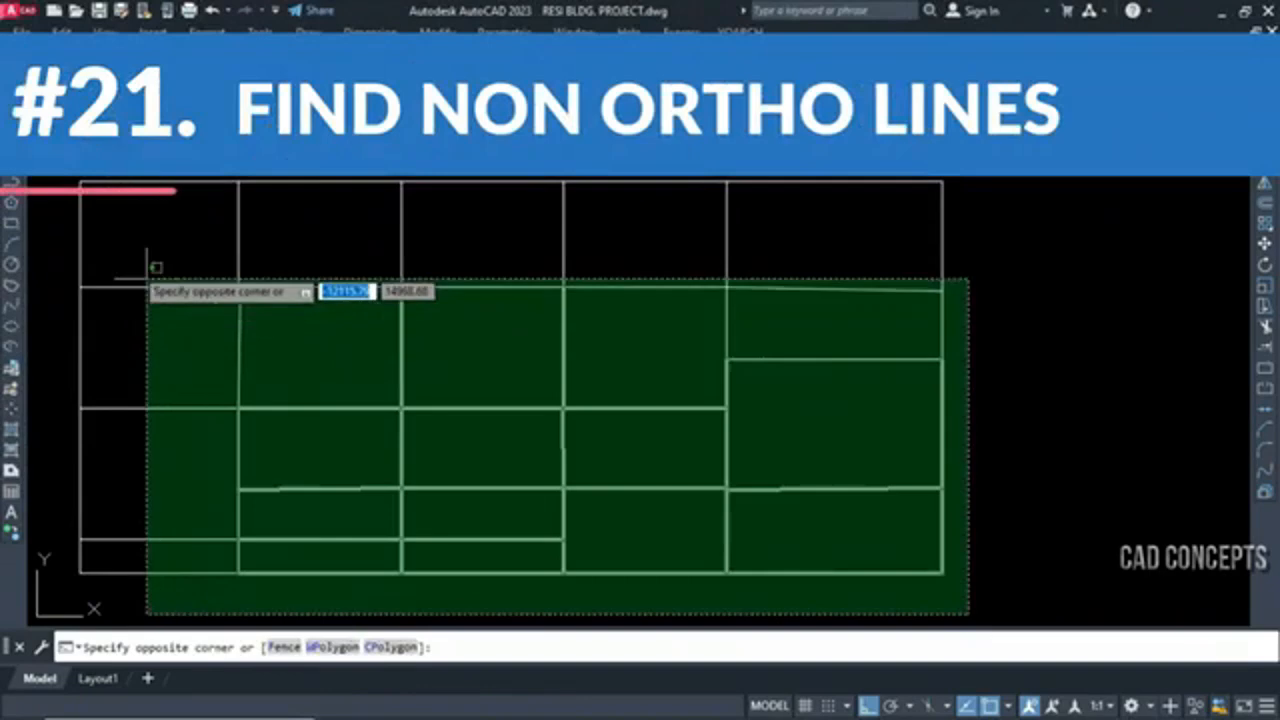
click(62, 182)
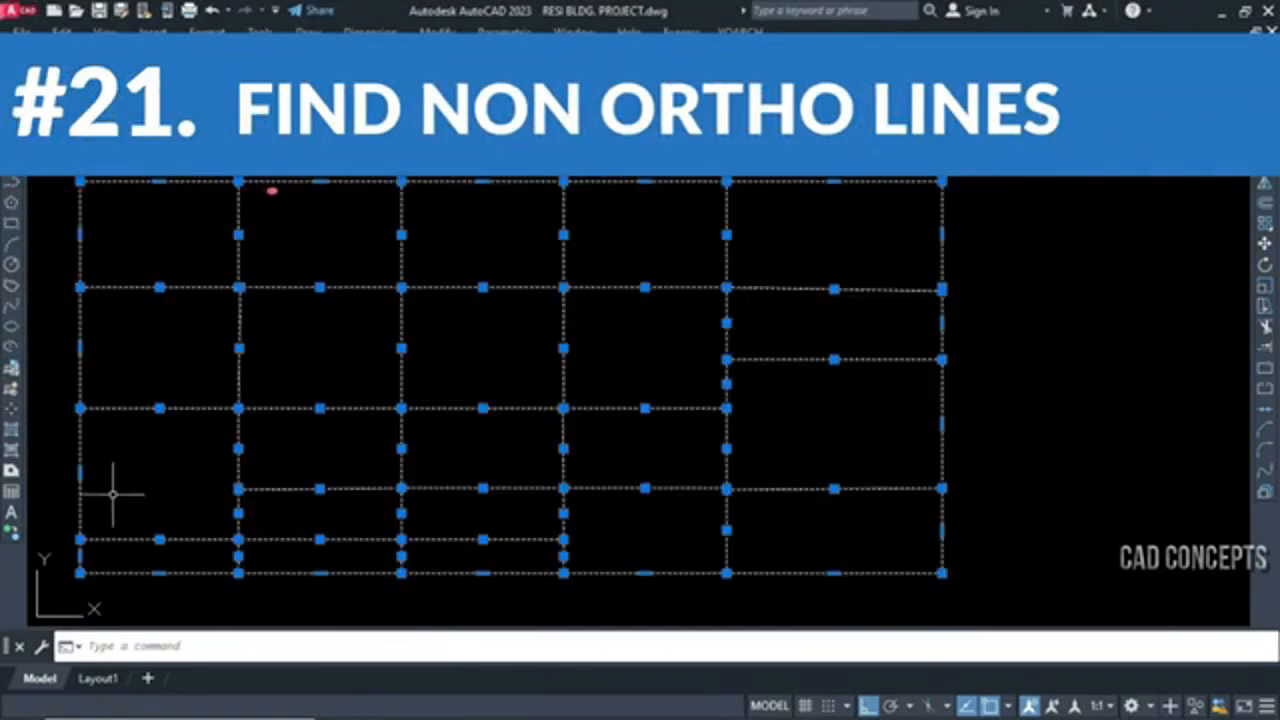
key(Escape)
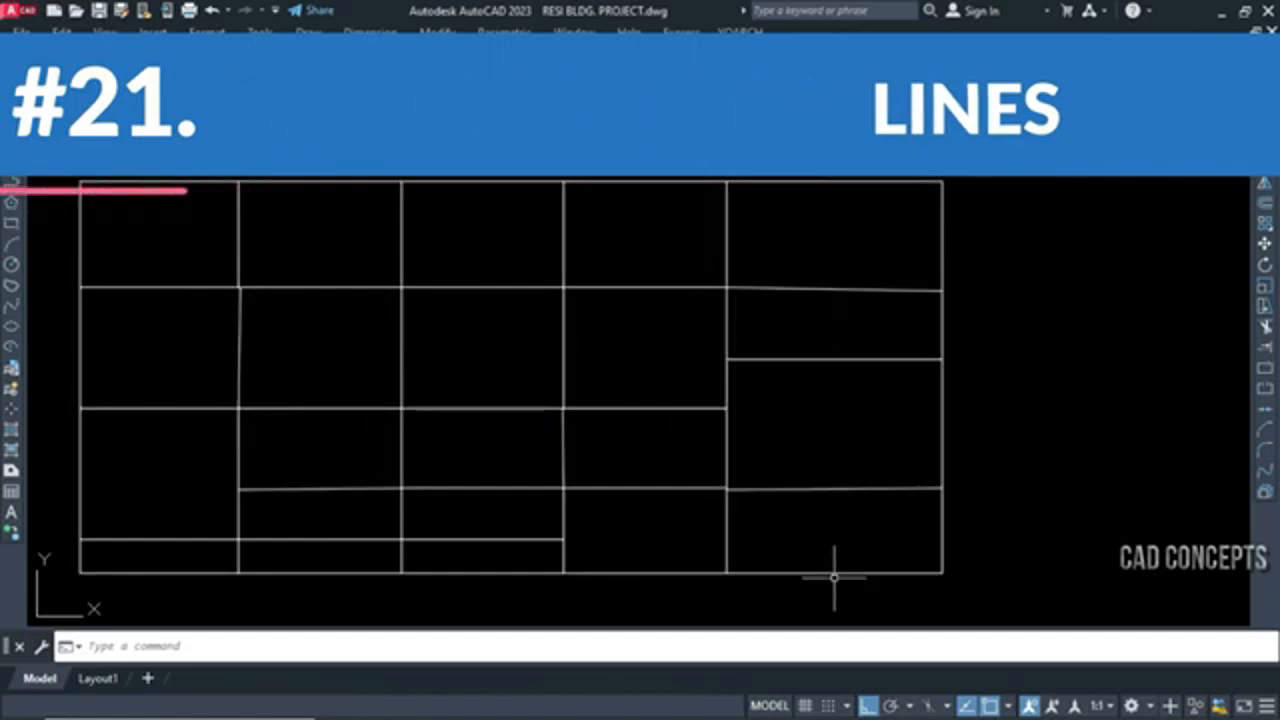
Draw a horizontal line and a vertical line crossing it in the empty space to the right of the grid
key(Return)
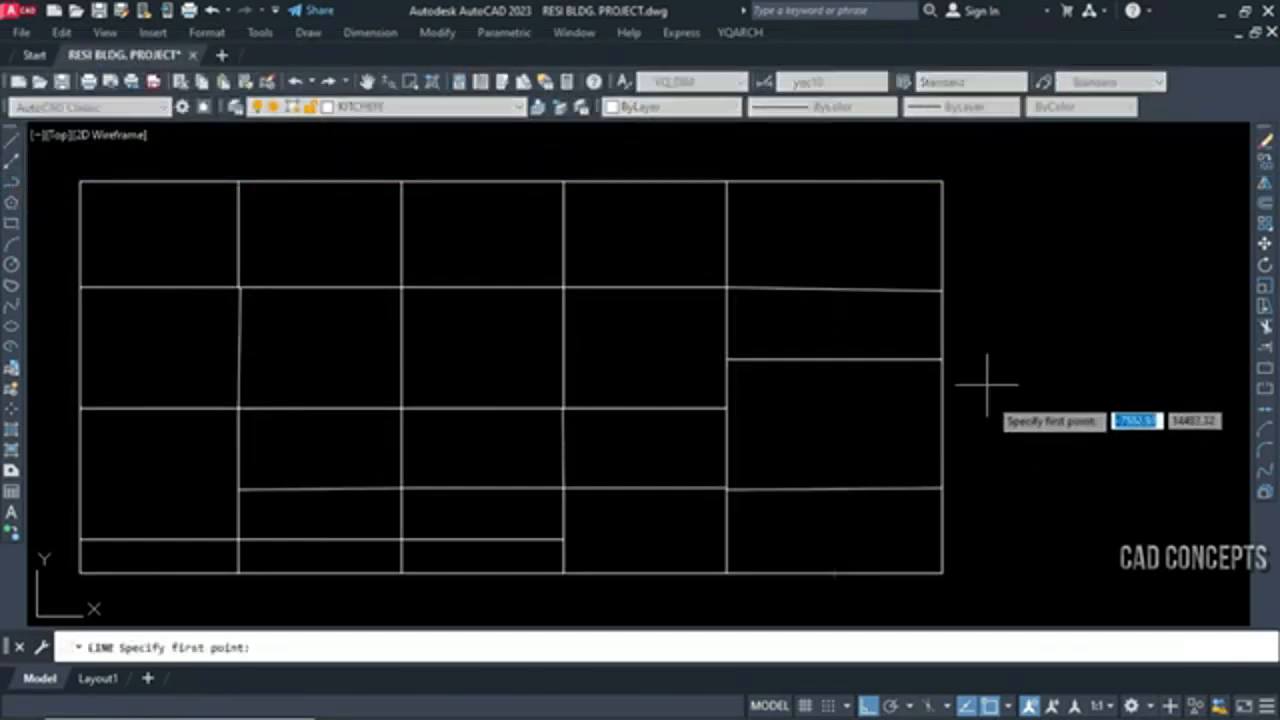
click(986, 366)
click(1194, 366)
key(Escape)
Move the two crossing lines beside the grid up by about 560 units
click(1078, 397)
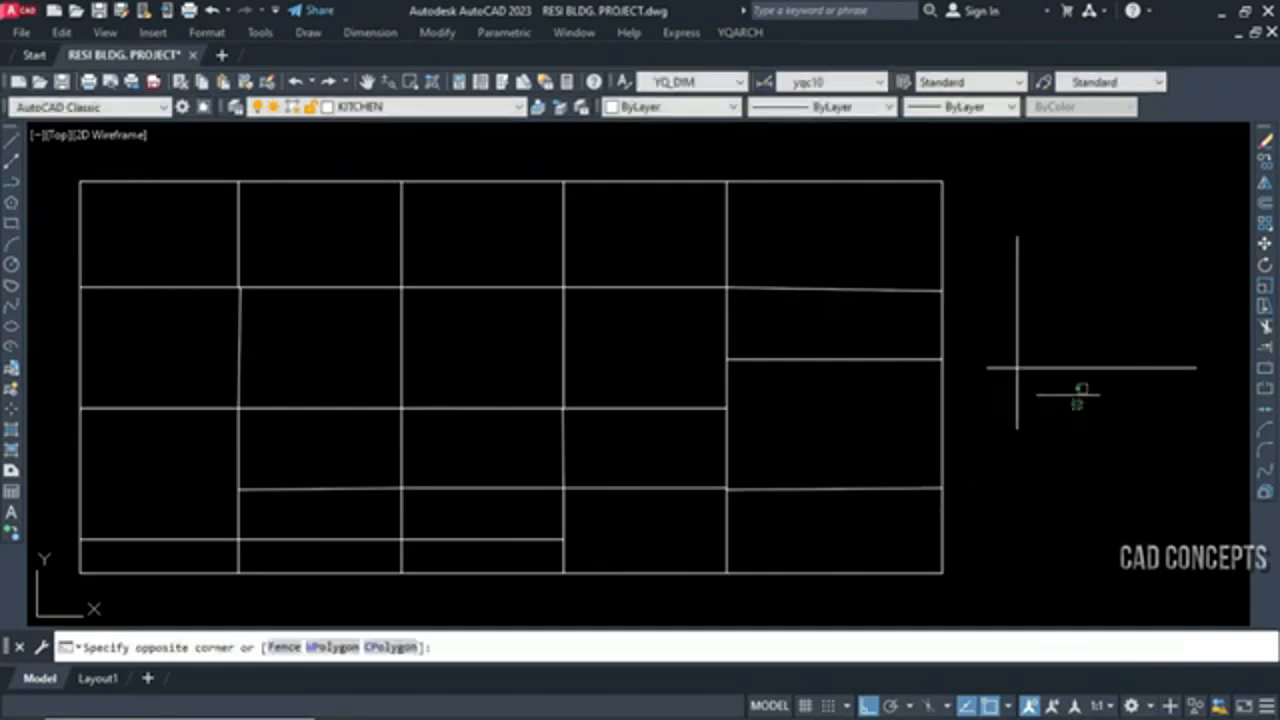
click(1007, 319)
text(m)
key(Return)
click(1129, 506)
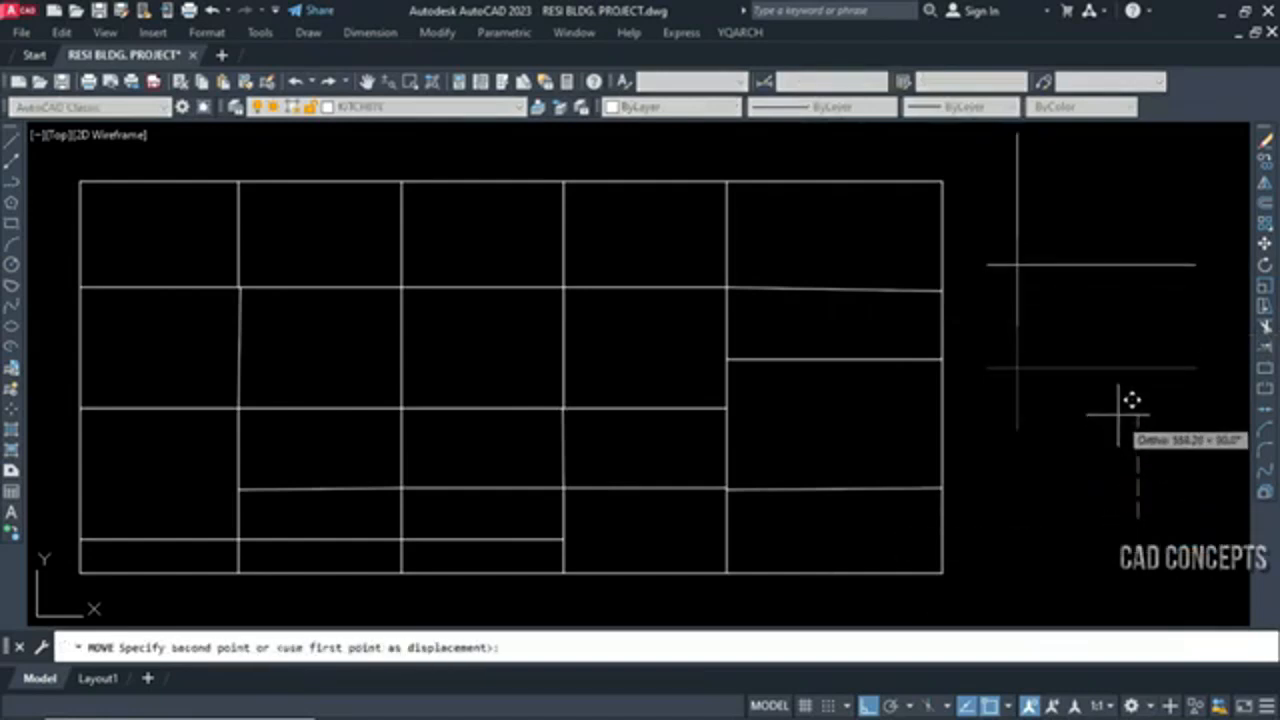
click(1131, 402)
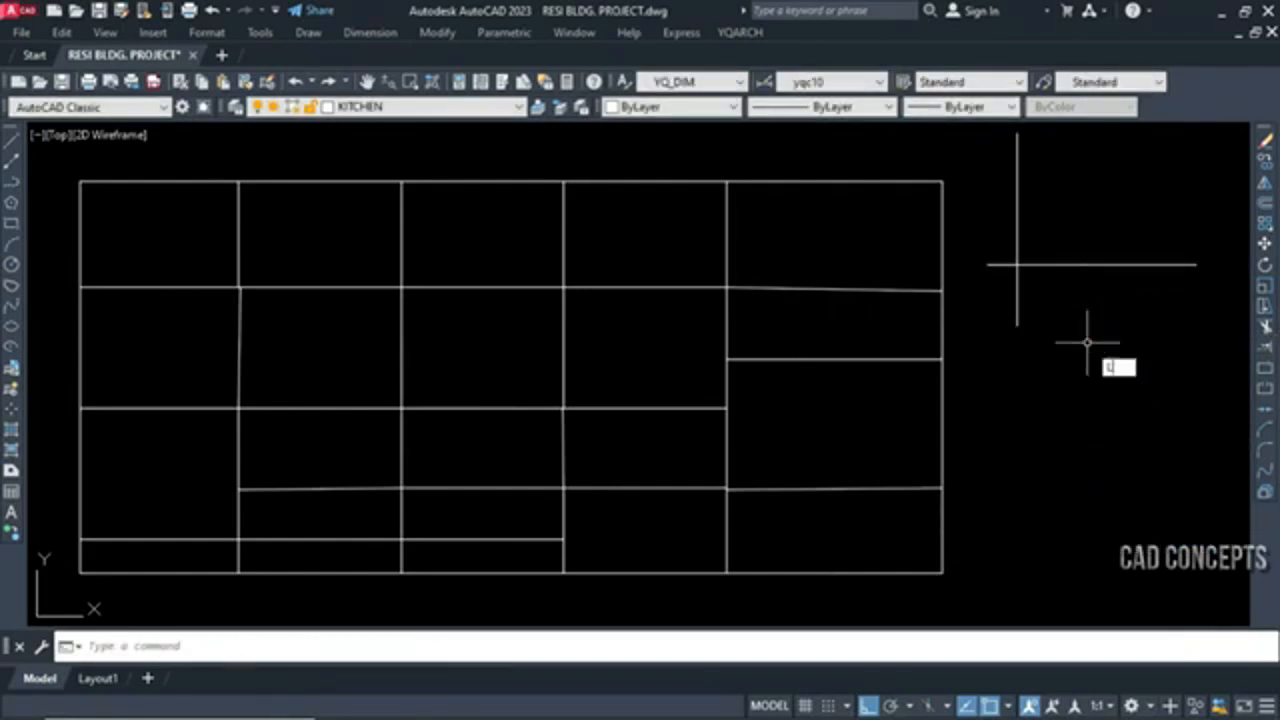
key(Return)
key(Escape)
click(1214, 252)
text(s)
key(Return)
click(1167, 317)
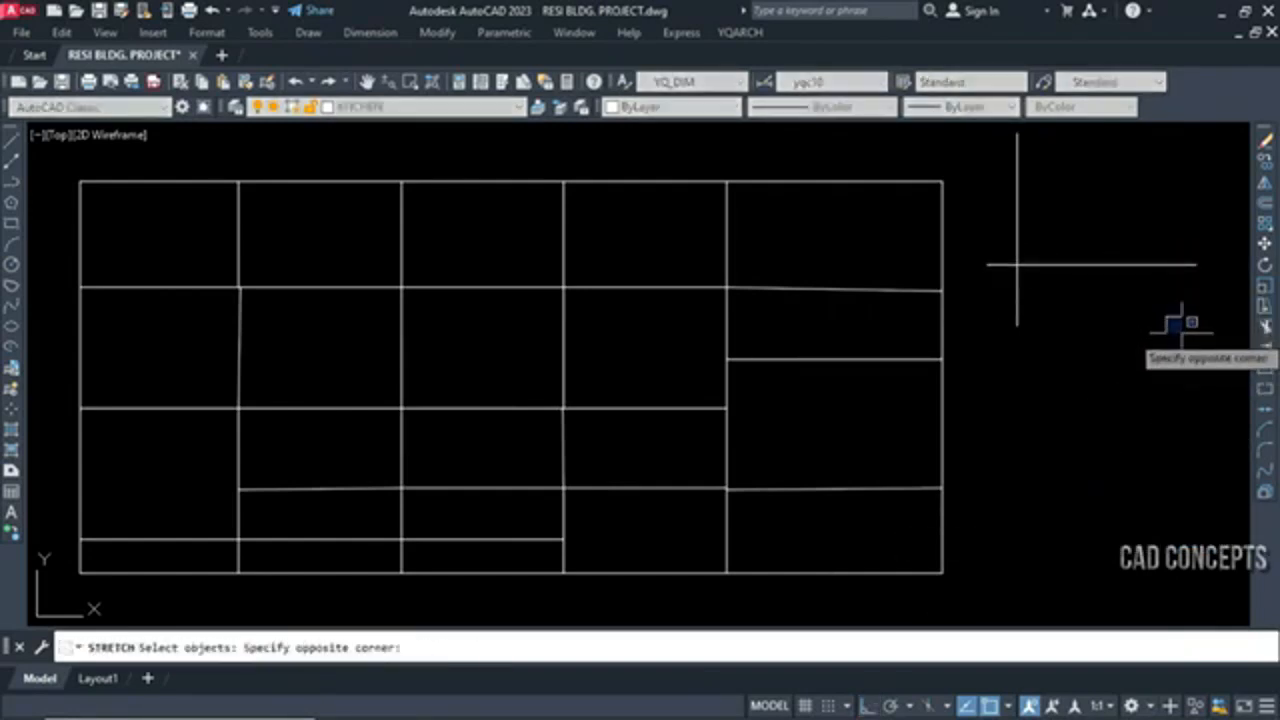
click(1185, 334)
click(1206, 305)
click(1154, 231)
click(1154, 366)
click(1160, 378)
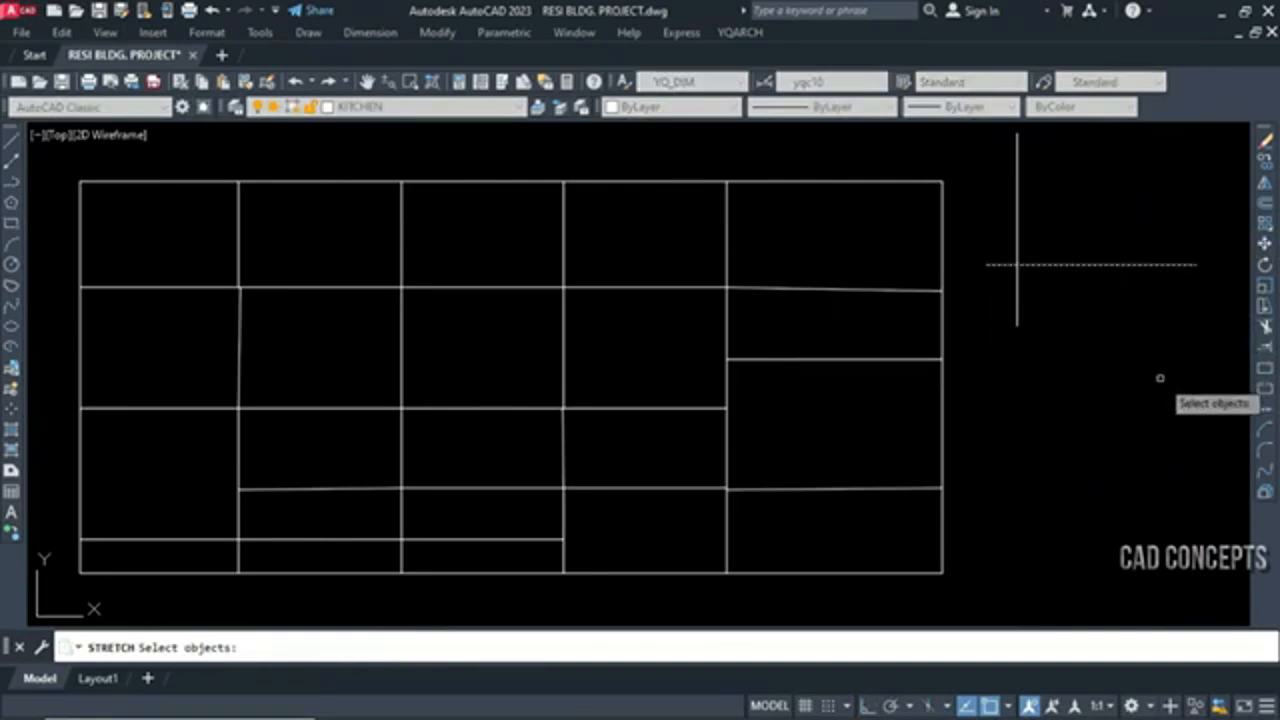
click(1169, 389)
key(Escape)
Stretch the right end of the horizontal sample line slightly downward so the line is tilted
click(1214, 308)
click(1157, 223)
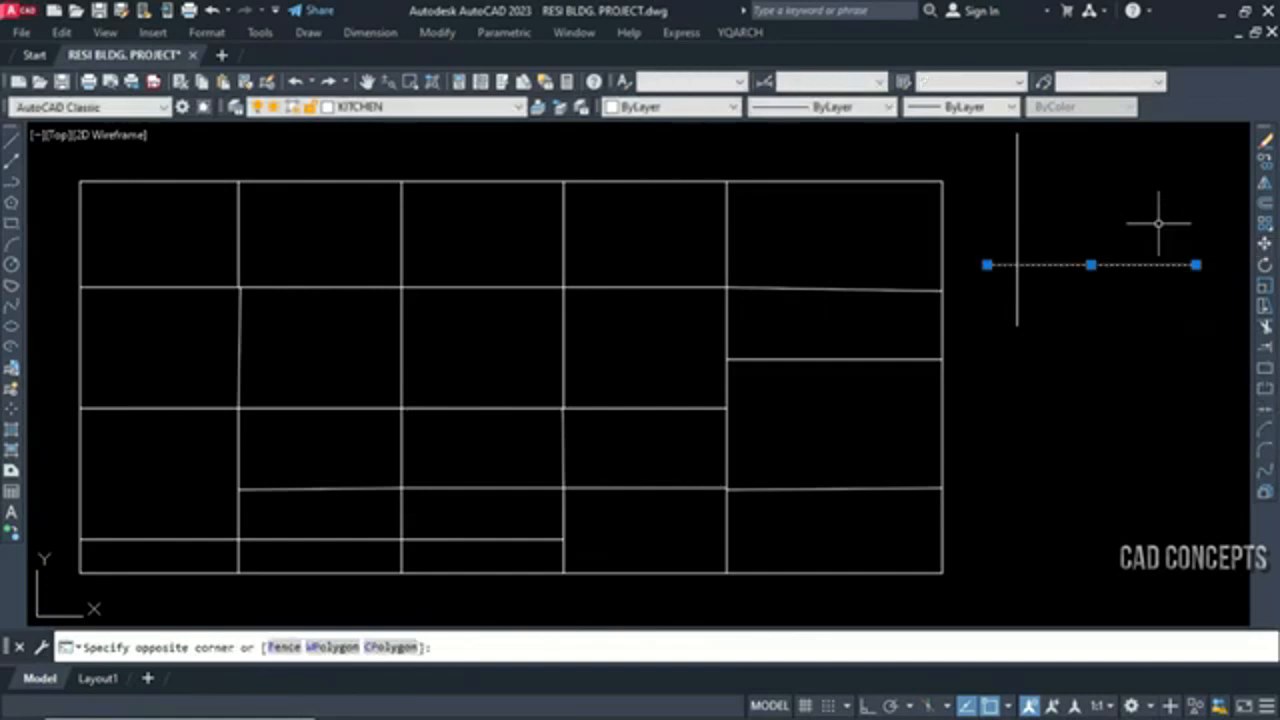
text(s)
key(Return)
click(1154, 379)
click(1155, 392)
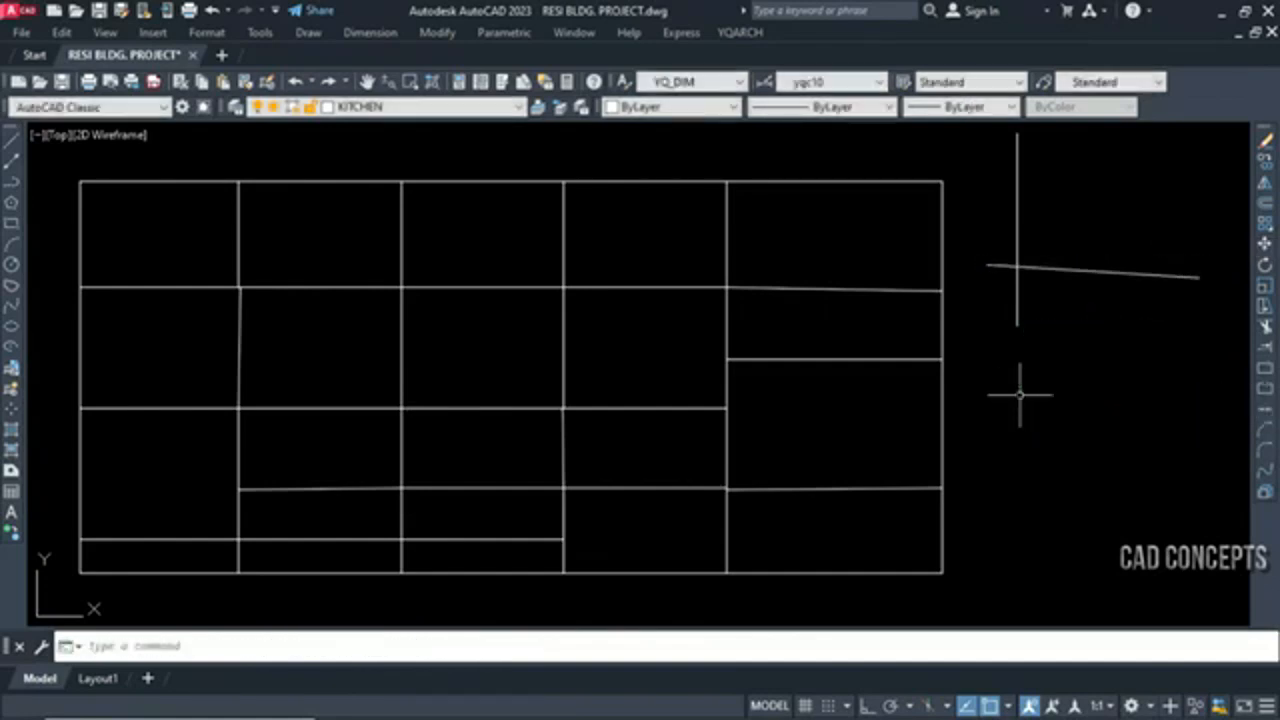
Stretch the lower end of the vertical sample line slightly to the left so the line is tilted
click(1069, 293)
click(986, 348)
text(s)
key(Return)
click(1030, 450)
click(1017, 446)
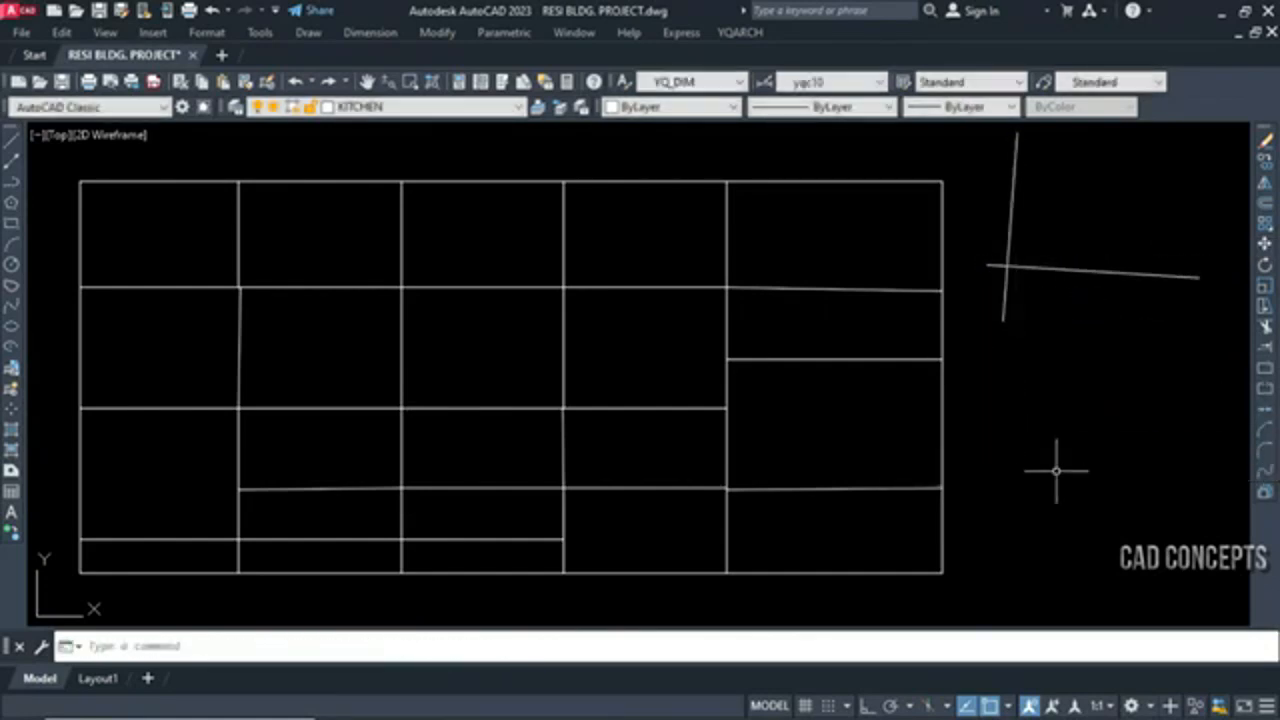
Move the two tilted sample lines a short distance straight down
click(1063, 239)
click(992, 321)
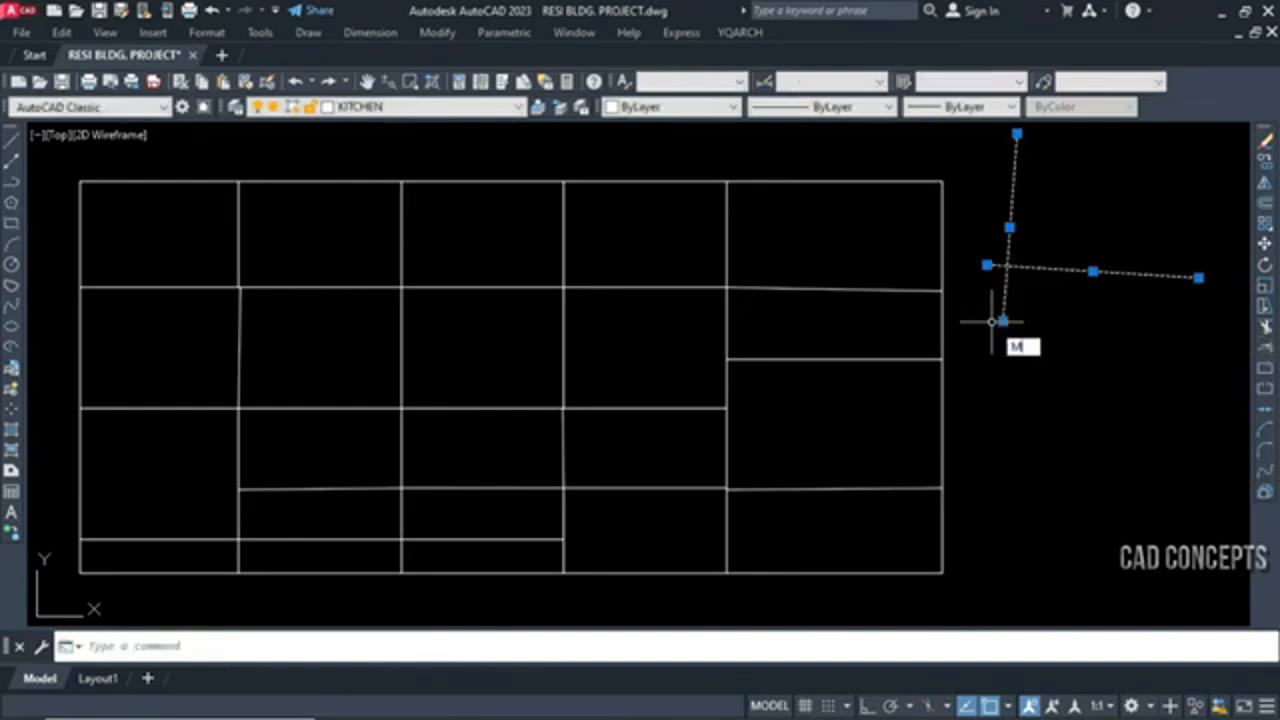
key(Return)
click(1121, 424)
click(1121, 475)
Delete the two tilted sample lines beside the grid
click(1153, 490)
click(996, 286)
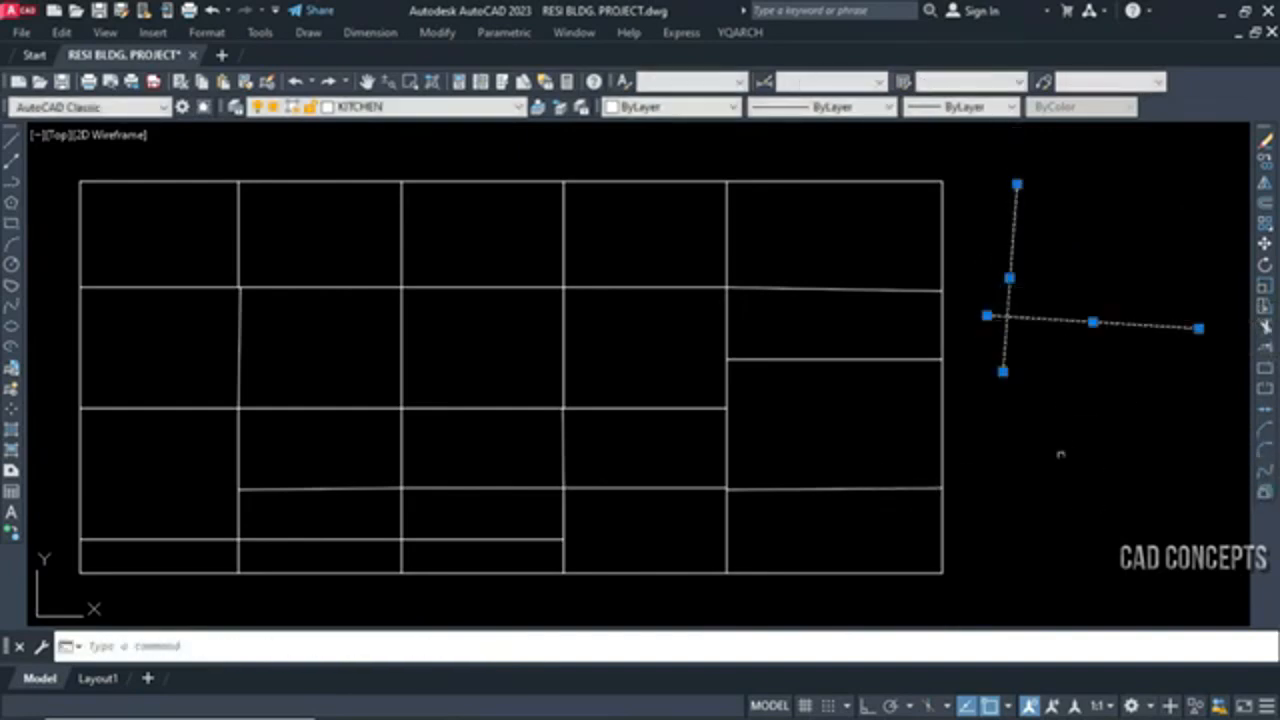
key(Delete)
Run the find non-ortho lines command BPX on all lines of the grid
middle_drag(666, 532, 743, 523)
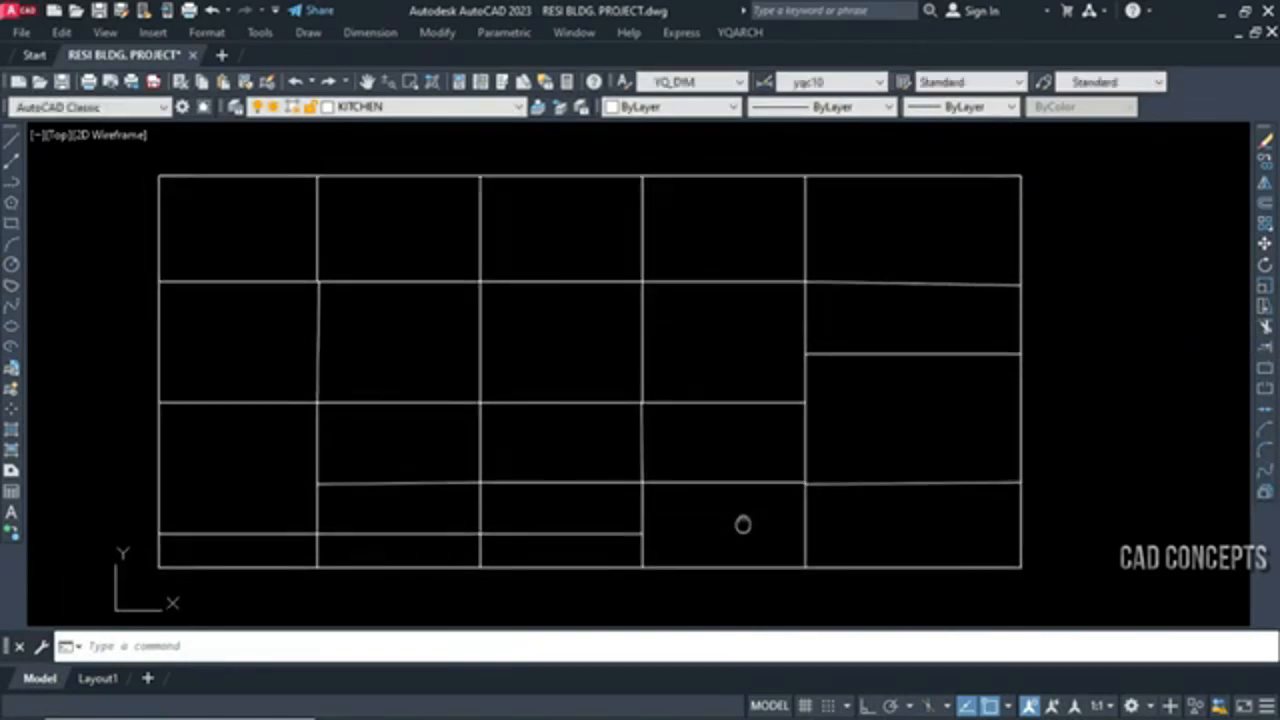
text(BP)
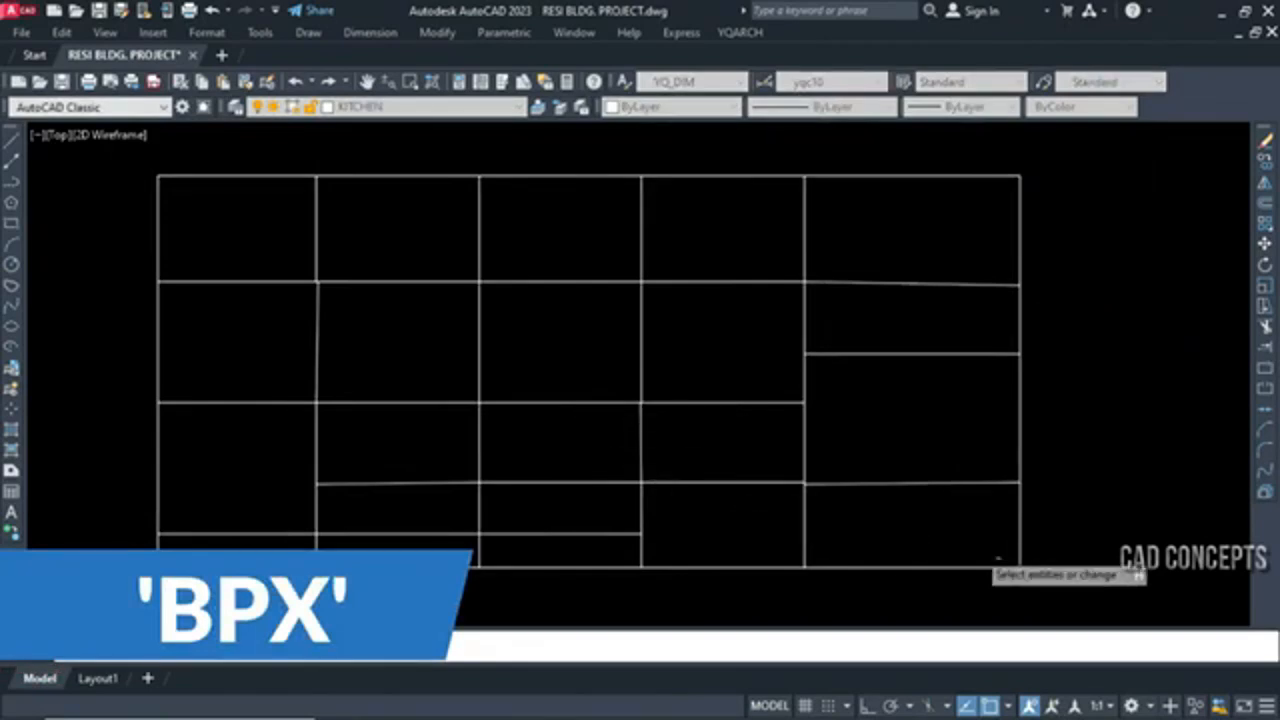
click(1048, 582)
click(110, 138)
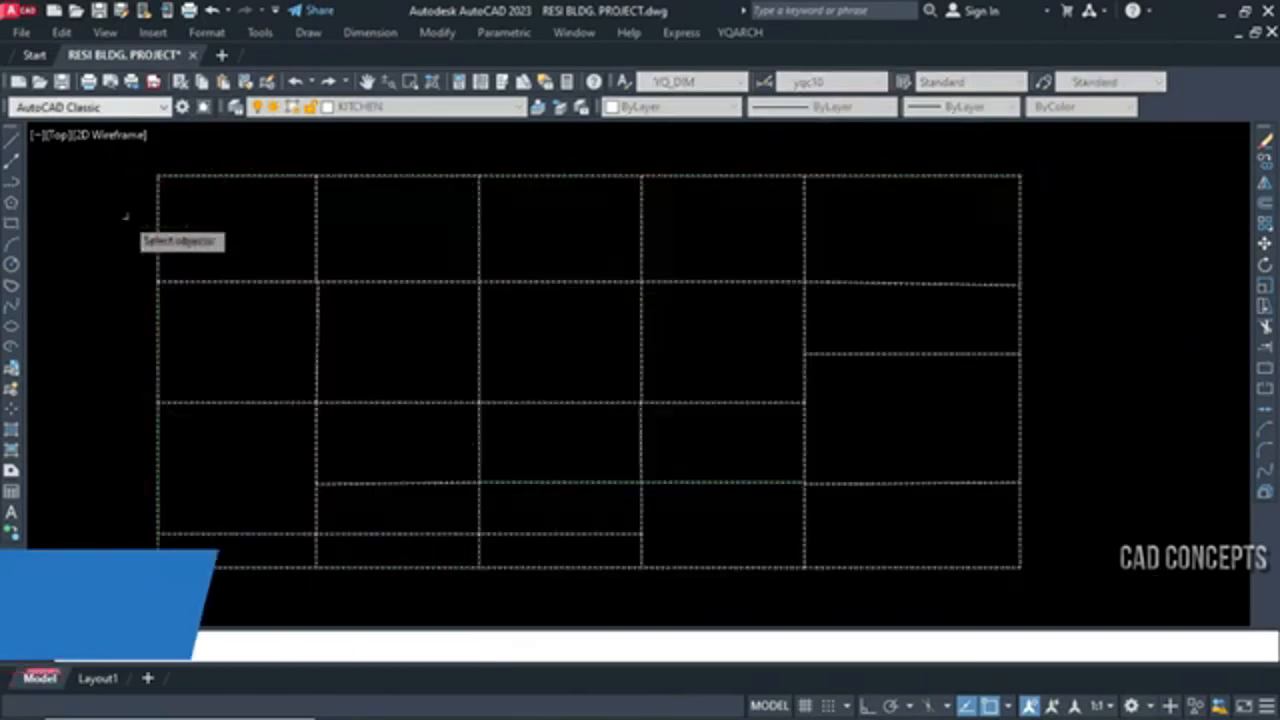
key(Return)
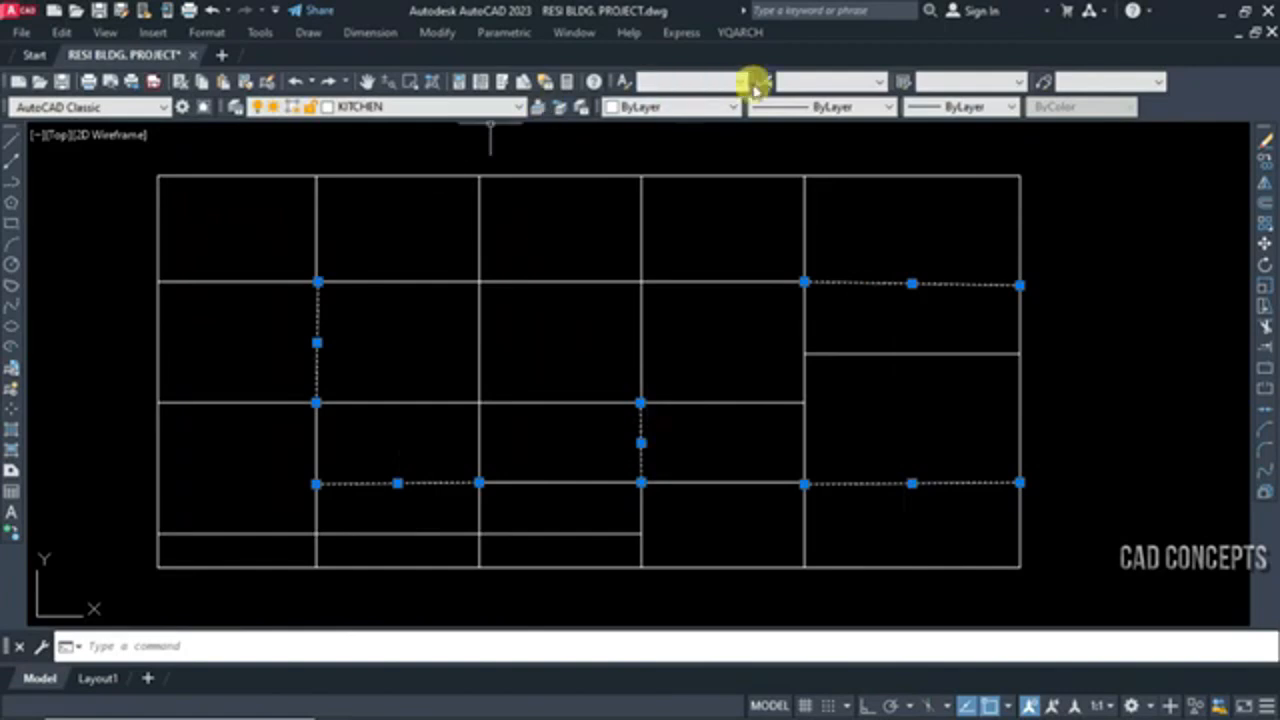
Change the color of the selected non-orthogonal lines to Red and deselect them
click(672, 107)
click(646, 158)
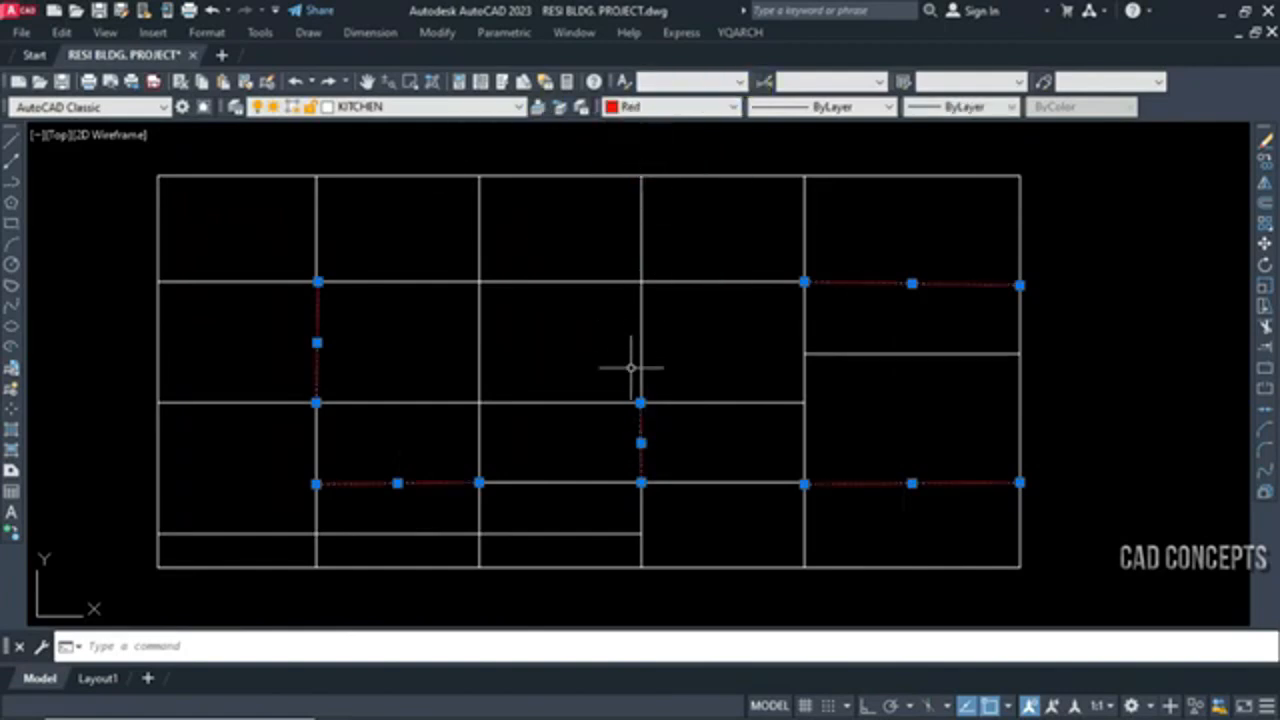
key(Escape)
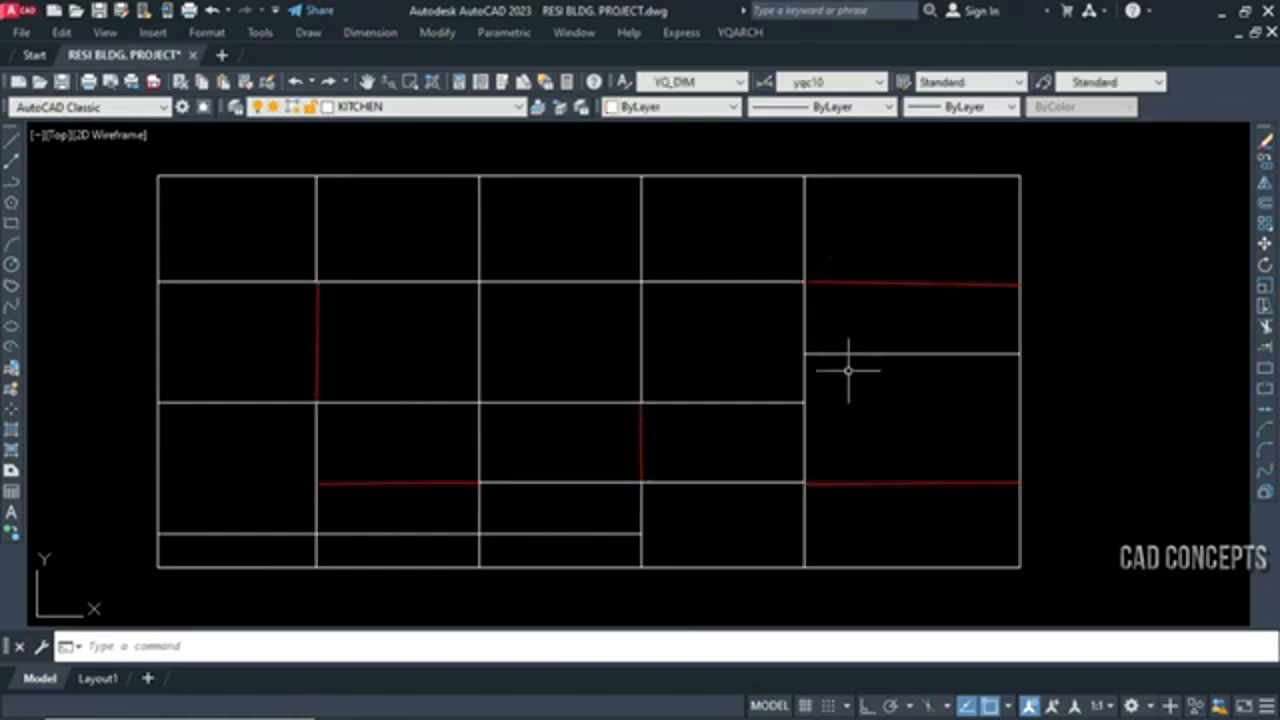
Draw a reference line from the left end of the upper red line to a point beyond the grid's right edge
key(Return)
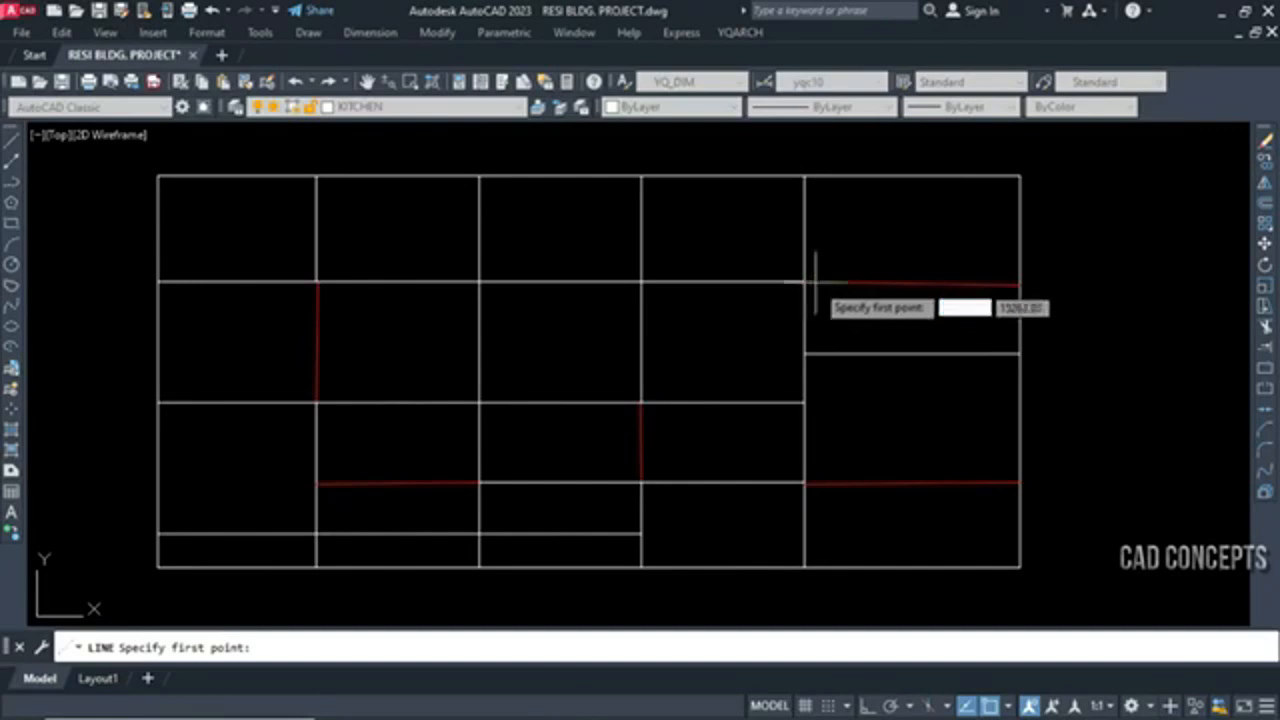
click(808, 284)
scroll(1014, 275, up, 5)
scroll(1080, 480, up, 2)
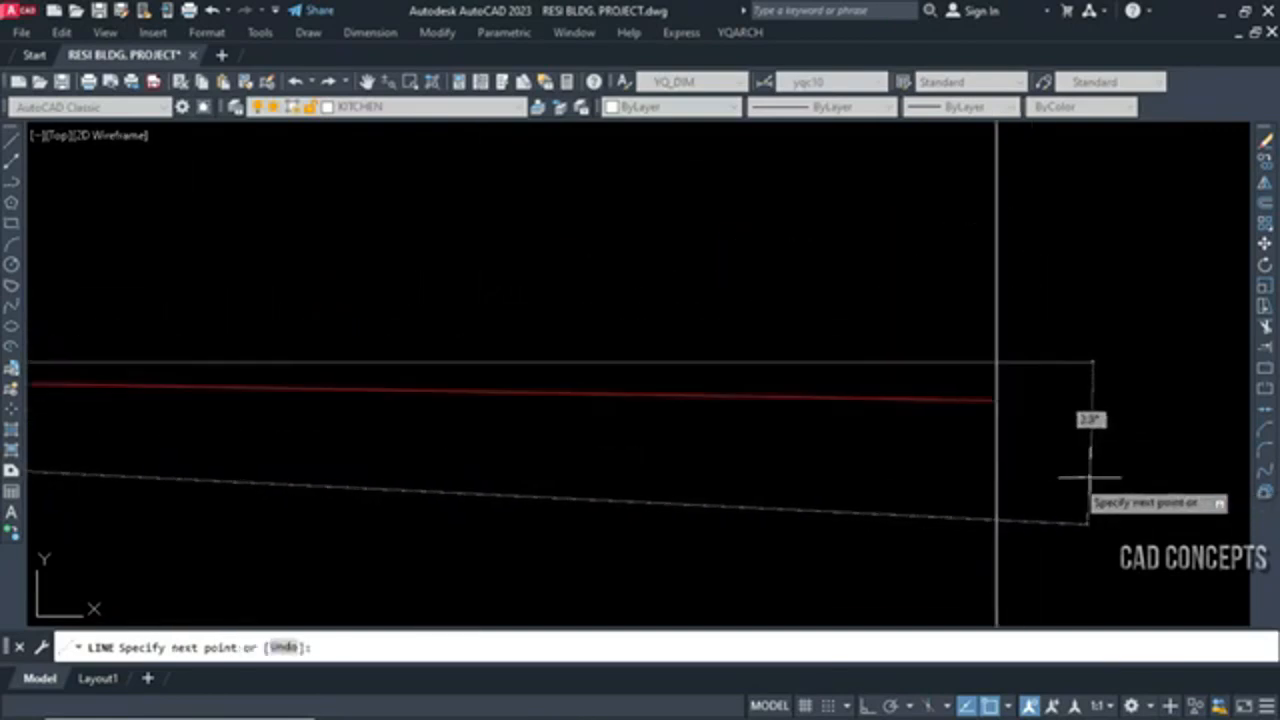
click(1203, 311)
key(Escape)
Replace the tilted reference line with one drawn in ortho mode from the upper right red line's left end past the grid's right edge
click(1112, 313)
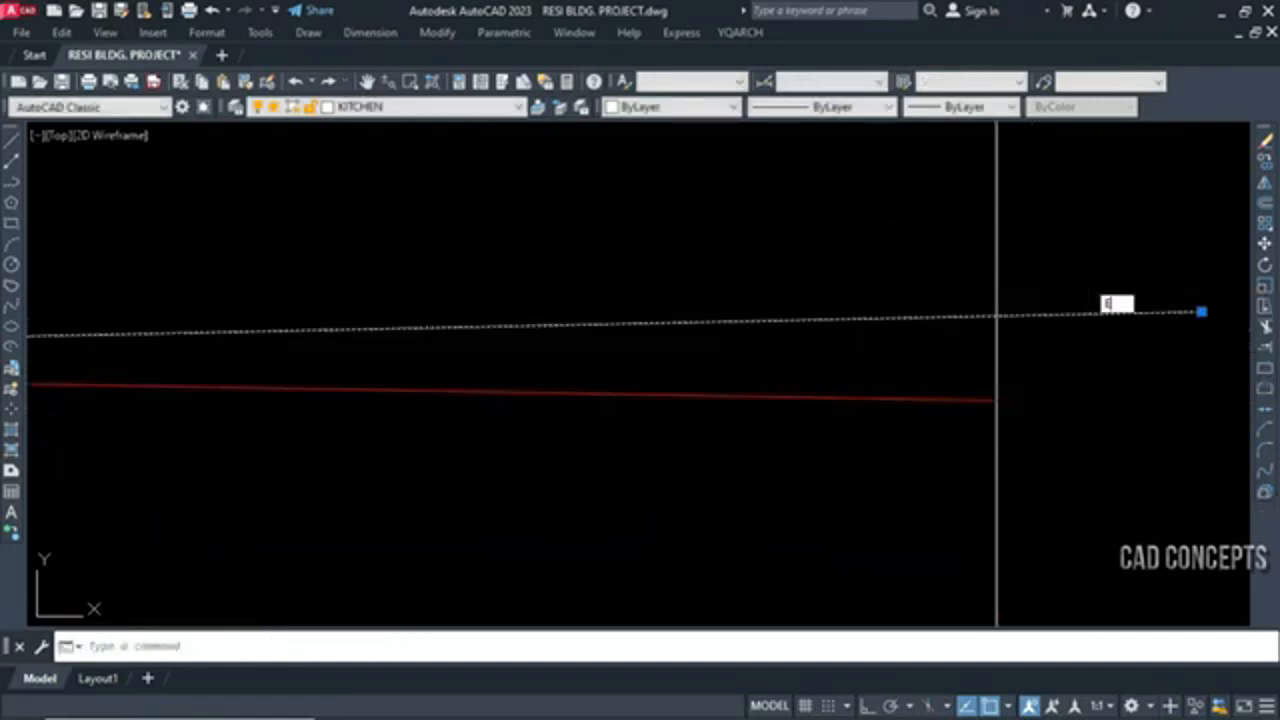
key(Delete)
key(Return)
scroll(903, 429, down, 1)
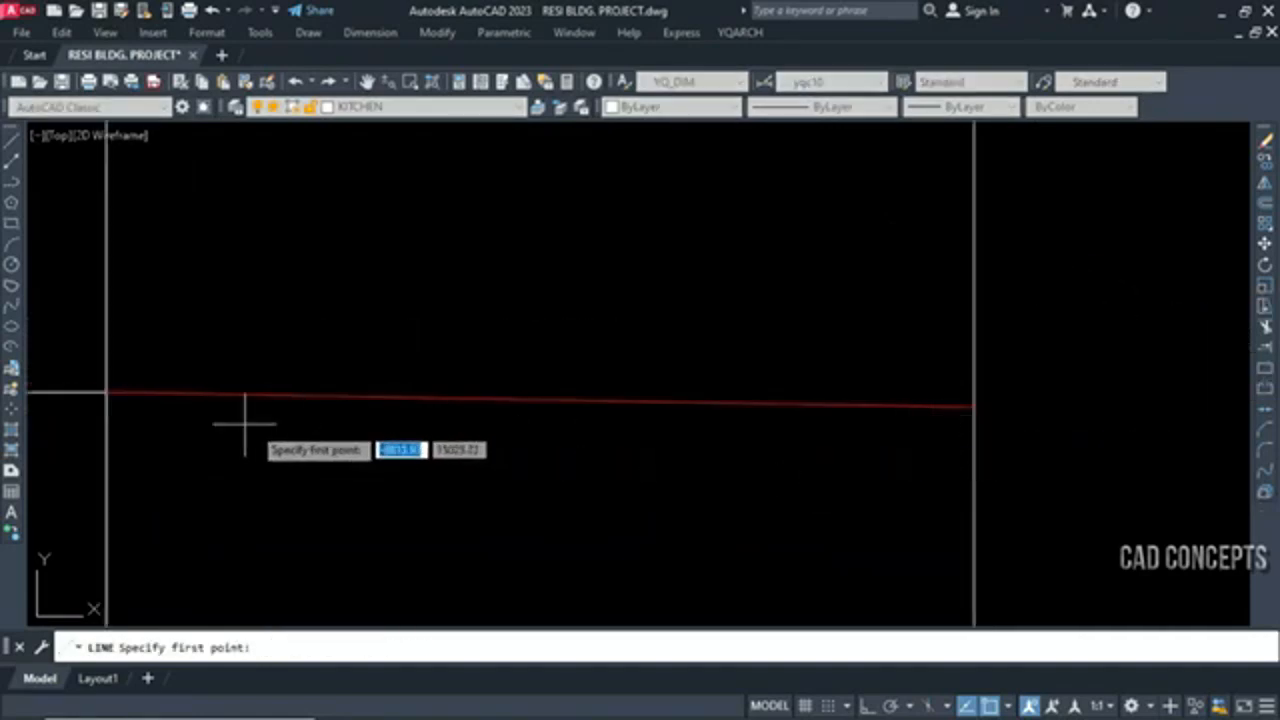
click(108, 396)
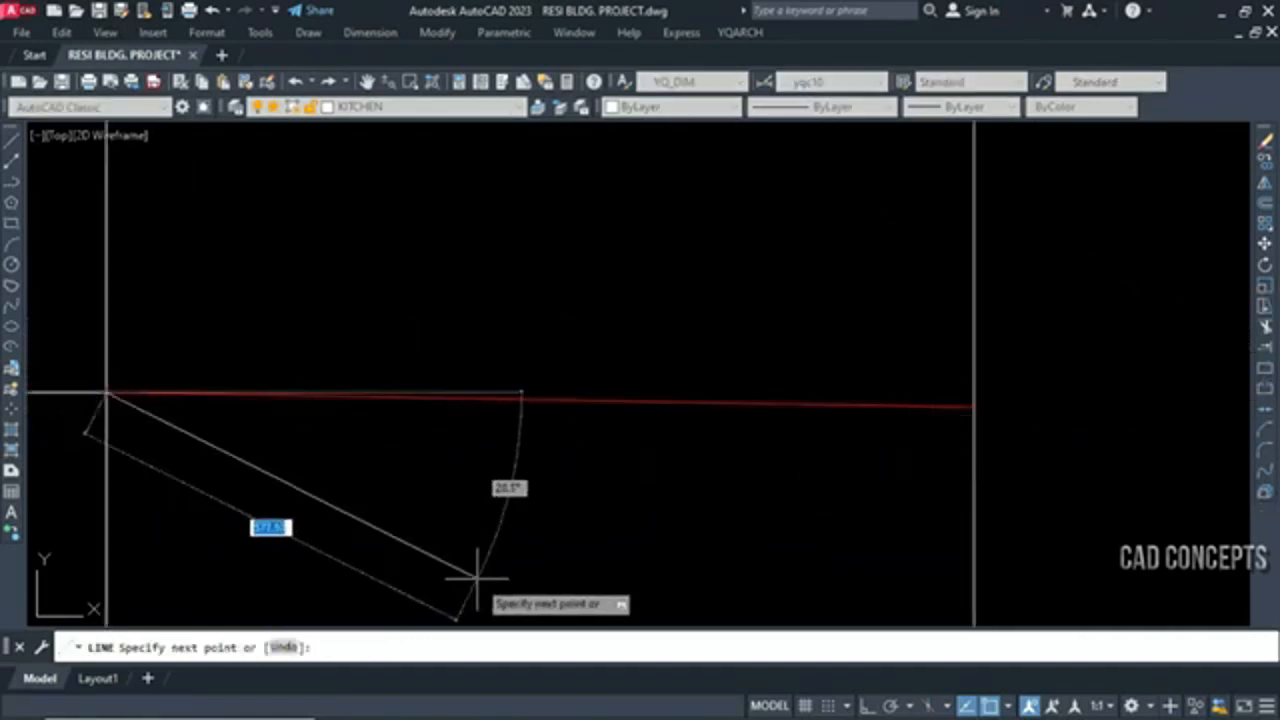
key(F8)
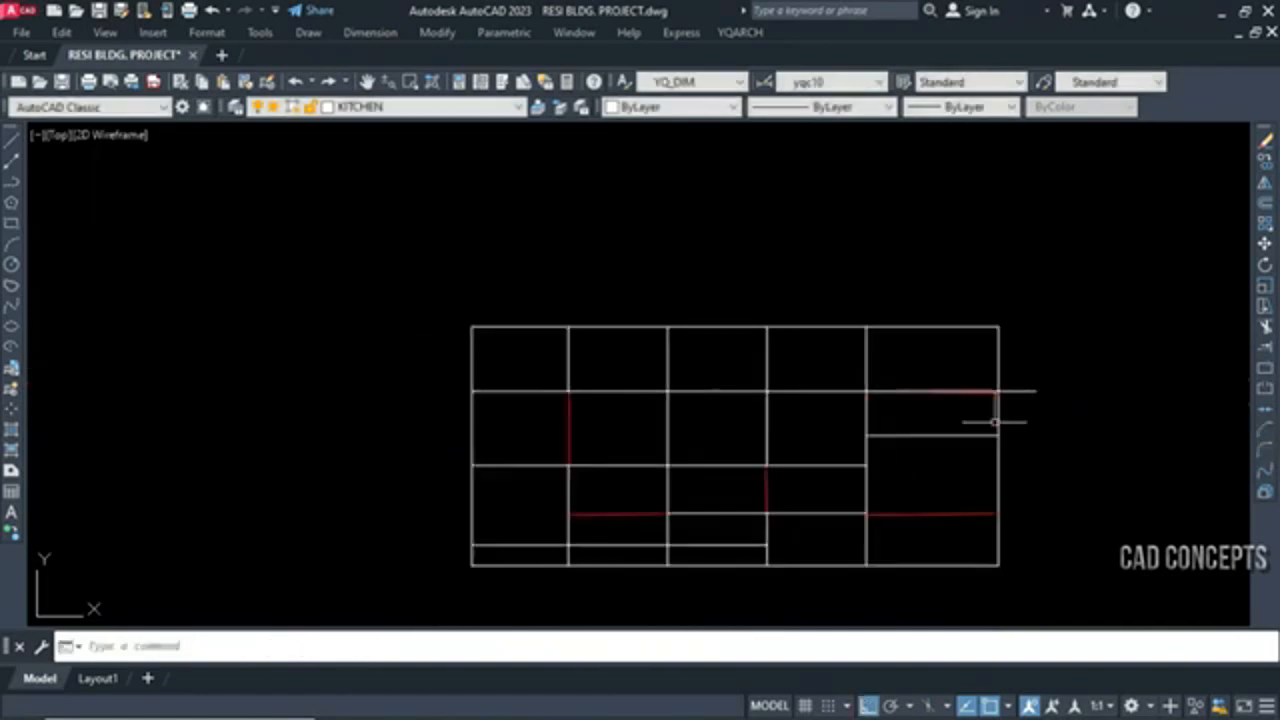
Compare the left vertical red line with a vertical ortho line started at its lower end, and cancel the line
text(l)
key(Return)
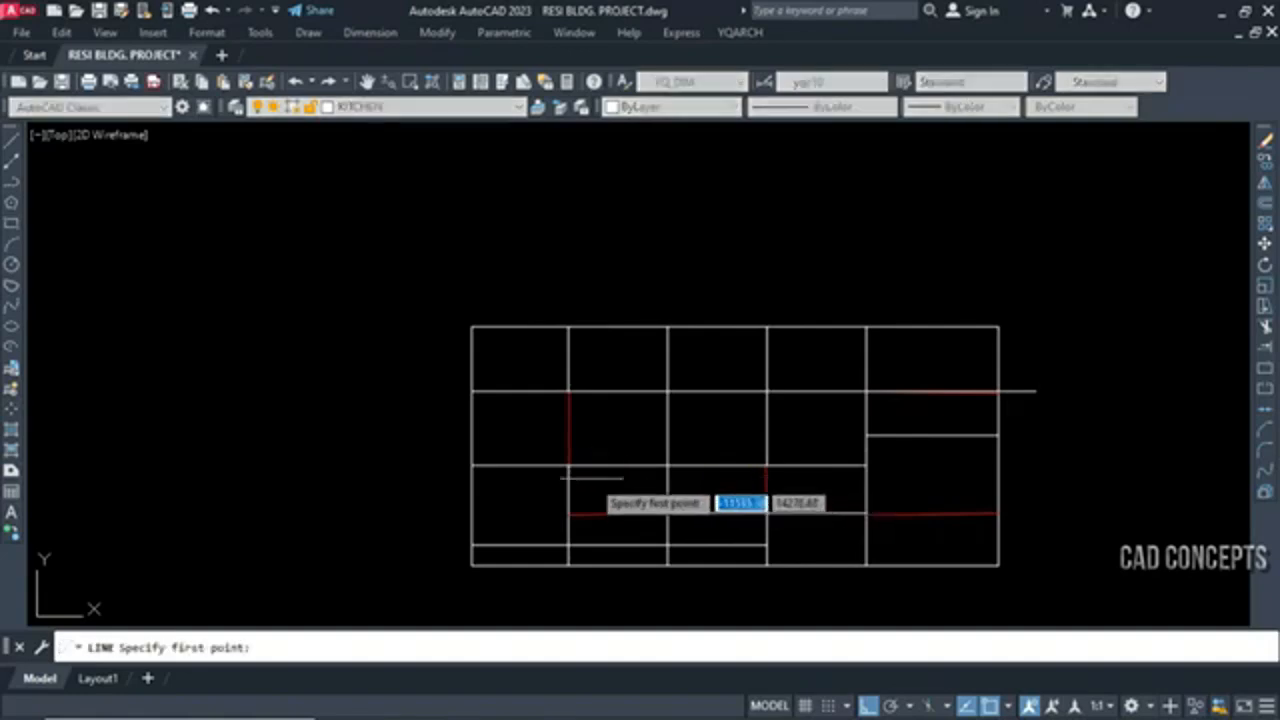
click(569, 466)
scroll(551, 423, up, 5)
scroll(632, 131, up, 3)
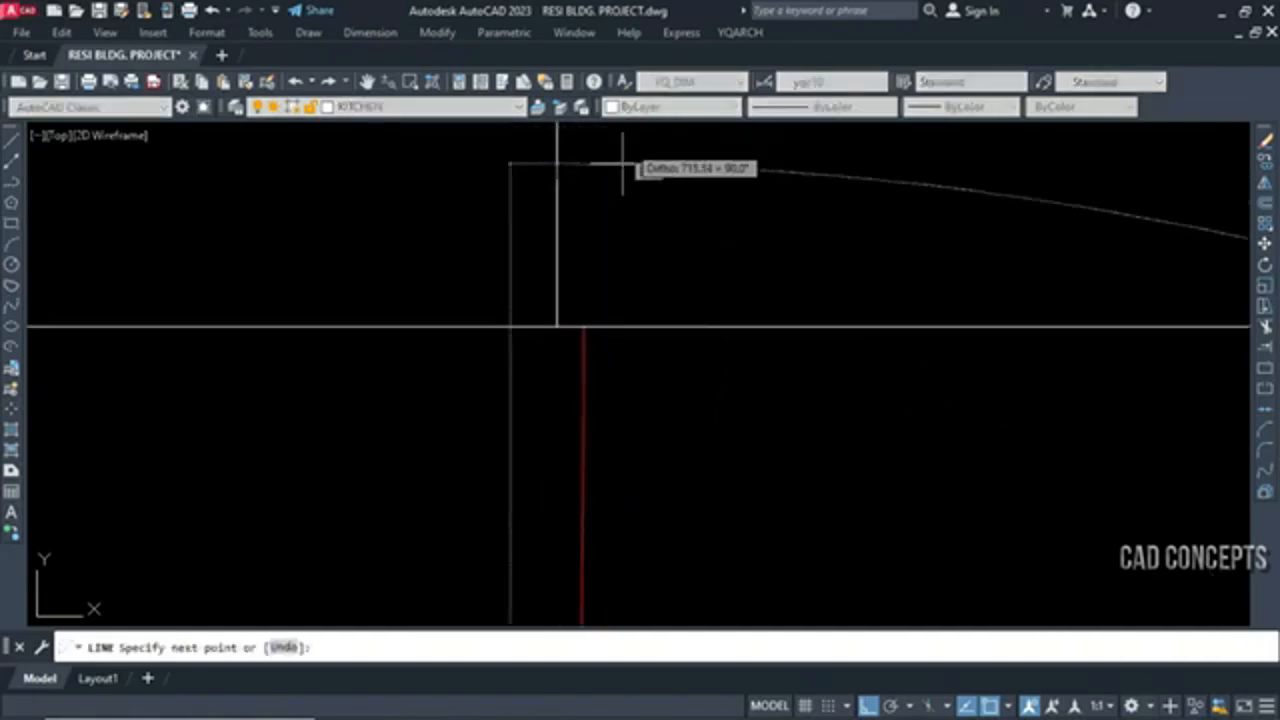
scroll(519, 263, down, 8)
key(Escape)
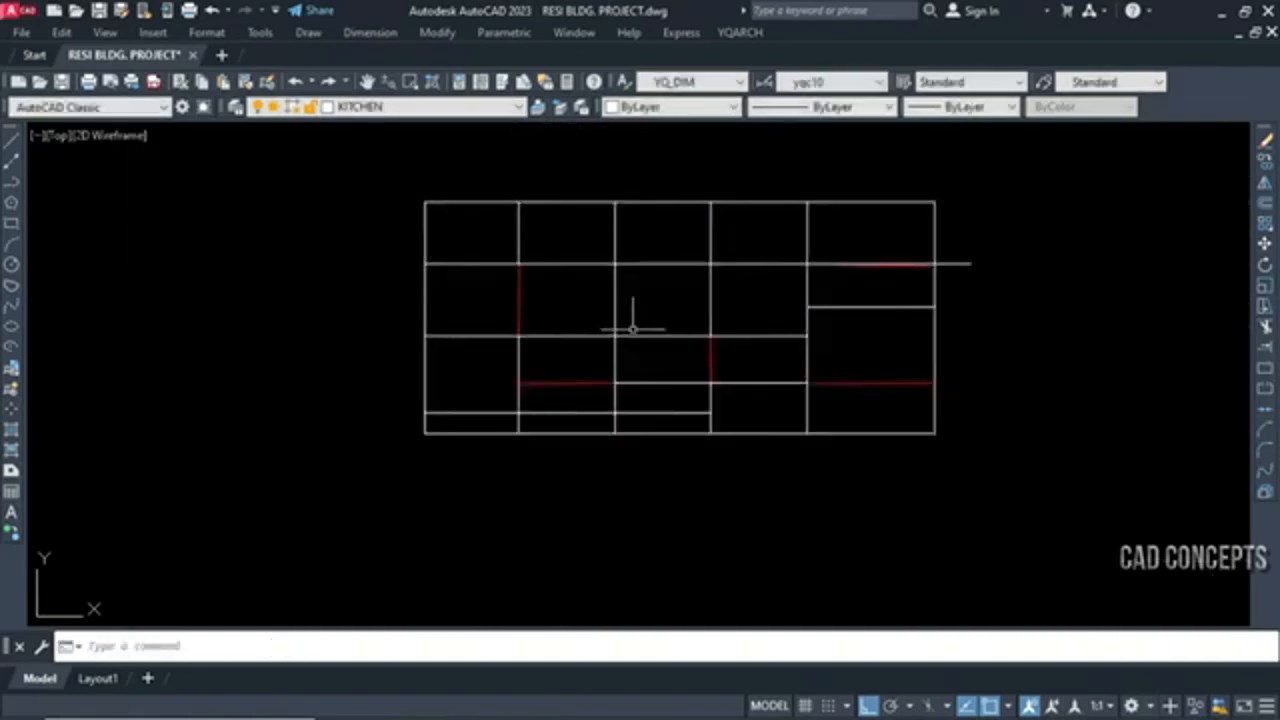
Delete the horizontal reference line that extends past the grid's right edge
click(1063, 236)
click(965, 308)
key(Delete)
Start the find non-ortho lines command BPX and choose its first degree option
scroll(870, 267, up, 2)
middle_drag(868, 296, 912, 359)
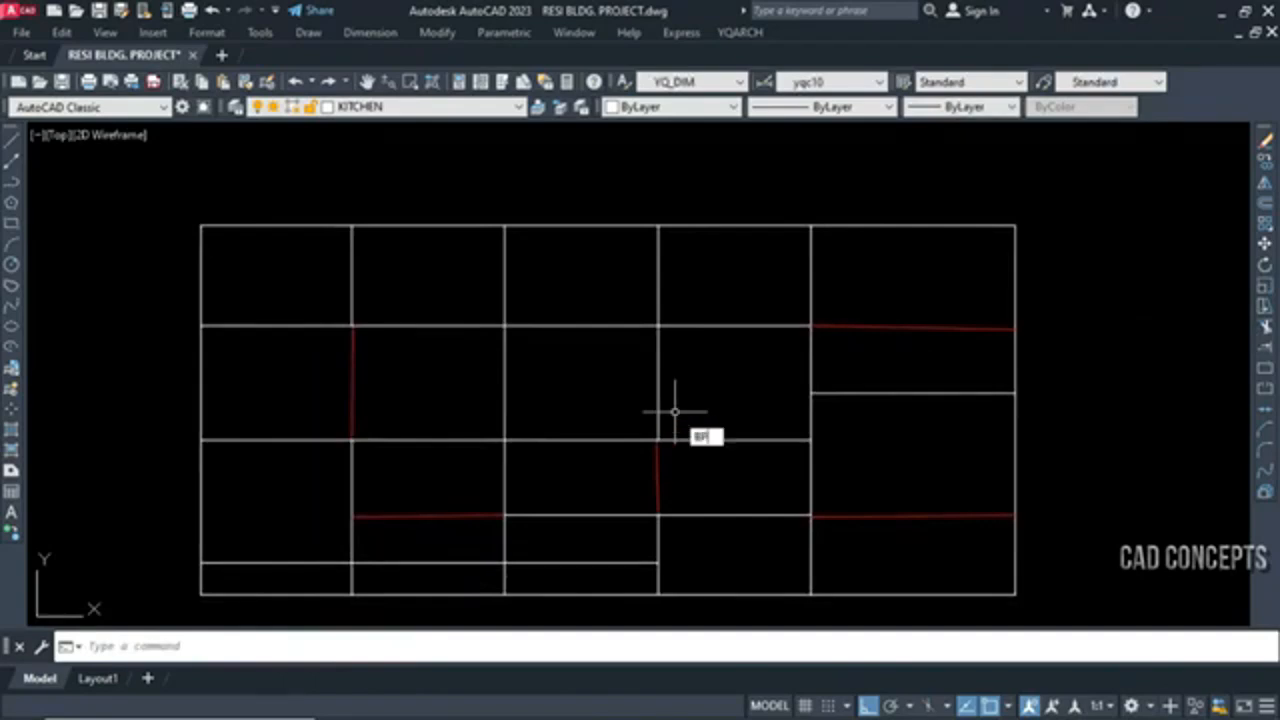
key(Return)
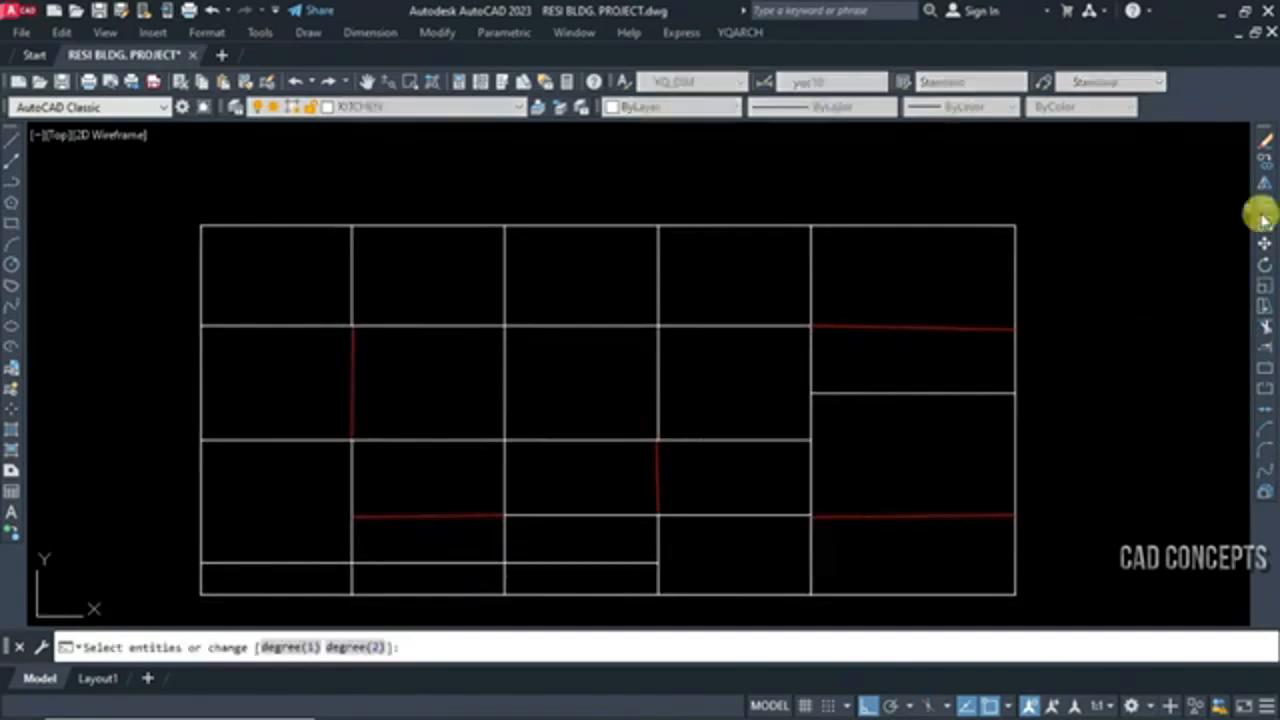
click(290, 647)
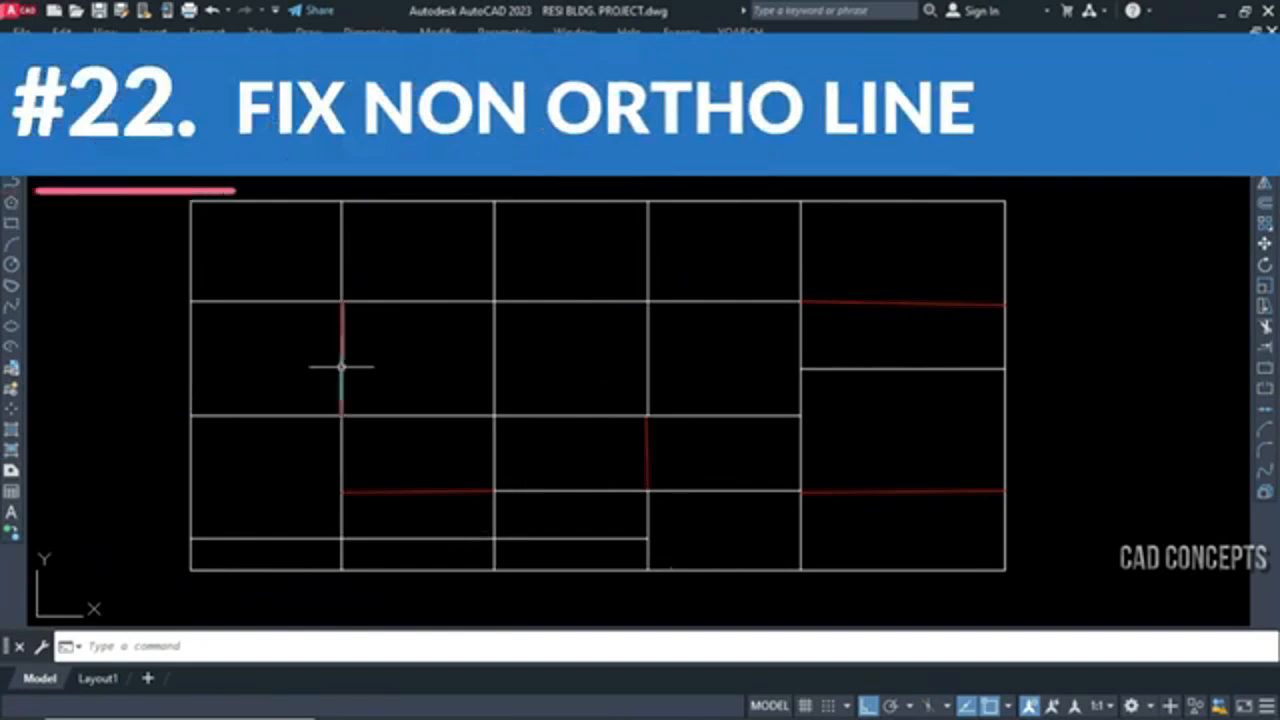
Examine how the red non-orthogonal lines deviate from the neighbouring grid lines and frame the whole grid
scroll(337, 312, up, 6)
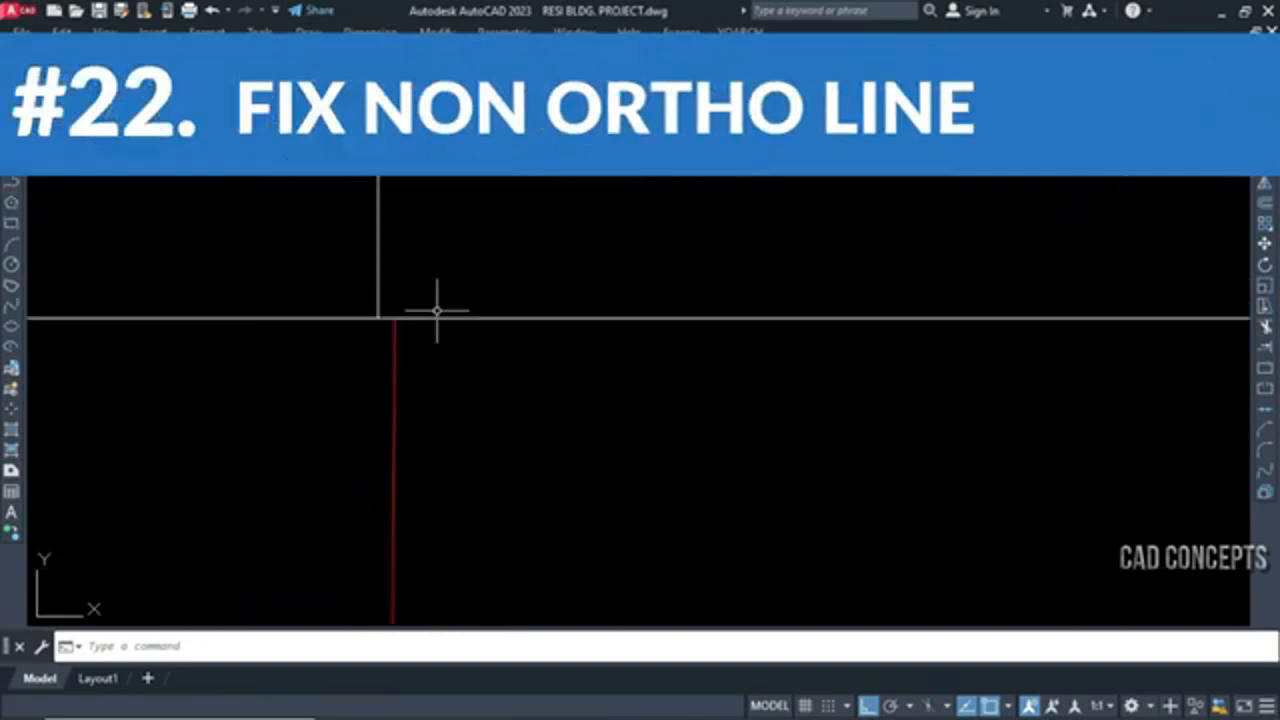
scroll(324, 344, down, 4)
scroll(378, 557, up, 8)
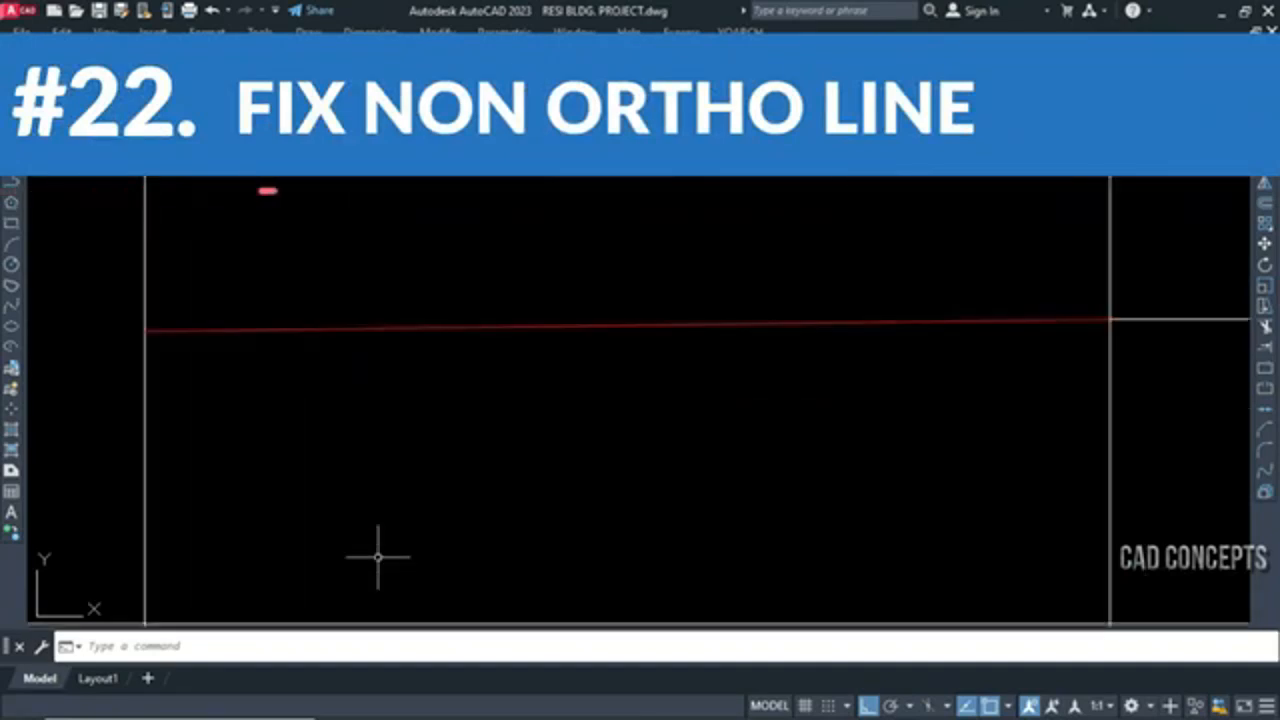
scroll(390, 534, down, 5)
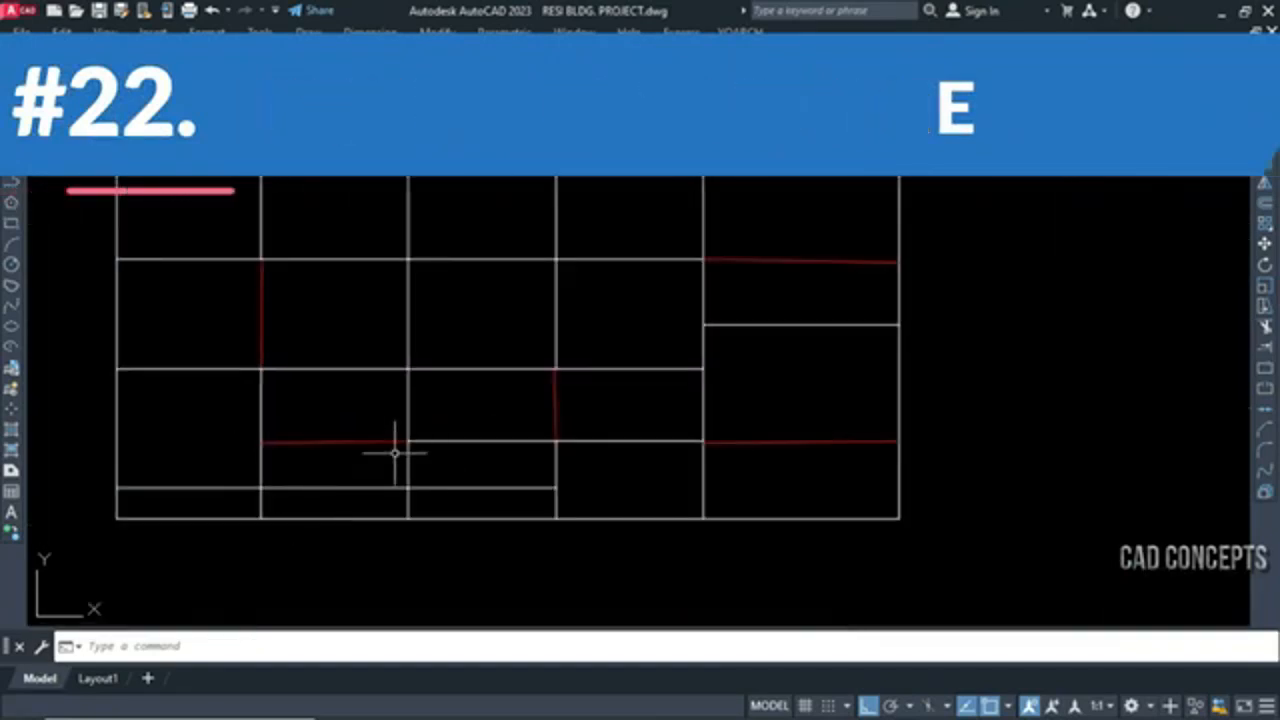
scroll(422, 490, down, 3)
middle_drag(486, 571, 506, 551)
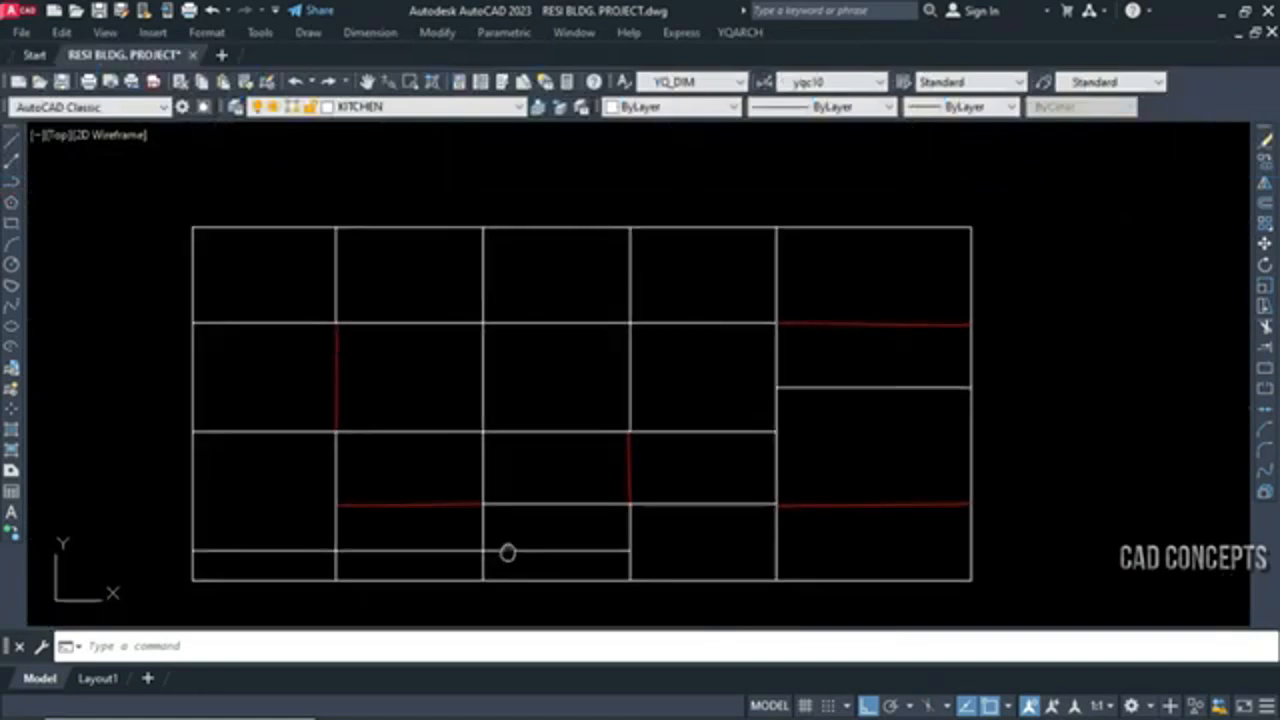
click(410, 81)
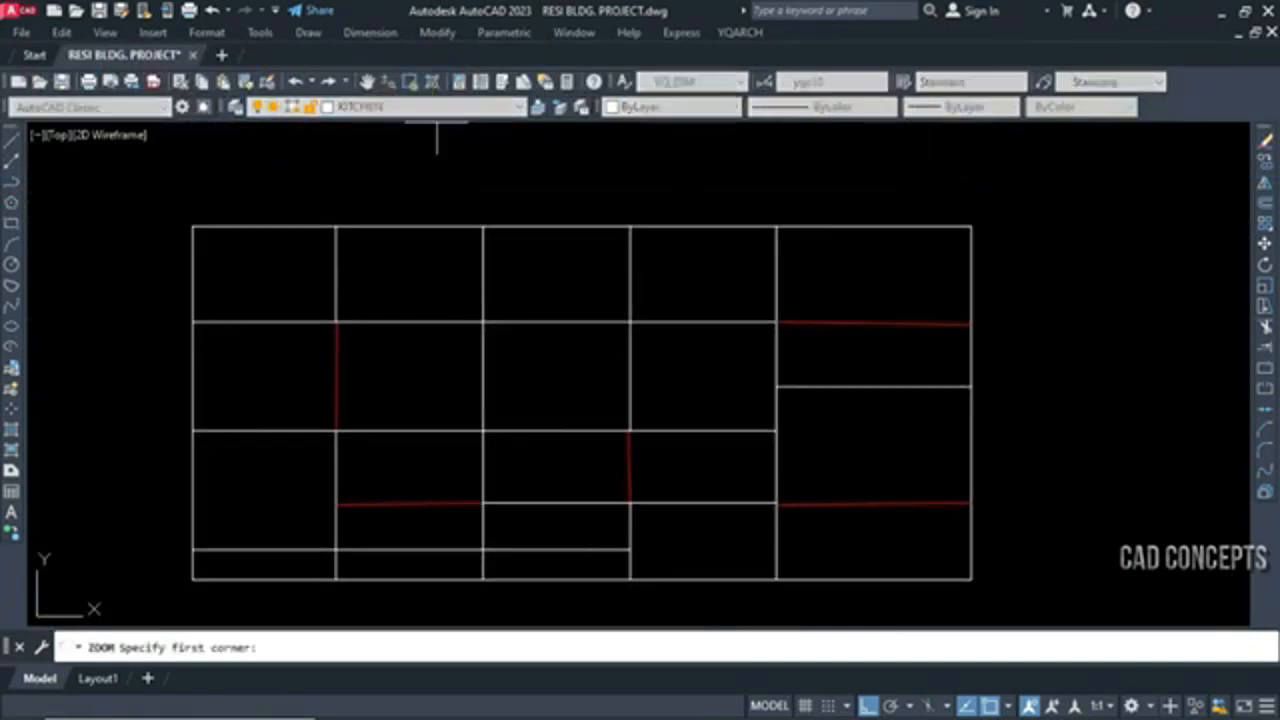
click(162, 215)
click(1005, 589)
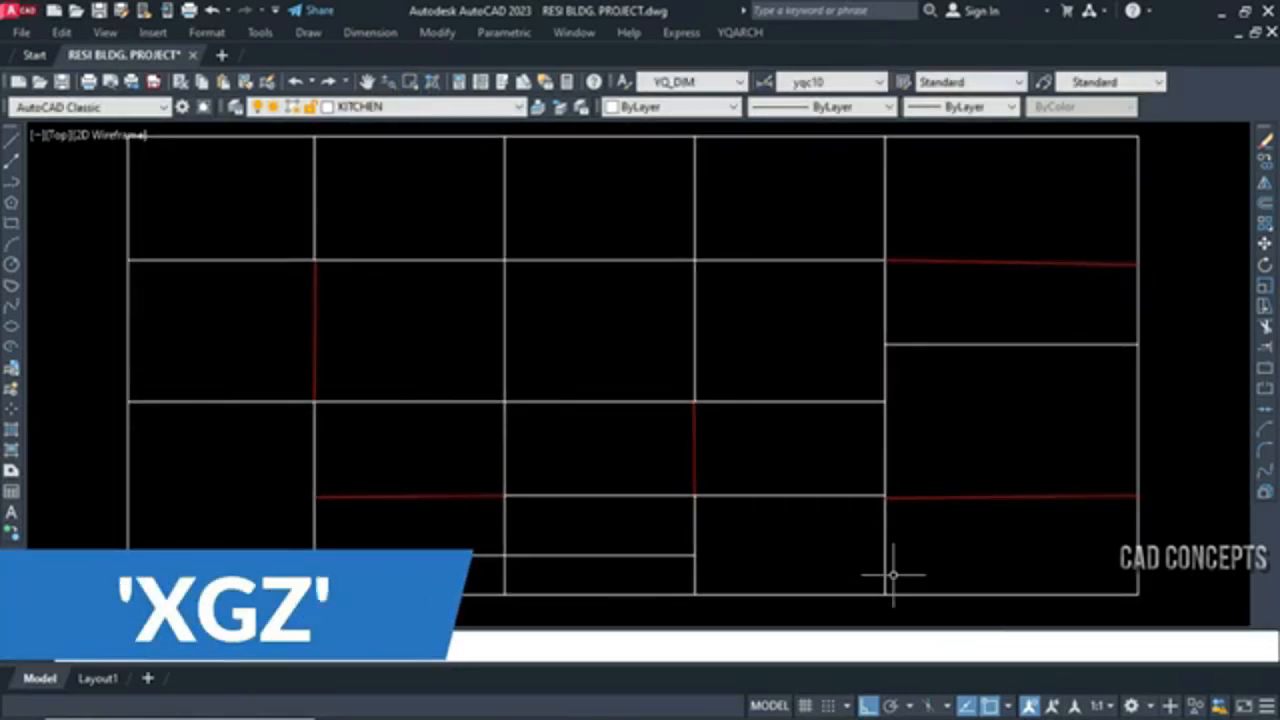
Straighten the two right-hand horizontal red lines and the middle vertical red line with the fix non-ortho line command XGZ
text(GZ)
key(Return)
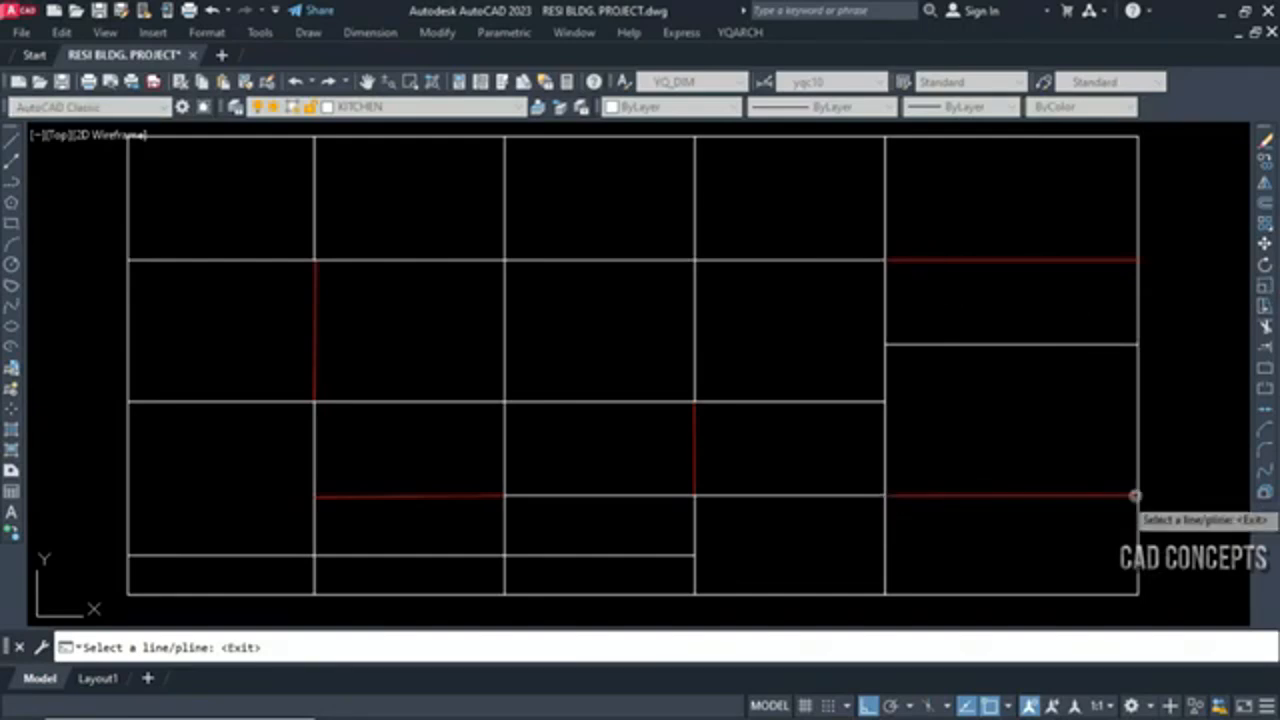
scroll(697, 405, up, 5)
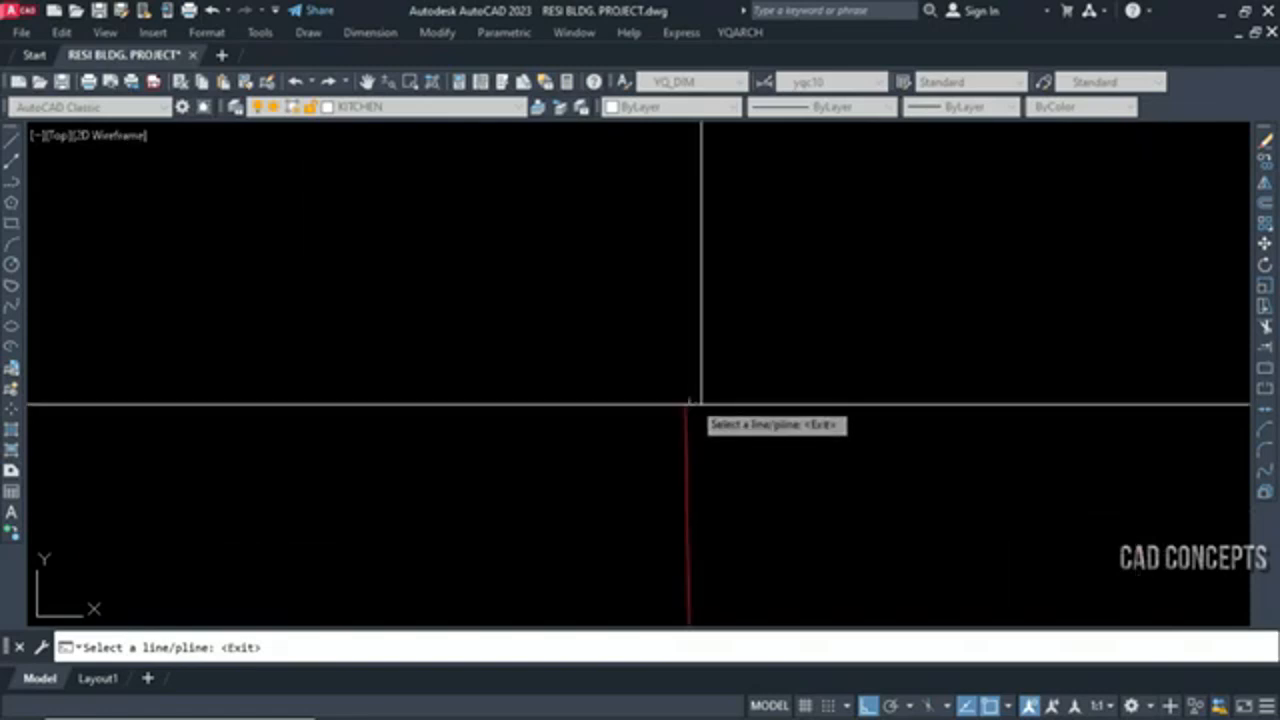
scroll(688, 401, down, 3)
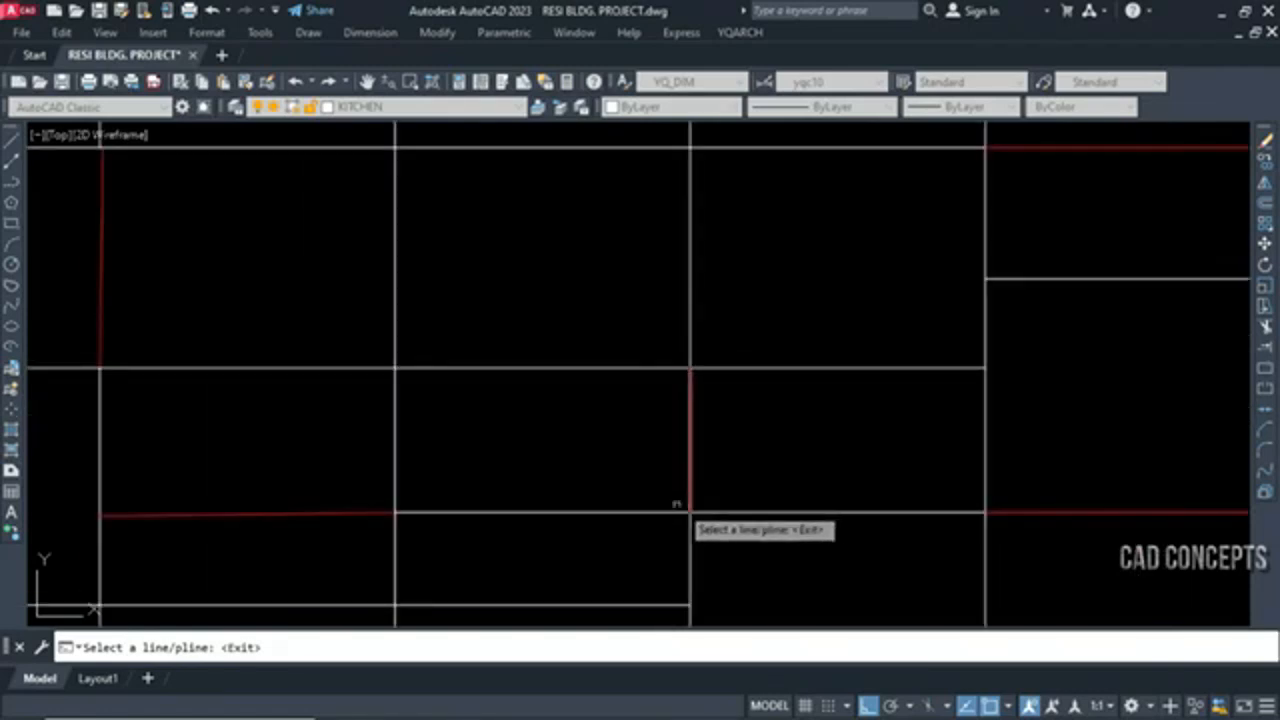
Straighten the lower-left horizontal red line and the left vertical red line with XGZ
middle_drag(608, 510, 851, 475)
scroll(353, 495, up, 2)
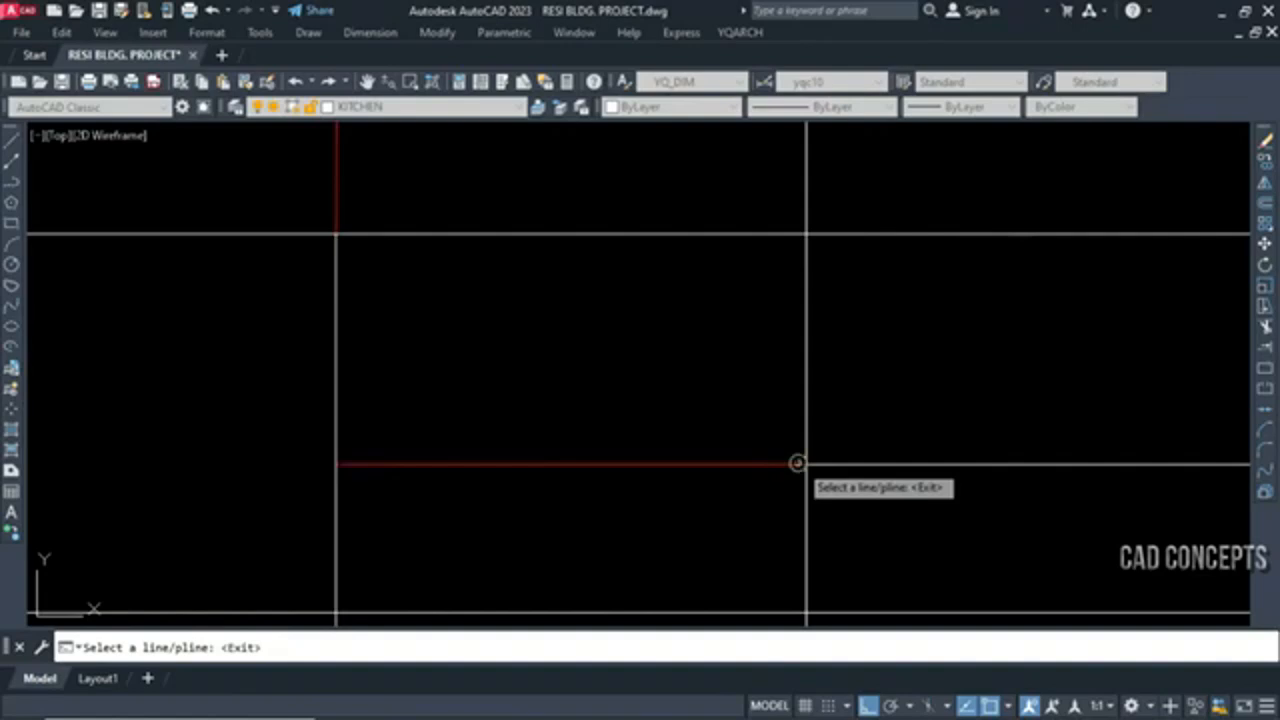
scroll(770, 505, down, 3)
scroll(605, 265, up, 3)
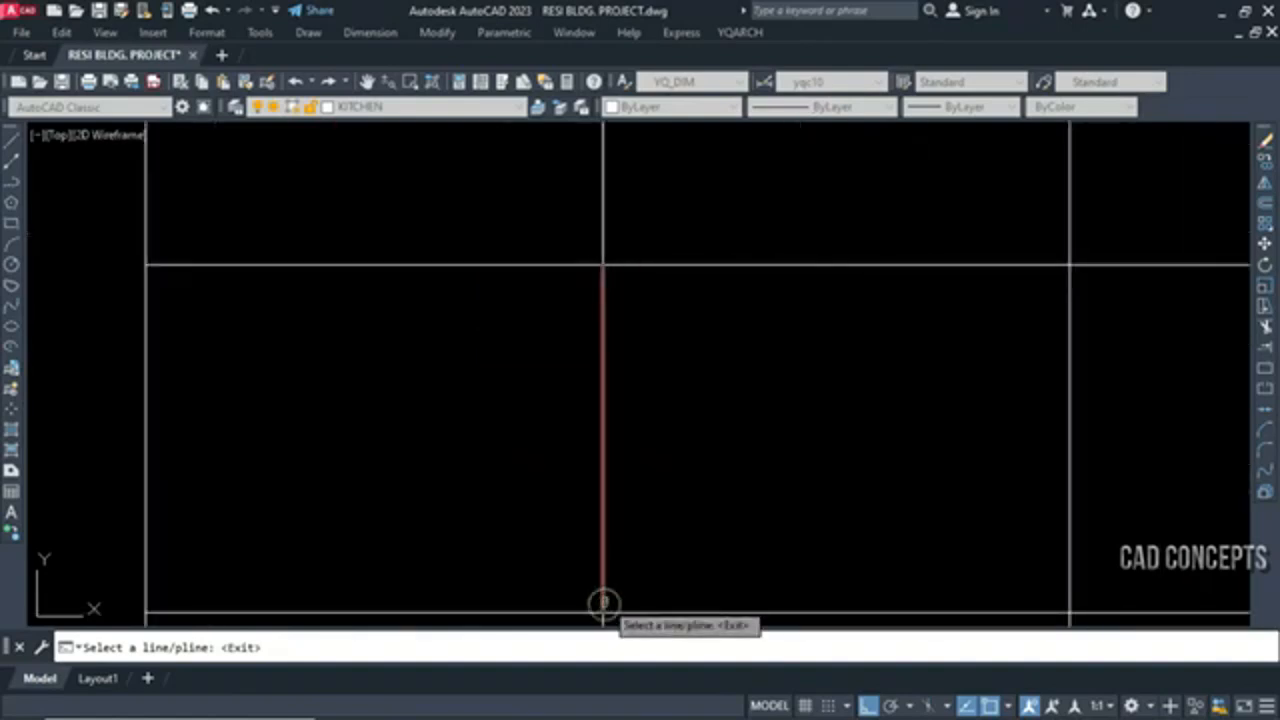
scroll(551, 363, down, 5)
Run the BPX check on all lines of the grid to look for remaining non-orthogonal lines
click(286, 543)
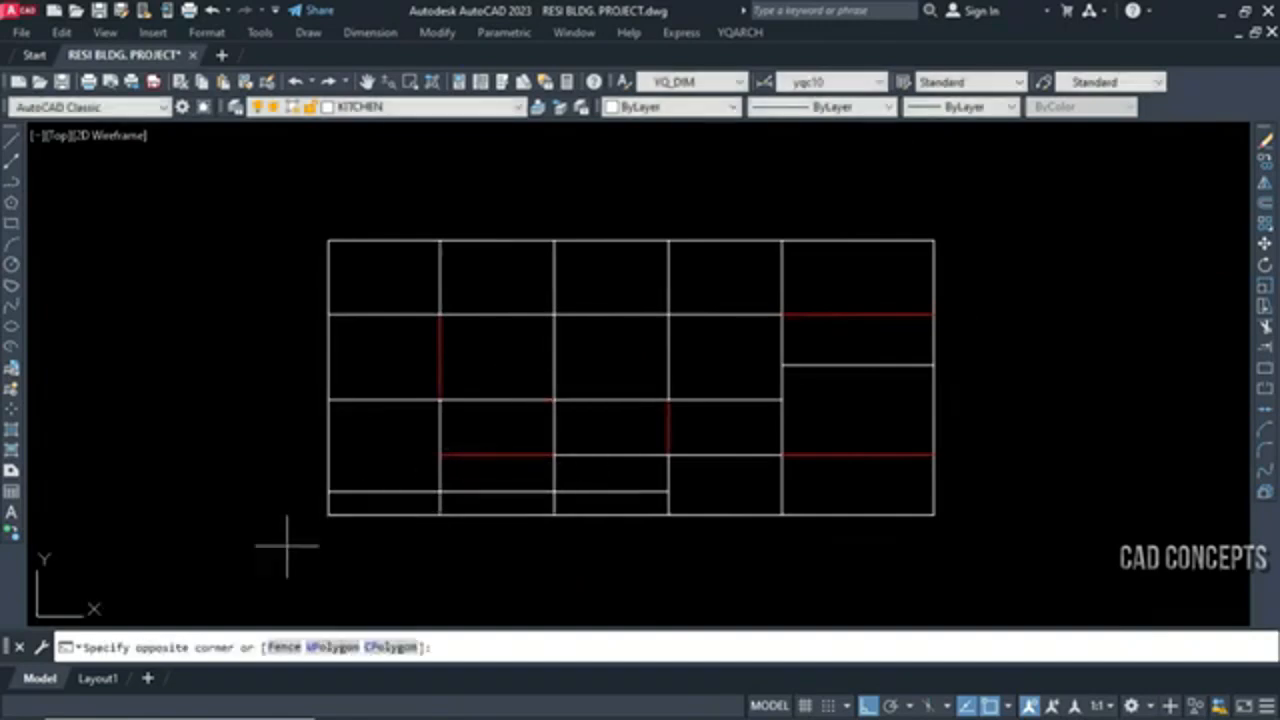
click(955, 215)
text(B)
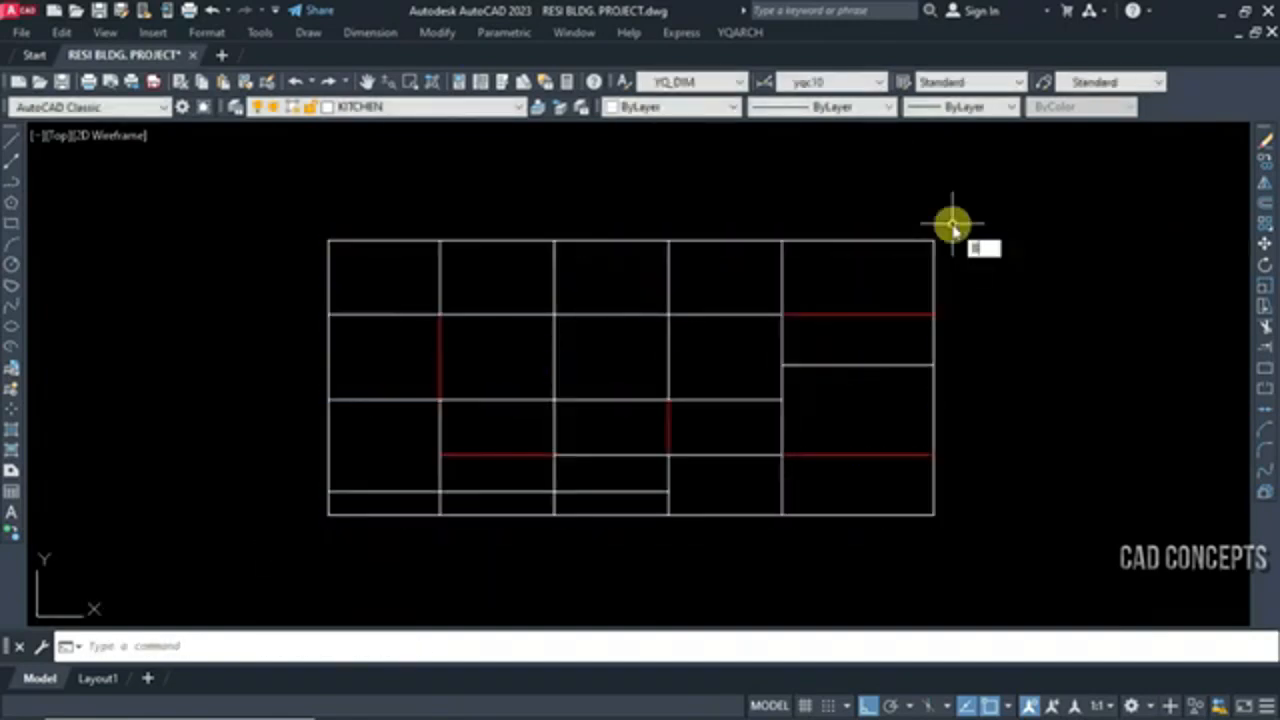
text(P)
key(Return)
click(989, 545)
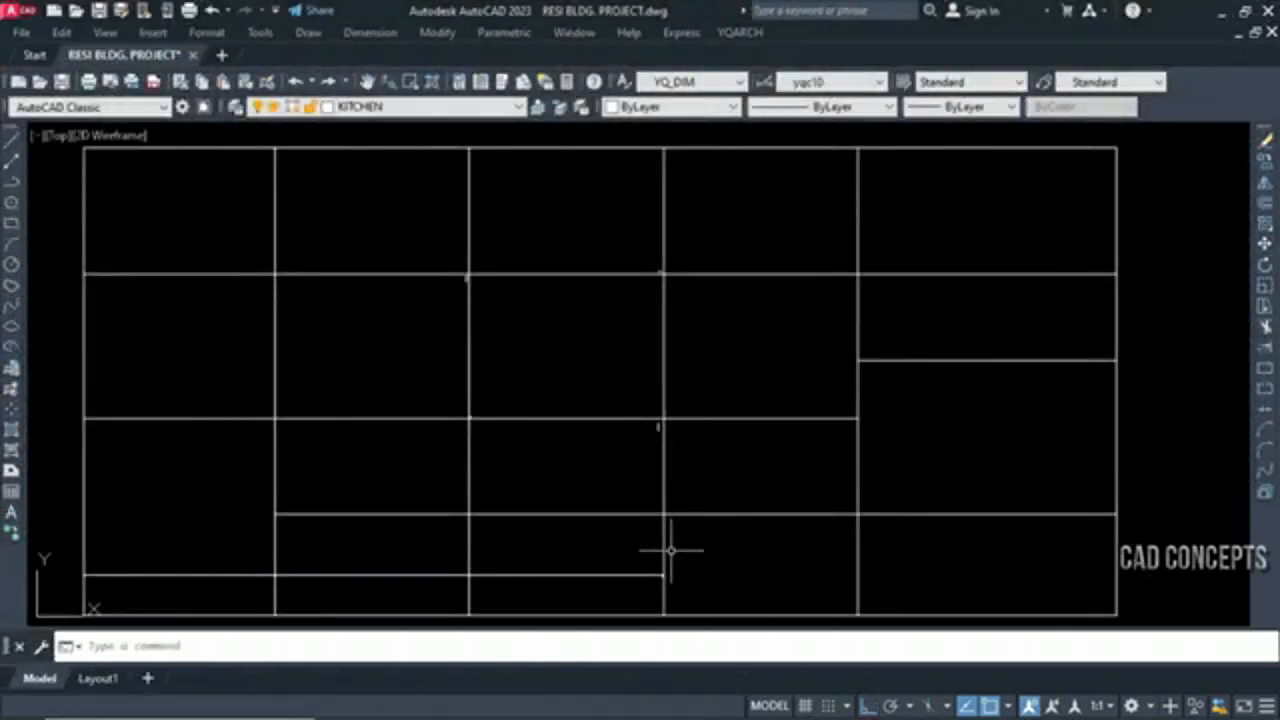
Select the tiny stray line just above the crossing of the second horizontal and fourth vertical grid lines, and clear the selection
middle_drag(718, 491, 730, 488)
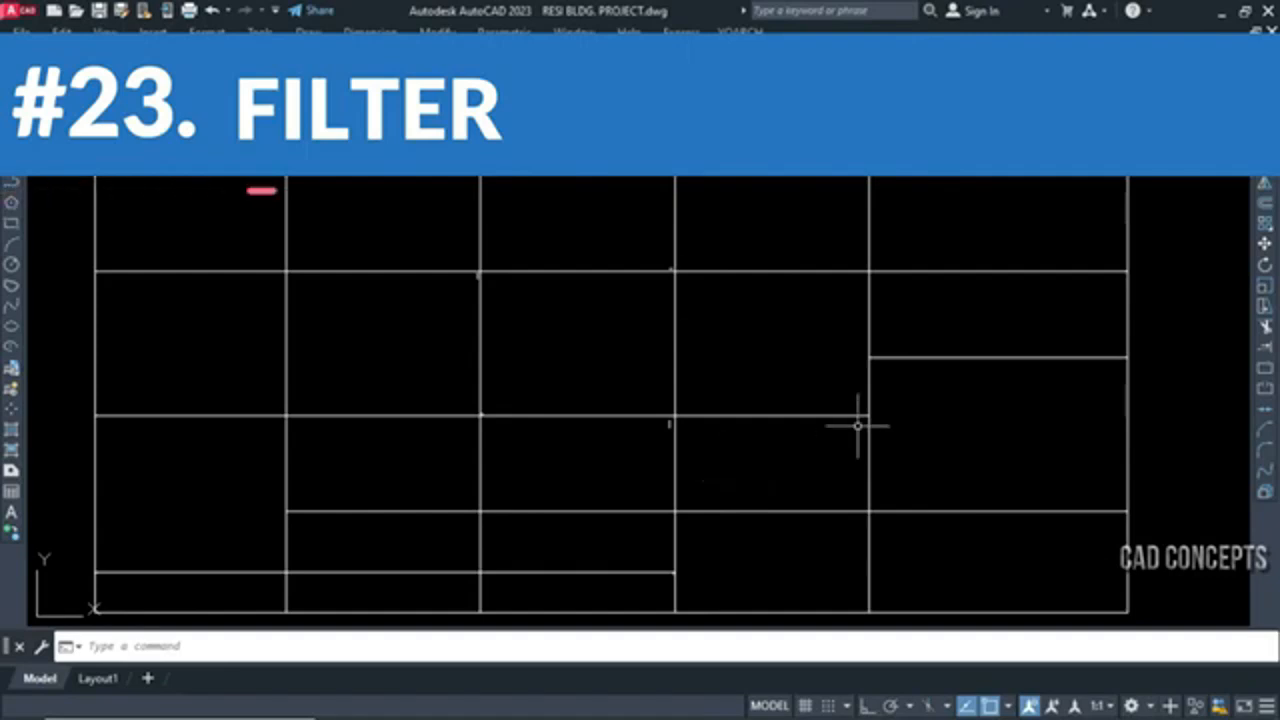
scroll(671, 270, up, 10)
click(692, 317)
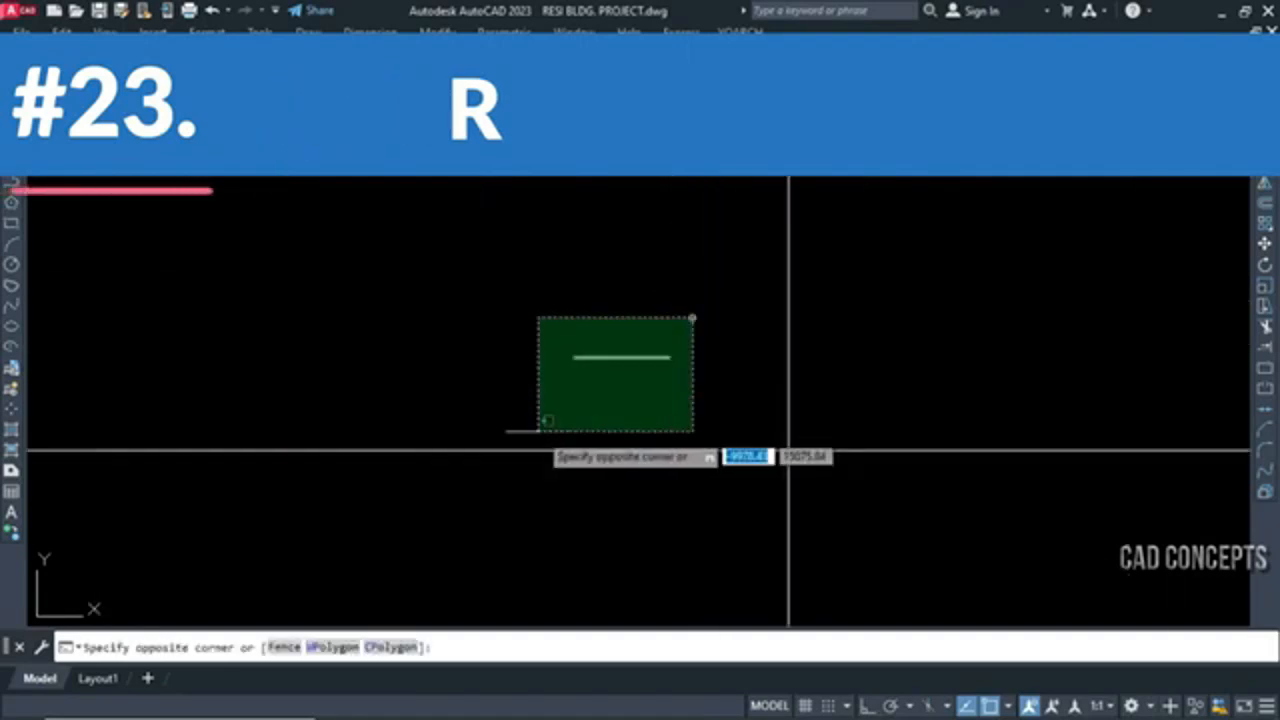
click(538, 432)
scroll(538, 432, down, 8)
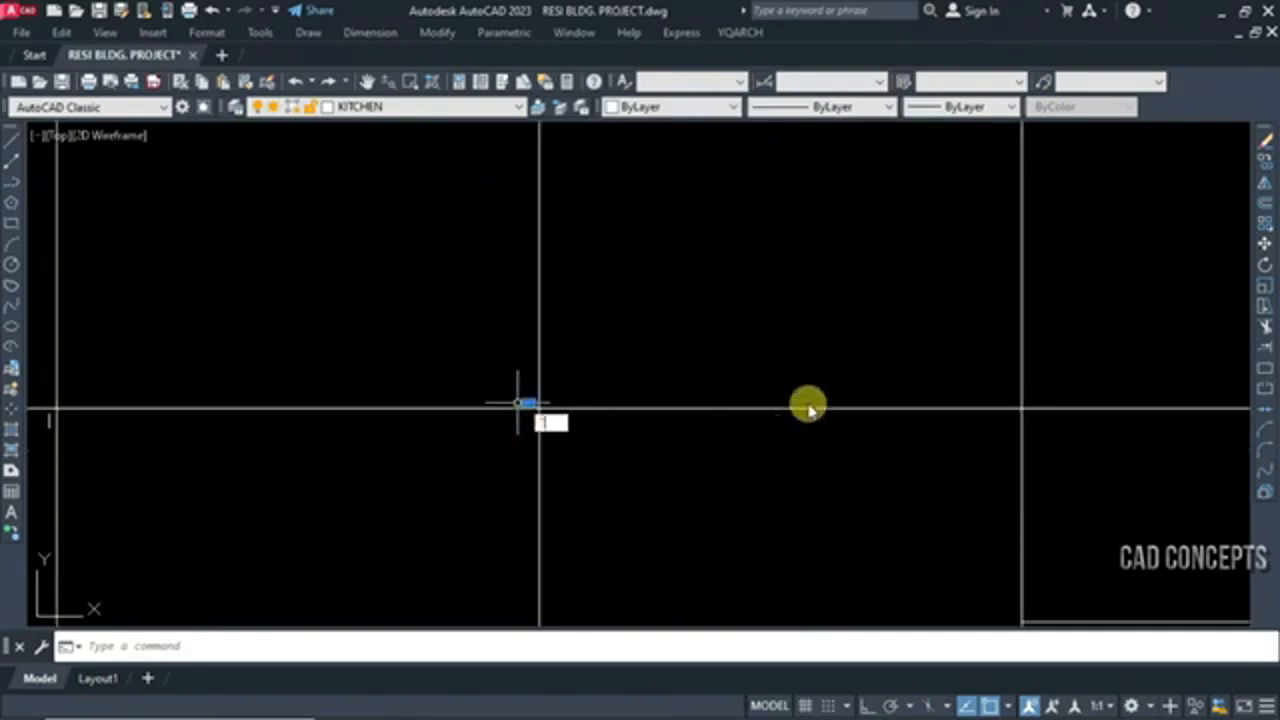
key(Escape)
Inspect the tiny stray lines around the third vertical grid line by selecting the areas near its crossings and clearing each selection
scroll(1020, 400, down, 5)
scroll(707, 549, up, 6)
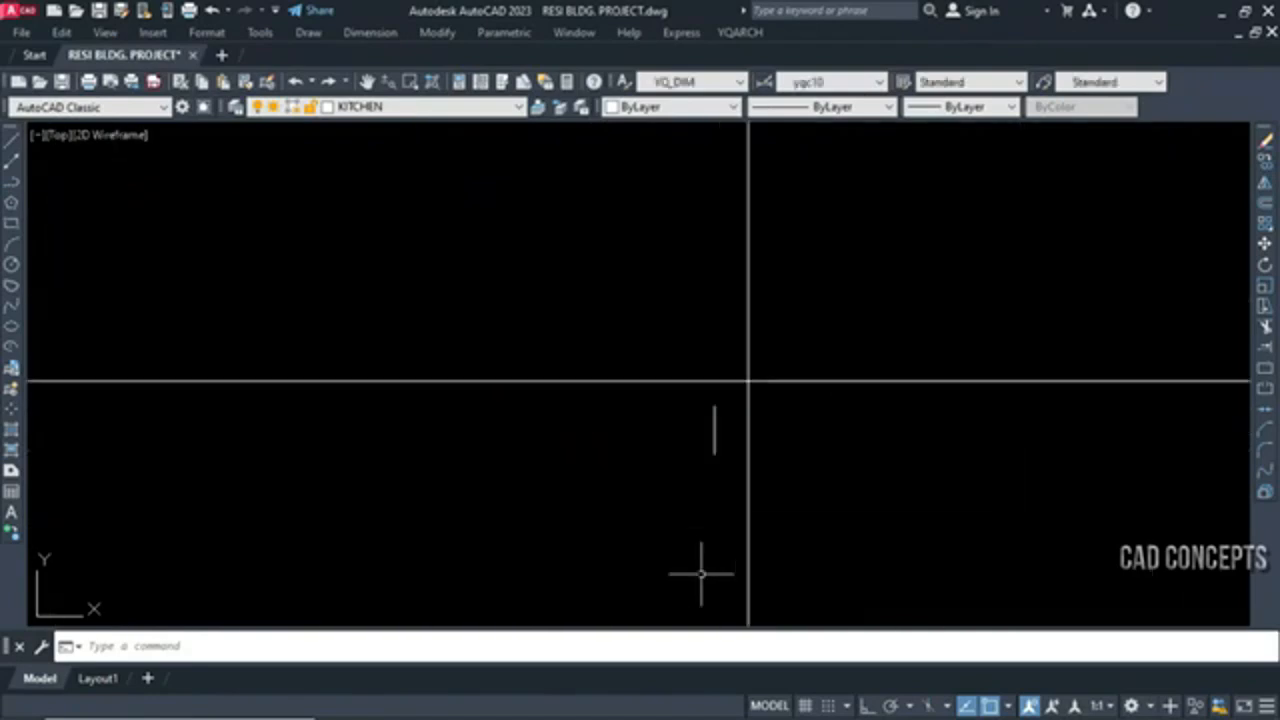
key(Escape)
scroll(971, 377, down, 6)
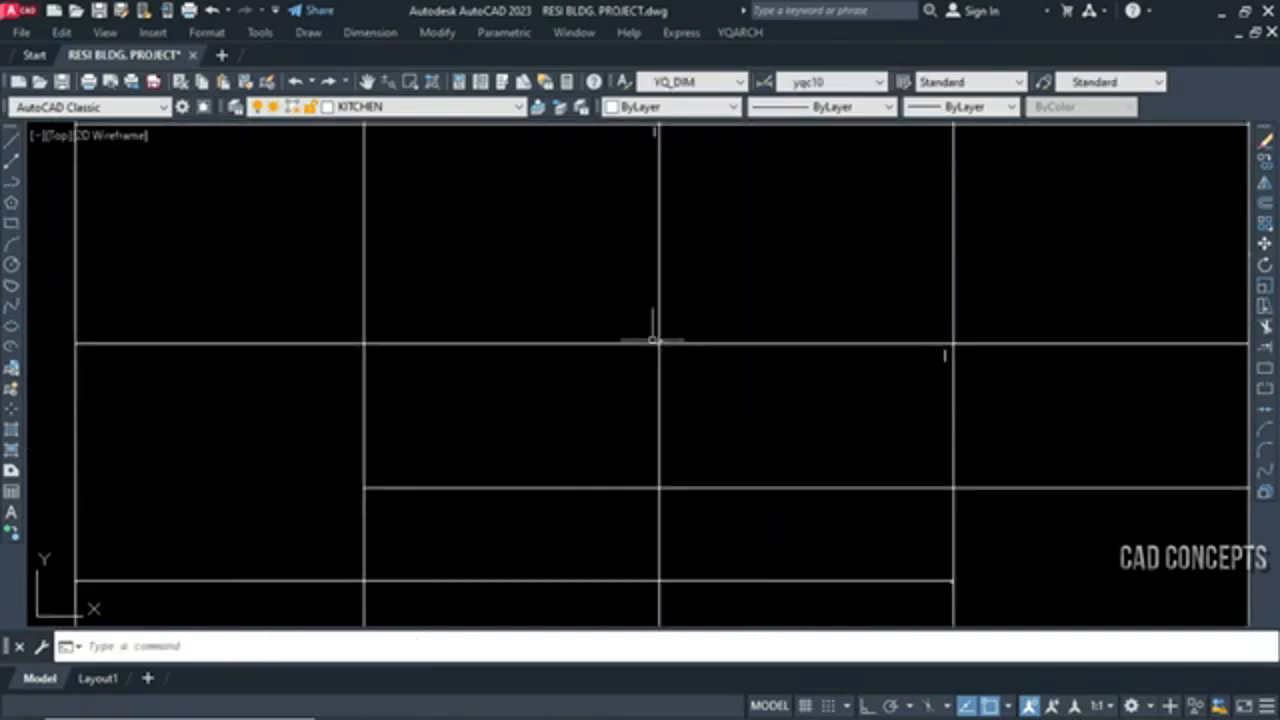
scroll(650, 332, up, 6)
click(629, 303)
click(806, 434)
key(Escape)
scroll(682, 548, down, 4)
click(643, 348)
scroll(648, 415, down, 4)
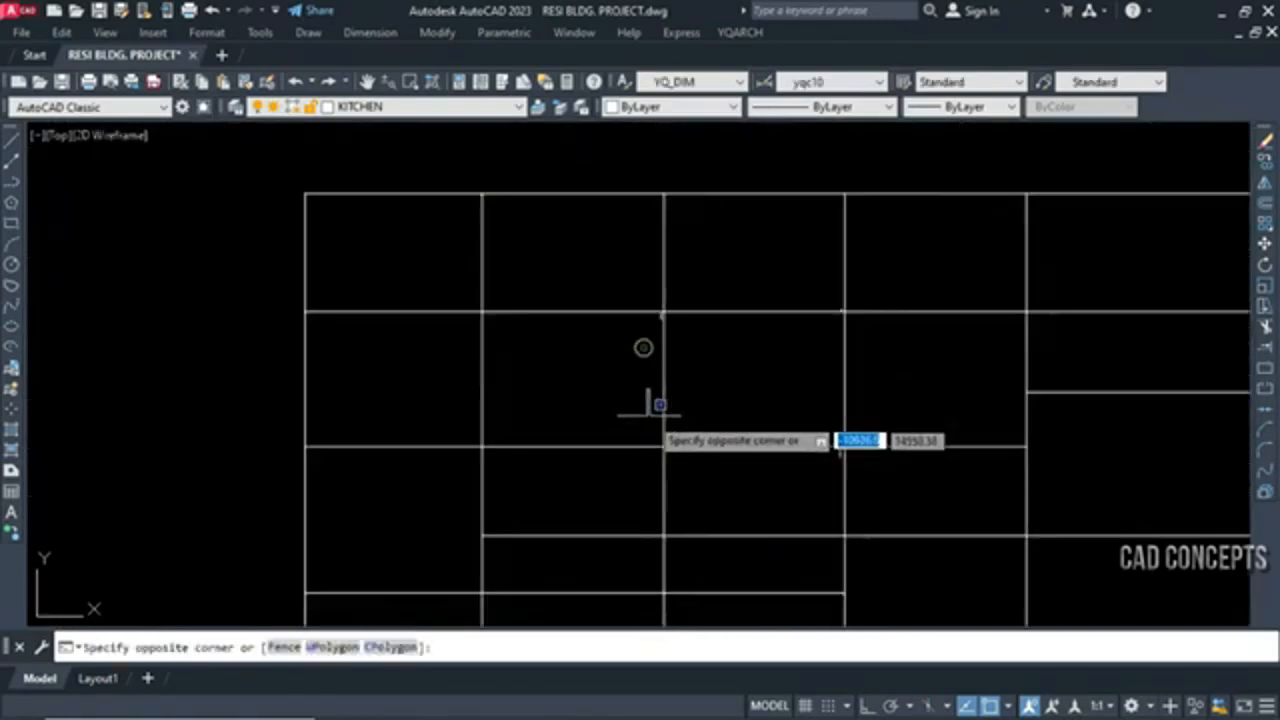
click(680, 296)
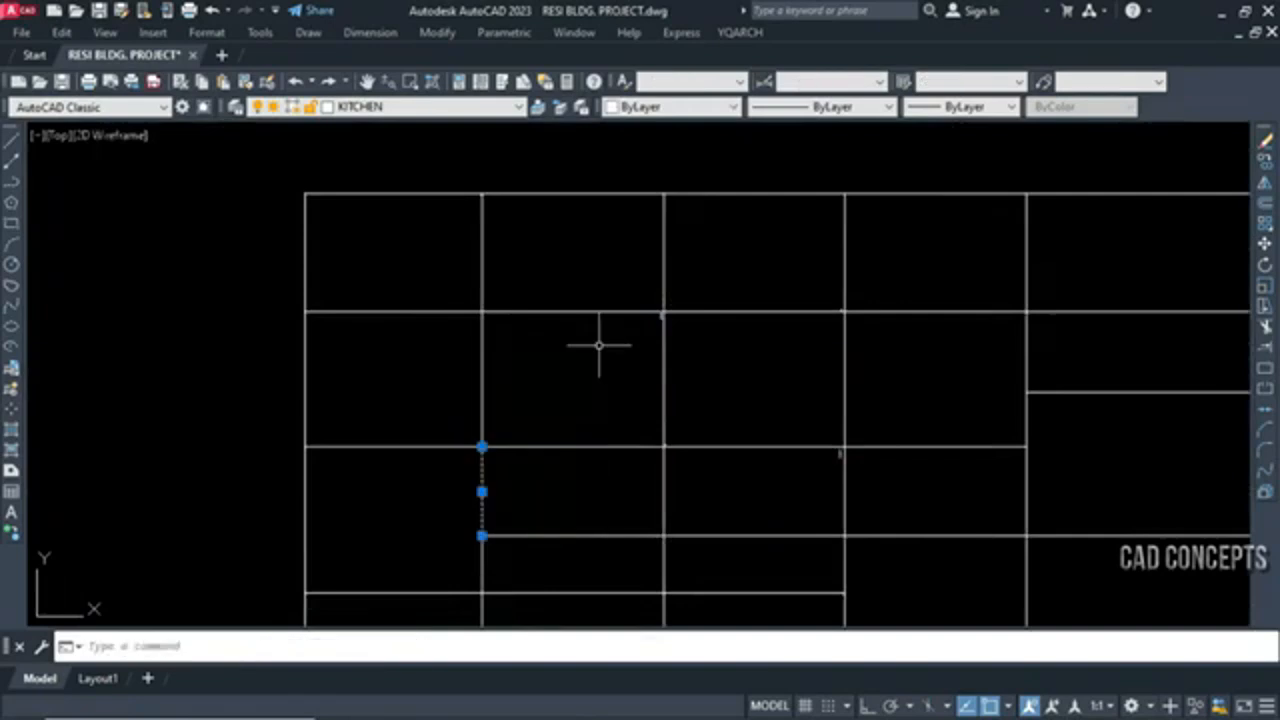
key(Escape)
Inspect the tiny stray lines near the fourth vertical grid line by selecting the areas around them and clearing each selection
scroll(599, 345, down, 4)
click(486, 448)
click(694, 582)
key(Escape)
scroll(773, 408, up, 5)
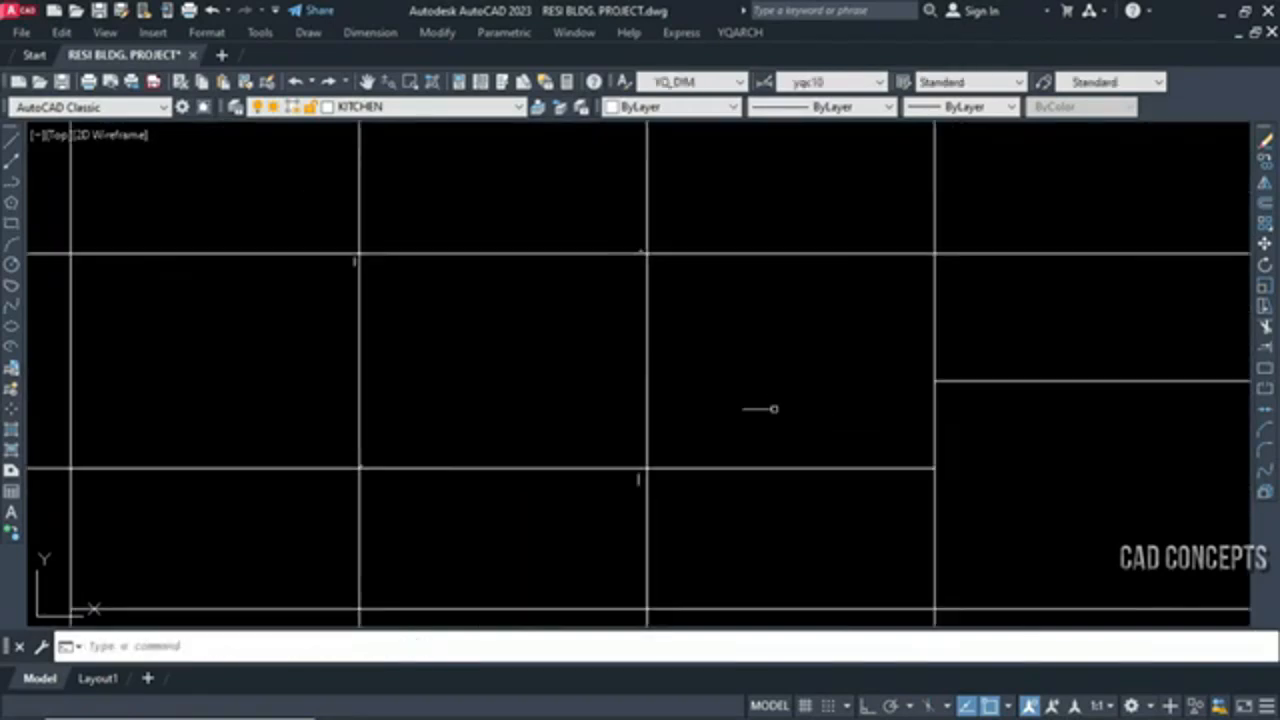
click(577, 543)
click(803, 358)
key(Escape)
click(606, 296)
click(726, 194)
key(Escape)
scroll(713, 392, down, 4)
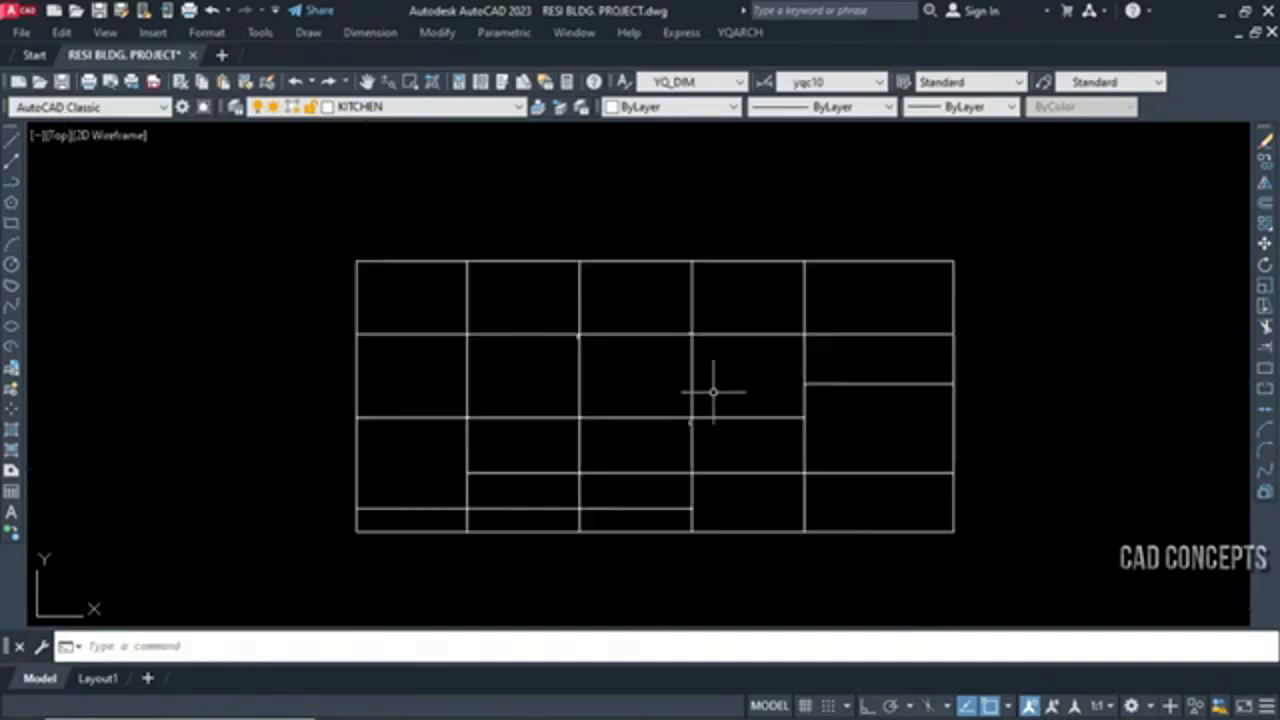
Start the LC short-line filter and set its minimum length by picking both ends of the stray line below the third horizontal, fourth vertical crossing
text(L)
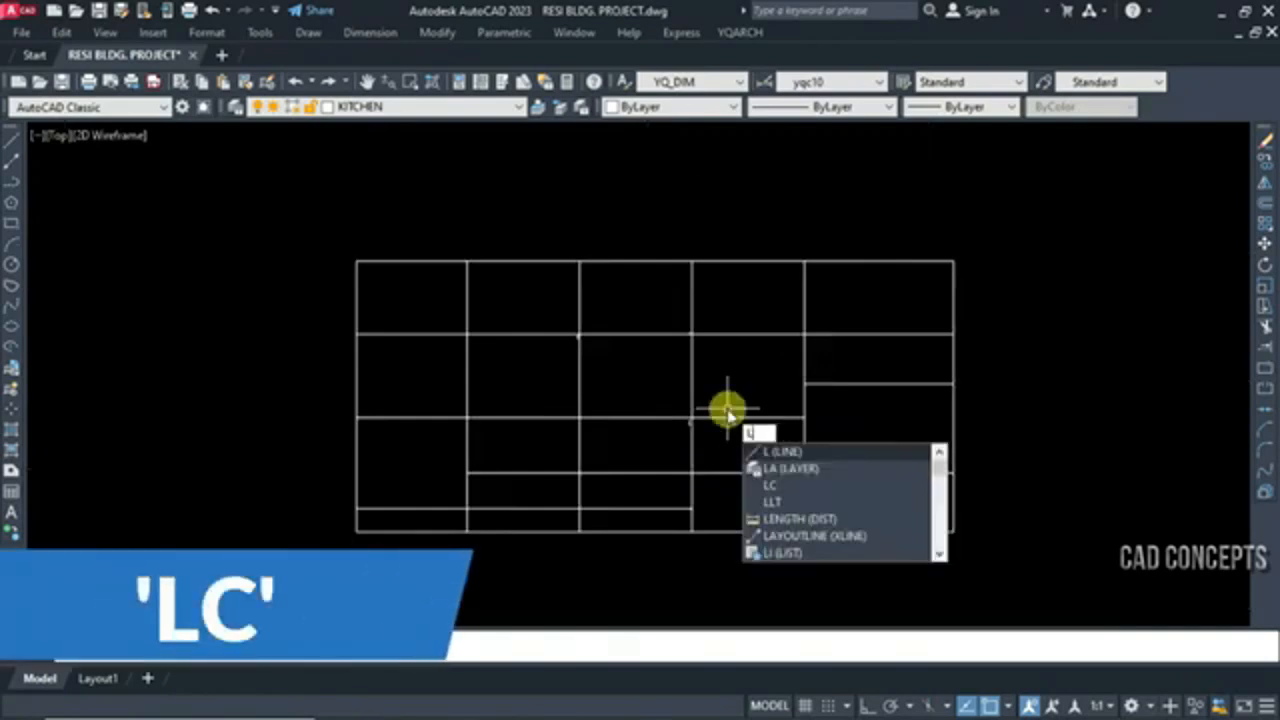
text(C)
key(Return)
scroll(357, 300, up, 5)
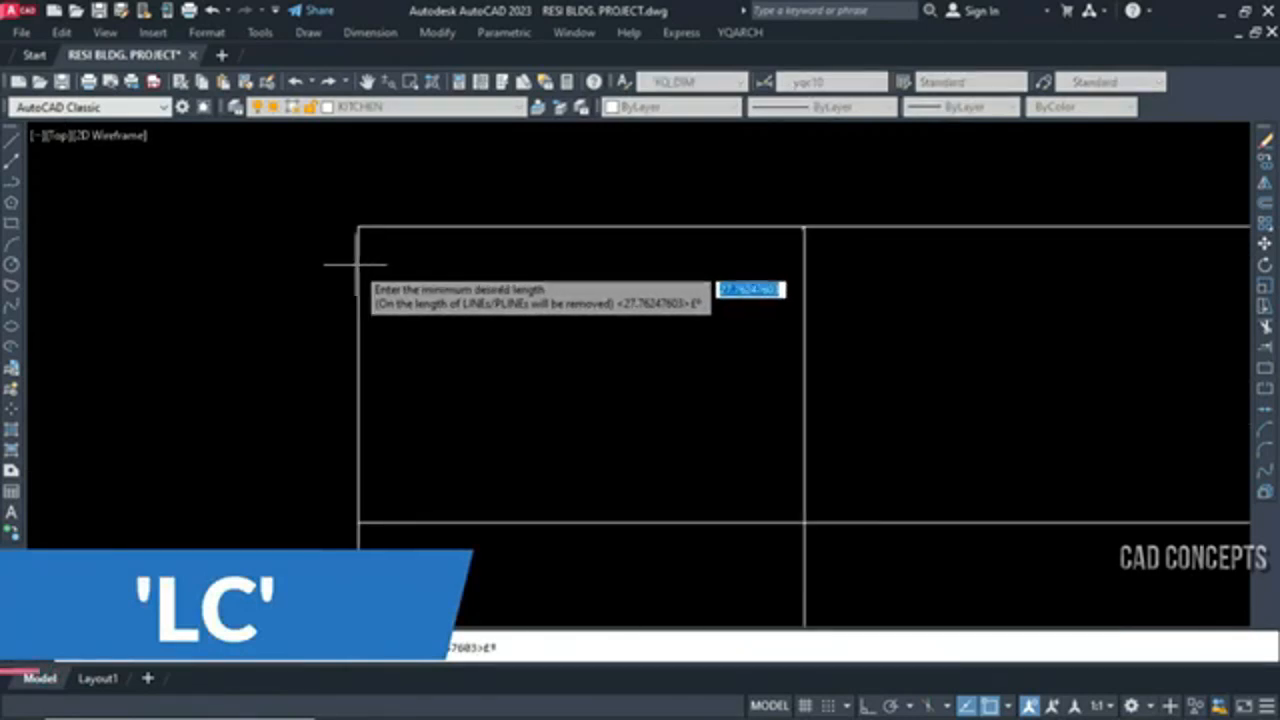
scroll(527, 245, down, 5)
scroll(777, 423, up, 8)
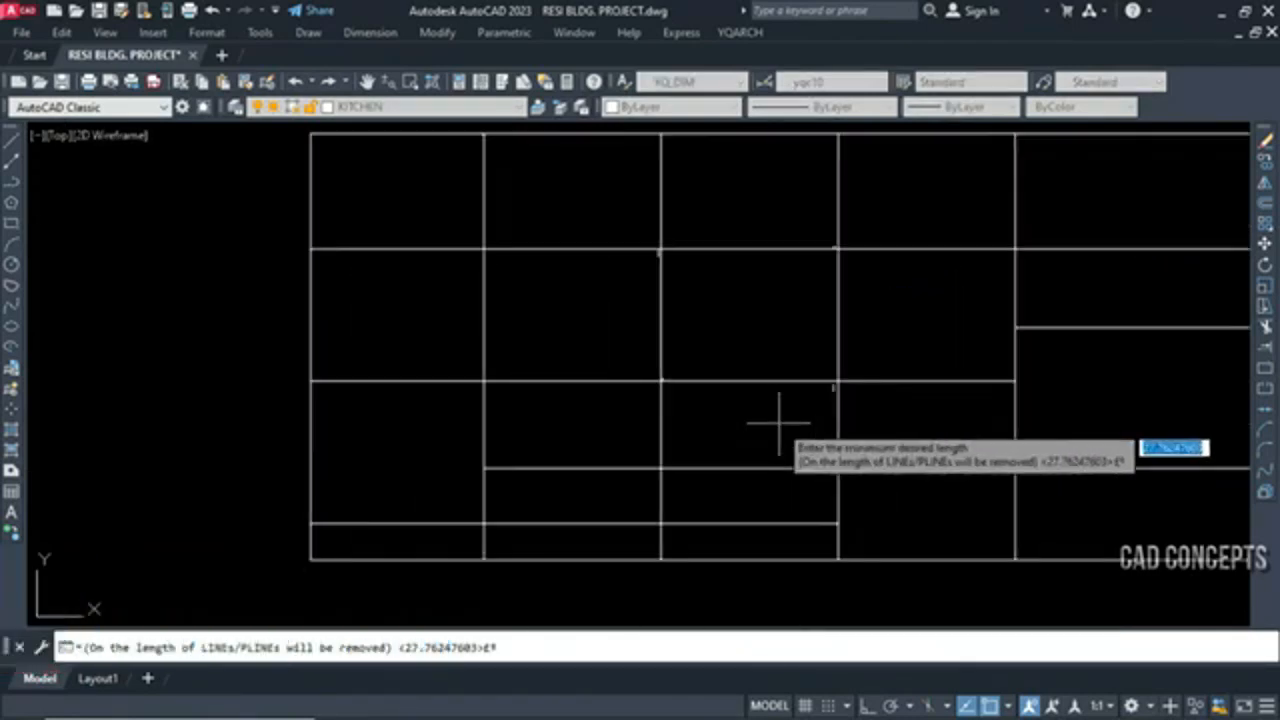
click(571, 400)
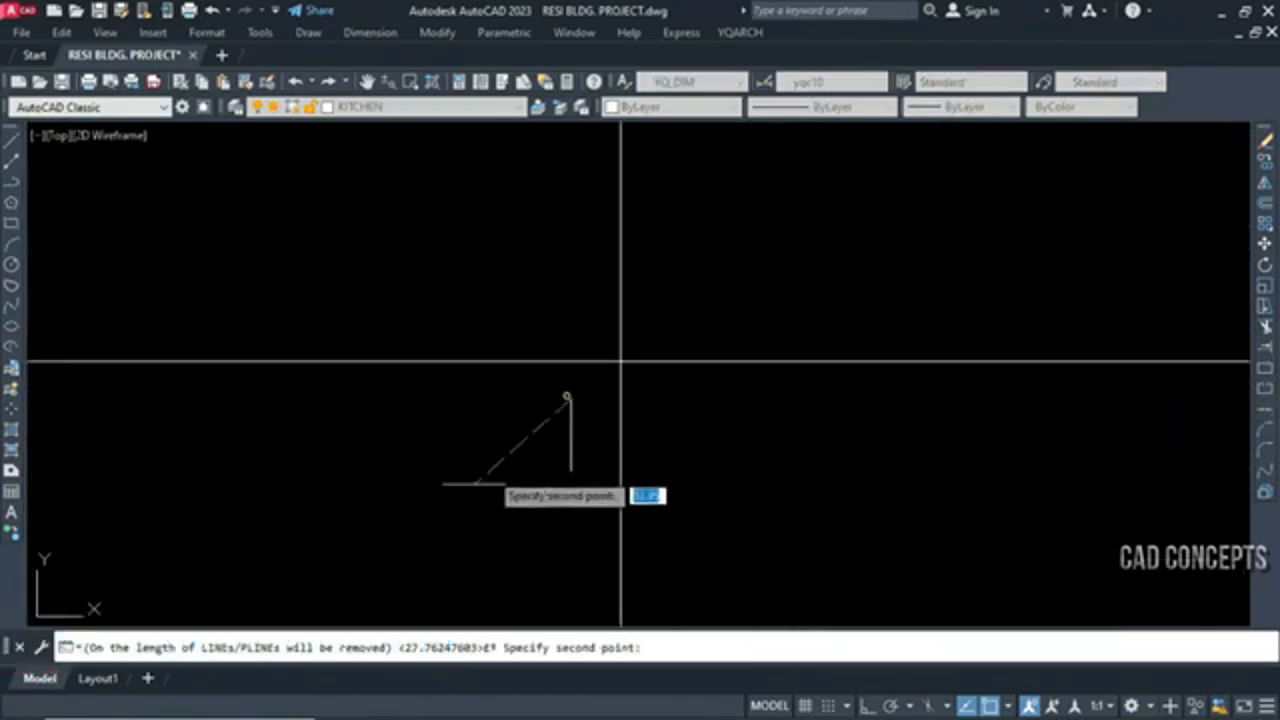
click(571, 470)
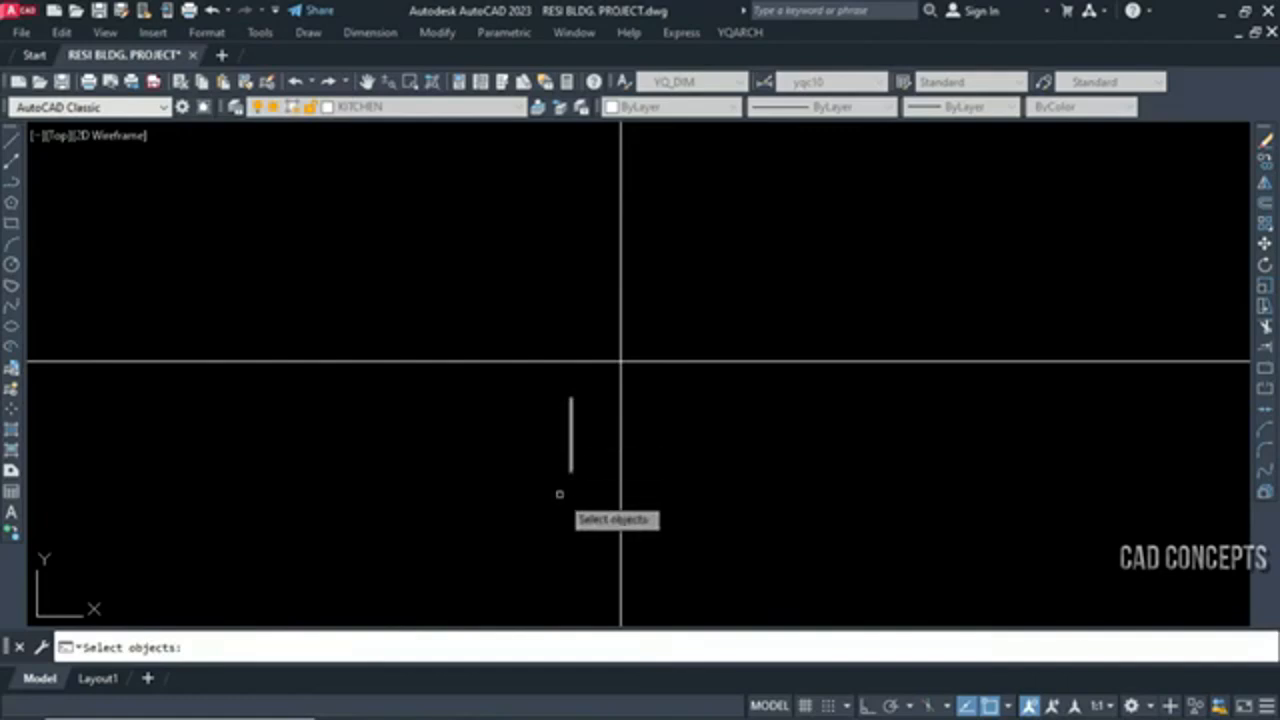
Apply the LC filter to the whole grid to remove the short stray lines, and check the grid crossings
scroll(620, 485, down, 4)
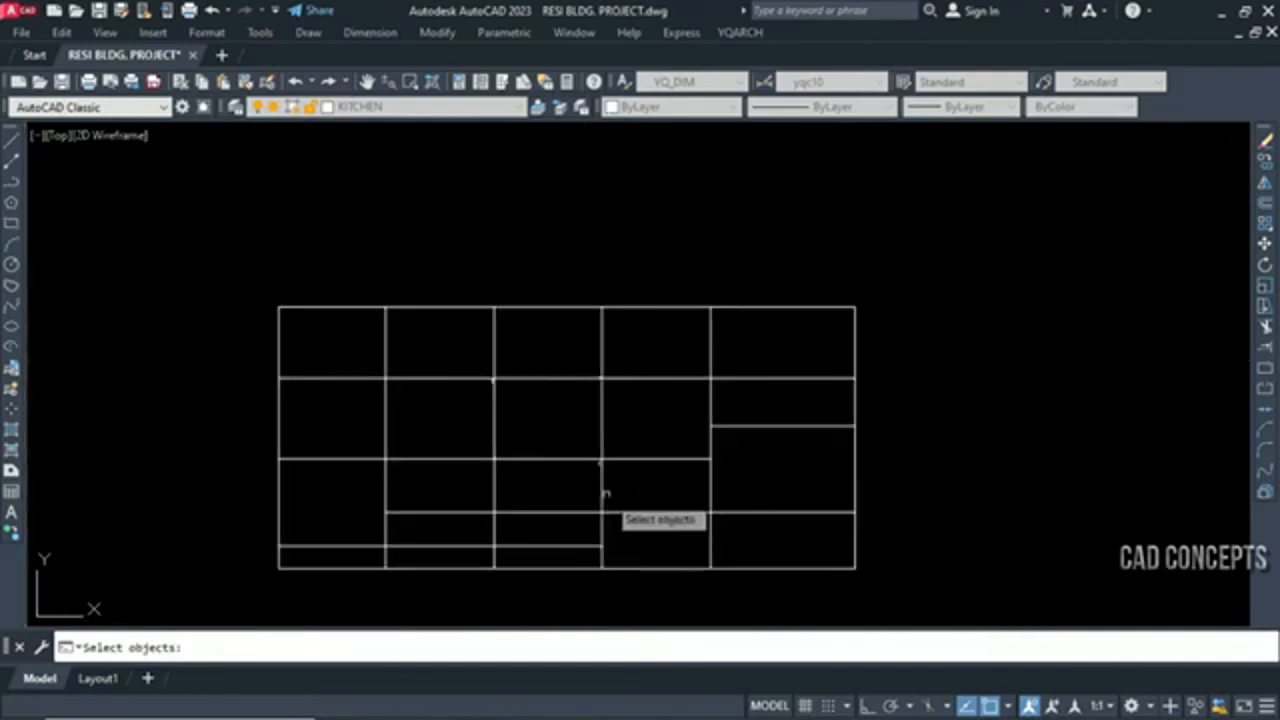
middle_drag(604, 492, 659, 466)
click(263, 225)
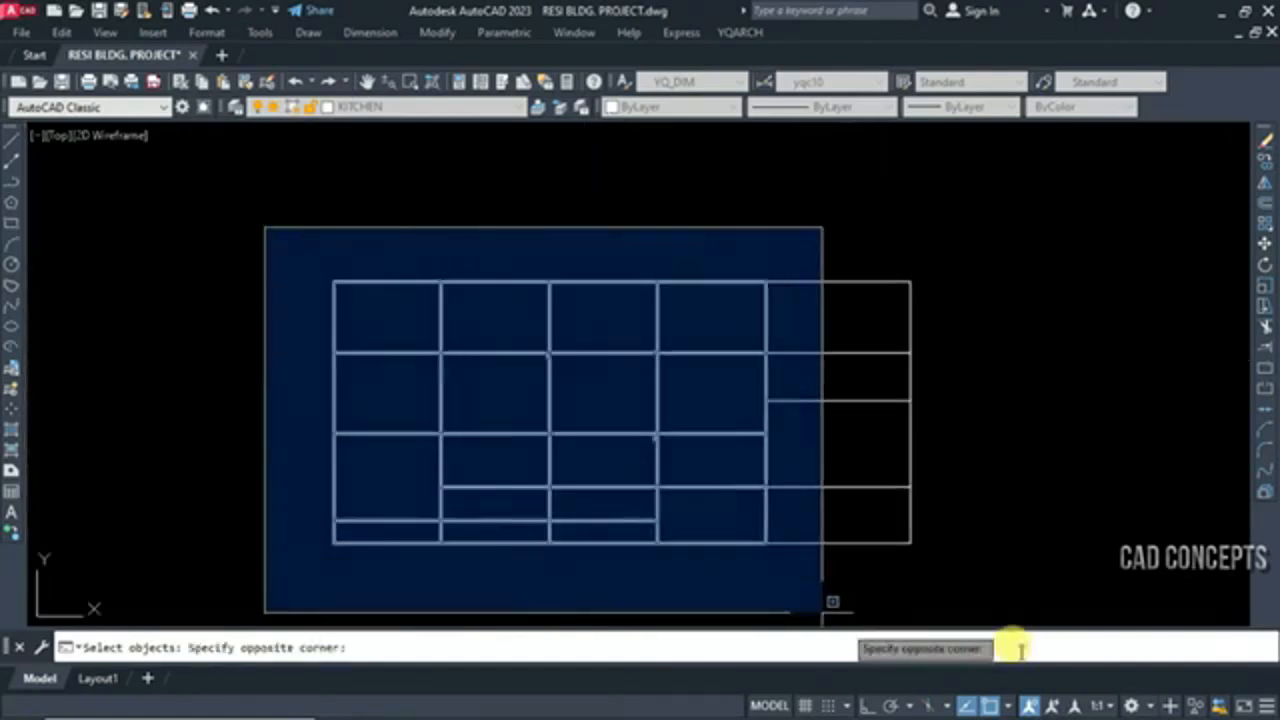
click(1048, 596)
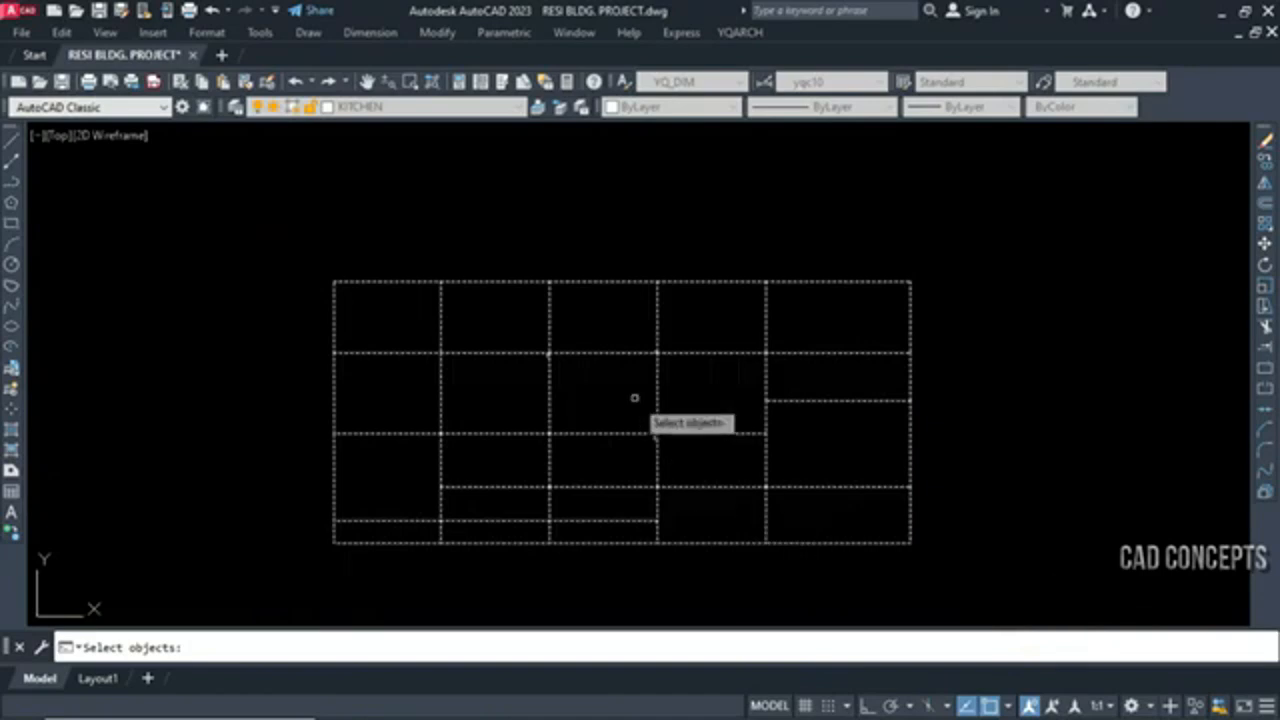
key(Return)
scroll(531, 357, up, 8)
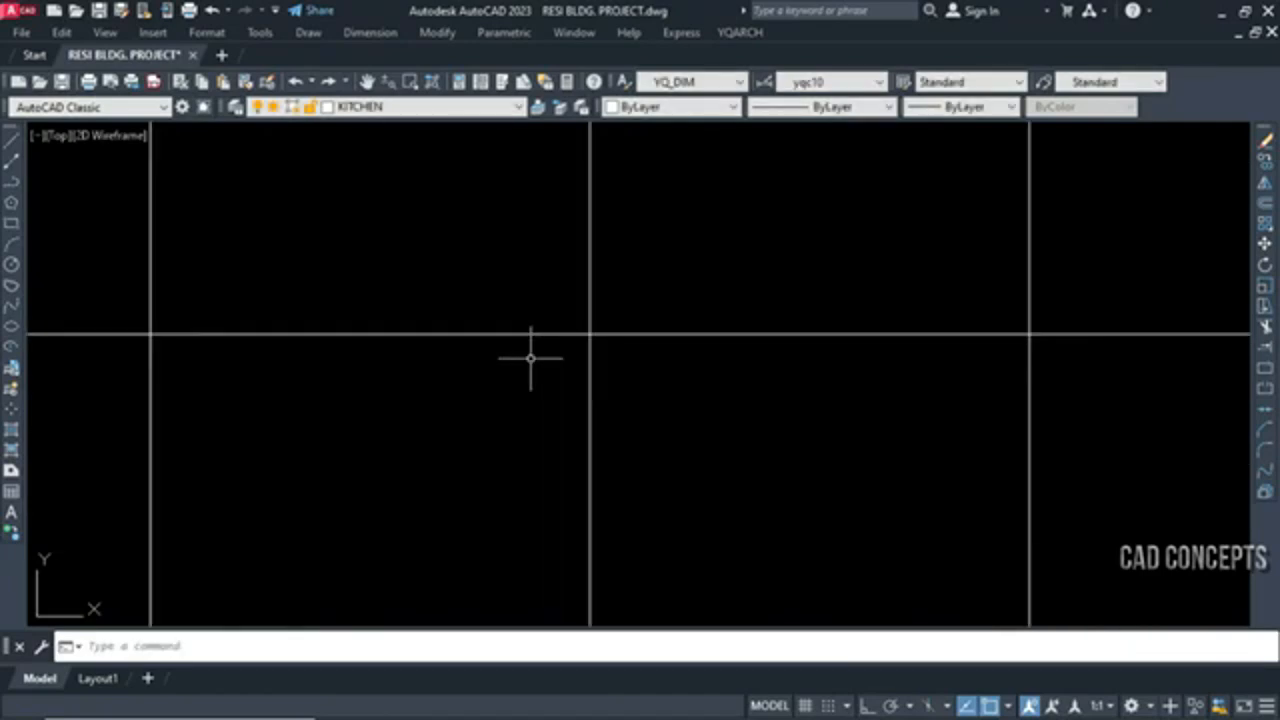
scroll(561, 270, down, 5)
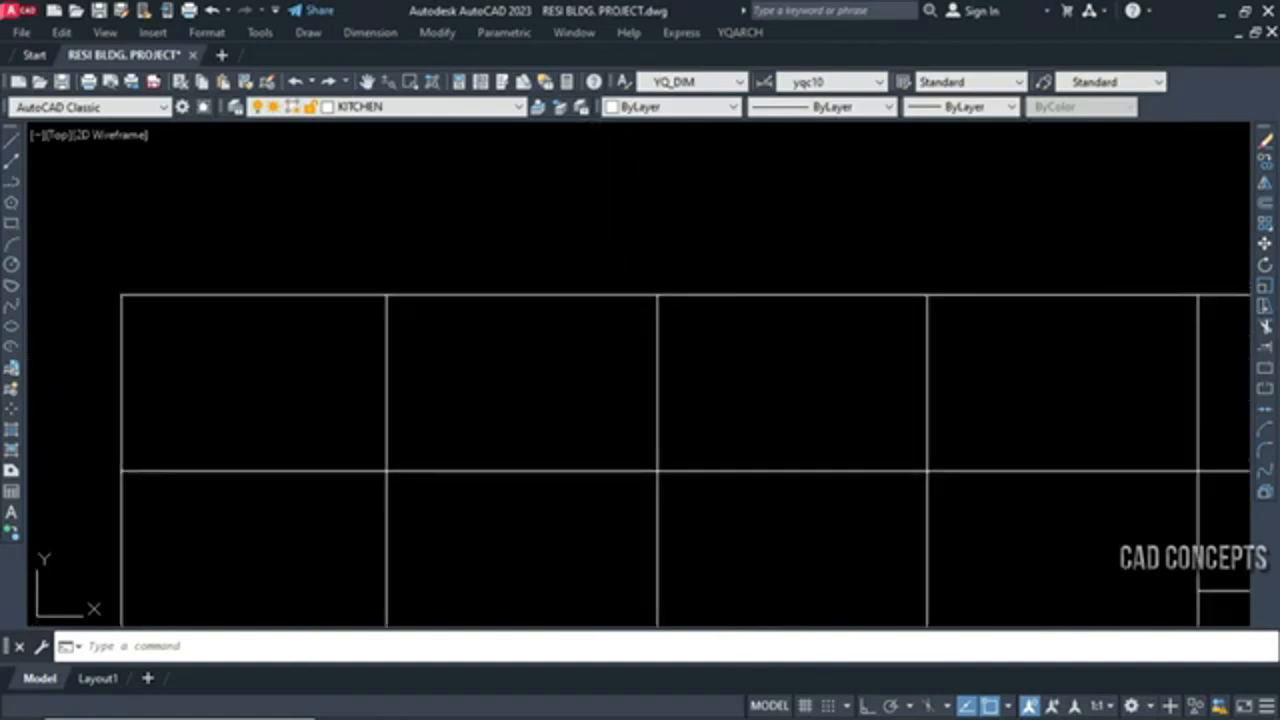
scroll(440, 407, down, 4)
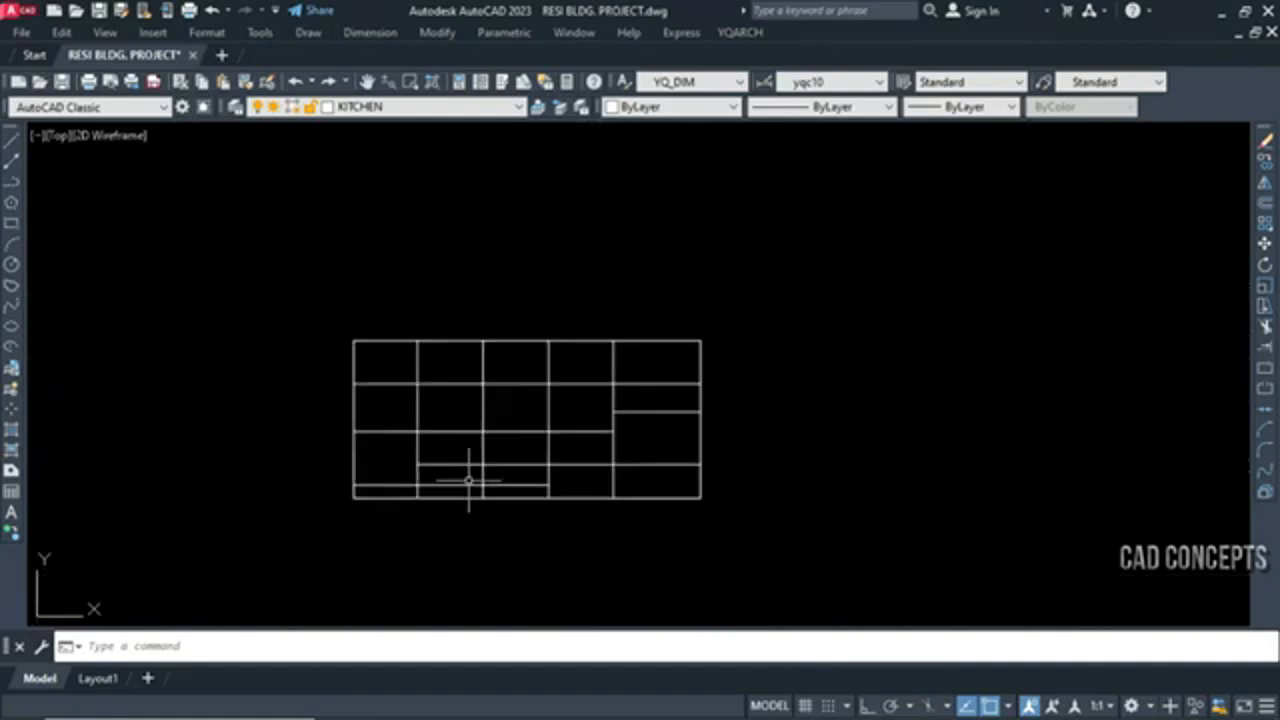
scroll(457, 471, up, 2)
scroll(569, 434, up, 2)
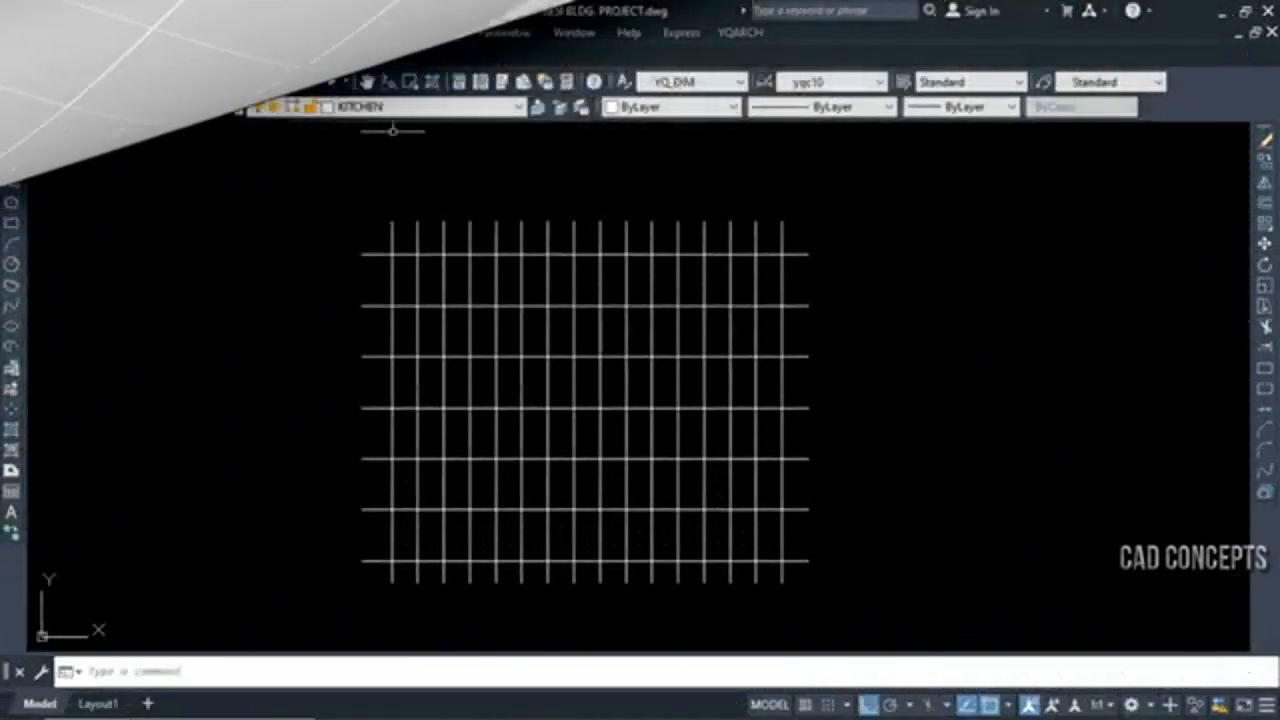
Frame the dense grid of lines and orbit it in 3D to examine the elevations of its two line sets
click(337, 199)
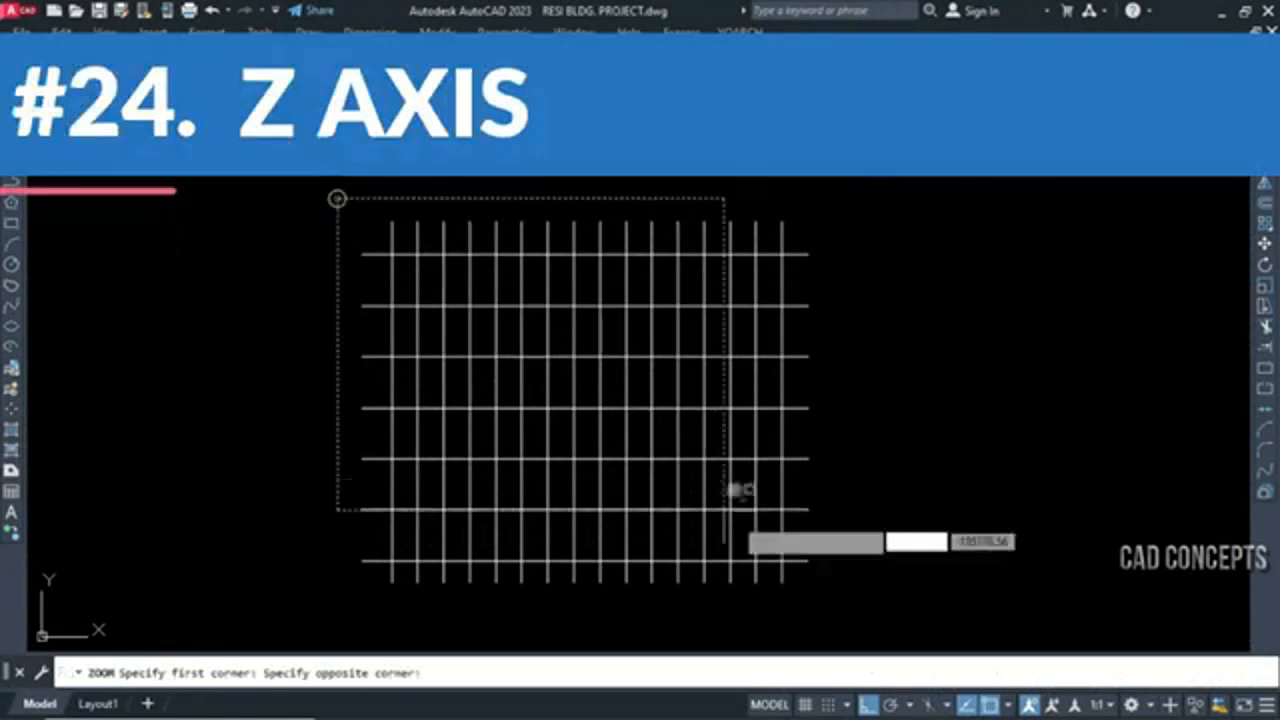
click(835, 600)
middle_drag(704, 405, 693, 398)
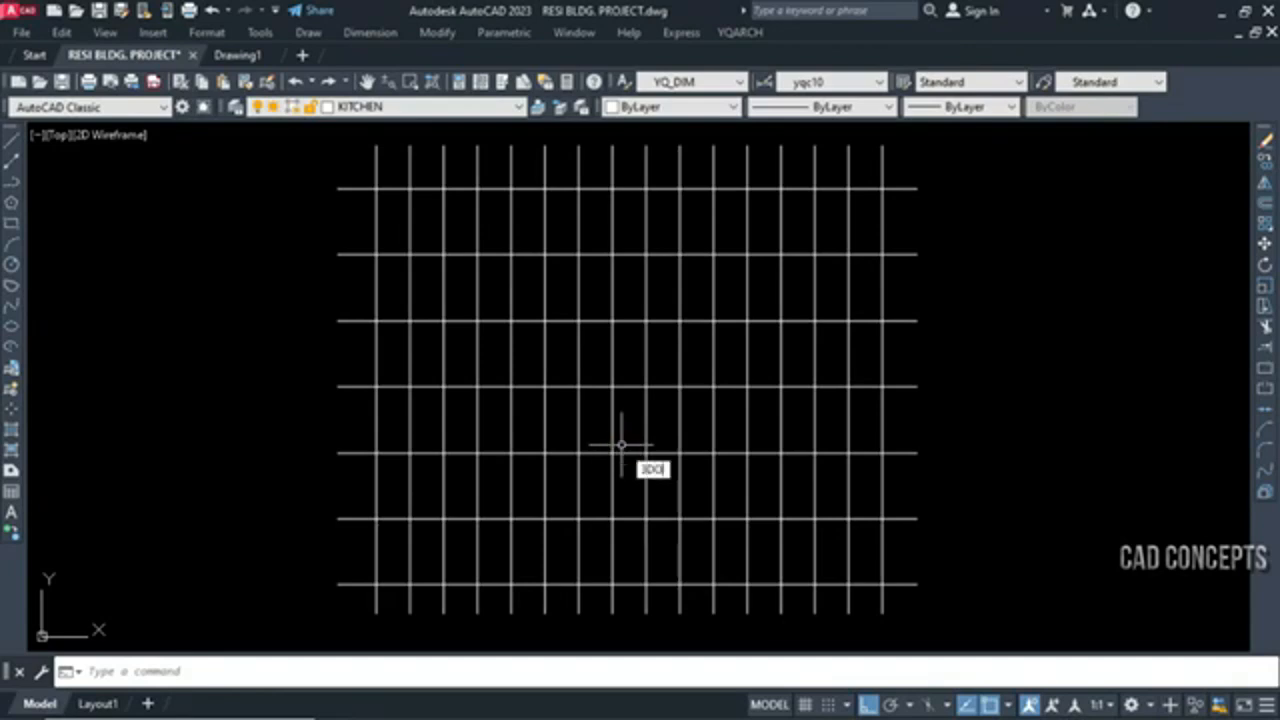
key(Return)
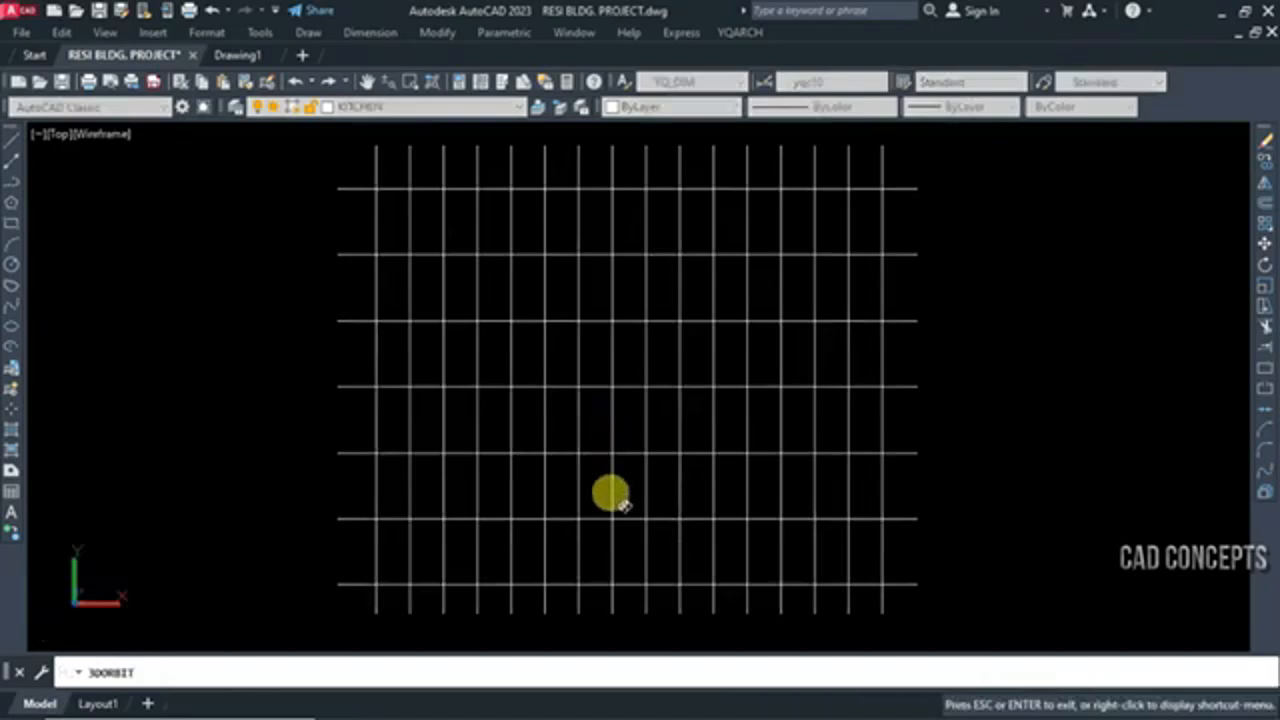
drag(622, 505, 643, 338)
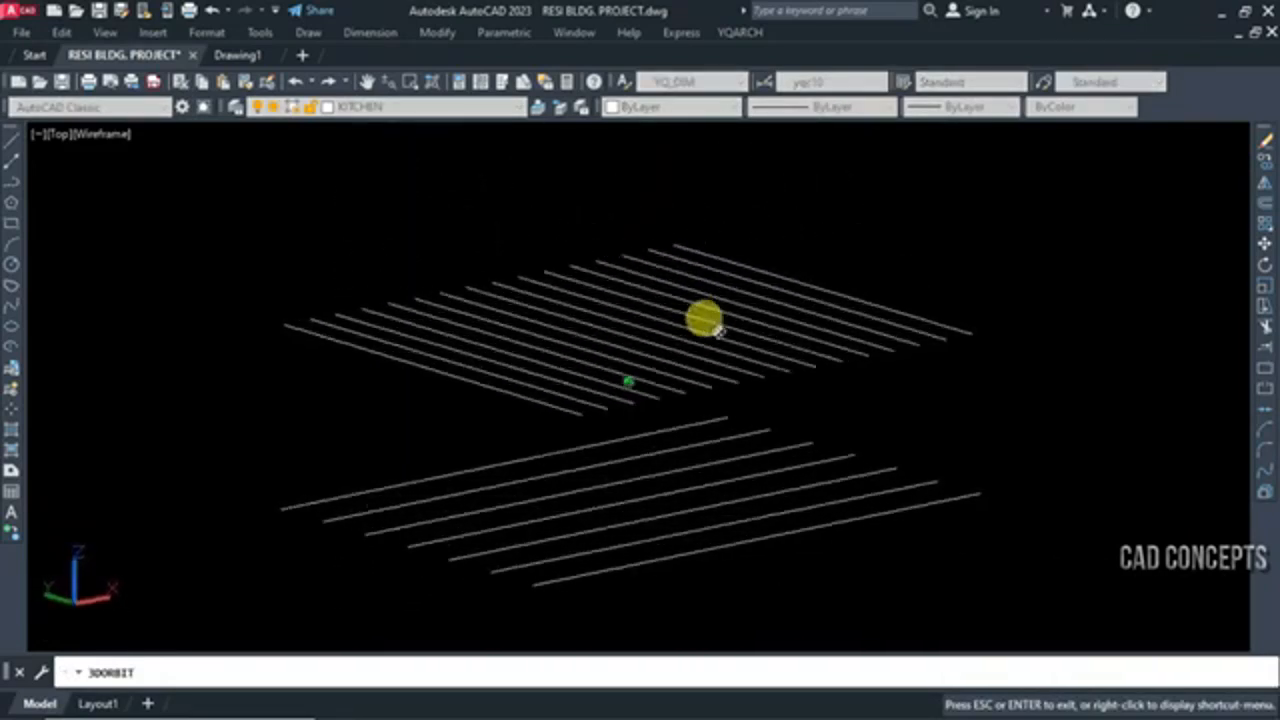
drag(718, 332, 681, 339)
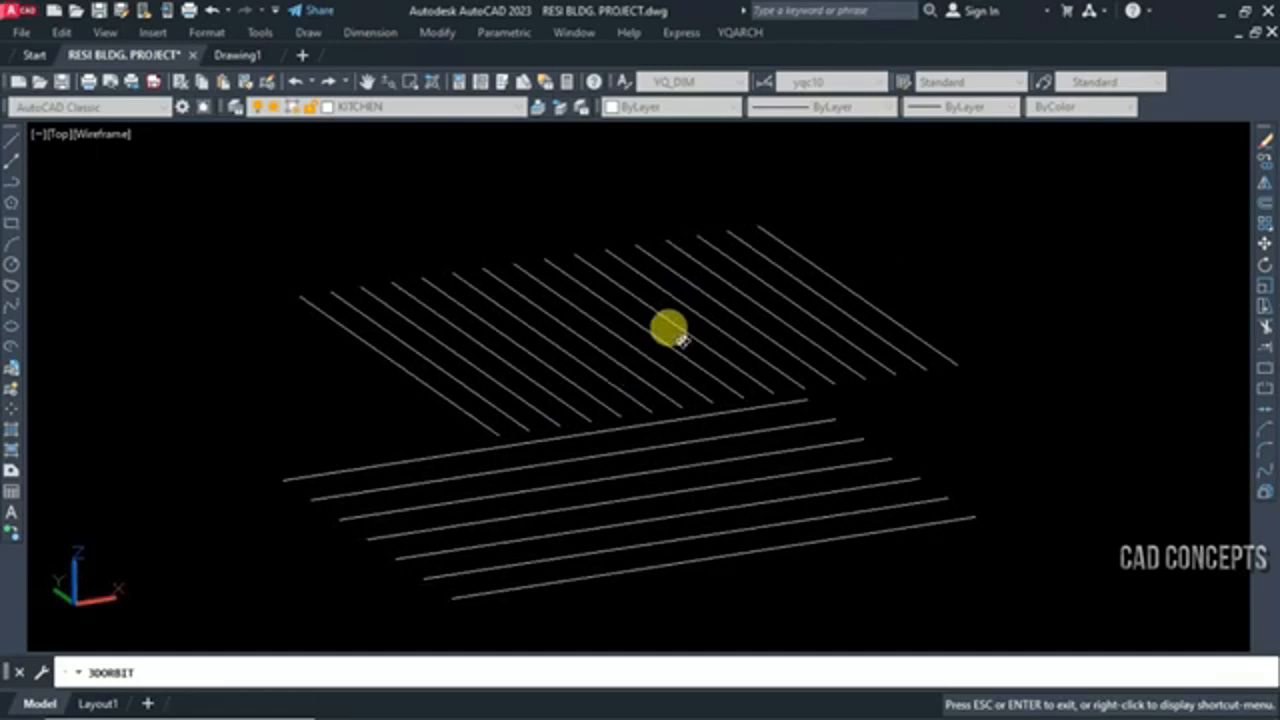
key(Escape)
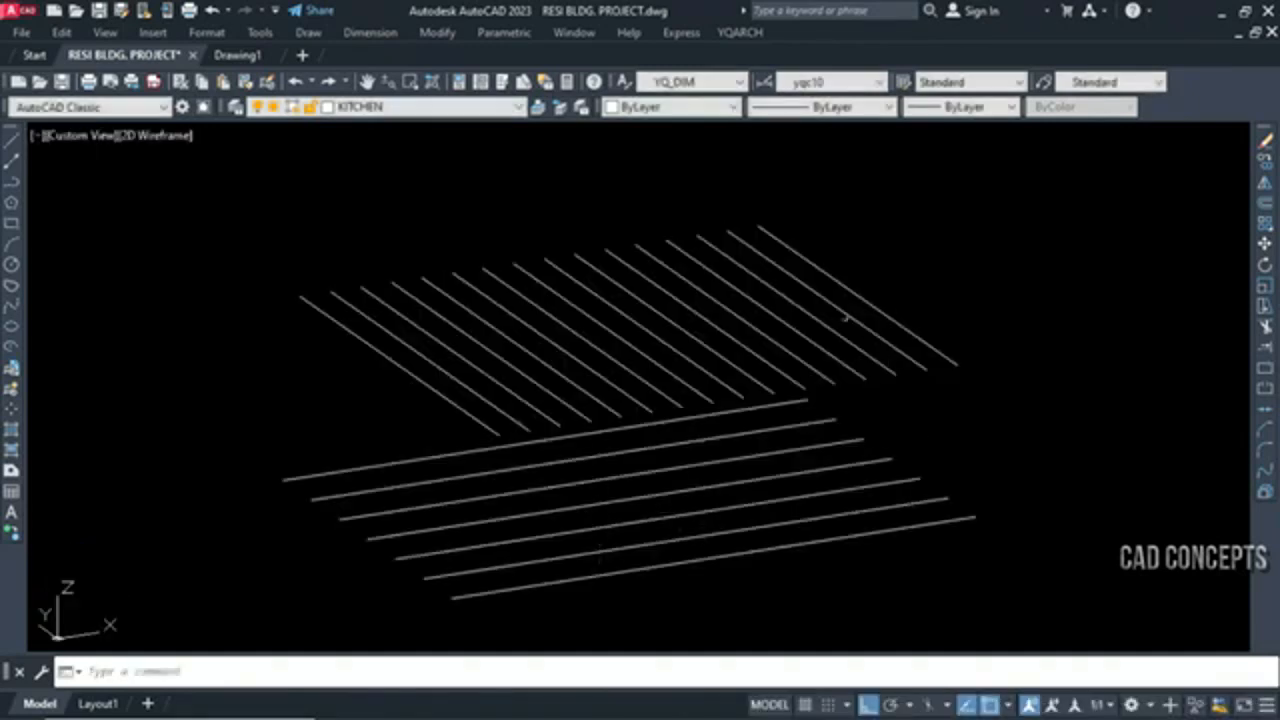
Flatten all lines of both sets to zero elevation with the Z0 command
click(968, 286)
click(286, 648)
key(Escape)
text(zo)
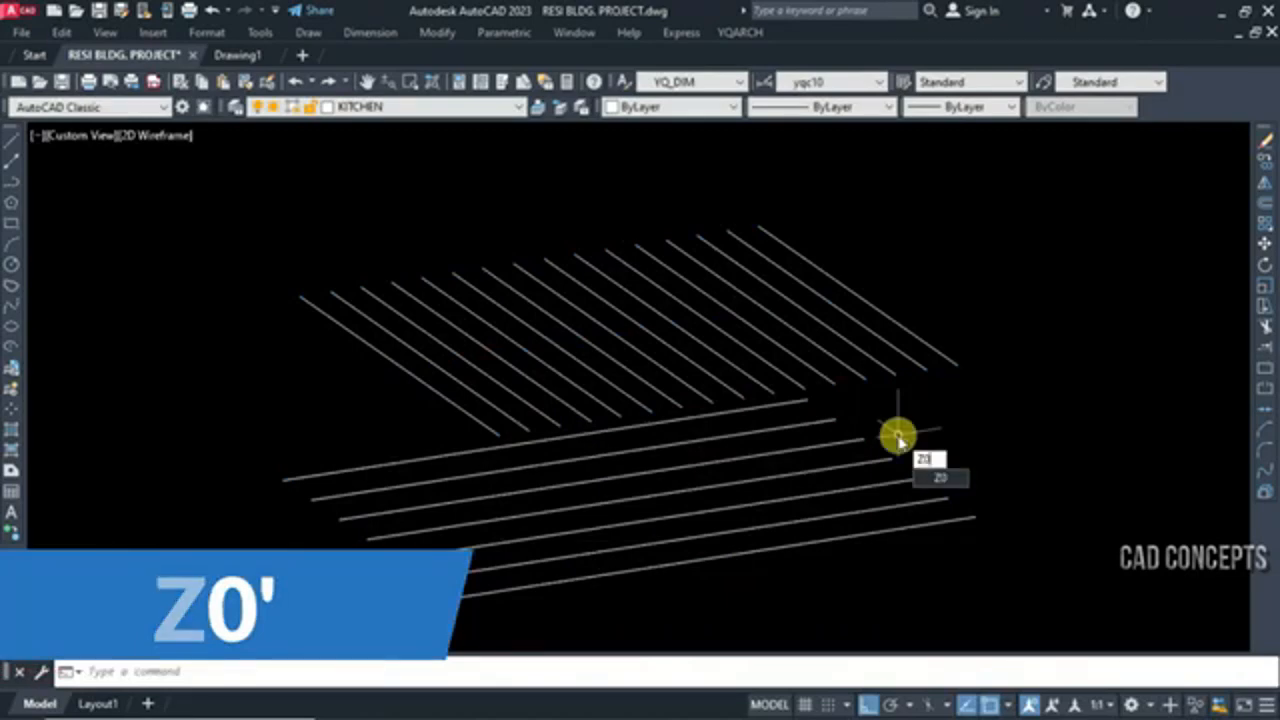
key(Return)
click(1034, 271)
click(283, 608)
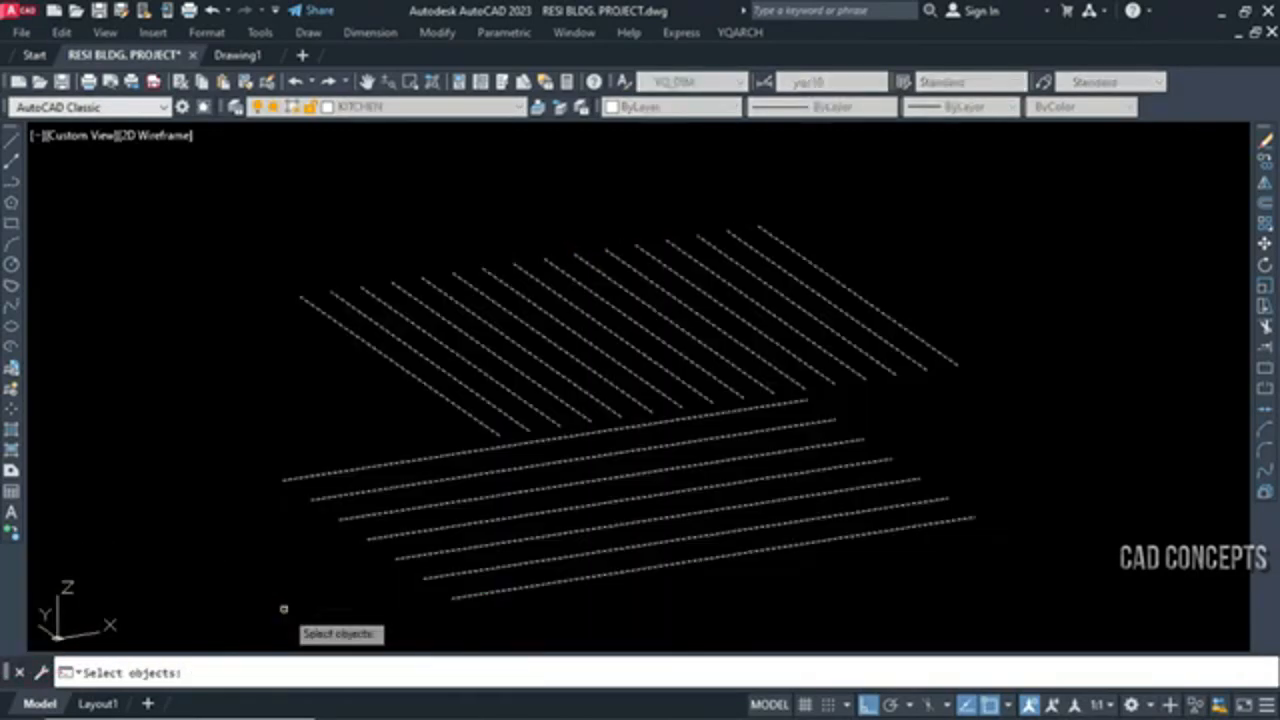
key(Return)
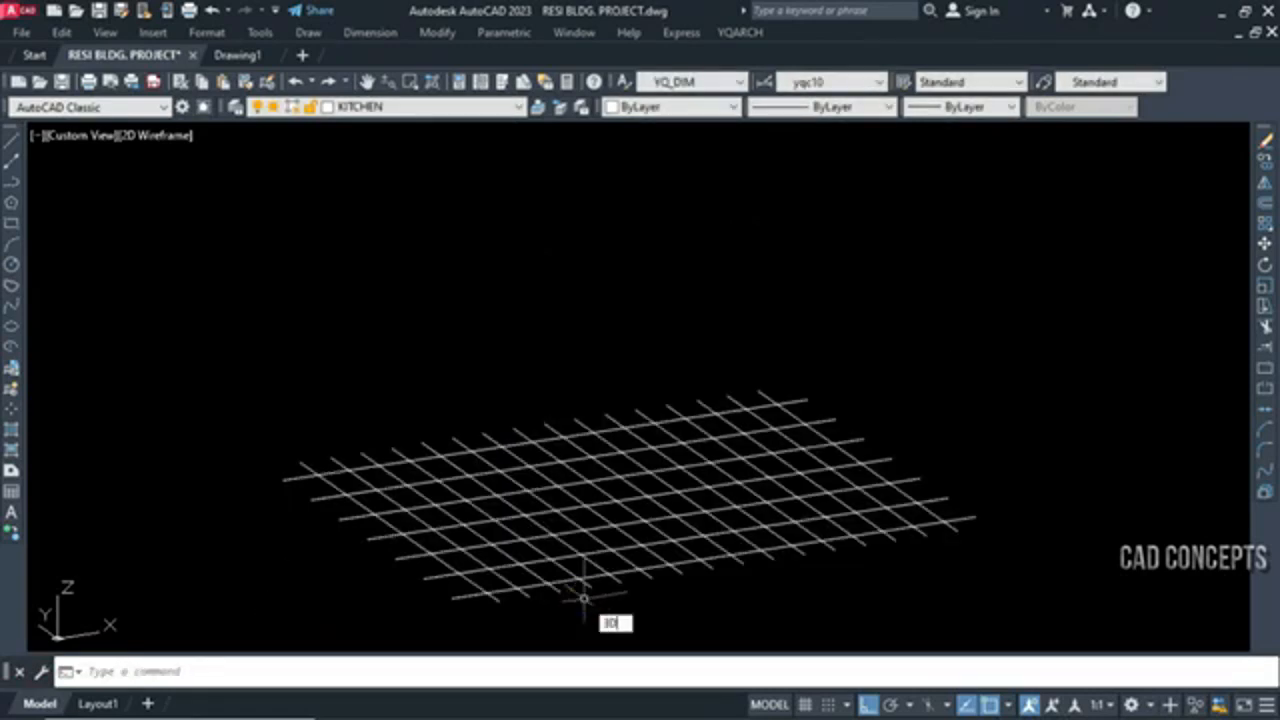
Orbit the flattened grid in 3D to check that all lines share one plane
text(3do)
key(Return)
drag(566, 571, 657, 567)
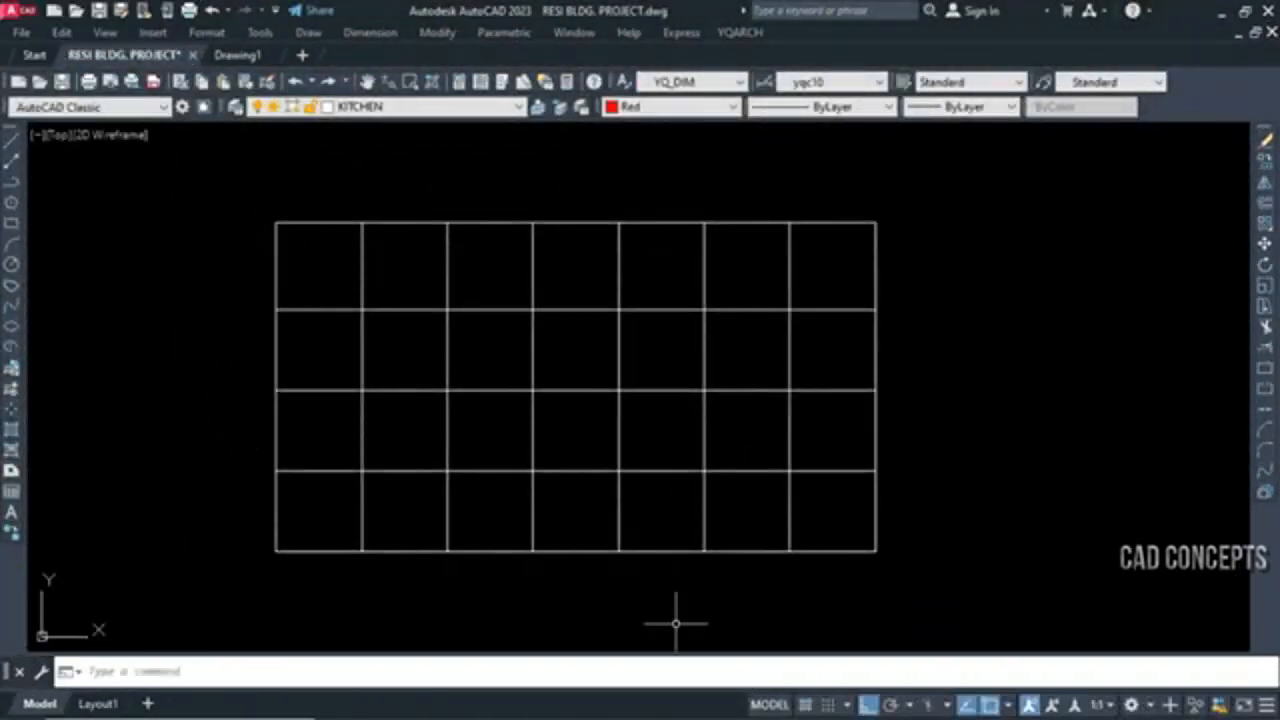
Inspect the upper and lower edge segments of the second cell in the rectangular grid's first row, and clear the selection
scroll(619, 386, up, 2)
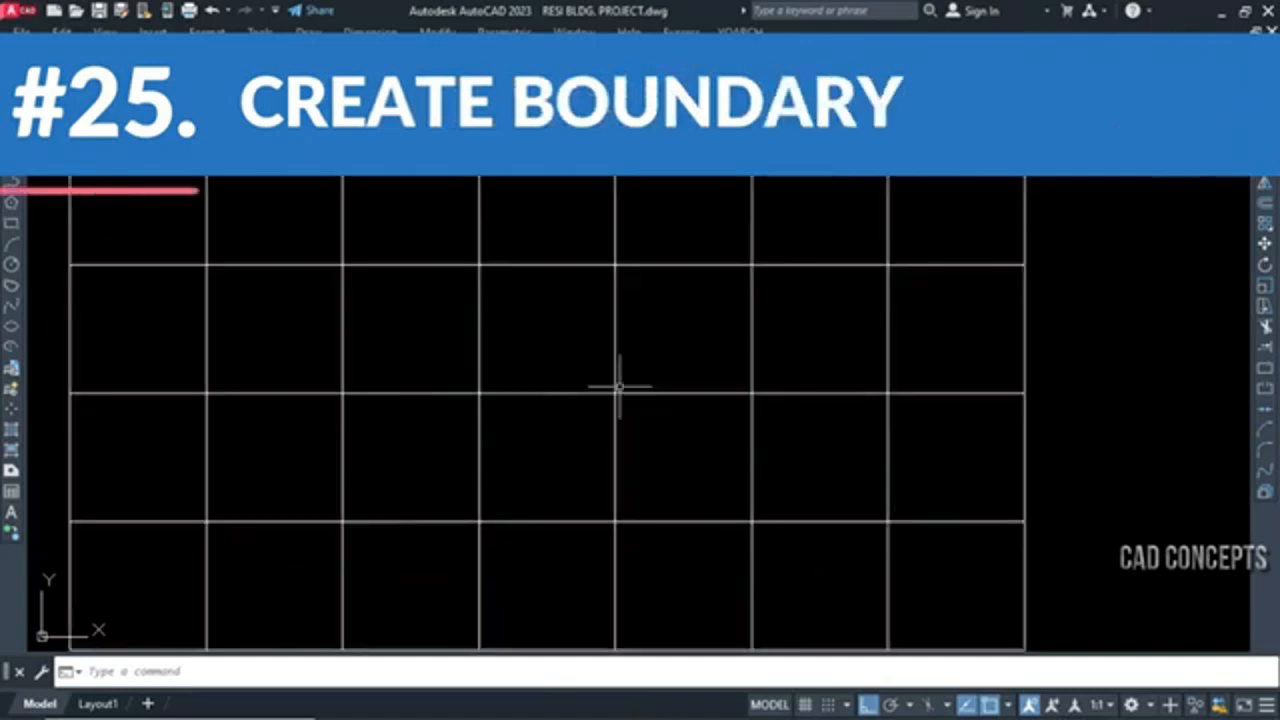
scroll(626, 391, down, 2)
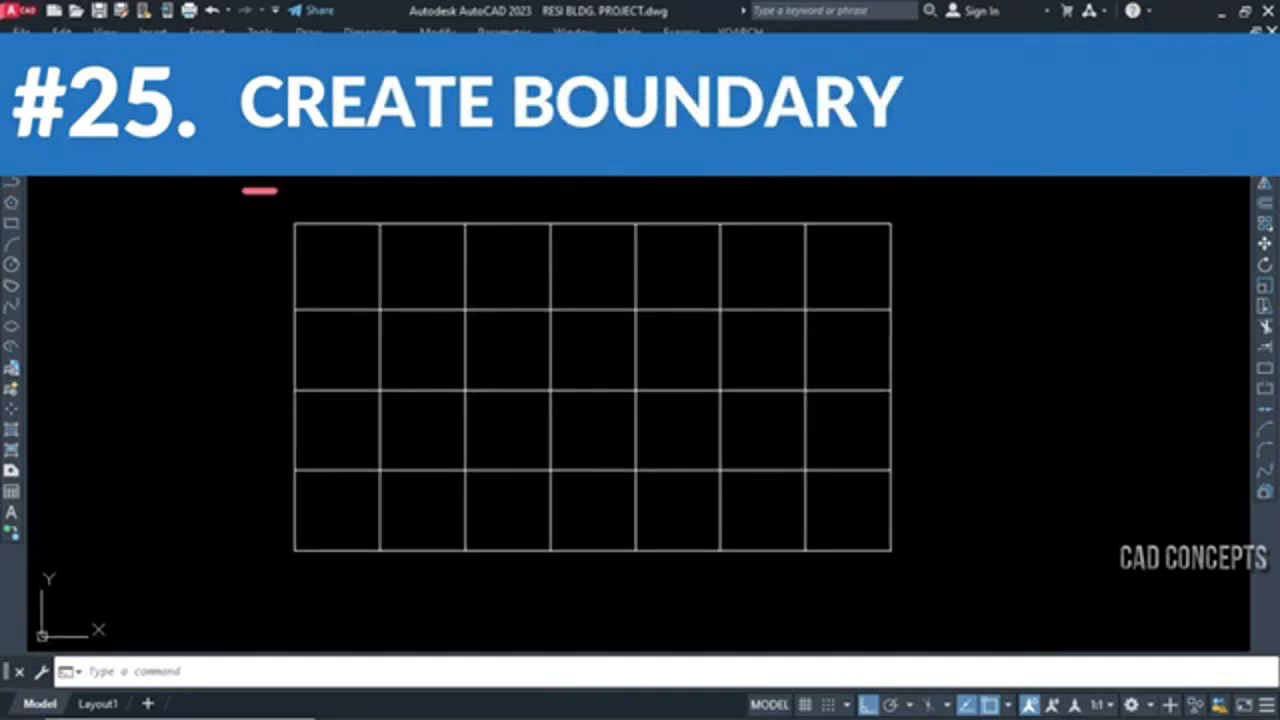
click(410, 223)
click(422, 277)
click(414, 334)
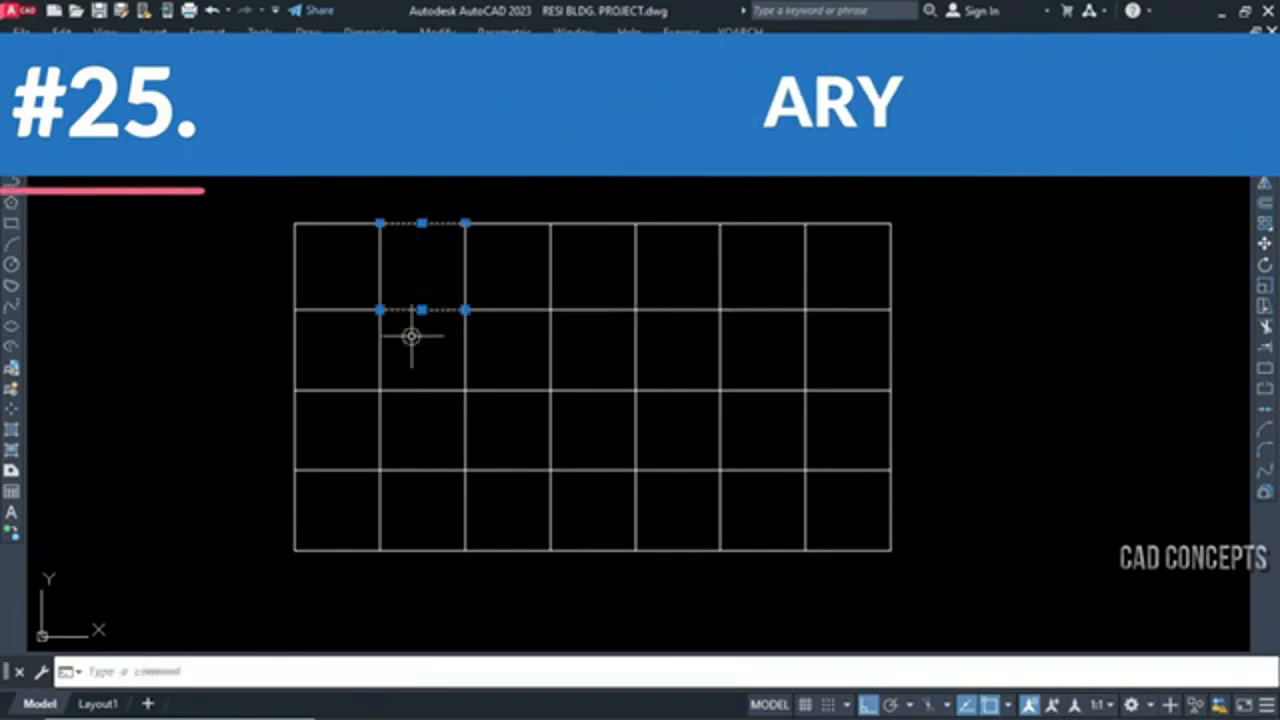
key(Escape)
Inspect the side segments of that second cell and the middle horizontal segment in the fourth column, clearing each selection
click(479, 274)
click(465, 275)
click(433, 264)
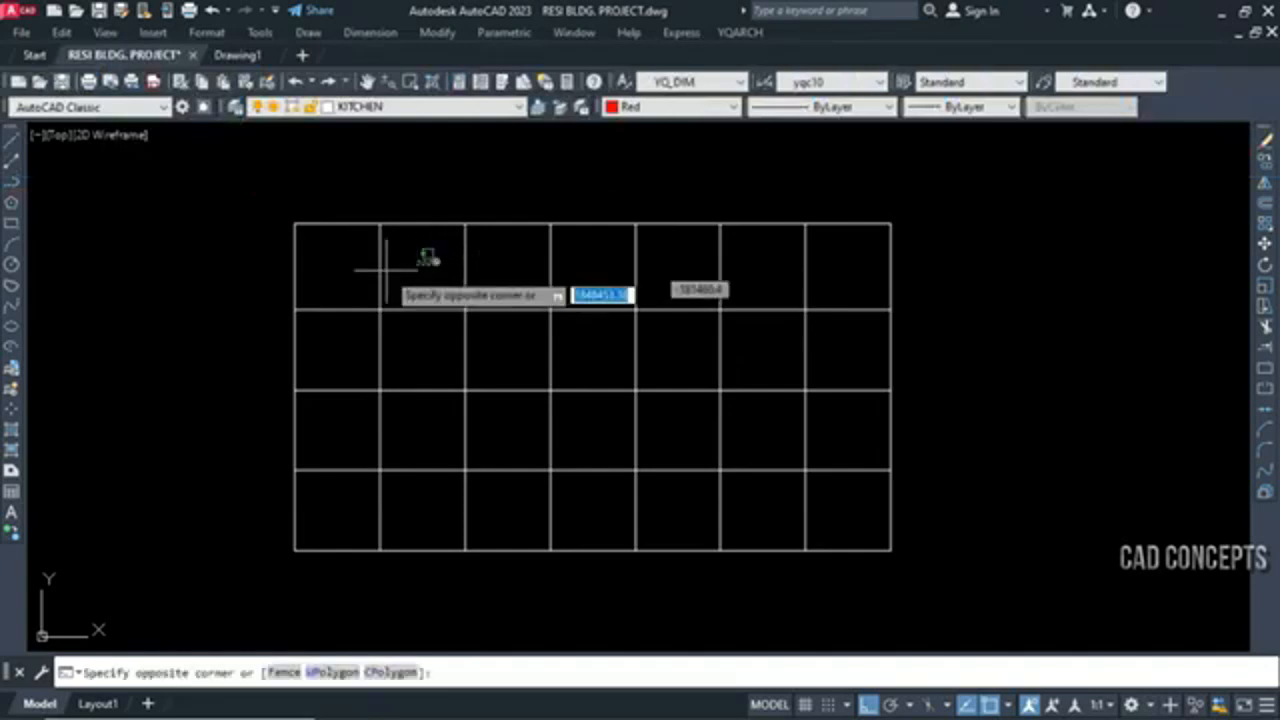
click(371, 273)
click(504, 262)
click(453, 268)
key(Escape)
click(588, 352)
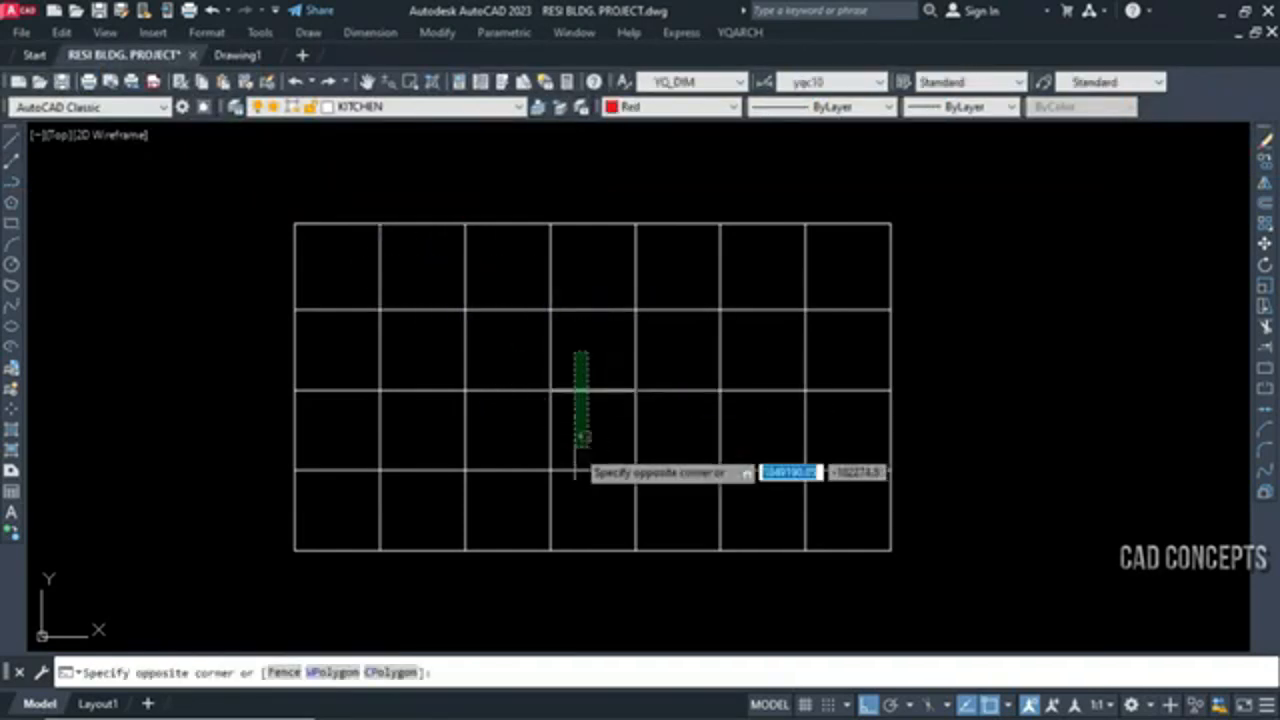
click(574, 448)
key(Escape)
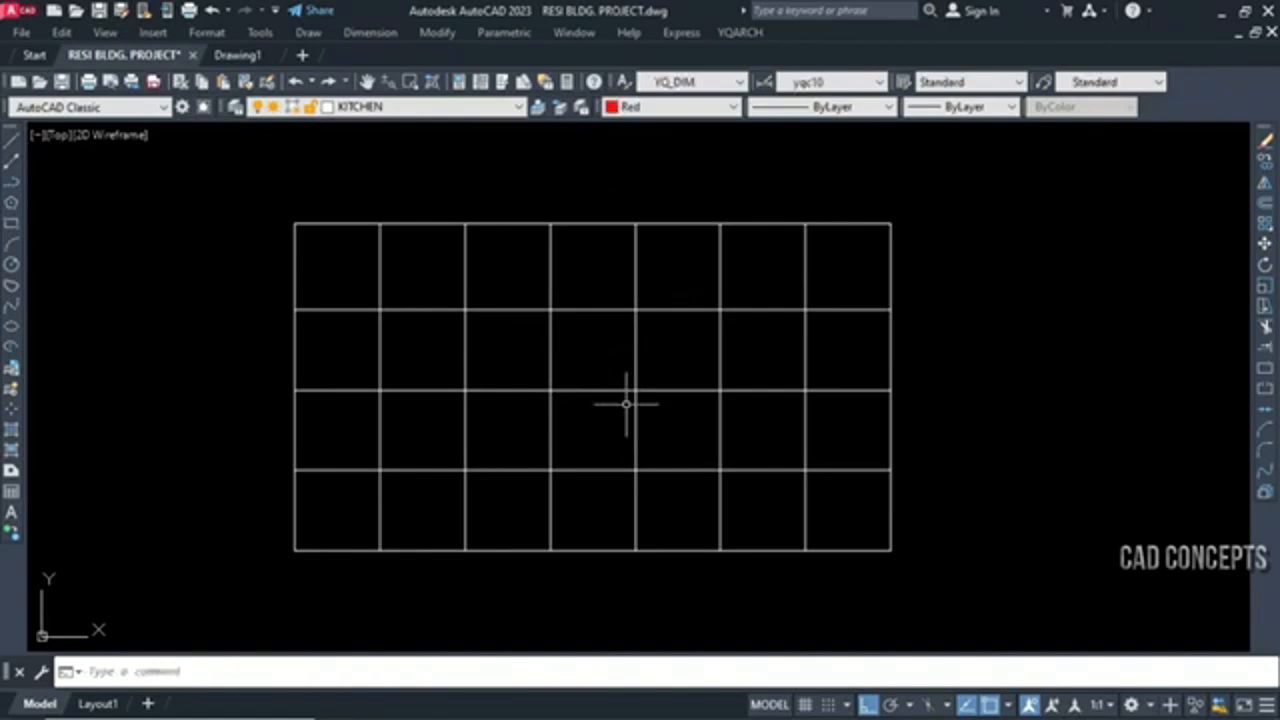
Create closed red boundaries for every grid cell by running NLK on all the grid lines, and clear the selection
text(NLK)
key(Return)
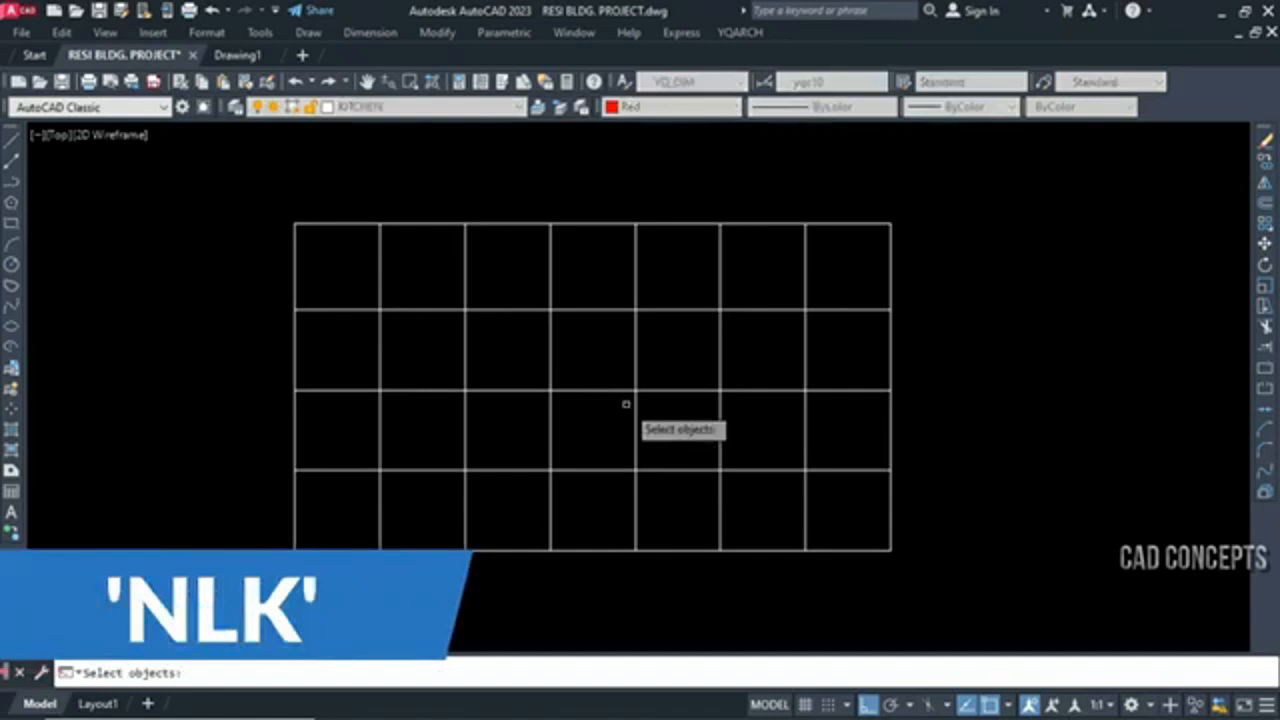
click(928, 574)
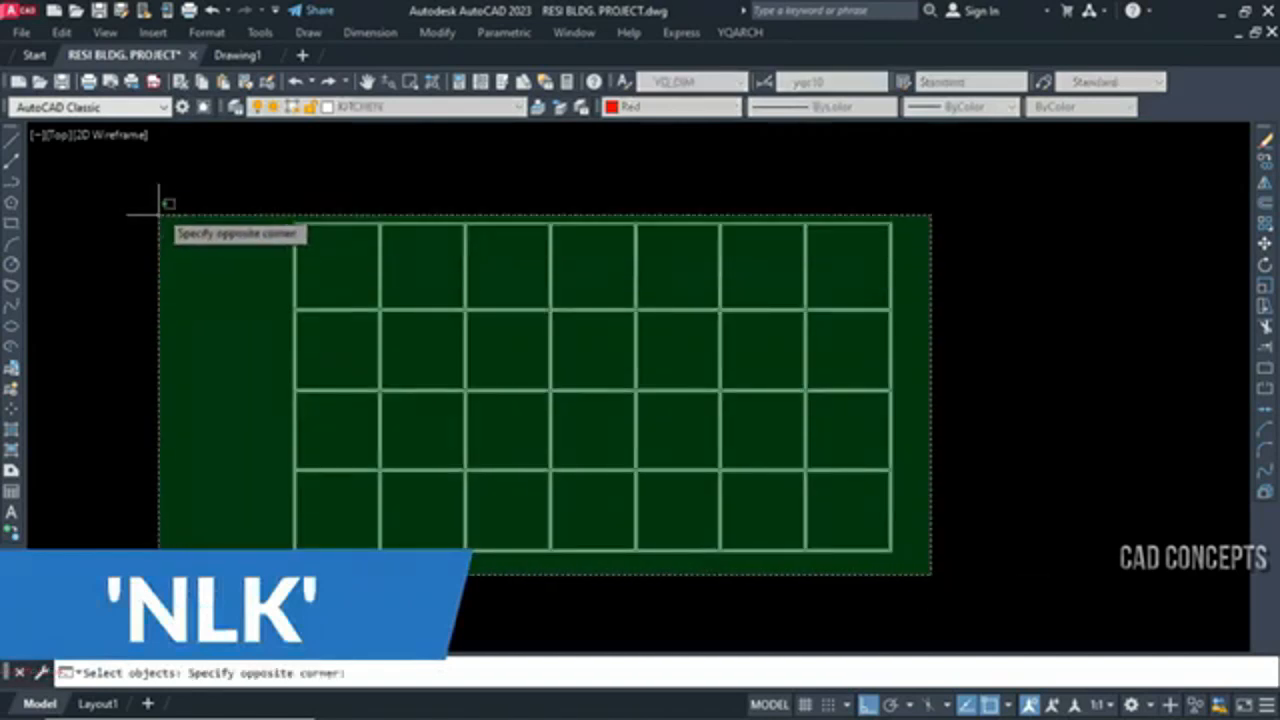
click(158, 205)
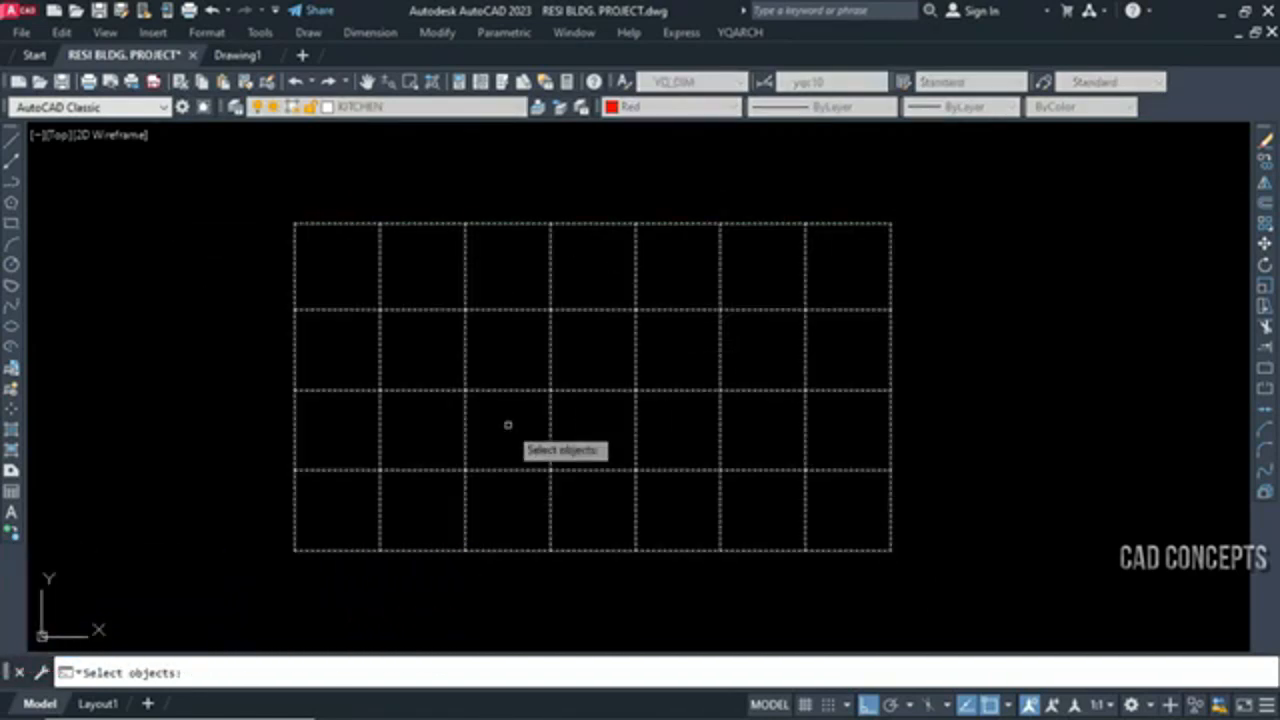
key(Return)
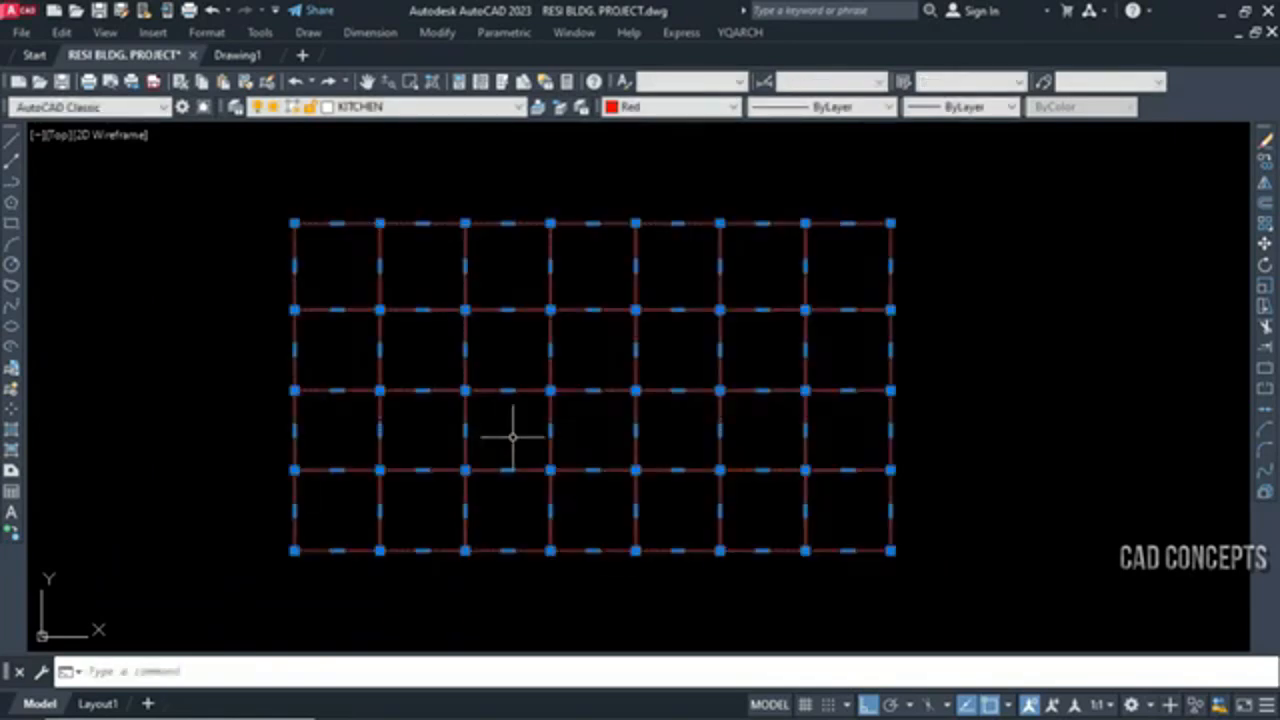
key(Escape)
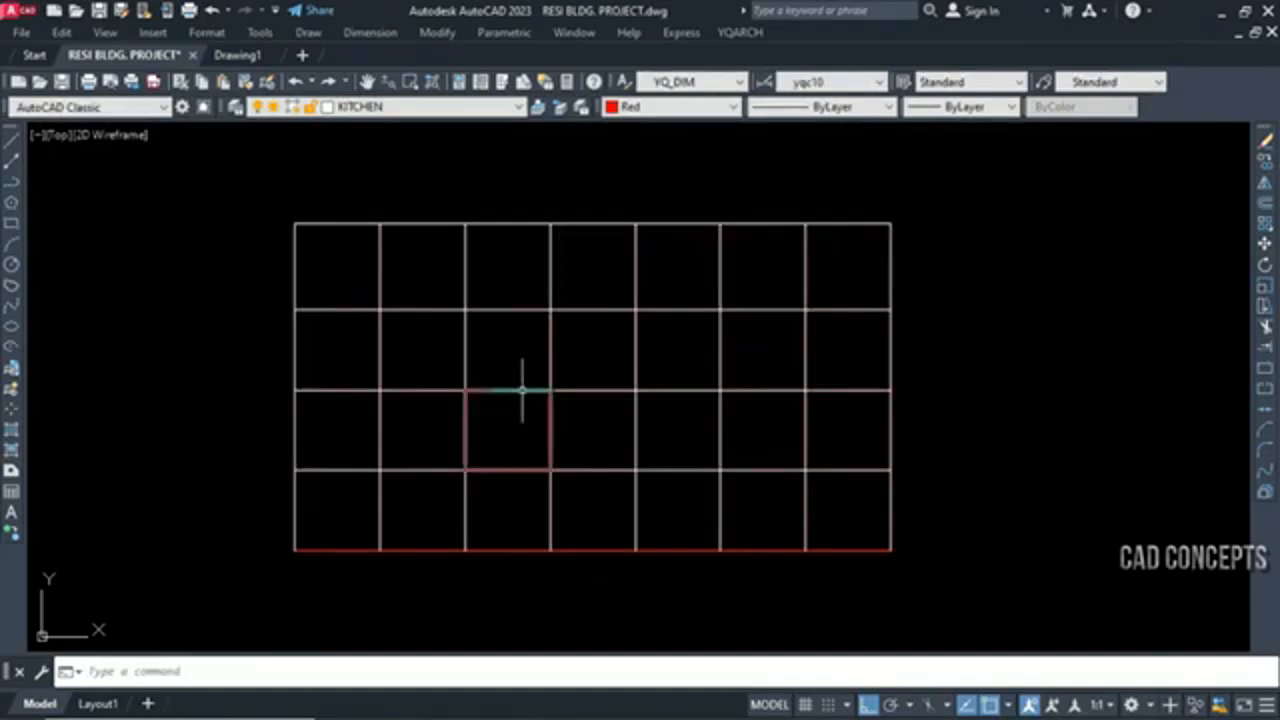
Select all cell boundaries similar to the third cell's boundary in the grid's third row and bring them to the front
click(522, 391)
right_click(594, 391)
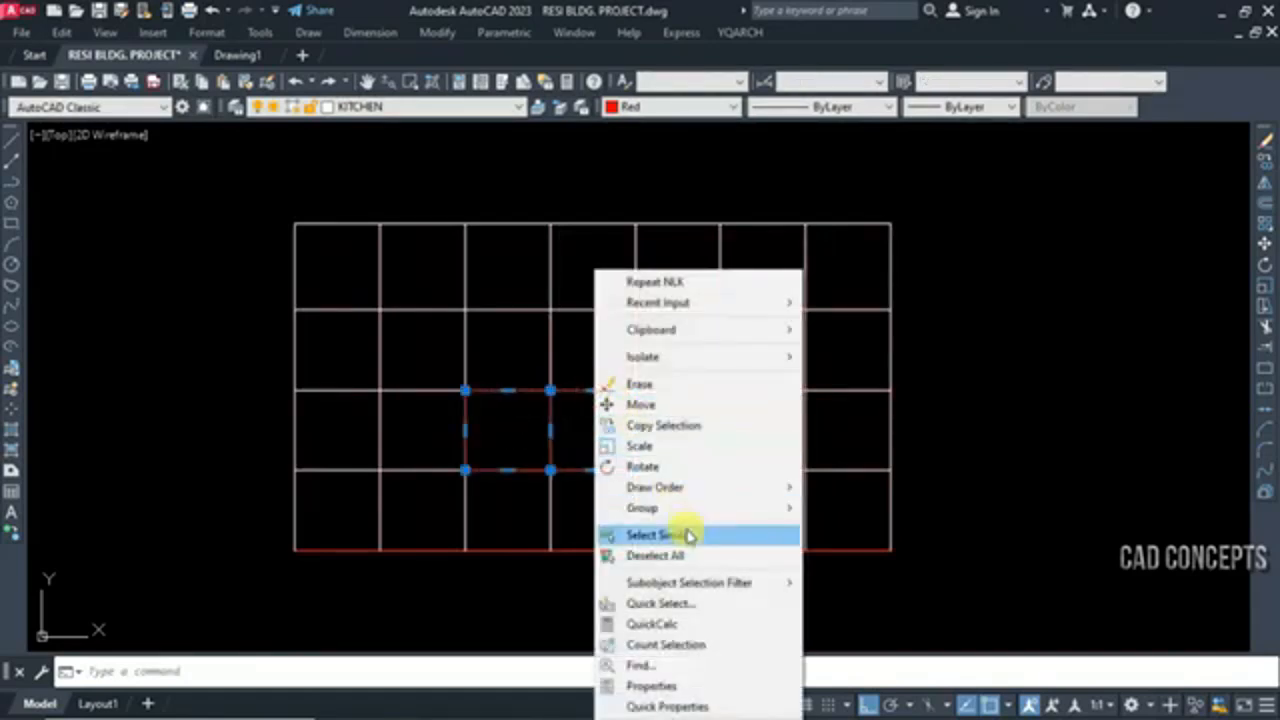
click(686, 531)
right_click(686, 531)
mouse_move(877, 297)
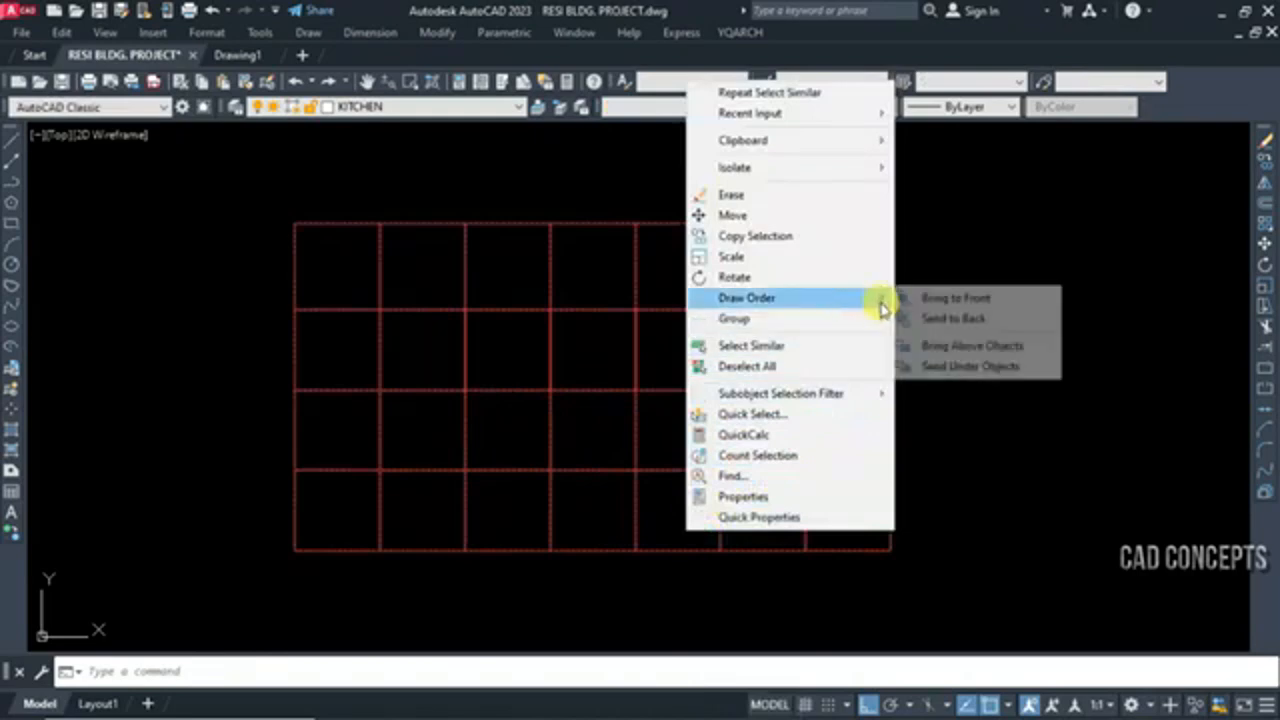
click(966, 295)
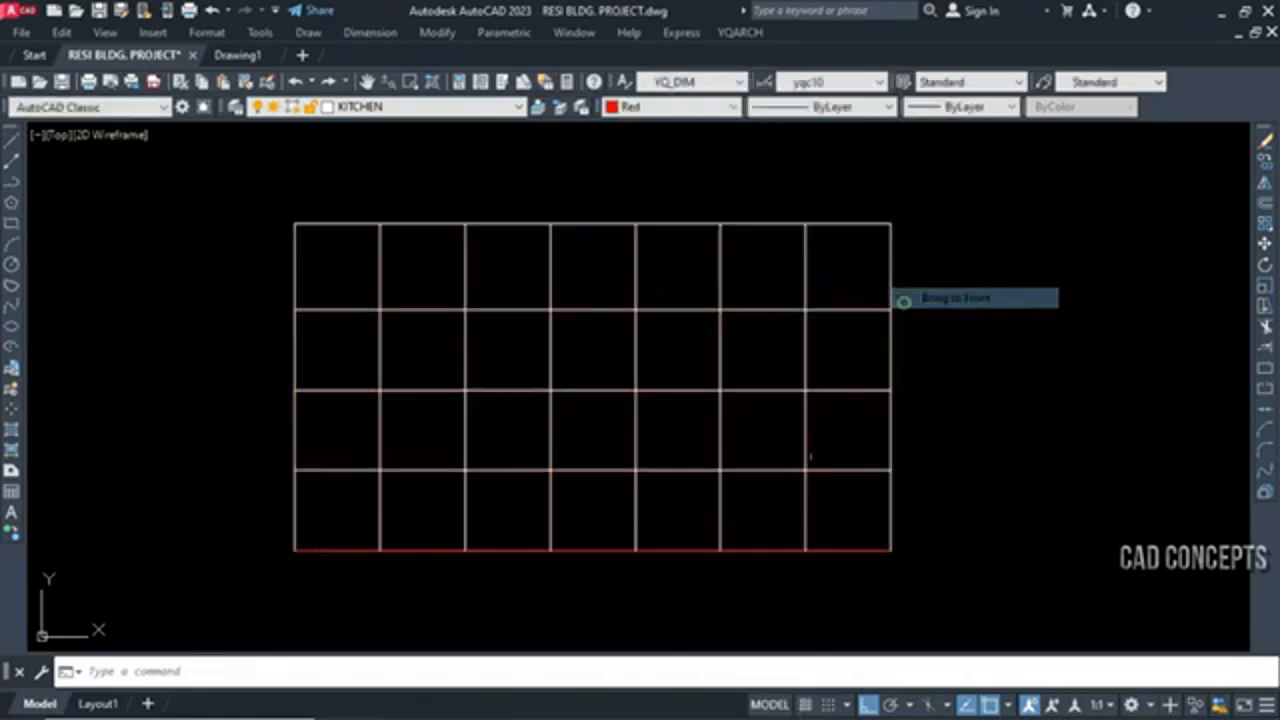
click(674, 437)
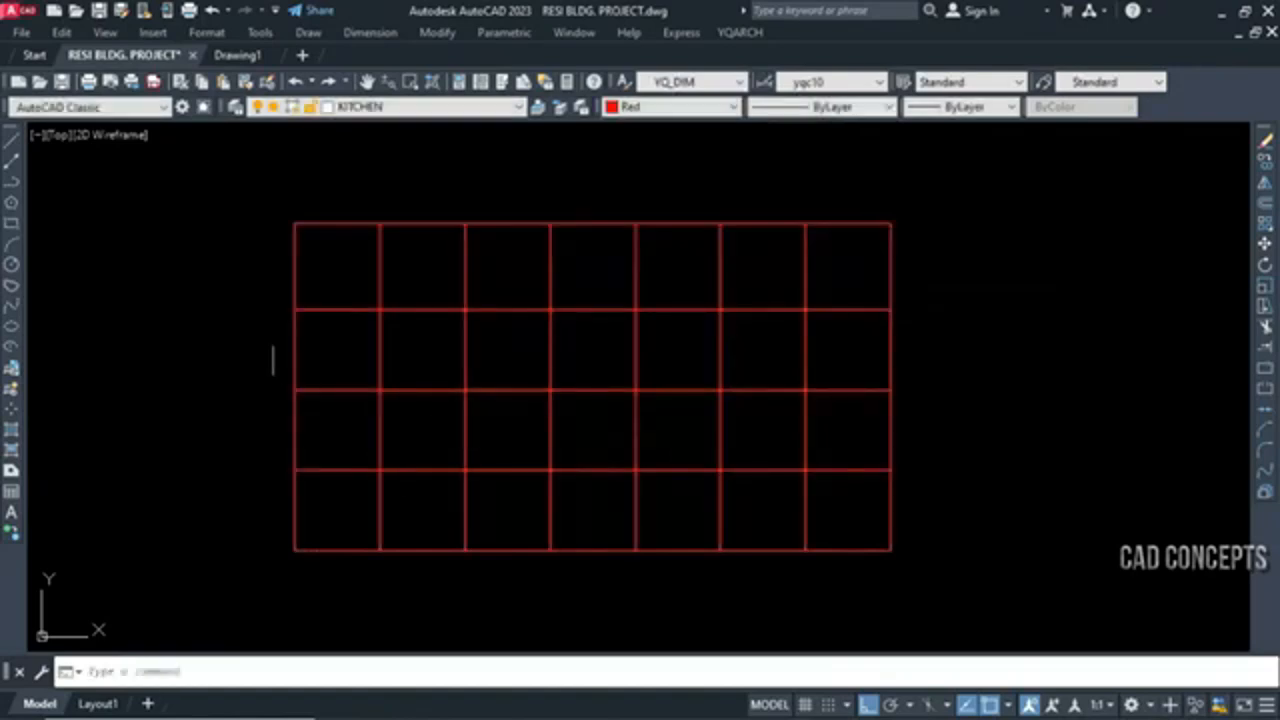
Inspect the closed boundaries of the last four cells in the third row and a cell edge above them, and clear the selection
click(596, 389)
click(672, 389)
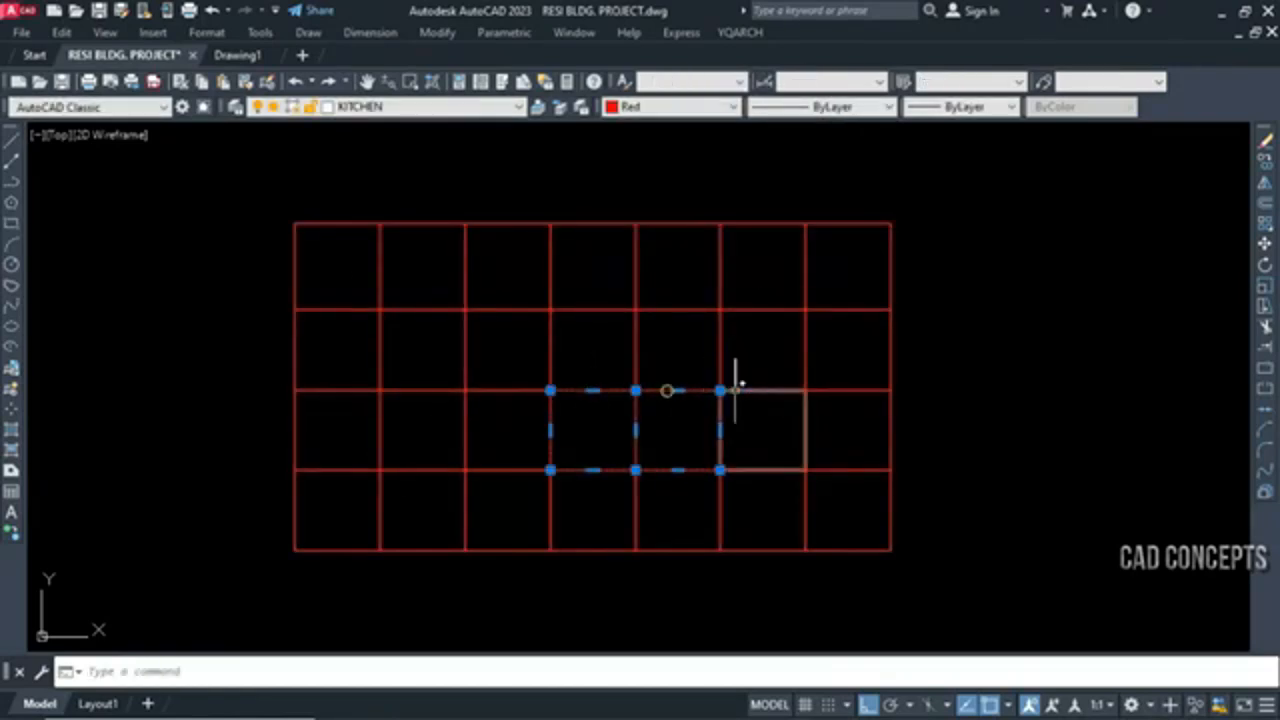
click(775, 390)
click(829, 391)
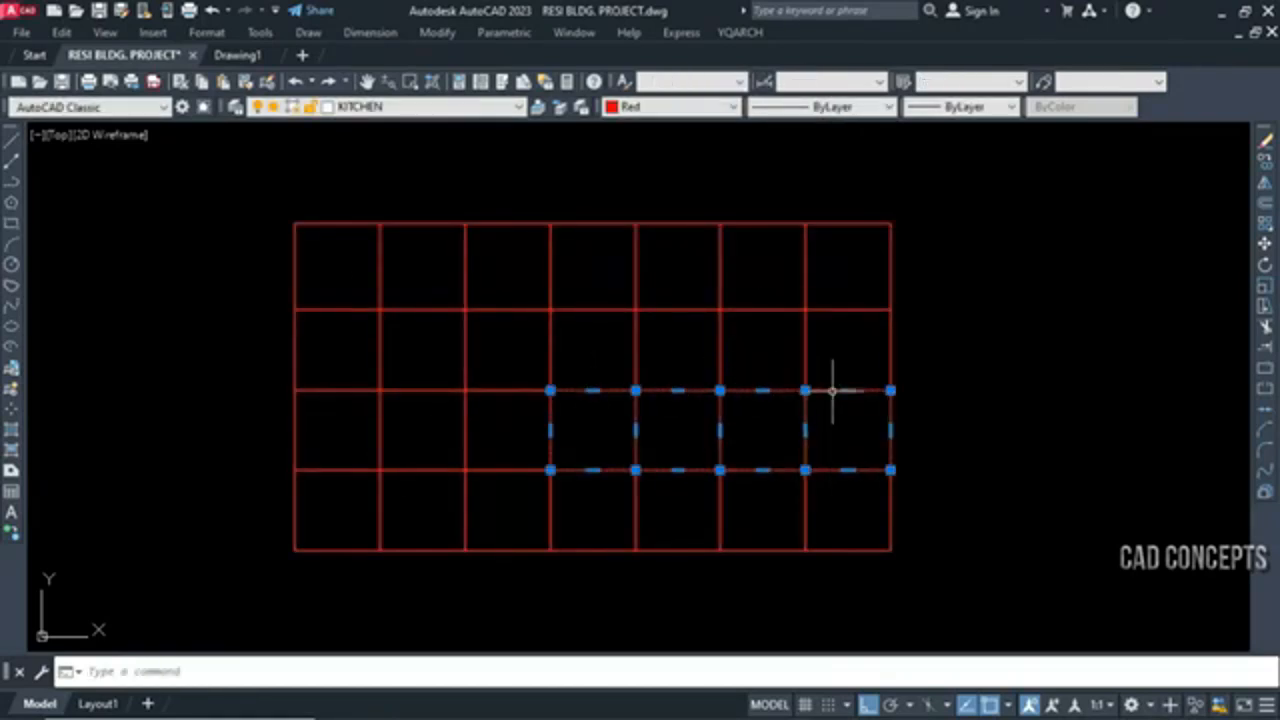
click(829, 310)
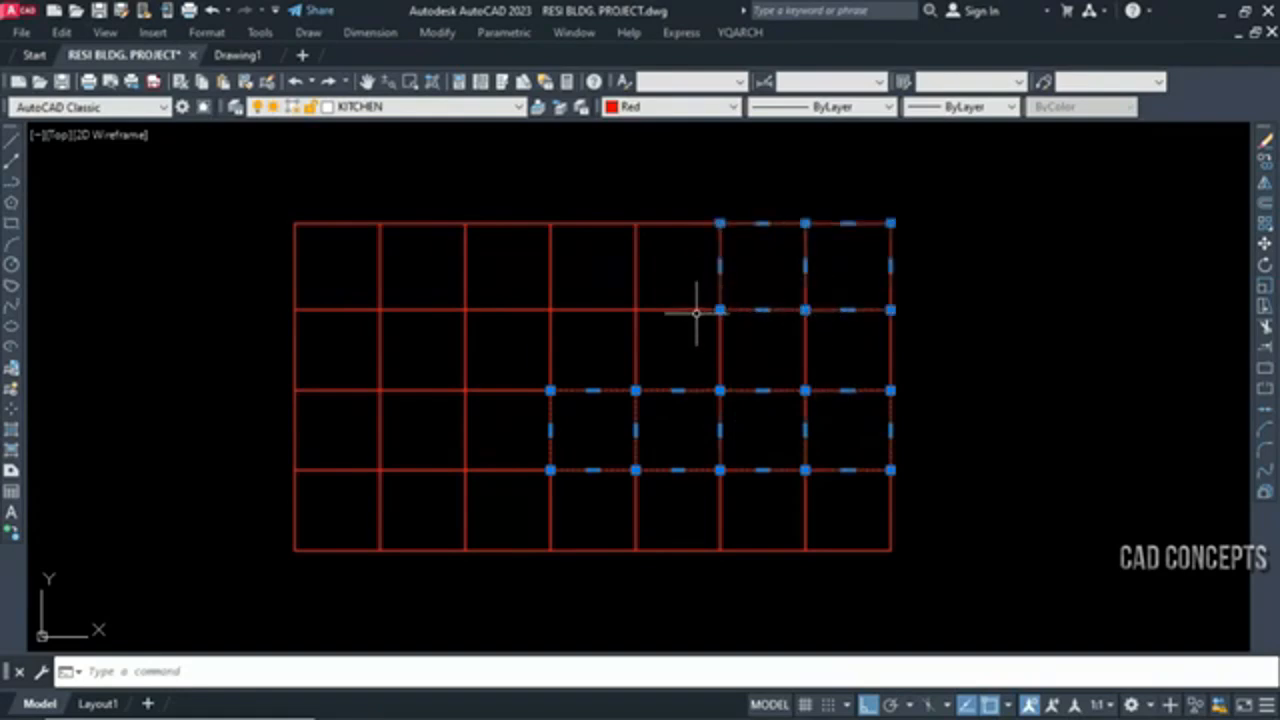
key(Escape)
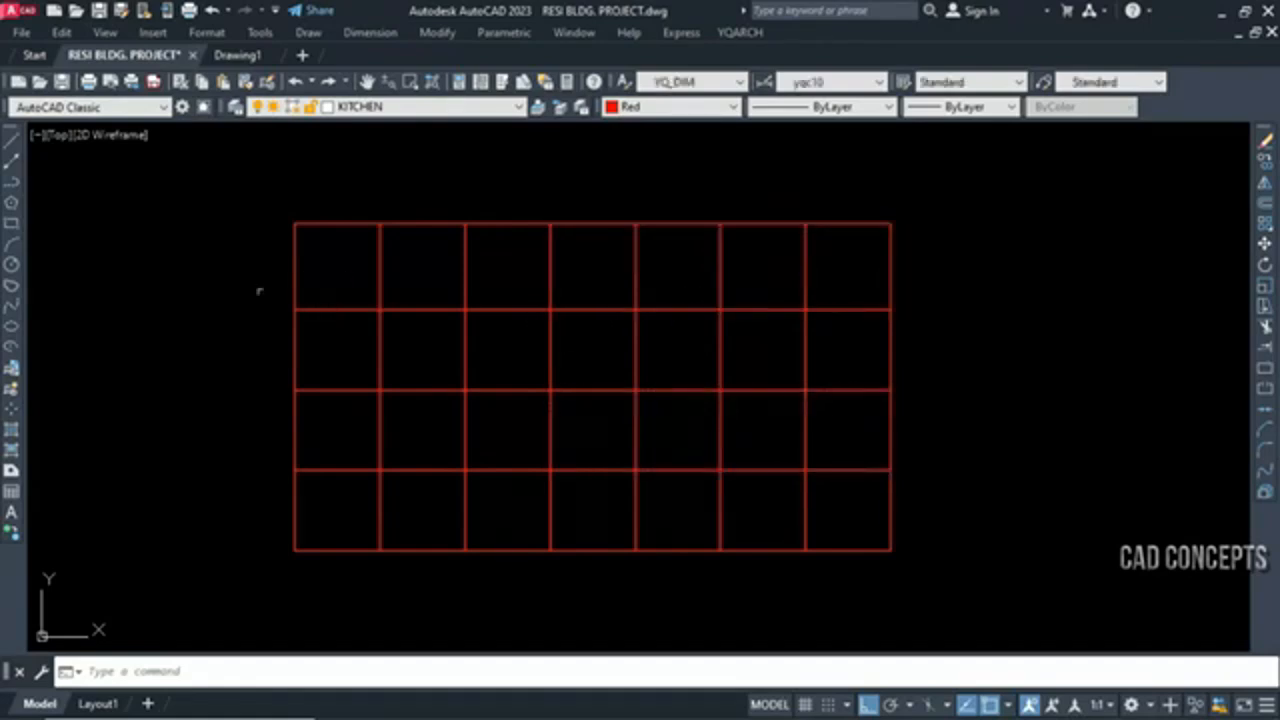
Window-select the grid's original full-length lines: the first, second and fourth horizontals from the top and the first three verticals from the left
click(230, 273)
click(900, 333)
click(250, 184)
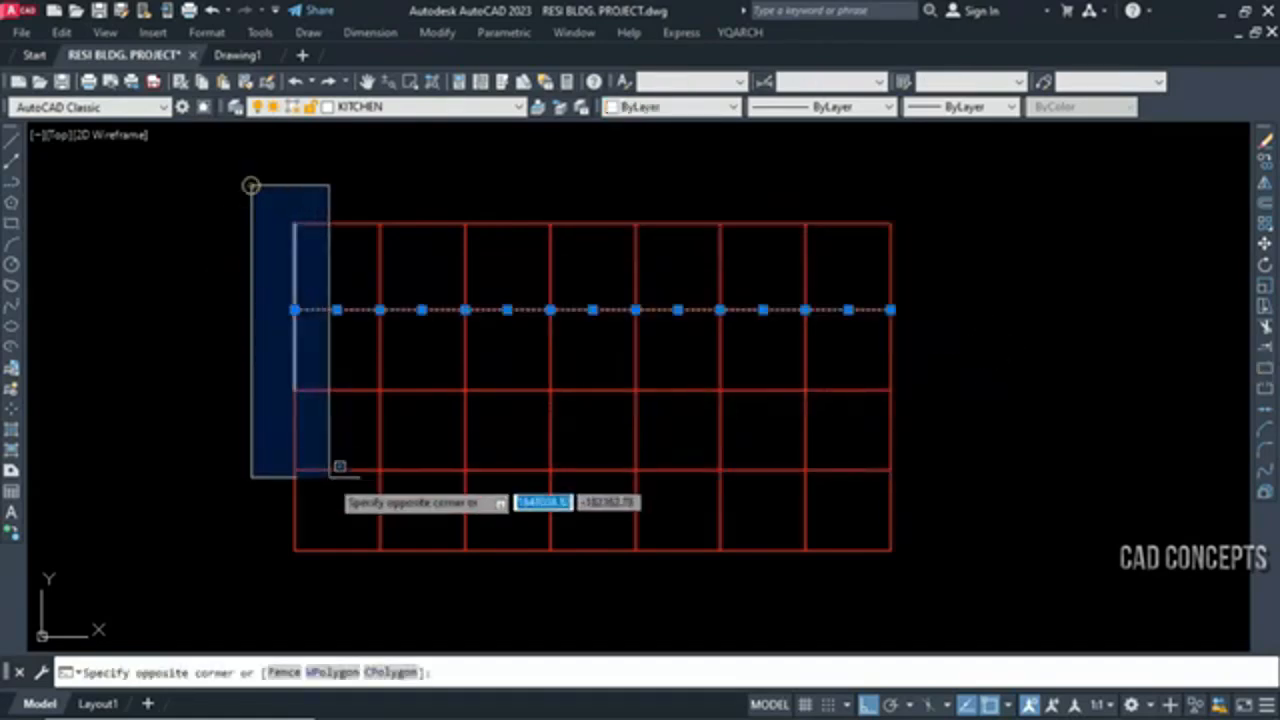
click(330, 600)
click(332, 178)
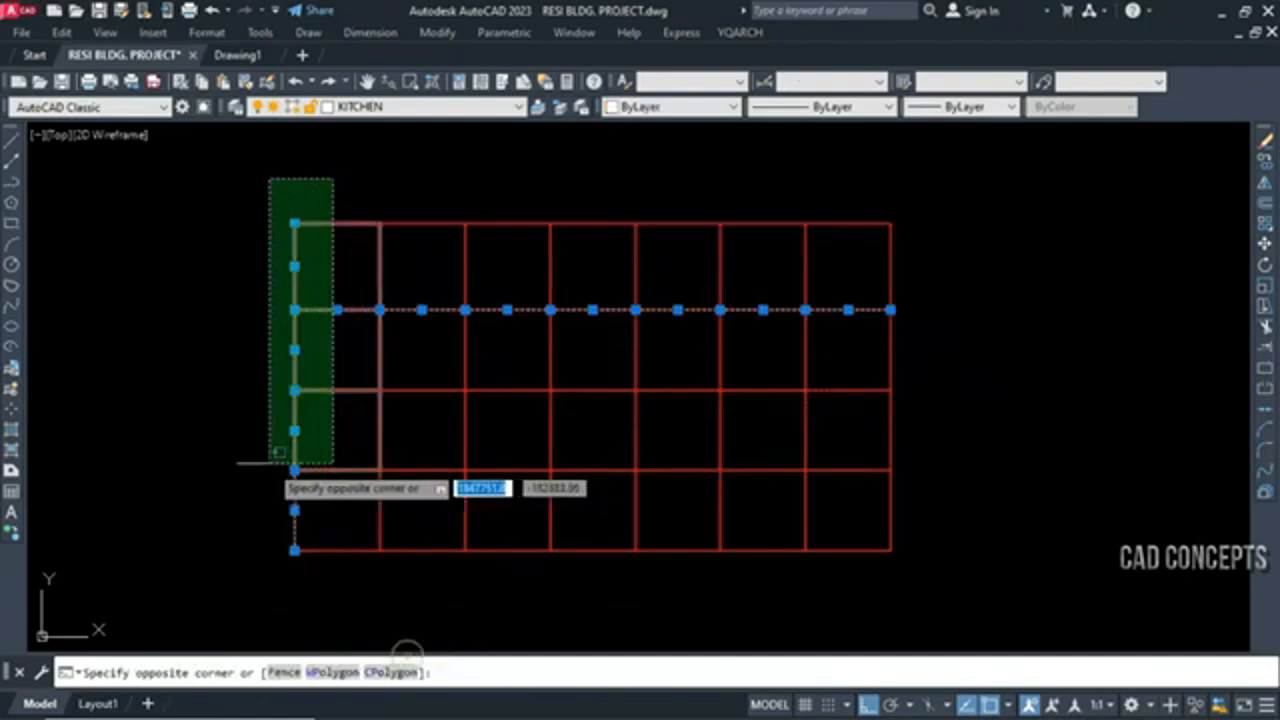
click(409, 609)
click(137, 441)
click(990, 486)
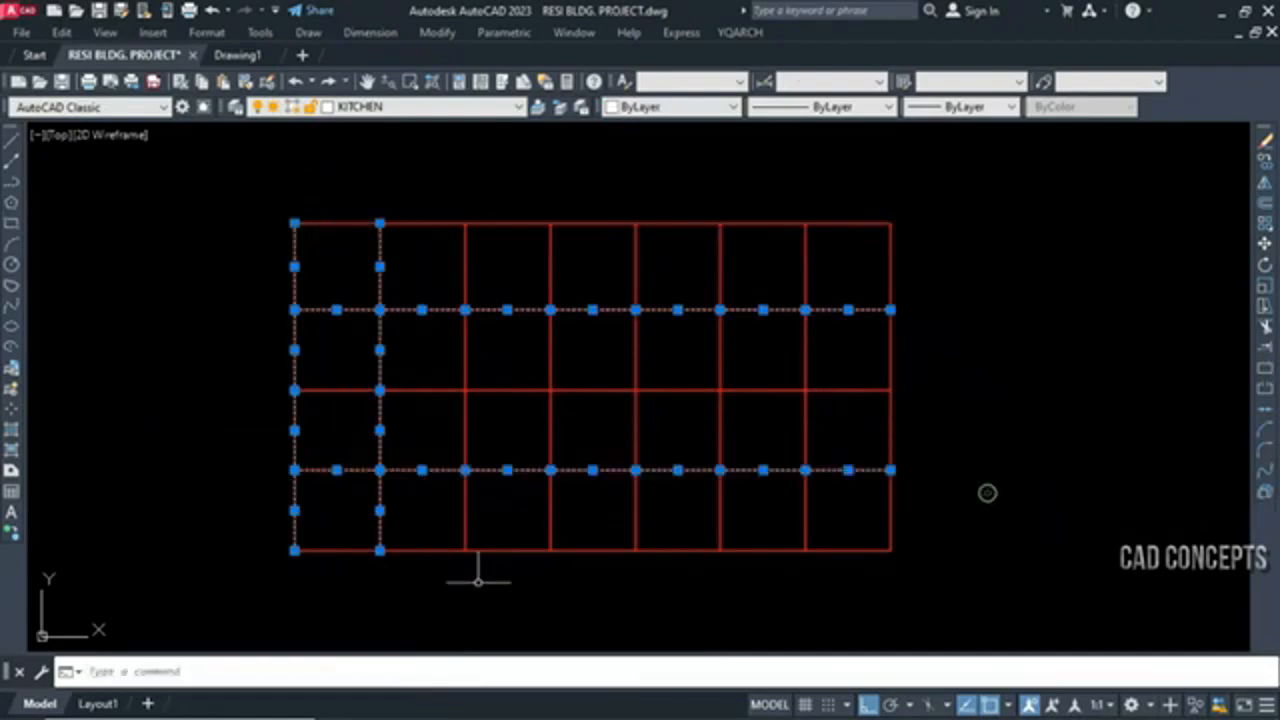
click(437, 606)
click(504, 194)
click(189, 189)
click(930, 285)
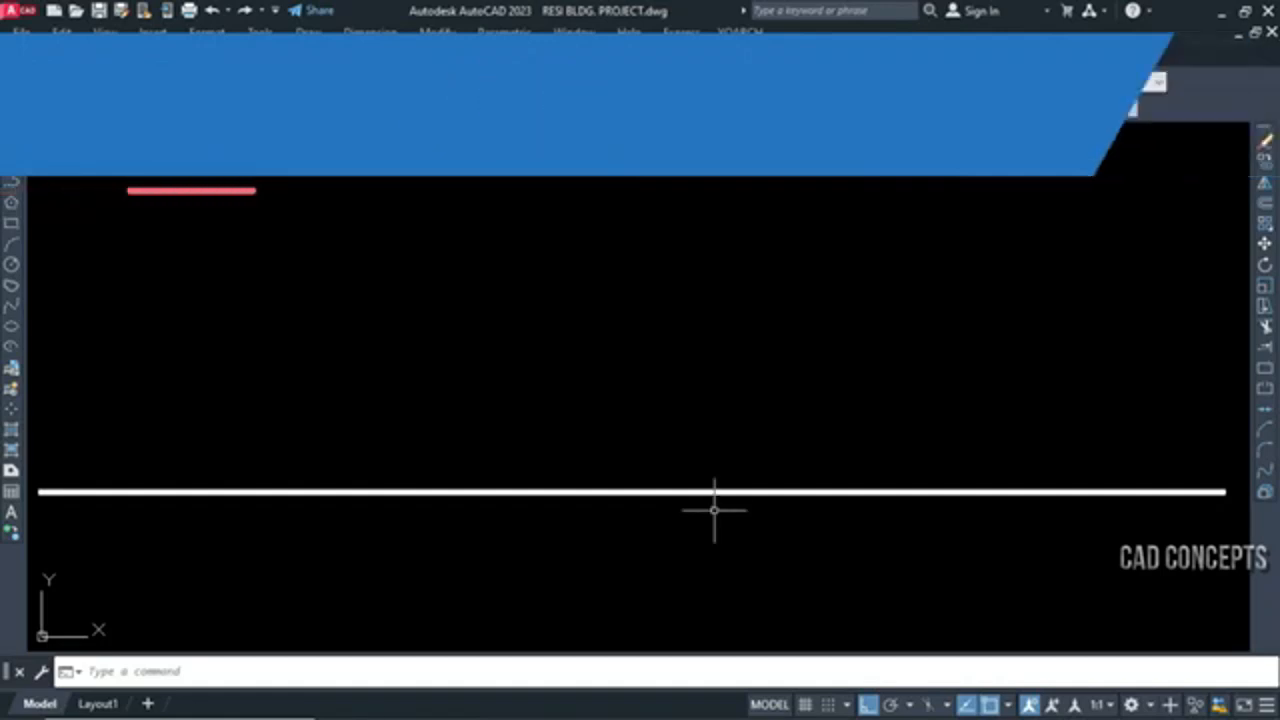
Break the thick white line with DF using Double Lines, 15 equal parts, gap 50 and line length 100, placing the inserted lines above it
text(df)
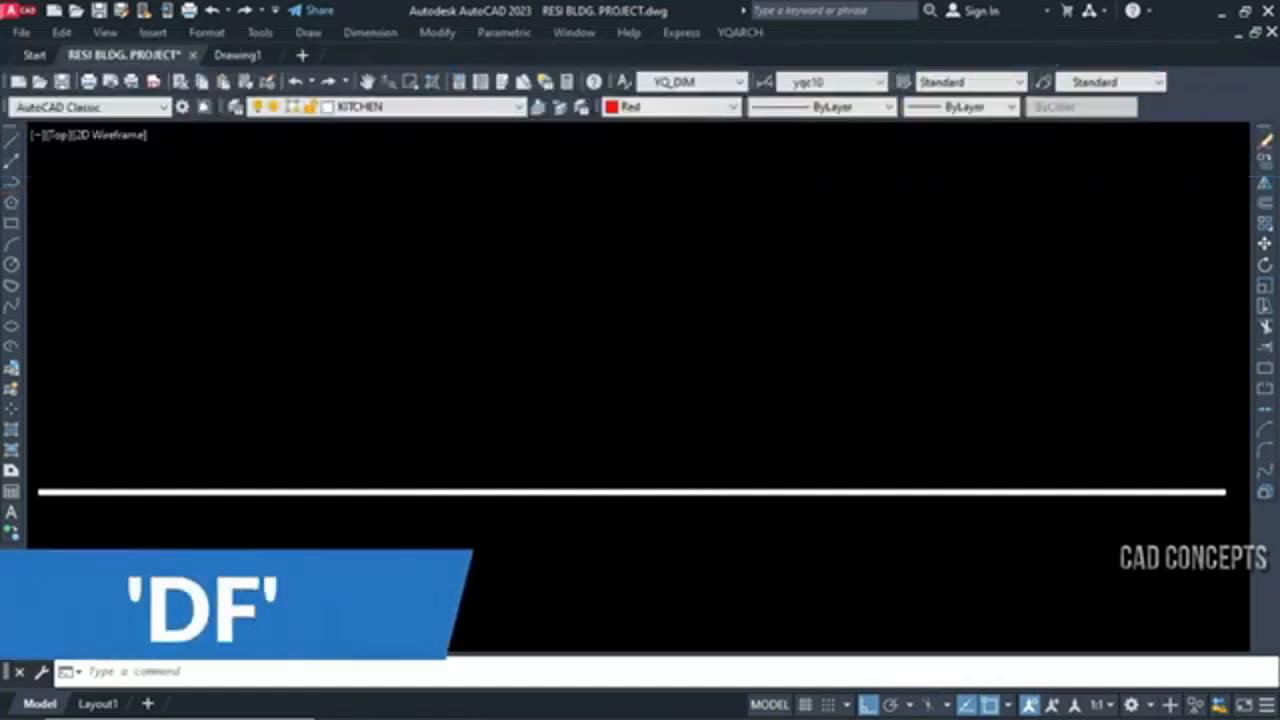
key(Return)
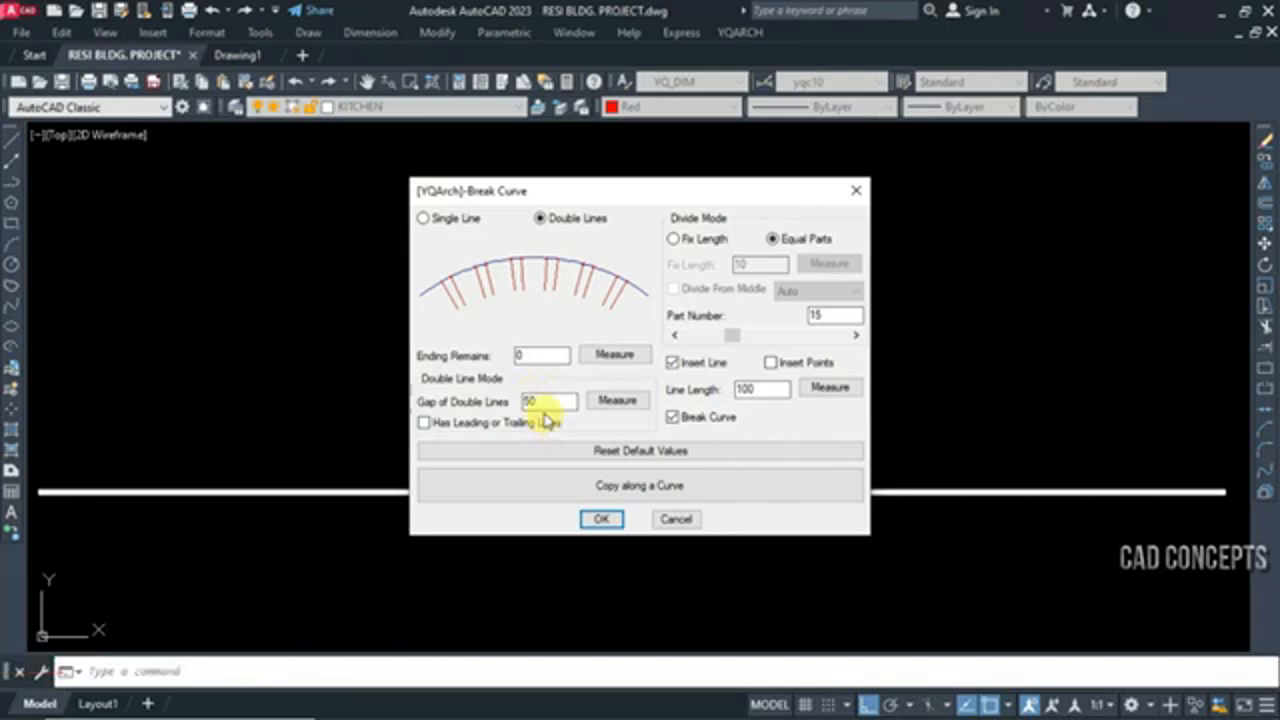
click(443, 220)
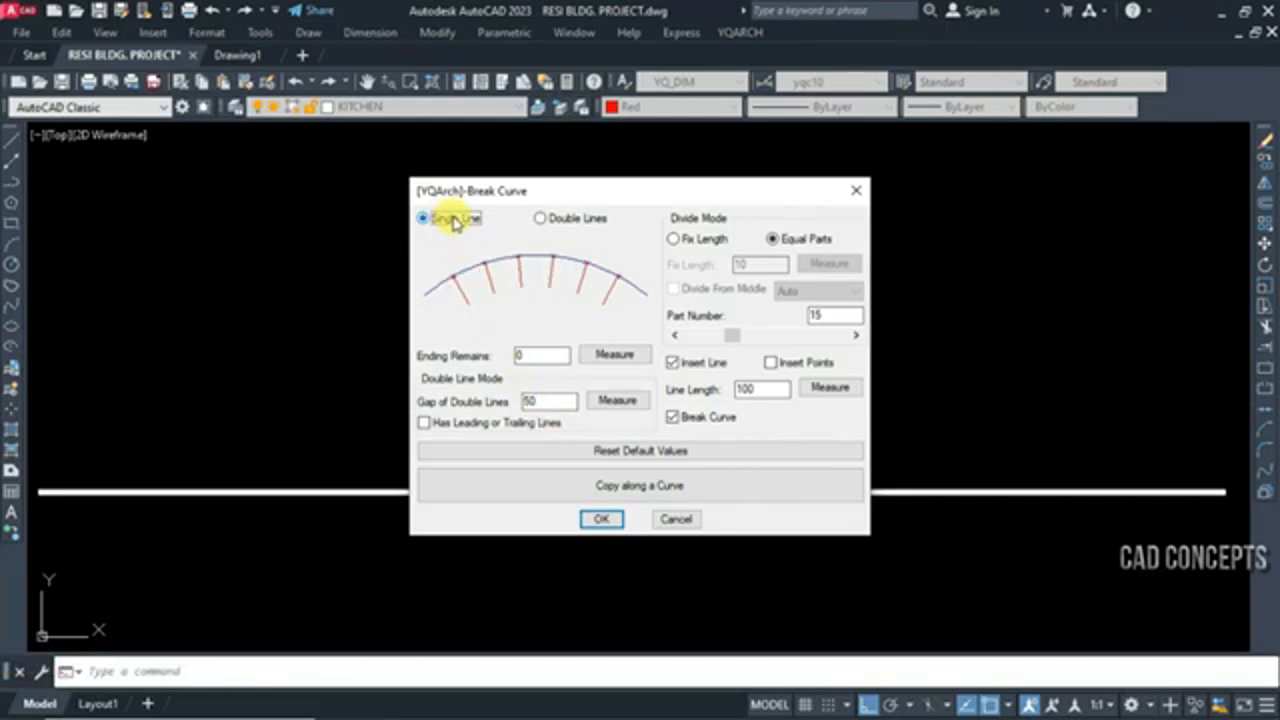
click(570, 220)
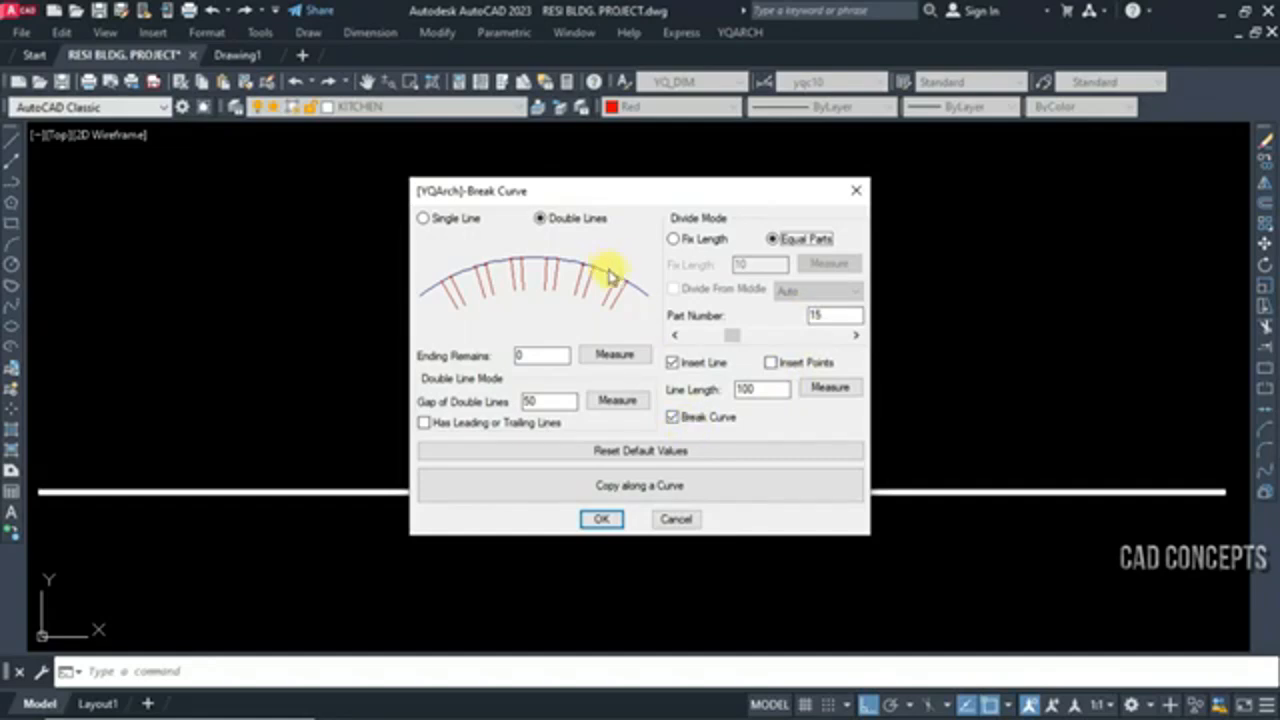
click(602, 520)
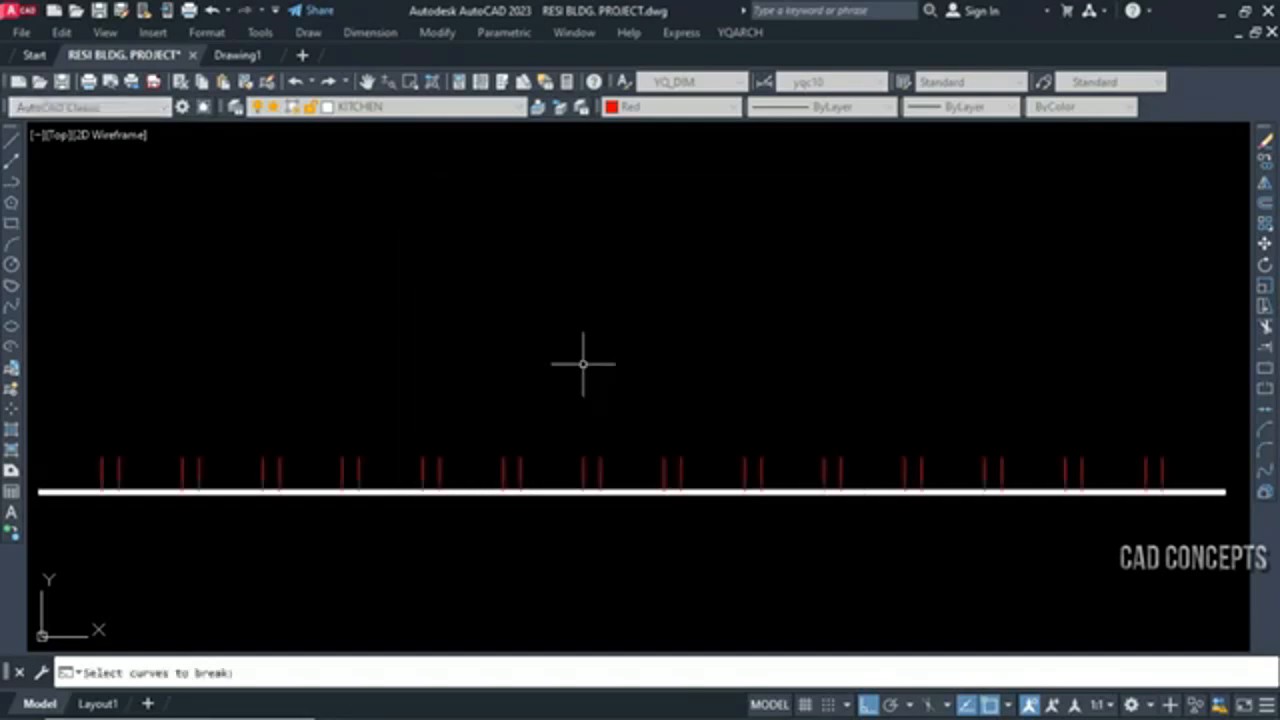
click(603, 379)
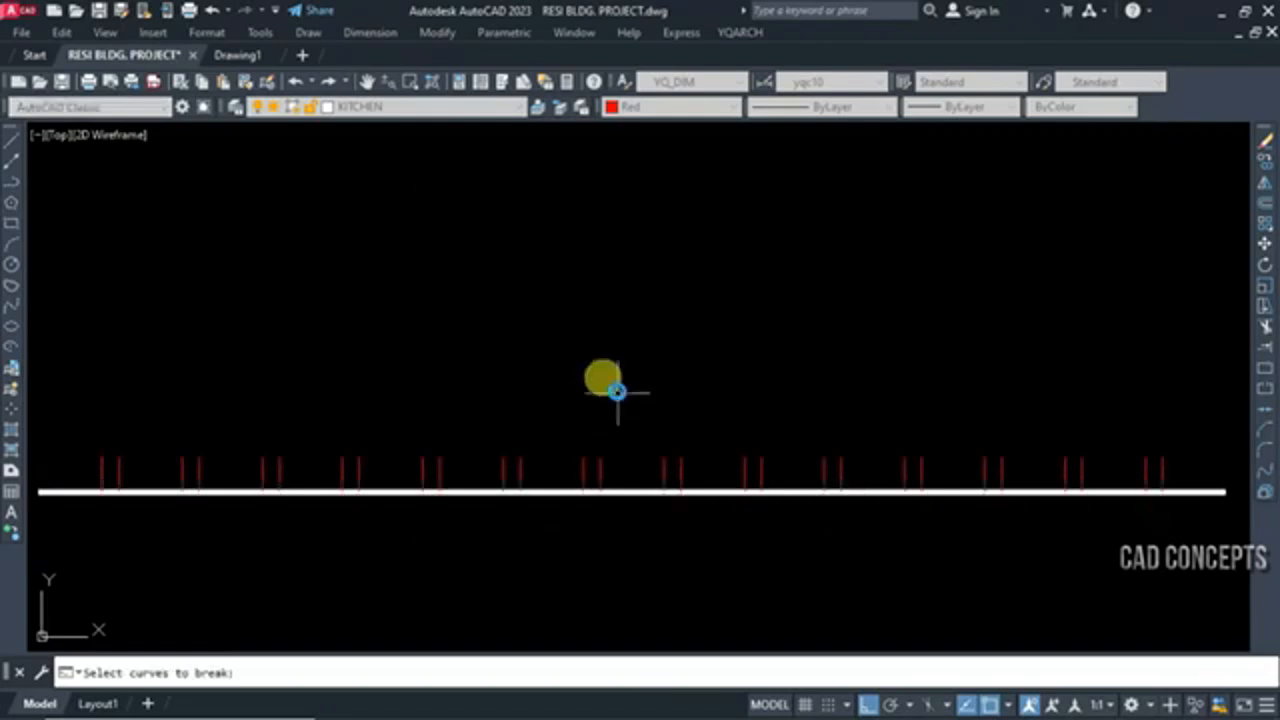
key(Return)
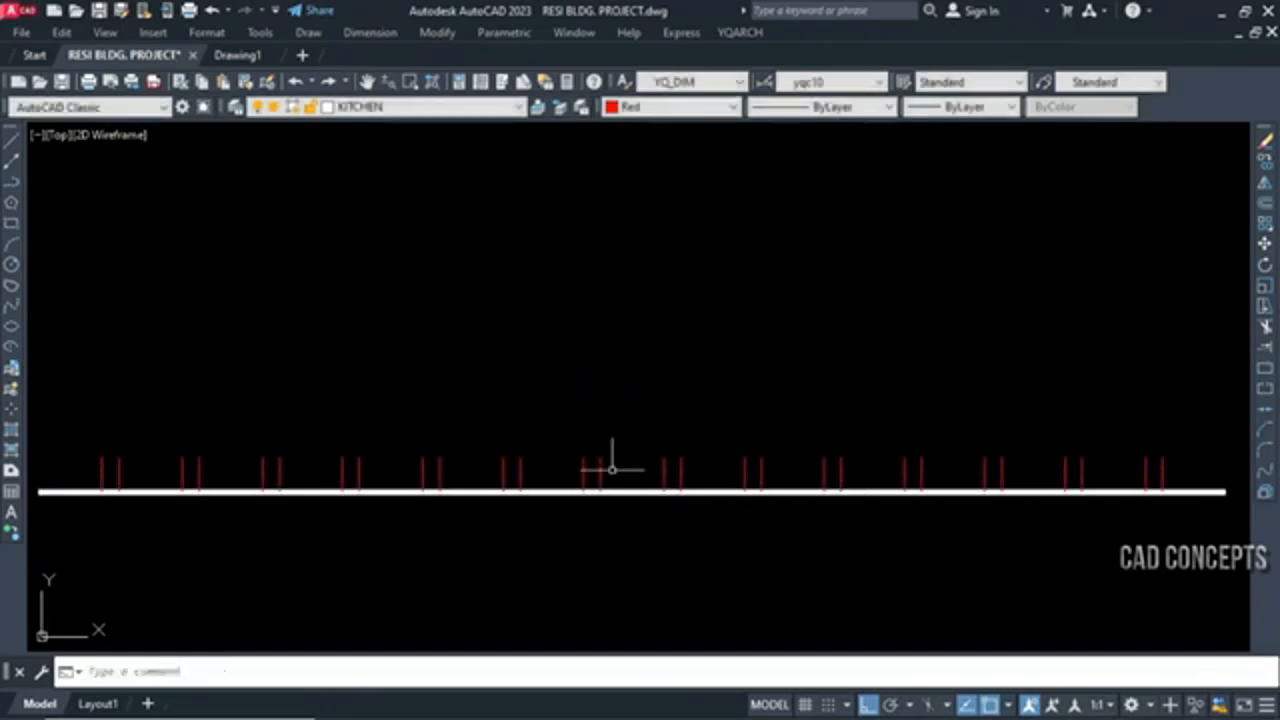
Inspect one broken segment and the pieces at the white line's left end, and undo the double-line break
click(617, 491)
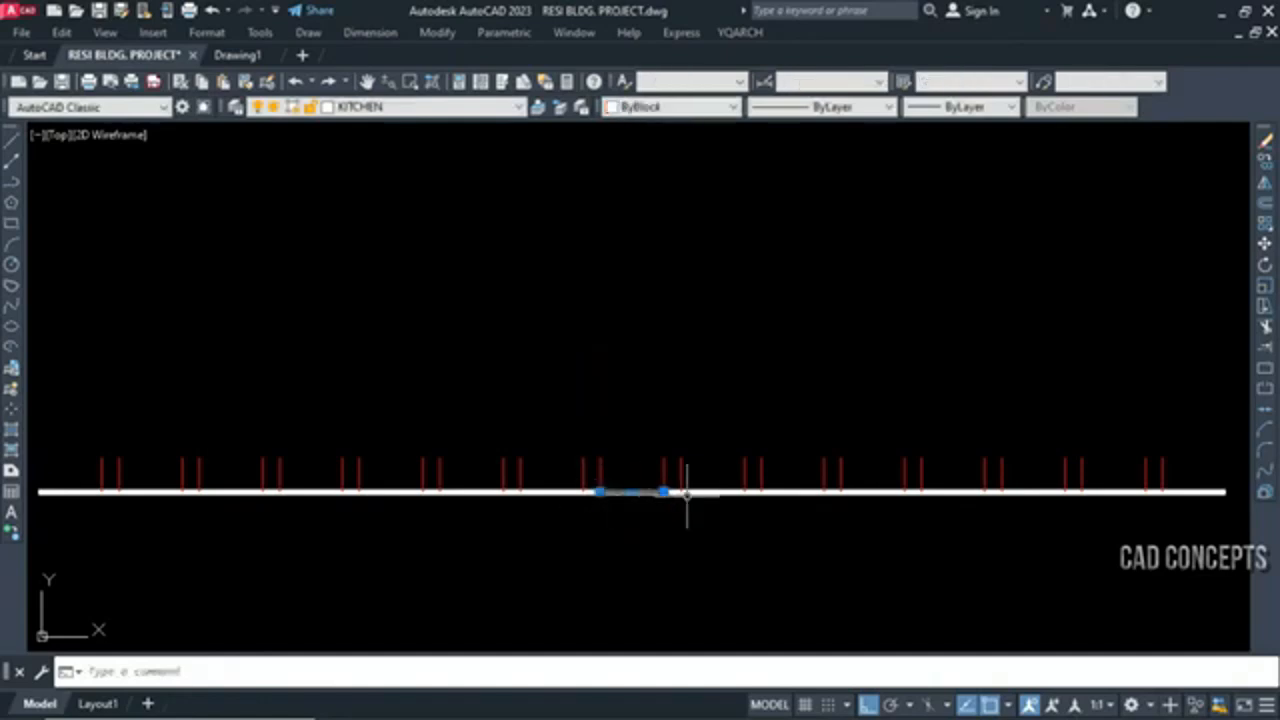
key(Escape)
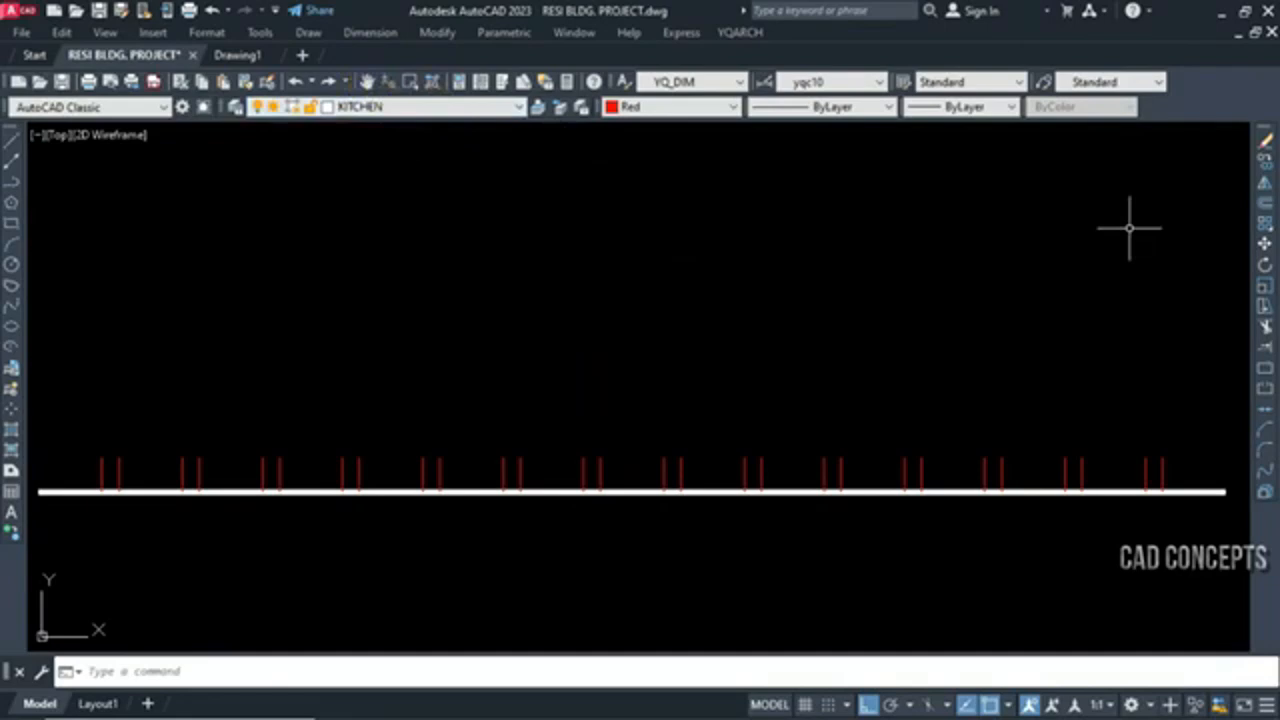
click(33, 517)
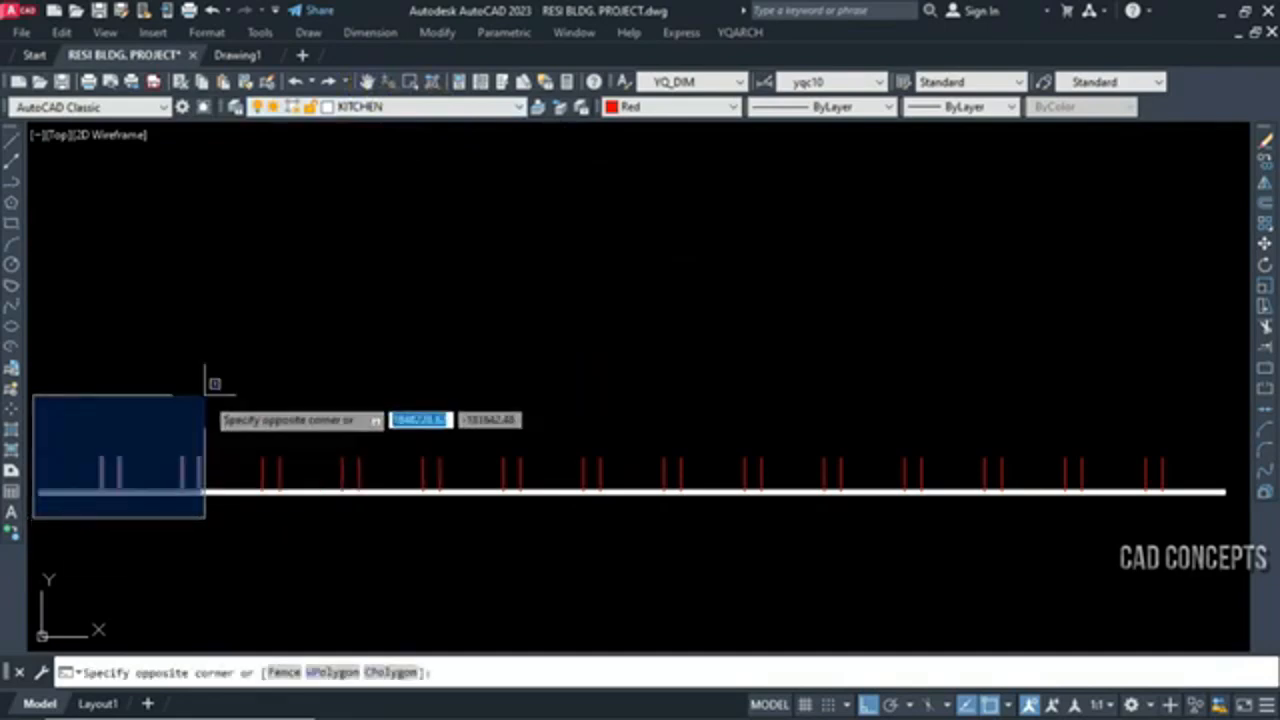
click(383, 465)
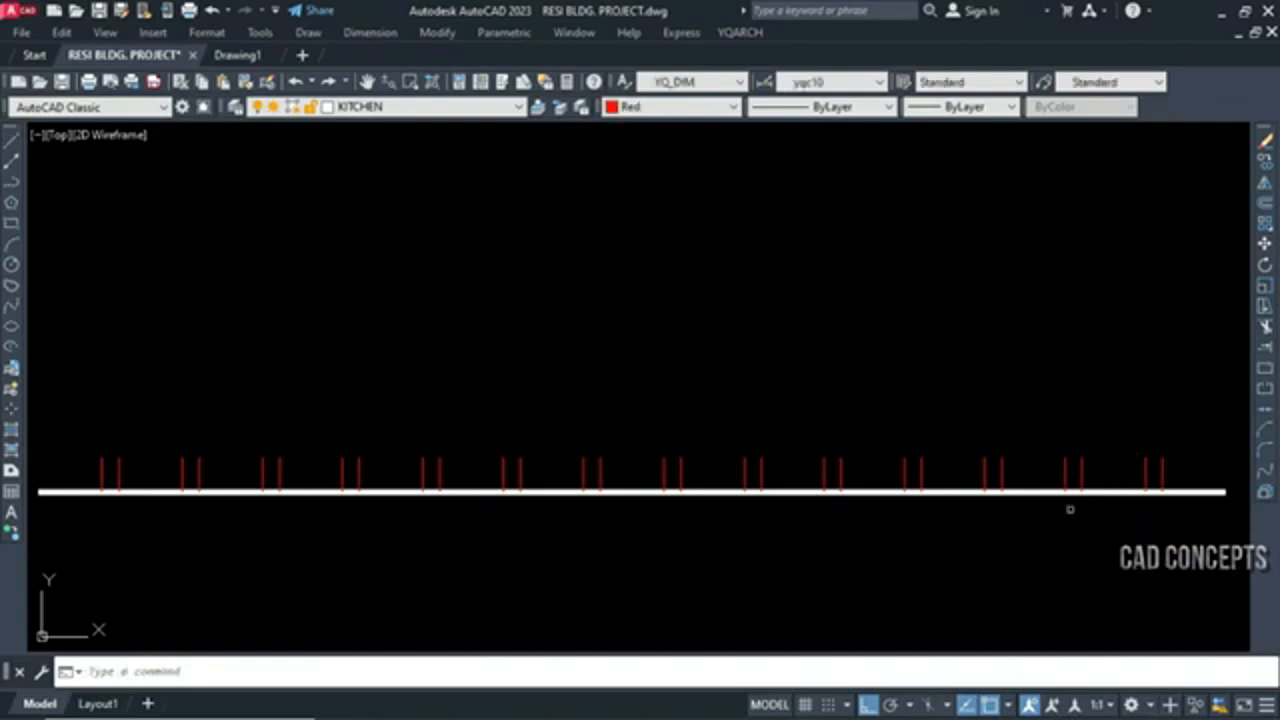
key(ctrl+z)
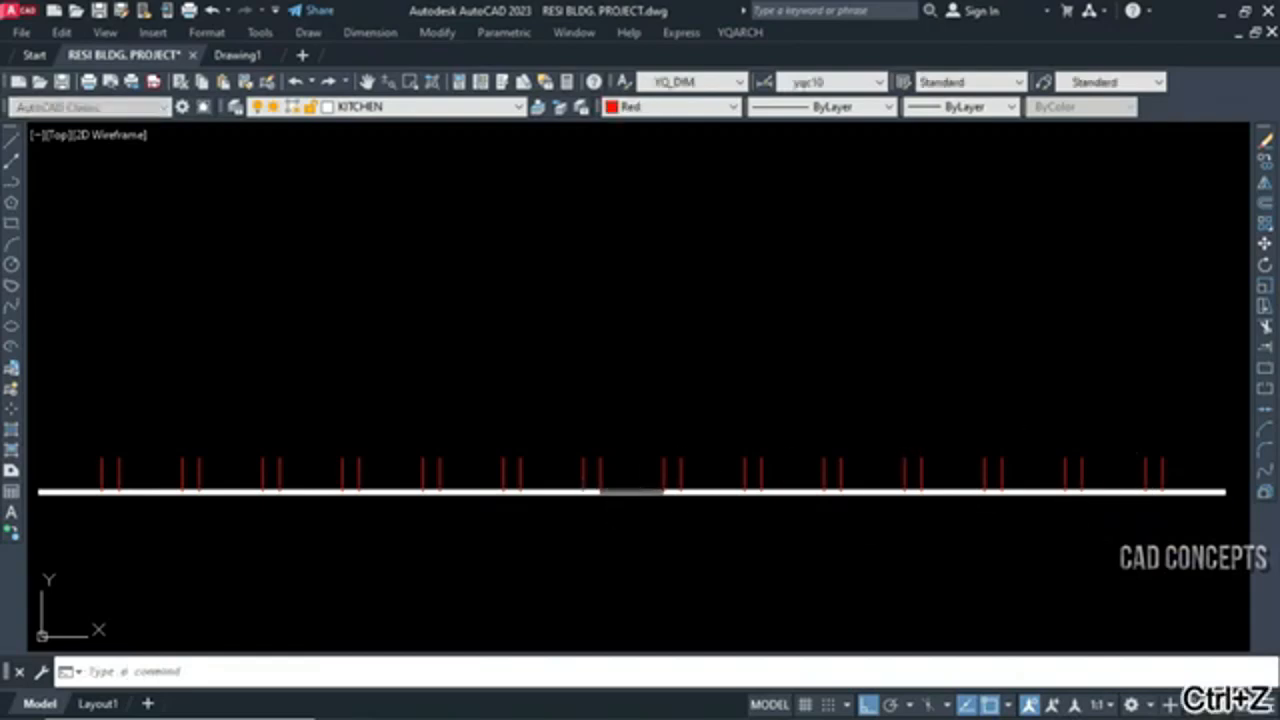
Break the white line with DF using Single Line, 15 equal parts and line length 100, placing the inserted lines above it
text(df)
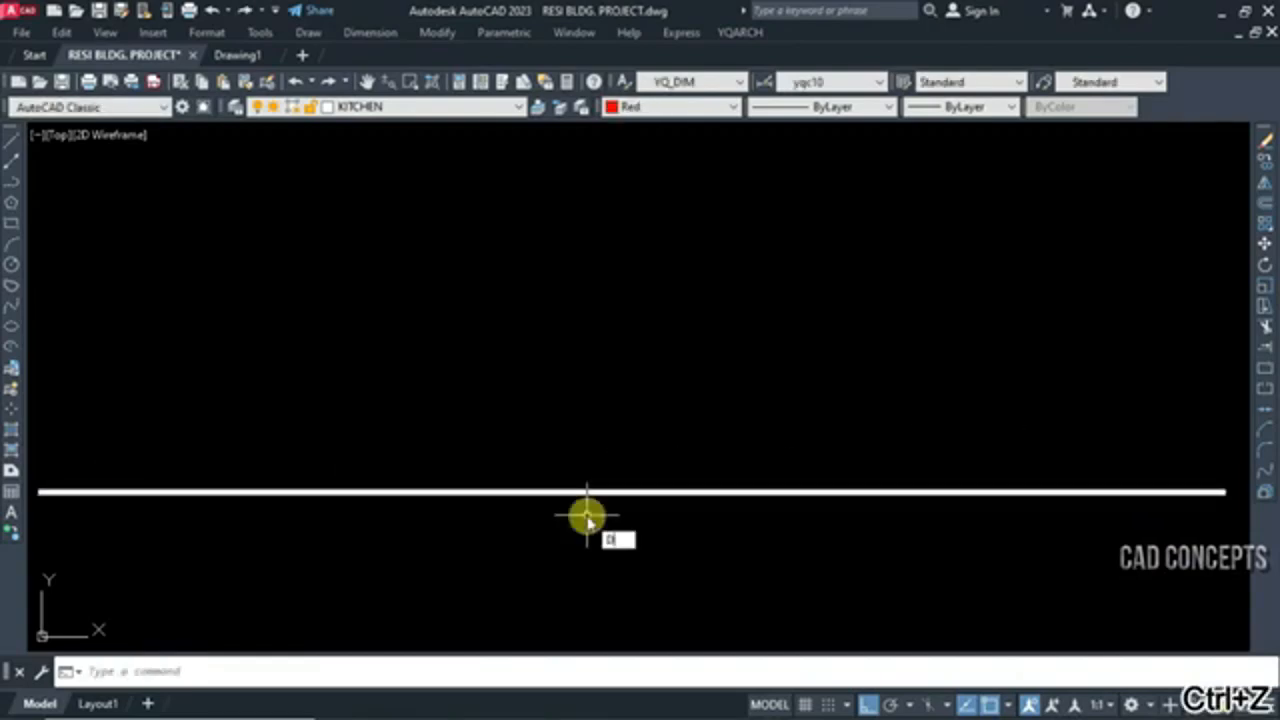
key(Return)
click(424, 219)
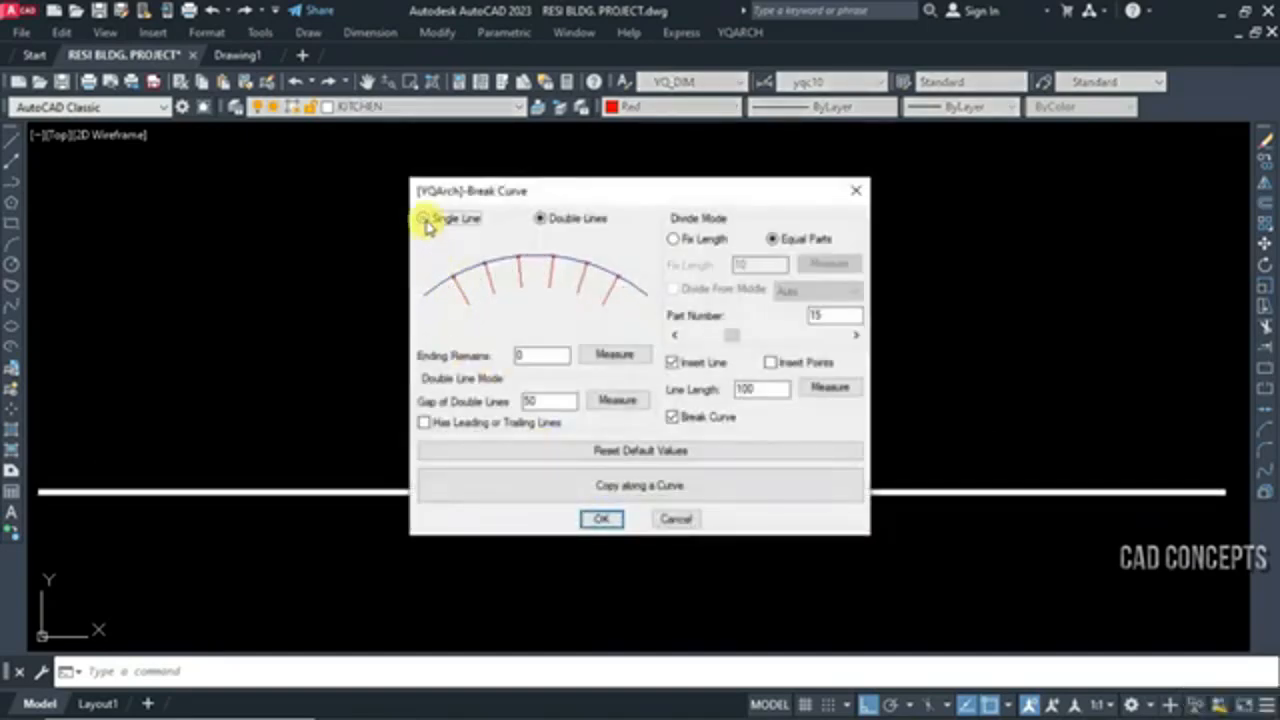
click(602, 519)
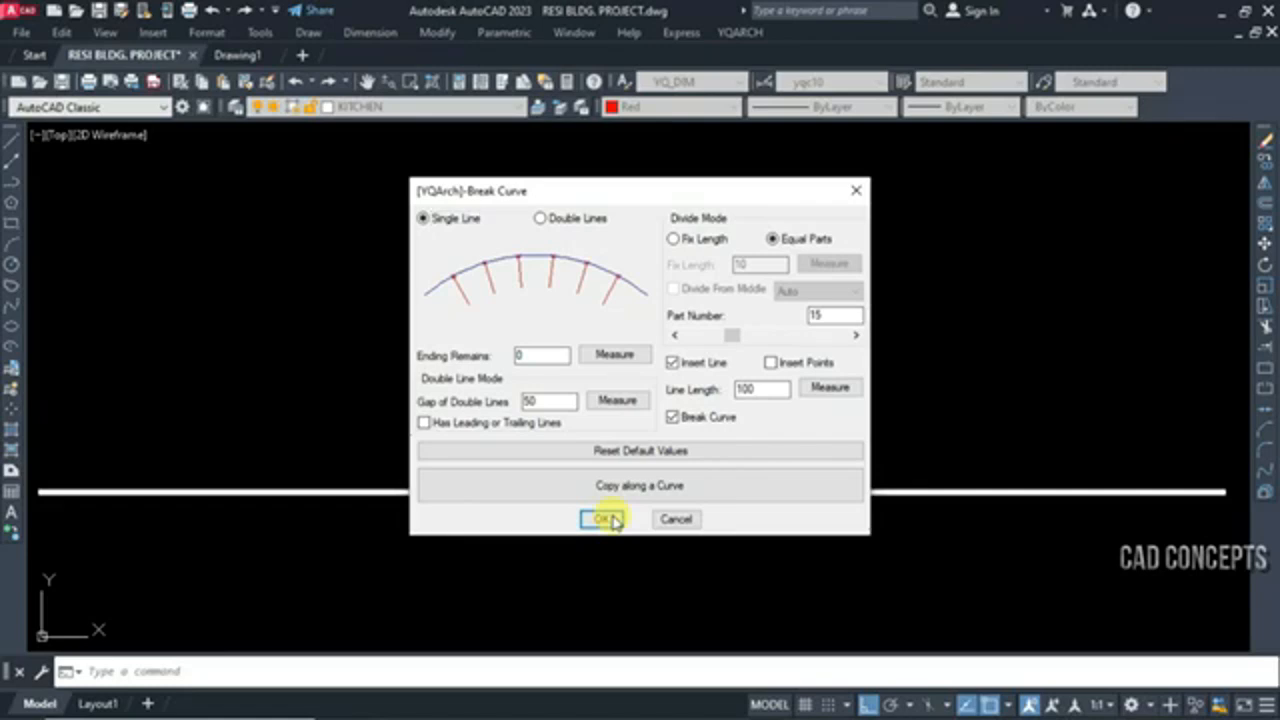
click(596, 492)
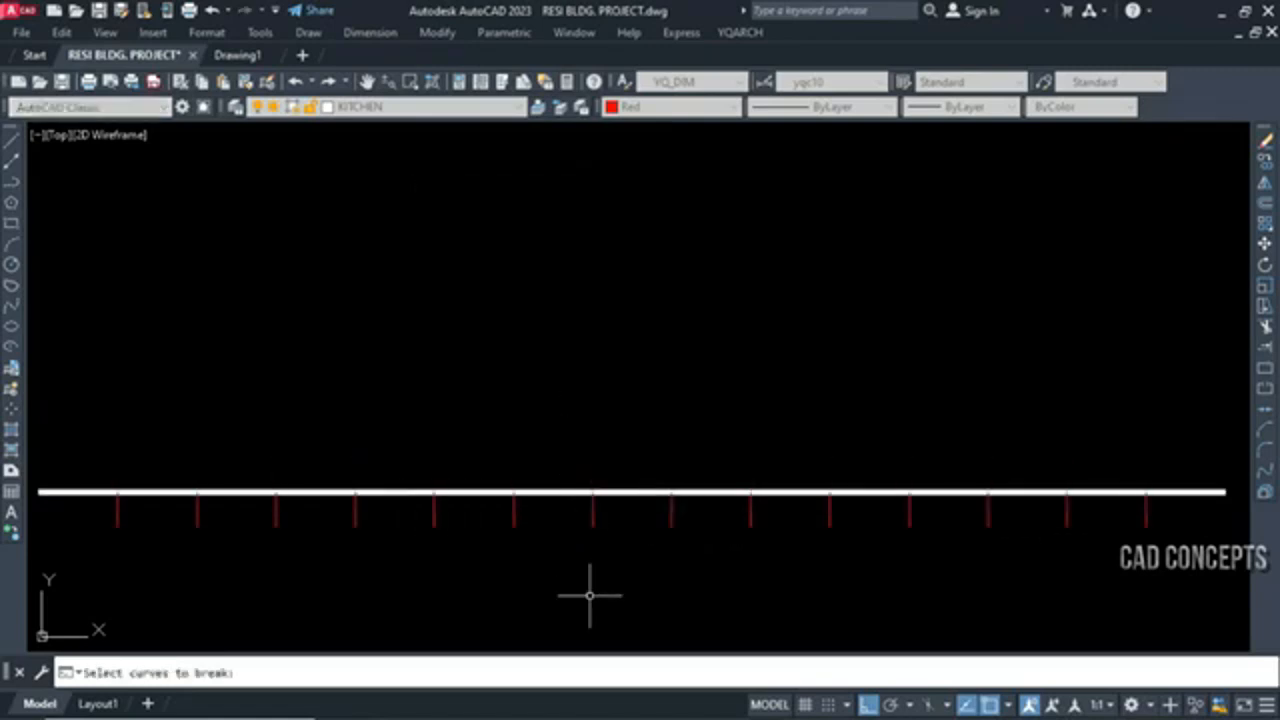
click(572, 354)
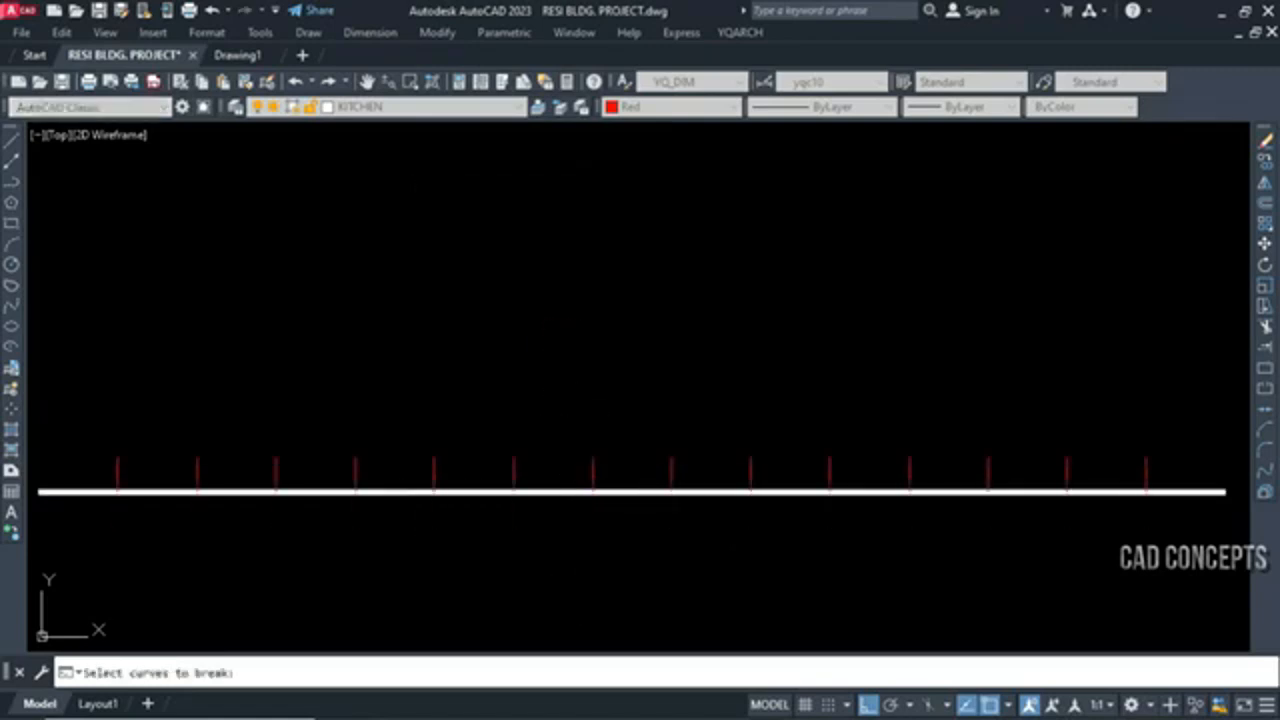
Inspect a segment of the white line between two of the single division lines, and clear the selection
click(546, 460)
click(526, 548)
key(Escape)
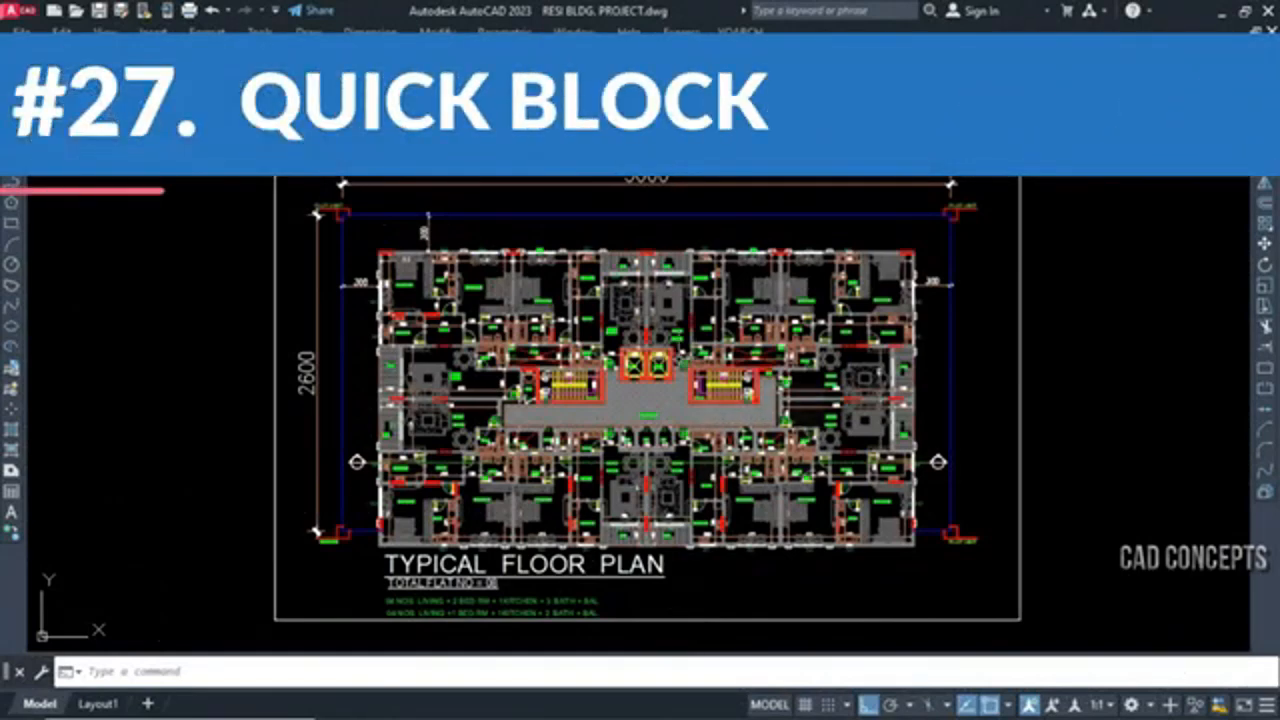
Inspect individual pieces of the bed in the left of the two adjoining bedrooms of the typical floor plan, clearing each selection
scroll(465, 288, up, 4)
scroll(541, 388, up, 2)
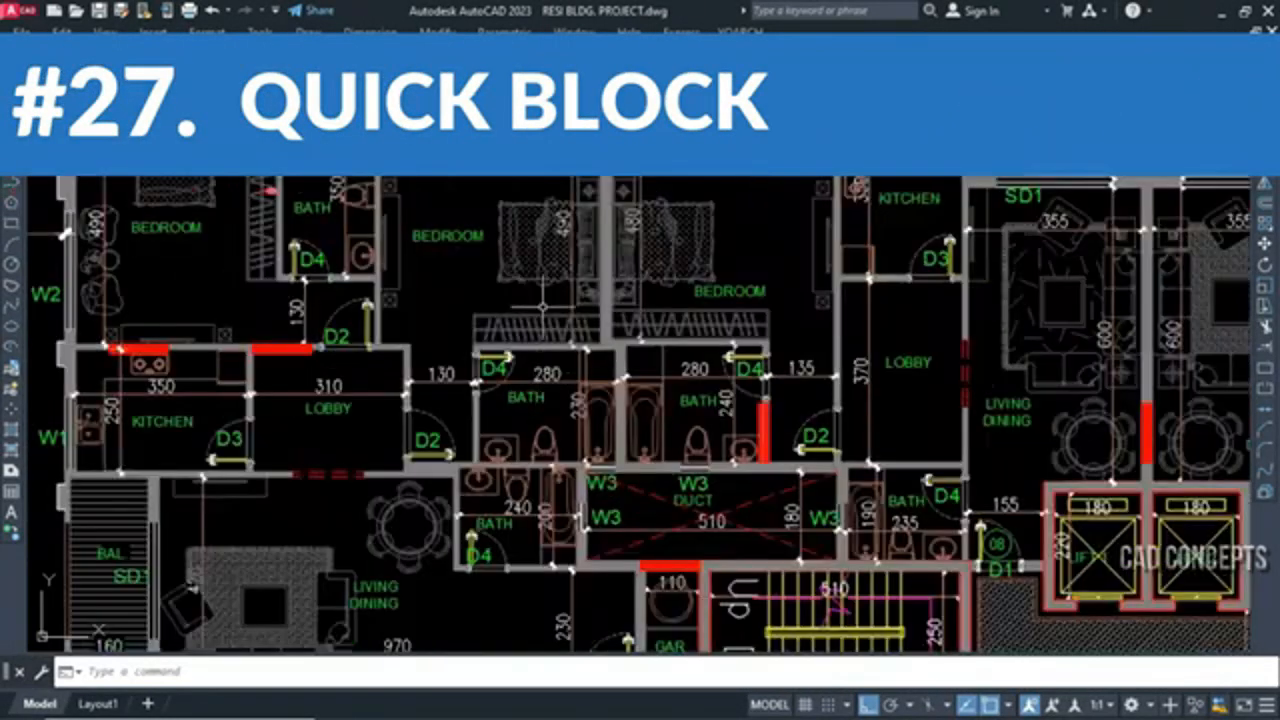
scroll(534, 271, up, 3)
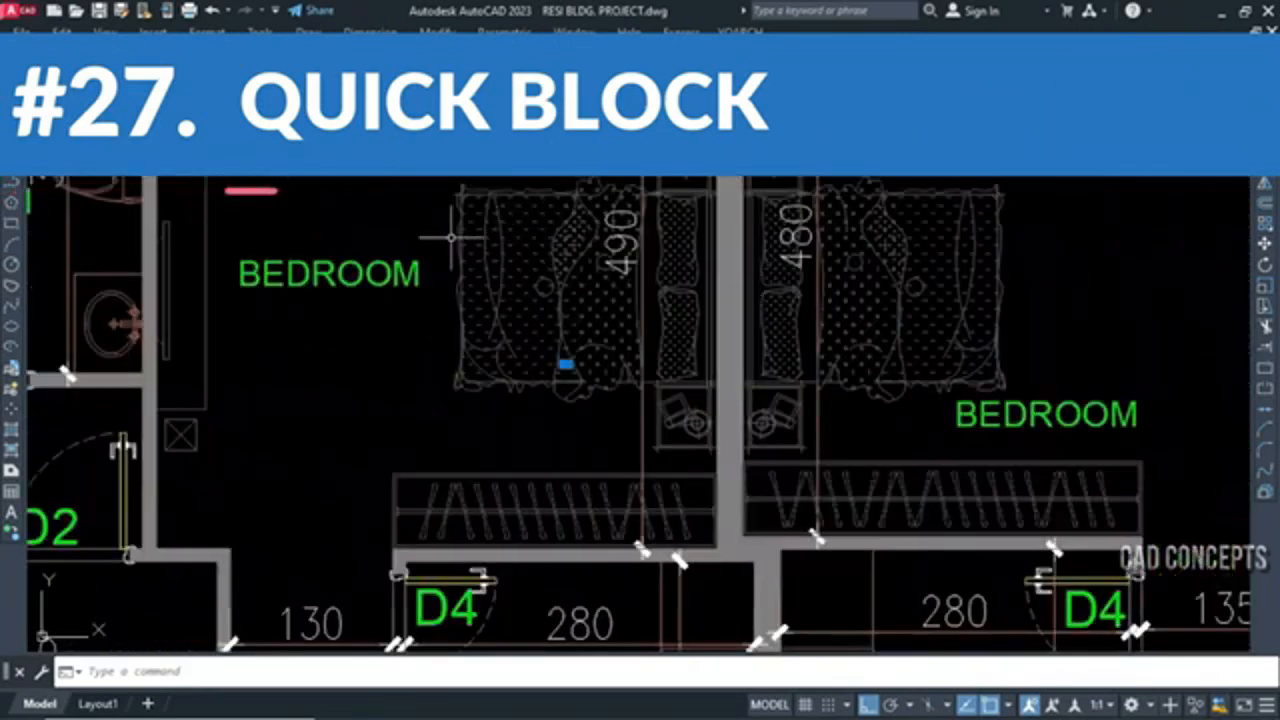
click(546, 407)
key(Escape)
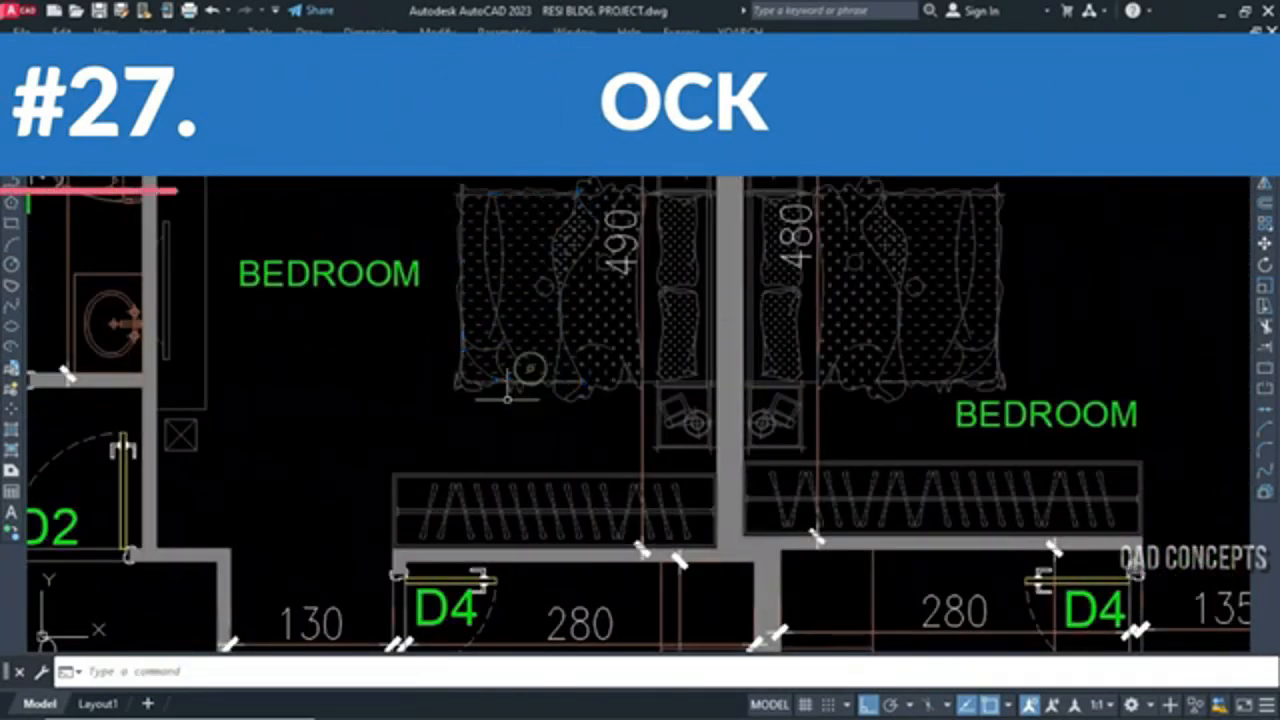
click(508, 397)
click(431, 337)
key(Escape)
Enclose the whole bed in that bedroom with a selection window to examine its objects, and clear the selection
click(435, 424)
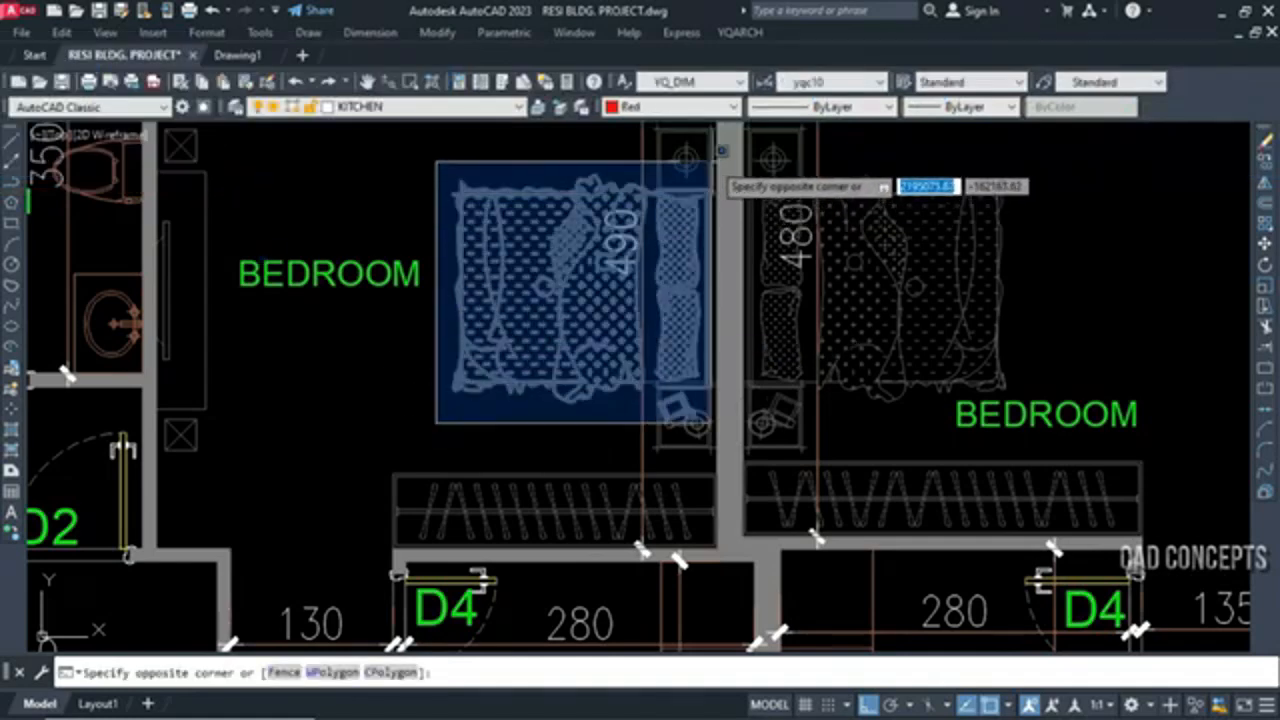
click(716, 158)
key(Escape)
scroll(641, 283, down, 2)
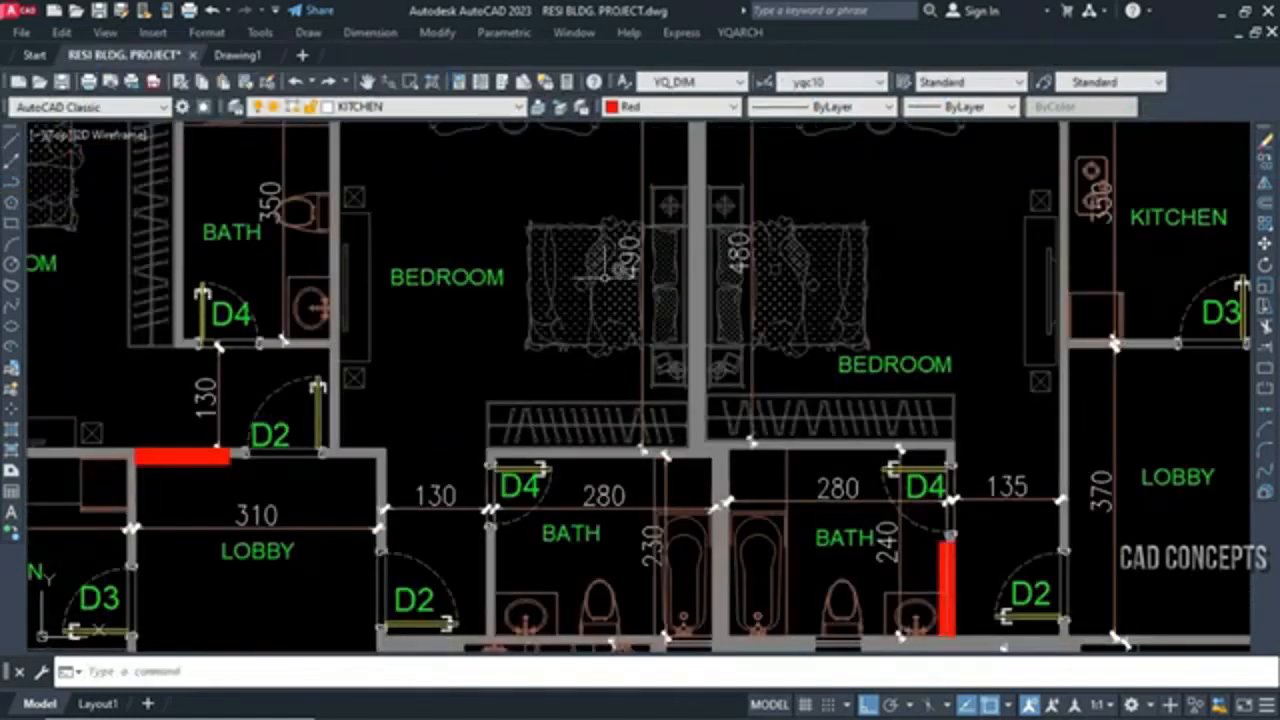
Inspect the washbasin counter in the bath beside door D4 of the typical floor plan, clearing each selection
scroll(578, 340, down, 2)
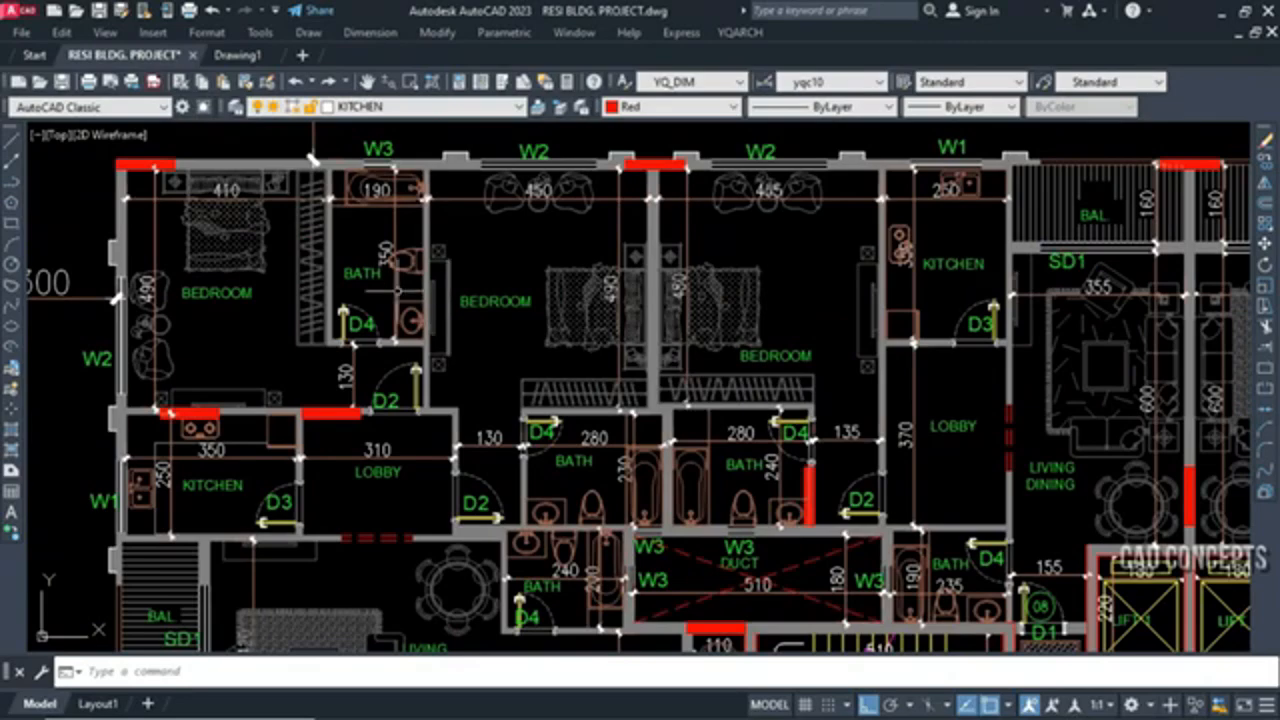
scroll(400, 296, up, 4)
click(400, 318)
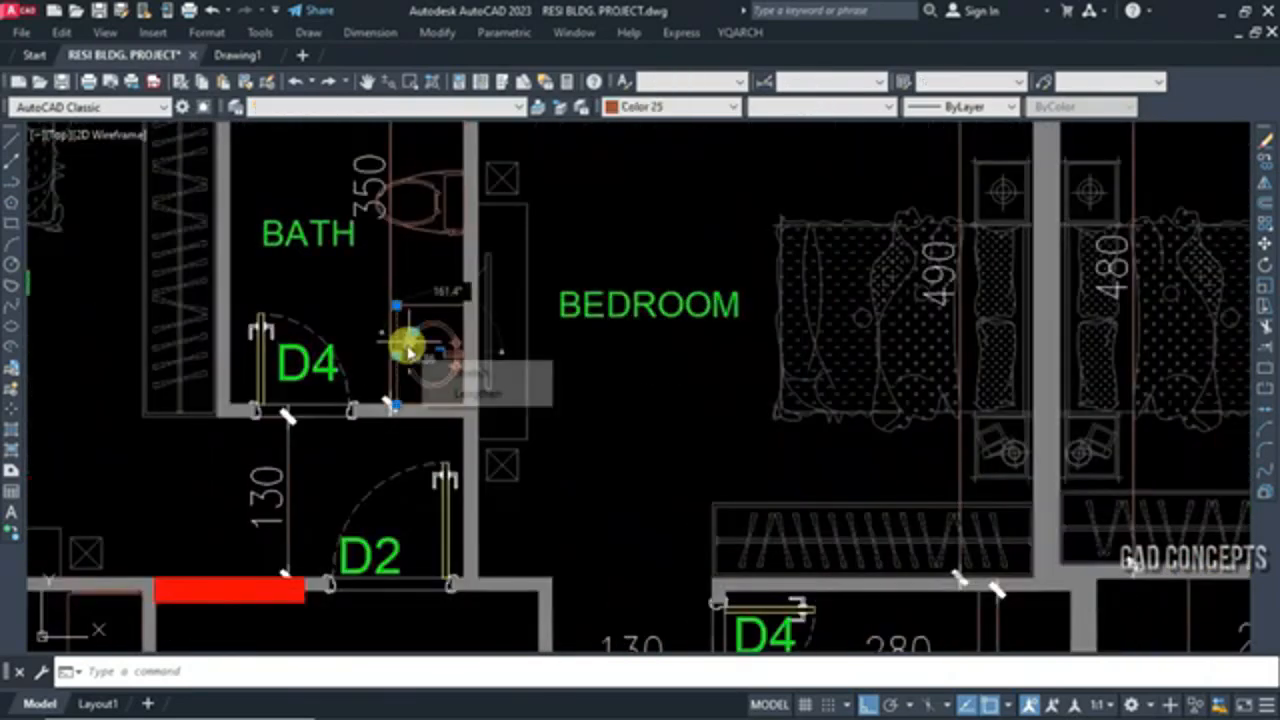
scroll(405, 348, up, 4)
key(Escape)
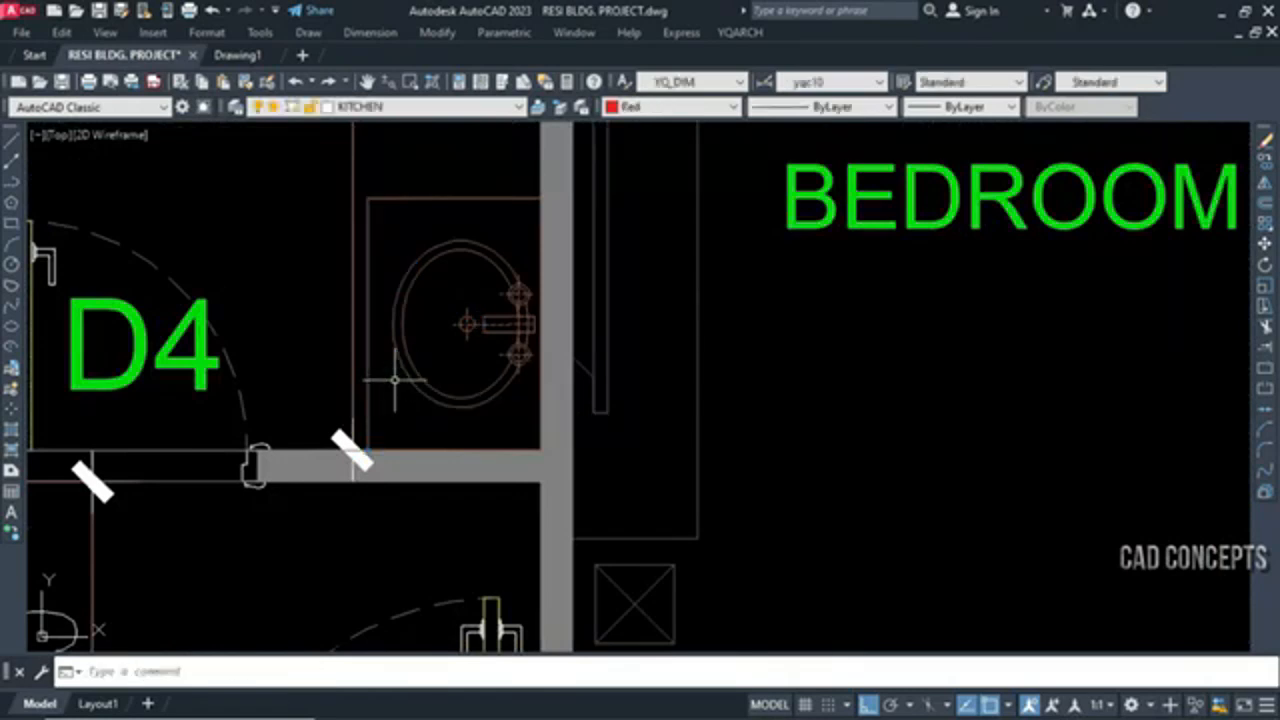
middle_drag(395, 380, 447, 405)
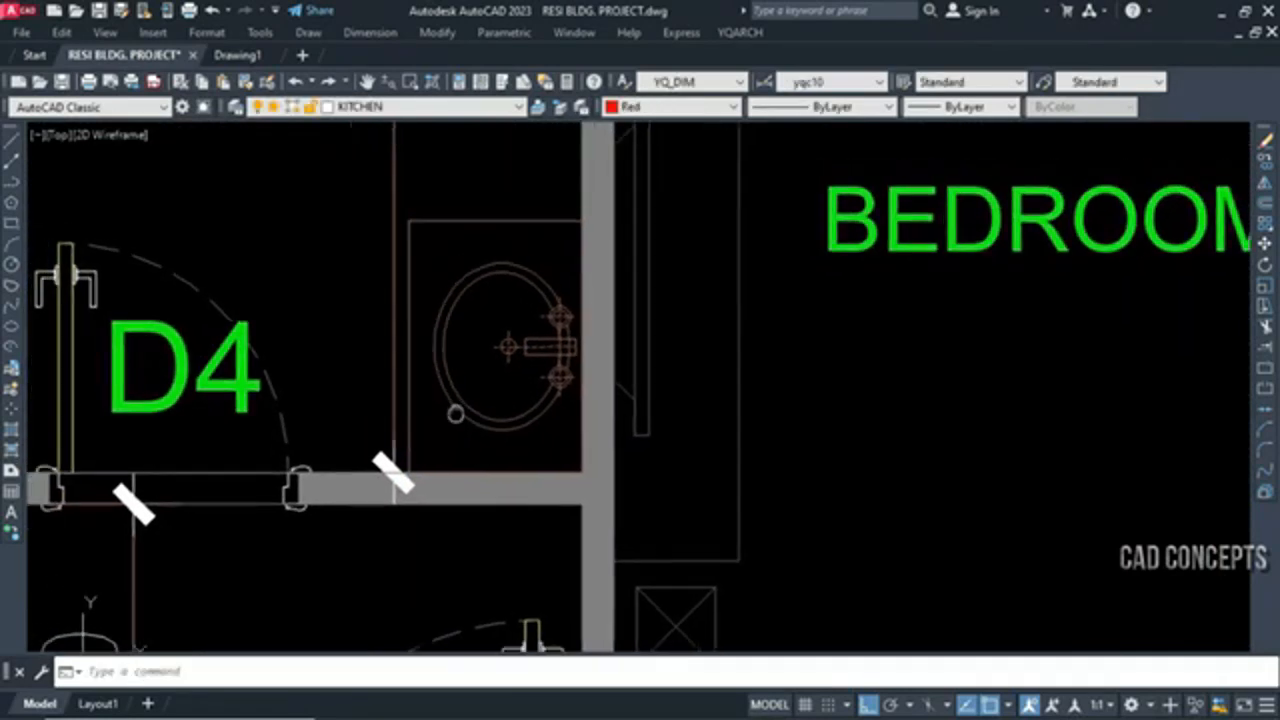
click(413, 207)
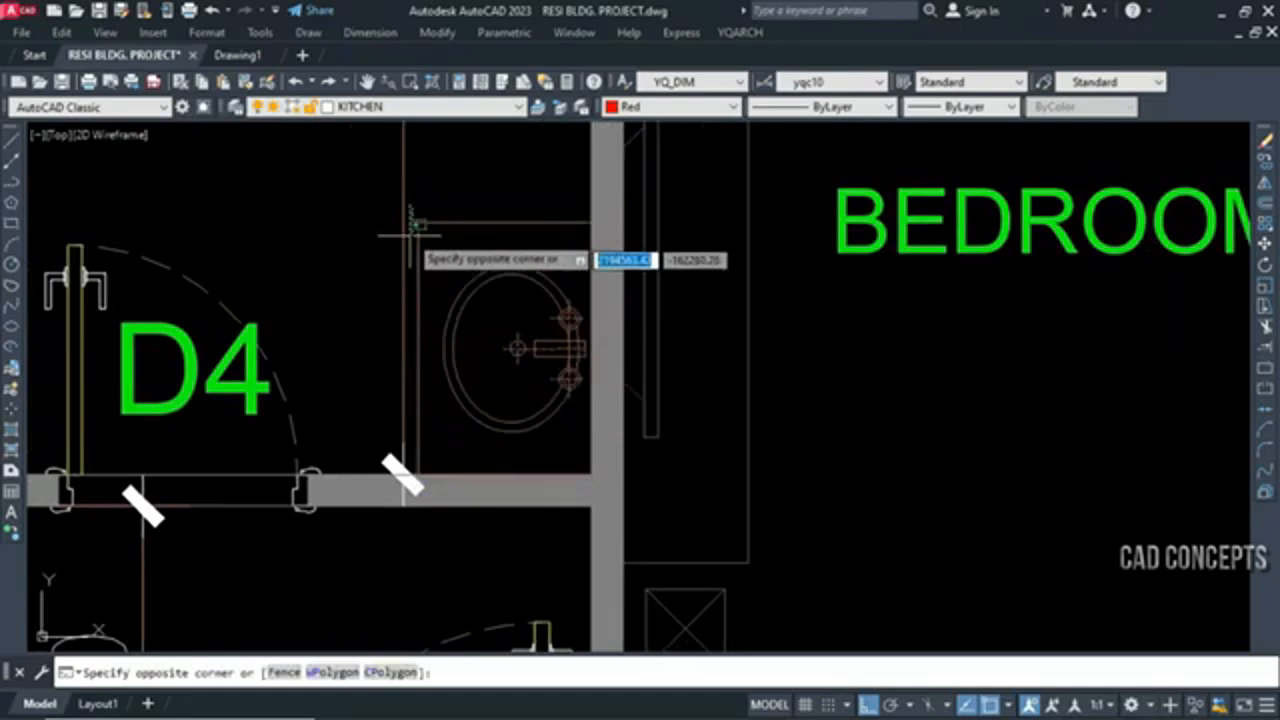
key(Escape)
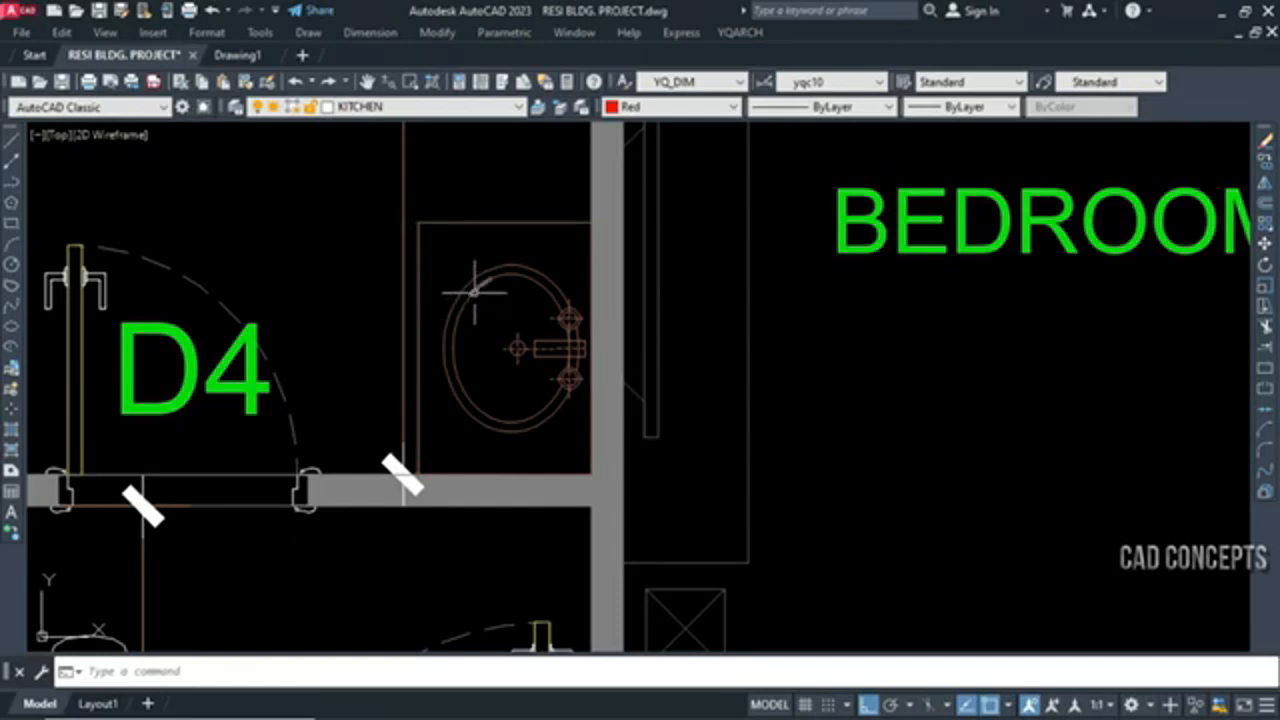
Turn the washbasin and its counter into a quick block with BBN, using the counter's upper-left corner as base point
text(B)
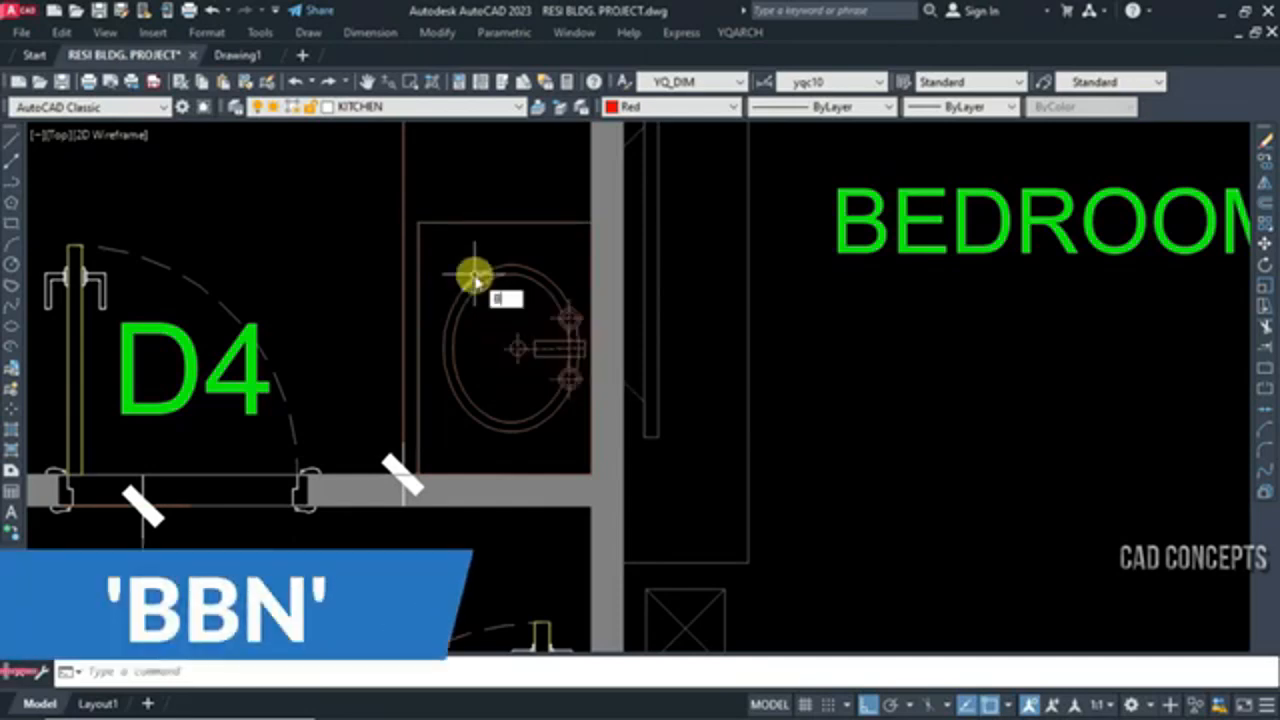
text(BN)
key(Return)
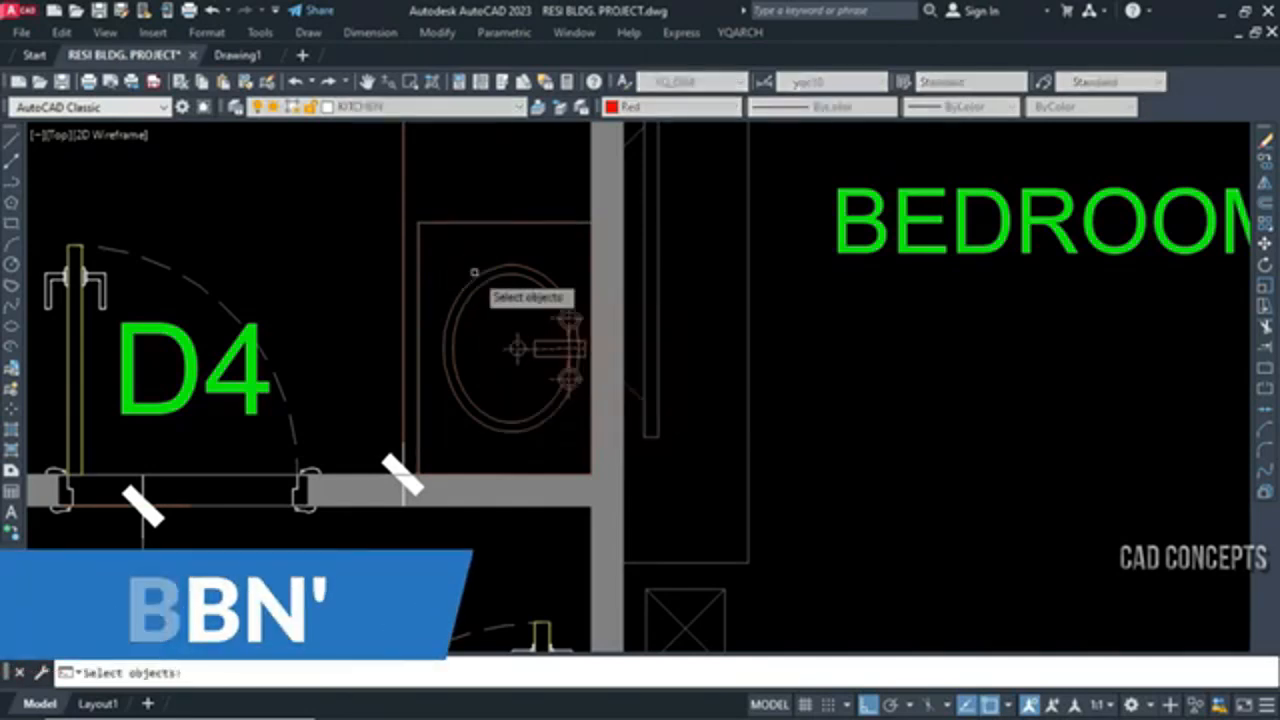
click(412, 208)
click(630, 490)
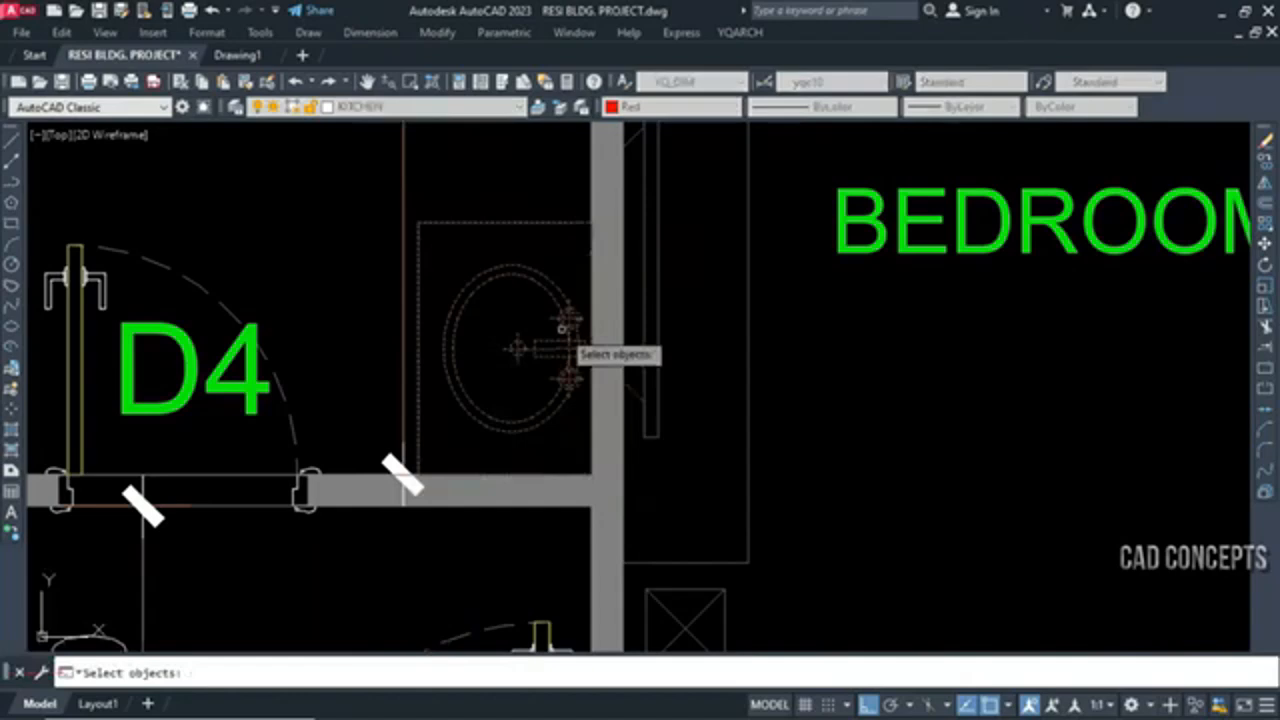
key(Return)
click(421, 224)
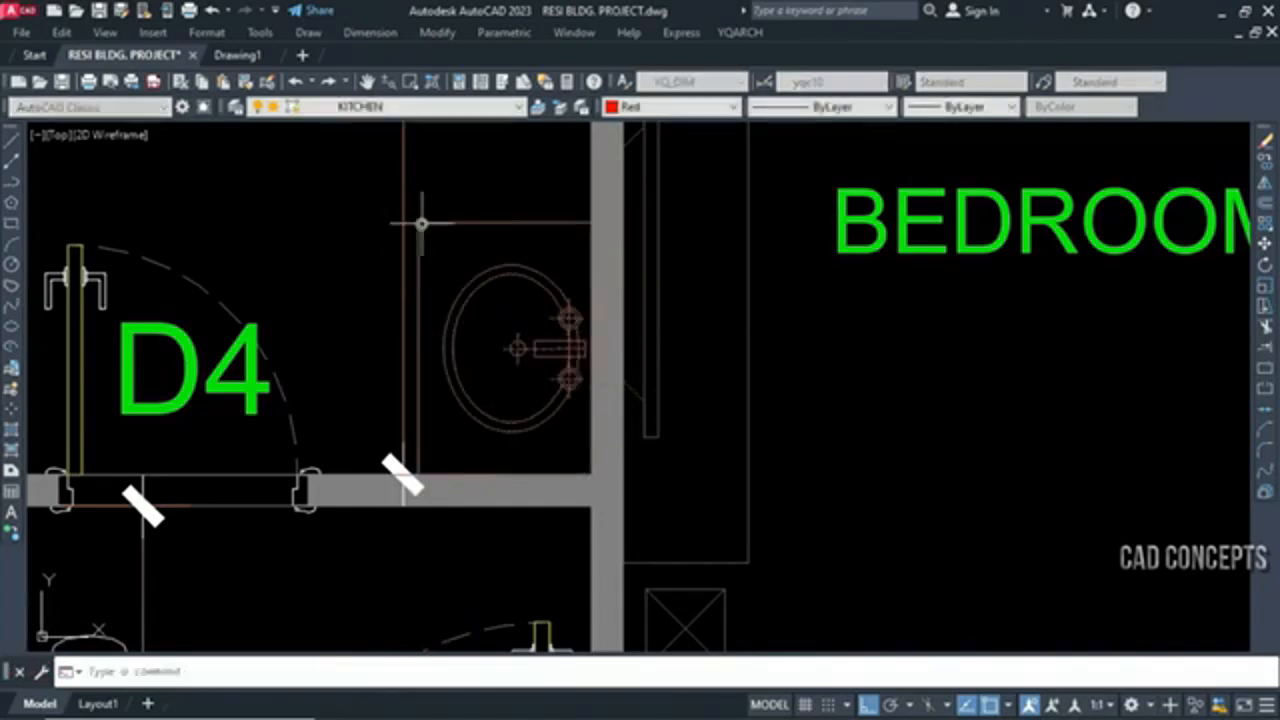
click(506, 426)
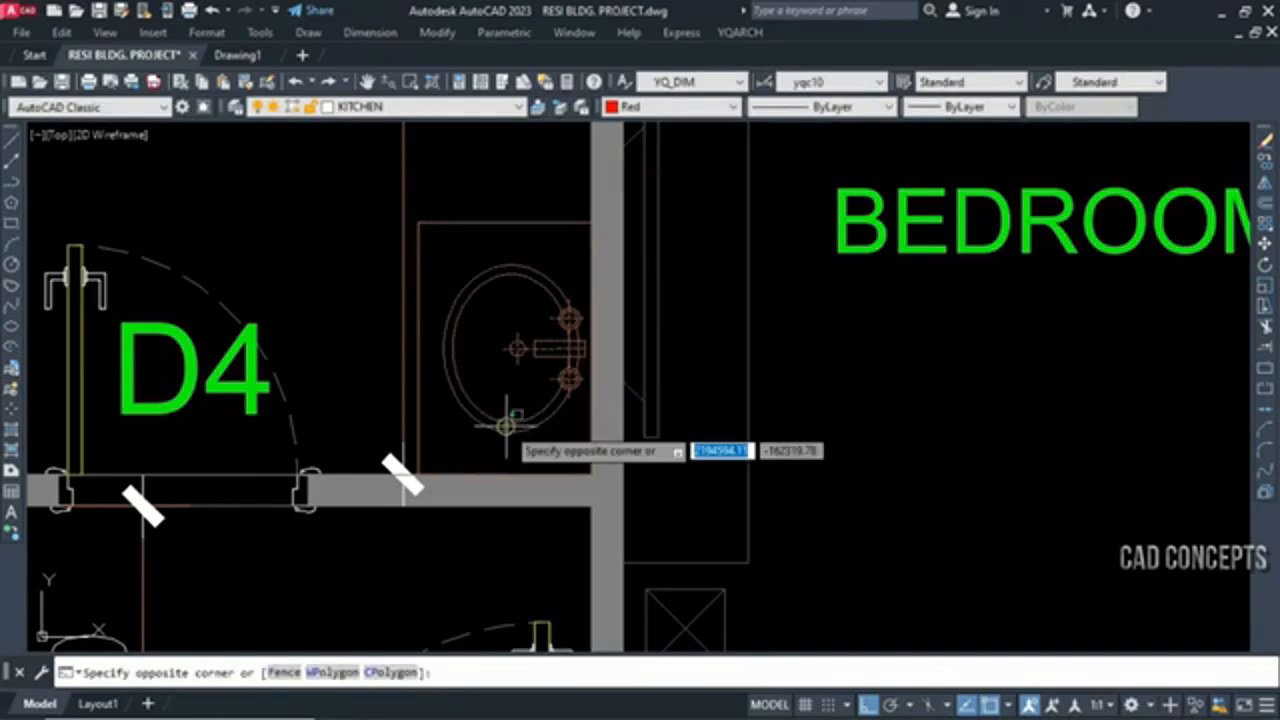
key(Escape)
Make the TV unit on the adjoining bedroom's wall a quick block, with its base point at the midpoint of the wall-side edge
scroll(583, 450, down, 2)
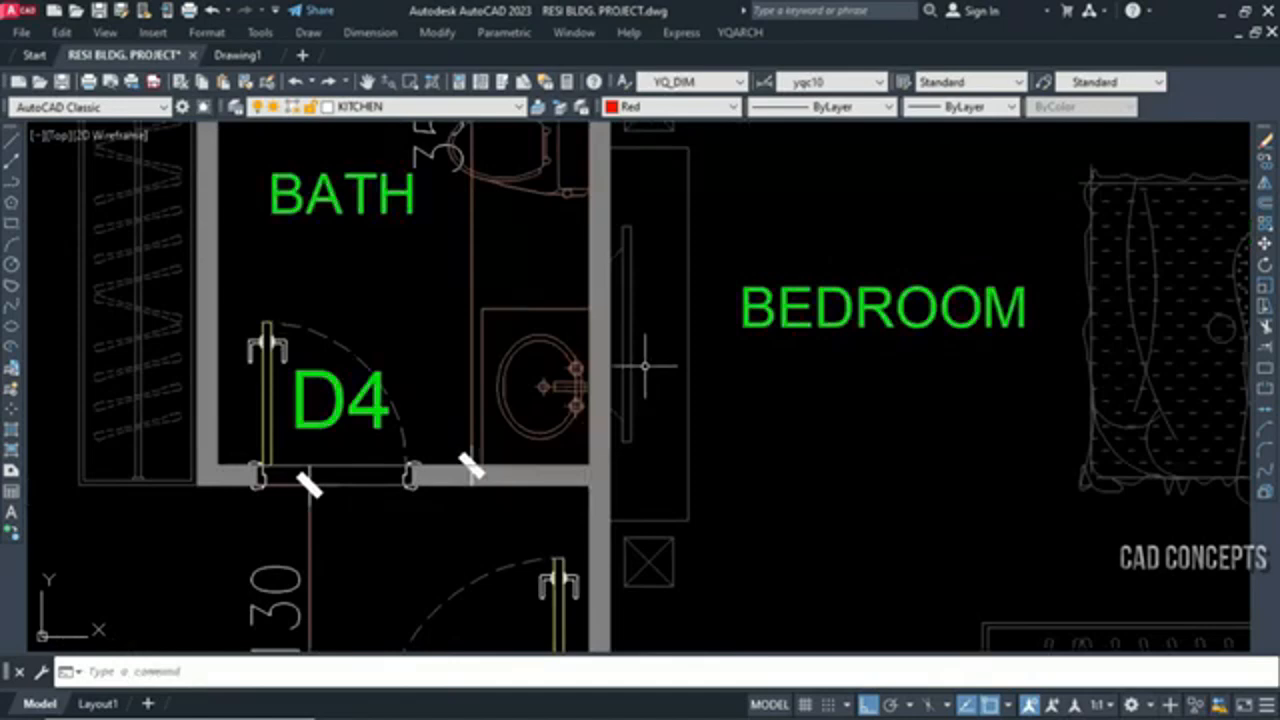
key(Return)
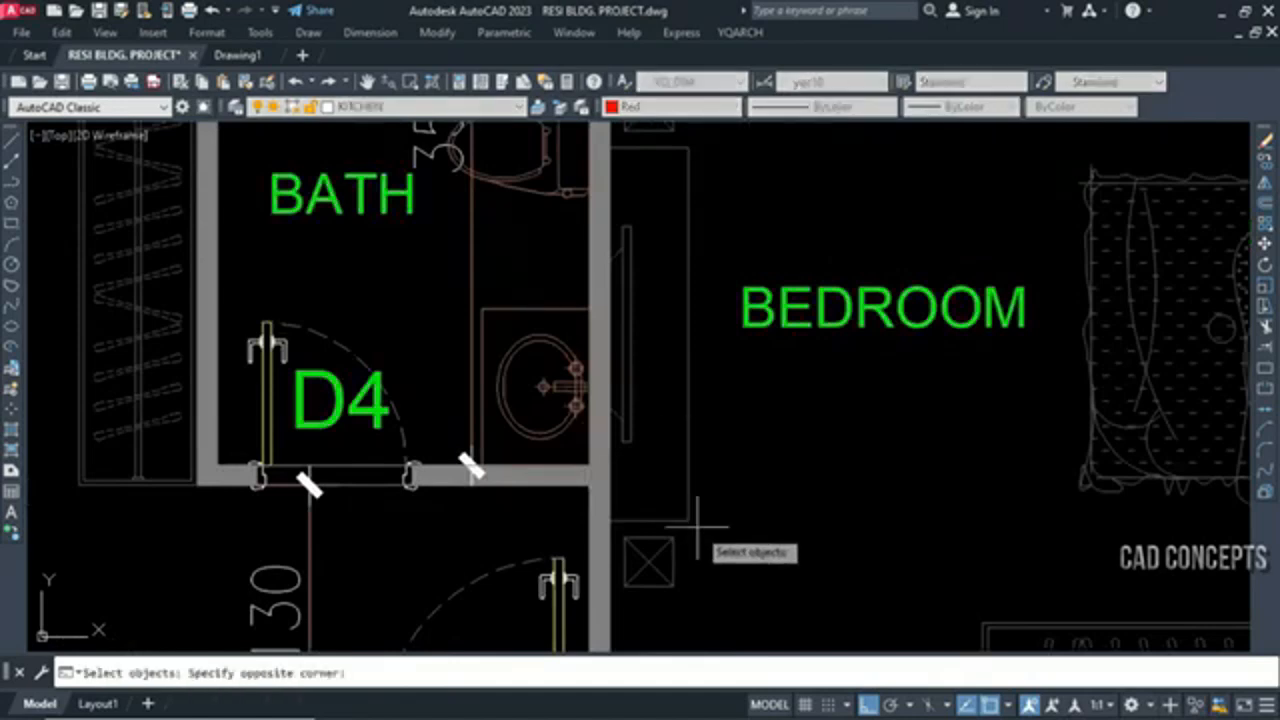
click(697, 526)
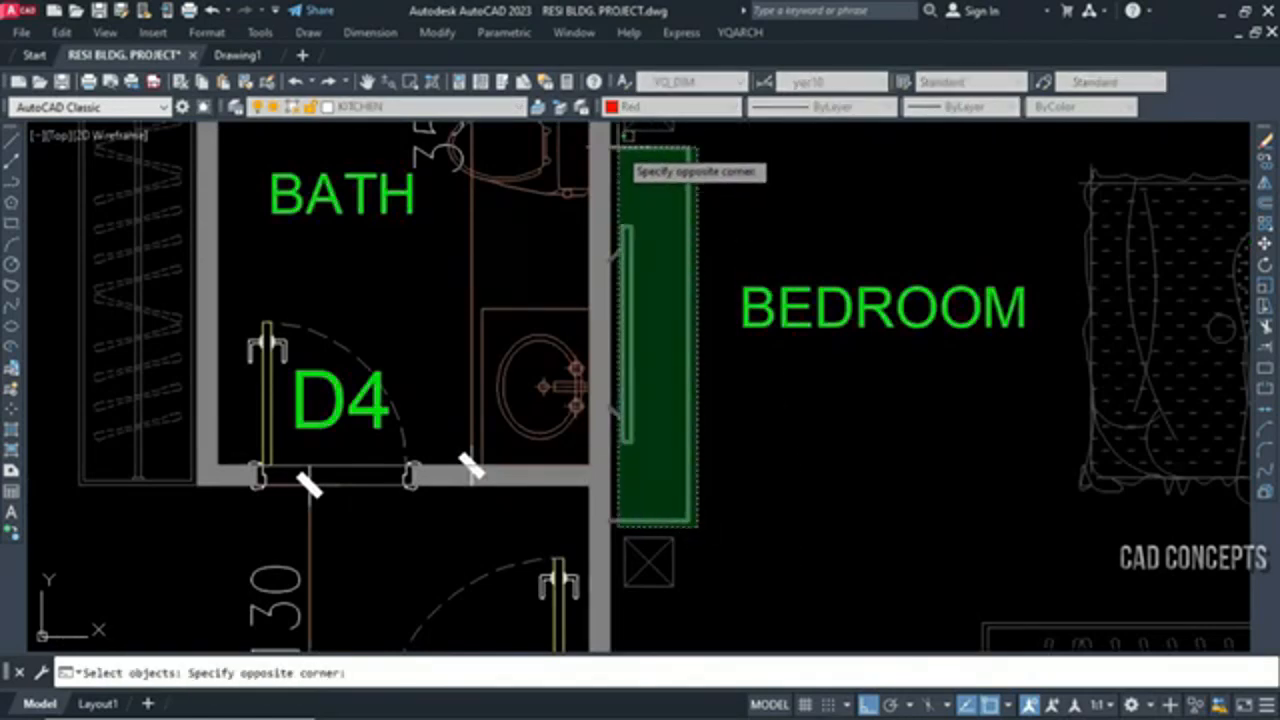
click(620, 149)
click(583, 137)
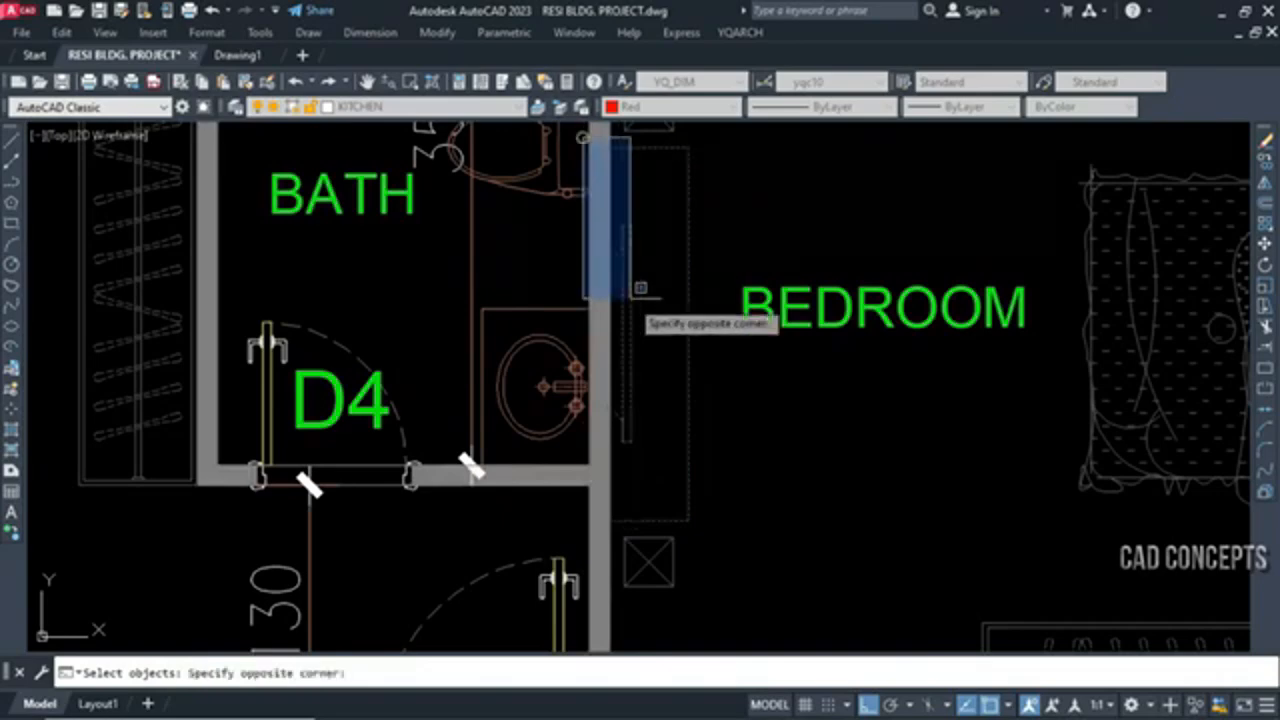
click(667, 468)
key(Return)
click(613, 335)
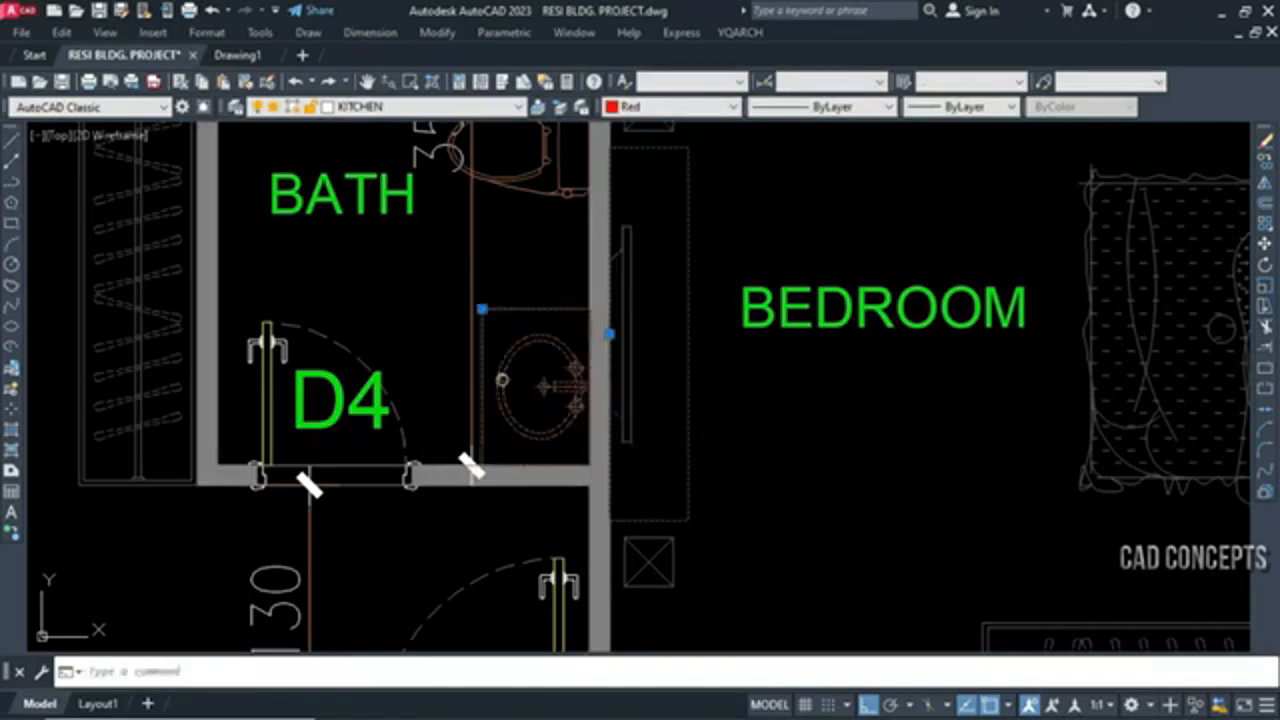
click(483, 312)
key(Escape)
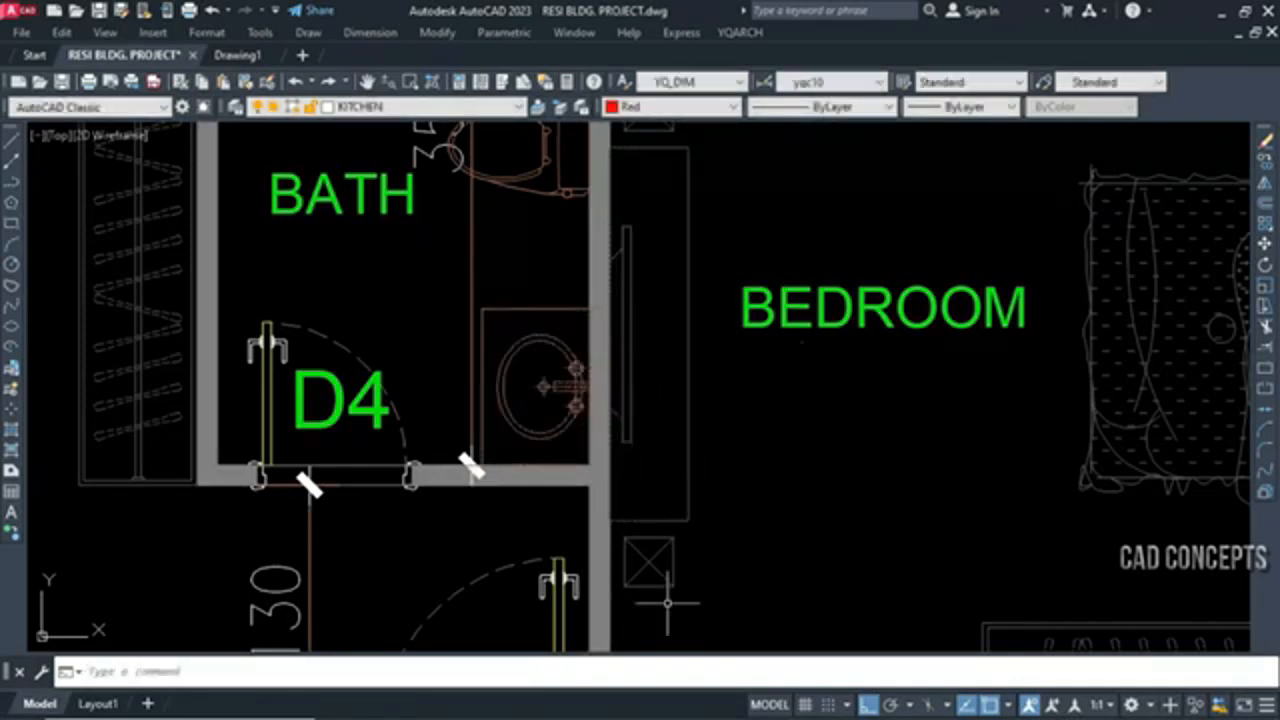
Convert the double-bowl sink beside window W1 in the kitchen into a BBN quick block based at the midpoint of its room-side edge
scroll(667, 587, down, 4)
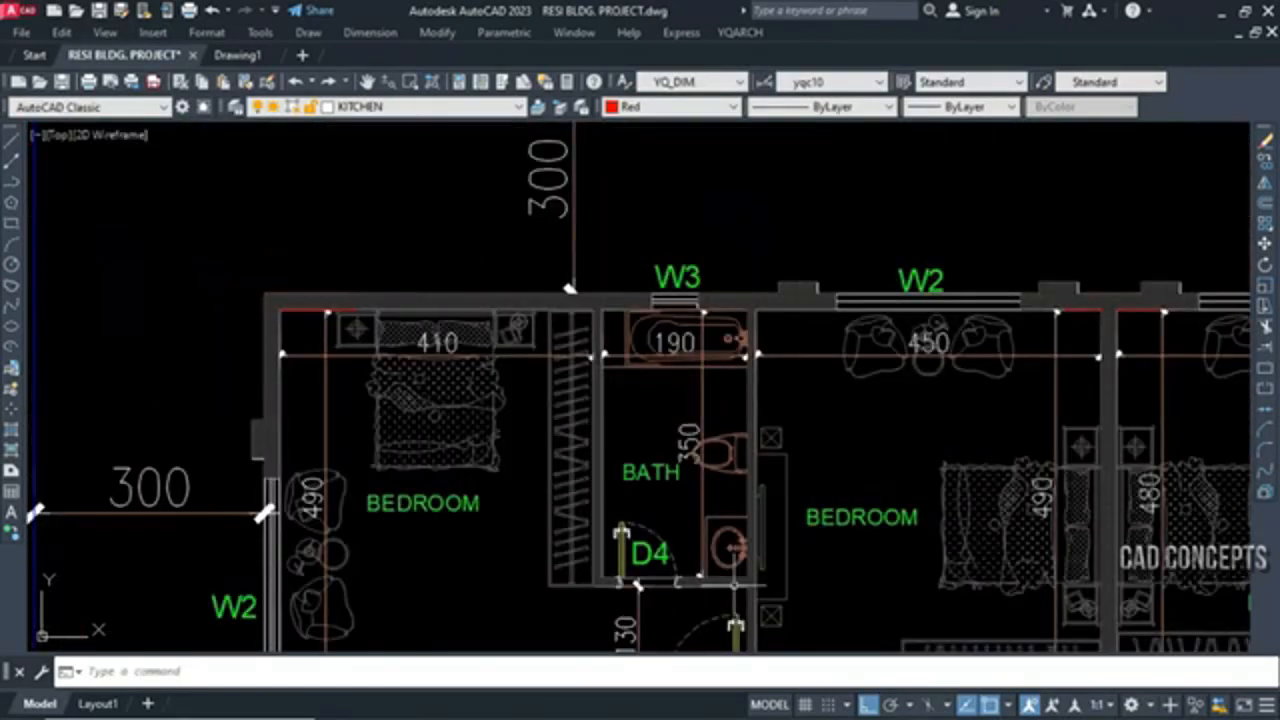
scroll(500, 472, down, 2)
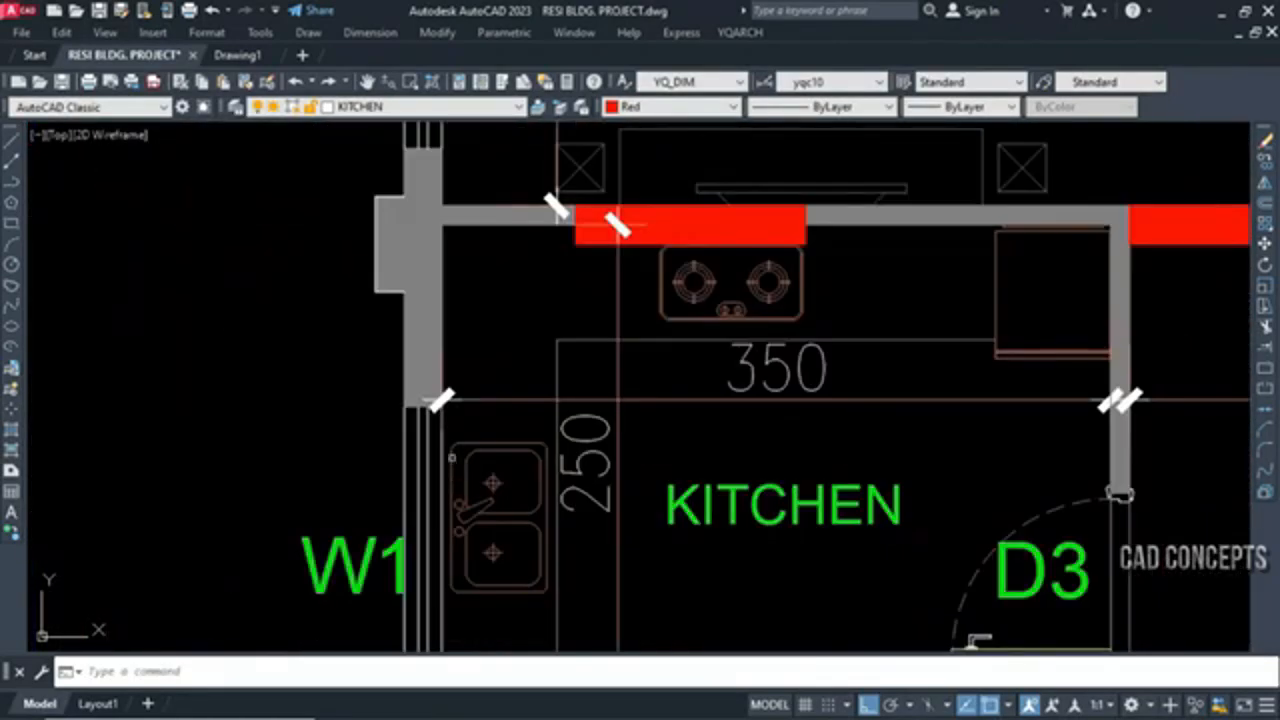
scroll(474, 511, up, 2)
scroll(474, 511, down, 4)
scroll(474, 511, up, 2)
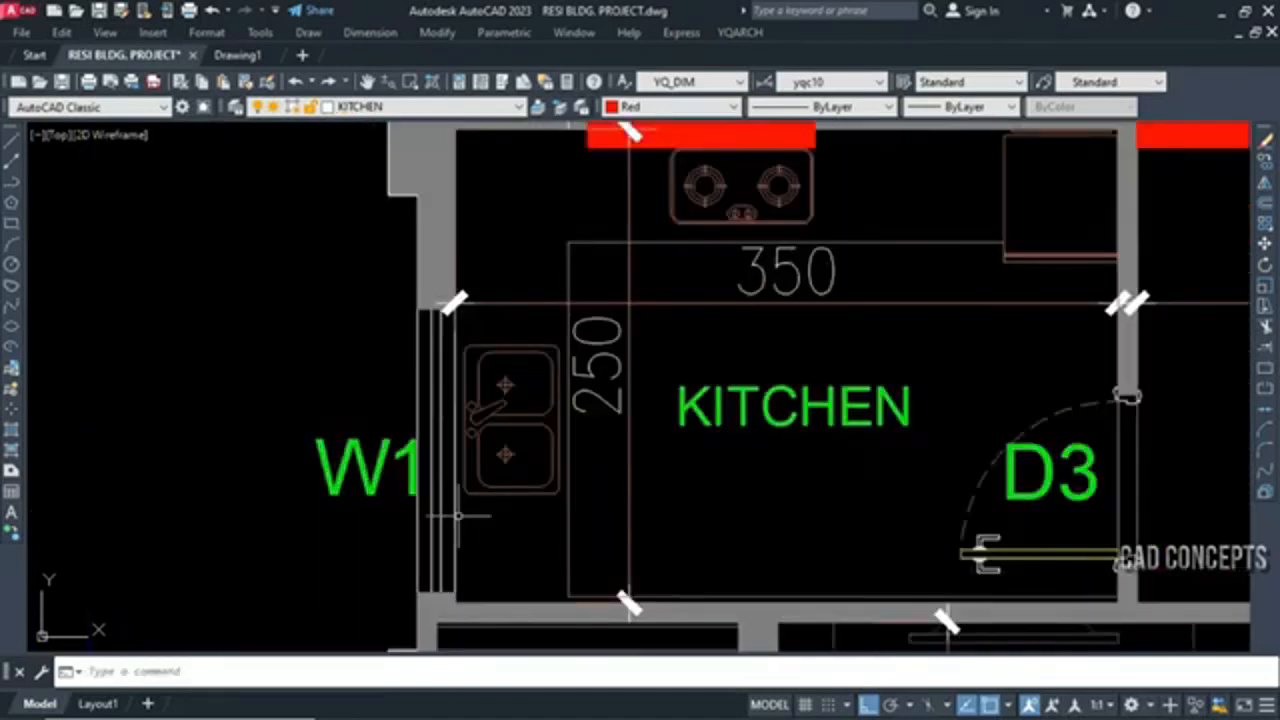
click(458, 516)
click(543, 373)
scroll(543, 372, up, 2)
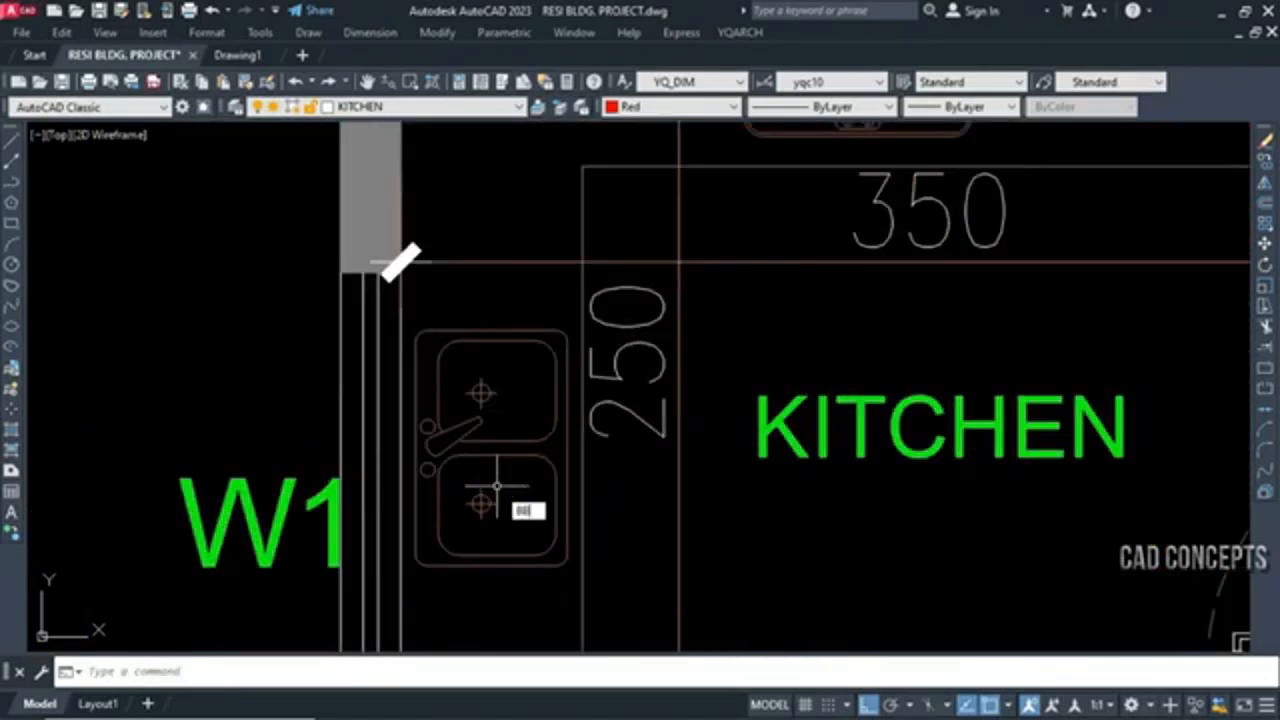
key(Return)
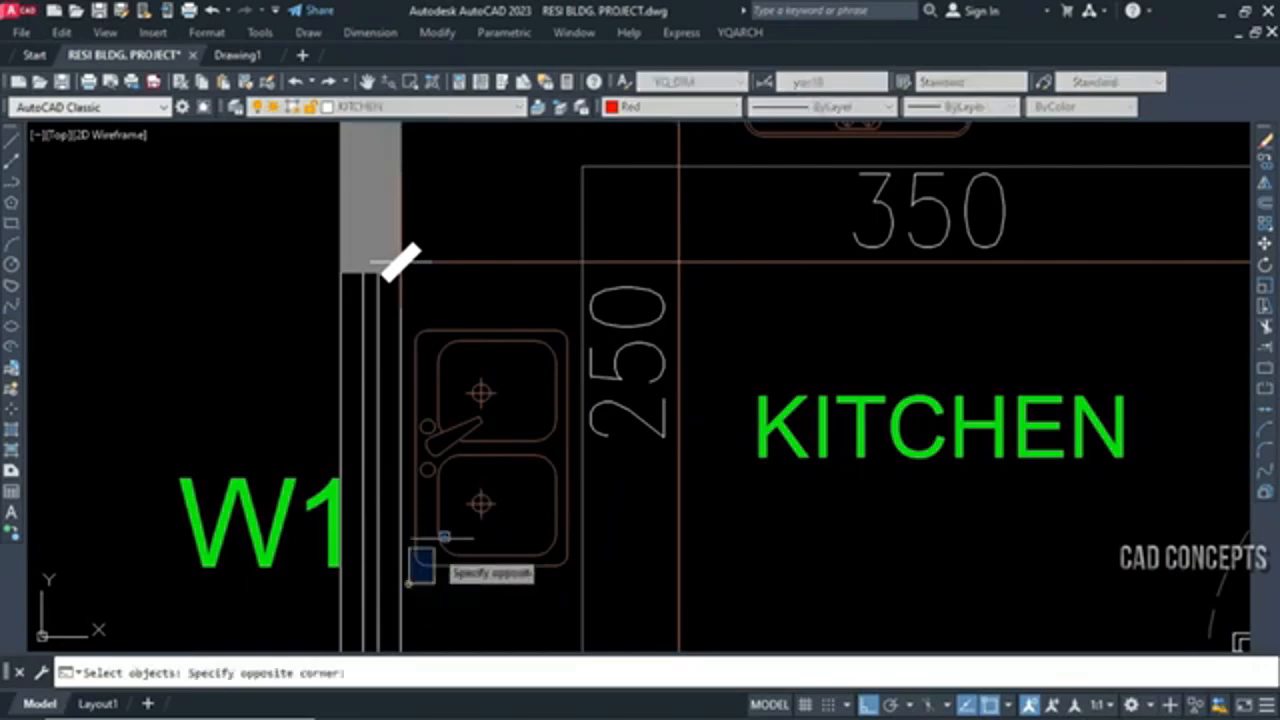
click(571, 316)
key(Return)
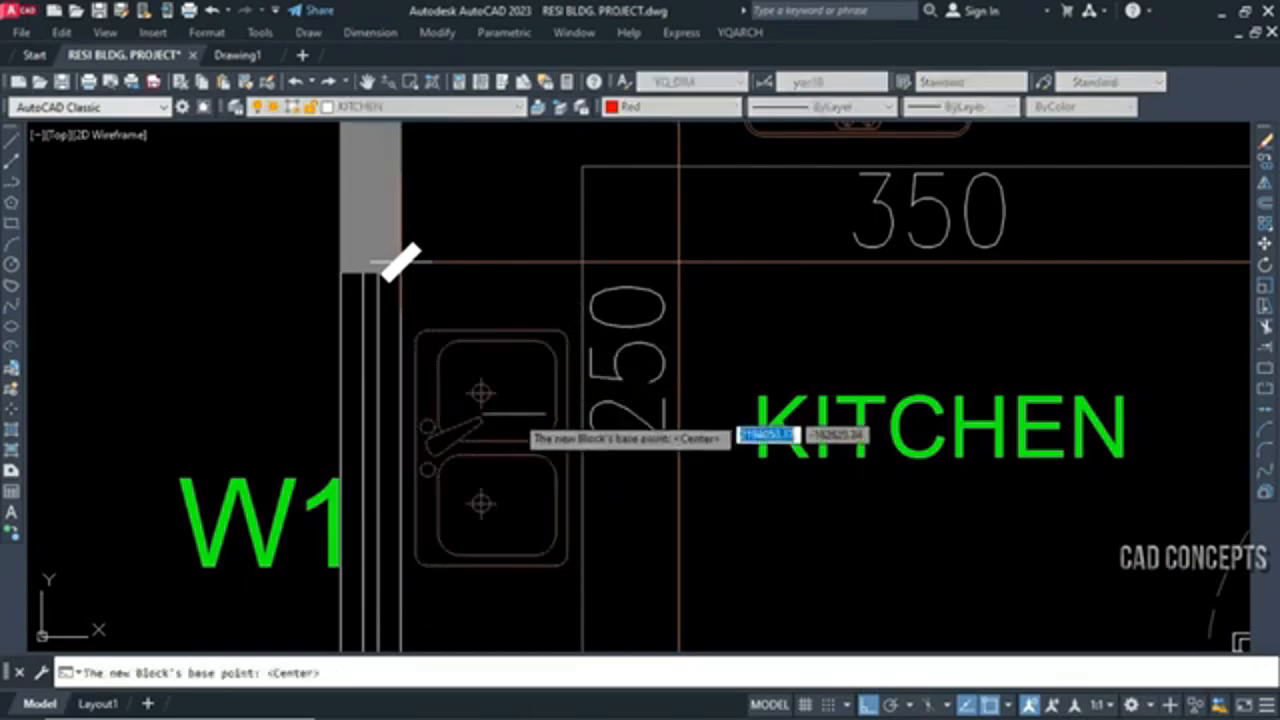
key(Return)
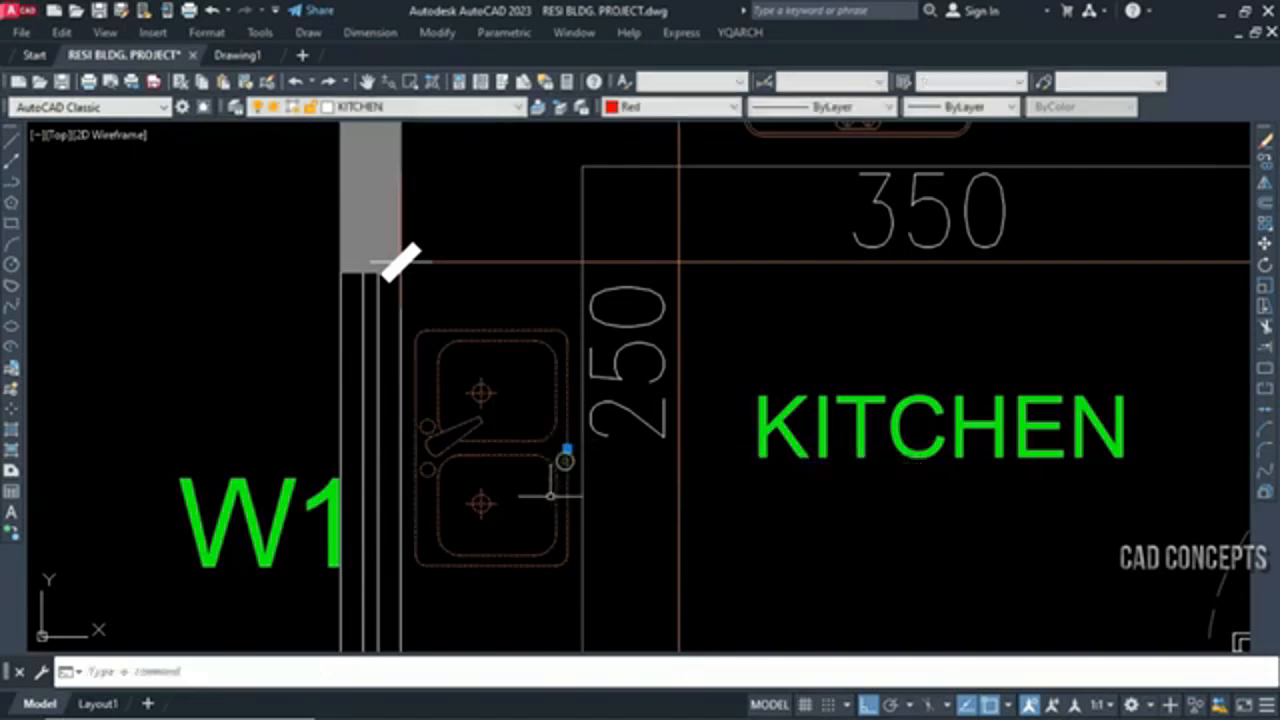
key(Escape)
Convert the refrigerator outline in the kitchen corner into a quick block with its base point at the midpoint of its upper edge
scroll(540, 440, down, 4)
scroll(671, 284, up, 4)
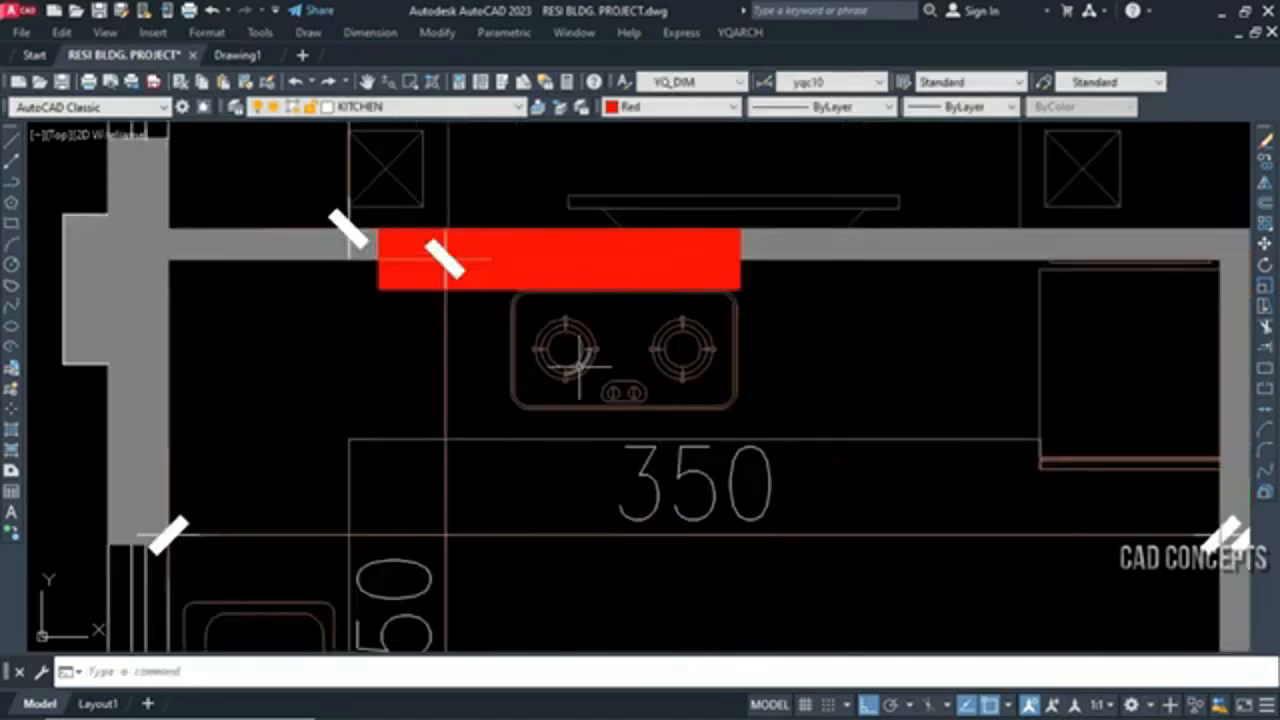
click(597, 362)
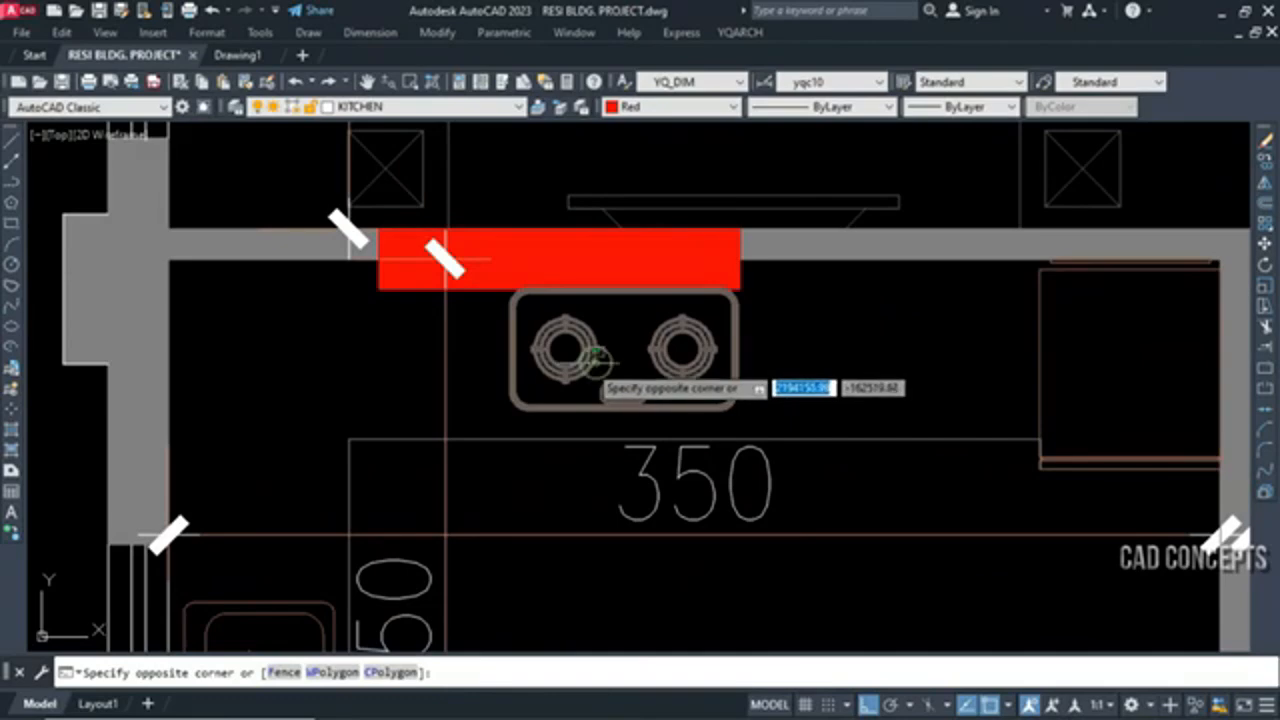
key(Escape)
key(Return)
click(1009, 484)
click(1216, 246)
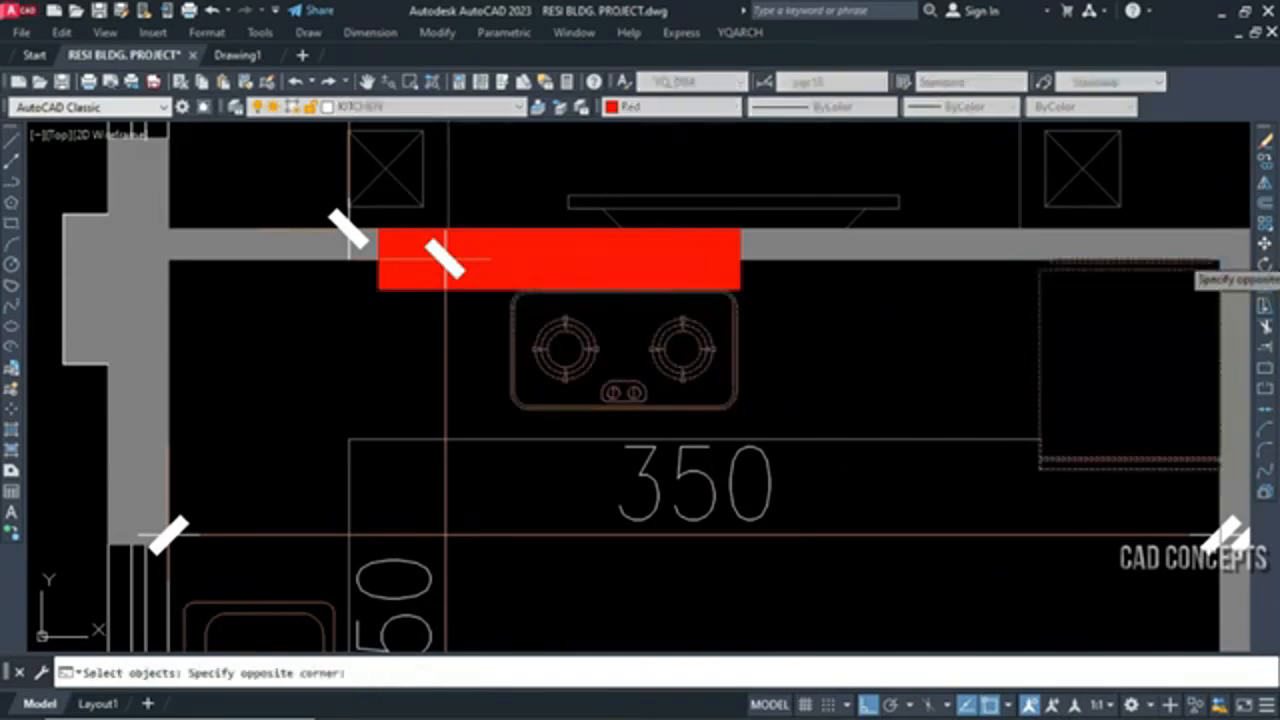
key(Return)
click(1131, 270)
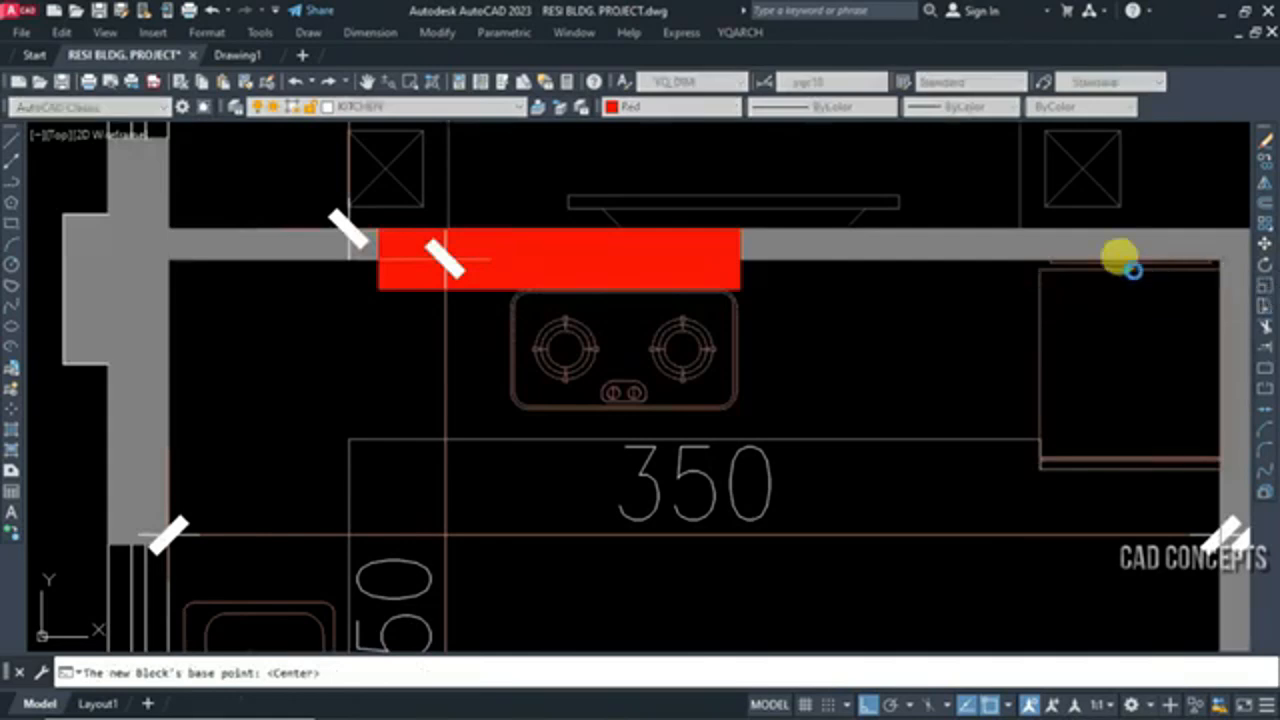
click(1041, 338)
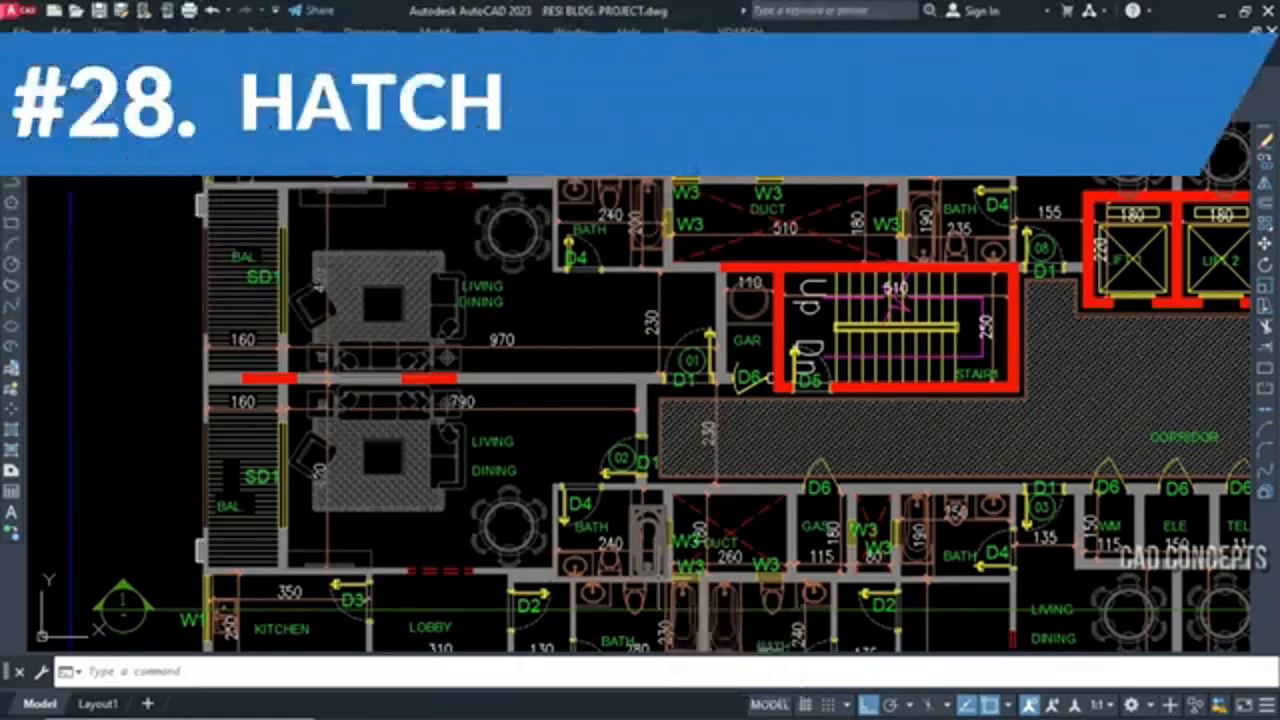
Examine the line hatches of the balconies beside the living and dining rooms, clearing each selection
scroll(655, 581, down, 2)
scroll(512, 449, down, 2)
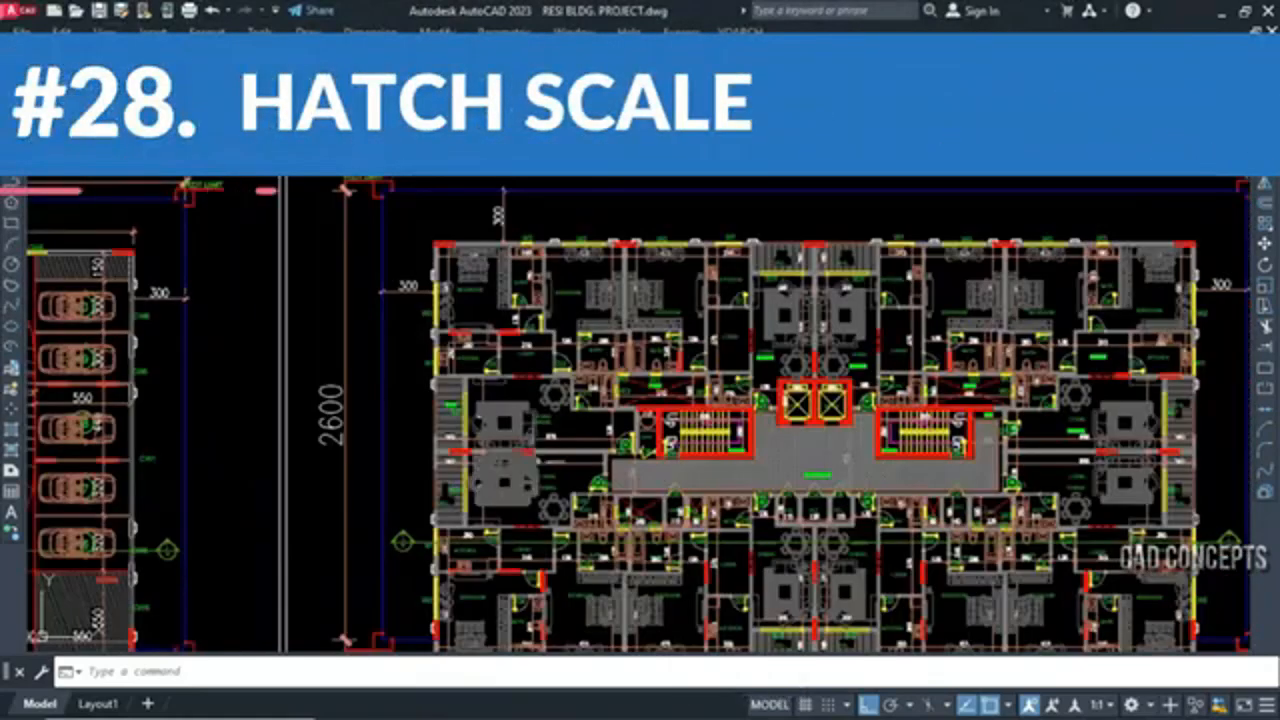
scroll(515, 480, up, 4)
scroll(367, 464, up, 4)
click(311, 480)
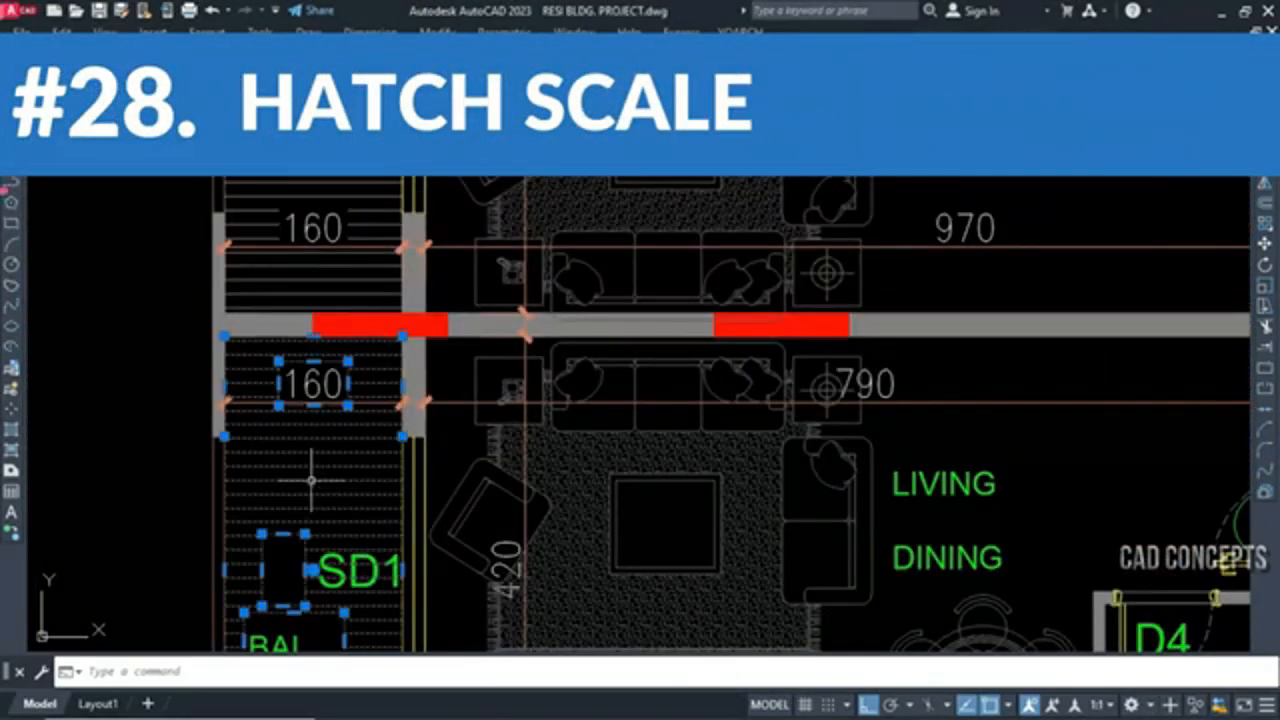
scroll(311, 480, down, 3)
key(Escape)
click(322, 350)
key(Escape)
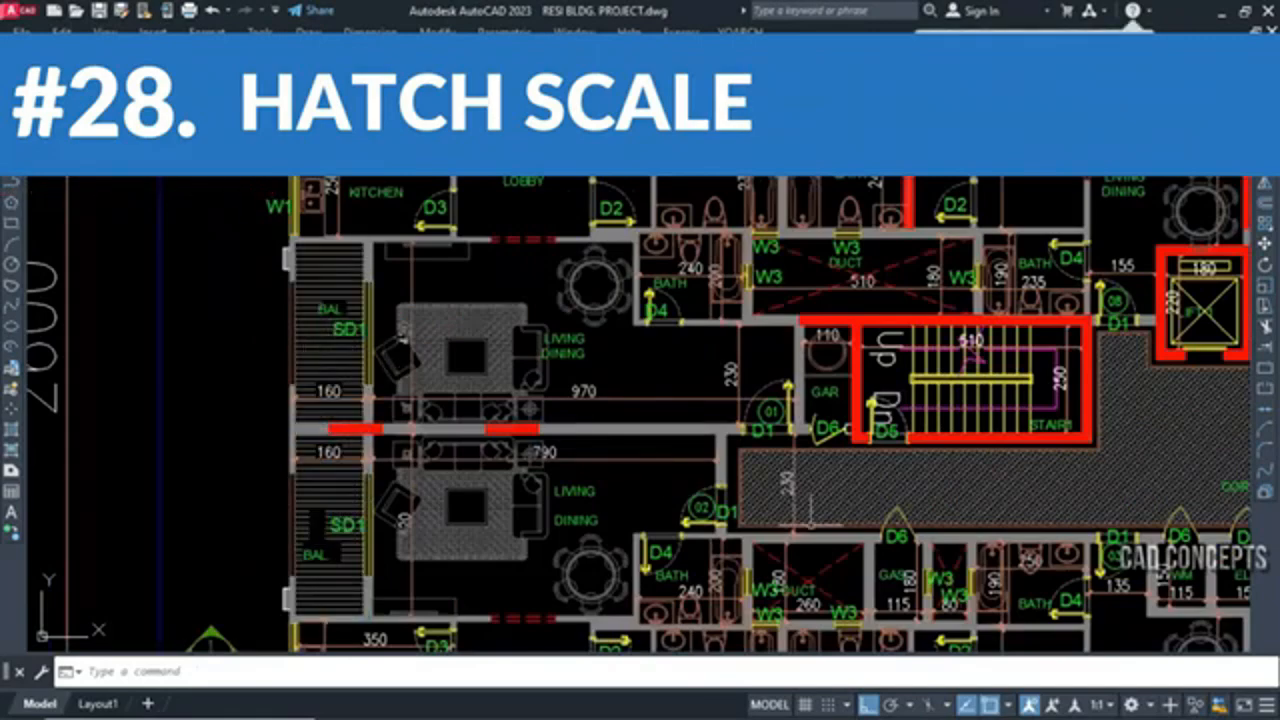
Examine the corridor hatch below STAIR1, checking its pattern density and clearing the selection
click(970, 527)
key(Escape)
scroll(1138, 485, up, 2)
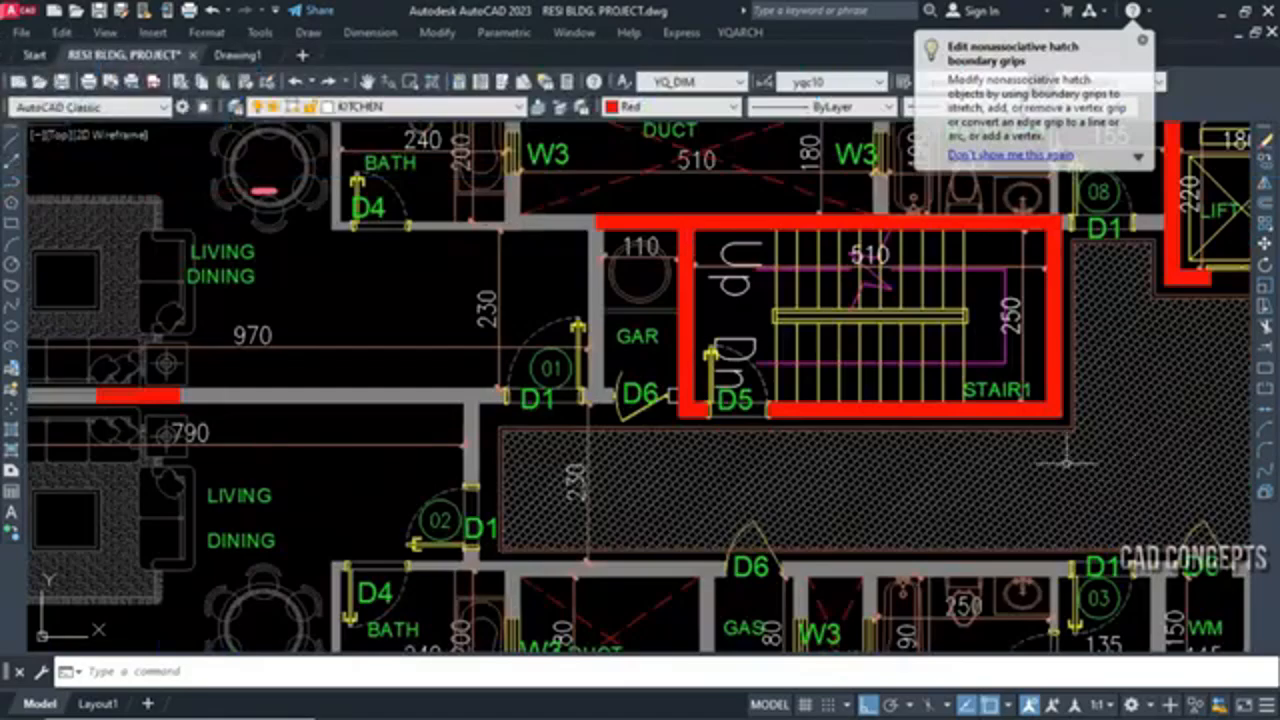
middle_drag(1069, 457, 1001, 427)
scroll(752, 484, up, 5)
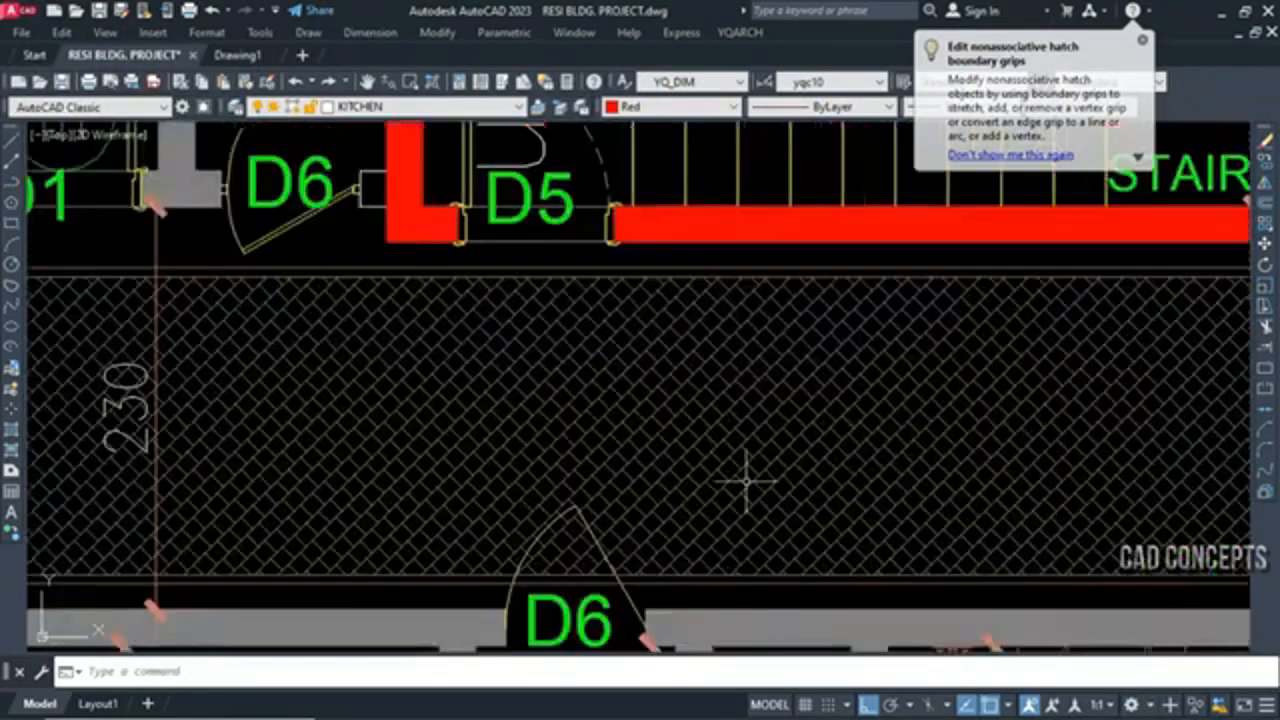
key(Escape)
scroll(714, 443, down, 4)
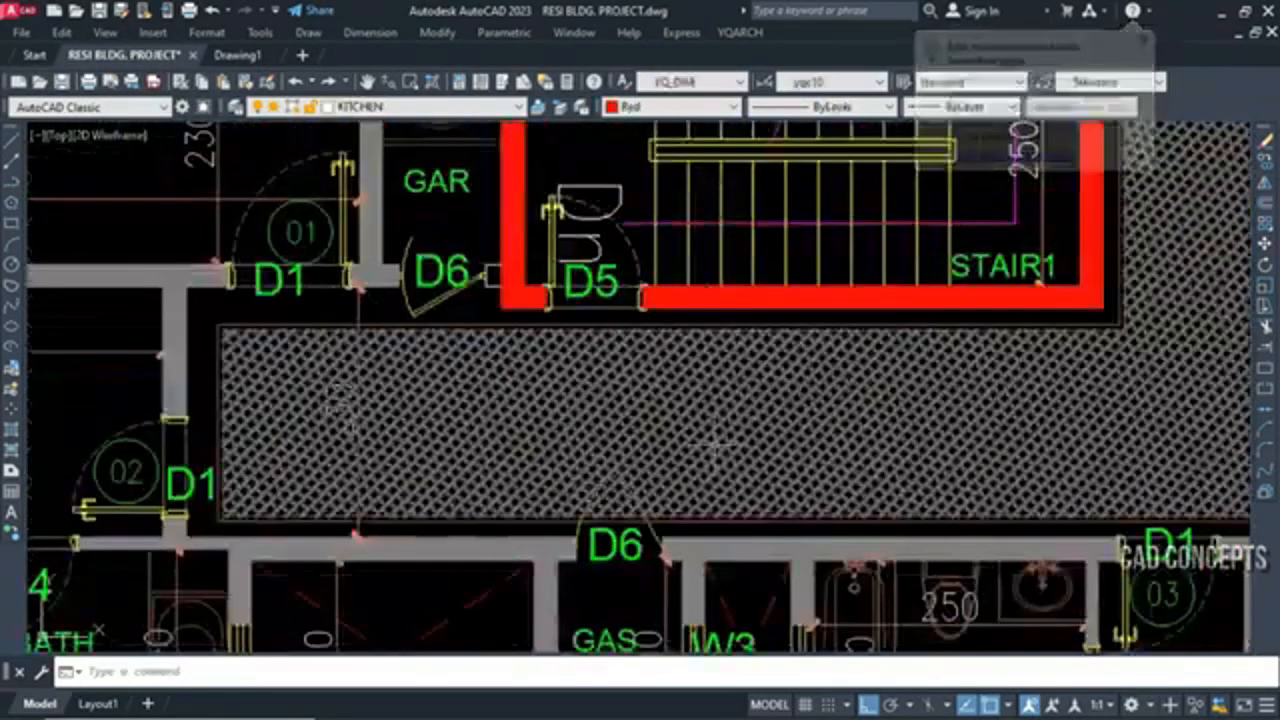
Rescale the corridor hatch interactively with the XTC command, sliding its scale between about 2.1 and 12
text(x)
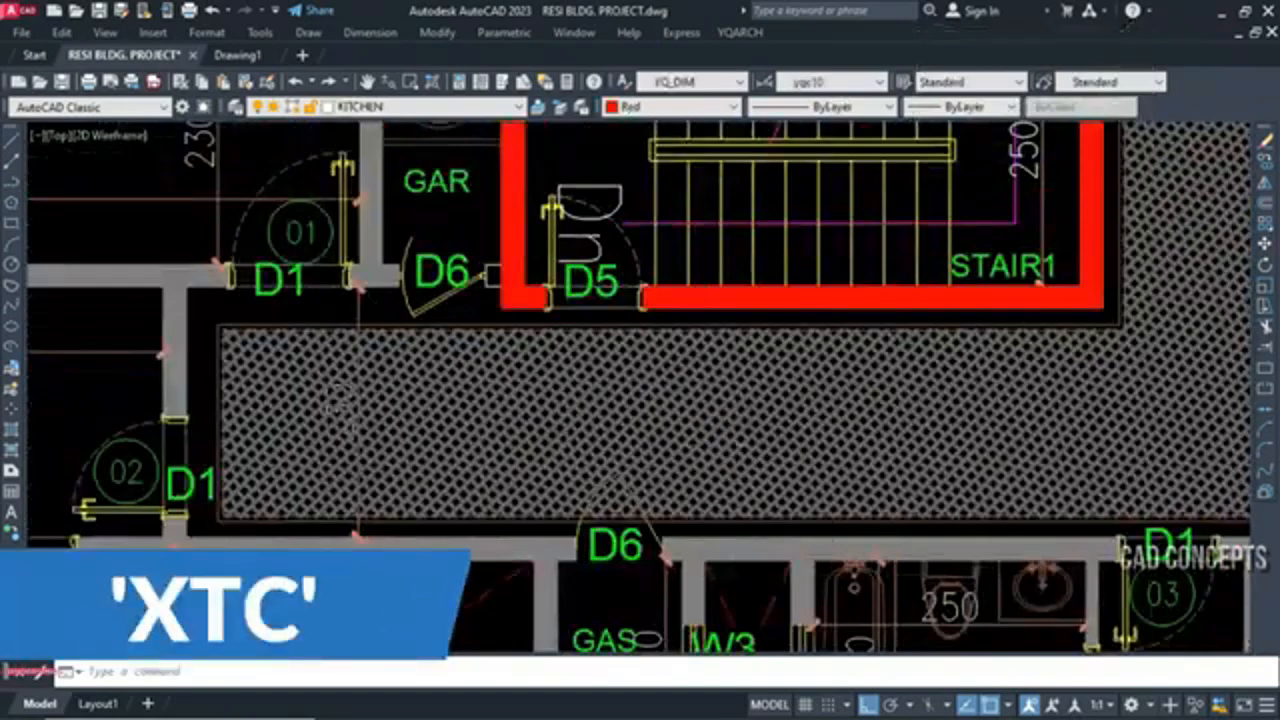
text(tc)
key(Return)
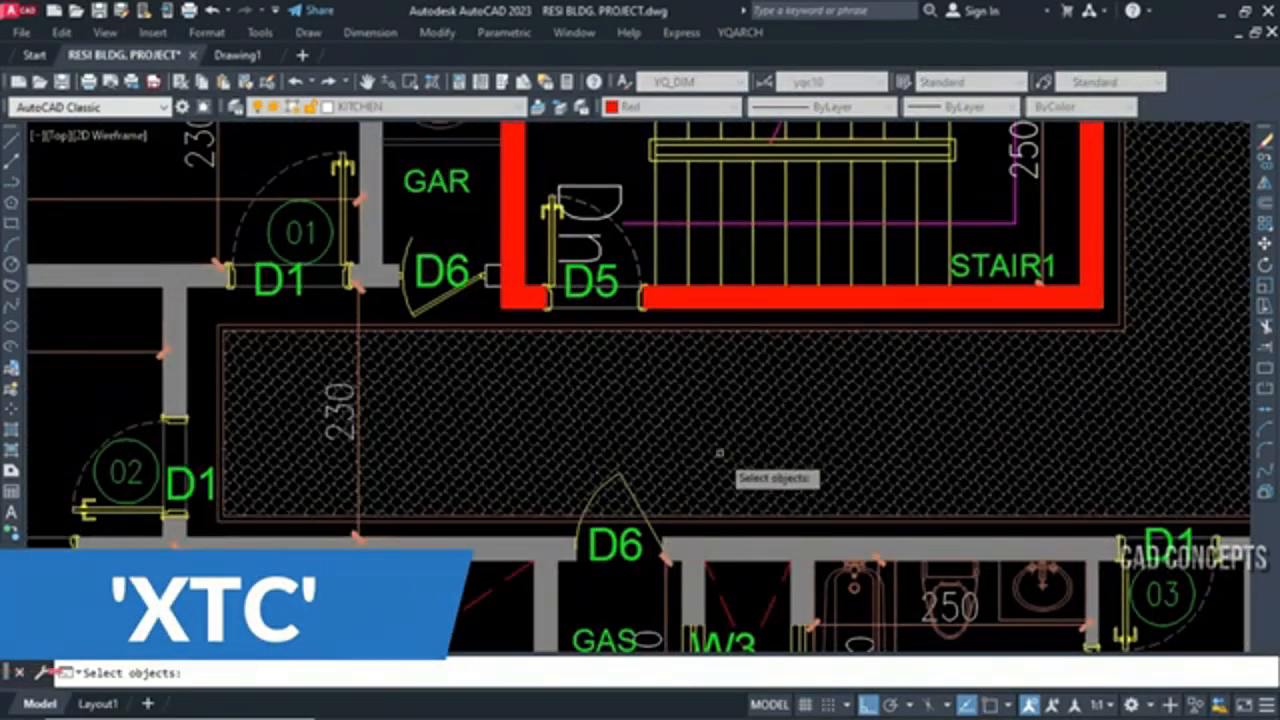
click(718, 452)
key(Return)
scroll(757, 437, down, 5)
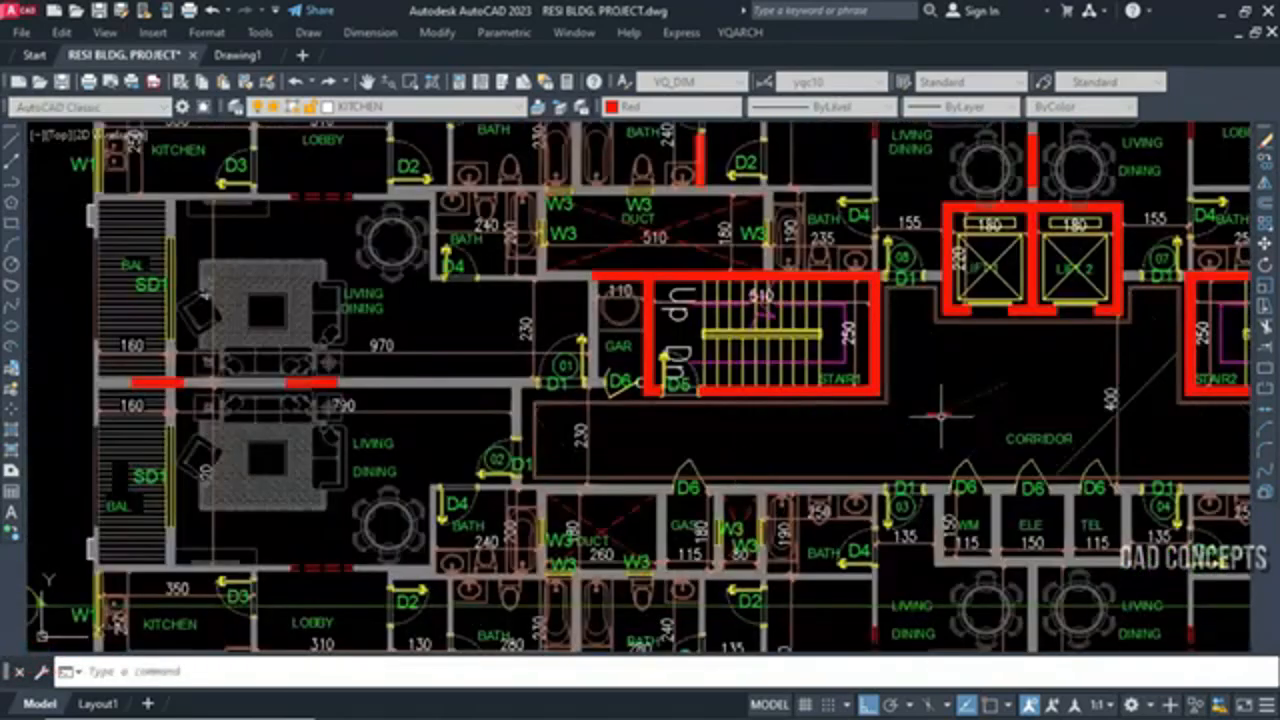
scroll(940, 415, up, 10)
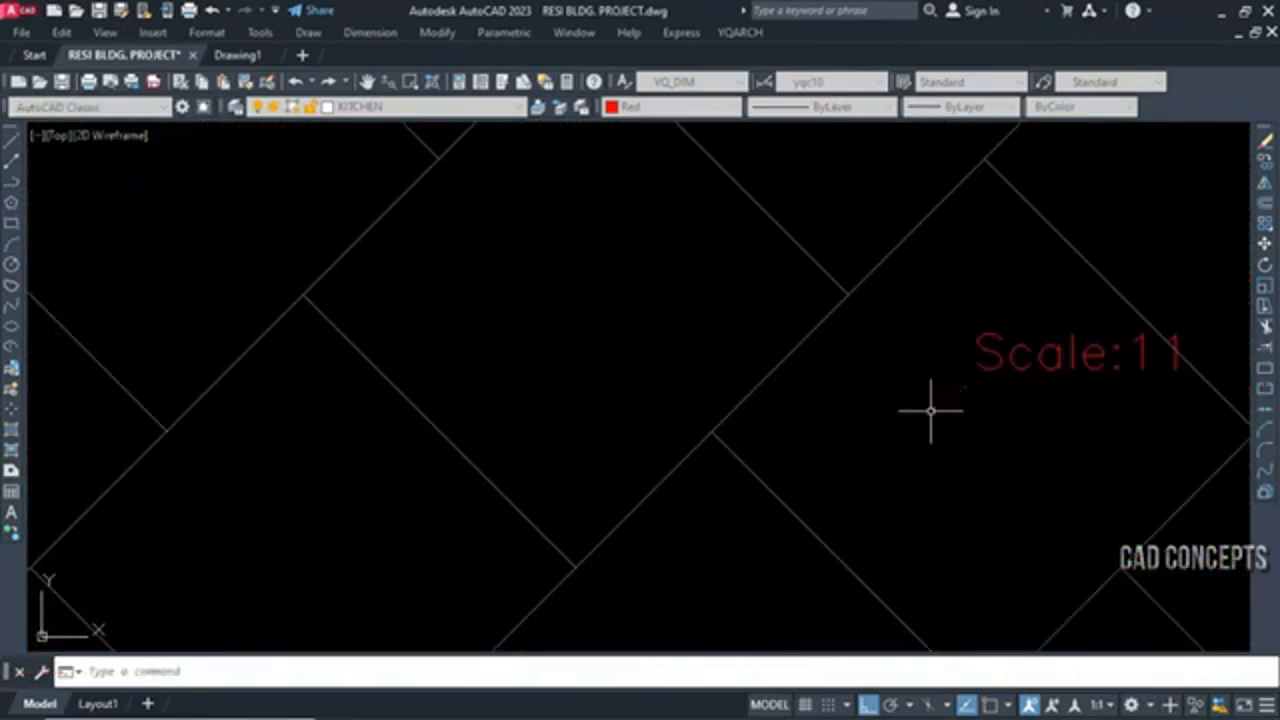
scroll(813, 440, up, 5)
scroll(719, 470, down, 10)
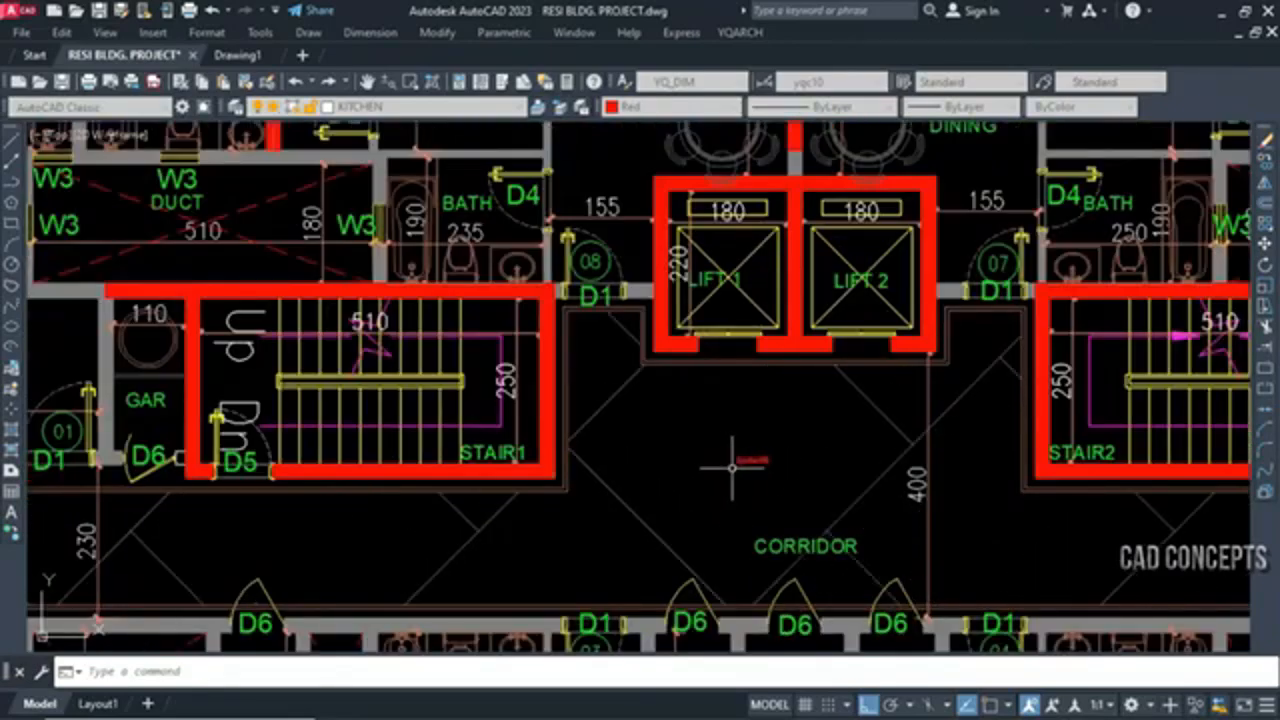
scroll(745, 455, up, 10)
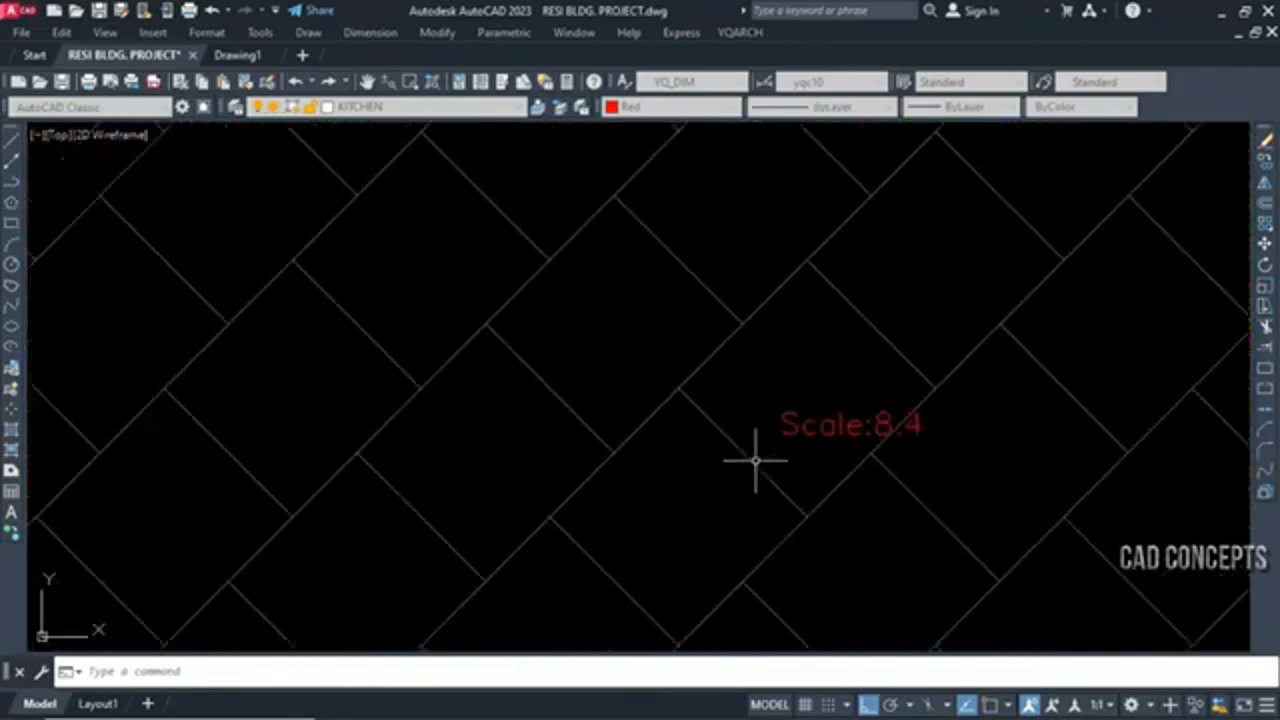
scroll(766, 455, up, 8)
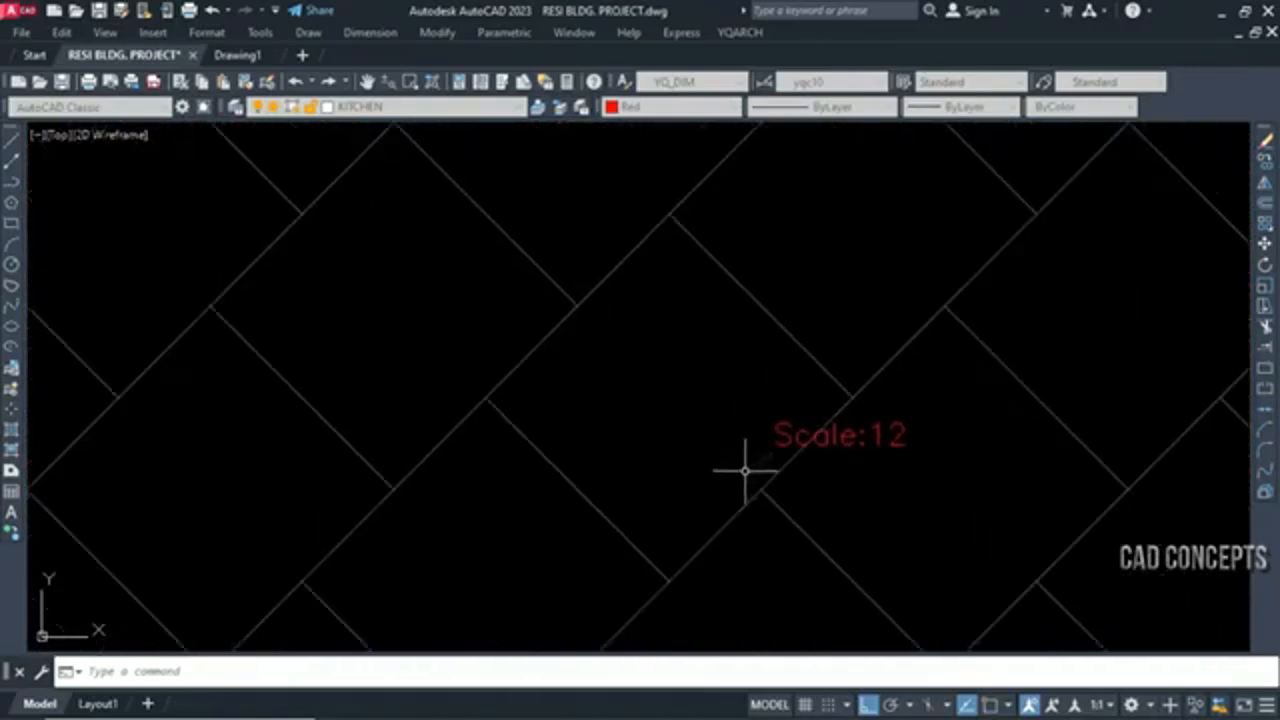
scroll(730, 476, up, 3)
scroll(740, 457, down, 10)
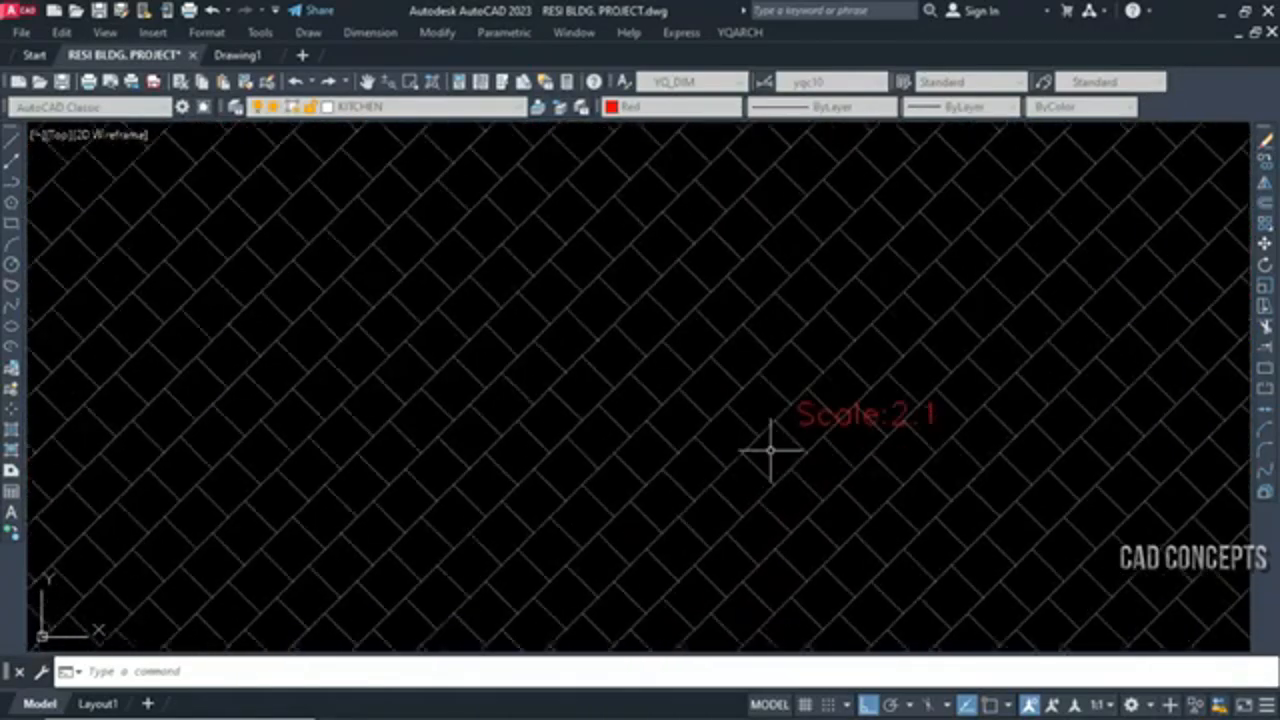
Rescale the line hatch of the upper balcony beside the living and dining room to a denser spacing with XTC
scroll(780, 452, up, 8)
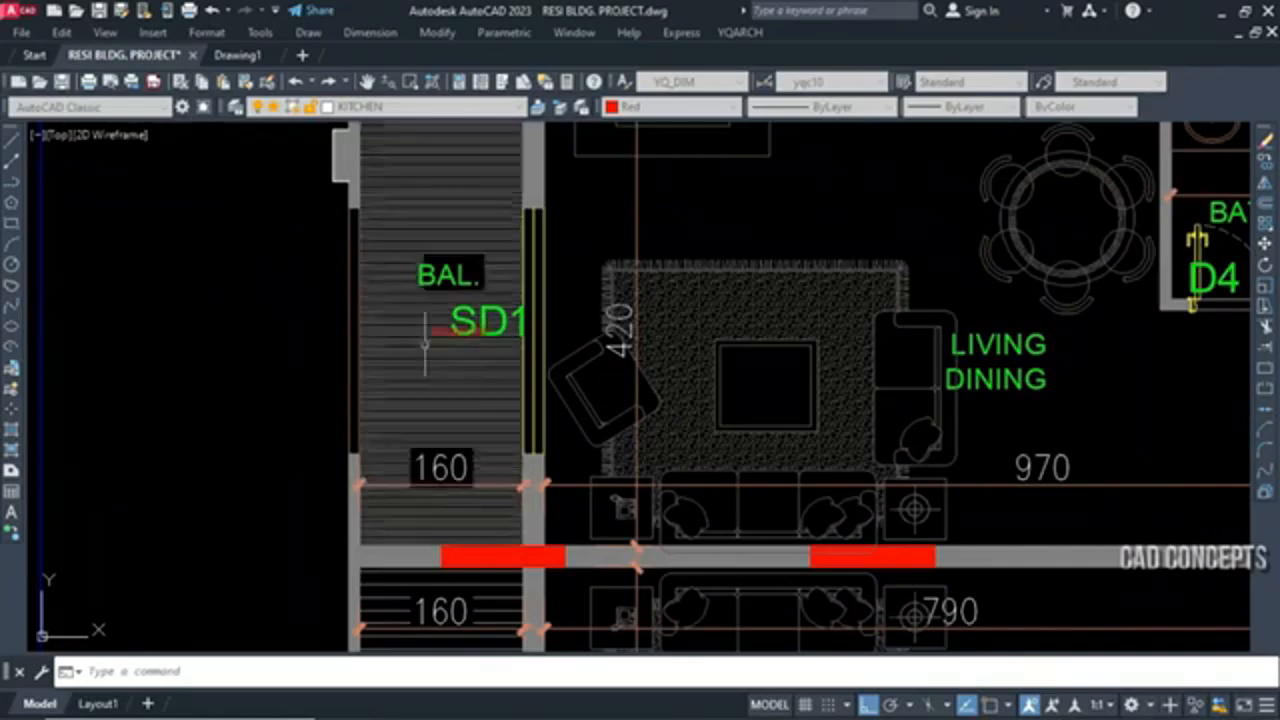
scroll(422, 344, up, 6)
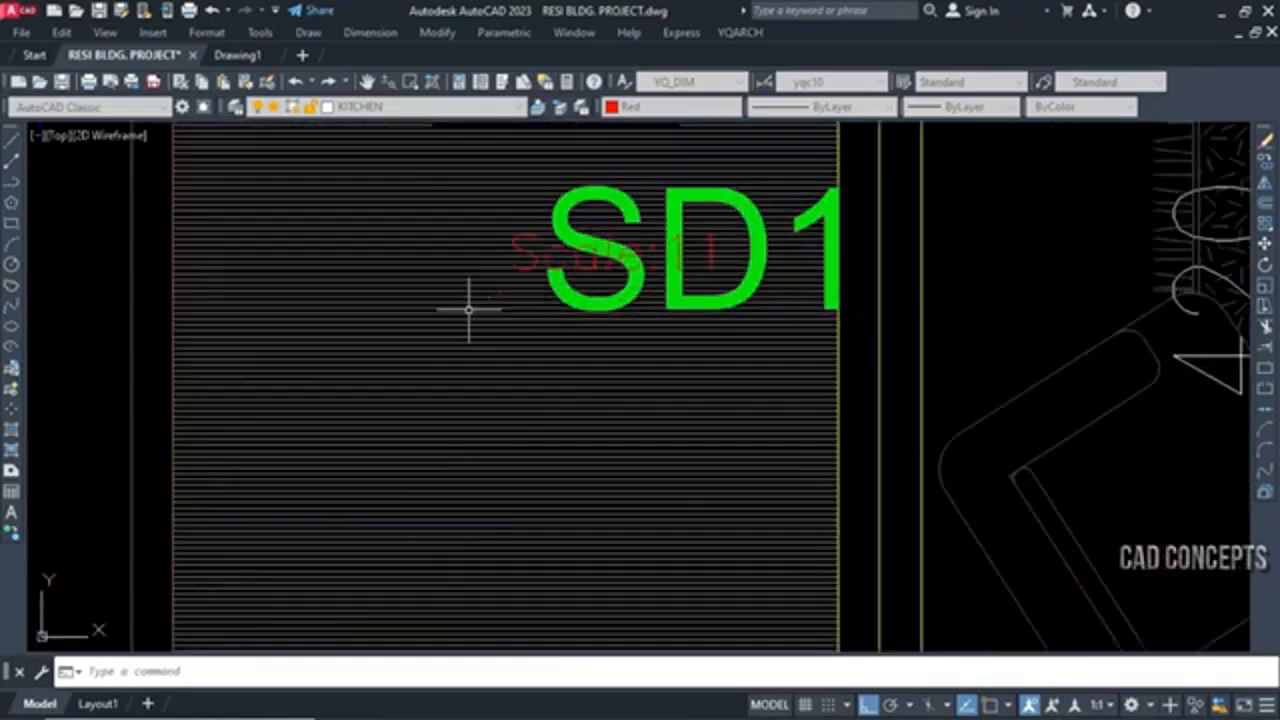
scroll(486, 307, down, 6)
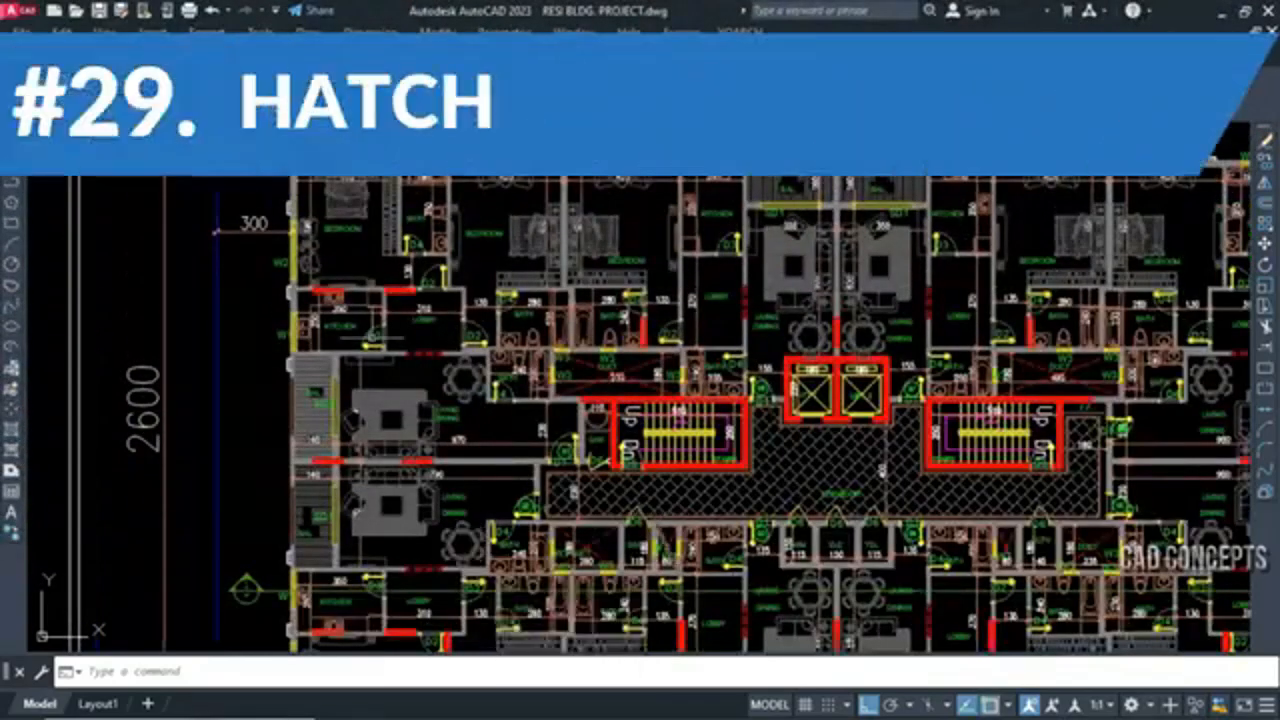
Rotate the corridor hatch dynamically to a diagonal tile orientation with the HHA command
scroll(316, 339, down, 2)
middle_drag(316, 339, 328, 345)
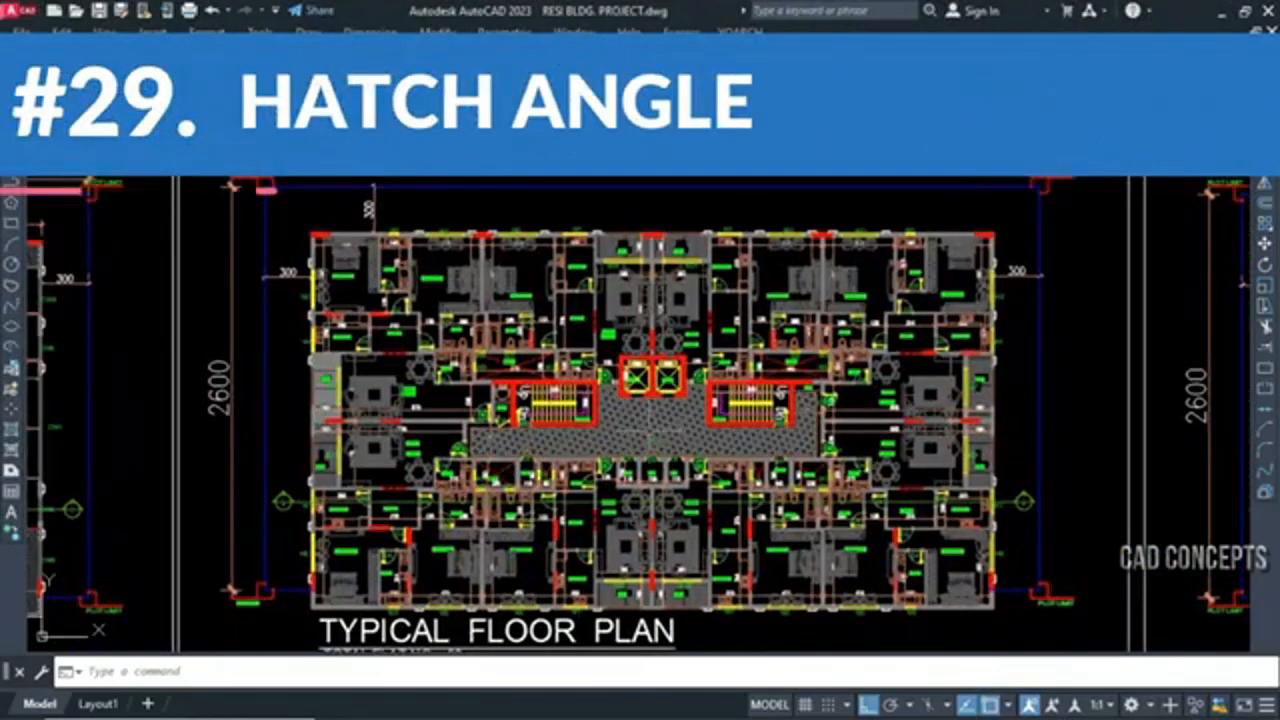
scroll(614, 439, up, 6)
scroll(682, 423, down, 6)
scroll(356, 445, up, 4)
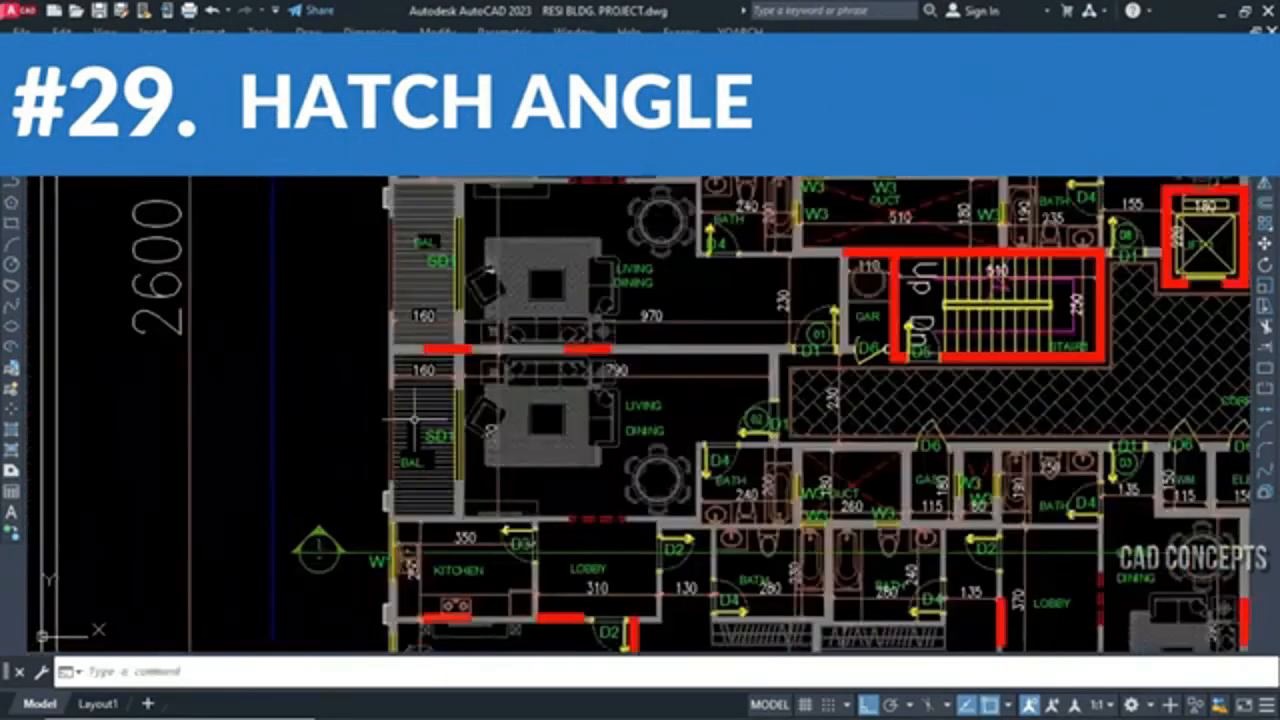
key(Escape)
middle_drag(1076, 387, 566, 377)
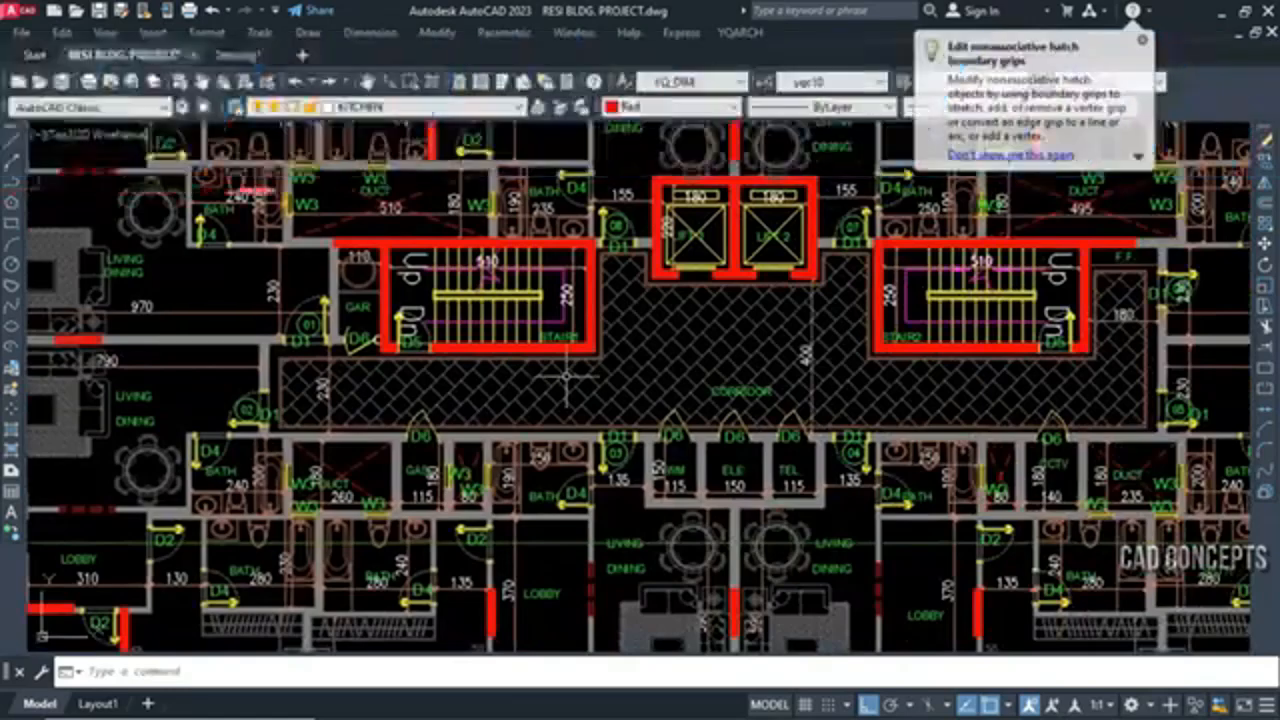
text(HHA)
key(Return)
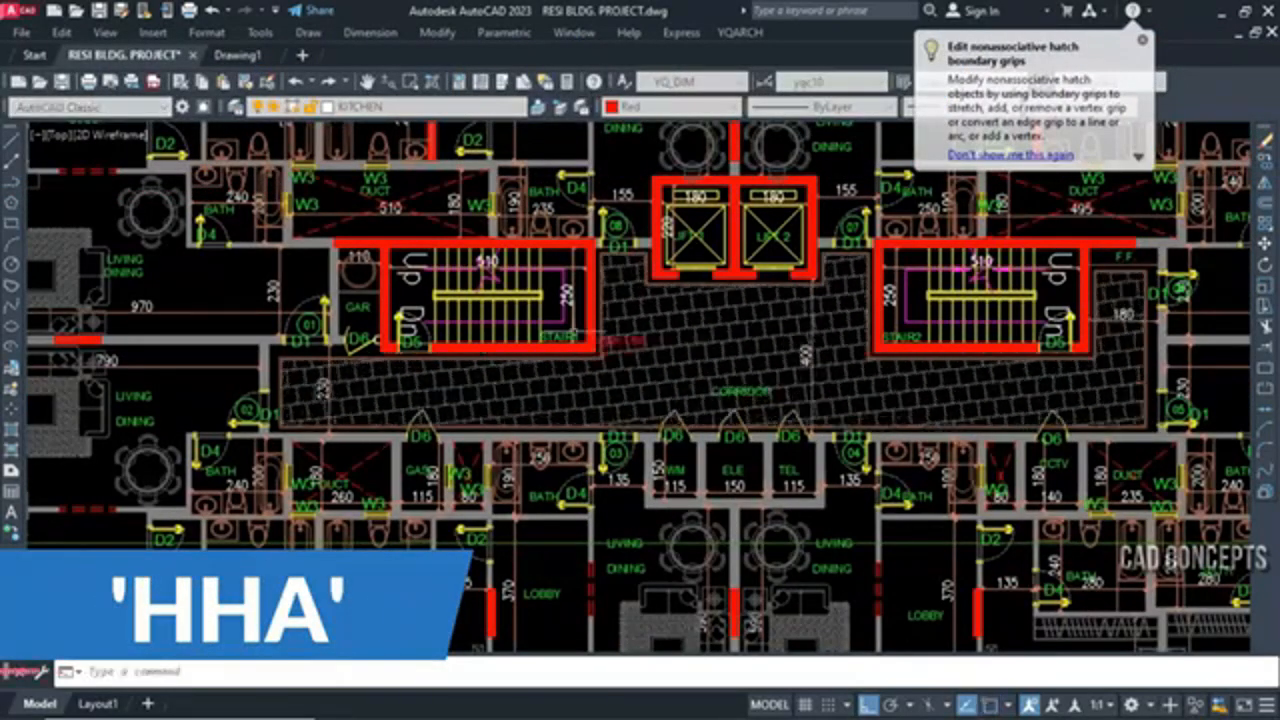
scroll(745, 377, up, 2)
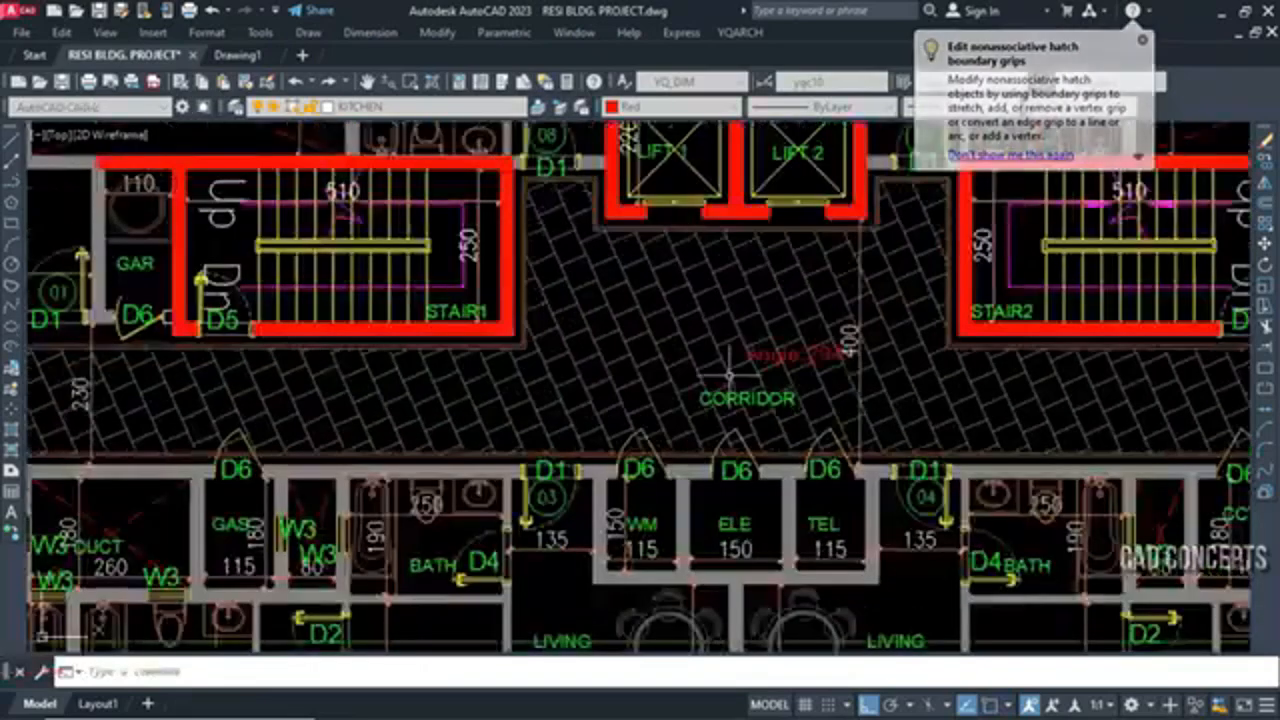
scroll(656, 331, up, 2)
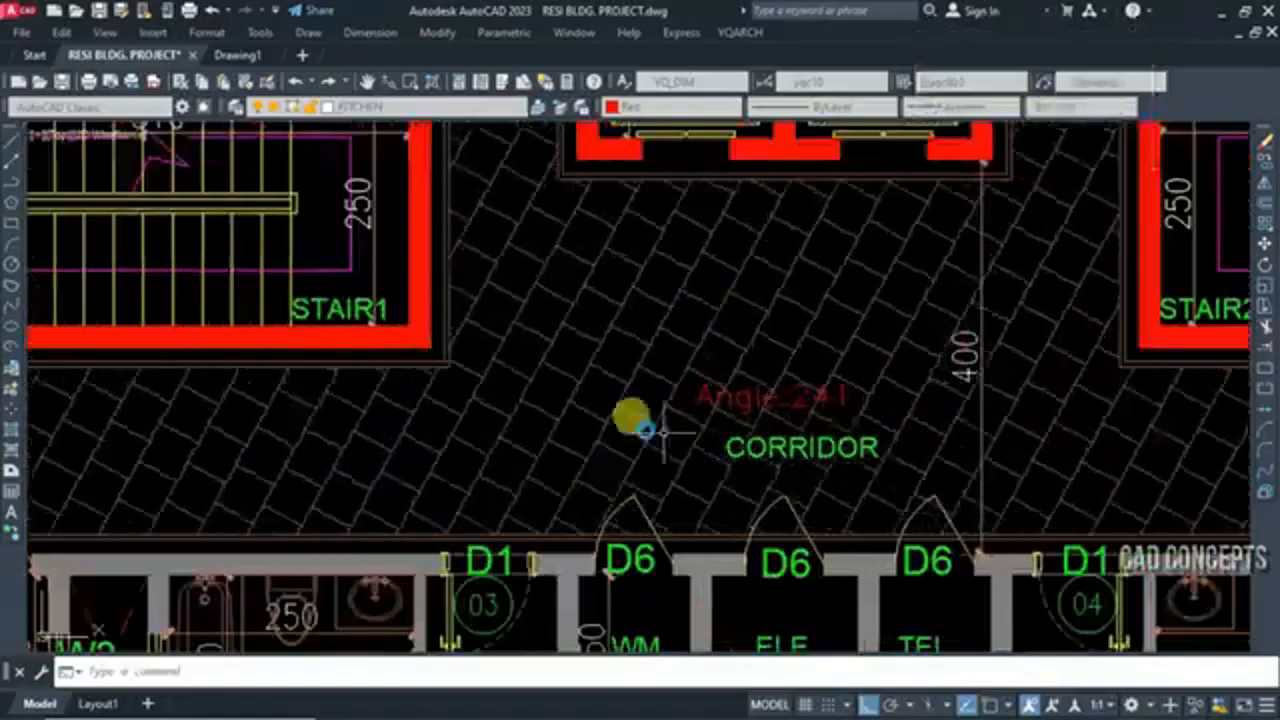
click(763, 372)
scroll(886, 413, down, 6)
Rotate the balcony line hatches with HHA, the lower one to nearly vertical lines and the upper one to an angle of about 160
scroll(325, 420, up, 4)
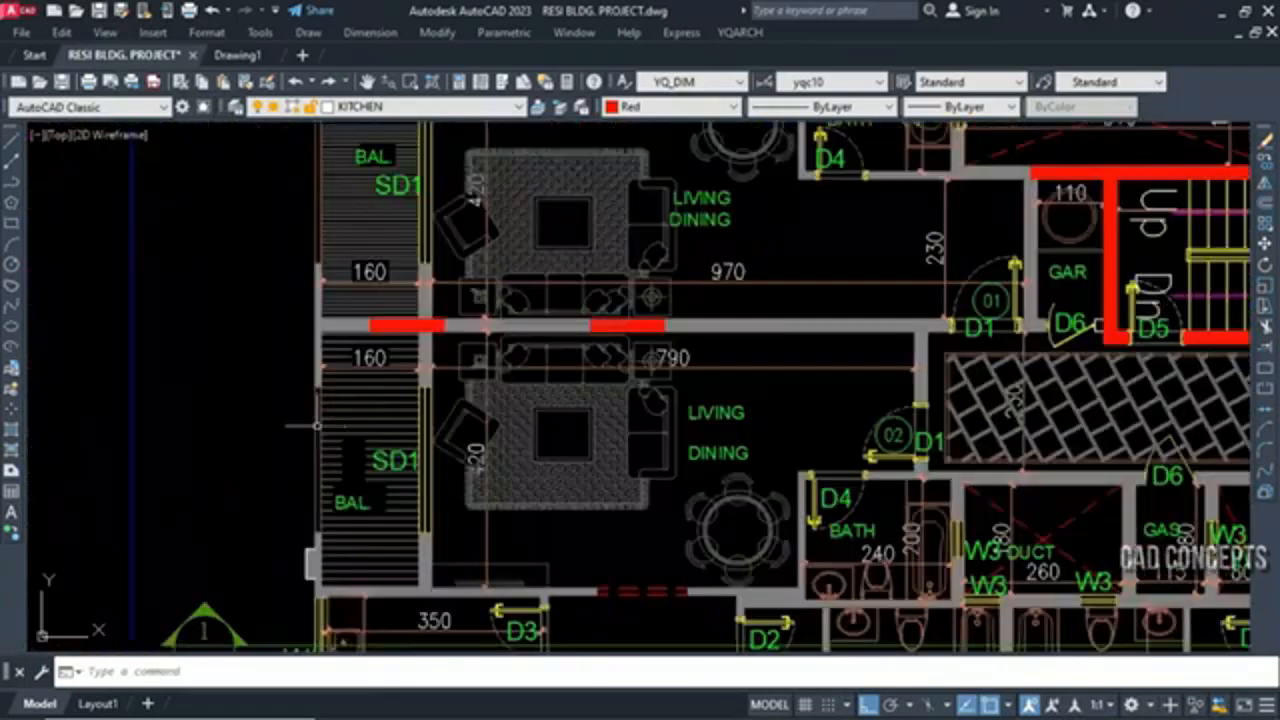
key(space)
click(340, 419)
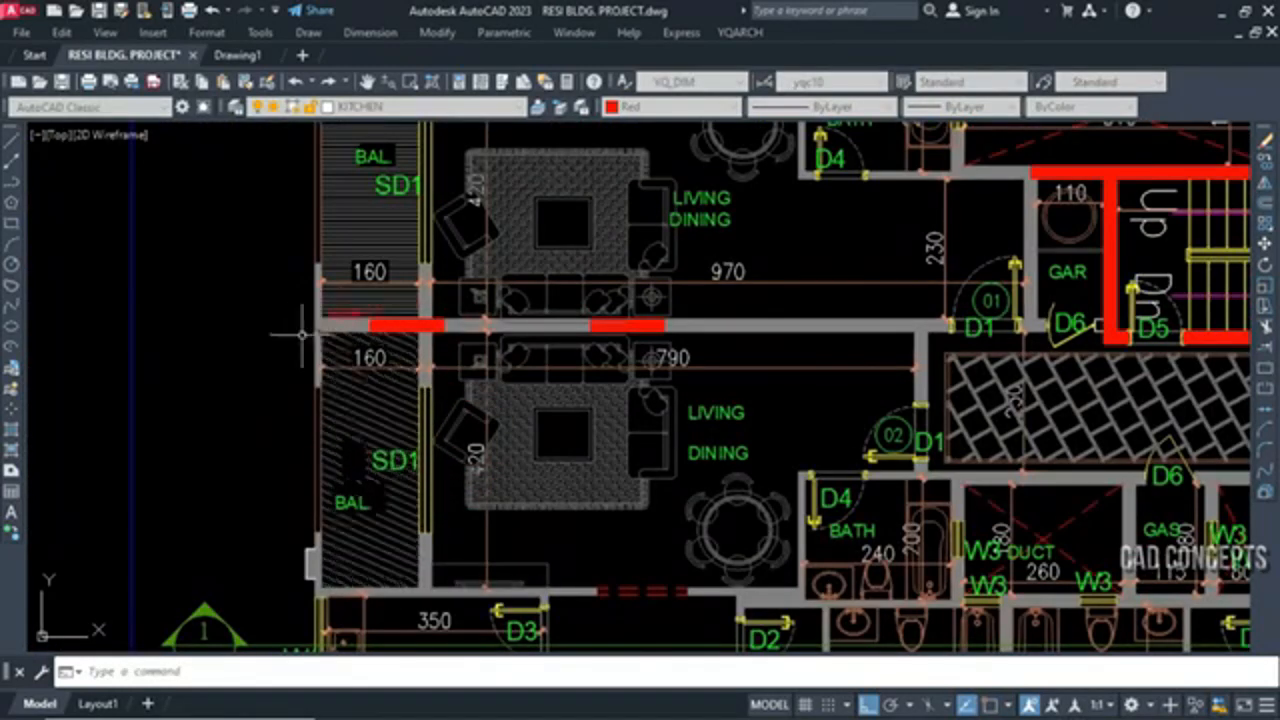
click(243, 592)
middle_drag(322, 368, 344, 500)
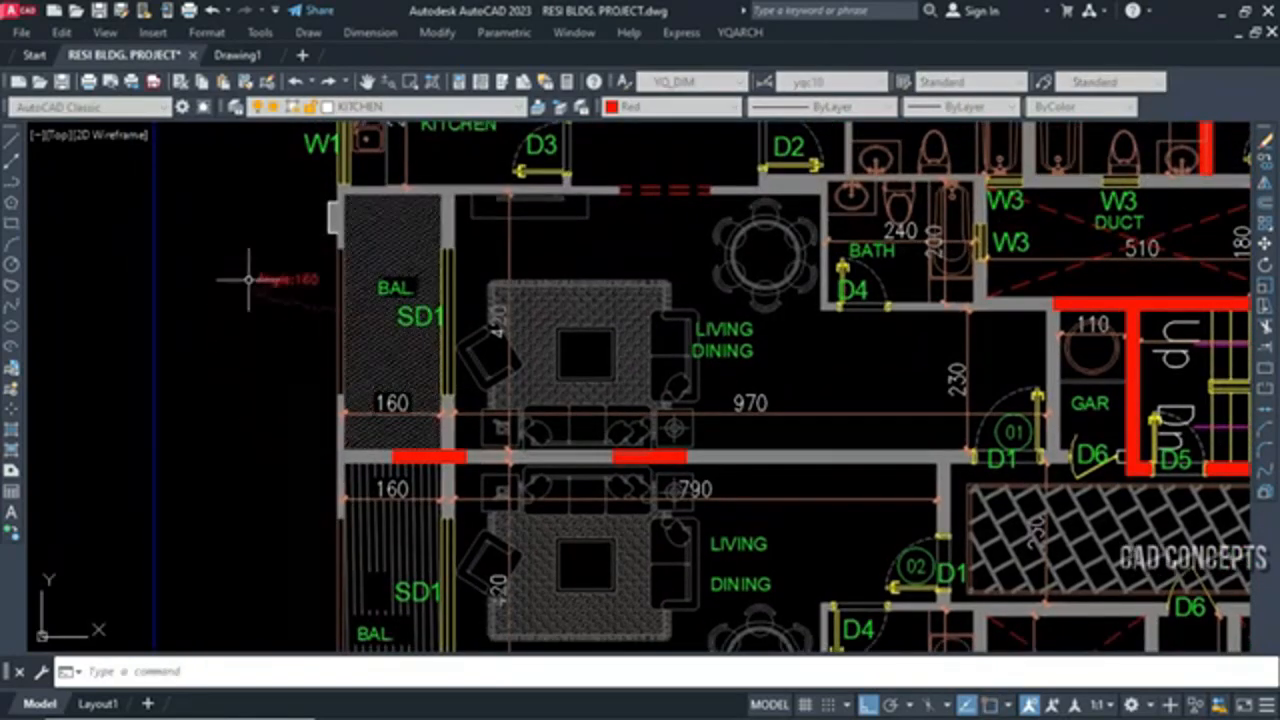
scroll(368, 326, up, 8)
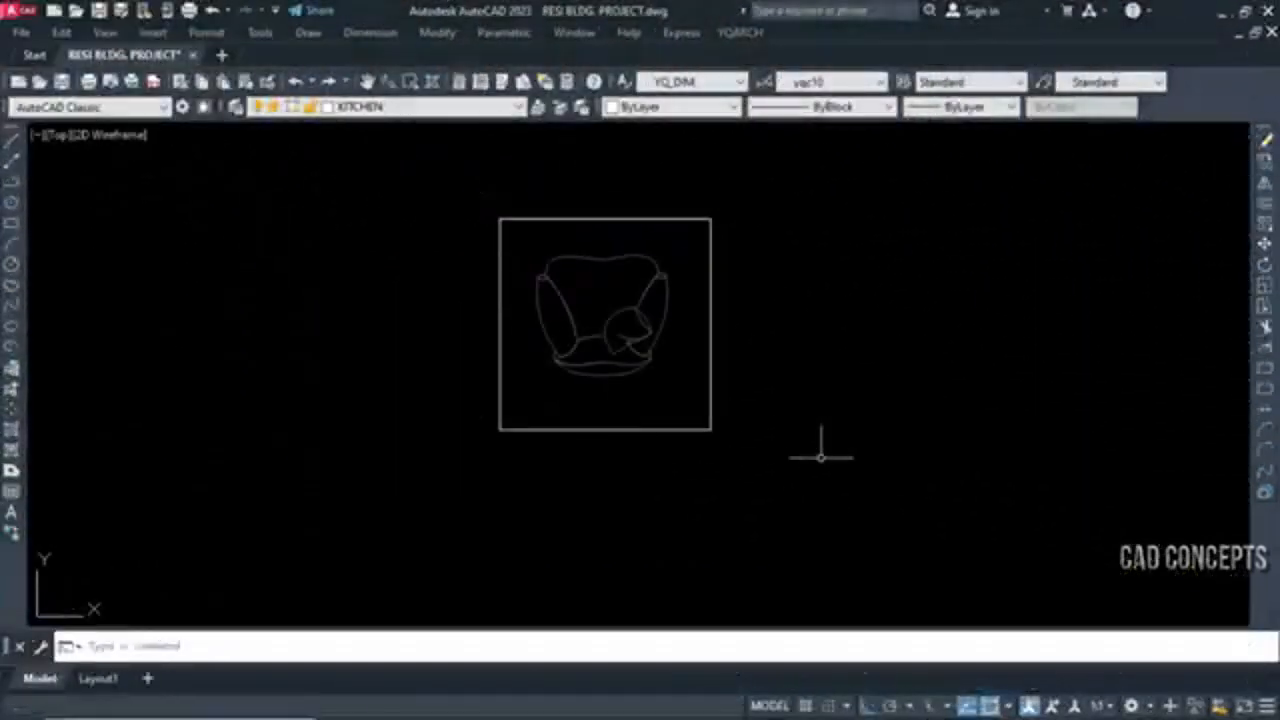
click(849, 309)
click(400, 557)
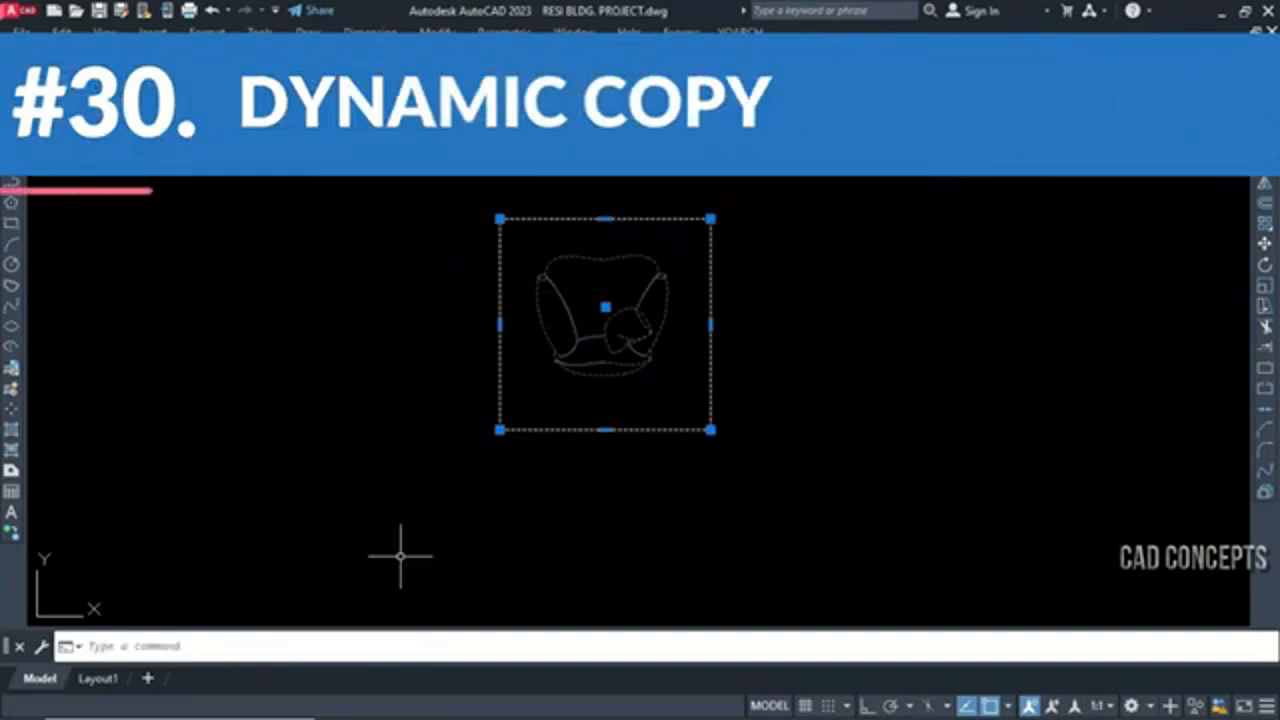
key(Escape)
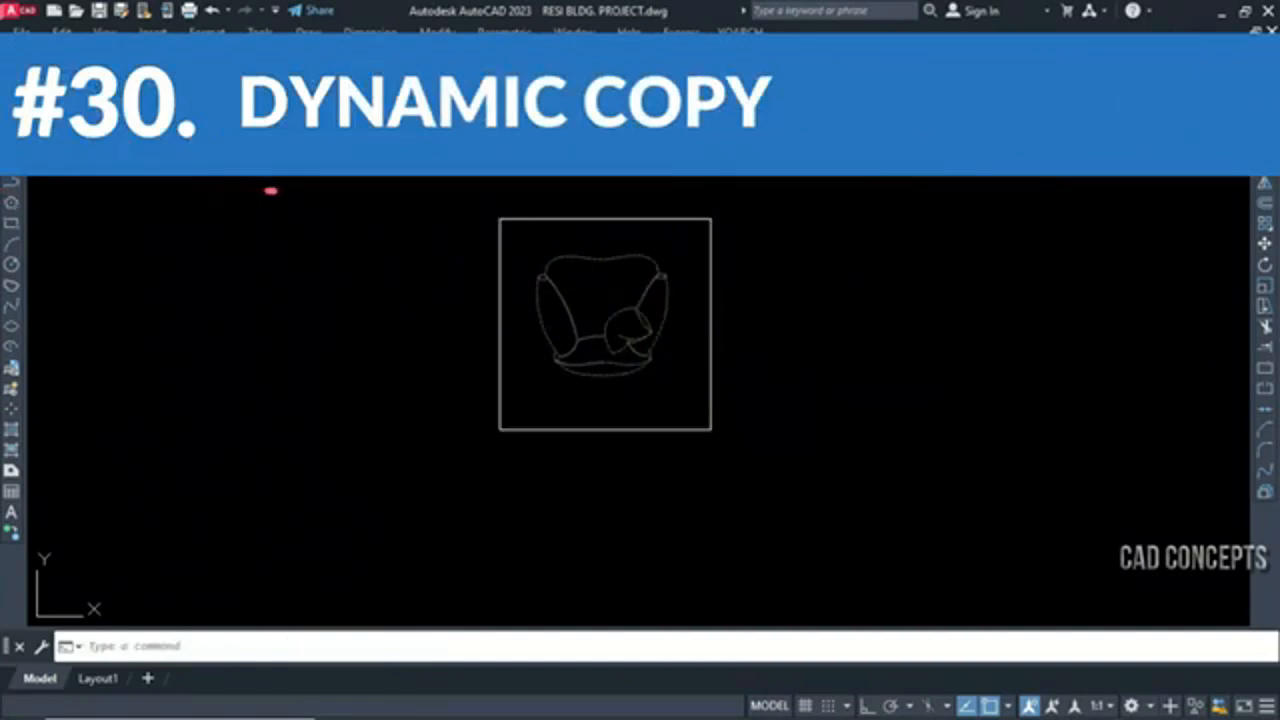
Start a CV dynamic copy of the armchair and its square frame, from the frame's upper-left corner towards its upper-right corner
click(820, 320)
click(449, 551)
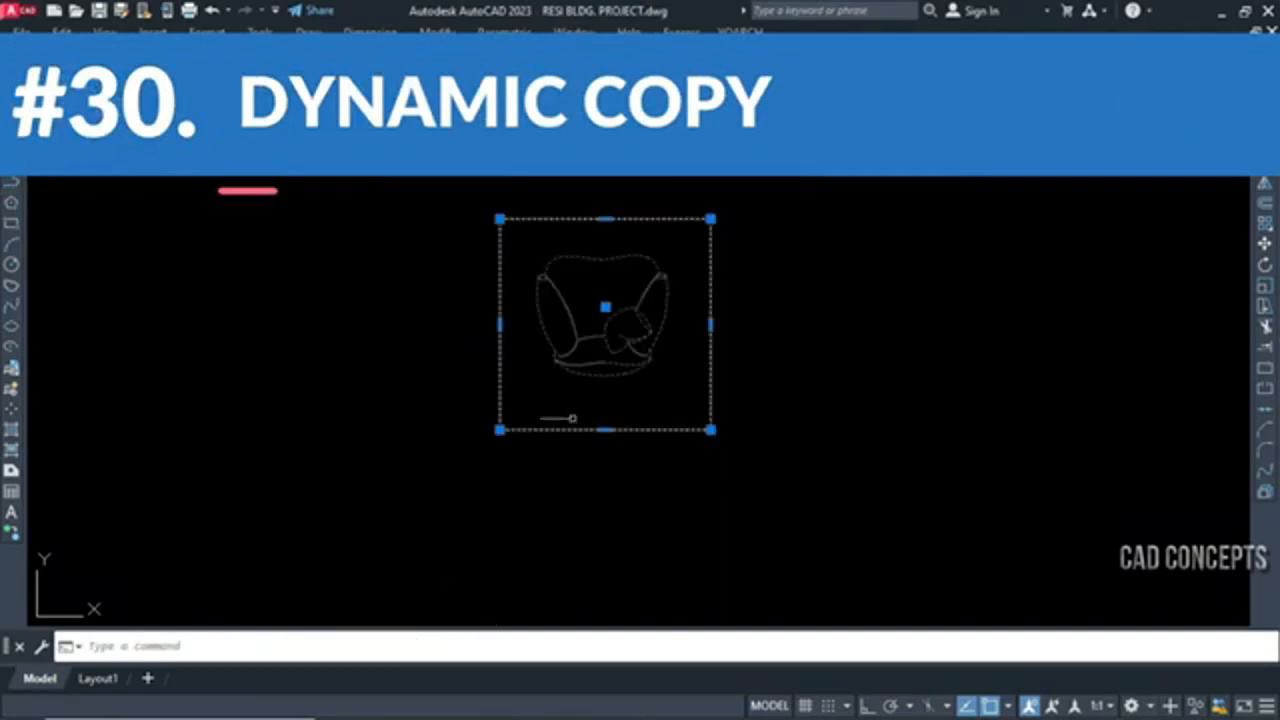
click(782, 201)
click(457, 443)
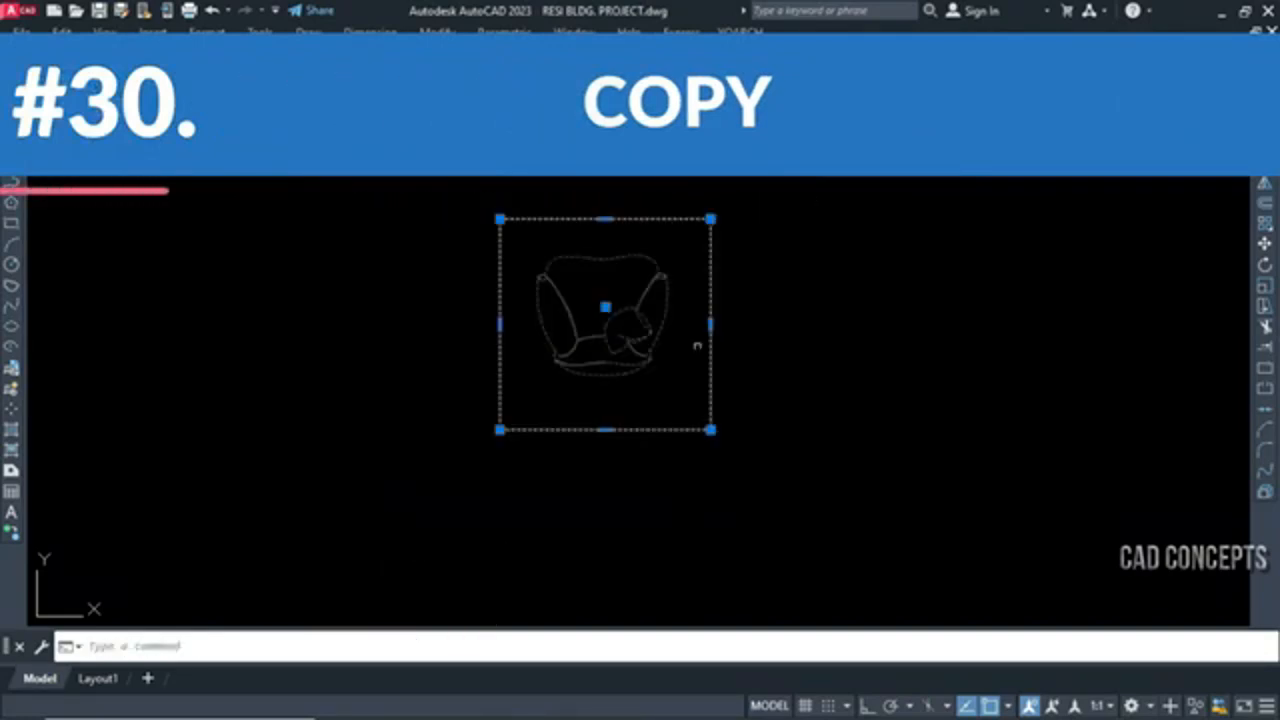
text(cv)
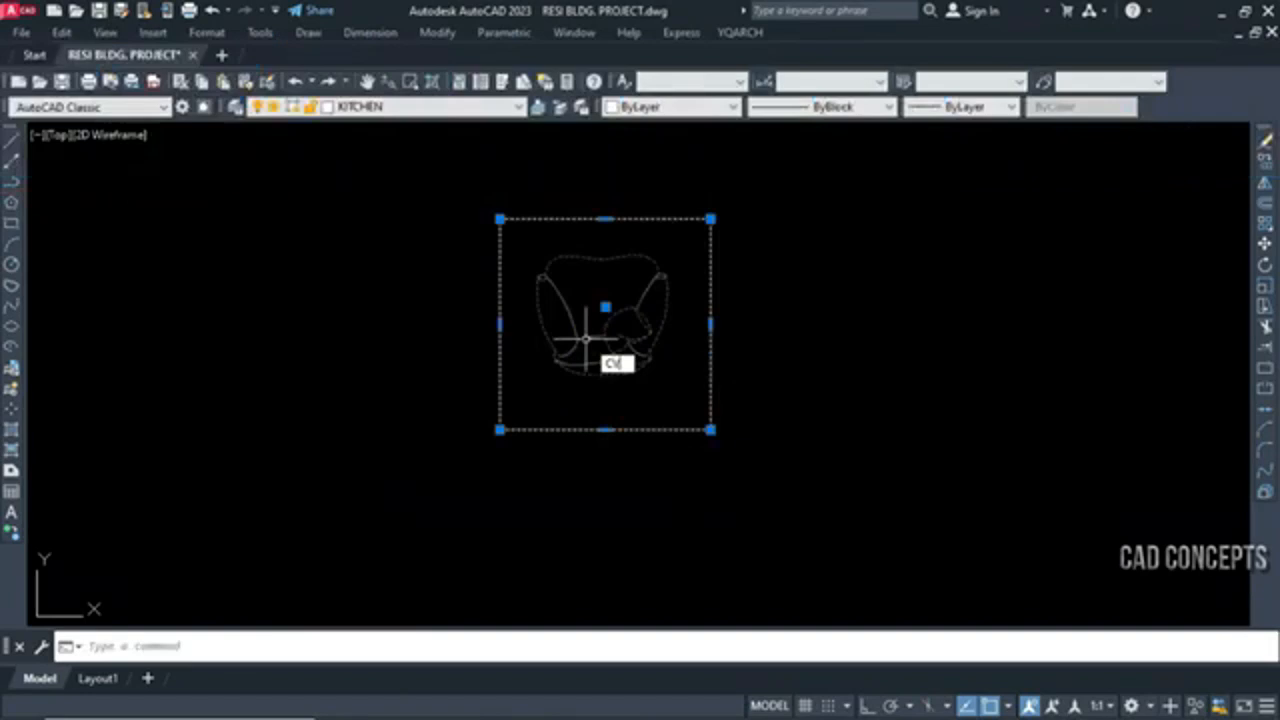
key(Return)
click(500, 219)
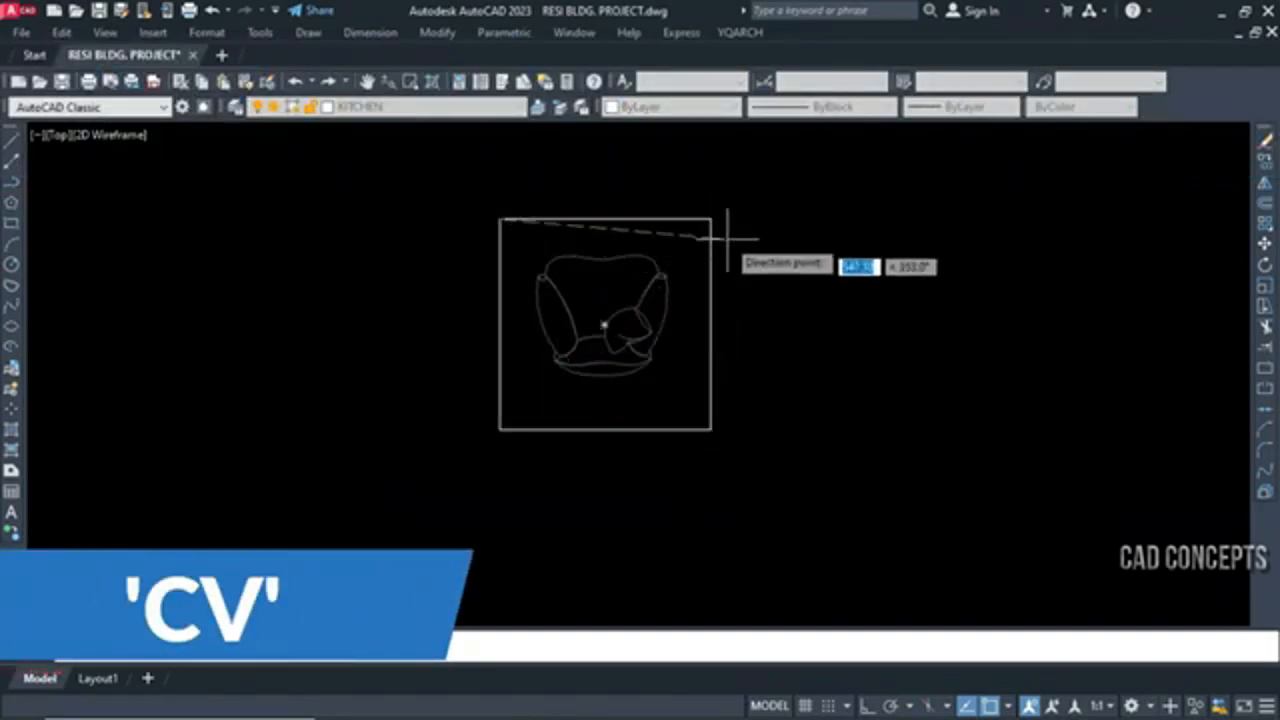
click(714, 216)
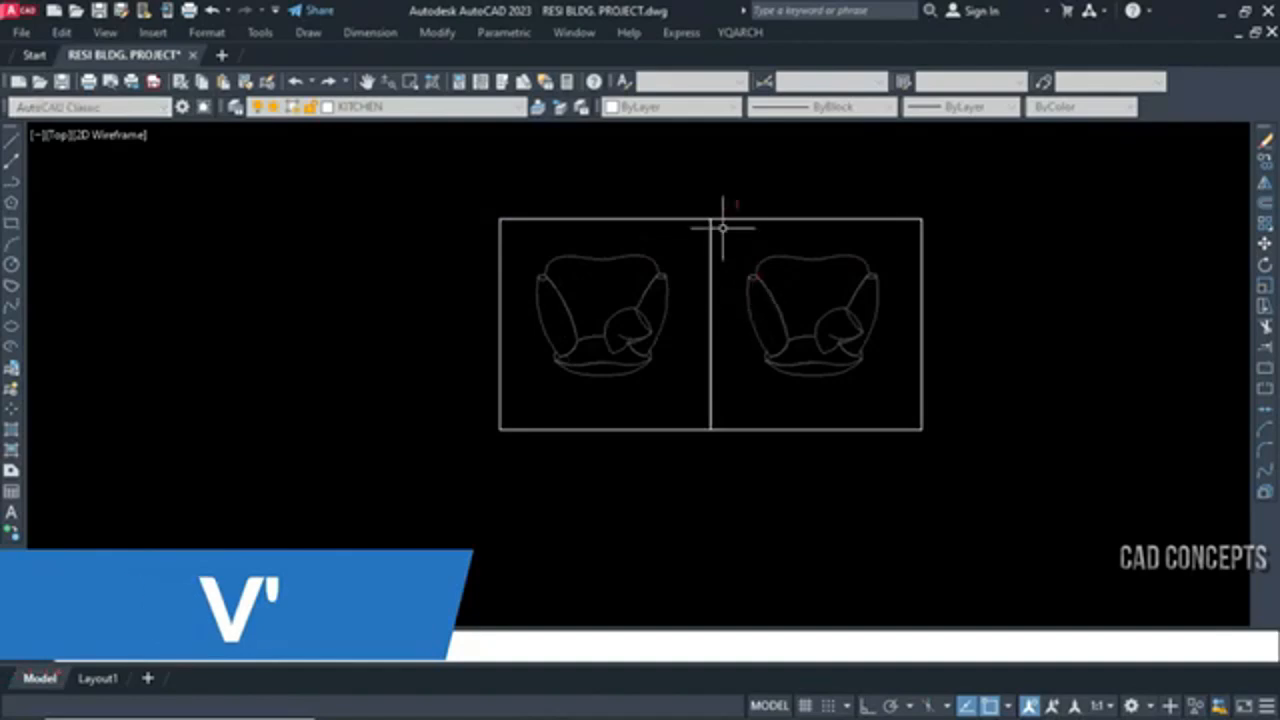
Extend the dynamic copy of the framed armchair horizontally to the right to 20 adjoining copies and place the row
scroll(721, 227, up, 2)
scroll(727, 230, up, 4)
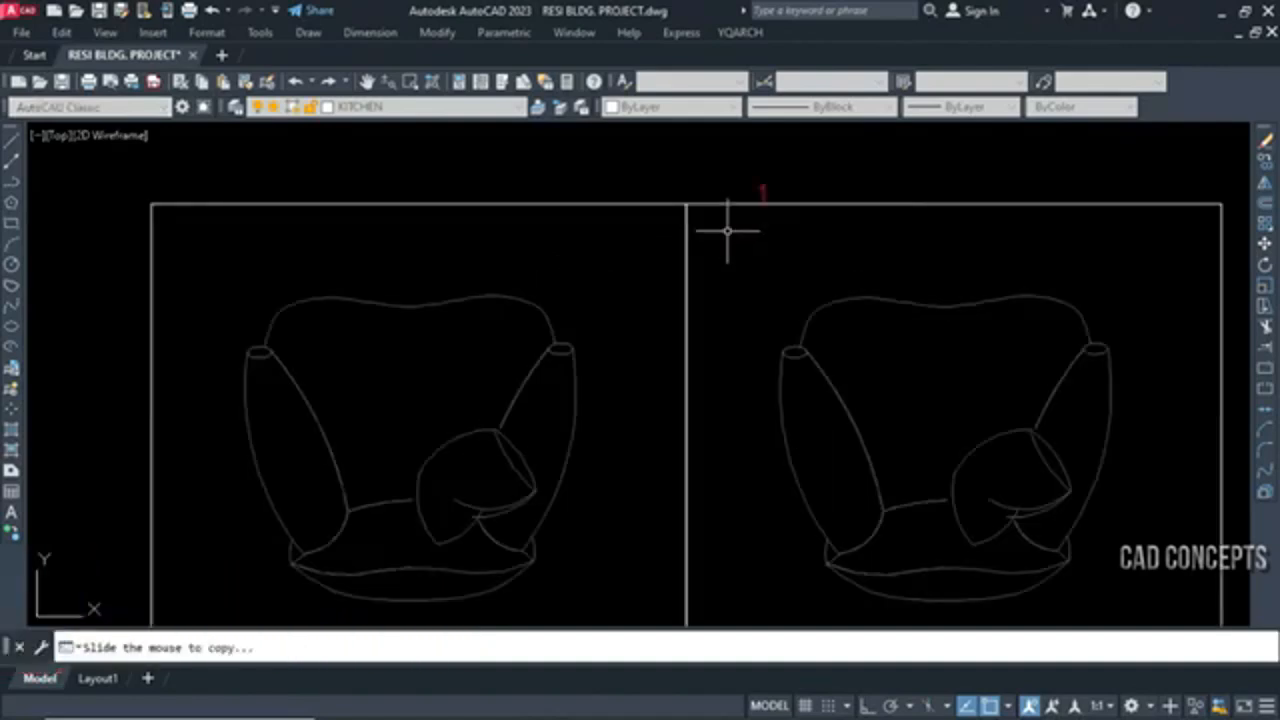
middle_drag(732, 221, 560, 462)
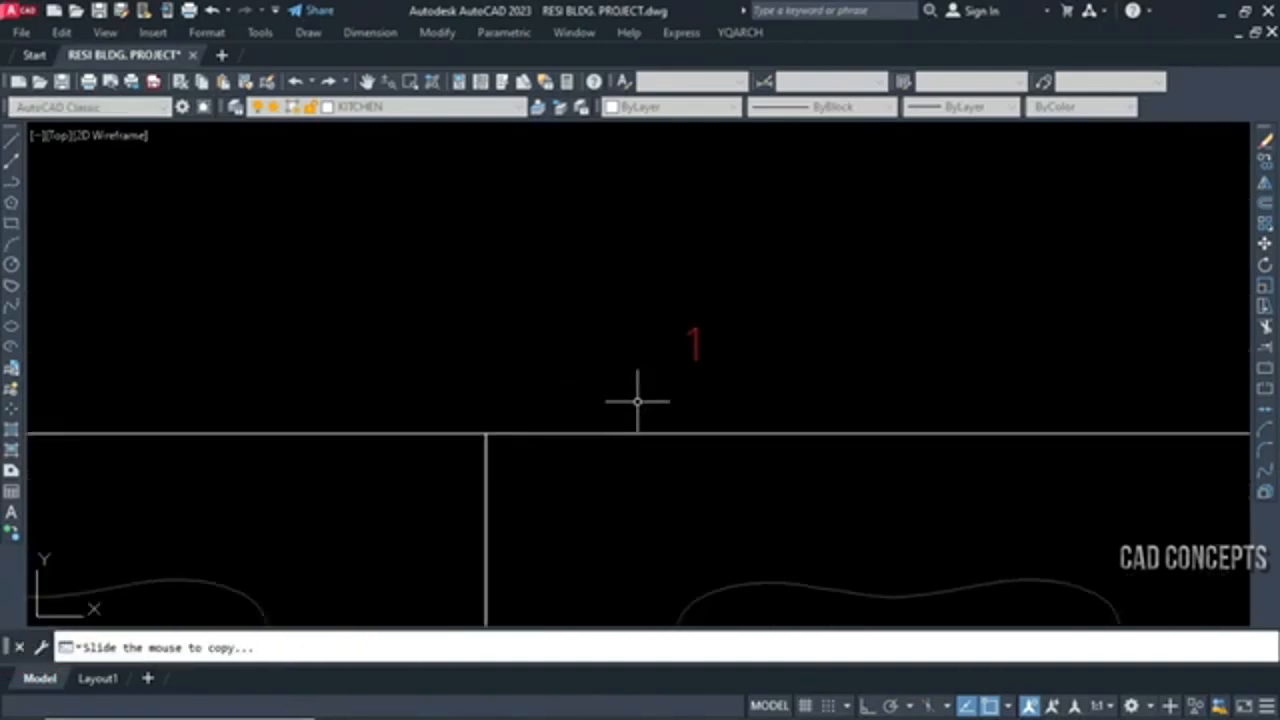
scroll(637, 401, up, 2)
scroll(397, 420, down, 5)
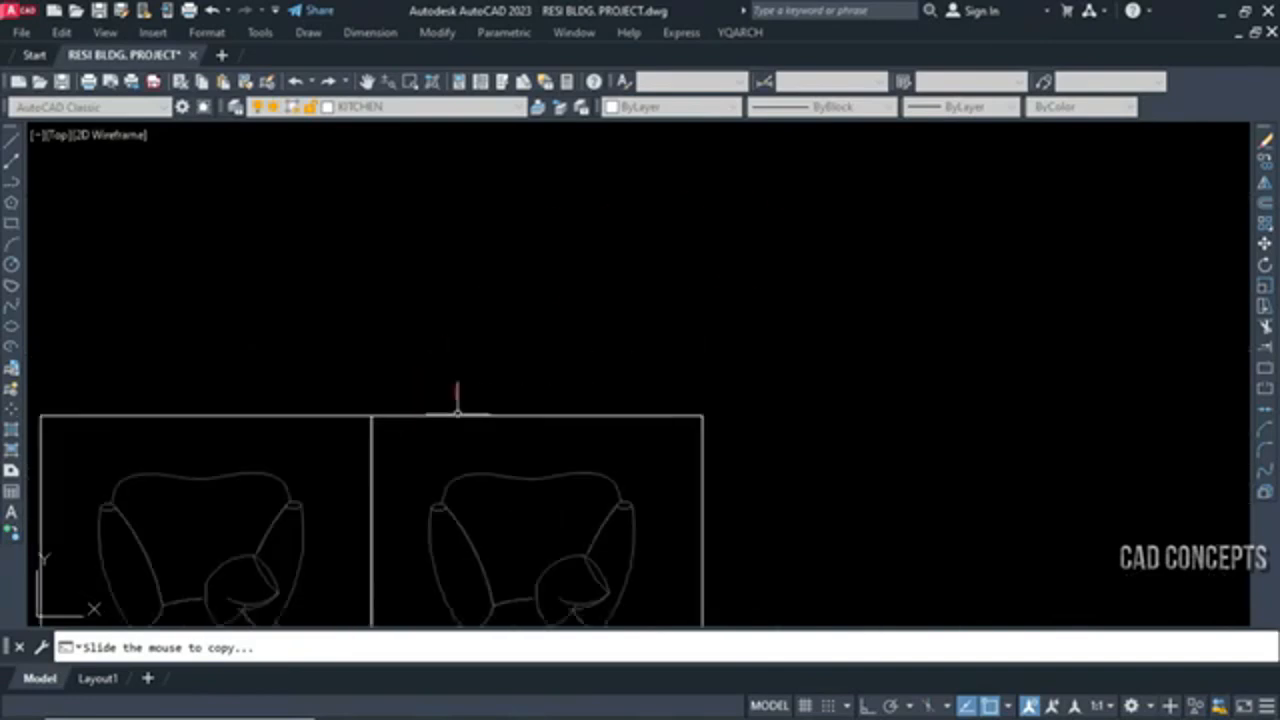
scroll(736, 416, up, 4)
middle_drag(849, 423, 163, 475)
middle_drag(850, 456, 112, 470)
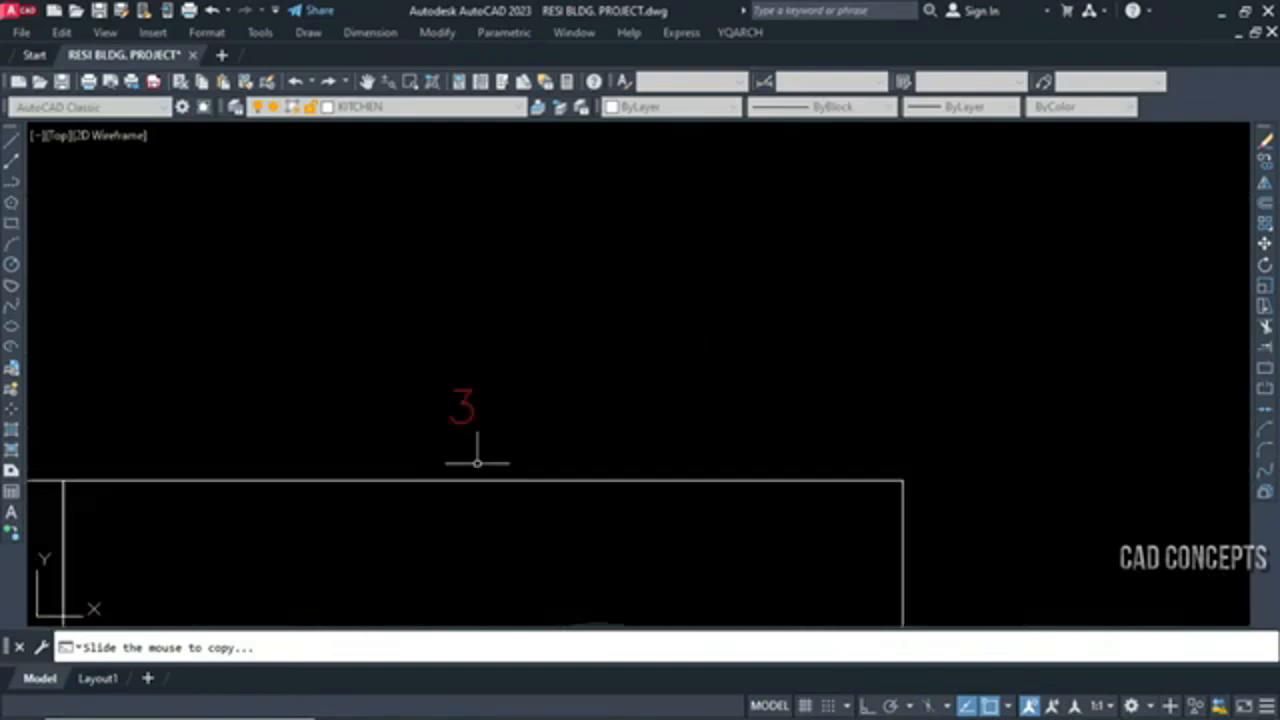
scroll(1019, 466, down, 8)
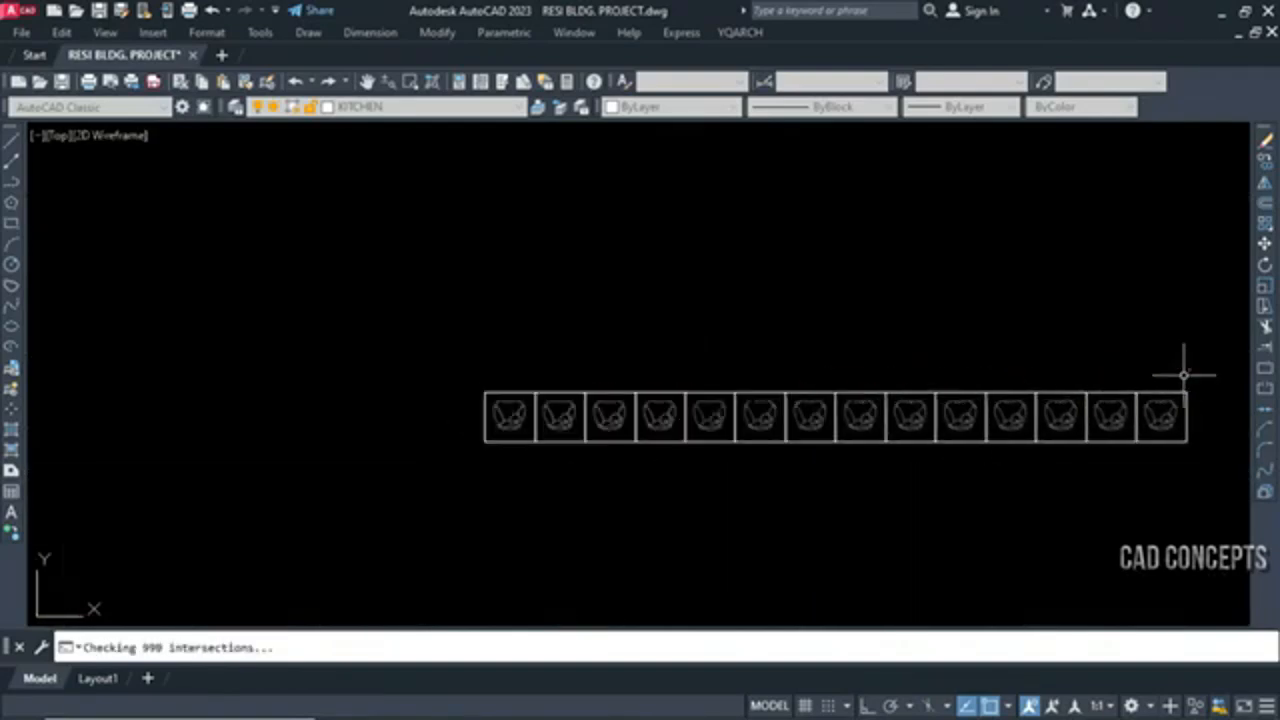
scroll(1174, 386, up, 10)
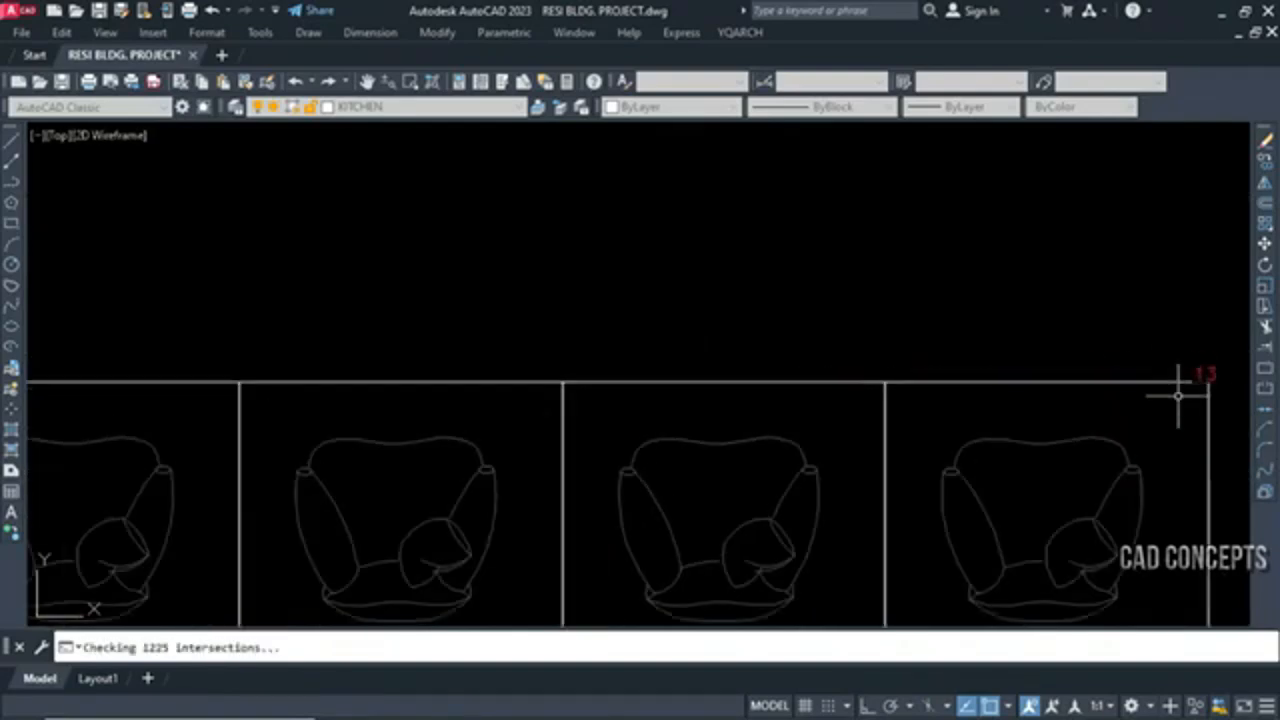
mouse_move(1188, 374)
middle_down()
mouse_move(355, 511)
mouse_move(391, 449)
middle_up()
scroll(355, 510, down, 5)
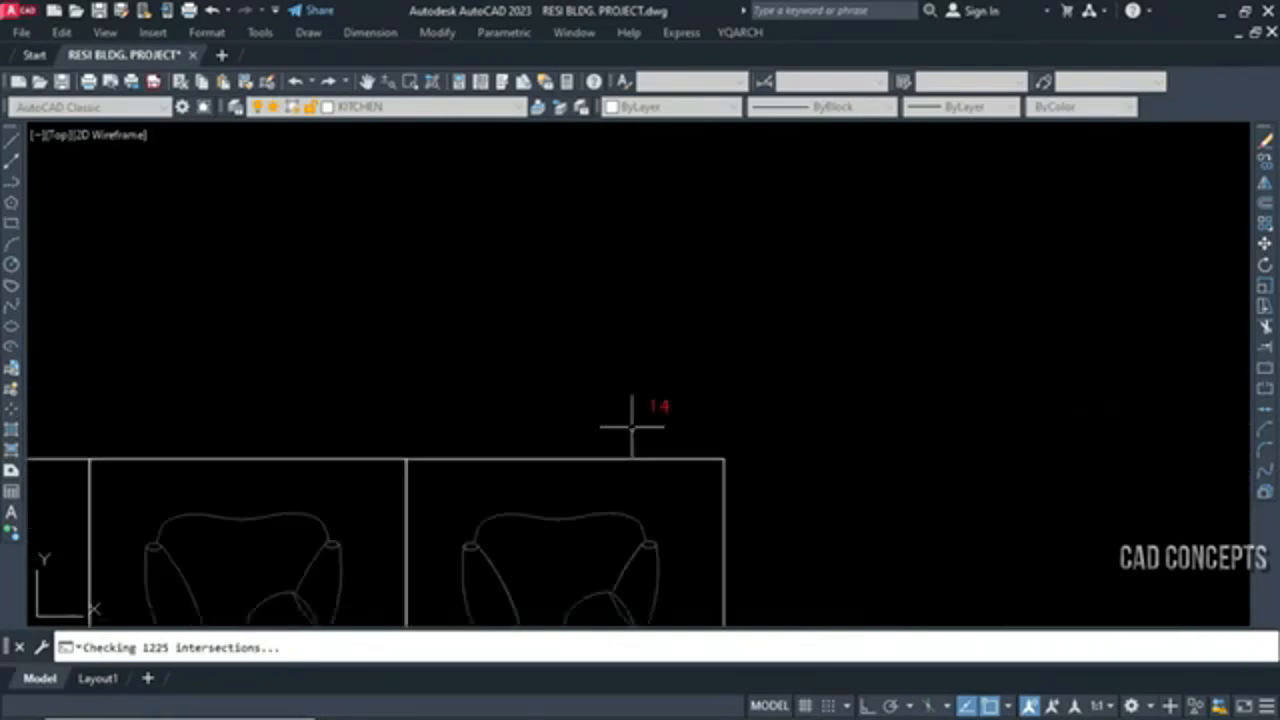
scroll(631, 429, down, 2)
middle_drag(894, 435, 808, 446)
scroll(808, 446, up, 2)
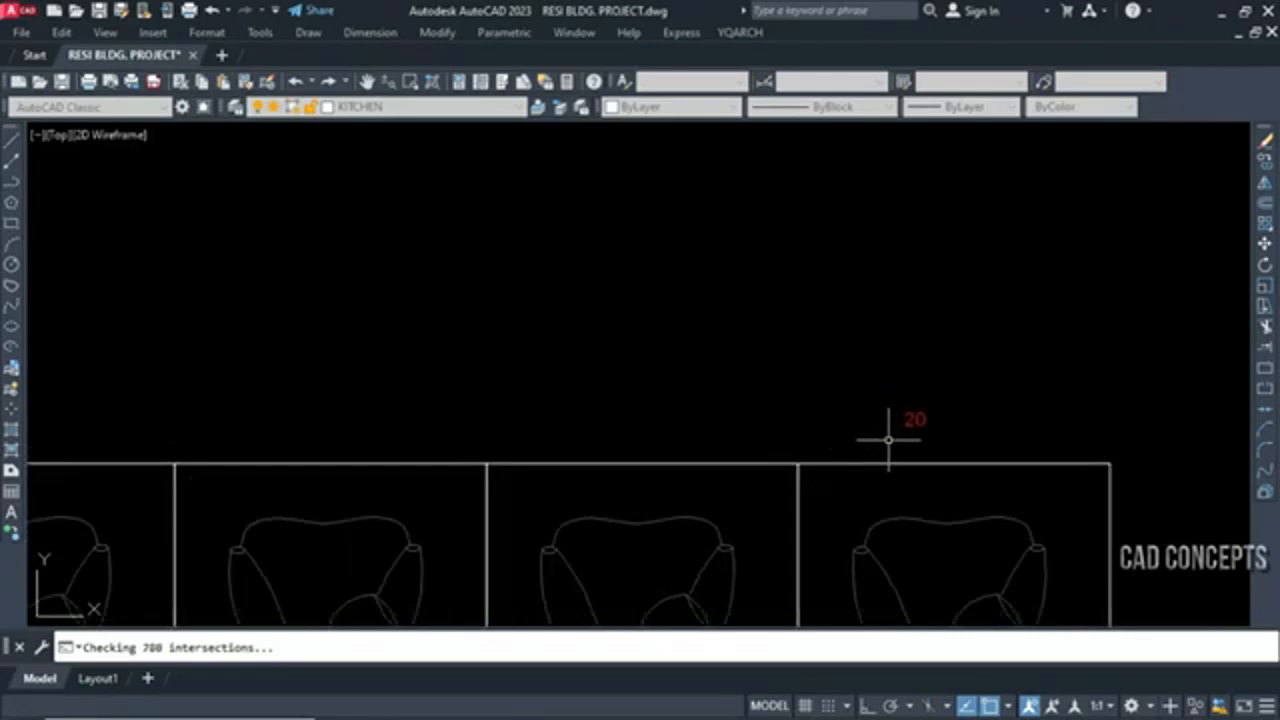
click(888, 440)
Select the whole armchair row and start a dynamic copy downward from its upper-left corner, leaving a small gap between rows
scroll(923, 409, down, 5)
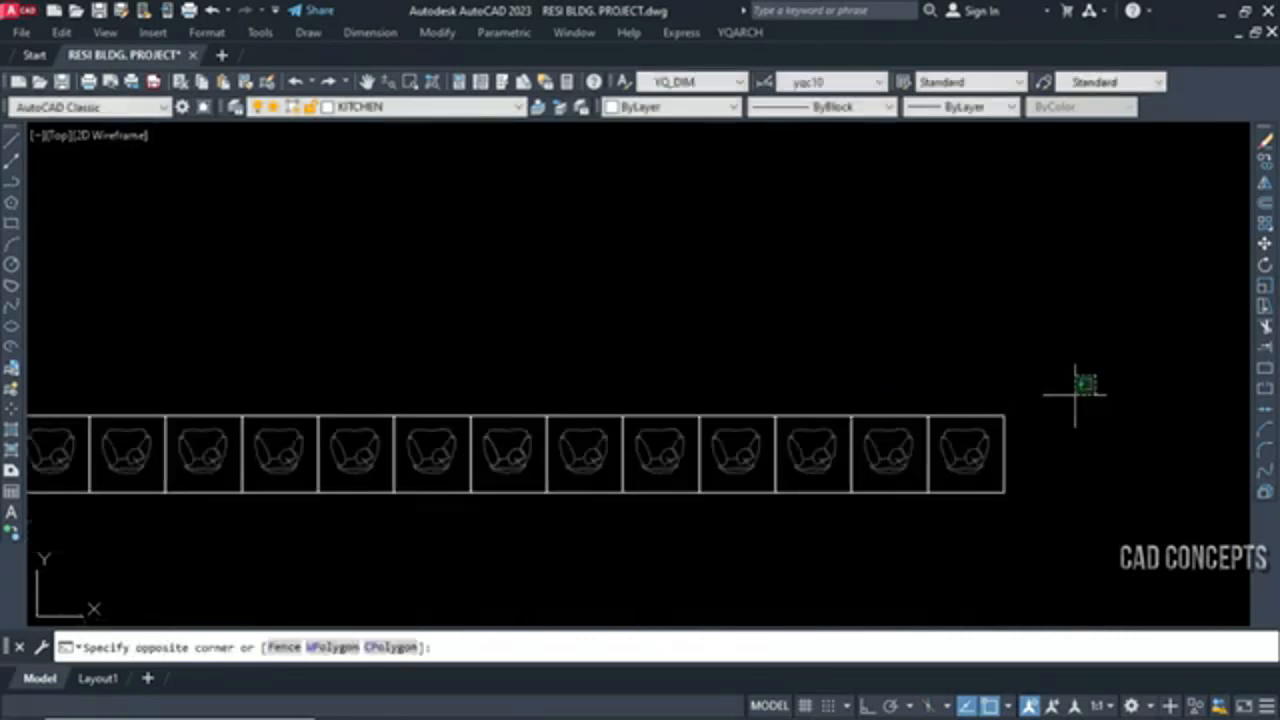
scroll(1086, 385, down, 3)
click(345, 512)
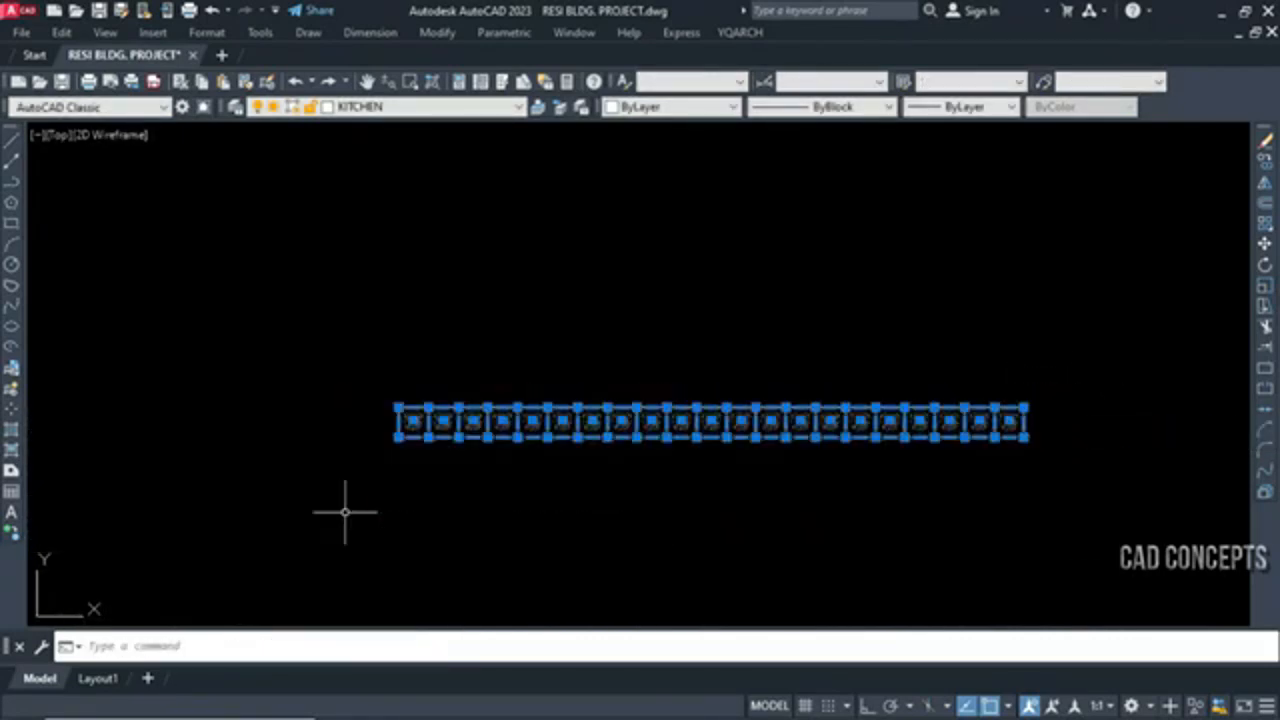
text(CO)
key(Return)
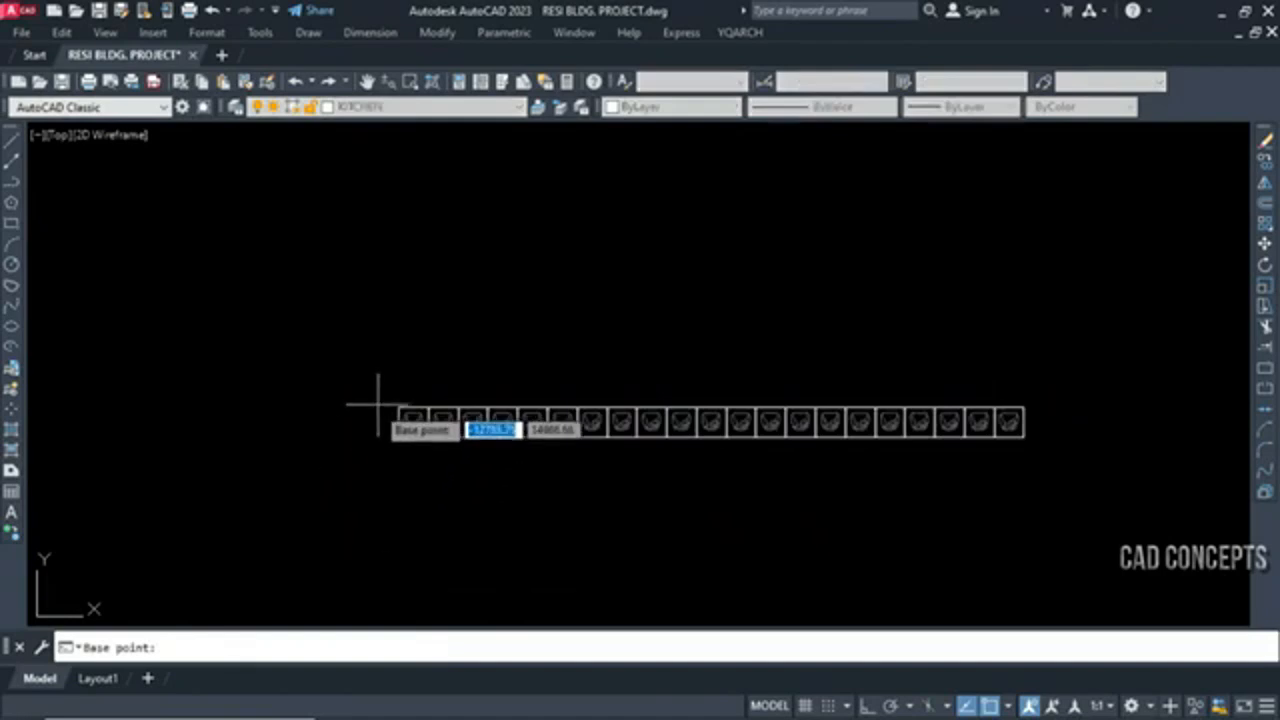
scroll(375, 412, up, 5)
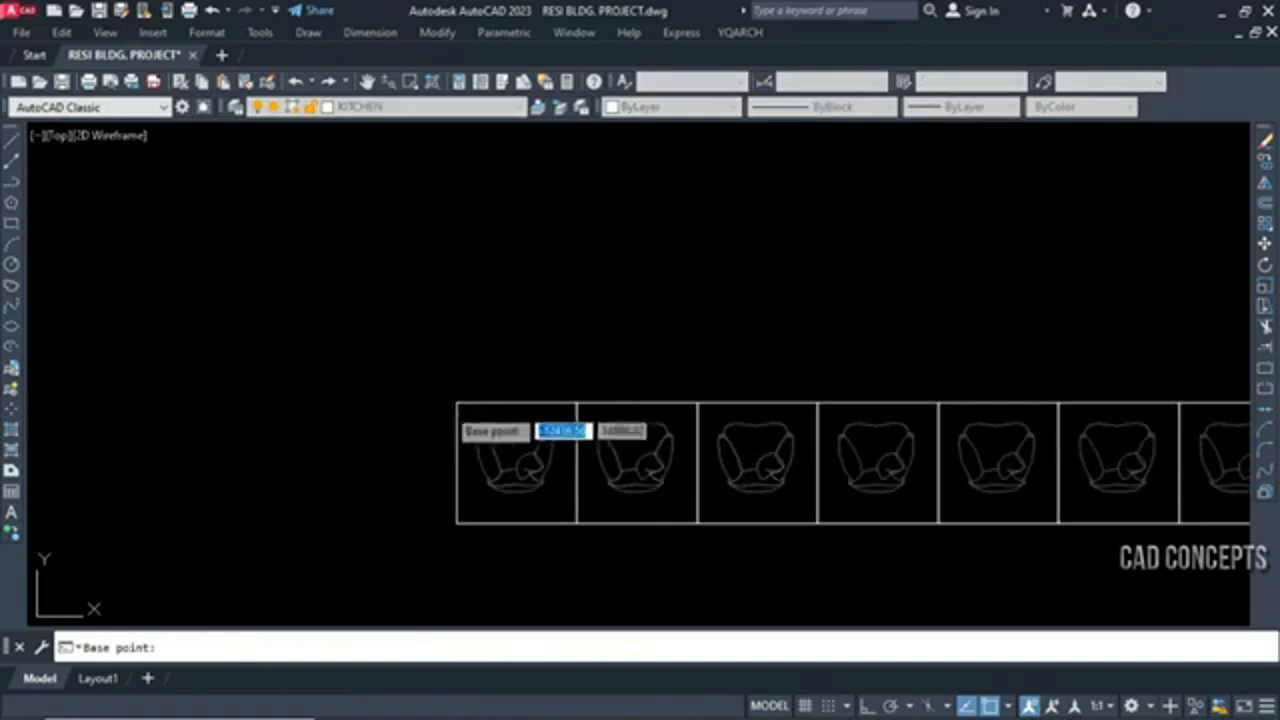
click(456, 403)
scroll(444, 431, down, 5)
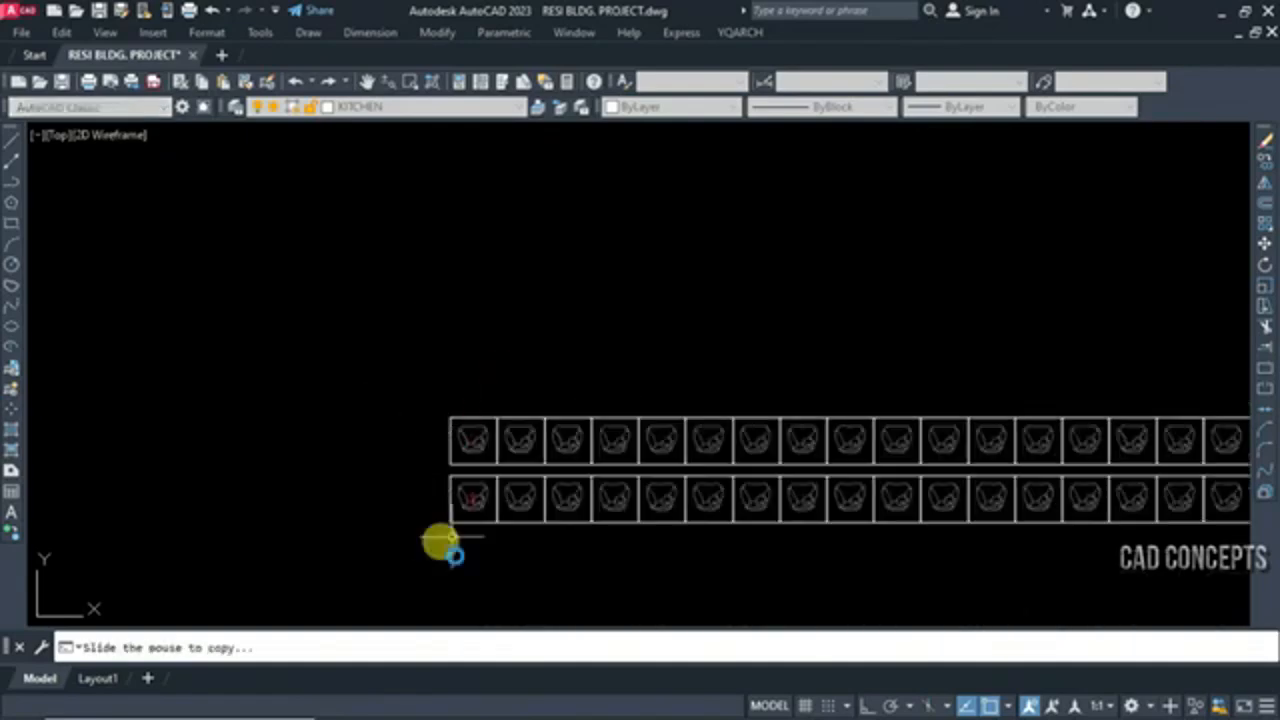
Extend the dynamic copy downward to more than 20 evenly spaced armchair rows and place the resulting grid
scroll(446, 540, up, 5)
middle_drag(418, 560, 420, 435)
scroll(418, 440, down, 6)
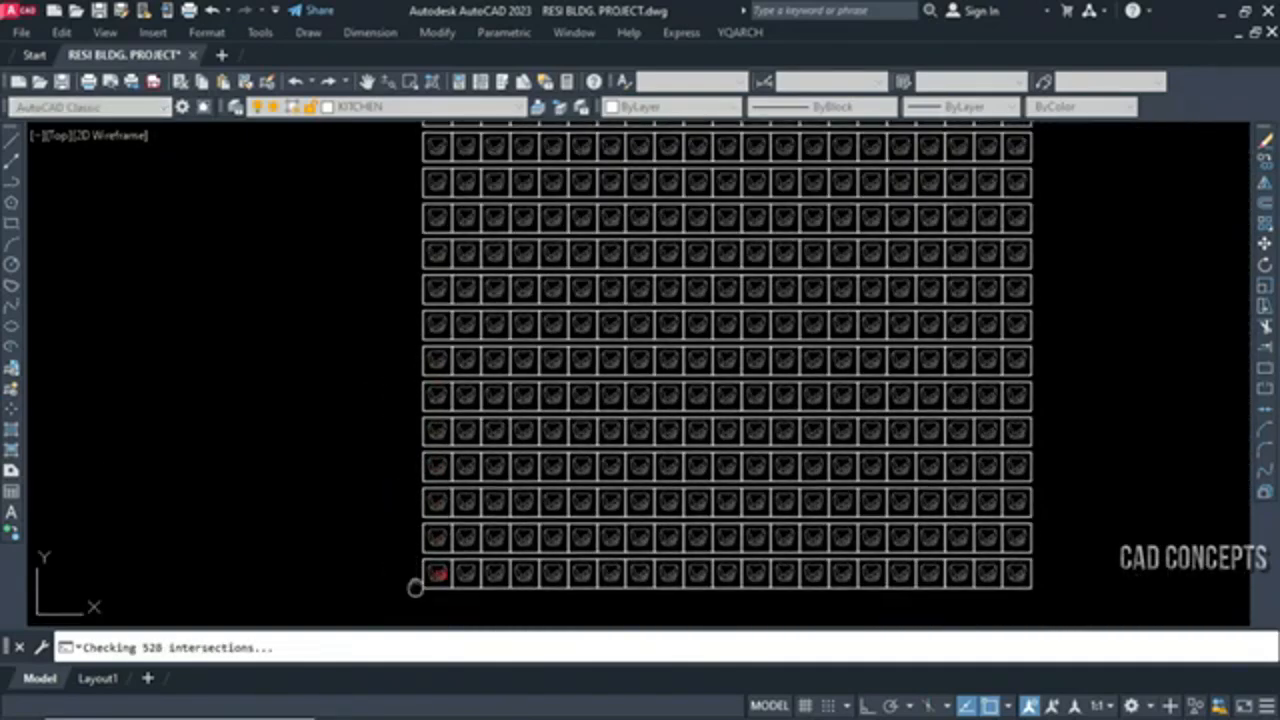
scroll(411, 572, up, 10)
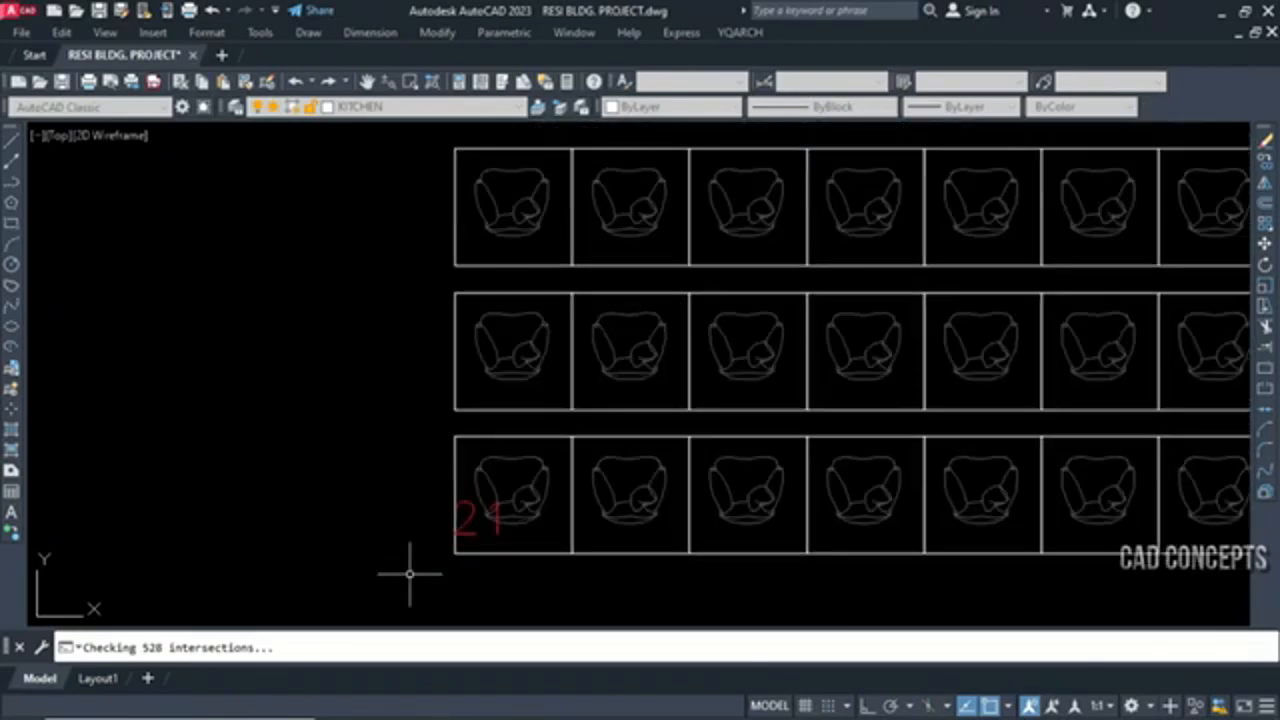
scroll(410, 573, down, 6)
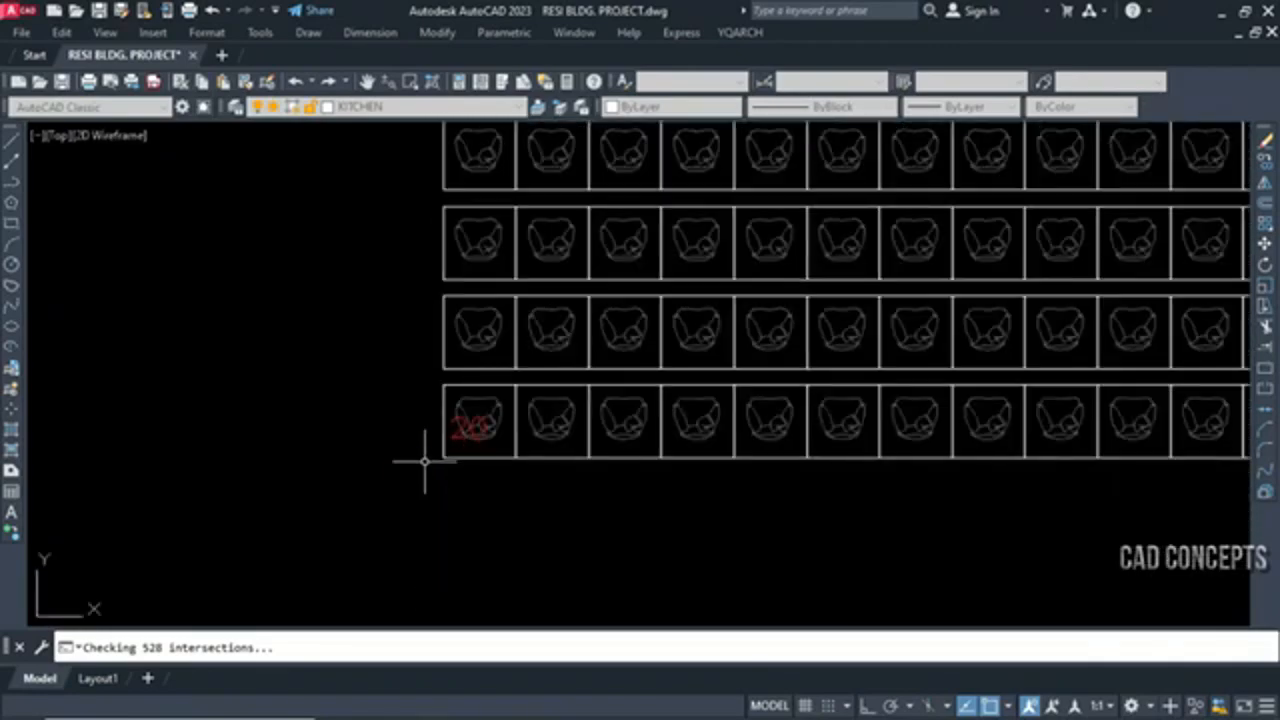
scroll(429, 434, down, 3)
click(363, 529)
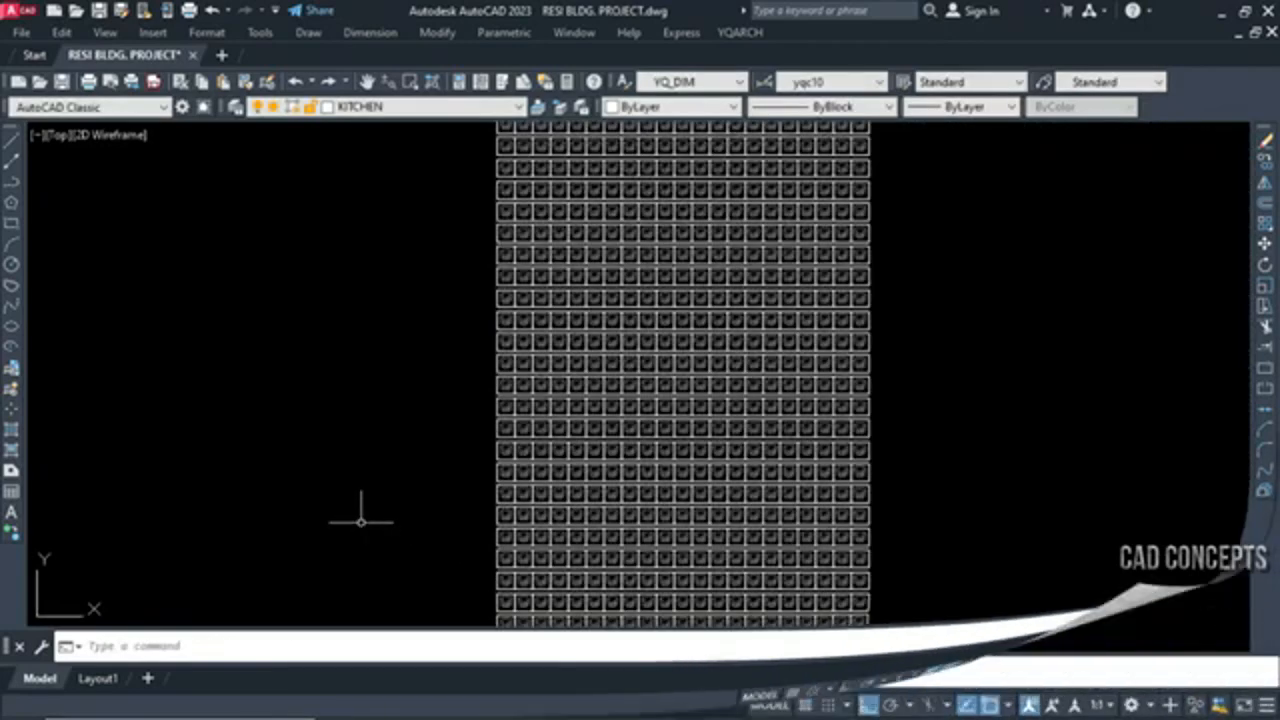
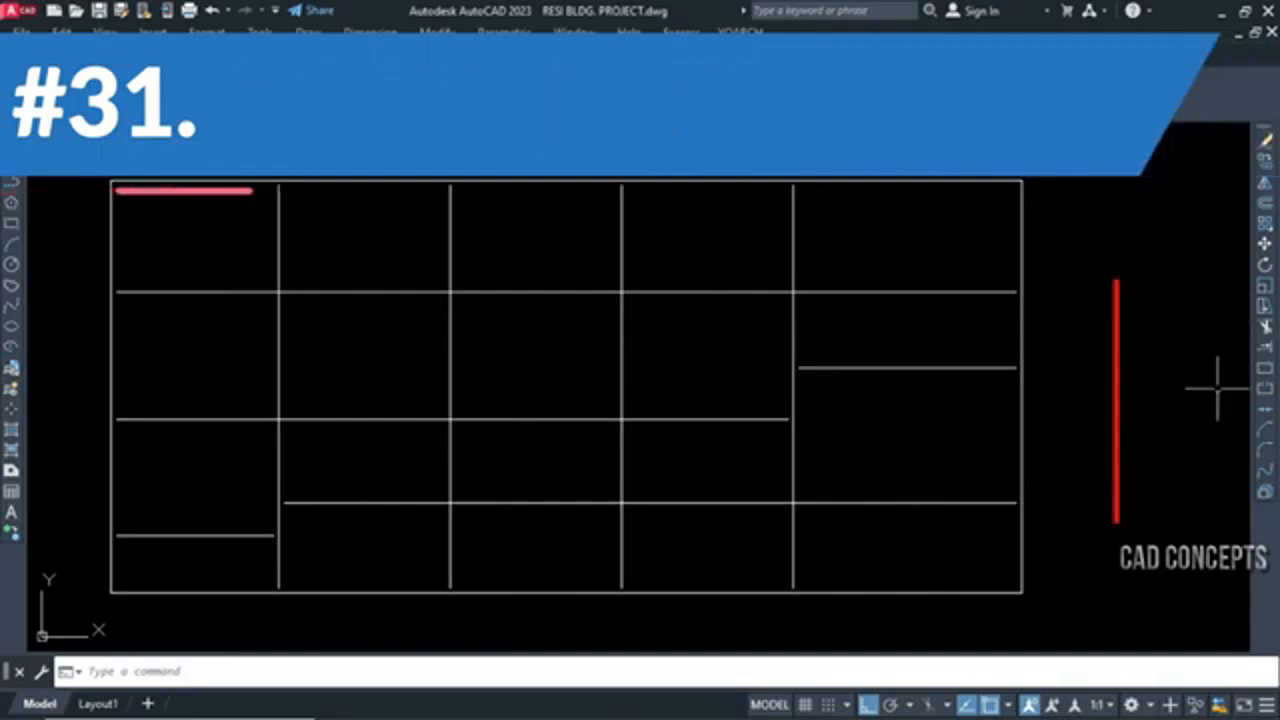
Match all the grid lines to the thick red vertical polyline's width, layer and colour with SSW
text(sw)
key(Return)
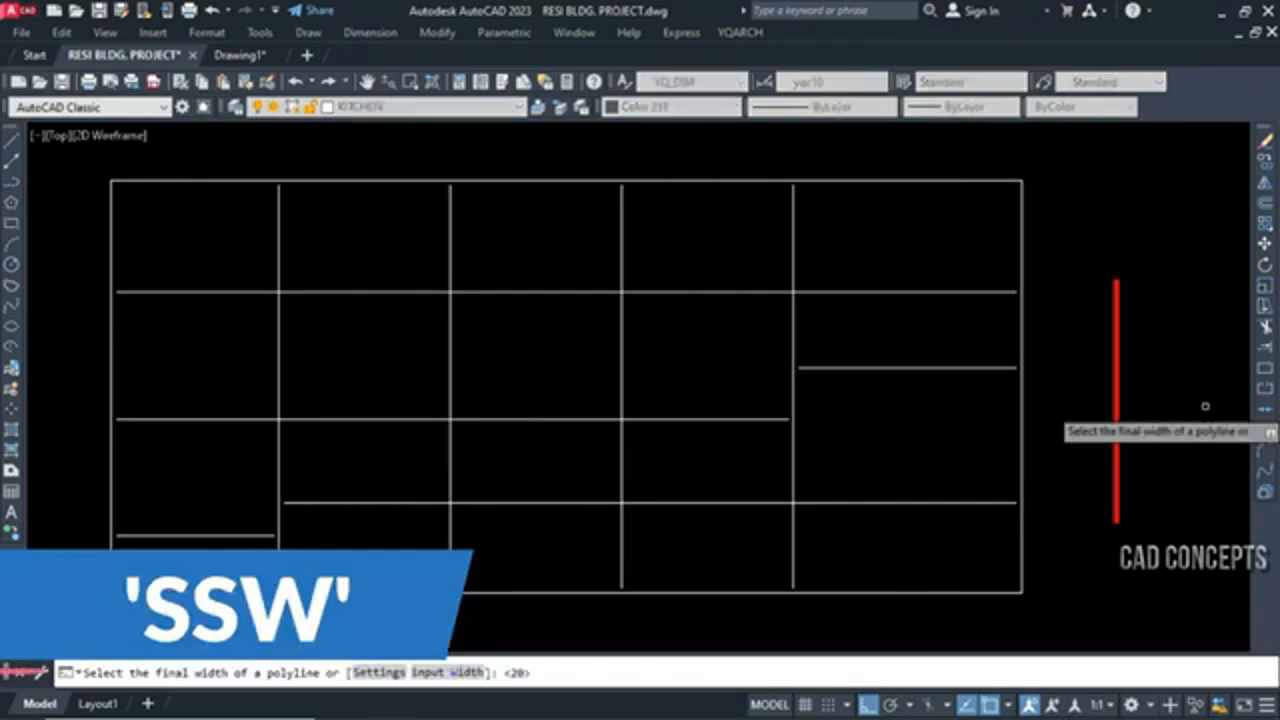
key(Return)
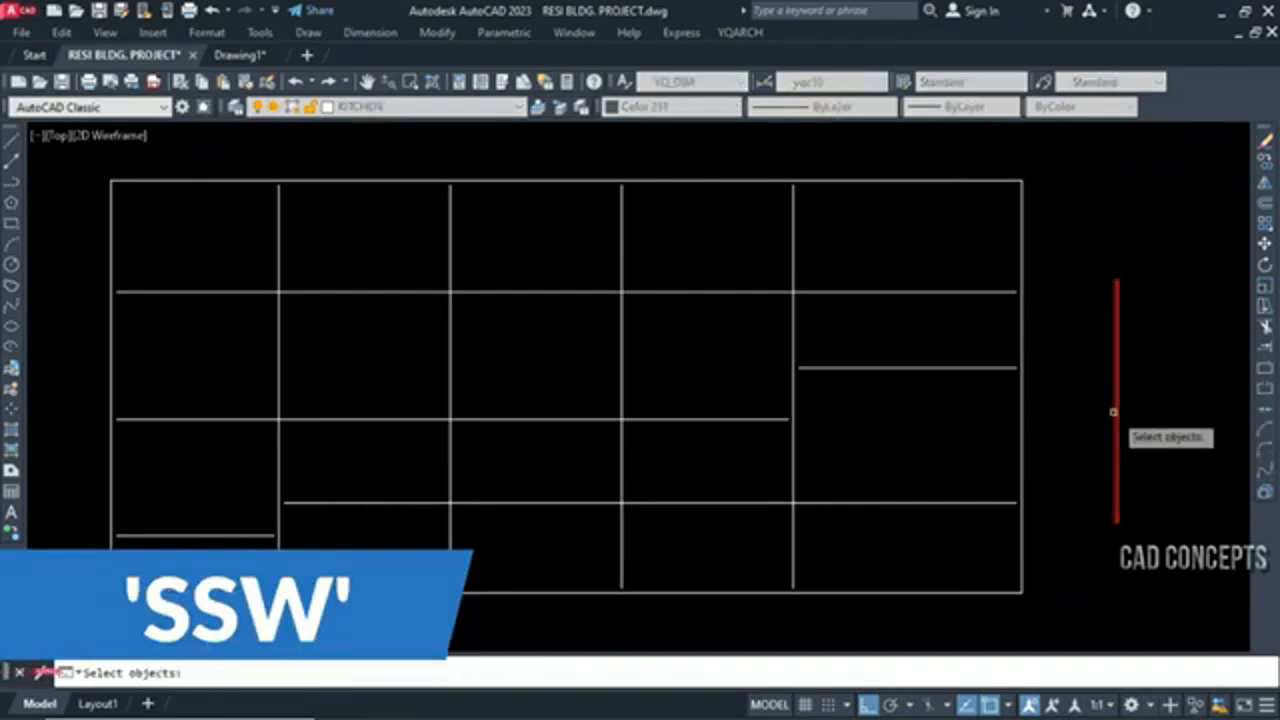
click(1048, 156)
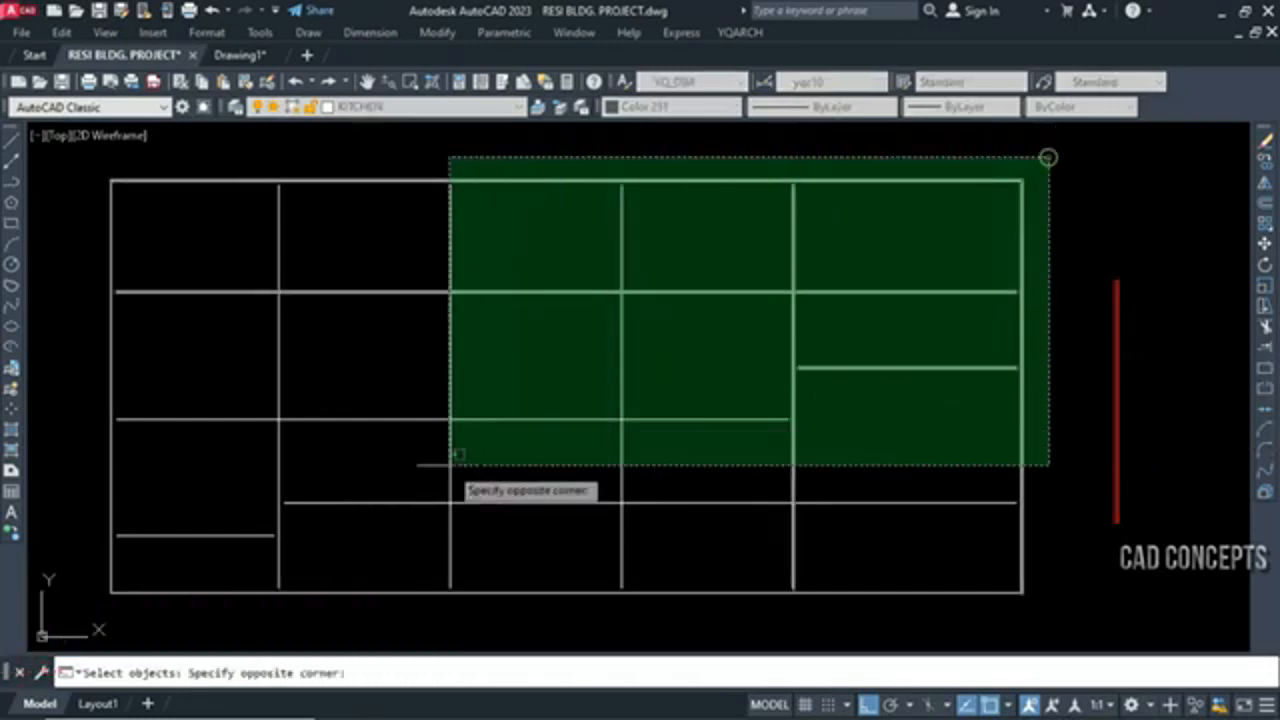
click(106, 622)
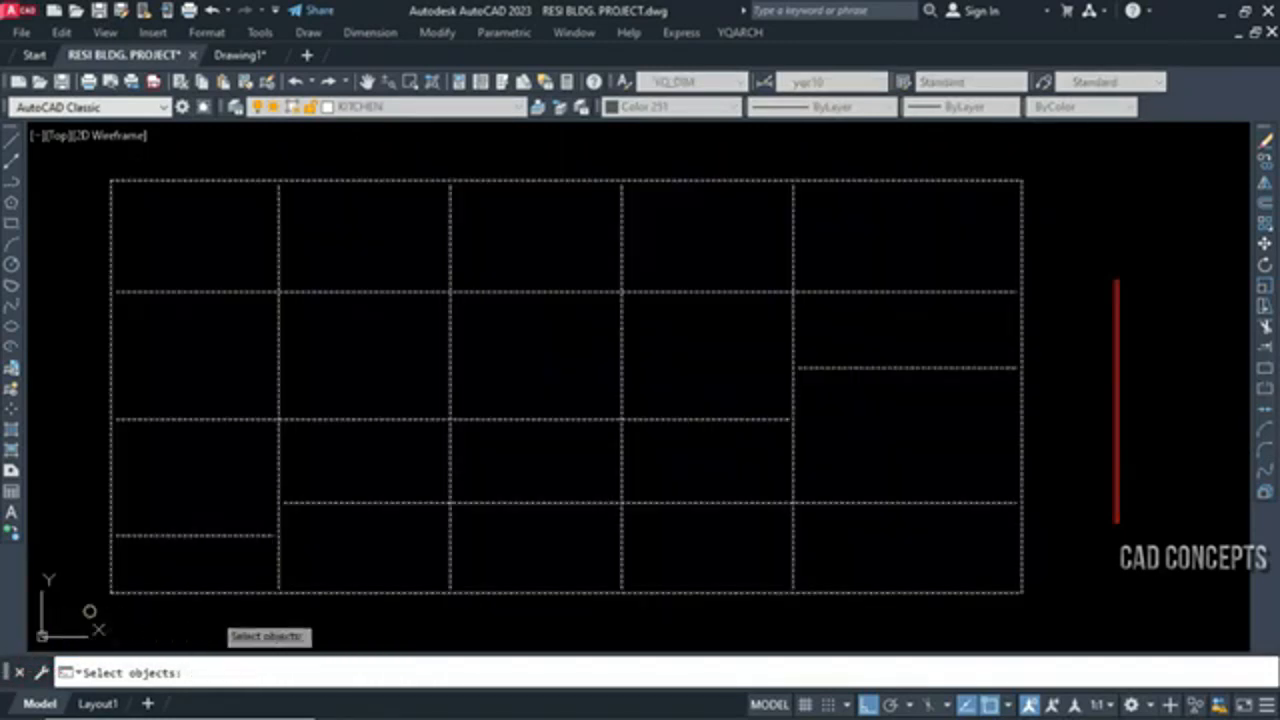
right_click(700, 320)
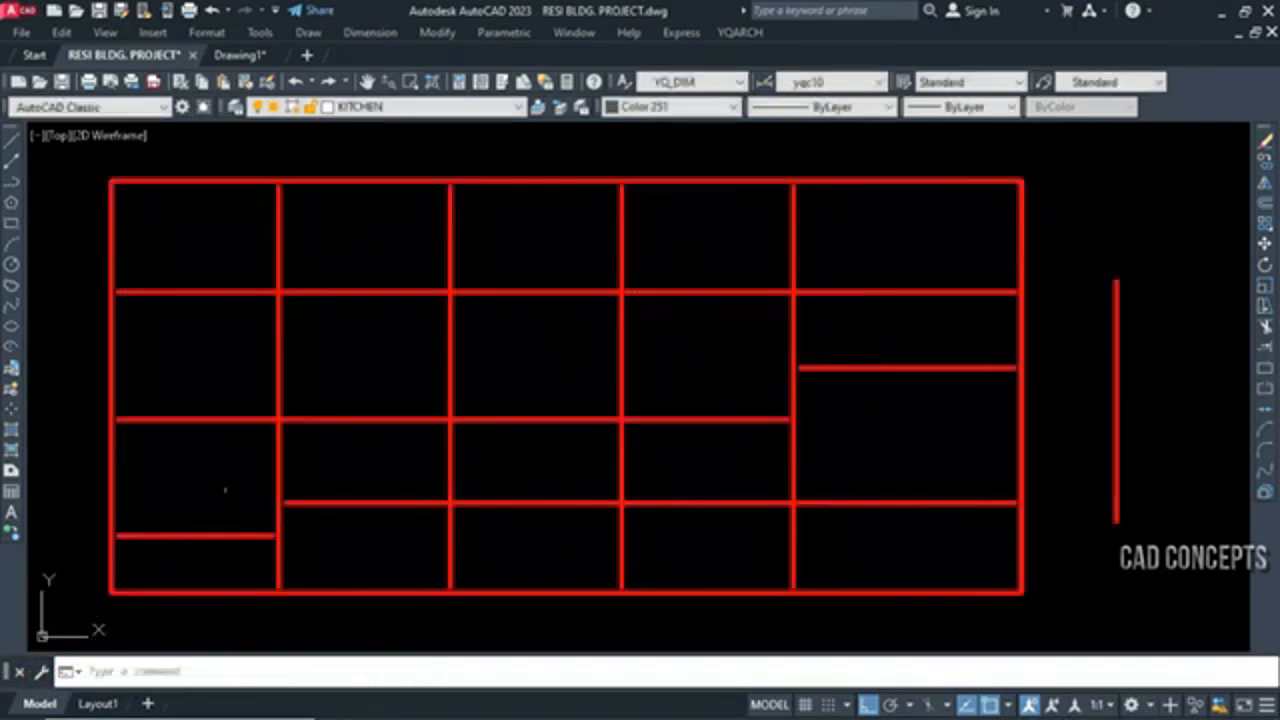
Check the properties of the red polyline and a horizontal grid line, and undo the SSW match on the grid
click(1116, 317)
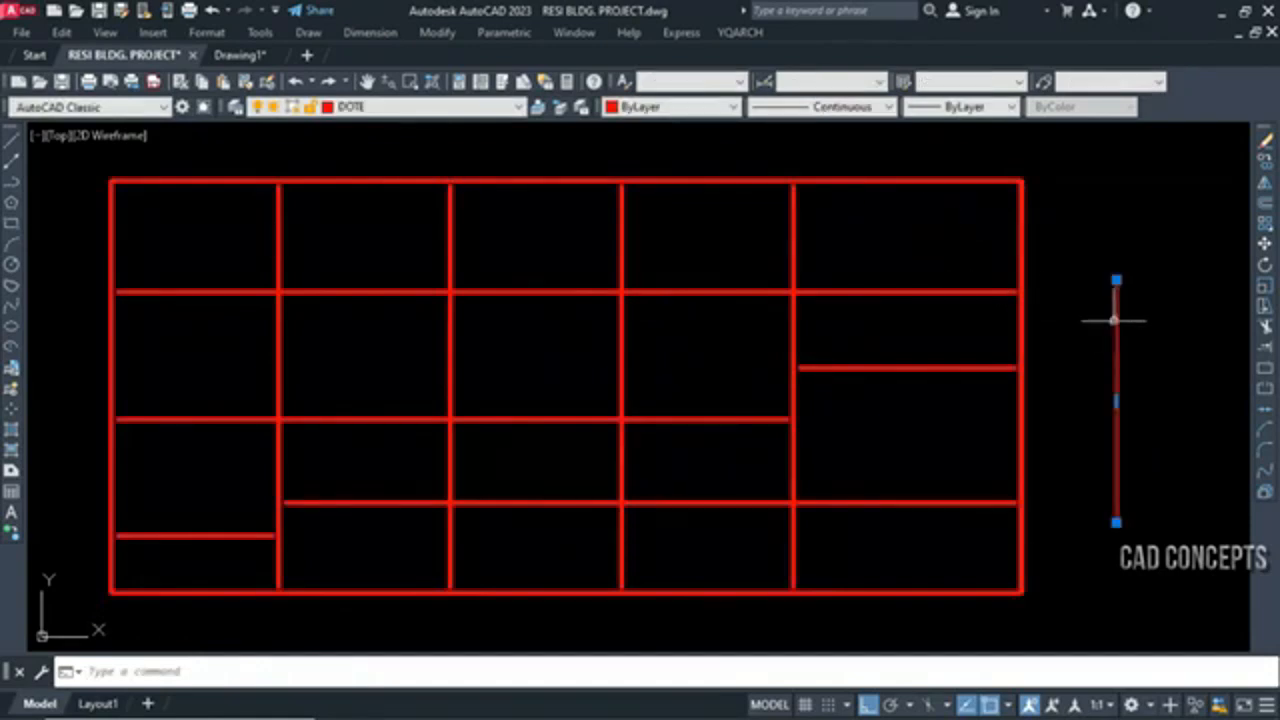
key(Escape)
click(765, 292)
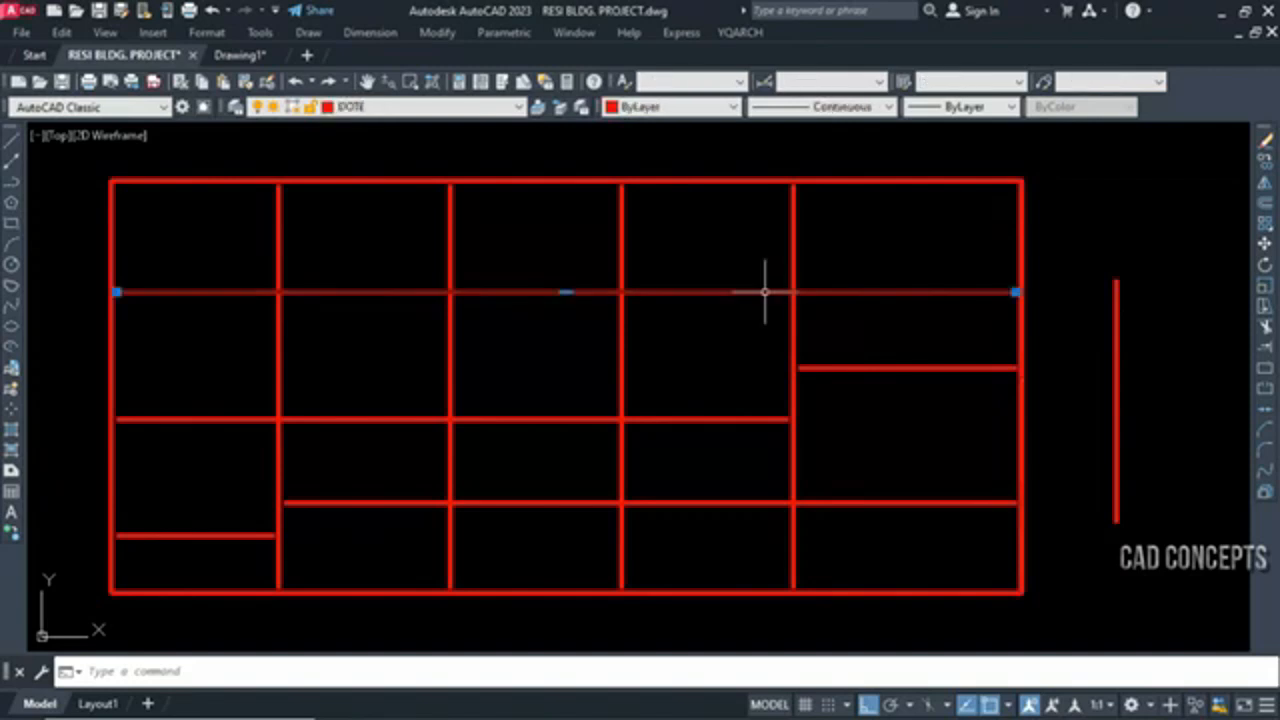
key(Escape)
key(ctrl+z)
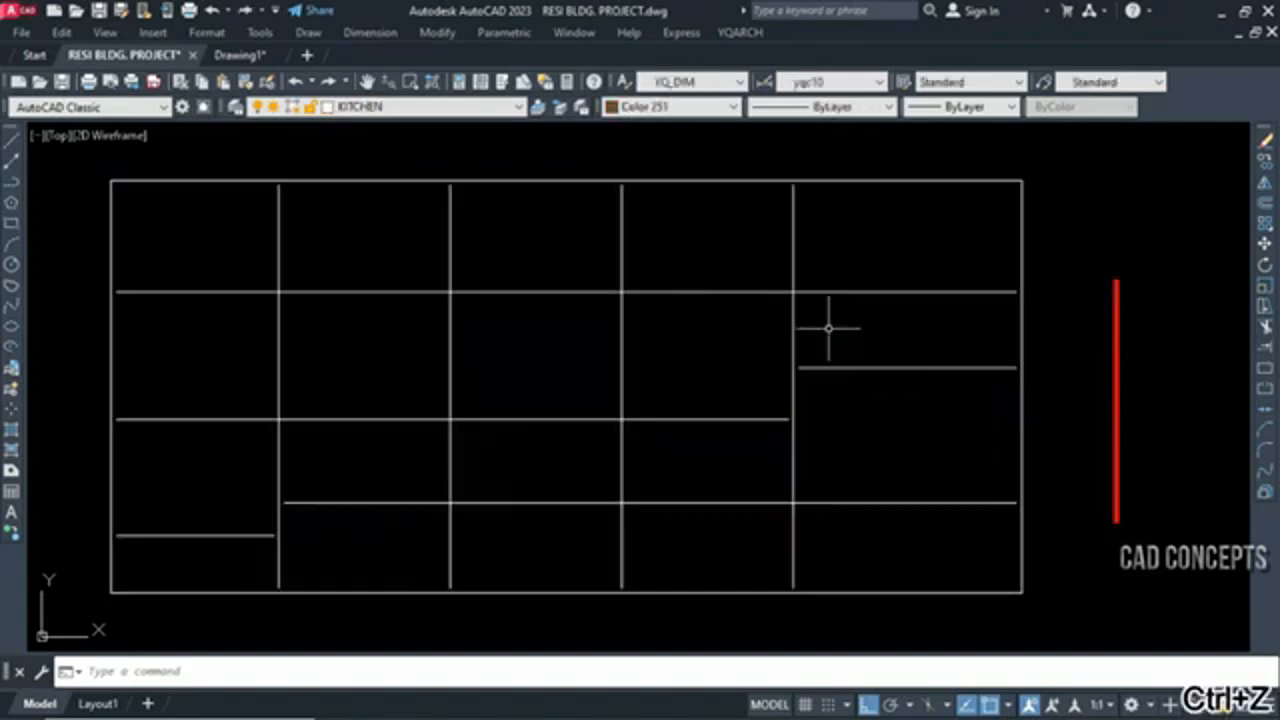
click(1049, 157)
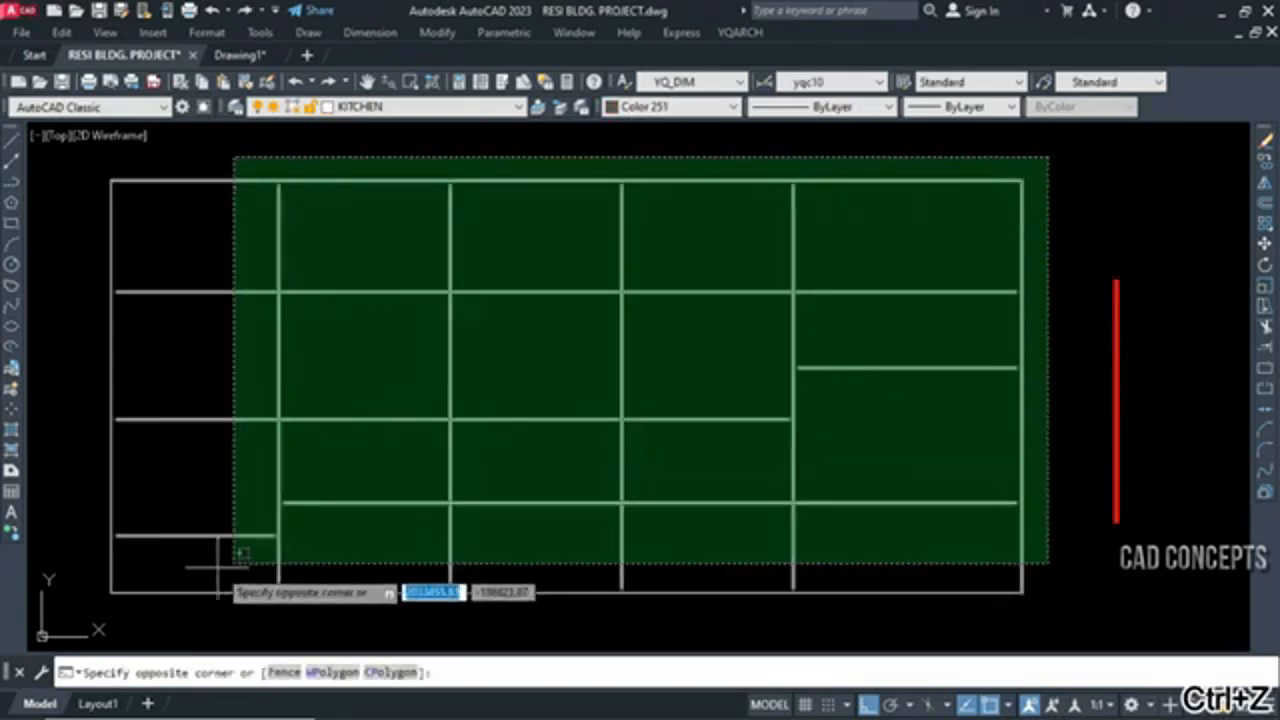
click(101, 598)
key(Escape)
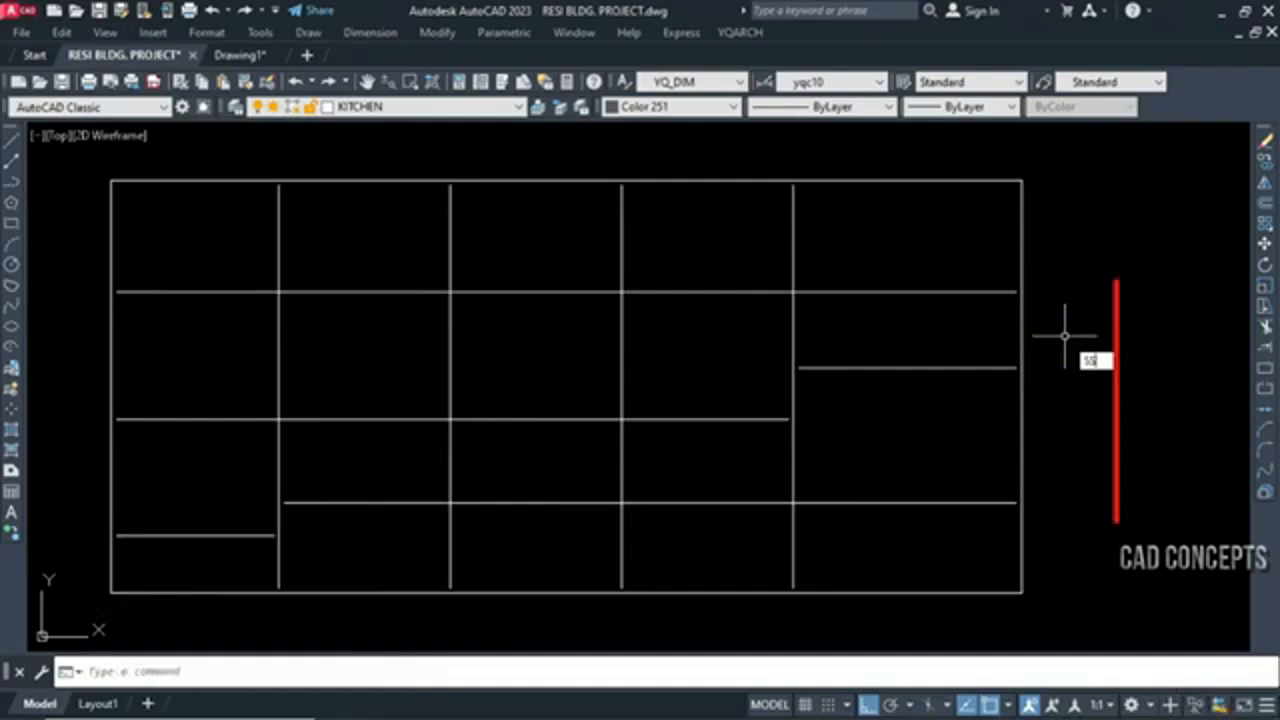
Turn off property matching in the SSW settings and apply only the red polyline's width to all the grid lines
key(Return)
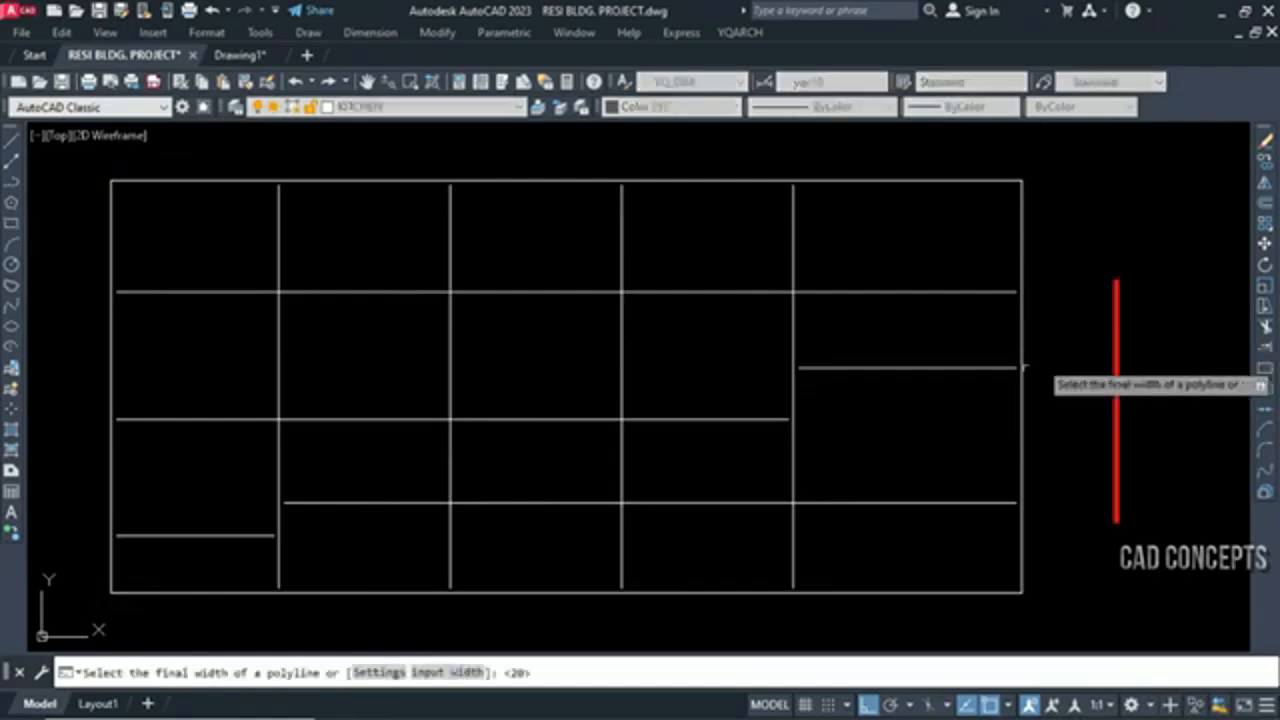
click(369, 673)
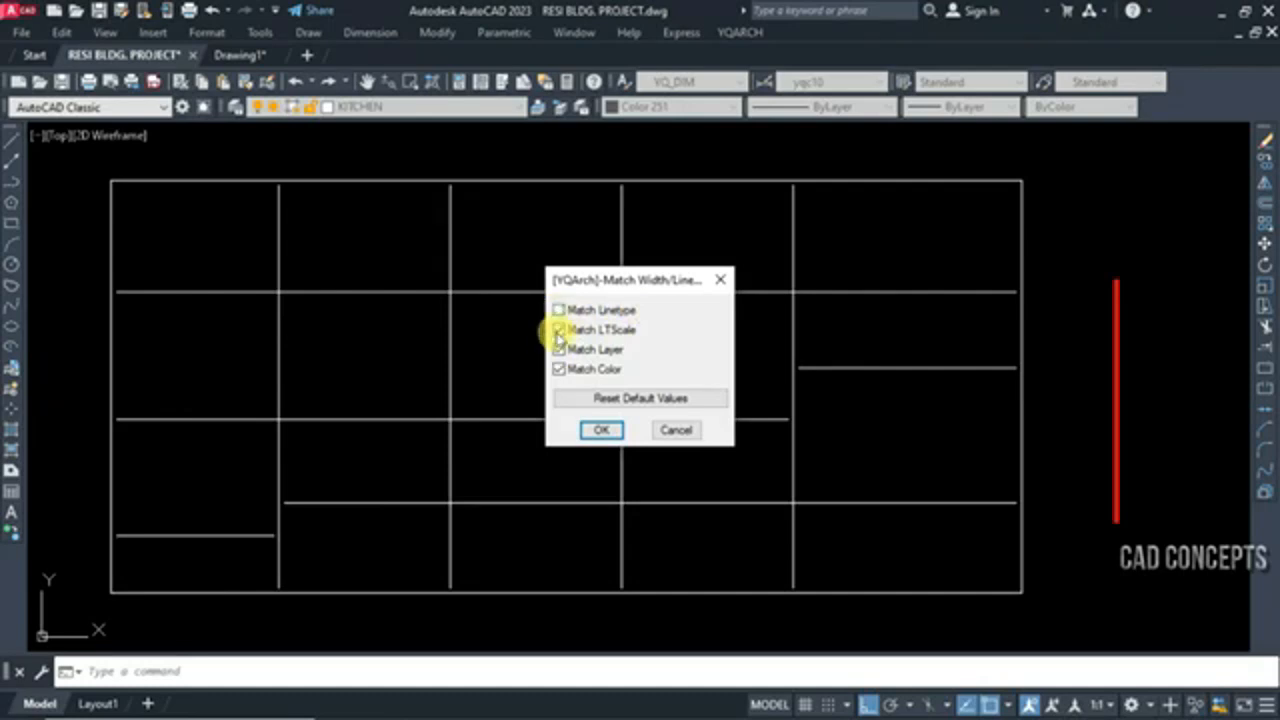
click(601, 430)
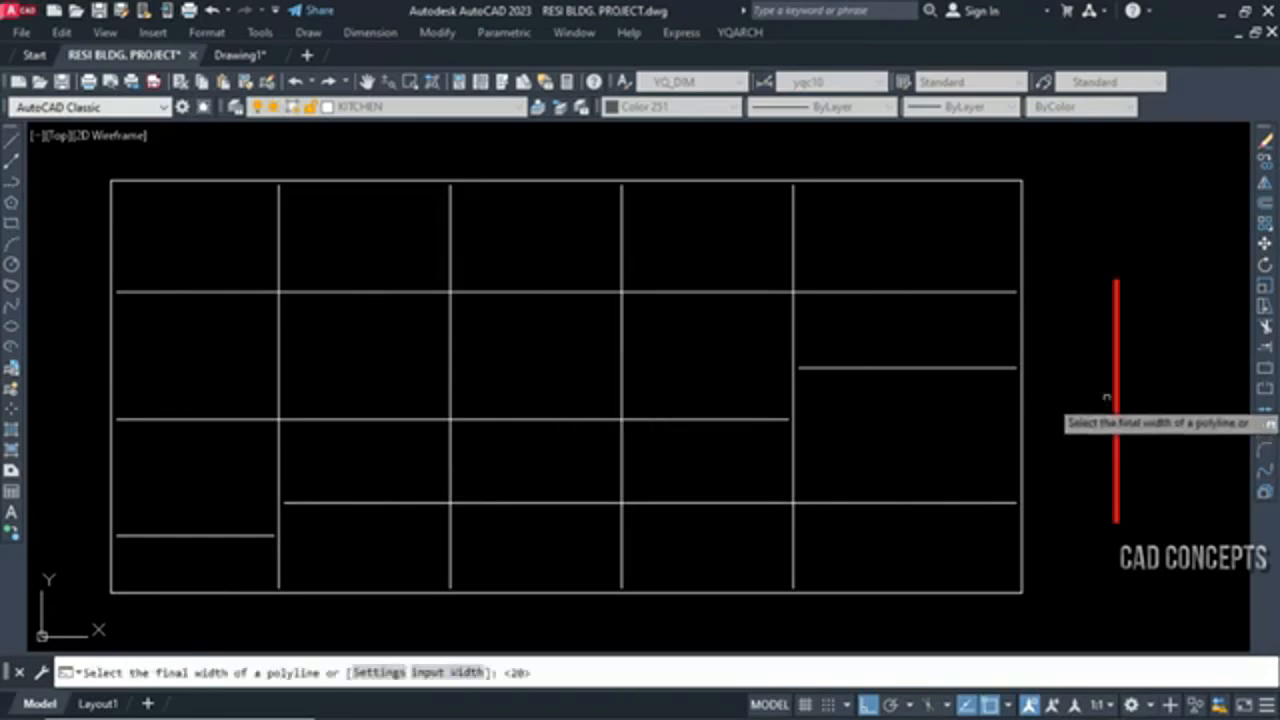
click(1117, 388)
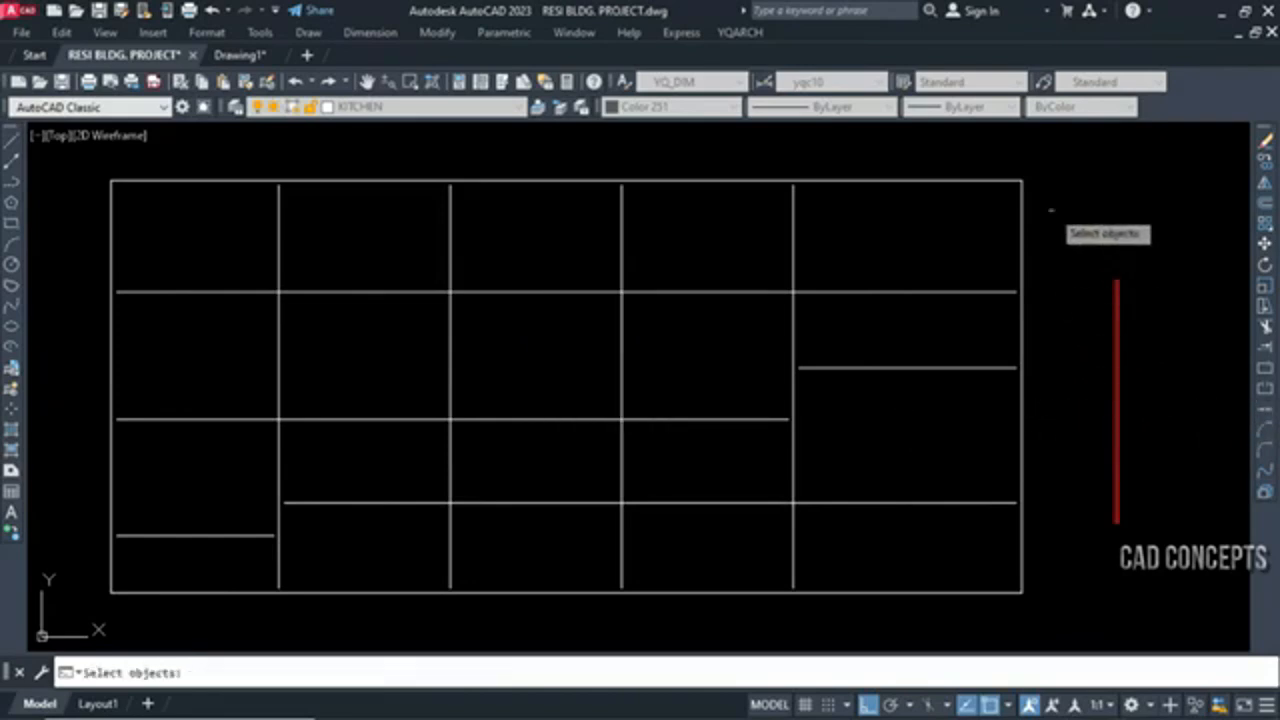
click(1035, 172)
click(96, 614)
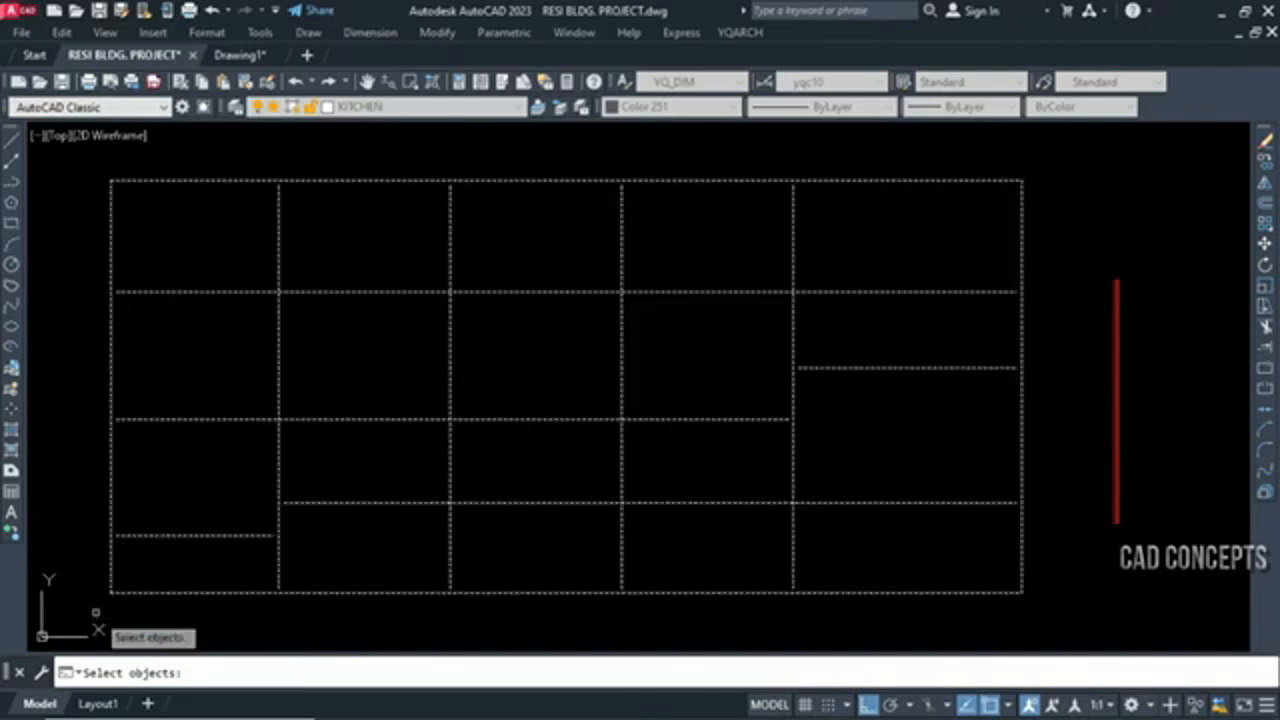
right_click(96, 614)
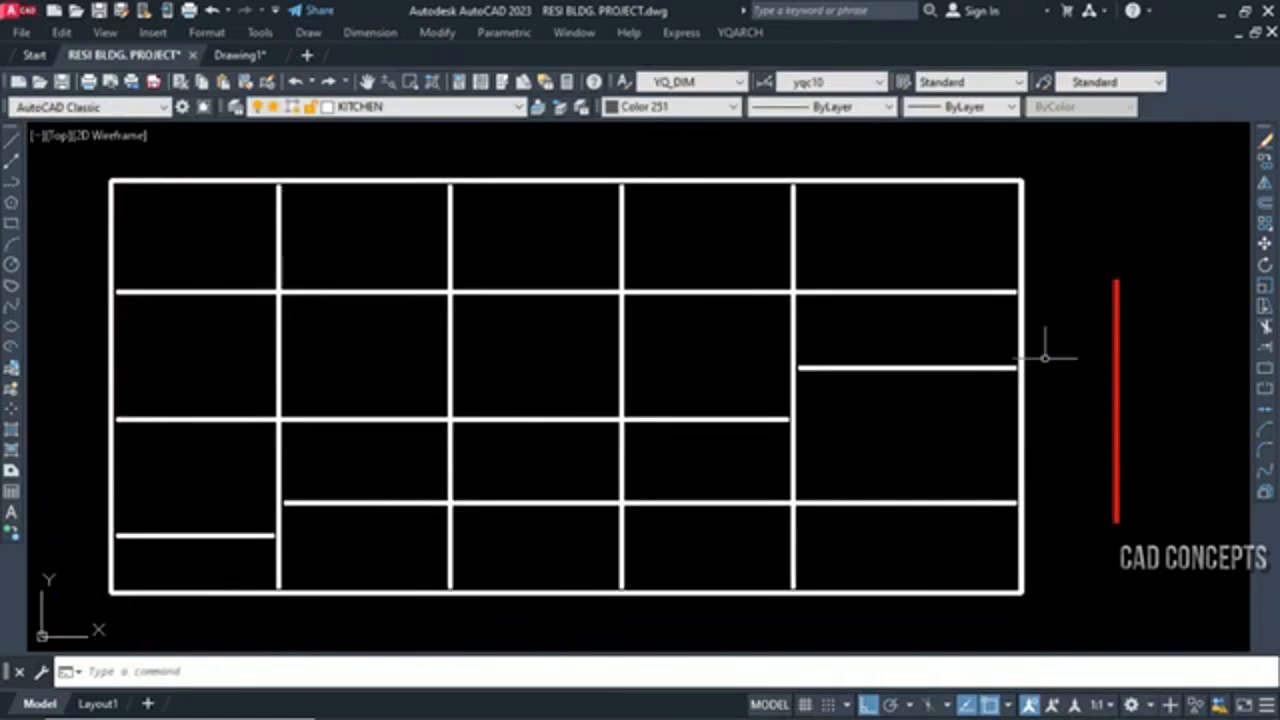
Select individual thickened grid lines to examine the result of the width-only match
click(1021, 420)
key(Escape)
click(1060, 366)
click(879, 482)
key(Escape)
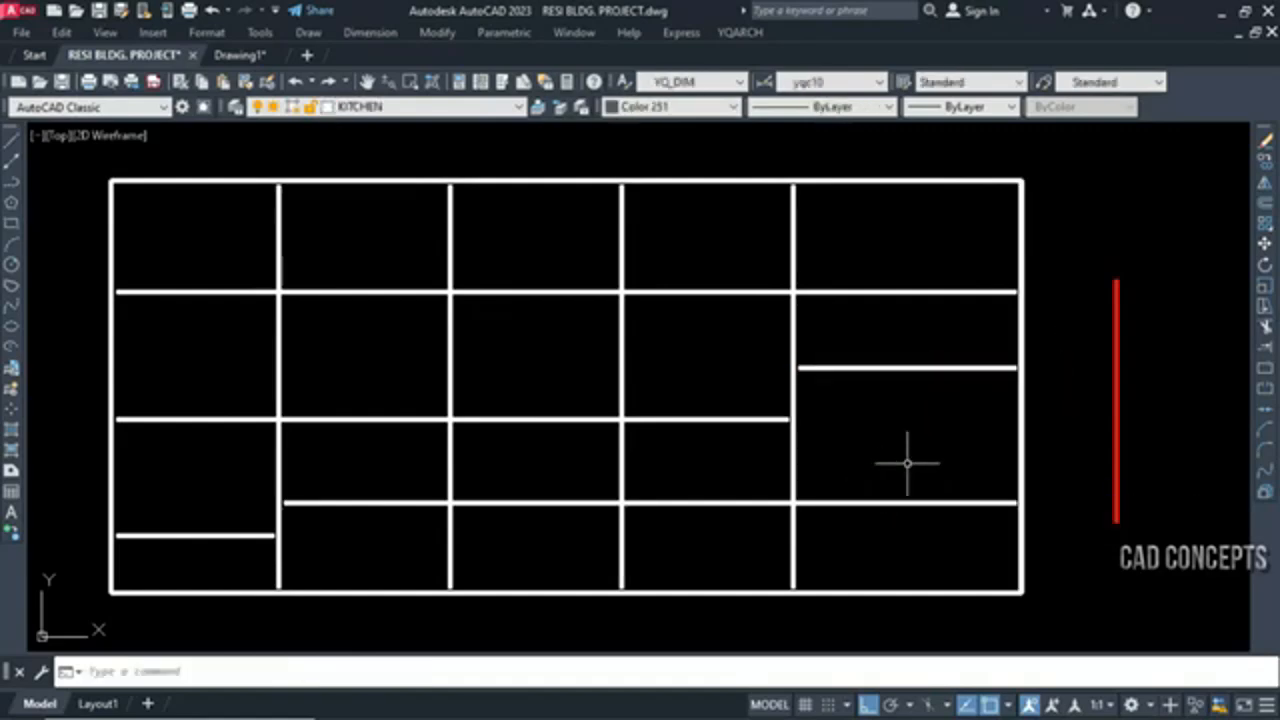
click(882, 503)
key(Escape)
click(791, 398)
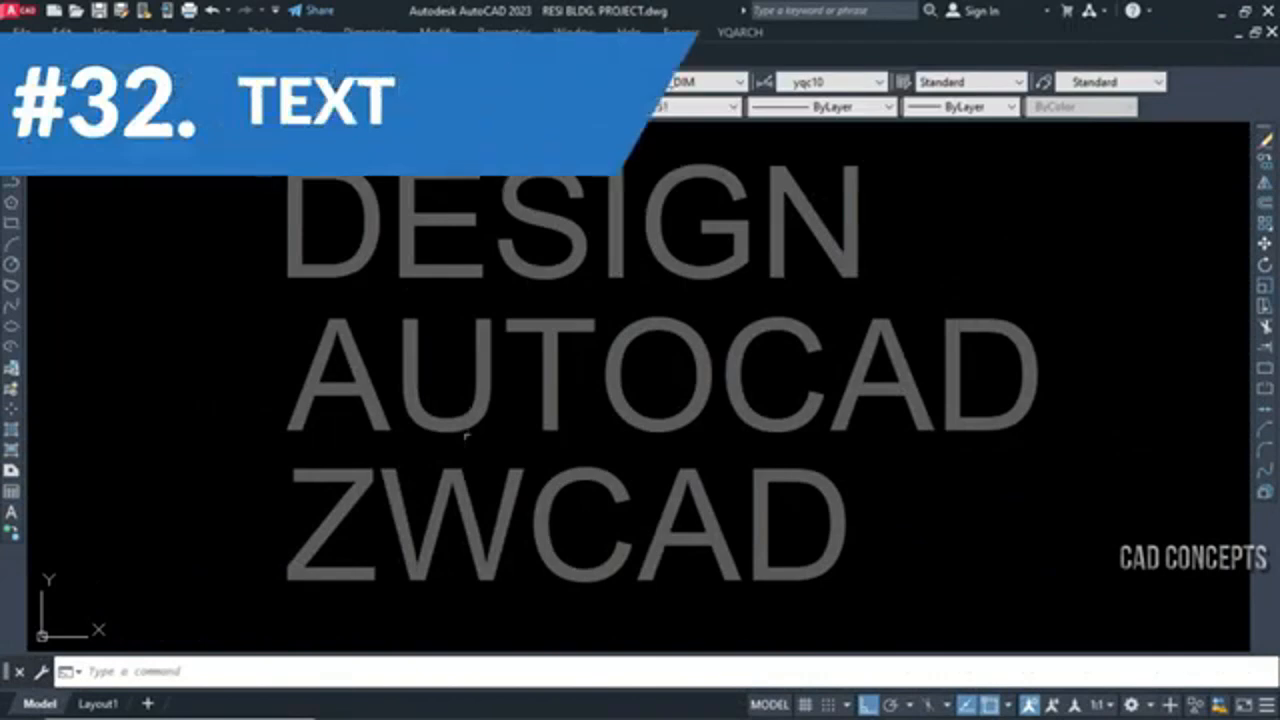
Examine the object type of the AUTOCAD, DESIGN and ZWCAD labels by opening each one for editing
click(466, 425)
double_click(468, 428)
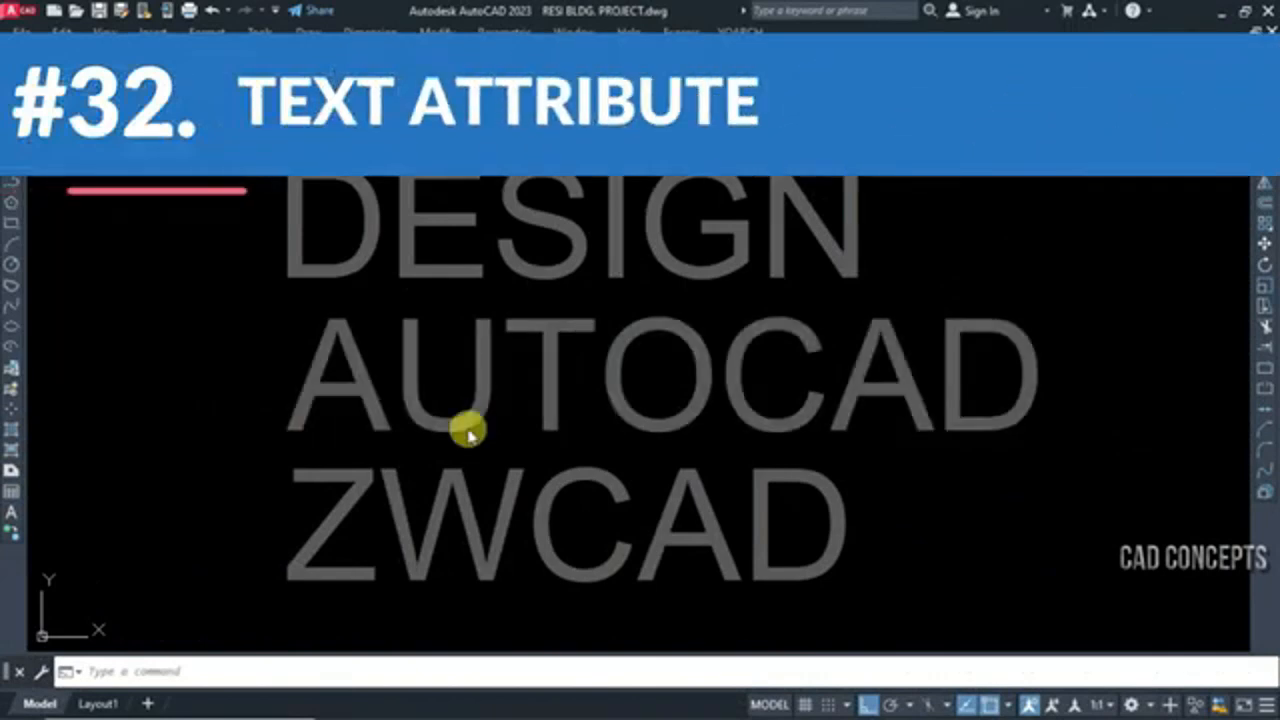
key(Escape)
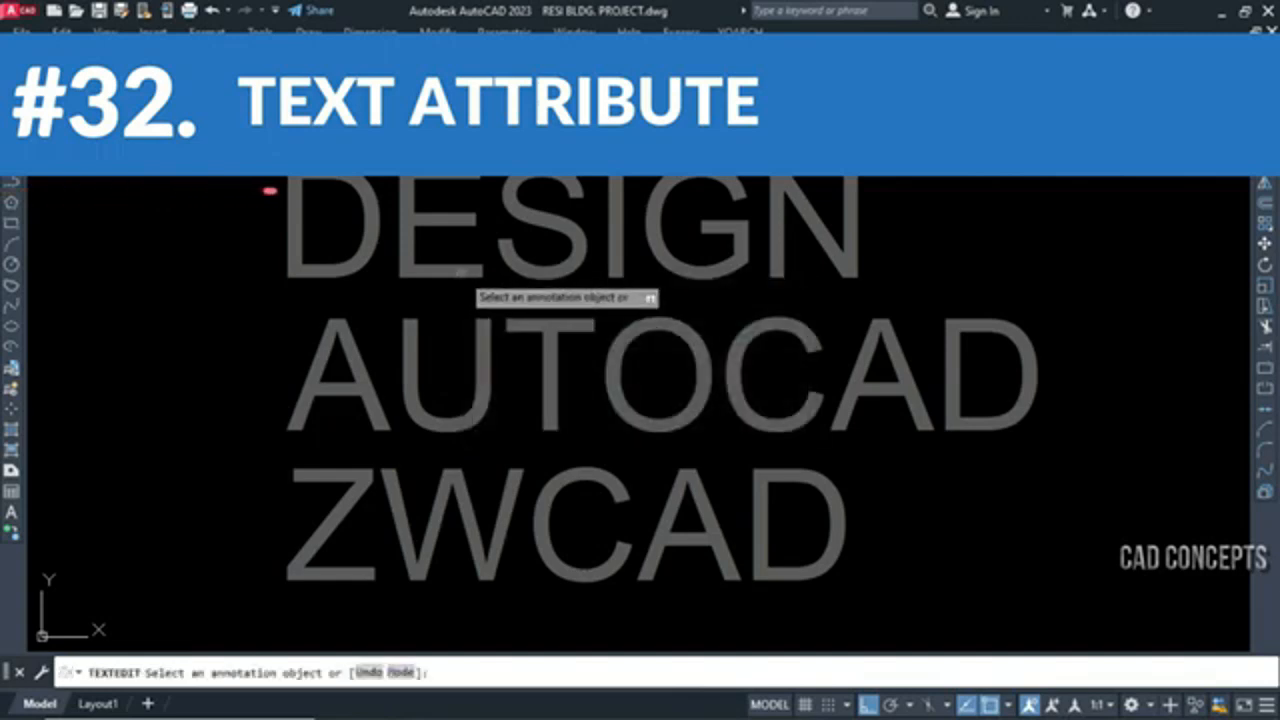
click(414, 251)
key(Escape)
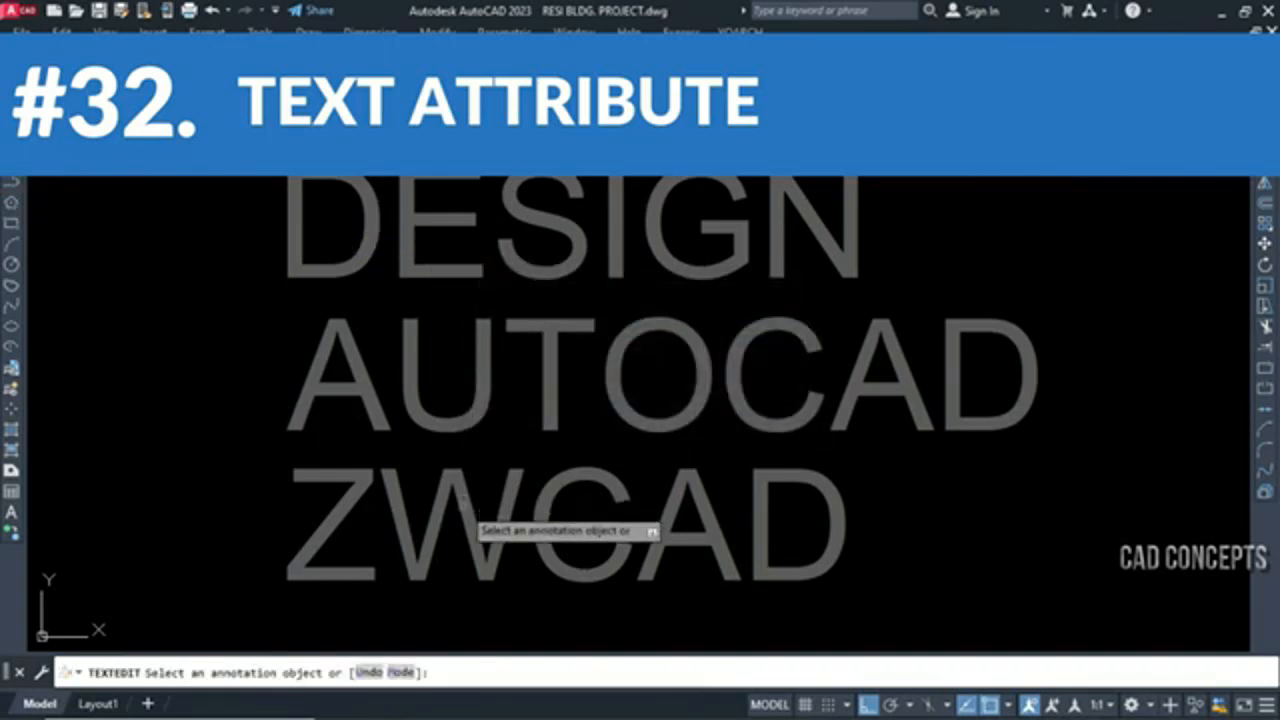
click(457, 510)
click(578, 419)
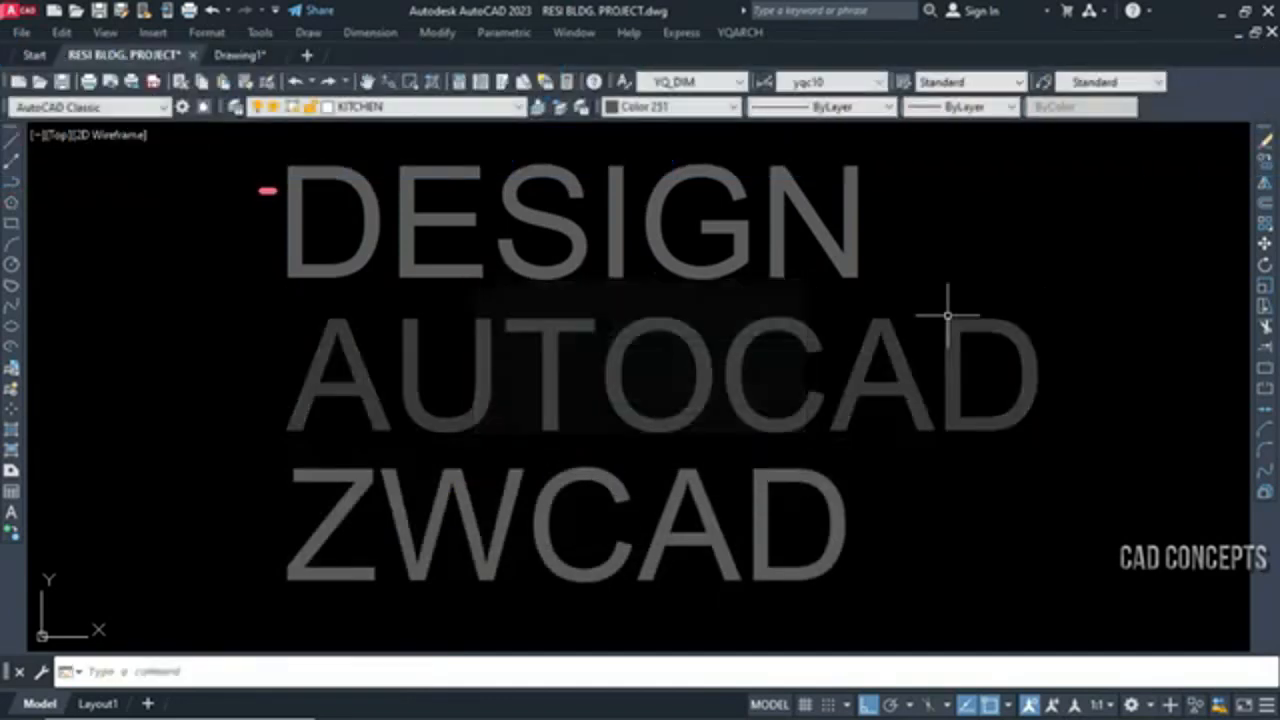
click(970, 203)
click(345, 515)
key(Escape)
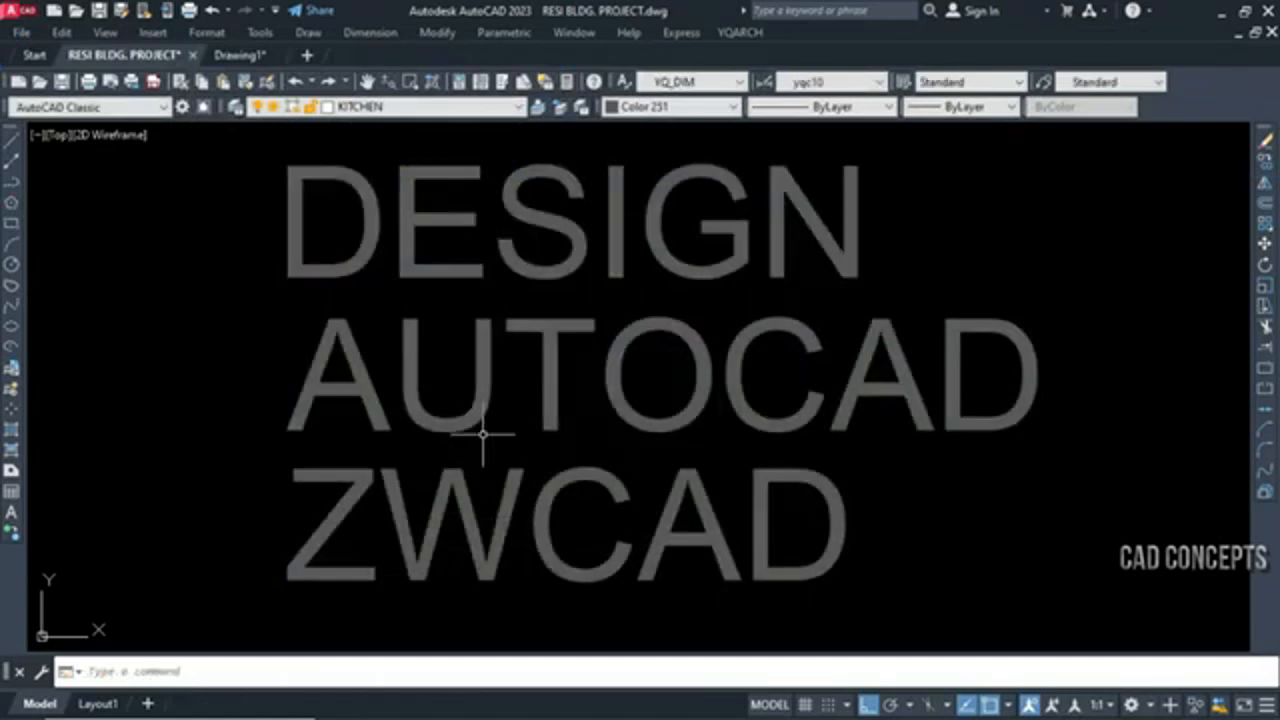
Convert the DESIGN, AUTOCAD and ZWCAD labels to texts with TTSX
text(TTS)
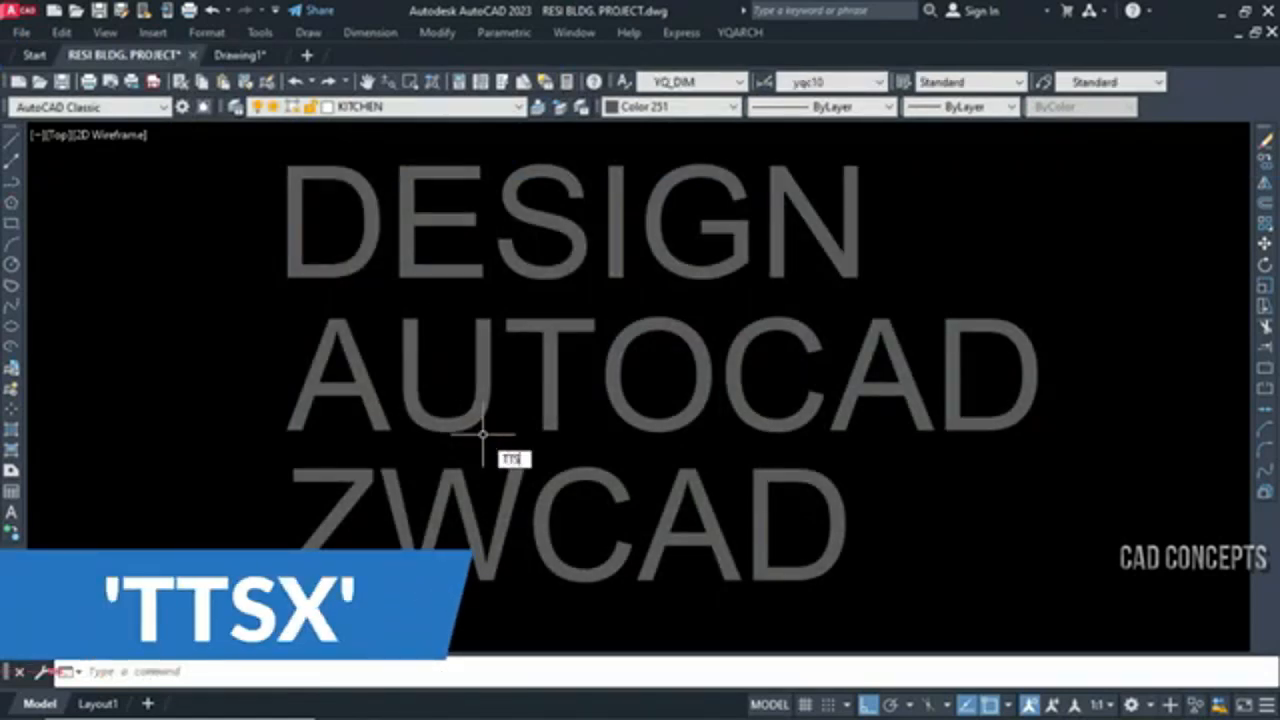
text(X)
key(Return)
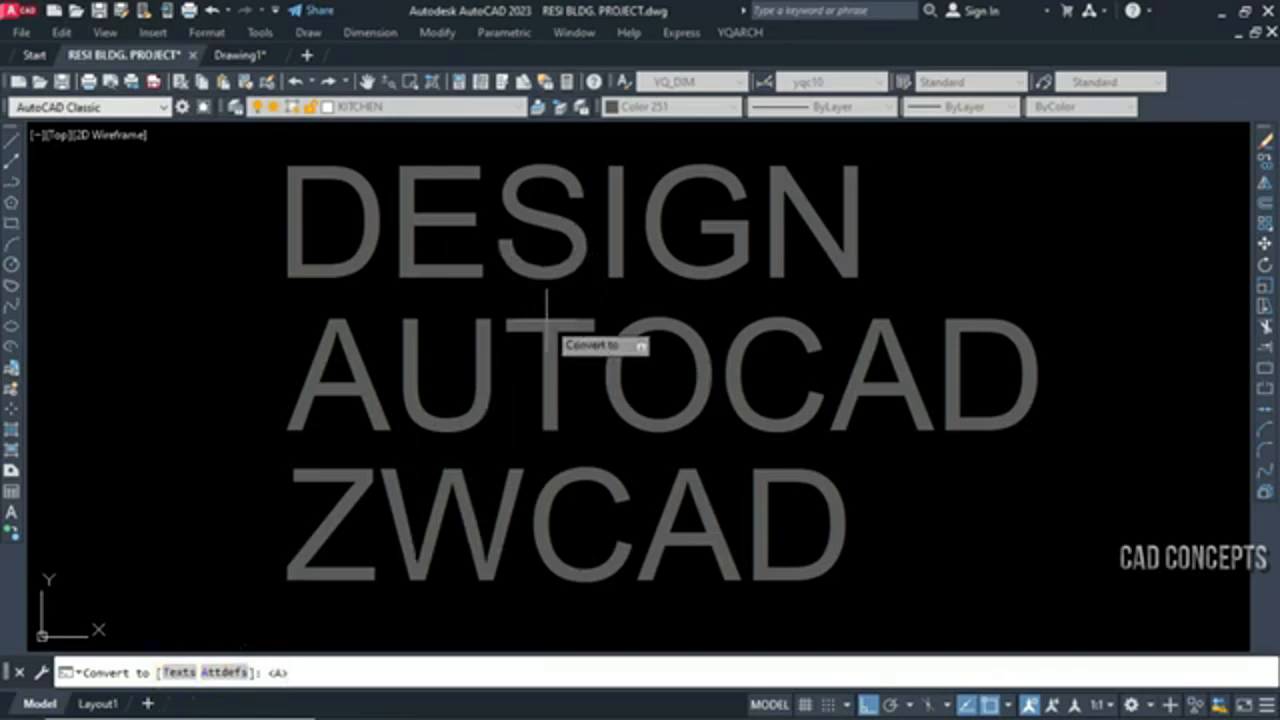
click(175, 673)
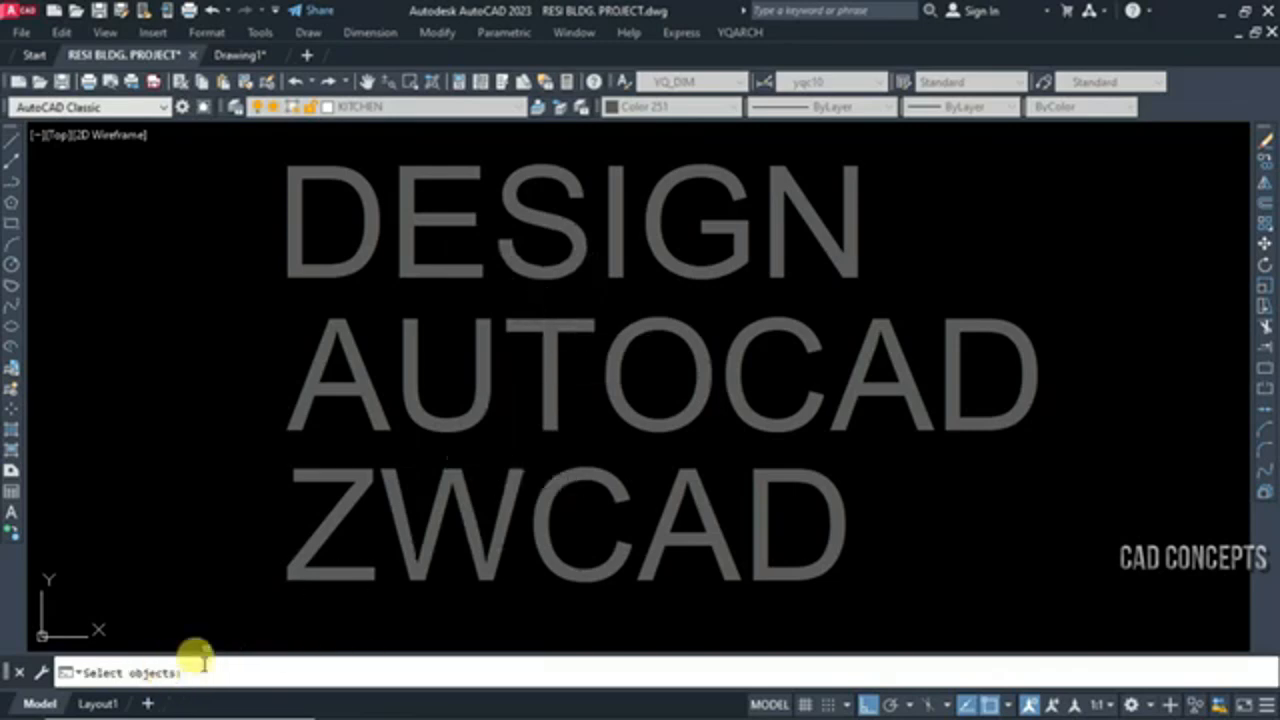
click(981, 190)
click(204, 560)
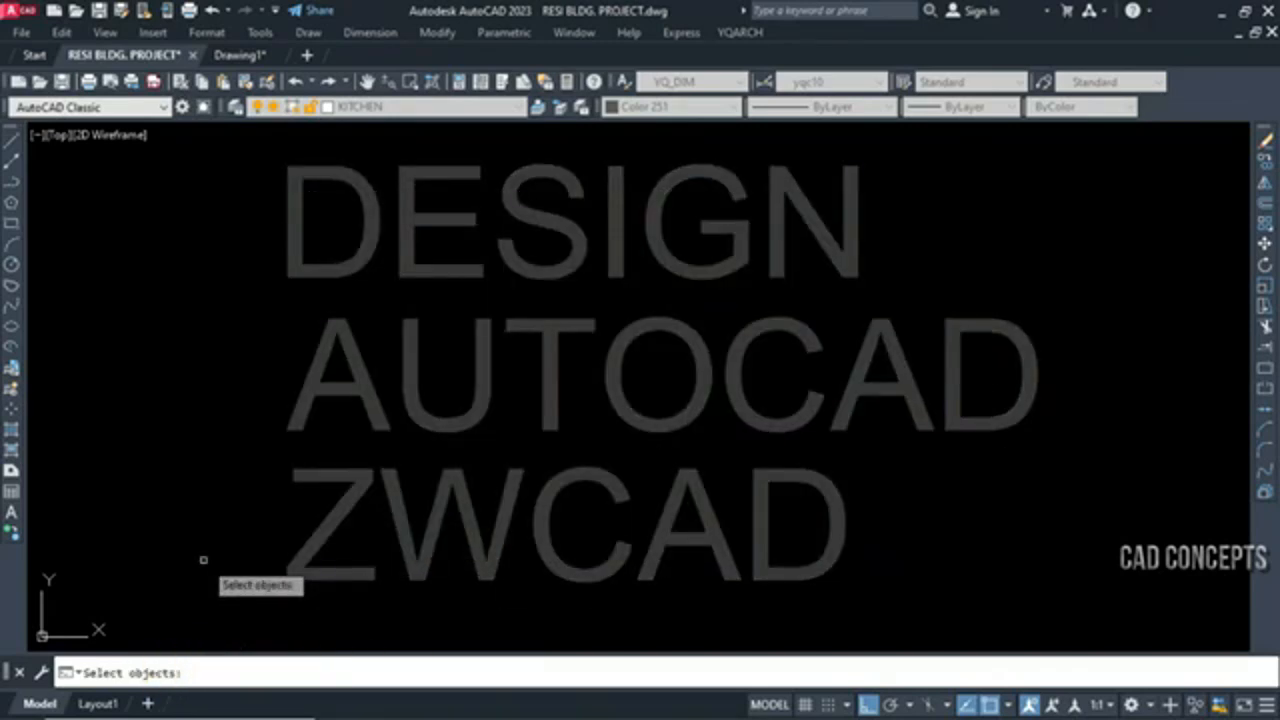
key(Return)
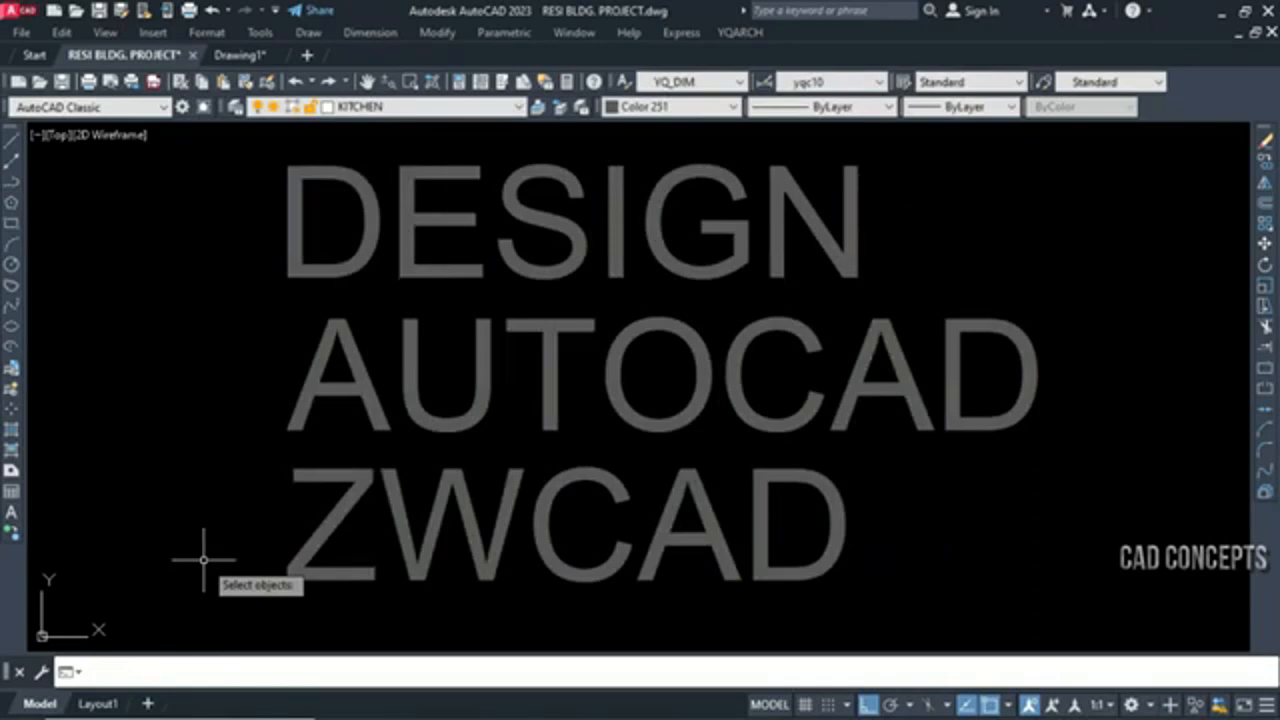
Open the converted DESIGN, AUTOCAD and ZWCAD labels for editing to check how each one behaves
double_click(355, 273)
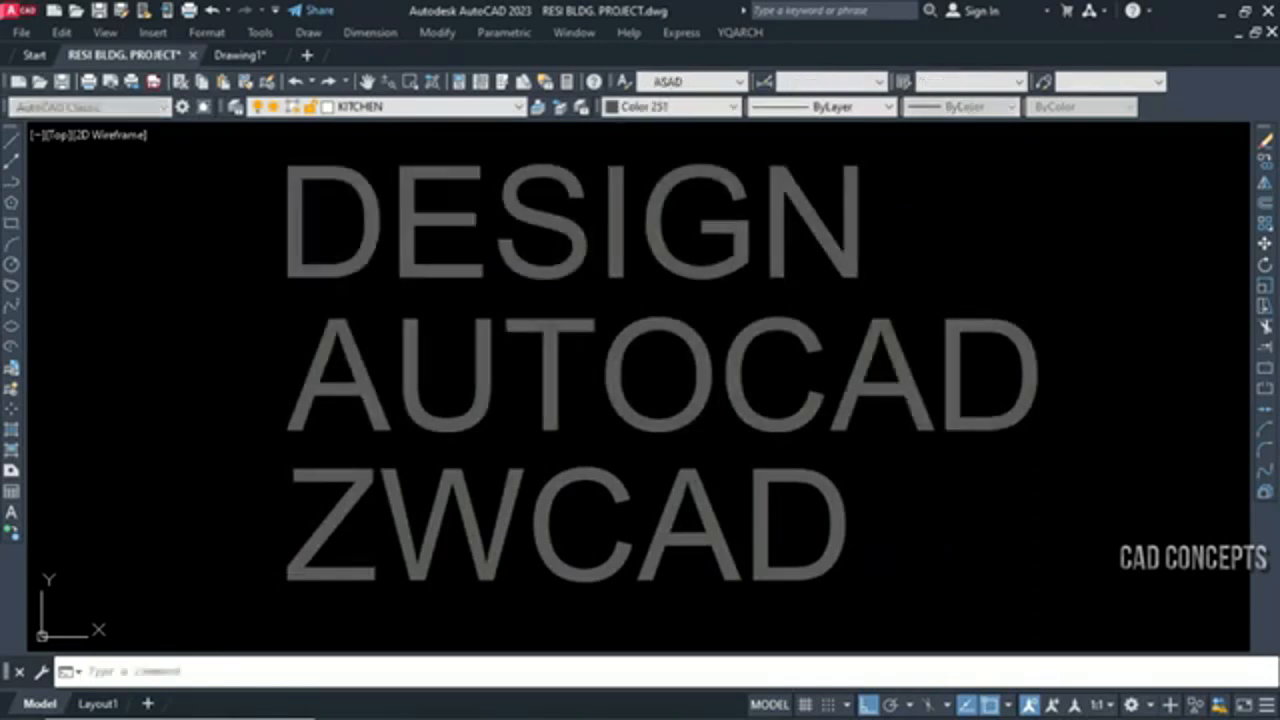
click(250, 384)
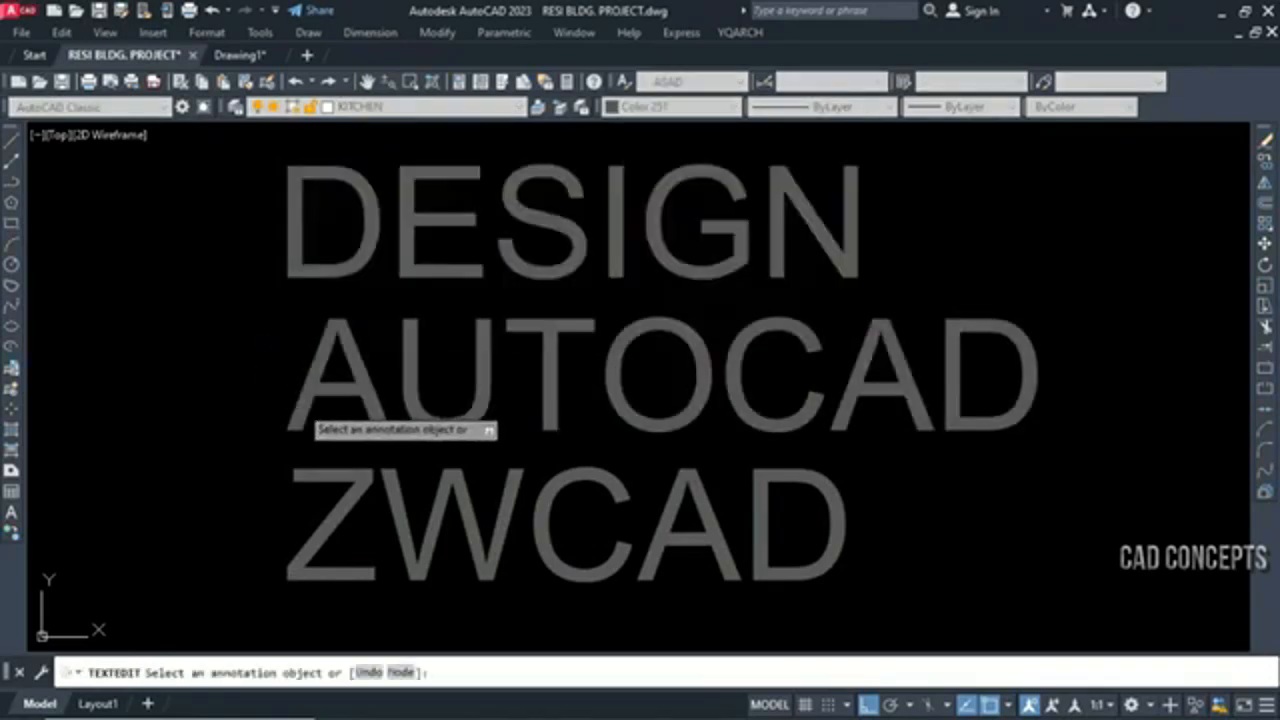
click(299, 411)
click(295, 515)
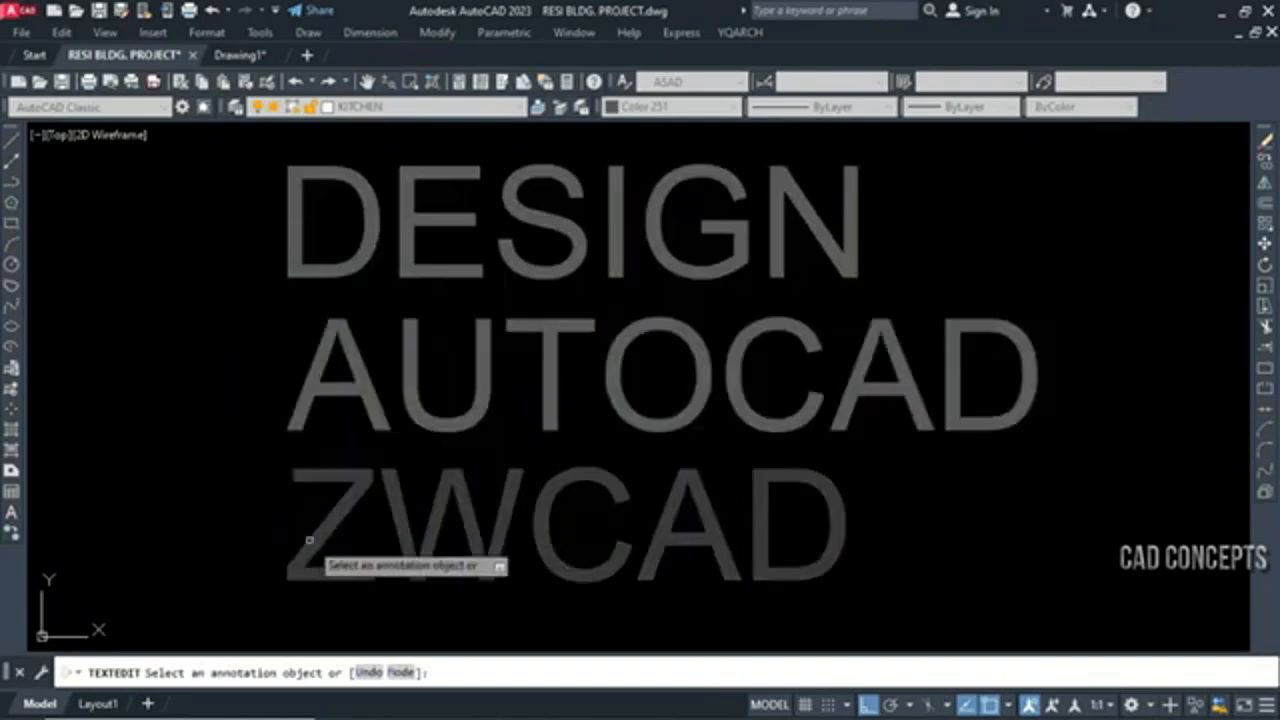
click(308, 540)
click(206, 540)
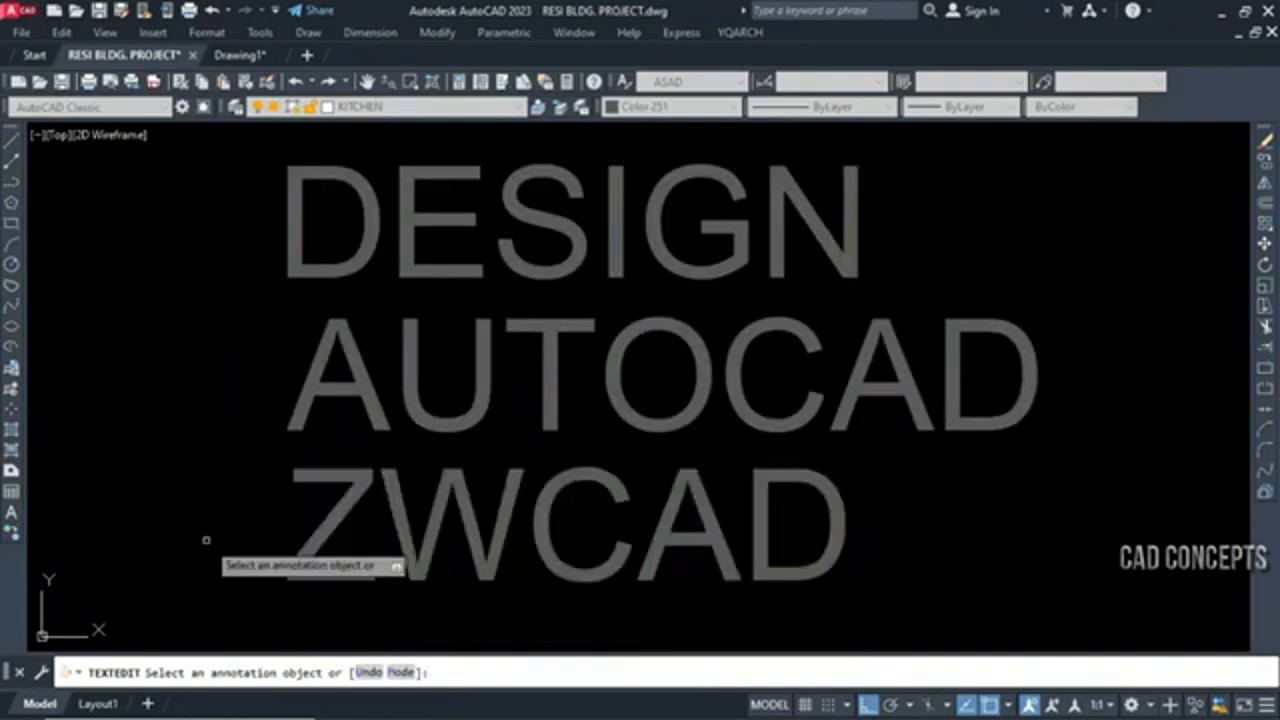
key(Escape)
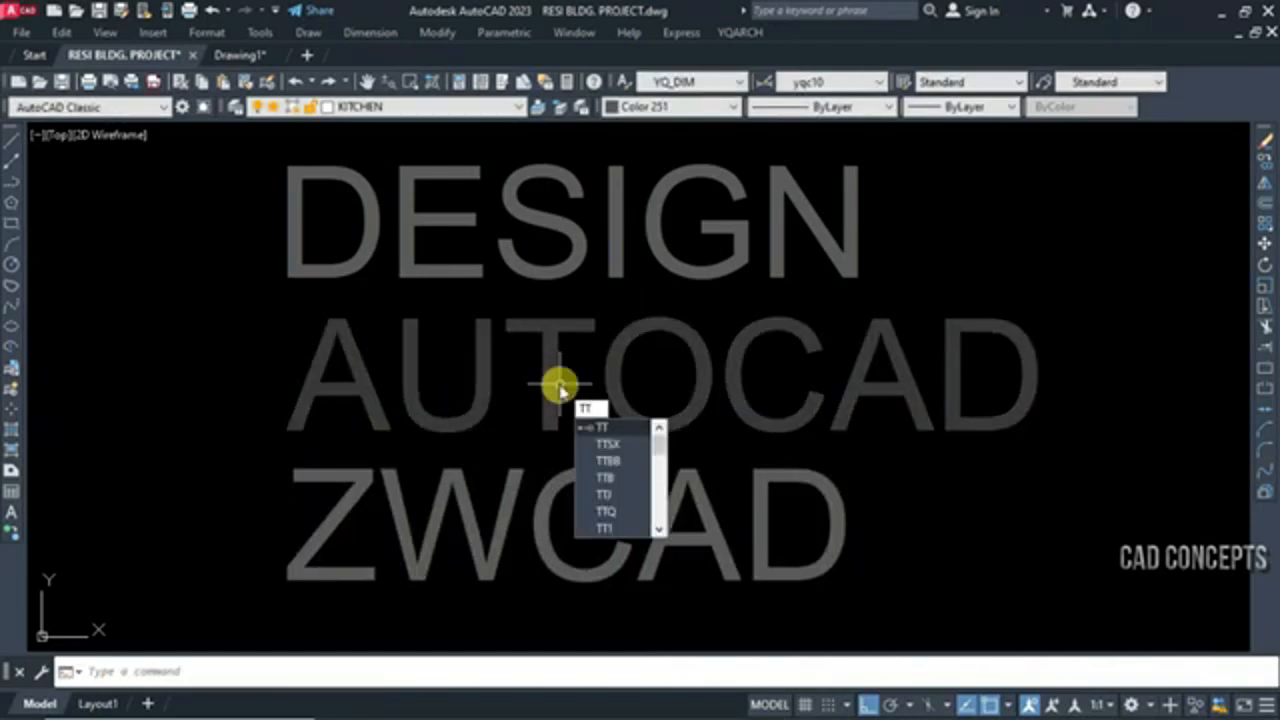
Convert the DESIGN, AUTOCAD and ZWCAD texts to attribute definitions with TTSX, using the Attdefs option
text(TTSX)
key(Return)
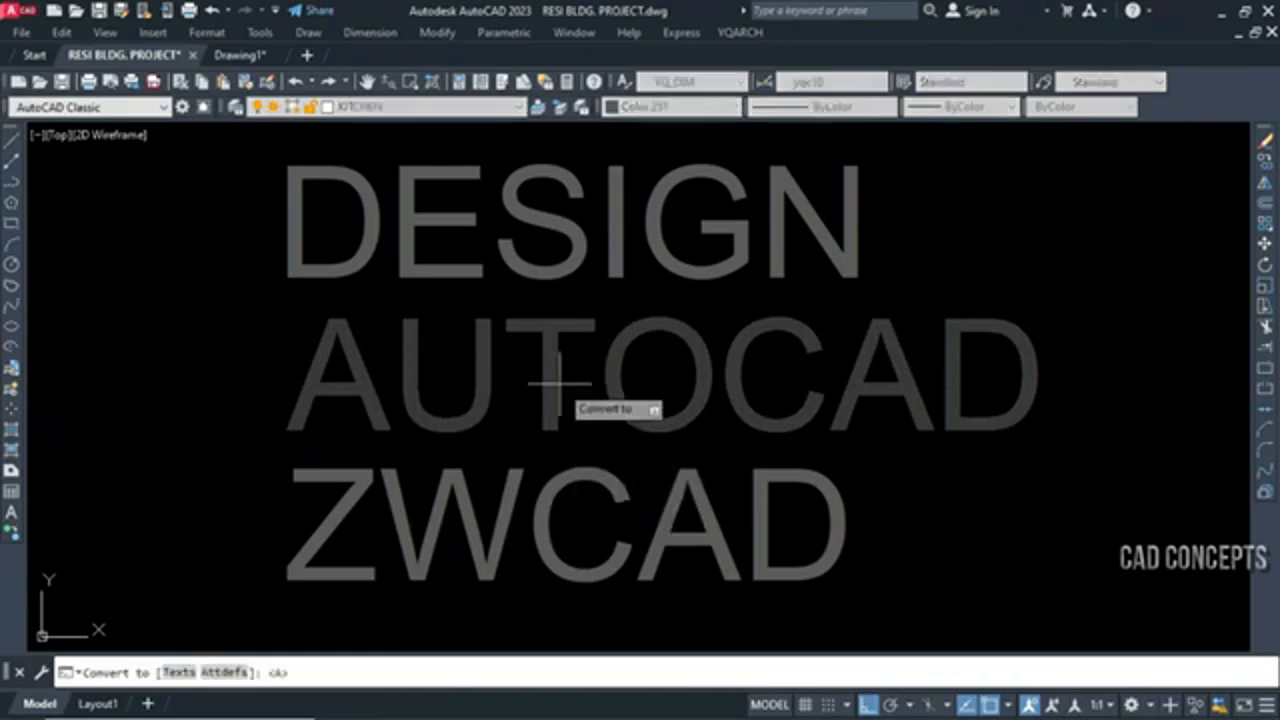
click(200, 671)
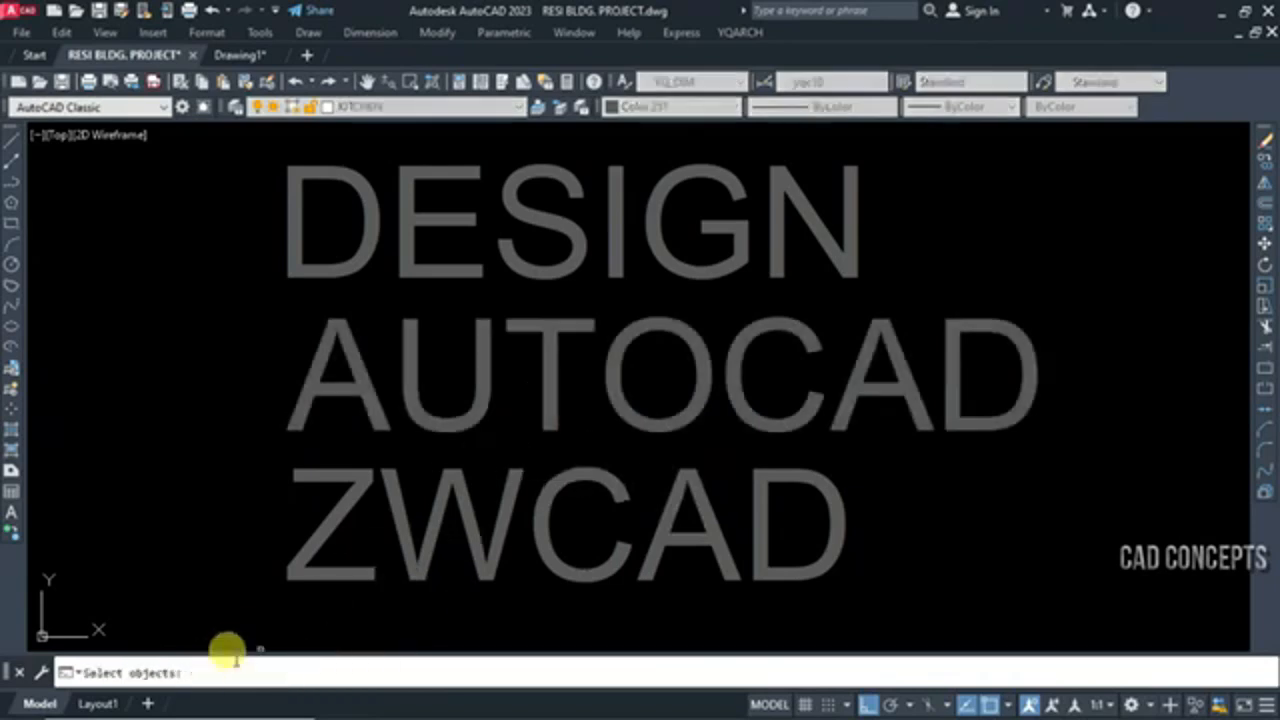
click(967, 590)
click(221, 167)
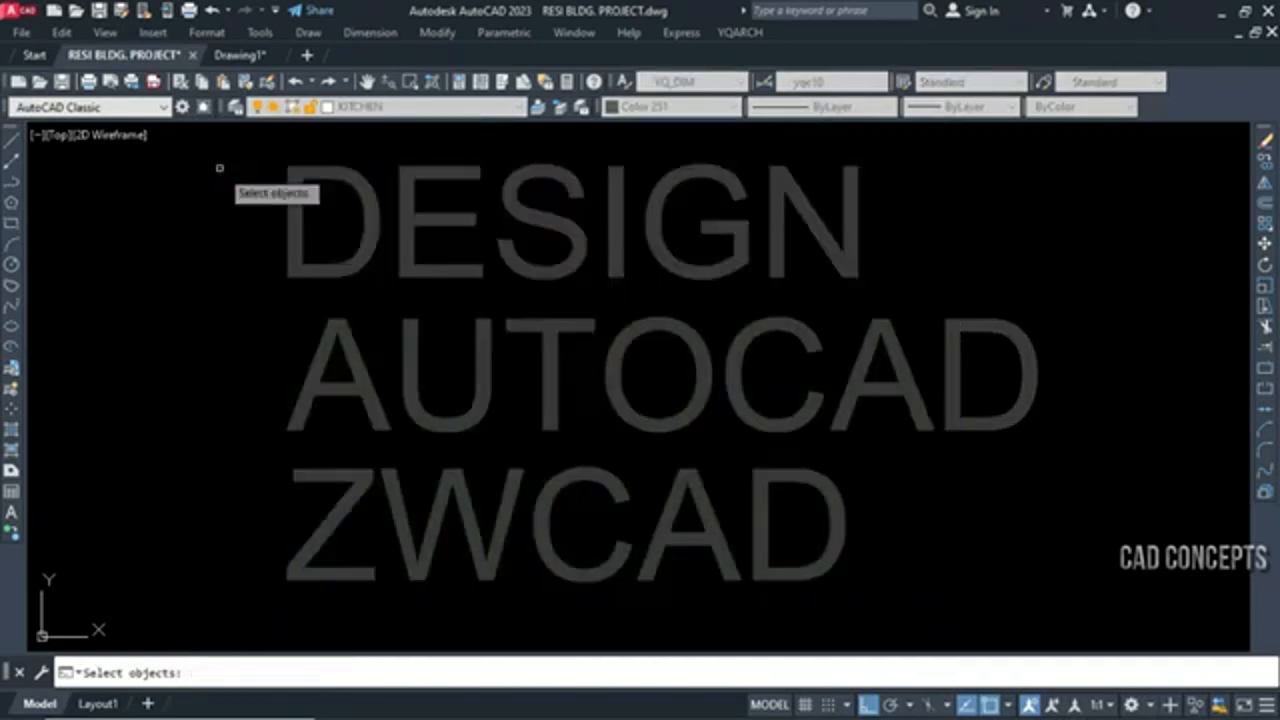
key(Return)
Open the converted DESIGN label for editing to check its attribute definition, and close it without changes
click(316, 276)
click(332, 262)
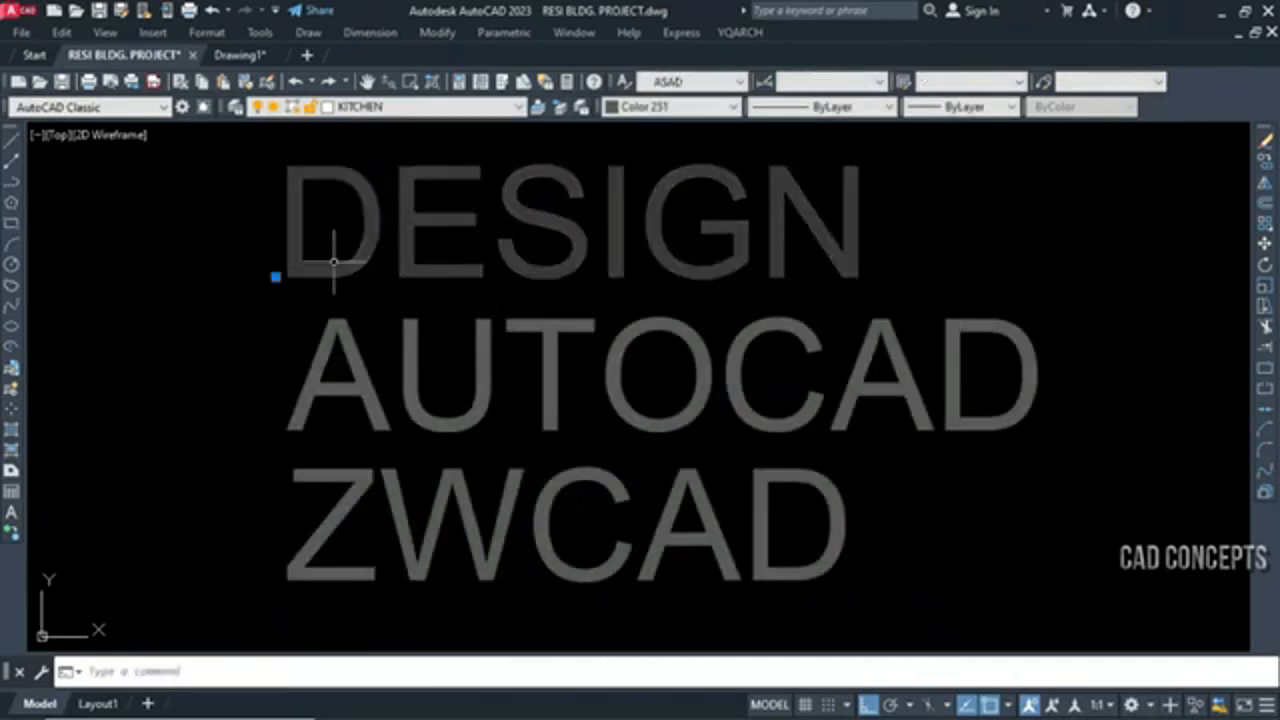
double_click(336, 266)
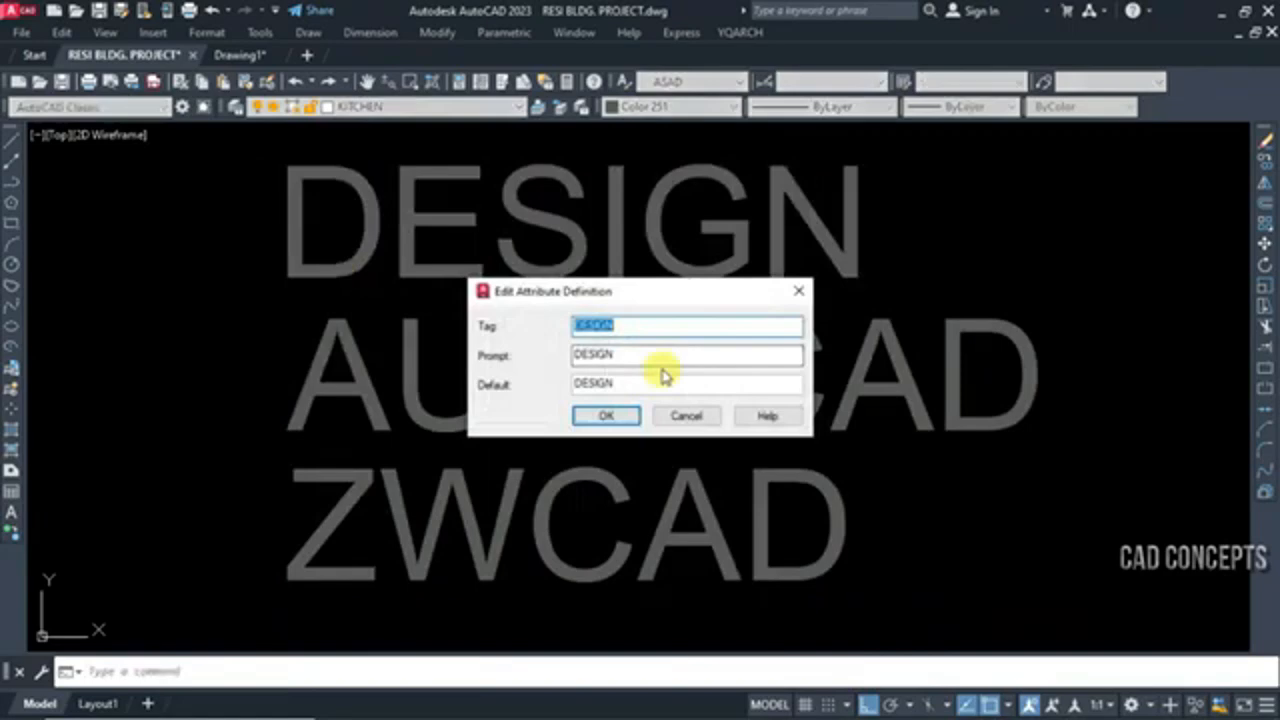
click(606, 415)
click(343, 494)
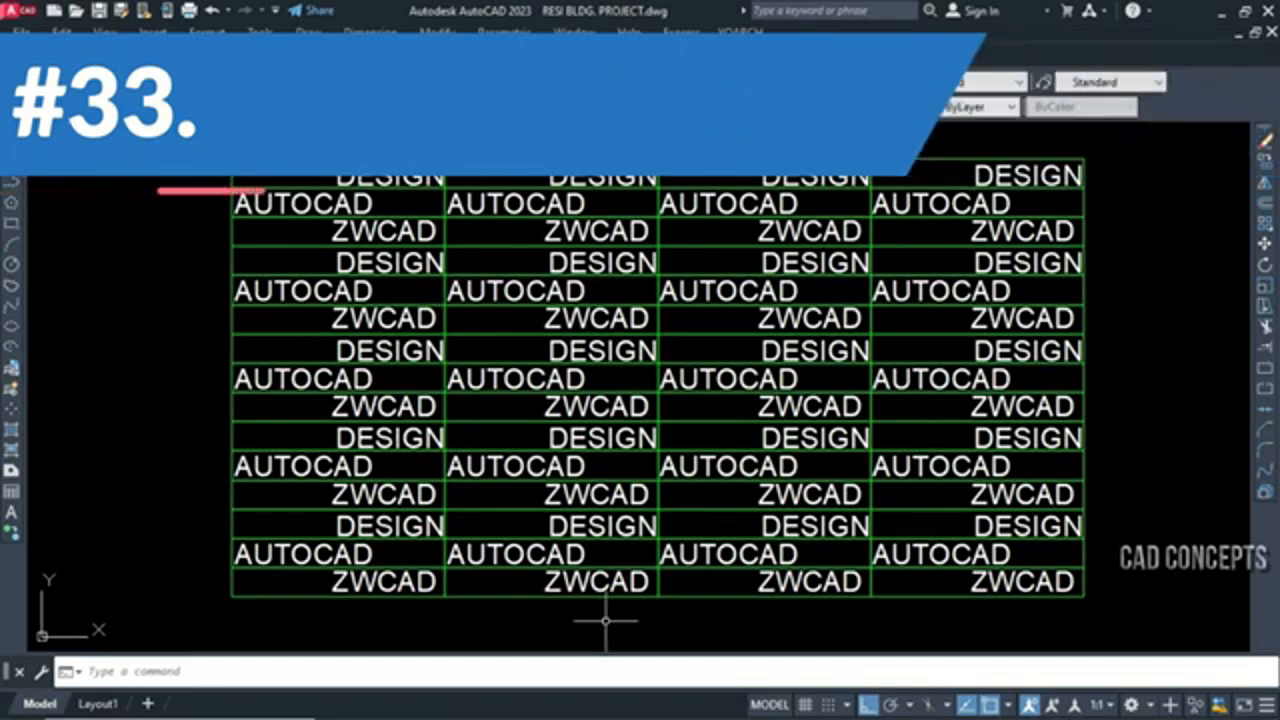
Left-align all the texts in the table cells with BGZ, using a left/right offset of 2
text(bgz)
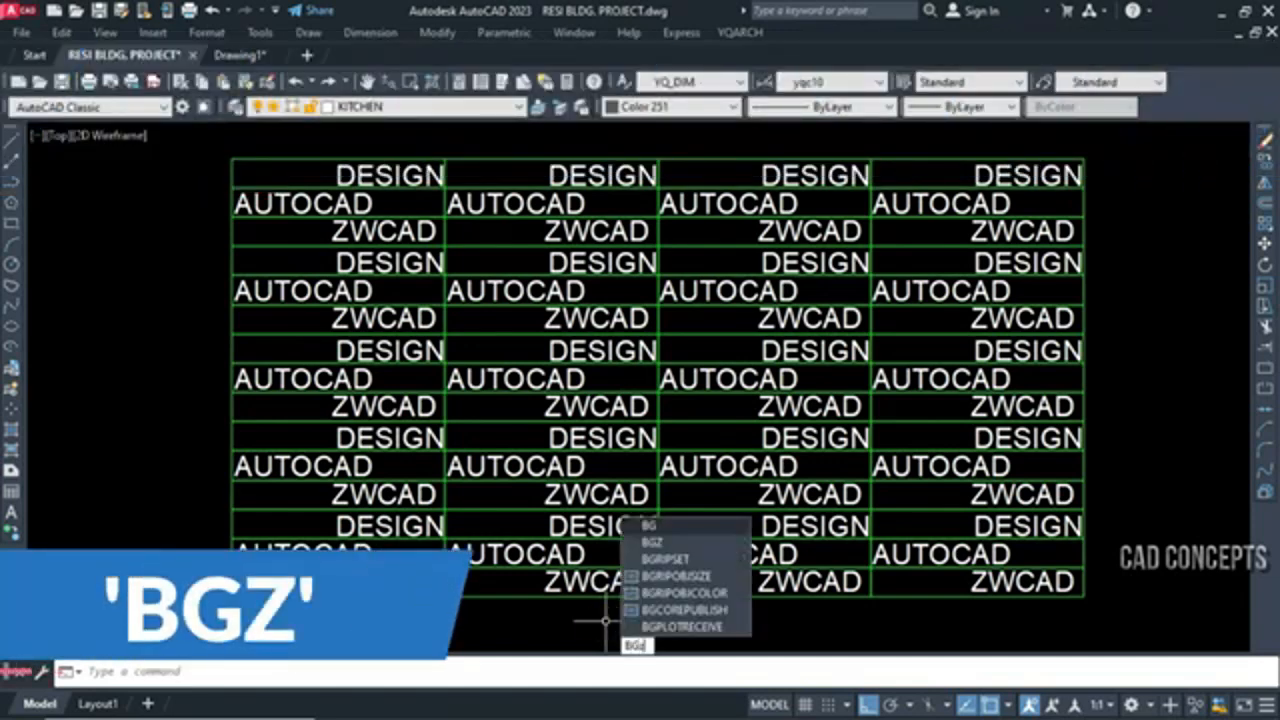
key(Return)
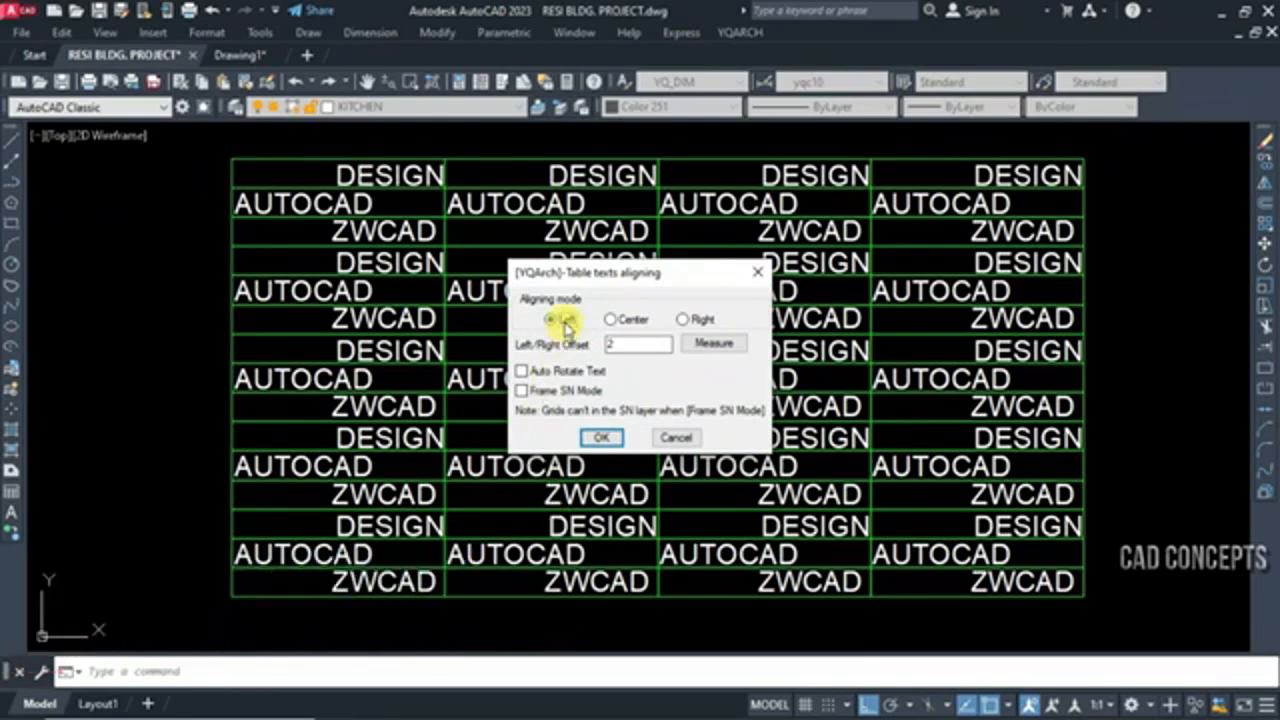
click(597, 440)
click(209, 152)
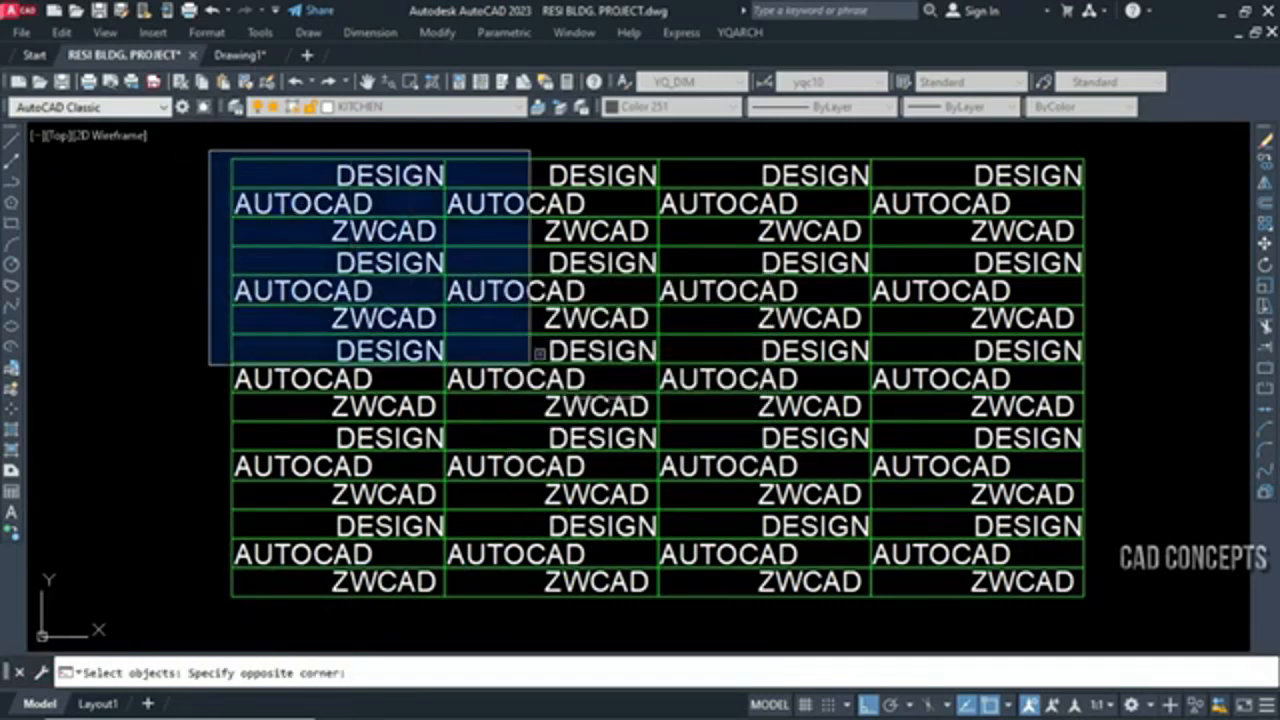
click(1222, 632)
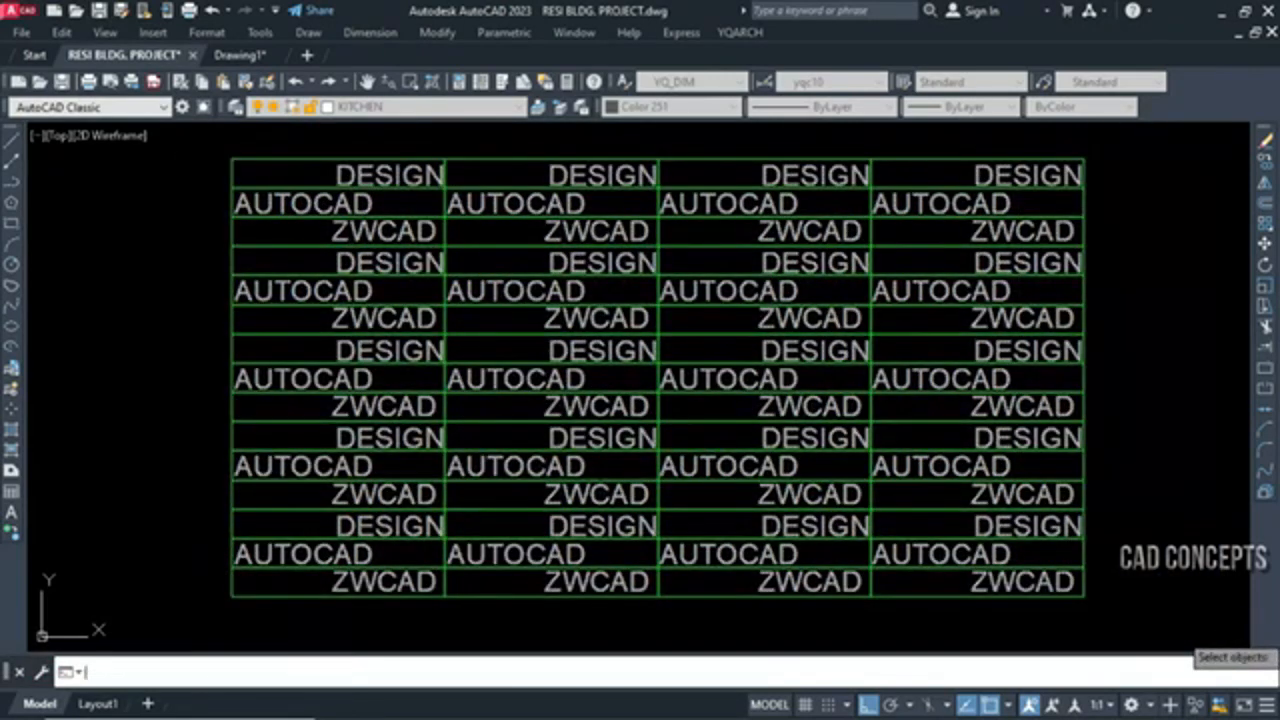
right_click(1188, 596)
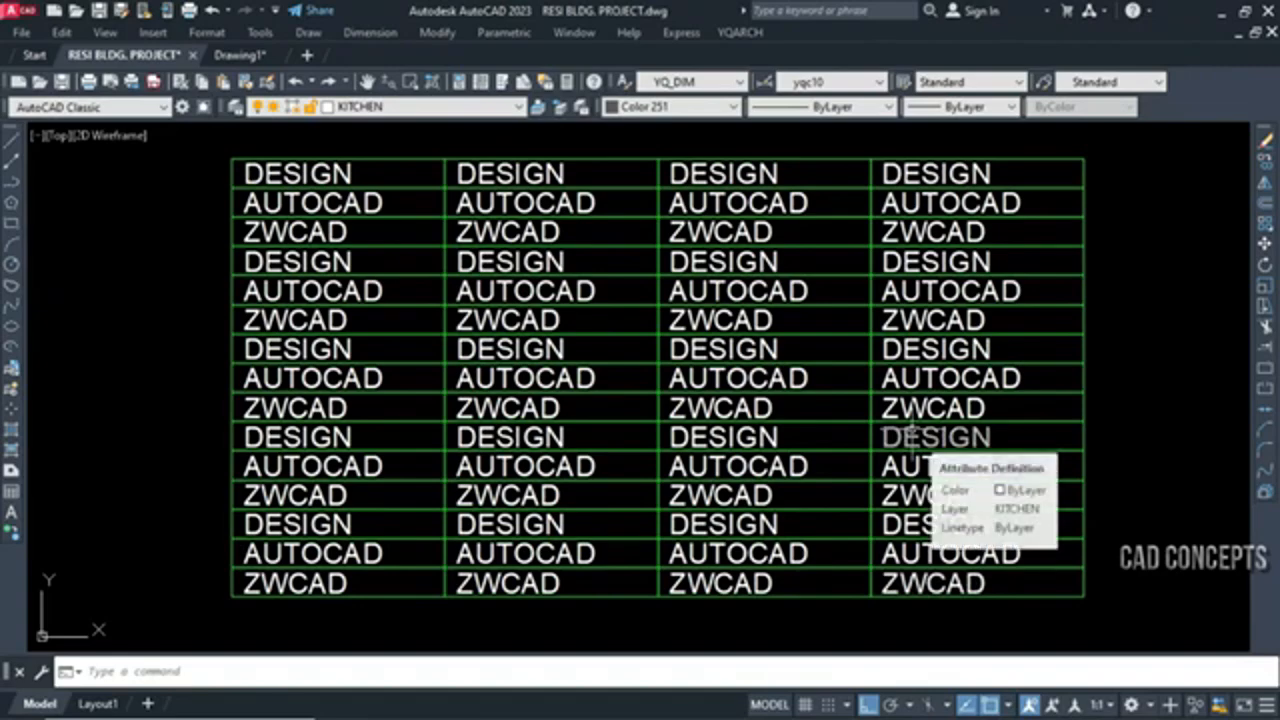
Right-align all the table texts with BGZ, keeping the left/right offset at 2
text(bqd)
key(Return)
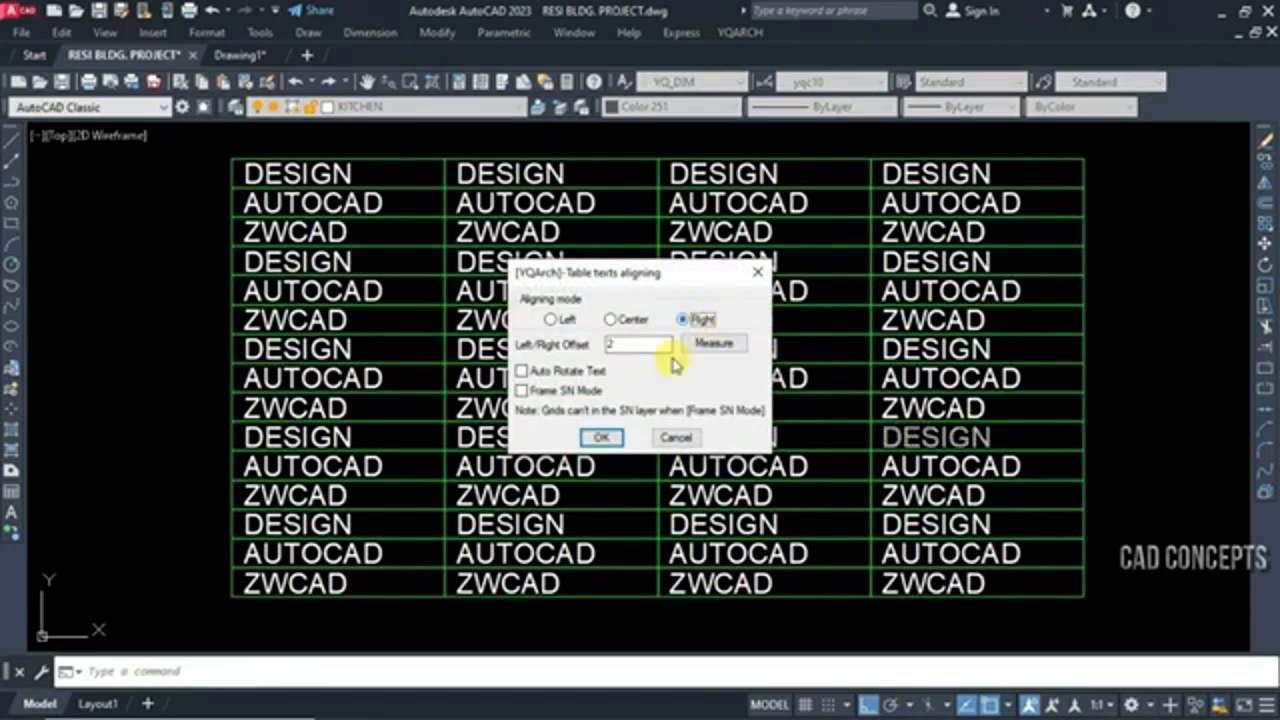
click(603, 438)
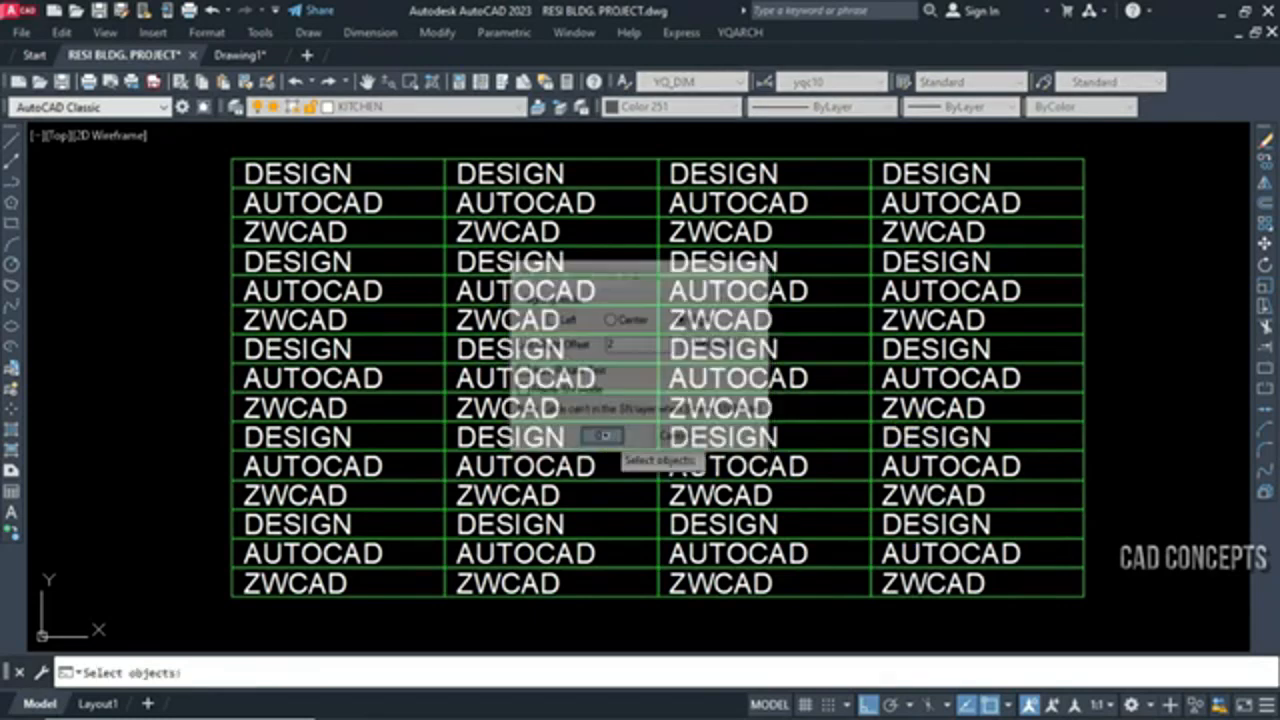
click(201, 140)
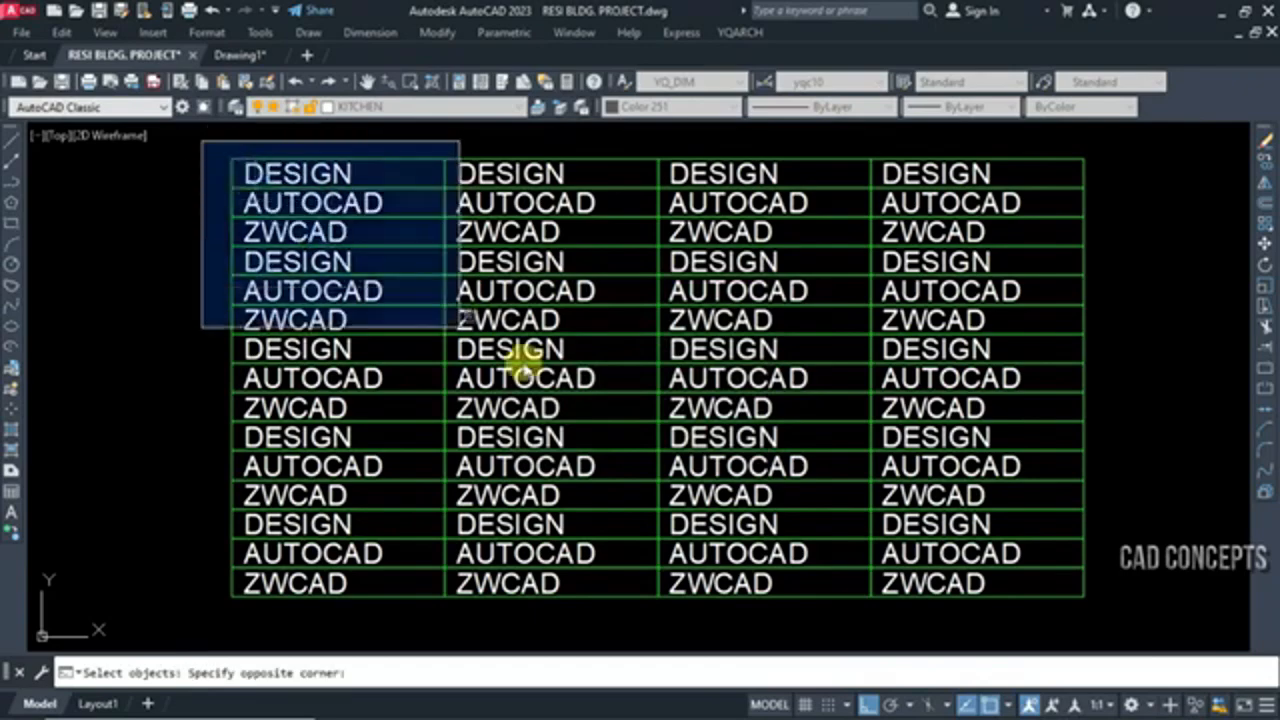
click(1140, 636)
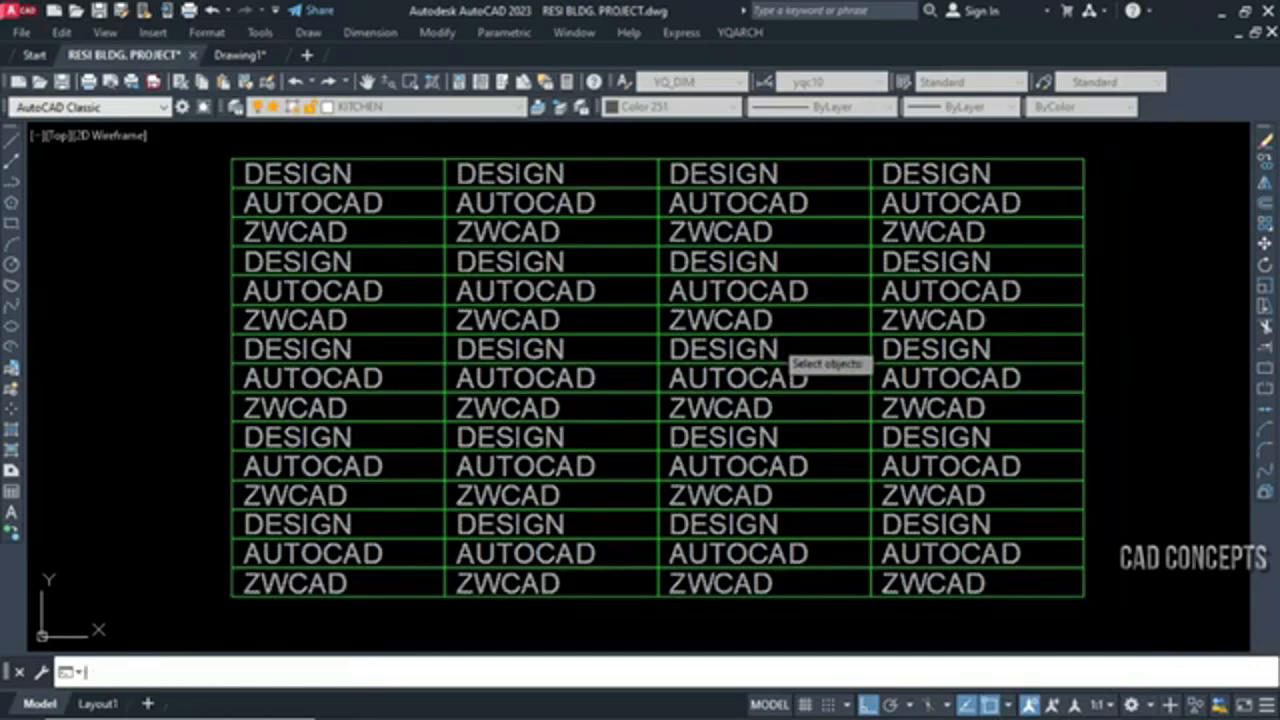
key(Return)
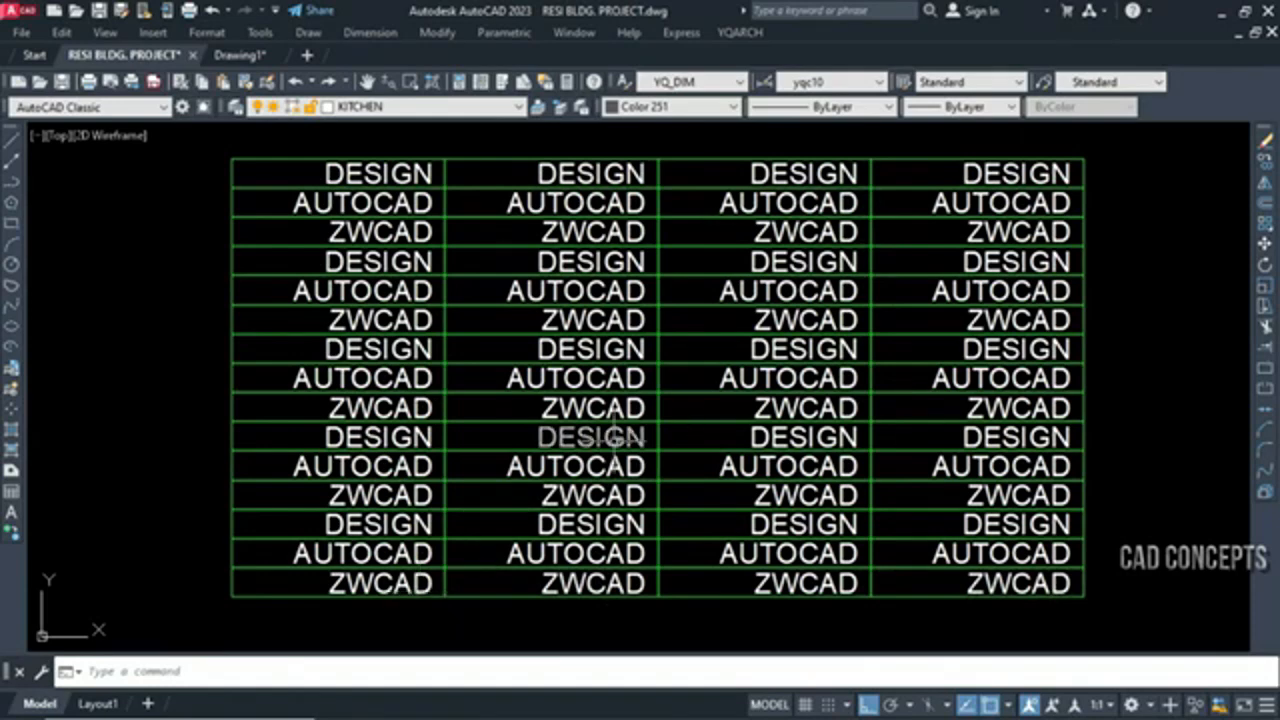
Center all the table texts in their cells by repeating BGZ with the Center aligning mode
key(space)
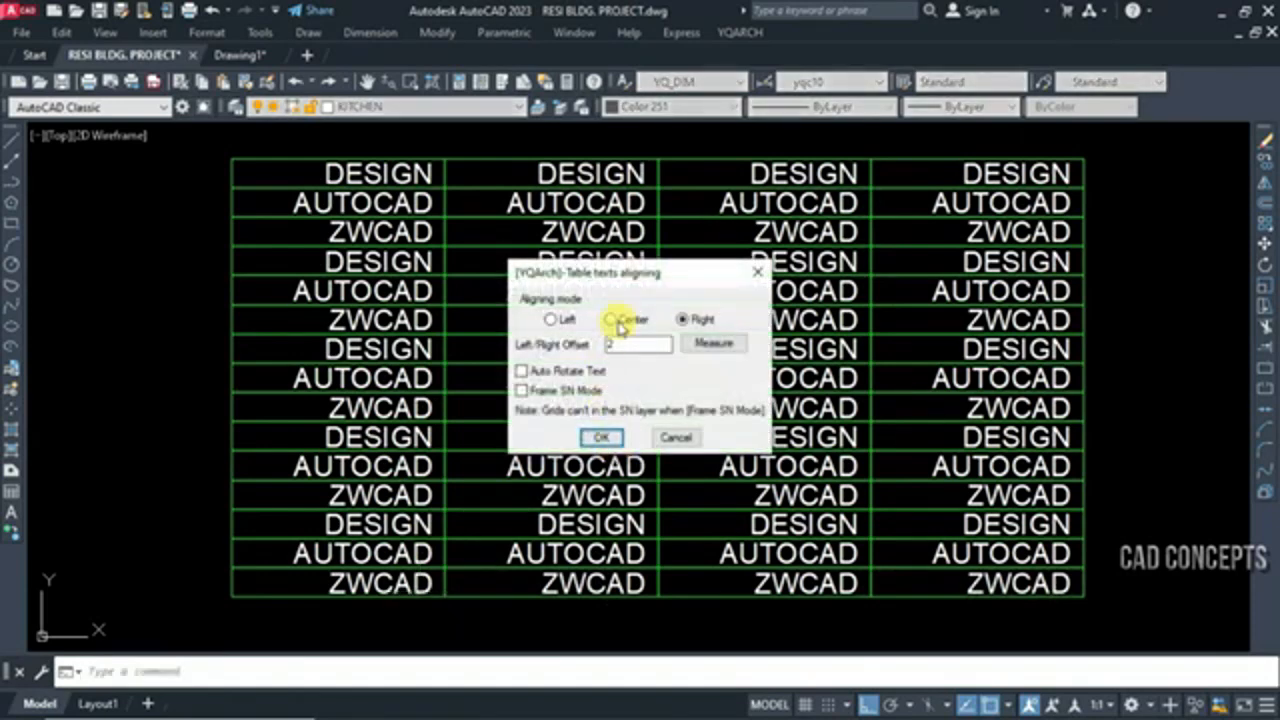
click(611, 319)
click(603, 437)
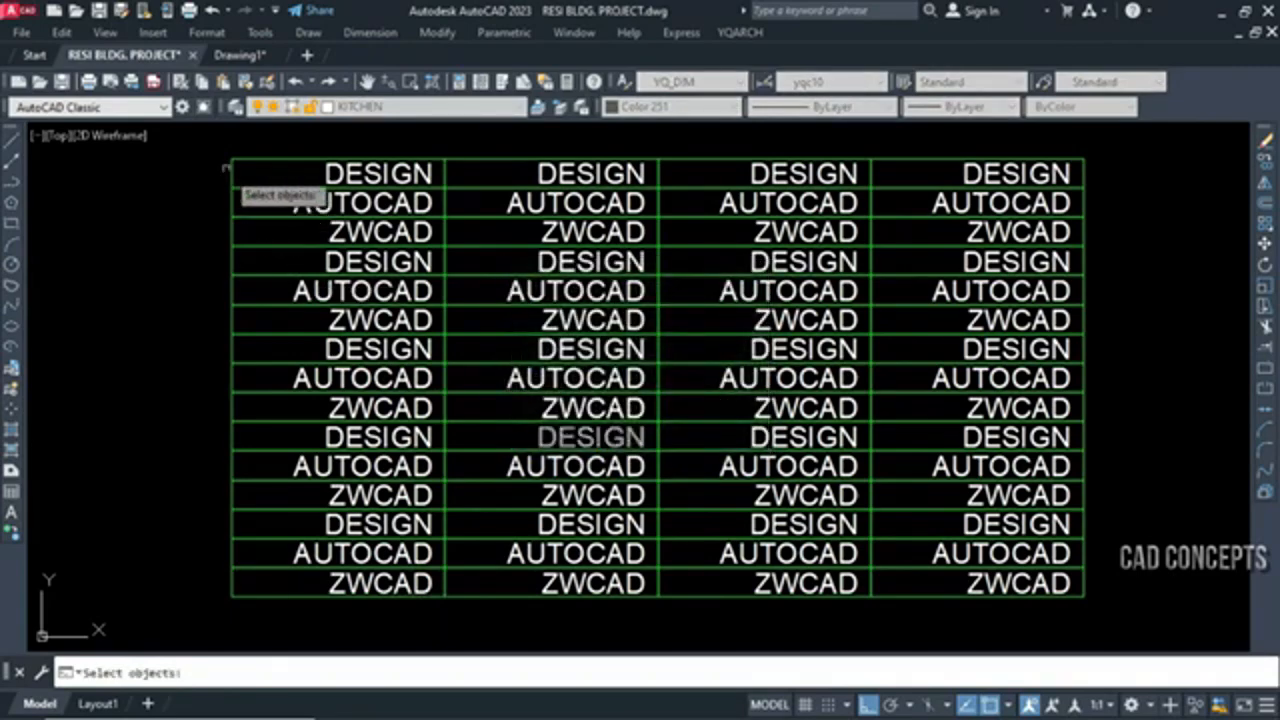
click(212, 142)
click(1136, 619)
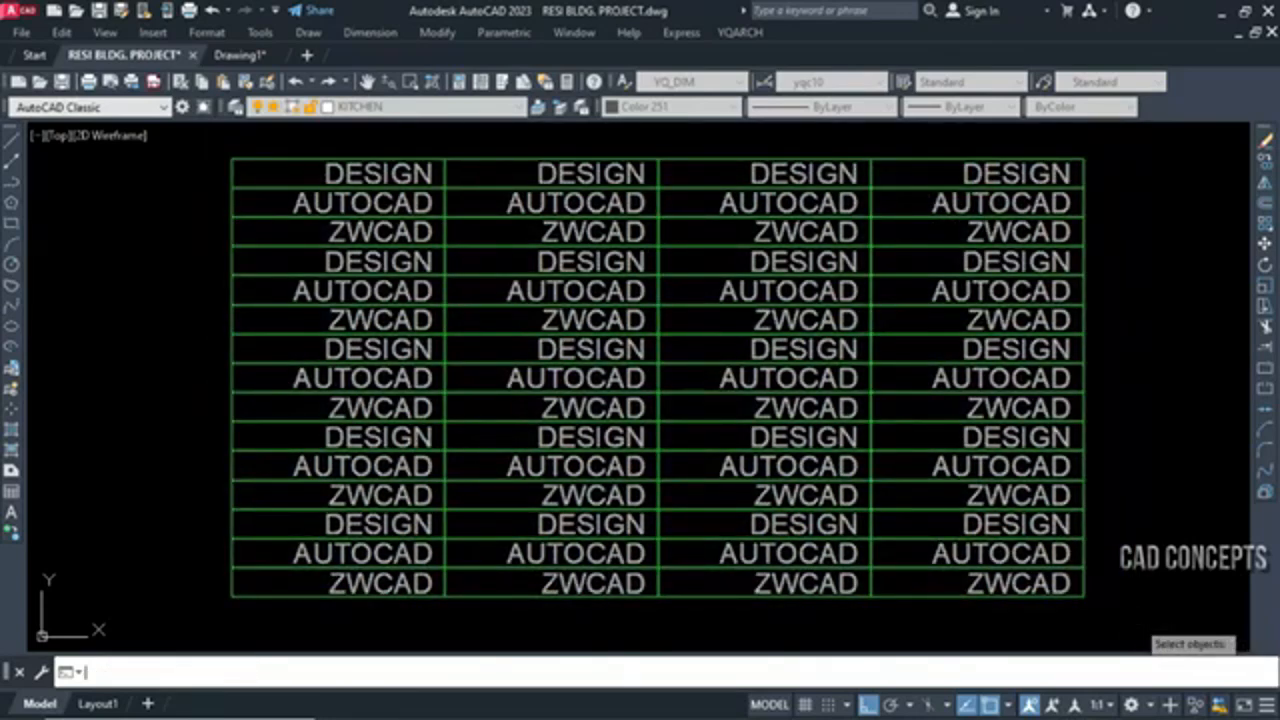
key(Return)
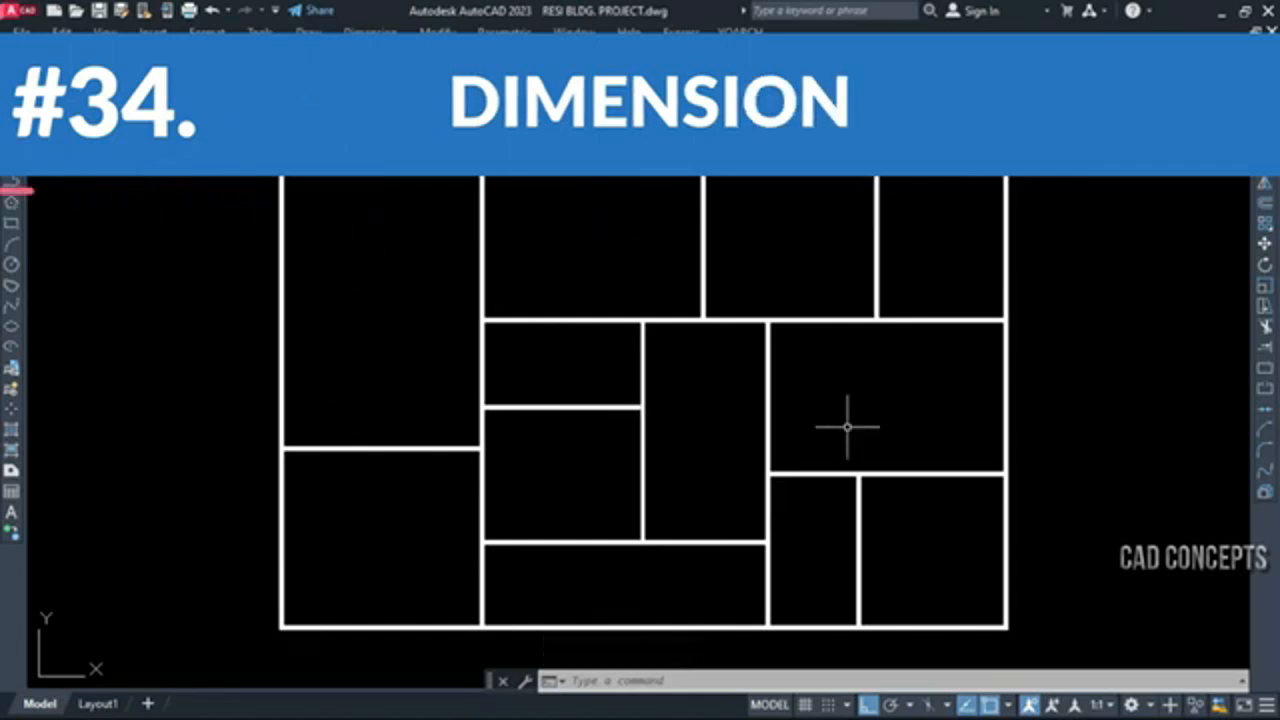
Dimension the inside width and height of the upper-left room with DDWW in Inside Walls mode
text(DDWW)
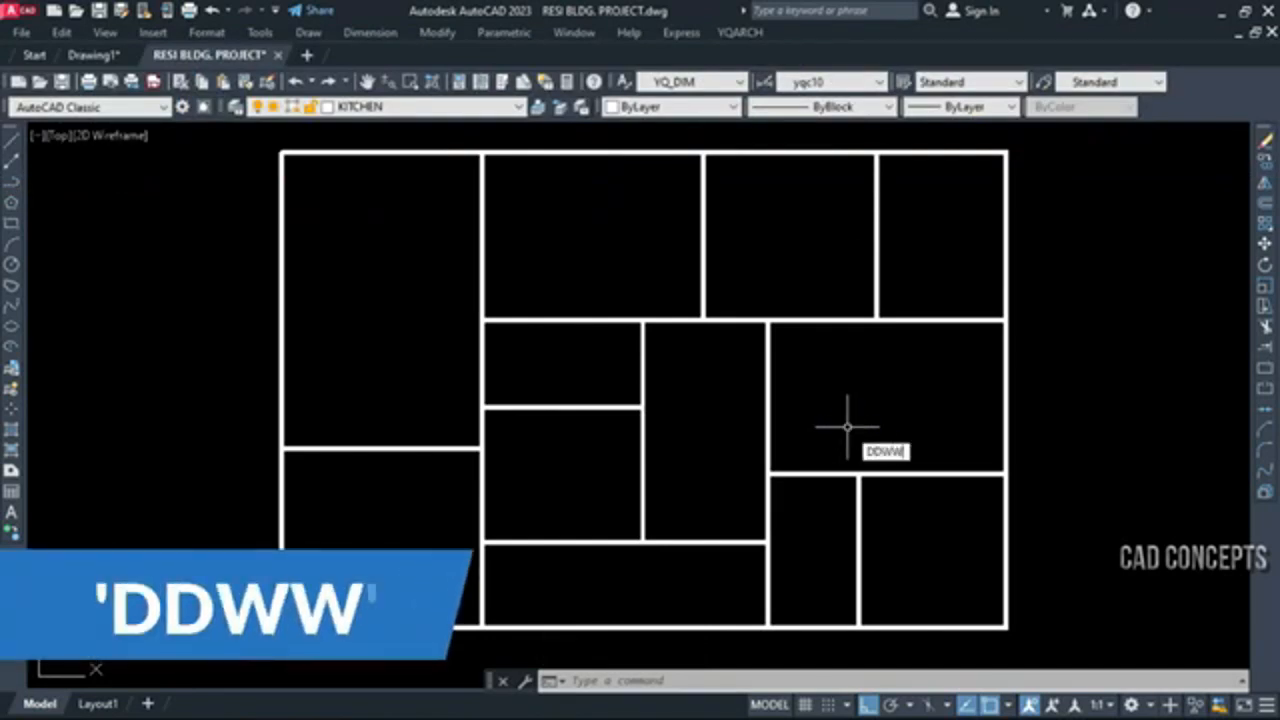
key(Return)
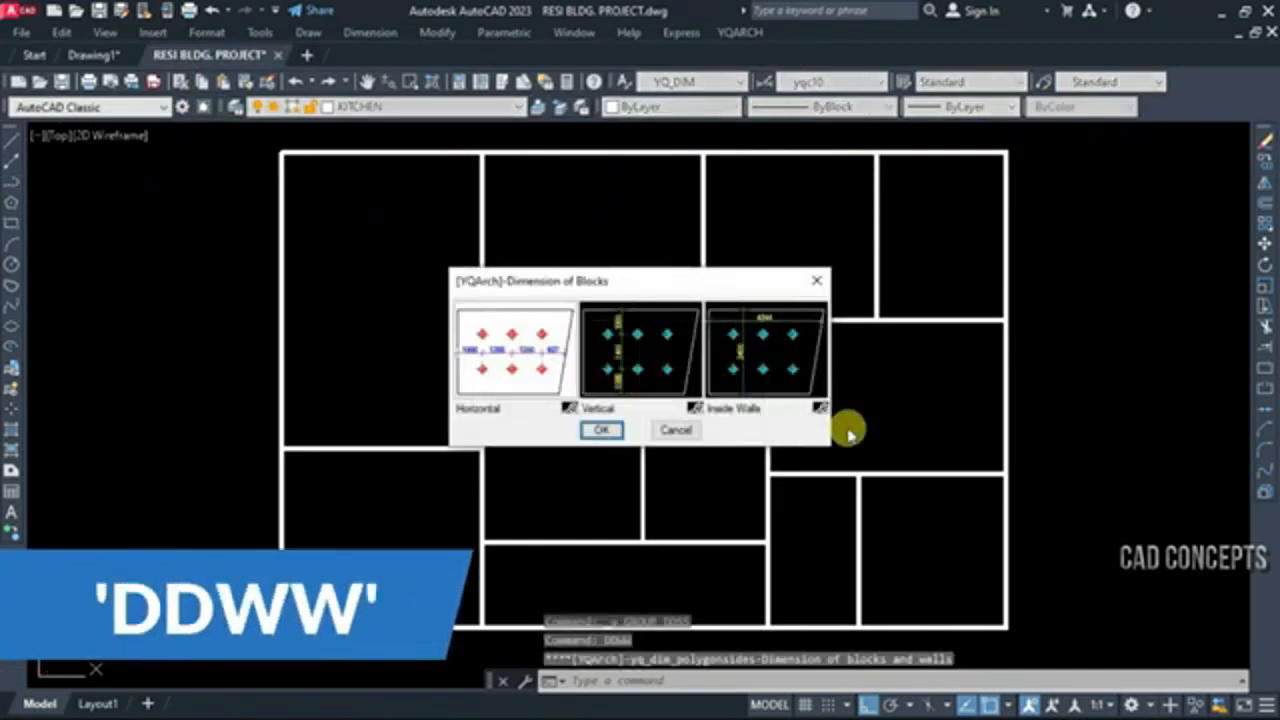
click(738, 370)
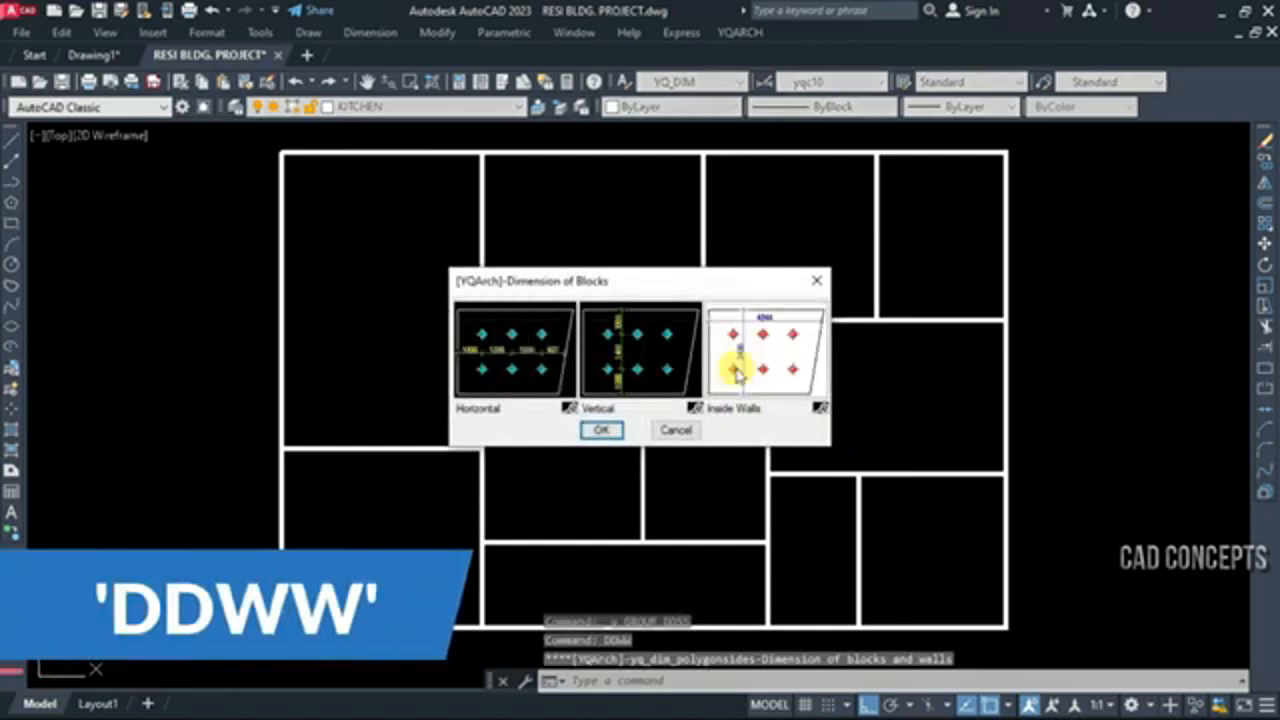
click(598, 430)
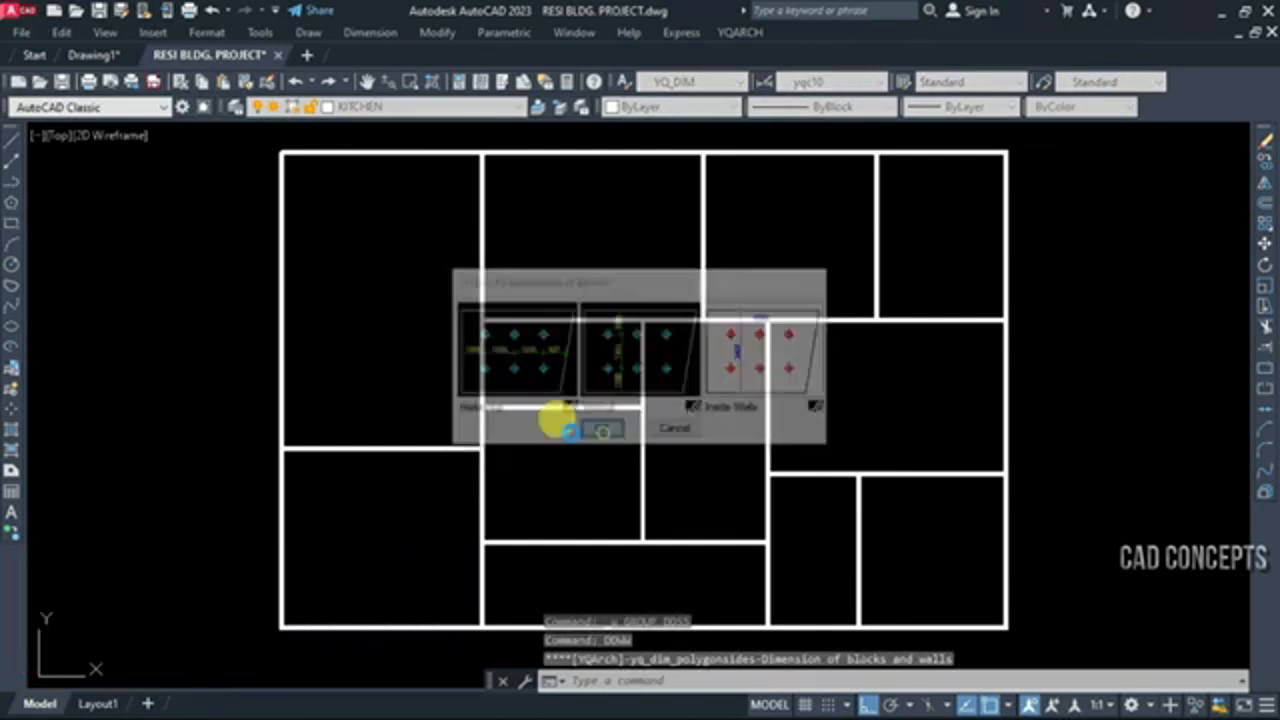
click(356, 226)
key(Return)
Add DDWW inside-wall dimensions to the second room of the top row and to the lower-left room
key(Return)
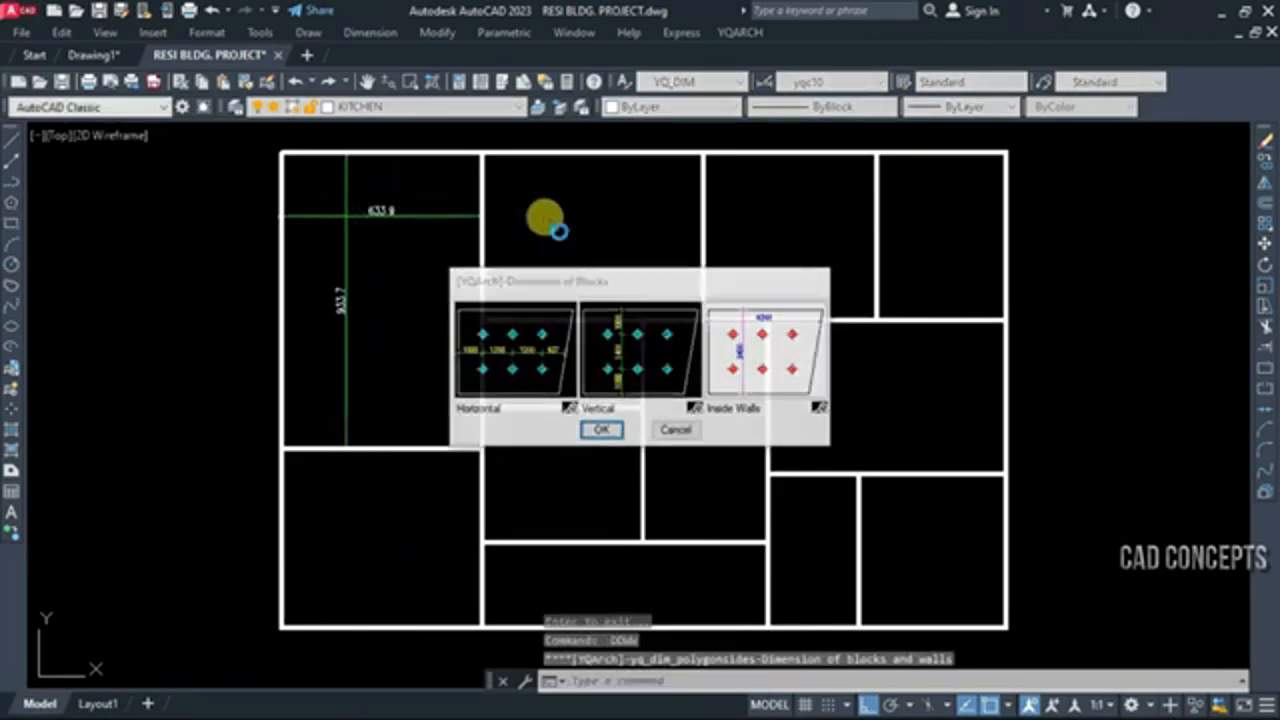
click(540, 218)
key(Return)
key(Return)
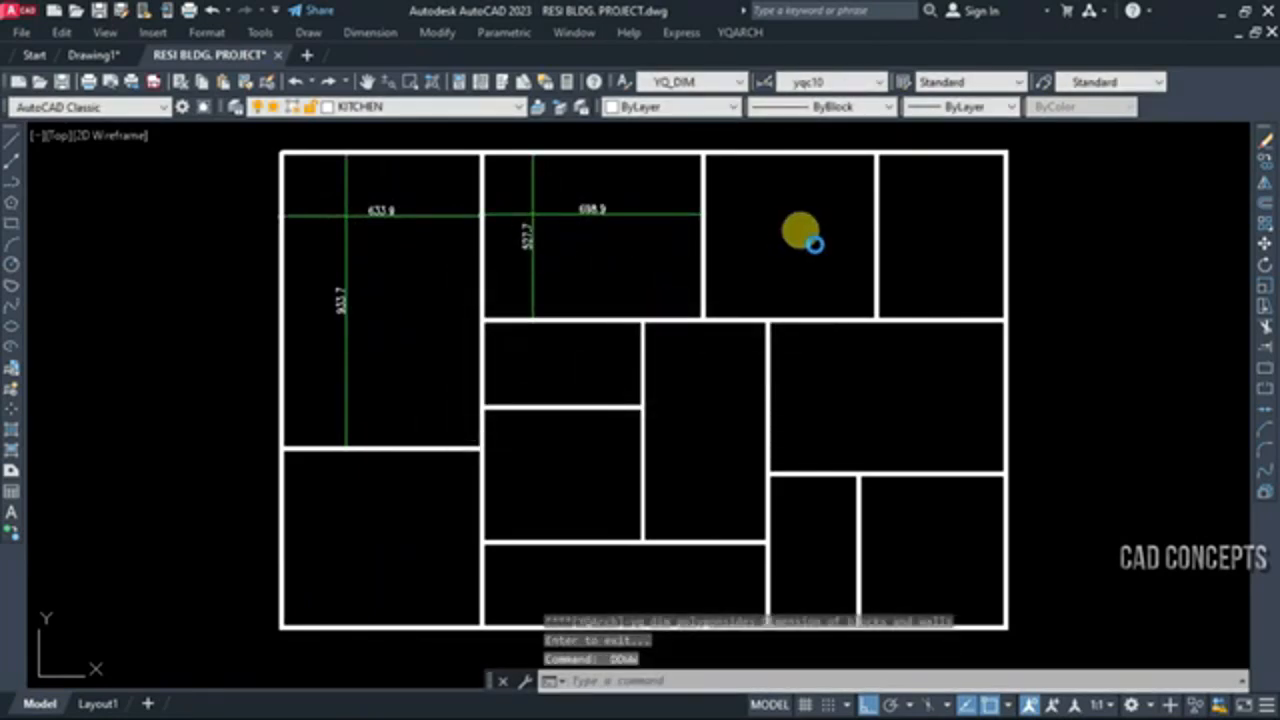
key(Return)
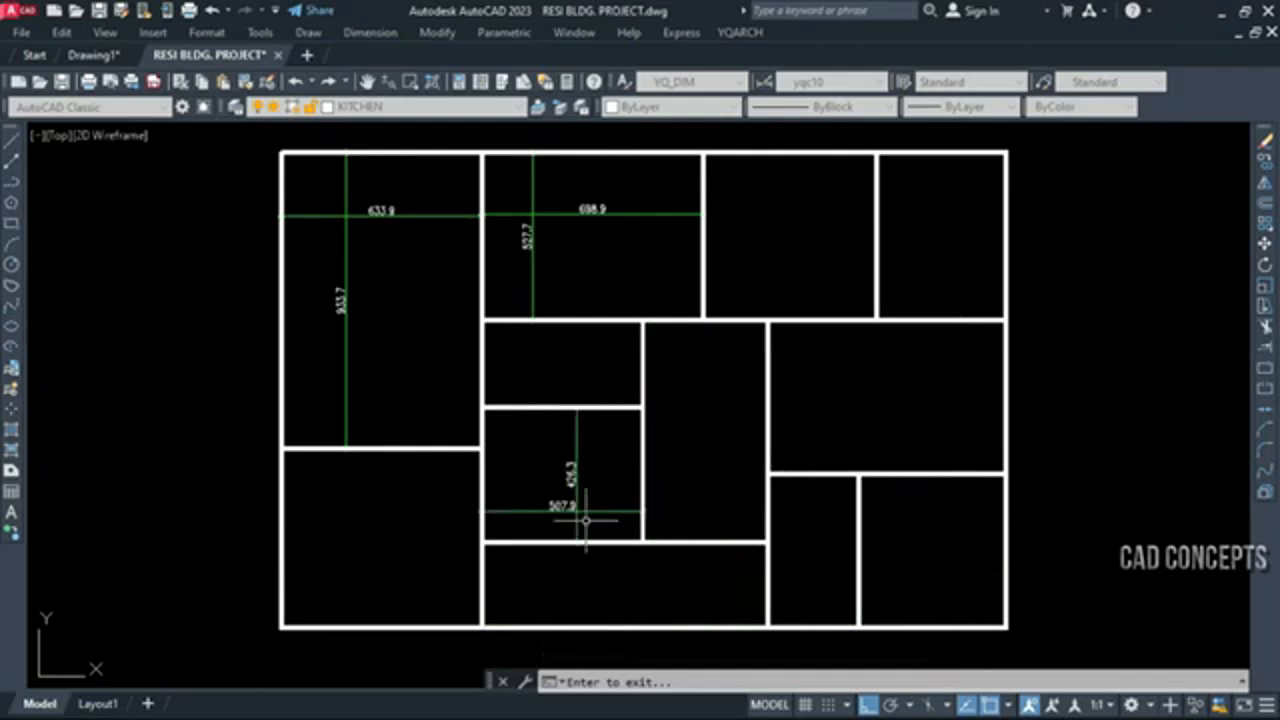
click(349, 559)
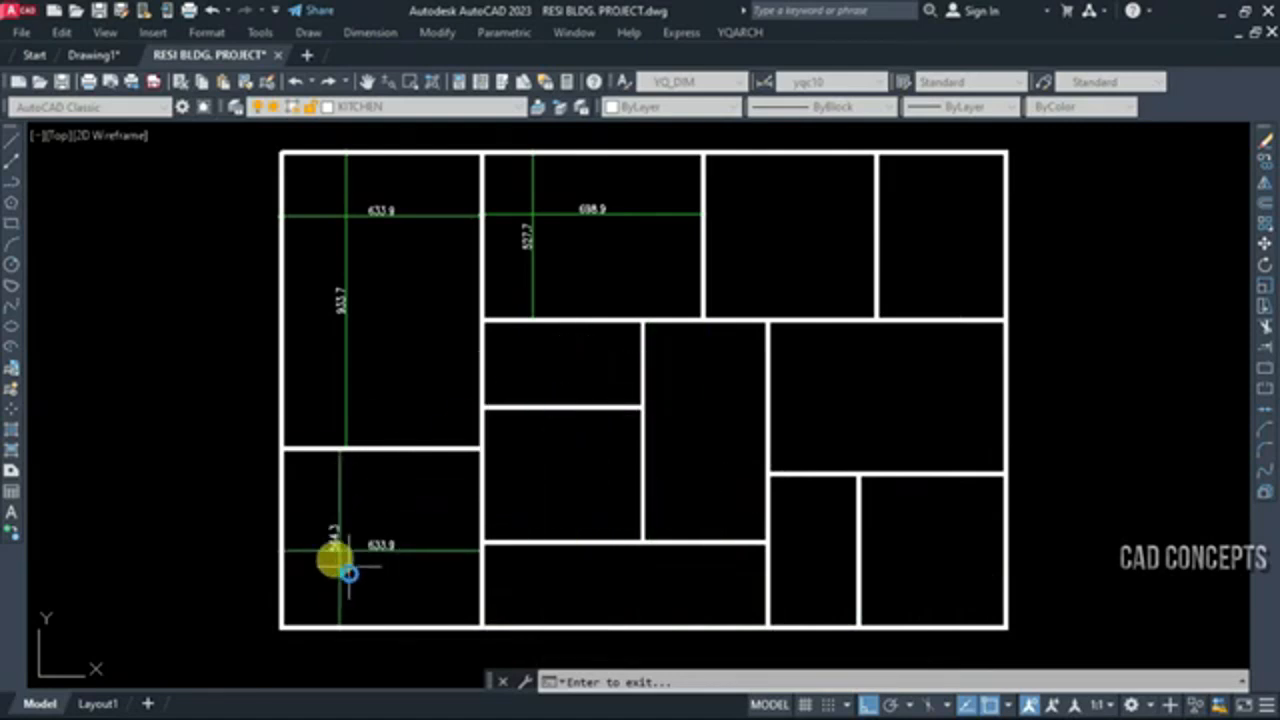
click(346, 569)
key(Return)
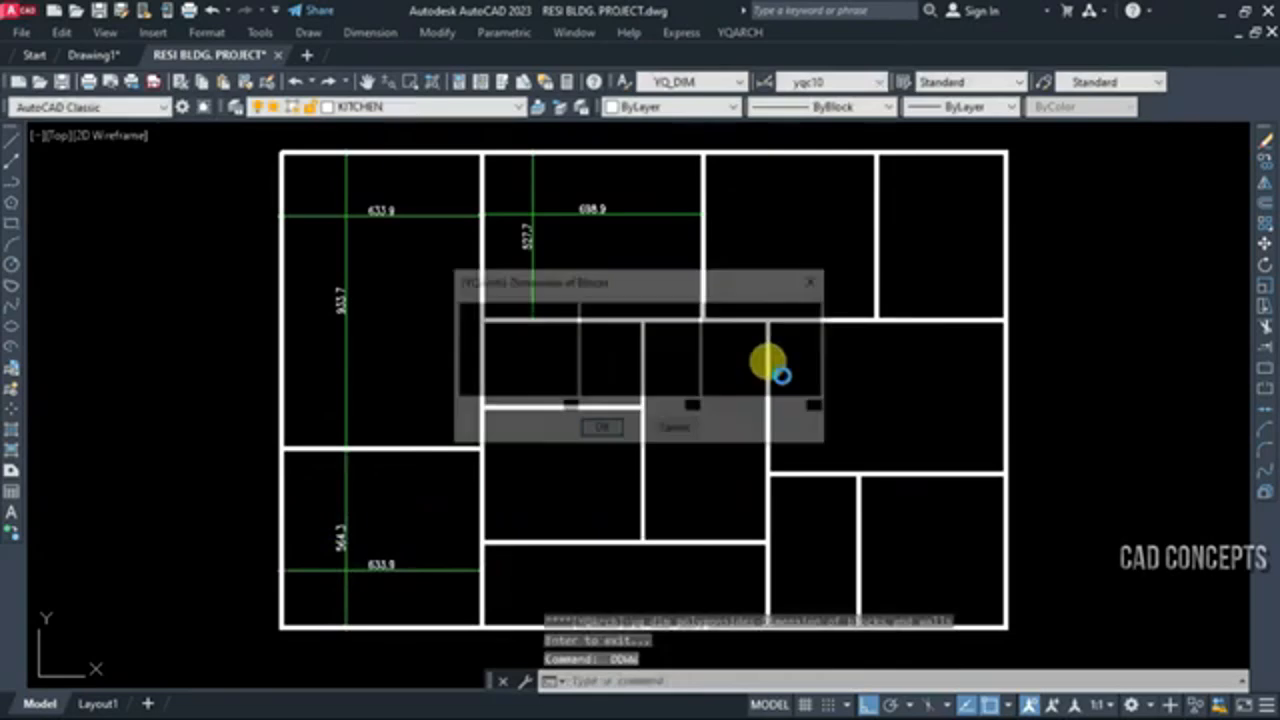
Add DDWW inside-wall dimensions to the third and fourth rooms of the top row
click(601, 427)
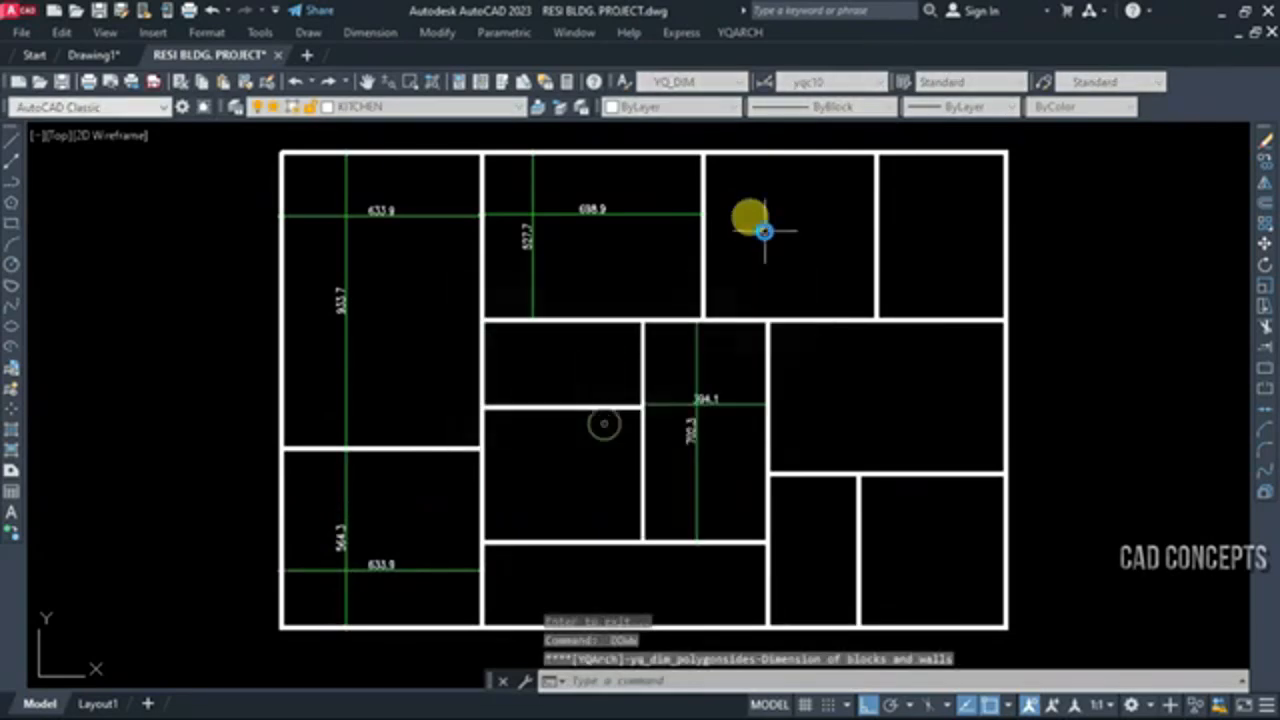
click(764, 231)
click(815, 198)
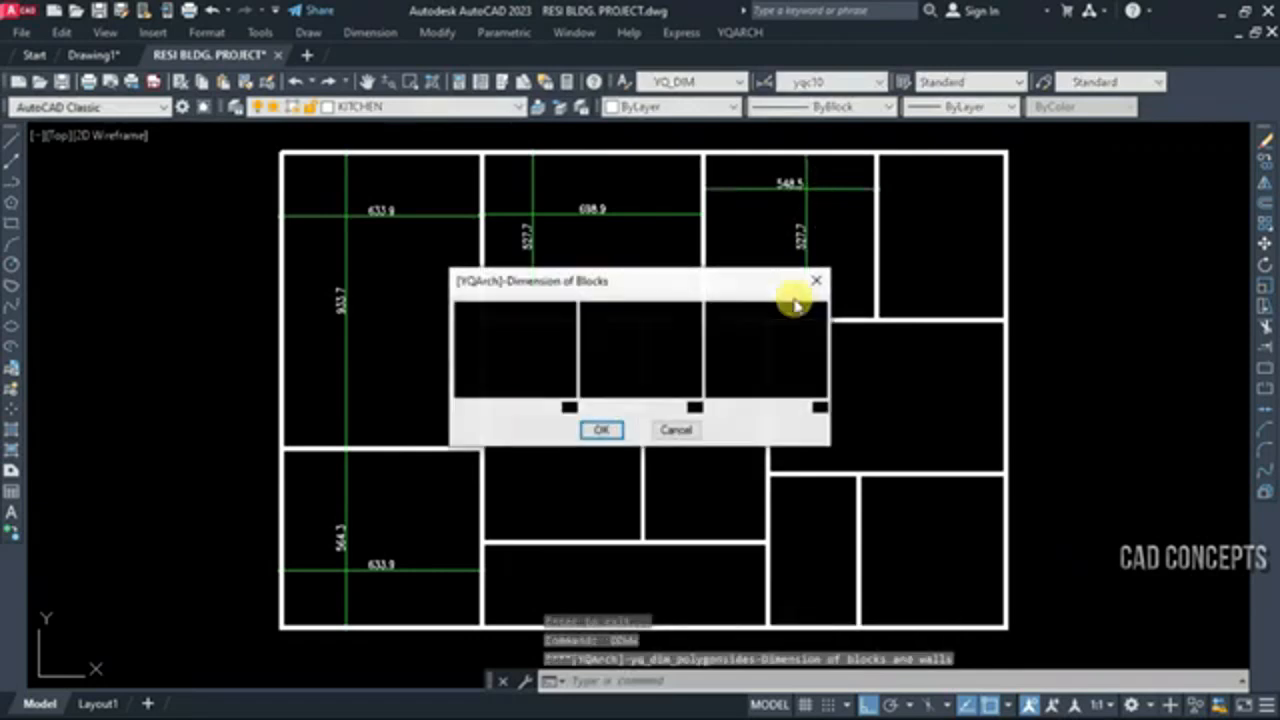
click(797, 309)
key(Return)
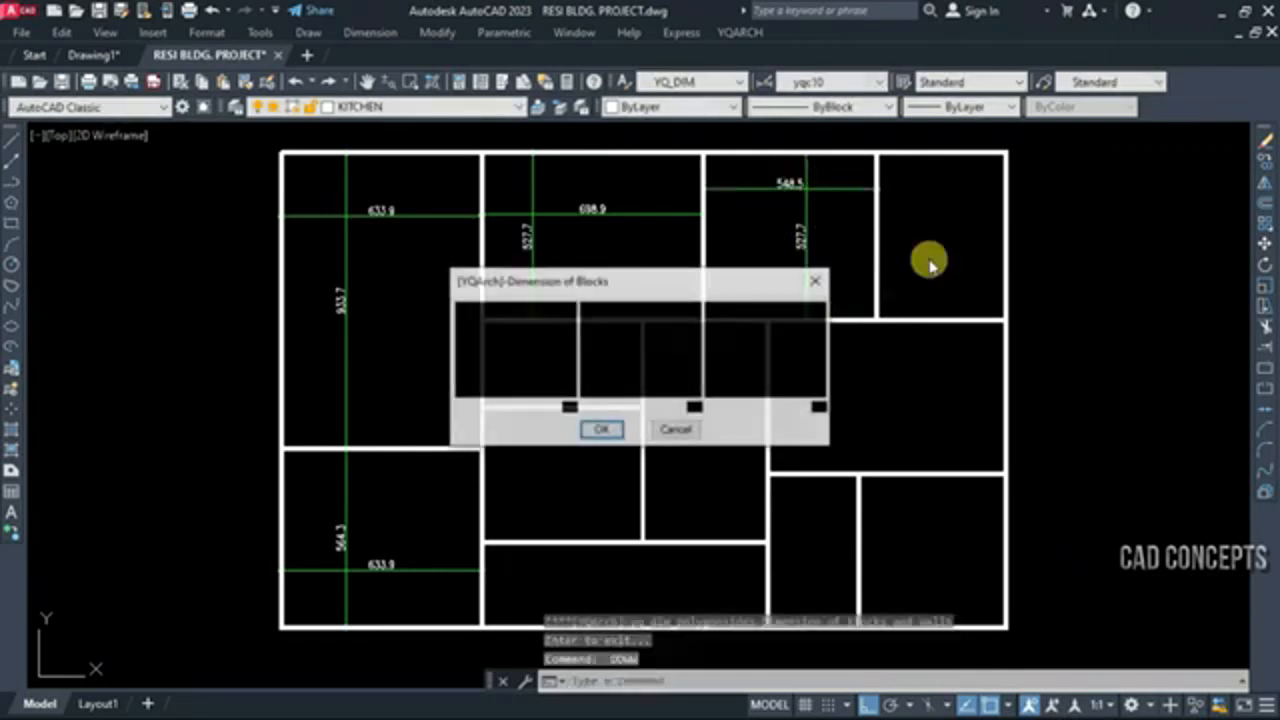
key(Return)
click(920, 251)
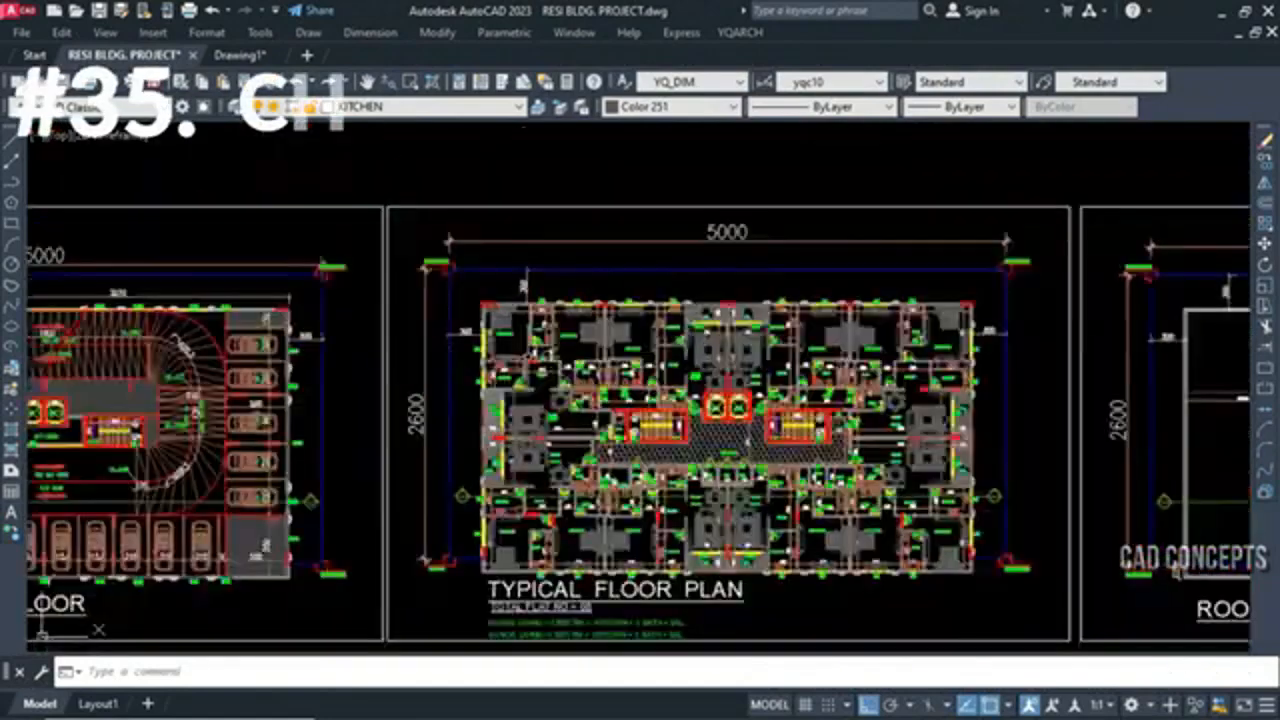
Draw a chest with thickness 60 using YG along the bath wall of the upper-left bedroom in the typical floor plan
scroll(518, 321, up, 6)
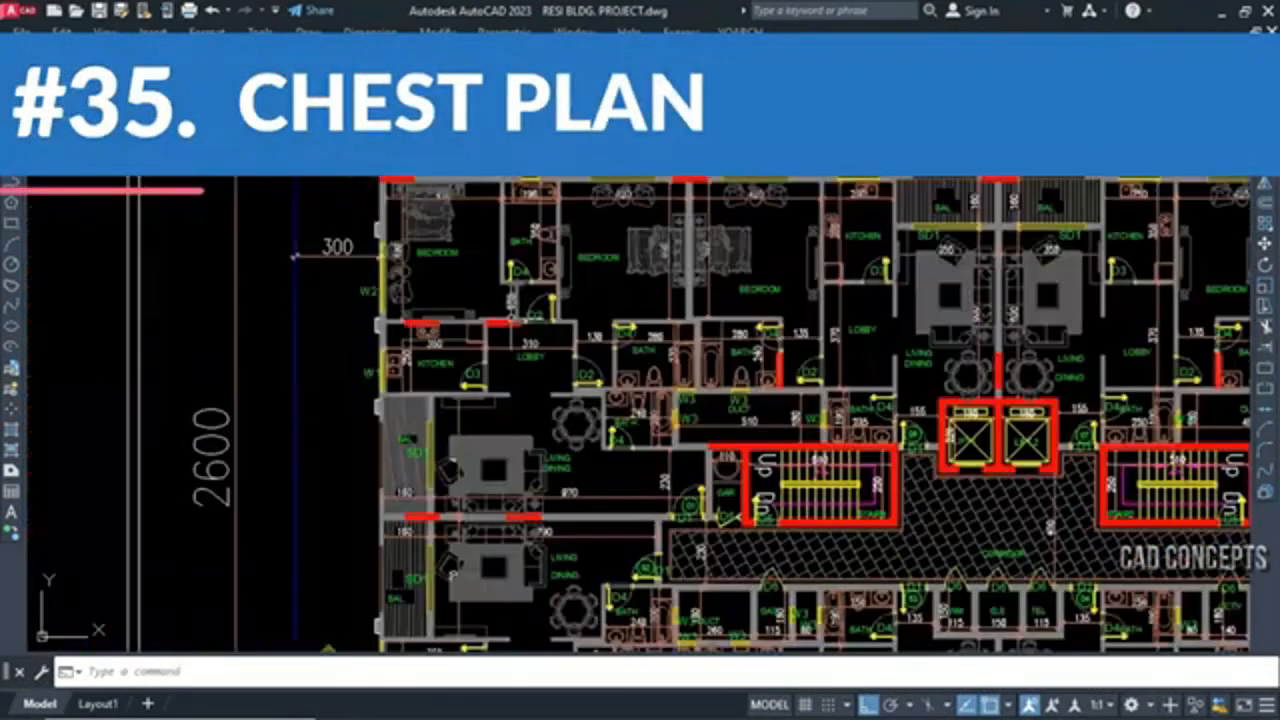
middle_drag(528, 374, 584, 436)
middle_drag(521, 299, 567, 400)
scroll(564, 245, up, 3)
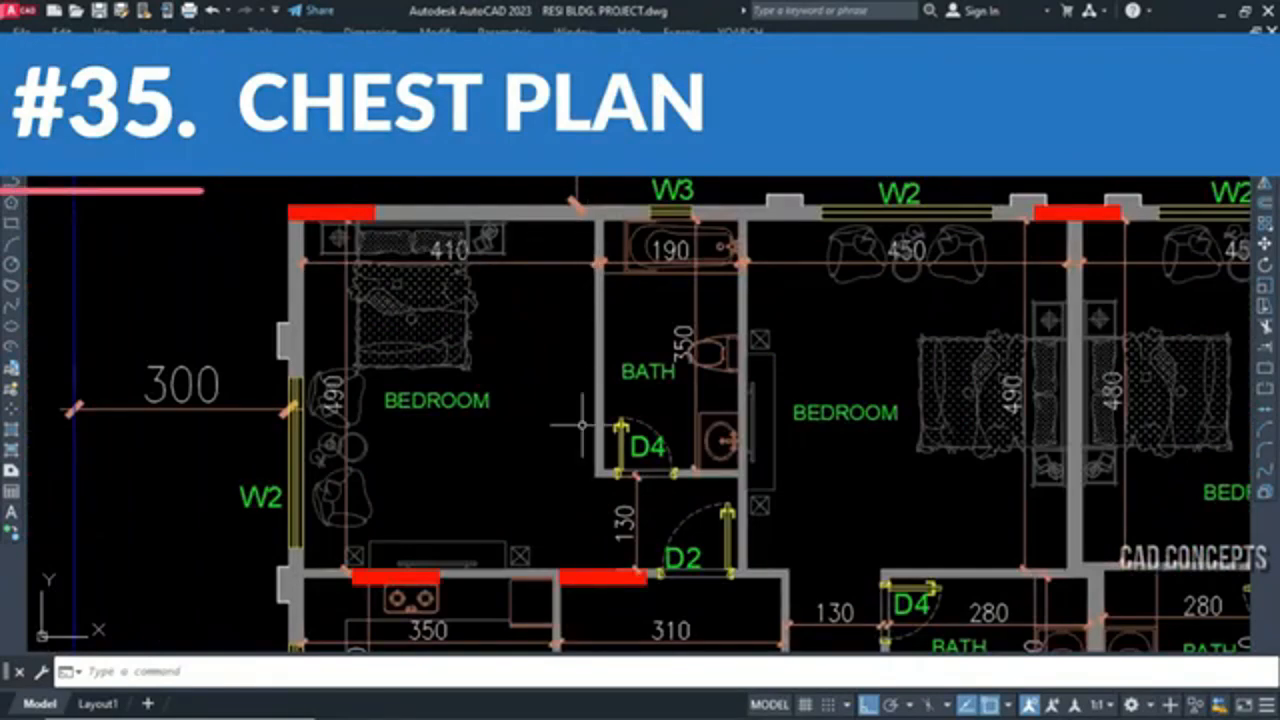
scroll(582, 425, down, 3)
scroll(737, 511, up, 3)
scroll(872, 453, down, 3)
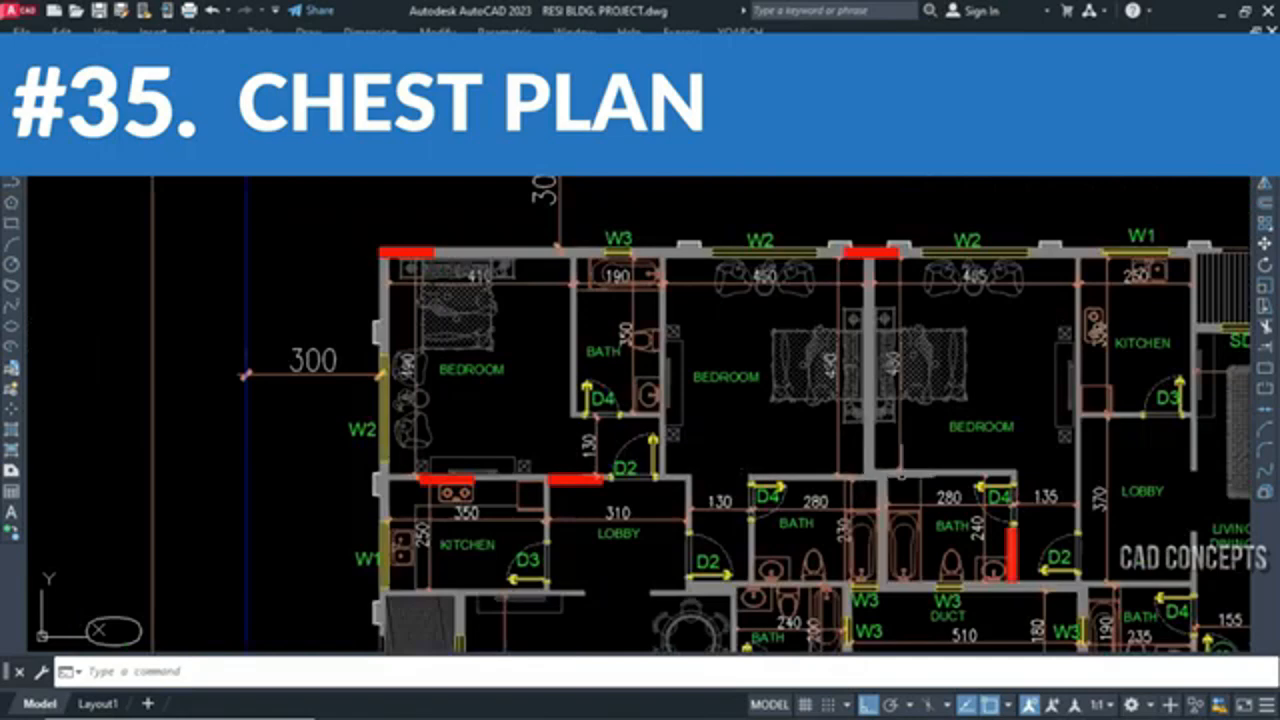
scroll(900, 465, up, 3)
scroll(606, 354, down, 5)
scroll(492, 341, up, 3)
middle_drag(492, 341, 597, 349)
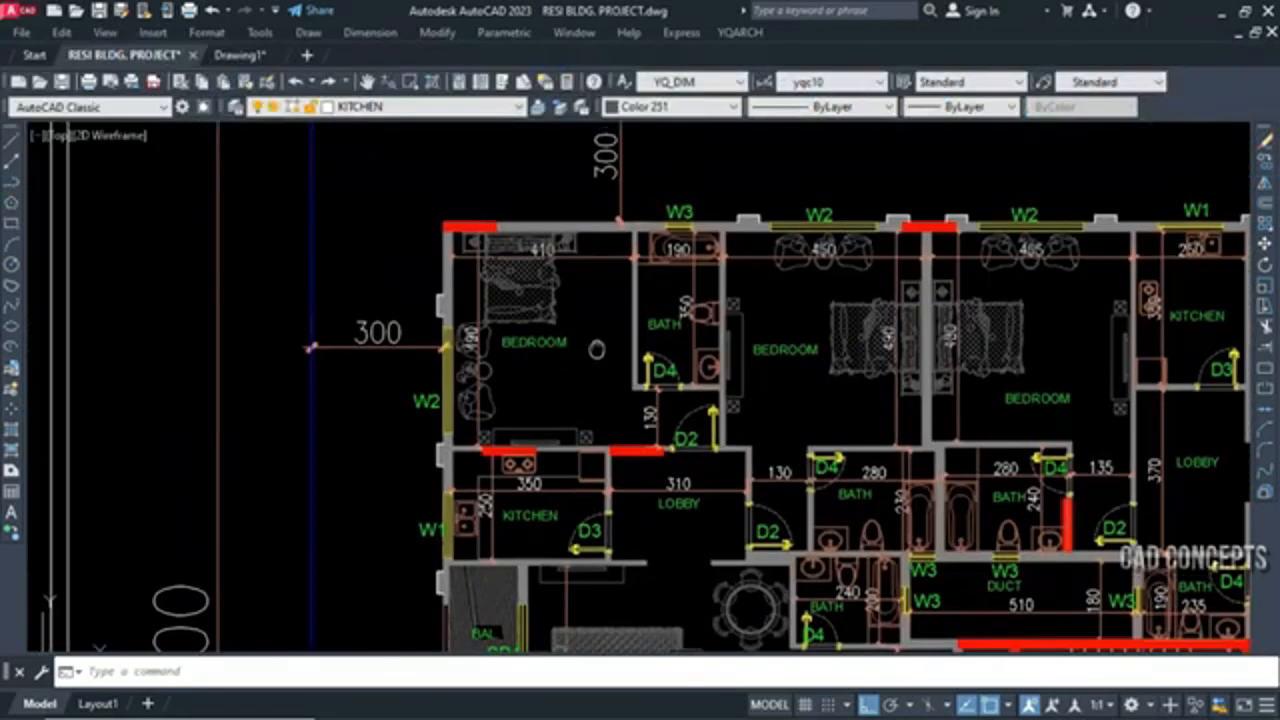
text(yg)
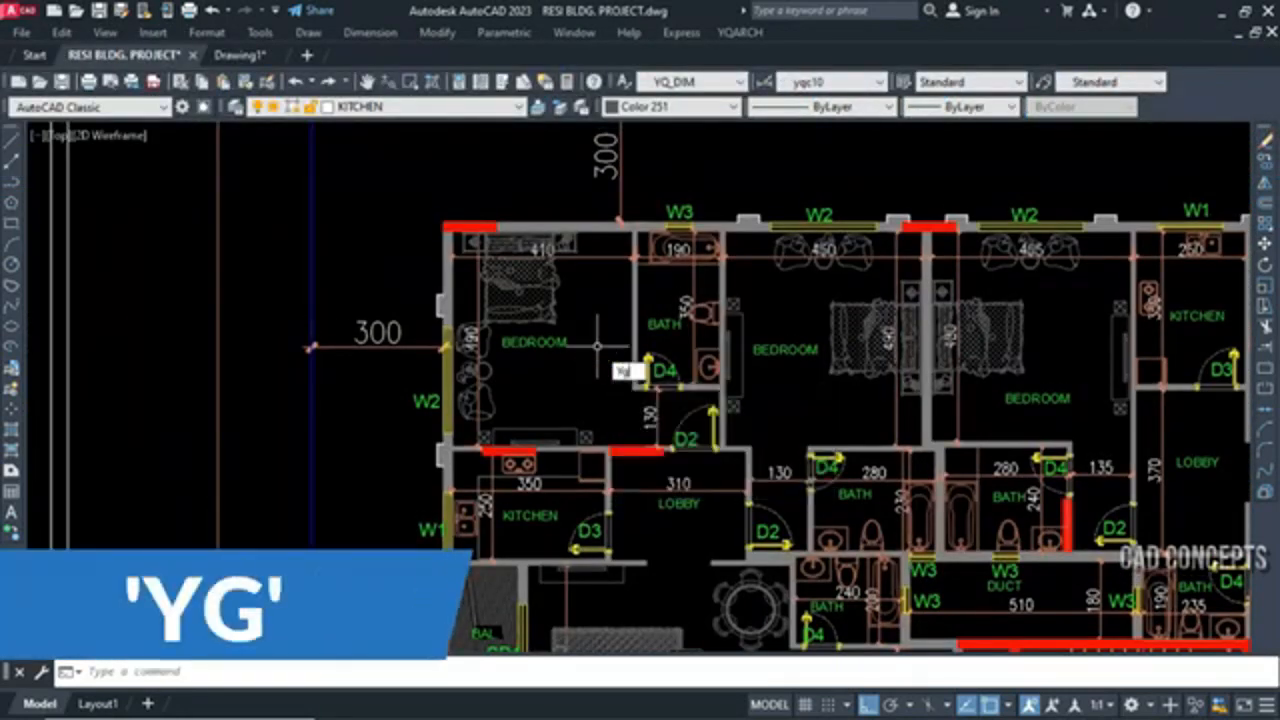
key(Return)
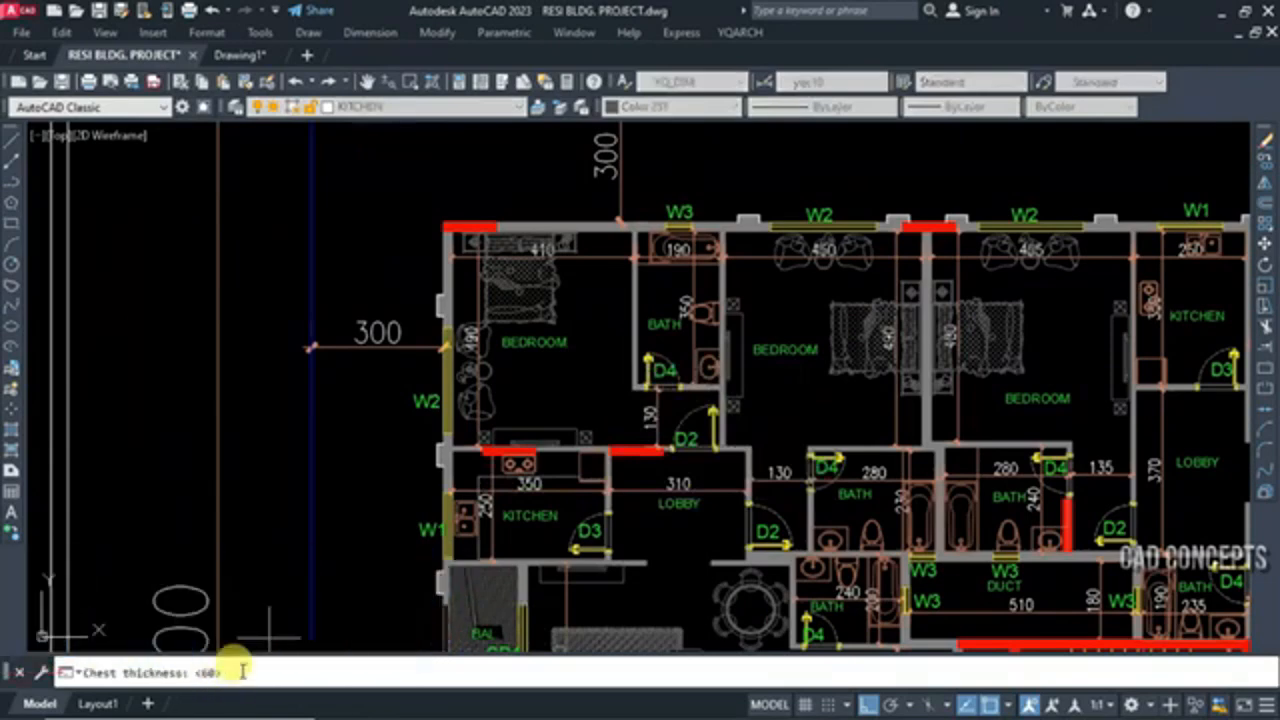
scroll(622, 252, up, 2)
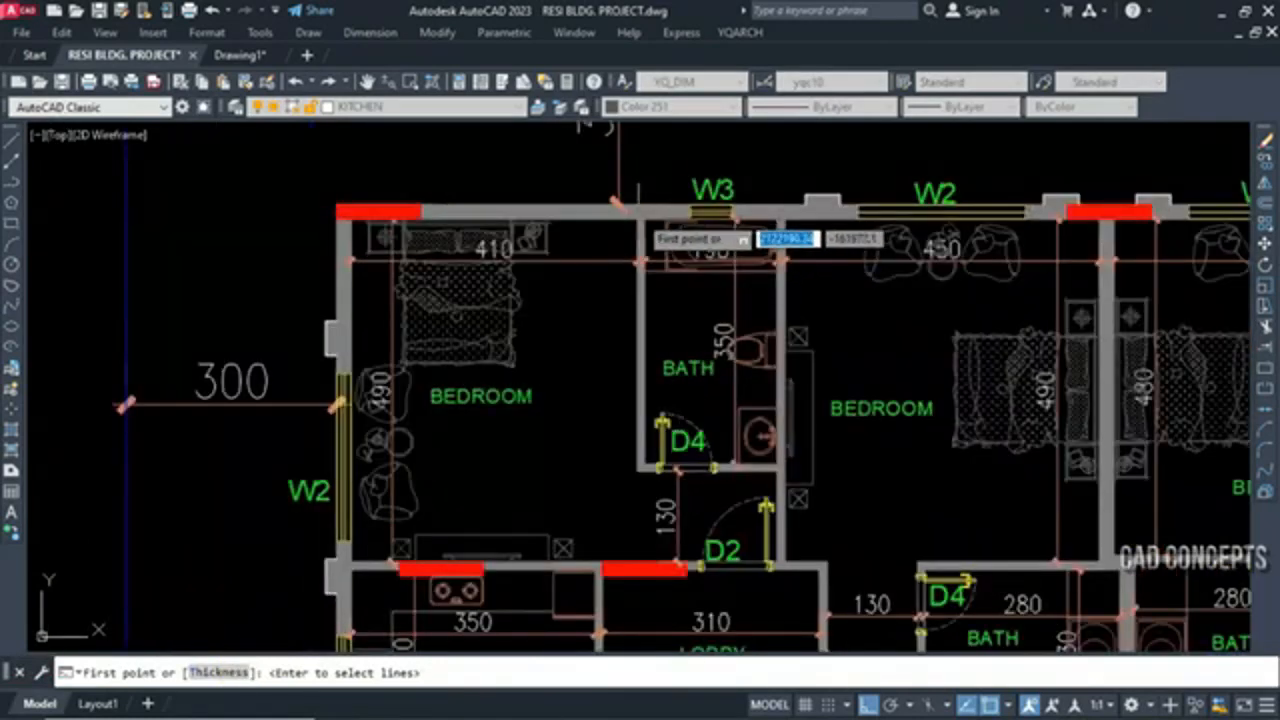
click(640, 462)
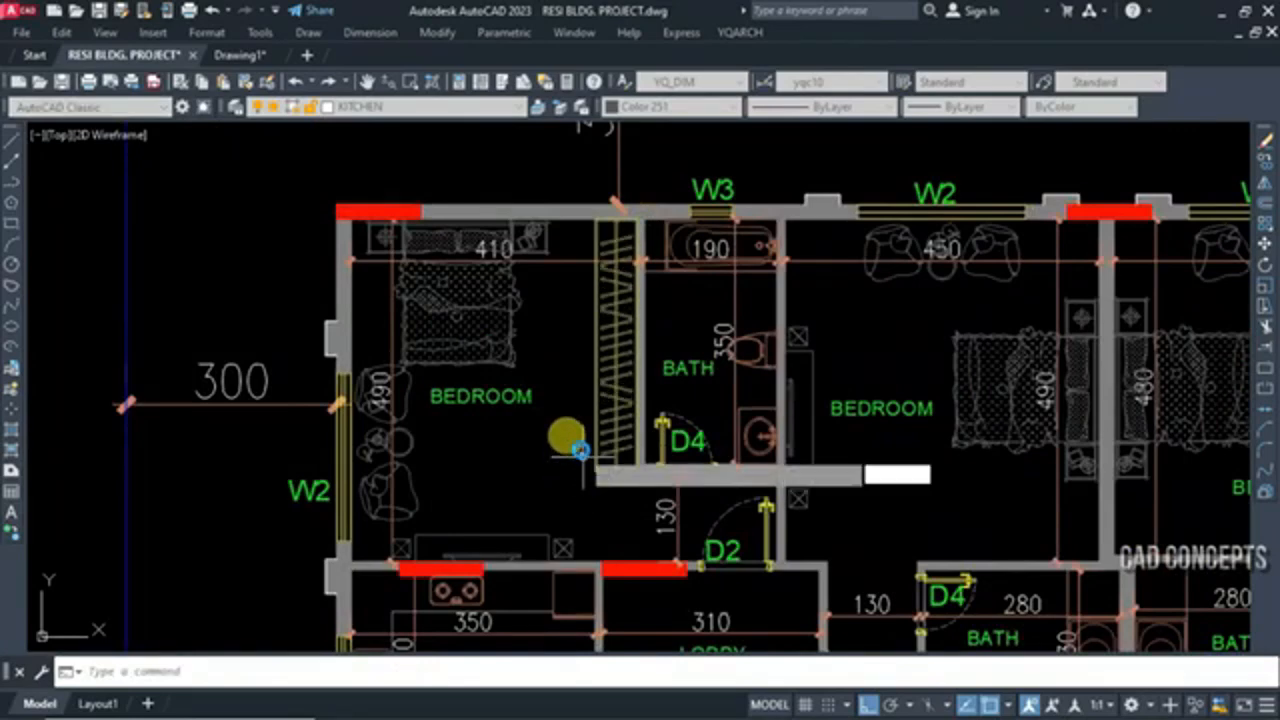
Draw another YG chest along the lower wall of the second top-row bedroom, above door D4
key(space)
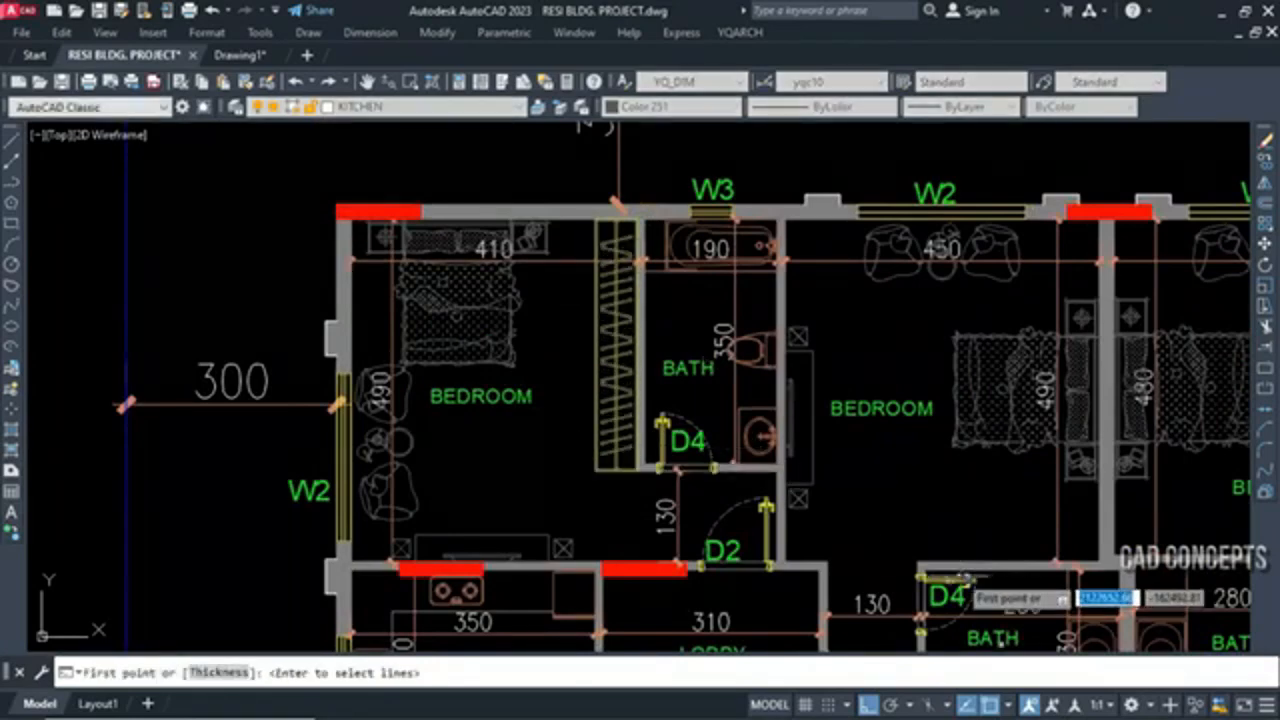
click(919, 564)
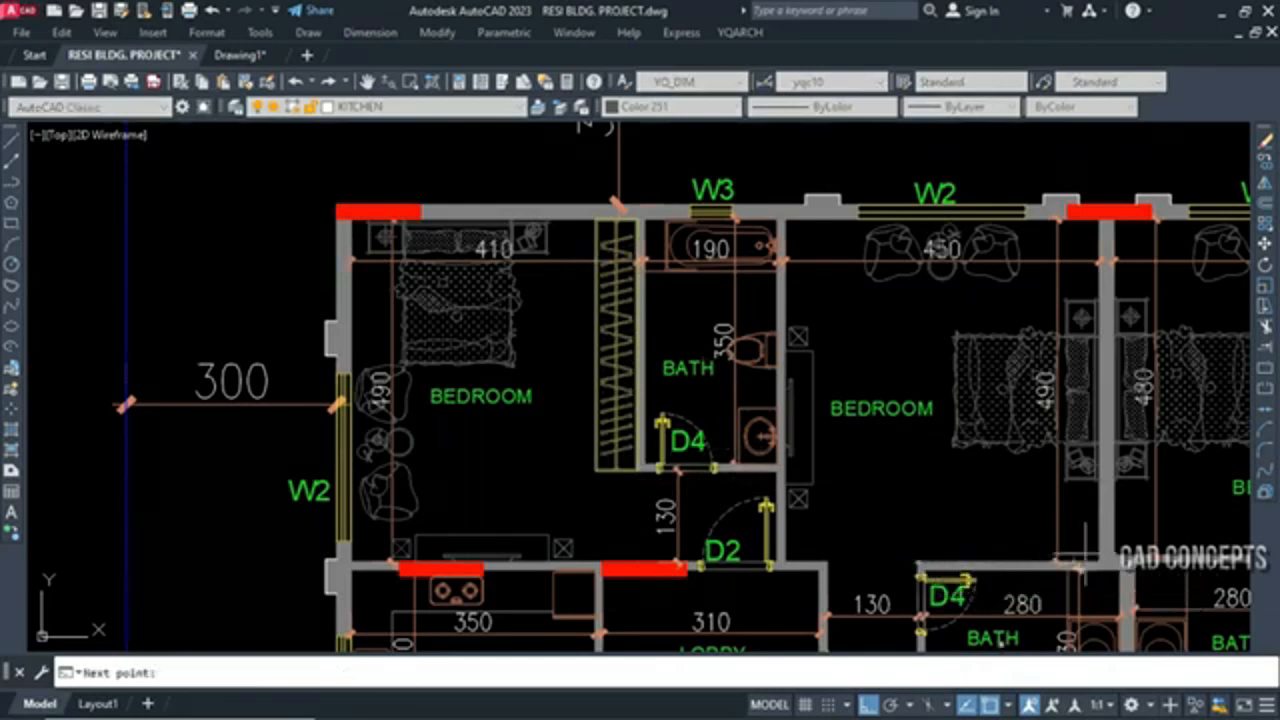
click(1093, 514)
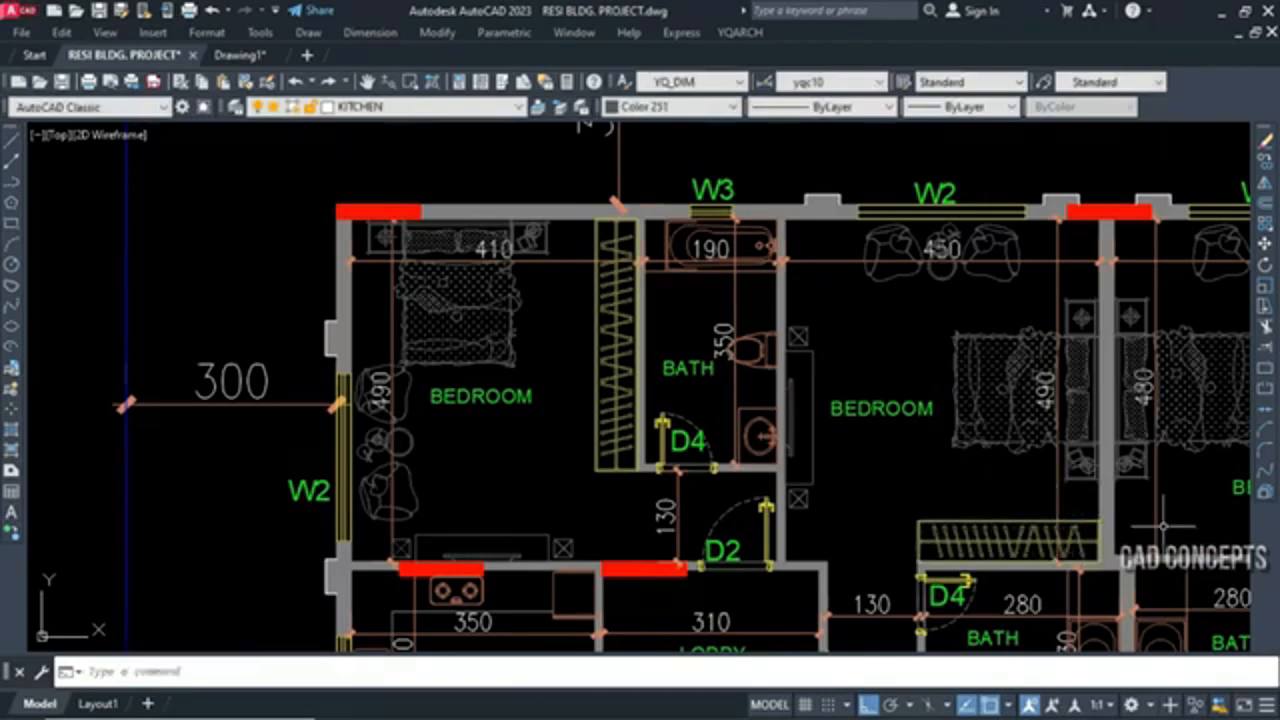
Add a YG chest along the lower wall of the third top-row bedroom, spanning from the wall end to the partition corner
middle_drag(1163, 524, 890, 525)
scroll(890, 527, up, 3)
key(Return)
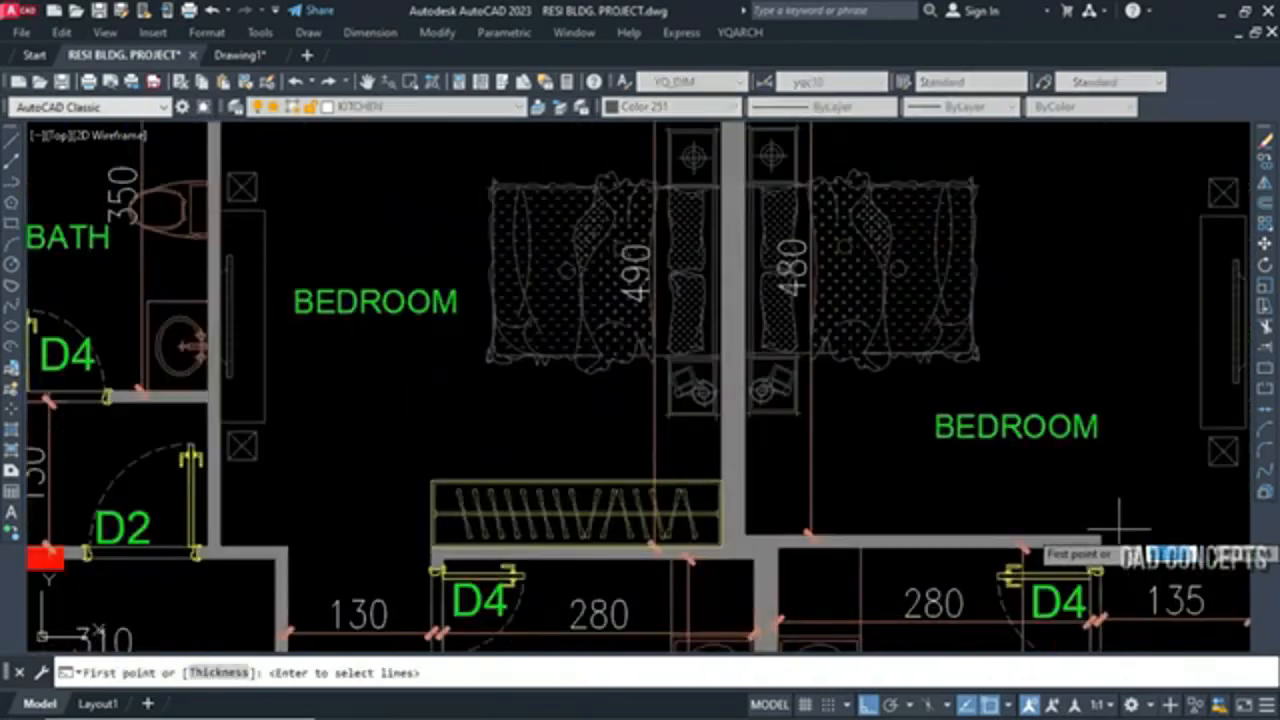
click(1100, 541)
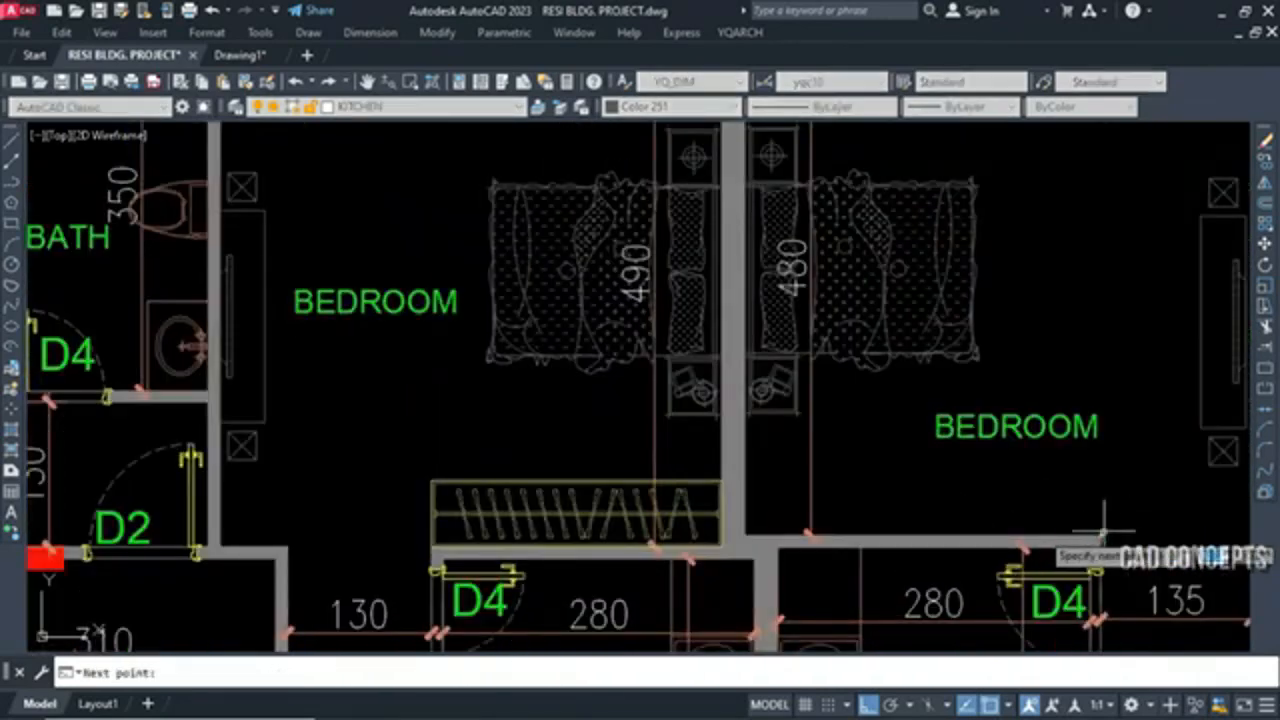
click(745, 537)
click(857, 434)
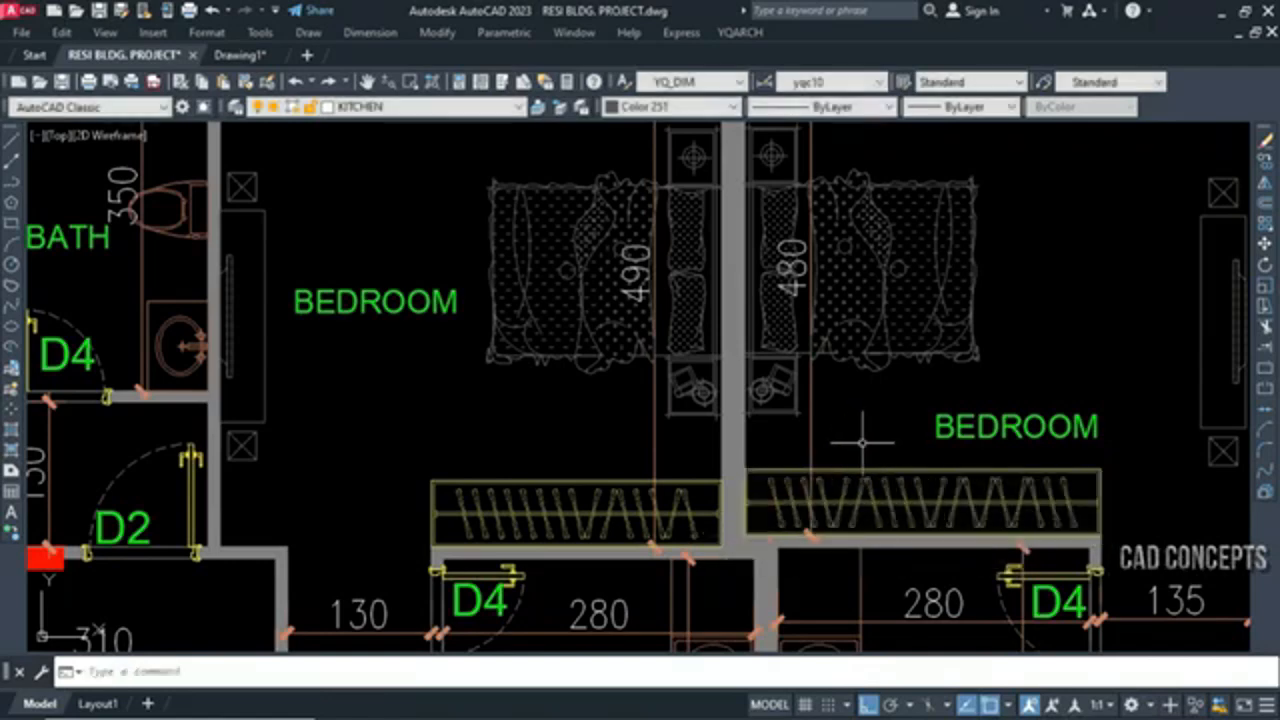
Draw a YG chest along the bath wall of the lower-left bedroom
scroll(862, 440, down, 5)
scroll(598, 480, up, 6)
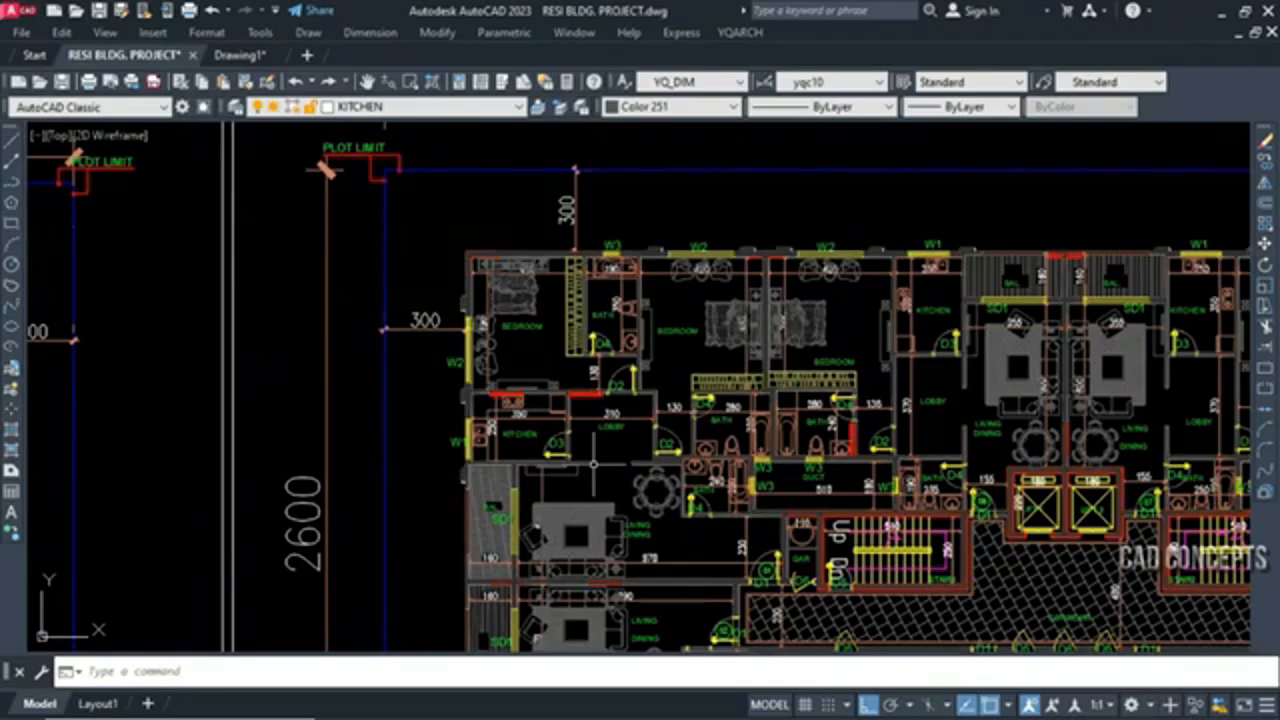
scroll(598, 441, down, 5)
scroll(591, 500, up, 7)
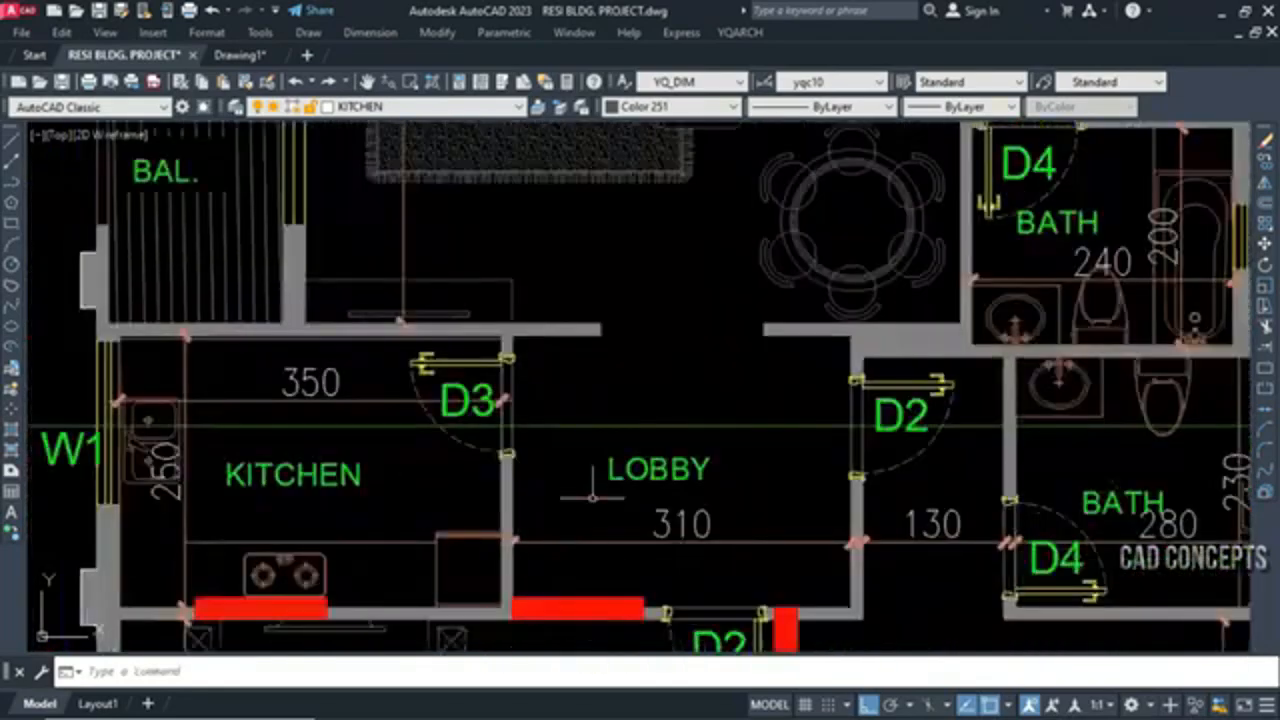
scroll(585, 438, down, 6)
scroll(571, 535, up, 4)
key(space)
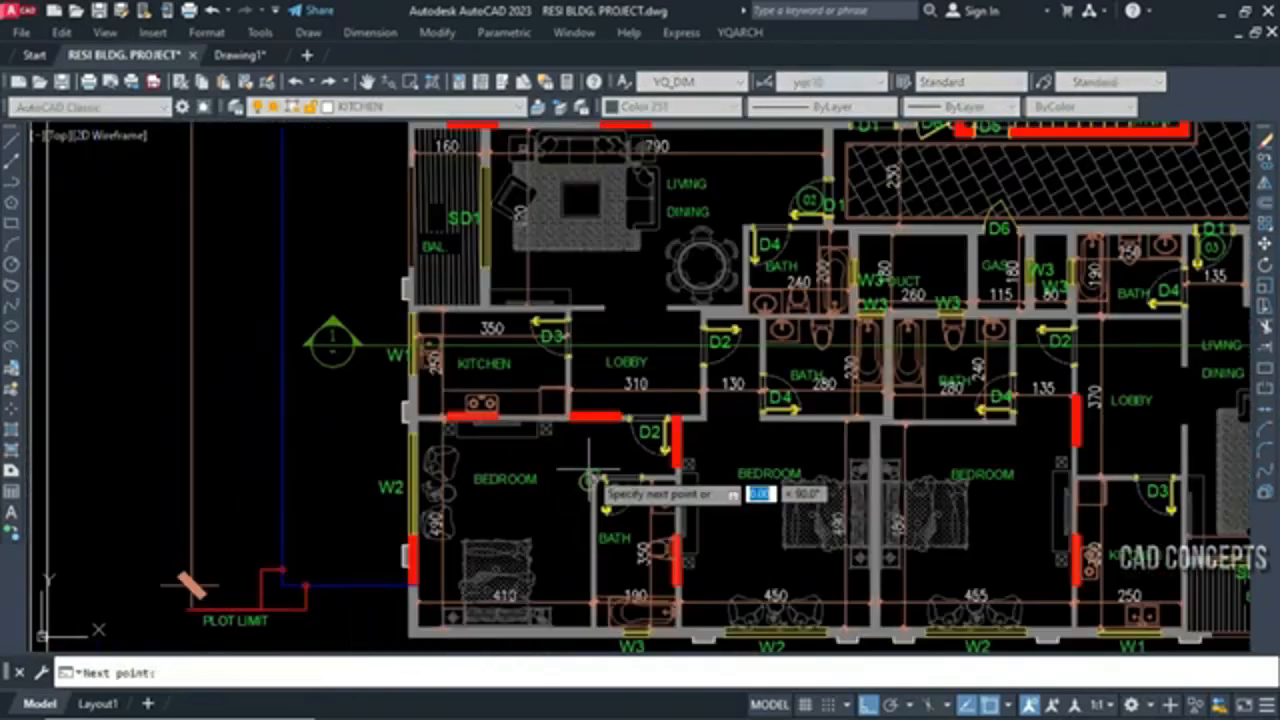
click(597, 493)
scroll(597, 493, down, 2)
click(593, 624)
click(566, 536)
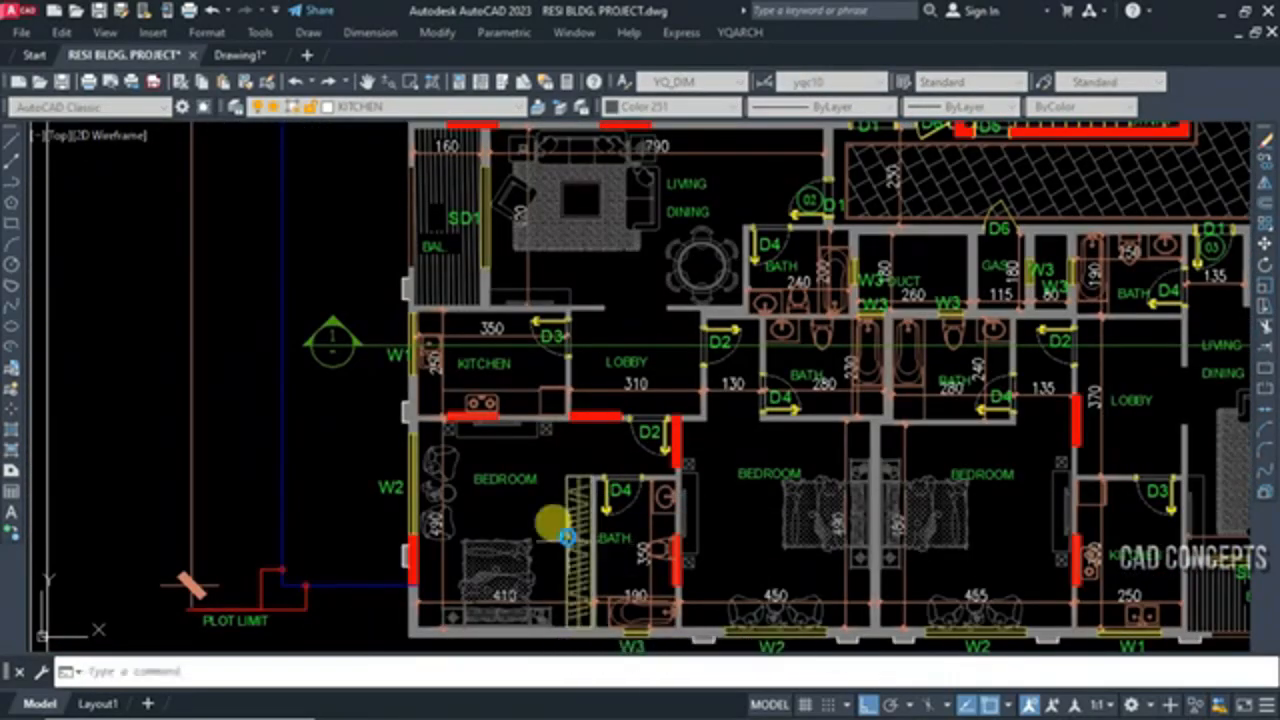
Add YG chests along the bath walls of the second and third bedrooms in the bottom row
scroll(828, 435, up, 4)
key(space)
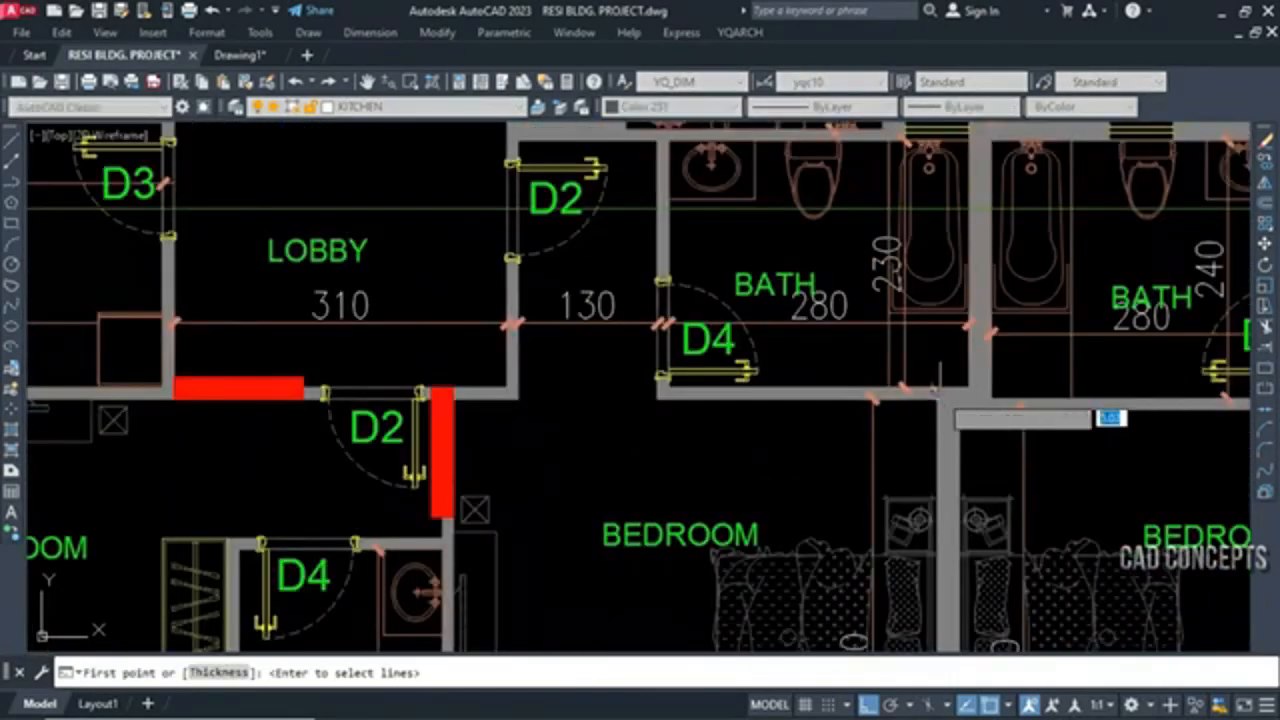
click(656, 400)
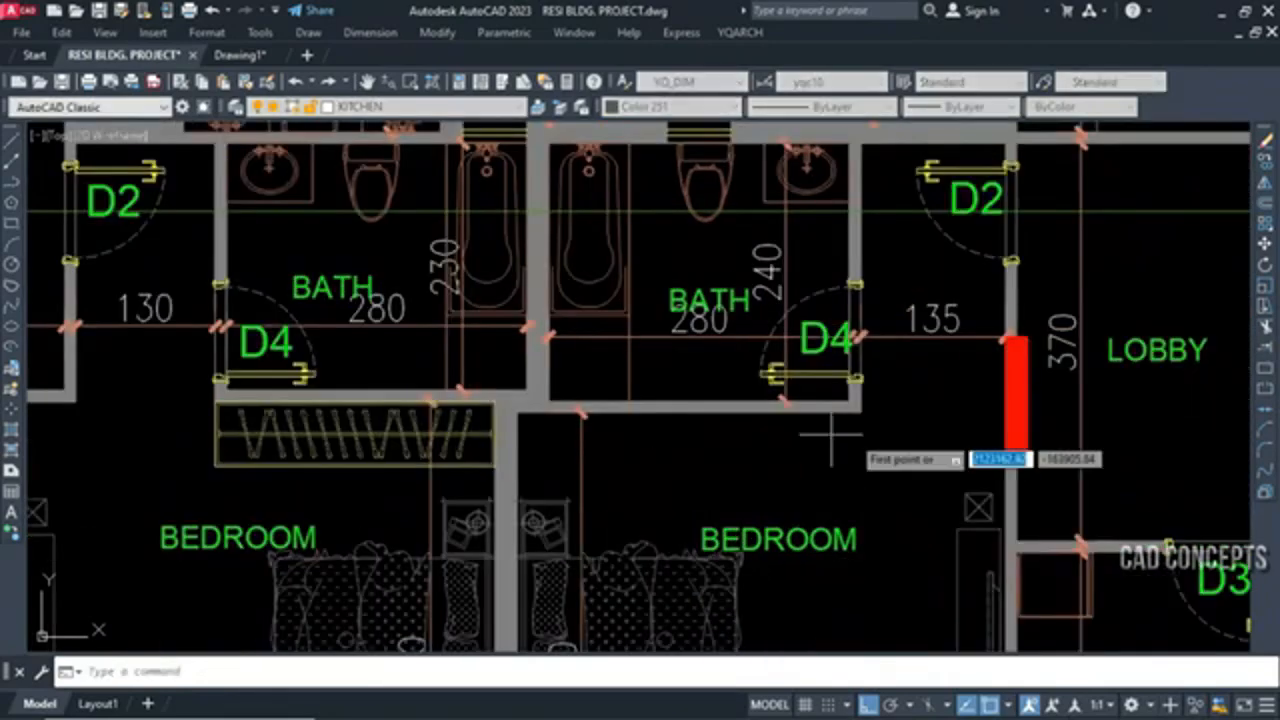
key(space)
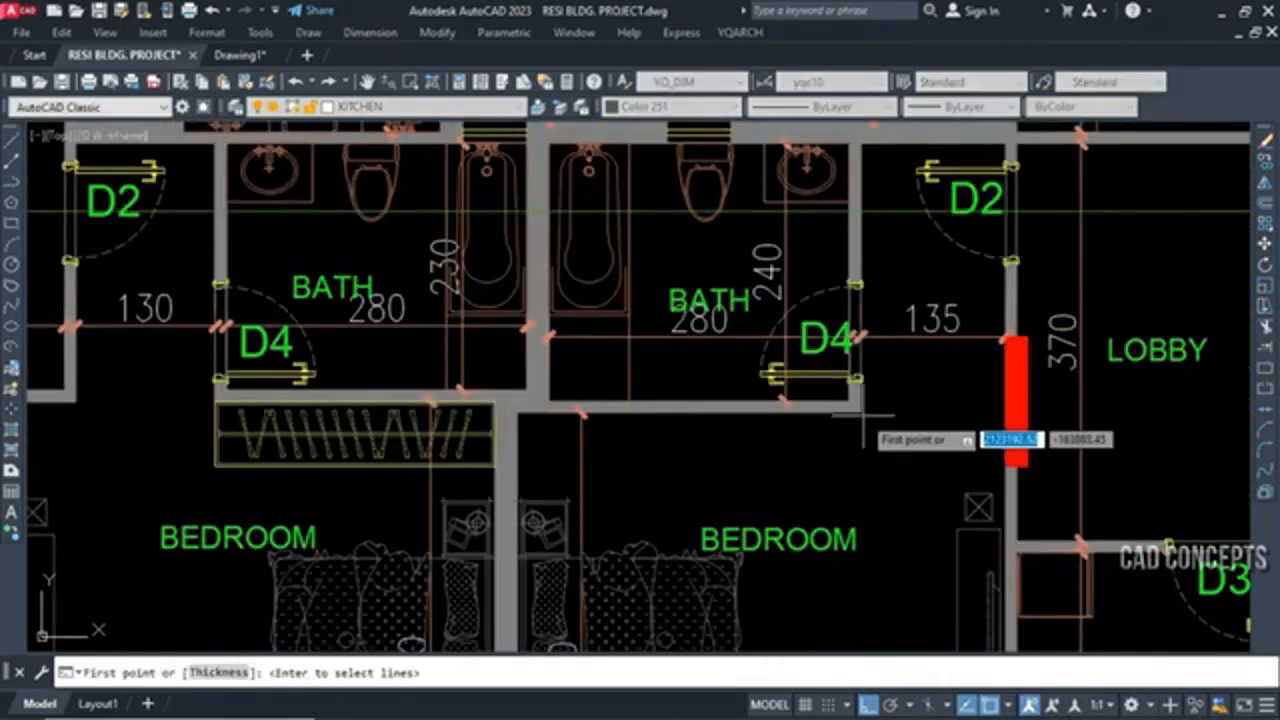
click(857, 410)
click(520, 410)
scroll(602, 490, down, 6)
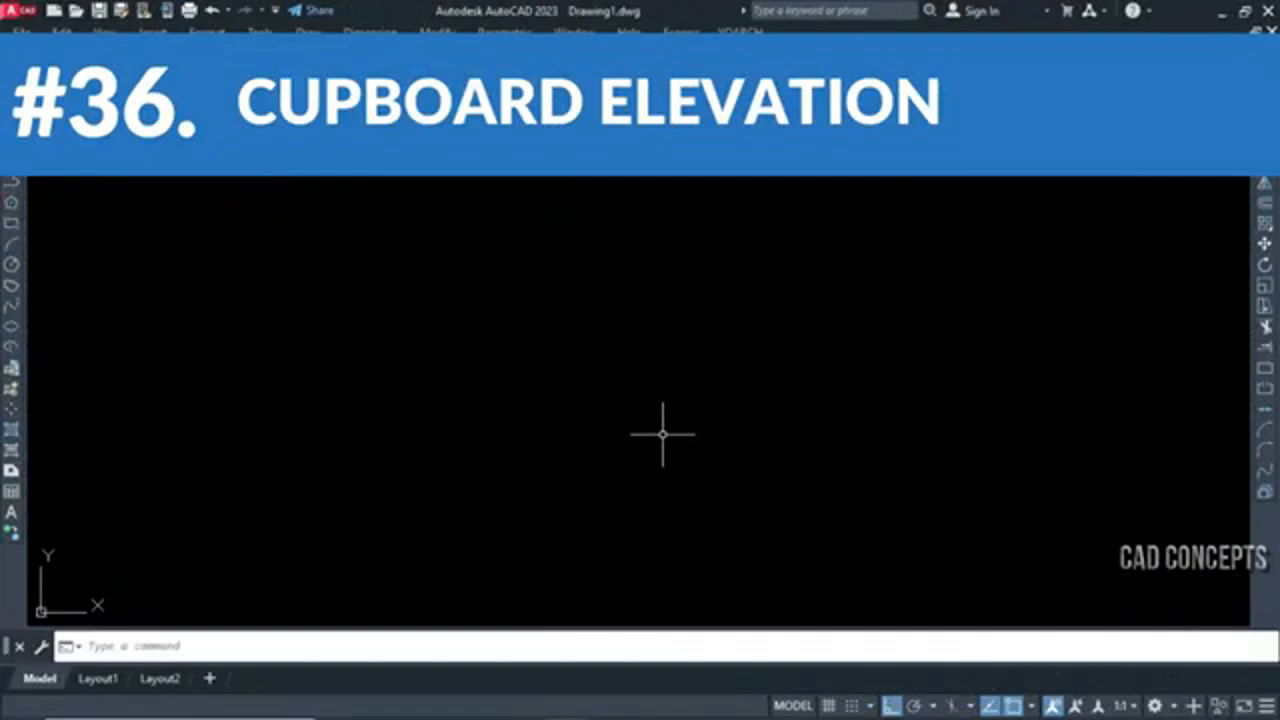
Draw a cupboard elevation between two corners with GZE in European Door mode, using a maximum door width of 600
text(GZE)
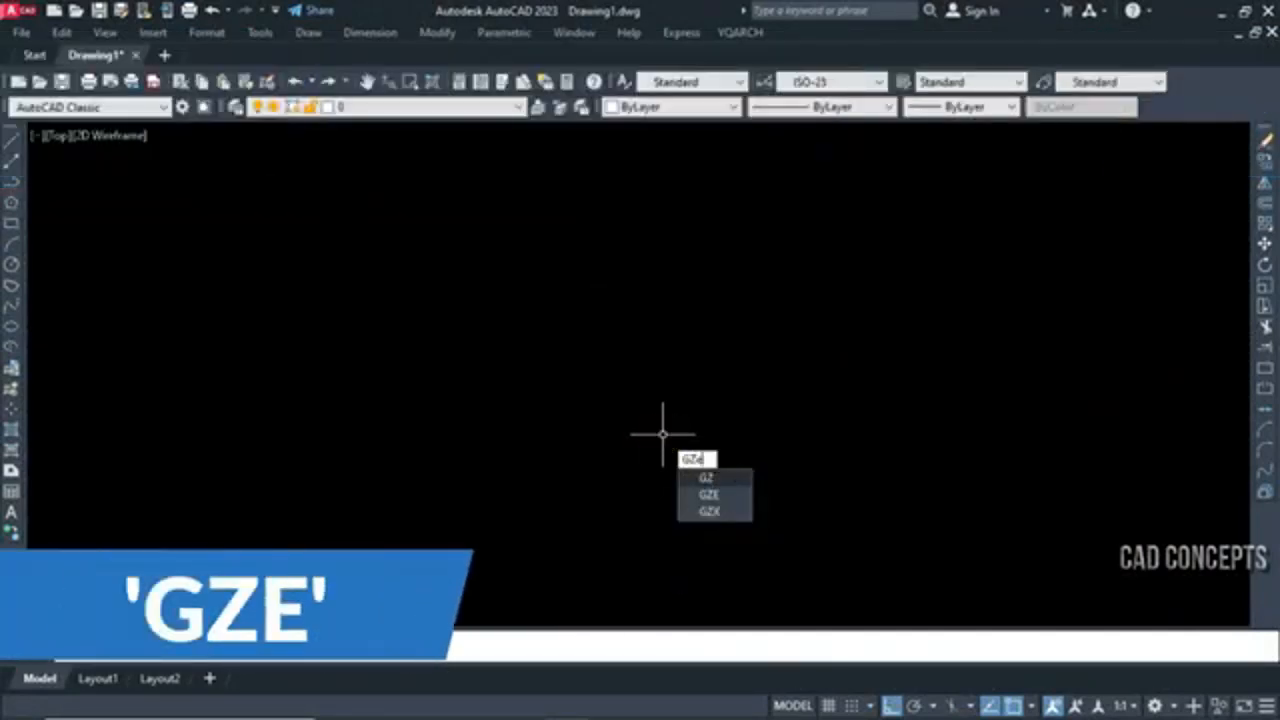
key(Return)
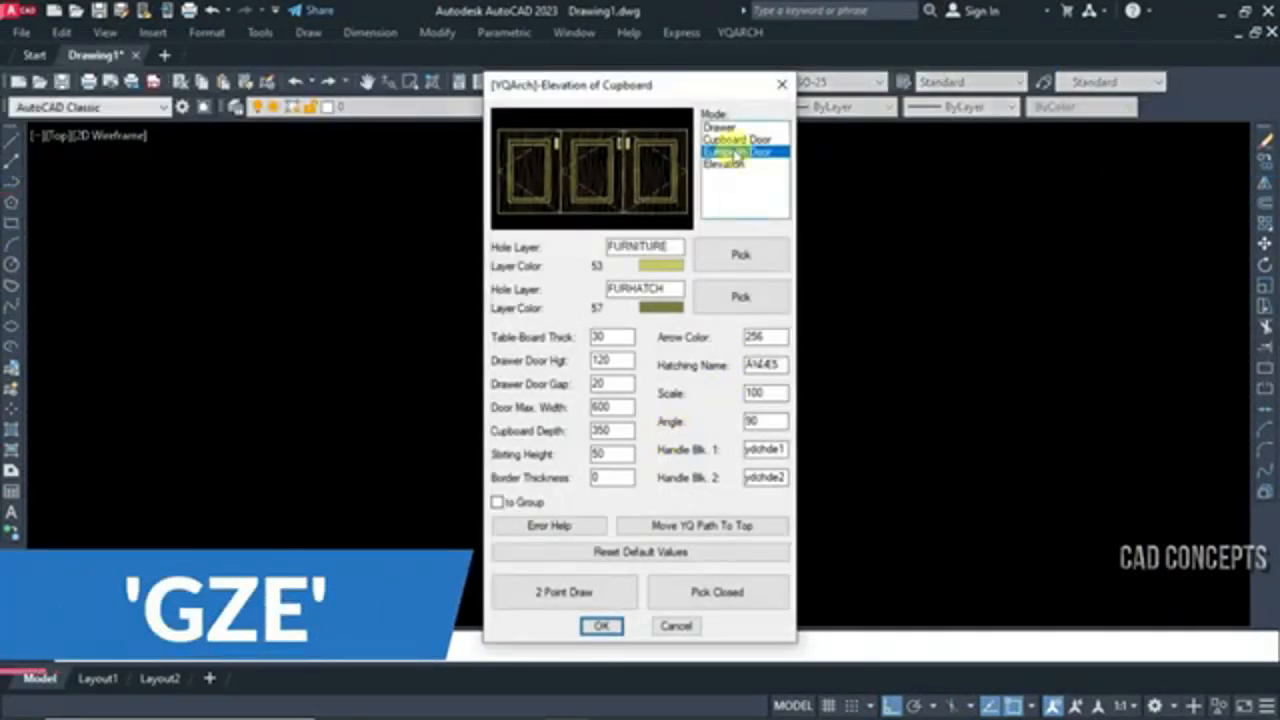
click(717, 127)
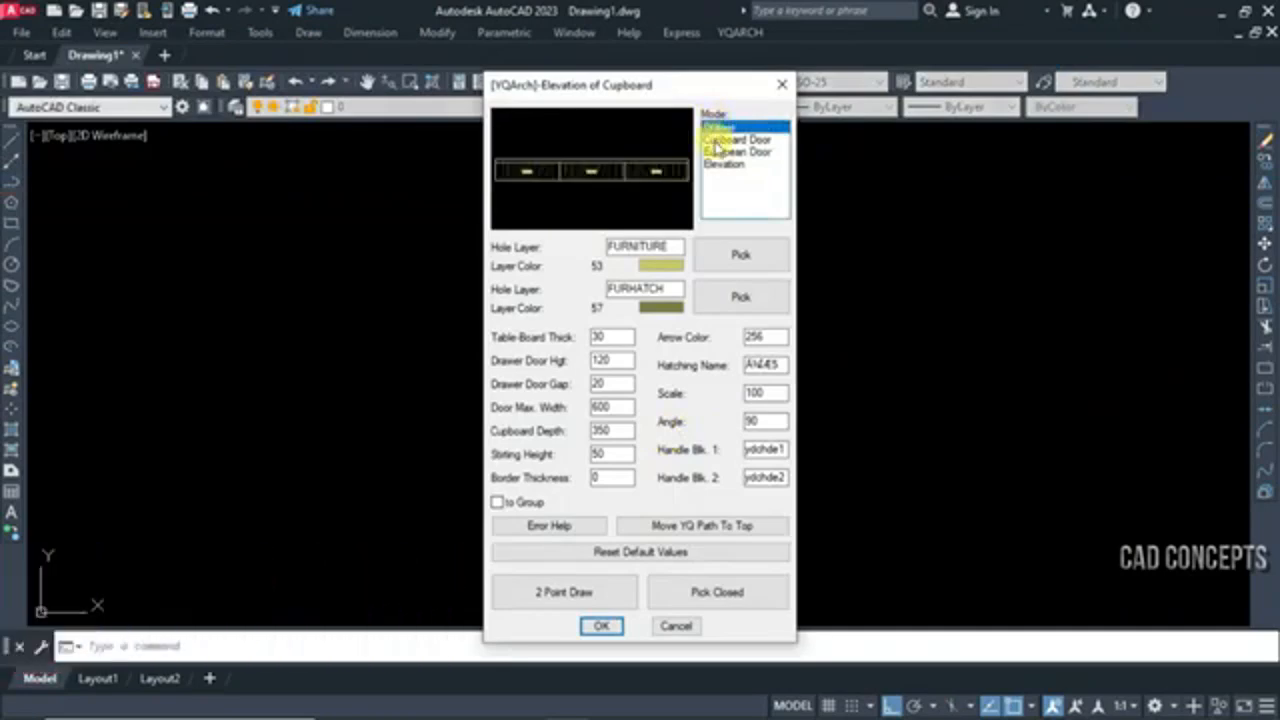
click(716, 140)
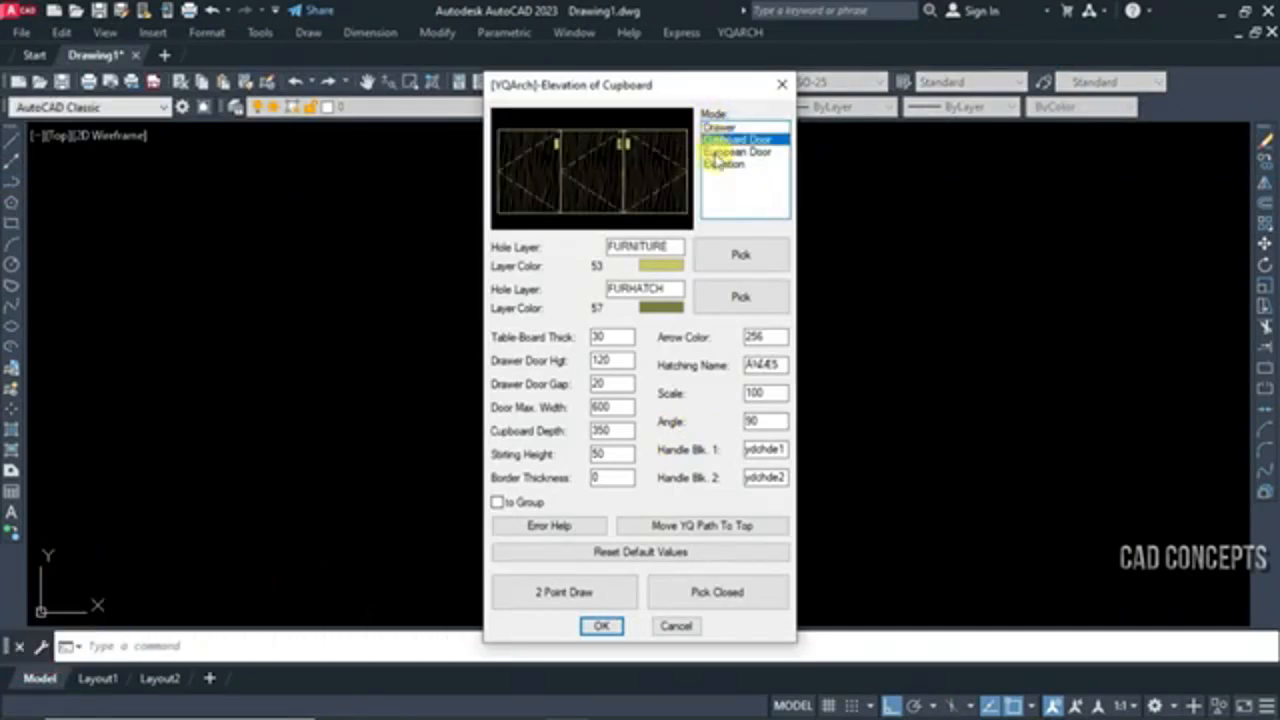
click(717, 168)
click(745, 153)
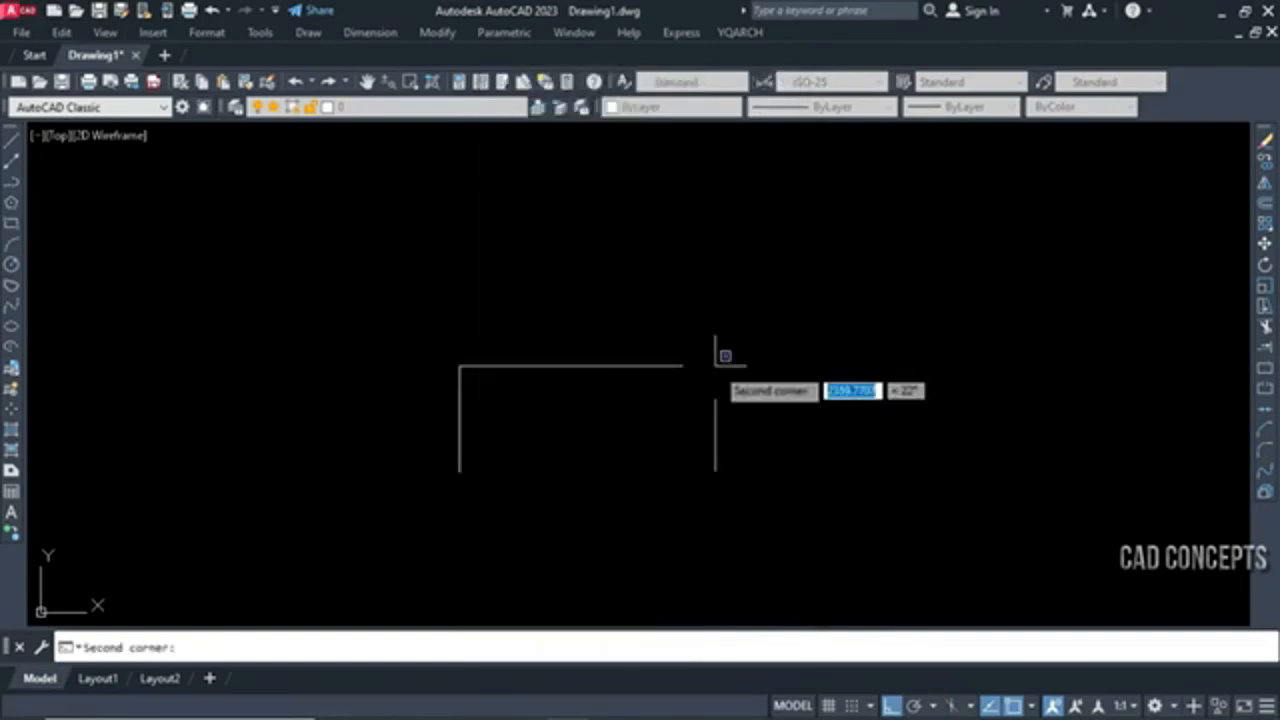
click(714, 370)
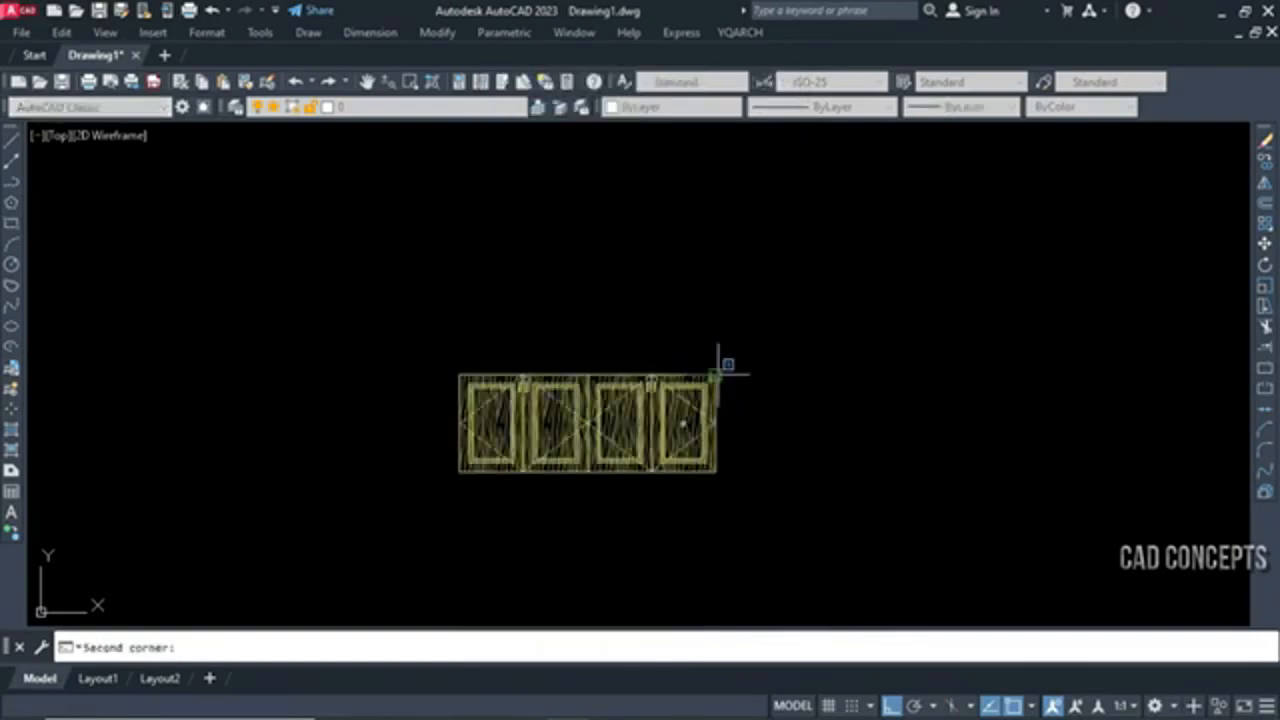
scroll(717, 400, up, 5)
scroll(891, 388, down, 2)
click(887, 394)
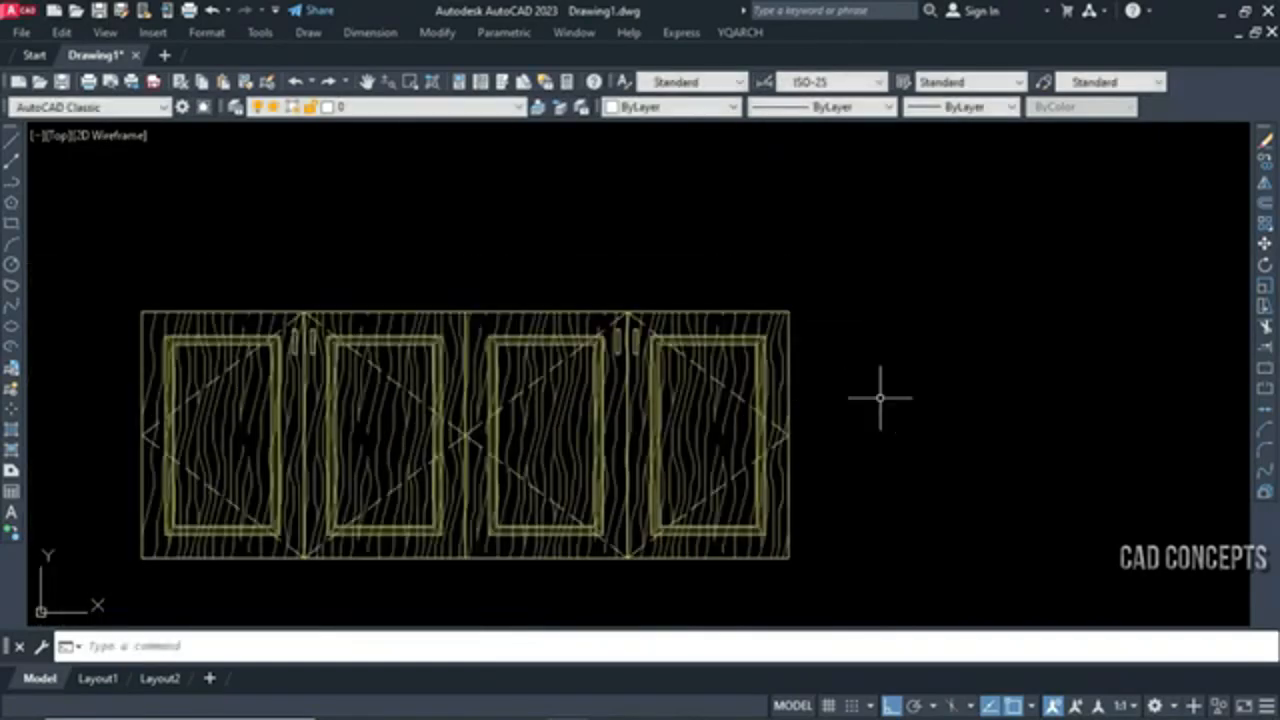
Draw a second, wider European Door cupboard elevation of the same height beside the first, with grouping enabled
scroll(777, 449, up, 4)
middle_drag(1058, 452, 988, 460)
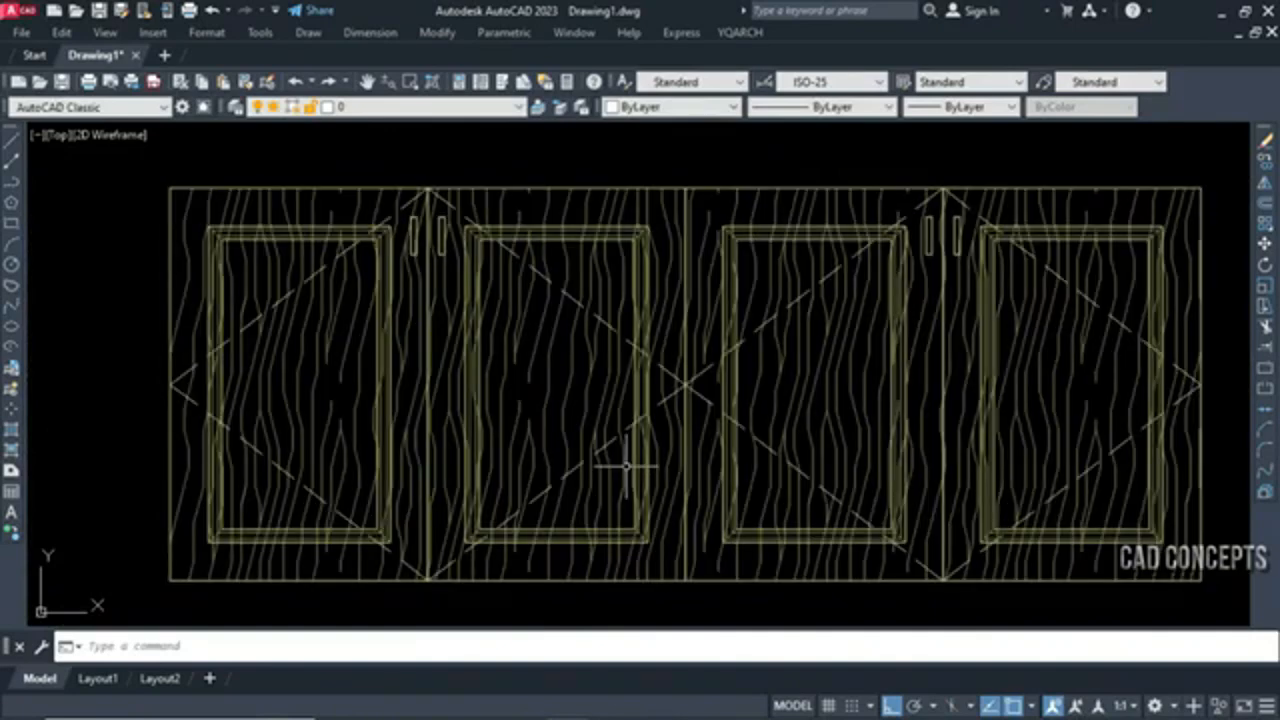
key(Return)
click(600, 625)
click(651, 556)
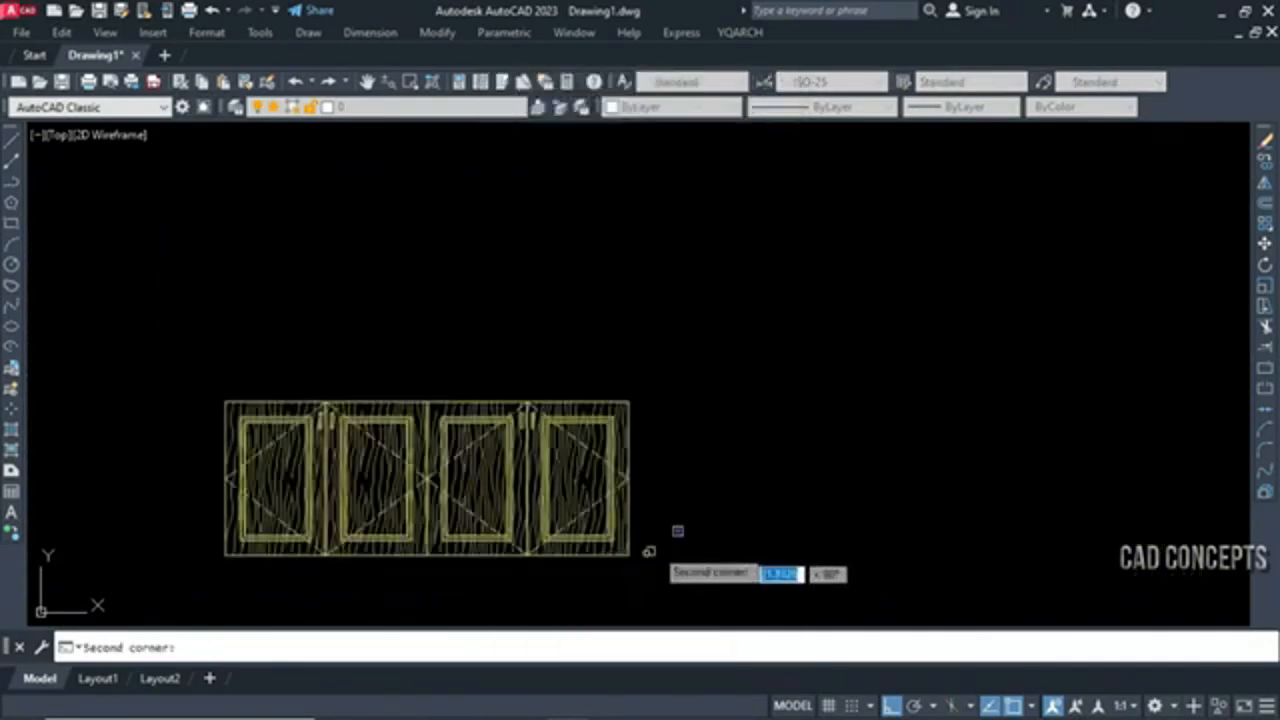
click(1170, 398)
click(1178, 408)
key(Return)
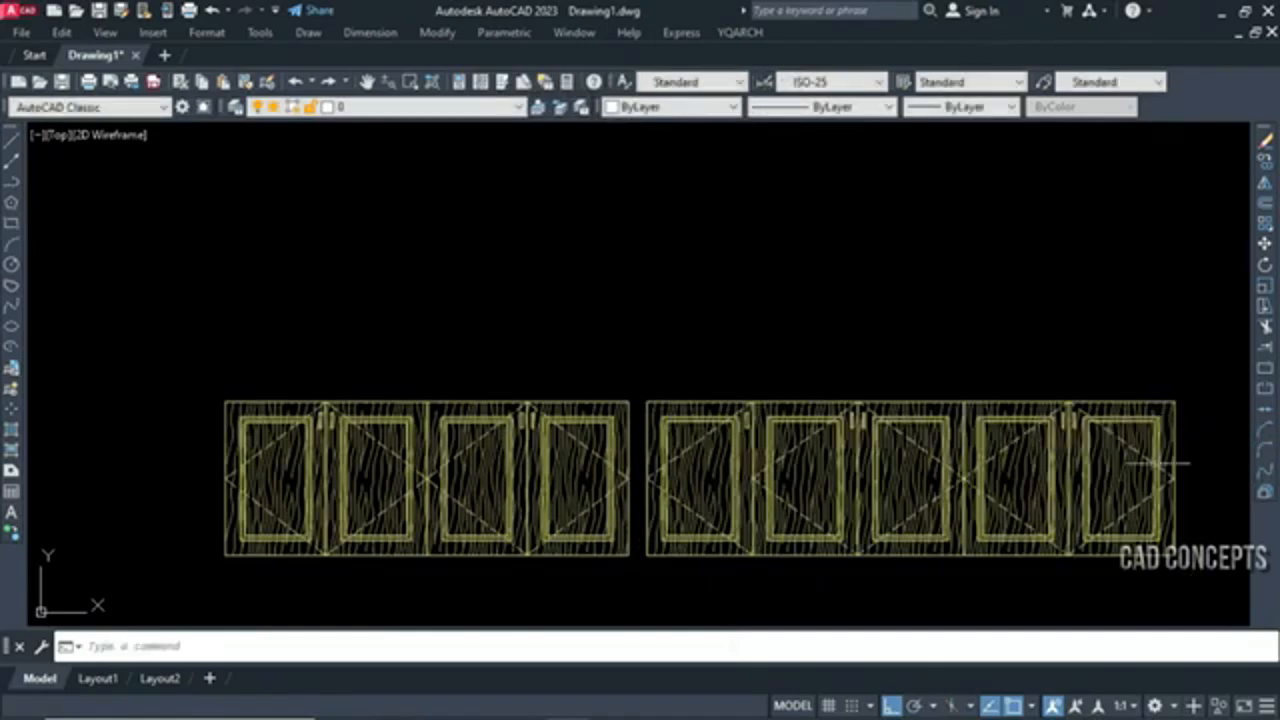
Draw a two-point cupboard elevation in Elevation mode above the two European Door cupboards, spanning their combined width
key(Return)
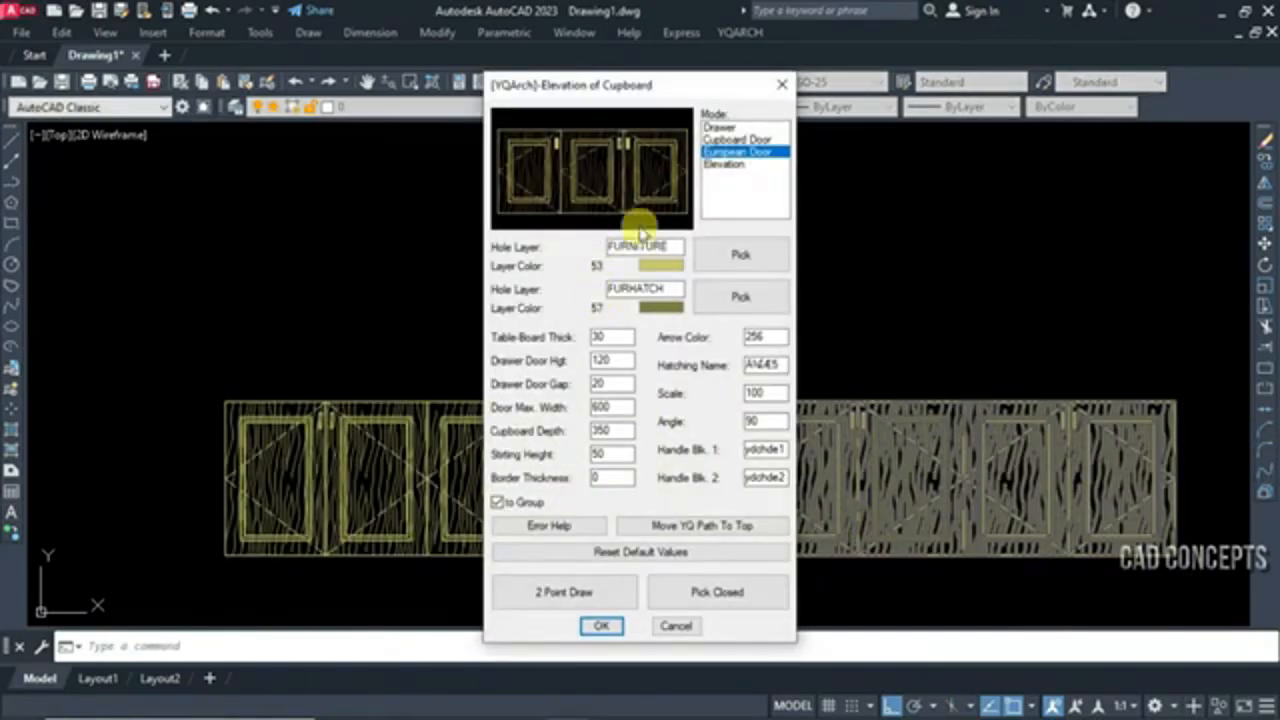
click(725, 164)
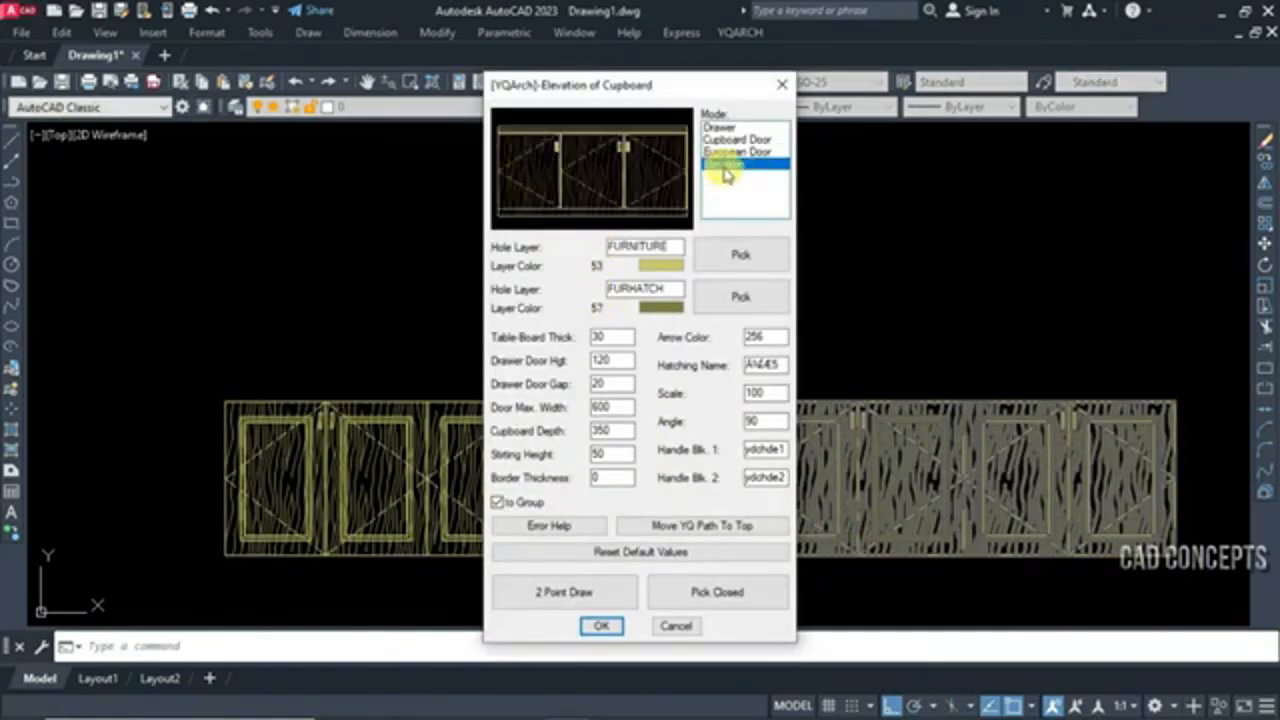
click(590, 592)
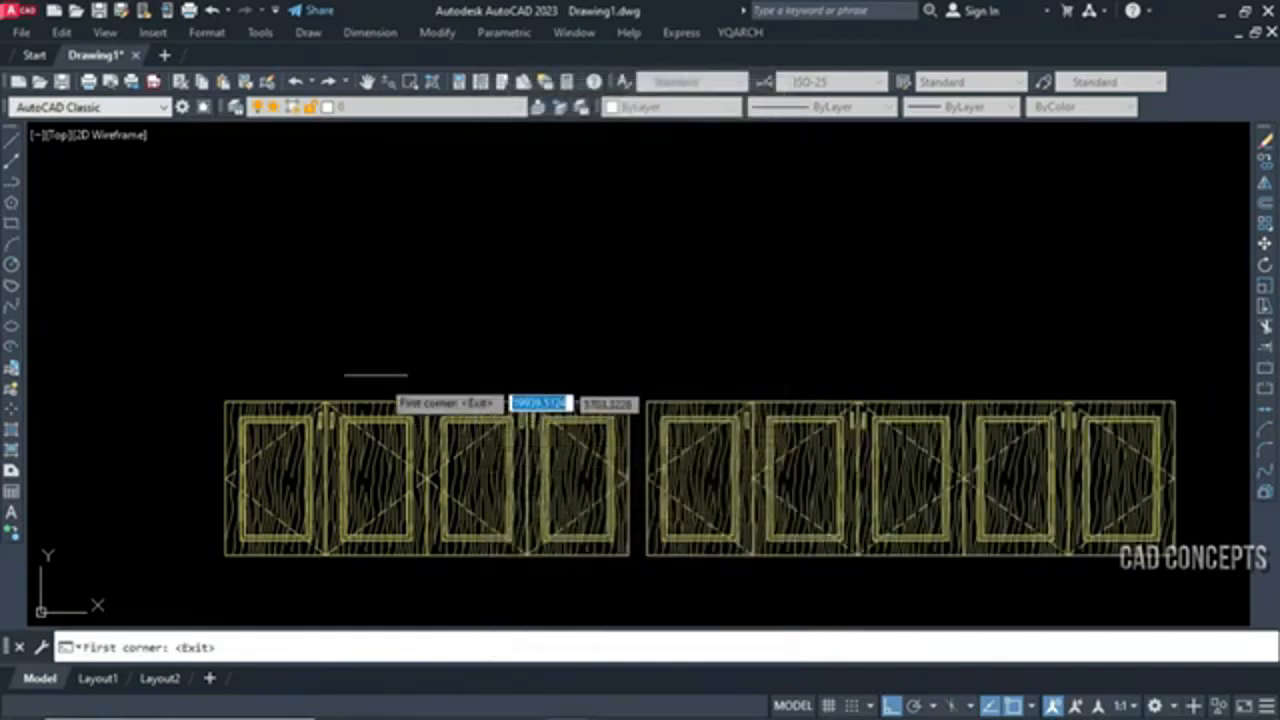
click(222, 368)
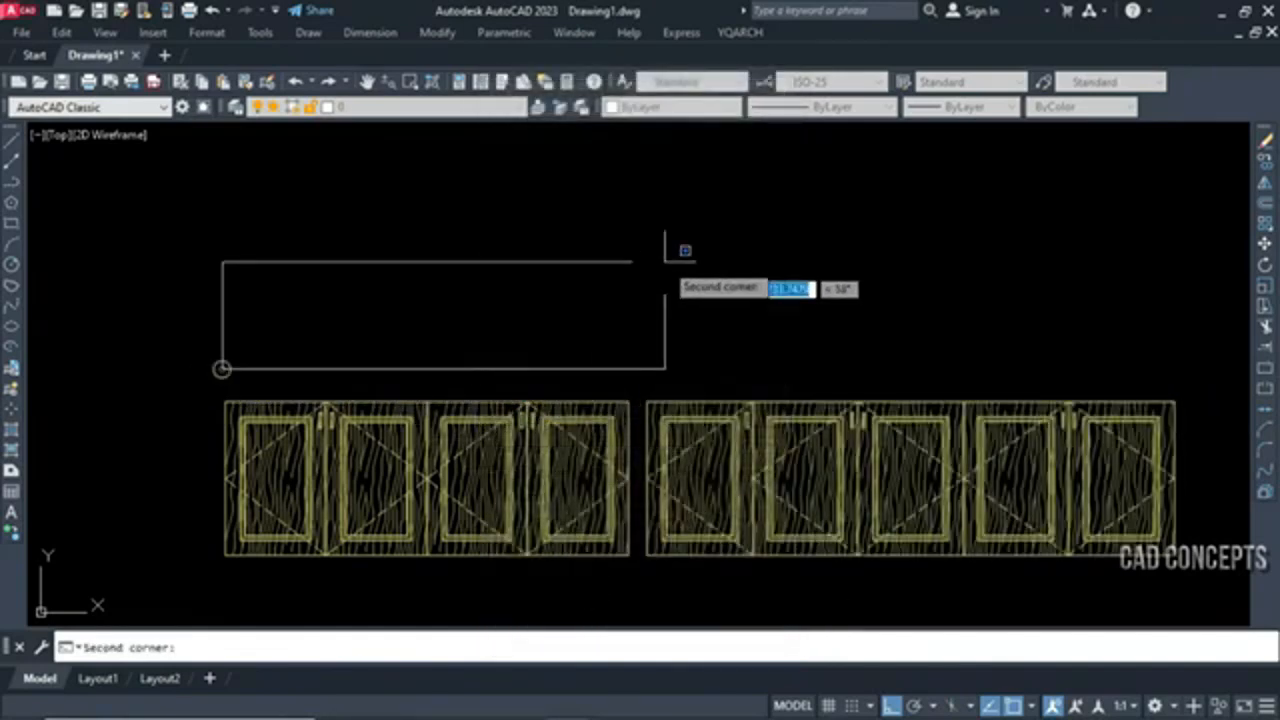
click(1175, 226)
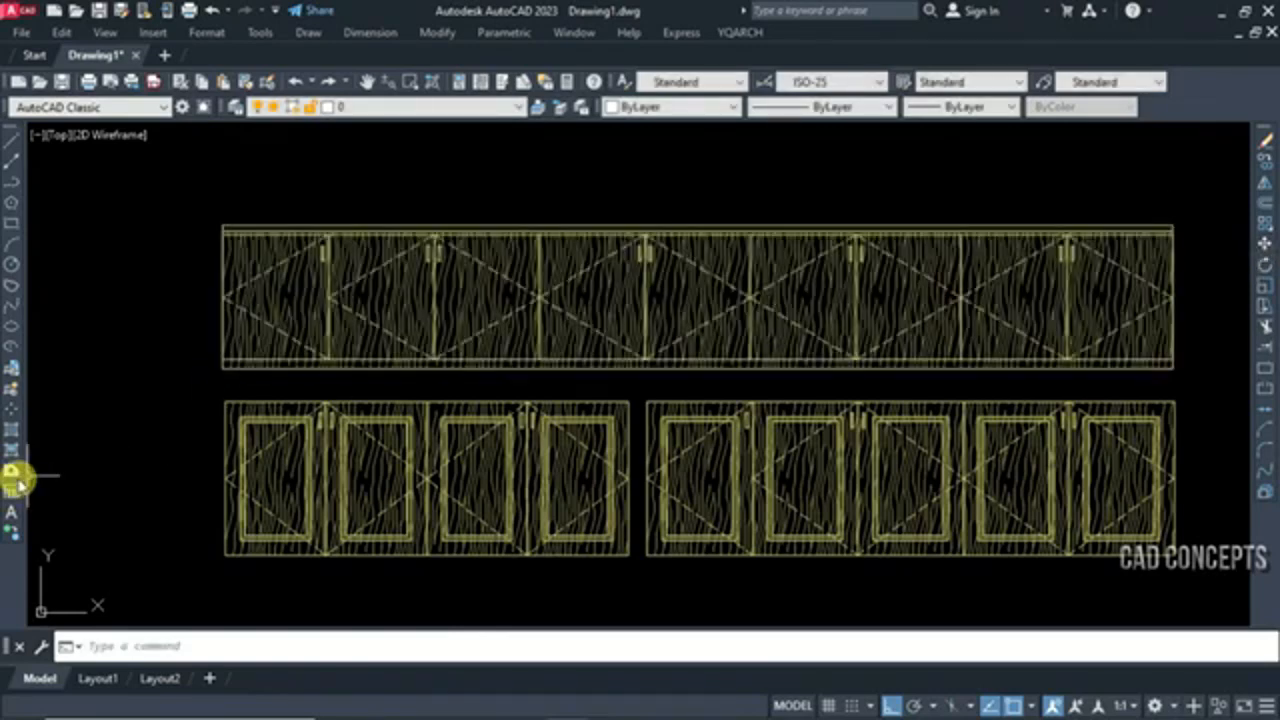
Draw a two-point cupboard elevation in Drawer mode just above the long Elevation-mode cupboard, matching its width
middle_drag(142, 446, 129, 503)
key(space)
click(715, 128)
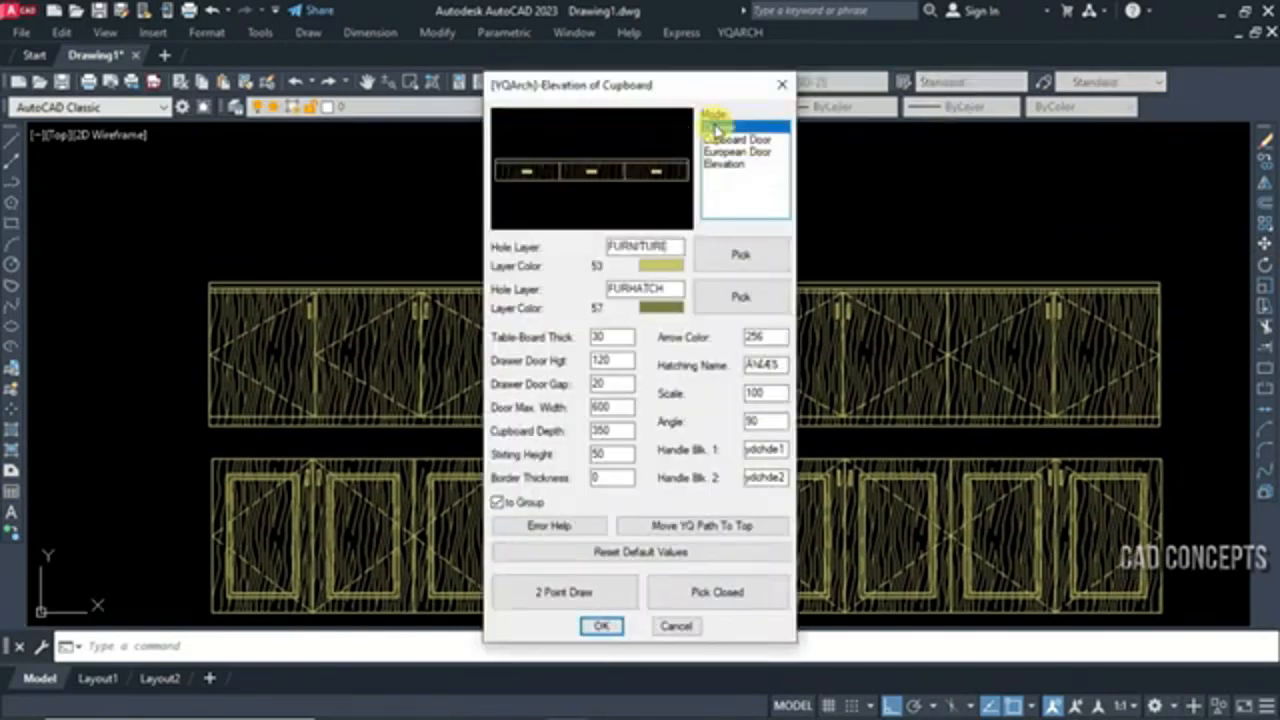
click(570, 600)
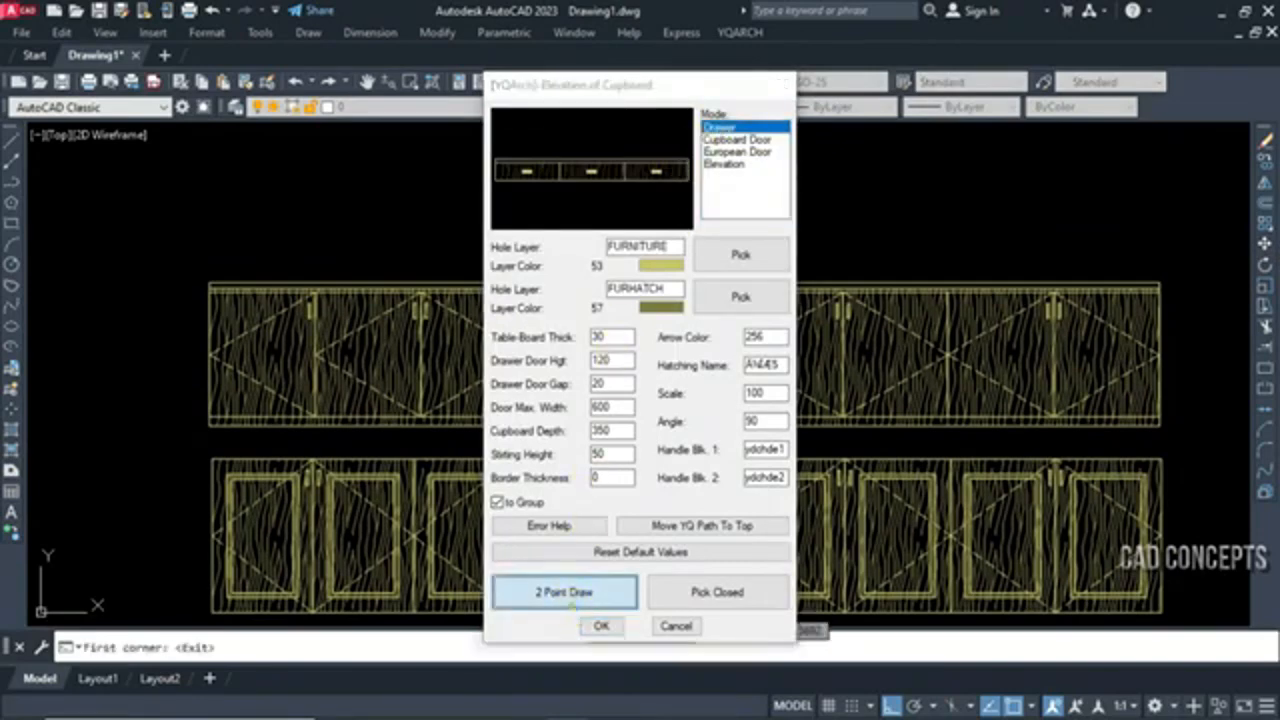
click(209, 266)
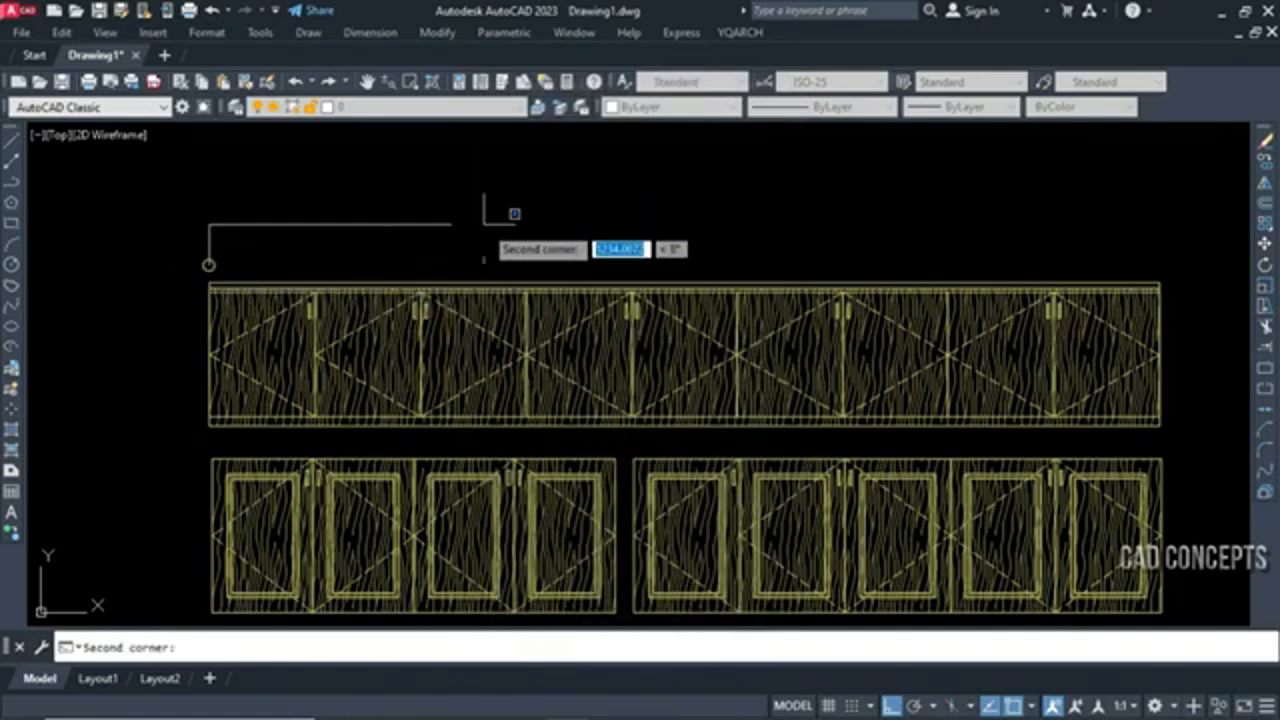
click(1156, 190)
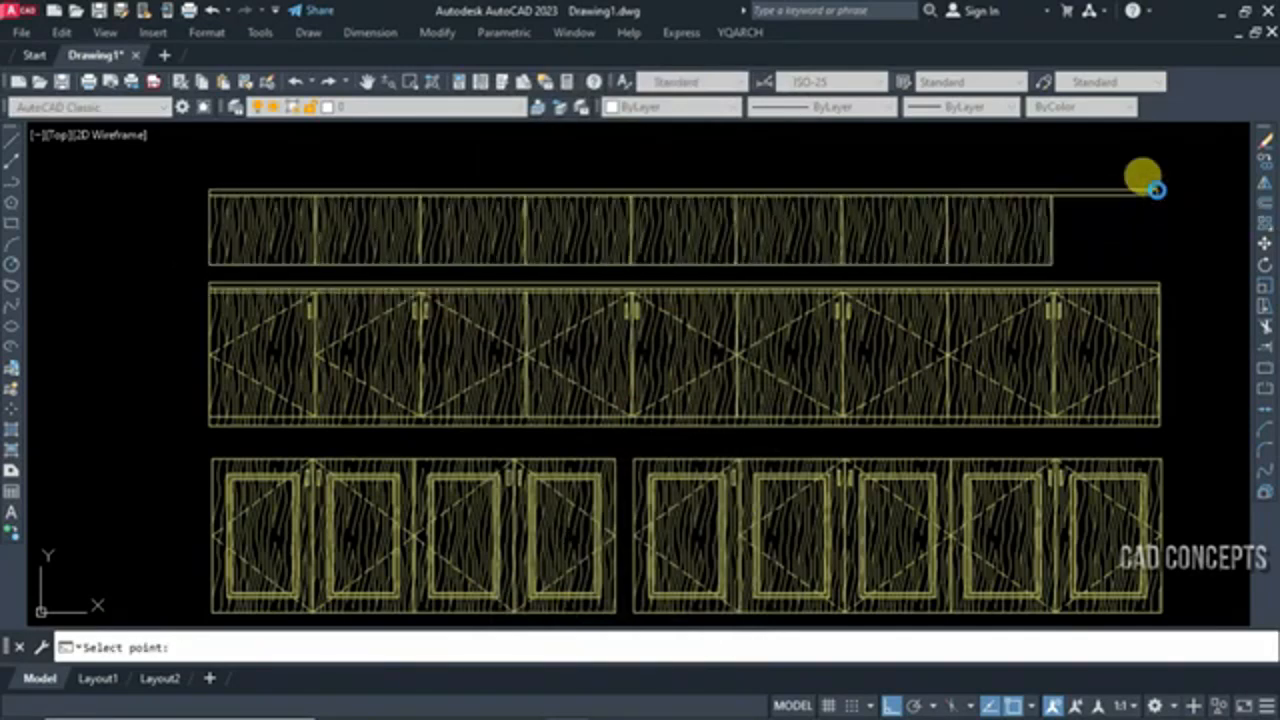
key(Escape)
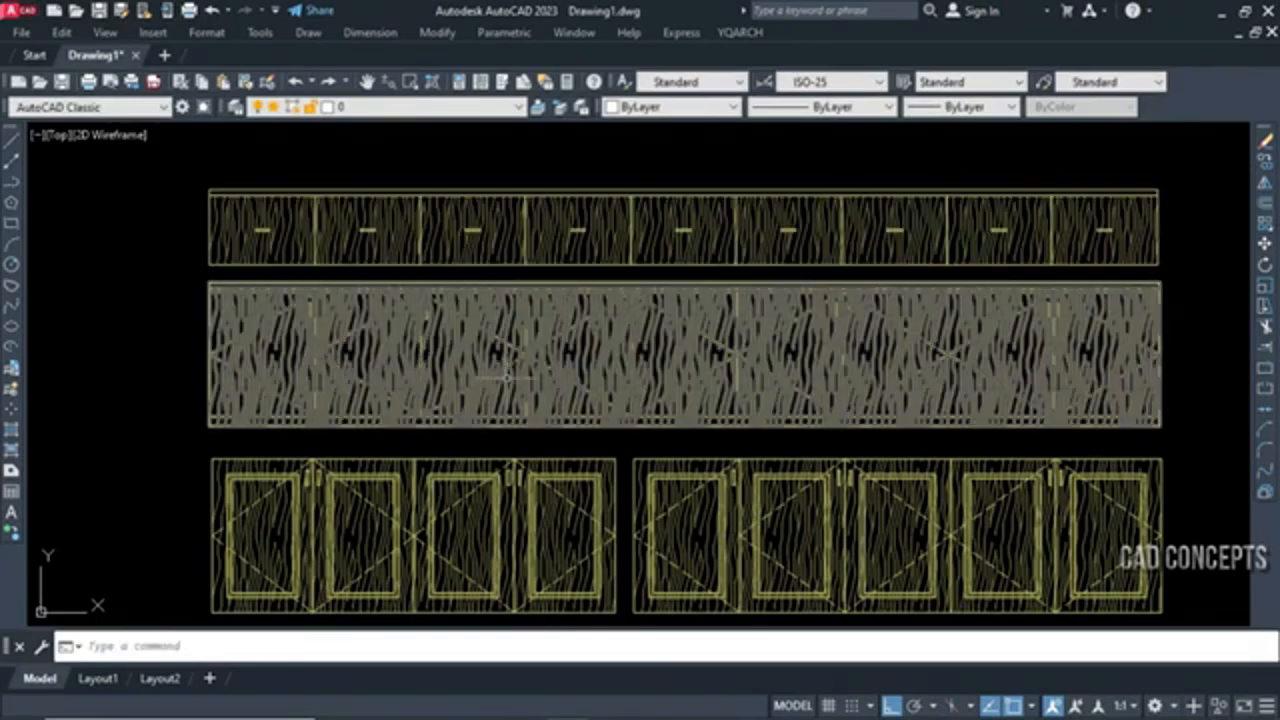
Draw two long, low rectangles one below the other beneath the cupboard elevations, the lower one wider and taller
scroll(504, 376, down, 3)
text(rec)
key(Return)
click(358, 491)
click(750, 519)
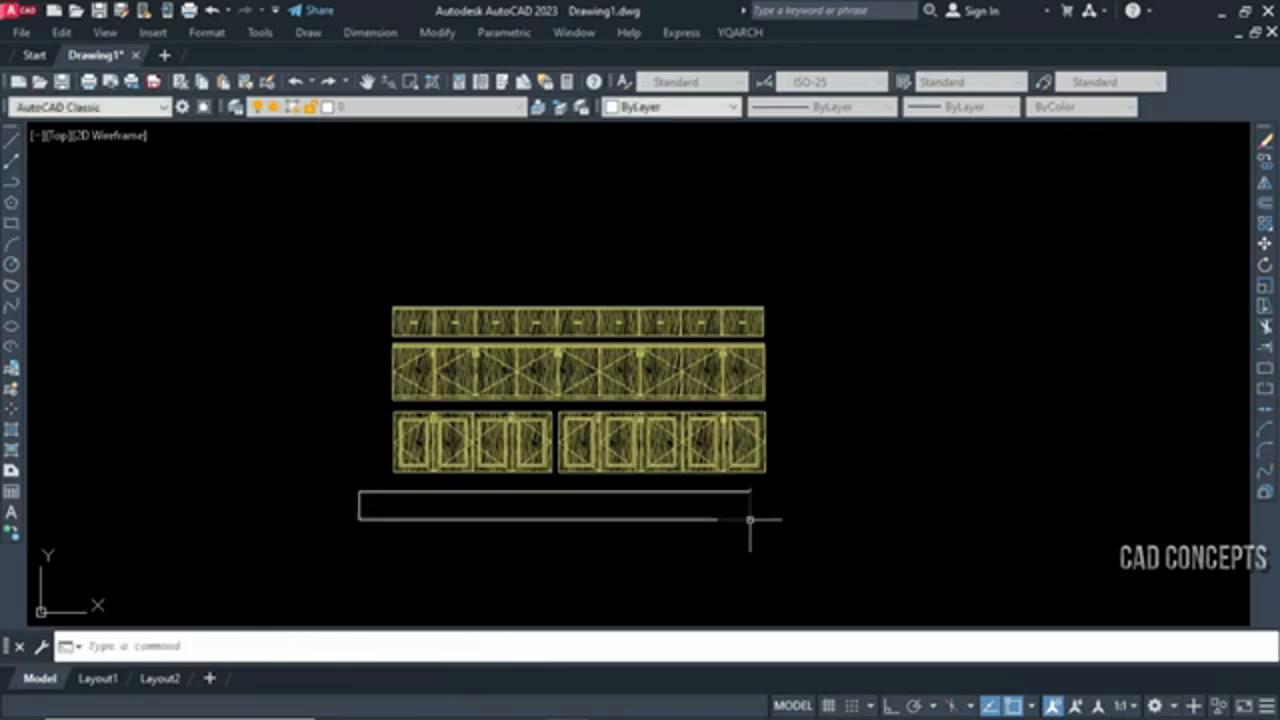
key(Return)
click(376, 536)
click(879, 579)
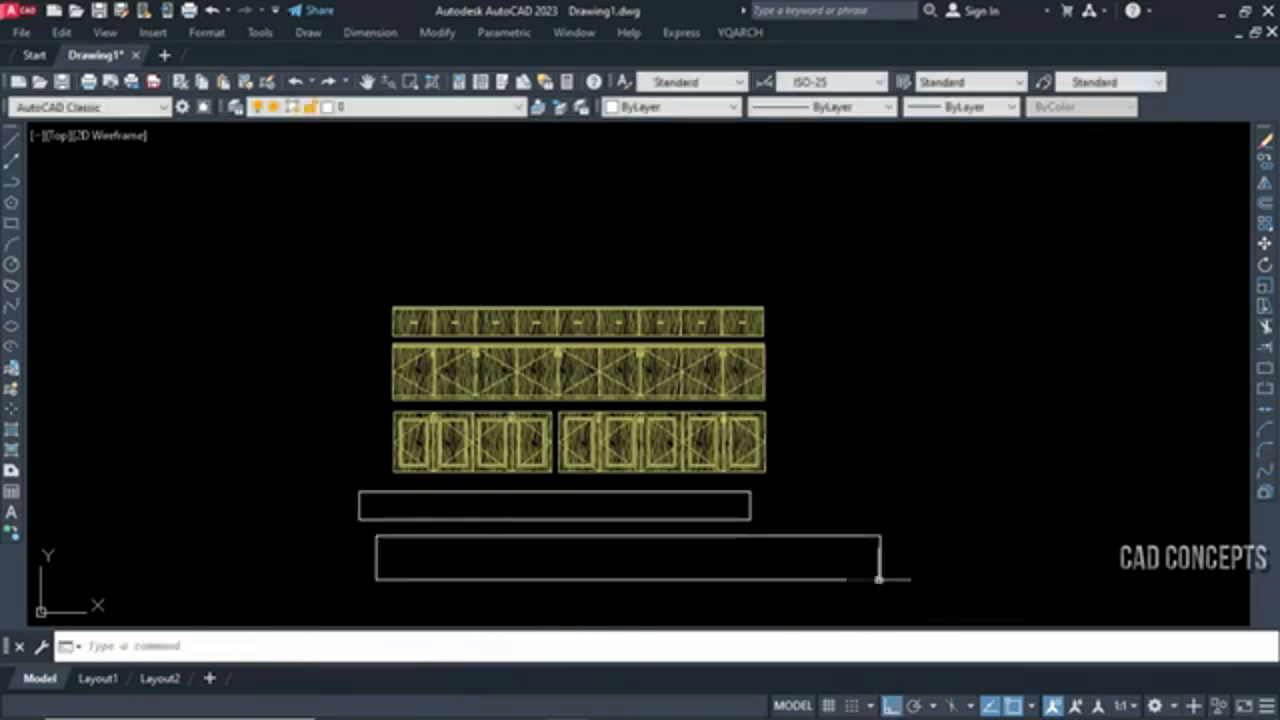
scroll(557, 571, up, 5)
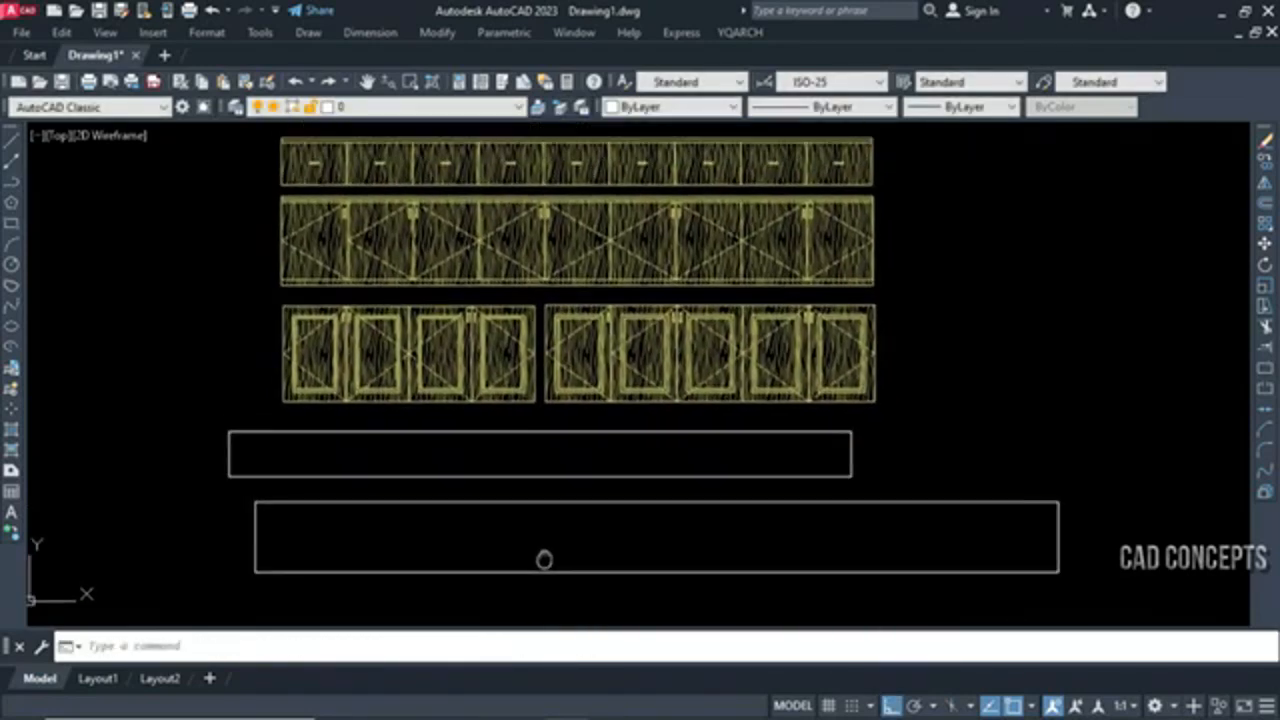
Fill the lower rectangle with a European Door cupboard elevation using GZE and its Pick Closed option
text(gze)
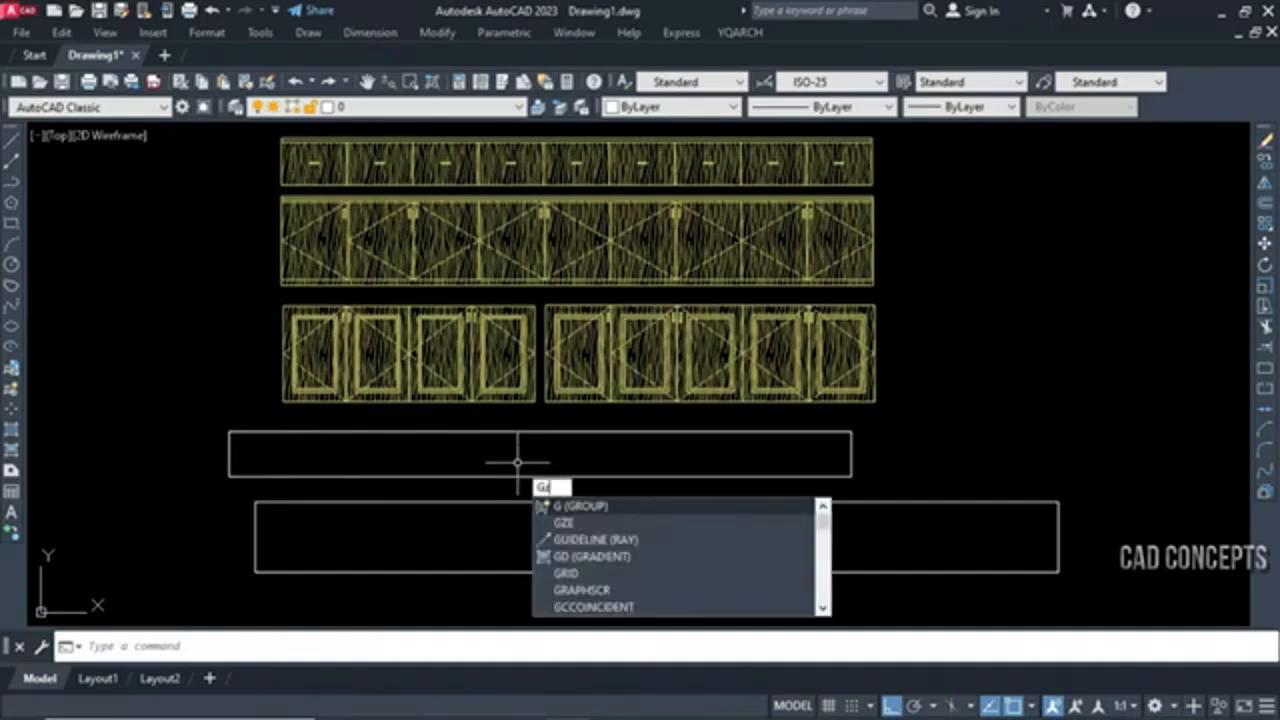
key(Return)
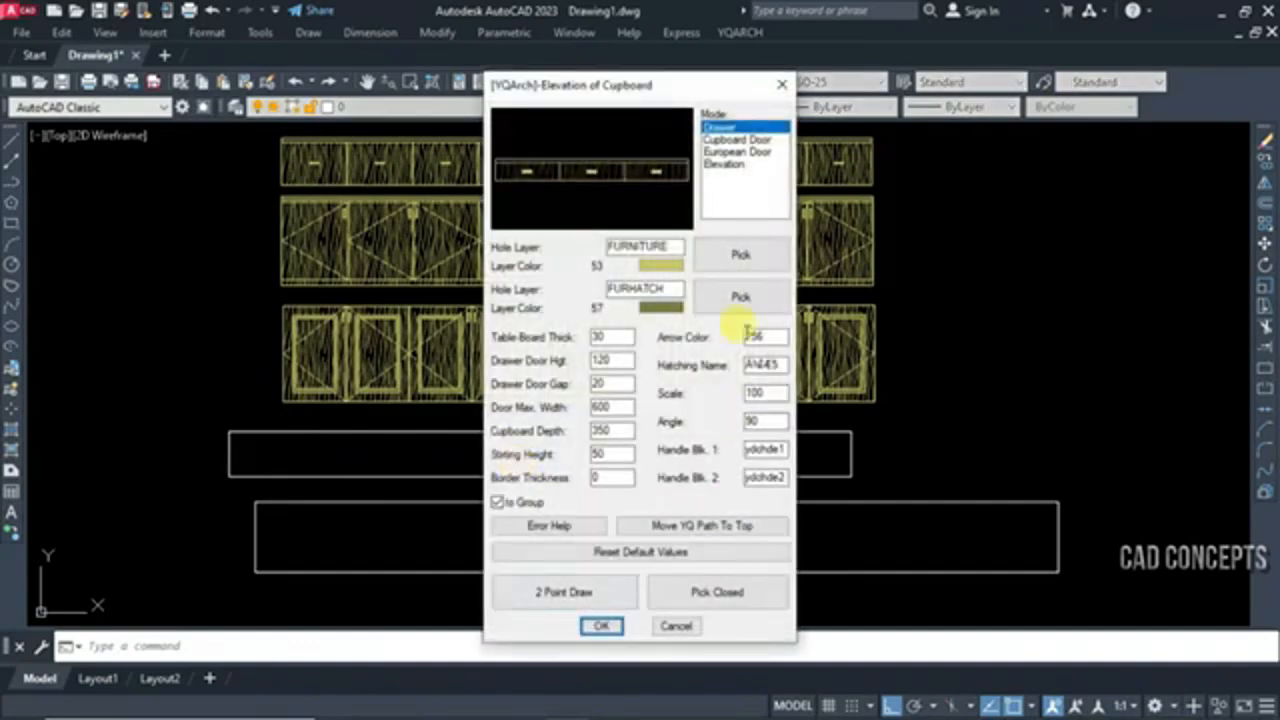
click(748, 153)
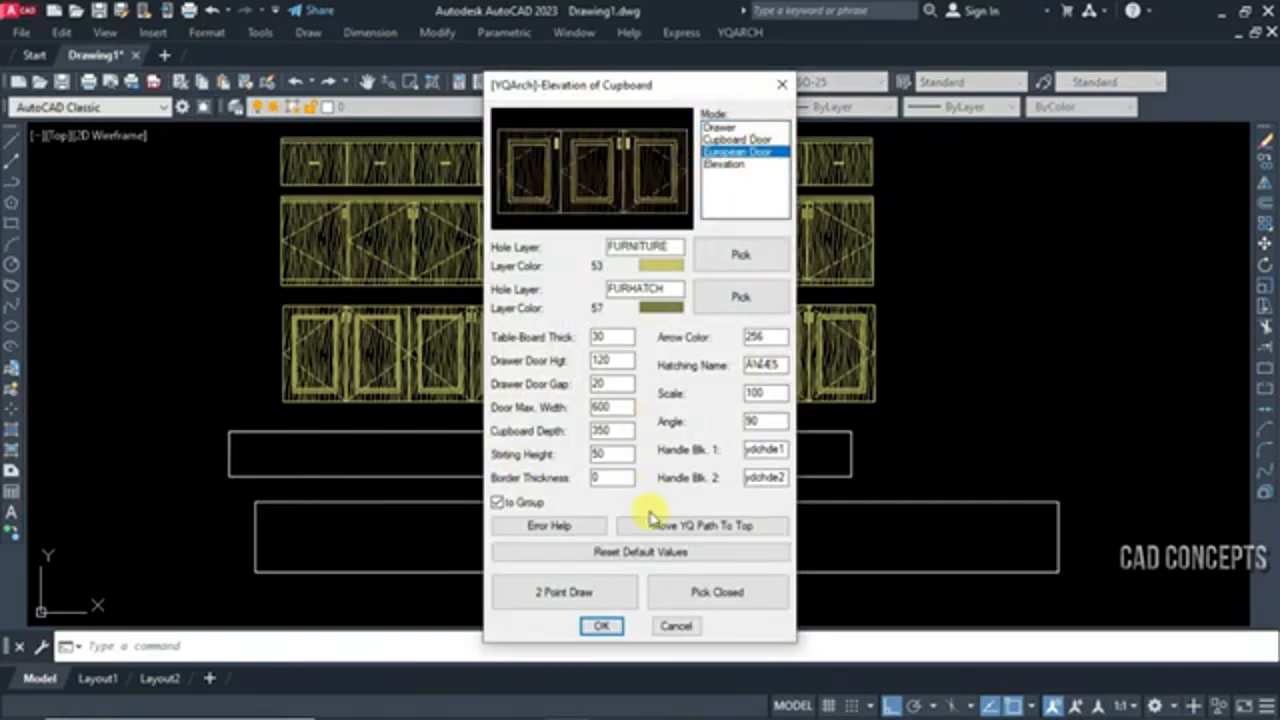
click(700, 593)
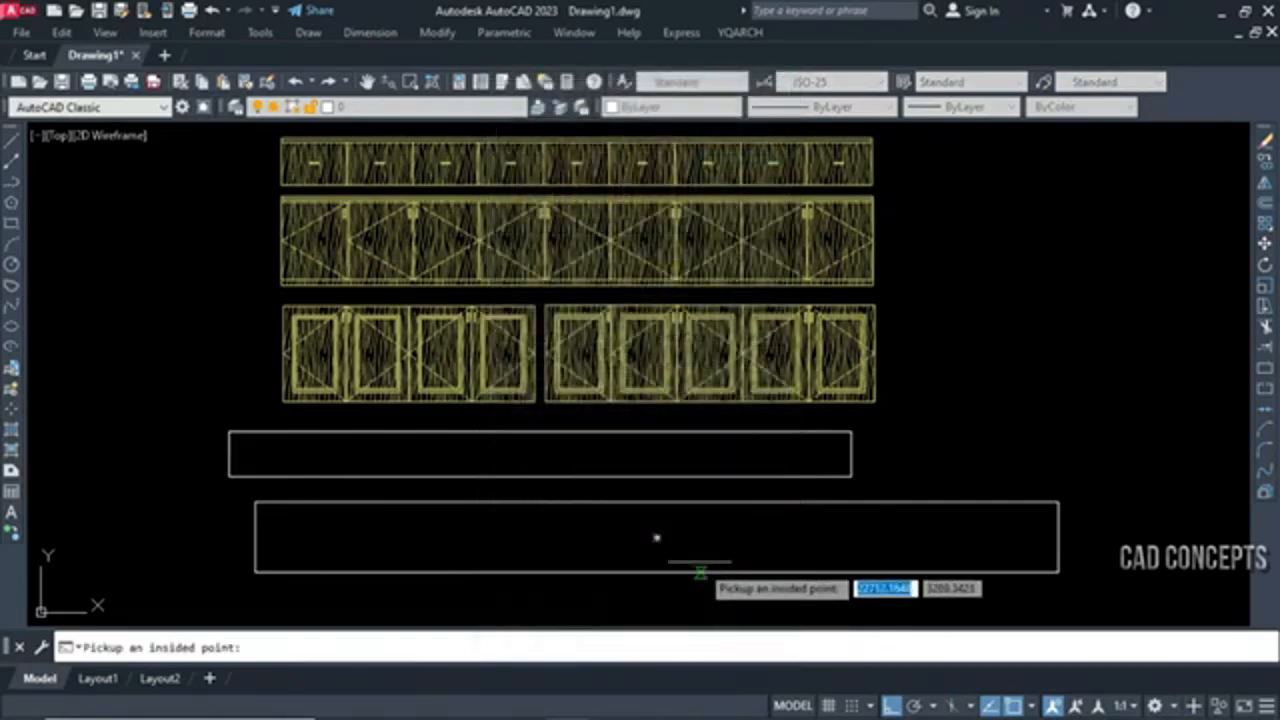
click(689, 537)
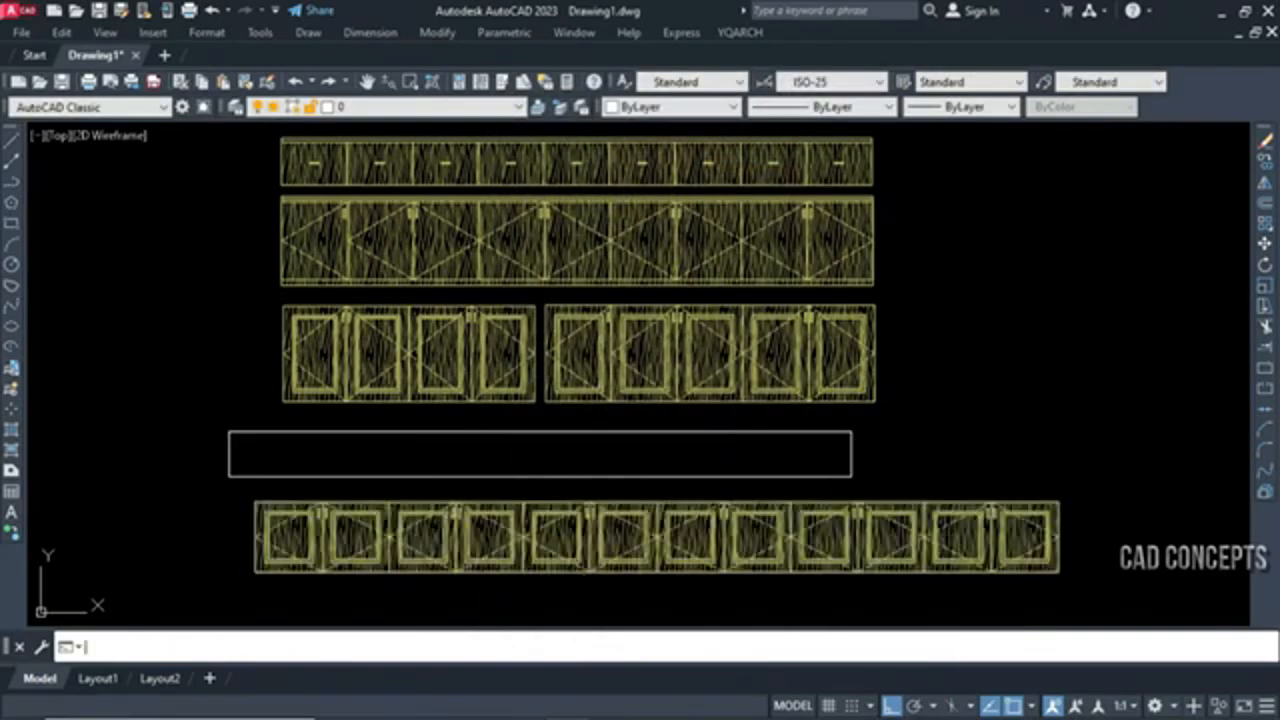
Fill the remaining empty rectangle with a Drawer-mode cupboard elevation by picking a point inside it
key(Return)
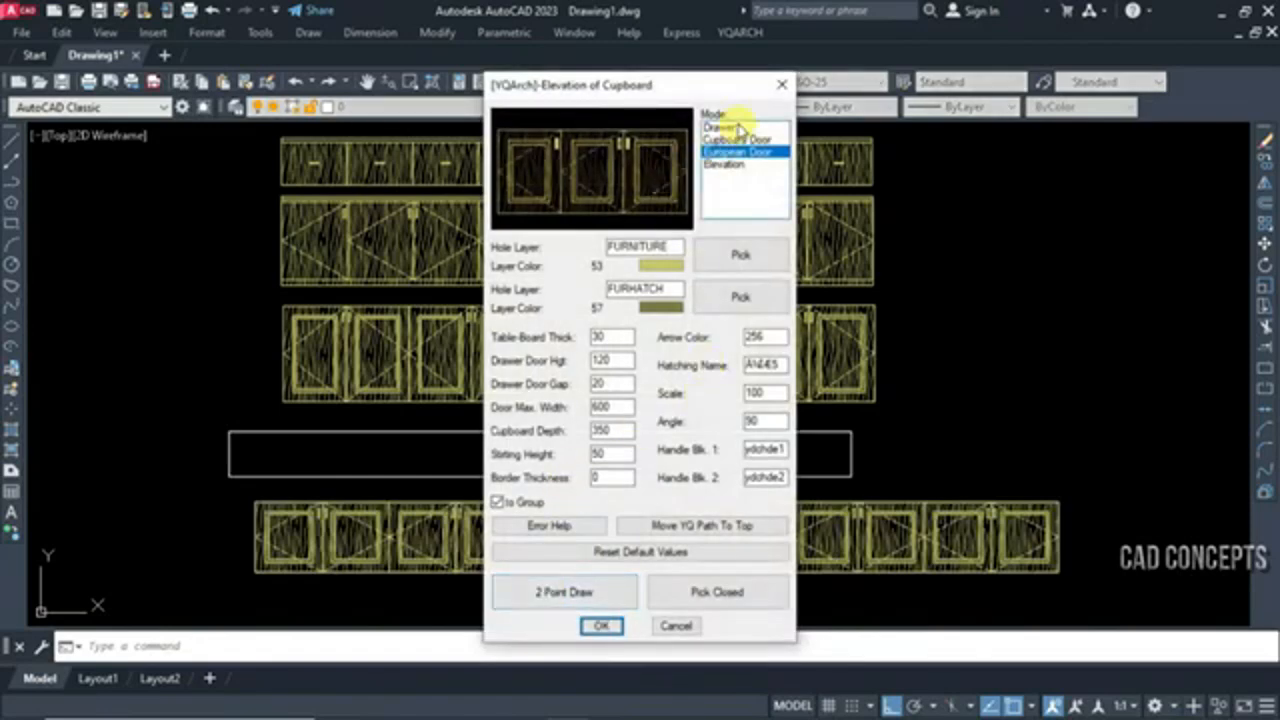
click(736, 128)
key(Return)
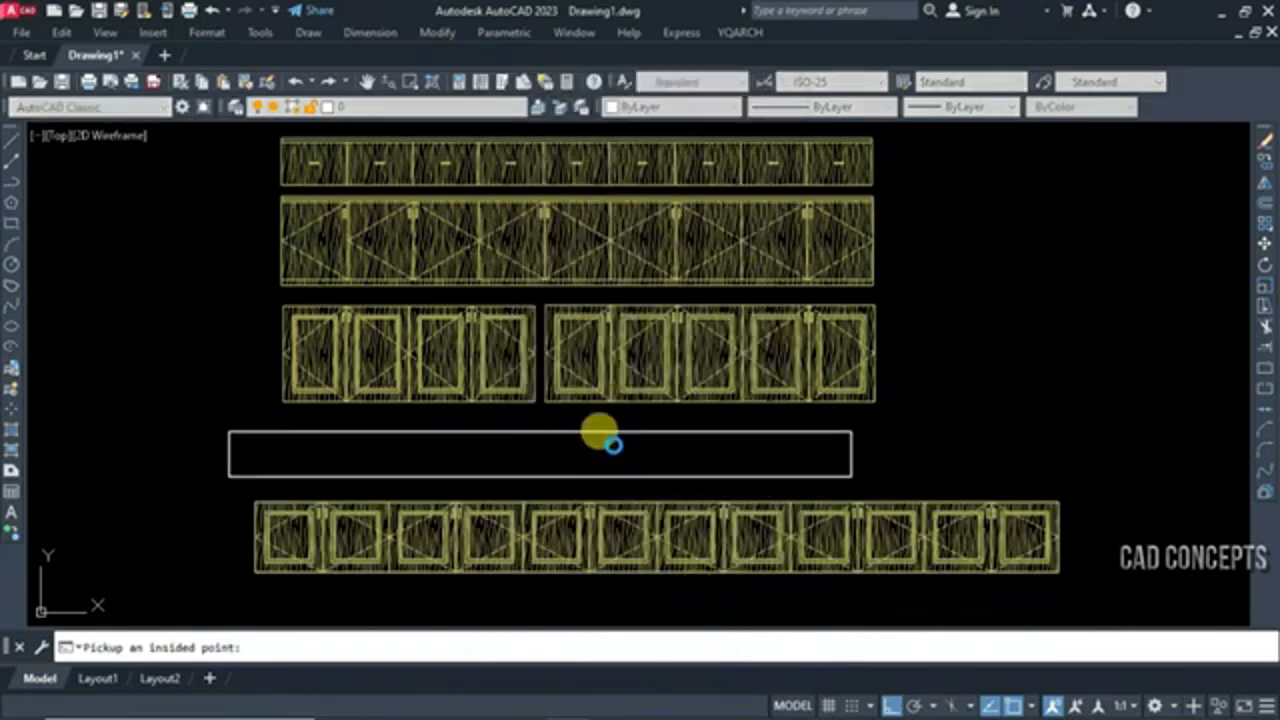
click(612, 444)
scroll(236, 489, up, 6)
scroll(236, 489, down, 8)
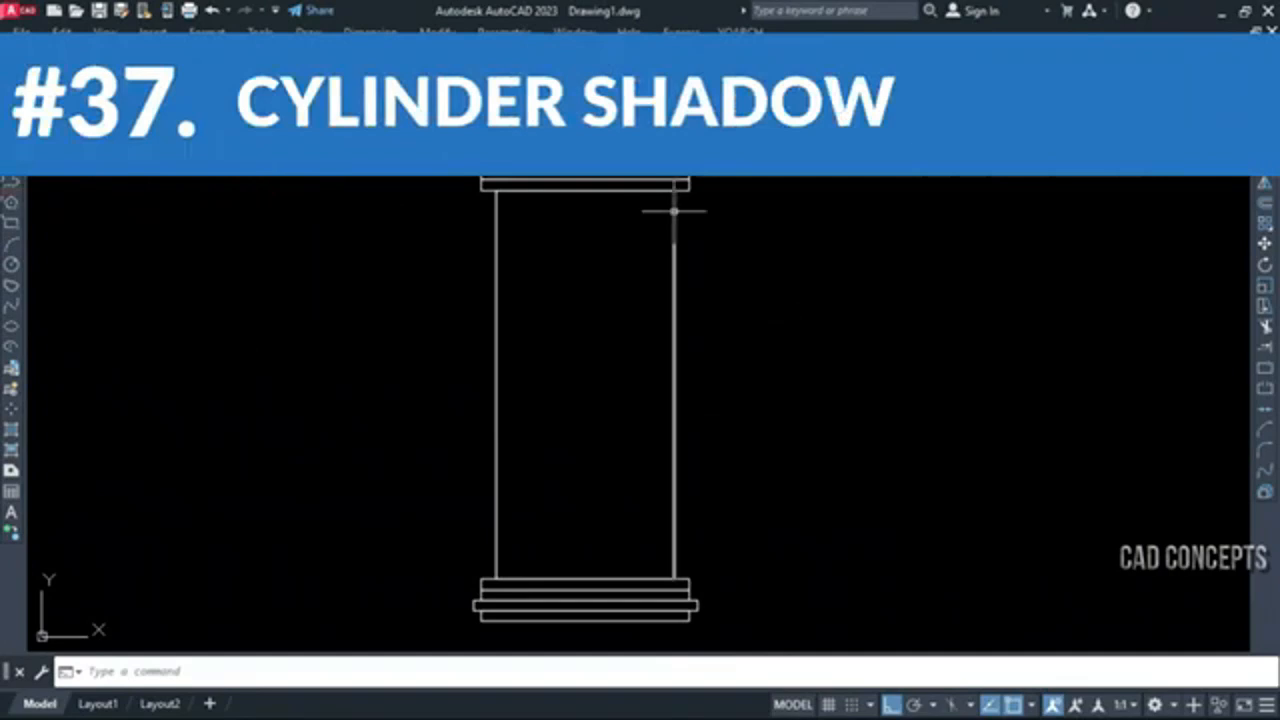
Add dense cylinder shadow lines with YZX between the right and left edges of the column shaft
click(674, 211)
click(349, 306)
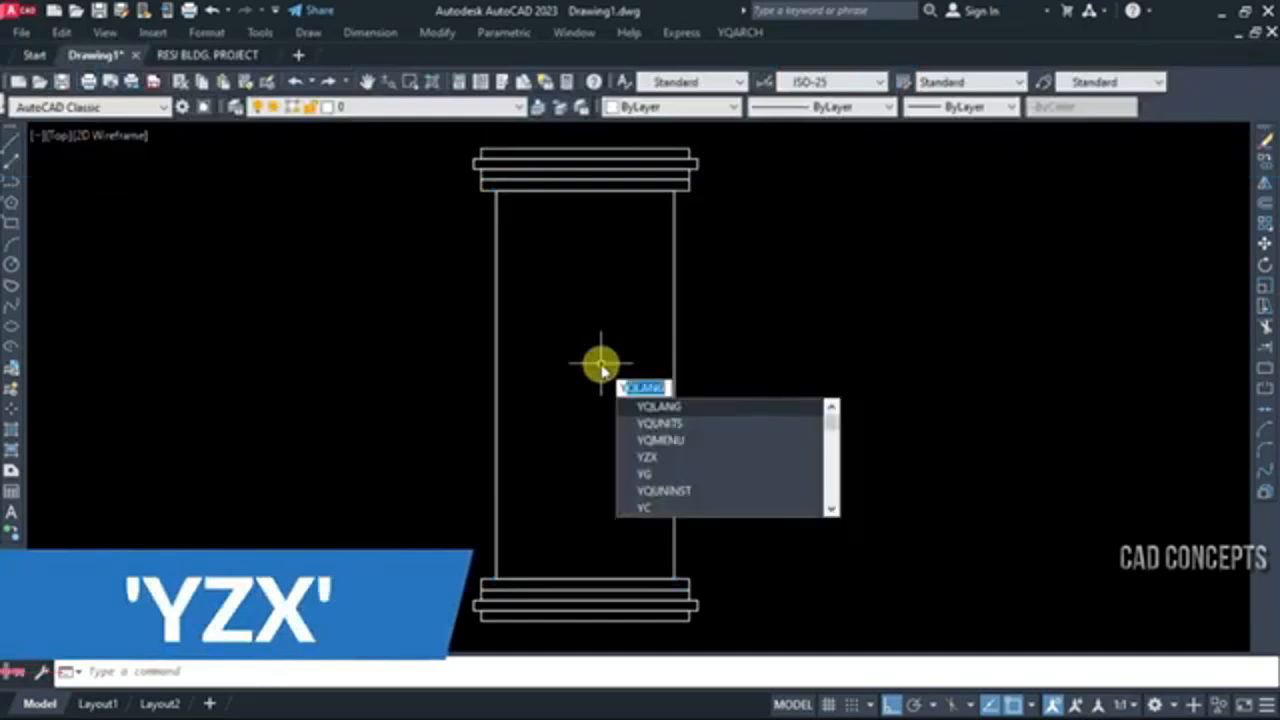
text(ZX)
key(Return)
click(673, 358)
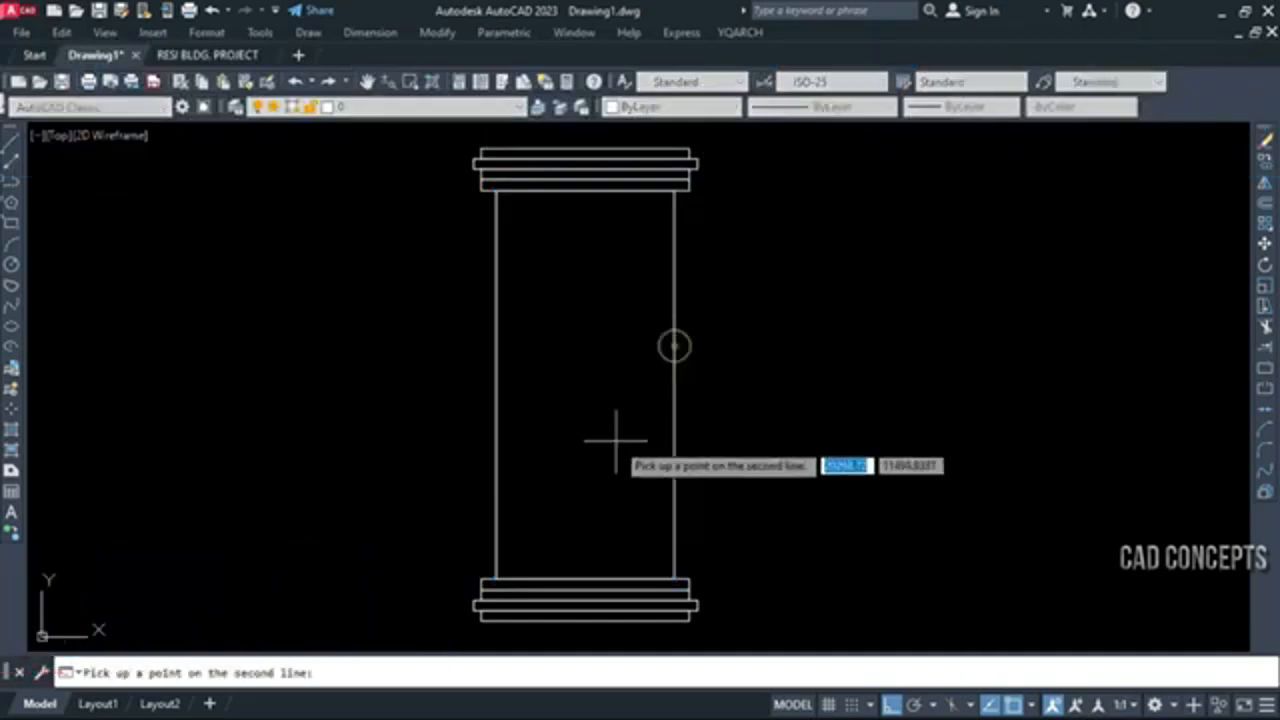
click(497, 349)
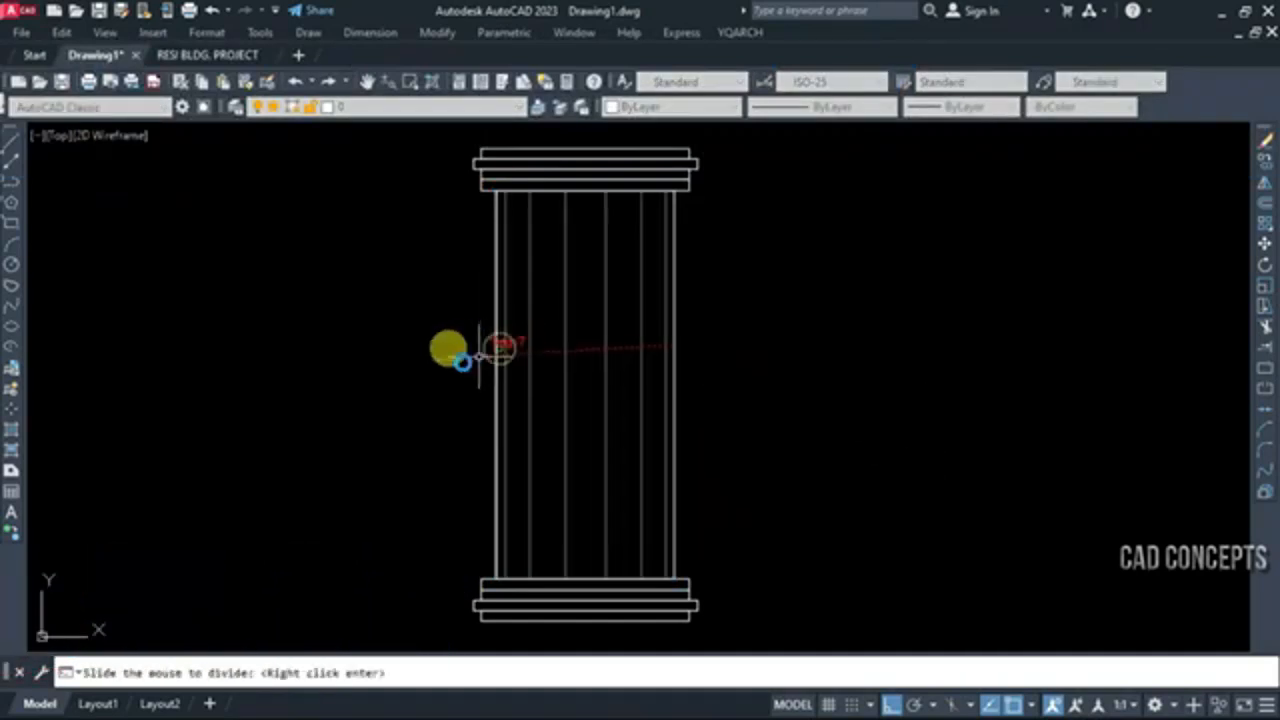
mouse_move(60, 465)
middle_down()
mouse_move(440, 451)
mouse_move(622, 462)
middle_up()
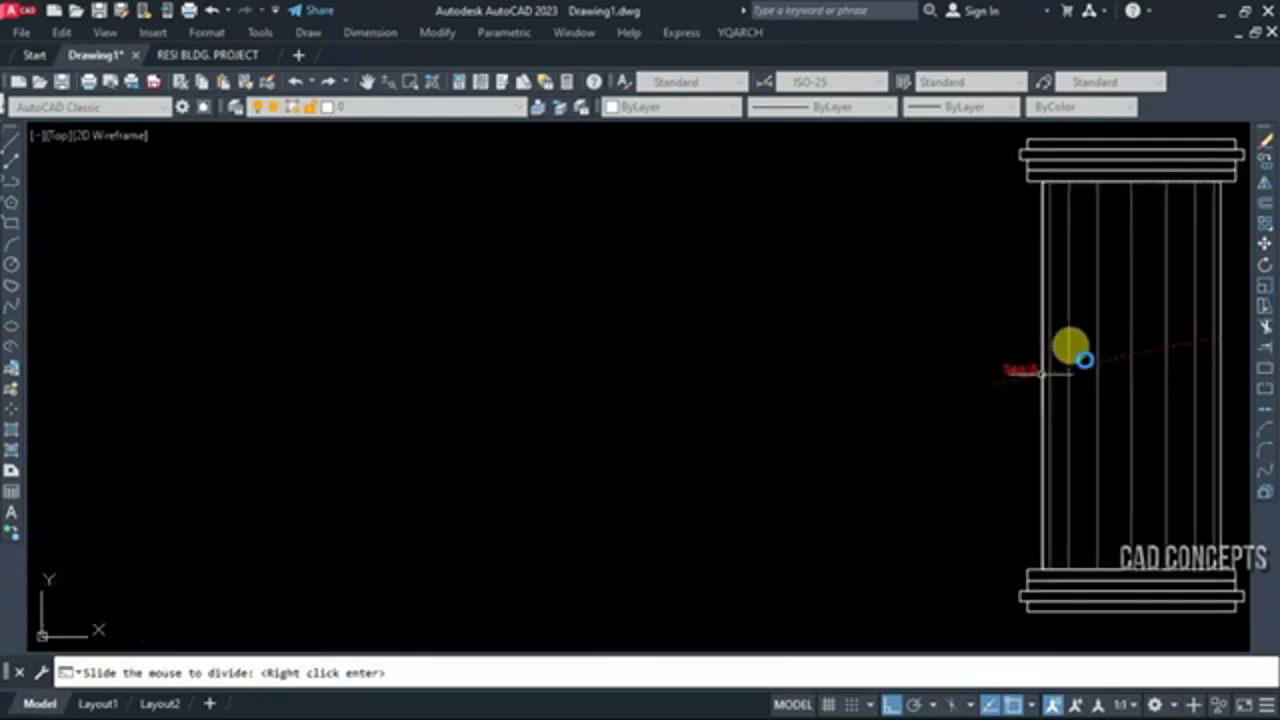
scroll(1140, 304, down, 2)
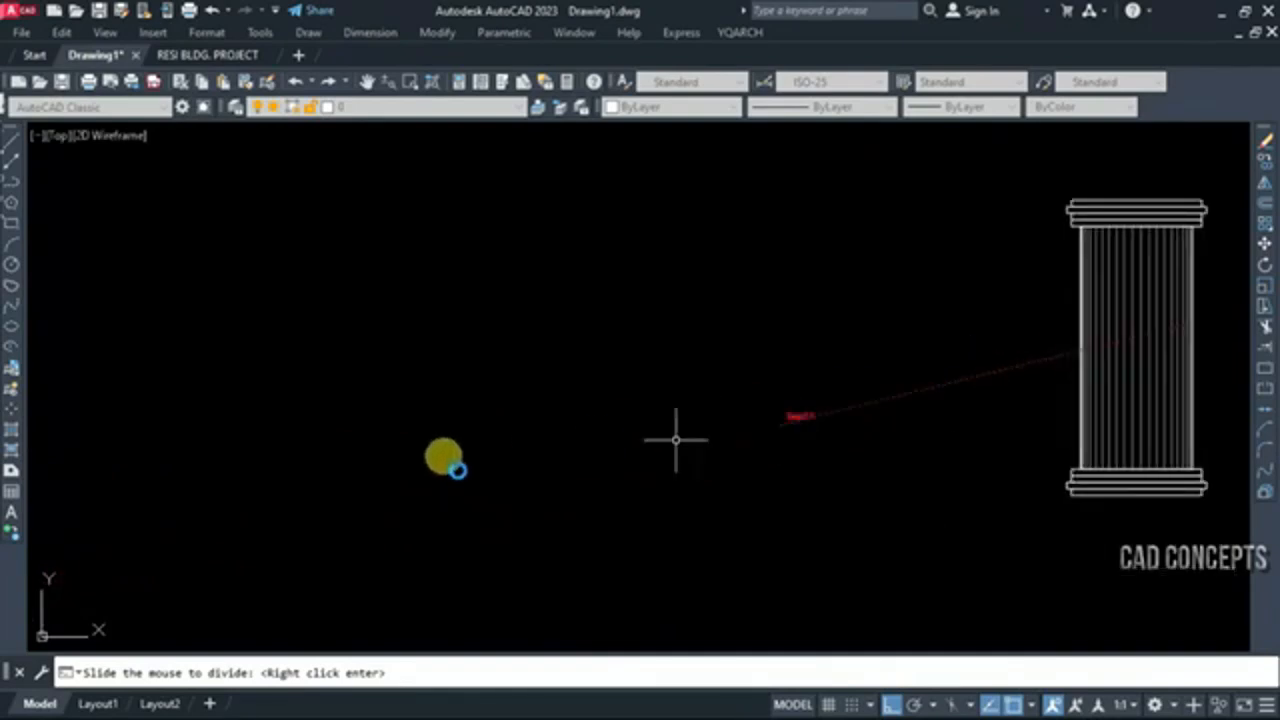
right_click(50, 552)
scroll(614, 457, up, 3)
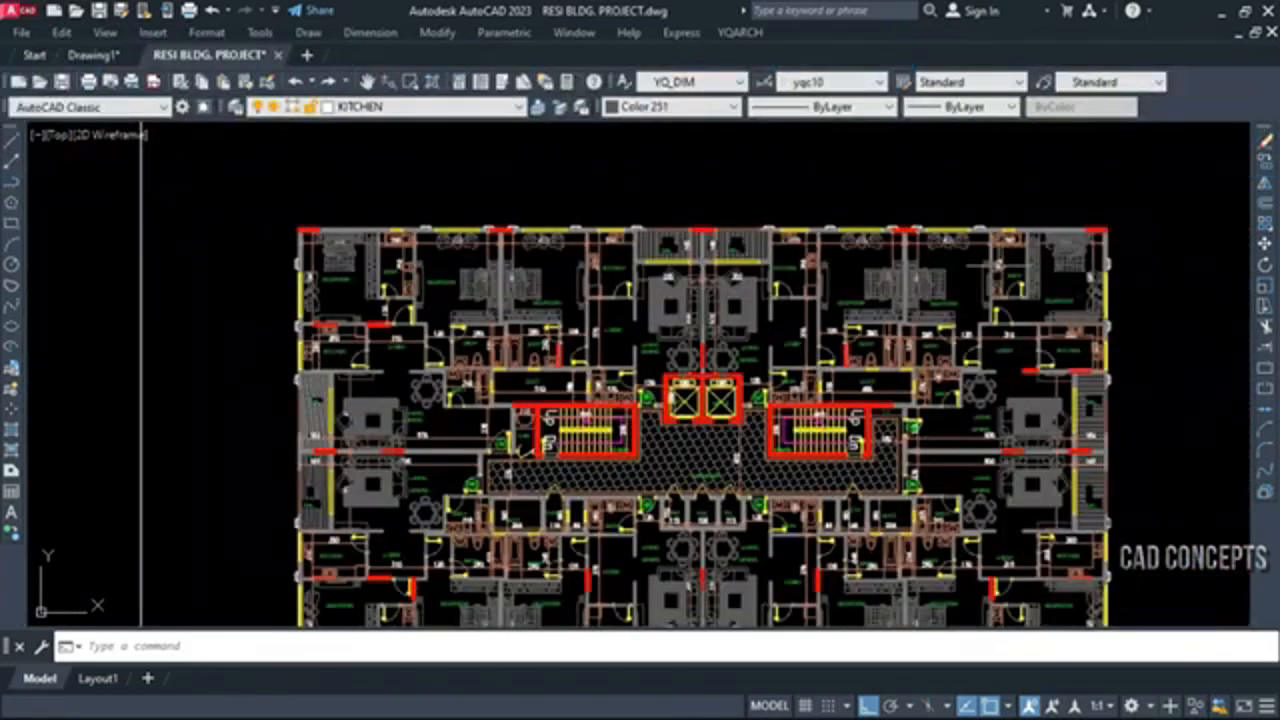
Set up an indoor elevation frame with LM using Drag Rectangle, 1x4 Elevations and an index plan above
scroll(755, 180, down, 2)
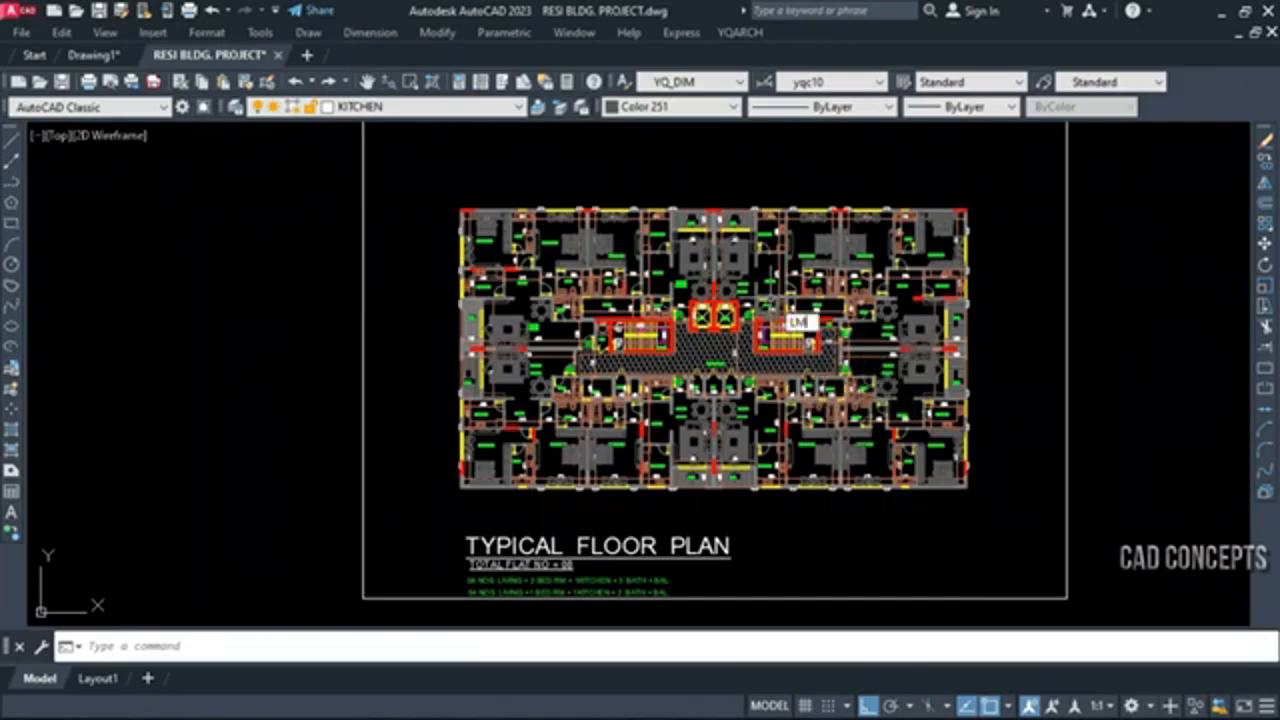
text(LM)
key(Return)
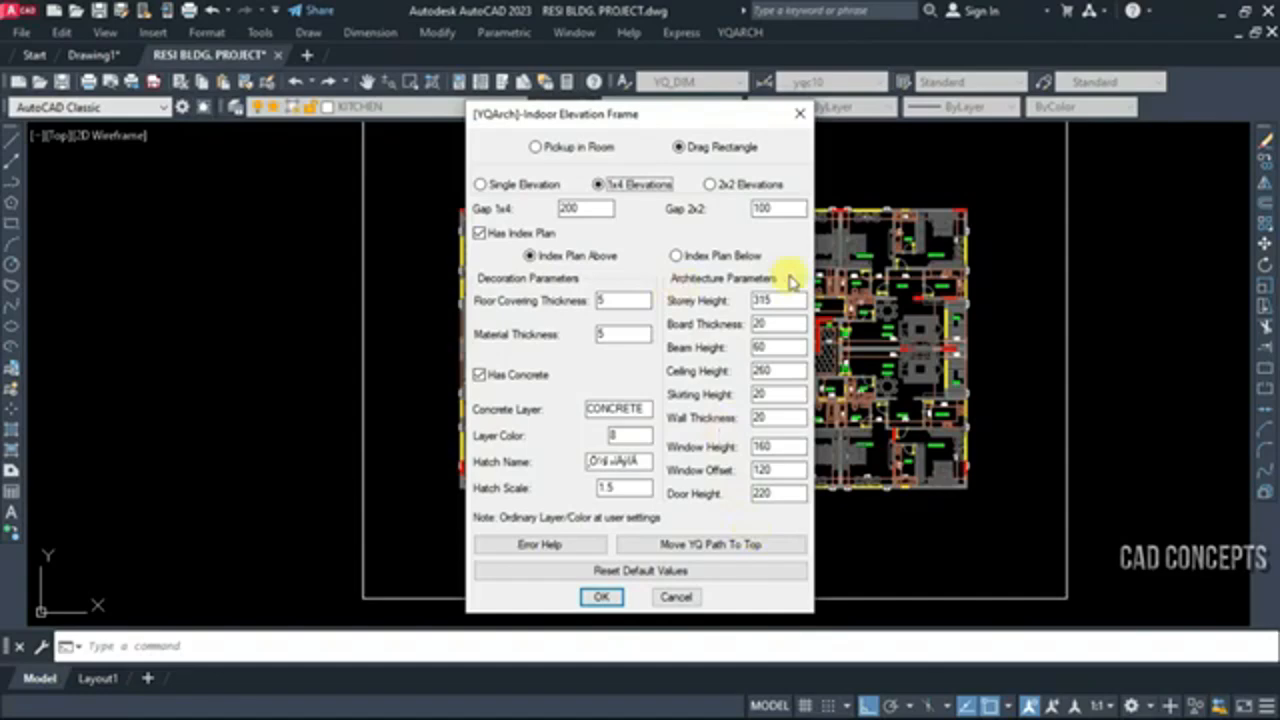
click(598, 598)
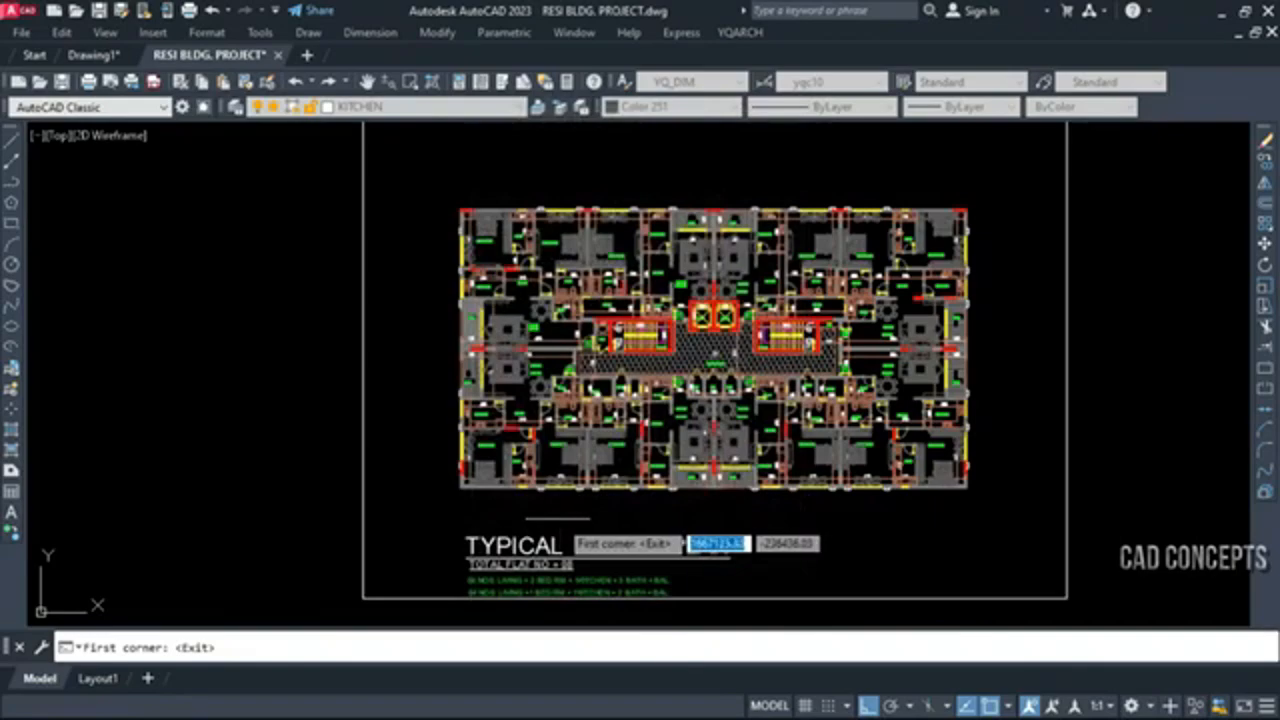
Define the elevation frame's plan region by picking two opposite outer corners of the typical floor plan
scroll(456, 462, up, 5)
click(445, 434)
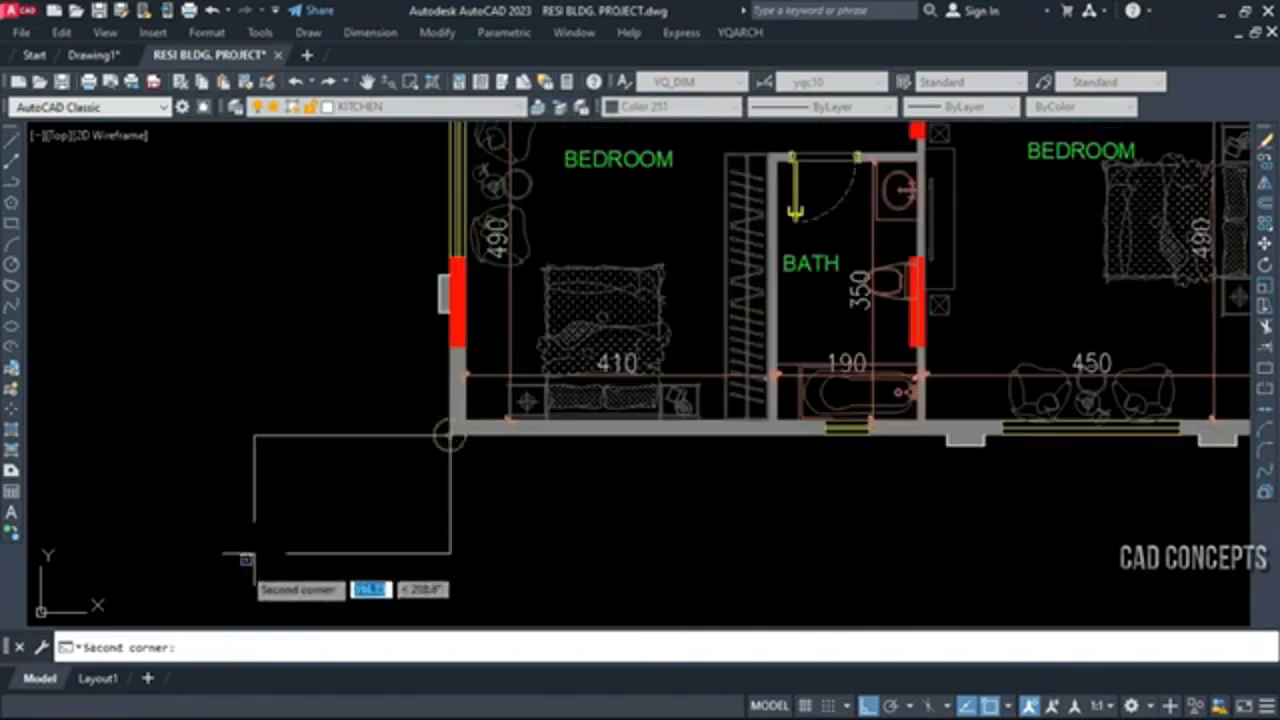
scroll(226, 572, down, 8)
scroll(760, 251, up, 3)
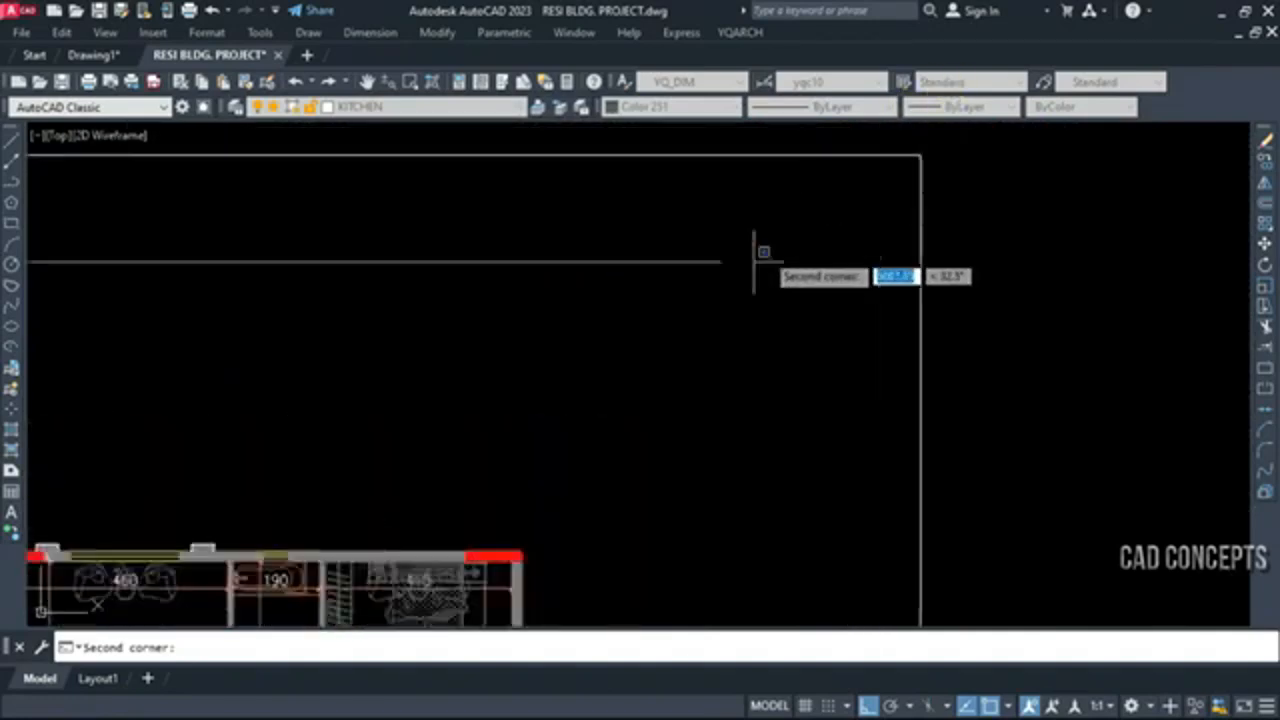
scroll(726, 251, up, 3)
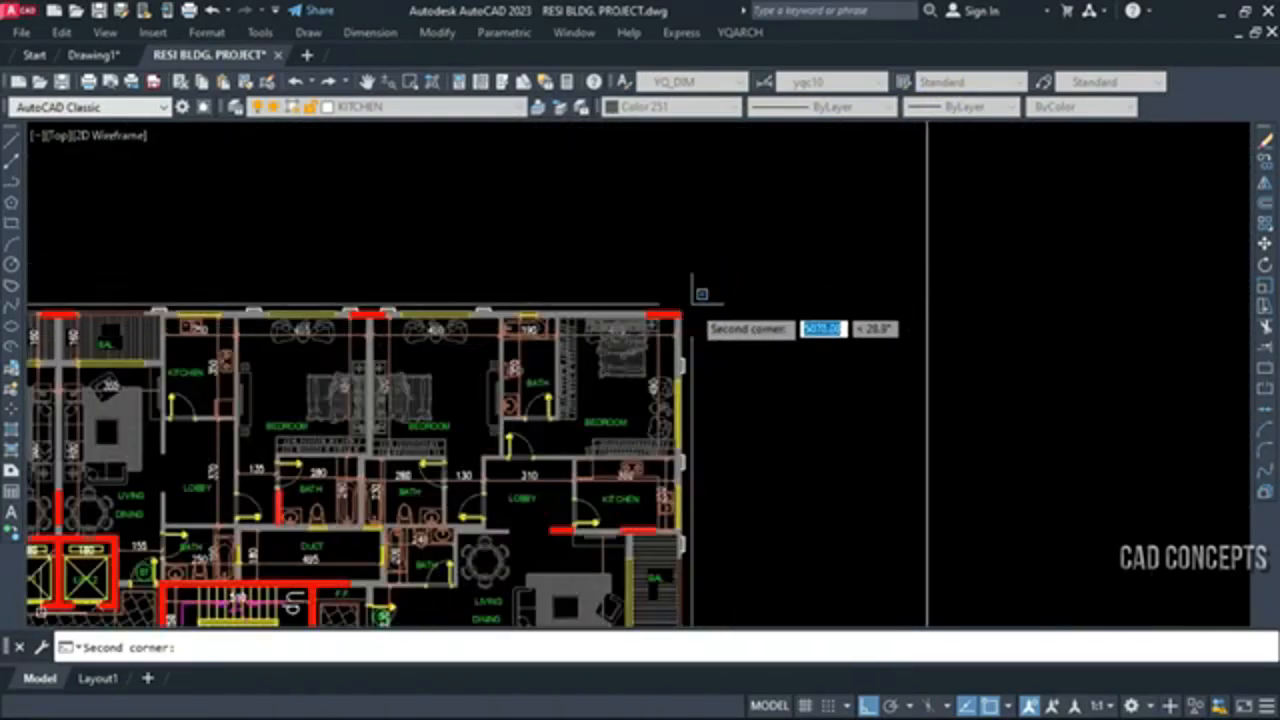
click(780, 251)
Place the row of indoor elevation frames with index plans in the empty area below the floor plan
scroll(797, 270, down, 8)
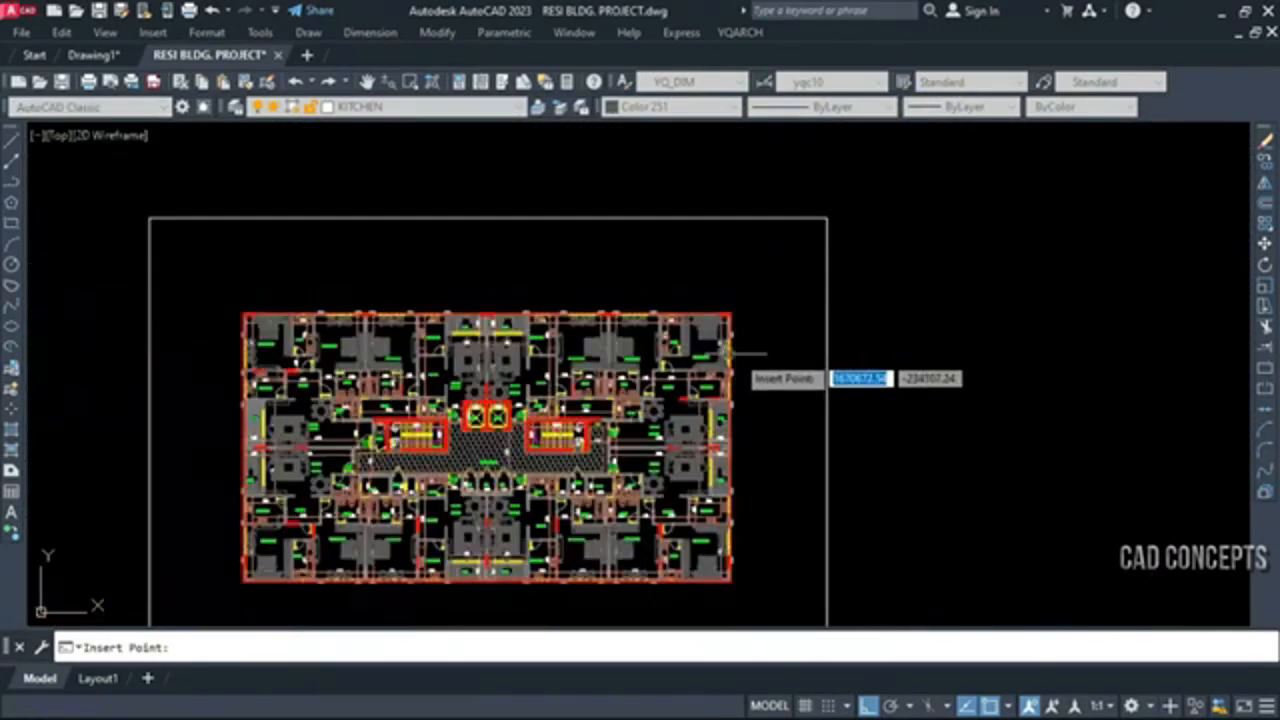
scroll(583, 228, down, 6)
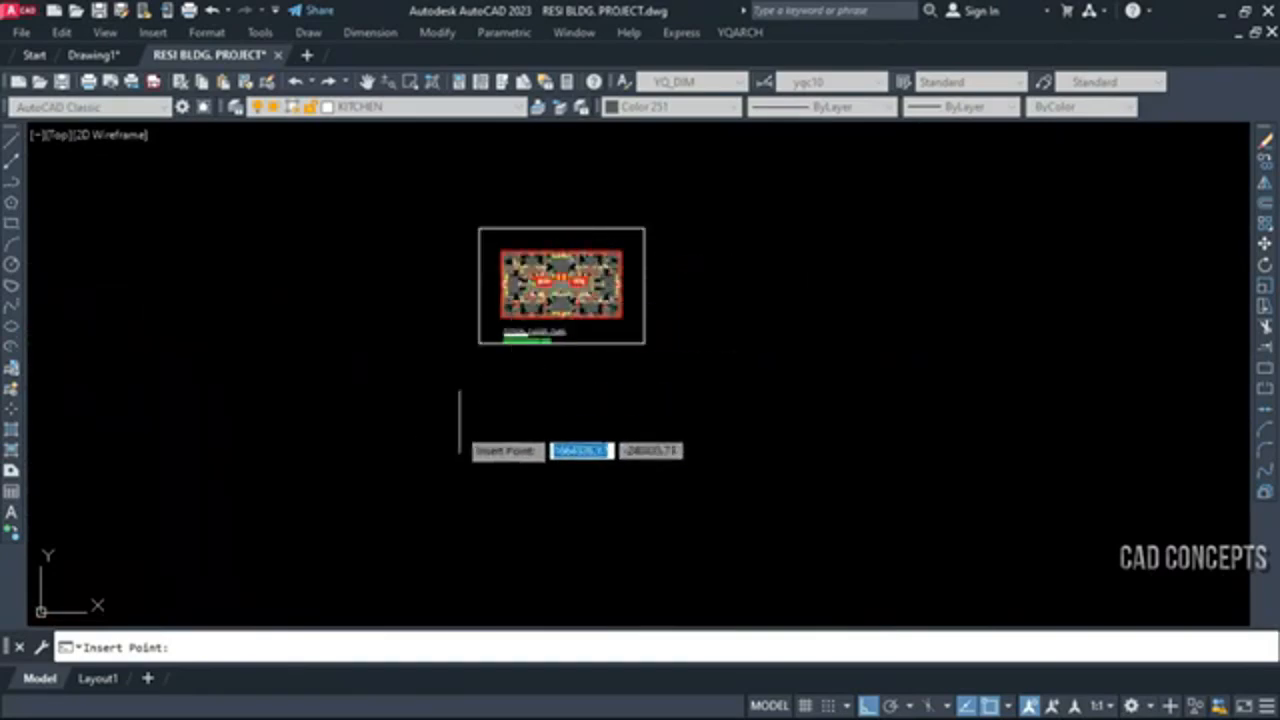
click(412, 516)
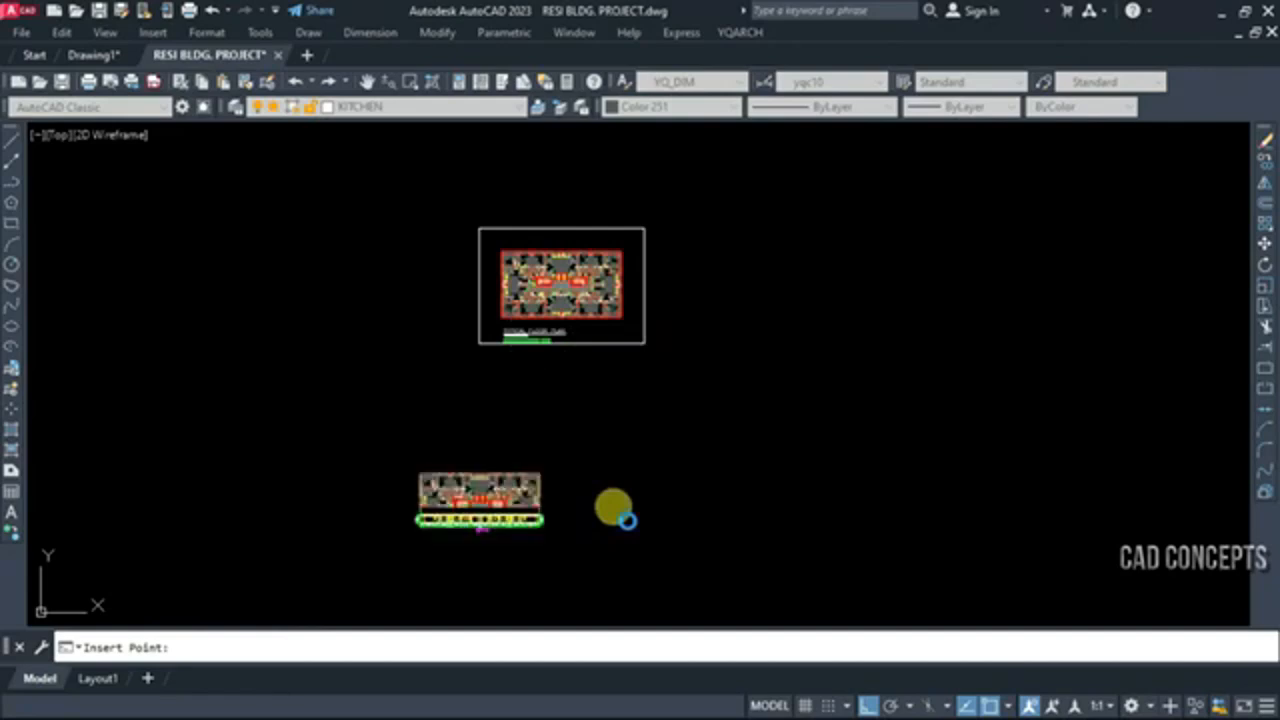
click(626, 520)
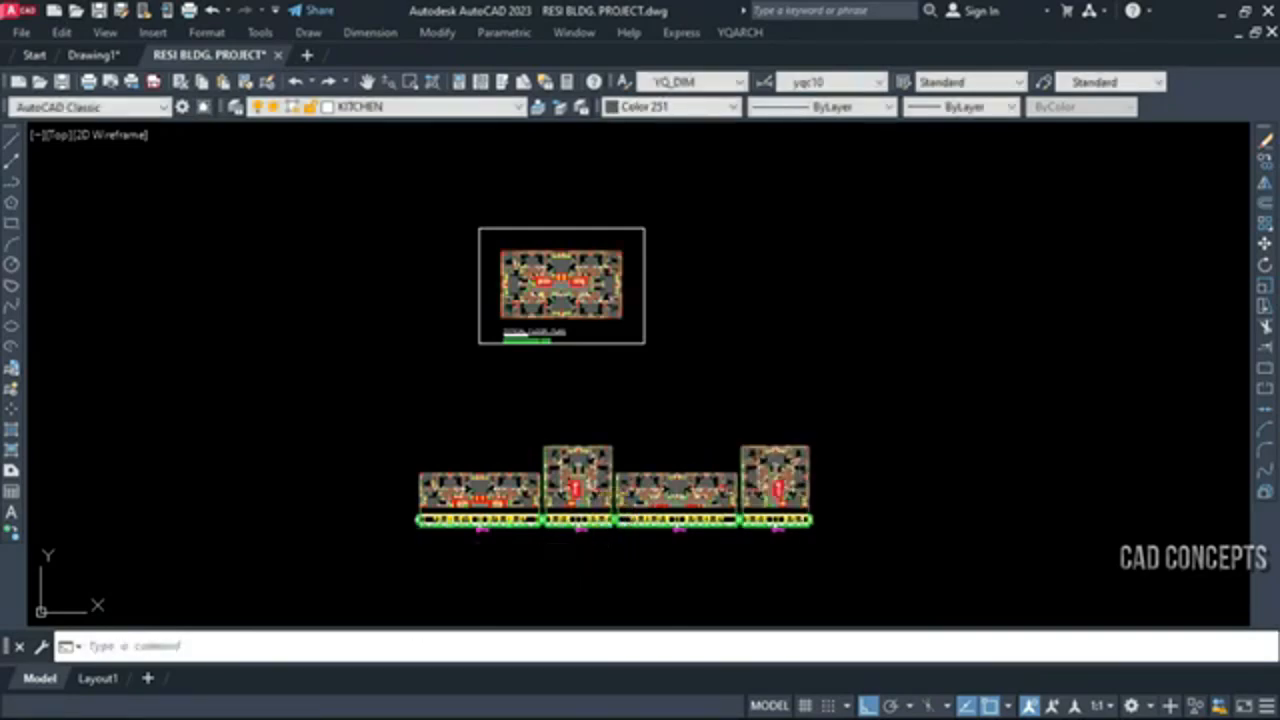
Examine the inserted elevation frames, comparing their openings, dimensions and titles with the index plans above
scroll(505, 541, up, 9)
scroll(430, 494, down, 5)
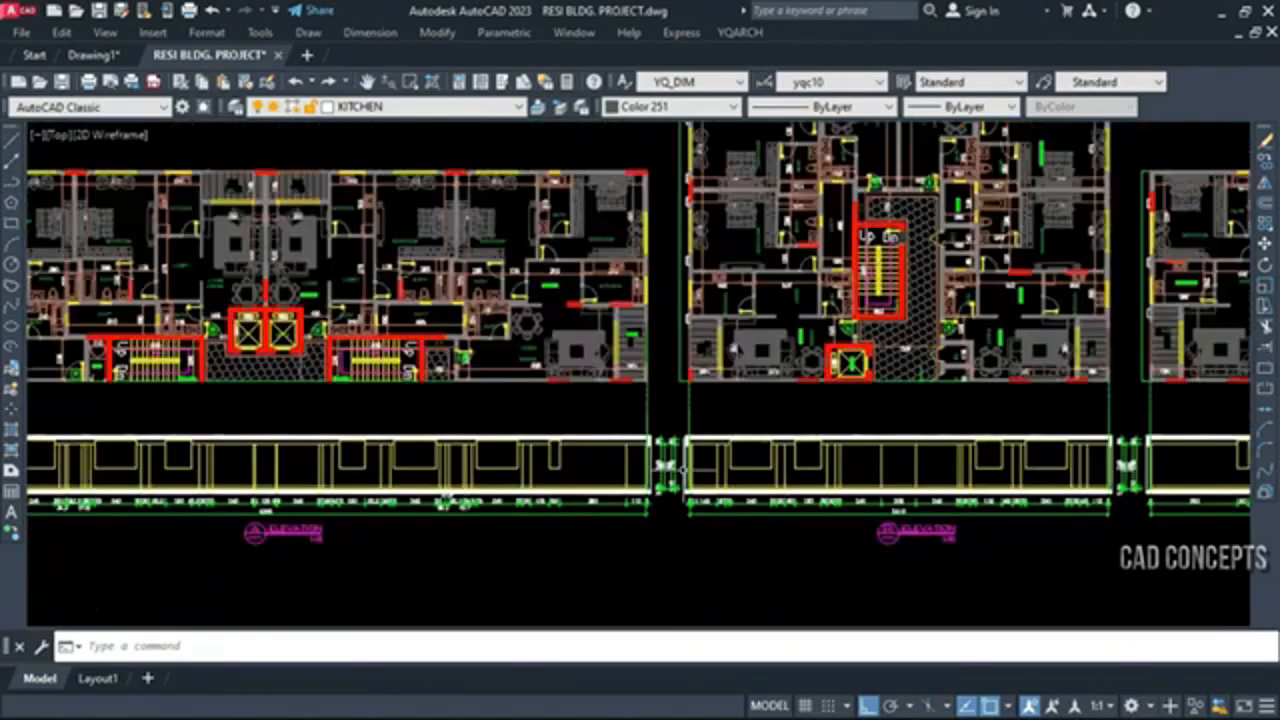
scroll(430, 494, up, 6)
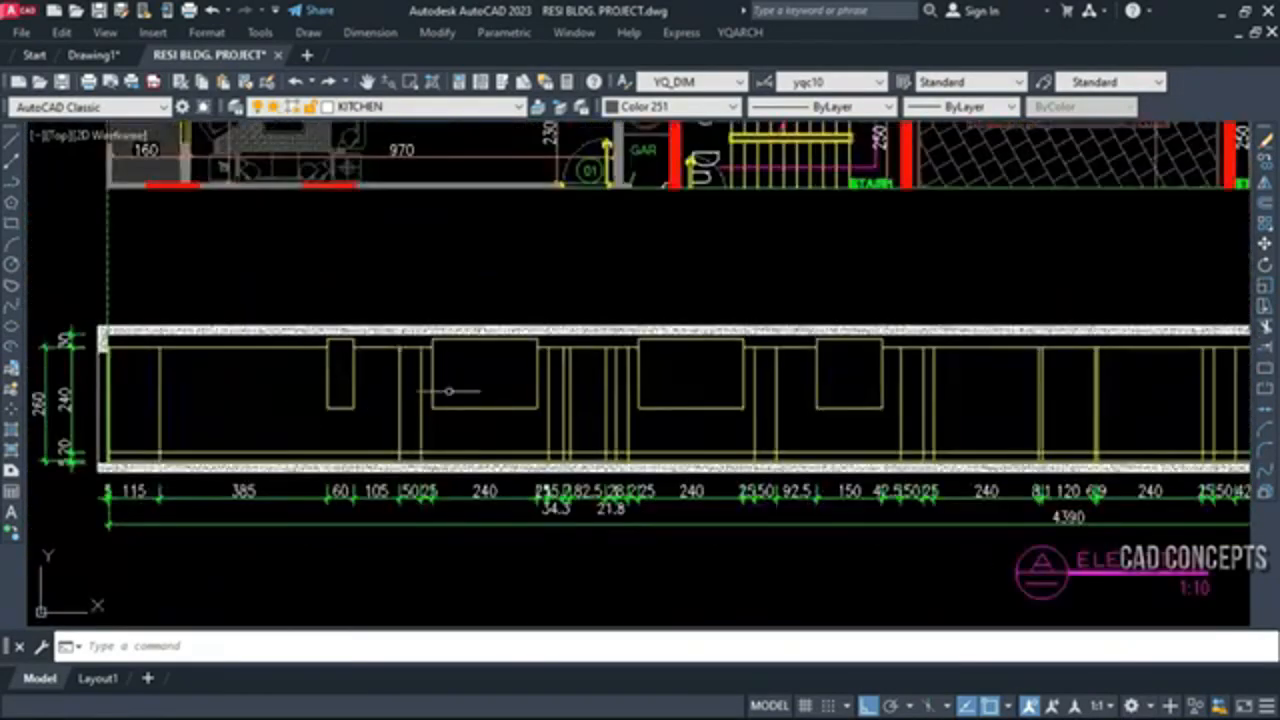
scroll(450, 410, down, 5)
scroll(703, 551, up, 3)
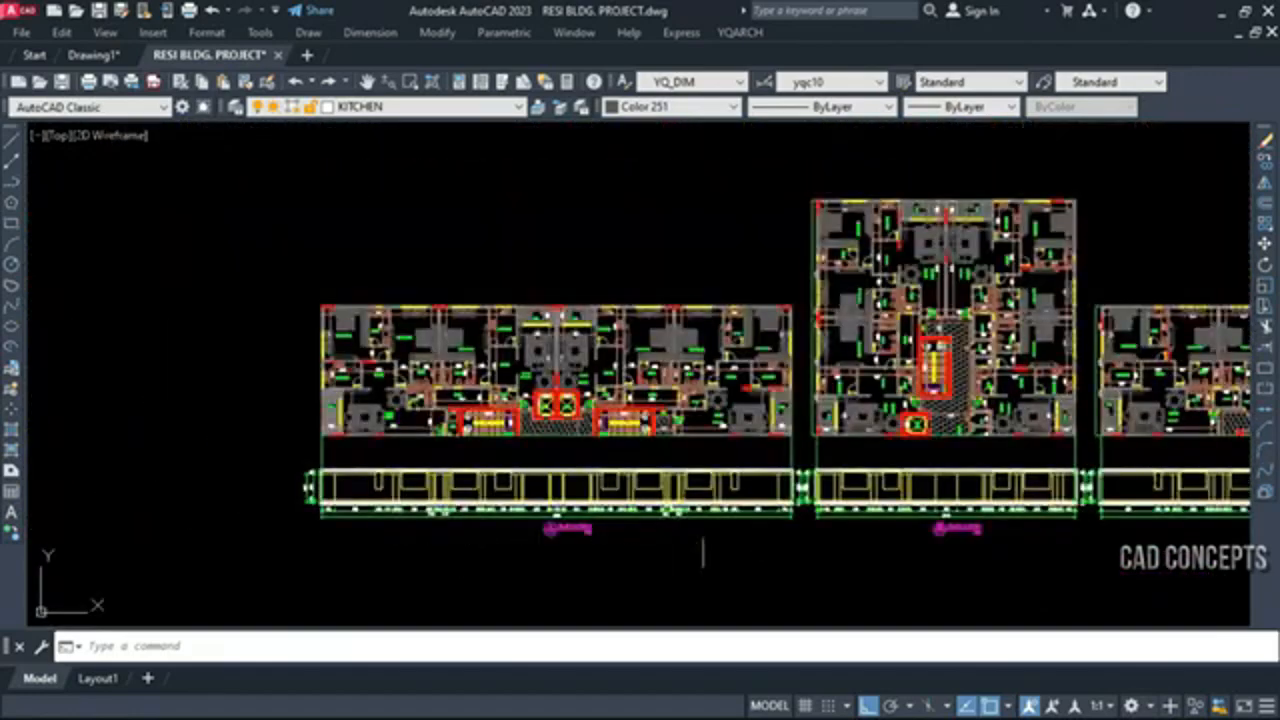
scroll(792, 512, up, 2)
scroll(650, 422, down, 3)
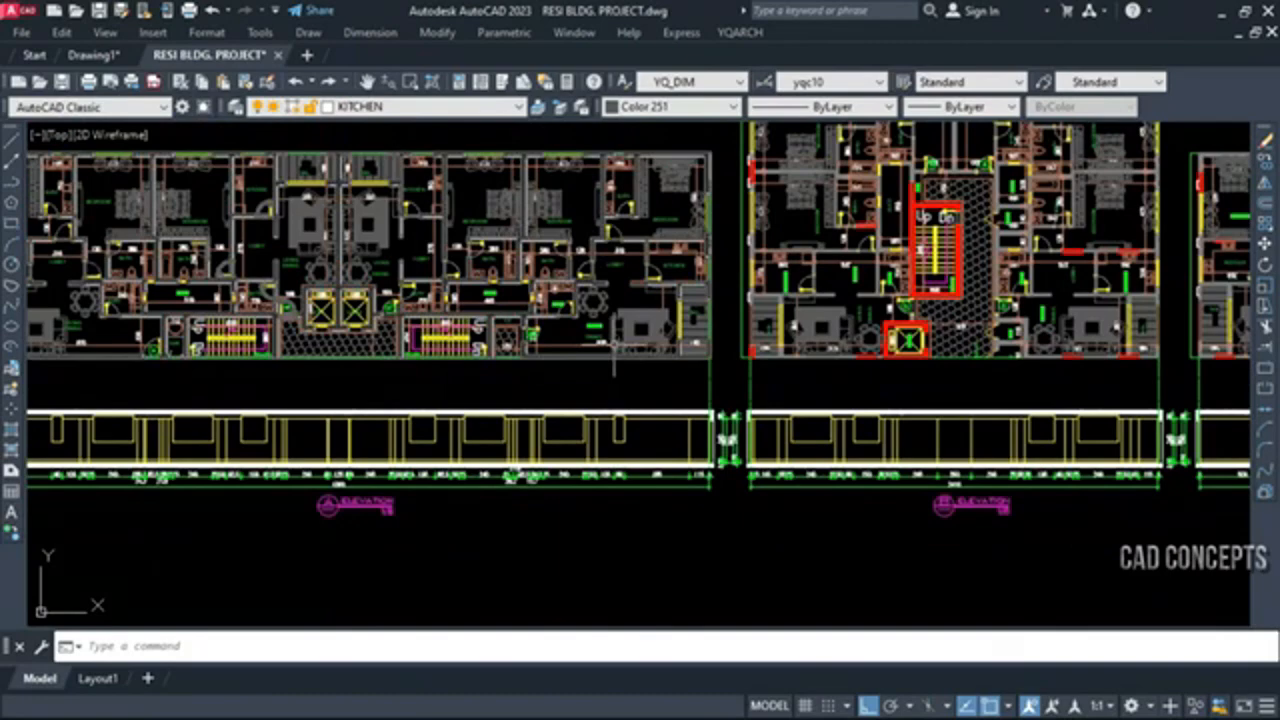
scroll(616, 152, up, 2)
scroll(616, 157, up, 6)
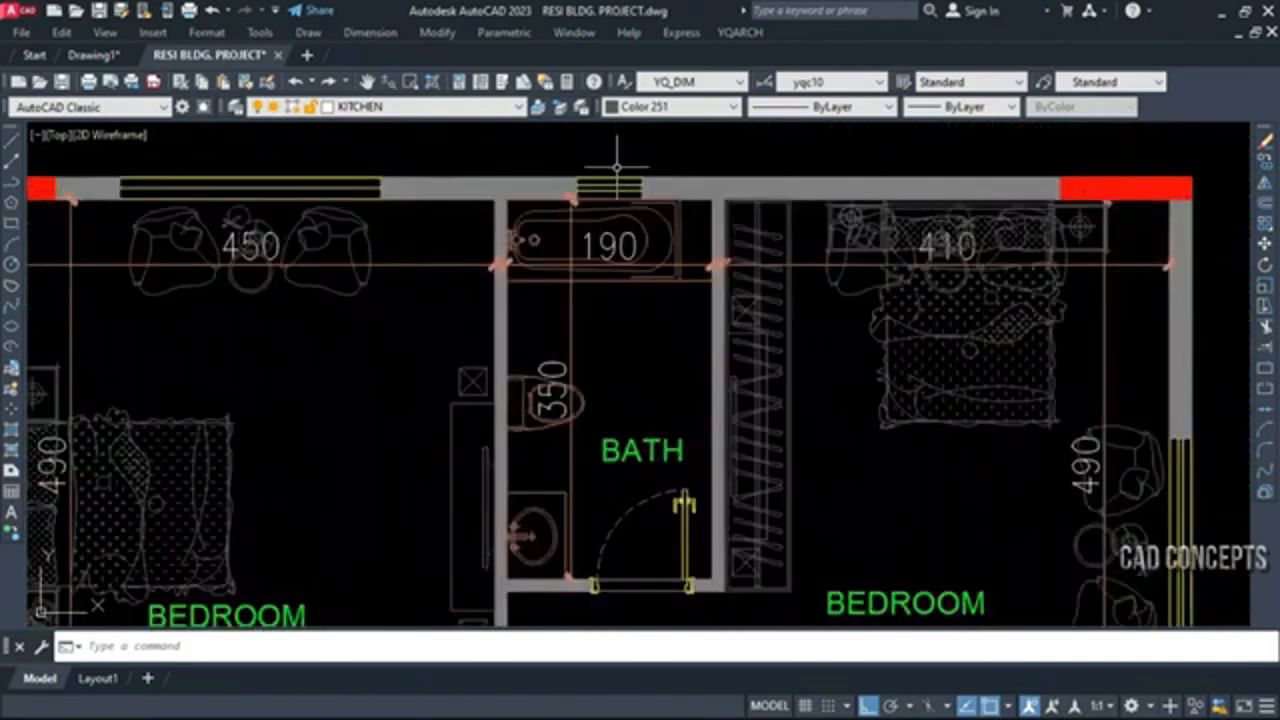
scroll(622, 185, down, 8)
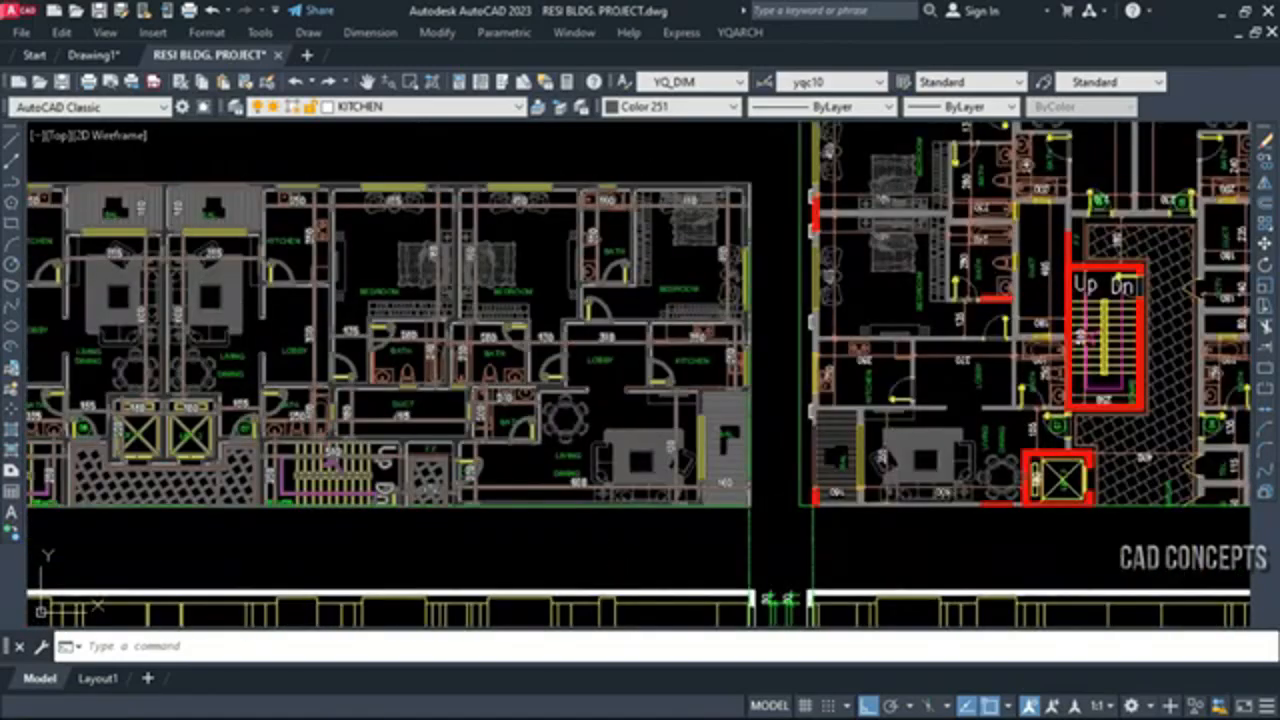
scroll(440, 187, up, 2)
scroll(683, 205, down, 2)
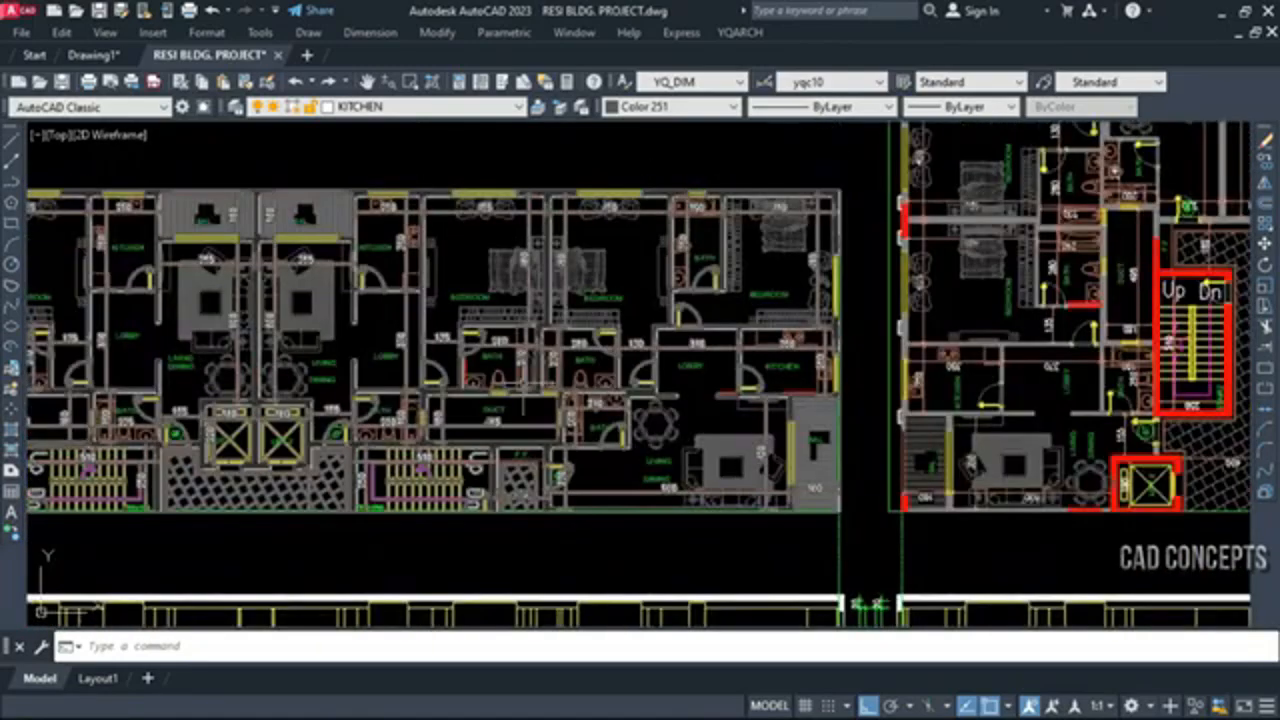
scroll(540, 370, down, 3)
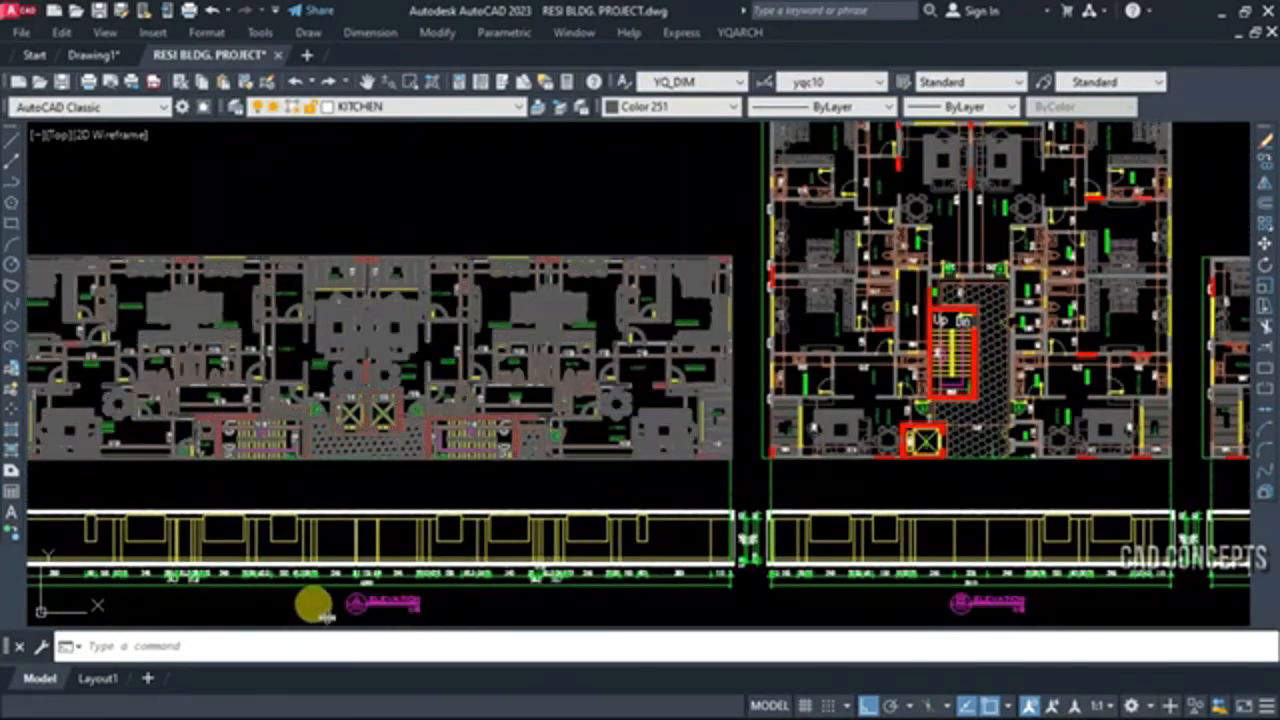
scroll(318, 545, down, 2)
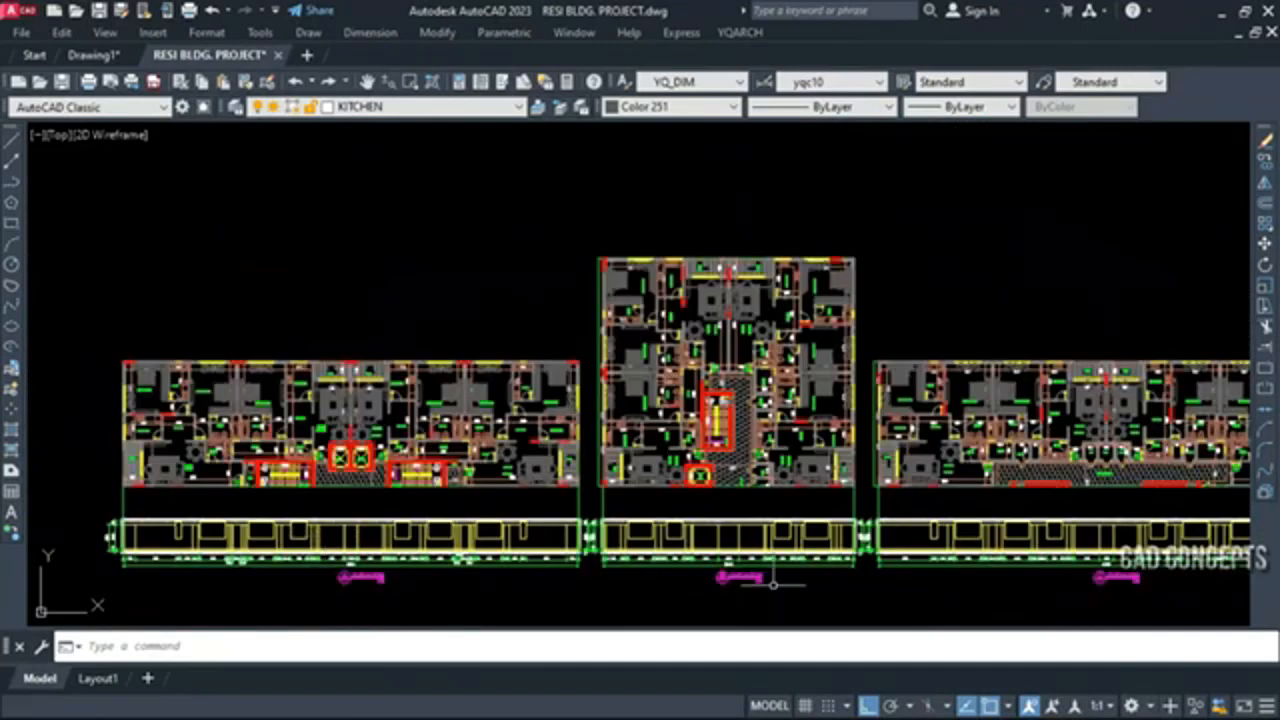
middle_drag(773, 583, 548, 547)
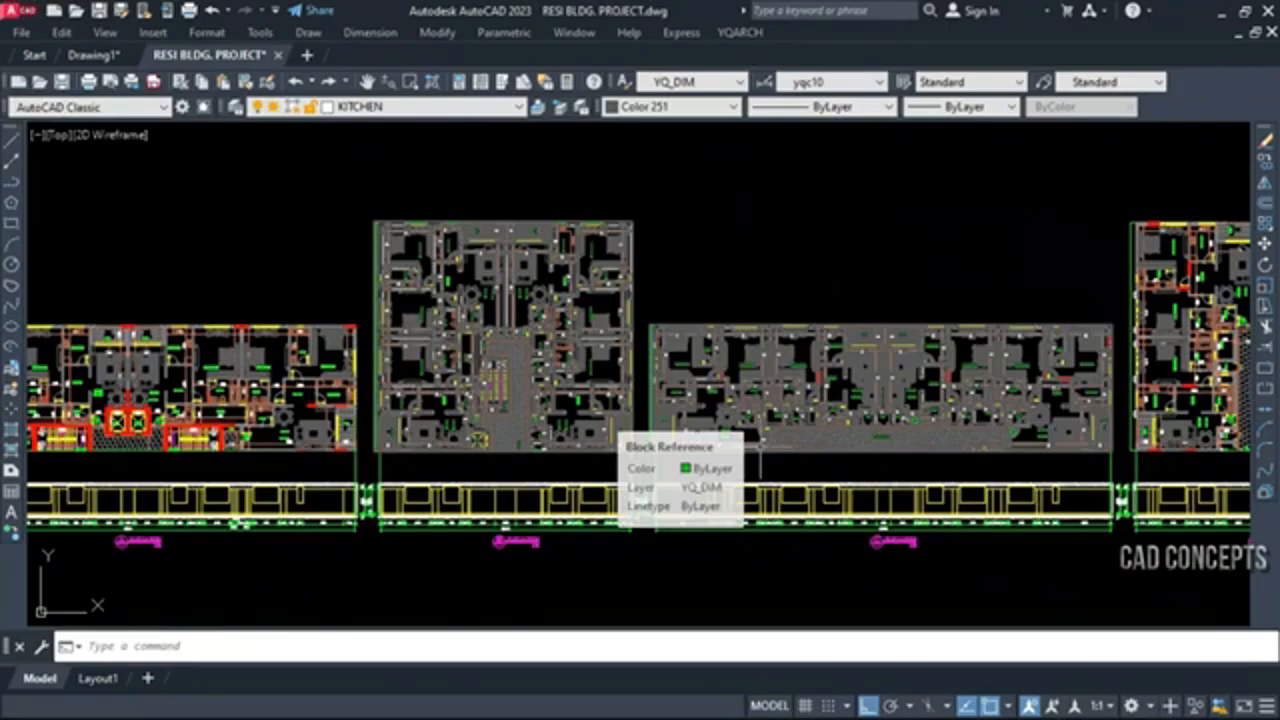
scroll(1048, 522, up, 5)
scroll(916, 463, down, 5)
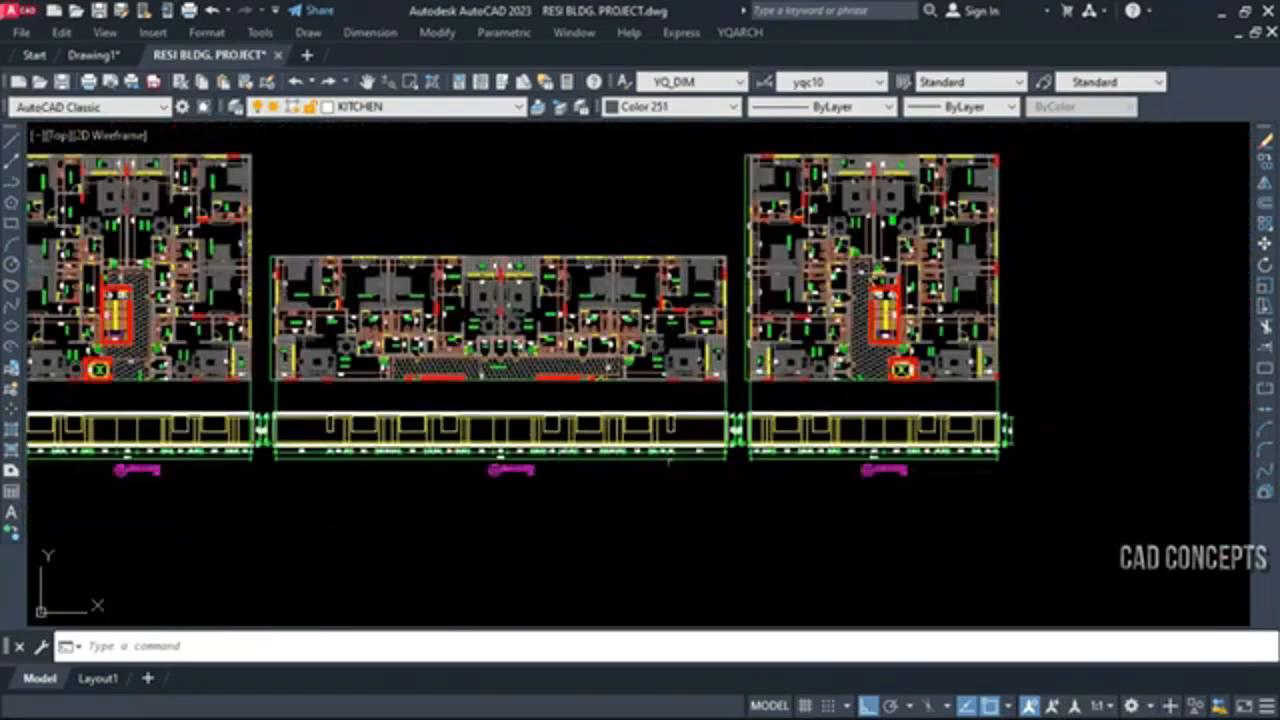
scroll(916, 463, up, 5)
scroll(849, 450, down, 4)
mouse_move(894, 390)
middle_down()
mouse_move(1008, 541)
mouse_move(1042, 564)
middle_up()
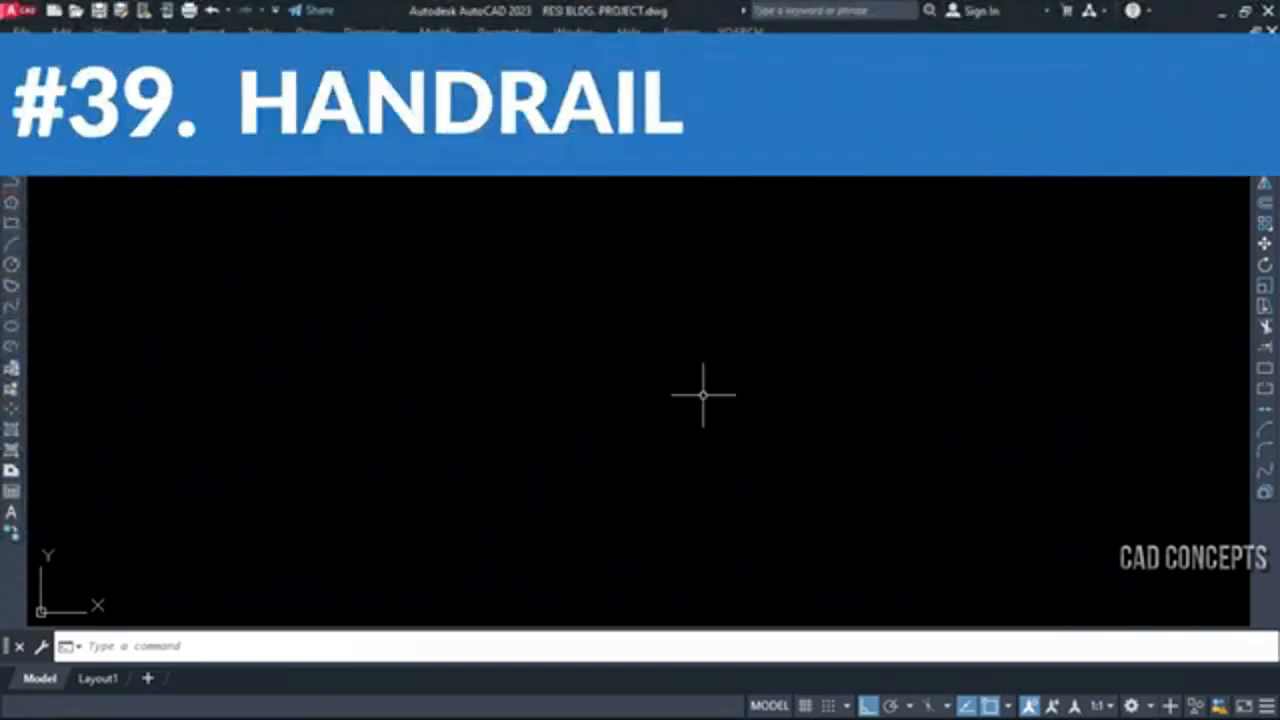
Draw a long horizontal handrail elevation with LG in an empty area, keeping the preset banister dimensions
text(LG)
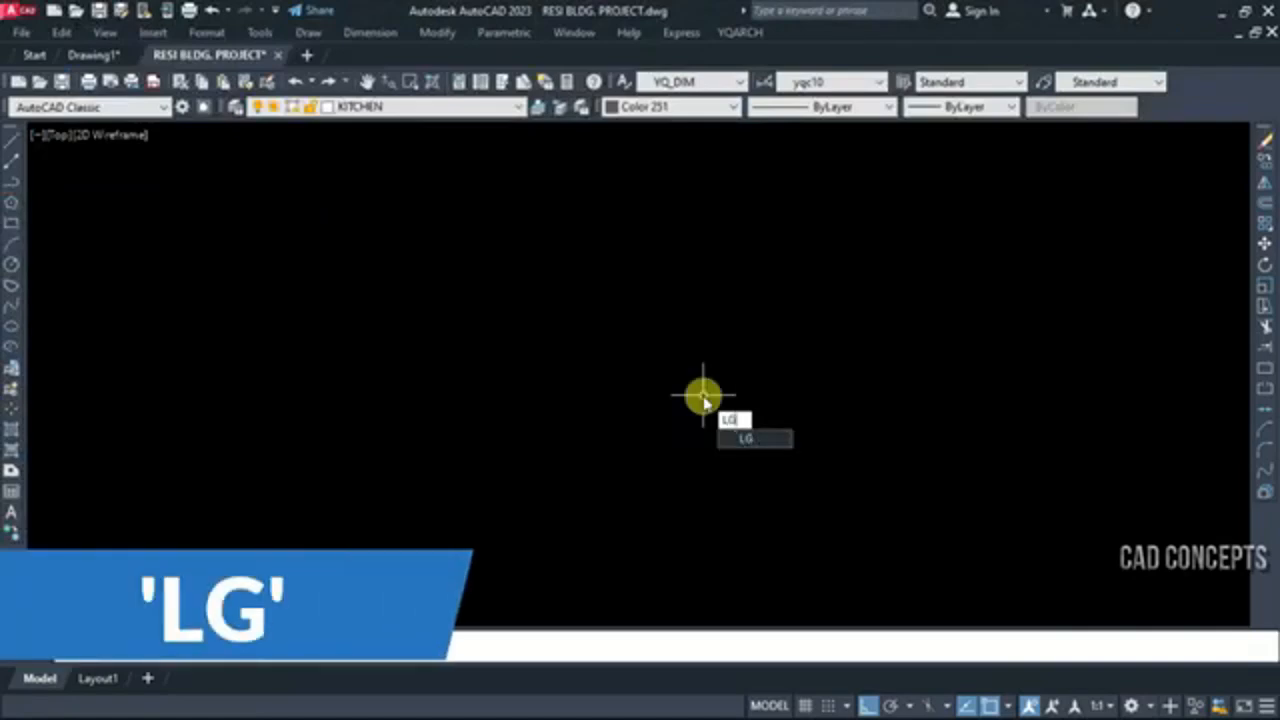
key(Return)
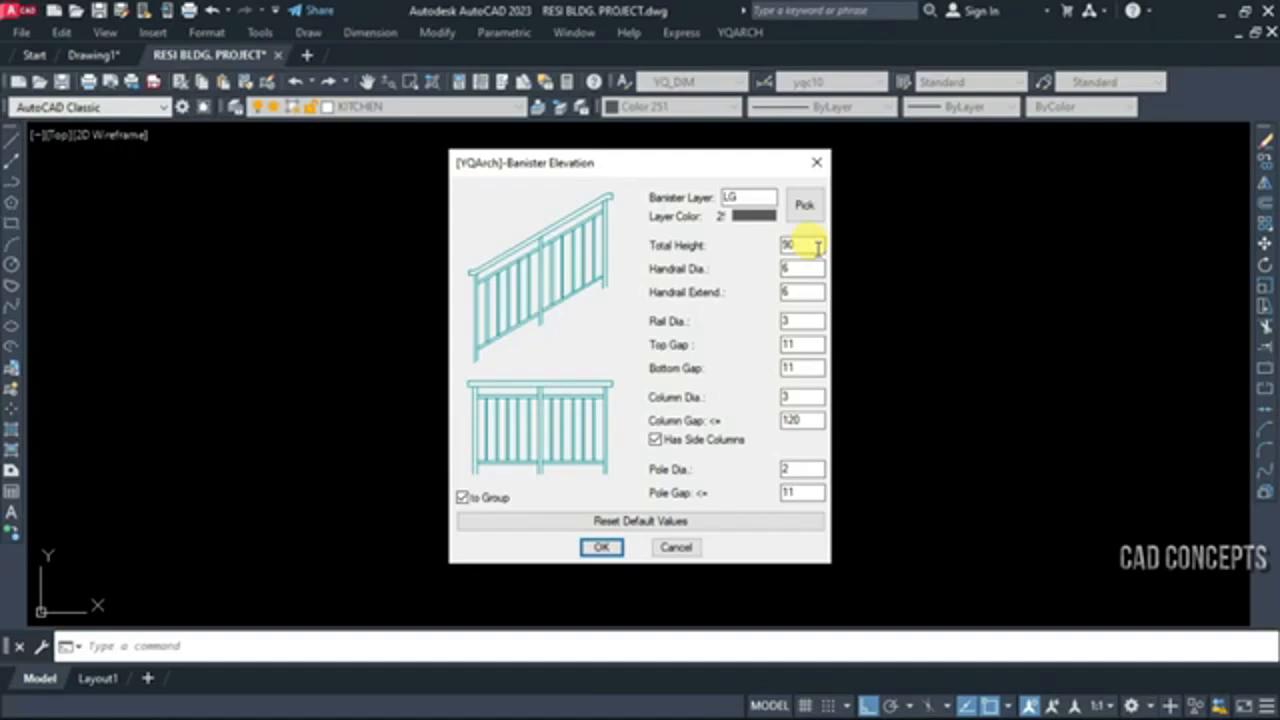
click(603, 546)
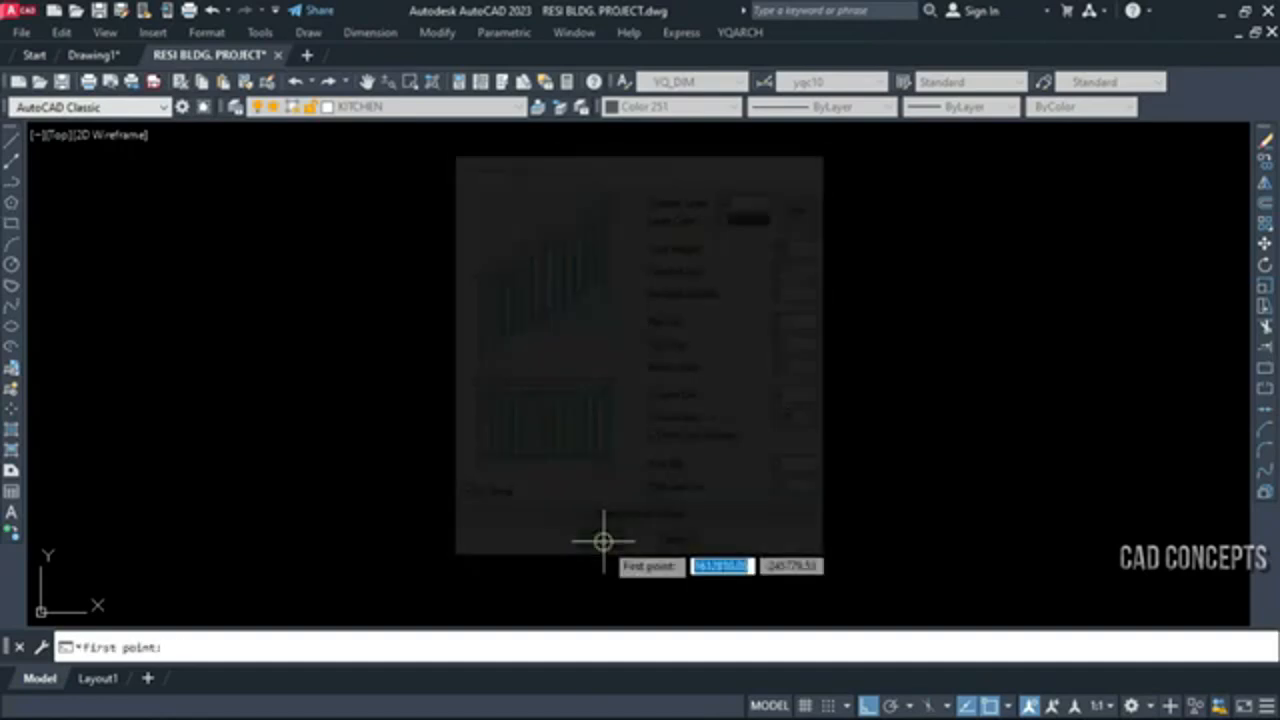
click(403, 390)
click(1049, 389)
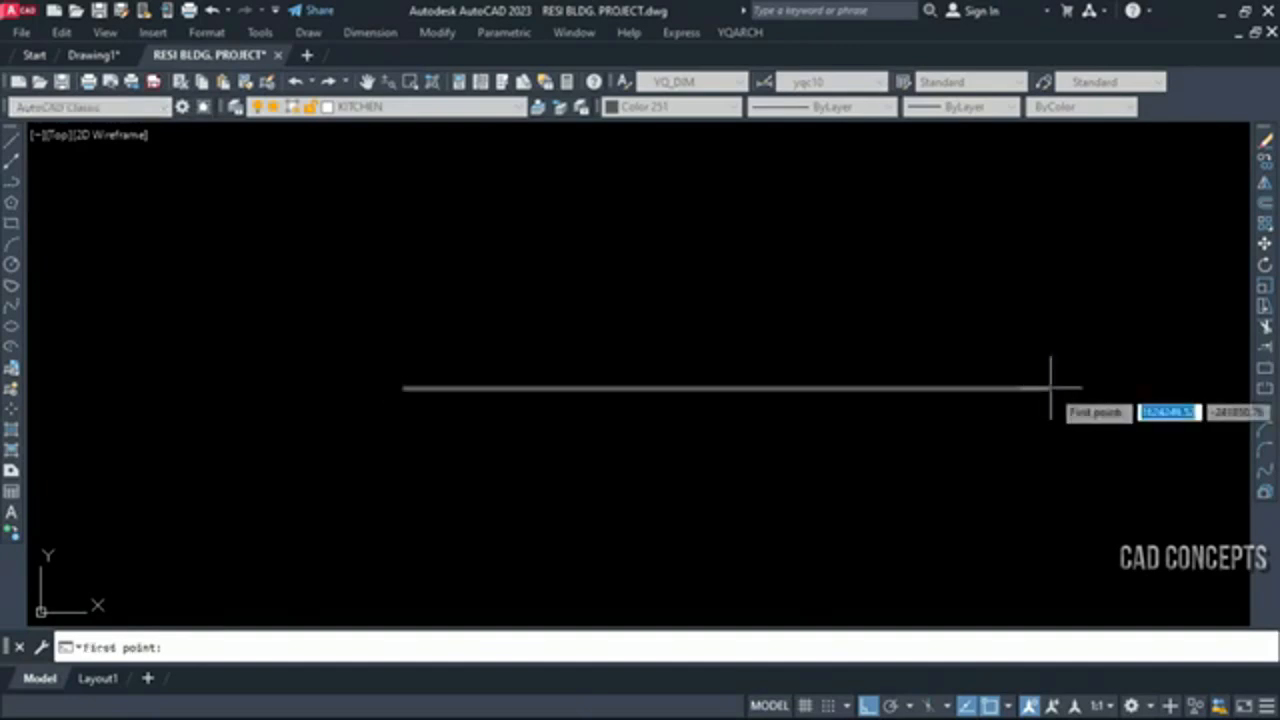
scroll(989, 463, up, 3)
key(Escape)
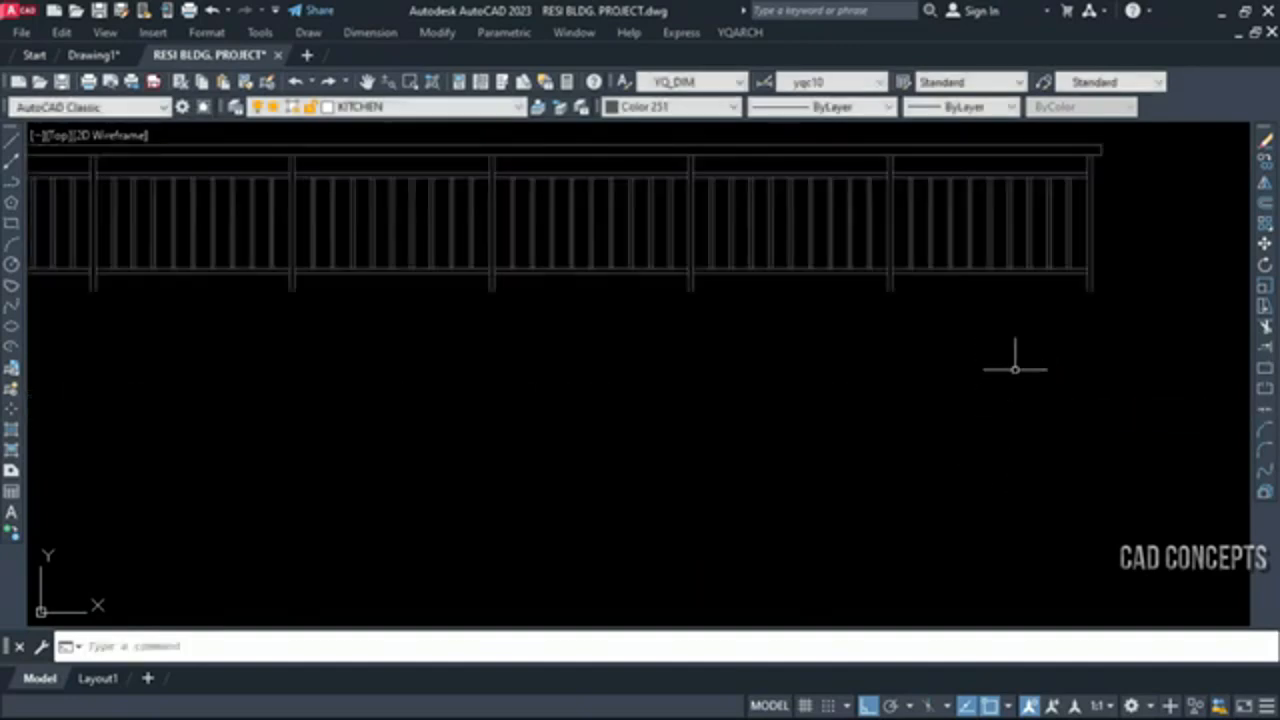
Change the colour of the horizontal handrail group to cyan
scroll(1015, 370, down, 2)
click(1128, 189)
scroll(1124, 325, down, 4)
scroll(677, 323, down, 2)
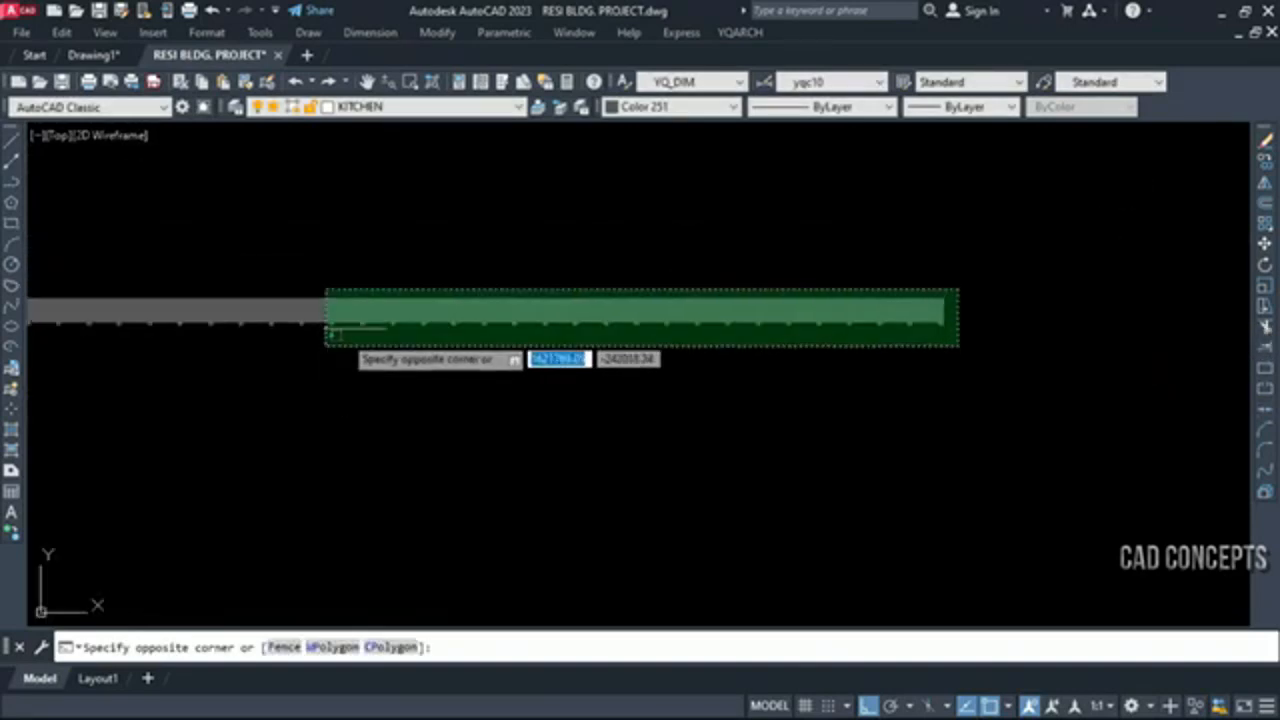
click(351, 326)
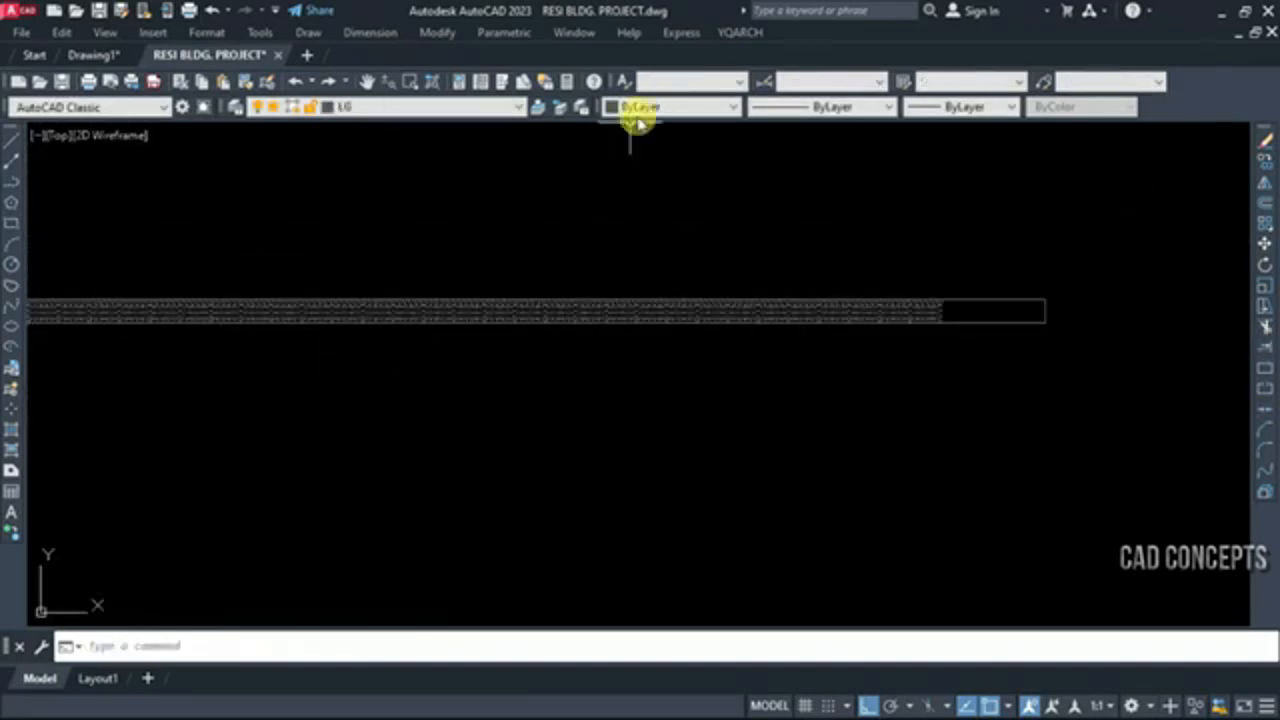
click(637, 108)
click(646, 203)
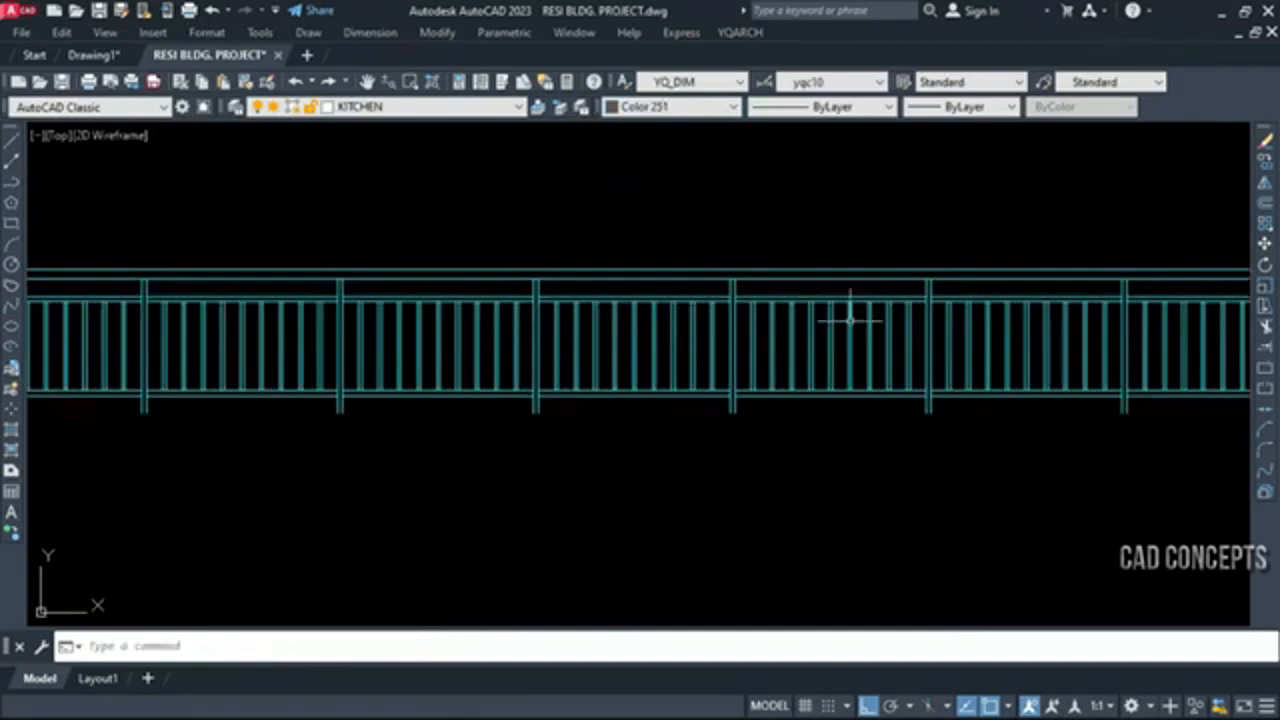
scroll(744, 326, down, 4)
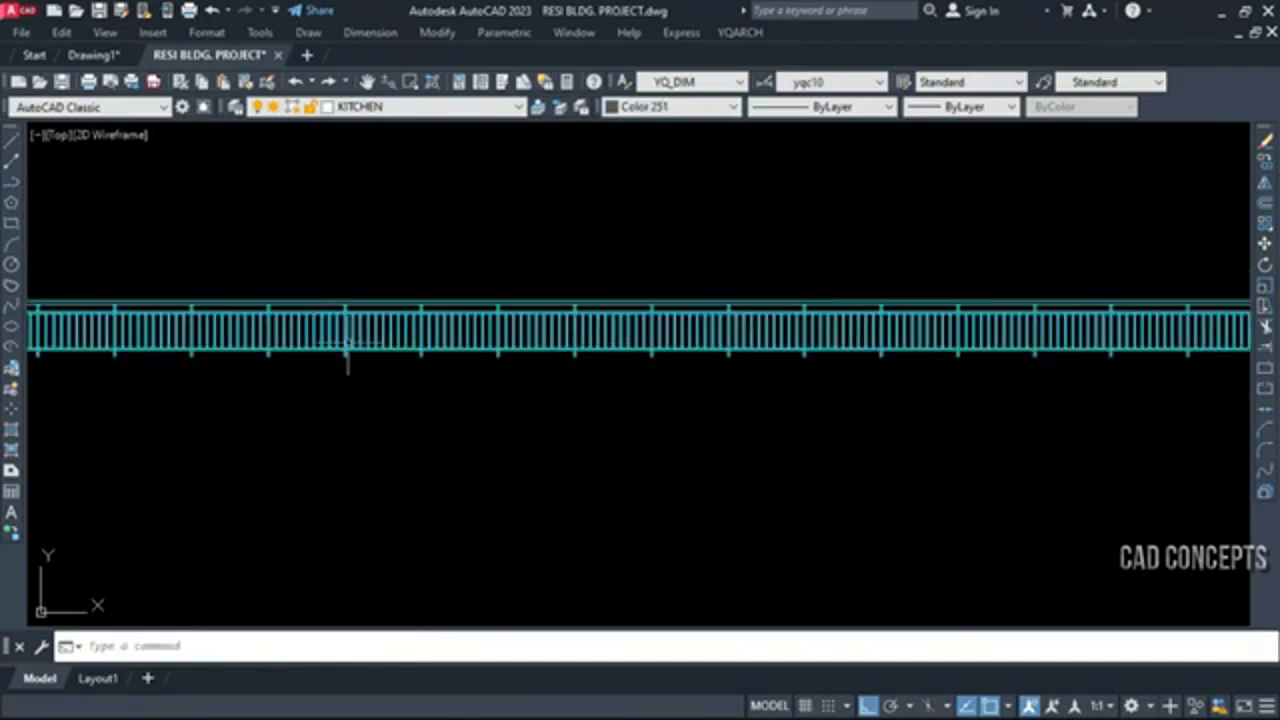
Draw a sloped handrail elevation with LG in an empty area, using the same banister settings and Ortho off
middle_drag(101, 351, 500, 353)
mouse_move(298, 352)
middle_down()
mouse_move(571, 375)
mouse_move(286, 371)
mouse_move(734, 366)
middle_up()
middle_drag(352, 363, 792, 371)
middle_drag(279, 368, 728, 369)
scroll(728, 367, down, 5)
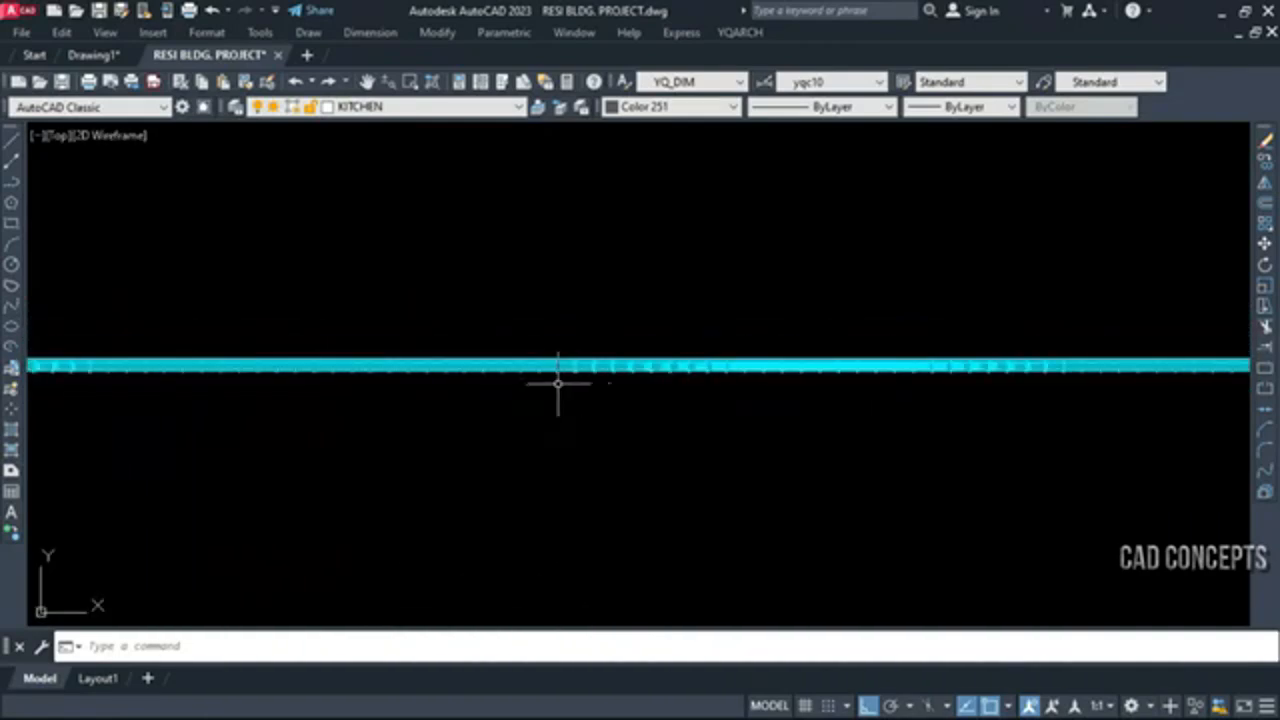
scroll(557, 382, down, 3)
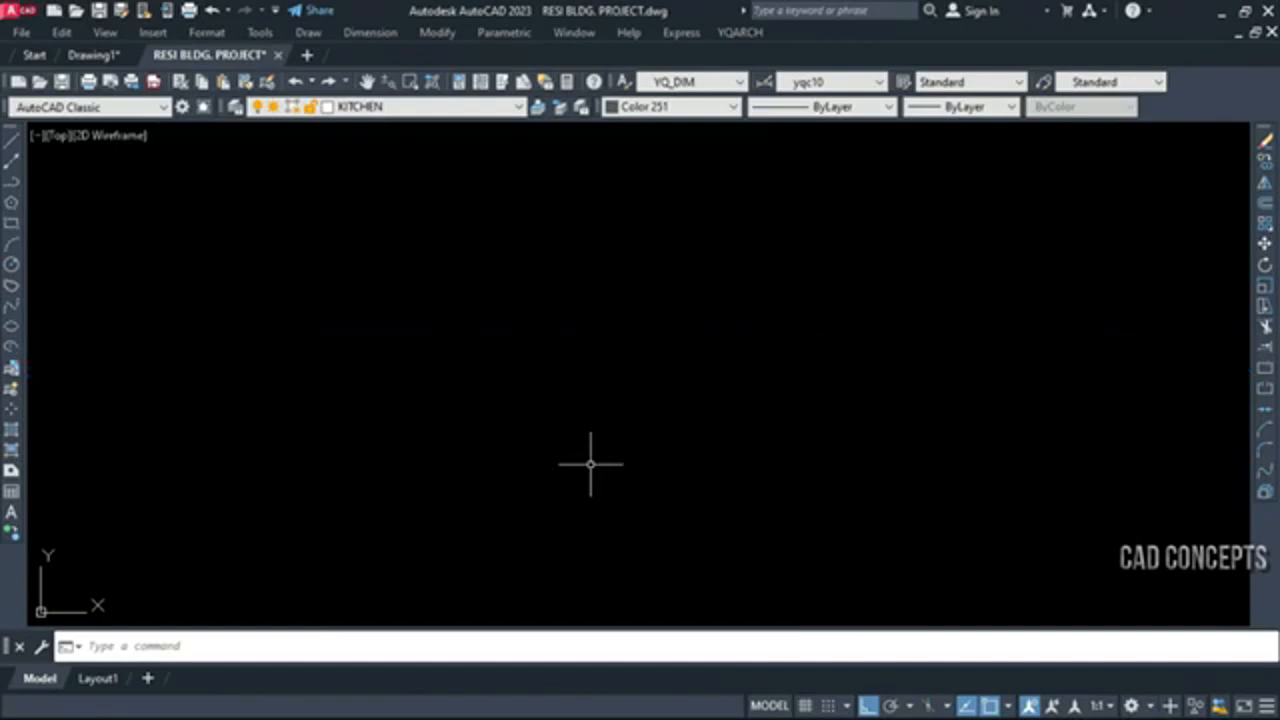
click(591, 468)
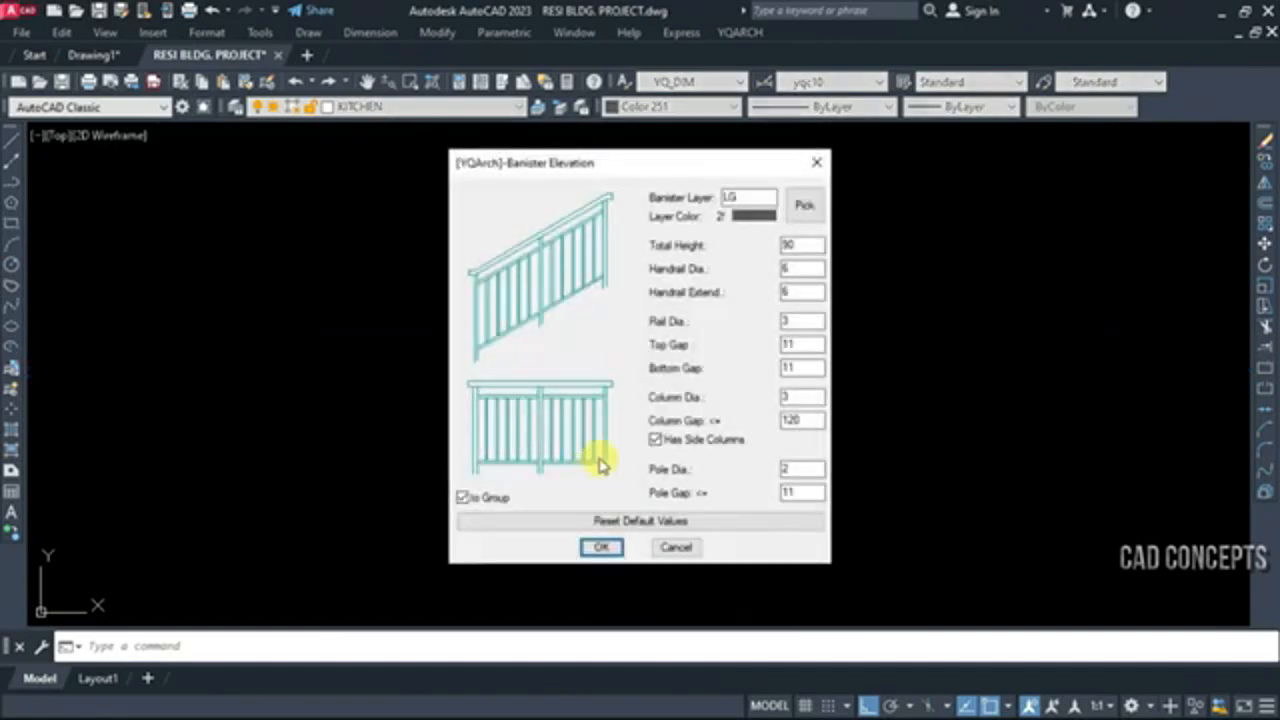
click(599, 545)
click(527, 546)
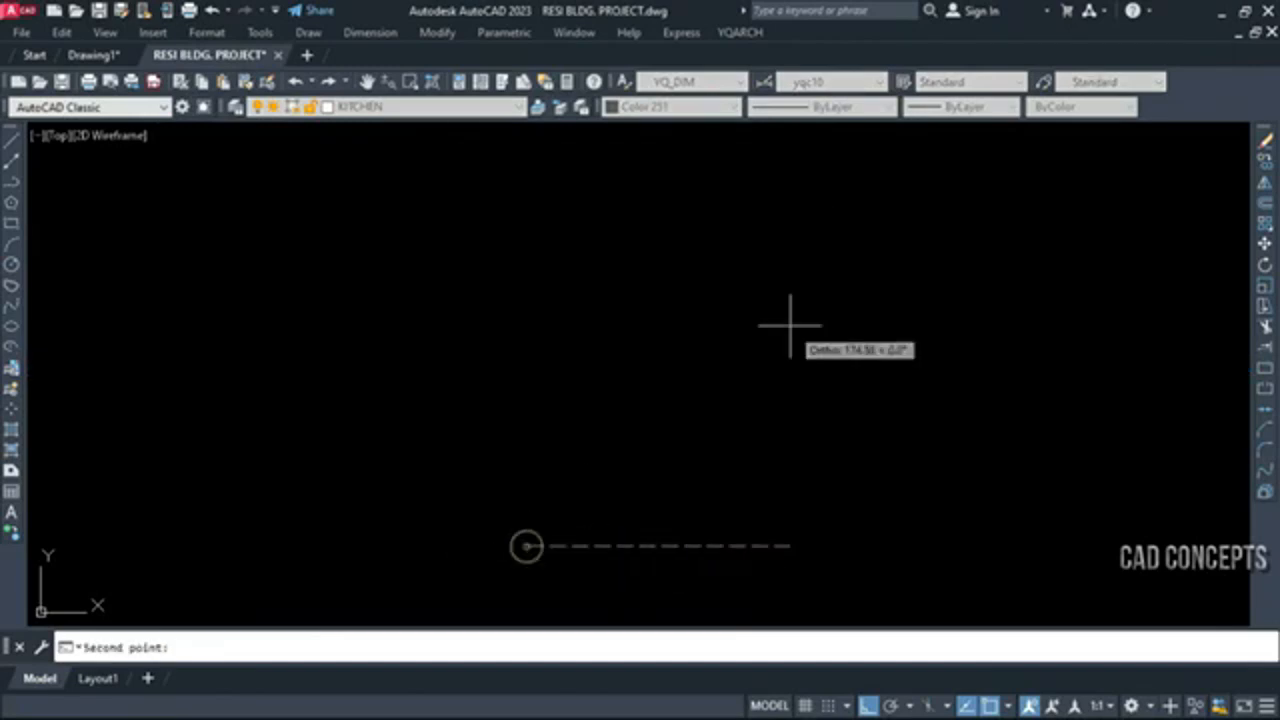
key(F8)
click(928, 270)
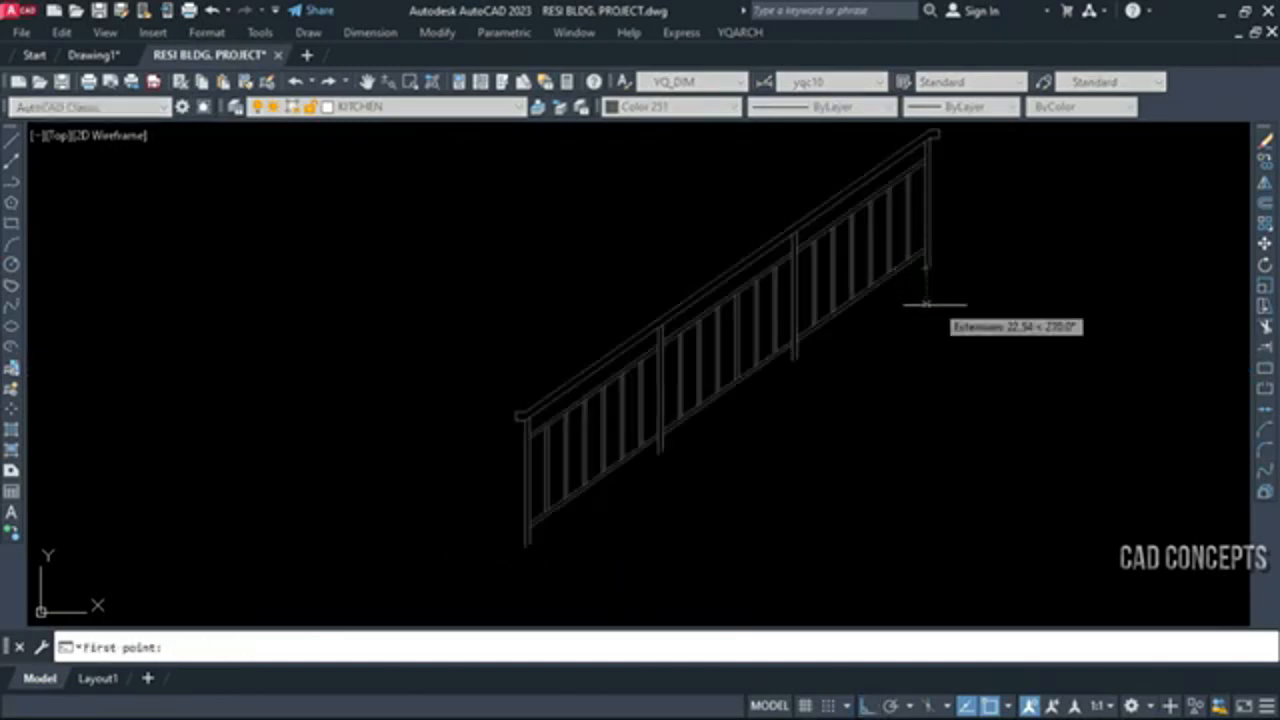
click(941, 312)
right_click(941, 312)
Change the colour of the sloped handrail group to cyan
click(966, 253)
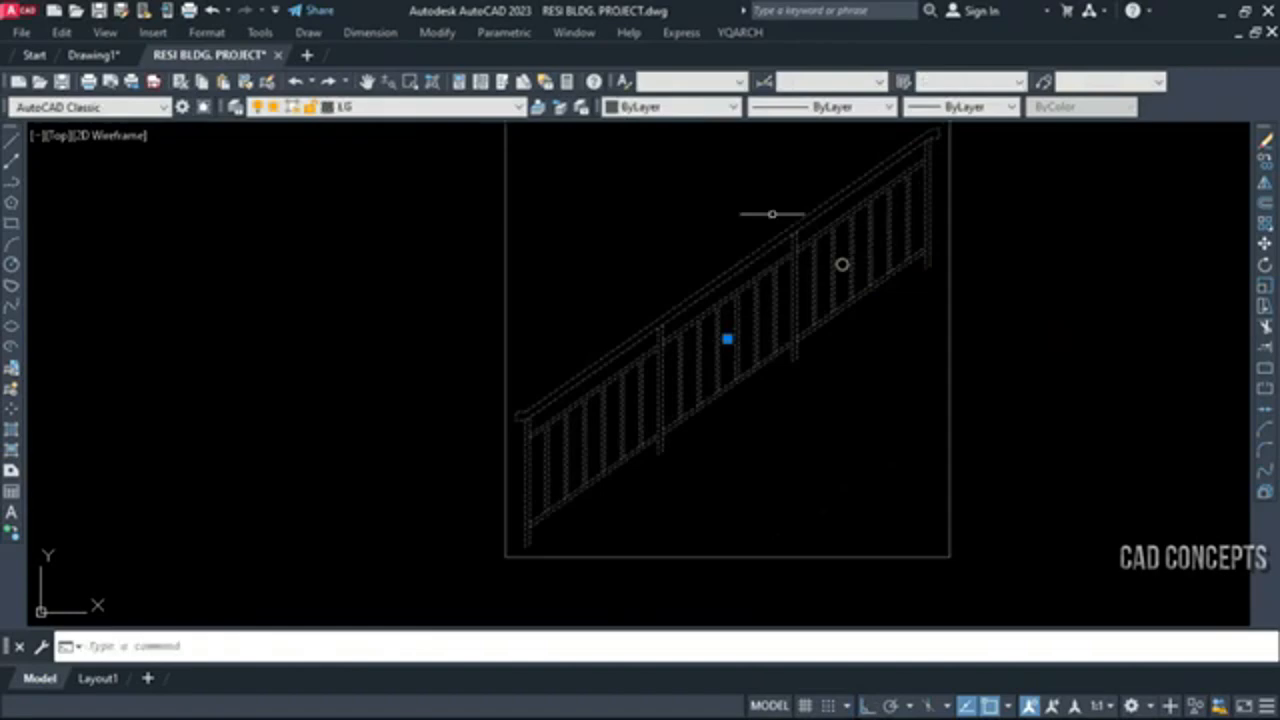
click(700, 107)
click(664, 206)
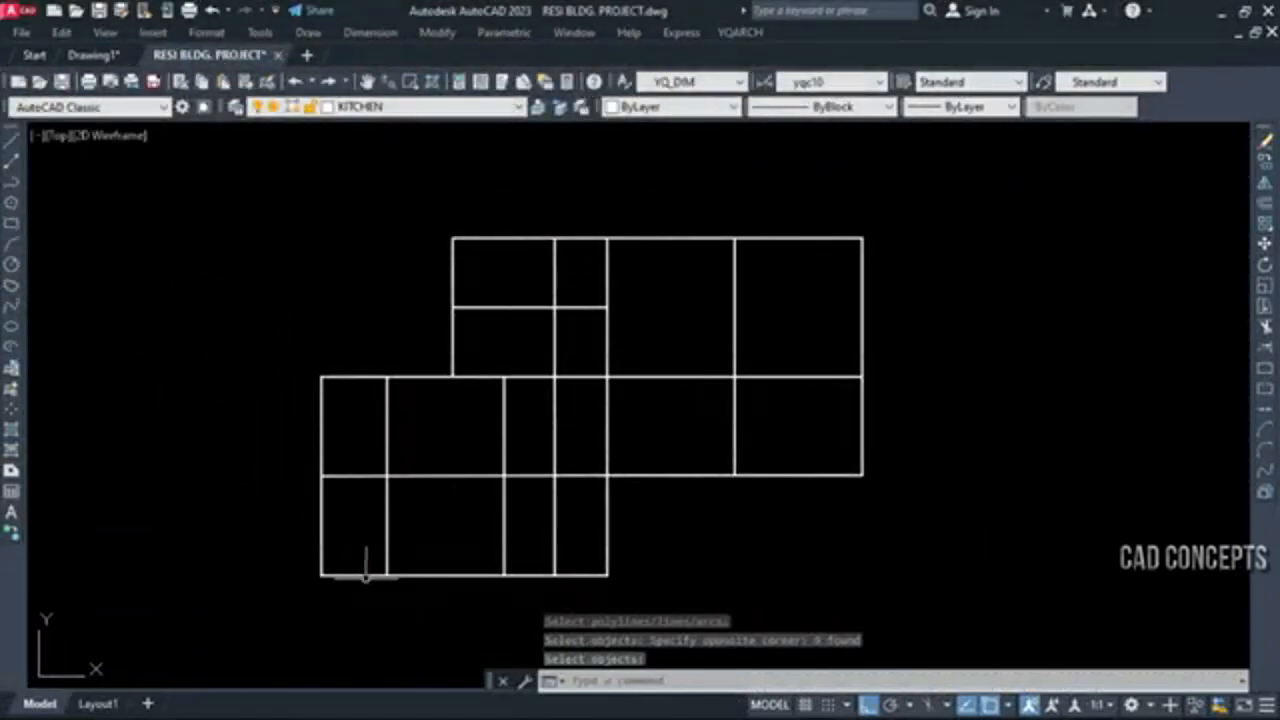
Try moving the long horizontal line of the lower-left block and the line through the middle of the right block, cancelling each move
click(388, 576)
key(Escape)
click(448, 476)
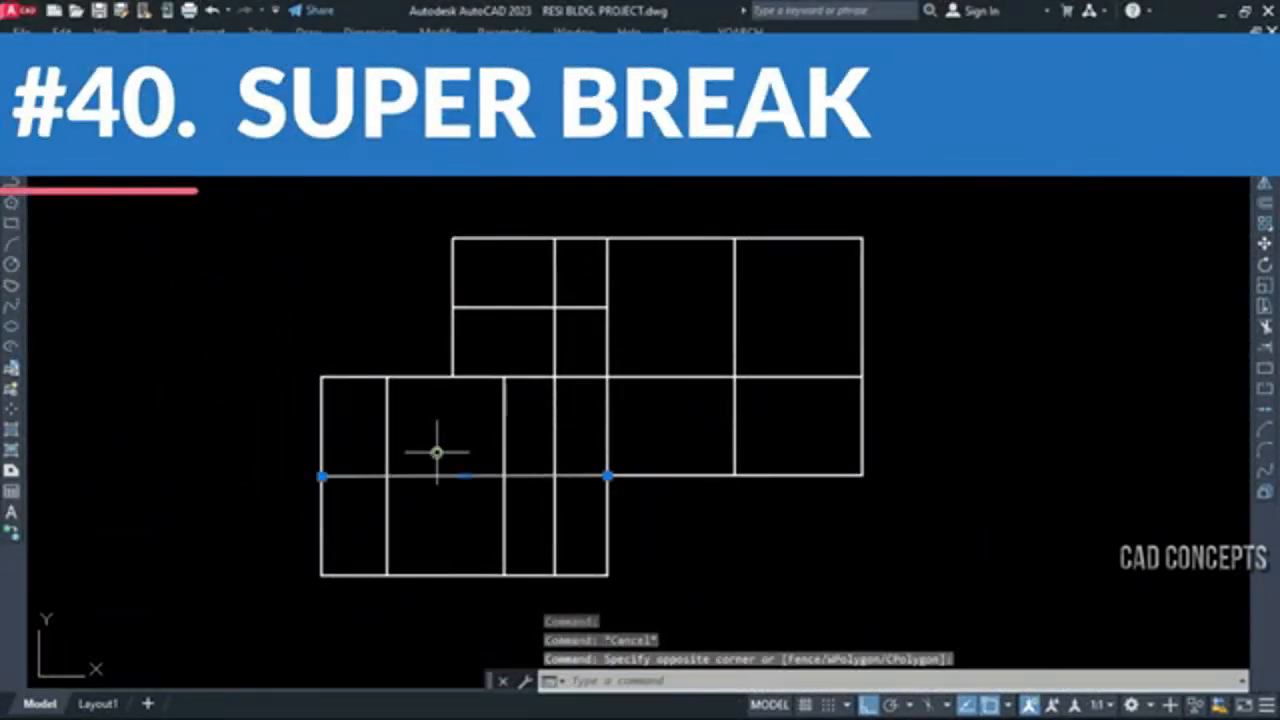
text(m)
key(Return)
click(451, 440)
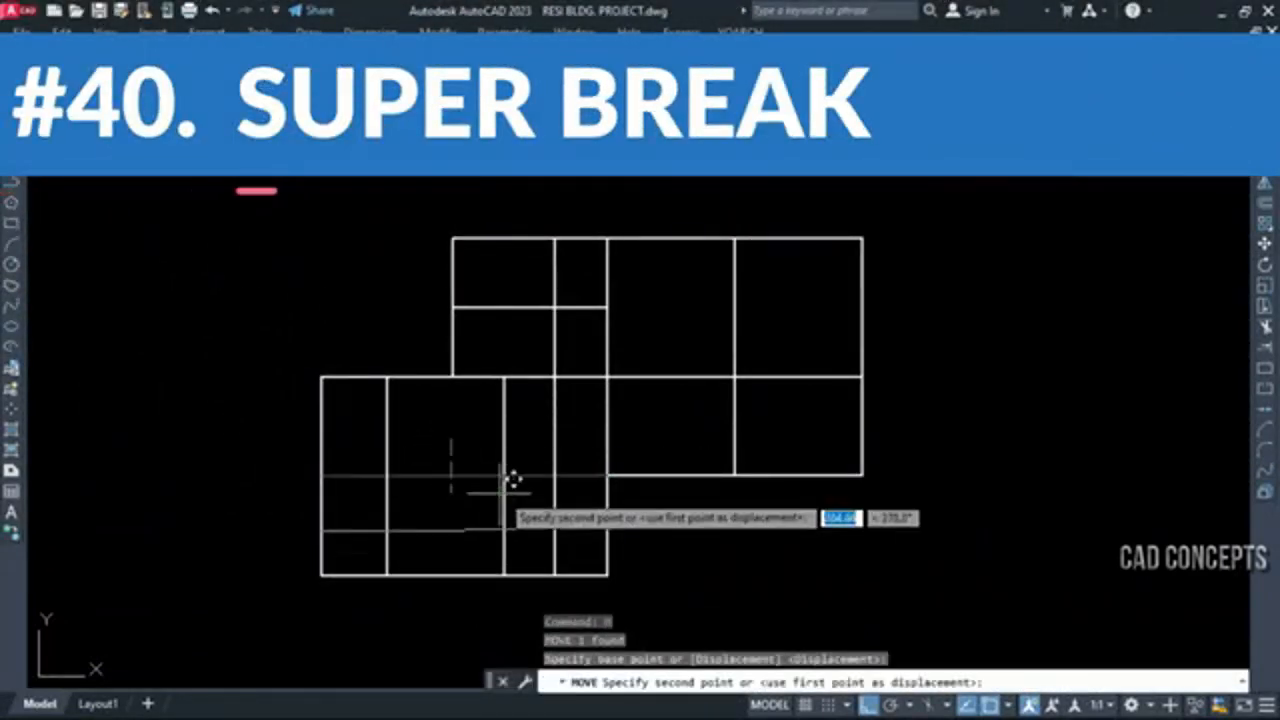
key(Escape)
click(648, 376)
text(m)
key(Return)
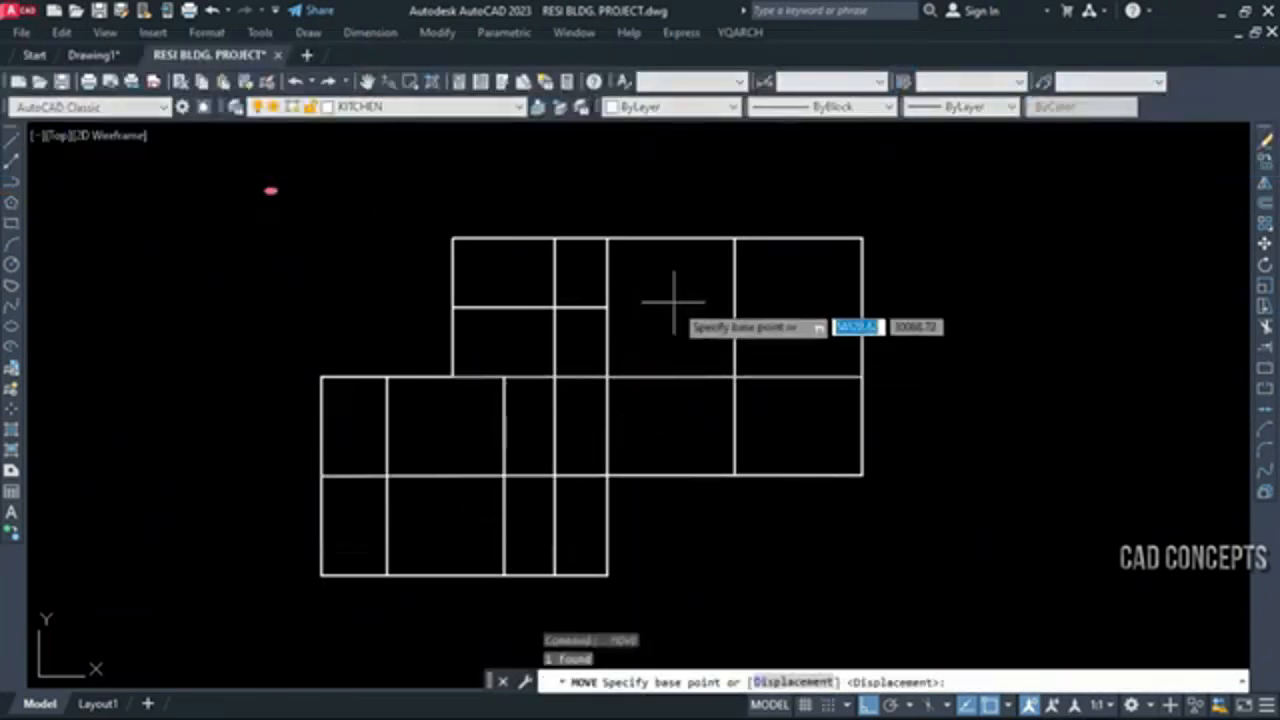
click(673, 294)
key(Escape)
Try moving the vertical line dividing the right block and the vertical line at that block's left edge, cancelling each move
click(811, 306)
click(686, 348)
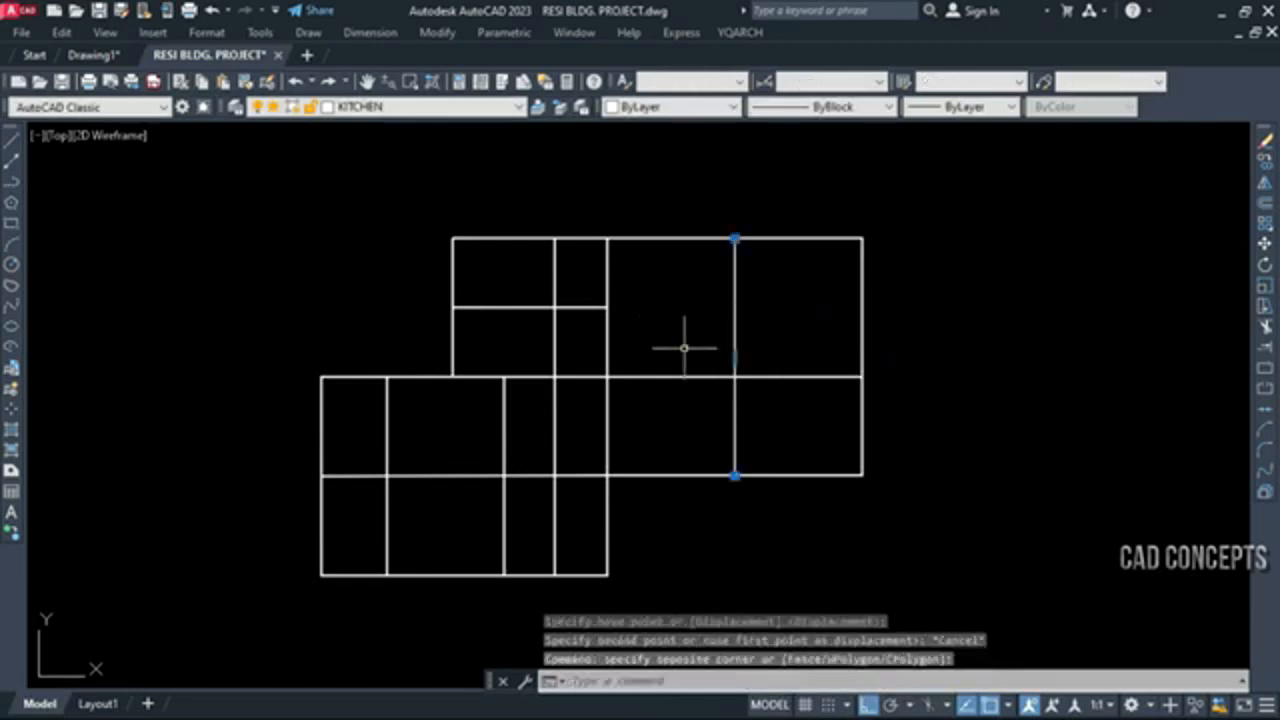
text(m)
key(Return)
click(654, 319)
key(Escape)
click(677, 306)
click(598, 258)
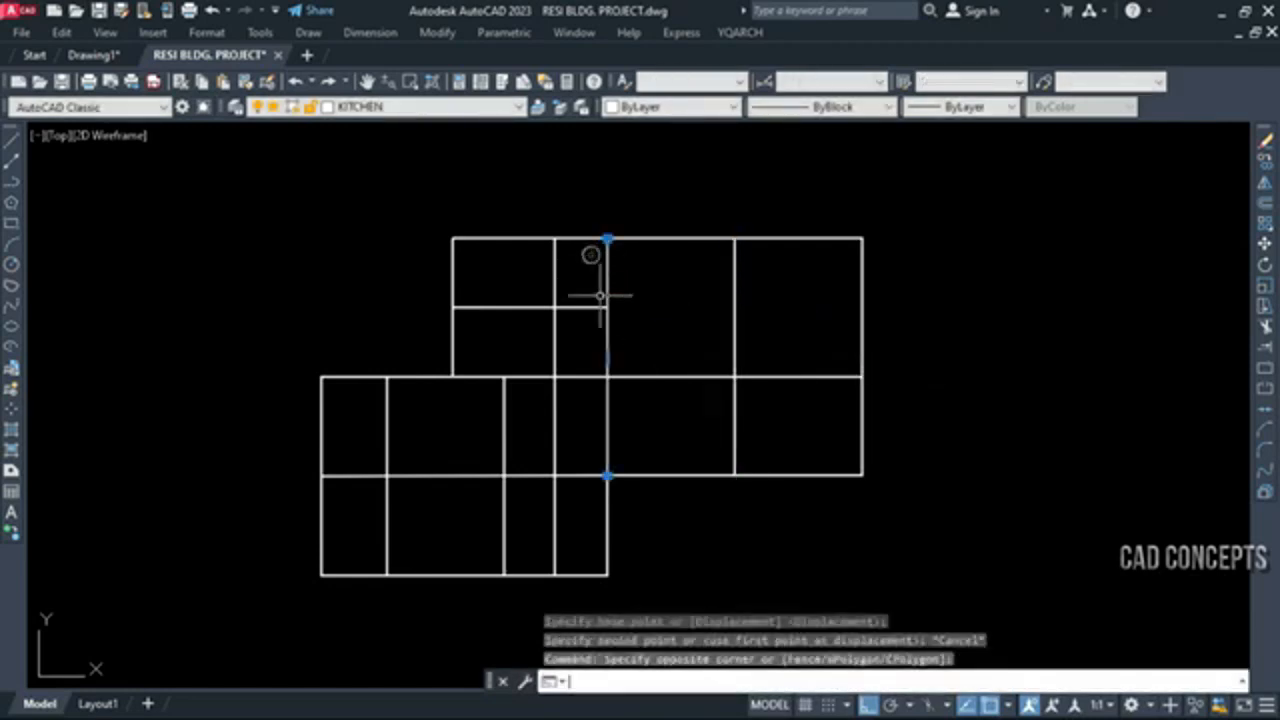
text(m)
key(Return)
click(672, 300)
key(Escape)
Try moving the inner vertical line that runs through the upper-left block, cancelling the move
click(583, 334)
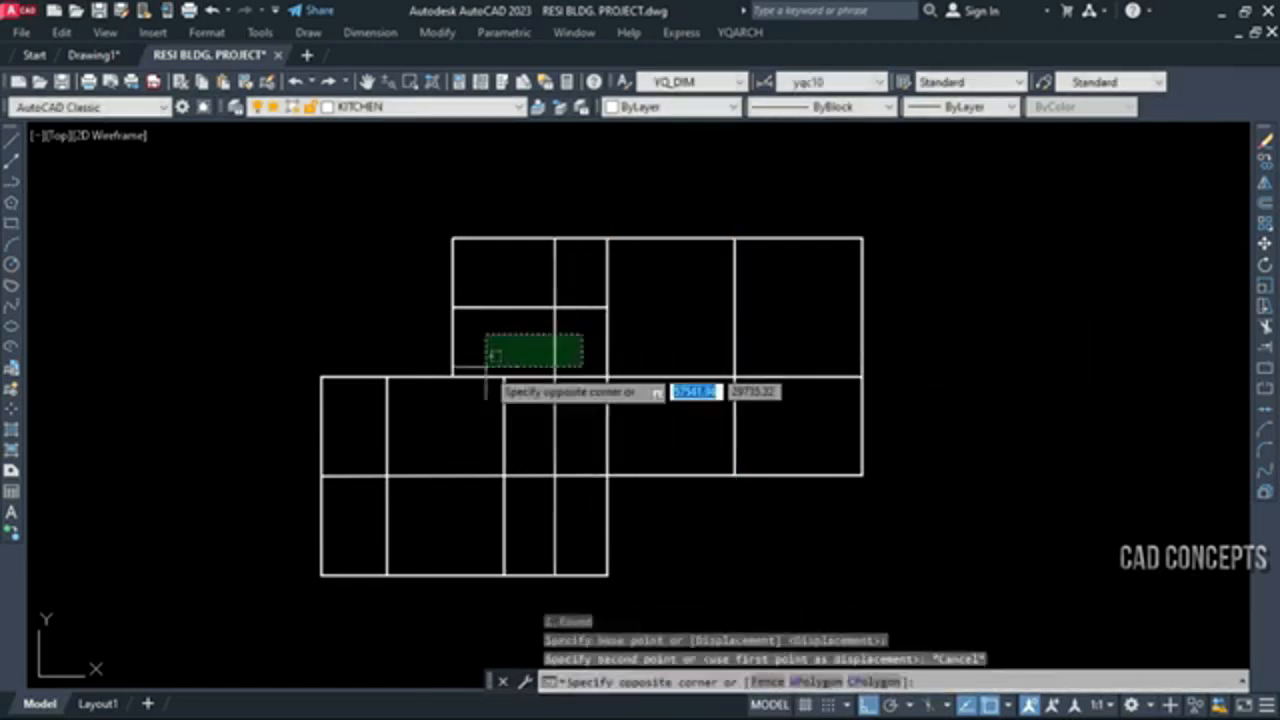
click(487, 367)
text(m)
key(Return)
click(607, 322)
key(Escape)
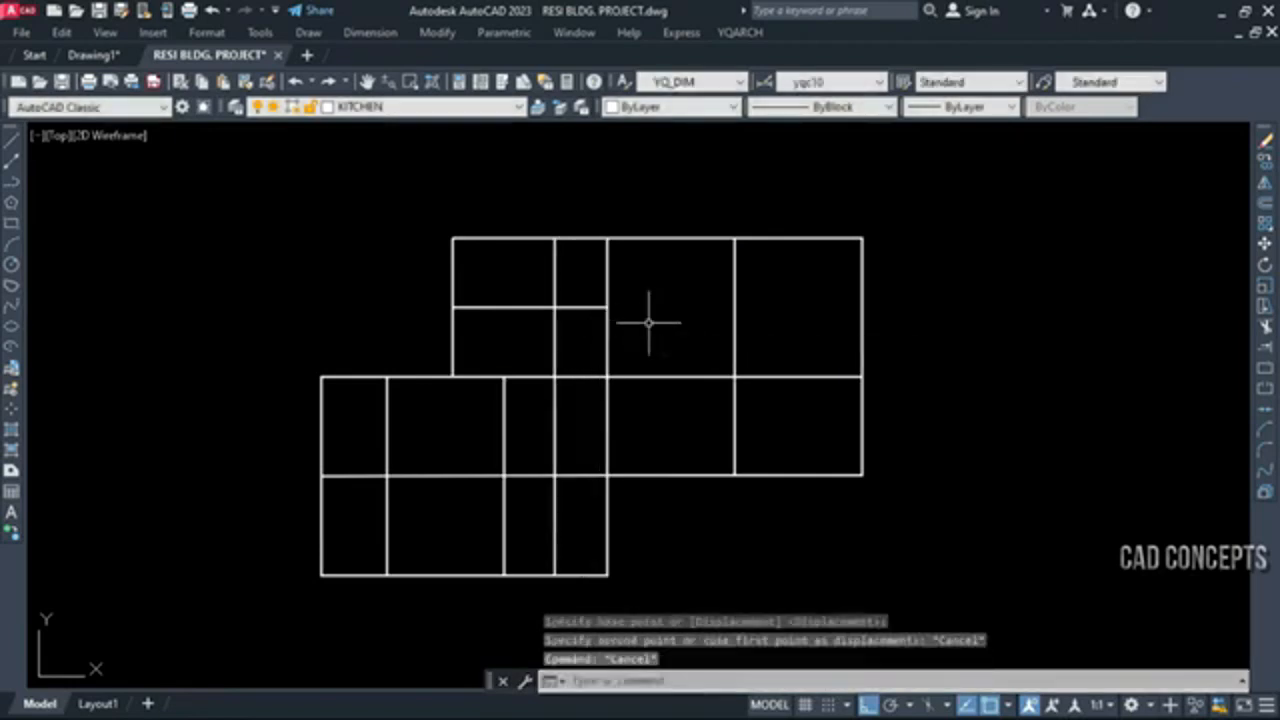
Break all lines of the grid at their intersections with the YQArch BA command
text(BA)
key(Return)
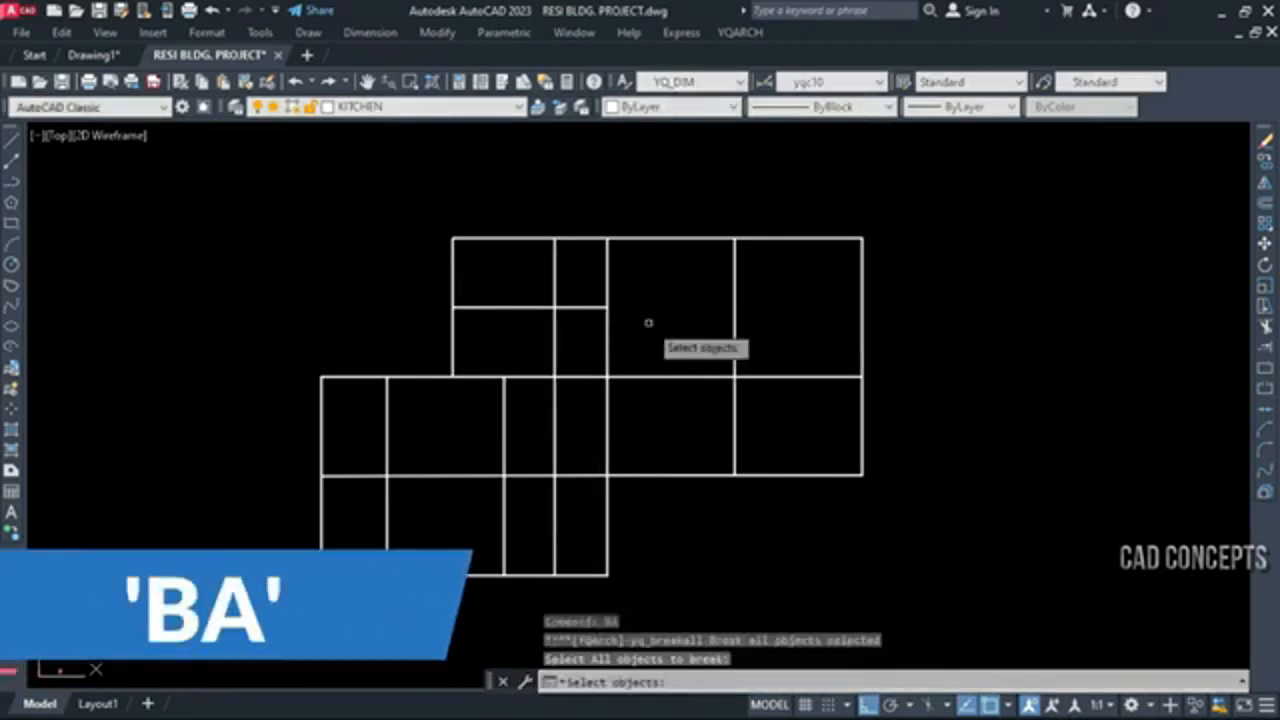
click(911, 217)
click(196, 644)
right_click(703, 443)
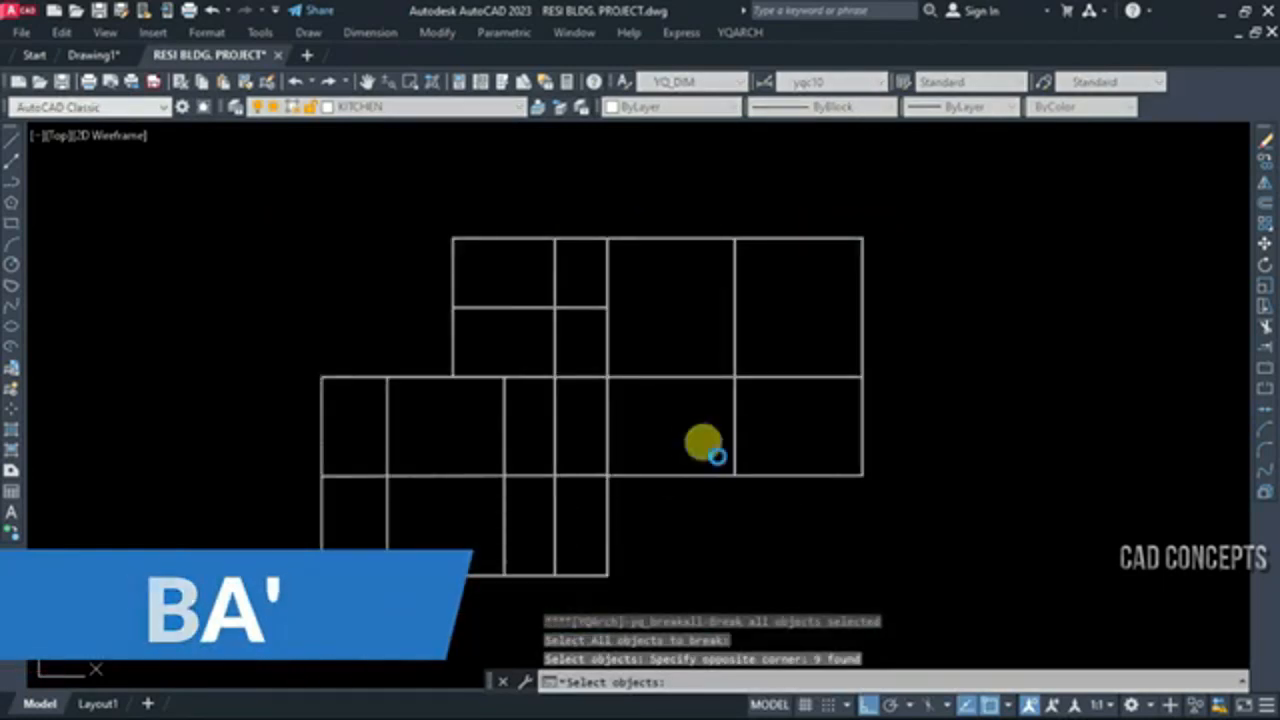
Try moving the bottom segment of the right block's lower-left cell with Ortho turned off, cancelling the move
click(672, 476)
click(666, 531)
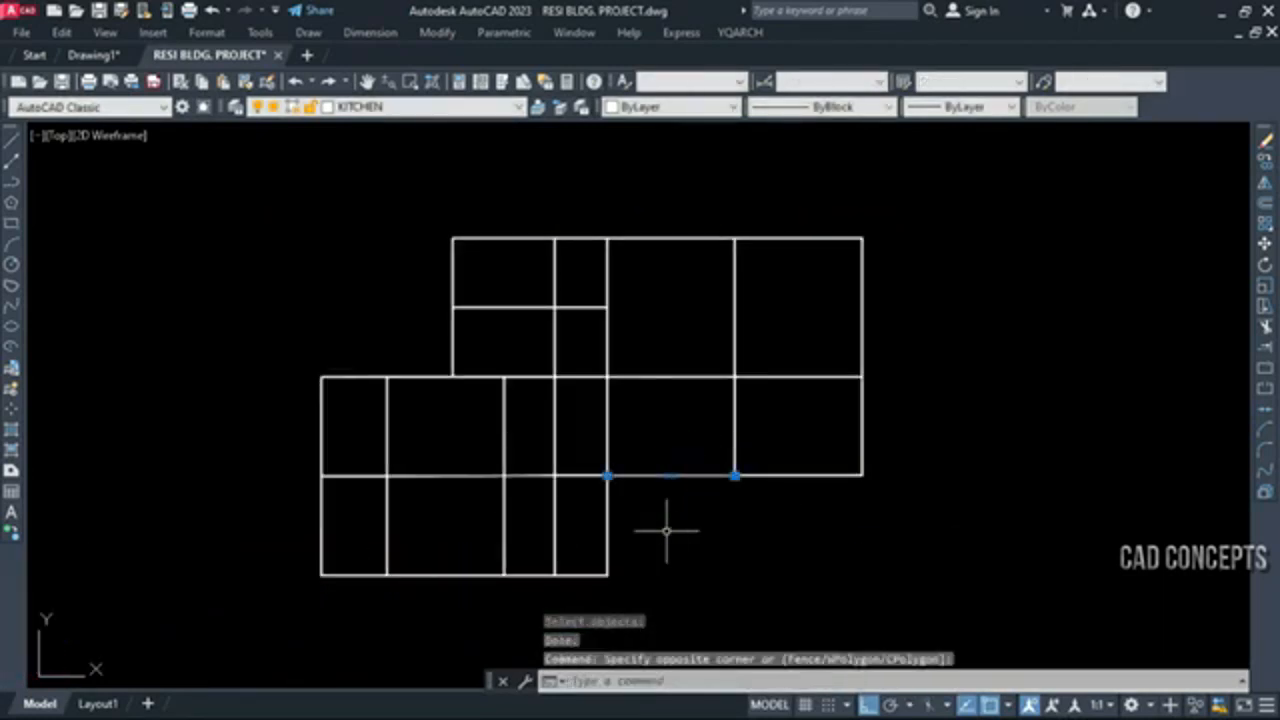
text(M)
key(Return)
click(682, 553)
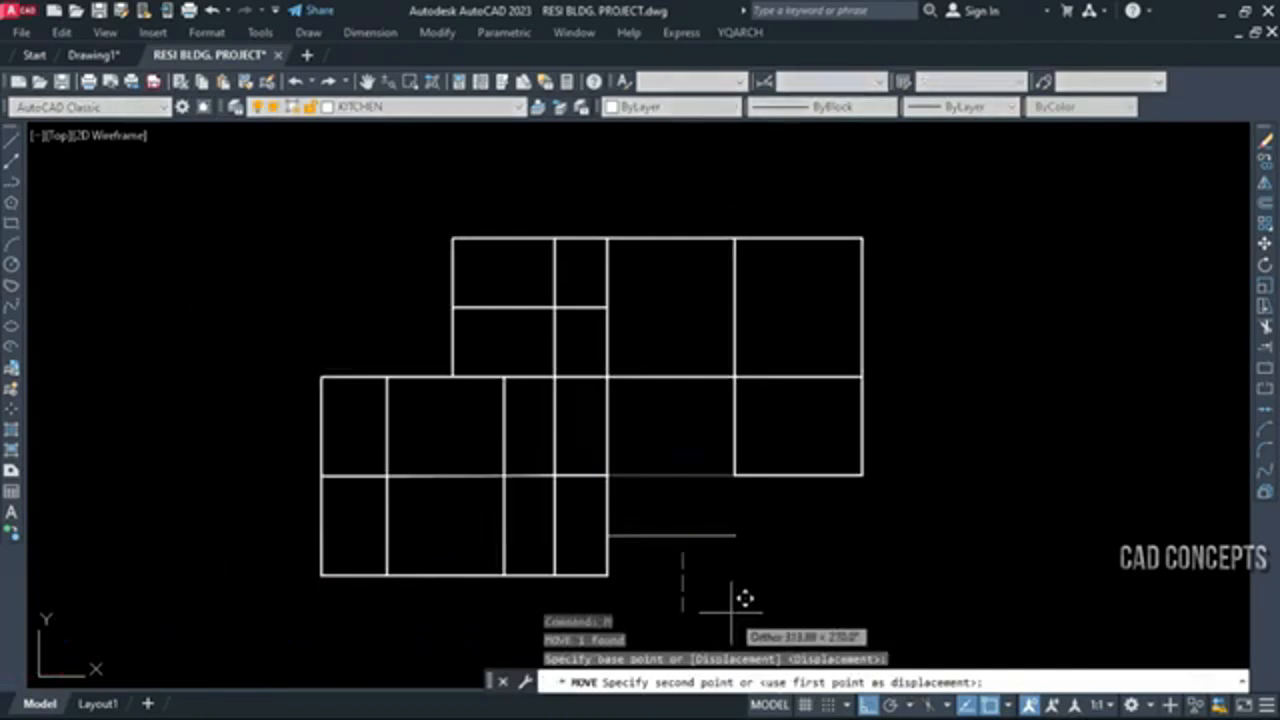
key(F8)
key(Escape)
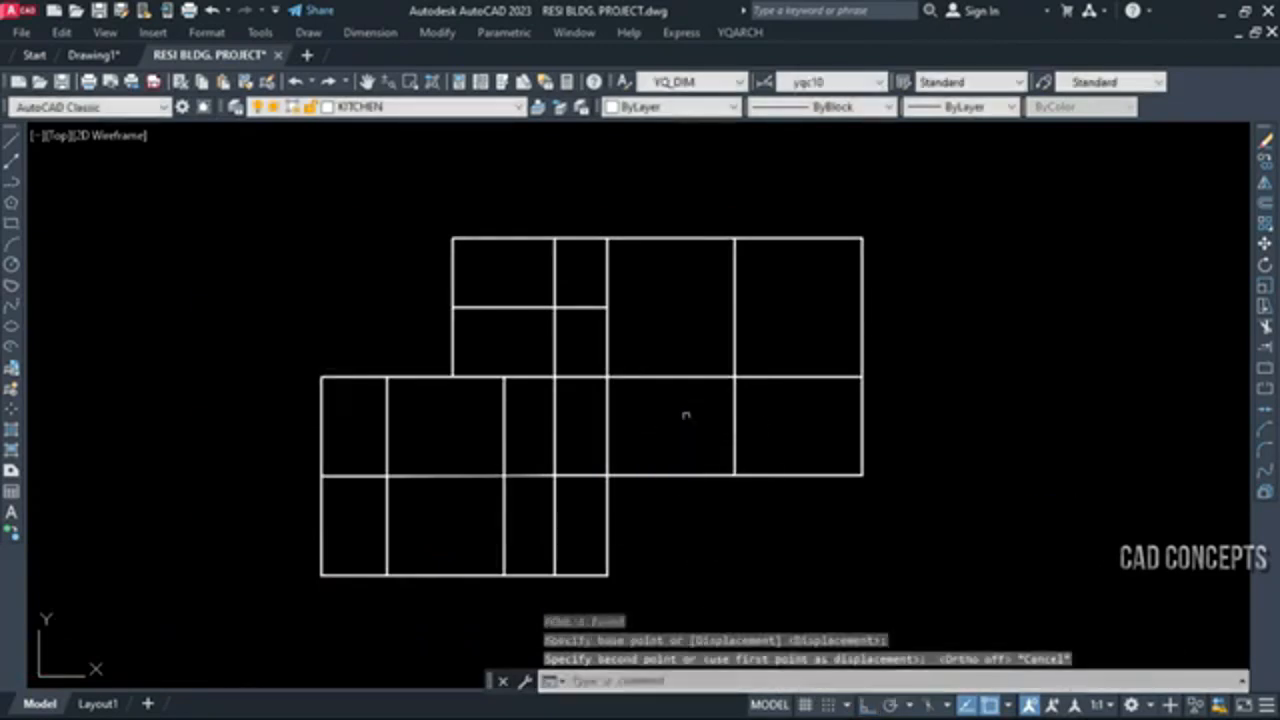
Try moving the middle and top horizontal segments of the right block's left column, cancelling each move
click(686, 414)
click(656, 333)
key(Return)
click(678, 308)
key(Escape)
key(Return)
click(672, 284)
click(646, 194)
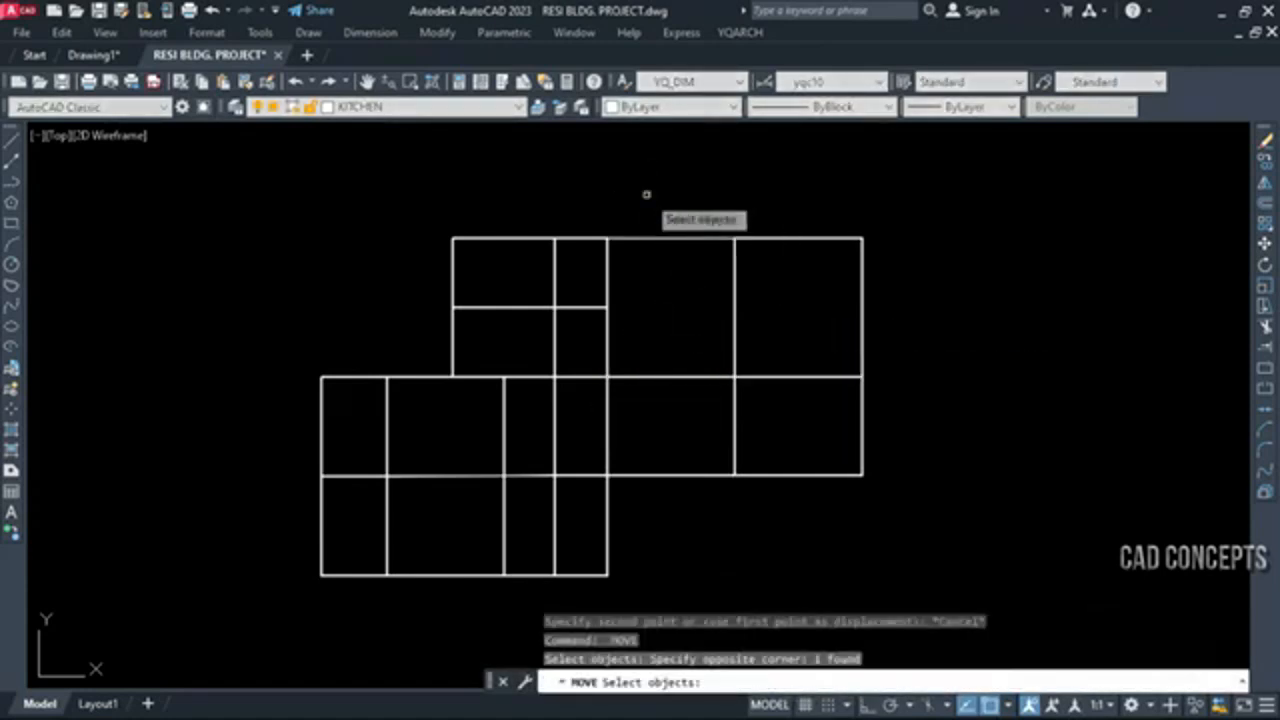
key(Return)
click(645, 285)
key(Escape)
Try moving the right block's upper dividing segment and a vertical segment in the lower-left block's upper row, cancelling each move
key(Return)
click(766, 315)
click(686, 344)
key(Return)
click(677, 300)
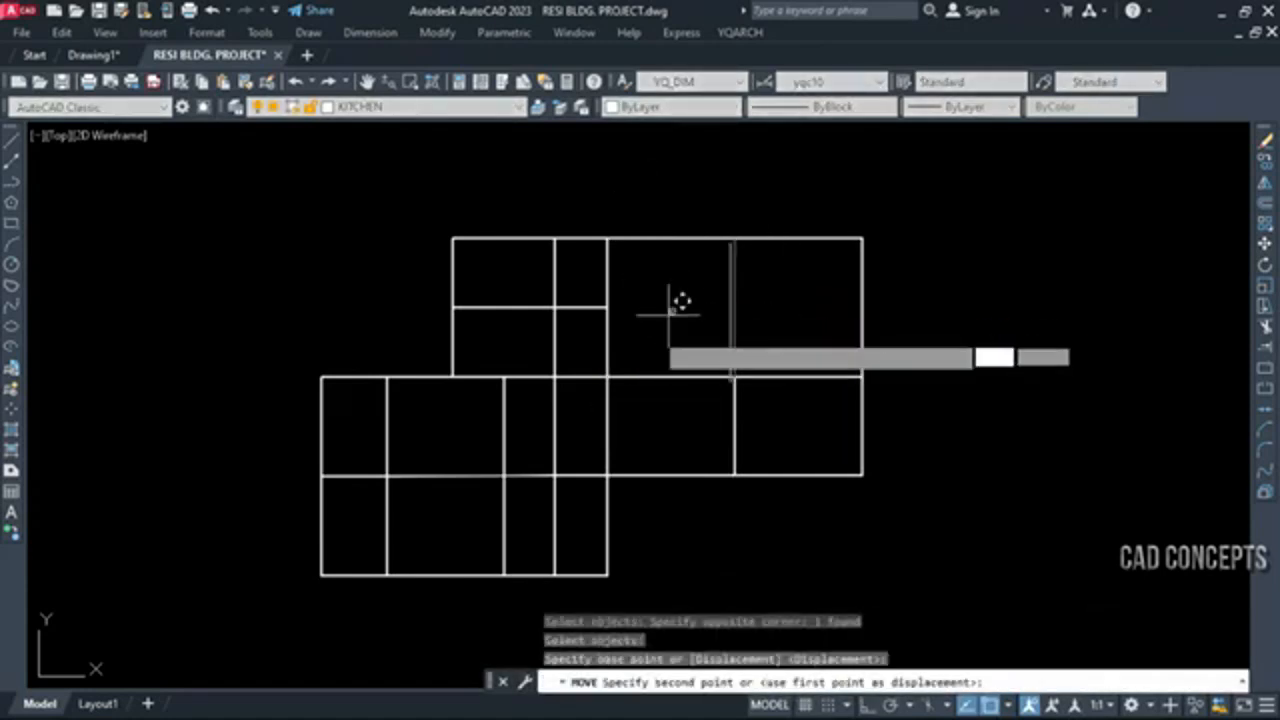
key(Escape)
key(Return)
click(520, 434)
click(483, 446)
key(Return)
click(443, 428)
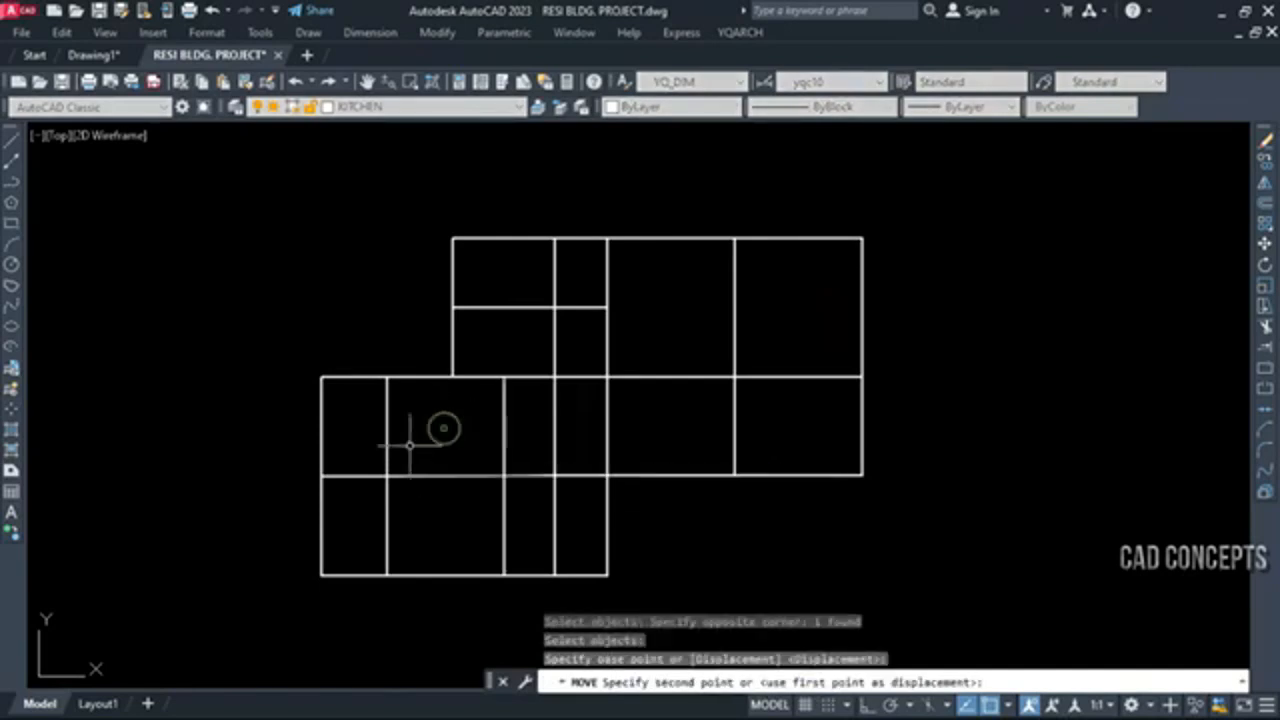
key(Escape)
Try moving the lower-left block's middle horizontal segment and its upper vertical segment nearest the left edge
key(Return)
click(437, 428)
click(420, 494)
key(Return)
key(Escape)
key(Return)
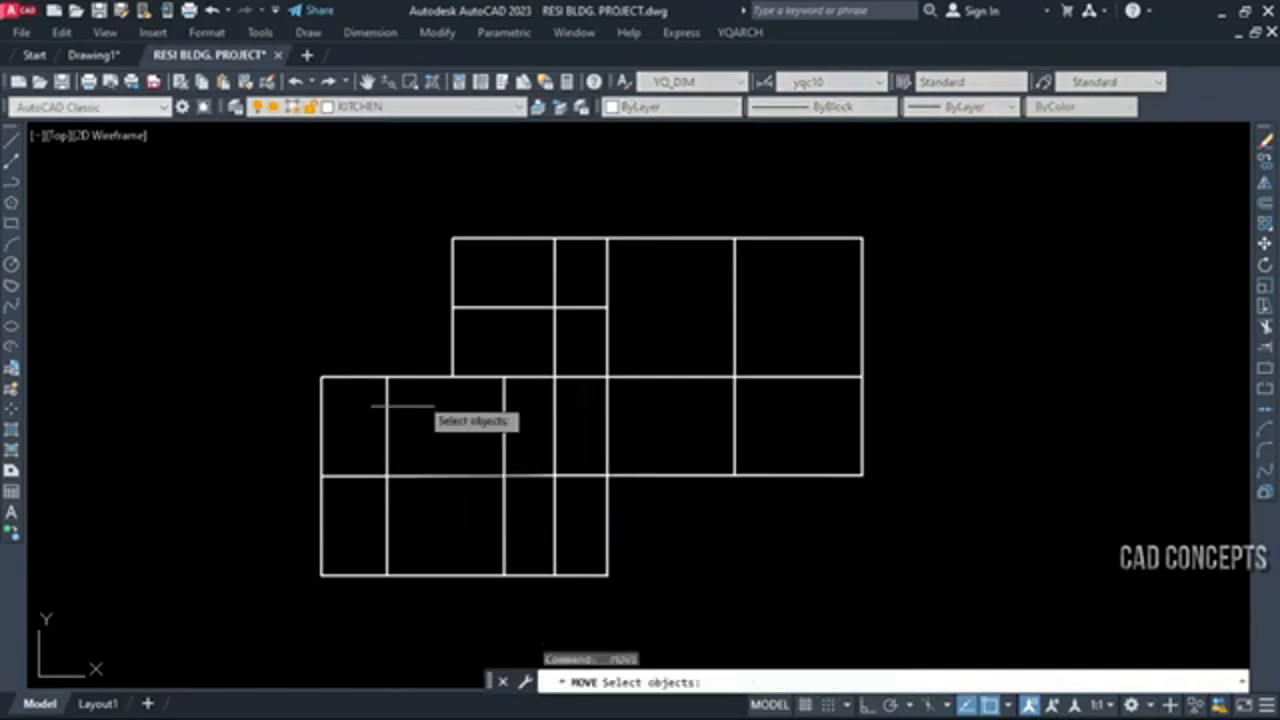
click(400, 410)
click(360, 445)
key(Return)
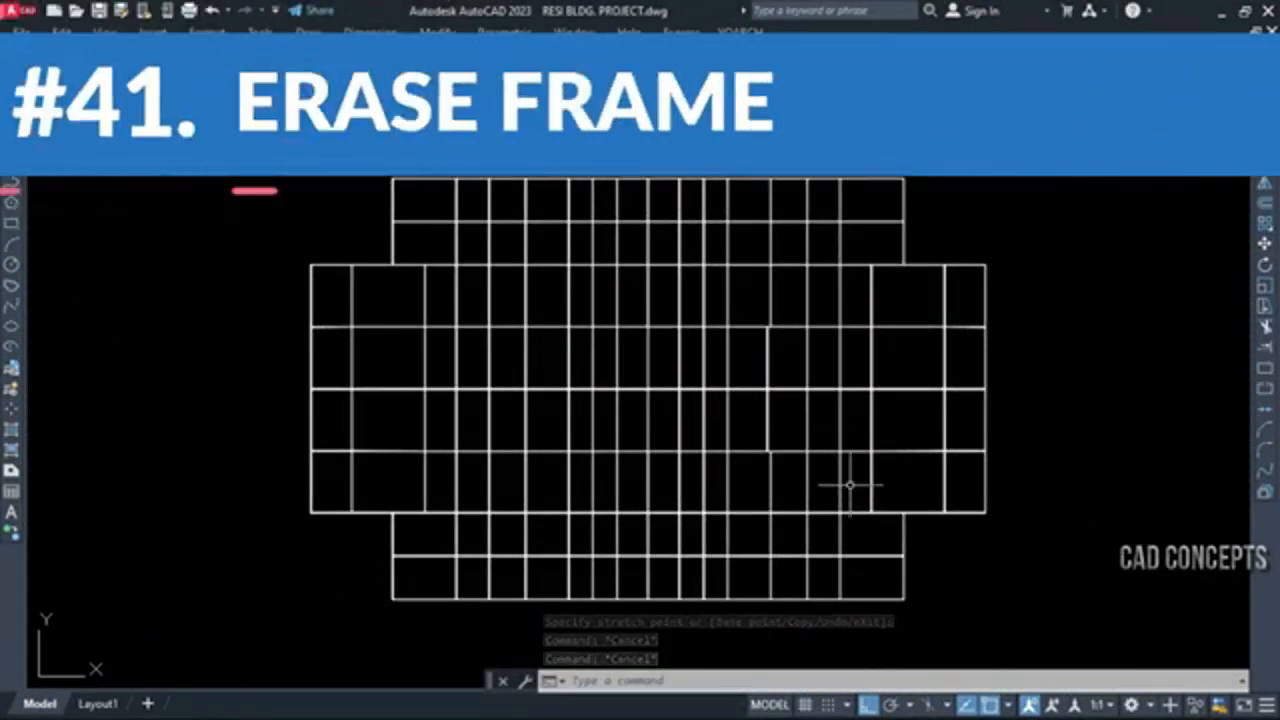
Cut a large rectangular frame out of the left part of the dense grid with the YQArch BX command
scroll(849, 485, up, 2)
scroll(849, 485, down, 2)
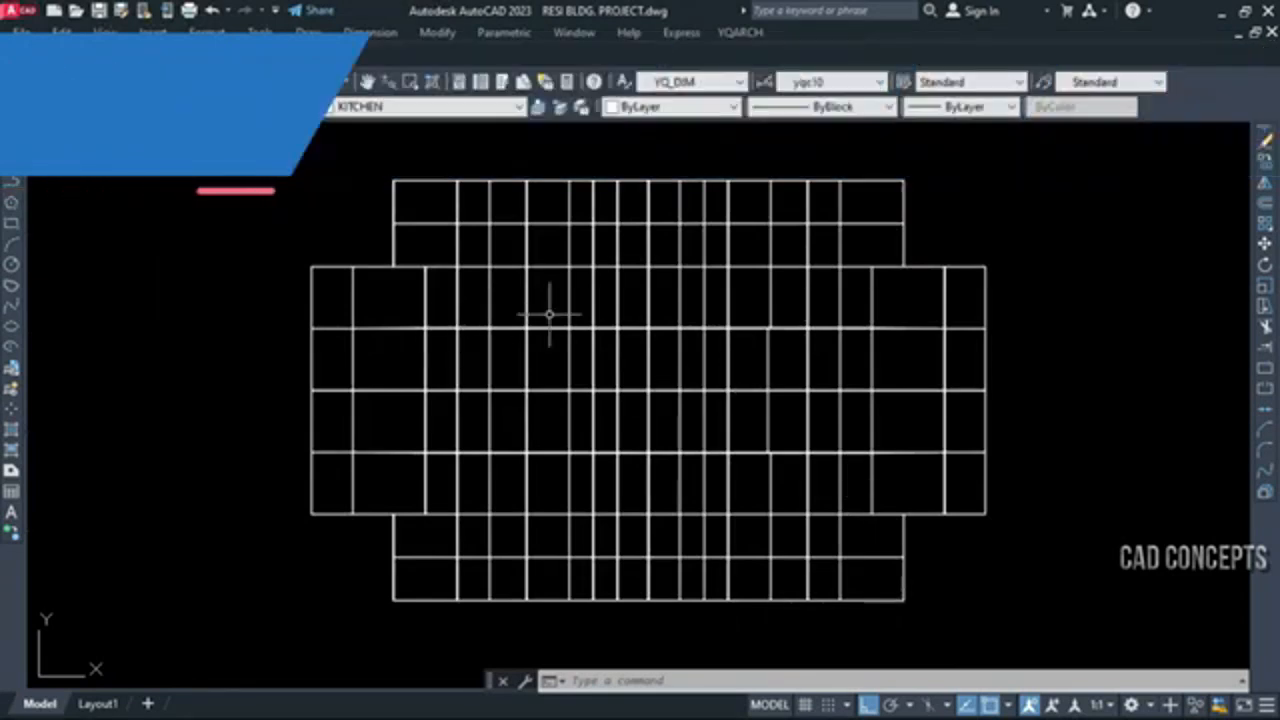
text(BX)
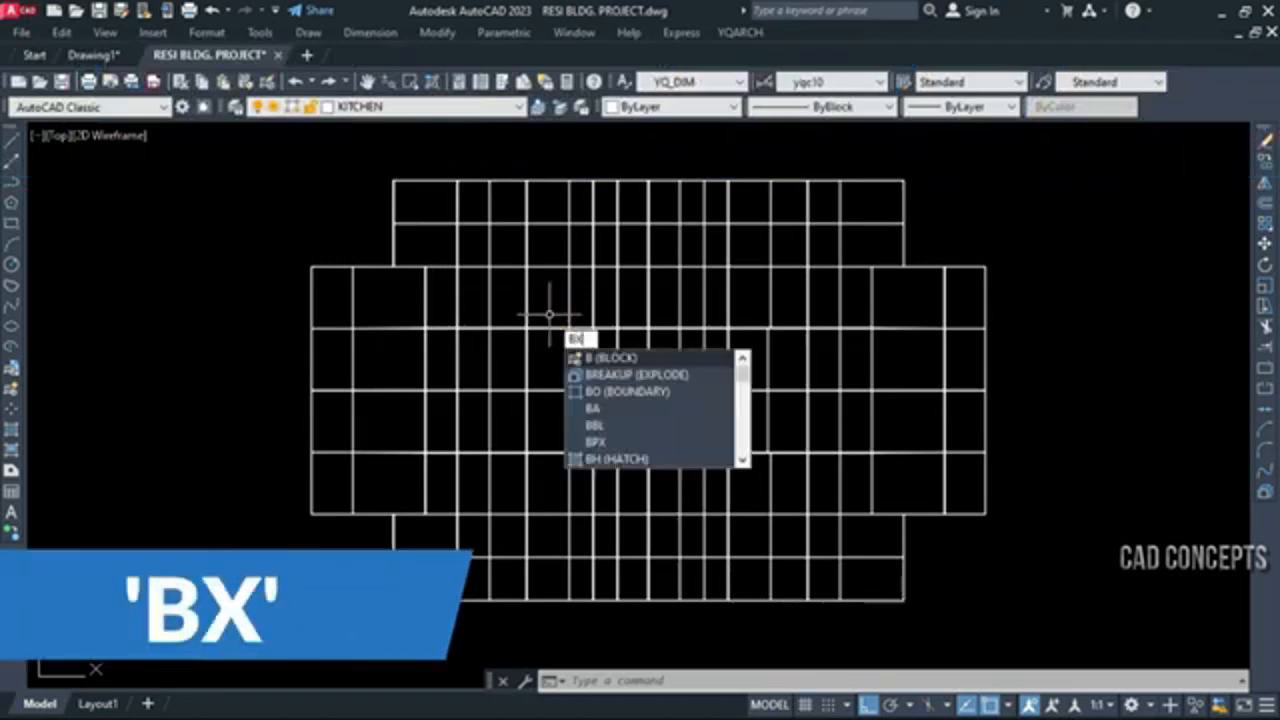
key(Return)
click(393, 445)
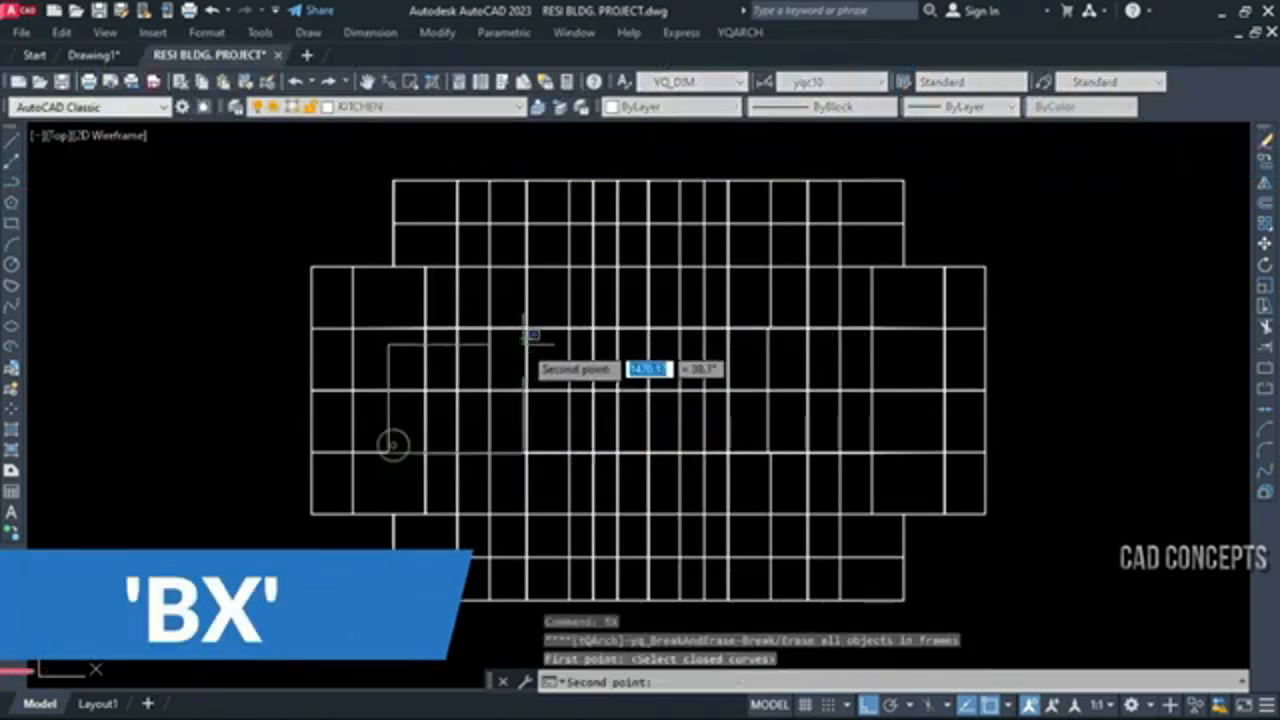
click(548, 344)
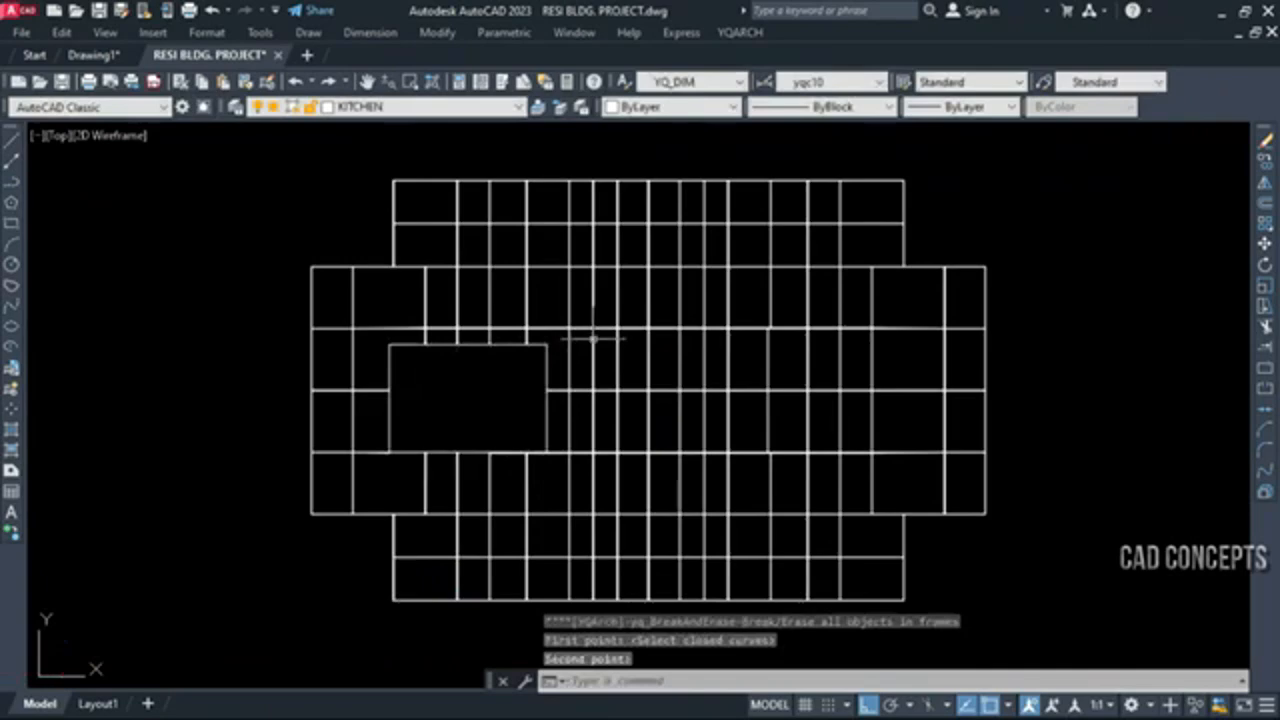
Cut two rectangular frames with BX, one above the other, just right of the grid's centre
click(636, 293)
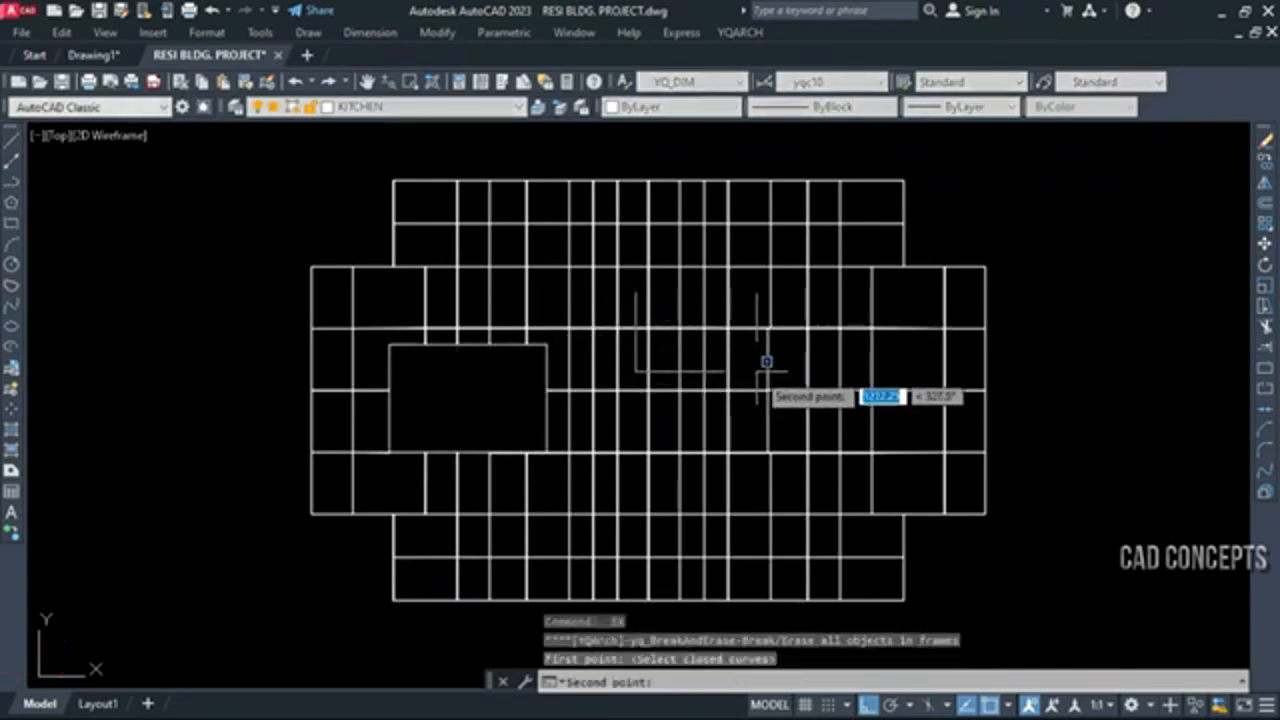
click(757, 371)
key(Return)
click(743, 428)
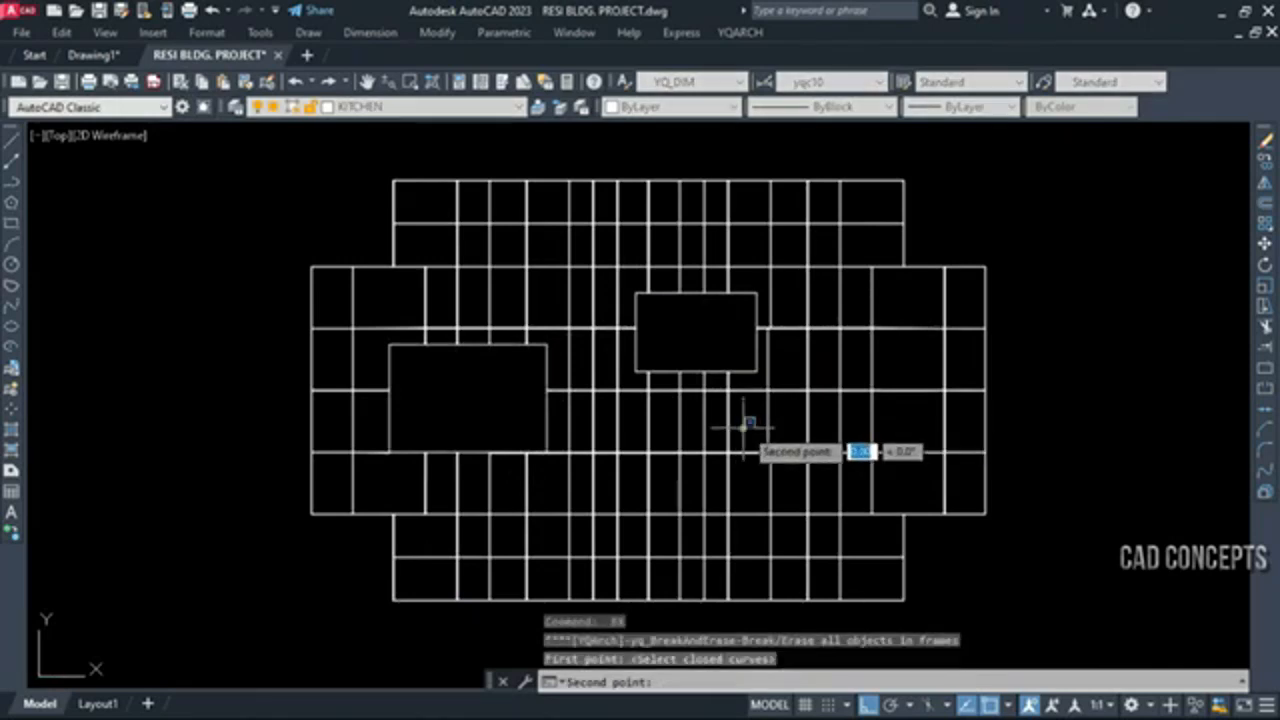
click(633, 492)
Cut two more rectangular frames with BX in the right part of the grid, one lower and one upper
key(Return)
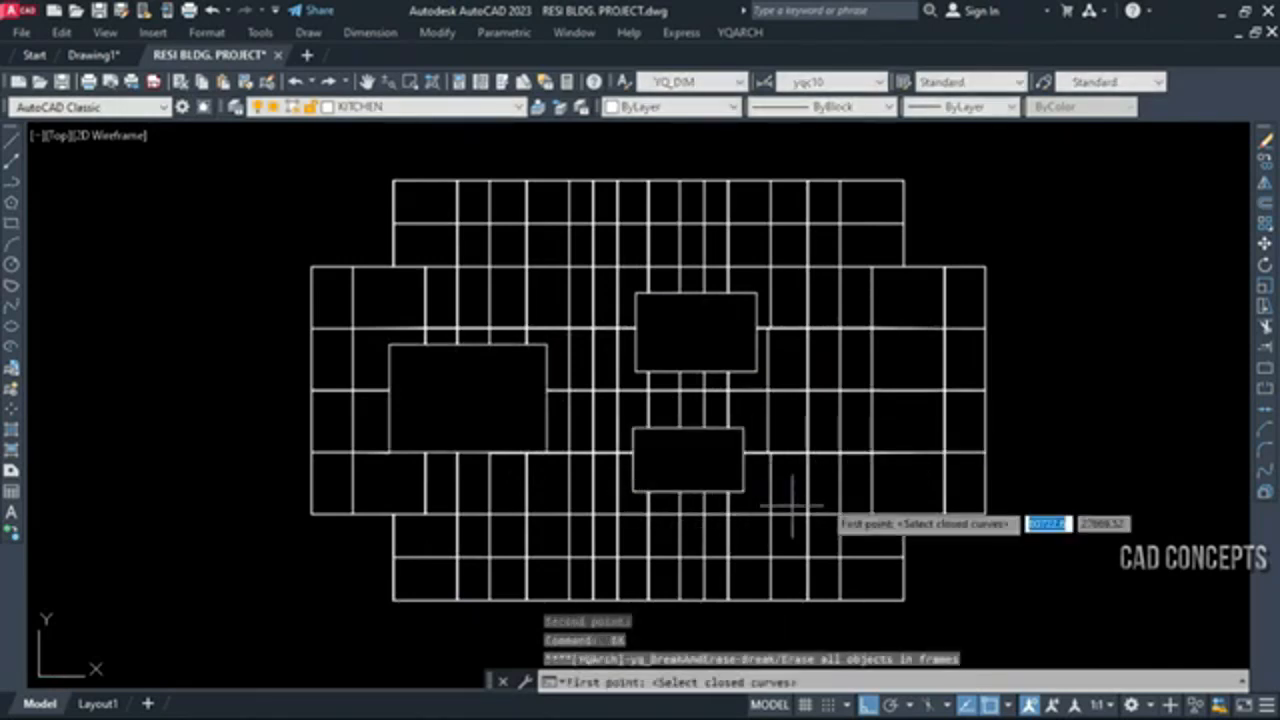
click(902, 478)
click(790, 406)
key(Return)
click(895, 298)
click(785, 365)
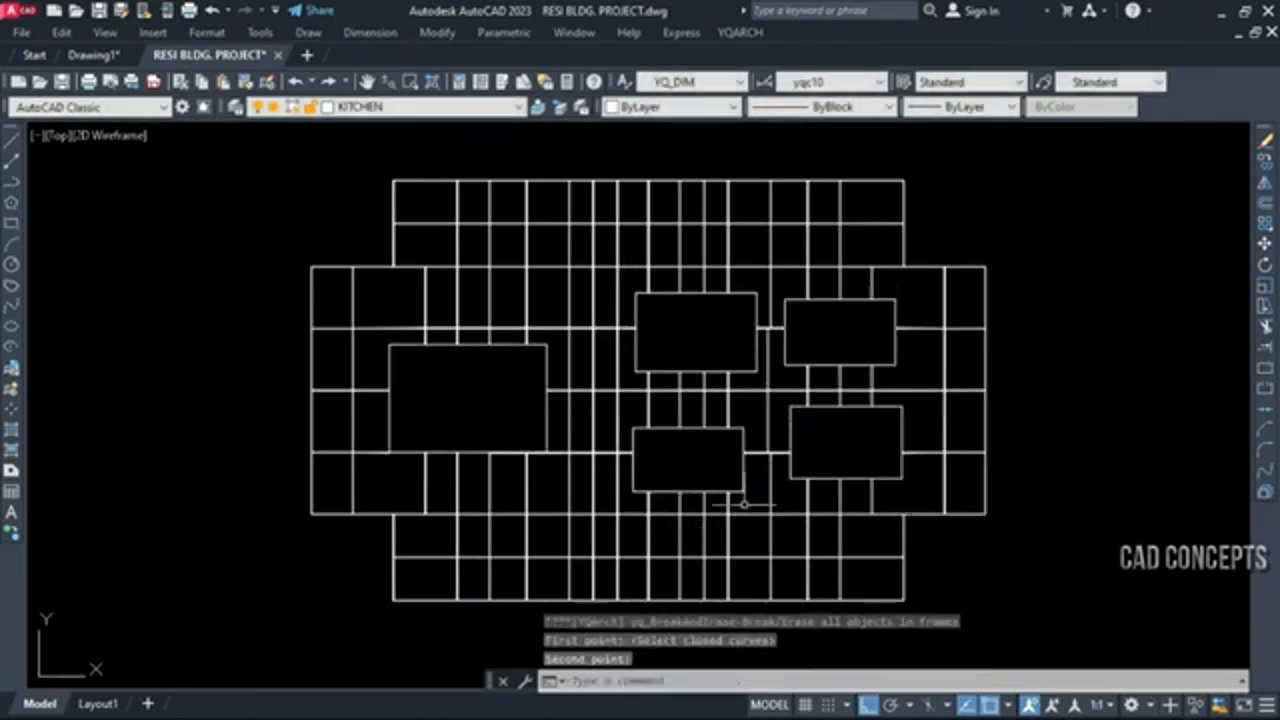
Cut a long frame near the grid's bottom edge and another near its top edge with BX
key(Return)
click(758, 580)
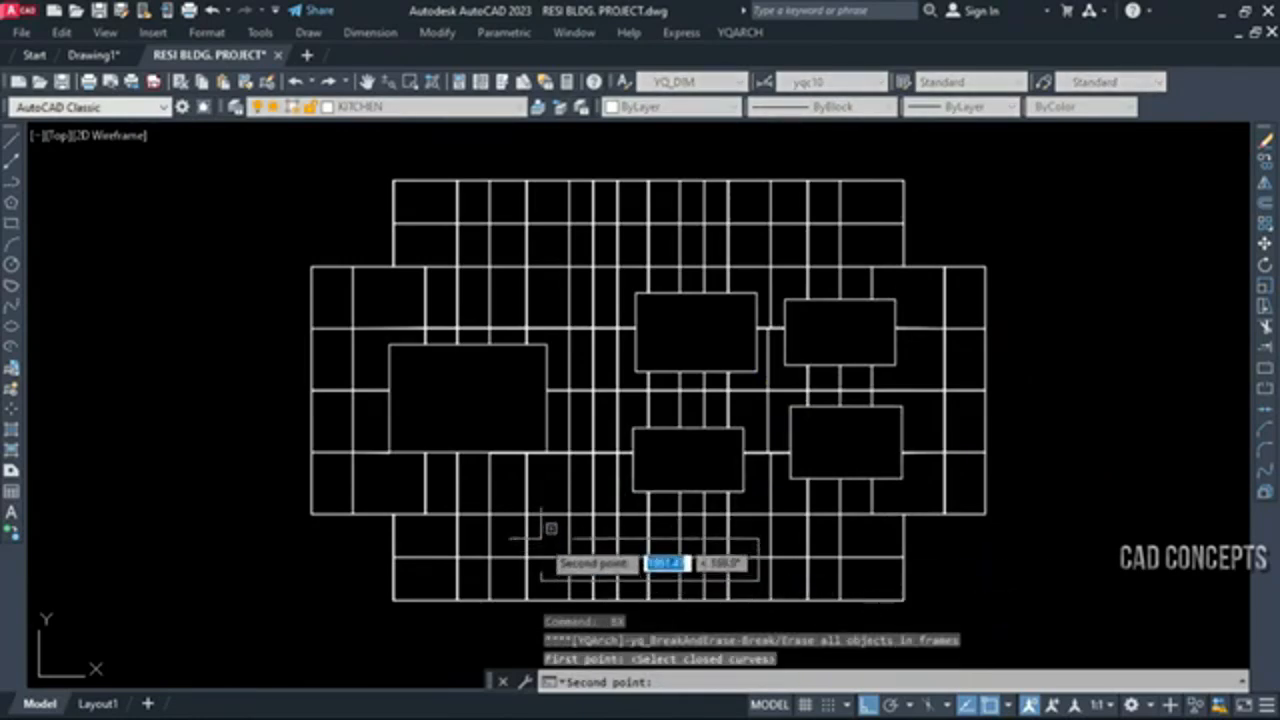
click(507, 571)
key(Return)
click(522, 266)
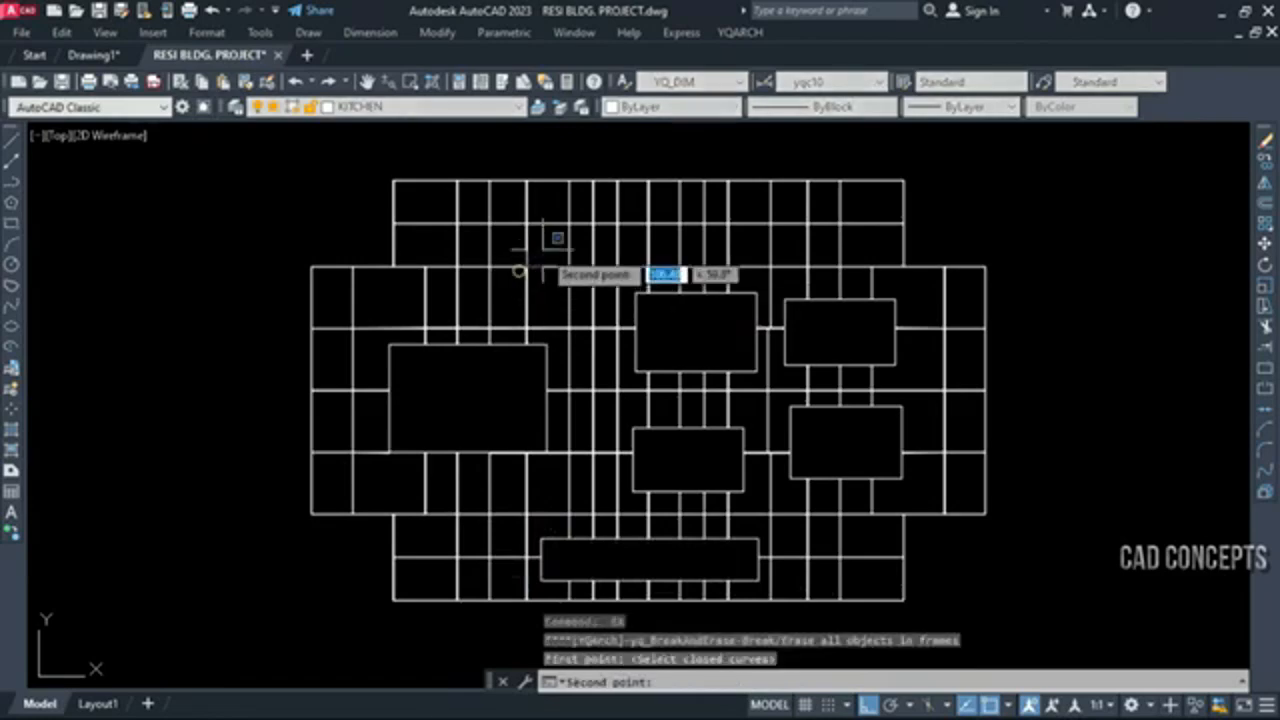
click(716, 203)
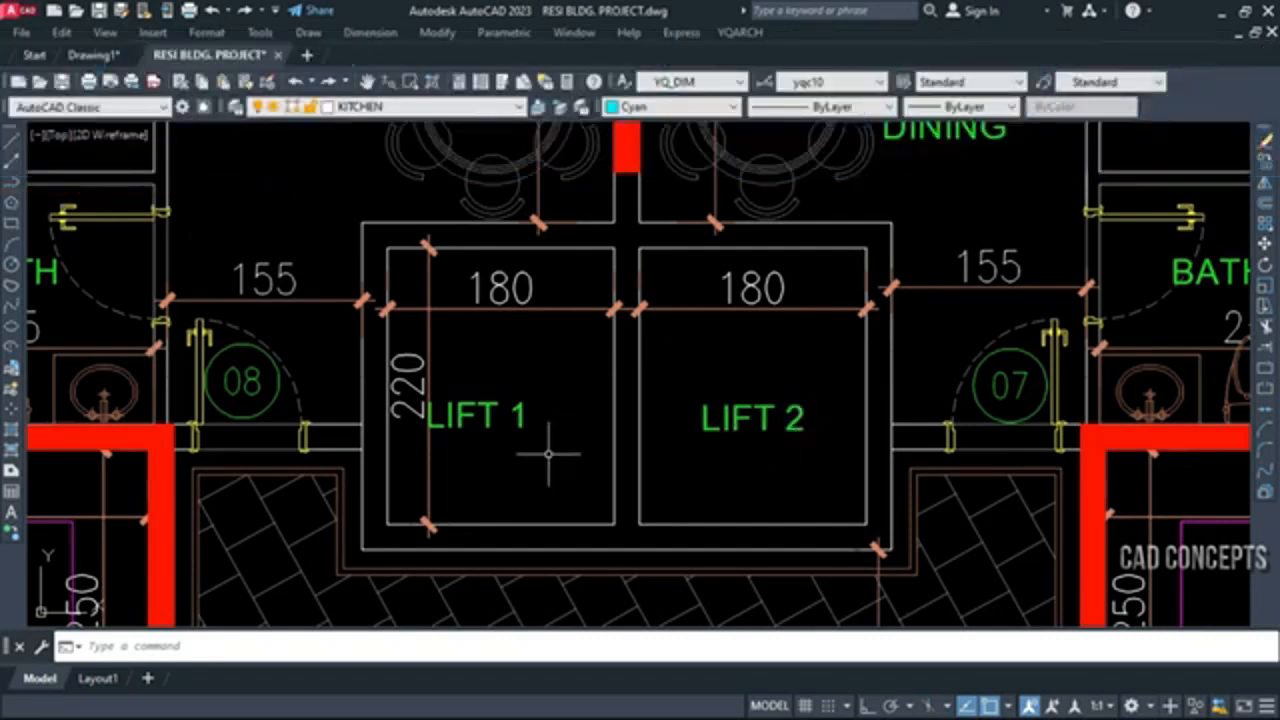
Insert a lift in the LIFT 1 well with DTJ, placing the counterweight at the upper wall and the door in the lower wall
text(DTJ)
key(Return)
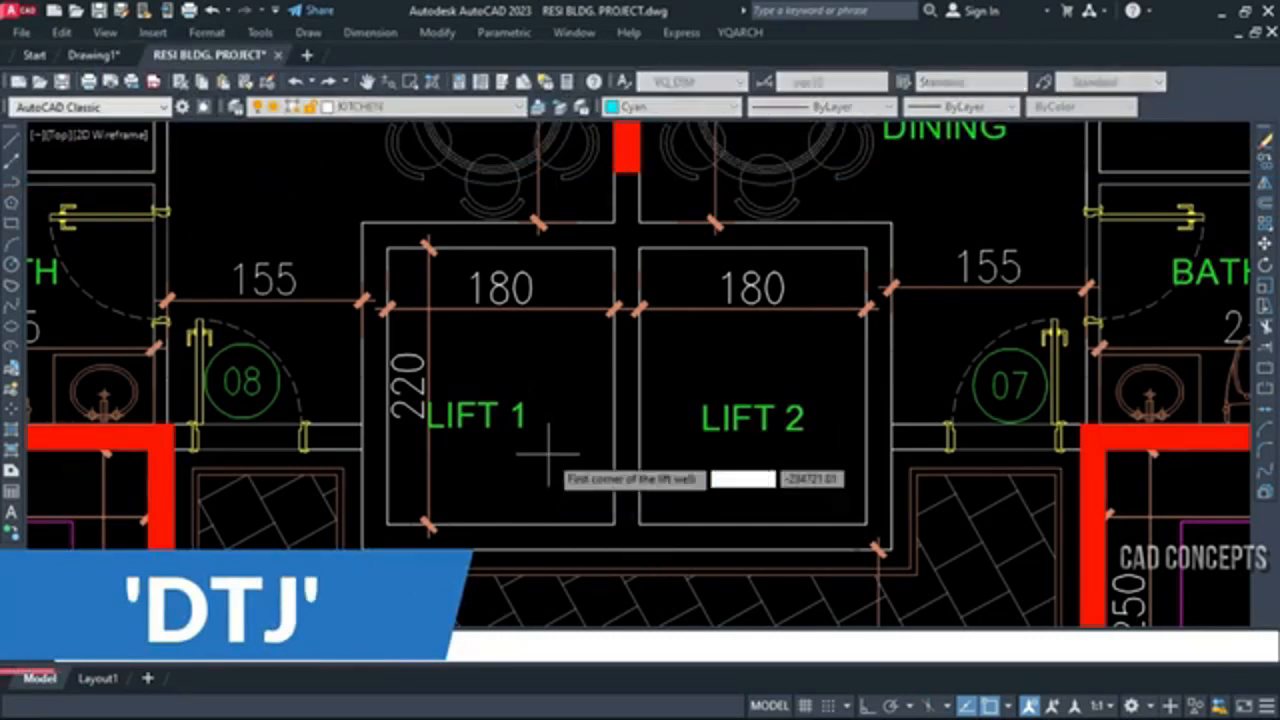
click(383, 520)
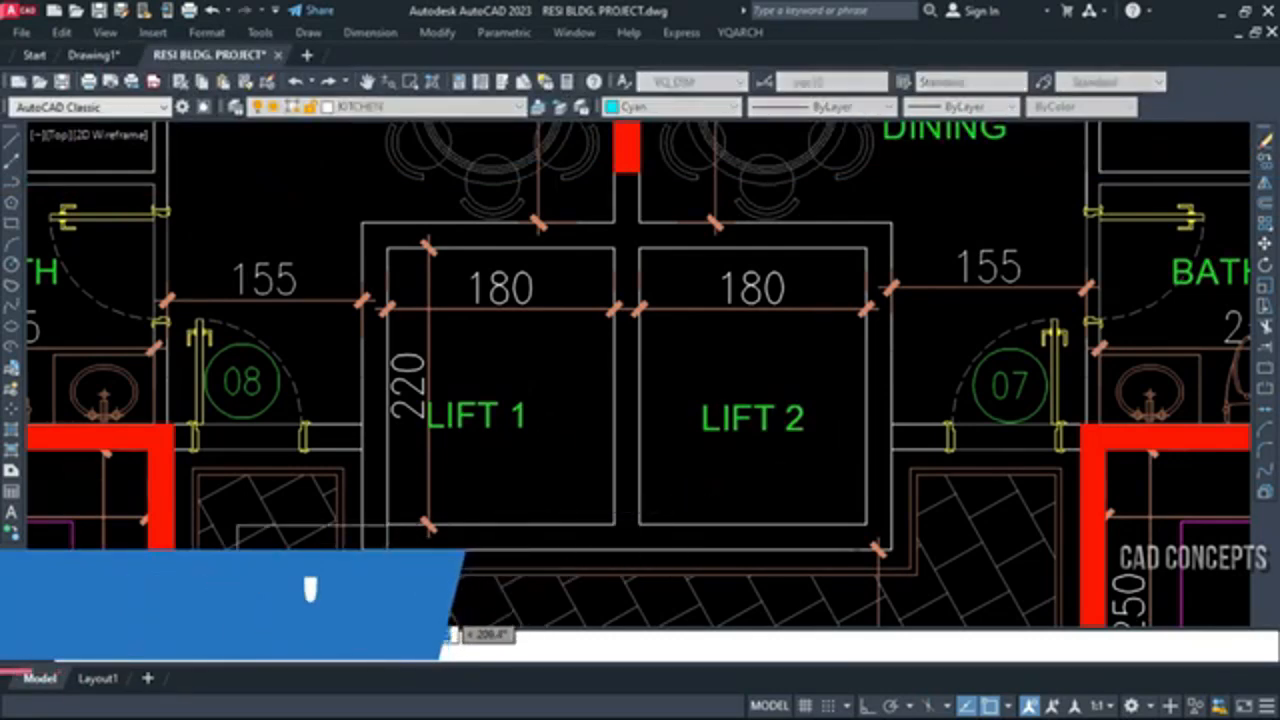
click(615, 246)
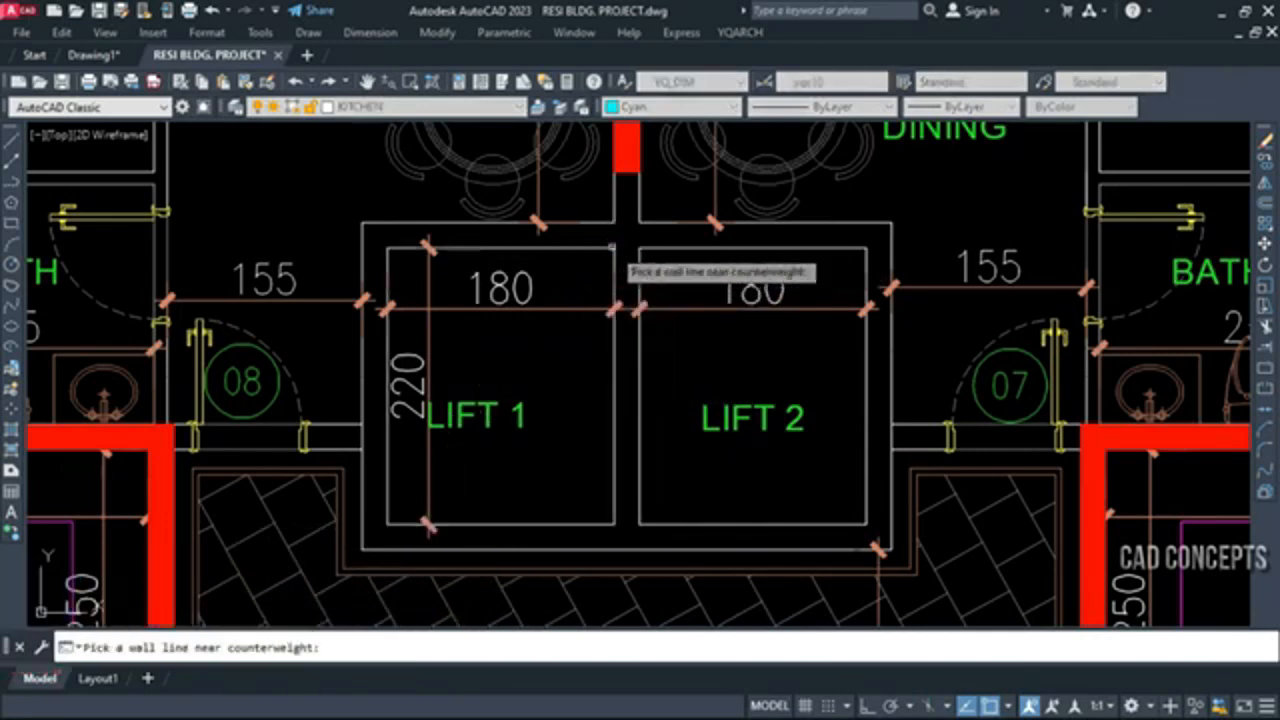
click(507, 247)
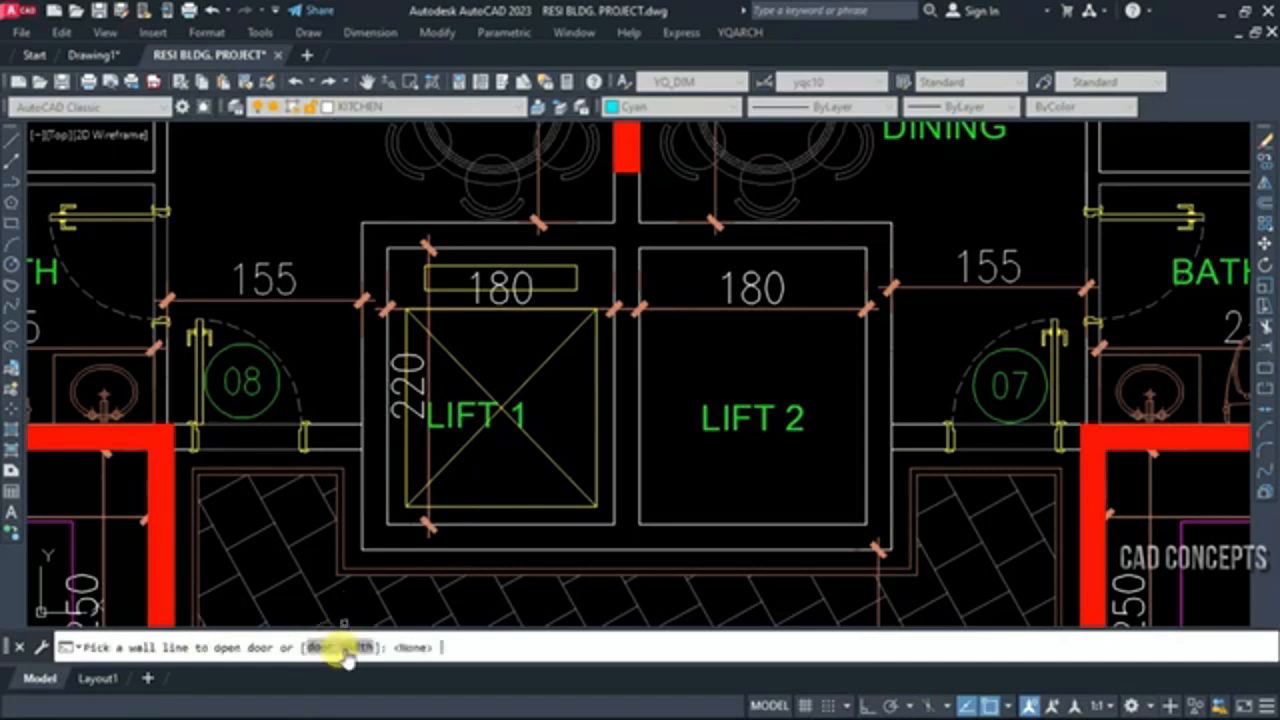
click(496, 522)
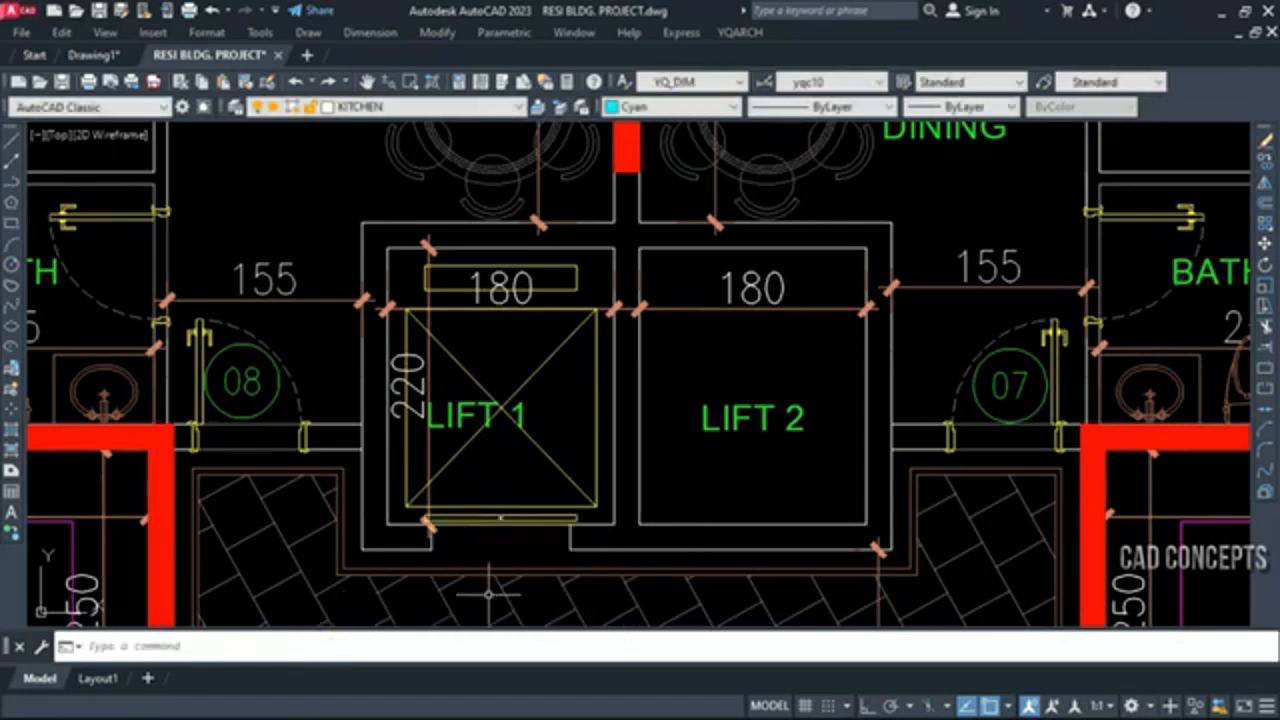
Insert a lift in the LIFT 2 well, placing the counterweight at the upper wall and the door in the lower wall
key(Return)
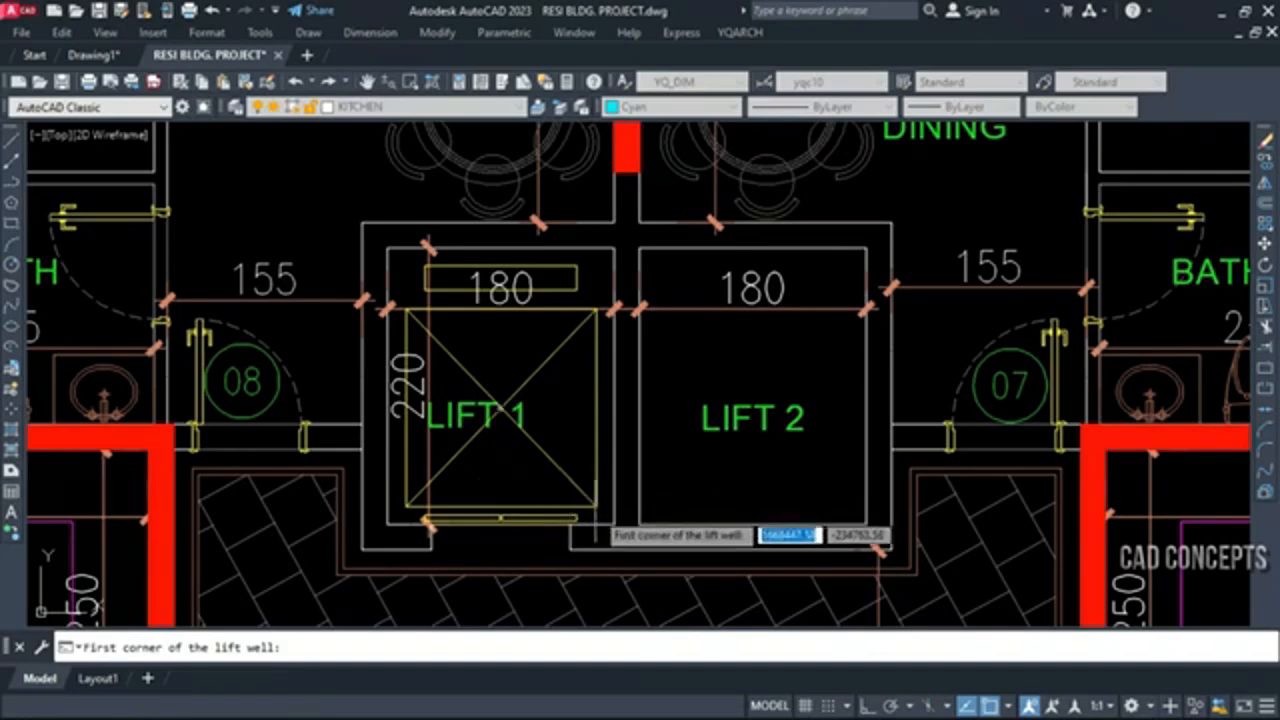
click(640, 512)
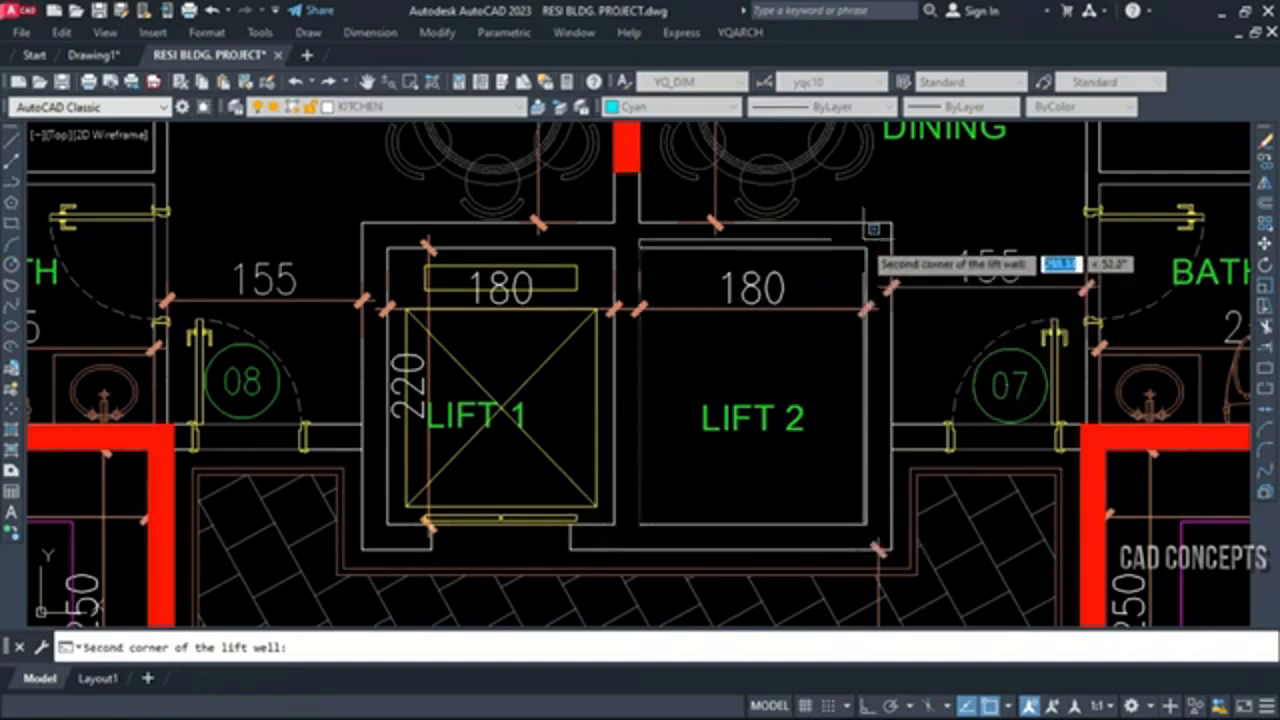
click(866, 248)
click(800, 248)
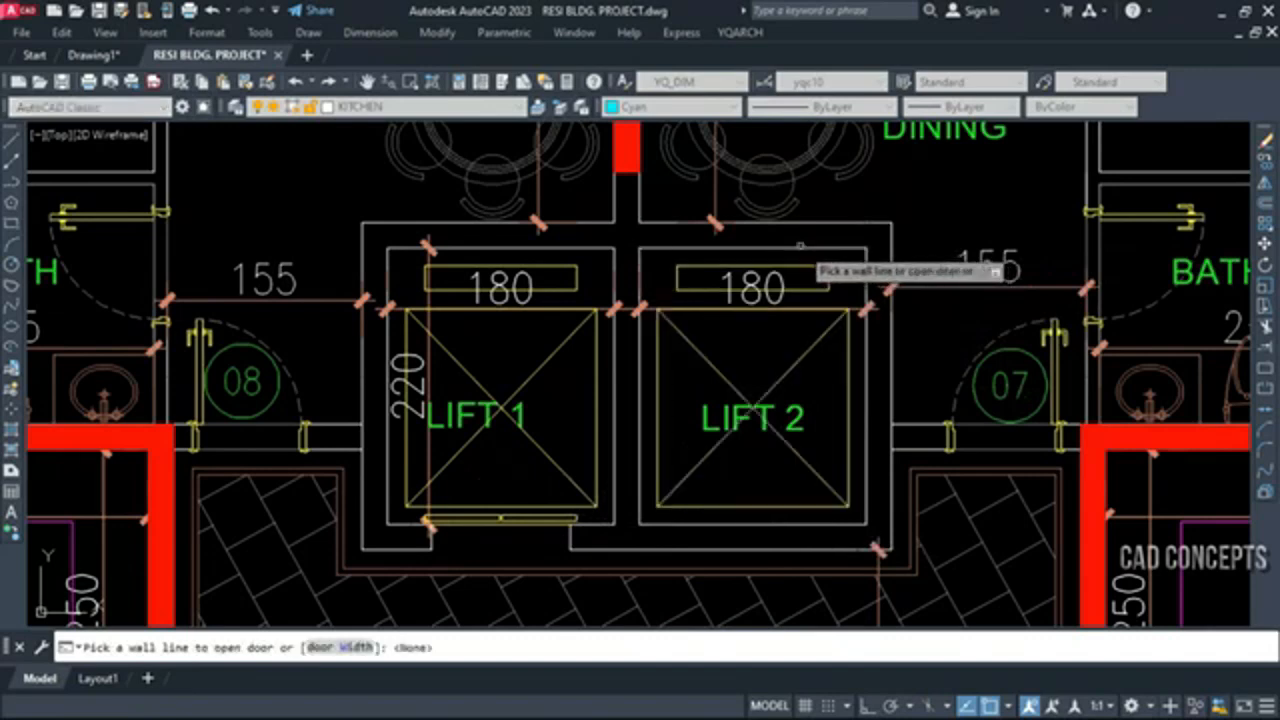
click(760, 525)
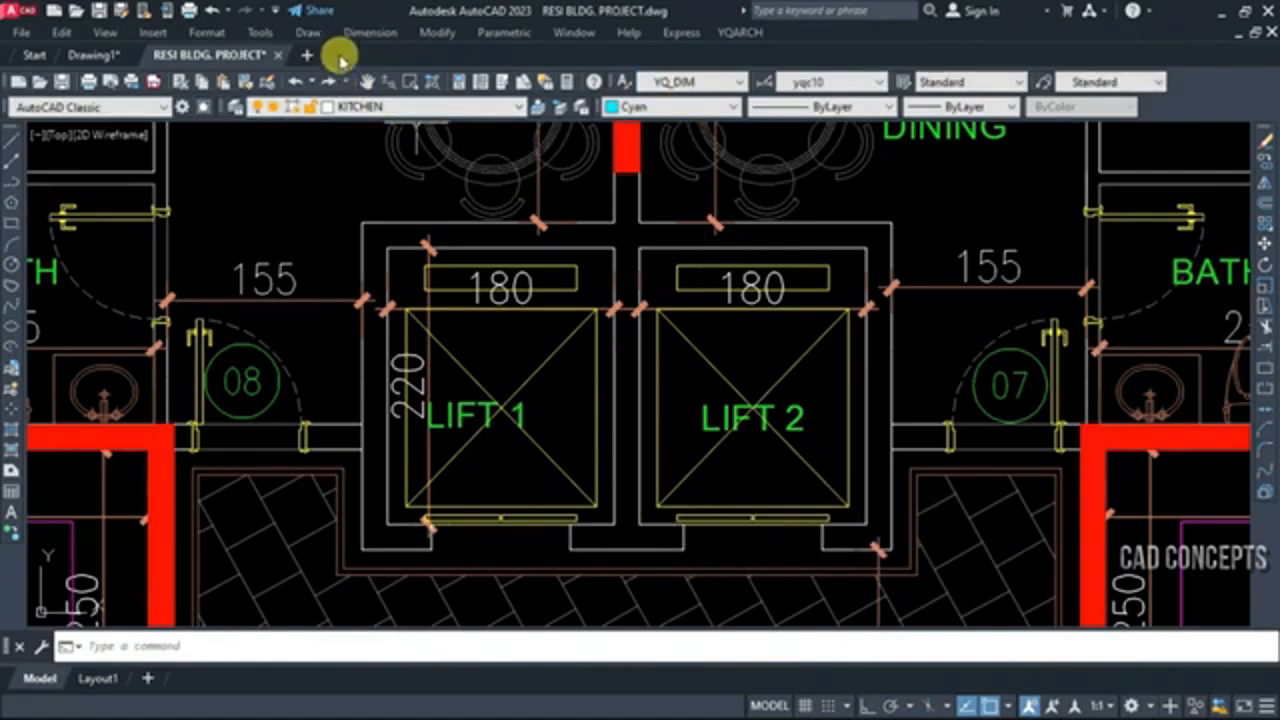
click(370, 32)
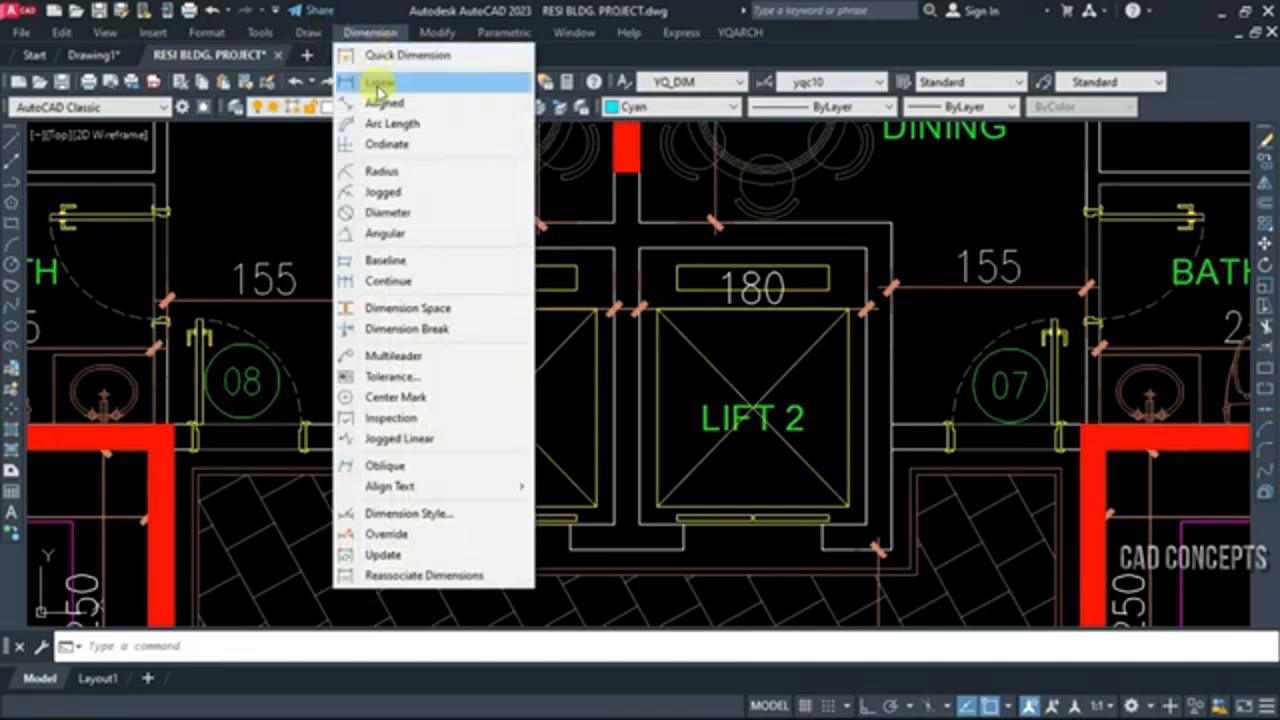
click(380, 80)
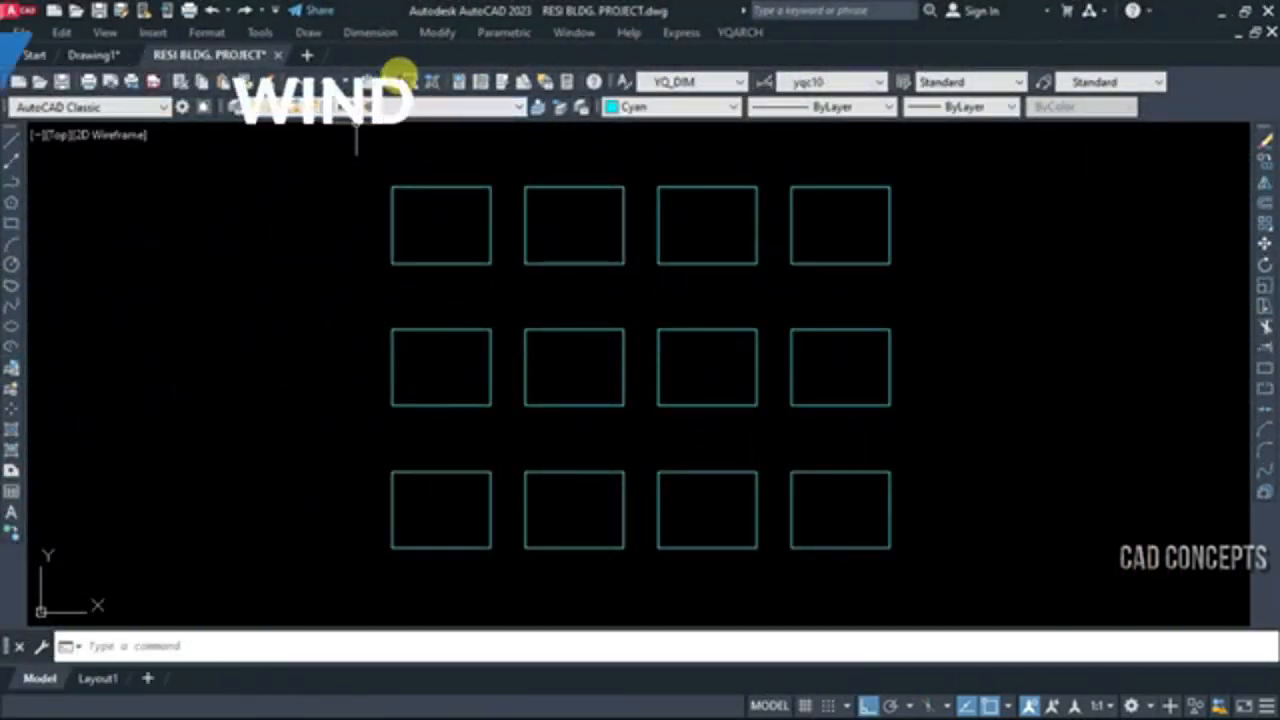
Start Window Elevation with WDE and choose the Window Lintel style, a 2 Sashs Transom and 2 Sashs for a sliding window
click(400, 78)
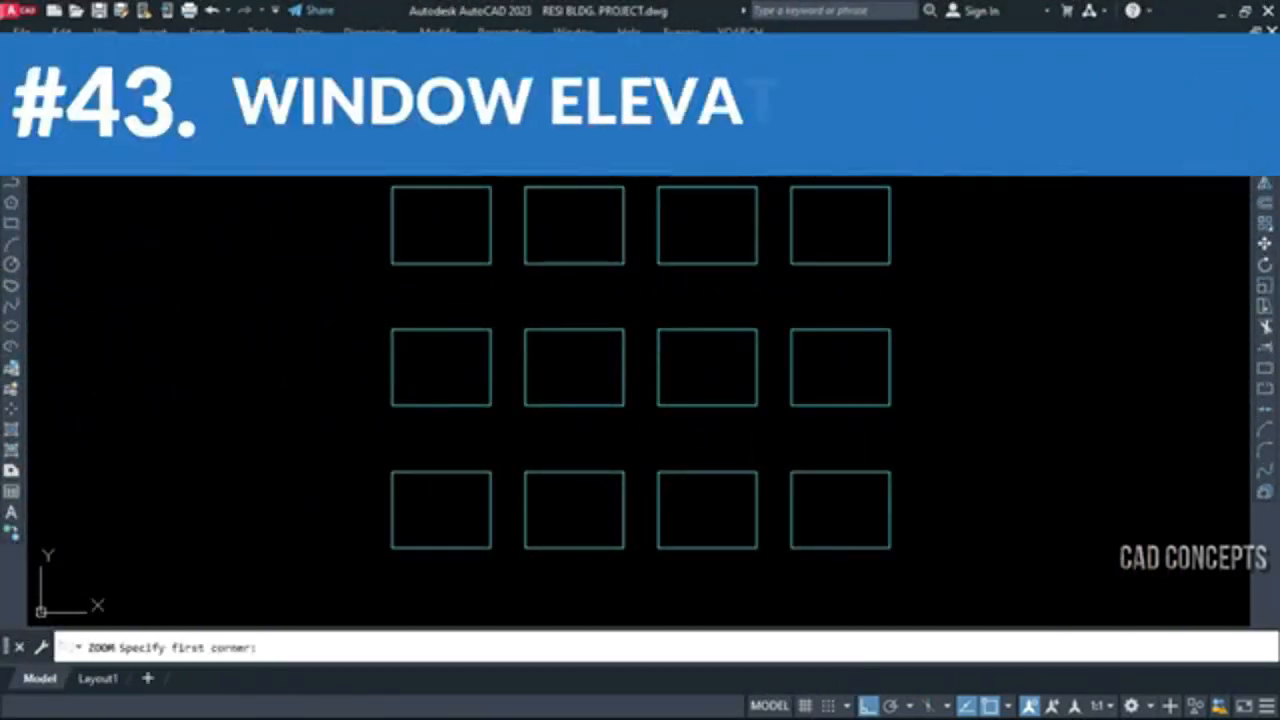
click(370, 165)
click(970, 596)
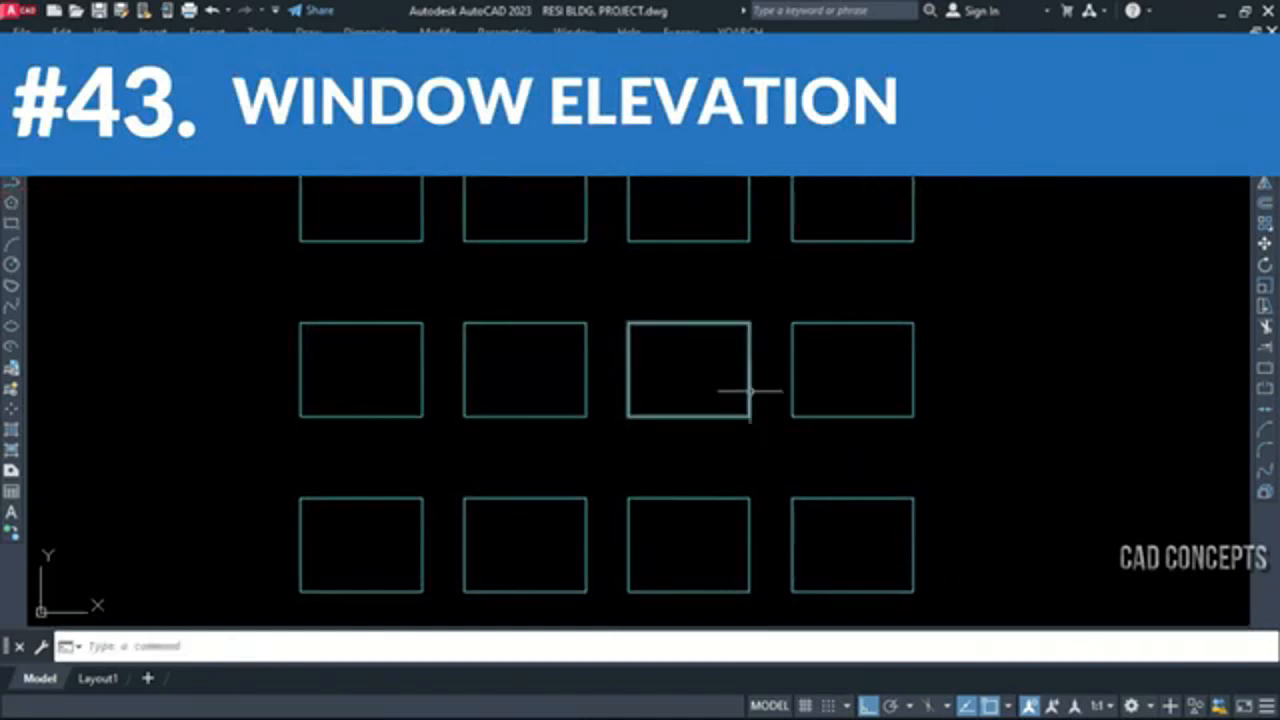
text(WDE)
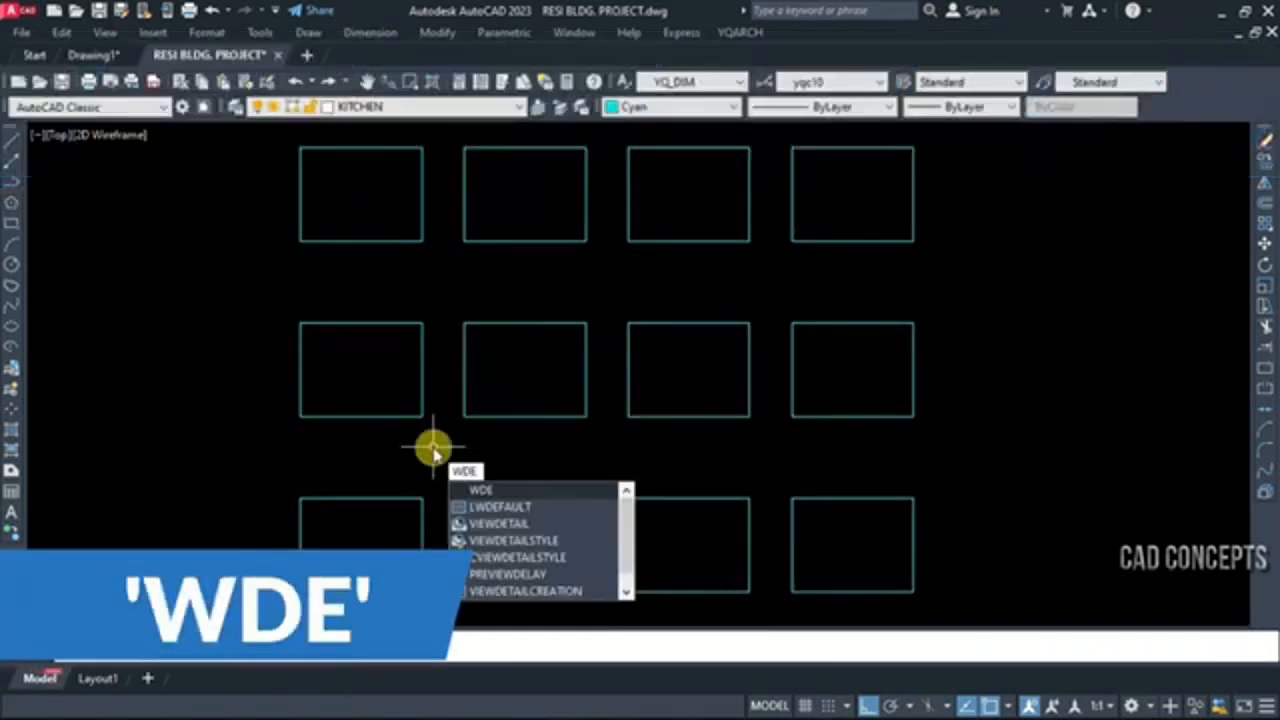
key(Return)
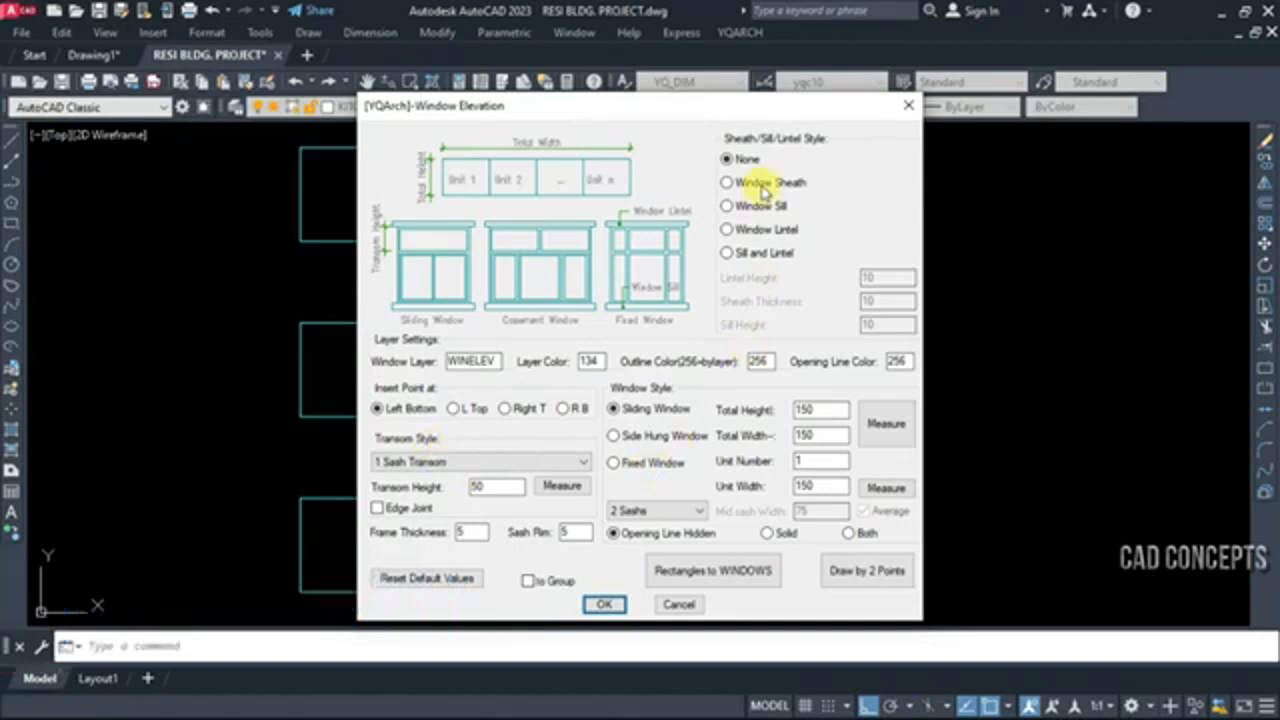
click(764, 192)
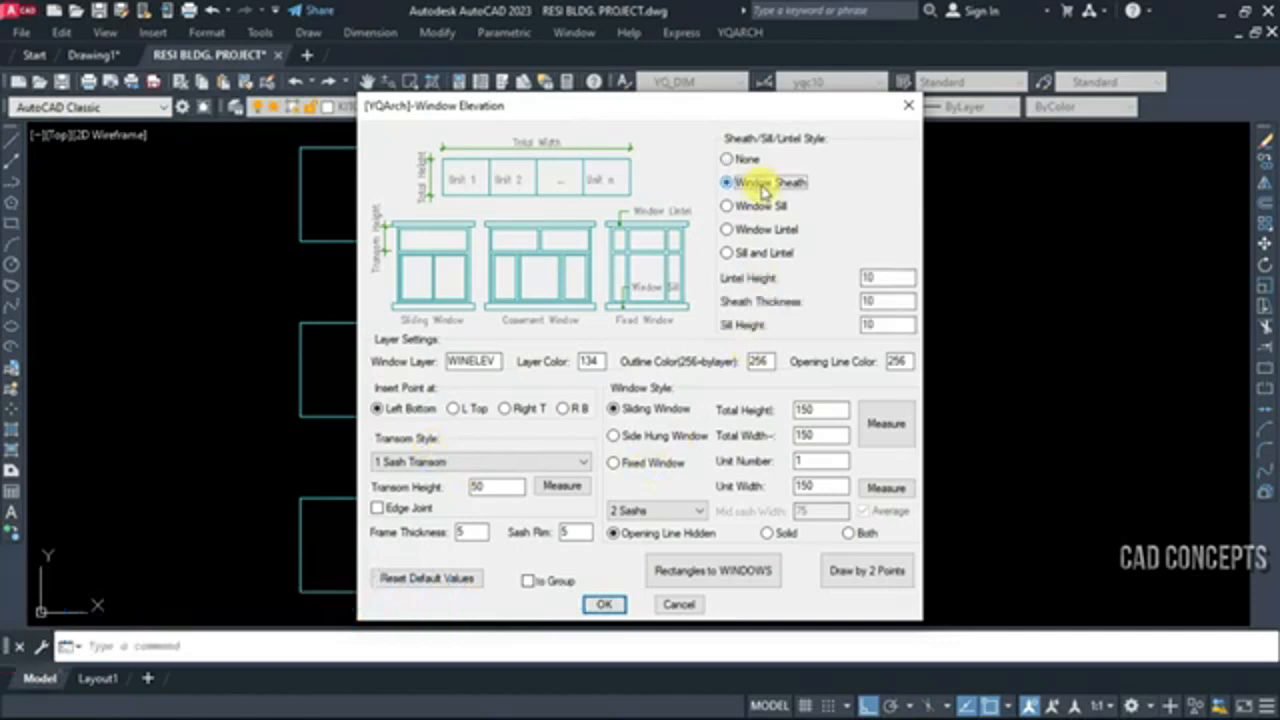
click(764, 231)
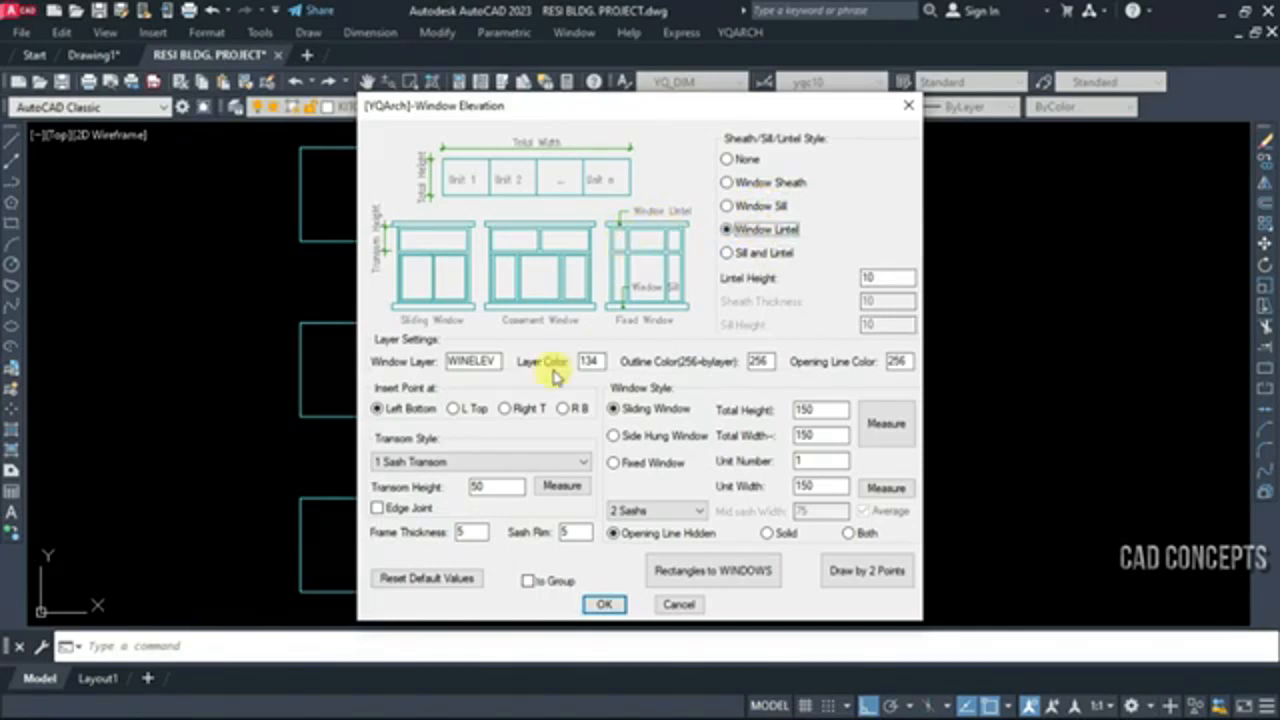
click(432, 463)
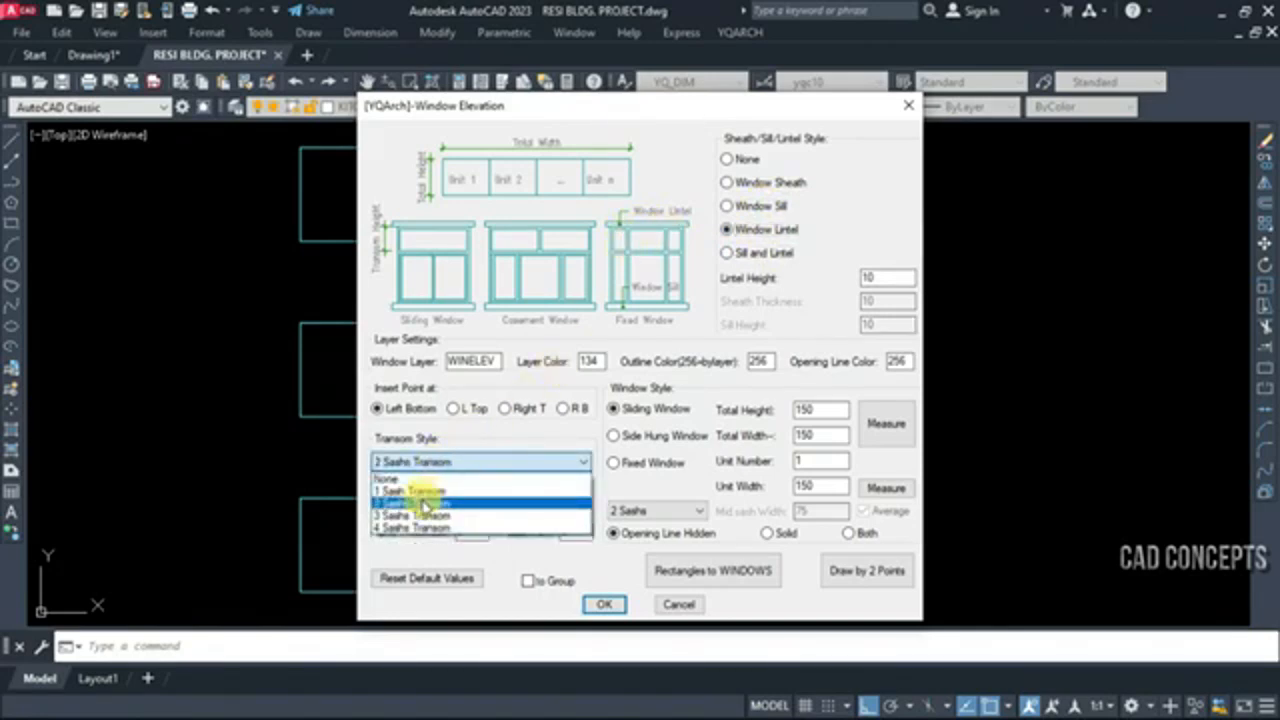
click(424, 503)
click(652, 511)
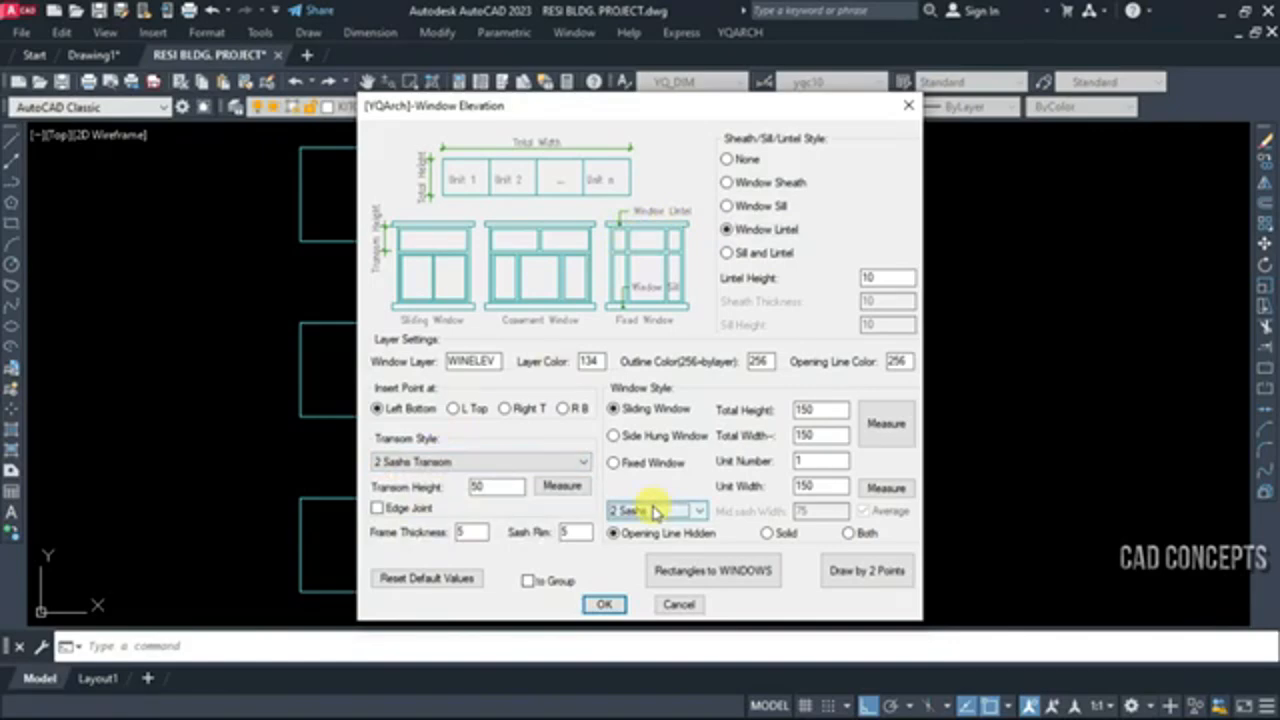
Convert the four rectangles of the upper row into window elevations with Rectangles to WINDOWS
click(703, 585)
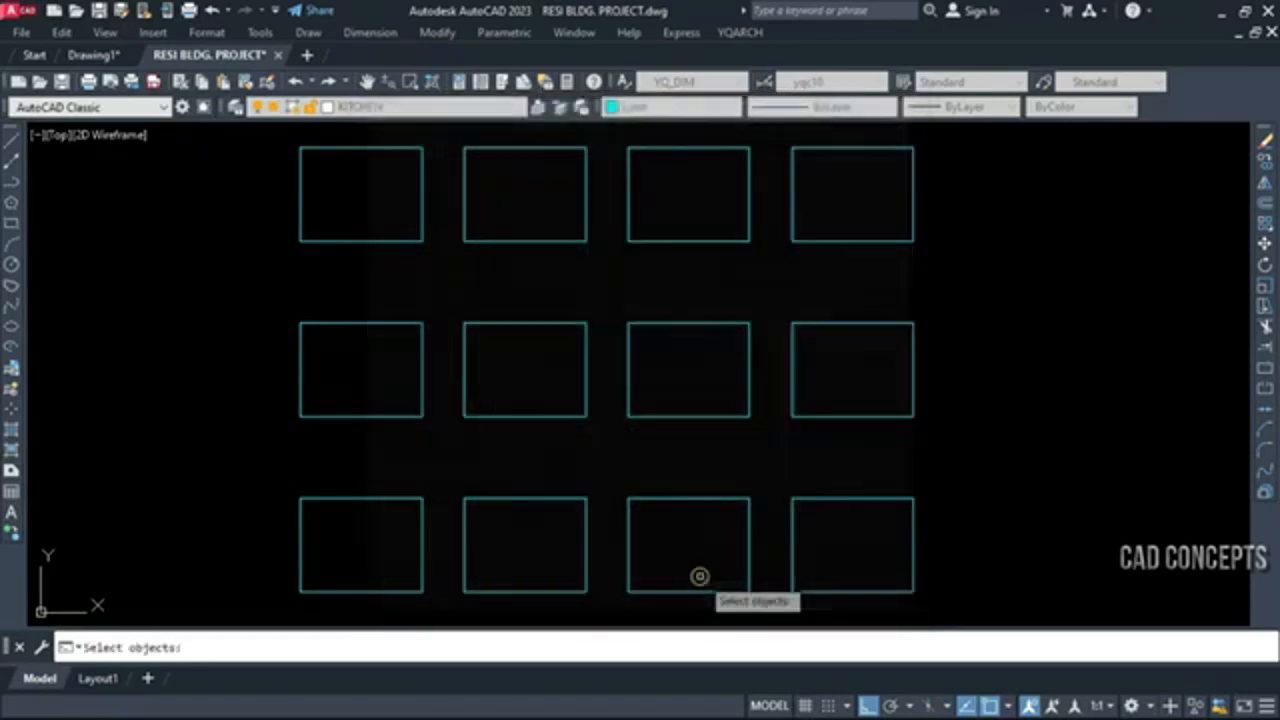
click(269, 139)
click(946, 240)
right_click(829, 274)
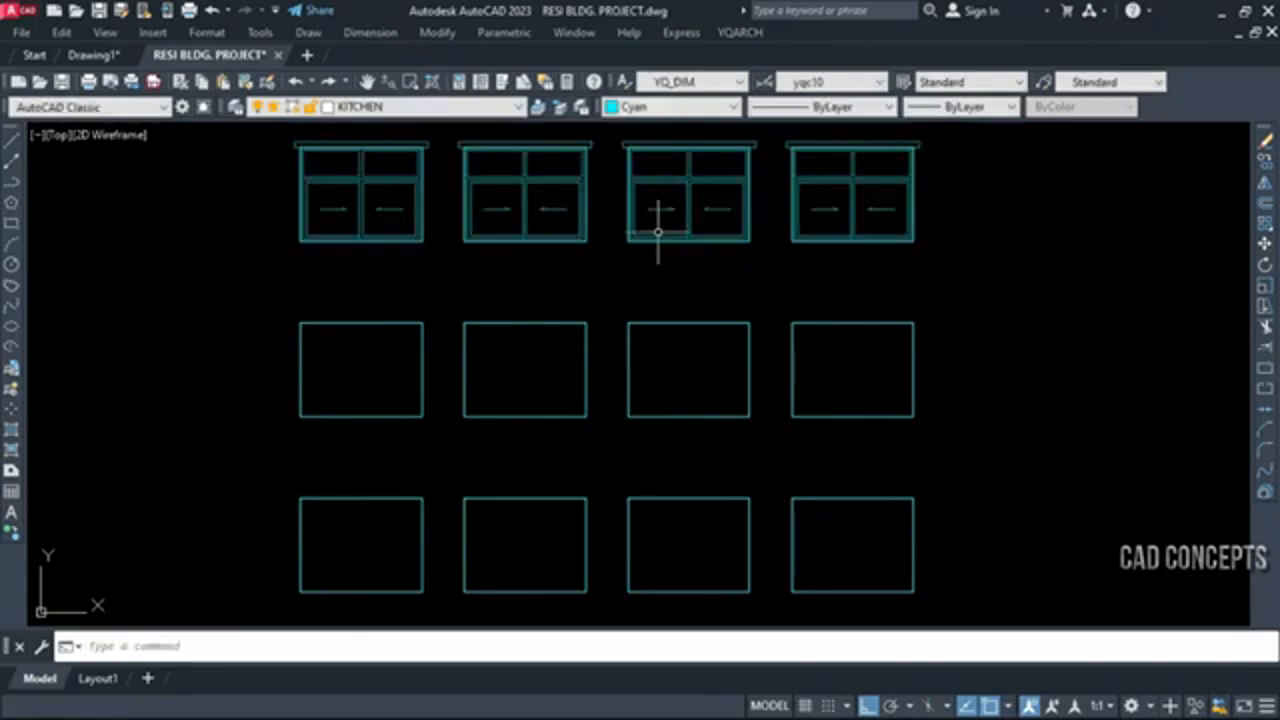
Reopen Window Elevation and choose a 3 Sashs Transom, 3 Sashs and the Sill and Lintel style
key(space)
click(453, 465)
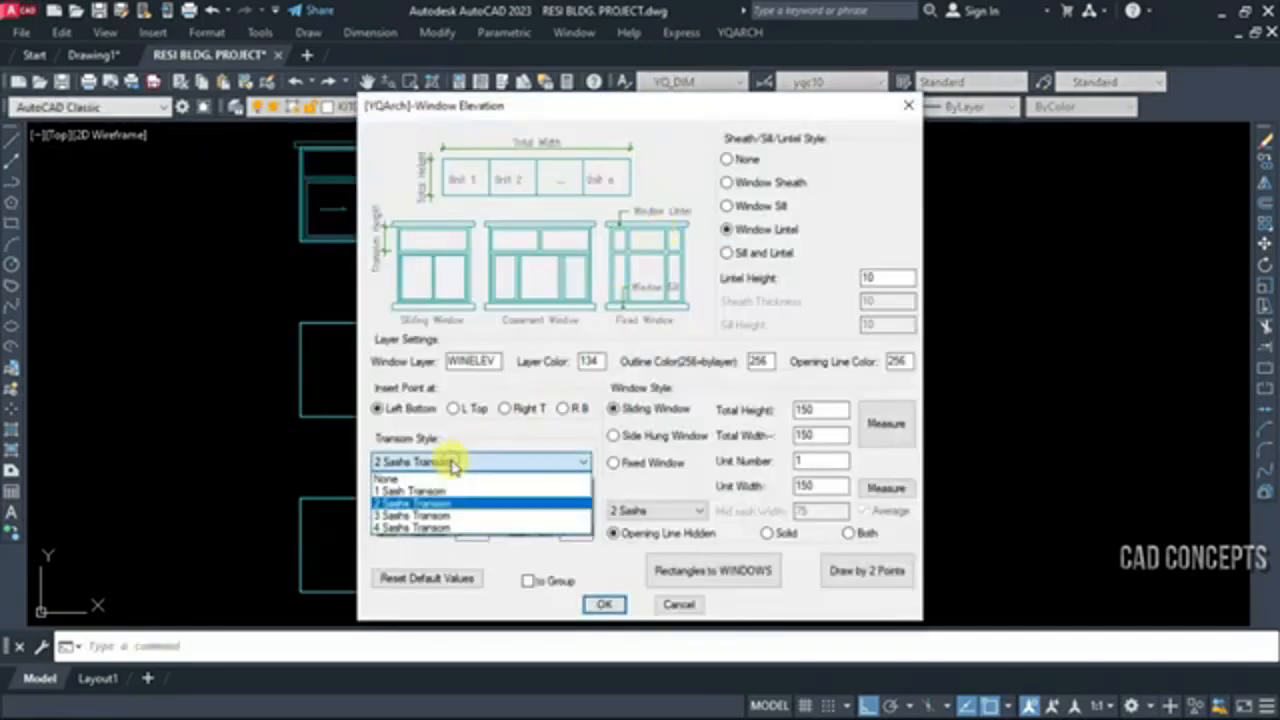
click(422, 516)
click(610, 512)
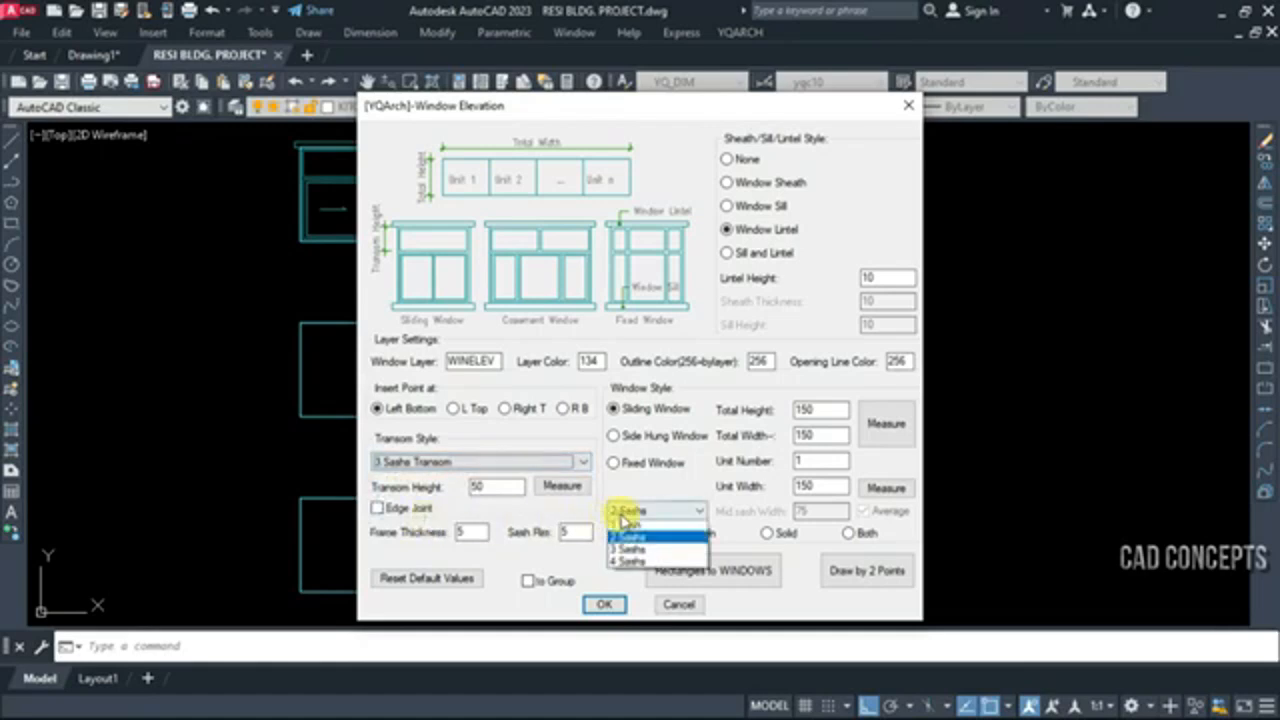
click(620, 558)
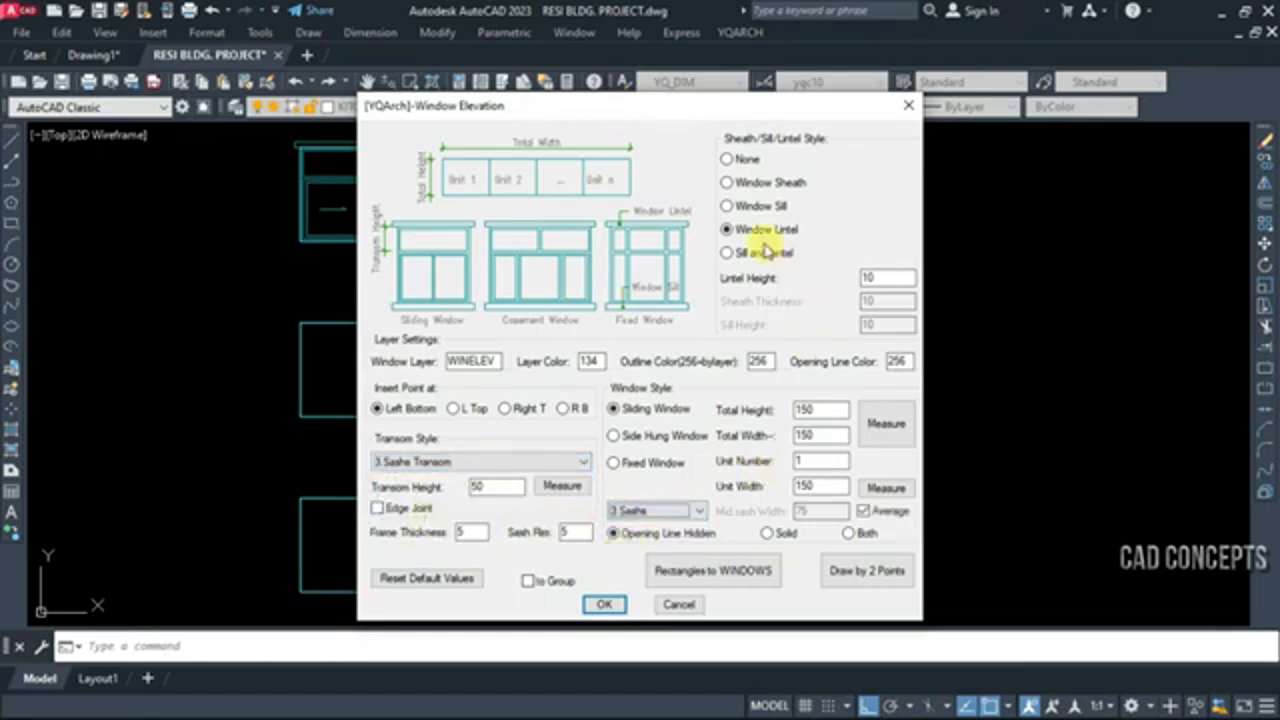
click(757, 254)
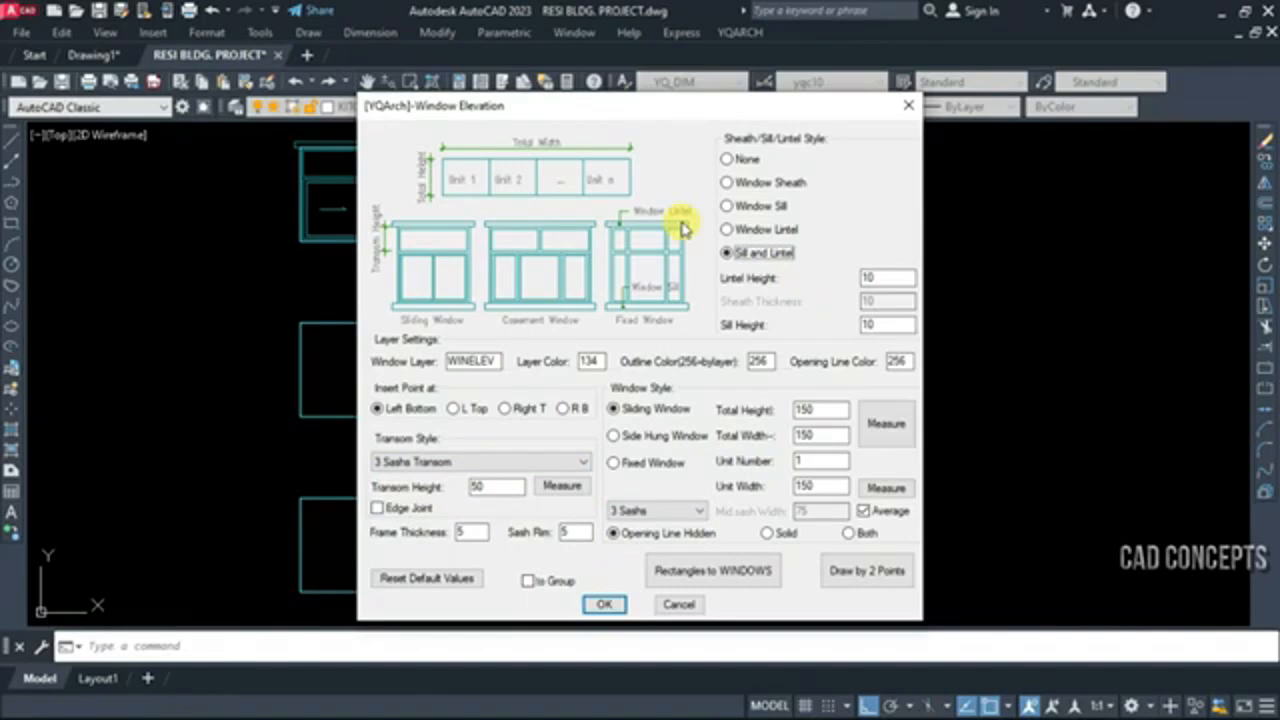
Convert the four rectangles of the middle row into window elevations
click(604, 604)
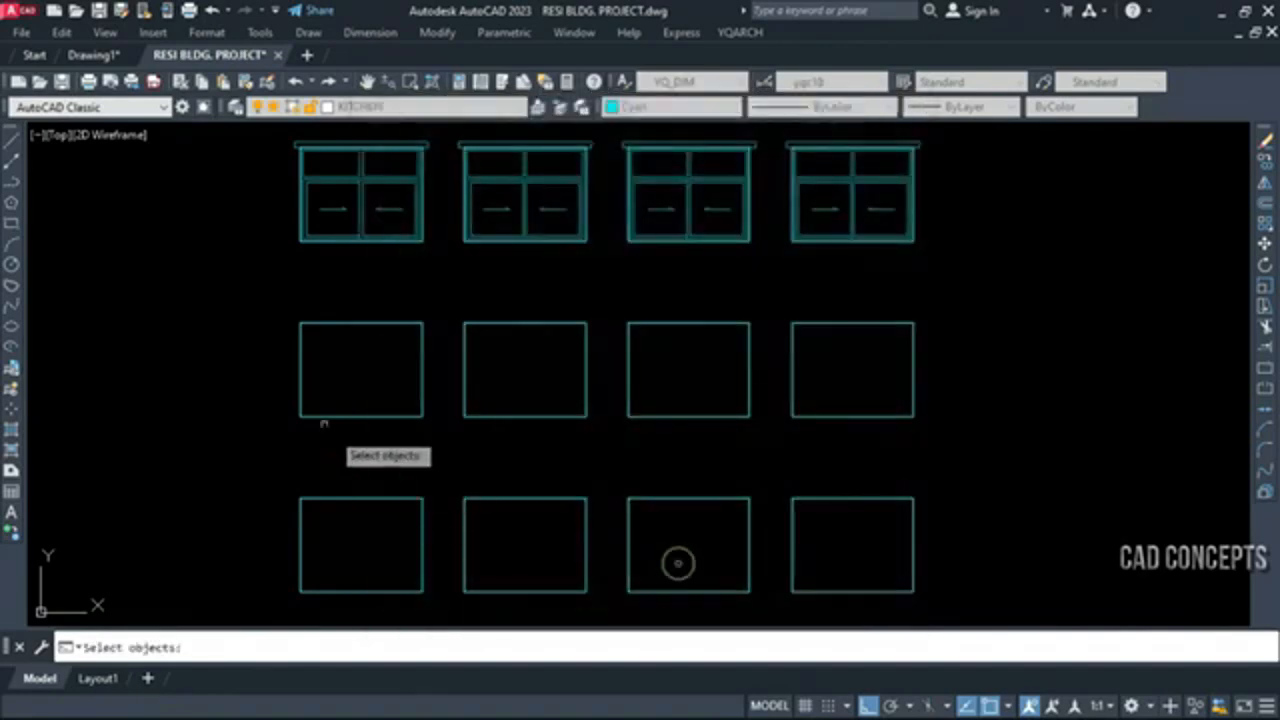
click(223, 300)
click(959, 447)
key(Return)
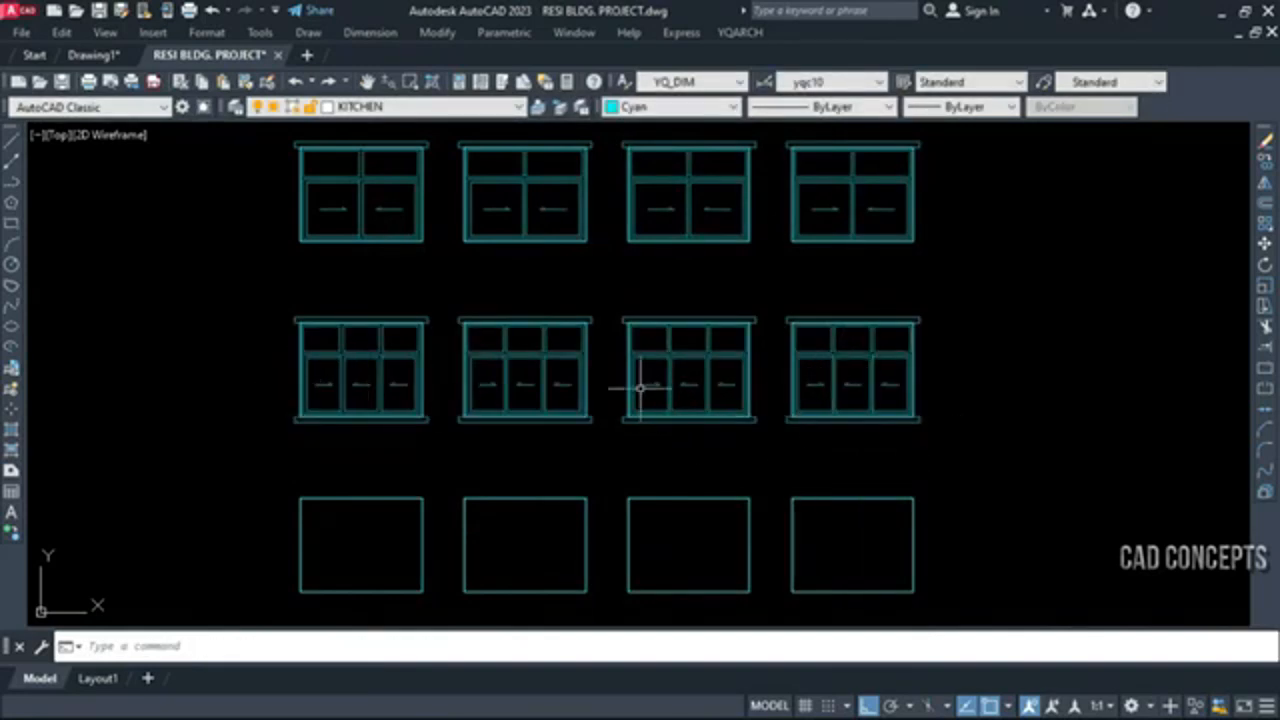
Reopen Window Elevation and set a 4 Sashs Transom with transom height 30 and 4 Sashs
right_click(568, 421)
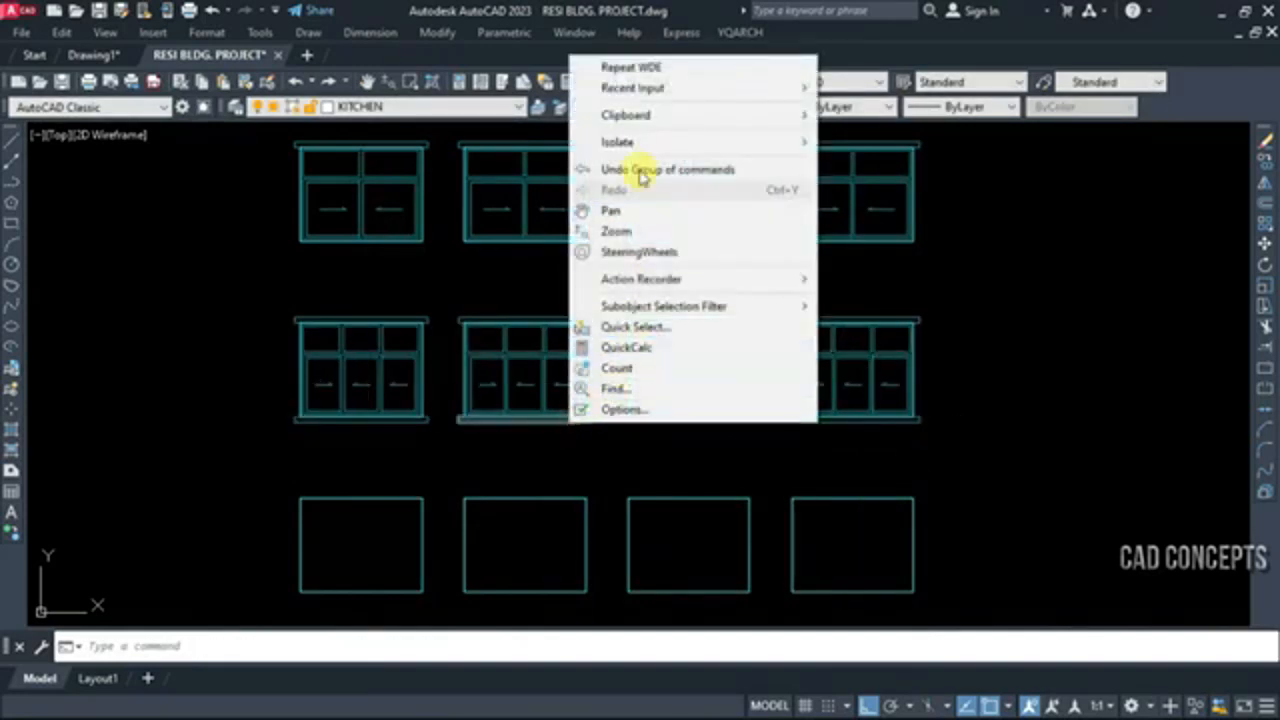
click(640, 66)
click(457, 463)
click(450, 528)
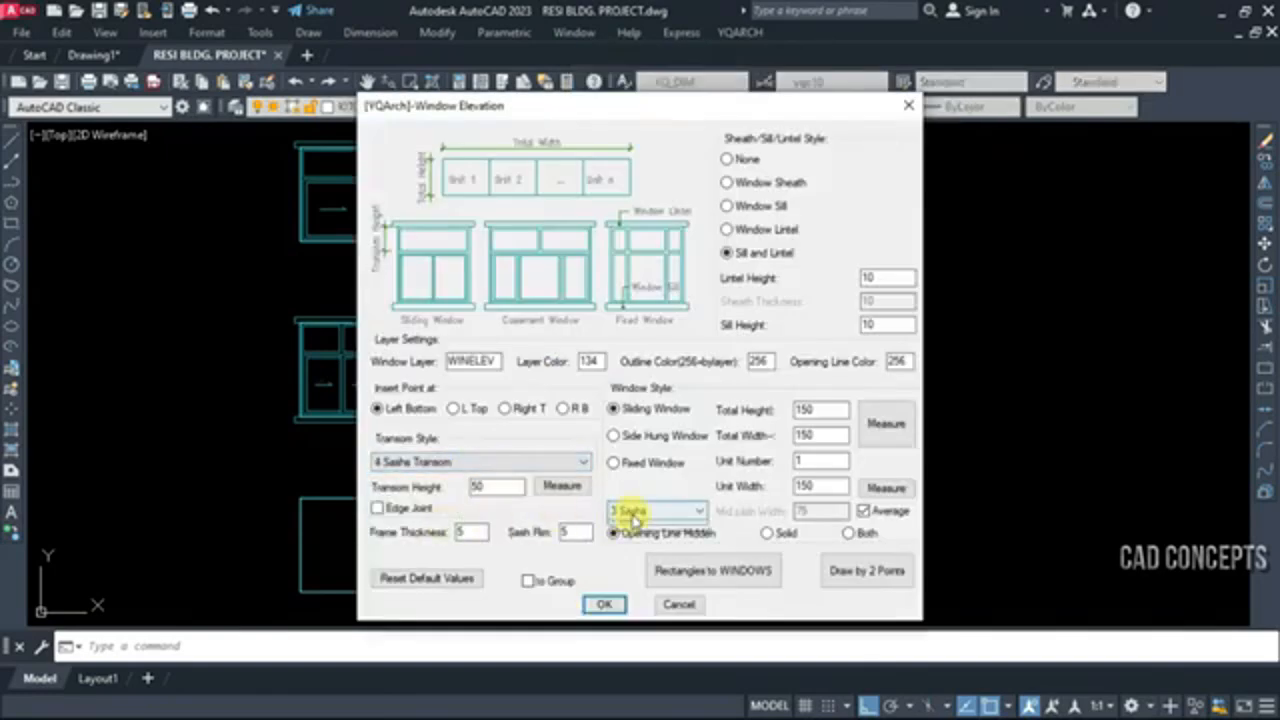
click(625, 511)
click(630, 566)
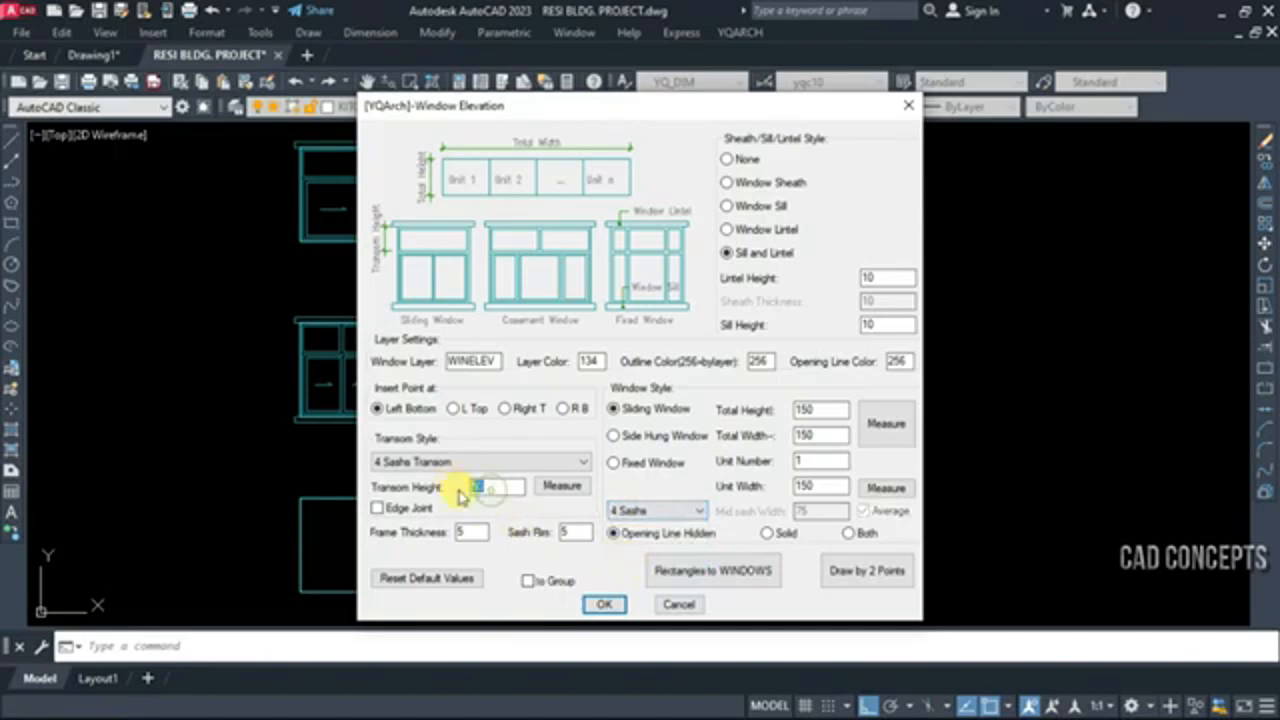
Convert the four rectangles of the lowest row into window elevations with Rectangles to WINDOWS
click(713, 575)
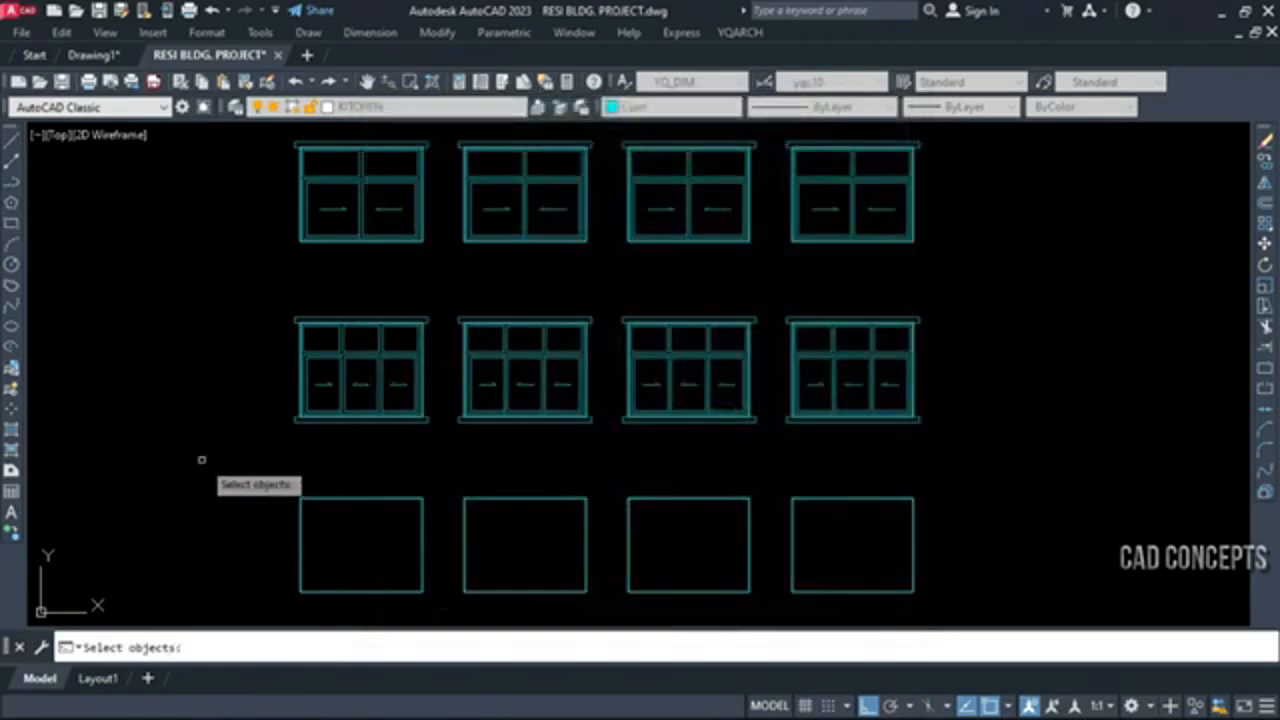
click(201, 461)
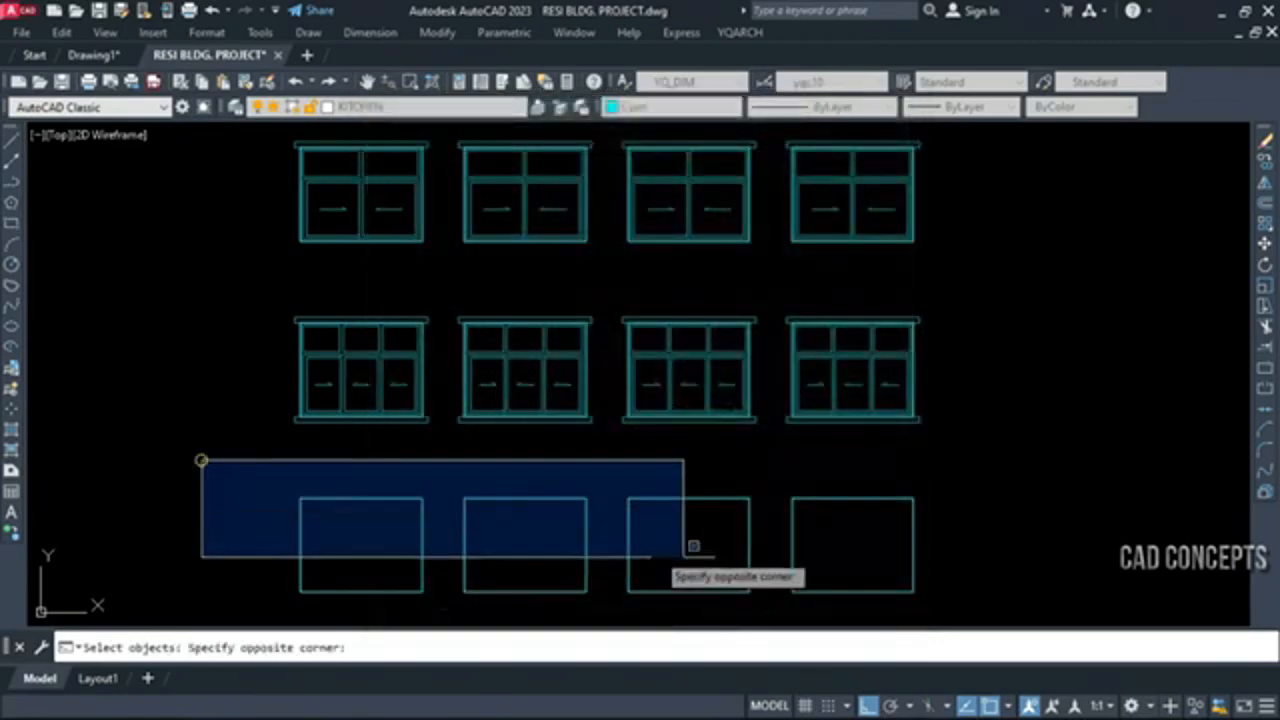
click(1025, 605)
right_click(1020, 600)
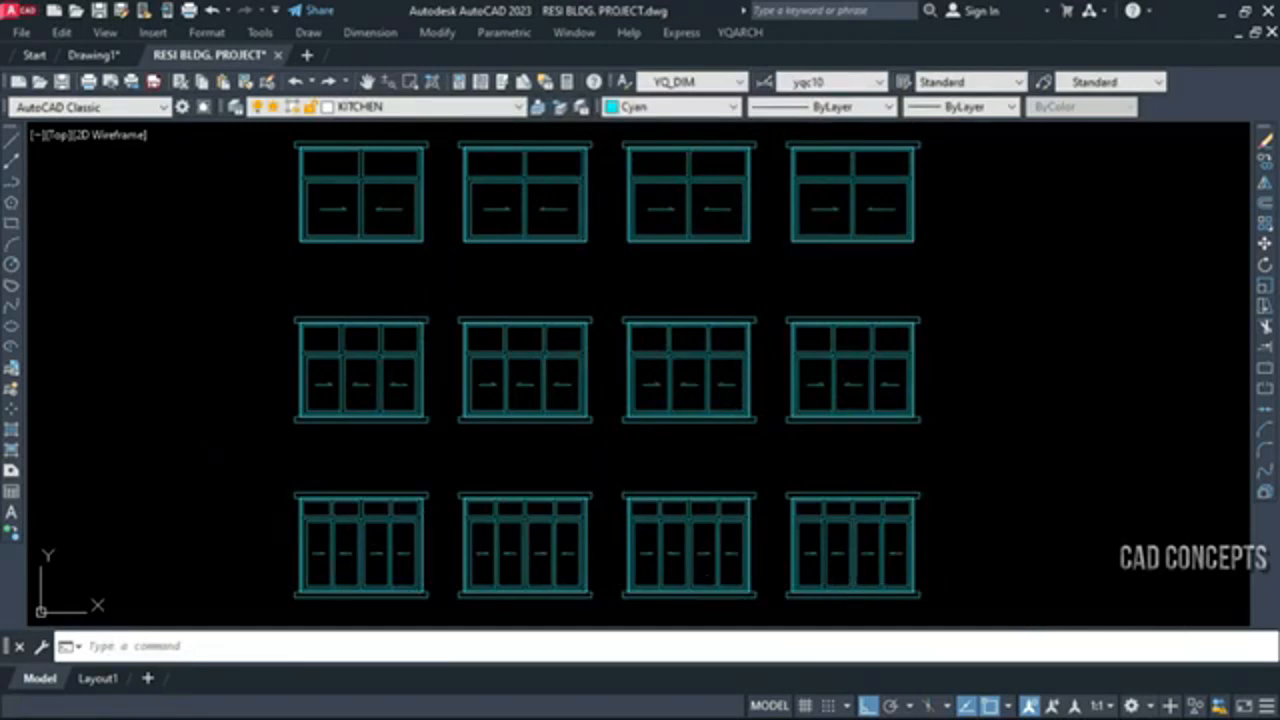
Draw a four-sash window elevation by two corner points in the empty space beside the lowest window row
middle_drag(1064, 484, 820, 492)
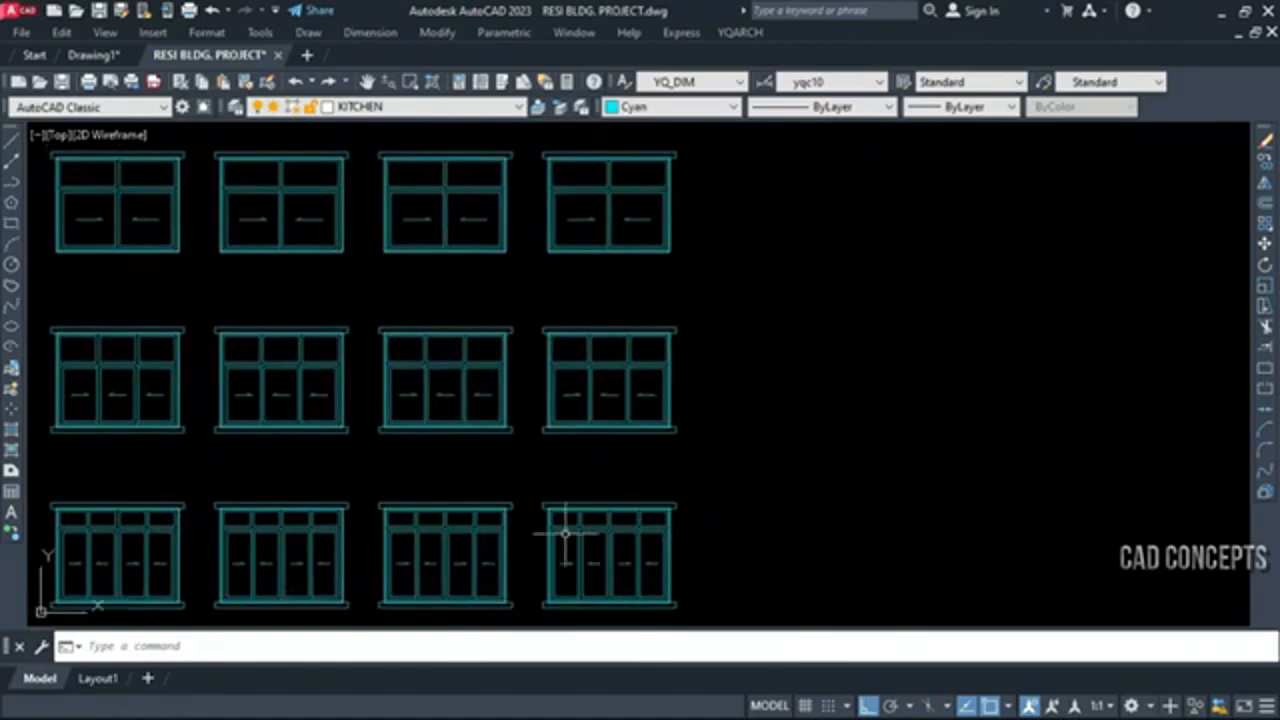
key(Return)
click(885, 566)
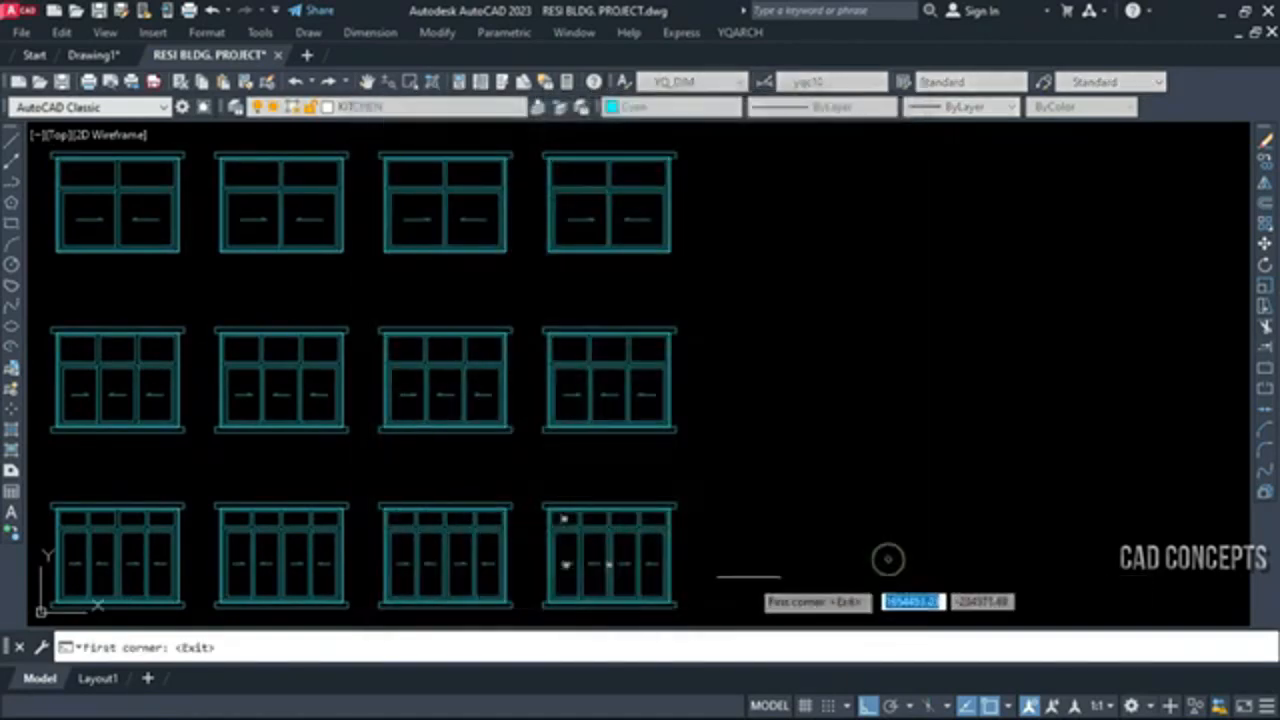
click(728, 582)
click(923, 488)
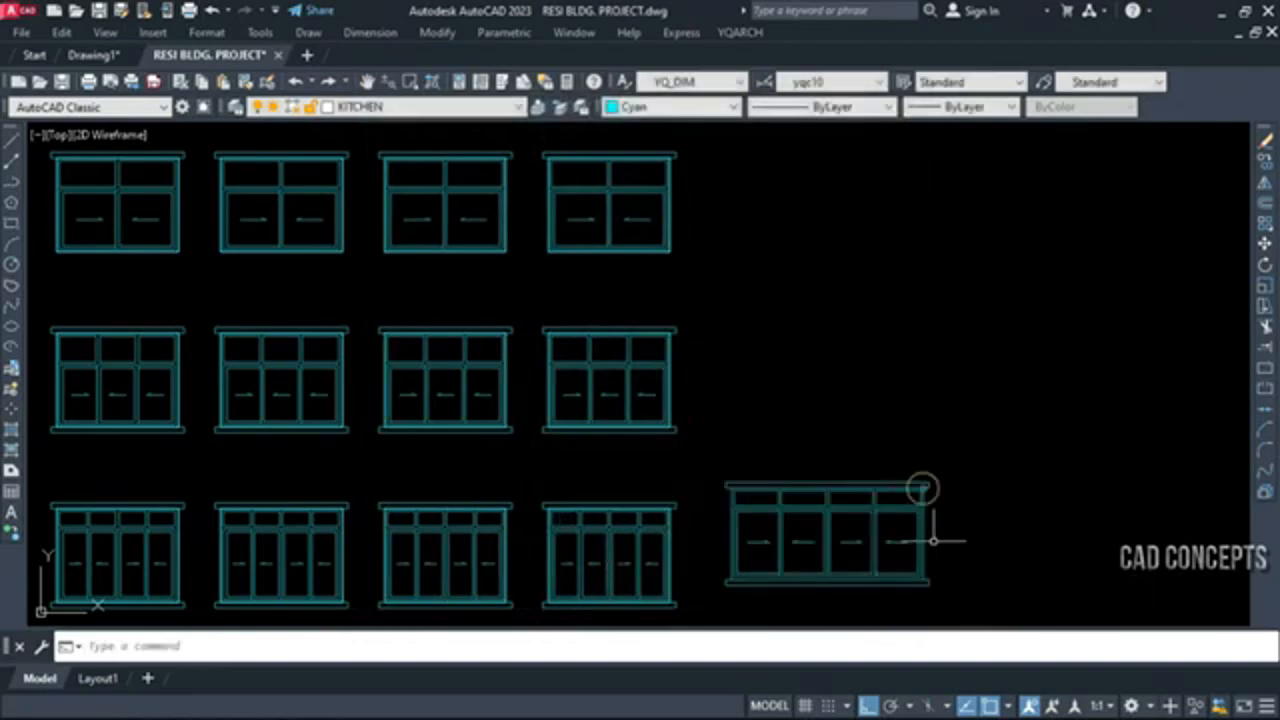
Draw a larger four-sash window elevation by two points above the previously drawn freehand window
key(Return)
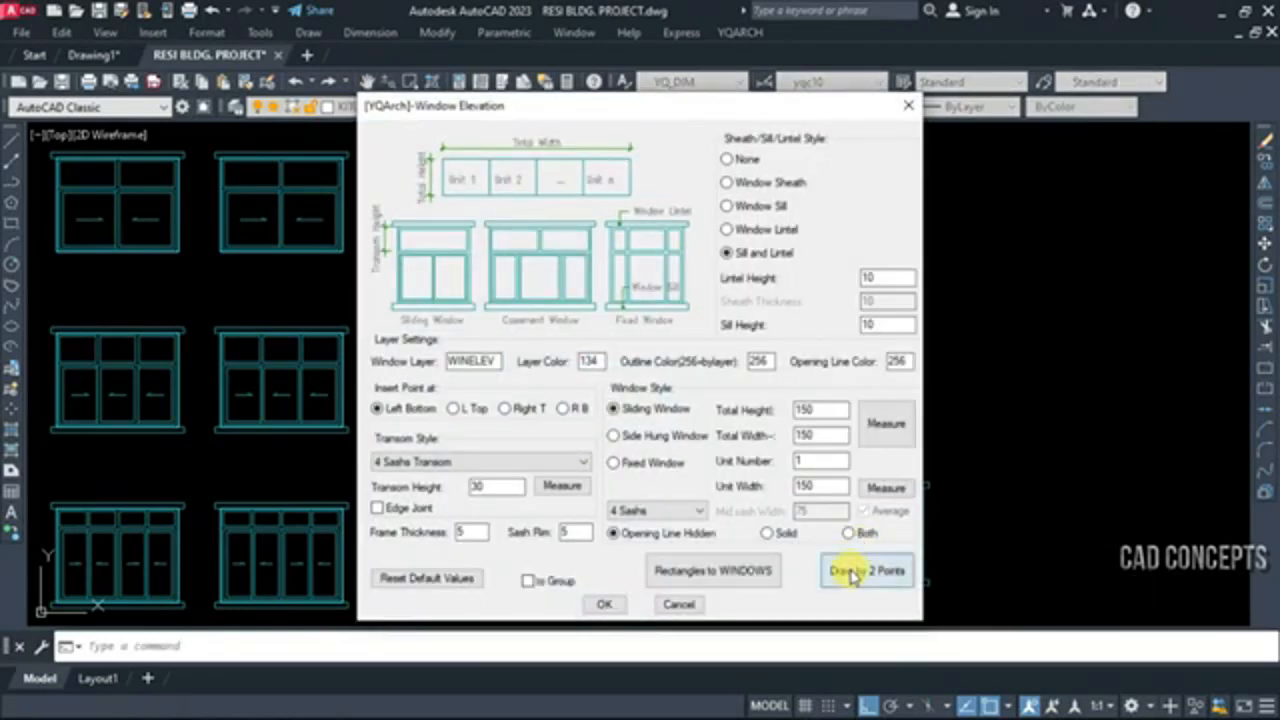
click(880, 571)
click(793, 395)
click(1105, 240)
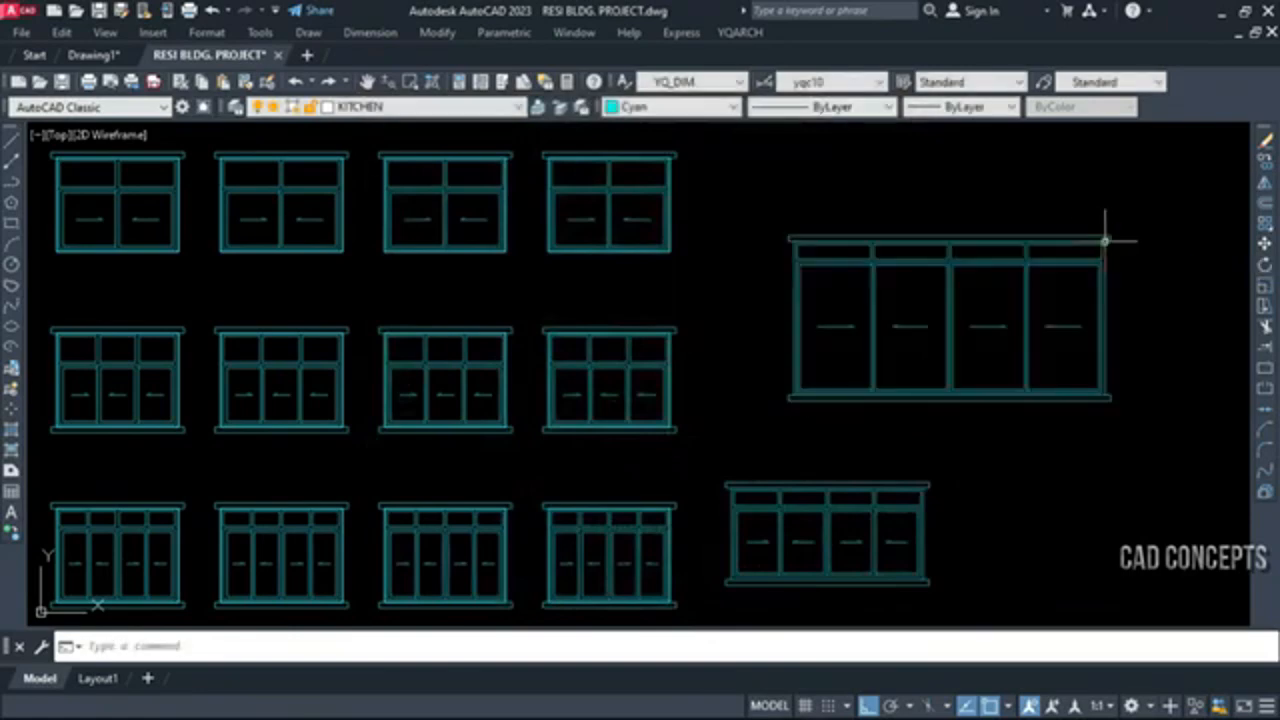
Draw a third, smaller window elevation by two points, below the large window and just right of the first two-point window
key(Return)
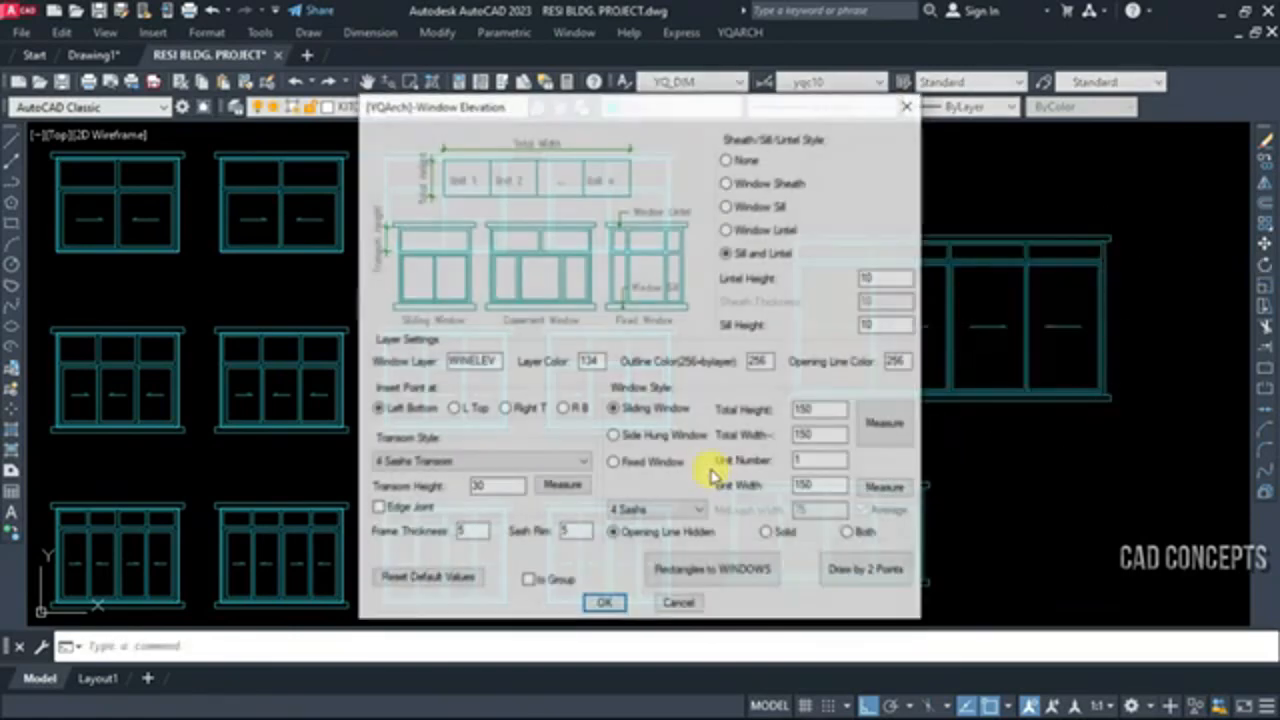
click(866, 571)
click(1012, 578)
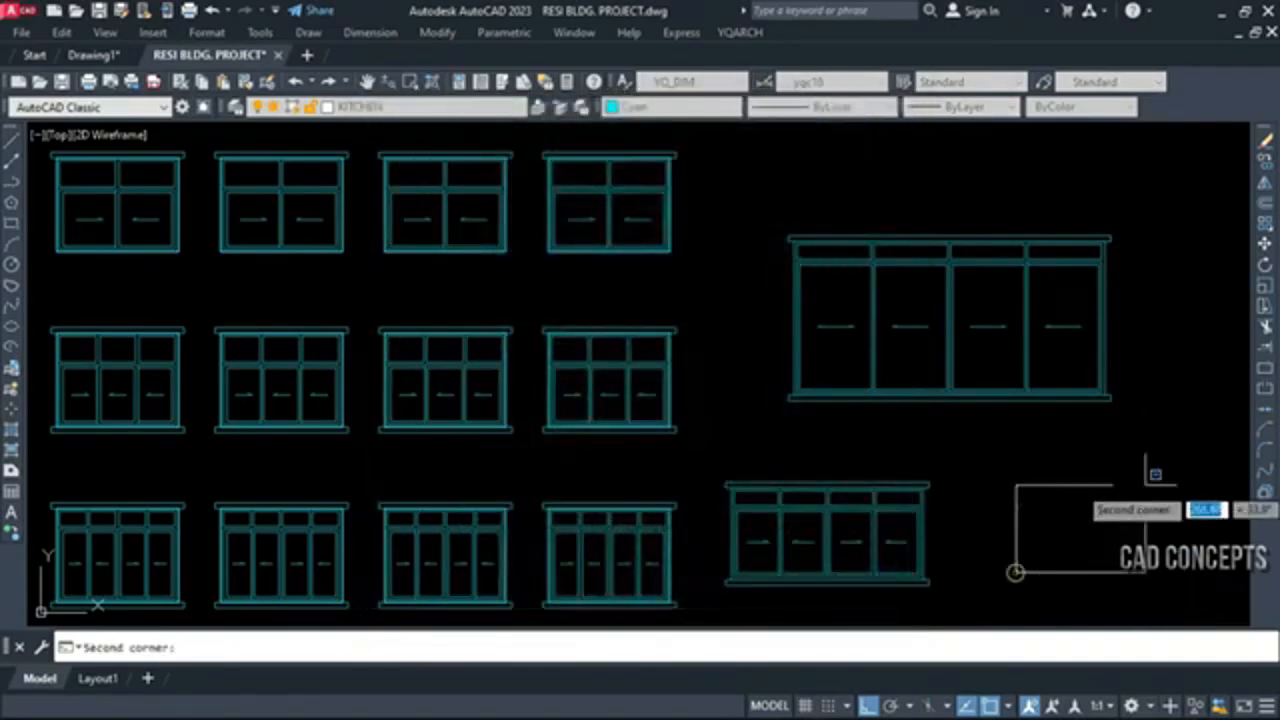
click(1155, 477)
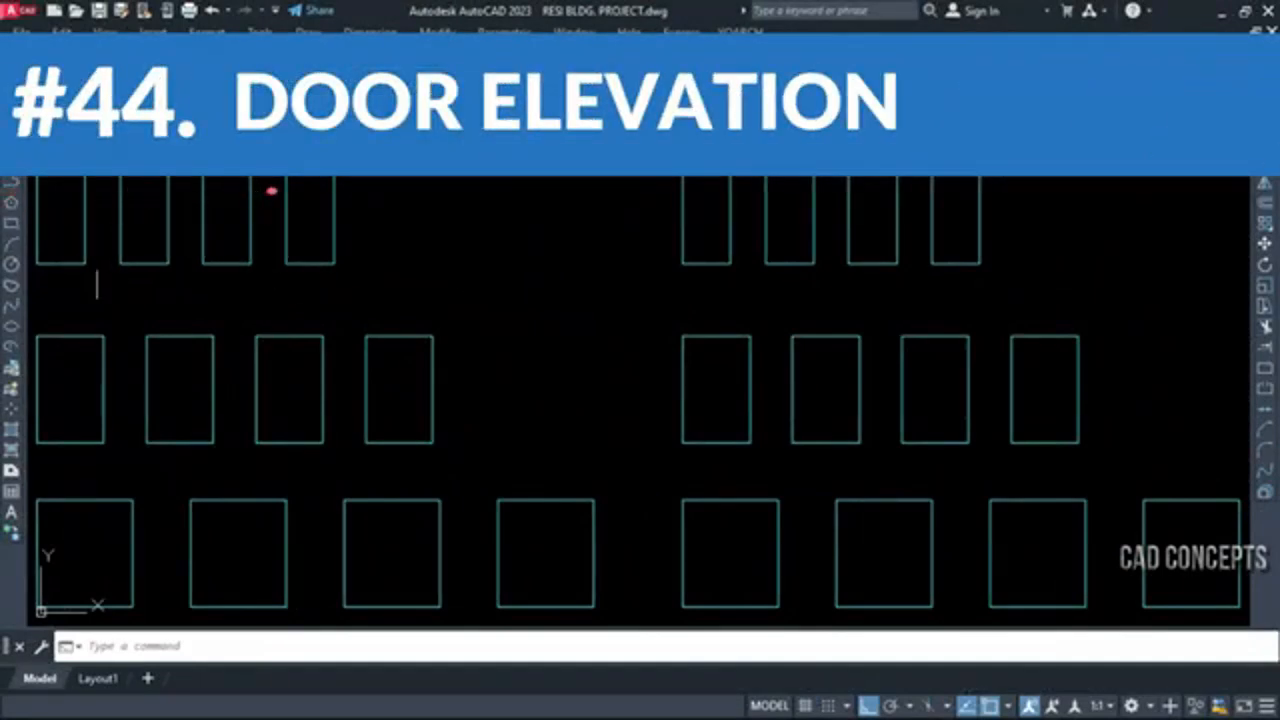
Convert the four narrow rectangles of the left group's upper row into Single, Door Front elevations using Pick Rectangles
middle_drag(97, 270, 101, 272)
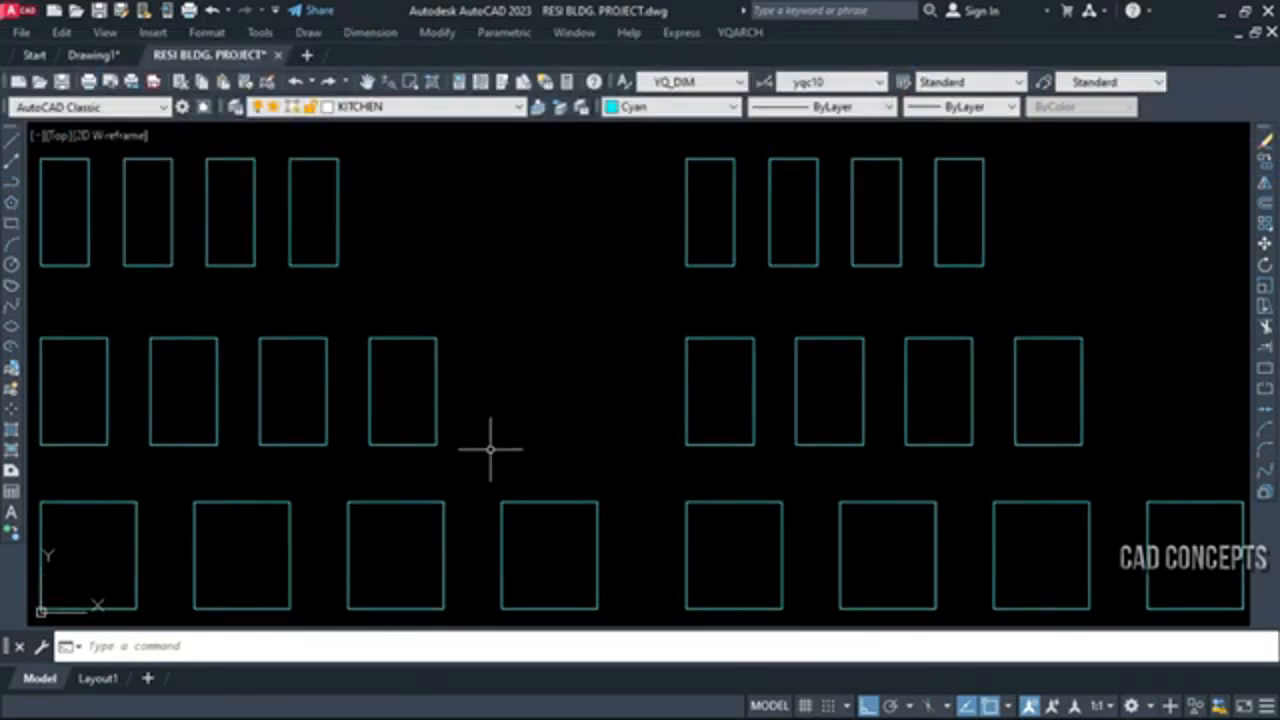
text(ADE)
key(Return)
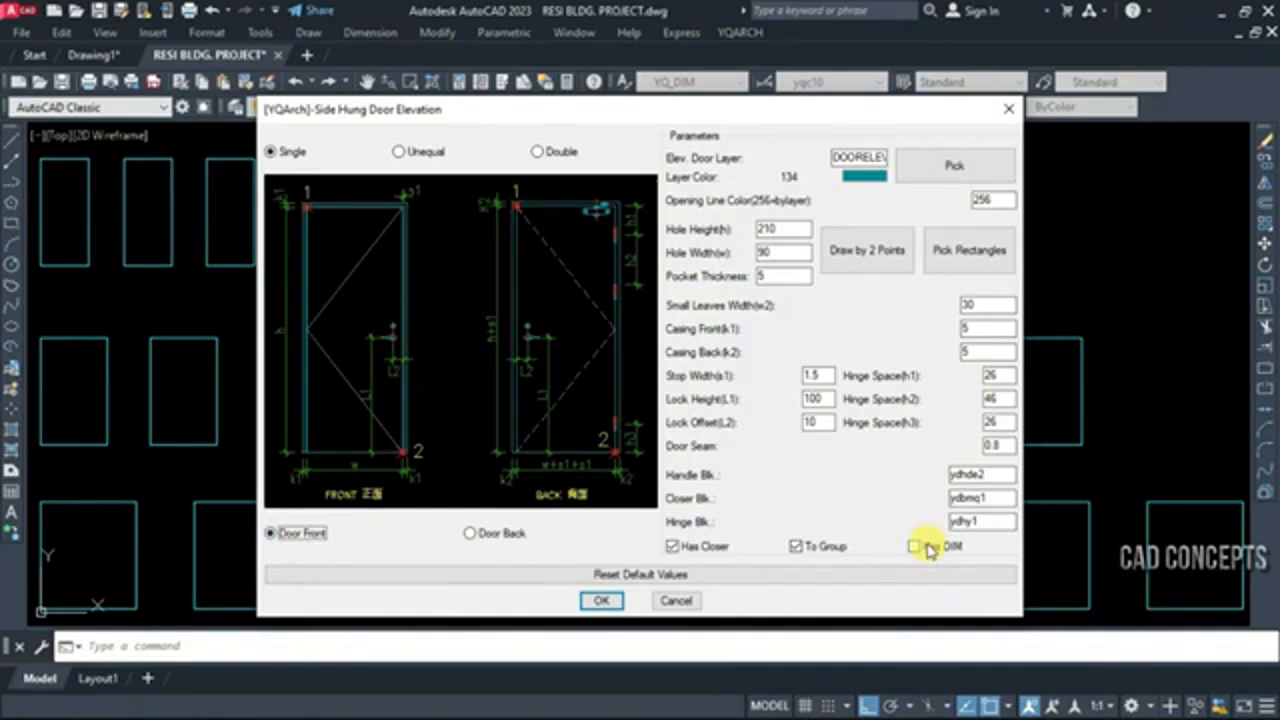
click(968, 252)
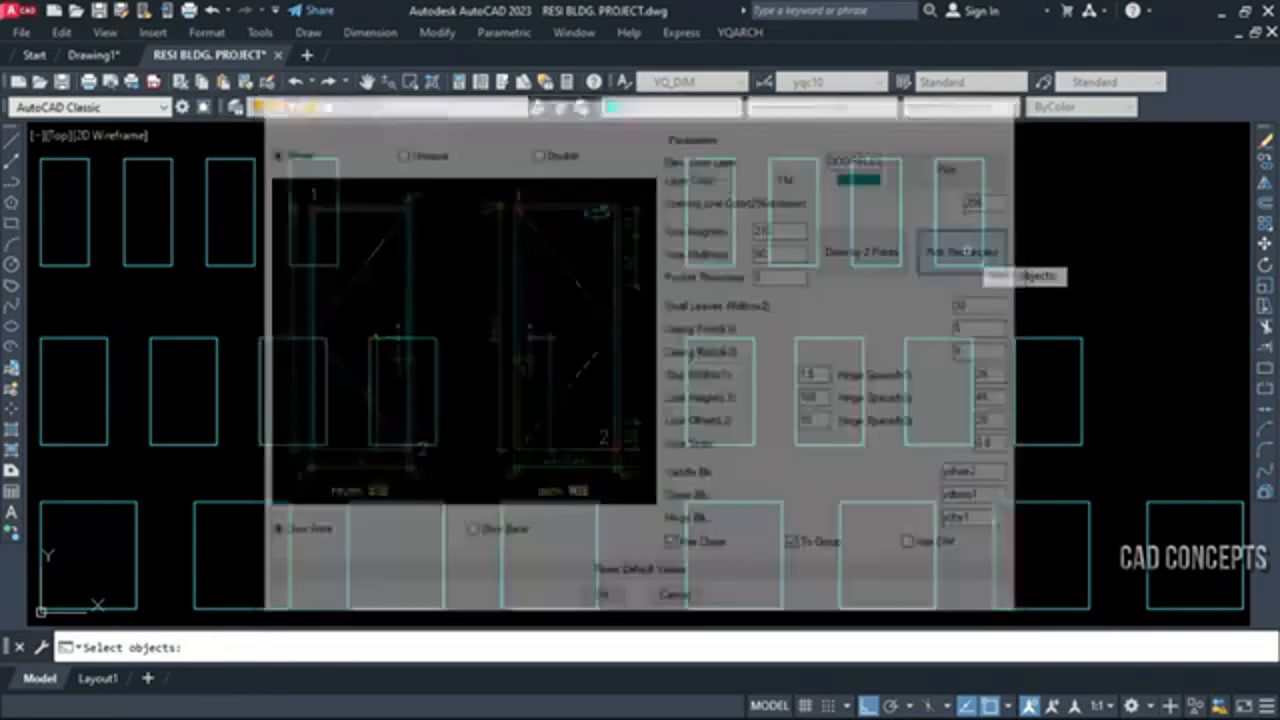
click(35, 157)
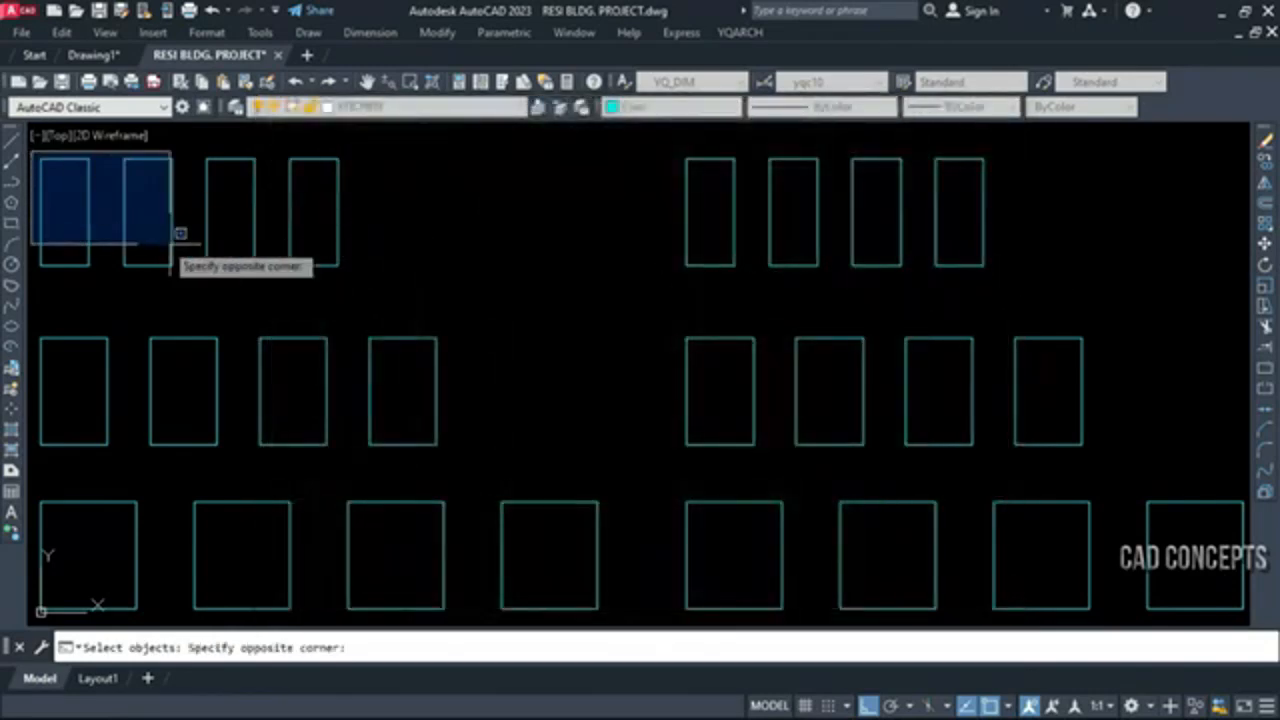
click(354, 286)
key(Return)
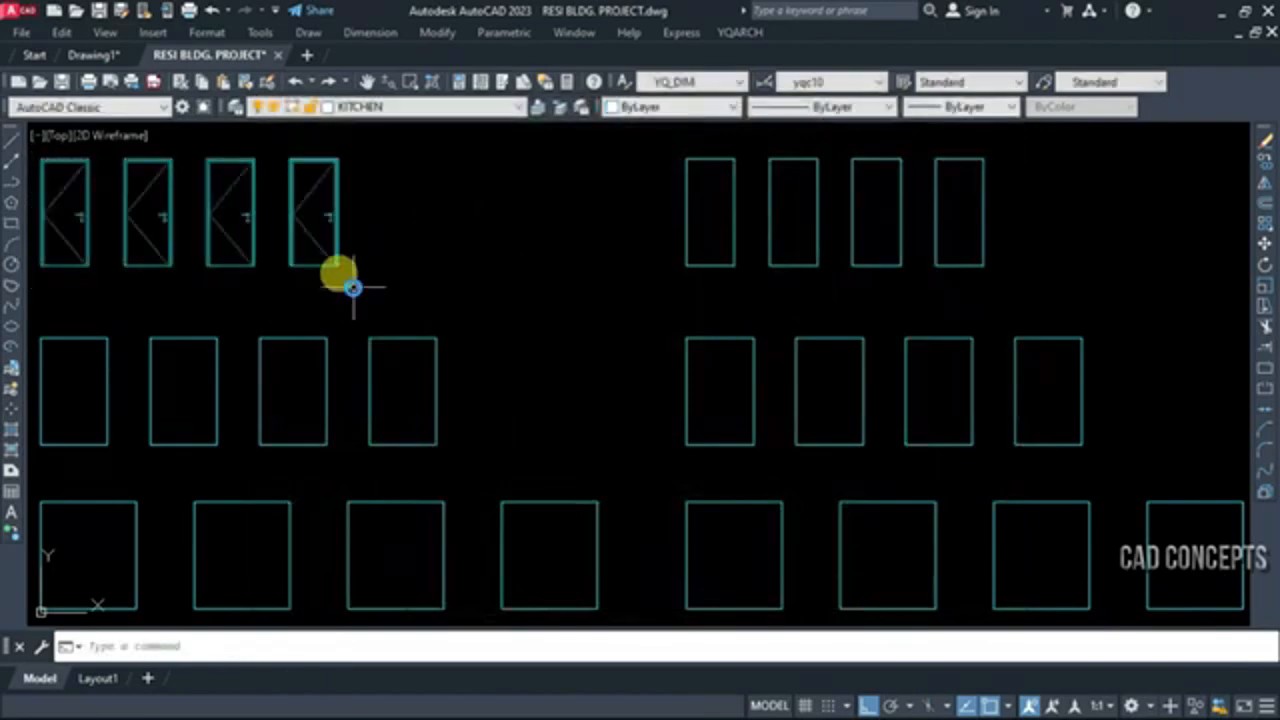
Examine the frames, opening lines and handles of the new single front door elevations up close
scroll(135, 217, up, 6)
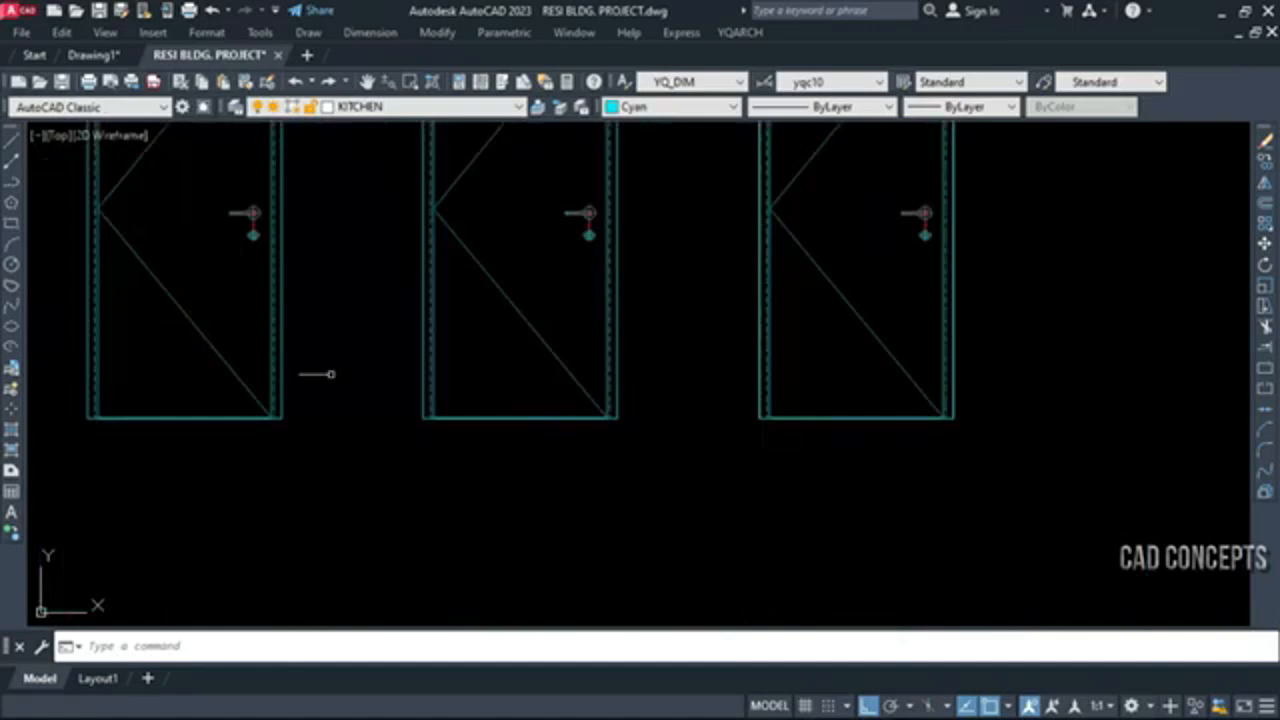
scroll(408, 429, down, 2)
middle_drag(414, 431, 630, 515)
scroll(349, 426, up, 3)
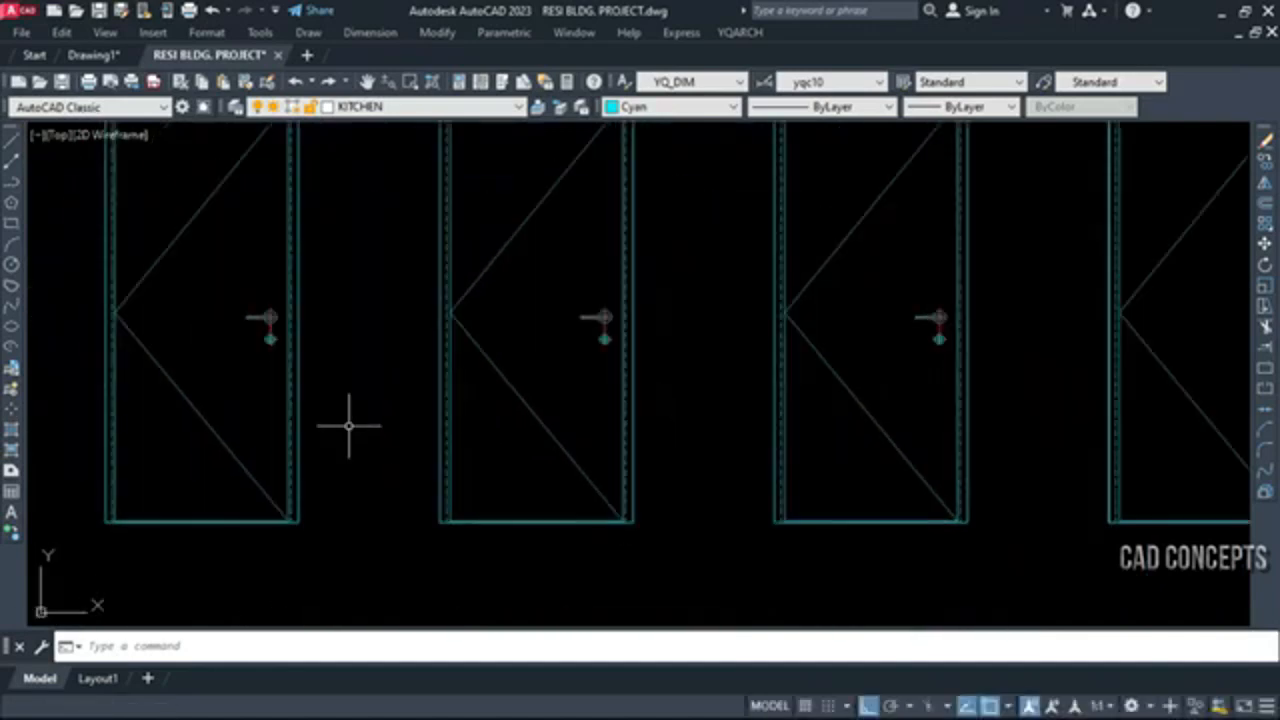
mouse_move(346, 423)
middle_down()
mouse_move(323, 506)
mouse_move(284, 502)
middle_up()
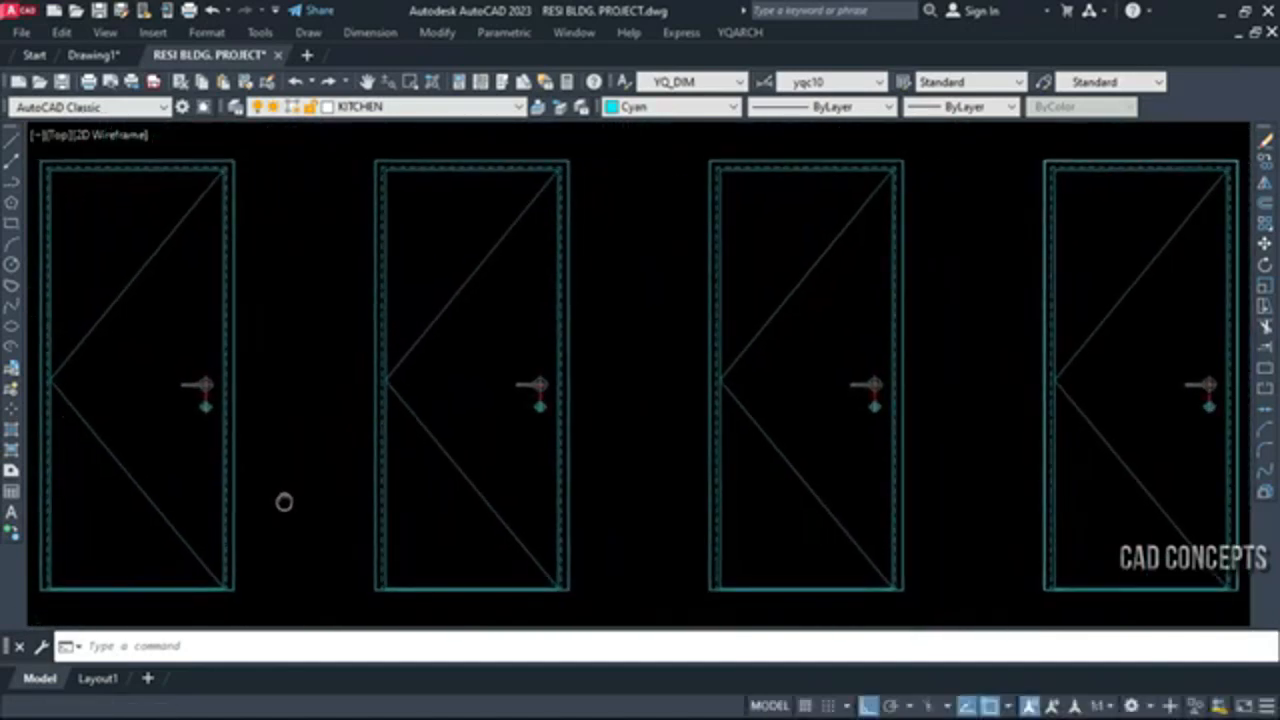
scroll(140, 345, down, 5)
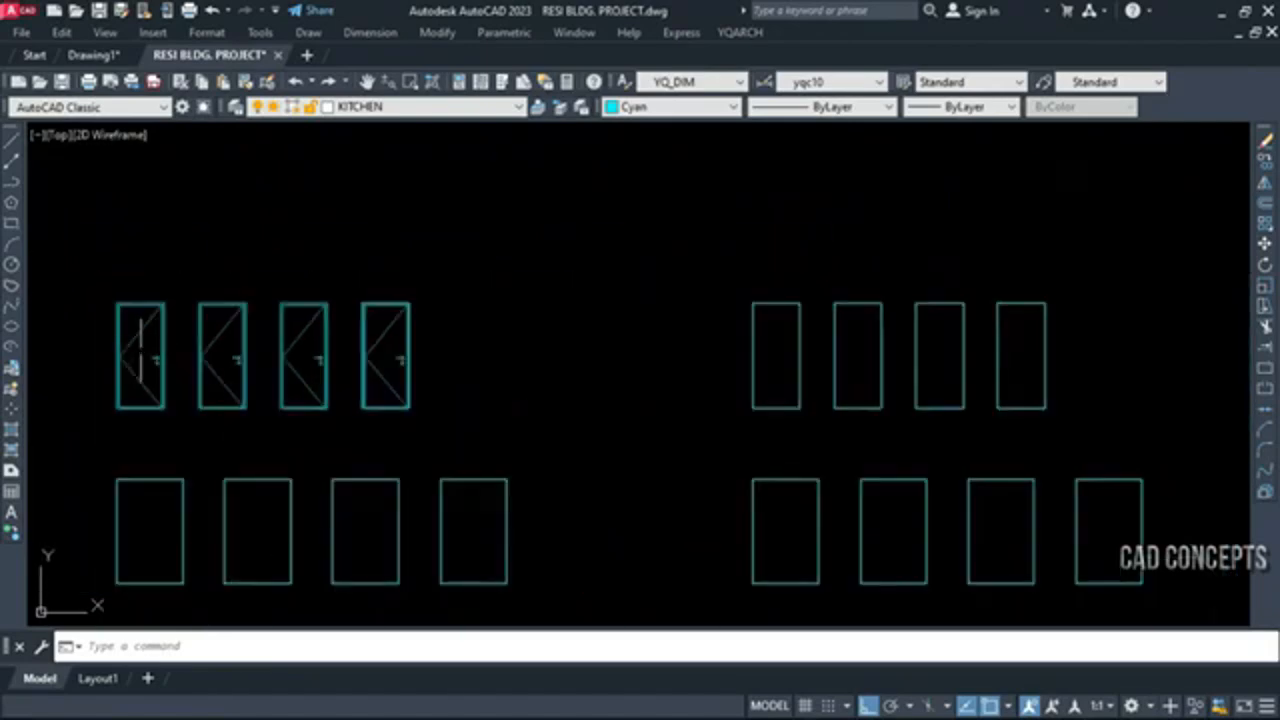
scroll(984, 350, up, 4)
middle_drag(984, 351, 816, 350)
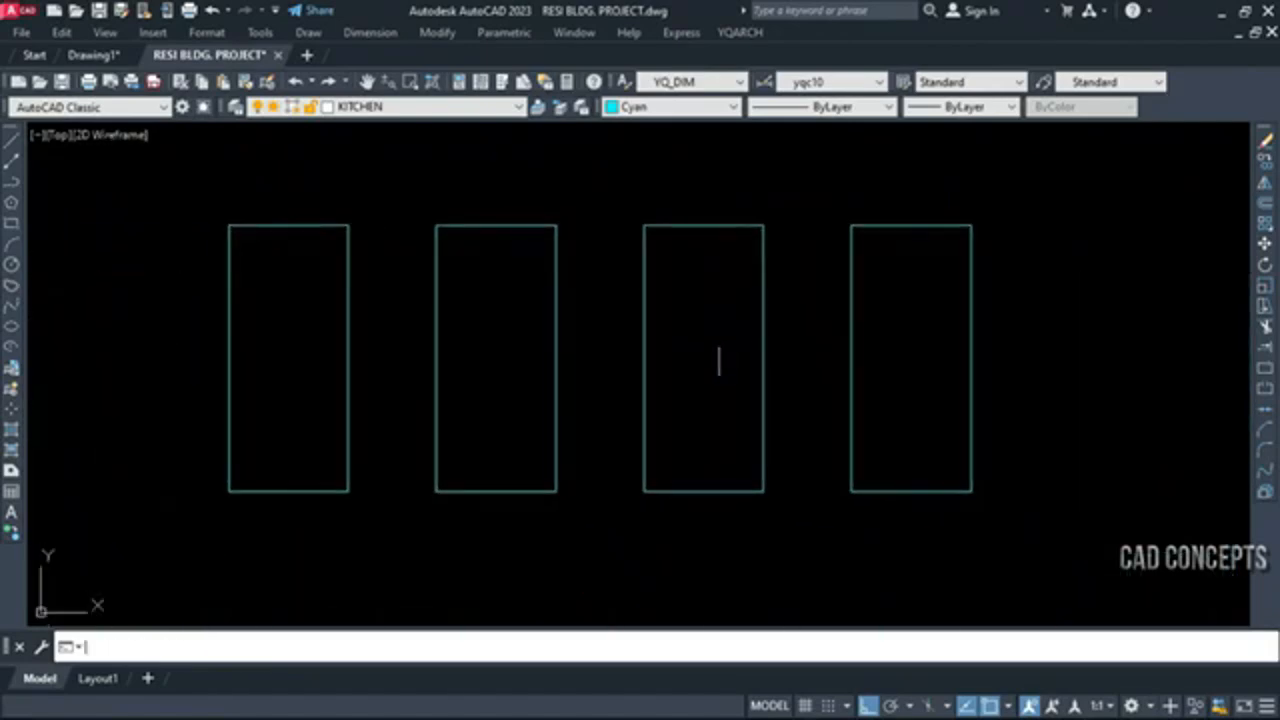
key(Return)
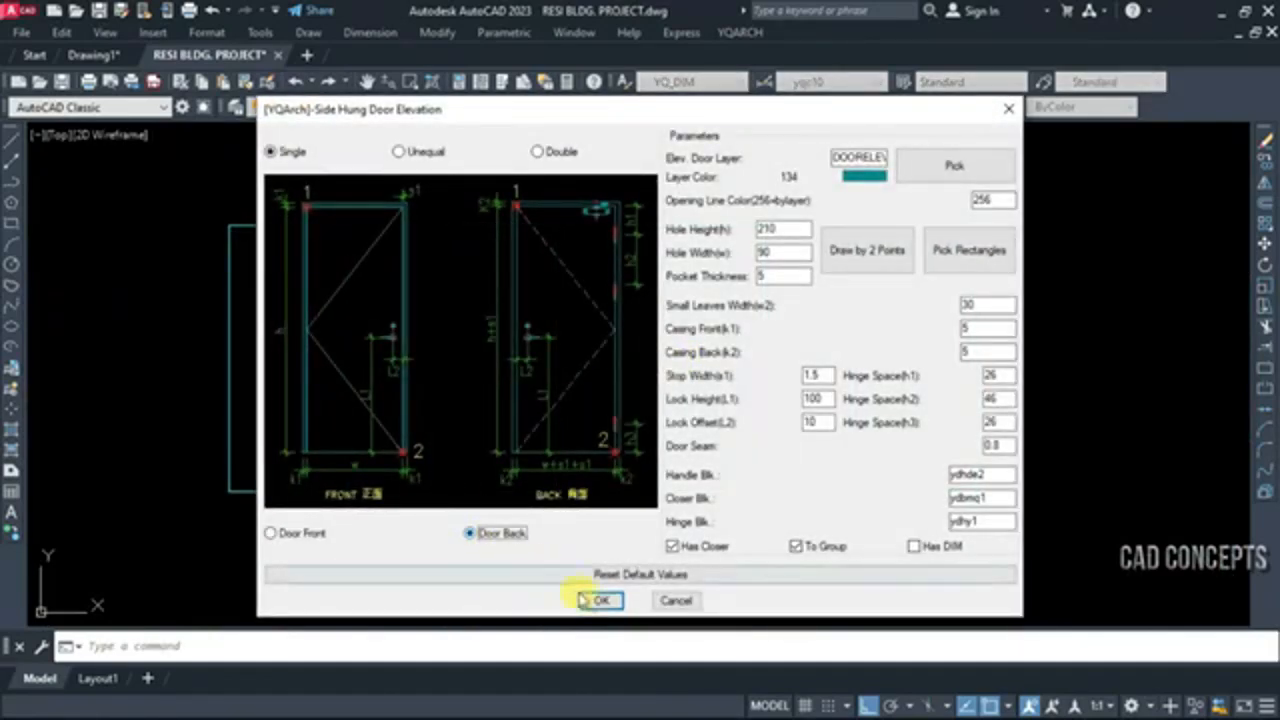
click(590, 600)
key(Escape)
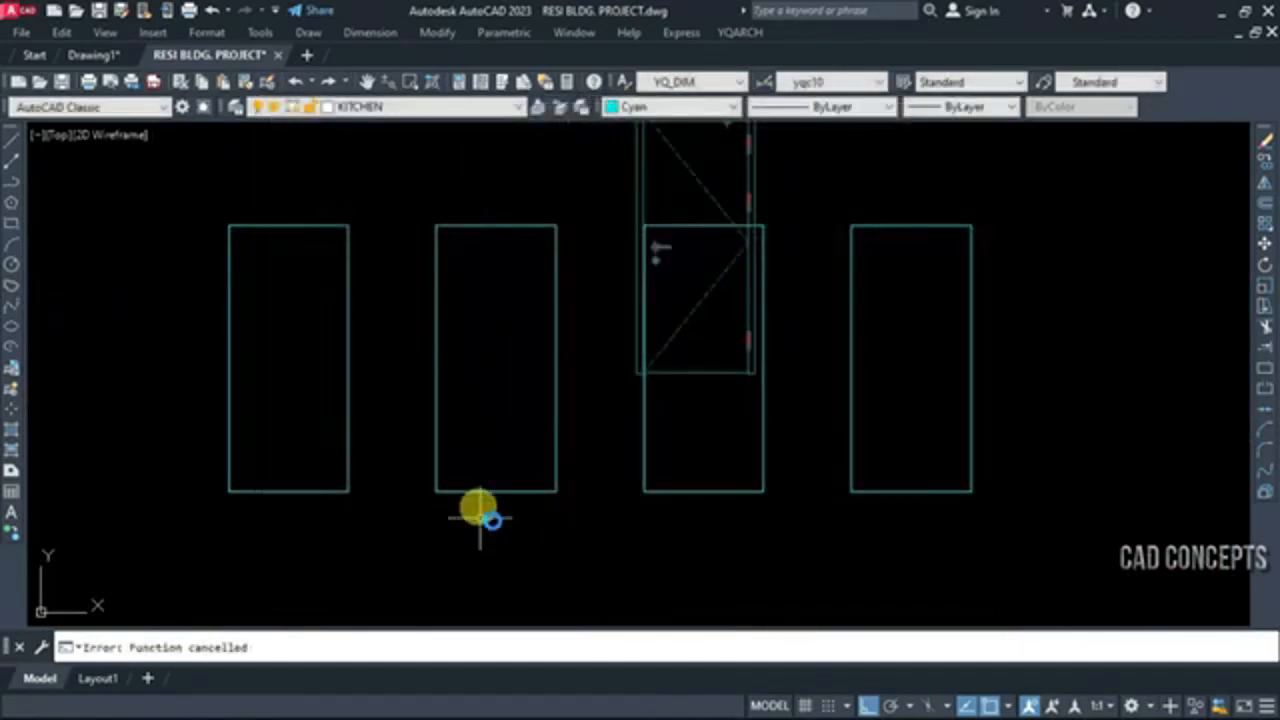
key(ctrl+z)
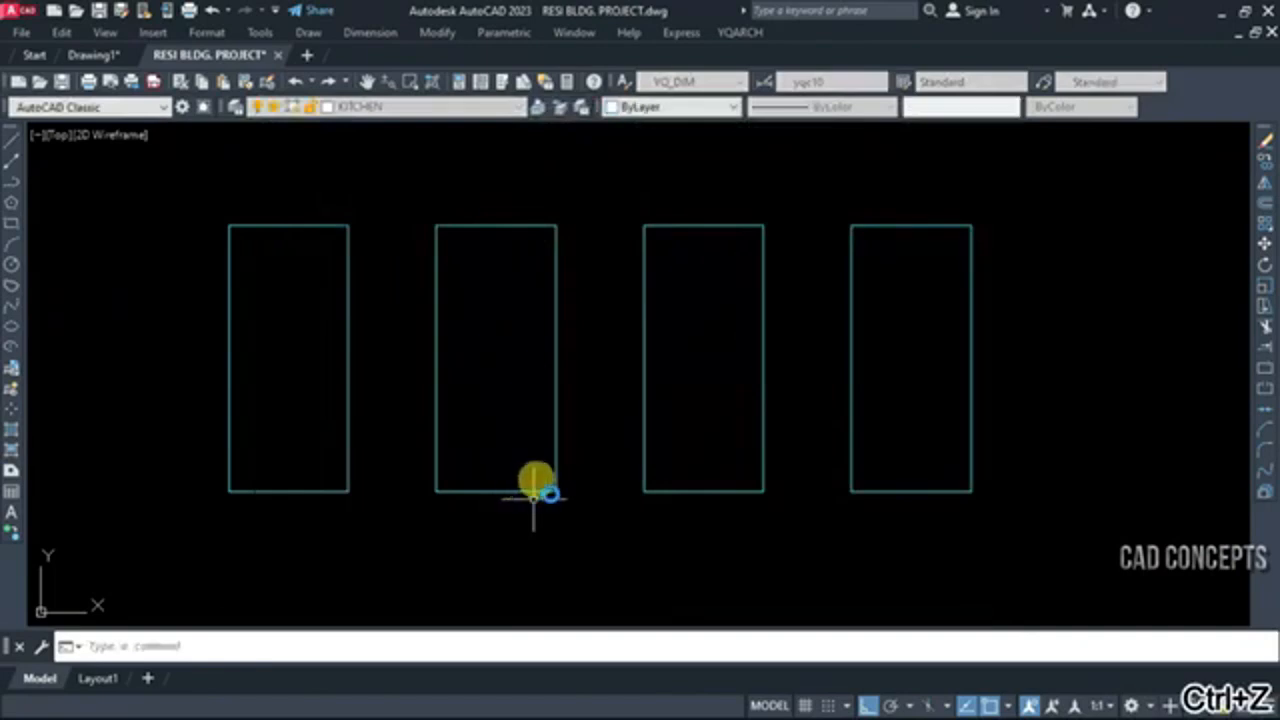
click(586, 490)
click(589, 526)
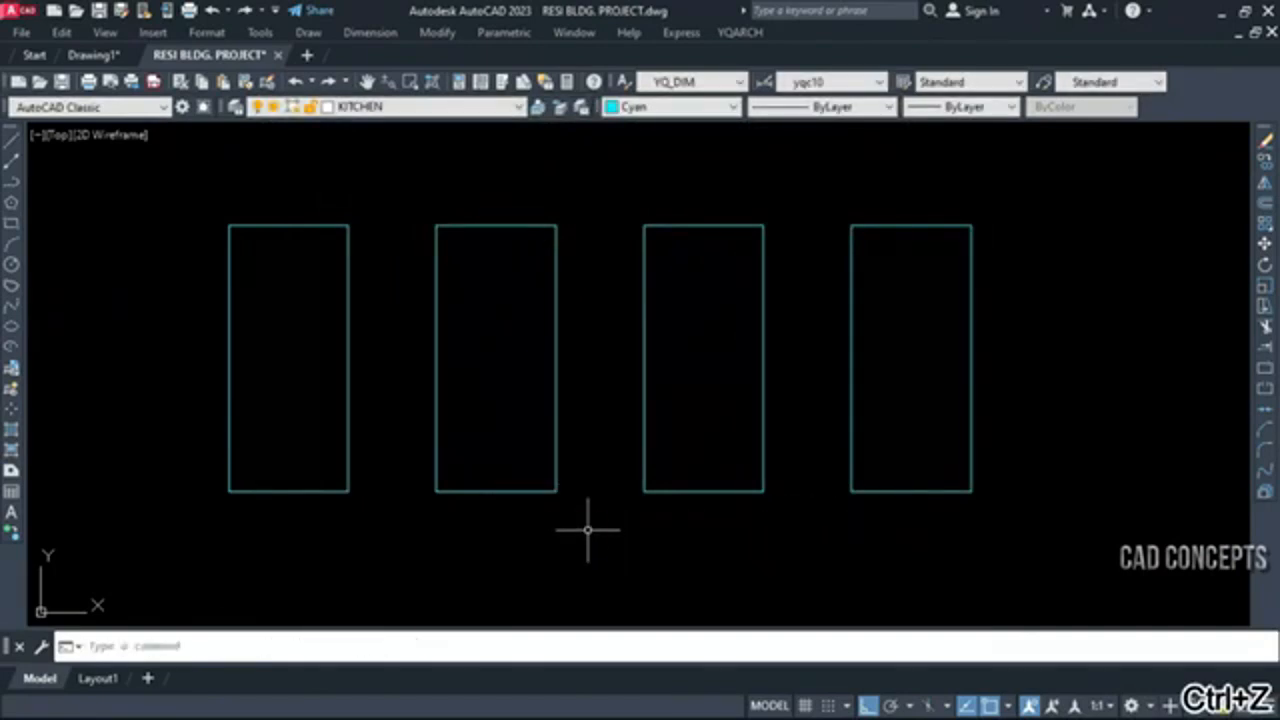
Convert the four narrow rectangles of the right group's upper row into Single, Door Back elevations using Pick Rectangles
text(ADE)
key(Return)
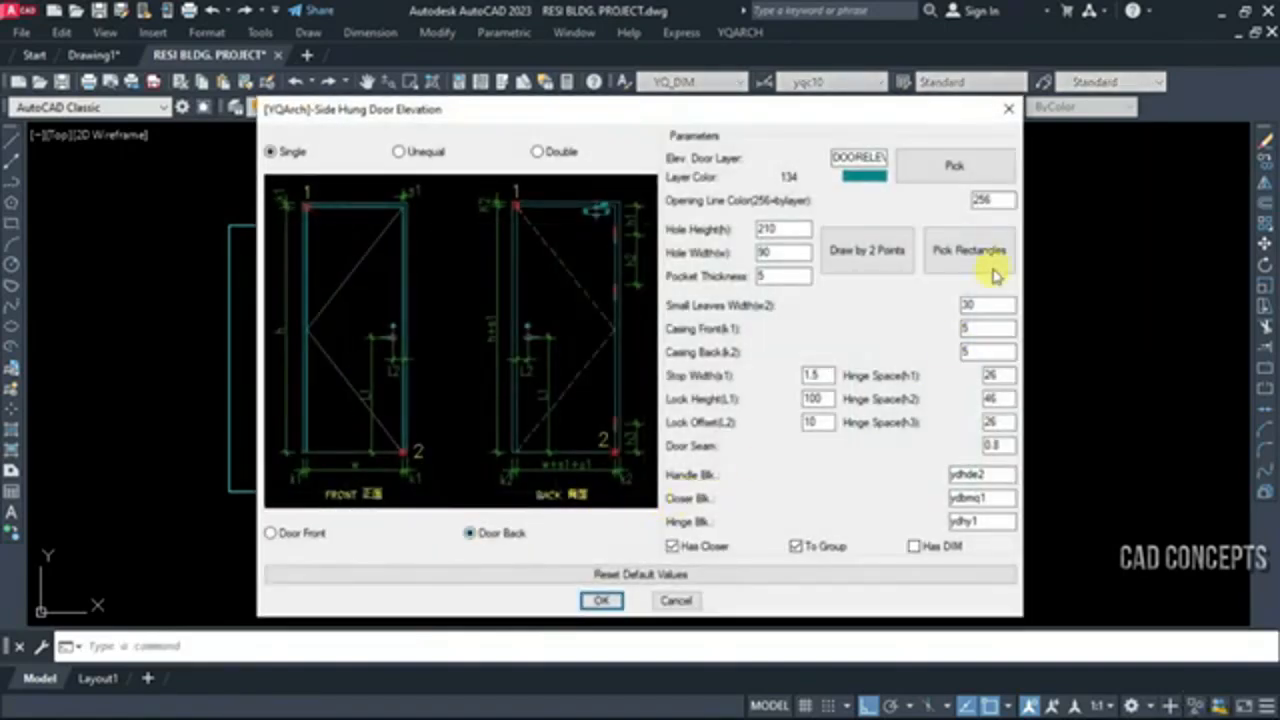
click(964, 250)
click(129, 206)
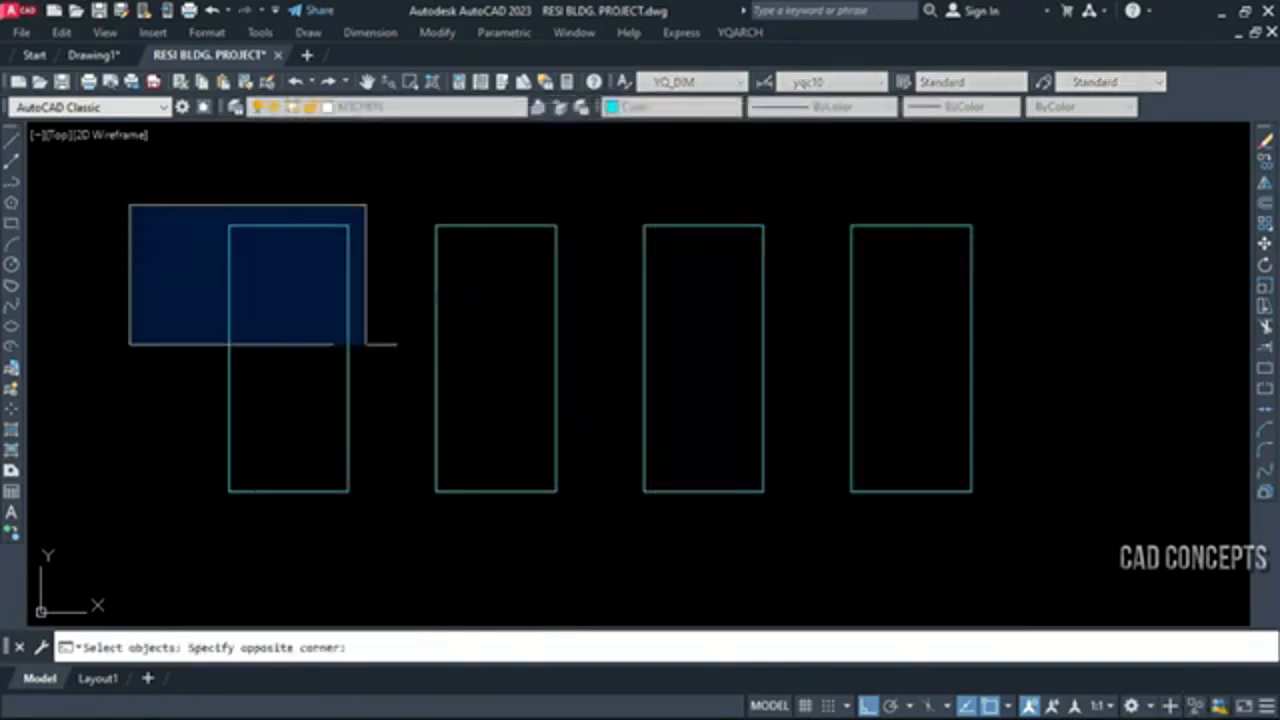
click(1032, 531)
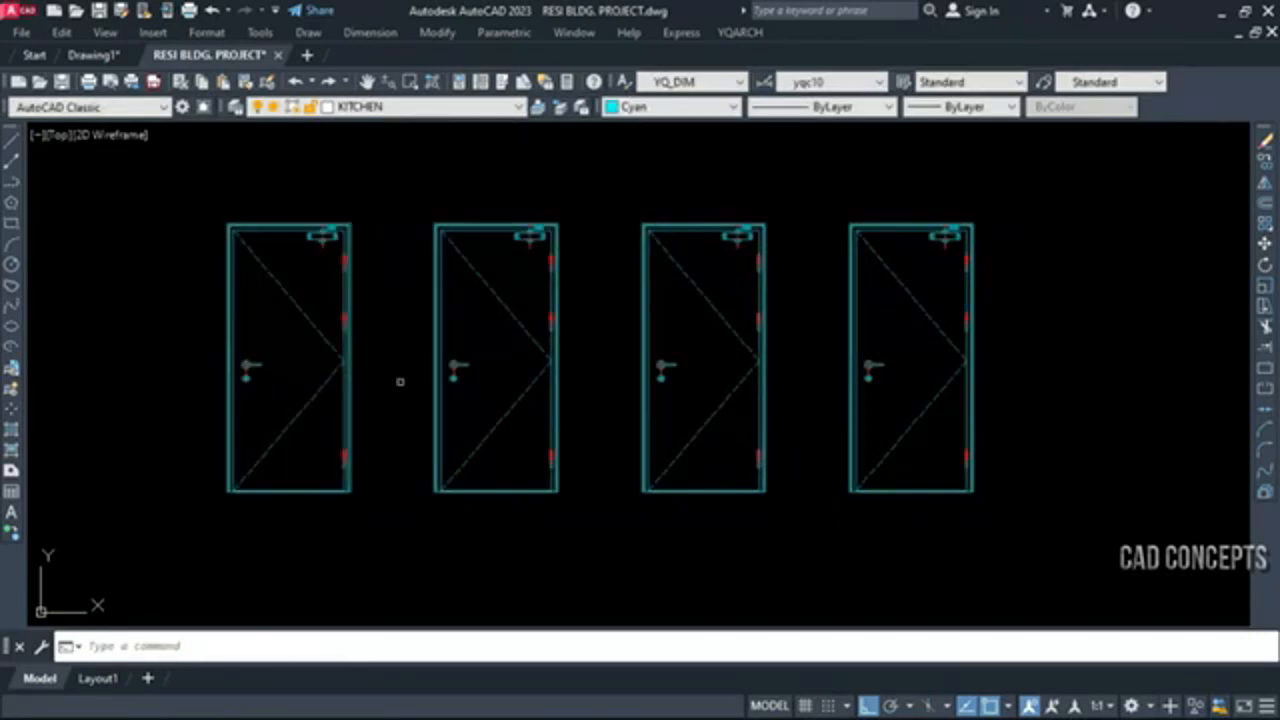
Convert the four rectangles of the left group's middle row into Unequal, Door Front elevations using Pick Rectangles
scroll(530, 268, up, 5)
scroll(509, 210, down, 8)
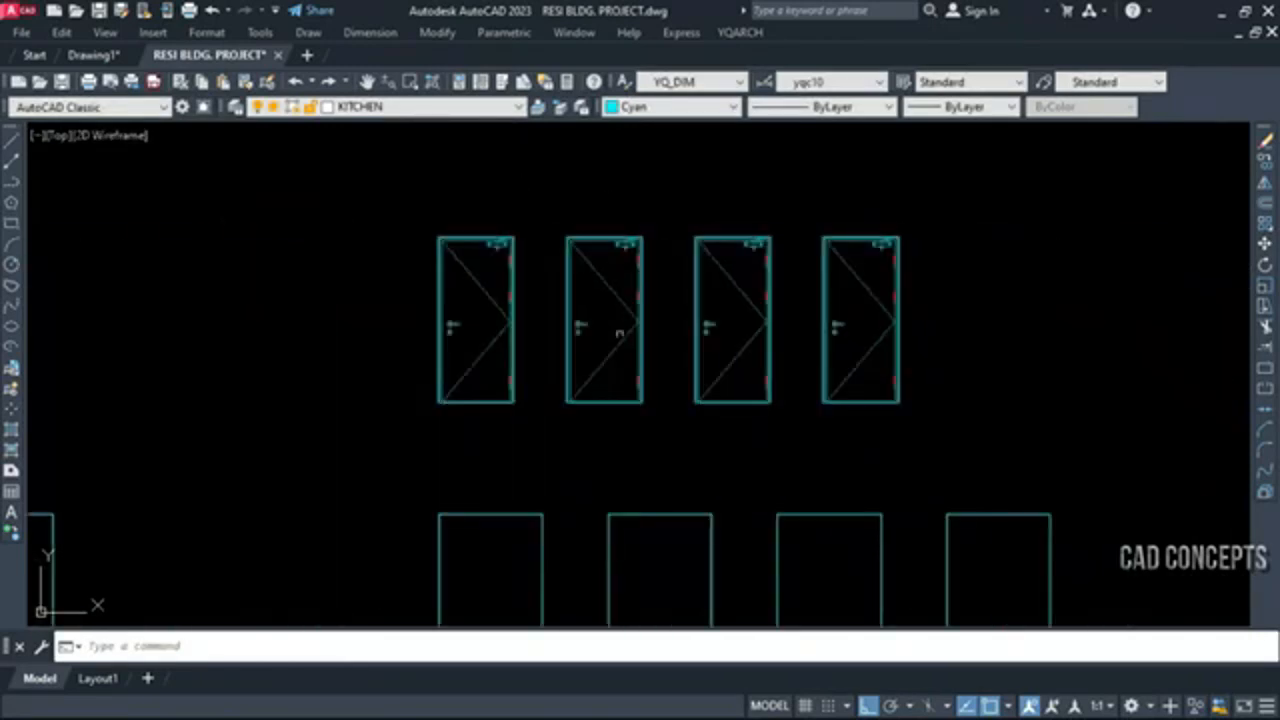
scroll(600, 371, up, 4)
scroll(657, 528, down, 6)
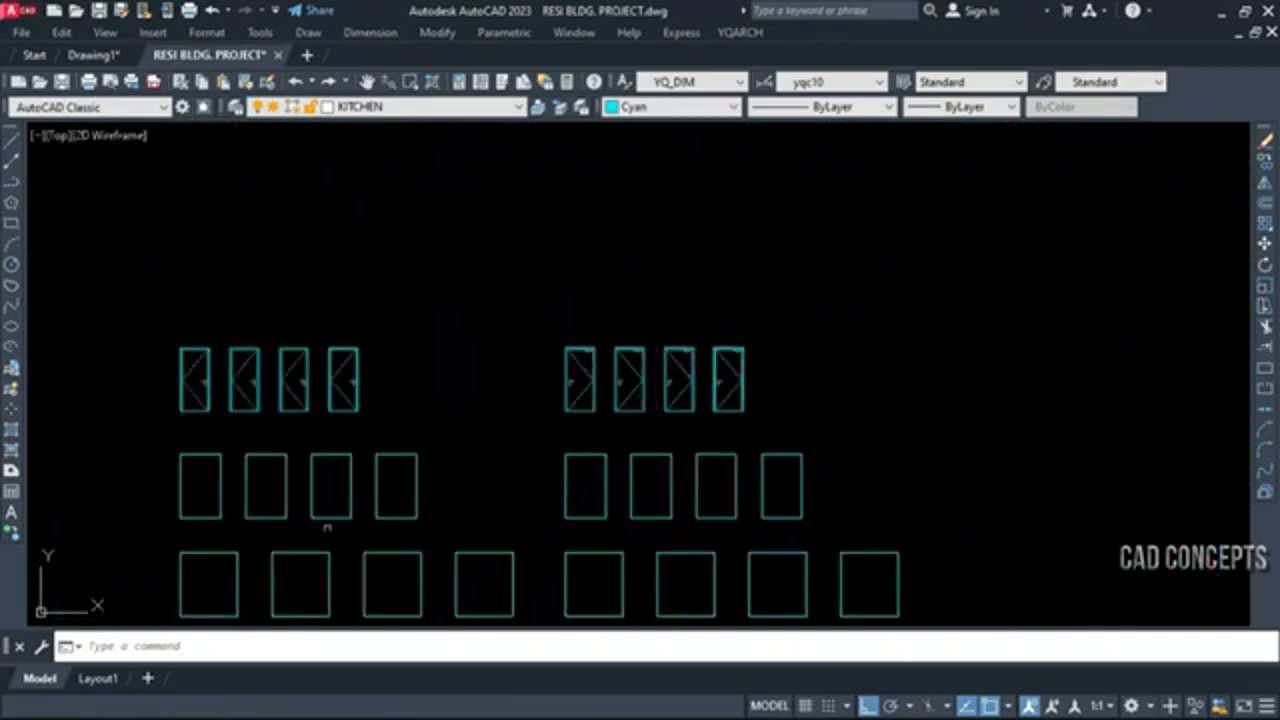
scroll(327, 527, up, 6)
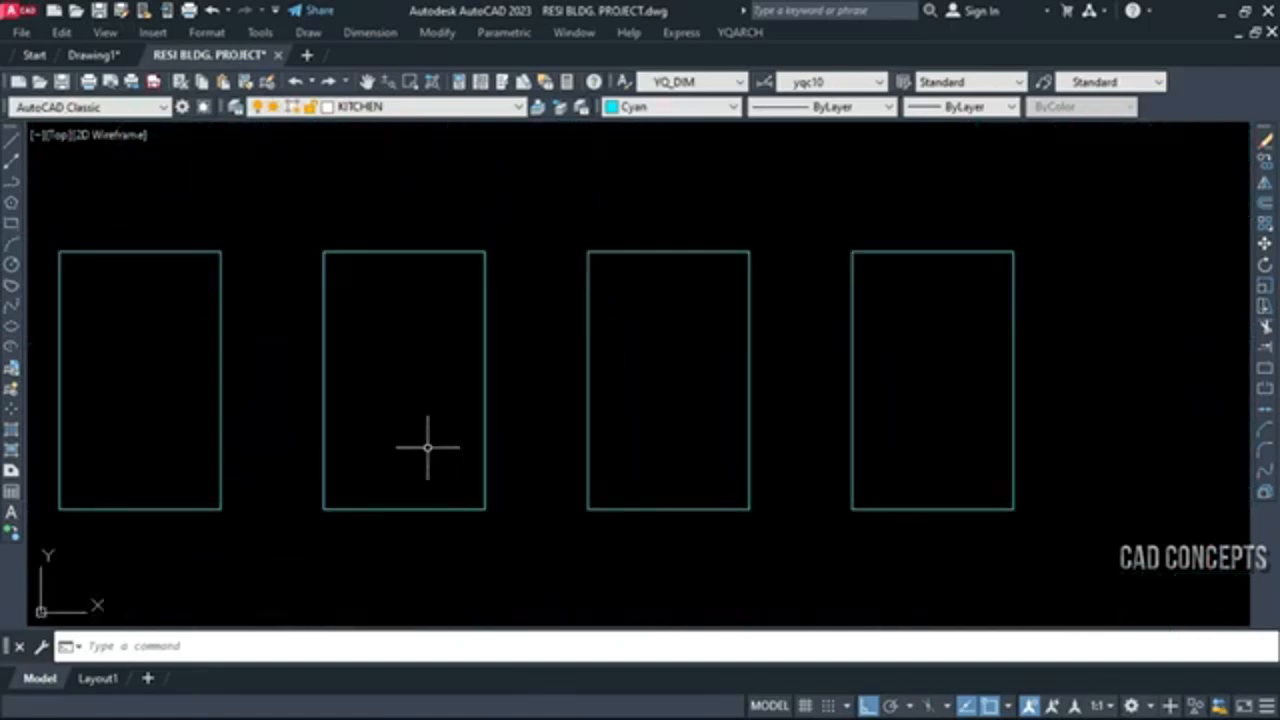
middle_drag(428, 447, 442, 457)
text(wd)
key(Return)
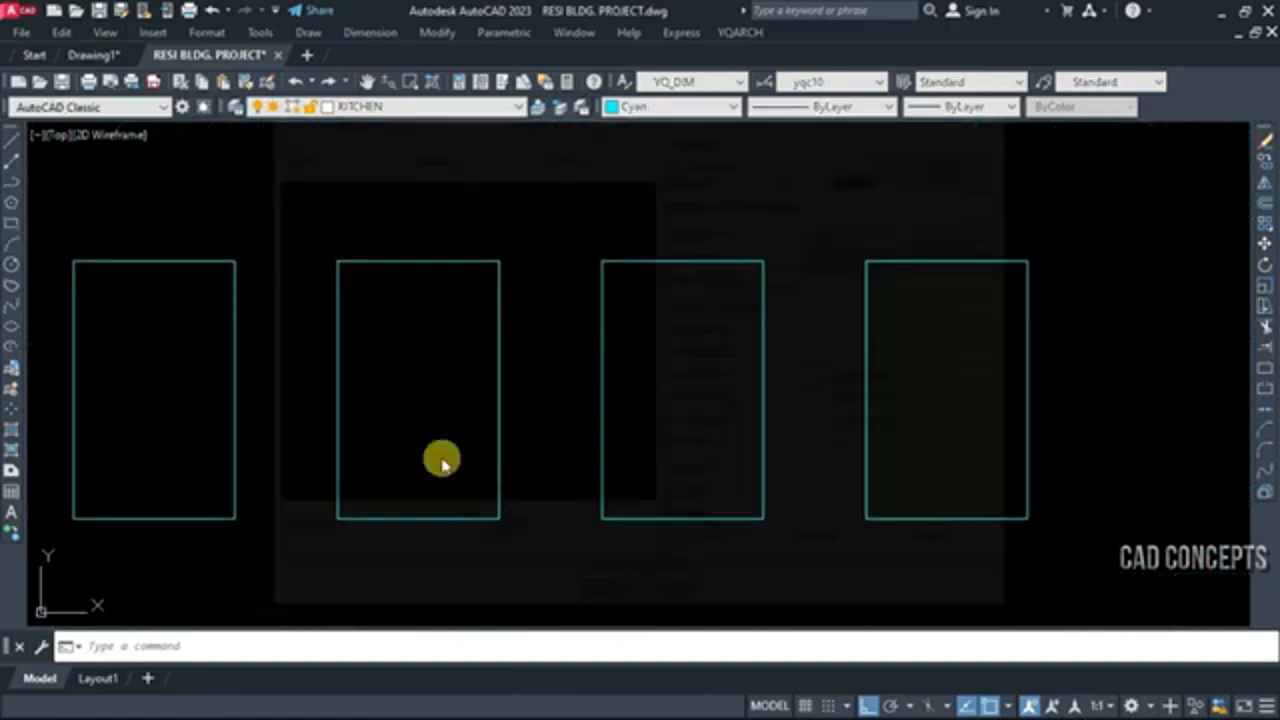
click(419, 153)
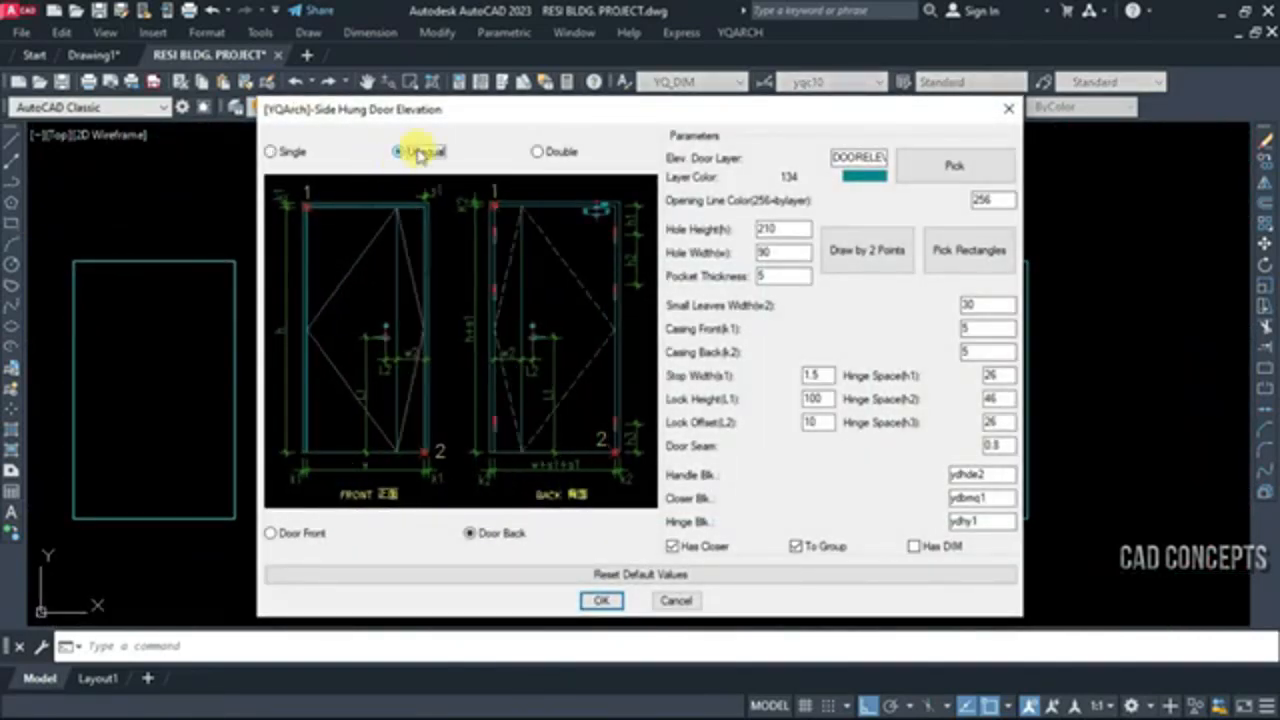
click(940, 252)
click(47, 247)
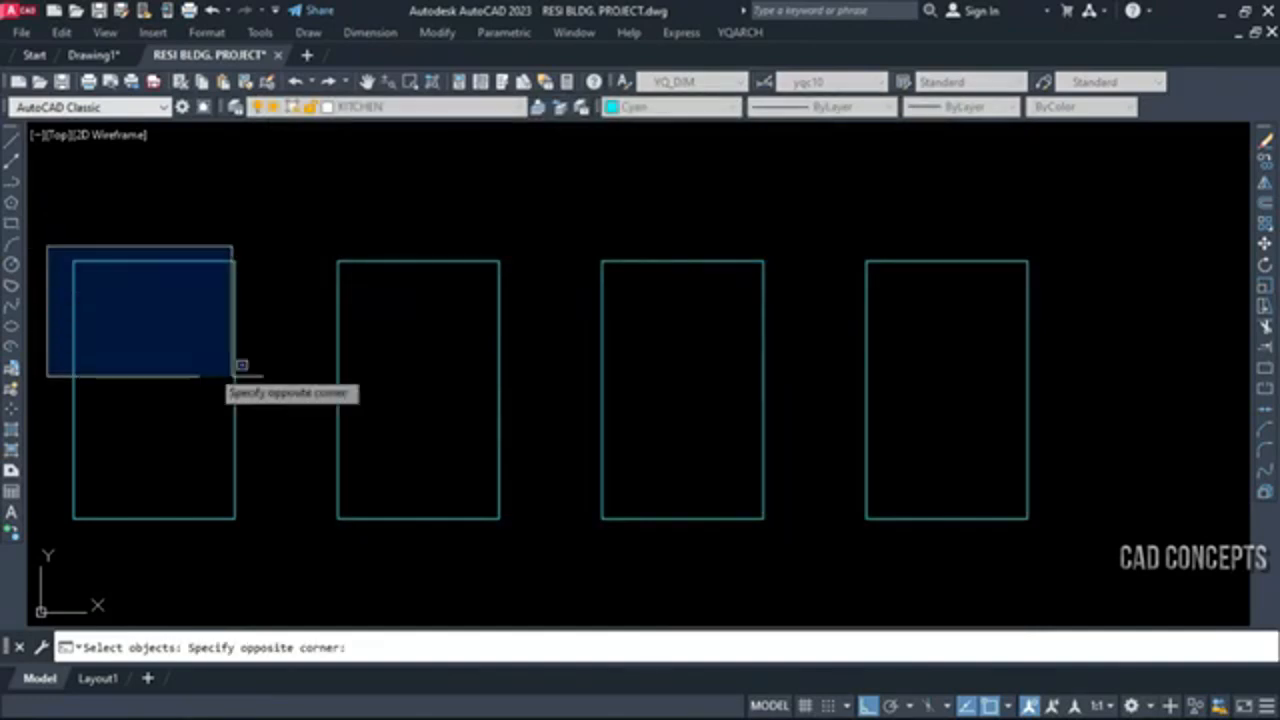
click(1037, 538)
right_click(1054, 537)
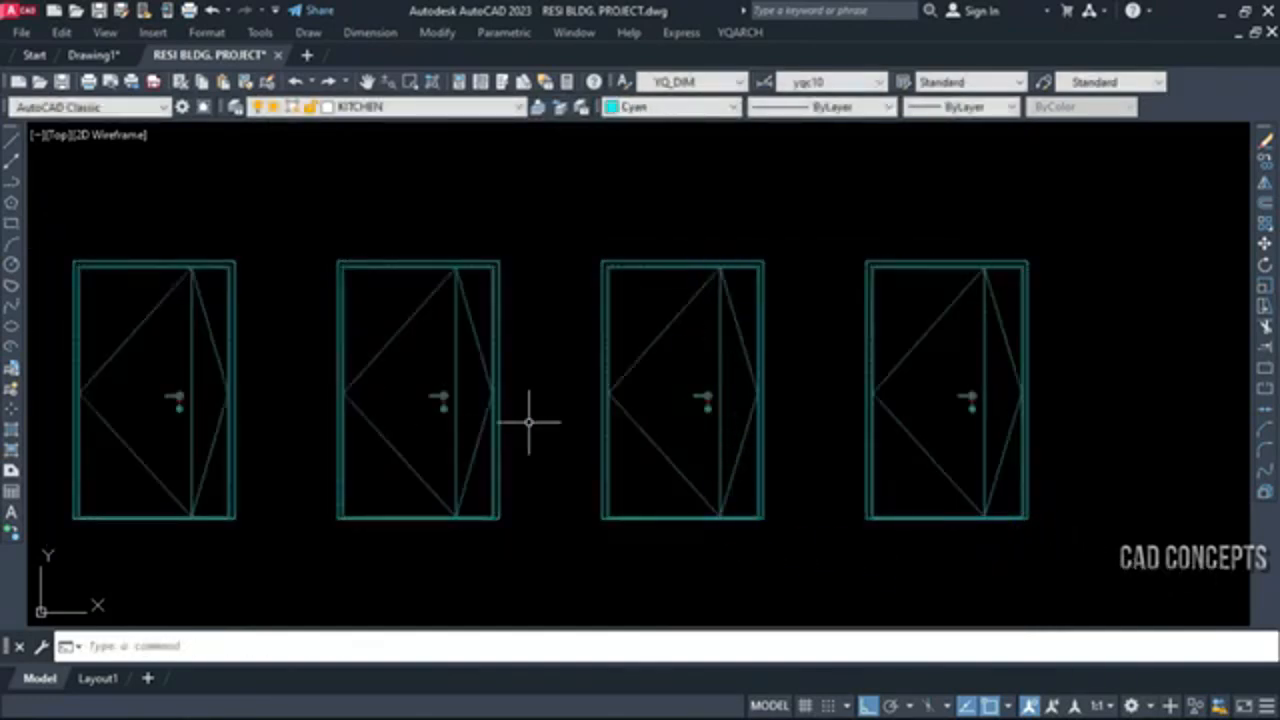
Convert the four rectangles of the right group's middle row into Unequal, Door Back elevations using Pick Rectangles
middle_drag(1137, 416, 397, 436)
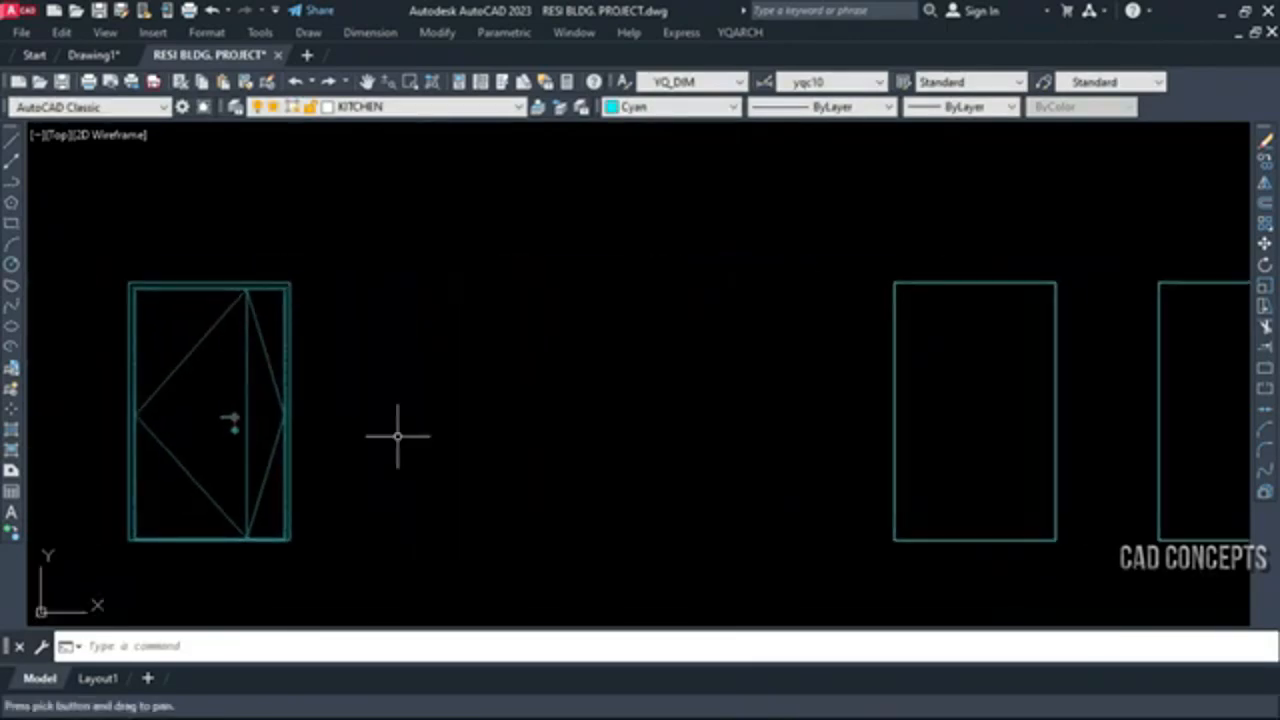
scroll(397, 436, down, 6)
scroll(643, 433, up, 6)
middle_drag(643, 433, 654, 438)
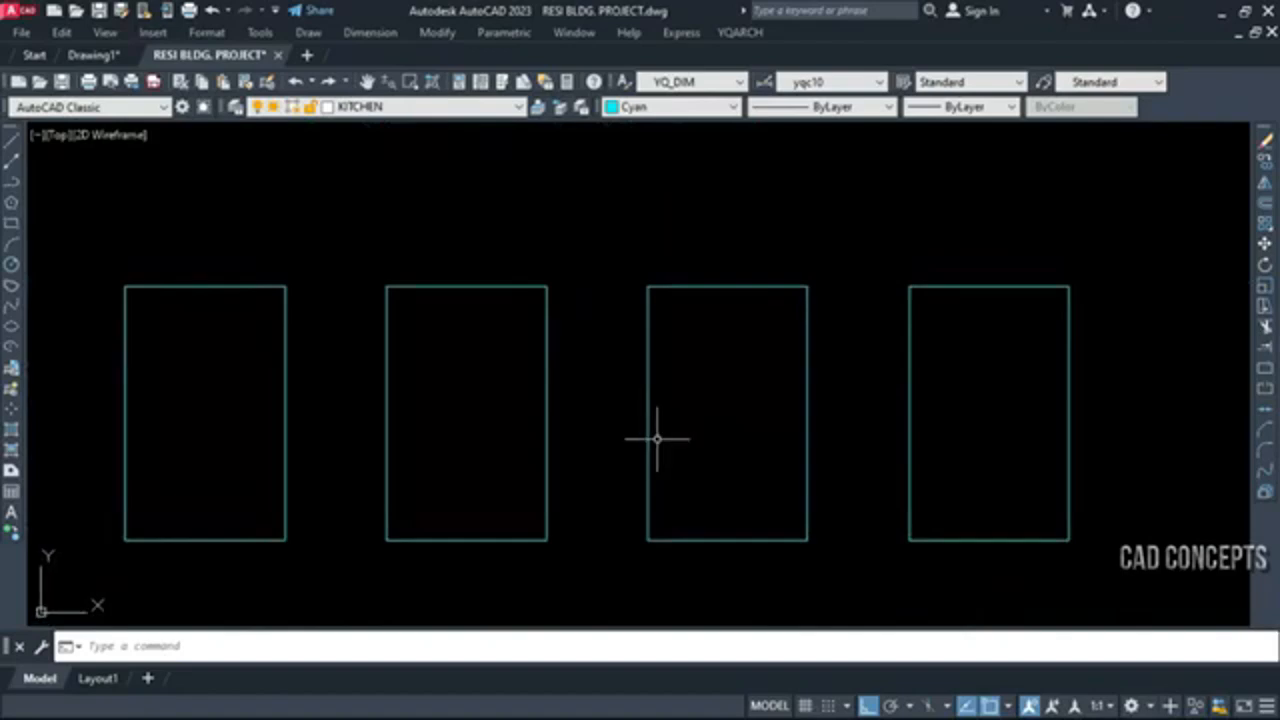
key(space)
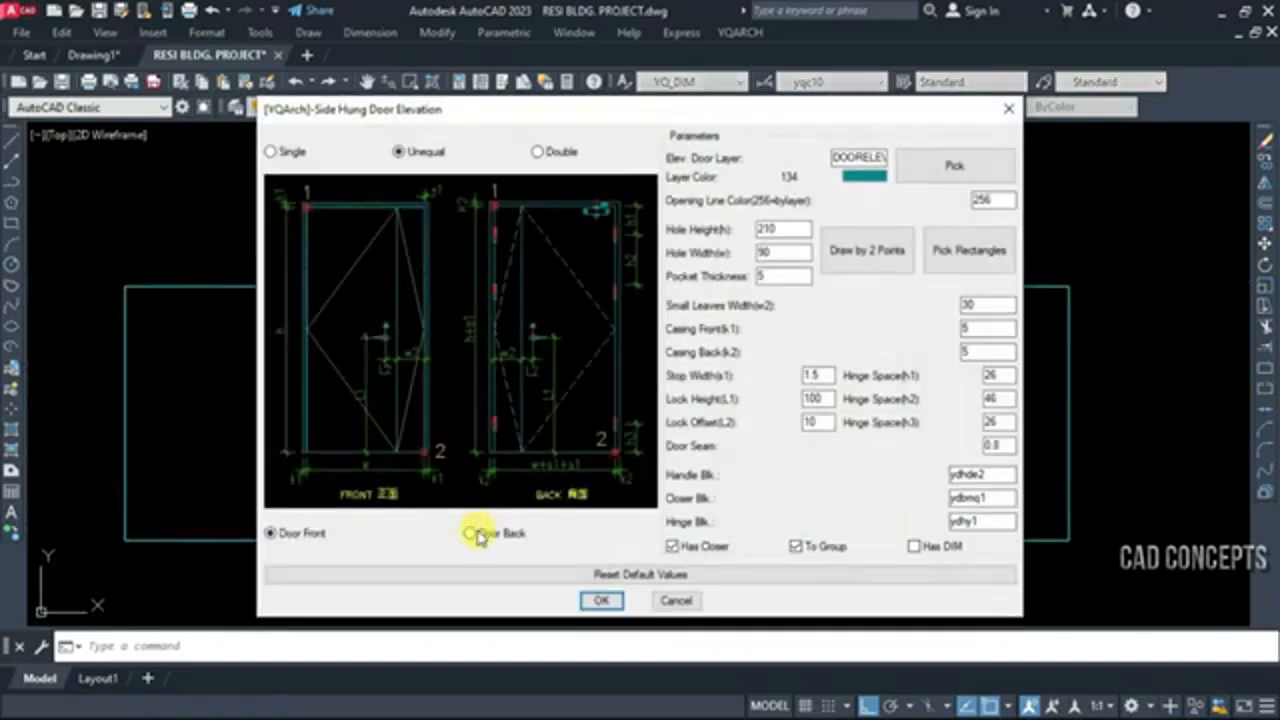
click(995, 275)
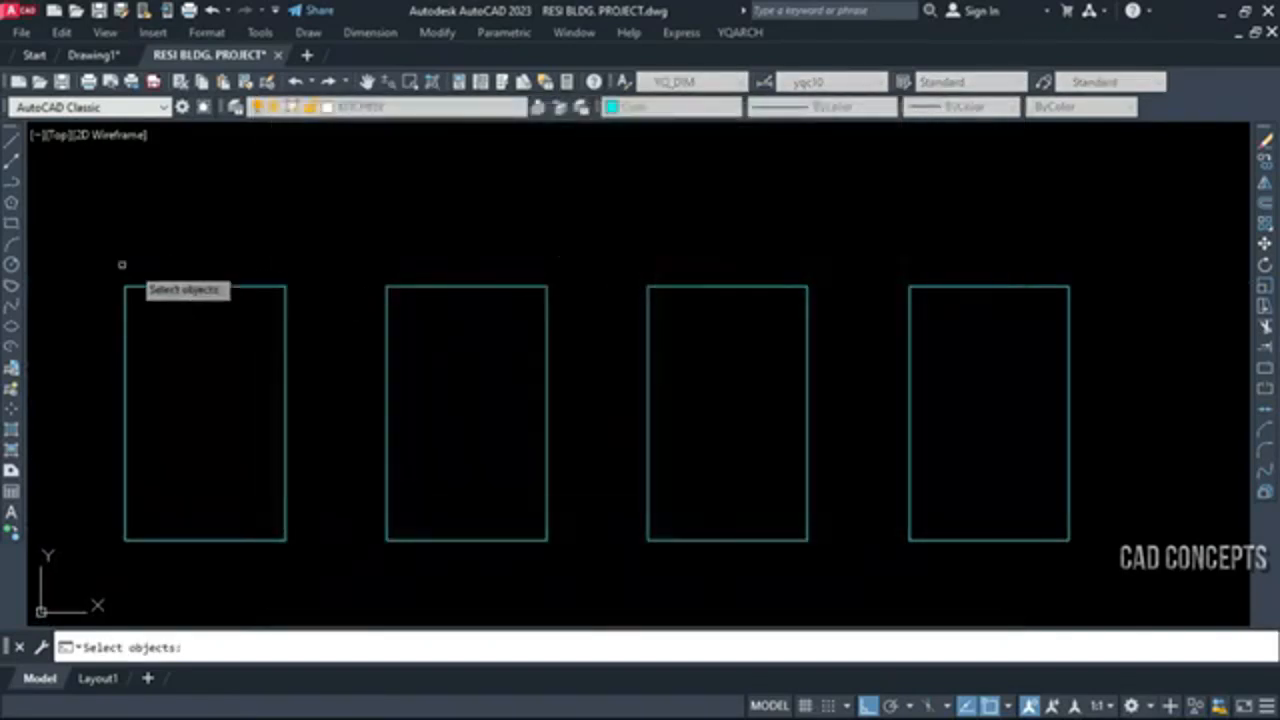
click(40, 266)
click(1195, 612)
right_click(1025, 537)
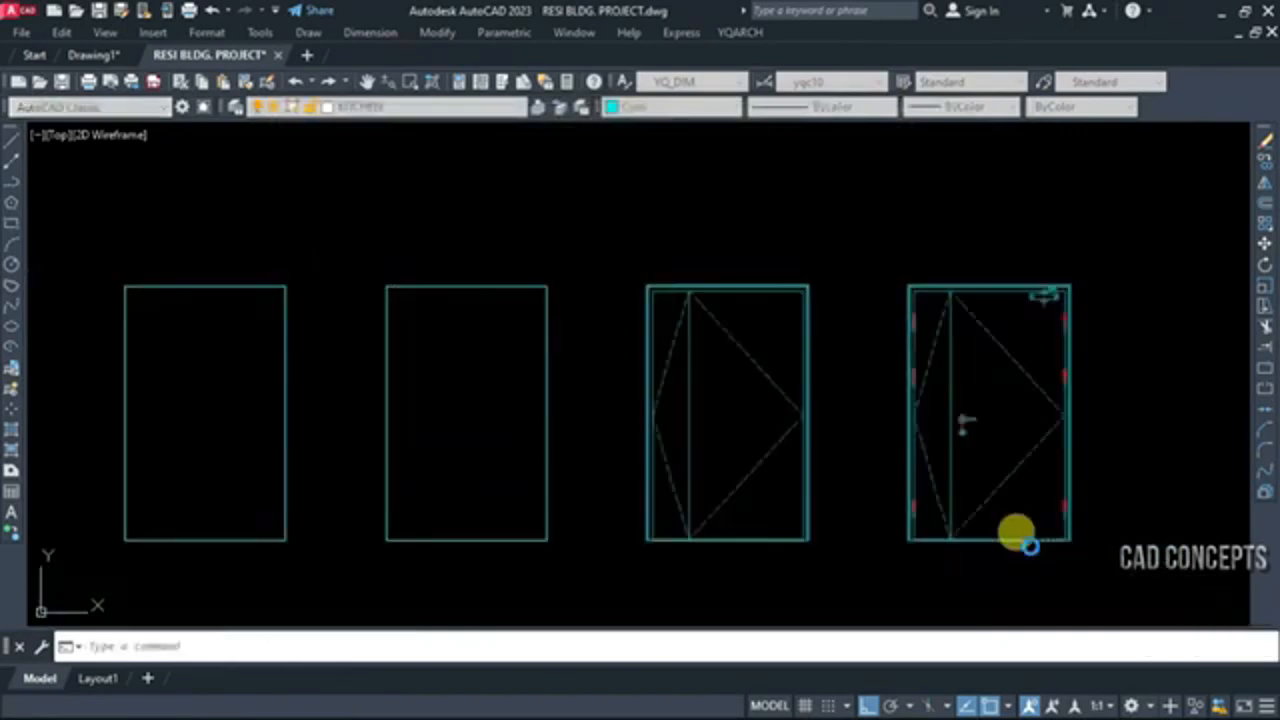
click(729, 409)
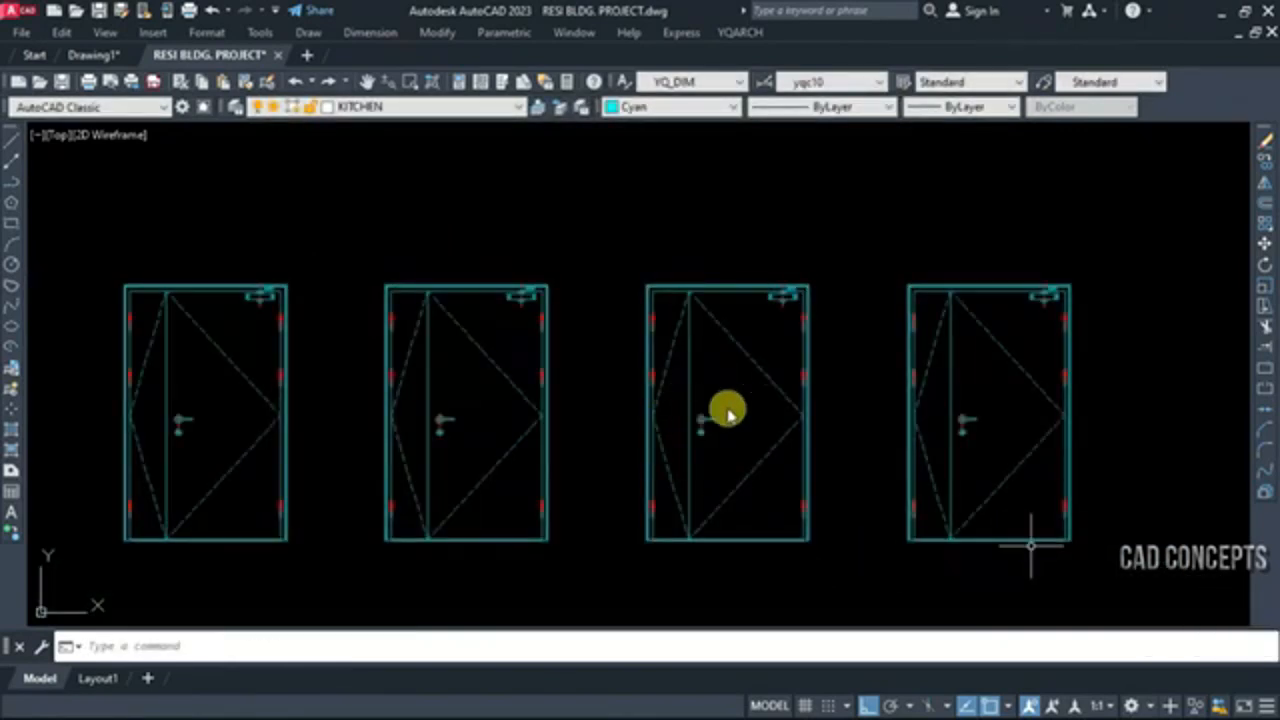
Convert the four rectangles of the left group's bottom row into Double, Door Front elevations using Pick Rectangles
scroll(795, 296, up, 5)
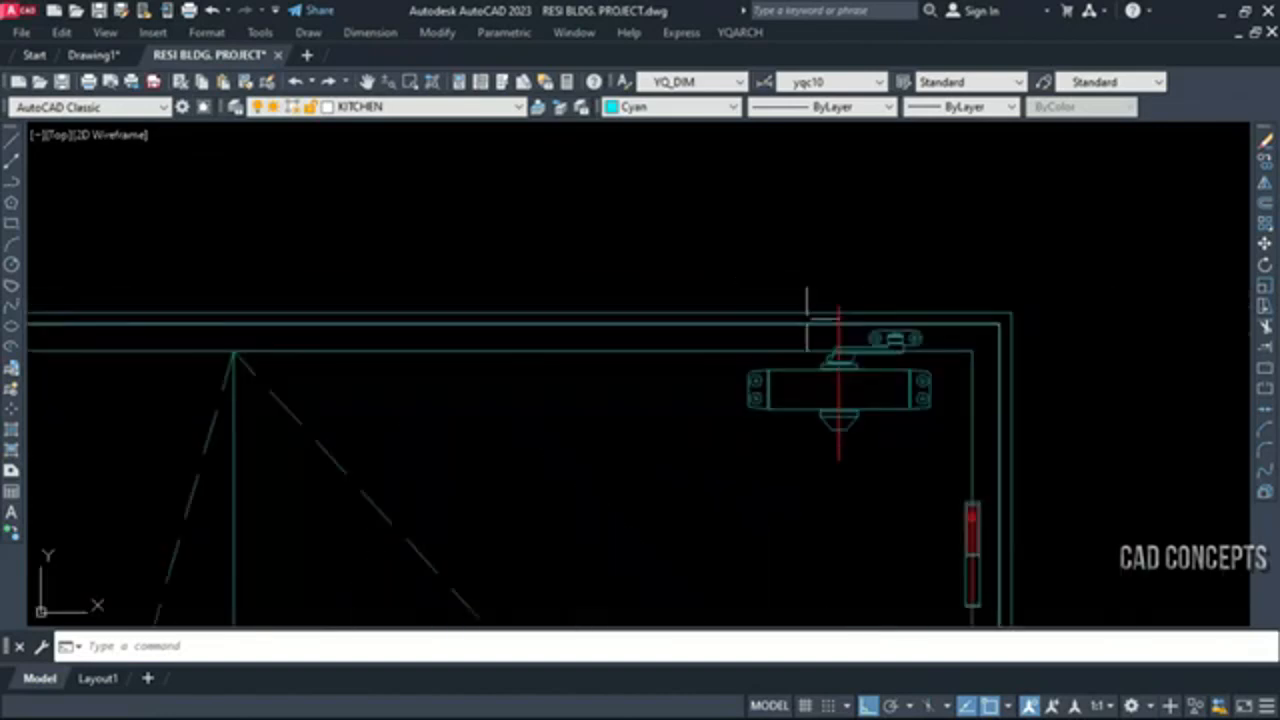
scroll(906, 457, up, 5)
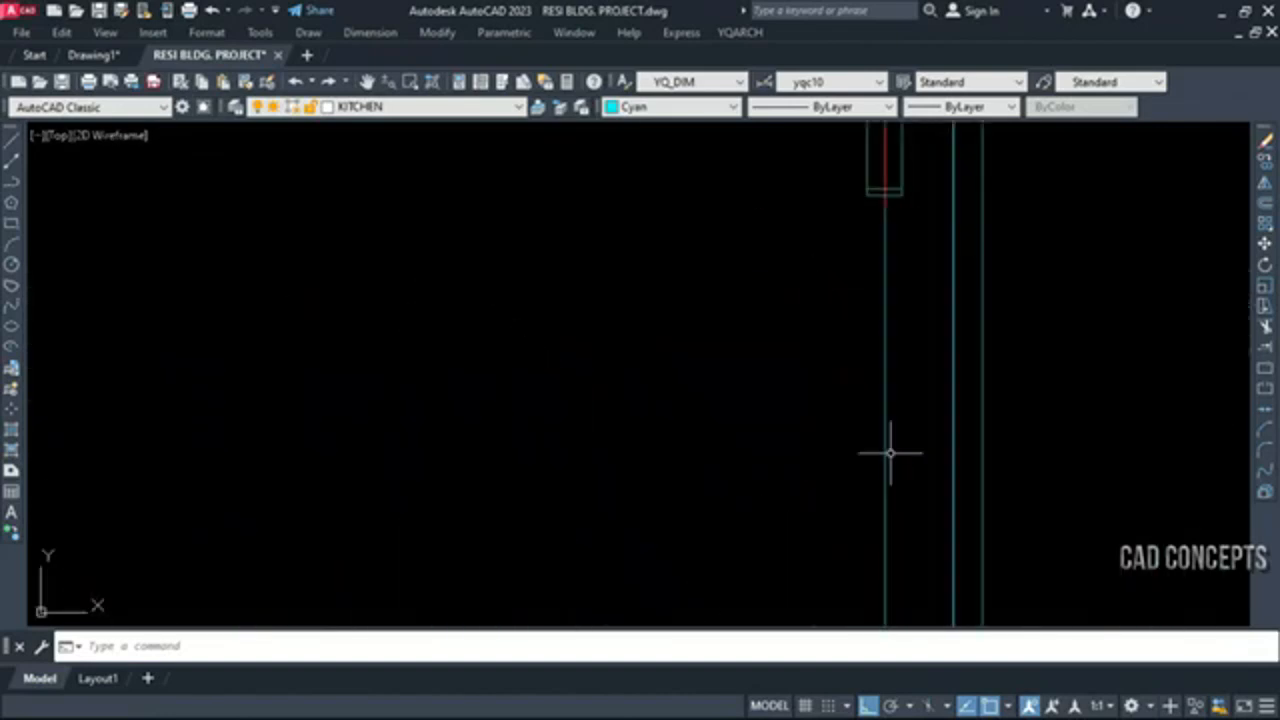
scroll(891, 449, down, 3)
scroll(766, 366, down, 6)
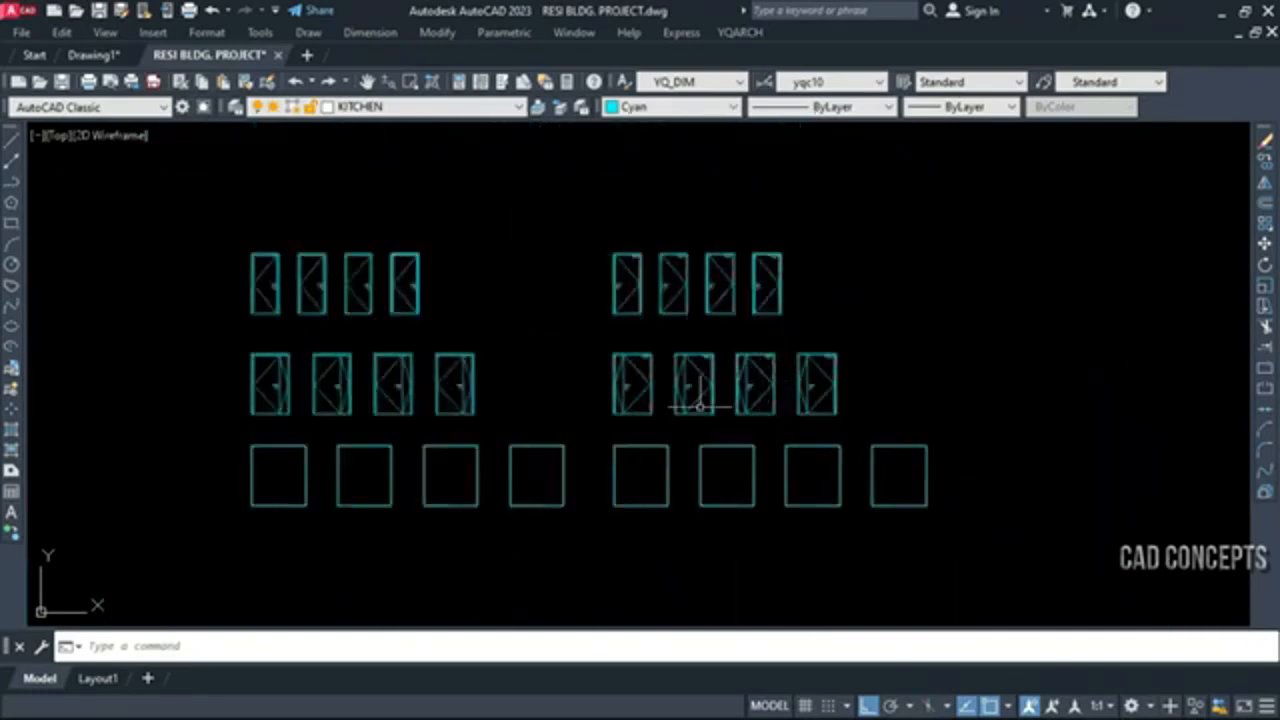
scroll(306, 480, up, 5)
middle_drag(375, 482, 343, 465)
scroll(332, 434, down, 2)
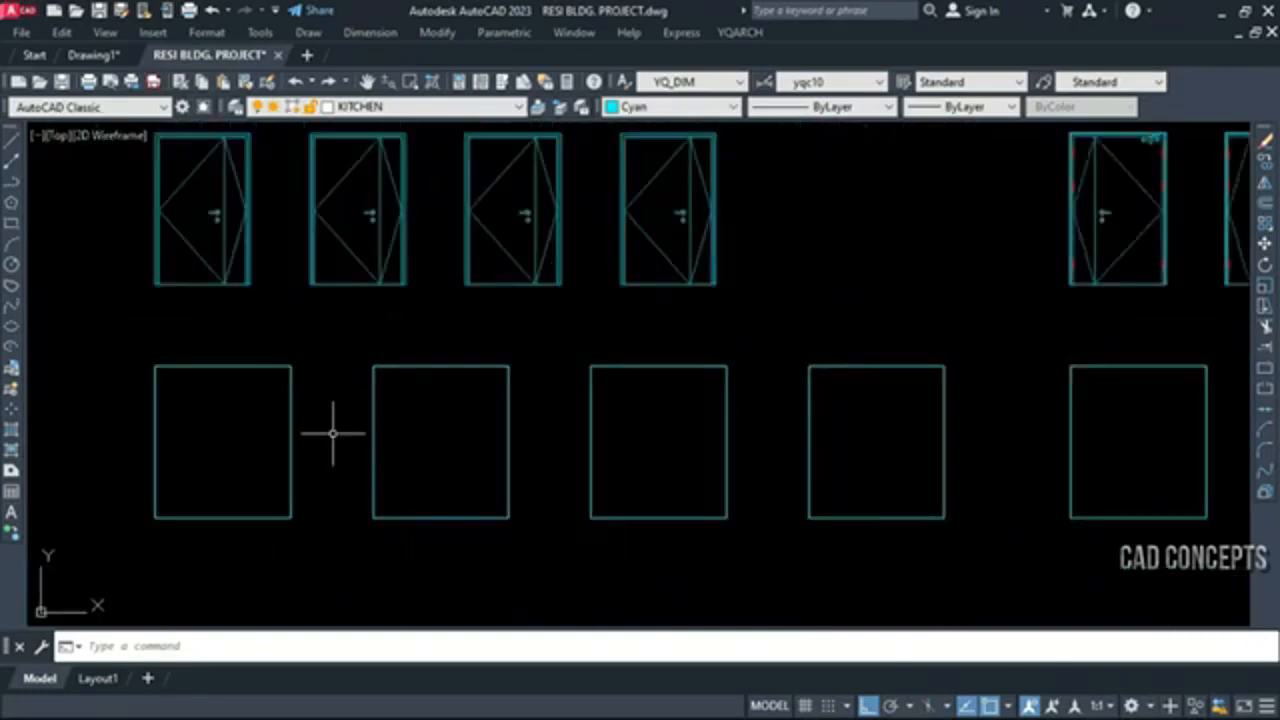
key(space)
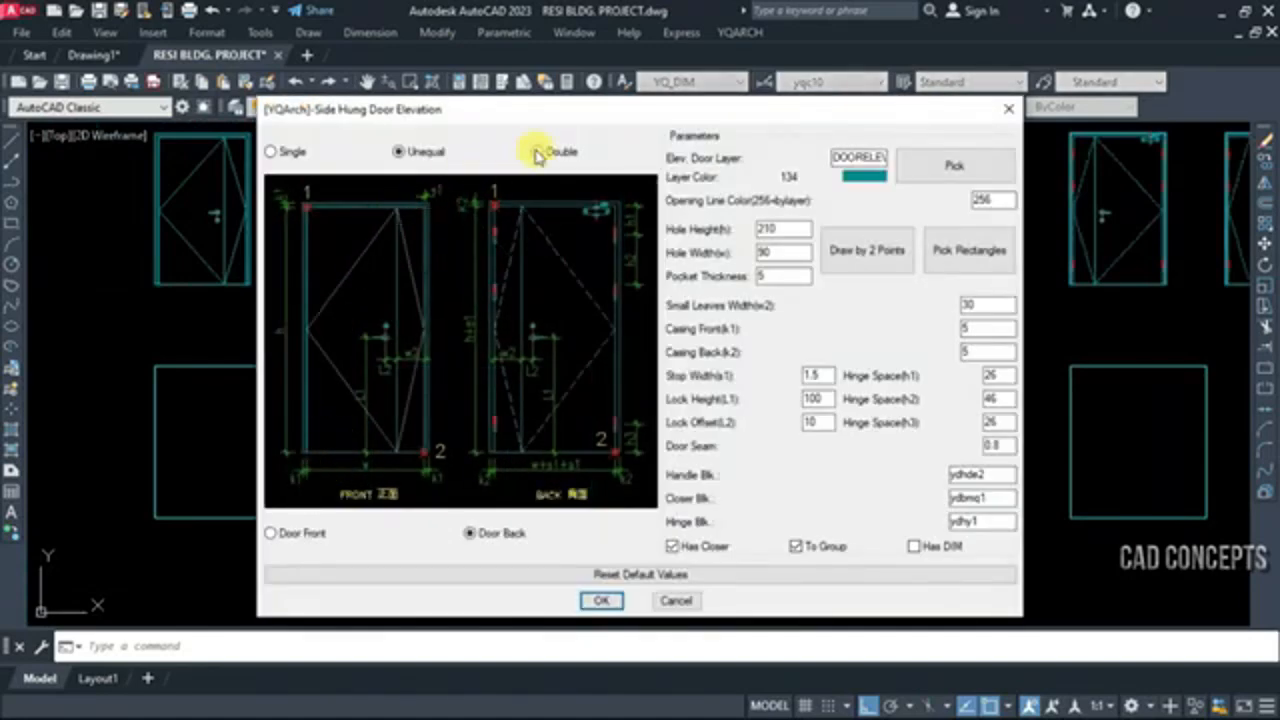
click(538, 153)
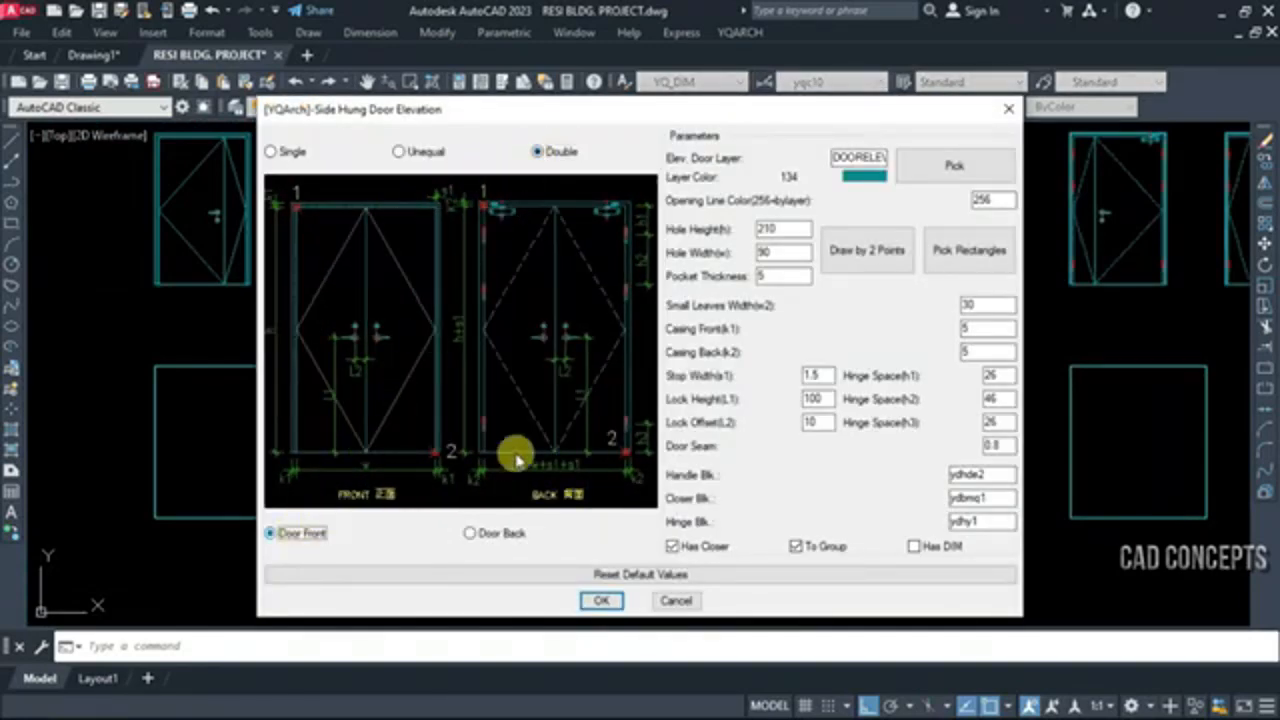
click(945, 250)
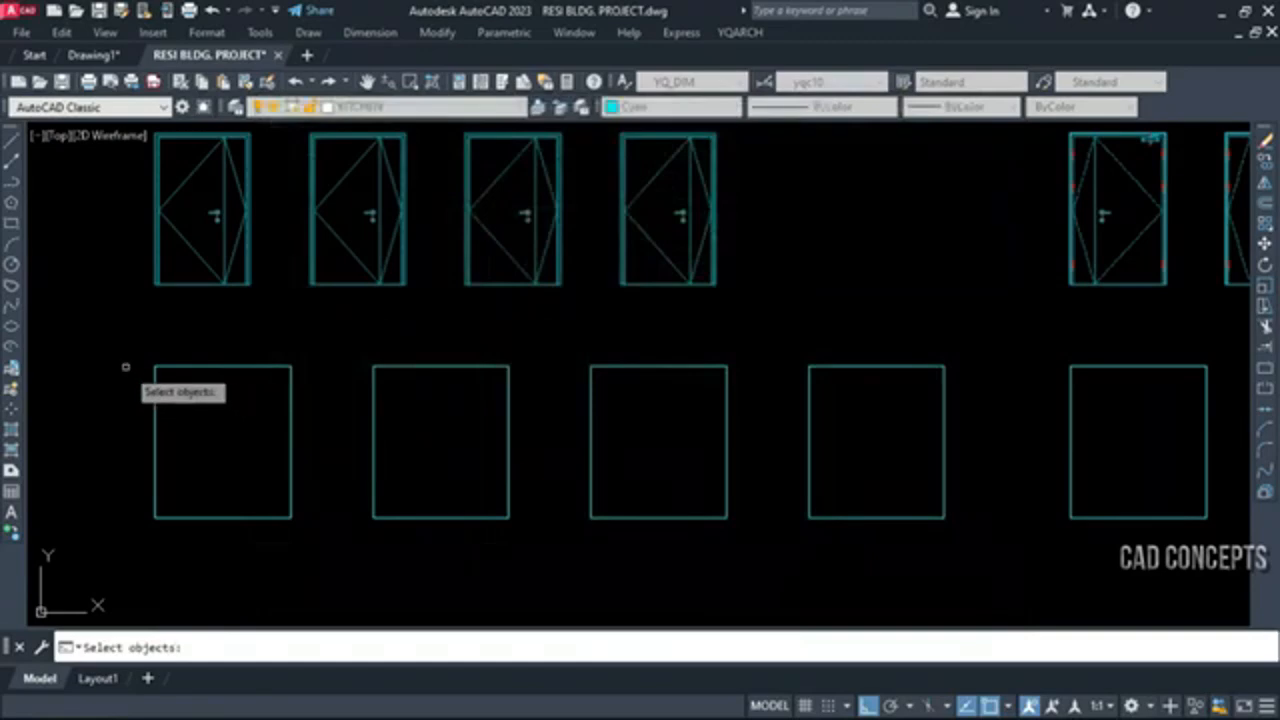
click(136, 360)
click(972, 530)
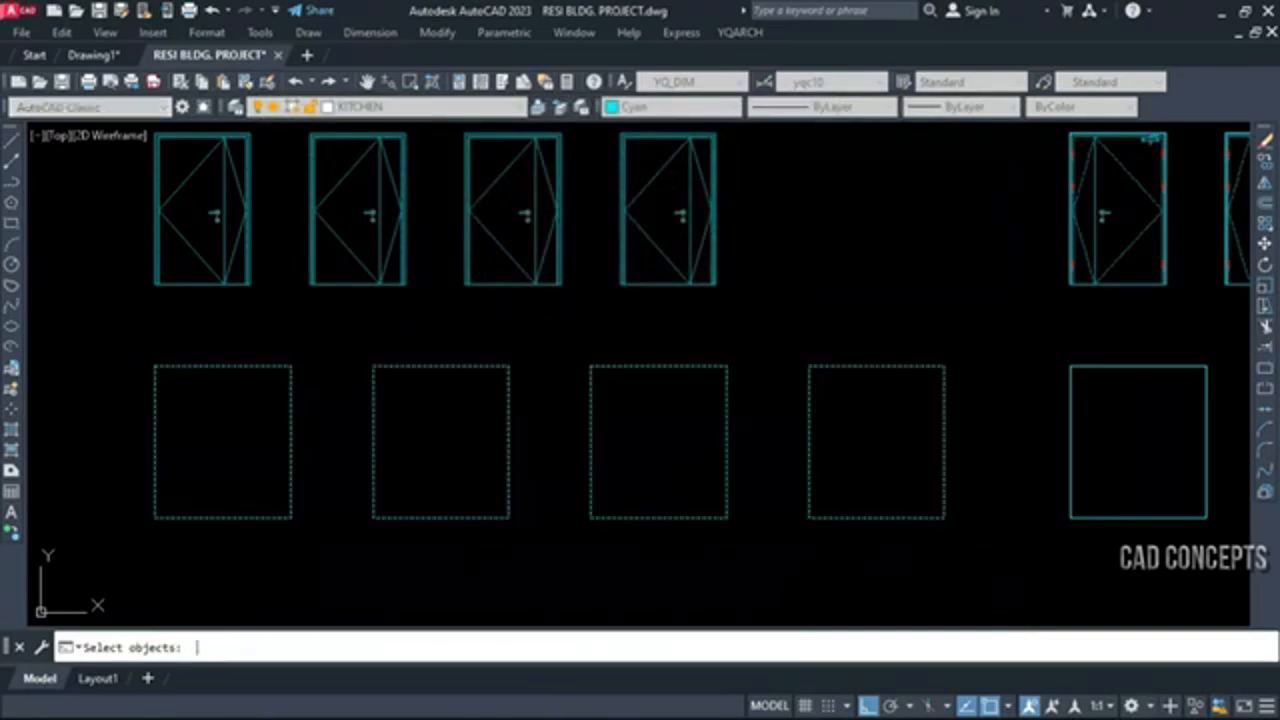
key(Return)
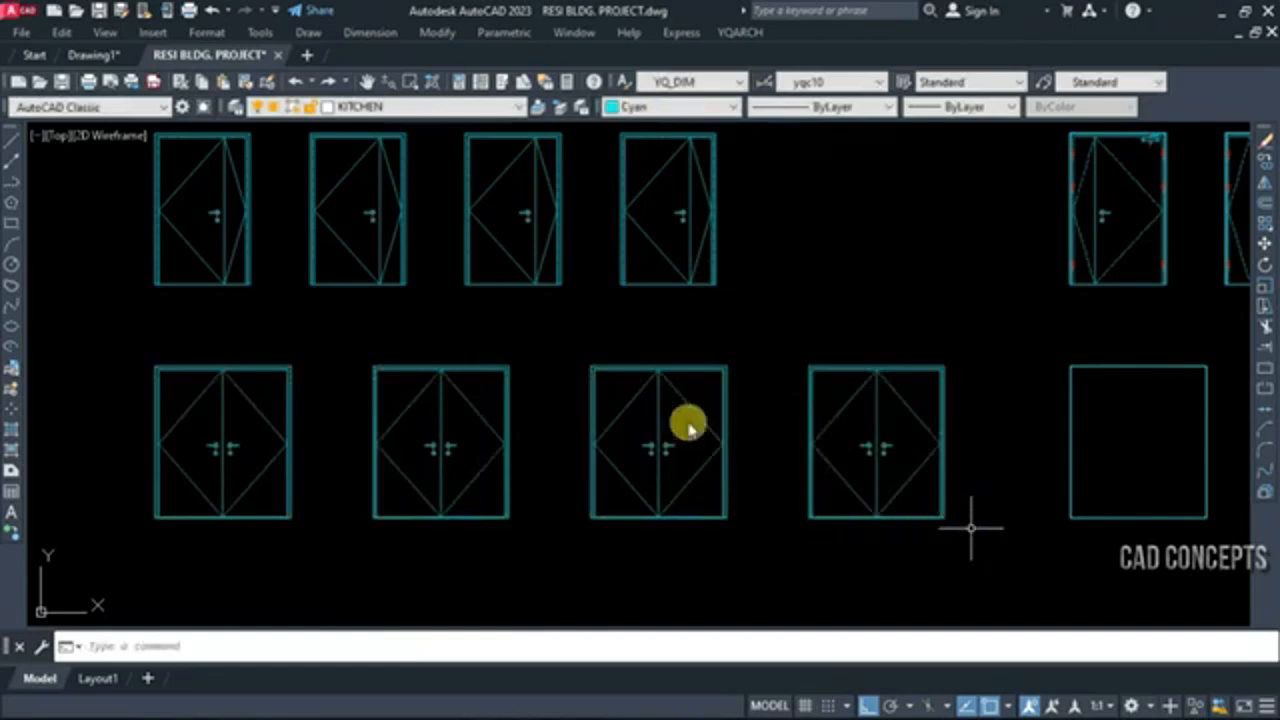
Examine the handles, frames and opening lines of the new double front door elevations up close
scroll(660, 423, up, 8)
scroll(608, 540, down, 2)
scroll(620, 495, up, 3)
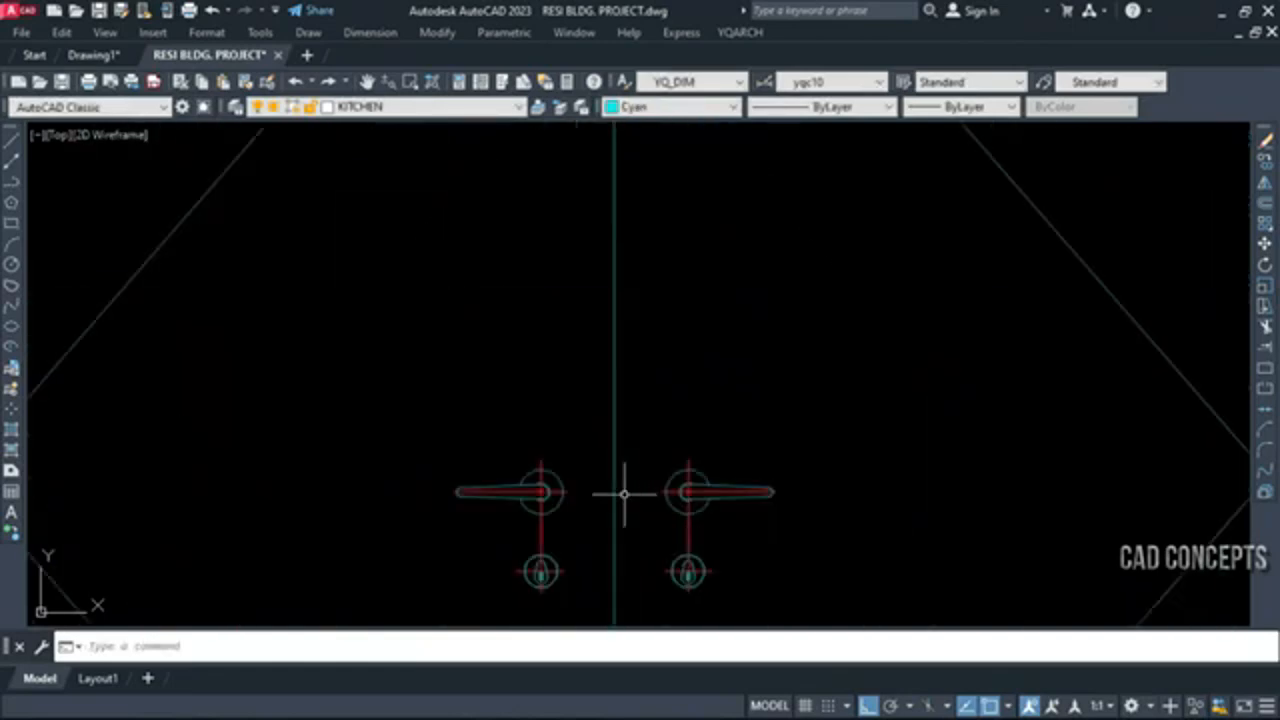
scroll(623, 493, down, 9)
scroll(431, 414, up, 9)
scroll(504, 493, down, 7)
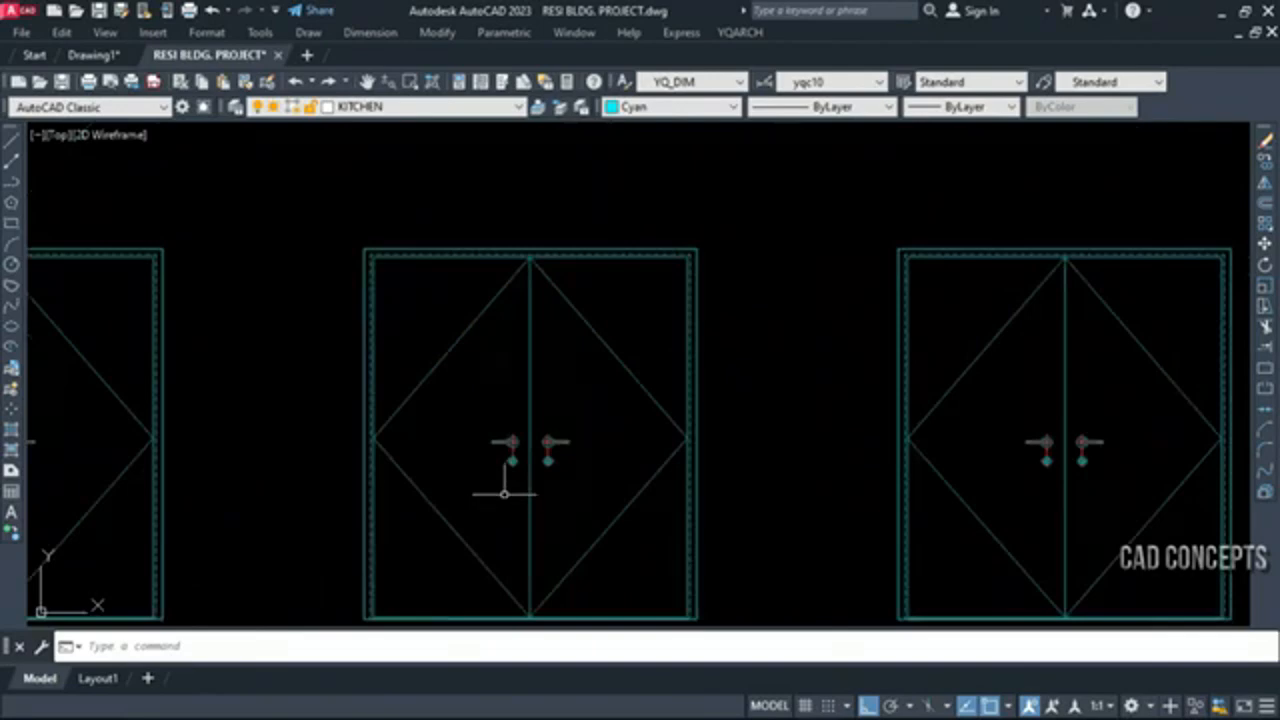
scroll(504, 493, down, 3)
scroll(257, 457, up, 5)
scroll(135, 453, down, 7)
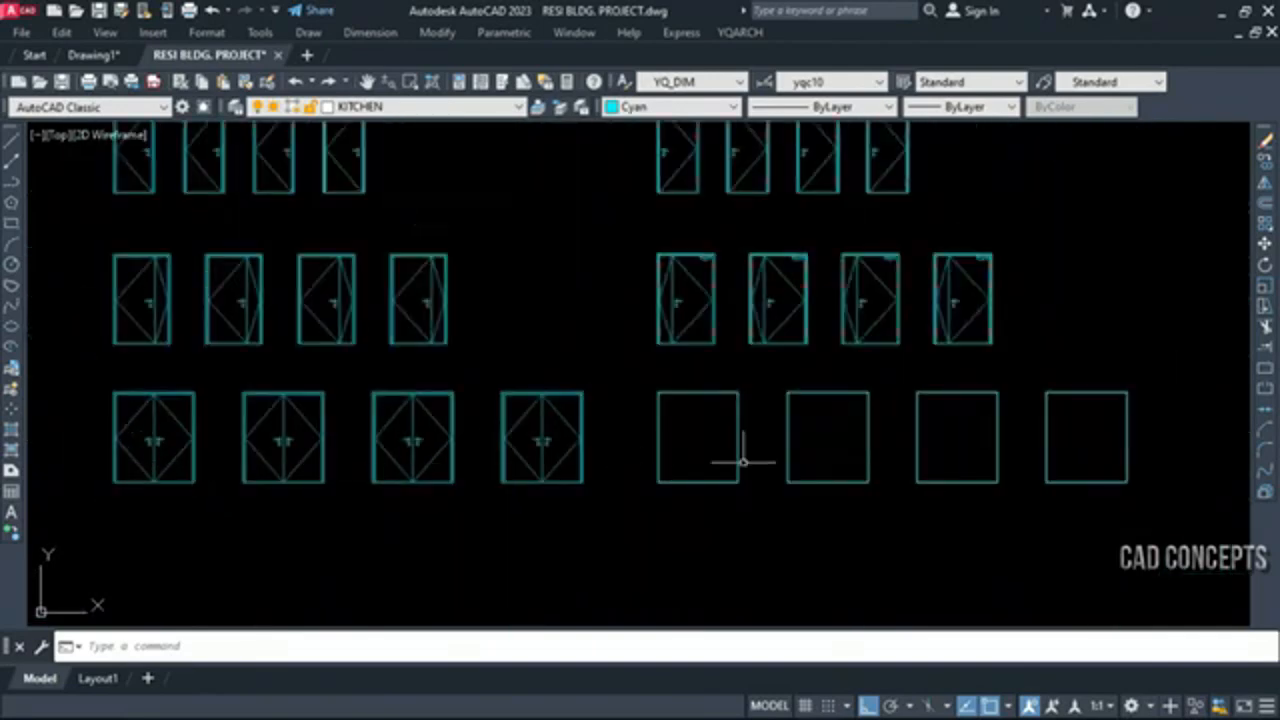
Convert the four rectangles of the right group's bottom row into Double, Door Back elevations using Pick Rectangles
scroll(1054, 466, up, 2)
middle_drag(1054, 466, 808, 482)
scroll(897, 481, up, 2)
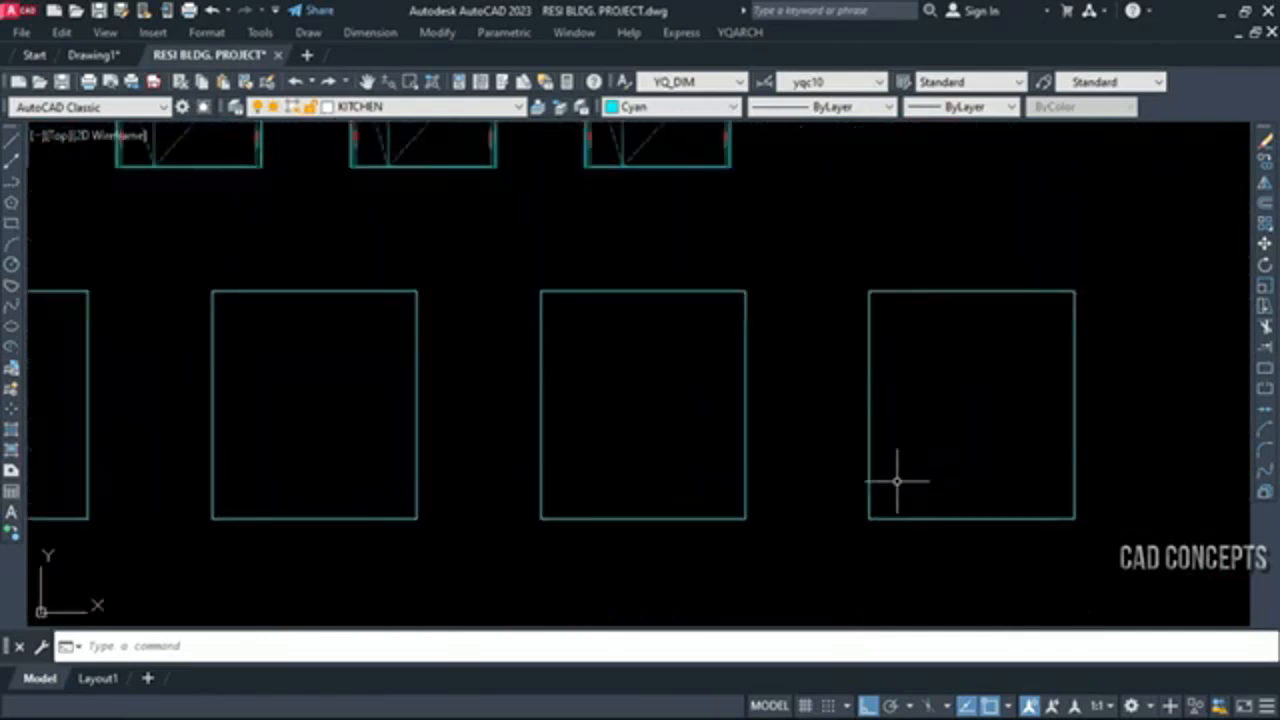
scroll(897, 481, up, 2)
scroll(900, 480, down, 2)
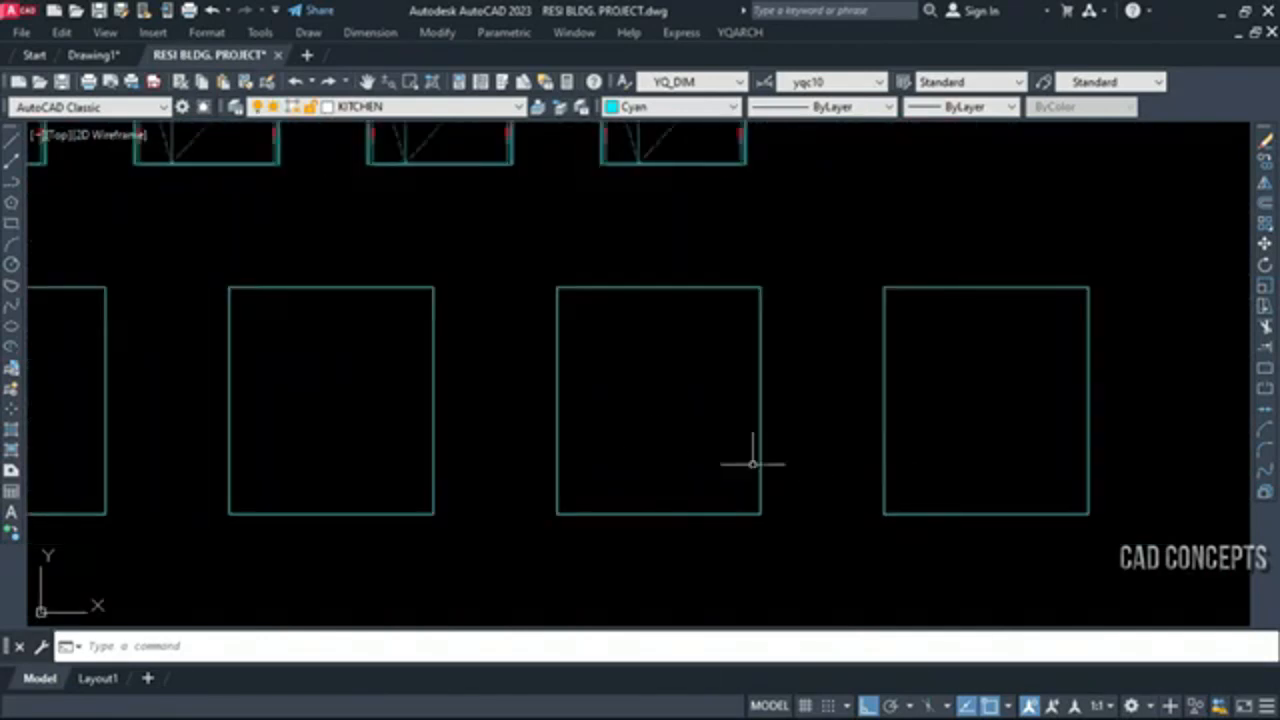
mouse_move(711, 423)
middle_down()
mouse_move(774, 454)
mouse_move(880, 449)
mouse_move(894, 443)
mouse_move(885, 389)
mouse_move(869, 391)
middle_up()
key(Return)
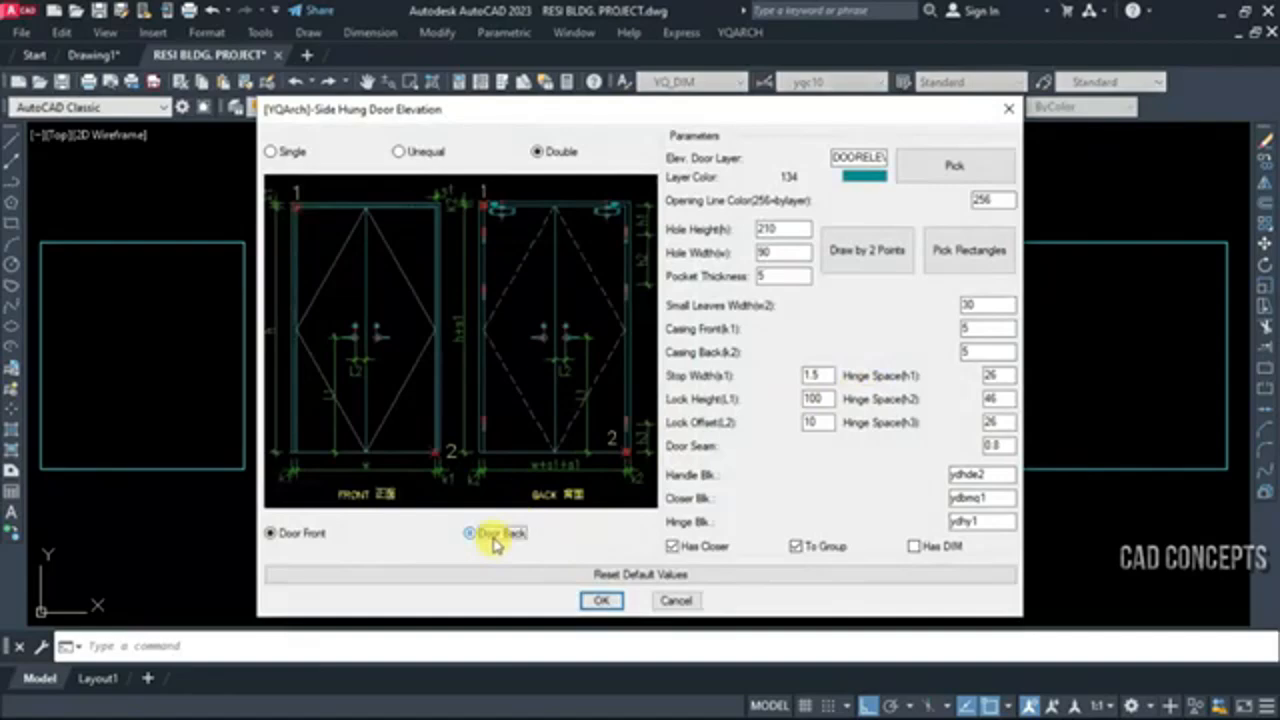
click(1008, 250)
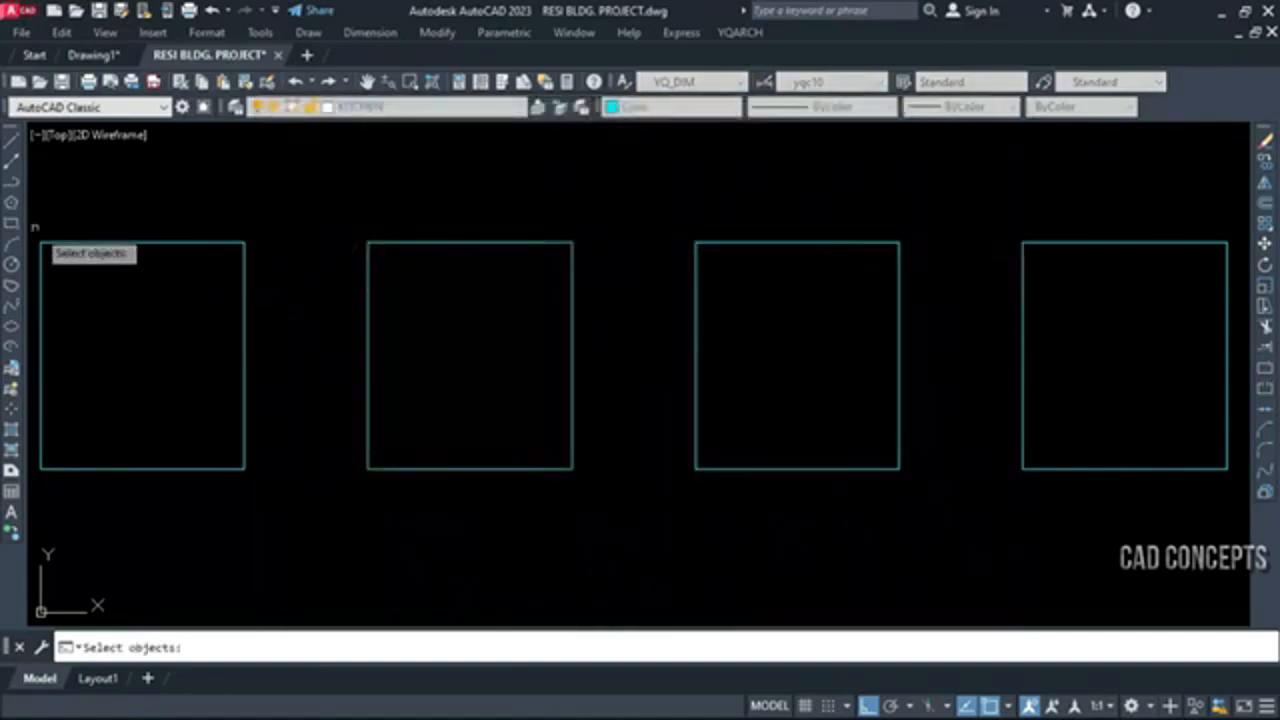
click(30, 229)
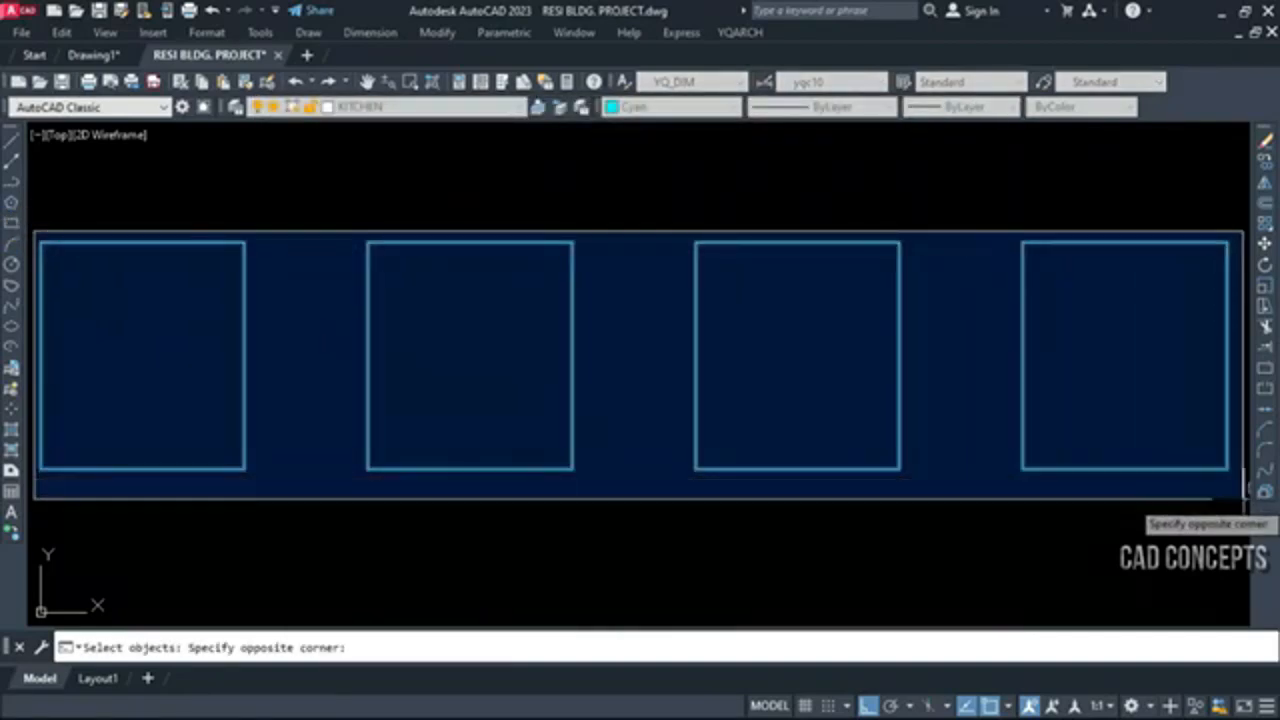
click(1246, 500)
right_click(929, 491)
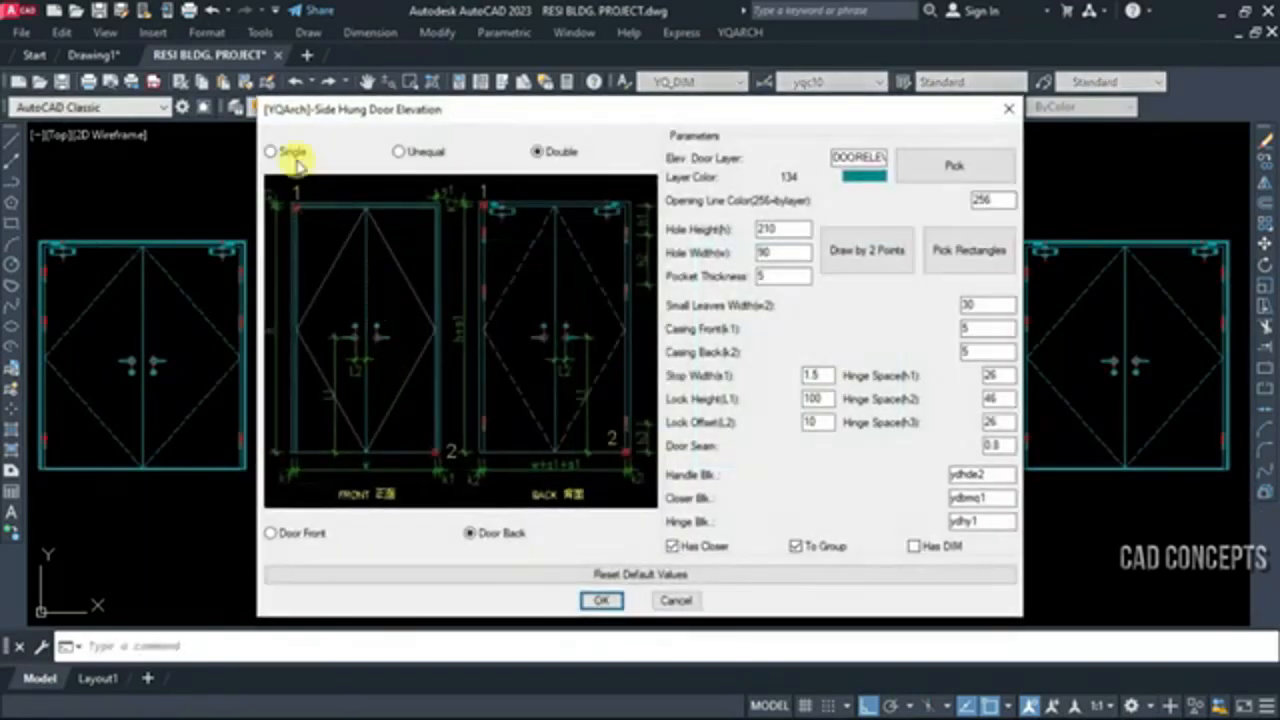
Draw a Single front door elevation by two points in empty space, about 95 wide and 246 high, with its handle on the right
click(272, 152)
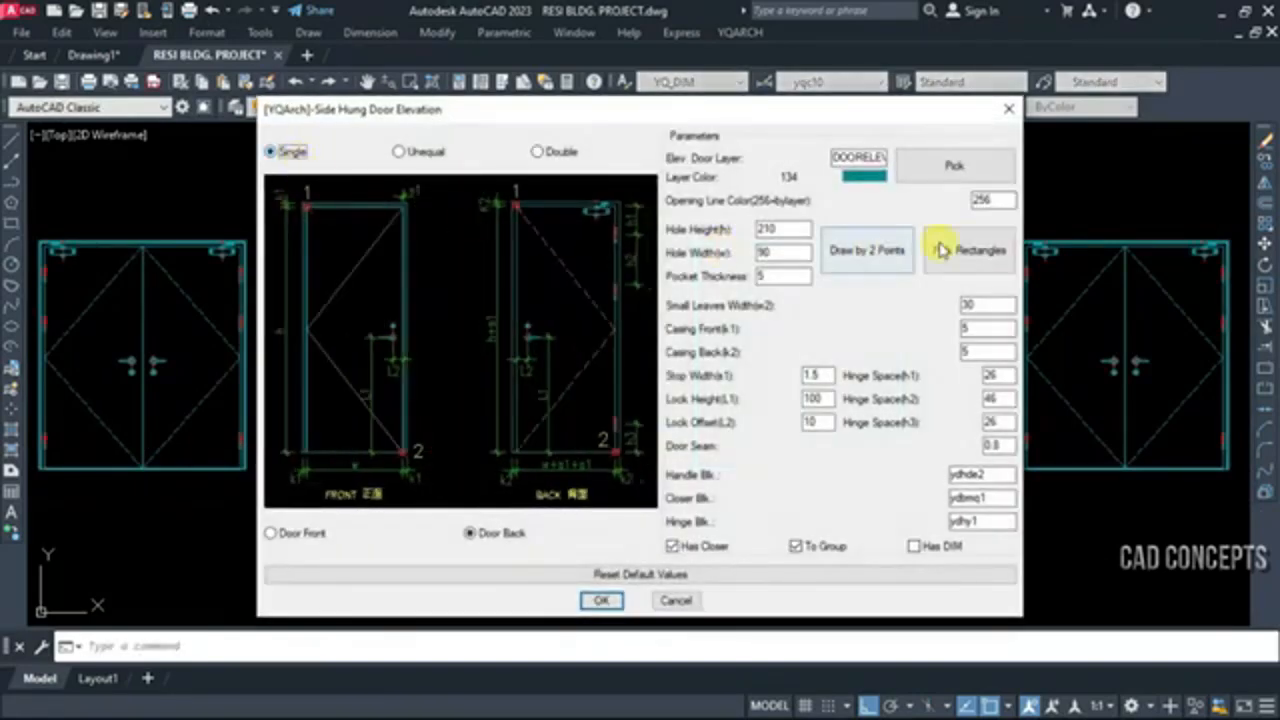
click(848, 250)
scroll(657, 357, down, 5)
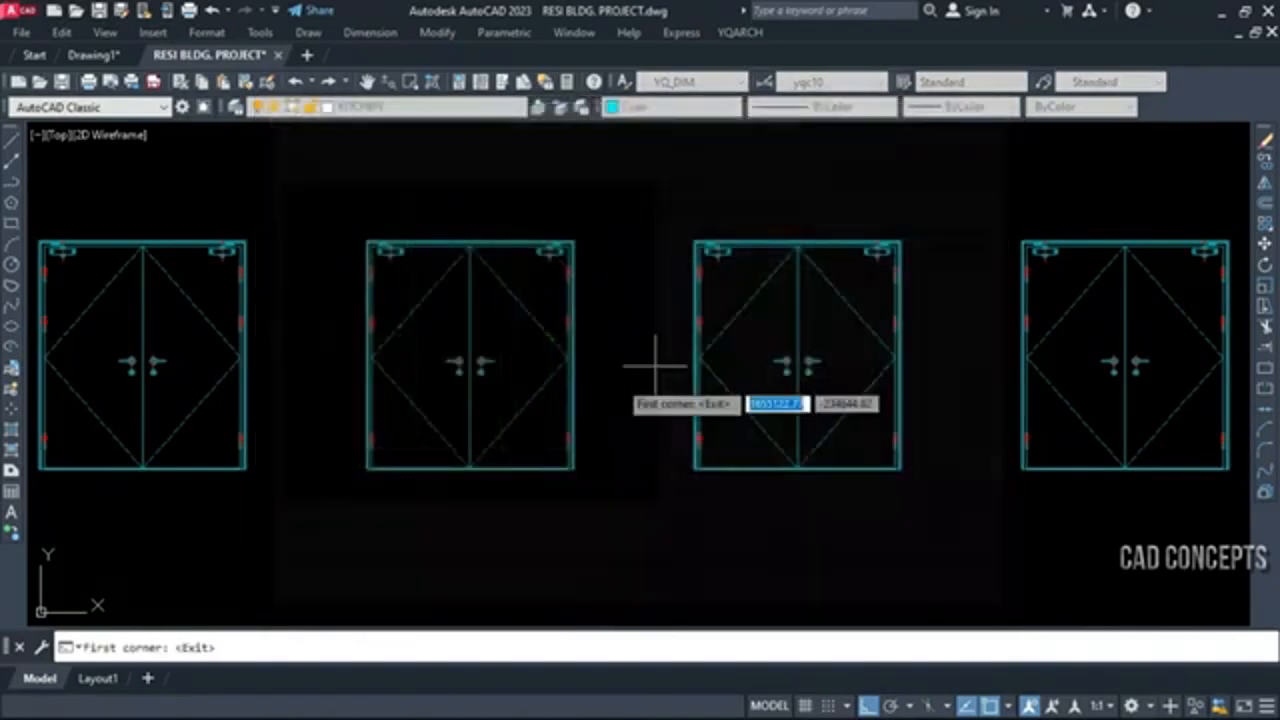
scroll(571, 514, up, 5)
click(691, 502)
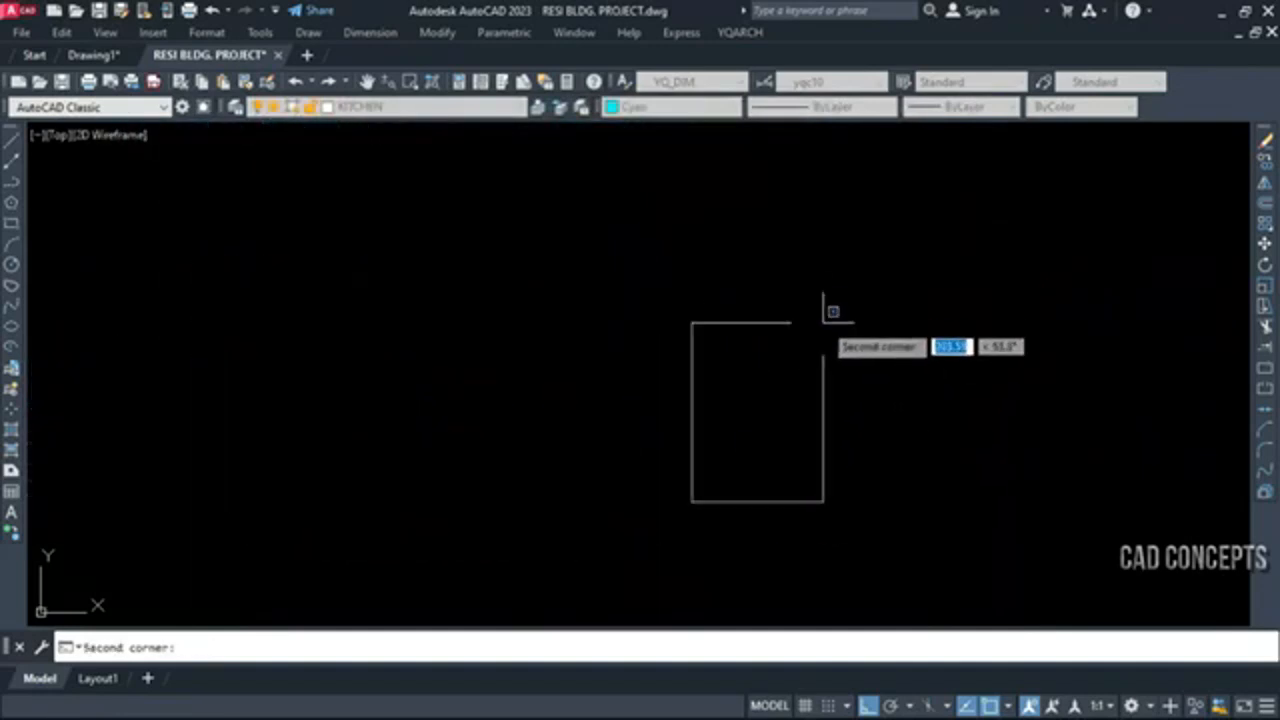
click(800, 241)
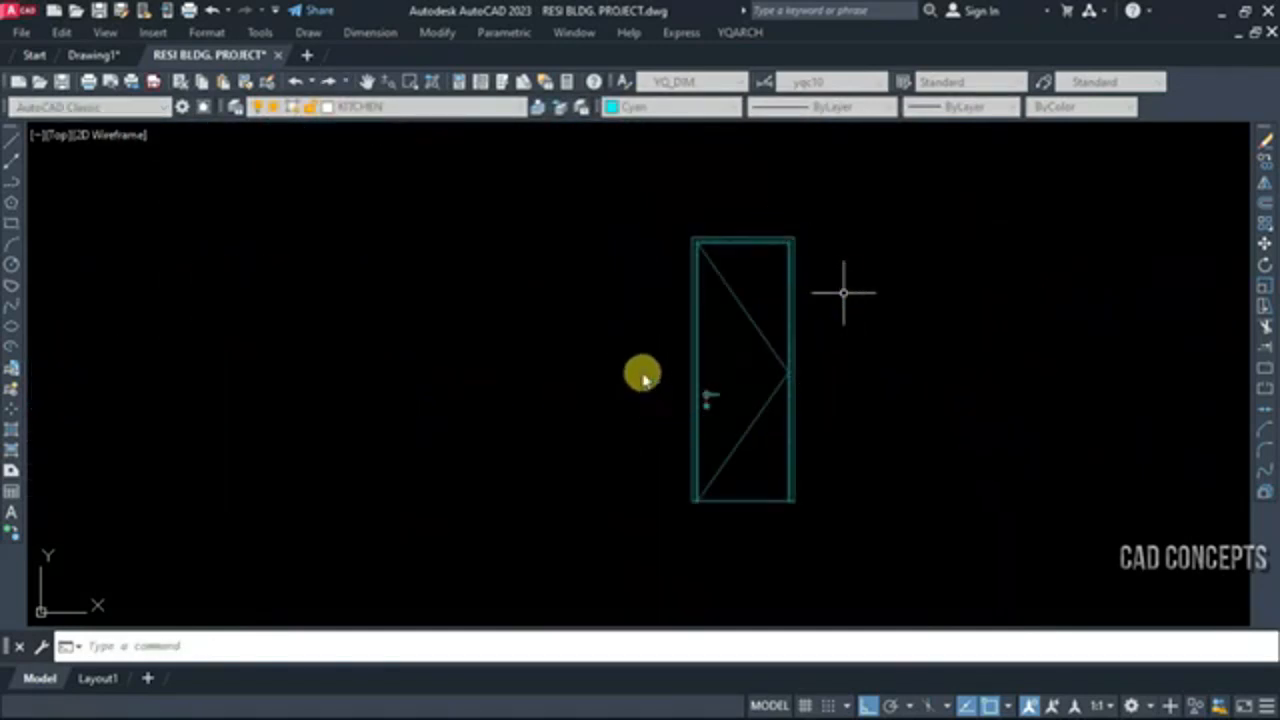
click(660, 382)
Draw an Unequal, Door Front elevation by two points beside the single door, about 176 wide and 329 high, with the small leaf on the right
key(space)
click(411, 158)
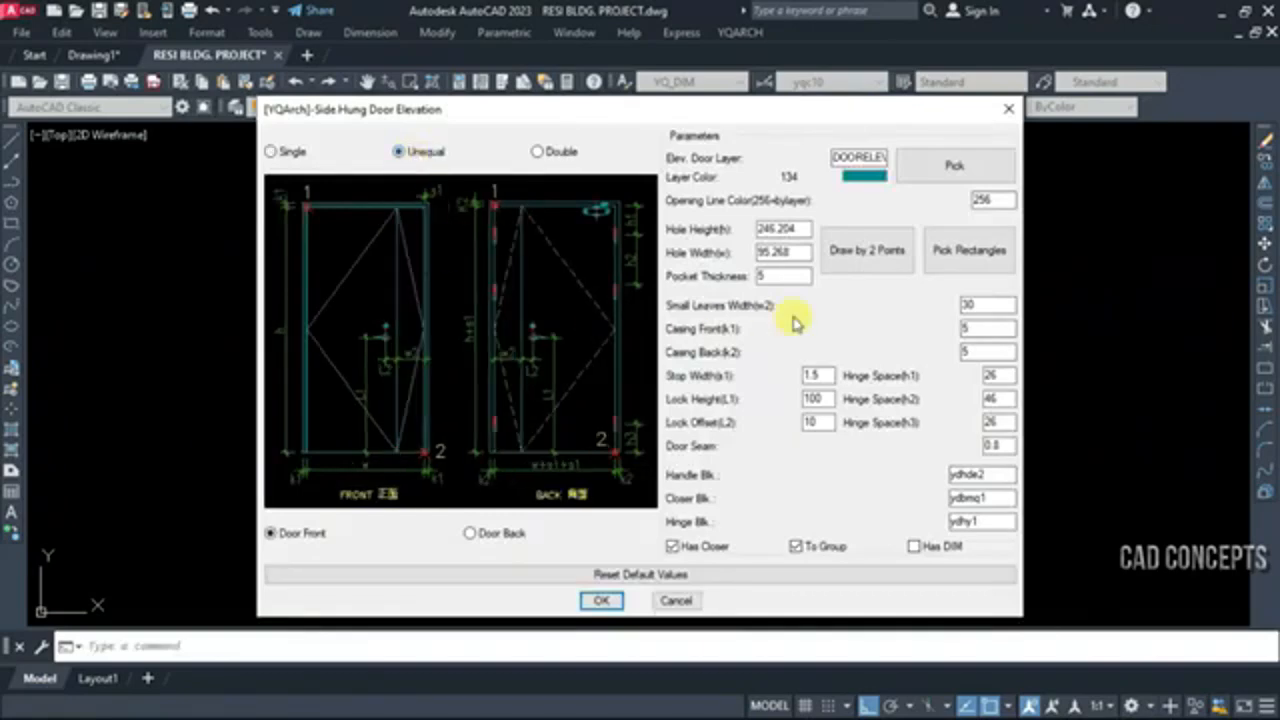
click(892, 252)
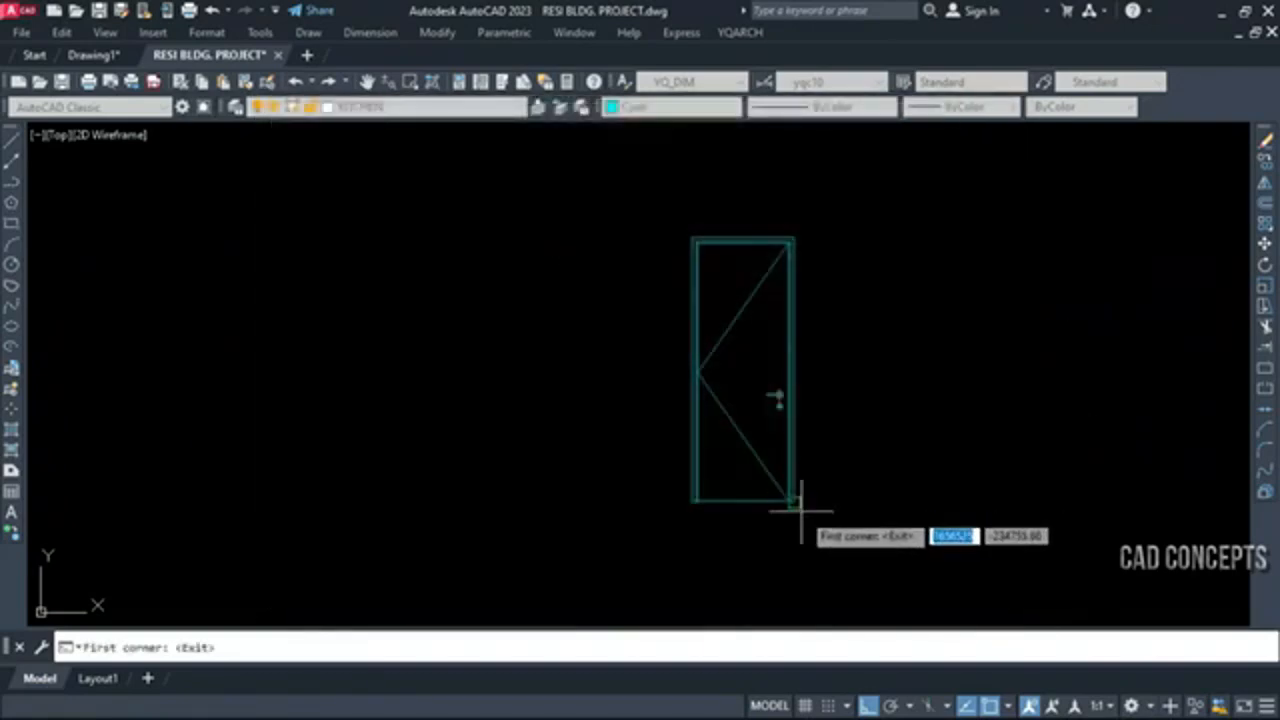
click(802, 512)
click(990, 158)
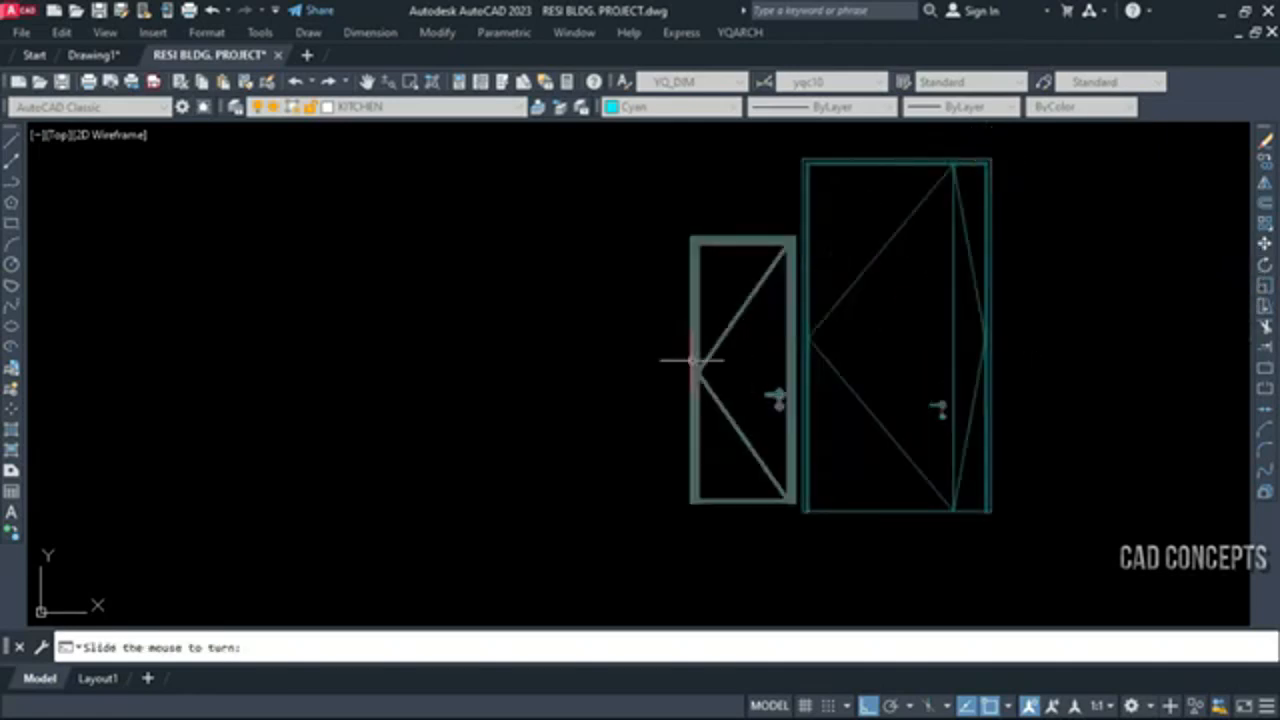
click(623, 340)
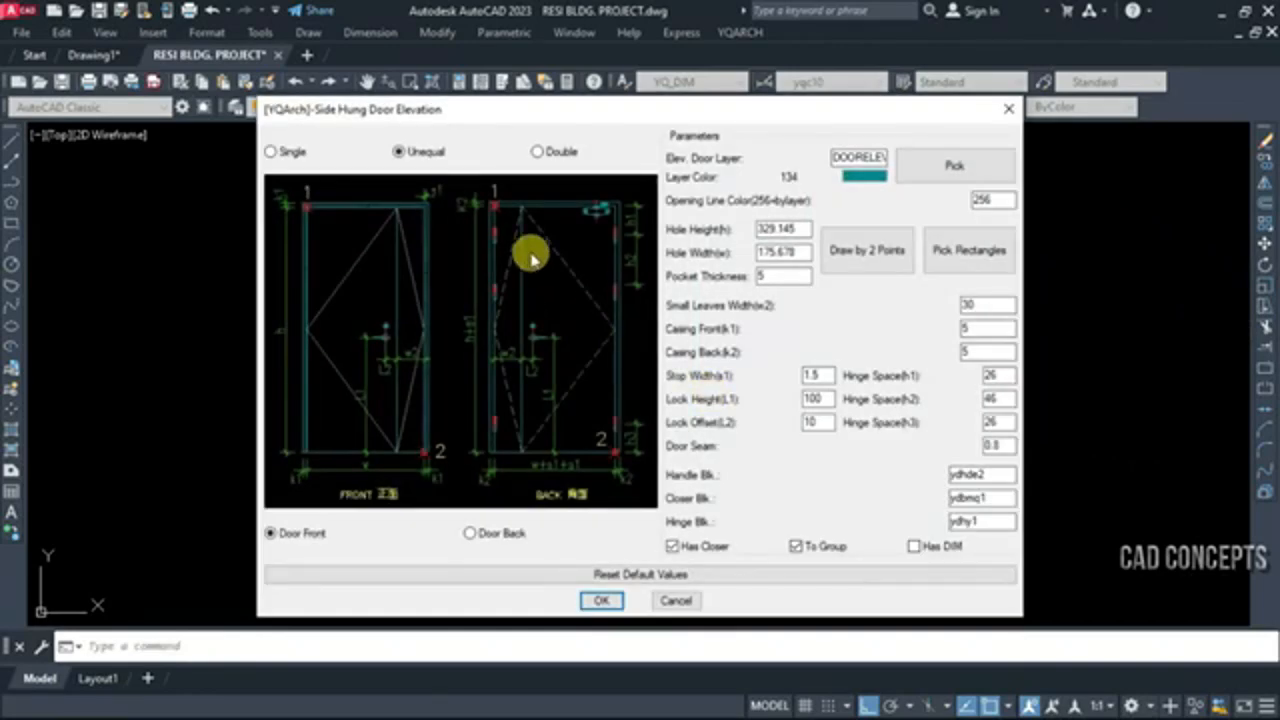
Draw a Double, Door Front elevation by two points to the right of the unequal door
click(552, 160)
click(866, 251)
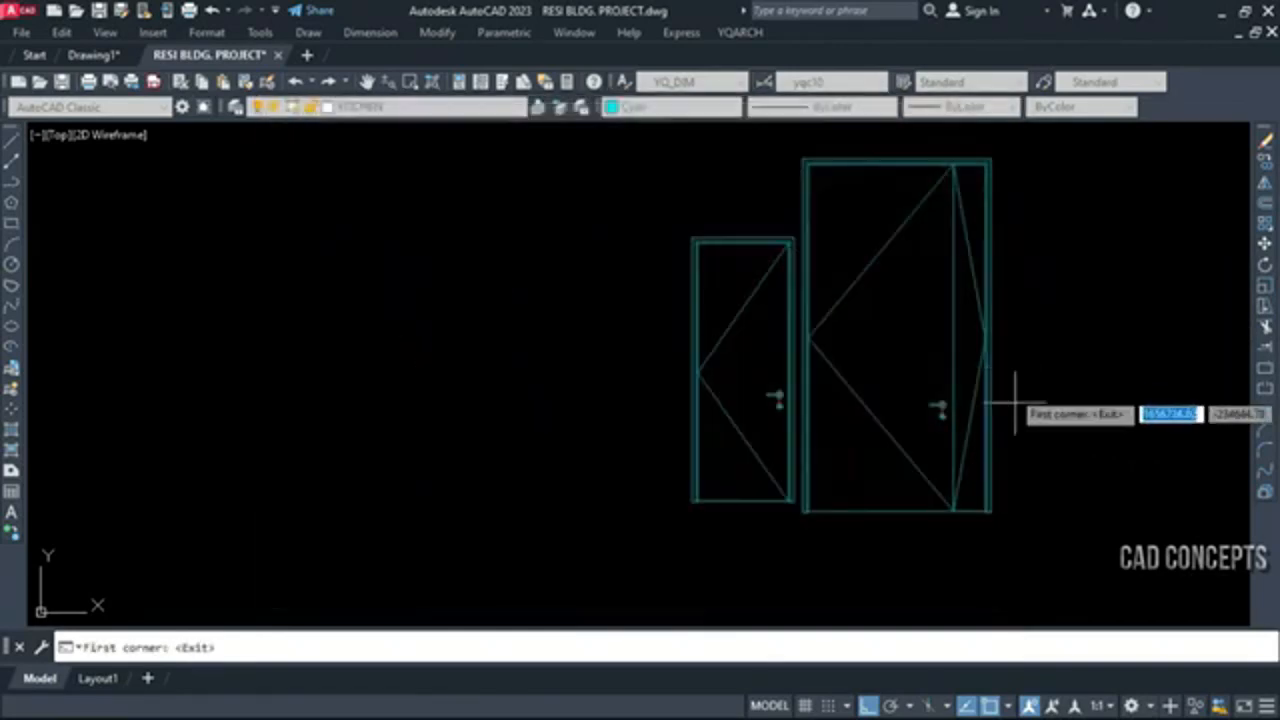
click(1018, 484)
click(1214, 209)
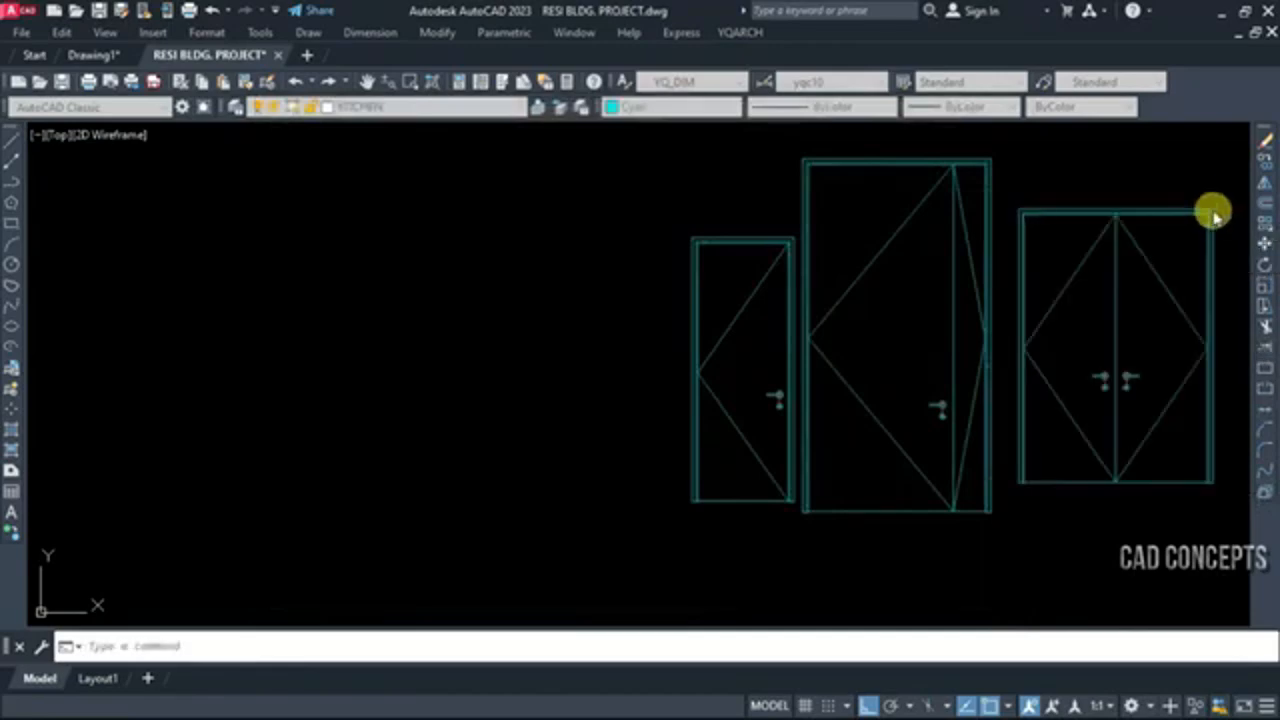
key(Escape)
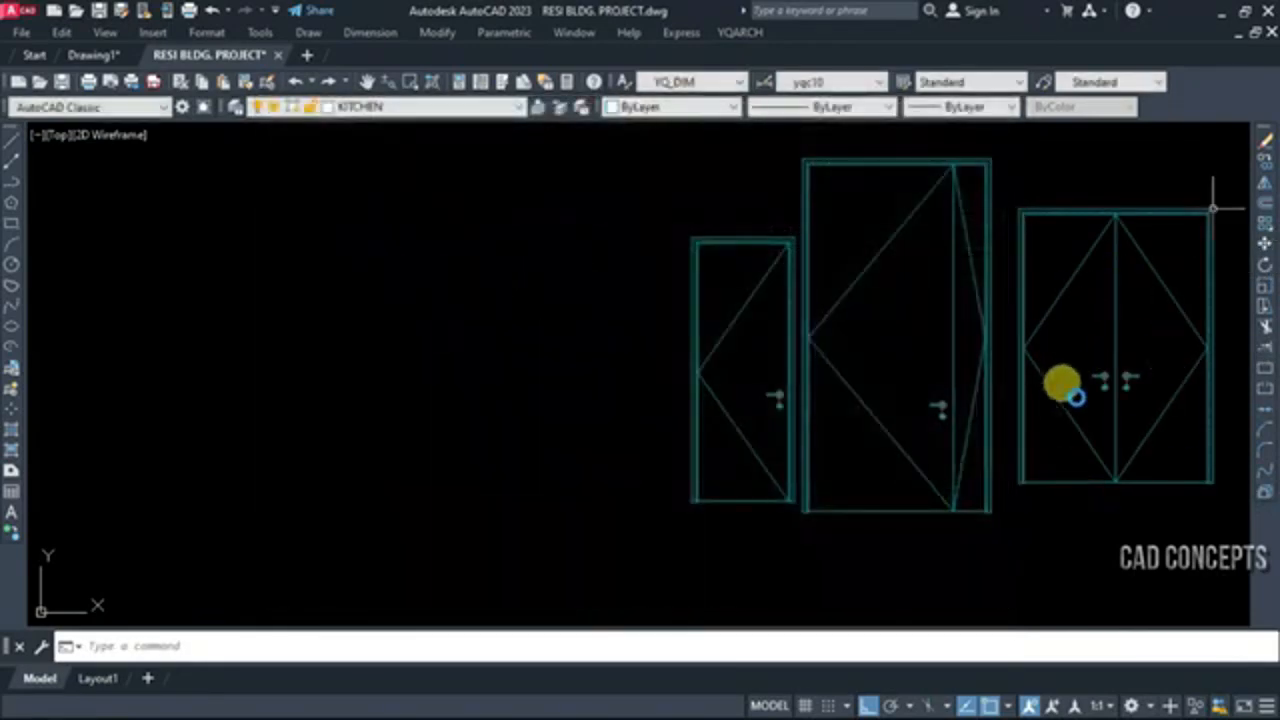
Select the newly drawn double and unequal door elevations together
click(1168, 395)
click(805, 526)
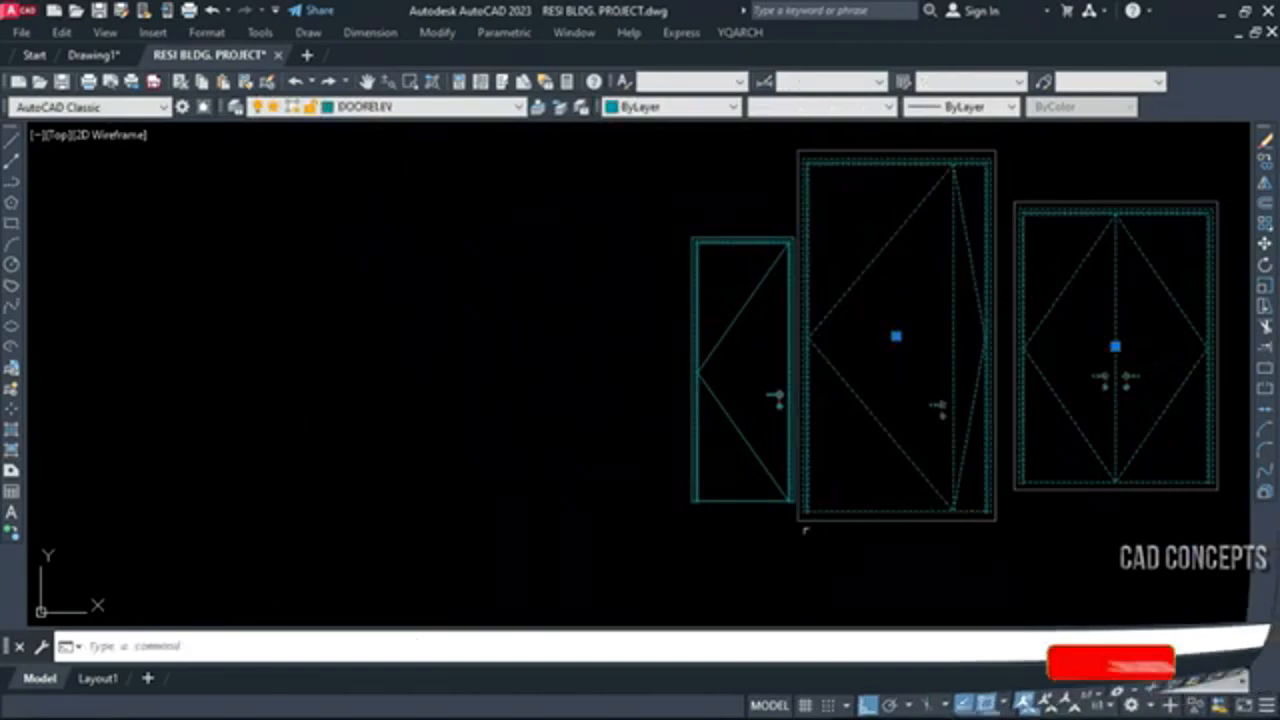
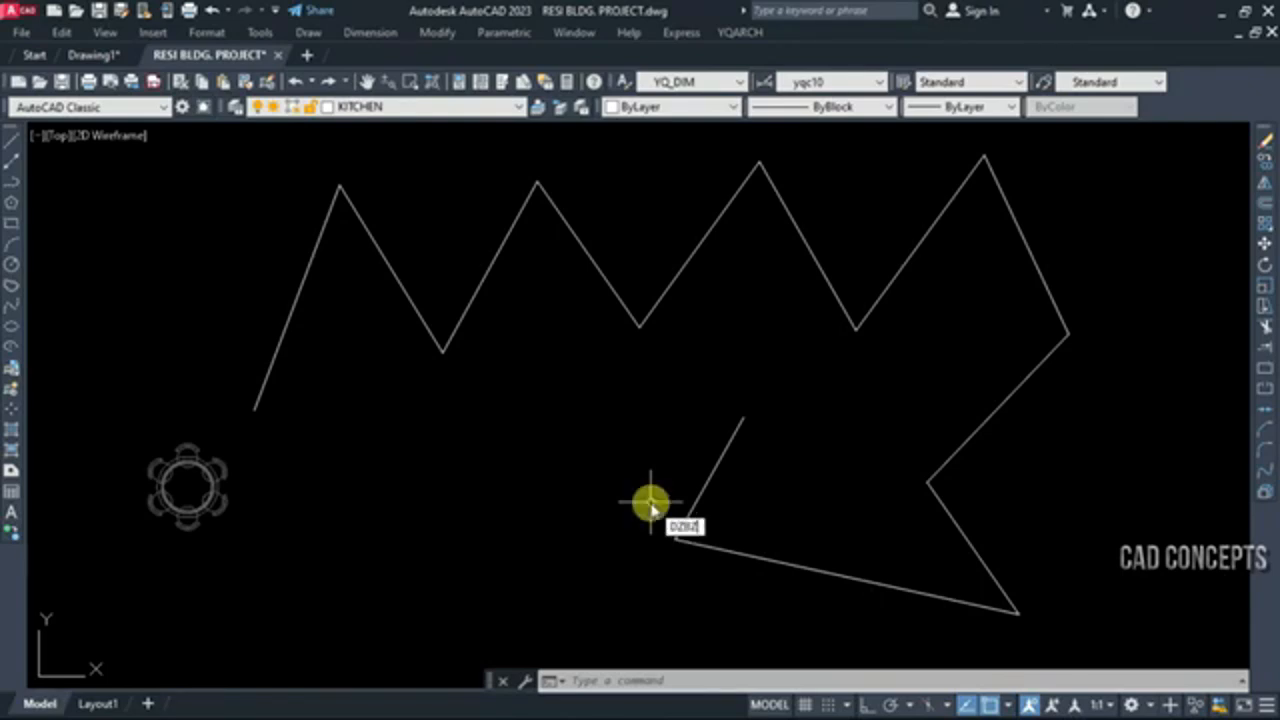
Arrange copies of the round dining table at every vertex of the zigzag polyline with the DZBZ command's curve vertex option
key(Return)
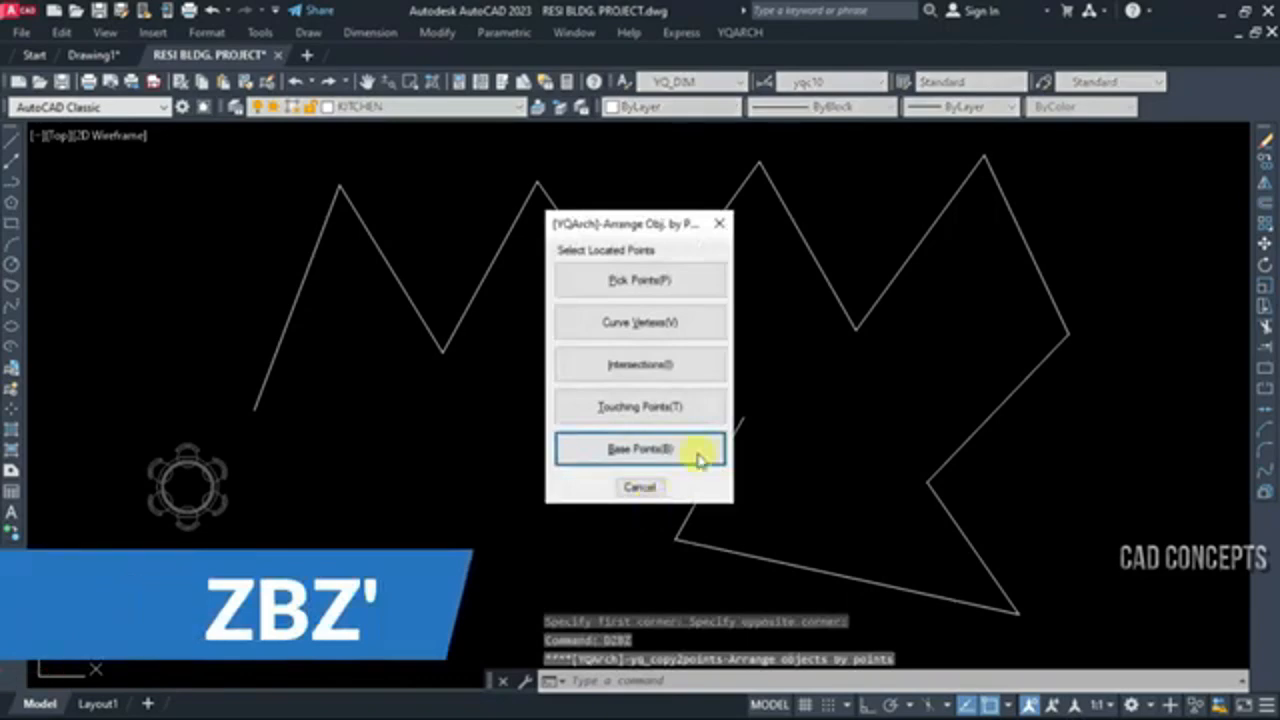
click(650, 322)
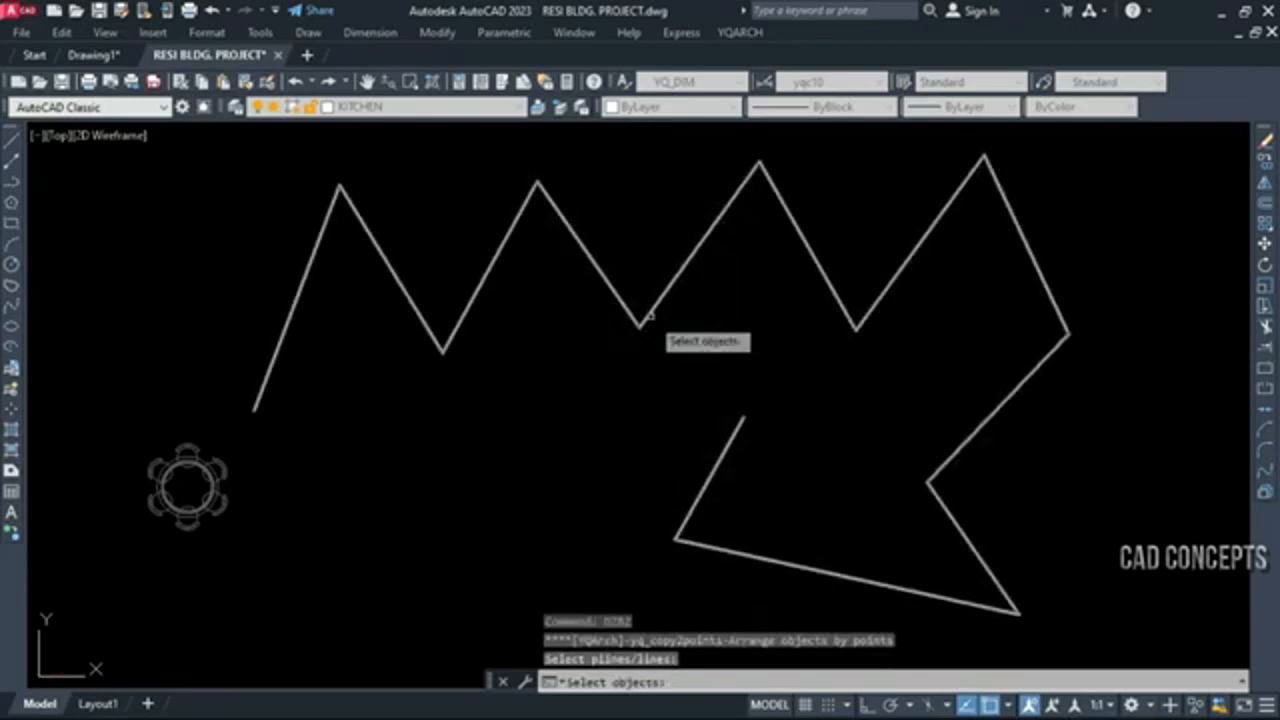
click(648, 313)
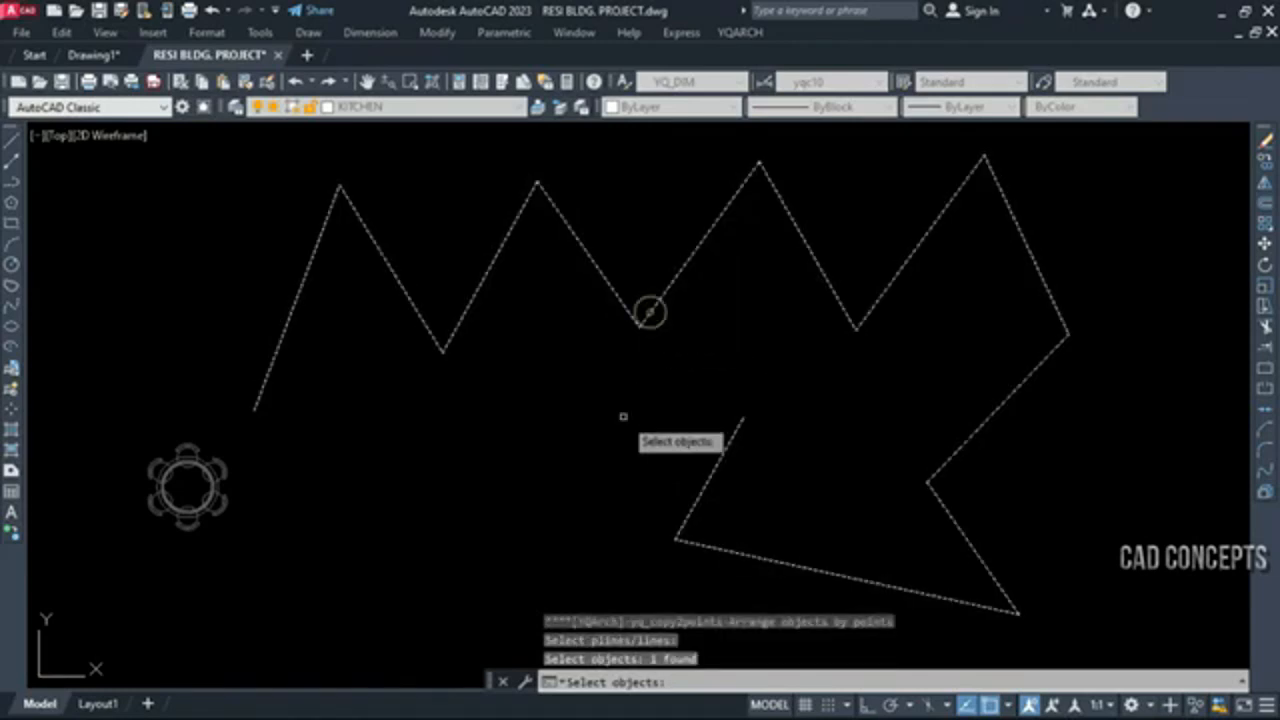
right_click(608, 400)
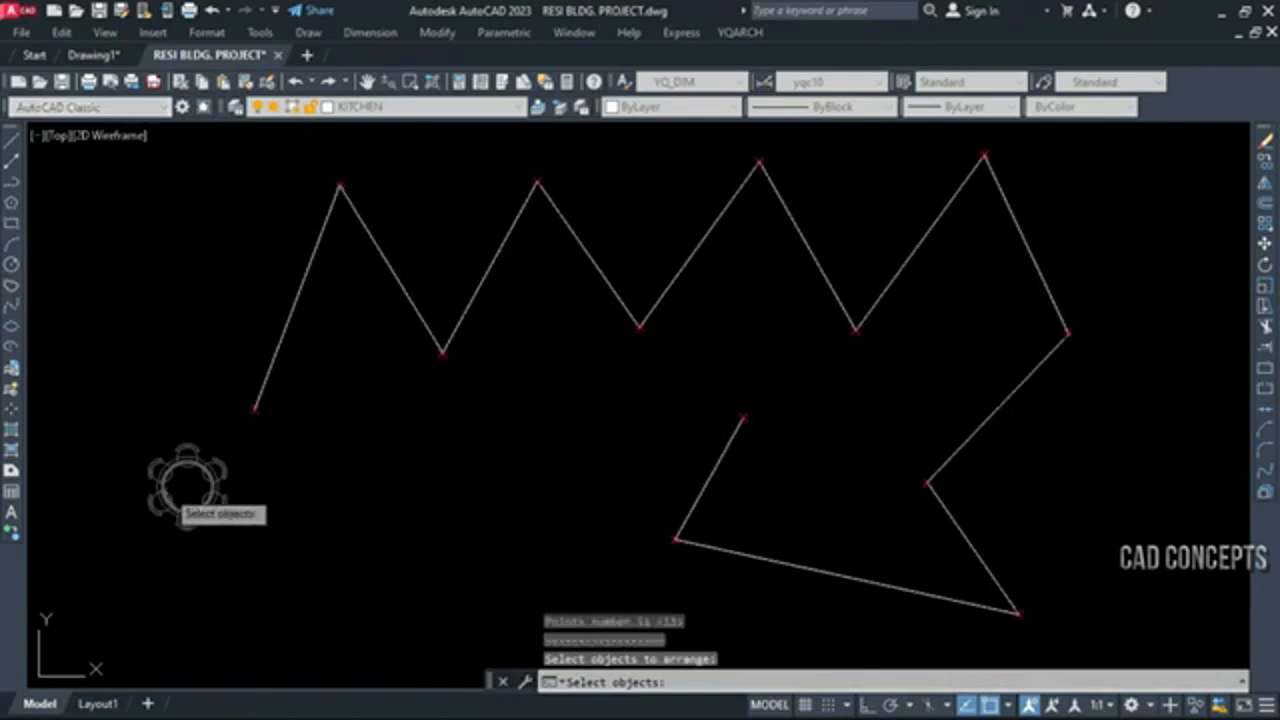
click(183, 525)
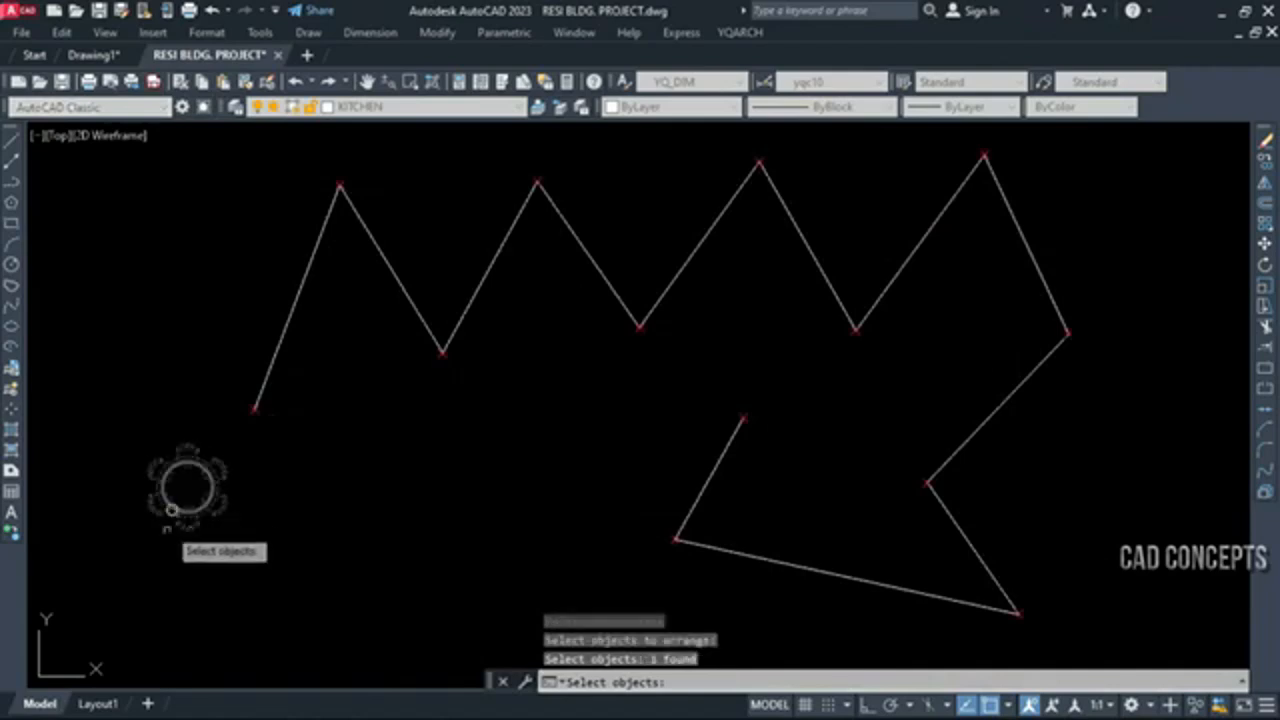
right_click(192, 580)
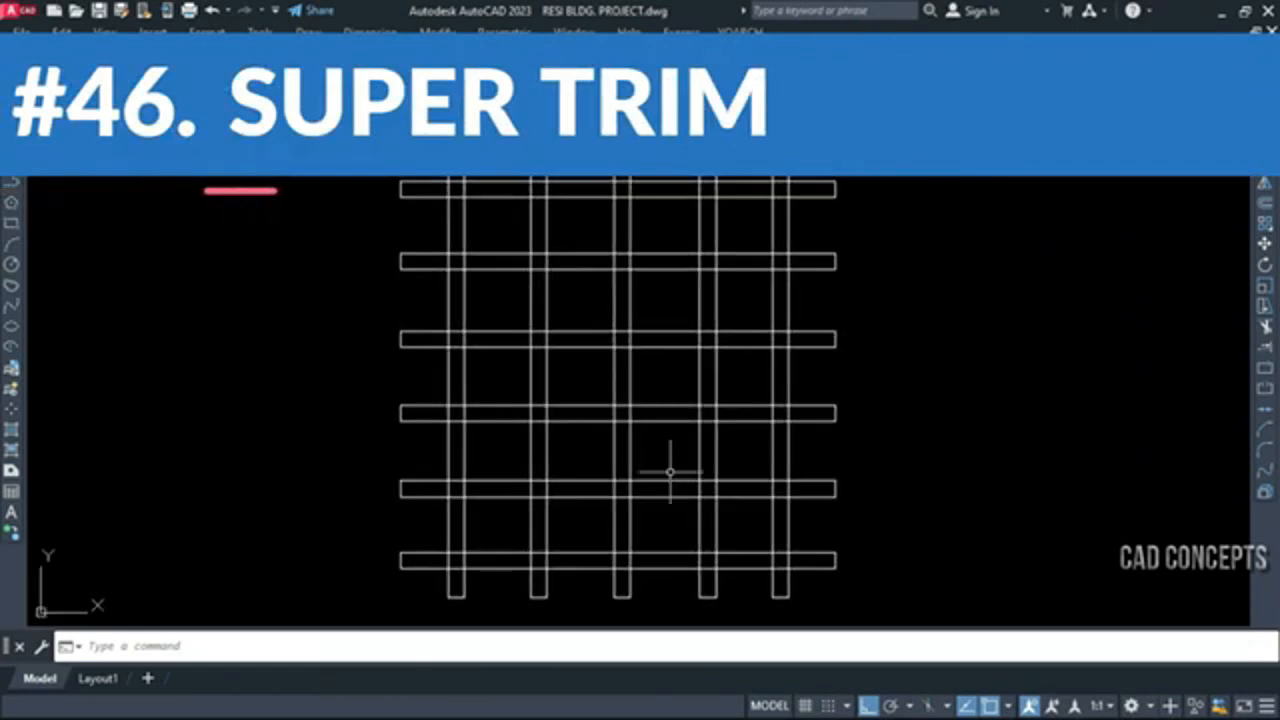
Super-trim the crossing horizontal and vertical beams with the TX command, windowing the whole grid
scroll(508, 216, up, 4)
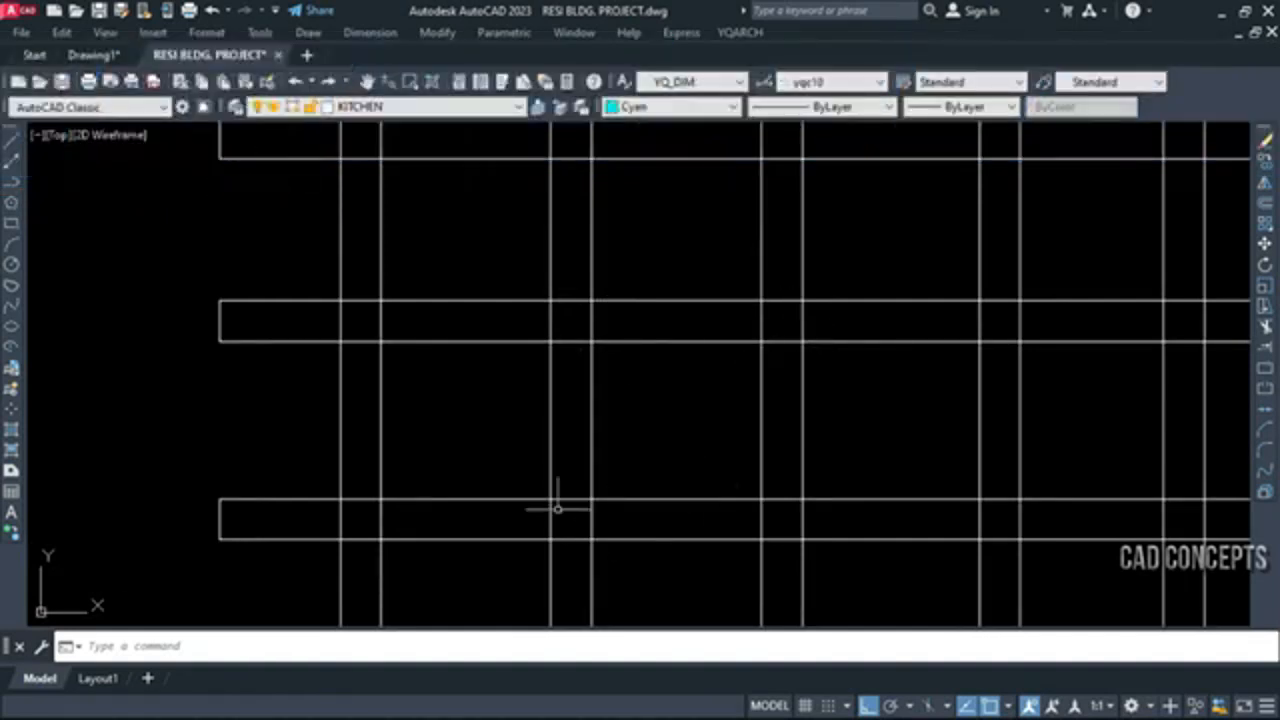
scroll(557, 508, down, 8)
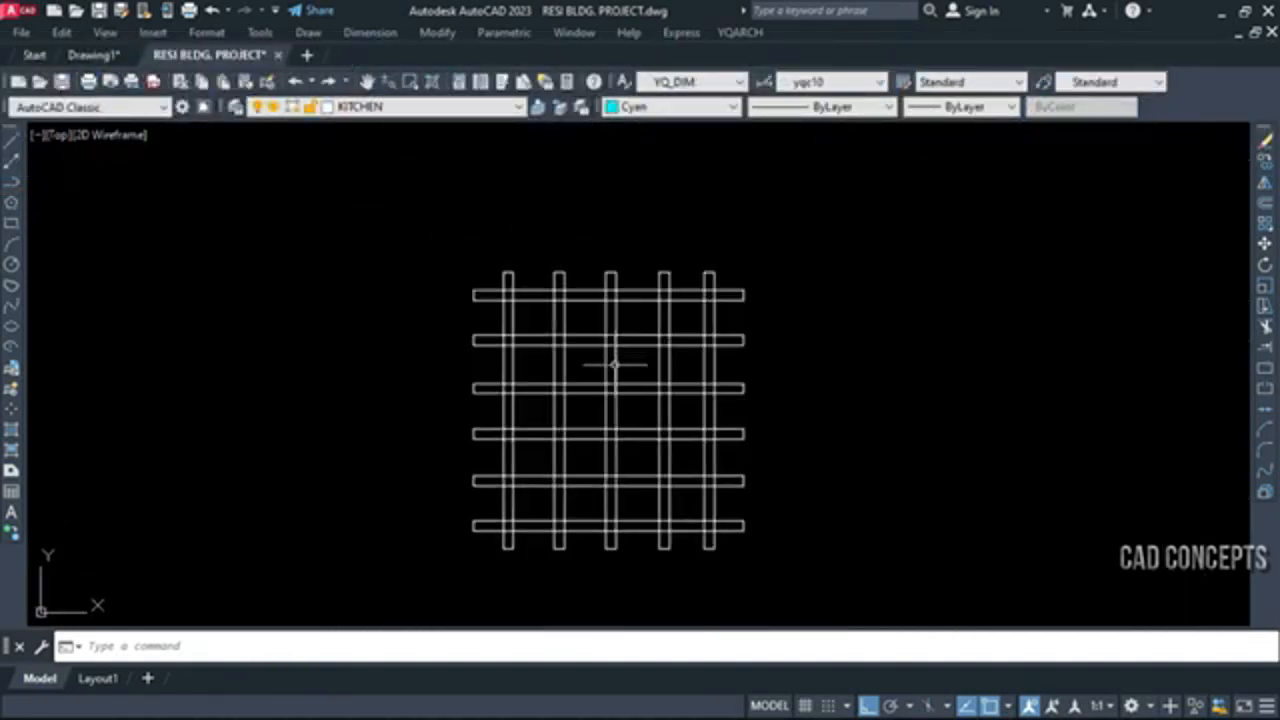
scroll(571, 463, up, 3)
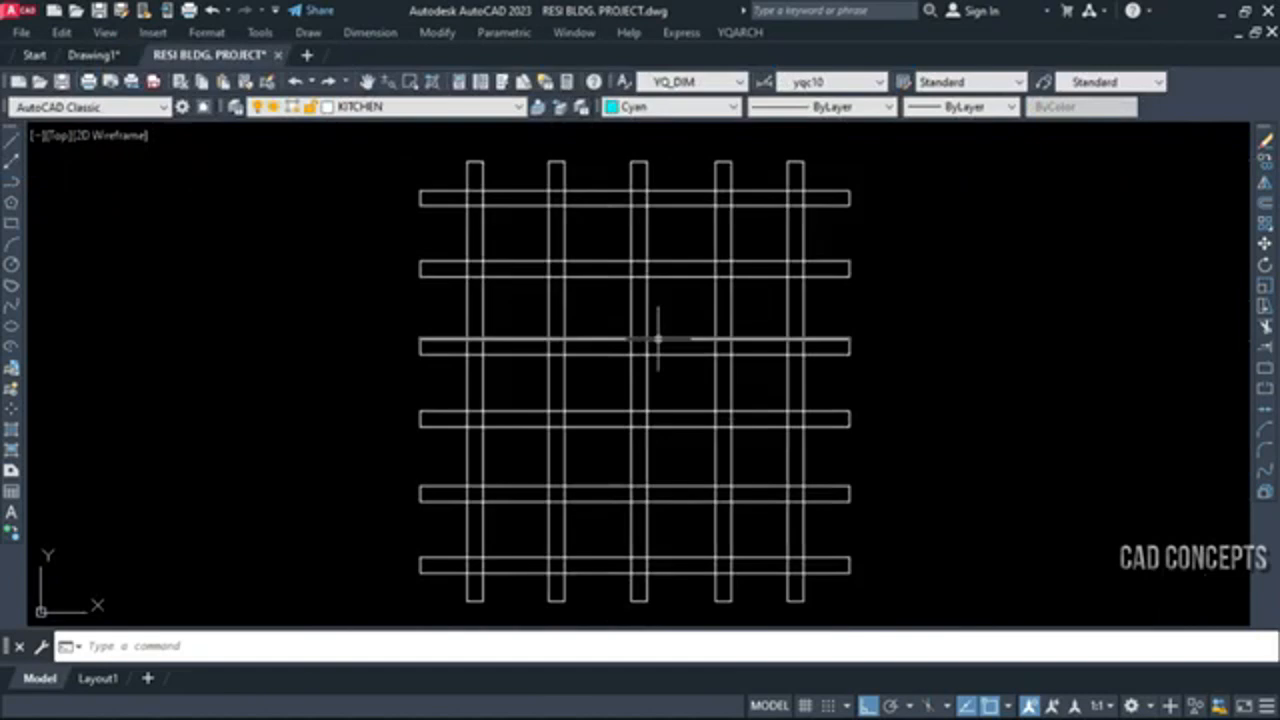
text(tx)
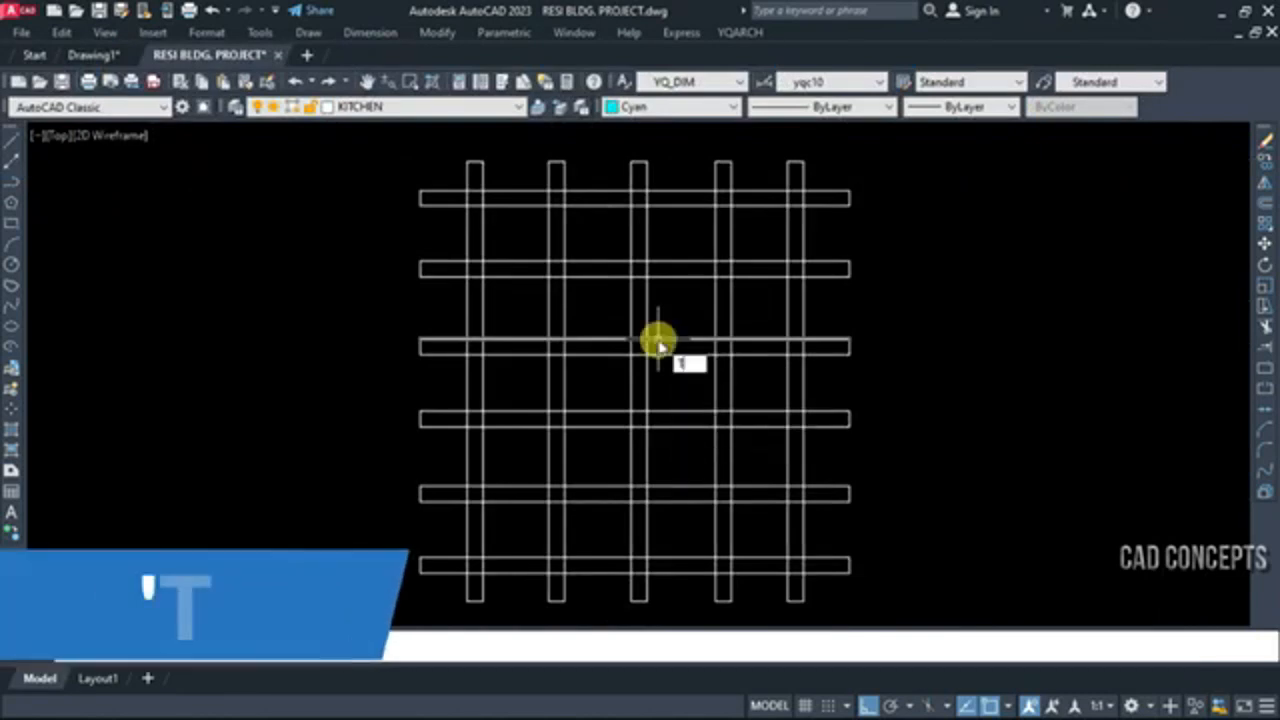
key(Return)
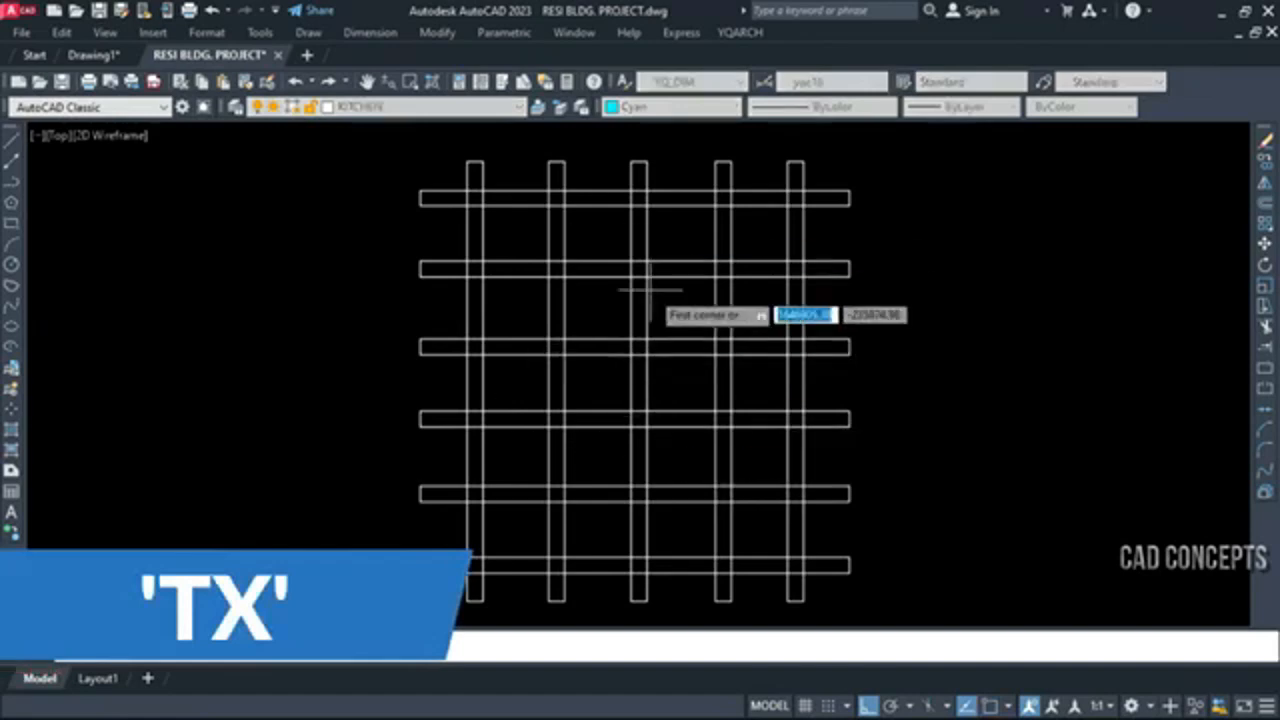
click(341, 170)
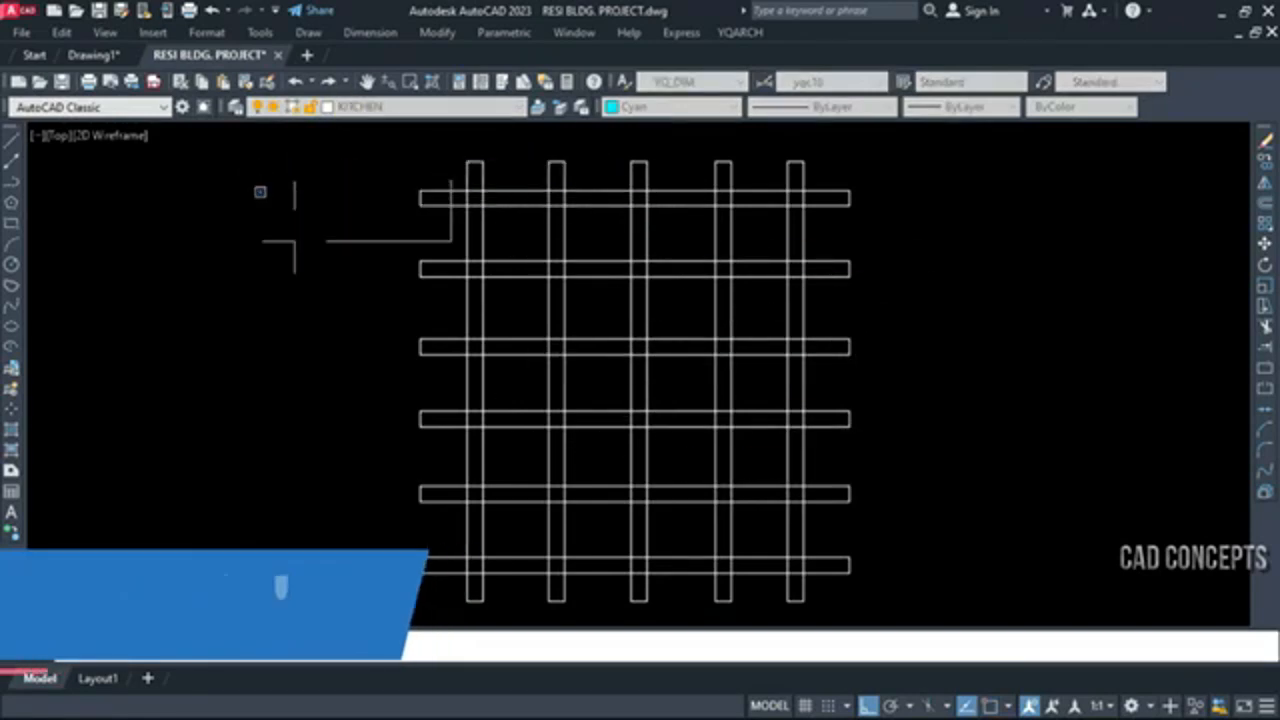
click(832, 580)
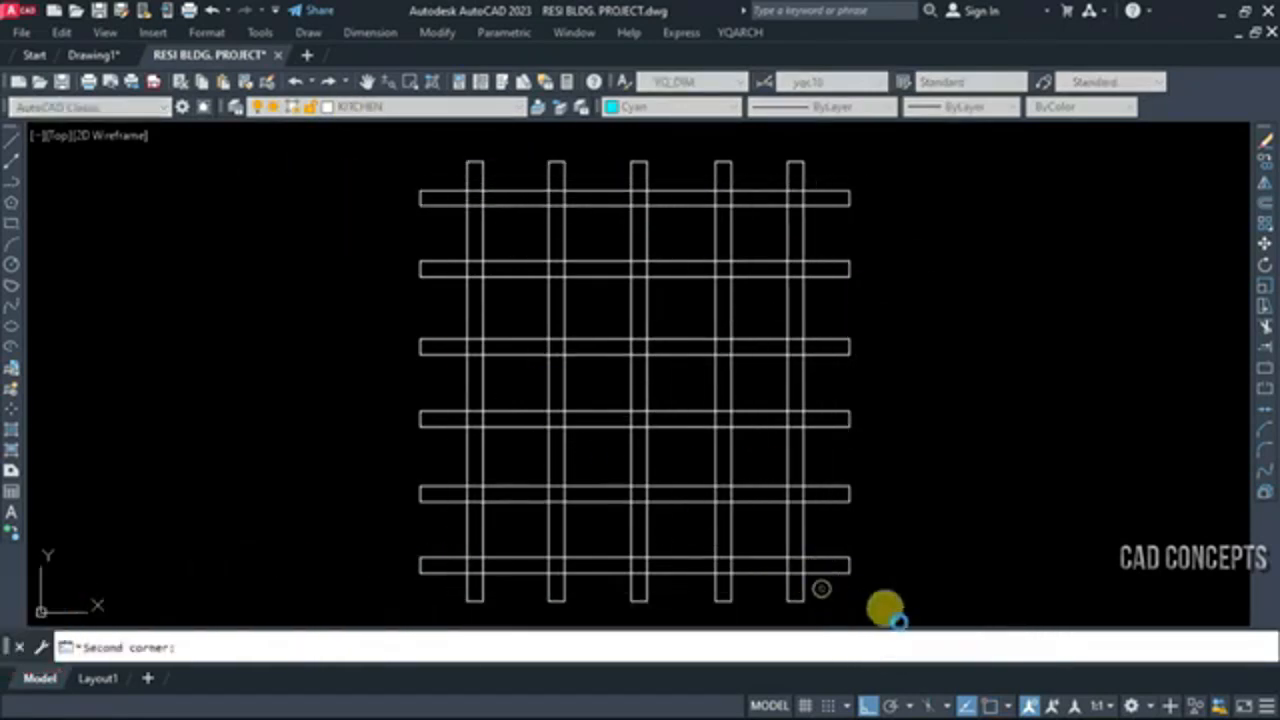
click(1155, 537)
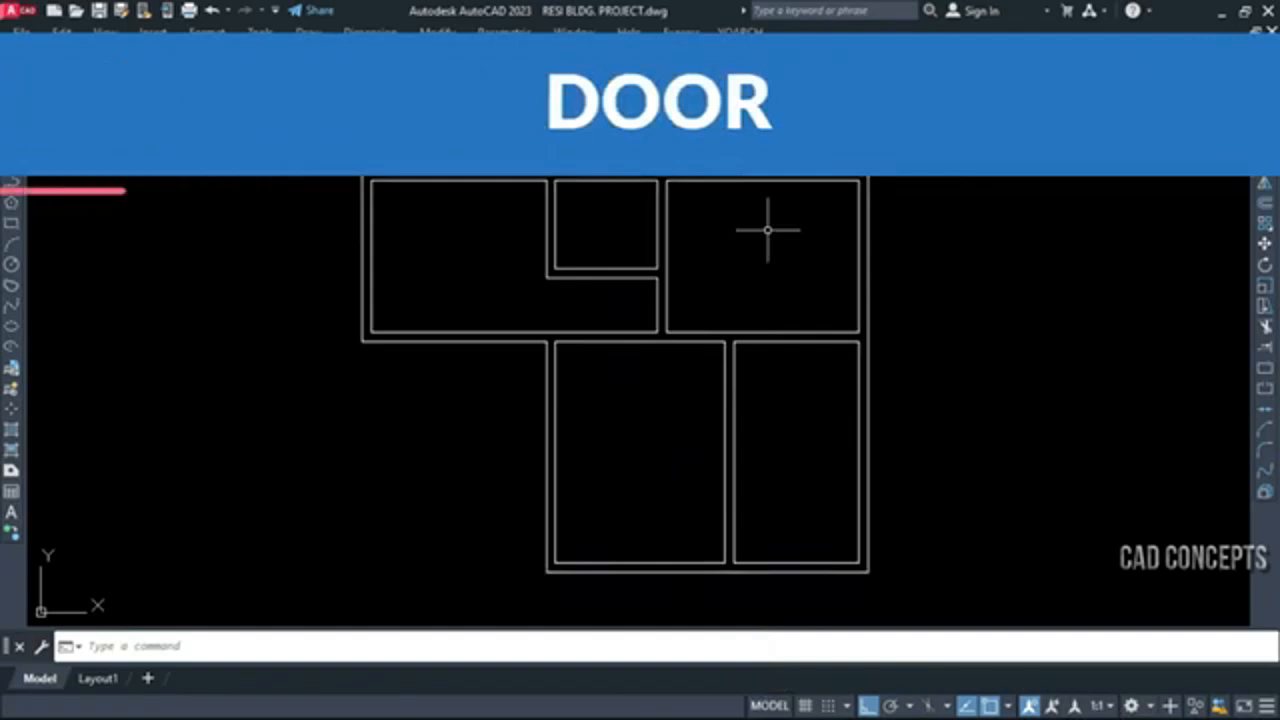
Start the ADT door command and choose Door3 as the door style
text(AD)
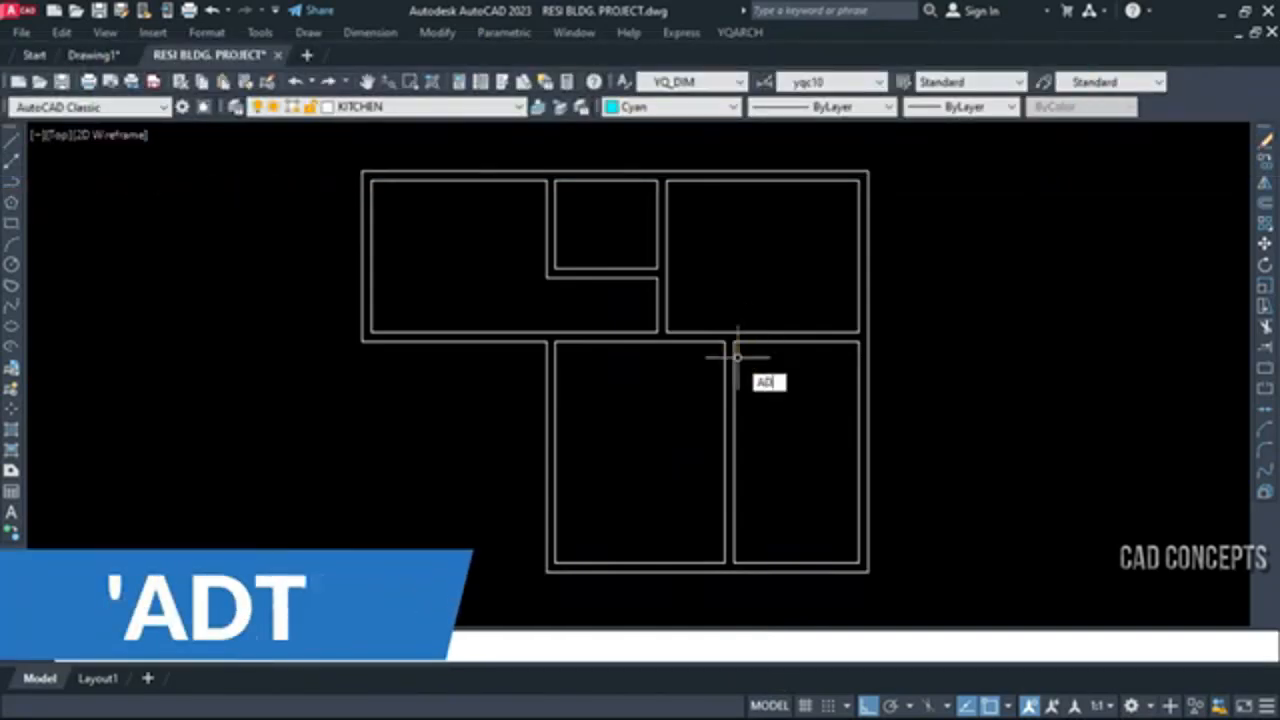
text(T)
key(Return)
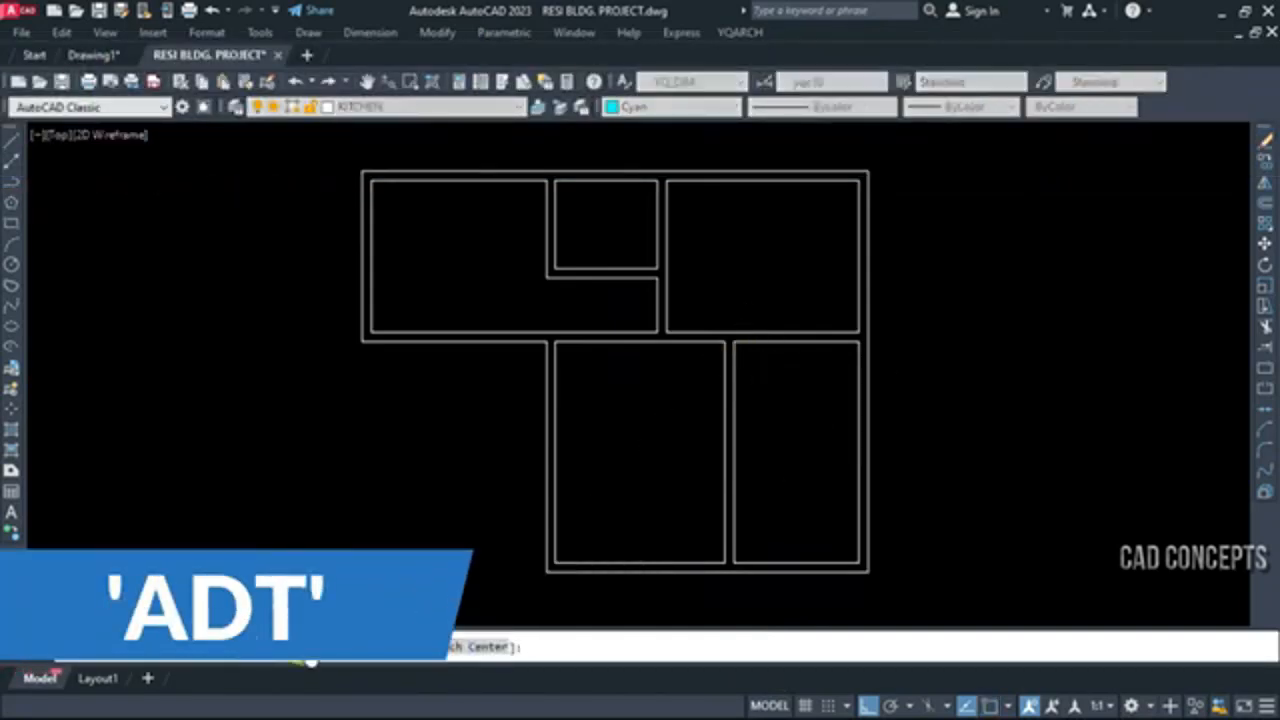
click(266, 646)
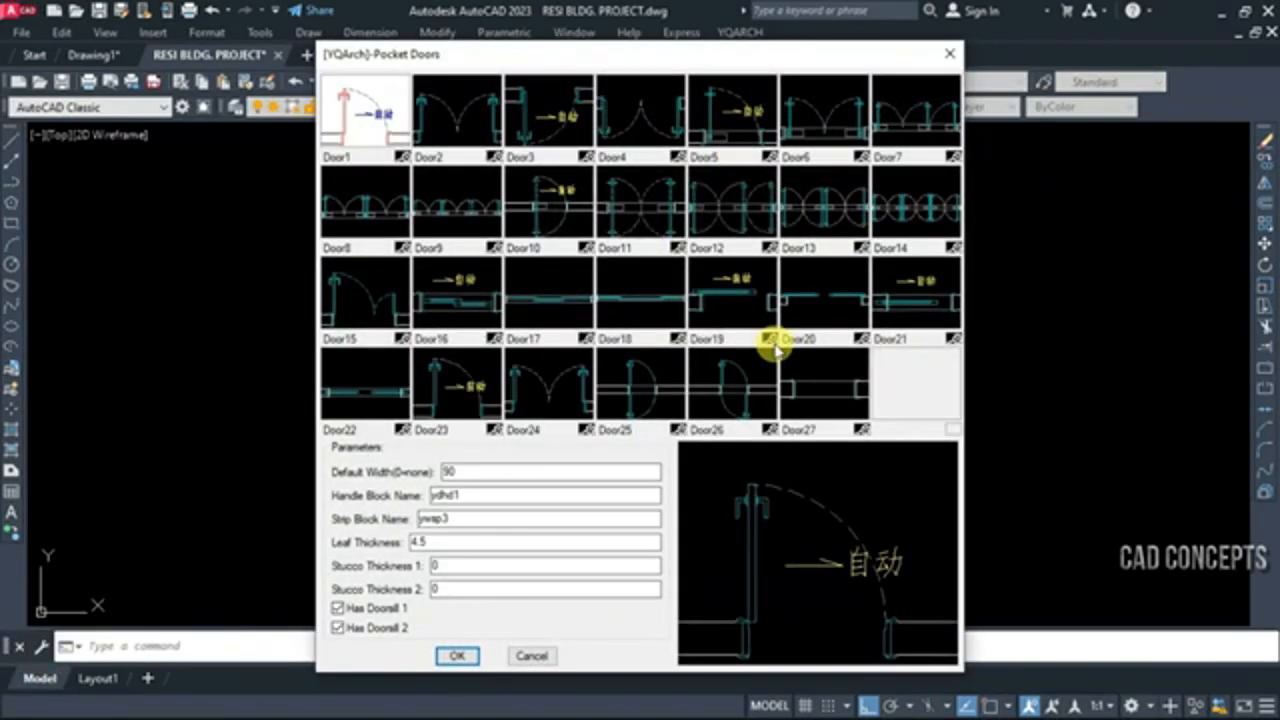
click(467, 143)
click(533, 131)
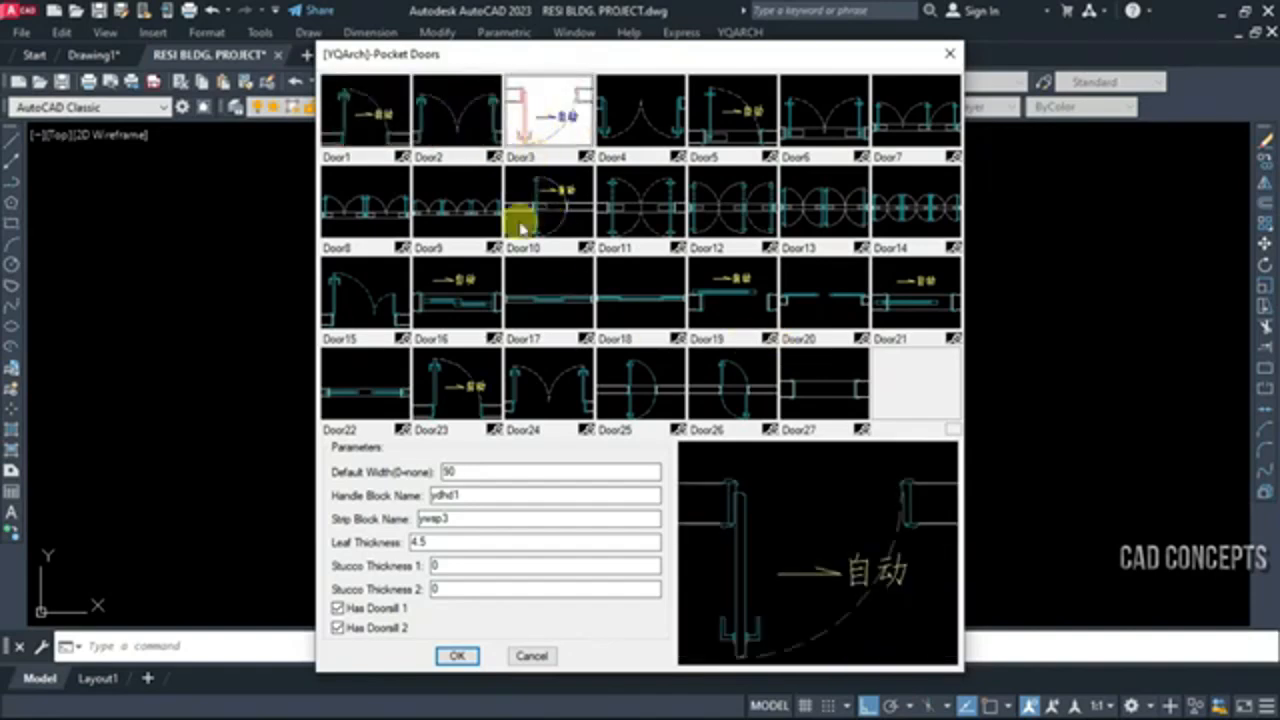
click(458, 656)
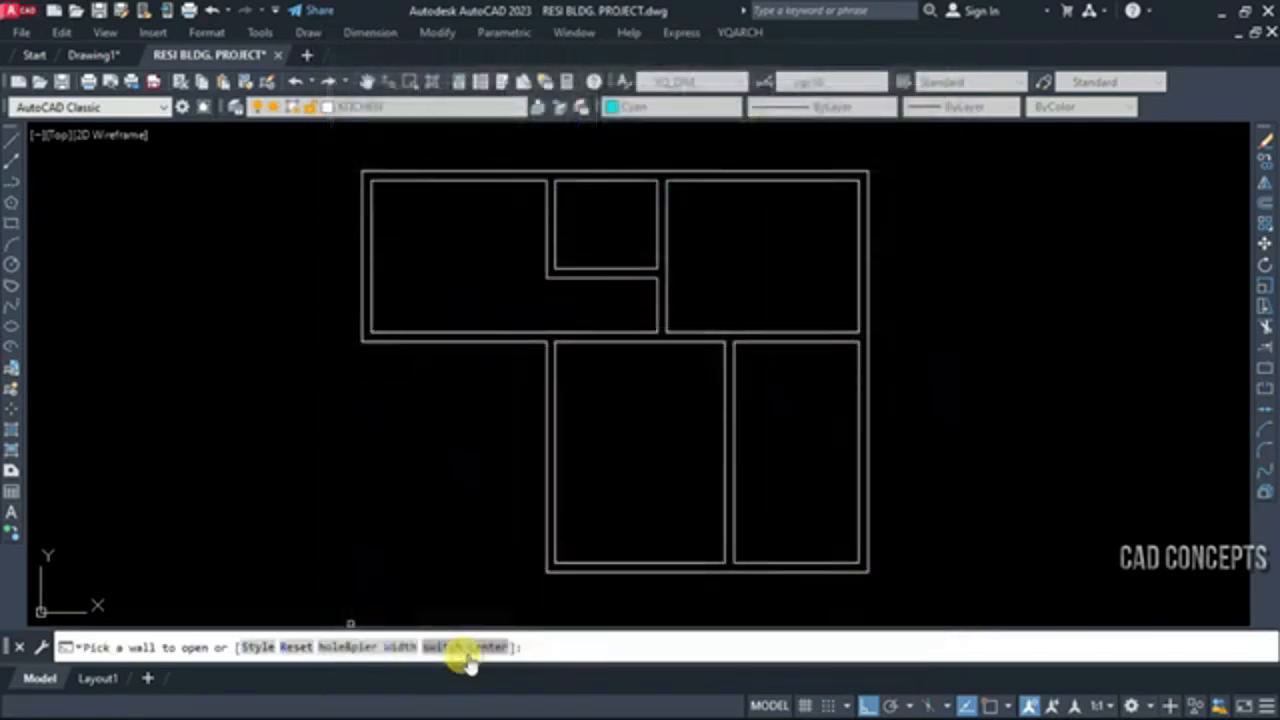
Insert a door in the plan's lower outer wall beside the interior partition, swinging into the larger room
click(712, 565)
click(695, 572)
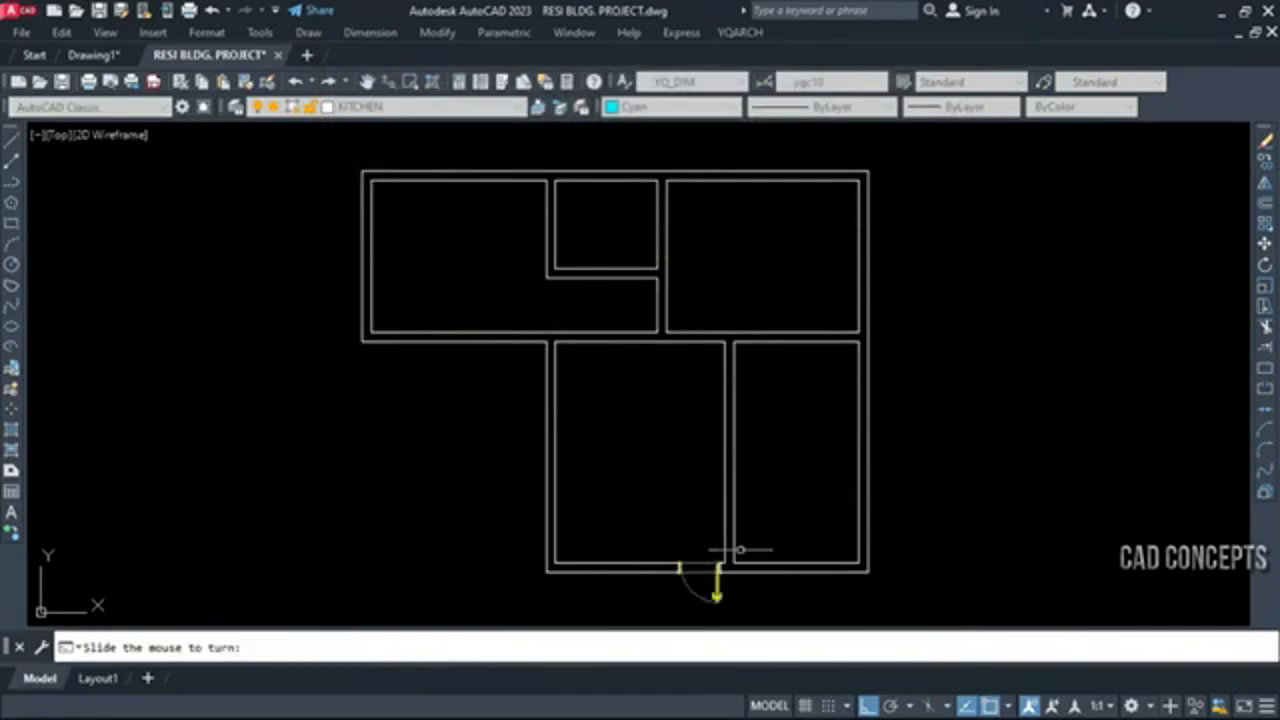
click(747, 601)
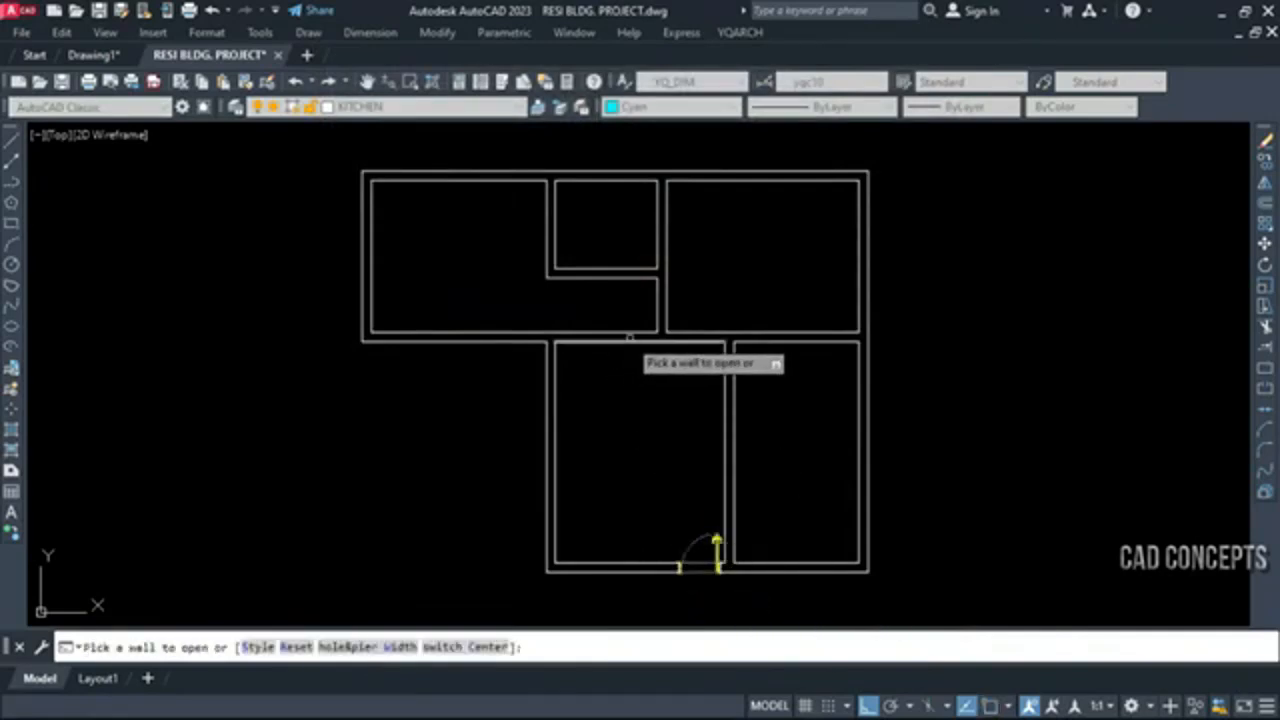
Insert a door in the wall between the upper-left room and the large lower room, hinged beside the partition and swinging upward
click(640, 330)
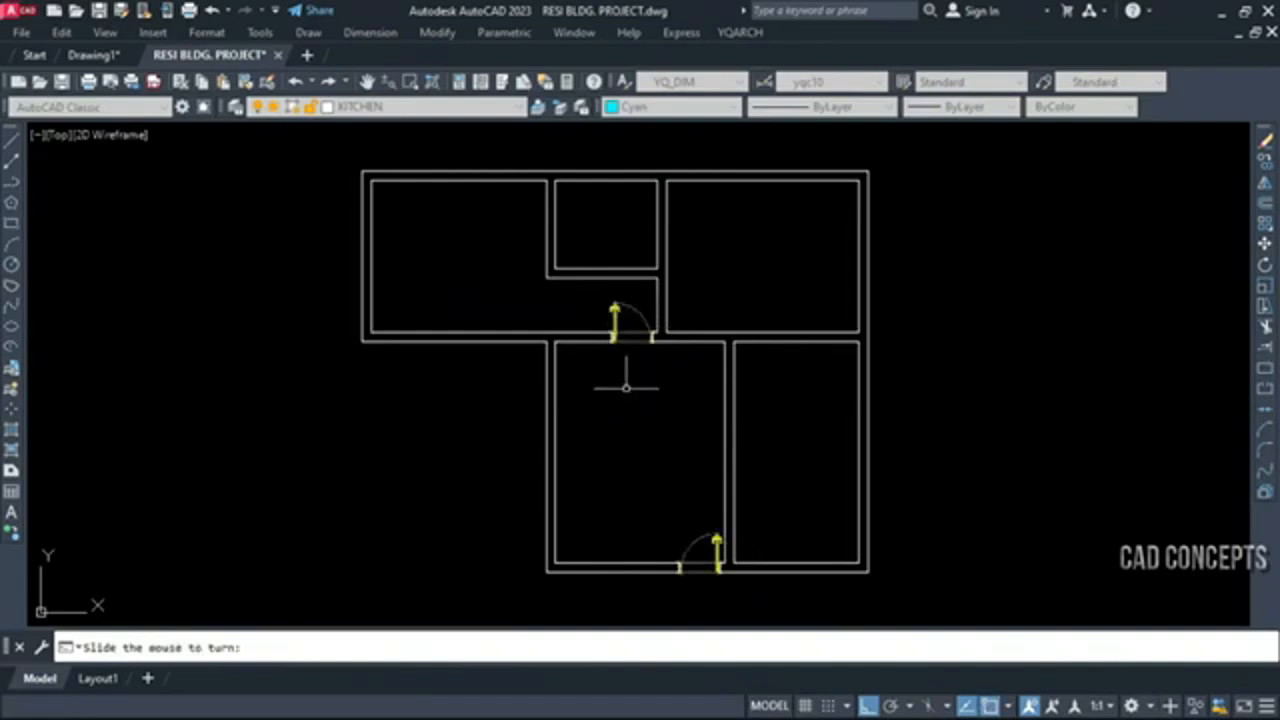
scroll(628, 326, up, 6)
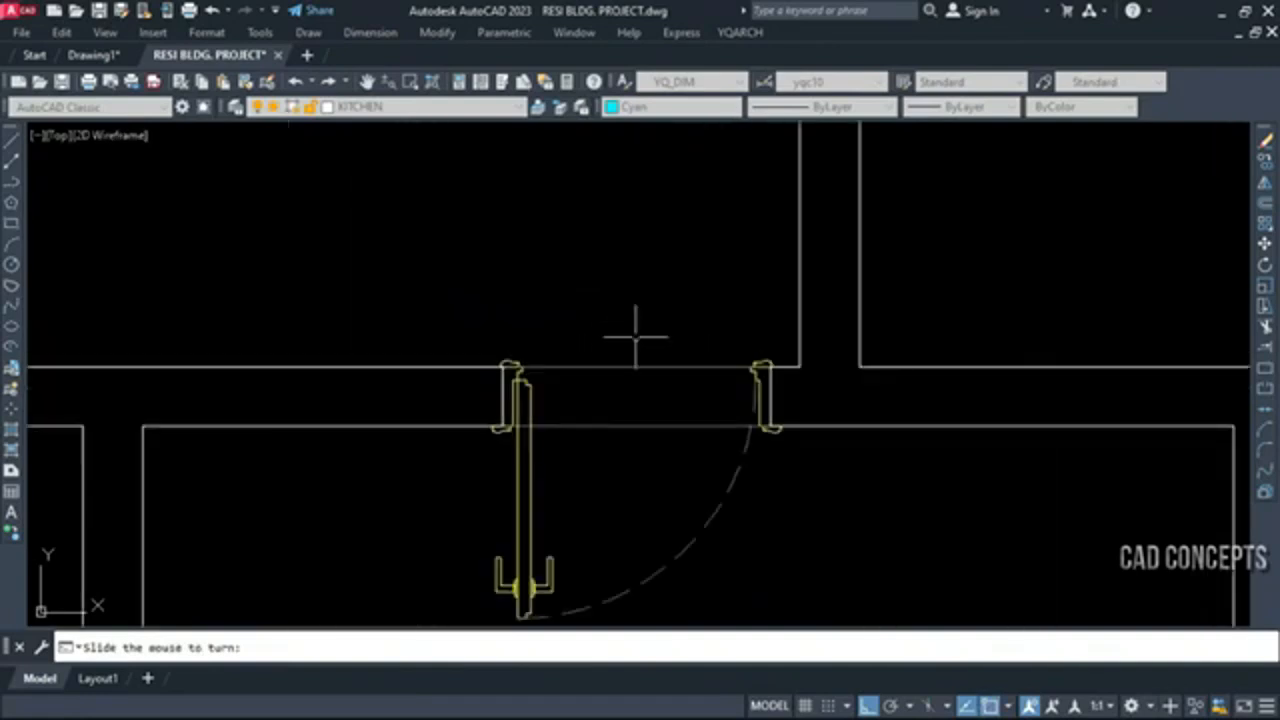
click(820, 451)
scroll(771, 394, up, 8)
scroll(951, 377, down, 4)
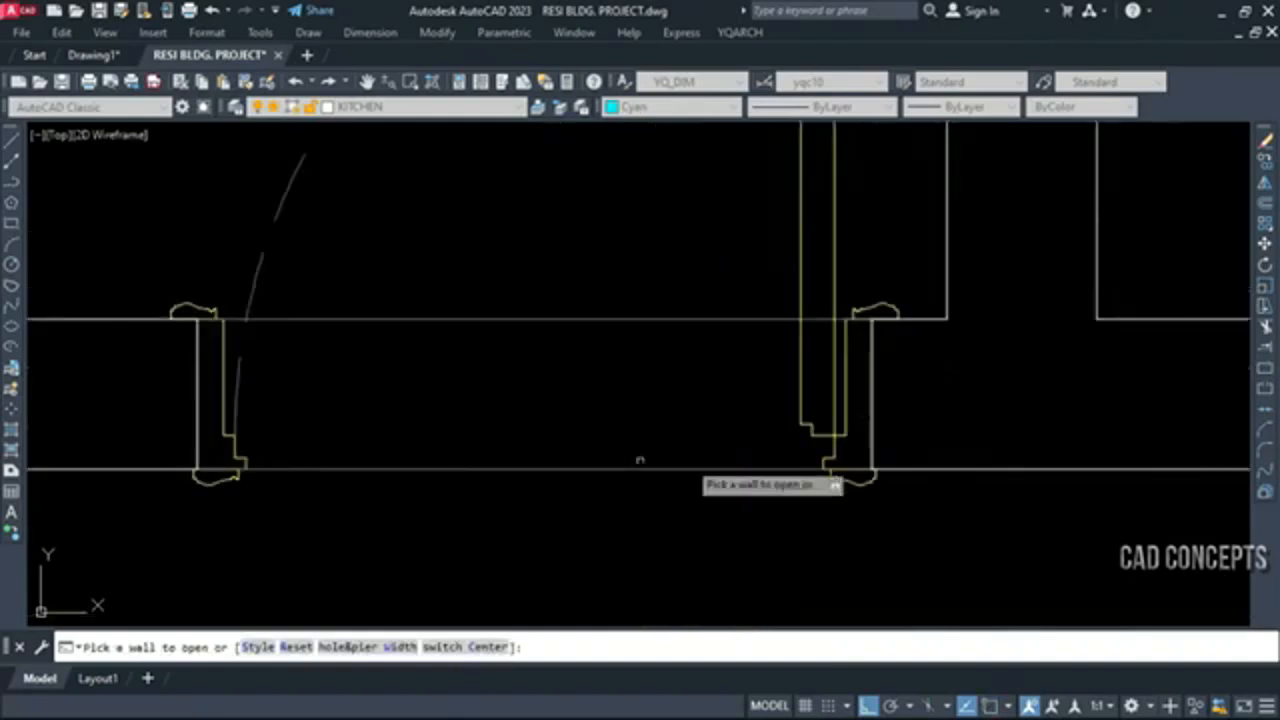
scroll(192, 405, up, 2)
scroll(495, 520, down, 10)
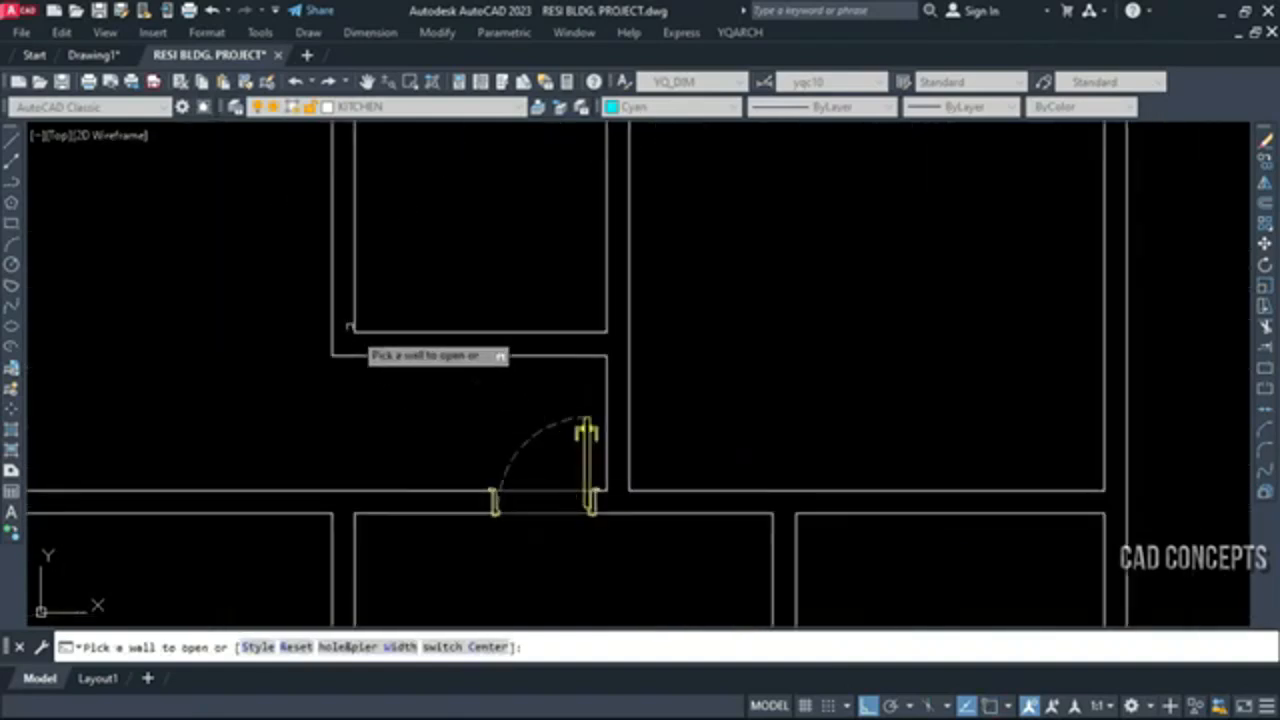
Insert a door at the left end of the small upper room's lower wall, swinging into that room
click(368, 332)
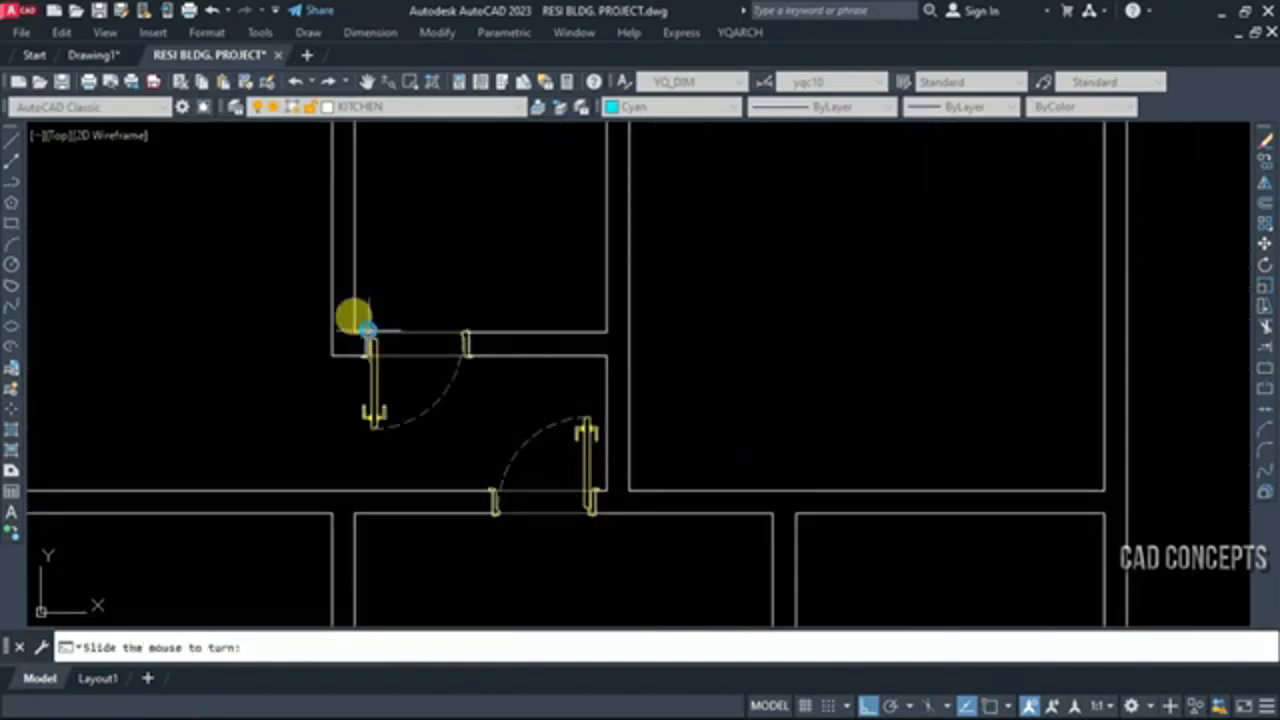
click(366, 393)
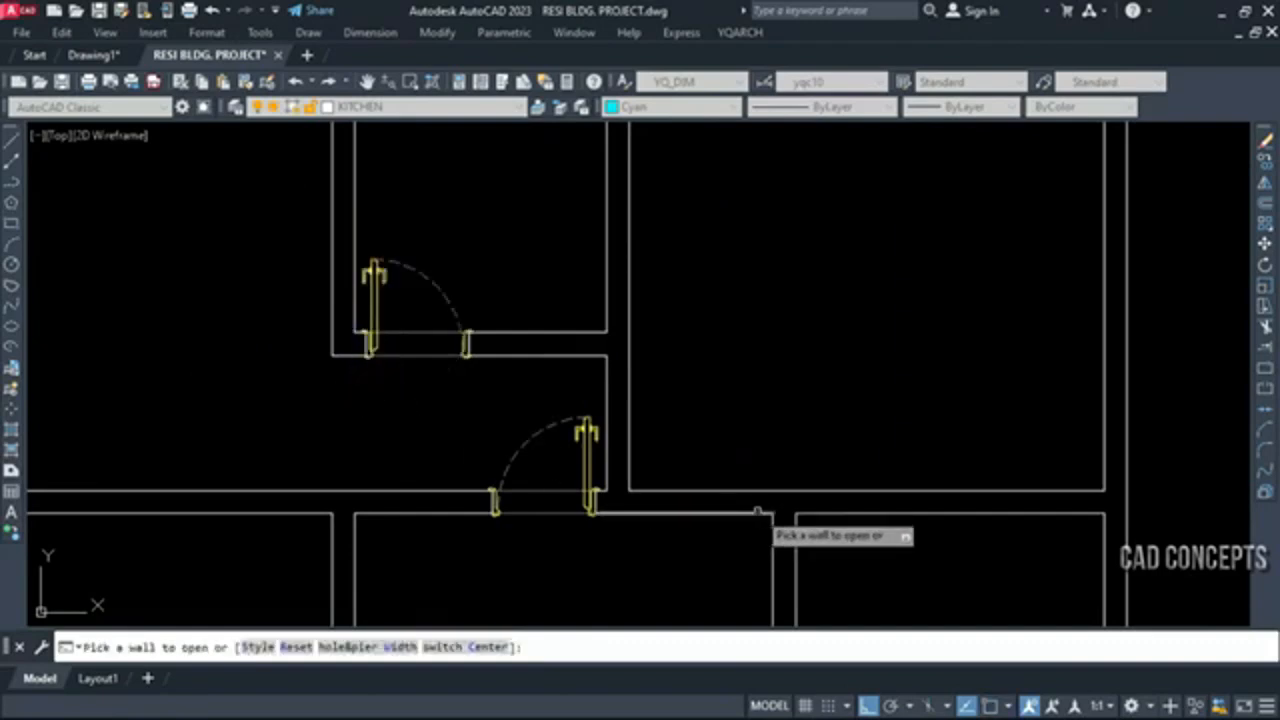
key(Escape)
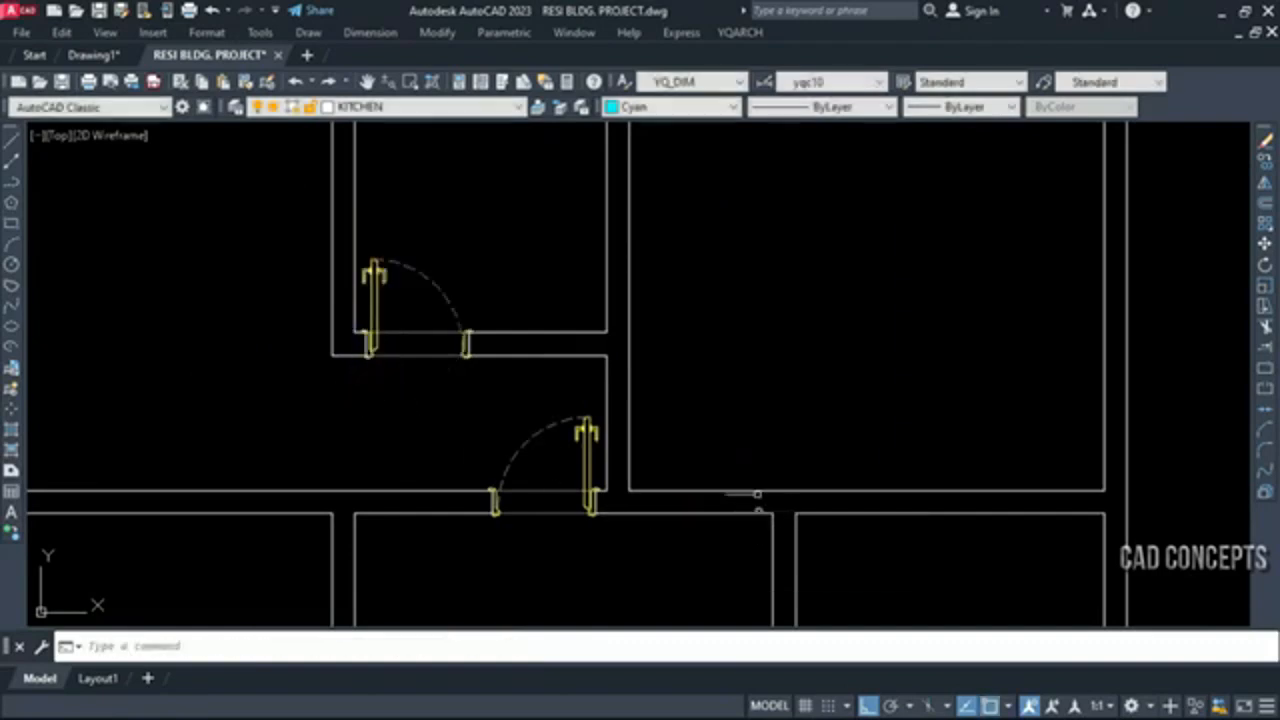
Insert a door in the wall between the upper-right room and the large lower room, swinging down into the lower room
key(Return)
click(752, 503)
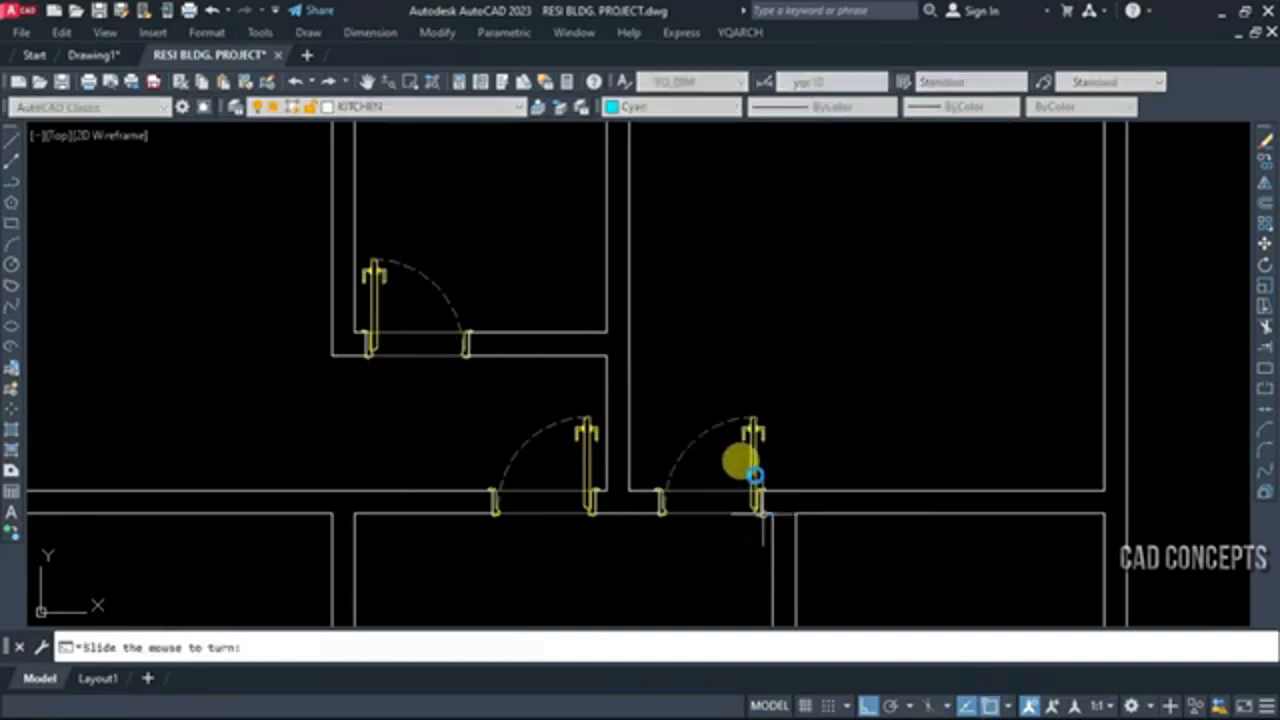
click(757, 480)
scroll(750, 440, down, 4)
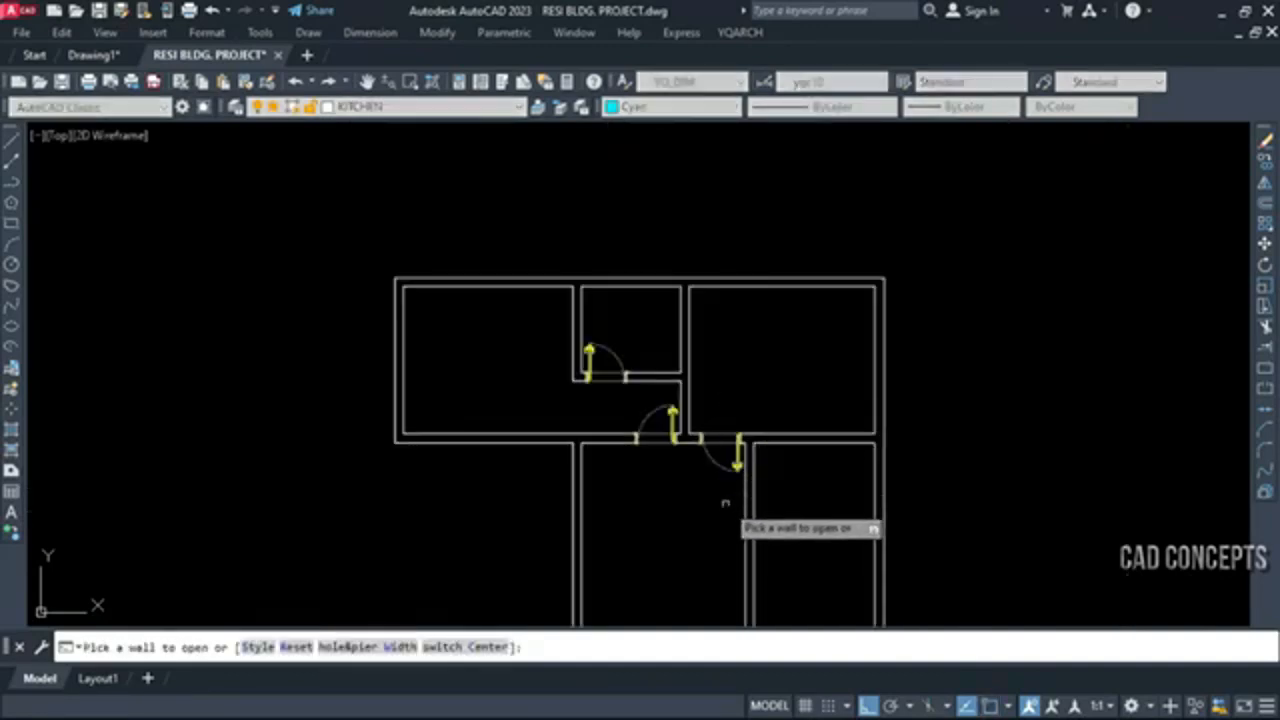
Insert a door at the lower end of the partition between the two lower rooms, swinging into the larger room
scroll(728, 440, down, 2)
scroll(746, 584, up, 6)
click(736, 528)
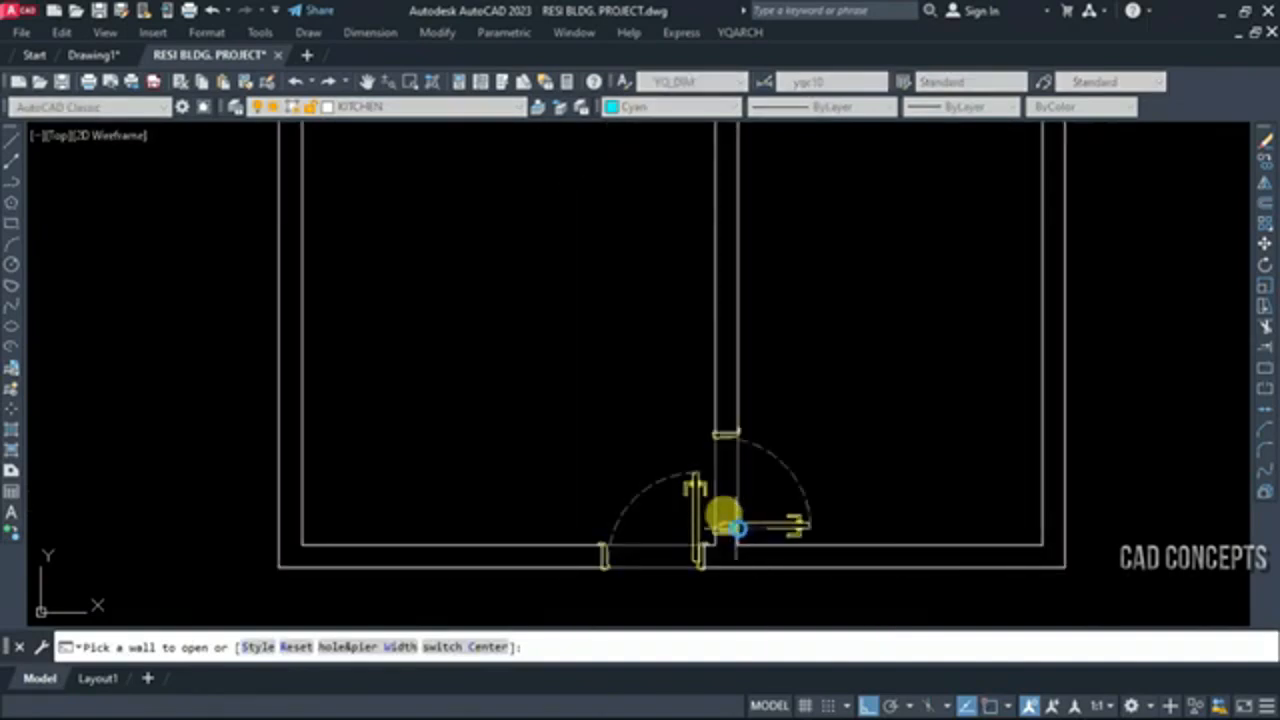
click(769, 527)
key(Escape)
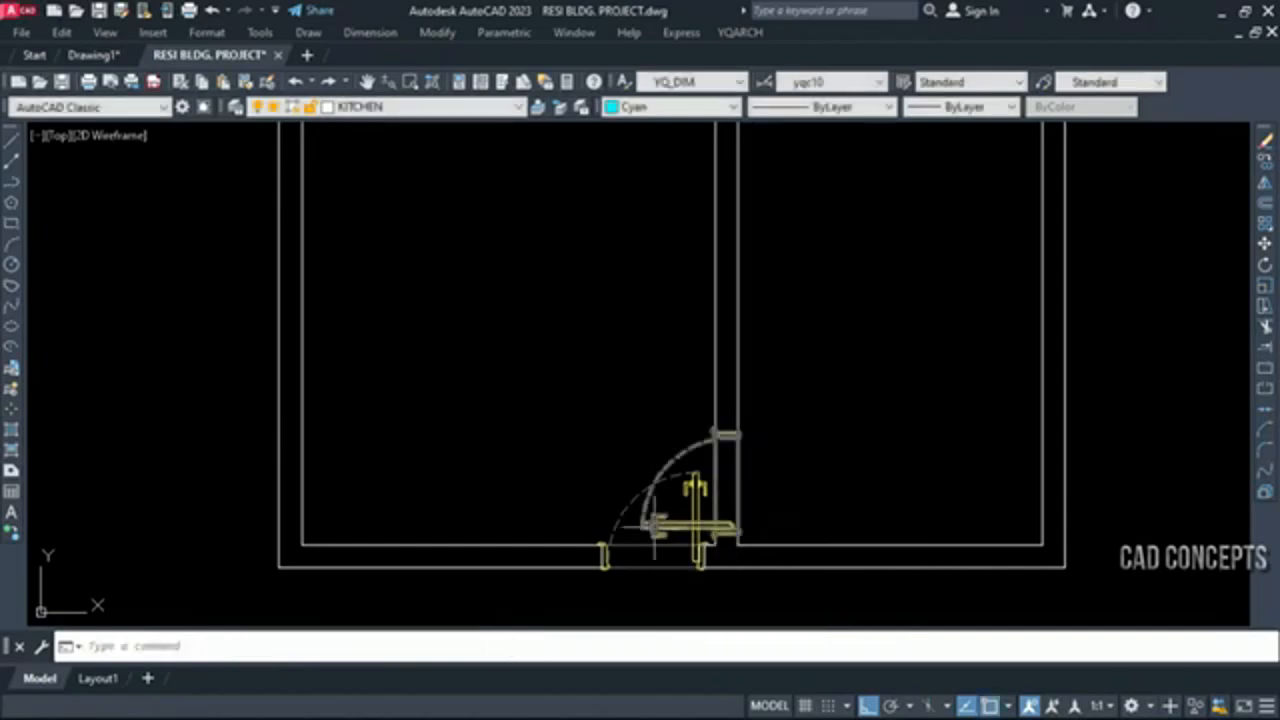
Mirror the partition door across the vertical centre of its wall, erasing the source so it swings into the lower-right room
click(654, 526)
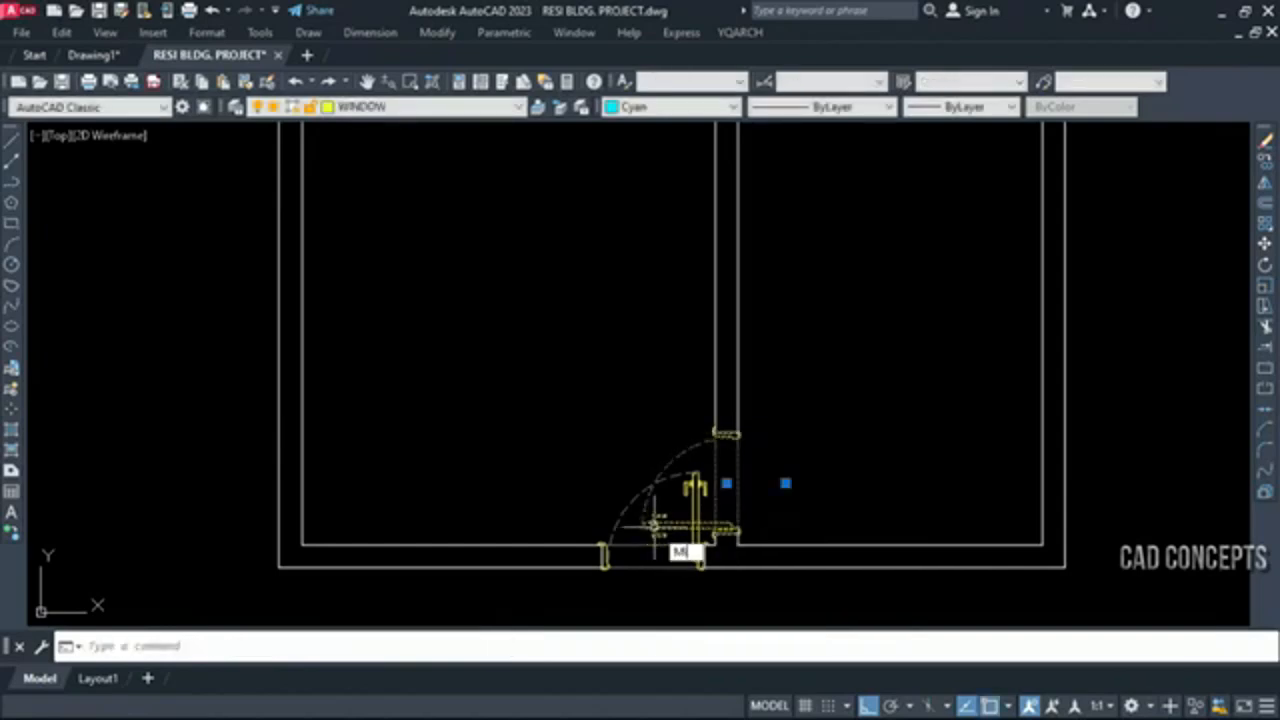
text(MI)
key(Return)
click(728, 486)
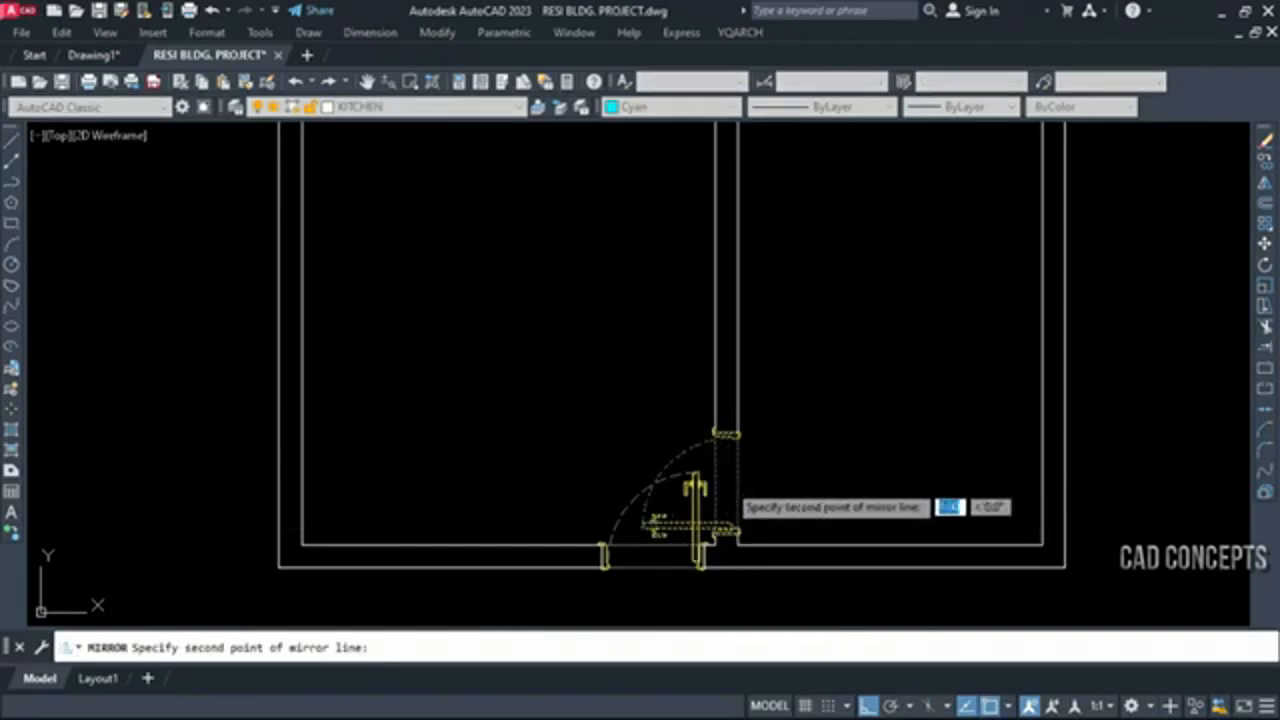
click(727, 599)
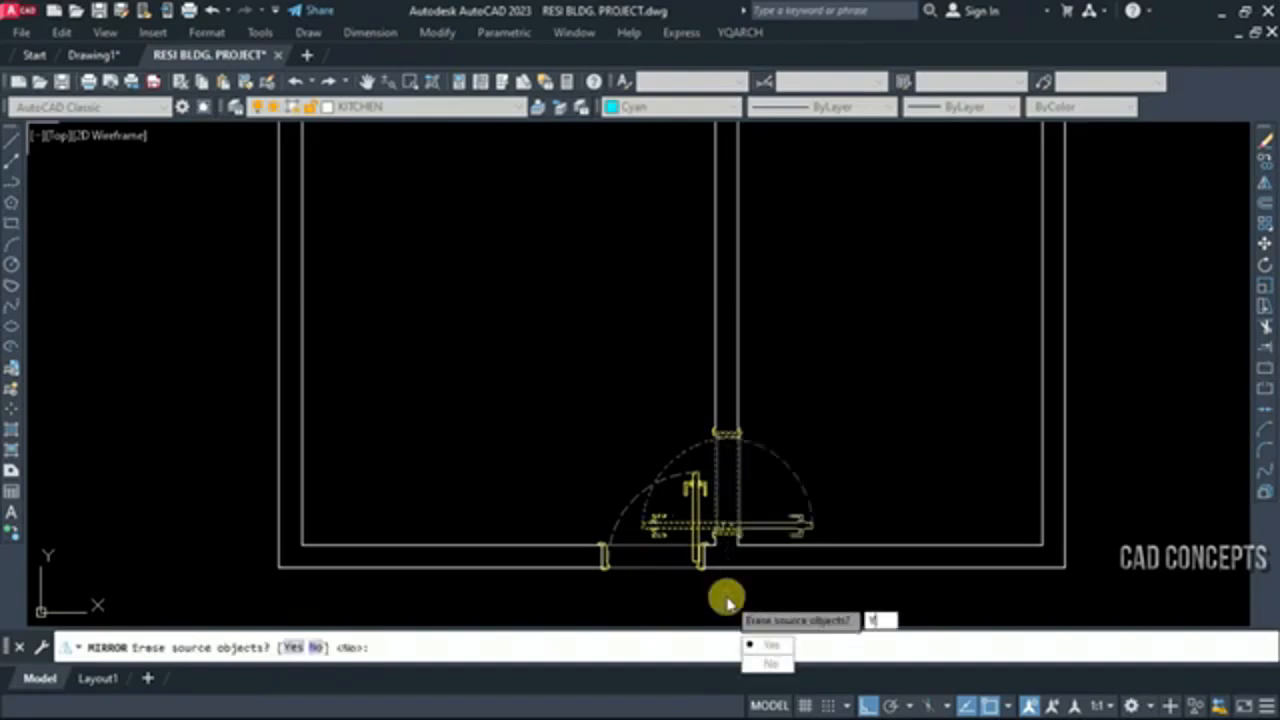
key(Return)
scroll(731, 551, down, 5)
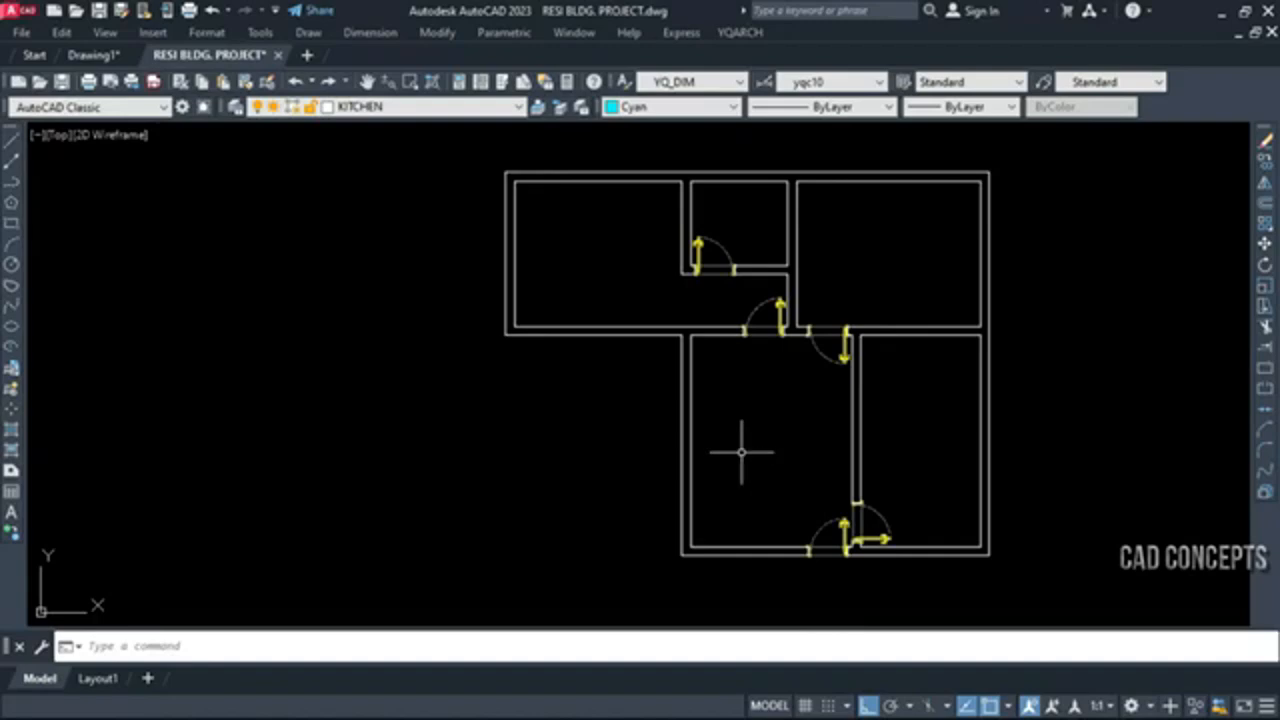
Insert a double door with a hole width of 200 near the lower end of the large room's left wall, swinging inward
scroll(743, 443, up, 3)
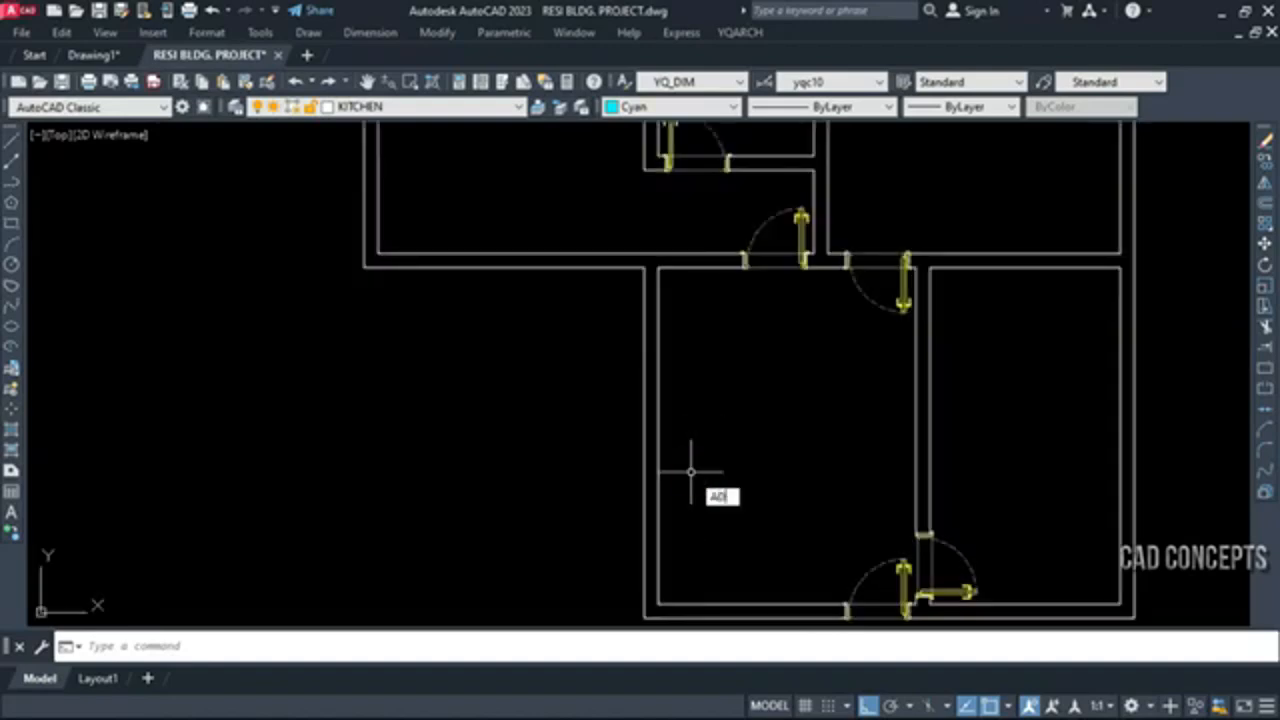
key(Return)
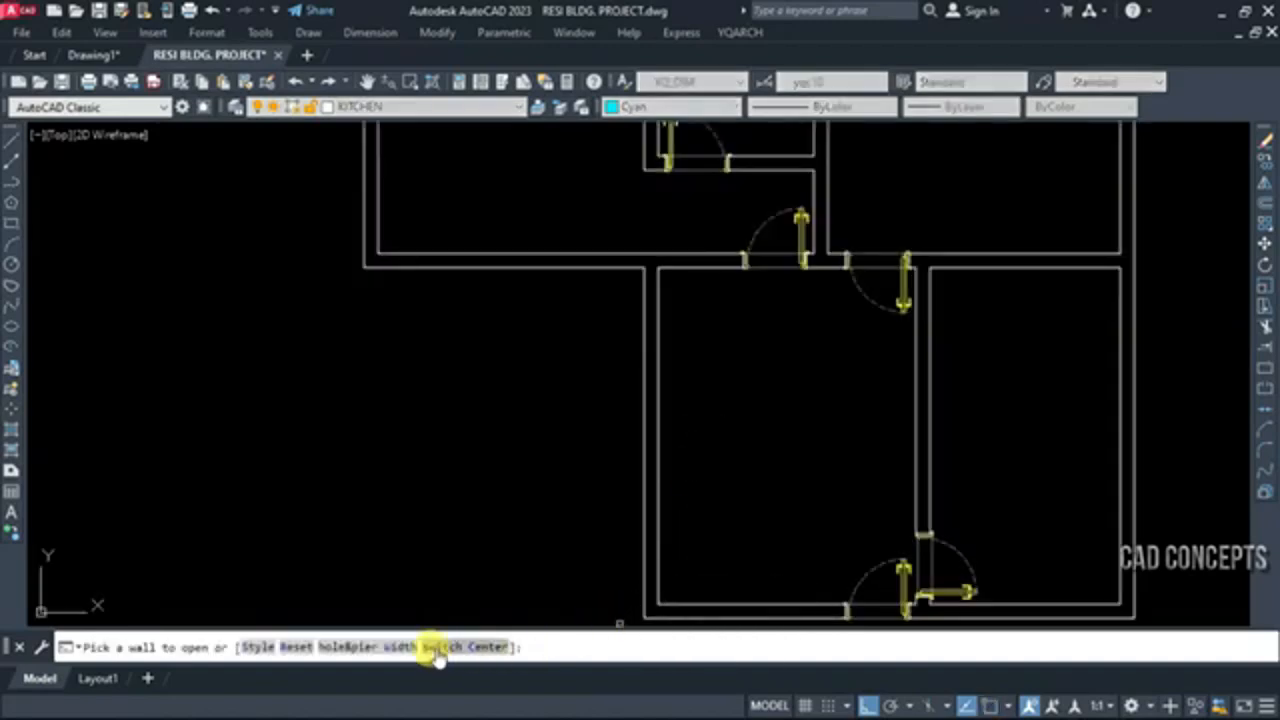
click(400, 647)
click(545, 409)
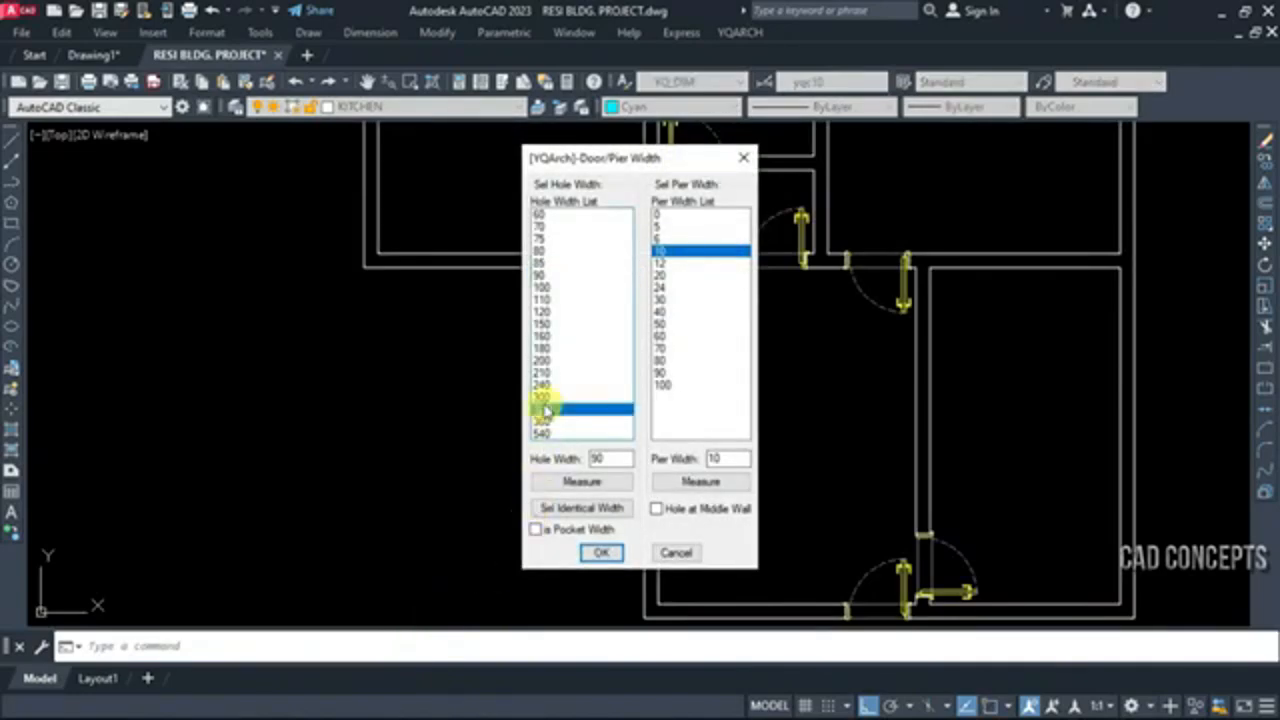
click(543, 361)
click(600, 552)
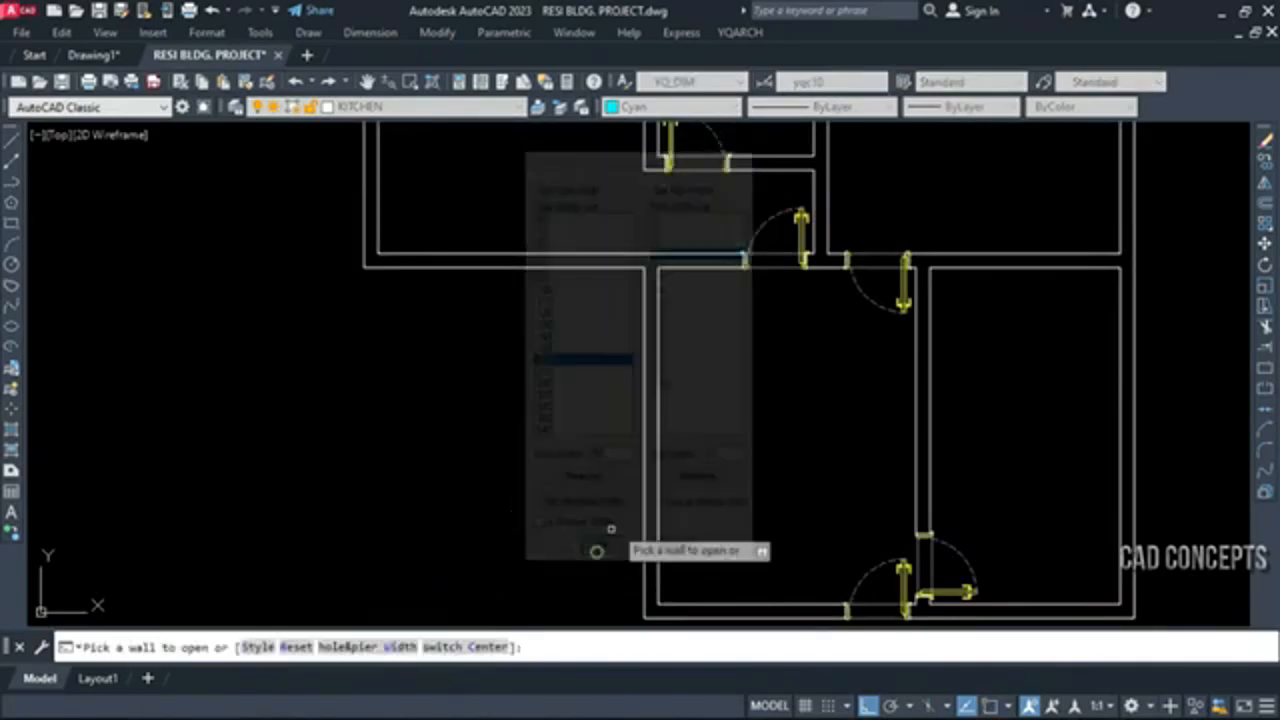
click(652, 490)
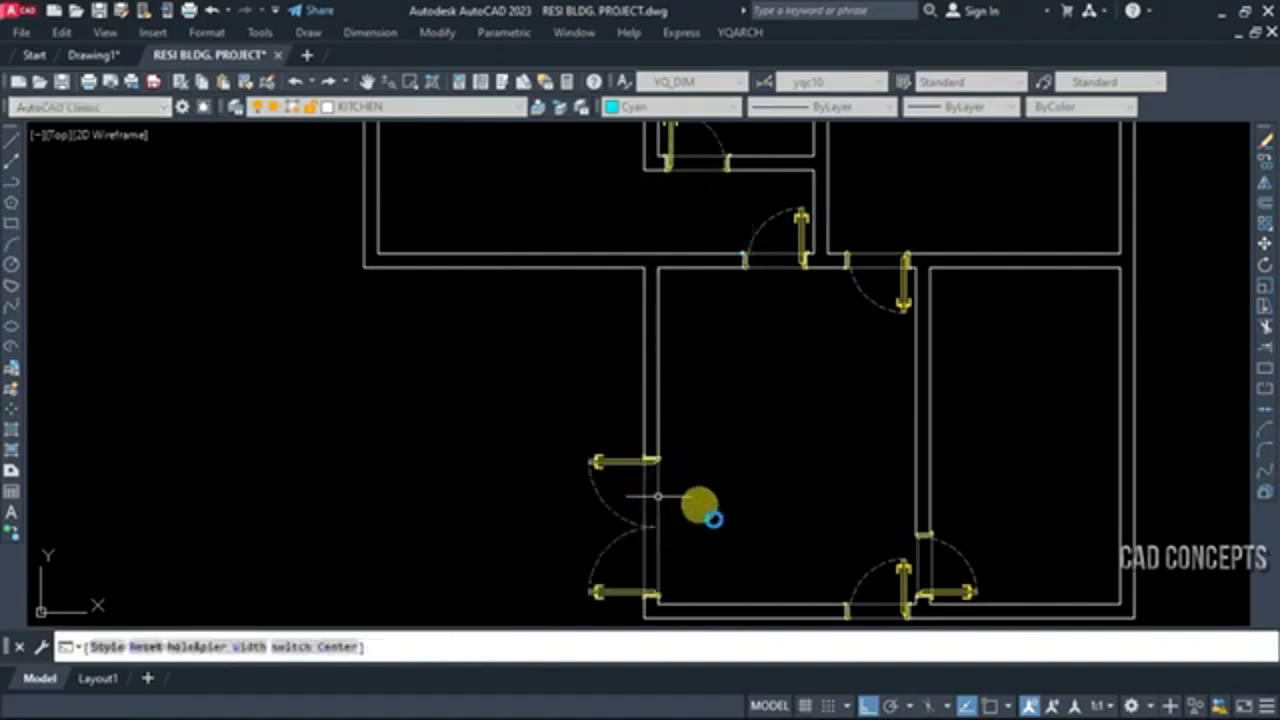
click(705, 563)
click(599, 554)
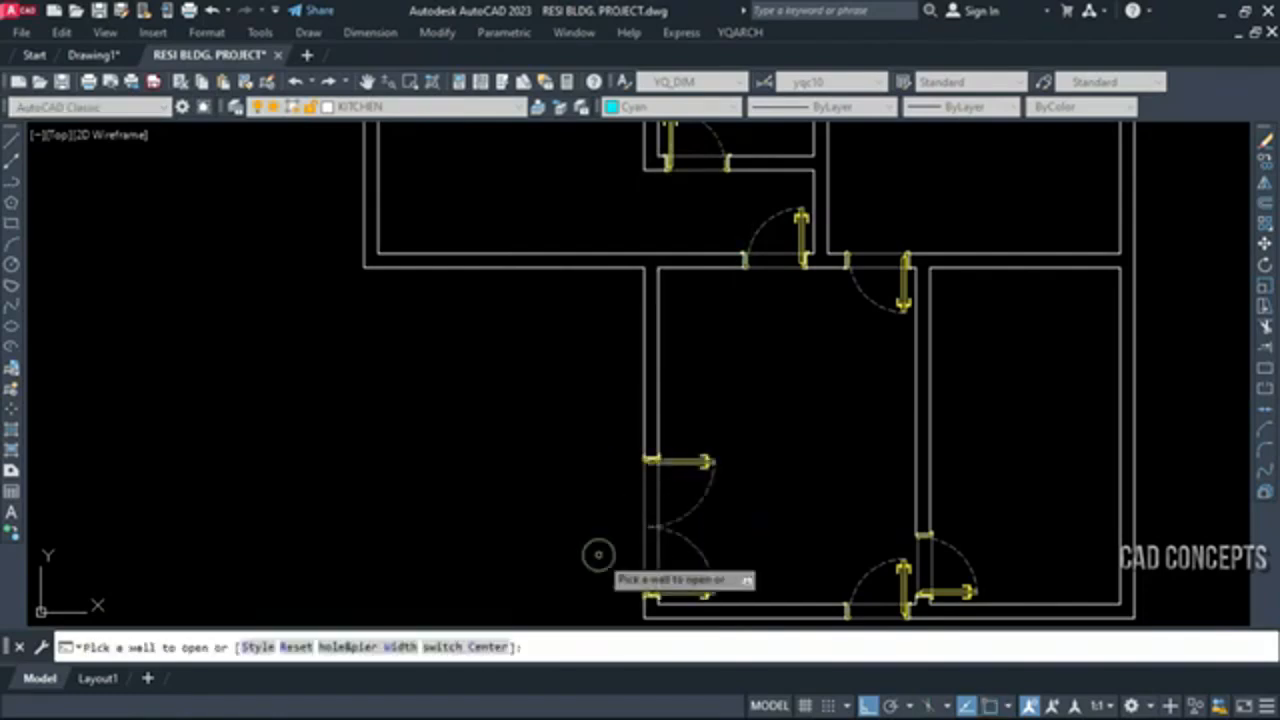
key(Escape)
scroll(580, 552, down, 2)
scroll(711, 314, up, 10)
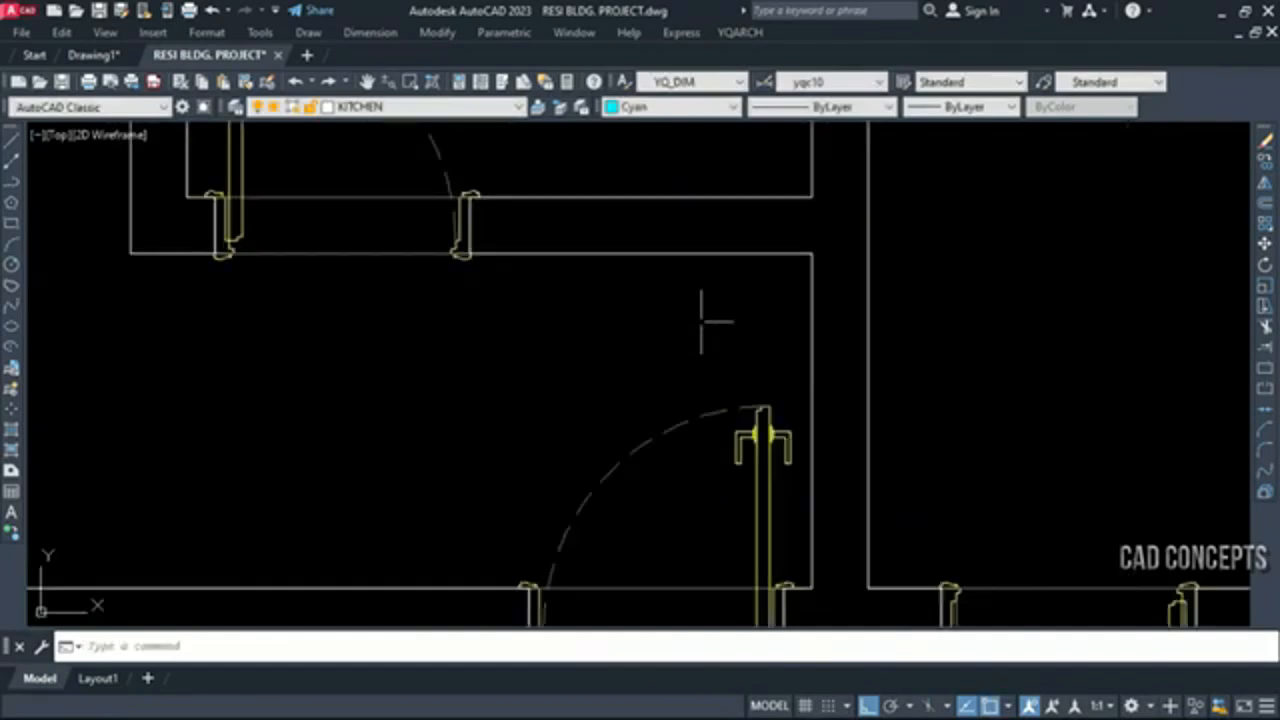
middle_drag(803, 347, 809, 373)
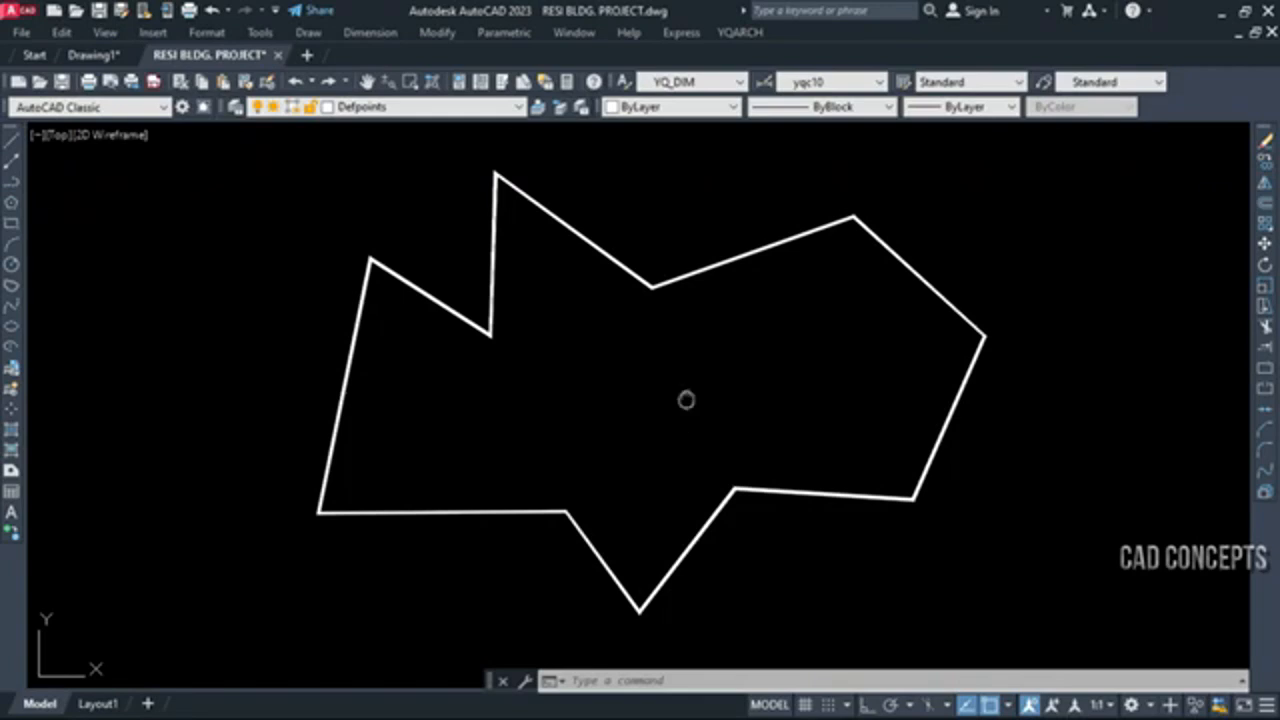
Start the YQArch Collect Coordinates command (ZZB) with the By Select Order sort mode and Z axis output enabled
middle_drag(686, 400, 402, 403)
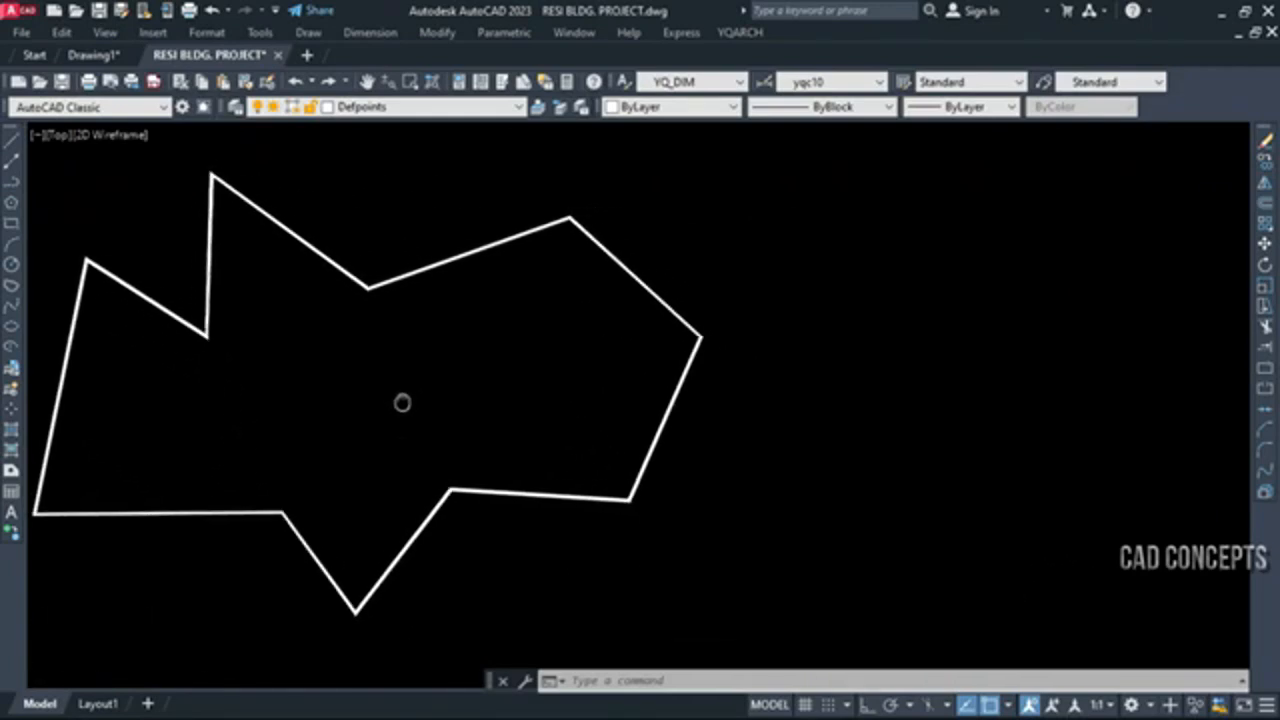
text(B)
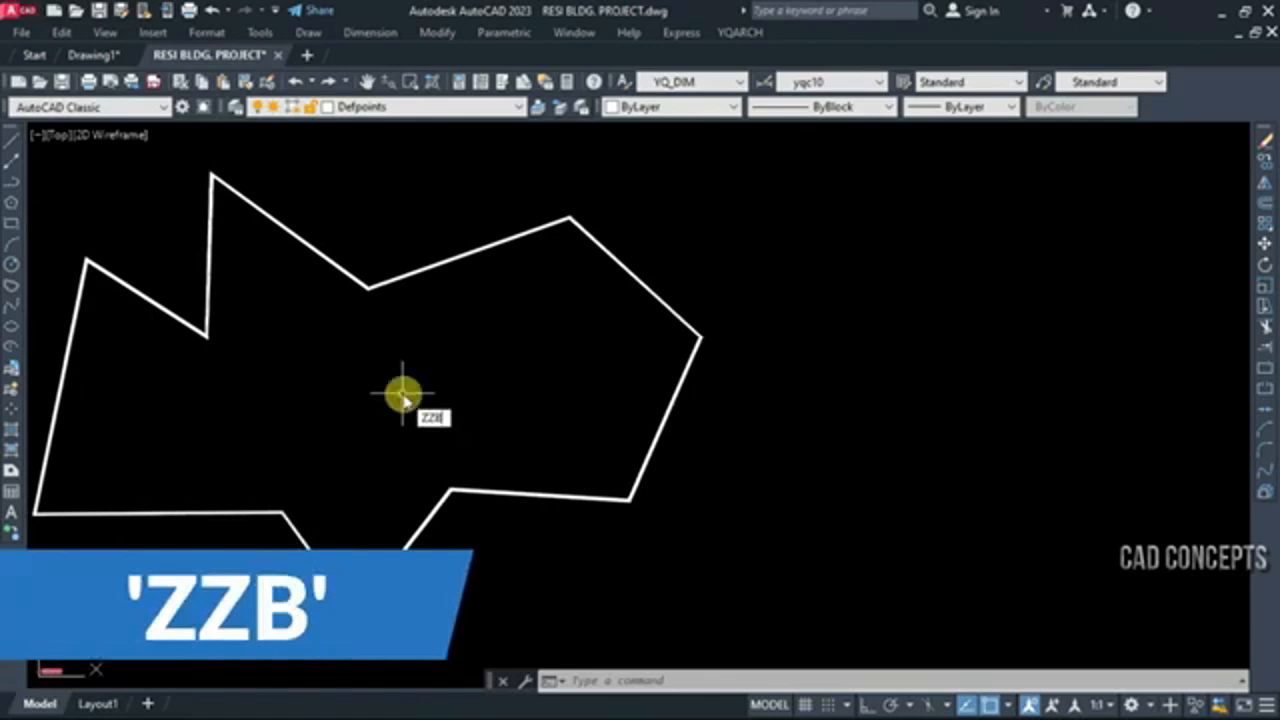
key(Return)
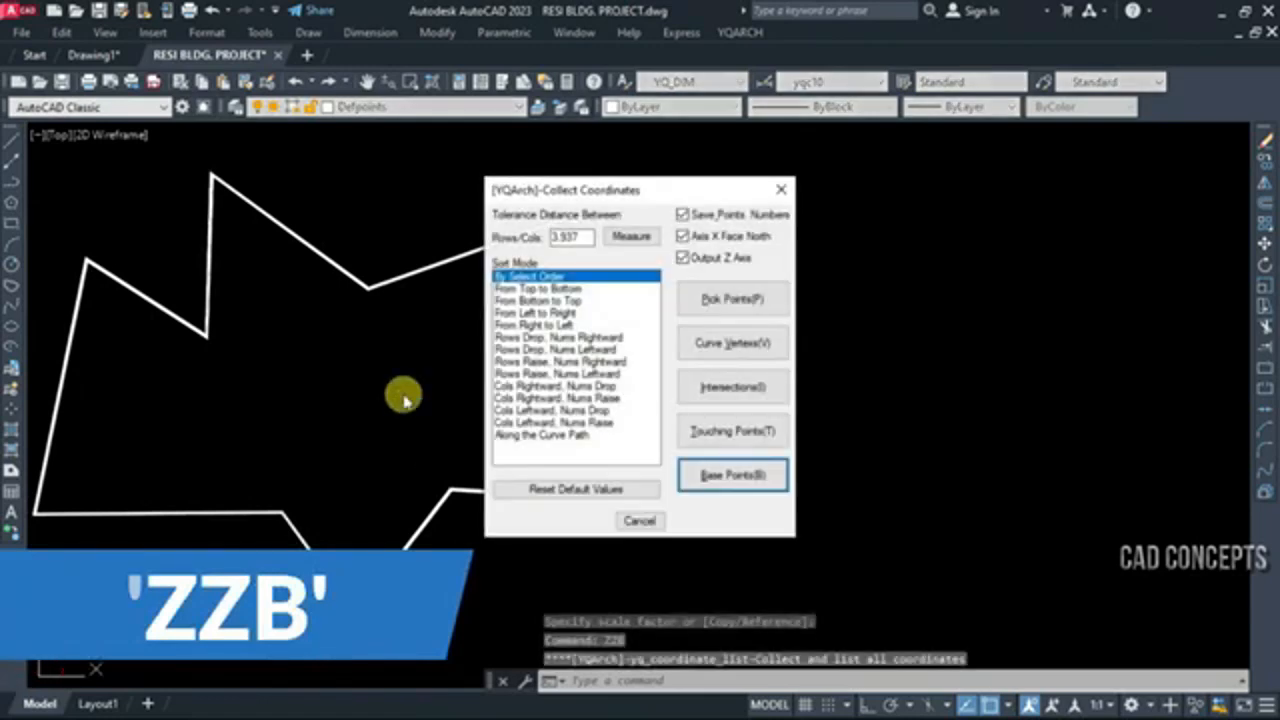
click(545, 279)
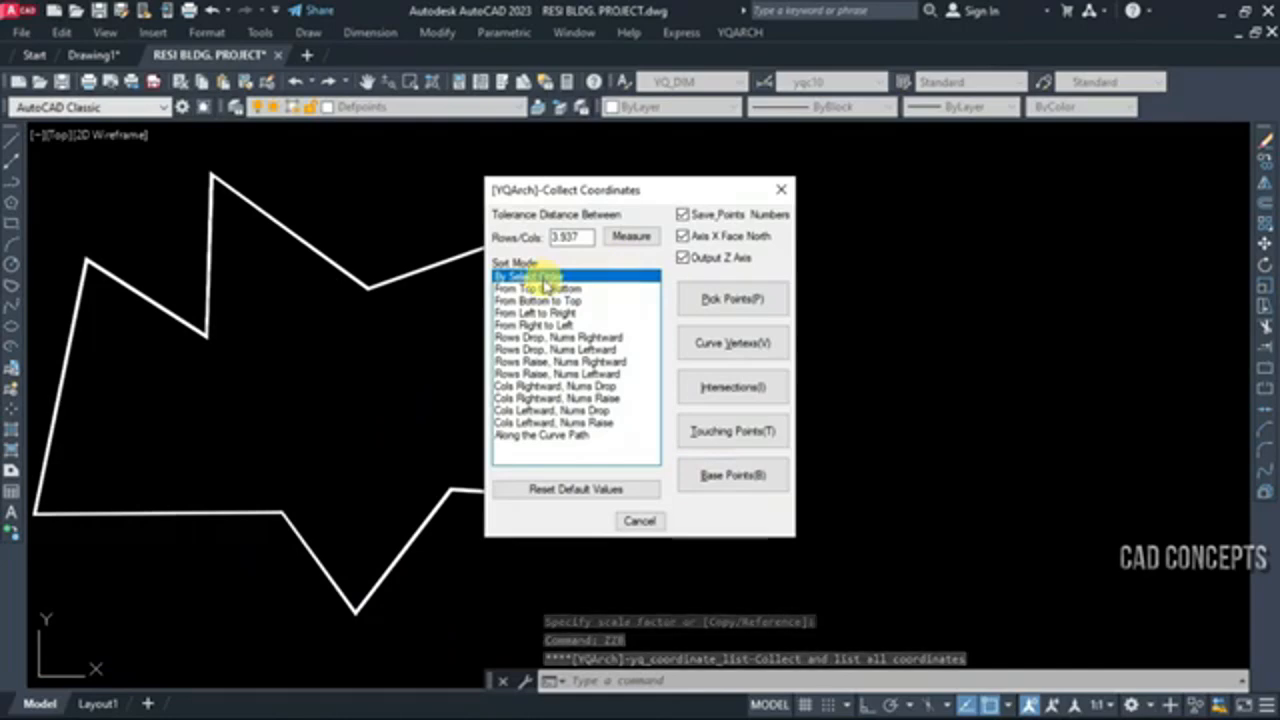
click(683, 257)
click(683, 257)
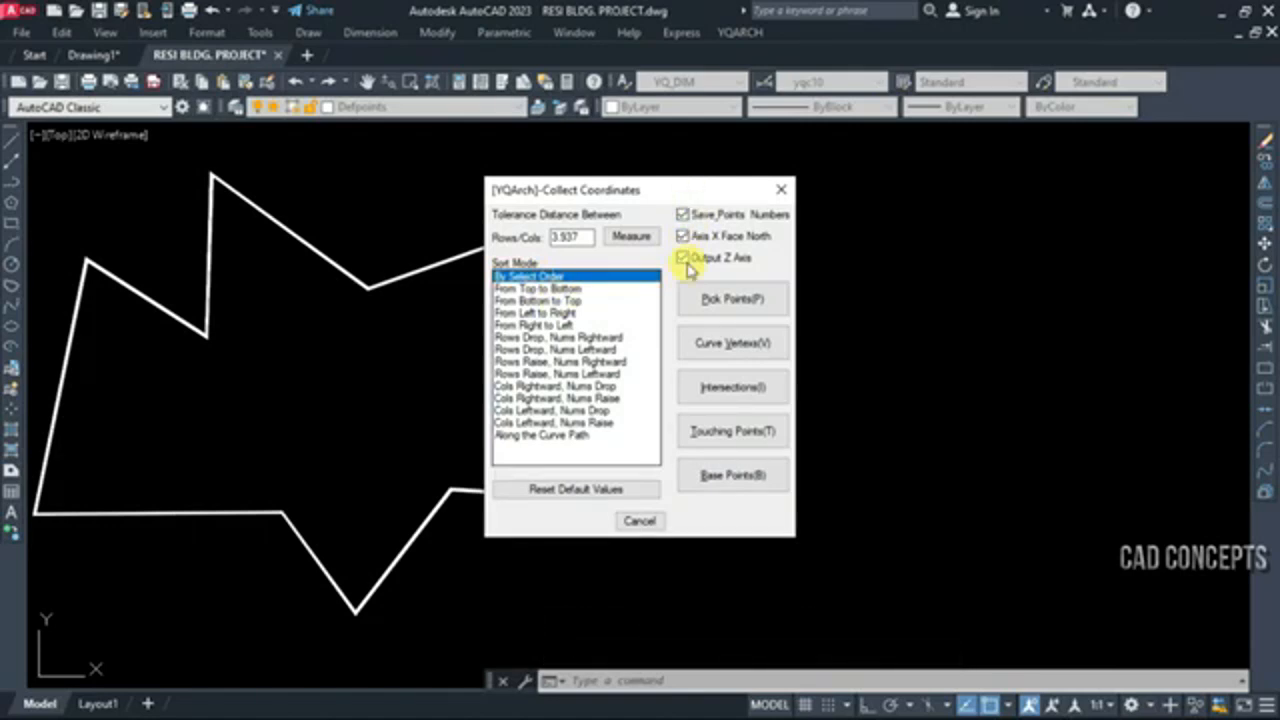
Collect the curve vertices of the closed polyline and place the coordinate table to the right of the shape
click(708, 355)
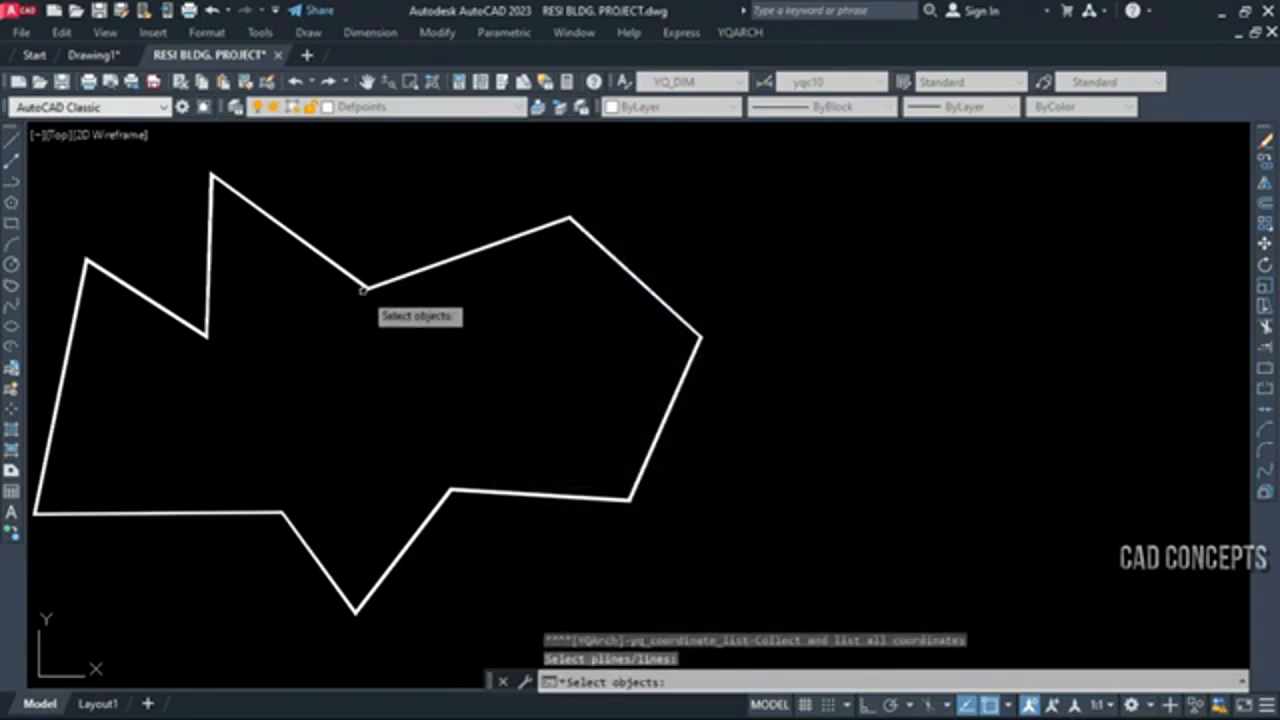
click(362, 290)
click(357, 279)
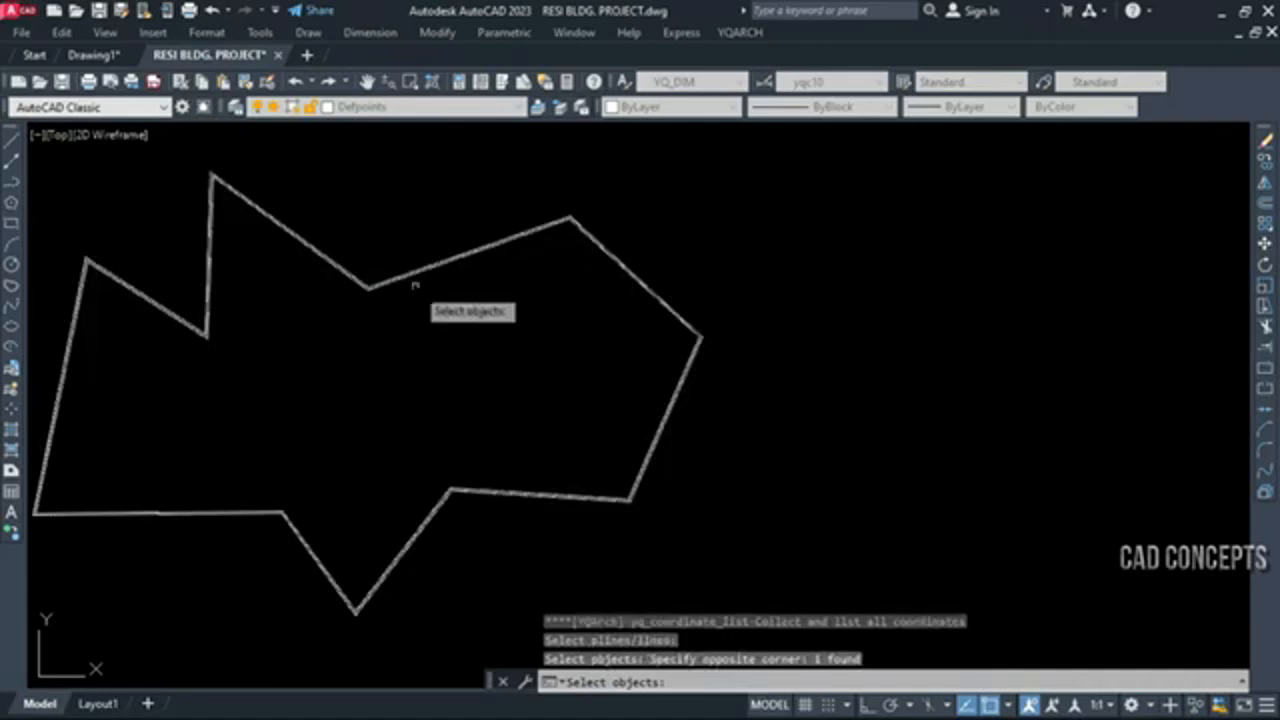
key(Return)
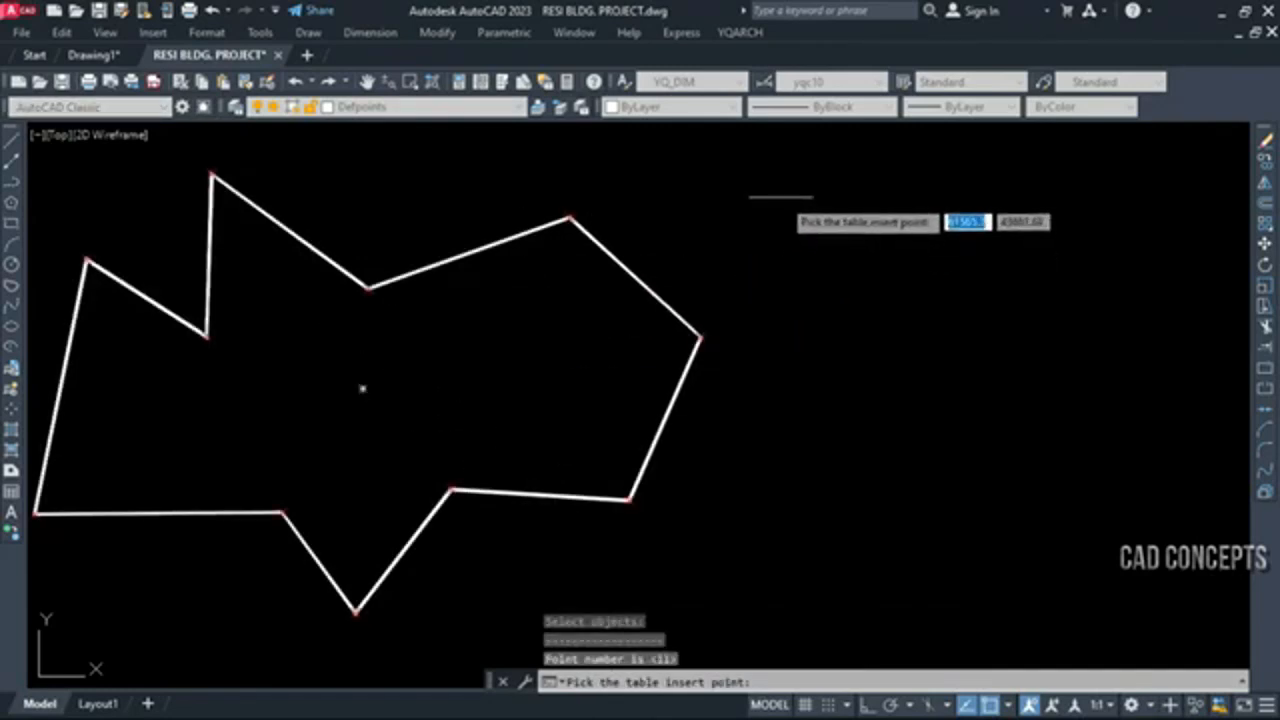
click(740, 183)
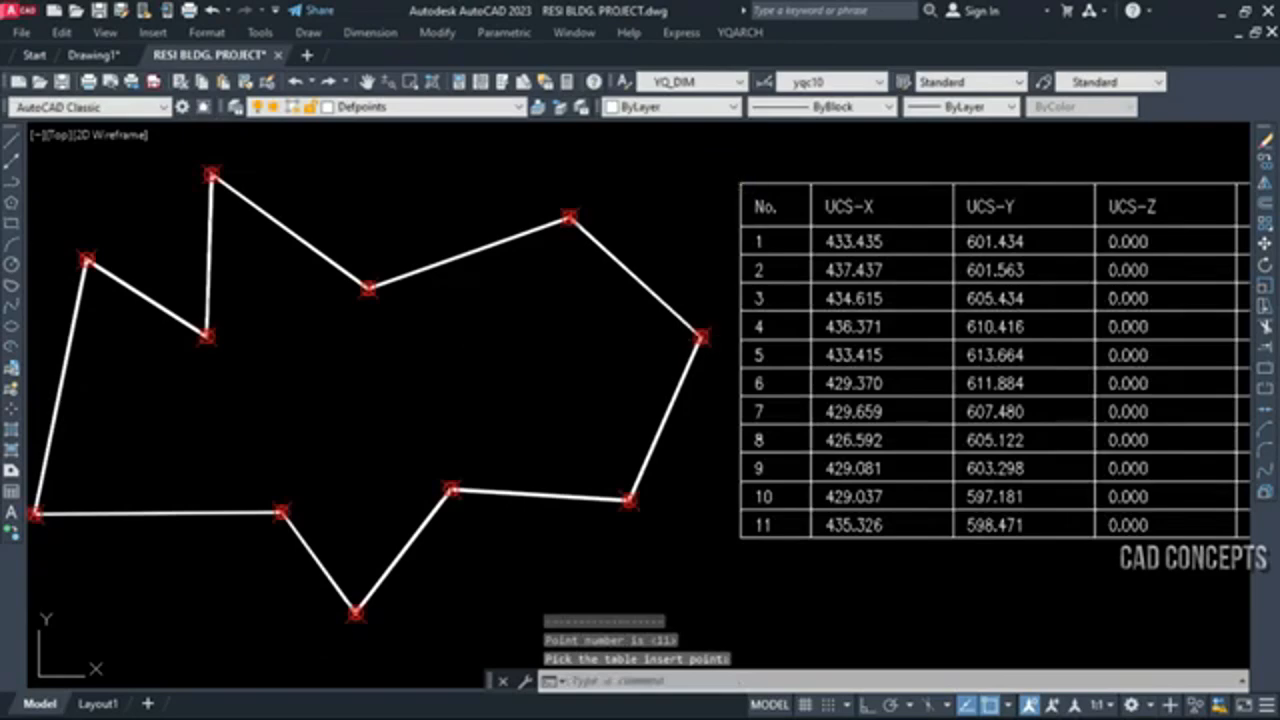
Examine the numbered vertex markers around the polyline and compare them with the rows of the coordinate table
scroll(595, 372, down, 2)
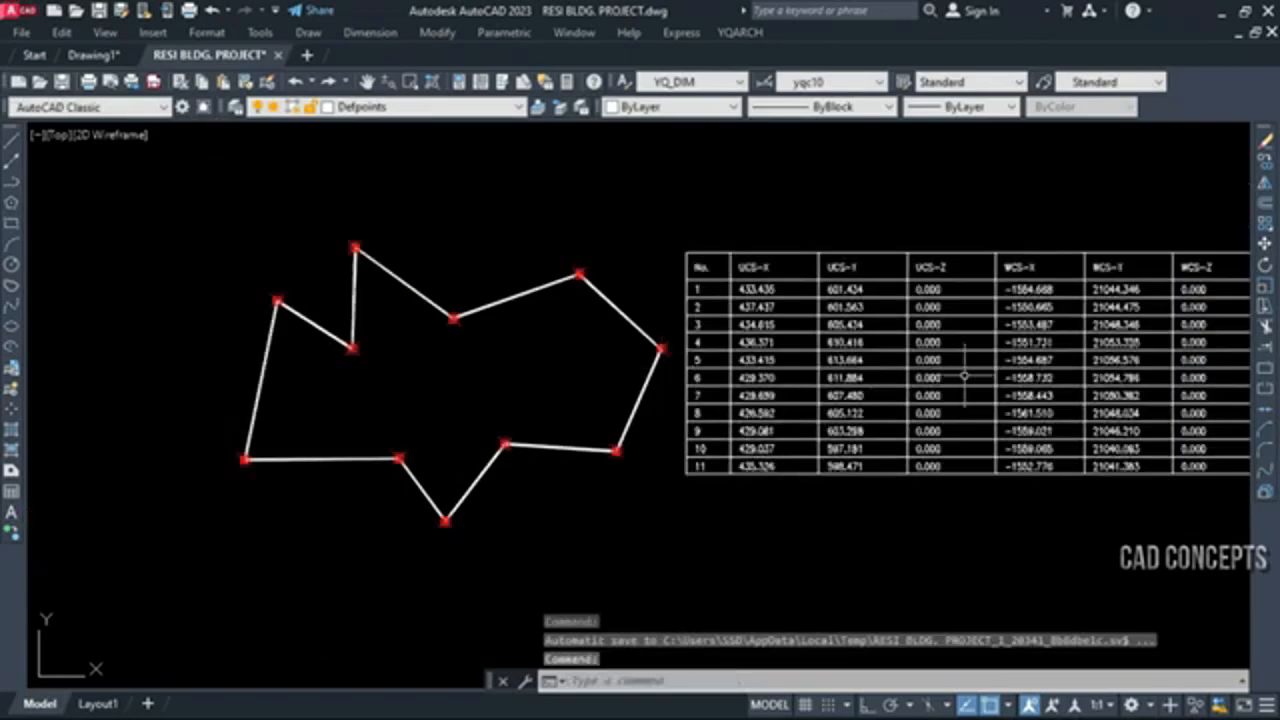
middle_drag(963, 376, 817, 374)
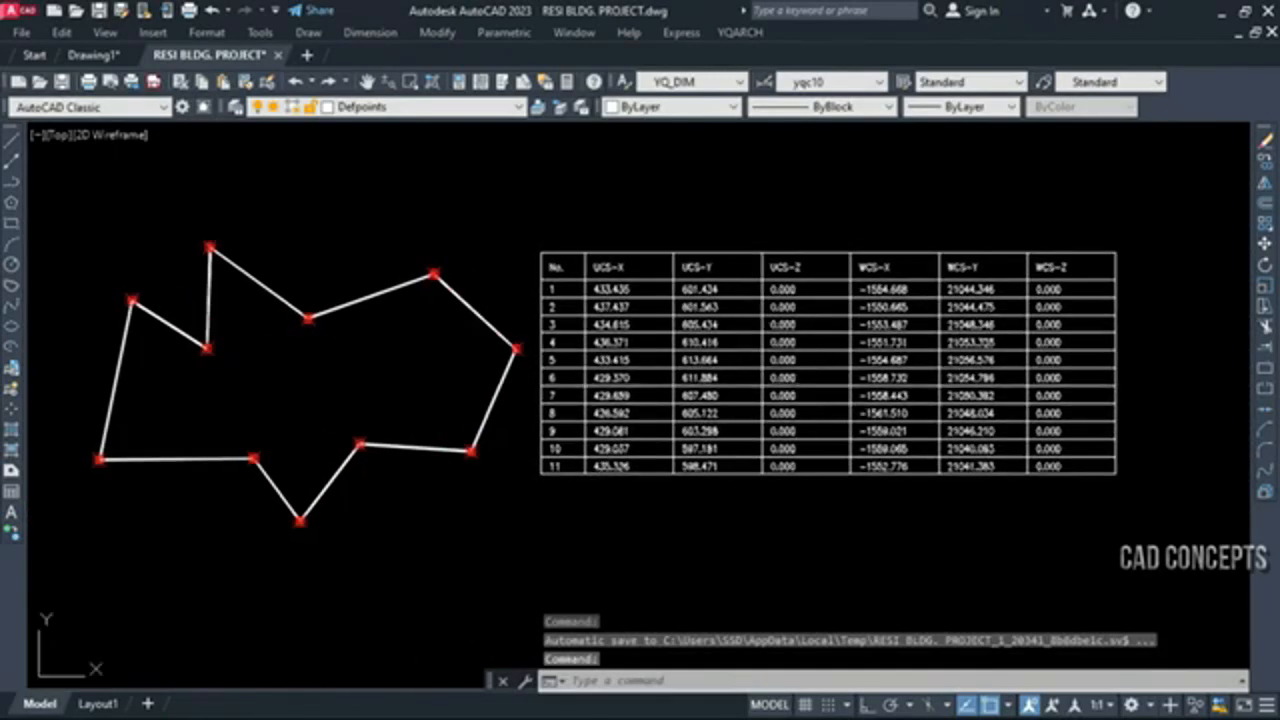
scroll(210, 250, up, 5)
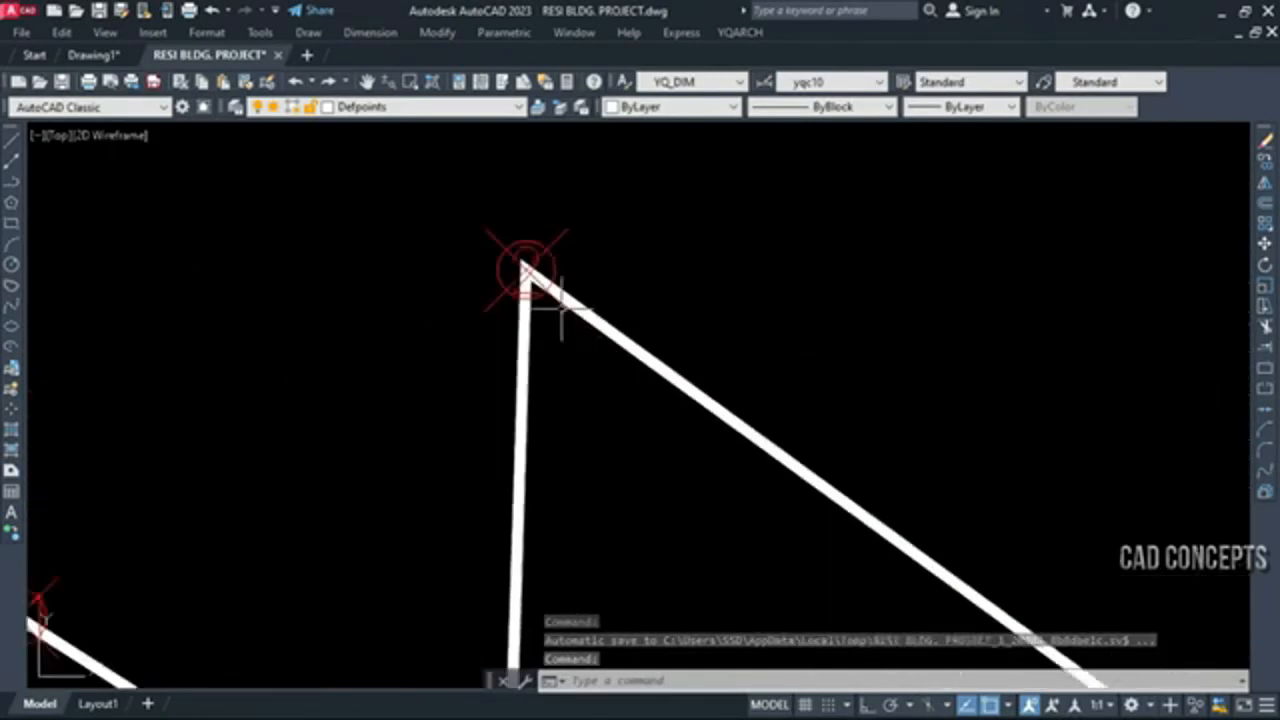
scroll(530, 457, up, 3)
scroll(537, 566, down, 3)
scroll(540, 510, up, 5)
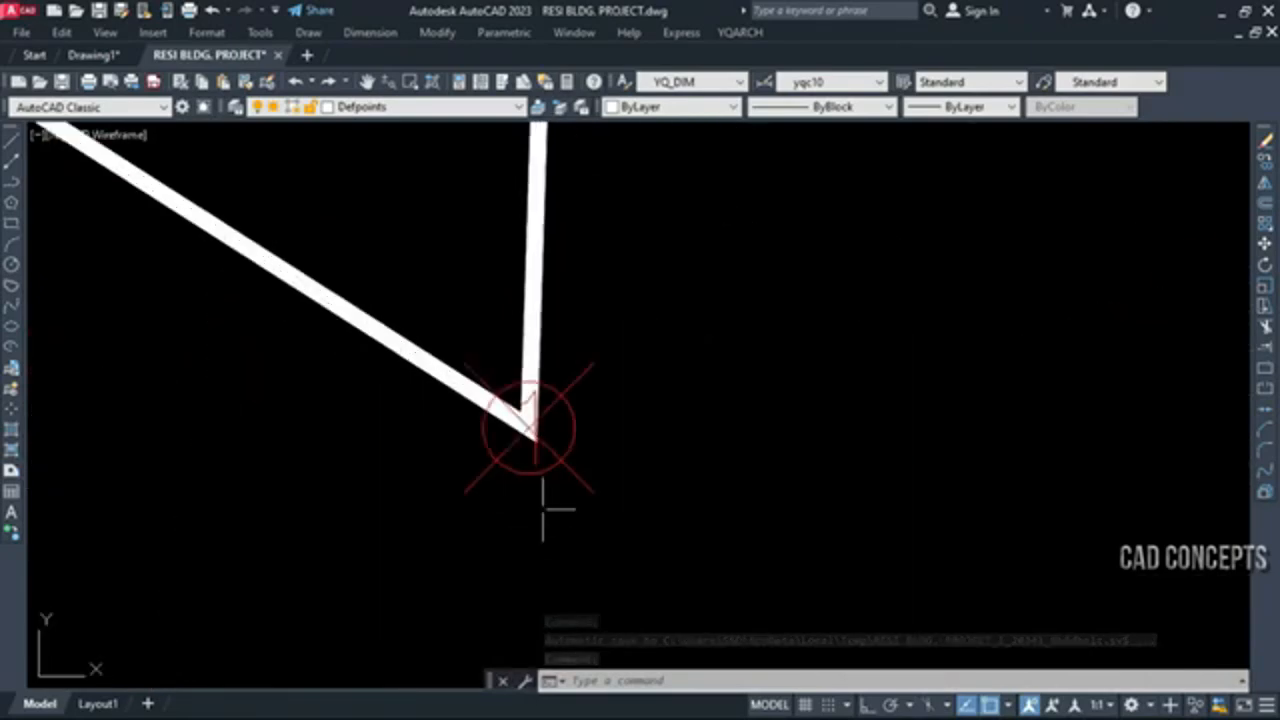
scroll(386, 495, down, 10)
scroll(397, 359, up, 8)
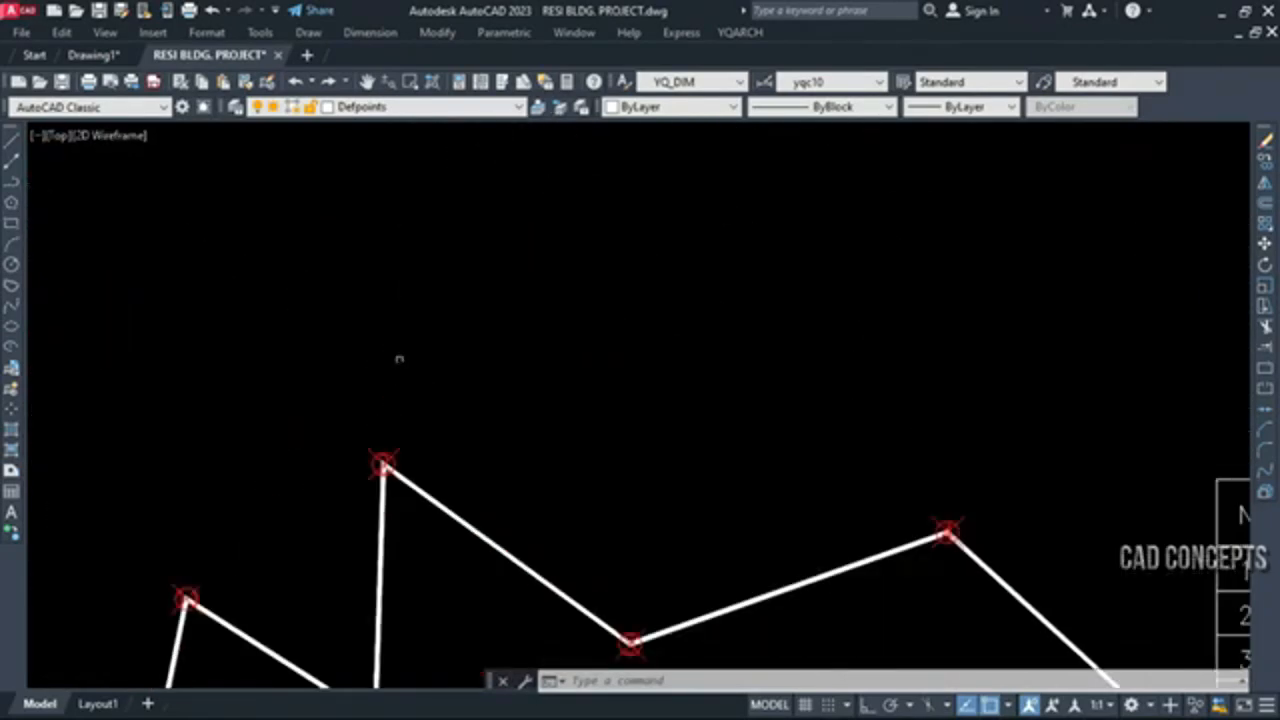
scroll(342, 642, up, 2)
middle_drag(341, 643, 560, 292)
scroll(417, 310, down, 6)
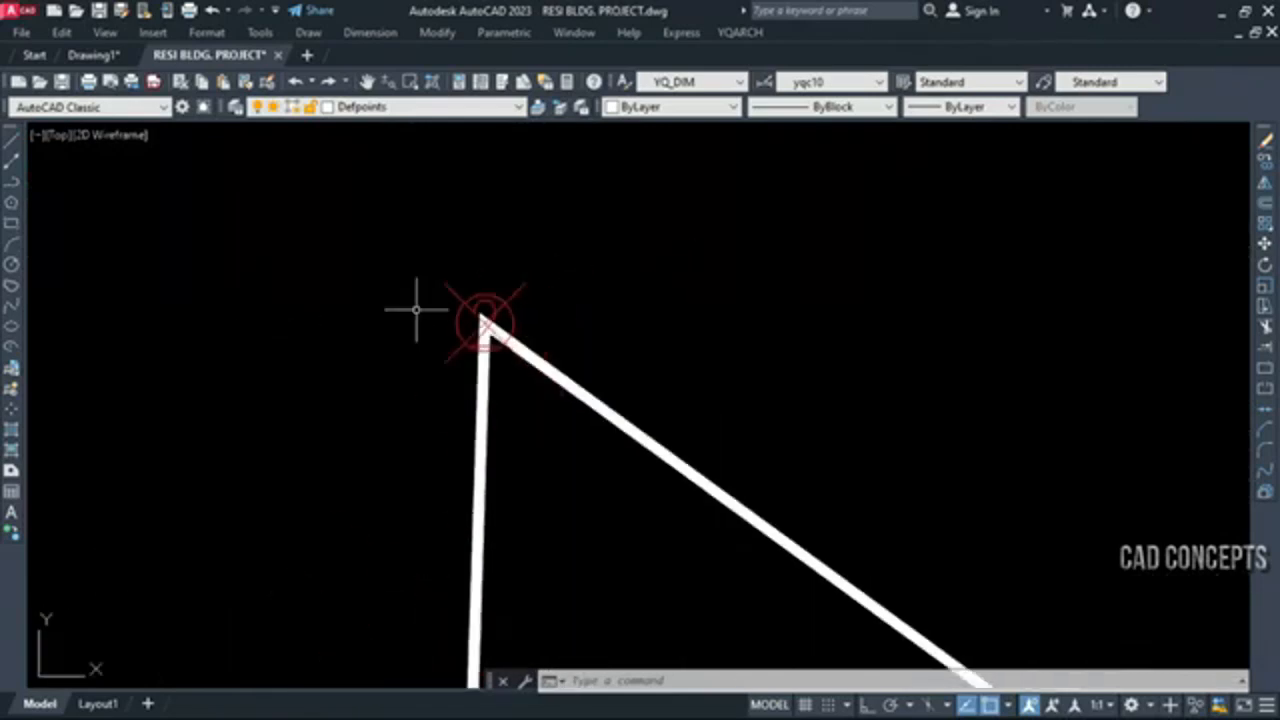
scroll(900, 630, up, 3)
scroll(434, 486, down, 5)
scroll(982, 303, up, 6)
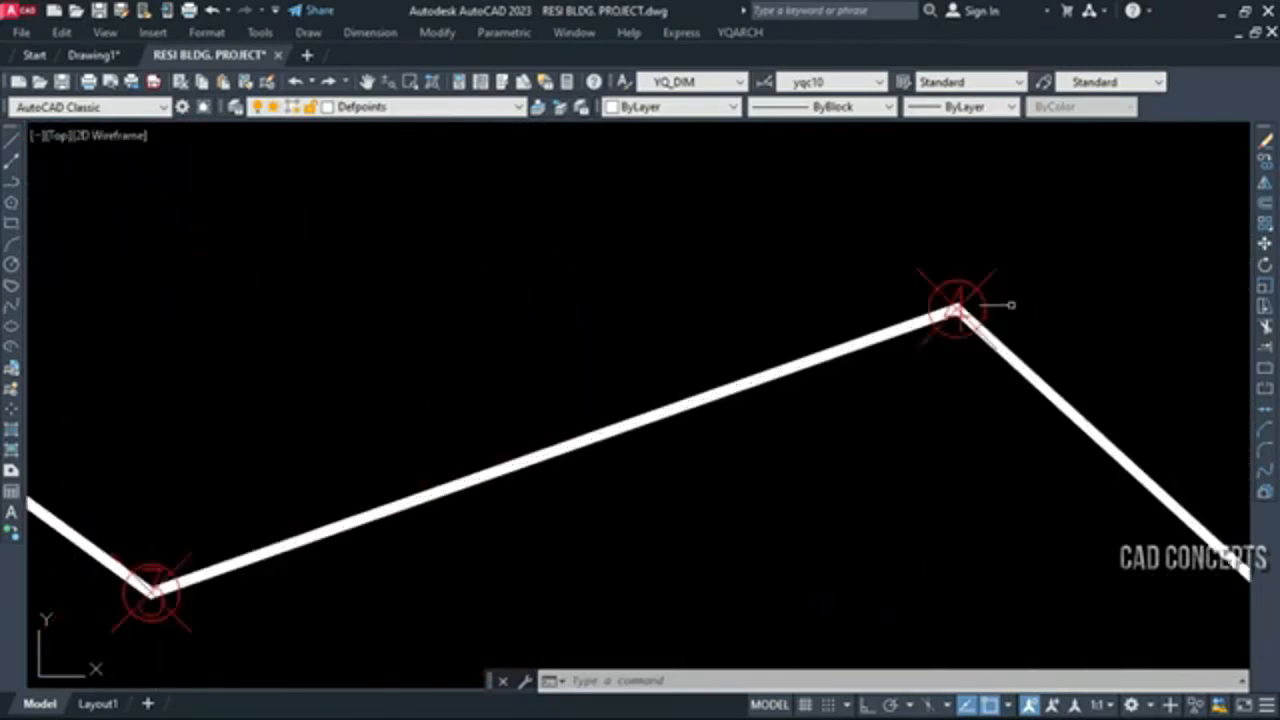
scroll(686, 429, down, 6)
scroll(720, 486, up, 5)
scroll(686, 471, down, 5)
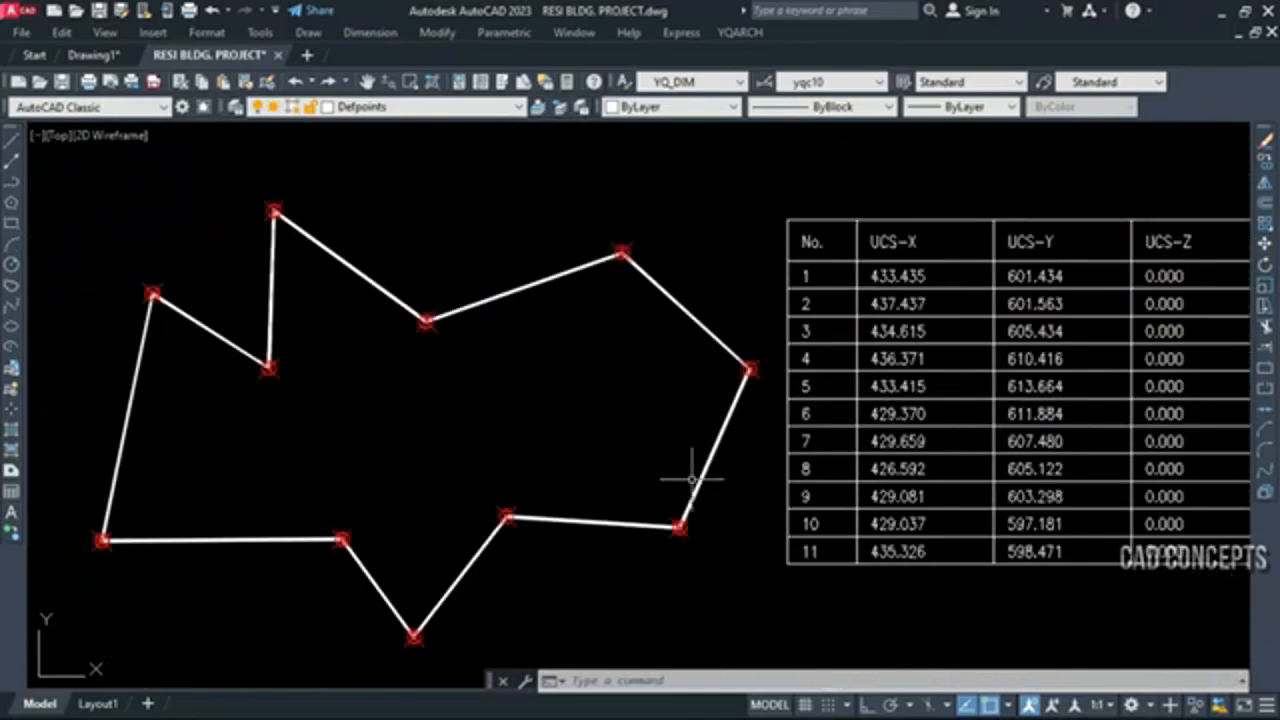
scroll(643, 562, up, 4)
scroll(474, 468, down, 5)
scroll(635, 302, up, 7)
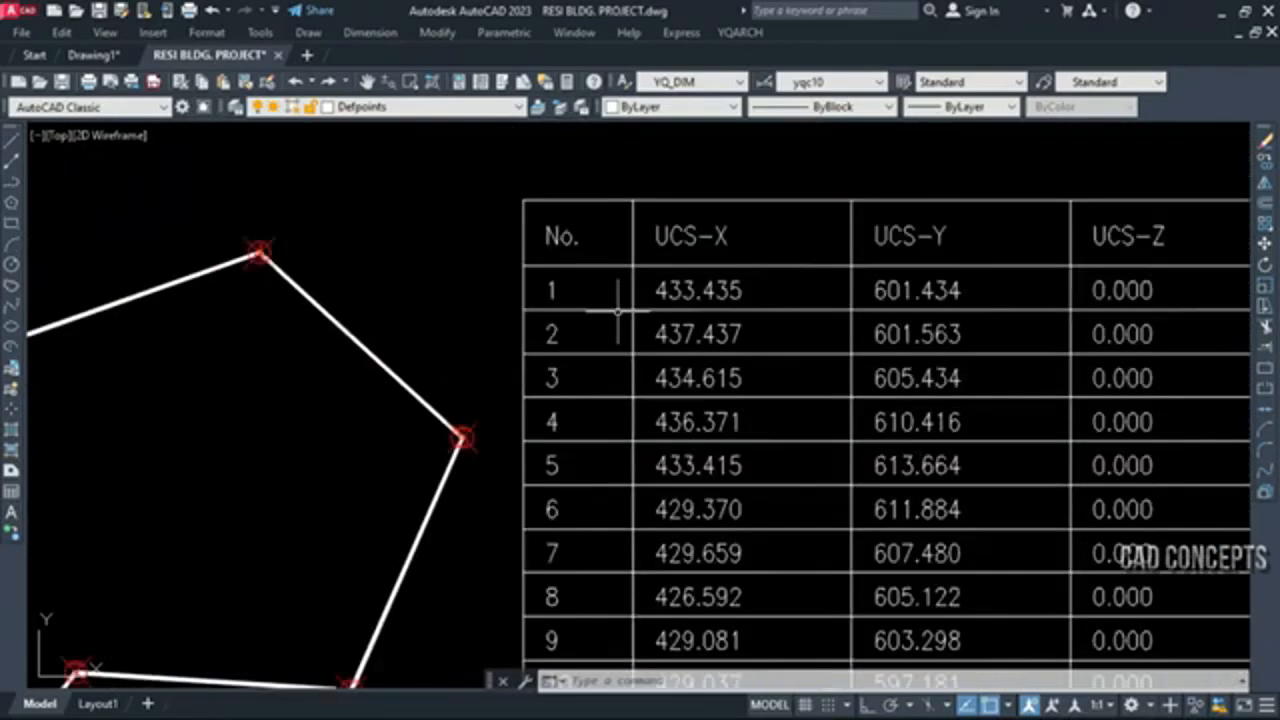
scroll(510, 250, down, 5)
mouse_move(628, 478)
middle_down()
mouse_move(425, 495)
mouse_move(362, 515)
middle_up()
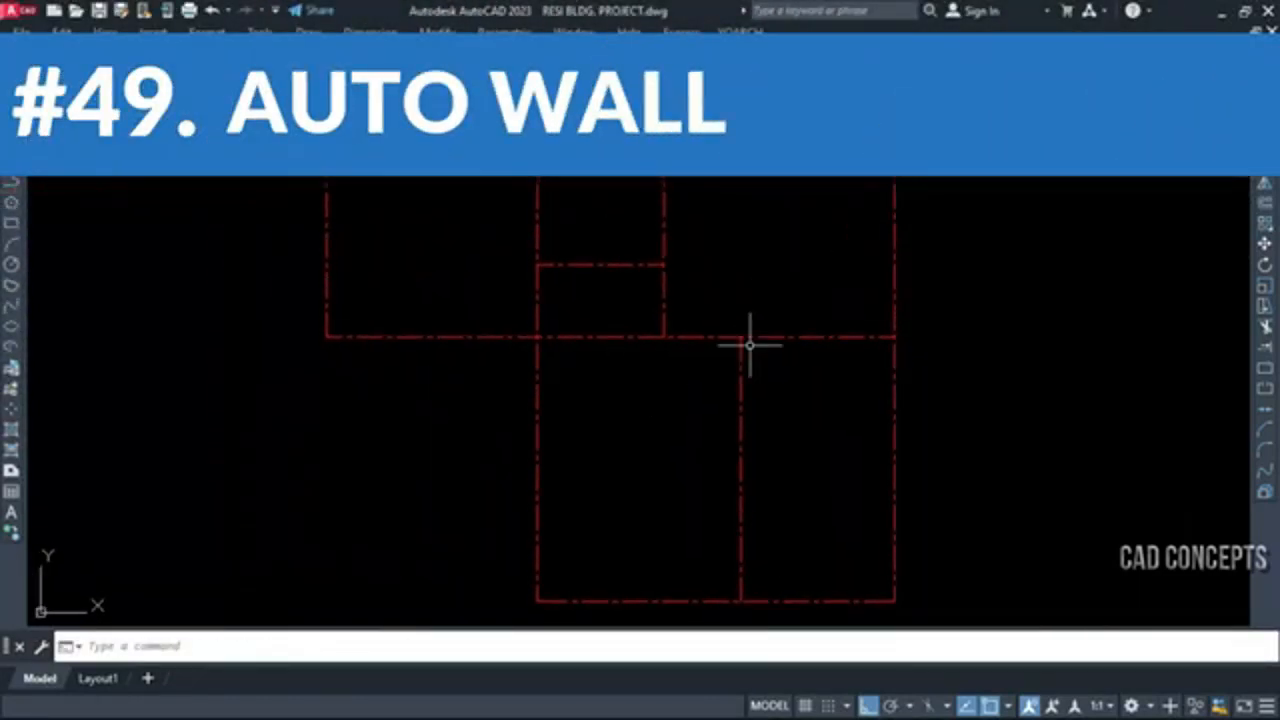
Generate walls with a thickness of 20 from all centrelines of the floor plan with the YQArch XWW command
middle_drag(749, 344, 746, 334)
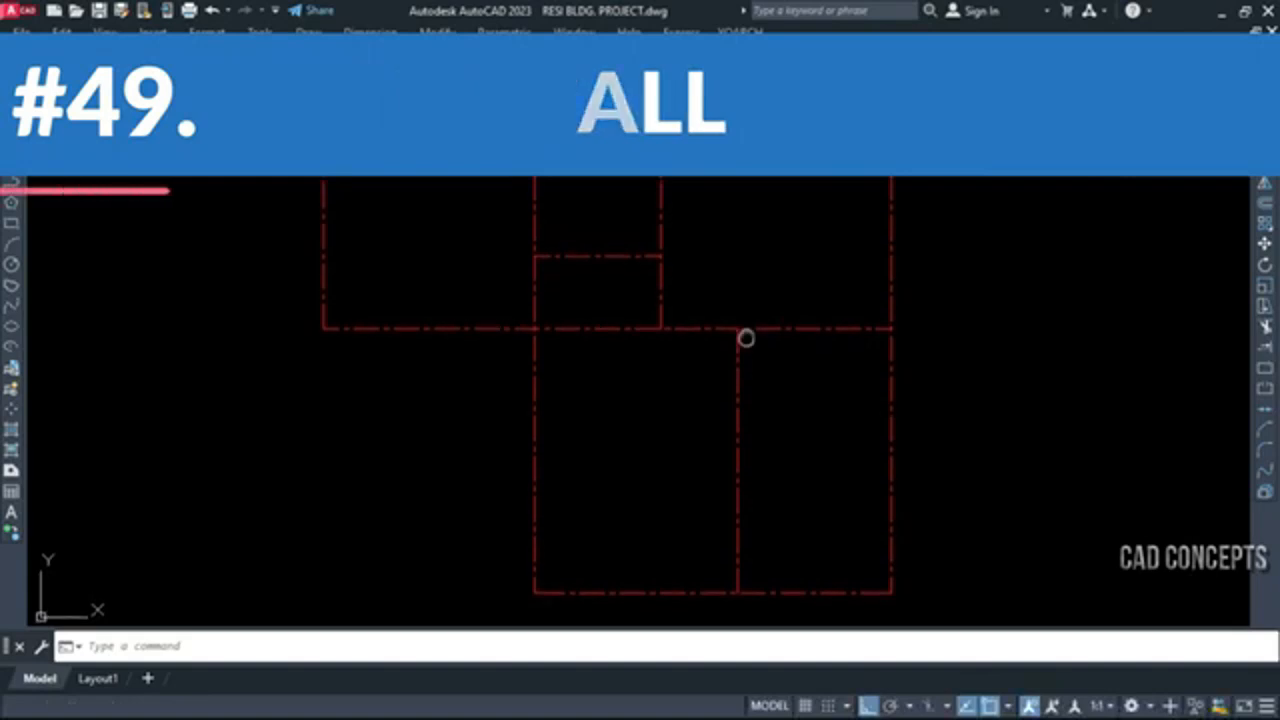
middle_drag(746, 331, 746, 350)
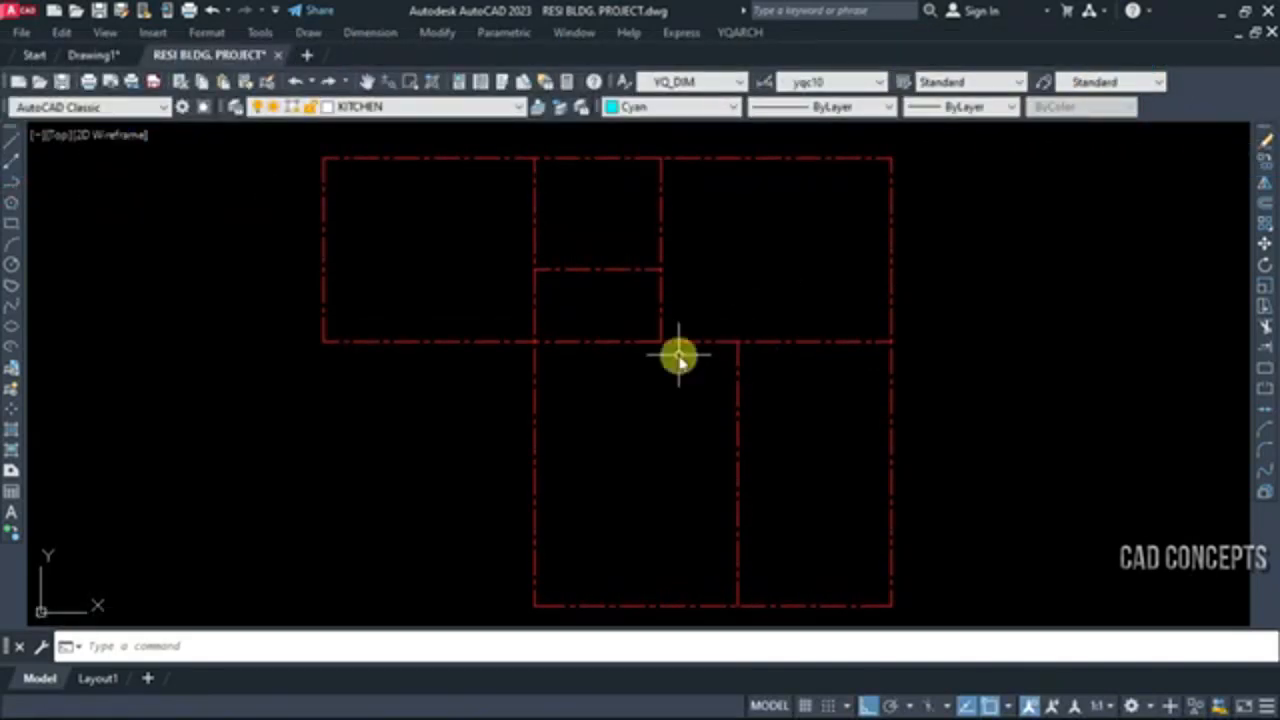
text('xww)
key(Return)
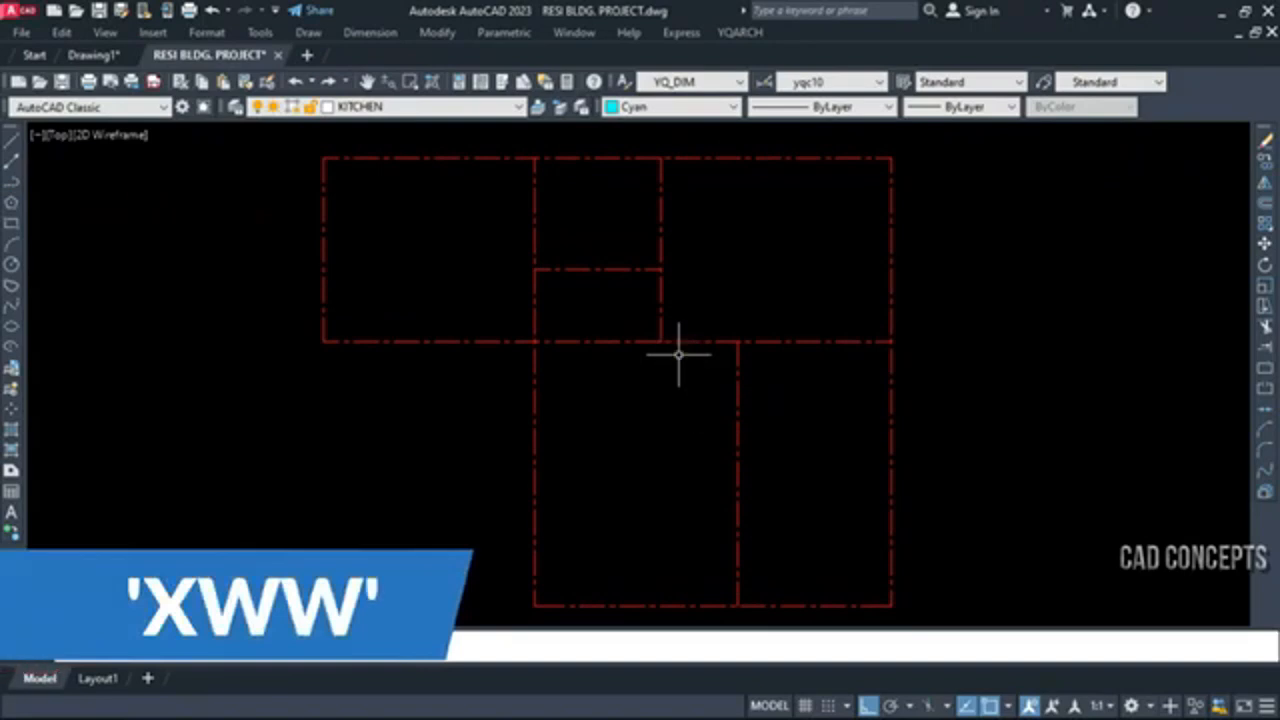
click(677, 357)
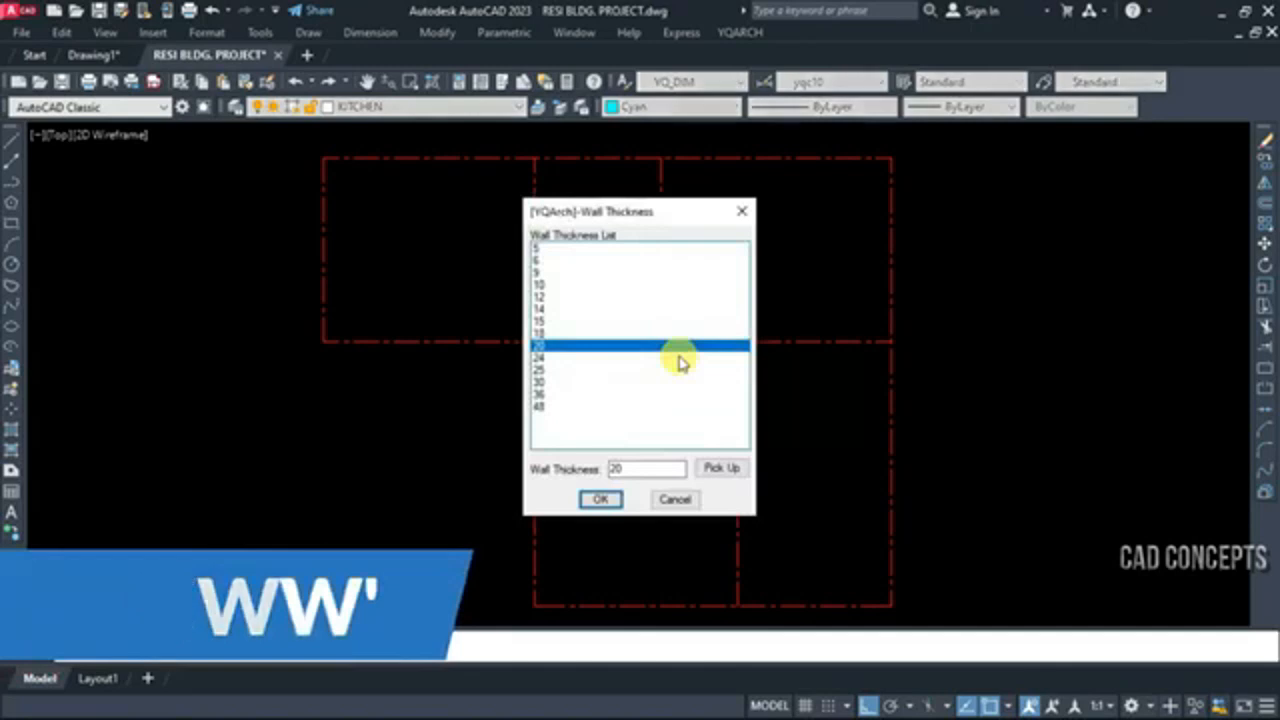
mouse_move(547, 333)
mouse_down()
mouse_move(546, 304)
mouse_move(545, 338)
mouse_move(581, 352)
mouse_move(558, 352)
mouse_up()
click(600, 499)
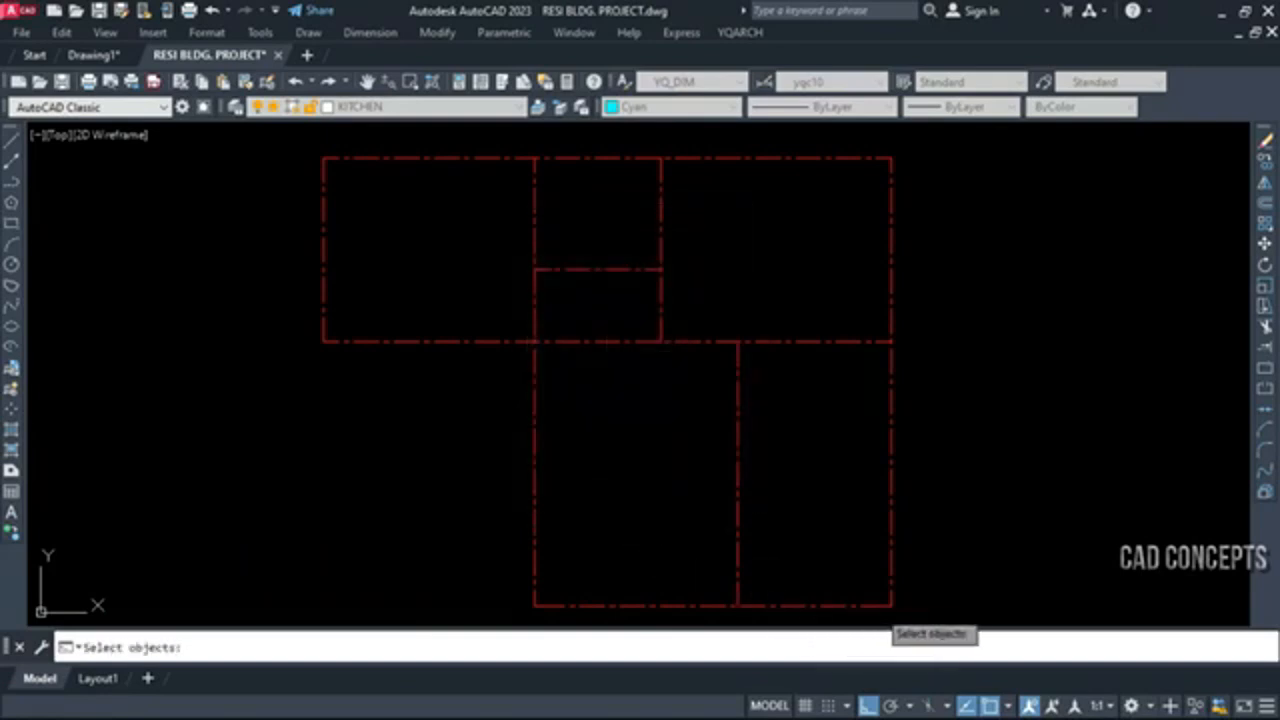
click(890, 604)
click(306, 157)
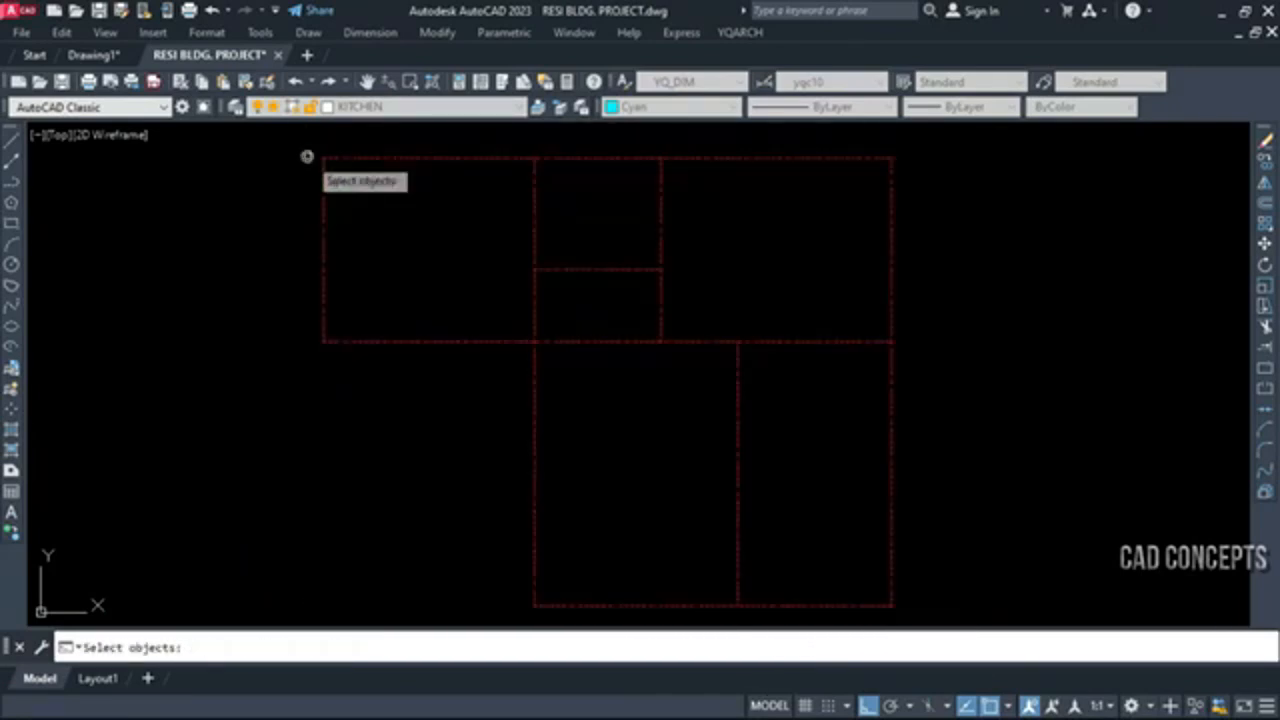
key(Return)
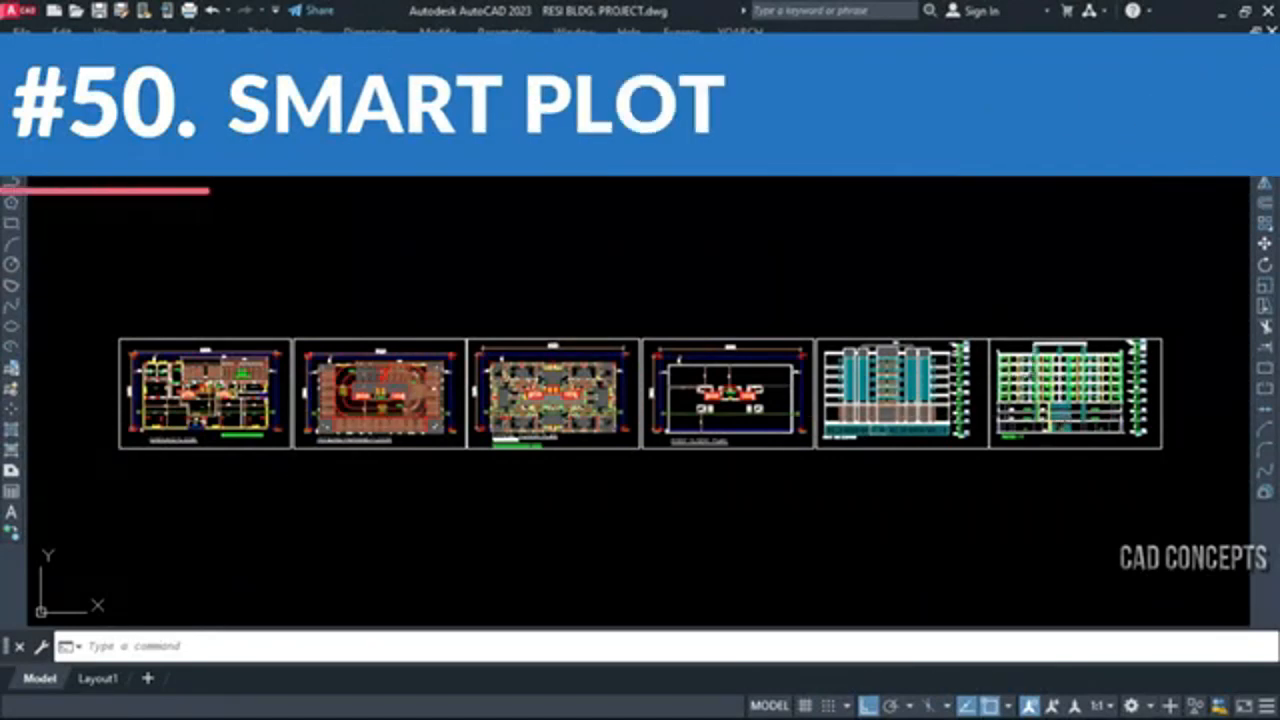
Highlight the rectangular frames around the six drawing sheets to examine their layer, and clear the selection
click(990, 340)
click(973, 339)
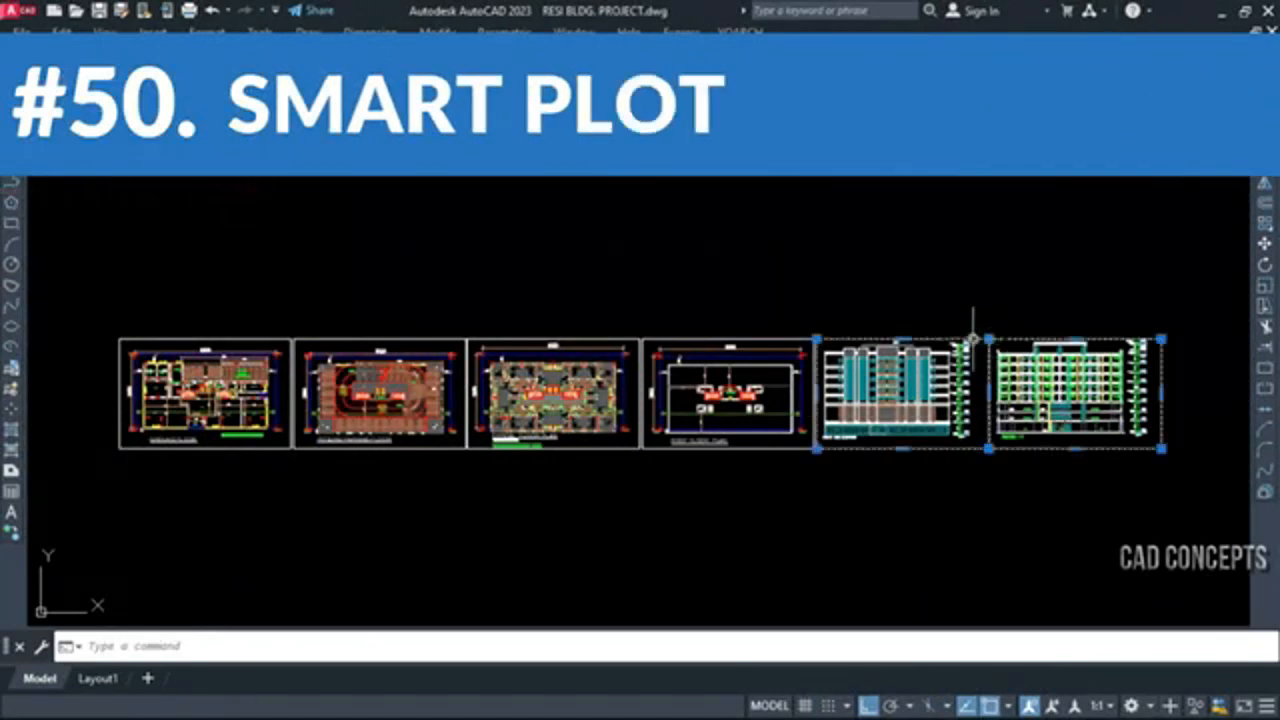
click(774, 340)
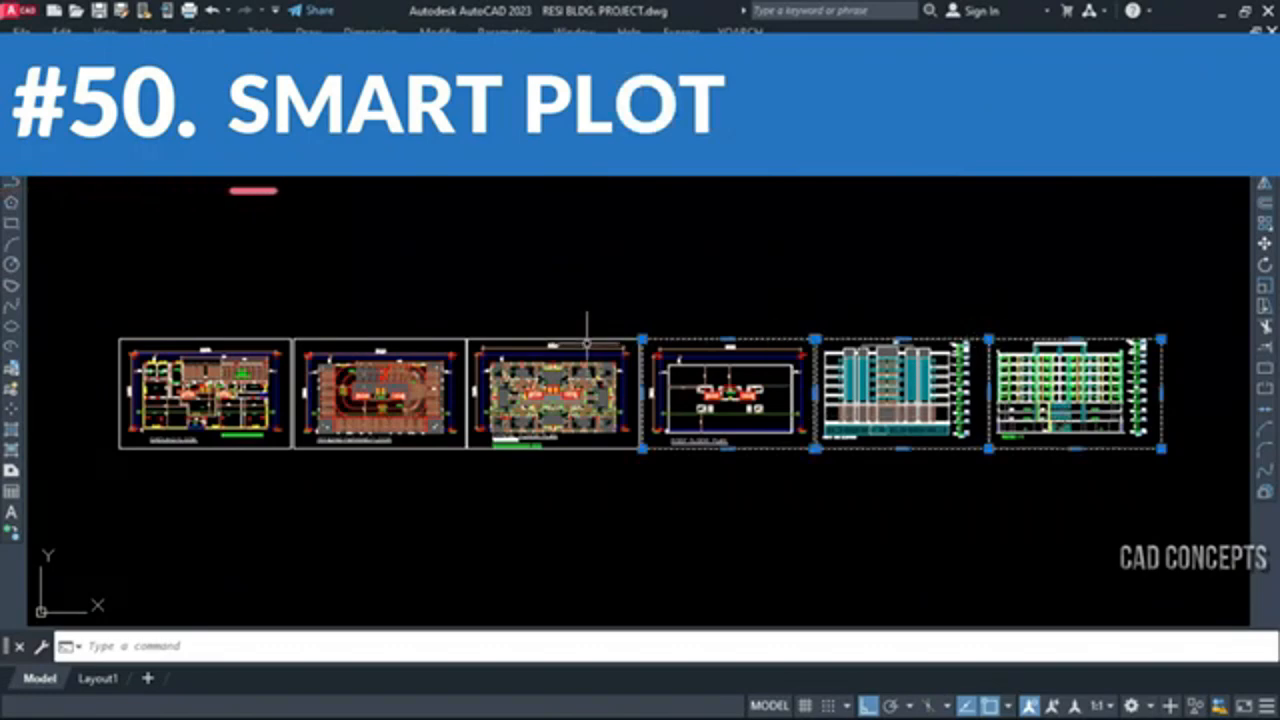
click(591, 327)
click(428, 330)
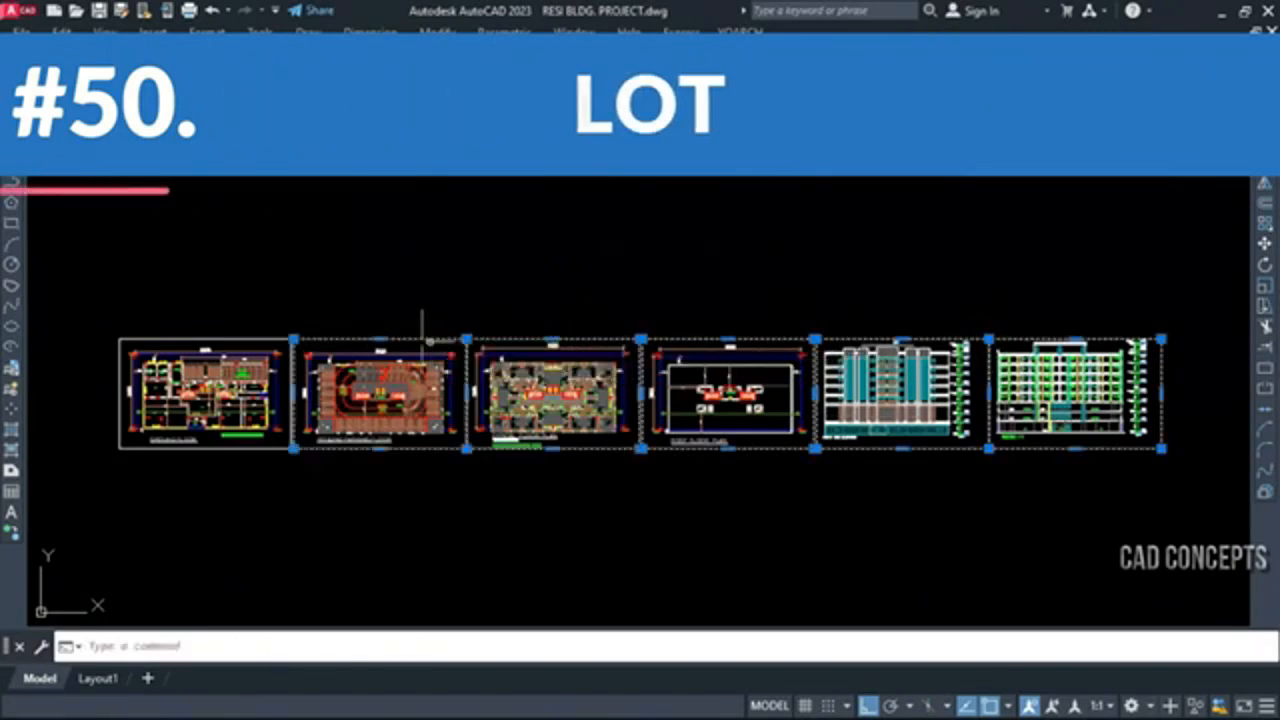
click(279, 340)
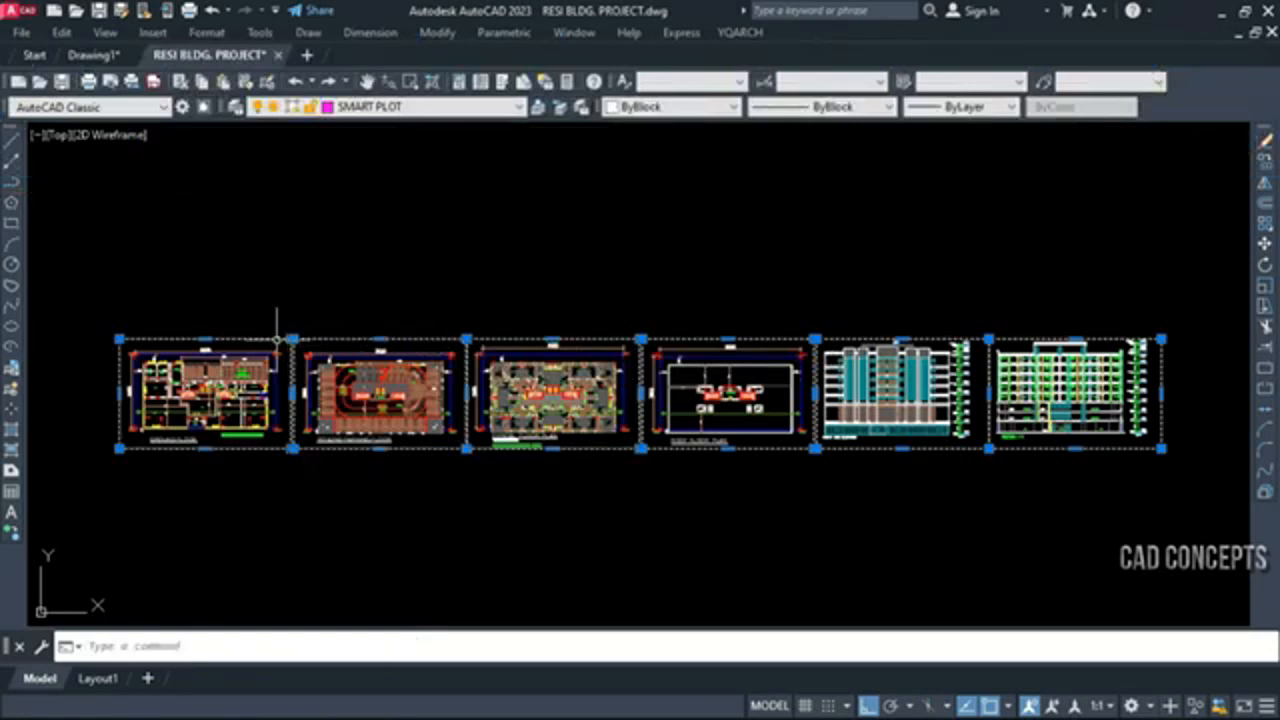
key(Escape)
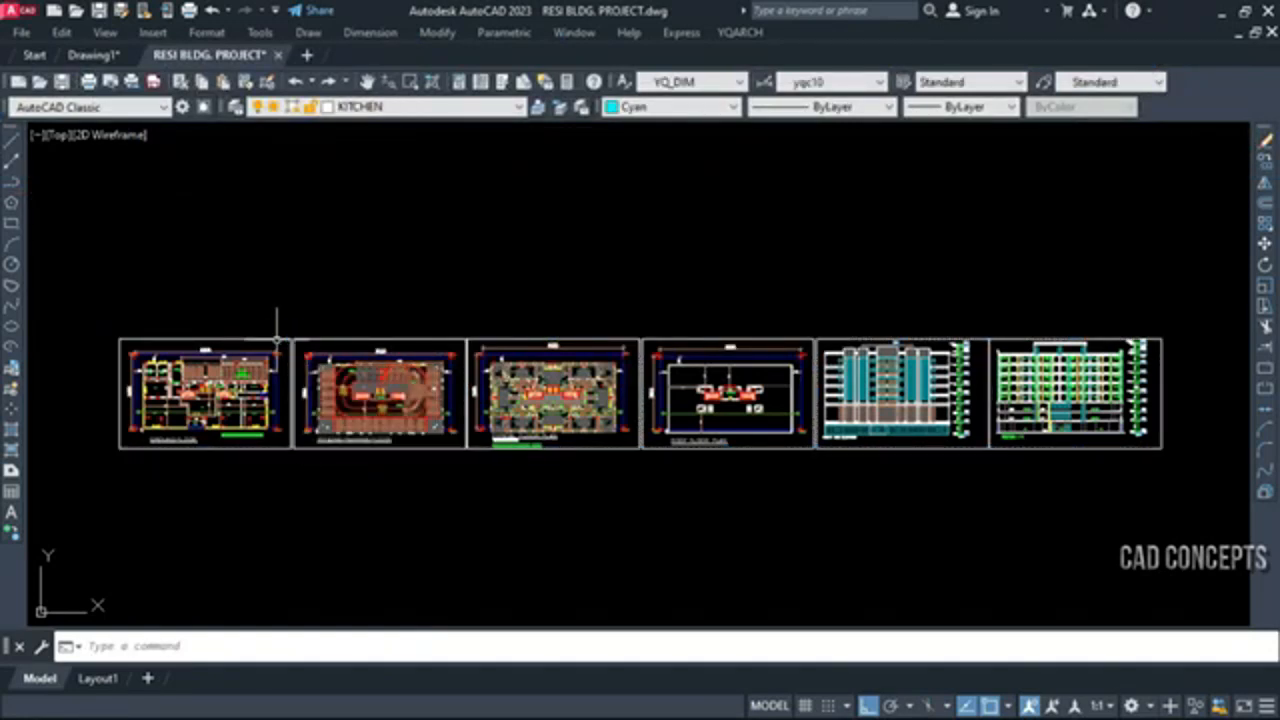
click(227, 348)
click(209, 343)
key(Escape)
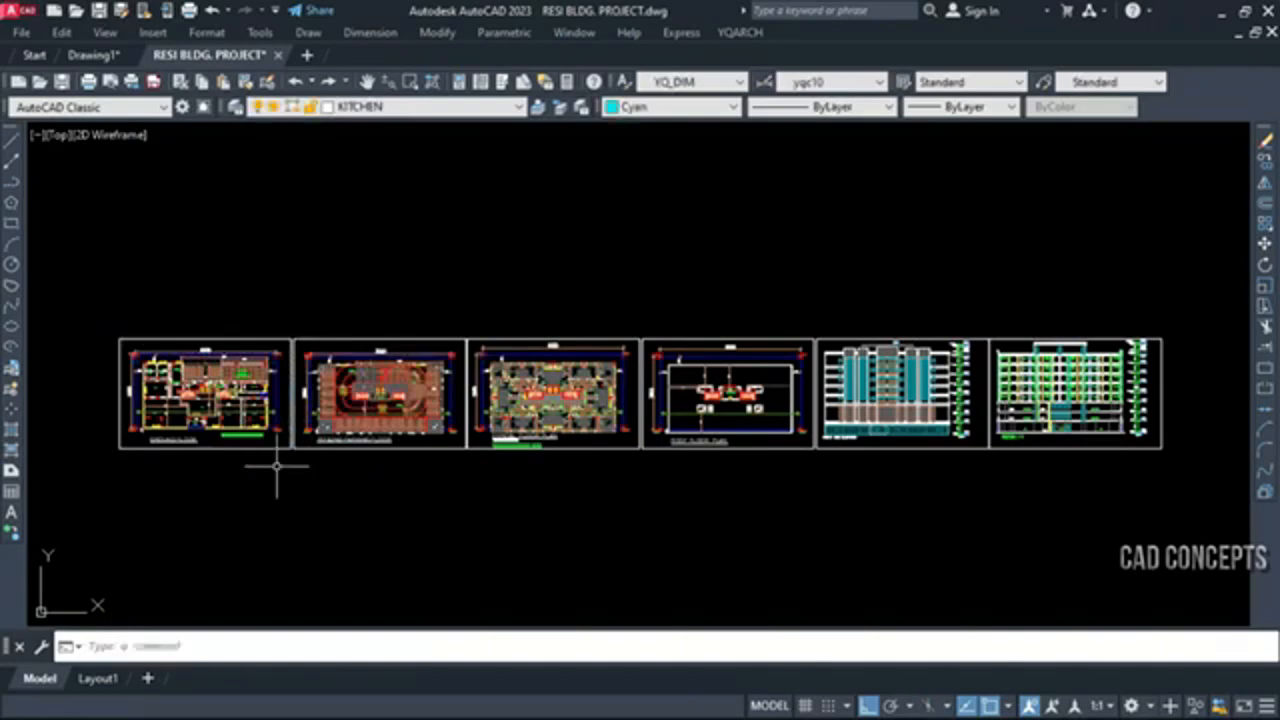
Start the YQArch Plot in Batches command (BPT) and set the printer to DWG To PDF.pc3
text(BPT)
key(Return)
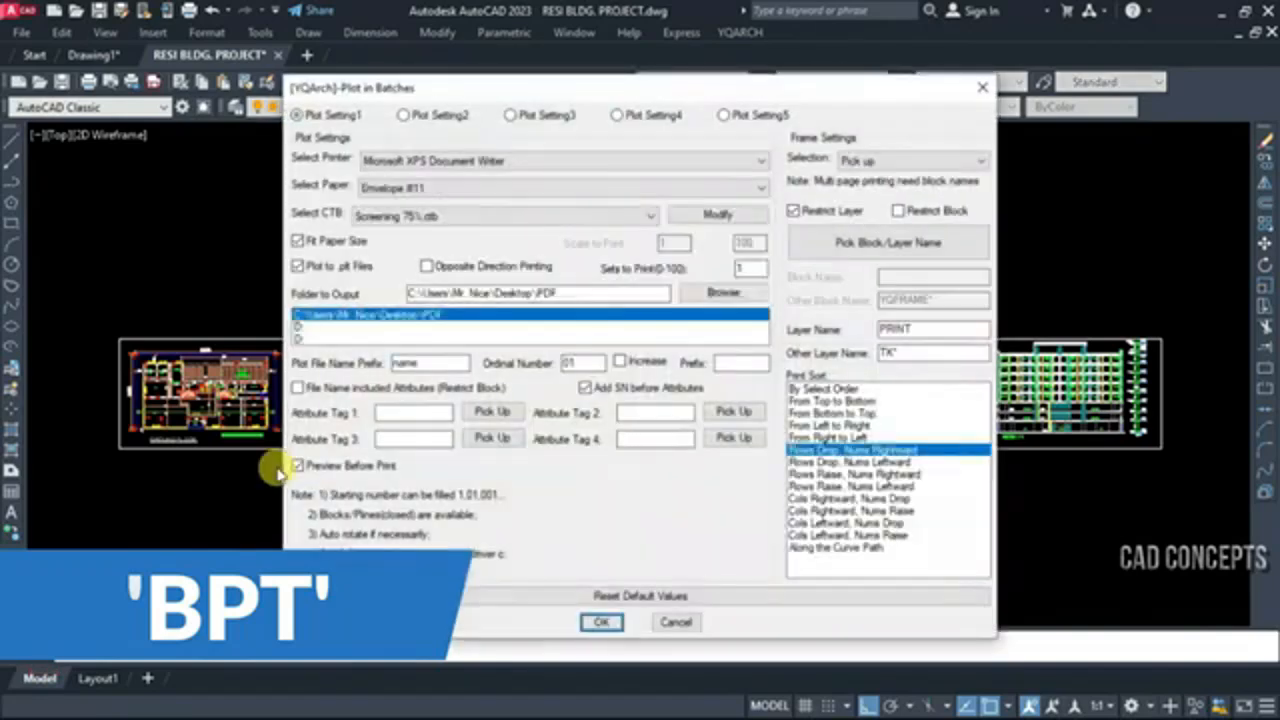
click(441, 162)
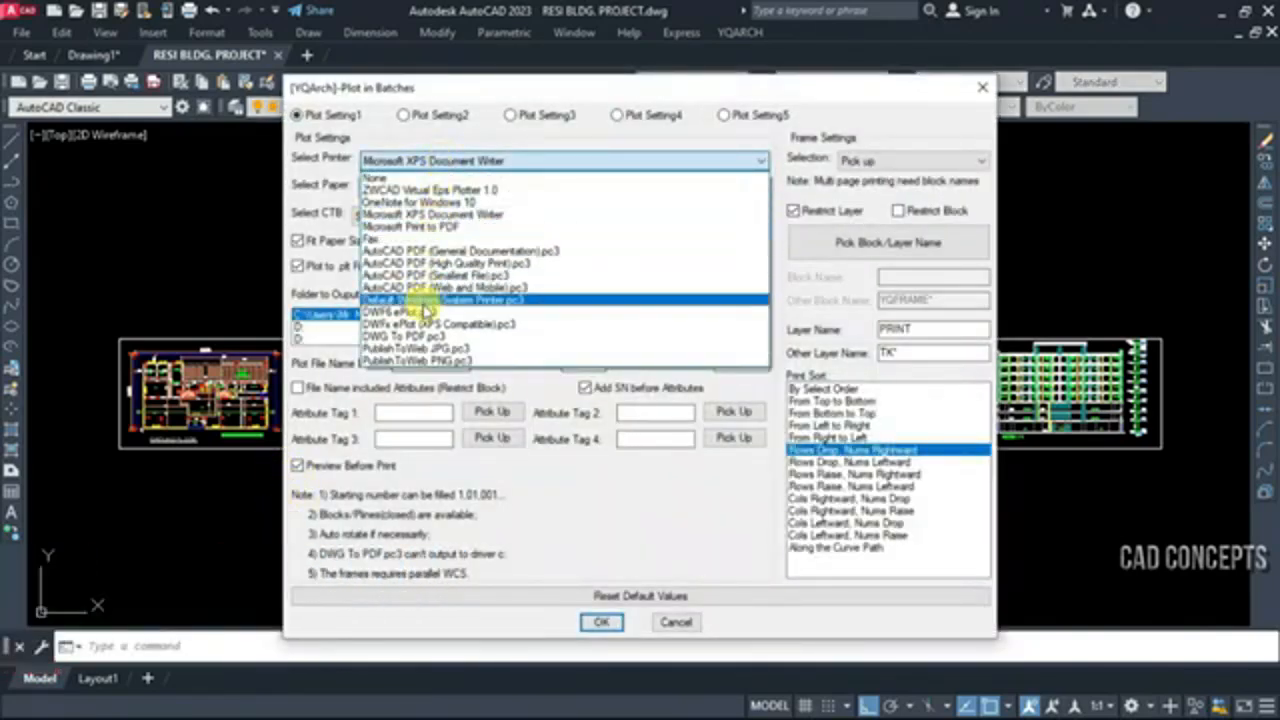
click(424, 338)
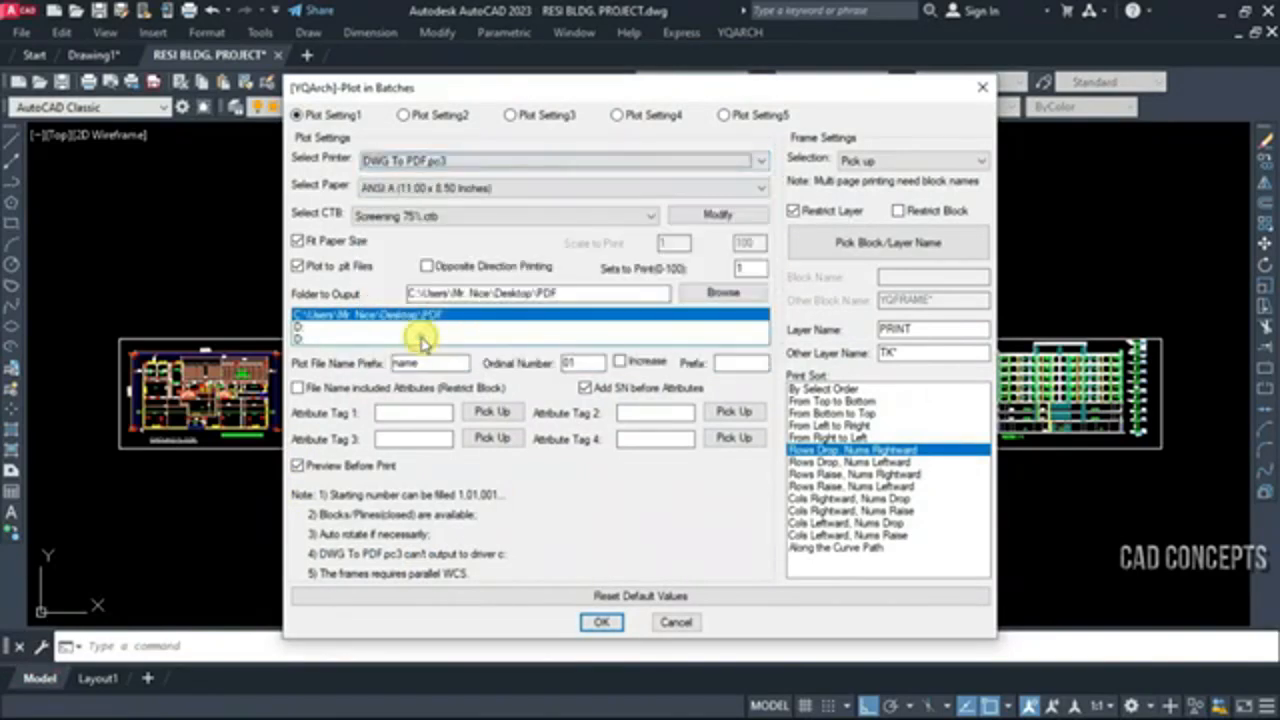
Set the batch plot's paper to ISO A2 (594.00 x 420.00 MM) and its plot style to Autodesk-MONO.stb
click(409, 186)
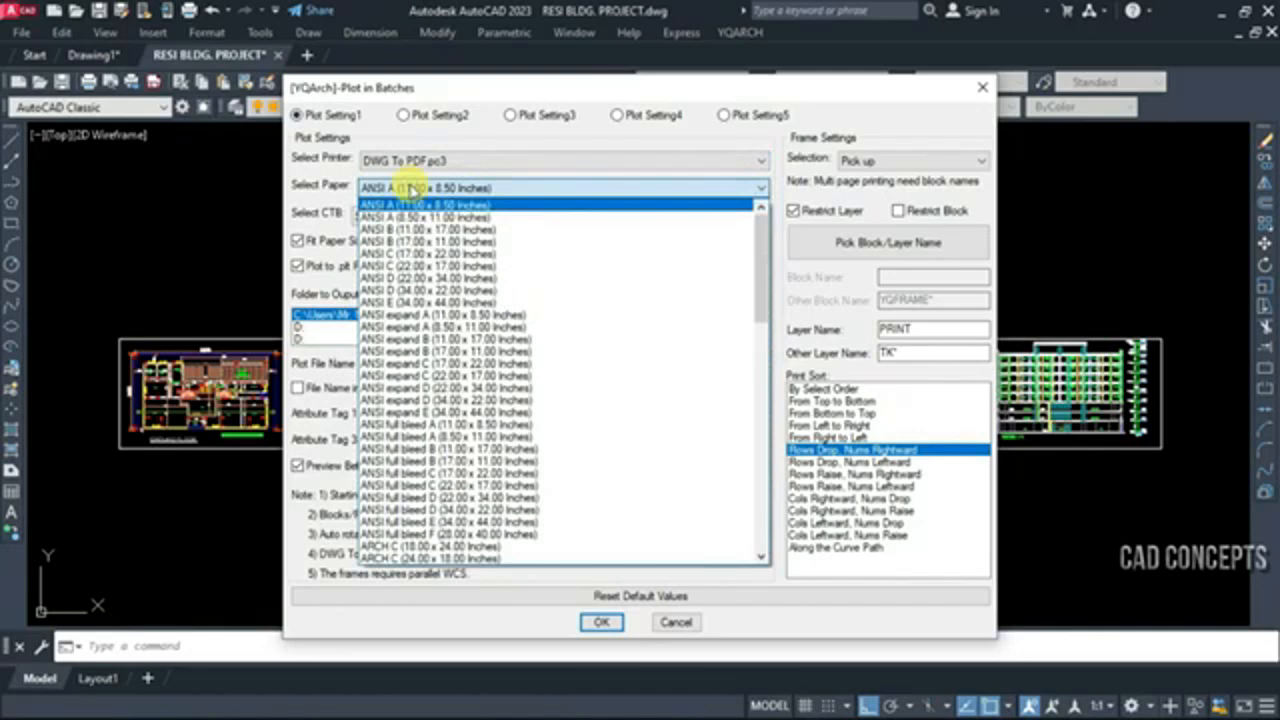
scroll(440, 480, down, 5)
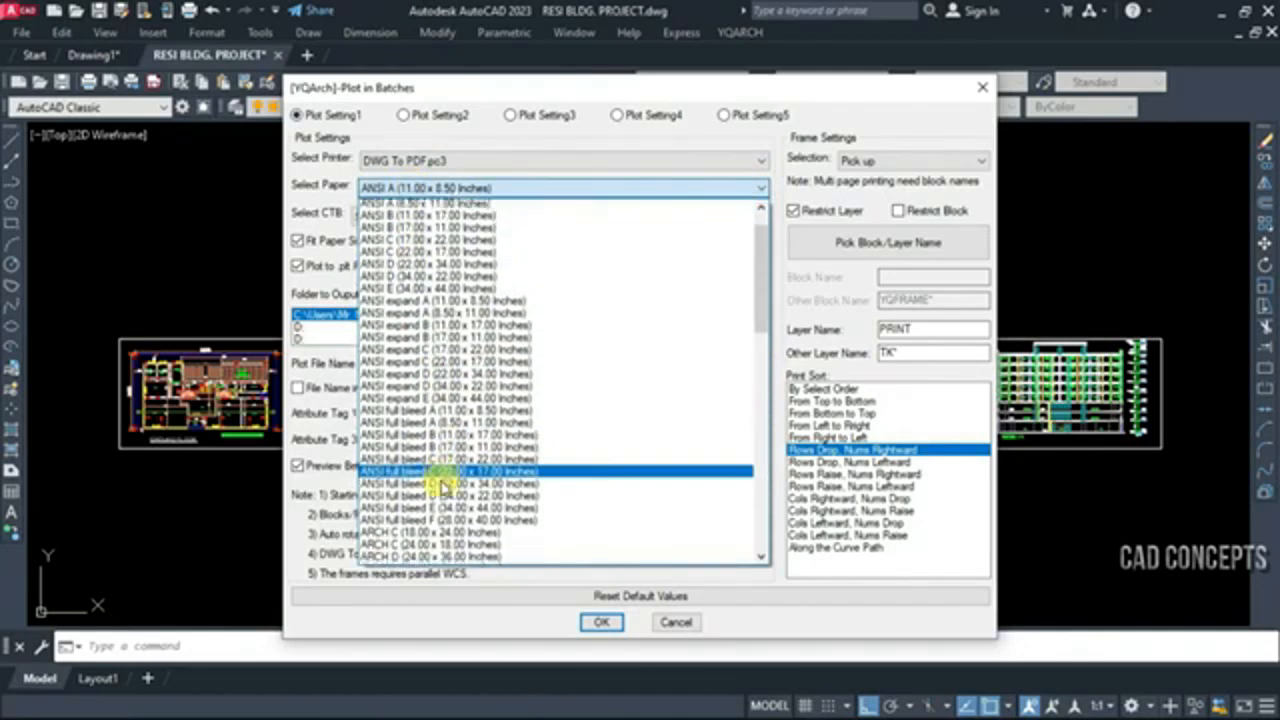
scroll(440, 485, down, 5)
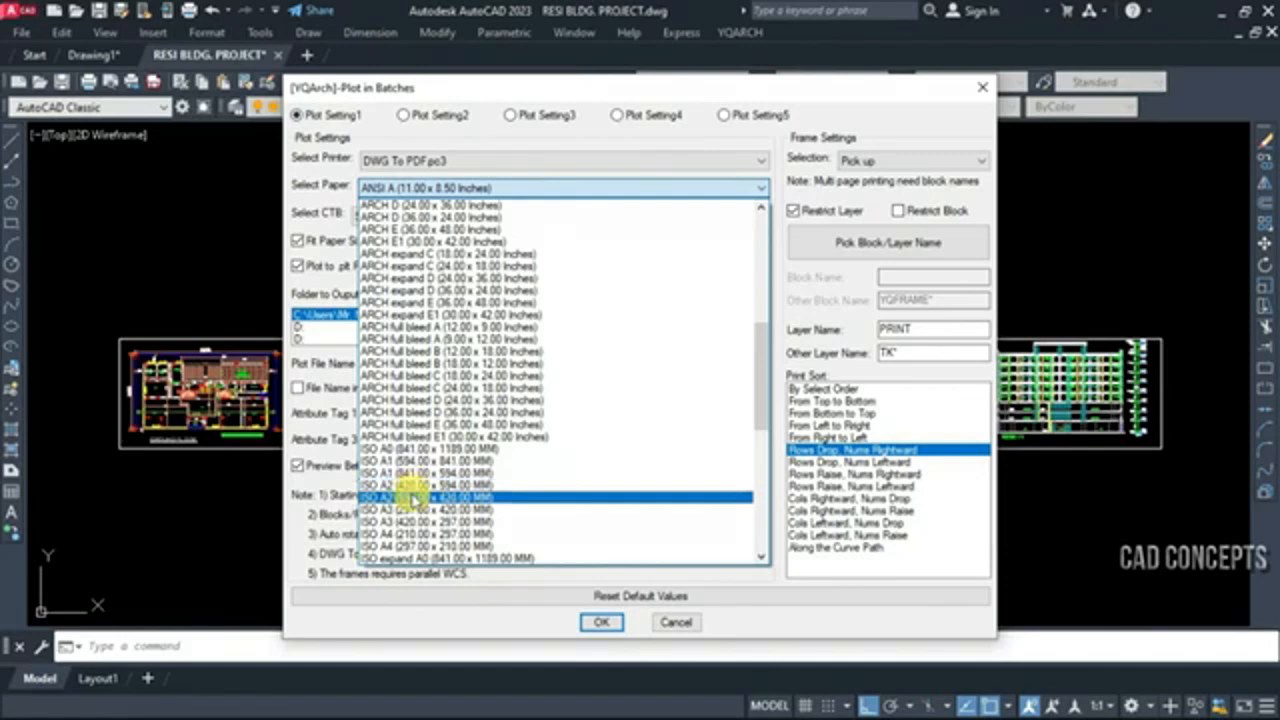
click(412, 488)
click(405, 220)
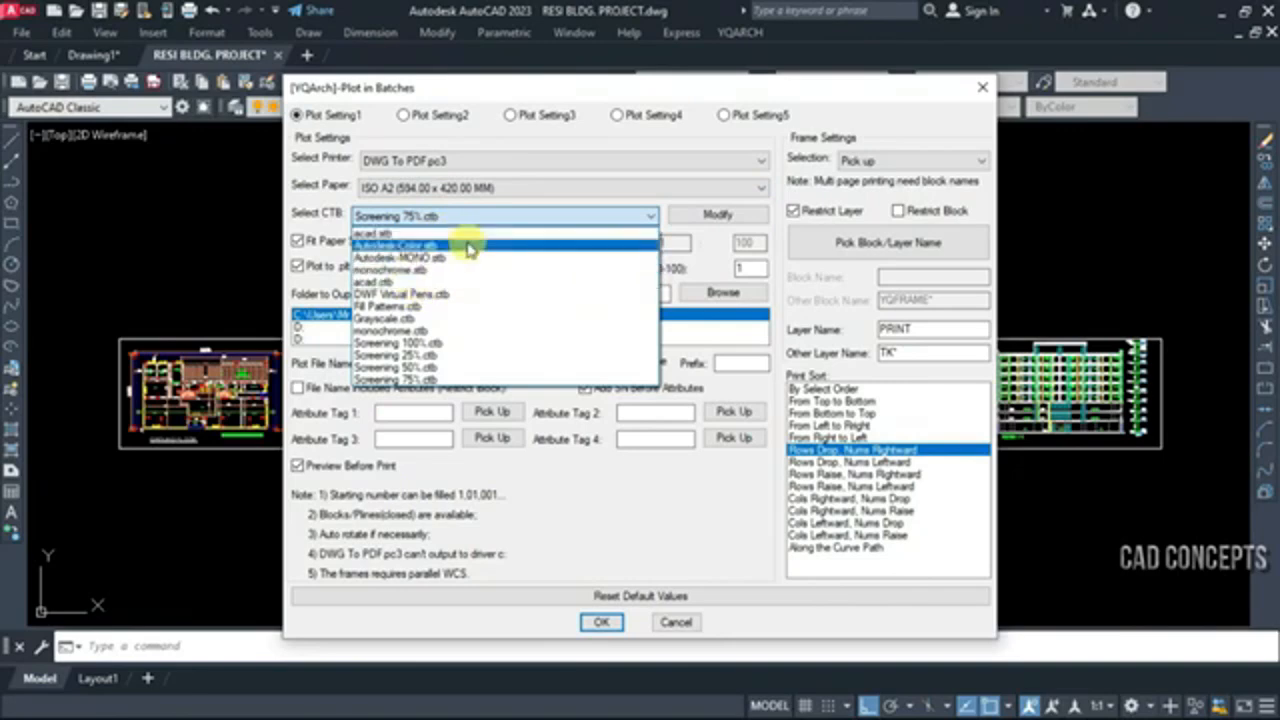
click(451, 258)
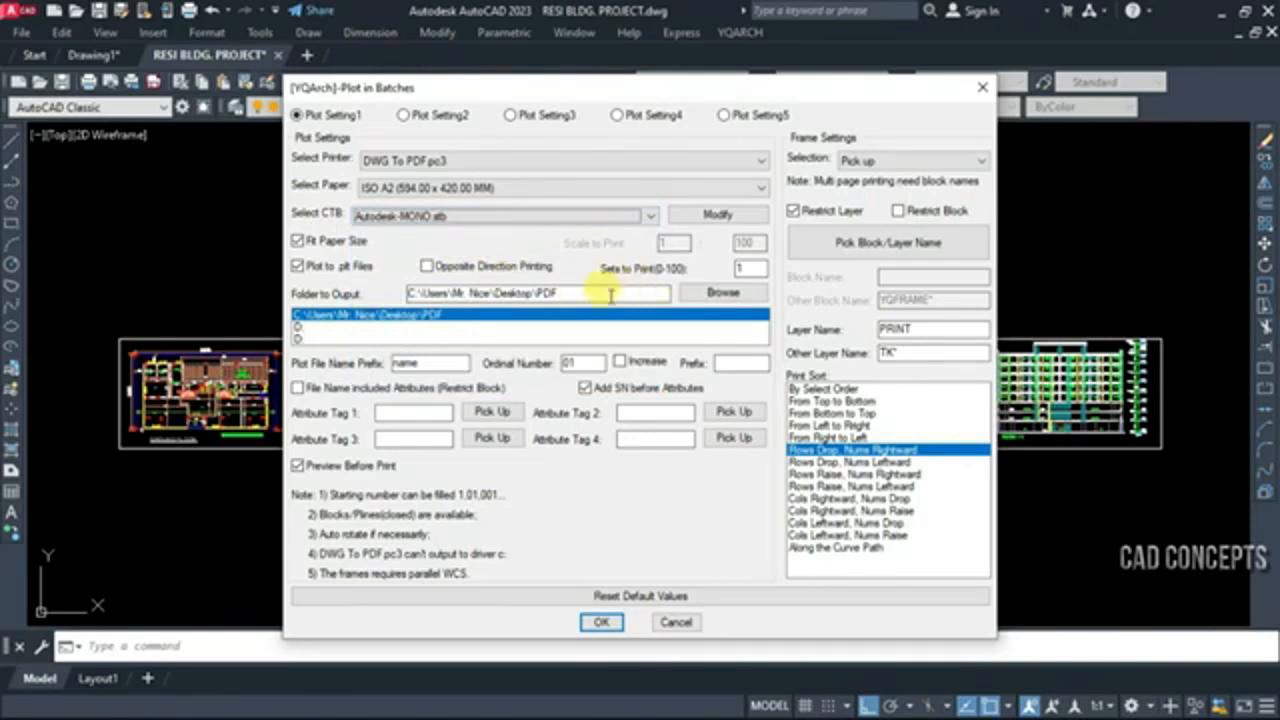
Create a new folder named PDF on the Desktop and use it as the plot output folder
click(699, 294)
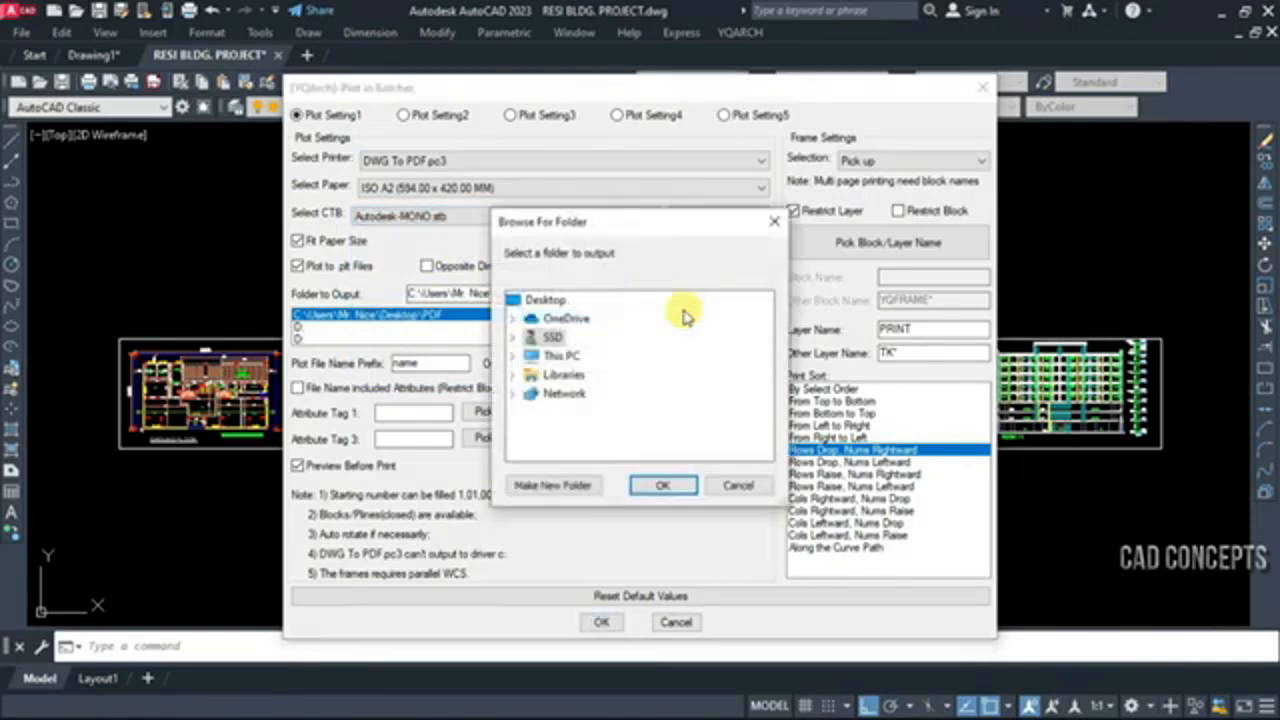
click(533, 485)
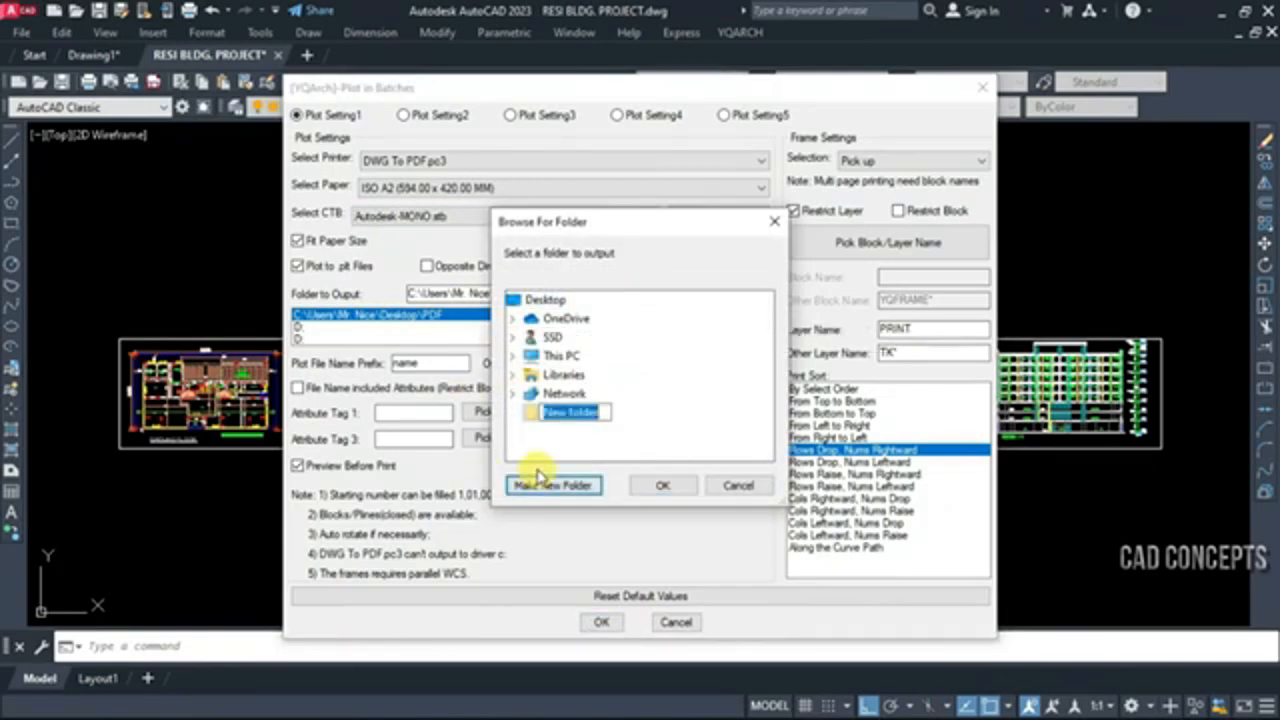
text(PDF)
click(662, 485)
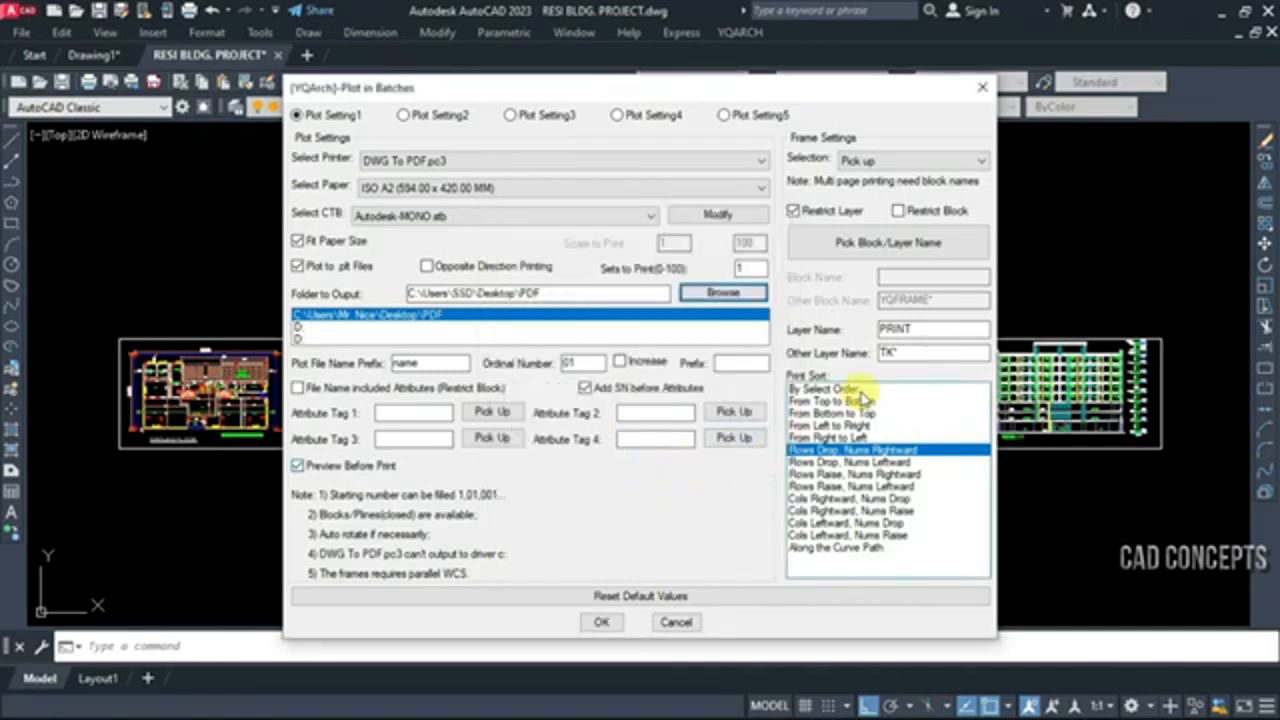
Set the print sort to From Left to Right and pick up the SMART PLOT layer from the first sheet's frame
click(818, 426)
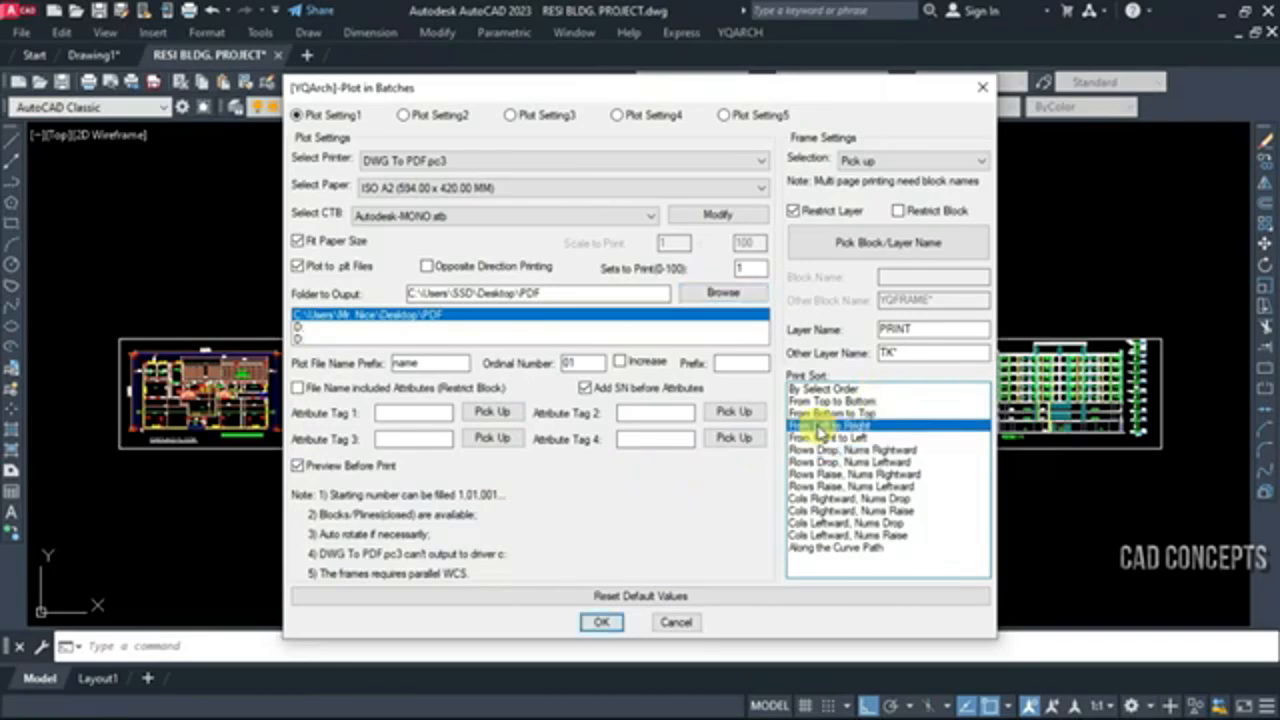
click(840, 243)
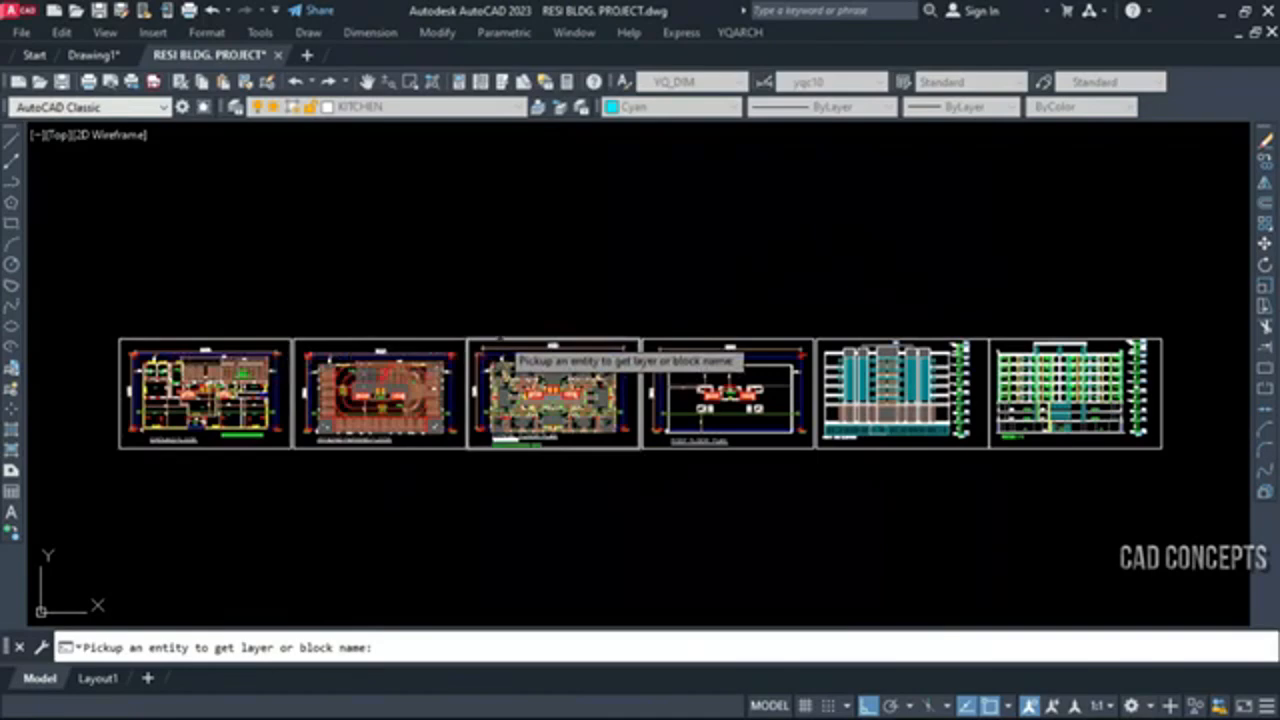
click(232, 342)
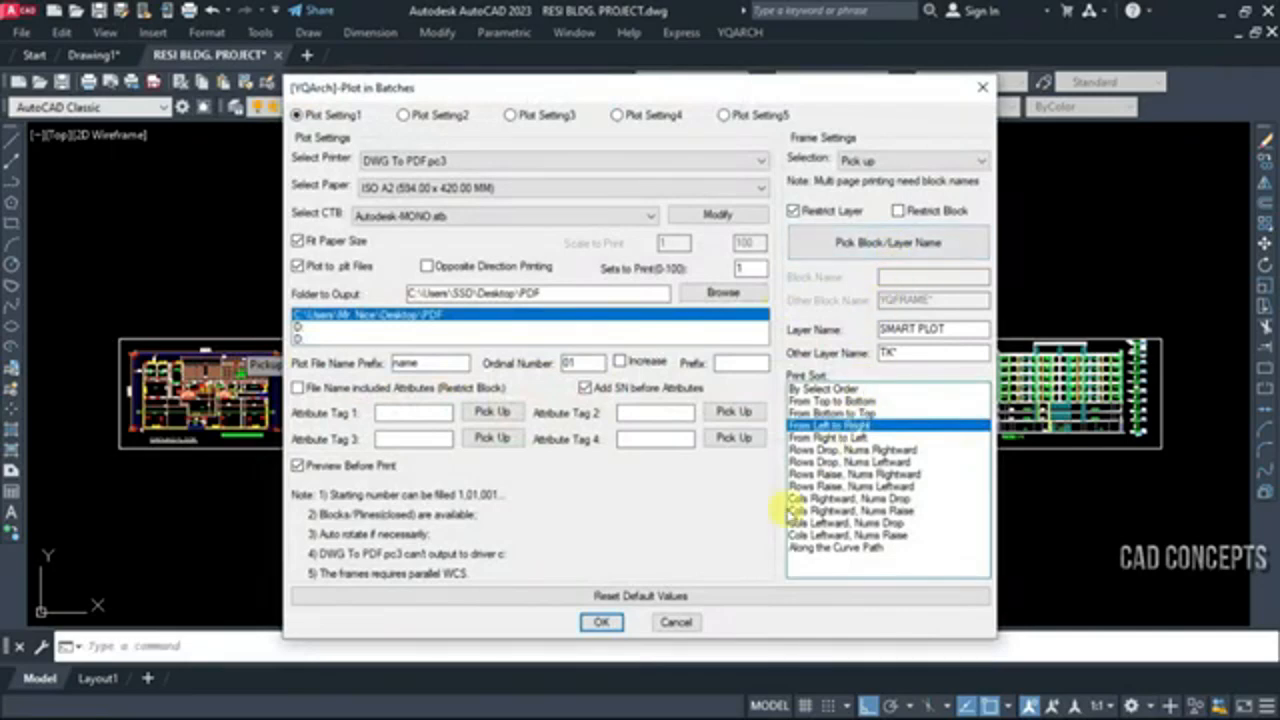
Try to run the batch plot with these settings on a window selection of all six sheets
click(619, 624)
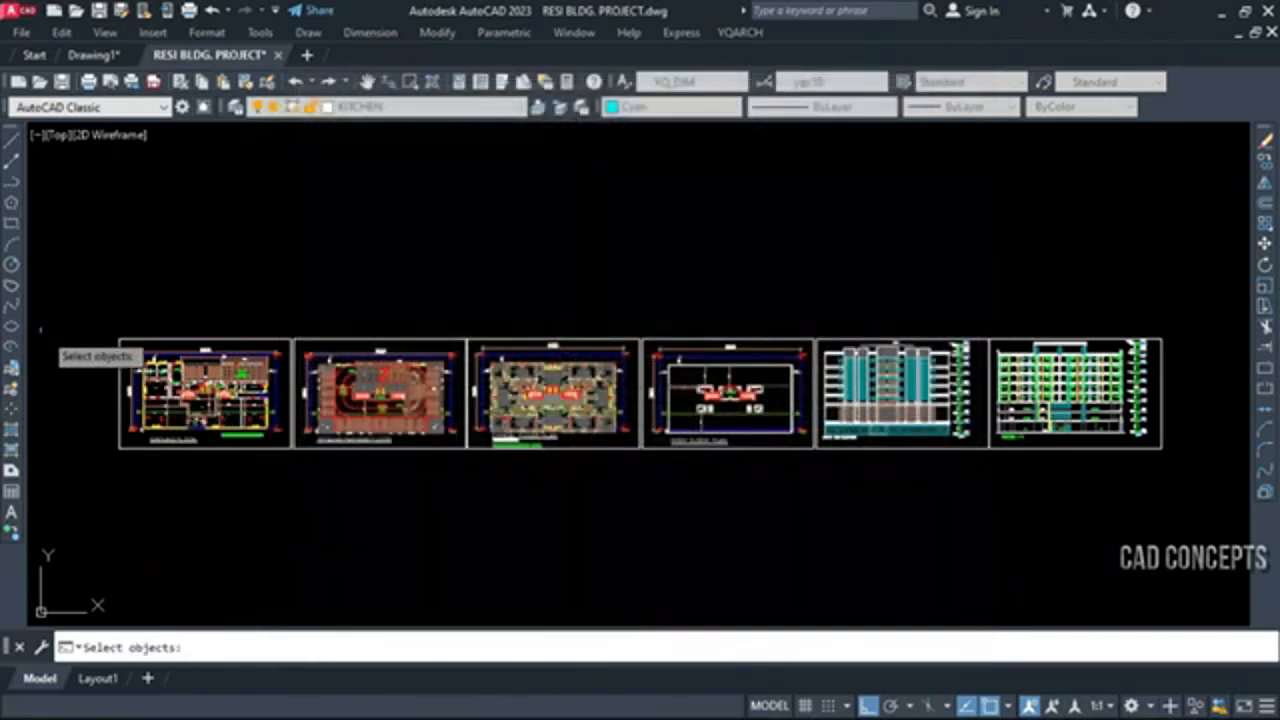
click(63, 310)
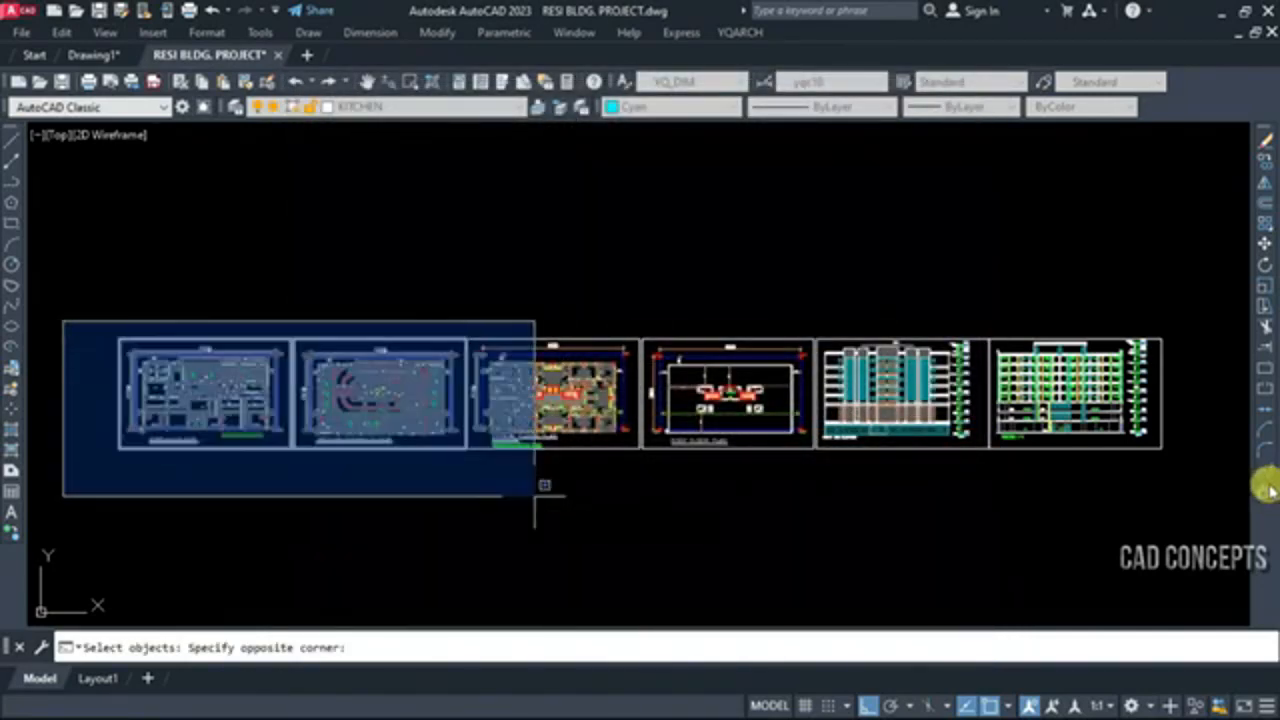
click(1187, 462)
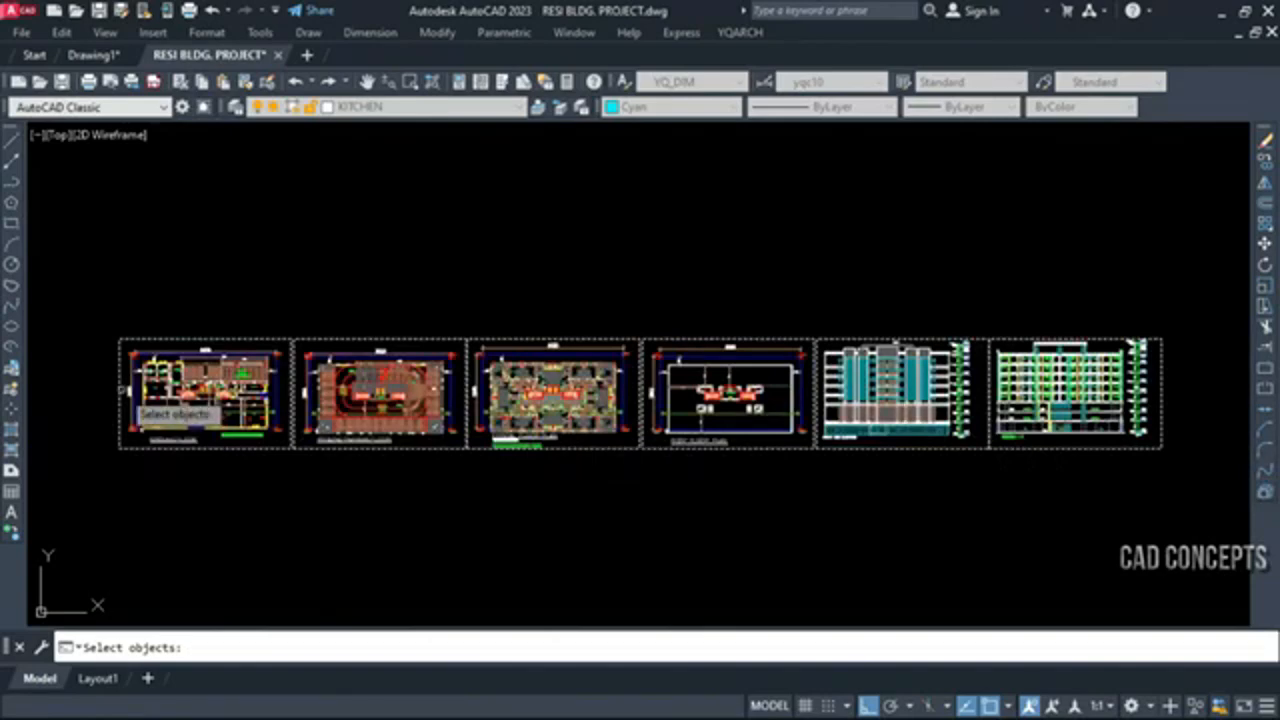
key(Return)
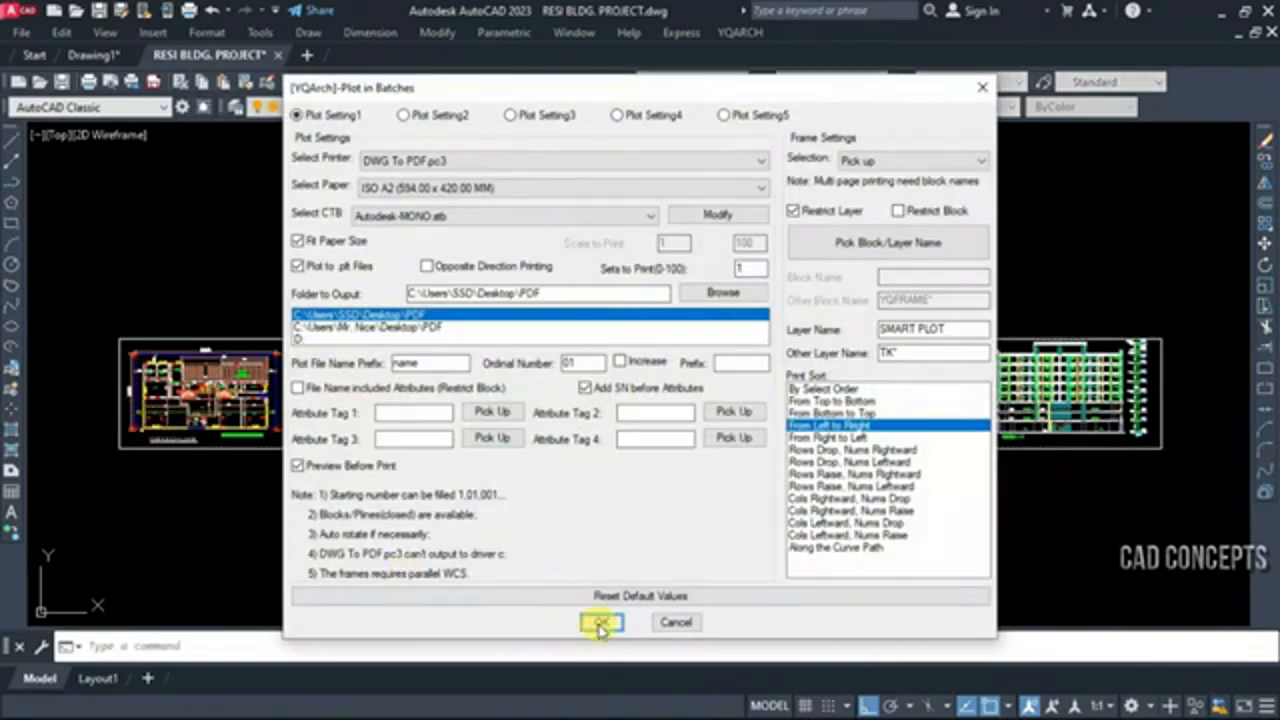
Accept the batch plot settings and choose all six sheet frames as the areas to plot
click(600, 622)
click(97, 325)
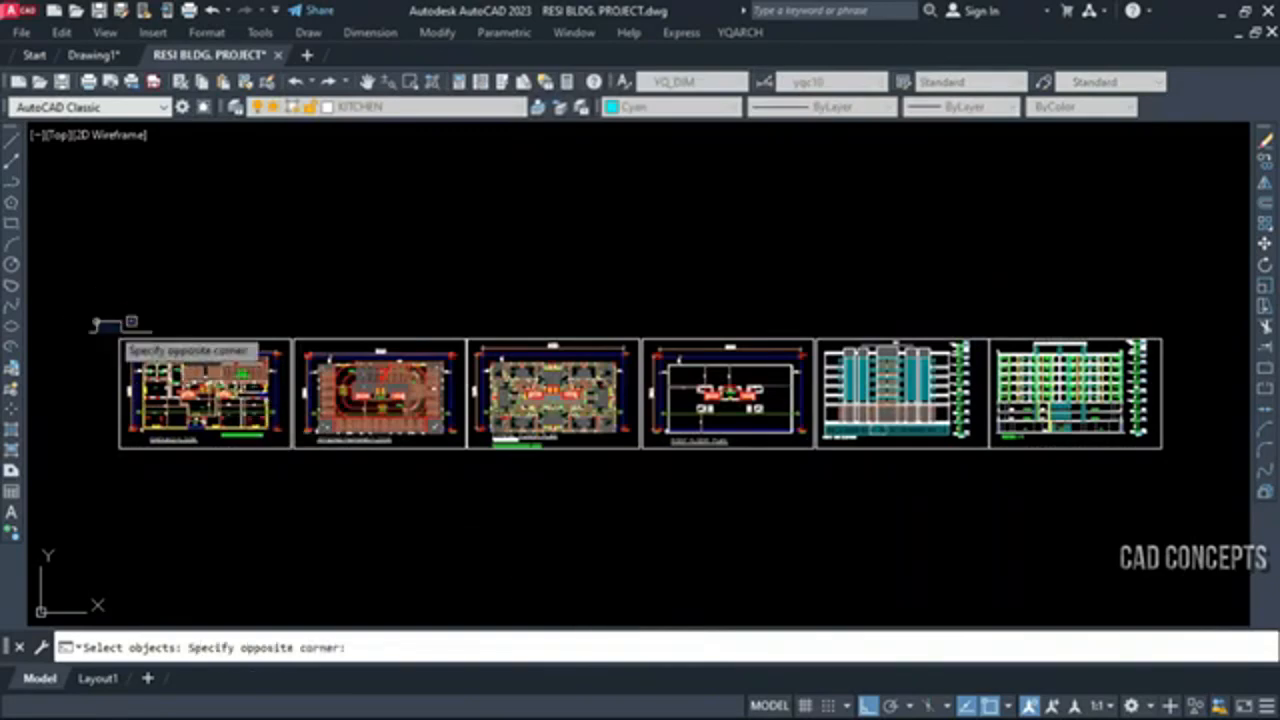
click(1222, 464)
key(Return)
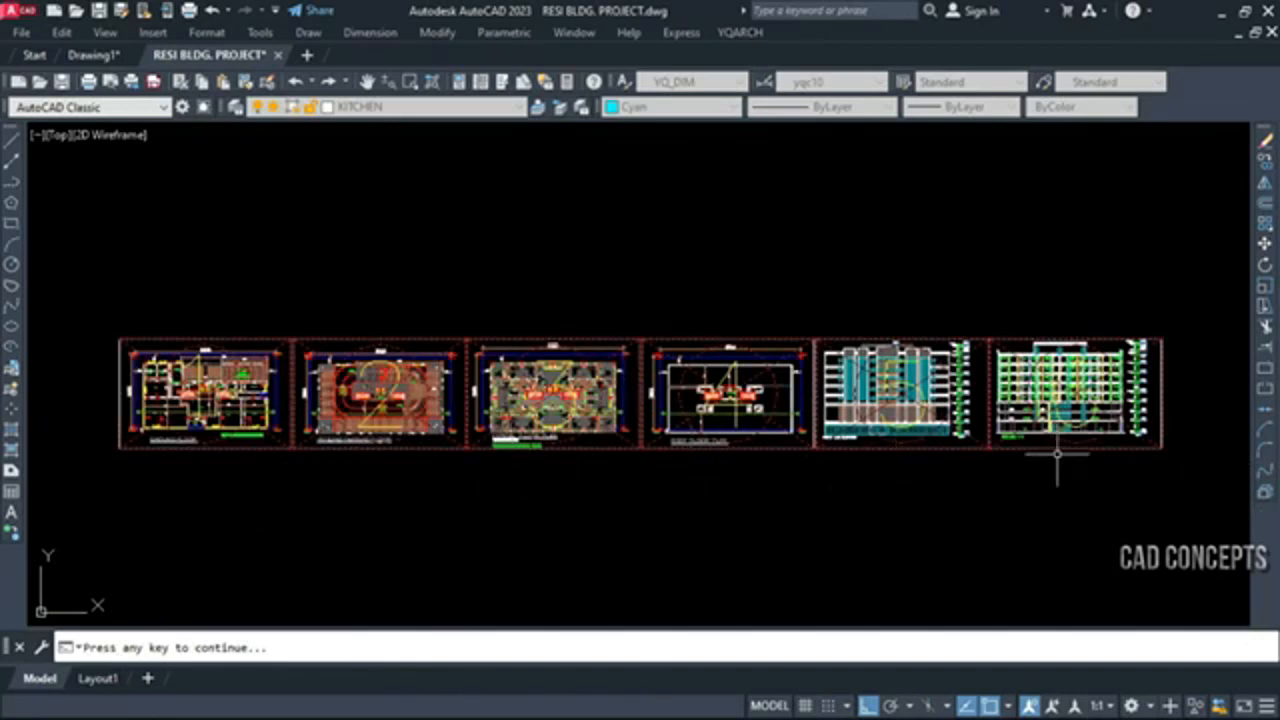
Continue to the plot preview of the ground floor sheet, examine it and close the preview
key(Return)
click(611, 421)
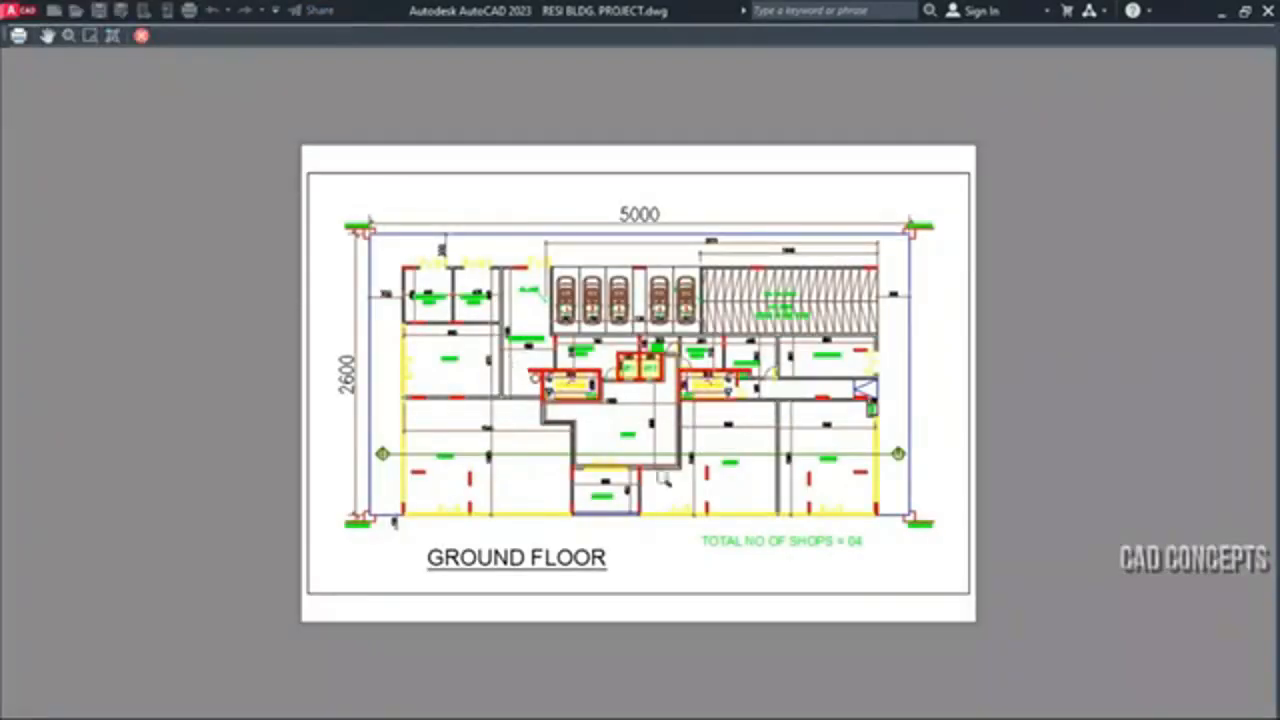
scroll(663, 470, up, 8)
scroll(657, 466, down, 6)
key(Escape)
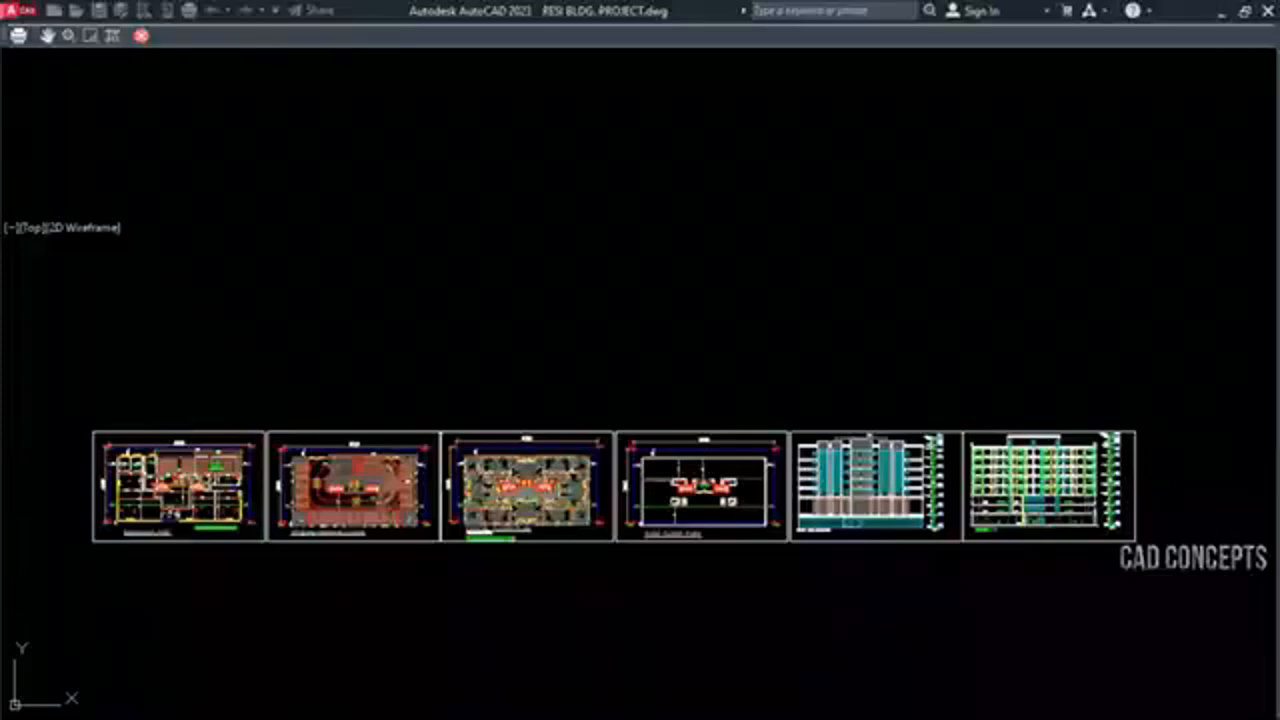
Finish the batch plot of the sheets and open the PDF output folder from the desktop in a maximised window
click(630, 358)
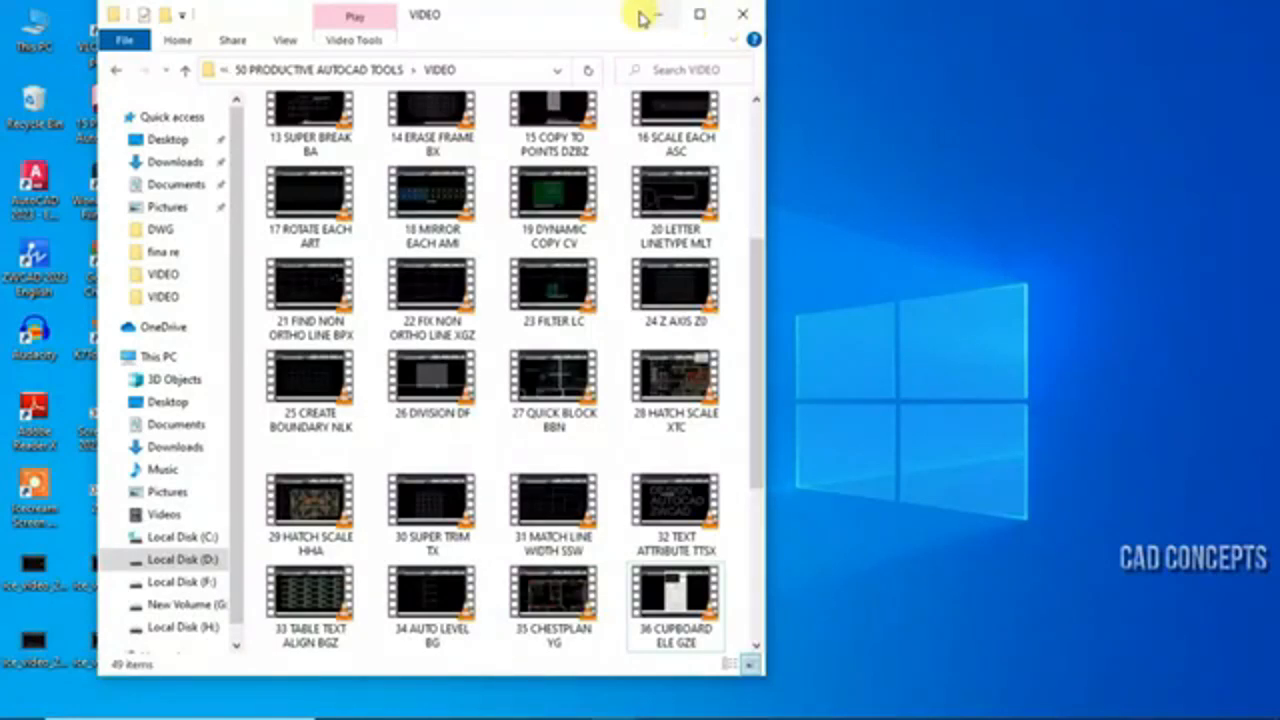
click(655, 12)
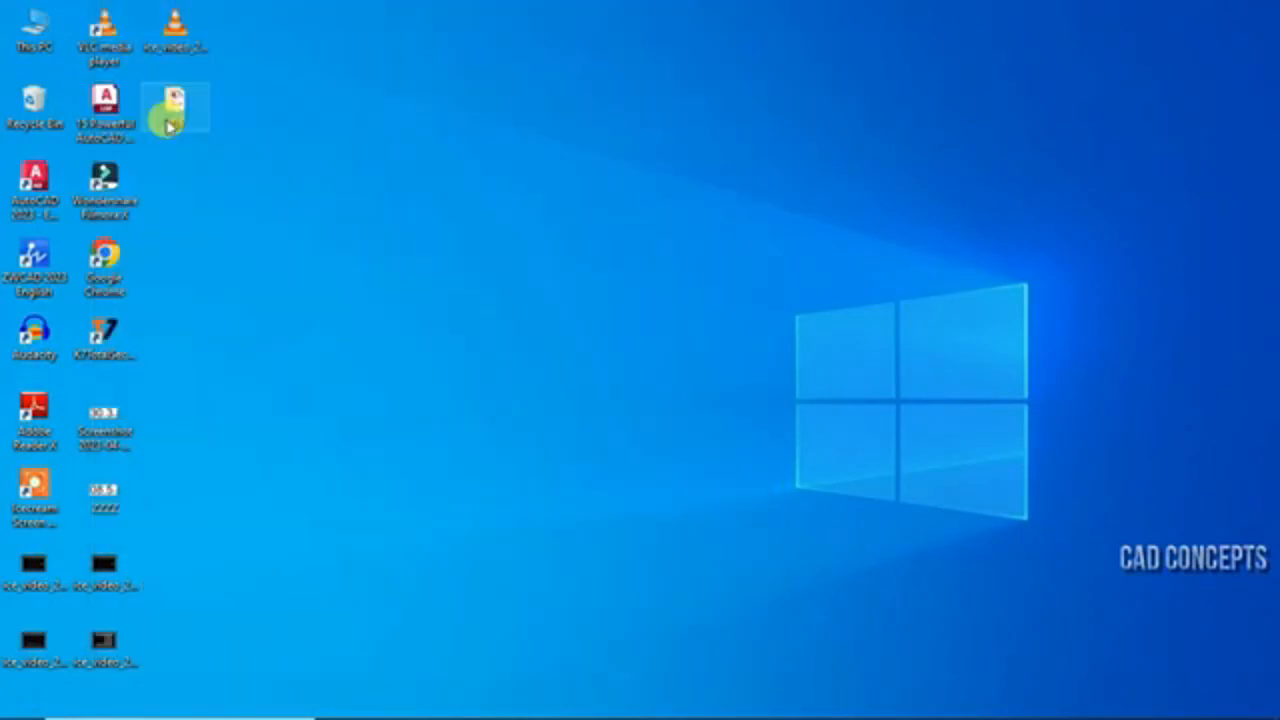
double_click(170, 120)
click(752, 14)
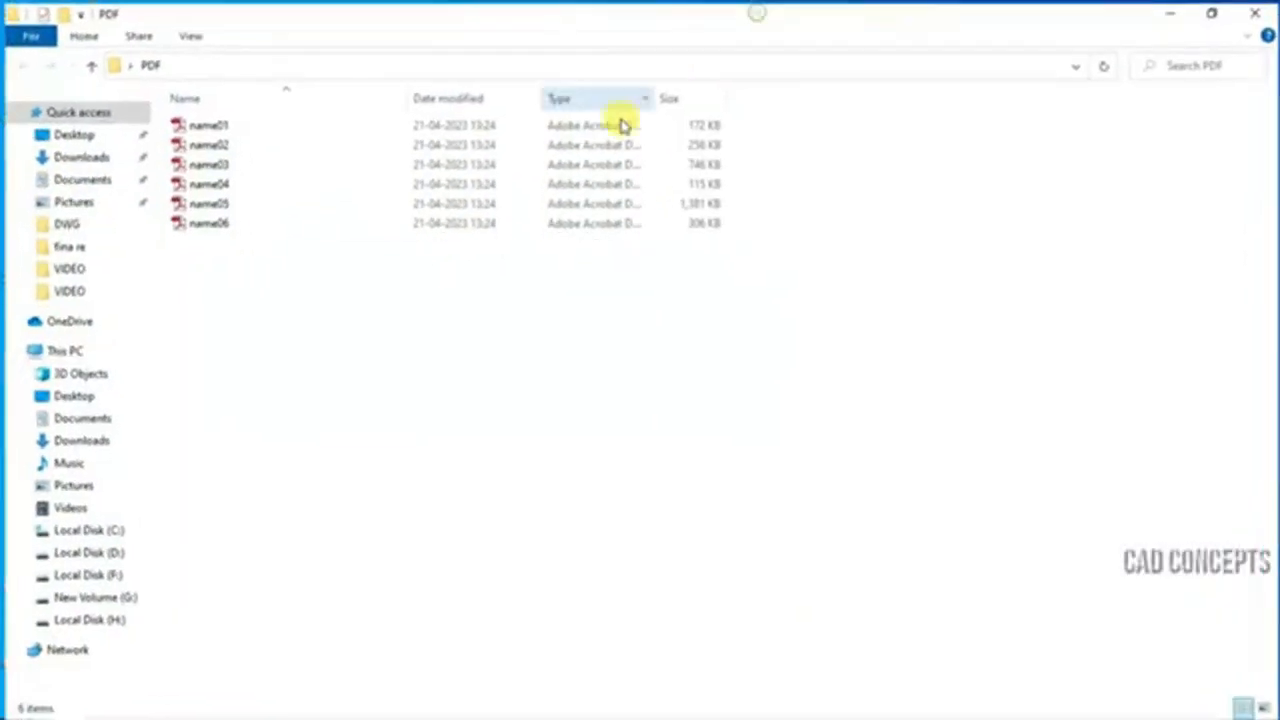
Show the plotted files in the PDF folder as extra large icons
right_click(251, 330)
mouse_move(258, 338)
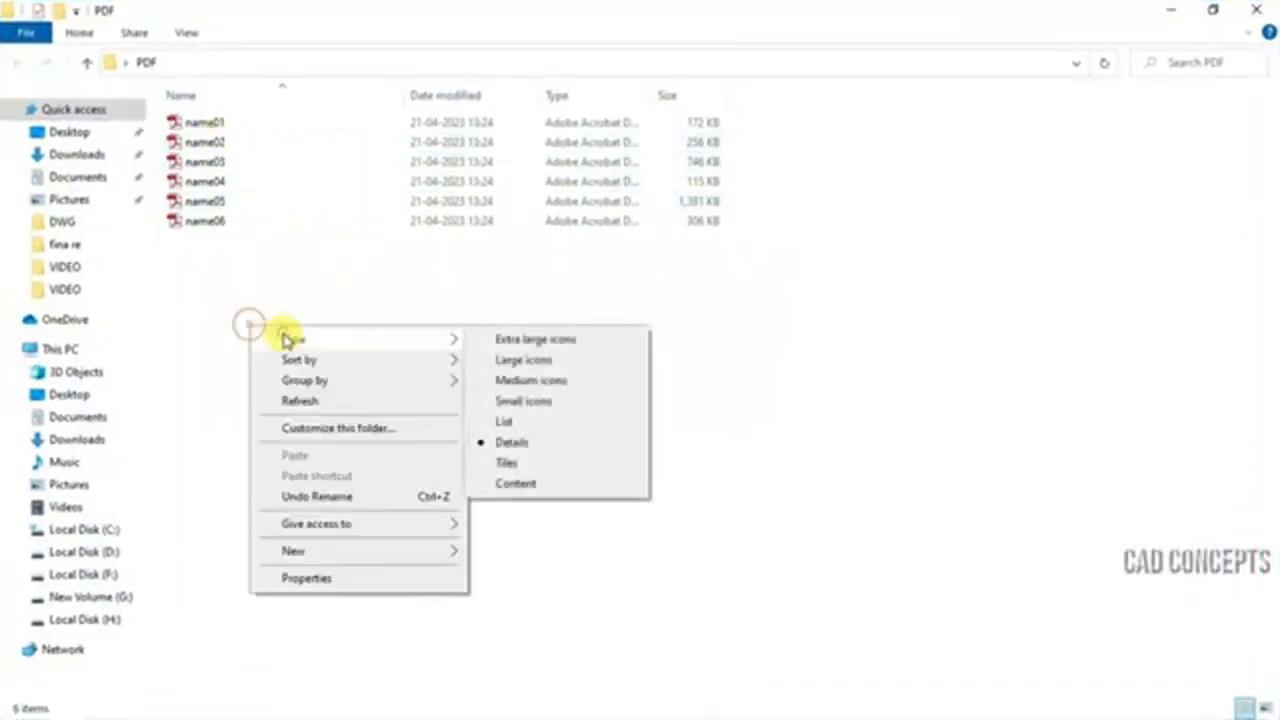
click(487, 360)
right_click(483, 354)
mouse_move(523, 368)
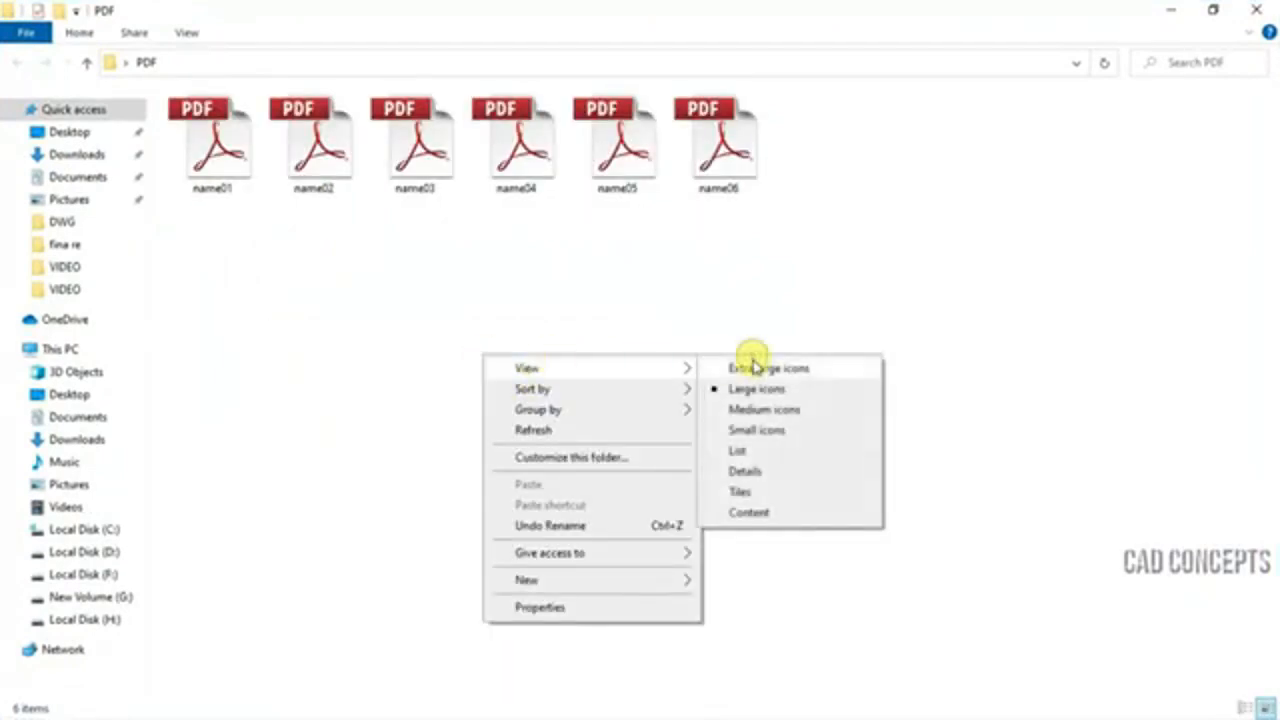
click(752, 368)
Open the plotted PDFs such as name01 and name03, examine the sheets and close each one
drag(1134, 514, 194, 83)
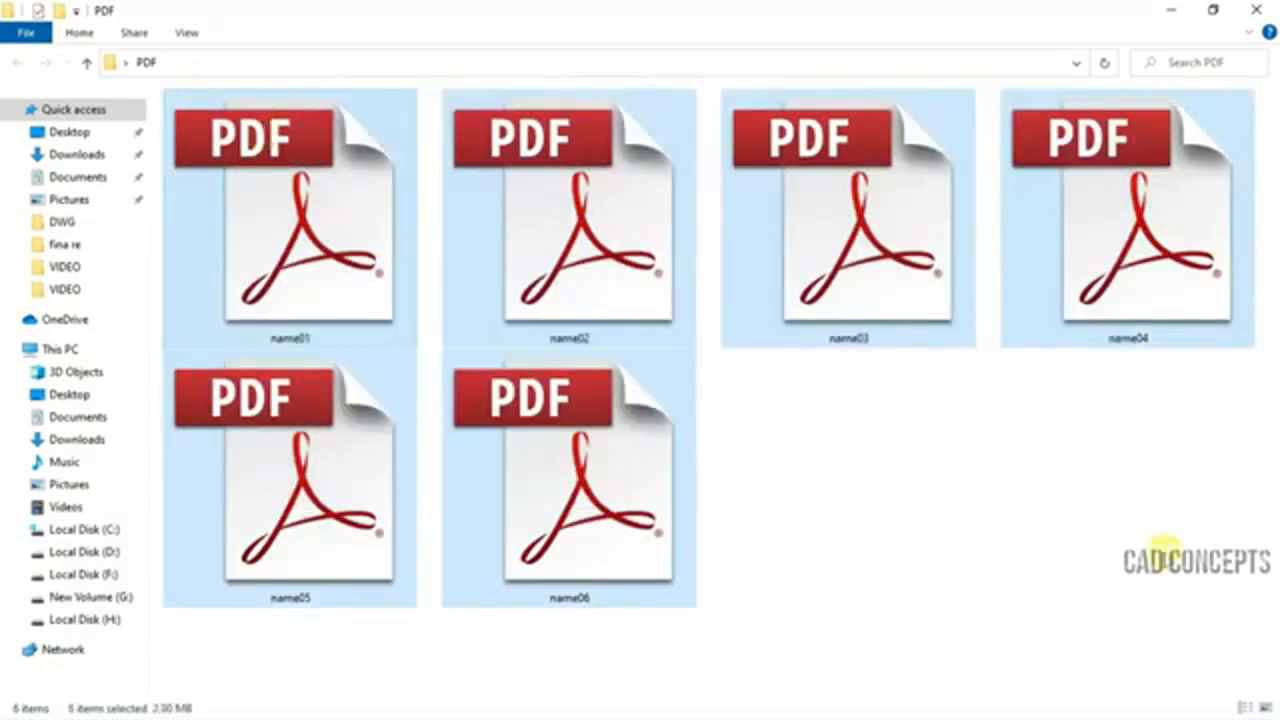
click(1158, 552)
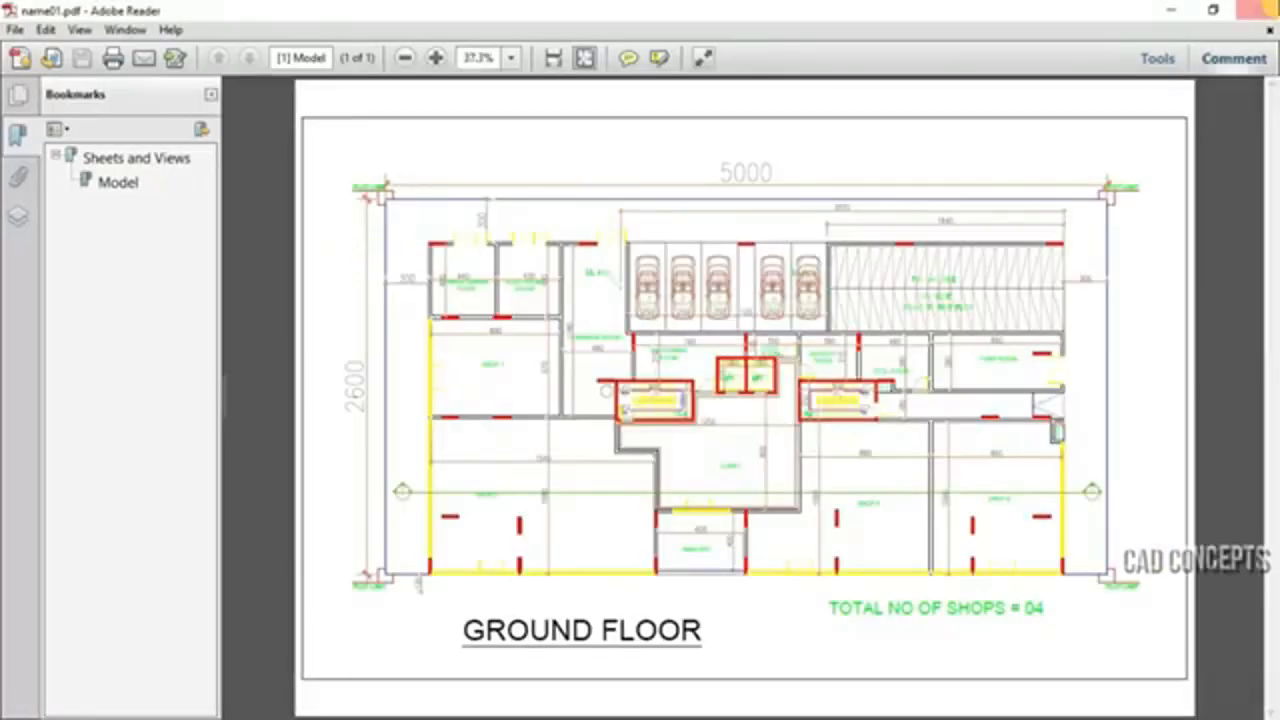
click(1271, 6)
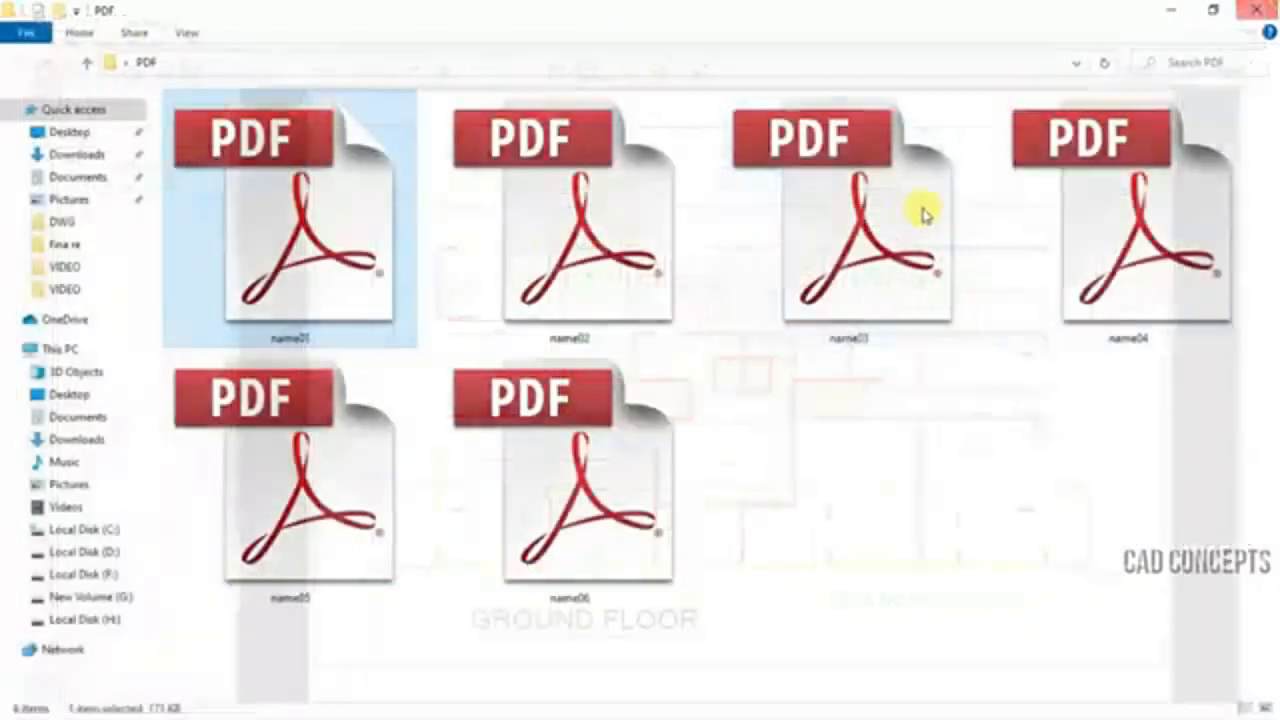
double_click(914, 217)
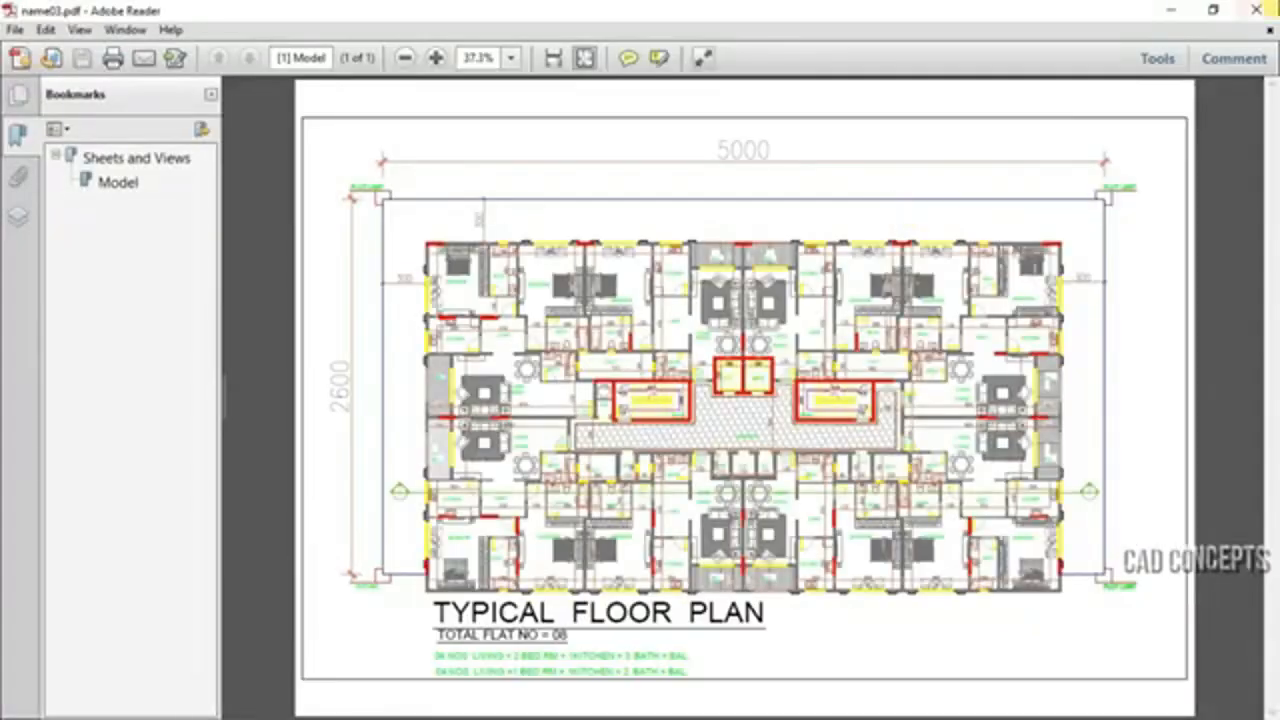
click(1271, 6)
click(695, 418)
double_click(695, 414)
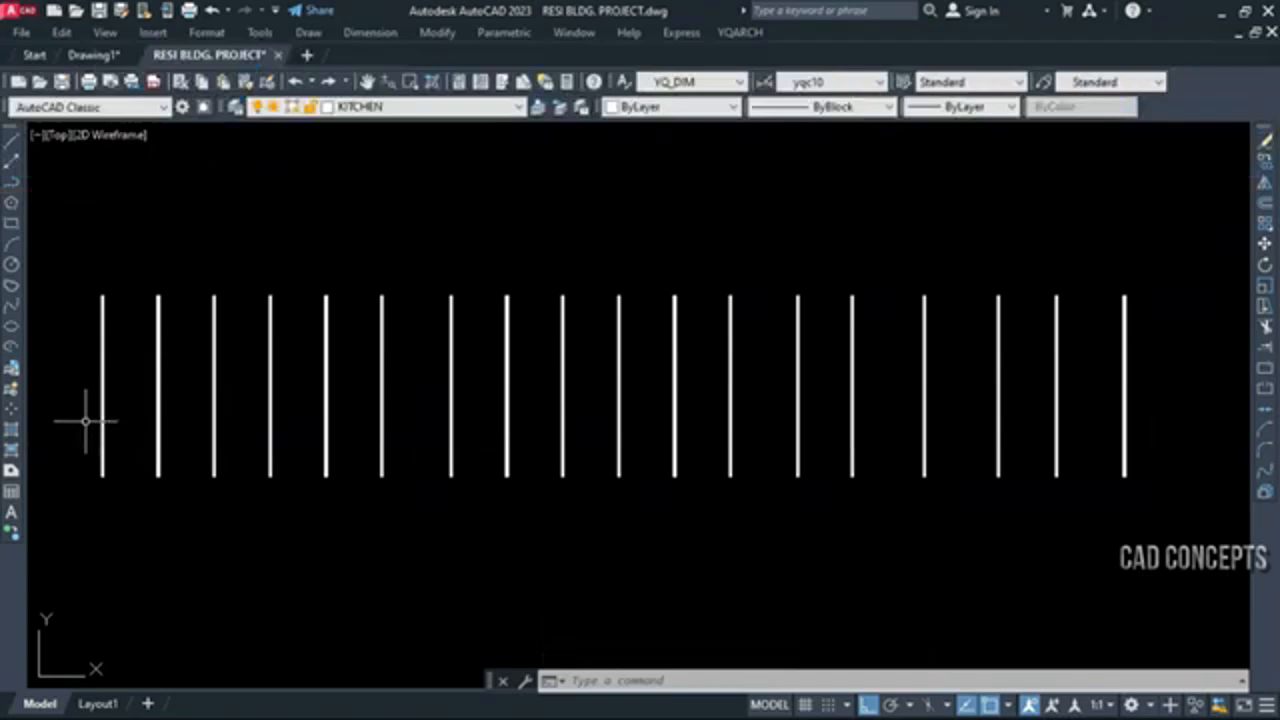
Dimension the spacing of all the vertical lines with DDXX, along a line crossing them near mid-height
text(DDXX)
key(Return)
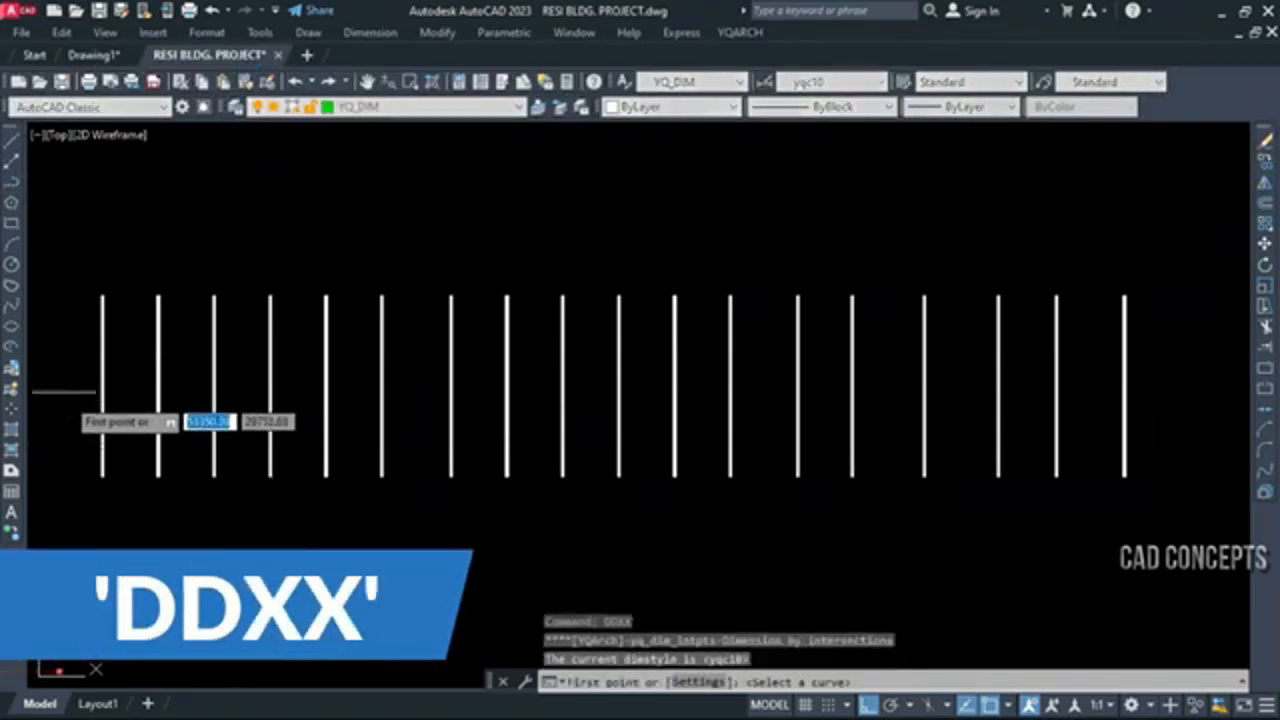
click(62, 382)
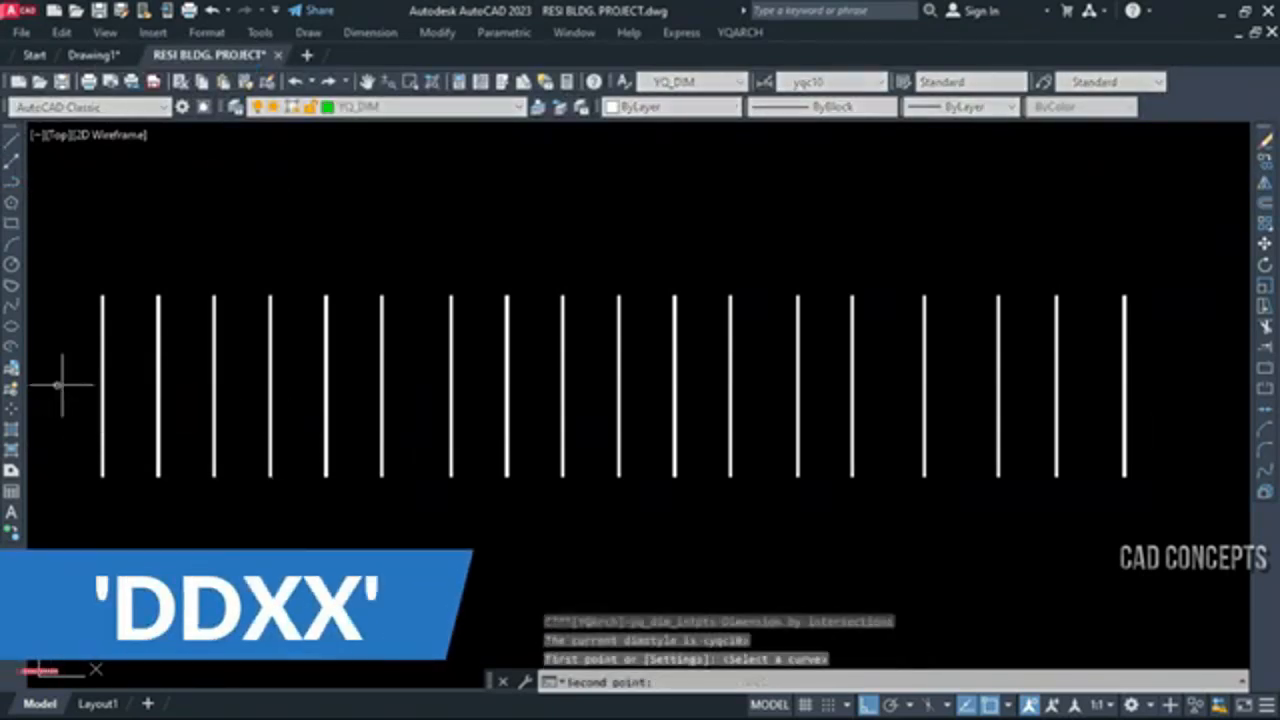
click(1178, 402)
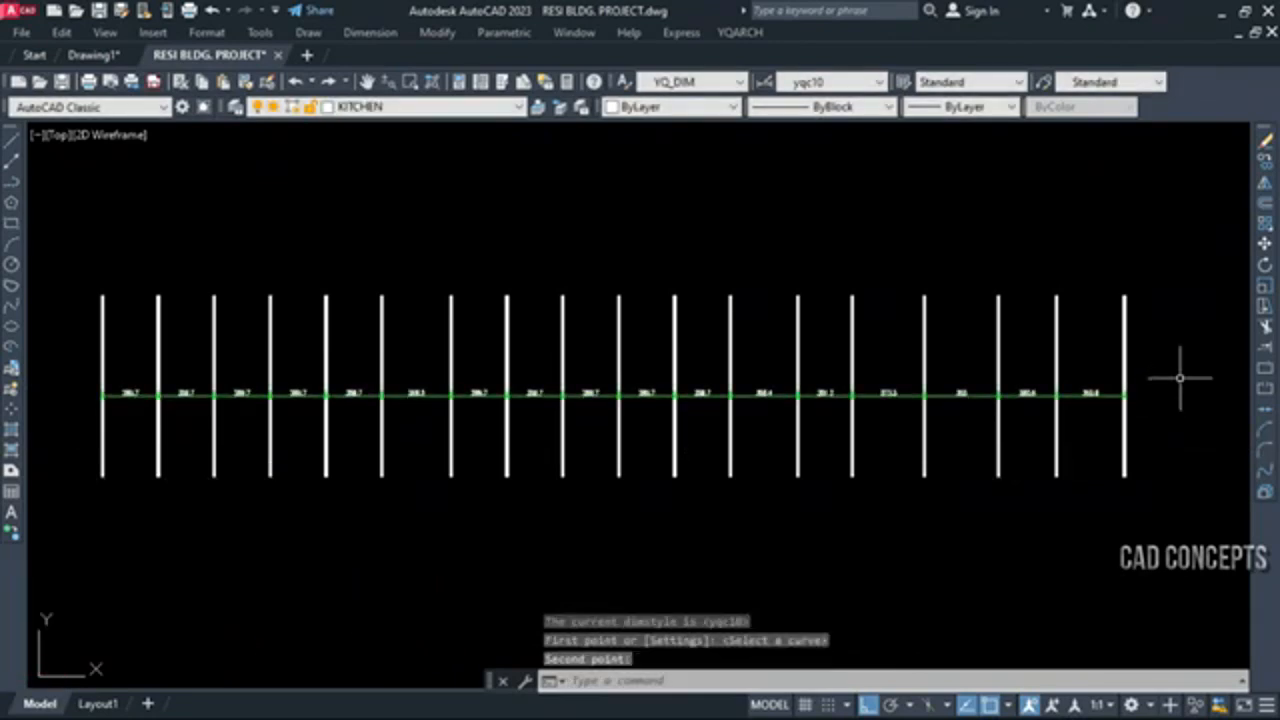
click(1182, 340)
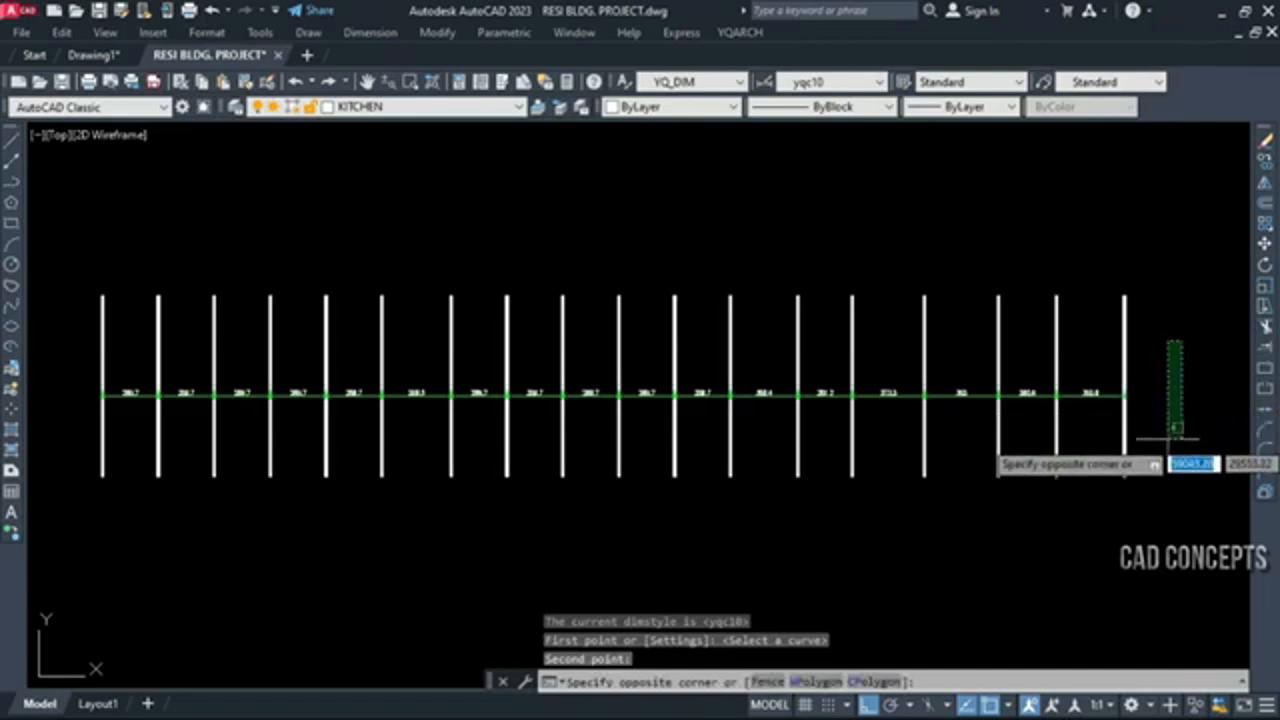
key(Escape)
Restart DDXX and enable Has The Base Dimension and Adjust Definition Points in its settings
key(Return)
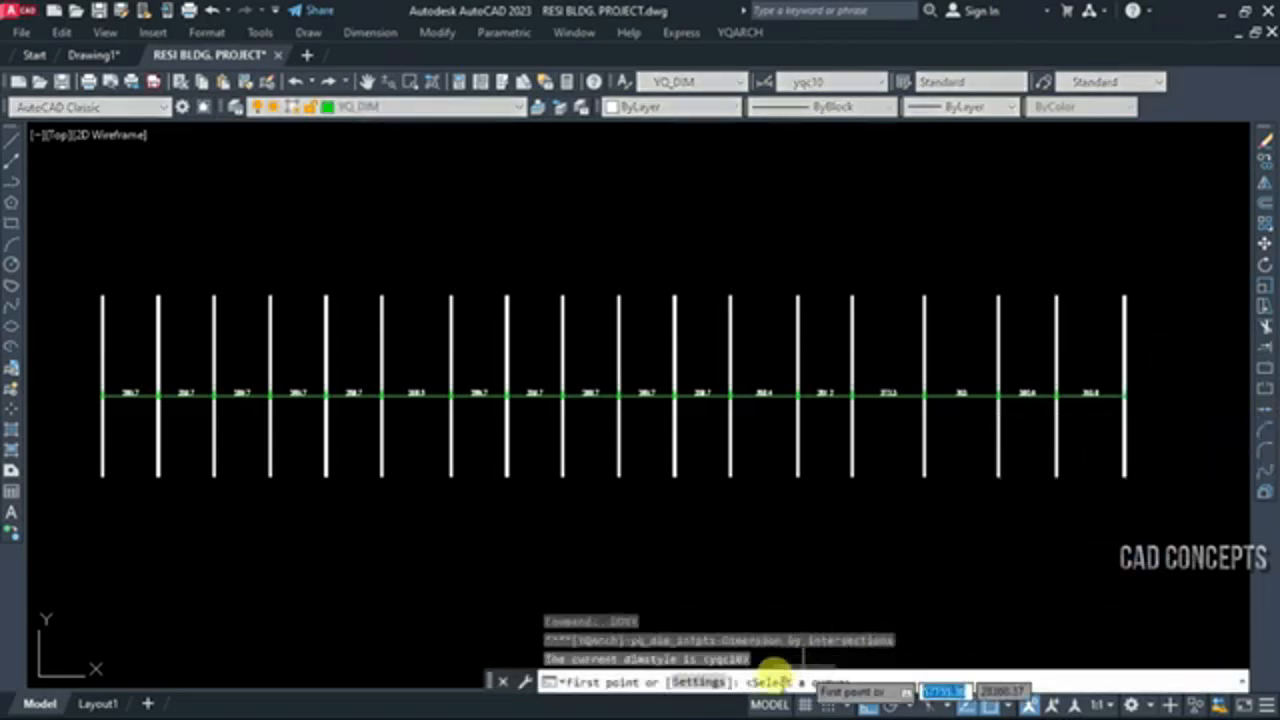
click(701, 680)
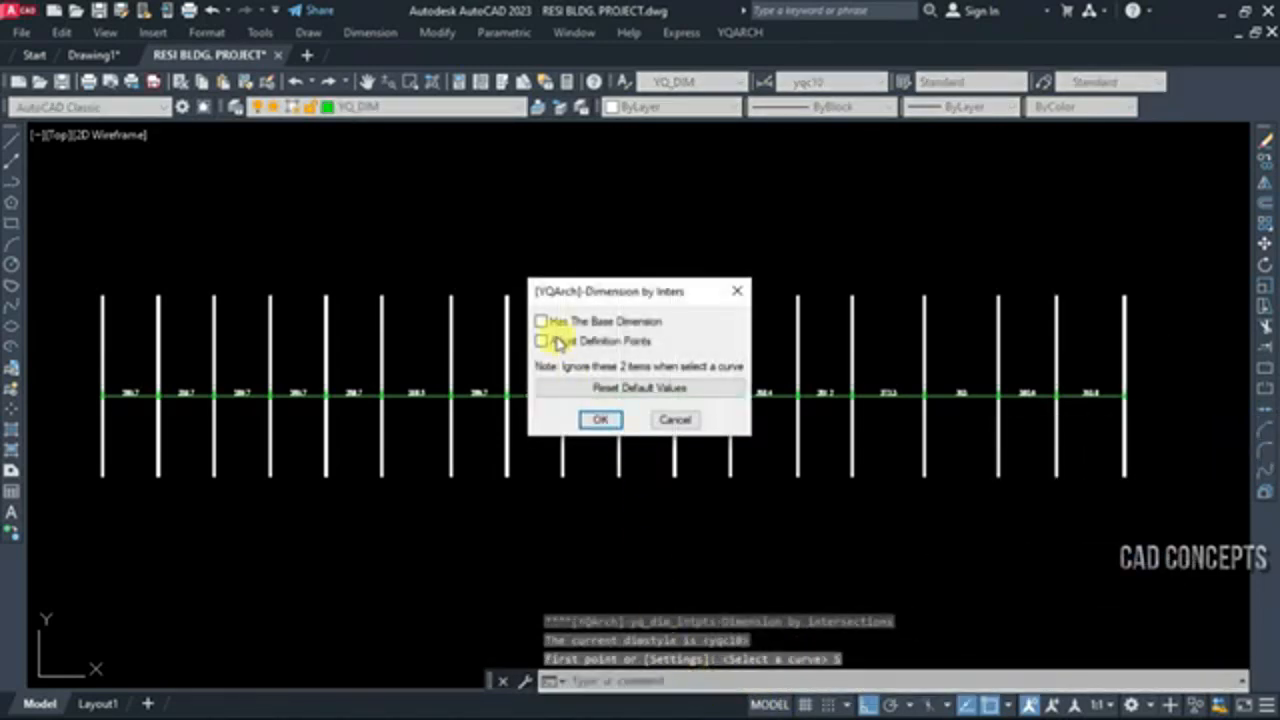
click(598, 420)
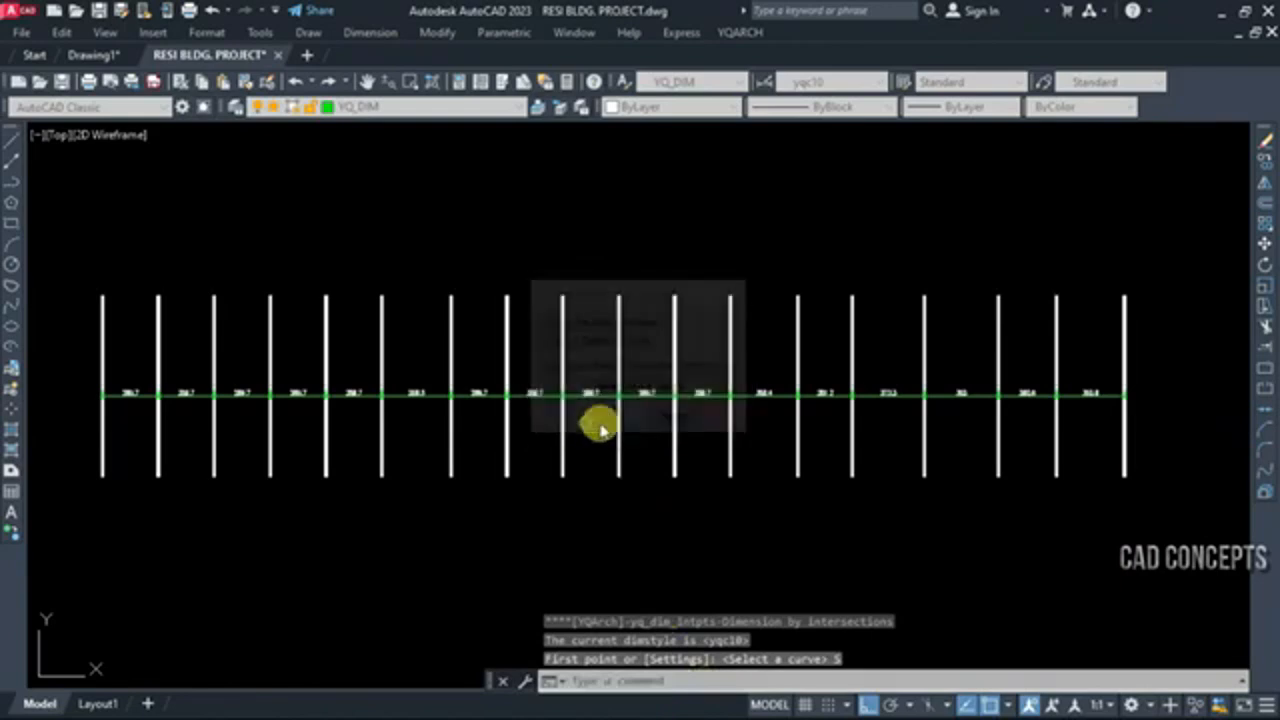
Dimension all the vertical lines again from the last to the first, aligning the dimension chain above their upper ends
click(1137, 364)
click(55, 340)
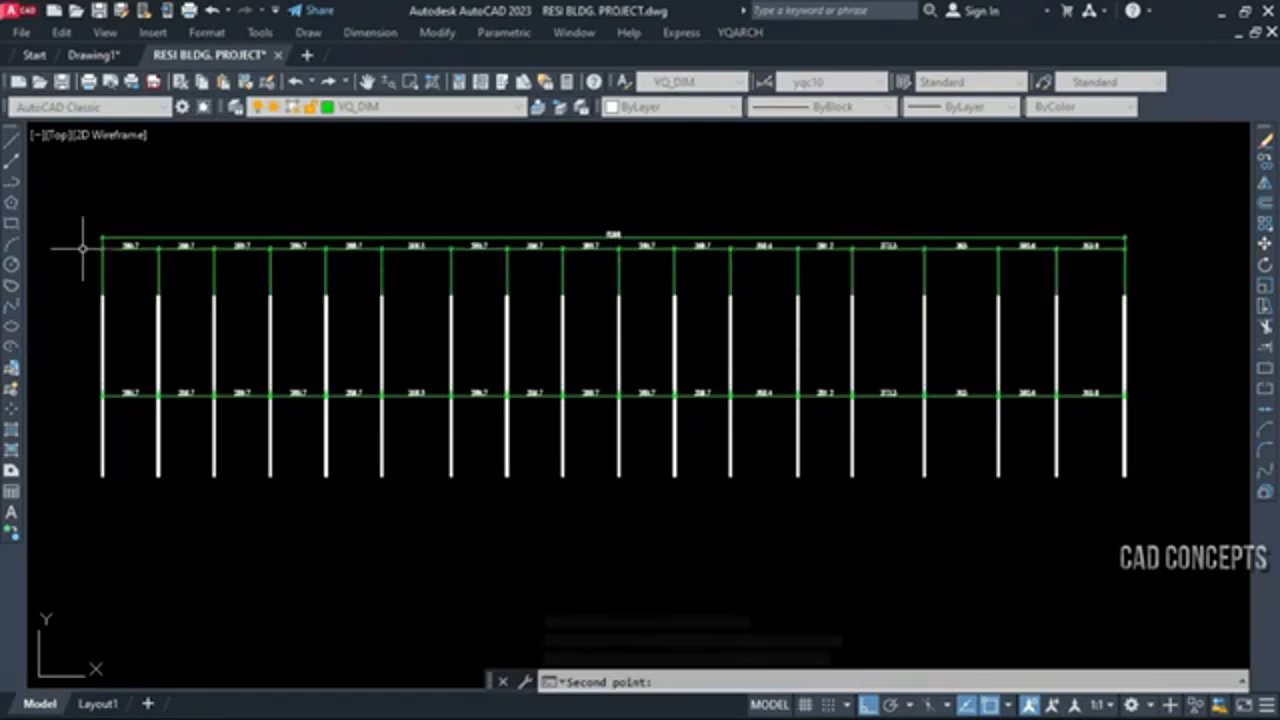
click(80, 246)
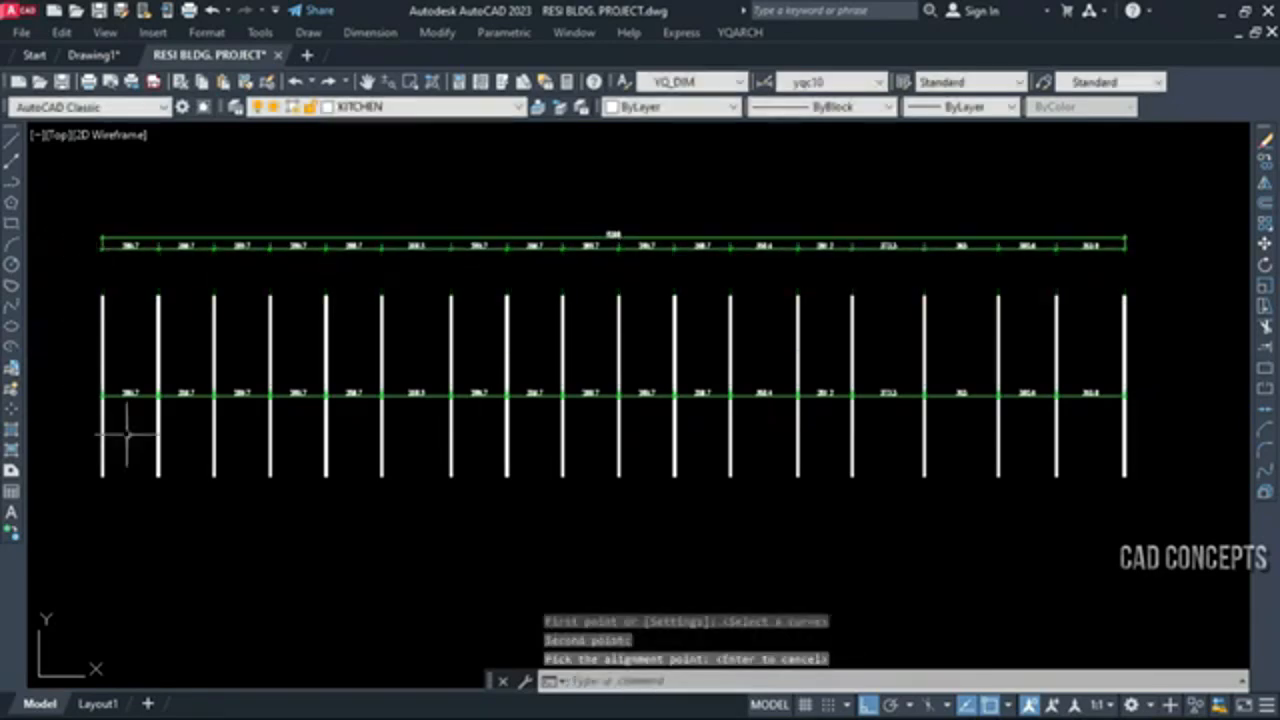
key(Escape)
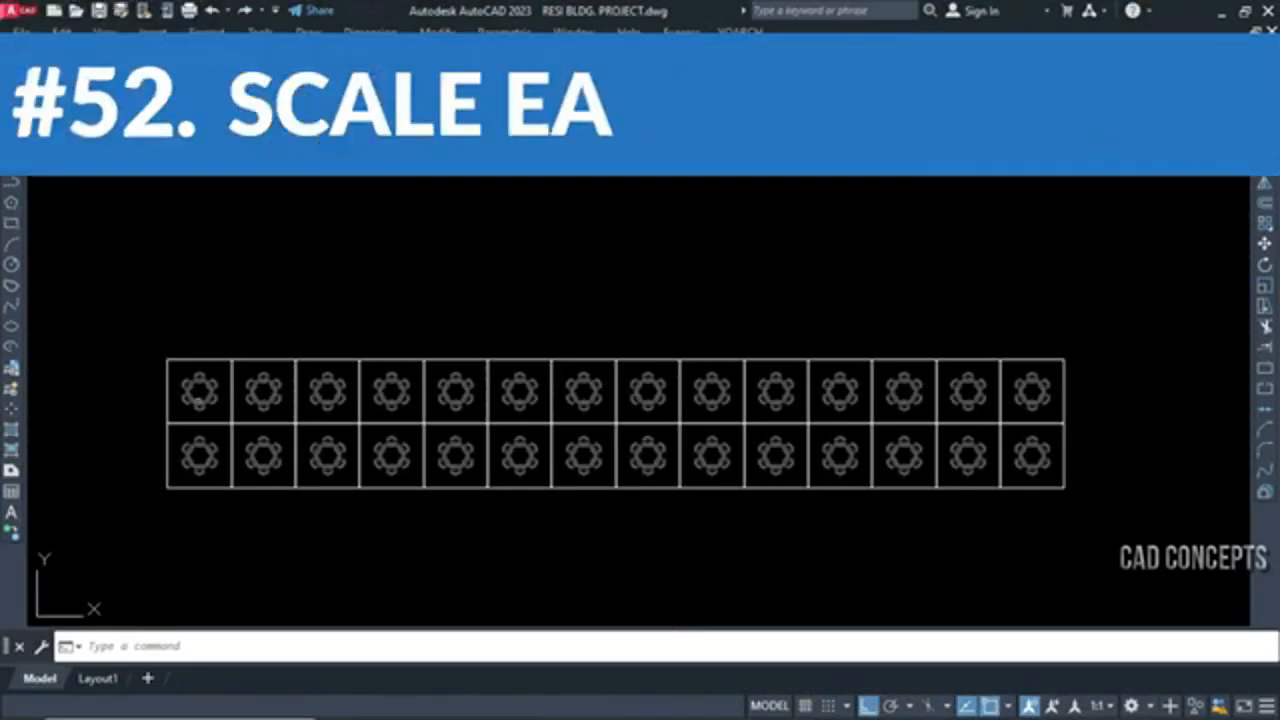
Examine the round table blocks in the two-row grid by selecting a few and the whole set, and clear the selection
scroll(149, 377, up, 5)
scroll(182, 420, up, 3)
scroll(260, 390, down, 5)
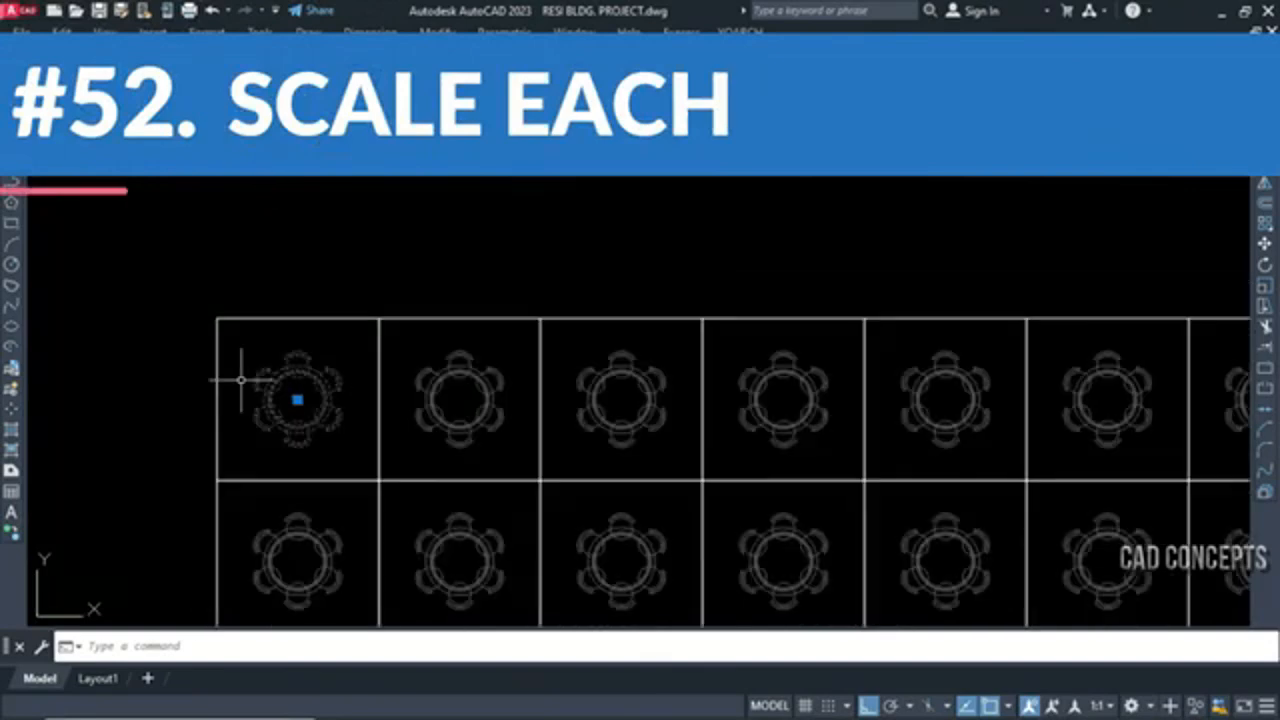
click(375, 395)
click(382, 400)
click(516, 396)
click(491, 413)
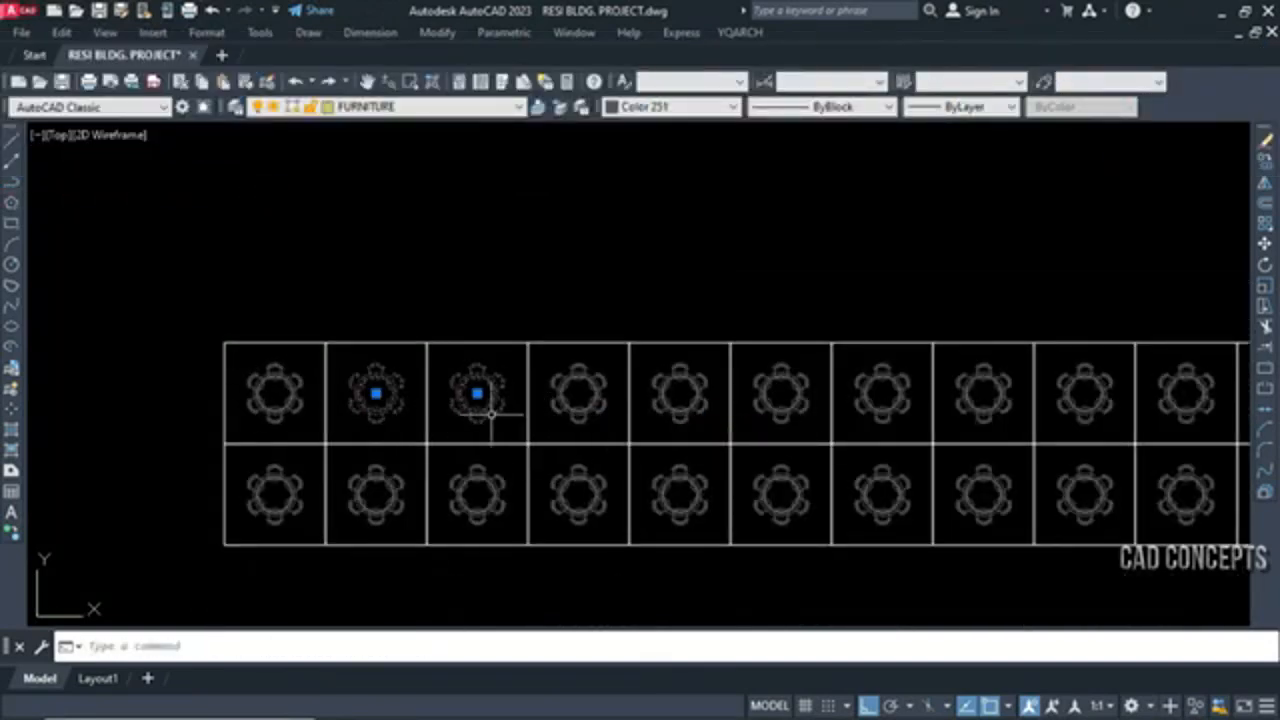
scroll(470, 415, down, 2)
key(Escape)
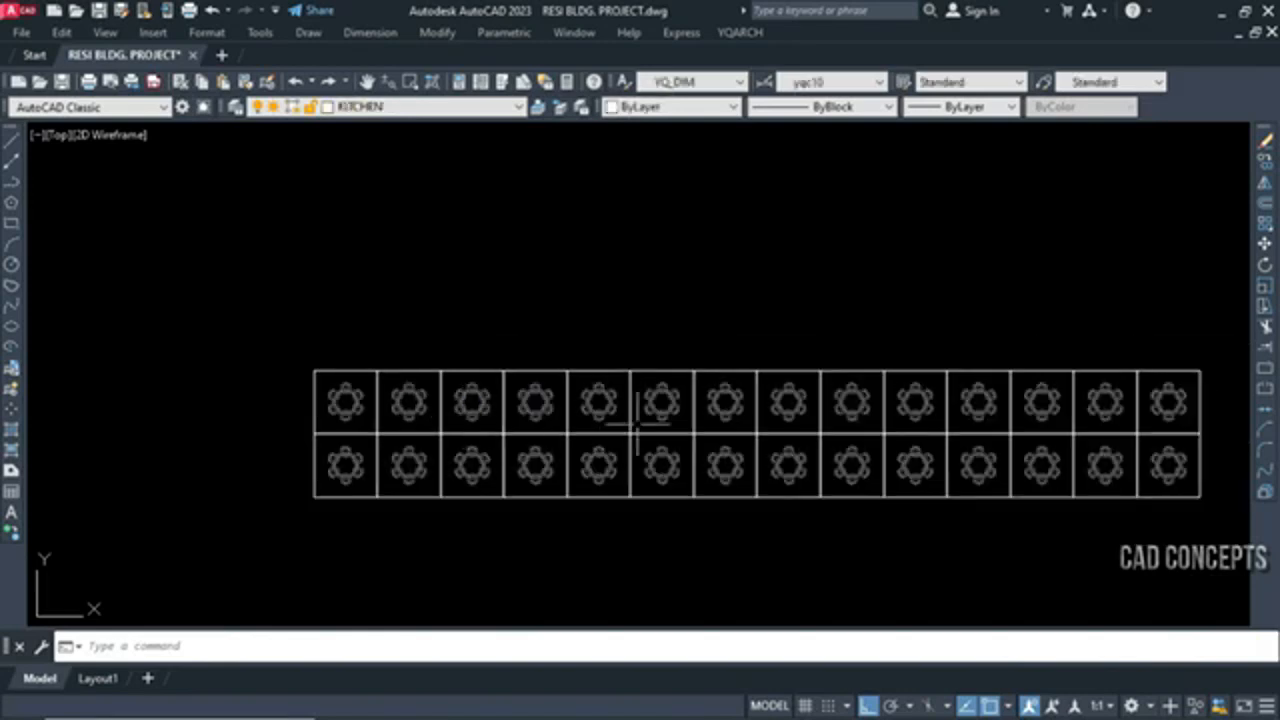
click(289, 378)
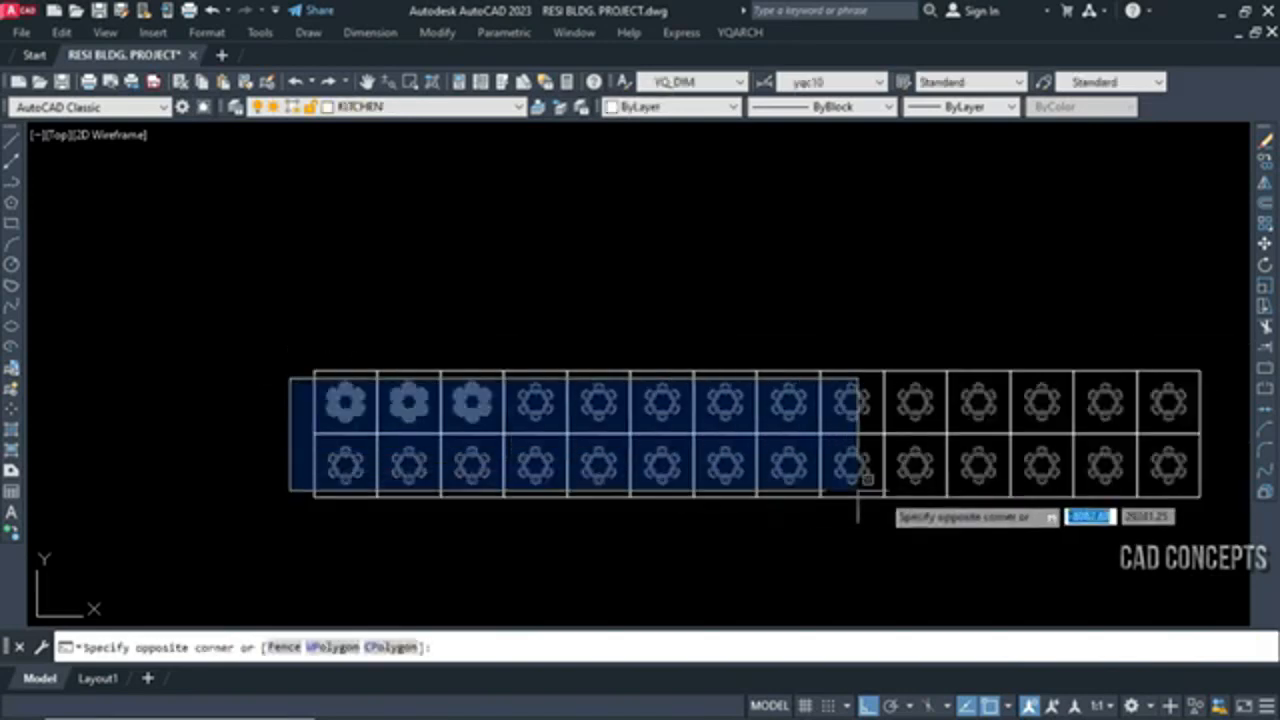
click(1208, 497)
middle_drag(1203, 481, 1072, 484)
key(Escape)
Start the ASC scale-each command and set its geometric position to M
text(asc)
key(Return)
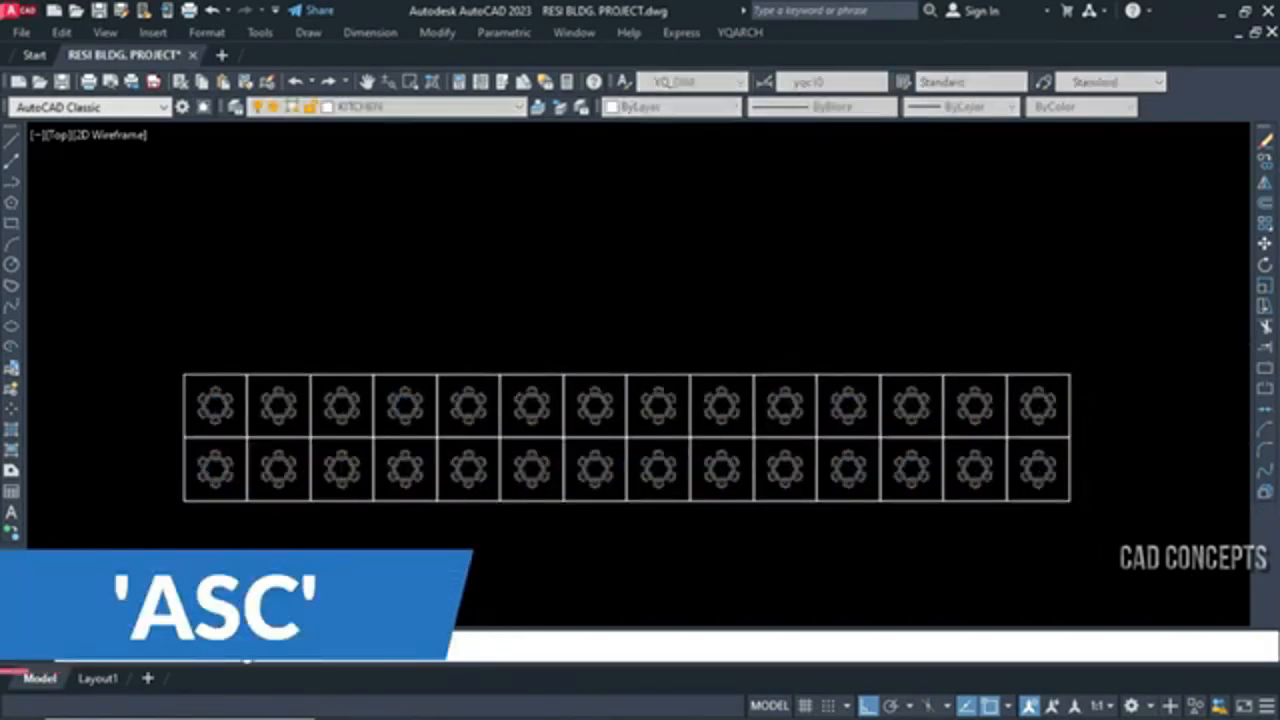
click(243, 647)
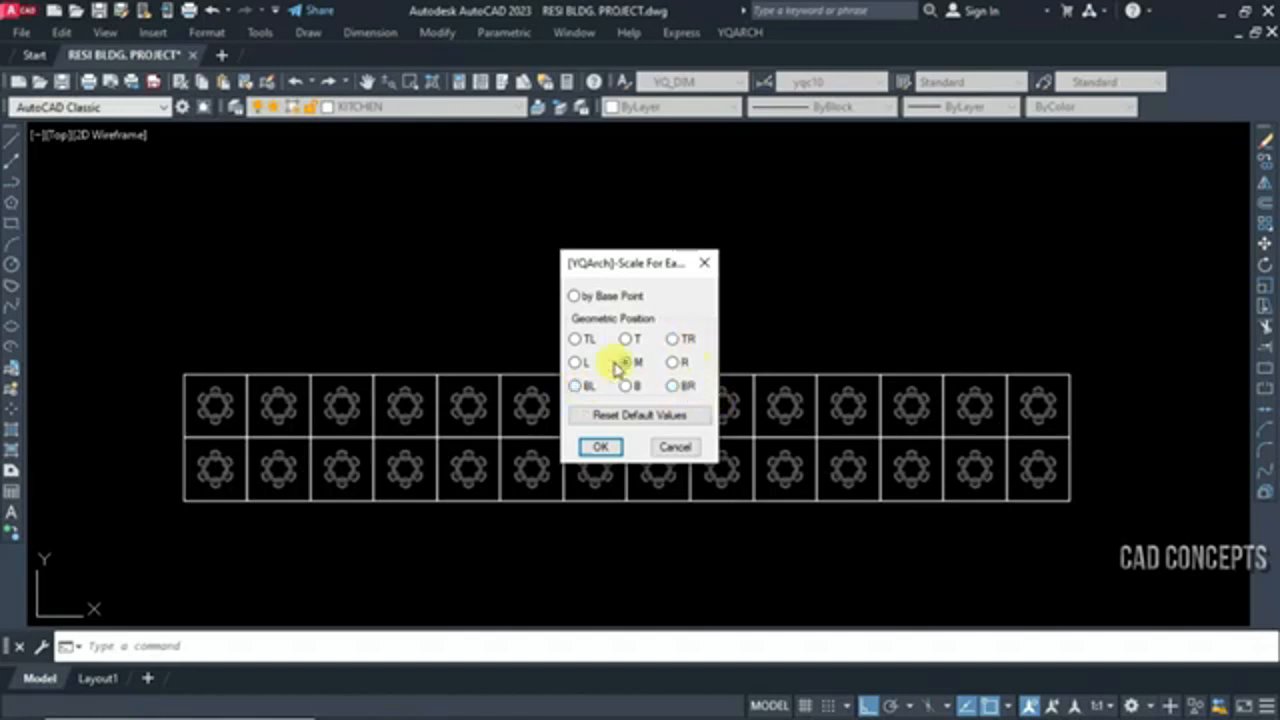
click(603, 447)
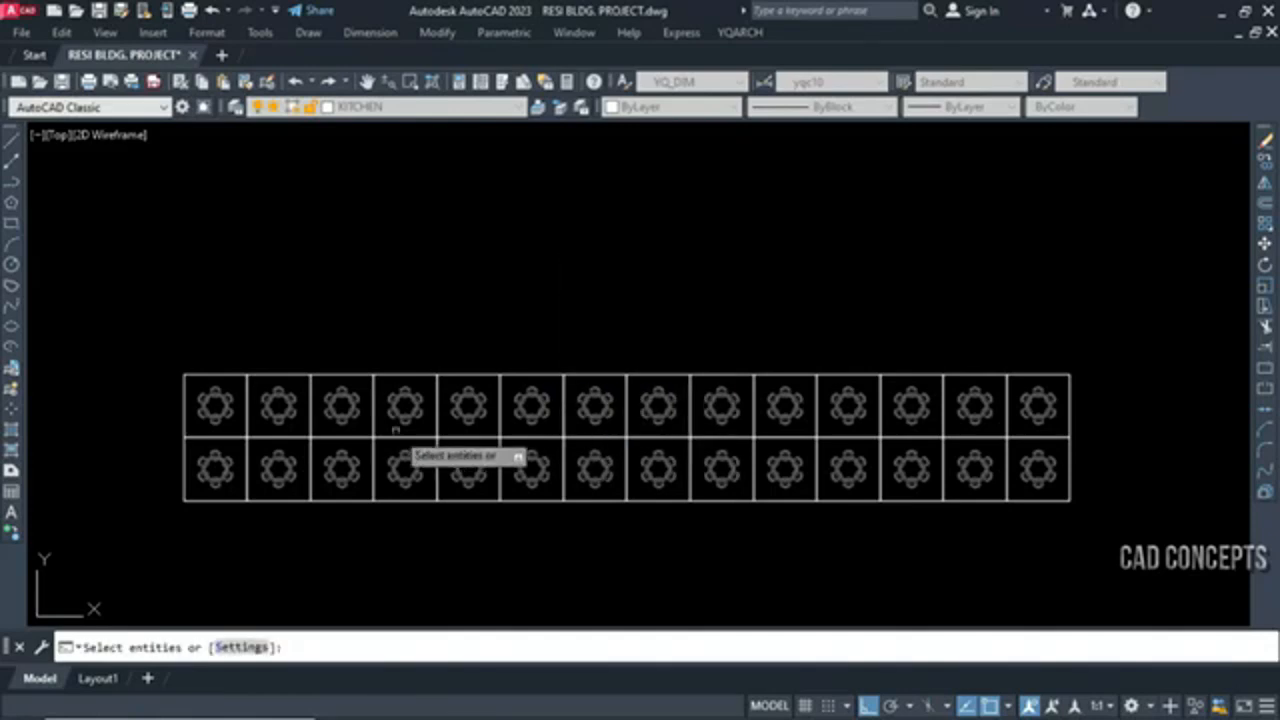
Scale every table block in the grid about its own middle by a factor of 1.2
click(145, 380)
click(1100, 491)
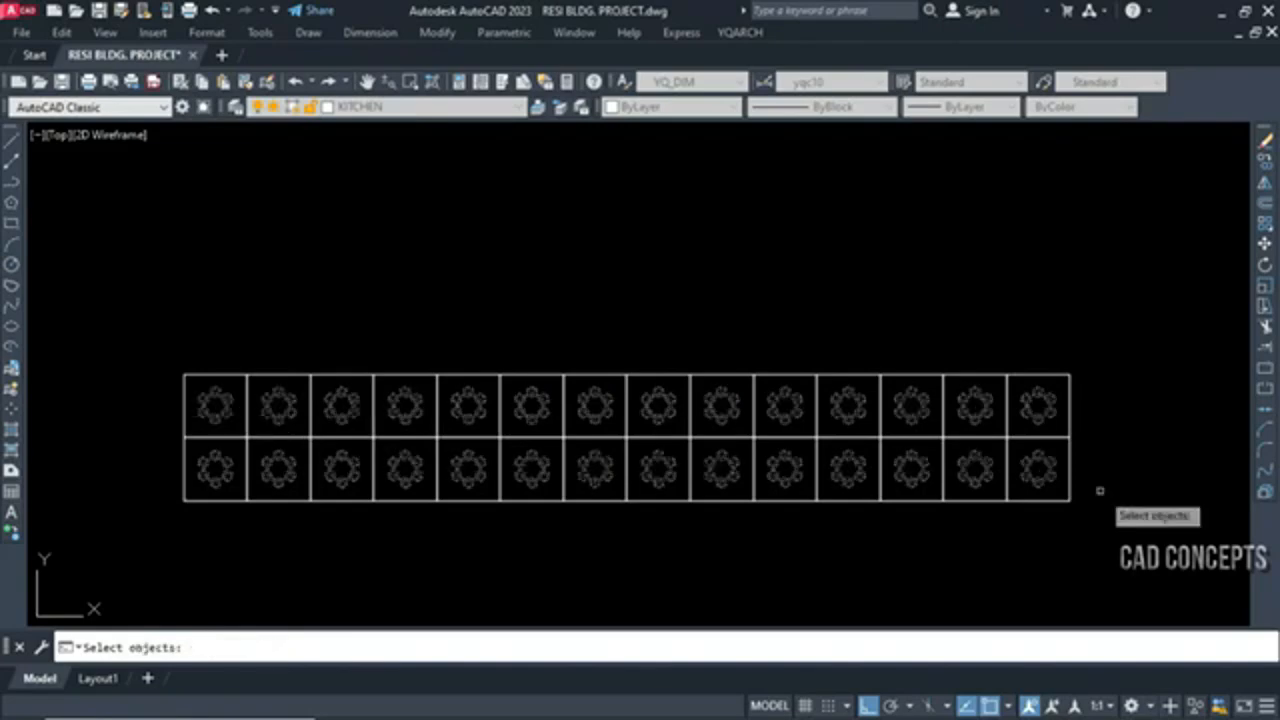
key(Return)
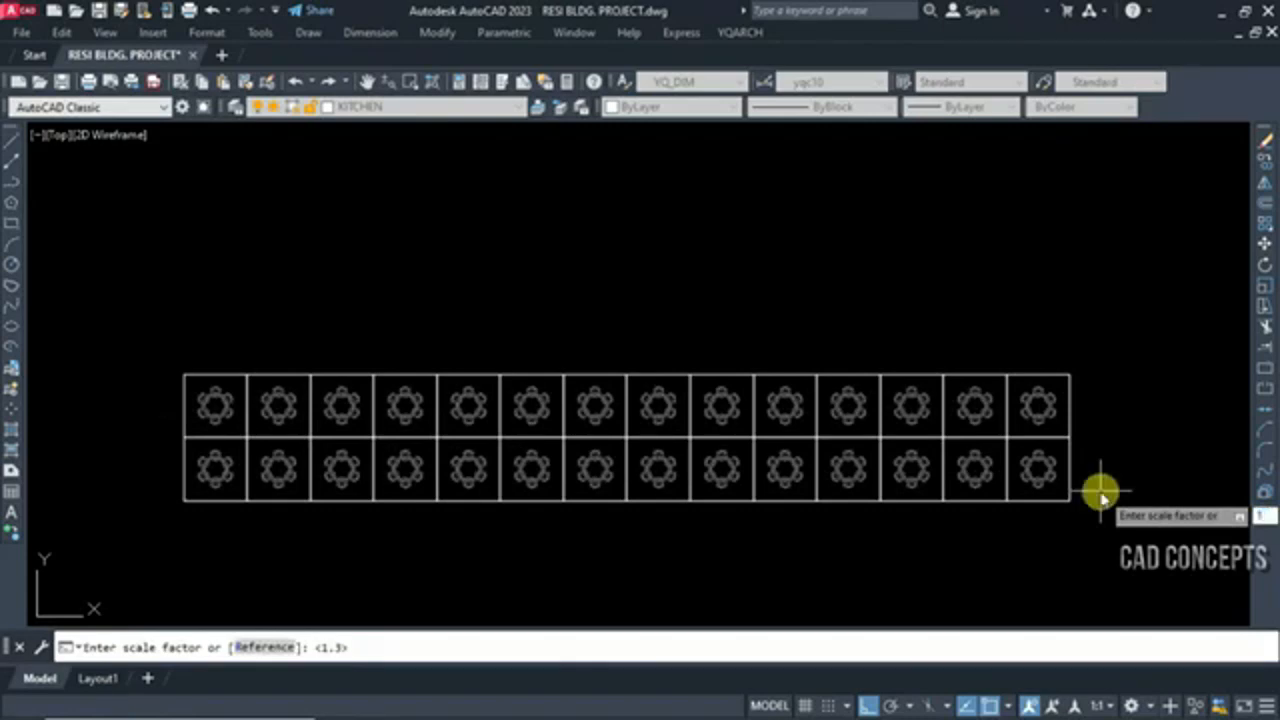
key(Return)
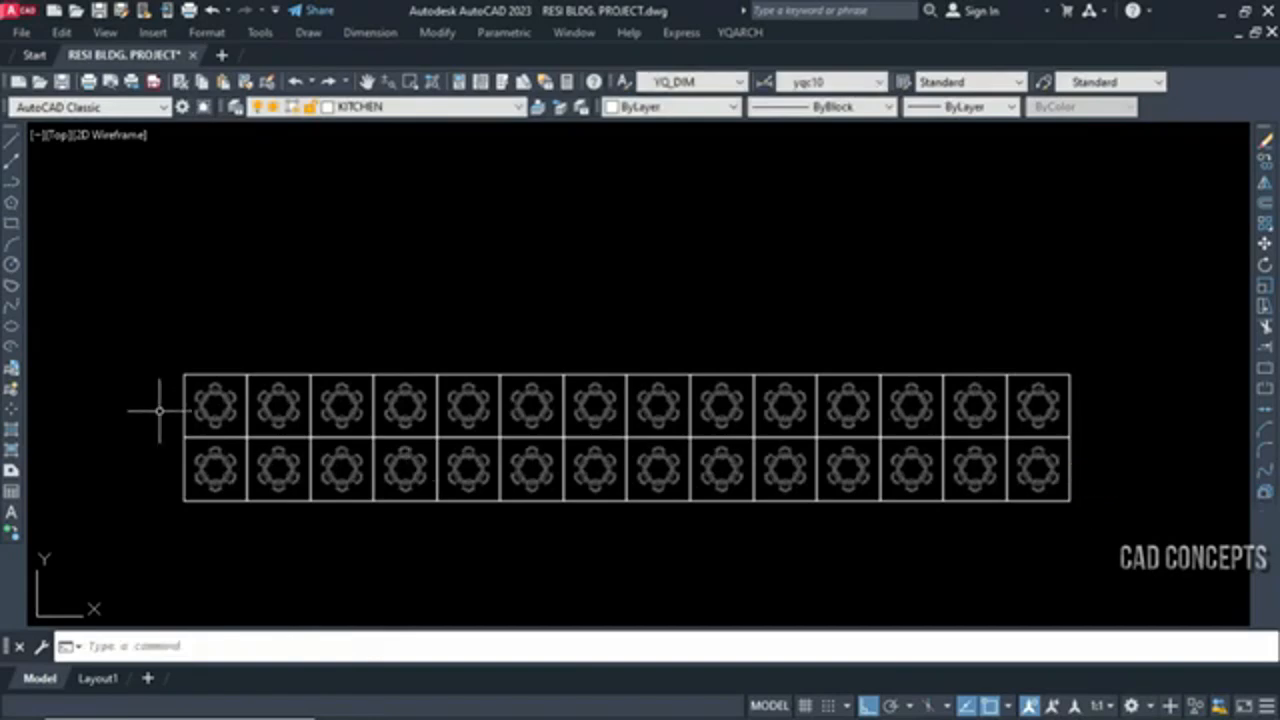
scroll(159, 410, up, 4)
scroll(275, 385, down, 2)
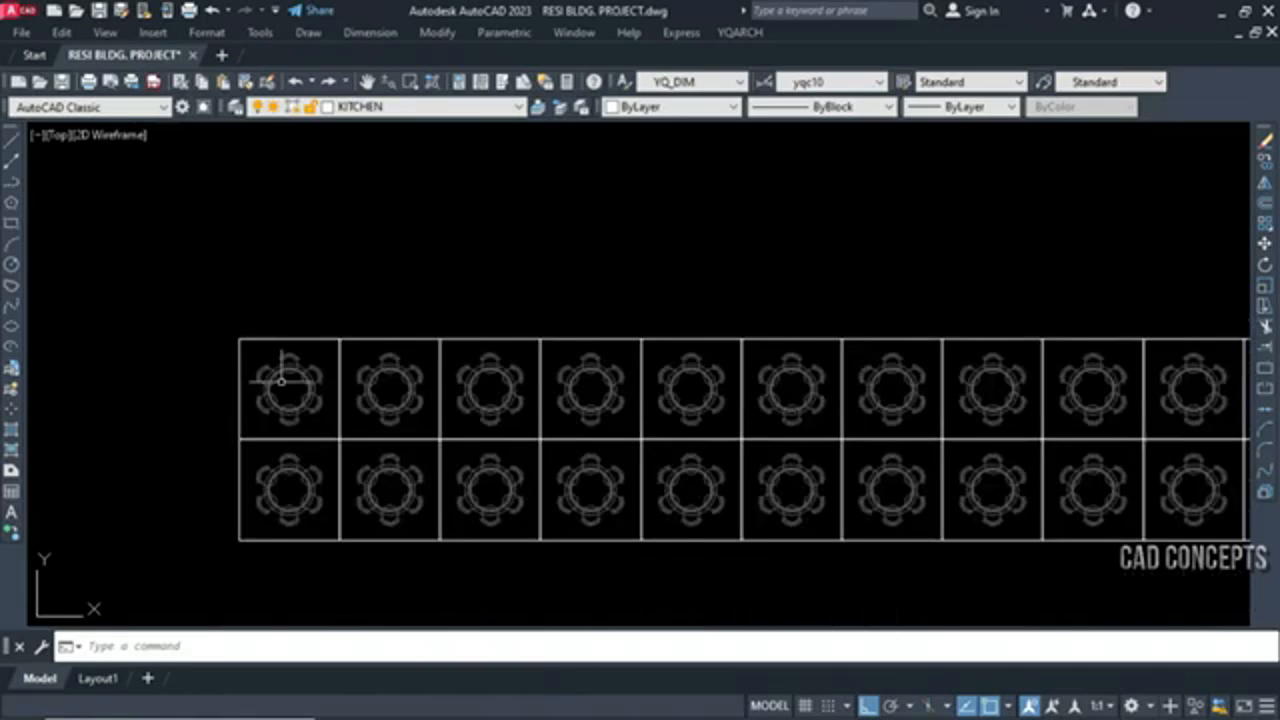
scroll(543, 388, down, 3)
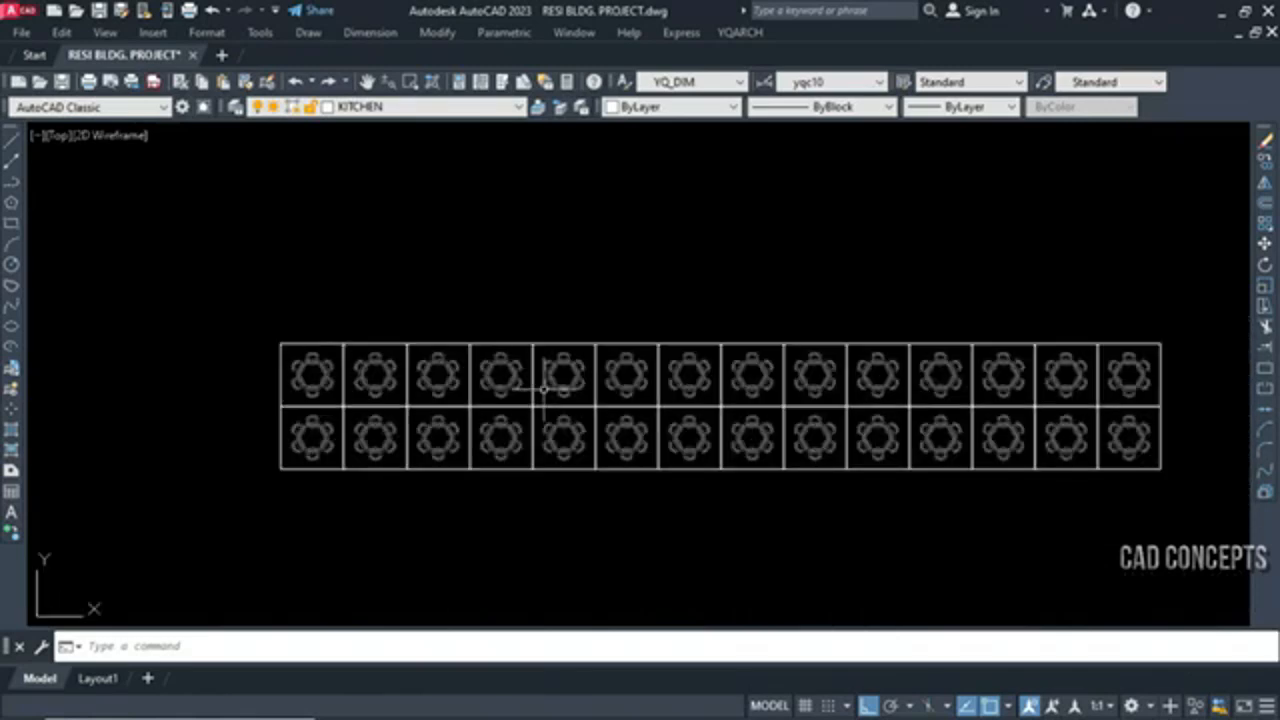
Repeat the scale-each command and scale the table blocks about their own middles by a factor of 1.1
key(Return)
key(Escape)
key(Return)
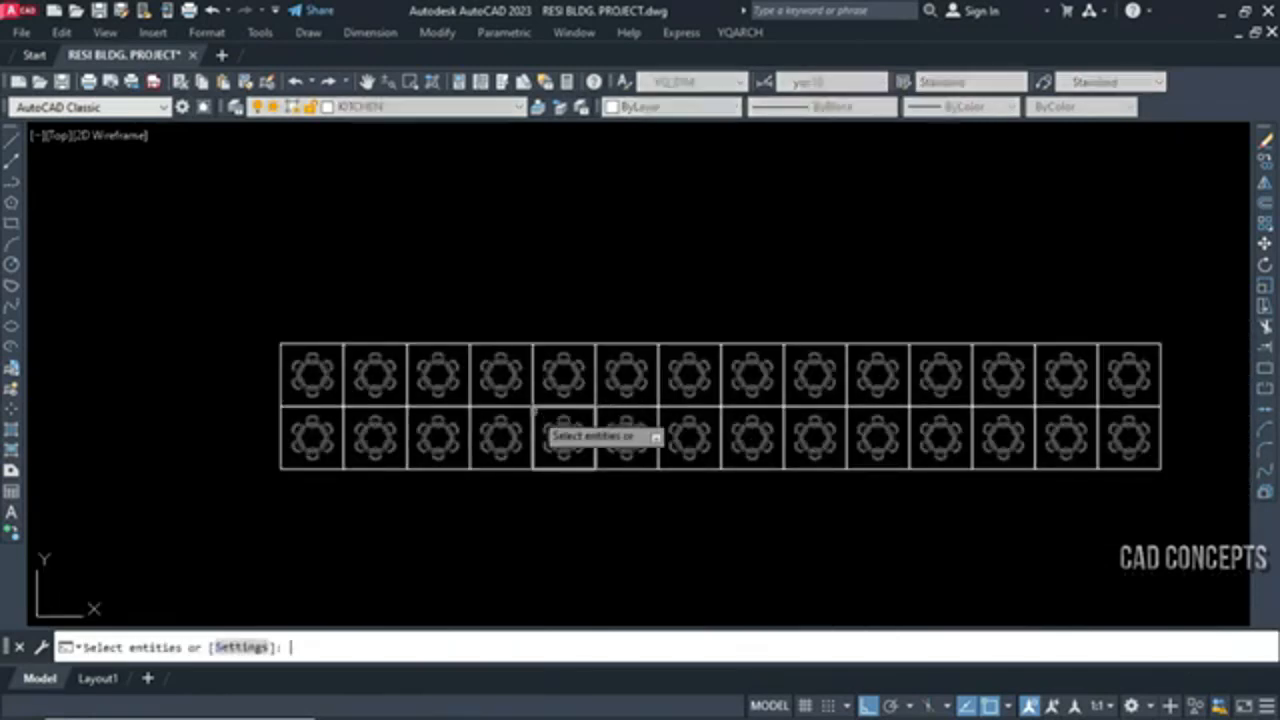
key(Return)
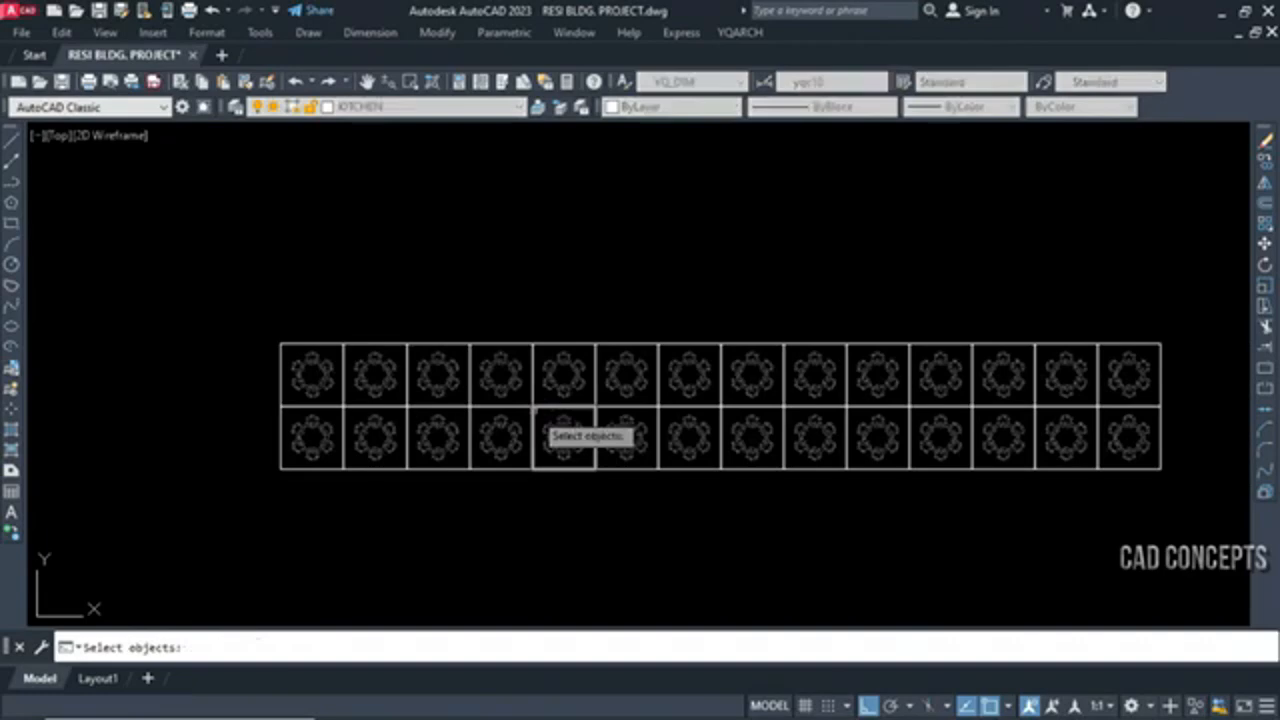
key(Return)
text(1.1)
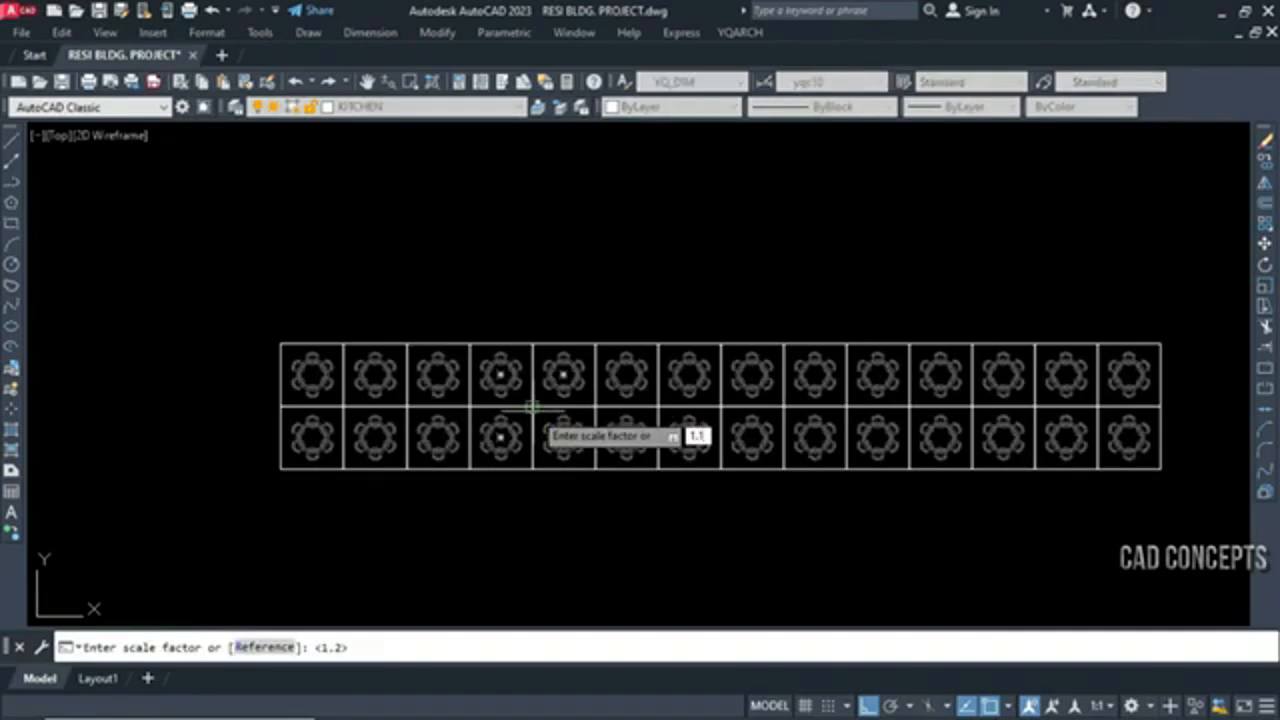
key(Return)
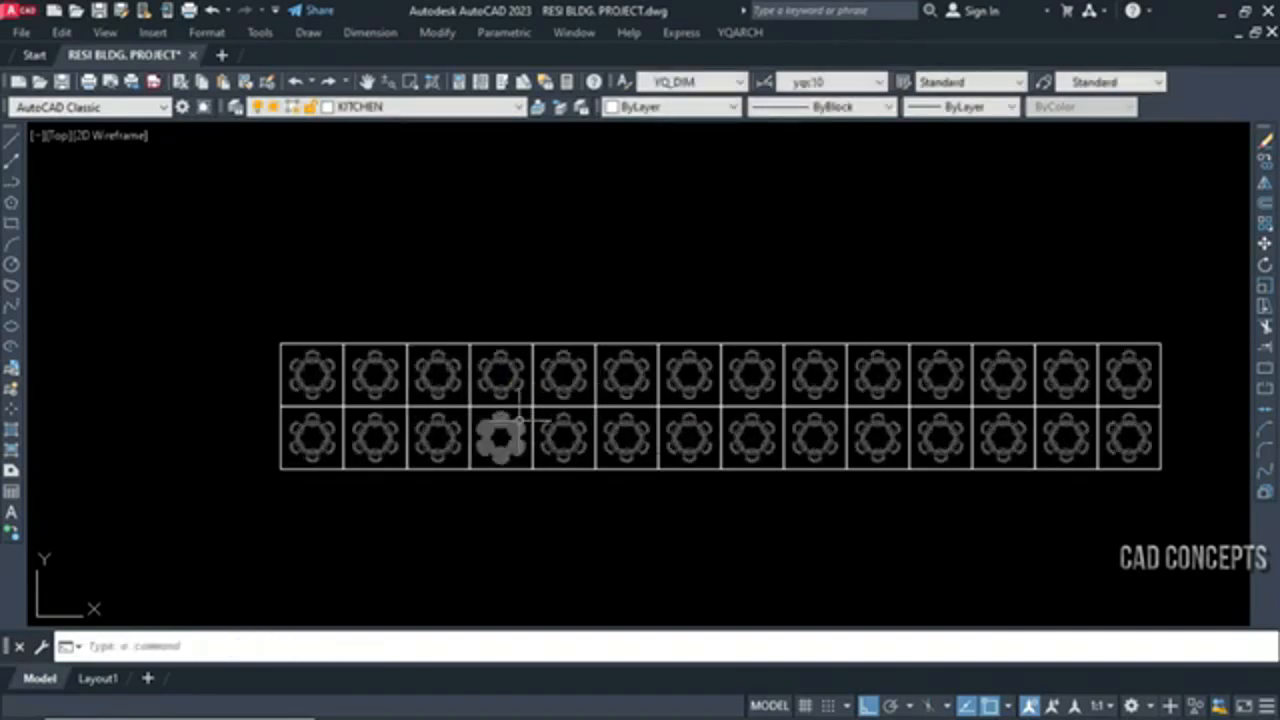
Repeat the scale-each command, pick a table block as the sample and select the whole two-row grid of tables
key(Return)
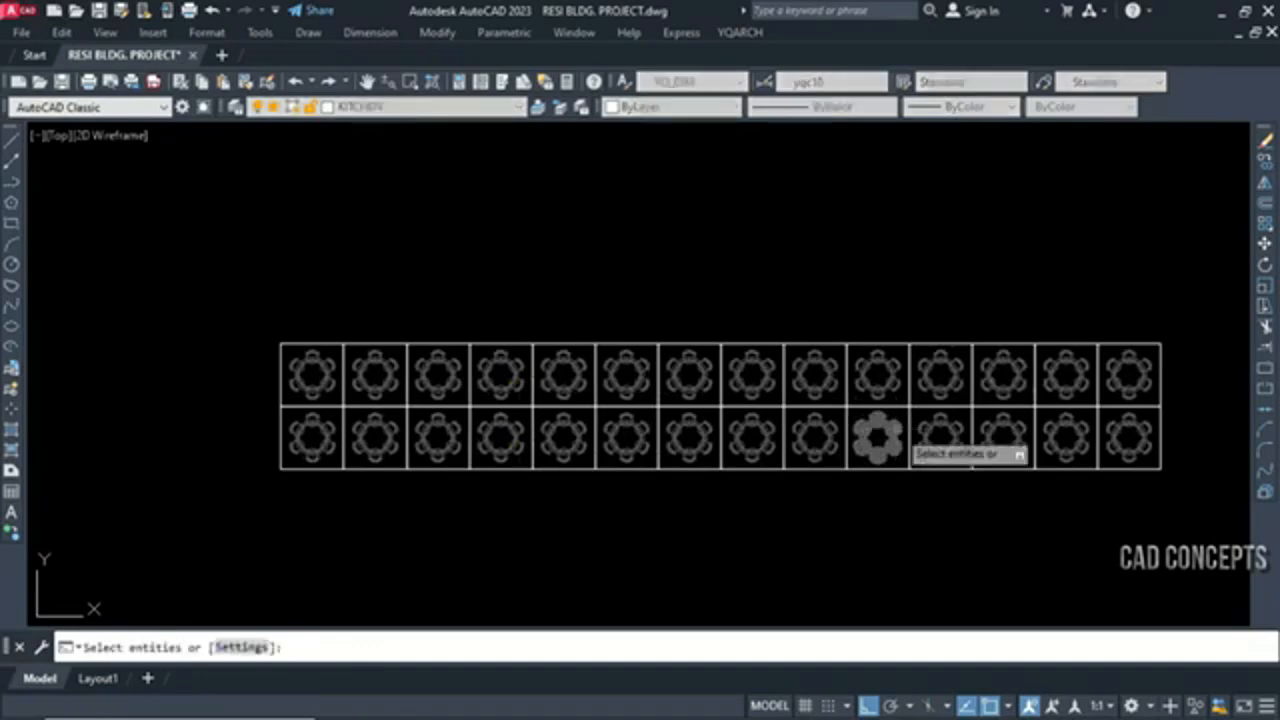
click(895, 432)
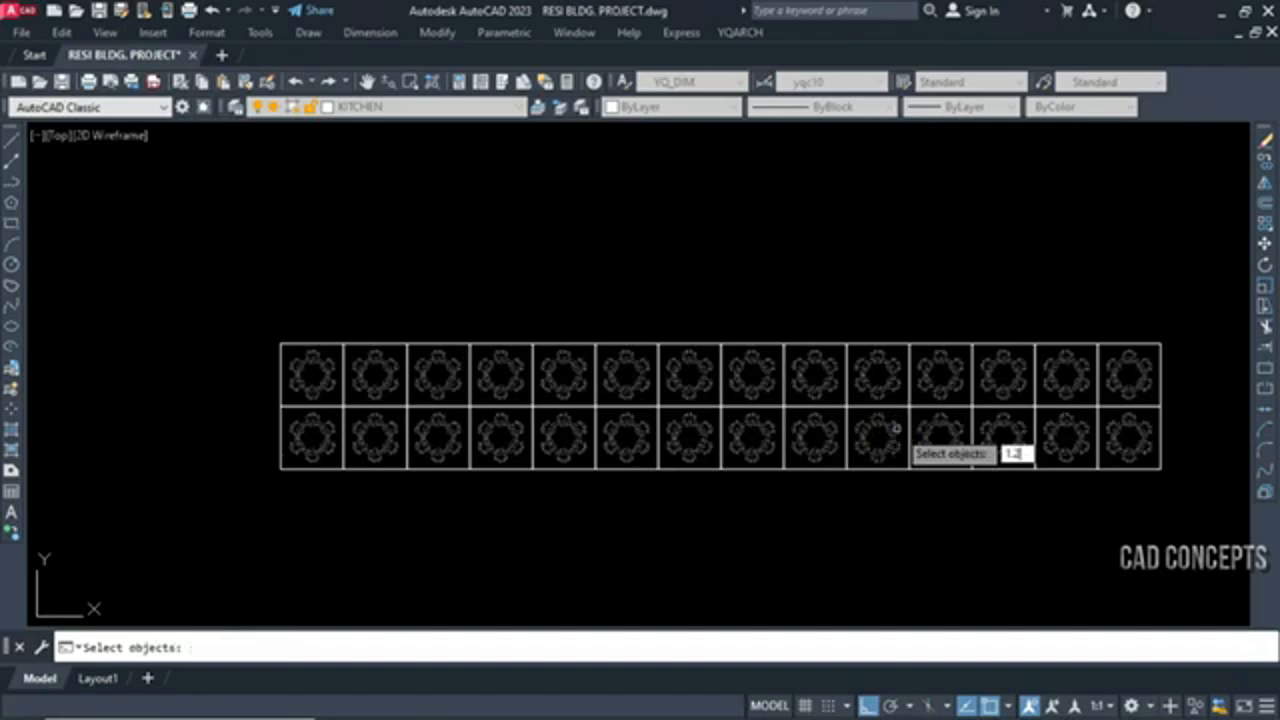
click(254, 346)
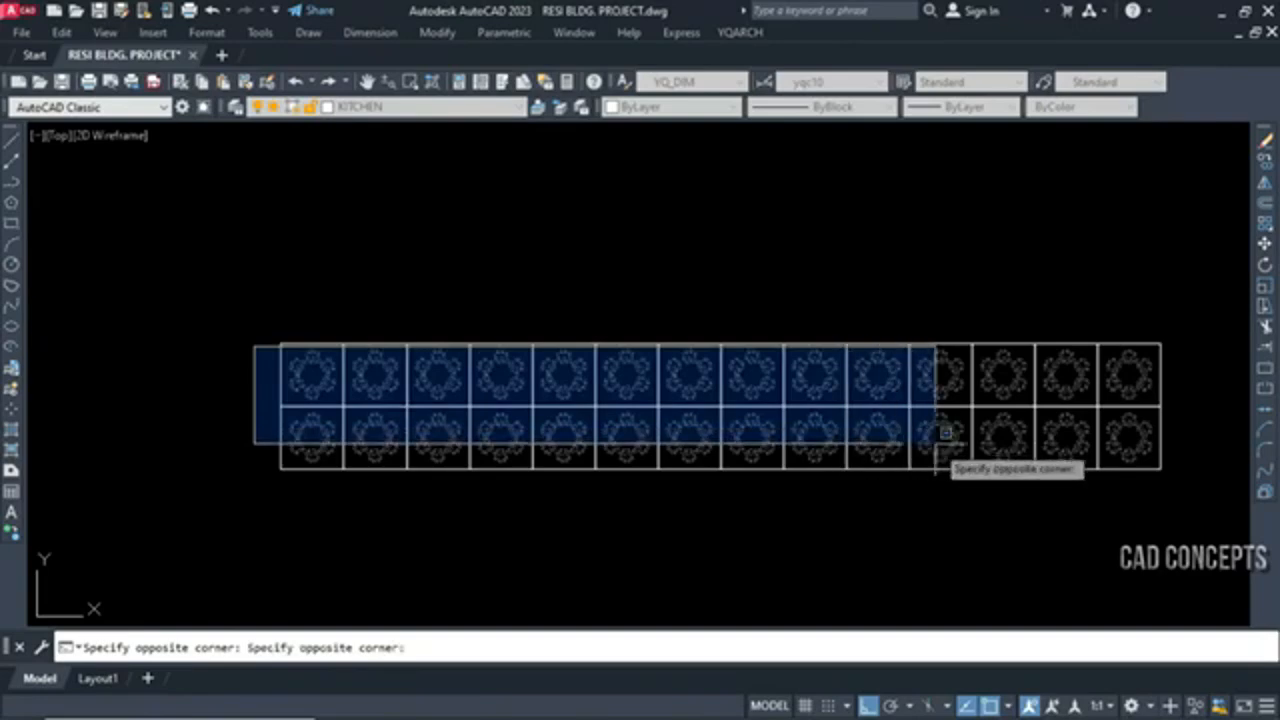
click(1181, 455)
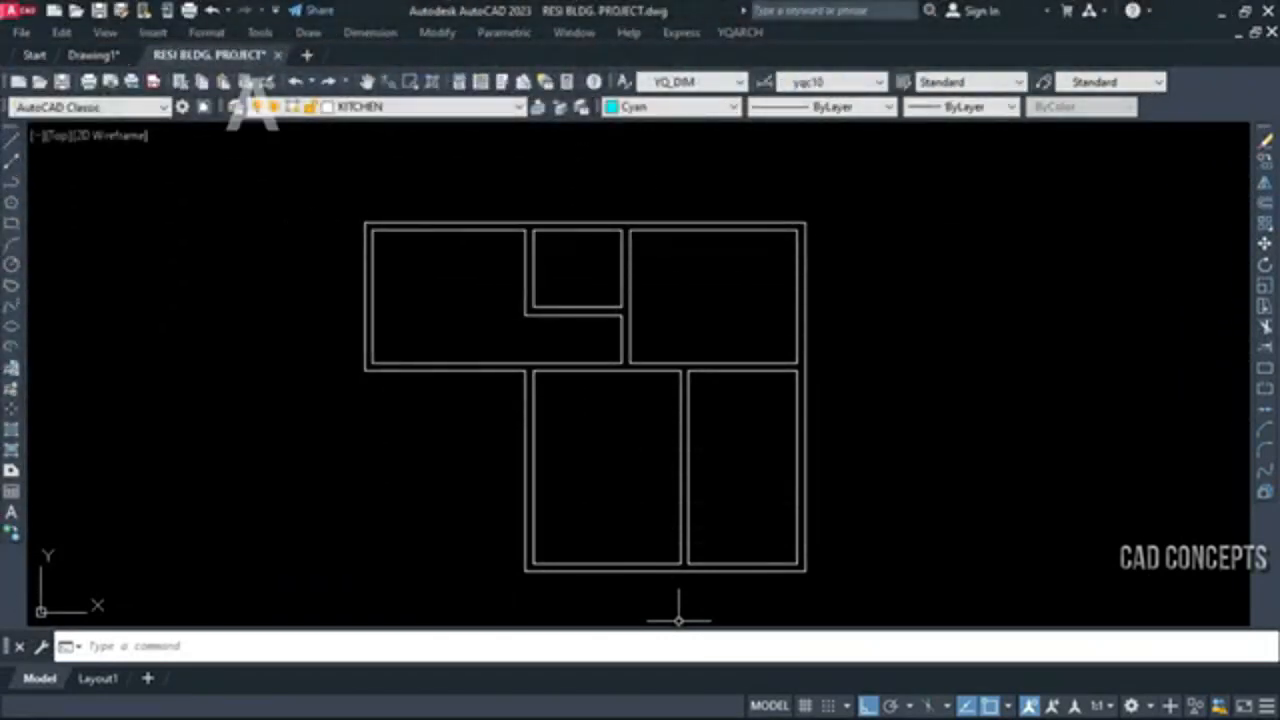
Start the AD auto door command for the floor plan and set the default door type to single-leaf DR_D01
scroll(602, 436, up, 2)
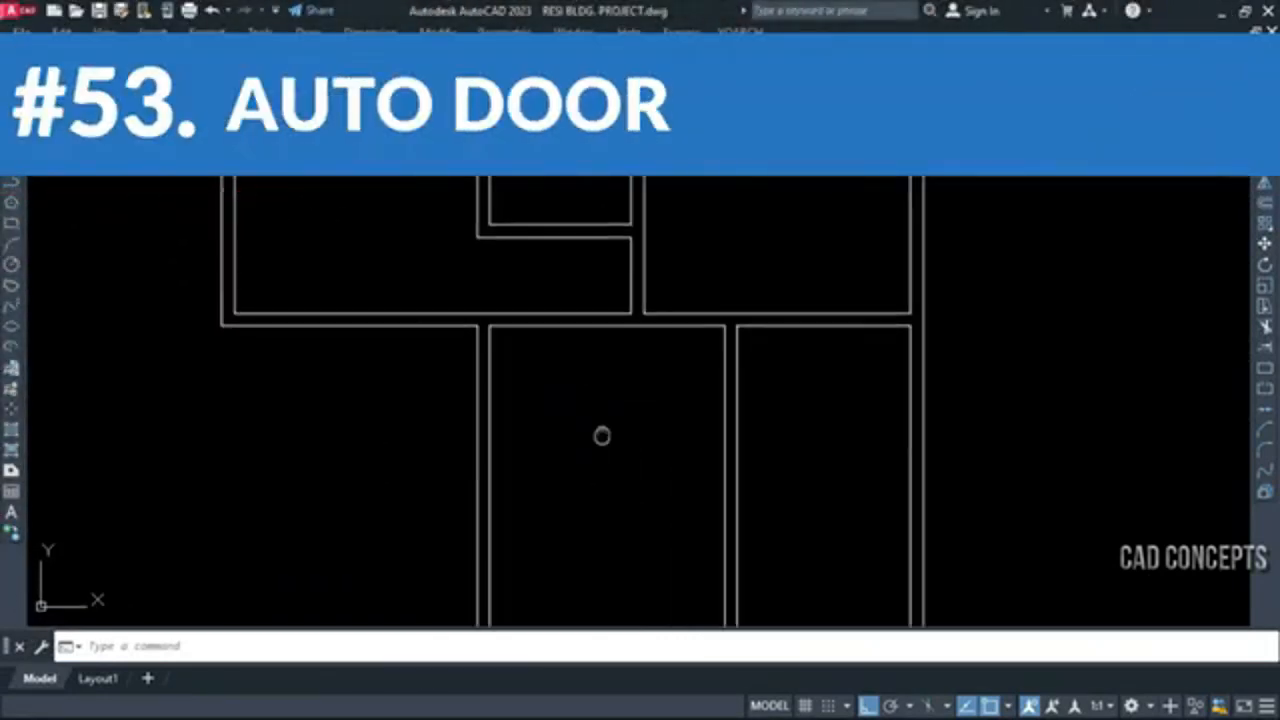
scroll(602, 436, down, 2)
click(410, 82)
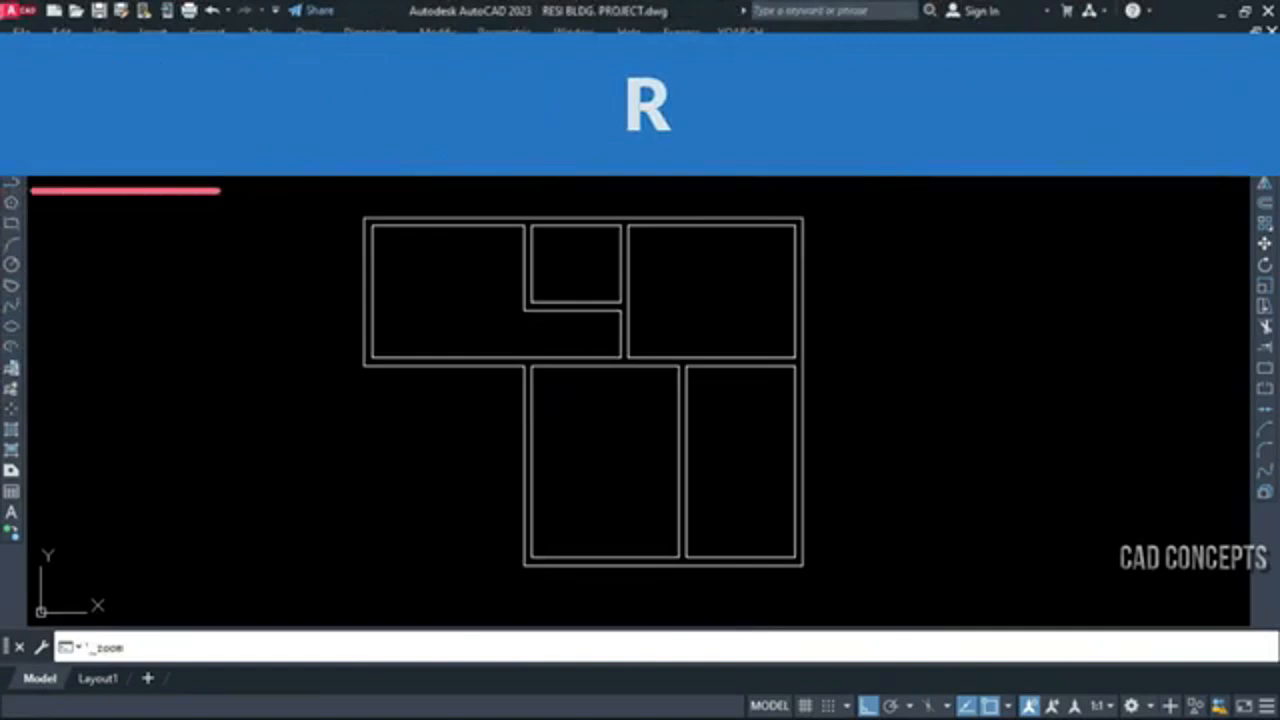
click(332, 173)
click(863, 609)
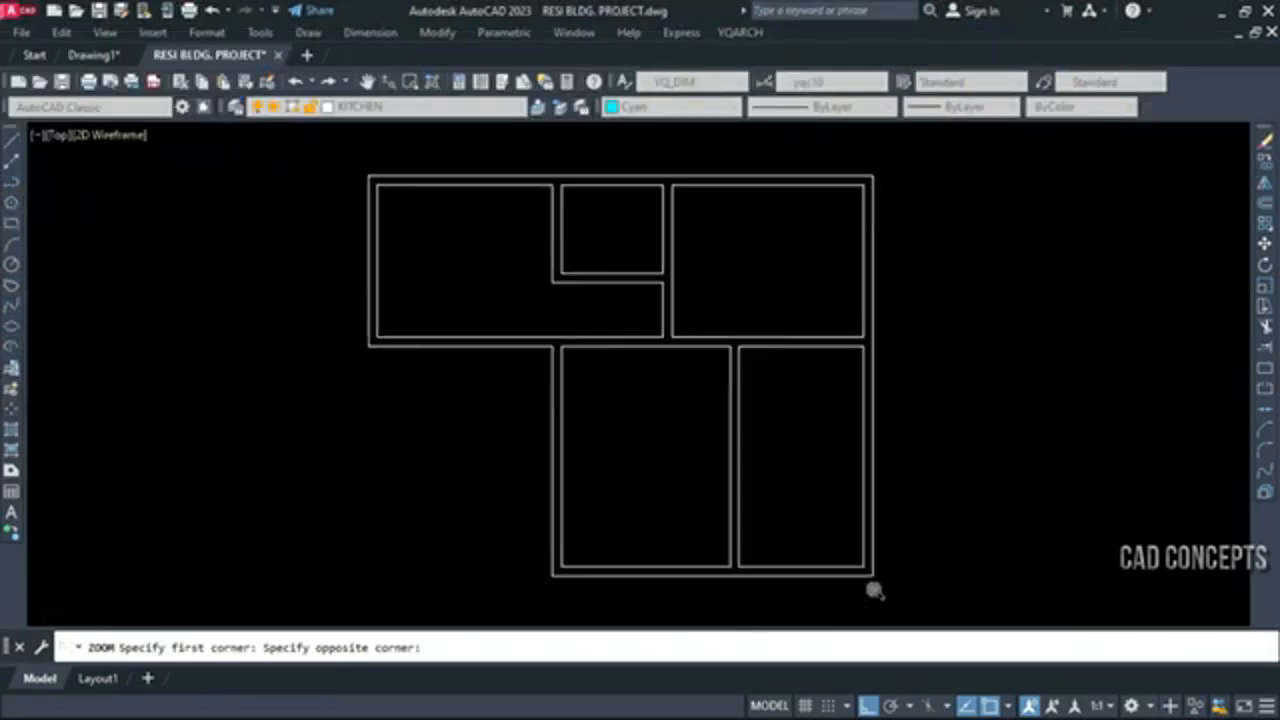
text(a)
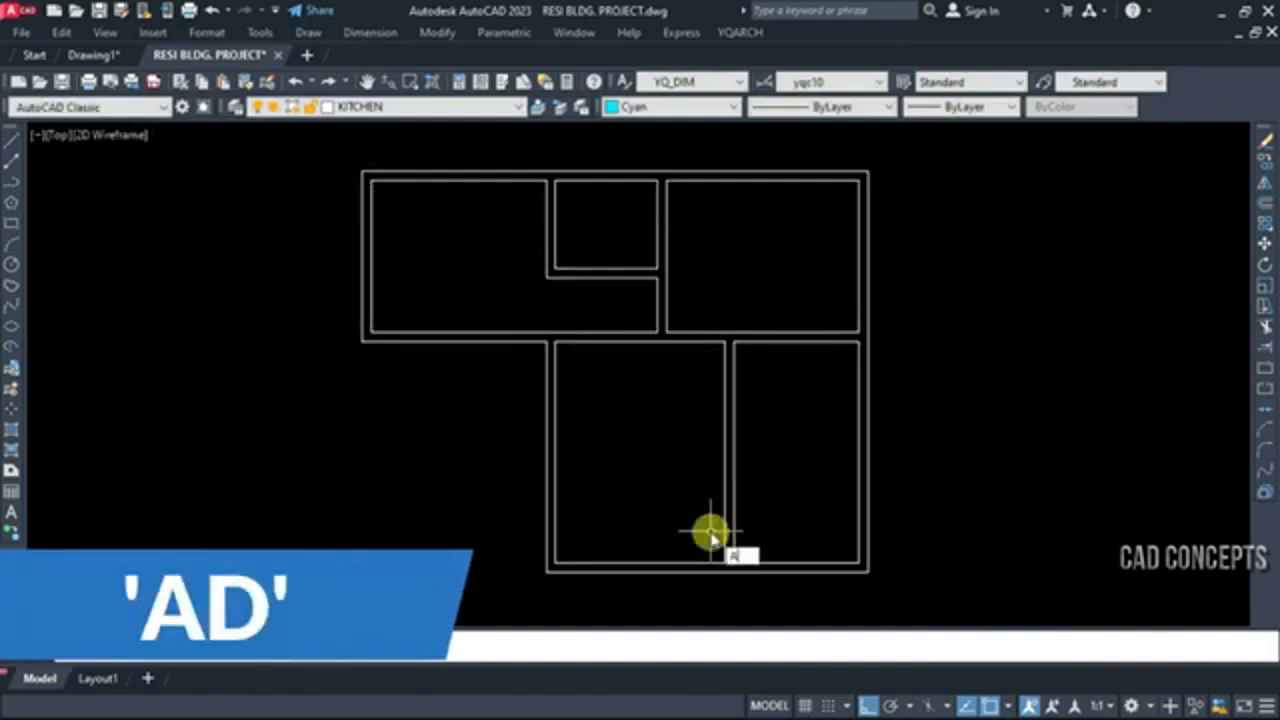
key(Return)
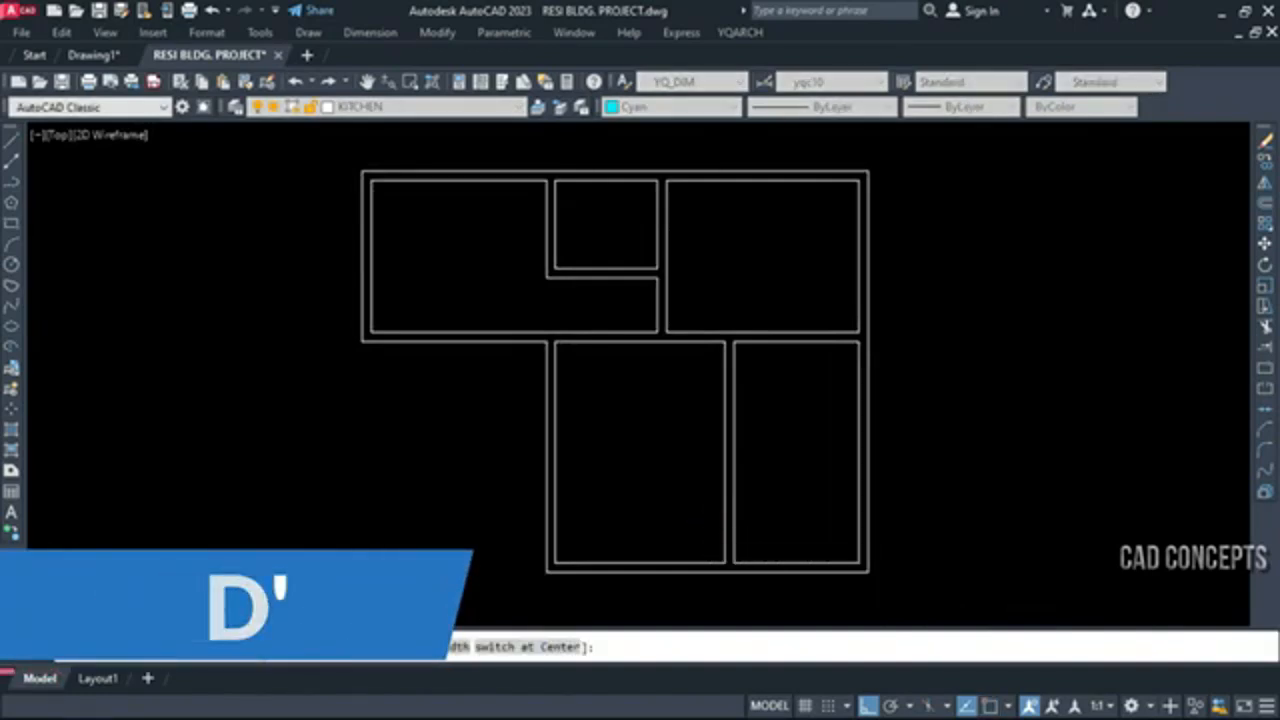
click(257, 647)
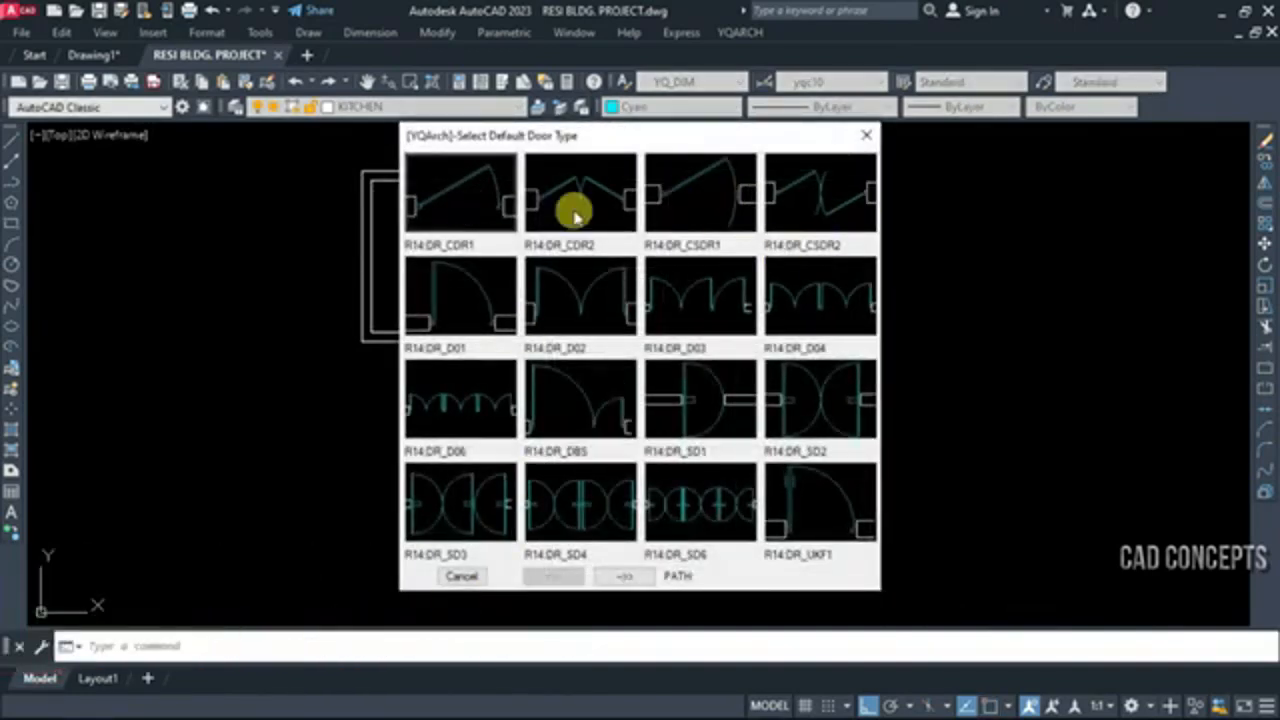
click(477, 303)
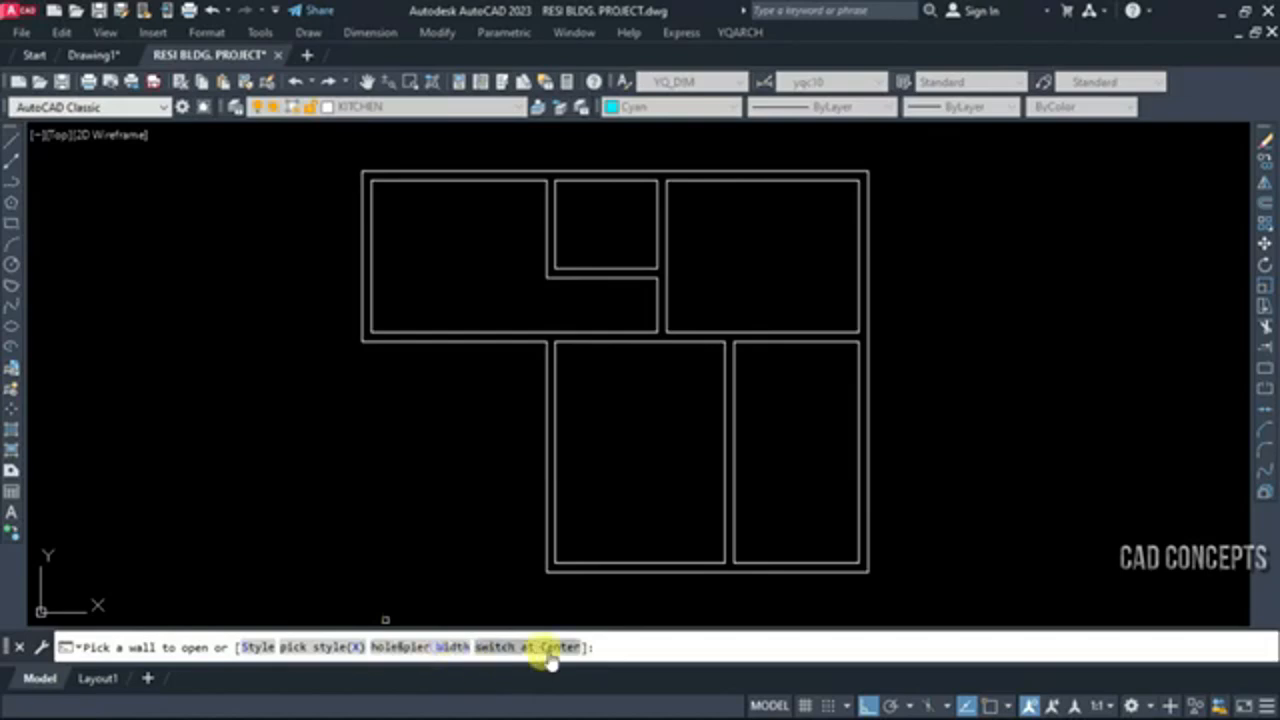
Set the door hole width to 100 and the pier width to 10
click(414, 650)
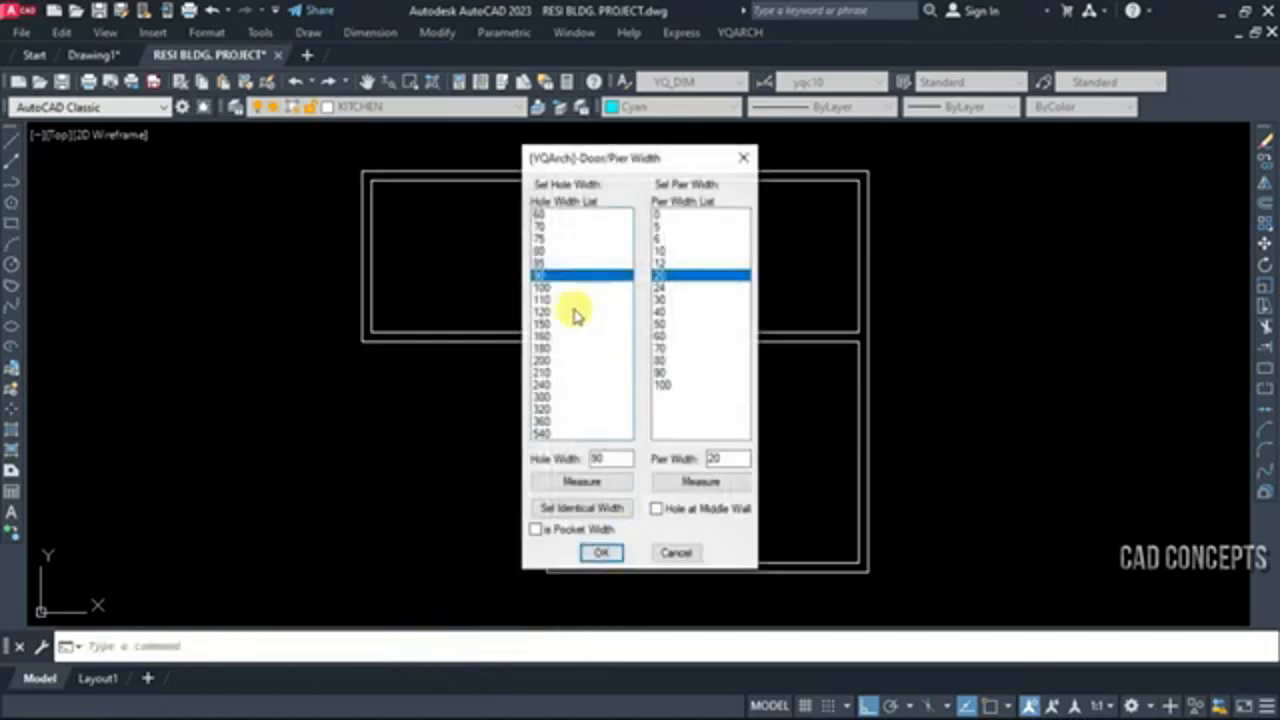
click(550, 288)
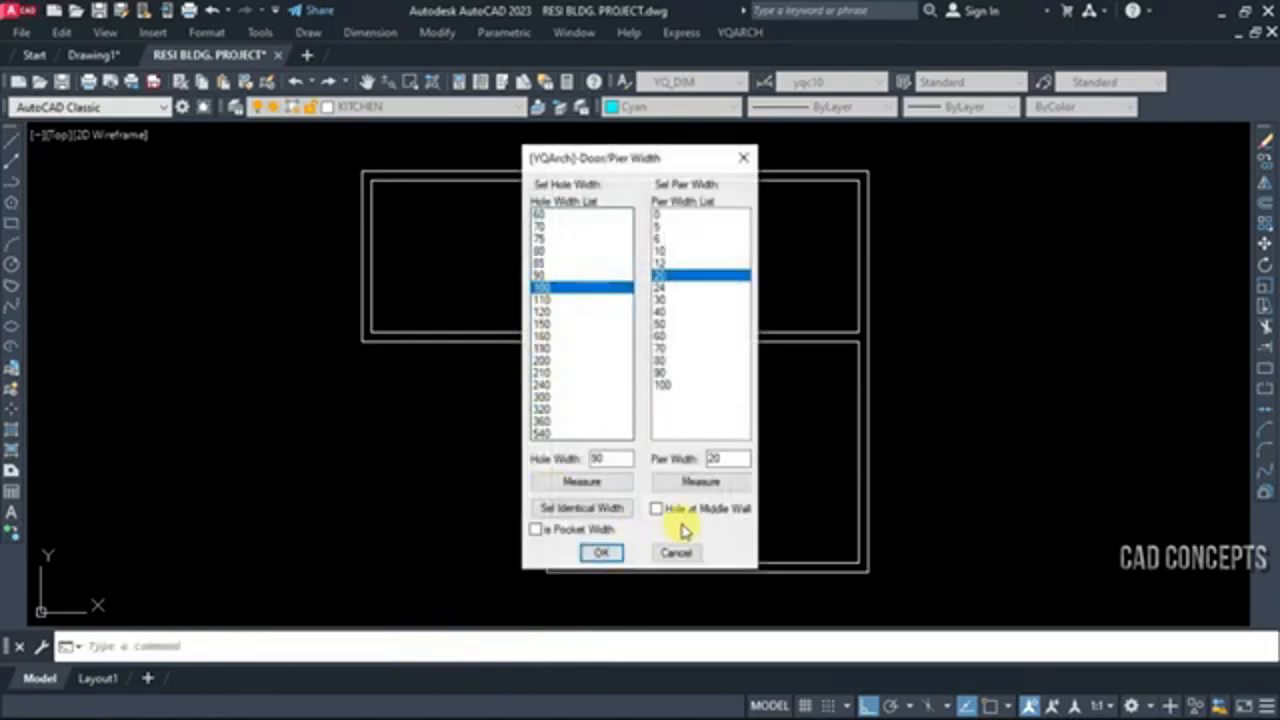
double_click(713, 458)
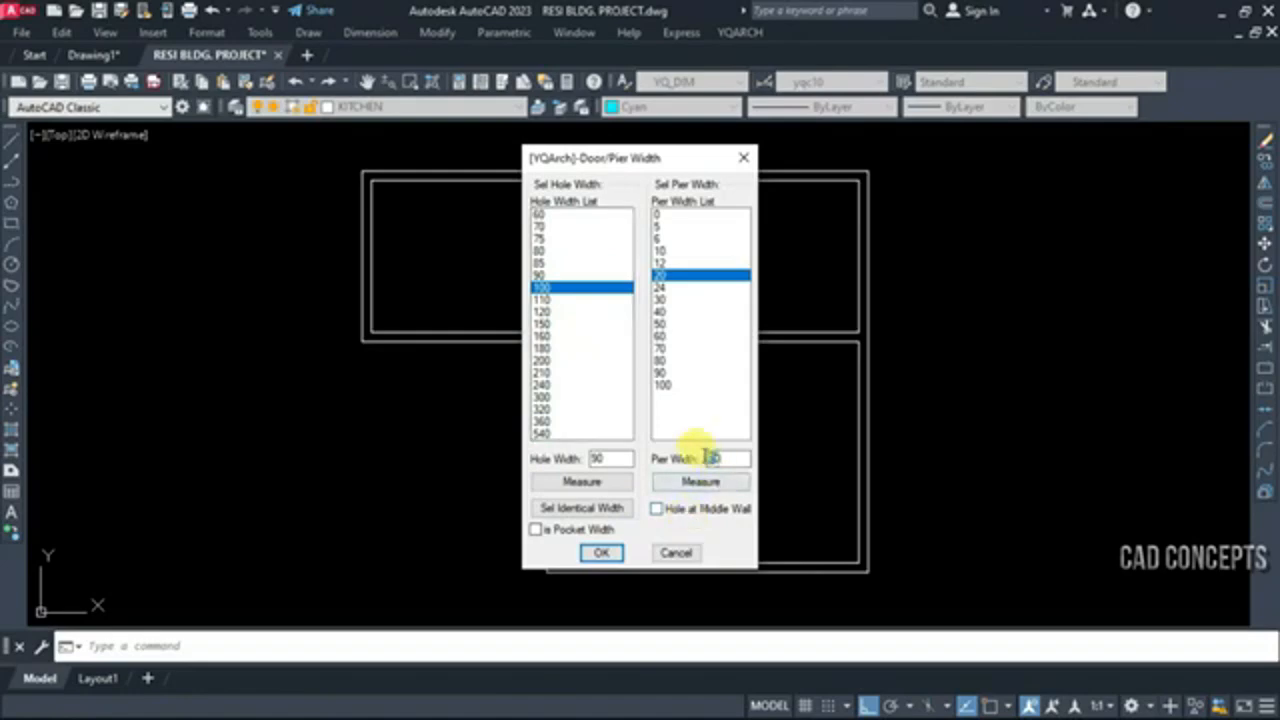
click(601, 554)
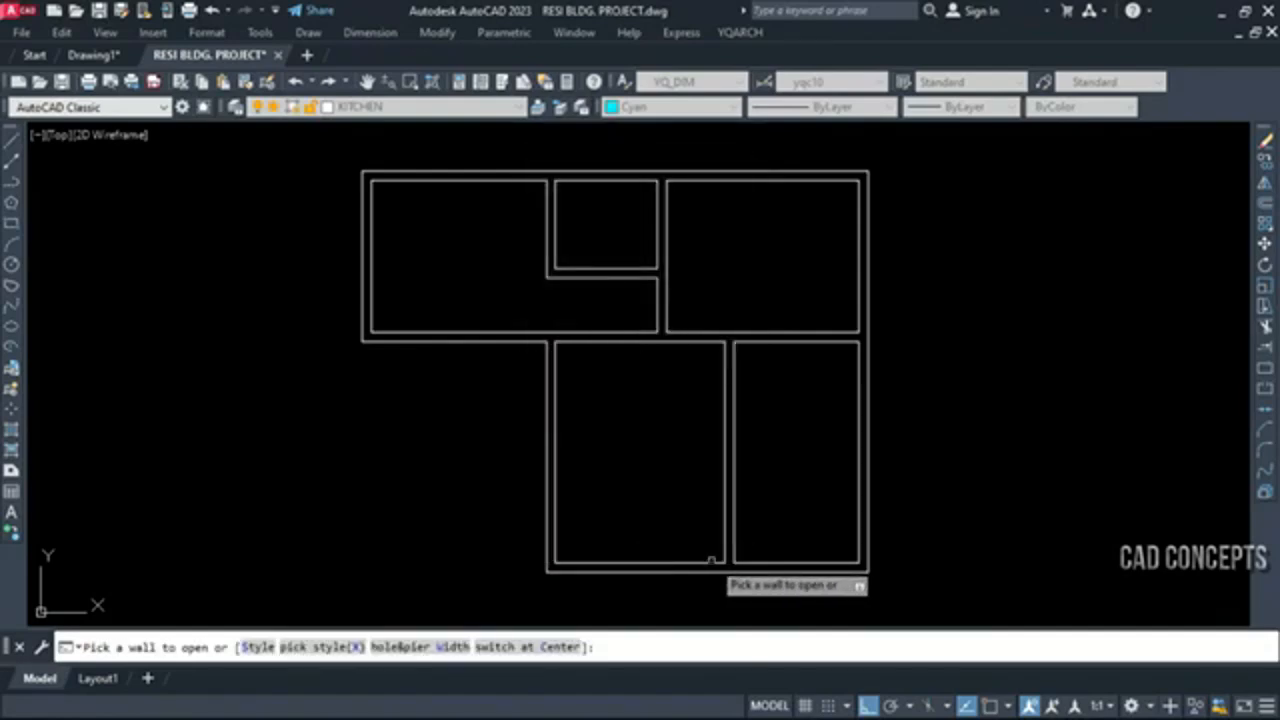
Insert single doors in the large lower room's bottom and top walls and in the small upper room's bottom wall, swinging upward
click(708, 558)
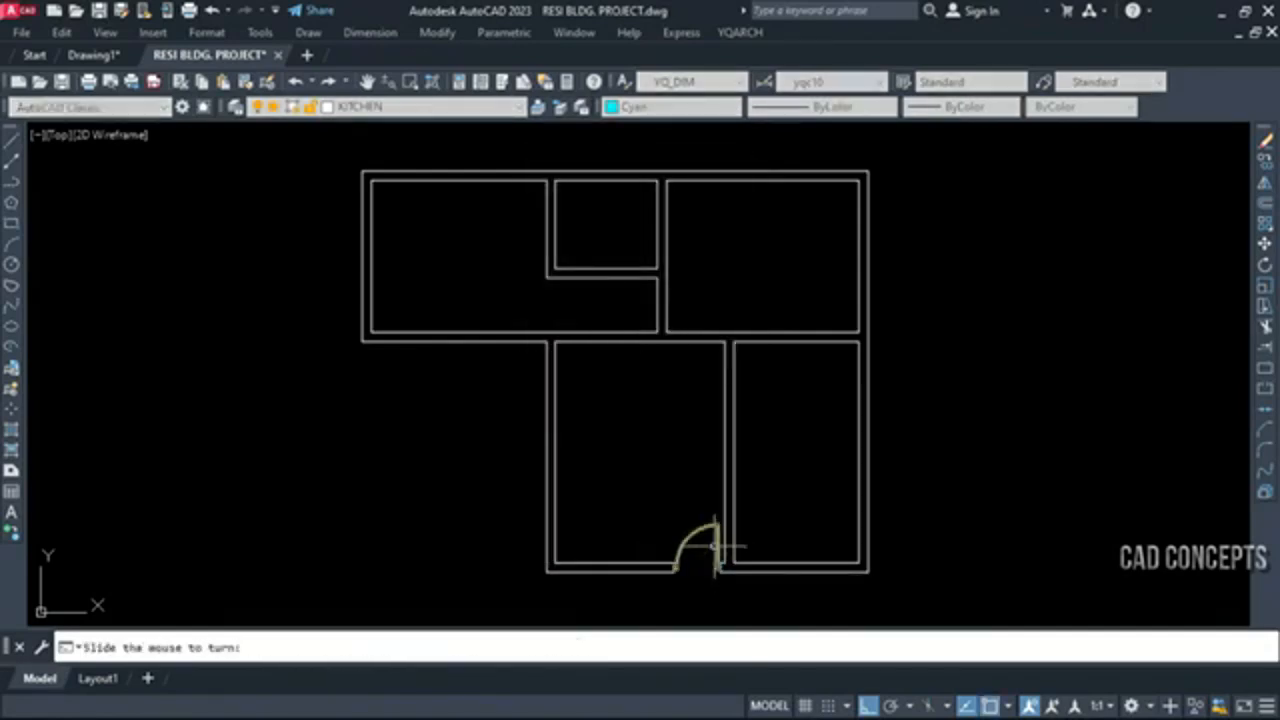
click(670, 512)
click(641, 322)
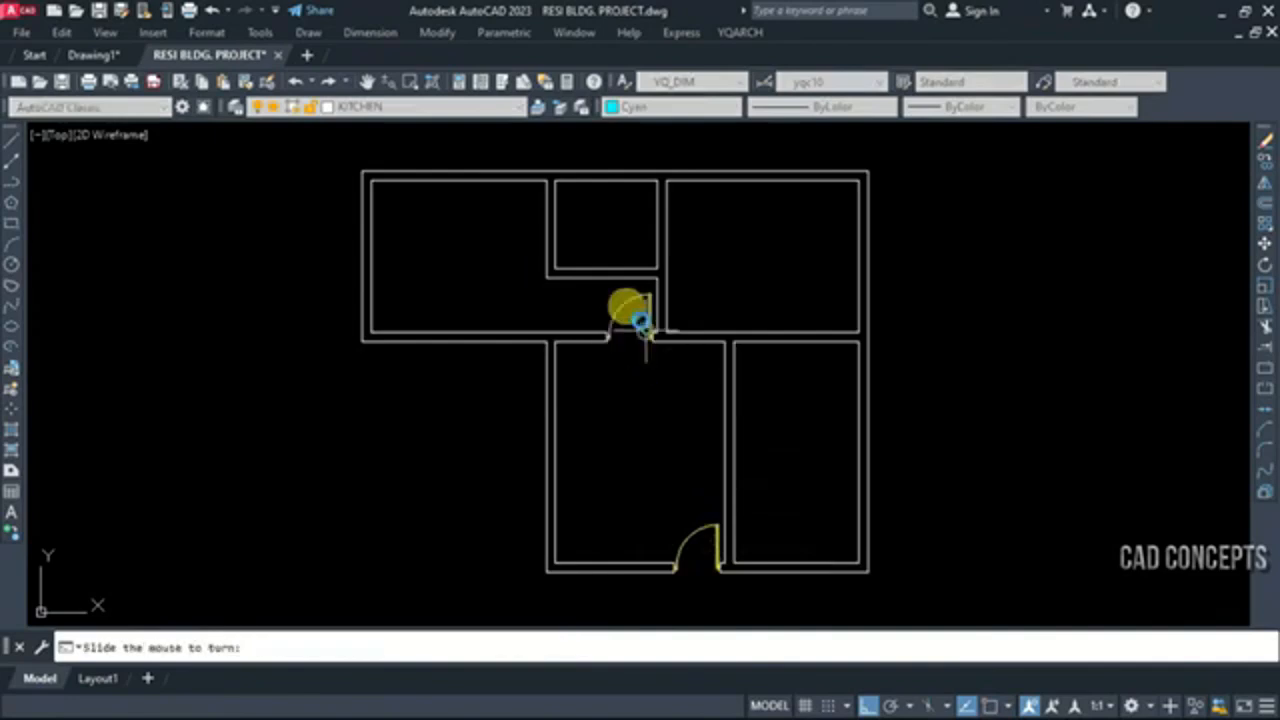
click(628, 338)
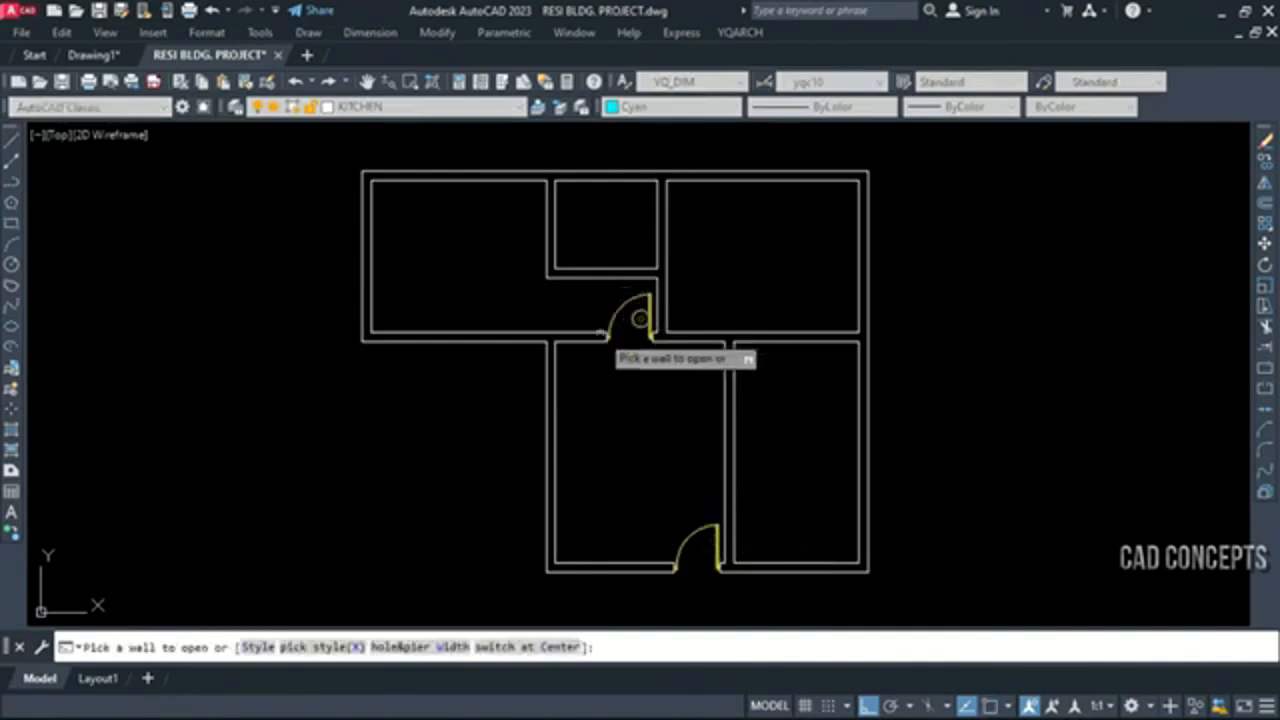
click(562, 266)
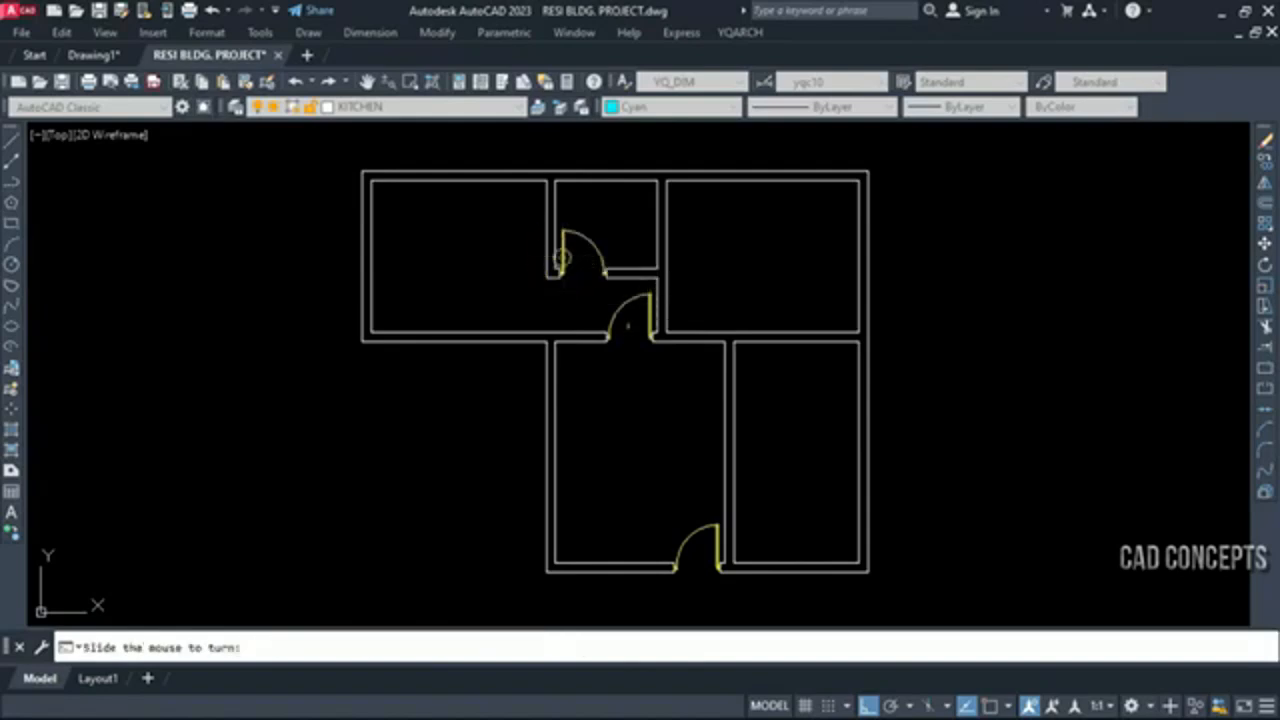
click(708, 330)
Insert single doors into the upper-right room and the lower-right room, near the corners beside the large lower room, swinging inward
click(666, 326)
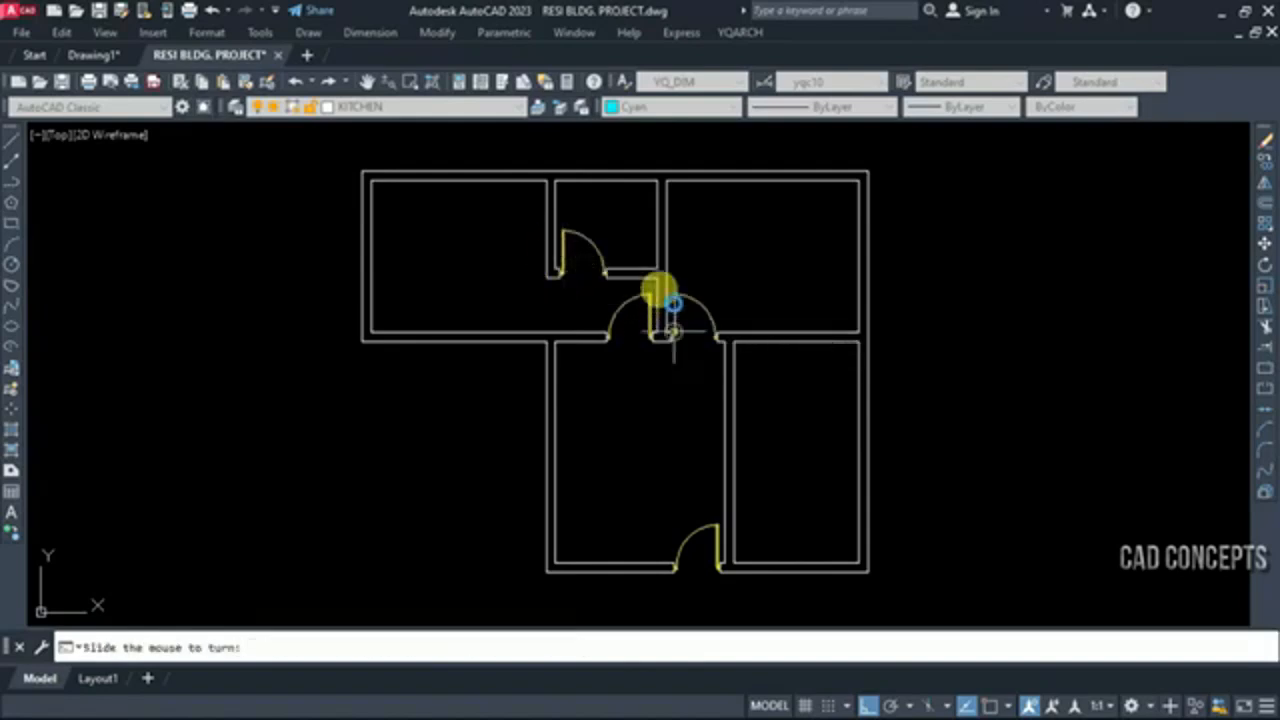
click(670, 332)
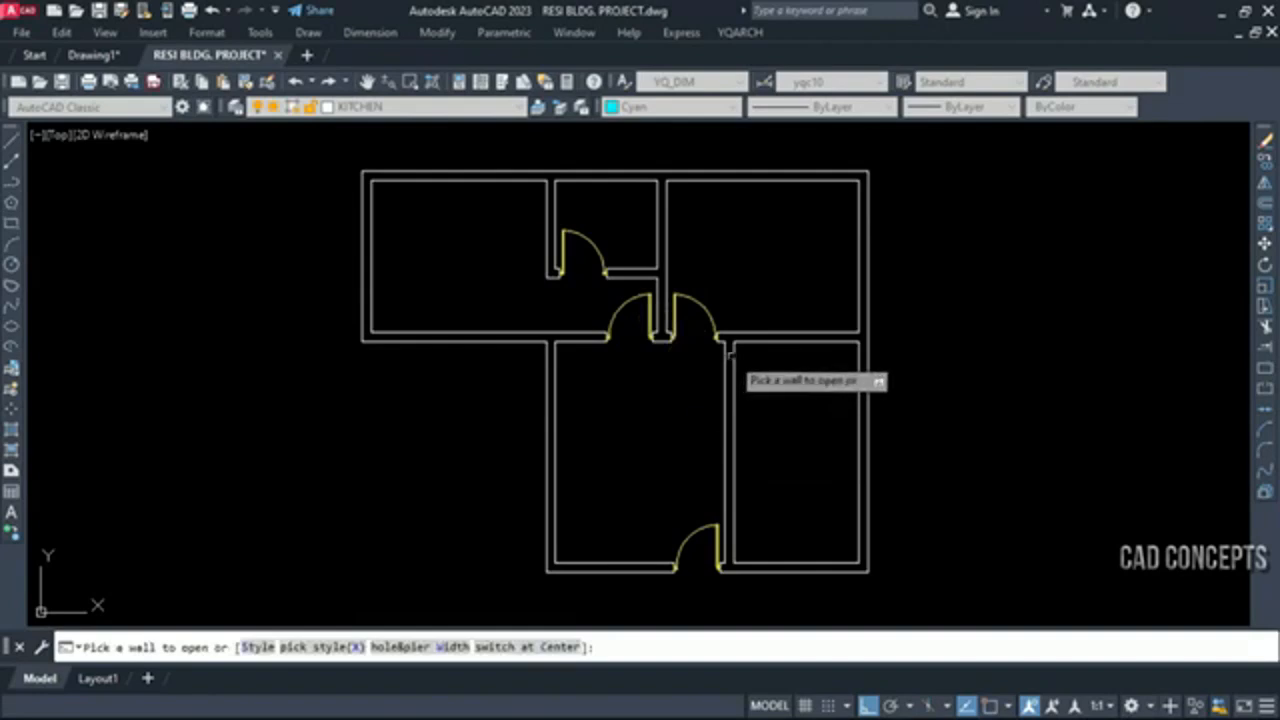
click(730, 356)
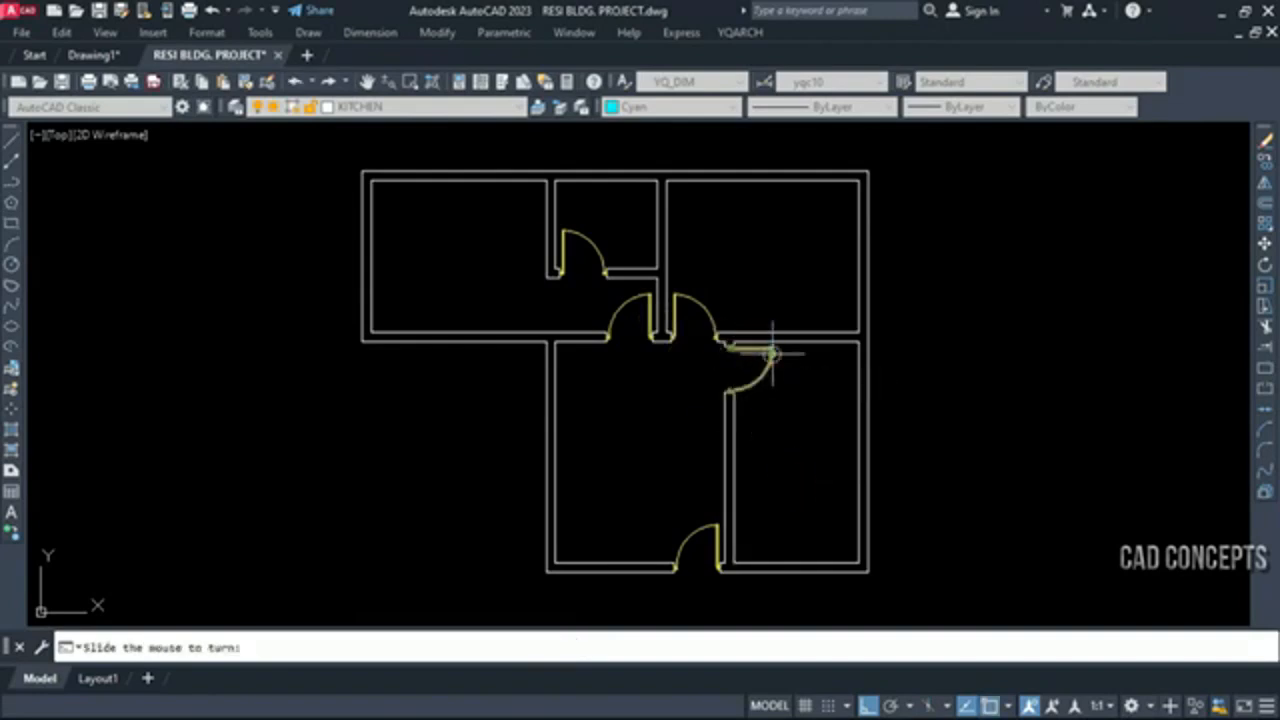
click(772, 352)
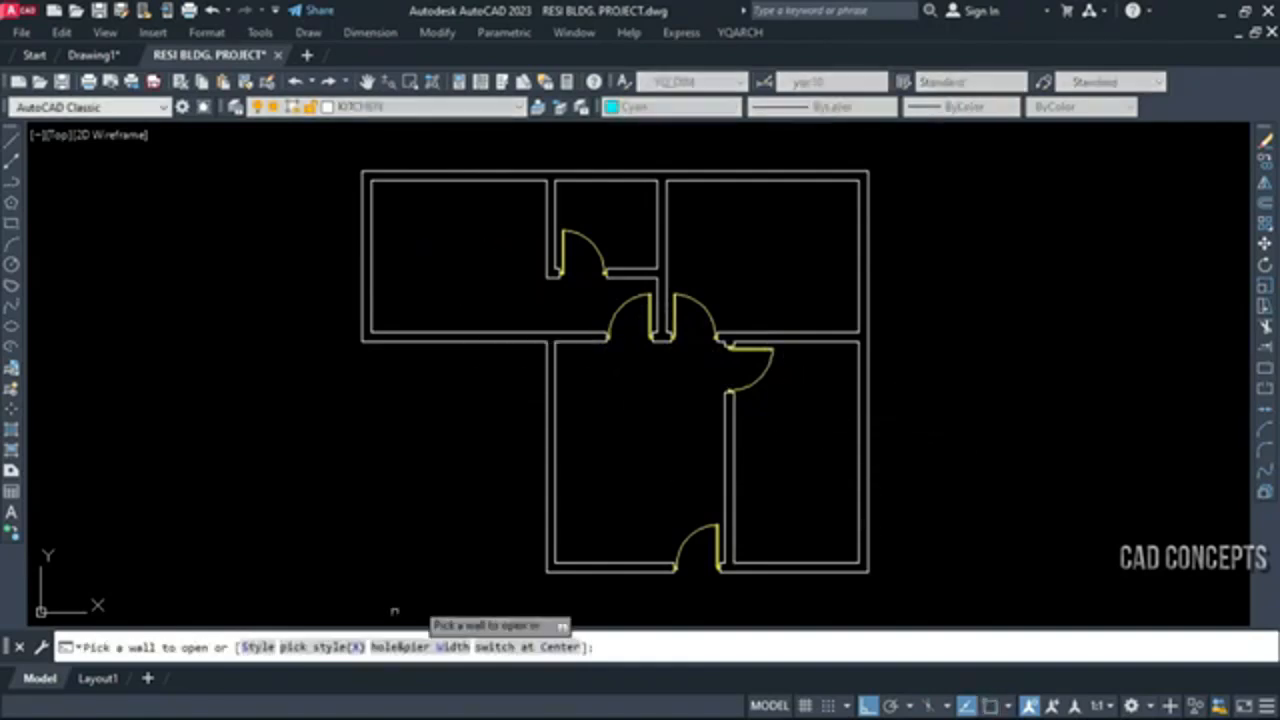
Set the door hole width to 200 and insert a double door in the large lower room's left wall, opening inward
click(400, 648)
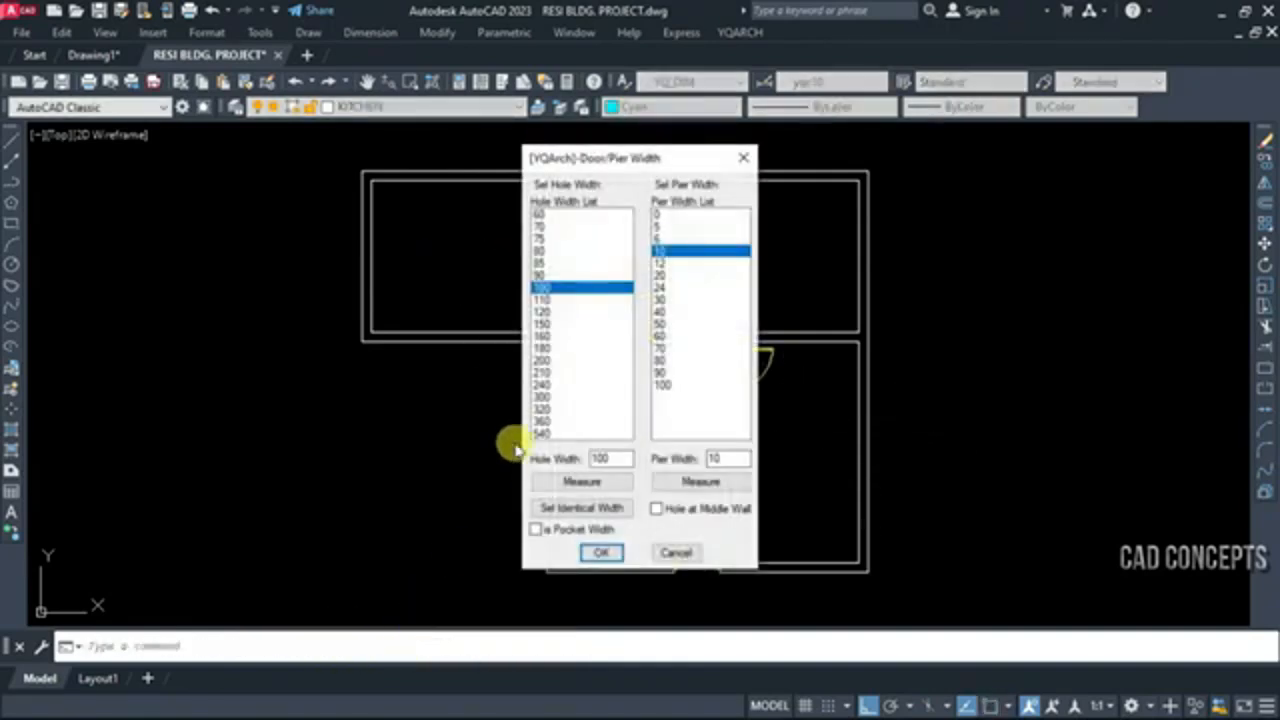
click(546, 362)
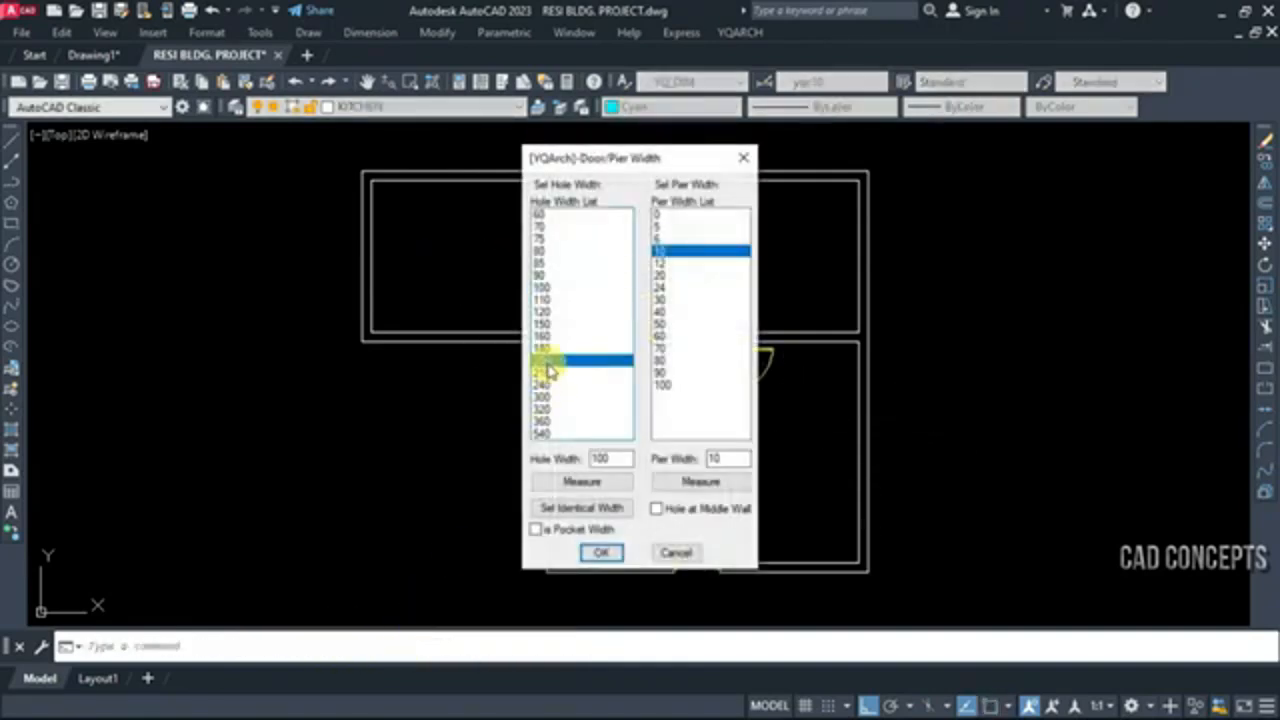
click(601, 556)
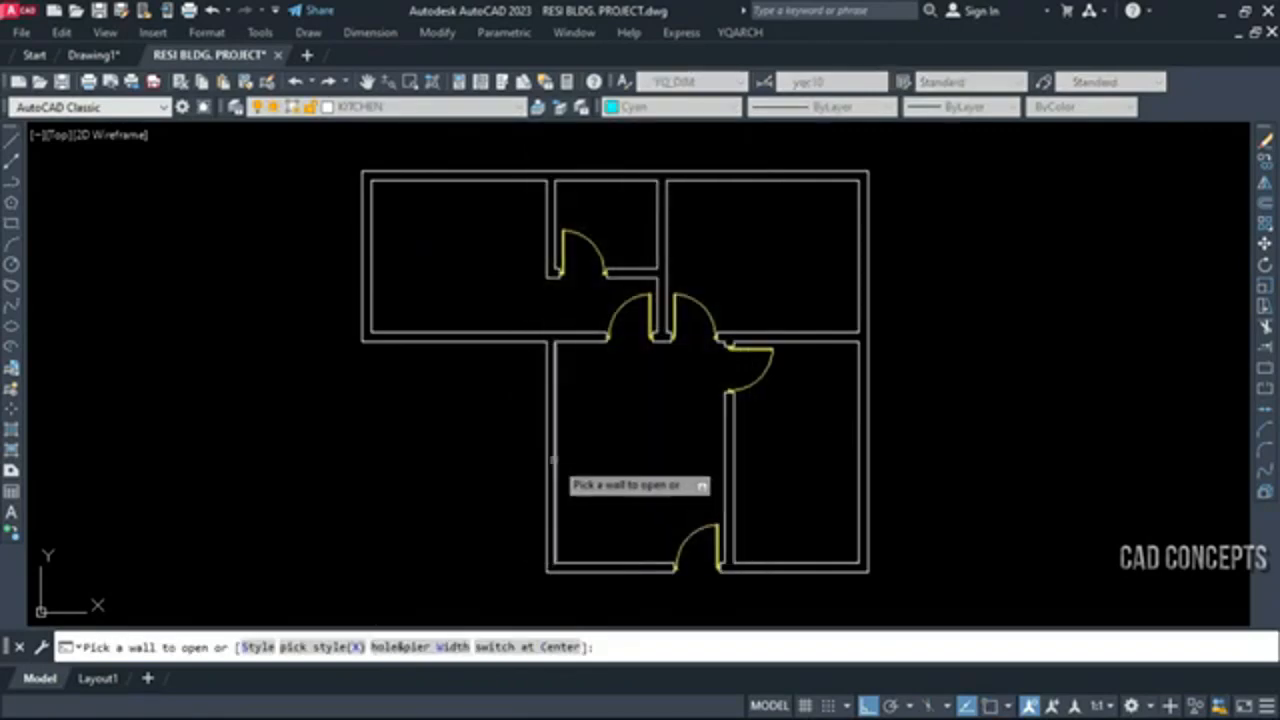
click(565, 462)
click(600, 465)
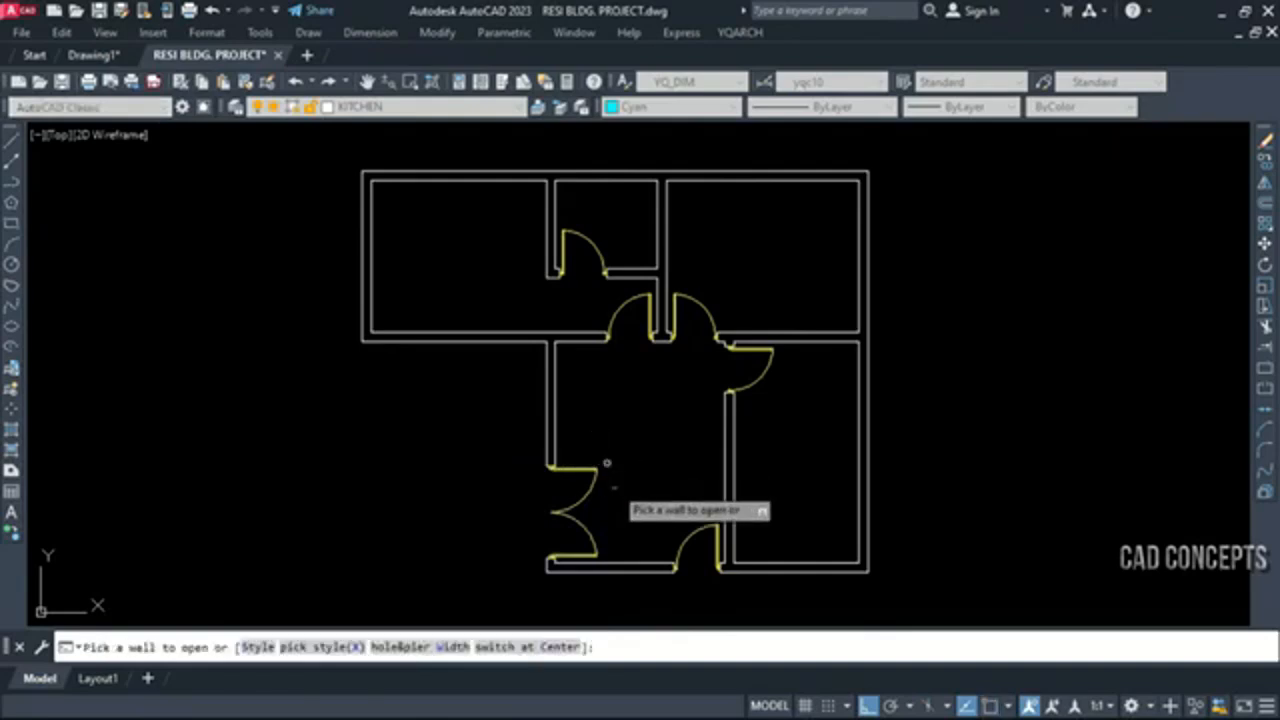
key(Escape)
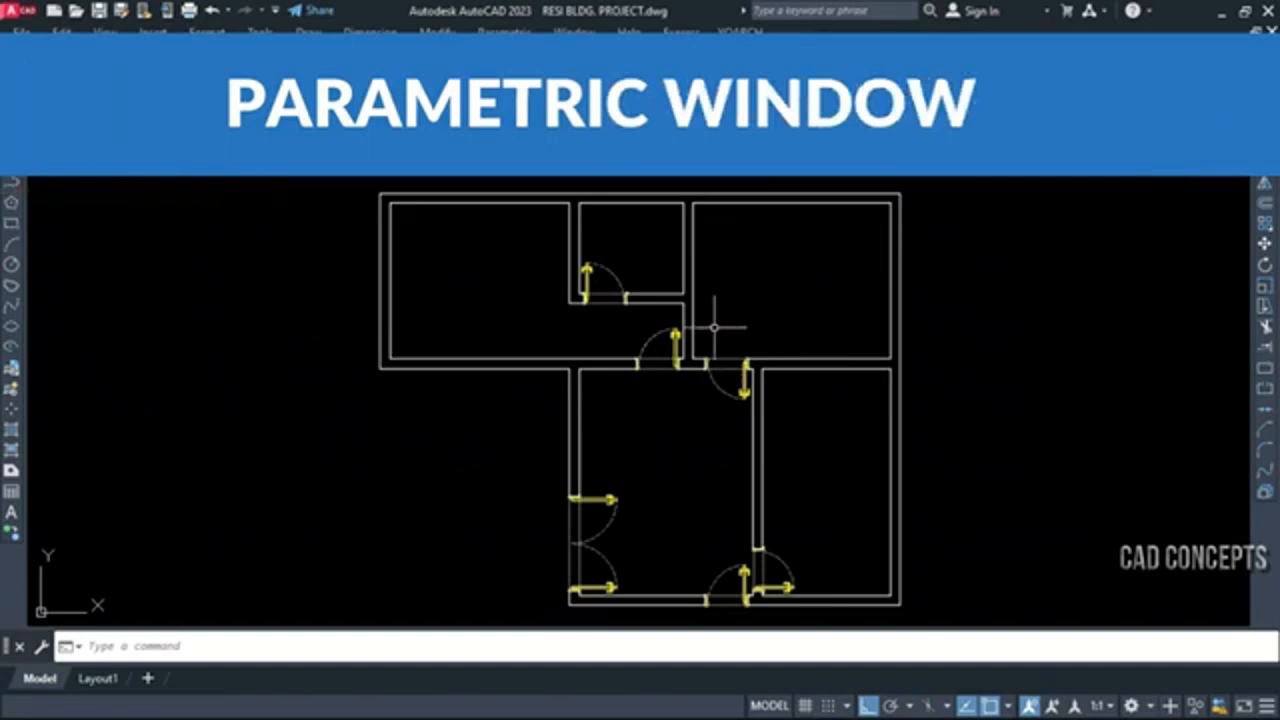
Start the YQArch WD window command and choose the flat window style following Window Style9, with a bay window cantilever of 45
text(WD)
key(Return)
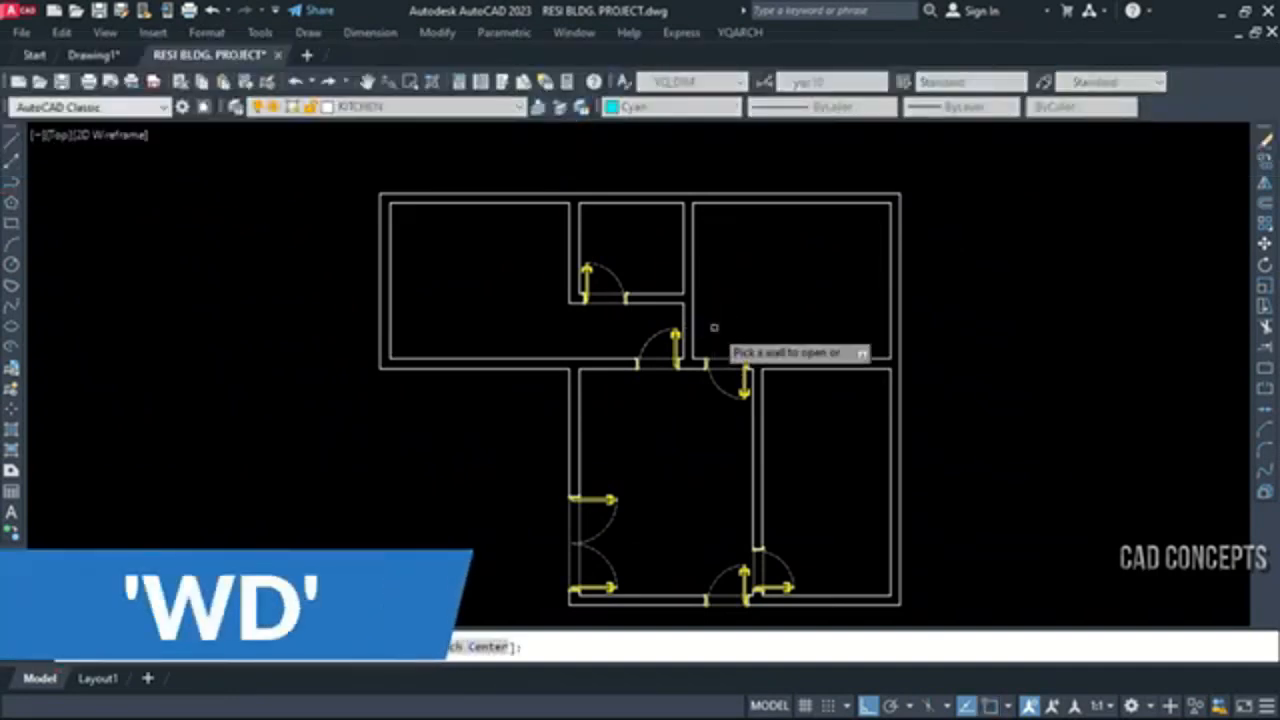
click(262, 646)
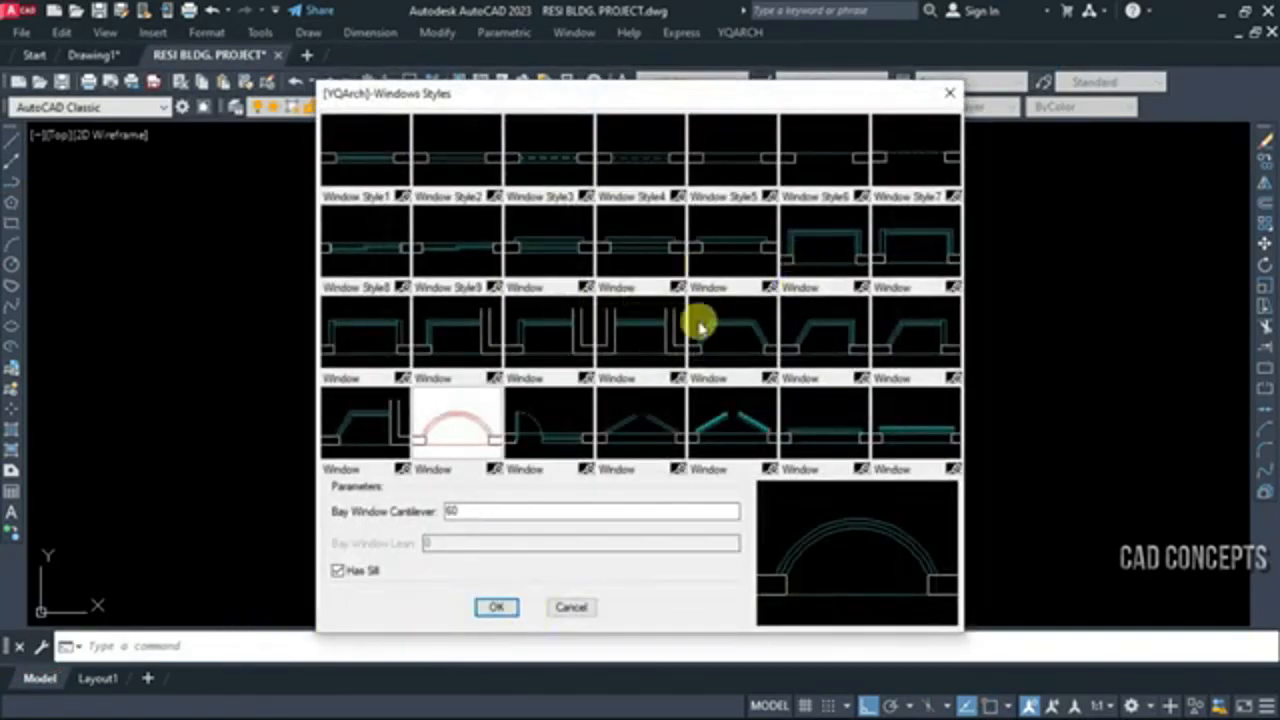
click(520, 240)
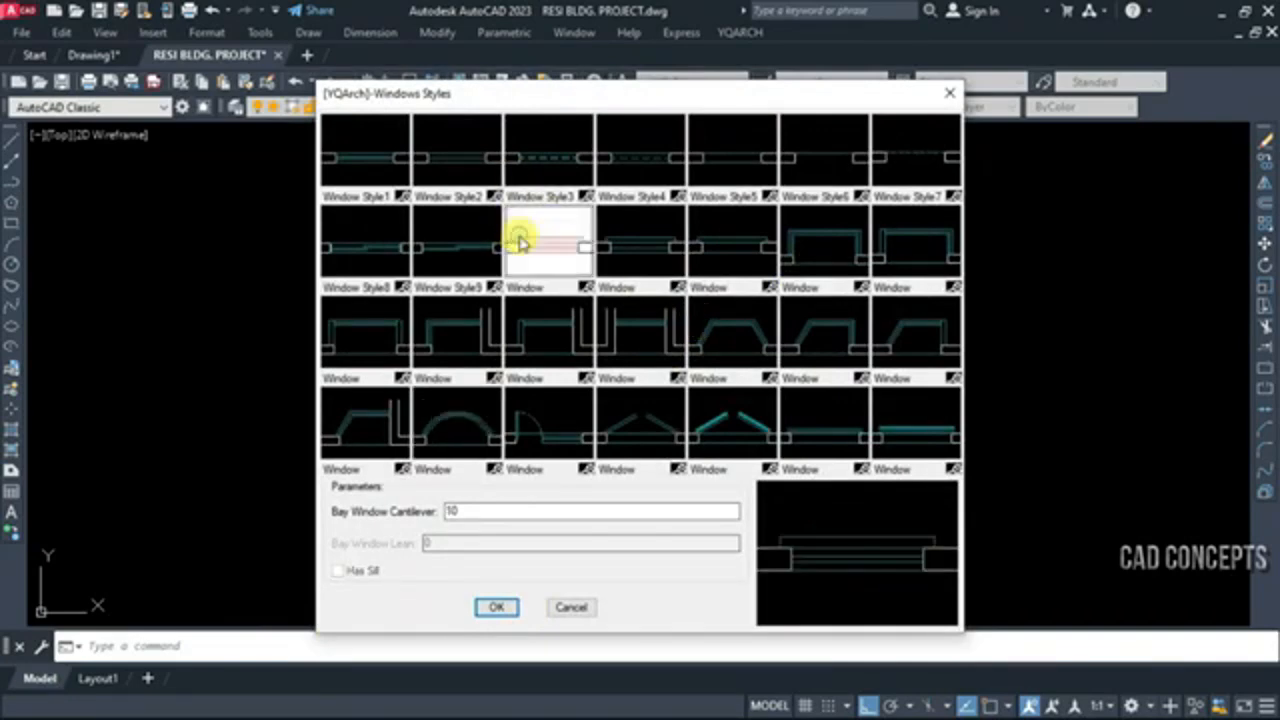
click(499, 418)
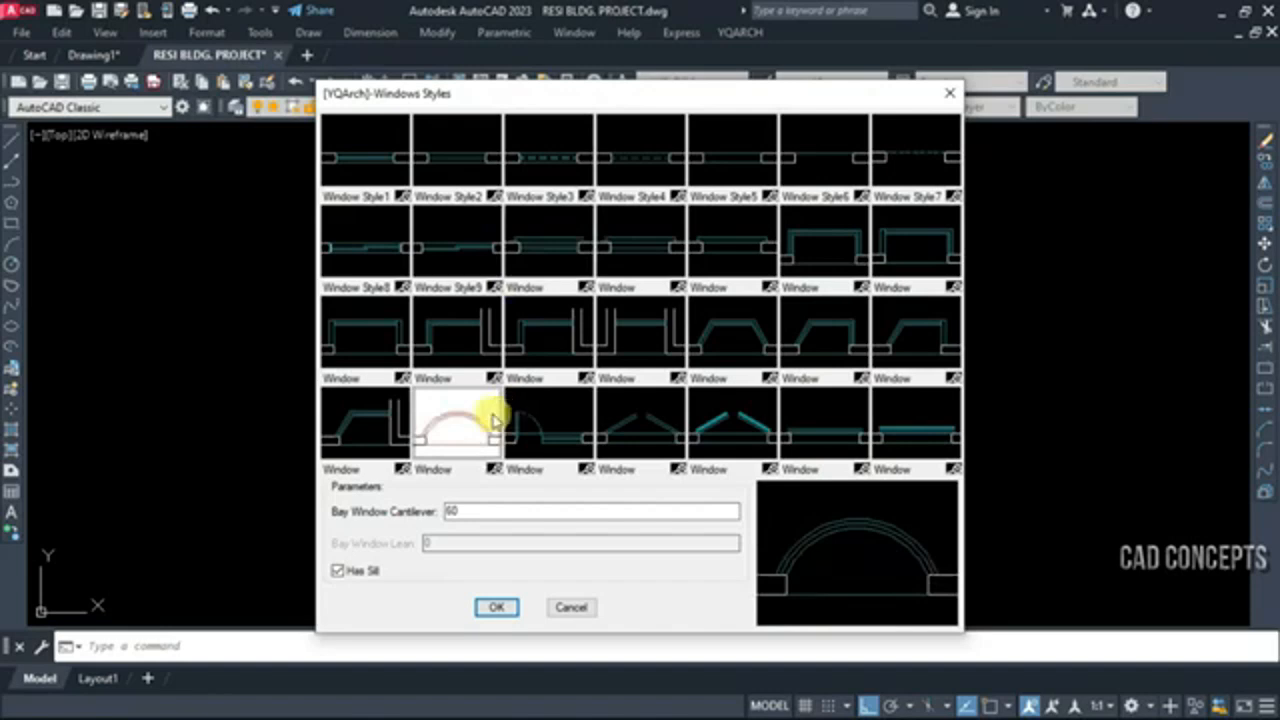
click(358, 344)
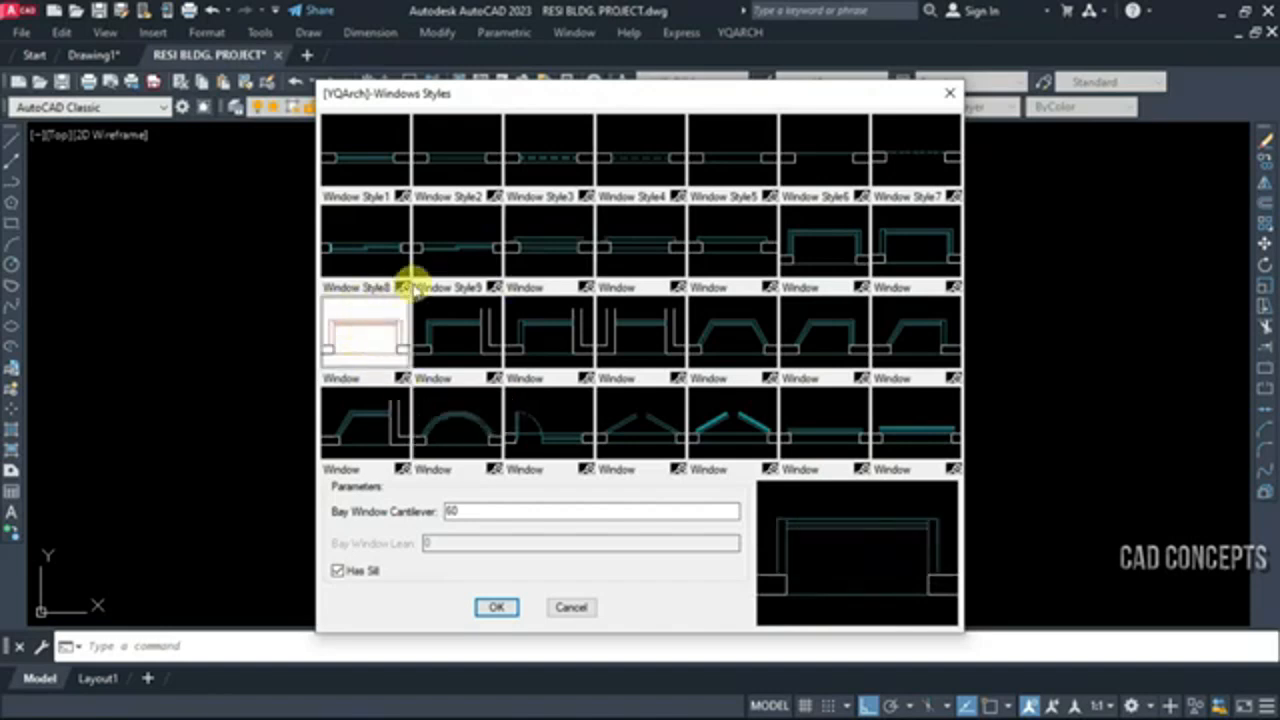
click(537, 252)
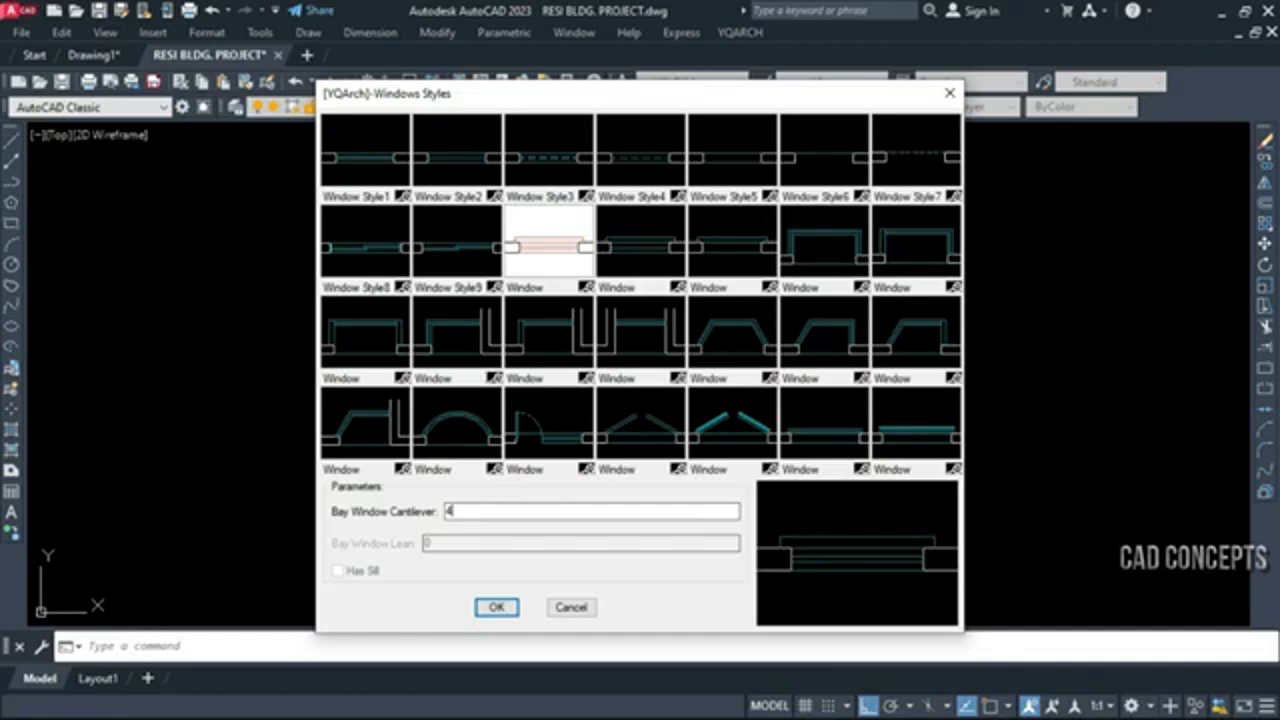
click(497, 609)
Set the window hole width to 150, with the hole at the middle of the wall
click(386, 646)
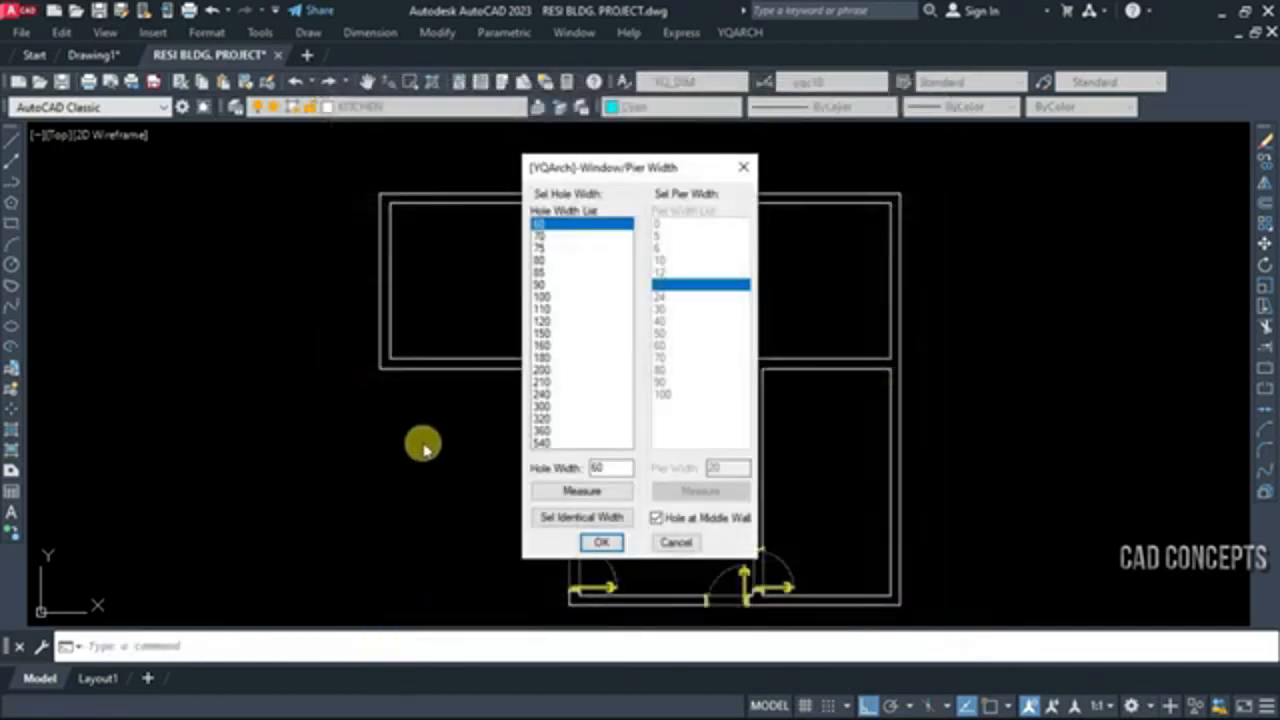
click(540, 333)
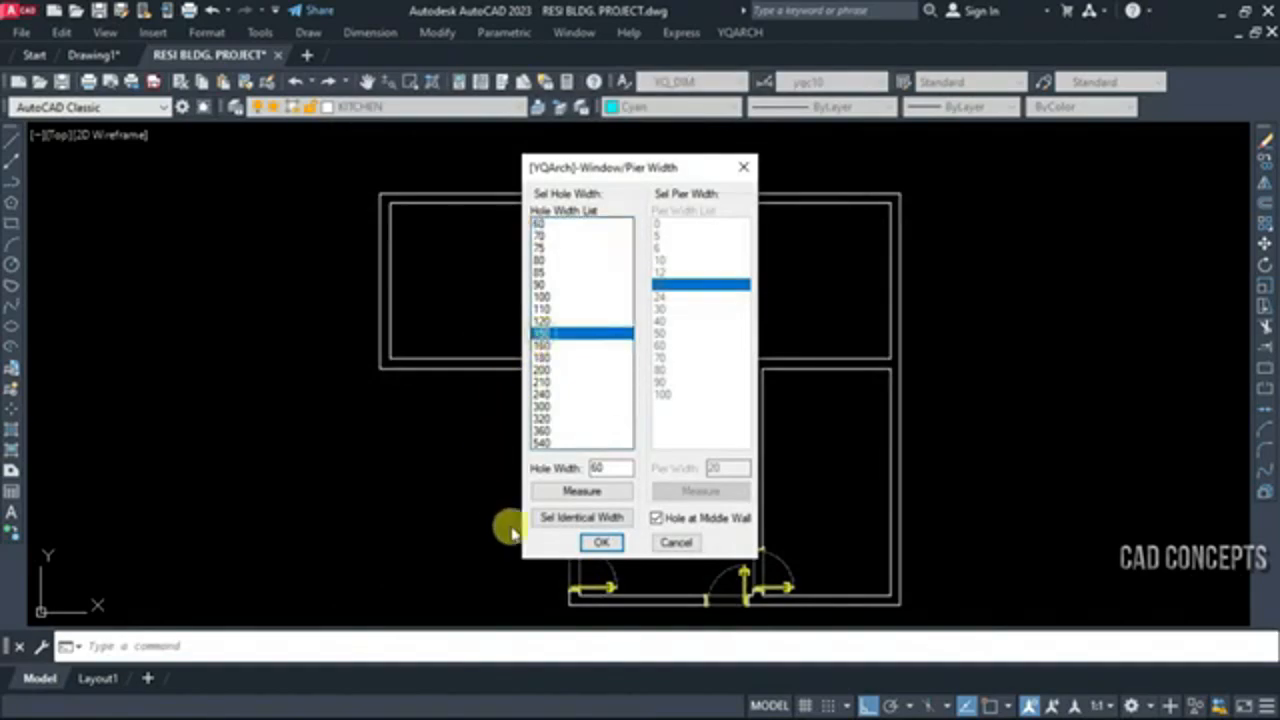
click(603, 542)
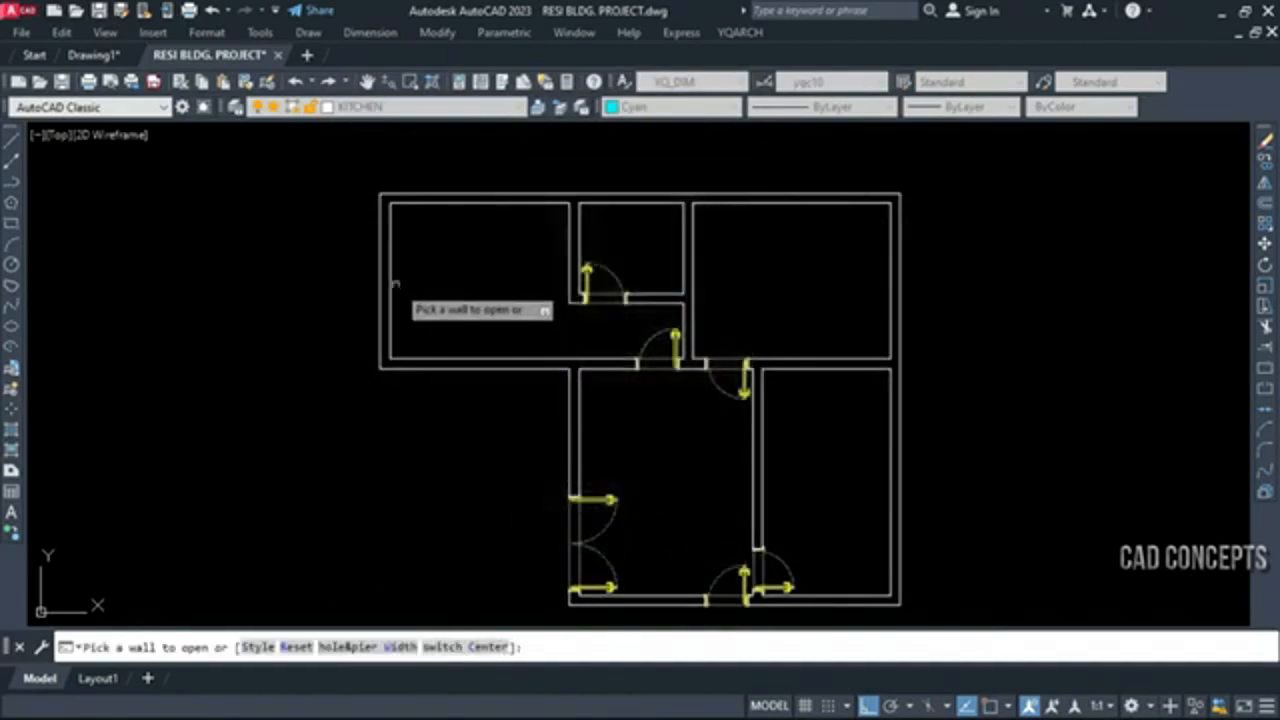
Insert outward-projecting windows in the outer walls of the upper-left and upper-right rooms and in the lower-right room's right wall
click(307, 285)
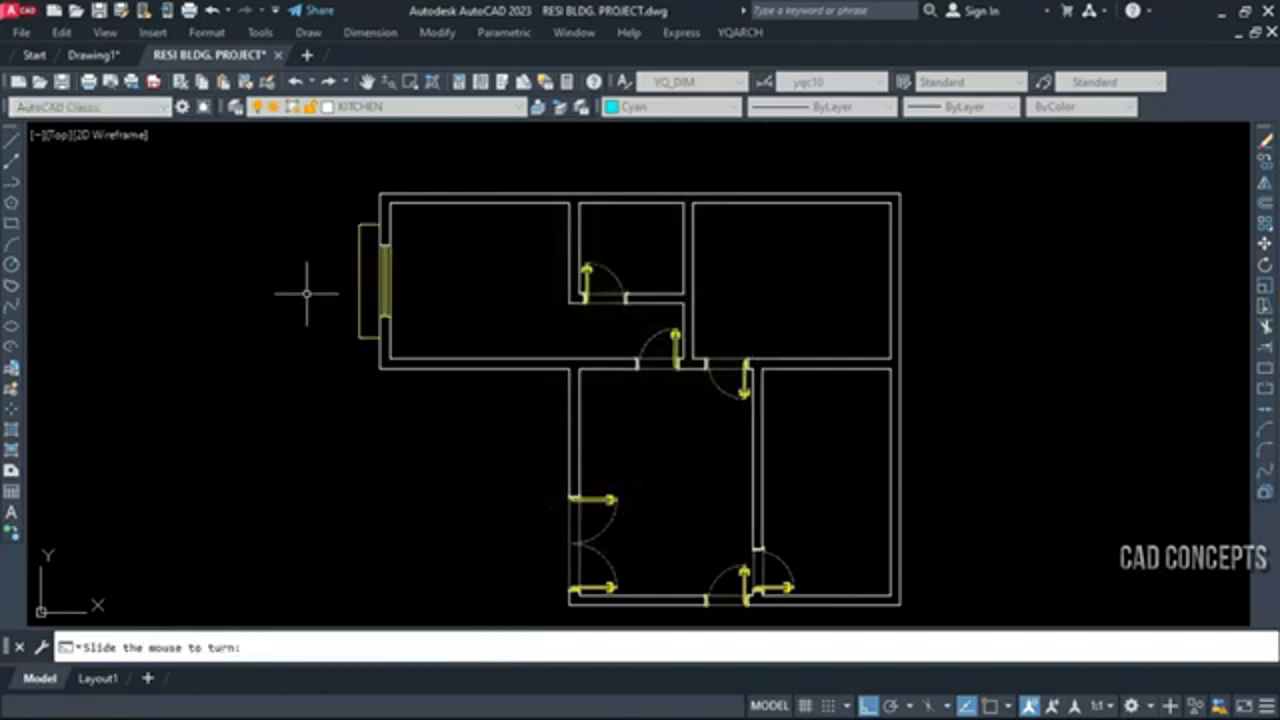
click(307, 284)
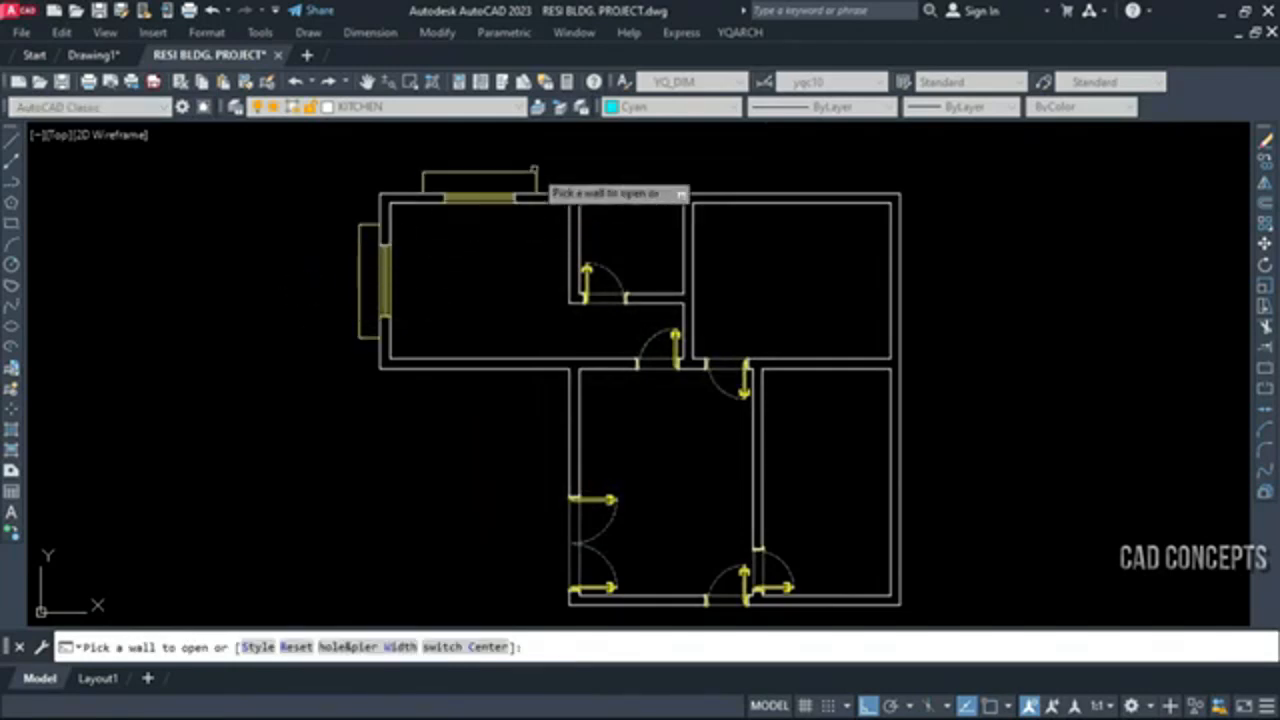
click(820, 204)
click(829, 160)
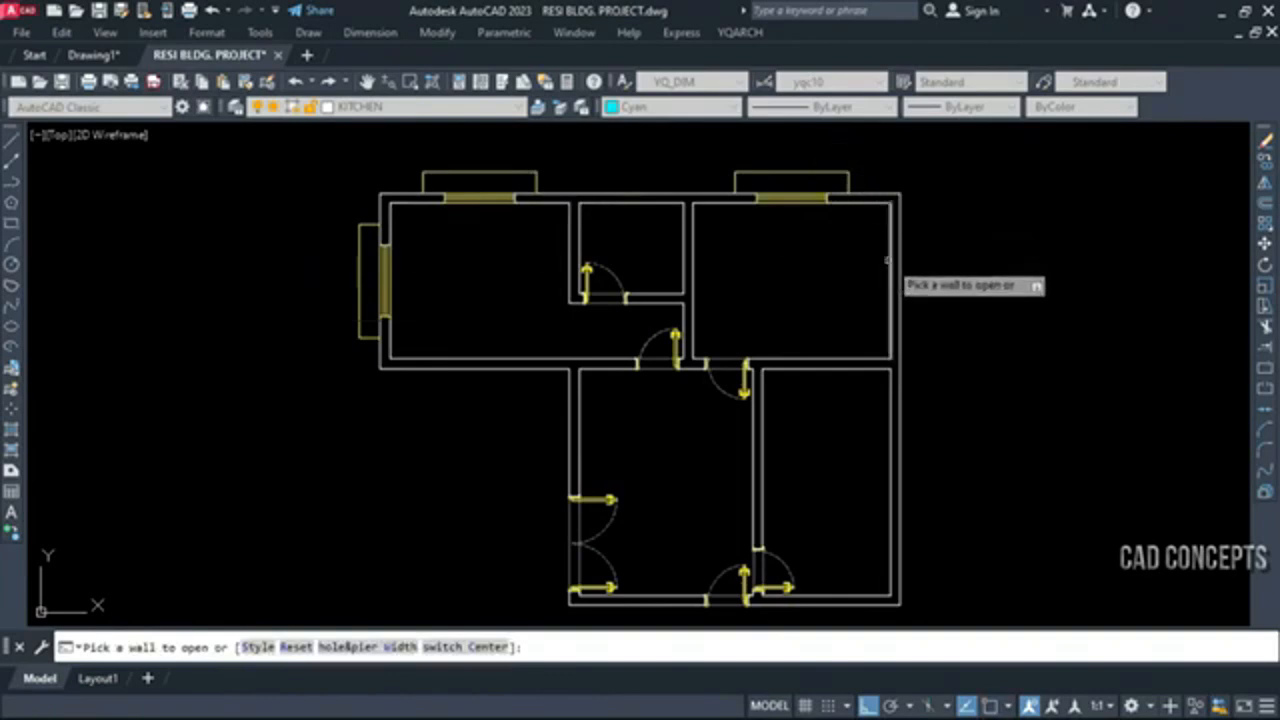
click(889, 264)
click(940, 270)
click(889, 428)
click(925, 428)
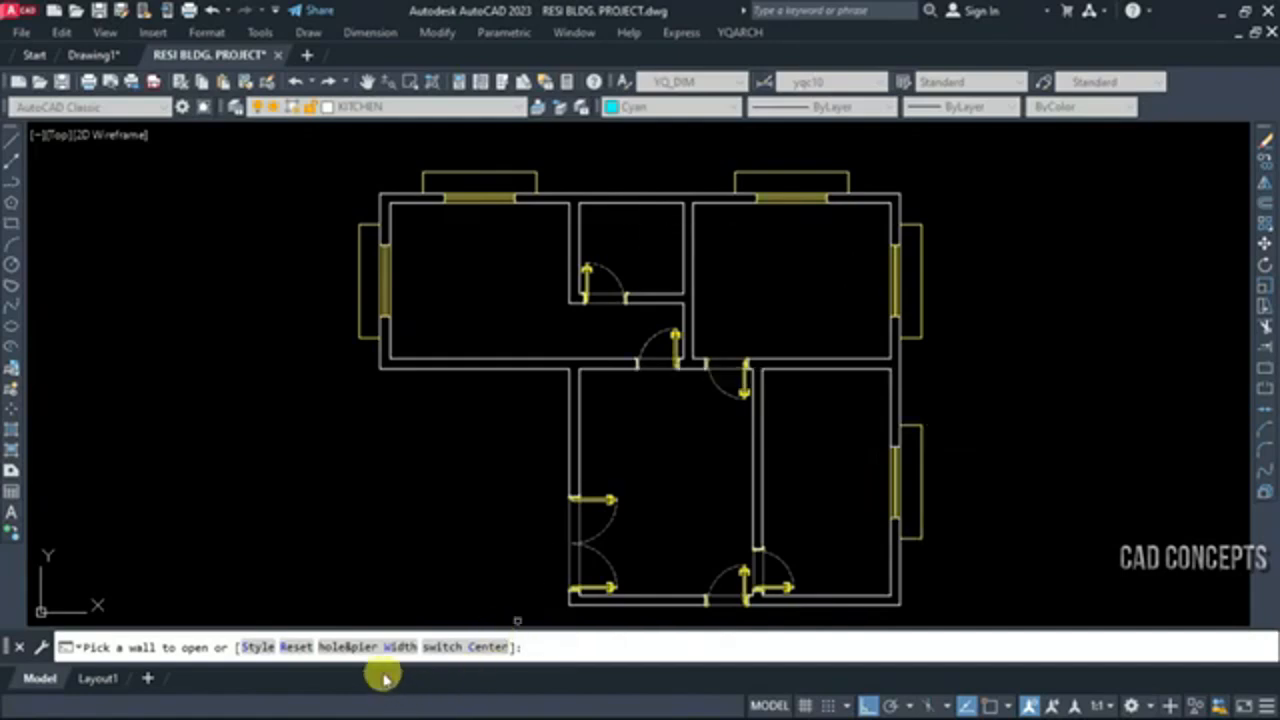
Choose a narrower hole width and insert a window in the small upper room's top wall, projecting outward
click(399, 647)
click(597, 541)
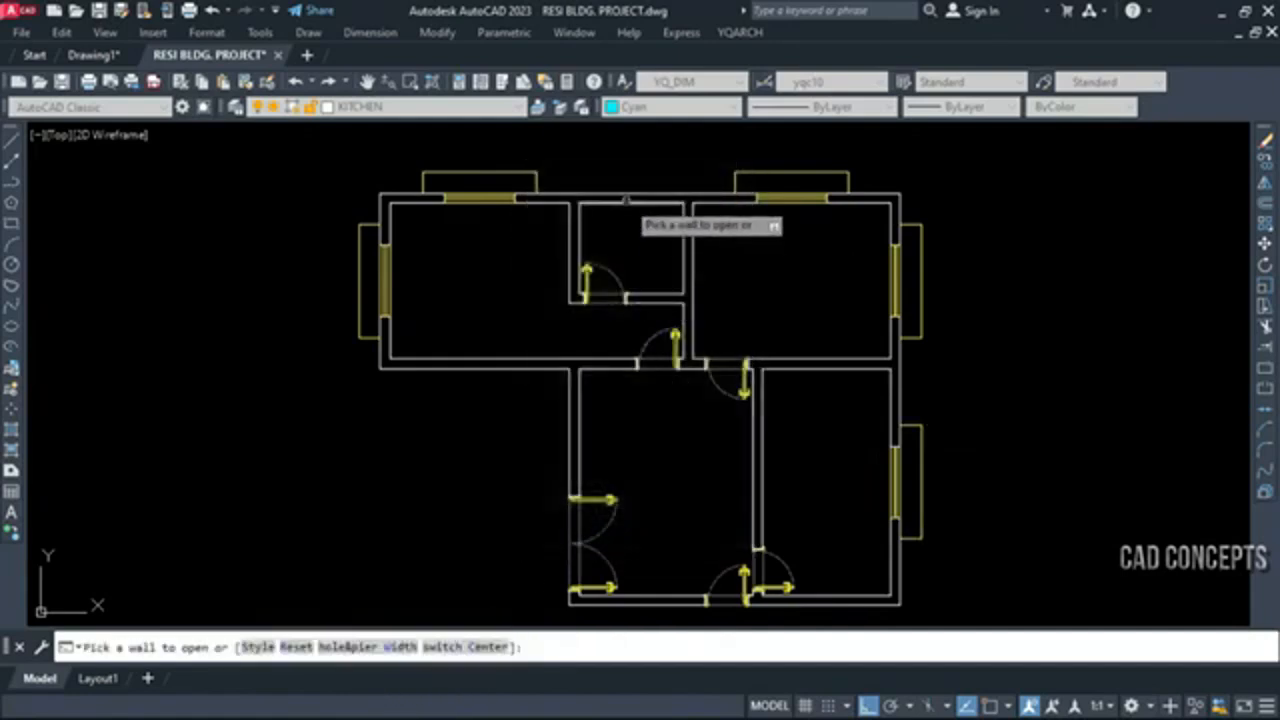
click(626, 198)
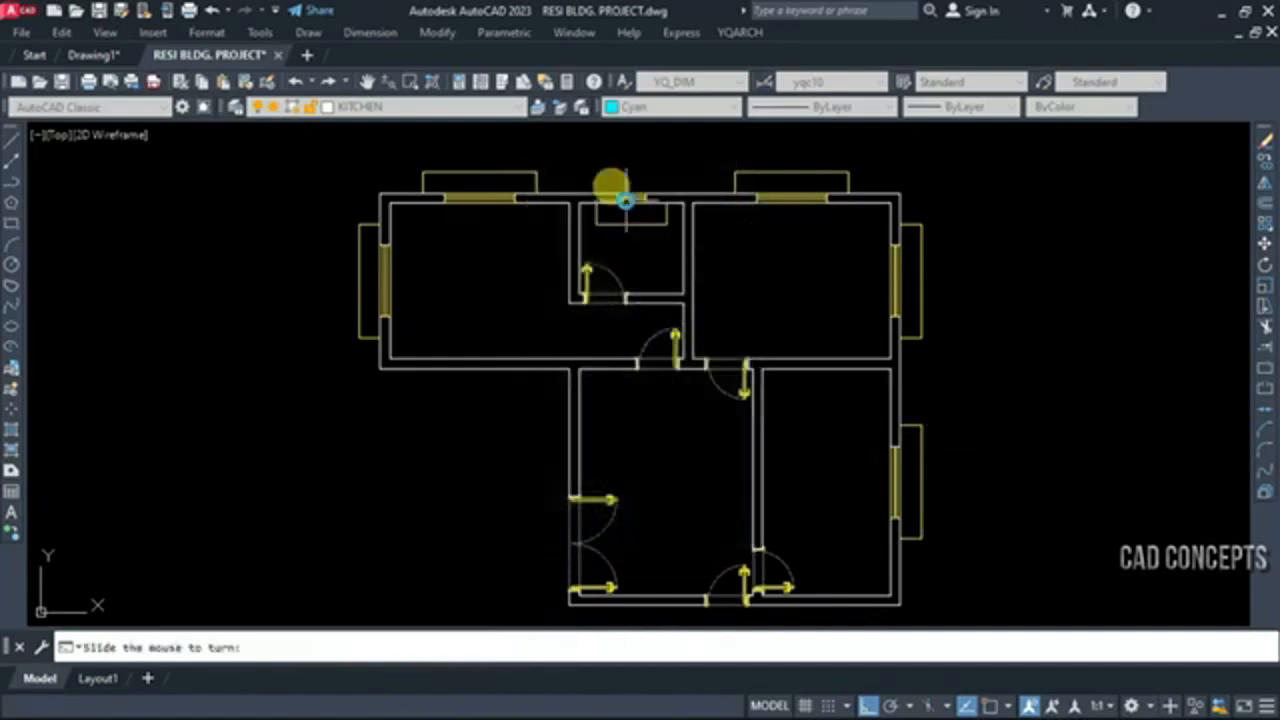
click(630, 148)
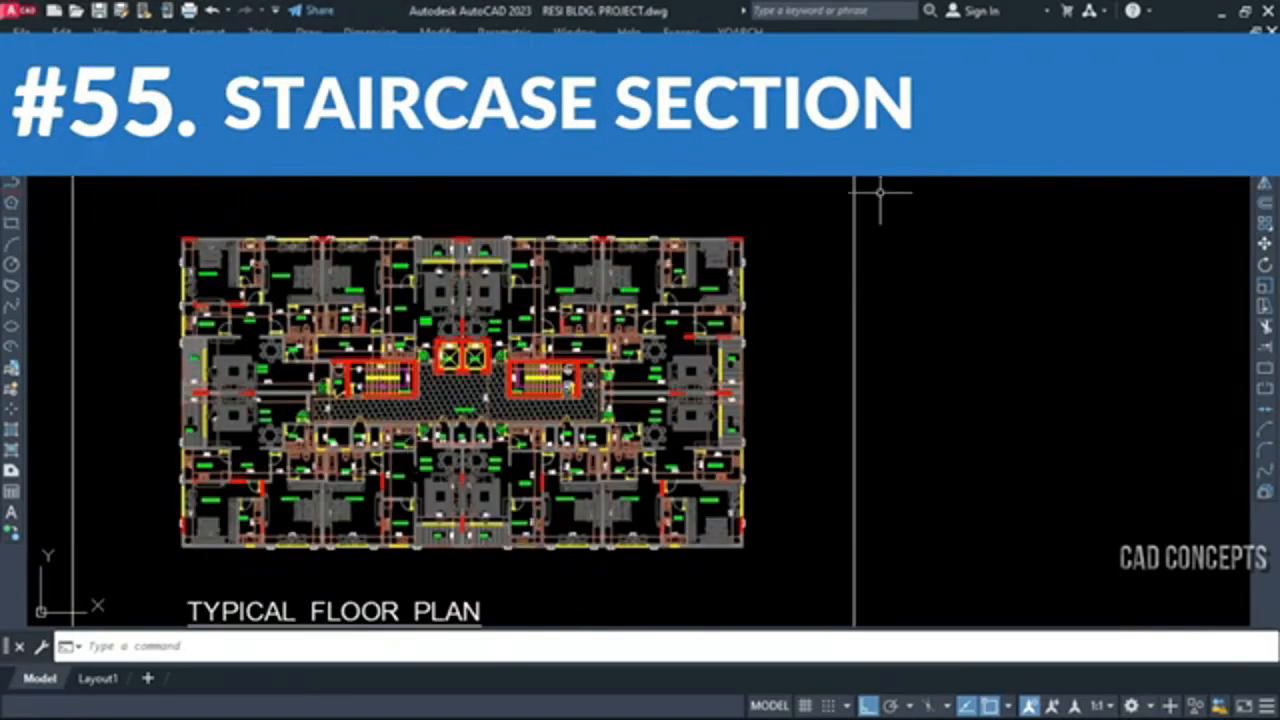
Generate a grouped LTP double-tread staircase section beside the plan frame: first run leftward, storey height 320, 5 storeys, 20 steps, 10 at the first tread
text(LTP)
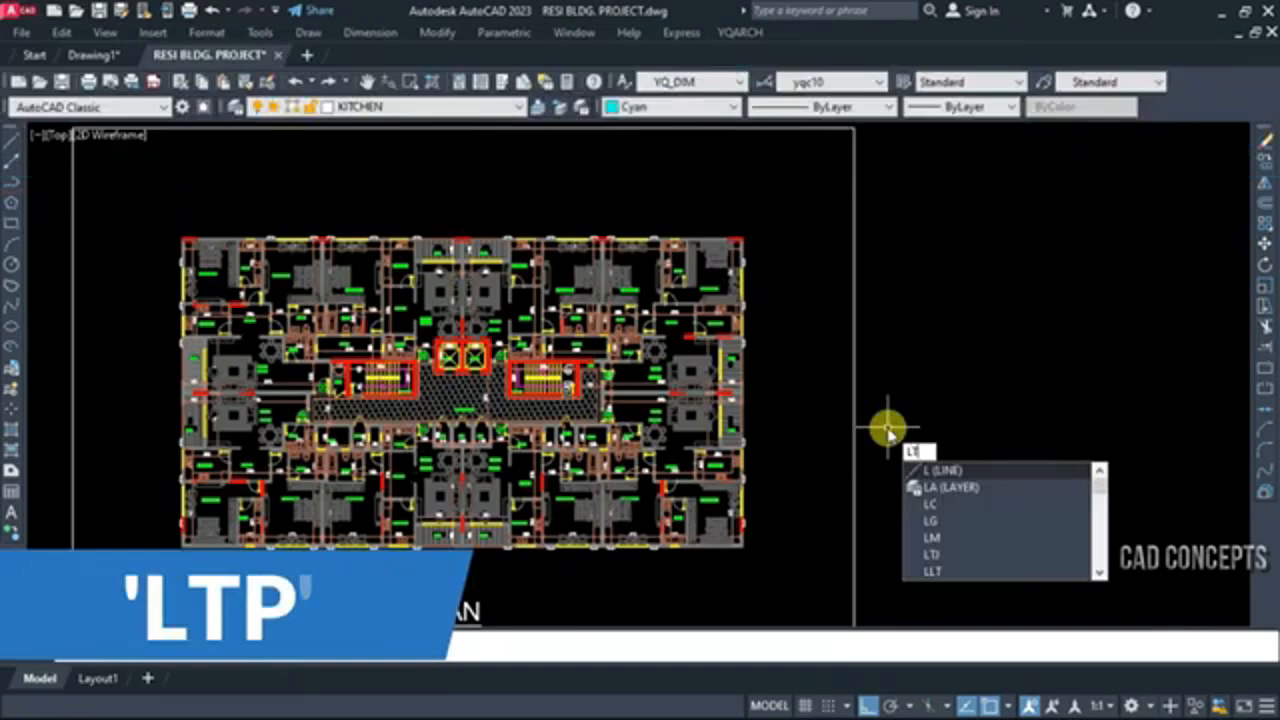
key(Return)
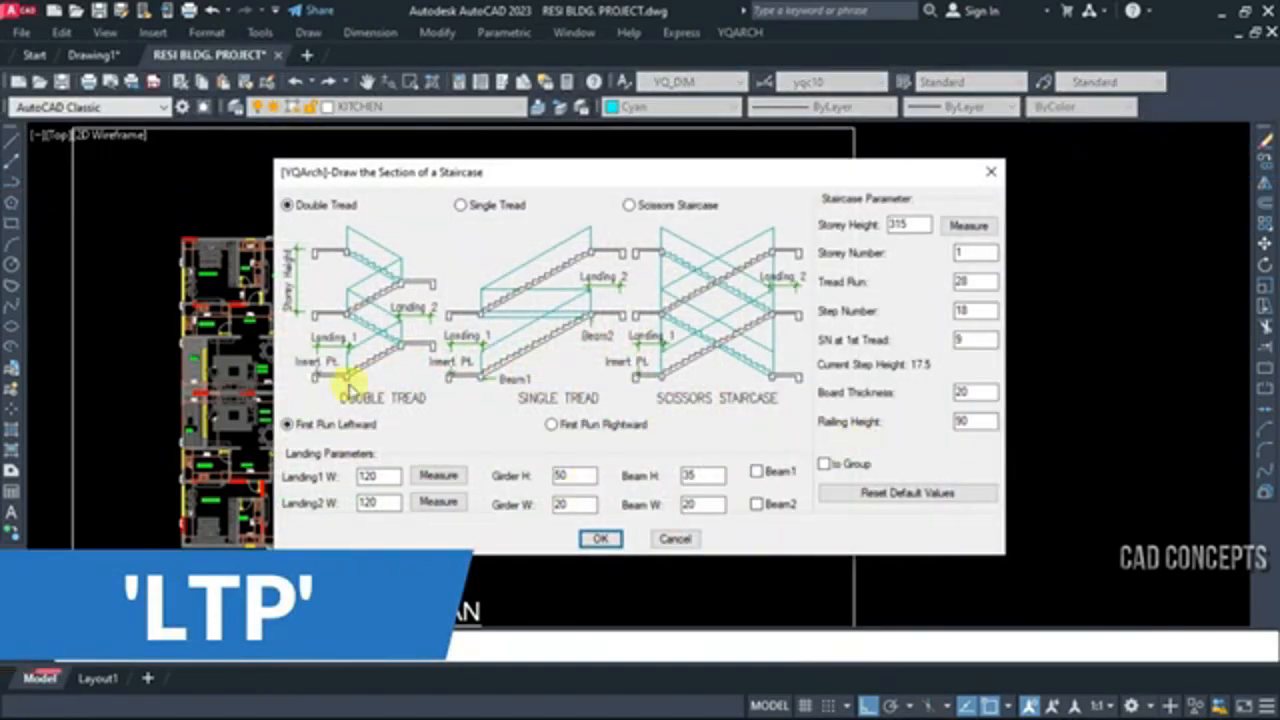
click(290, 214)
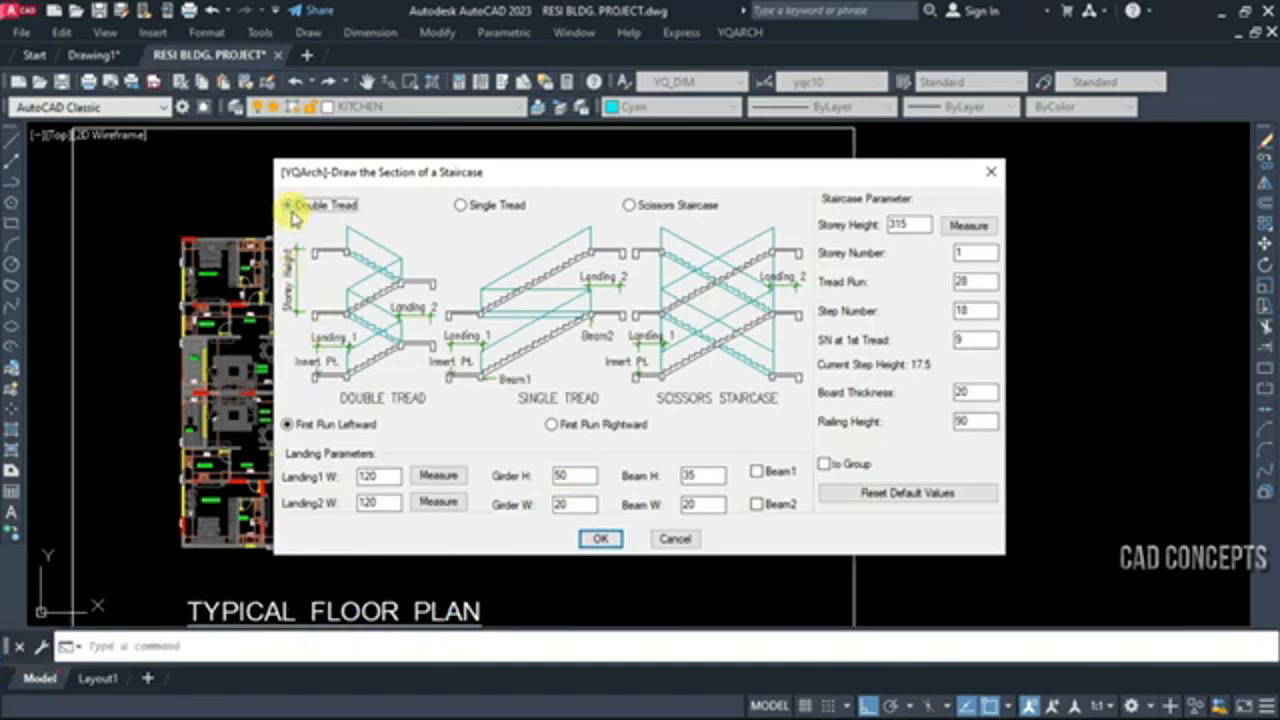
click(306, 426)
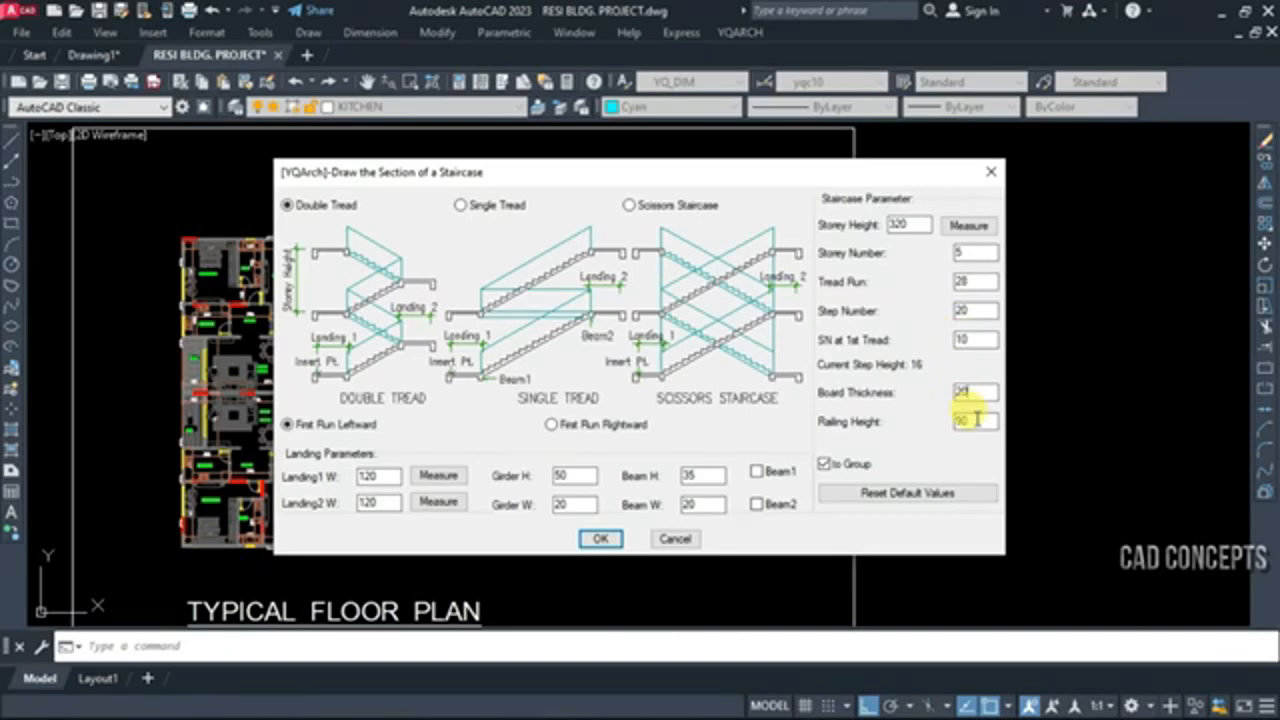
click(604, 539)
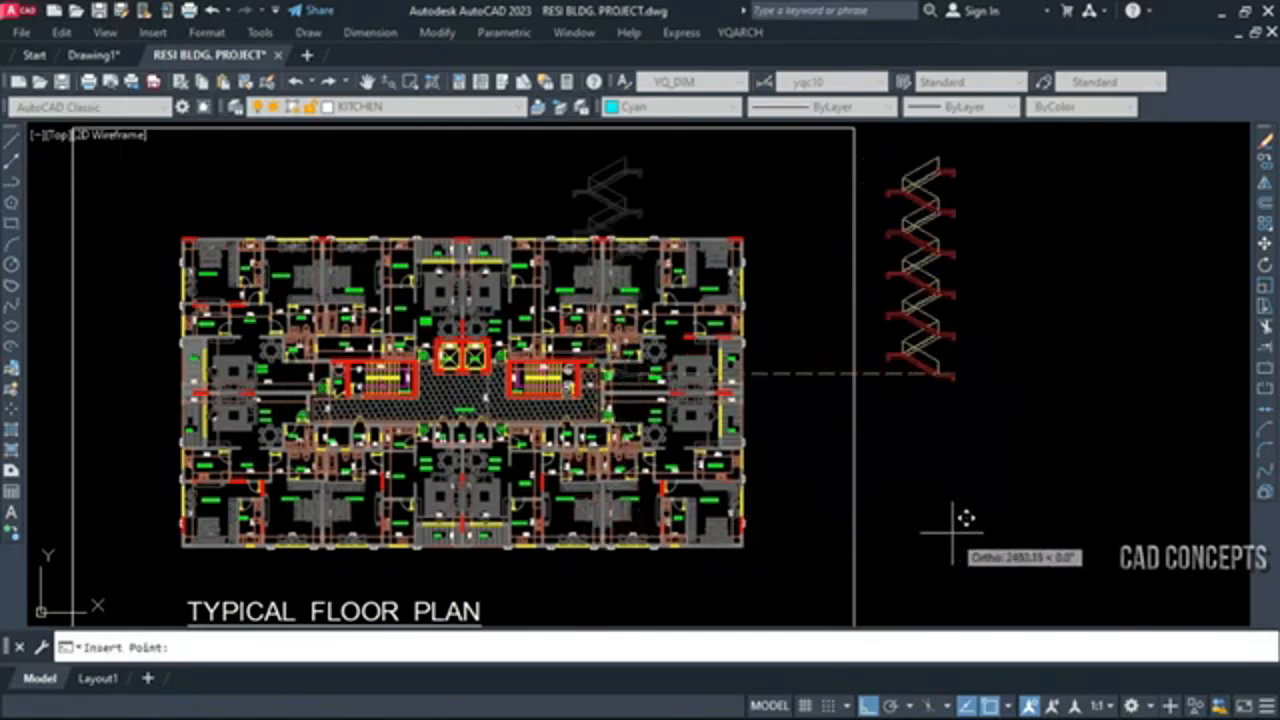
click(968, 500)
Add a vertical linear dimension for one storey height between two successive right-hand landings of the staircase section
scroll(976, 447, up, 3)
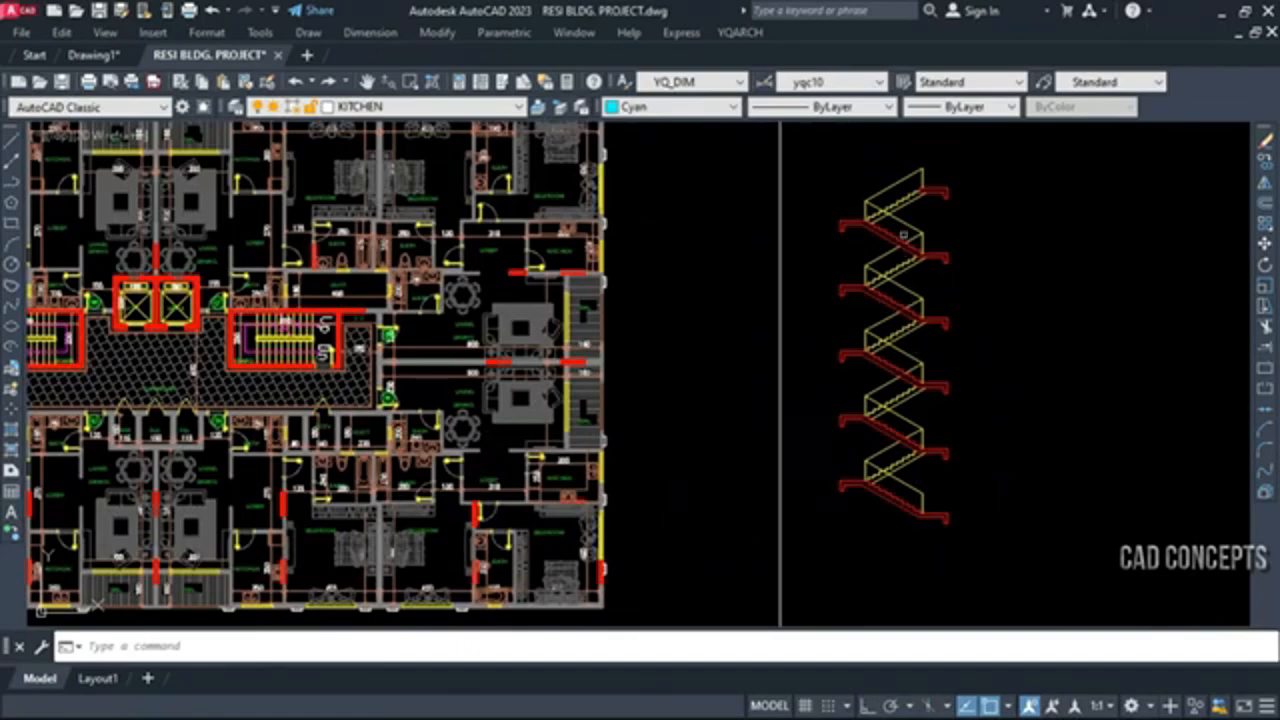
scroll(923, 449, up, 2)
scroll(850, 478, up, 1)
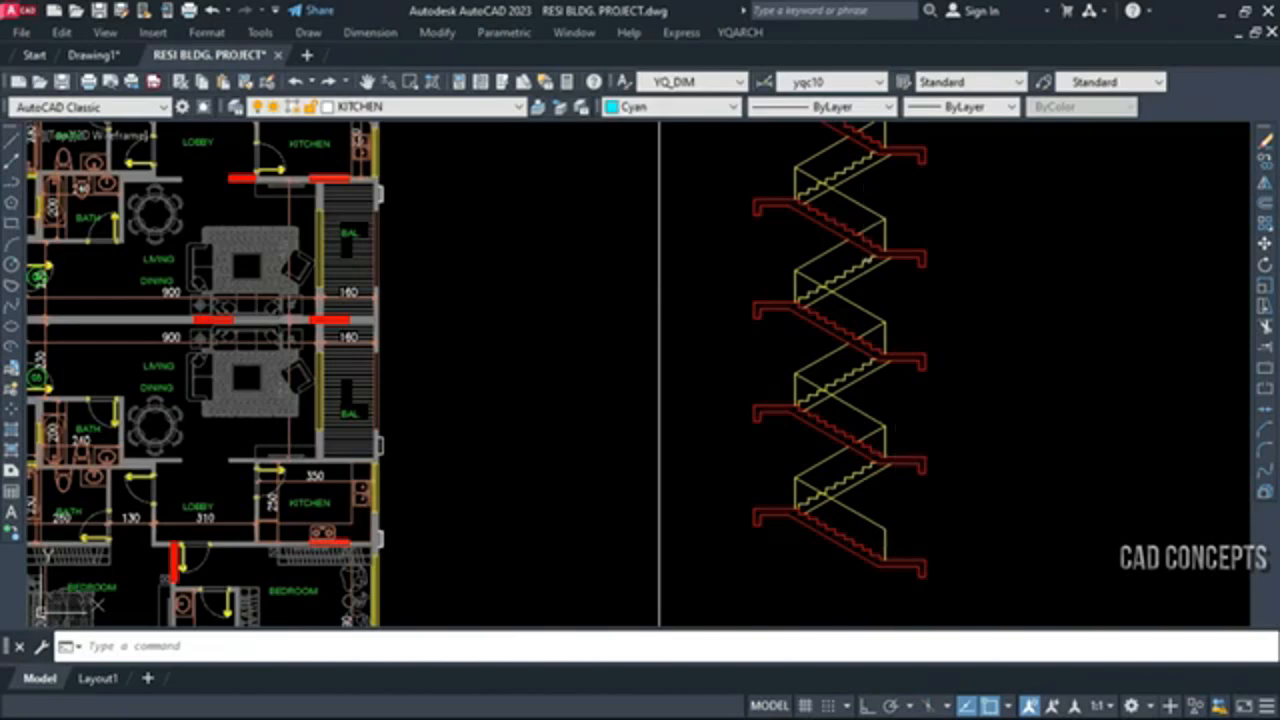
click(310, 32)
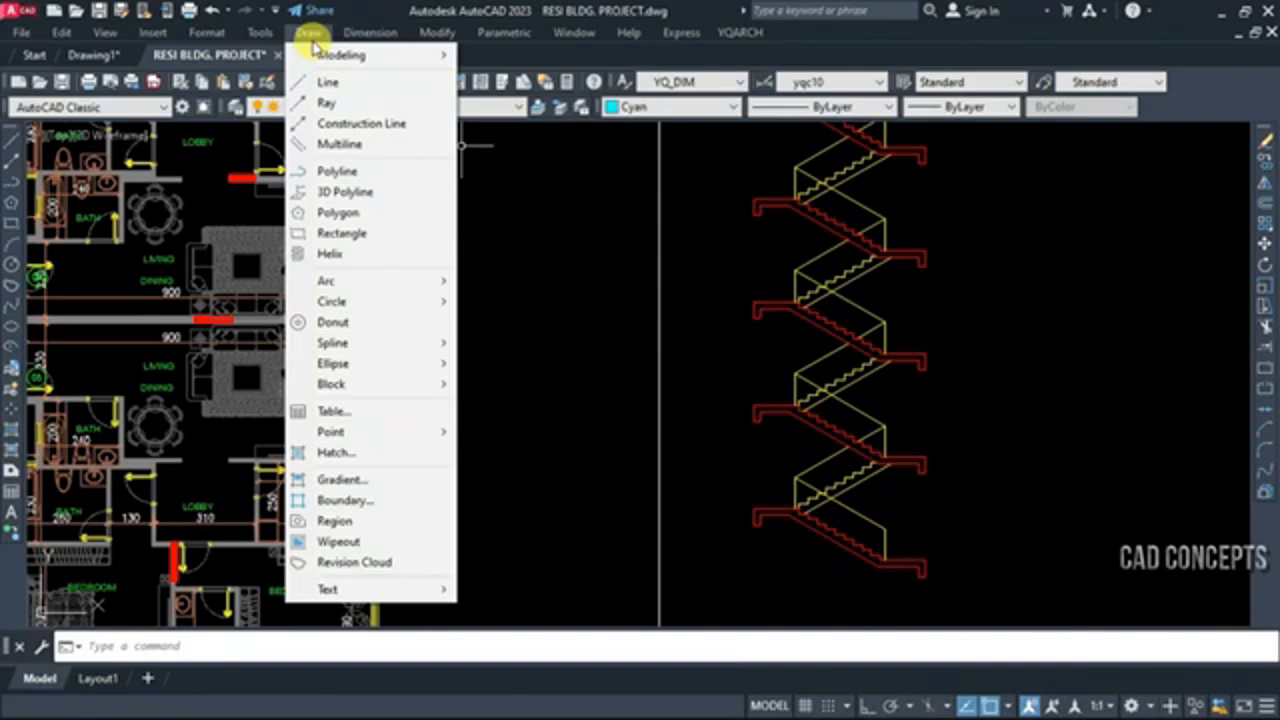
click(370, 32)
click(370, 32)
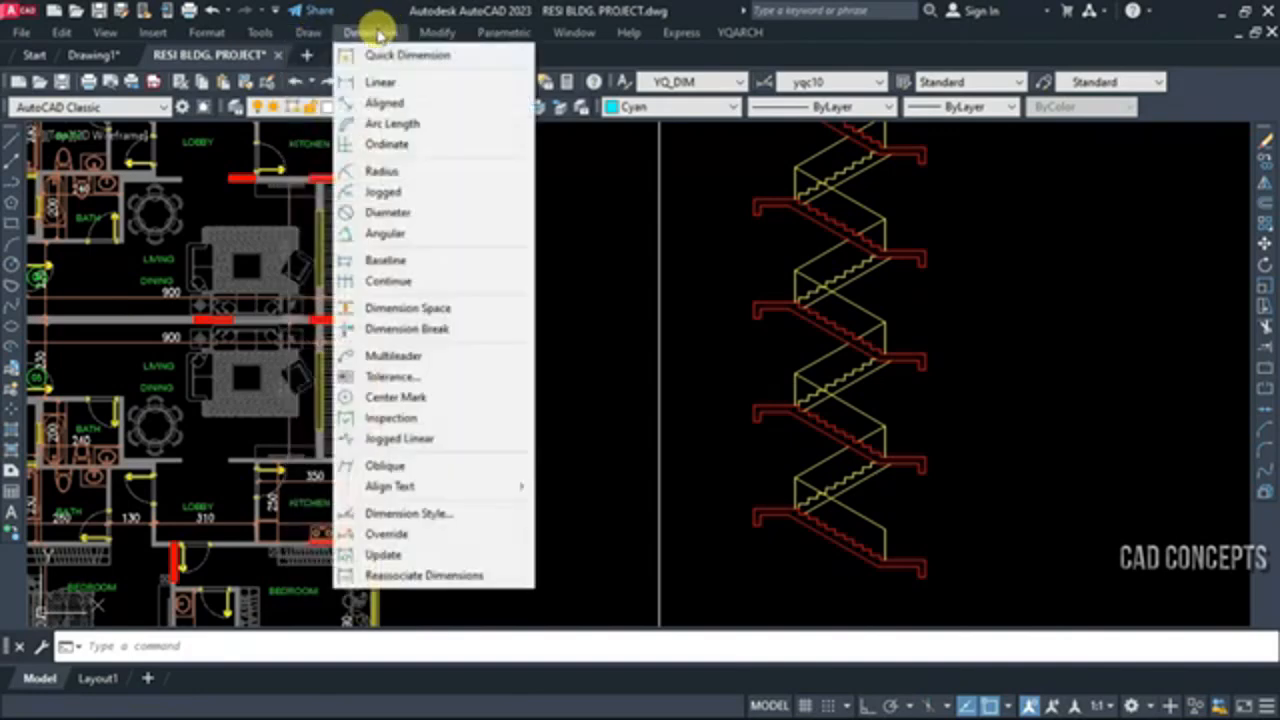
click(380, 82)
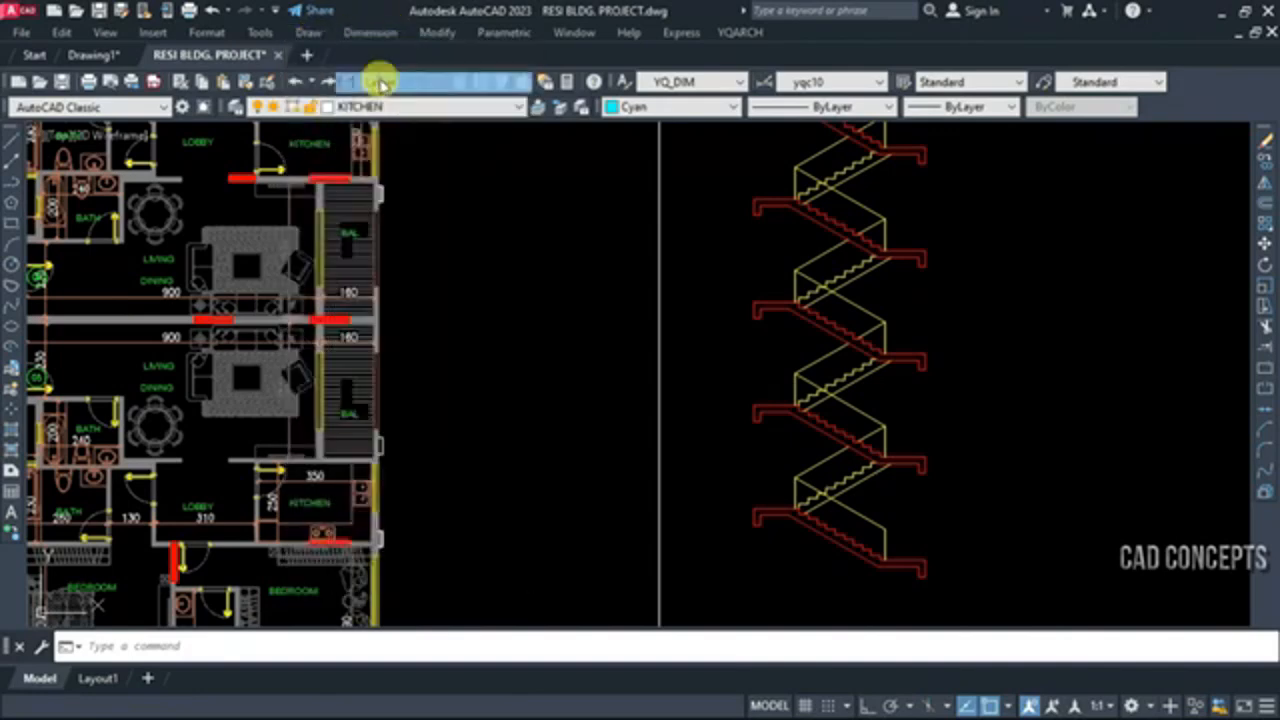
click(905, 355)
click(905, 252)
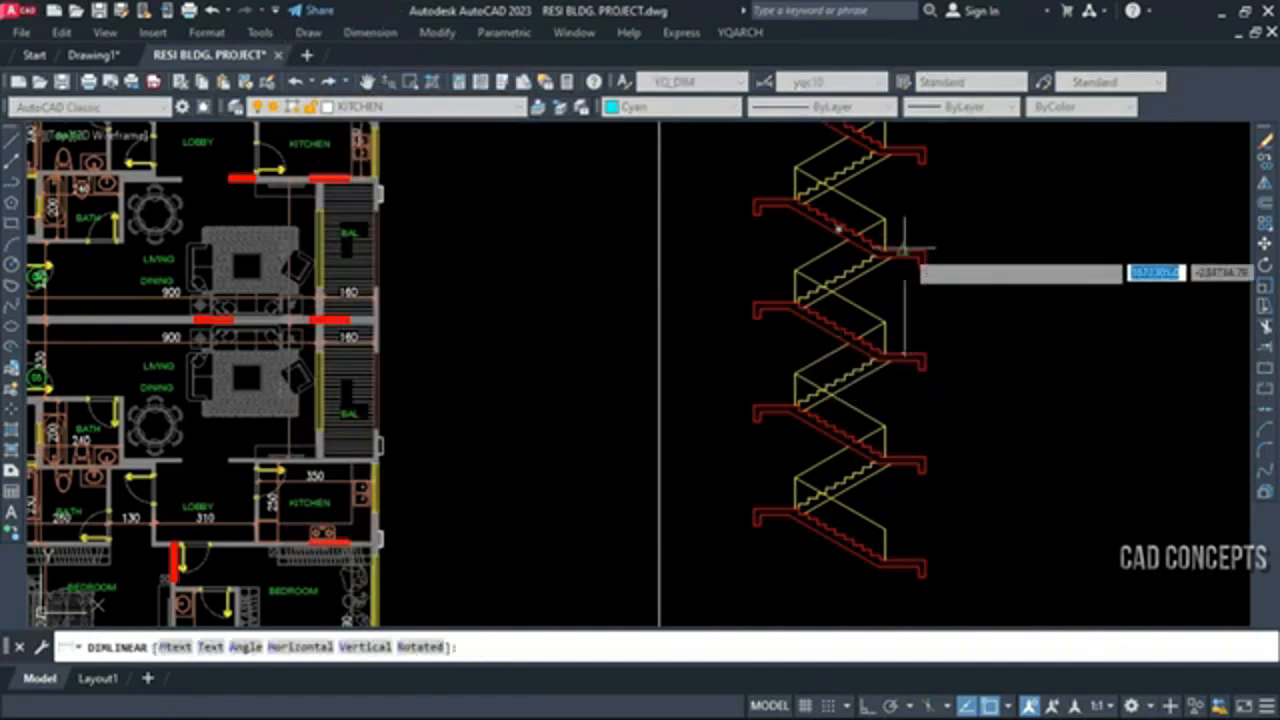
scroll(905, 277, up, 4)
click(904, 325)
Measure the riser height and tread run of one yellow stair step with linear dimensions
key(space)
scroll(806, 297, up, 4)
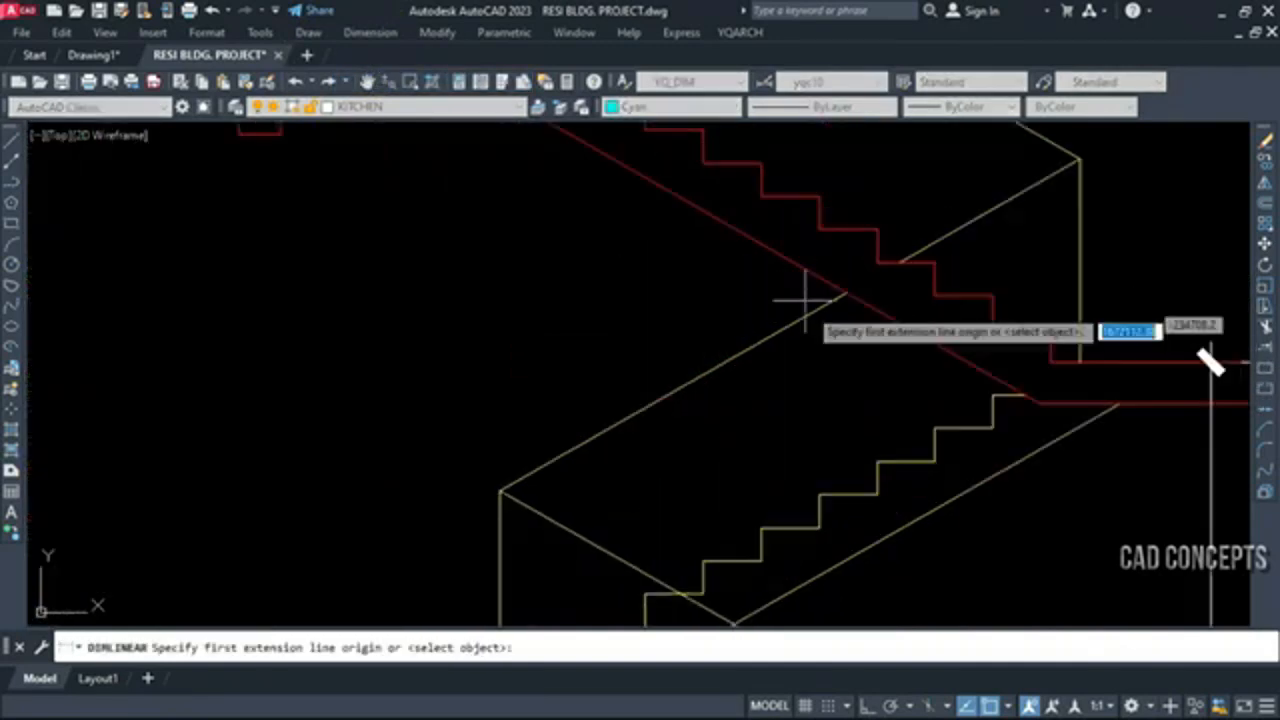
click(935, 430)
click(937, 445)
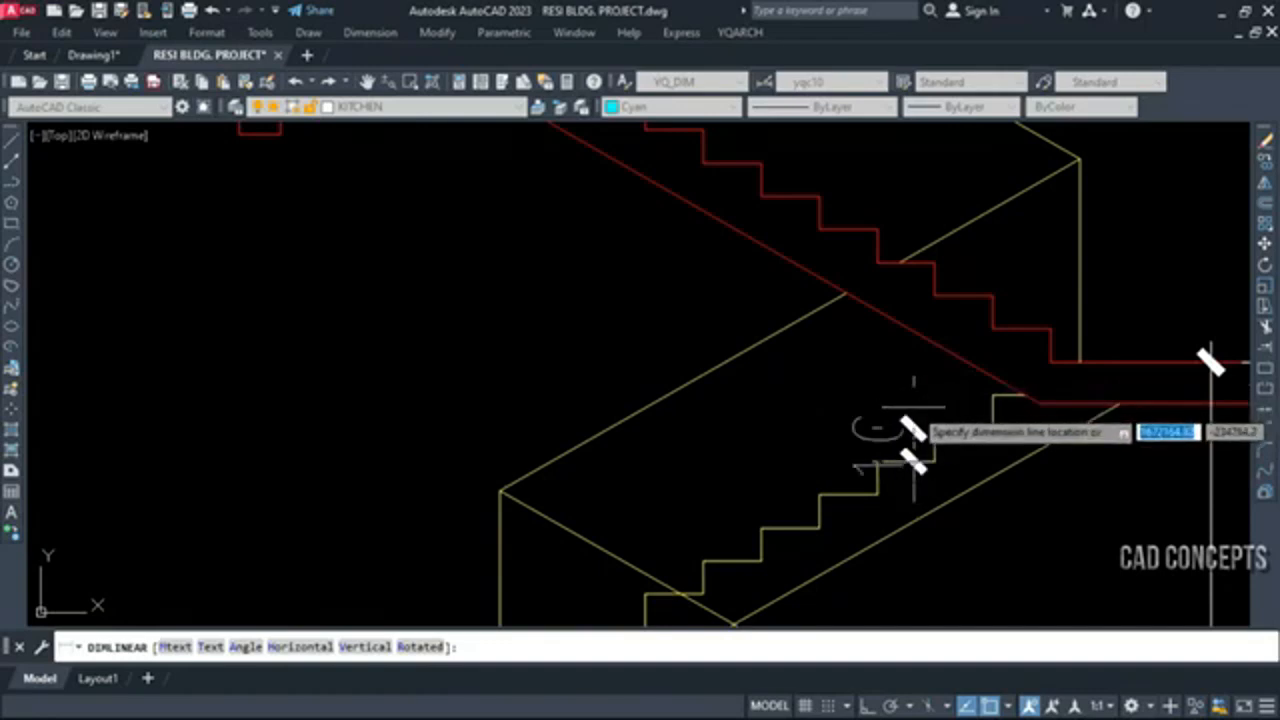
click(918, 434)
key(space)
click(935, 428)
click(992, 428)
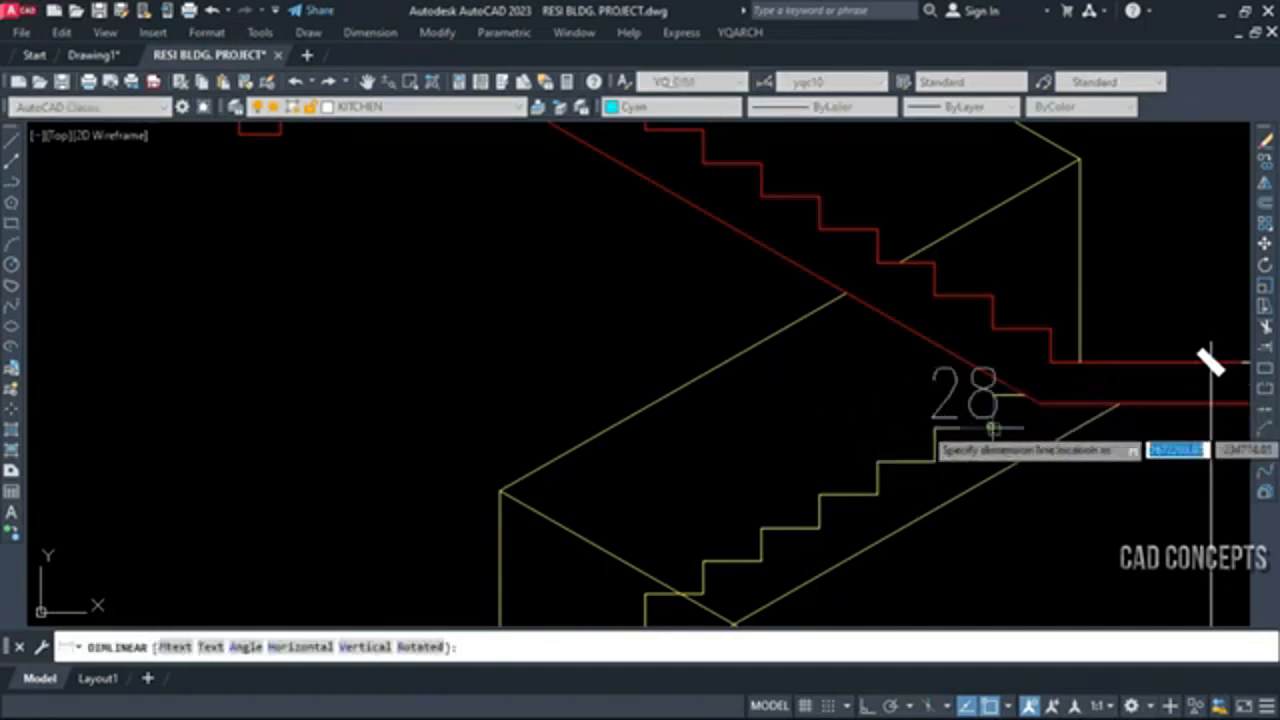
key(Escape)
Add a vertical linear dimension for the girder height at the end of a left-hand landing
scroll(967, 392, down, 3)
scroll(700, 425, up, 3)
key(space)
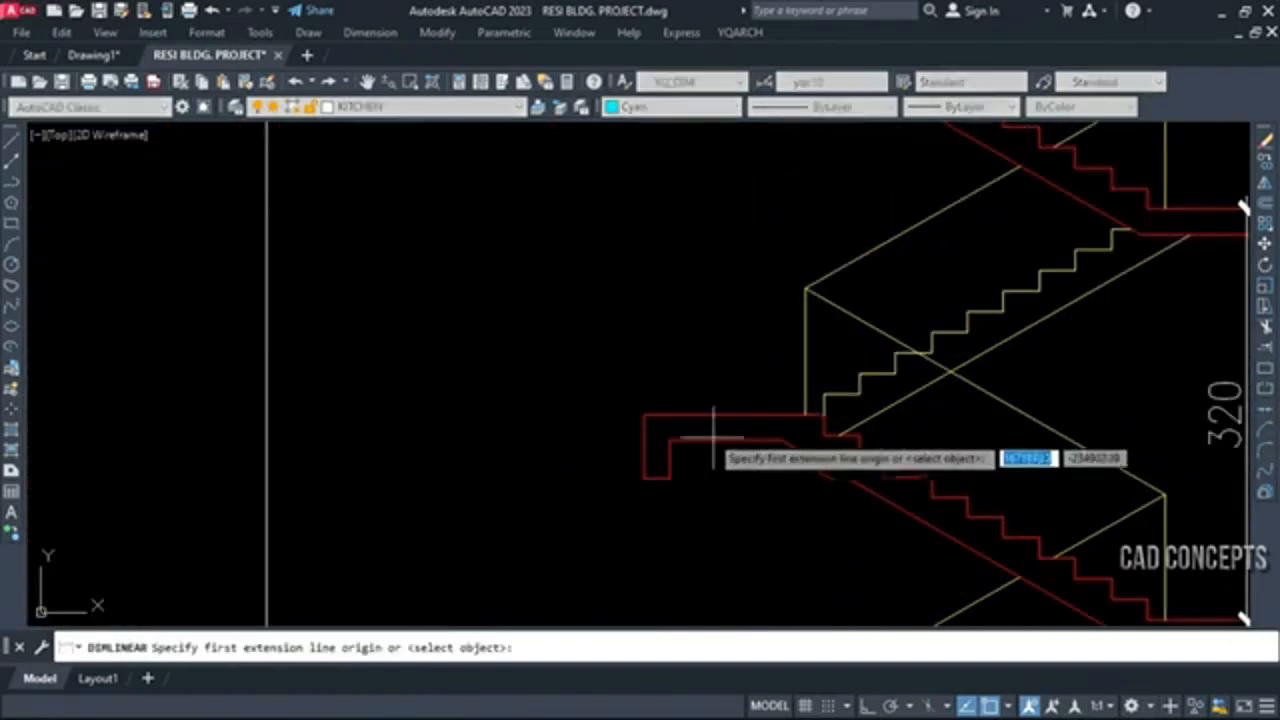
click(686, 412)
click(668, 476)
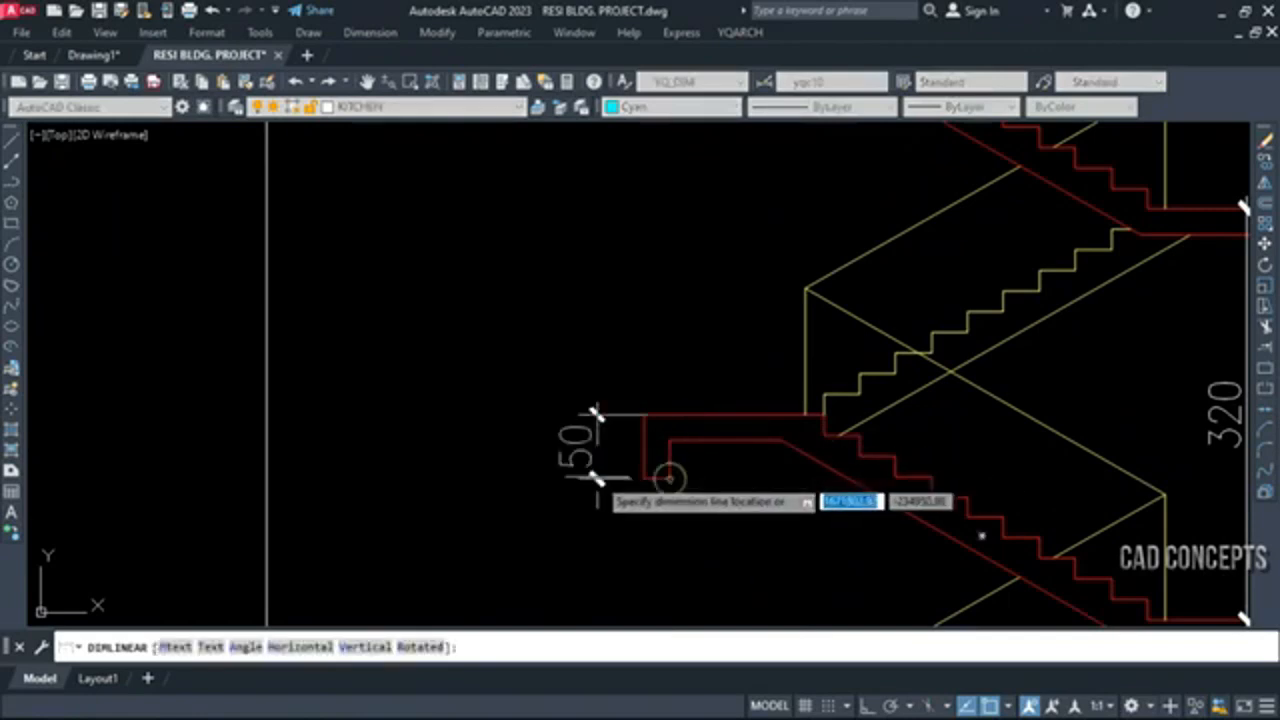
click(597, 478)
scroll(630, 470, down, 3)
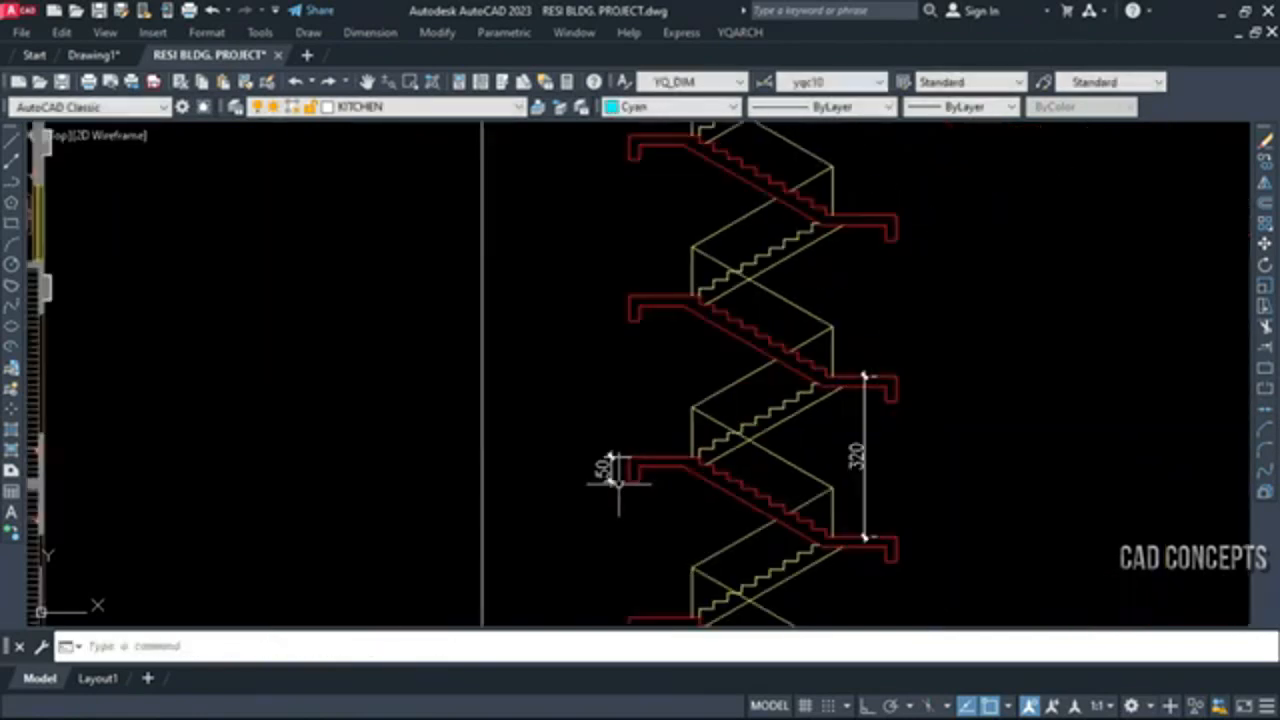
click(637, 472)
click(857, 455)
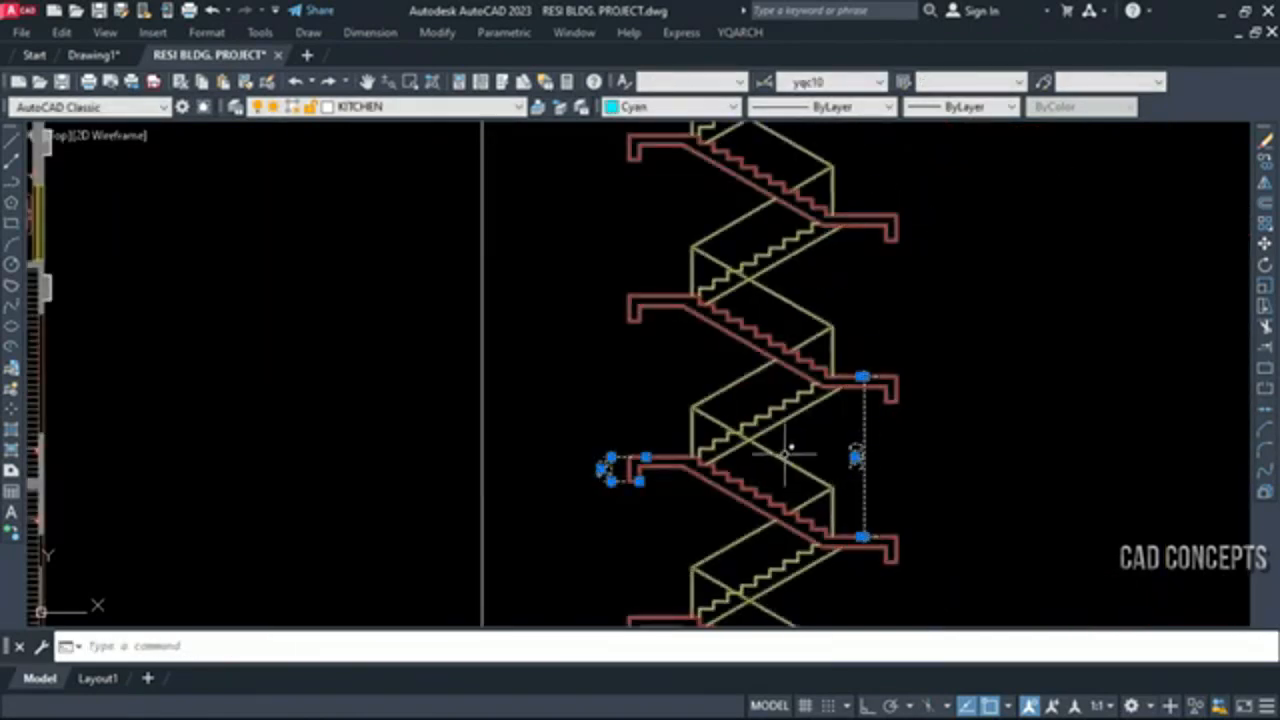
key(Escape)
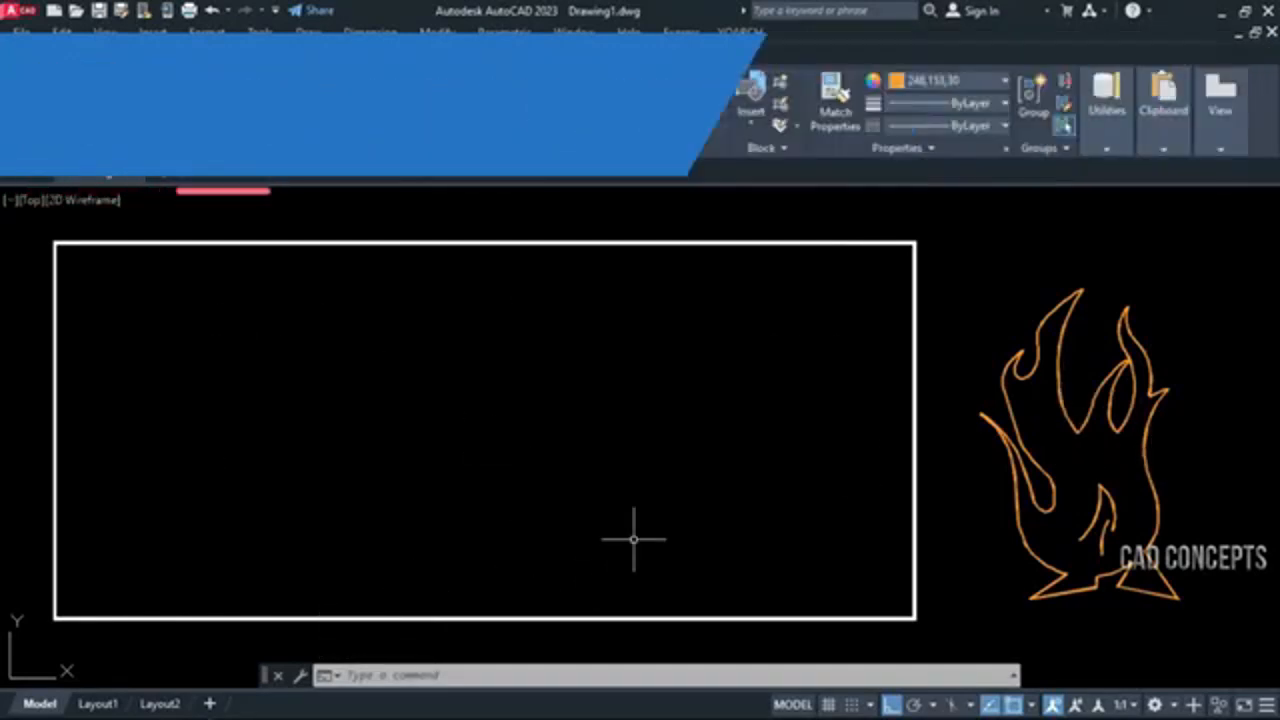
Start the MP make-pattern command and save a new hatch pattern file named FIRE BALL in the library folder
text(mp)
key(Return)
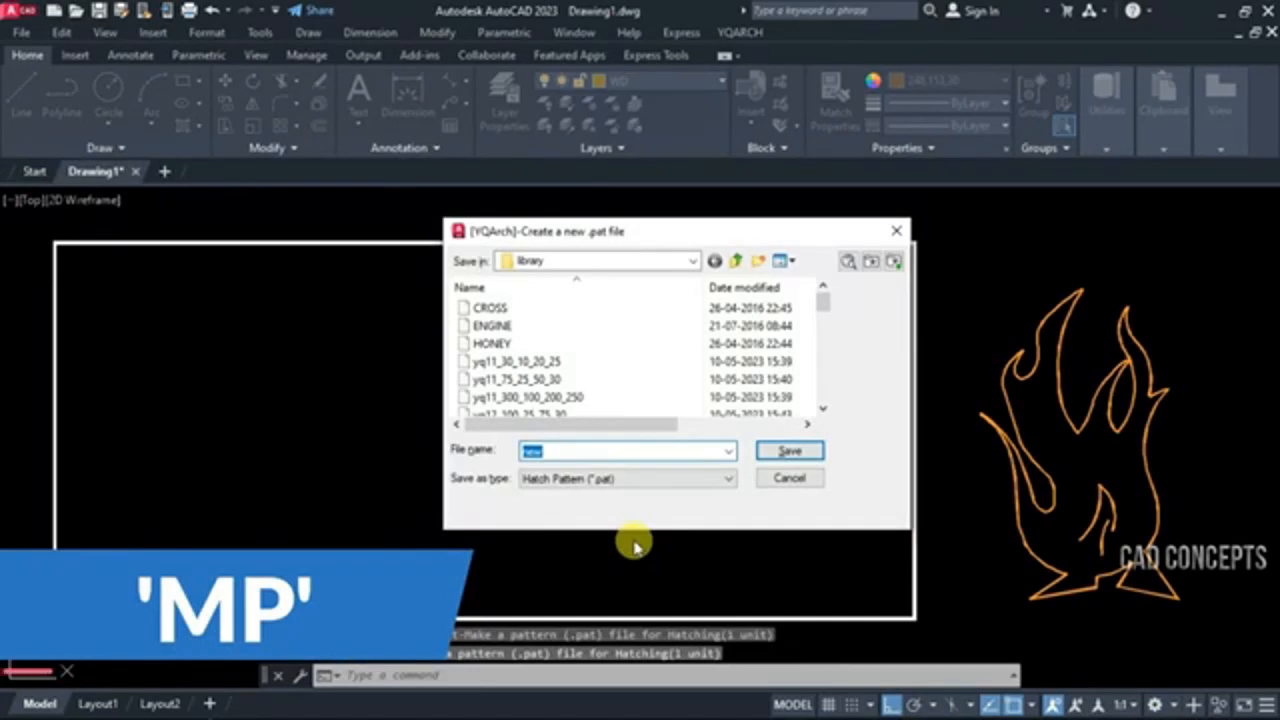
text(FIRE BA)
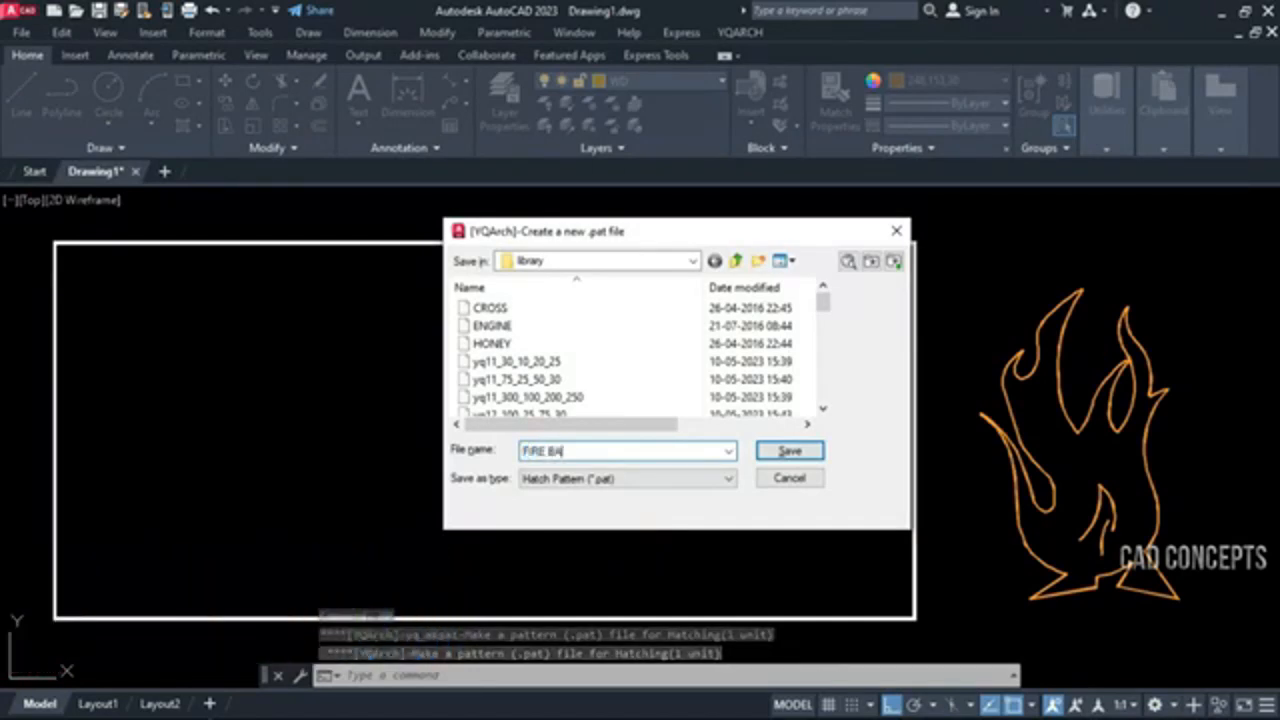
text(LL)
click(788, 450)
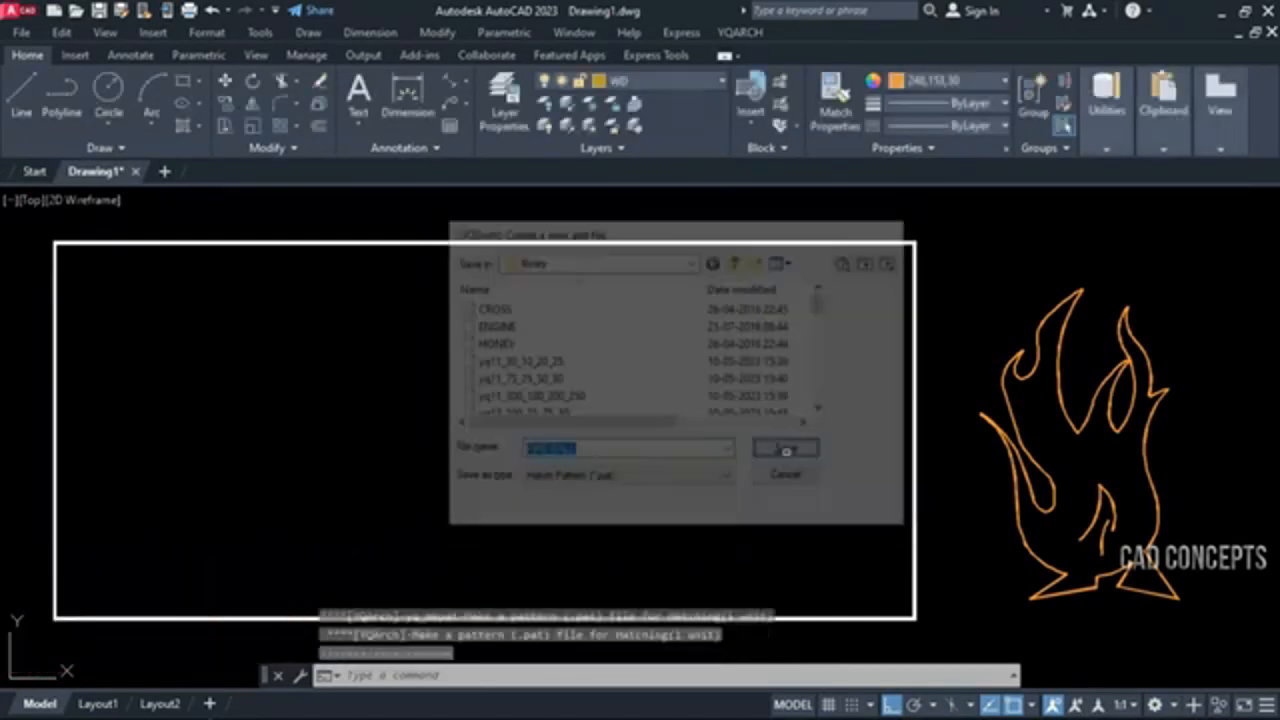
Define the hatch pattern from all the orange flame curves, using the automatic rectangle as its base
click(1217, 266)
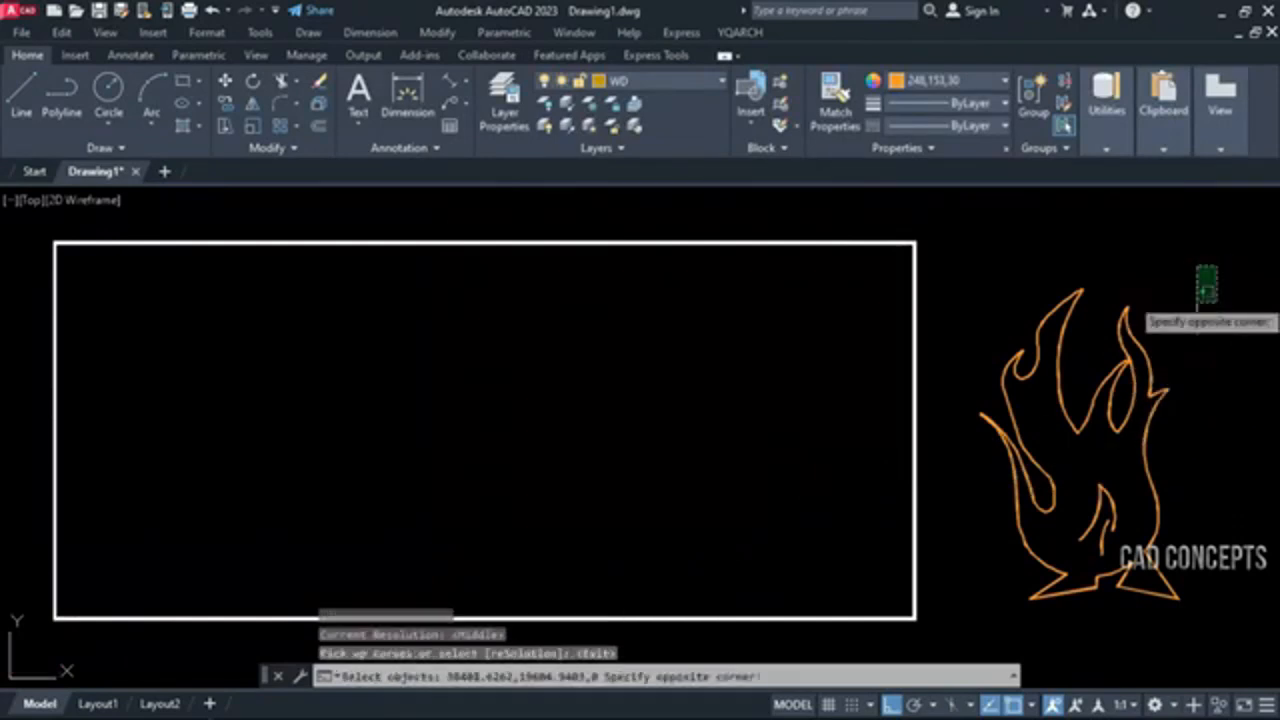
click(998, 610)
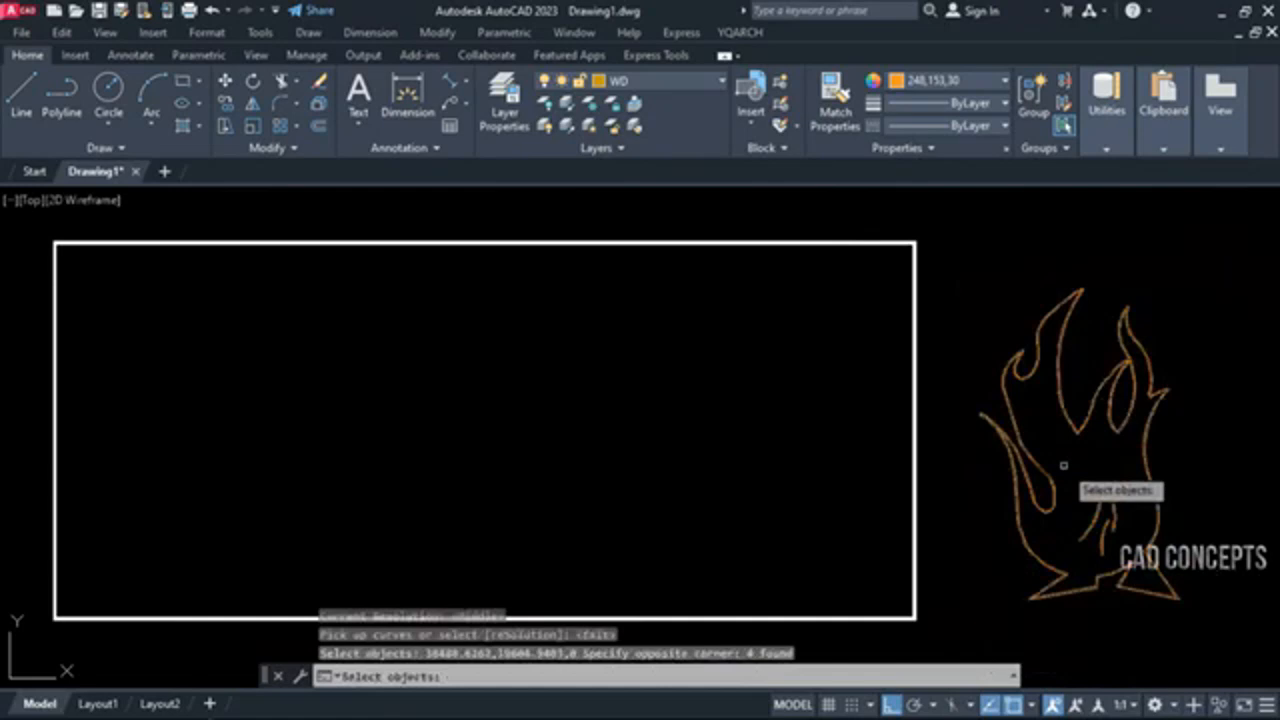
key(Return)
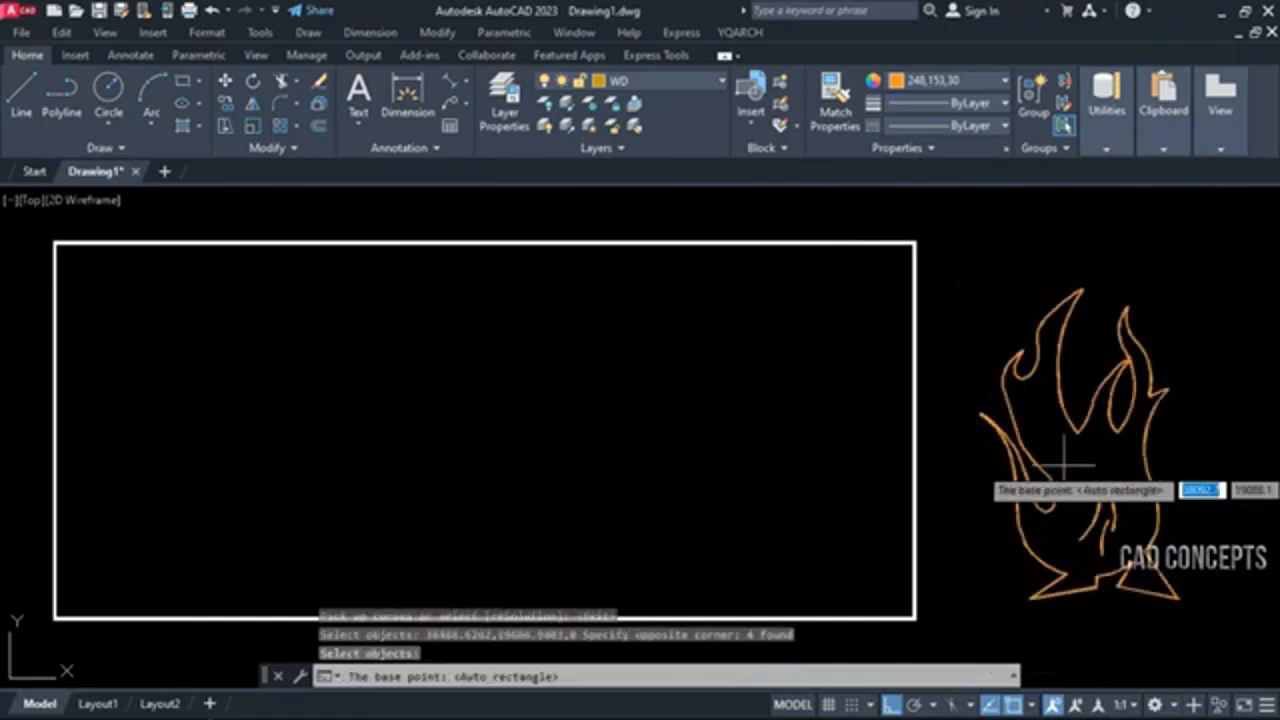
click(1063, 464)
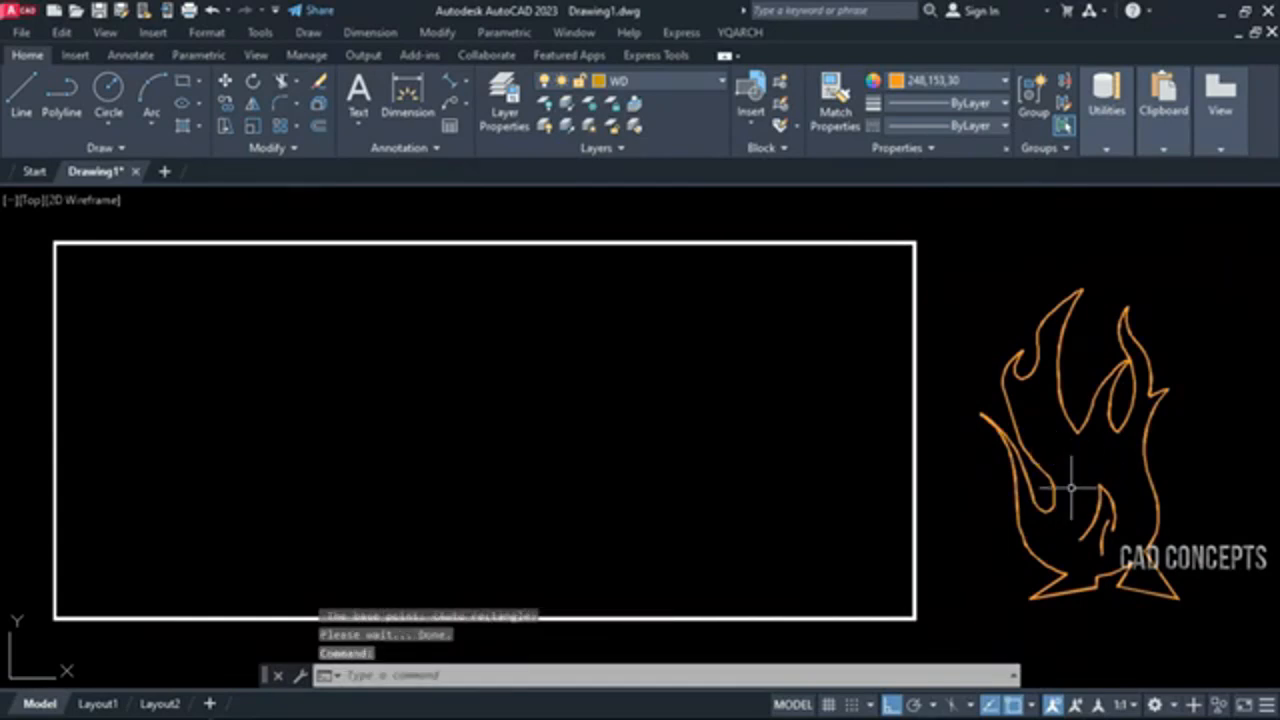
Hatch the white rectangle with the custom FIRE BALL pattern at a scale of 300
text(h)
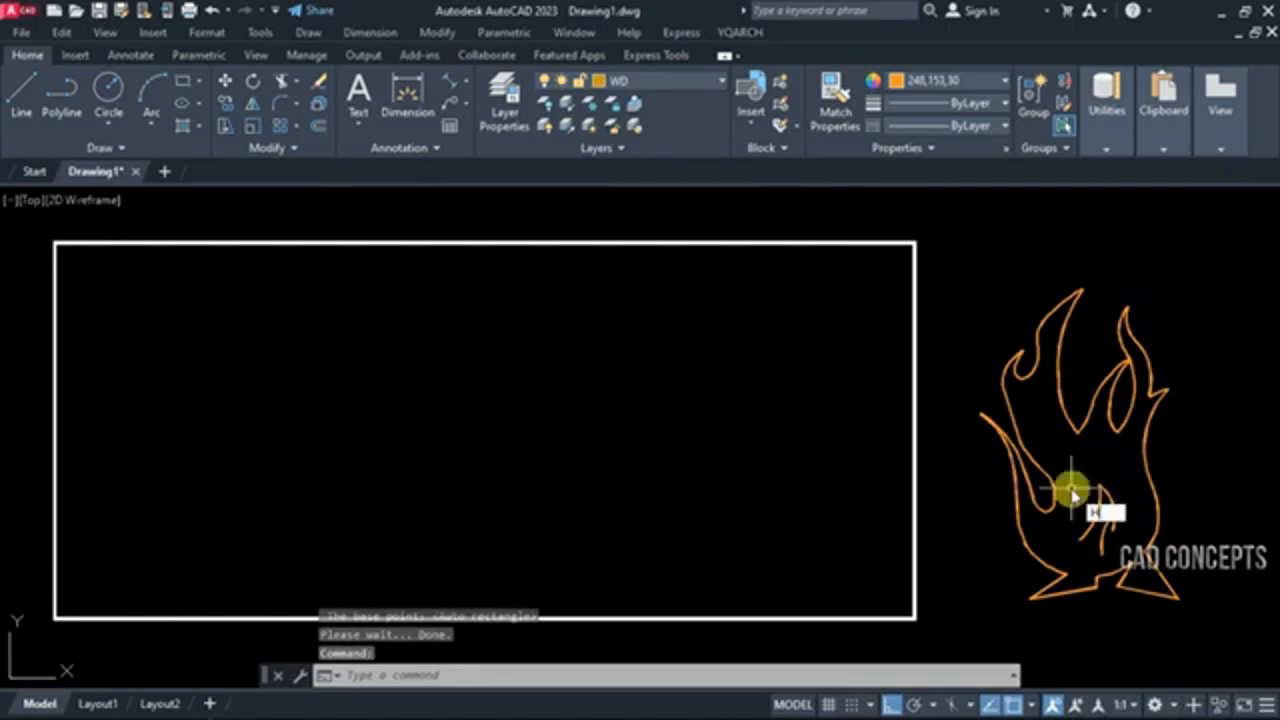
key(Return)
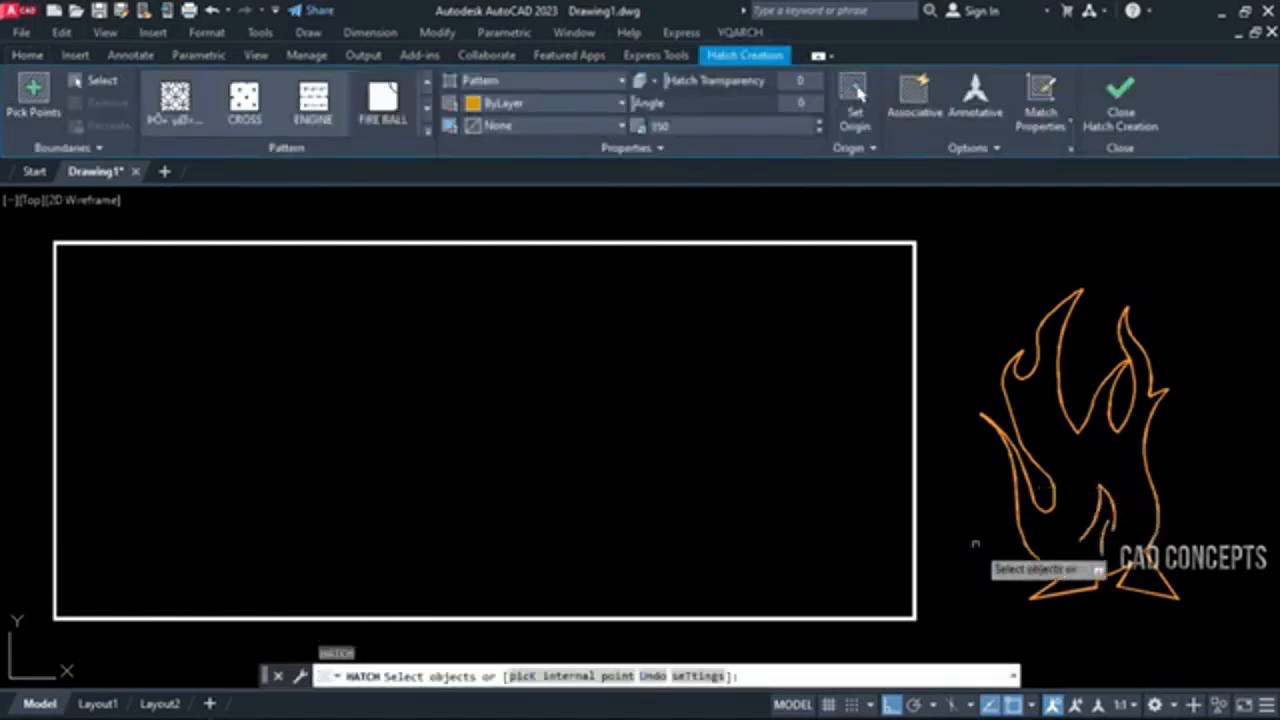
click(697, 677)
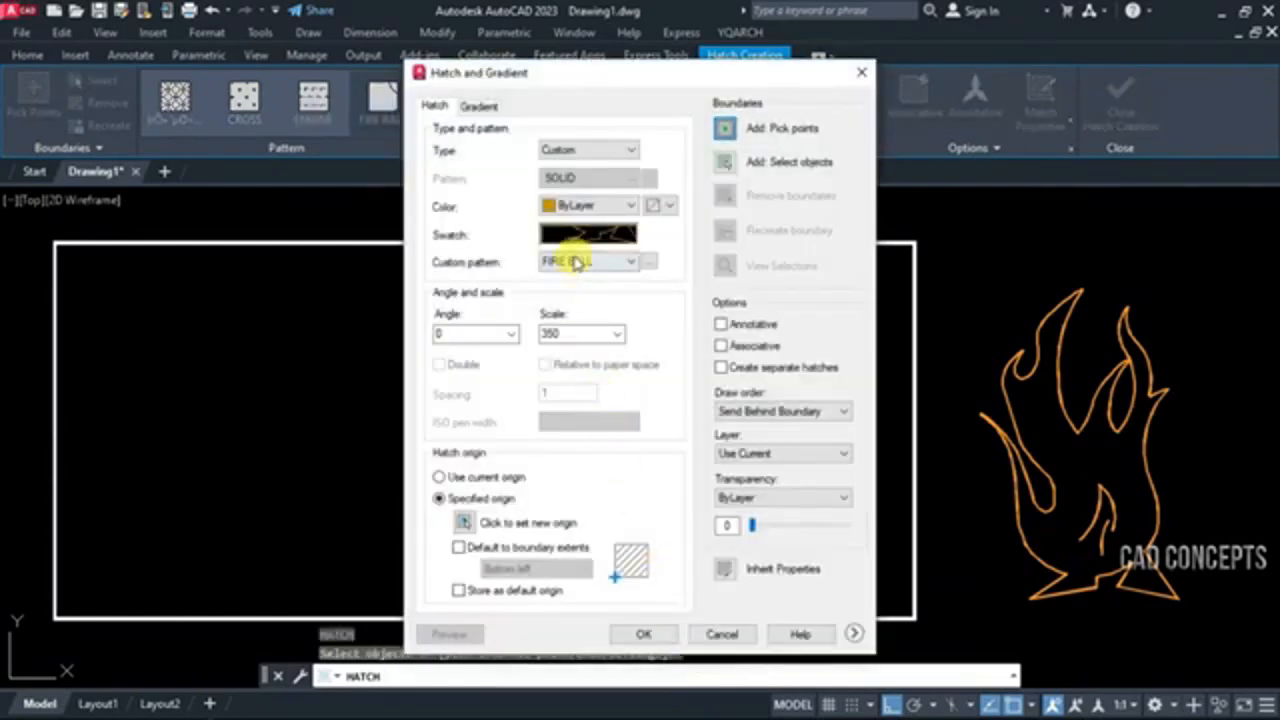
click(576, 262)
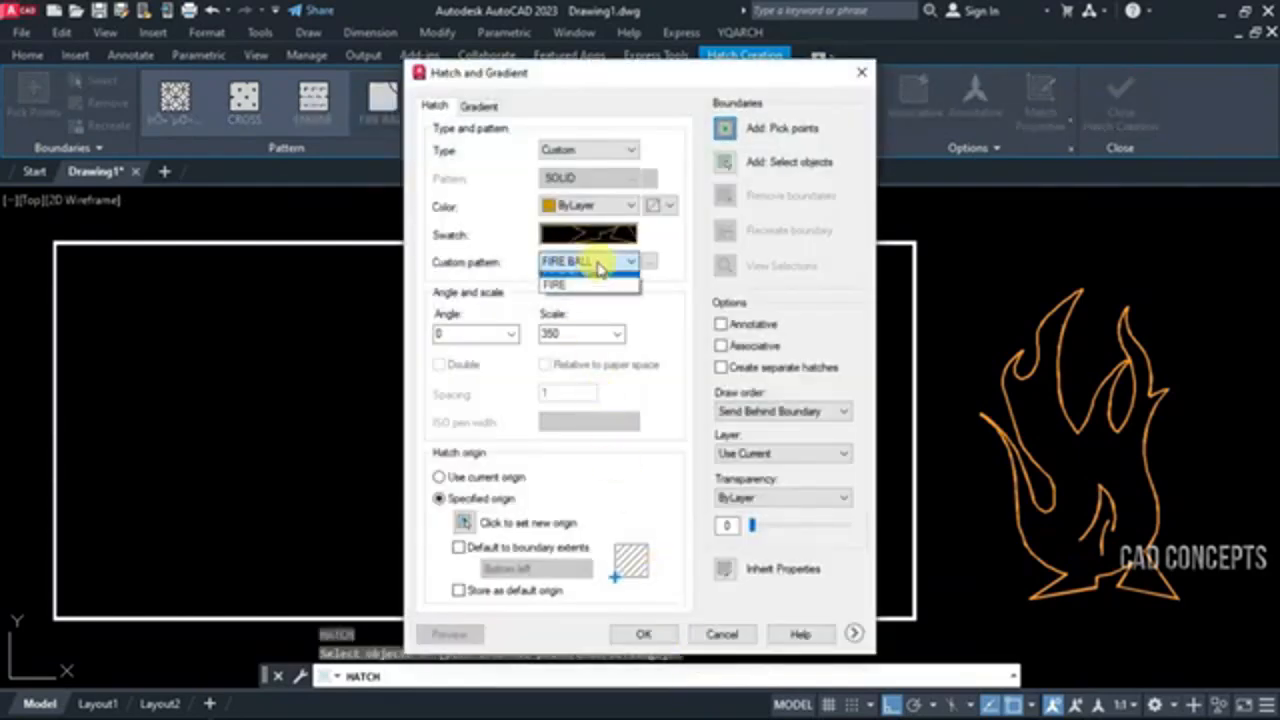
click(583, 268)
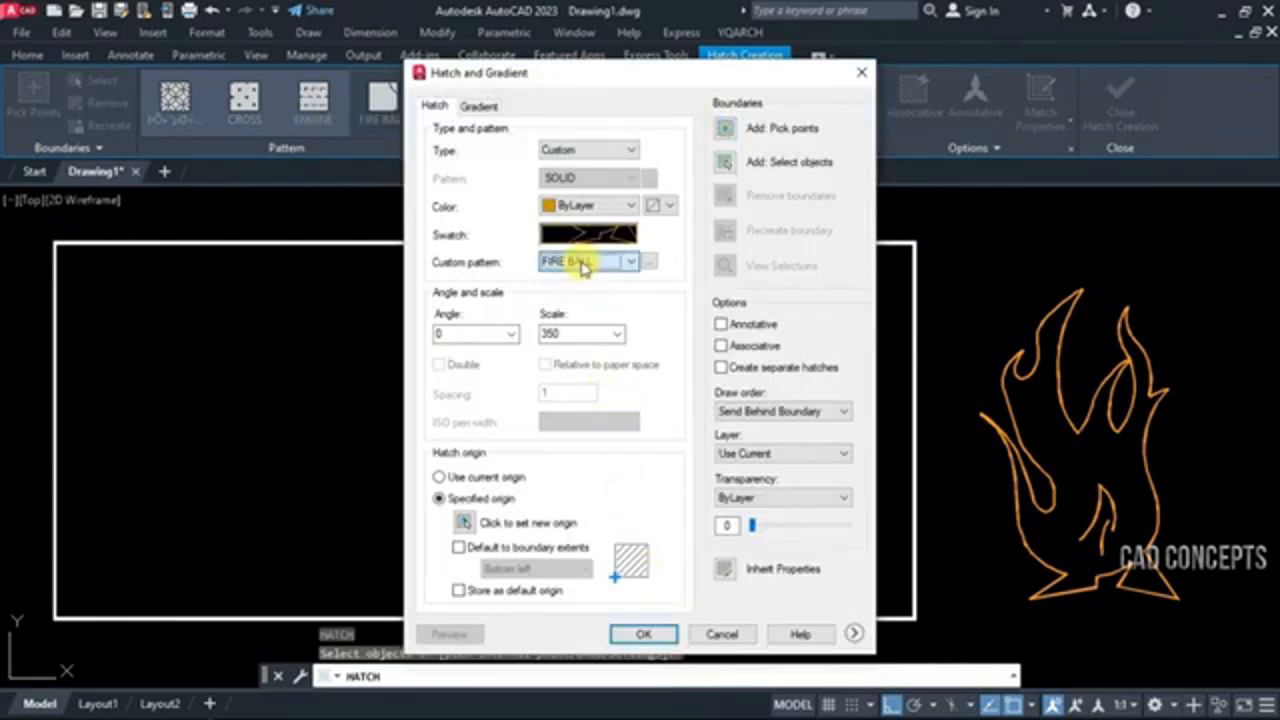
double_click(561, 336)
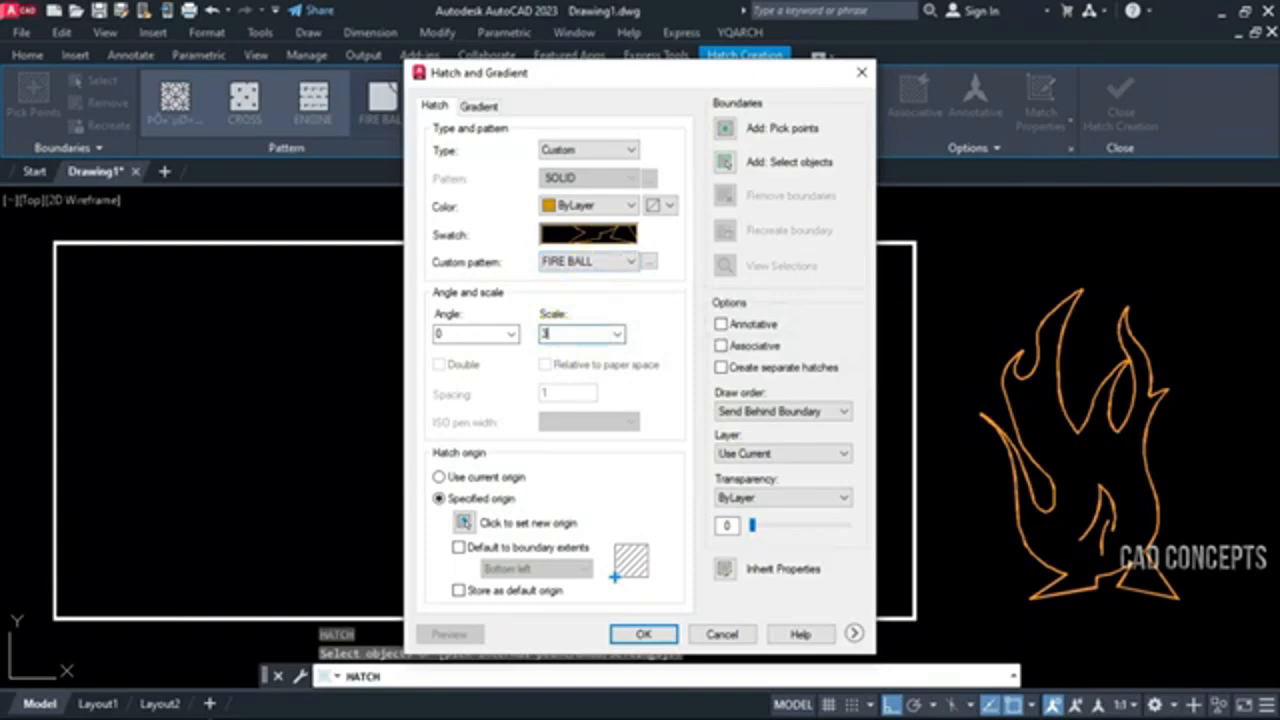
text(300)
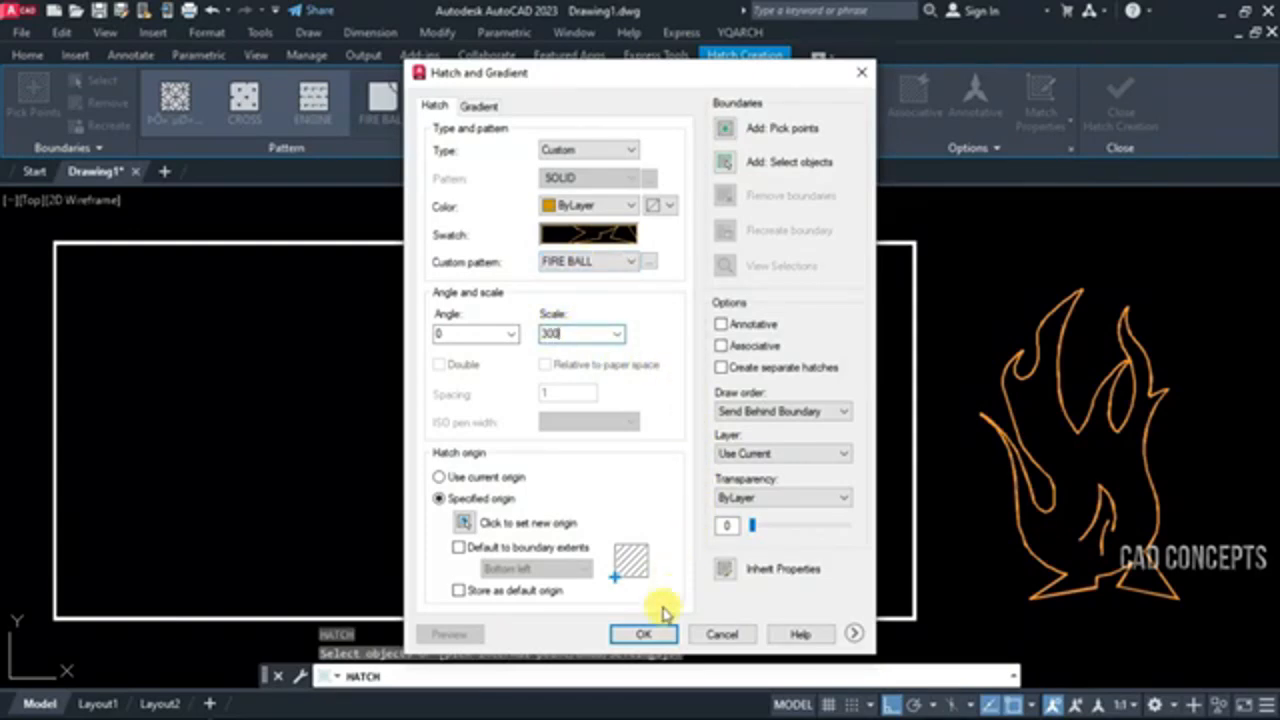
click(645, 634)
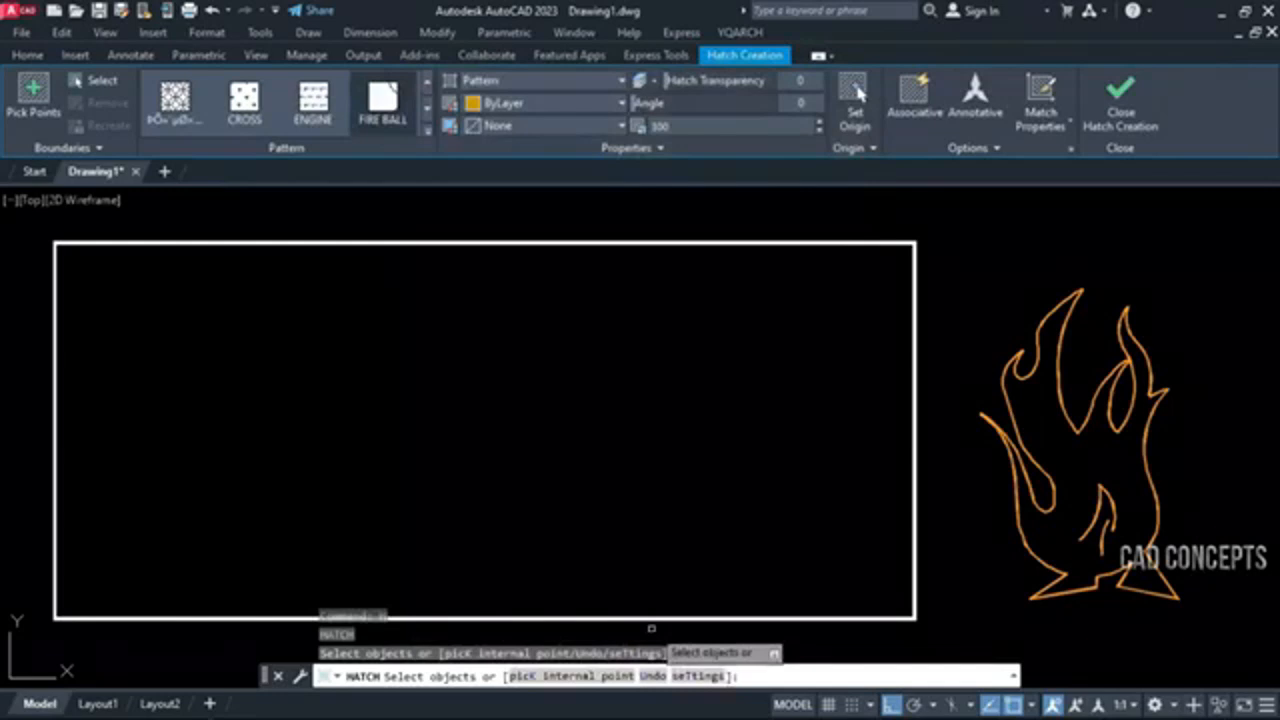
click(916, 431)
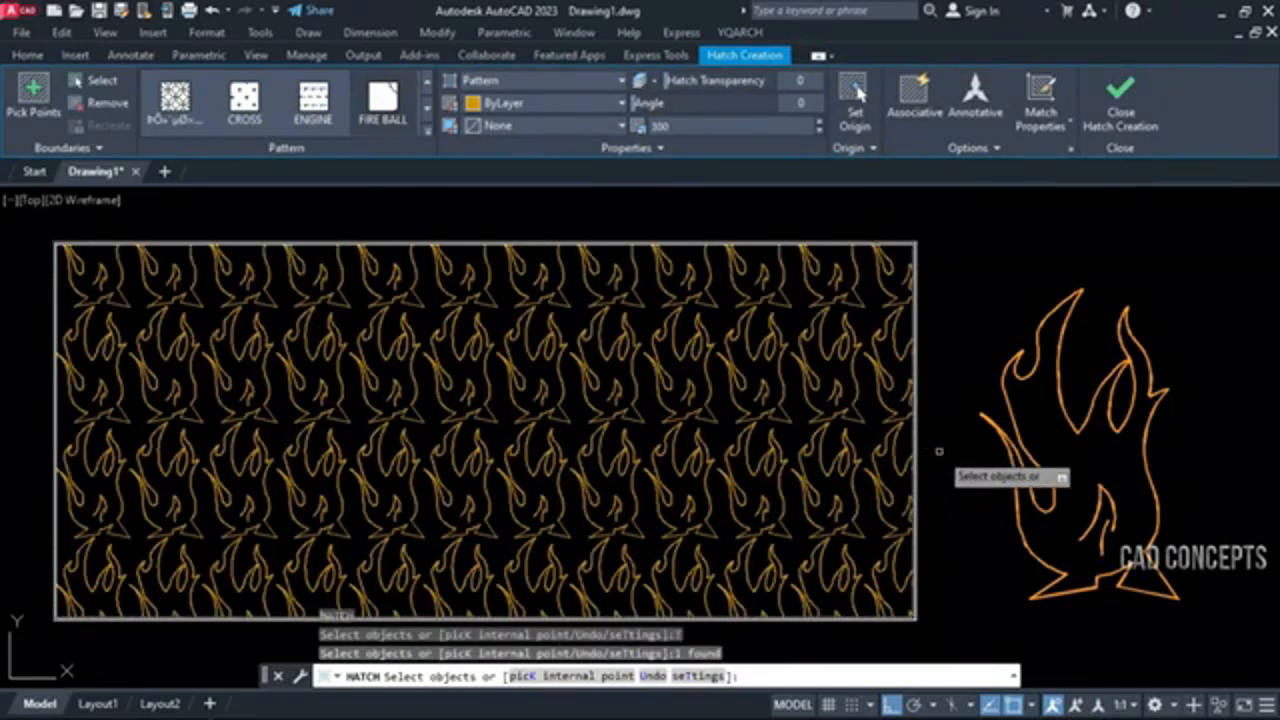
key(Return)
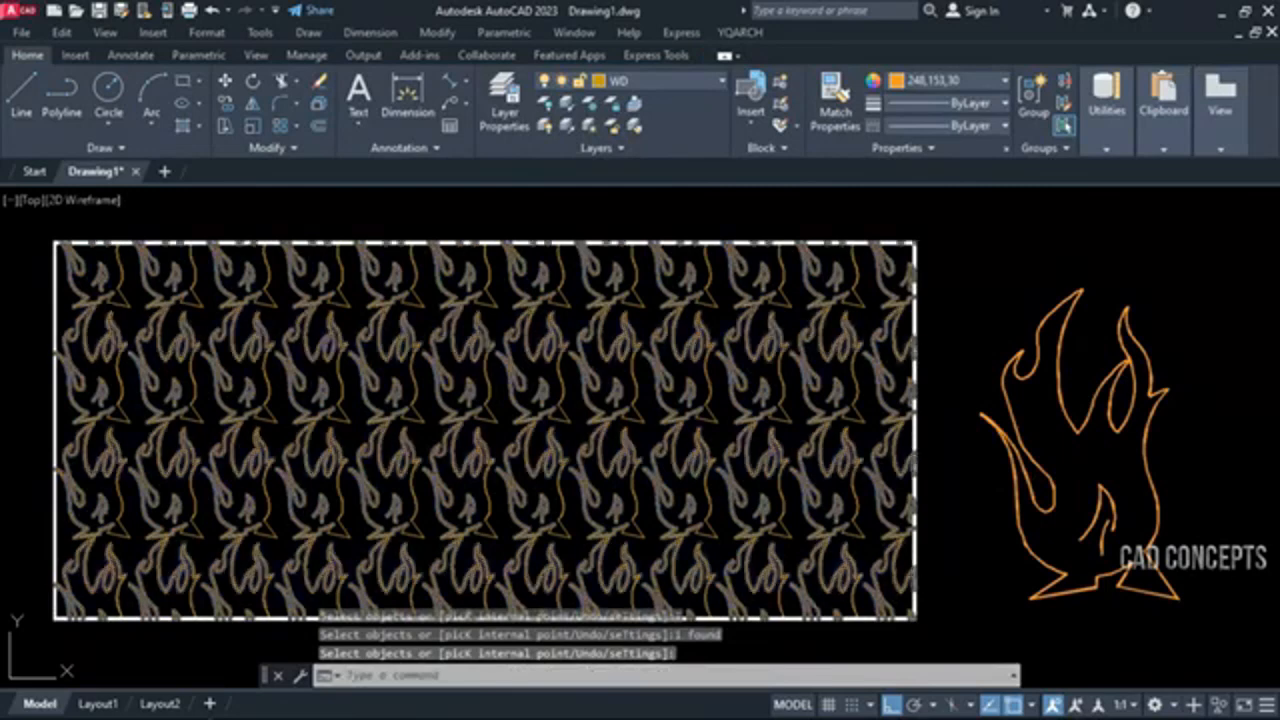
Run the XTC command on the flame hatch inside the white rectangle
click(548, 397)
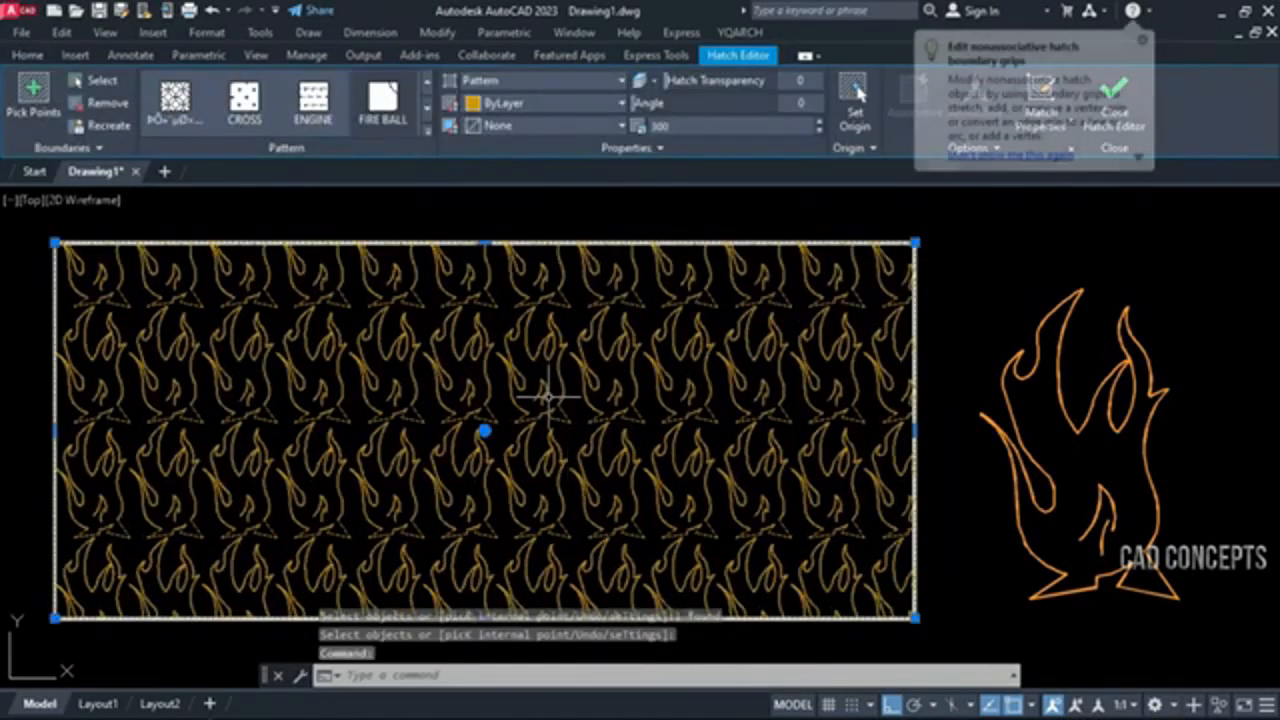
text(XTC)
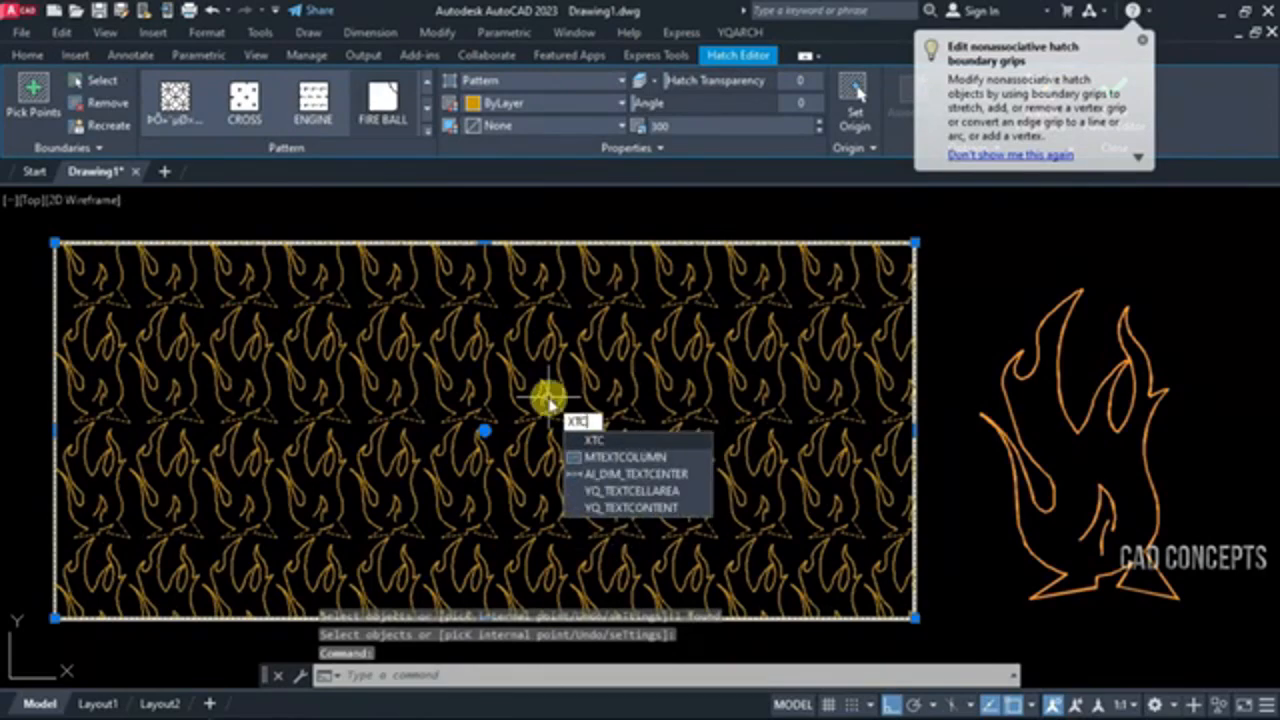
key(Return)
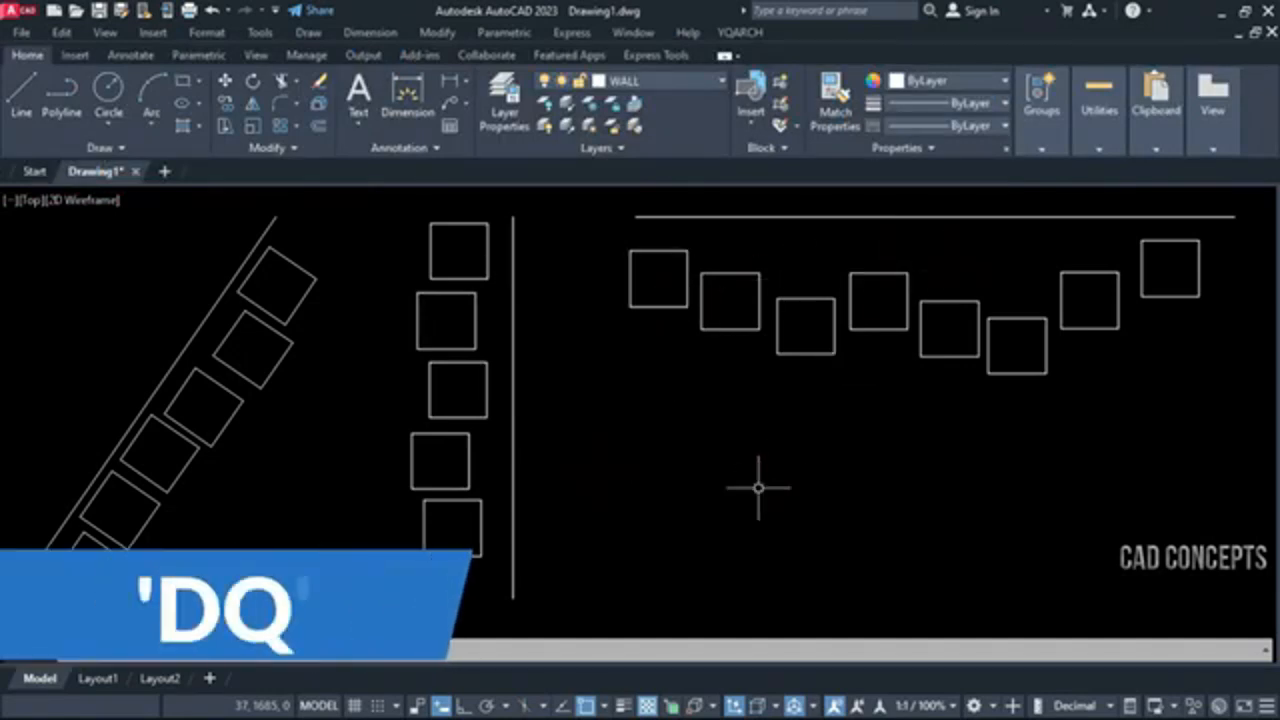
Align the eight scattered squares to the left endpoint of the horizontal line, using DQ in Top Aligning mode
text(dq)
key(Return)
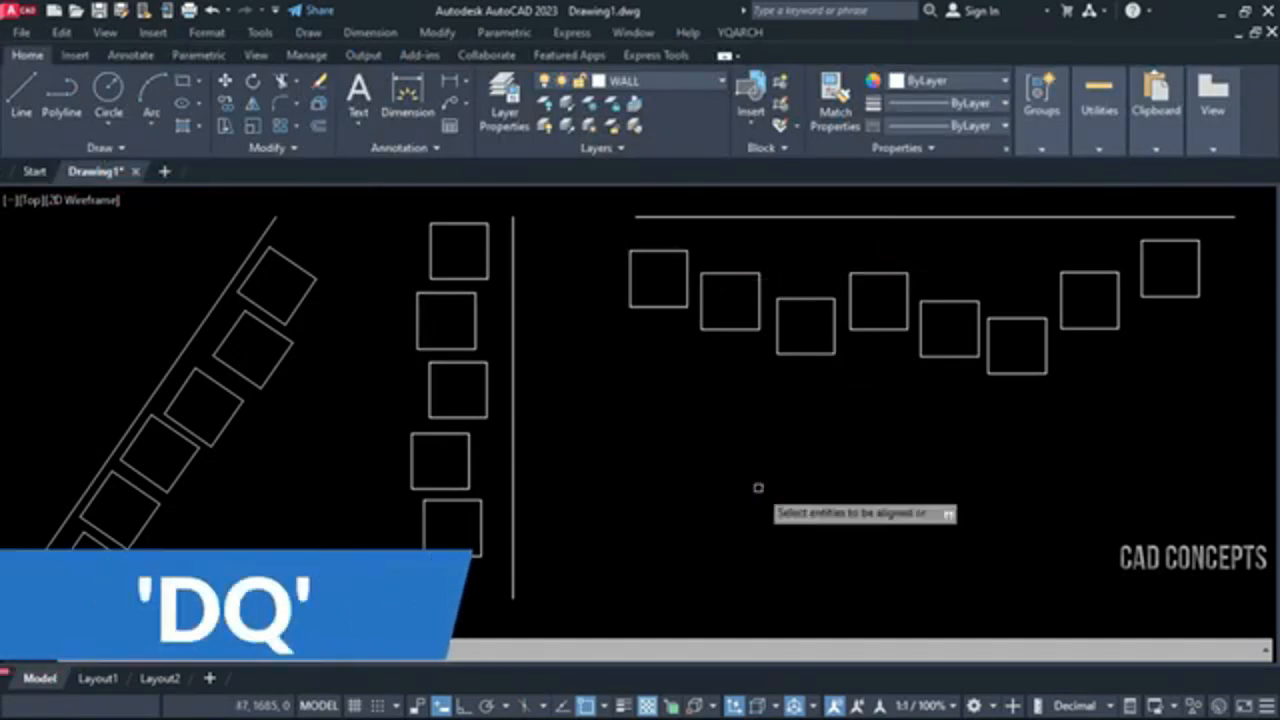
text(s)
key(Return)
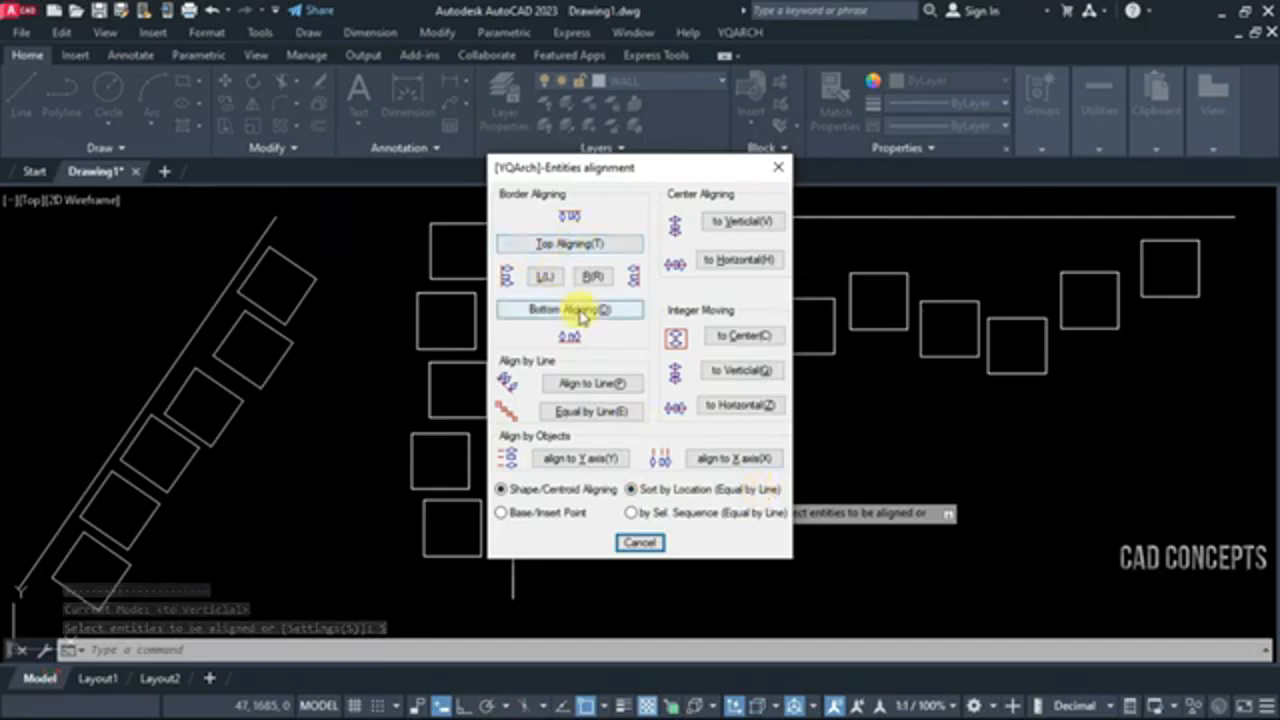
click(568, 247)
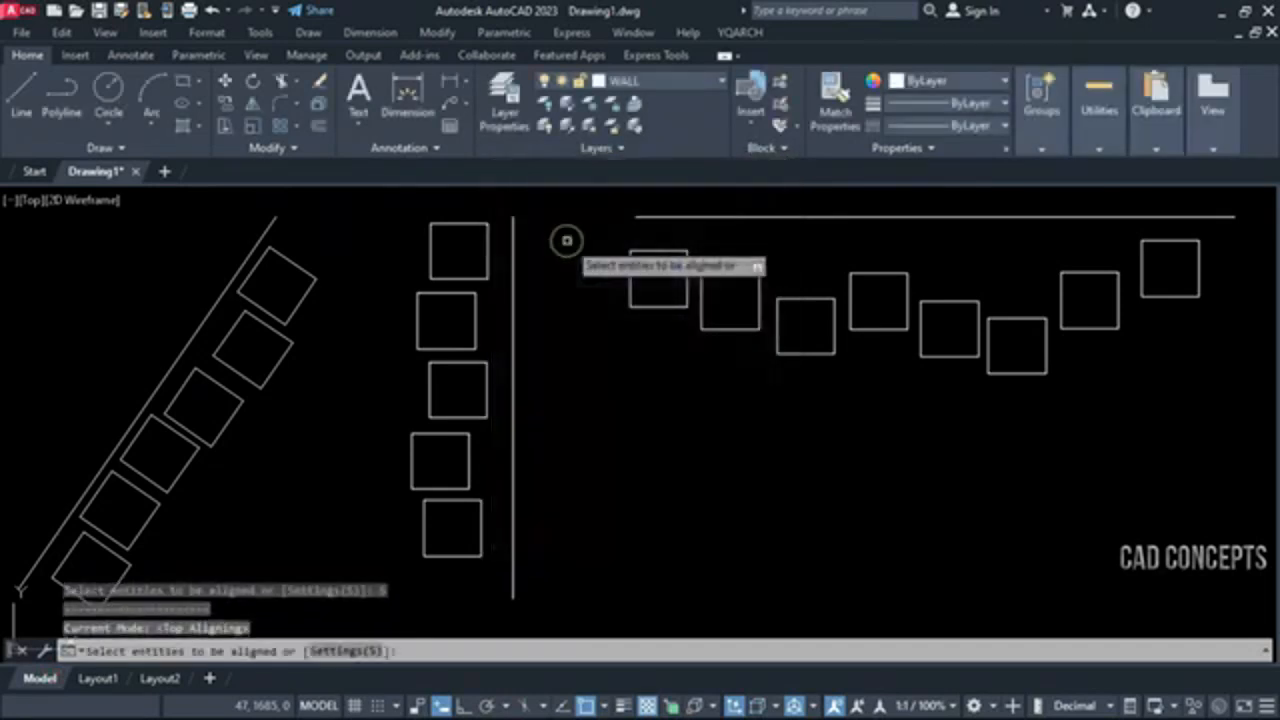
click(1158, 262)
click(690, 385)
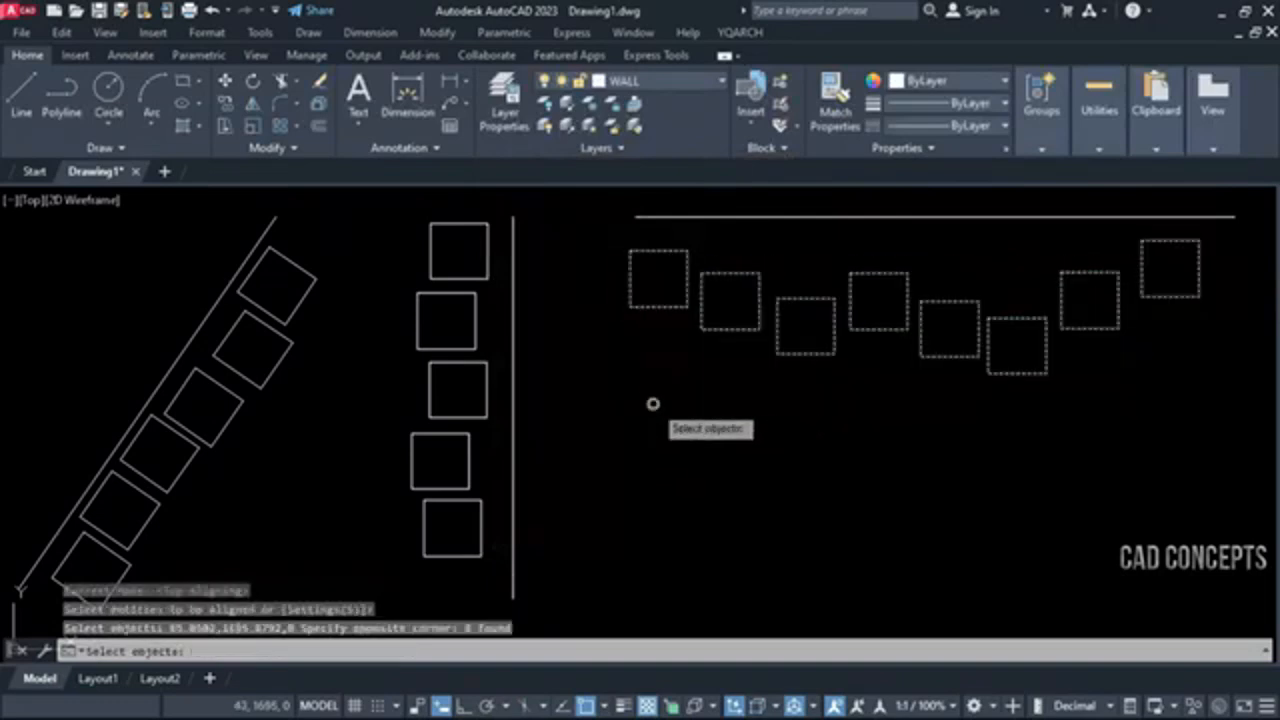
key(Return)
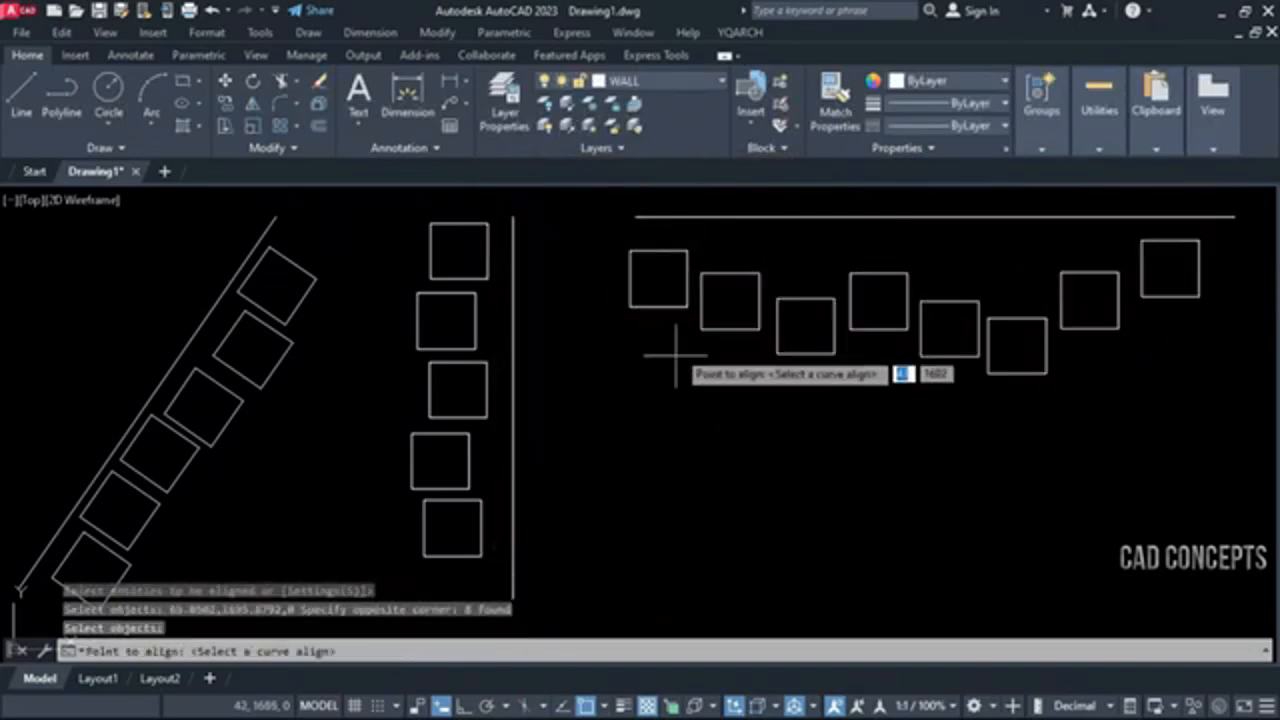
click(636, 216)
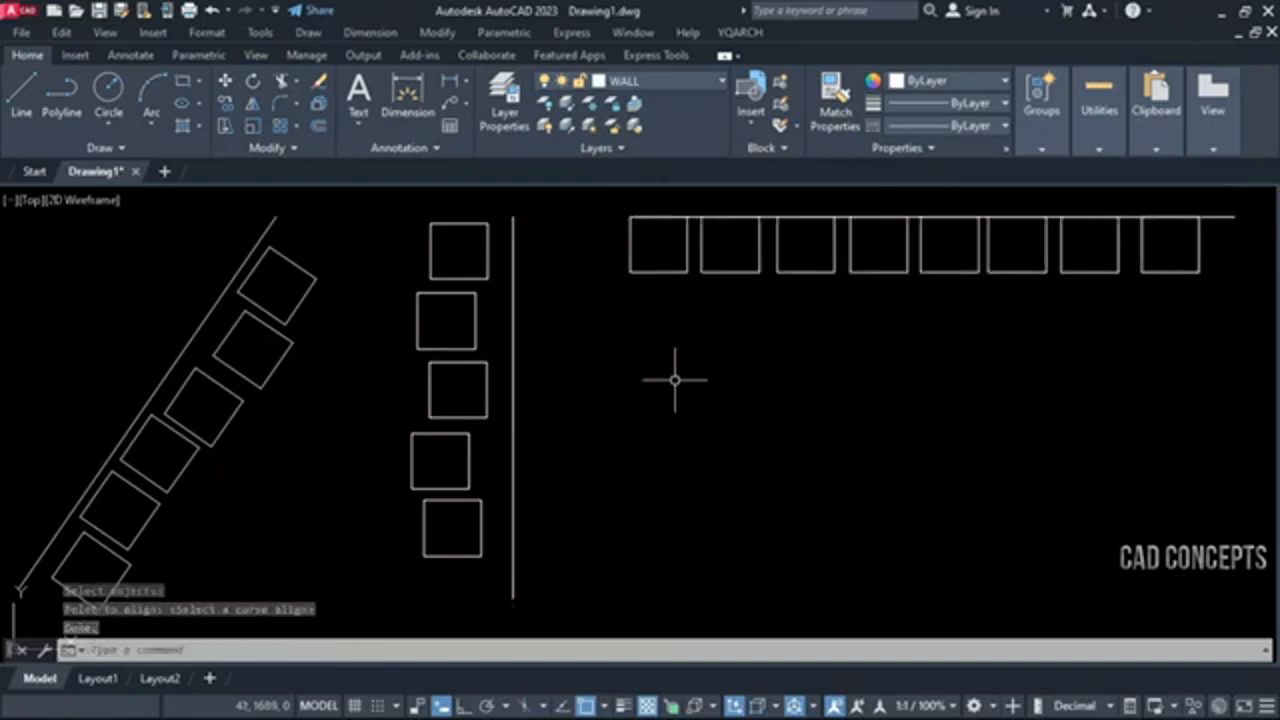
Move the row of eight squares together with its horizontal line straight down into the open area
click(1177, 205)
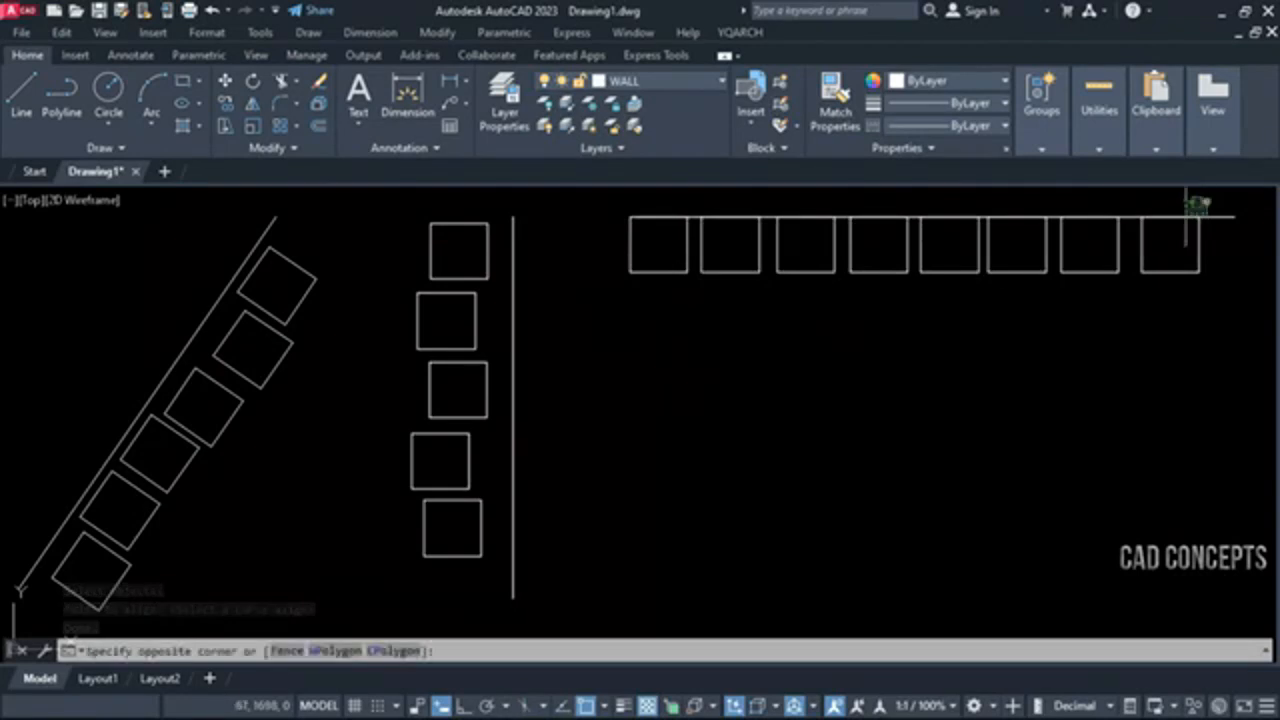
click(657, 339)
text(m)
key(Return)
click(657, 339)
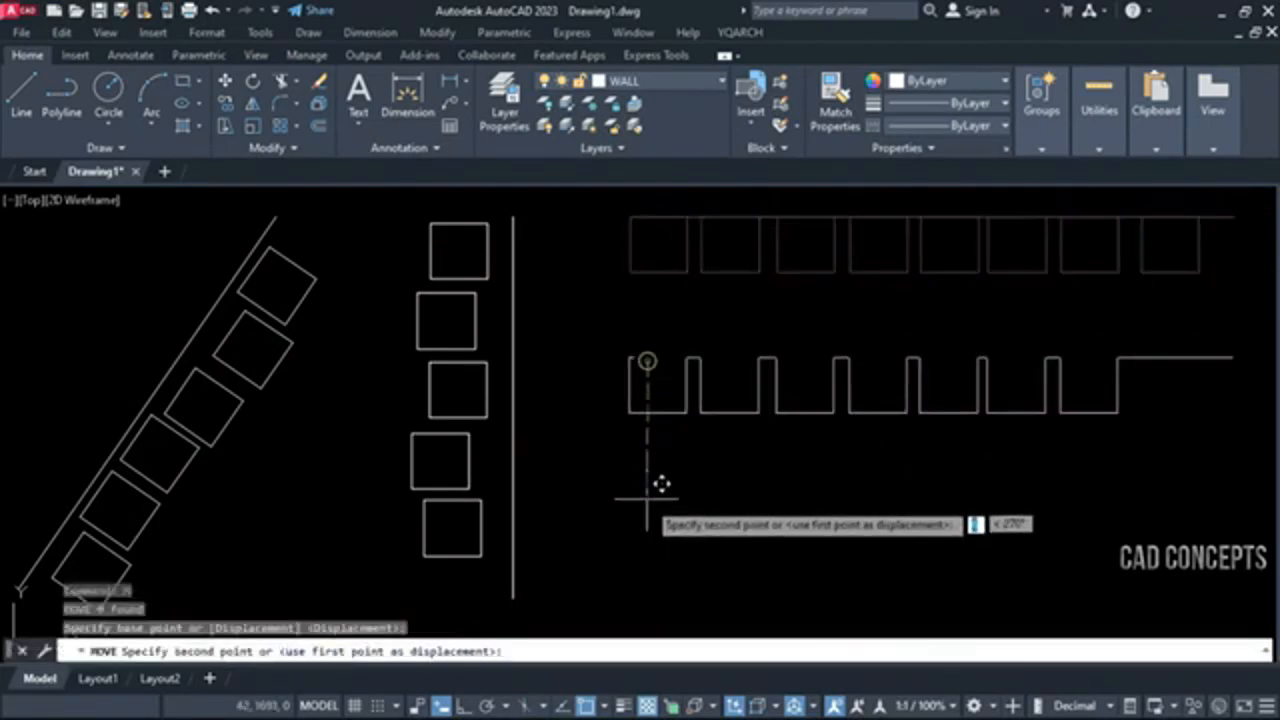
click(662, 483)
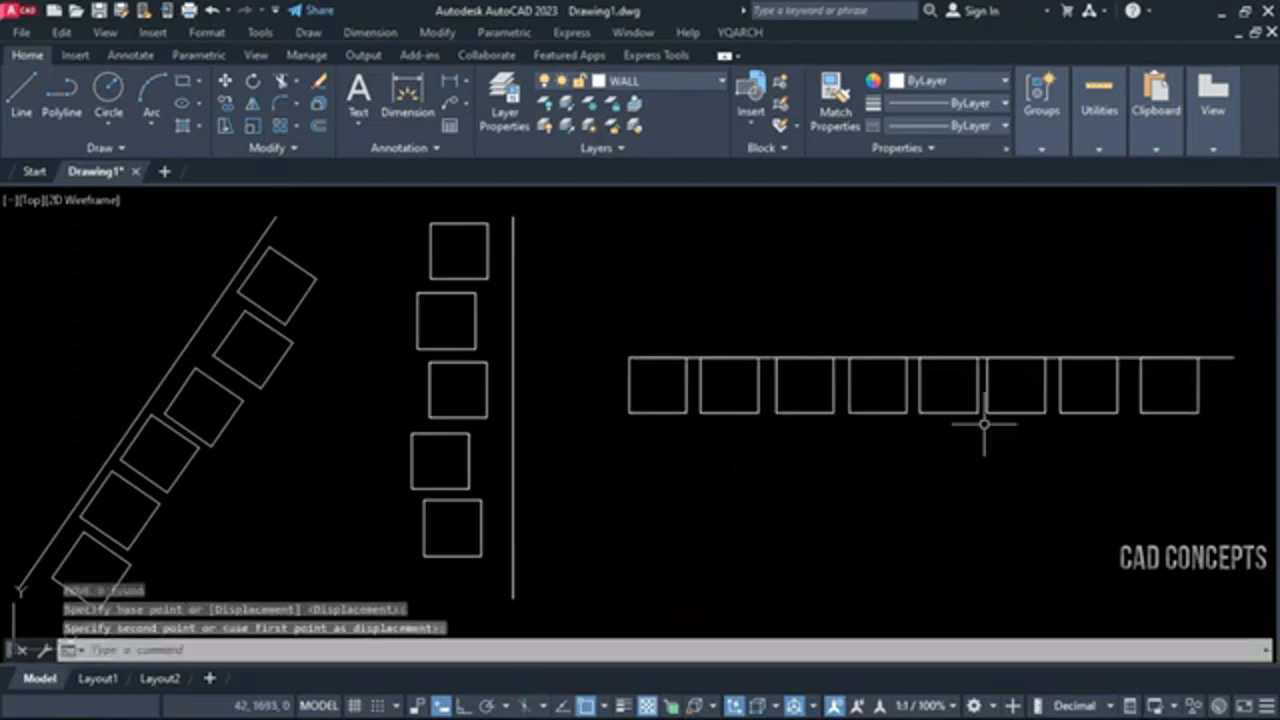
text(dq)
key(Return)
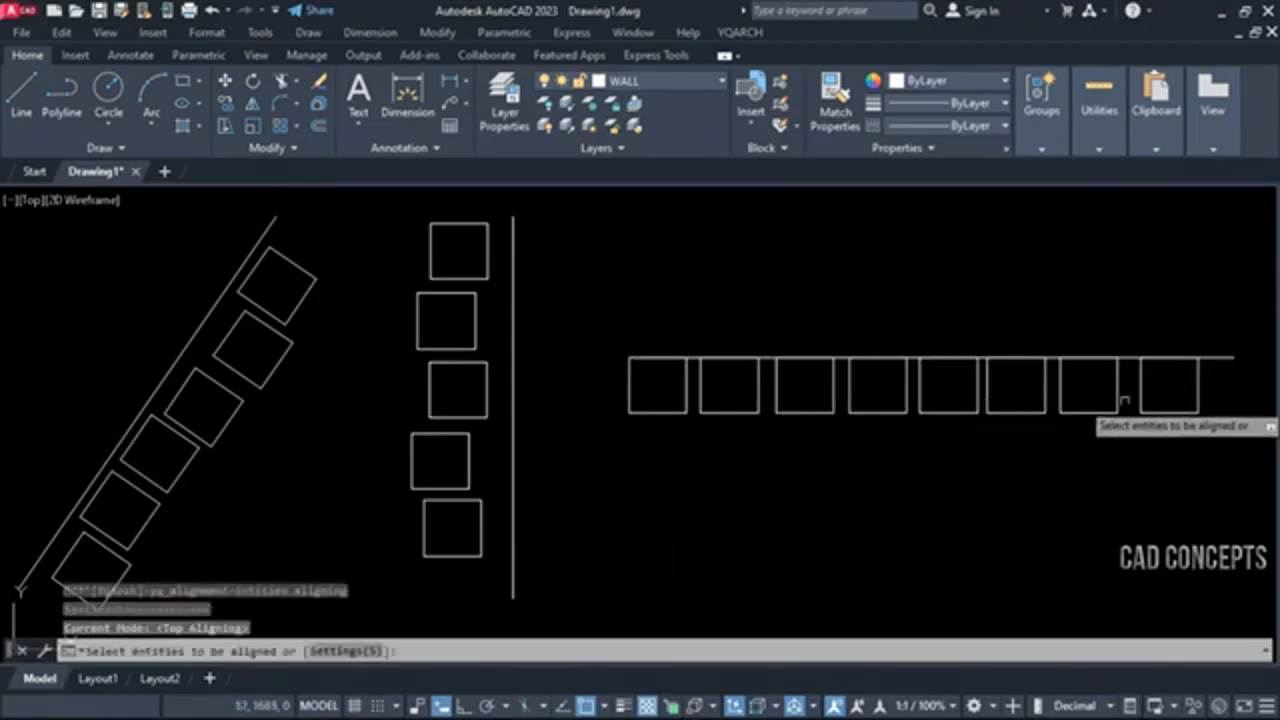
click(1156, 396)
click(630, 462)
key(Return)
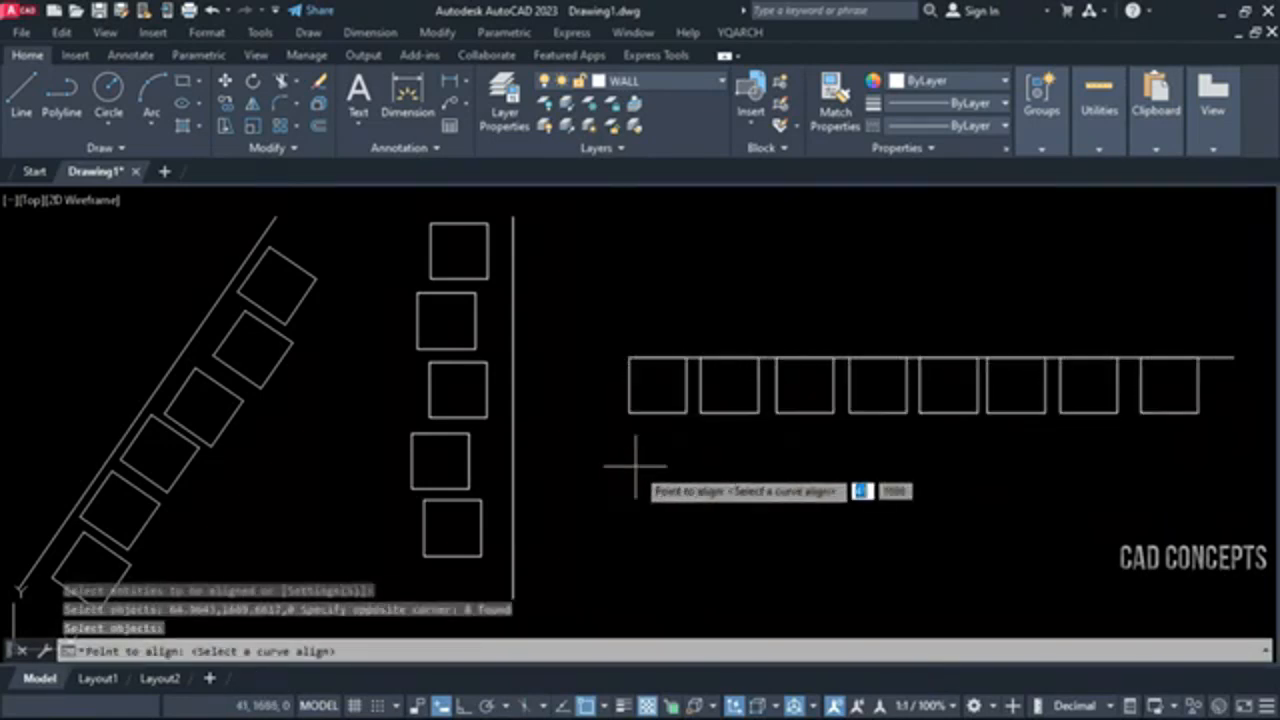
key(Escape)
Align the eight squares' bottom edges to the horizontal line, using DQ in Bottom Aligning mode
key(Return)
click(353, 650)
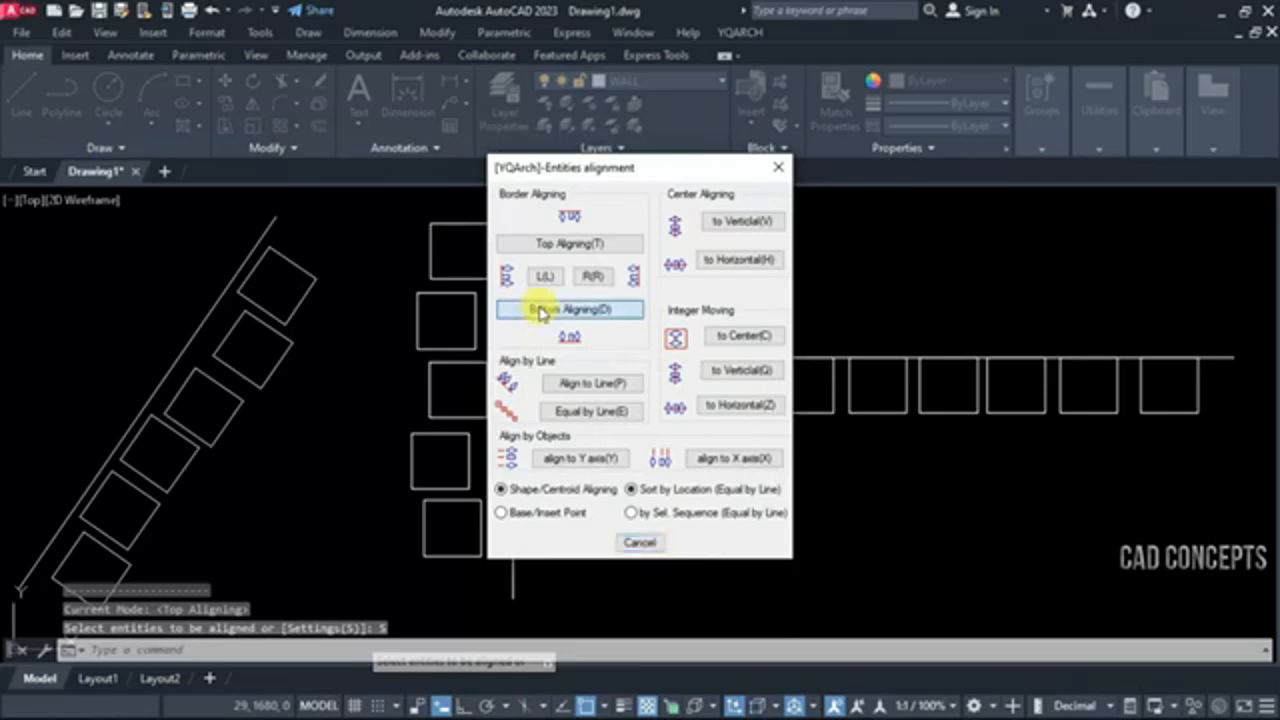
click(540, 310)
click(1172, 375)
click(617, 500)
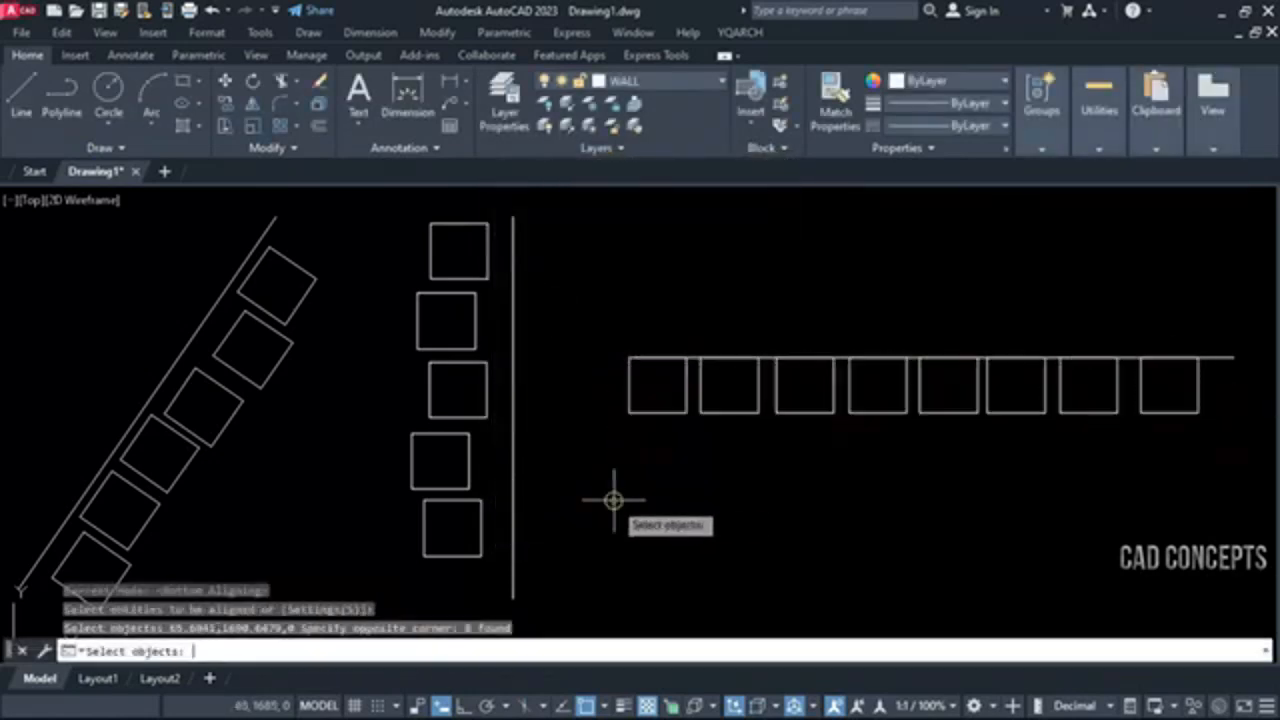
key(Return)
click(689, 357)
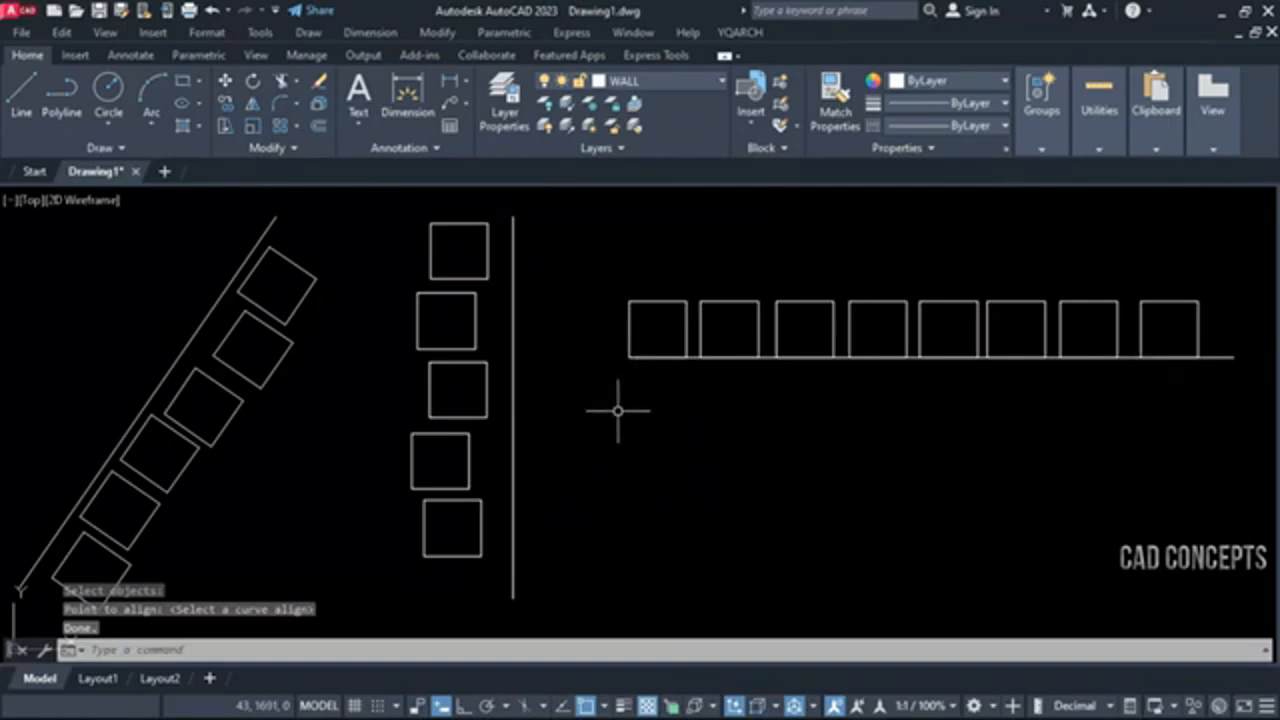
Align the right edges of the five staggered squares to the vertical line, using DQ in Right Aligning mode
key(Return)
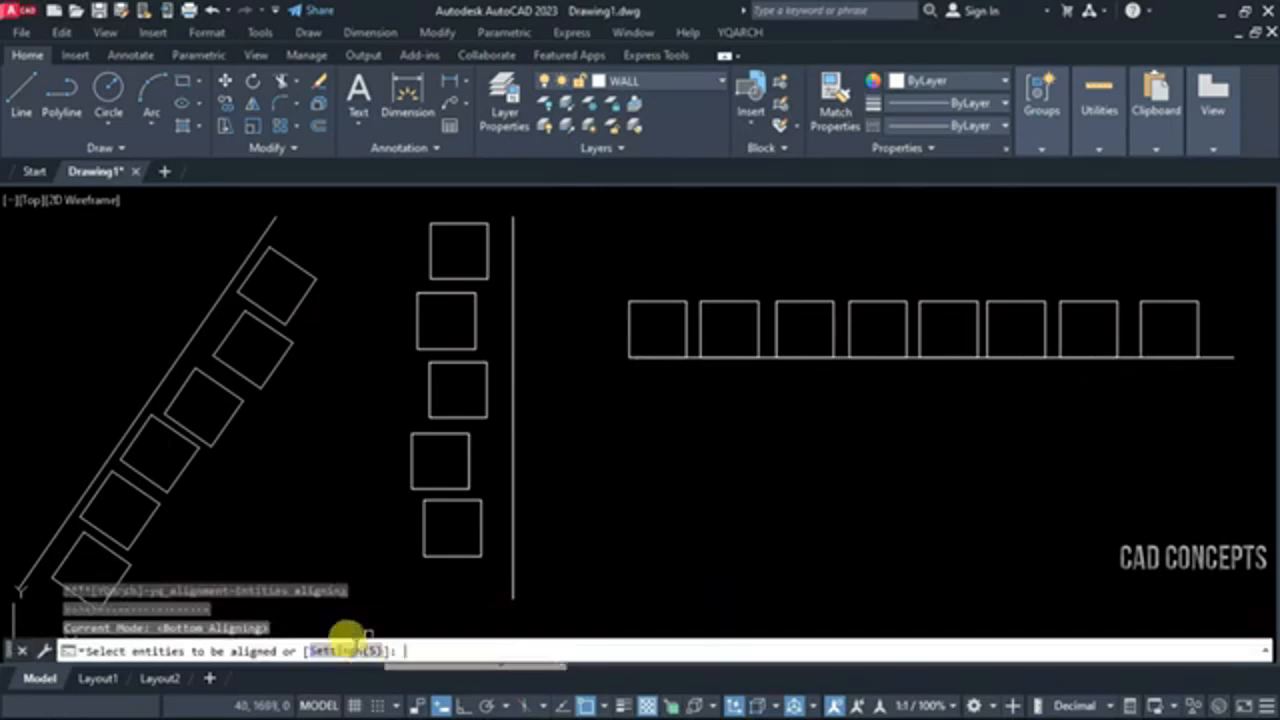
click(357, 651)
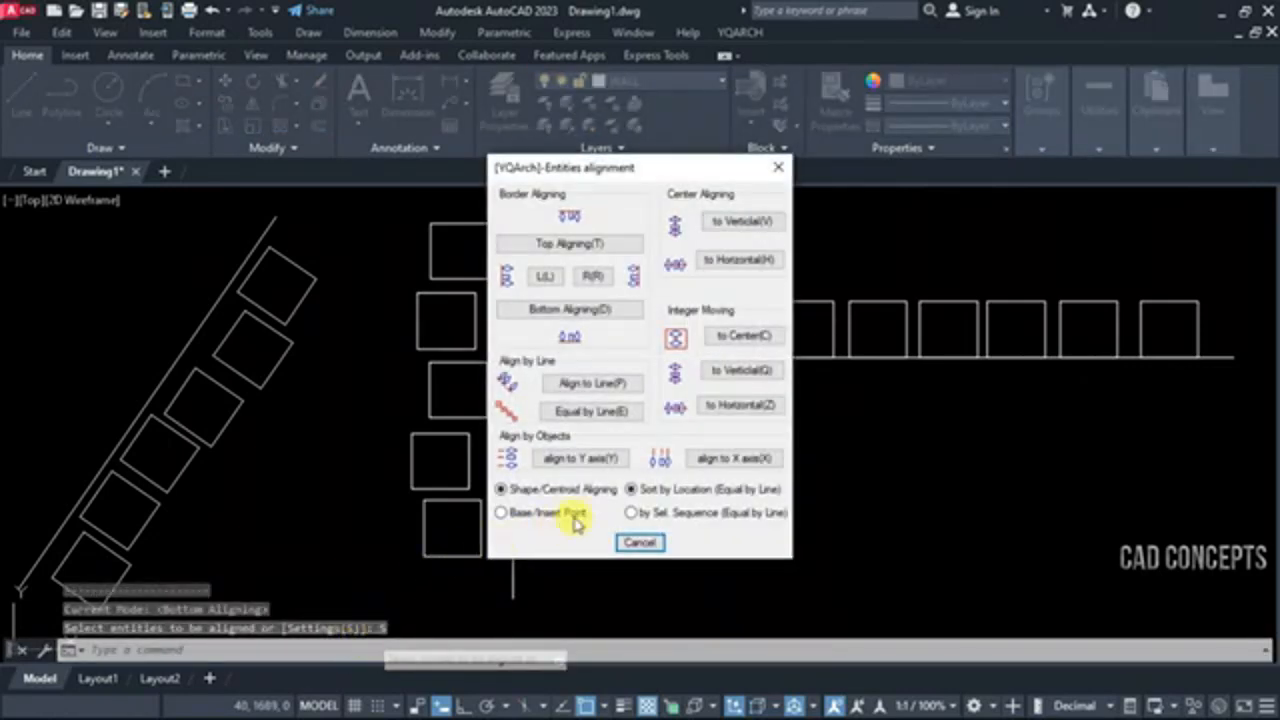
click(586, 278)
click(460, 254)
click(400, 543)
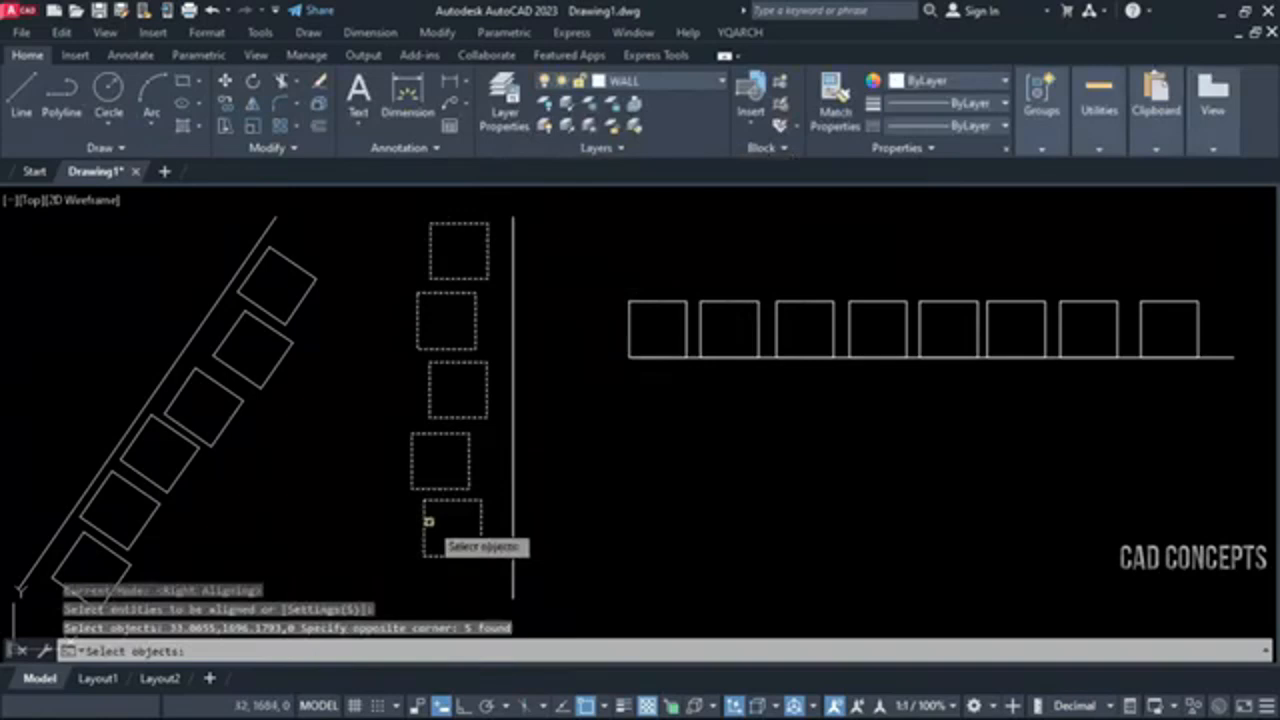
key(Return)
click(513, 556)
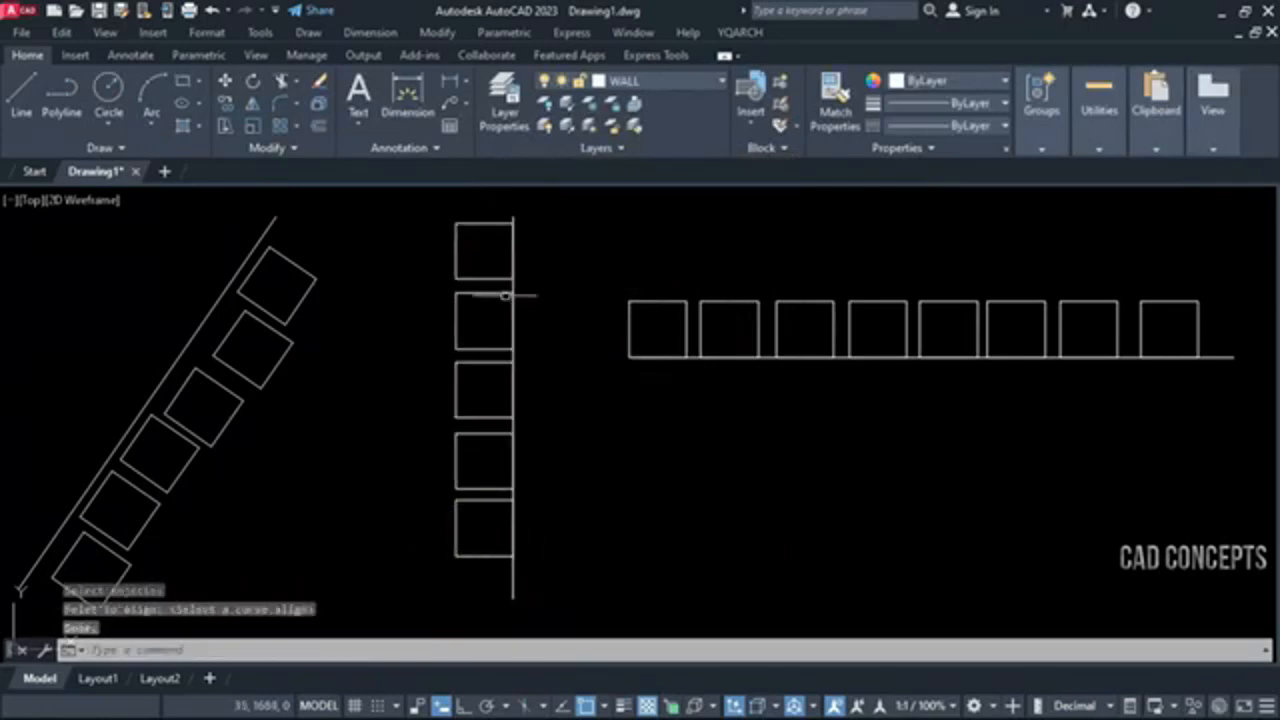
Align the left edges of the five stacked squares to the vertical line, using DQ in Left Aligning mode
key(Return)
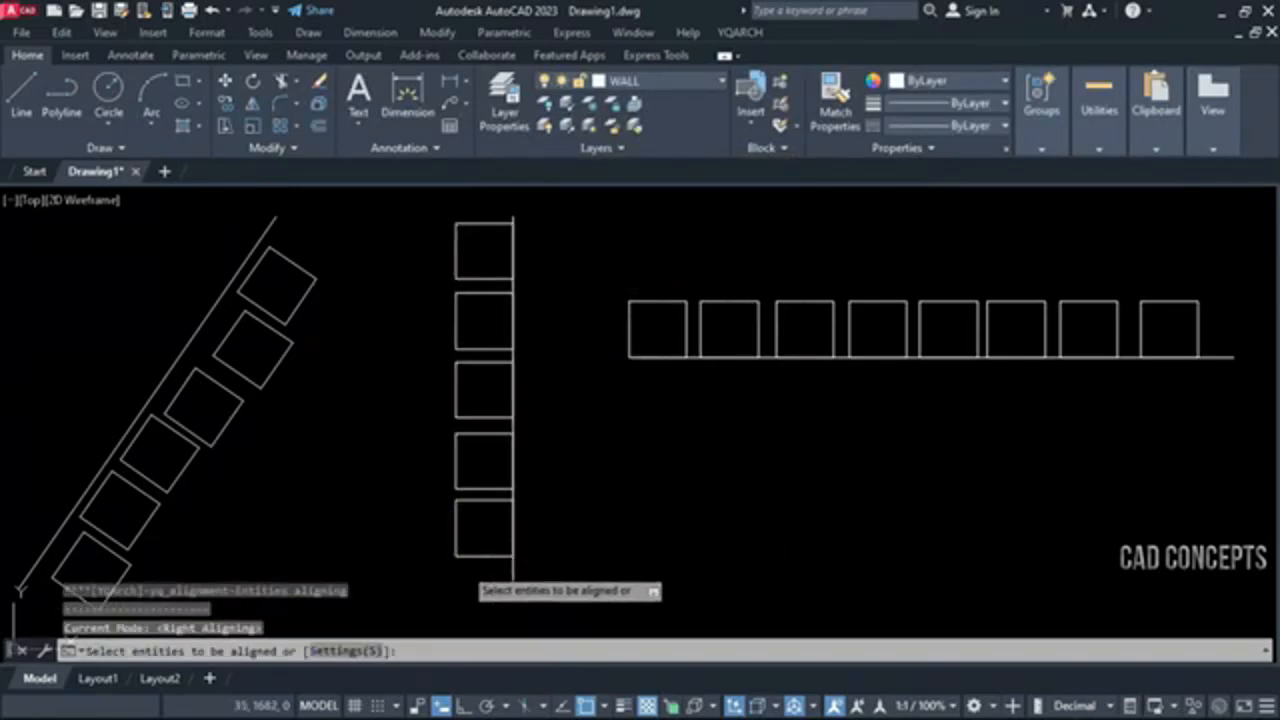
click(370, 652)
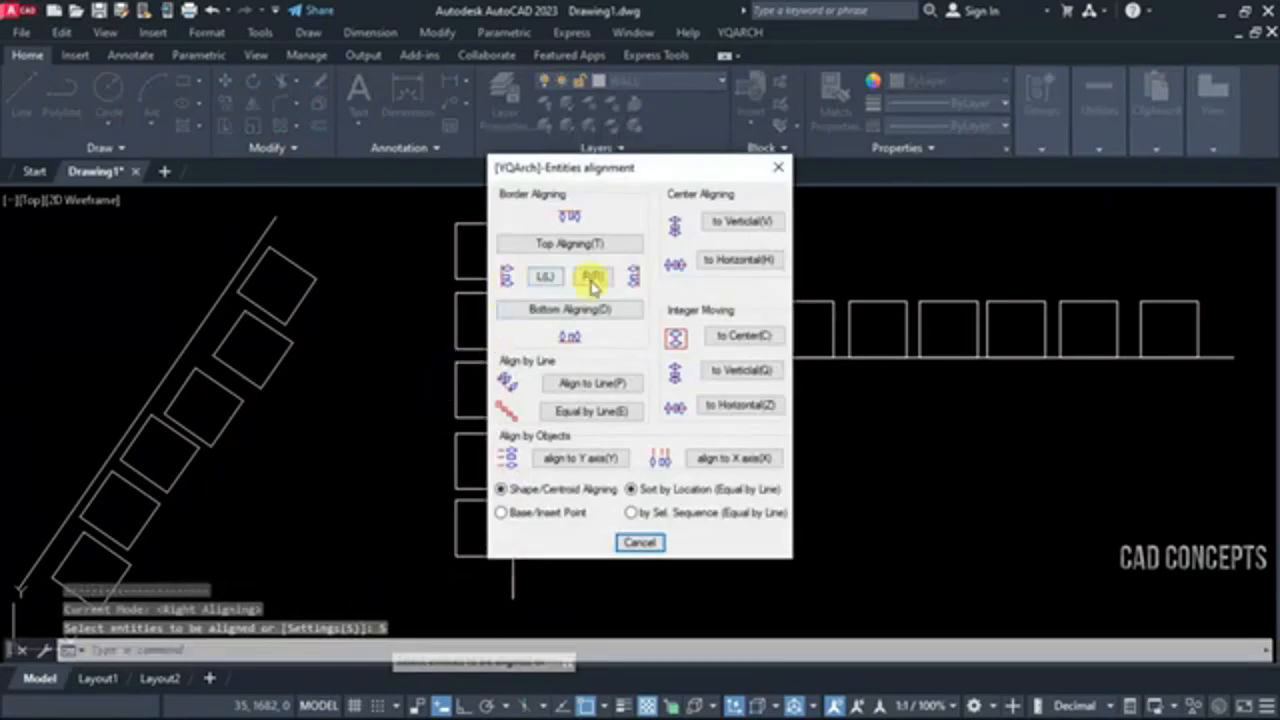
click(591, 280)
text(s)
key(Return)
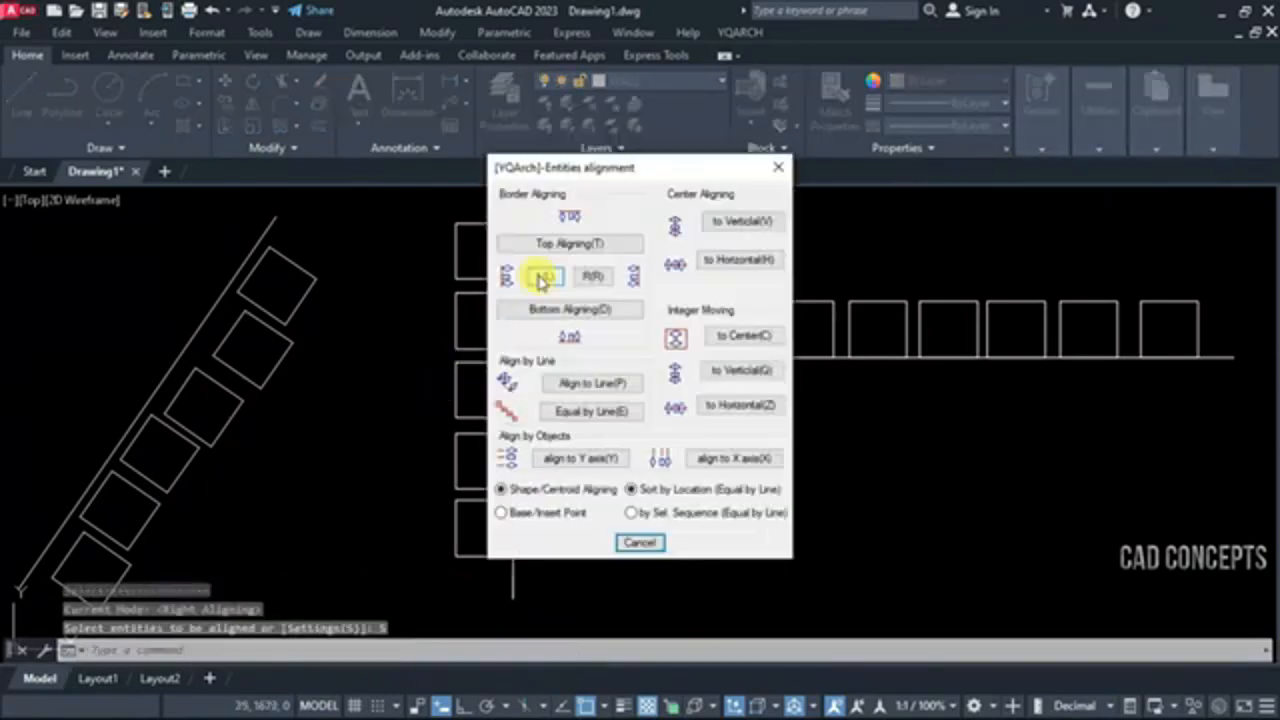
click(514, 278)
click(476, 242)
click(426, 521)
key(Return)
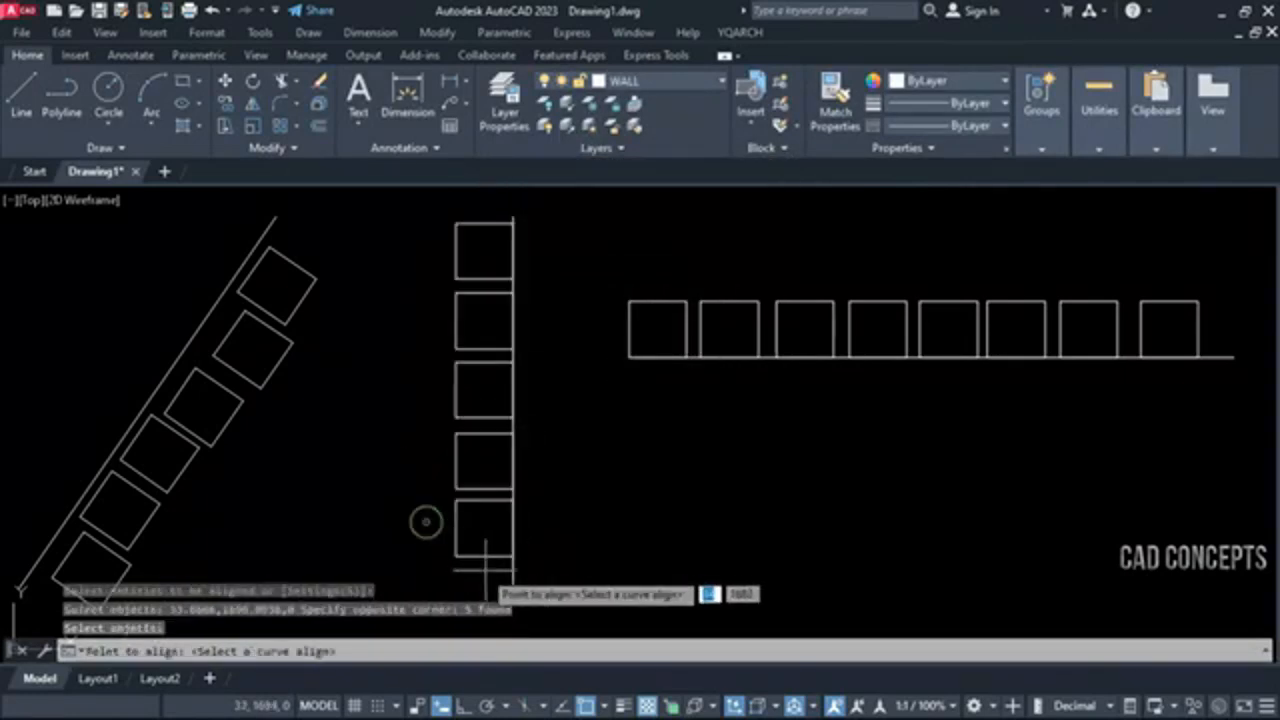
click(512, 566)
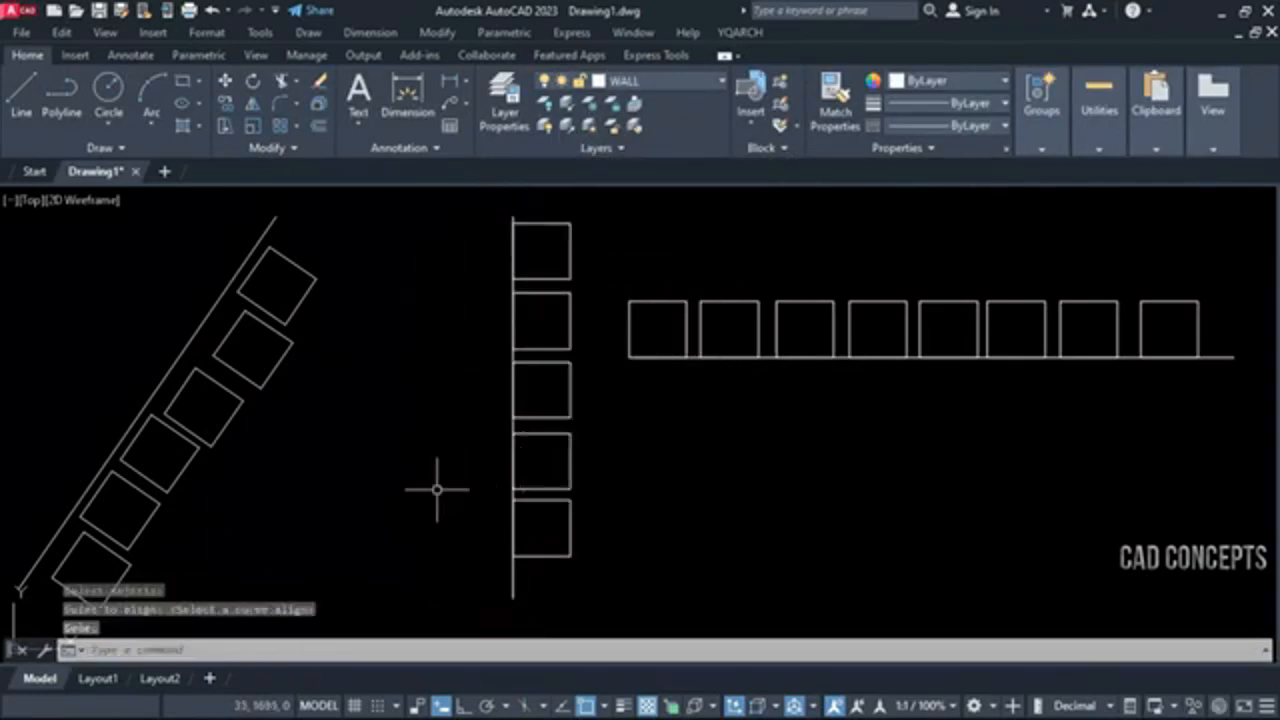
Try aligning the six tilted squares between the sloping line's two endpoints with DQ in Align to Line mode, and undo it
middle_drag(437, 491, 446, 493)
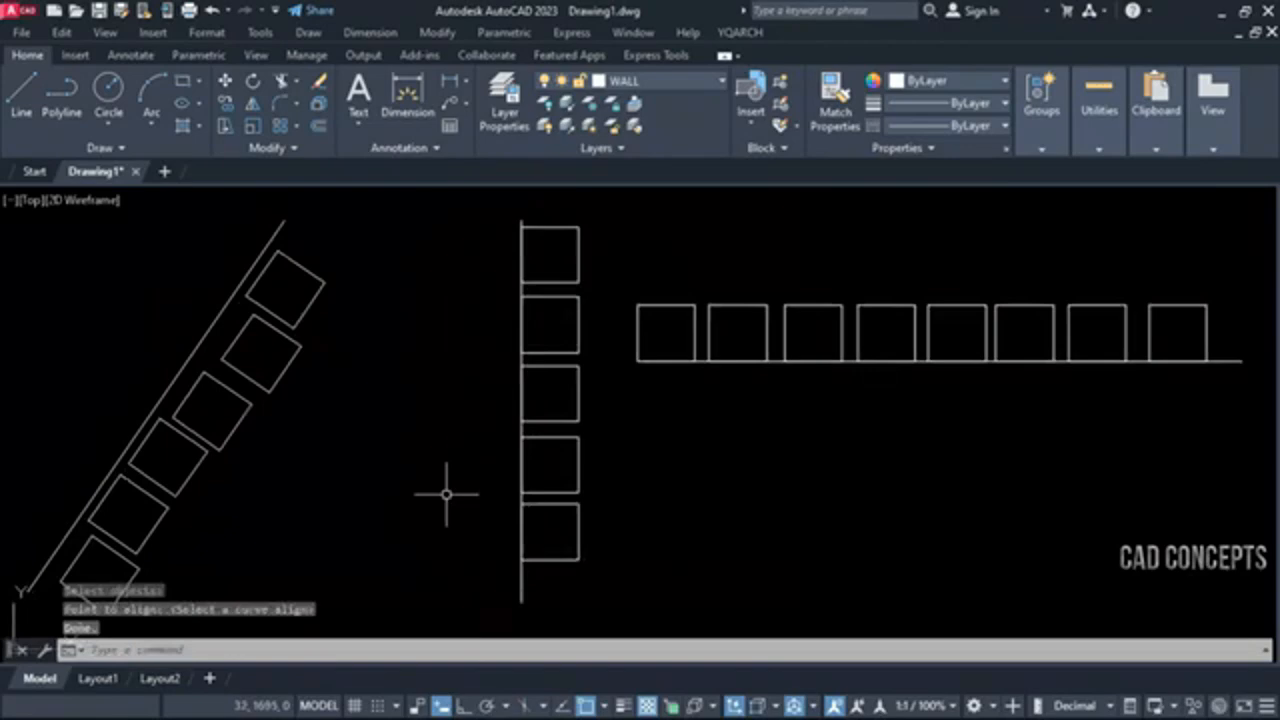
key(Return)
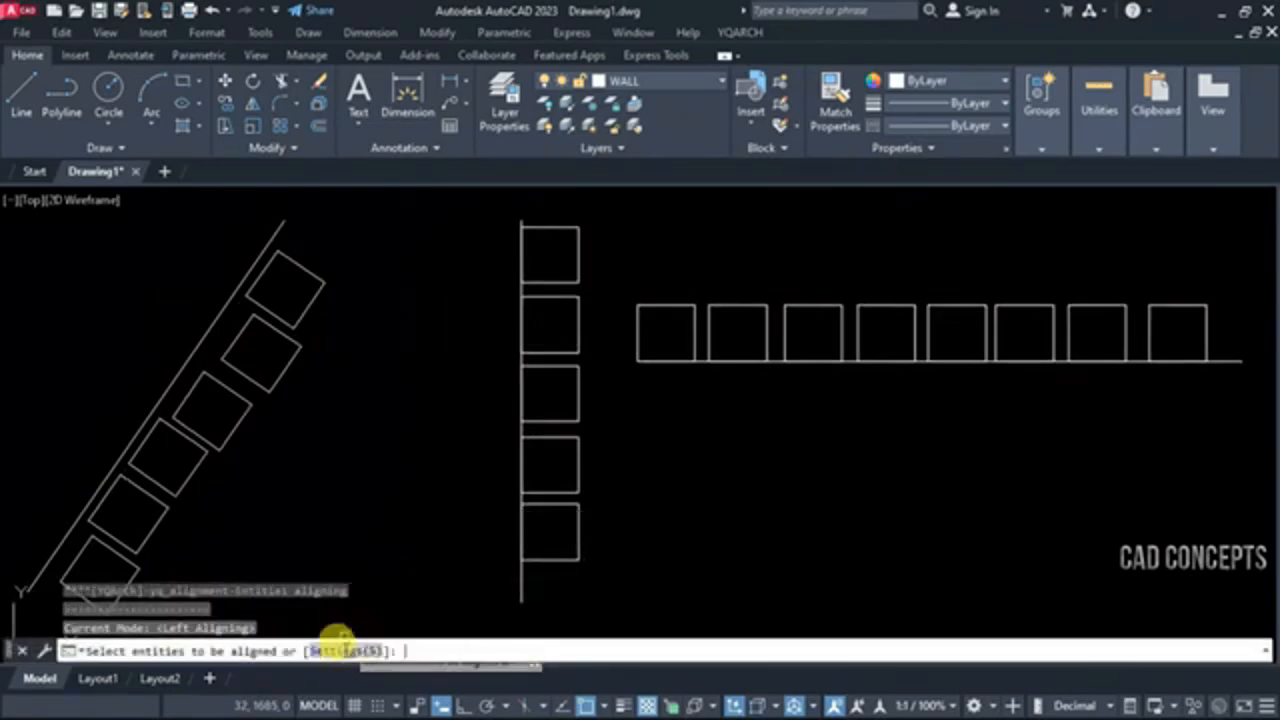
click(340, 648)
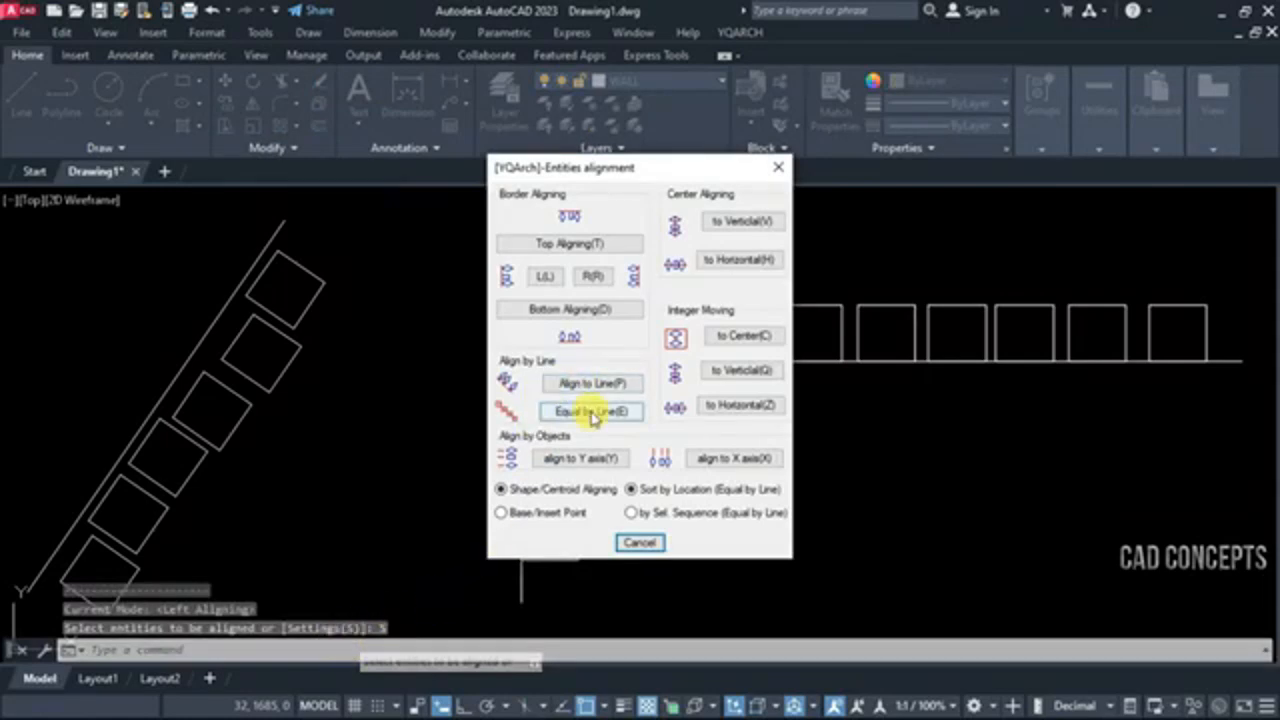
click(575, 382)
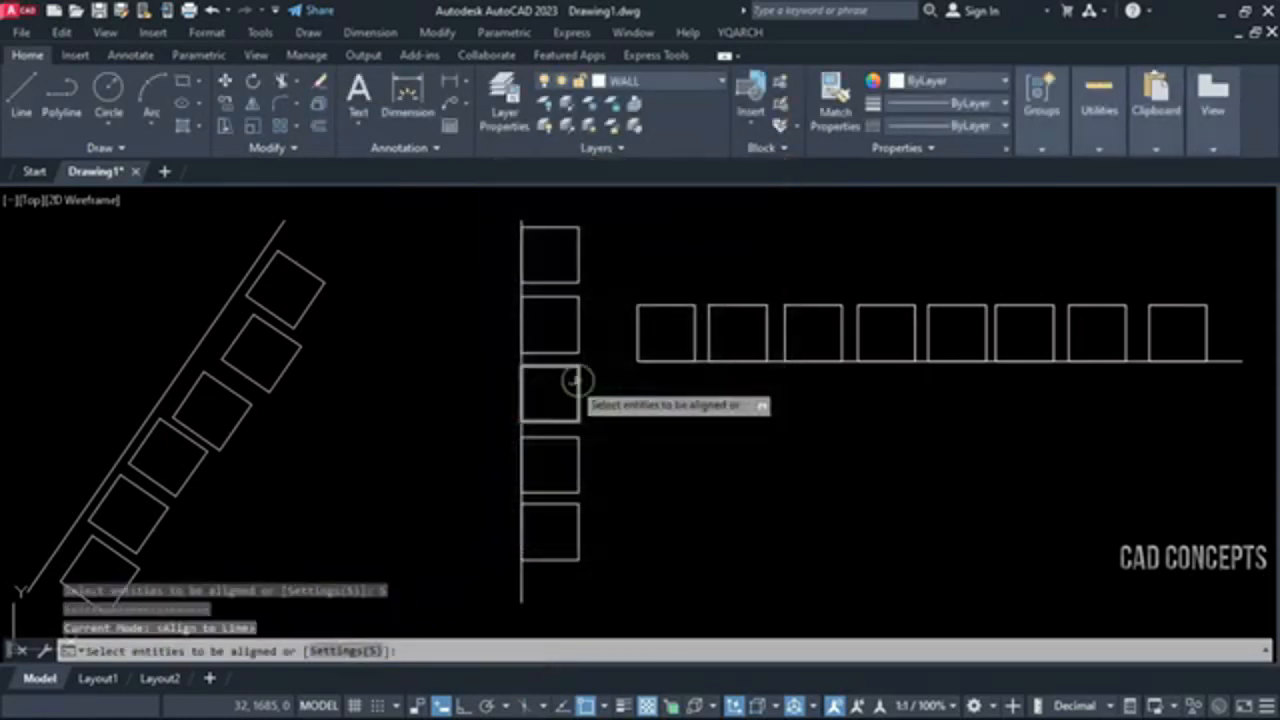
click(374, 254)
click(107, 576)
shift+click(66, 528)
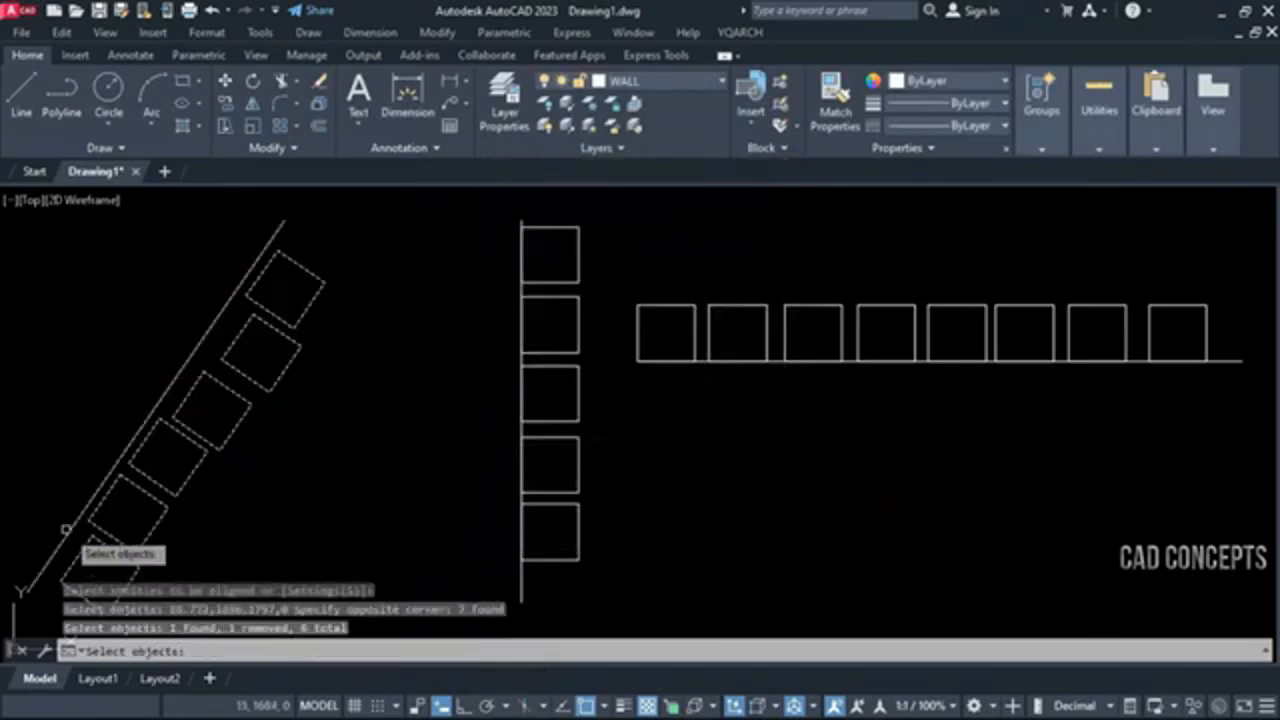
key(Return)
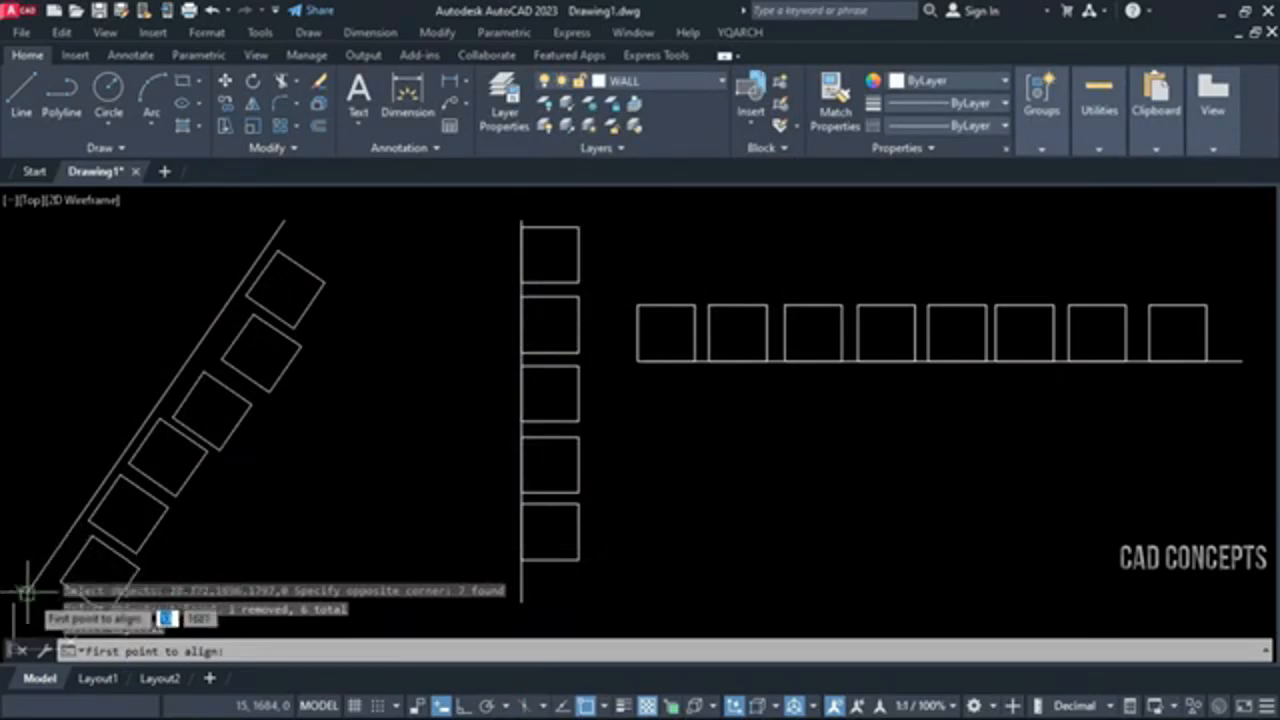
click(28, 594)
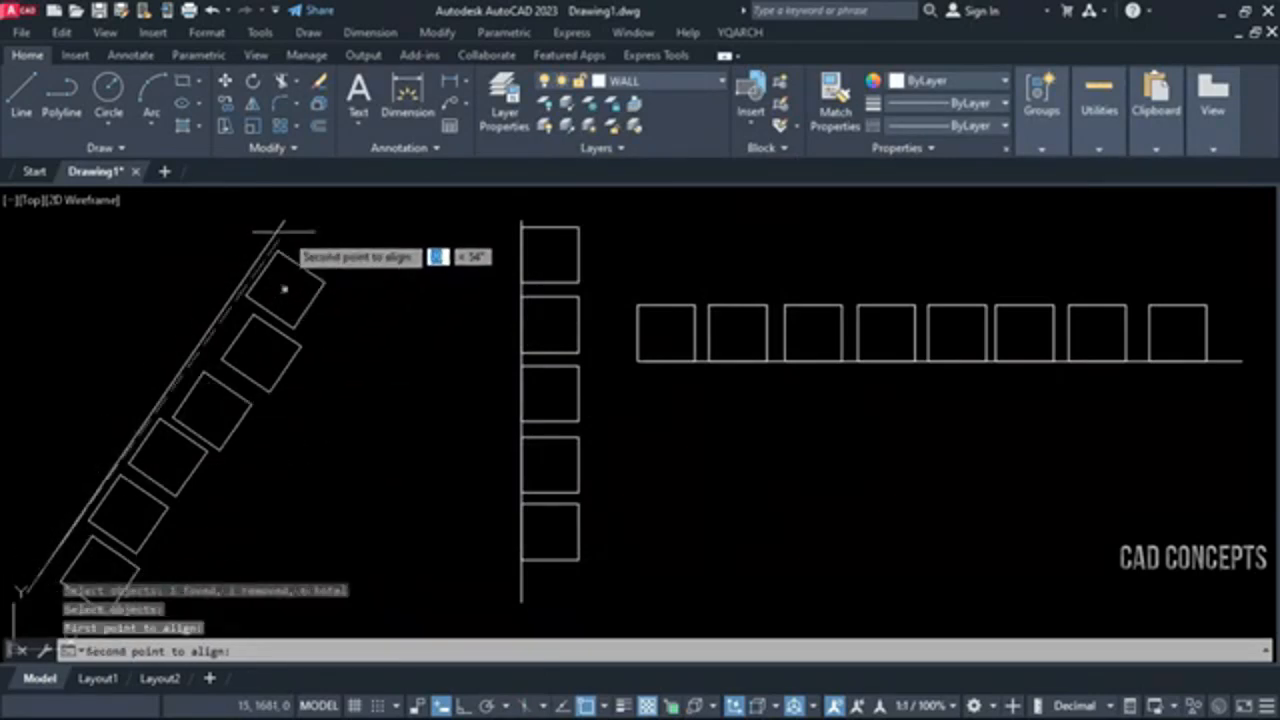
click(281, 219)
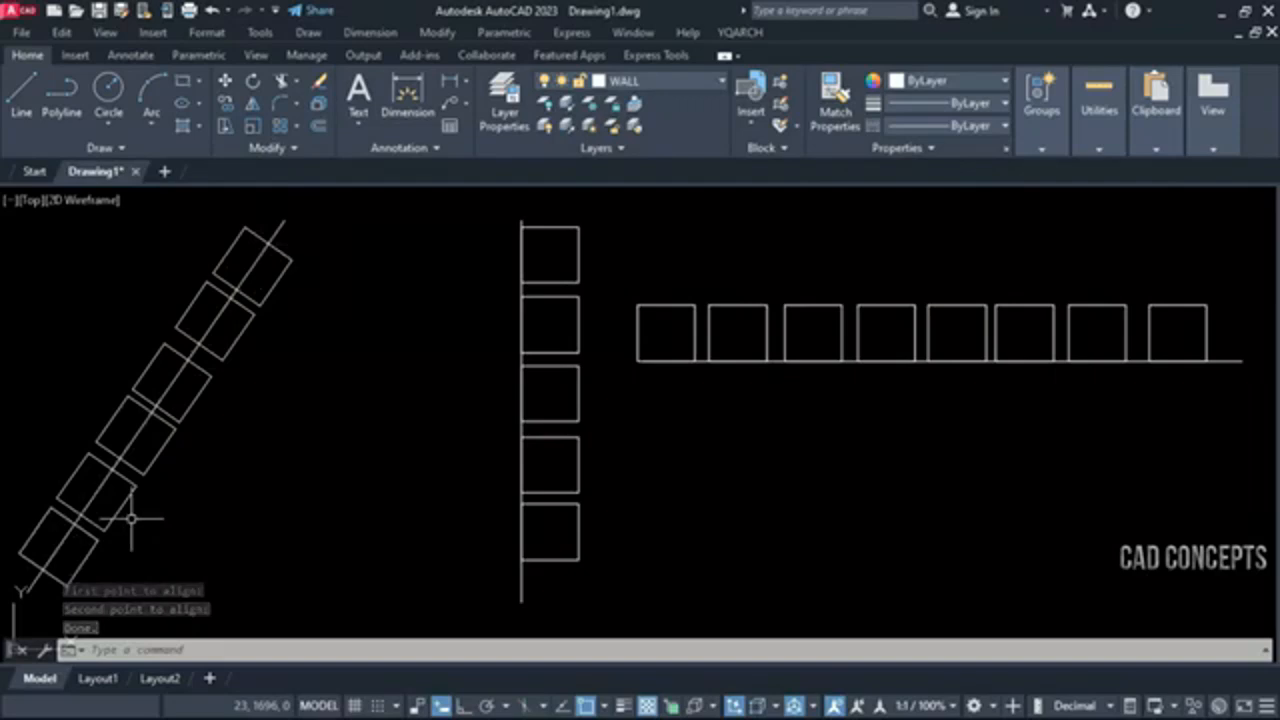
key(ctrl+z)
Run DQ again and switch its alignment mode to align to Y axis
text(DQ)
key(Return)
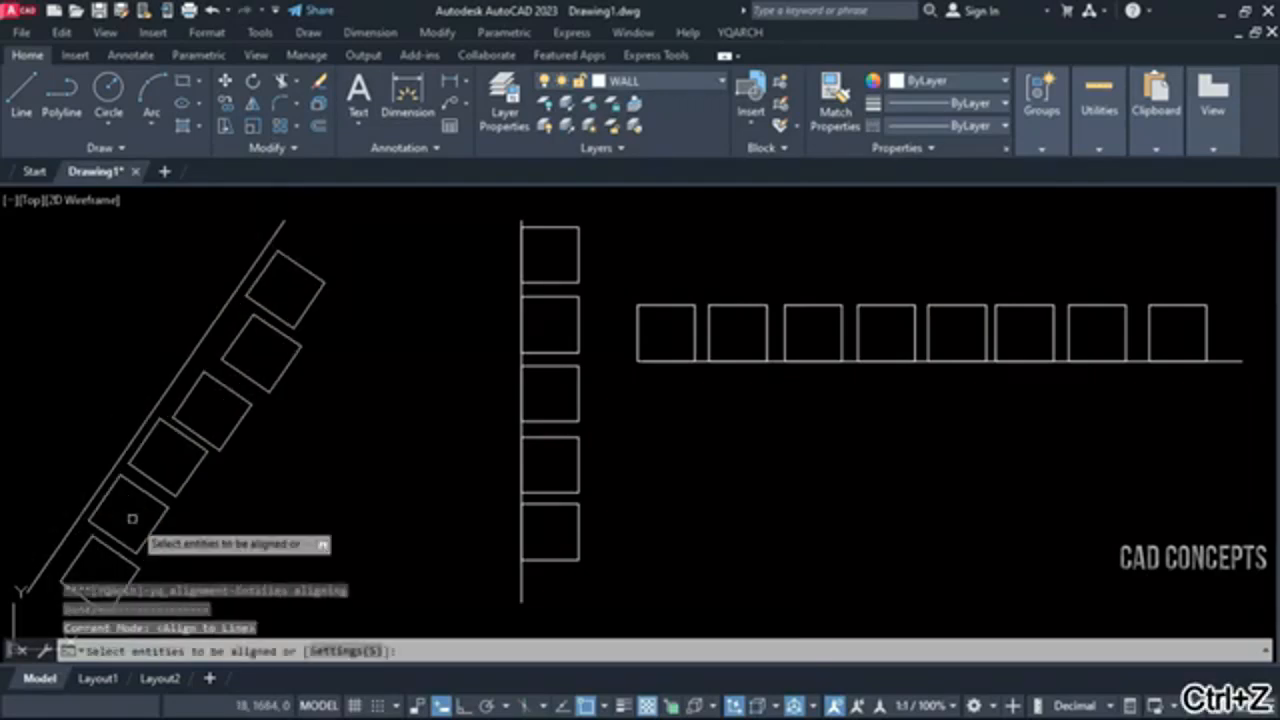
text(S)
key(Return)
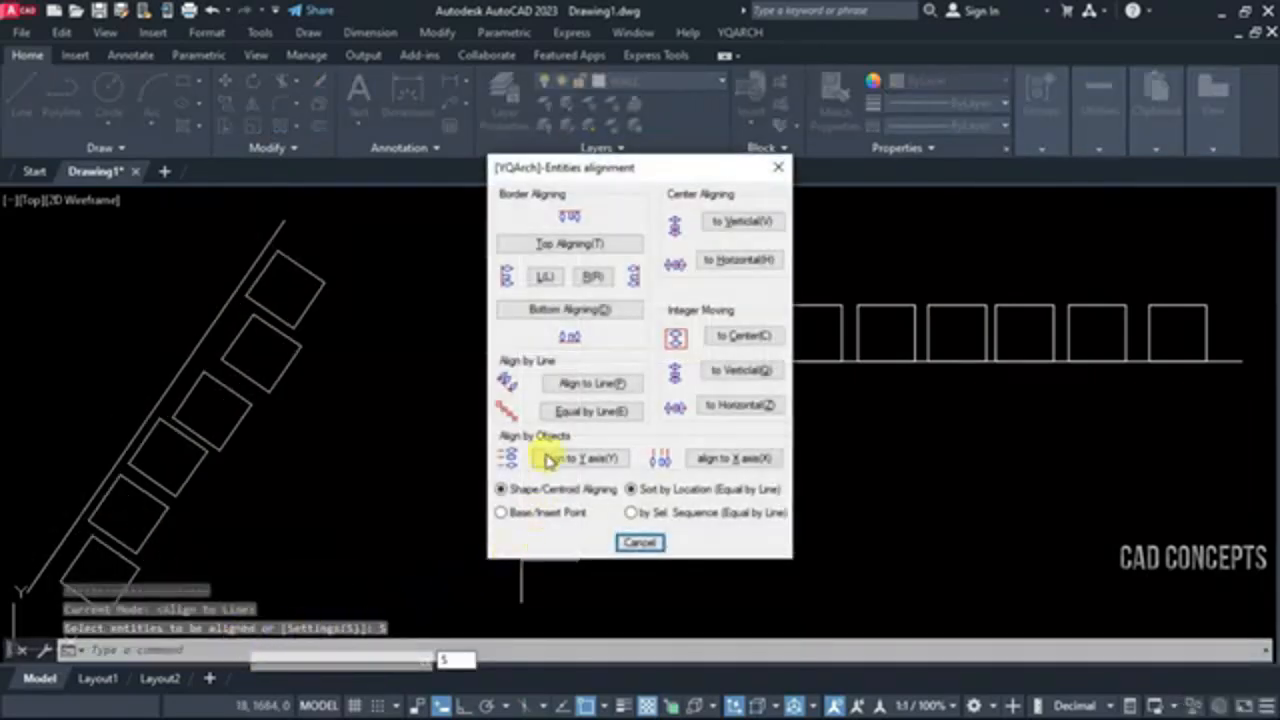
click(552, 452)
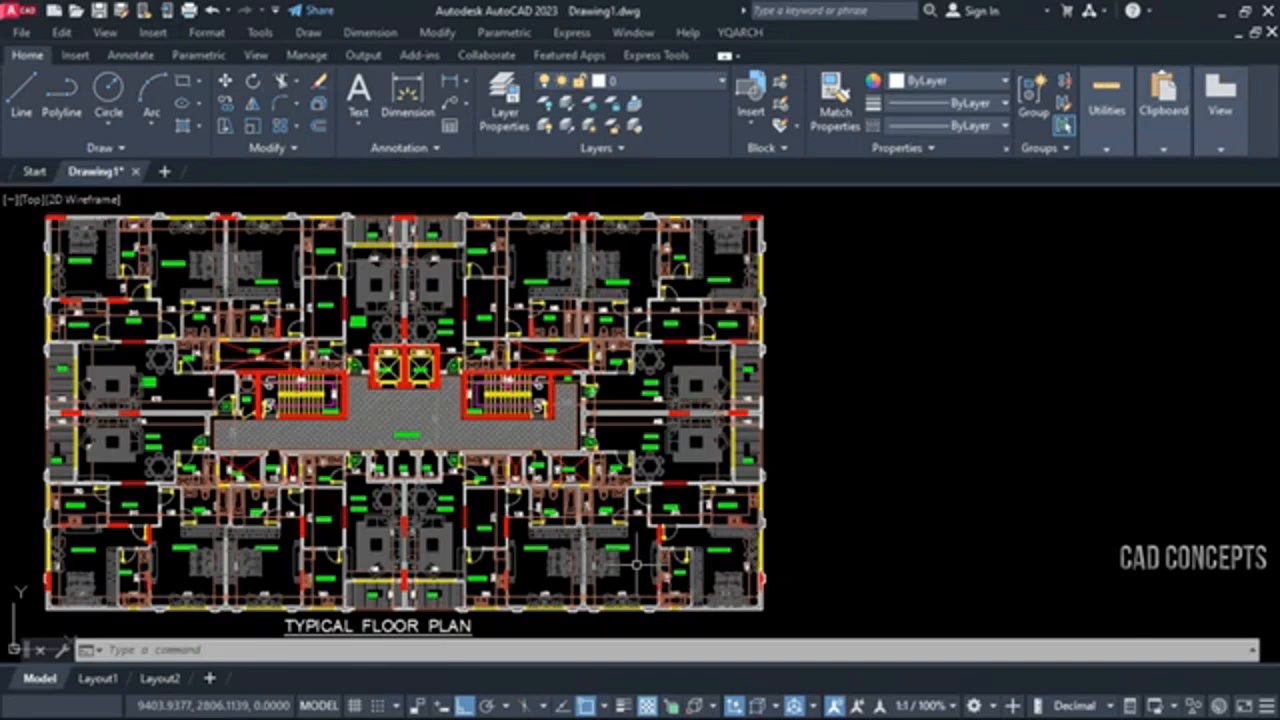
Start QG and accept its Cut And Paste settings with bounding on, border layer QG, color 1, HIDDEN linetype and linetype scale -0.5
text(qg)
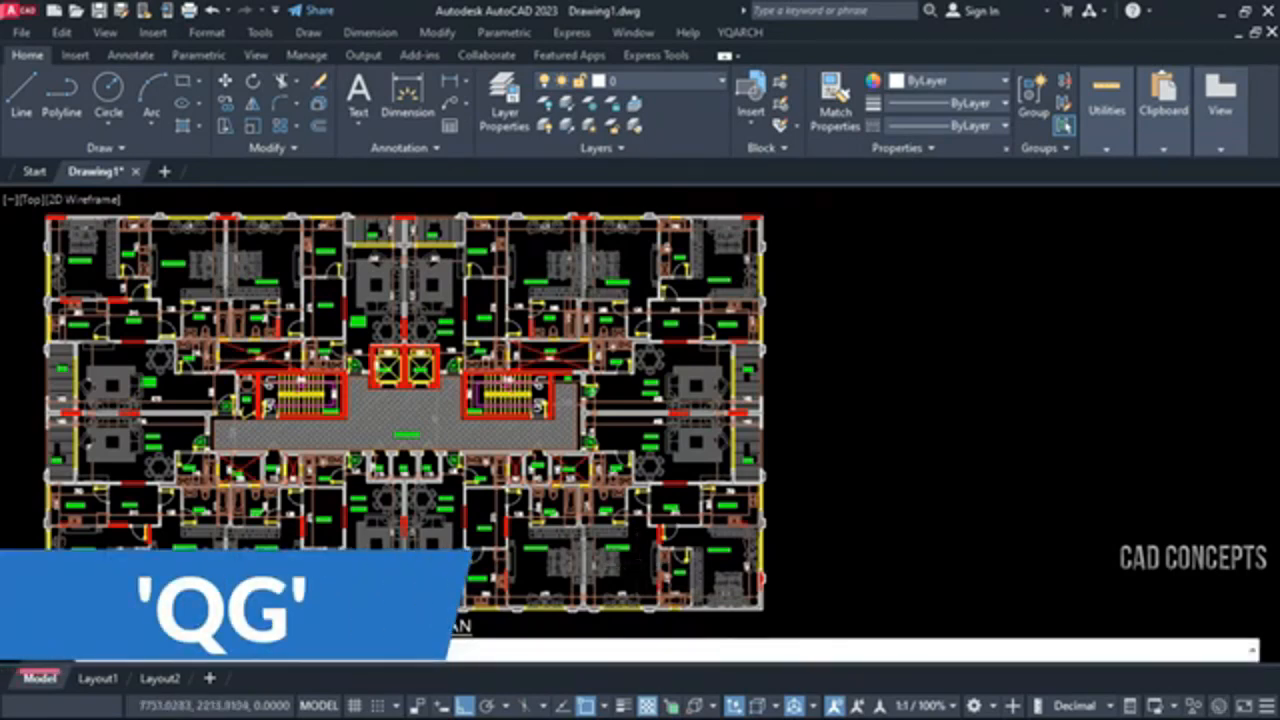
key(Return)
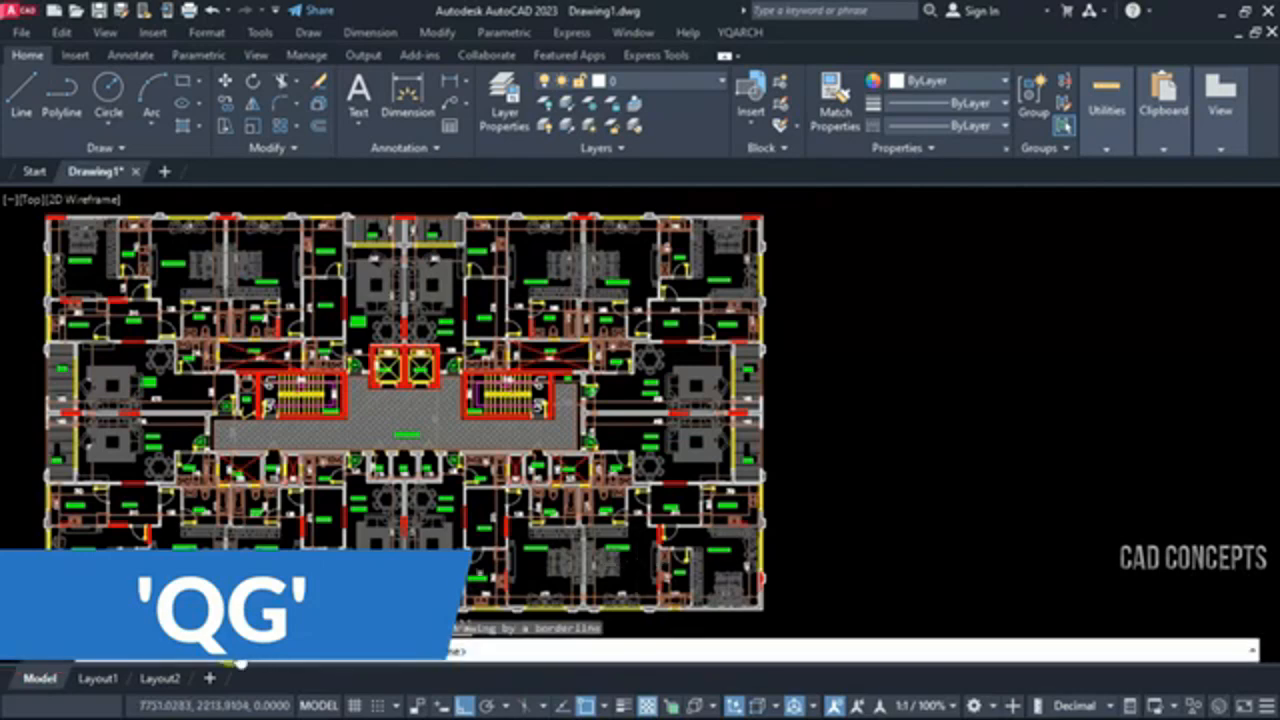
text(s)
key(Return)
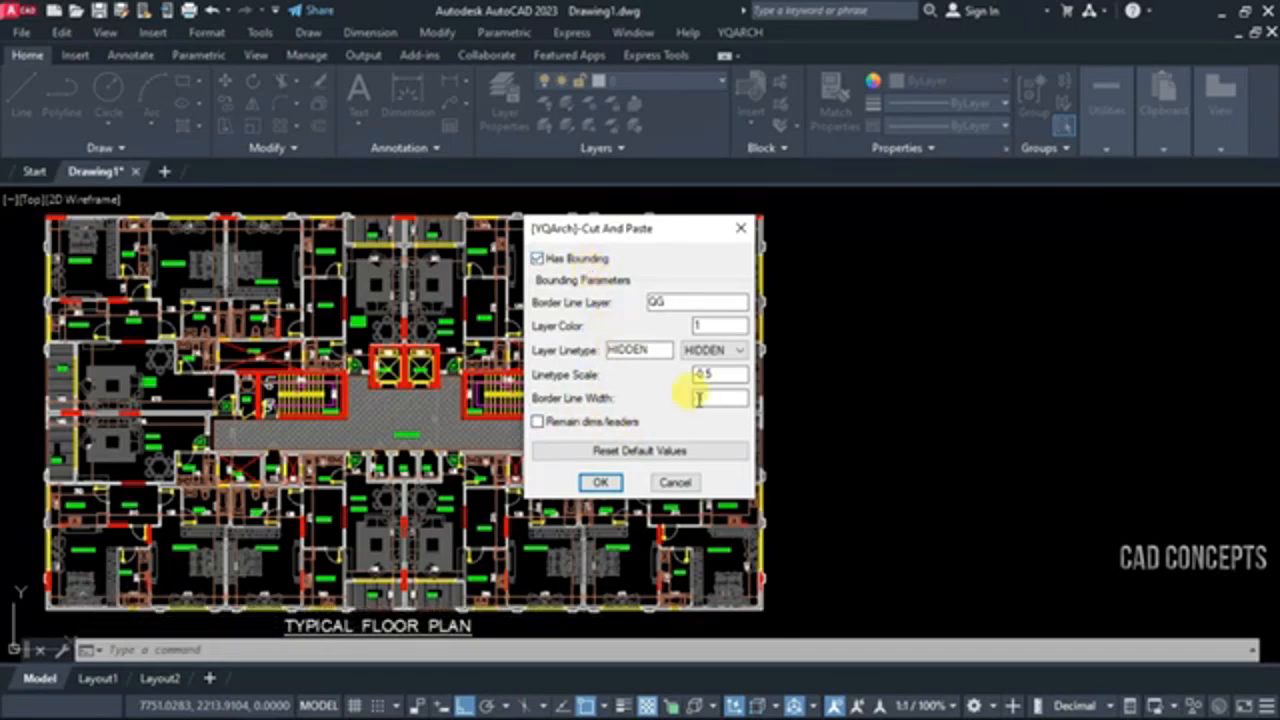
click(601, 484)
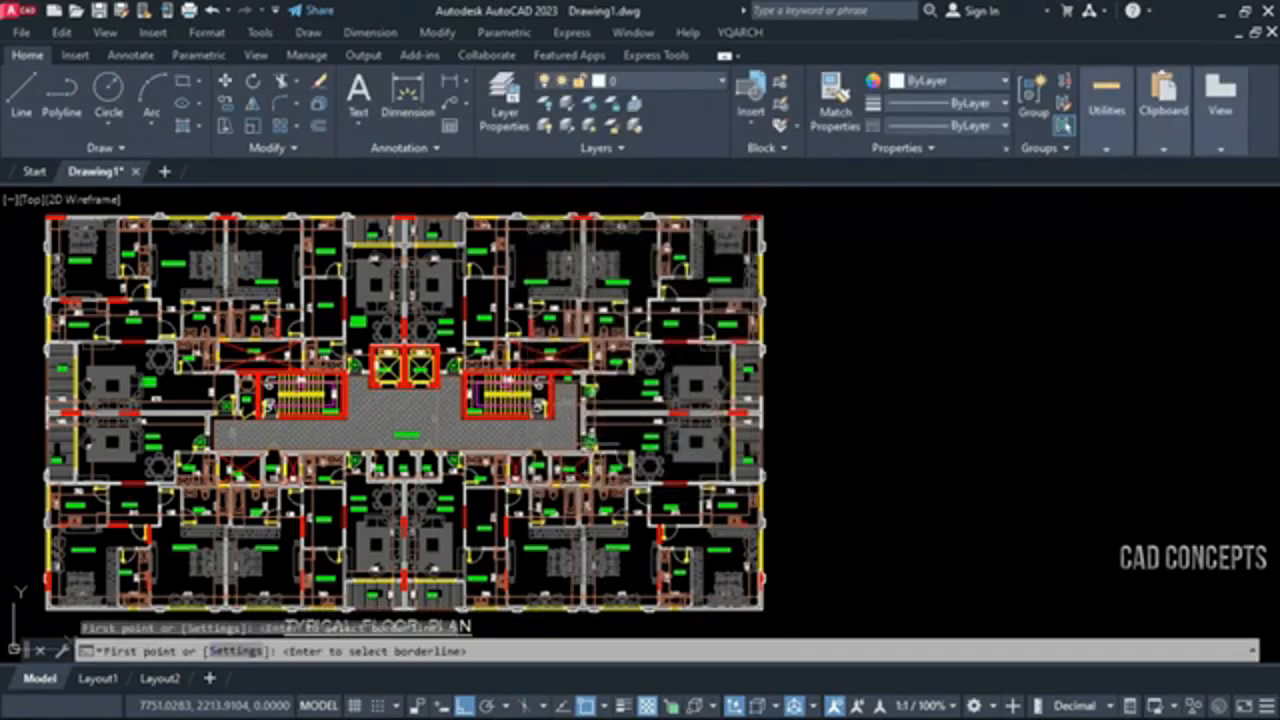
Frame the floor plan's upper-right corner rooms with a rectangle and place the bordered detail copy in the open area beside the plan
click(610, 200)
click(789, 313)
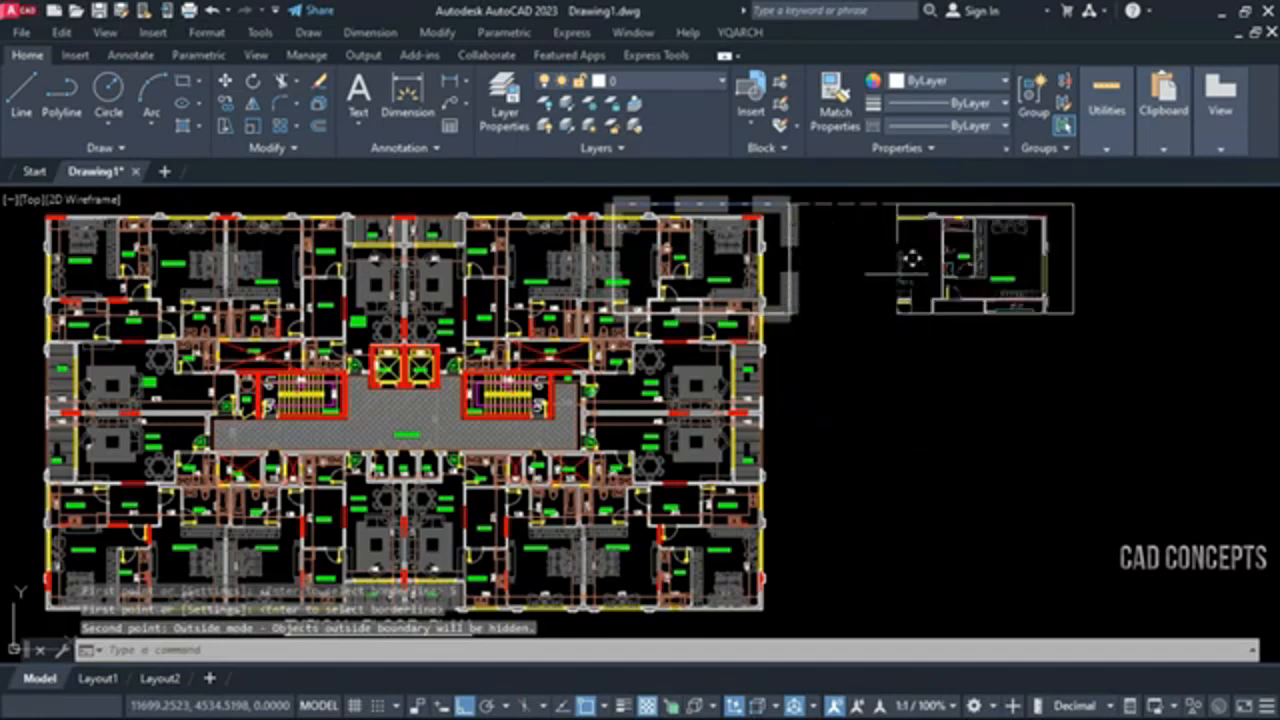
click(925, 256)
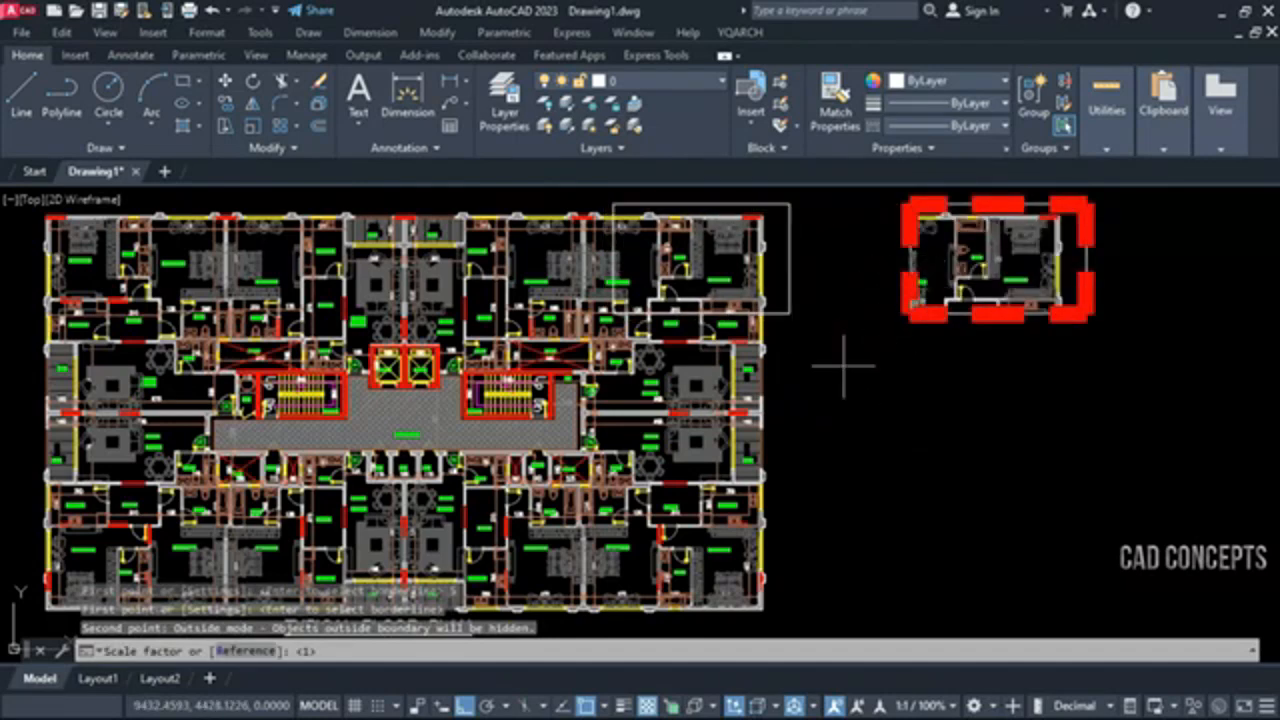
click(785, 370)
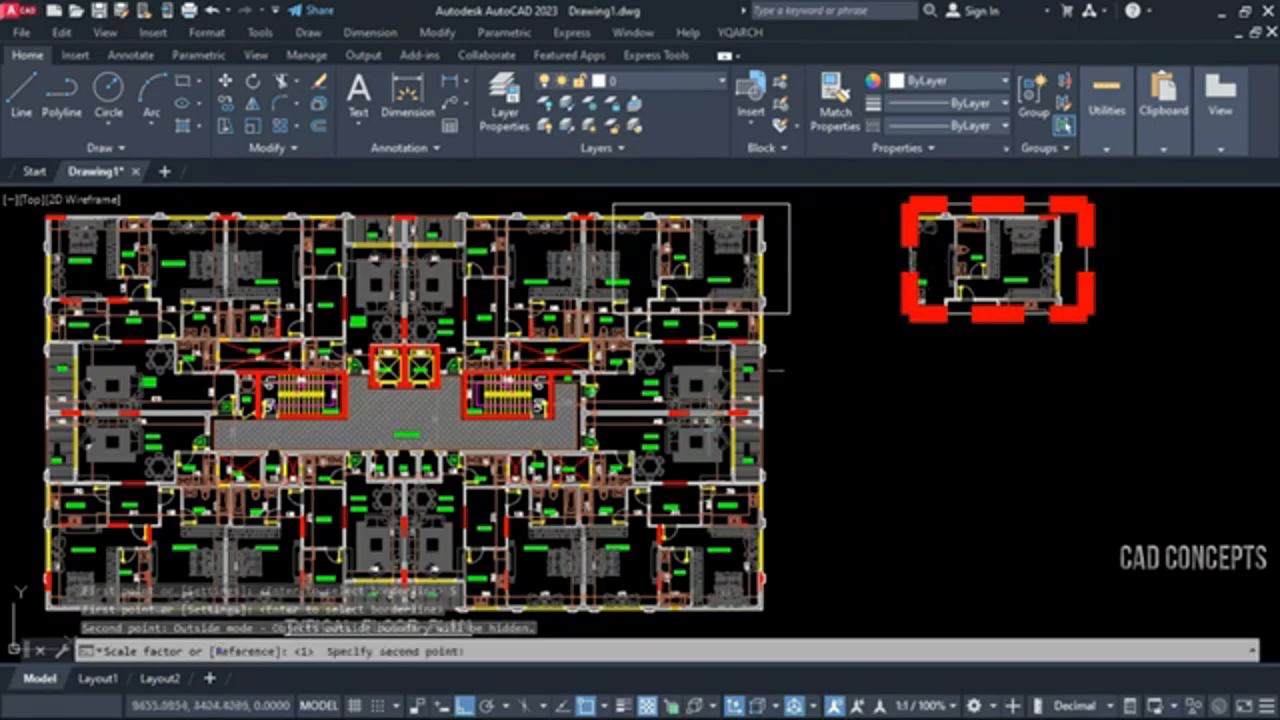
key(Escape)
Cut out the rooms at the middle of the plan's right edge with QG and place the detail below the first one
key(space)
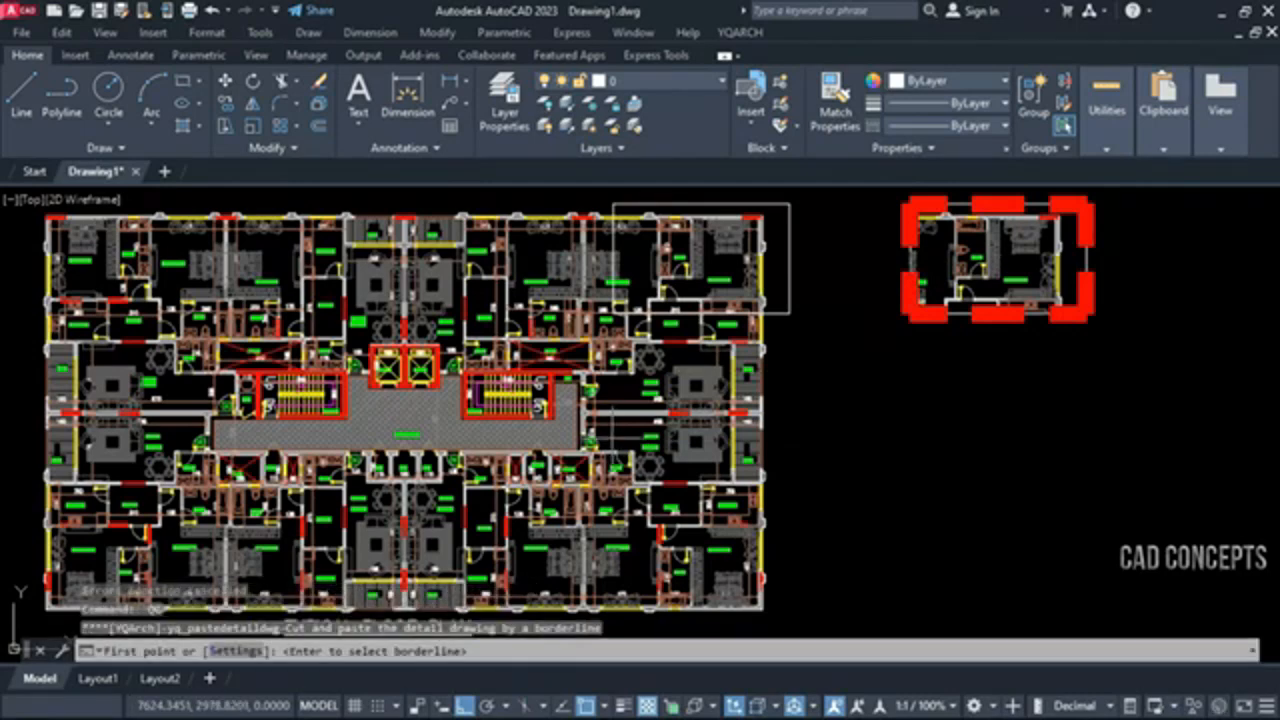
click(613, 437)
click(776, 345)
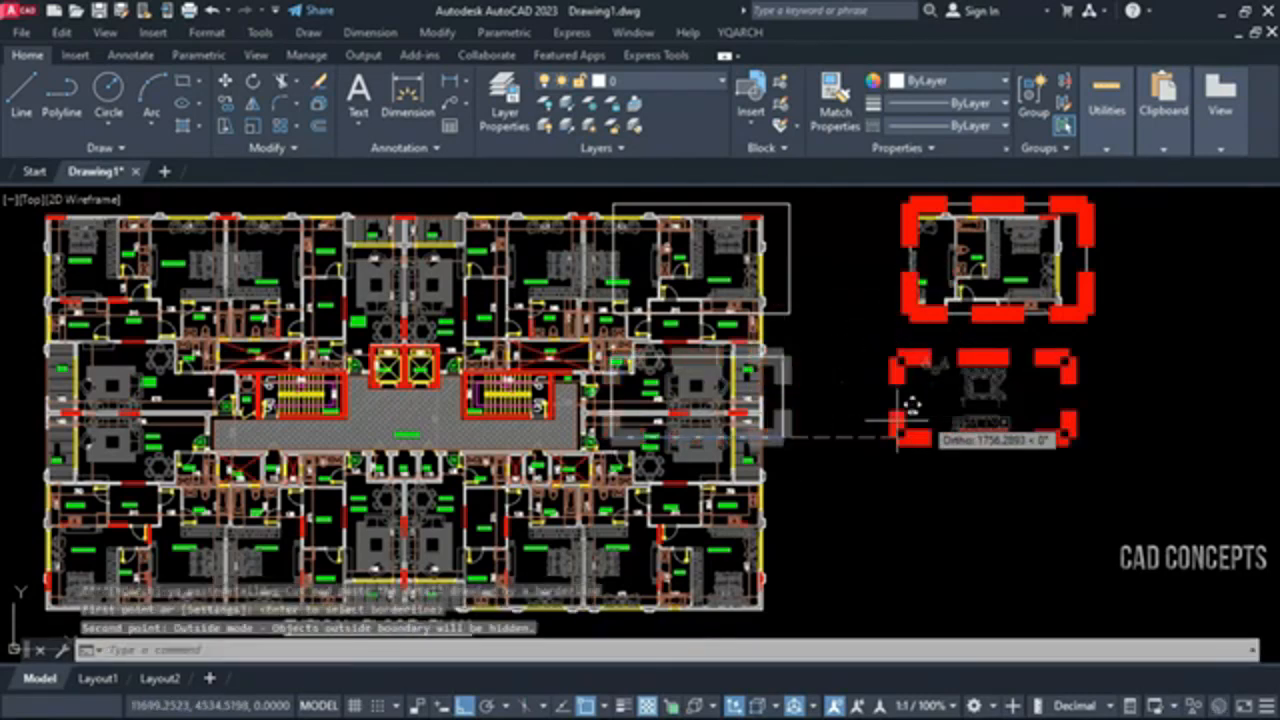
click(938, 400)
key(Escape)
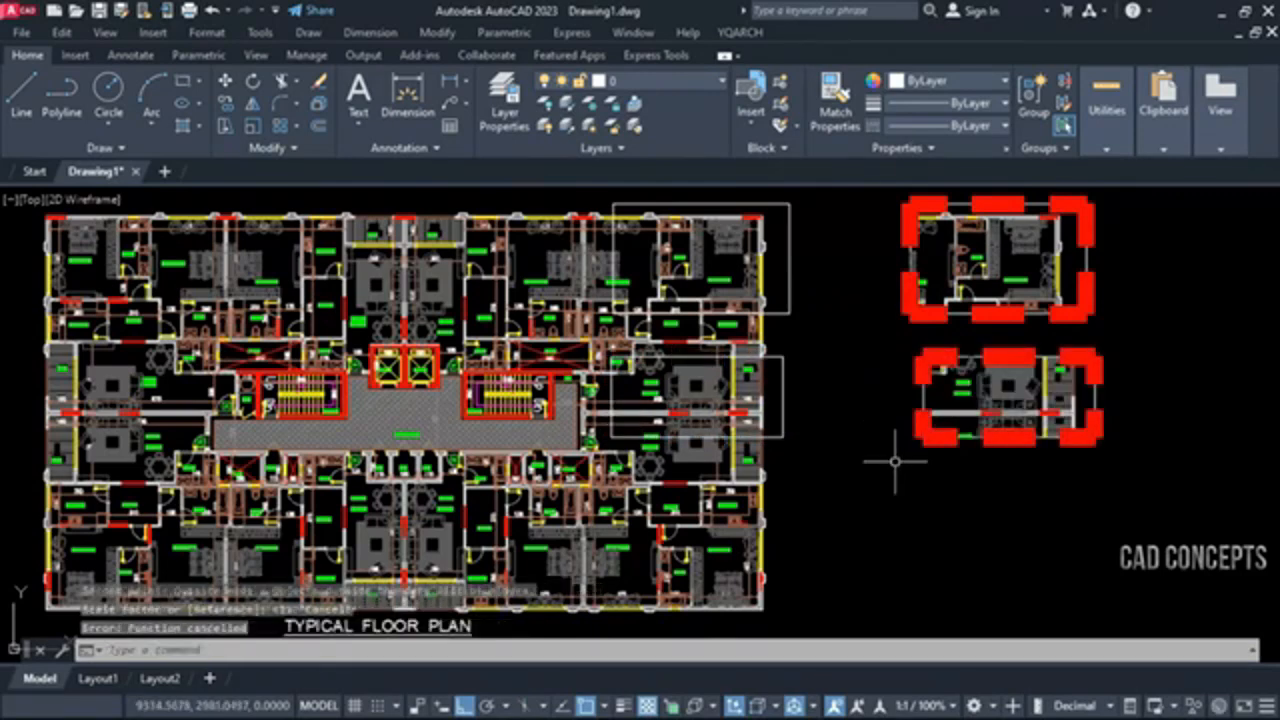
Cut out the rooms at the plan's lower right edge with QG and place the detail below the second one at scale 1
key(Return)
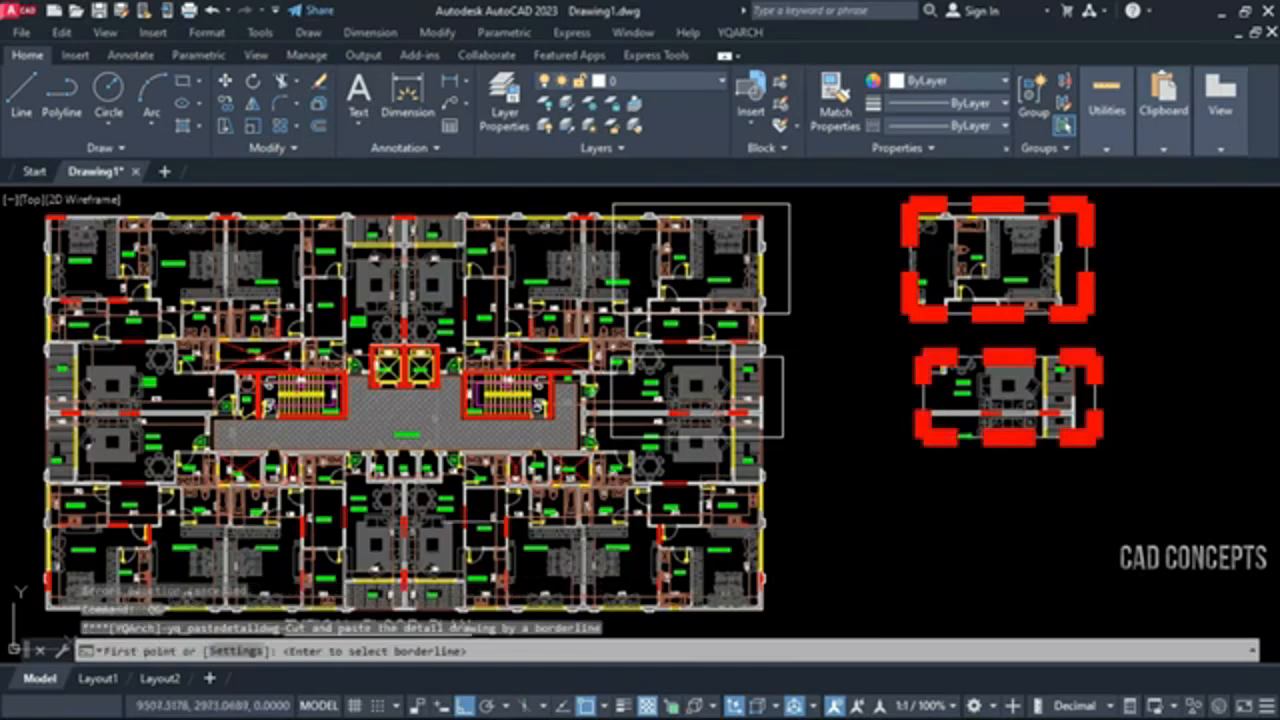
click(243, 651)
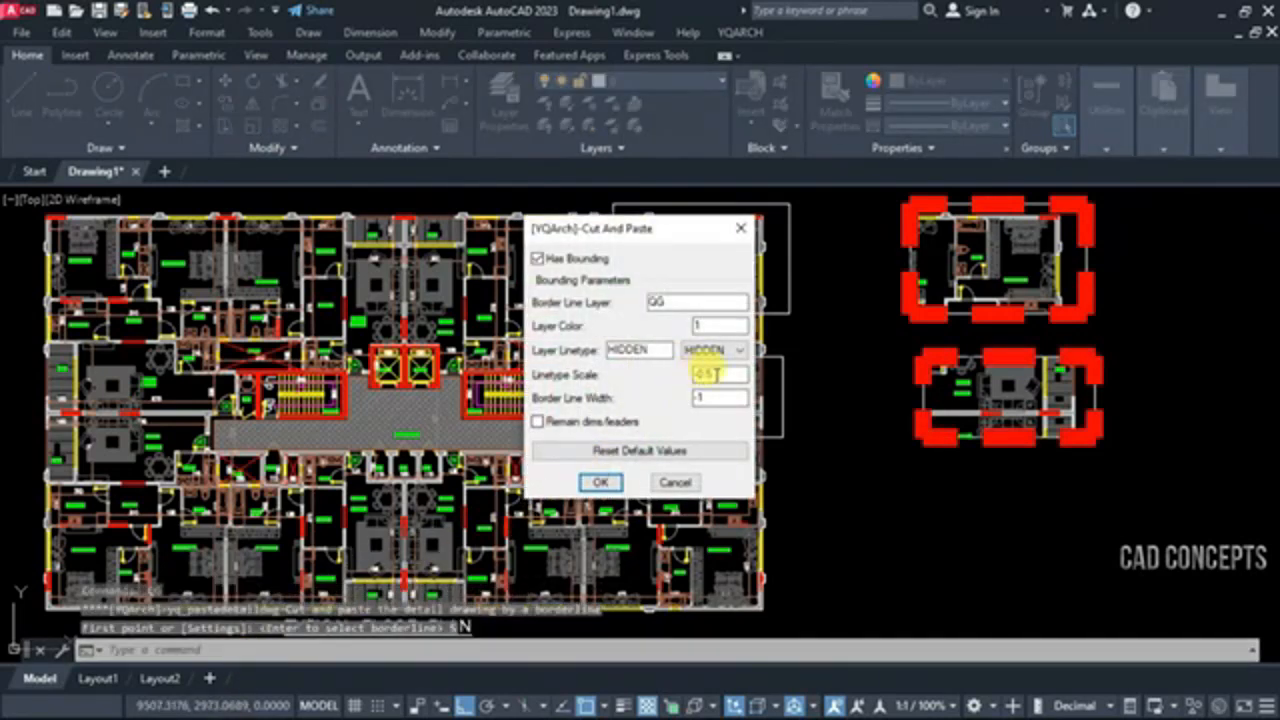
click(600, 482)
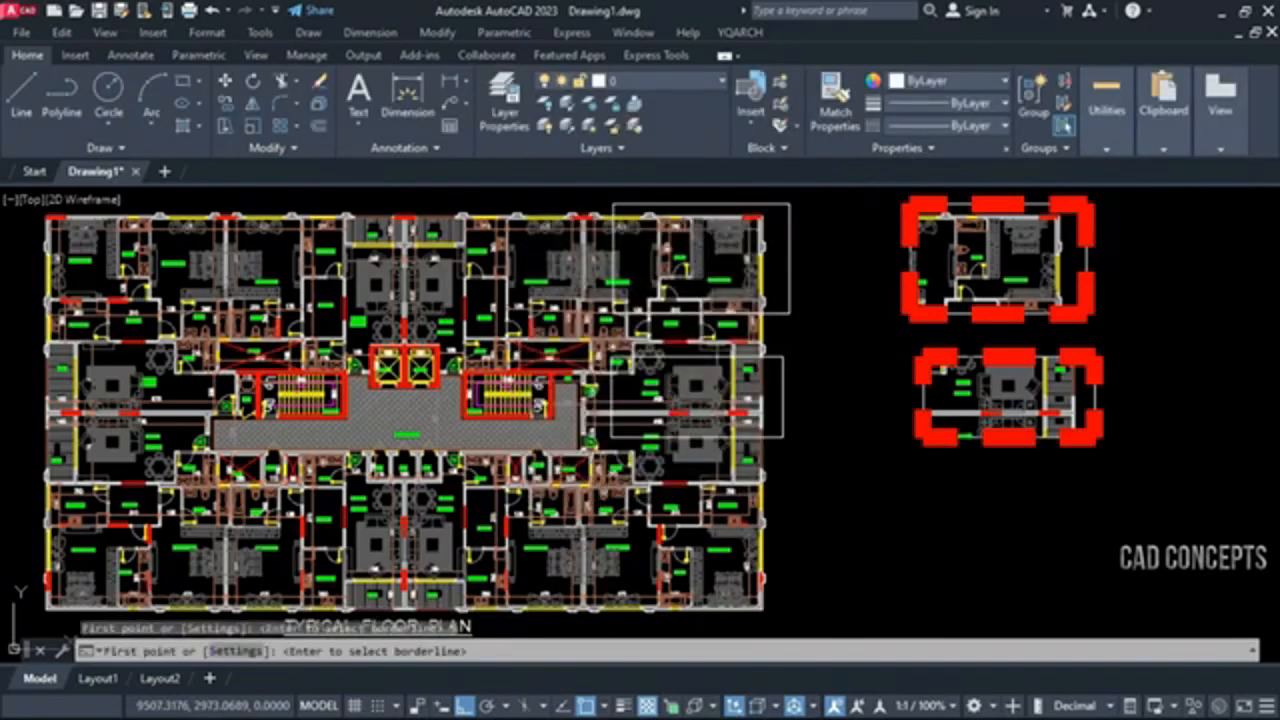
click(784, 553)
click(662, 468)
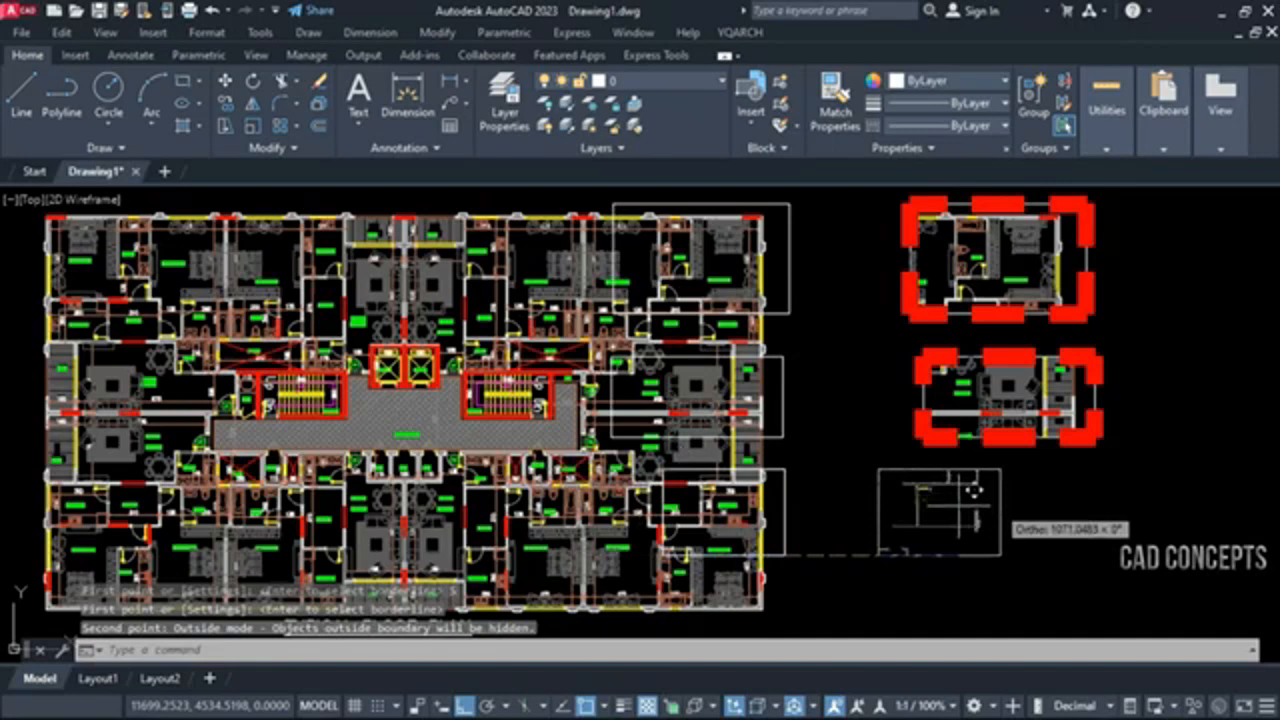
click(1021, 490)
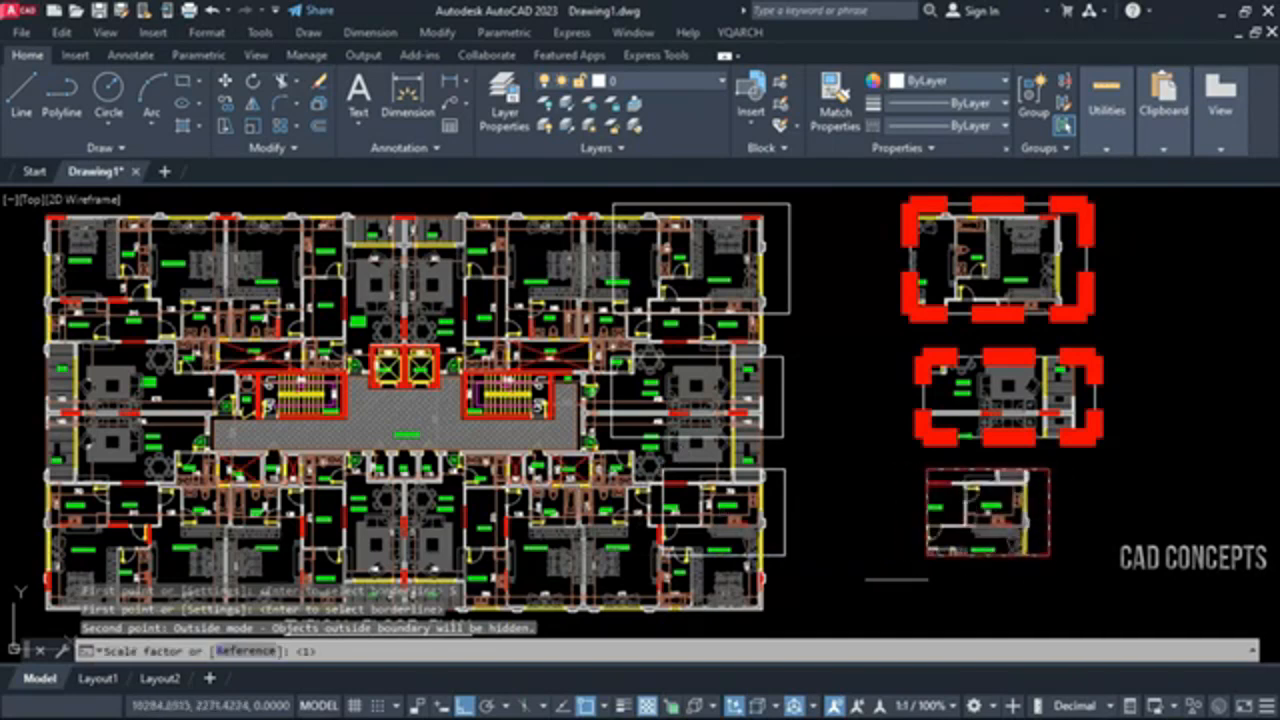
key(Return)
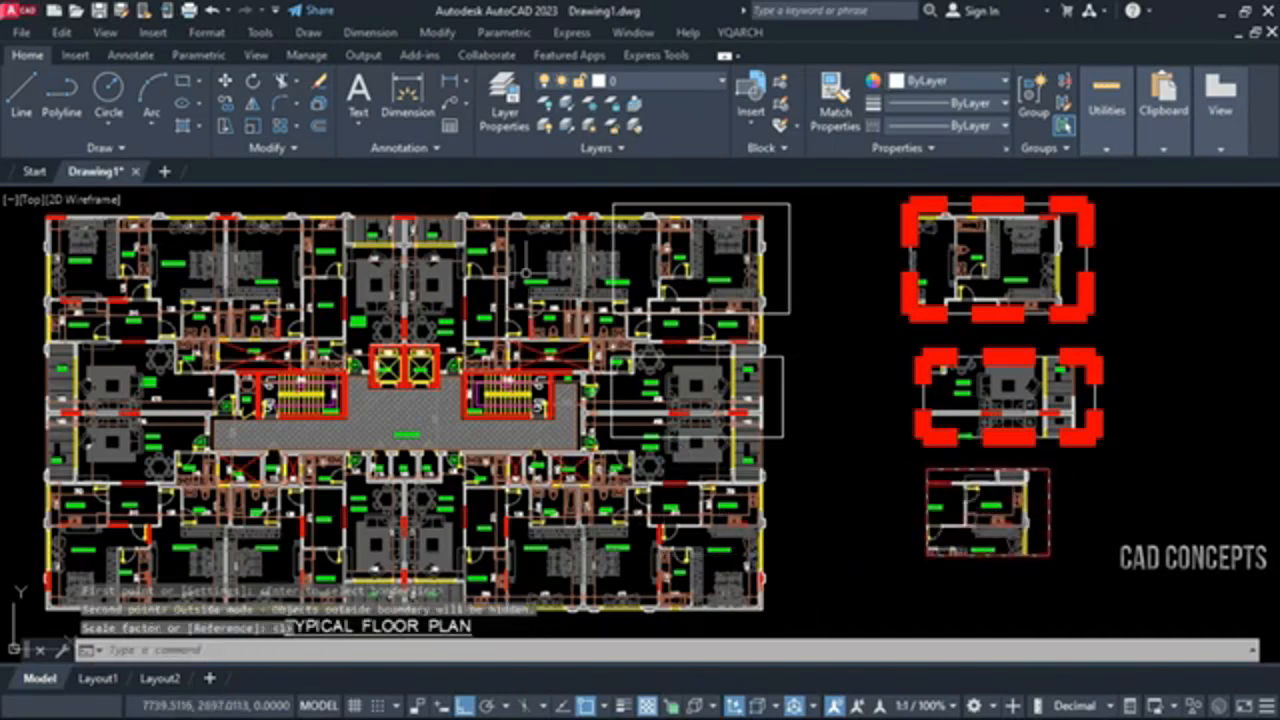
Cut out the rooms right of the plan's upper centre with QG and place the detail to the right of the first one
key(Return)
click(466, 297)
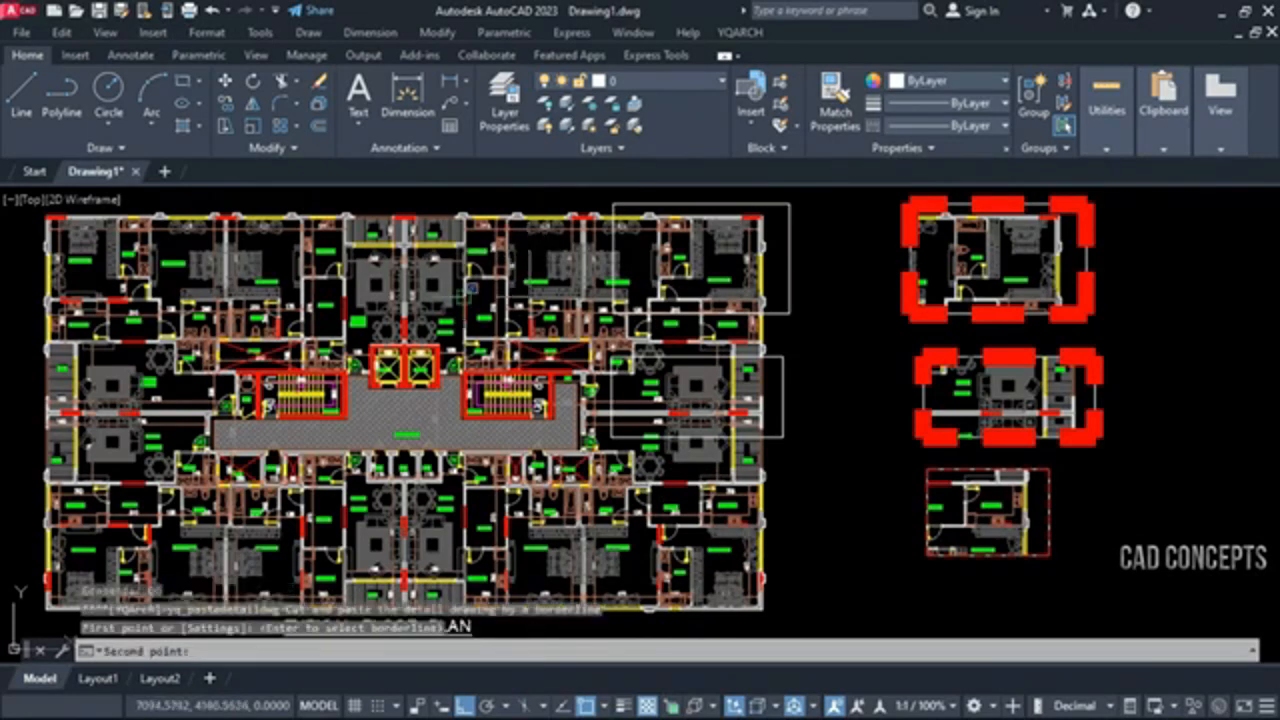
click(414, 286)
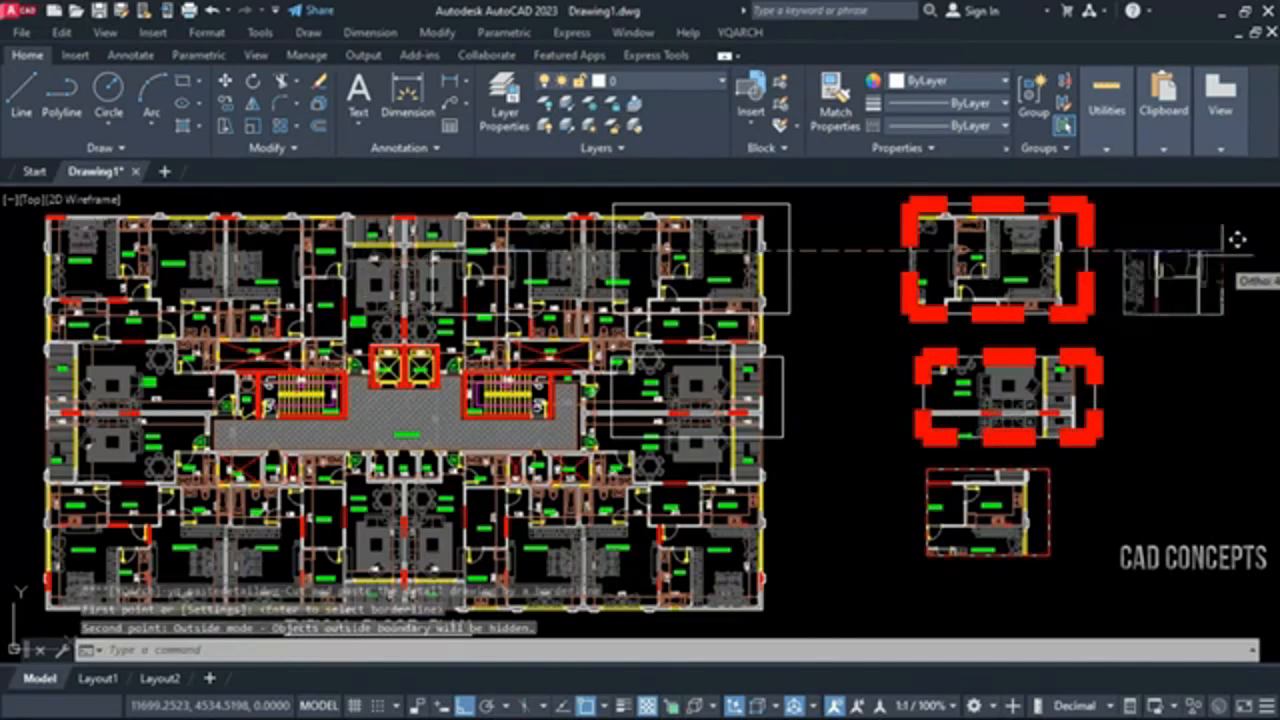
click(1238, 239)
key(Escape)
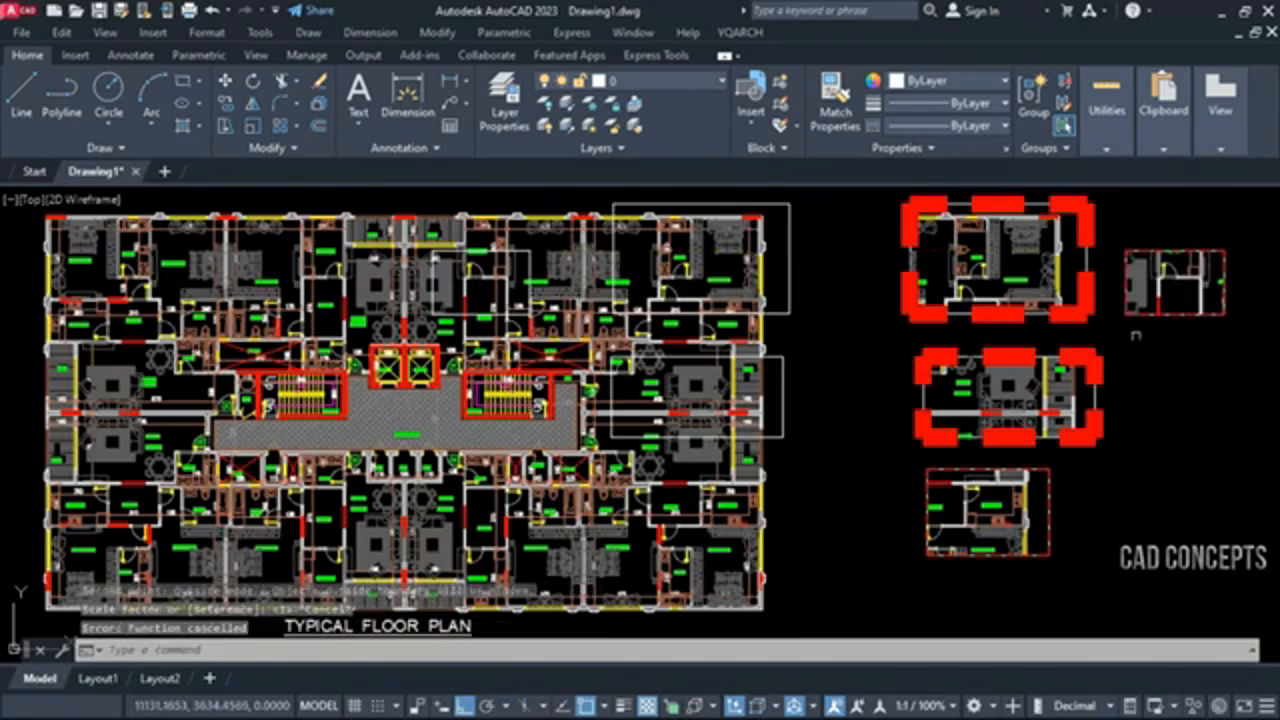
click(826, 284)
click(774, 420)
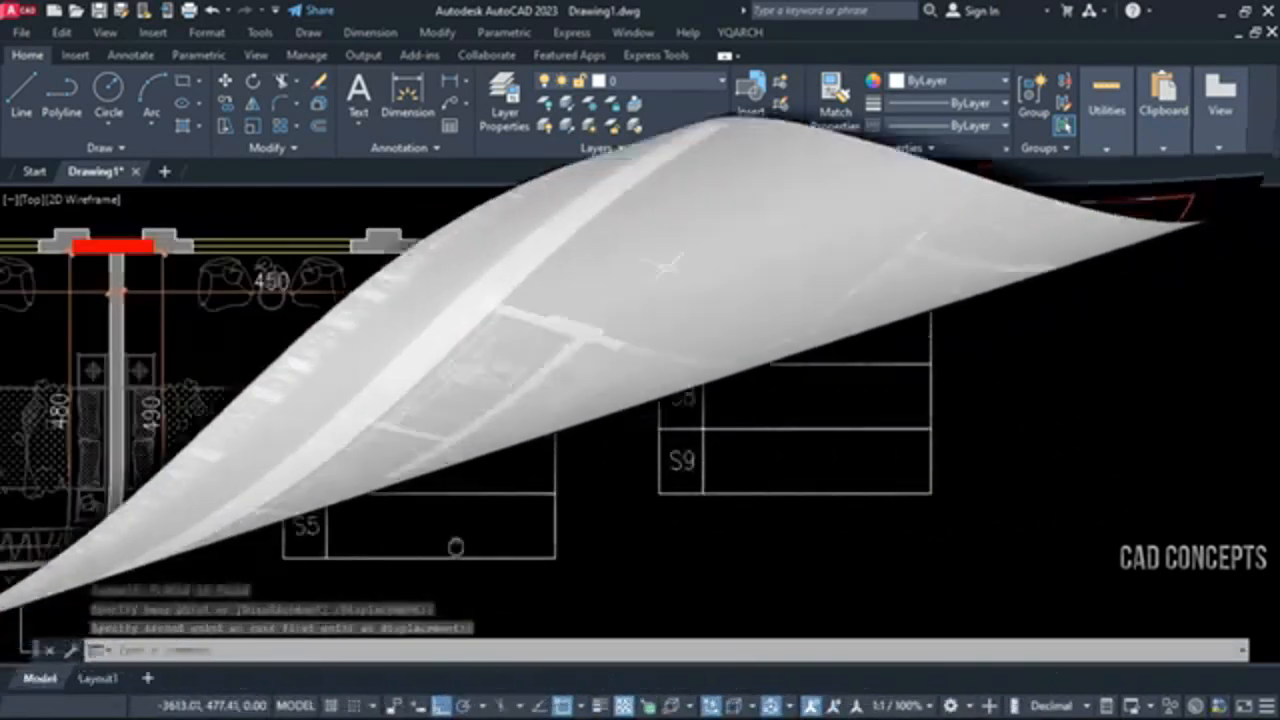
In the RESI BLDG. drawing, place an S1 leader with a circled detail index in the S1 table row
text(z)
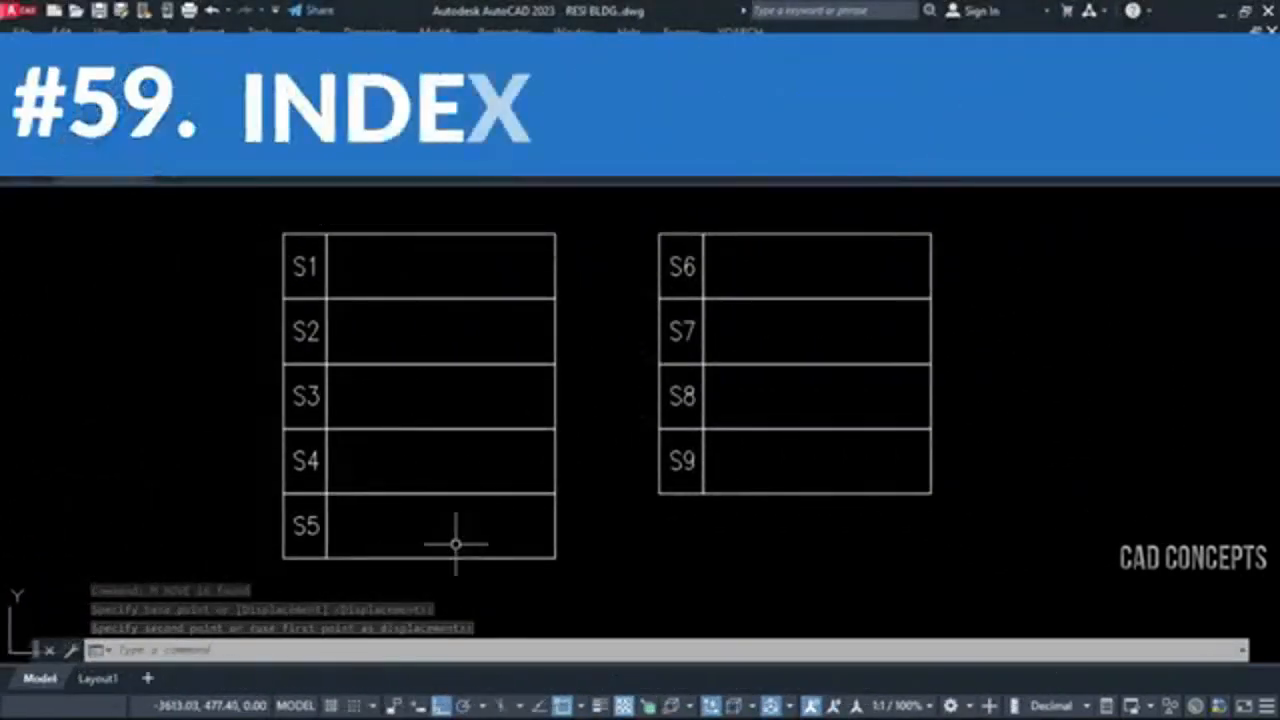
key(Return)
text(w)
key(Return)
click(247, 593)
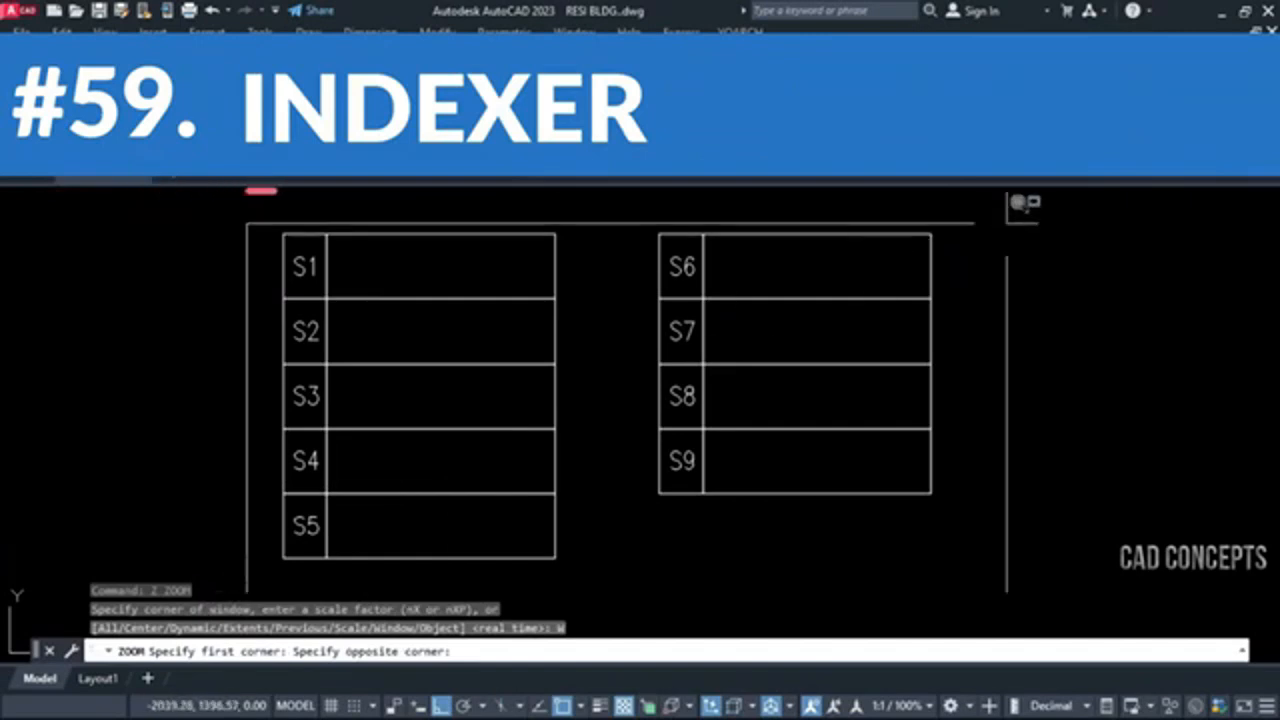
click(997, 213)
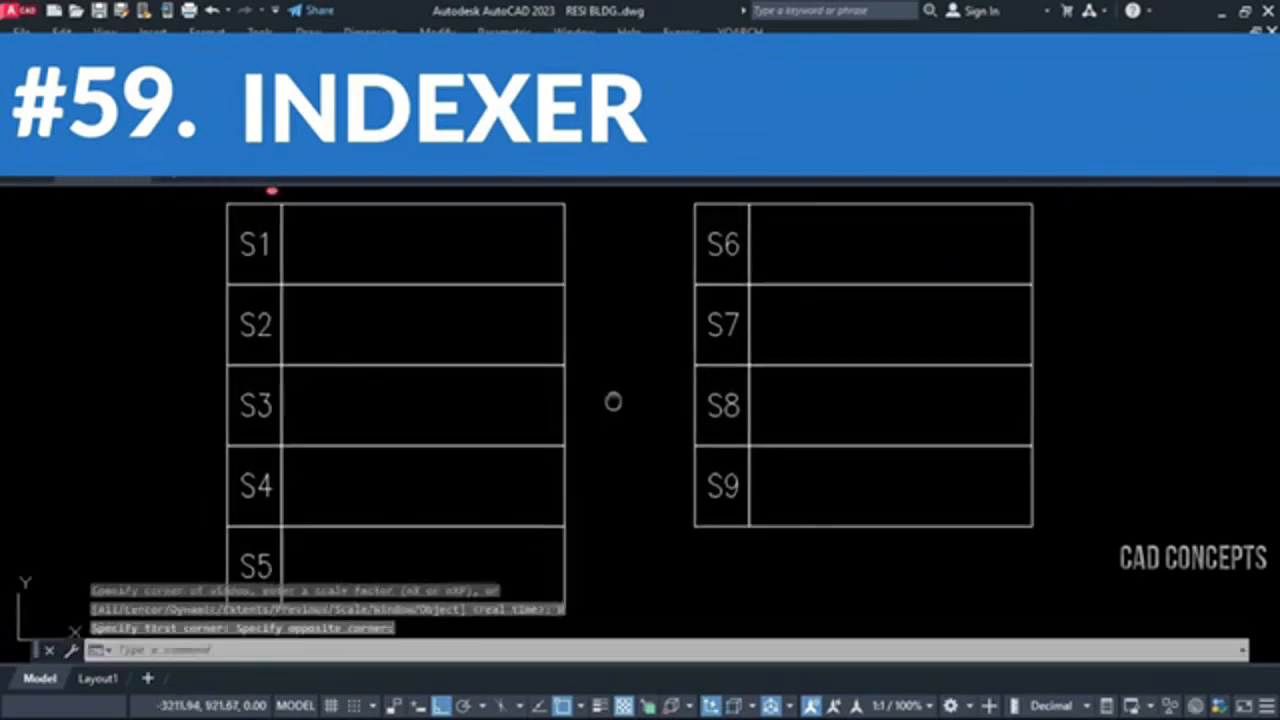
key(Escape)
key(Escape)
key(Escape)
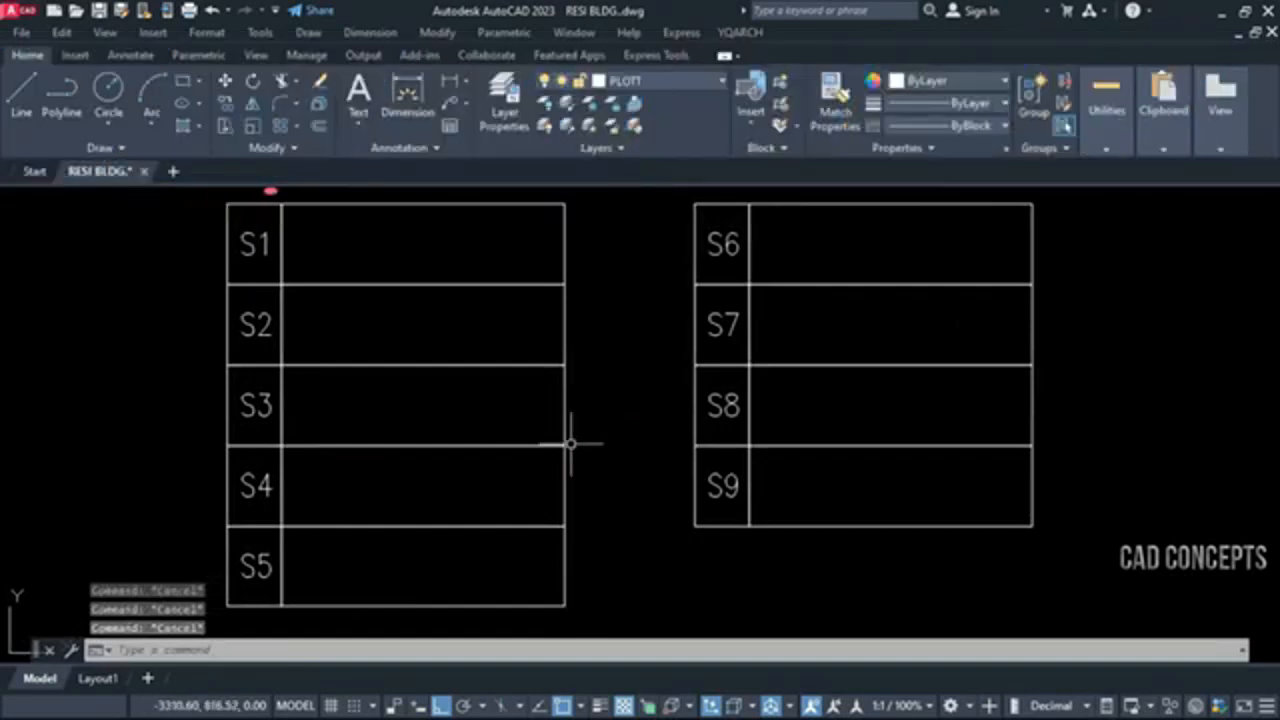
click(298, 270)
click(316, 245)
key(Return)
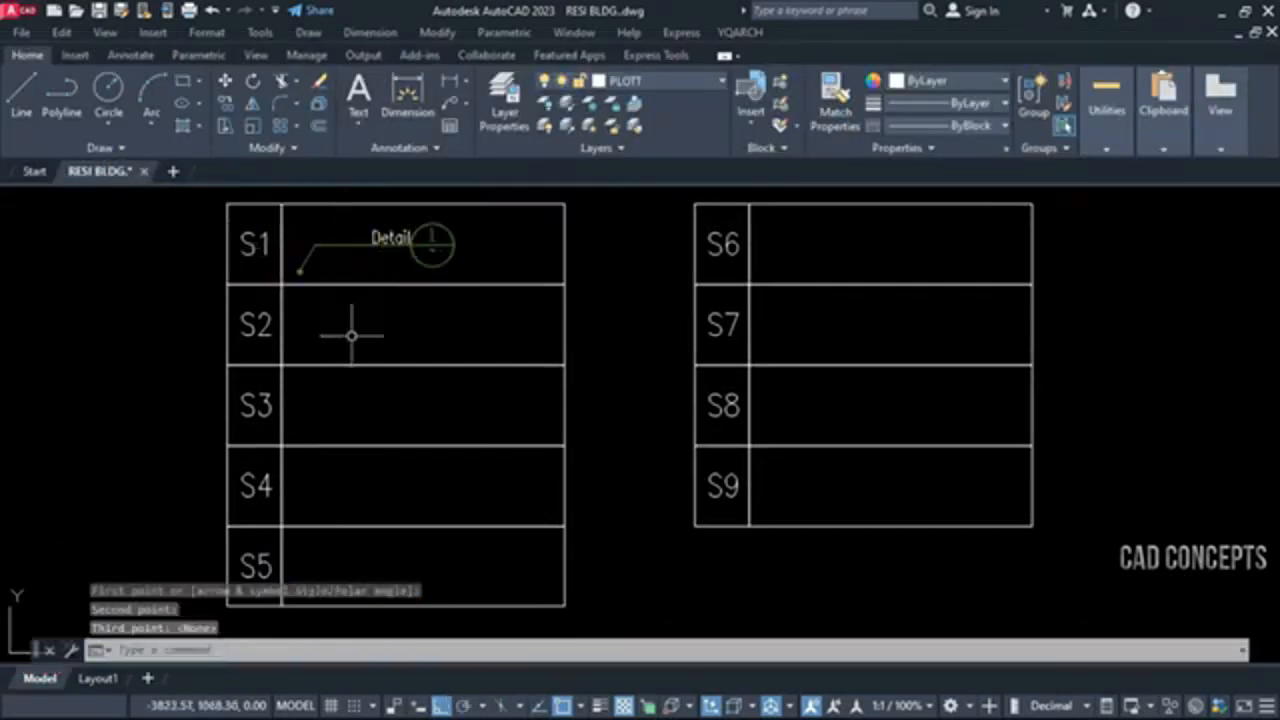
Place an S2 arrow leader in the S2 row with the comment Com. and its area text
text(s2)
key(Return)
click(302, 349)
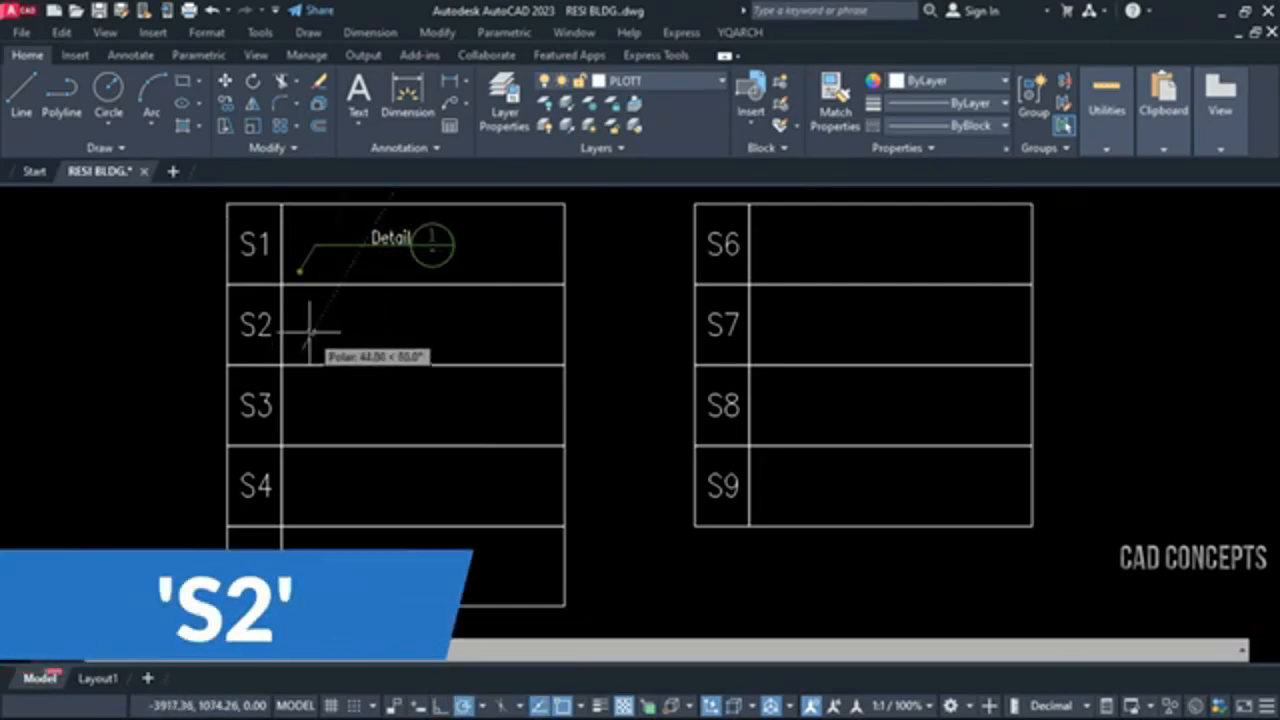
click(316, 324)
click(385, 323)
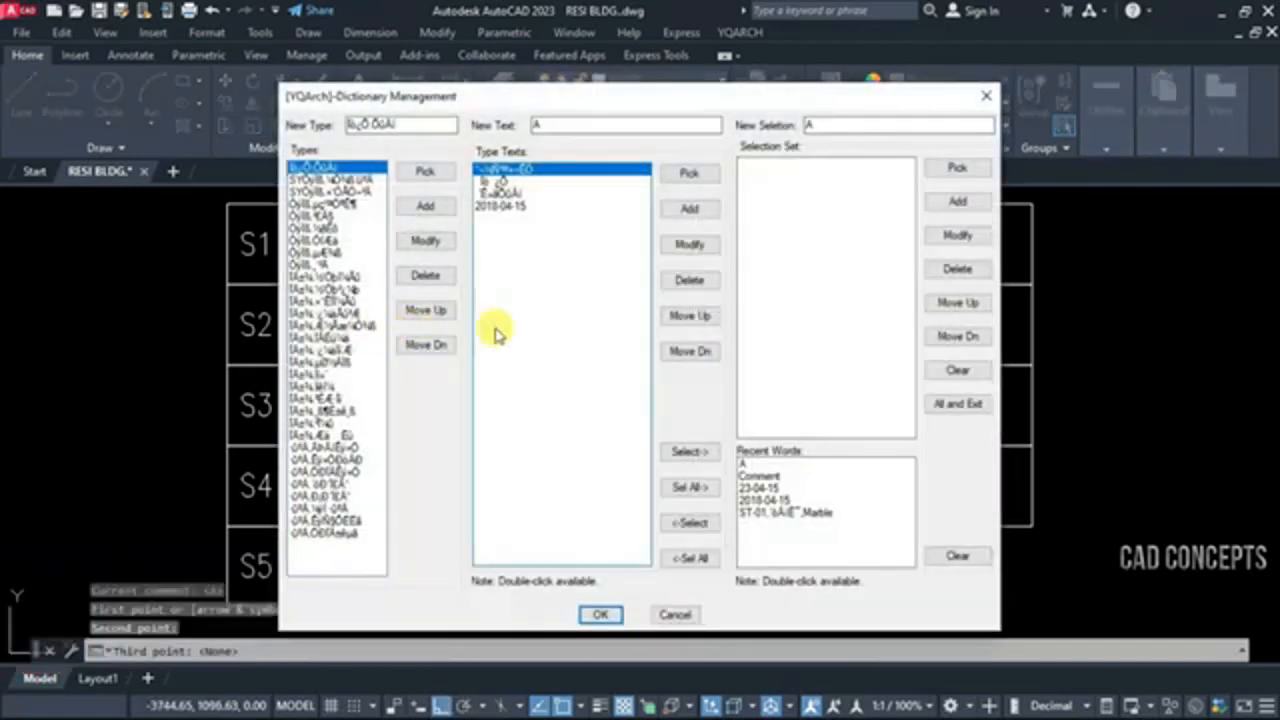
double_click(757, 476)
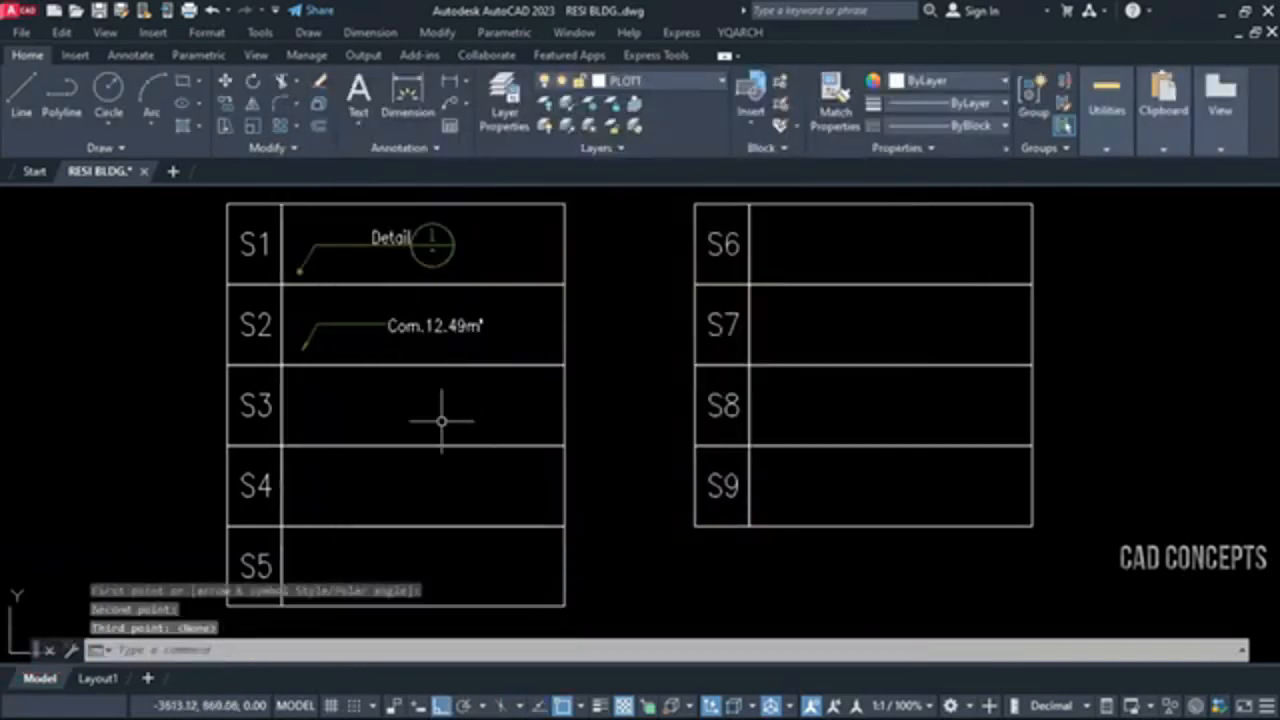
Place an S3 arrow leader with the boxed comment Com. in the S3 row
text(s3)
key(Return)
click(302, 430)
click(319, 402)
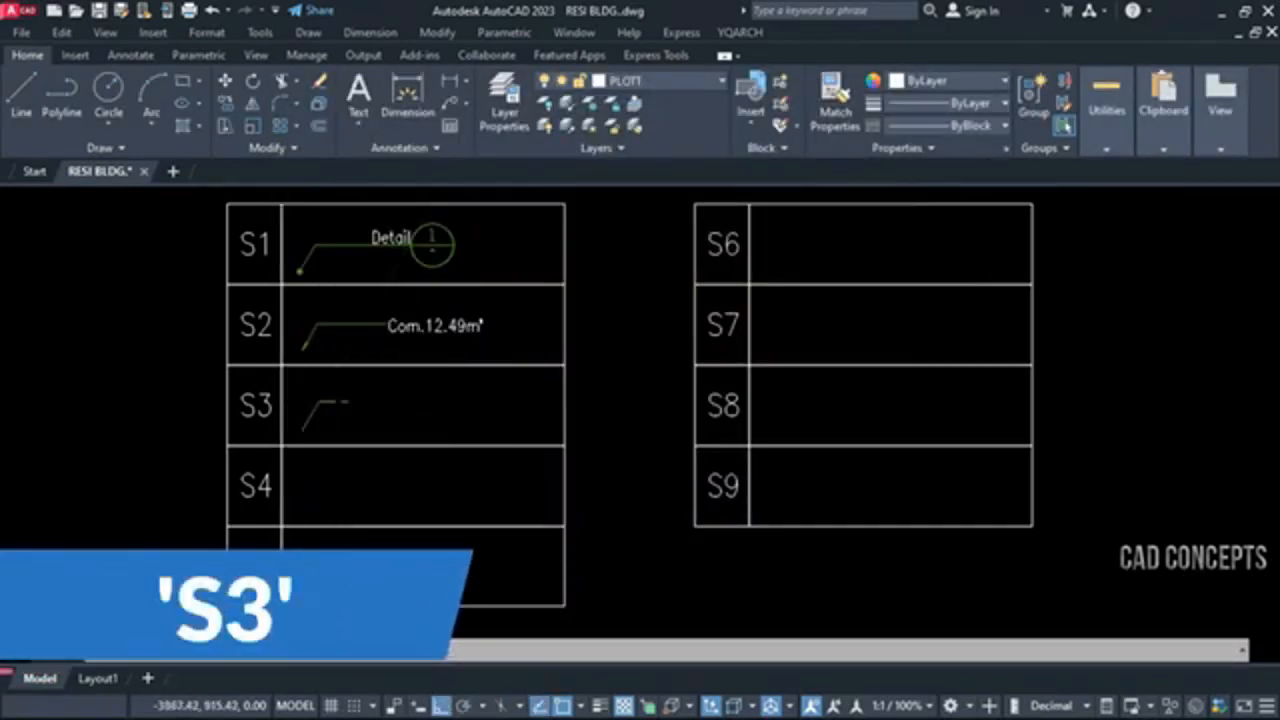
click(371, 398)
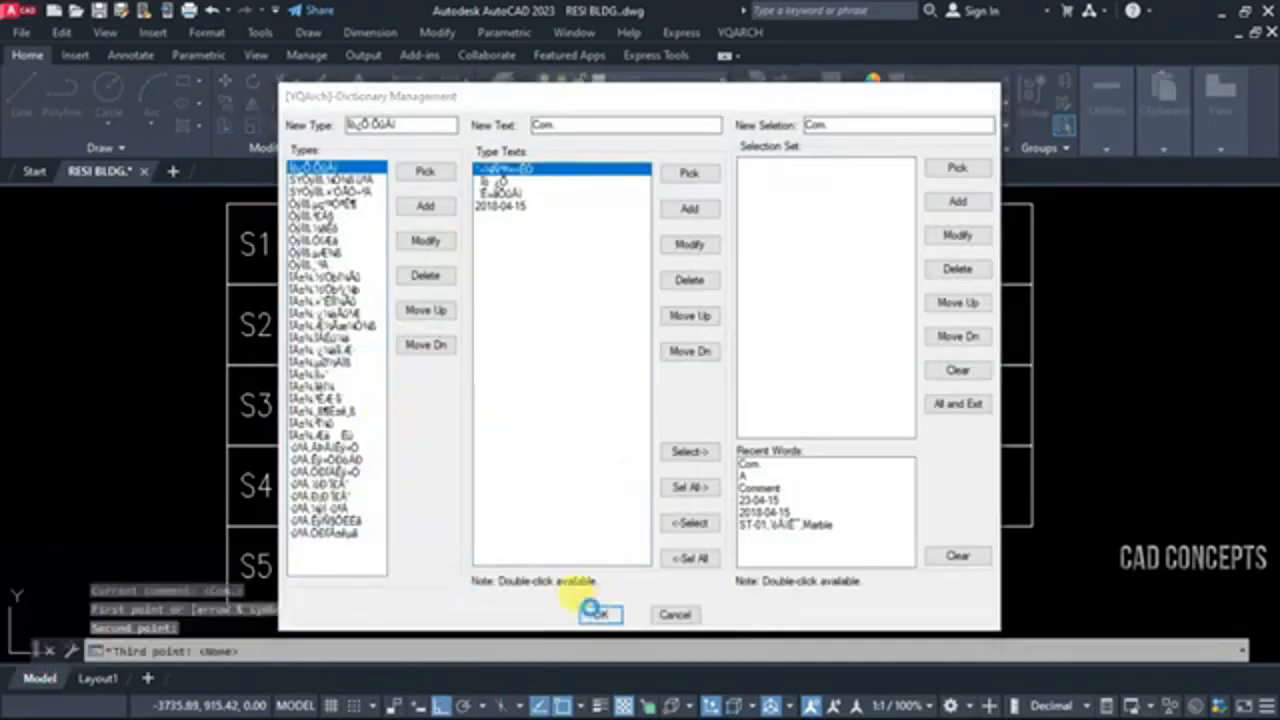
click(600, 612)
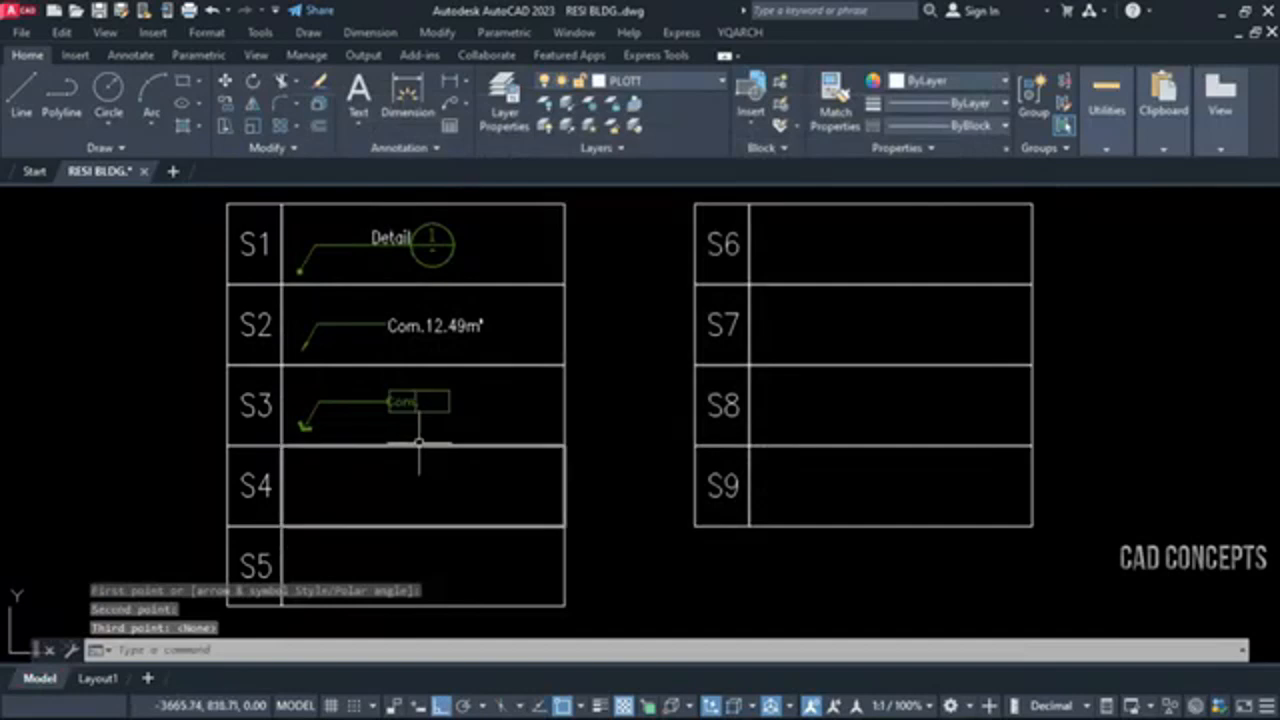
Place an S4 detail index with a dashed rounded-rectangle frame in the S4 row
text(s4)
key(Return)
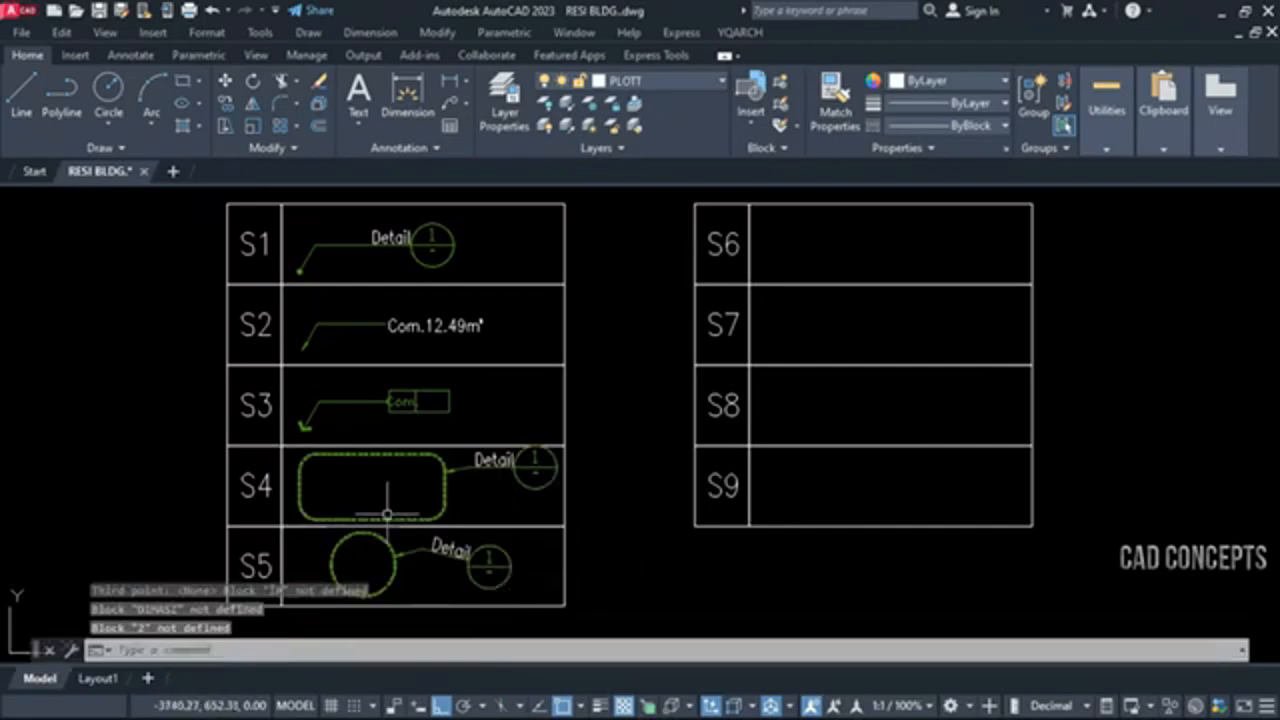
key(Escape)
key(Escape)
key(Escape)
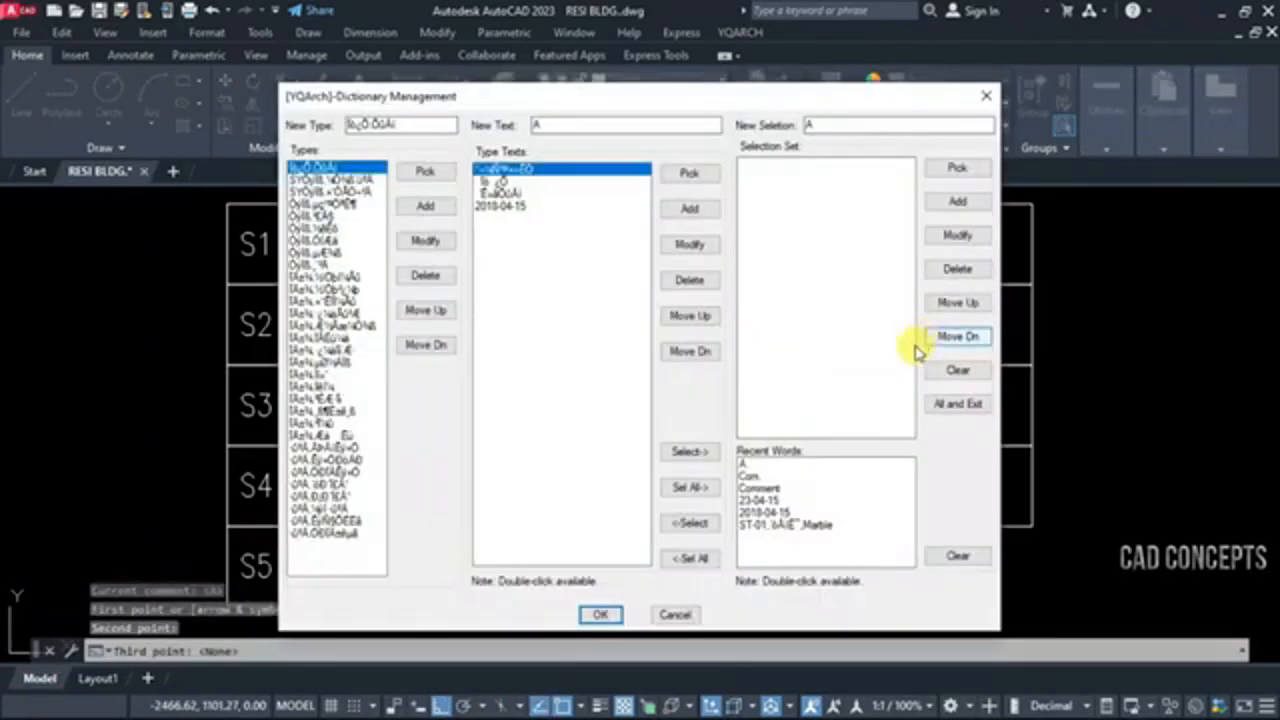
Place the S7 and S8 boxed leaders with the comment A, and fit the text COMM. inside the S8 box
click(612, 614)
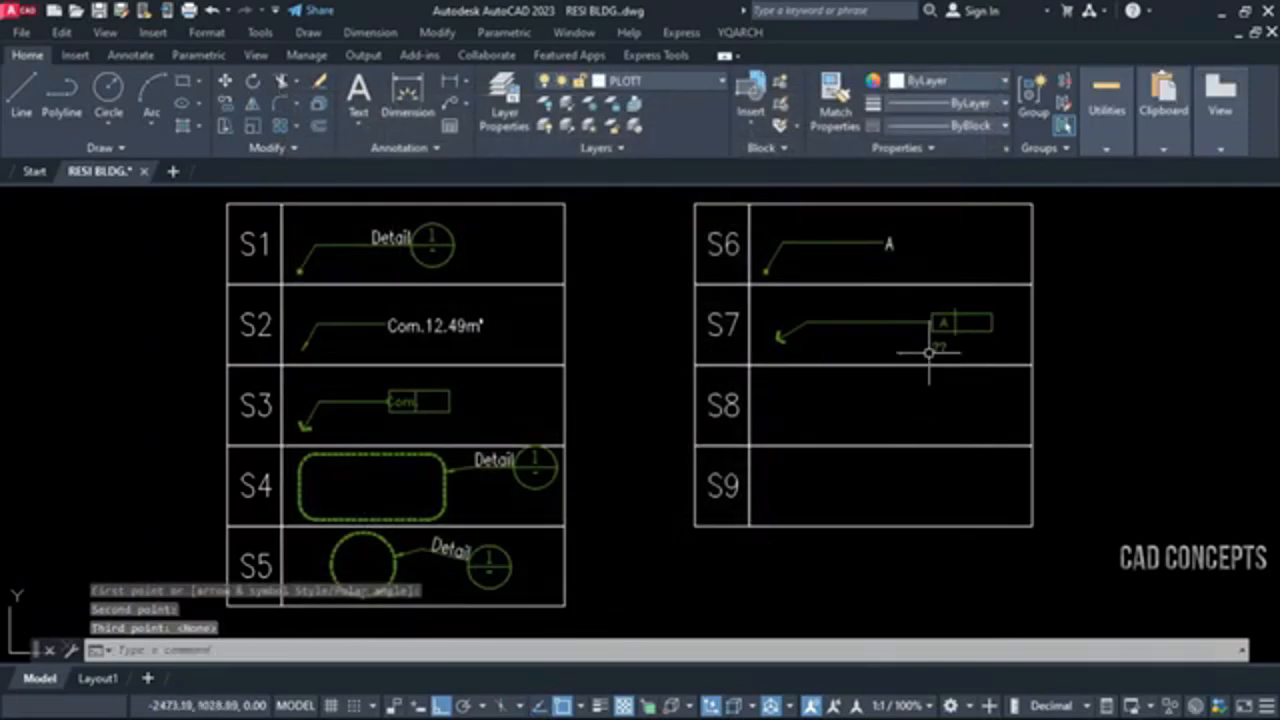
click(851, 394)
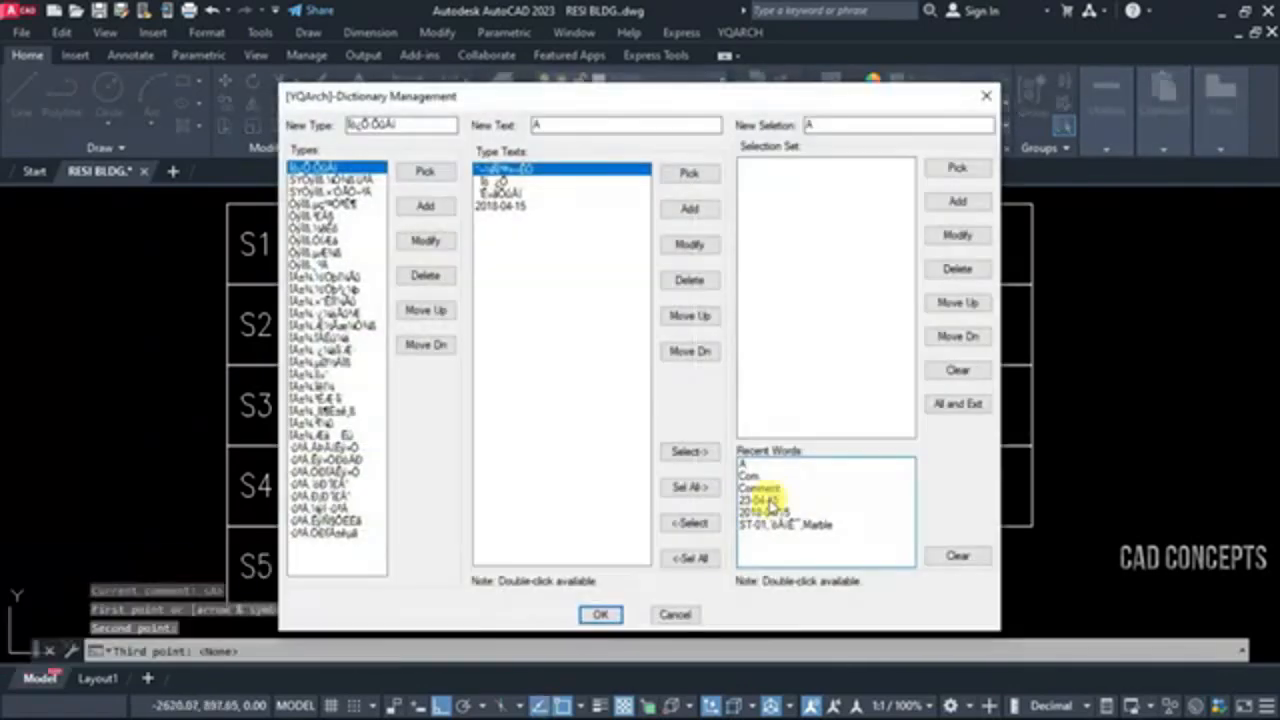
click(603, 614)
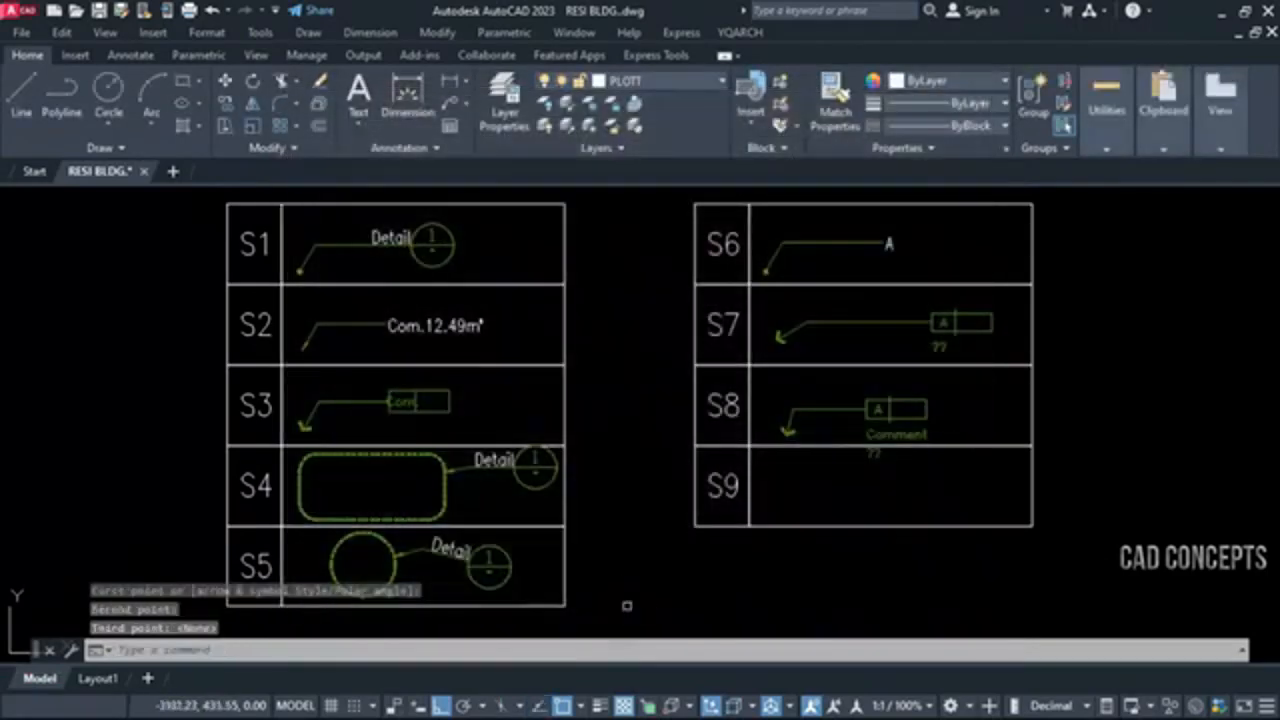
click(880, 412)
click(865, 420)
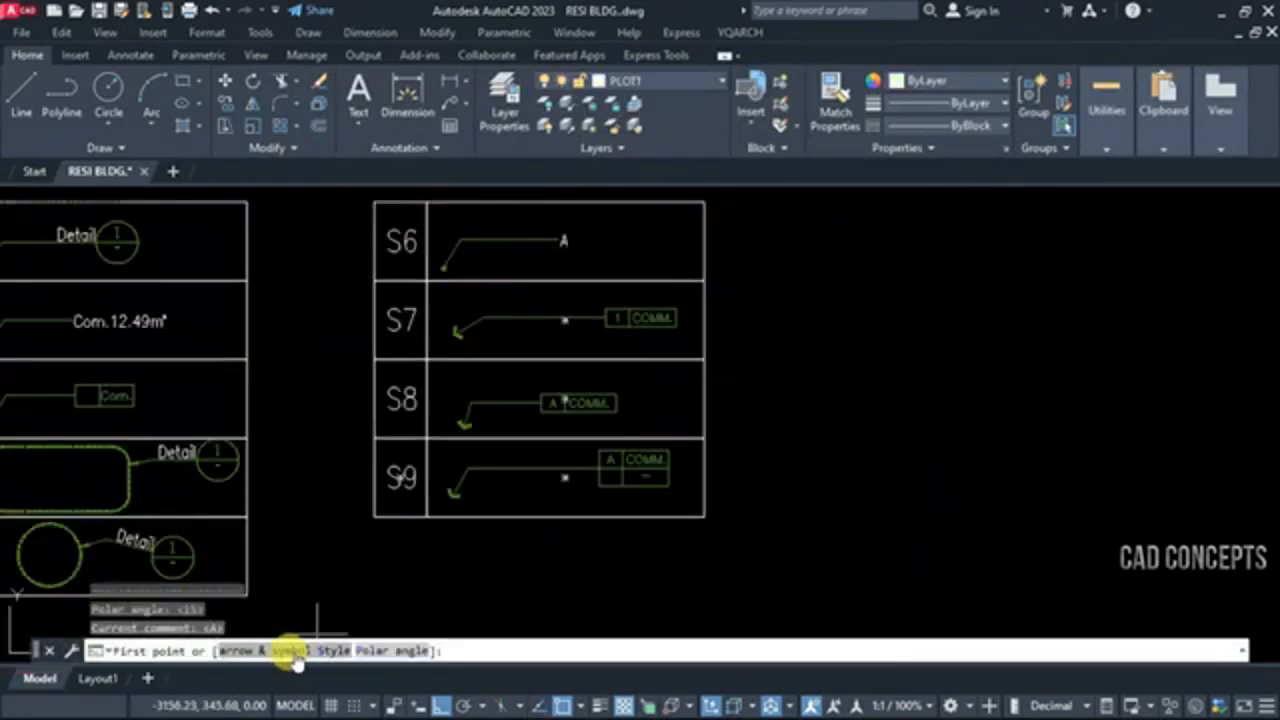
Open the arrow and symbol style choices of the indexer command for the S9 row
click(286, 647)
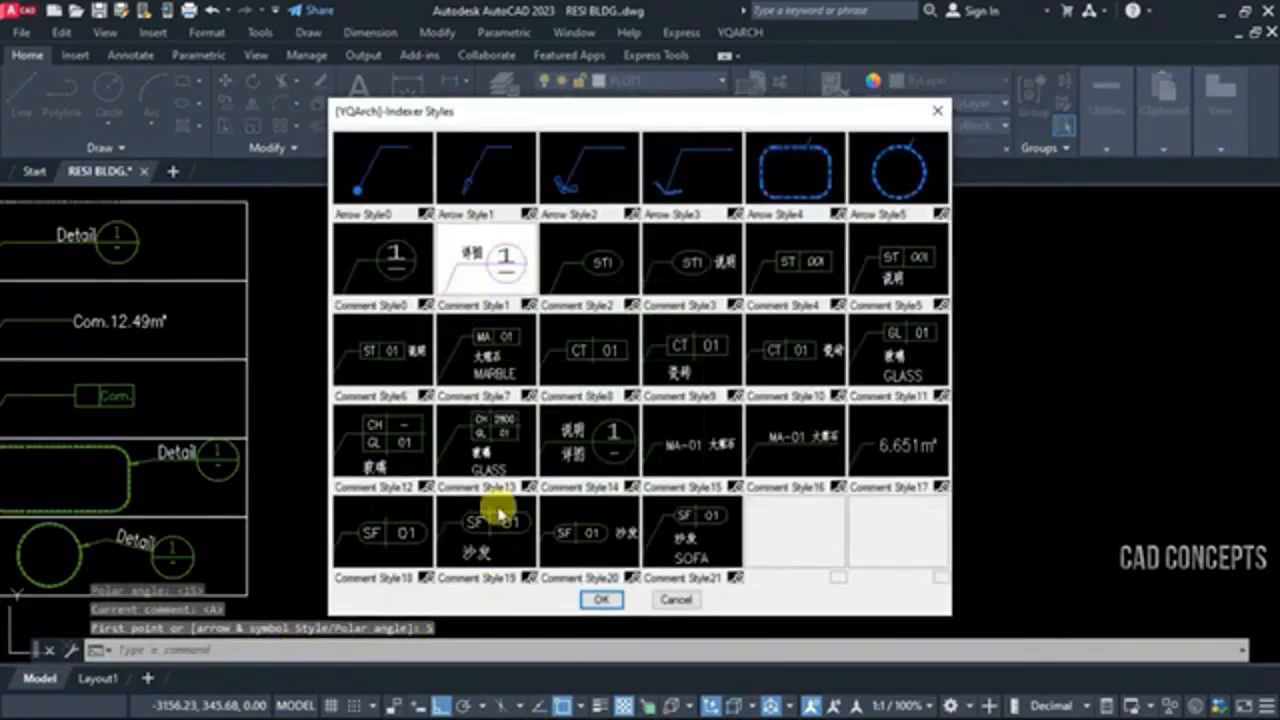
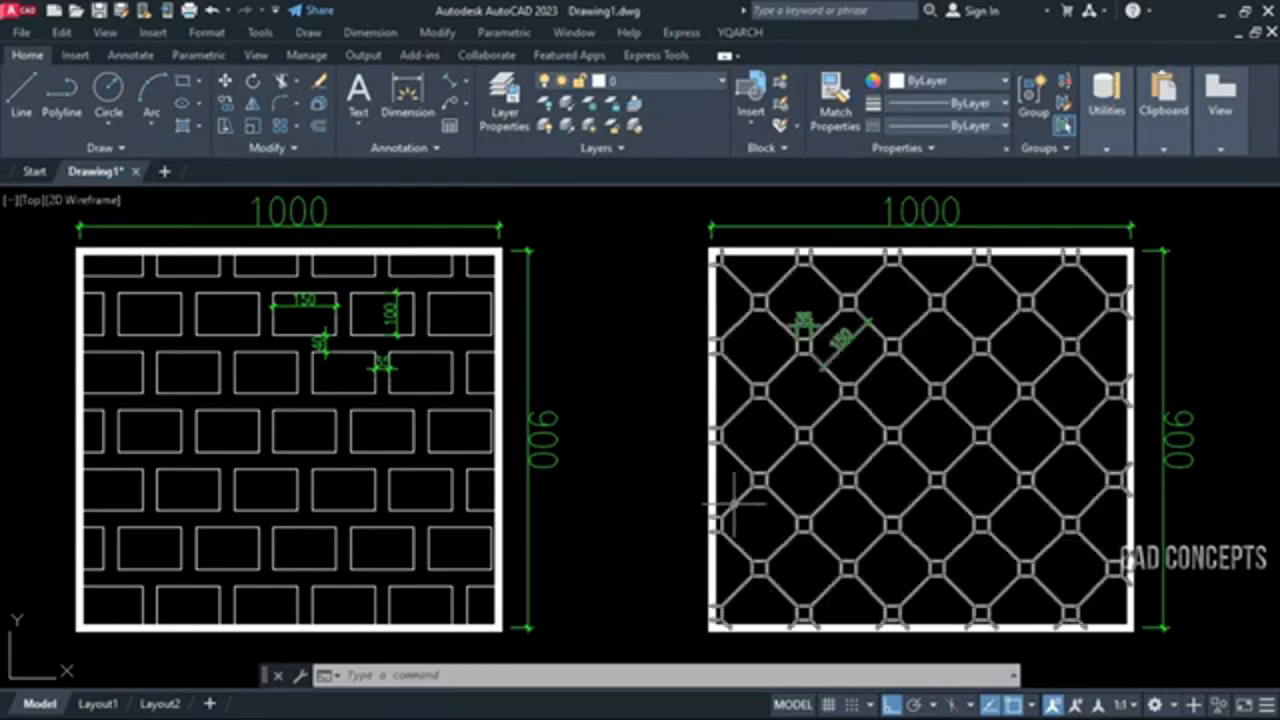
Examine the dimensions of the sample brick and diamond hatches inside the two 1000 by 900 frames
scroll(860, 293, up, 3)
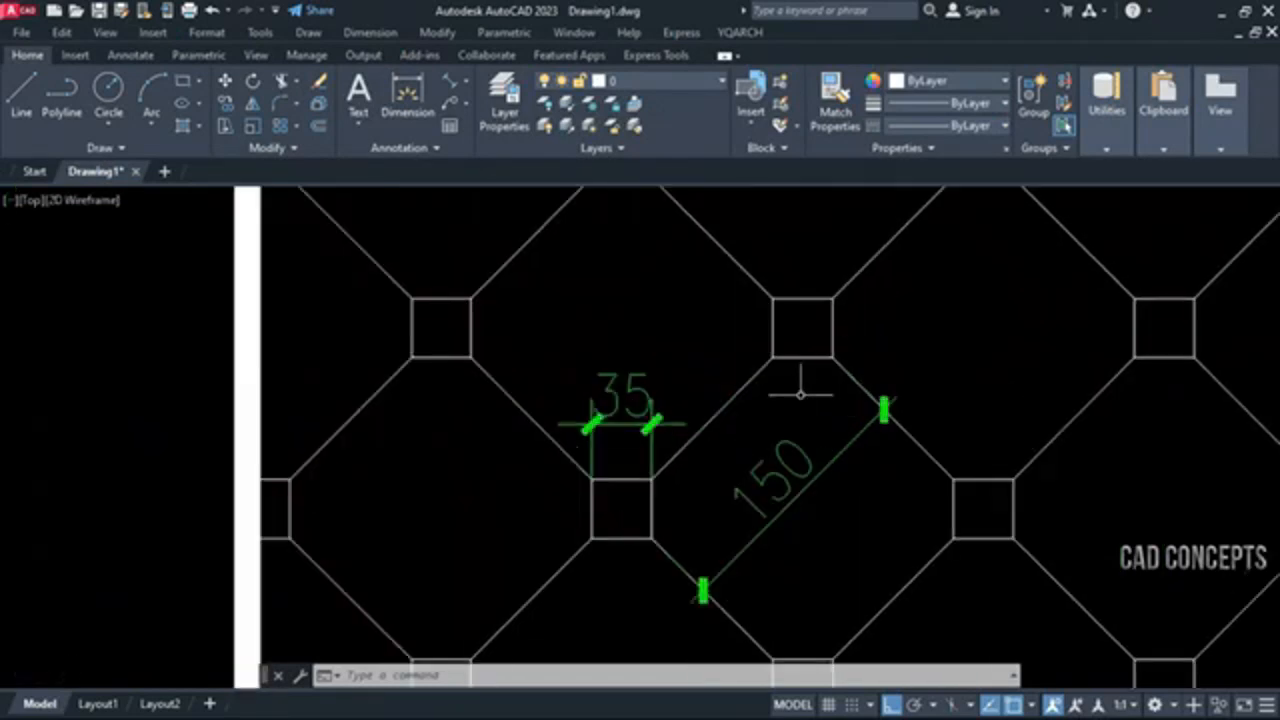
scroll(846, 498, down, 2)
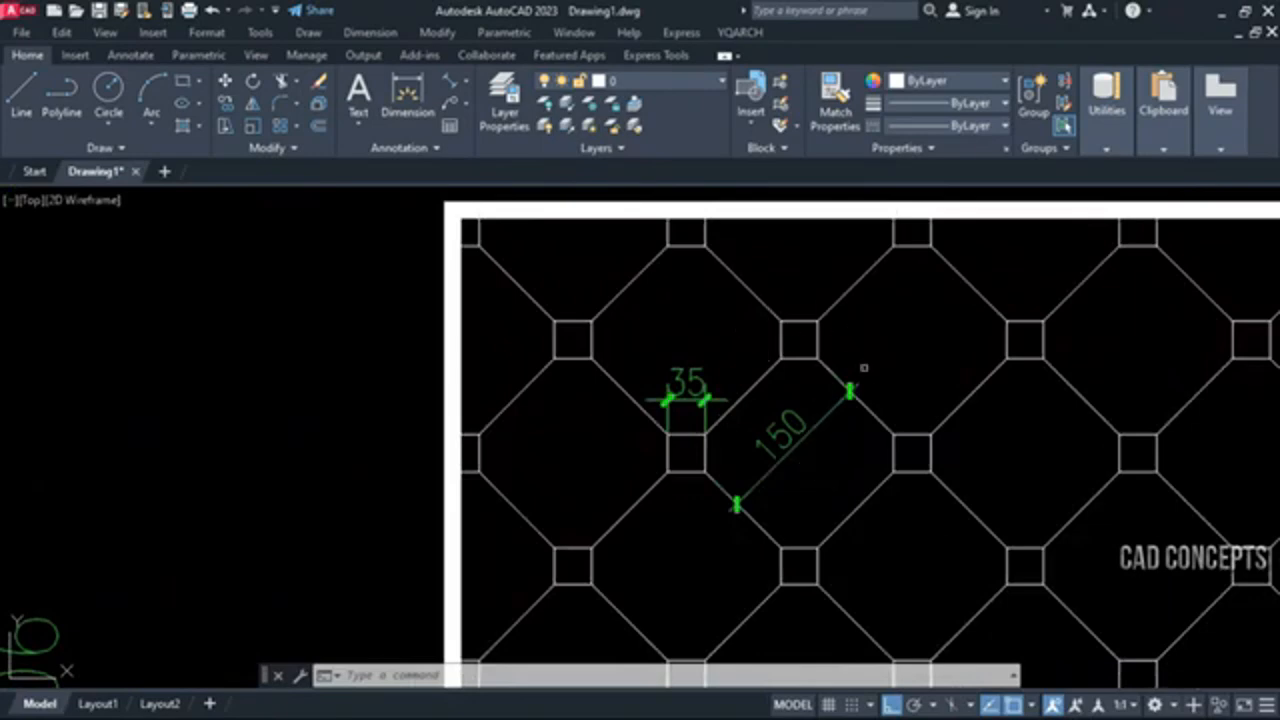
scroll(856, 482, down, 2)
middle_drag(860, 508, 879, 464)
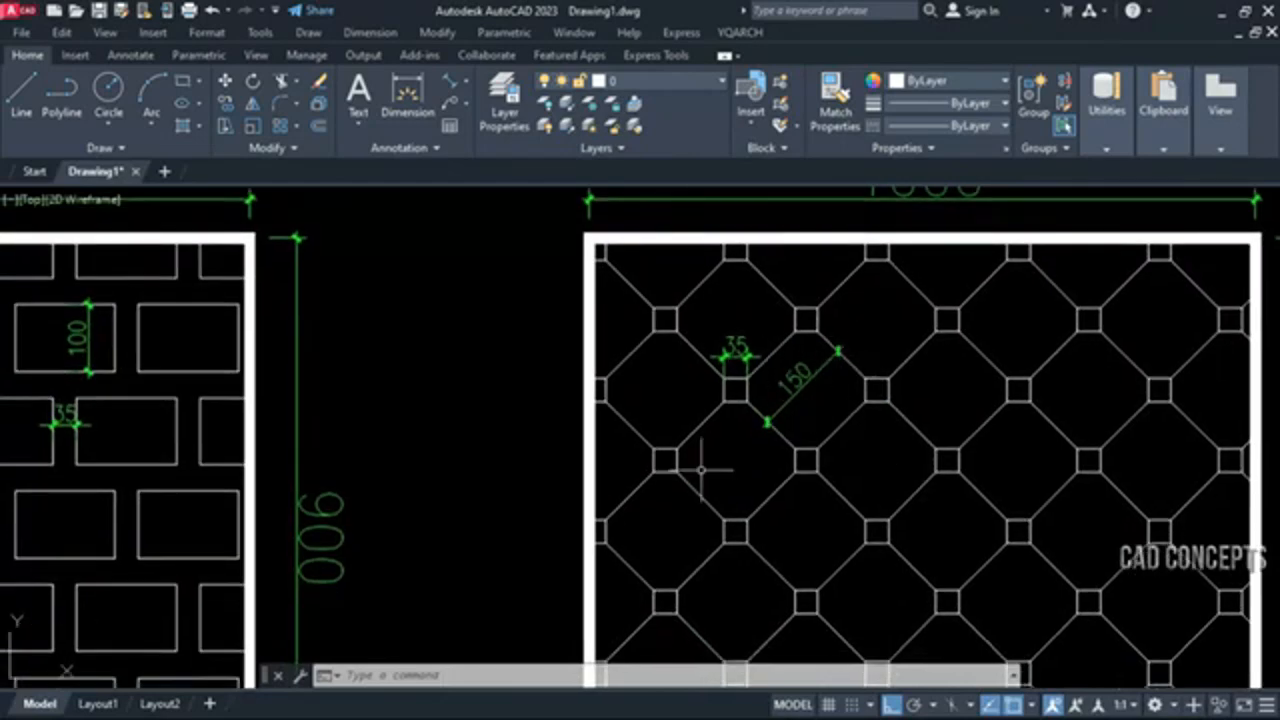
middle_drag(701, 468, 1065, 440)
middle_drag(459, 448, 704, 438)
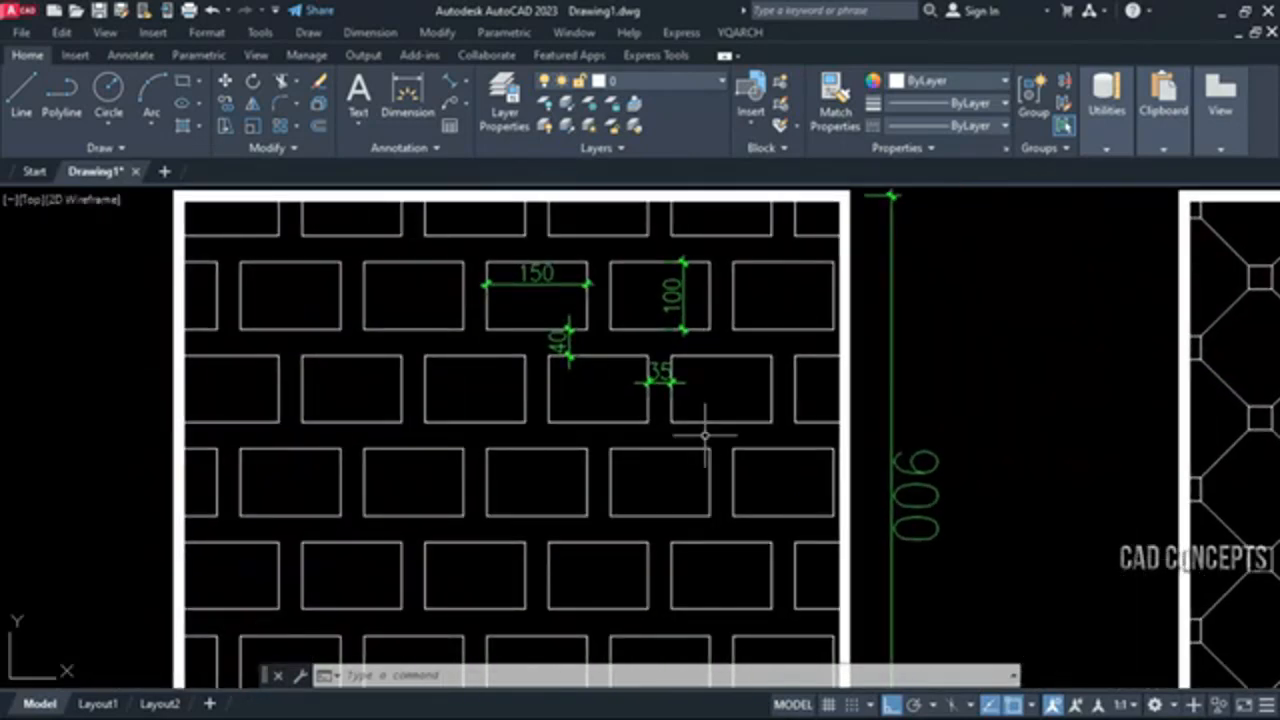
scroll(705, 435, down, 3)
middle_drag(836, 475, 830, 433)
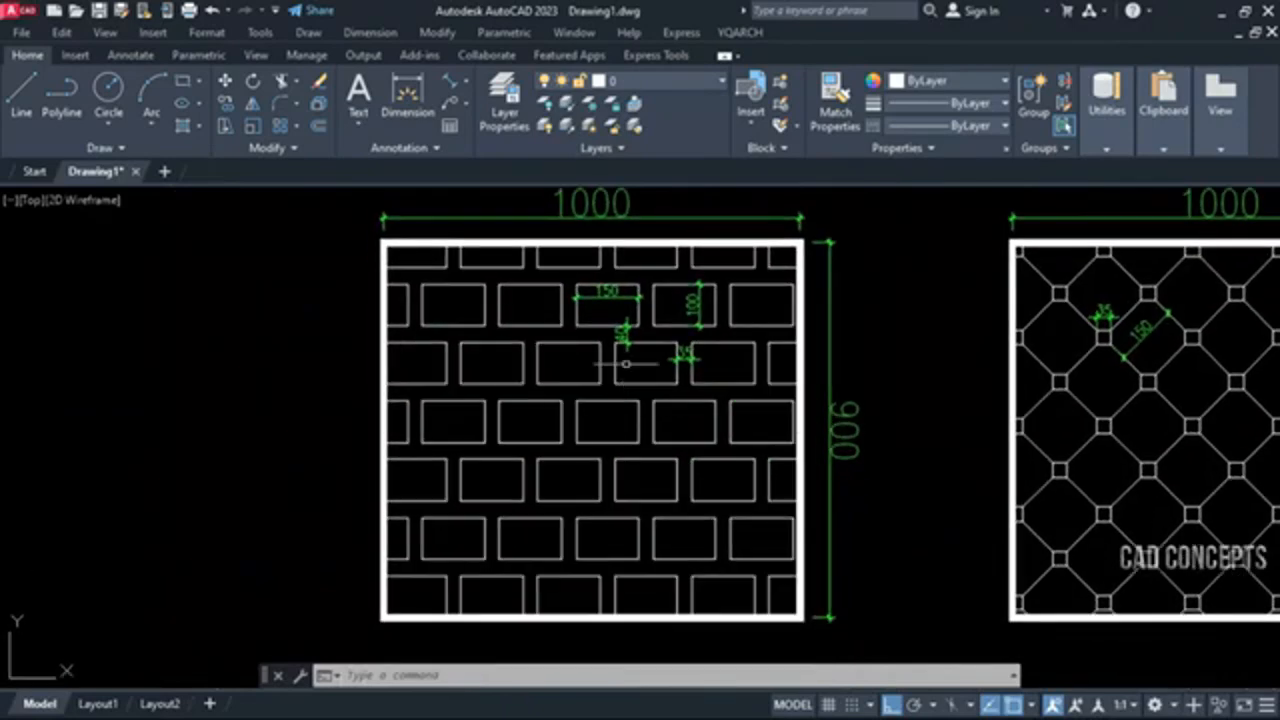
scroll(626, 363, up, 3)
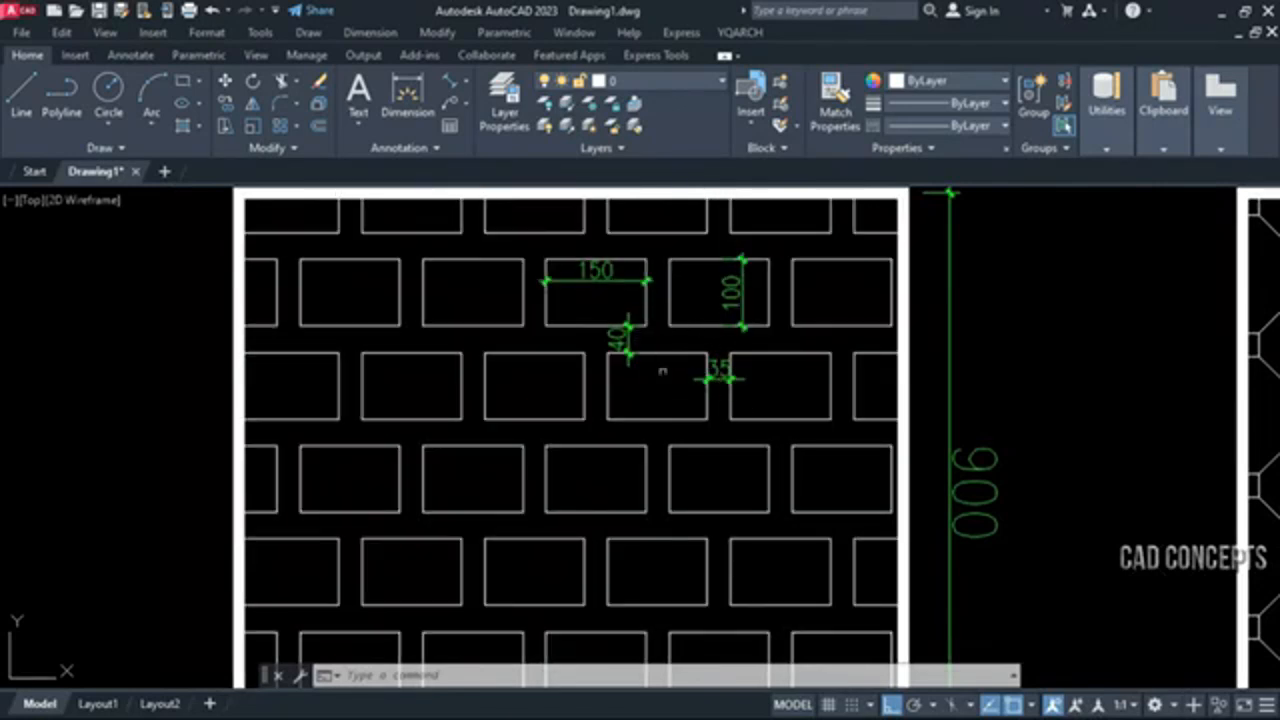
scroll(249, 370, down, 5)
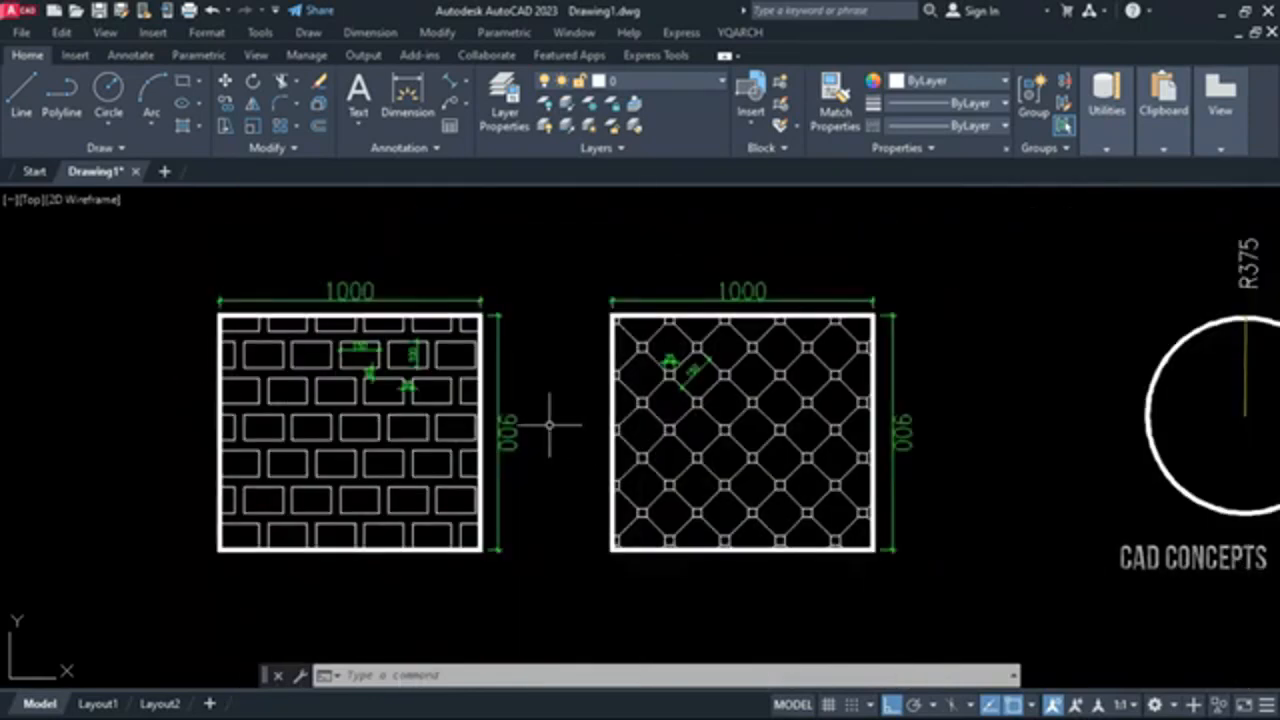
scroll(546, 424, up, 4)
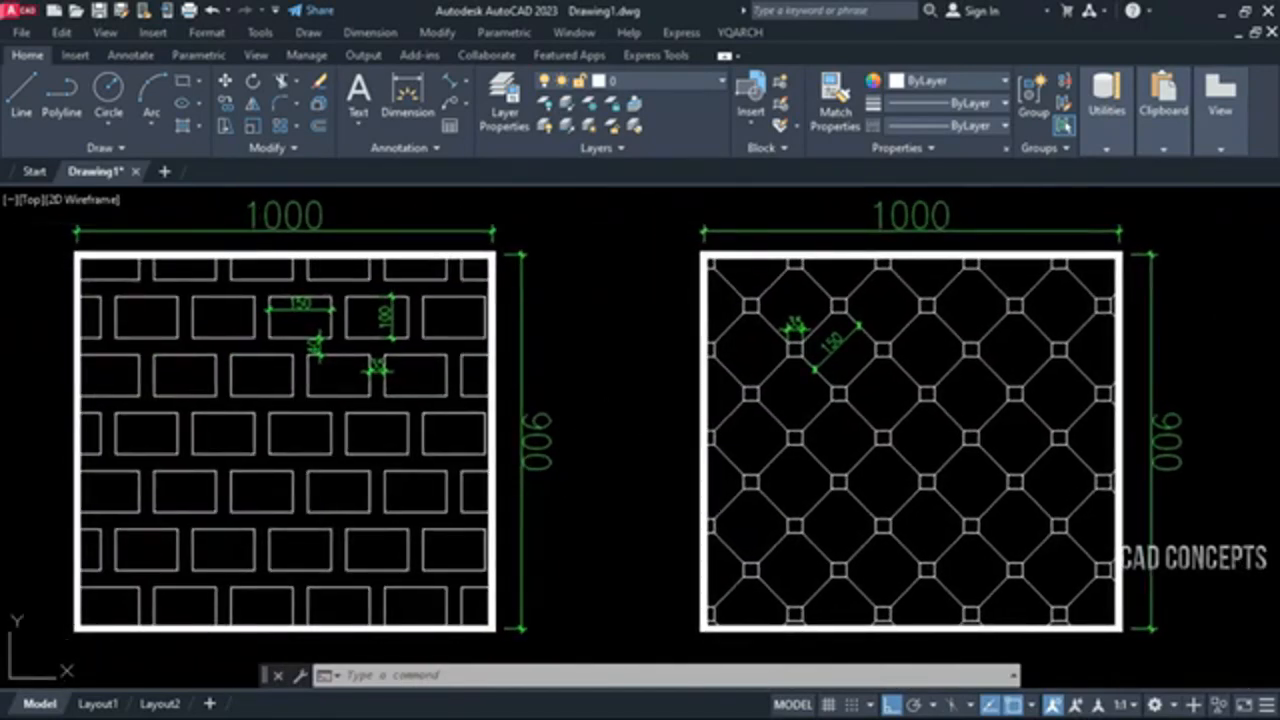
Erase the dimensioned brick hatch from the first frame, keeping the diamond hatch in the second frame
click(447, 490)
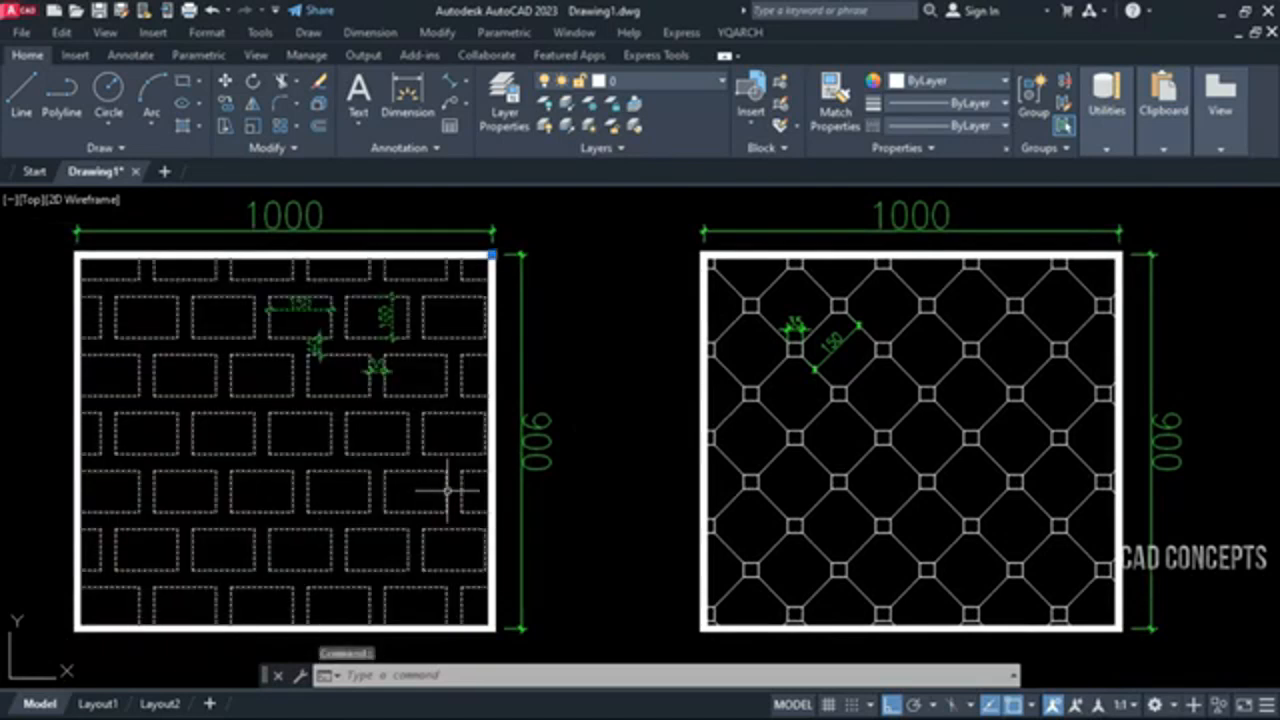
key(Delete)
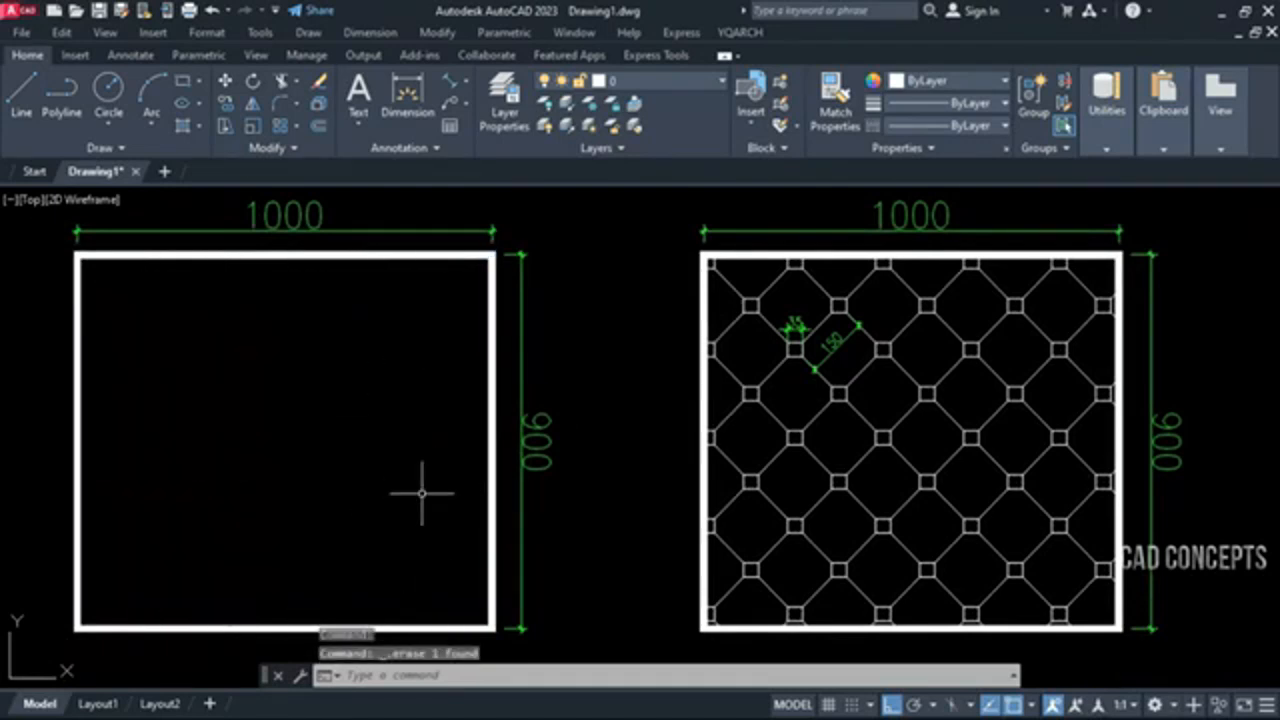
click(736, 490)
key(ctrl+z)
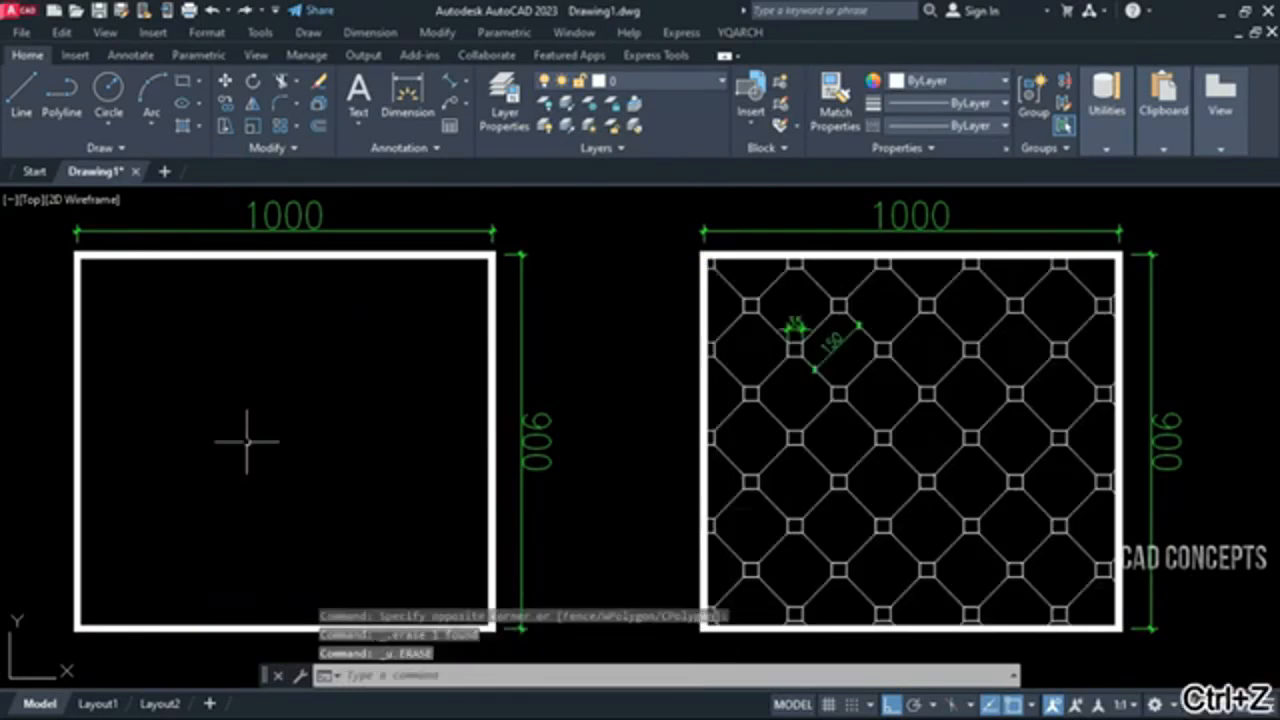
Fill the empty frame with a PCC Dual Bricks parameter hatch using lengths a 200, b 40, c 125 and d 35
text(pcc)
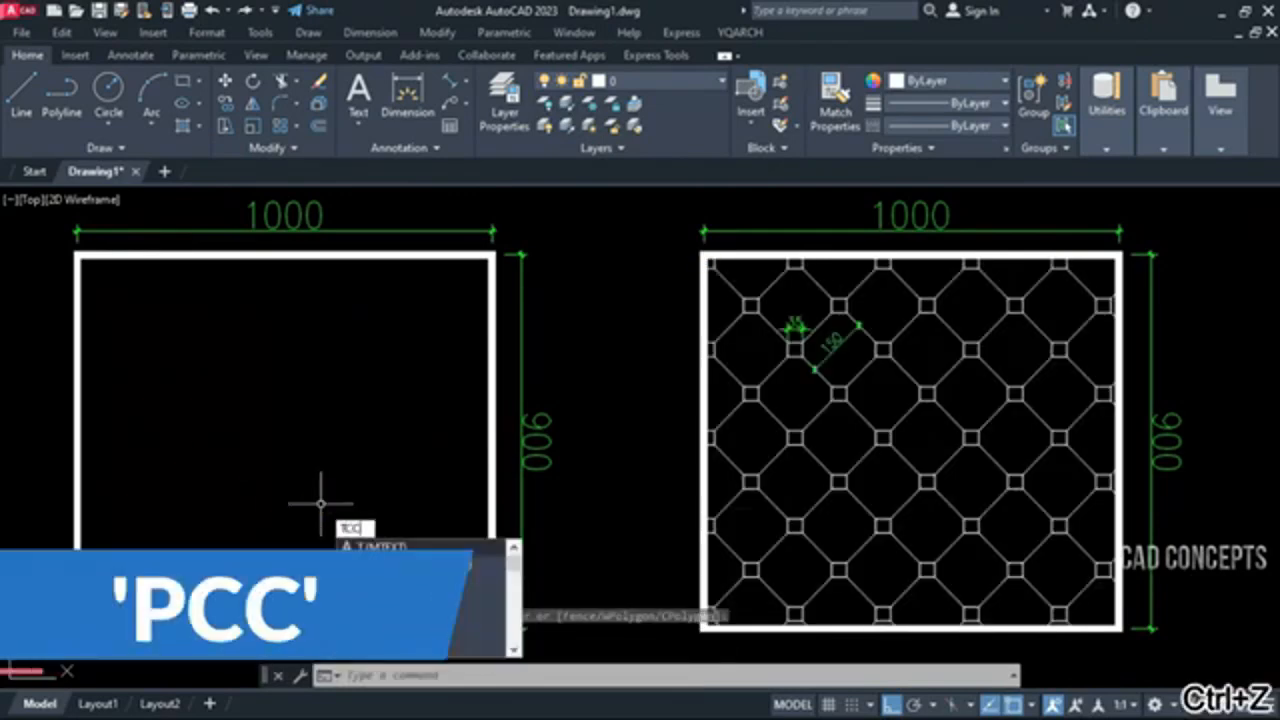
key(Return)
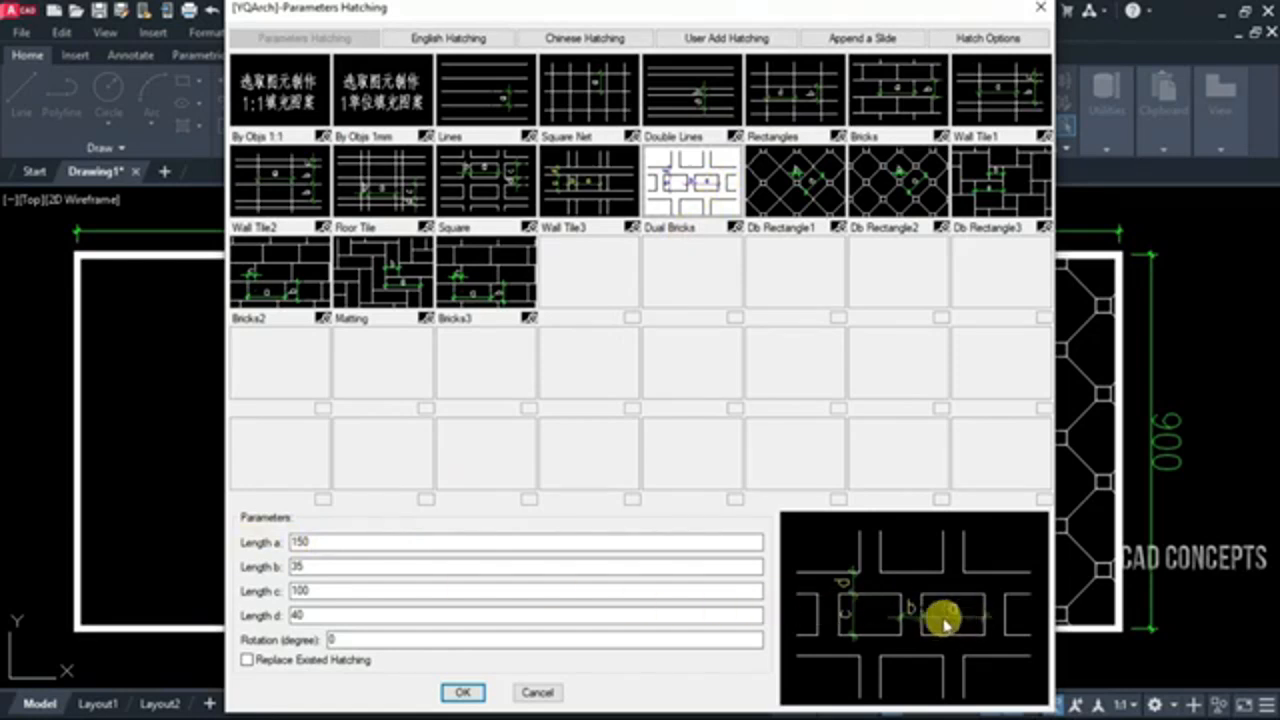
drag(323, 541, 240, 545)
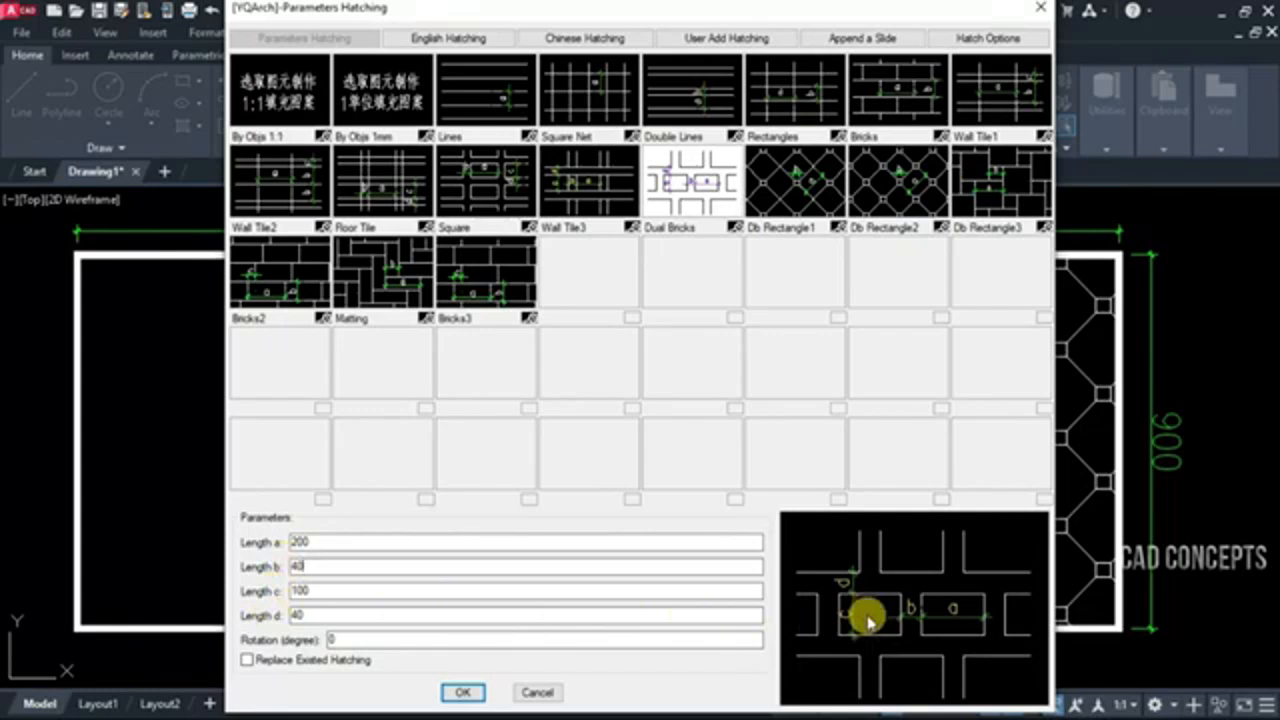
key(Tab)
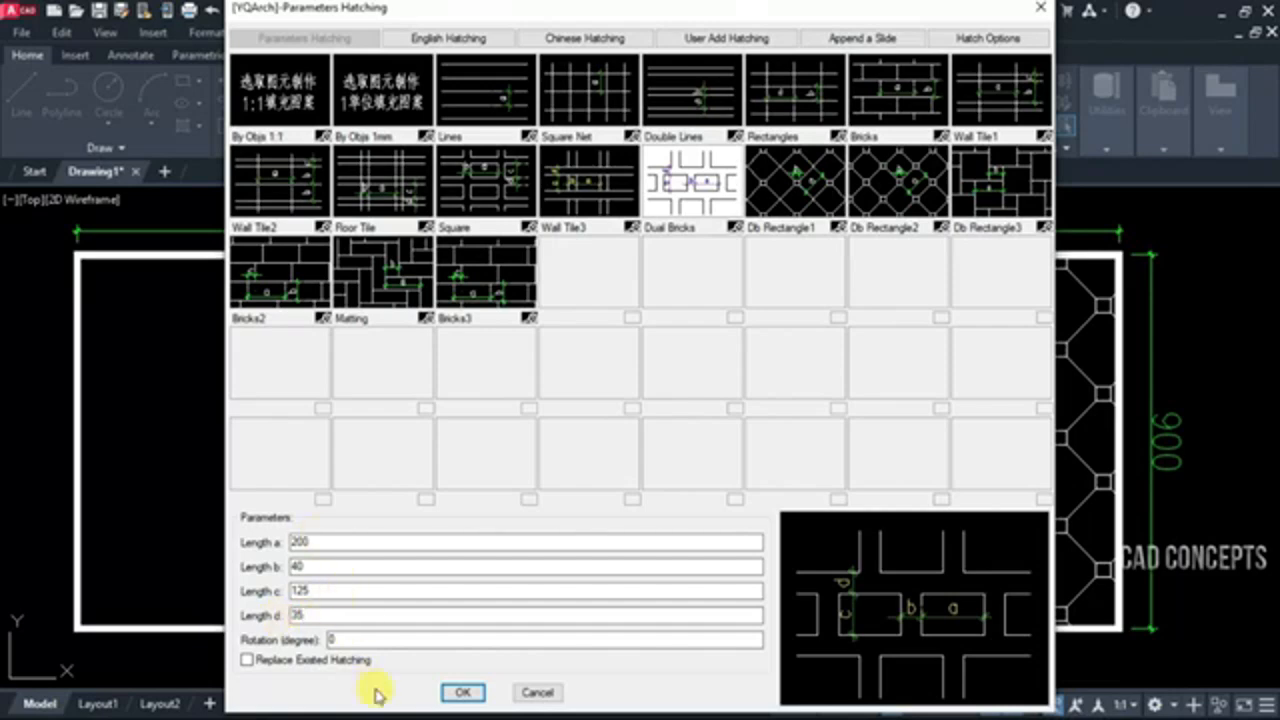
click(489, 693)
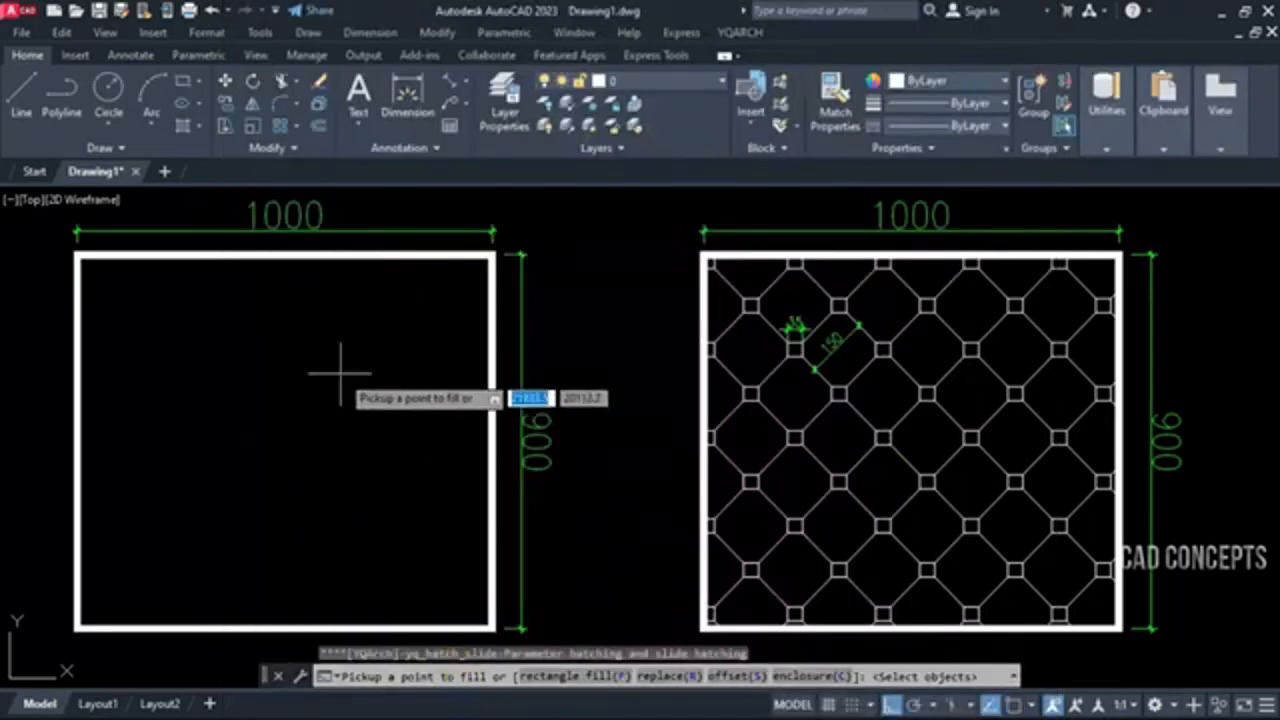
click(327, 402)
key(Escape)
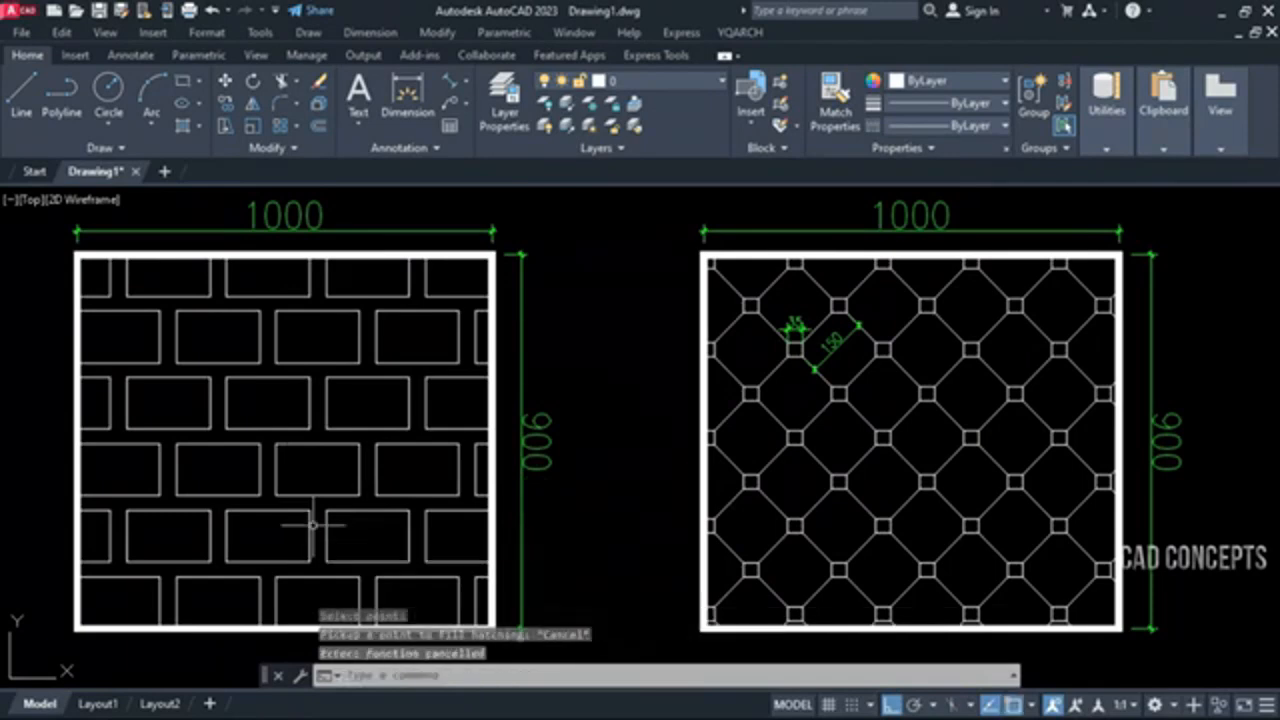
Explode the new brick hatch into separate lines
click(316, 516)
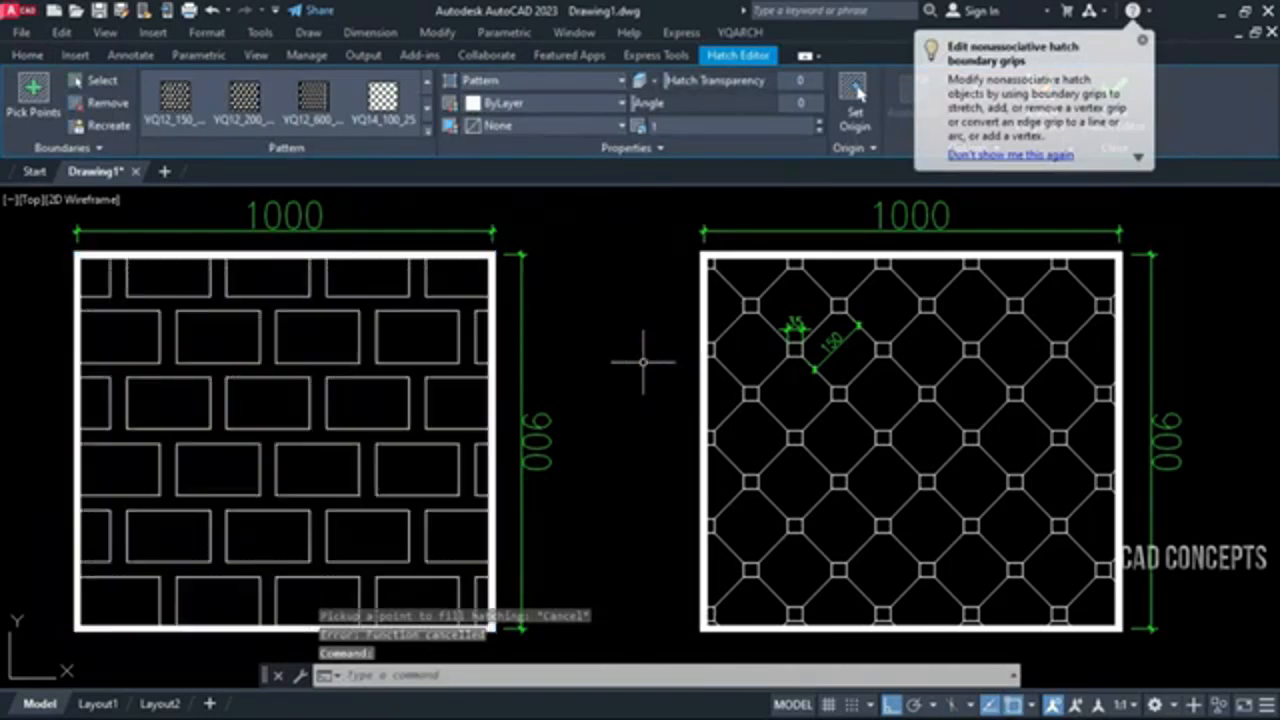
text(x)
key(Return)
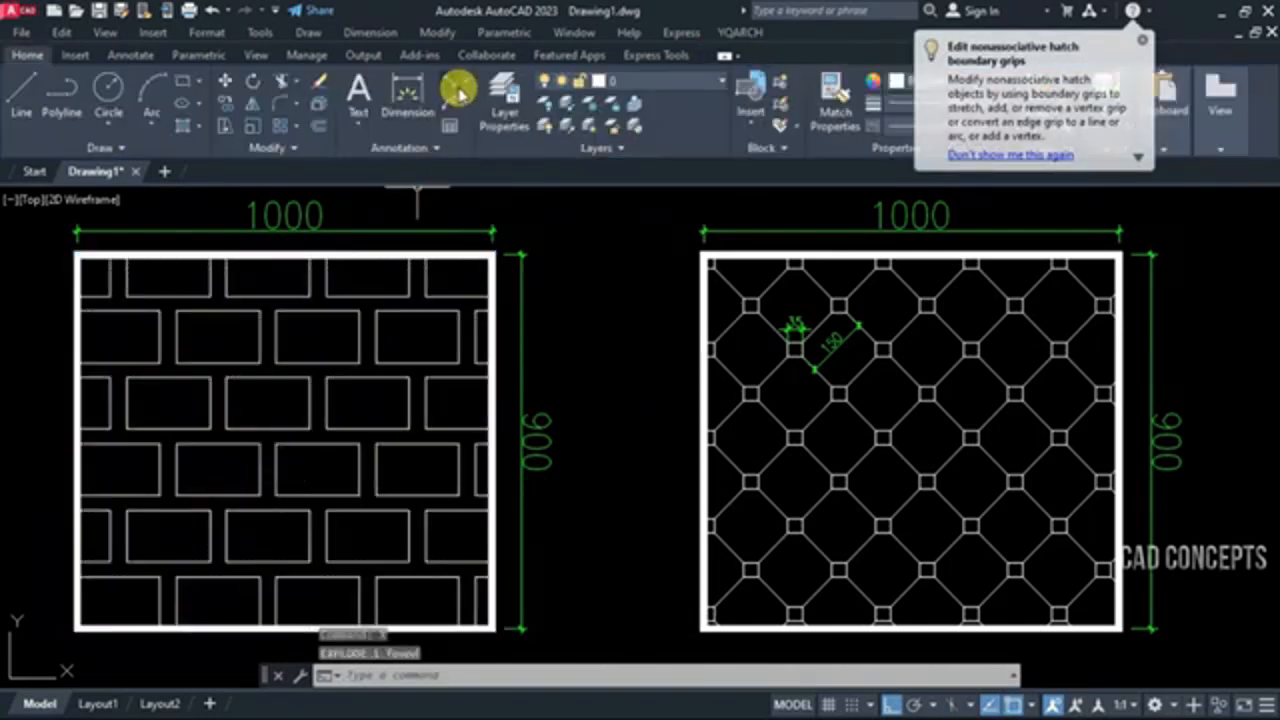
Add aligned dimensions to the vertical gap and the horizontal gap between bricks near the top of the brick pattern
click(458, 92)
click(485, 132)
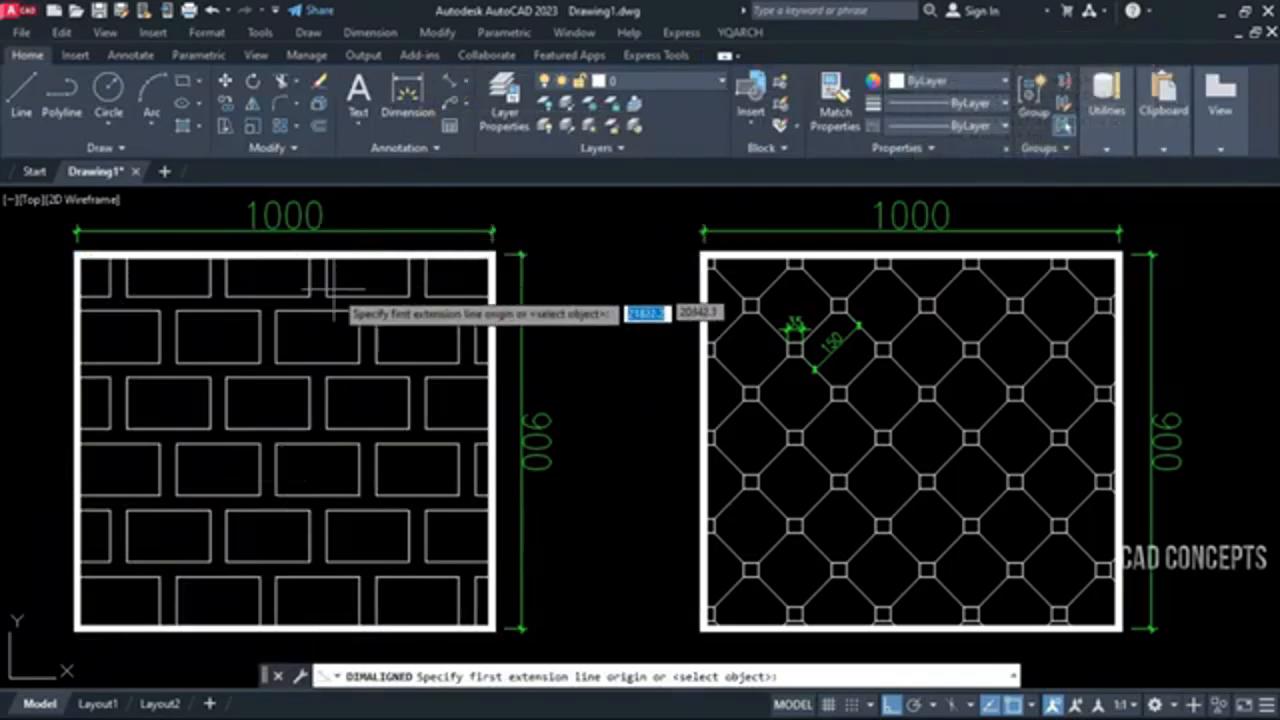
scroll(337, 342, up, 4)
click(337, 342)
click(340, 304)
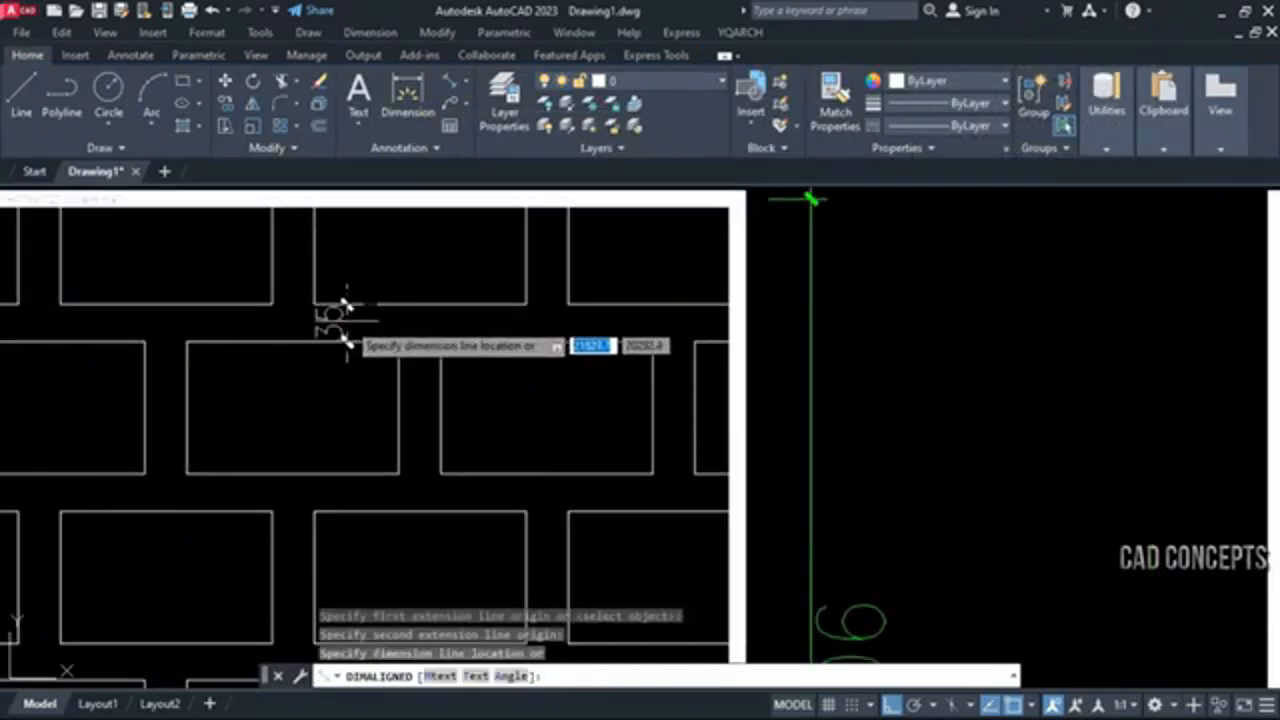
click(348, 310)
key(Return)
click(400, 373)
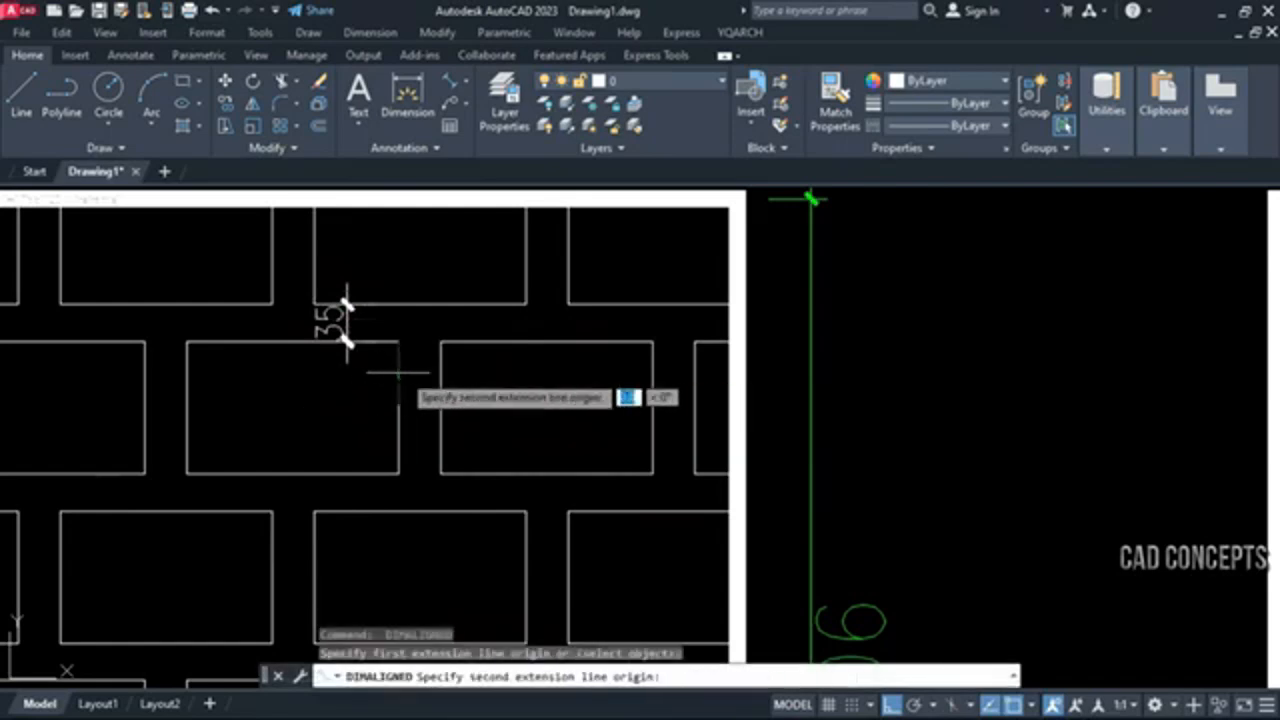
click(440, 373)
click(436, 372)
Add aligned dimensions for the brick height and the brick width in the second row of the pattern
key(Return)
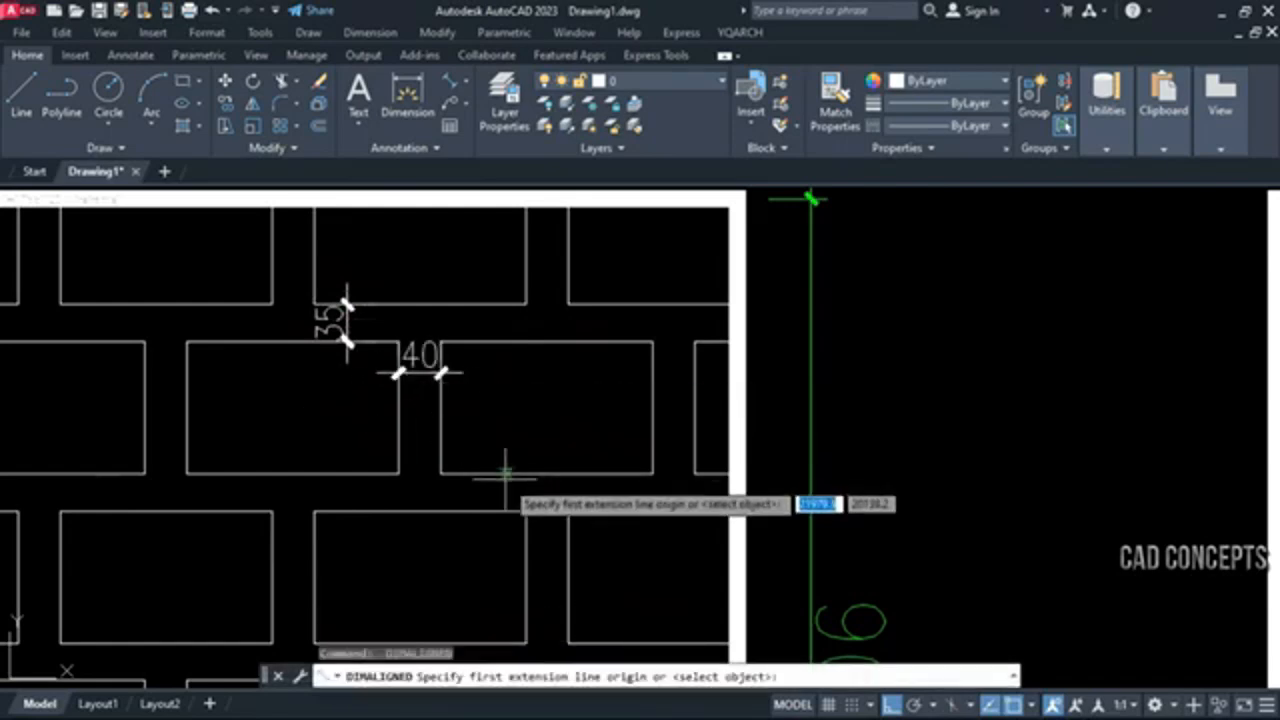
click(505, 466)
click(505, 343)
click(505, 398)
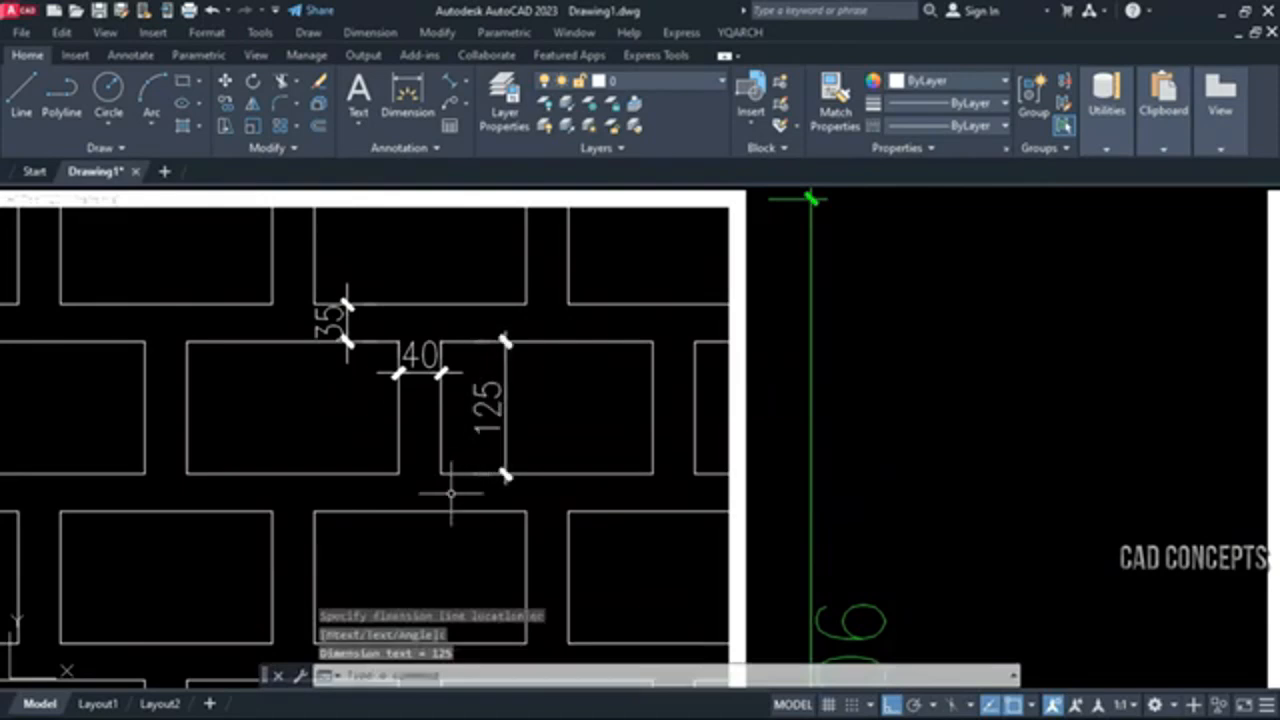
key(Return)
click(399, 447)
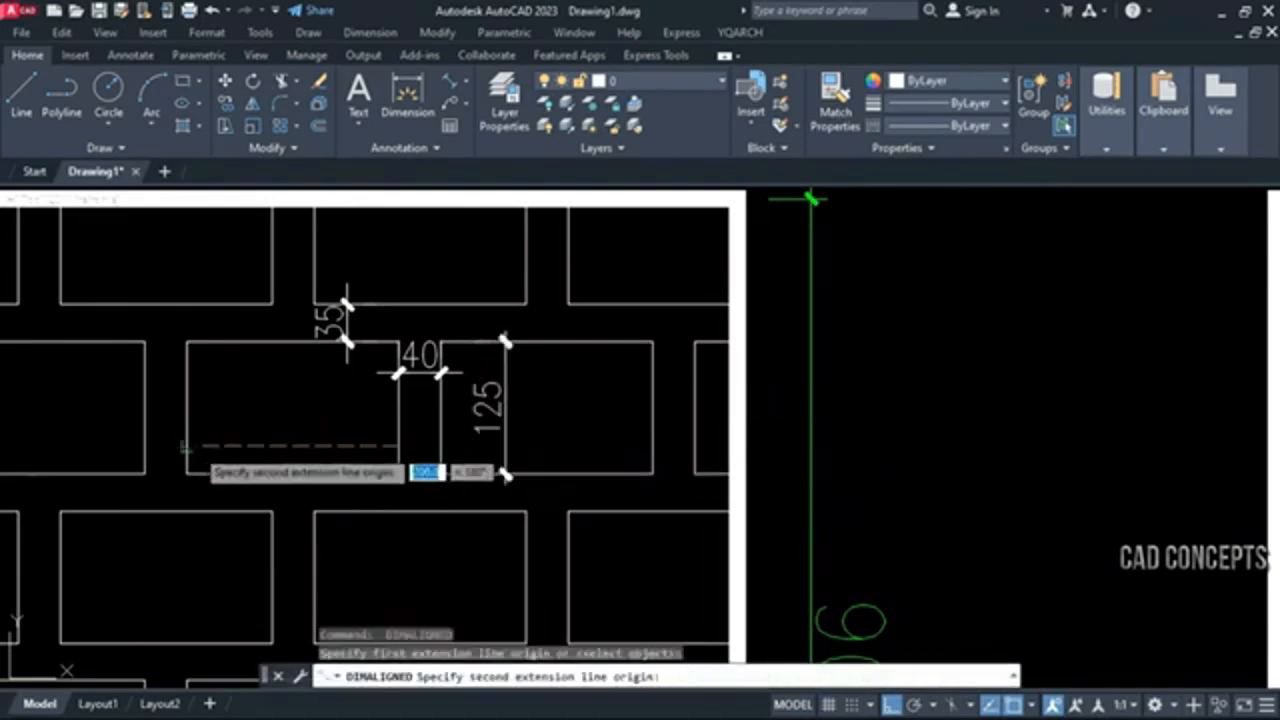
click(188, 447)
click(188, 447)
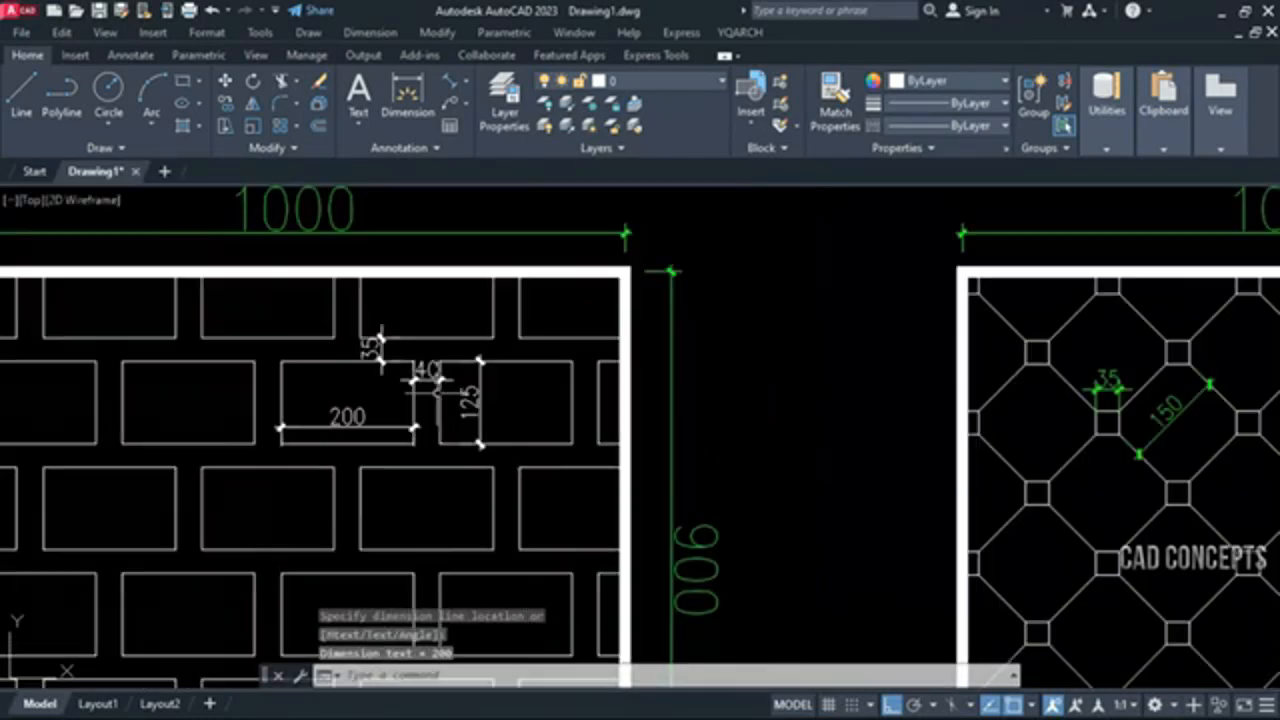
scroll(476, 462, down, 5)
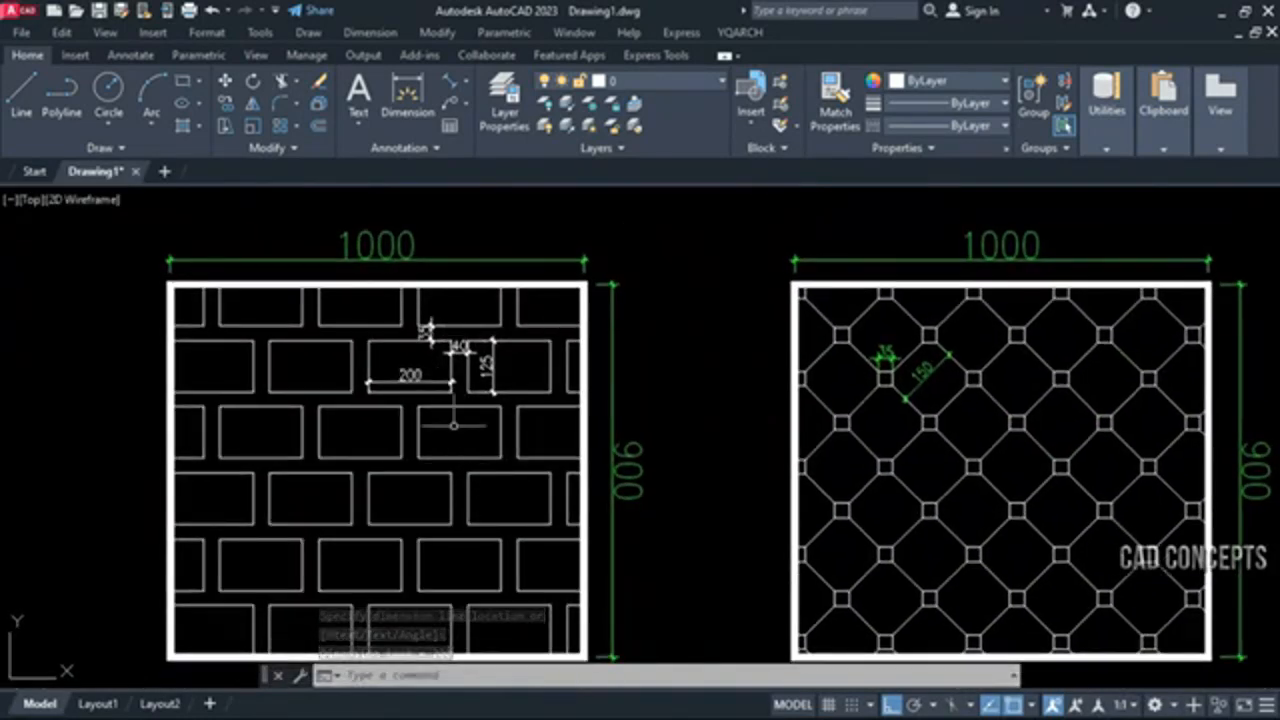
key(space)
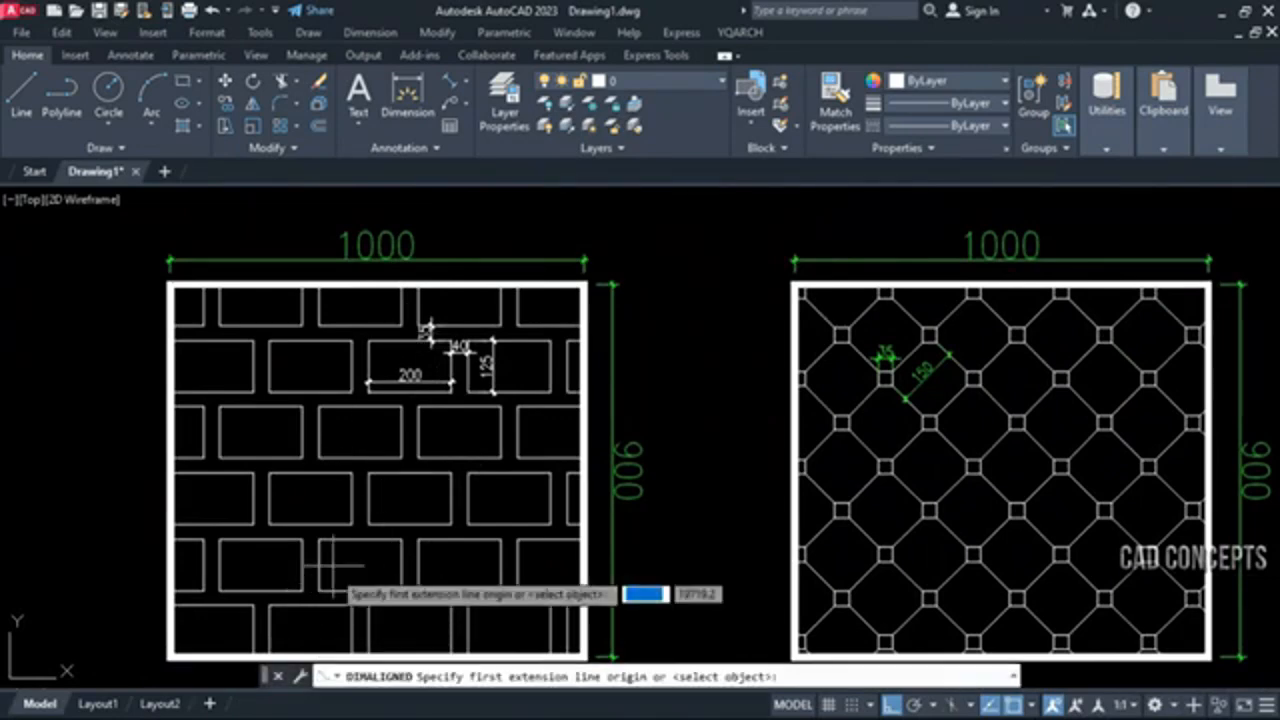
click(341, 538)
scroll(341, 535, up, 4)
click(342, 520)
key(Escape)
Add aligned dimensions to the vertical and horizontal gaps between bricks in the lower rows of the pattern
key(space)
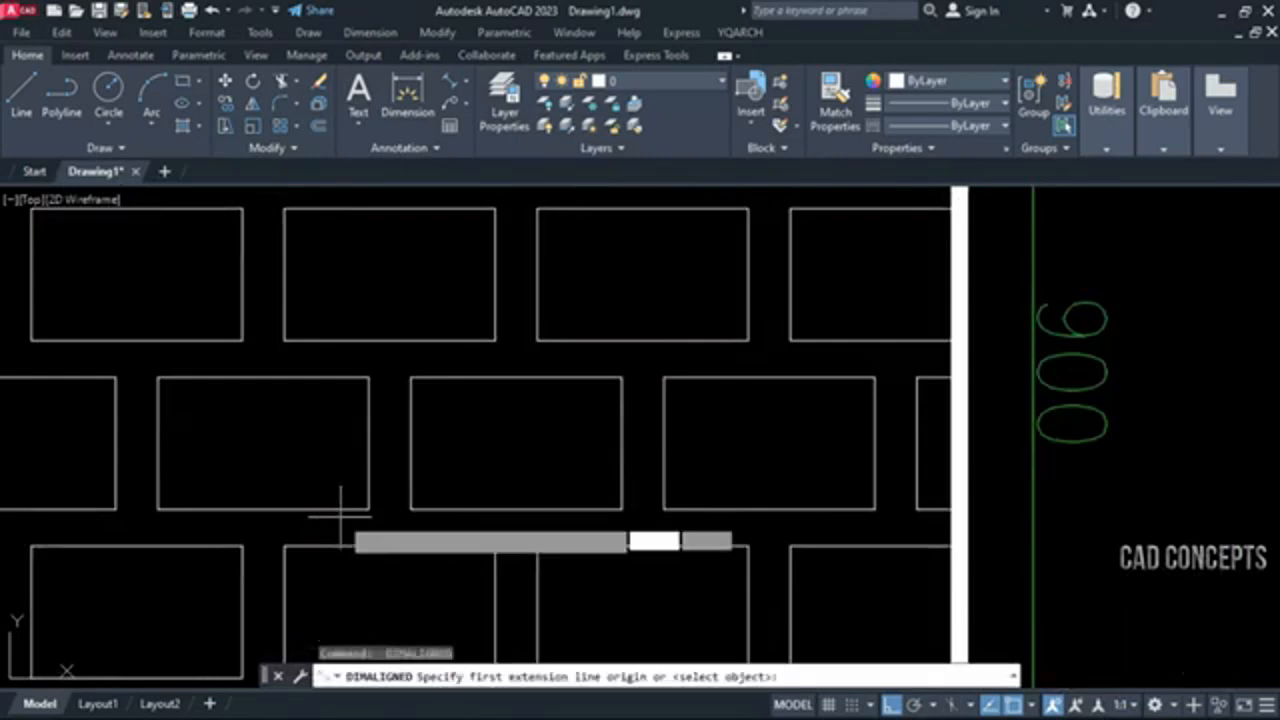
click(338, 510)
click(337, 545)
click(323, 542)
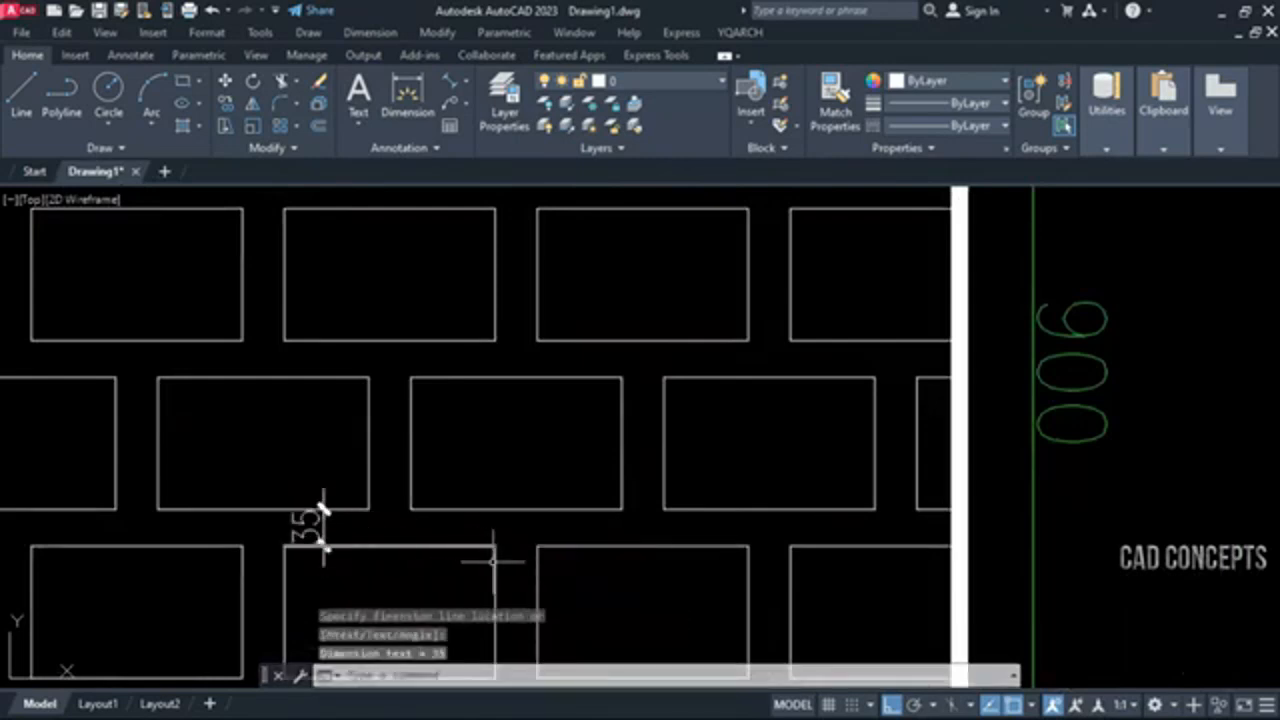
key(space)
click(496, 576)
click(537, 578)
click(535, 580)
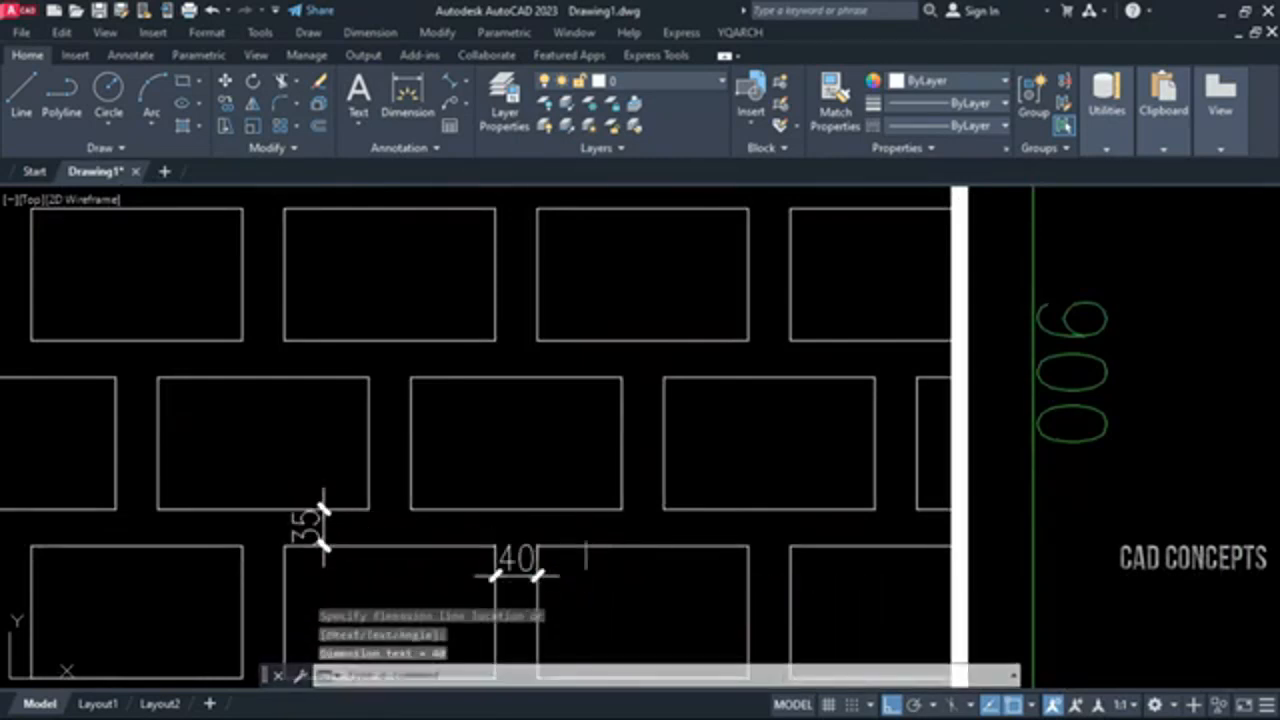
Dimension the width and height of bricks in a lower row of the pattern
key(space)
click(420, 491)
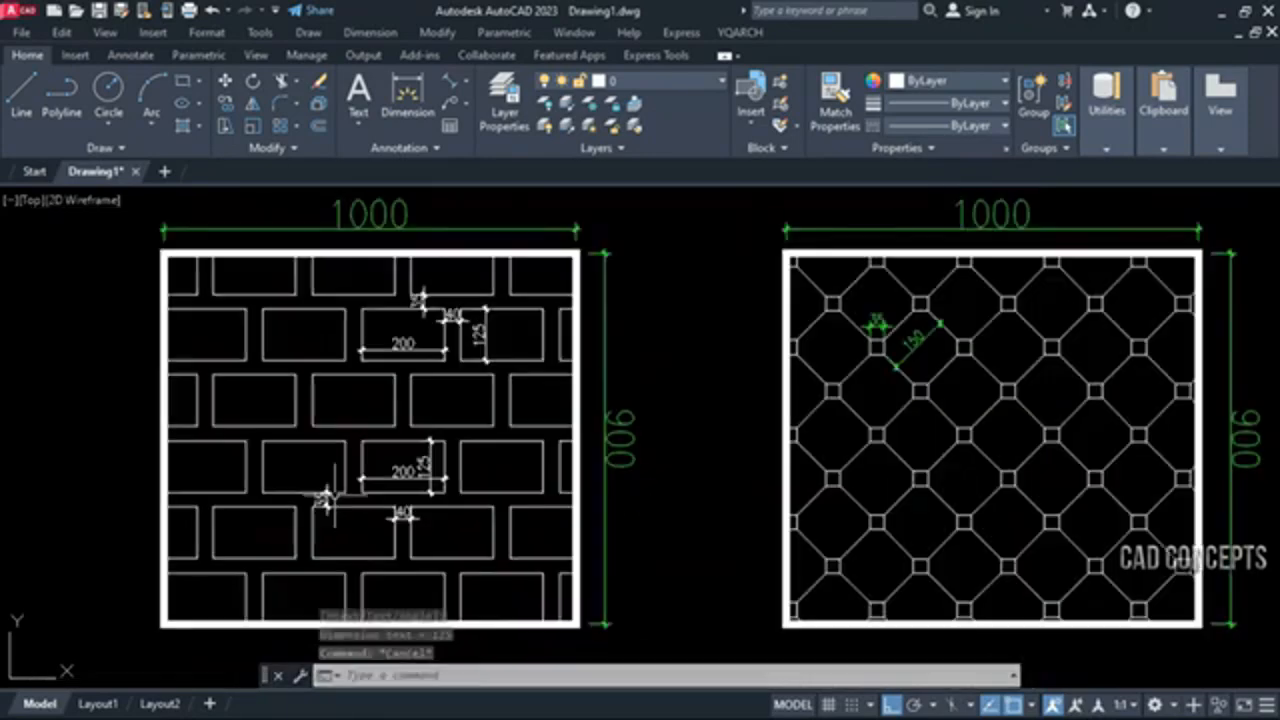
key(Escape)
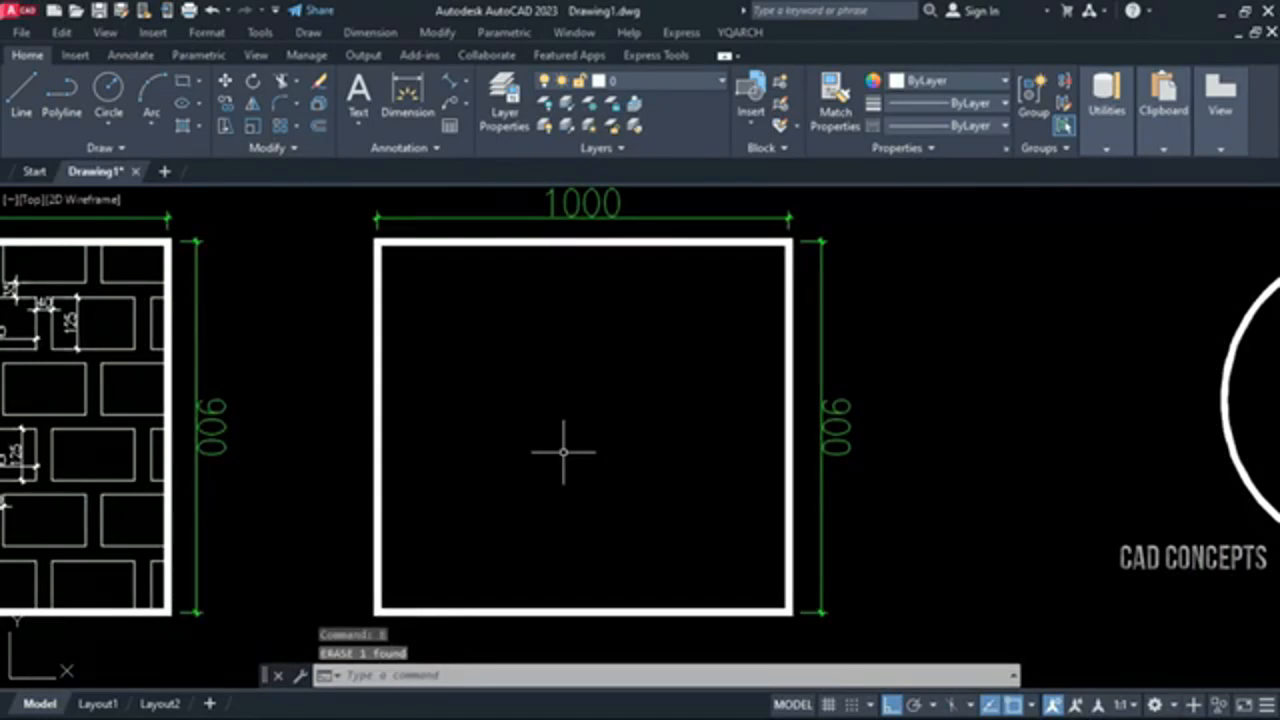
Fill the empty 1000 by 900 rectangle with the Db Rectangle2 parameter hatch using length a 175 and length b 45
scroll(563, 451, up, 2)
scroll(563, 411, down, 2)
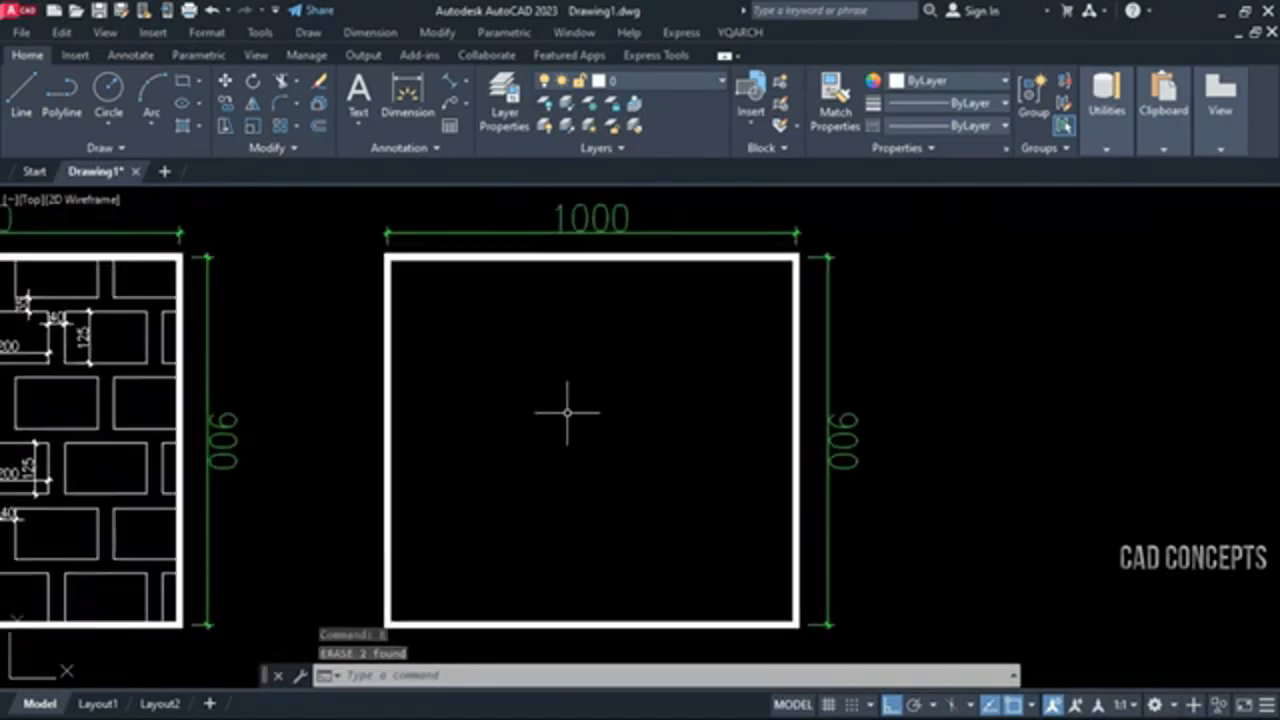
scroll(547, 409, down, 3)
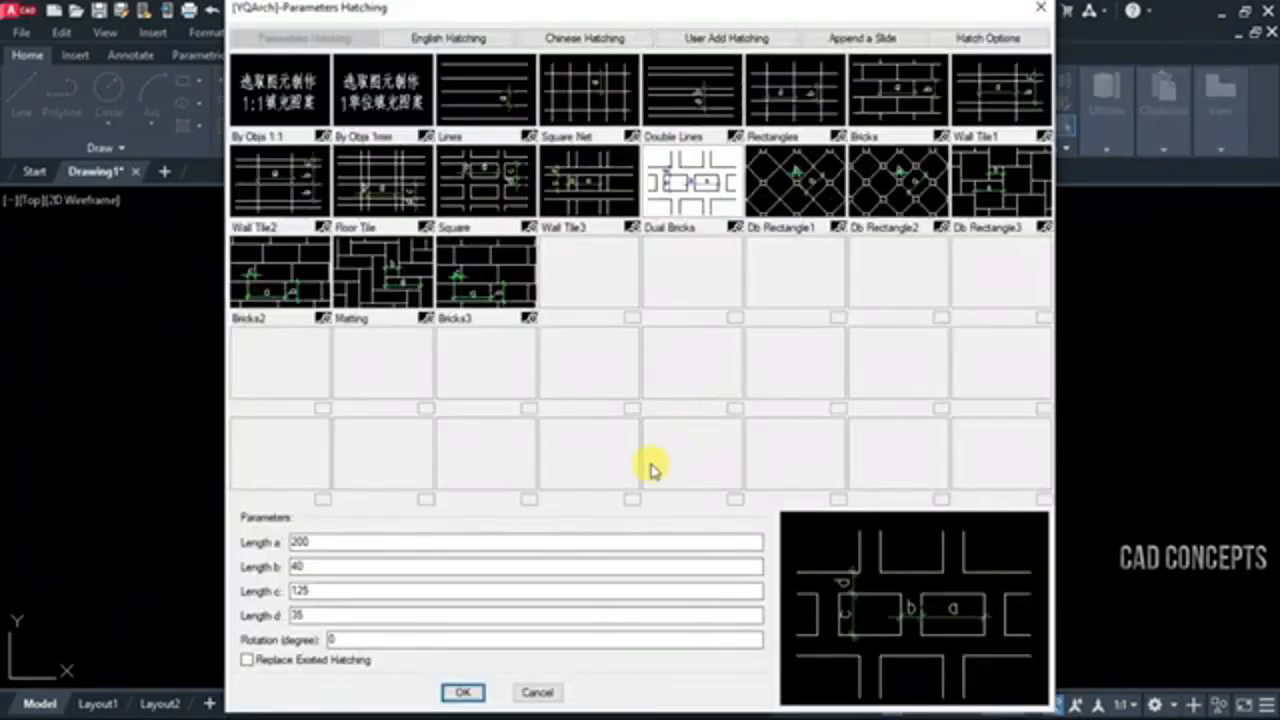
click(913, 184)
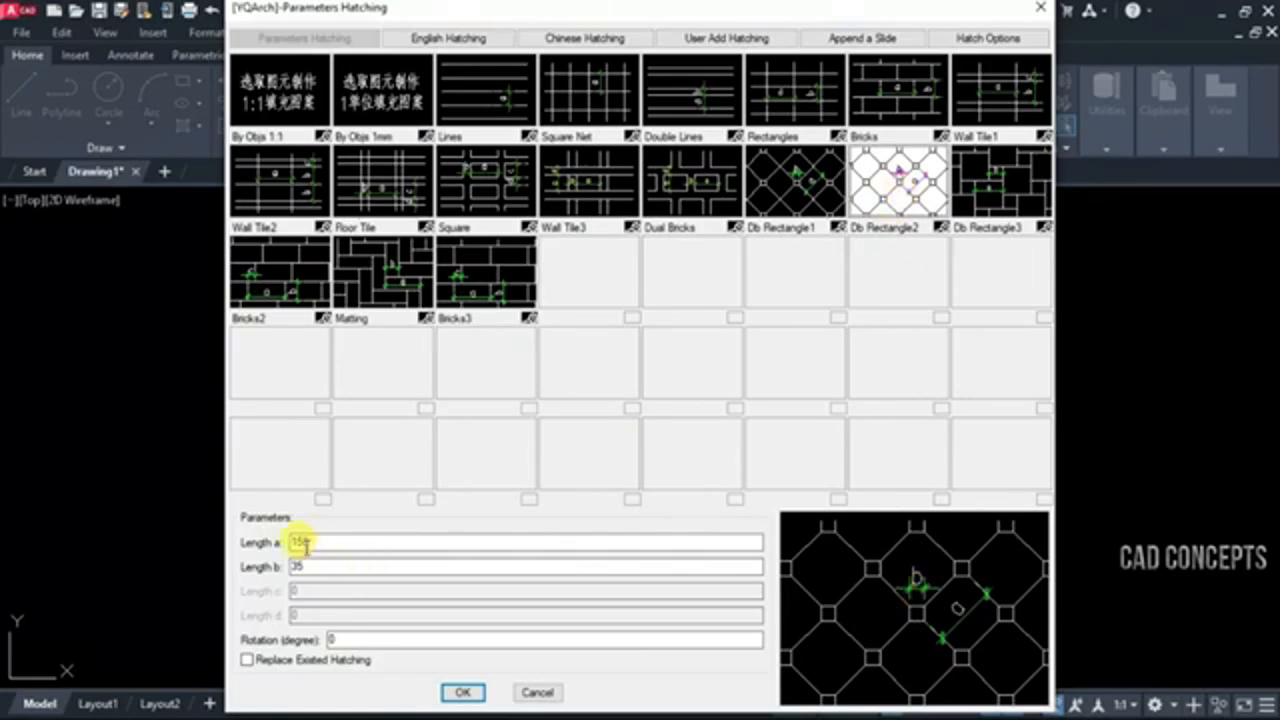
drag(315, 542, 288, 543)
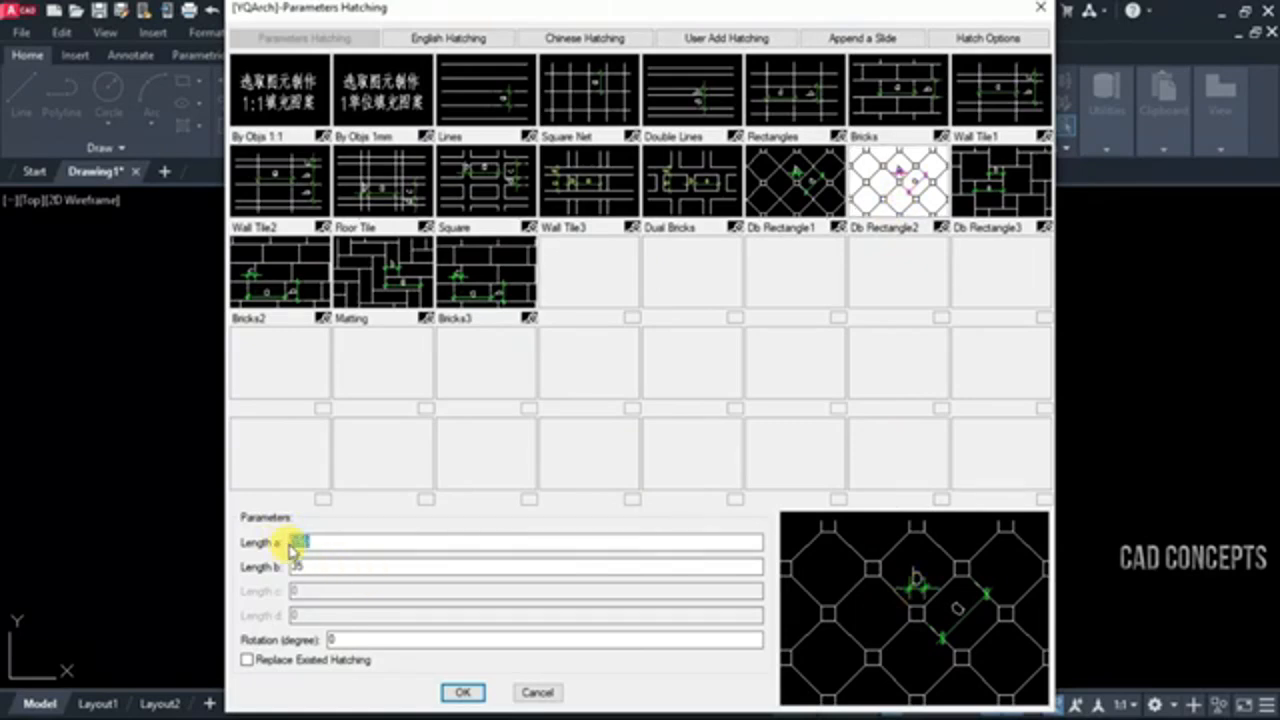
text(175)
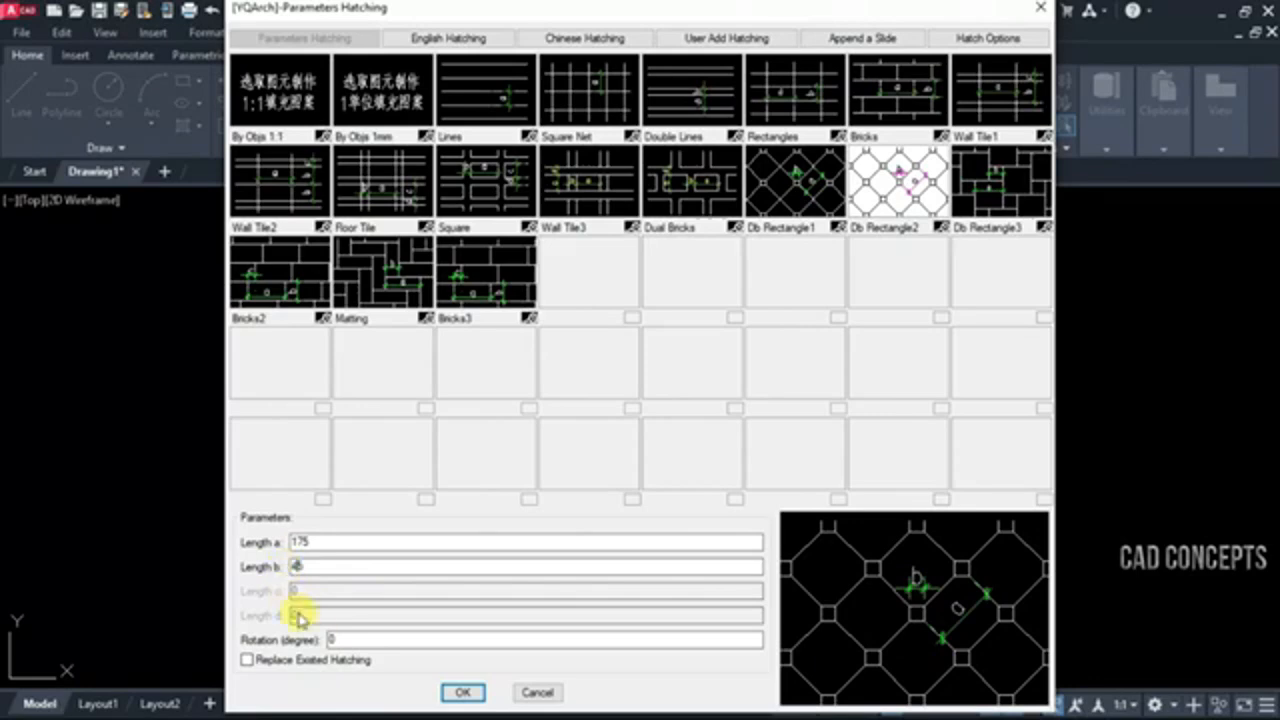
click(460, 692)
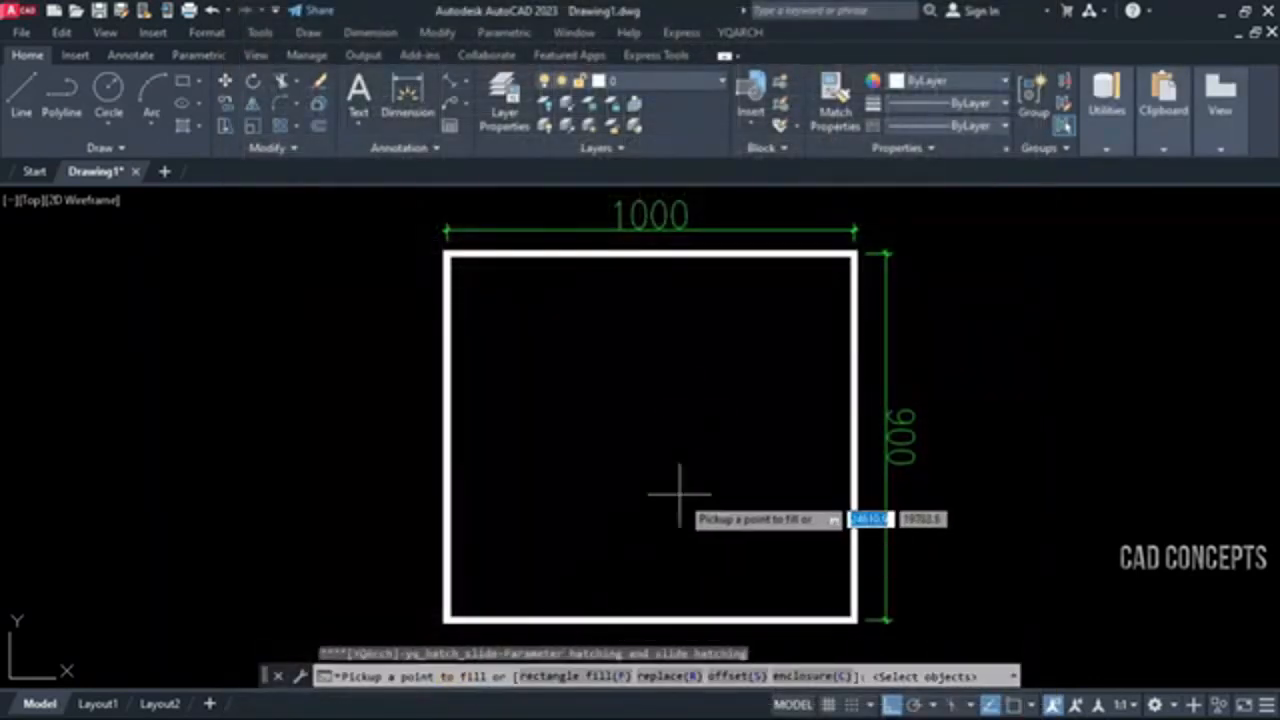
click(712, 458)
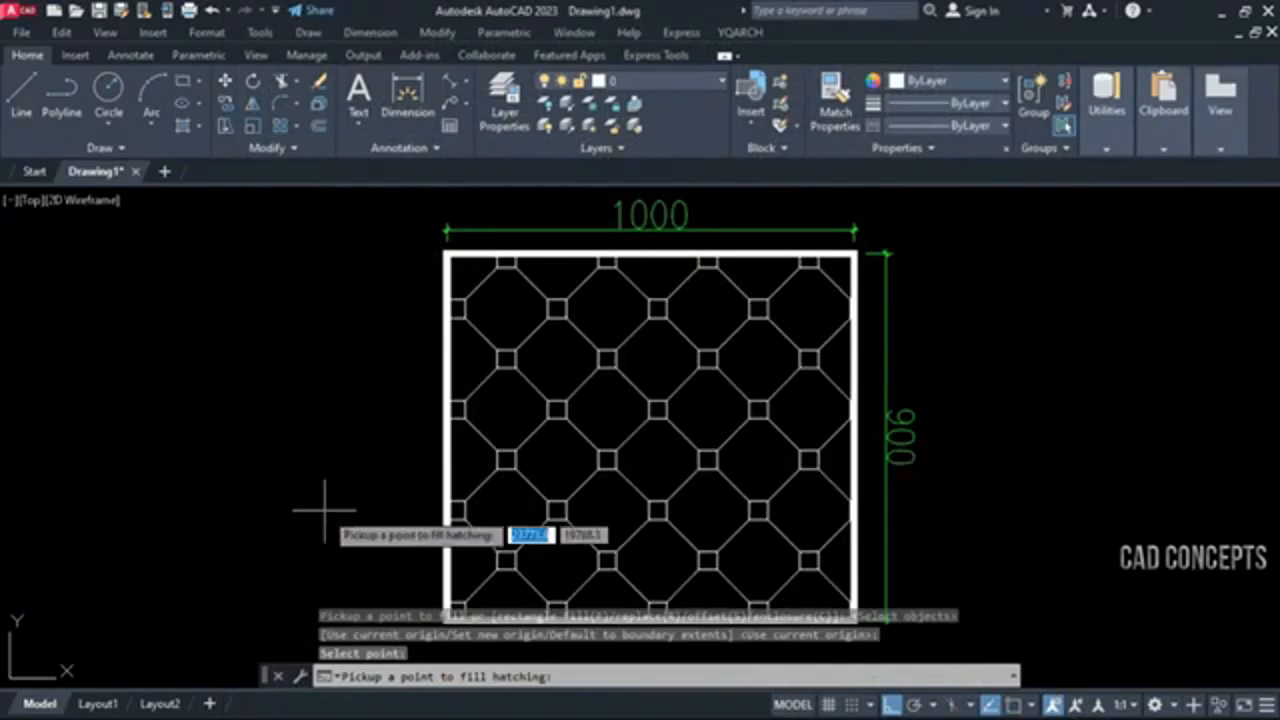
key(Return)
Explode the octagon-and-square hatch inside the rectangle into separate lines
click(509, 460)
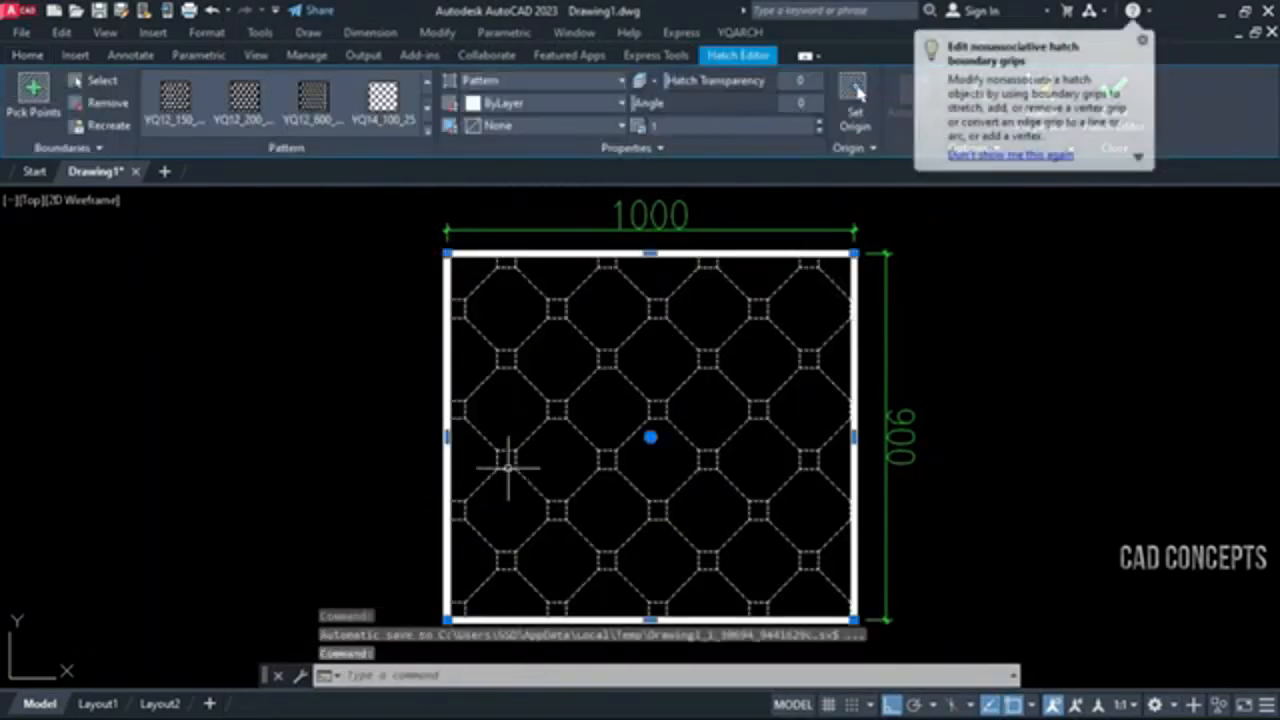
text(x)
key(Return)
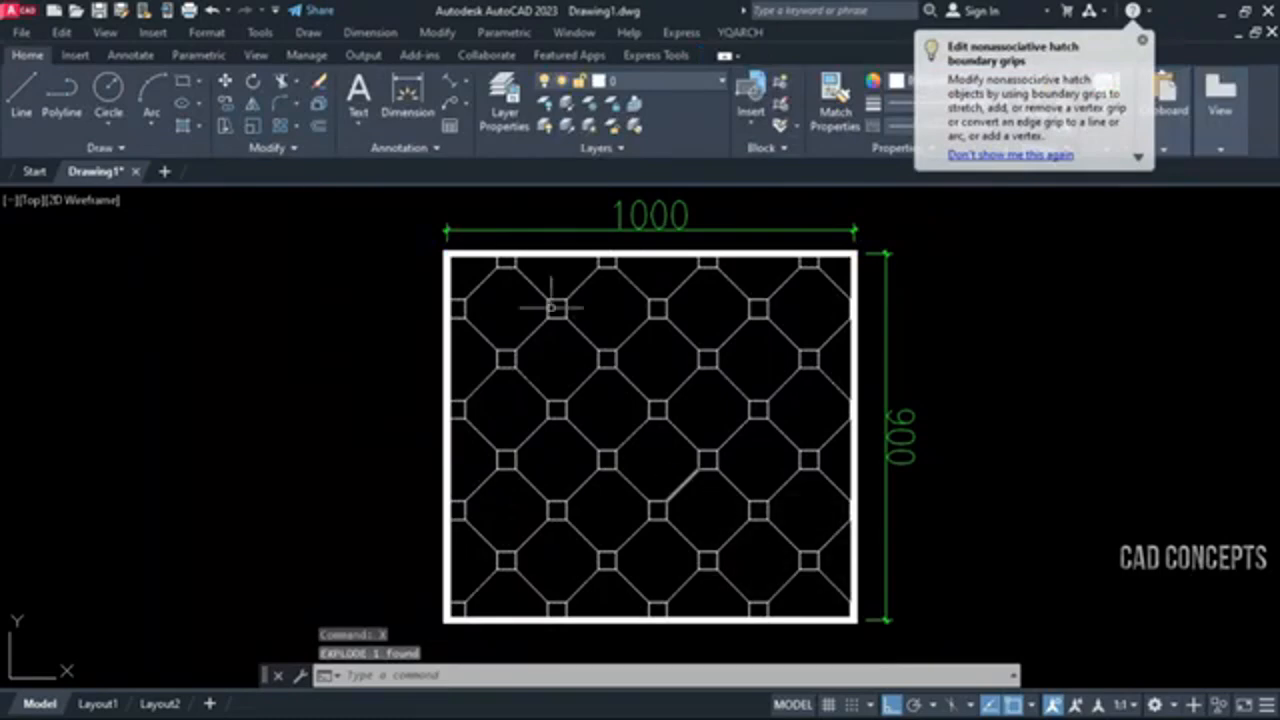
Add aligned dimensions across two octagonal tiles, one in each diagonal direction, between opposite slanted edges near the upper part of the pattern
click(448, 82)
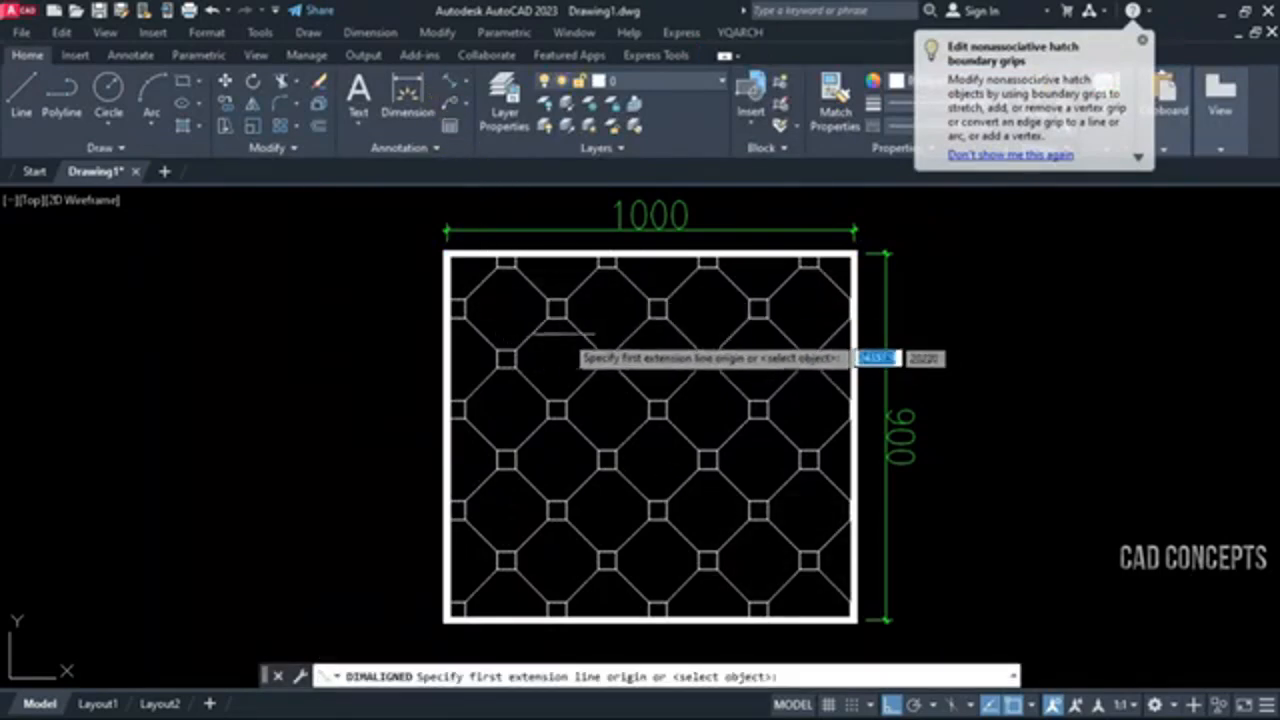
click(583, 334)
click(532, 384)
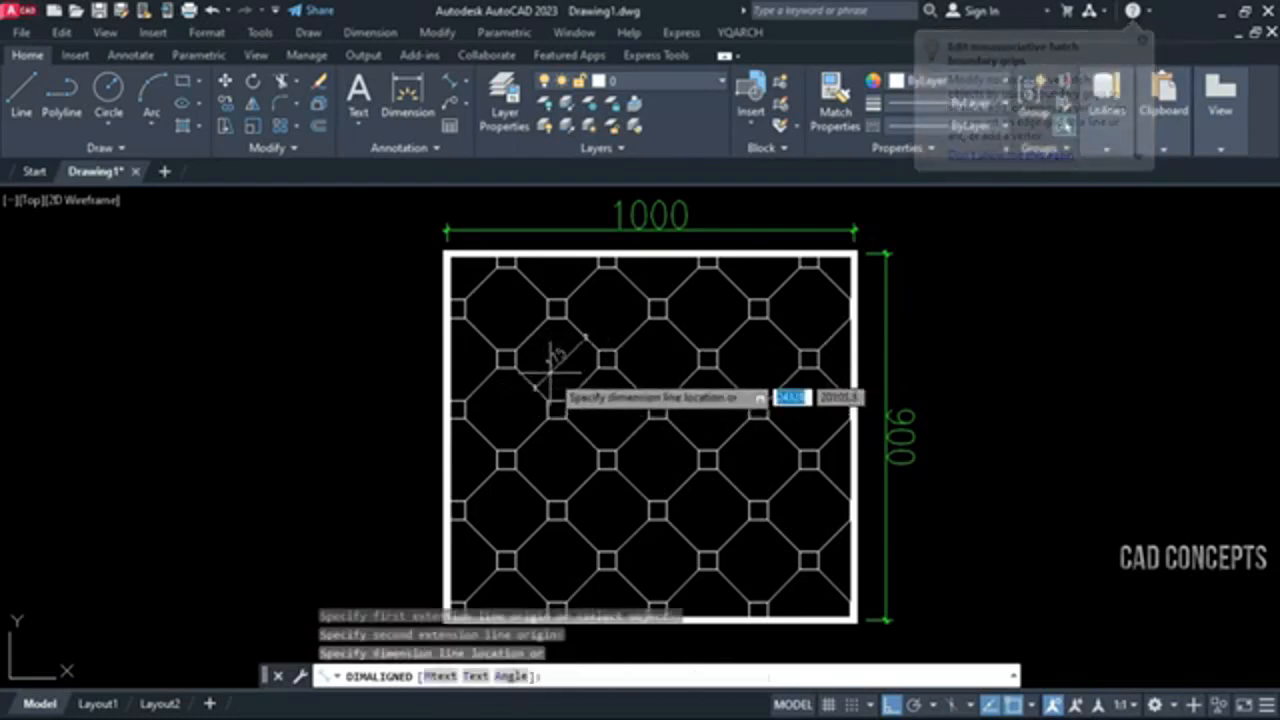
click(538, 386)
key(space)
click(582, 384)
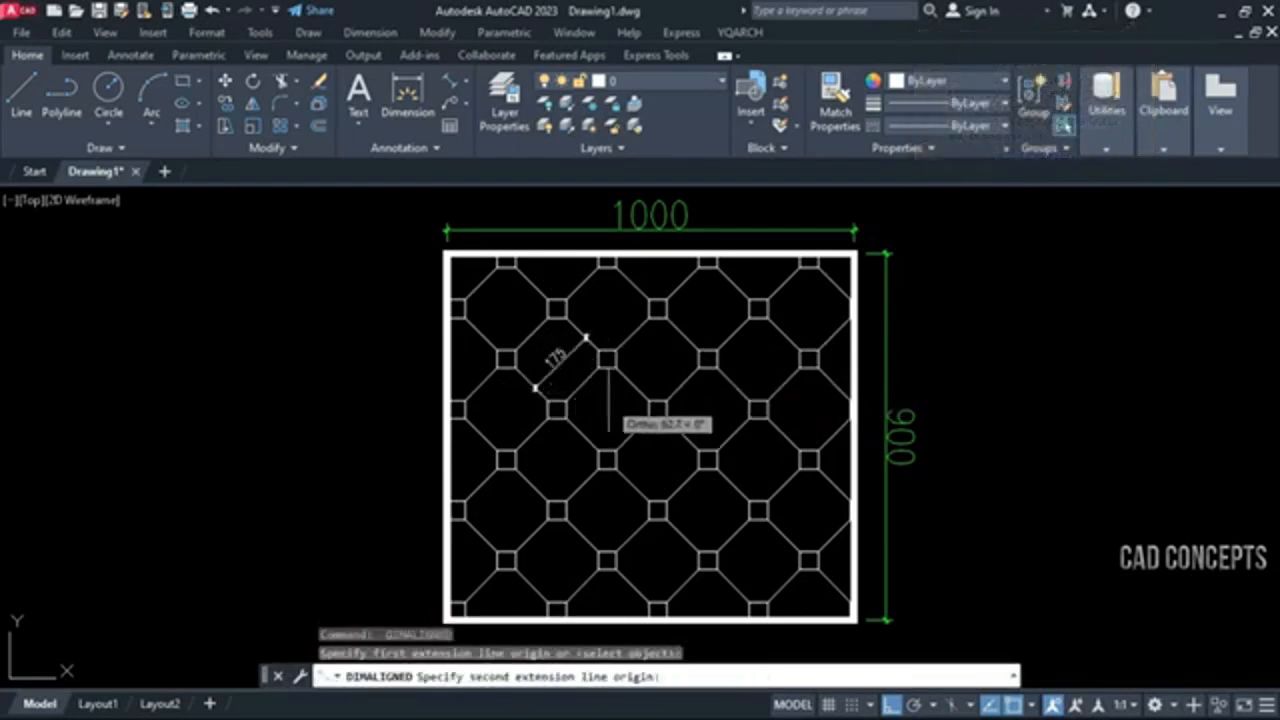
click(632, 435)
click(632, 435)
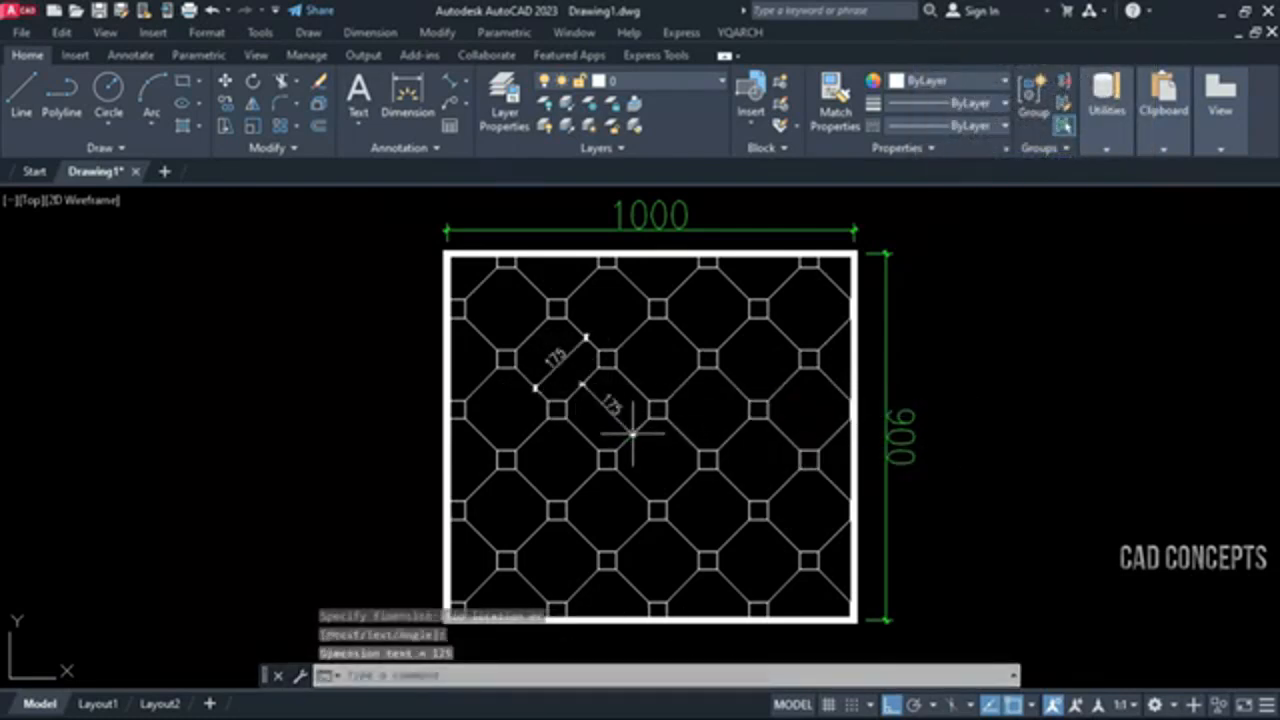
Add aligned dimensions for the width and height of one small square near the middle of the pattern
scroll(645, 420, up, 3)
key(space)
click(657, 382)
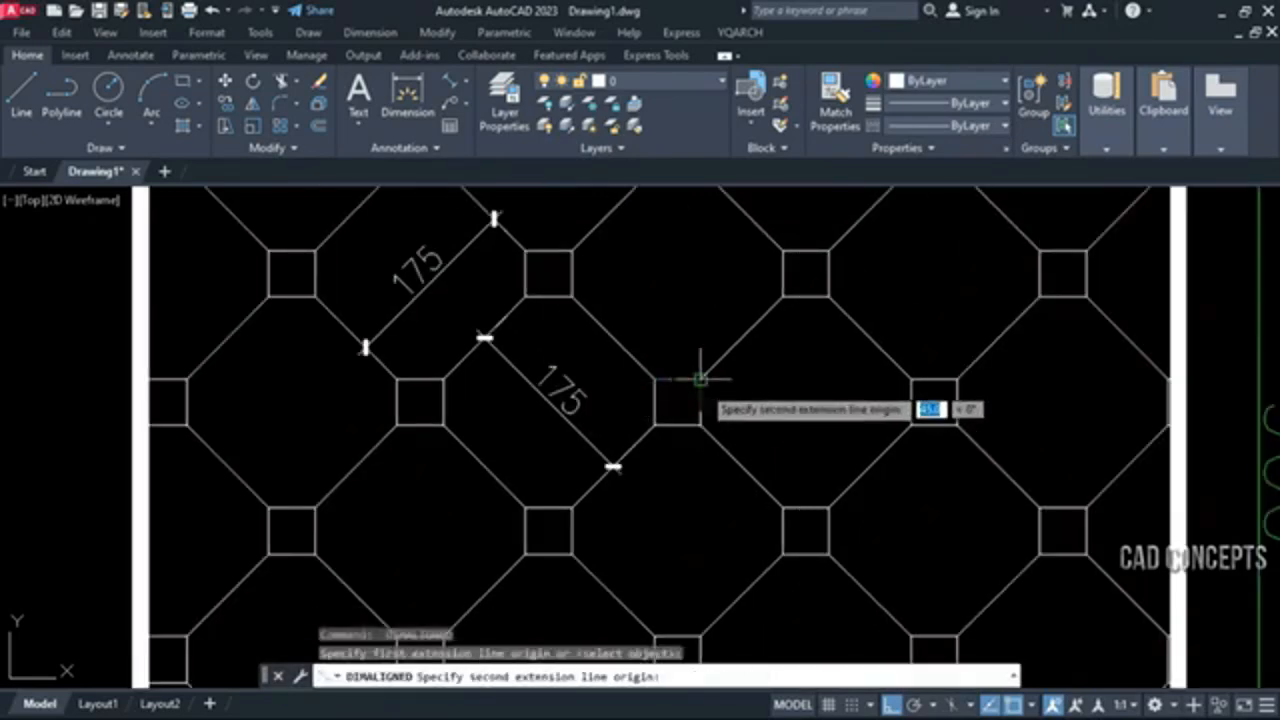
click(700, 382)
click(678, 343)
key(space)
click(700, 385)
click(700, 425)
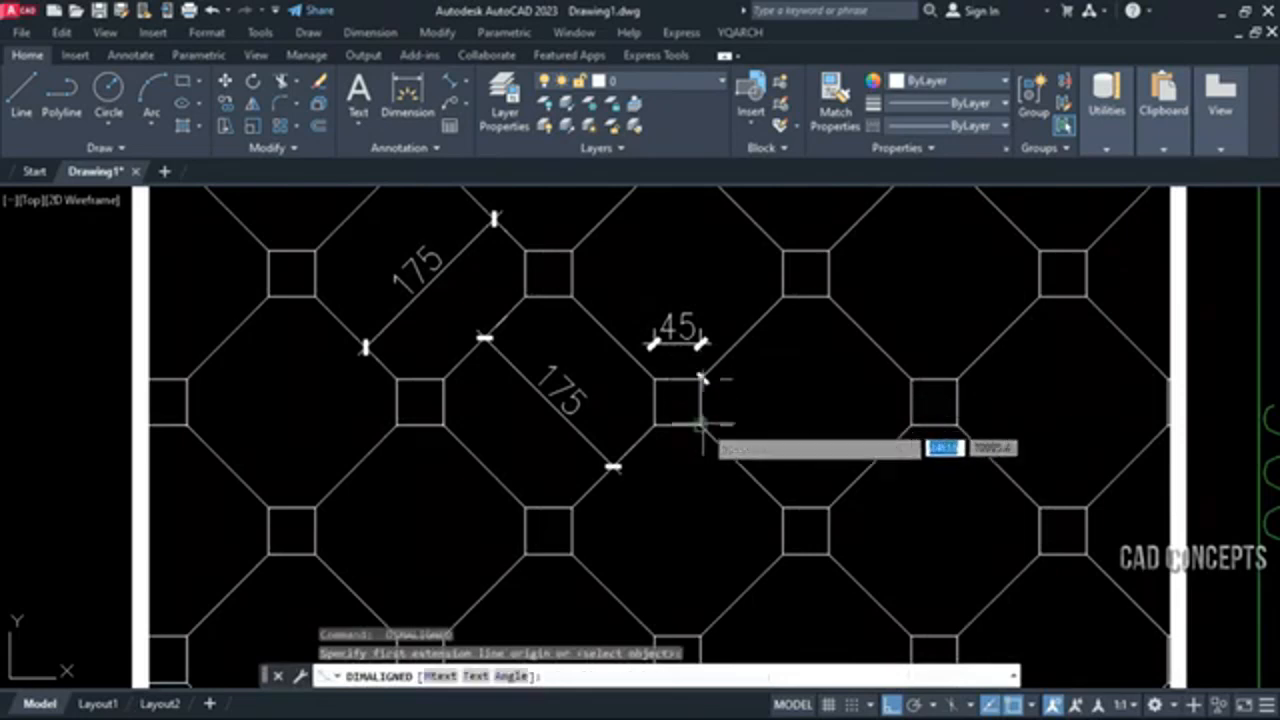
click(745, 400)
scroll(711, 450, down, 4)
middle_drag(711, 455, 700, 456)
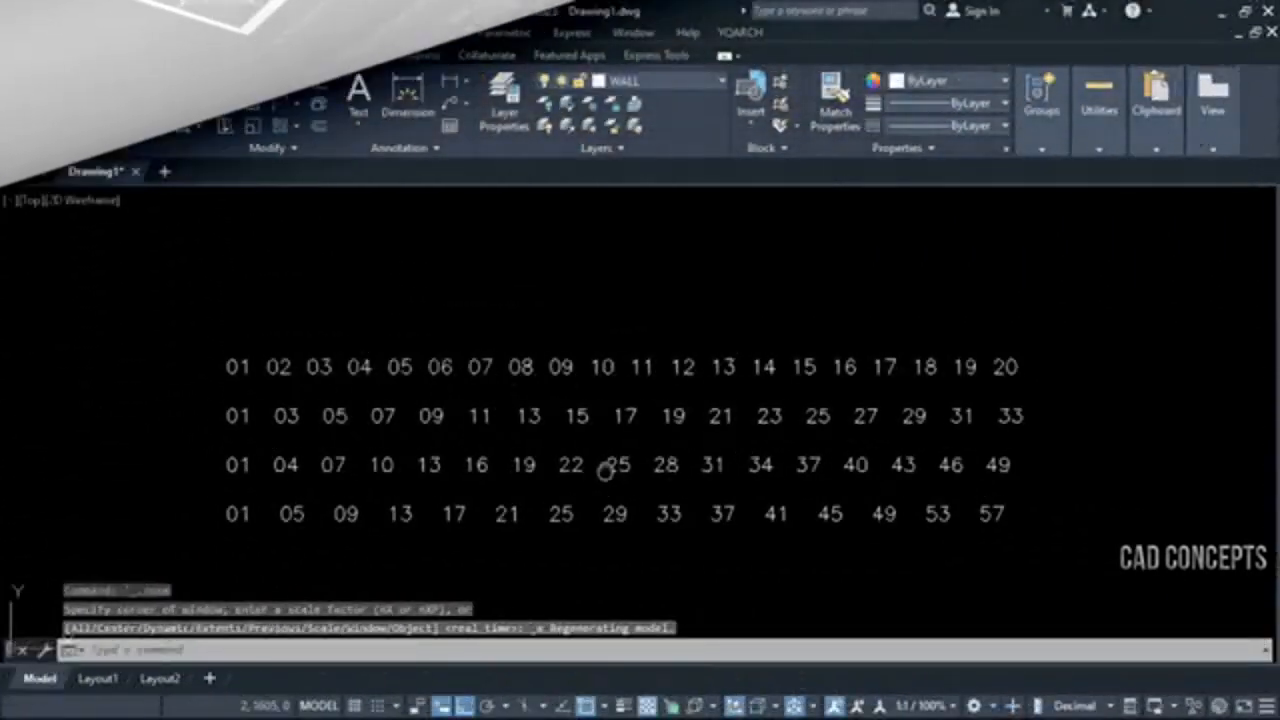
Add 1 to every number in the first row with the TTZ command, using Add to mode and String is a number
scroll(606, 468, up, 2)
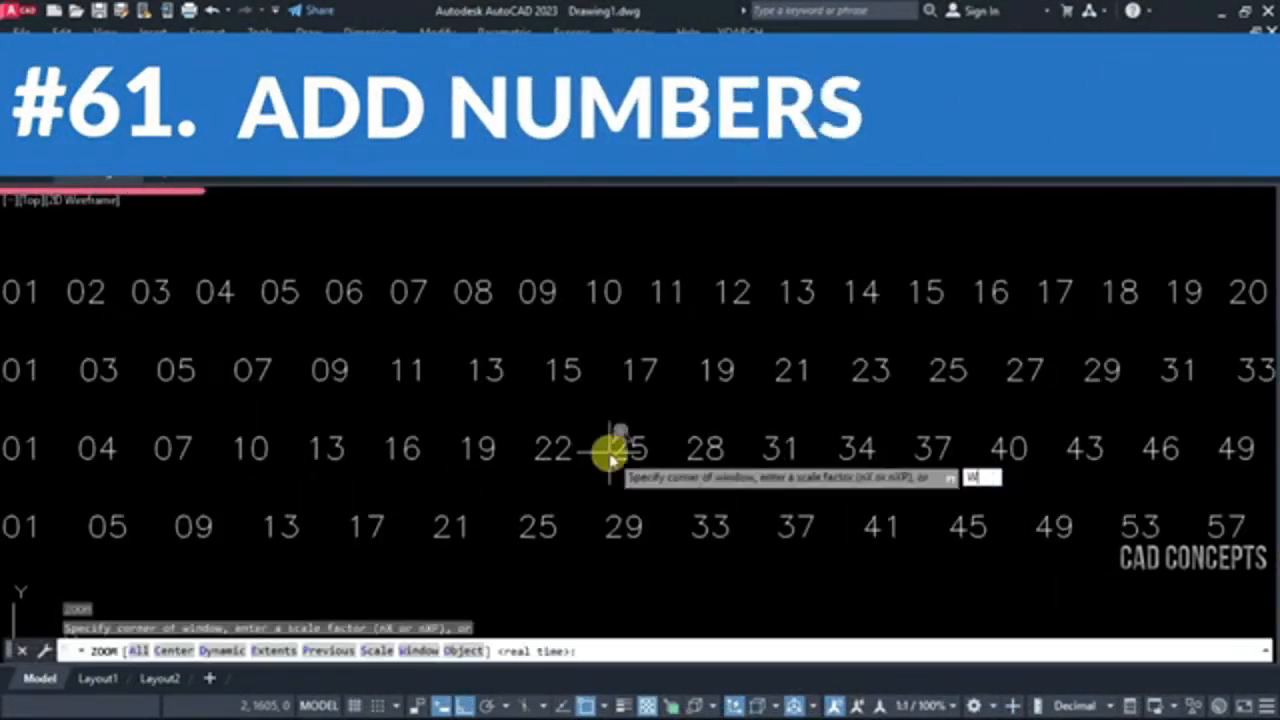
key(Return)
scroll(615, 447, down, 2)
click(142, 298)
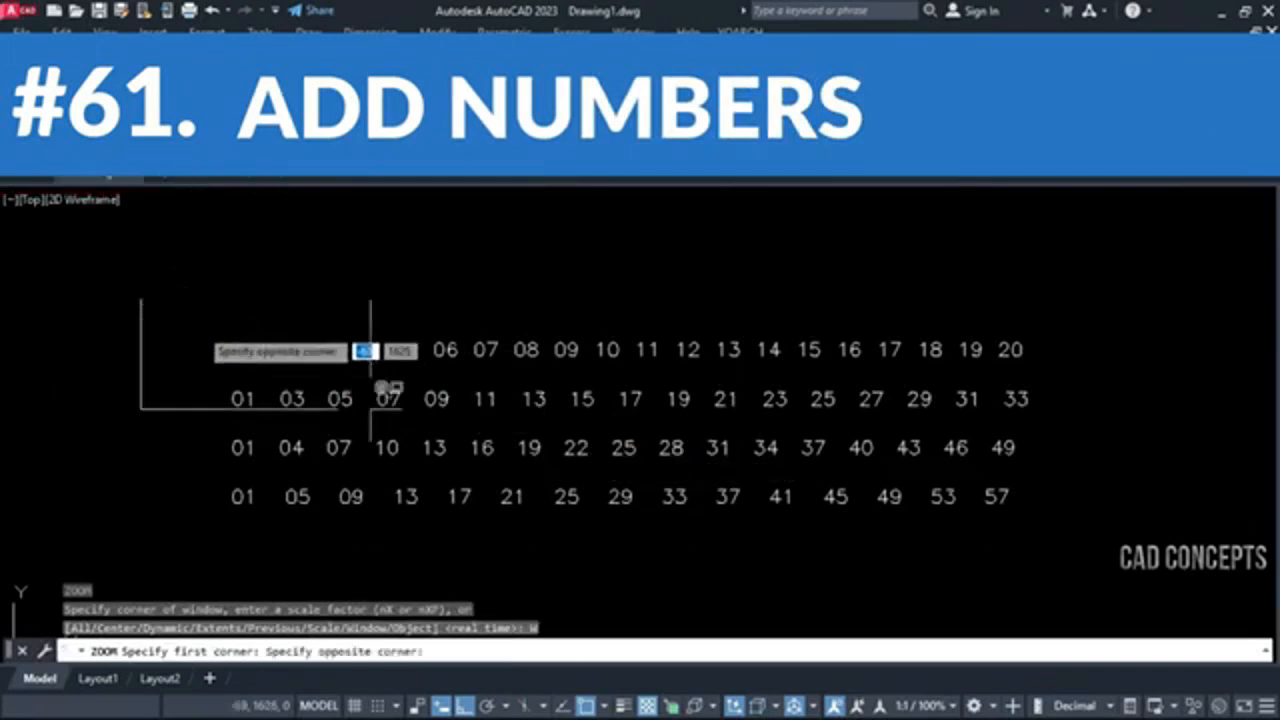
click(1016, 559)
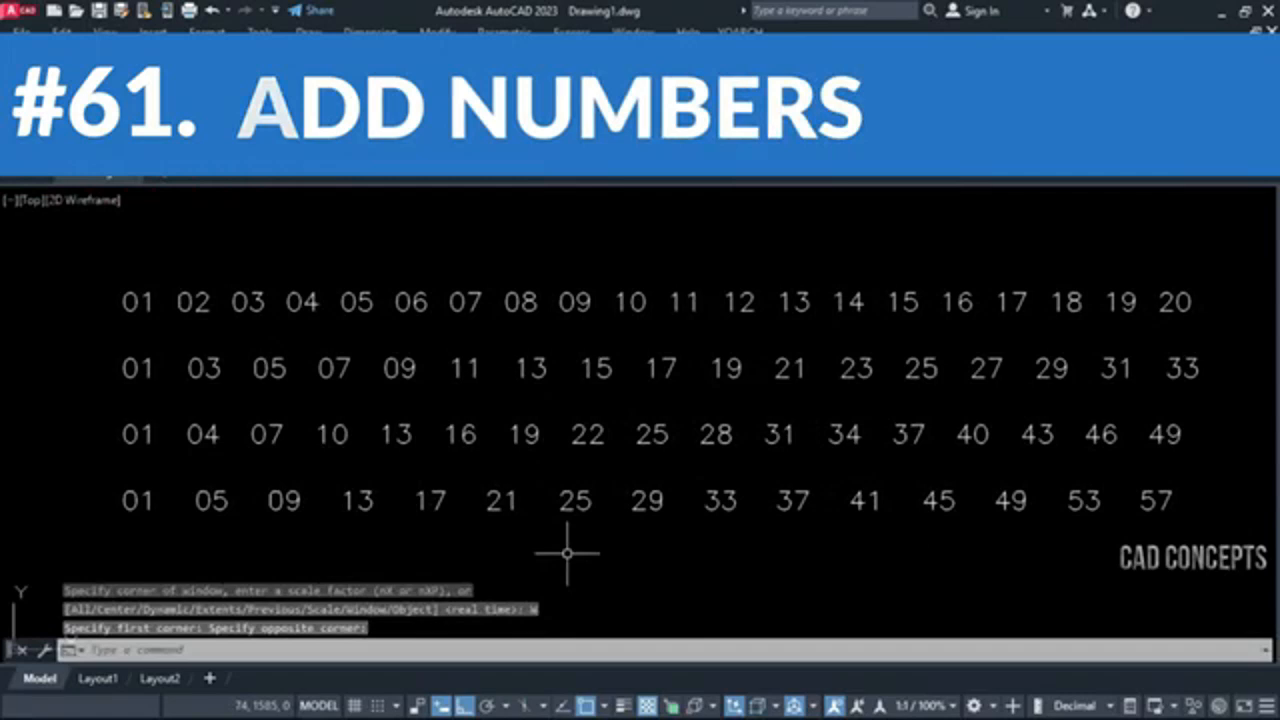
middle_drag(567, 553, 542, 553)
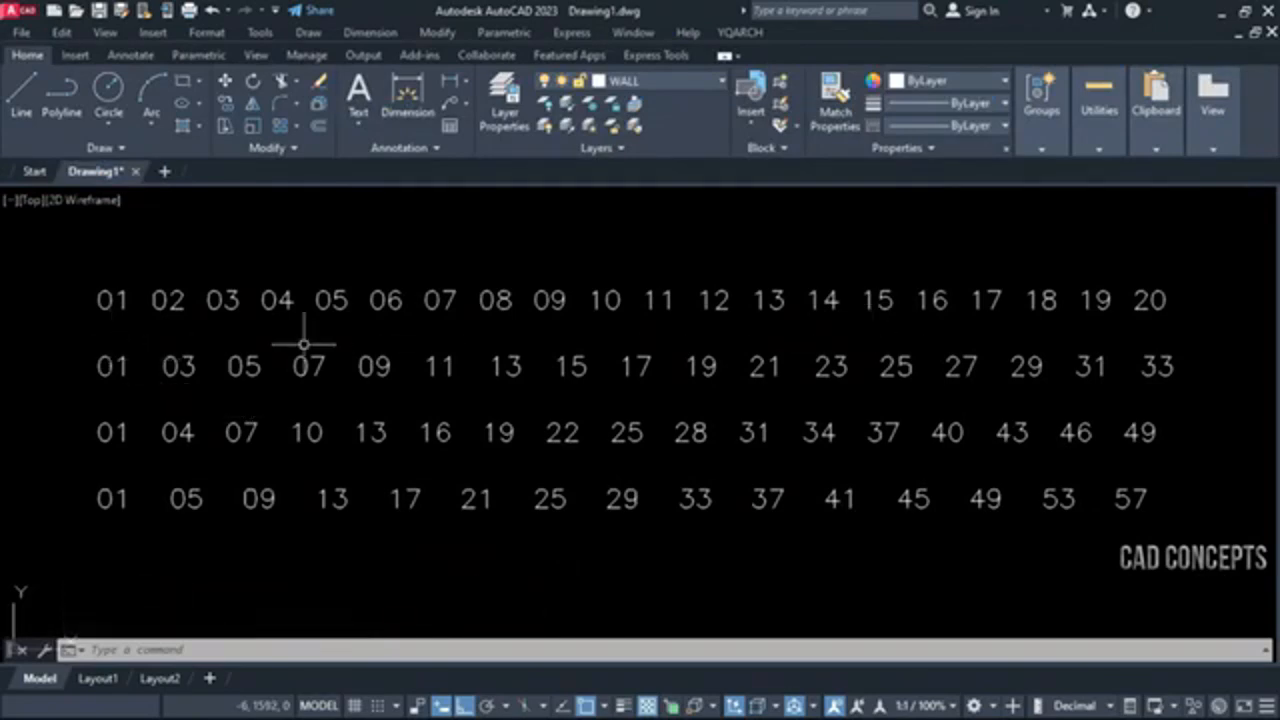
text(TTZ)
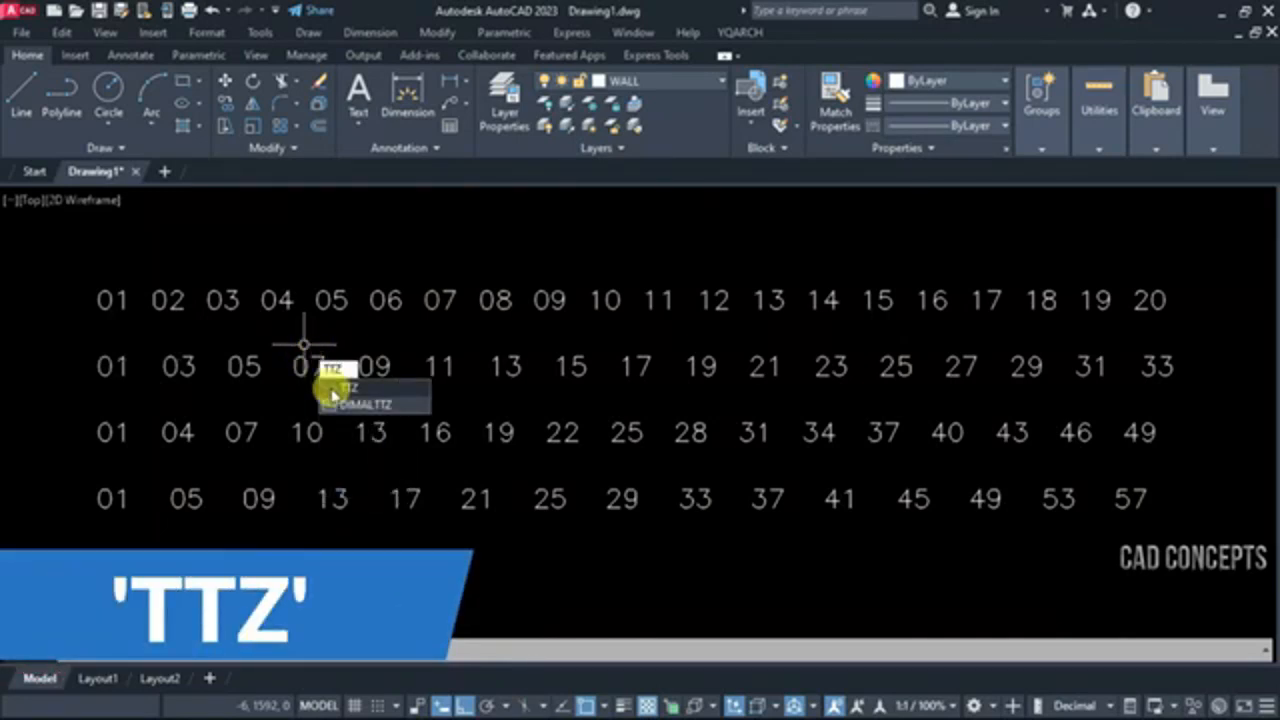
key(Return)
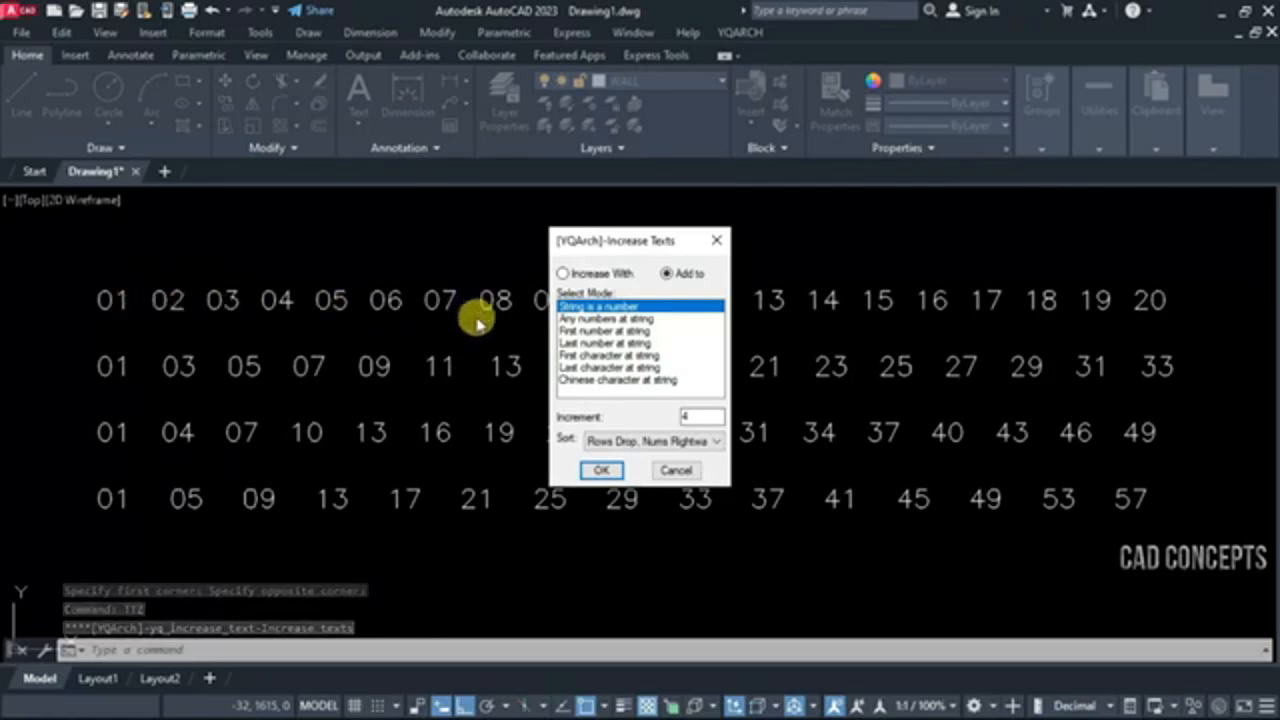
double_click(679, 417)
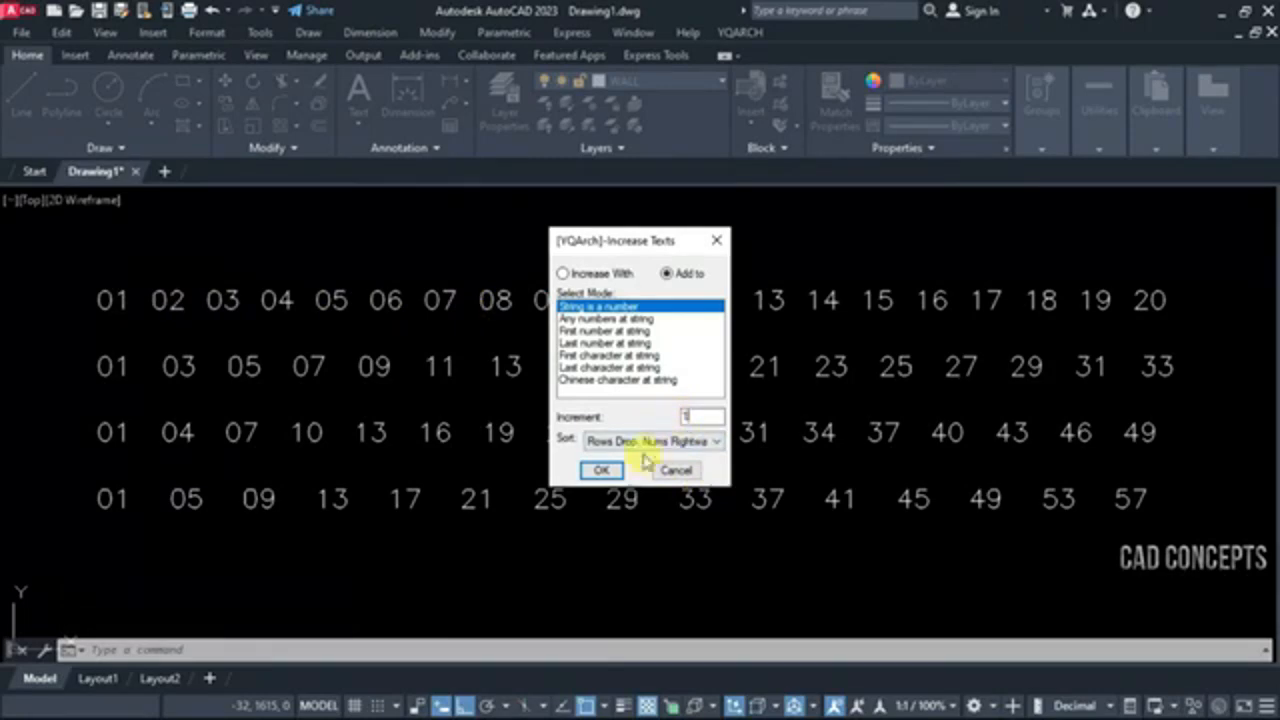
click(600, 470)
click(54, 270)
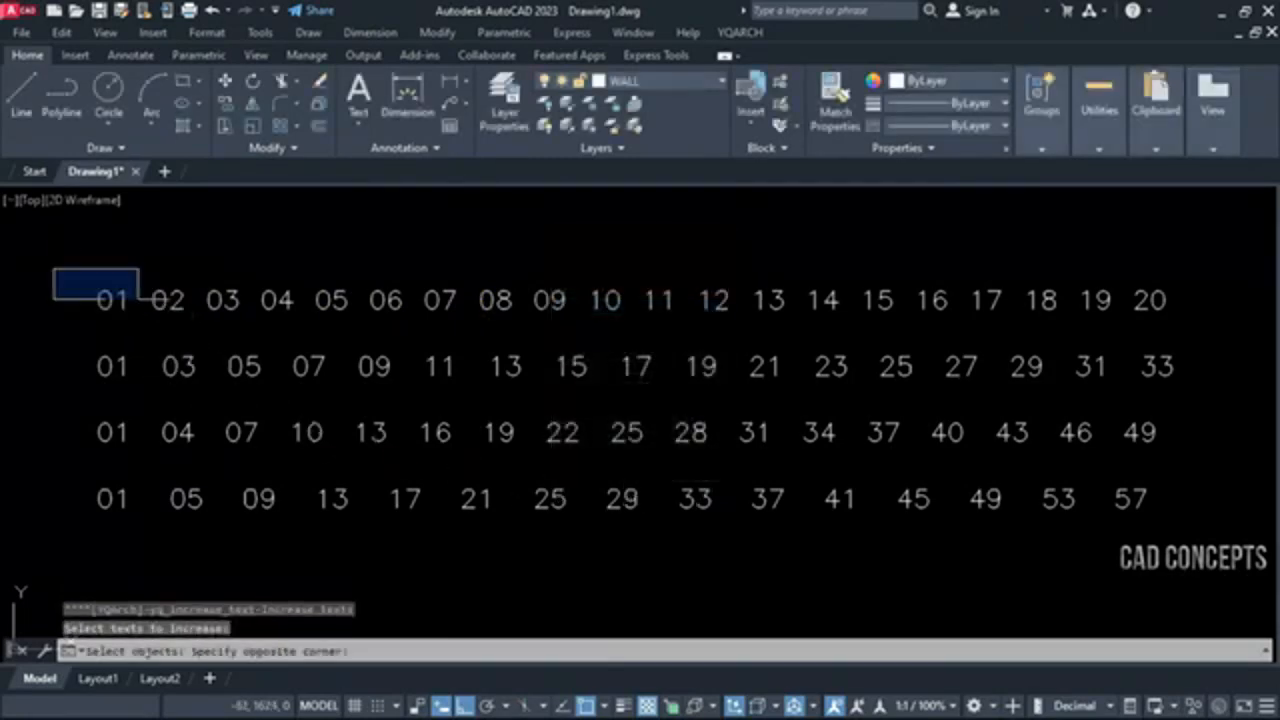
click(1182, 327)
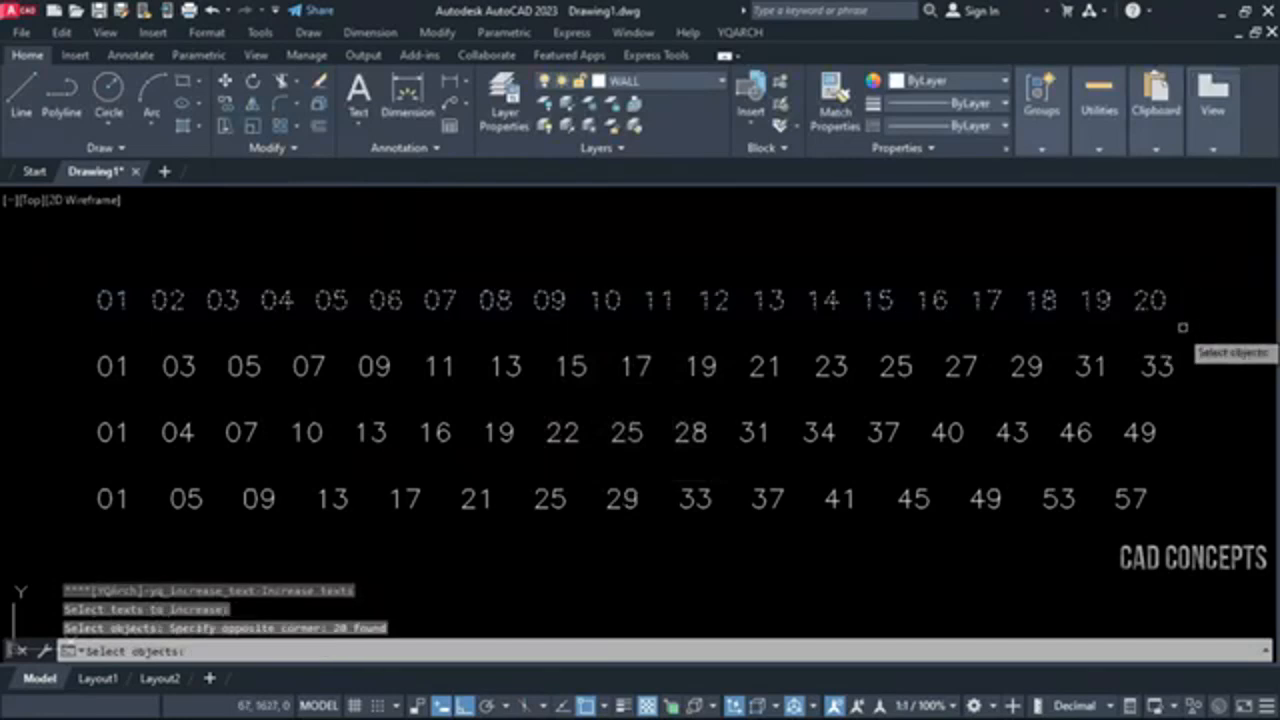
key(Return)
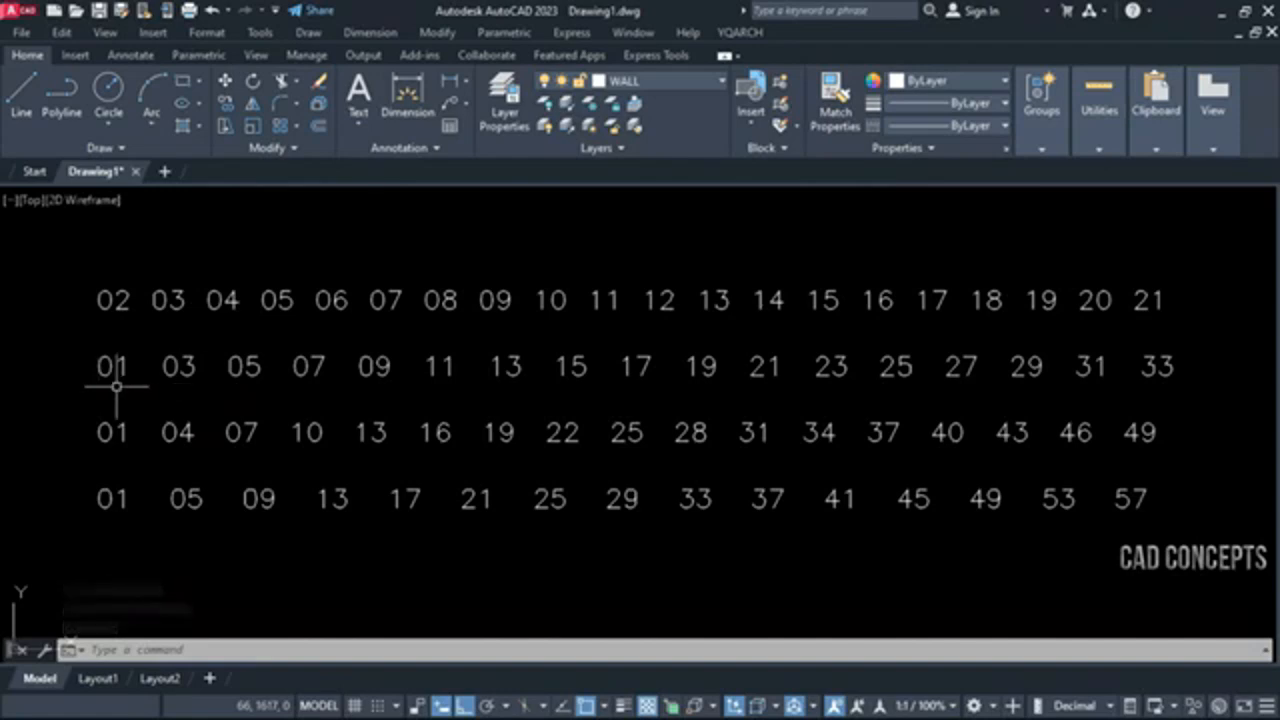
Add 2 to every number in the second row with the TTZ command
key(Return)
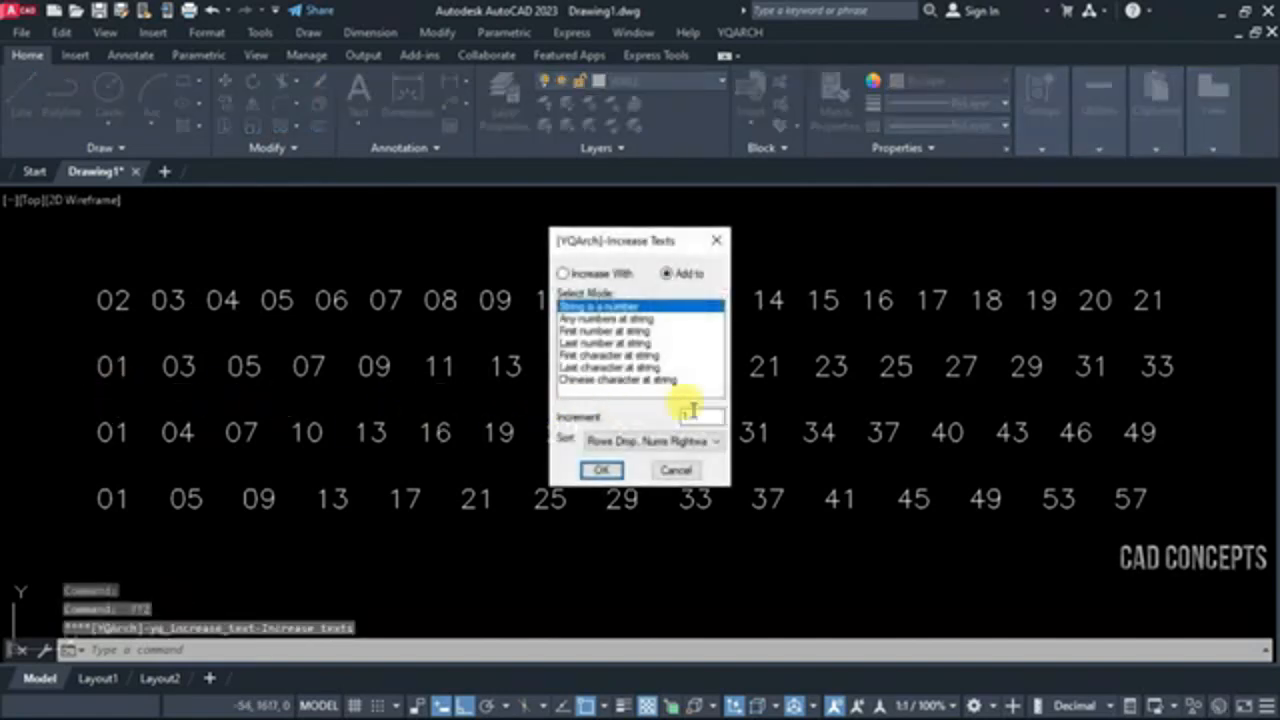
click(599, 471)
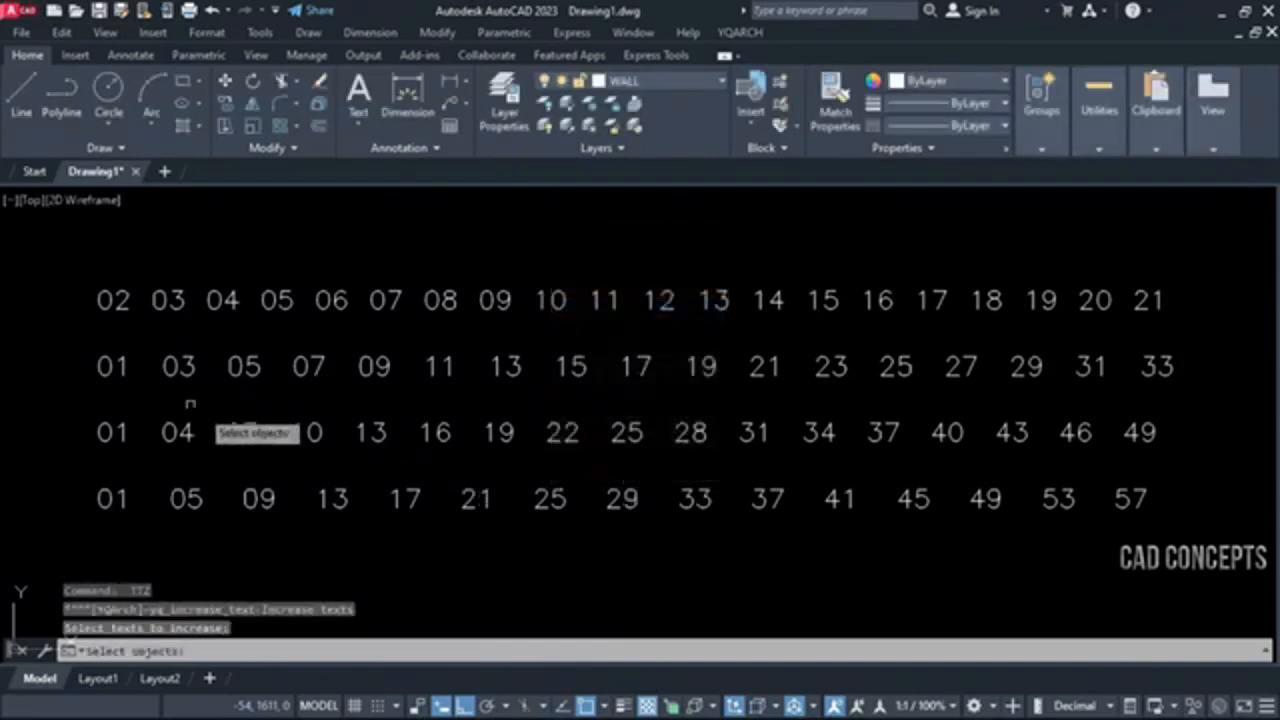
click(54, 337)
click(1195, 405)
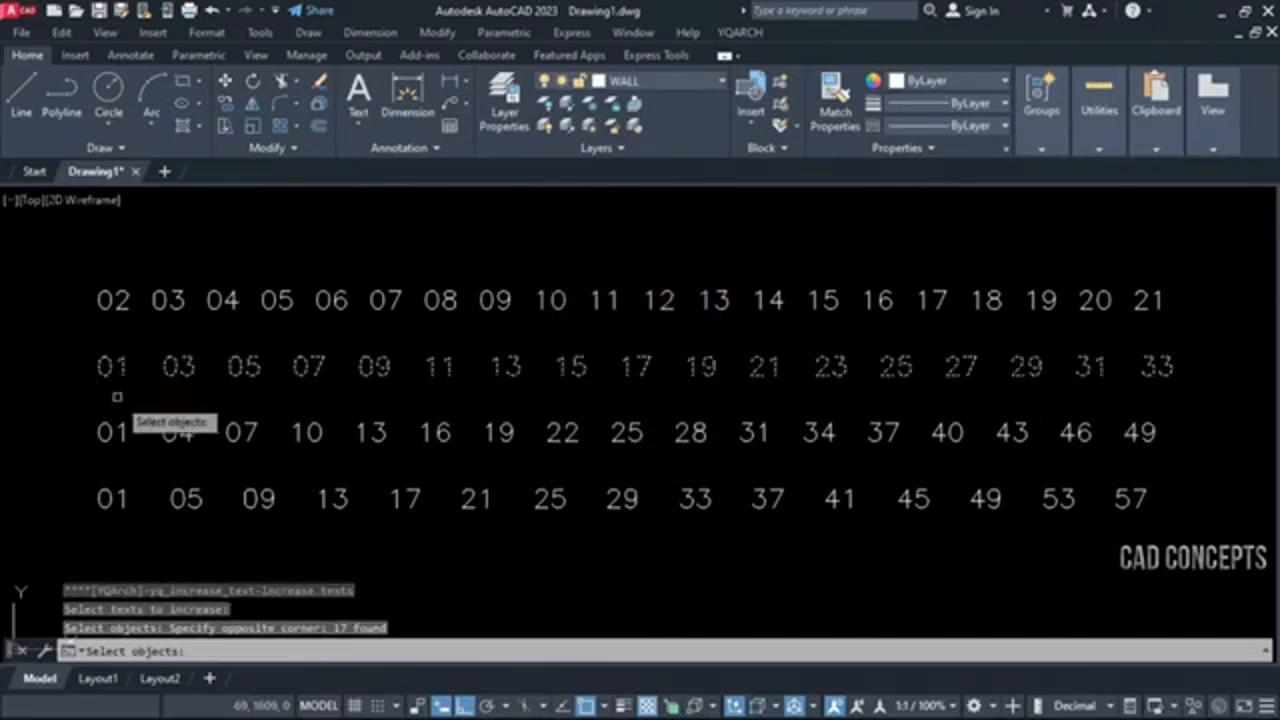
key(Return)
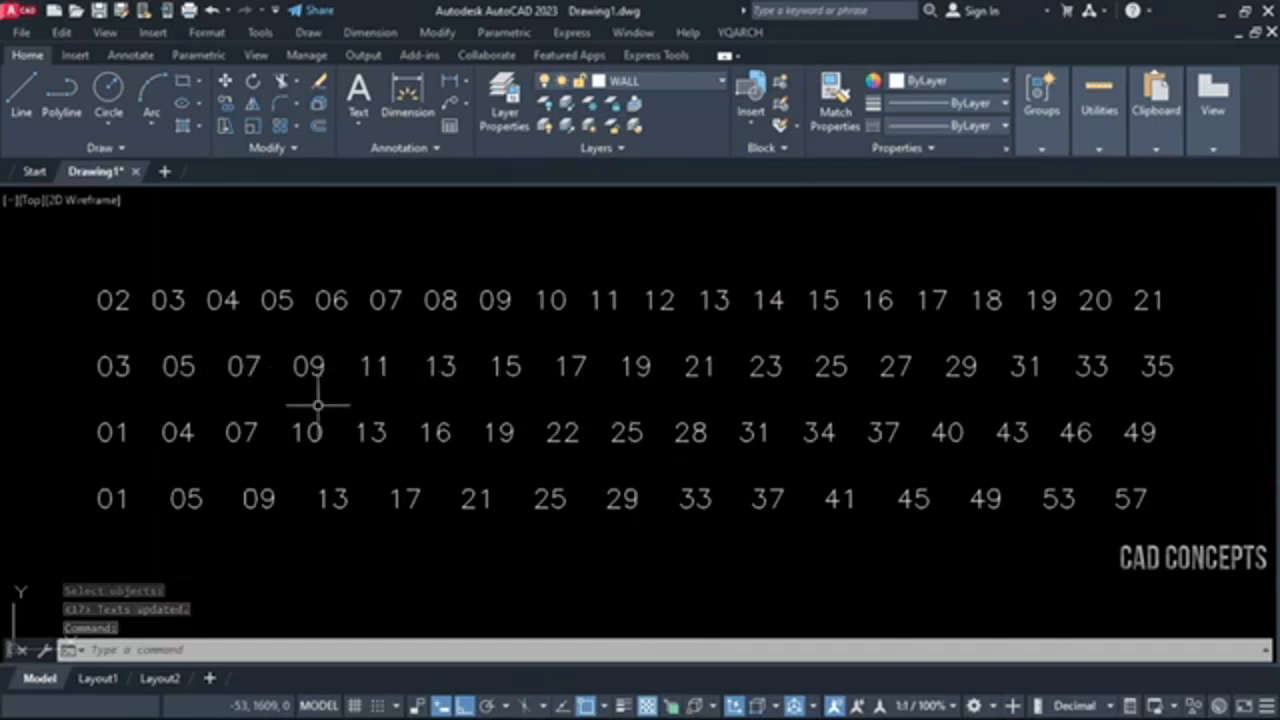
Add 4 to every number in the third row with the TTZ command
key(Return)
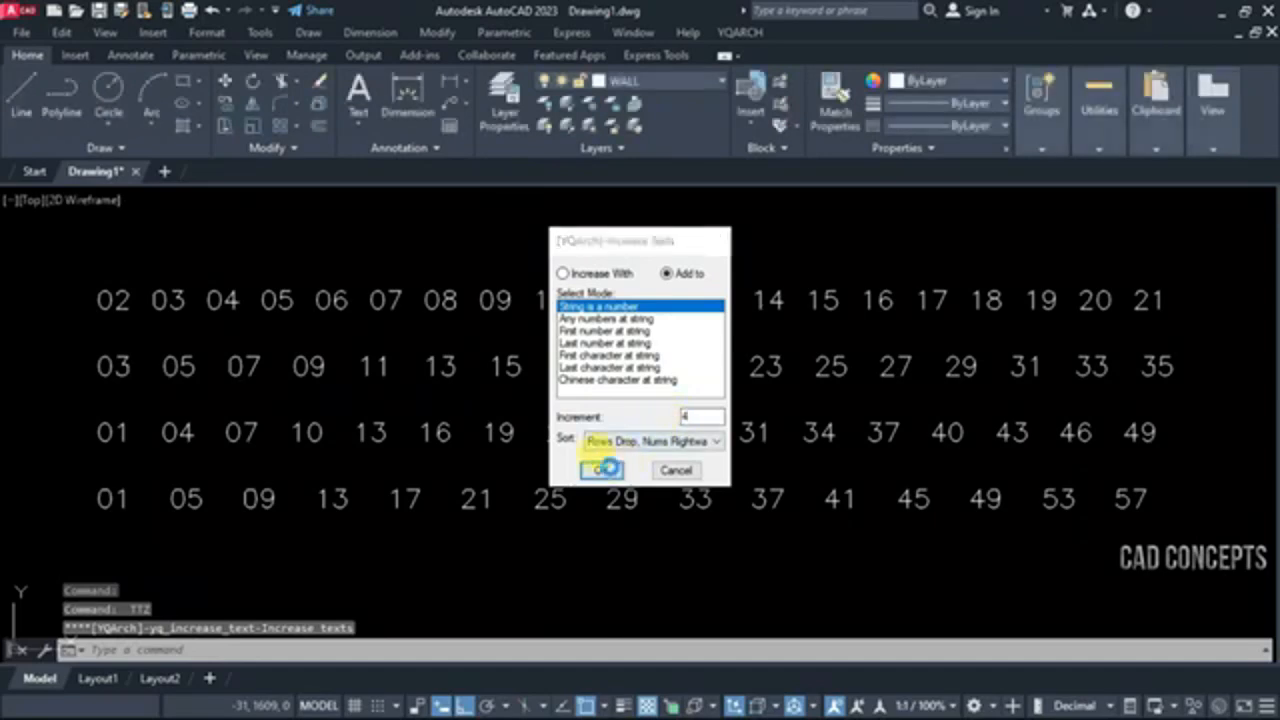
click(600, 470)
click(26, 396)
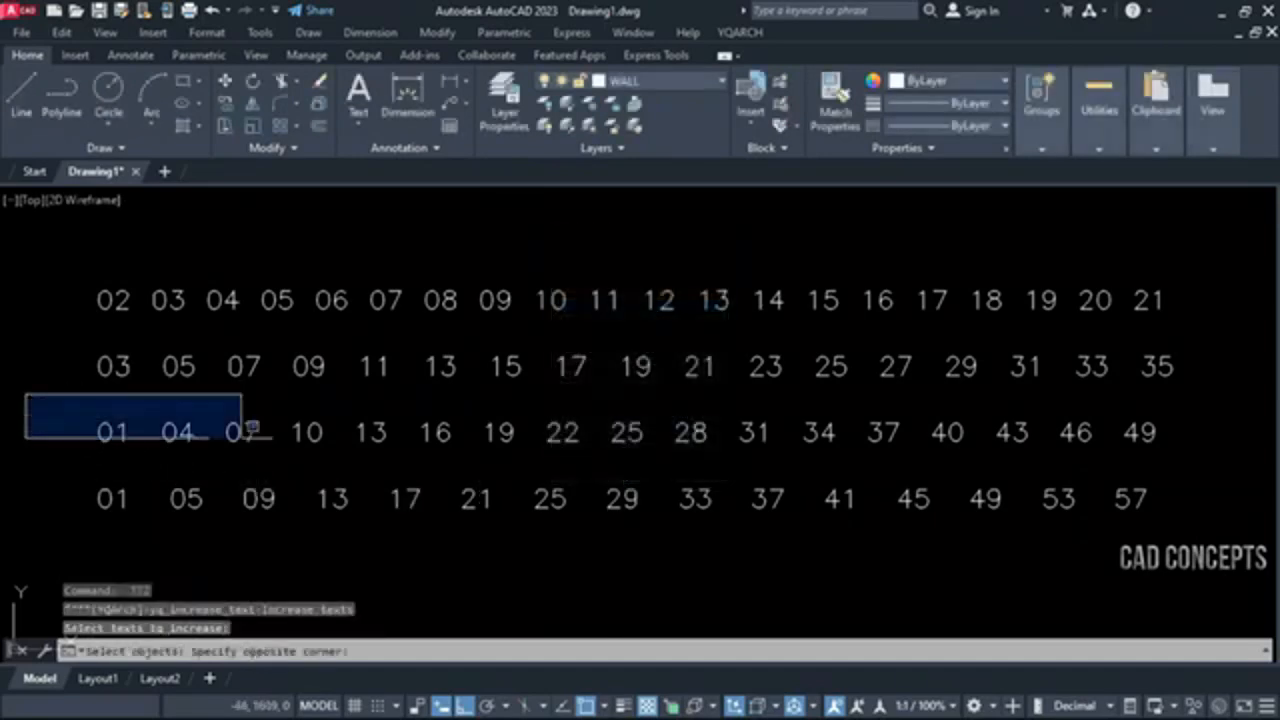
click(1213, 490)
key(Return)
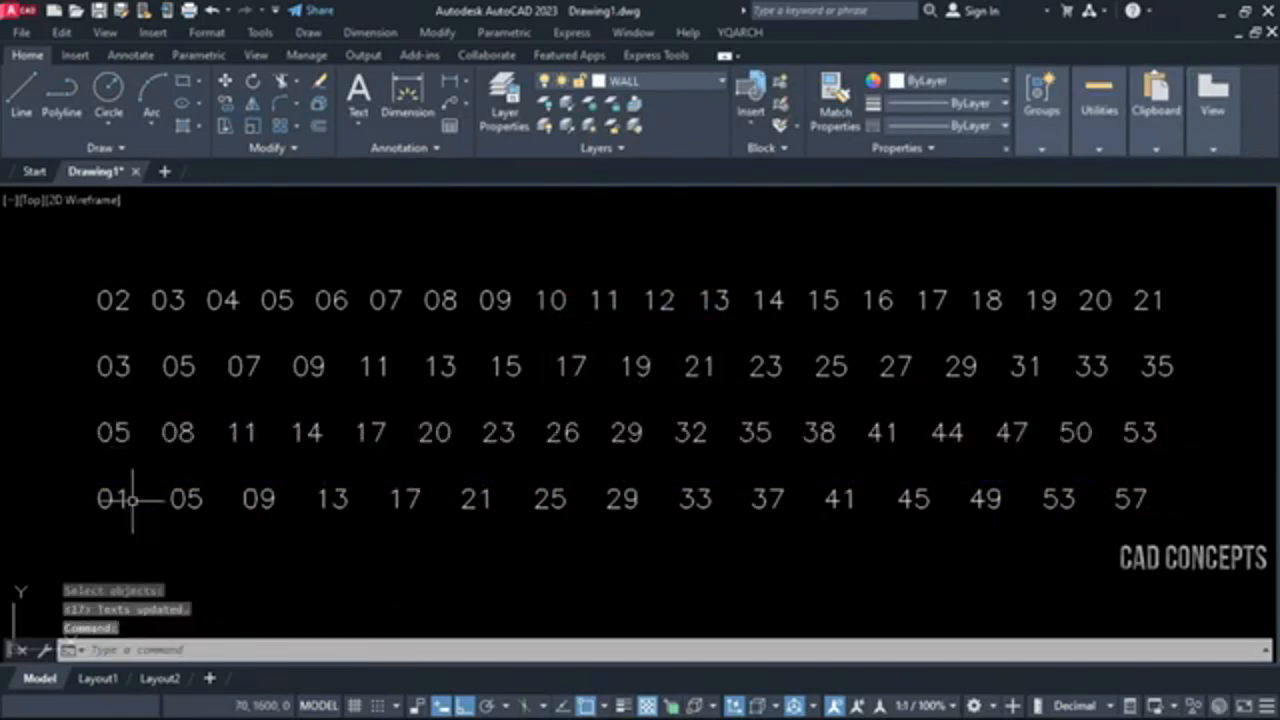
Add 5 to every number in the fourth row with the TTZ command
key(Return)
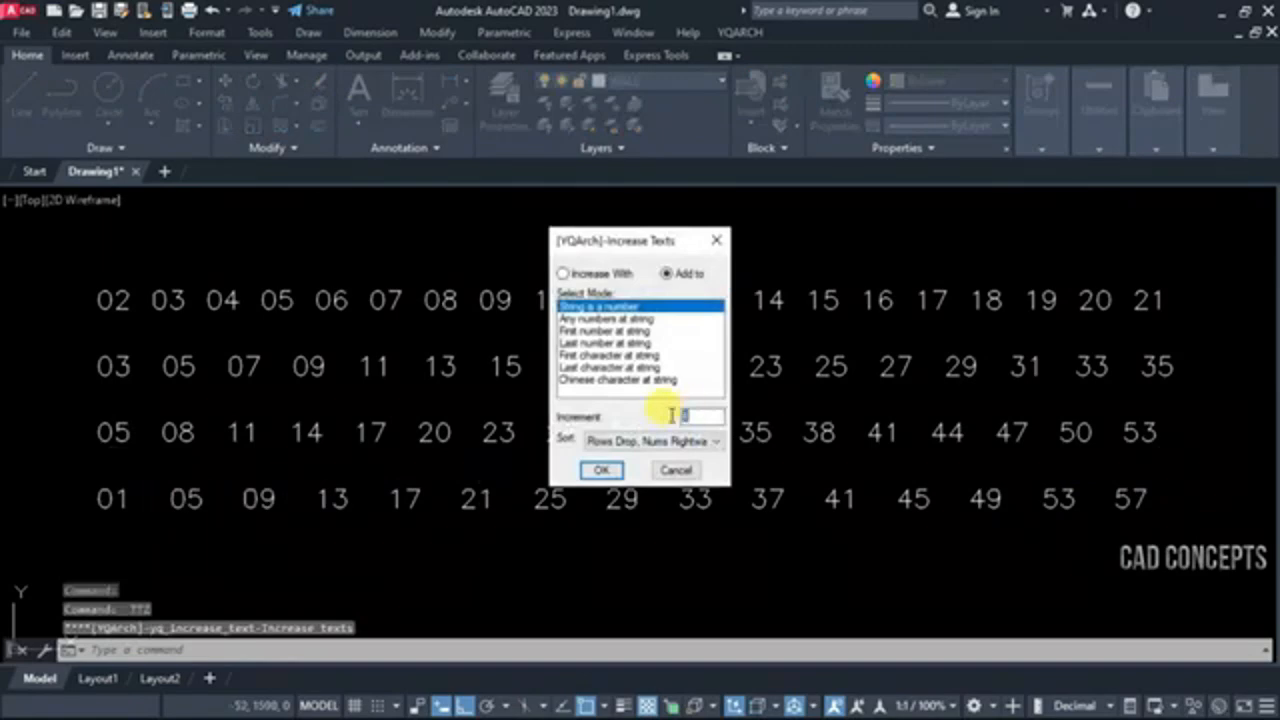
click(603, 470)
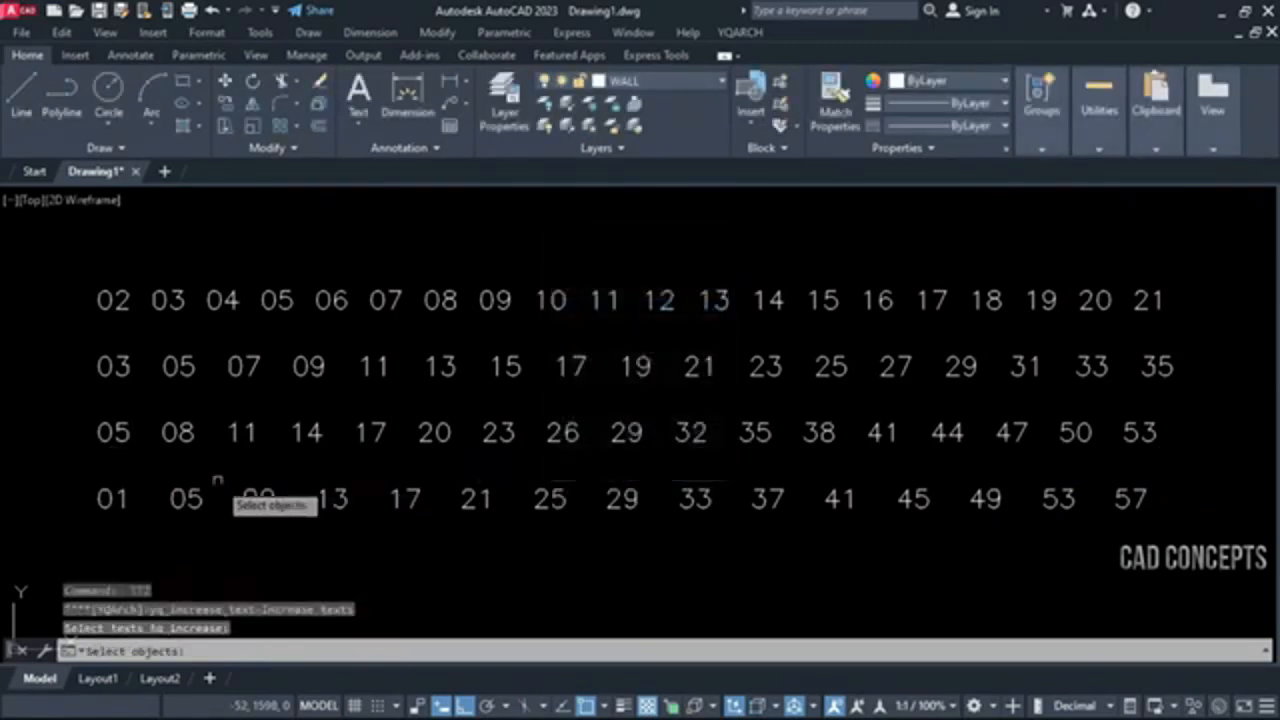
click(48, 472)
click(1217, 542)
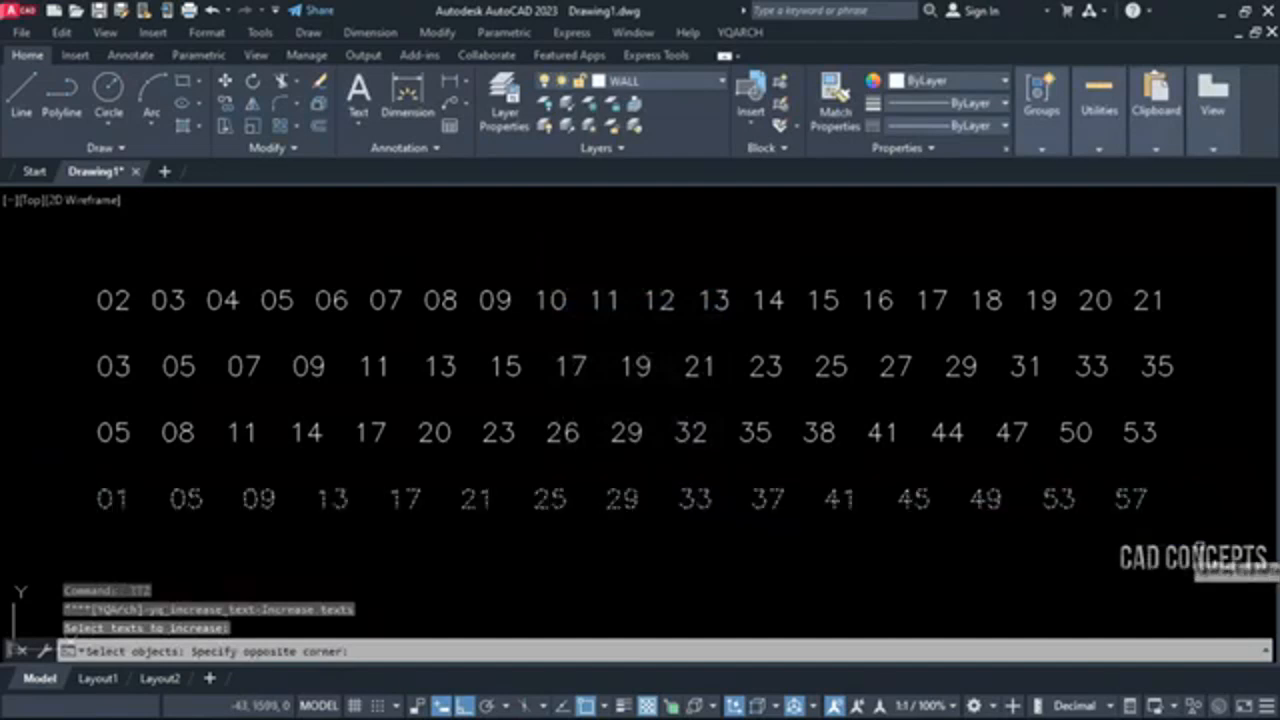
key(Return)
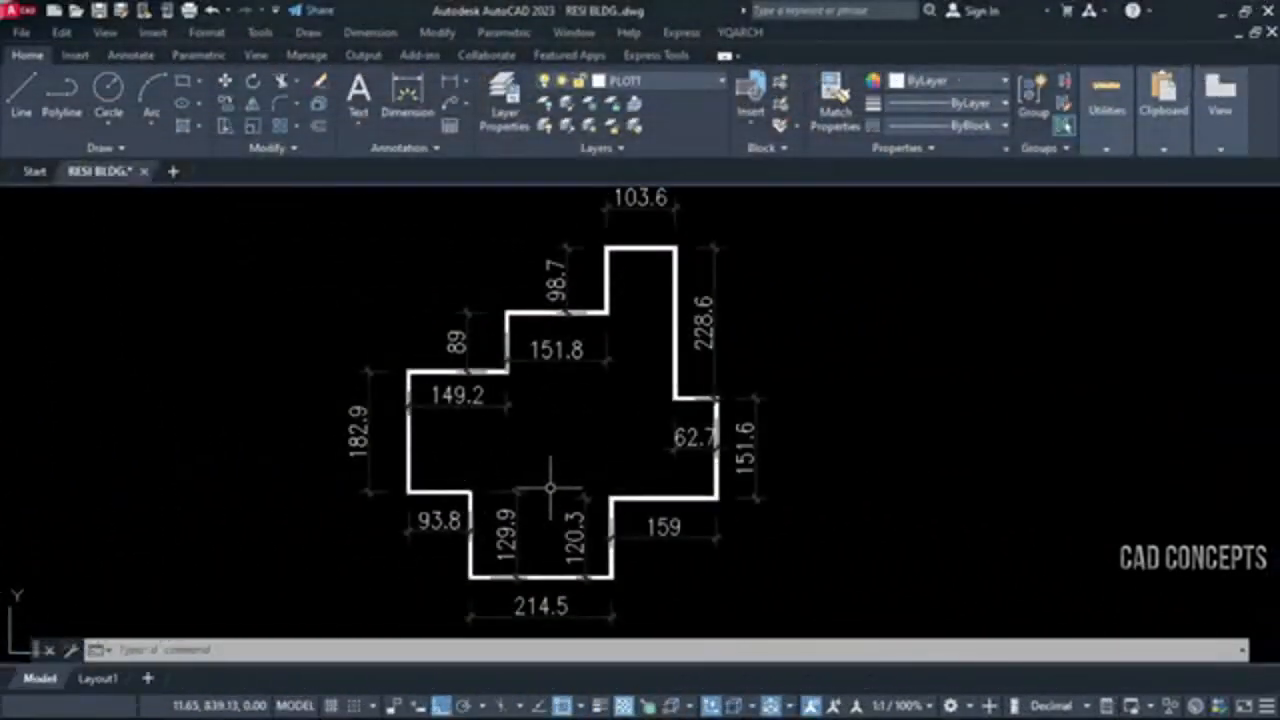
middle_drag(549, 488, 566, 495)
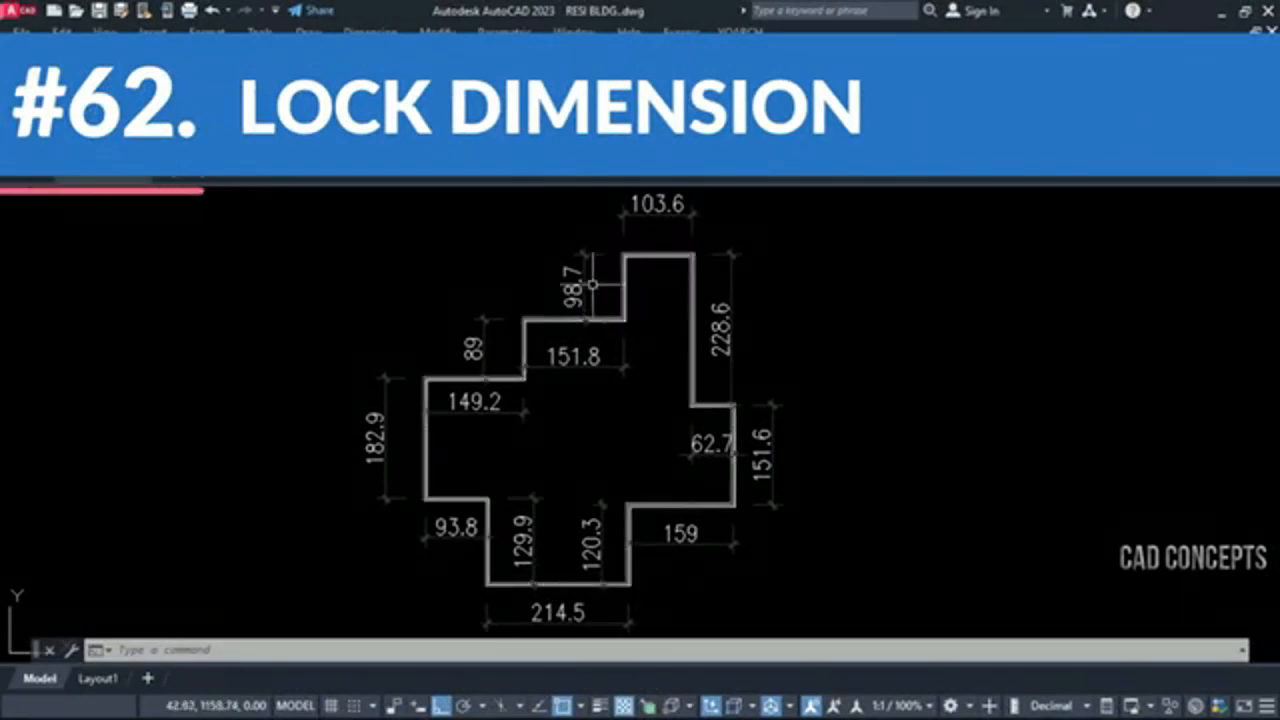
click(604, 262)
click(568, 290)
click(584, 254)
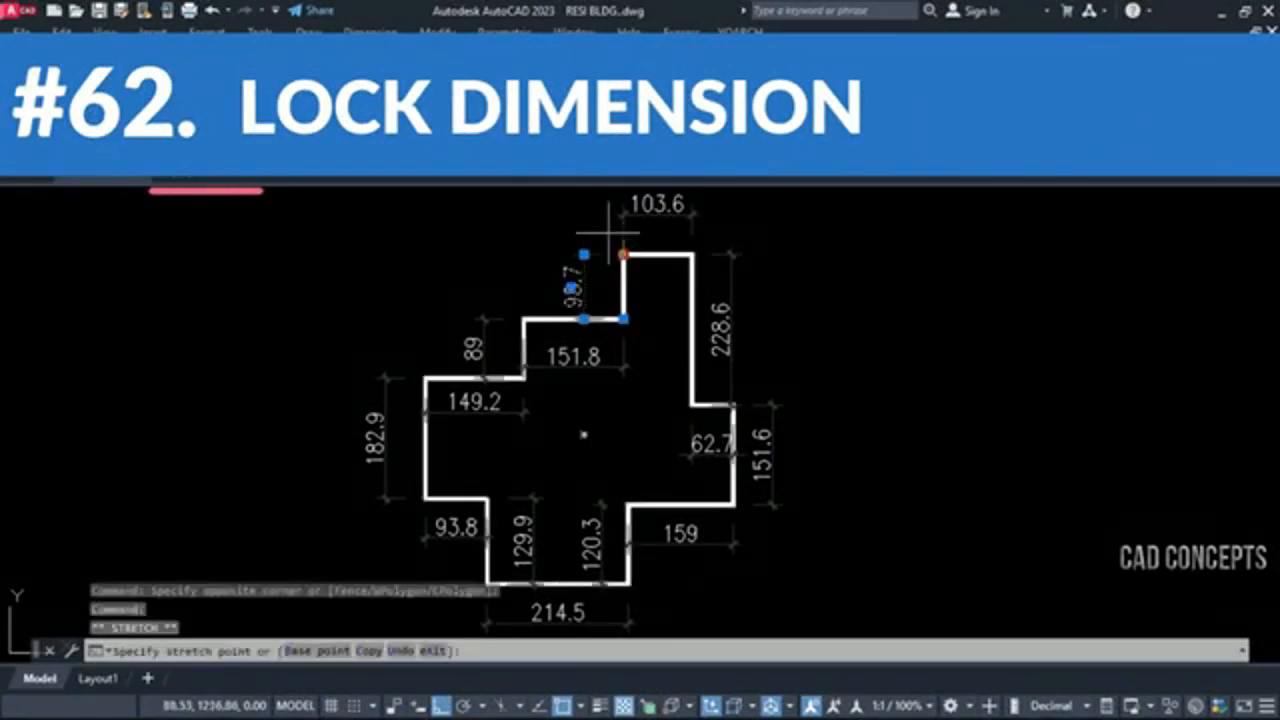
key(Escape)
key(Escape)
click(768, 386)
click(749, 422)
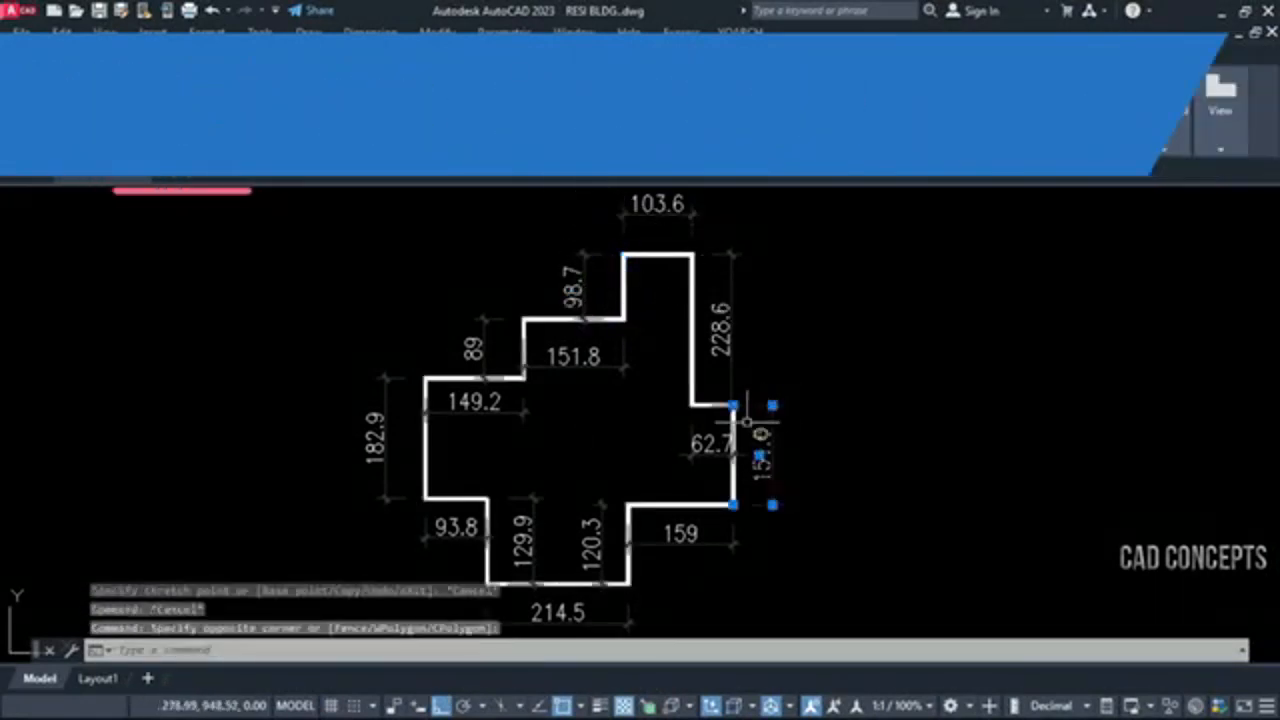
click(733, 405)
key(Escape)
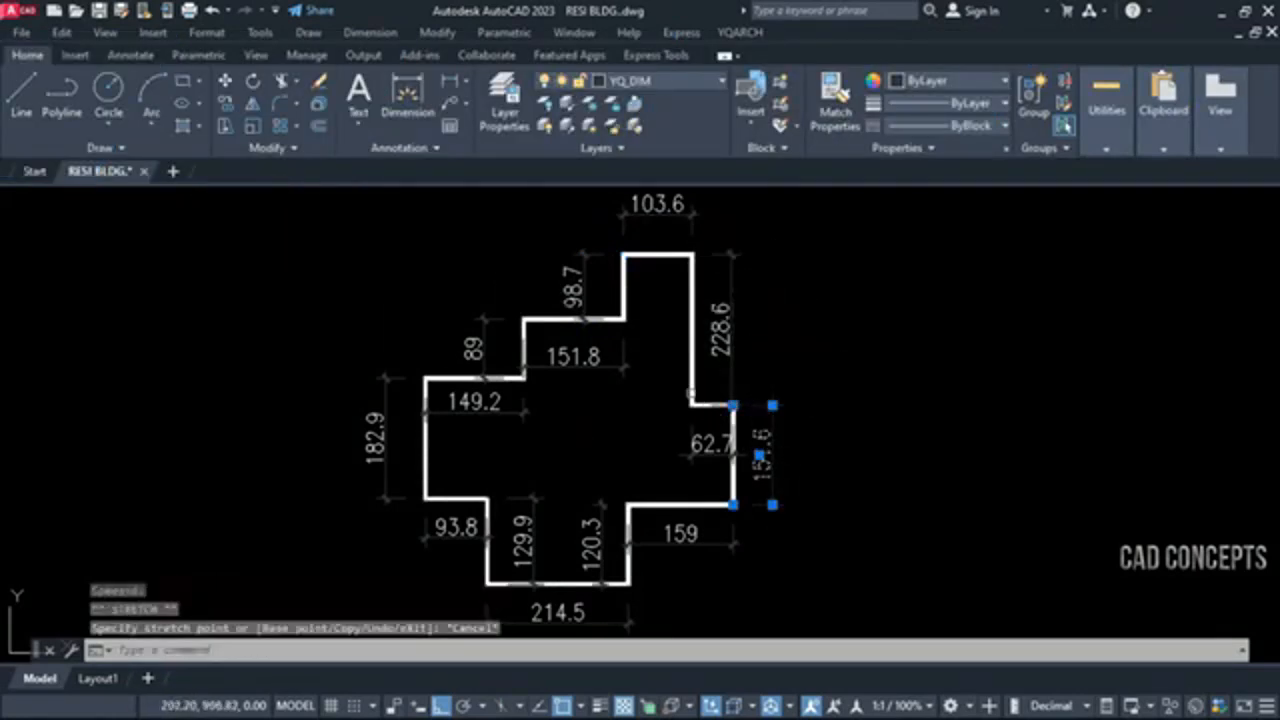
key(Escape)
click(373, 425)
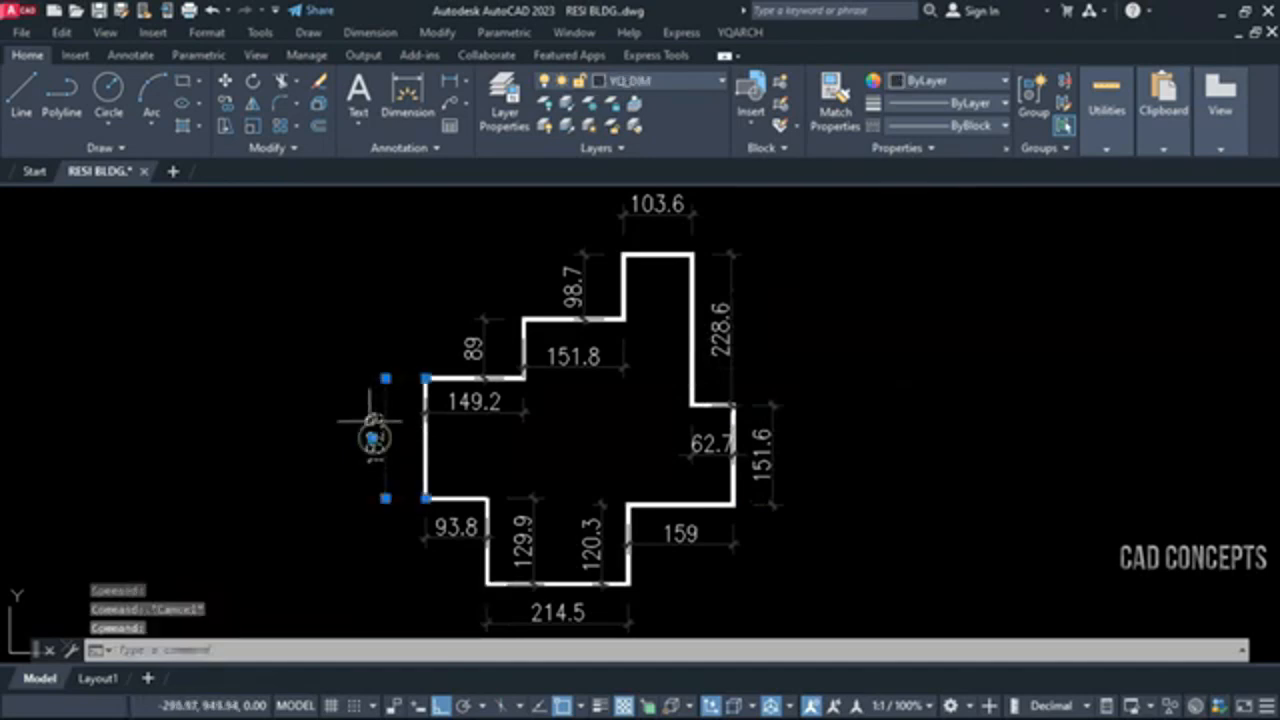
click(426, 378)
key(Escape)
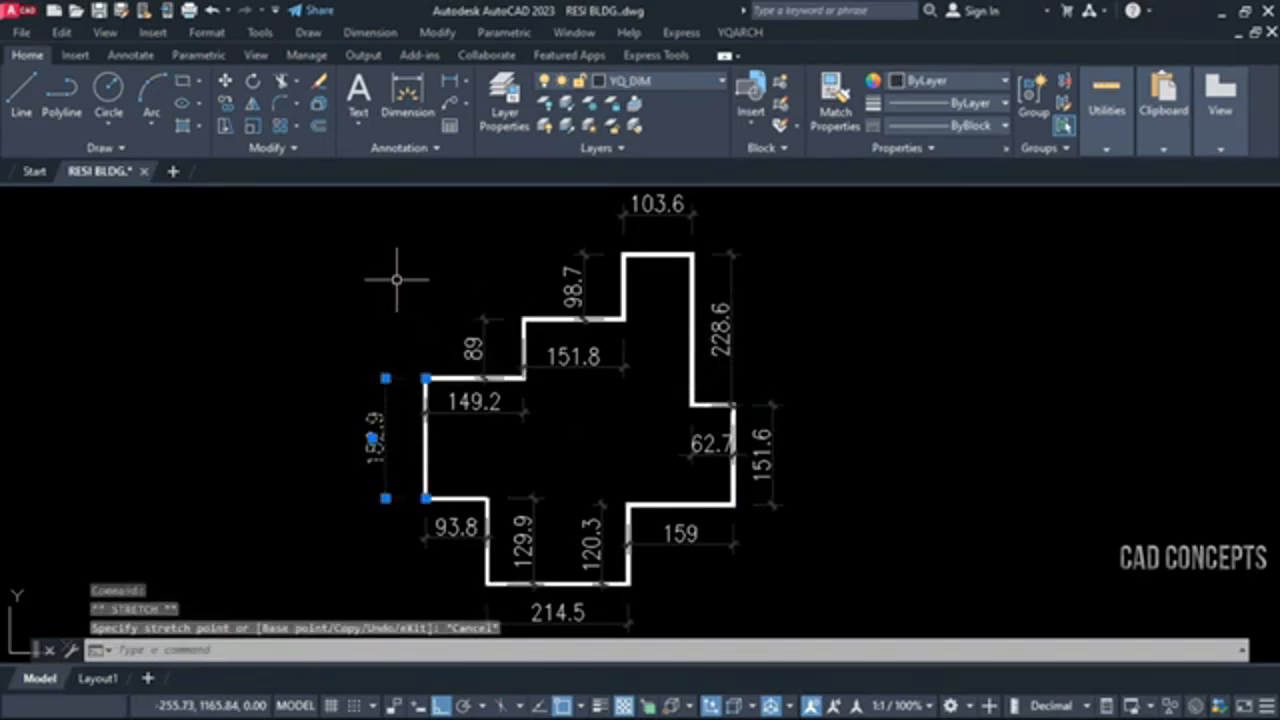
key(Escape)
Try stretching the 182.9 dimension's upper origin point upward to about 290.4, and undo the stretch
click(383, 392)
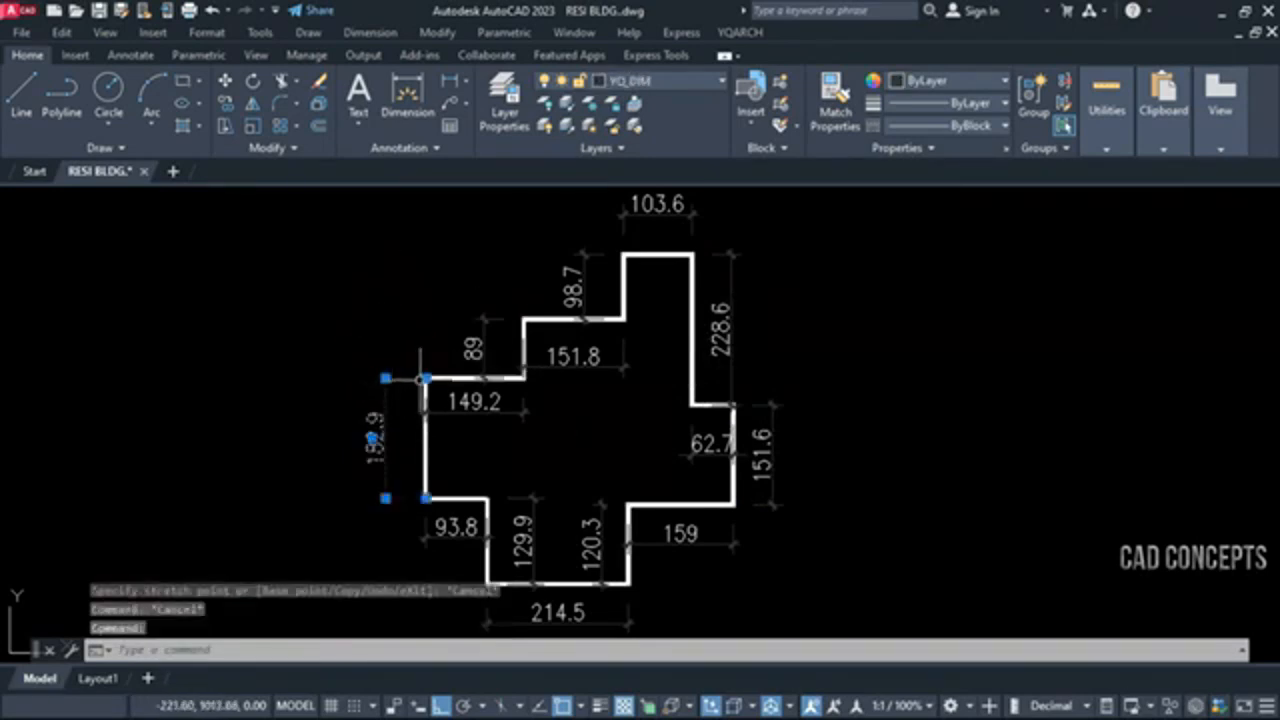
click(424, 378)
click(420, 306)
key(Escape)
key(Escape)
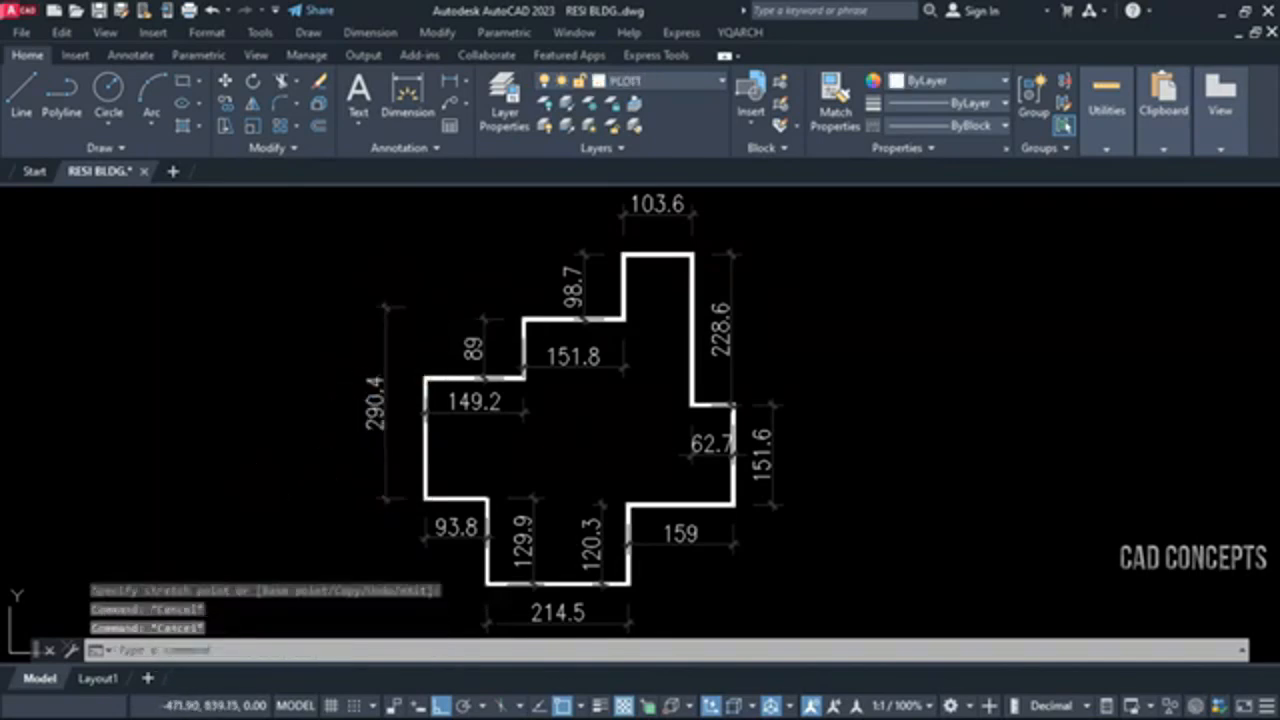
key(ctrl+z)
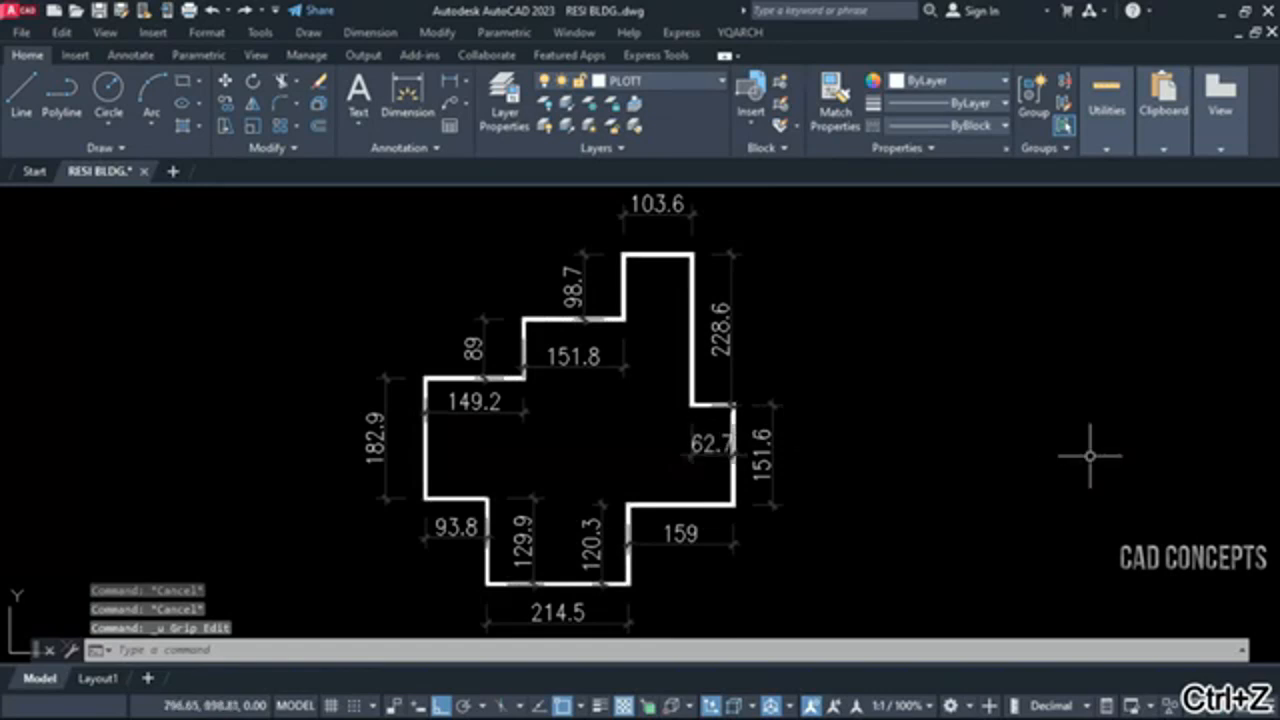
Lock the text content of all dimensions around the building outline with the DDF command
text(DDF)
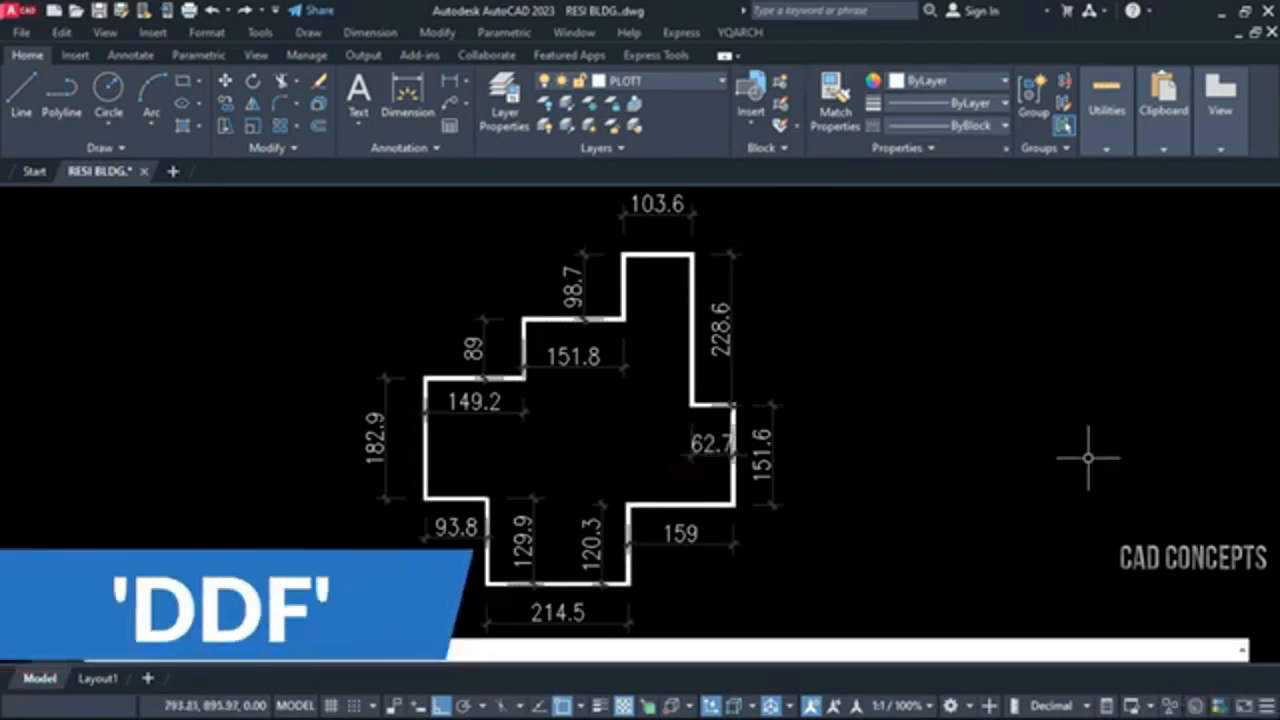
key(Return)
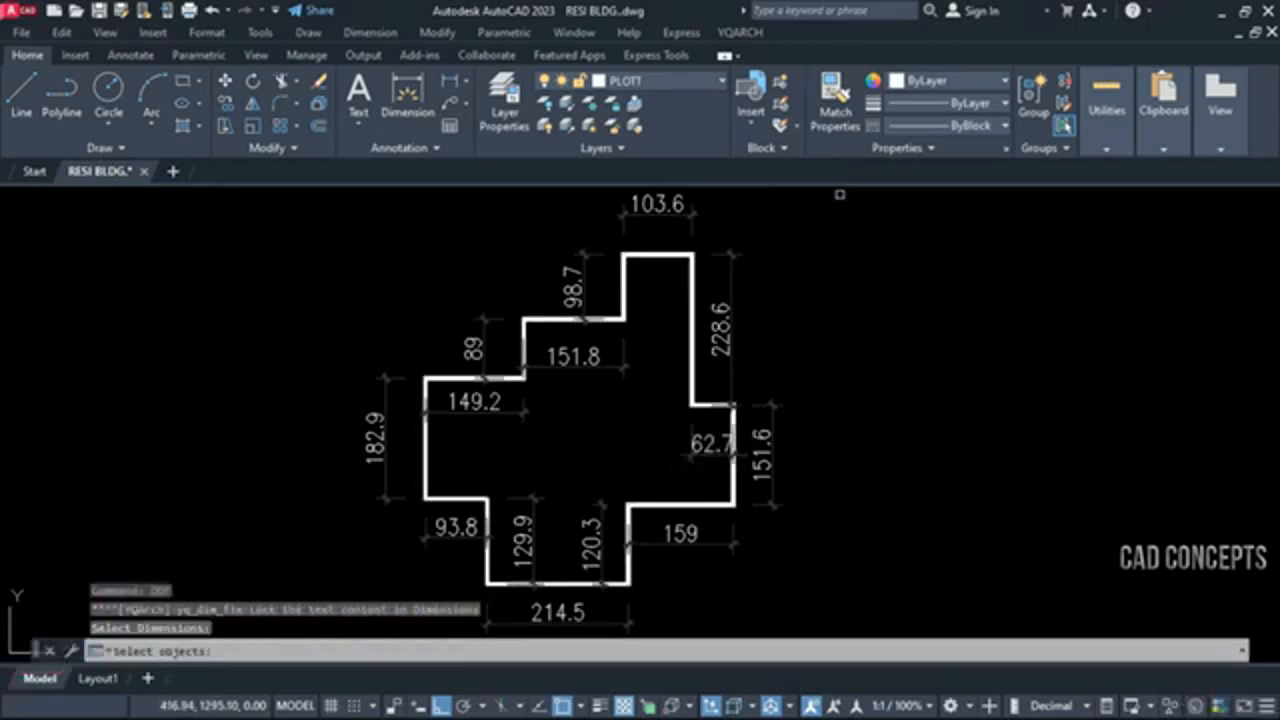
click(840, 194)
click(282, 598)
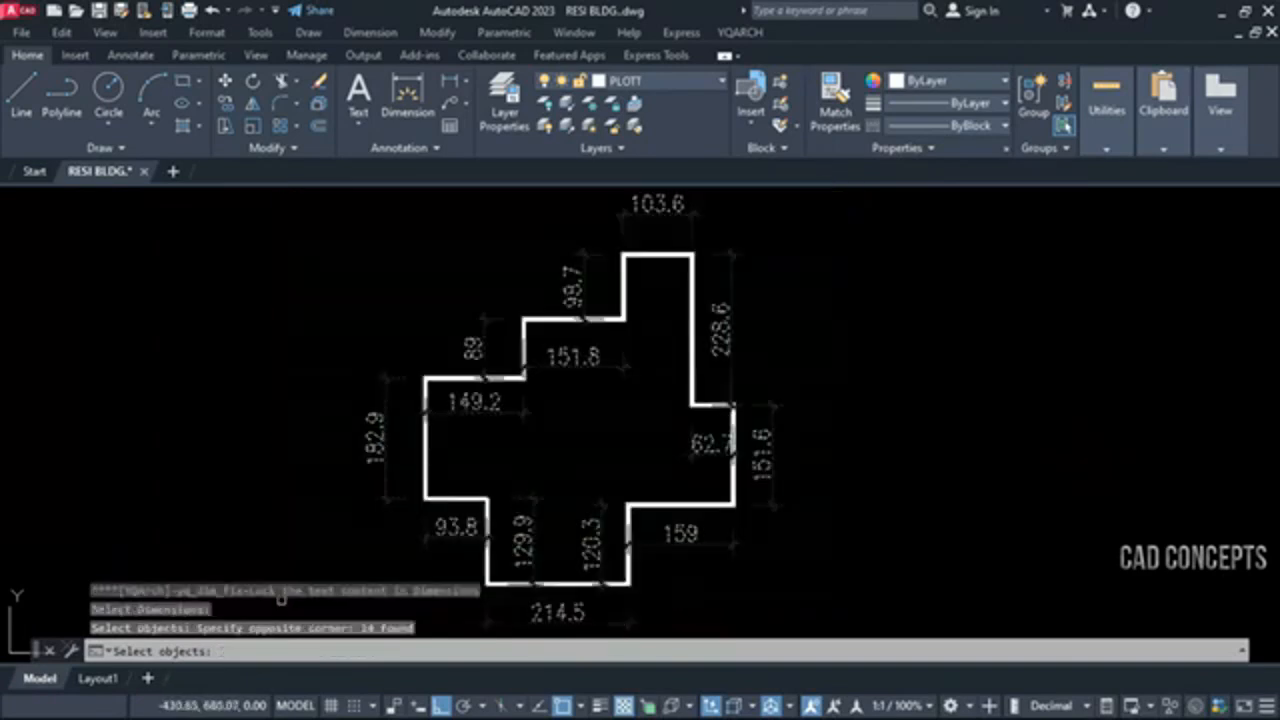
key(Return)
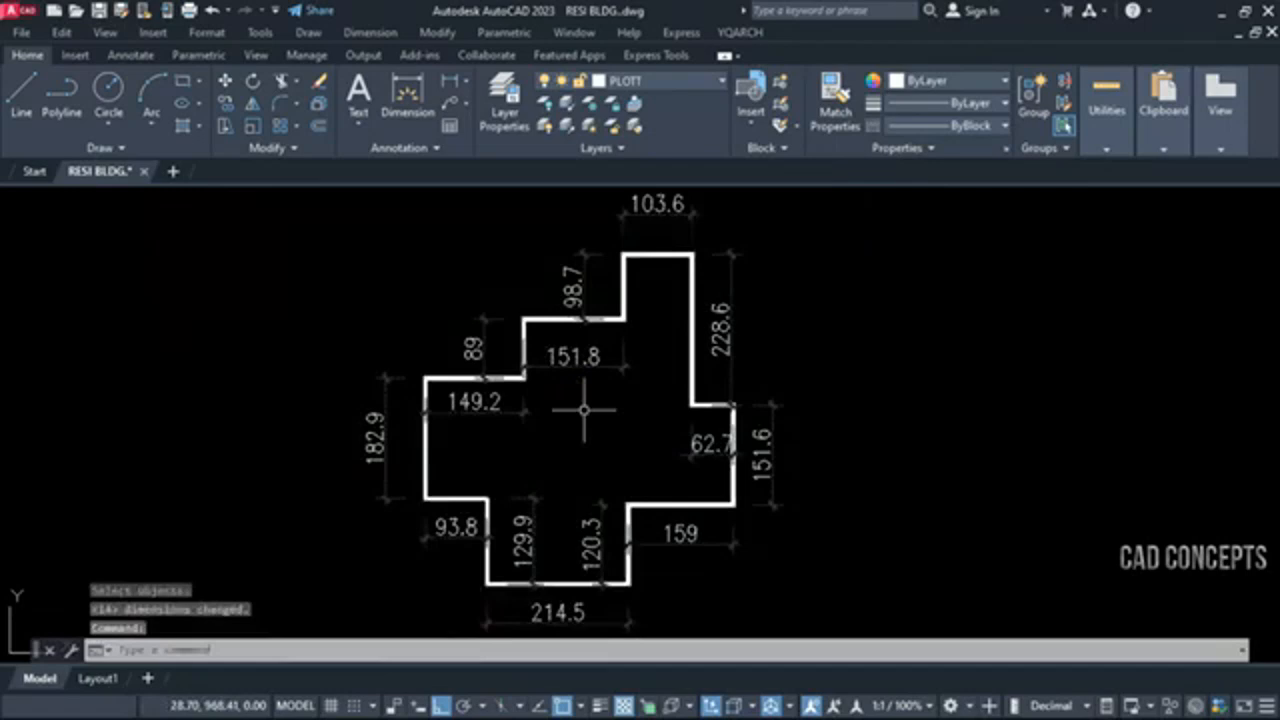
Test the locked 182.9 dimension by stretching its upper origin point upward, and undo back to before the DDF lock
click(374, 438)
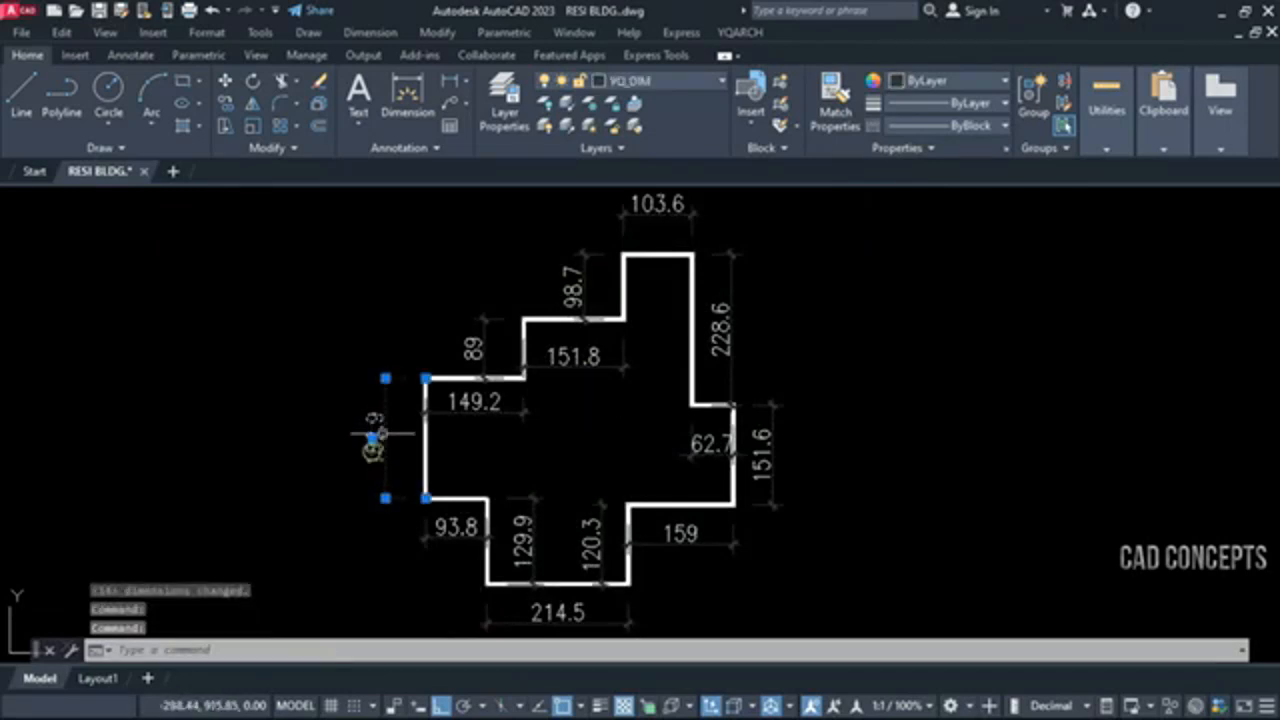
key(Escape)
click(408, 378)
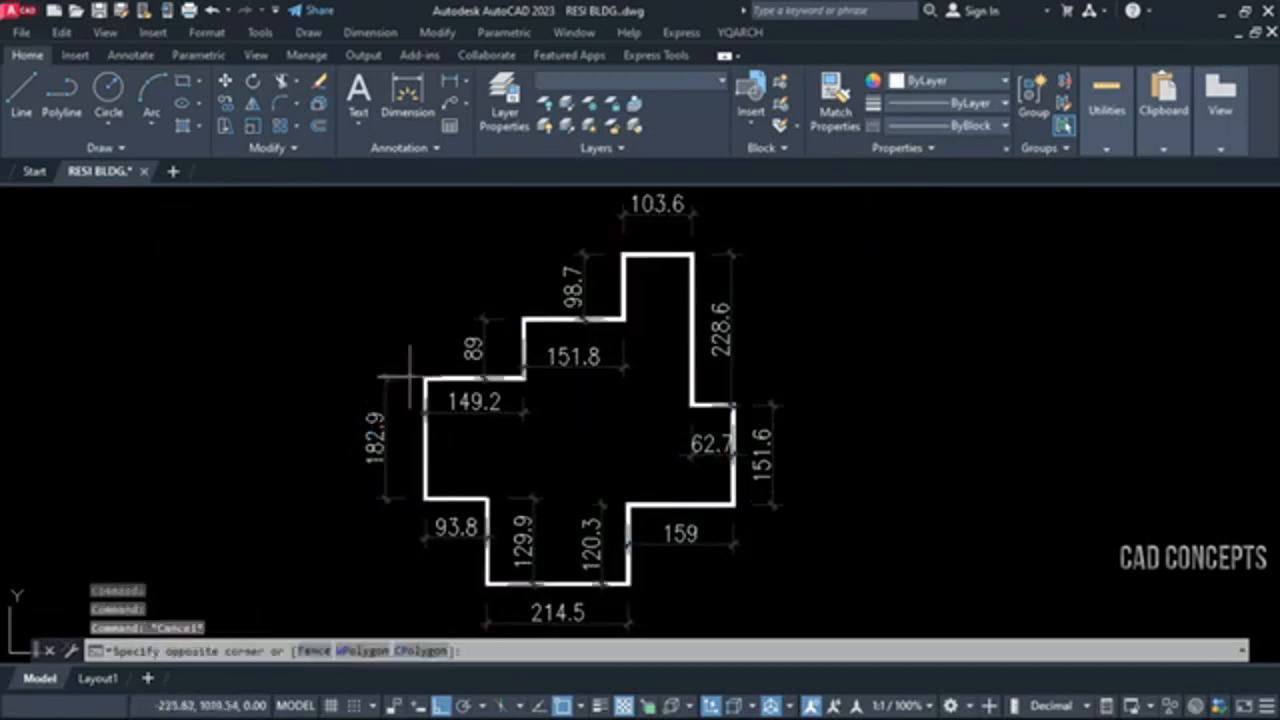
click(400, 378)
click(426, 378)
click(421, 305)
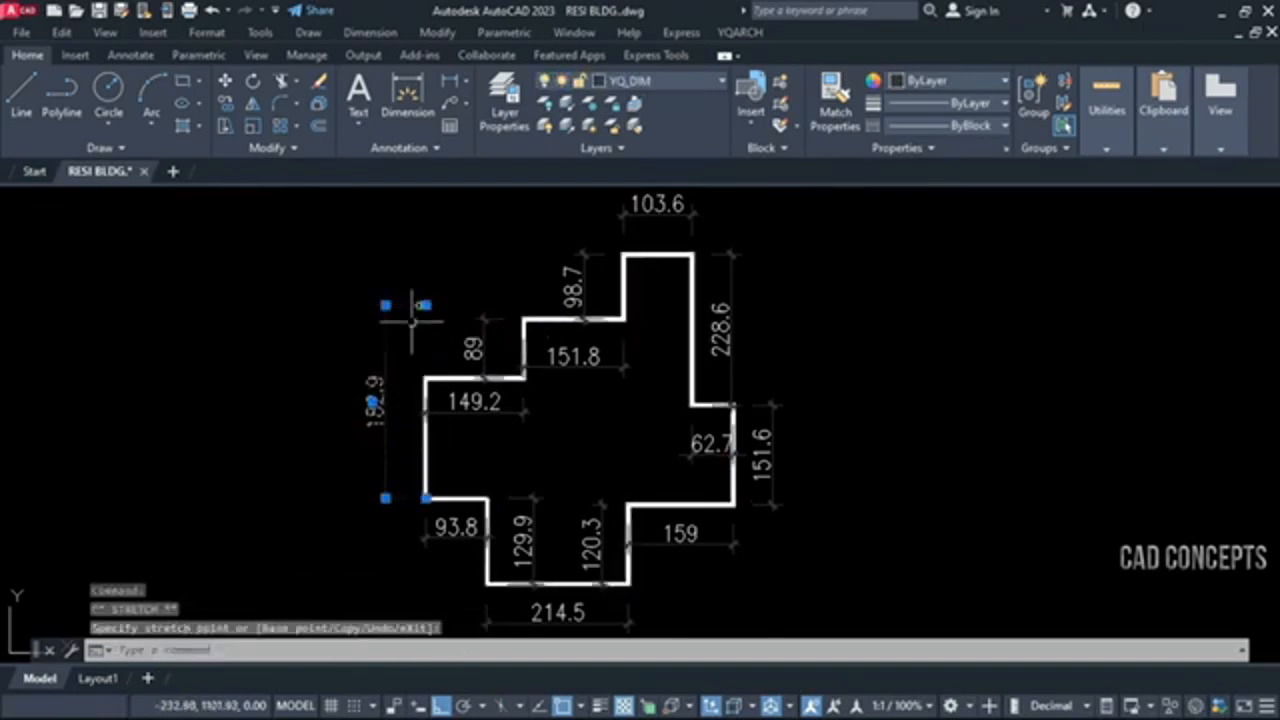
key(Escape)
key(ctrl+z)
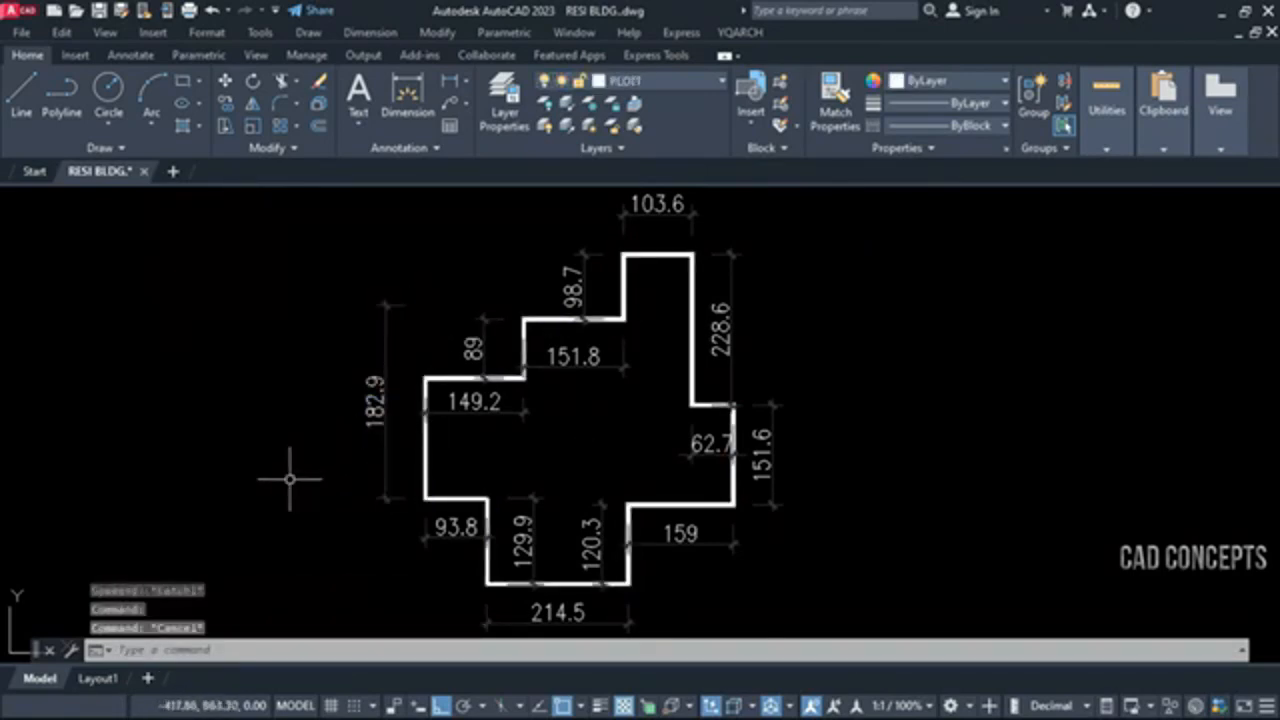
Try stretching the upper origin point of the 89 dimension upward, and undo the stretch
click(373, 432)
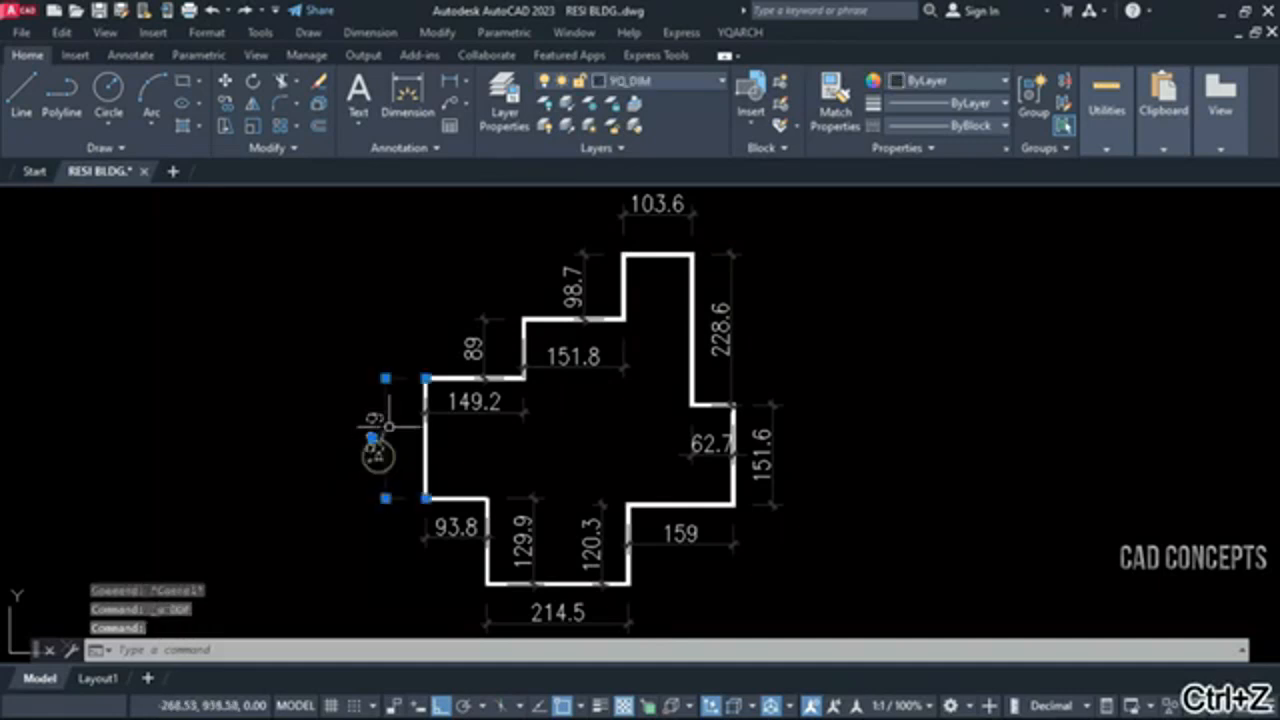
key(Escape)
click(472, 345)
click(472, 345)
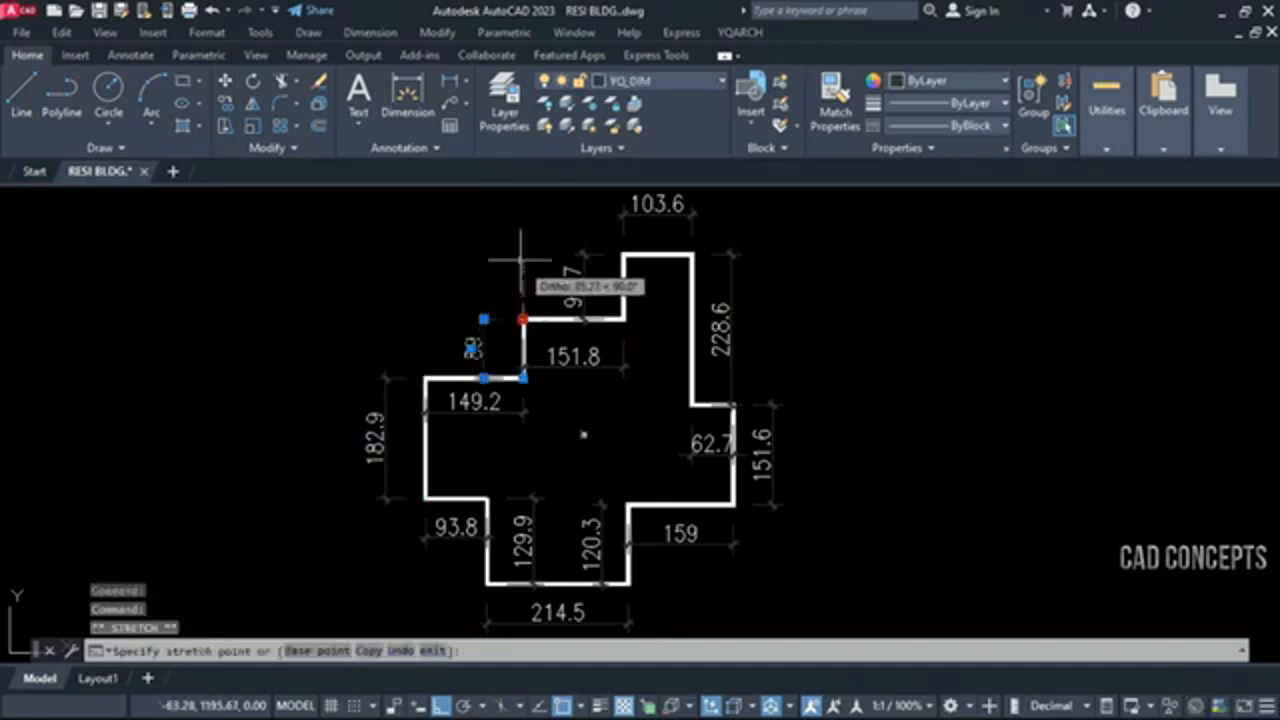
click(519, 261)
key(Escape)
key(ctrl+z)
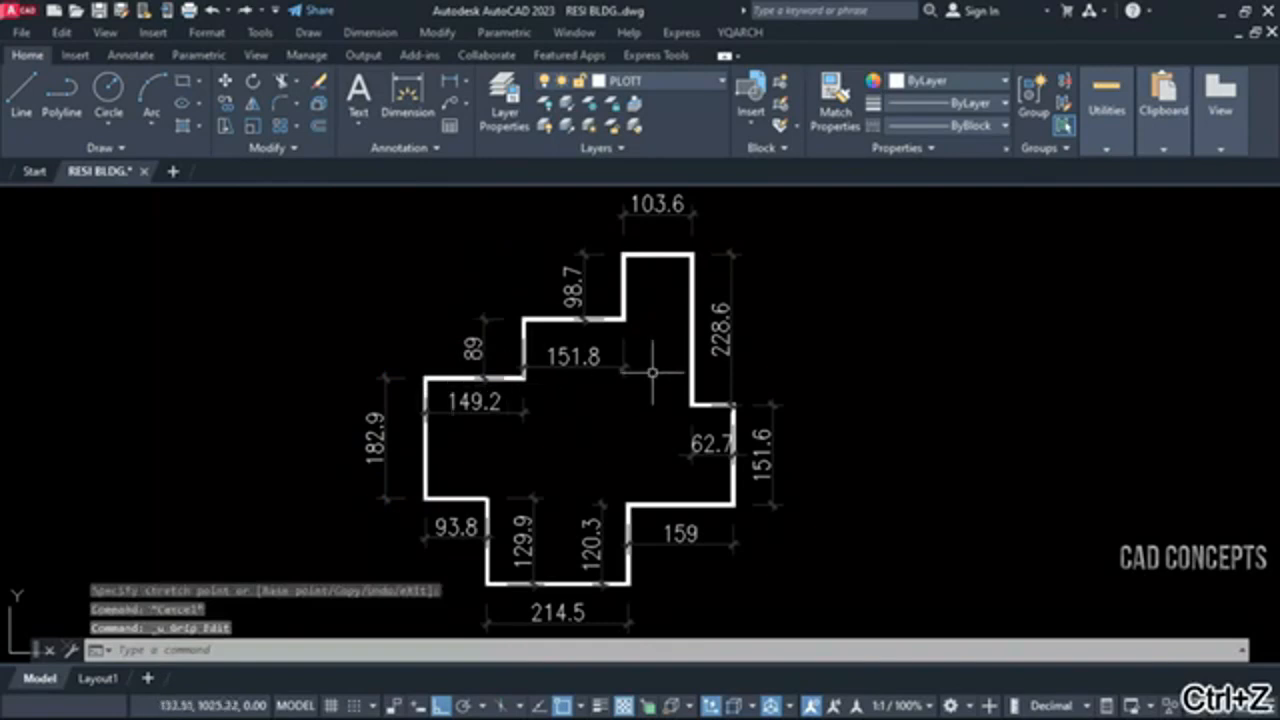
Try stretching the upper origin point of the 151.6 dimension upward, and undo the stretch
click(773, 398)
click(736, 404)
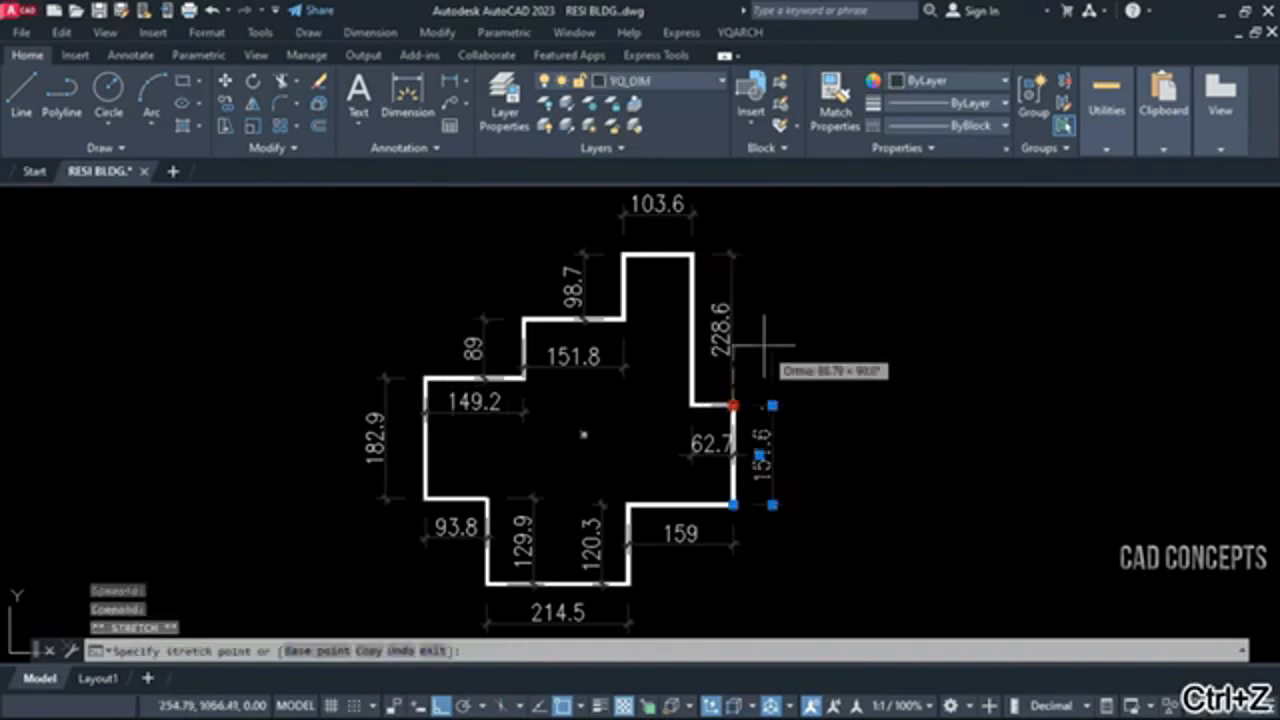
key(ctrl+z)
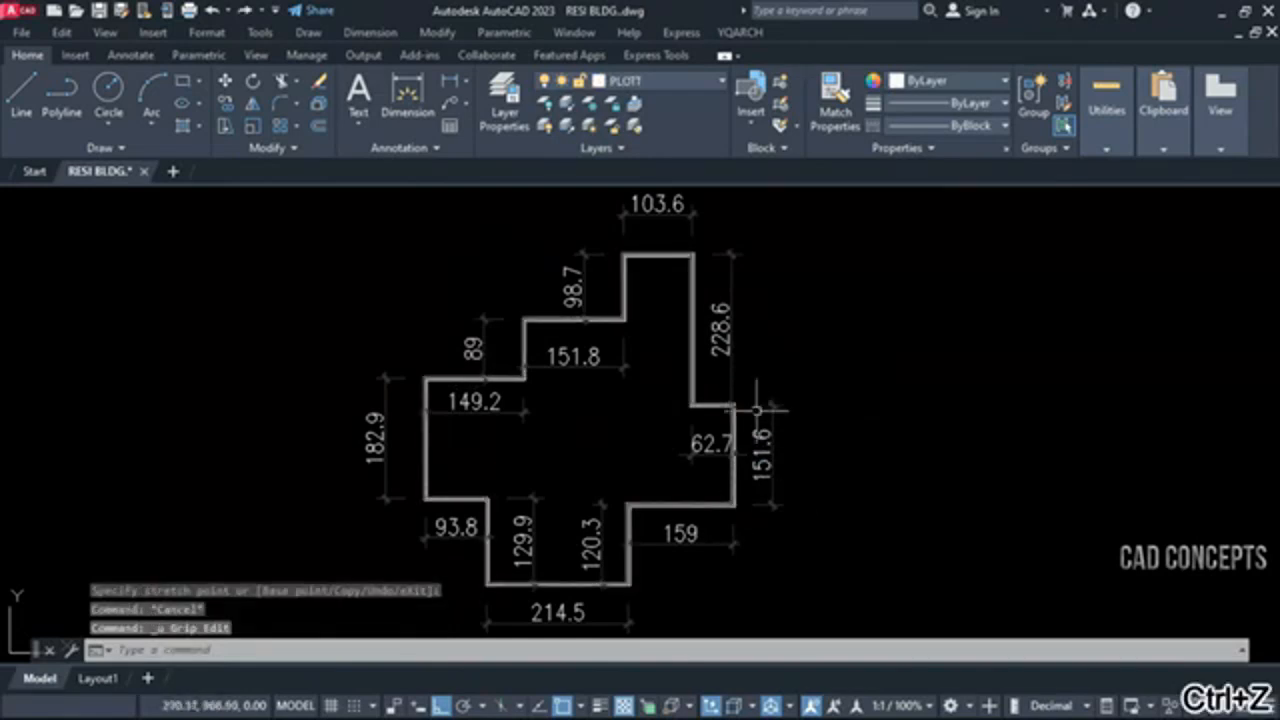
Start the BDD break command and pick both red stepped polylines as the knives
middle_drag(567, 466, 586, 462)
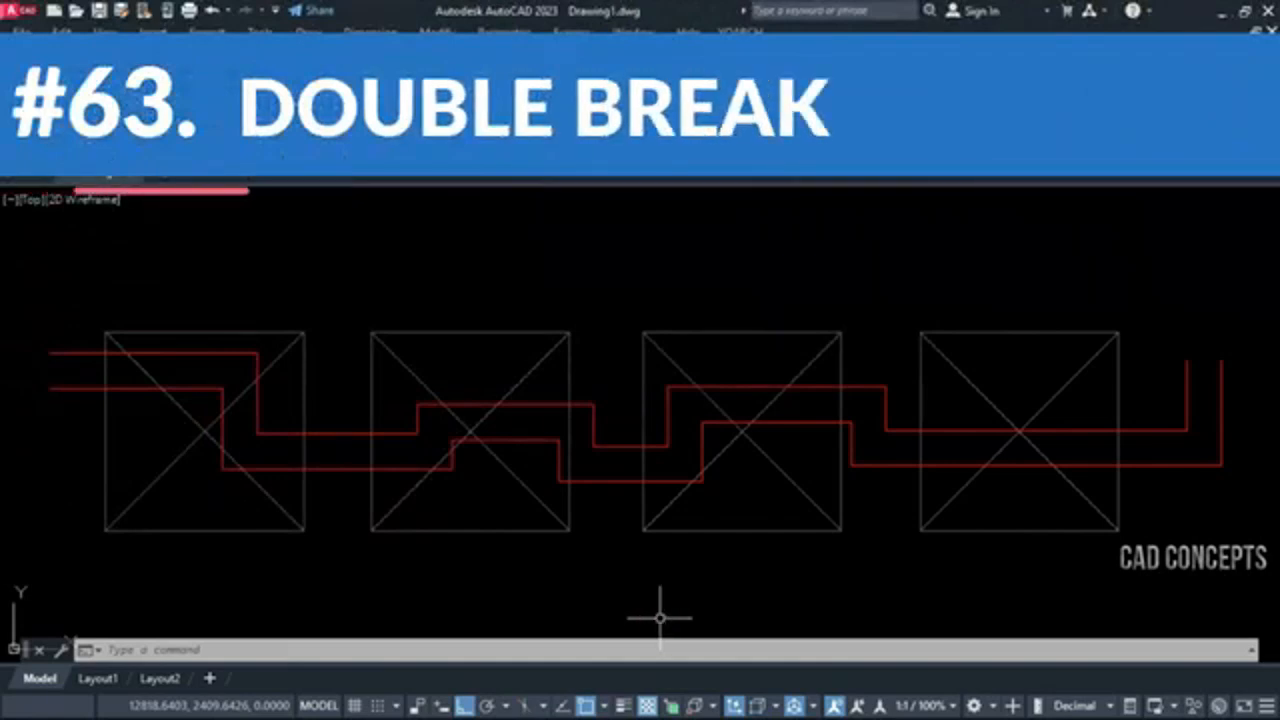
middle_drag(571, 525, 566, 520)
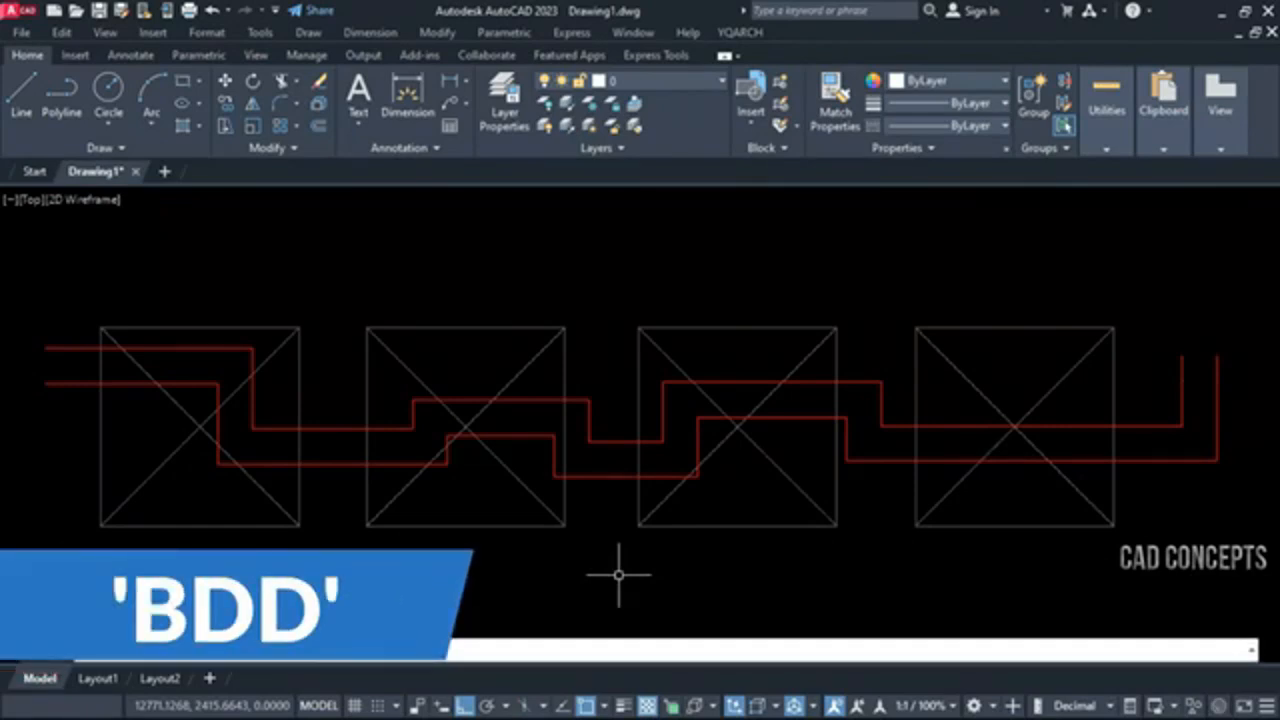
key(Return)
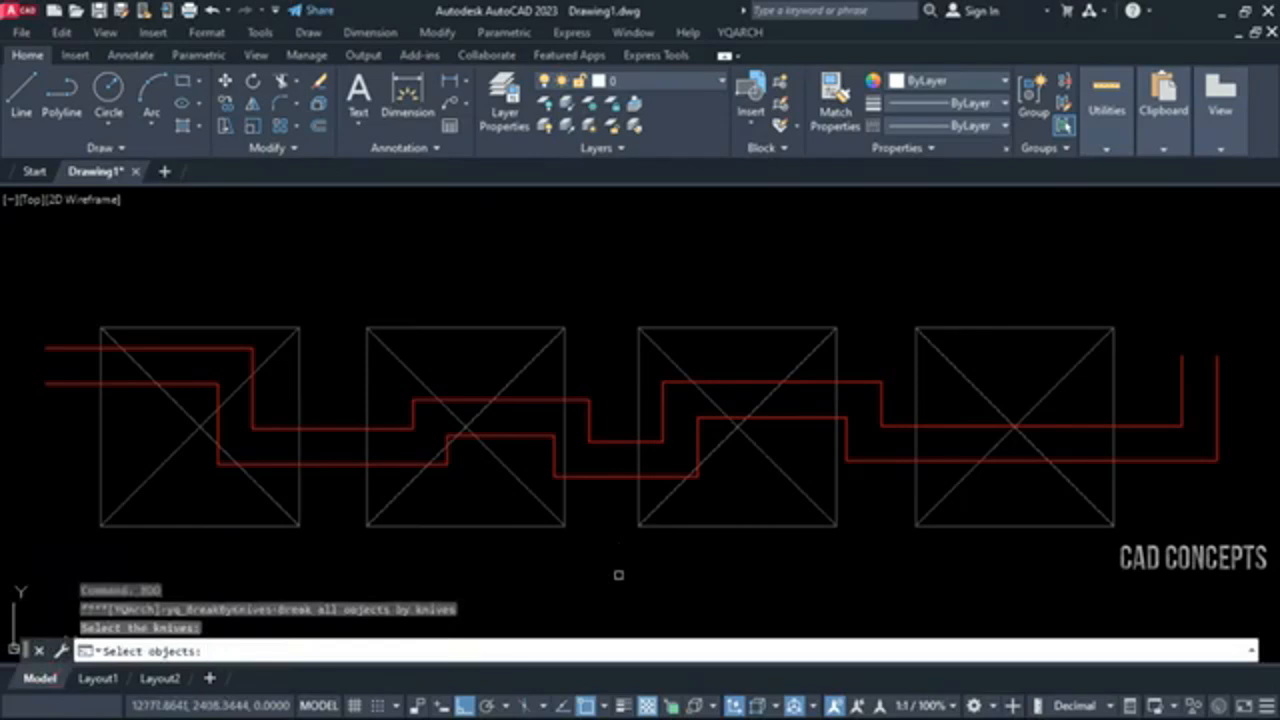
click(601, 479)
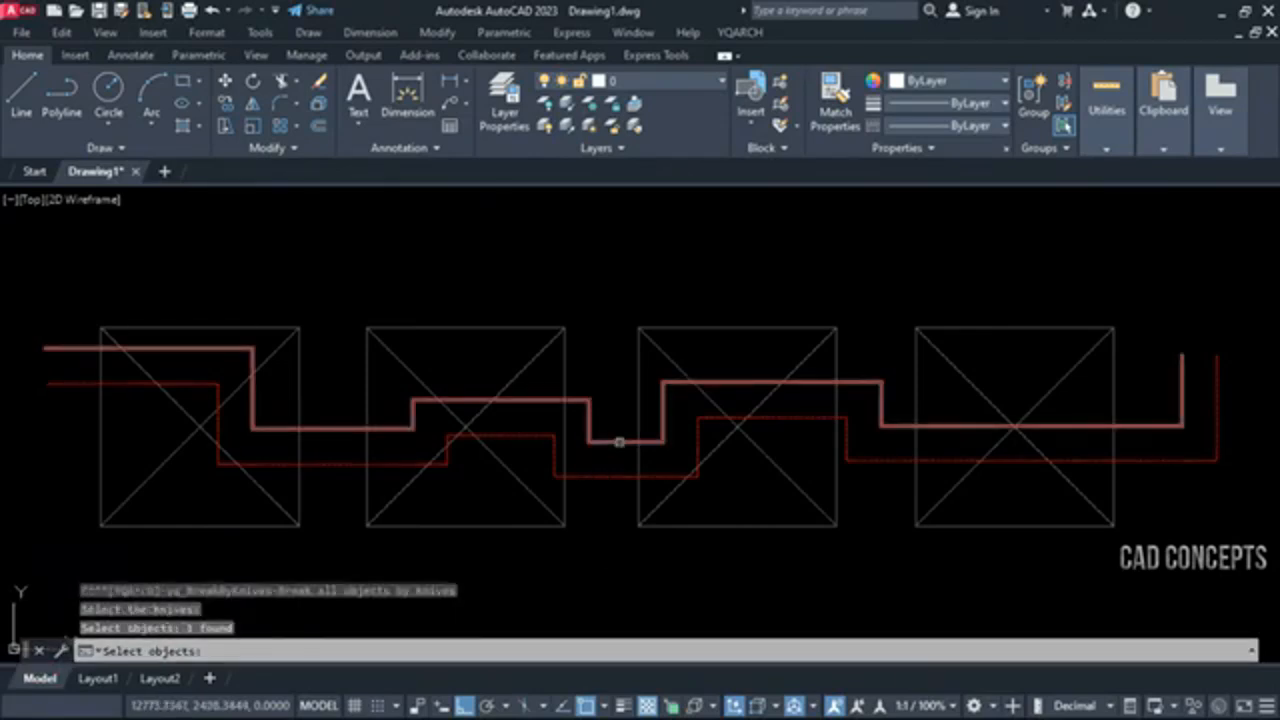
click(618, 442)
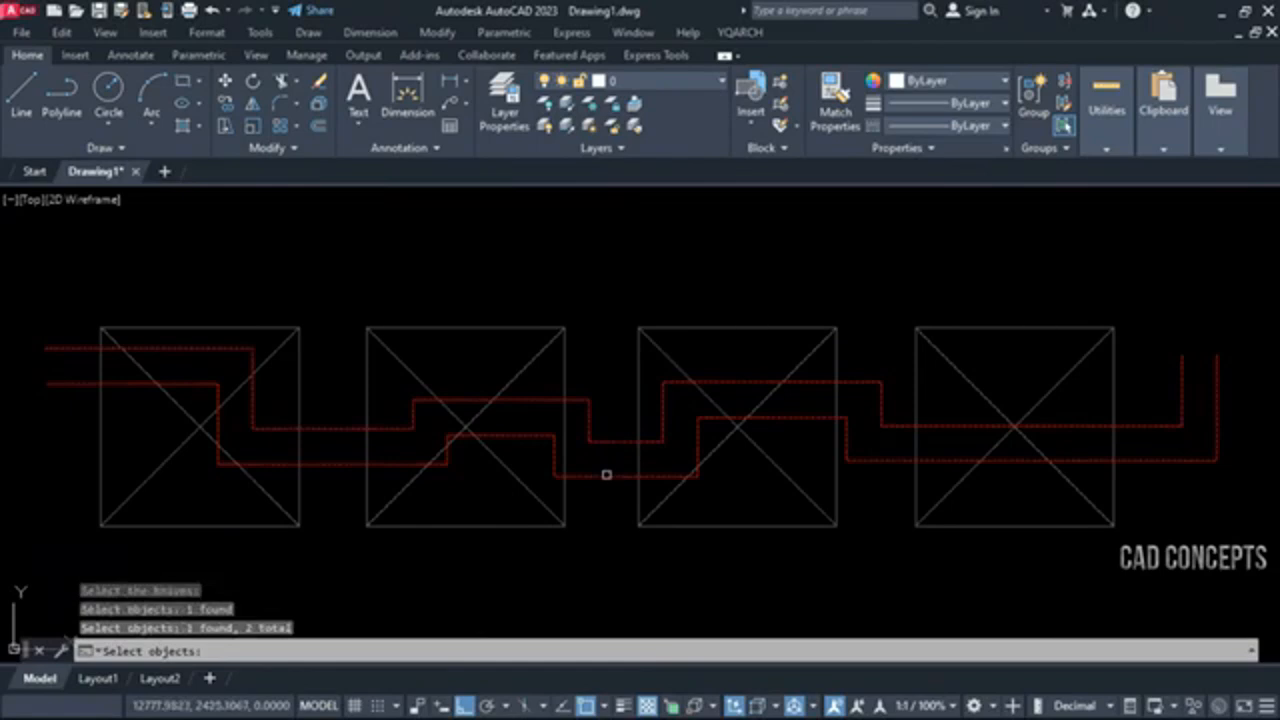
key(Return)
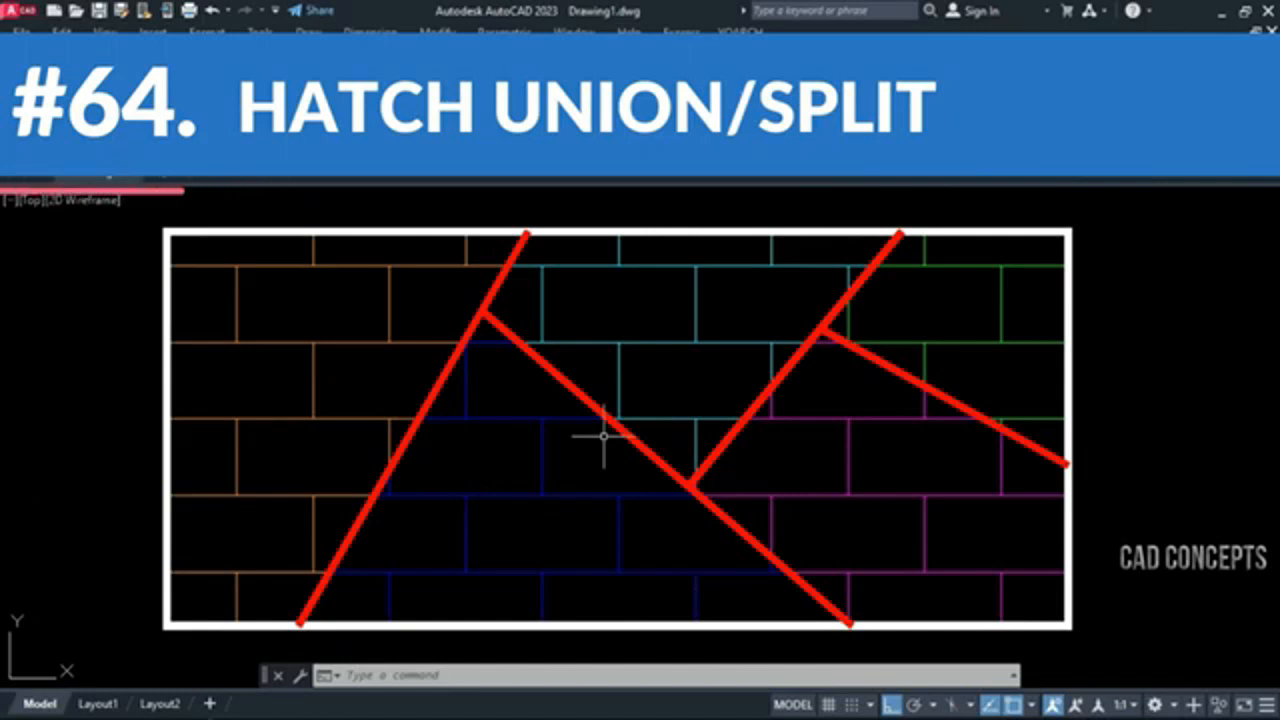
Select the blue, orange and cyan brick hatch regions in turn to examine them as separate hatches
click(636, 545)
click(621, 597)
key(Escape)
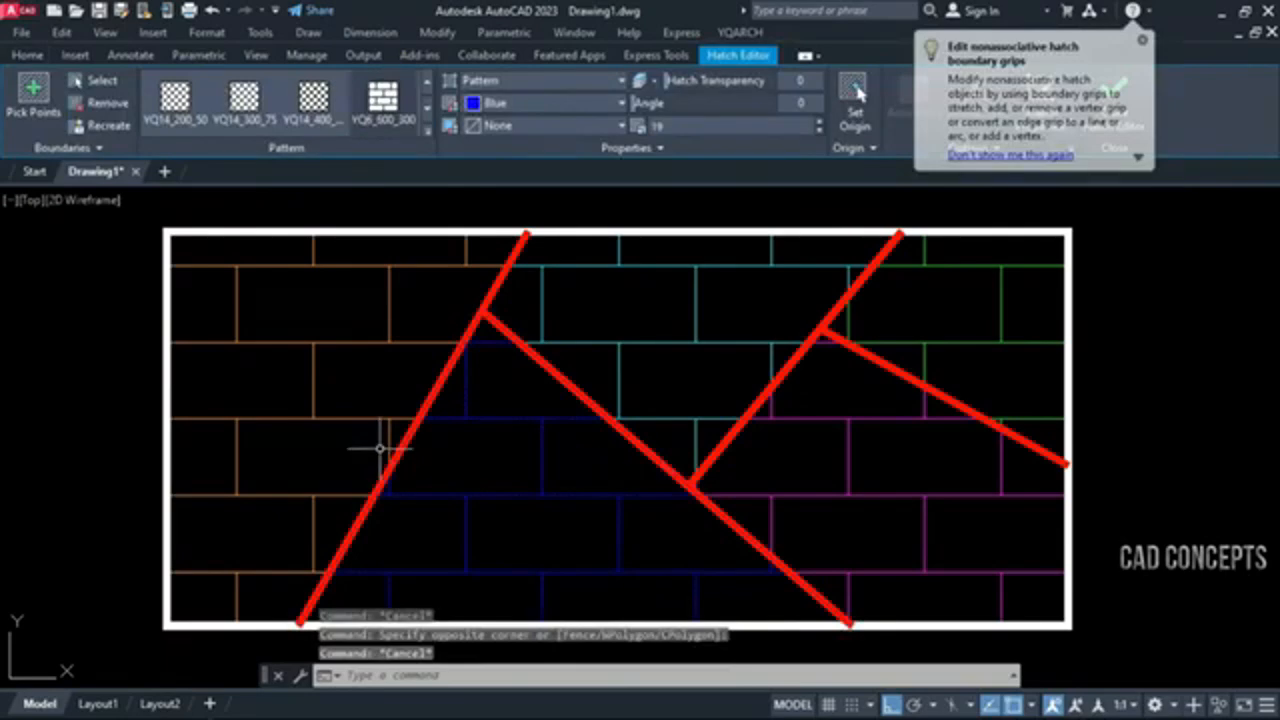
click(380, 447)
click(346, 371)
key(Escape)
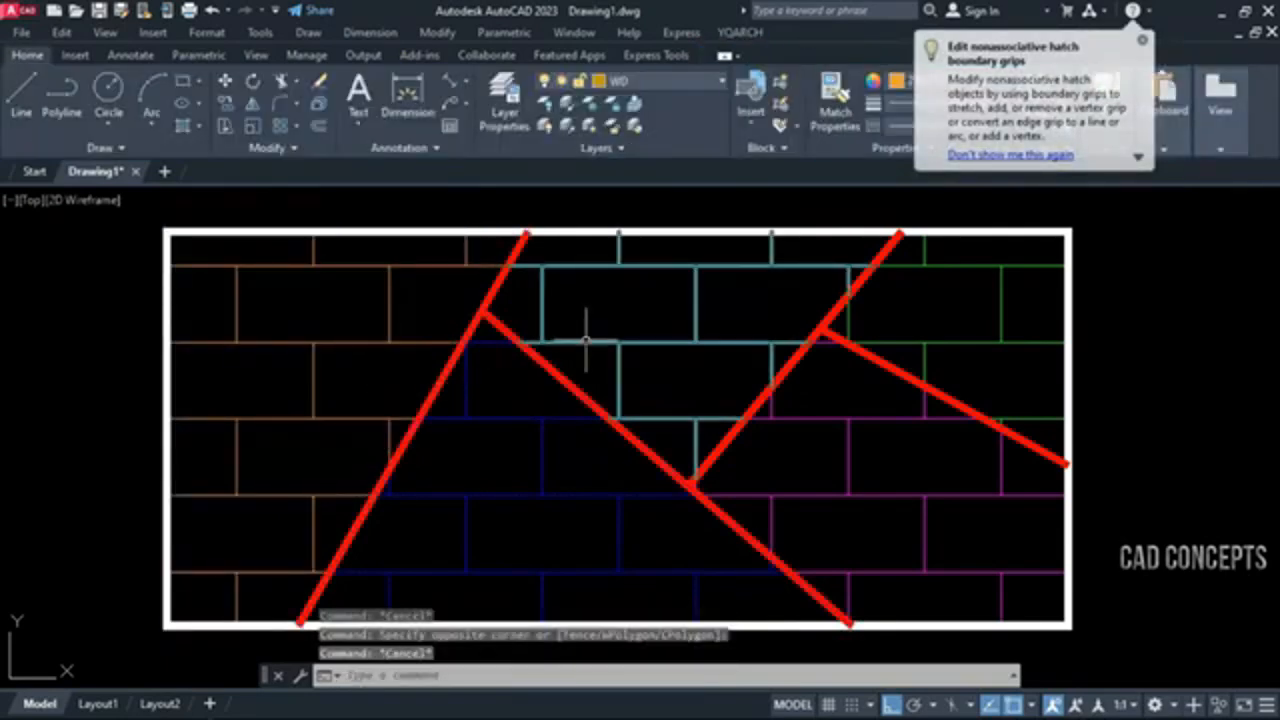
click(585, 343)
key(Escape)
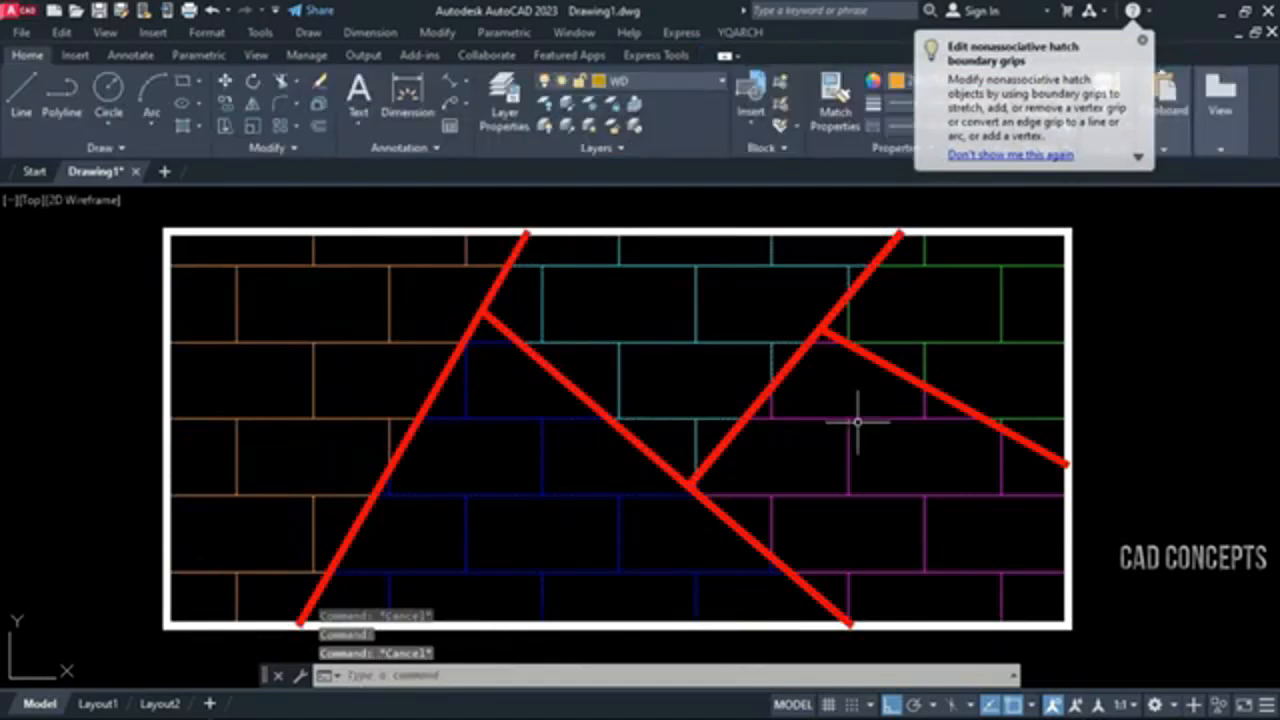
Union all five coloured brick hatch regions into one hatch with the HHU command
click(857, 421)
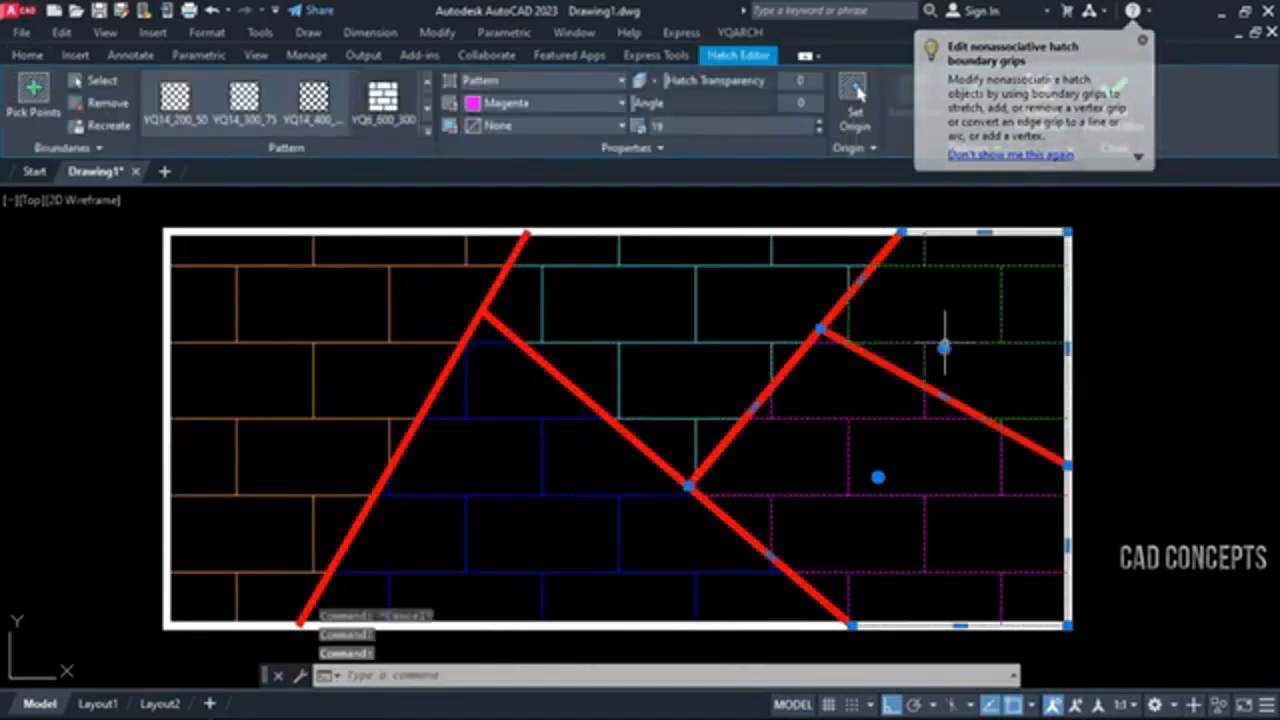
key(Escape)
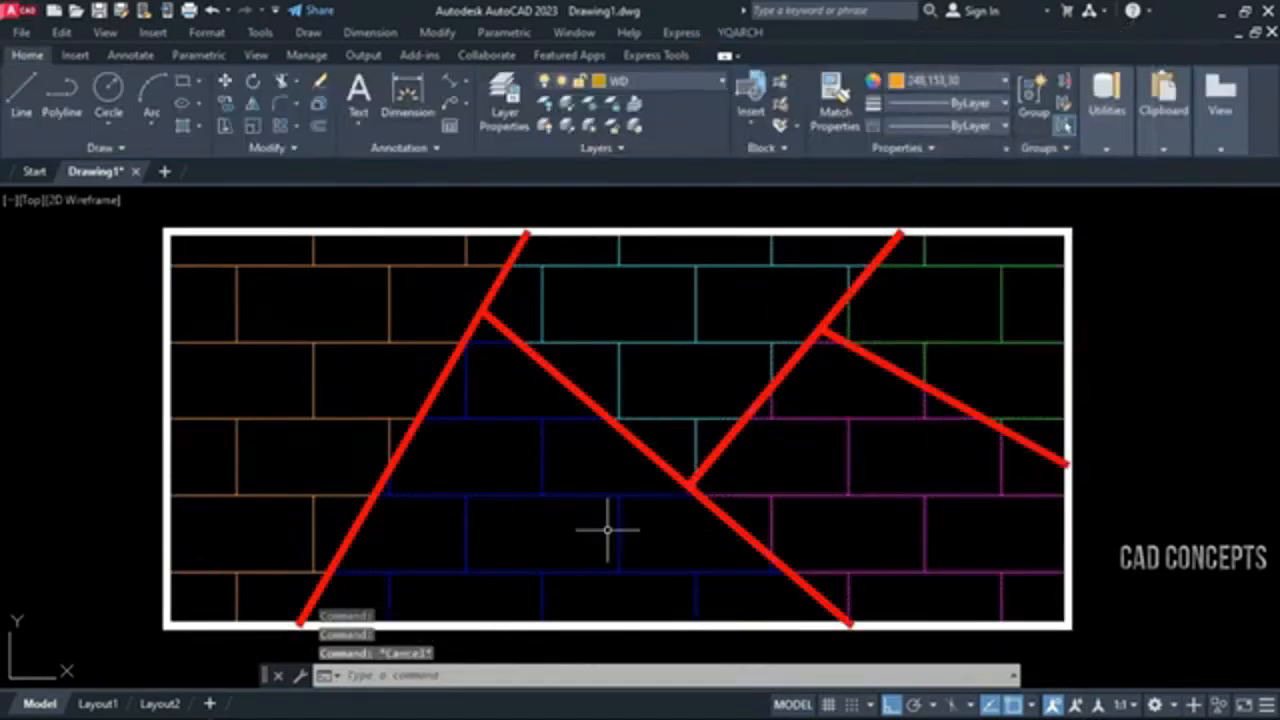
text(HHU)
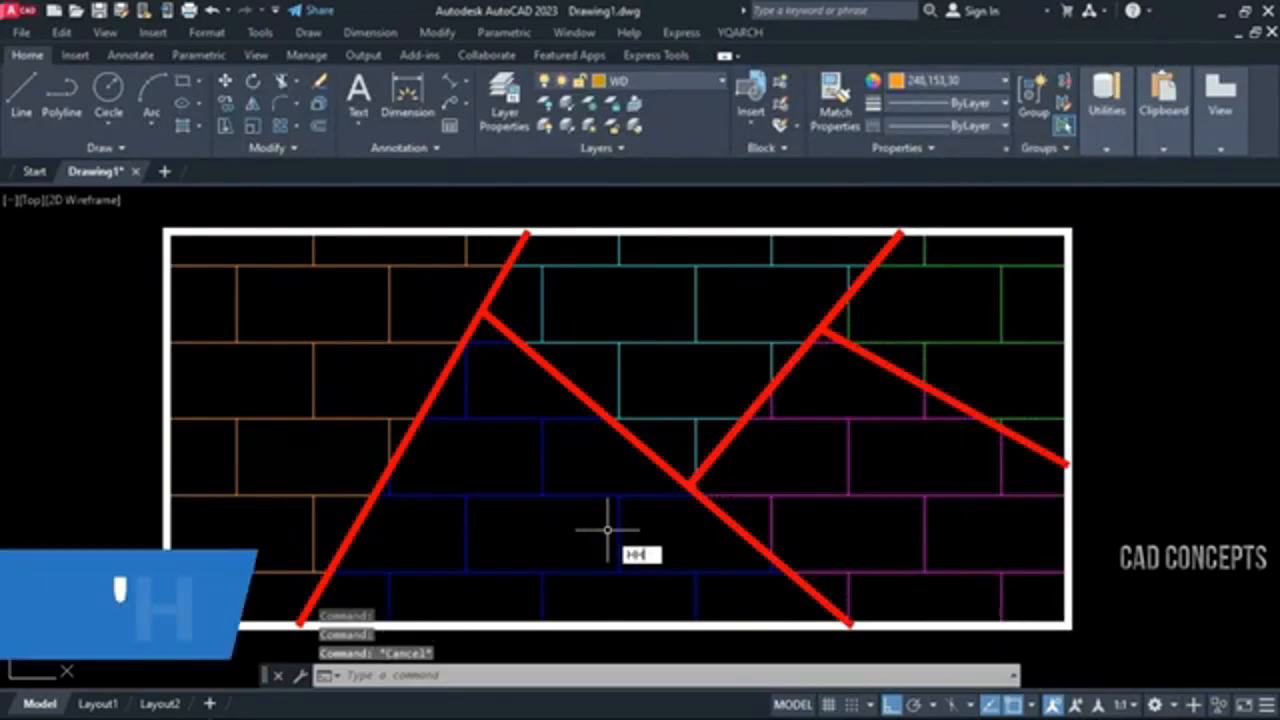
key(Return)
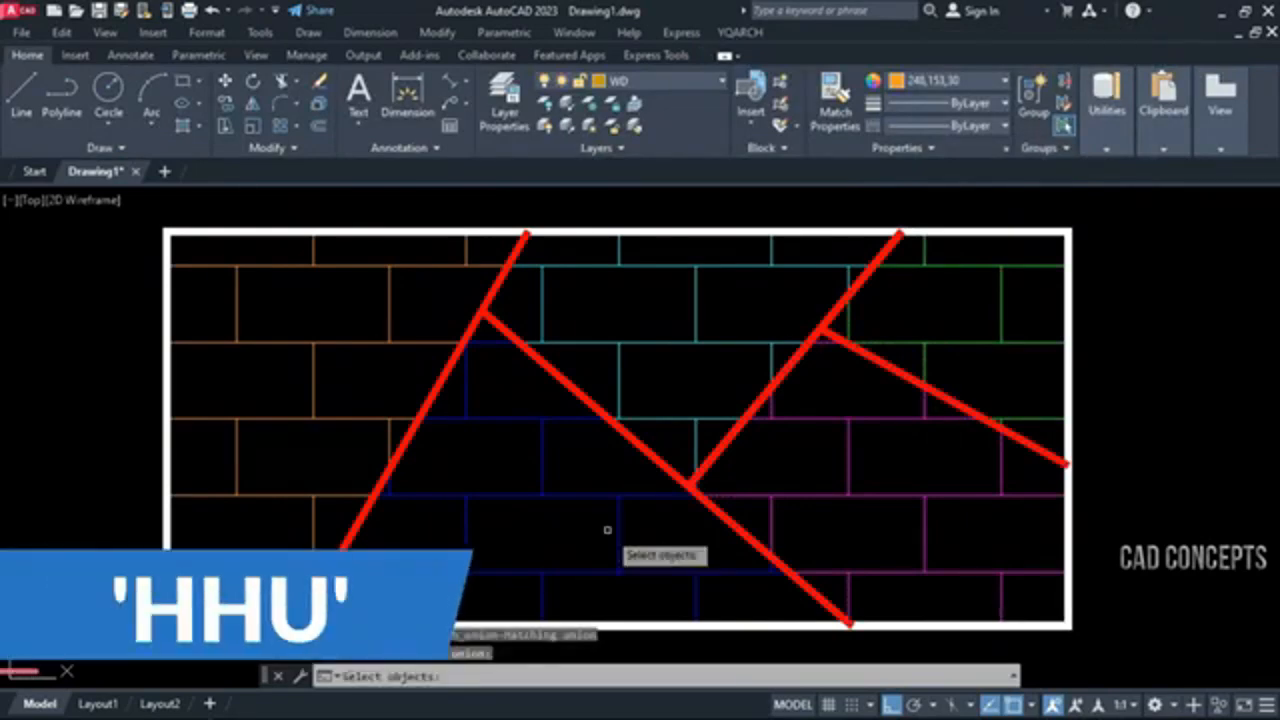
click(1026, 262)
click(281, 592)
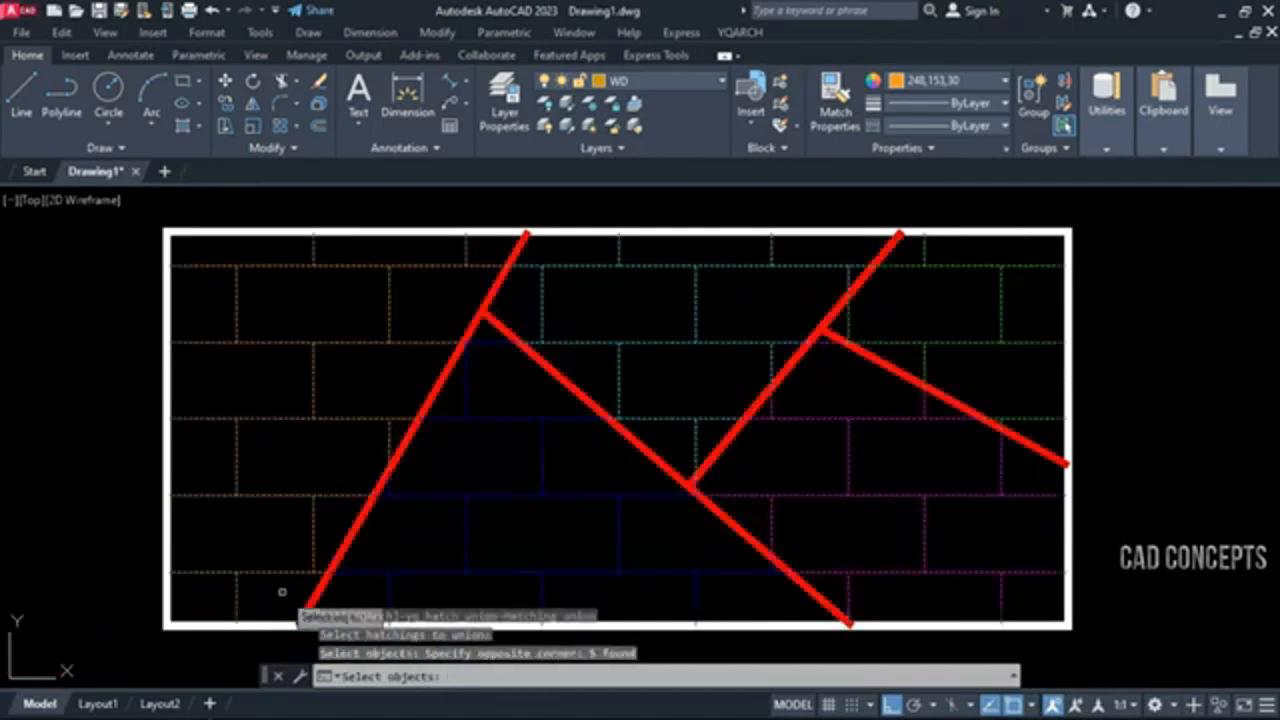
key(Return)
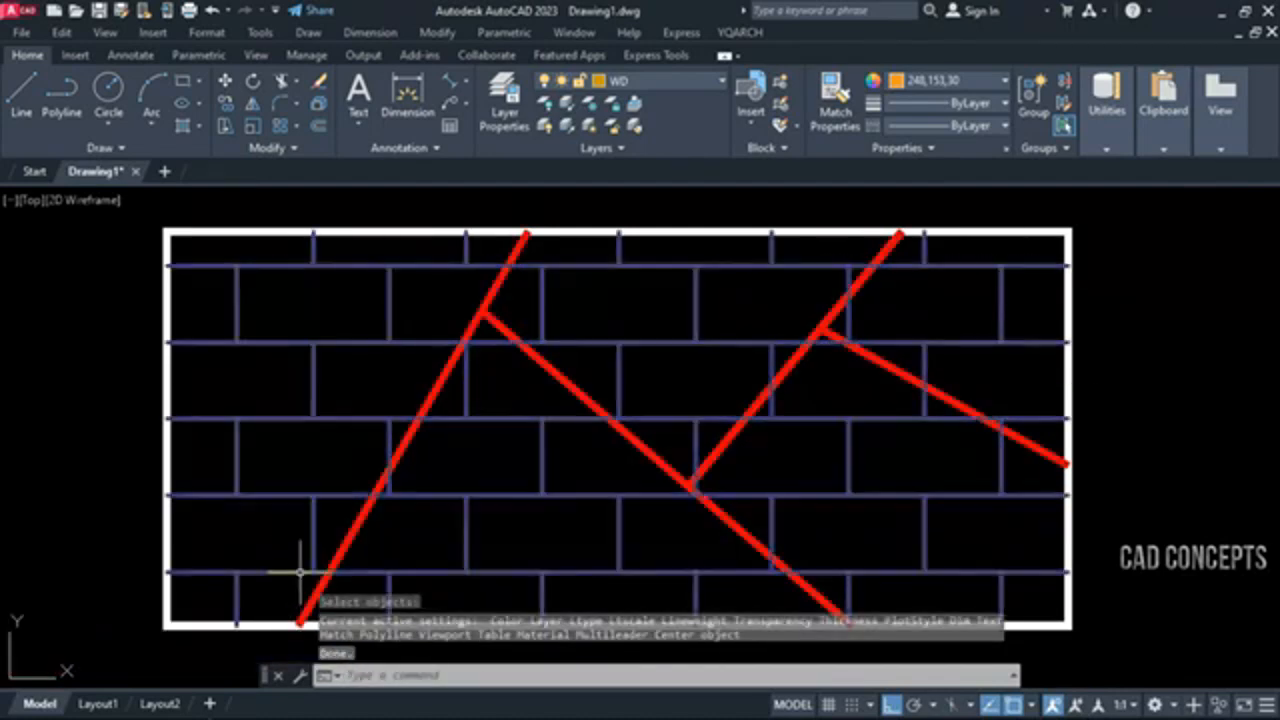
Try moving the unified blue brick hatch downward, and cancel the move
click(297, 590)
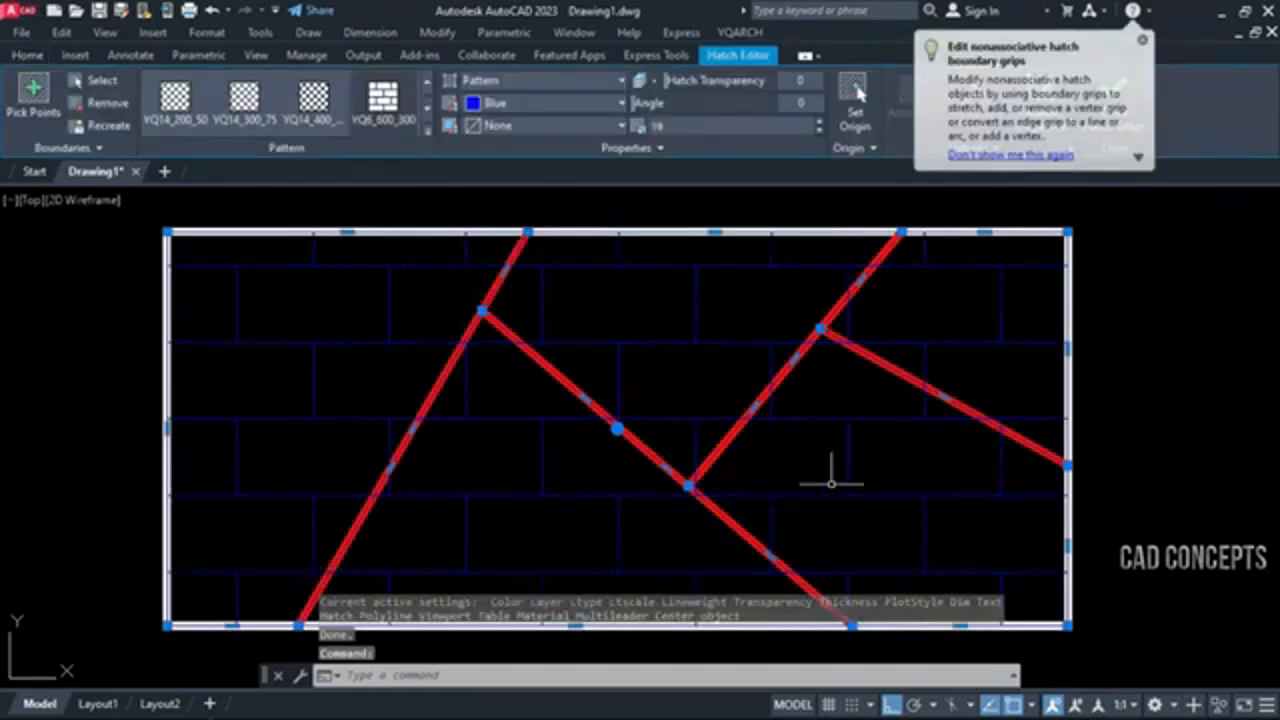
text(m)
key(Return)
click(910, 466)
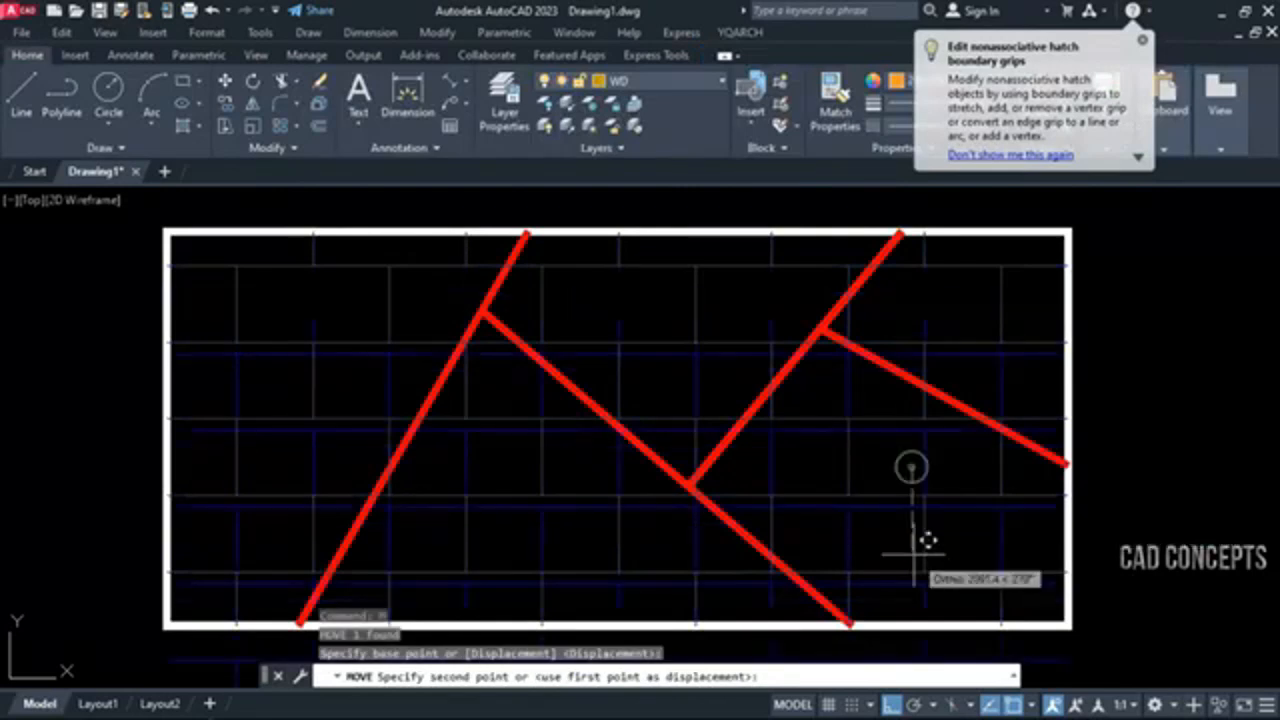
key(Escape)
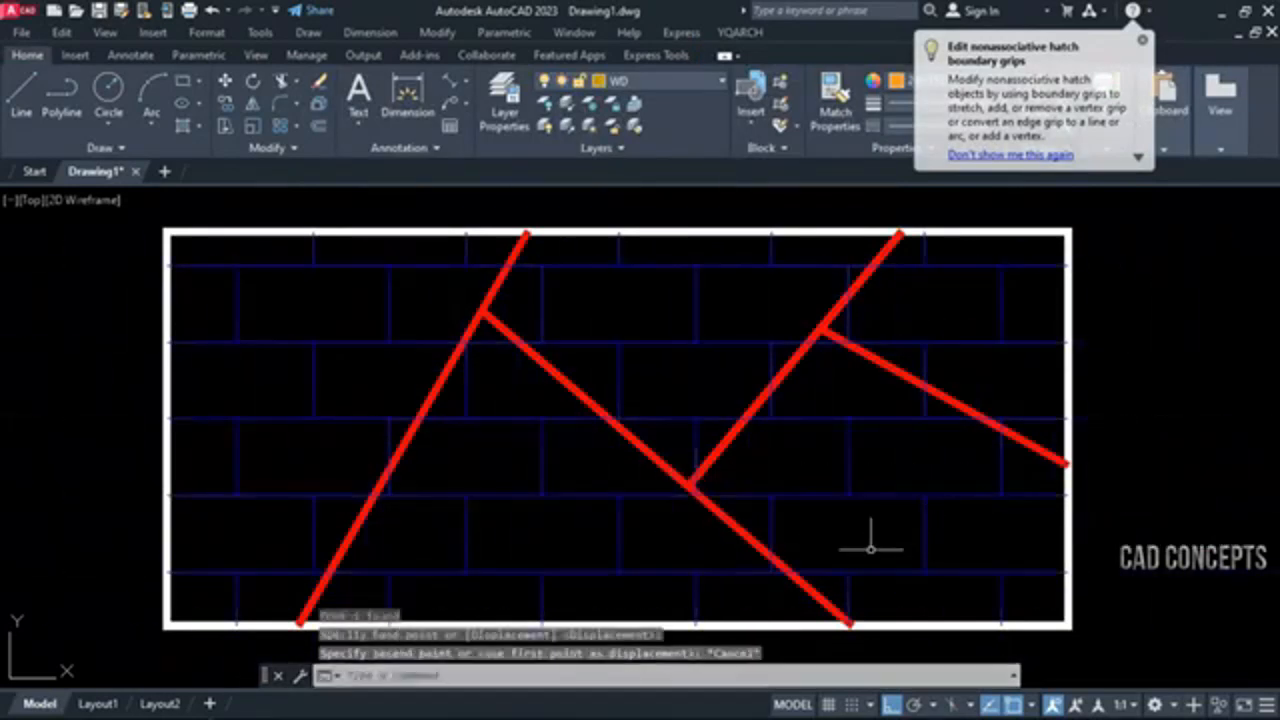
Split the single yellow brick hatch into separate regions with the HHX command
click(772, 504)
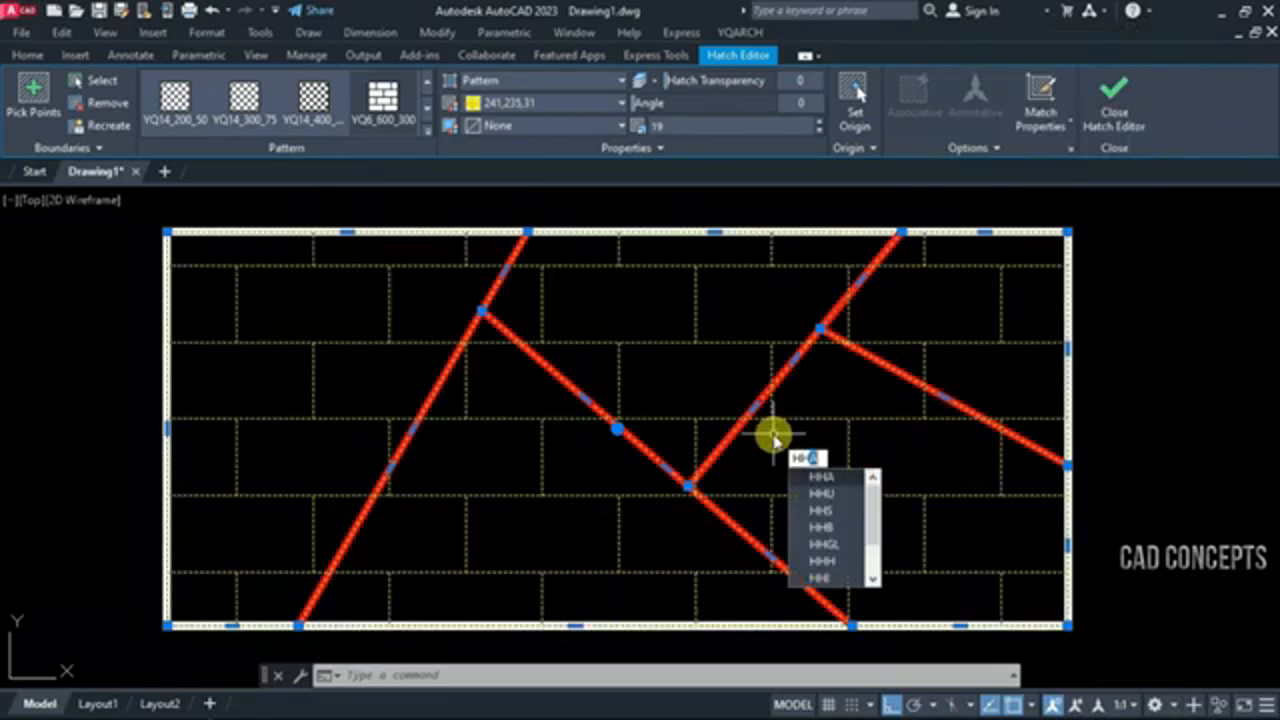
text(X)
key(Return)
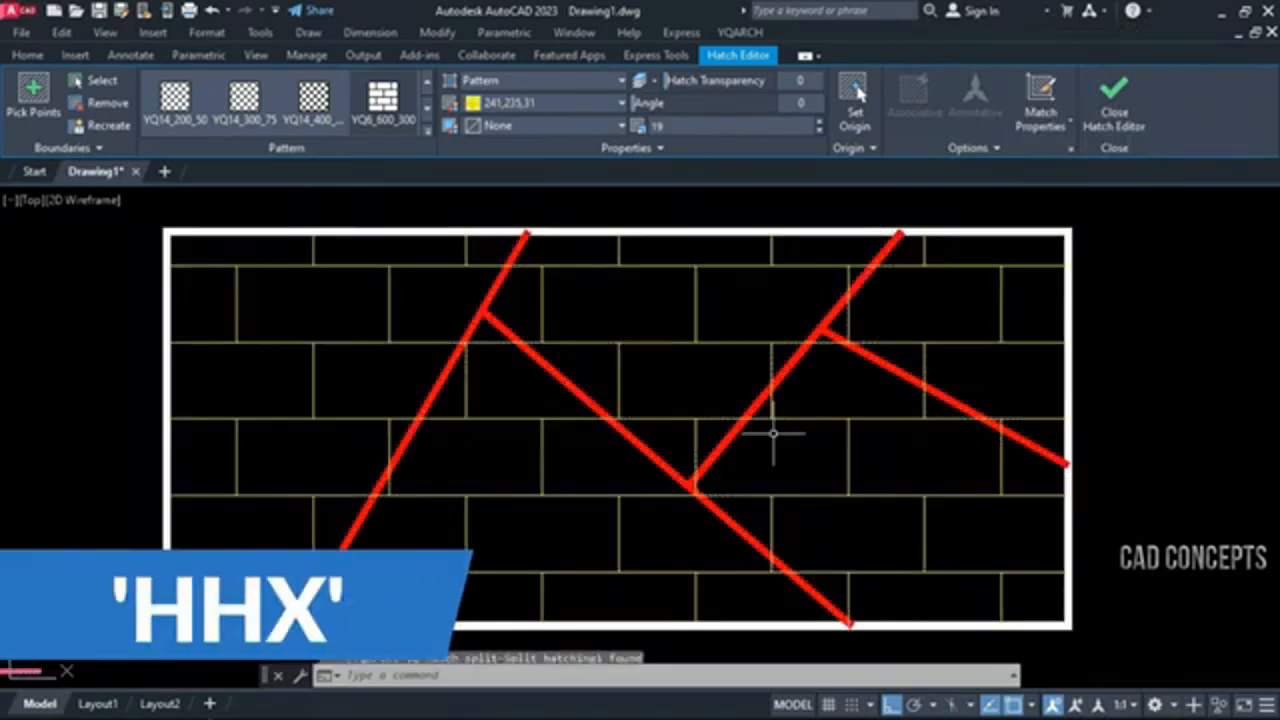
Select the lower-right and upper-middle hatch regions to examine them as separate hatches
click(795, 420)
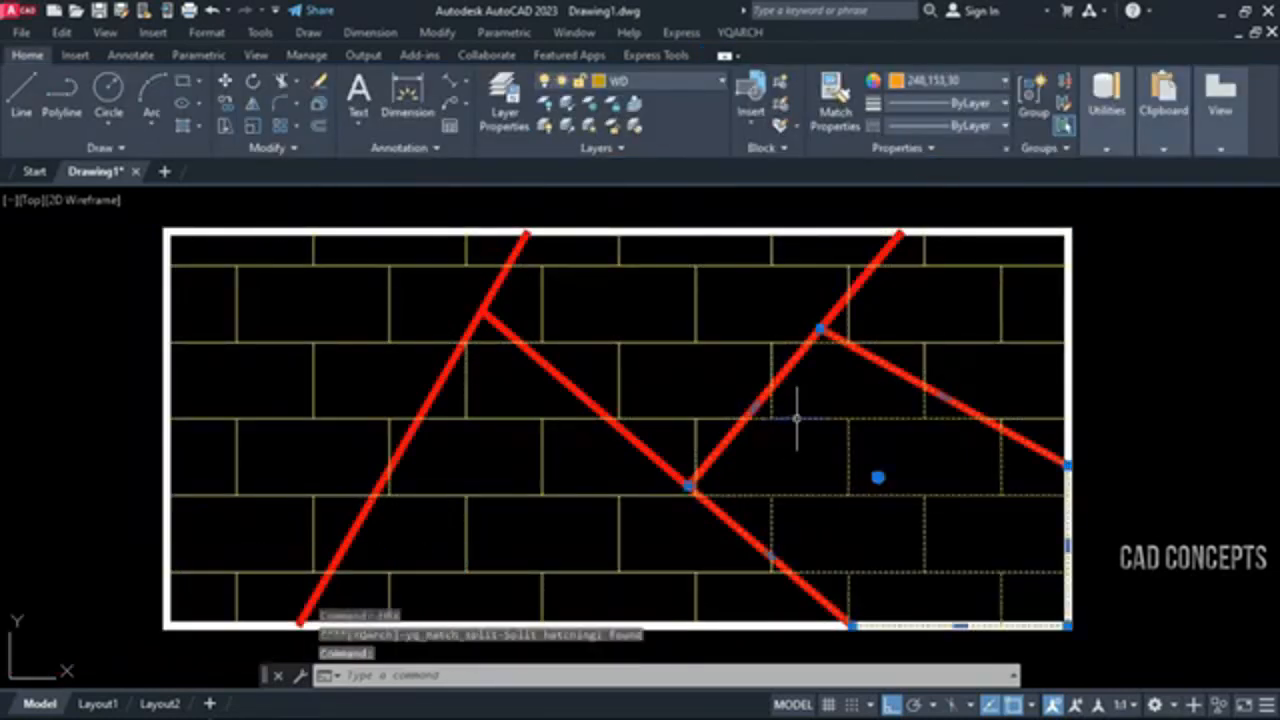
click(697, 345)
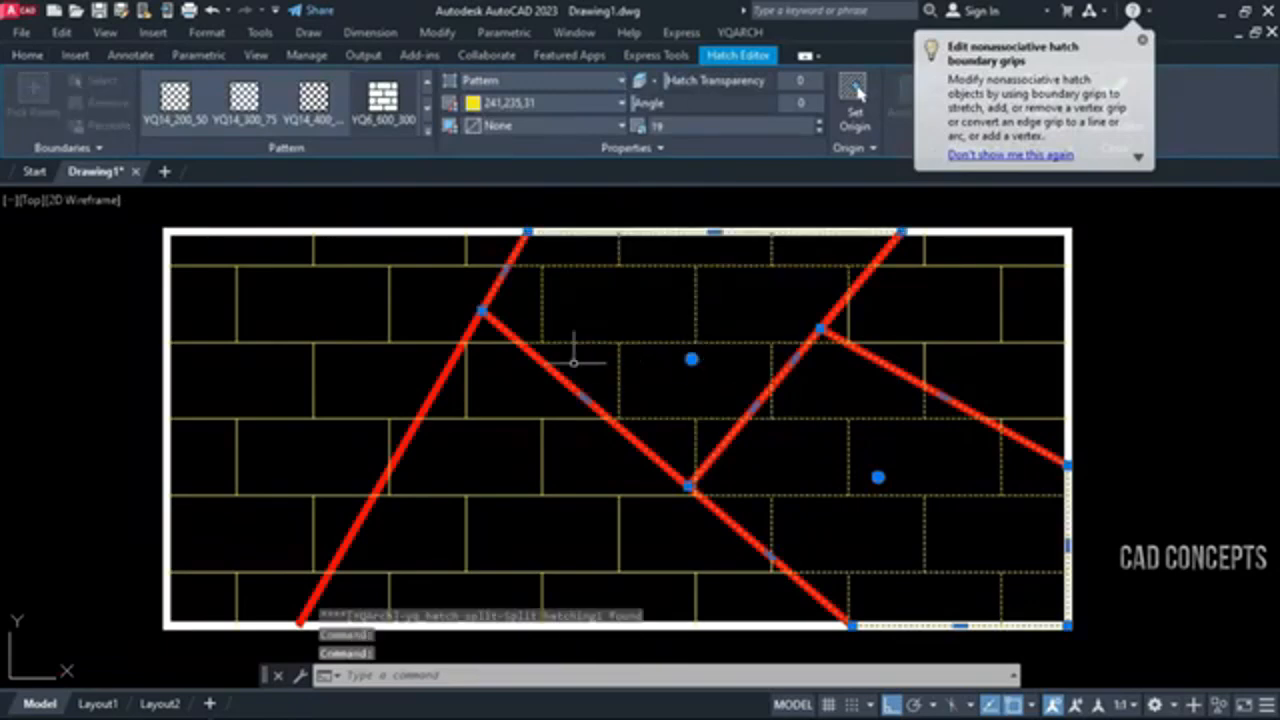
key(Escape)
Change the colour of the leftmost brick hatch region to dark blue
click(427, 345)
click(428, 337)
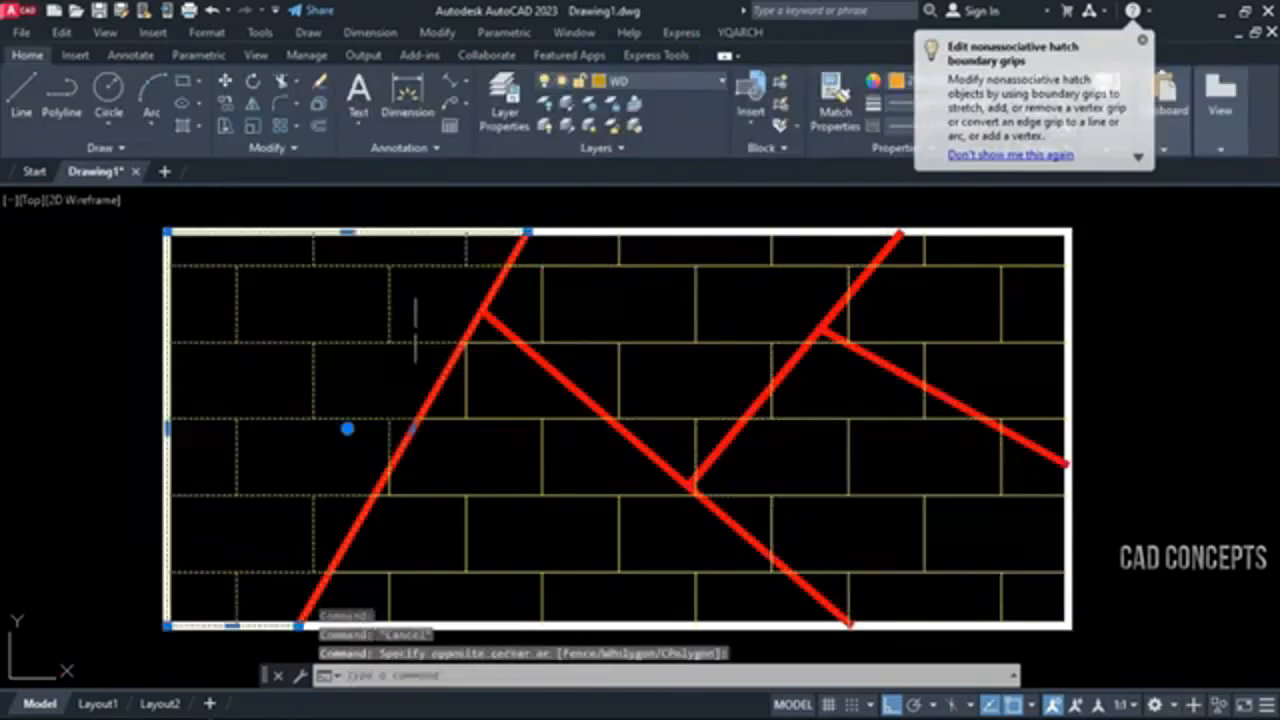
click(586, 102)
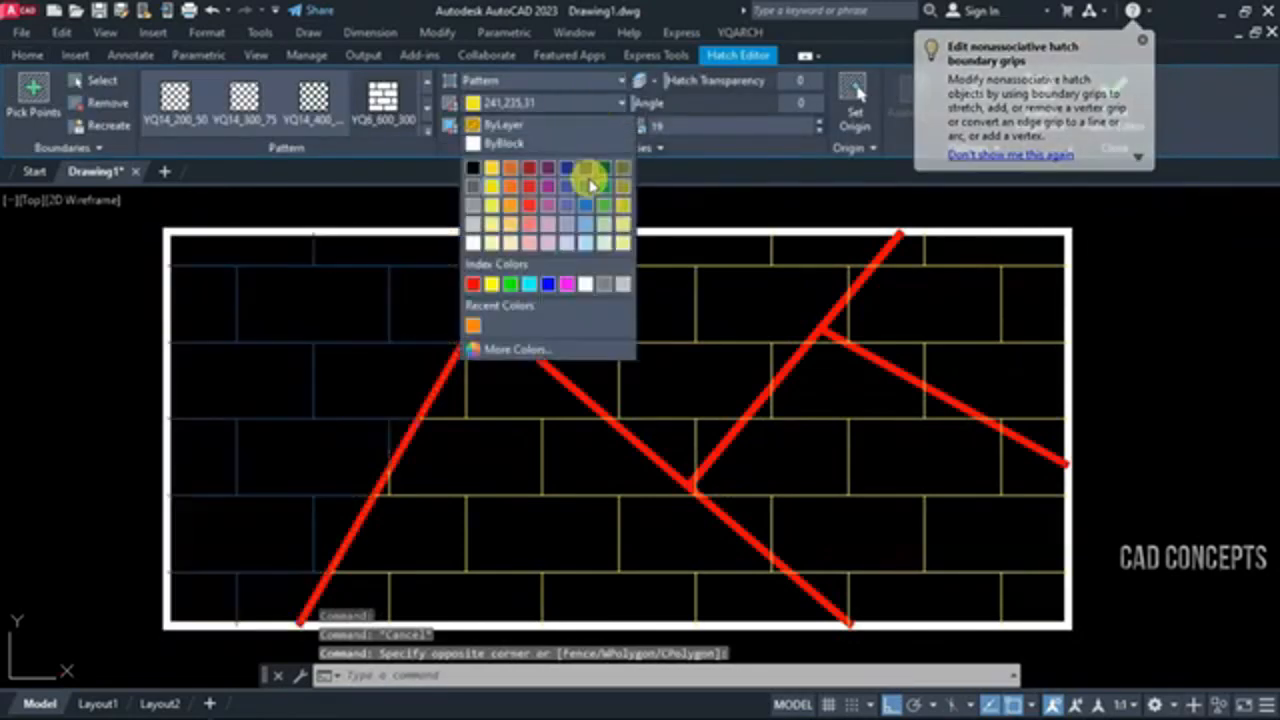
click(588, 178)
key(Escape)
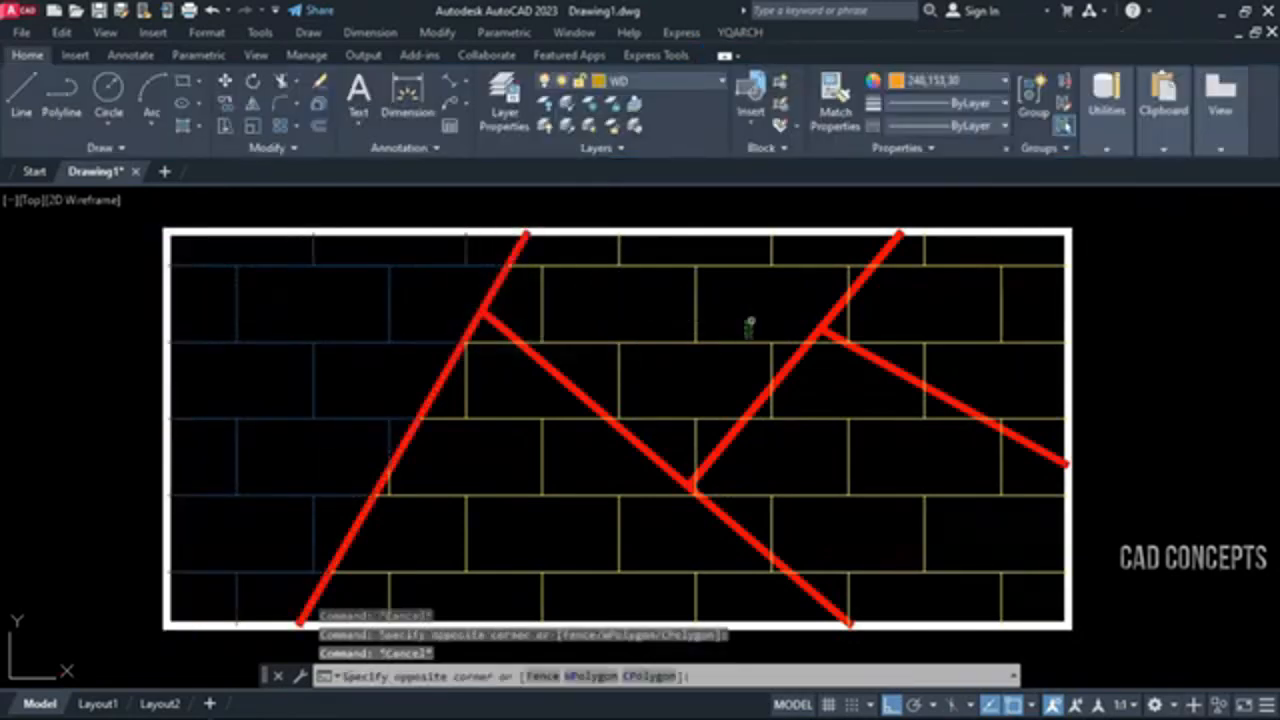
Set the upper-middle brick hatch region's colour to Blue
click(737, 349)
click(530, 102)
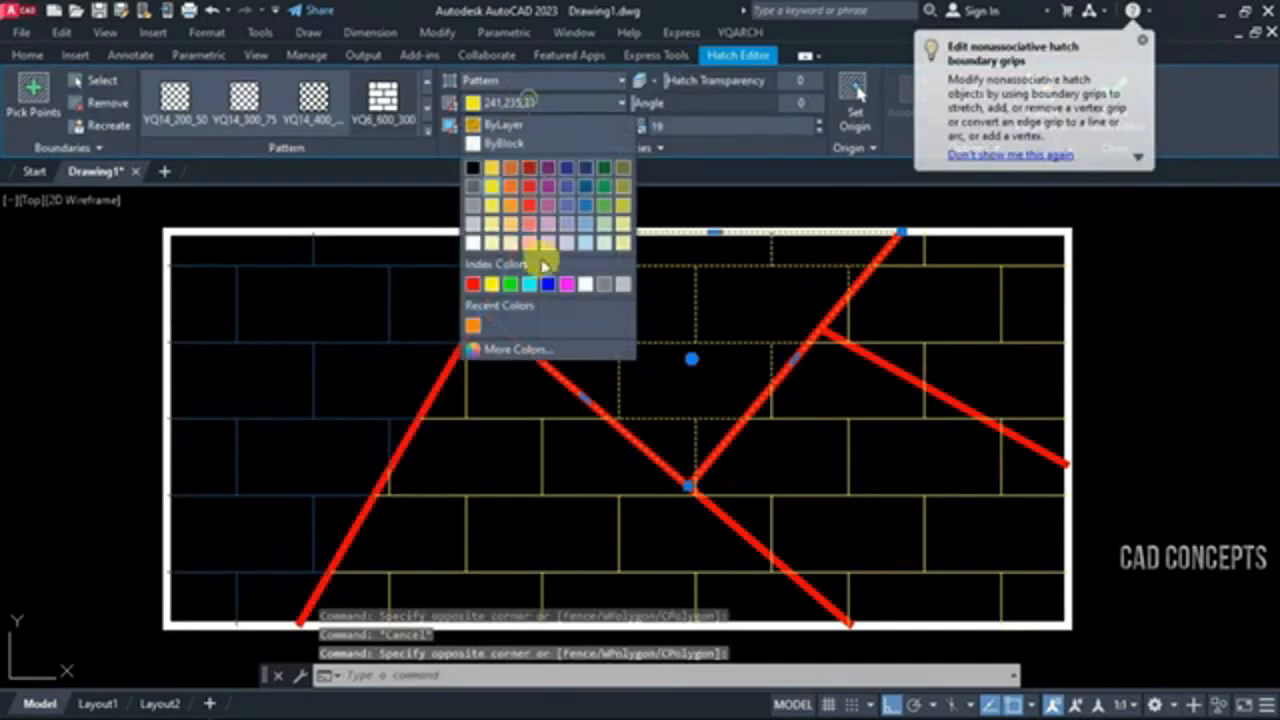
click(549, 287)
key(Escape)
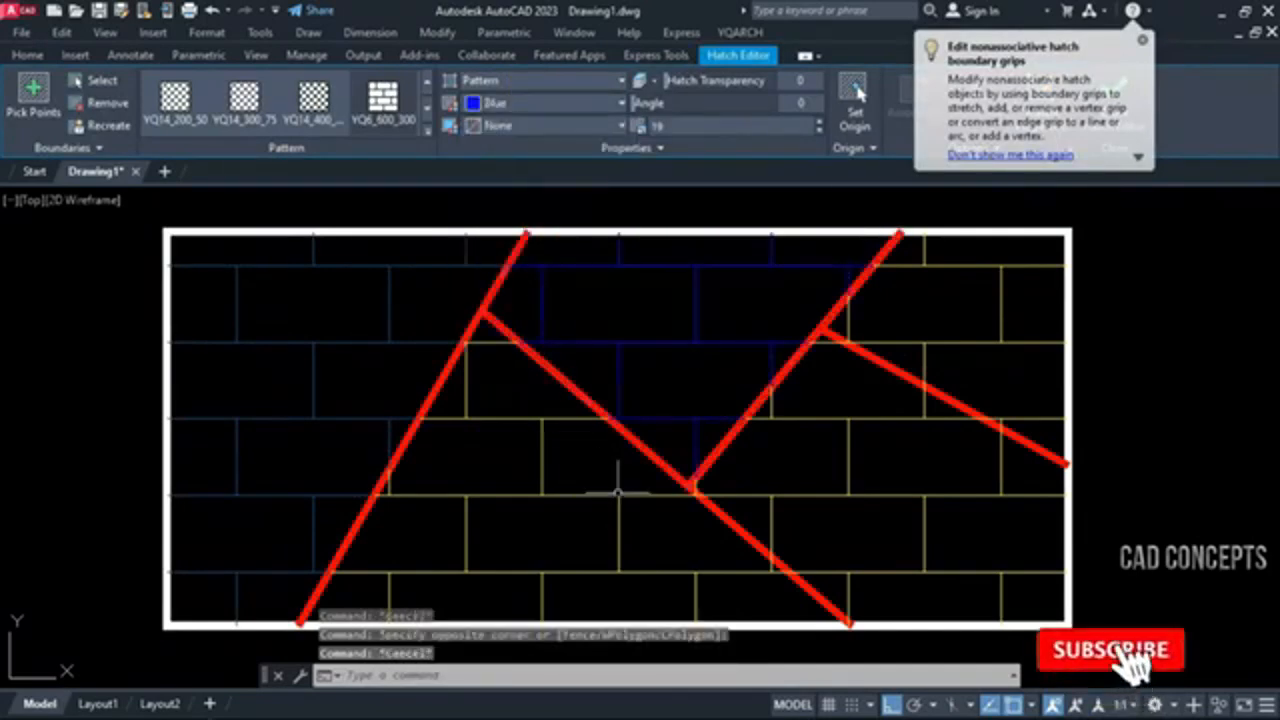
Set the lower-middle triangular brick hatch region's colour to Cyan
click(617, 489)
click(579, 517)
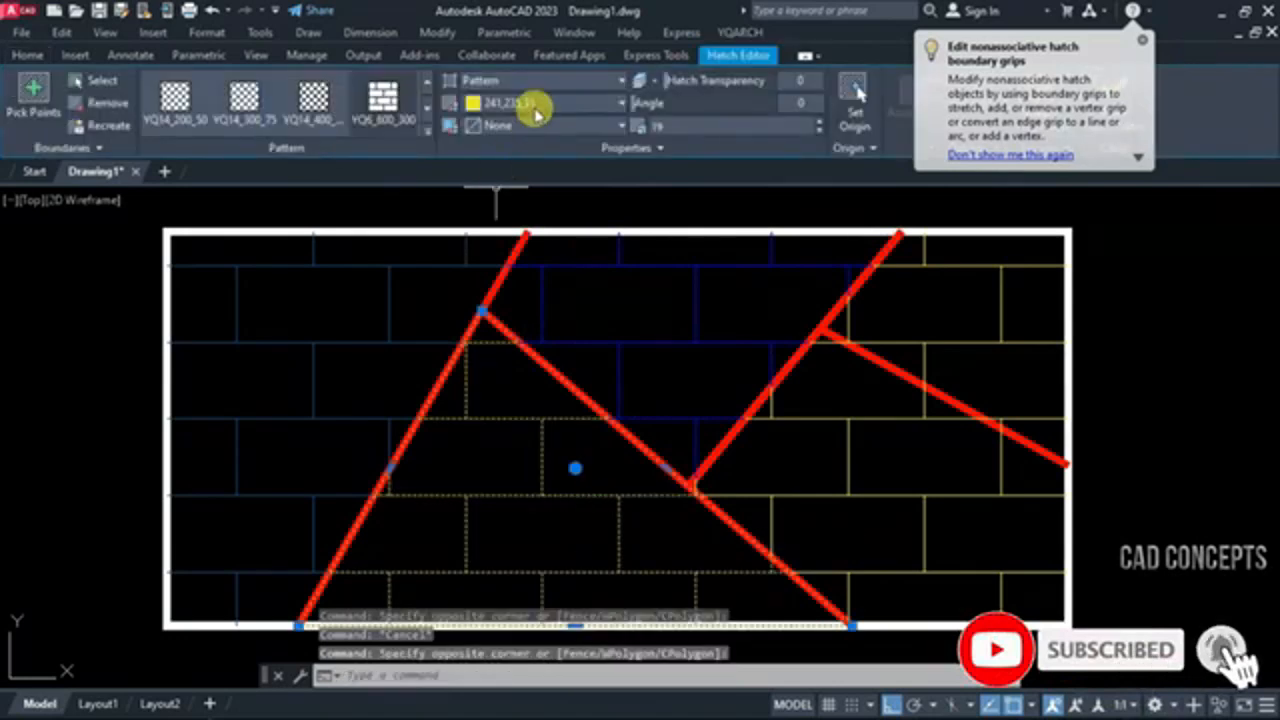
click(537, 101)
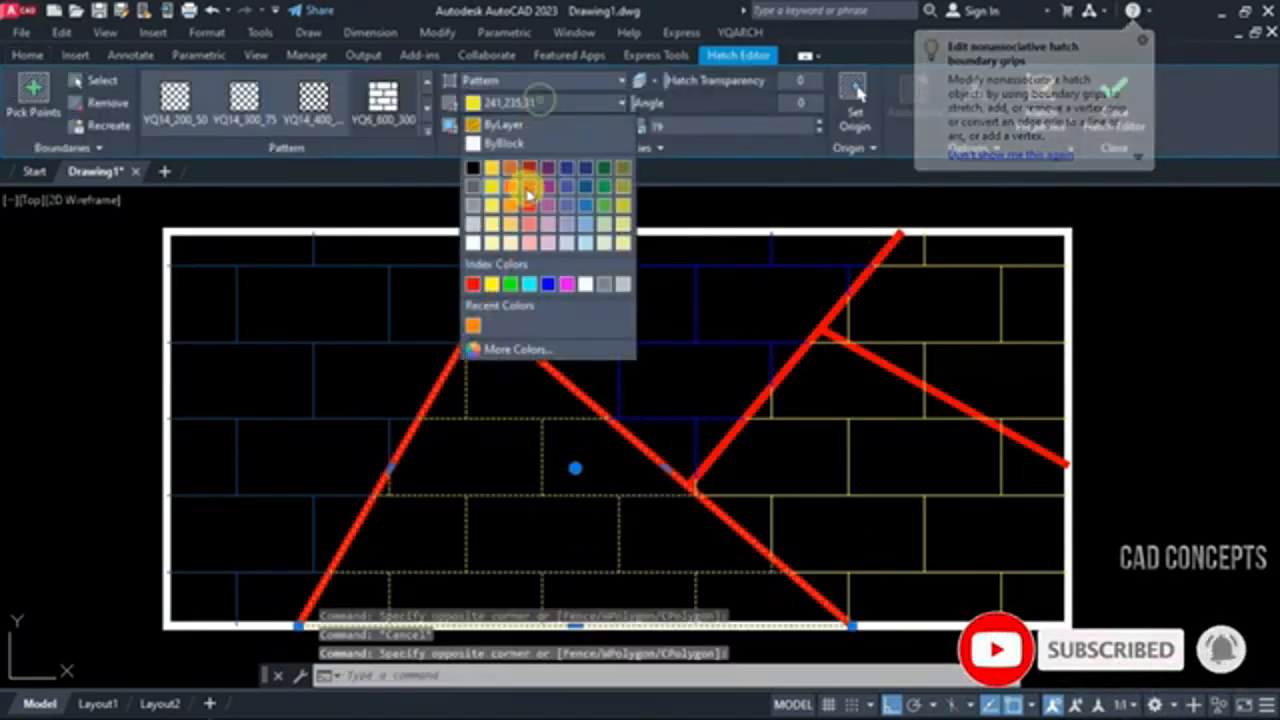
click(529, 285)
Set the upper-right brick hatch region's colour to Blue and clear the selection
click(960, 382)
click(980, 331)
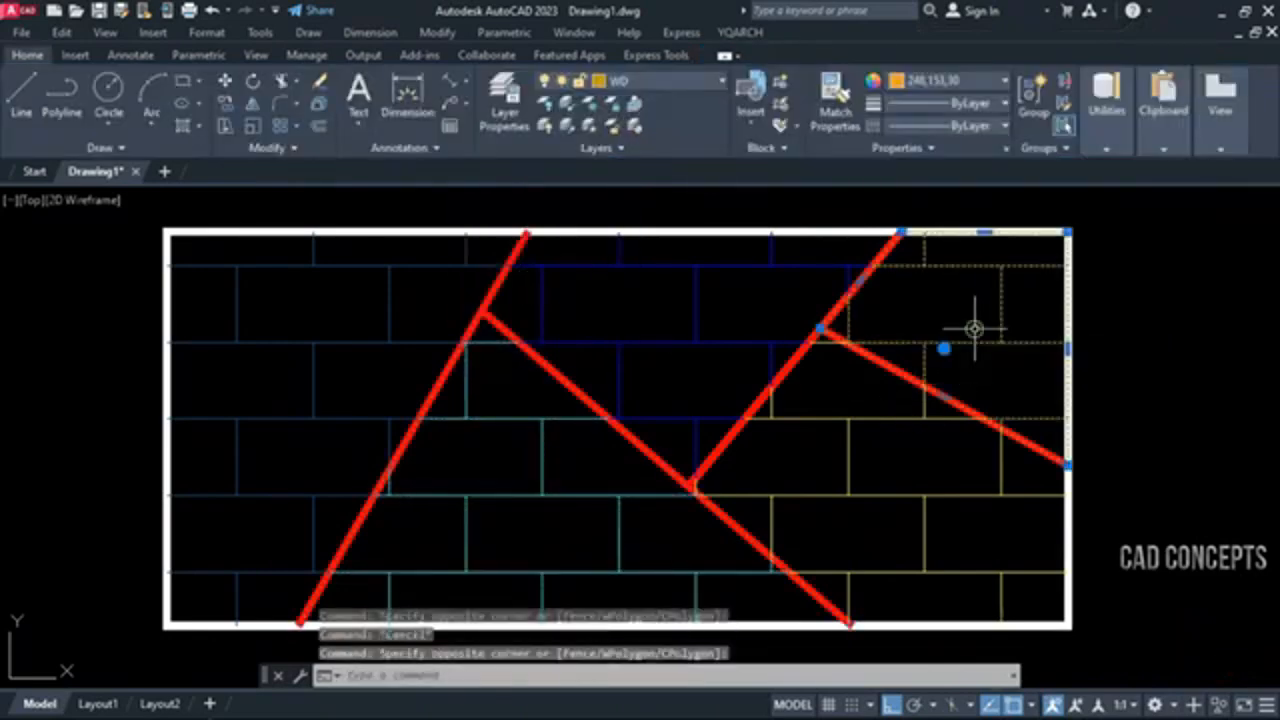
click(499, 108)
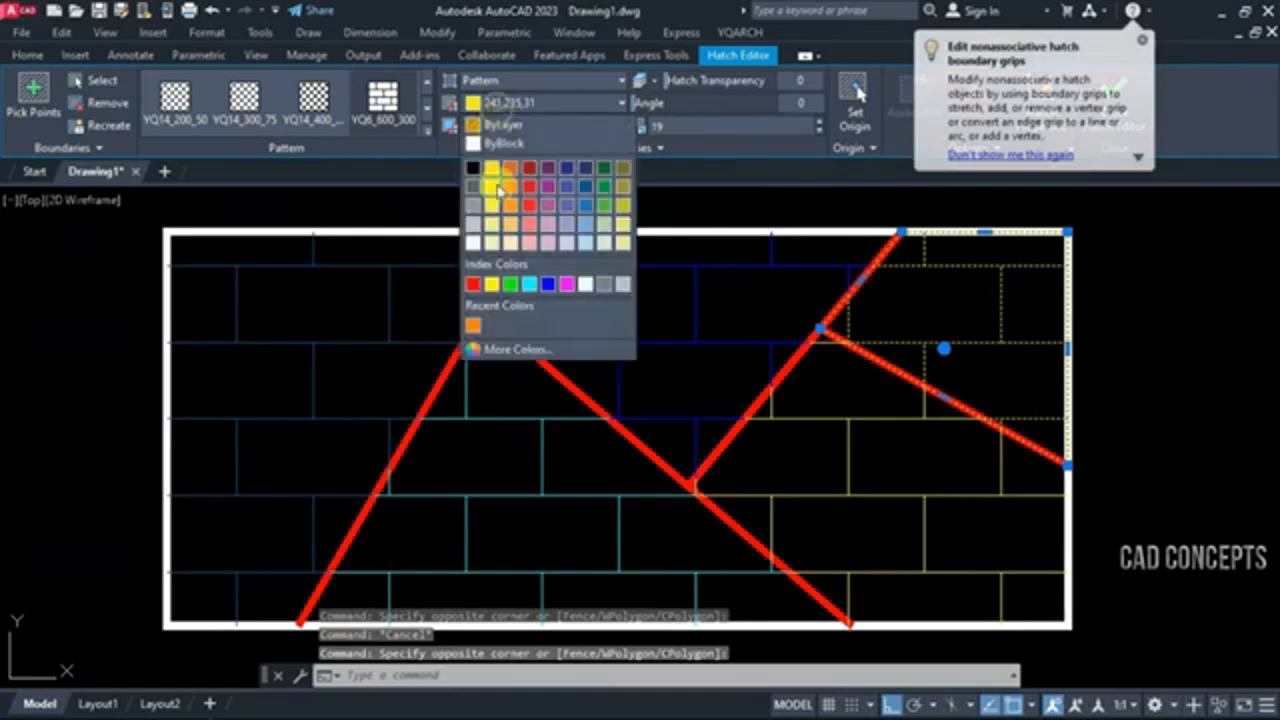
click(551, 285)
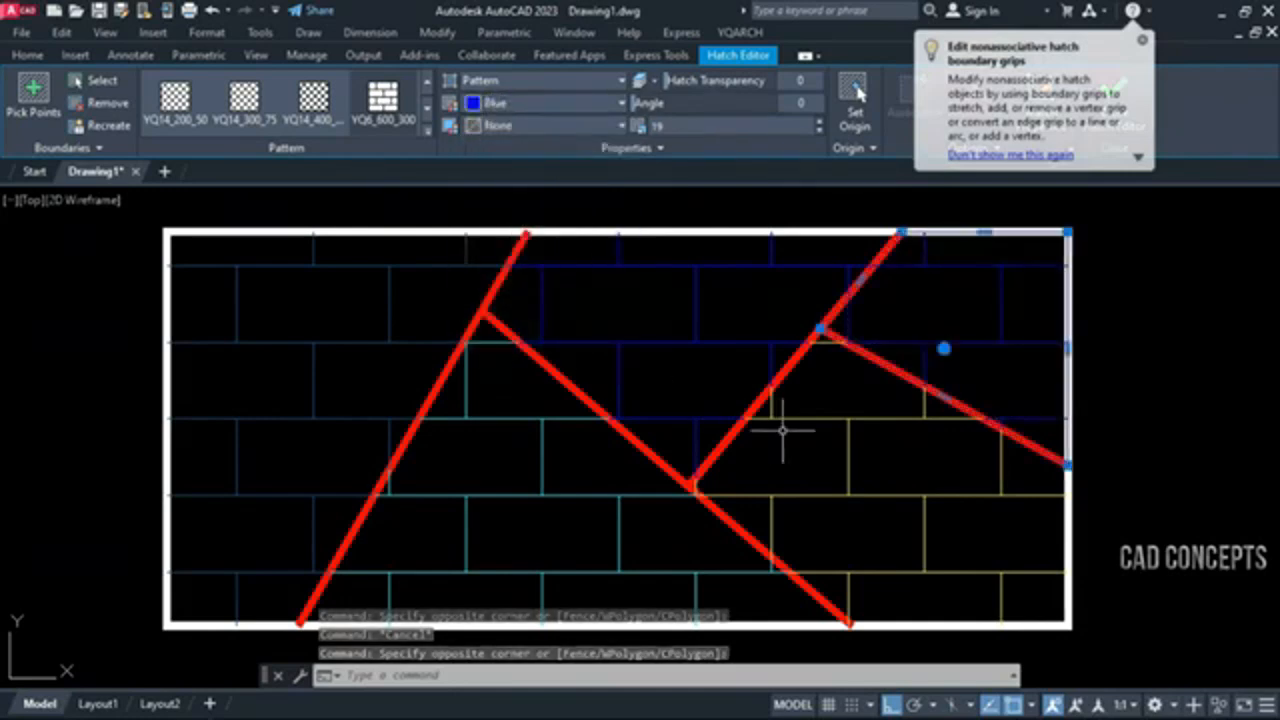
key(Escape)
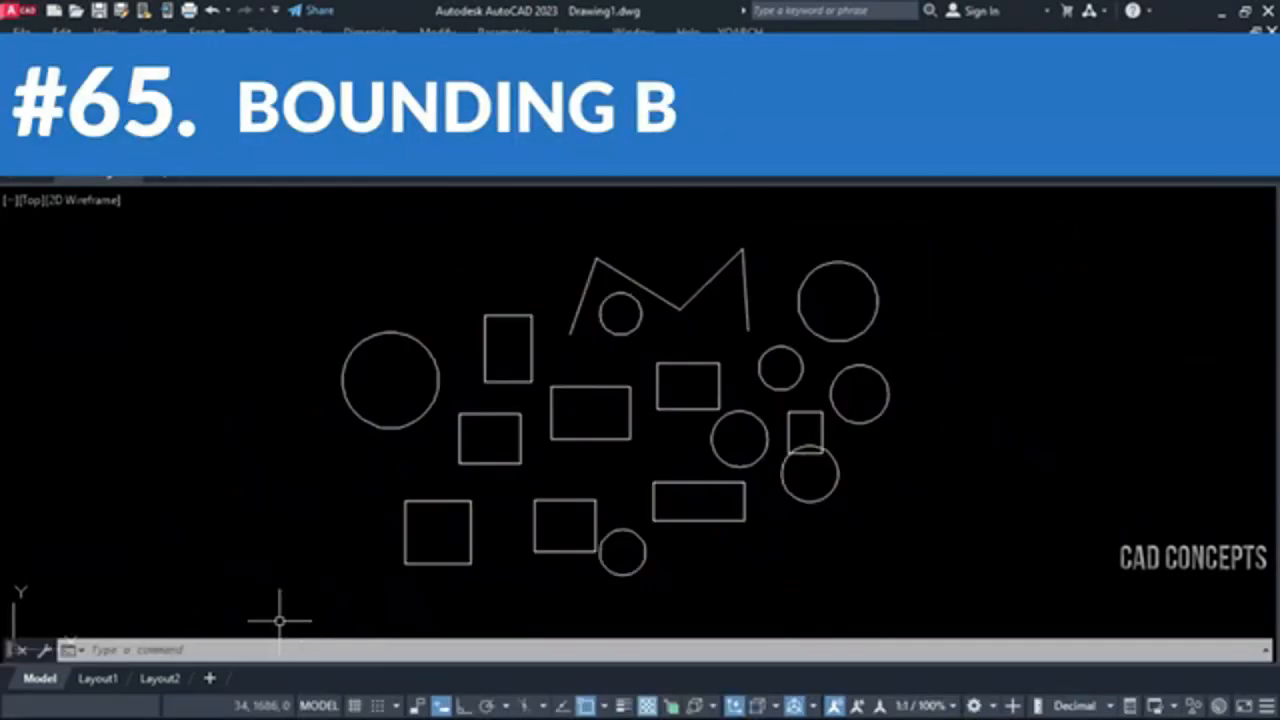
Select all the scattered circles, rectangles and zigzag lines to examine them, and clear the selection
click(279, 620)
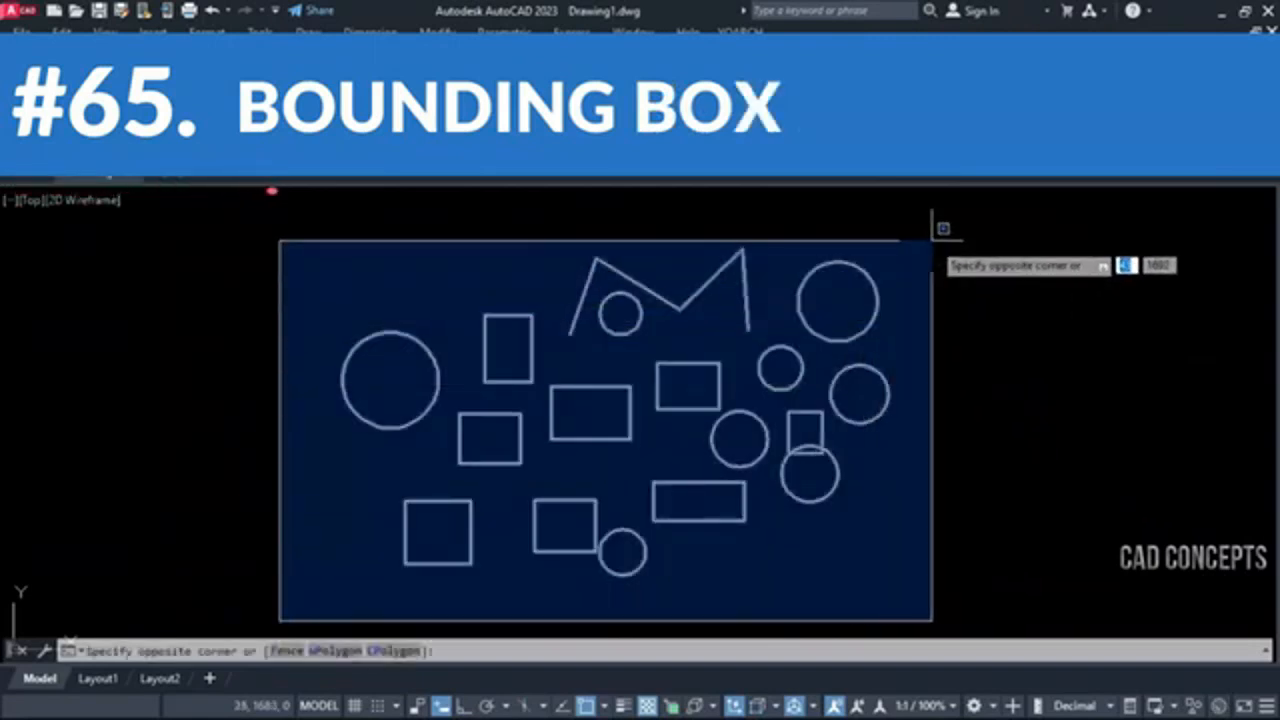
click(950, 225)
middle_drag(335, 588, 320, 569)
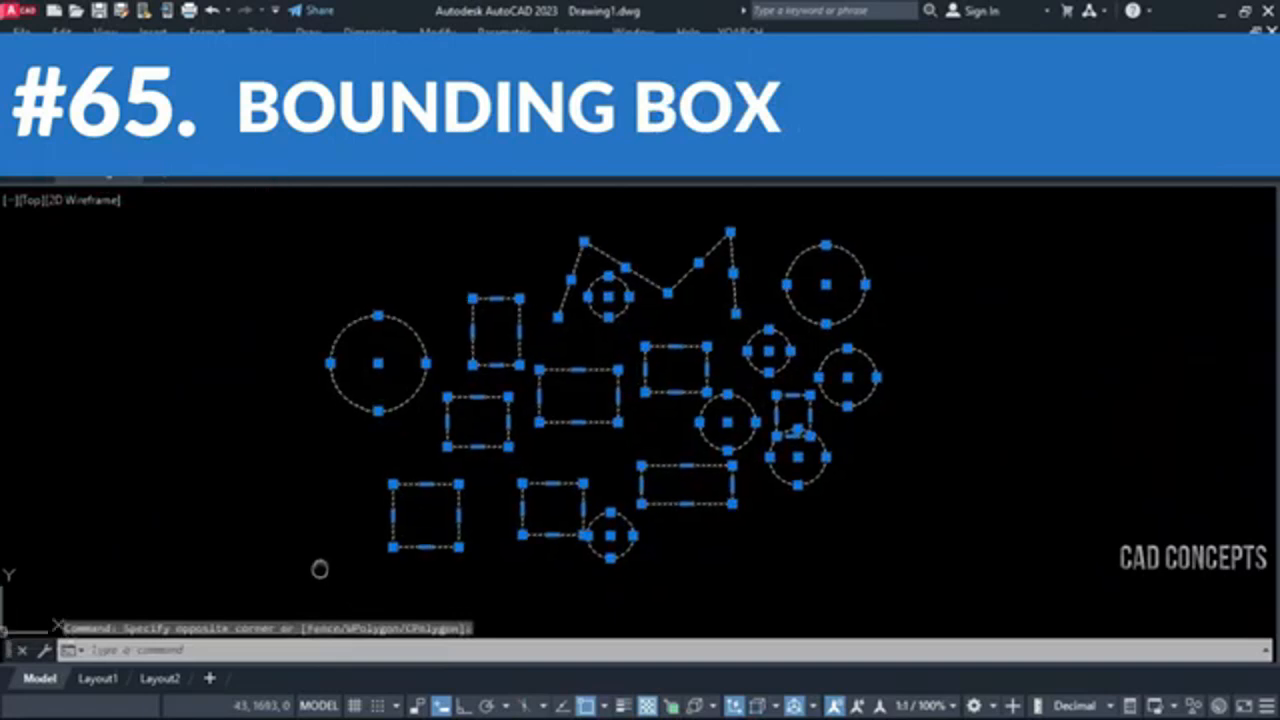
key(Escape)
key(Escape)
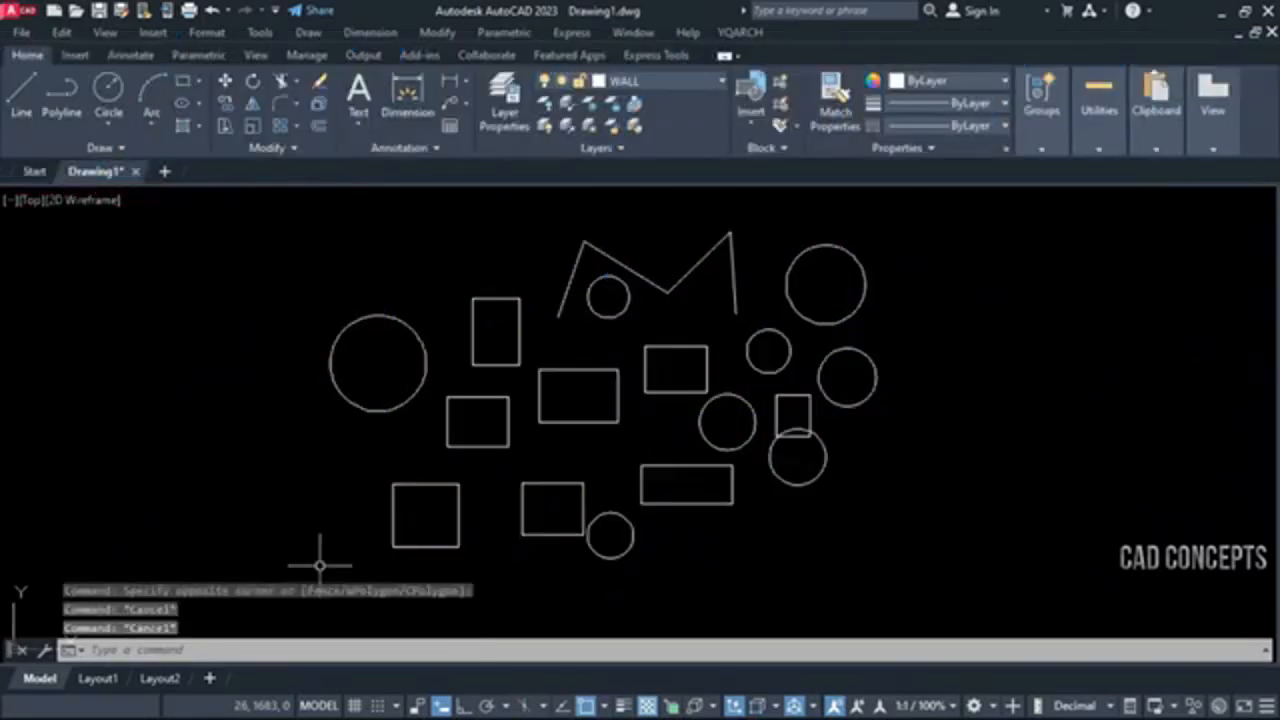
Create a minimum bounding box around all the circles, rectangles and zigzag lines with the XJX command
mouse_move(760, 331)
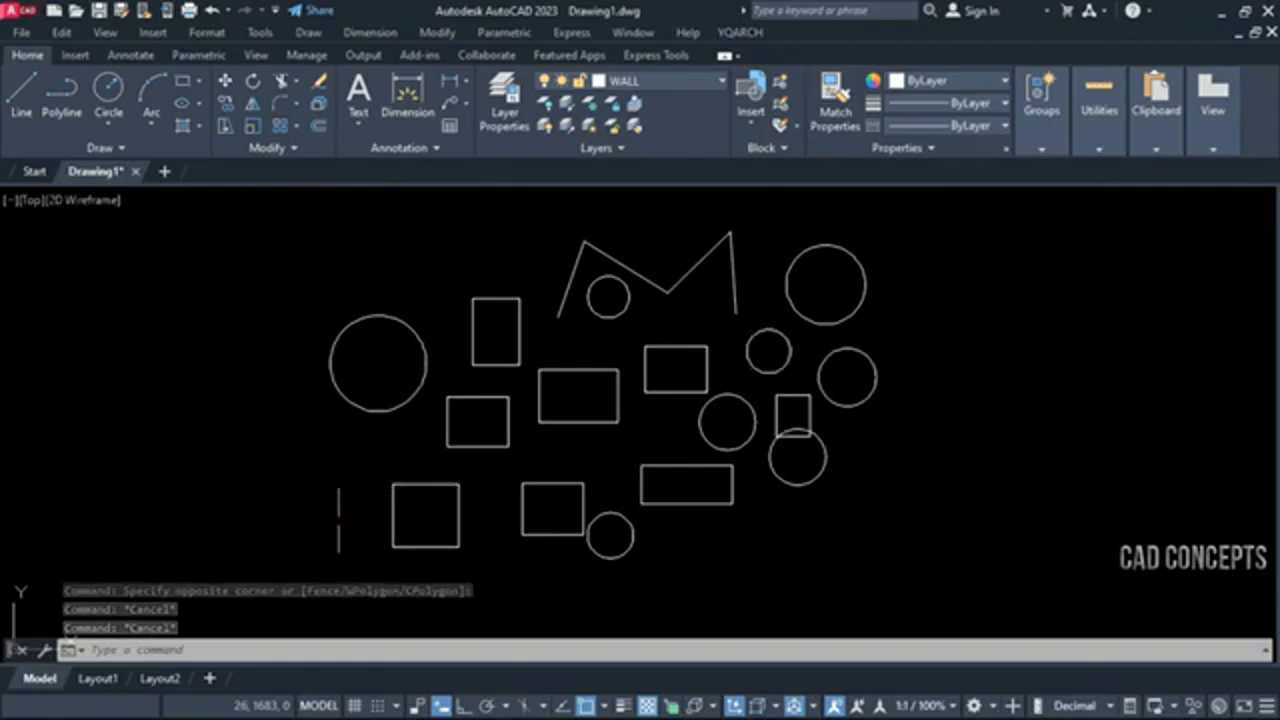
text(XJX)
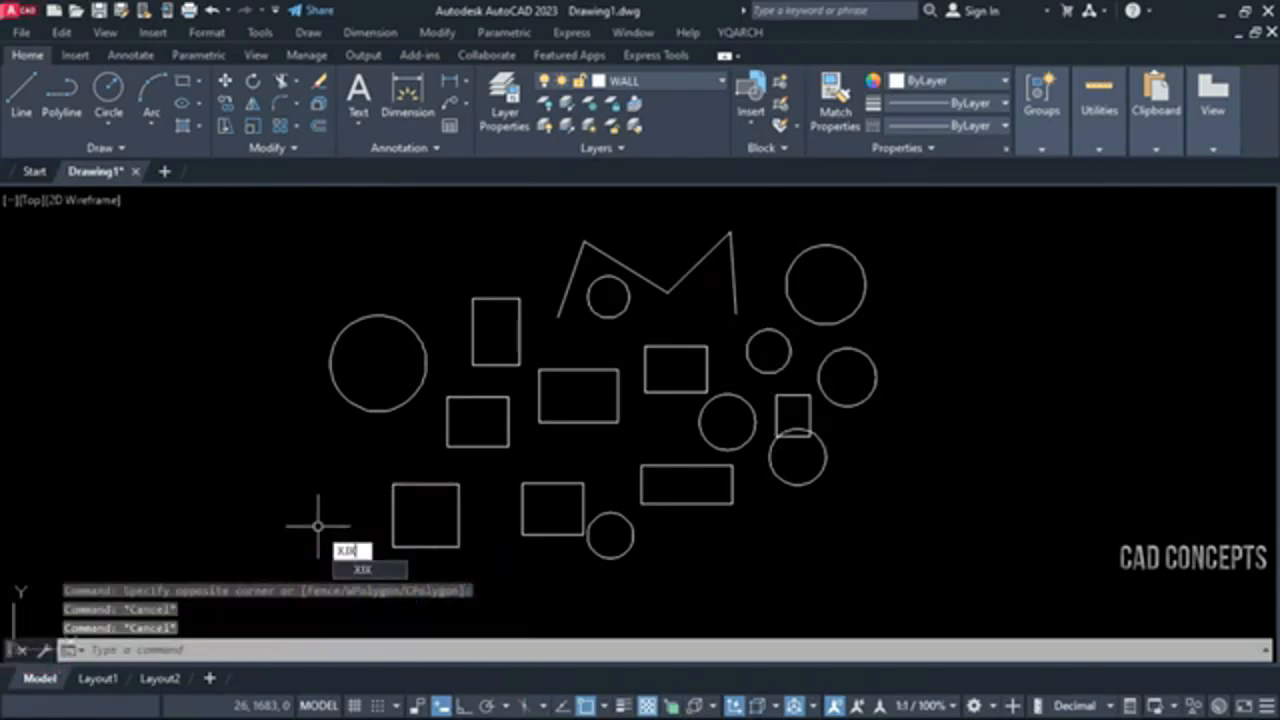
key(Return)
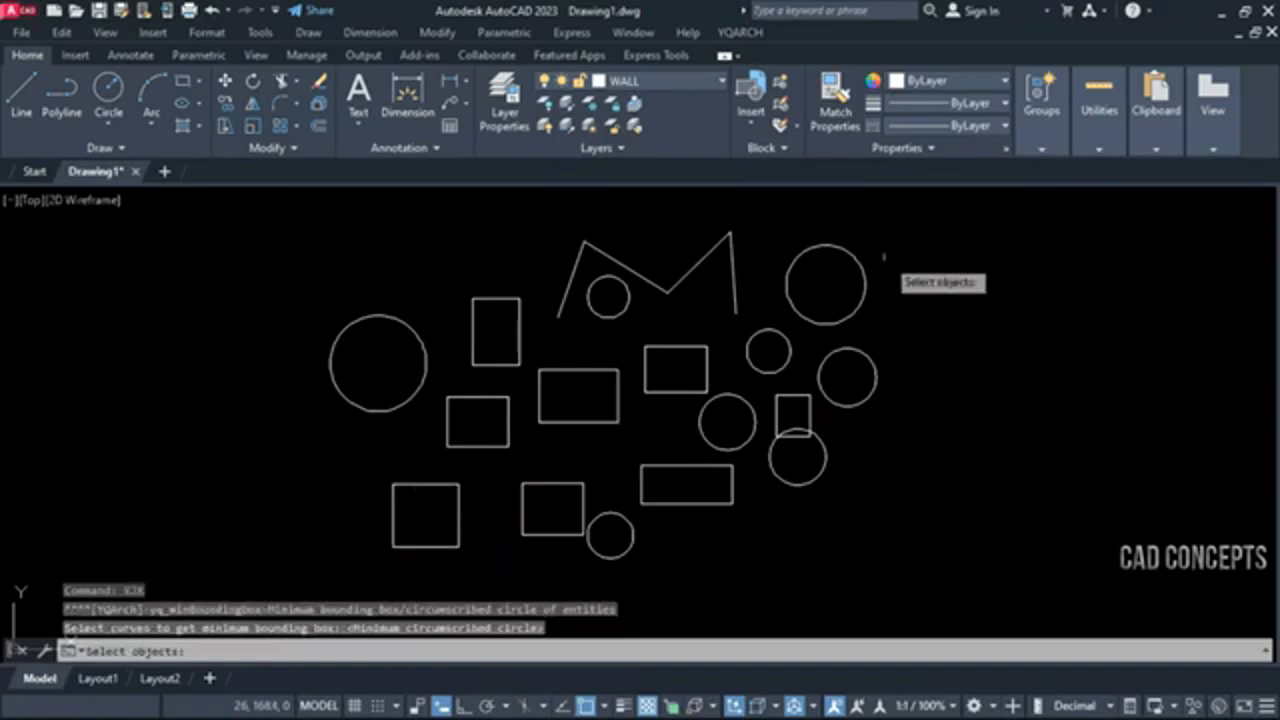
click(947, 216)
click(240, 545)
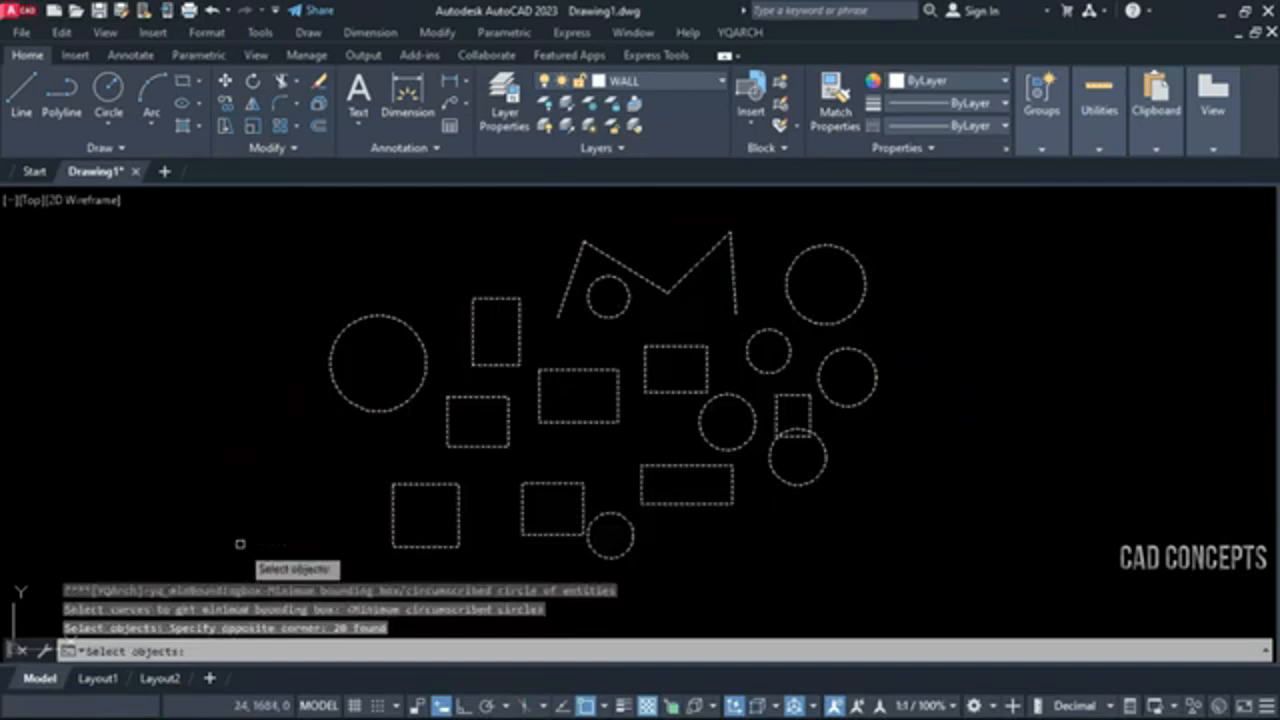
right_click(240, 545)
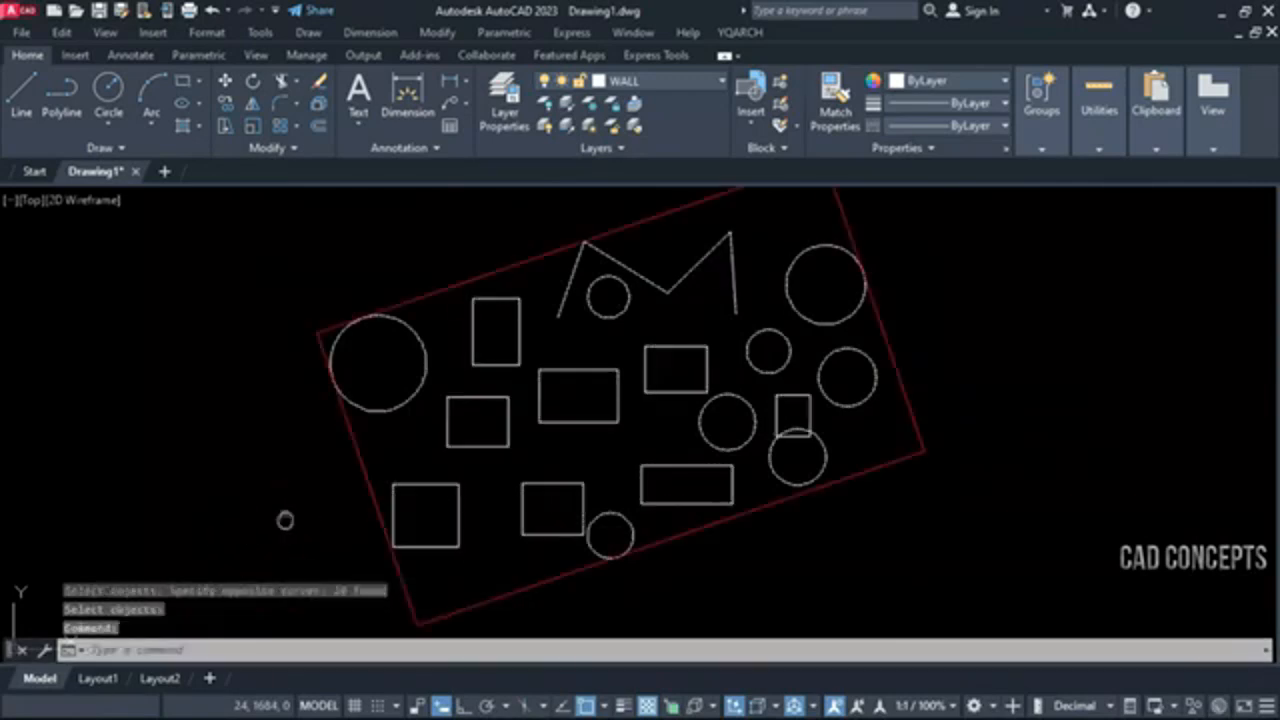
middle_drag(286, 520, 298, 551)
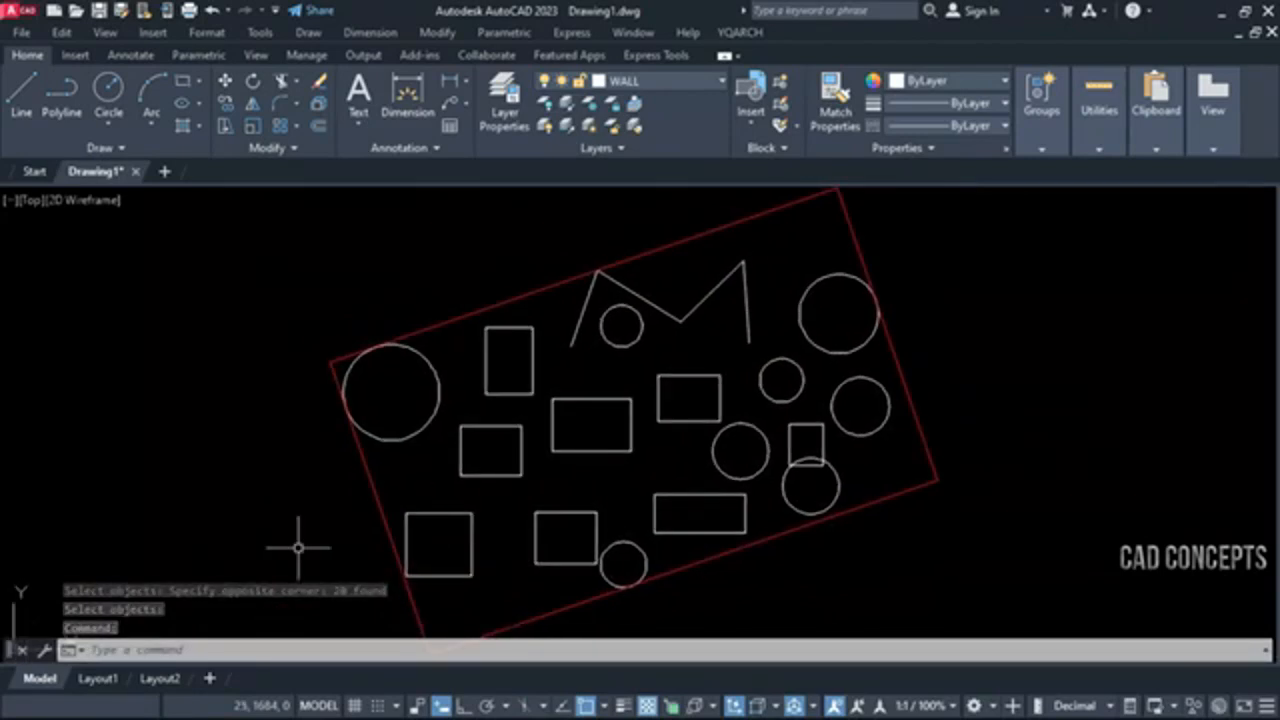
scroll(735, 507, down, 3)
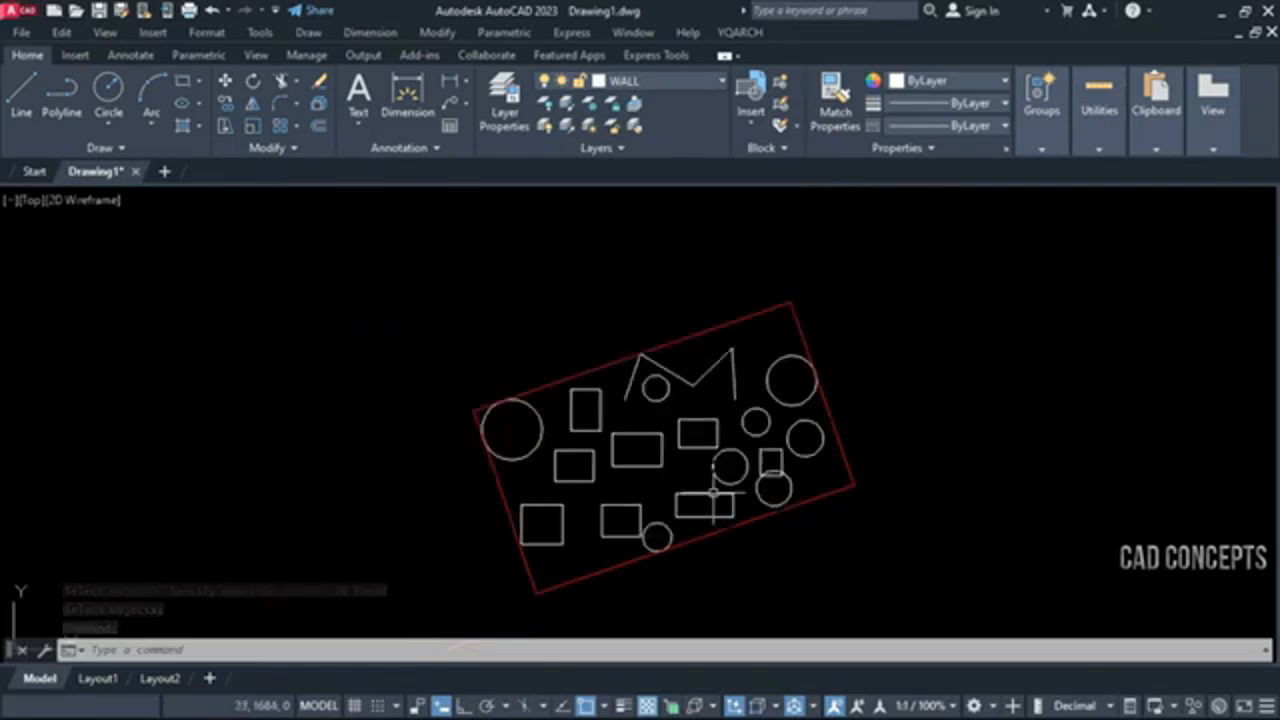
scroll(735, 507, up, 3)
middle_drag(713, 493, 707, 482)
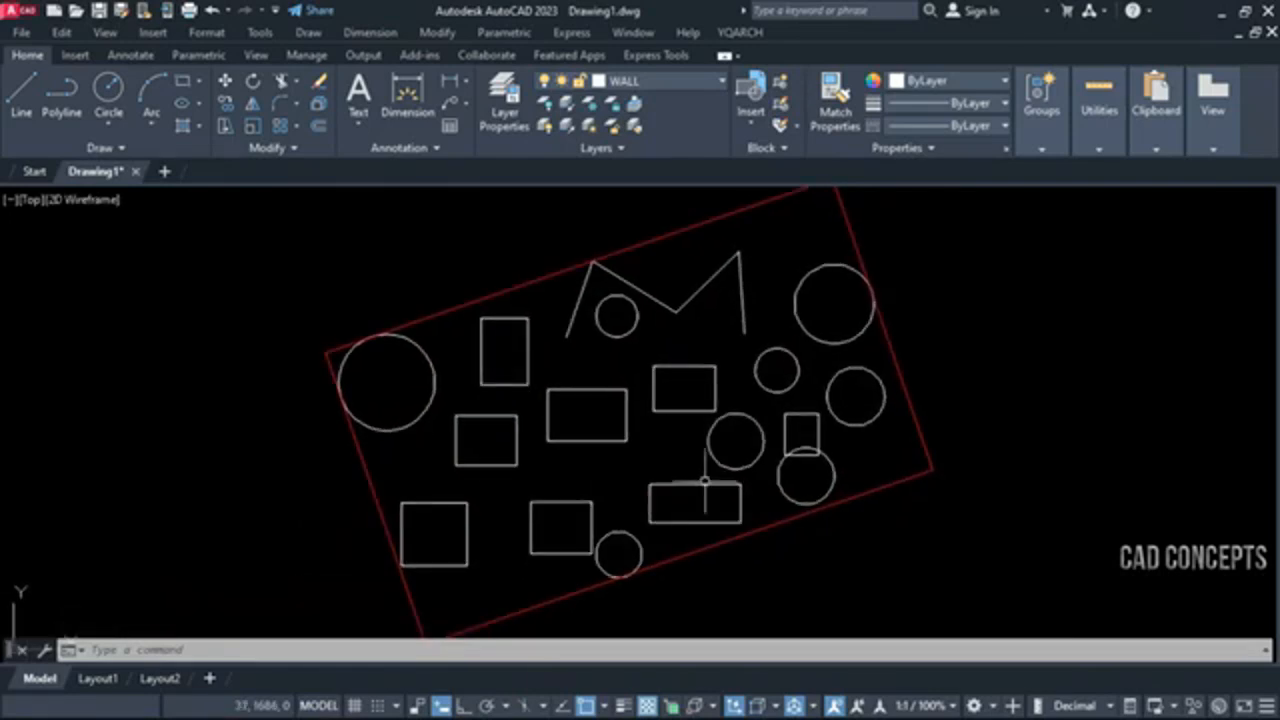
scroll(852, 295, down, 2)
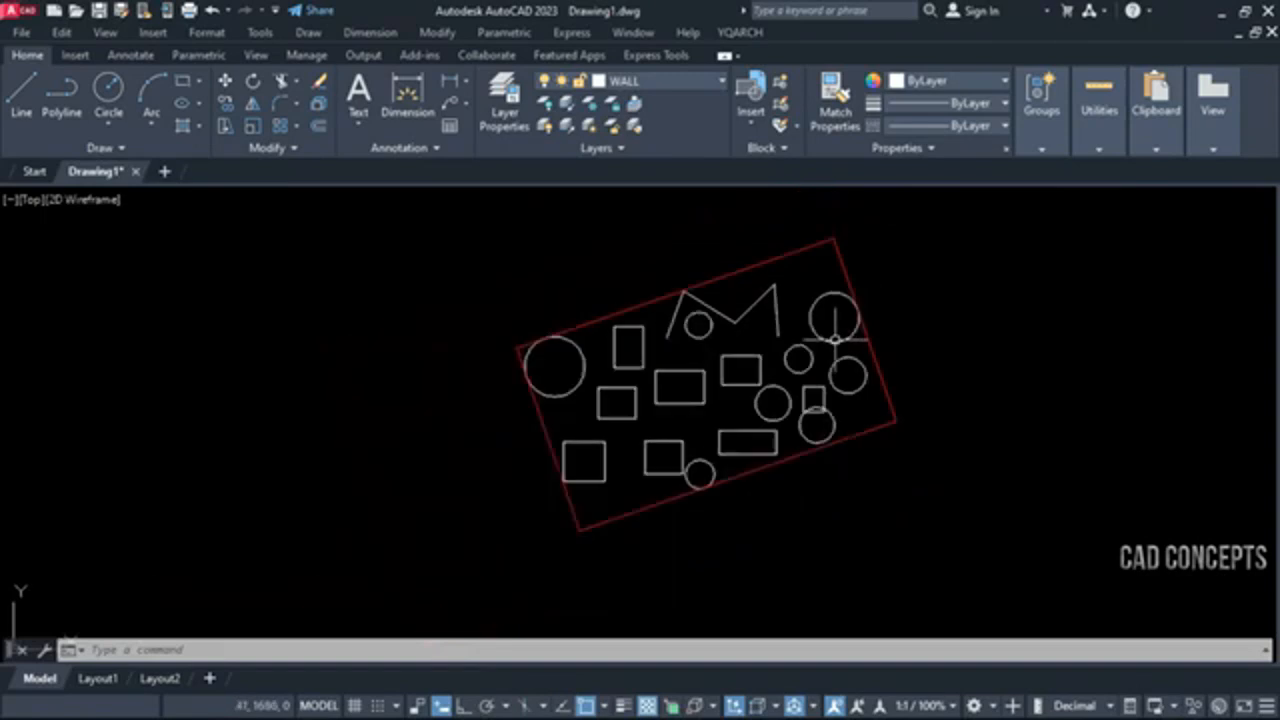
middle_drag(908, 359, 874, 370)
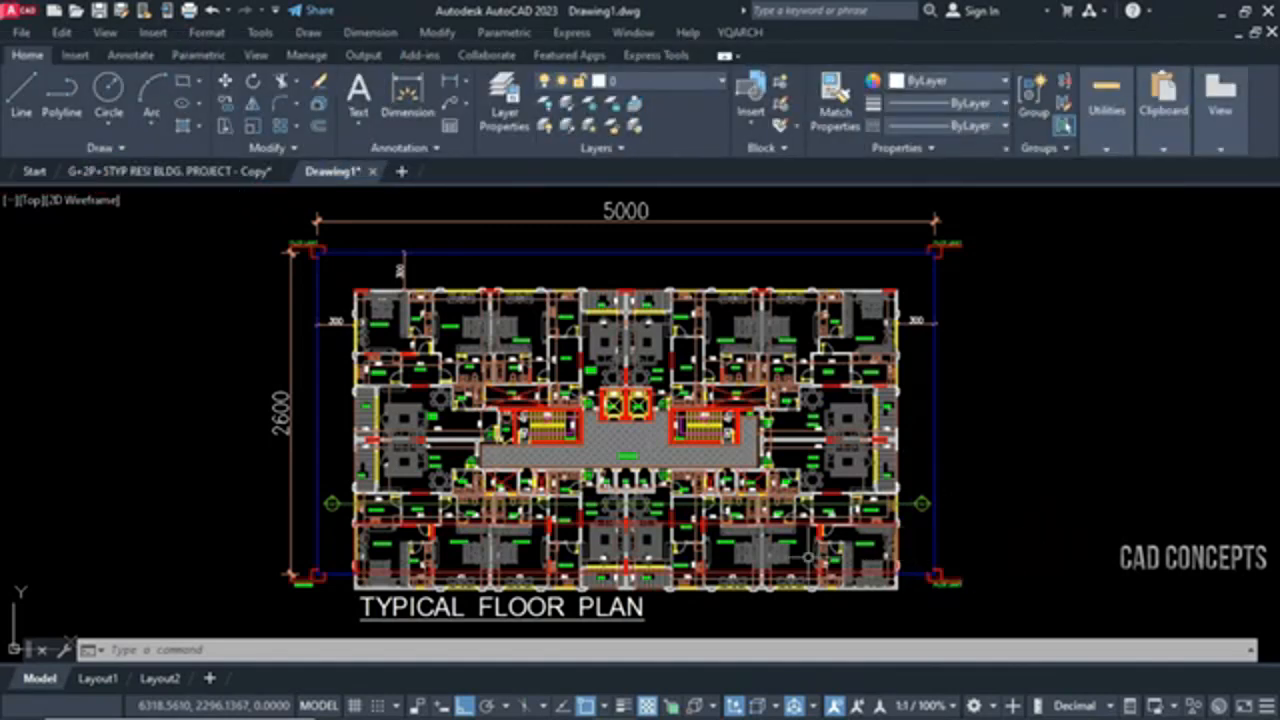
Mask the plan inside the long red rectangle across the lower typical floor plan by adding a wipeout with the ZZ command
click(792, 575)
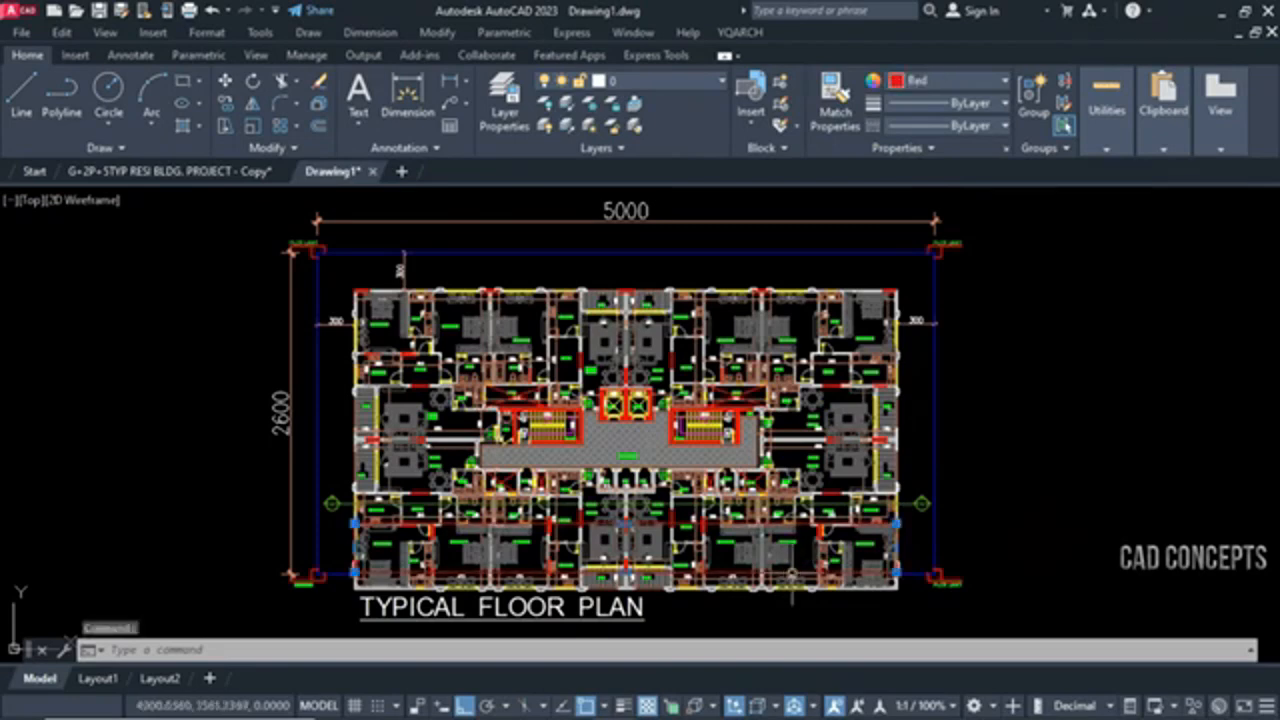
key(Escape)
key(Escape)
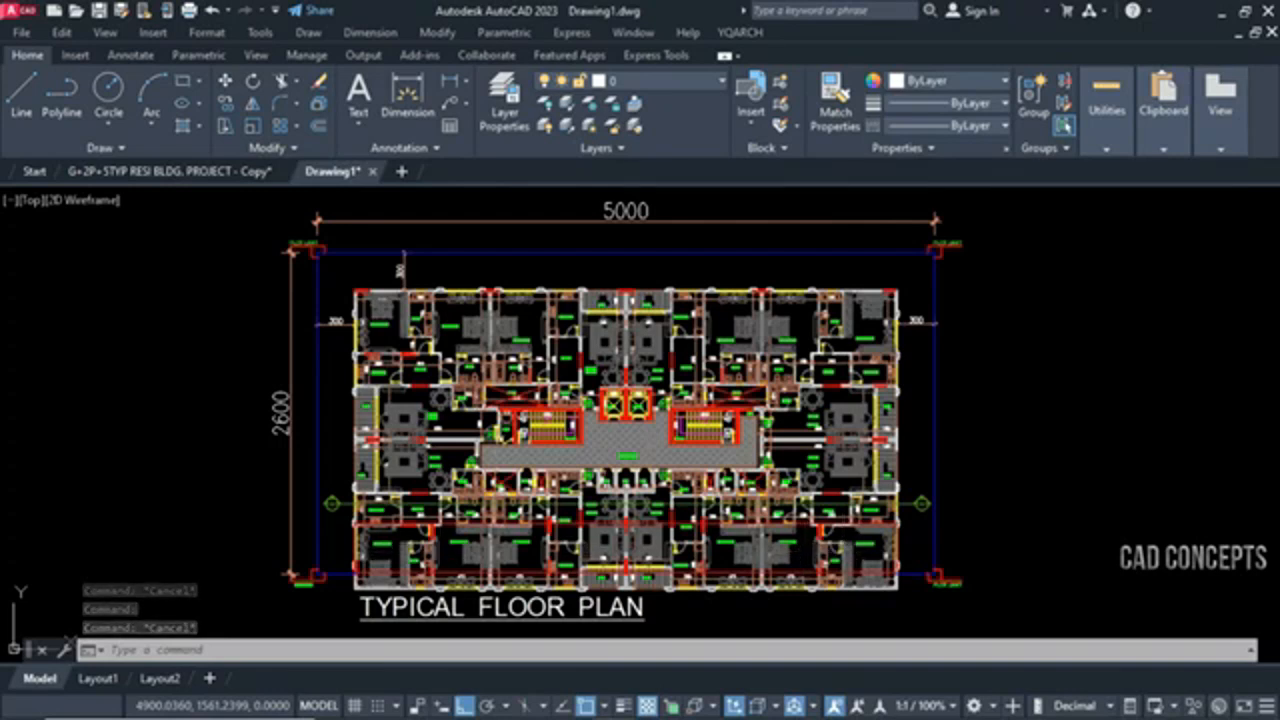
text(ZZ)
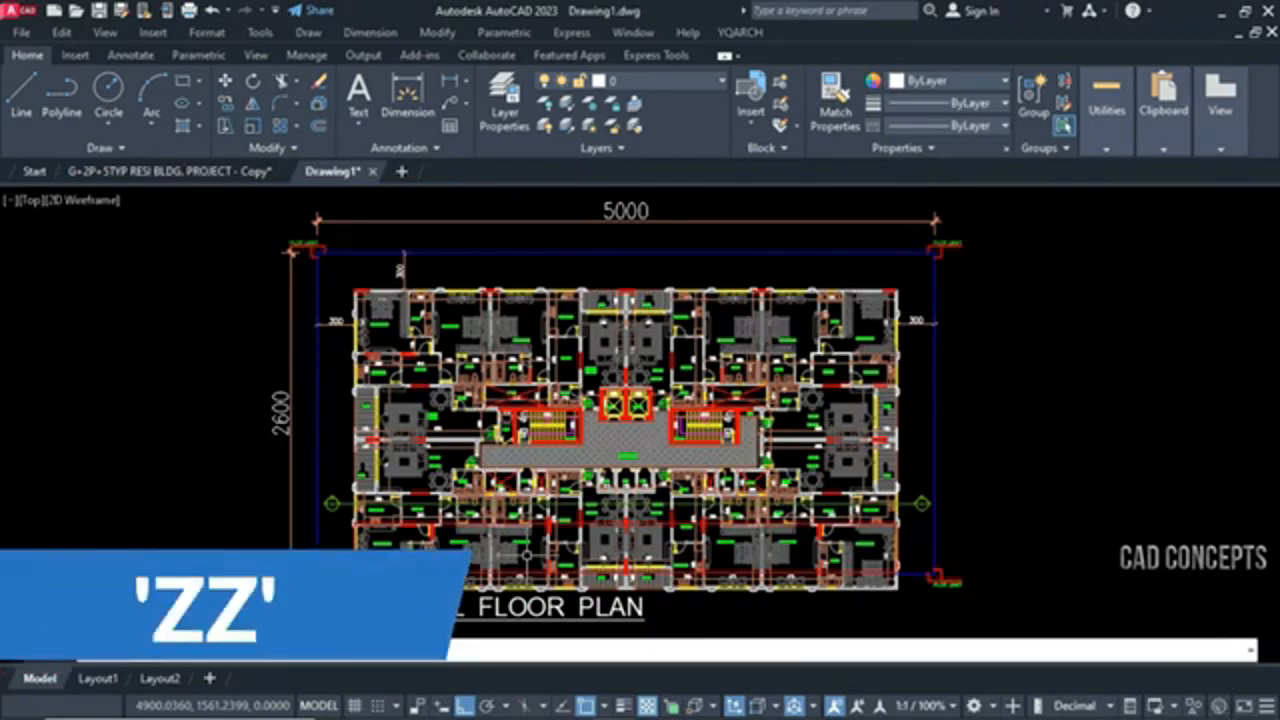
key(Return)
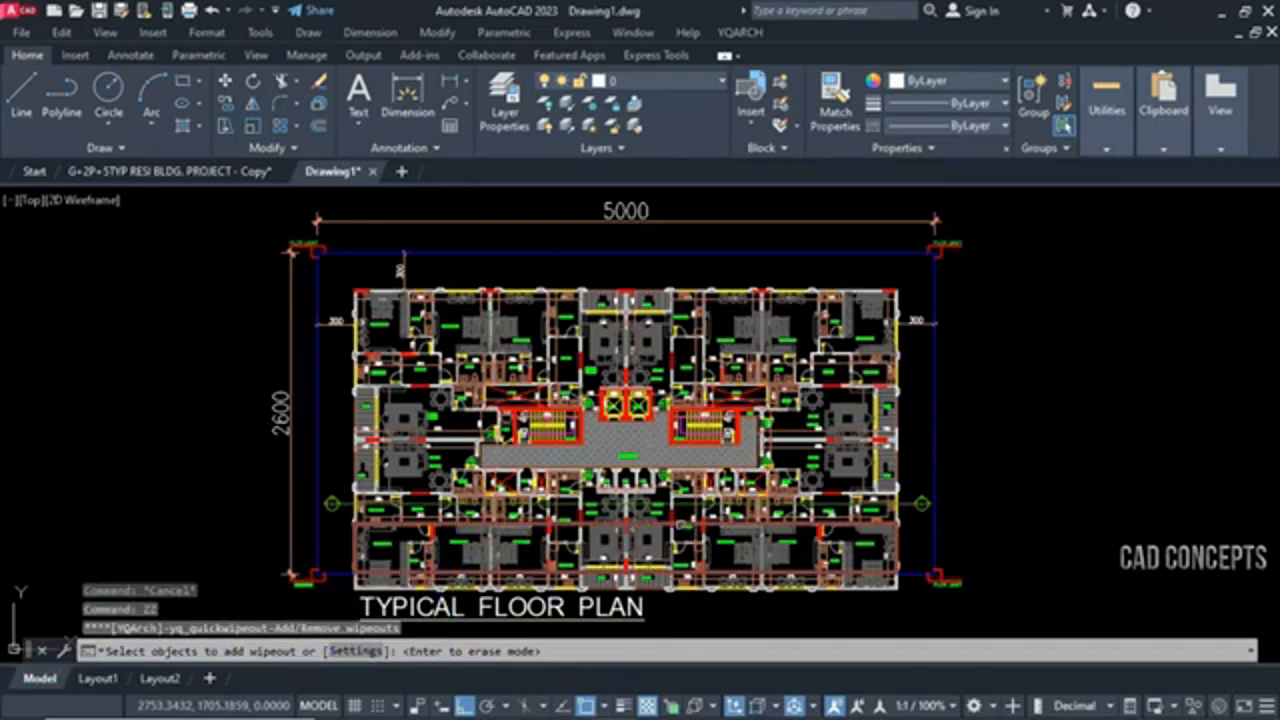
click(682, 524)
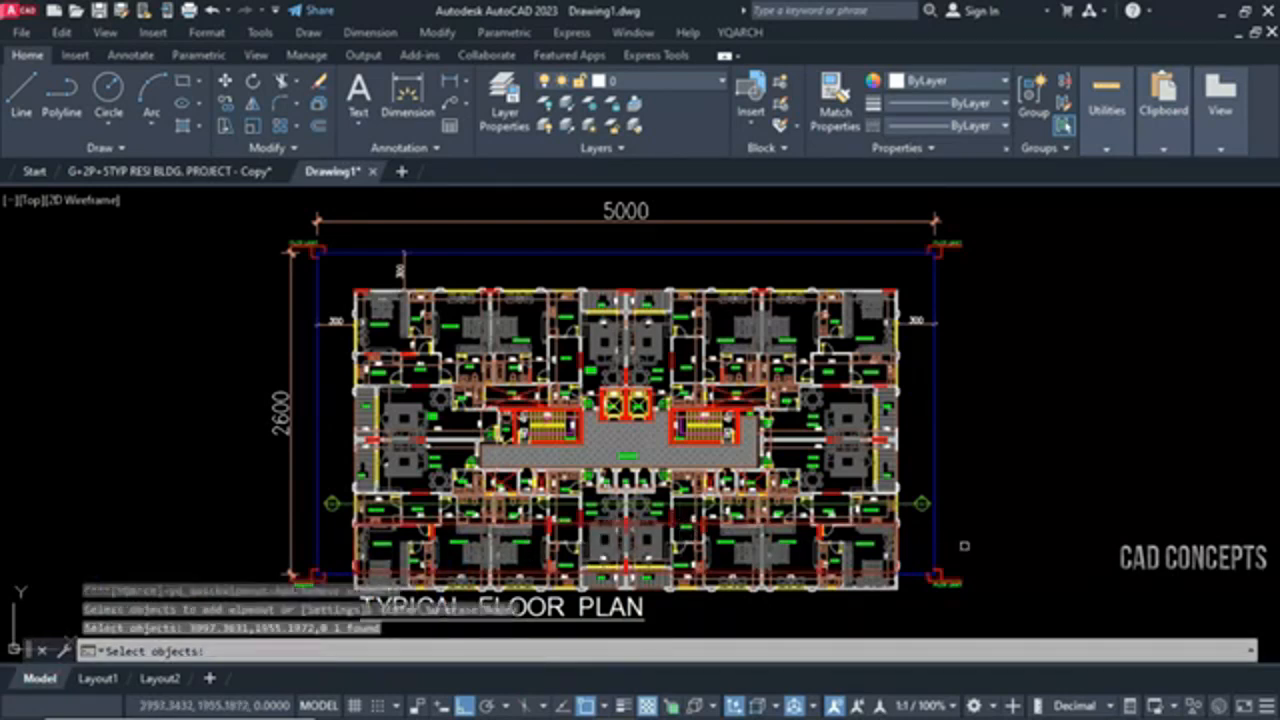
key(Return)
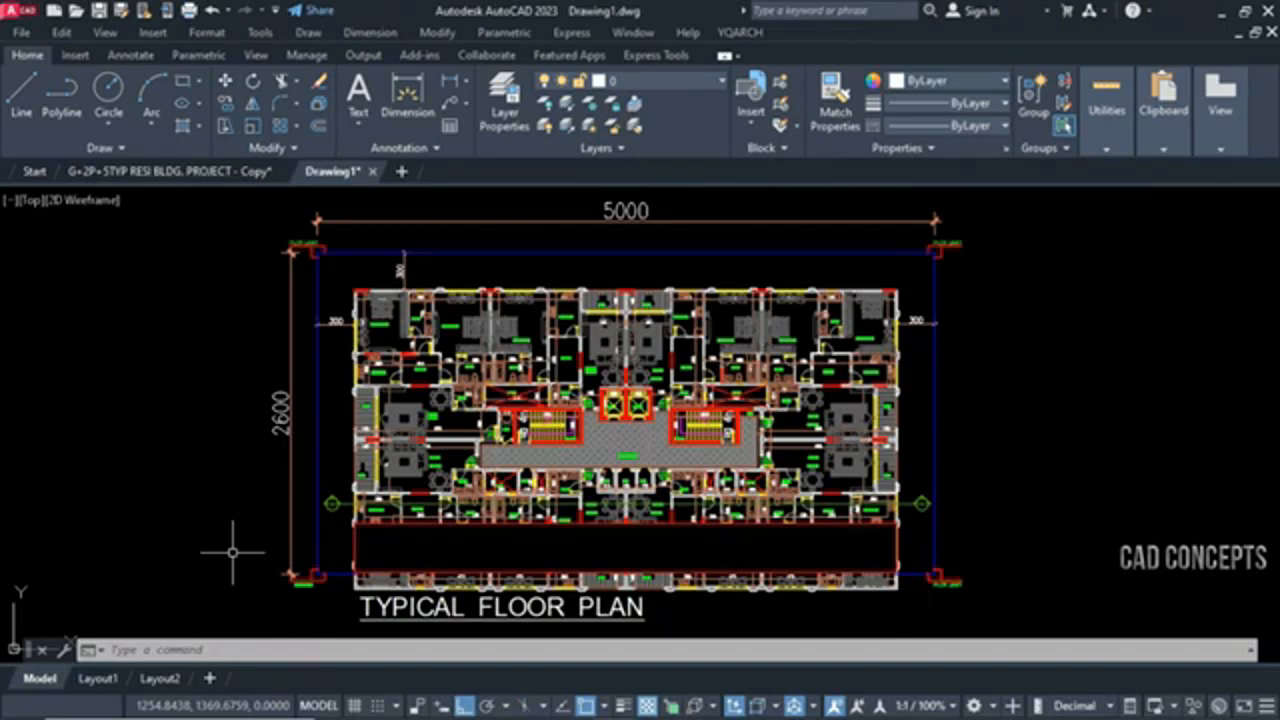
Draw a tall, narrow rectangle over the left-centre rooms, from above the plan's upper edge to just above the masked strip
text(rec)
key(Return)
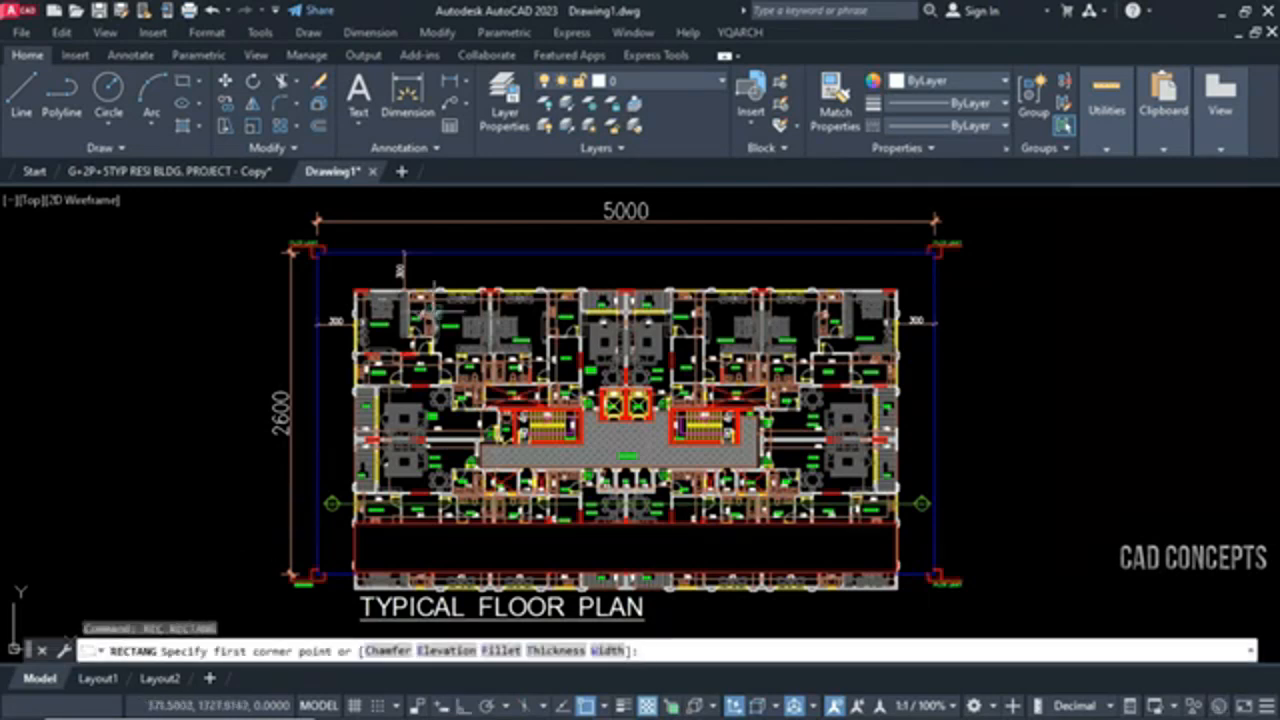
click(436, 283)
click(491, 518)
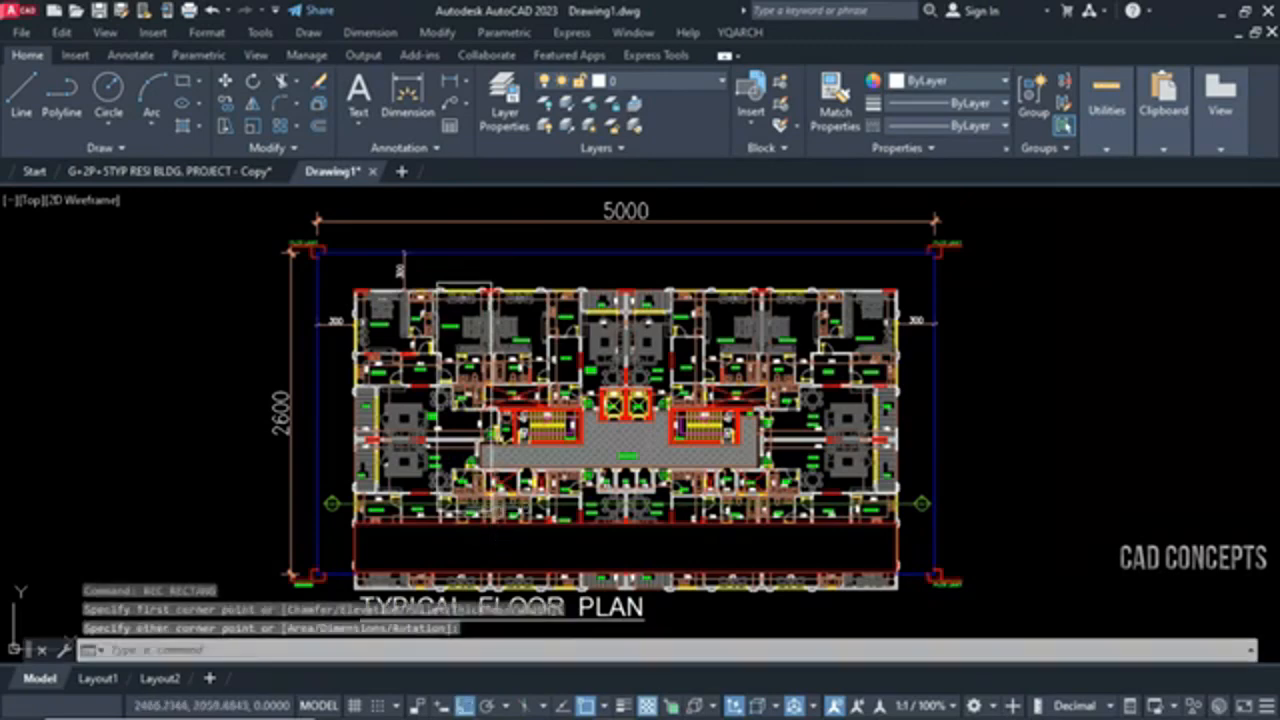
Add a wipeout to the tall, narrow white rectangle with the ZZ command
text(zz)
key(Return)
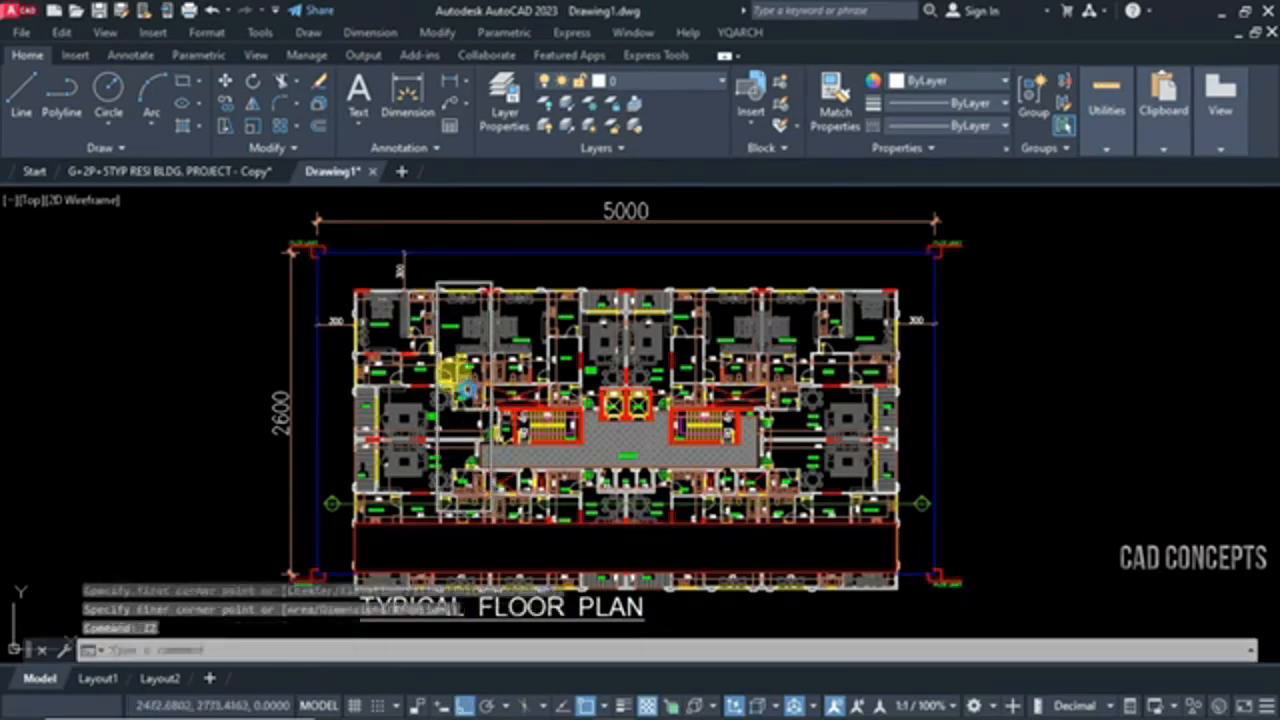
click(462, 285)
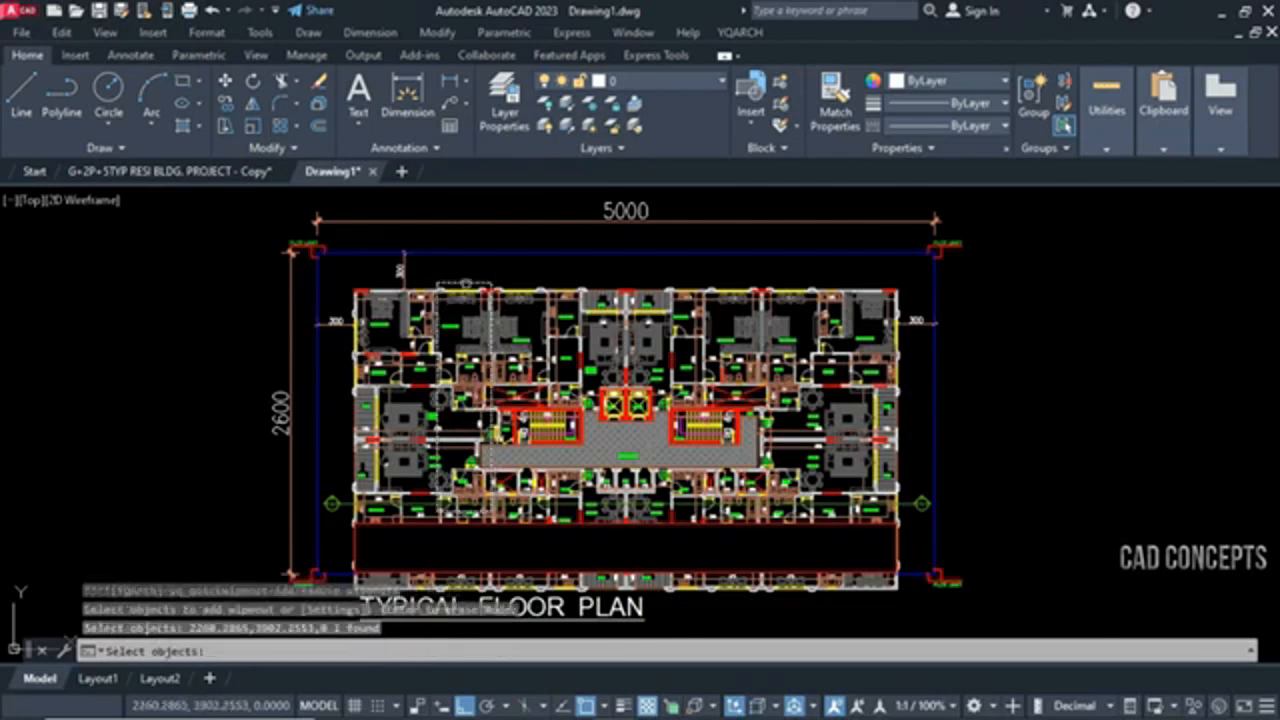
key(Return)
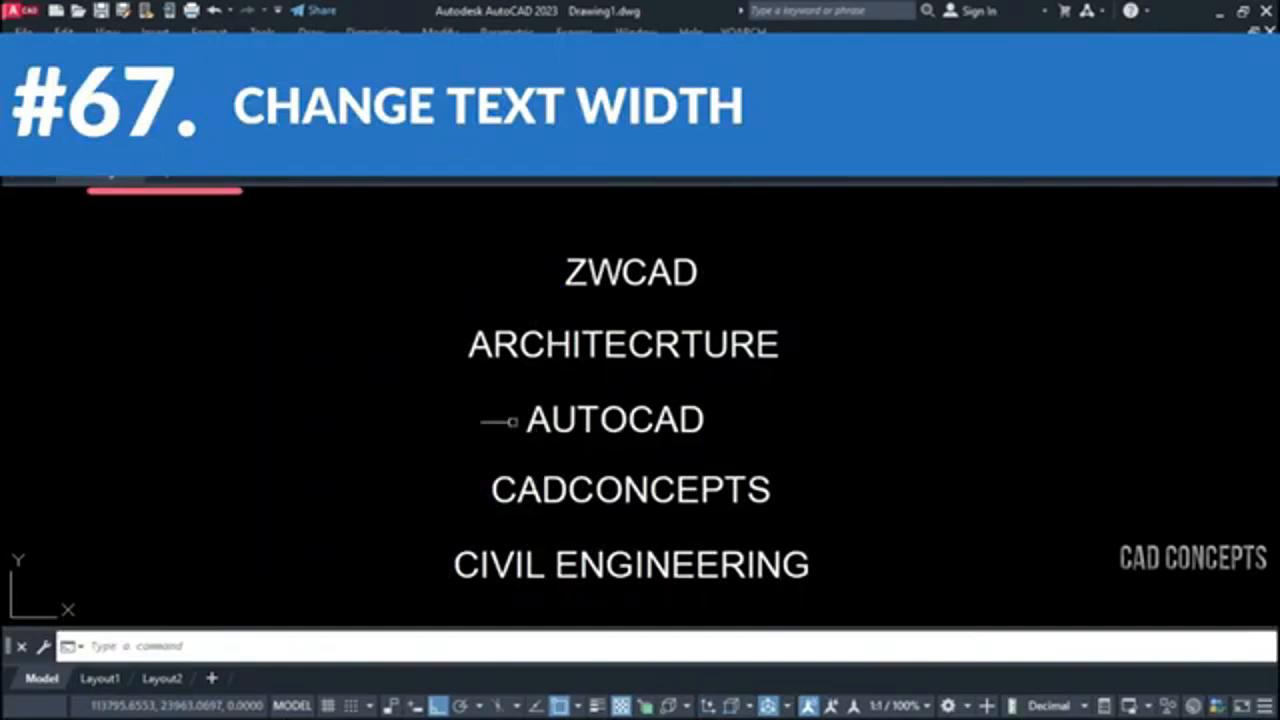
Run the TTW text command, accept the text height and enlarge the ZWCAD text
text(TT)
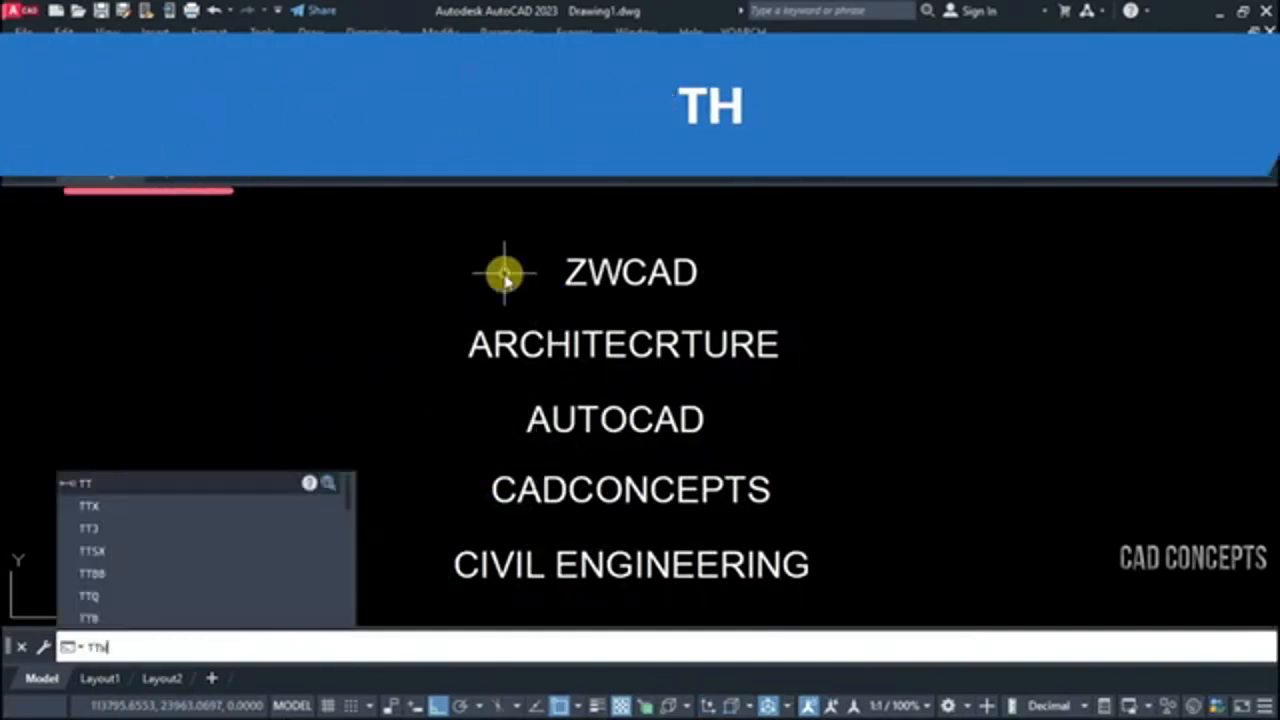
text(W)
key(Return)
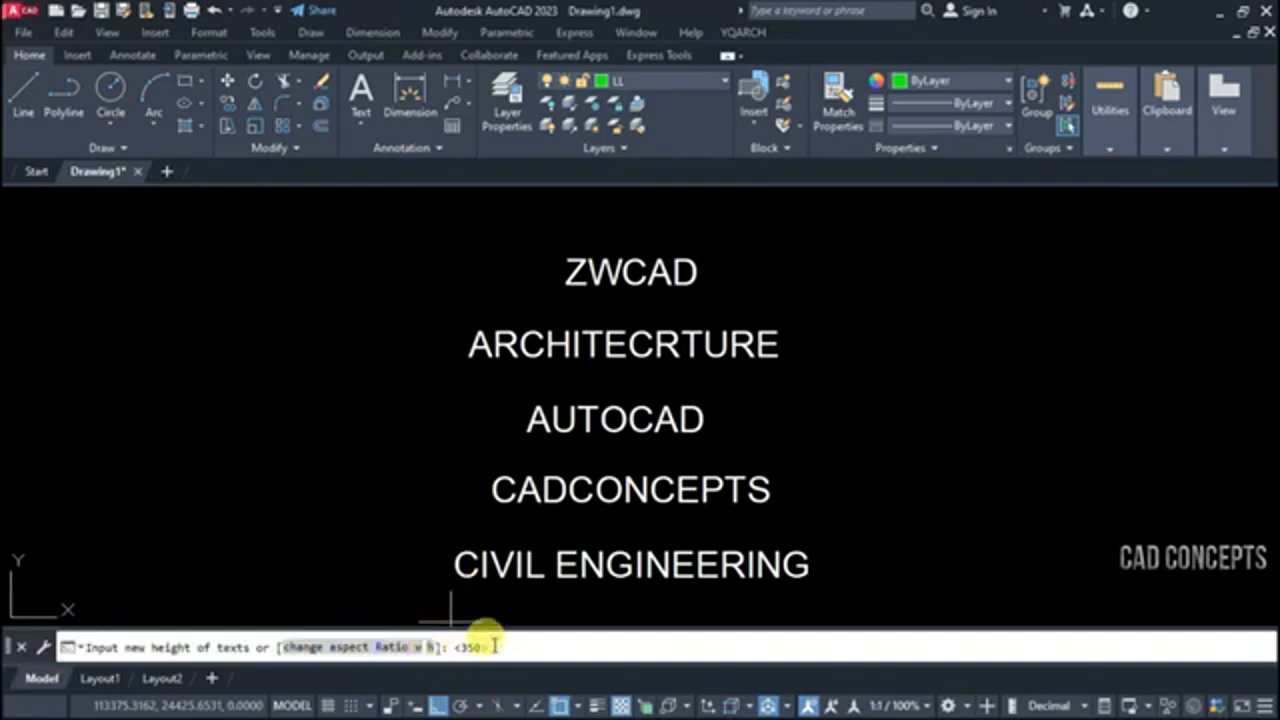
key(Return)
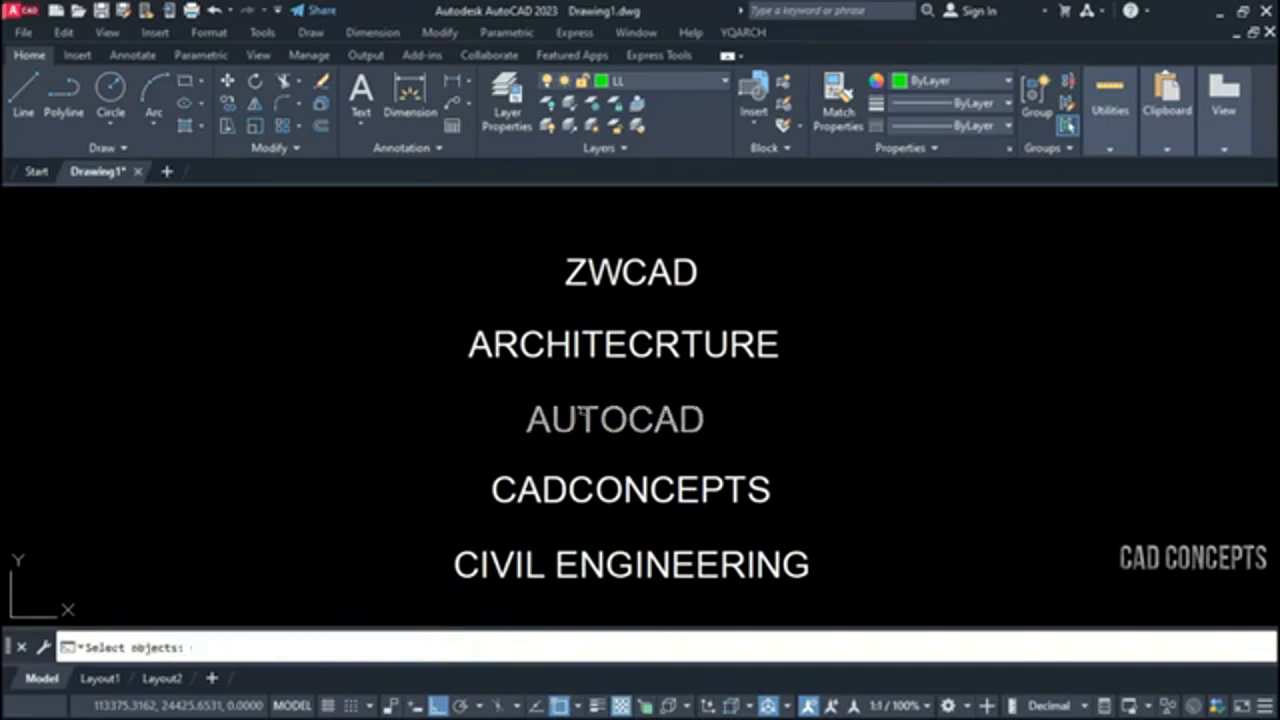
click(609, 267)
key(Return)
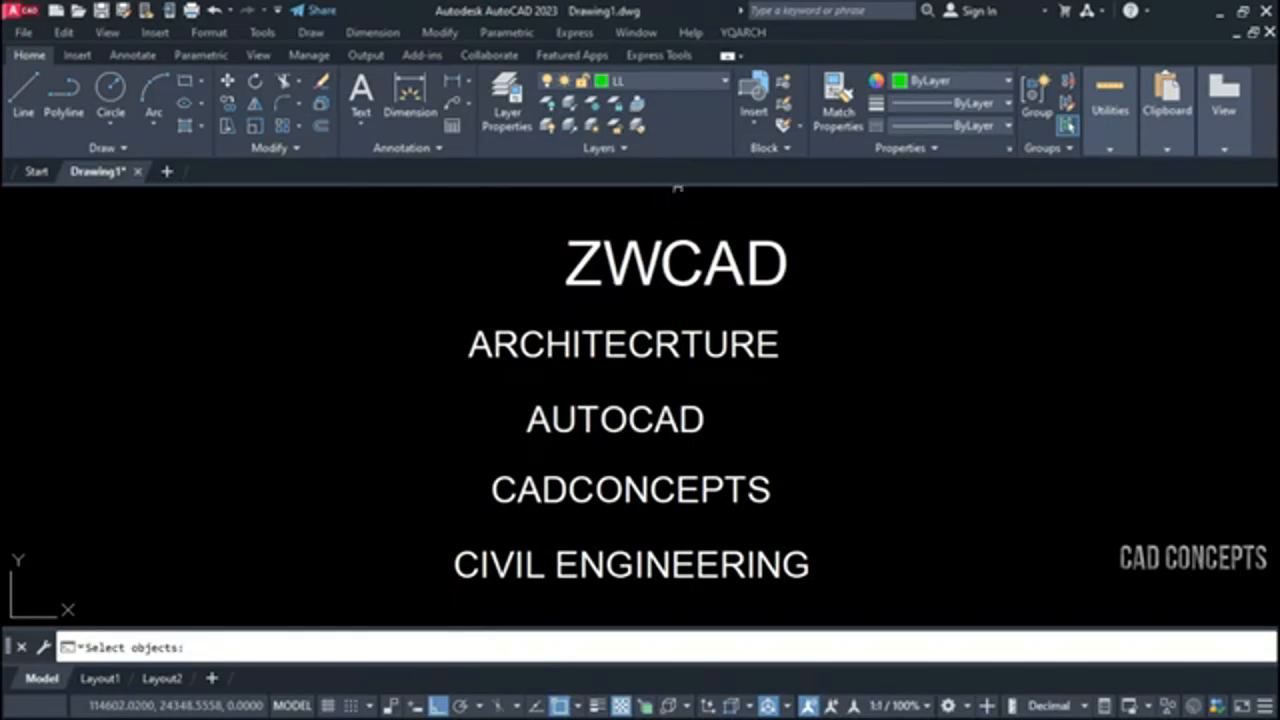
Stretch the enlarged ZWCAD text to a wider text width
click(656, 250)
key(Return)
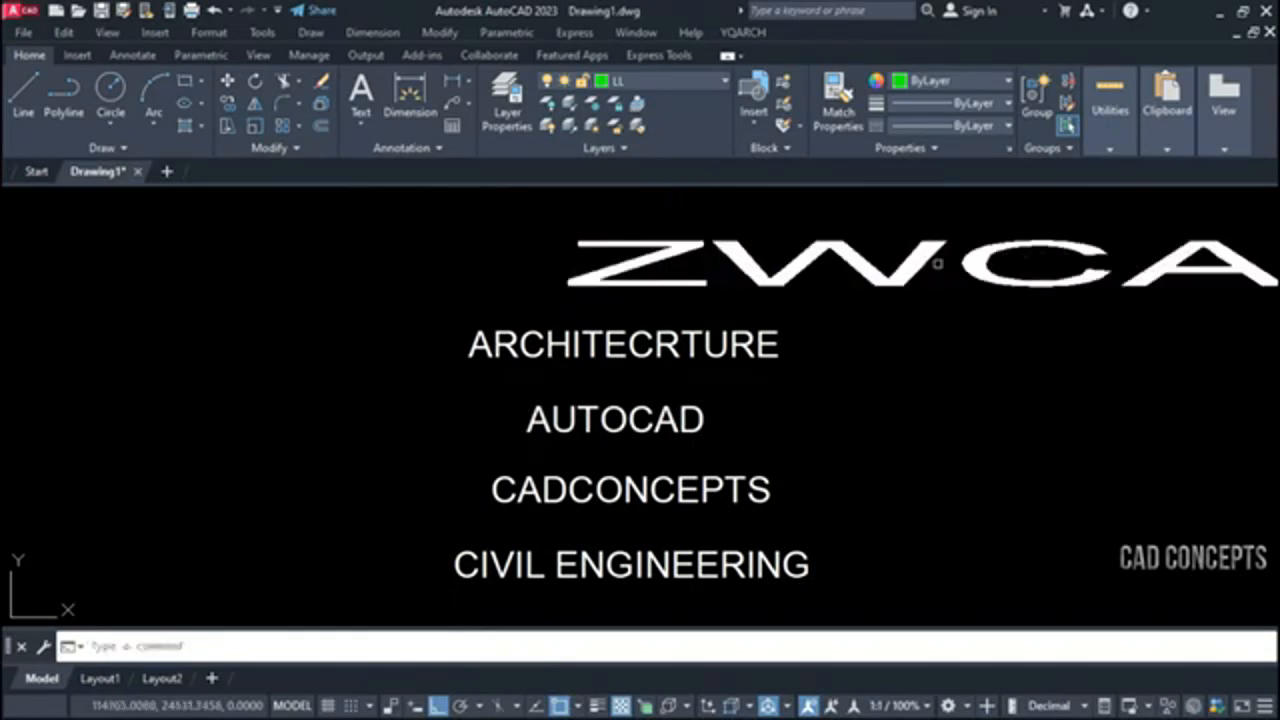
mouse_move(841, 288)
middle_down()
mouse_move(567, 291)
mouse_move(584, 281)
middle_up()
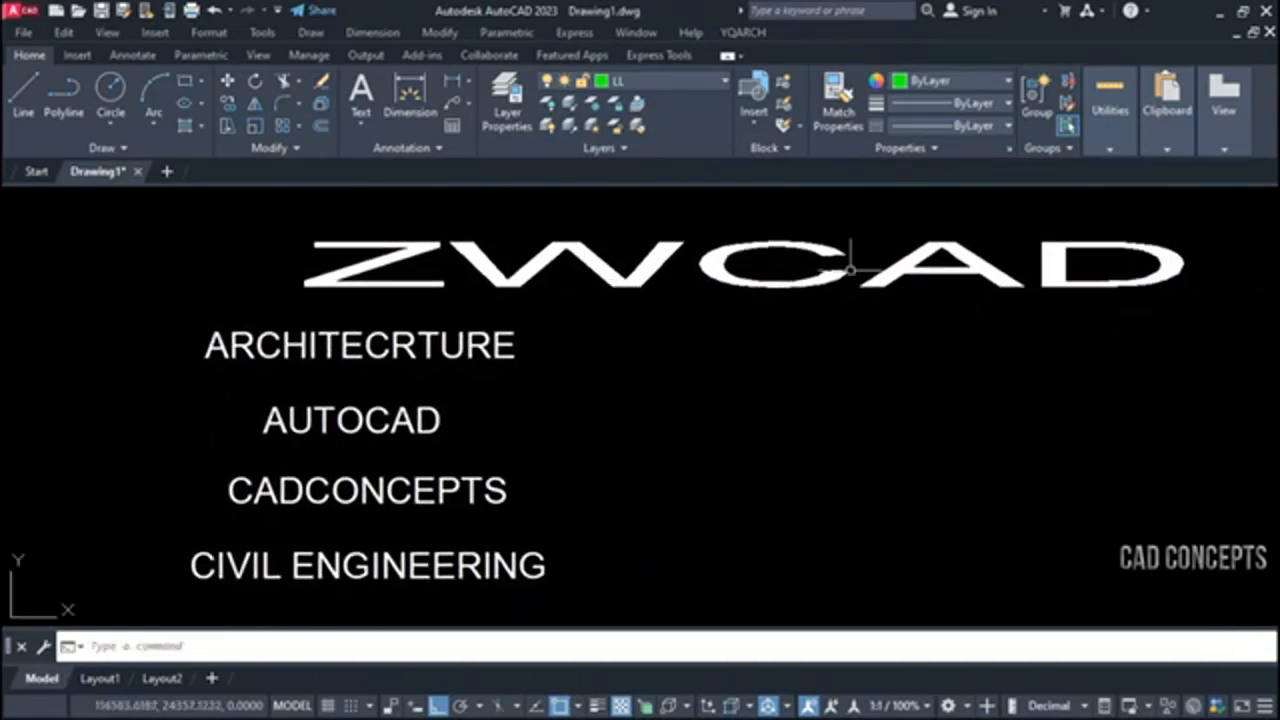
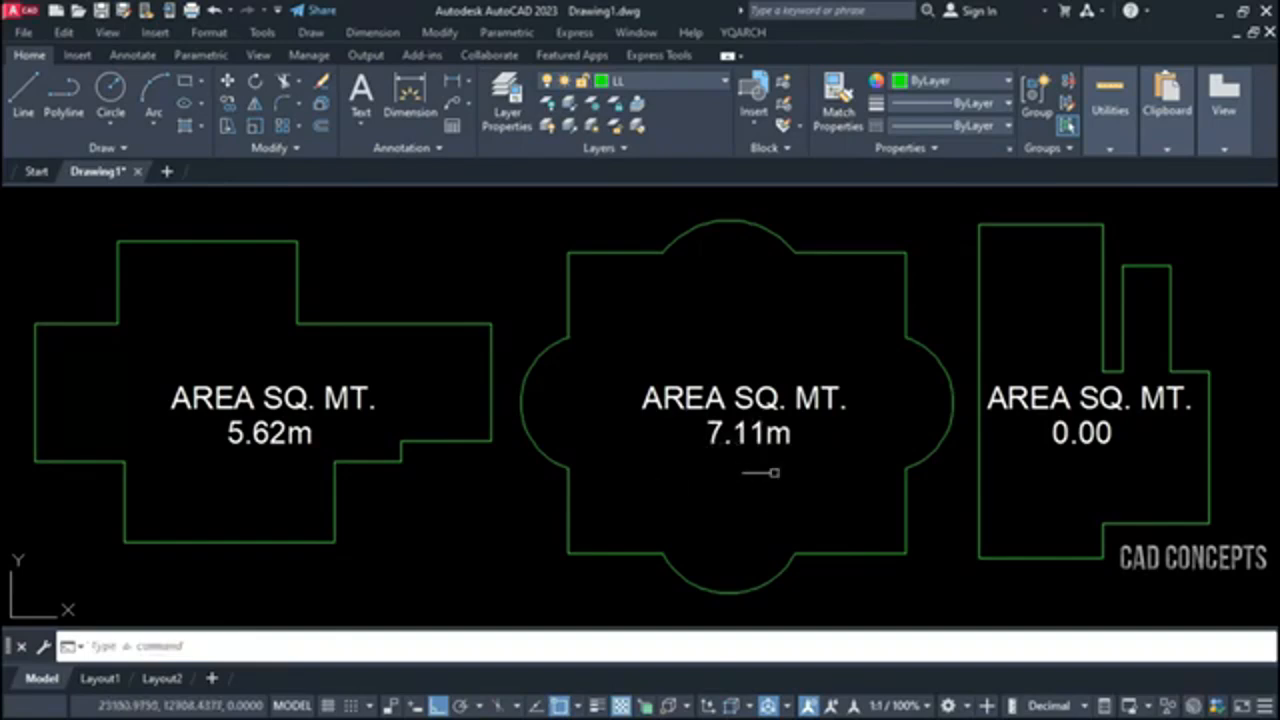
Write the area of the rightmost outline into its 0.00 placeholder text
key(Return)
click(980, 474)
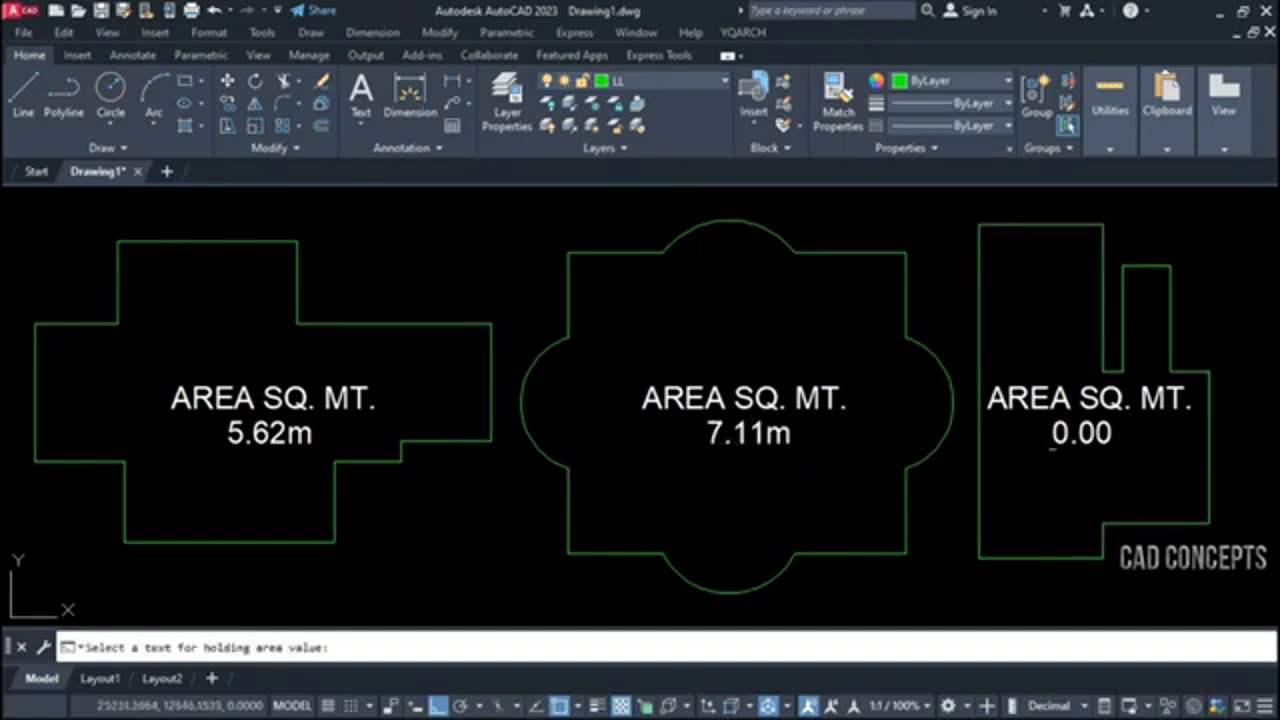
click(1050, 448)
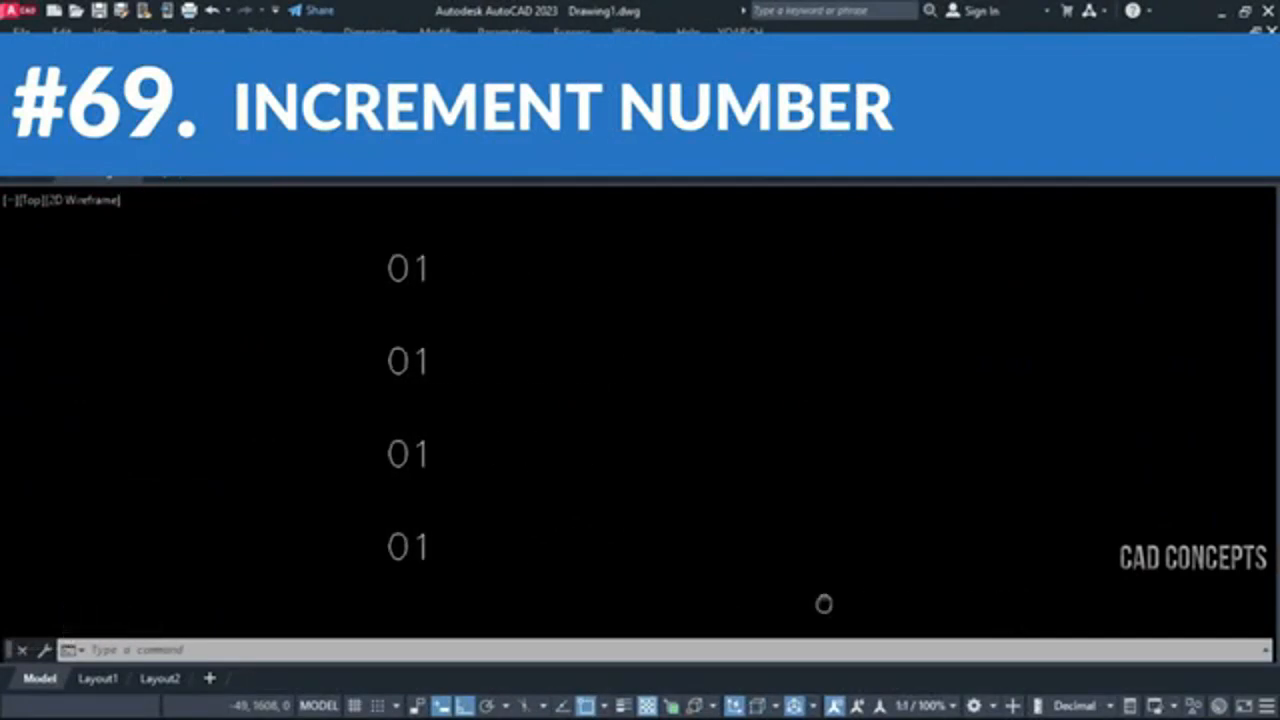
Array the topmost 01 text into a horizontal row of odd numbers up to 29 with the 1234 increment command
middle_drag(823, 604, 525, 596)
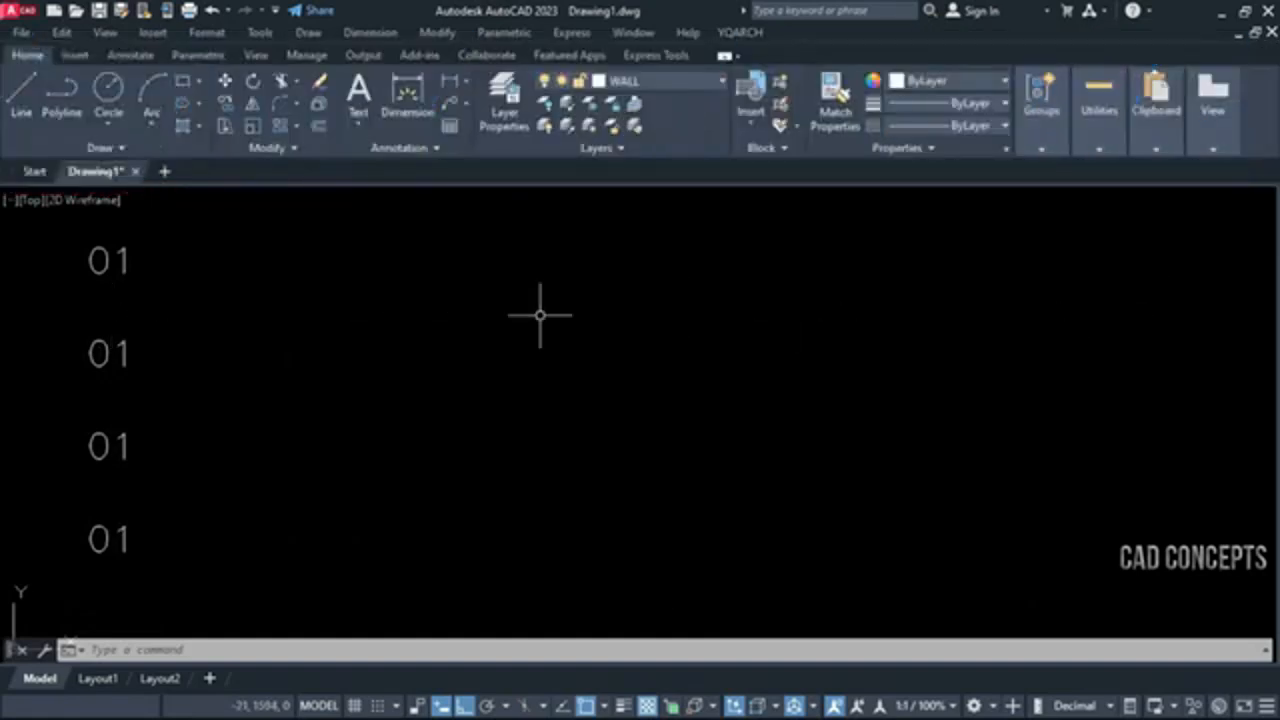
text(1234)
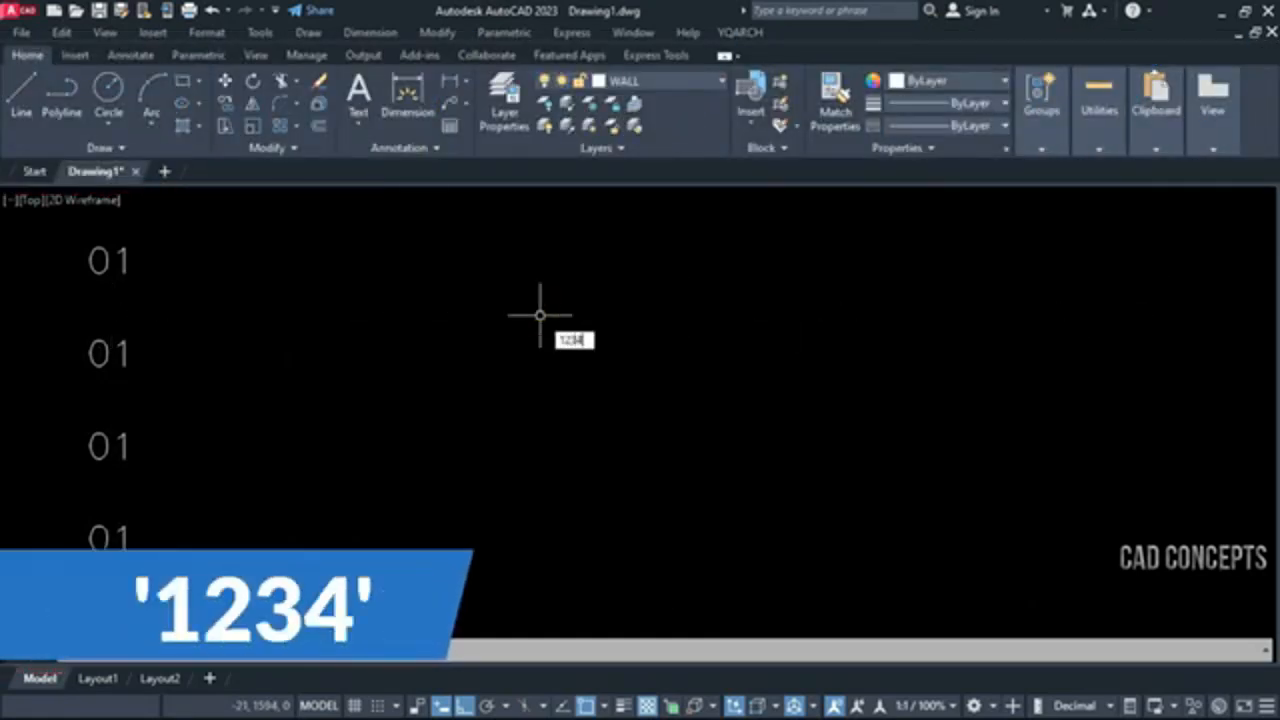
click(540, 316)
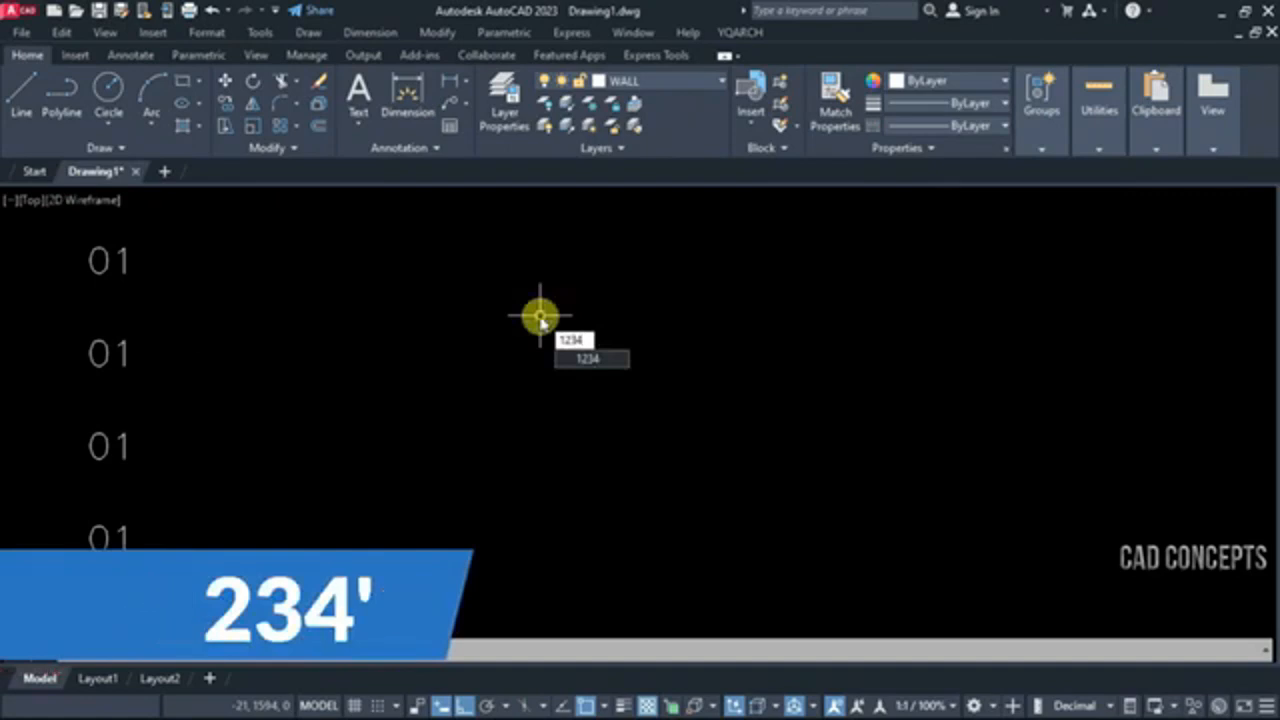
key(Return)
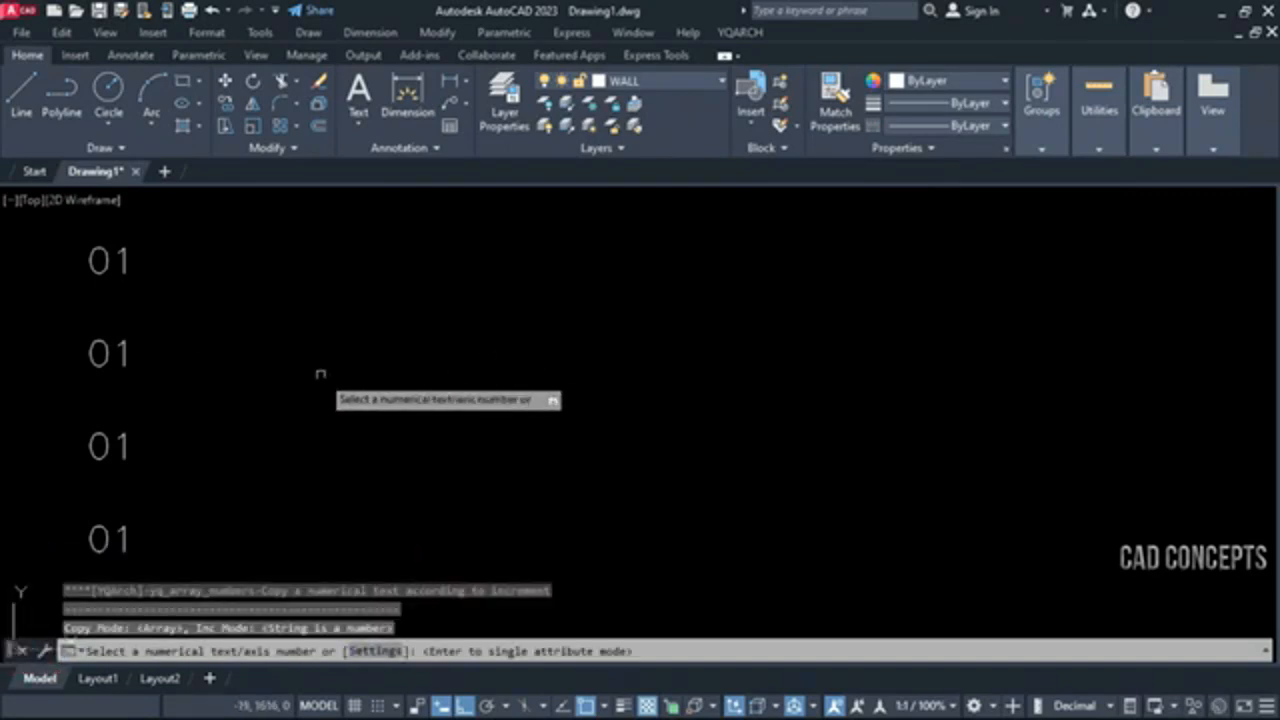
click(107, 262)
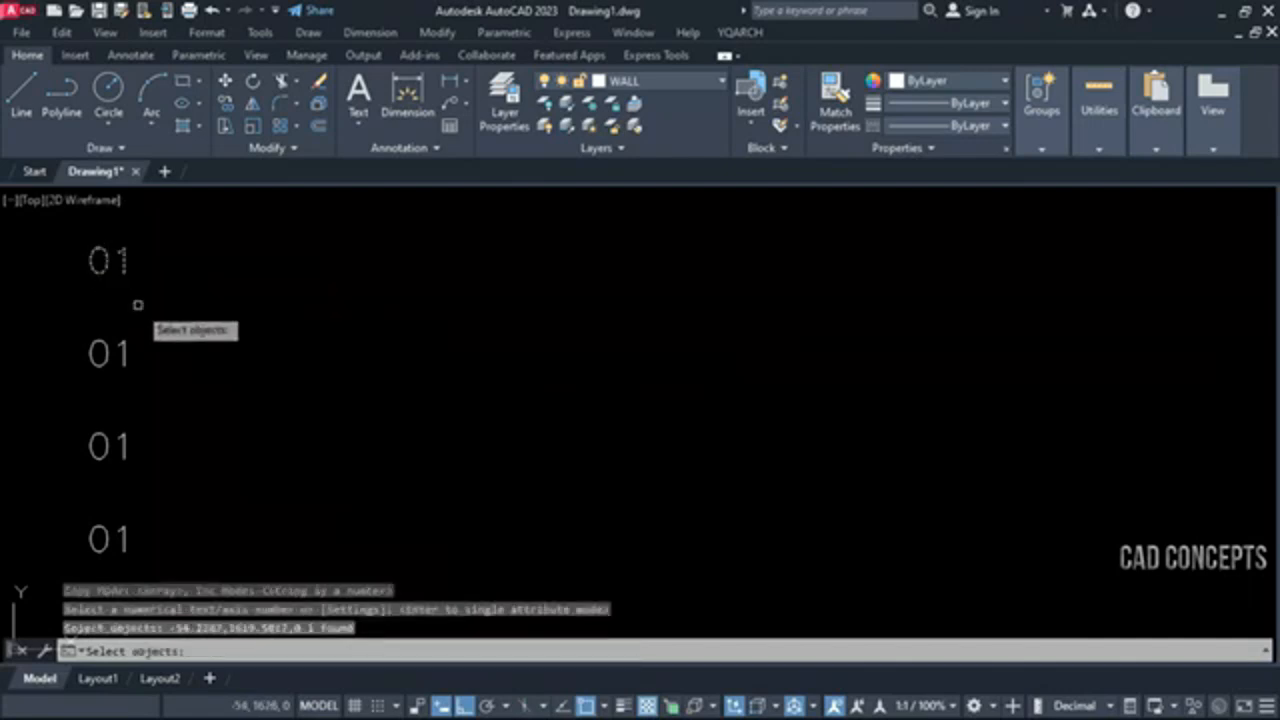
key(Return)
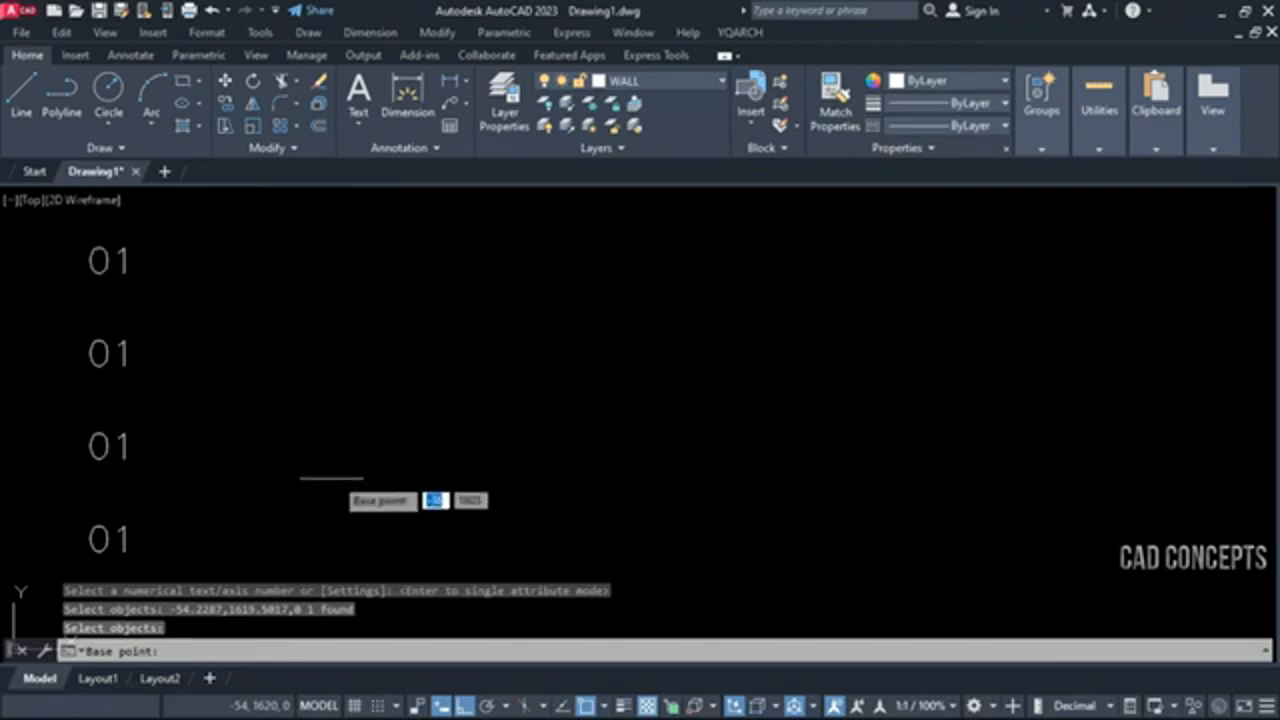
click(184, 281)
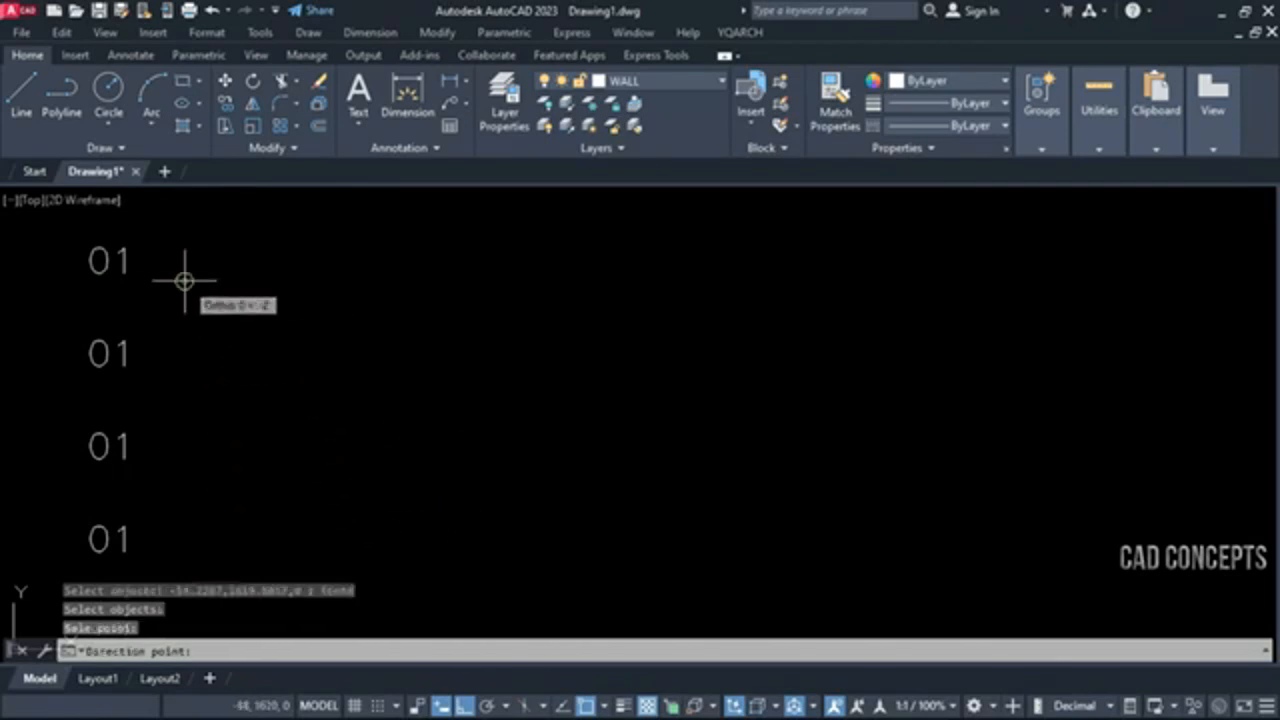
click(250, 279)
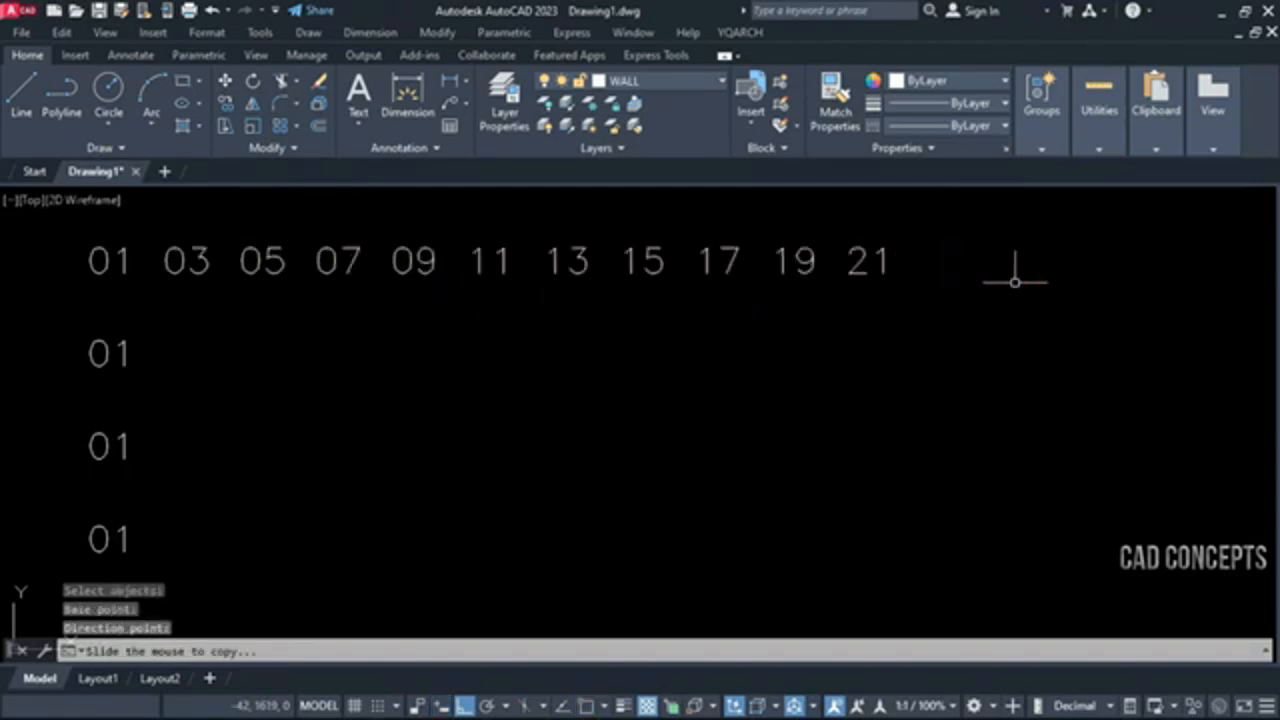
click(1260, 290)
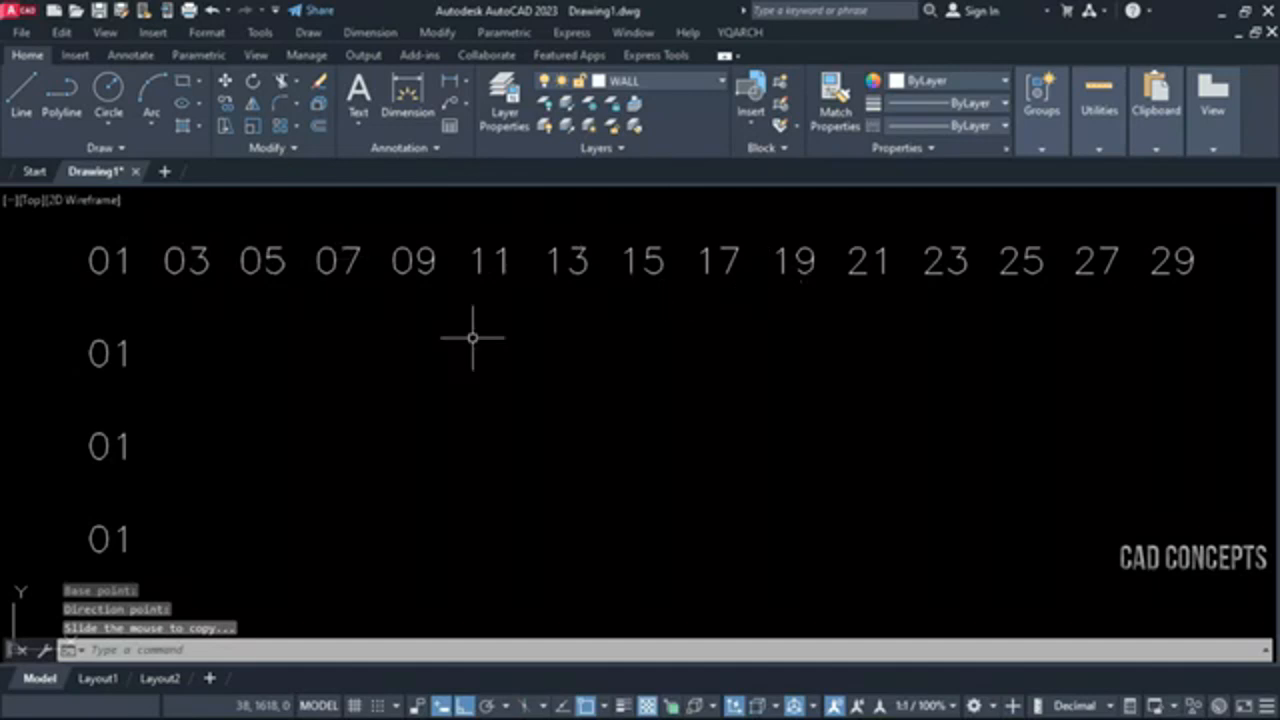
Set the increment to 1 and array the second 01 text horizontally into numbers up to 12
key(space)
click(395, 650)
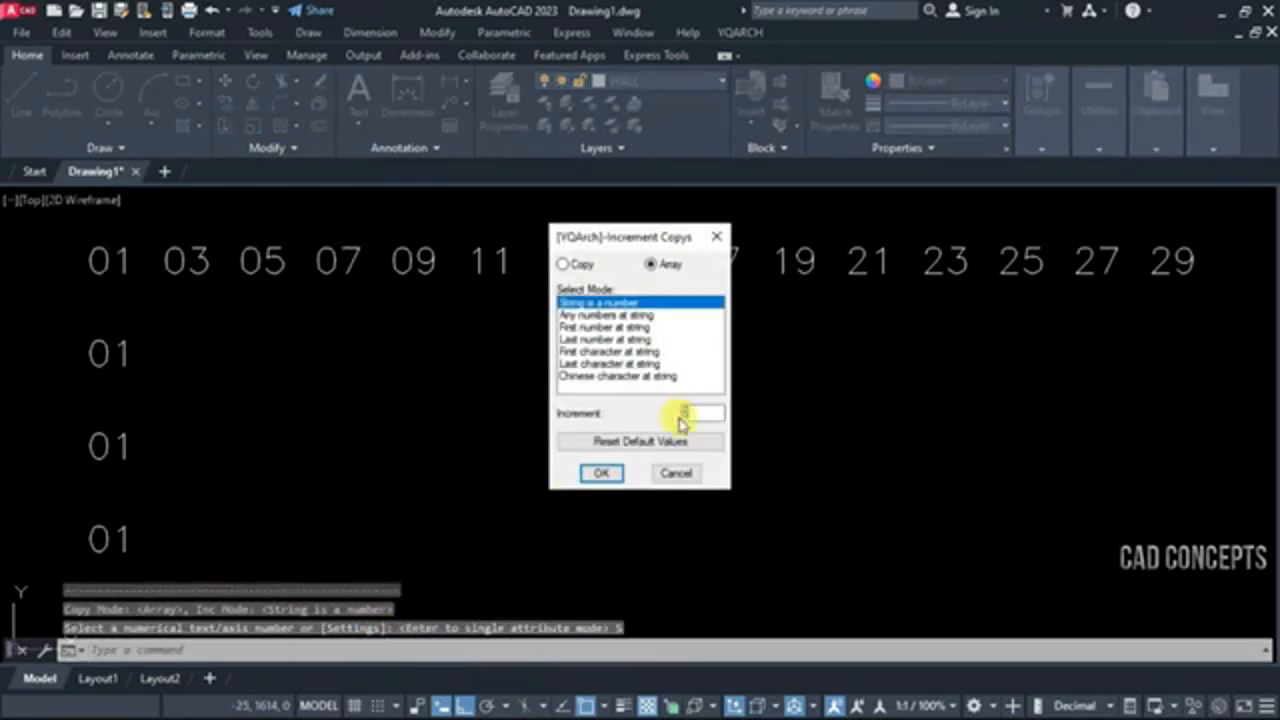
click(603, 474)
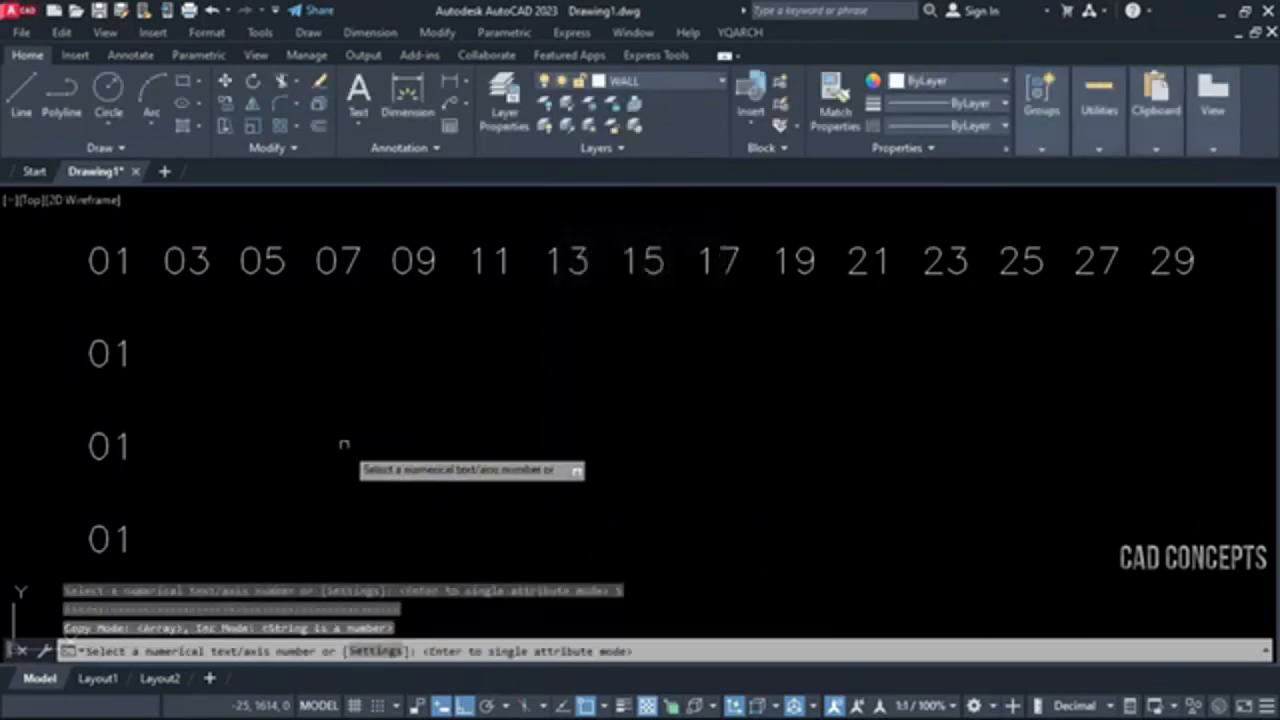
click(124, 351)
key(Return)
click(125, 355)
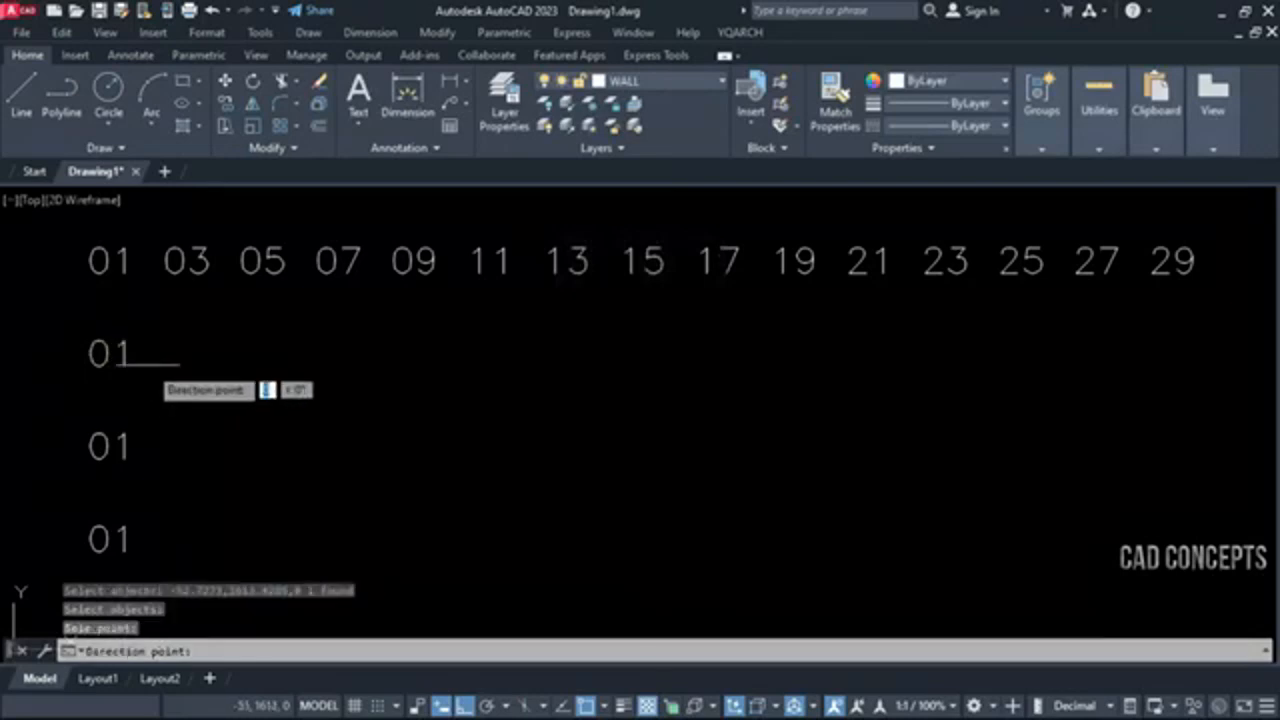
click(240, 360)
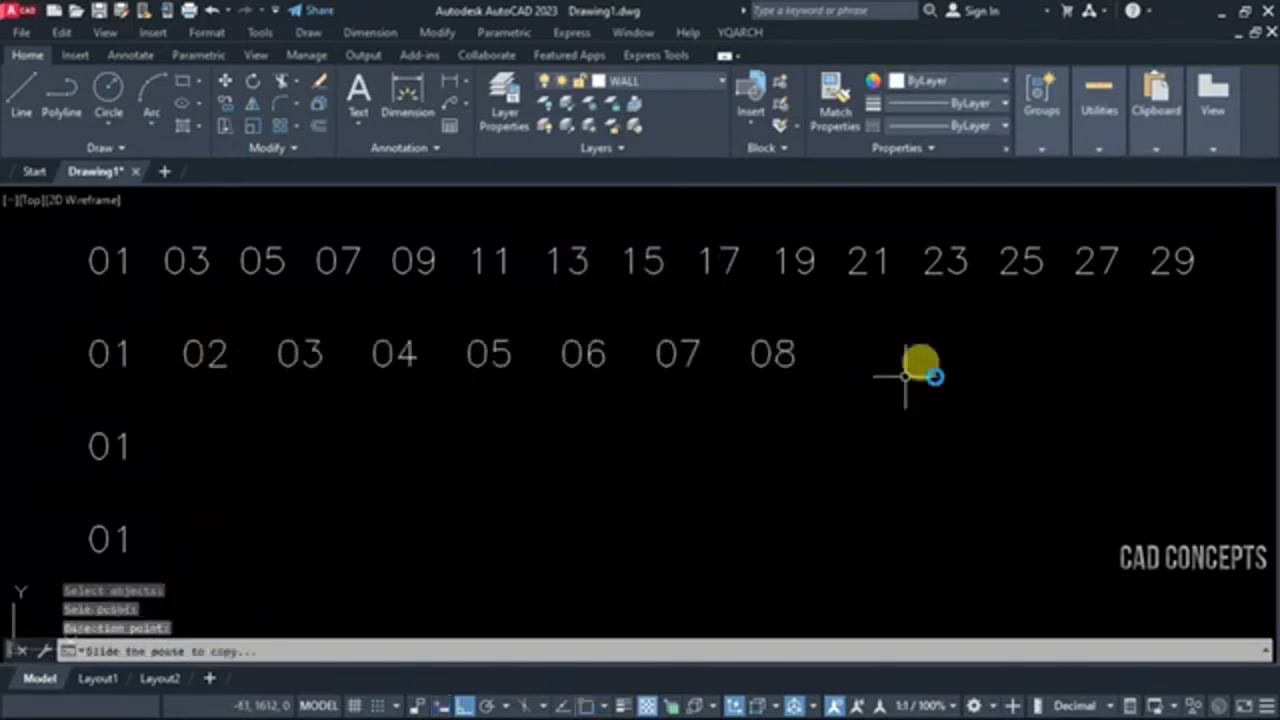
click(1242, 377)
Set the increment to 3 and array the third 01 text horizontally into numbers up to 28
key(Return)
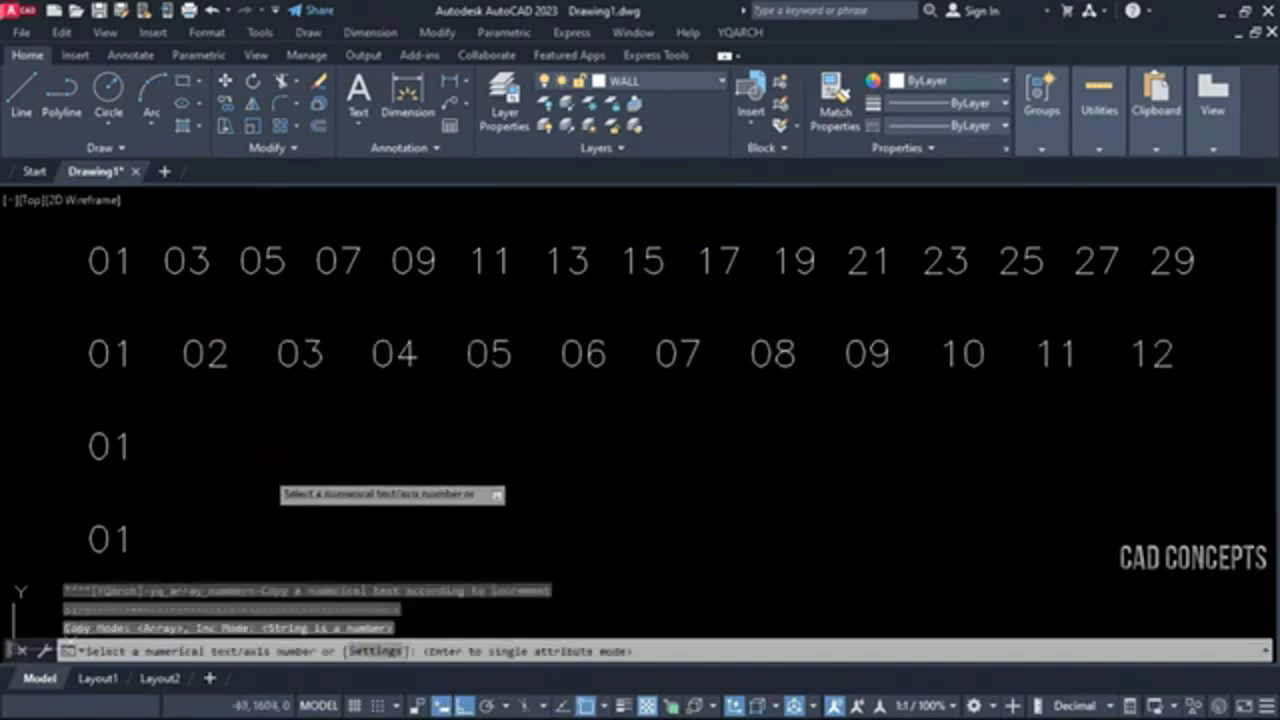
click(362, 650)
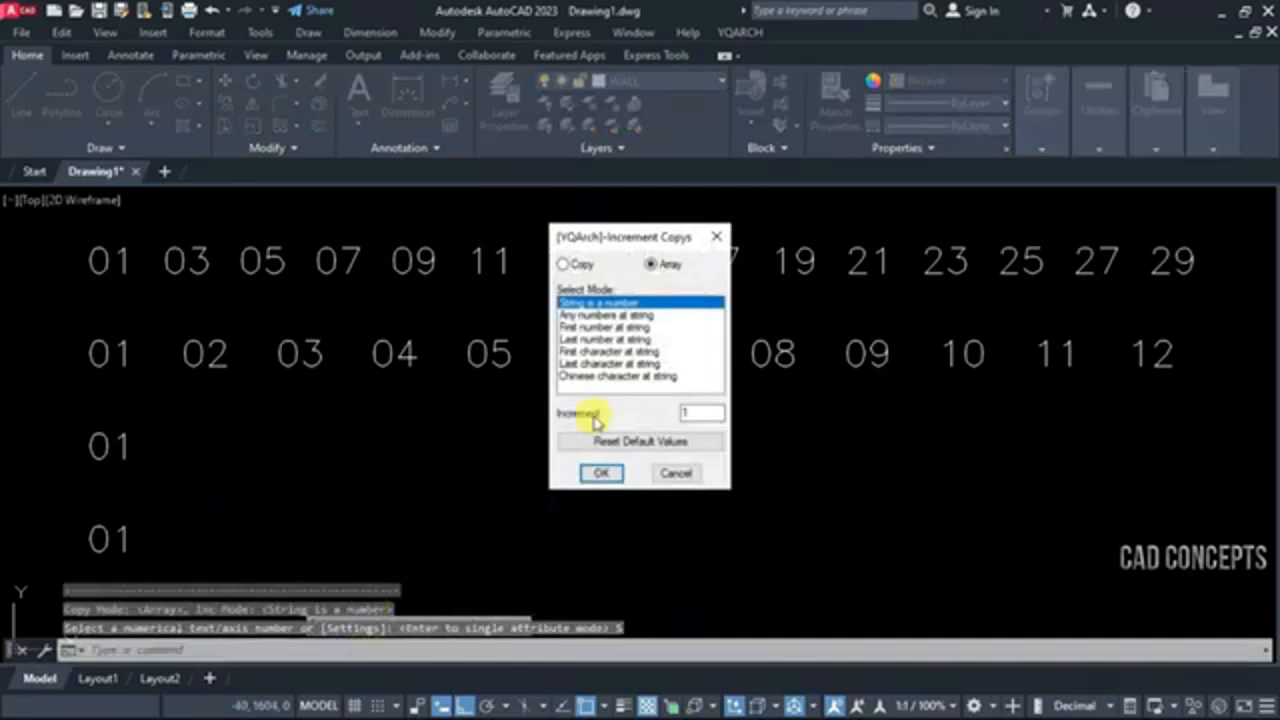
click(603, 474)
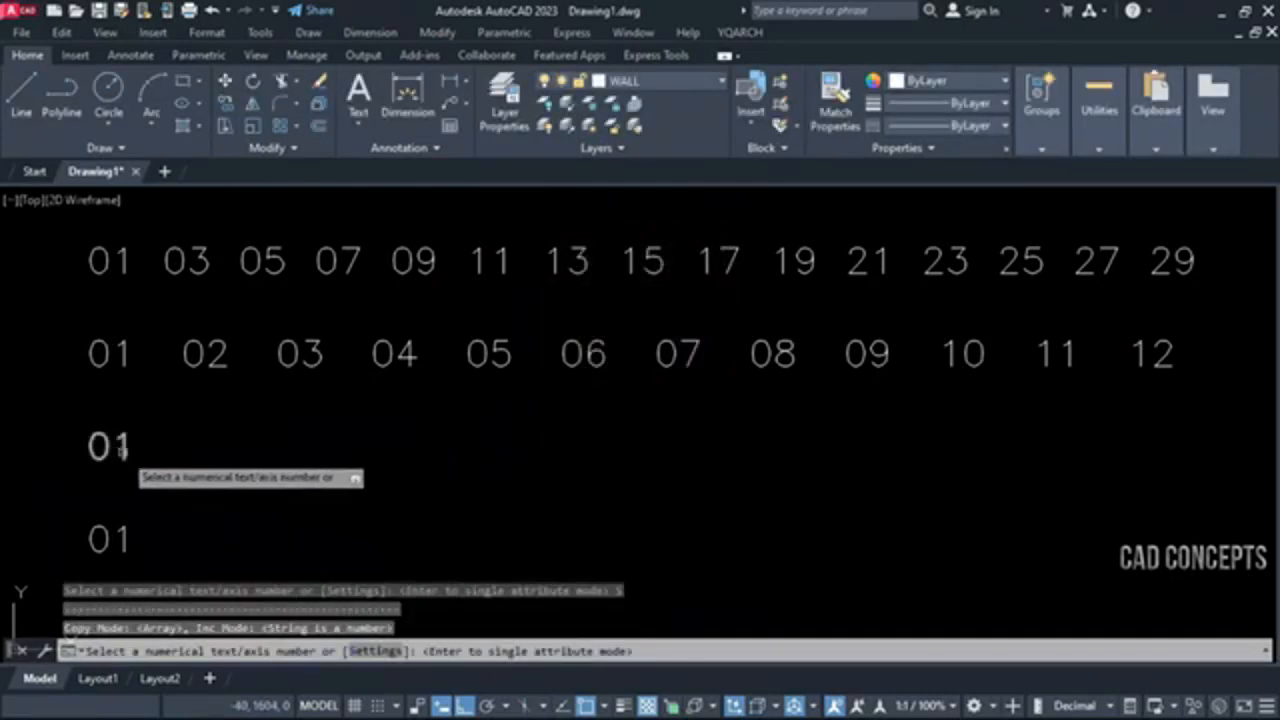
click(124, 452)
key(Return)
click(147, 455)
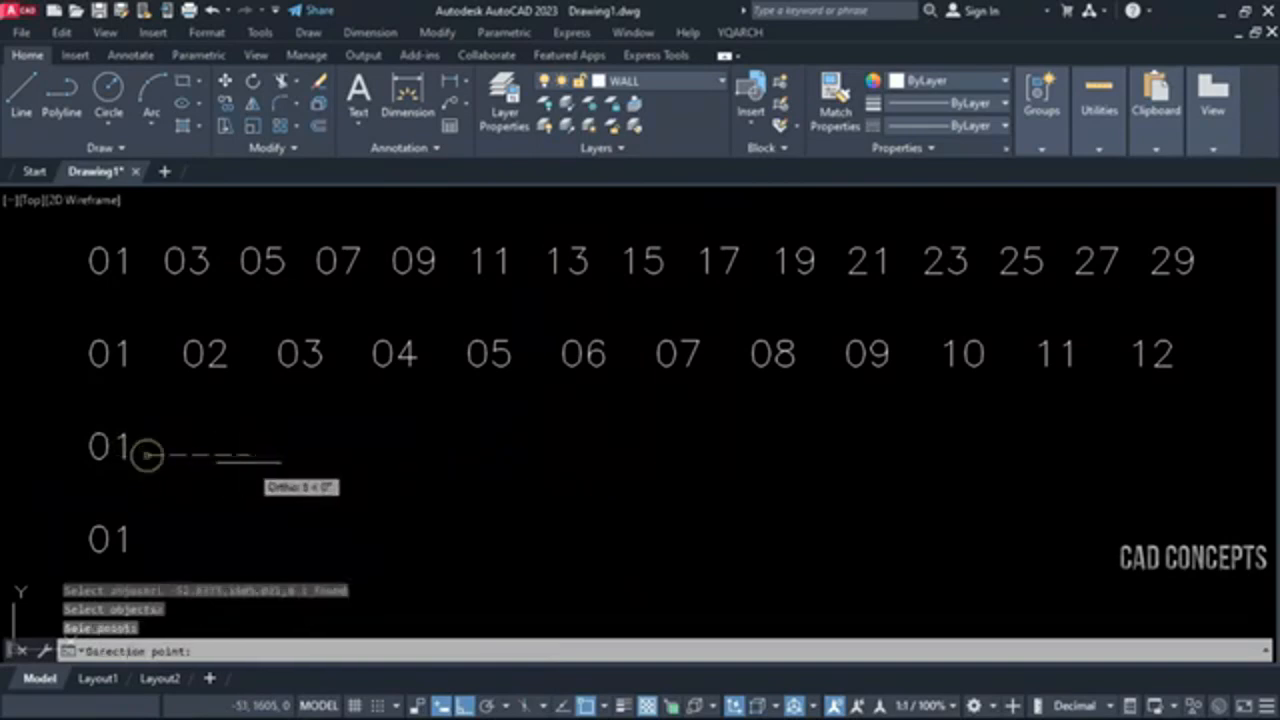
click(244, 462)
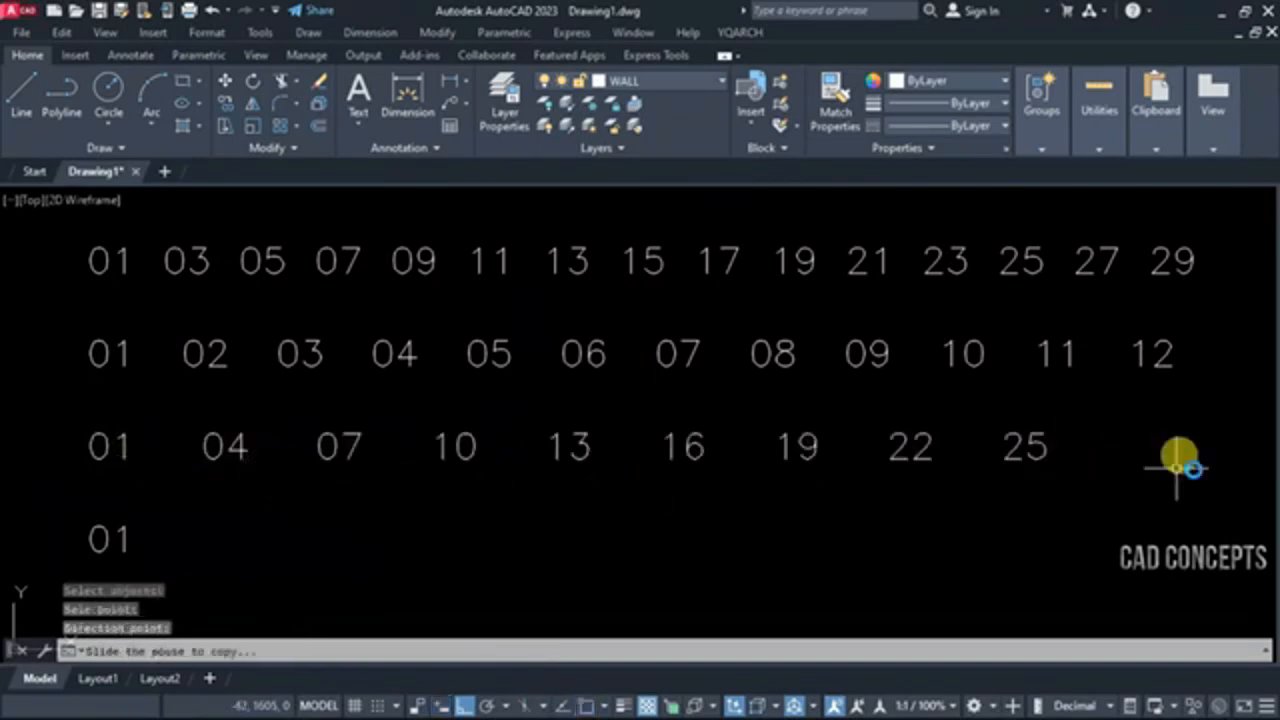
click(1244, 469)
Set the increment to 5 and array the lowest 01 text horizontally into numbers up to 71
key(Return)
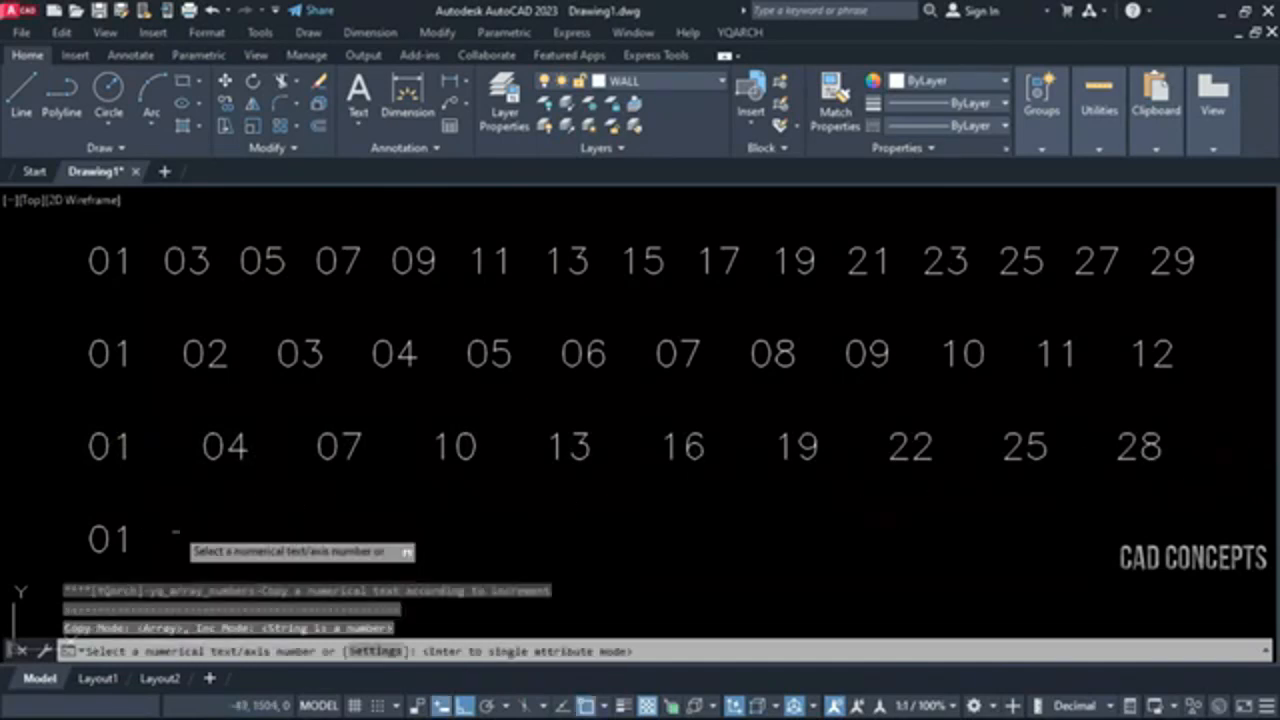
click(360, 648)
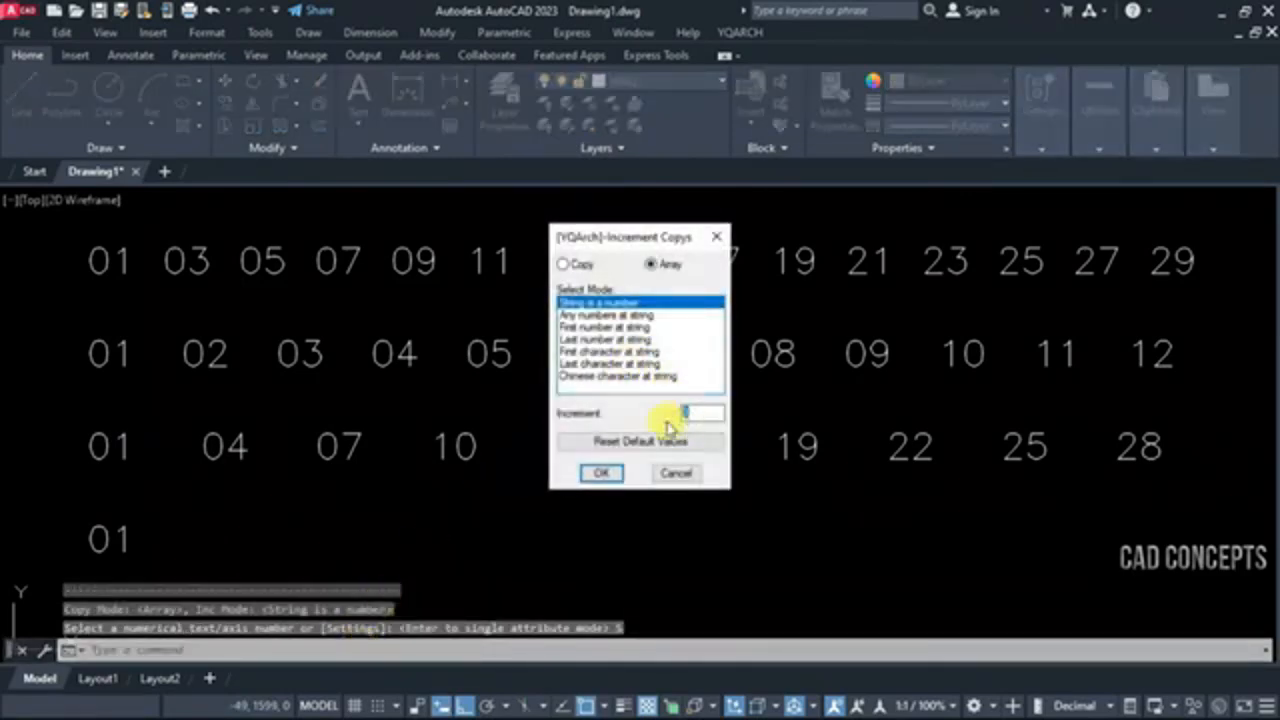
click(602, 475)
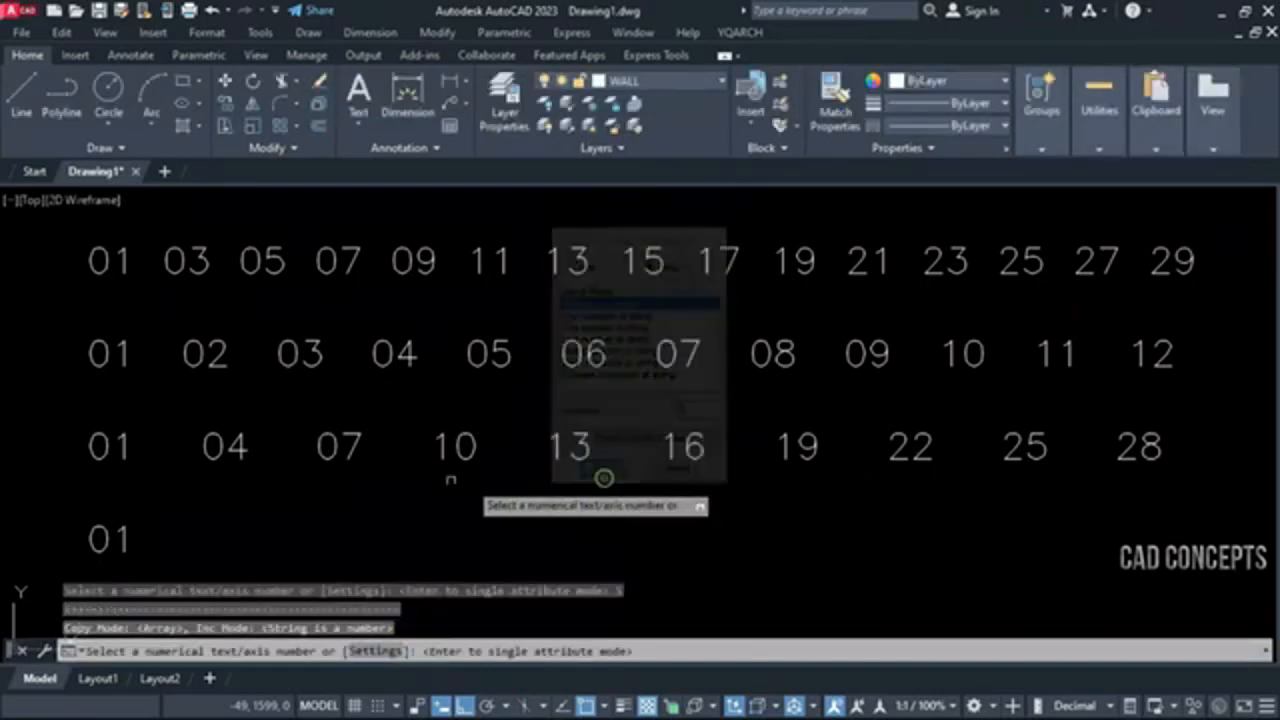
click(112, 538)
click(104, 536)
key(Return)
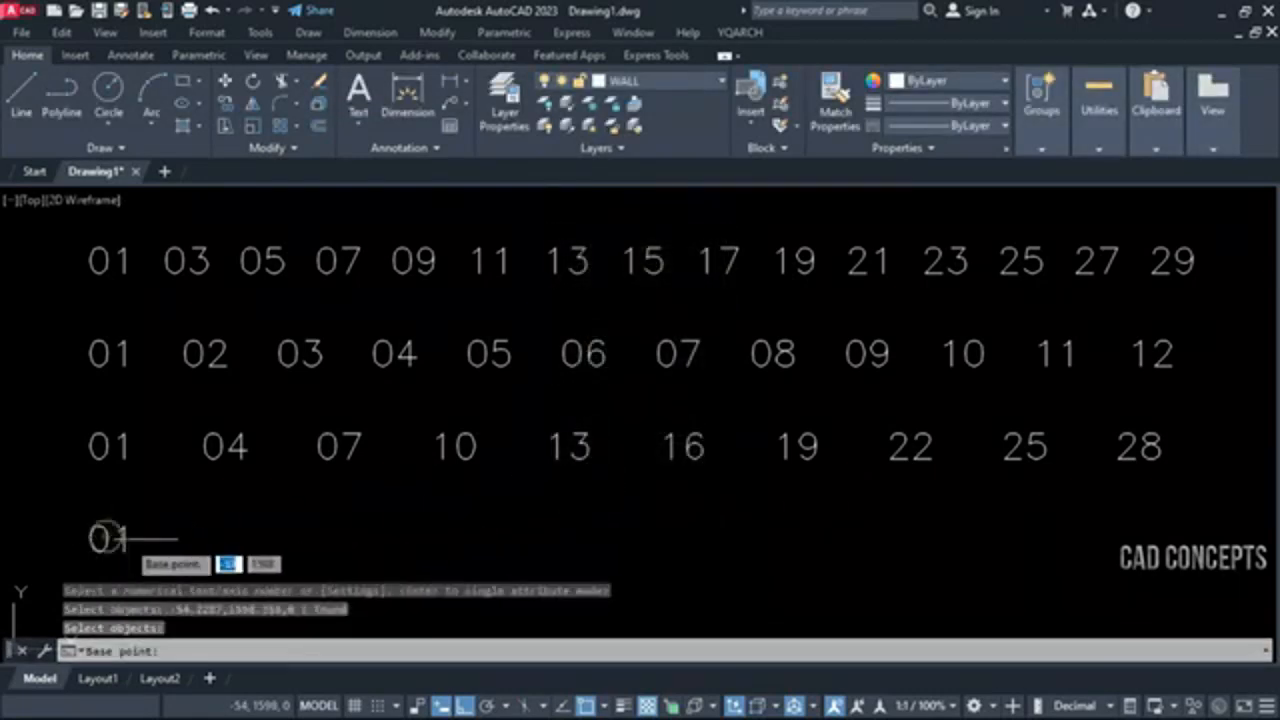
click(171, 538)
scroll(76, 437, down, 5)
click(141, 470)
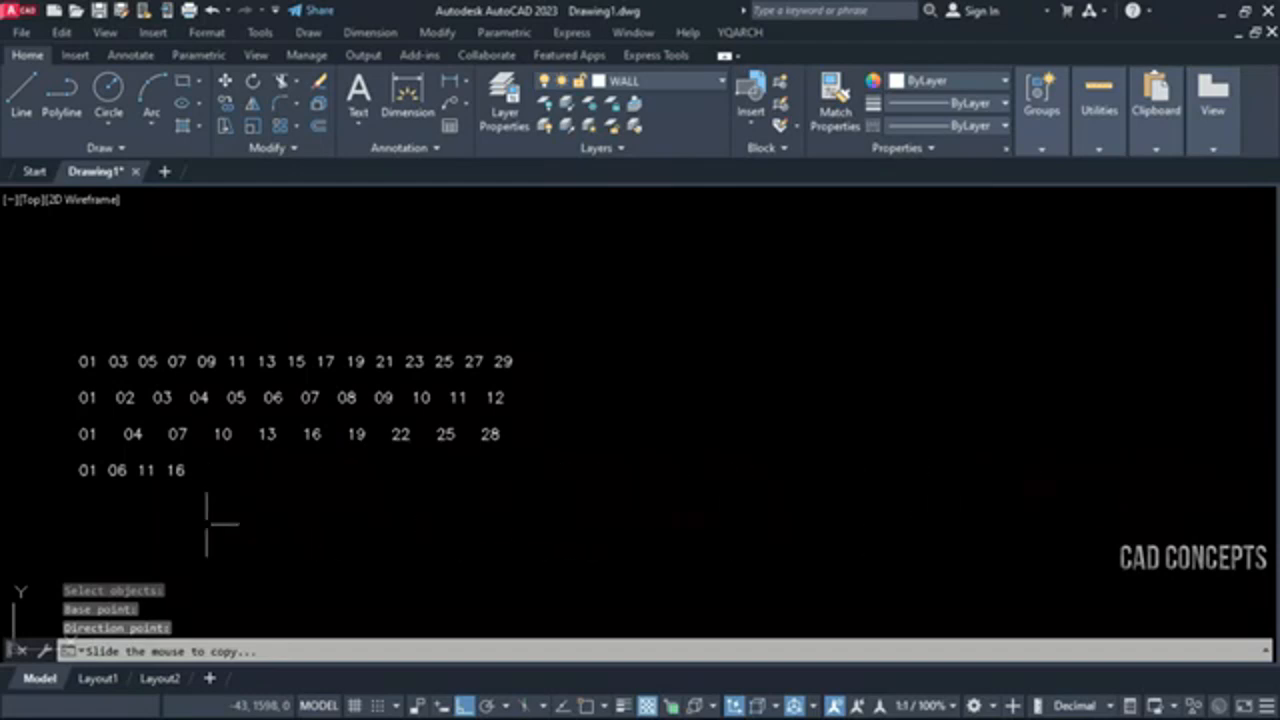
click(532, 528)
scroll(260, 432, up, 4)
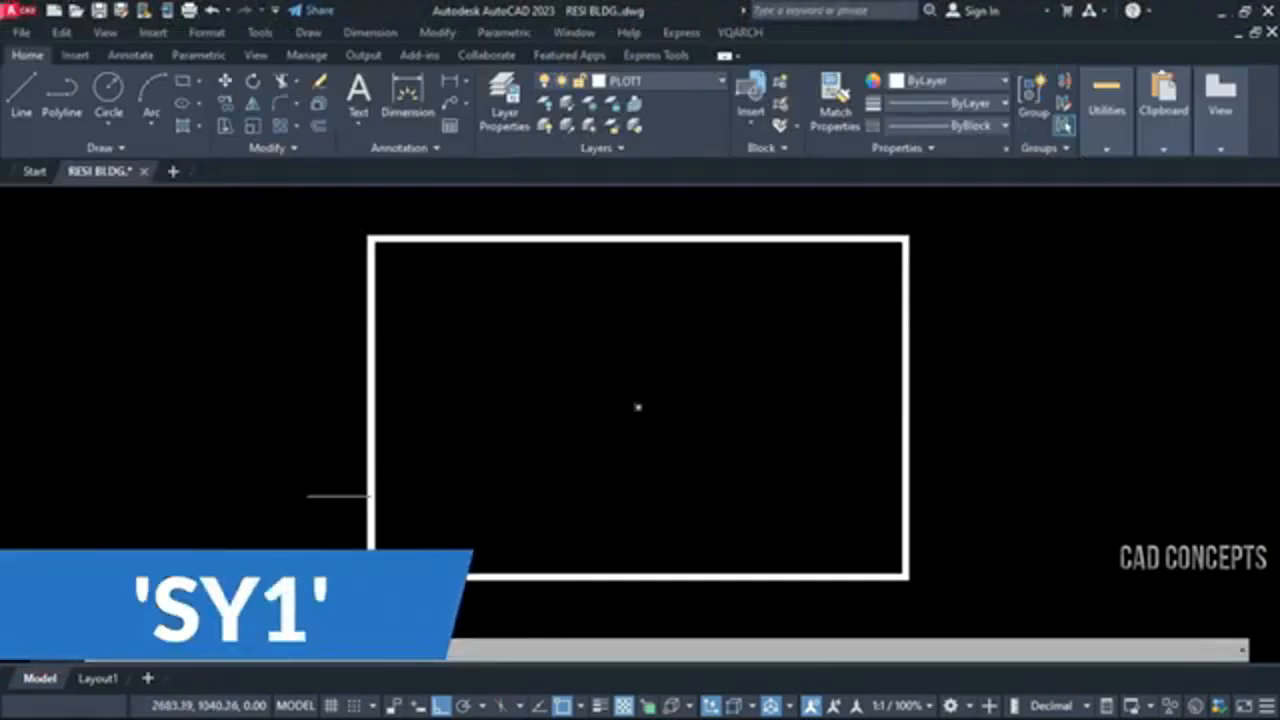
Draw an SY1 section index symbol across the rectangle's lower part, with its leader bent up and outward to the right of the rectangle
click(295, 542)
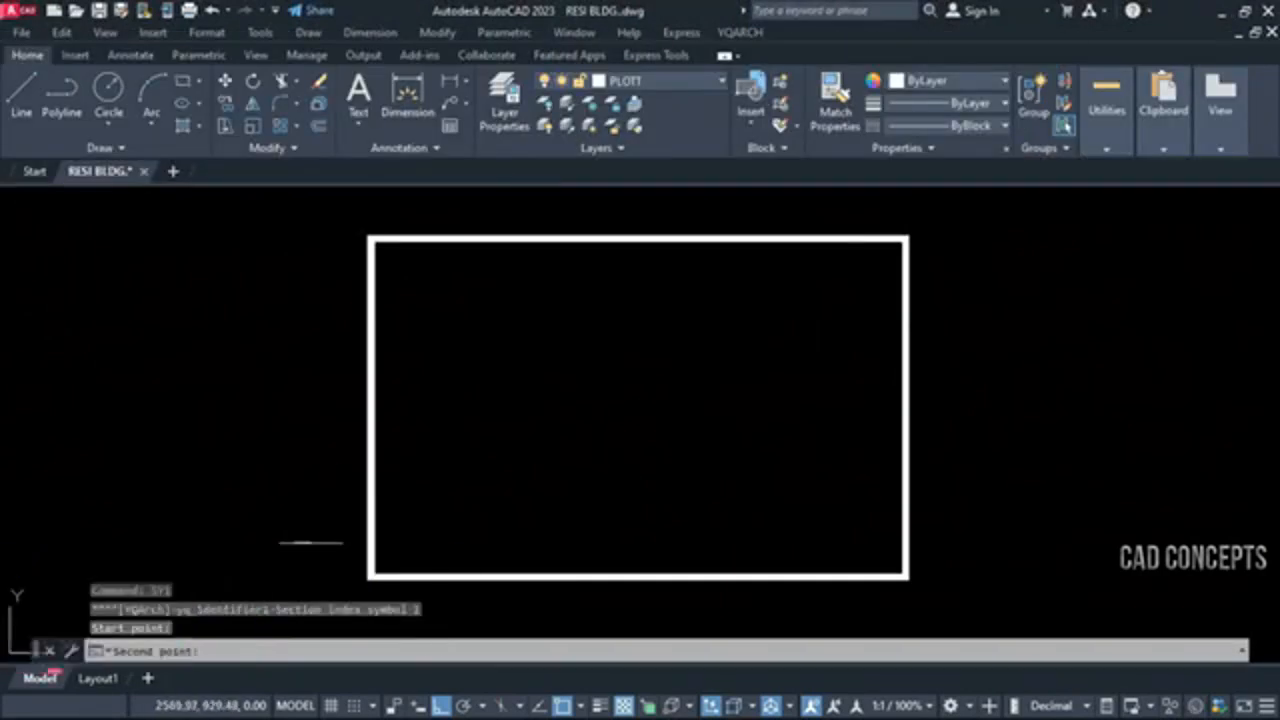
click(985, 545)
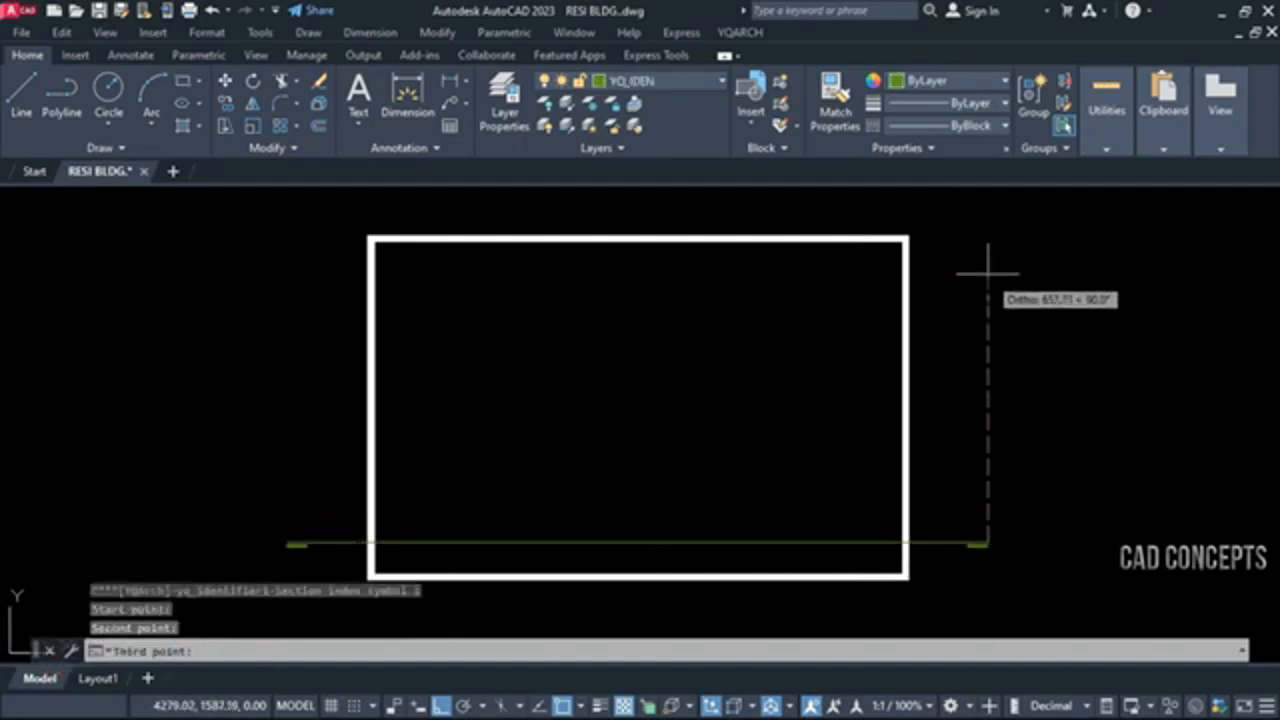
click(988, 436)
click(1158, 436)
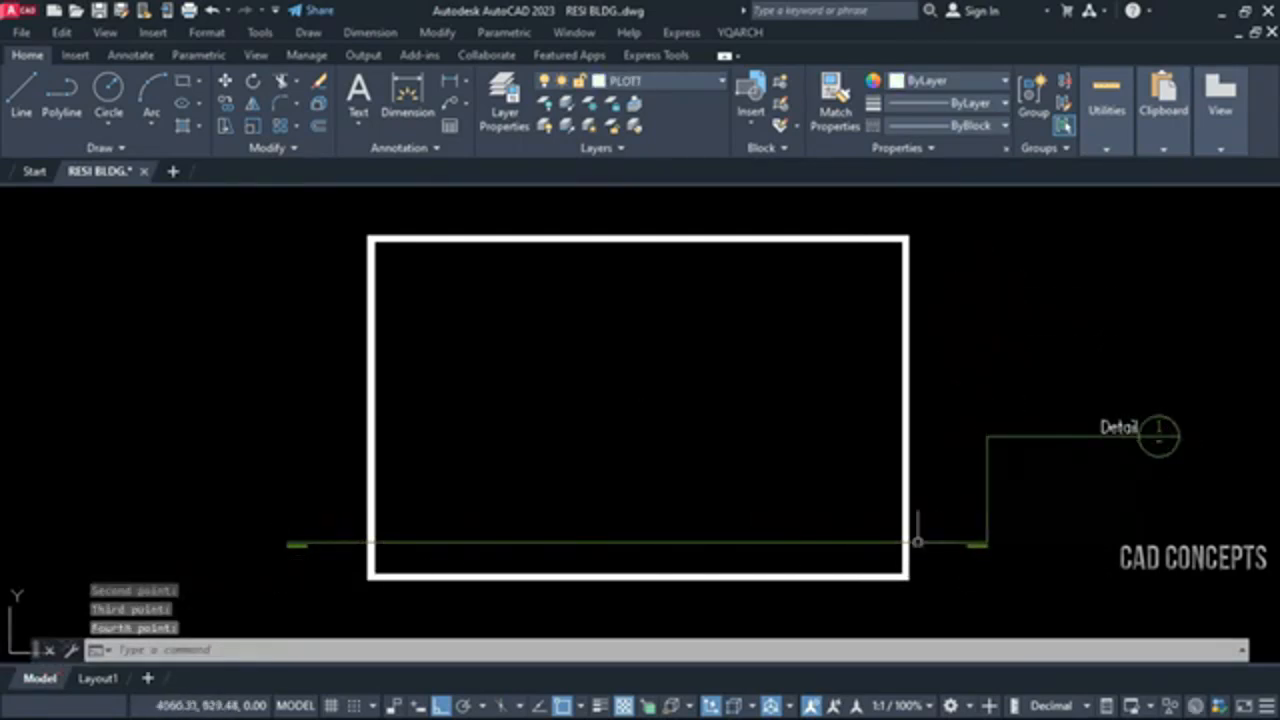
Draw an SY2 section index symbol above the first one, crossing the rectangle, with its leader bent up and outward to the right
text(SY2)
key(Return)
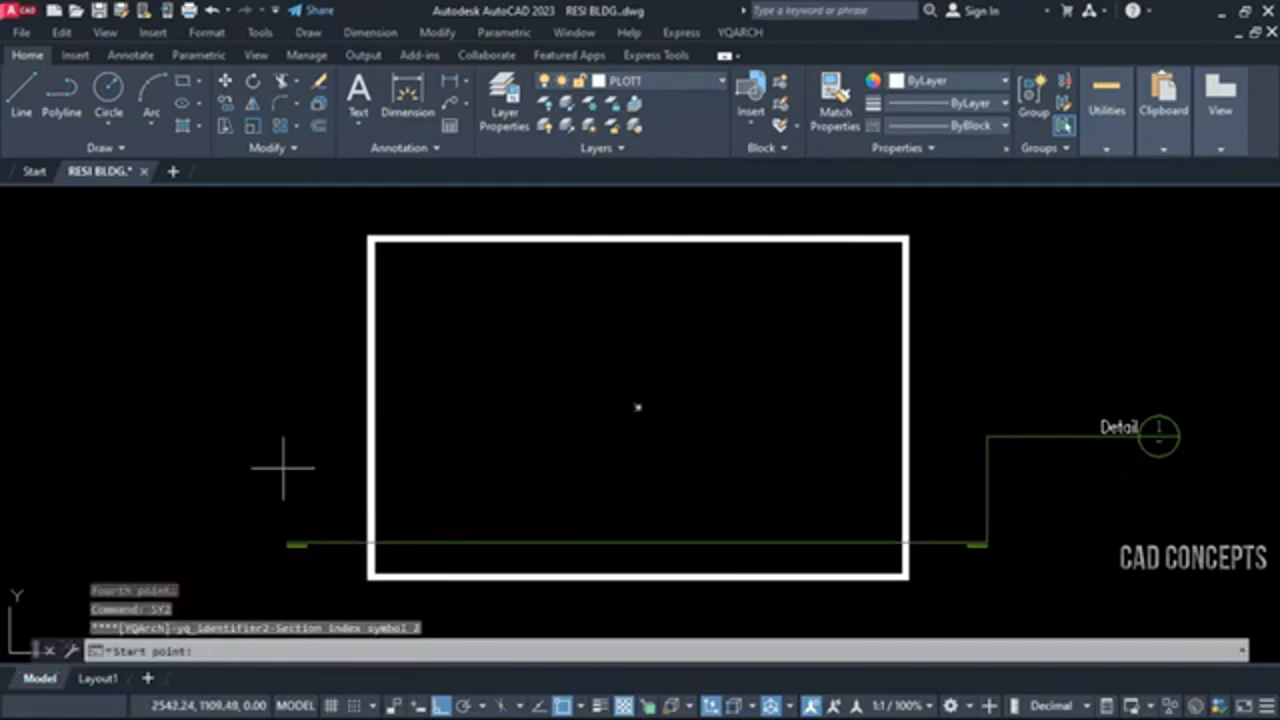
click(292, 458)
click(955, 475)
click(960, 371)
click(1111, 338)
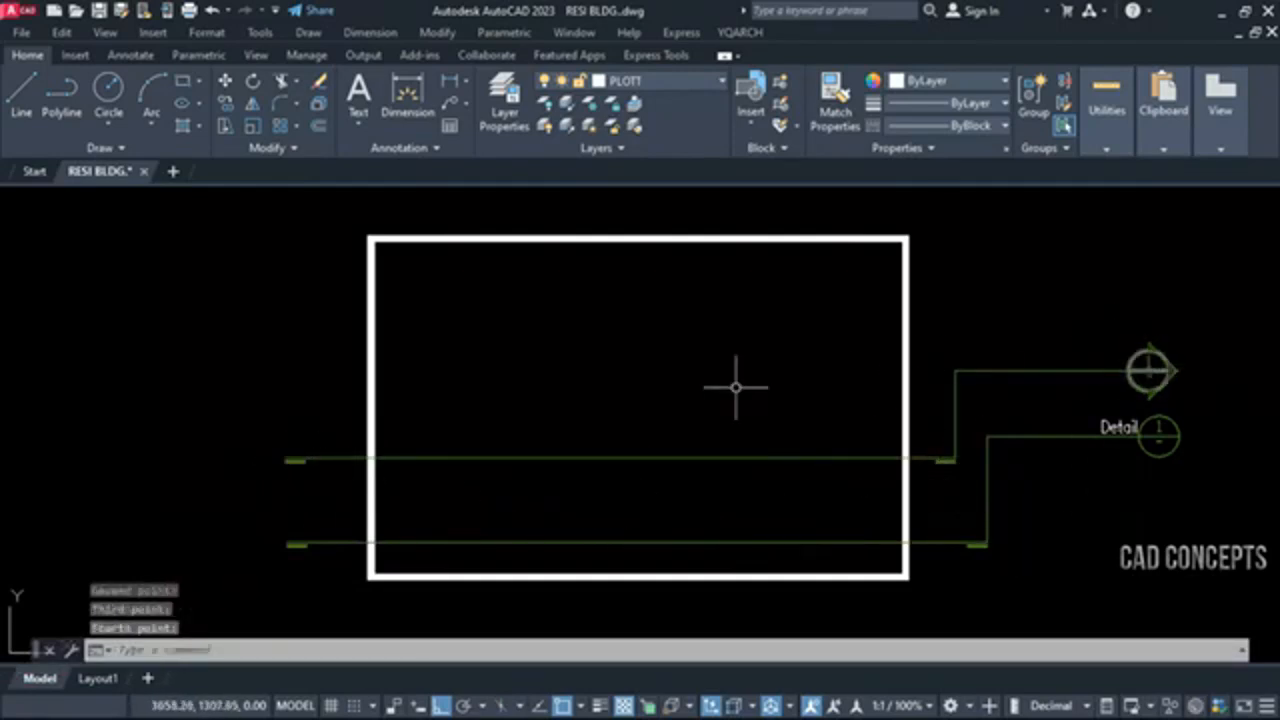
Draw an SY3 section index symbol across the rectangle's upper part, with its end marker pointing upward beyond the right side
text(SY3)
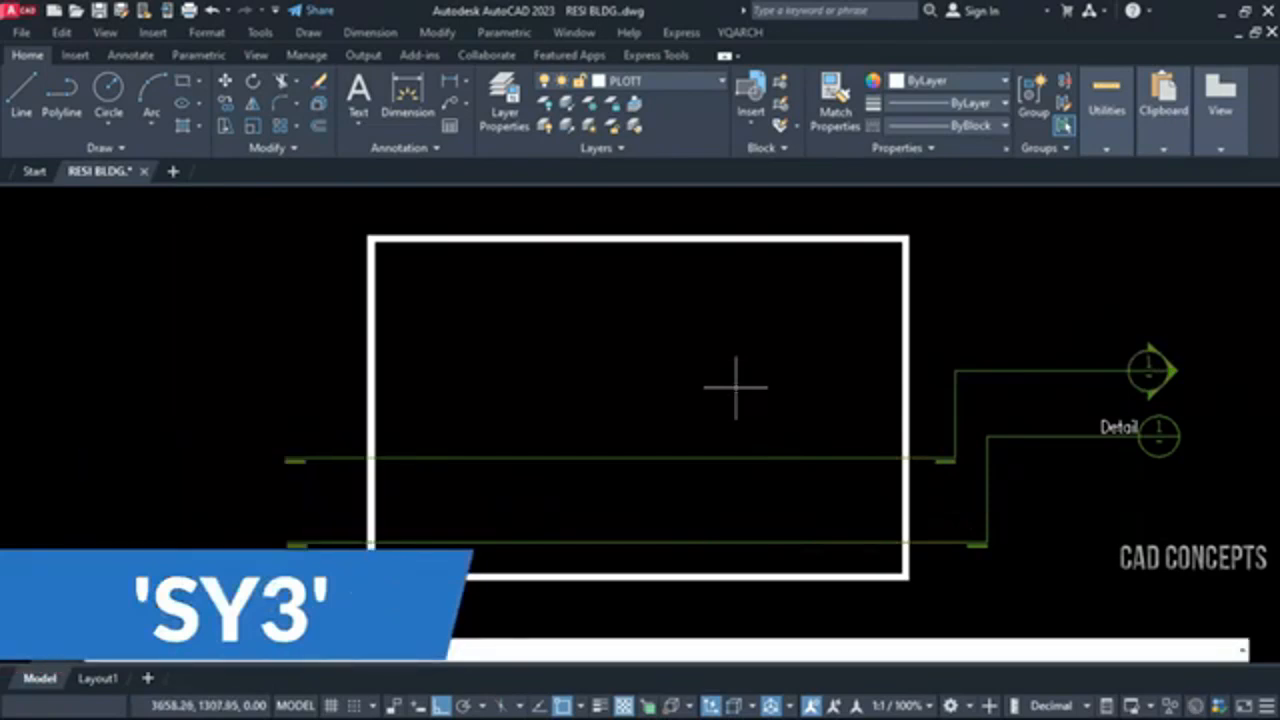
key(Return)
click(280, 331)
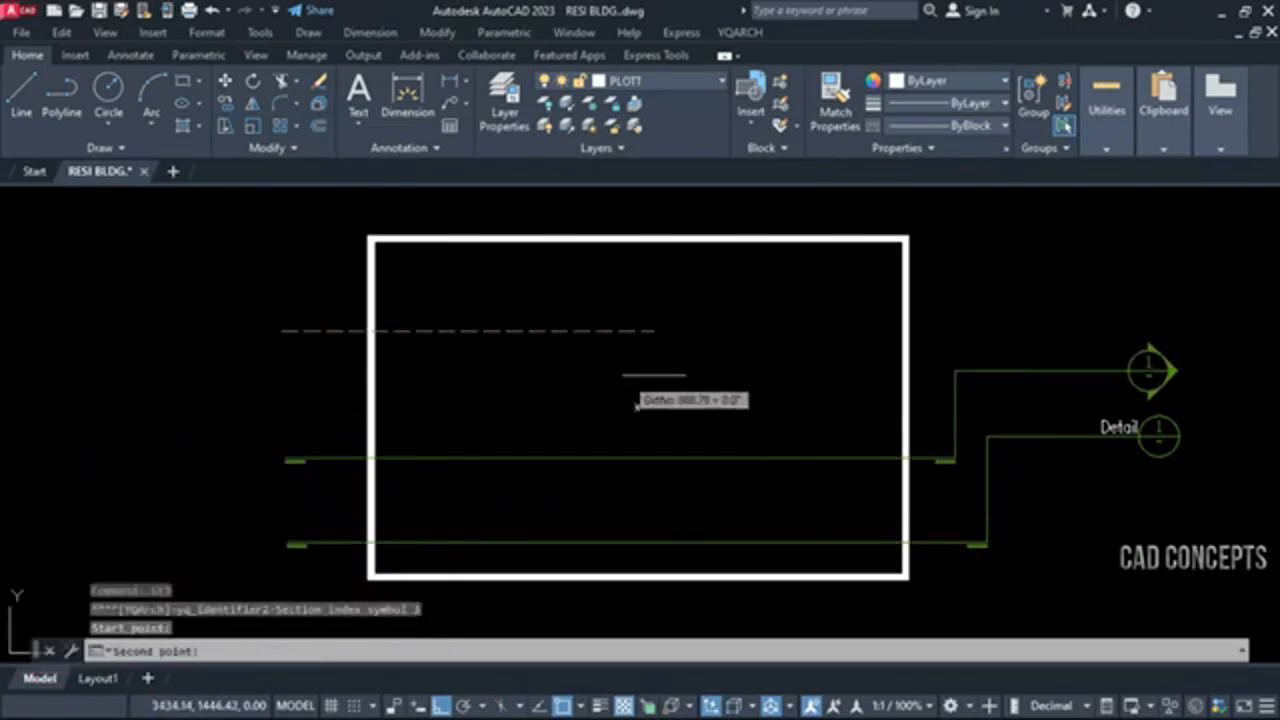
click(1012, 331)
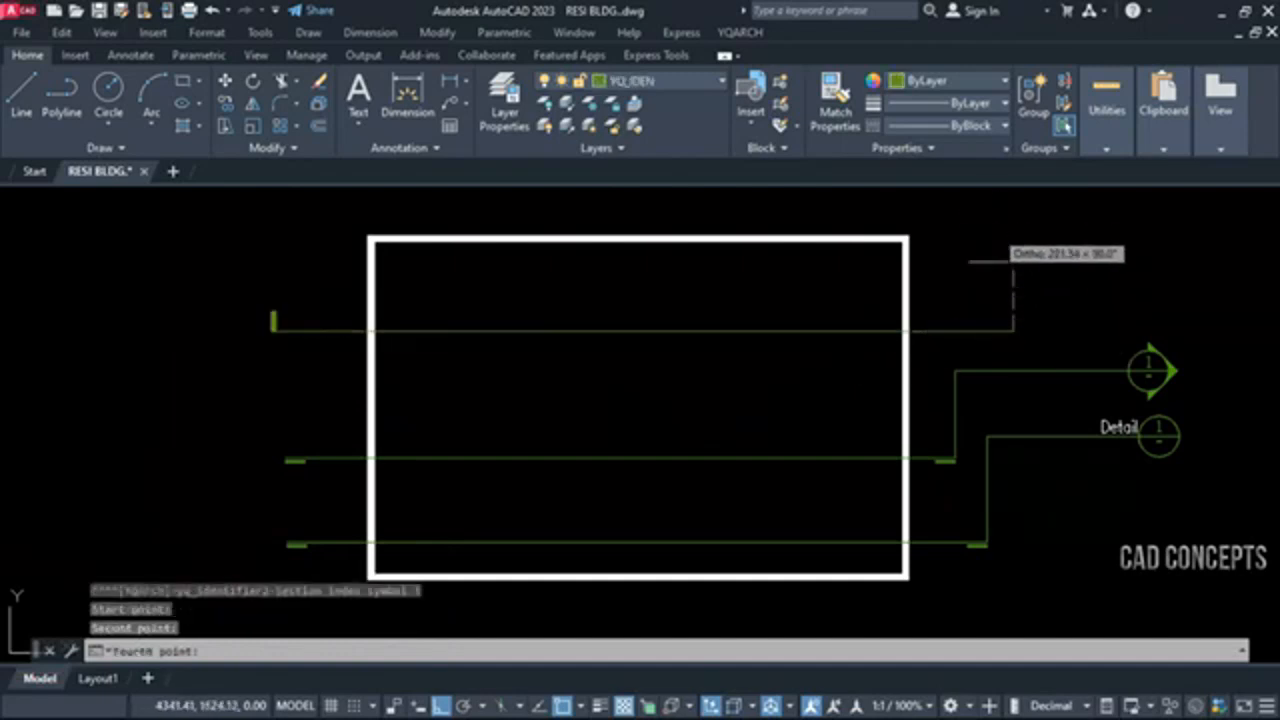
click(1013, 284)
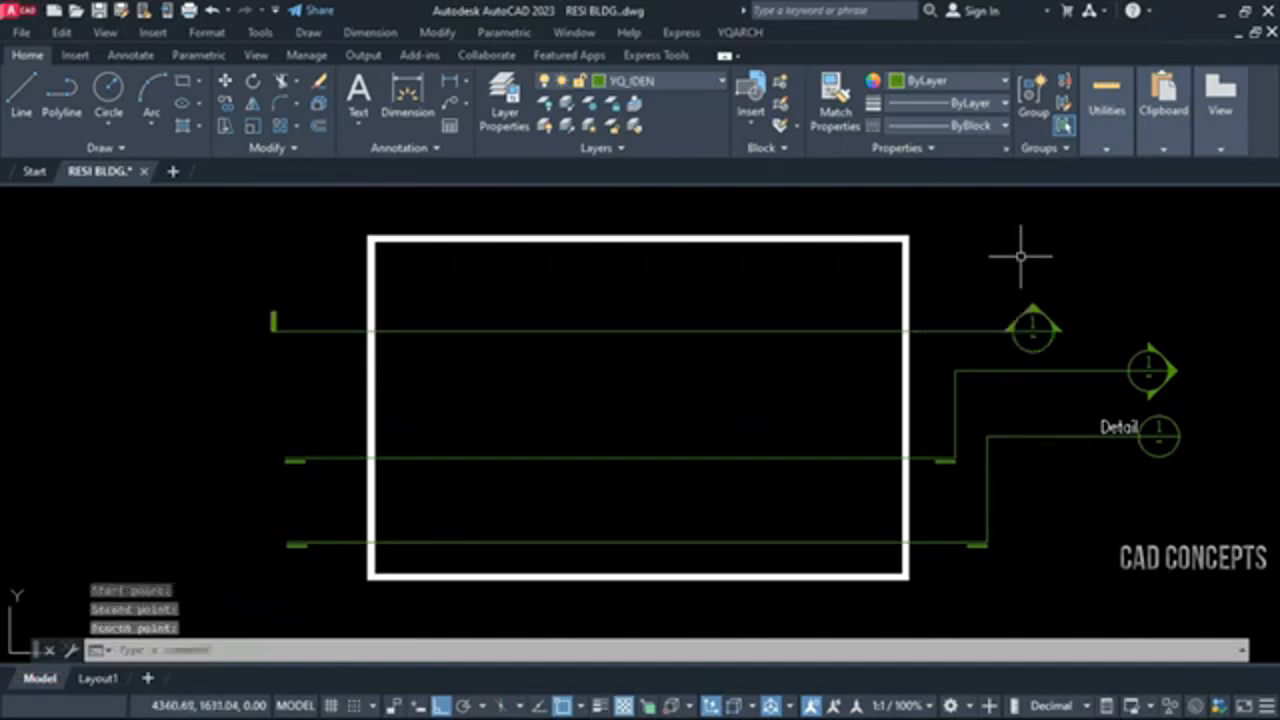
Draw a vertical SY3 section index symbol through the rectangle's right part, with its end marker below the rectangle pointing left
mouse_move(800, 412)
middle_down()
mouse_move(780, 394)
mouse_move(786, 423)
mouse_move(830, 422)
middle_up()
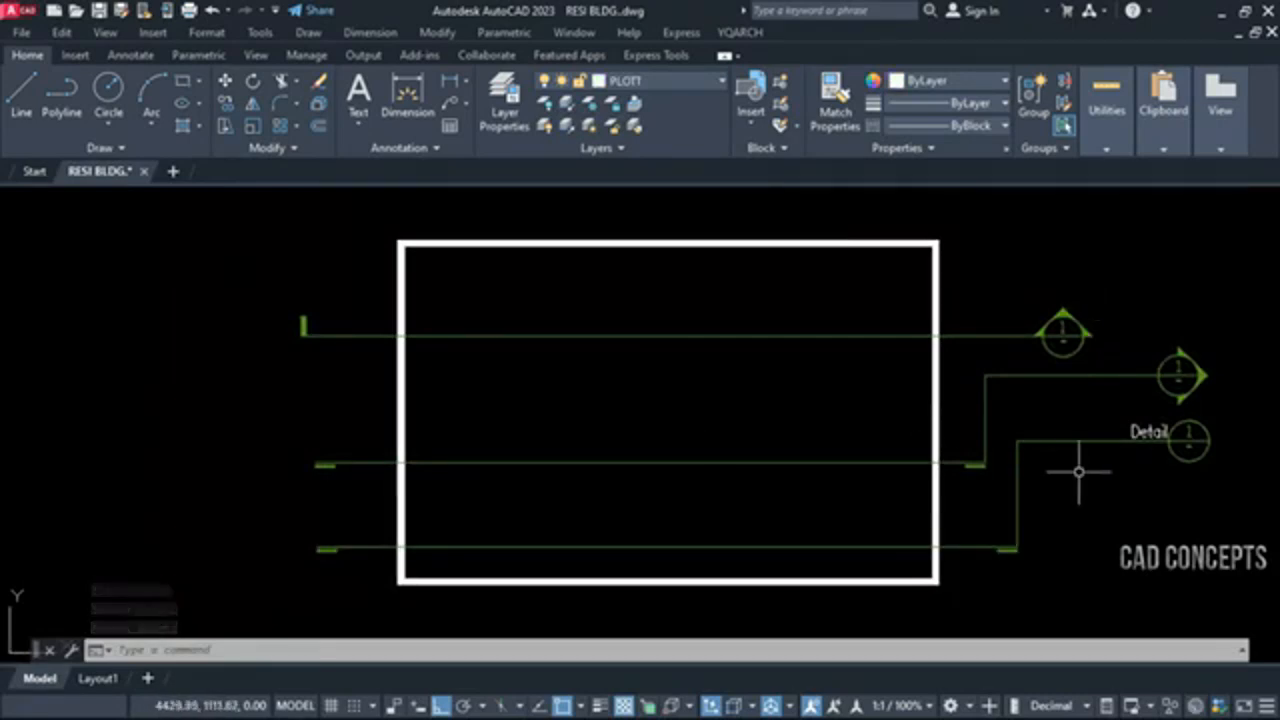
key(Return)
click(899, 205)
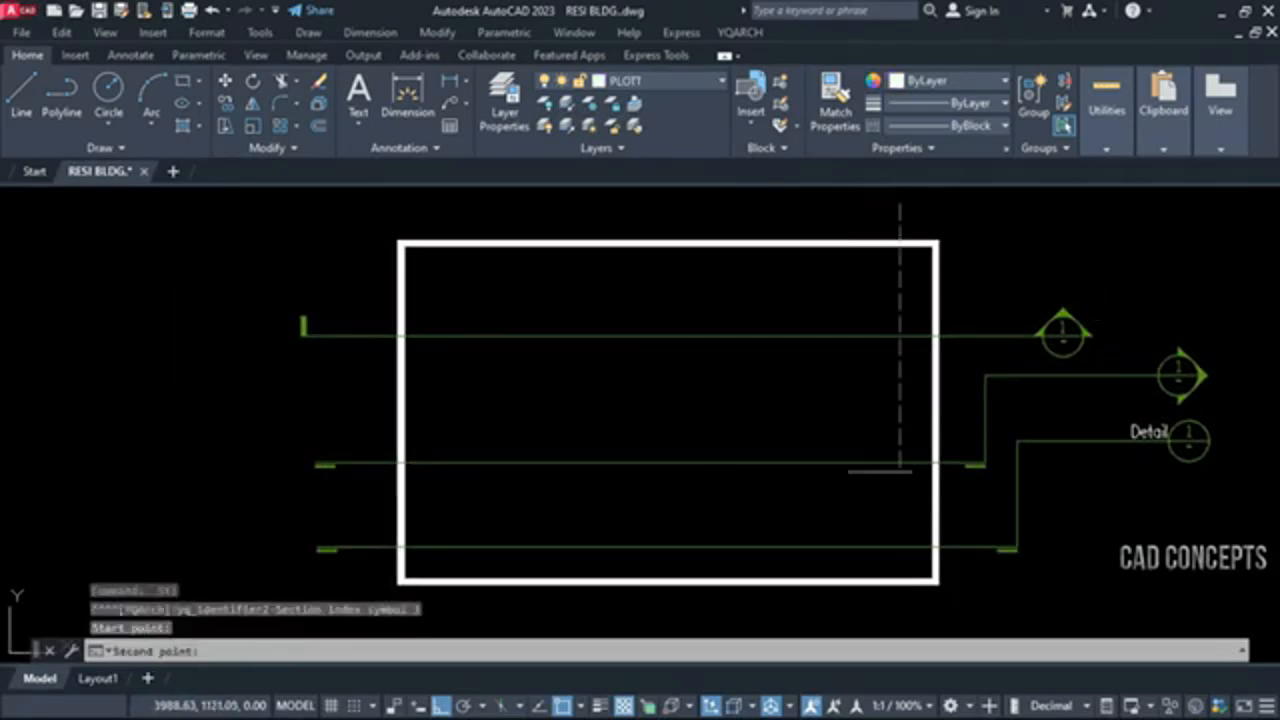
click(899, 605)
click(760, 612)
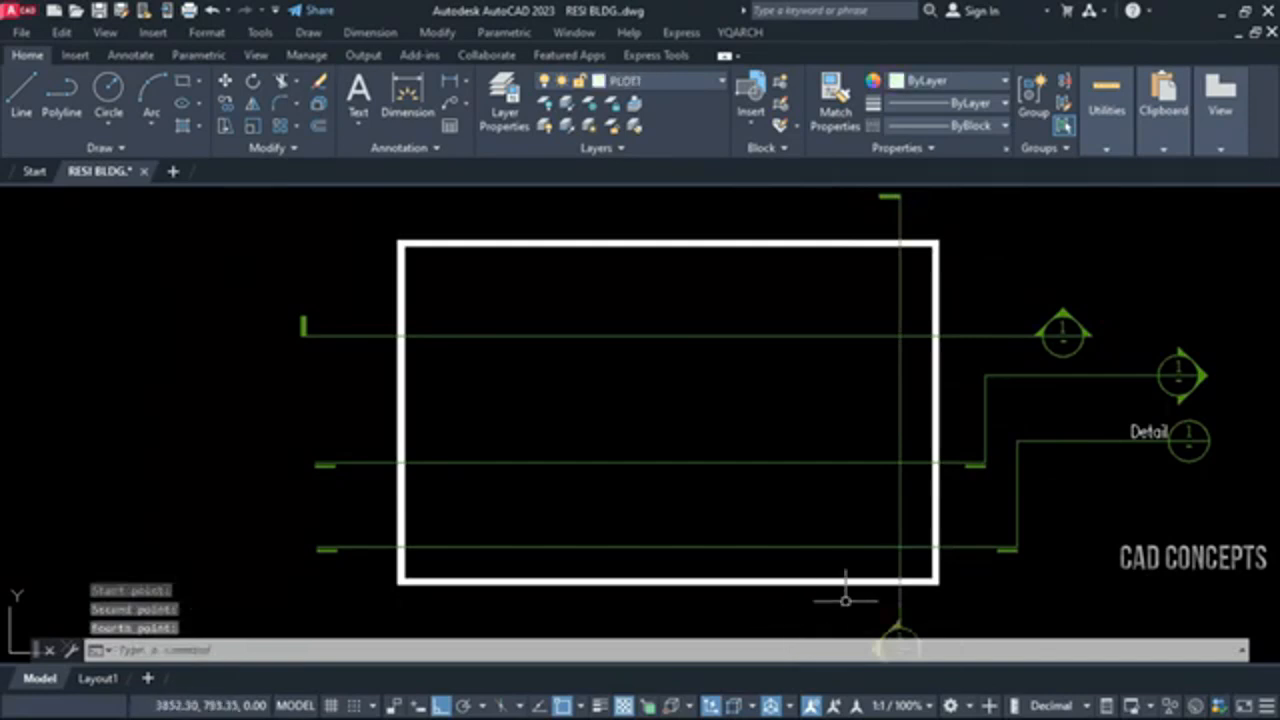
Draw another vertical SY3 section index symbol through the rectangle's left part, with its end marker below the rectangle pointing right
mouse_move(968, 546)
middle_down()
mouse_move(971, 489)
mouse_move(968, 558)
mouse_move(968, 523)
middle_up()
scroll(989, 442, down, 2)
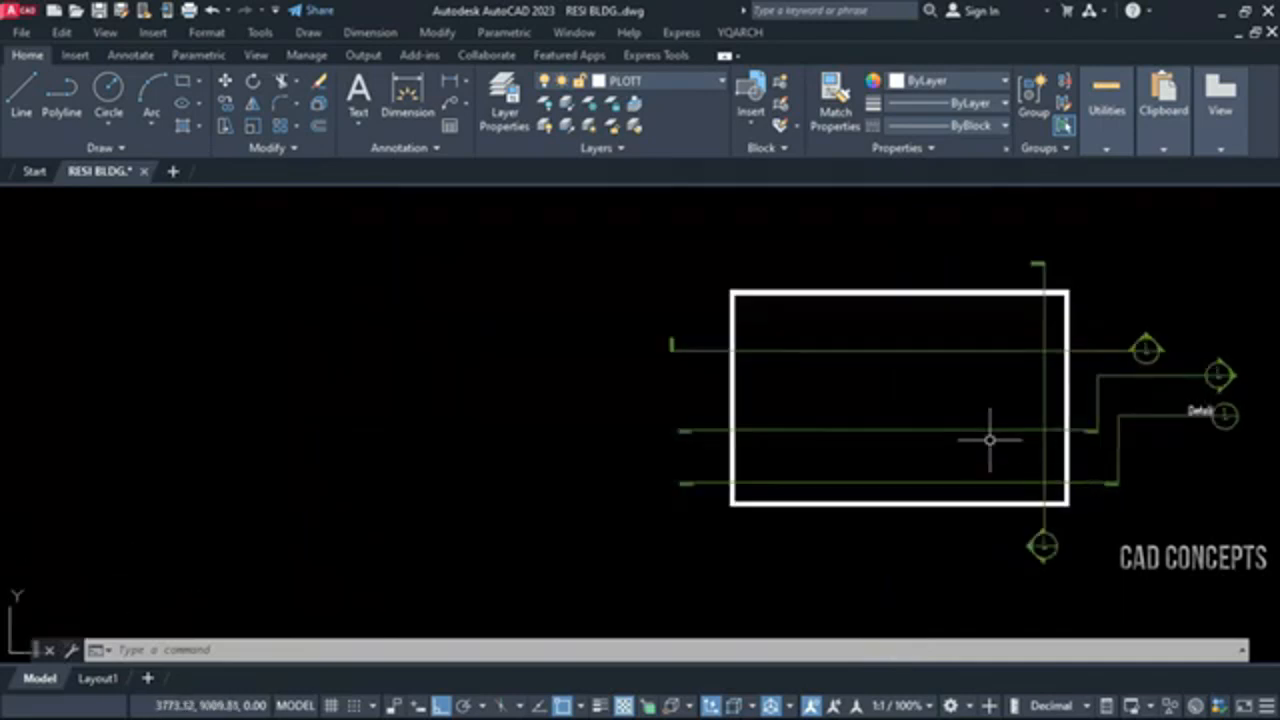
key(Return)
click(783, 248)
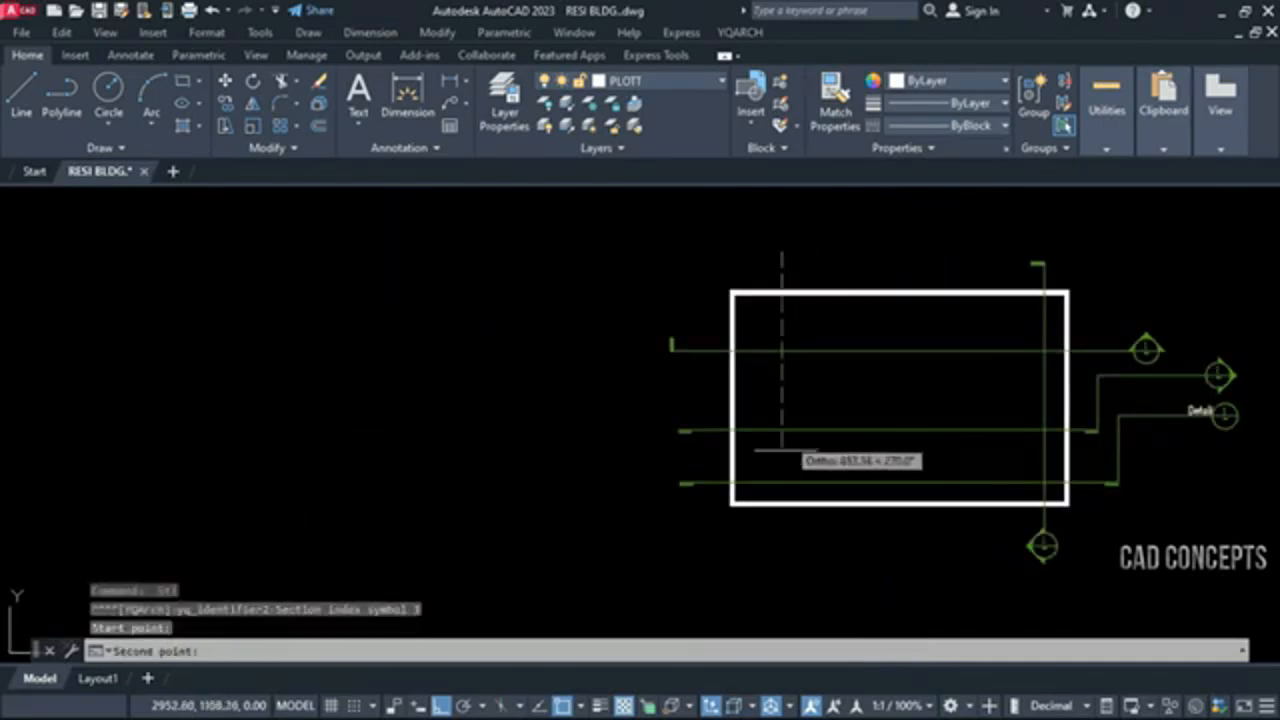
click(783, 558)
click(853, 553)
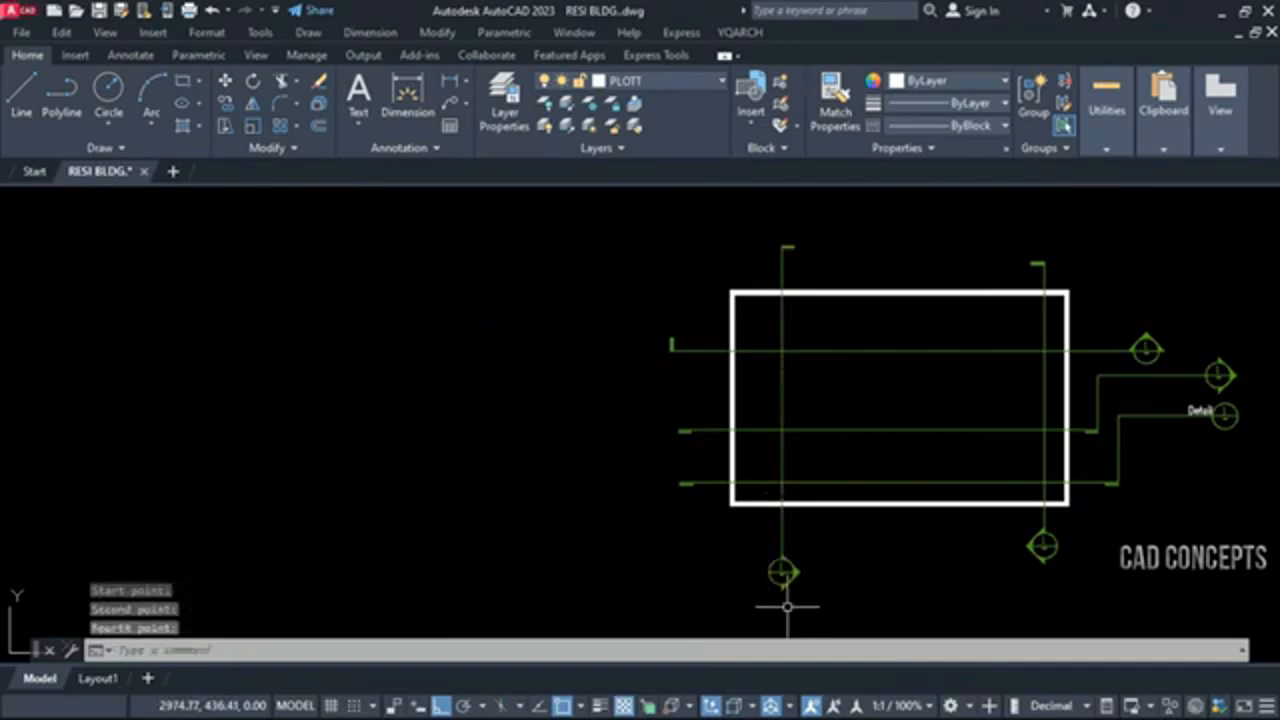
mouse_move(1170, 503)
middle_down()
mouse_move(1137, 505)
mouse_move(1182, 570)
mouse_move(1177, 491)
mouse_move(1120, 580)
mouse_move(1051, 603)
mouse_move(1157, 540)
mouse_move(1143, 517)
middle_up()
scroll(1137, 505, up, 2)
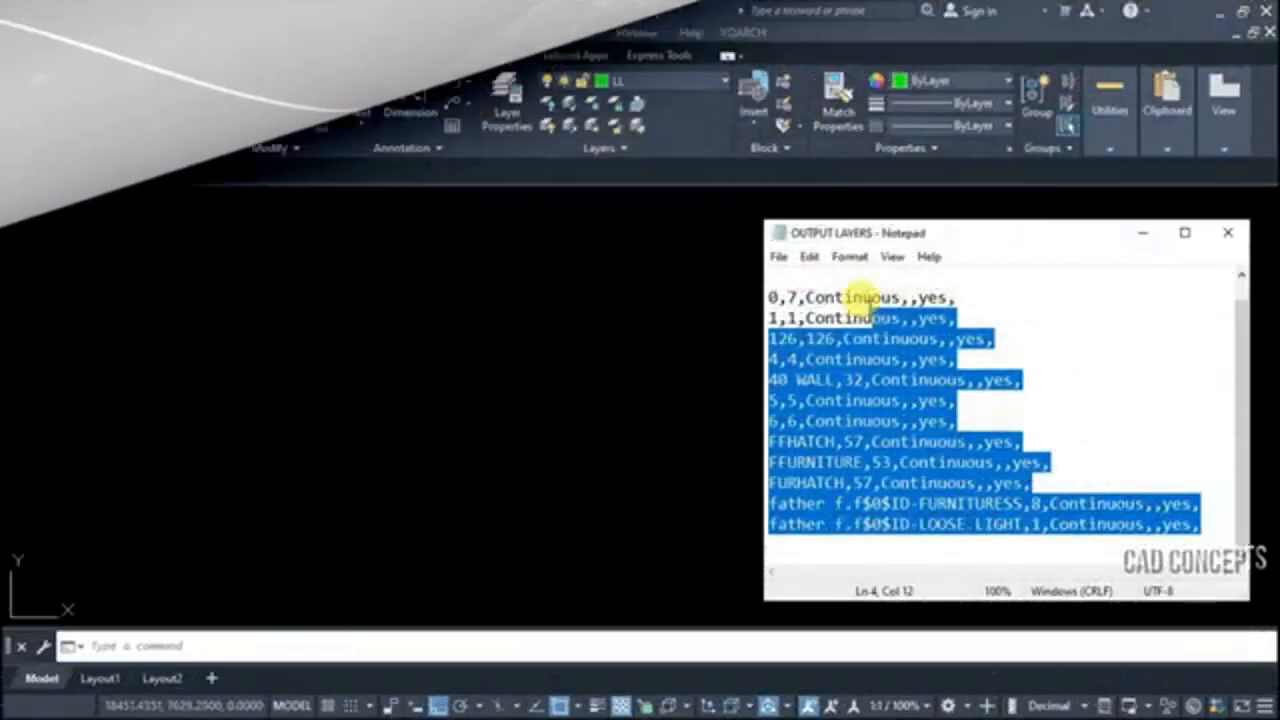
drag(870, 304, 760, 279)
Import the OUTPUT LAYERS text file into Drawing1 with CTT, using text height 350 and rotation angle 0
click(833, 360)
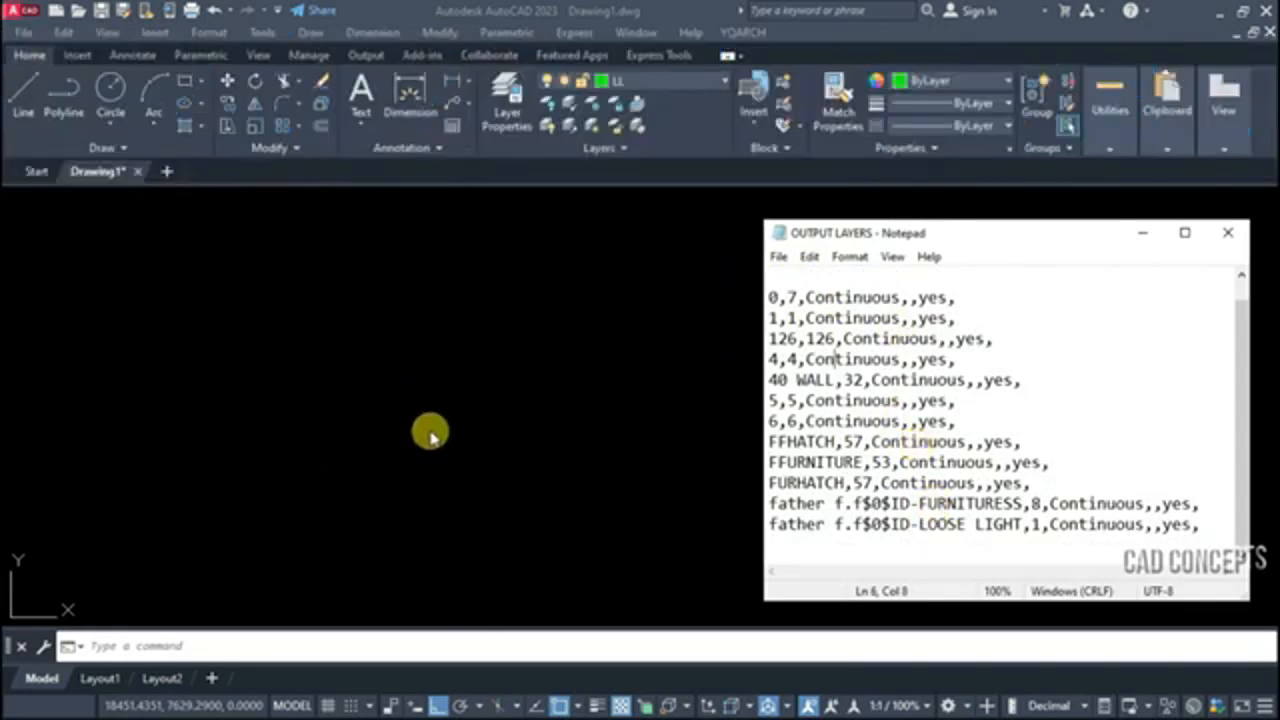
click(456, 413)
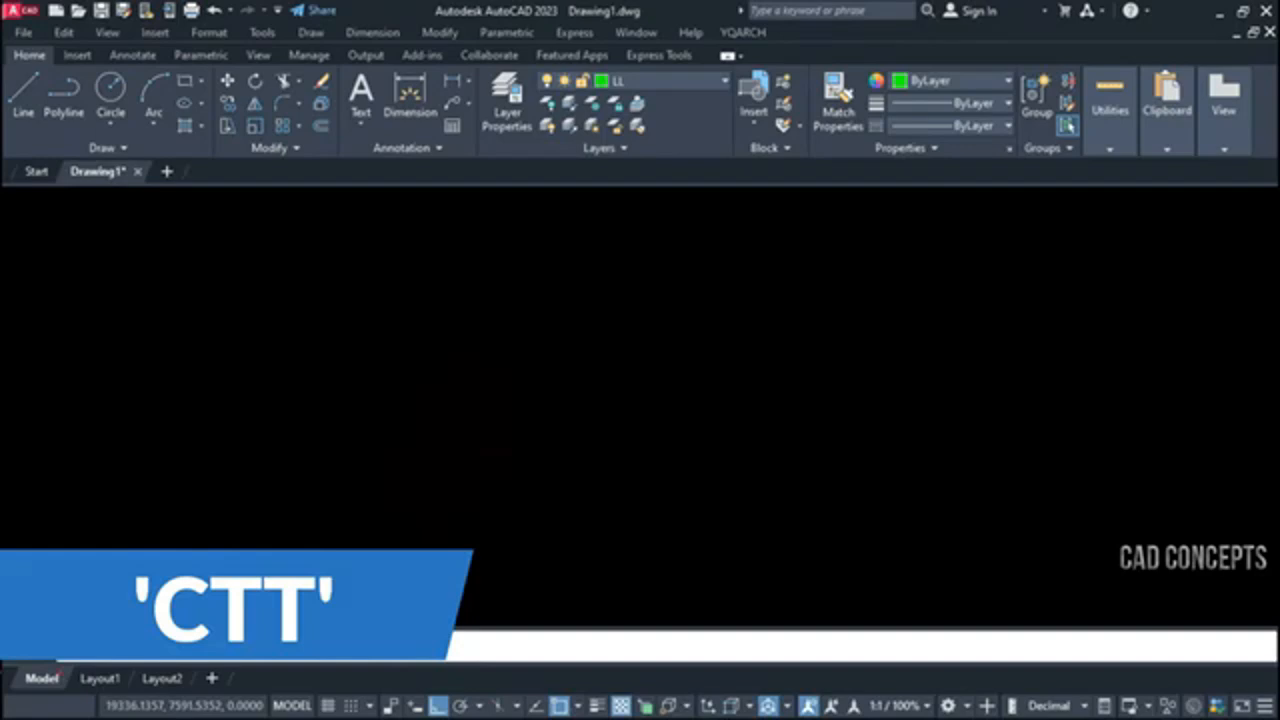
key(Return)
click(515, 309)
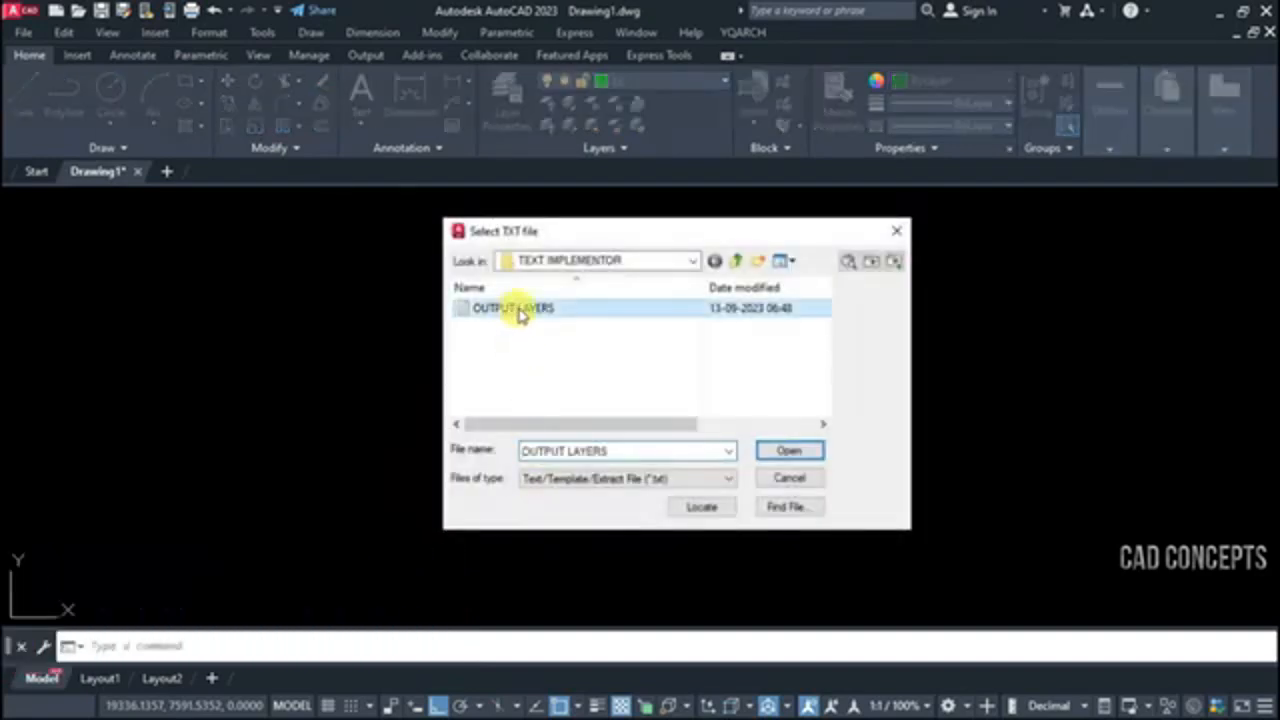
click(789, 450)
click(406, 478)
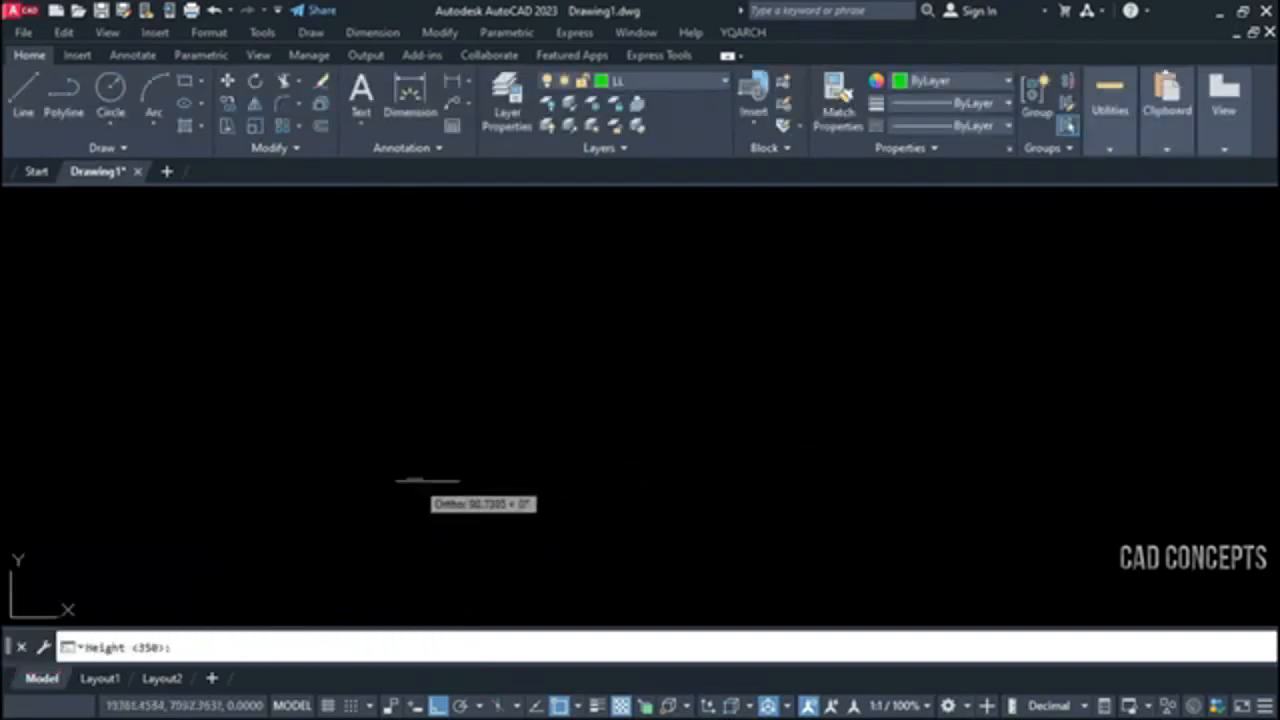
key(Return)
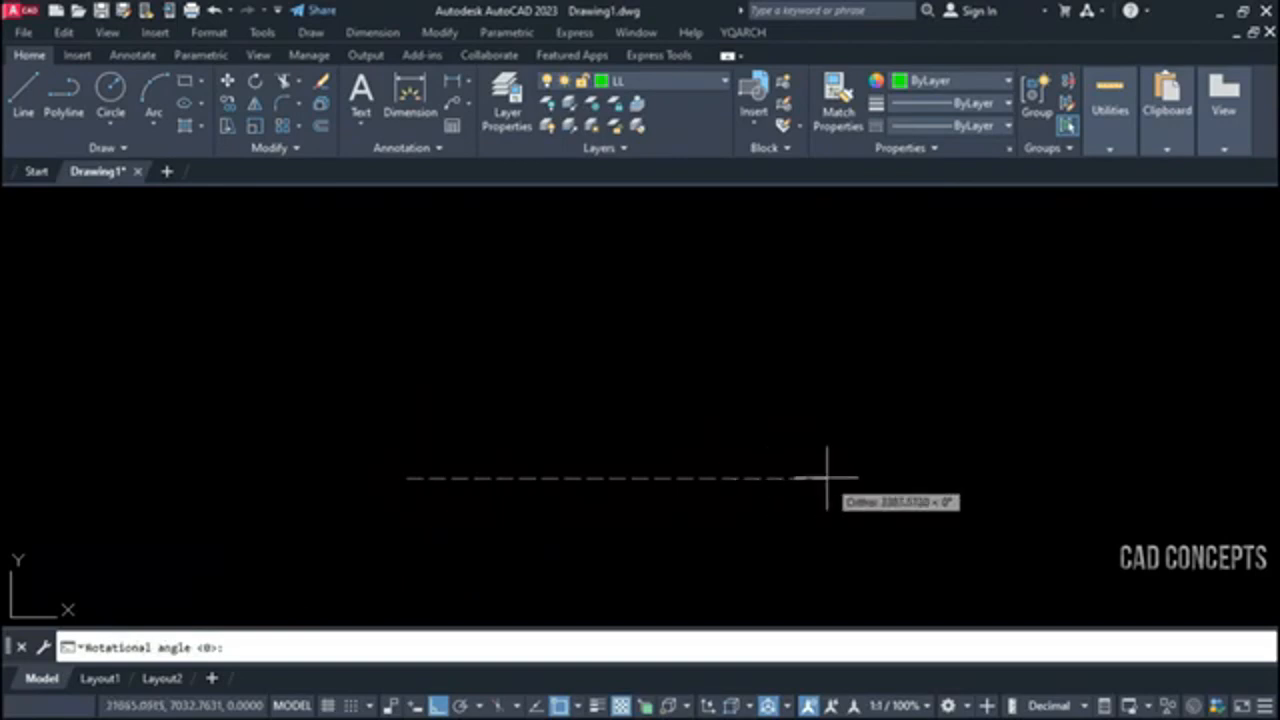
key(Return)
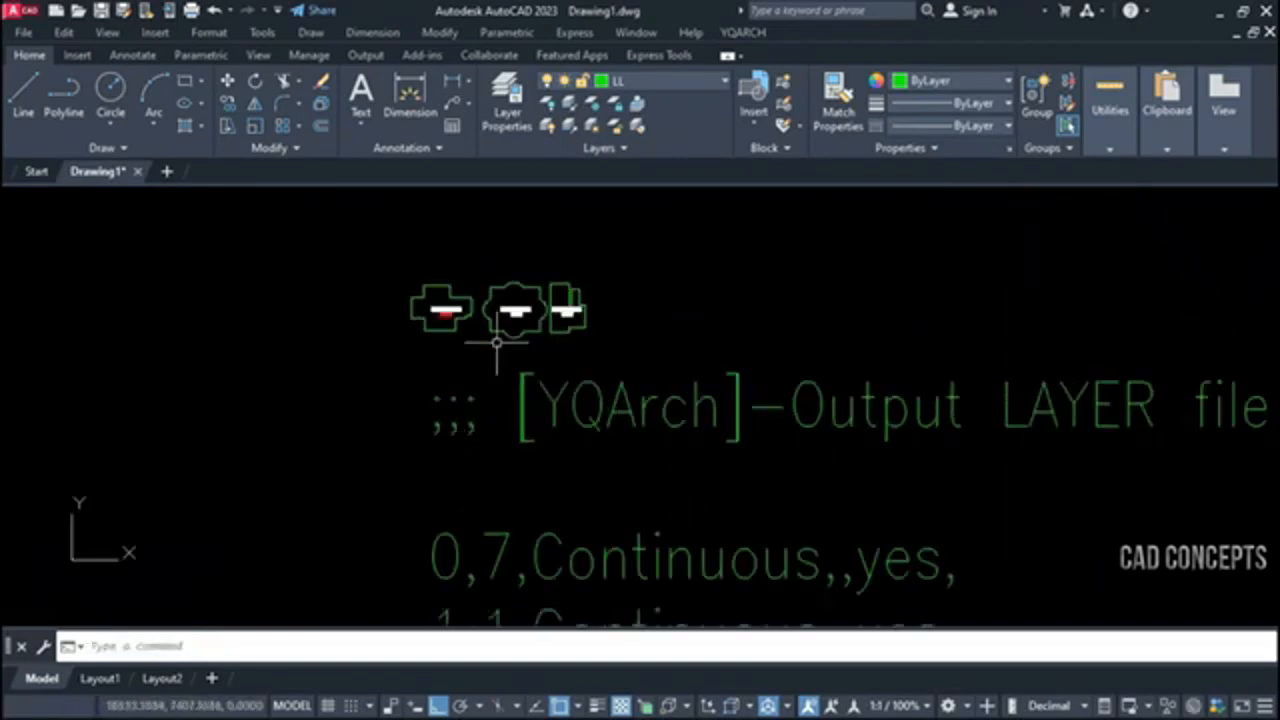
Move the imported layer list to the right, into empty space clear of the existing blocks
scroll(503, 343, down, 4)
click(638, 360)
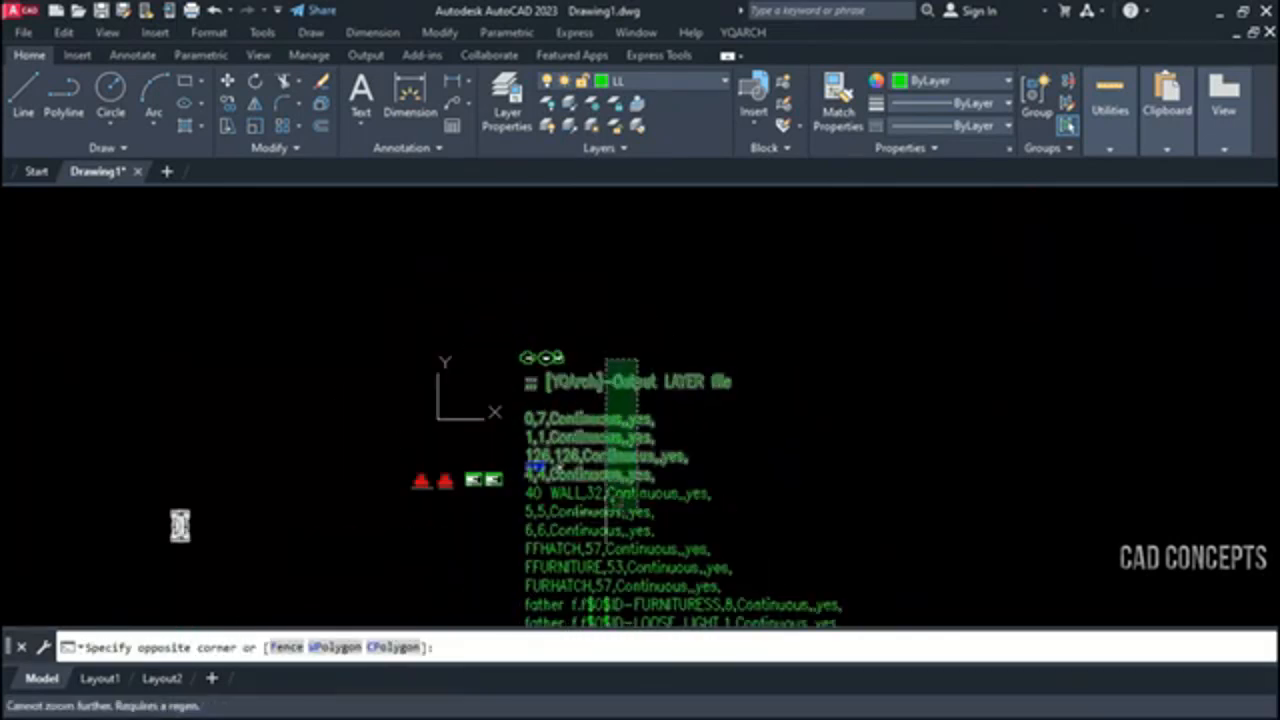
middle_drag(597, 574, 580, 414)
click(583, 507)
key(space)
click(478, 429)
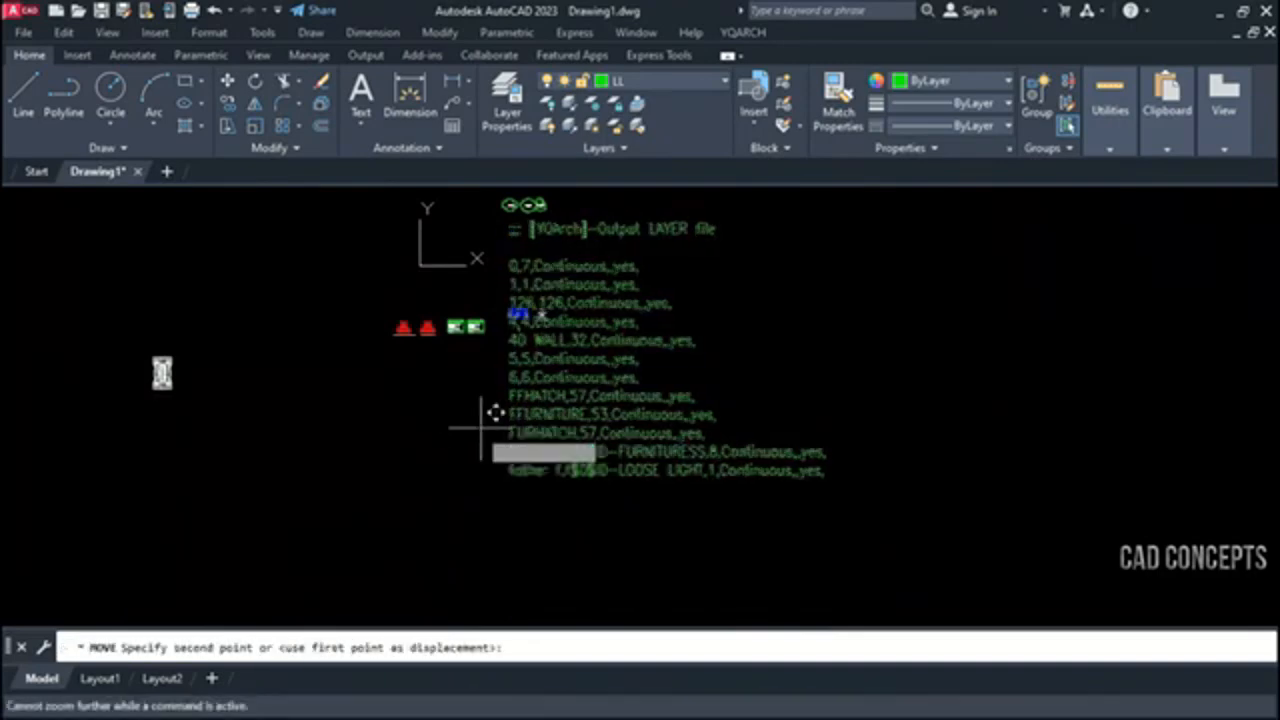
click(851, 446)
Delete all lines of the imported layer list
mouse_move(1109, 352)
middle_down()
mouse_move(648, 376)
mouse_move(677, 386)
mouse_move(686, 409)
middle_up()
scroll(649, 374, up, 3)
click(656, 205)
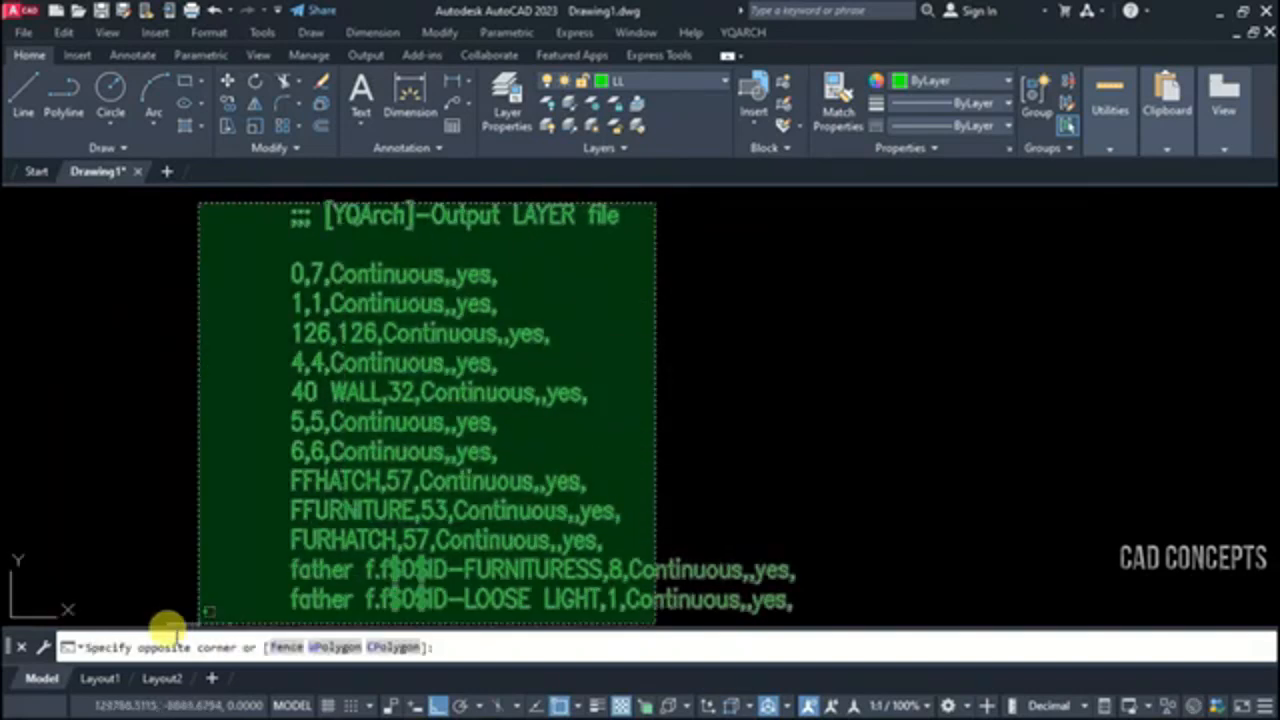
click(152, 622)
key(Delete)
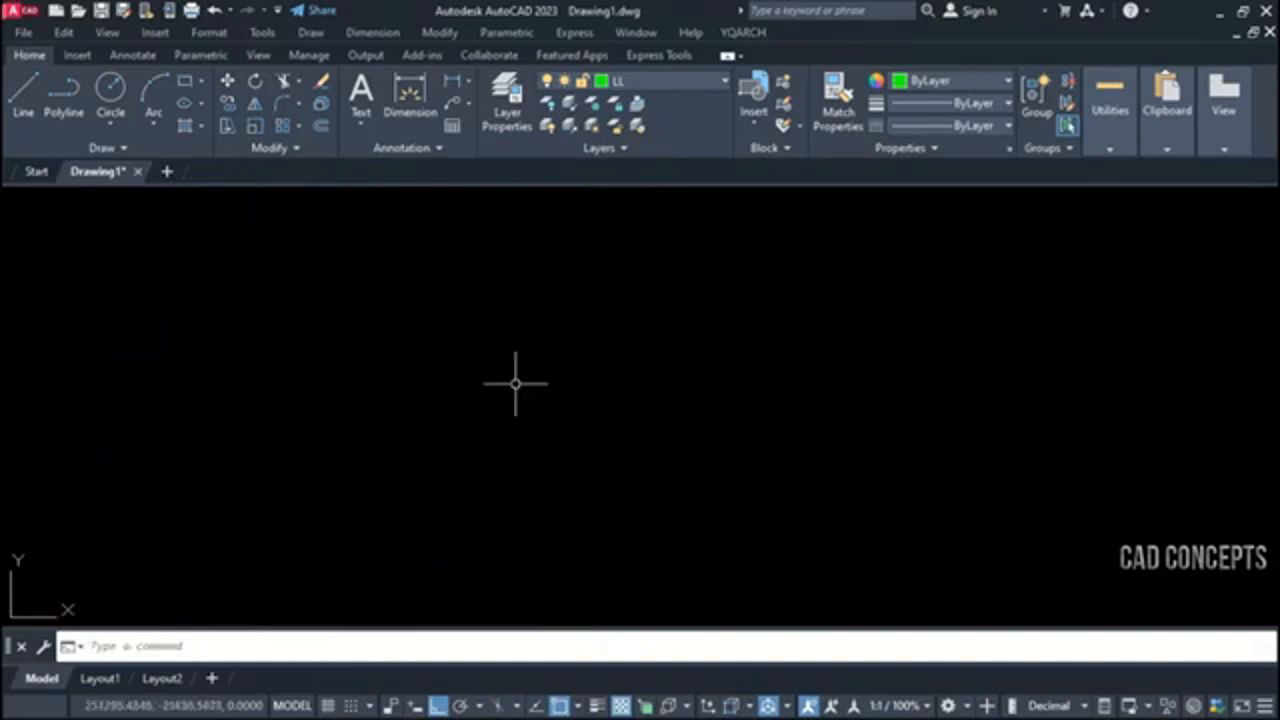
Import the OUTPUT LAYERS text file again with CTT into empty space, using rotation angle 0
key(Return)
click(286, 646)
click(510, 308)
click(789, 450)
click(212, 552)
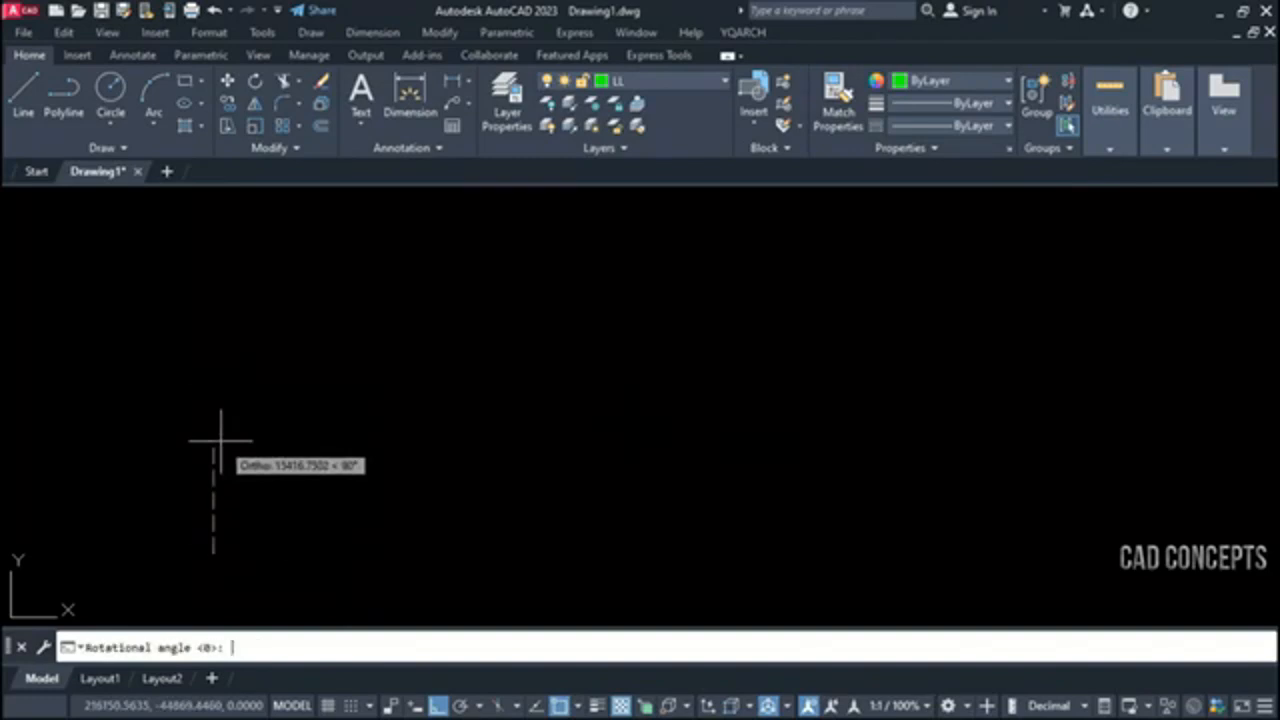
key(Return)
scroll(210, 577, up, 5)
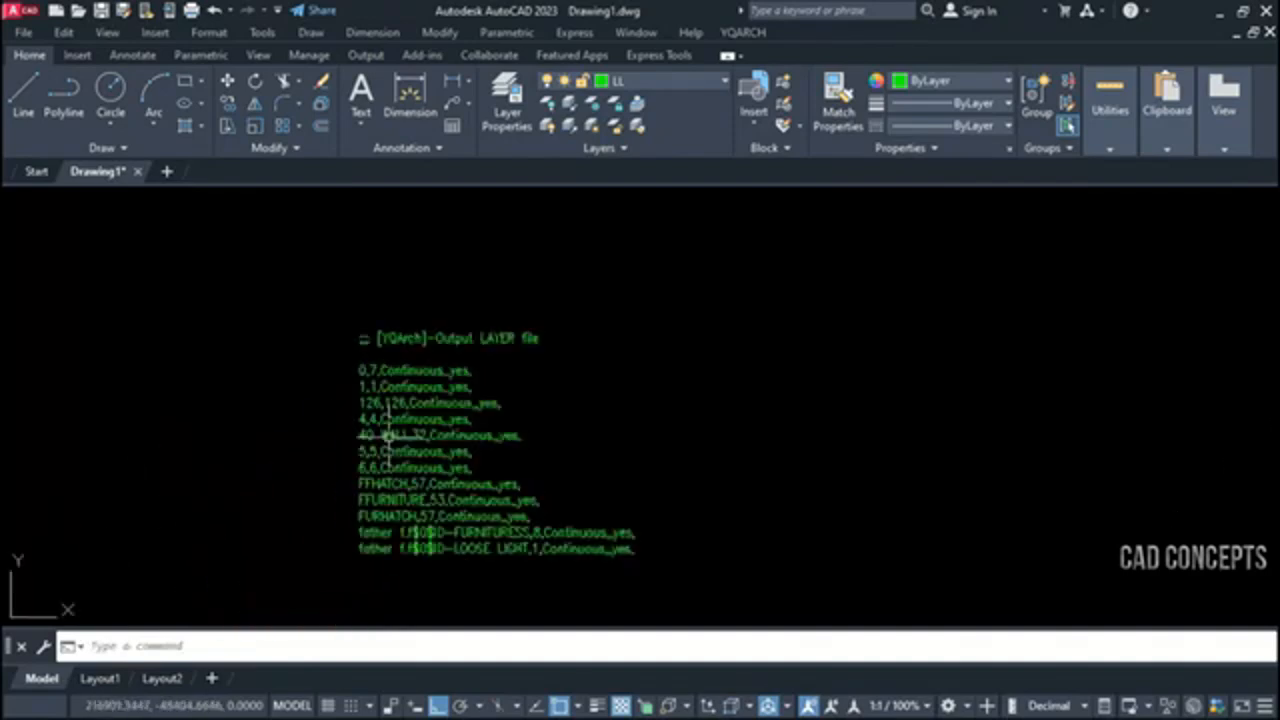
click(720, 214)
click(281, 571)
key(Escape)
Select the five brick hatches one after another to examine their extents and missing boundaries
click(437, 600)
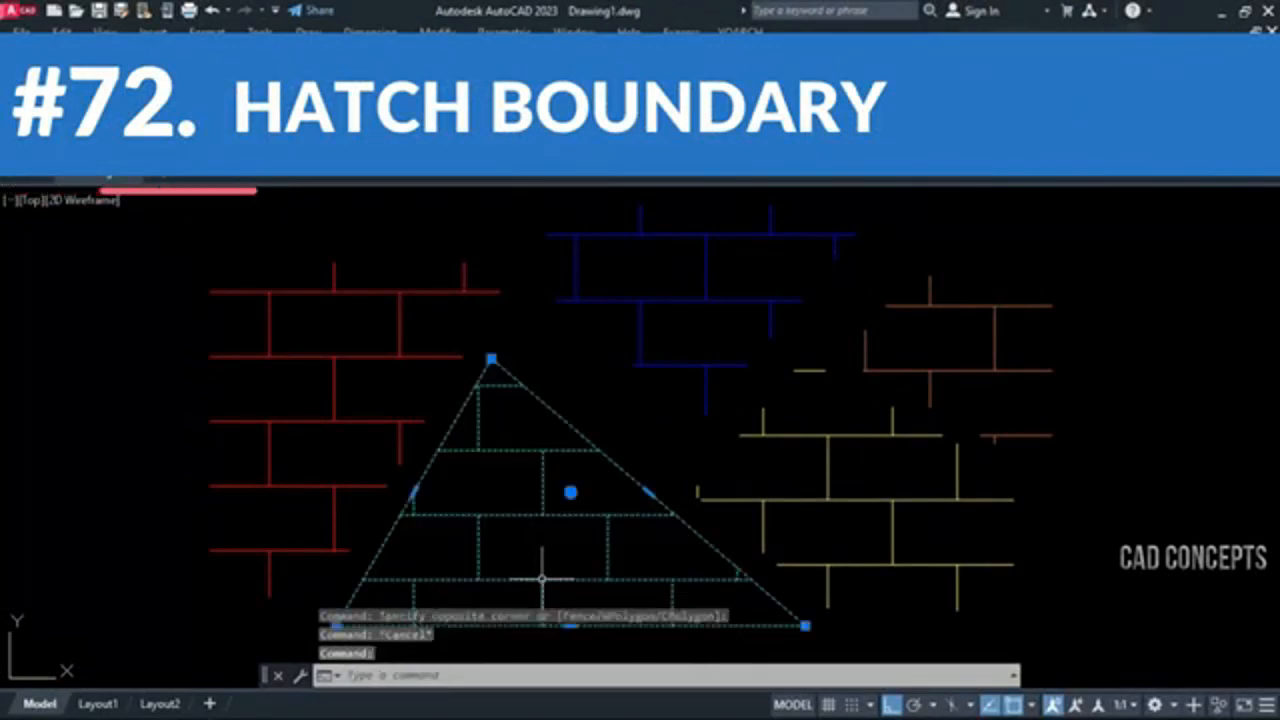
click(375, 488)
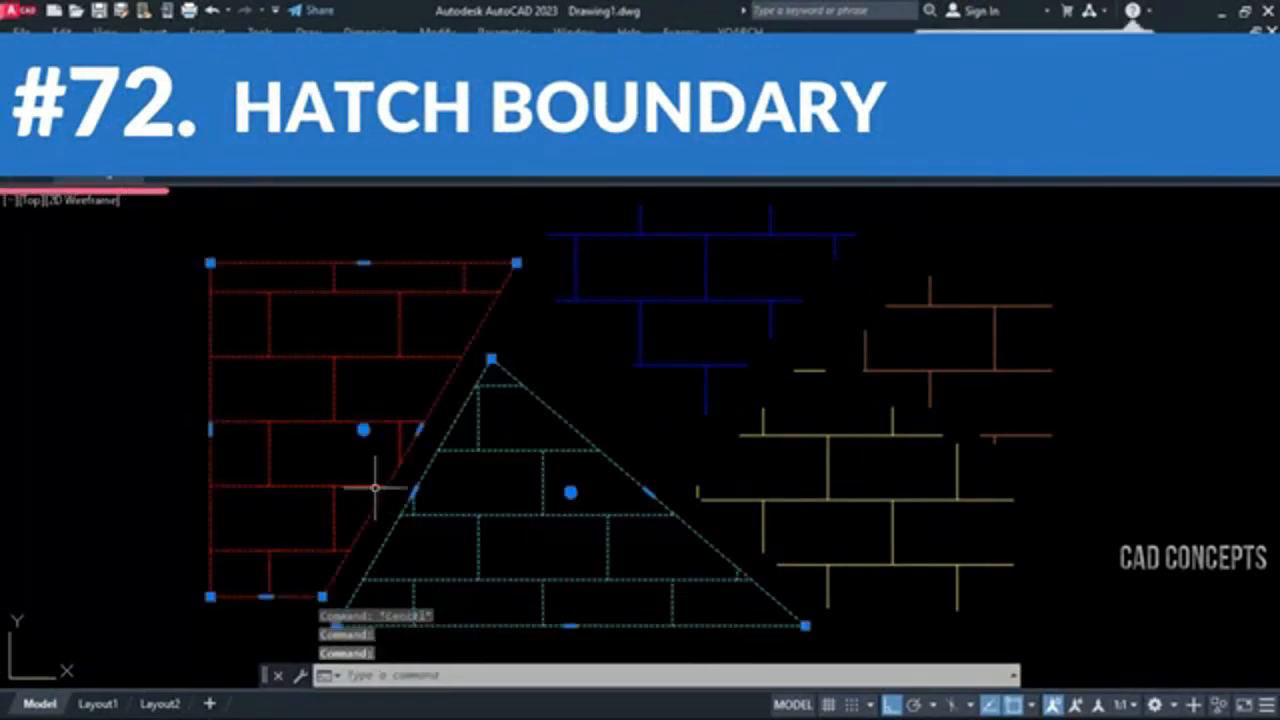
click(668, 364)
click(763, 425)
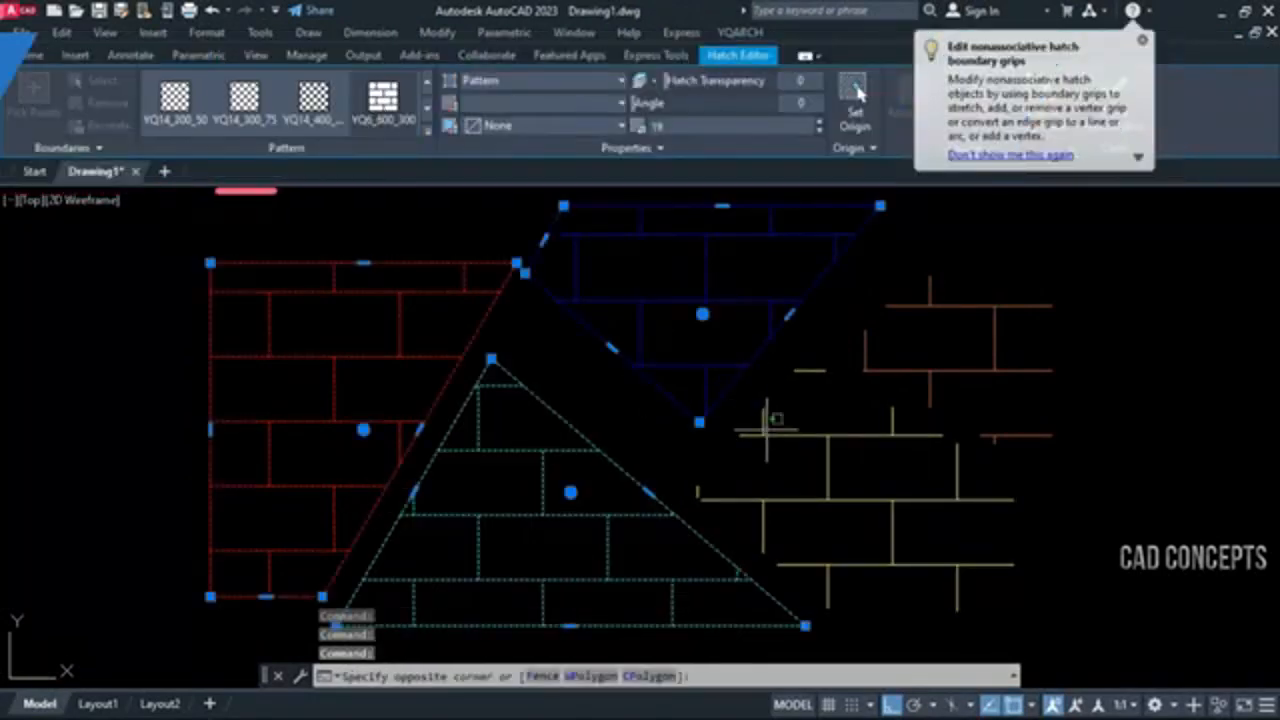
click(914, 366)
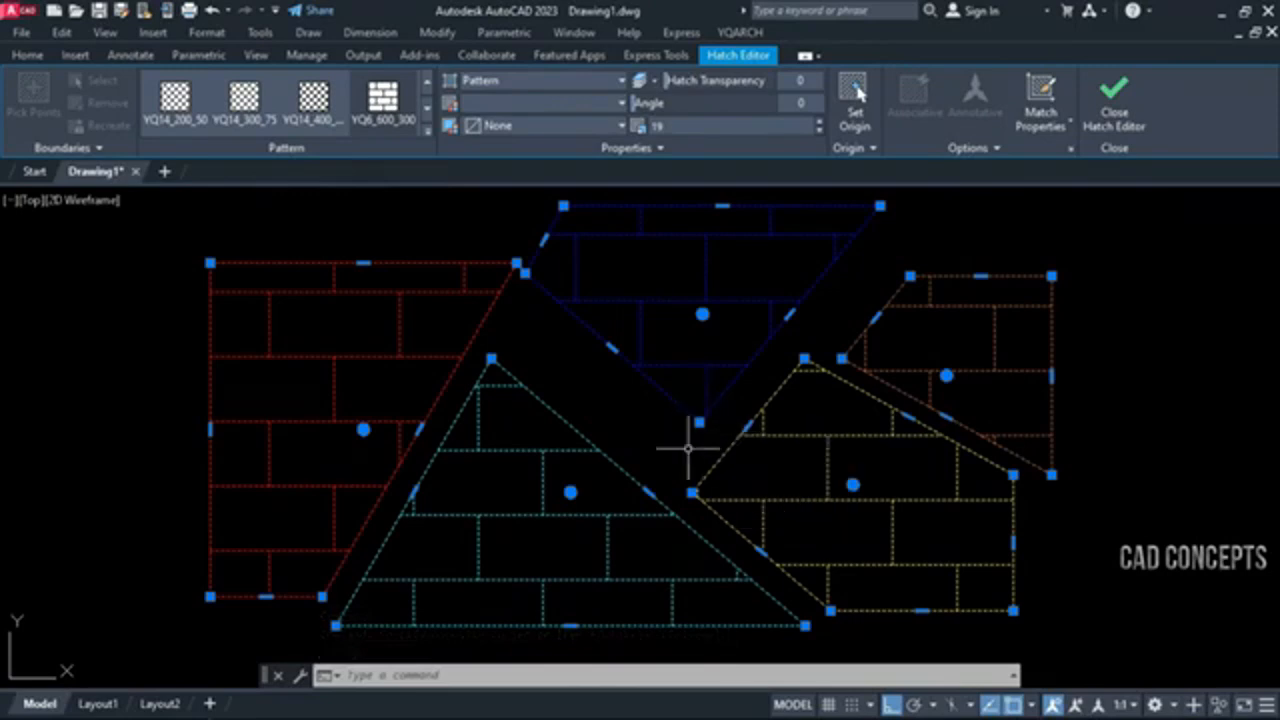
key(Escape)
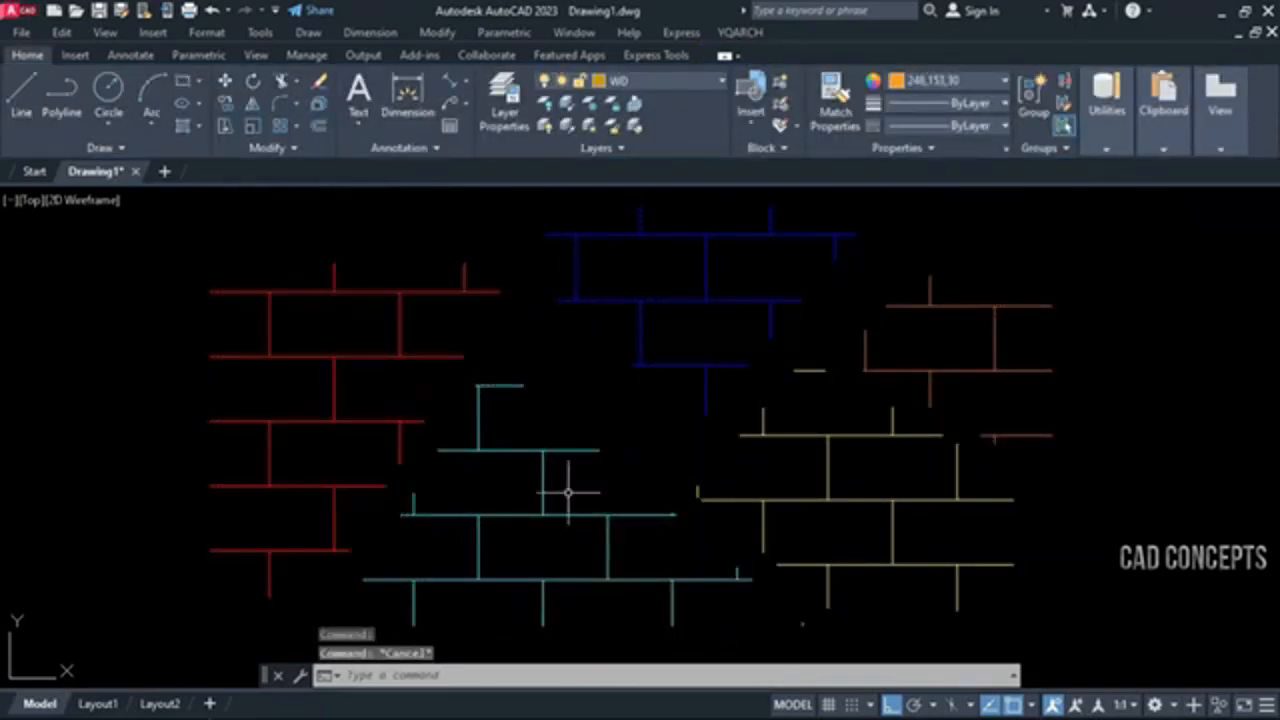
Rebuild the boundary lines of all five brick hatches with HHB
text(HHB)
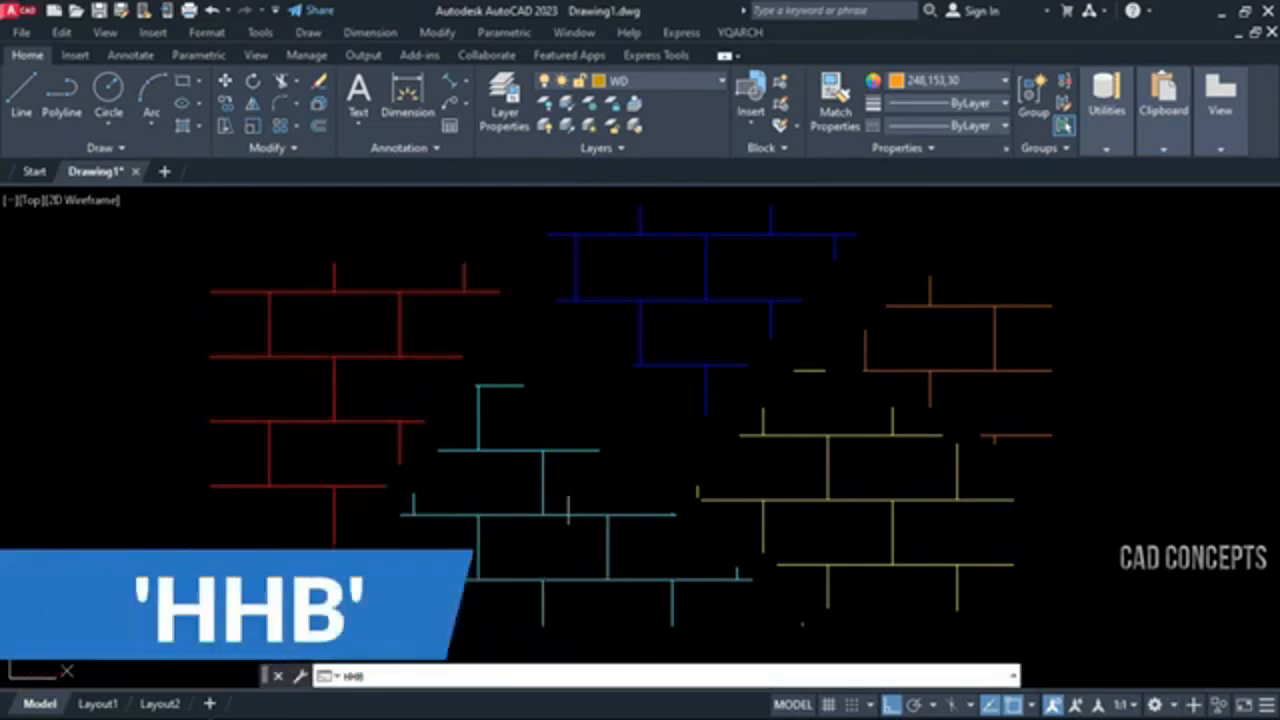
key(Return)
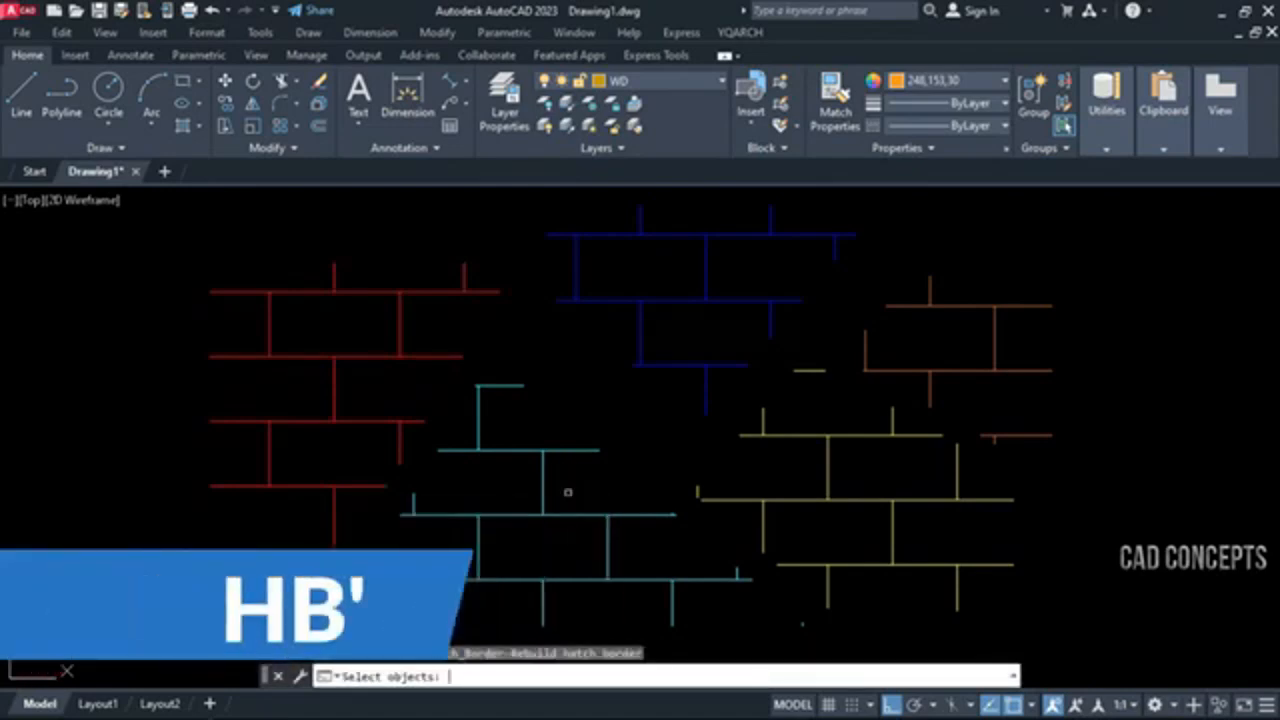
click(1065, 226)
click(271, 553)
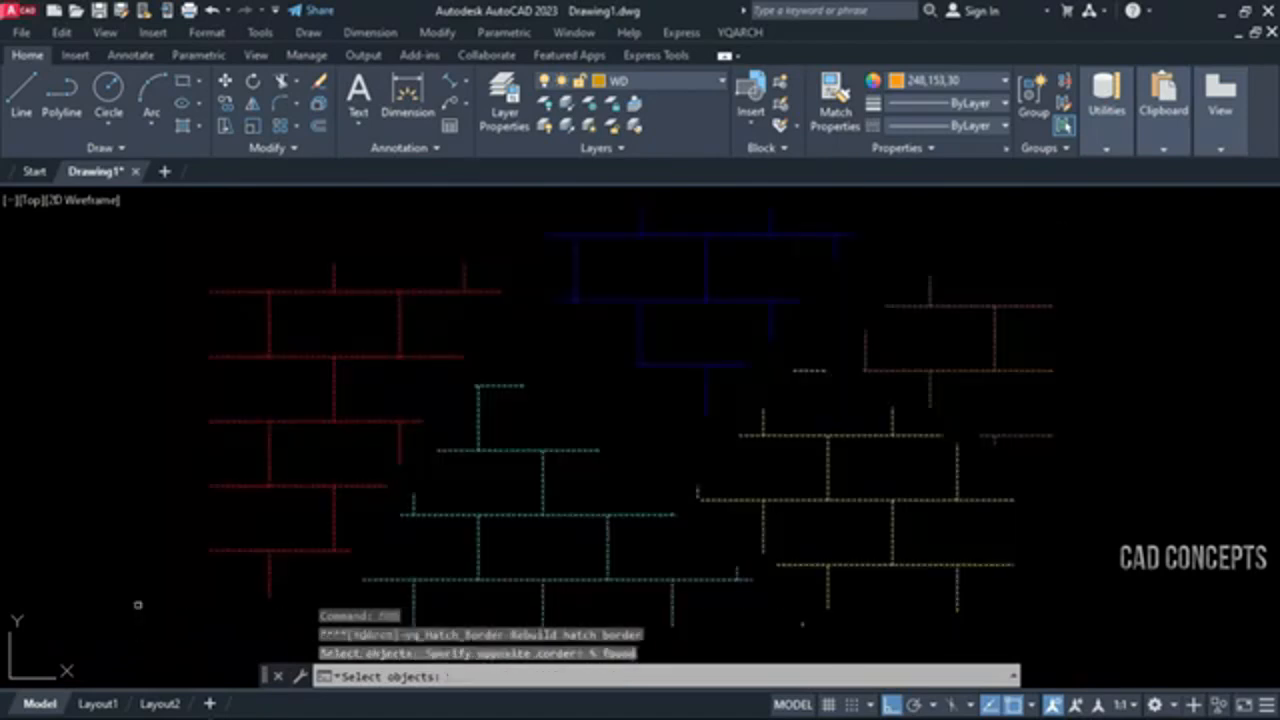
key(Return)
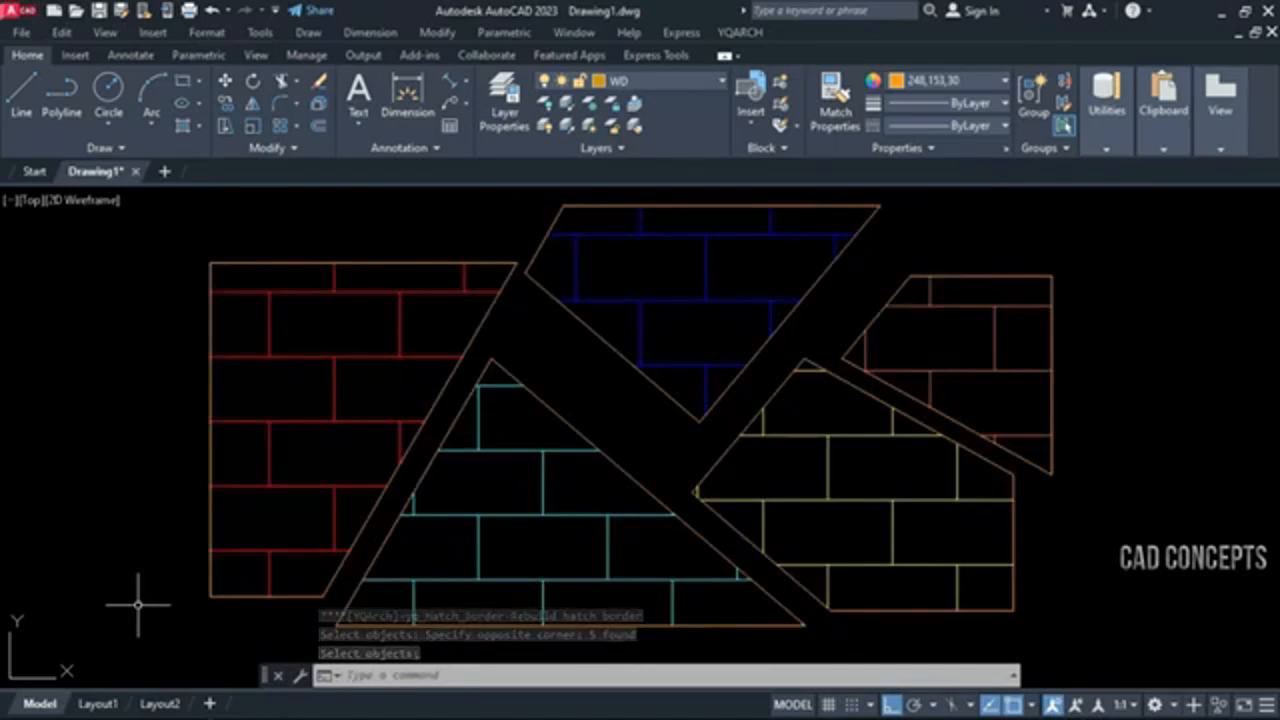
Select the rebuilt boundaries of the brick hatches to check that each is a separate closed outline
click(438, 383)
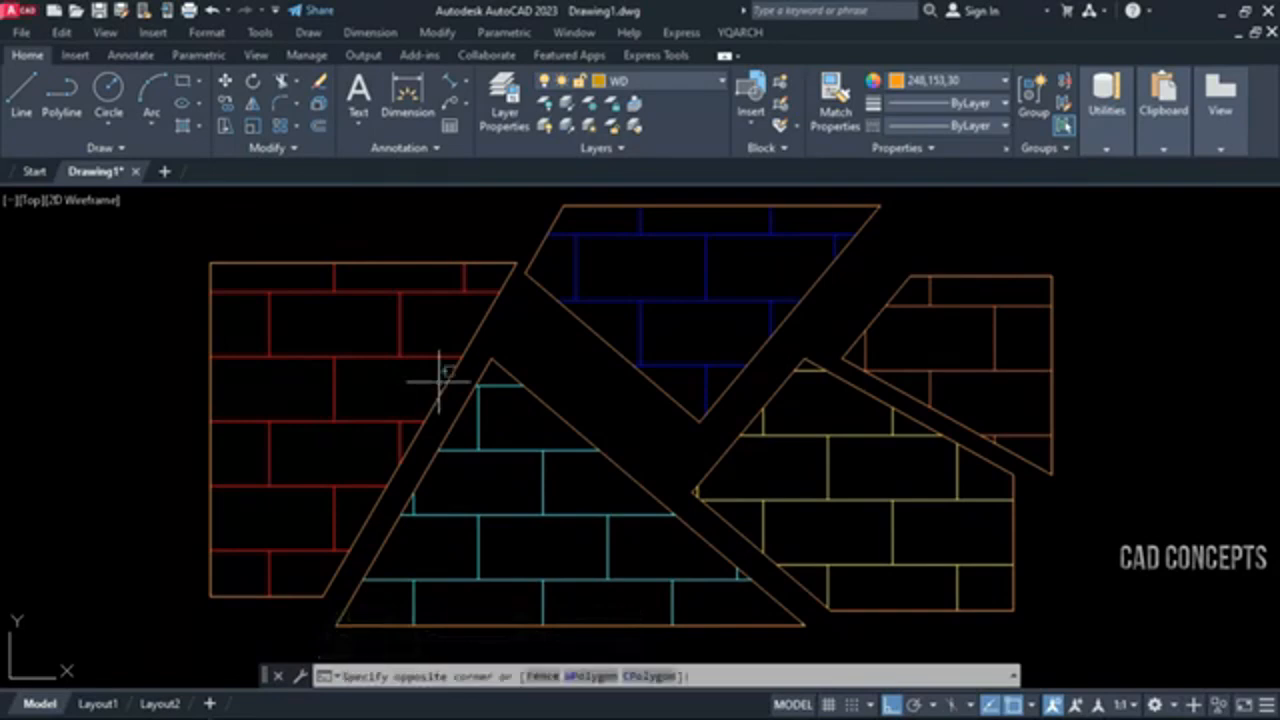
click(411, 416)
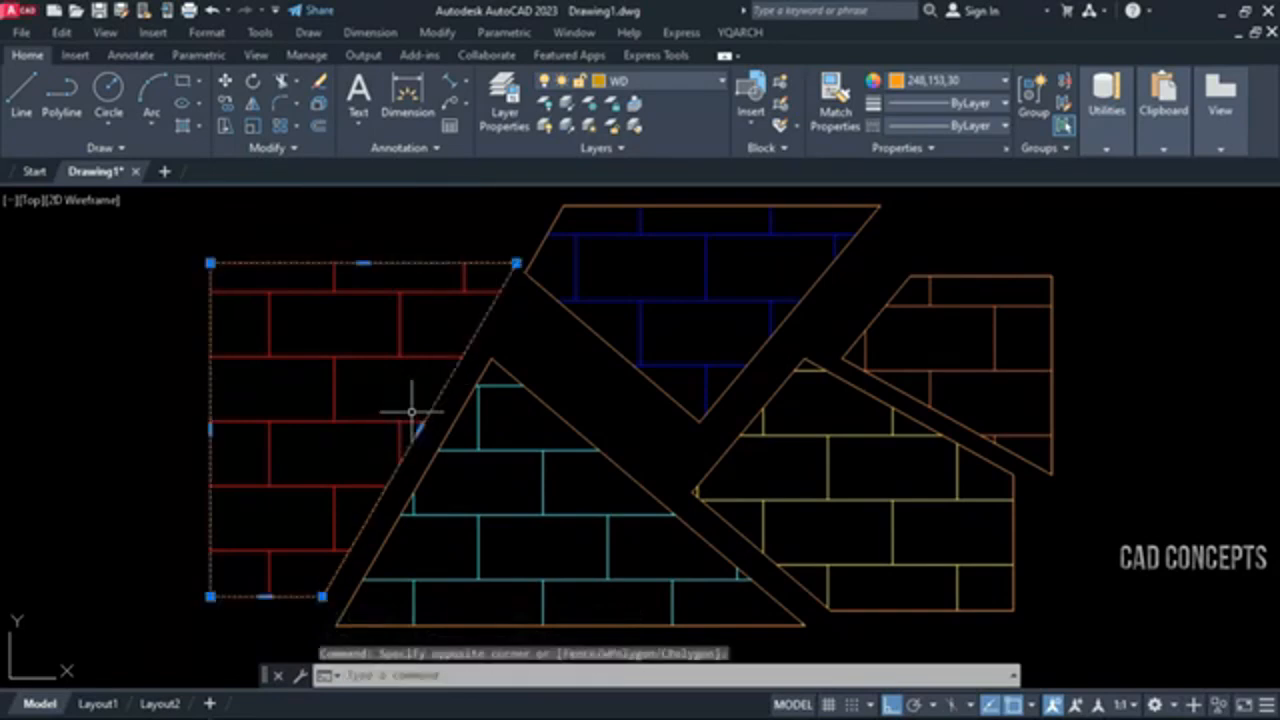
click(616, 347)
click(560, 416)
click(730, 442)
click(848, 348)
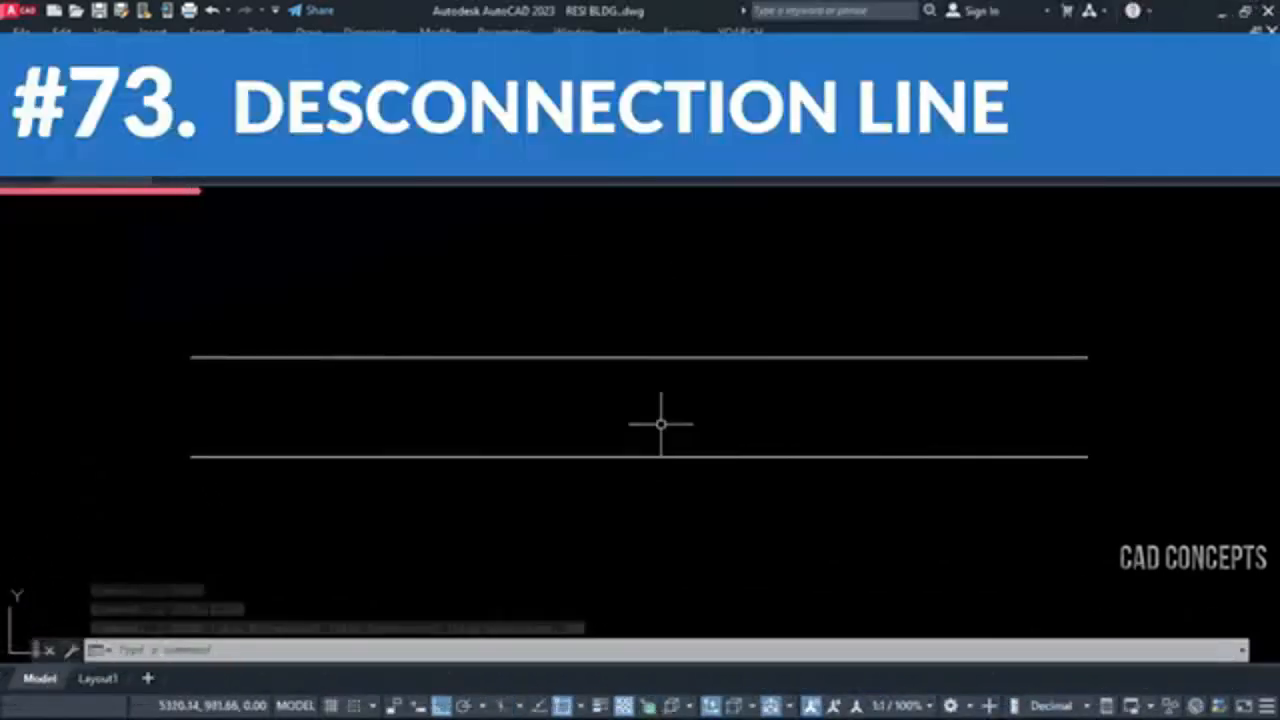
Draw a GPX pipe cutting symbol across the left part of the two parallel lines in RESI BLDG
text(z)
key(Return)
text(ww)
key(Return)
click(189, 340)
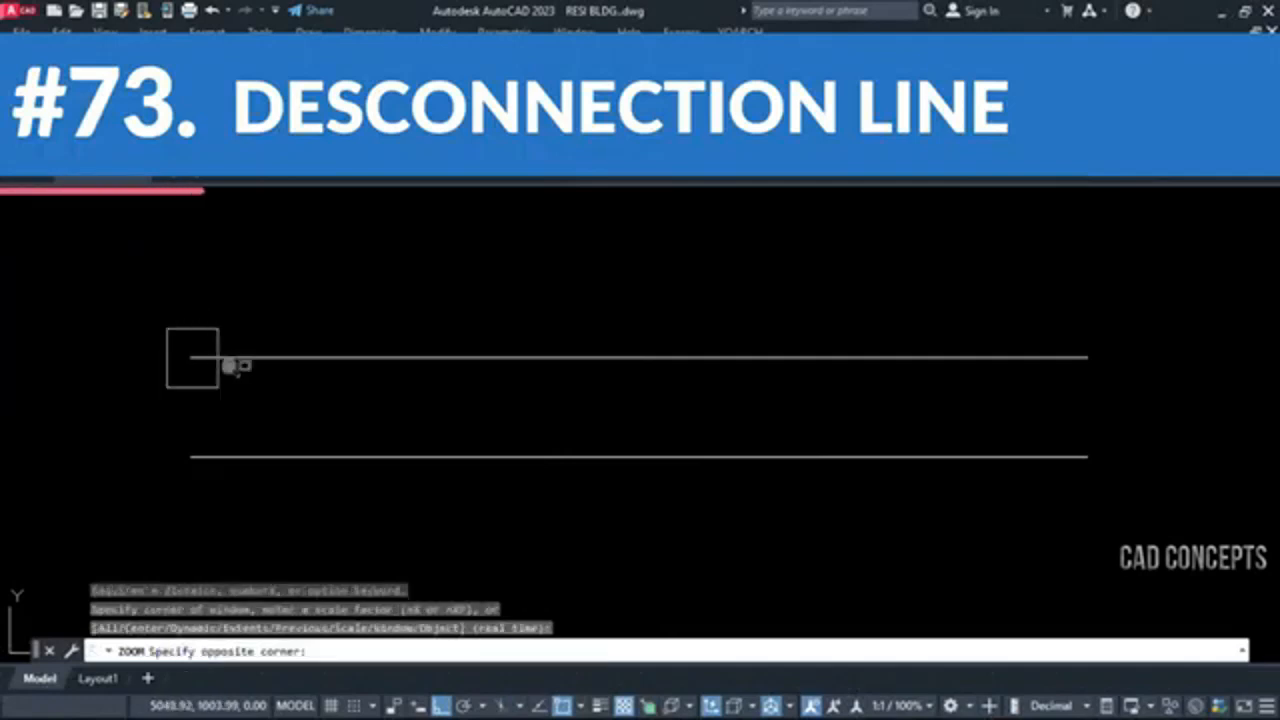
click(1150, 470)
click(1130, 468)
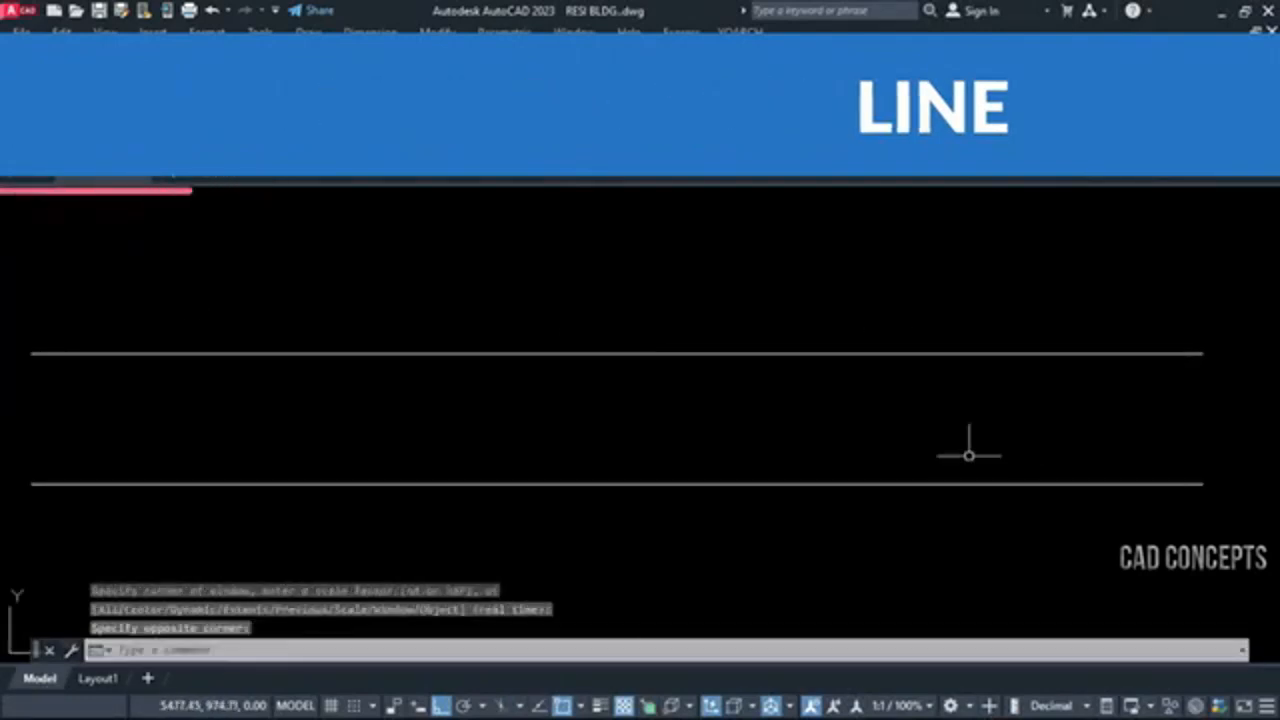
text(gpx)
key(Return)
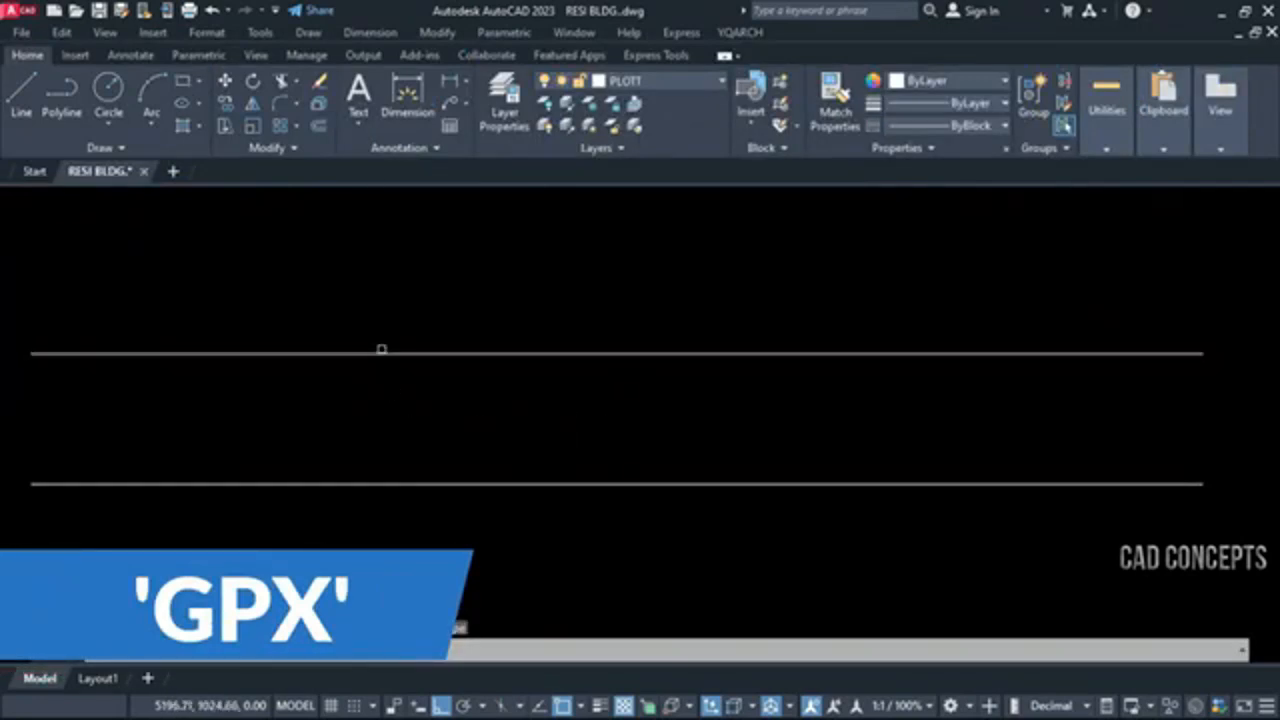
click(381, 355)
click(385, 485)
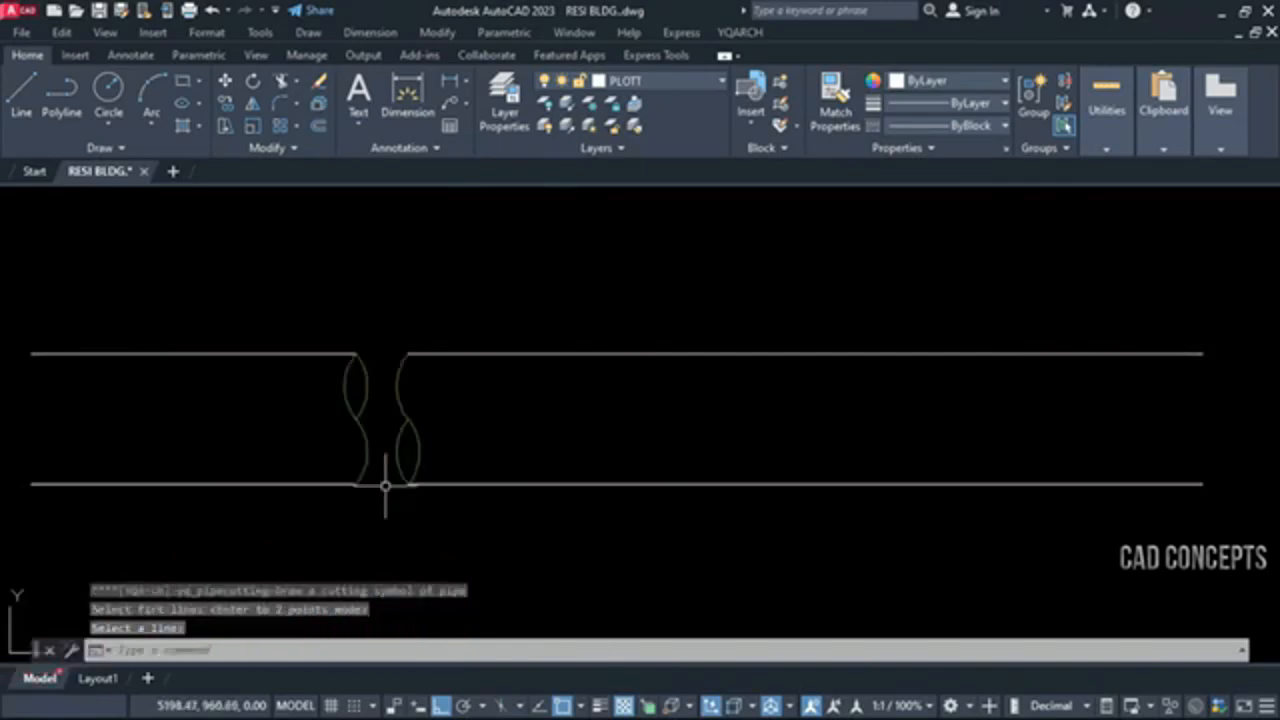
Draw two more GPX pipe cutting symbols across the parallel lines, one past the middle and one near the right end
right_click(423, 491)
click(462, 501)
click(775, 354)
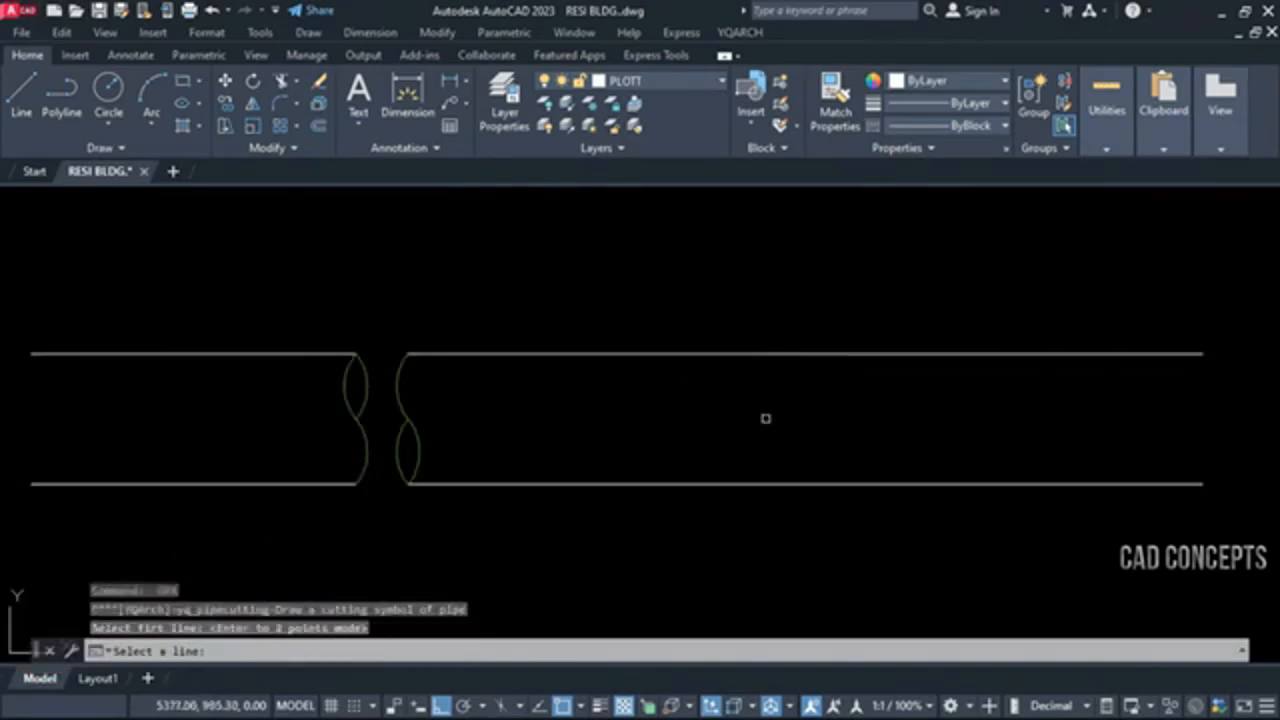
click(767, 483)
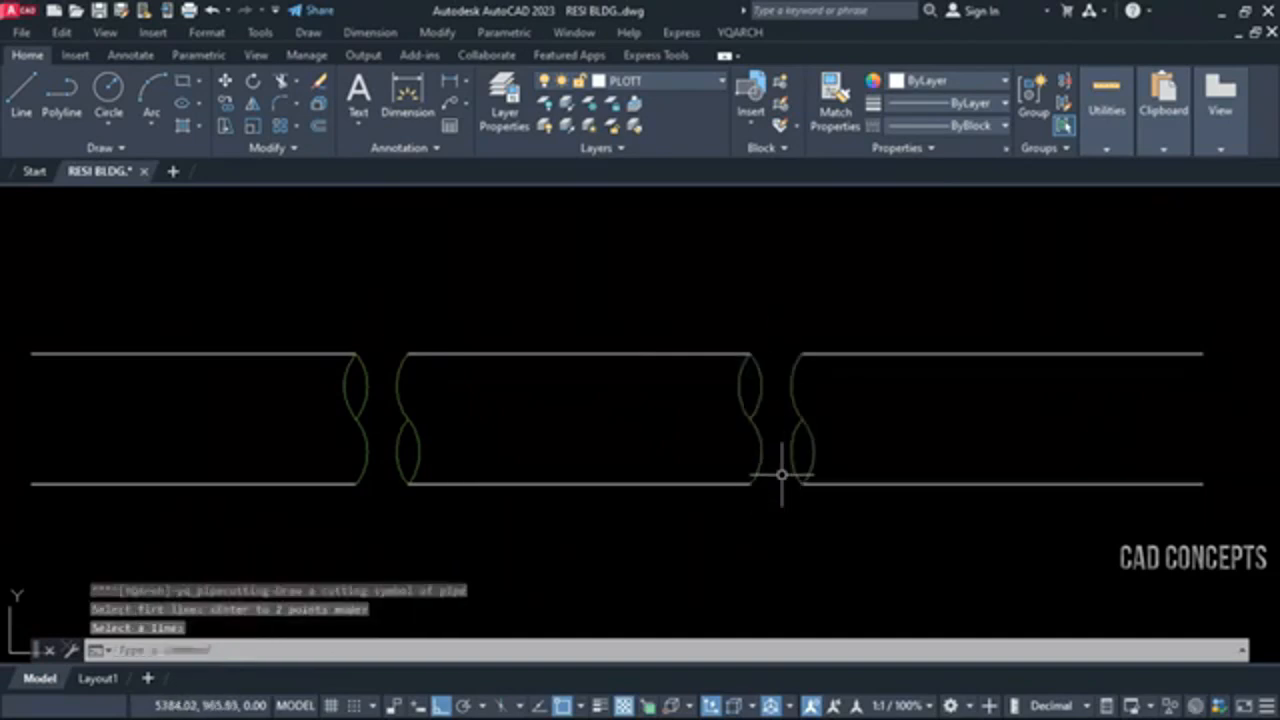
key(Return)
click(997, 355)
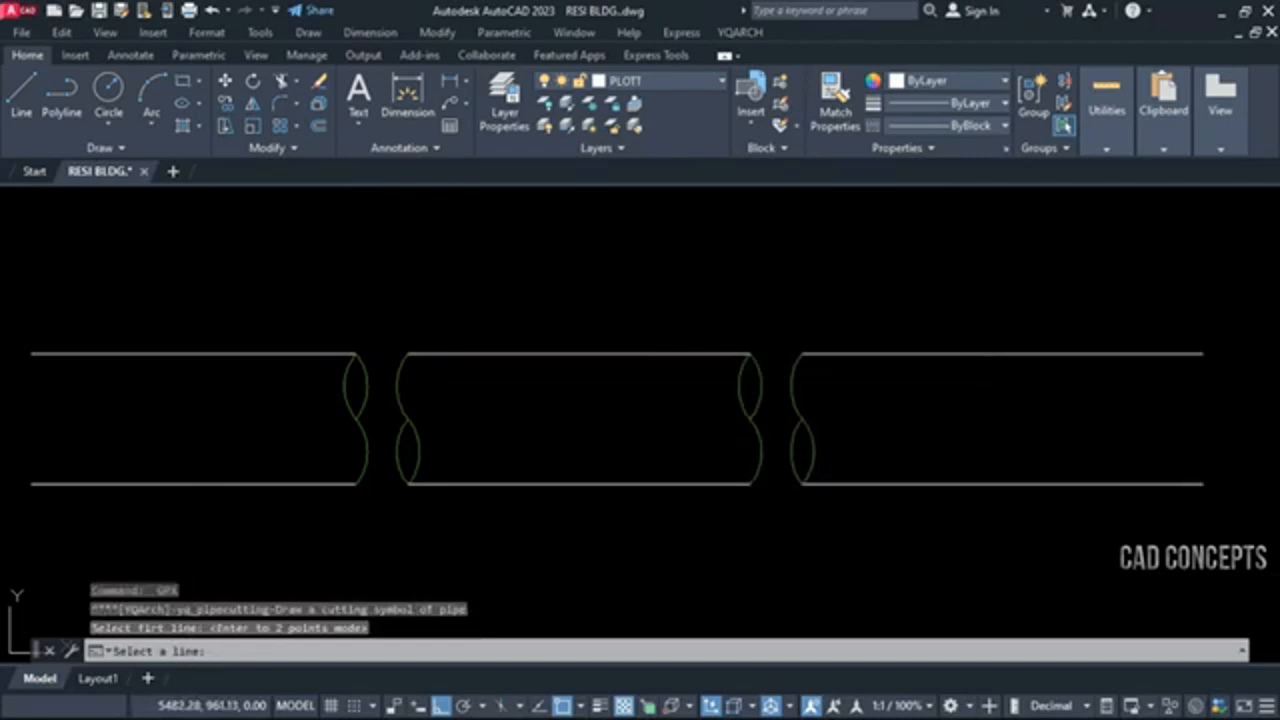
click(991, 484)
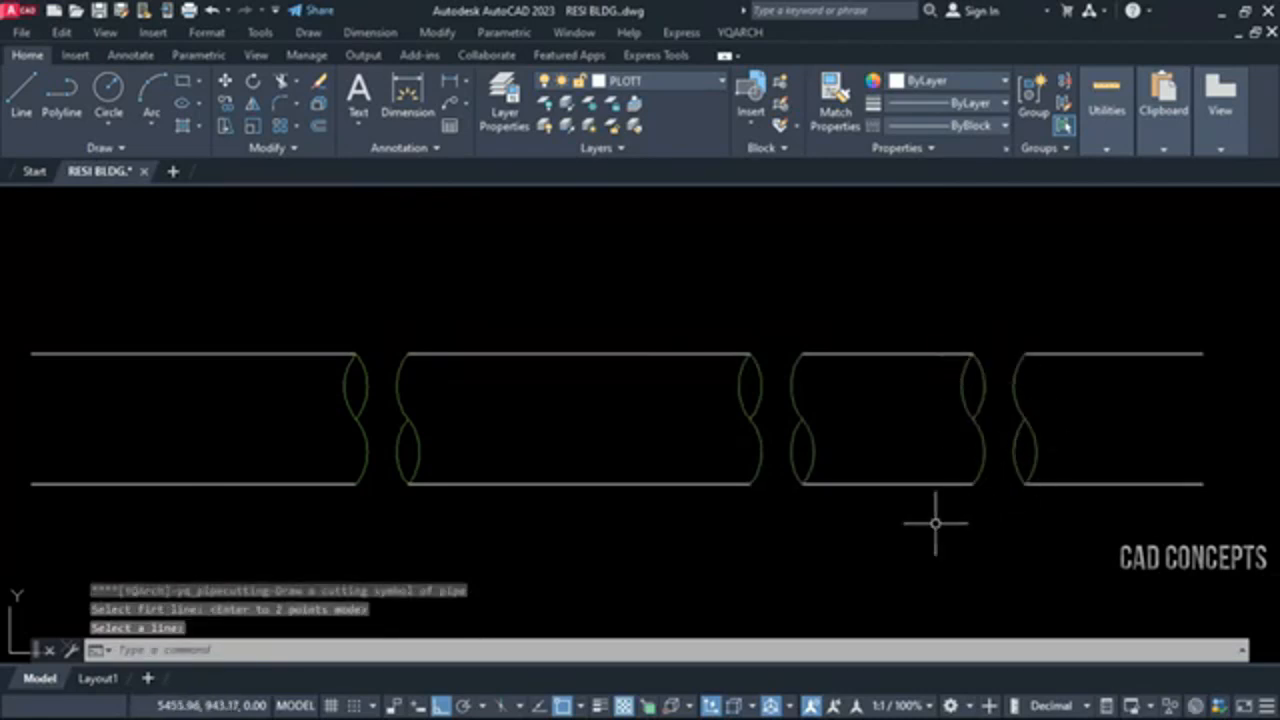
Add a pipe cutting symbol between the first two cuts and another across the leftmost pipe segment
key(Return)
click(595, 354)
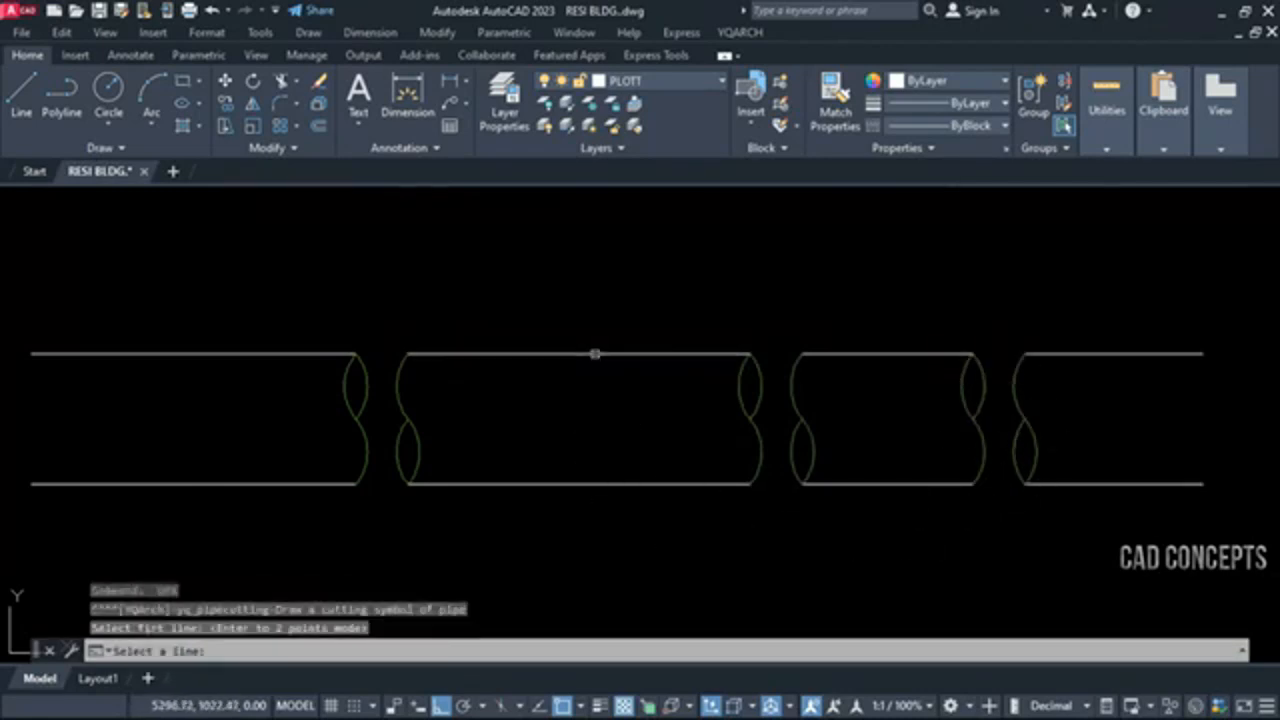
click(592, 484)
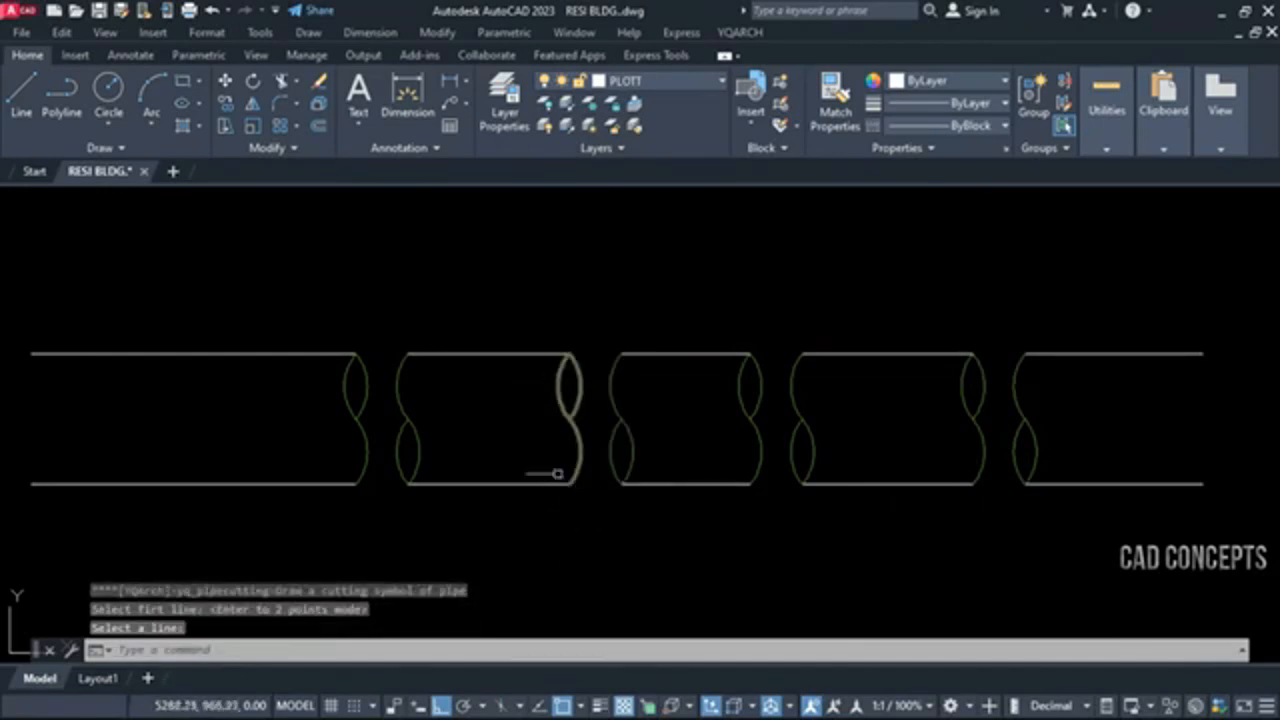
key(Return)
click(210, 354)
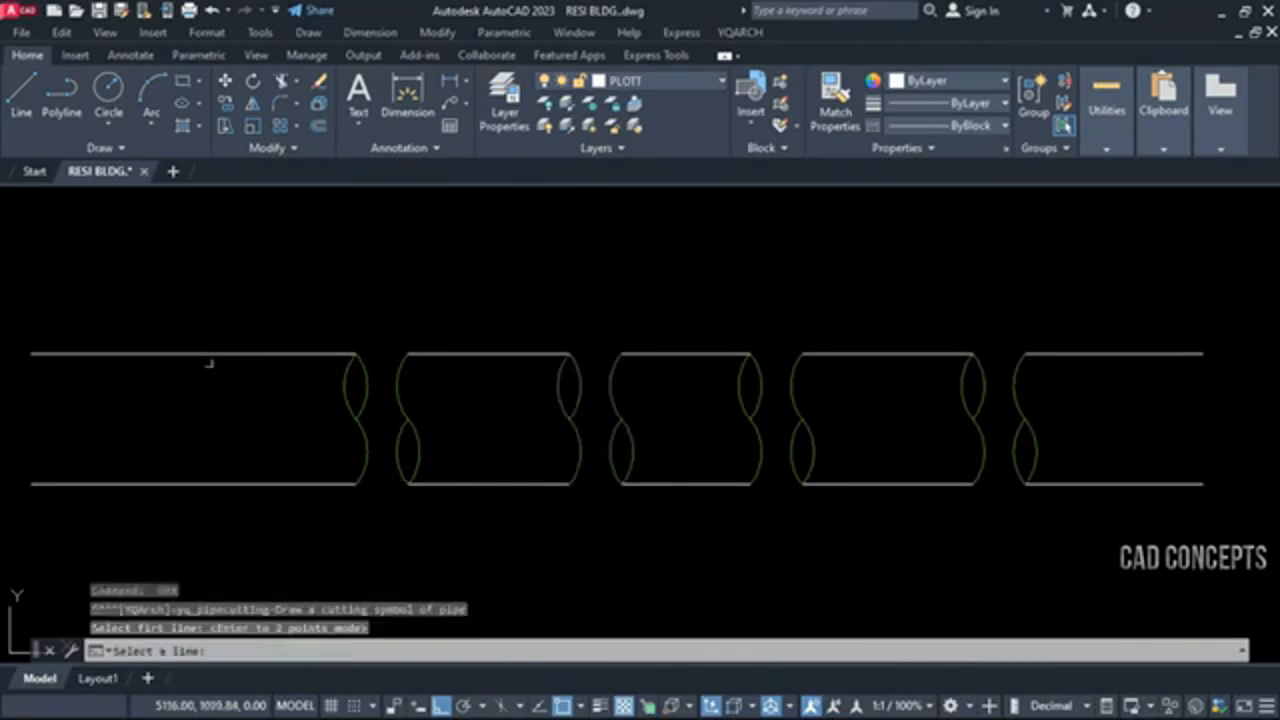
click(209, 484)
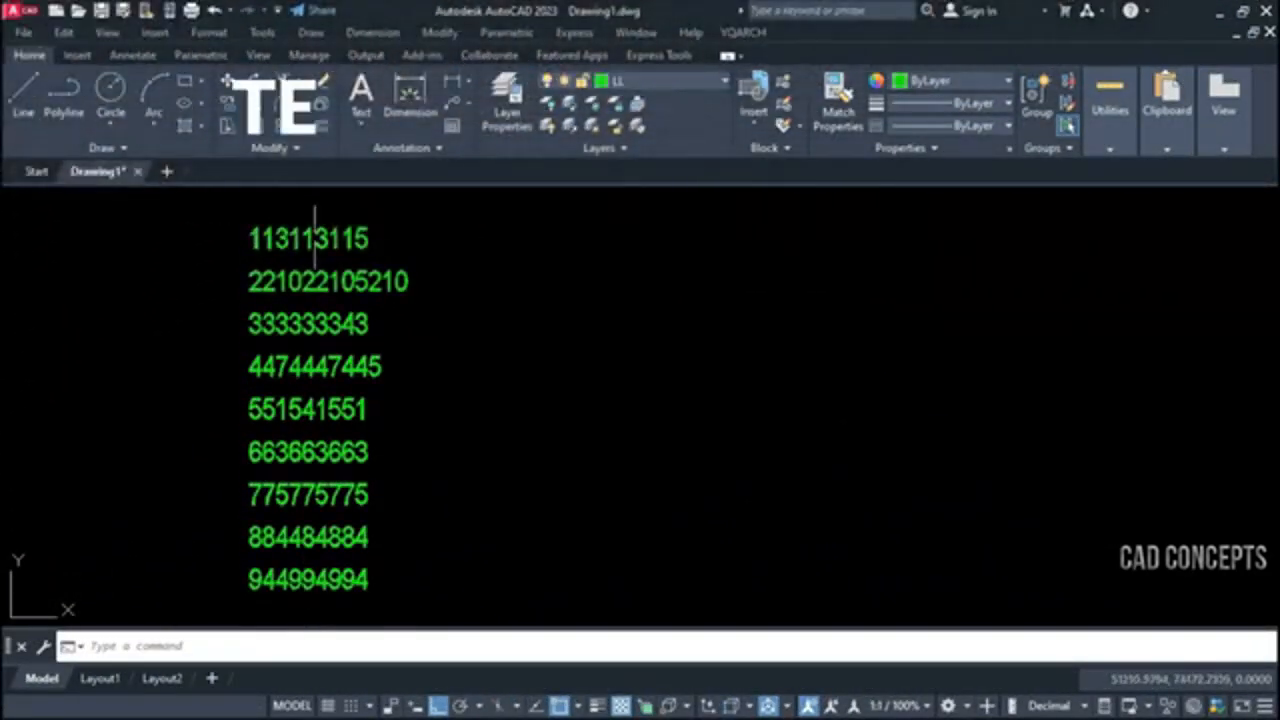
Open the upper number texts in Drawing1 one after another for individual editing
click(307, 257)
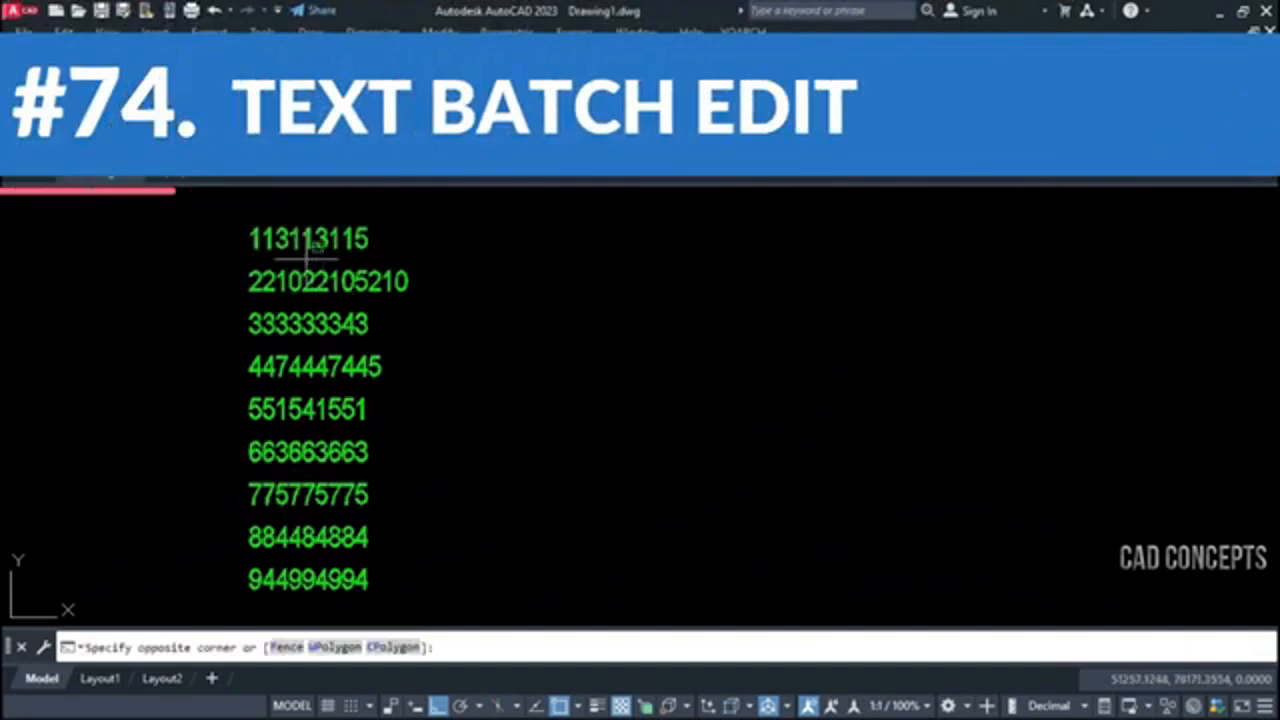
click(298, 228)
double_click(303, 238)
click(316, 281)
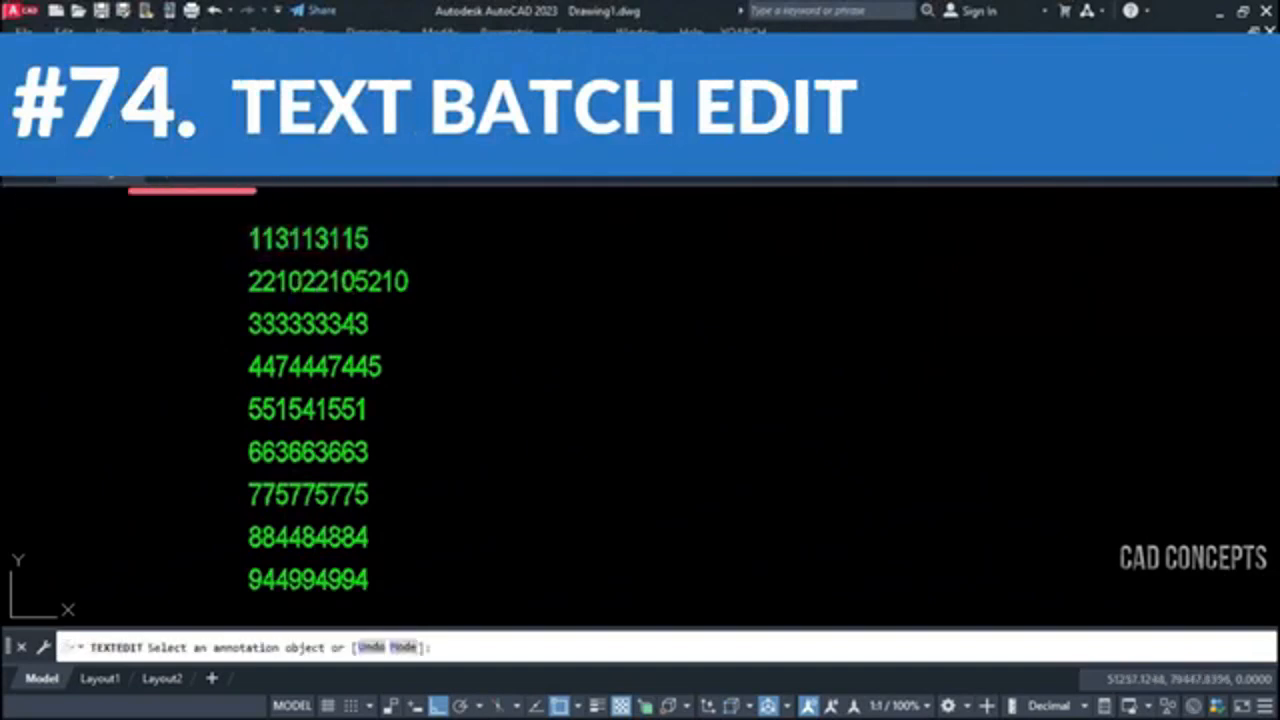
click(316, 281)
click(314, 323)
click(314, 323)
click(314, 366)
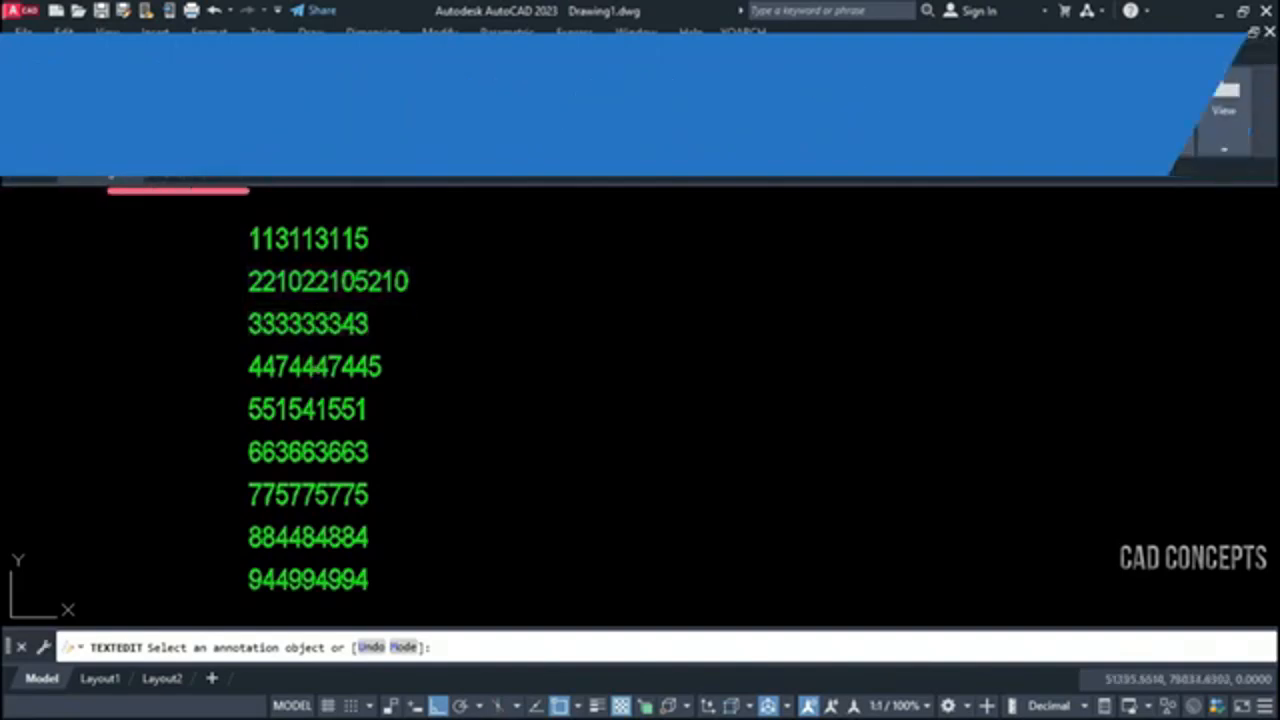
click(307, 409)
click(307, 409)
key(Escape)
click(311, 454)
key(Escape)
key(Escape)
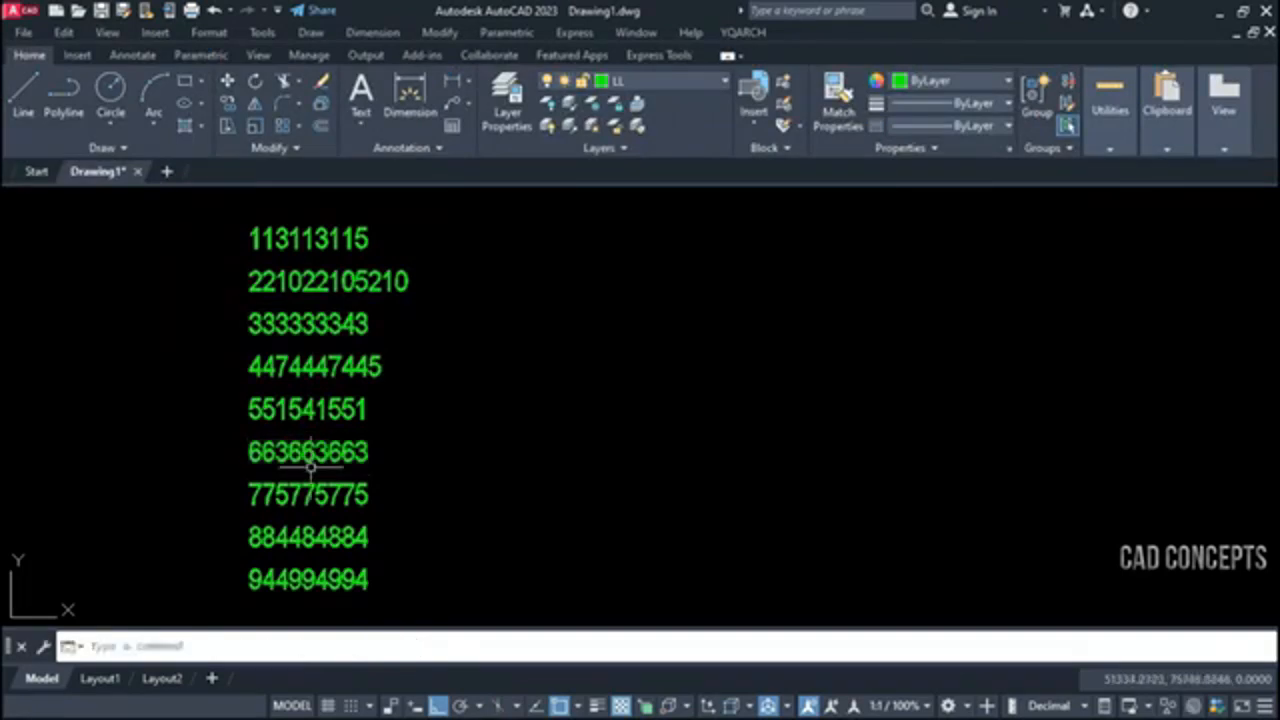
Run the CED batch text edit on the whole column of numbers with the Edit option and place the Notepad window beside it
key(Return)
click(410, 540)
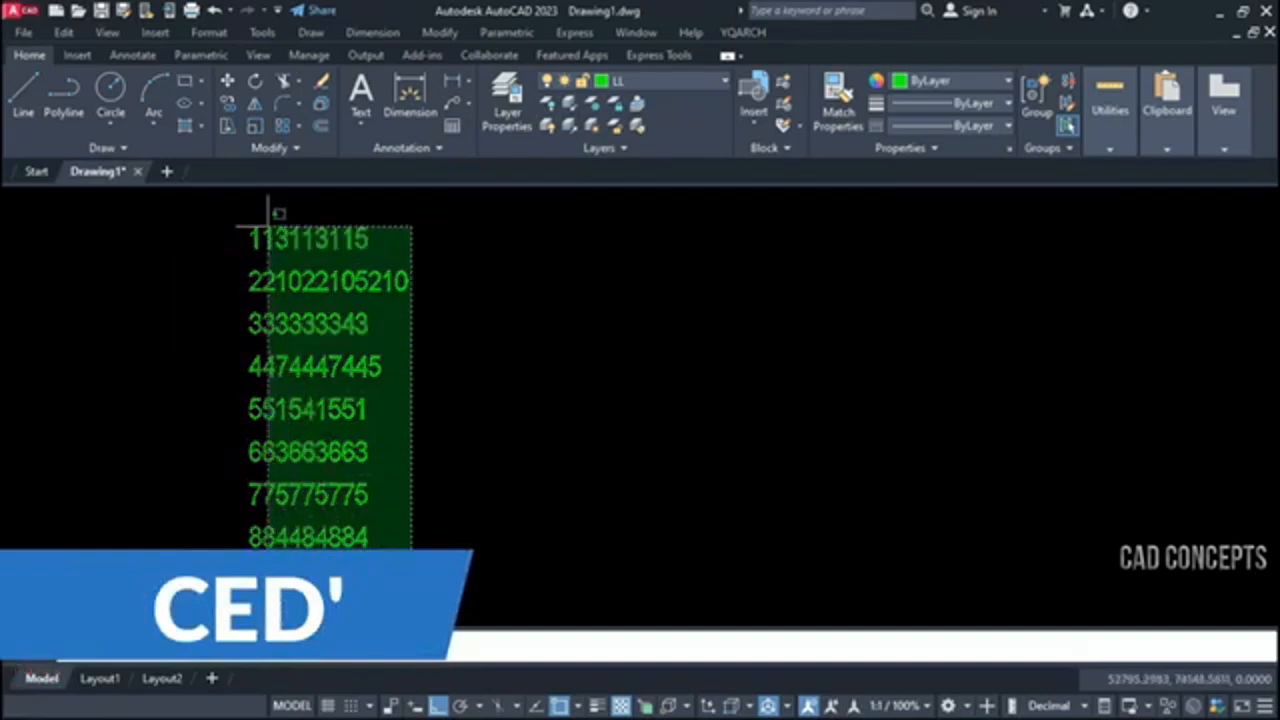
click(255, 210)
key(Return)
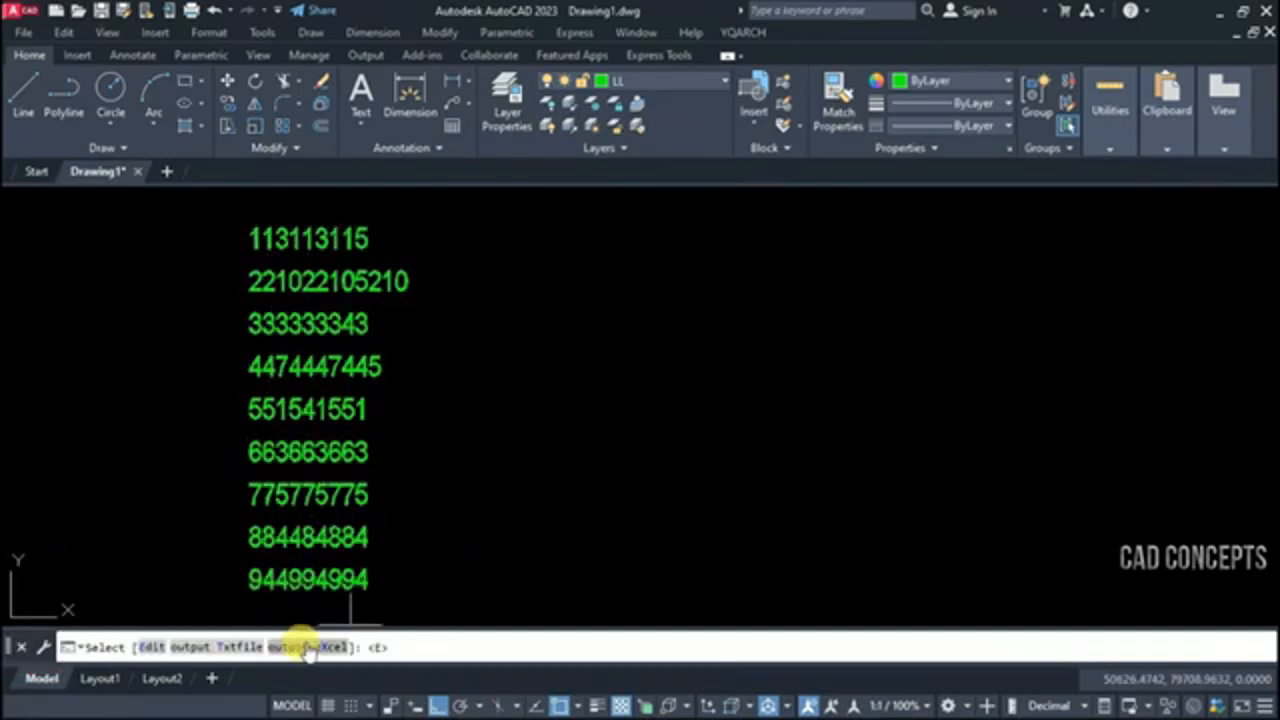
click(140, 660)
drag(434, 11, 697, 237)
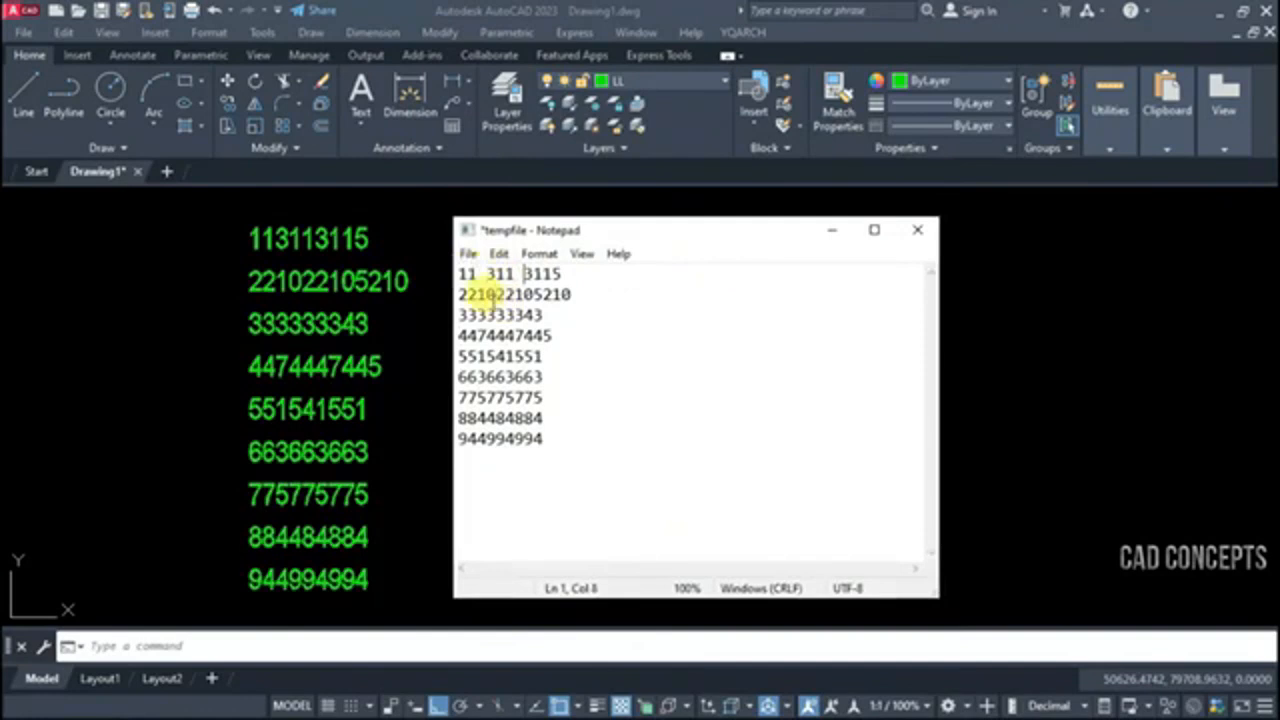
Split the number lines into spaced groups in Notepad, shortening the second to 221 022 105 and the last to 944
click(530, 294)
drag(561, 294, 597, 294)
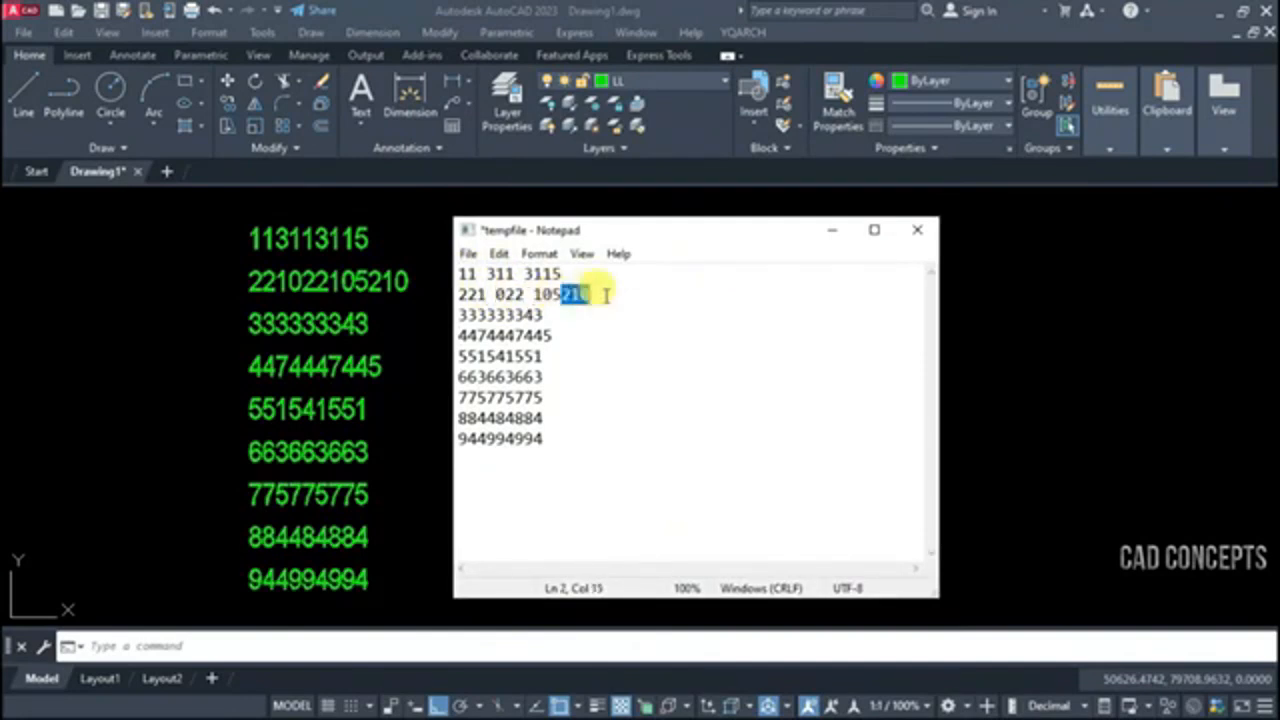
key(BackSpace)
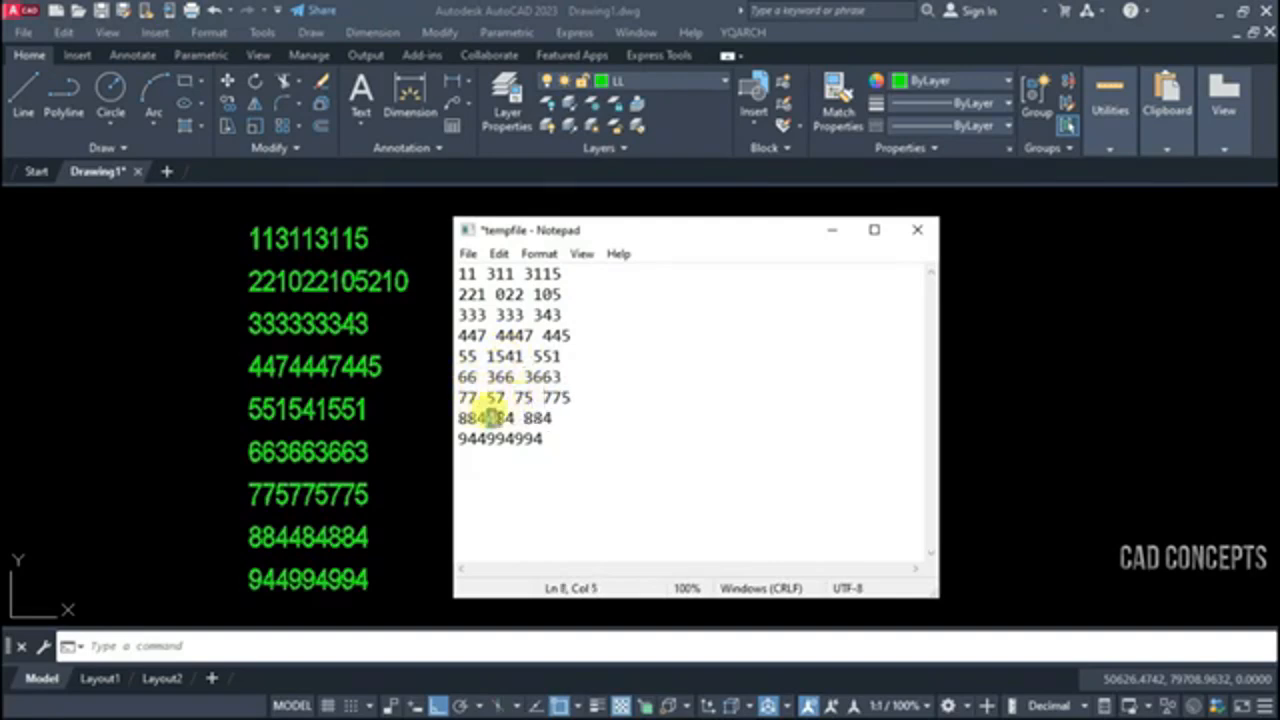
drag(489, 444, 558, 442)
key(Delete)
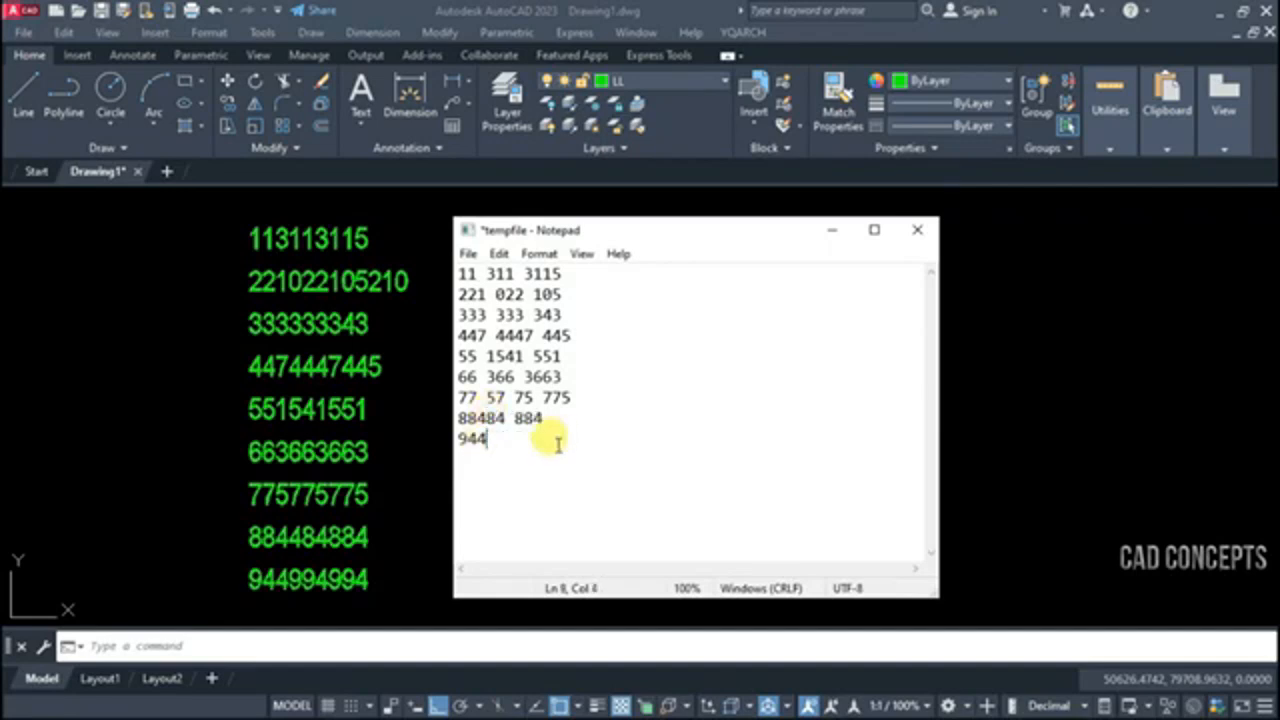
click(478, 417)
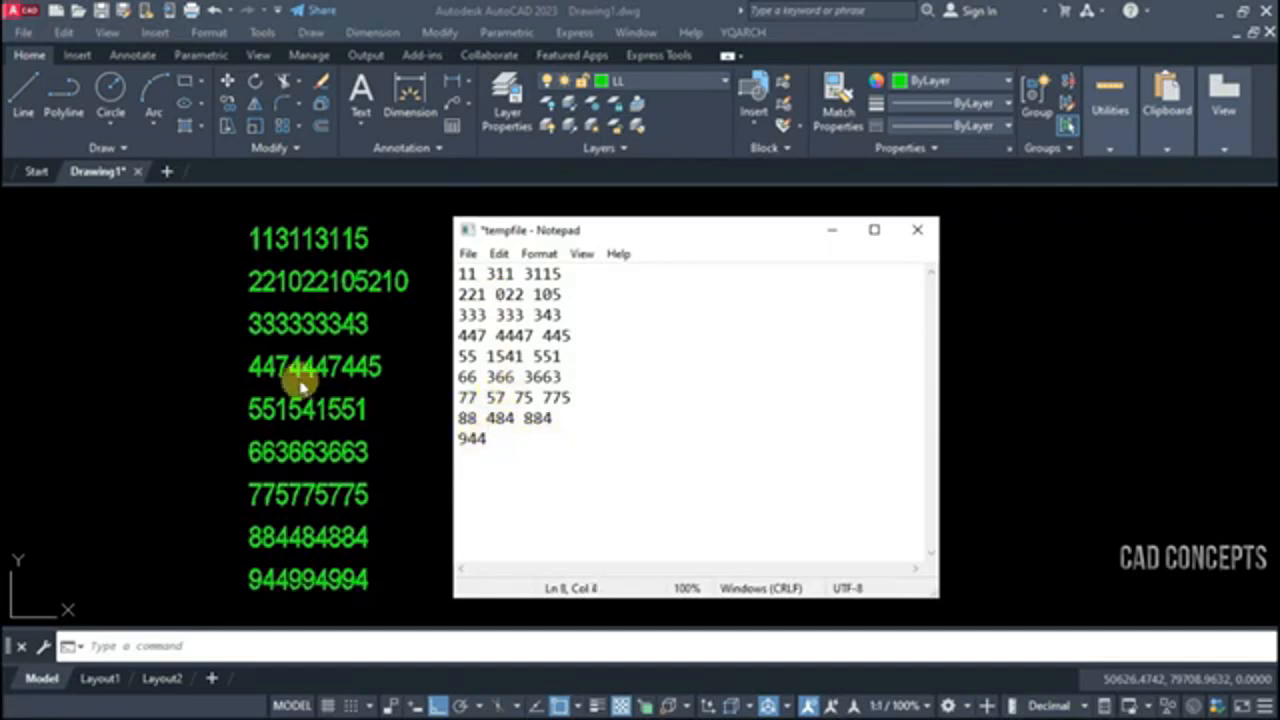
Shrink the Notepad window, then close it and save the edited tempfile to update the drawing texts
drag(929, 591, 642, 556)
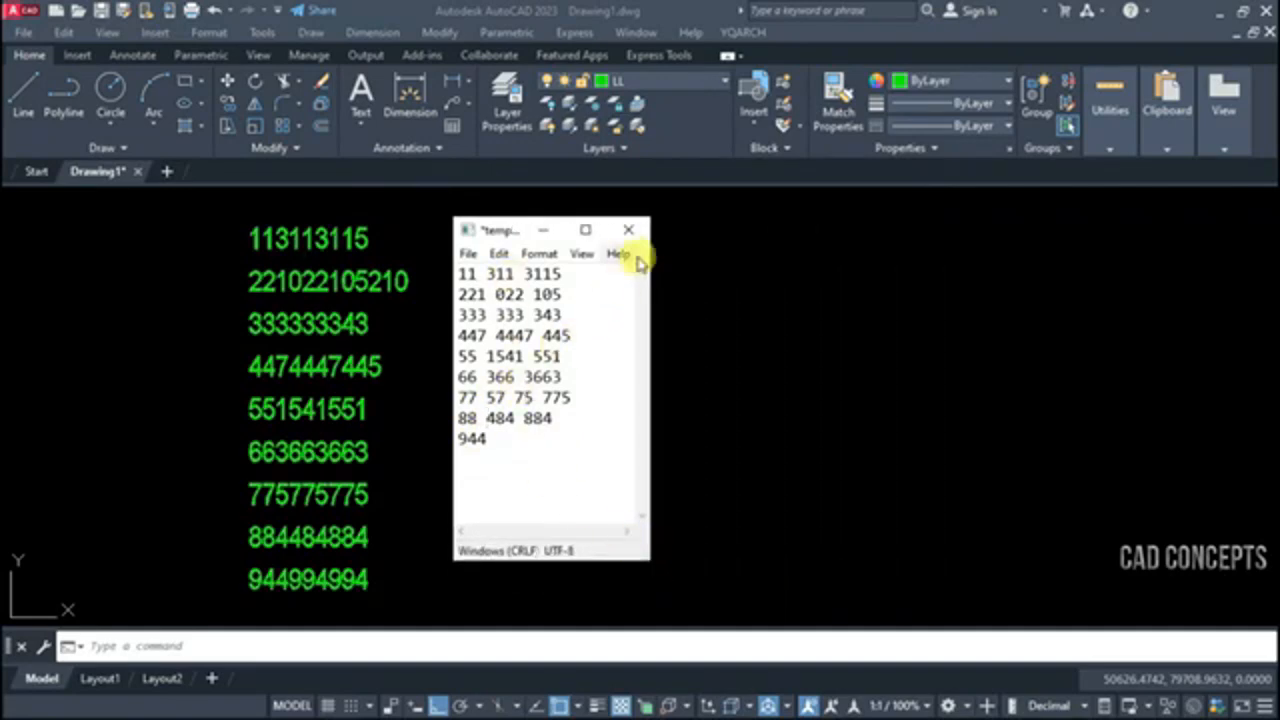
click(630, 229)
click(585, 380)
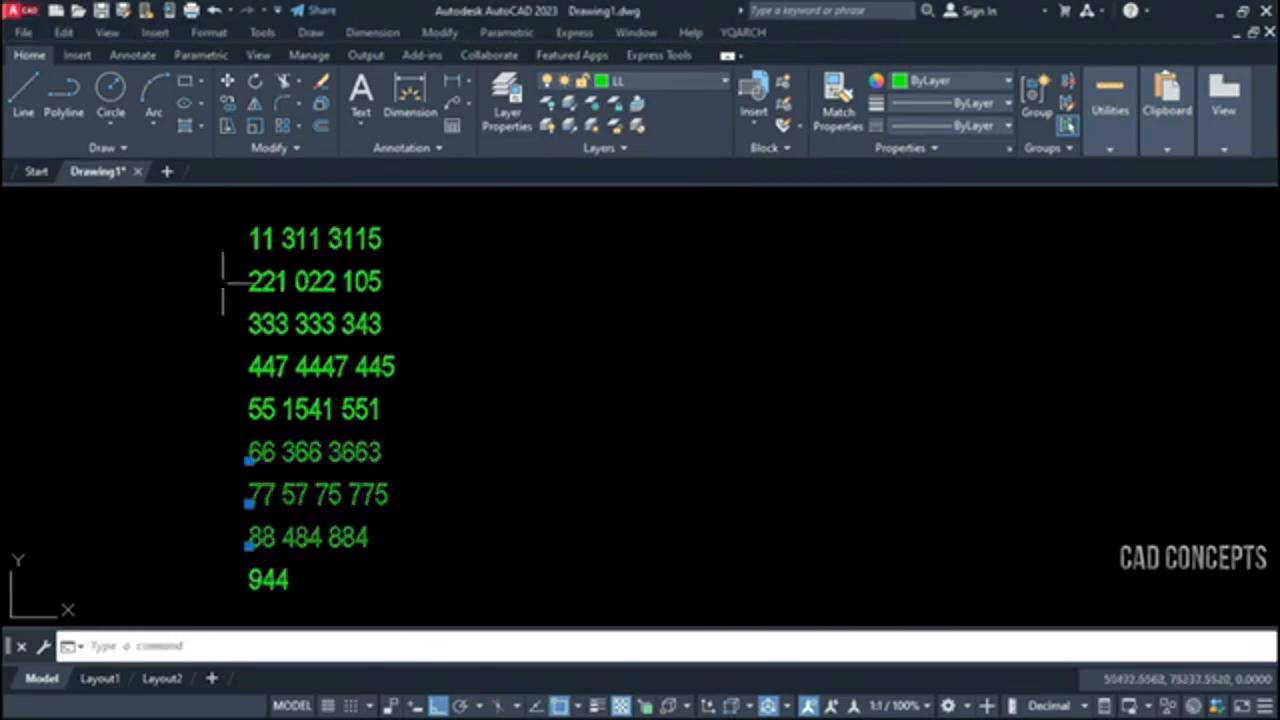
Select the whole column of updated number texts to check the batch edits against the drawing
click(217, 214)
click(436, 606)
key(Escape)
click(381, 606)
click(149, 223)
key(Escape)
click(381, 593)
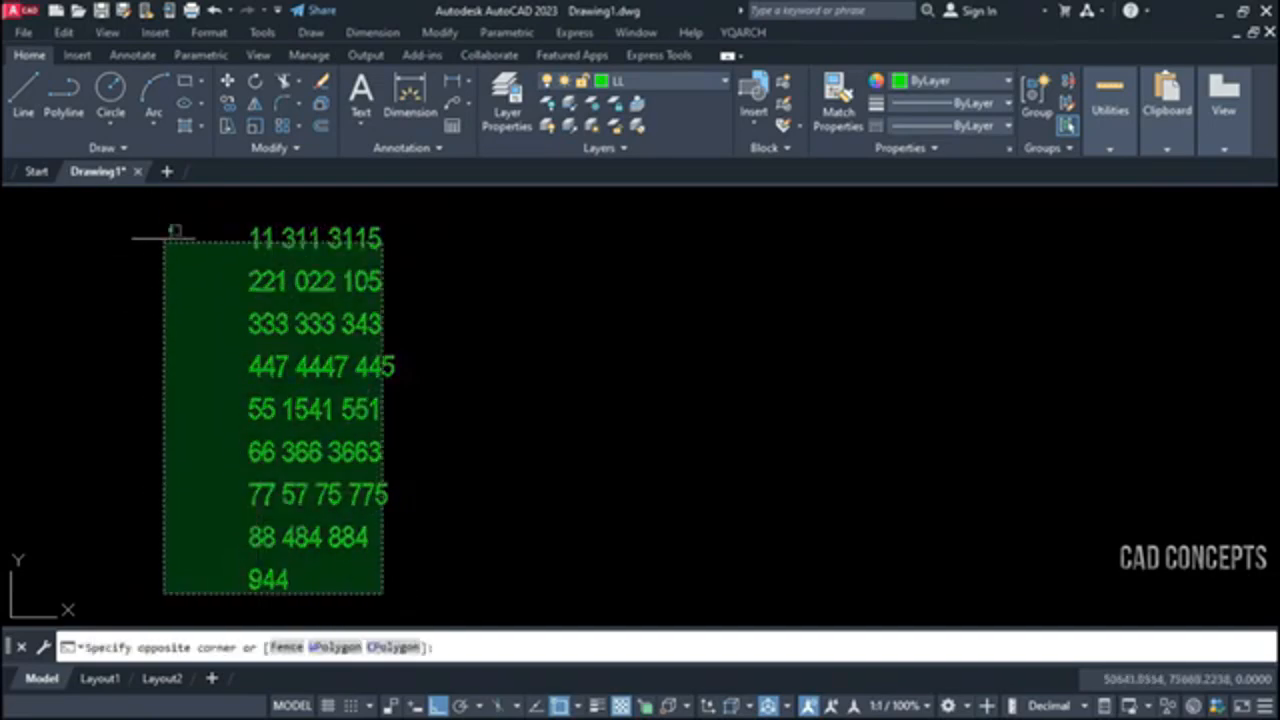
click(168, 233)
key(Escape)
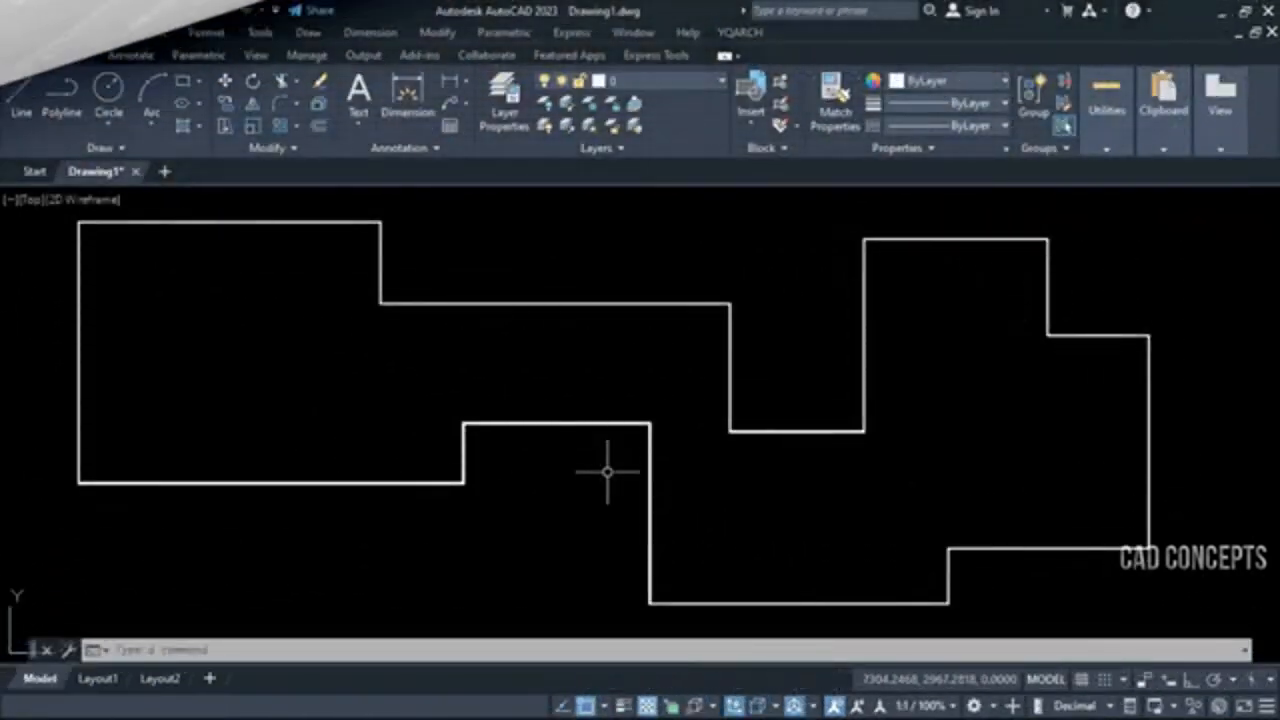
Offset the closed stepped polyline once outward and once inward with OFFSET, picking two points for the distance
click(608, 423)
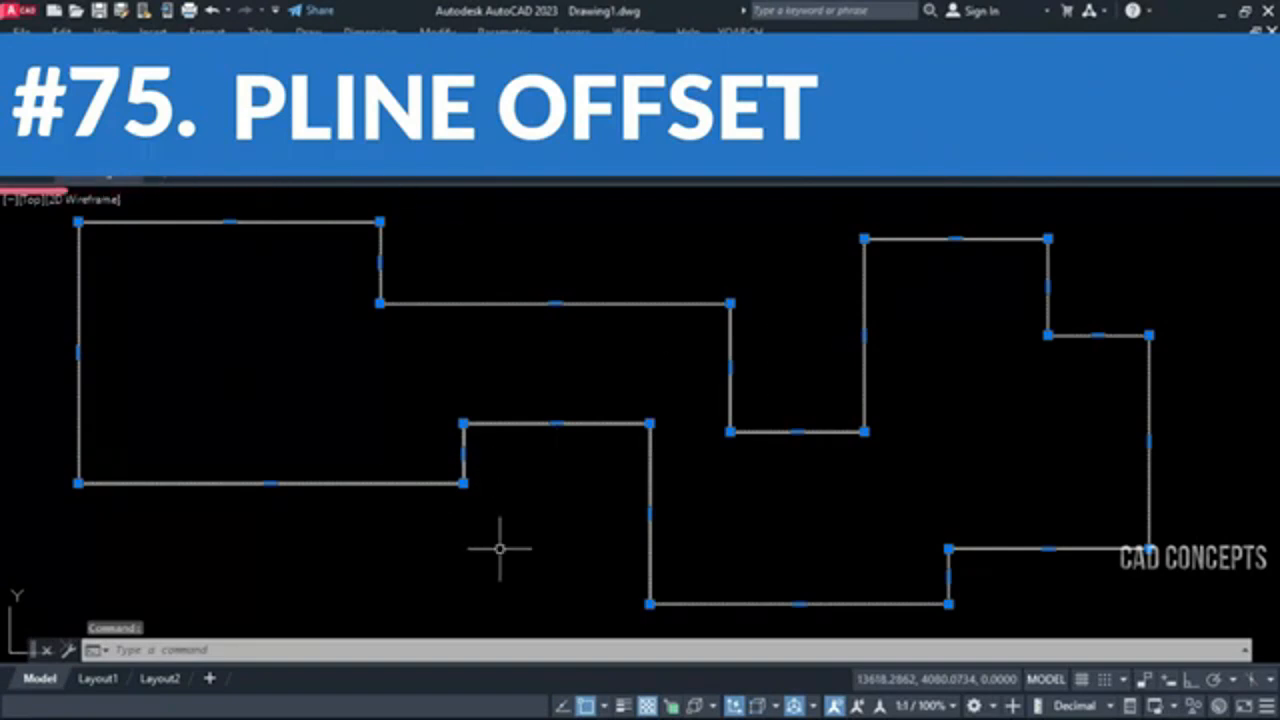
key(Escape)
key(Escape)
text(o)
key(Return)
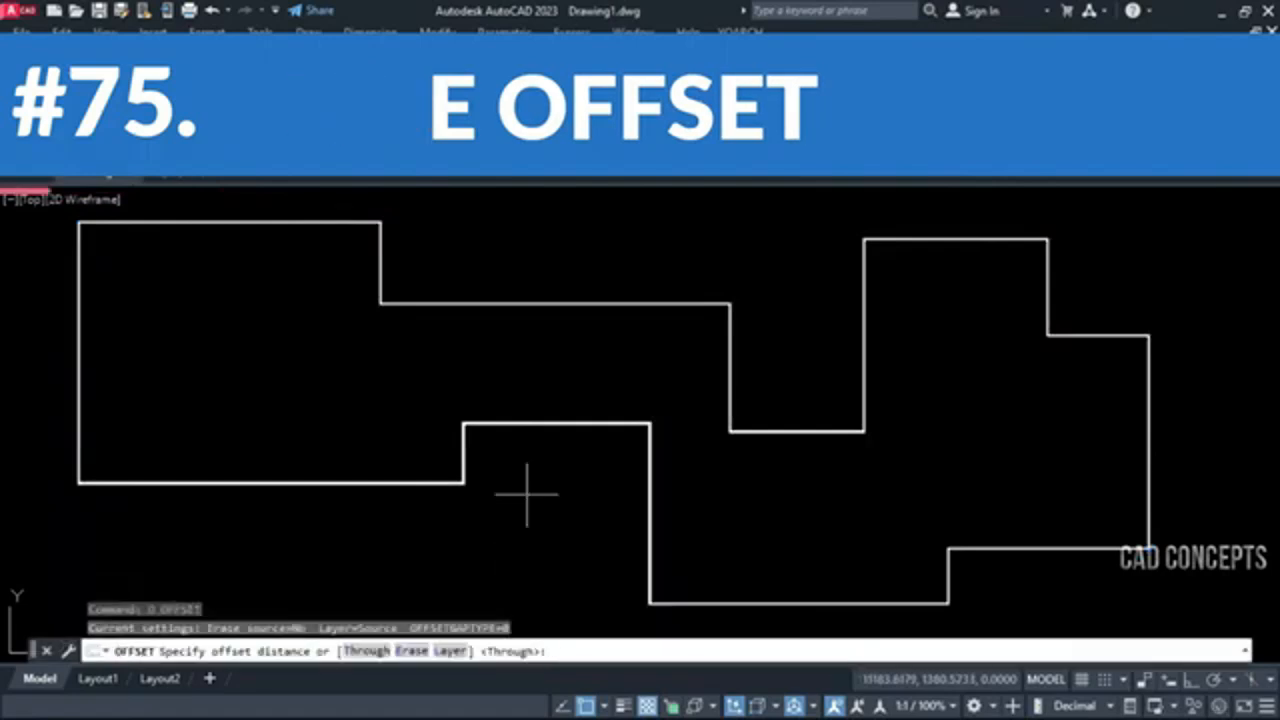
click(556, 423)
click(545, 451)
click(568, 426)
click(571, 418)
click(580, 425)
click(583, 414)
key(Escape)
Delete the outer and inner offset copies of the stepped polyline
click(585, 453)
click(569, 483)
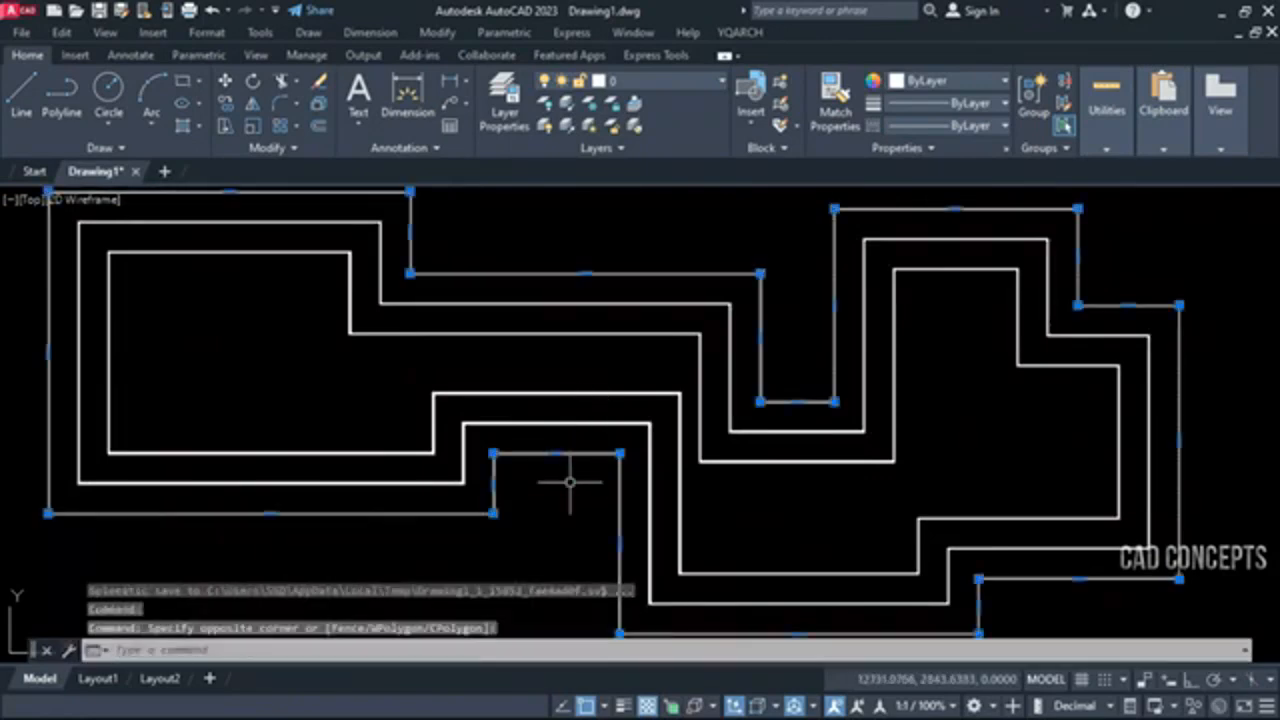
click(582, 394)
key(Delete)
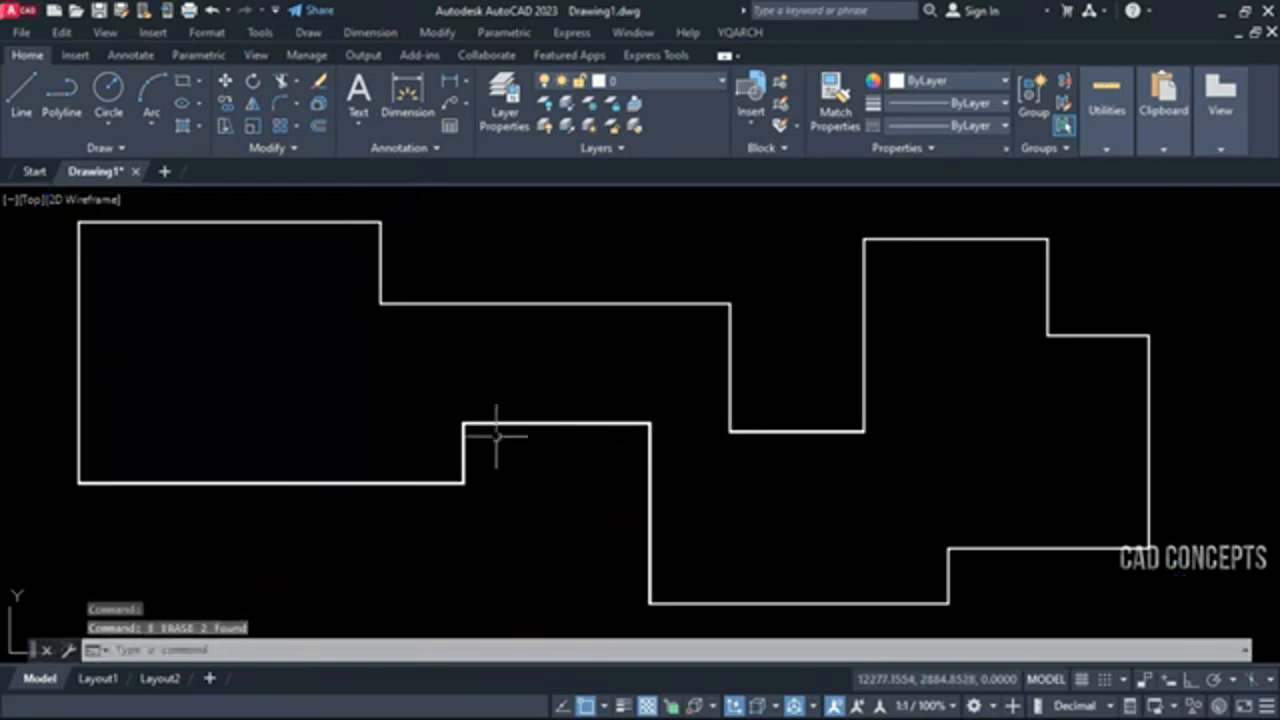
Offset only the long upper-middle horizontal segment of the polyline outward with XXS, picking two points for the distance
click(479, 423)
key(Escape)
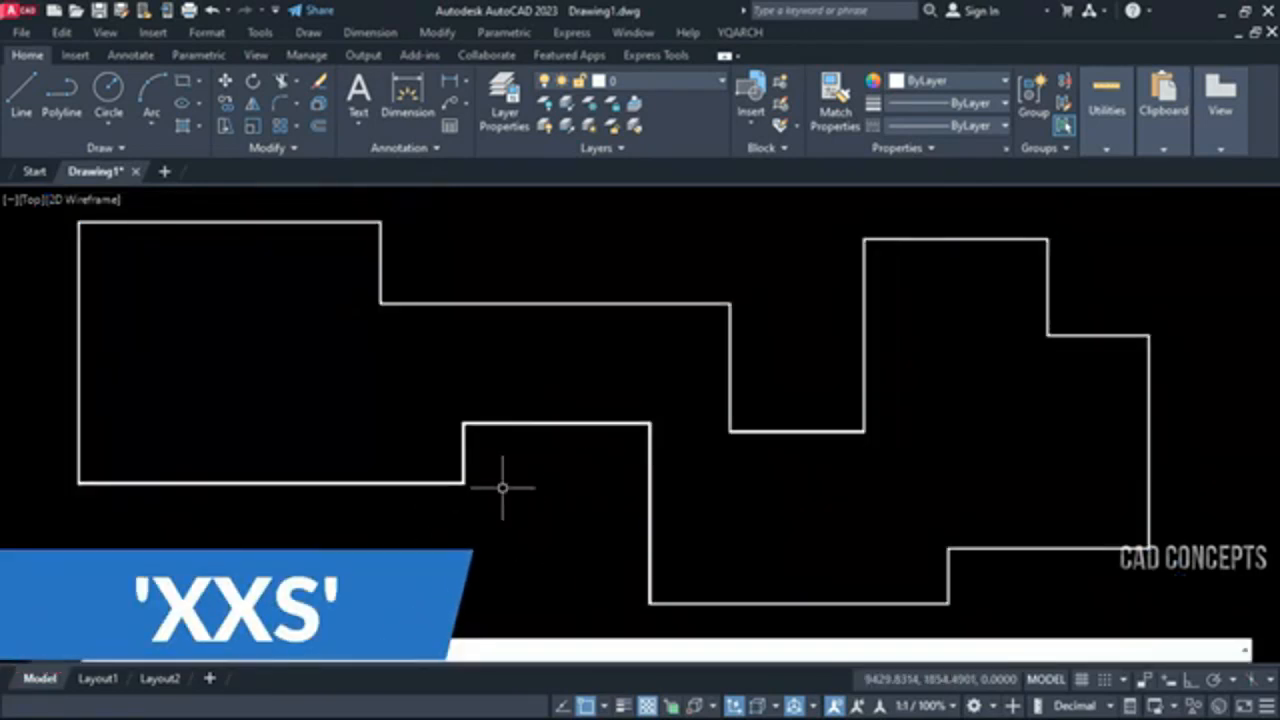
click(463, 303)
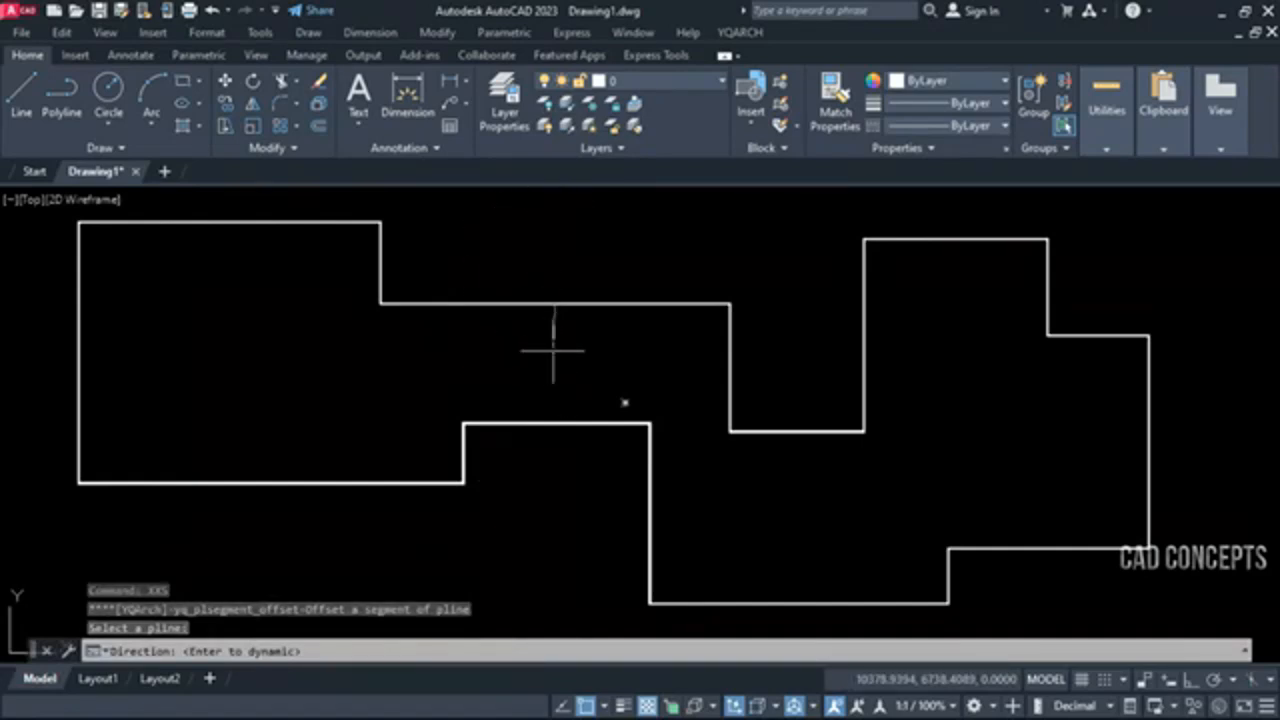
click(580, 250)
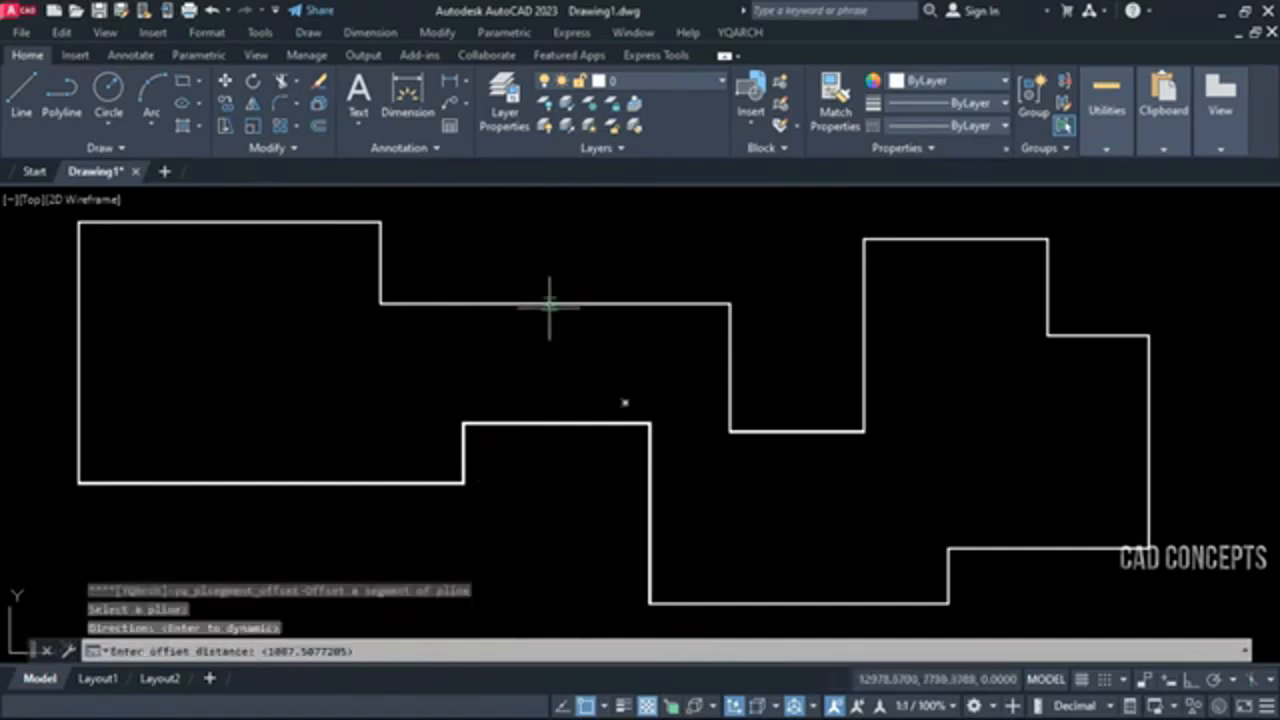
click(555, 302)
click(555, 268)
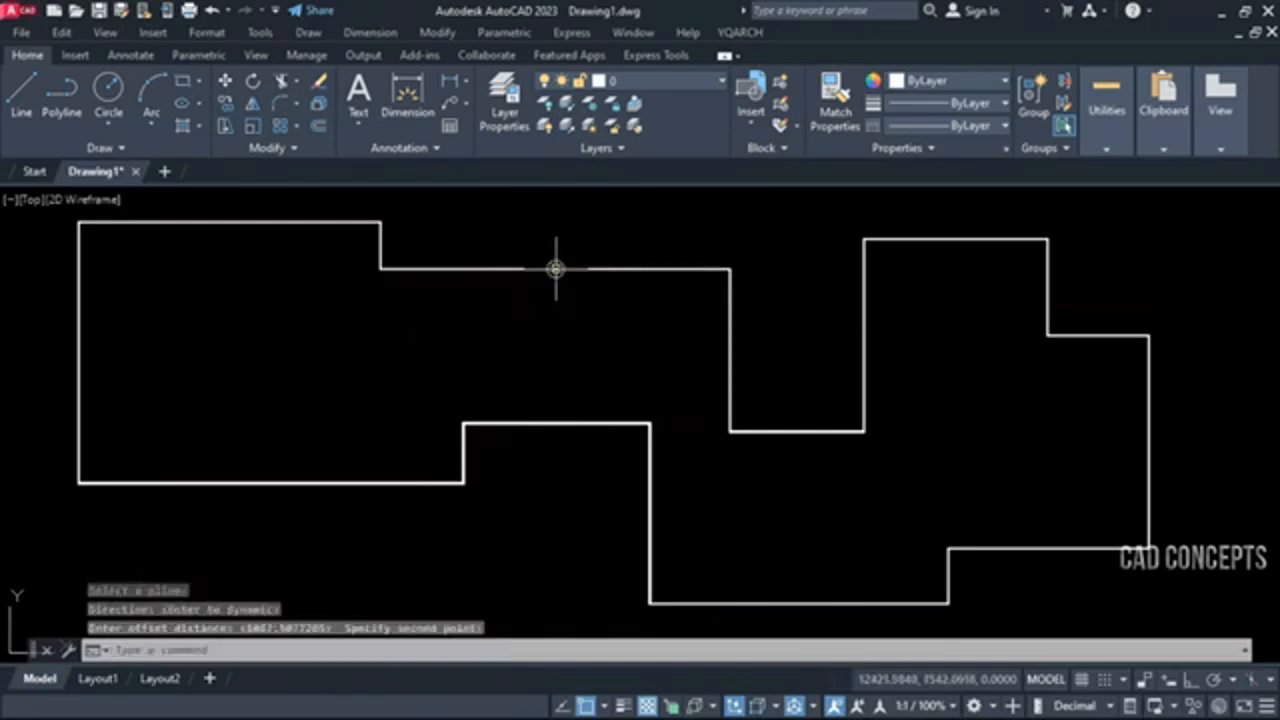
Offset the bottom segment of the polyline's upper notch downward with XXS, picking two points for the distance
key(Return)
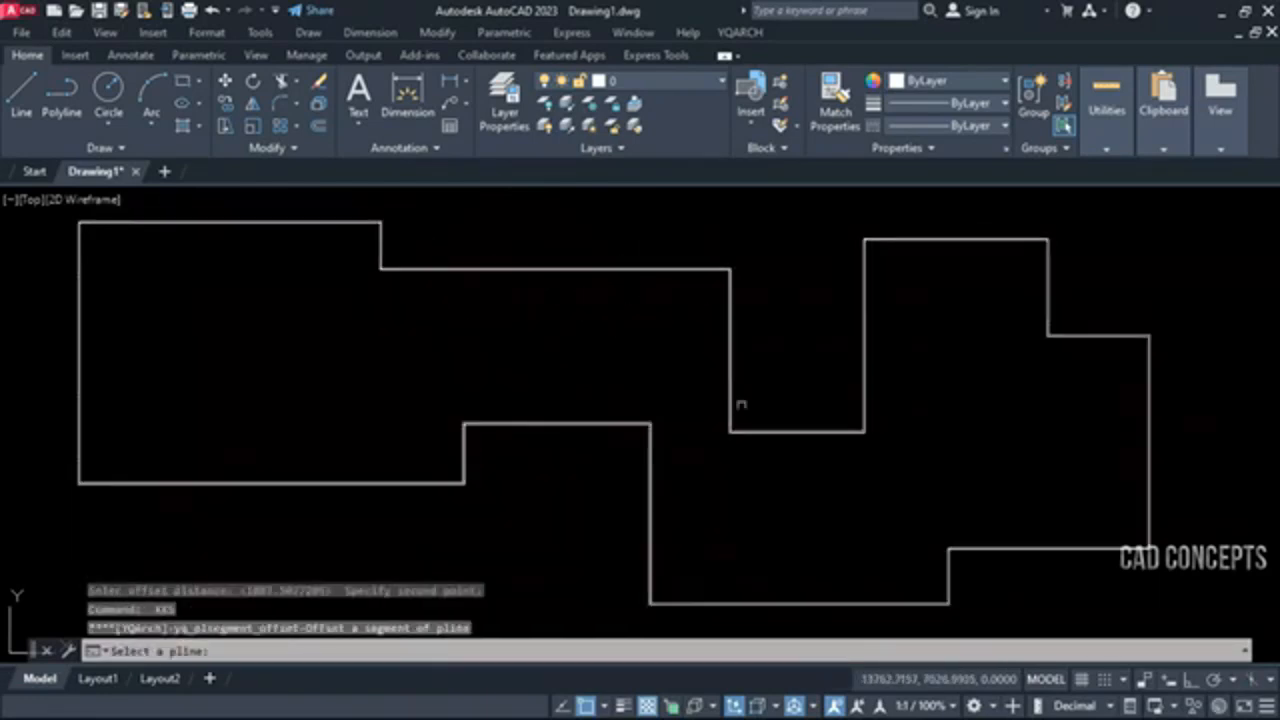
click(762, 431)
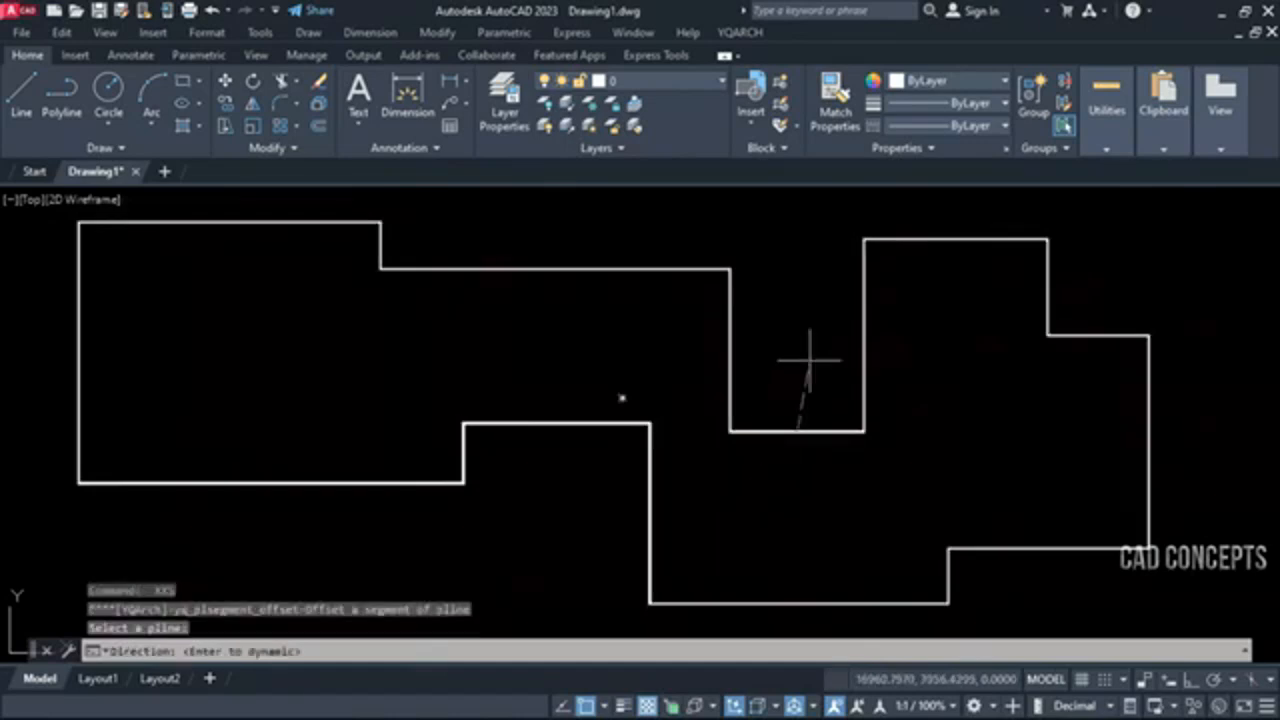
click(800, 518)
click(790, 435)
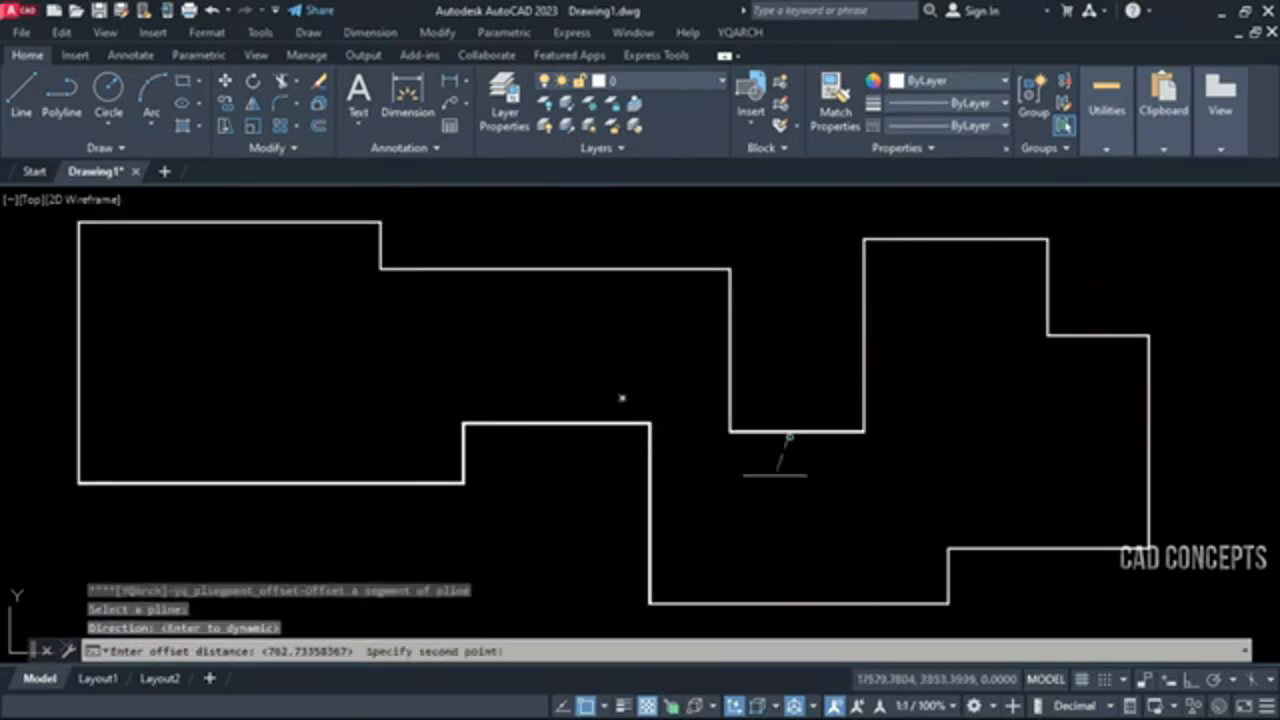
click(773, 495)
key(Return)
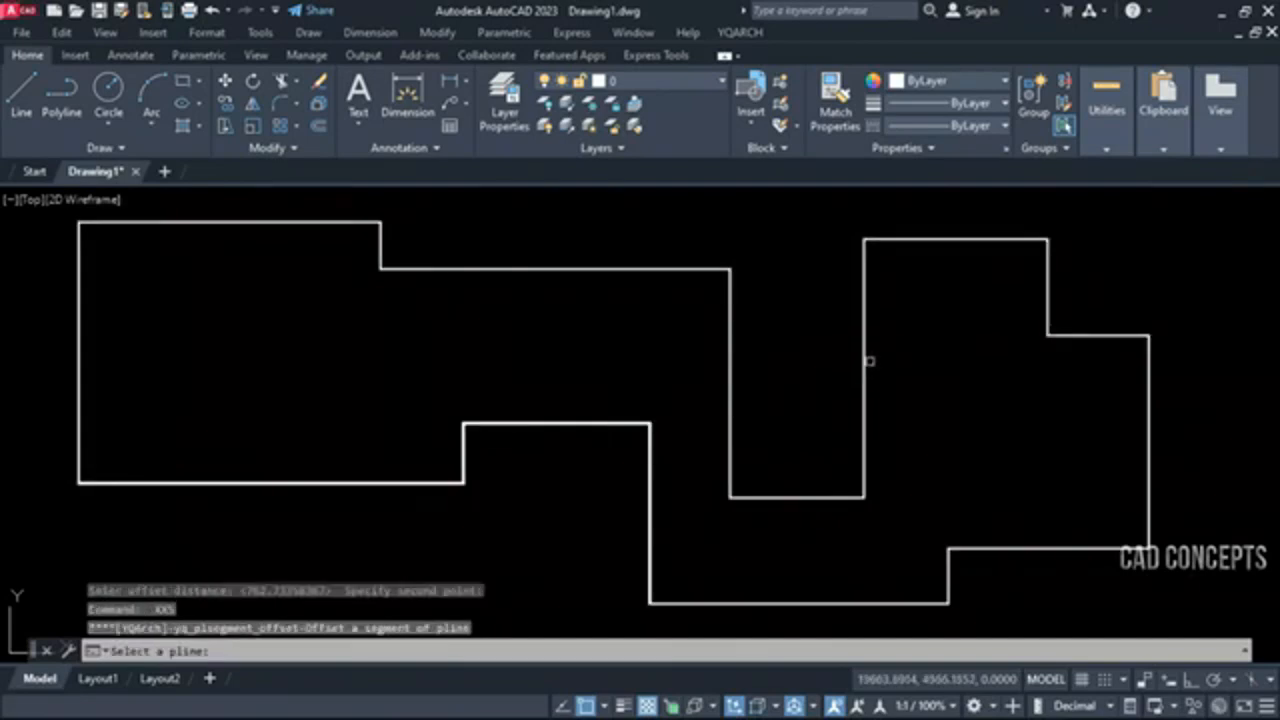
Offset the right side of the polyline's upper notch to the right with XXS, picking two points for the distance
click(865, 368)
click(914, 396)
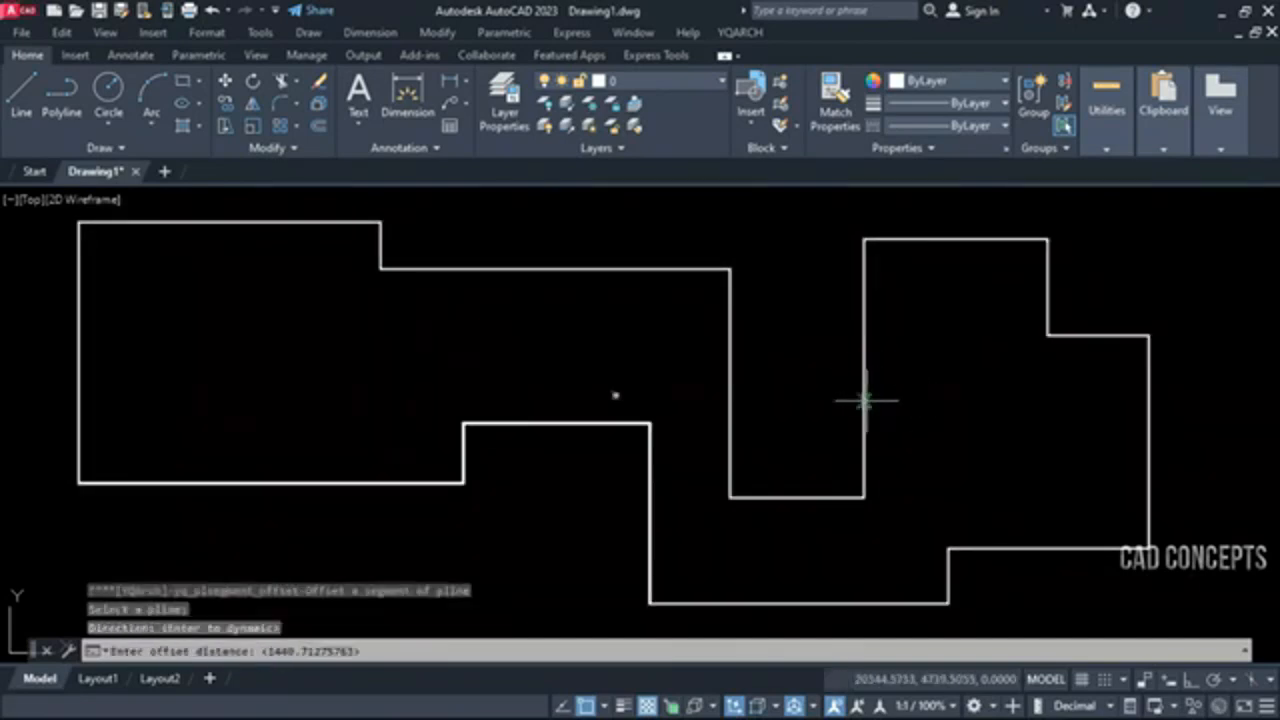
click(969, 408)
Offset the polyline's rightmost vertical segment outward with XXS, picking two points for the distance
key(Return)
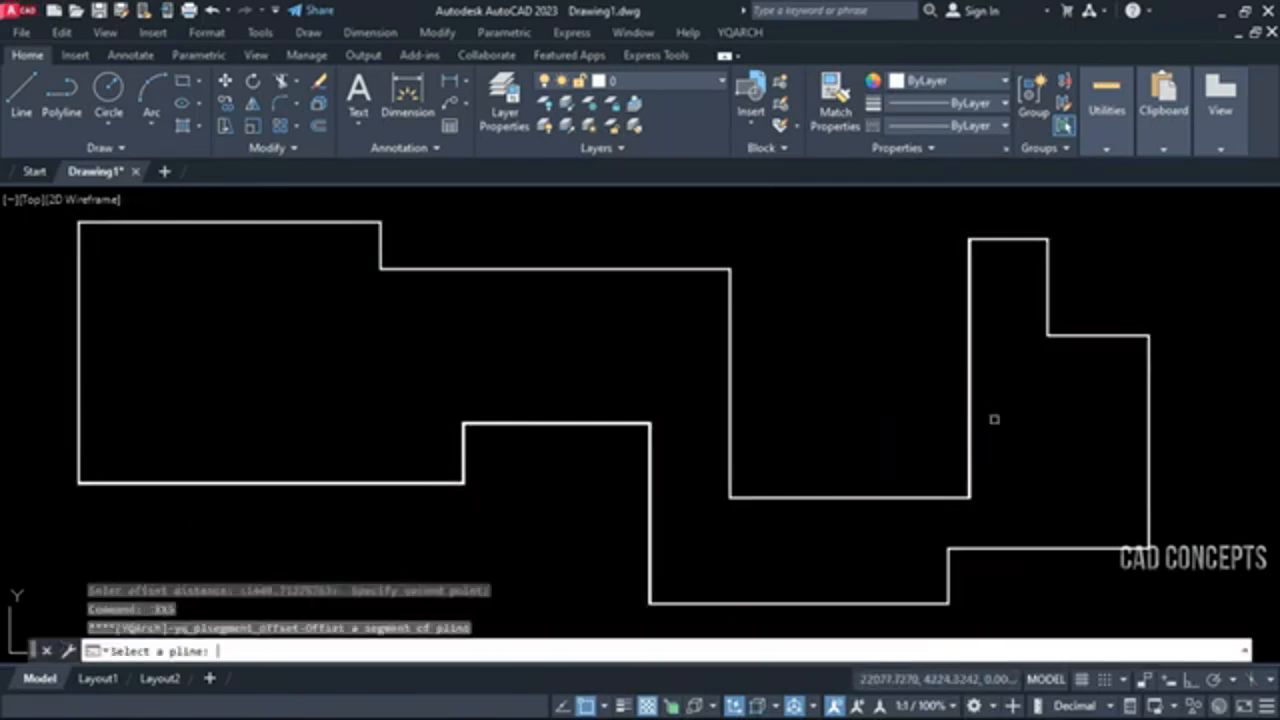
click(1148, 401)
click(1180, 441)
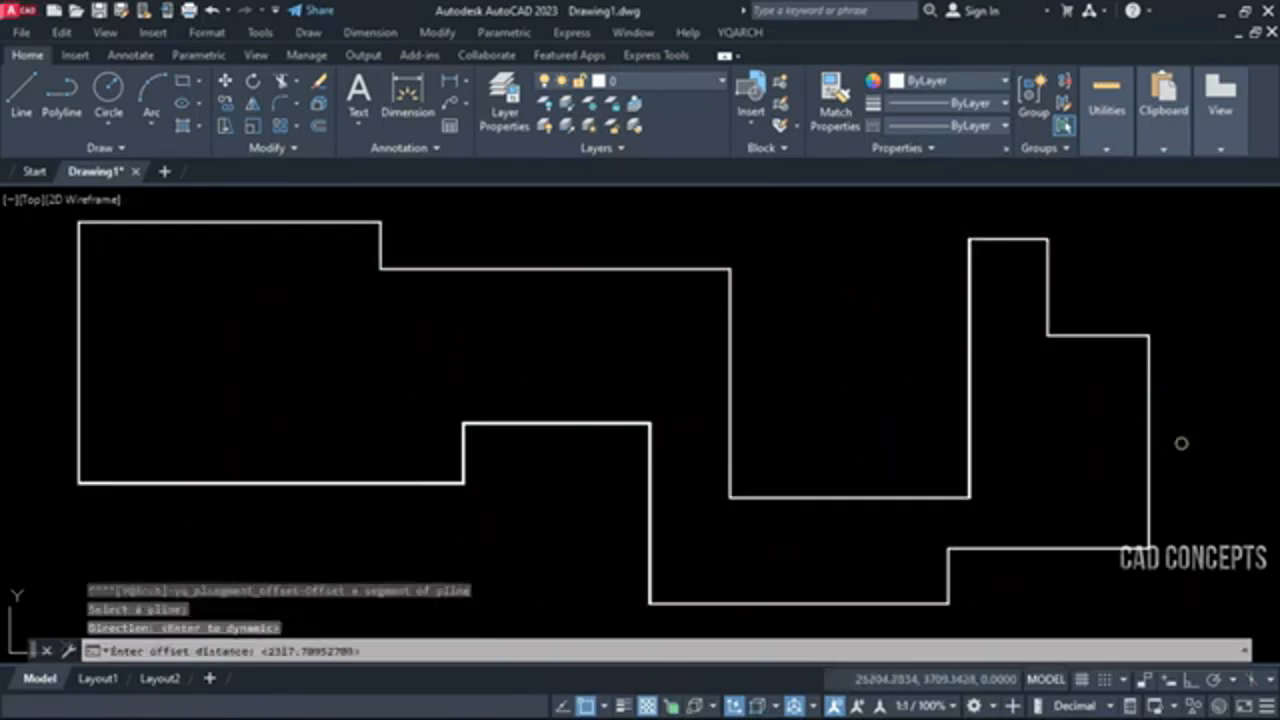
click(1148, 423)
click(1073, 465)
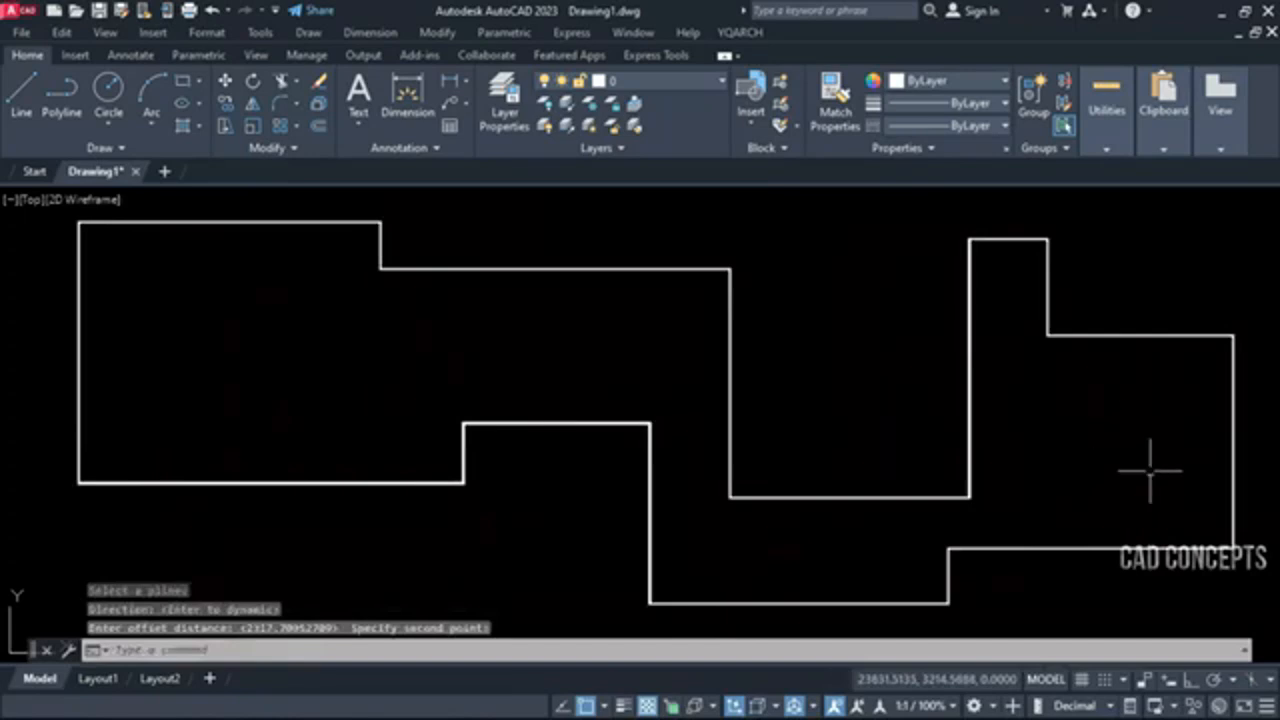
Offset the polyline's lowest horizontal segment slightly downward with XXS, picking two points for the distance
key(Return)
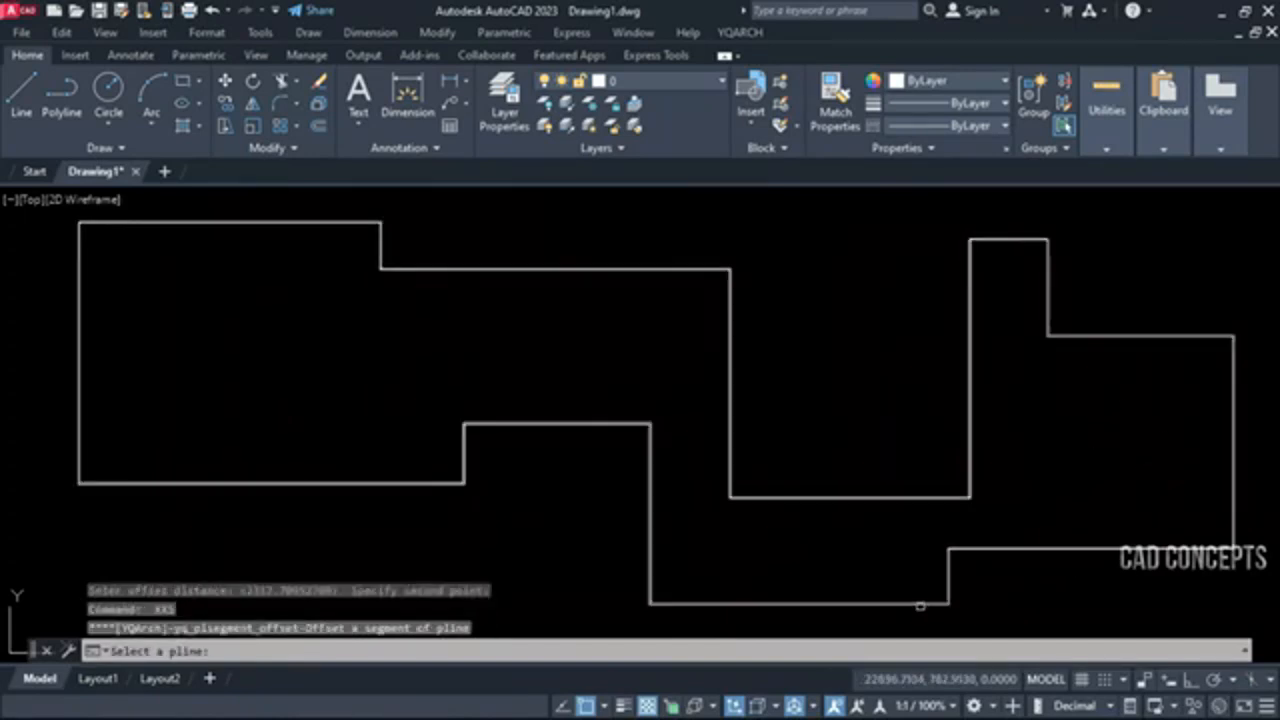
click(920, 606)
click(919, 624)
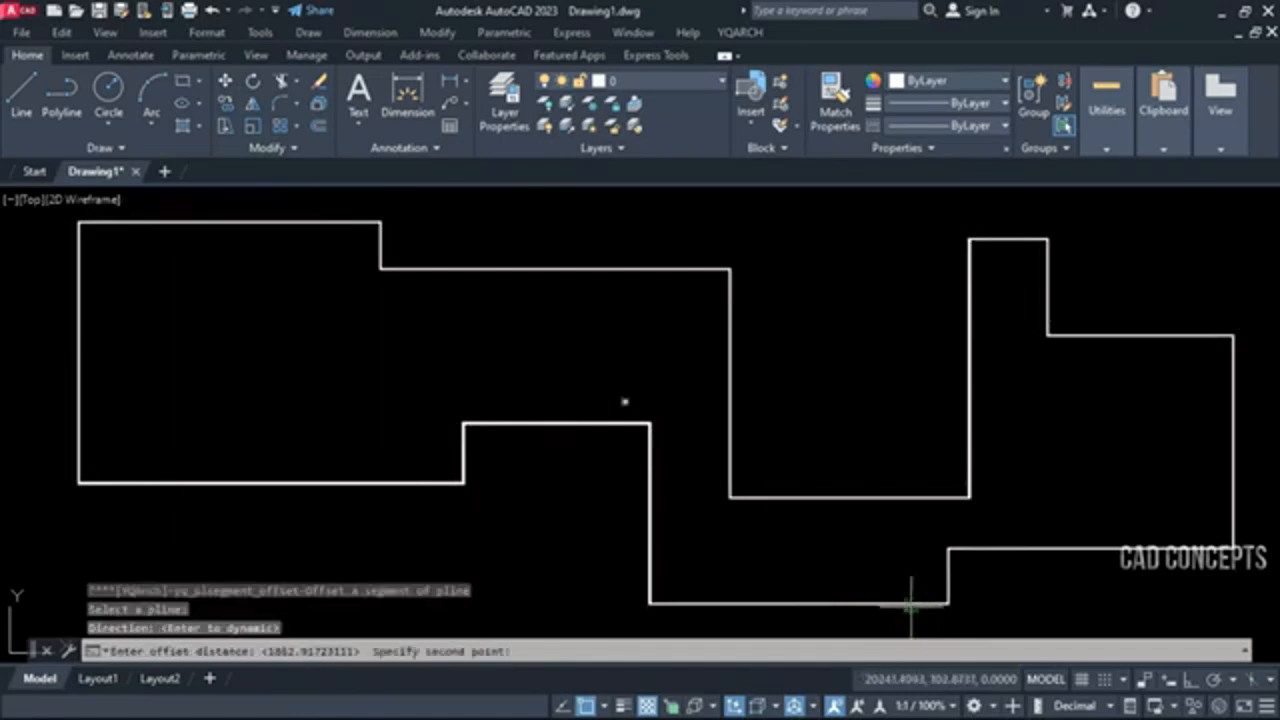
click(909, 627)
Offset the right side of the polyline's lower notch to the left with XXS, narrowing the notch by two picked points
key(space)
click(649, 523)
click(620, 537)
click(629, 407)
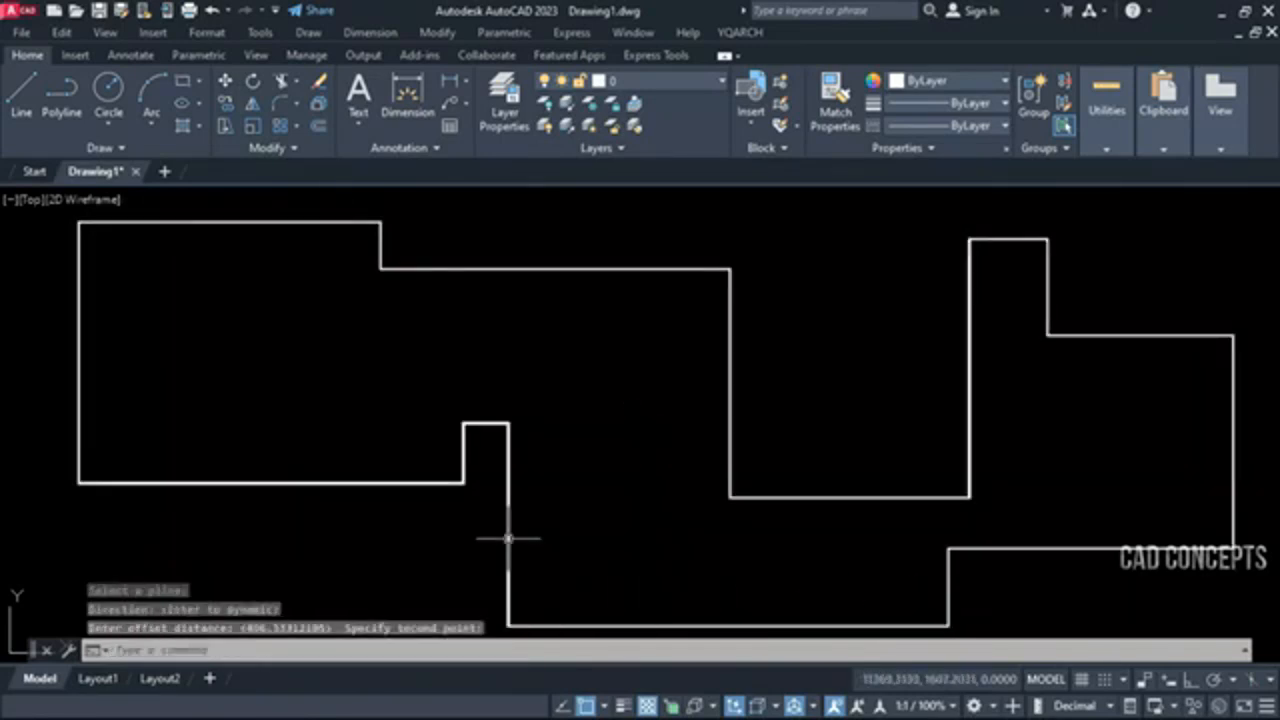
click(509, 420)
Offset the polyline's lower-left horizontal segment downward with XXS, picking two points for the distance
key(space)
click(413, 480)
click(400, 503)
click(383, 485)
click(305, 551)
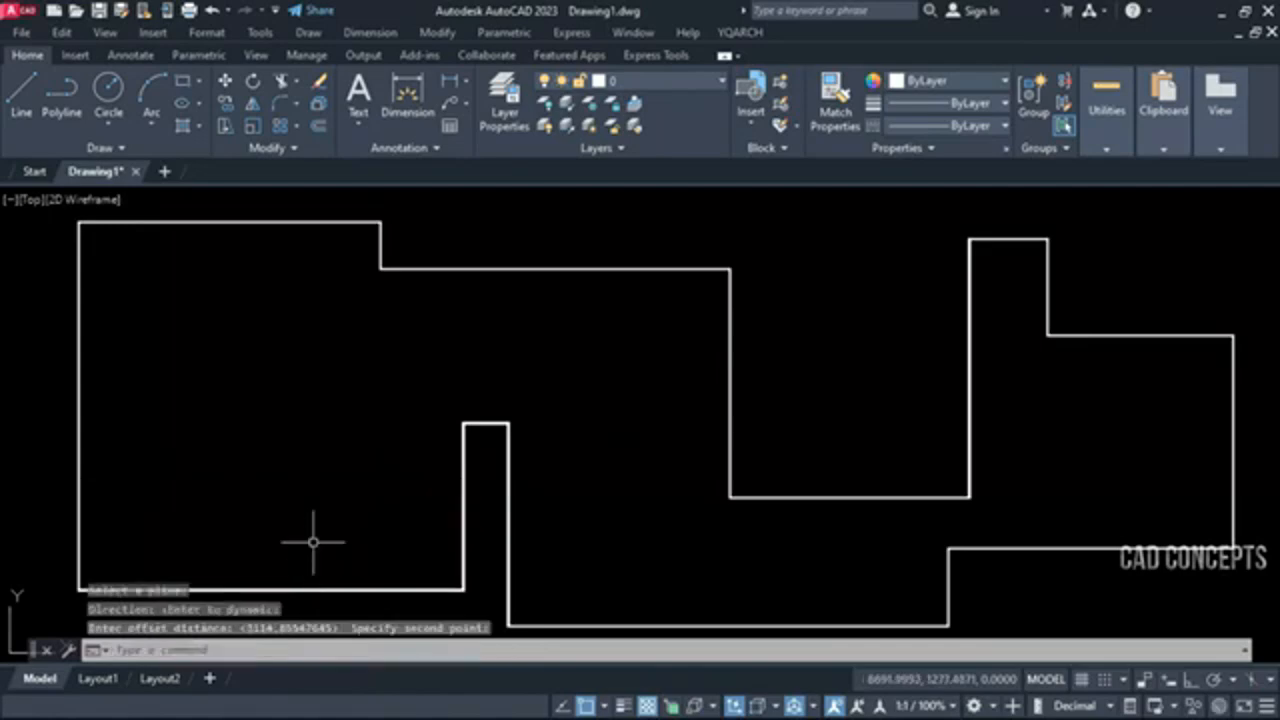
key(space)
click(463, 500)
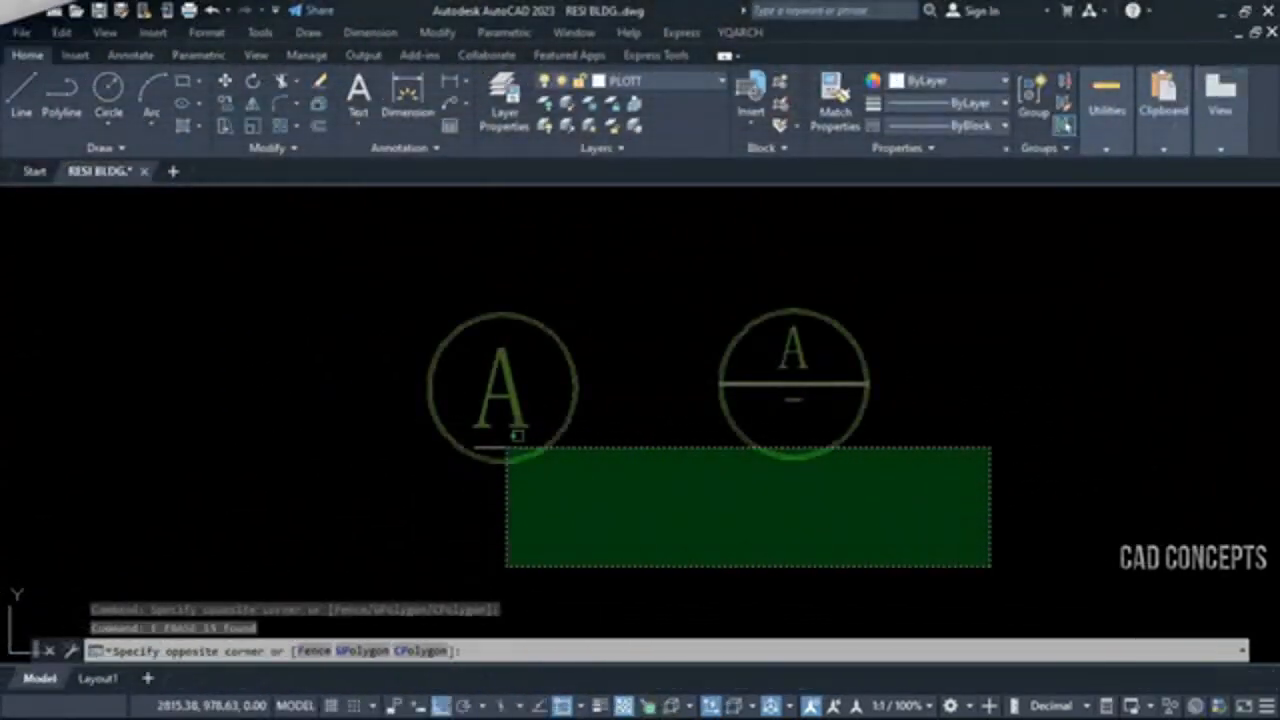
Erase the two sample drawing symbols, the plain circled A and the divided circle with A
key(Escape)
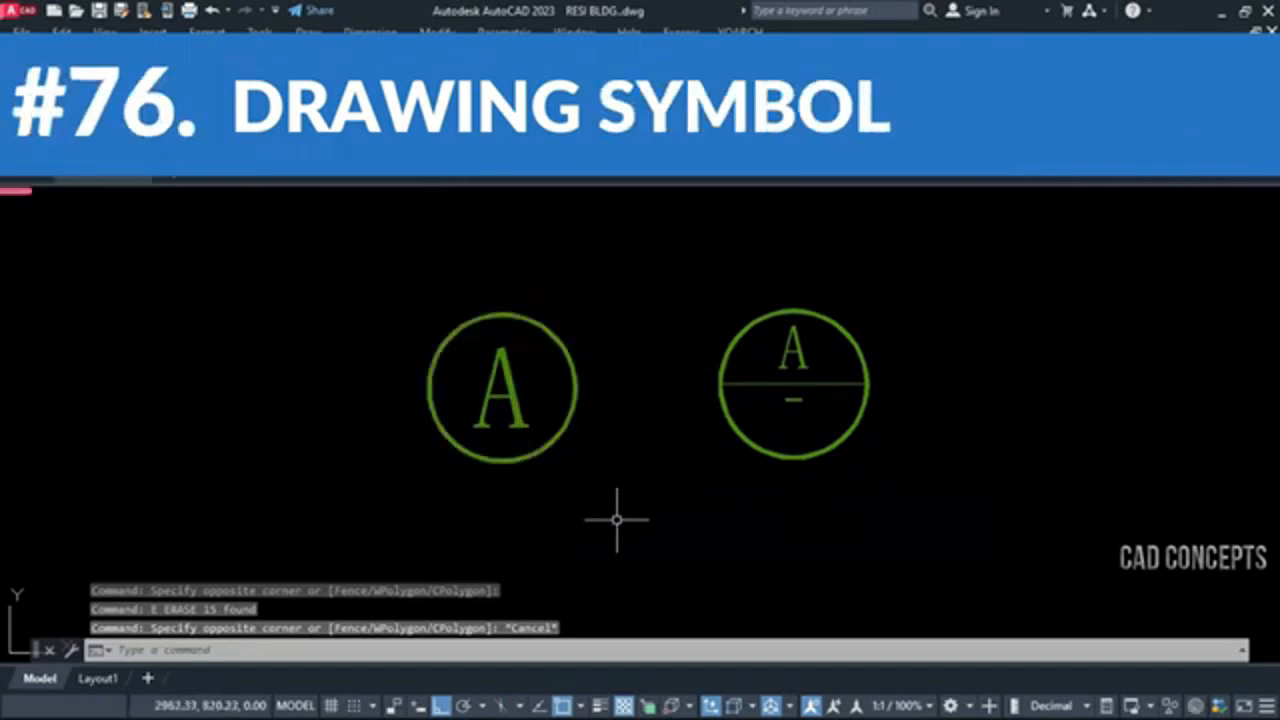
click(940, 313)
click(329, 514)
text(e)
key(space)
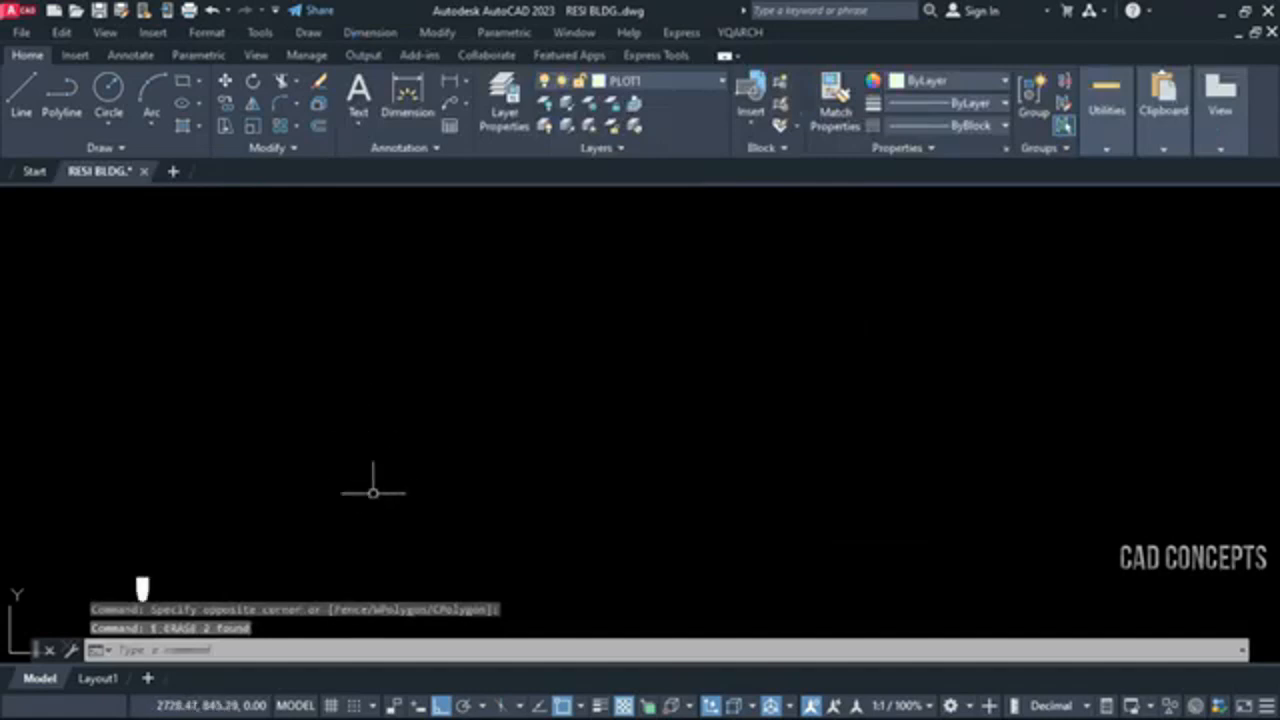
Run XT1, set the serial number to A in its settings, and place the first index symbol
text(xt1)
key(Return)
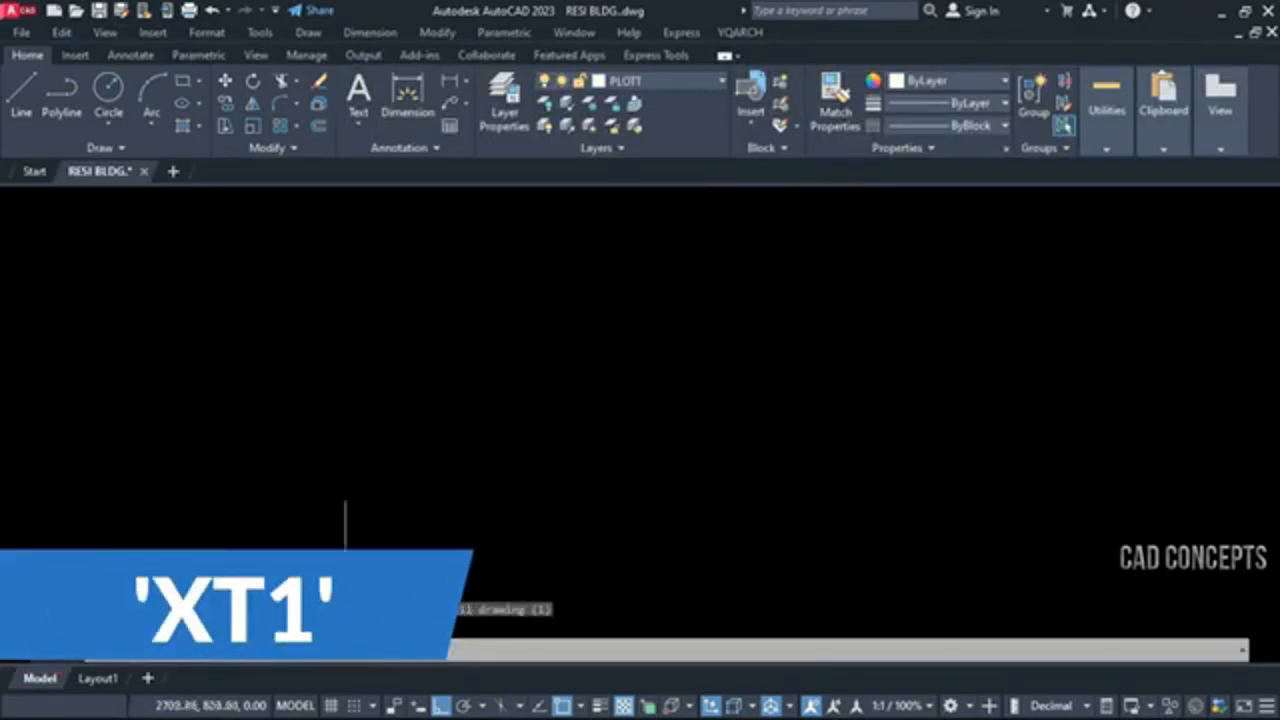
key(Return)
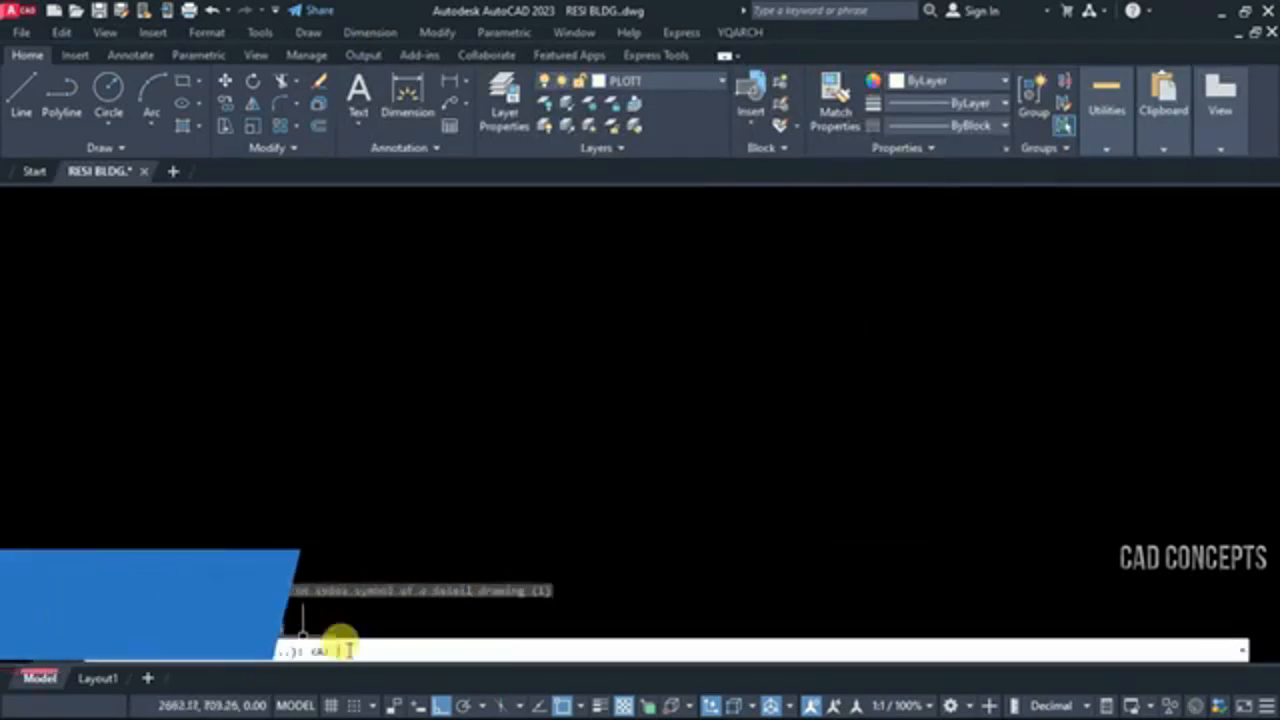
text(a)
key(Return)
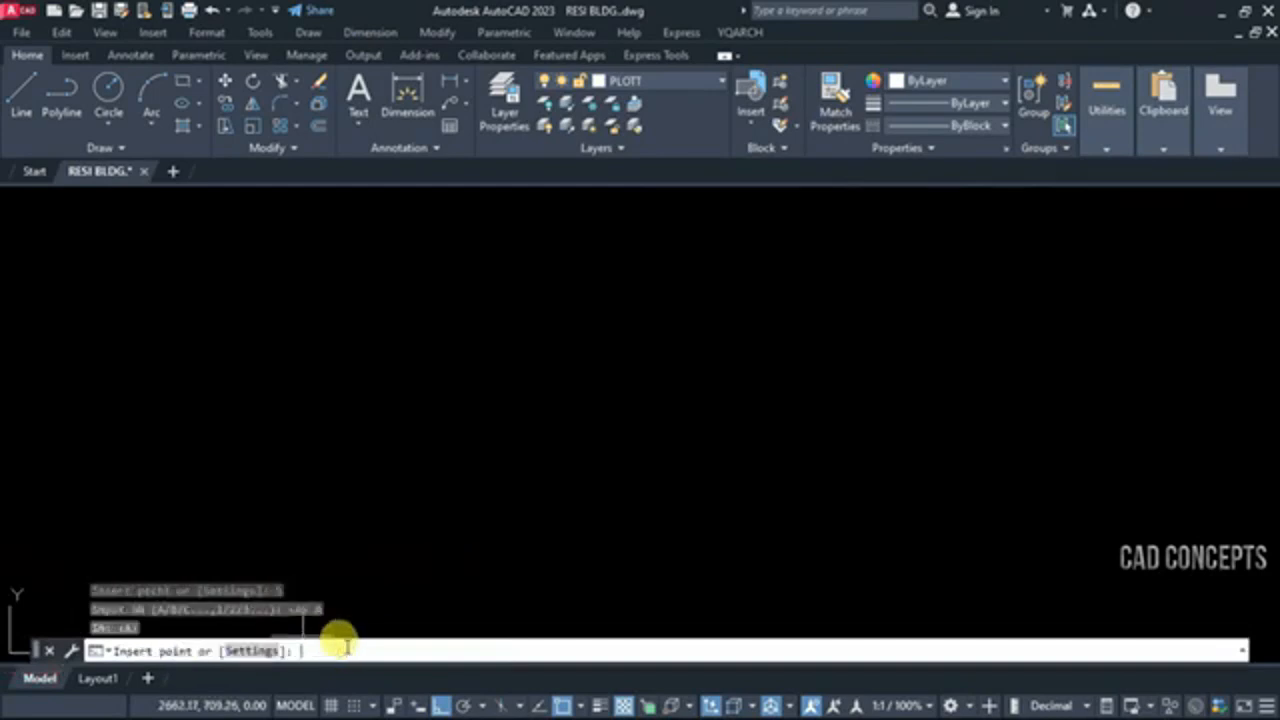
click(150, 368)
Place three more circled A index symbols in a row beside the first with XT1
key(Return)
click(246, 312)
key(Return)
click(392, 312)
key(Return)
click(574, 316)
Set the XT1 serial number to 1 and place index symbols 1, 2 and 3 beside the circled A symbols
text(xt)
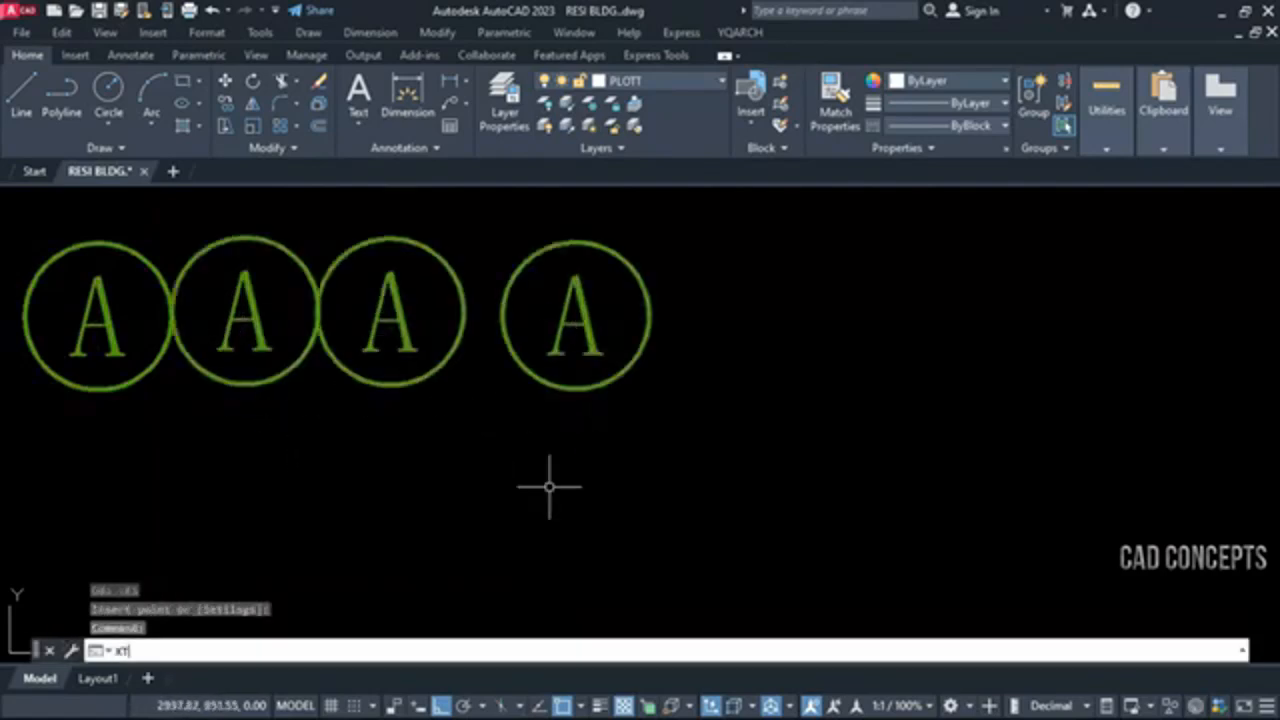
text(1)
key(Return)
click(262, 648)
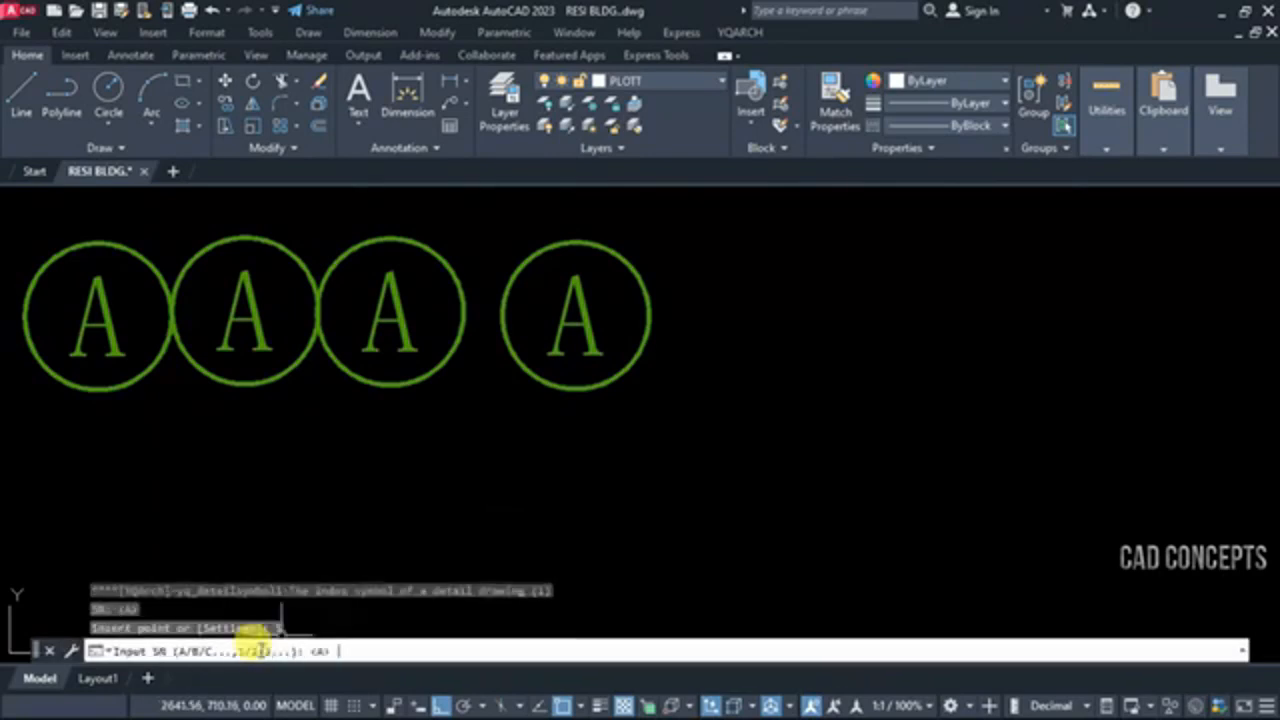
text(1)
key(Return)
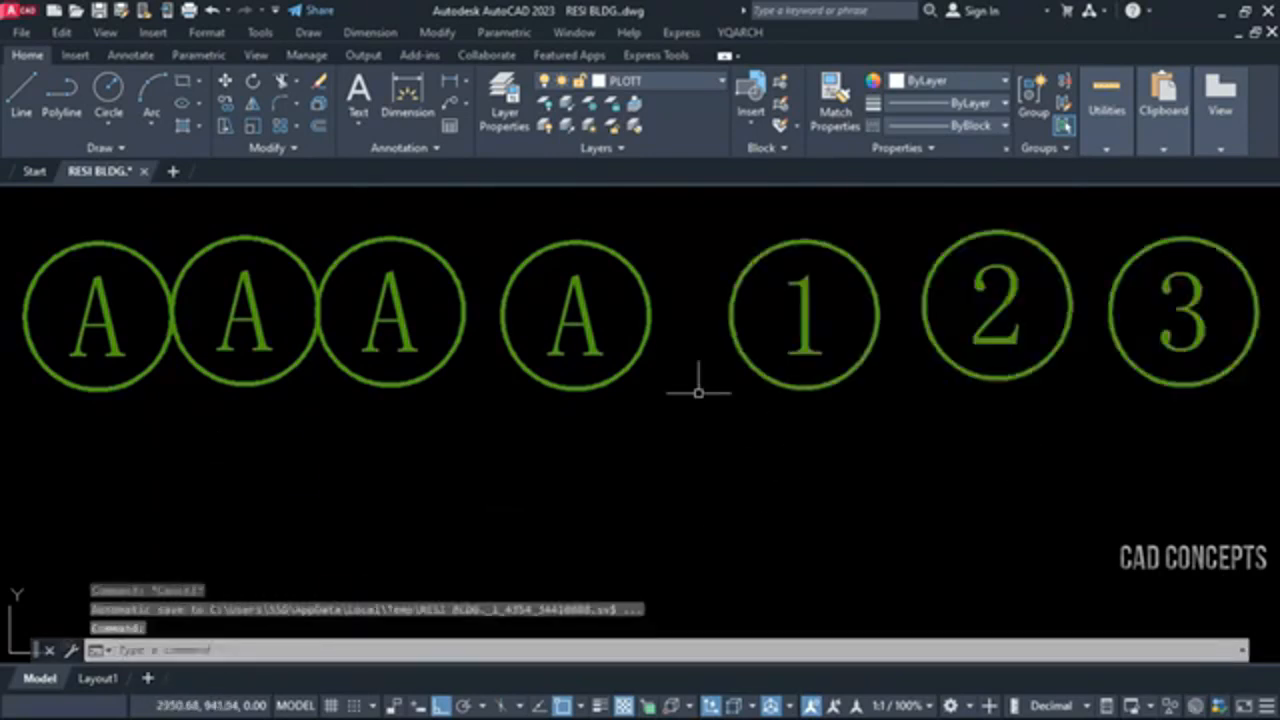
Place the divided-circle index symbols 4 and 5 below the first row with XT2
text(x)
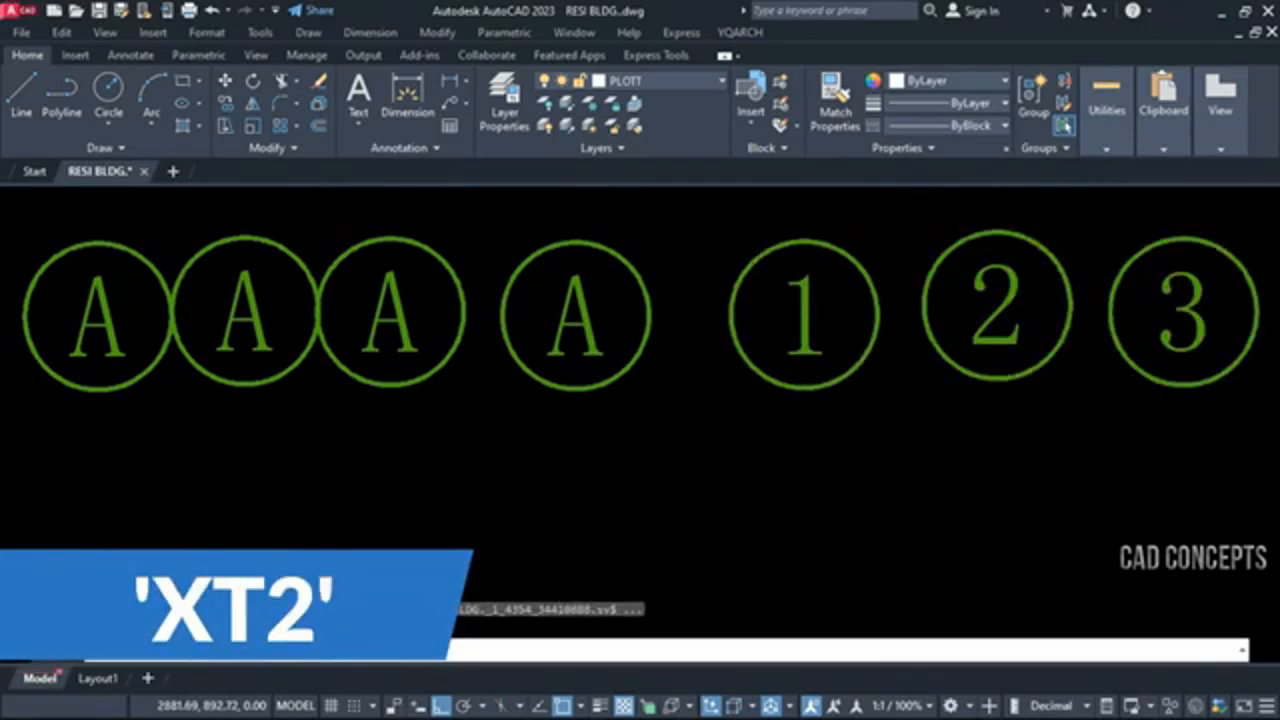
key(Return)
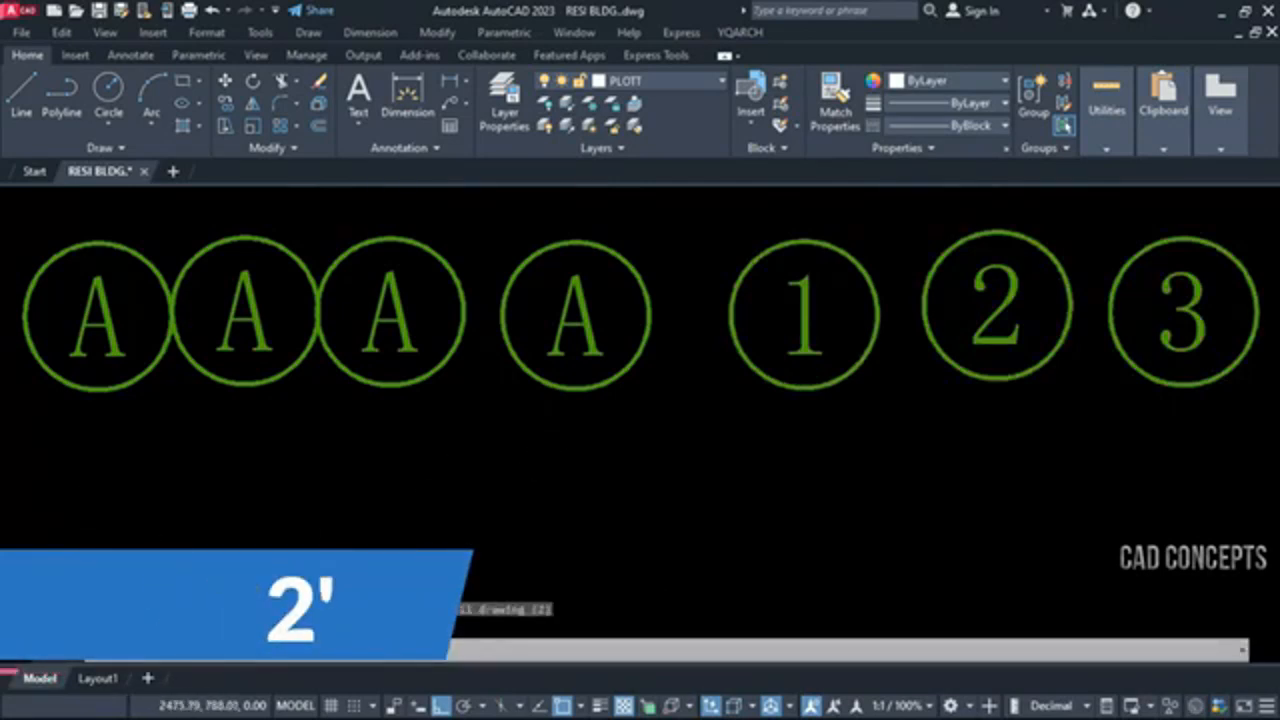
click(108, 553)
key(Return)
key(Return)
Continue the lower row with four more divided-circle XT2 symbols, numbered consecutively from 6
key(Return)
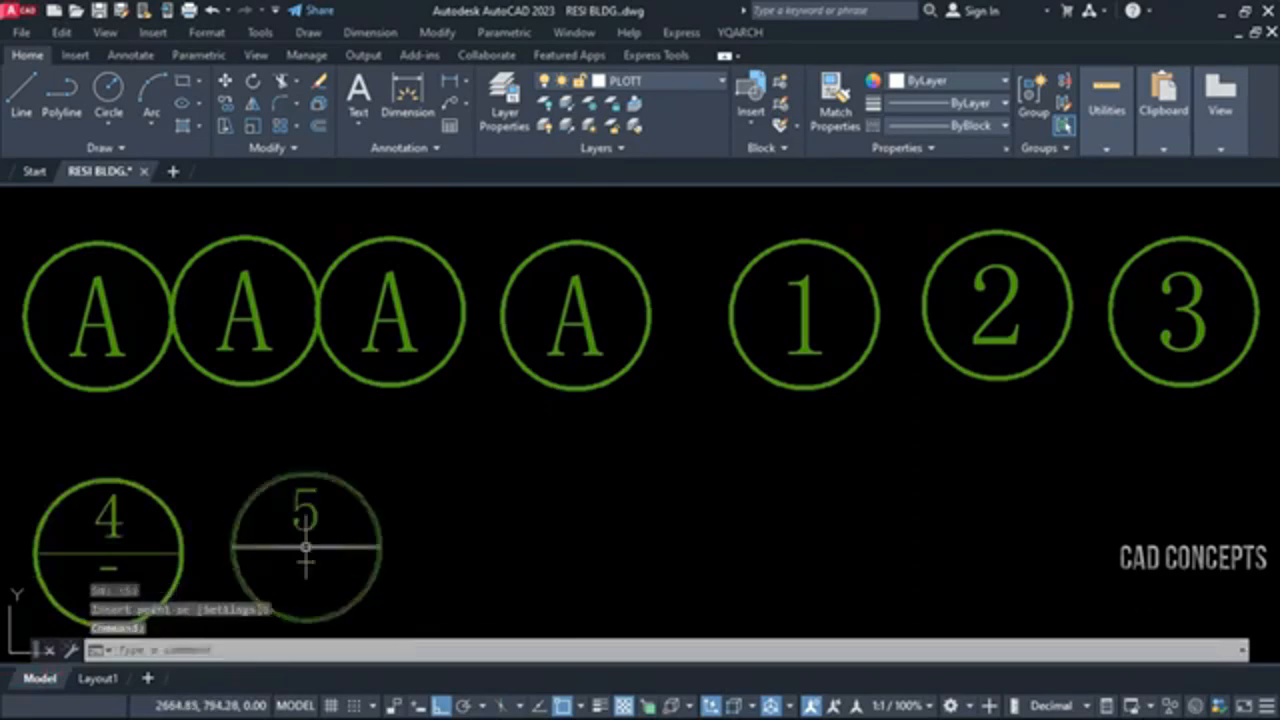
key(Return)
key(Return)
click(668, 545)
key(Return)
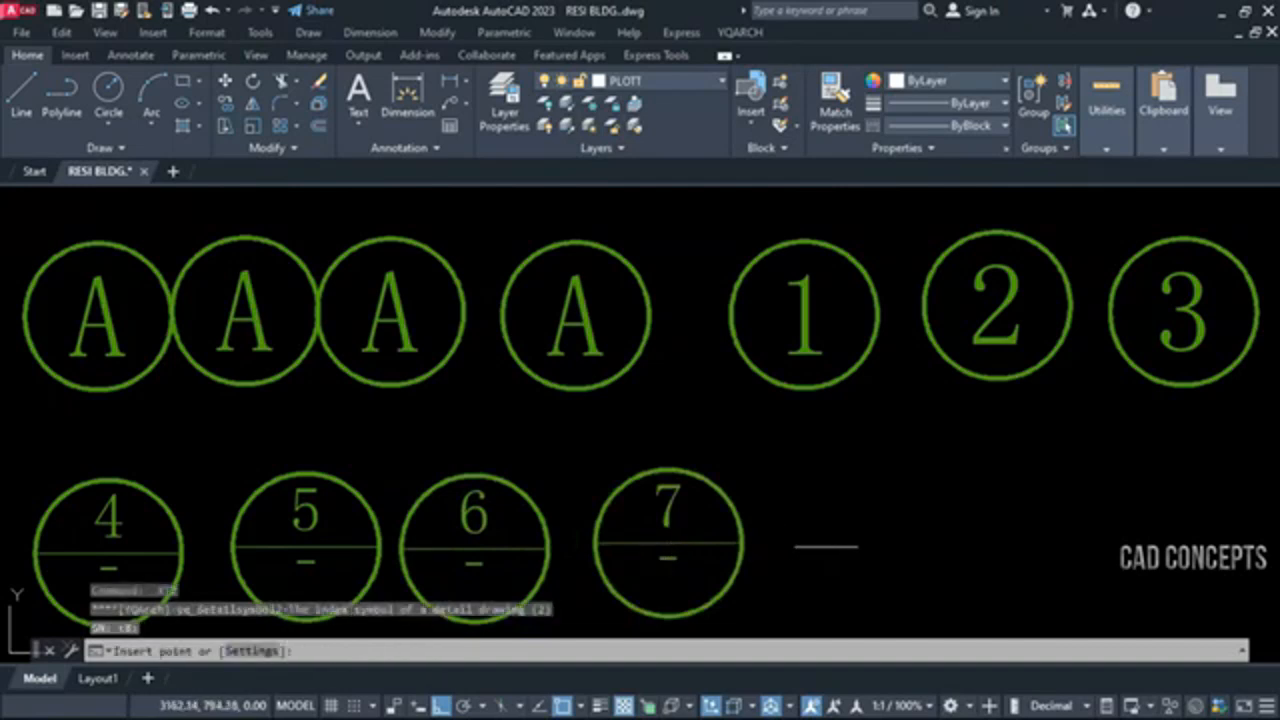
click(902, 533)
key(Return)
click(1122, 528)
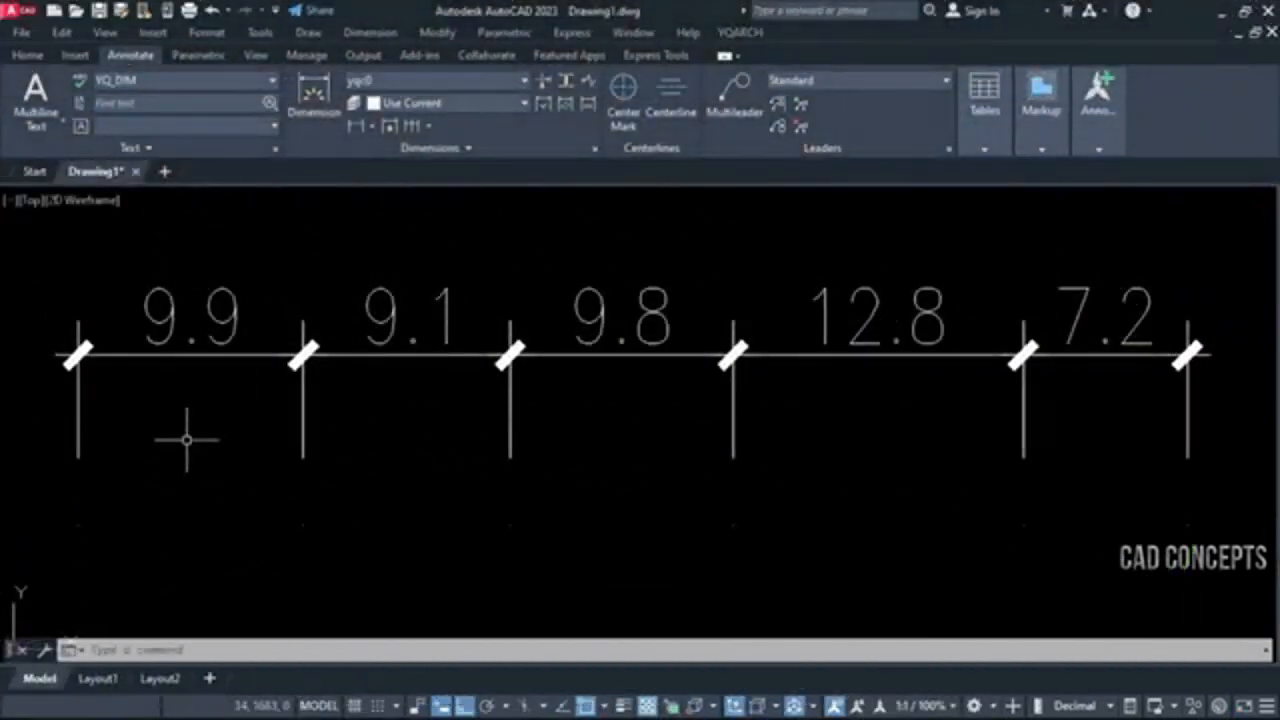
mouse_move(852, 487)
middle_down()
mouse_move(840, 441)
mouse_move(834, 490)
middle_up()
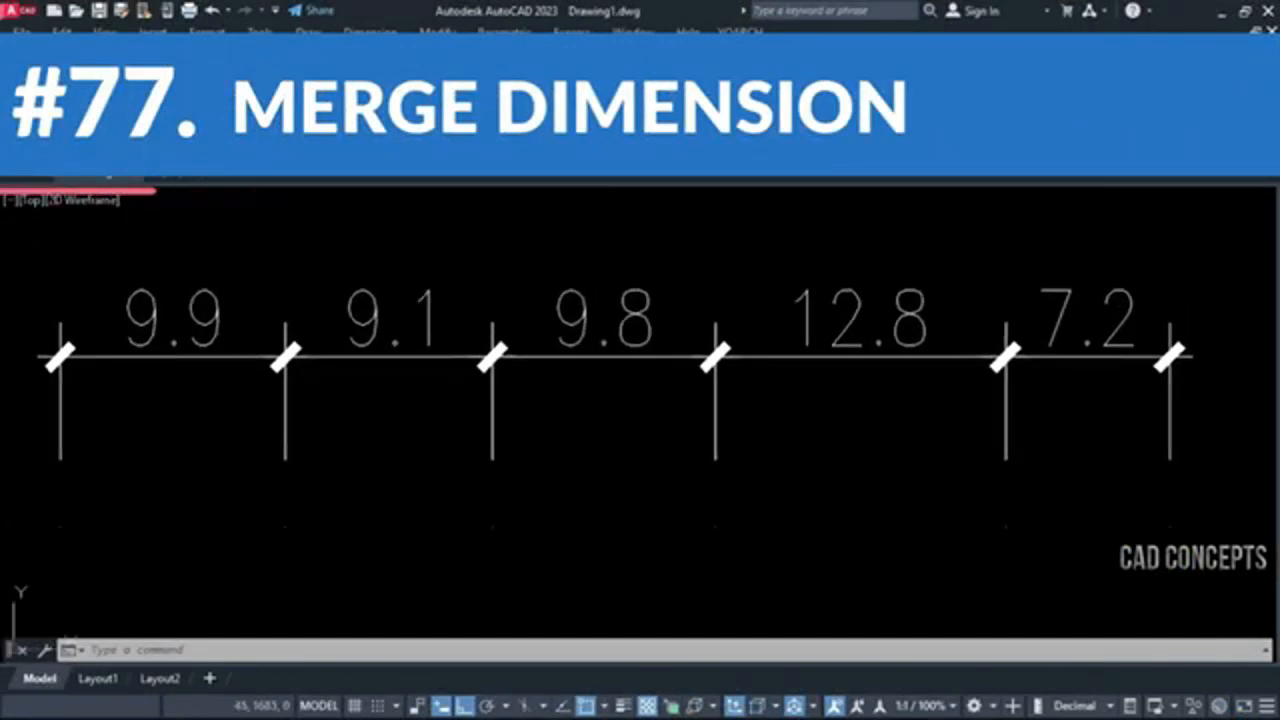
click(1182, 453)
click(34, 275)
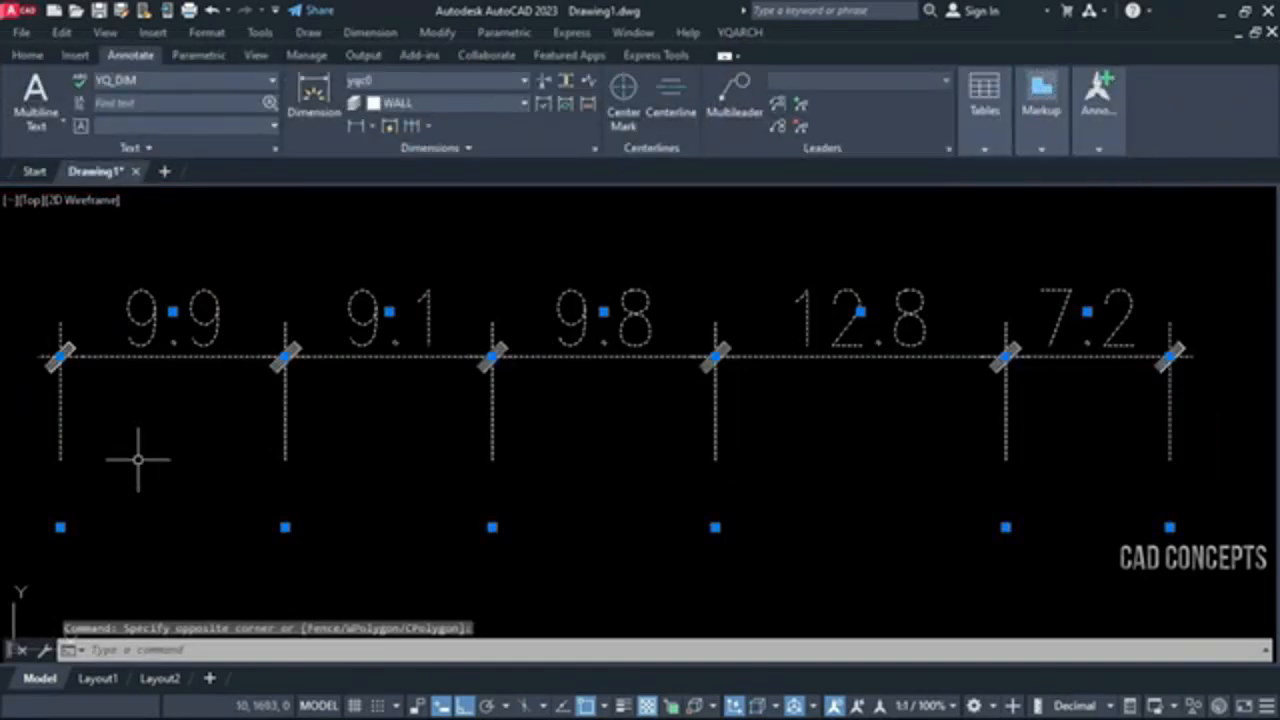
key(Escape)
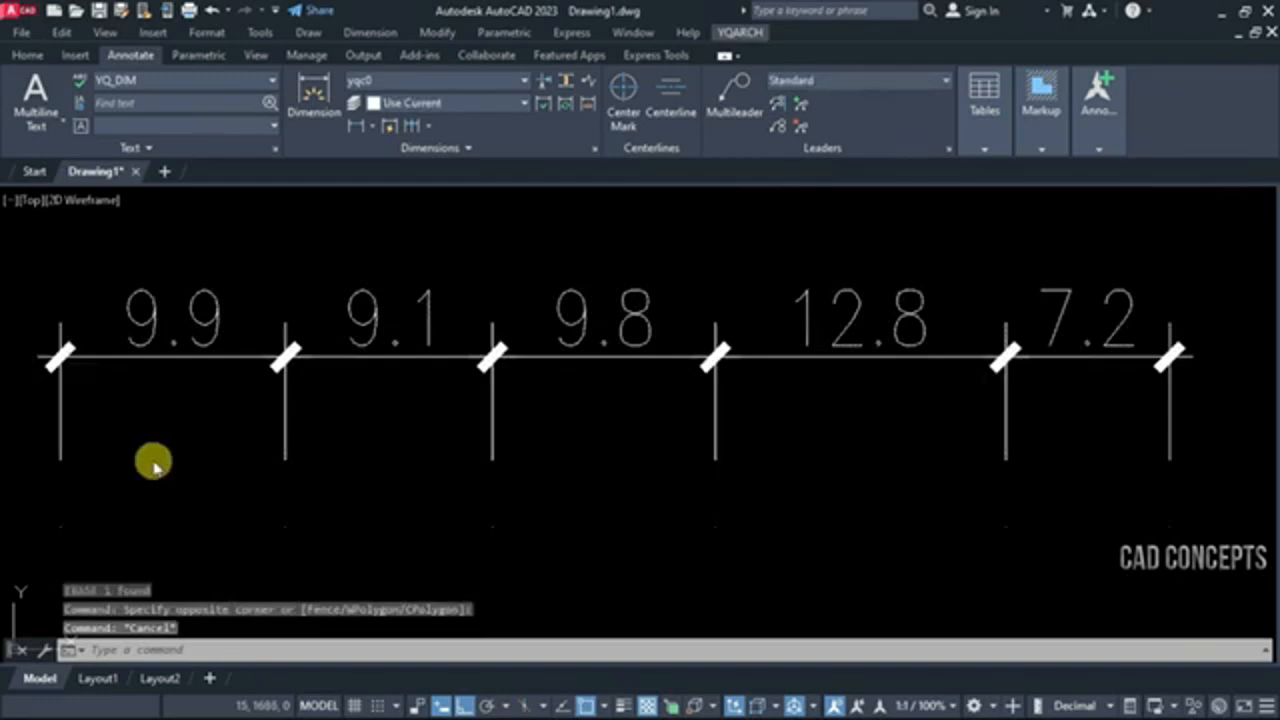
click(153, 461)
click(170, 470)
Merge the five chained linear dimensions into a single overall dimension with DD1
text(DD1)
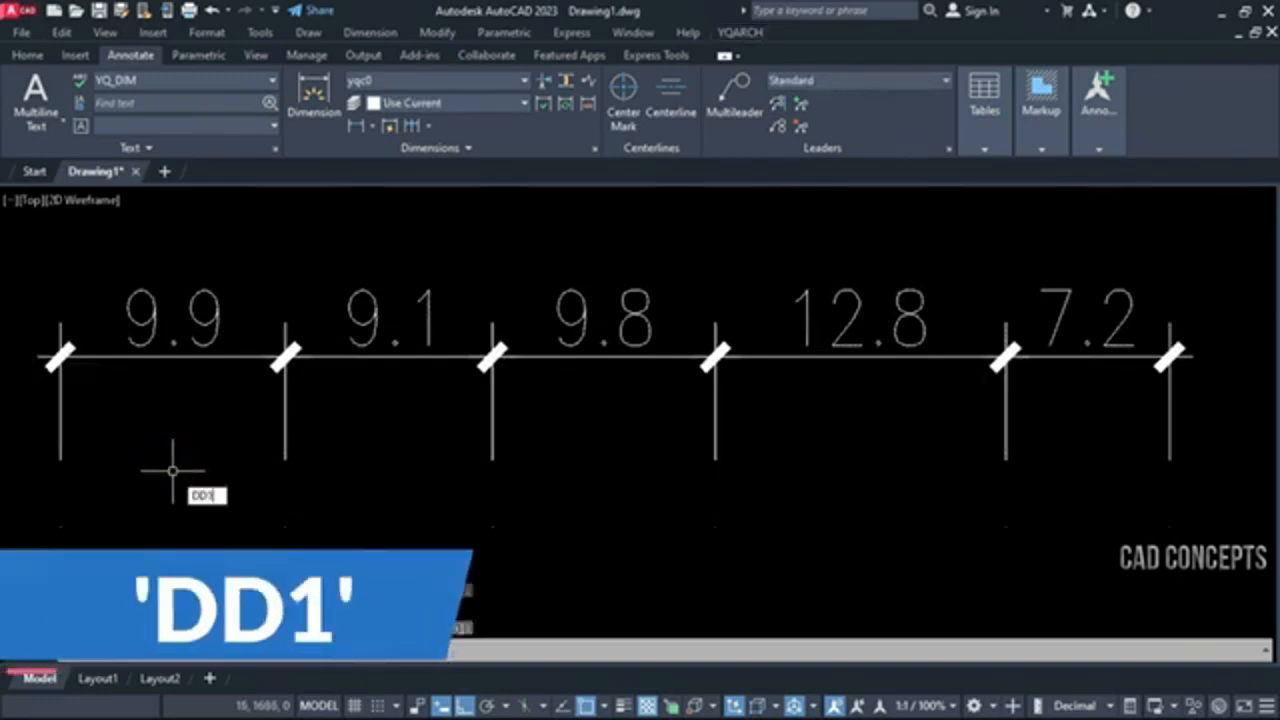
key(Return)
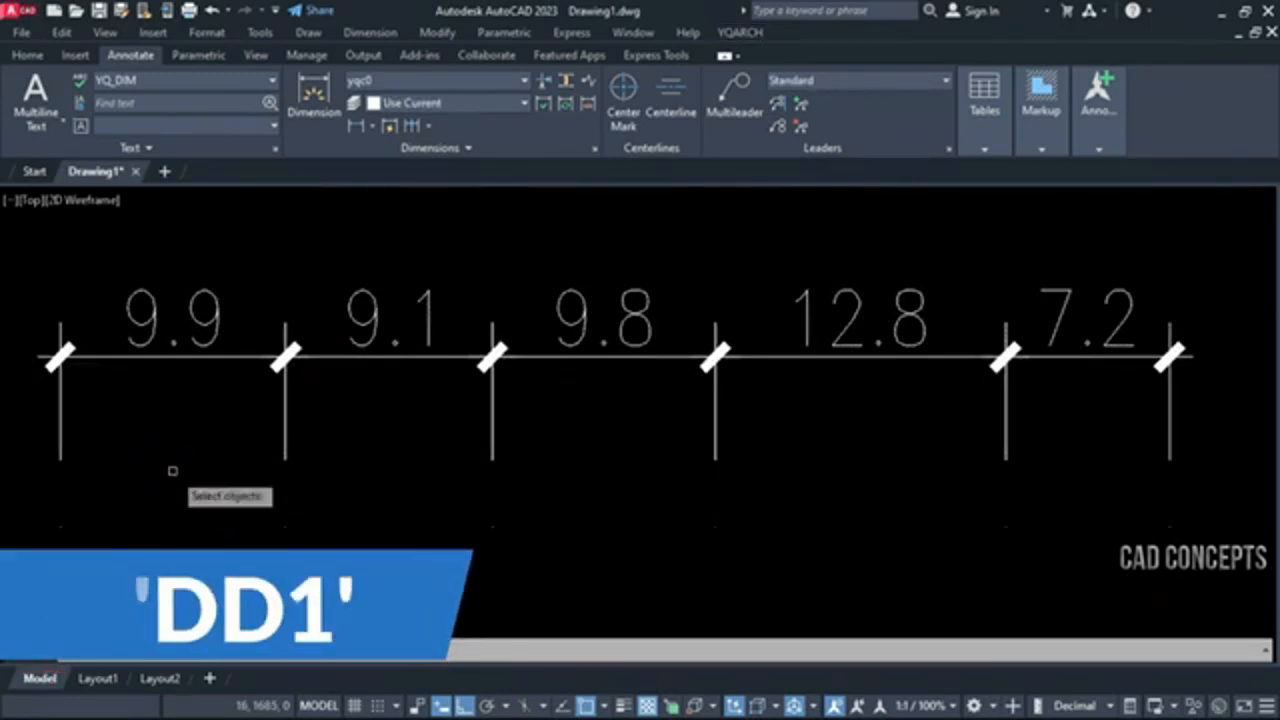
click(1174, 333)
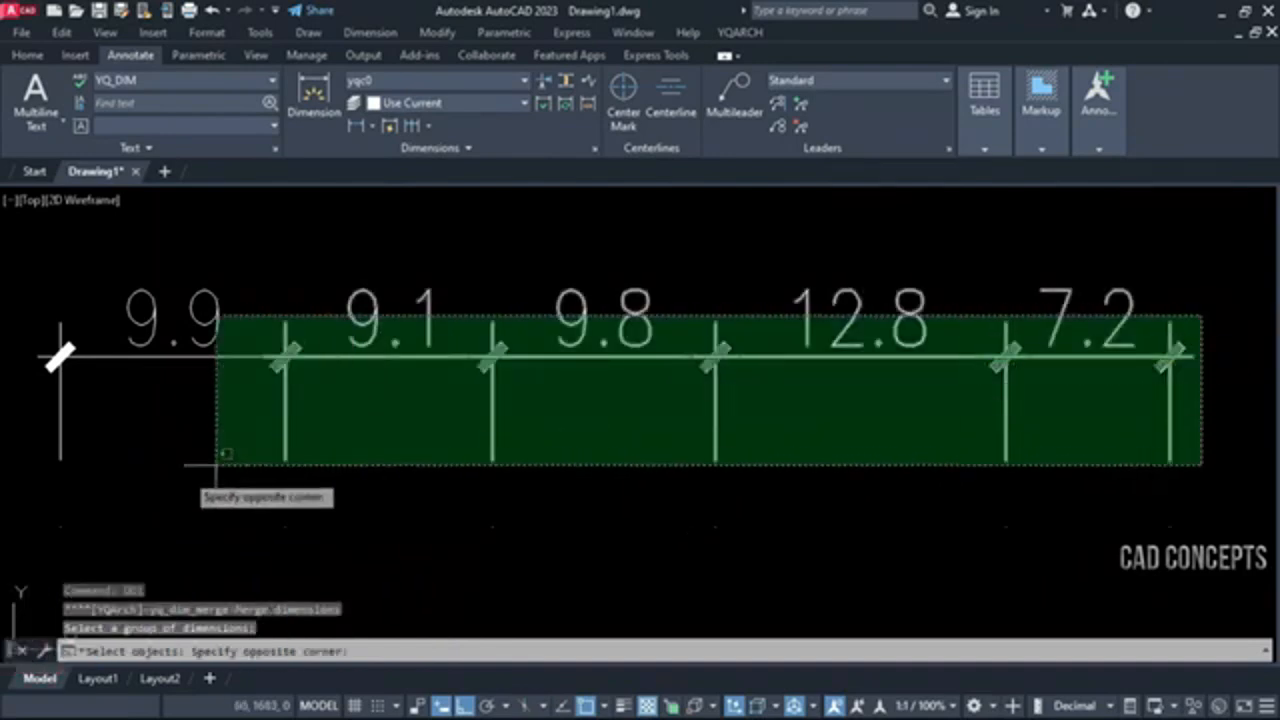
click(31, 525)
key(Return)
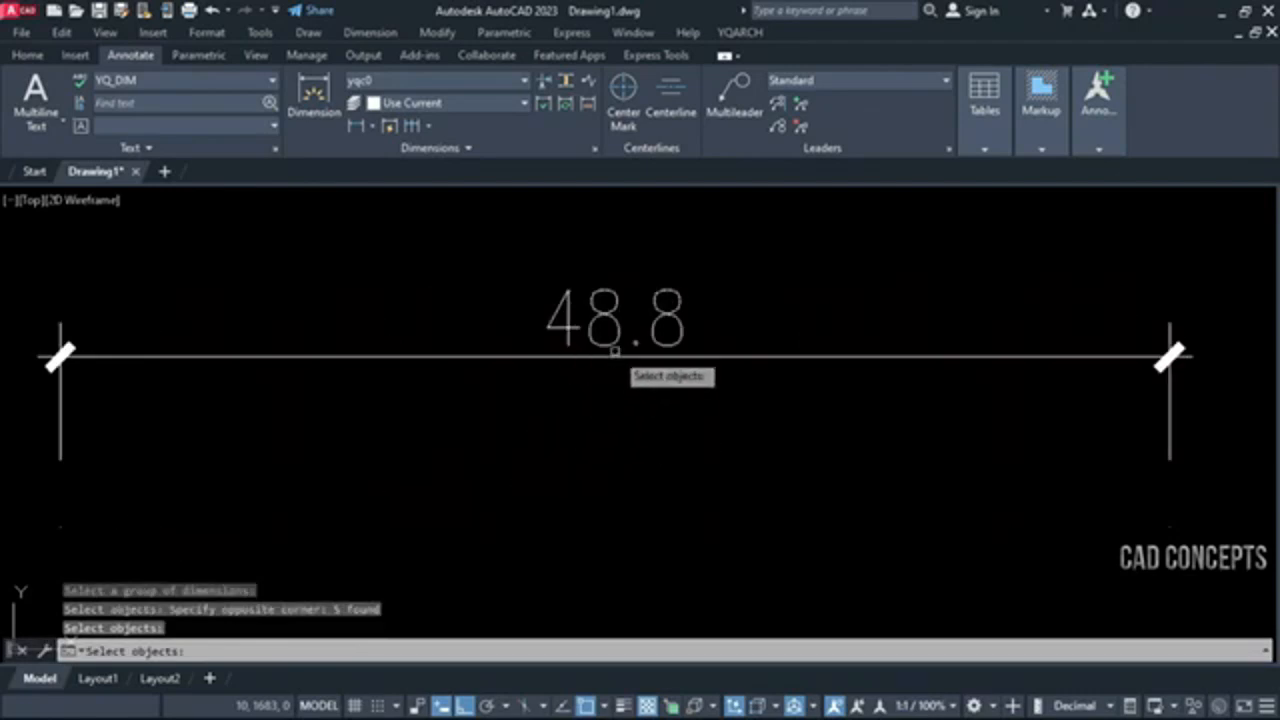
key(Escape)
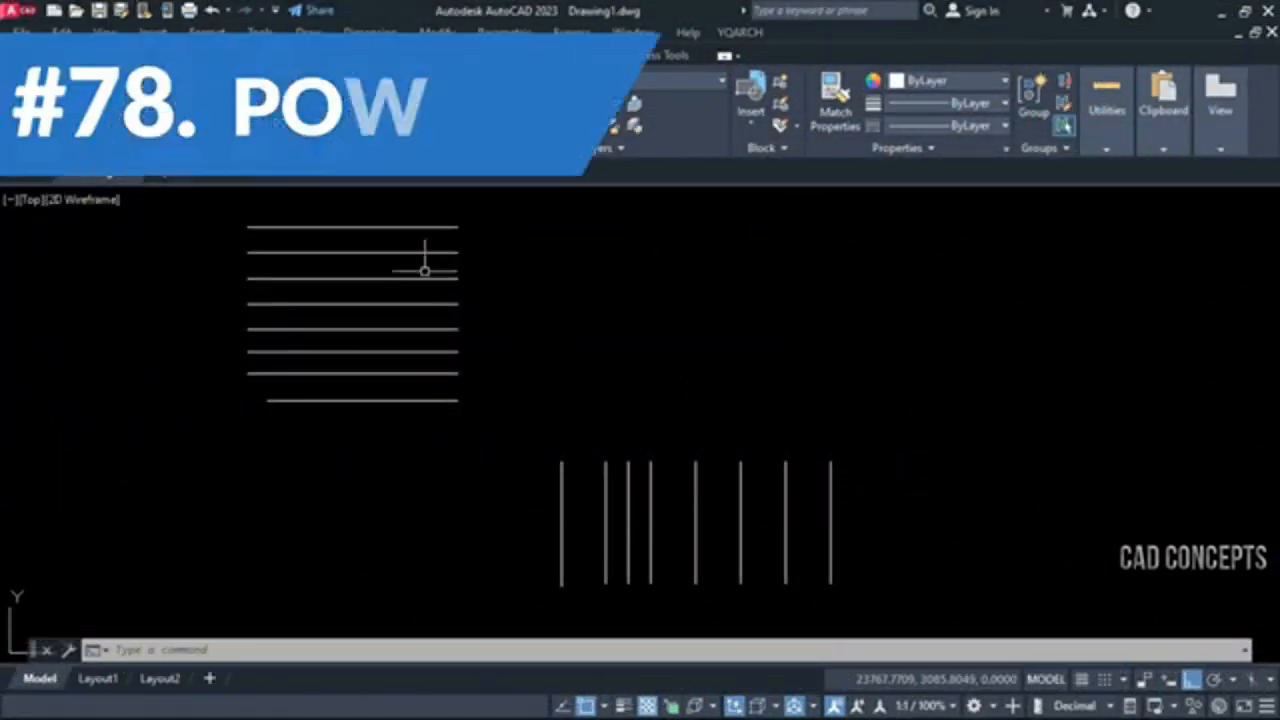
click(423, 266)
click(420, 220)
key(Escape)
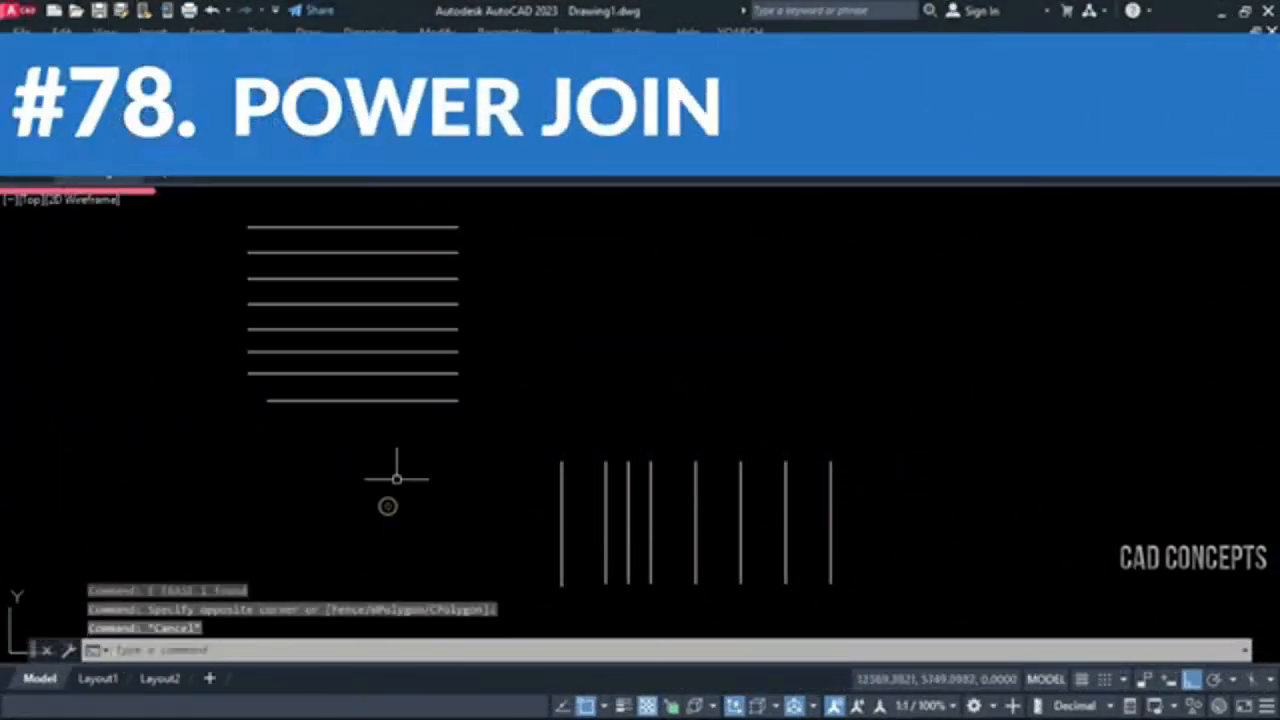
click(945, 545)
click(500, 388)
key(Escape)
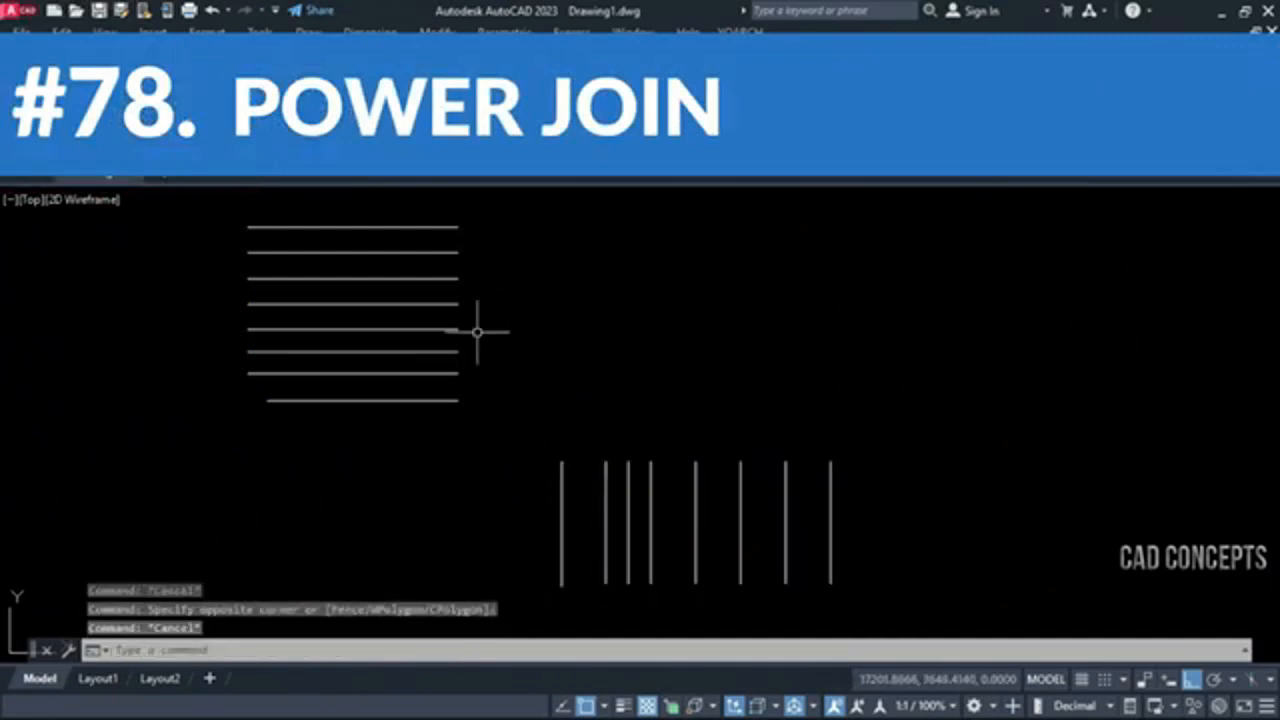
Try to join all the separate horizontal and vertical lines with the standard JOIN command
text(j)
key(Return)
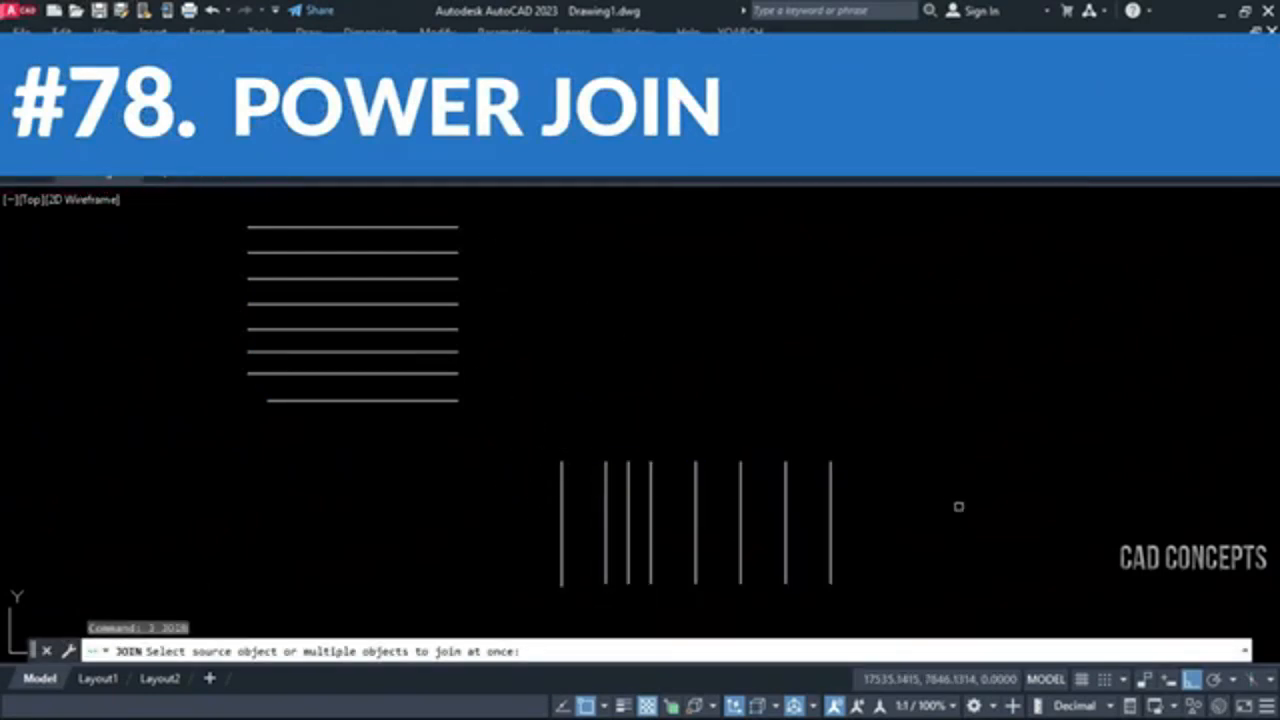
click(930, 508)
click(250, 190)
key(Return)
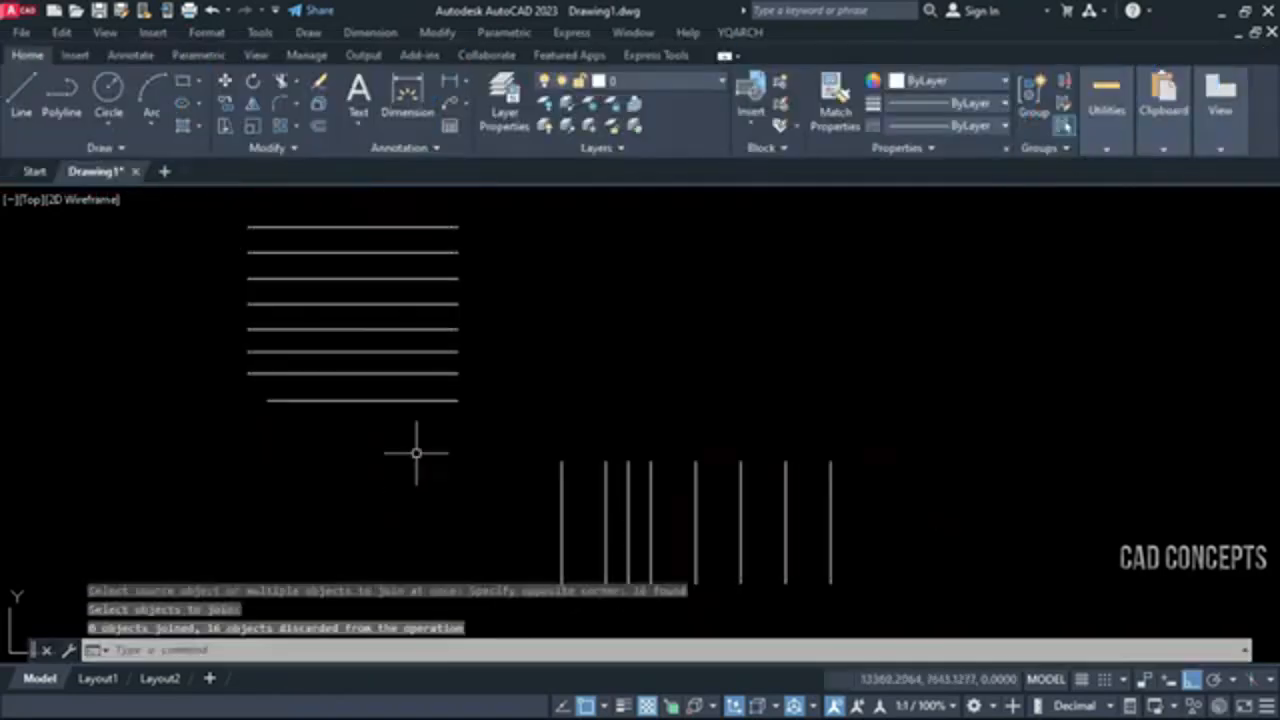
Repeat the JOIN attempt on the whole set of horizontal and vertical lines
text(app)
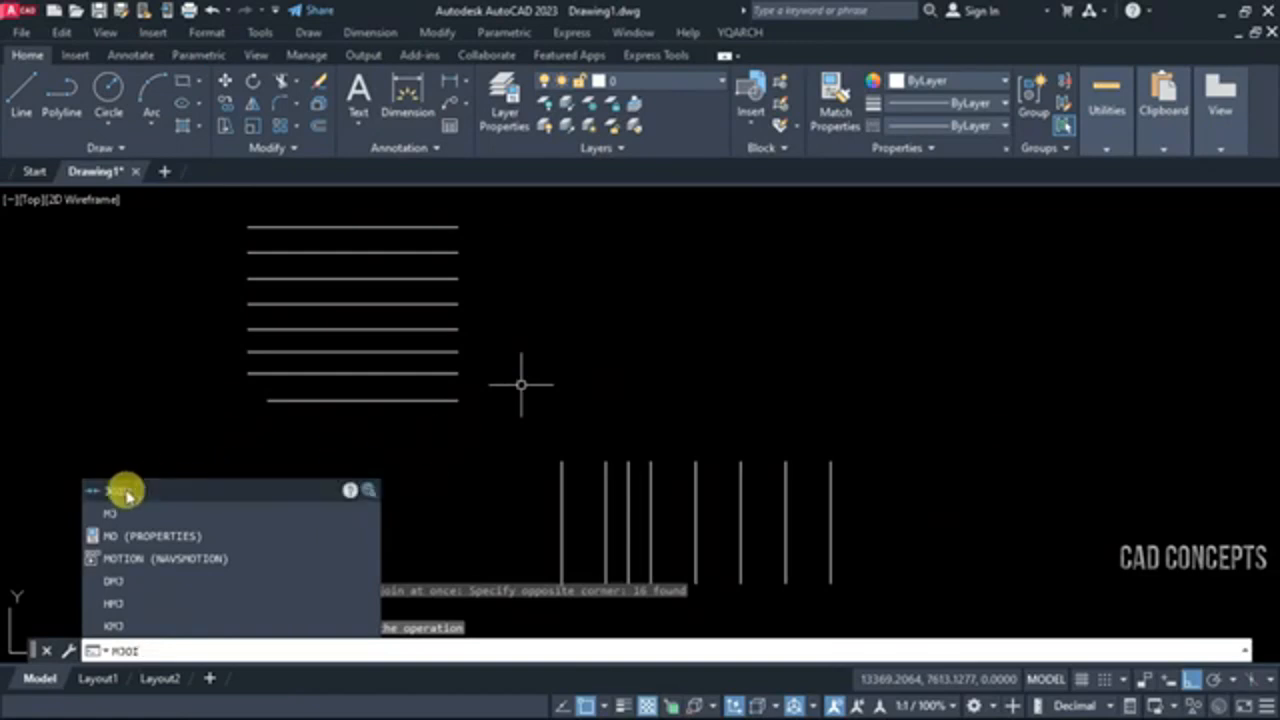
click(120, 491)
click(908, 466)
click(483, 333)
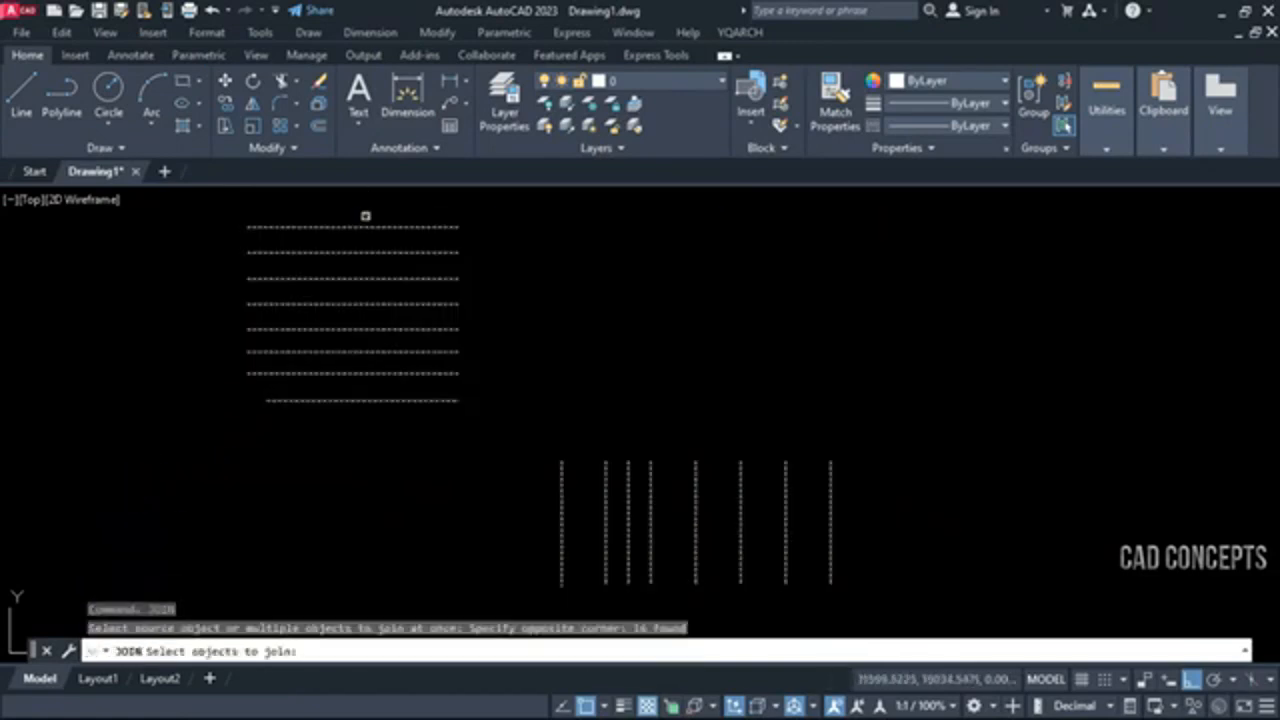
key(Return)
key(Escape)
key(Escape)
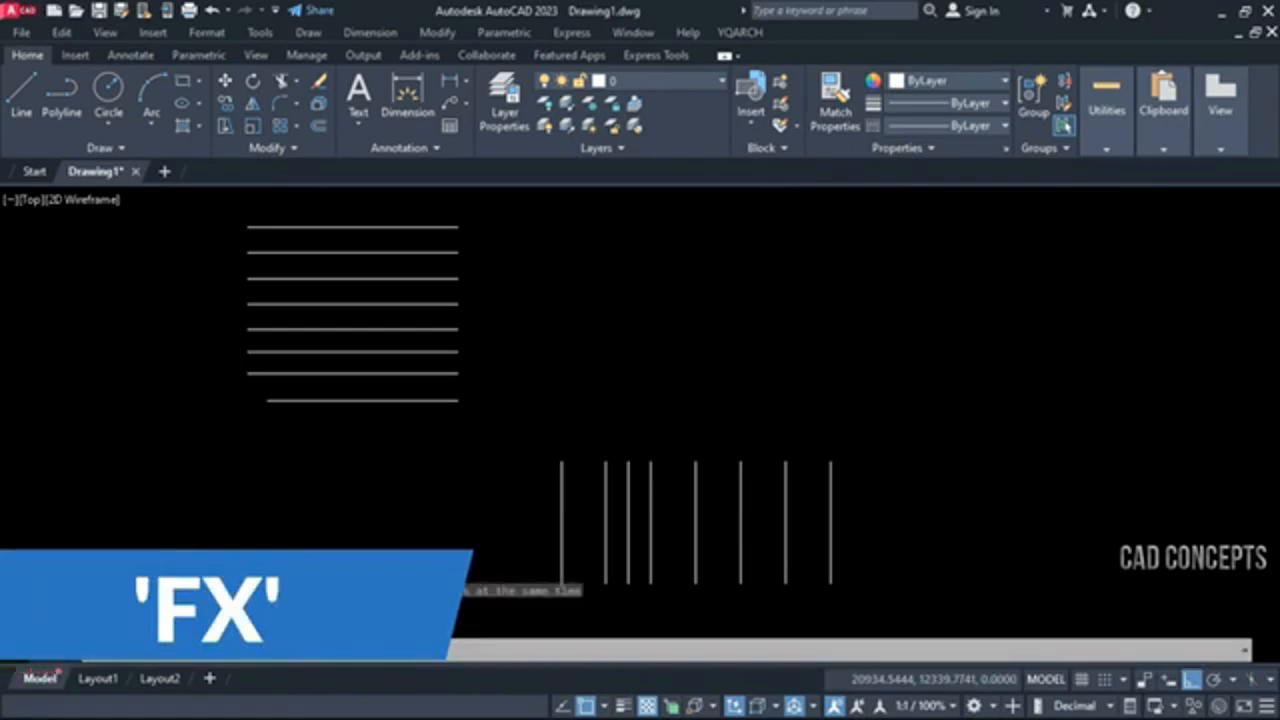
Connect the horizontal and vertical line groups with FX, using a minimum fillet radius of 5
click(371, 628)
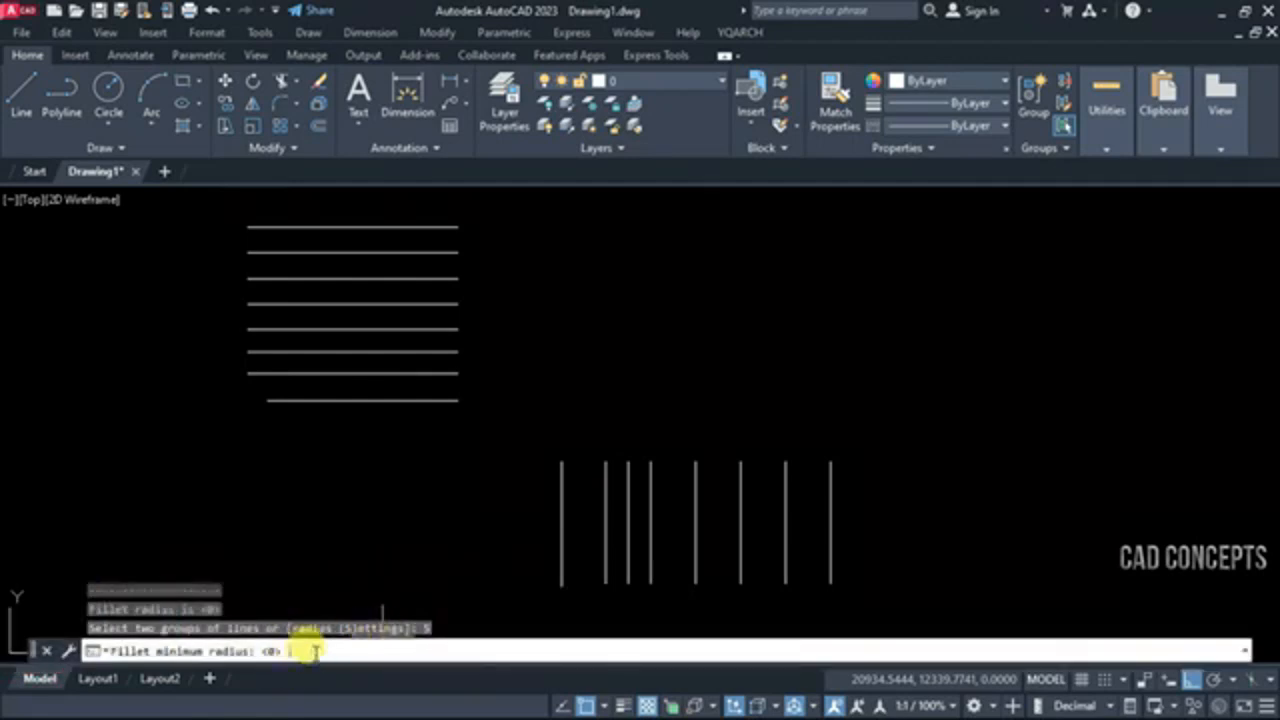
text(5)
key(Return)
click(858, 530)
click(432, 252)
key(Return)
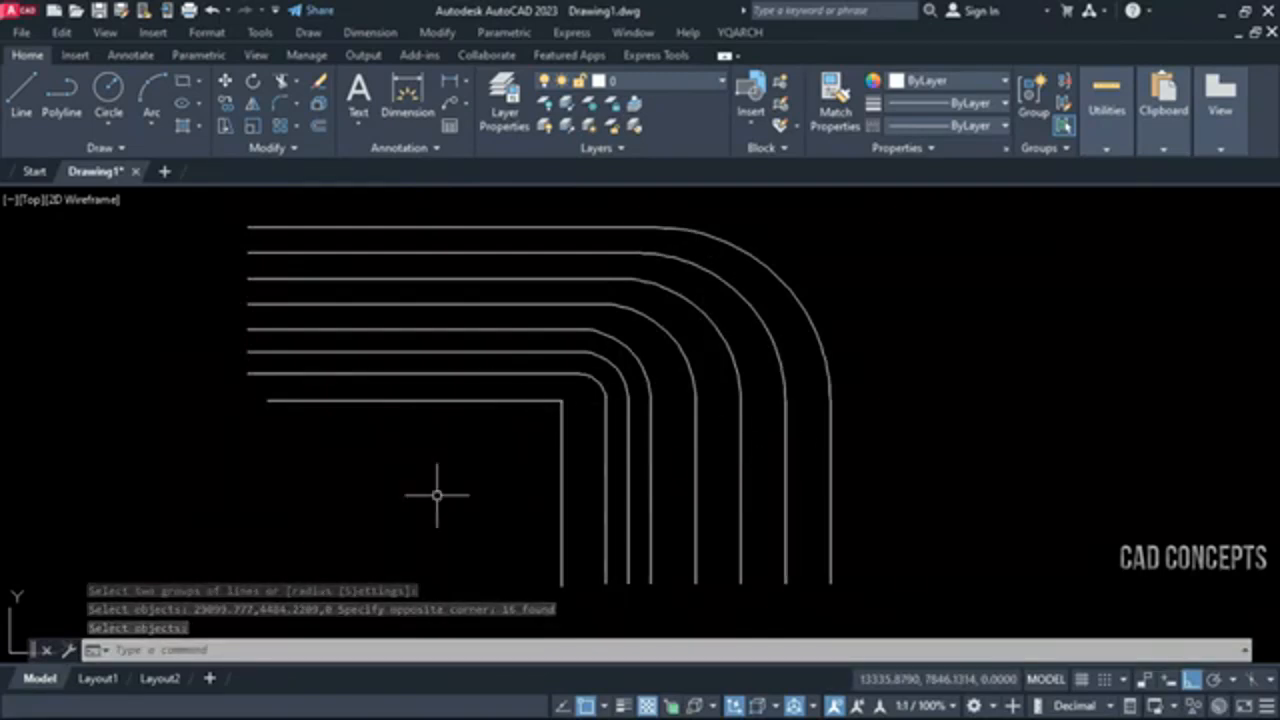
Undo the rounded connection and run FX again on both line groups, going through its radius setting
key(ctrl+z)
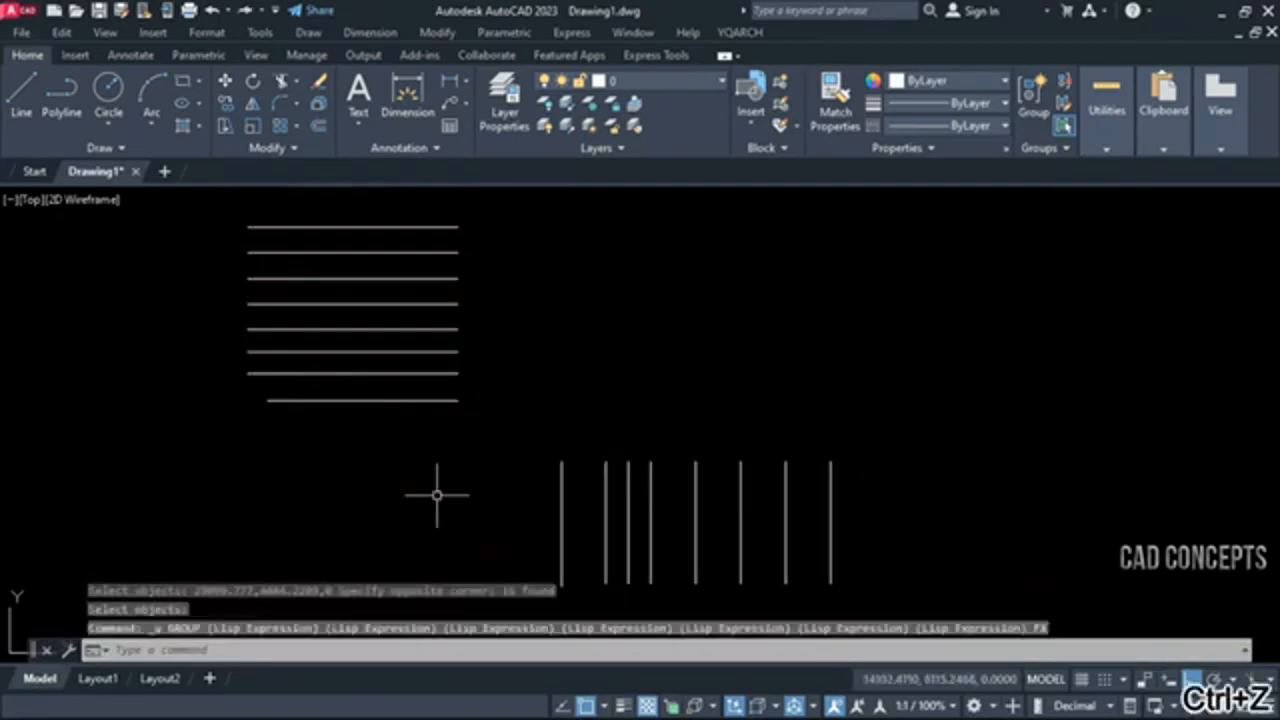
text(fx)
key(Return)
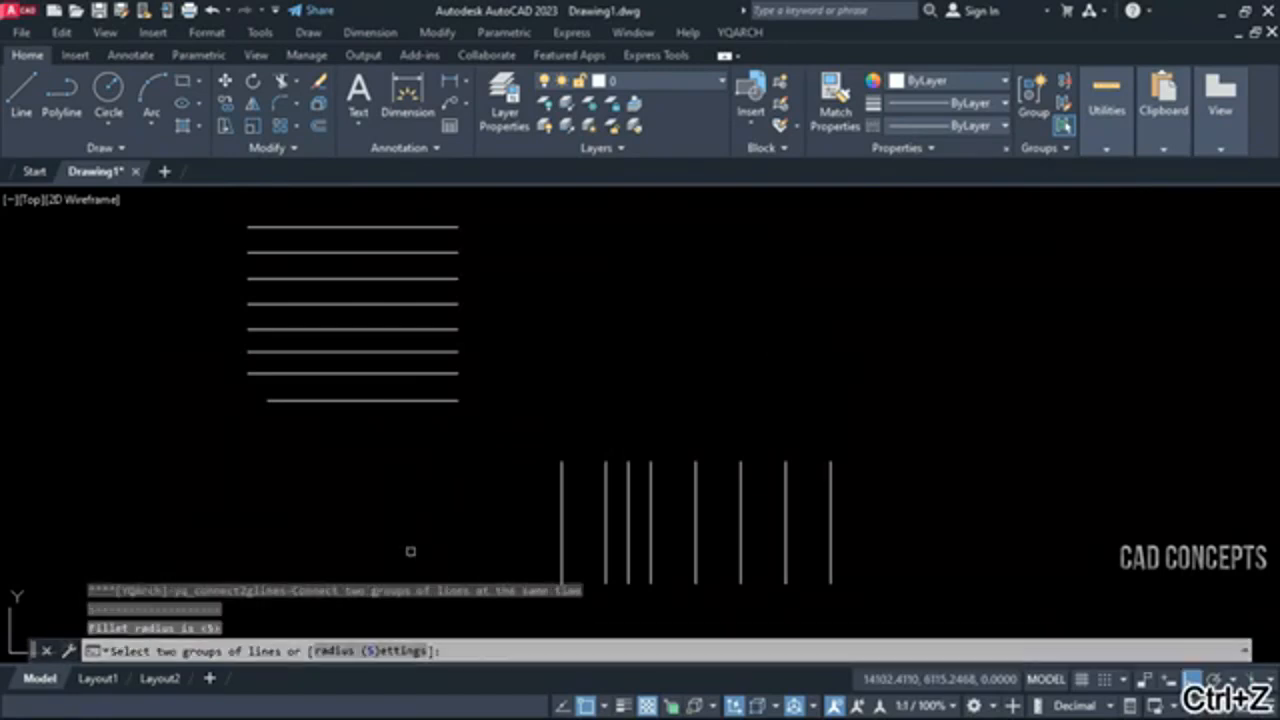
click(390, 650)
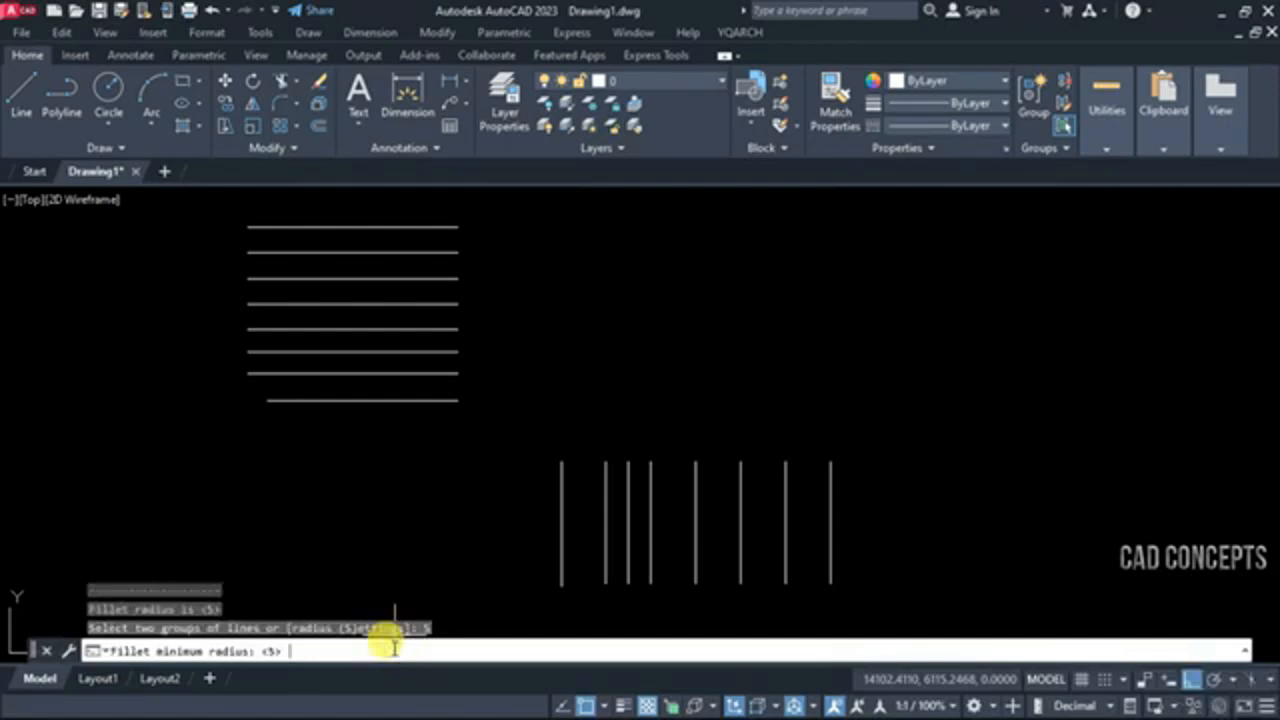
key(Return)
click(914, 536)
click(441, 226)
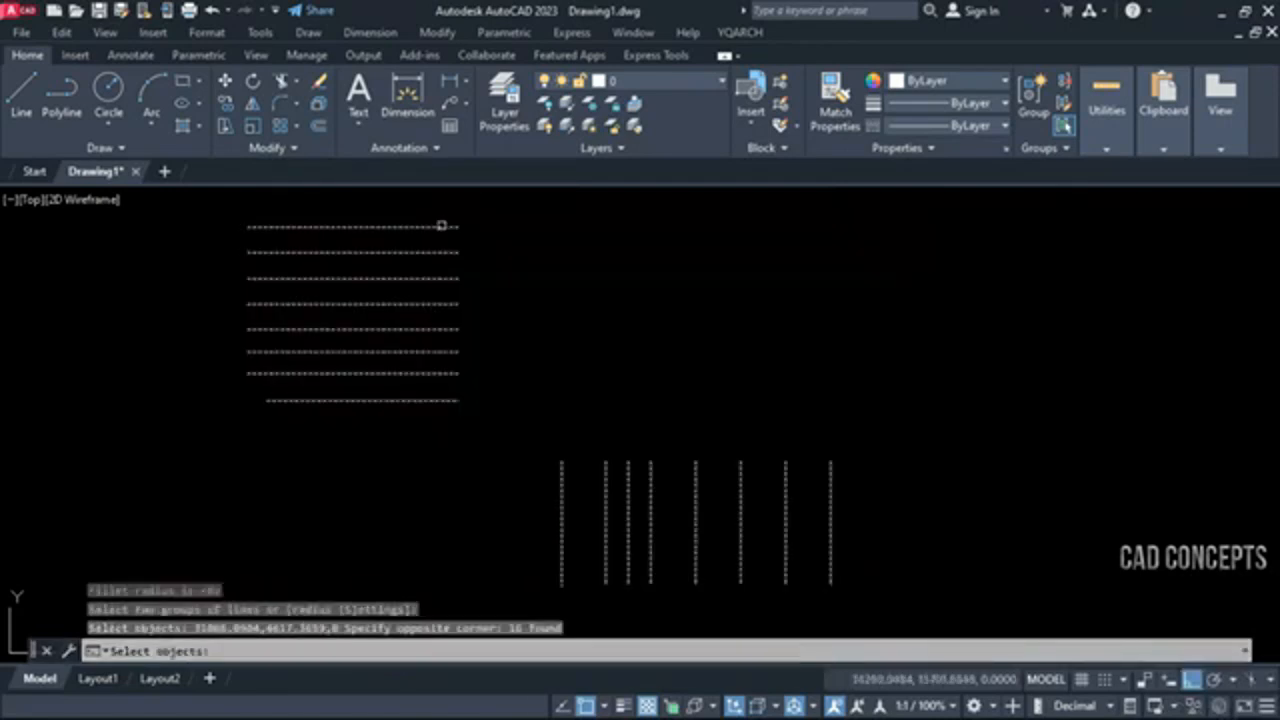
key(Return)
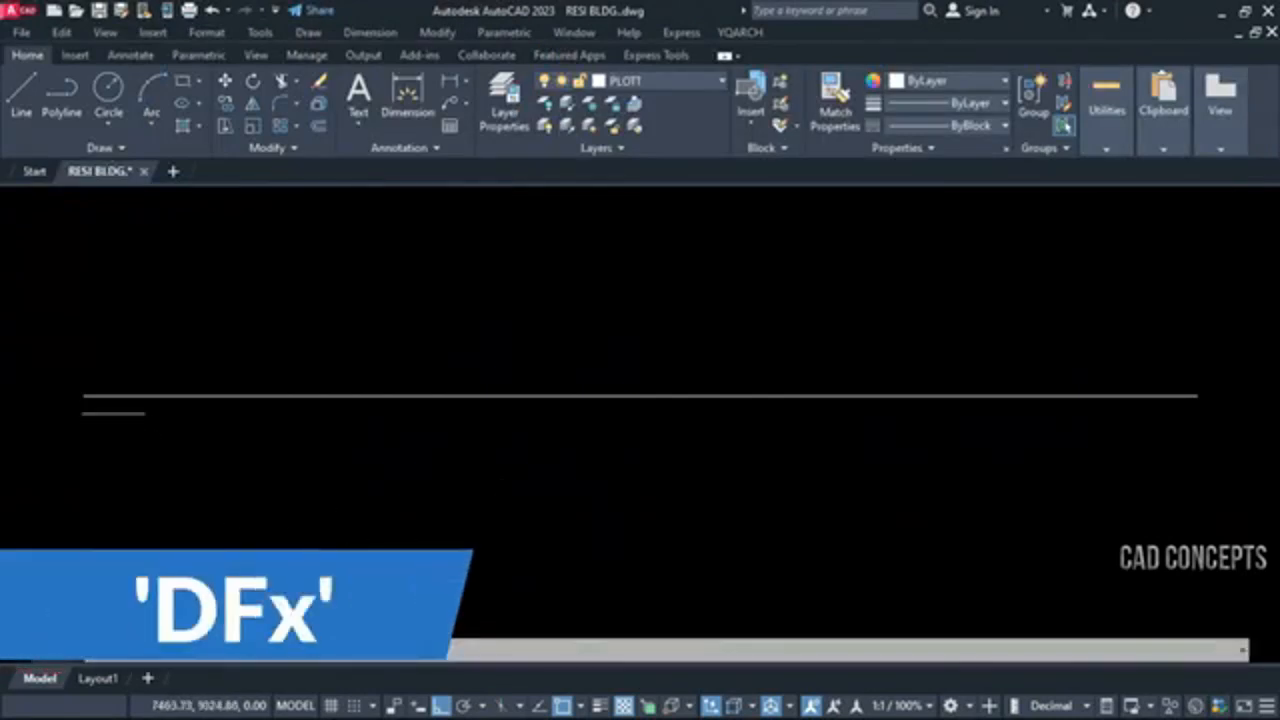
Divide the long horizontal line from end to end into 18 equal parts with DFX, using Dynamic mode with Ortho off
click(87, 396)
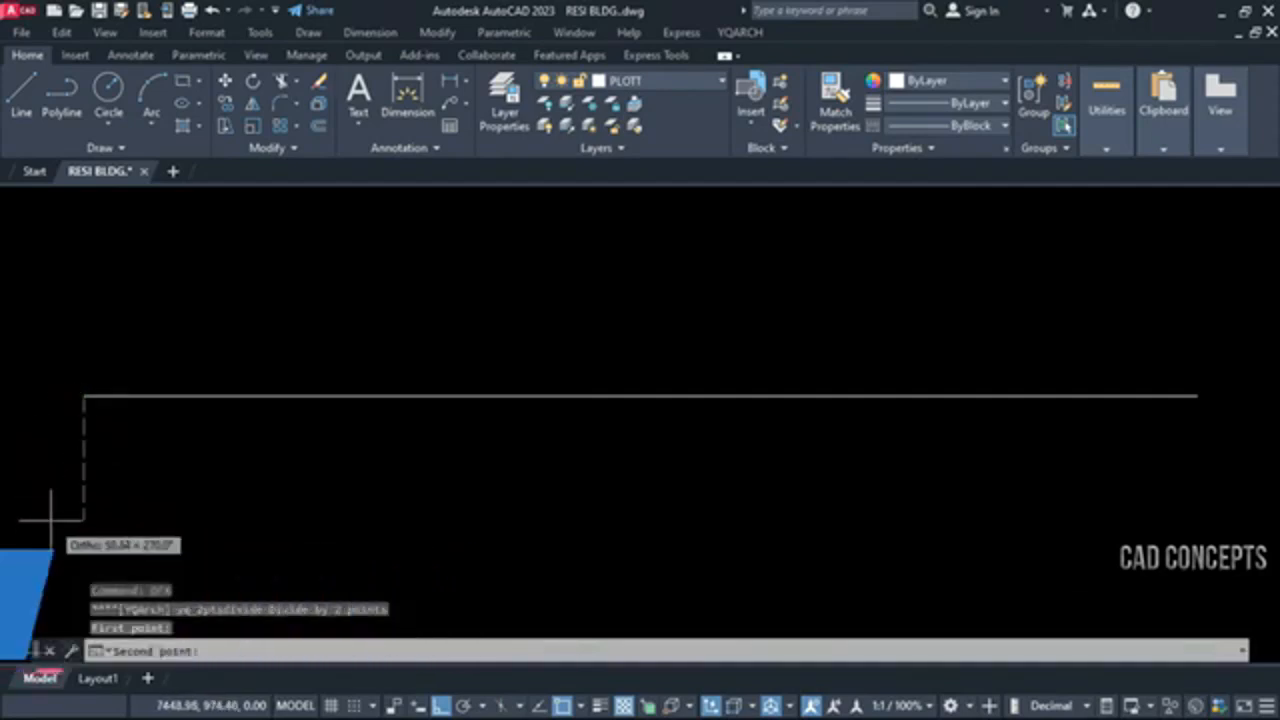
key(F8)
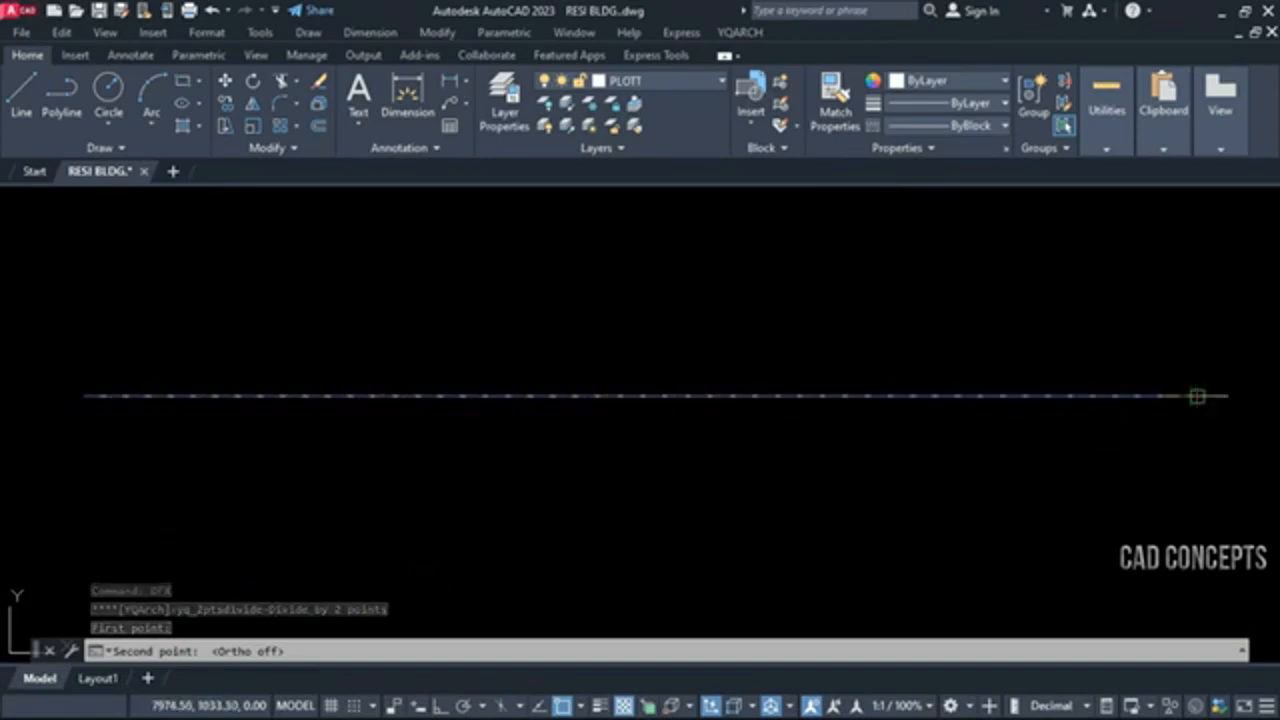
click(1197, 396)
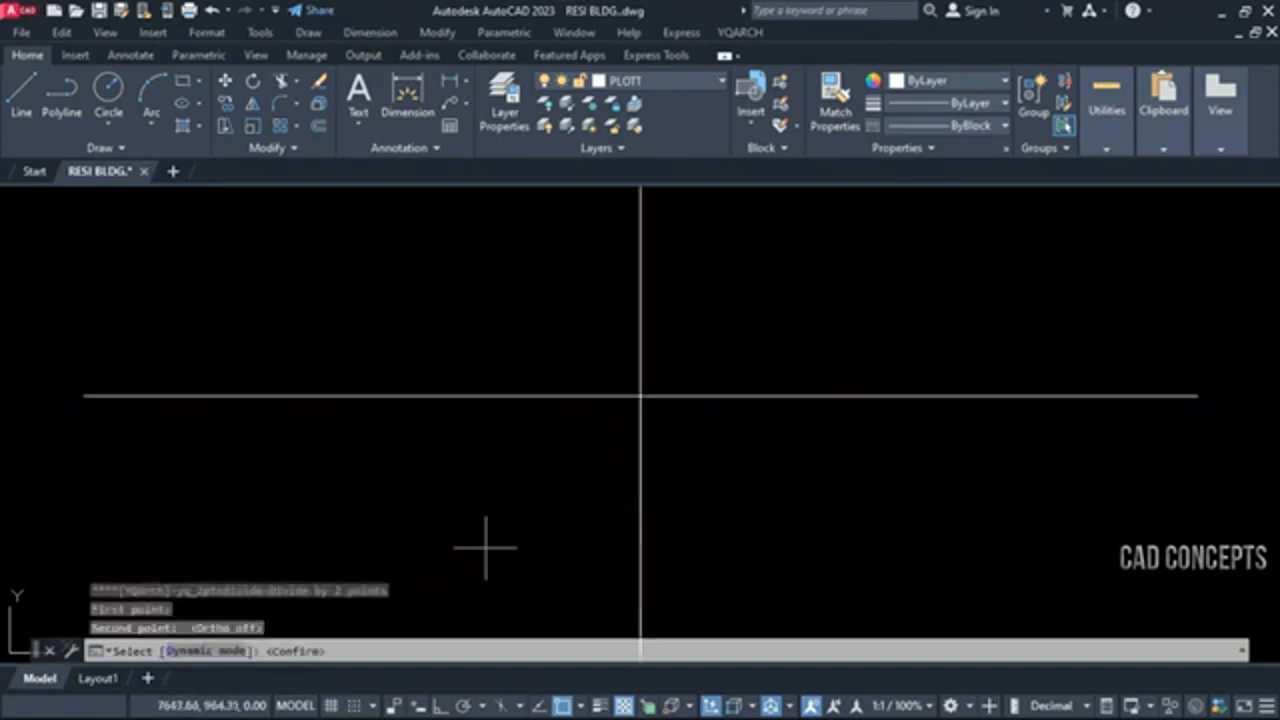
click(208, 633)
click(205, 651)
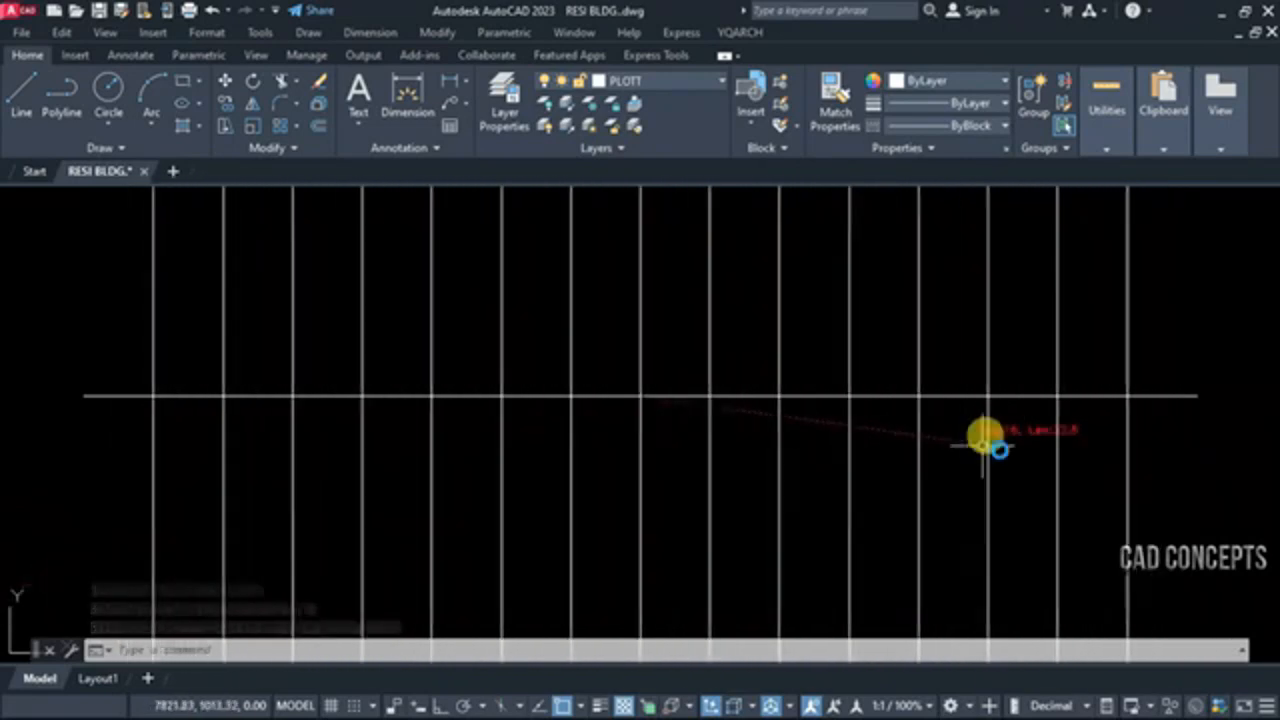
click(983, 497)
middle_drag(829, 477, 832, 521)
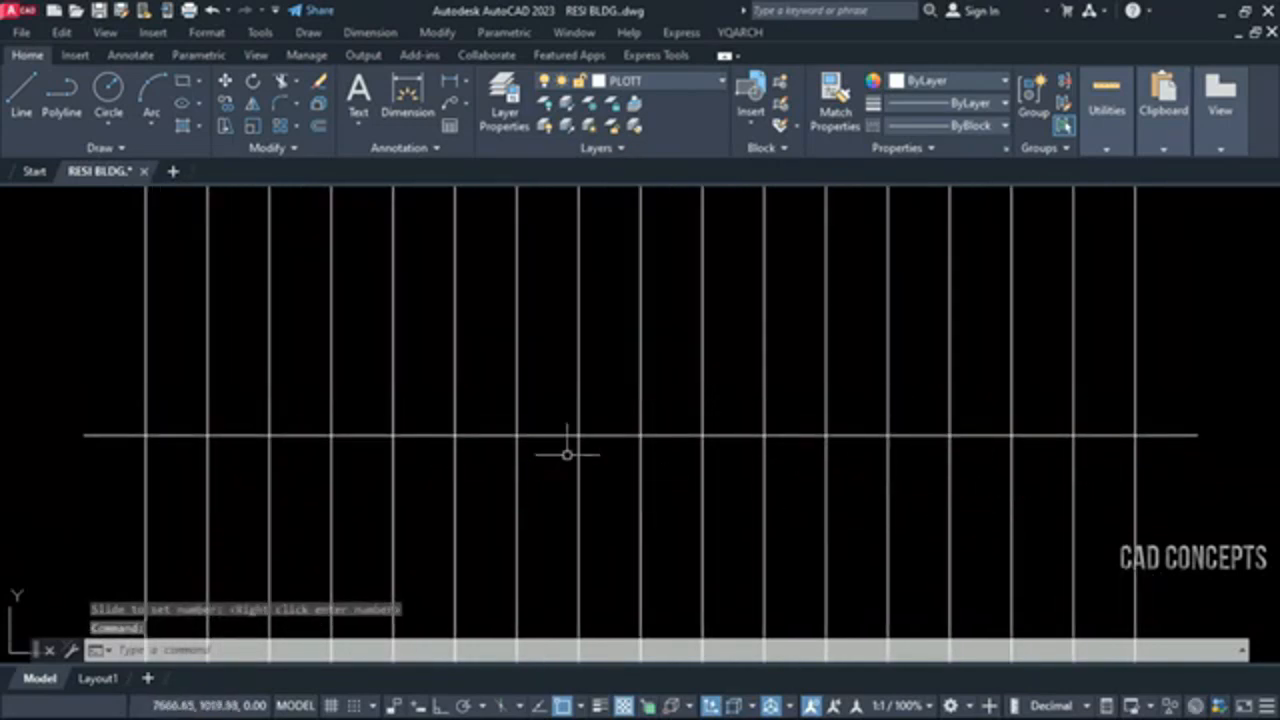
Dimension the spacing between all vertical division lines, plus the overall length, along a line above the horizontal line with DDXX
text(ddxx)
key(Return)
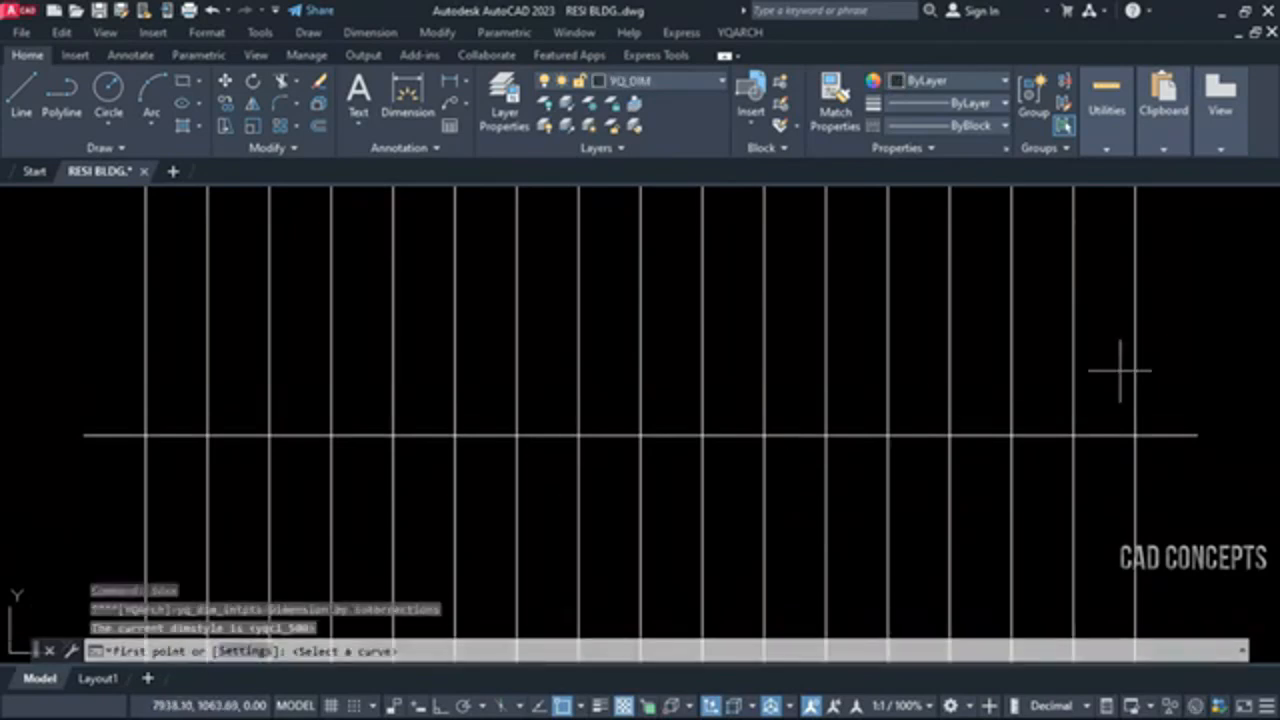
click(1118, 370)
click(80, 356)
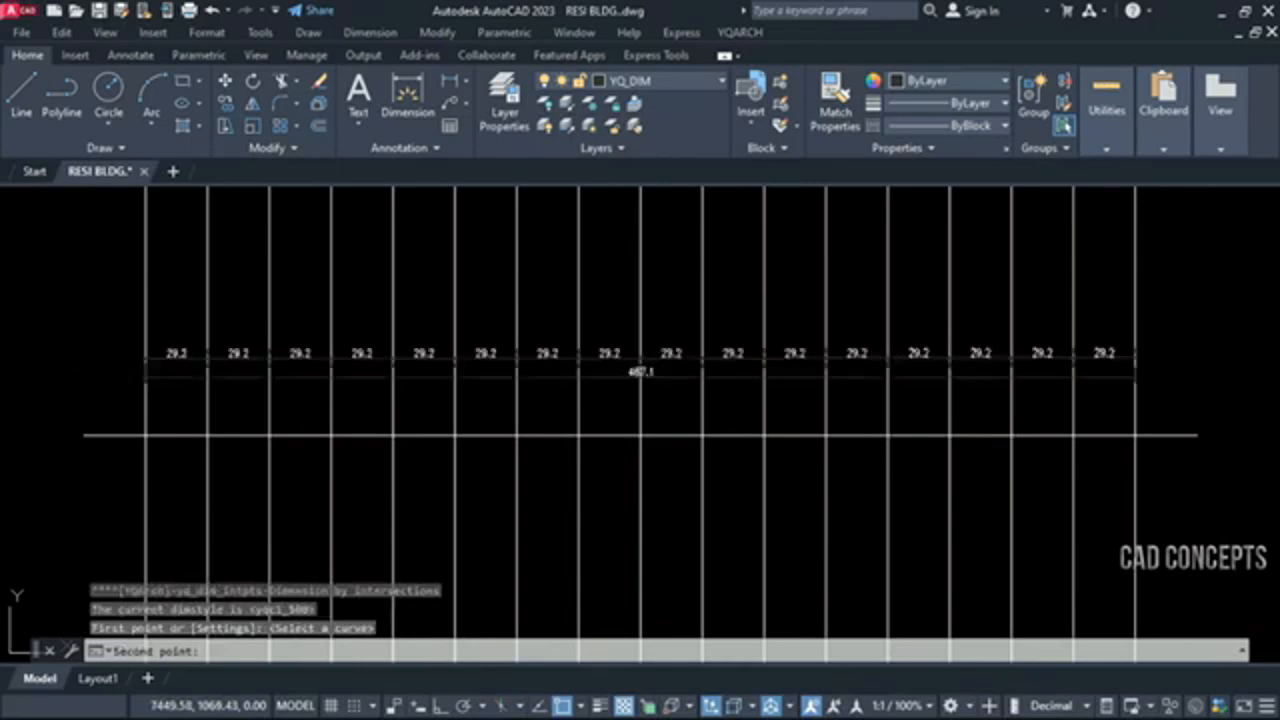
click(78, 352)
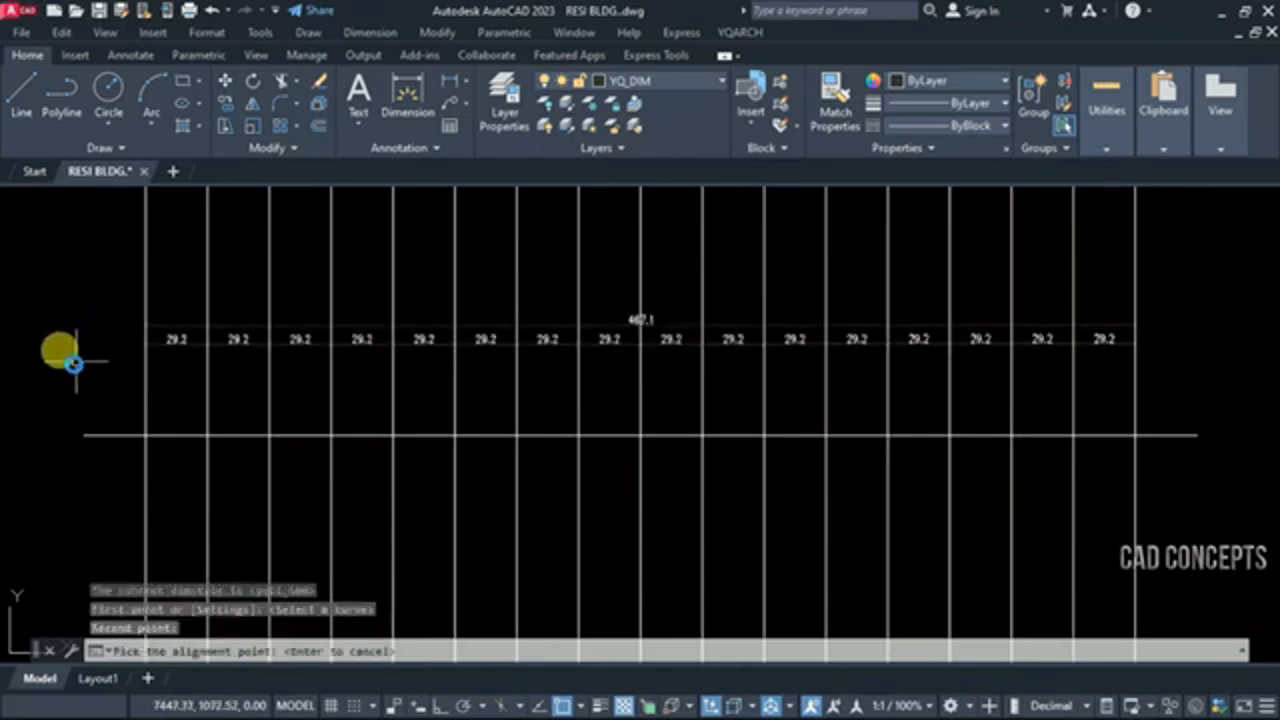
click(128, 430)
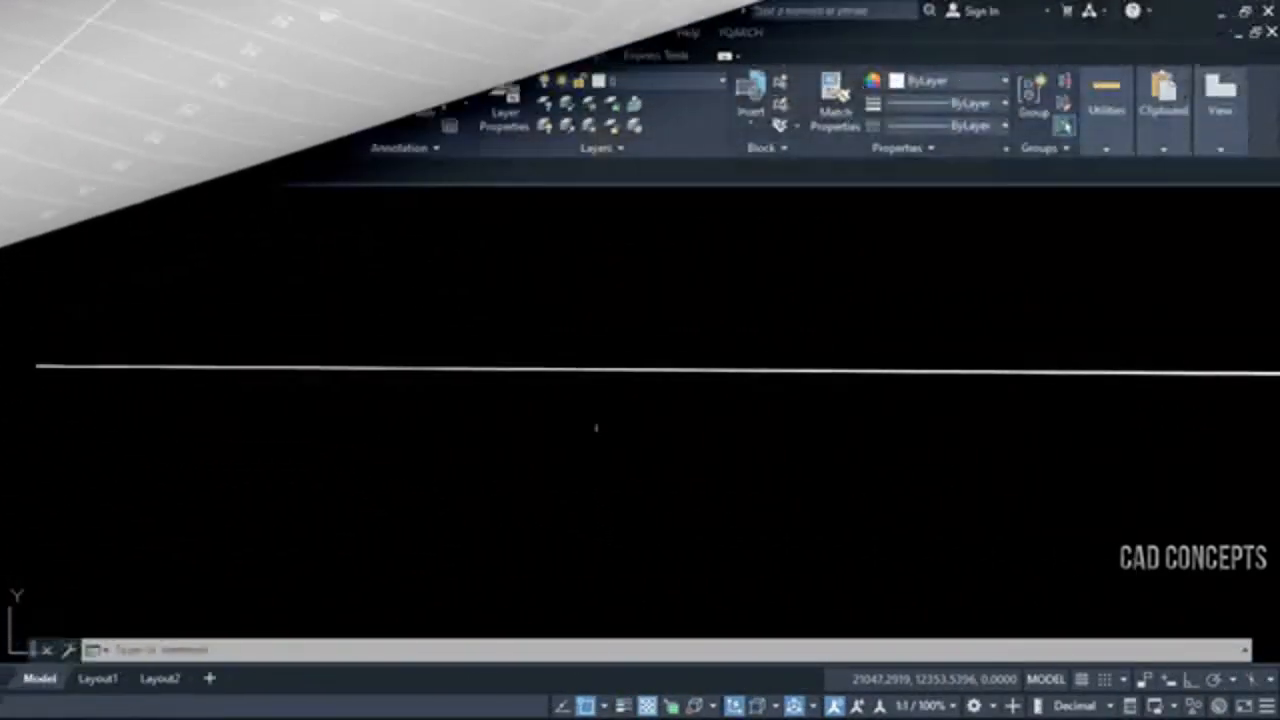
Eliminate the near-duplicates among the five closely spaced lines with RD, picking the maximum offset across all five
scroll(337, 380, down, 1)
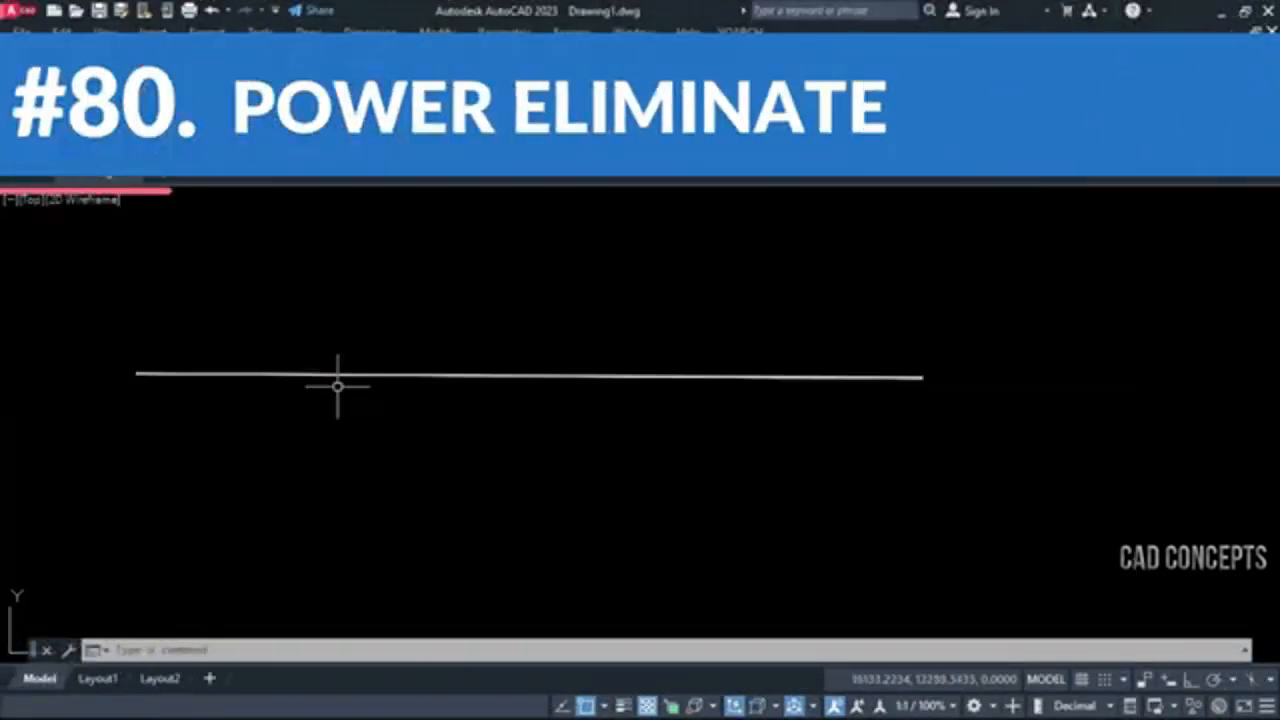
scroll(911, 380, up, 10)
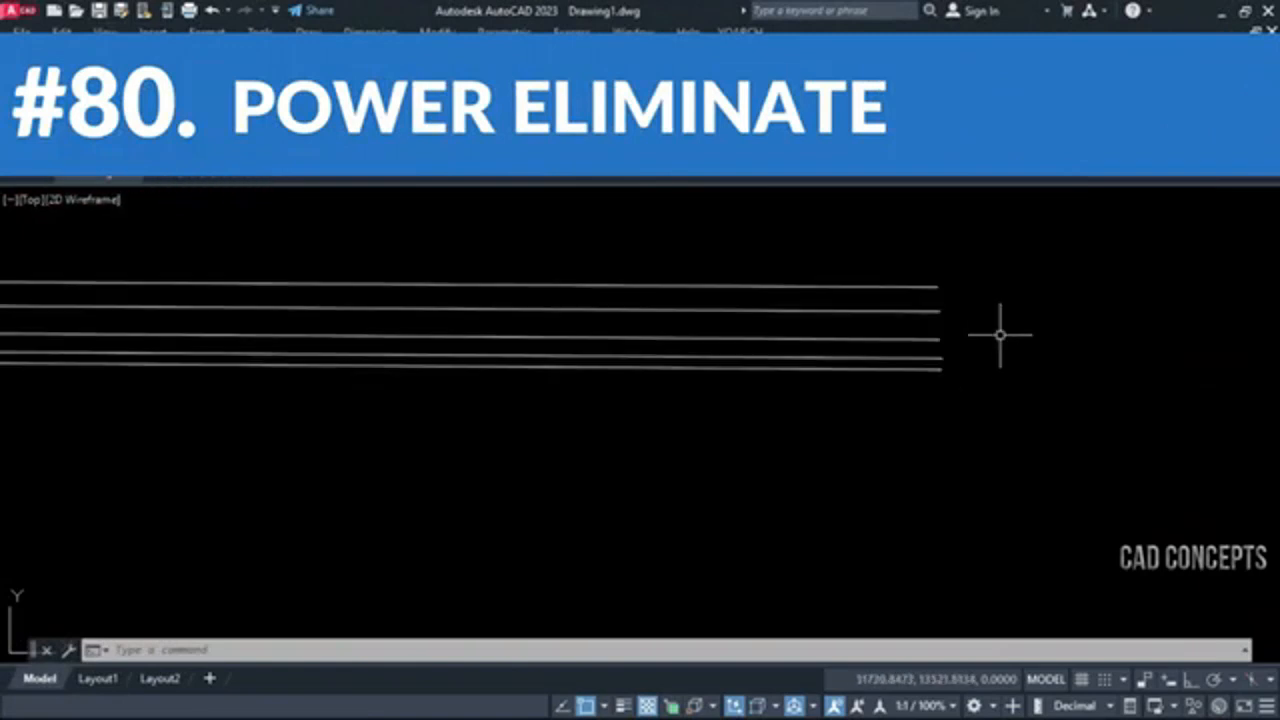
scroll(943, 360, down, 8)
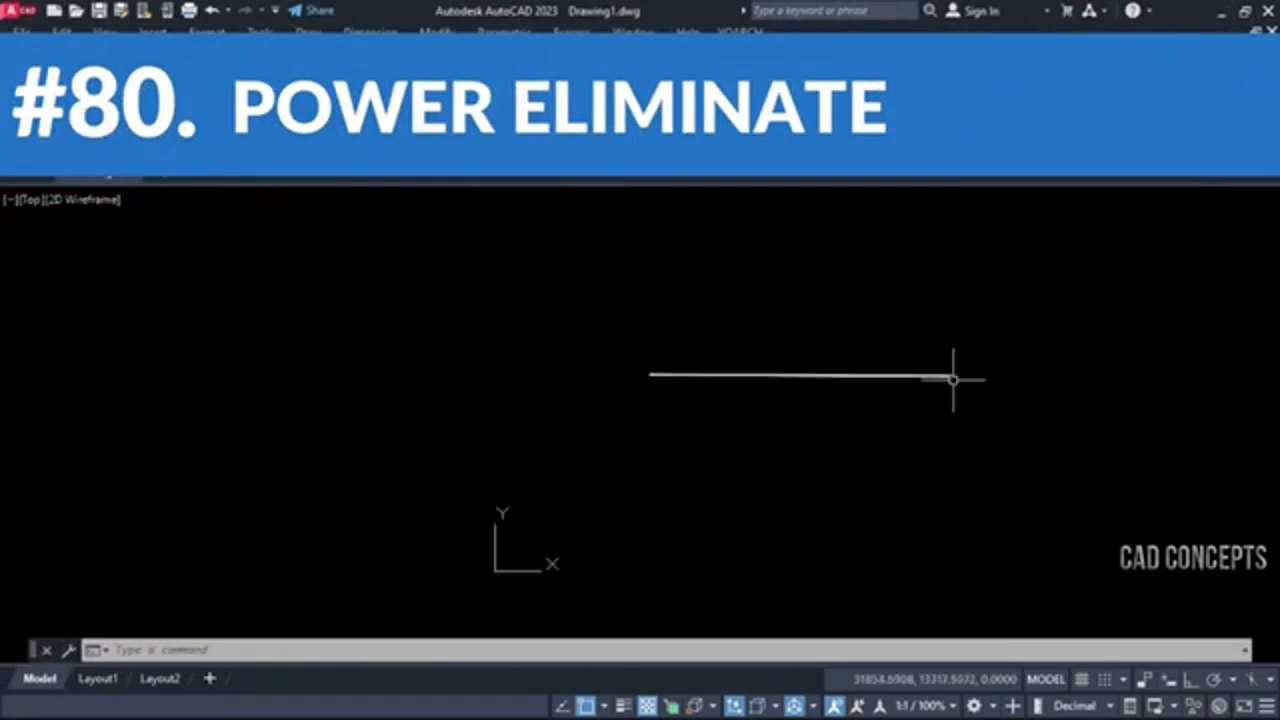
scroll(953, 382, up, 2)
scroll(977, 380, up, 6)
scroll(968, 420, up, 2)
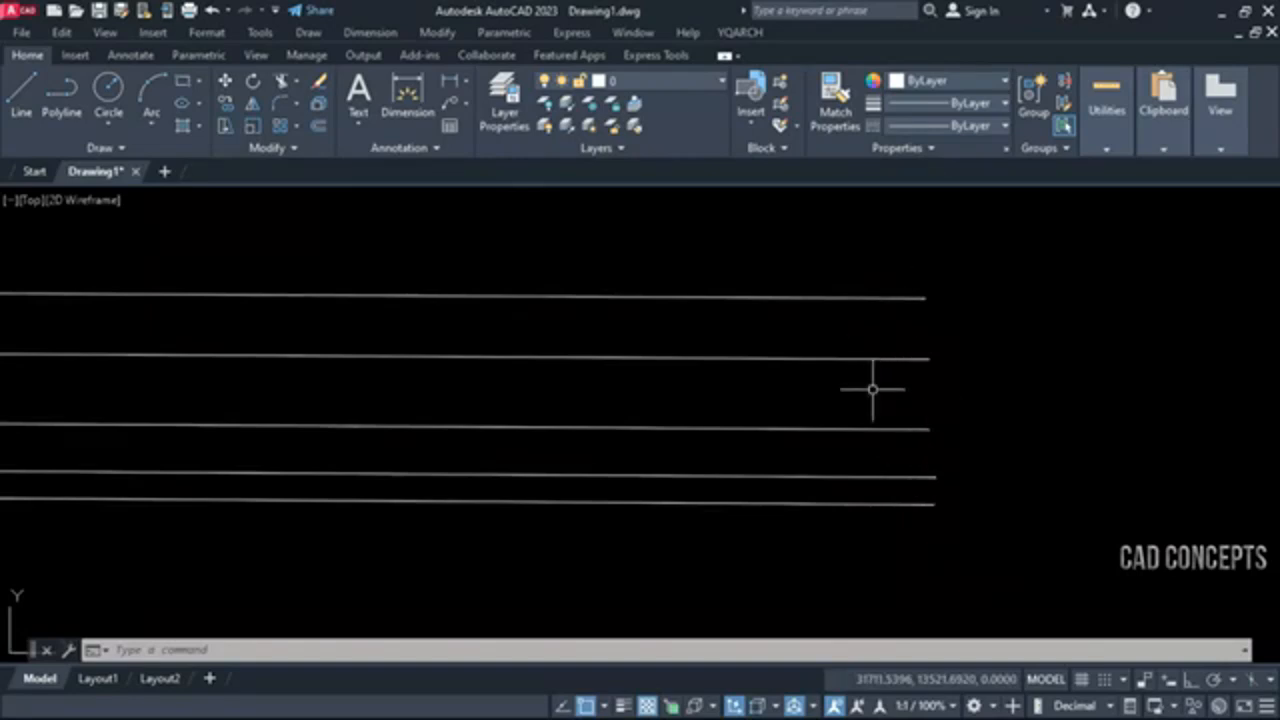
text(rd)
key(Return)
click(985, 252)
click(846, 557)
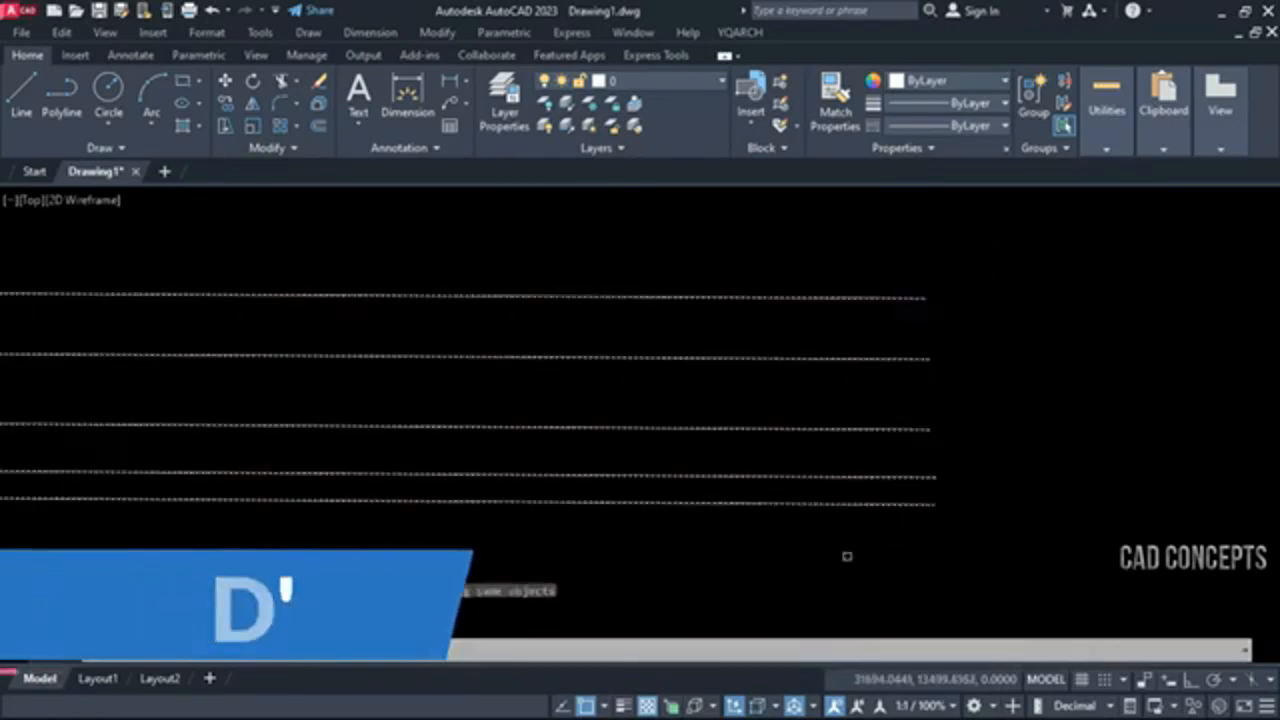
key(Return)
click(907, 503)
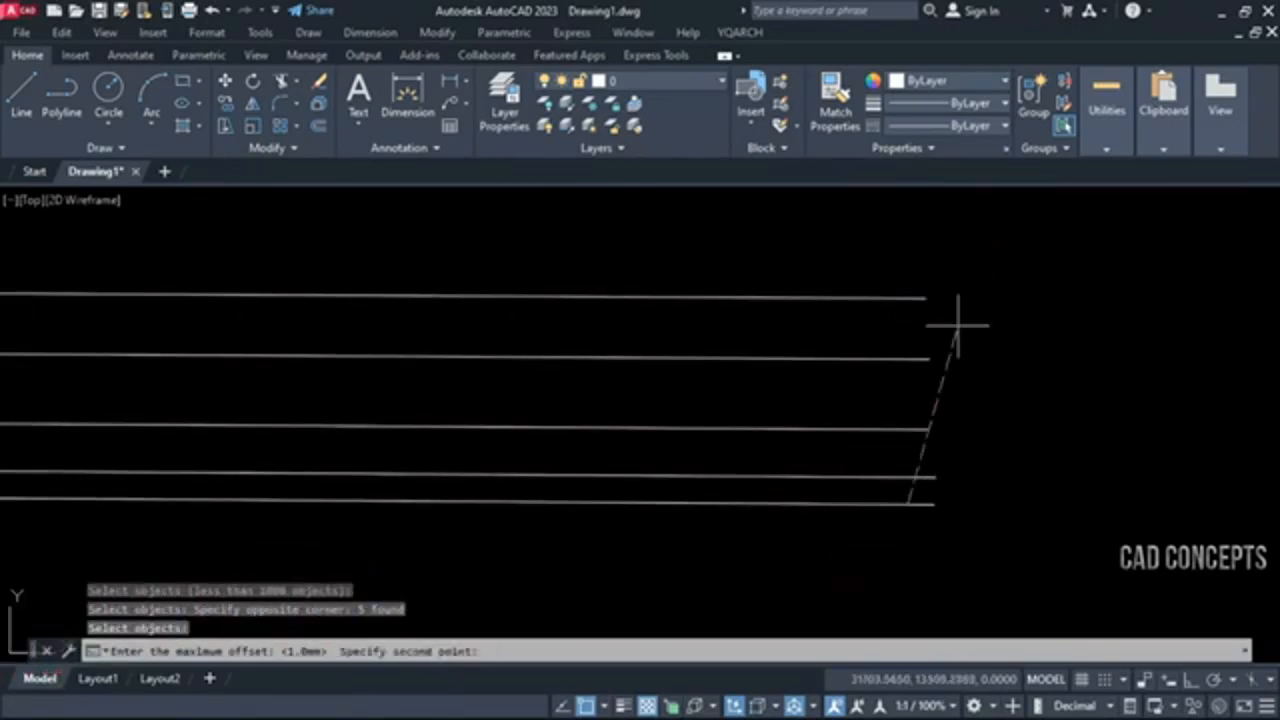
click(902, 276)
key(Return)
Check the elimination by selecting the remaining line, and undo the RD operation
scroll(955, 375, down, 3)
scroll(951, 363, up, 2)
click(827, 389)
key(Escape)
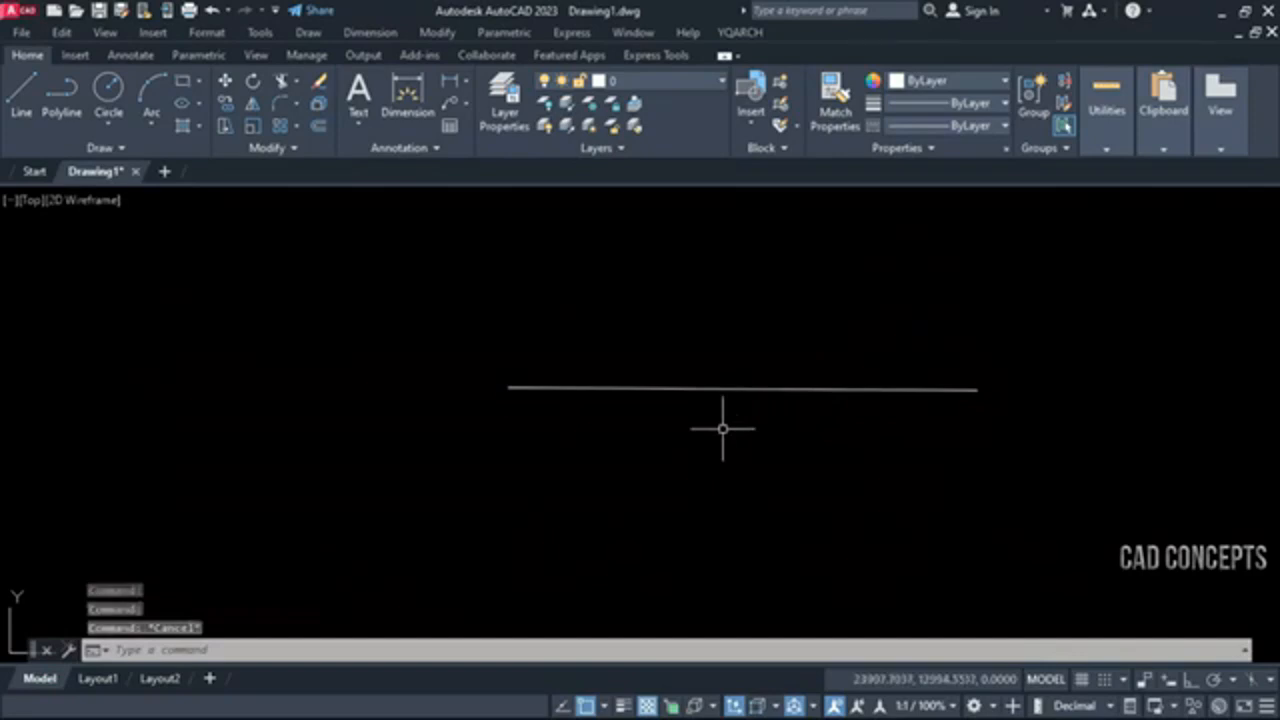
key(ctrl+z)
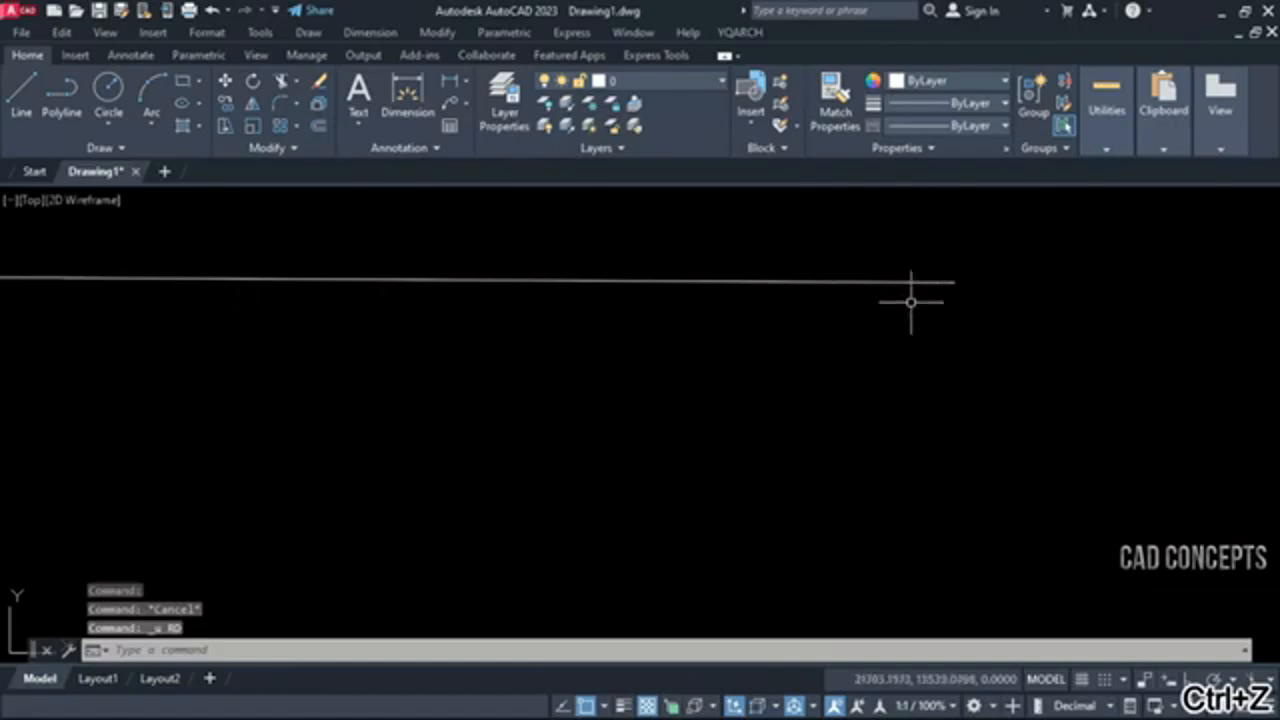
key(ctrl+z)
key(ctrl+z)
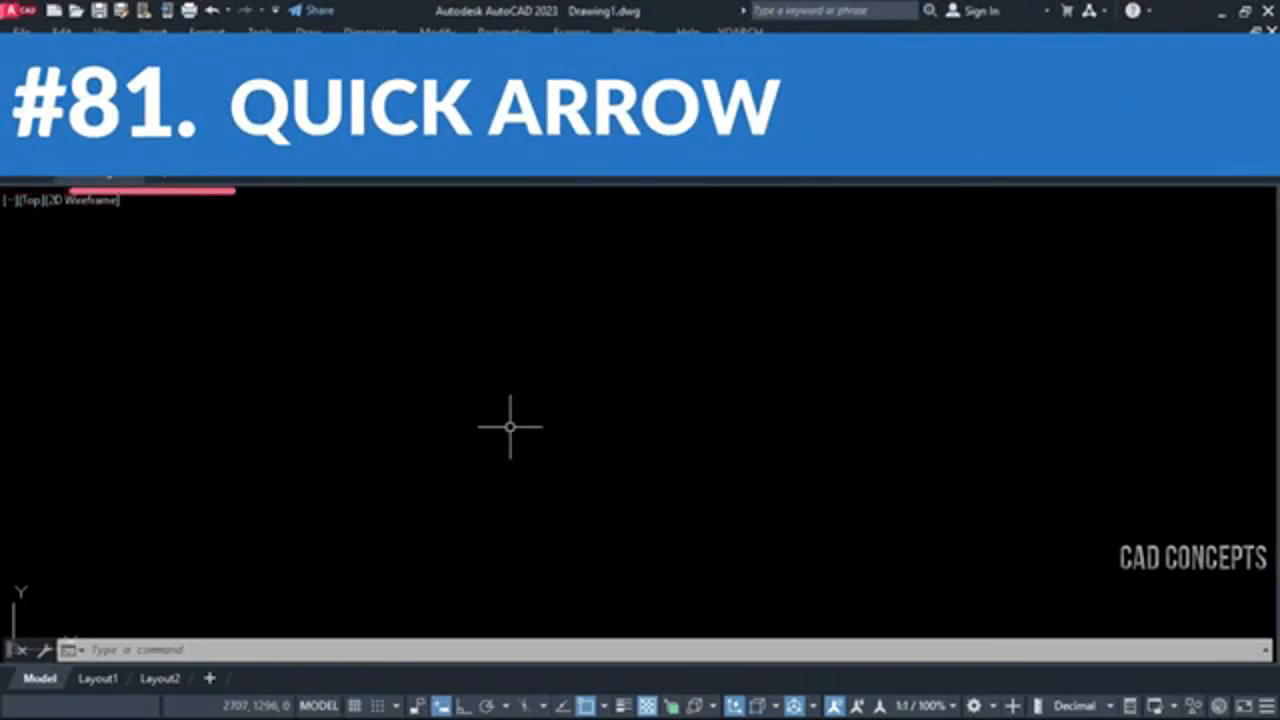
Place an entrance arrow pointing right with AAE, turning Ortho on for its direction
text(AAE)
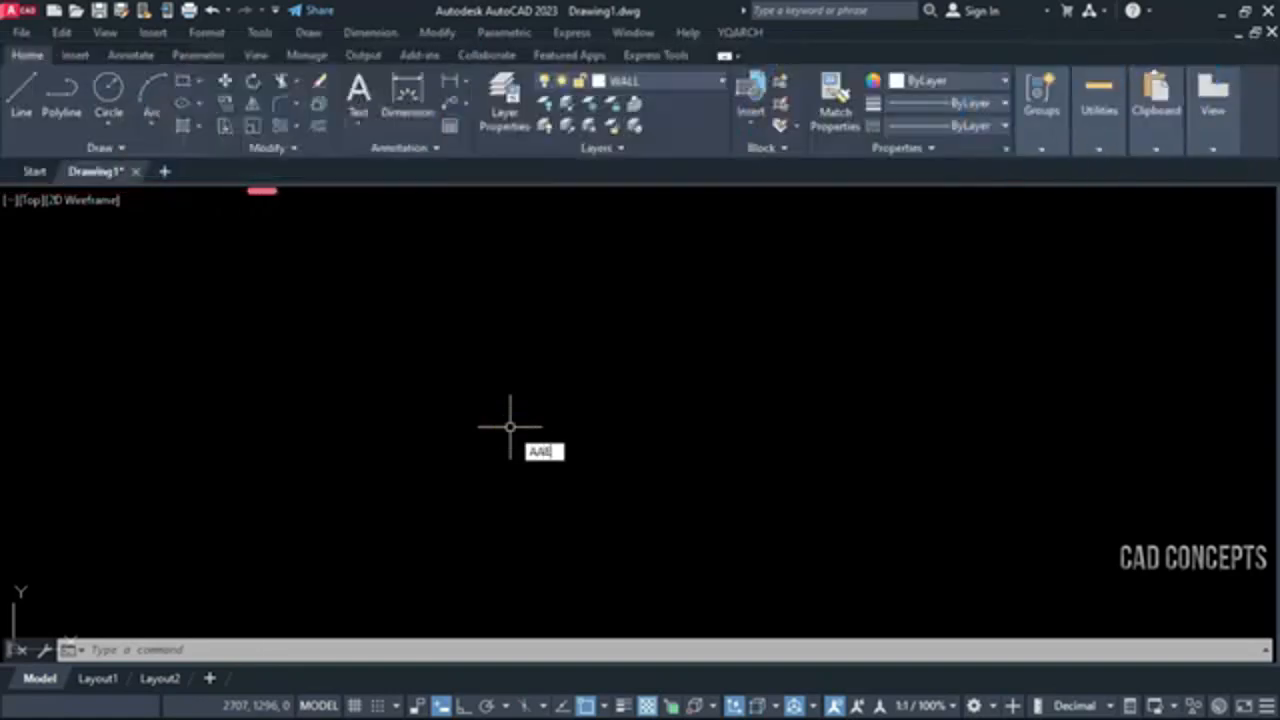
key(Return)
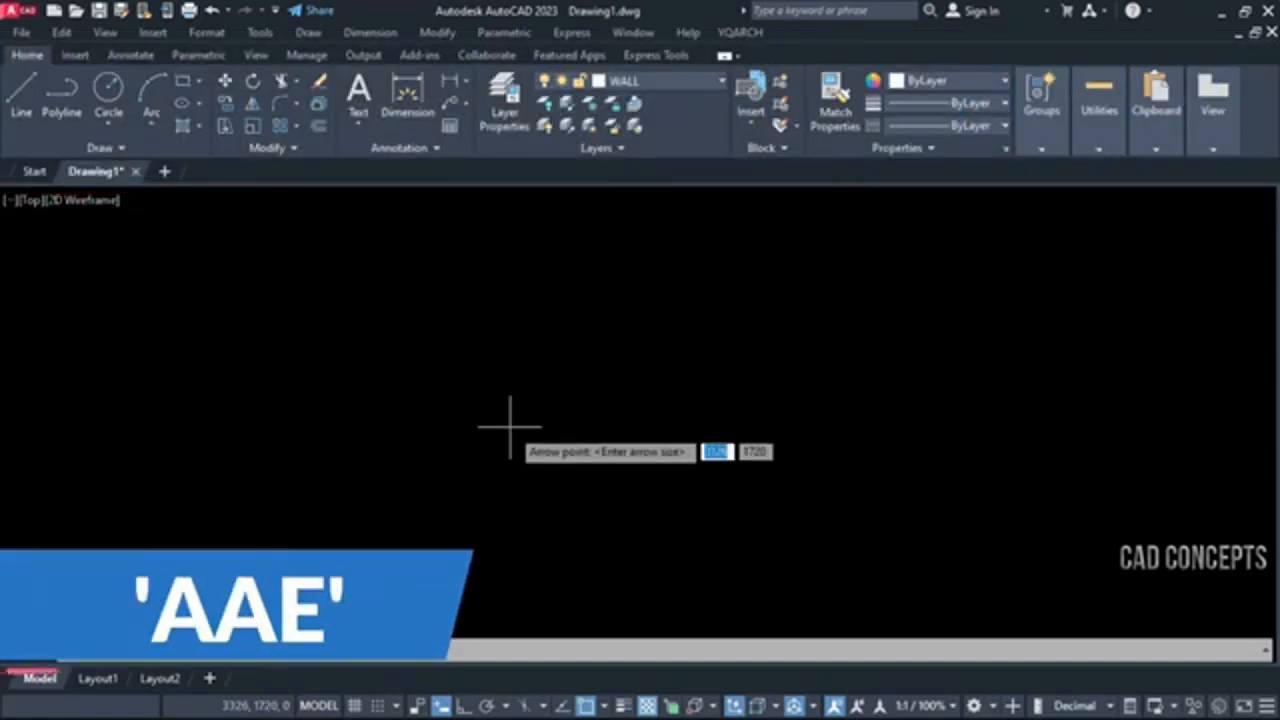
click(829, 405)
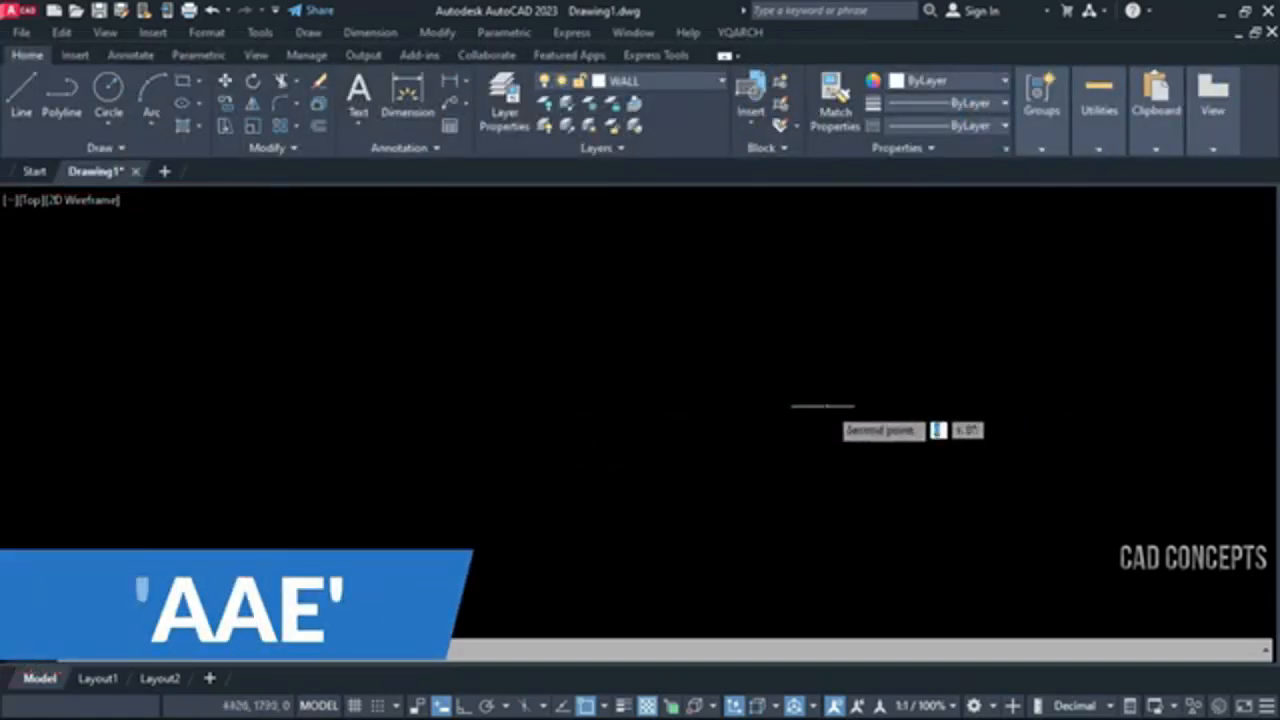
key(F8)
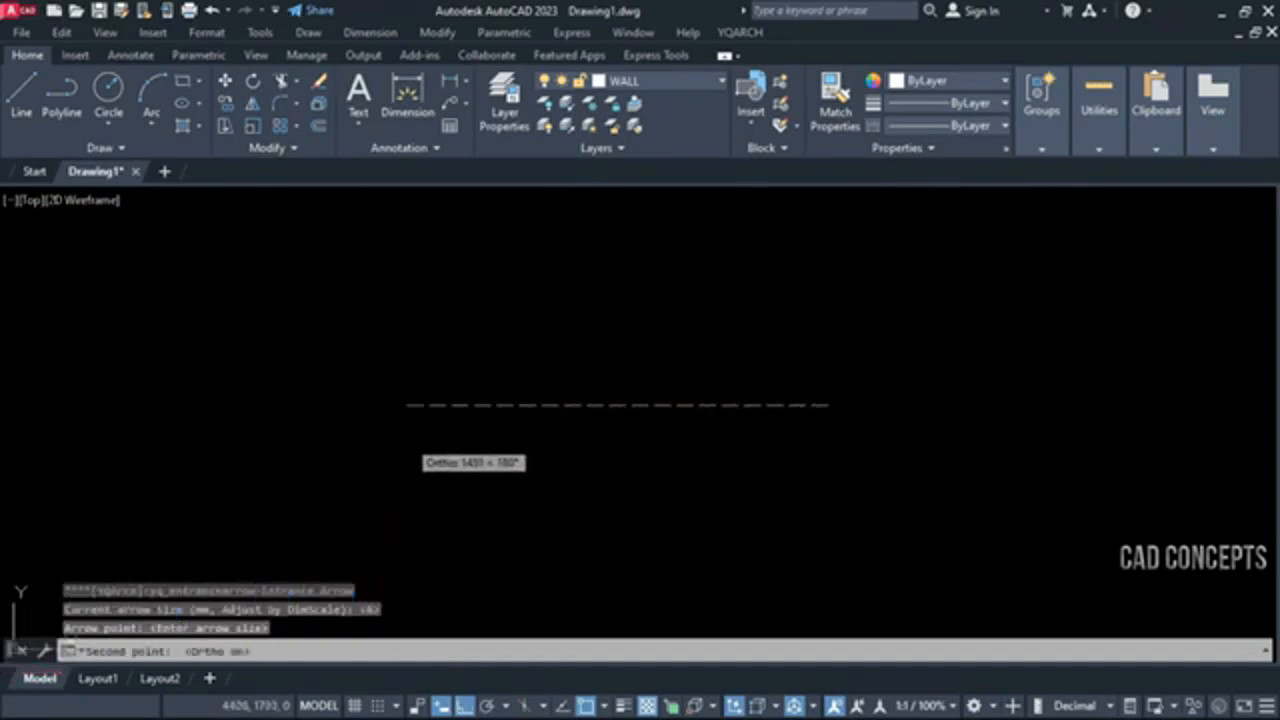
click(400, 430)
Add a second AAE entrance arrow pointing left, on the opposite side of the first arrow
key(Return)
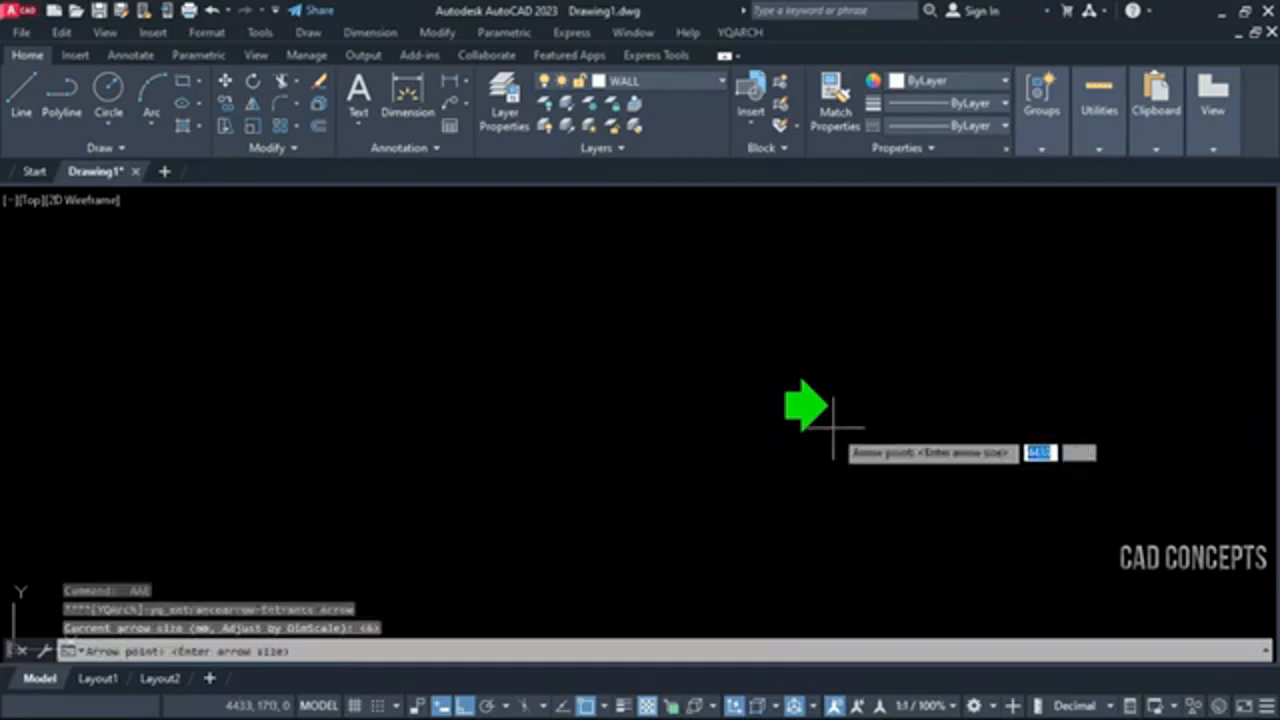
scroll(832, 428, up, 4)
click(284, 362)
click(478, 400)
middle_drag(630, 409, 684, 502)
Add a third AAE entrance arrow pointing up, above and between the two horizontal arrows
key(Return)
click(601, 270)
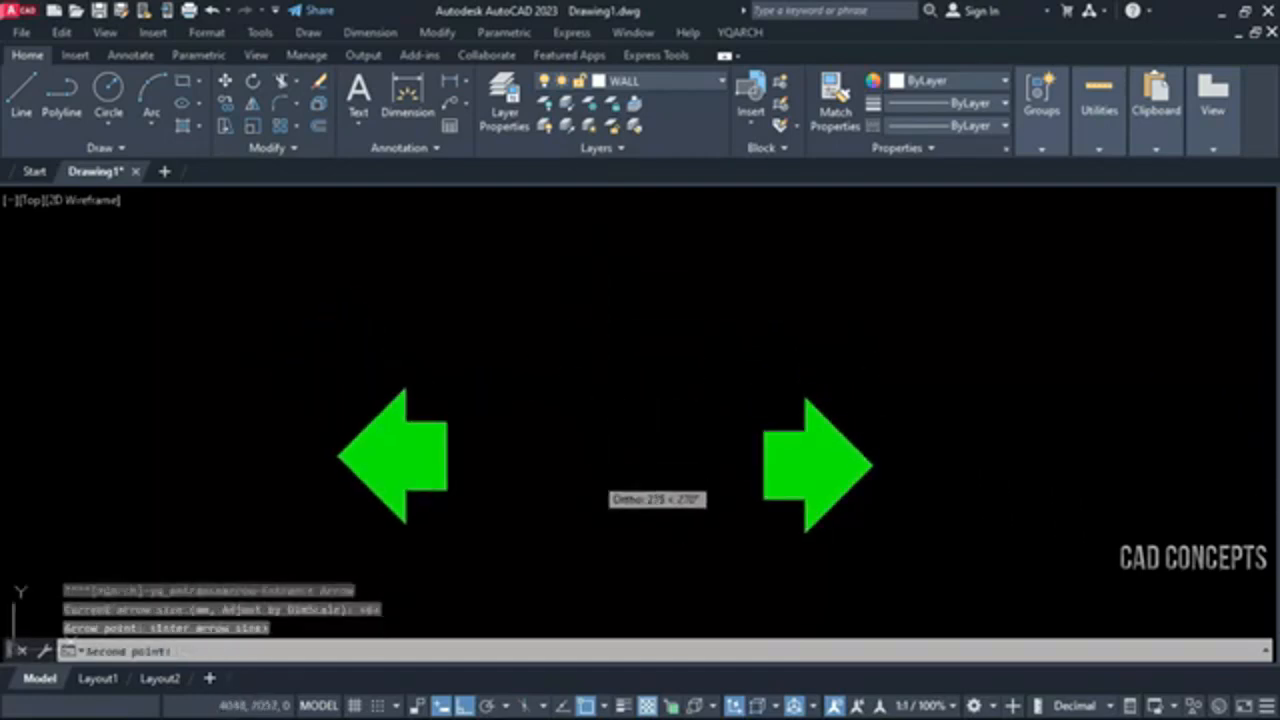
click(593, 508)
middle_drag(590, 483, 594, 406)
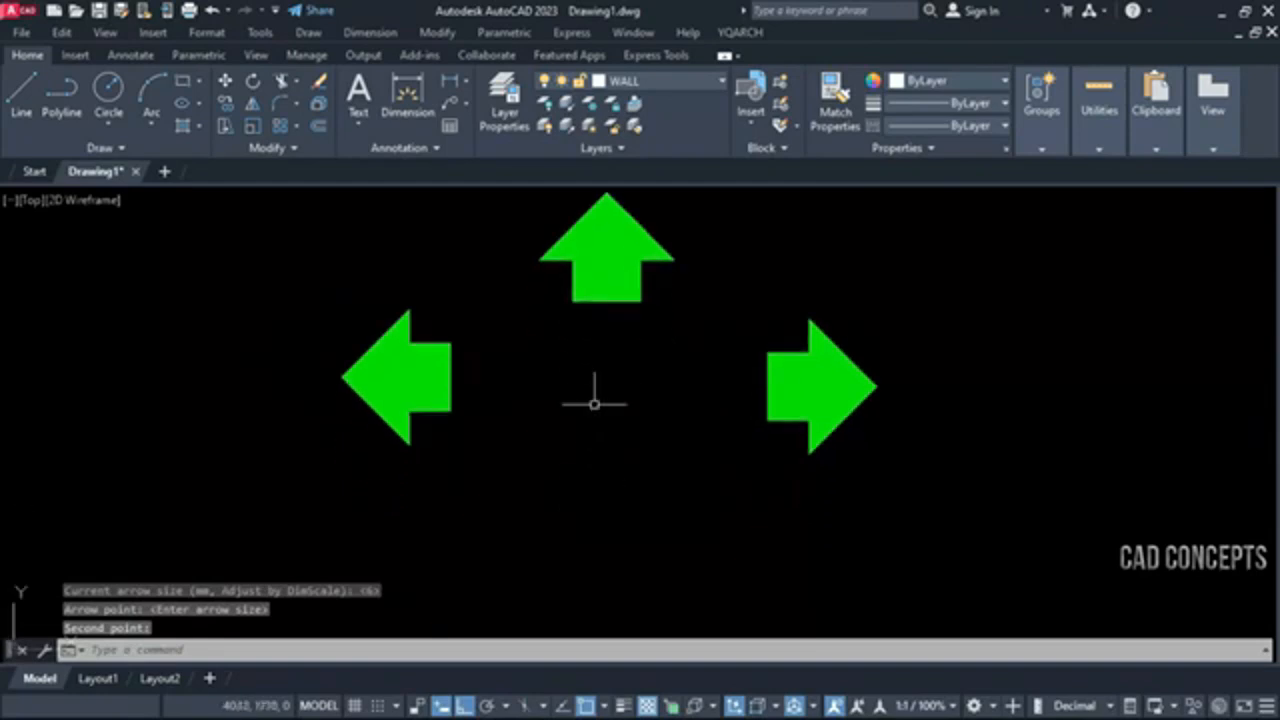
Add a fourth AAE entrance arrow pointing down, below and between the two horizontal arrows
key(Return)
click(601, 553)
click(601, 363)
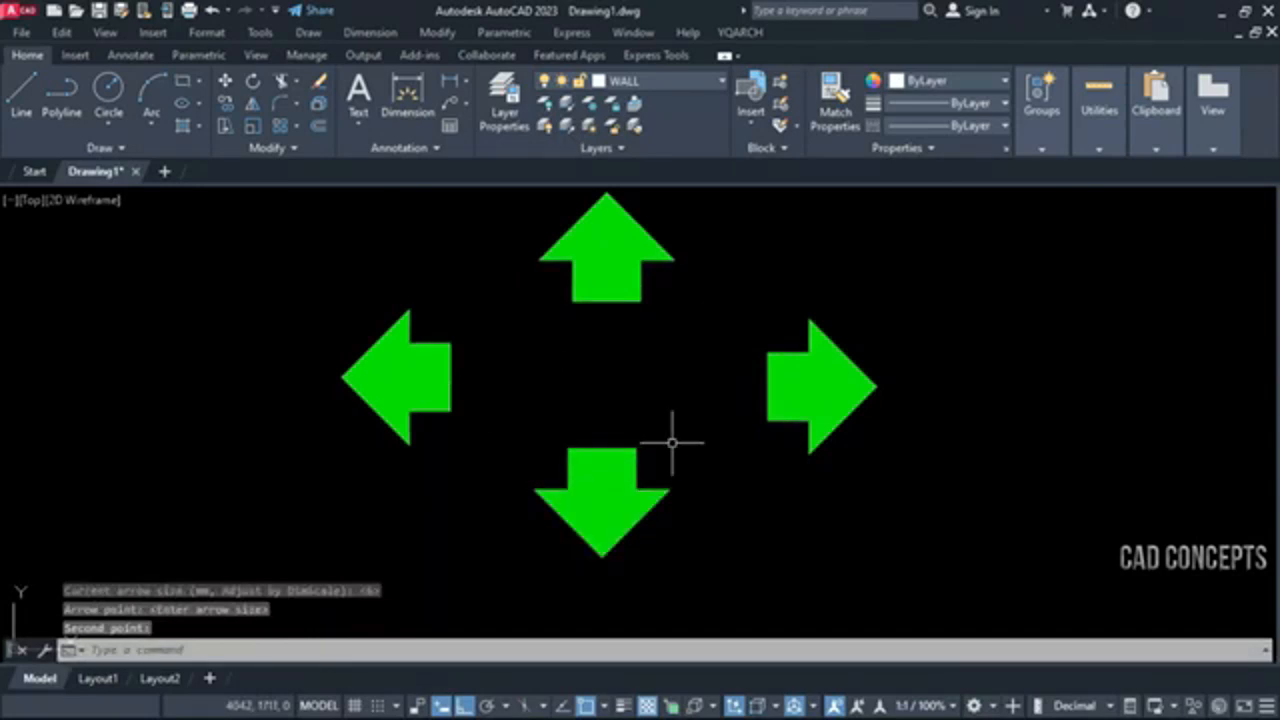
click(880, 248)
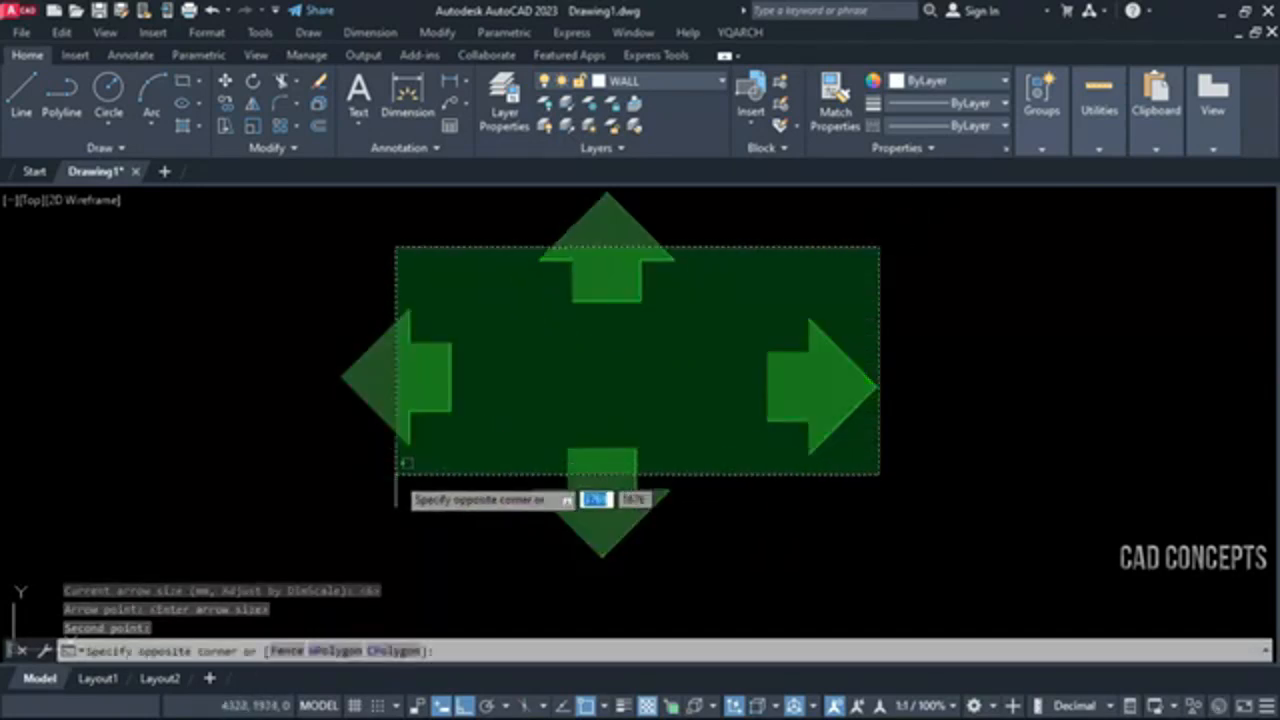
click(394, 466)
middle_drag(657, 371, 397, 400)
key(Escape)
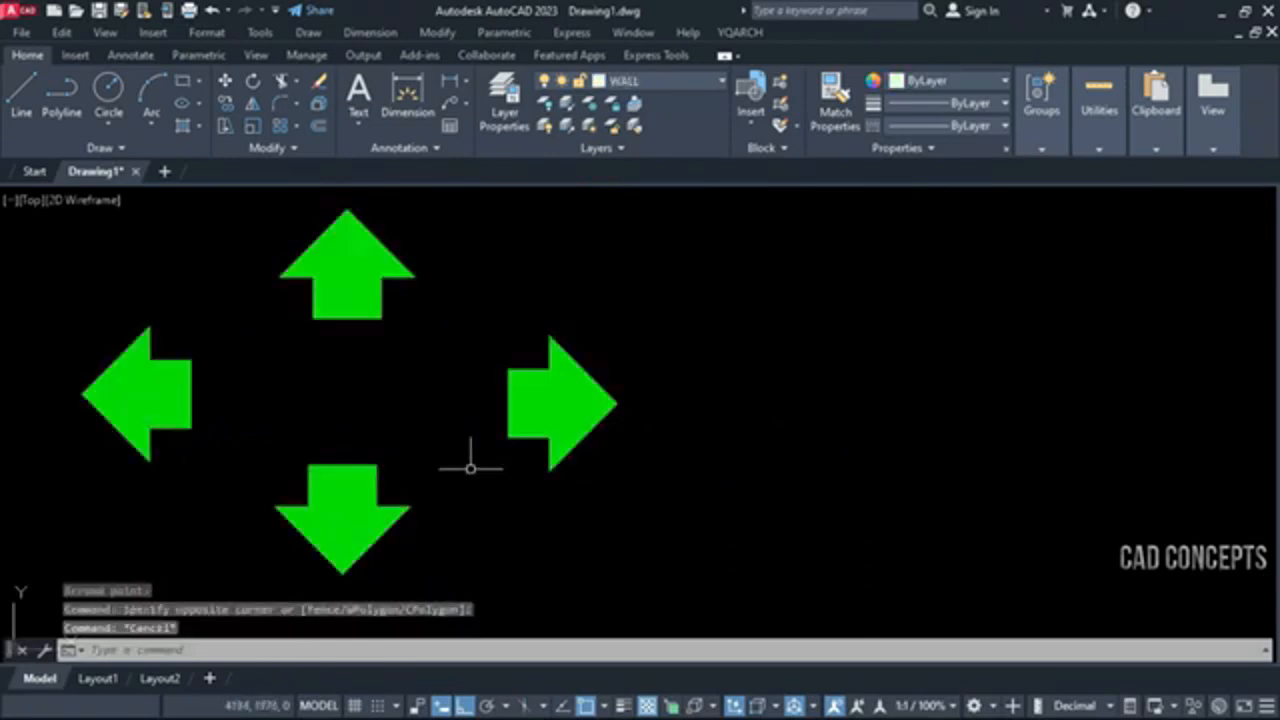
click(945, 333)
key(Escape)
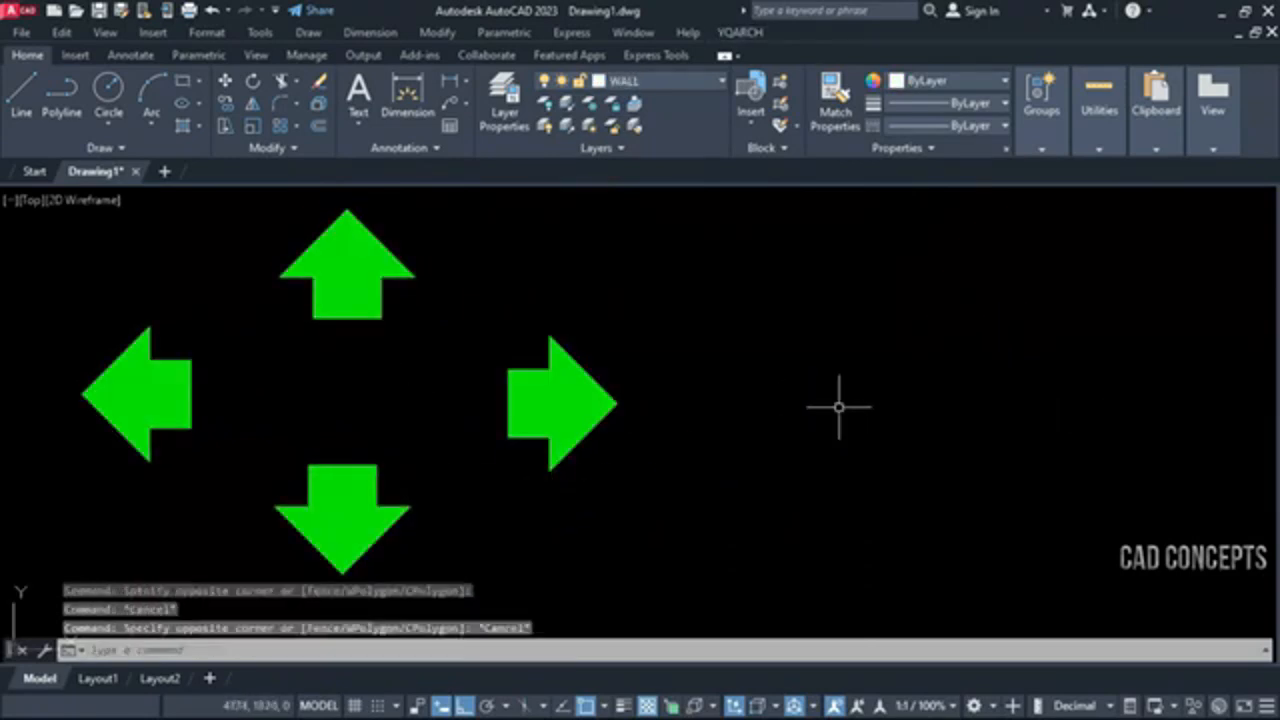
Draw a bent arrow with AAW beside the straight arrows, with Ortho off, curving over to a head pointing down-left
text(AAW)
key(Return)
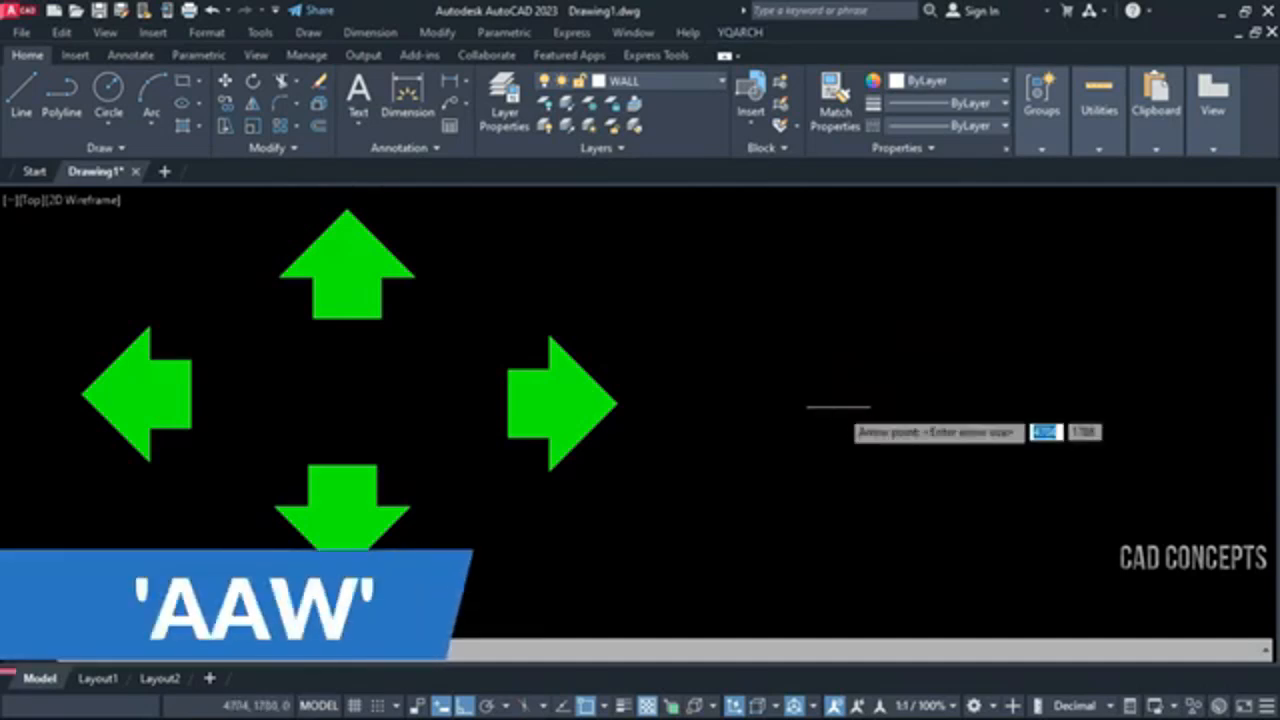
click(704, 546)
key(F8)
click(766, 431)
click(1009, 411)
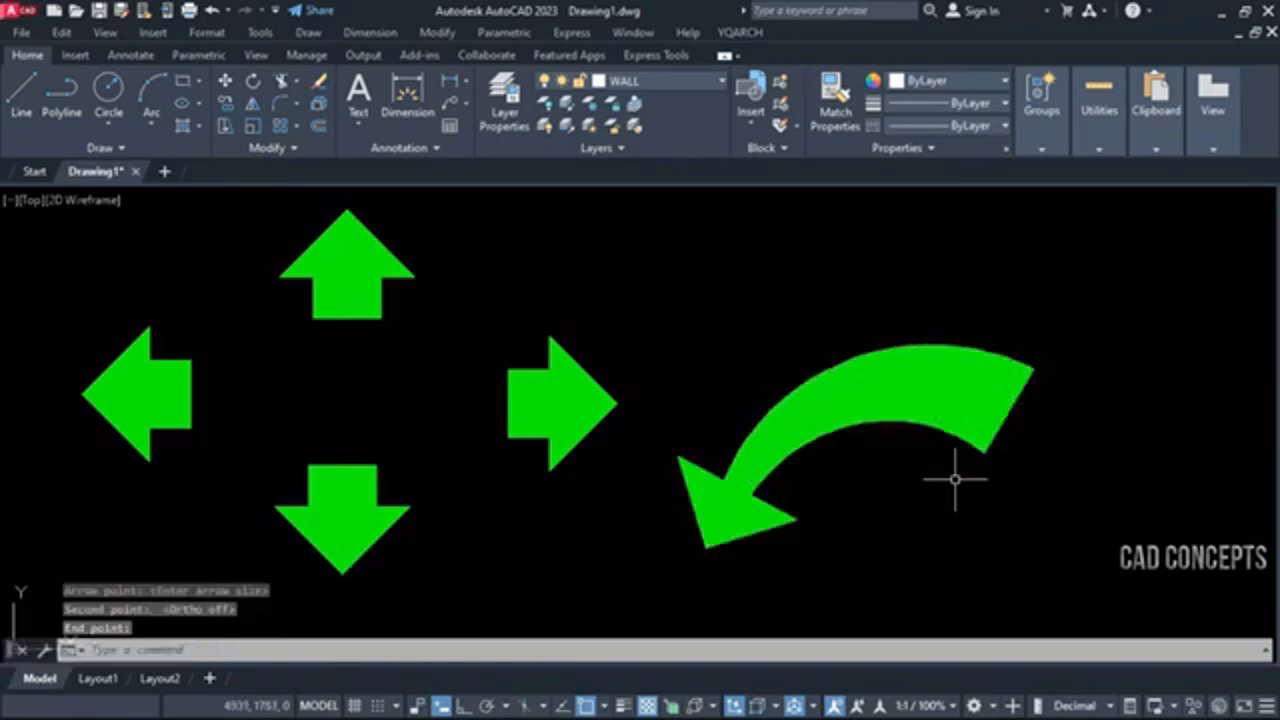
Add a second AAW bent arrow above the first, curving over to a head pointing down-right
key(Return)
click(1162, 366)
click(1108, 275)
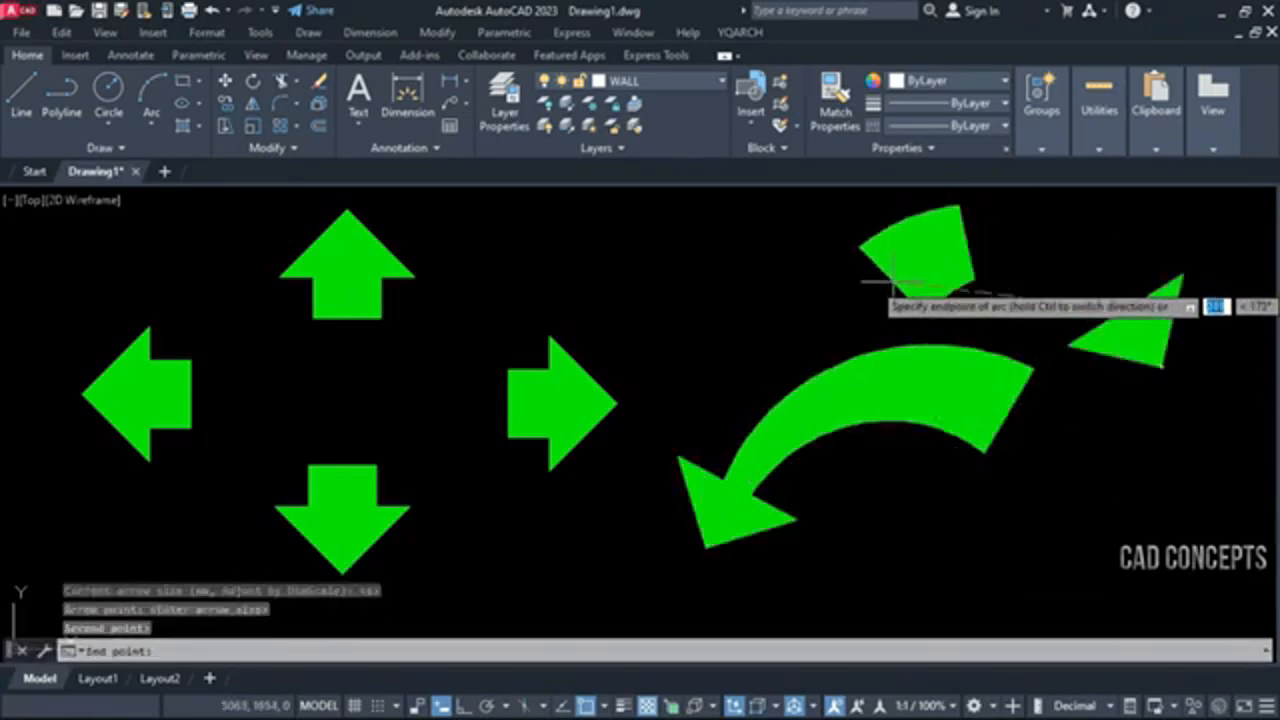
click(848, 281)
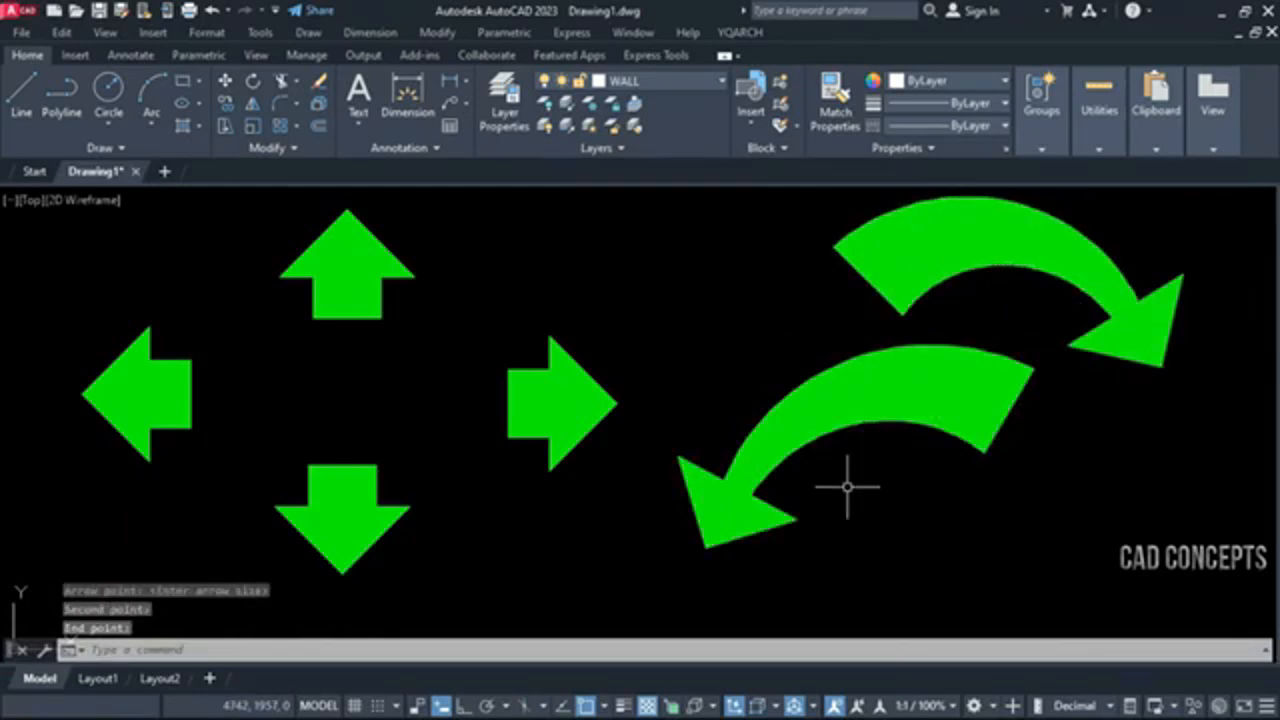
Add a third AAW bent arrow to the right of the first, curving under to a head pointing up-left
key(Return)
click(1079, 437)
click(1105, 493)
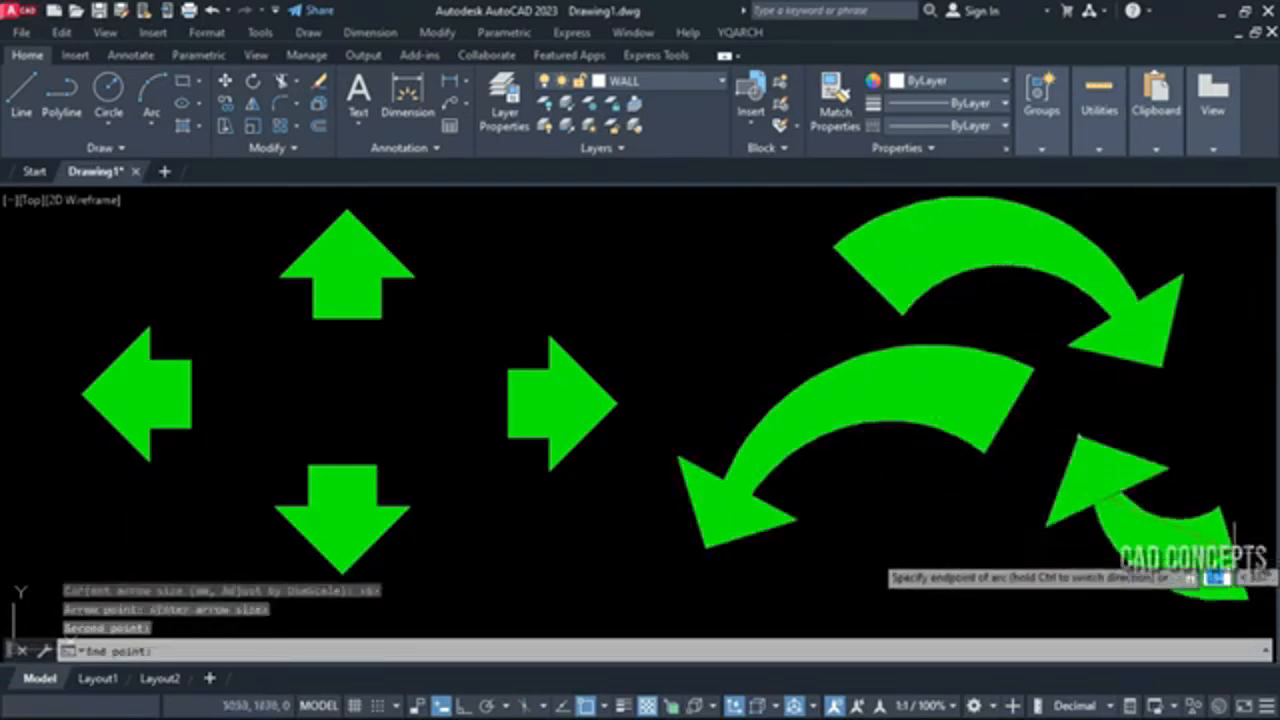
click(1235, 550)
Add a fourth AAW bent arrow above the right-pointing straight arrow, with its head pointing down-right
key(Return)
click(757, 338)
click(705, 262)
click(558, 283)
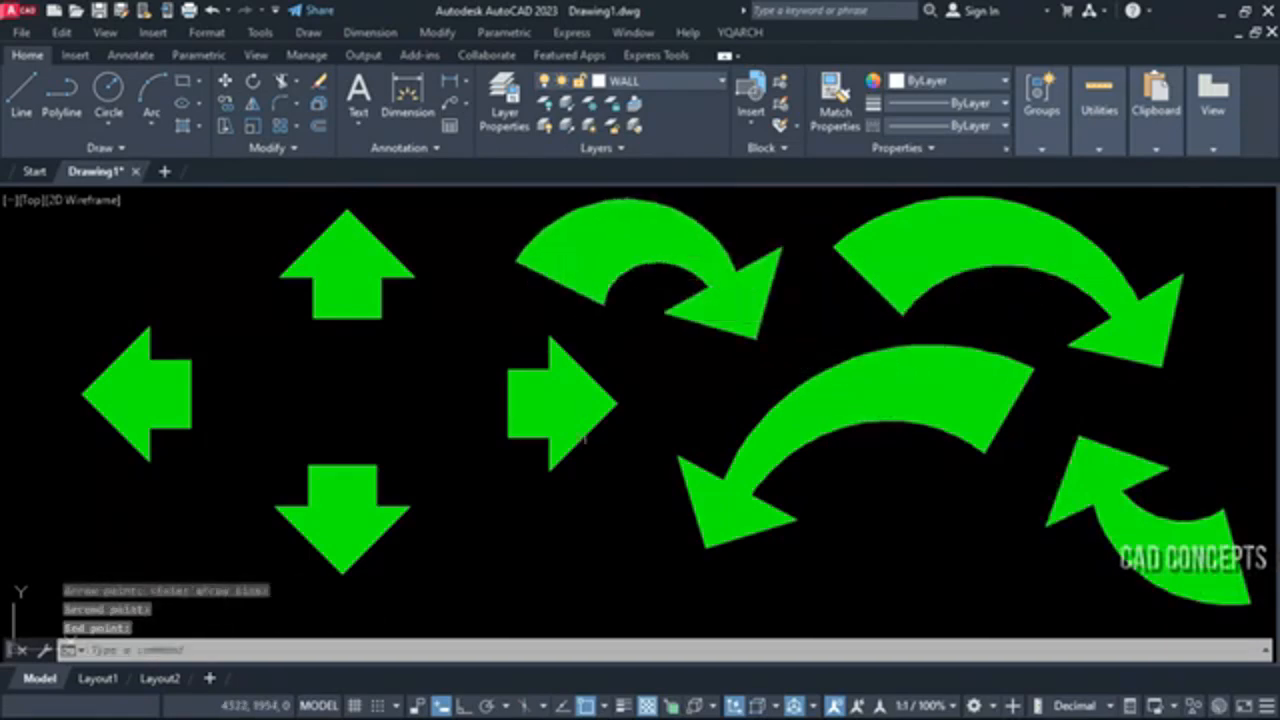
middle_drag(571, 503, 531, 516)
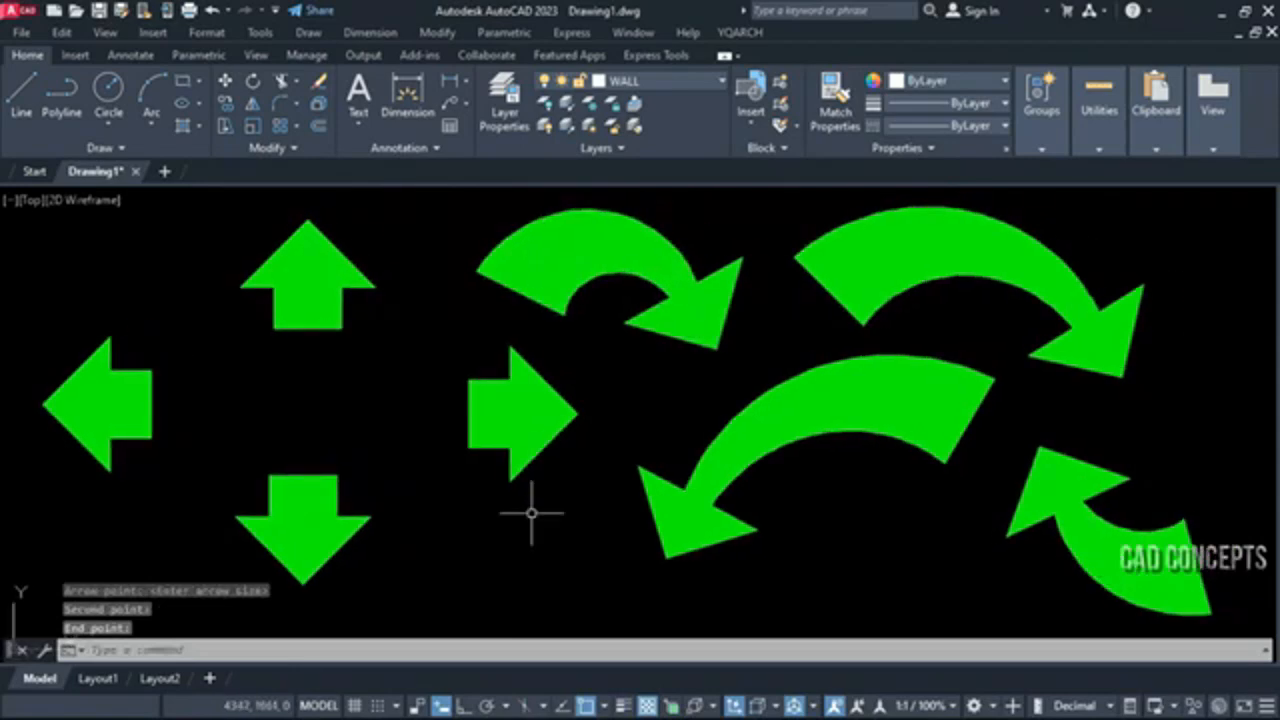
key(Return)
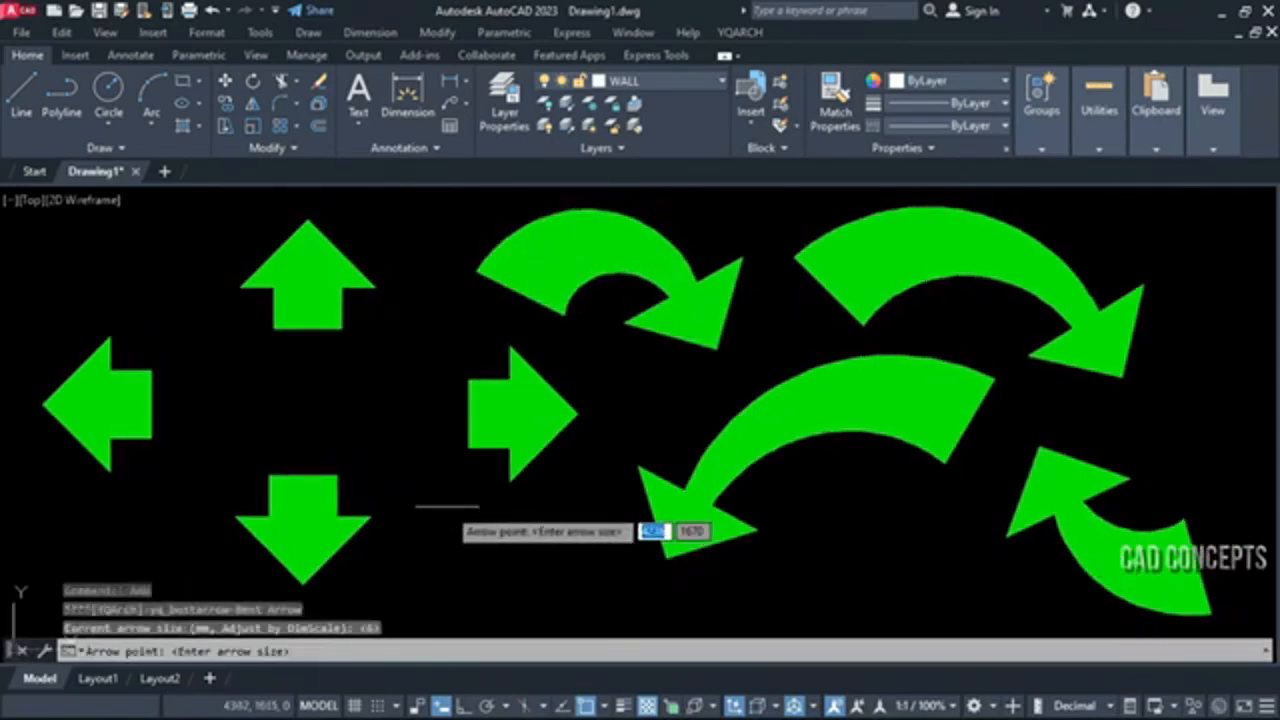
click(445, 500)
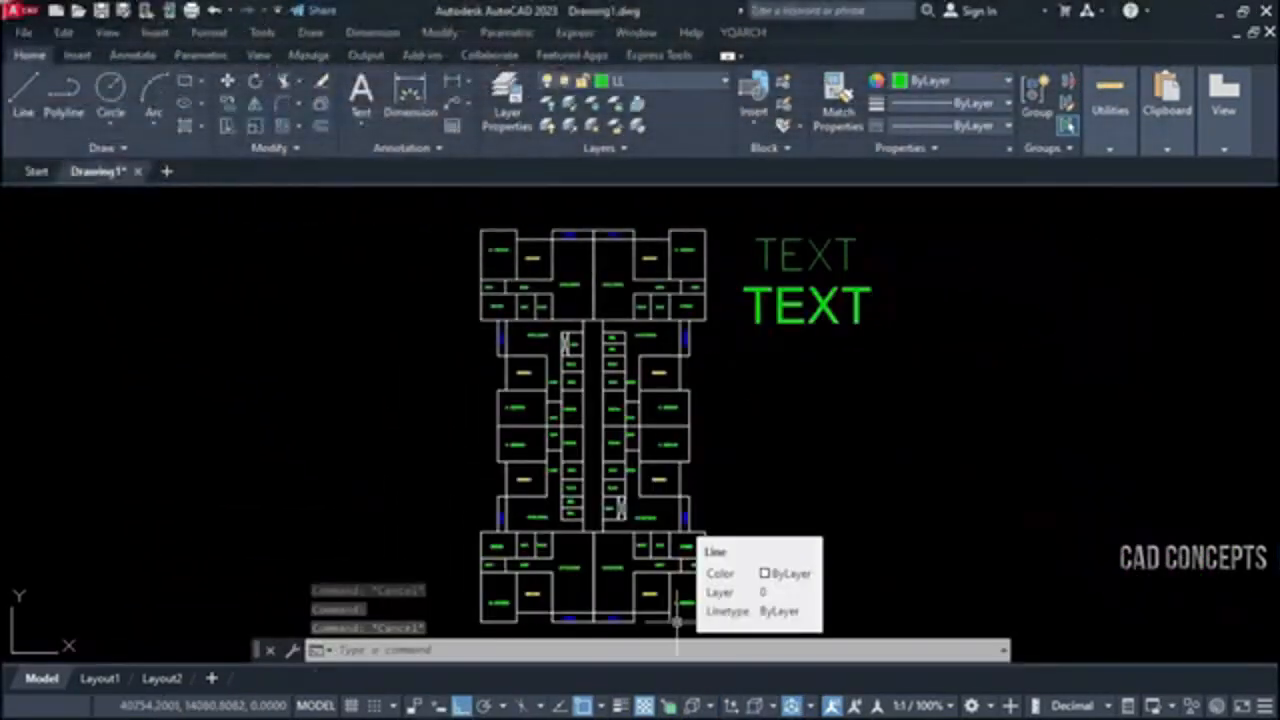
Examine the floor plan and the lettering of its BEDROOM and M. BEDROOM labels
middle_drag(645, 451, 641, 439)
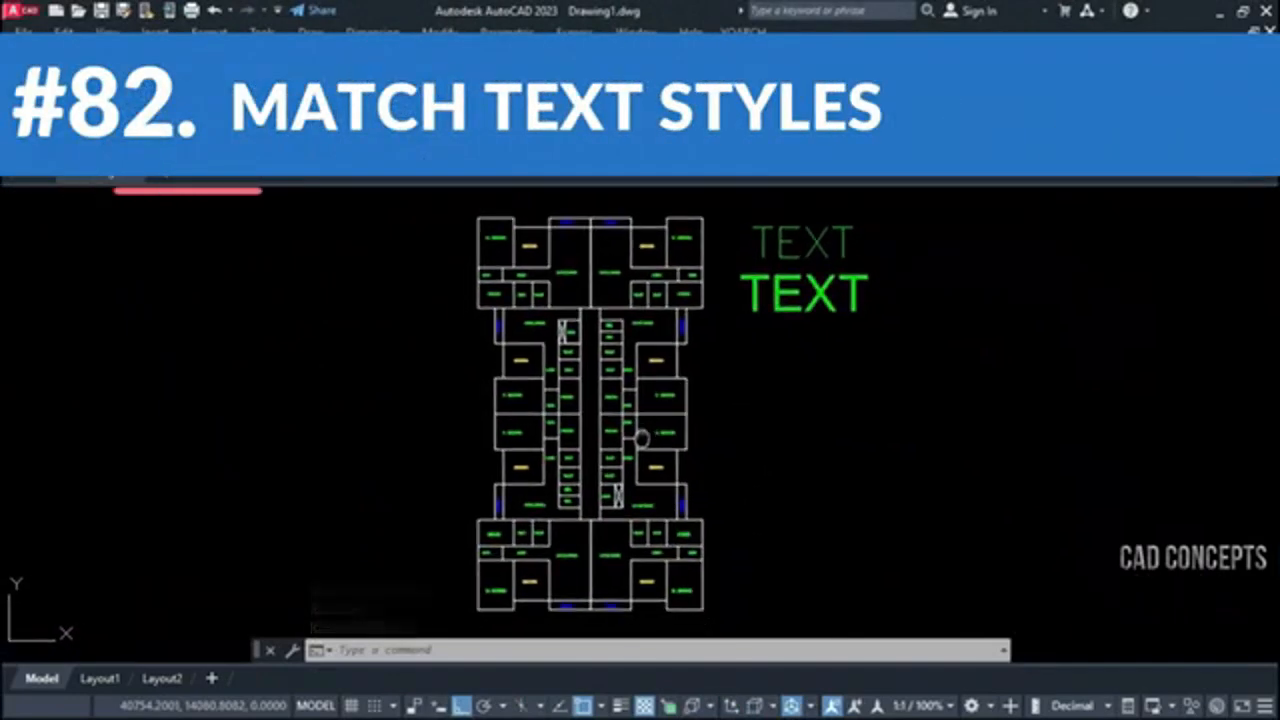
key(Escape)
key(Escape)
click(457, 635)
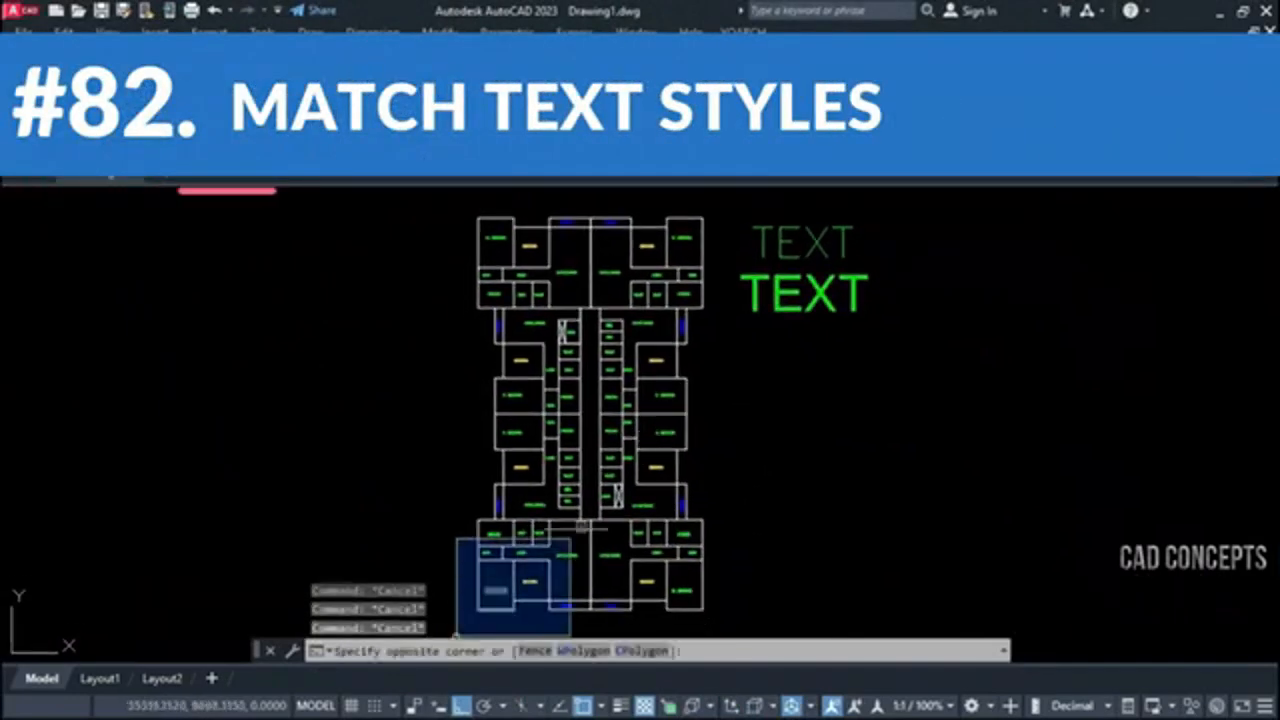
click(709, 196)
scroll(765, 225, up, 4)
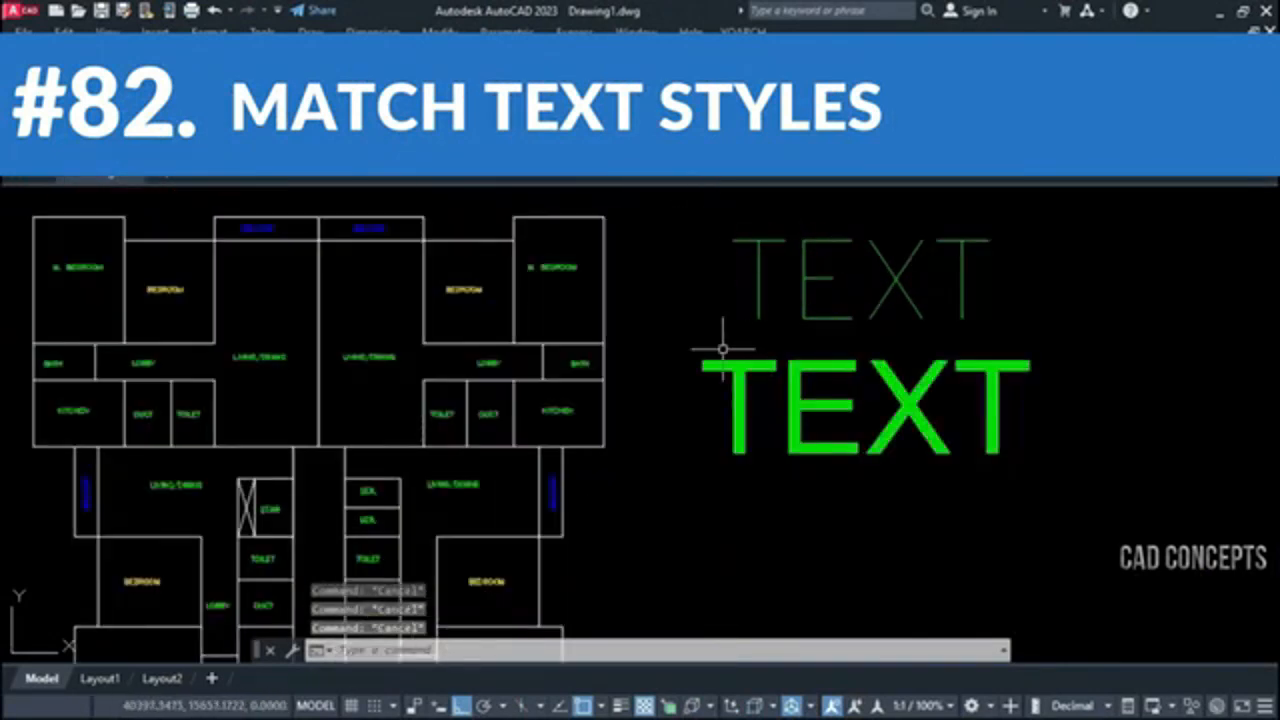
scroll(511, 286, up, 4)
click(399, 295)
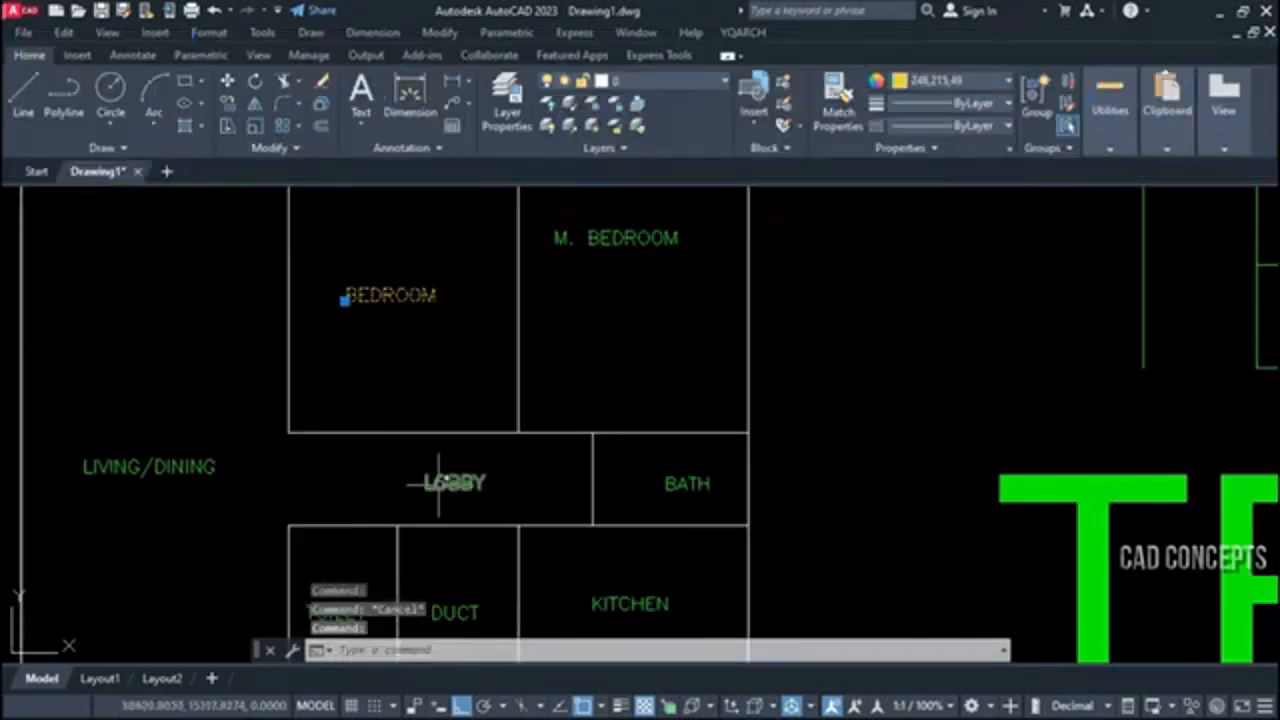
key(Escape)
scroll(492, 505, up, 4)
scroll(442, 429, down, 6)
middle_drag(658, 431, 648, 433)
click(526, 287)
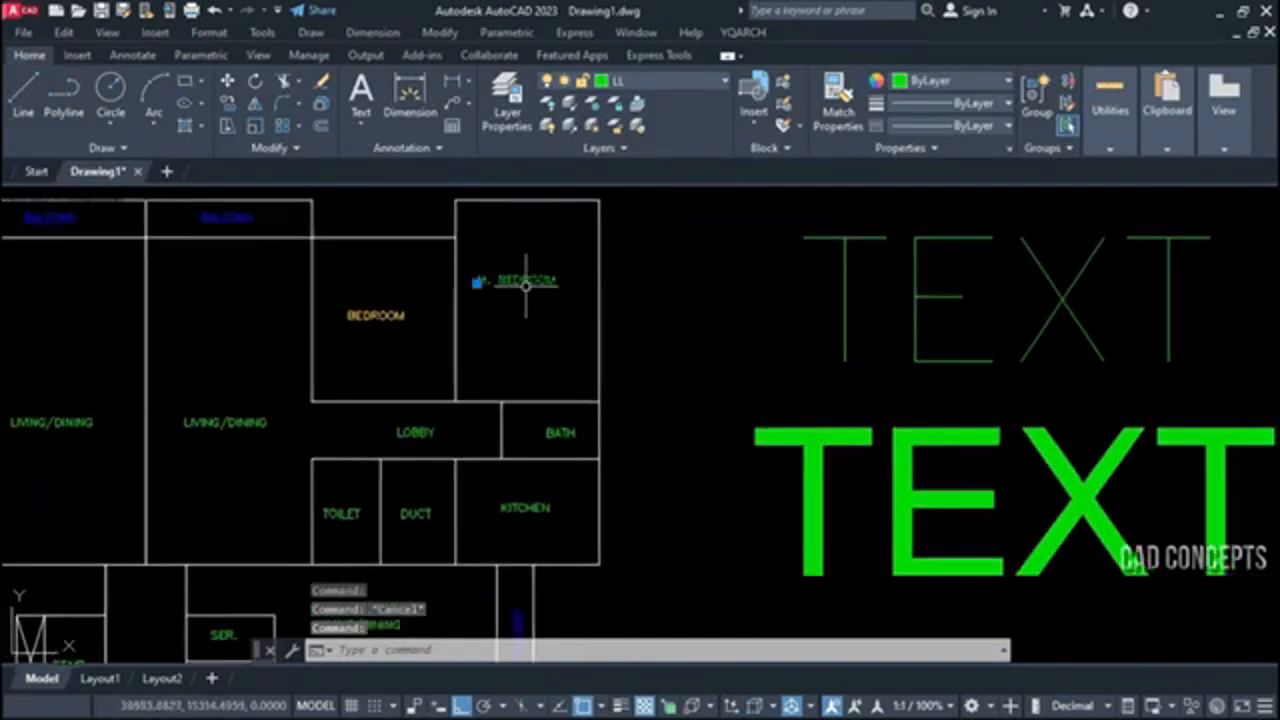
key(Escape)
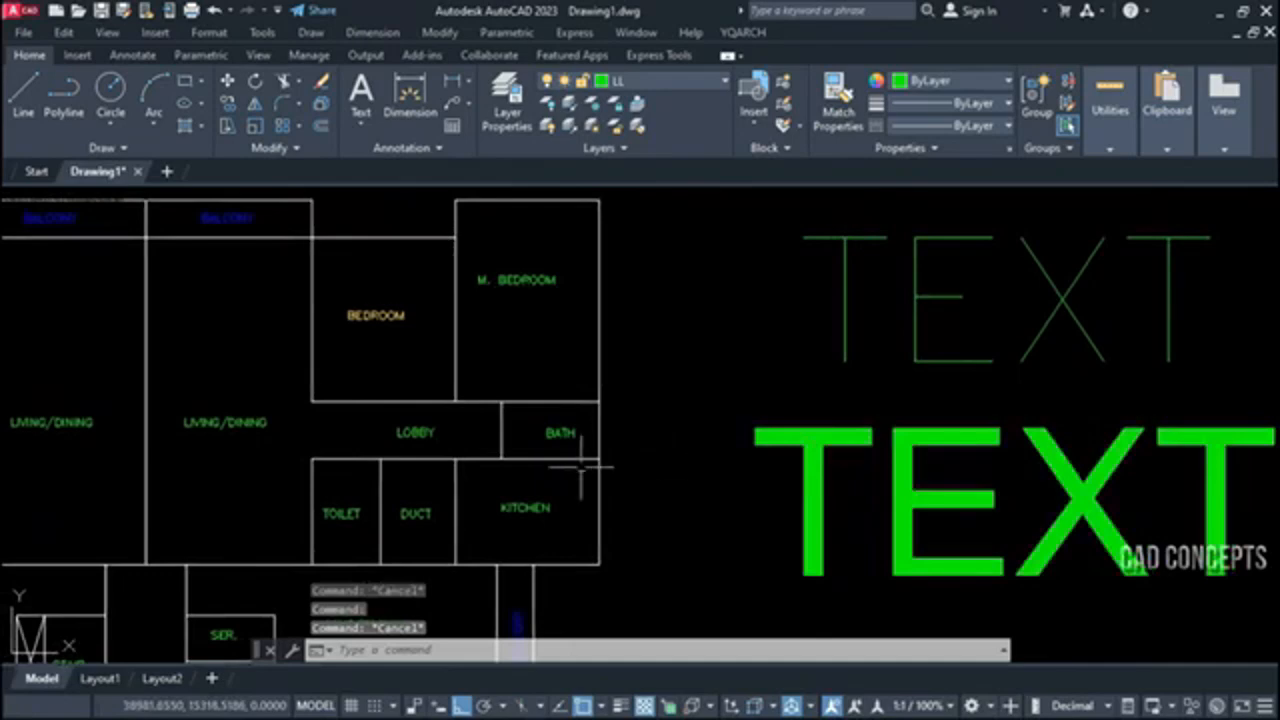
Compare the lettering of the room labels with the bold TEXT sample beside the plan
scroll(565, 442, up, 5)
click(485, 362)
key(Escape)
scroll(487, 363, down, 8)
click(757, 453)
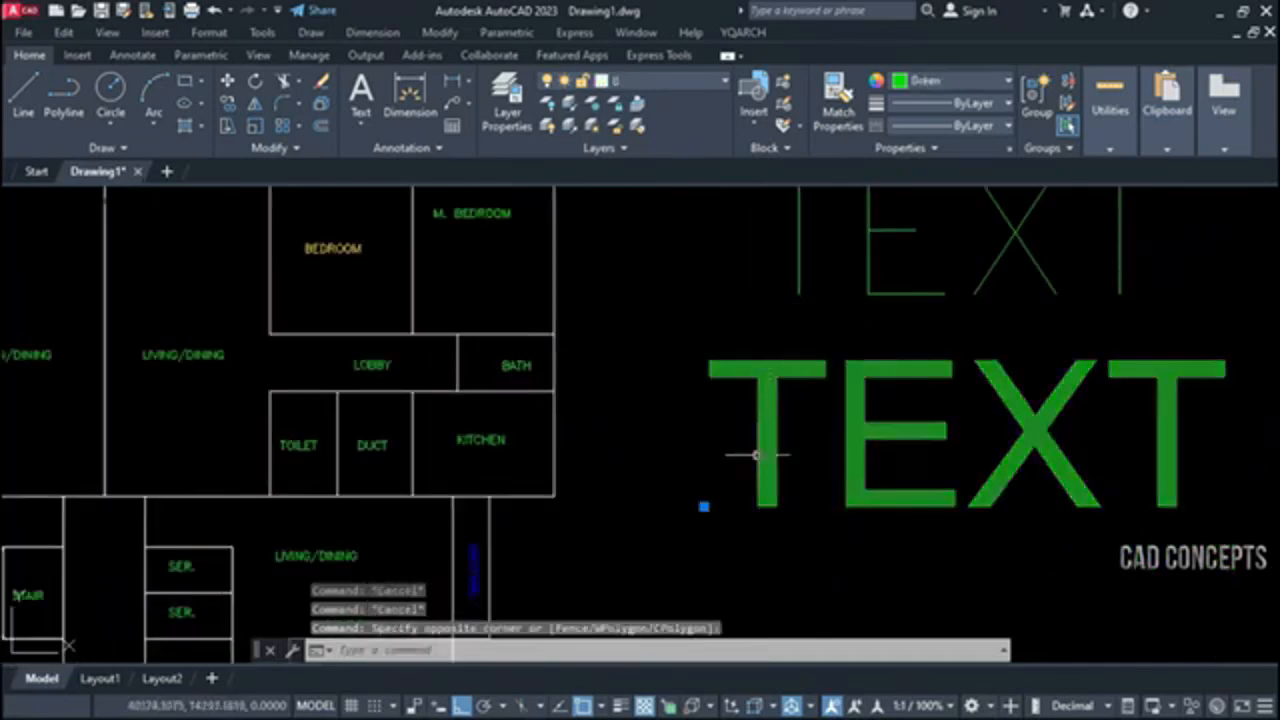
key(Escape)
scroll(866, 354, down, 4)
scroll(480, 364, up, 6)
scroll(451, 332, down, 4)
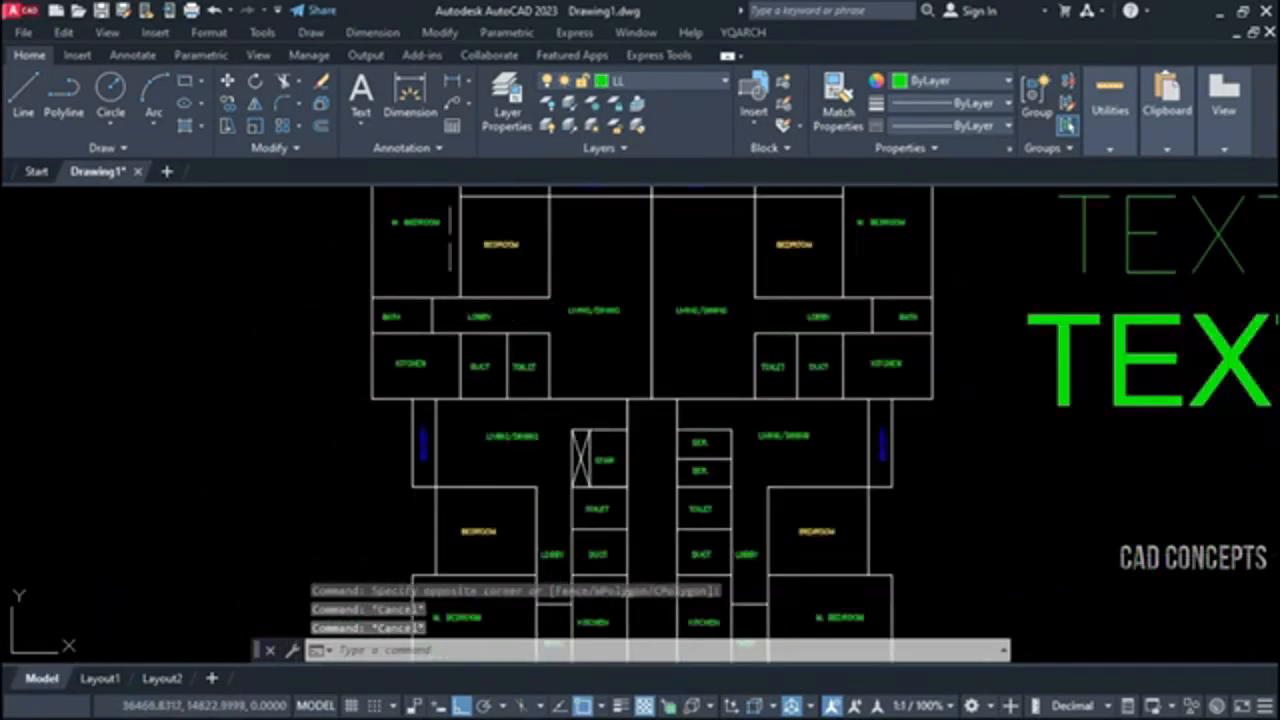
Examine individual bedroom, living/dining and balcony labels, and the extent of the whole floor plan, by selecting them
click(495, 245)
click(418, 222)
click(519, 443)
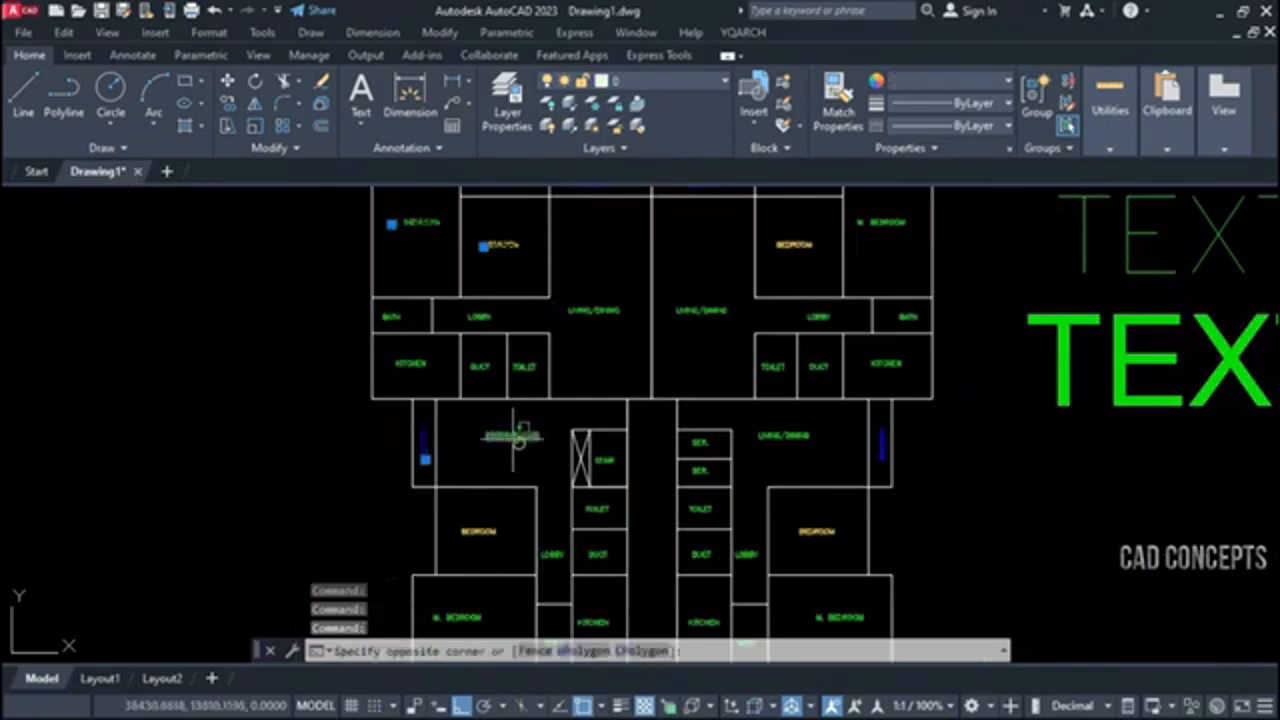
click(494, 420)
key(Escape)
key(Escape)
click(885, 441)
key(Escape)
scroll(882, 446, up, 5)
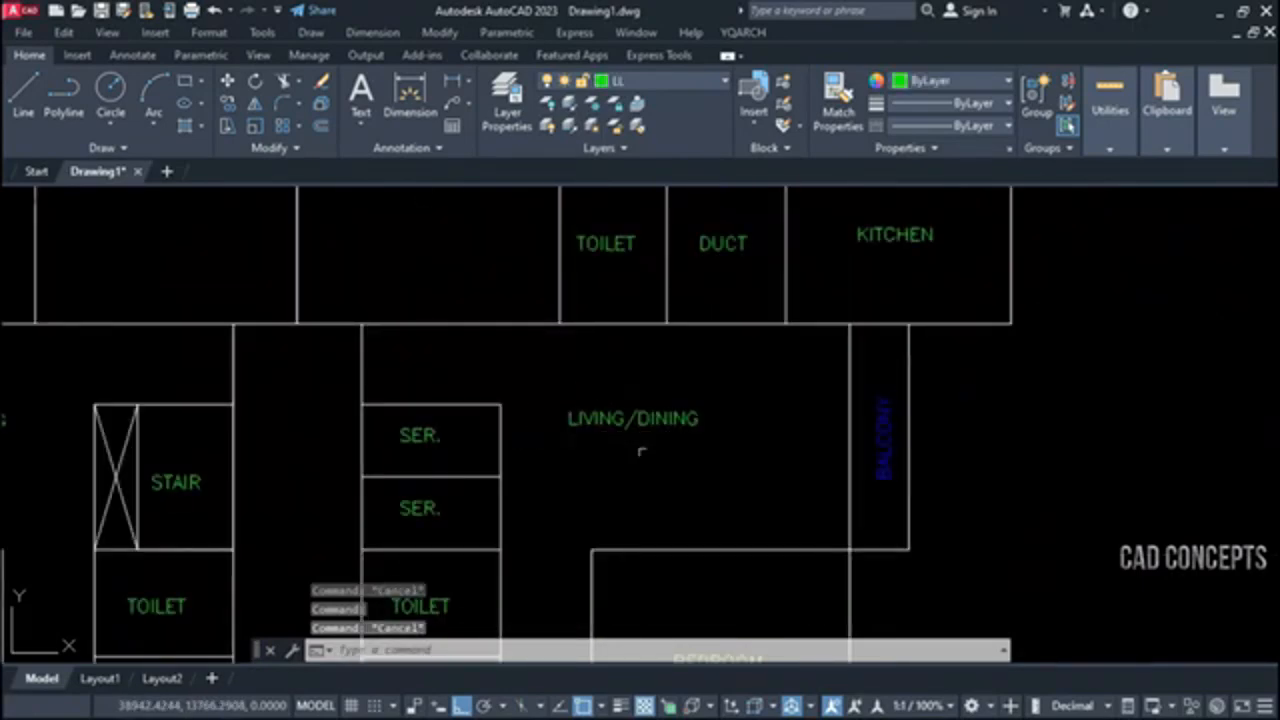
scroll(645, 449, down, 6)
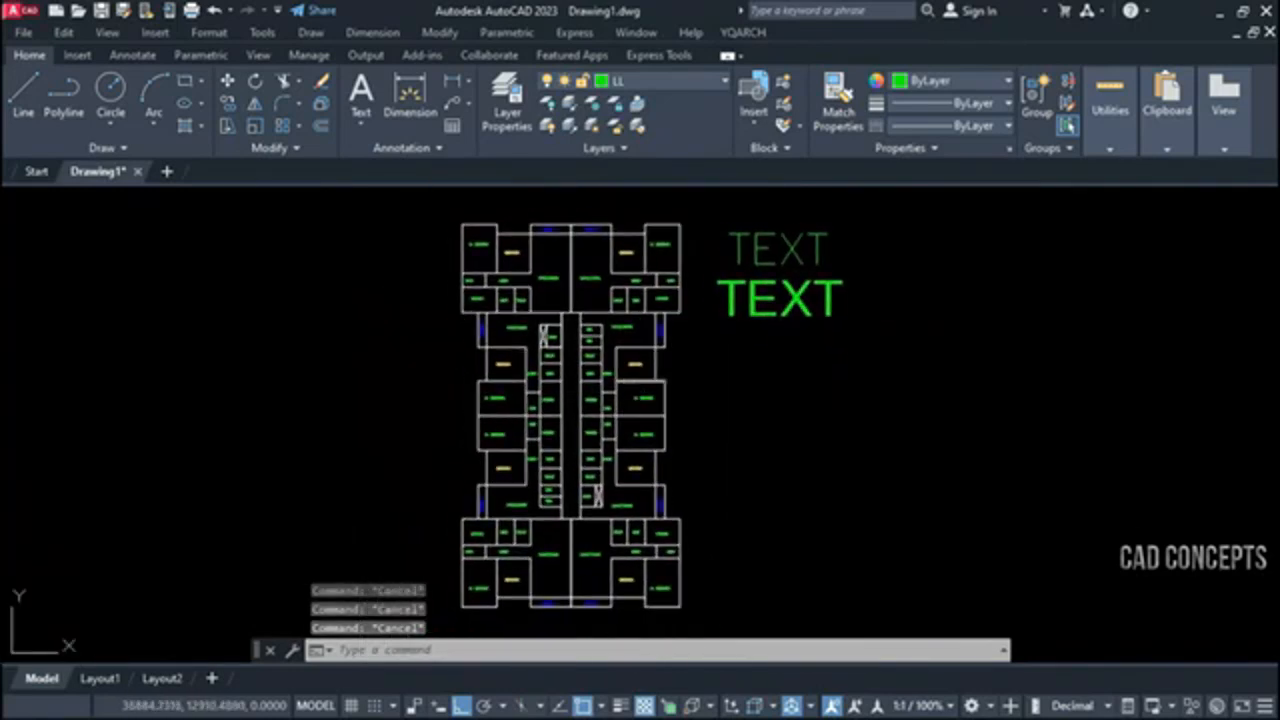
click(444, 206)
key(Escape)
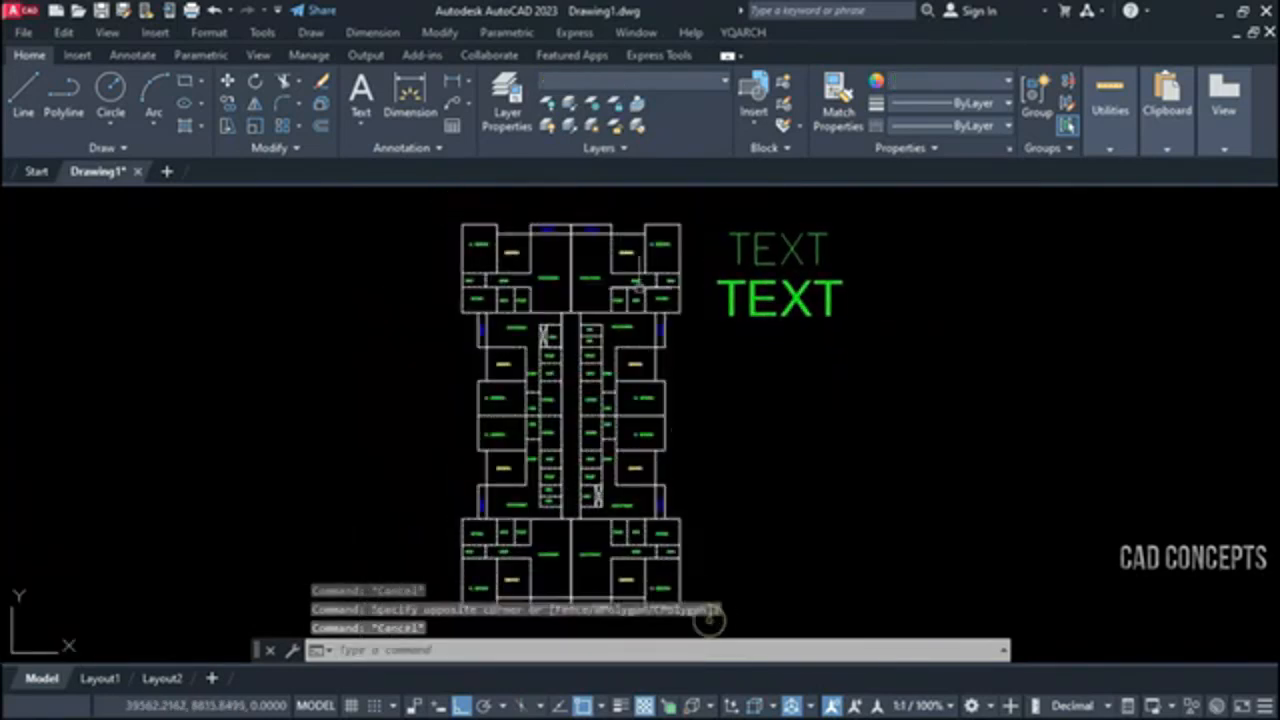
Match all floor plan labels to the bold TEXT sample's text style with SSST, and check the relettered rooms
text(SS)
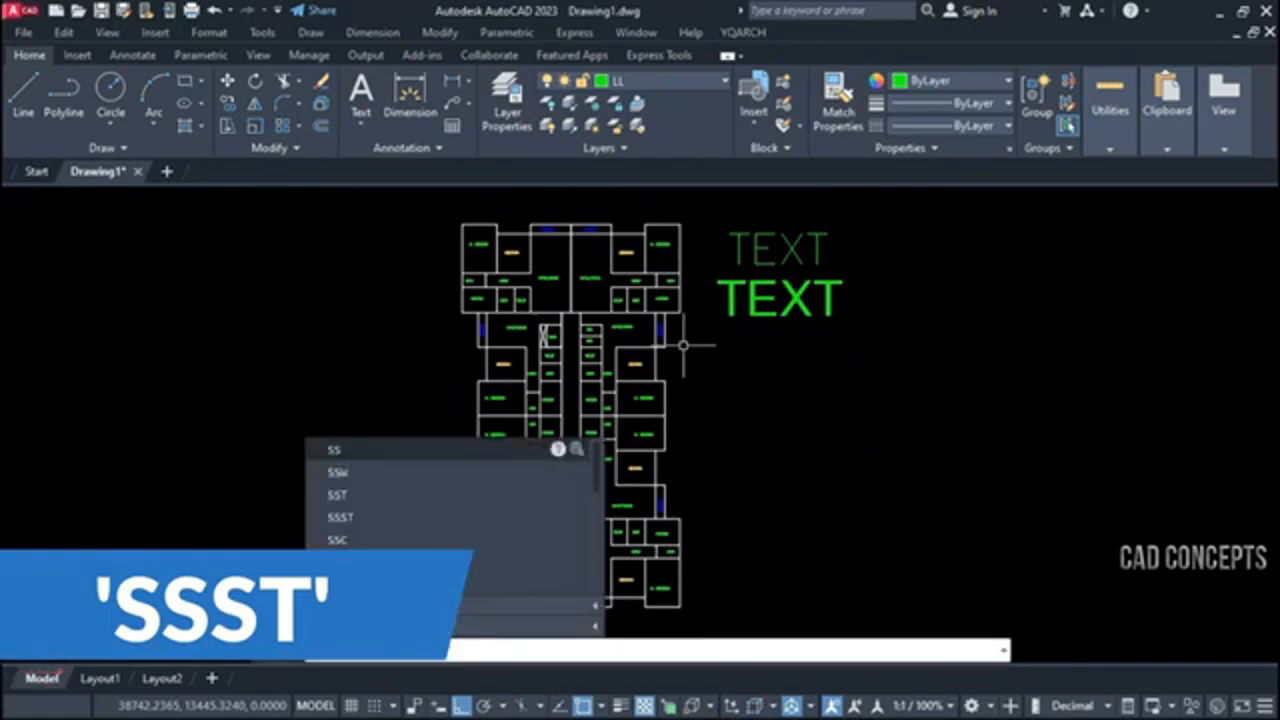
text(ST)
key(Return)
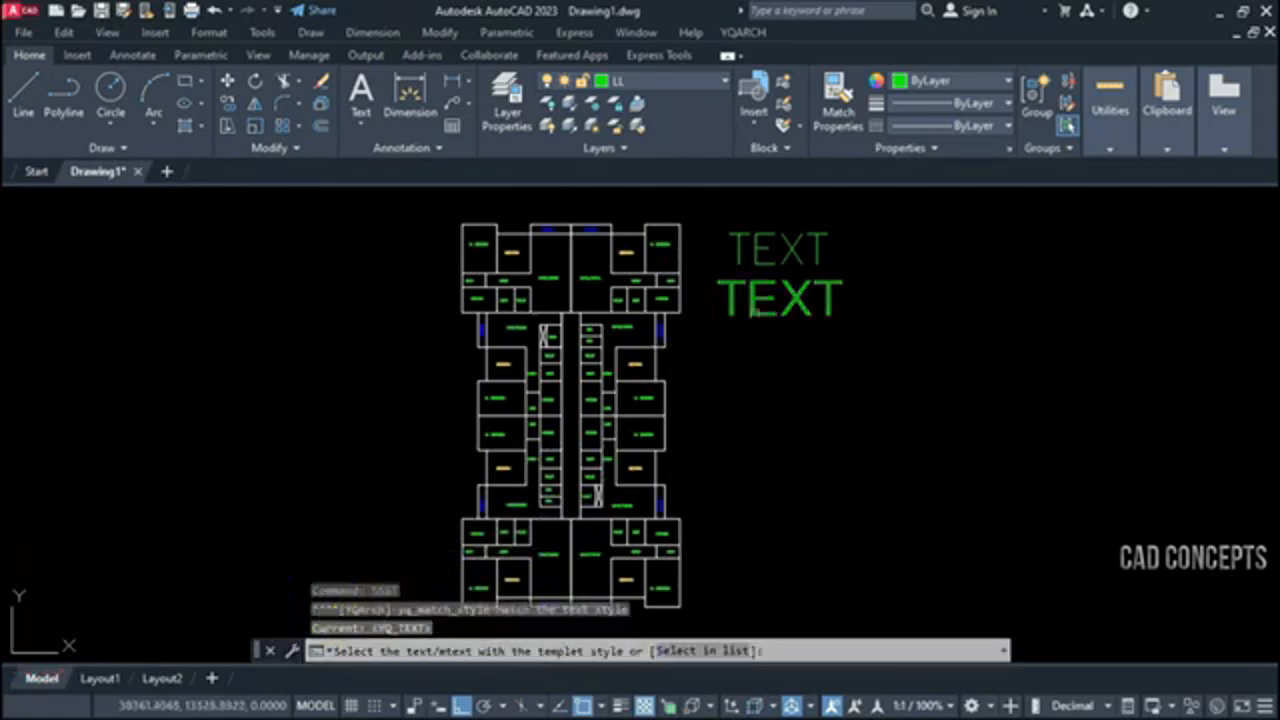
click(758, 315)
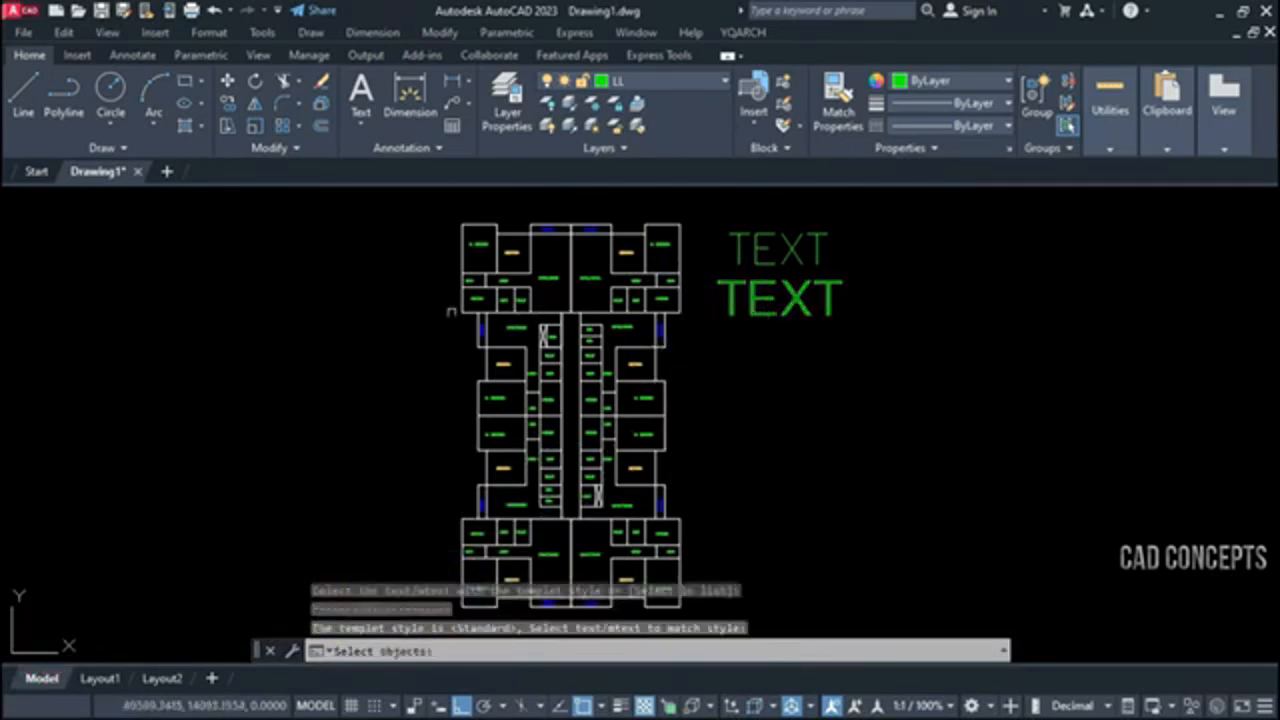
click(424, 206)
click(675, 617)
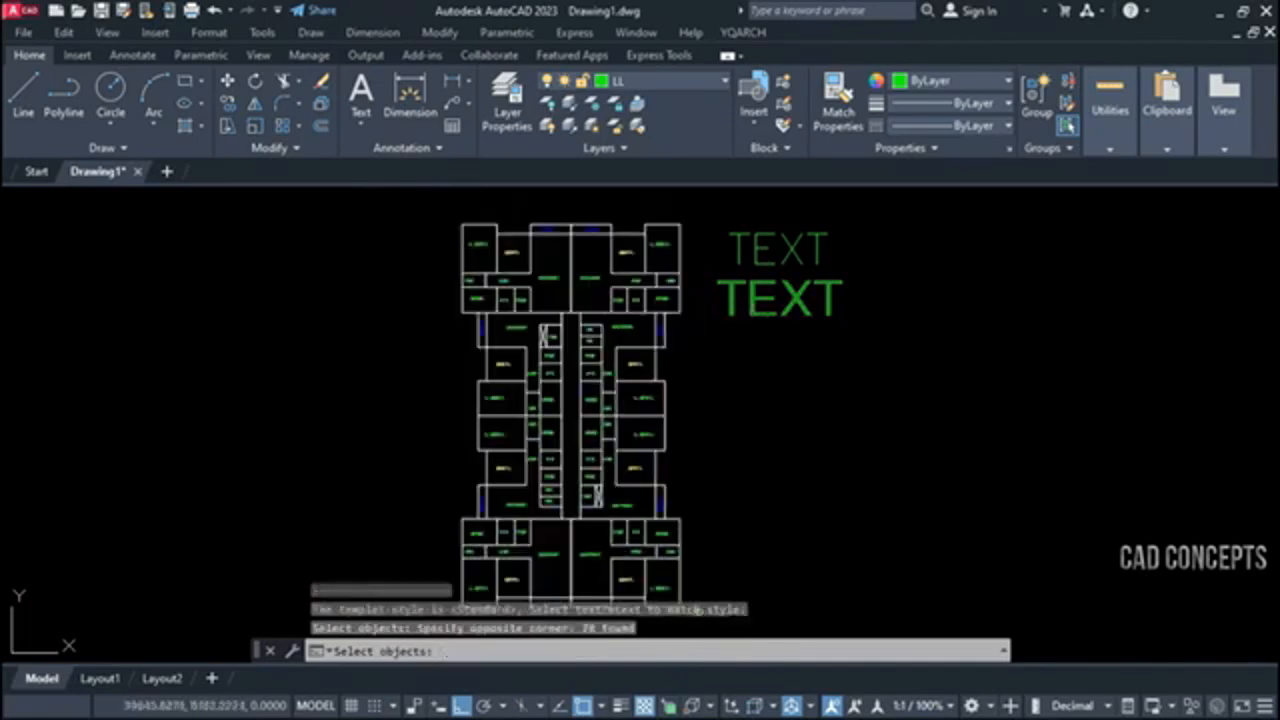
middle_drag(623, 366, 632, 351)
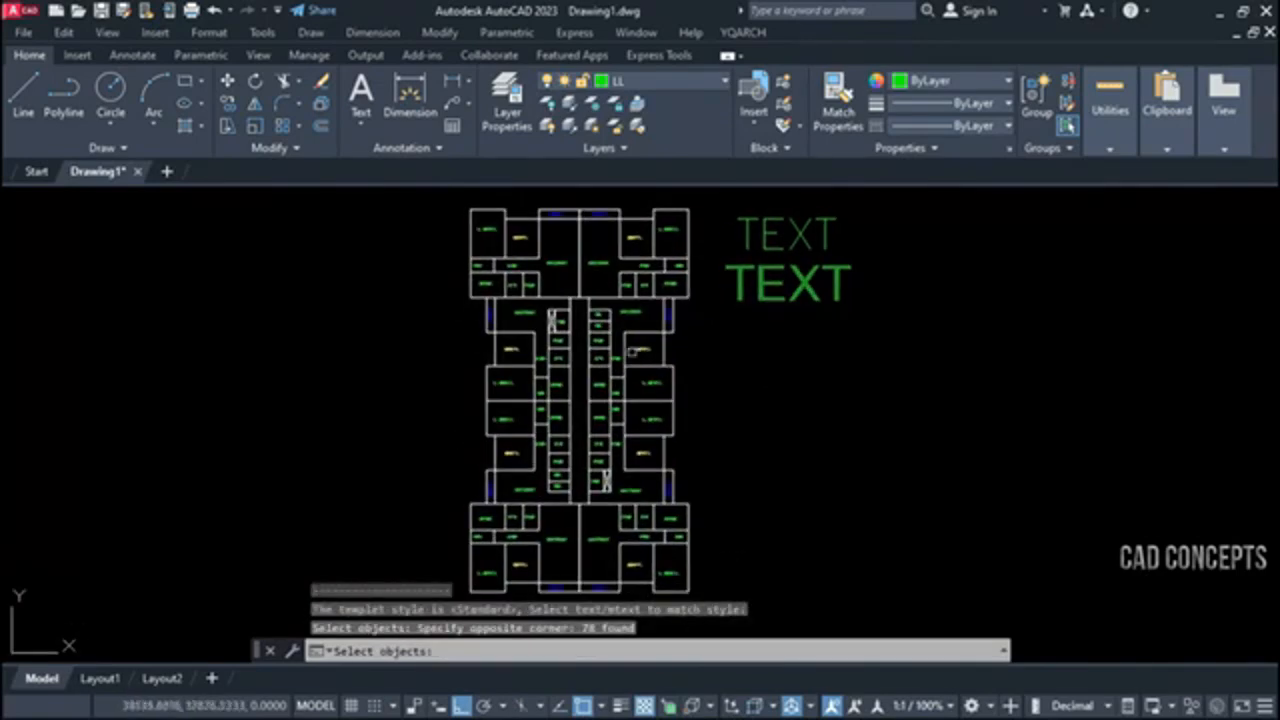
key(Return)
scroll(620, 375, up, 5)
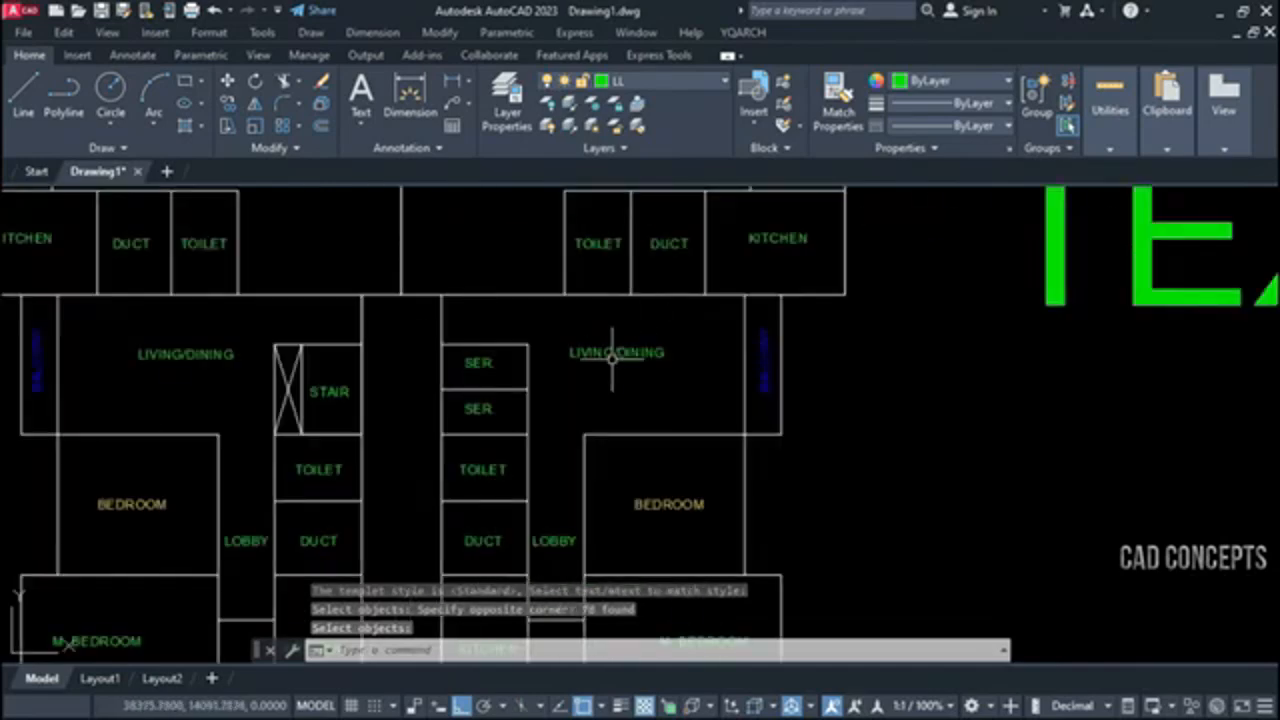
scroll(610, 355, up, 2)
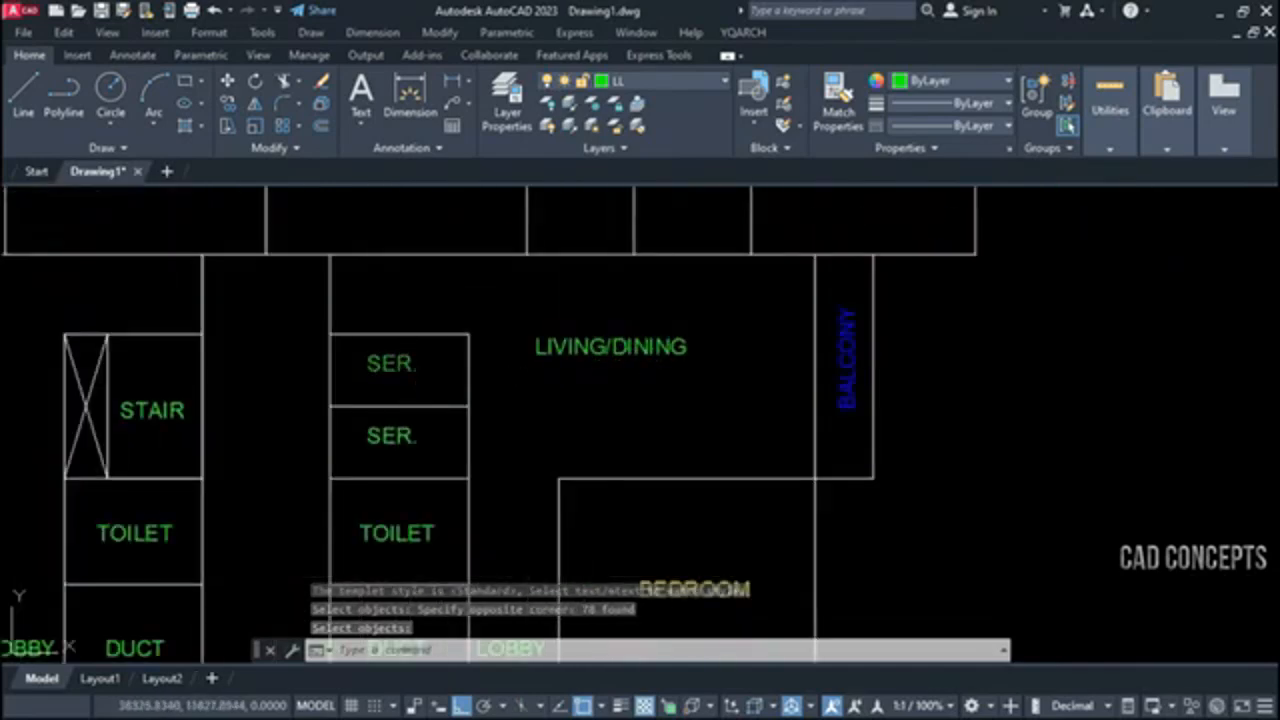
scroll(750, 393, down, 5)
scroll(757, 241, up, 4)
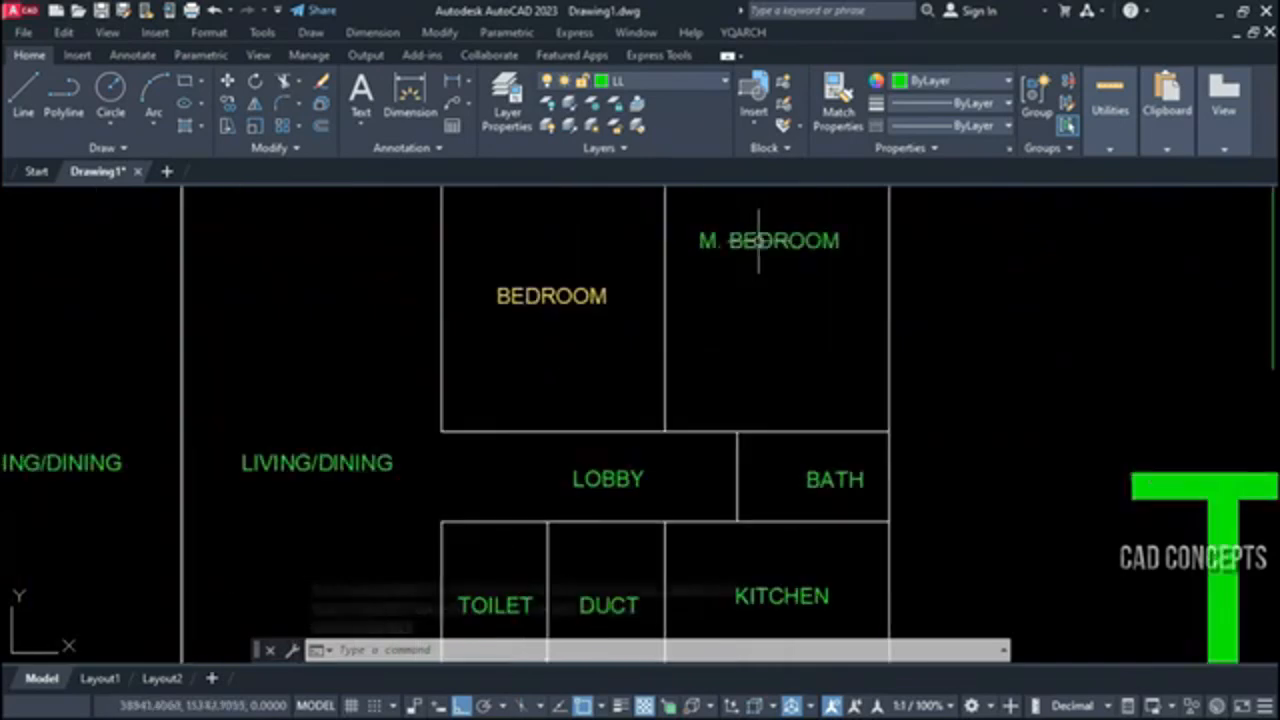
Match all floor plan labels to the thin TEXT sample's style with SSST, and check the relettered rooms
scroll(554, 313, down, 5)
text(SSST)
key(Return)
click(963, 283)
scroll(827, 241, down, 4)
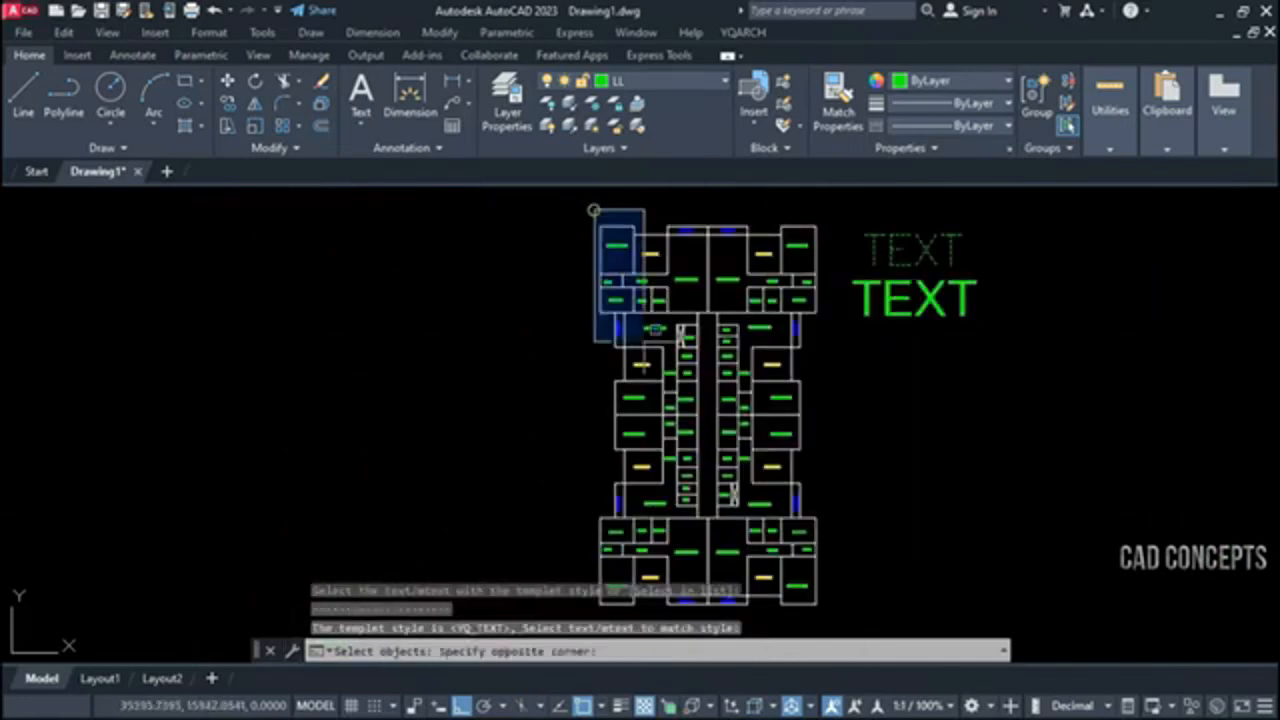
click(834, 605)
scroll(779, 290, up, 6)
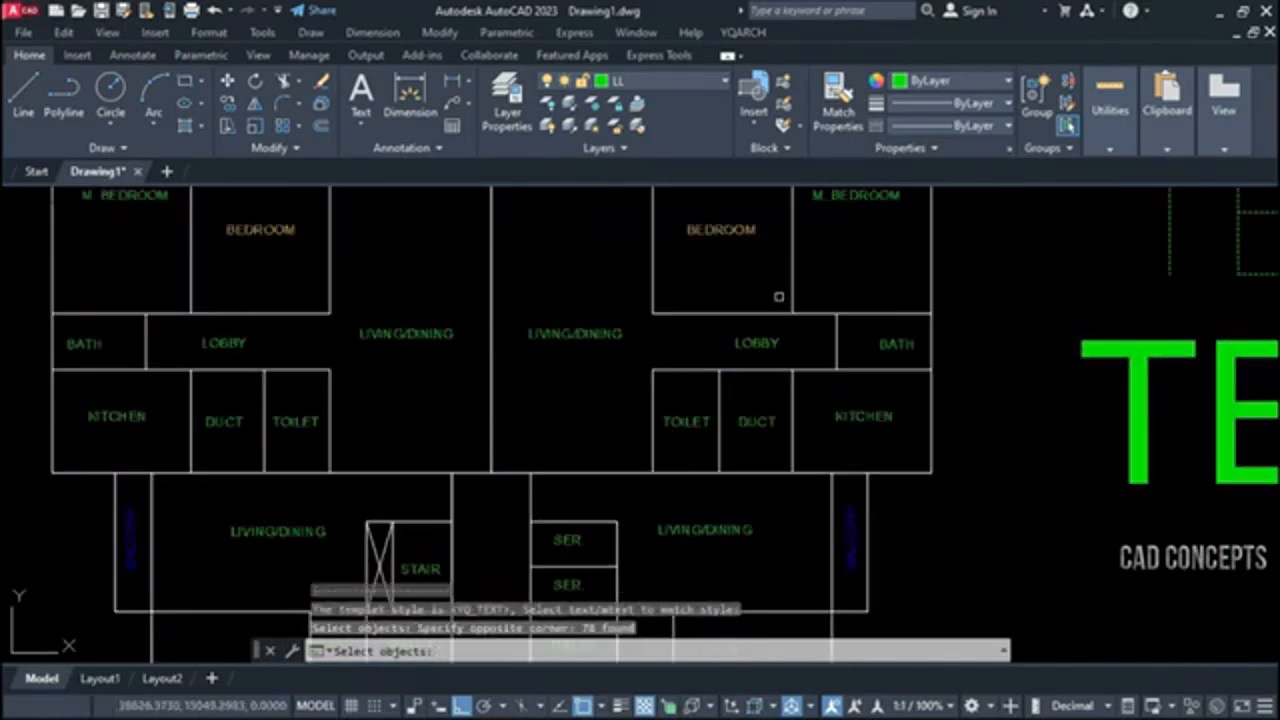
key(Return)
middle_drag(705, 365, 815, 326)
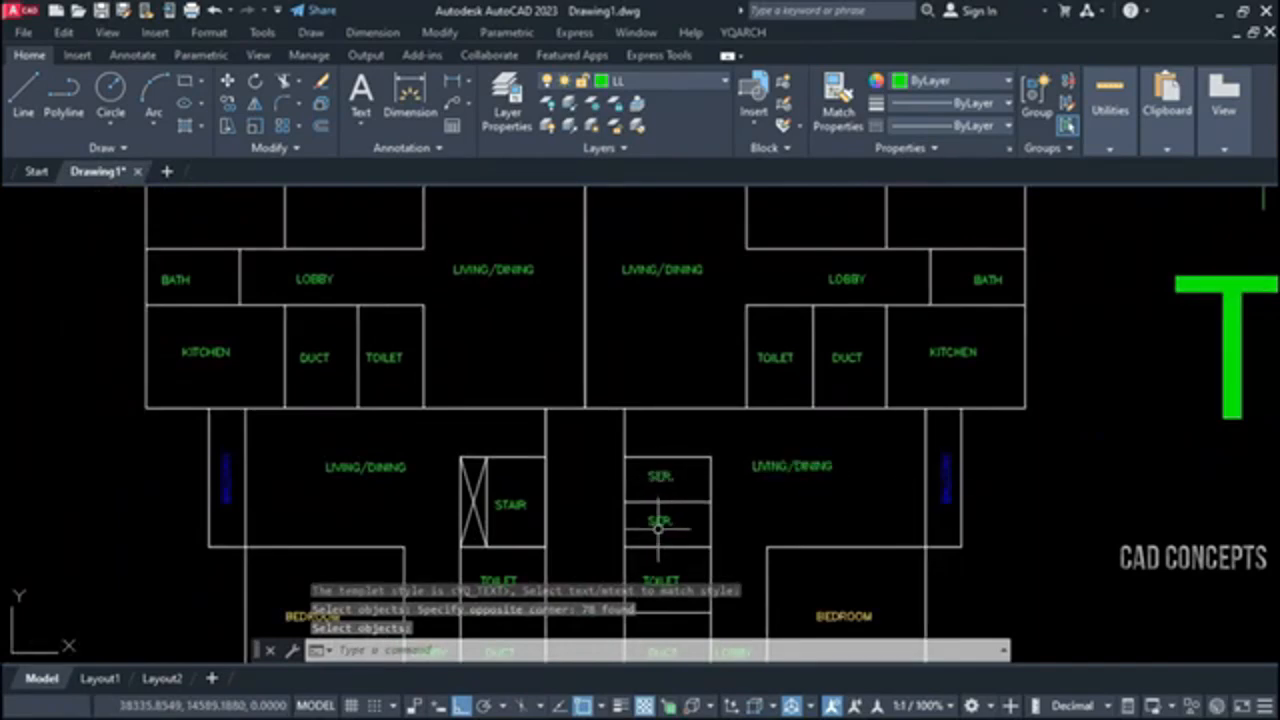
Repeat SSST to match all floor plan labels to the bold TEXT sample's Standard style, and check the rooms
key(Return)
scroll(547, 371, down, 6)
click(700, 377)
scroll(705, 360, down, 2)
click(500, 266)
click(705, 564)
key(Return)
scroll(549, 336, up, 8)
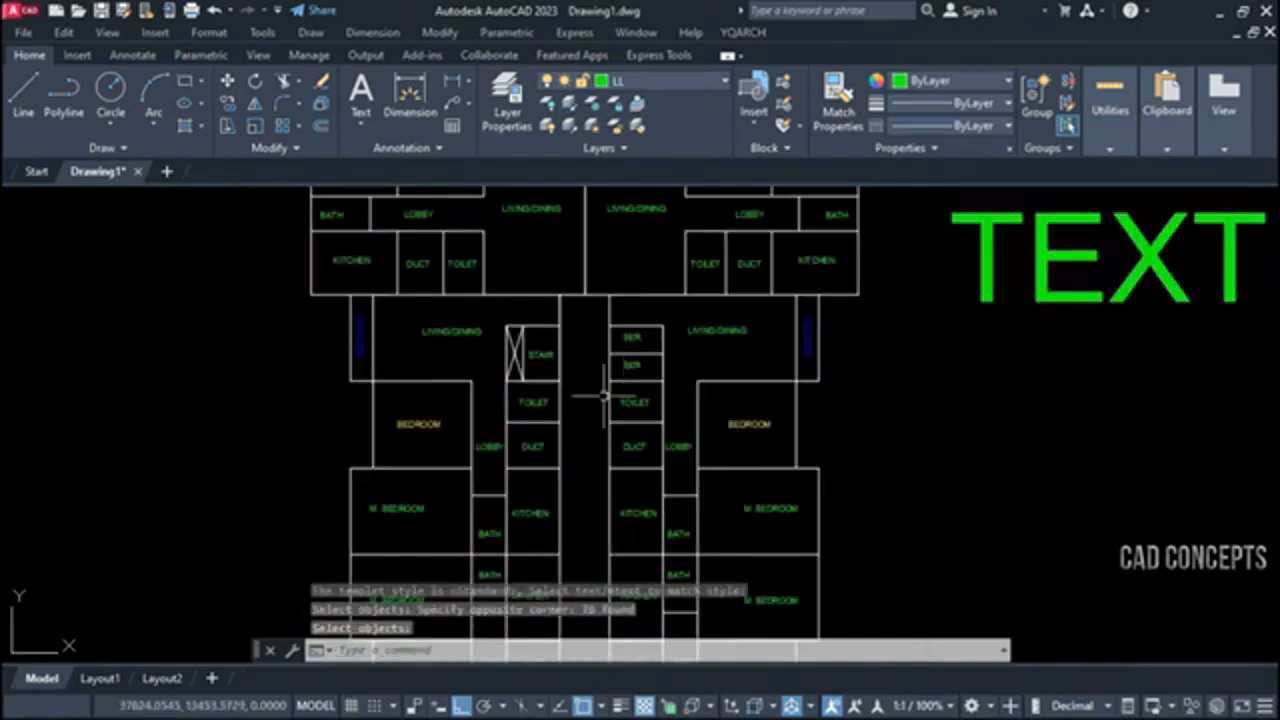
scroll(552, 357, down, 4)
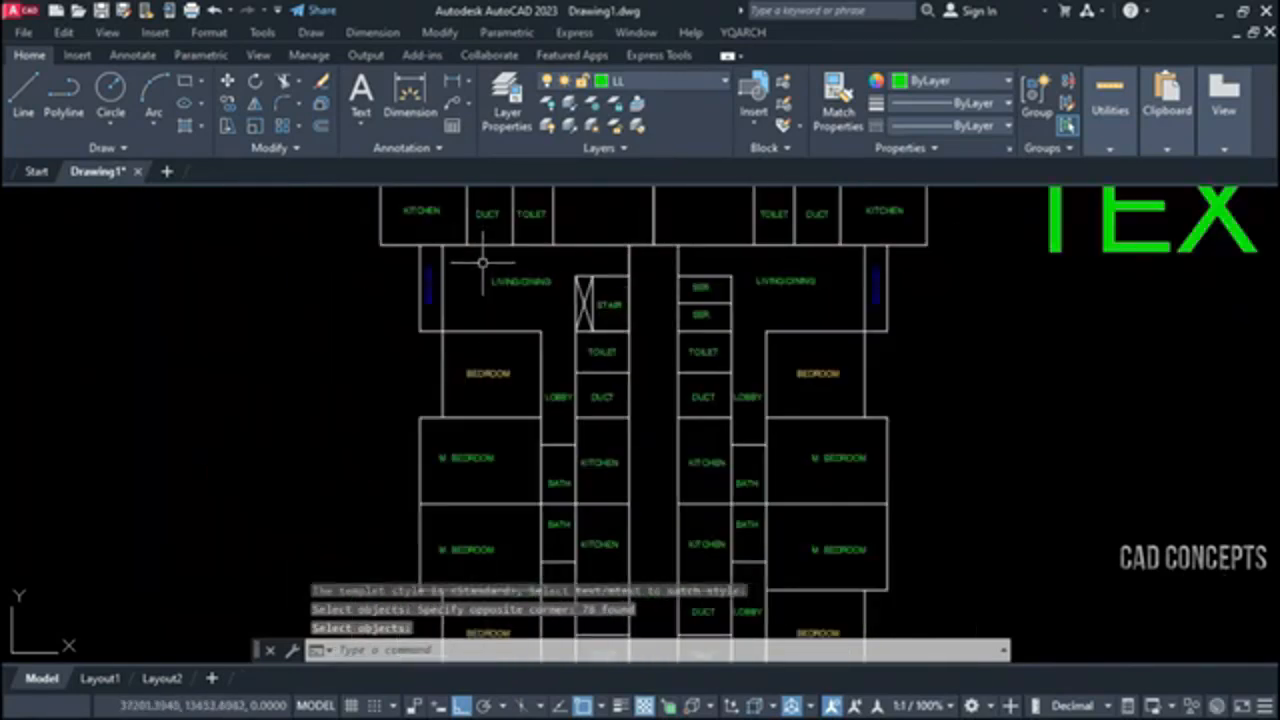
scroll(521, 338, down, 4)
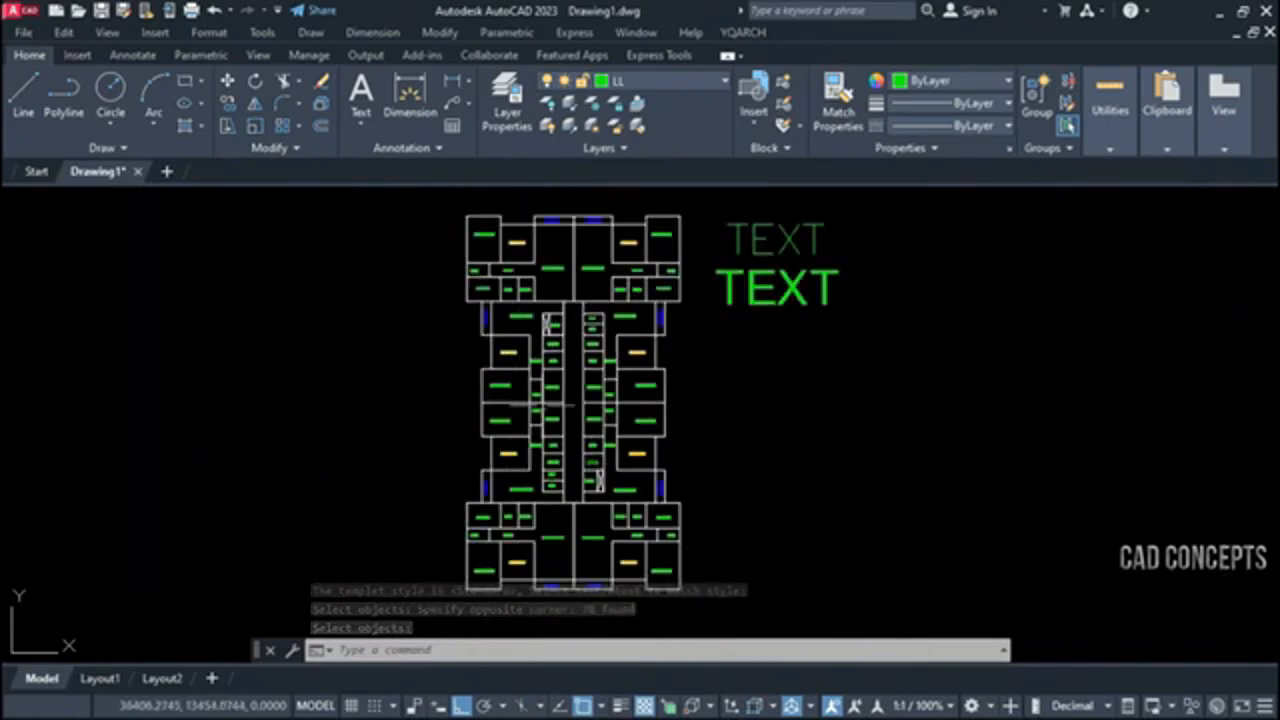
Select the whole floor plan within a window to examine the full extent of its labels
click(458, 203)
click(702, 590)
click(702, 597)
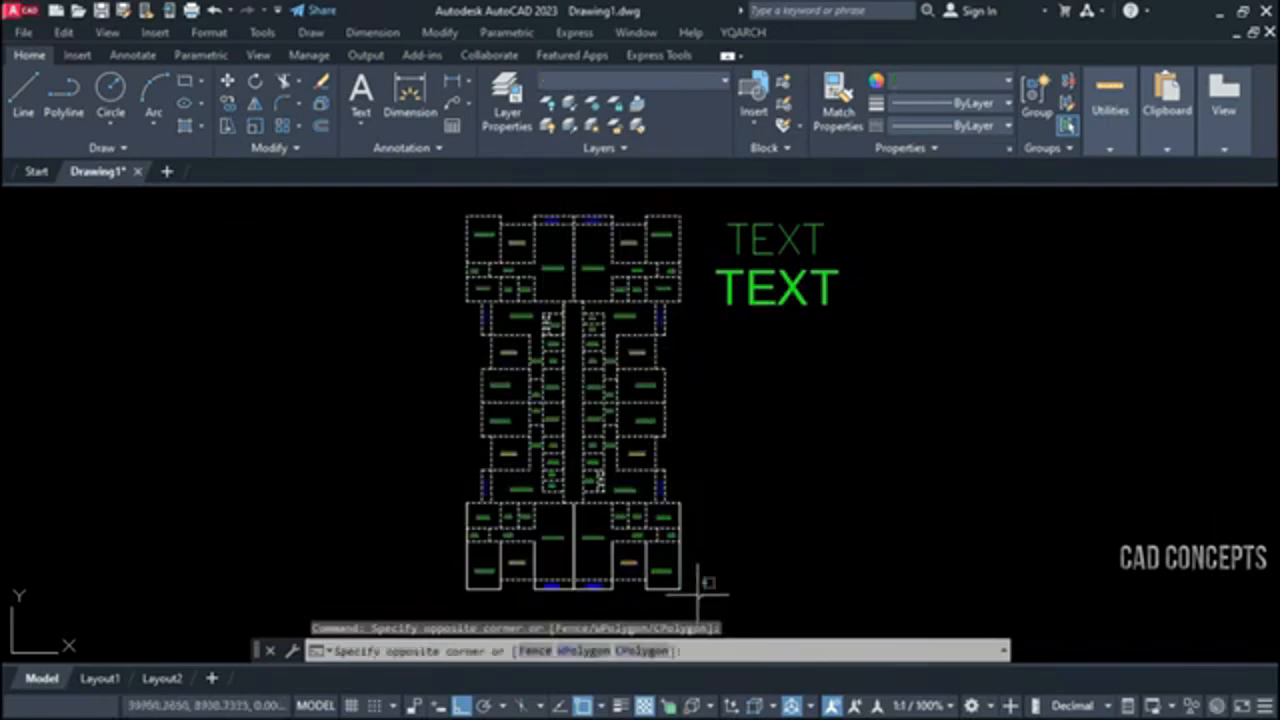
click(397, 212)
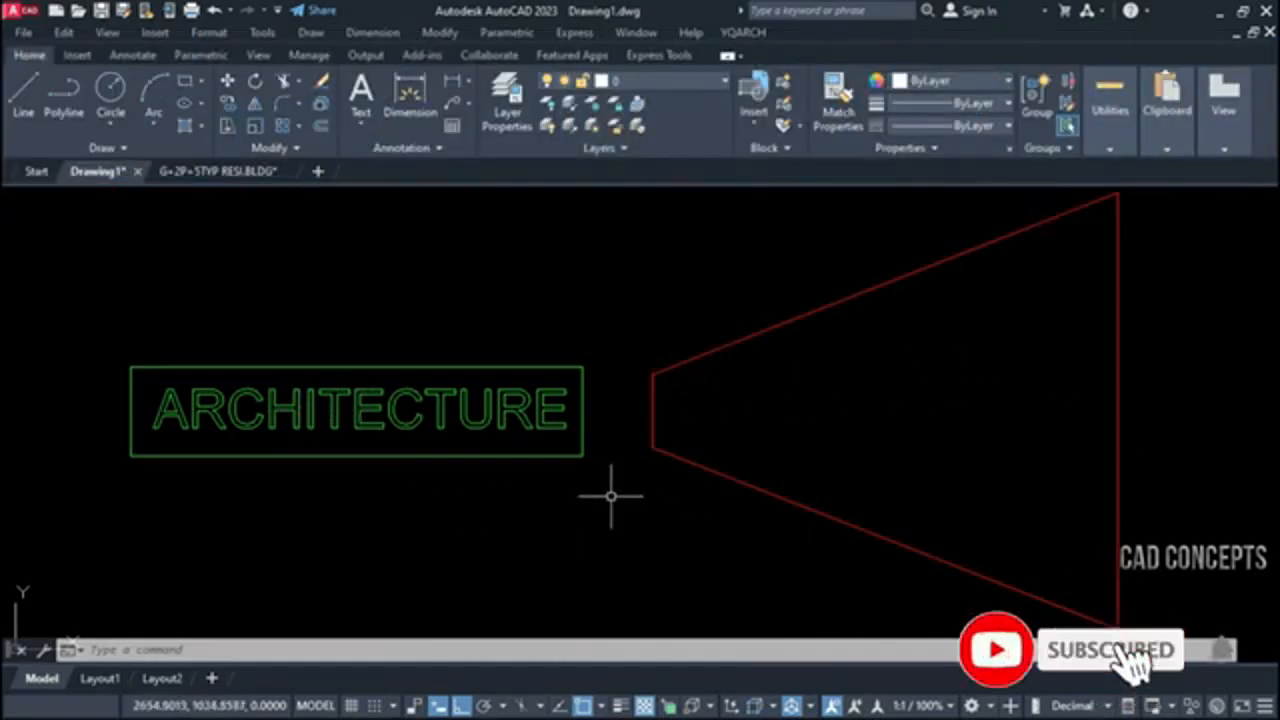
Transform the framed ARCHITECTURE lettering into the red trapezoid with TF's Rectangle option and Auto precision, and inspect the distorted letters
text(tf)
key(Return)
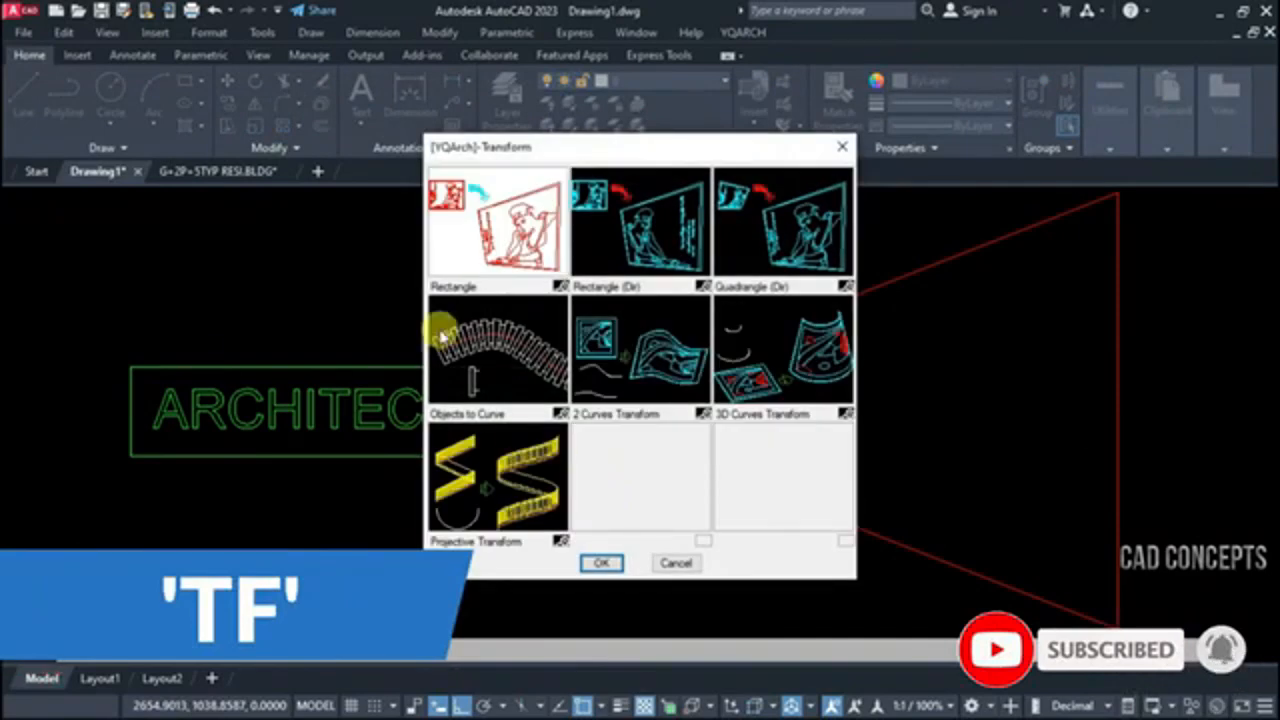
double_click(470, 258)
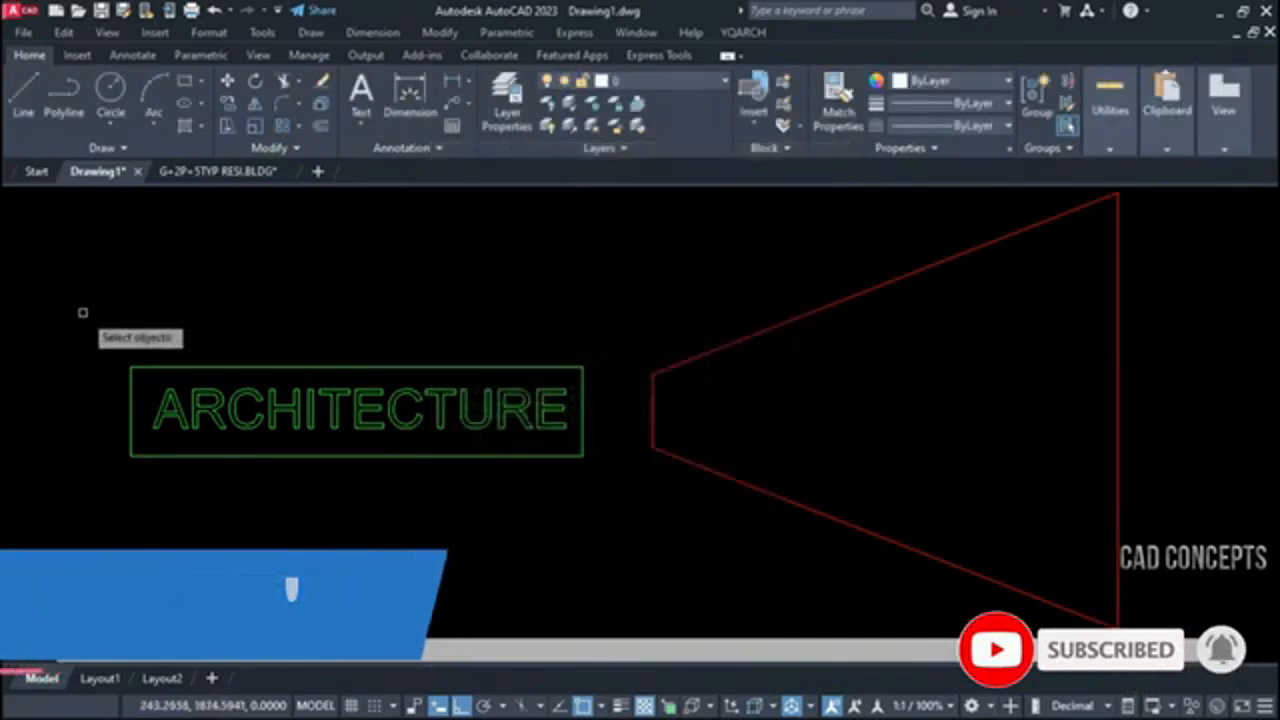
click(74, 313)
click(549, 497)
key(Return)
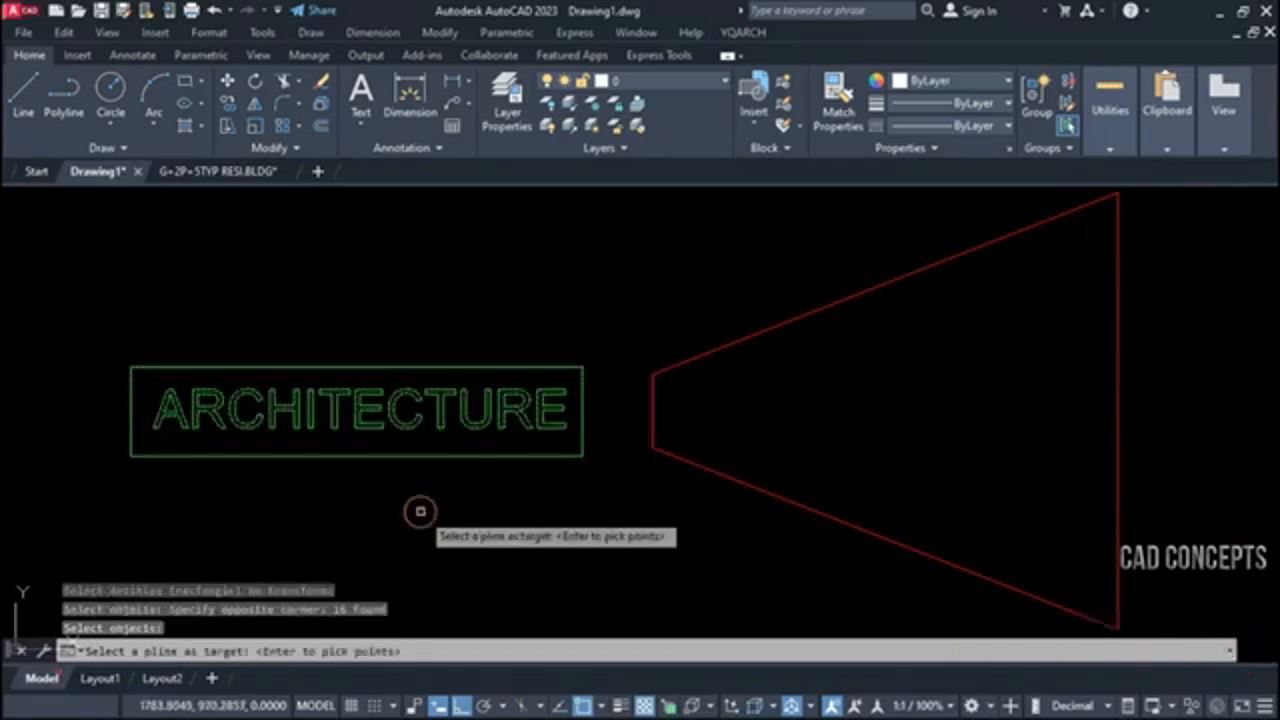
click(651, 406)
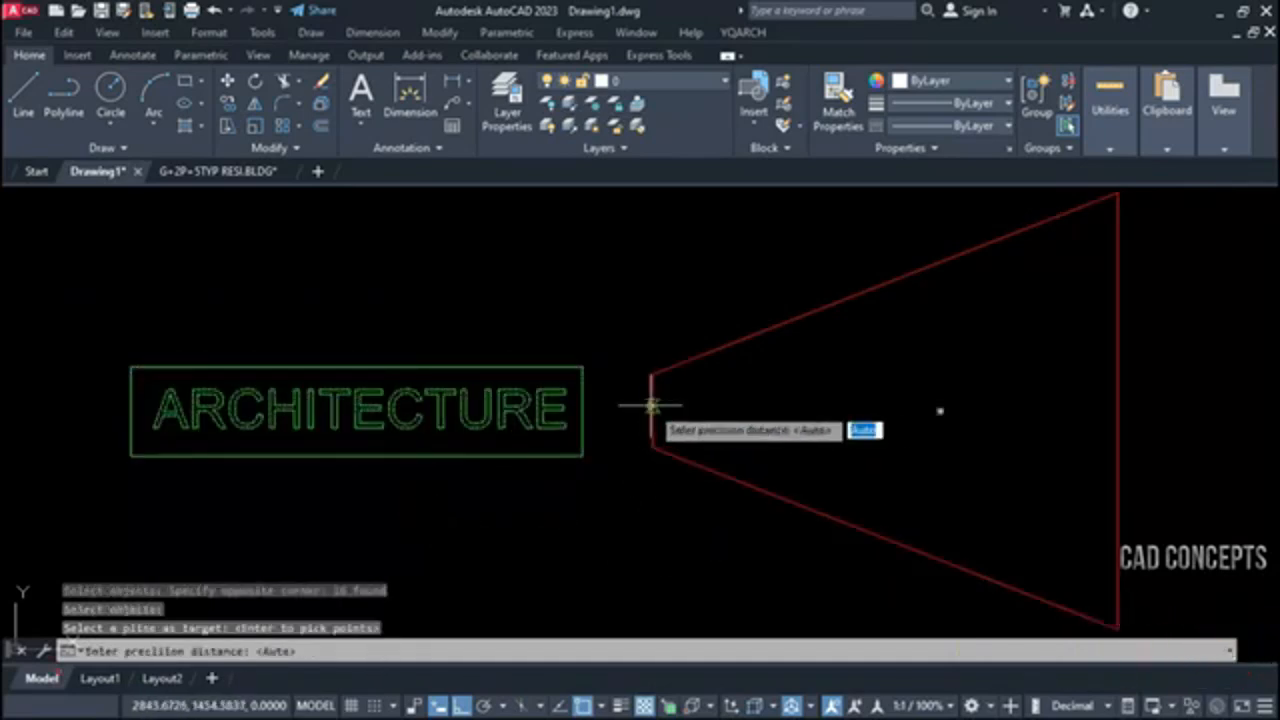
click(596, 510)
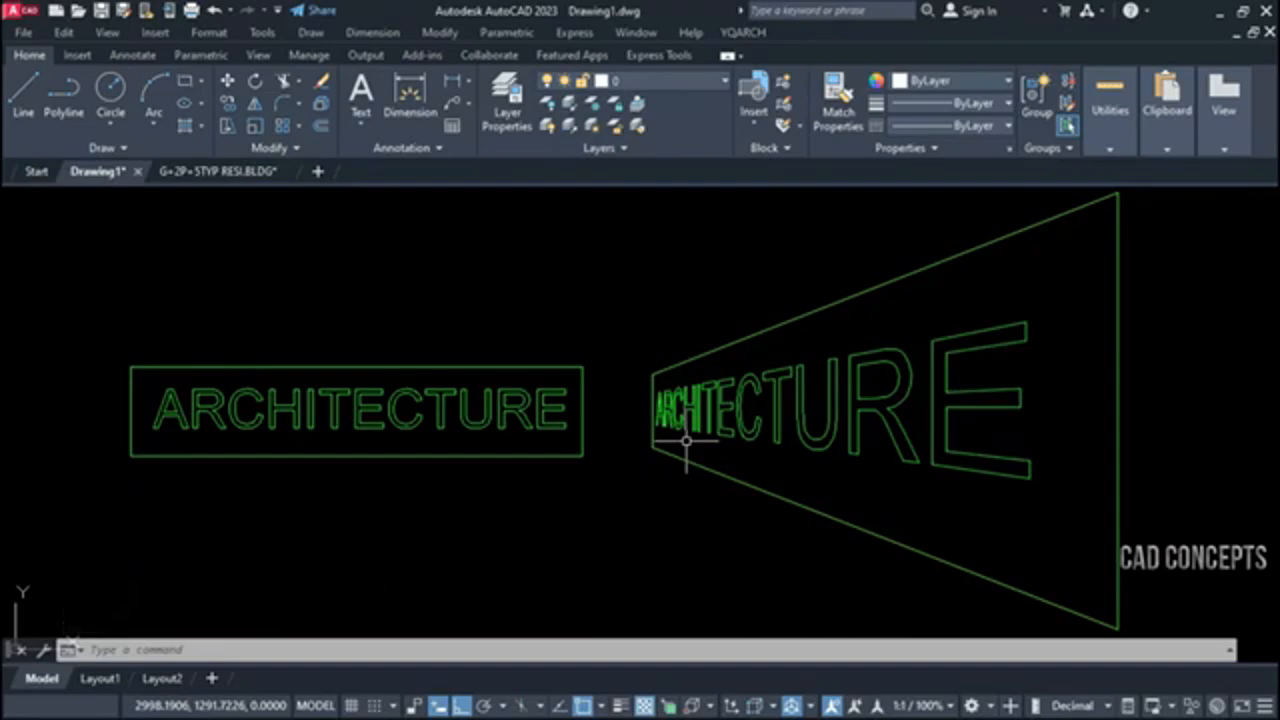
scroll(686, 440, up, 7)
scroll(630, 385, down, 3)
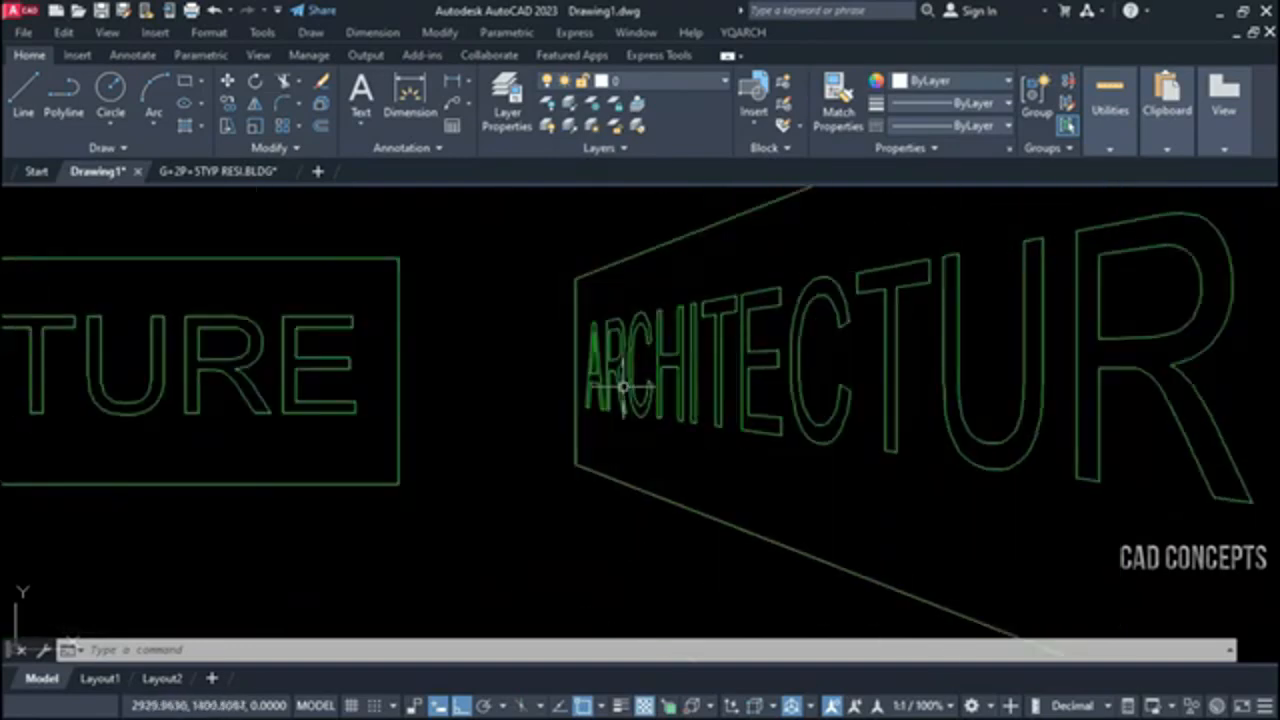
scroll(777, 429, down, 2)
scroll(1031, 462, down, 1)
Stretch the empty trapezoid's narrow end horizontally about 800 units toward its wide end
middle_drag(1031, 462, 1031, 485)
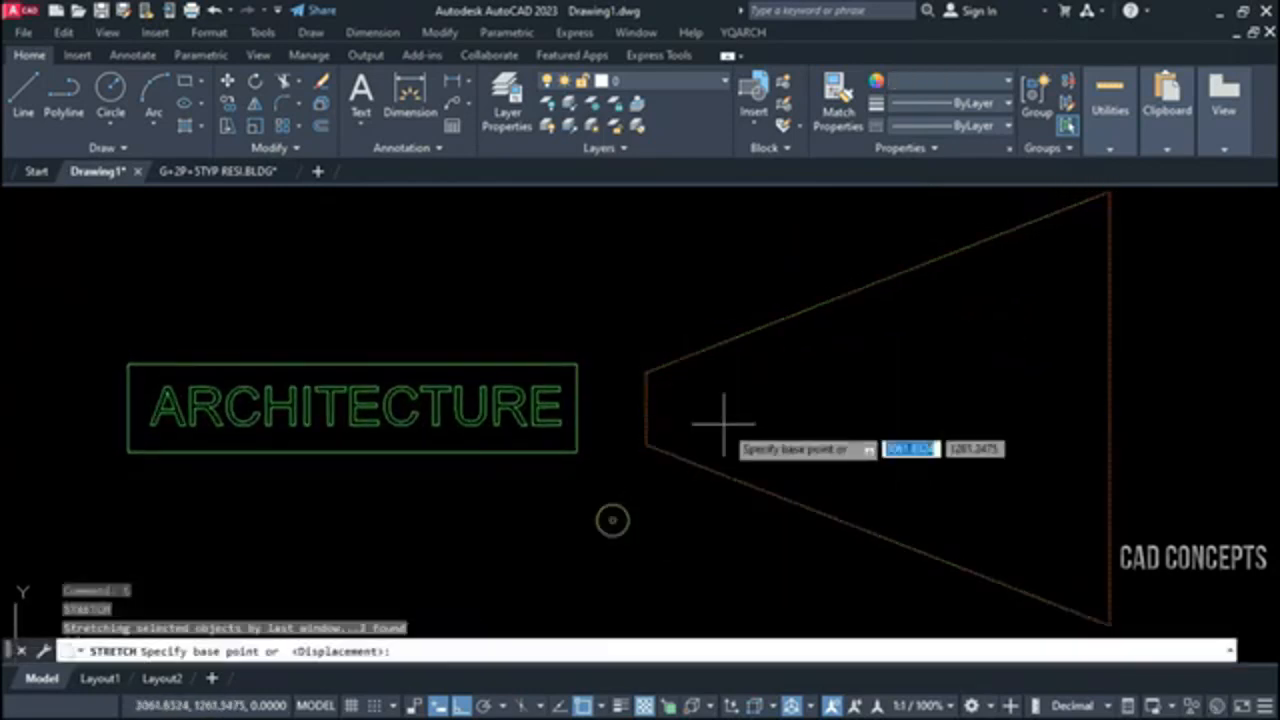
click(728, 422)
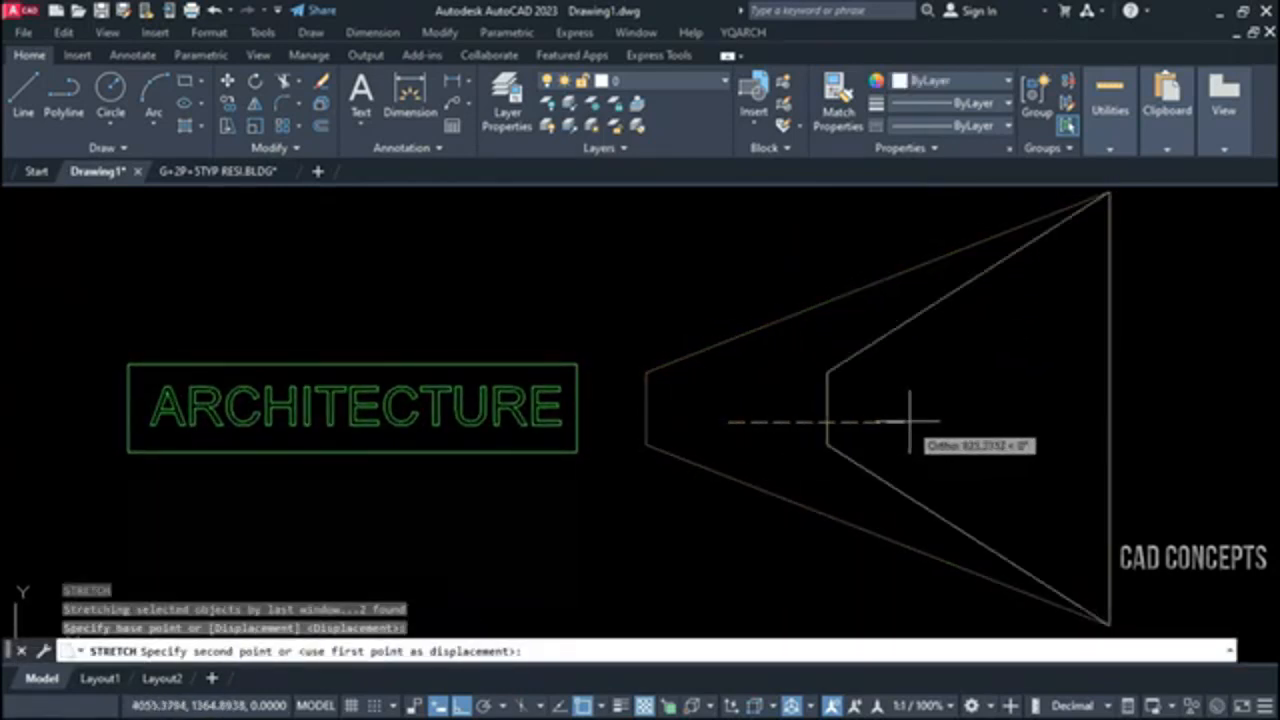
click(903, 420)
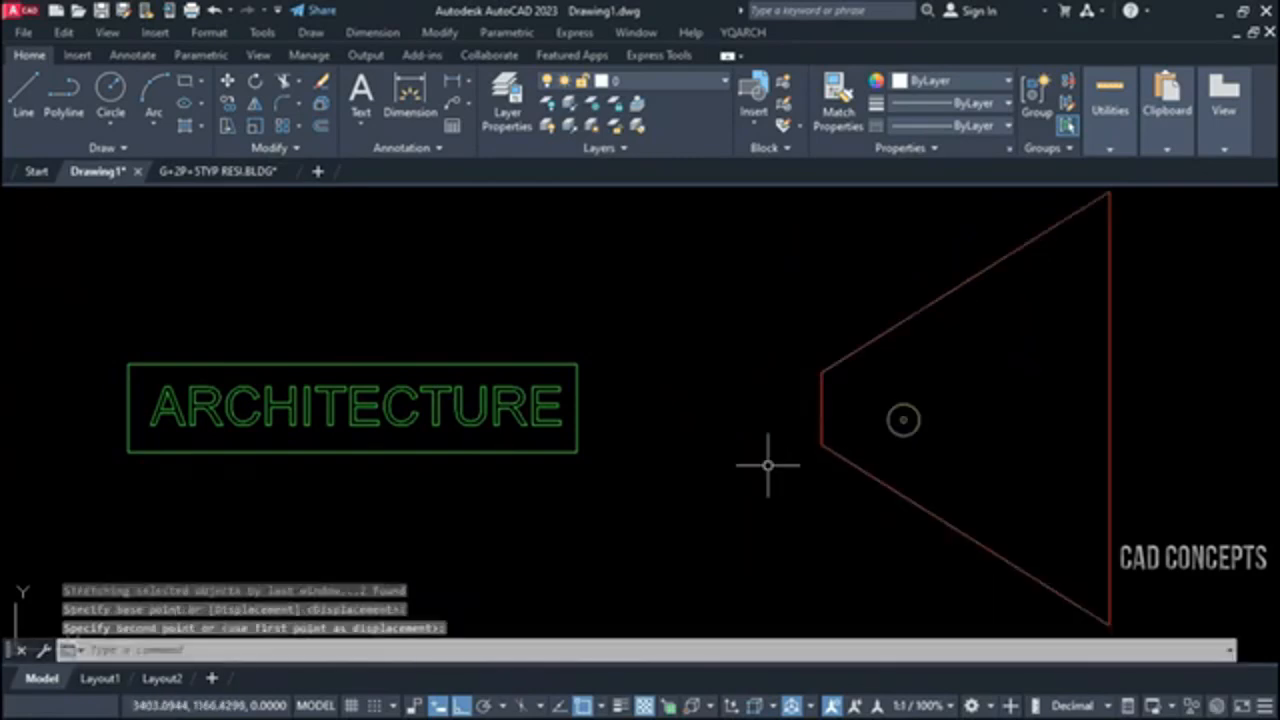
Transform the framed ARCHITECTURE lettering into the shortened trapezoid with TF's Rectangle option and Auto precision, and inspect the letters
text(TF)
key(Return)
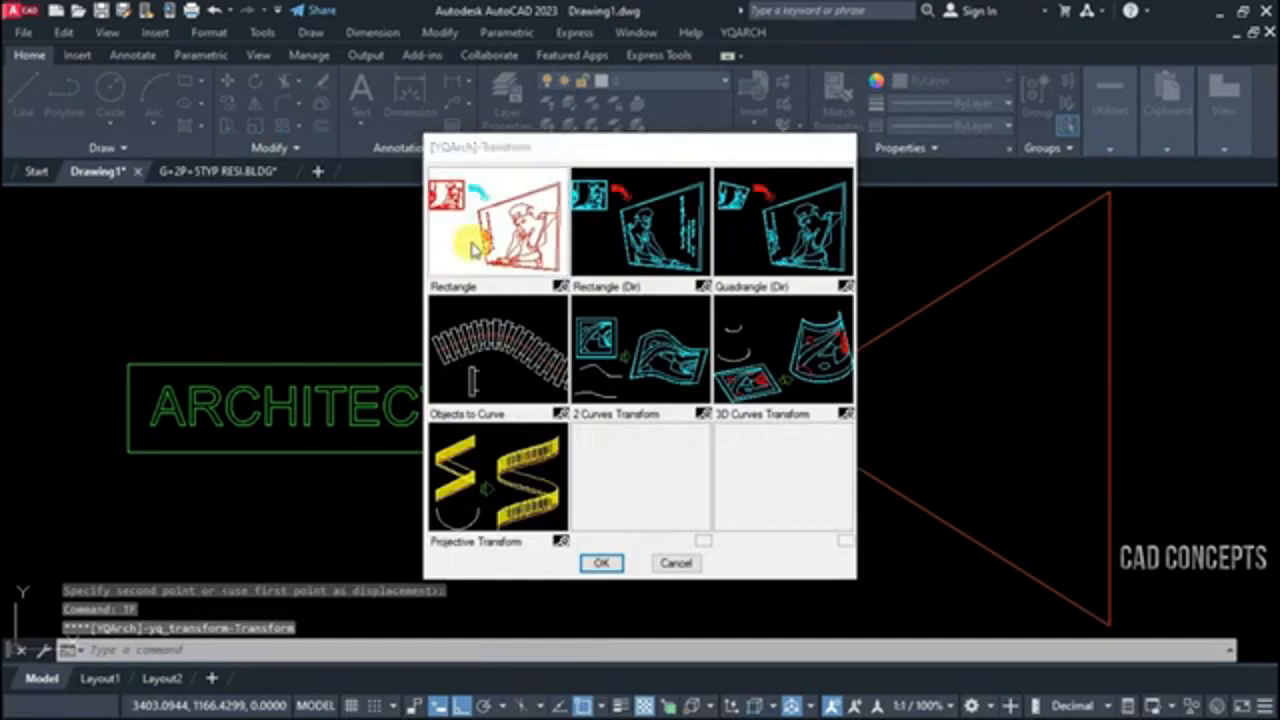
double_click(473, 250)
click(9, 306)
click(677, 553)
key(Return)
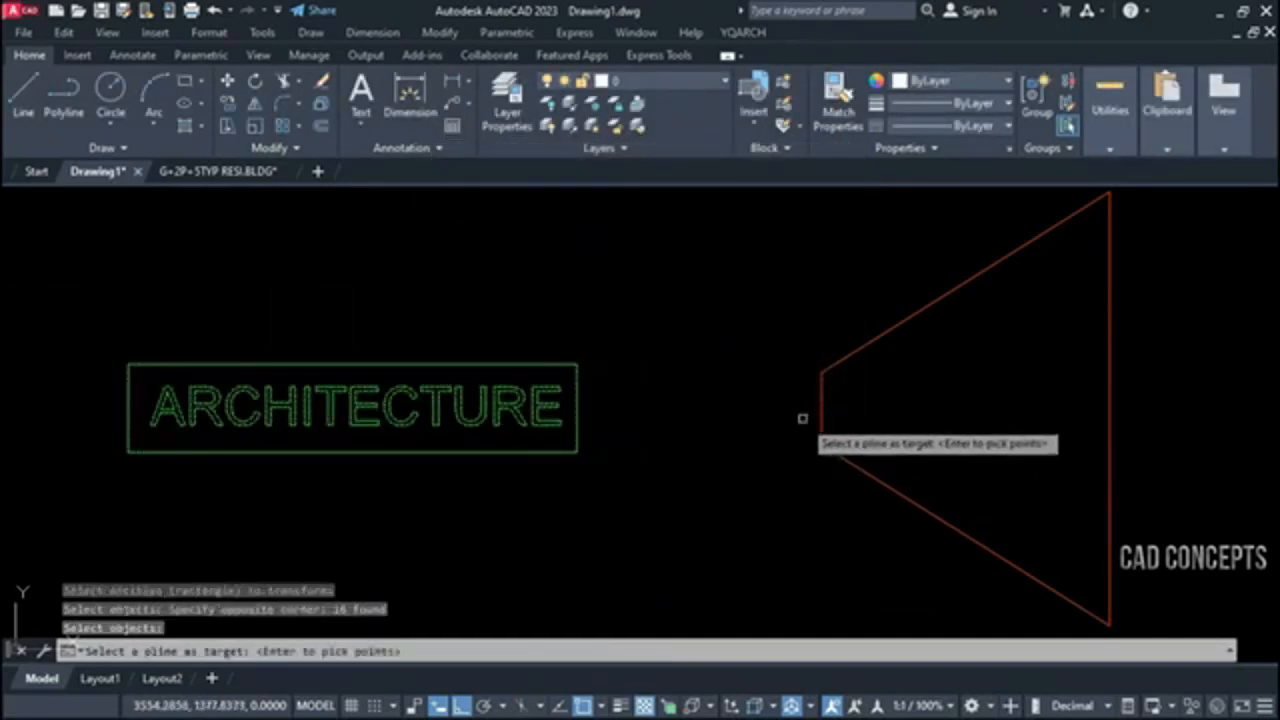
click(821, 402)
key(Return)
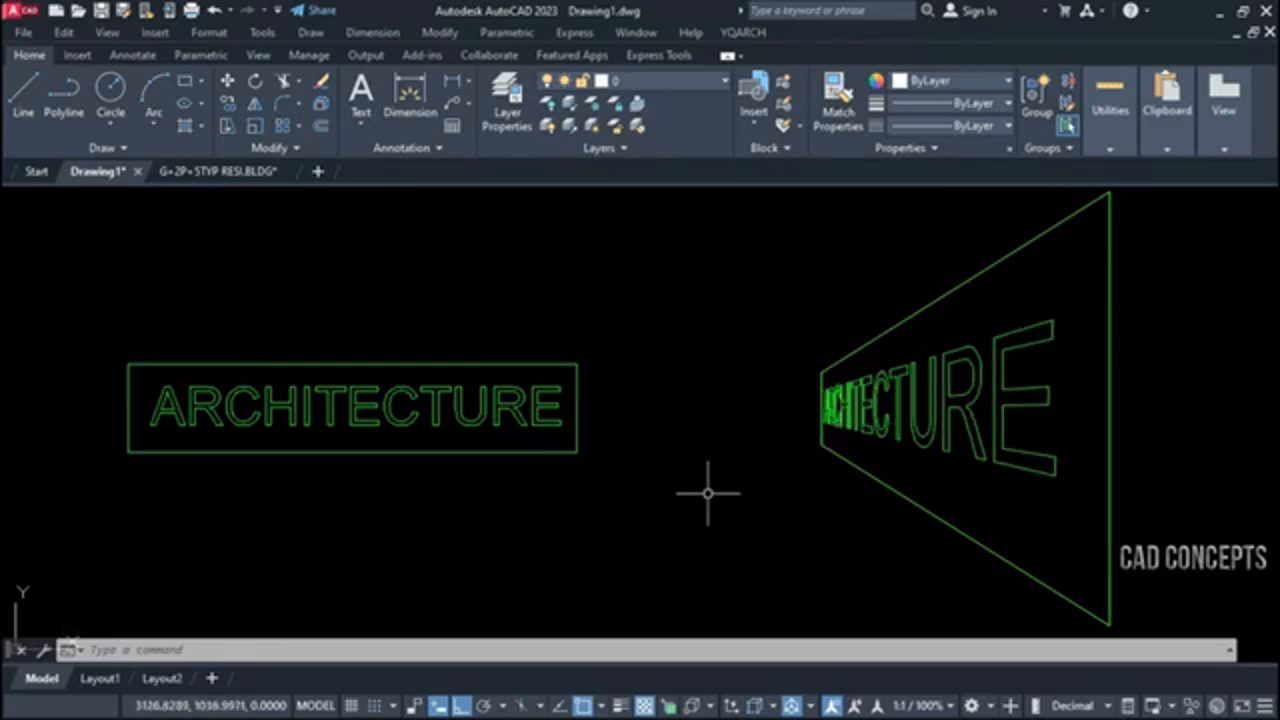
scroll(857, 434, up, 3)
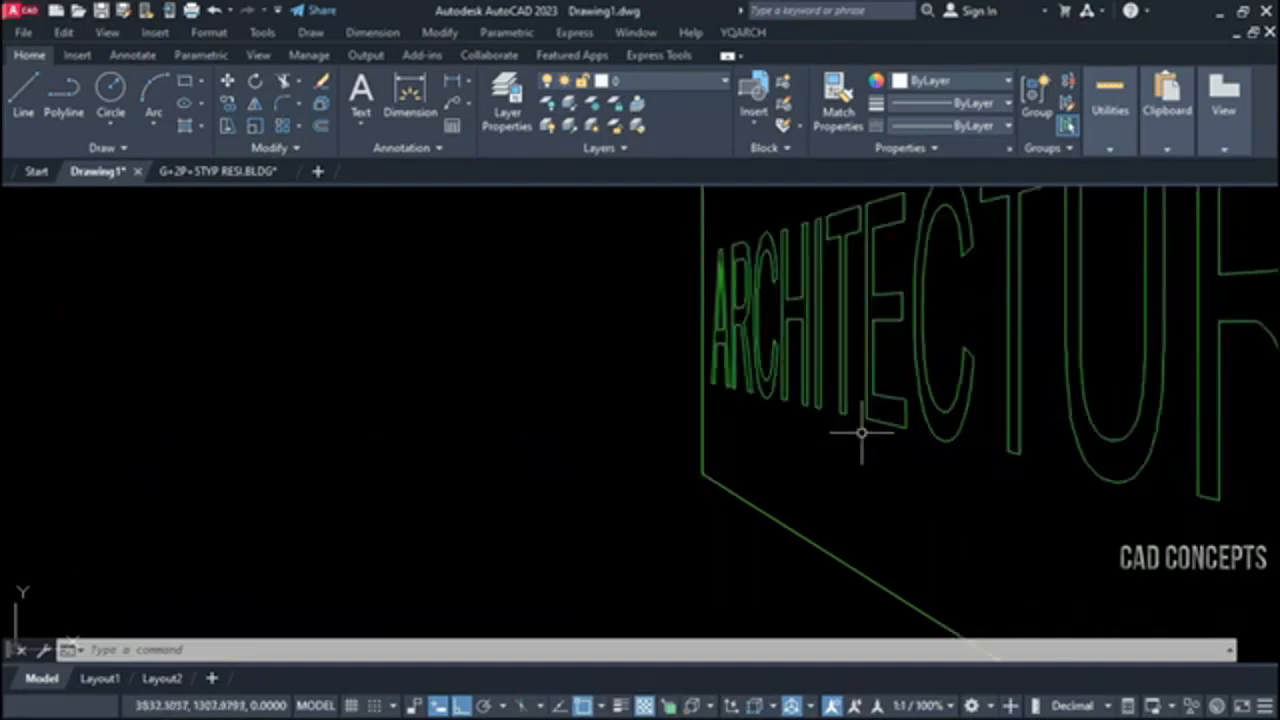
scroll(714, 314, up, 2)
scroll(731, 348, down, 4)
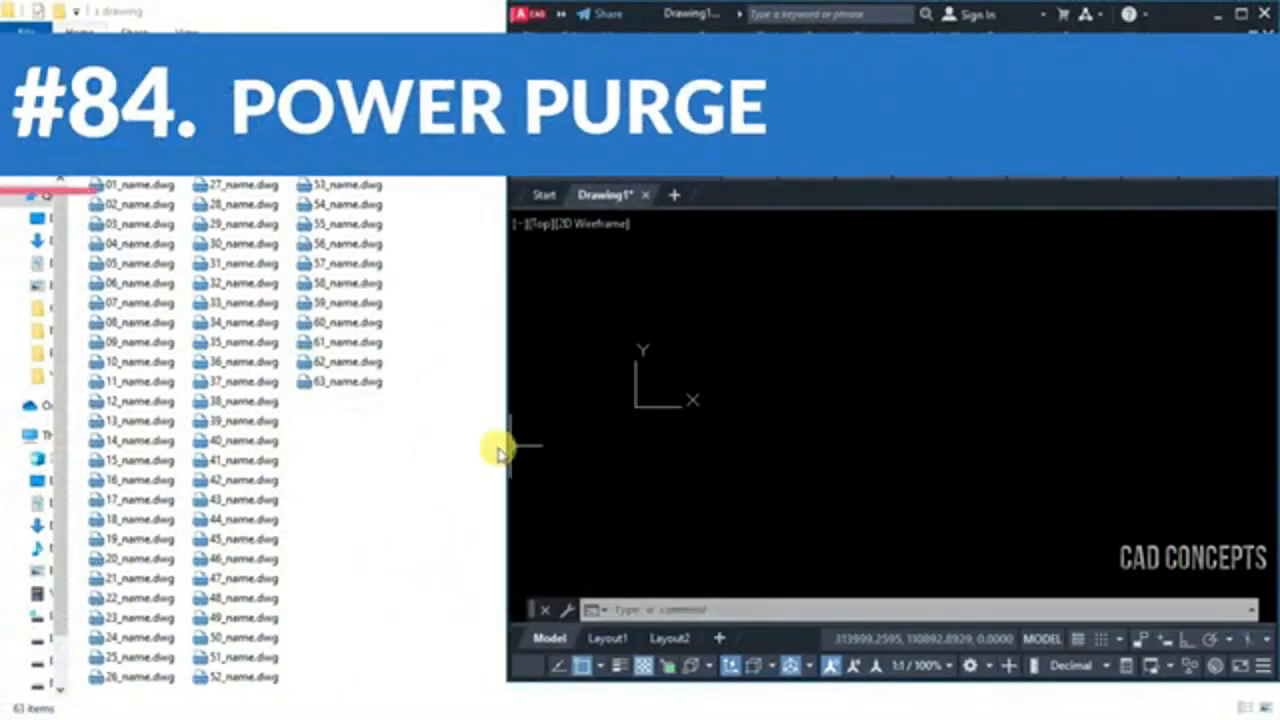
Widen the AutoCAD window so that it sits directly beside the drawing file list in the s drawing folder
drag(500, 447, 432, 449)
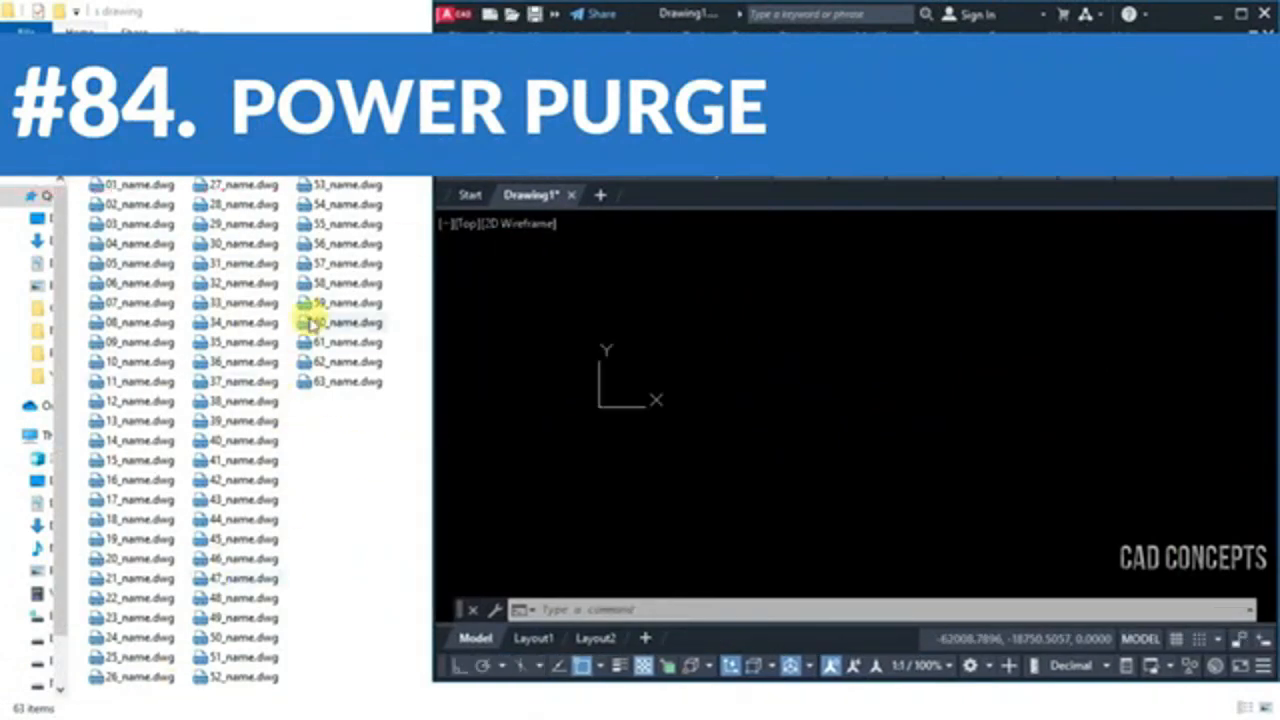
click(816, 344)
click(757, 429)
Purge all .dwg files in the s drawing folder with PUF, confirming to continue
text(PUF)
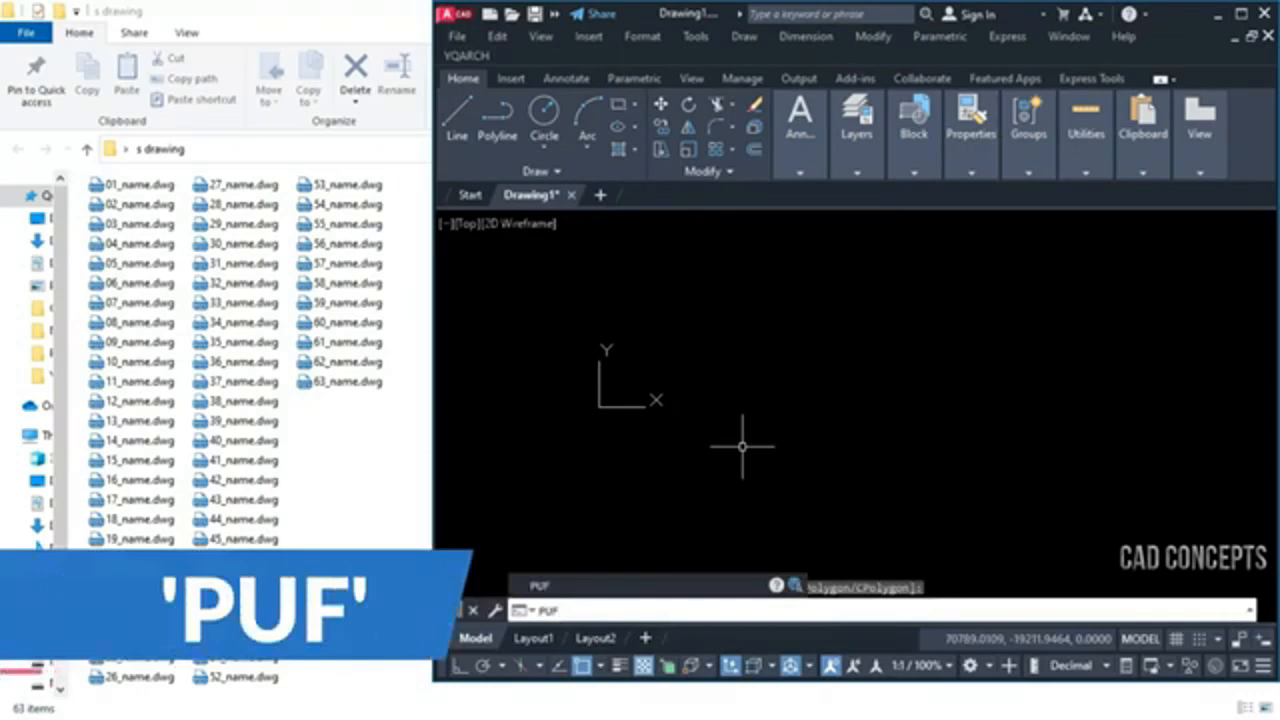
key(Return)
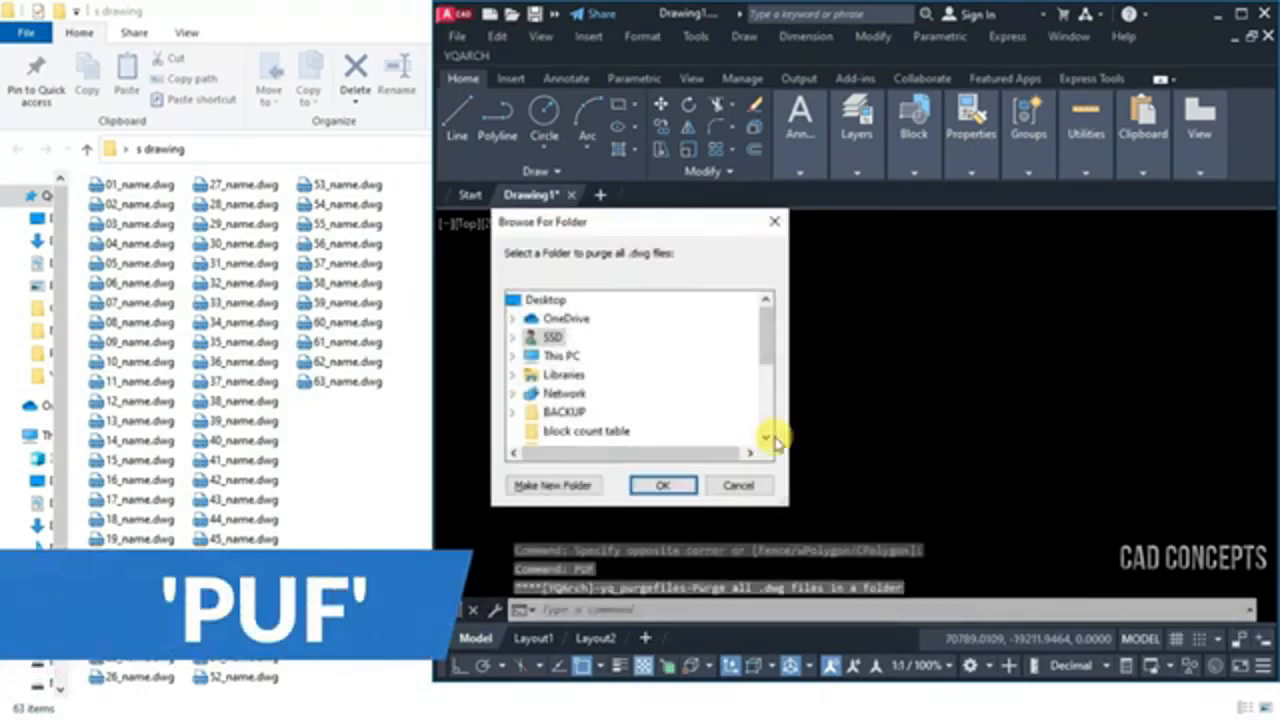
click(770, 439)
click(770, 439)
click(770, 439)
click(770, 439)
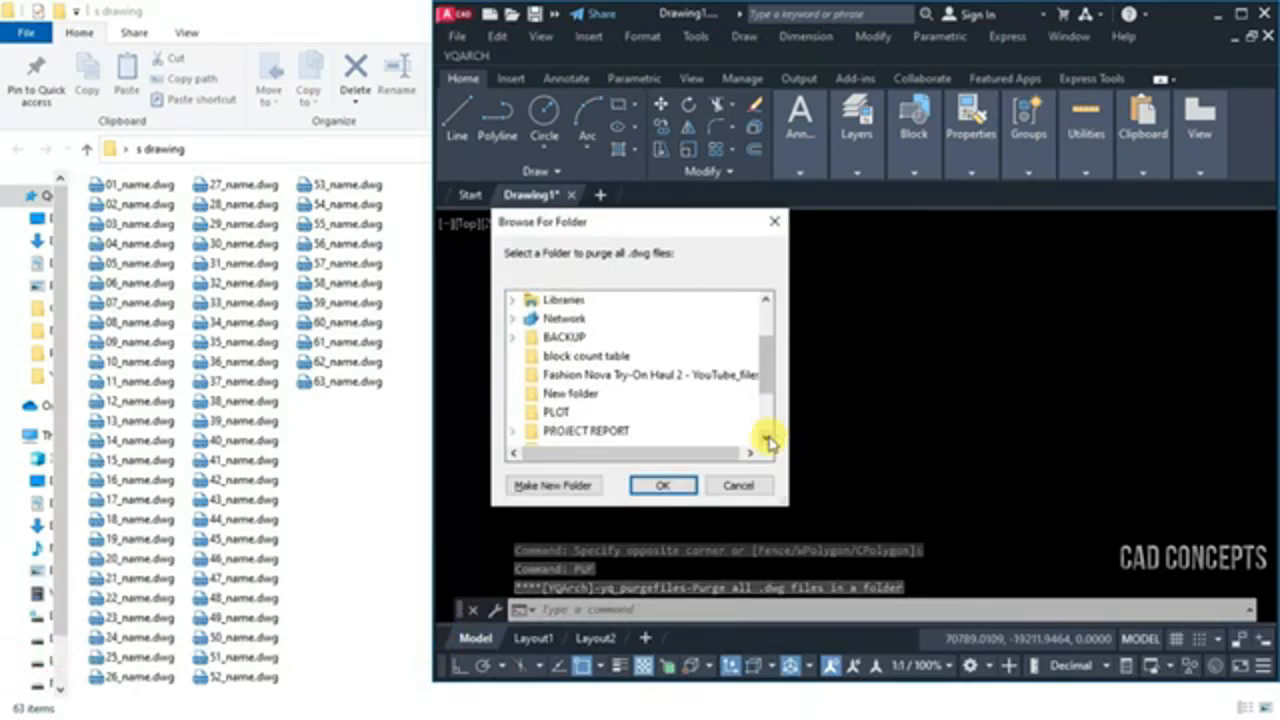
click(770, 439)
click(567, 432)
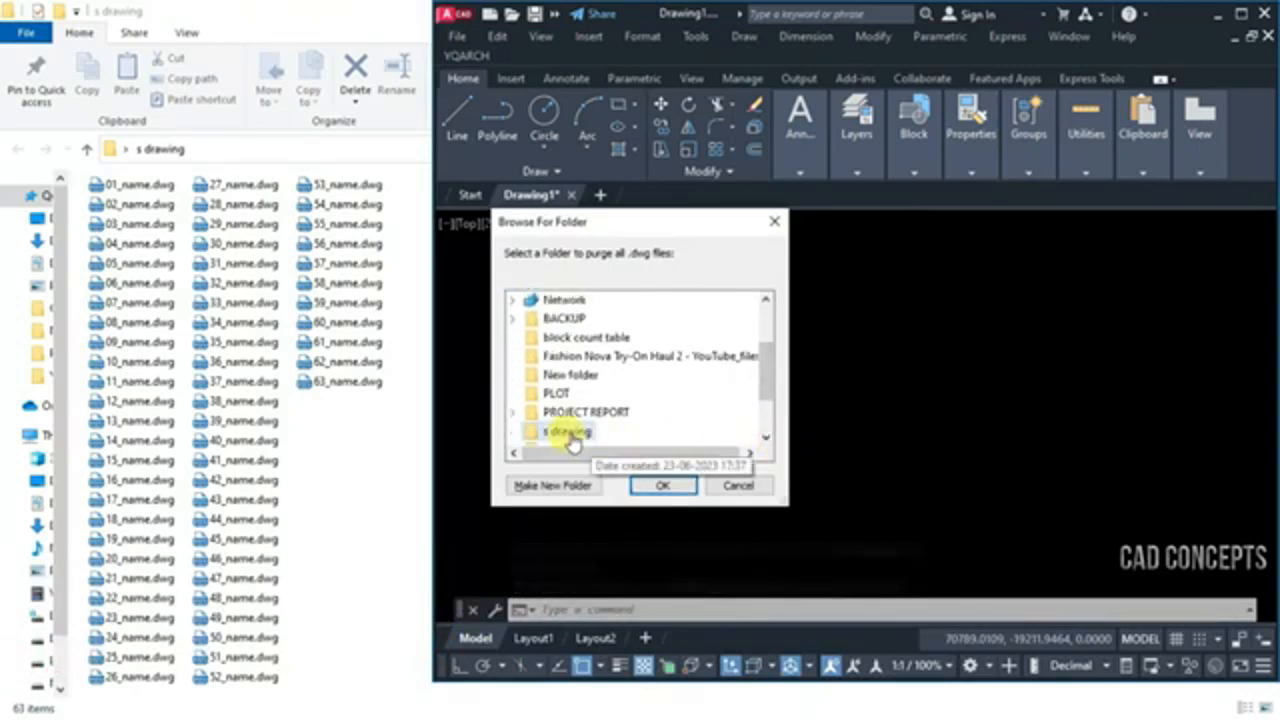
click(662, 485)
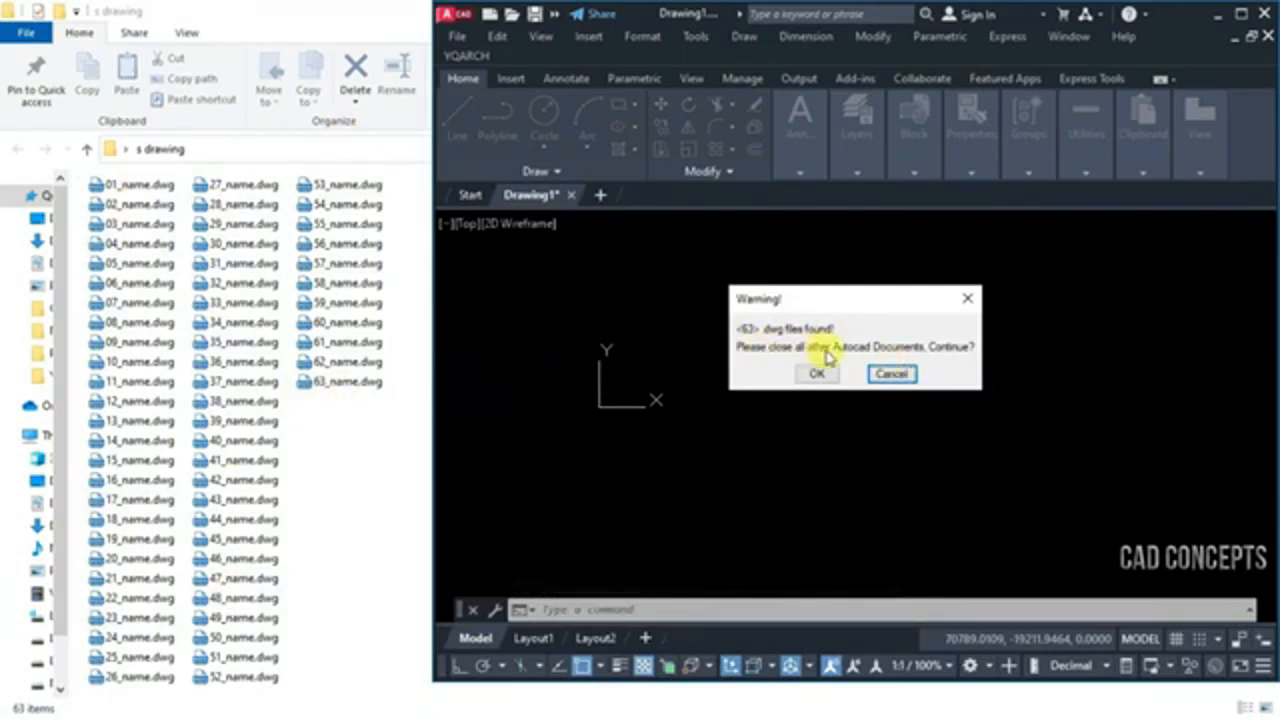
click(816, 372)
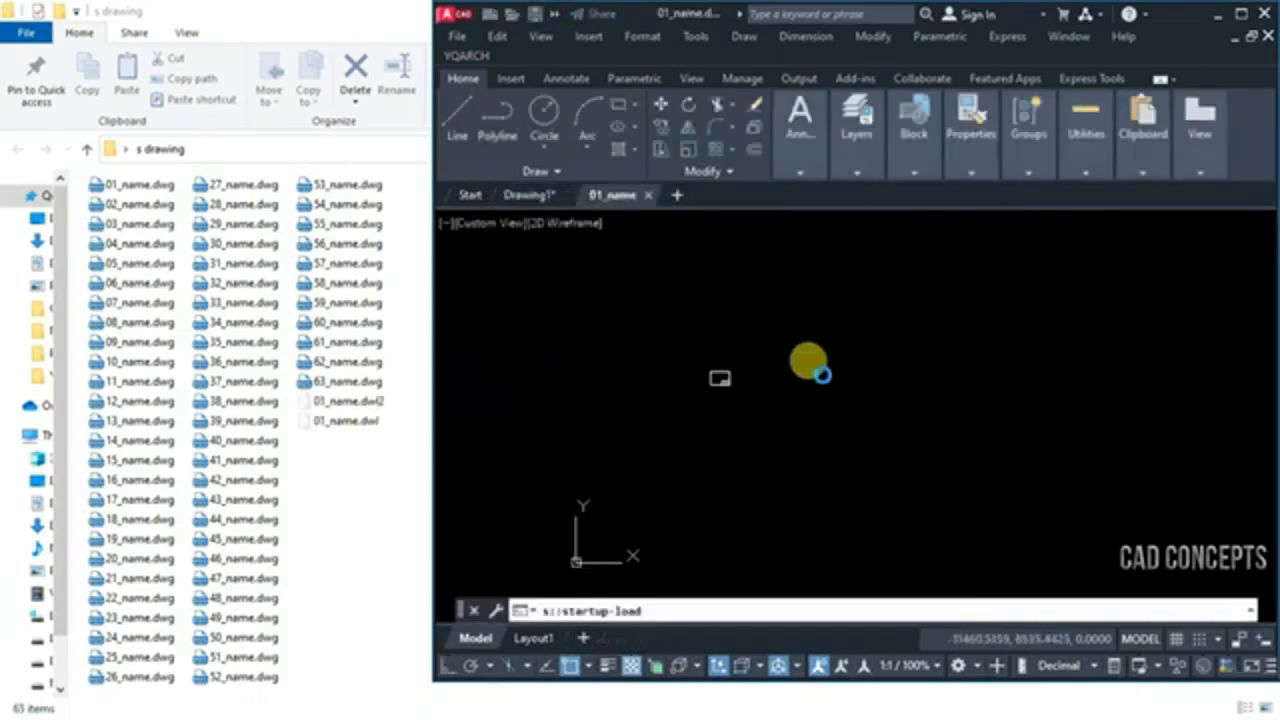
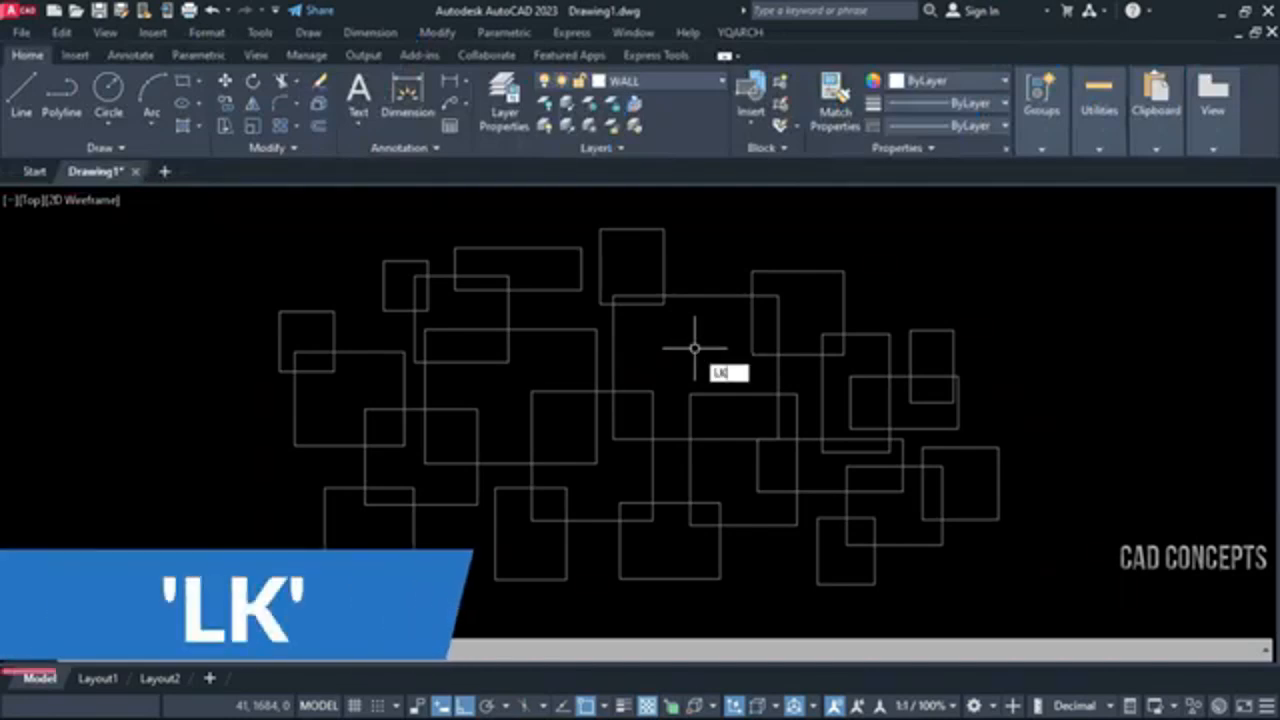
Generate the outer outline of all the overlapping rectangles with LK, and select the red outline to check that it is continuous
key(Return)
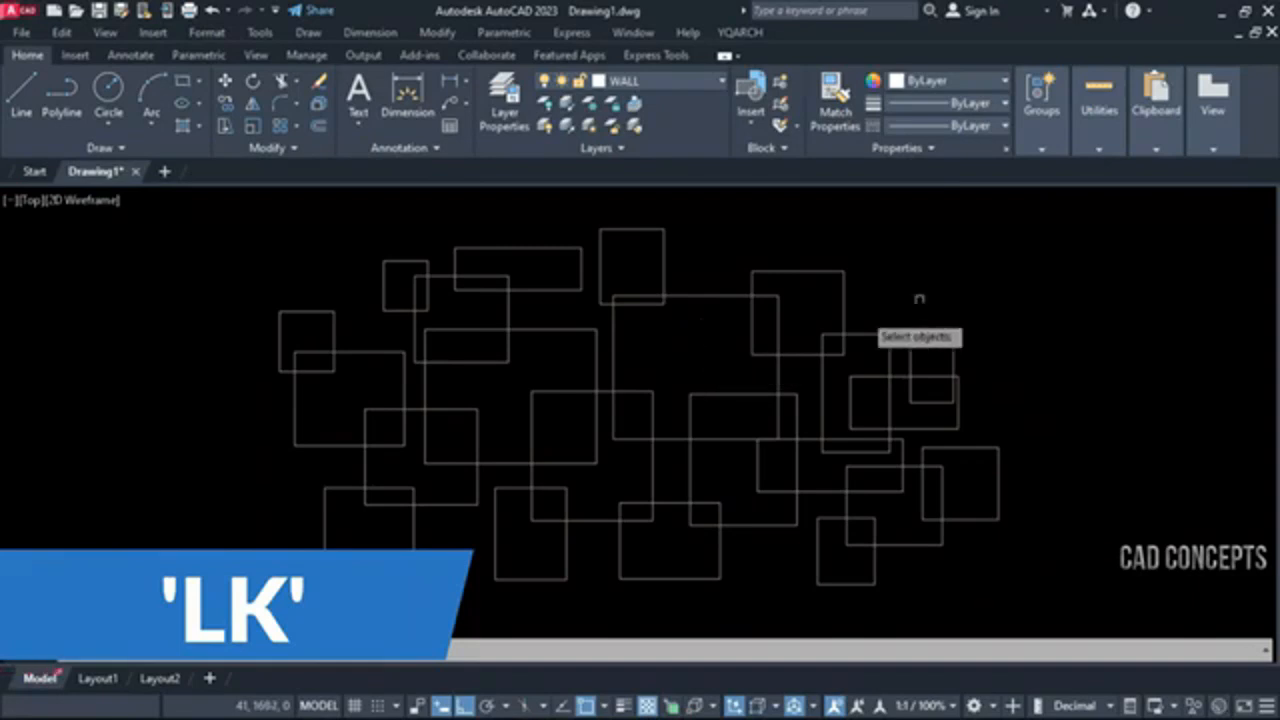
click(1172, 216)
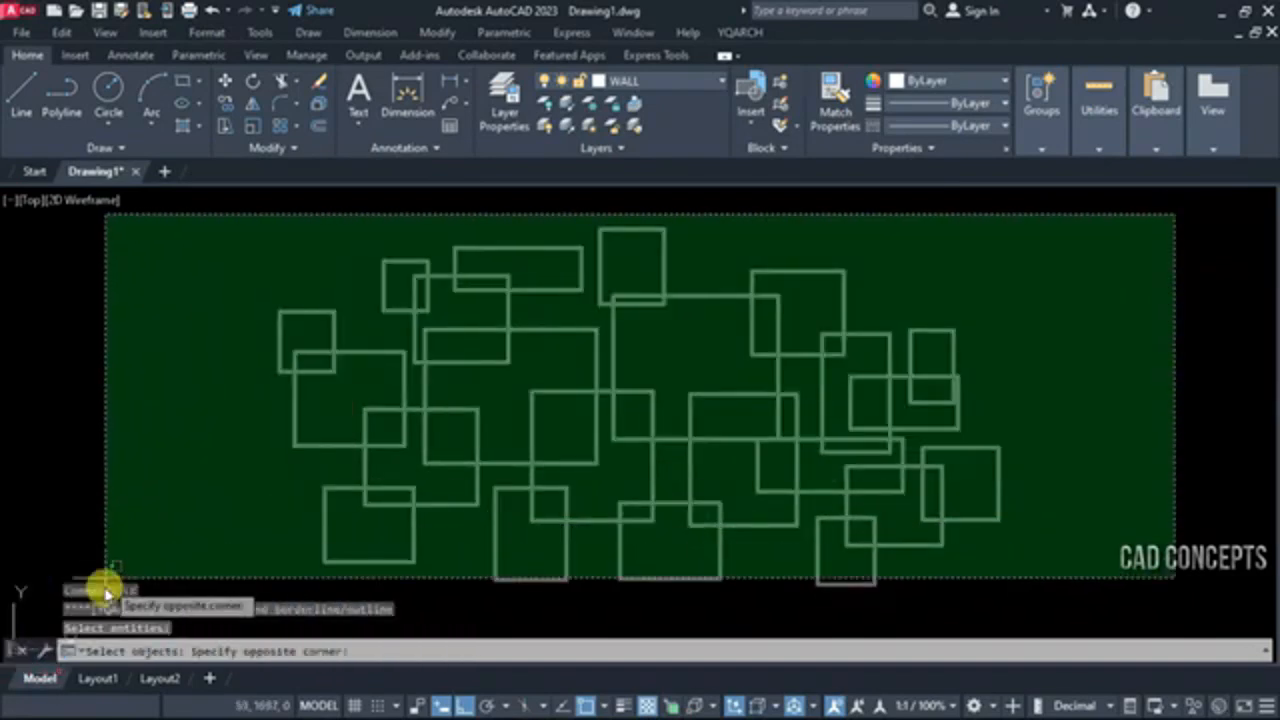
click(171, 580)
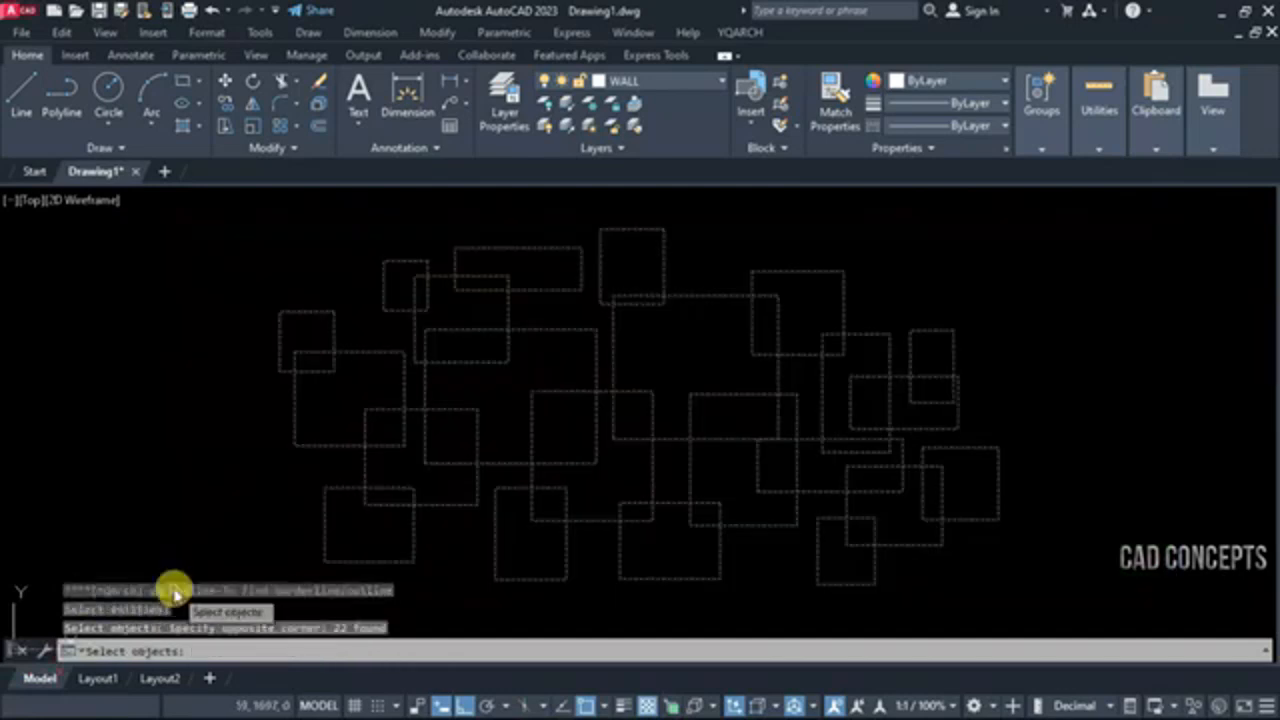
right_click(253, 485)
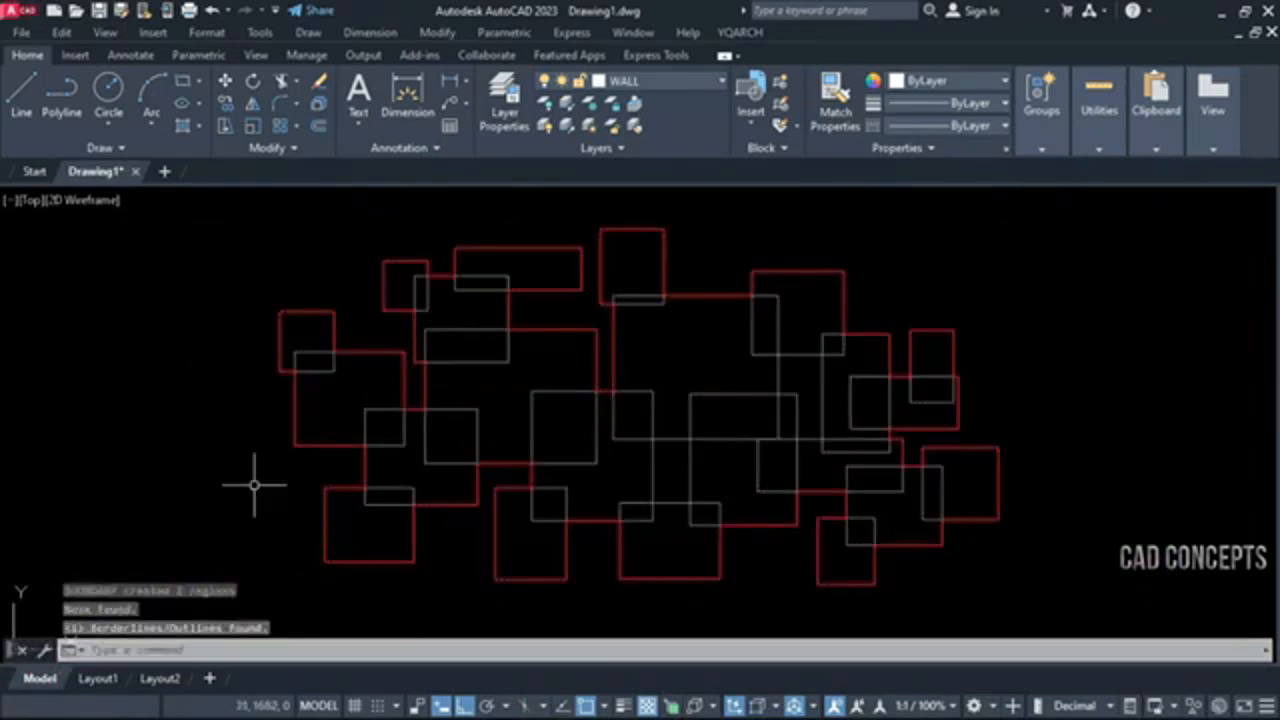
click(334, 445)
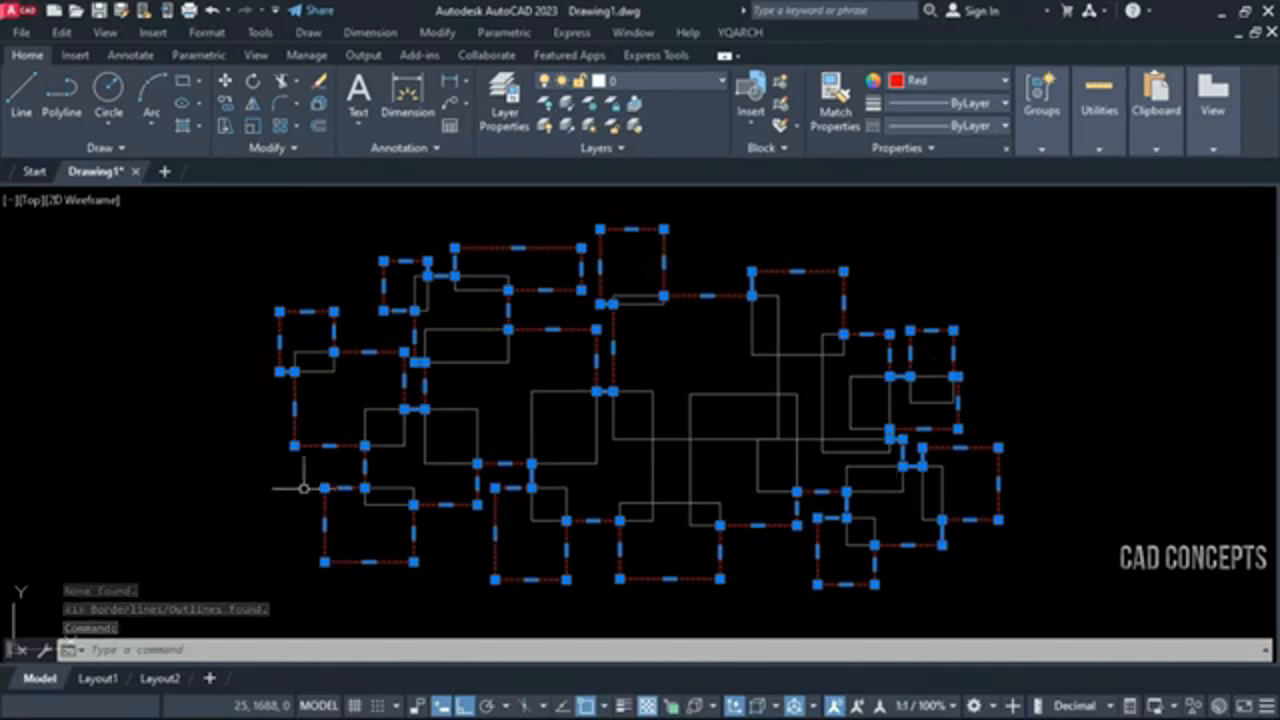
key(Escape)
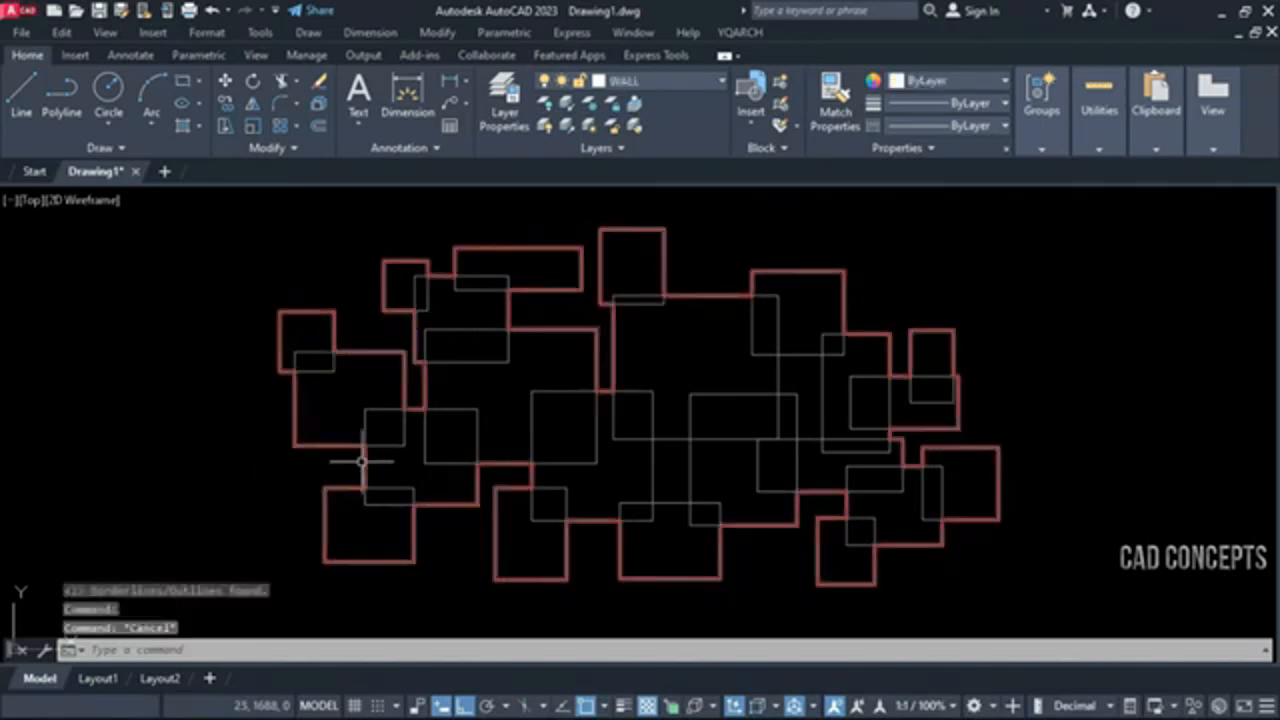
click(362, 458)
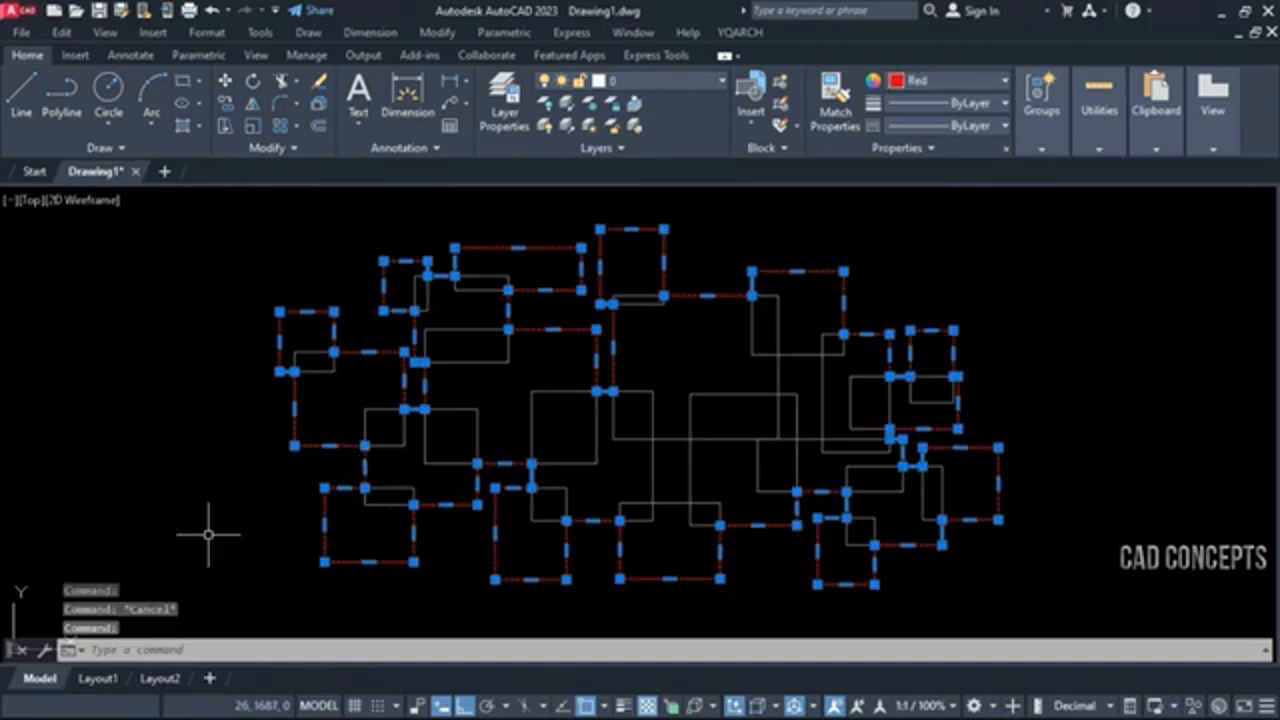
key(Escape)
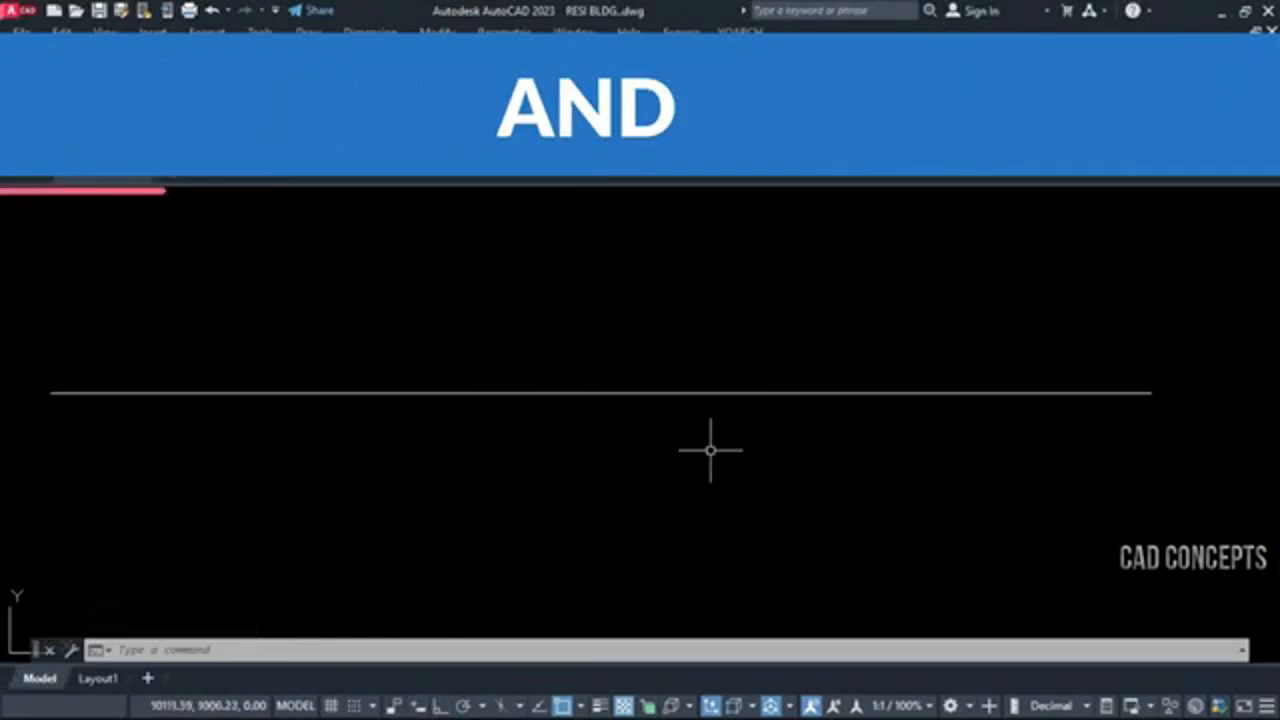
Try converting the horizontal line to freehand with HW using dithering length 6, maximum height 30 and extension 50, and undo it
text(hw)
key(Return)
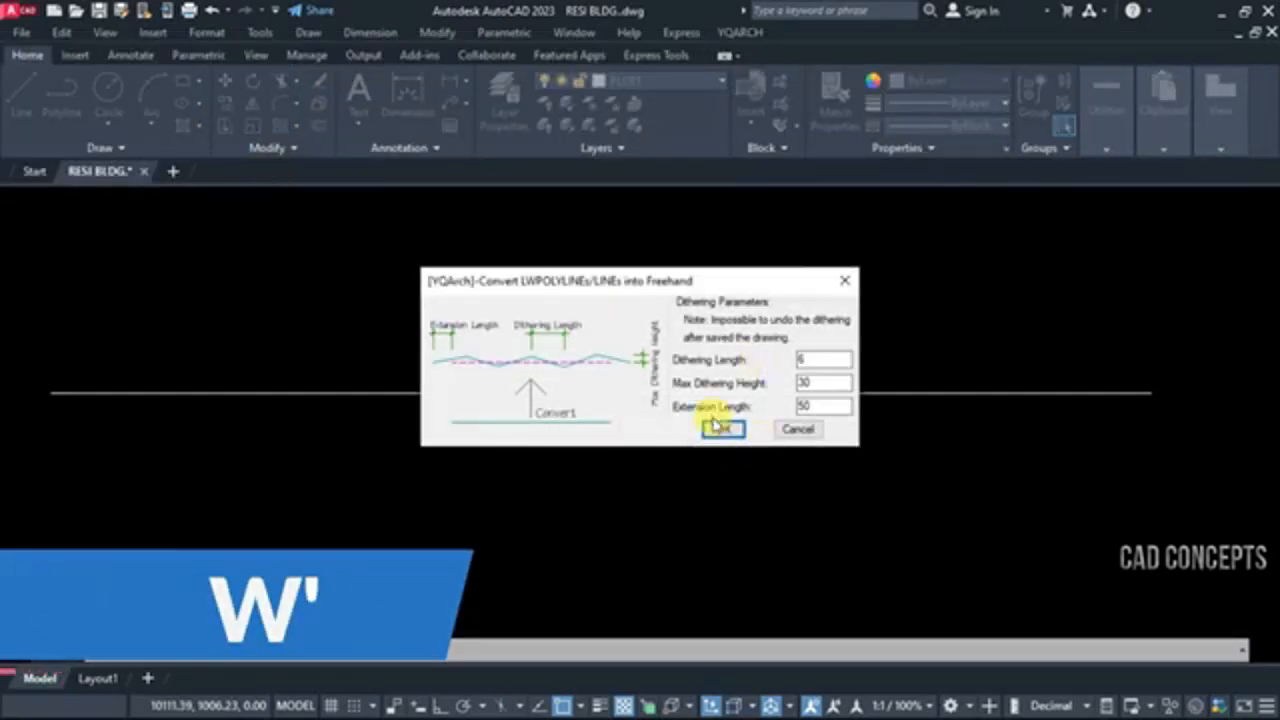
click(722, 429)
click(665, 392)
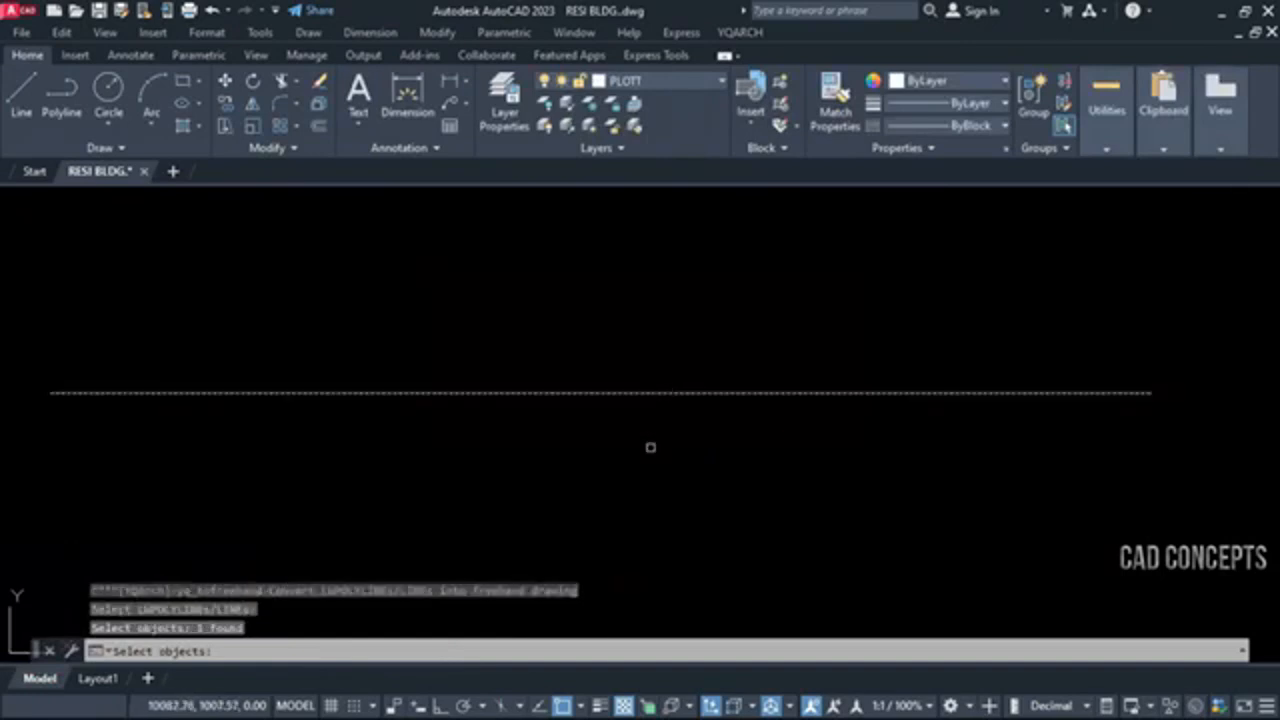
key(Return)
mouse_move(479, 455)
middle_down()
mouse_move(552, 458)
mouse_move(540, 451)
middle_up()
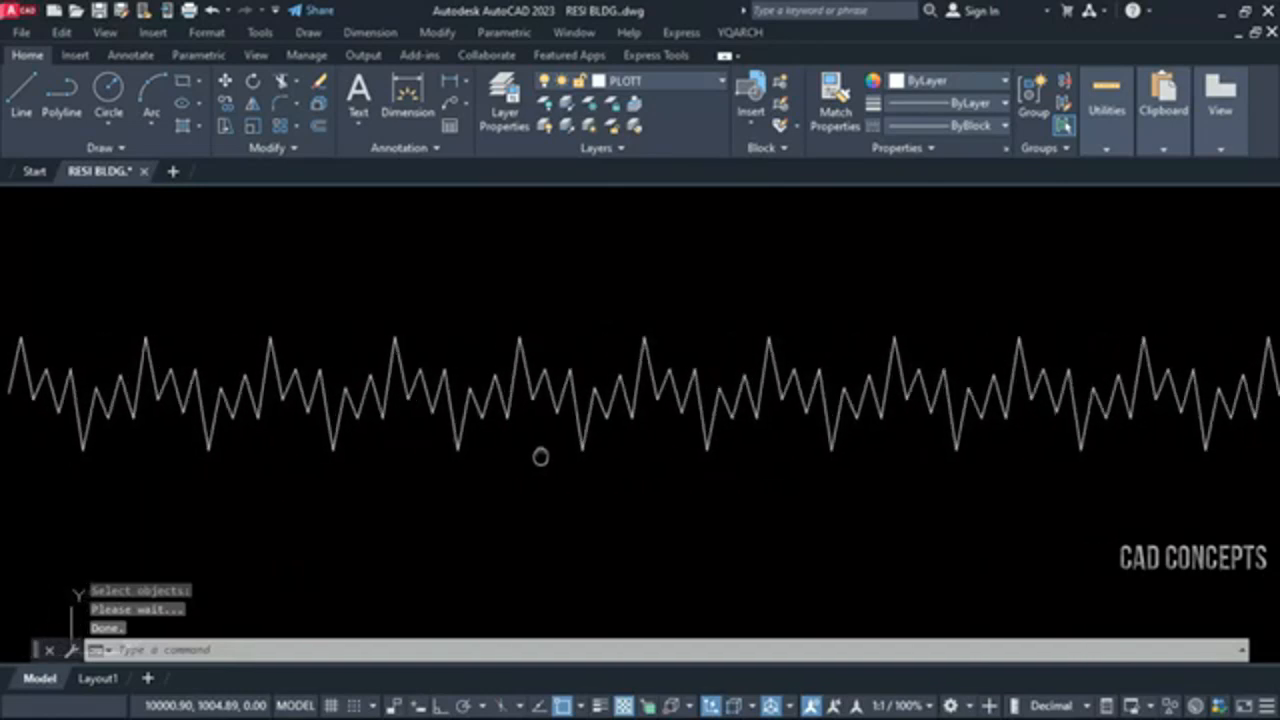
scroll(533, 453, down, 2)
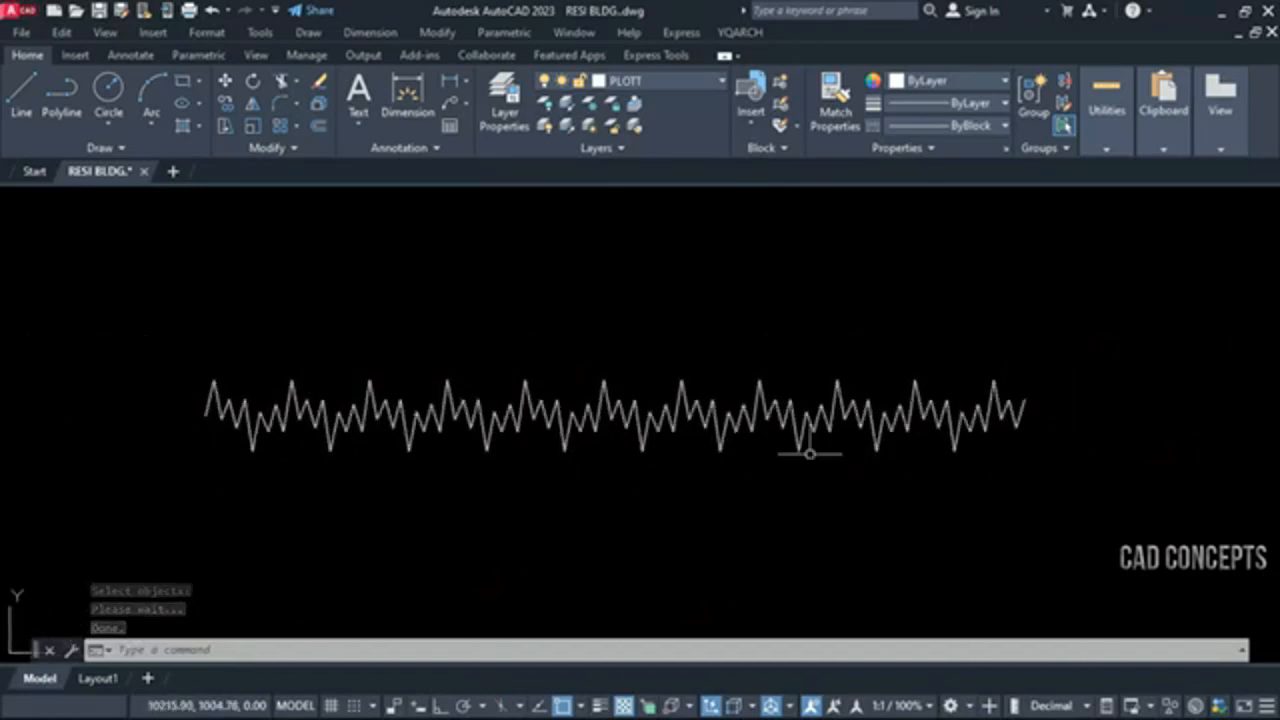
key(ctrl+z)
key(ctrl+z)
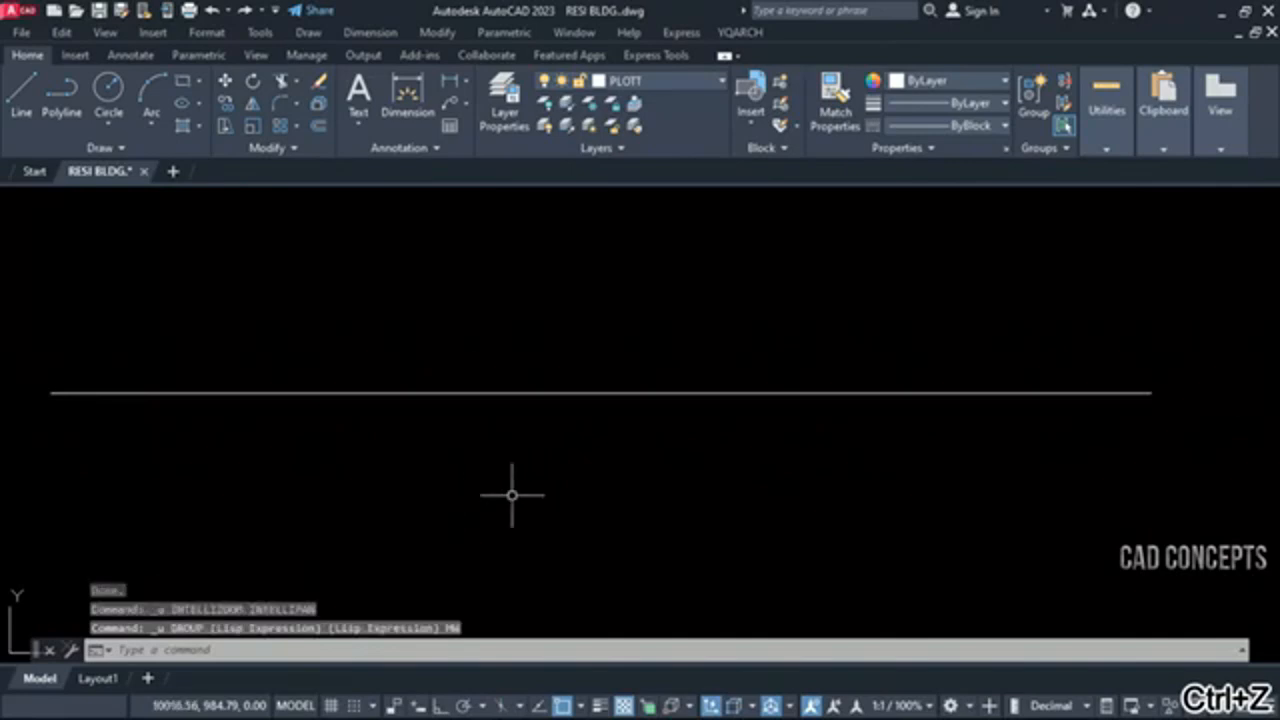
Convert the straight horizontal line into a freehand line with HW, keeping dithering length 6 and maximum dithering height 30
text(hg)
key(Return)
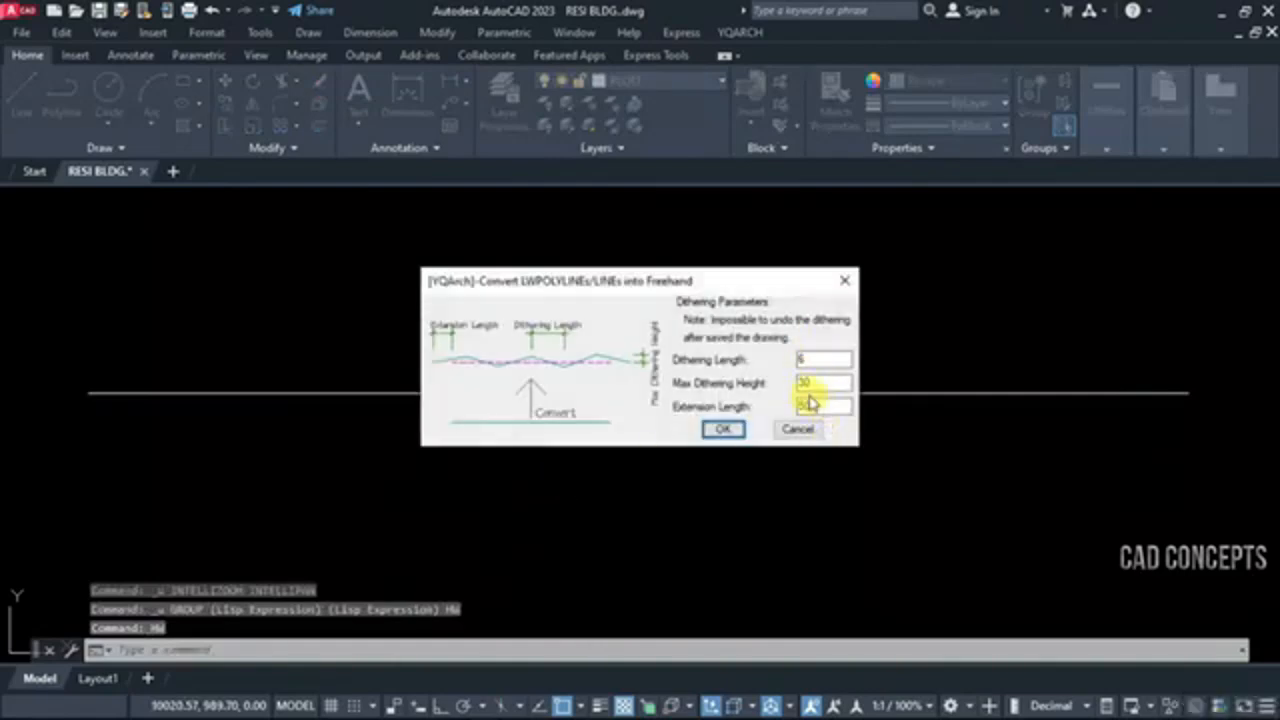
click(723, 430)
click(763, 395)
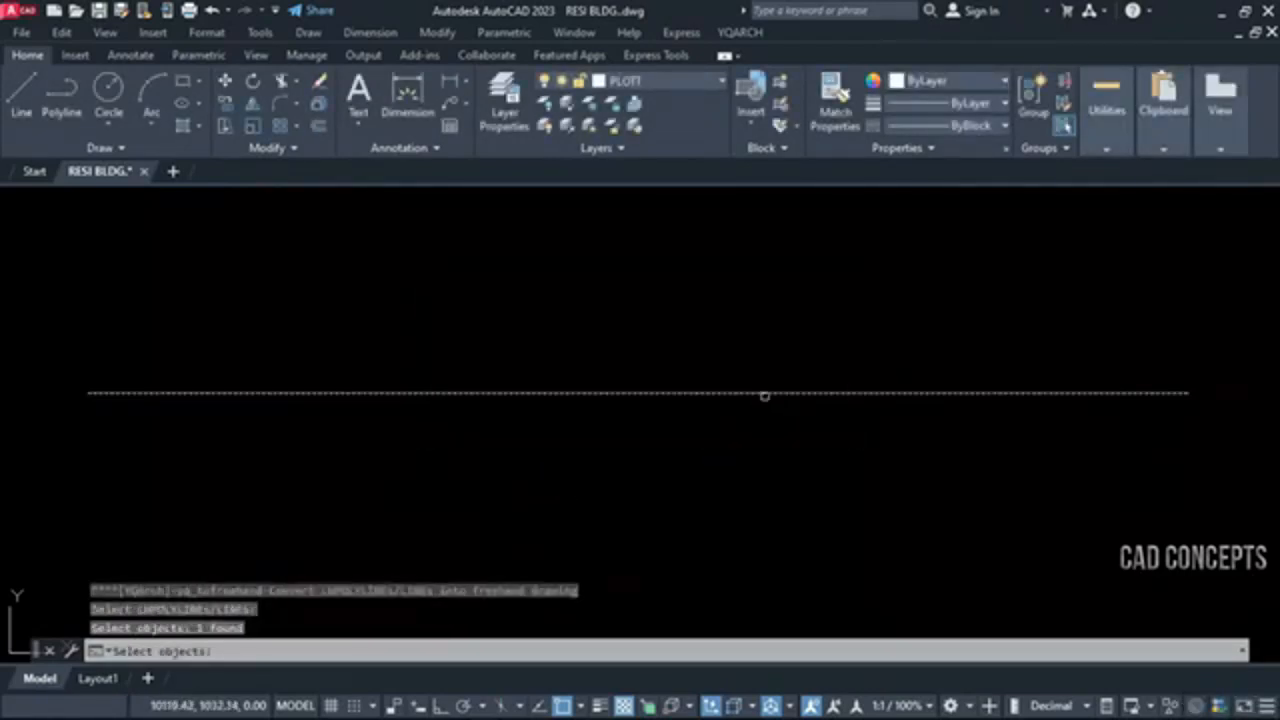
key(Return)
scroll(723, 435, down, 2)
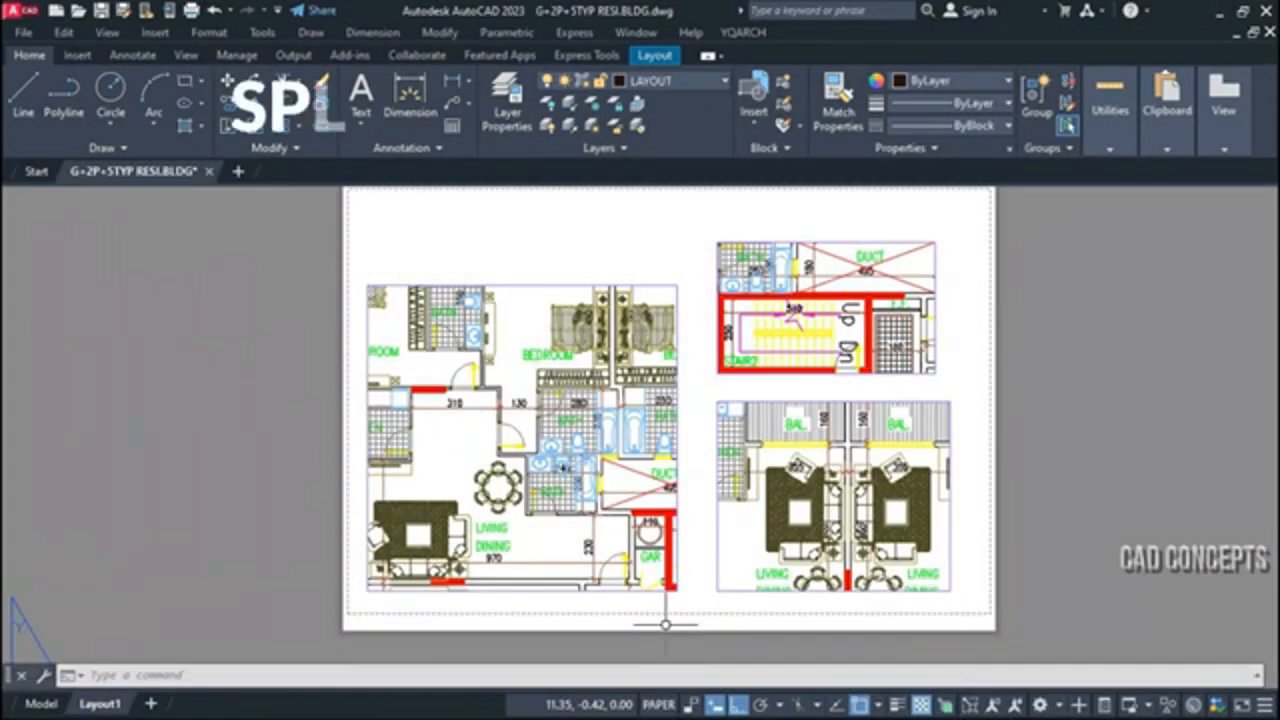
Highlight the three floor-plan viewports on Layout1 to identify them, and clear the selection
middle_drag(690, 411, 693, 418)
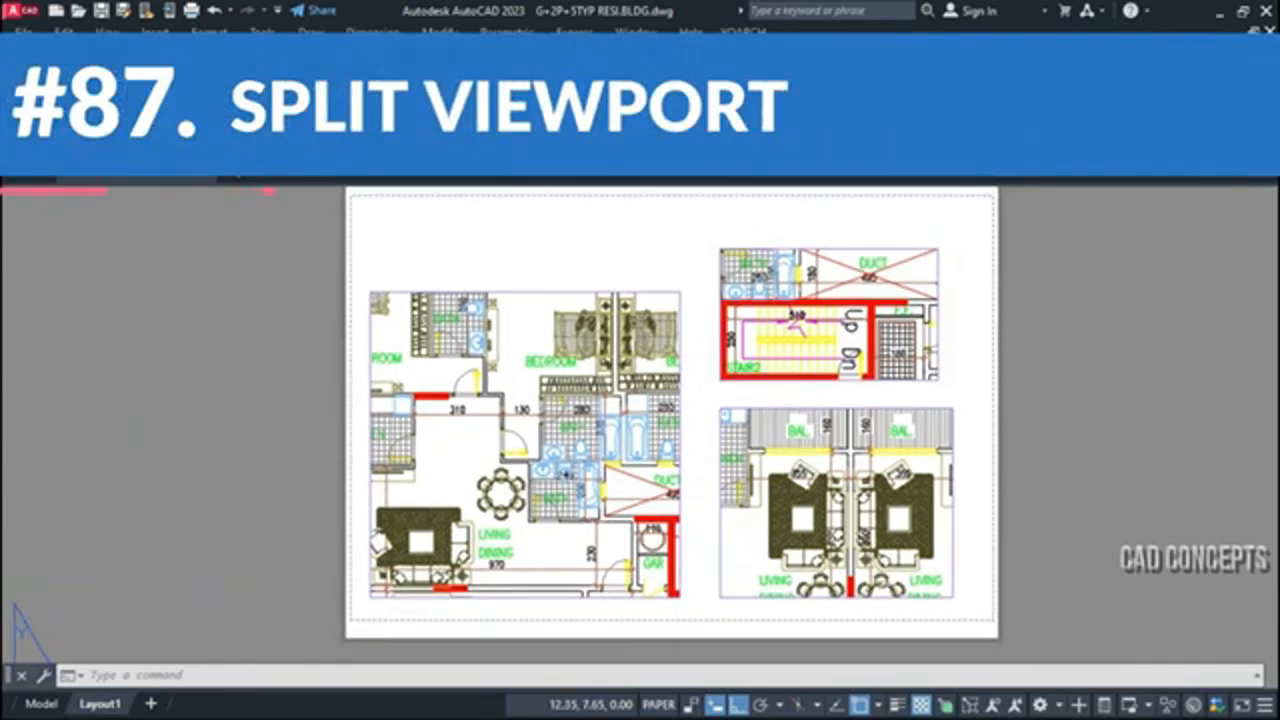
click(532, 293)
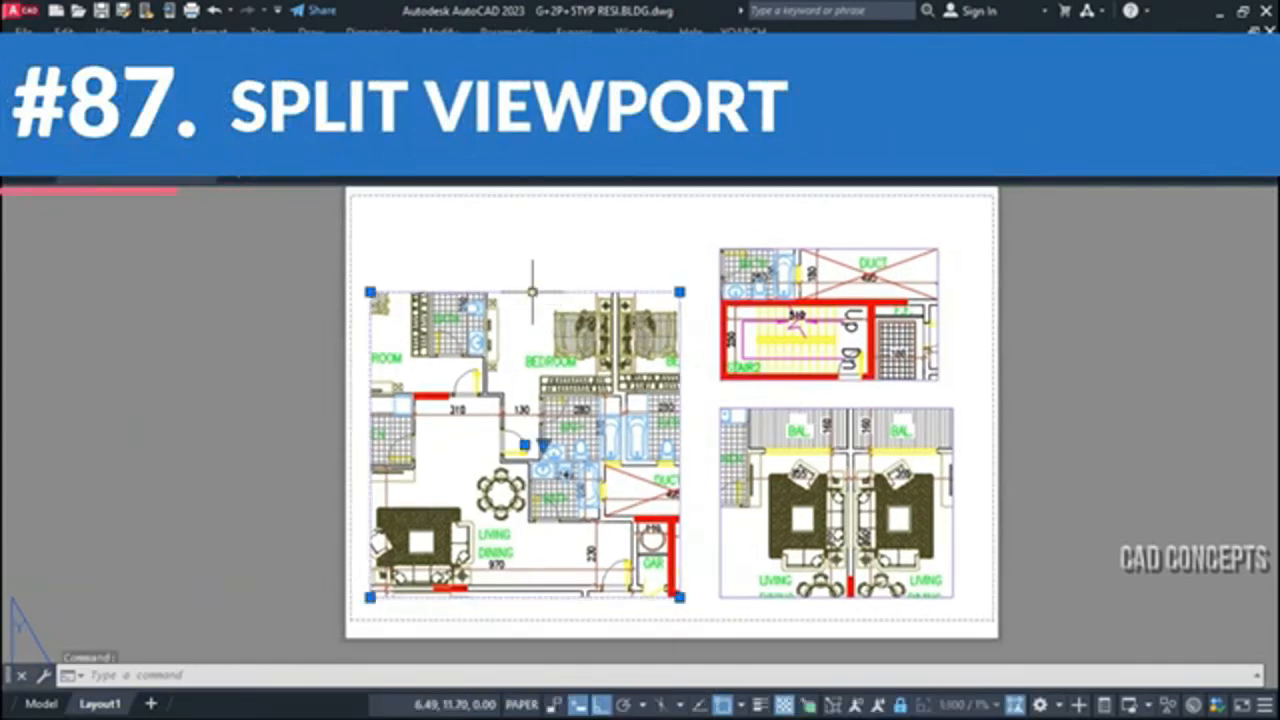
click(793, 248)
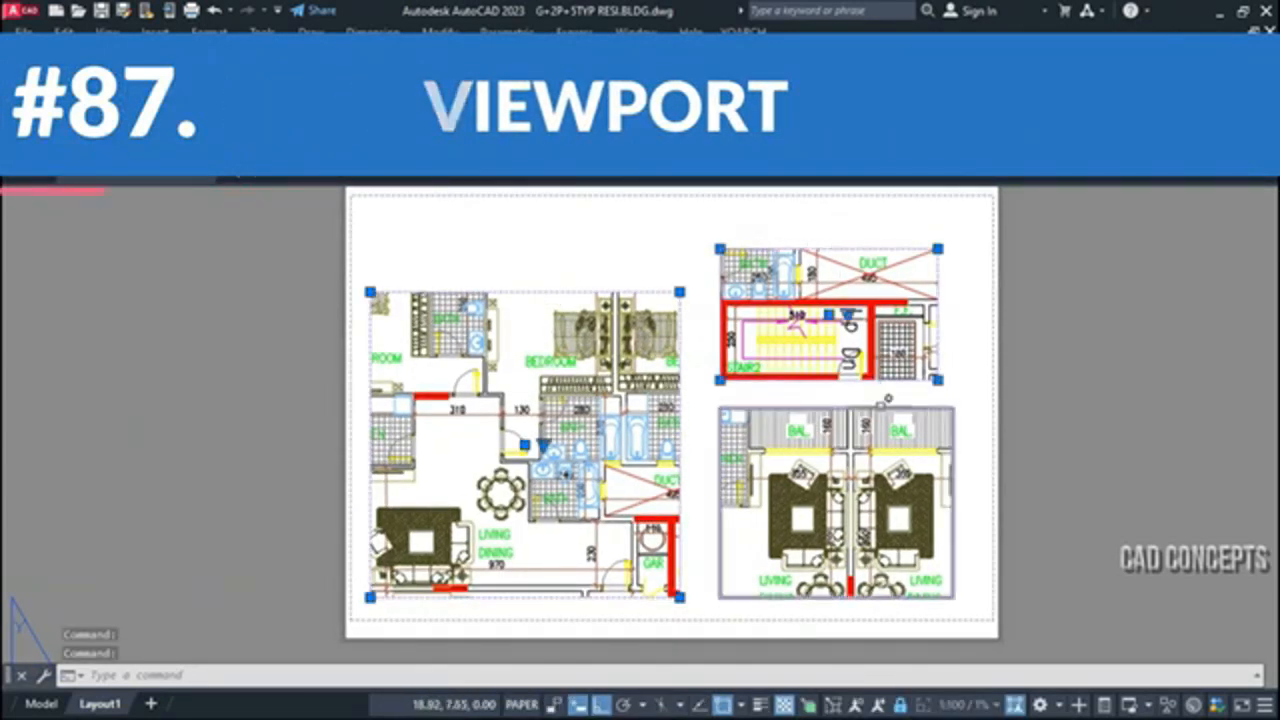
click(880, 408)
key(Escape)
Split the large bedroom and living area viewport in two with VV2, along a vertical line through its middle
text(VV2)
key(Return)
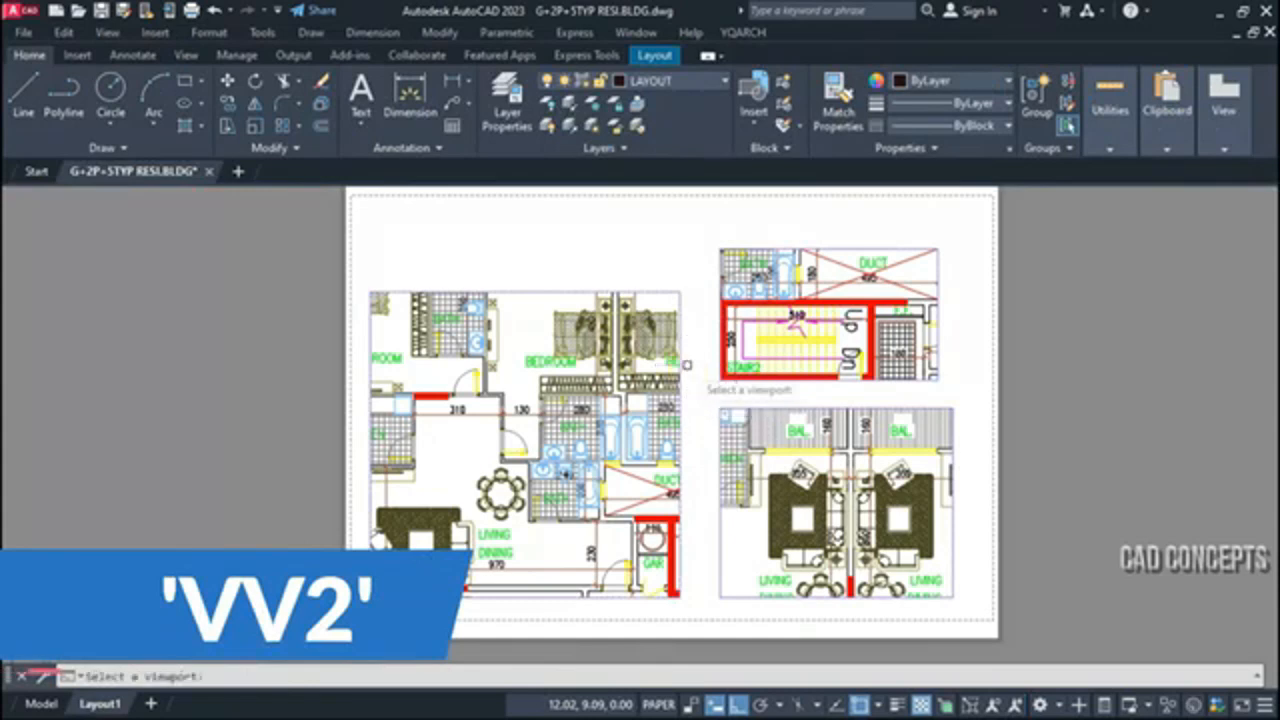
click(530, 300)
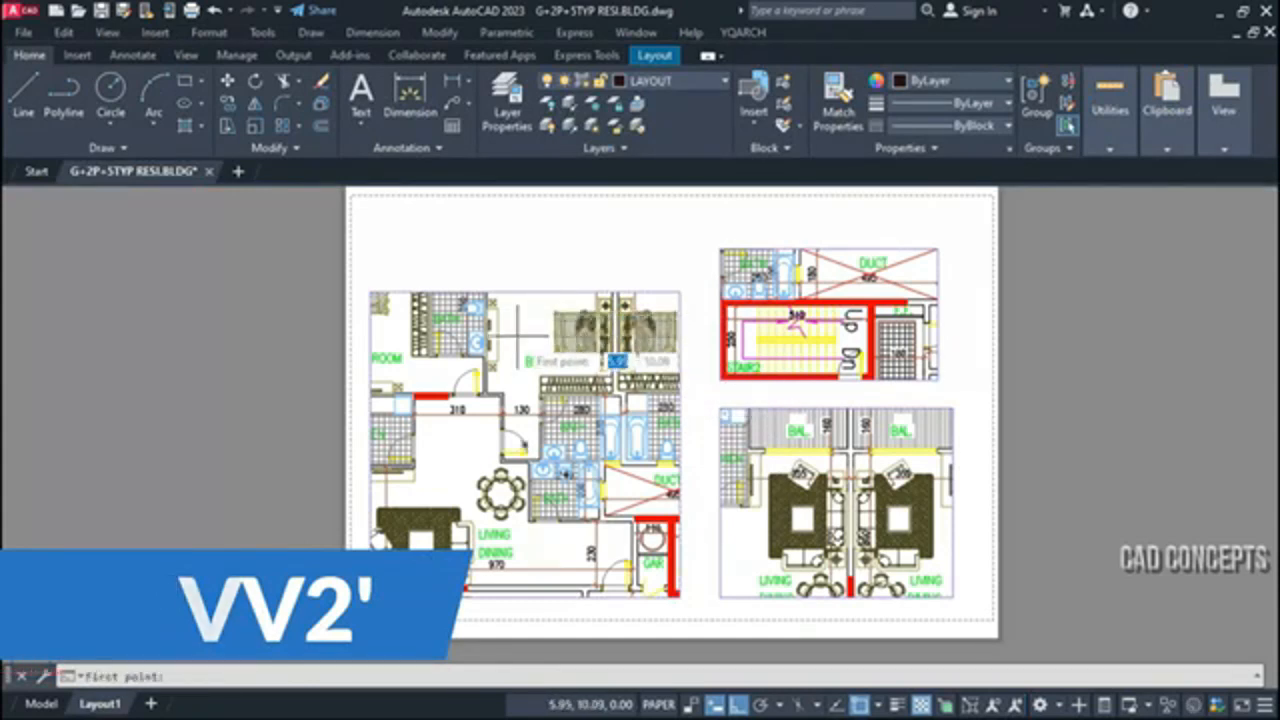
click(524, 292)
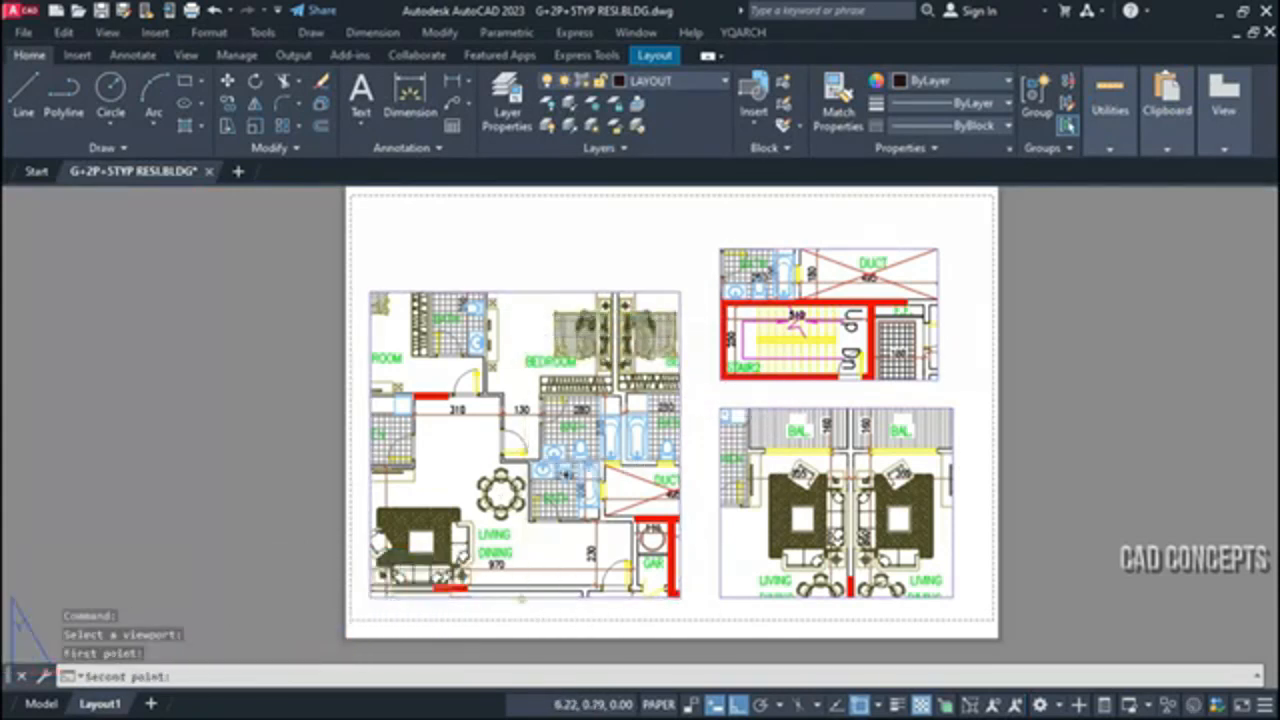
click(530, 598)
Move the right half of the split bedroom and living viewport slightly to the right, leaving a narrow vertical gap
text(m)
key(space)
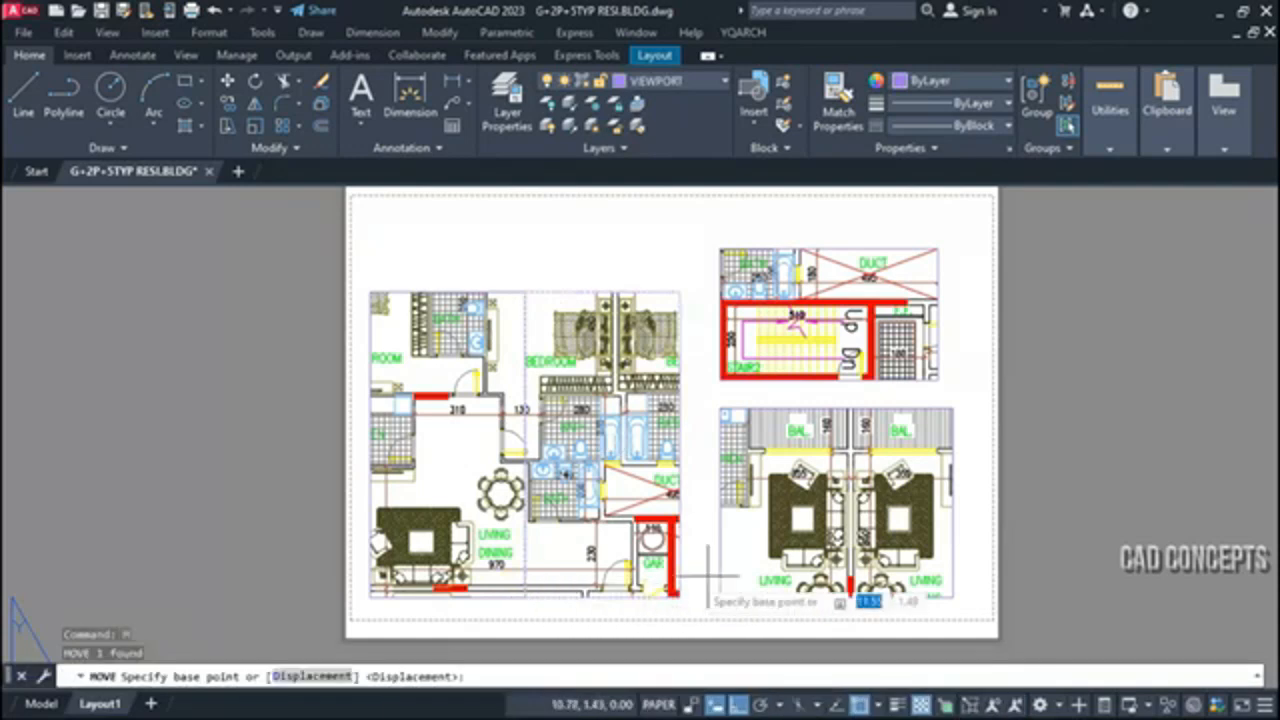
click(1105, 498)
click(1123, 495)
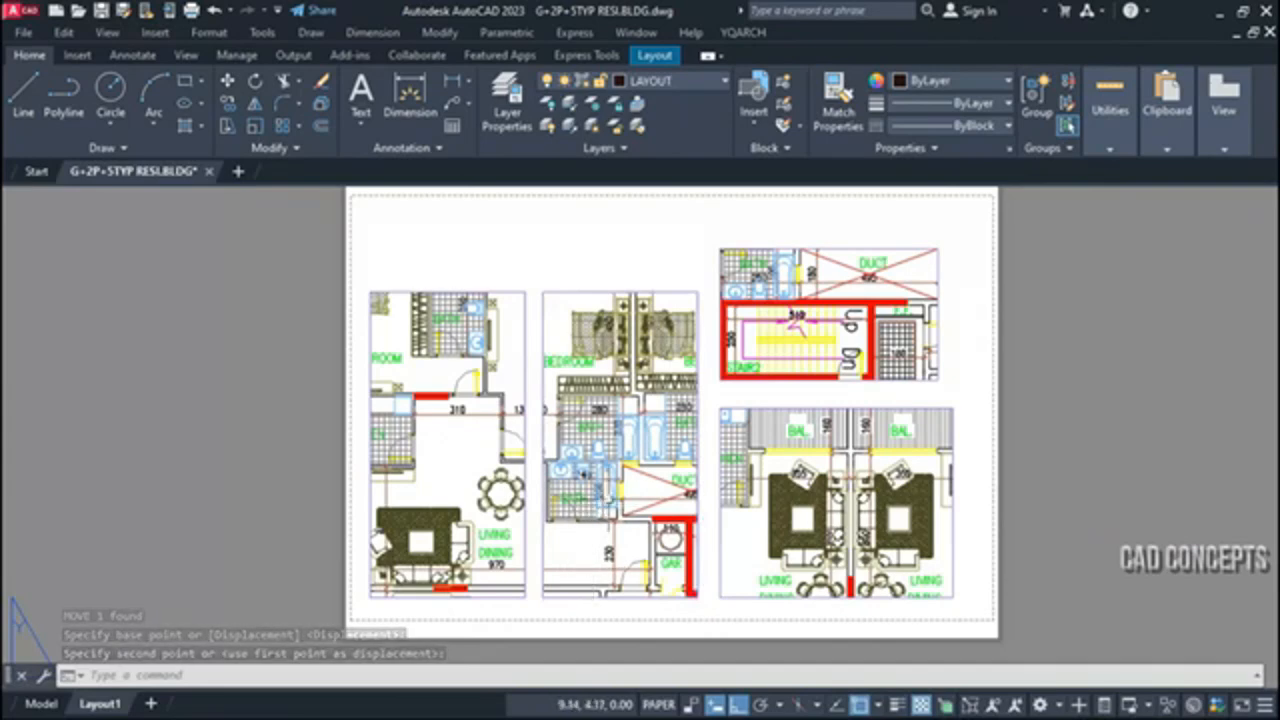
key(space)
click(780, 381)
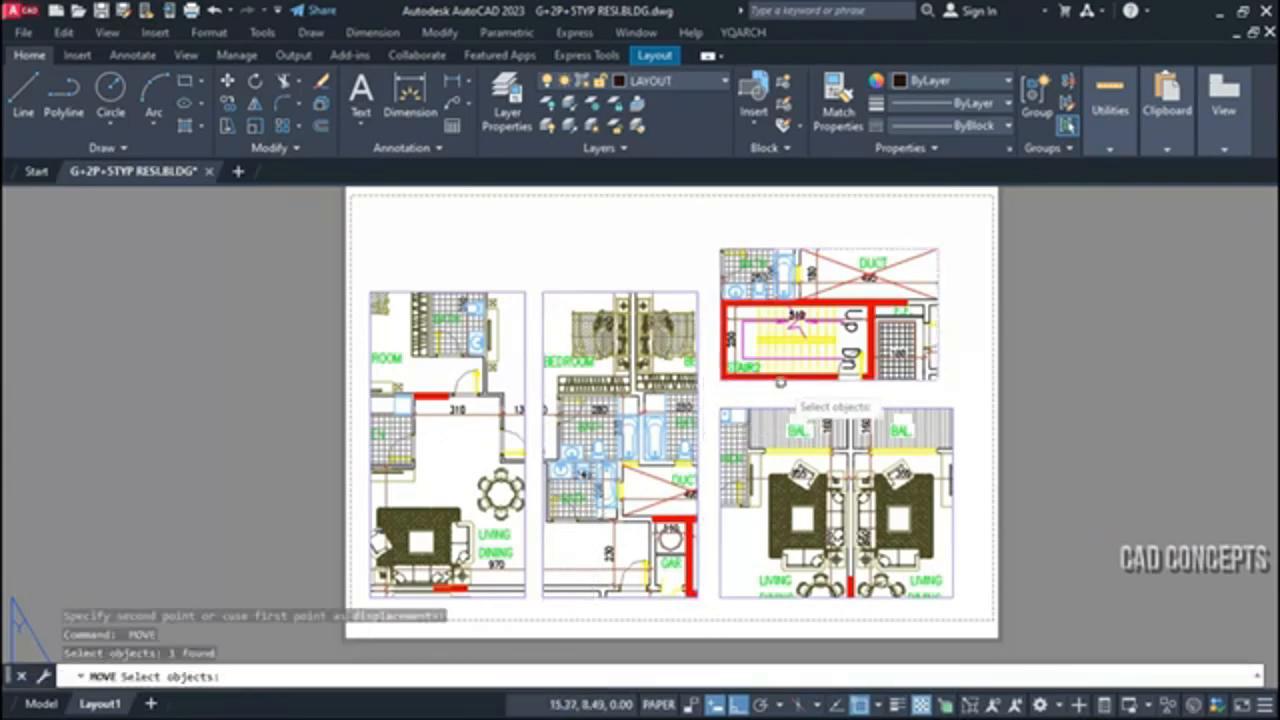
key(Escape)
Split the staircase and duct viewport in two with VVS, along a vertical line through its middle
text(VVS)
key(space)
click(782, 381)
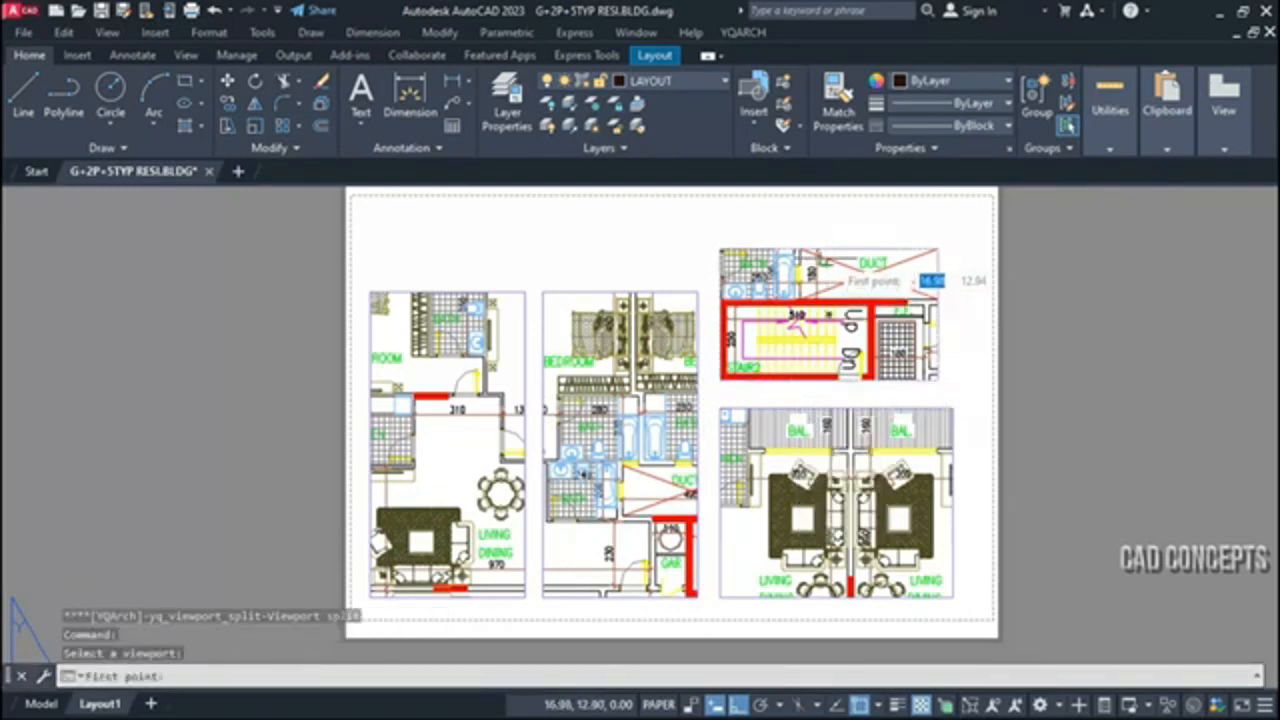
click(828, 242)
click(828, 382)
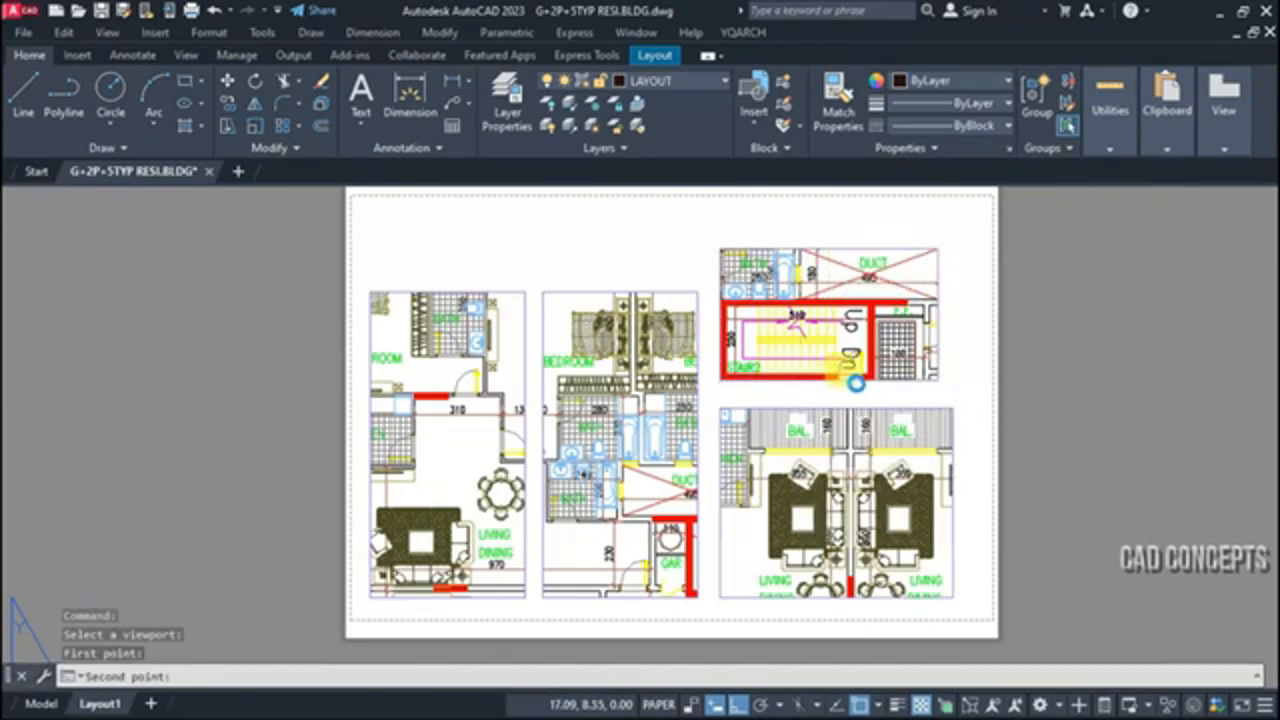
Move the right half of the staircase and duct viewport horizontally to the right, leaving a gap between the halves
click(941, 308)
text(m)
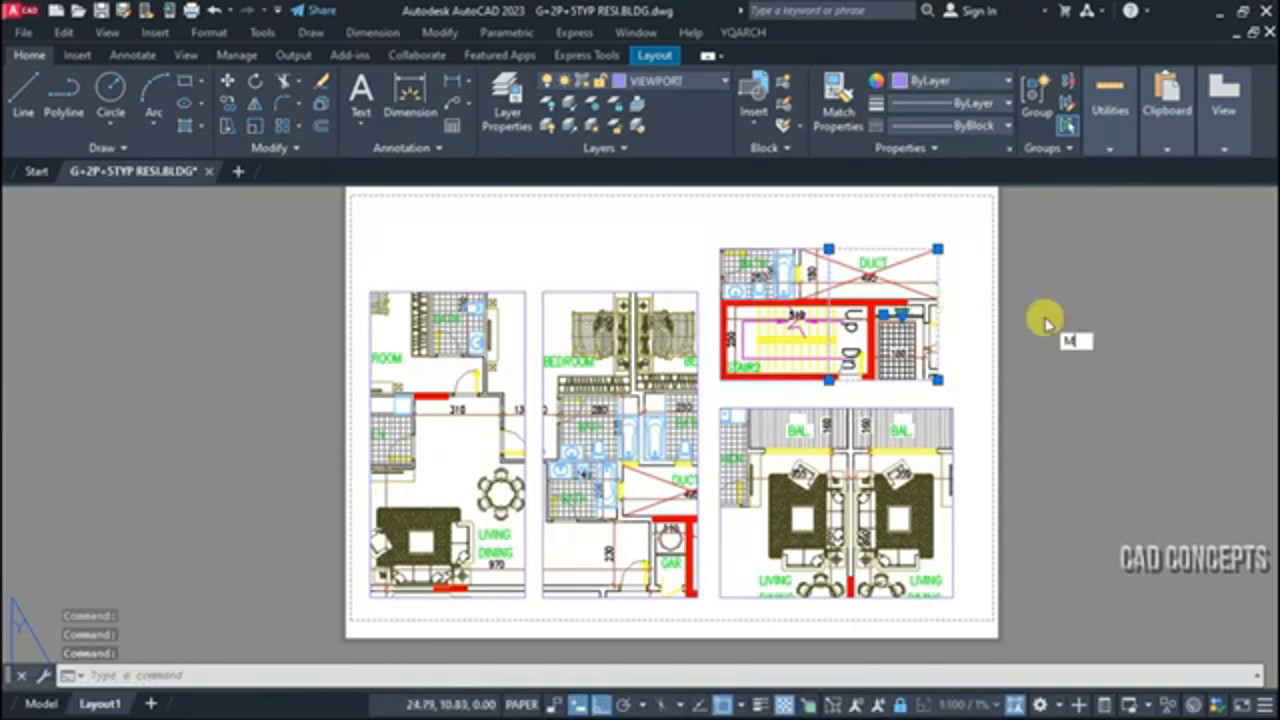
key(Return)
click(1119, 362)
click(1150, 366)
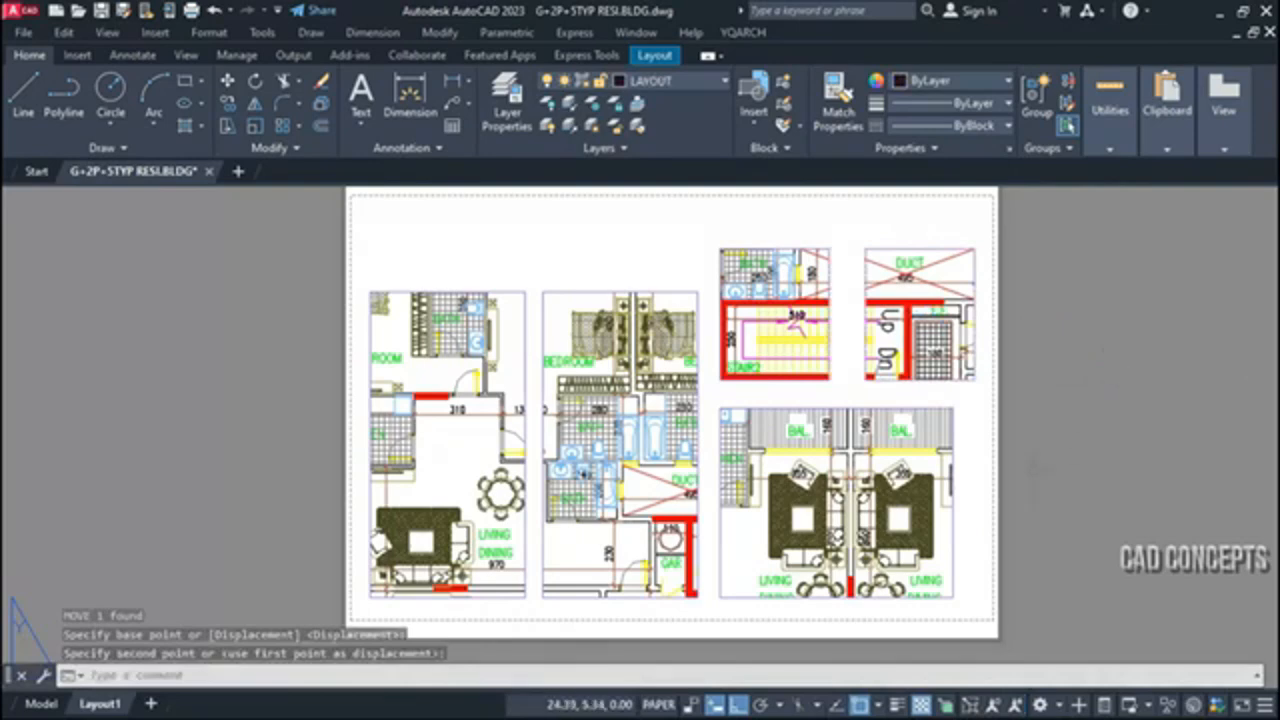
Split the balcony and living viewport with VVS along a horizontal line slightly below its middle
click(851, 354)
text(vvs)
key(Return)
click(837, 408)
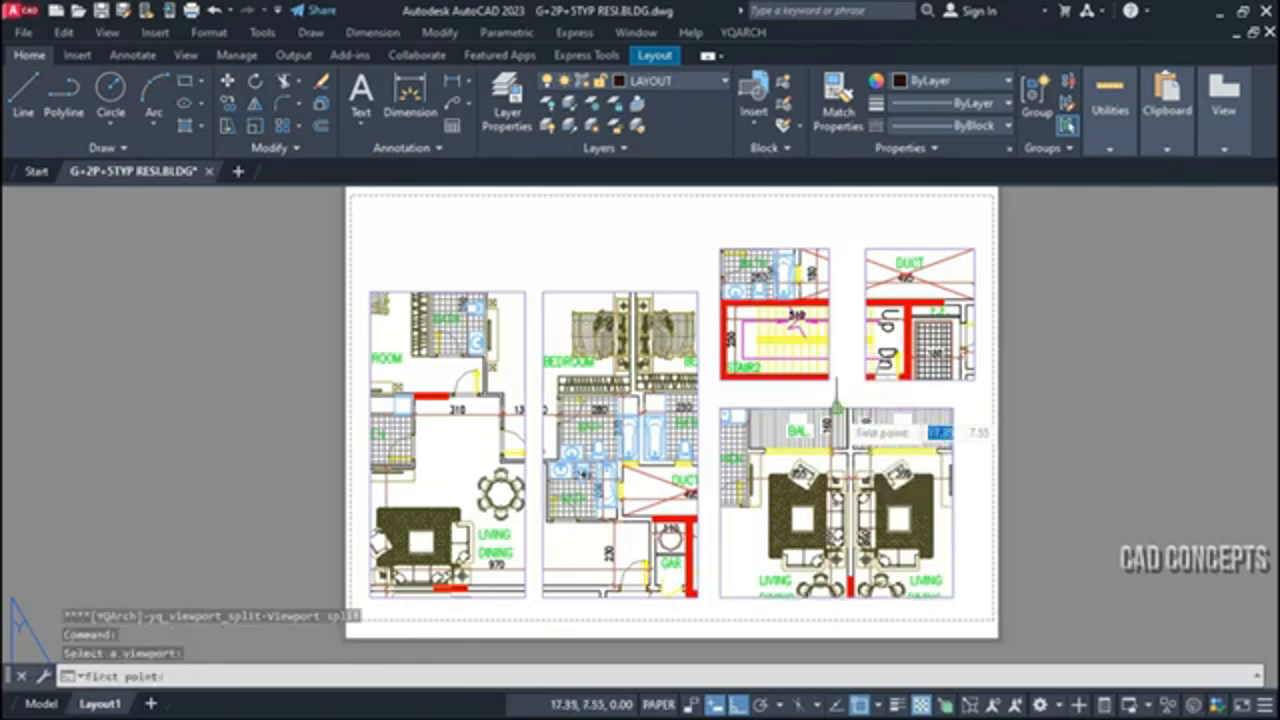
click(725, 520)
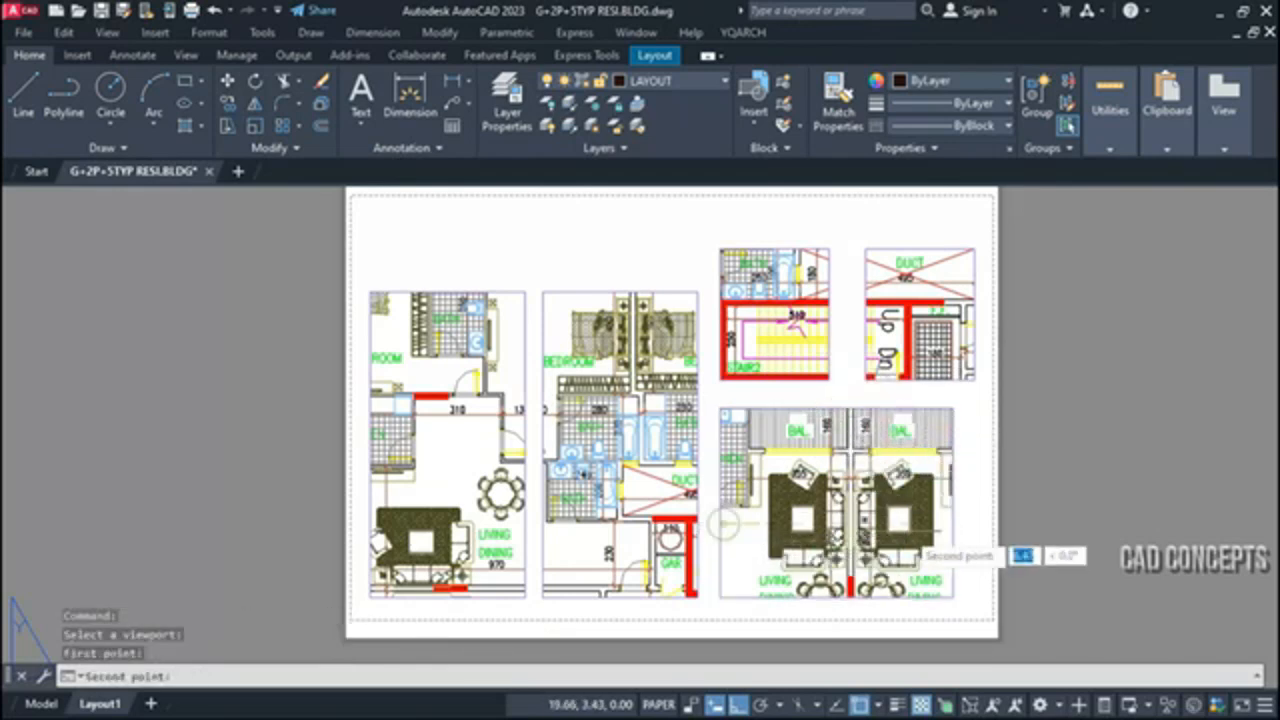
click(952, 520)
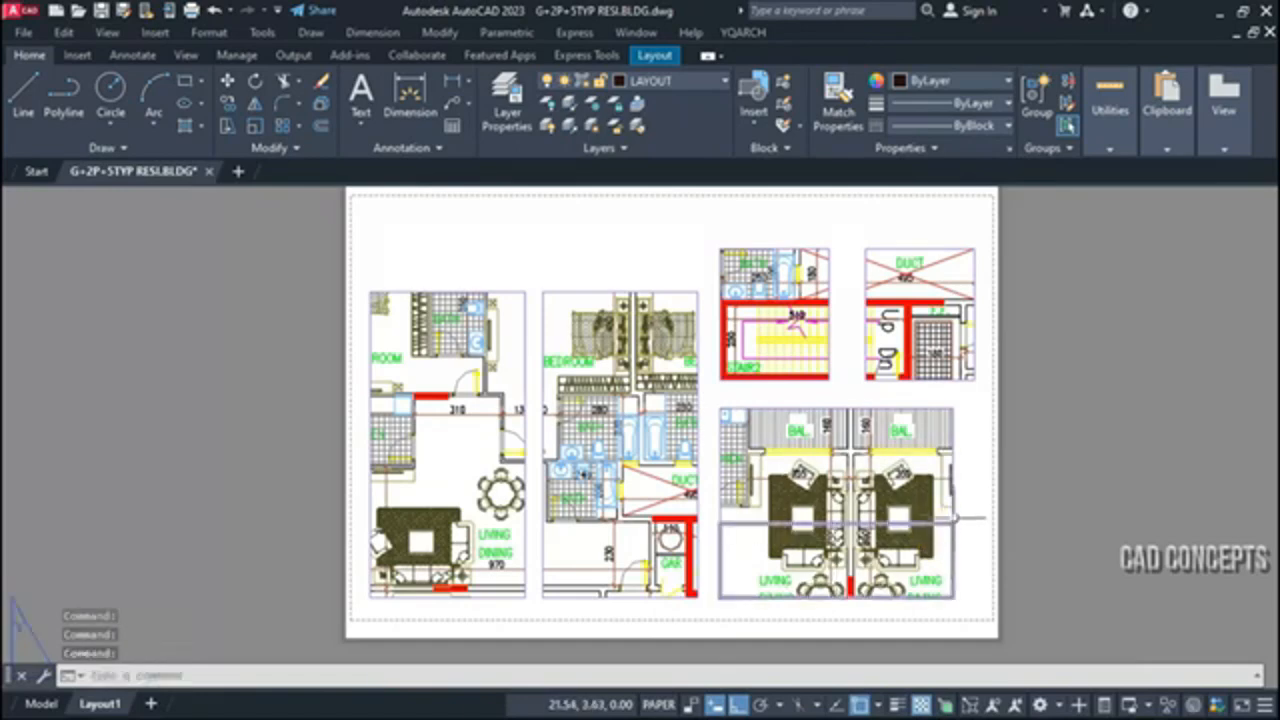
Move the upper part of the balcony and living viewport slightly upward, leaving a narrow horizontal gap
click(953, 505)
text(m)
key(Return)
click(1115, 452)
click(1105, 436)
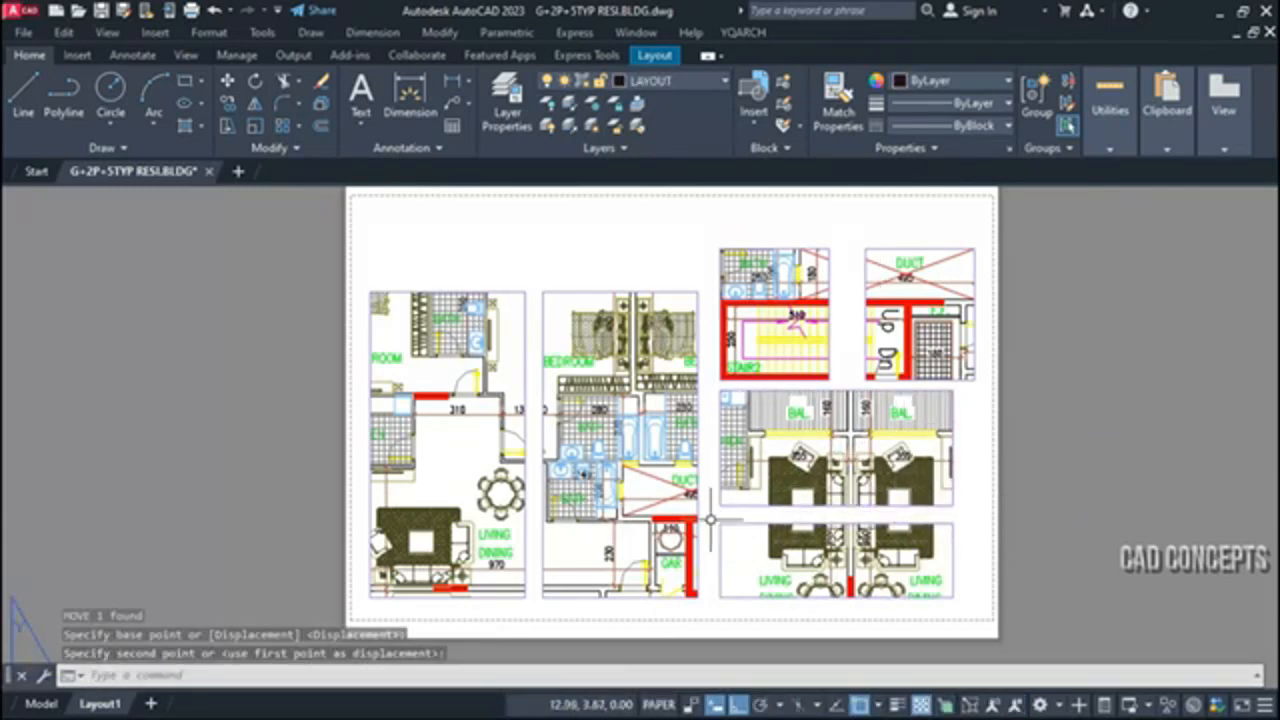
key(space)
click(698, 468)
key(space)
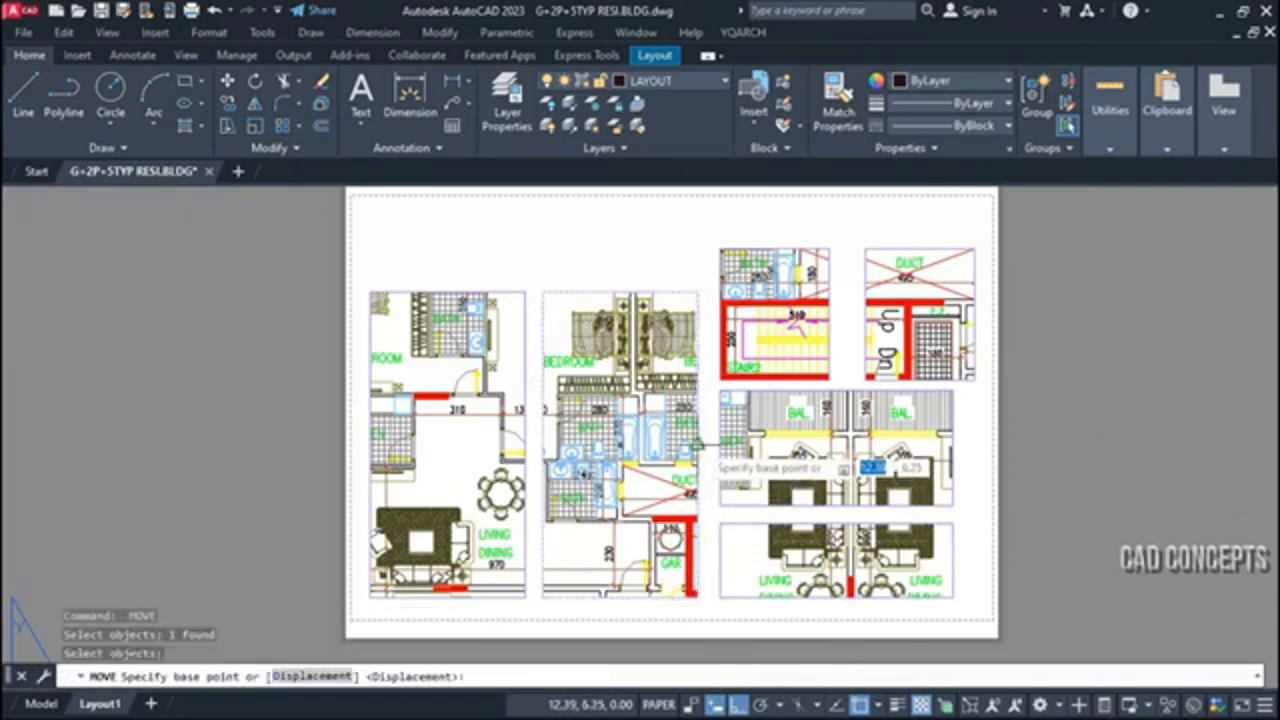
click(698, 445)
key(Escape)
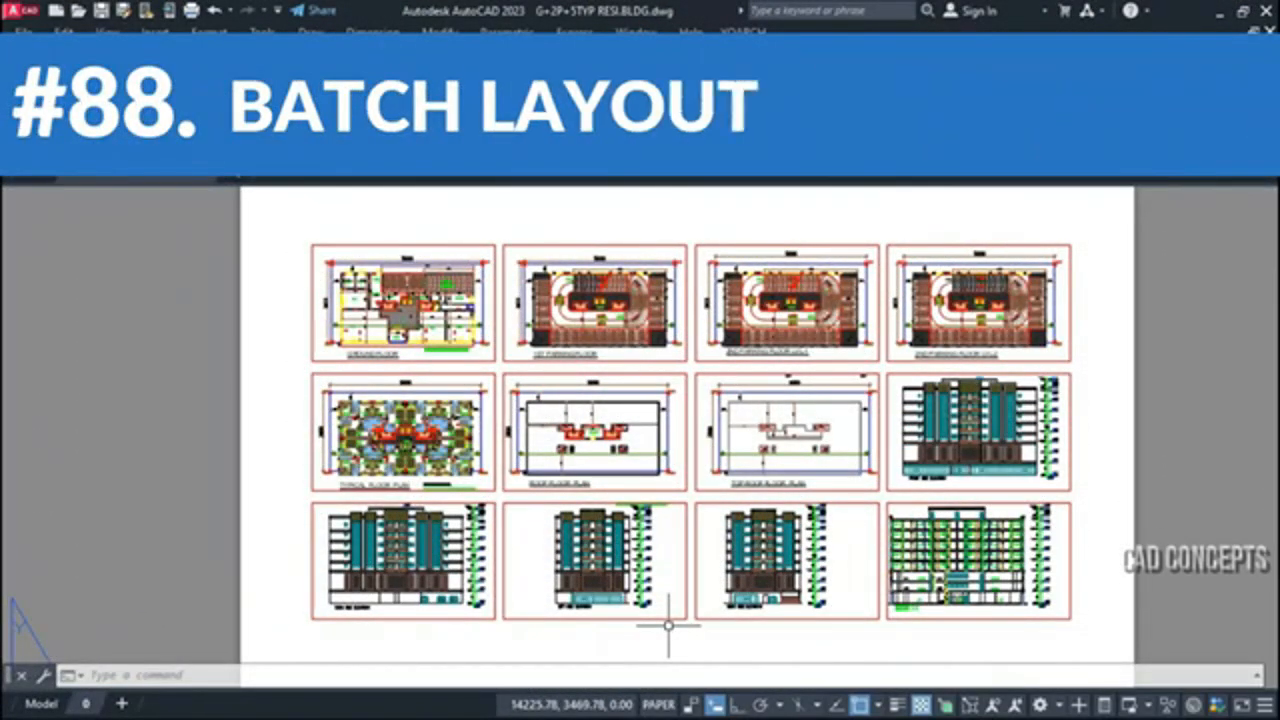
Look over the twelve framed floor plans, elevations and section on the layout sheet
scroll(676, 361, down, 2)
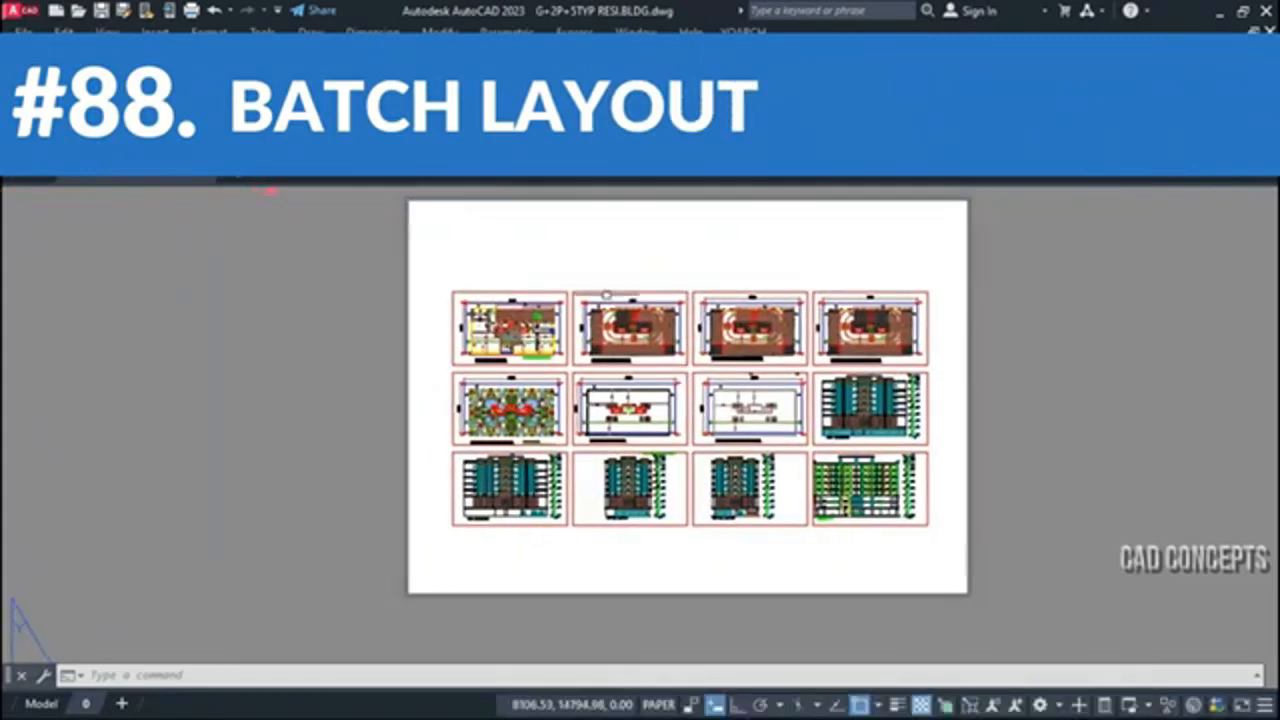
scroll(690, 372, up, 5)
click(700, 309)
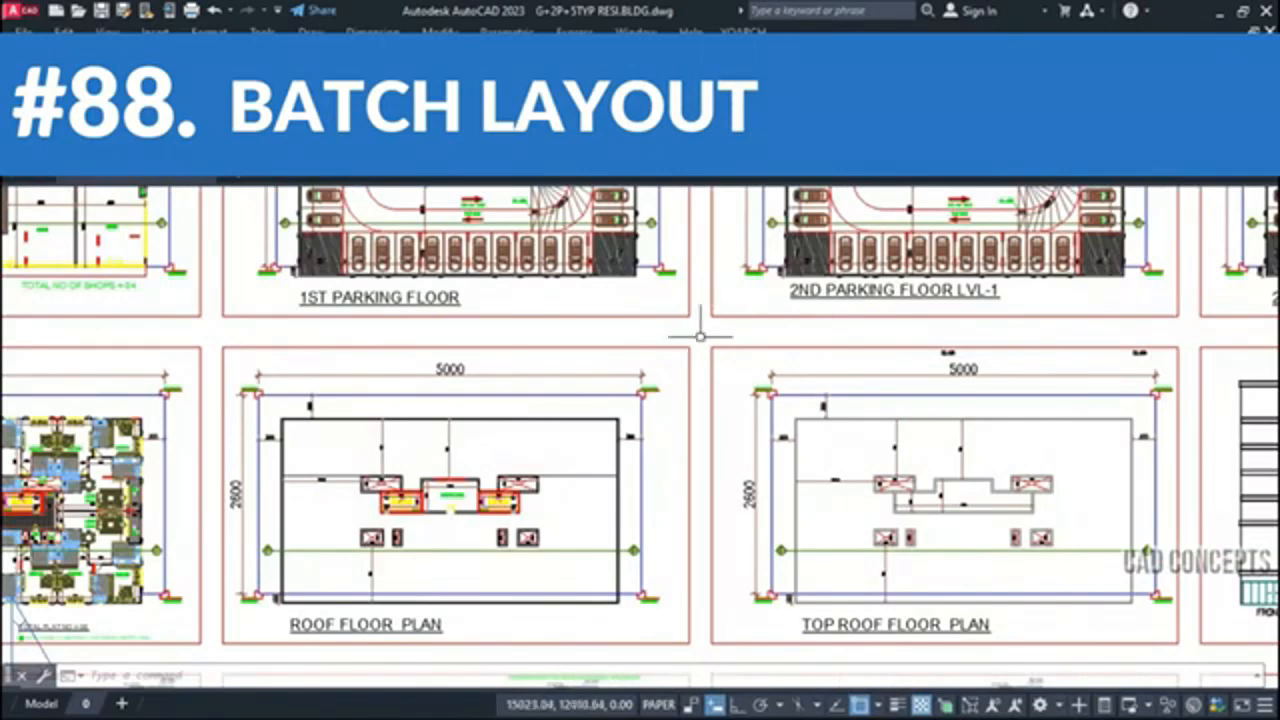
scroll(718, 362, down, 4)
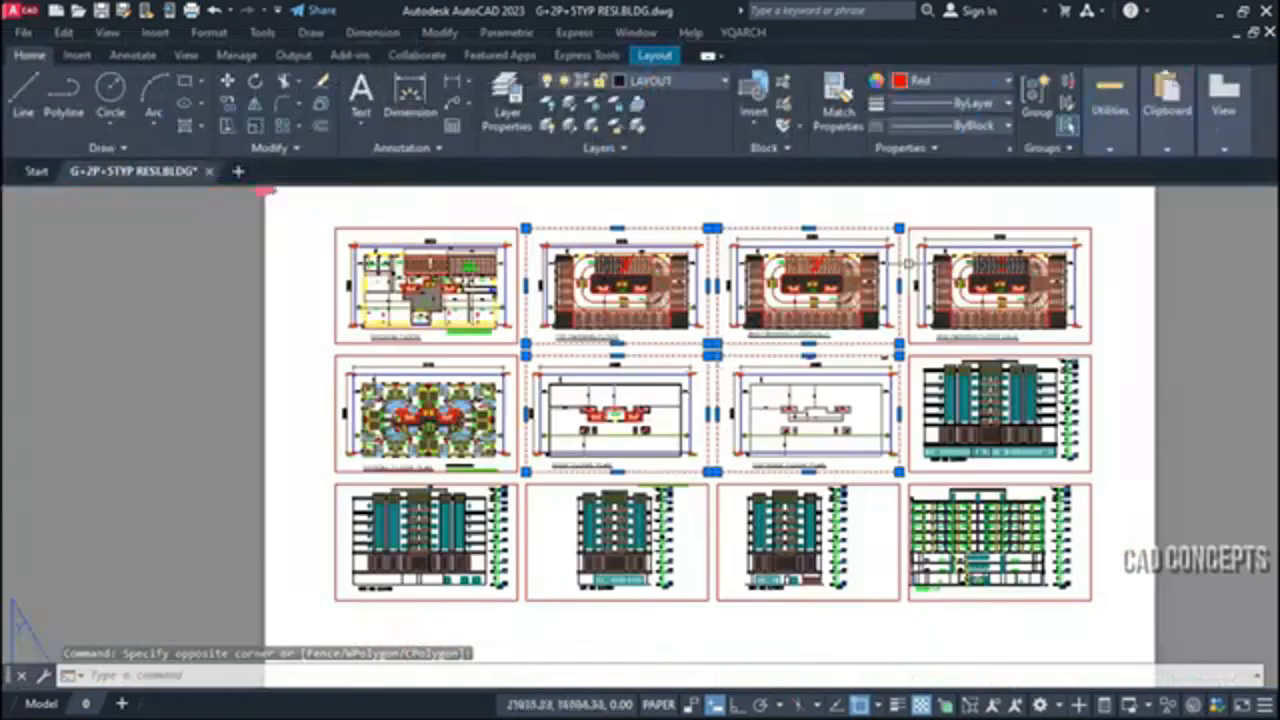
click(886, 355)
key(Escape)
key(Escape)
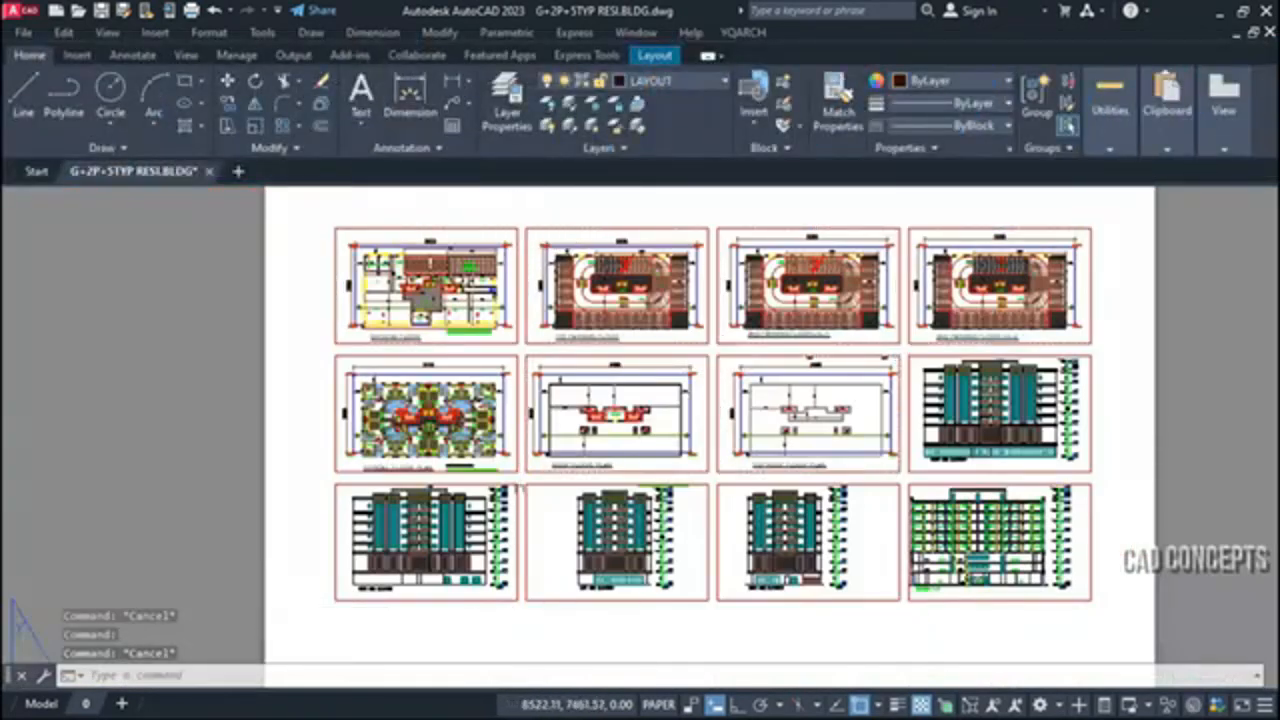
click(525, 489)
click(528, 467)
click(517, 467)
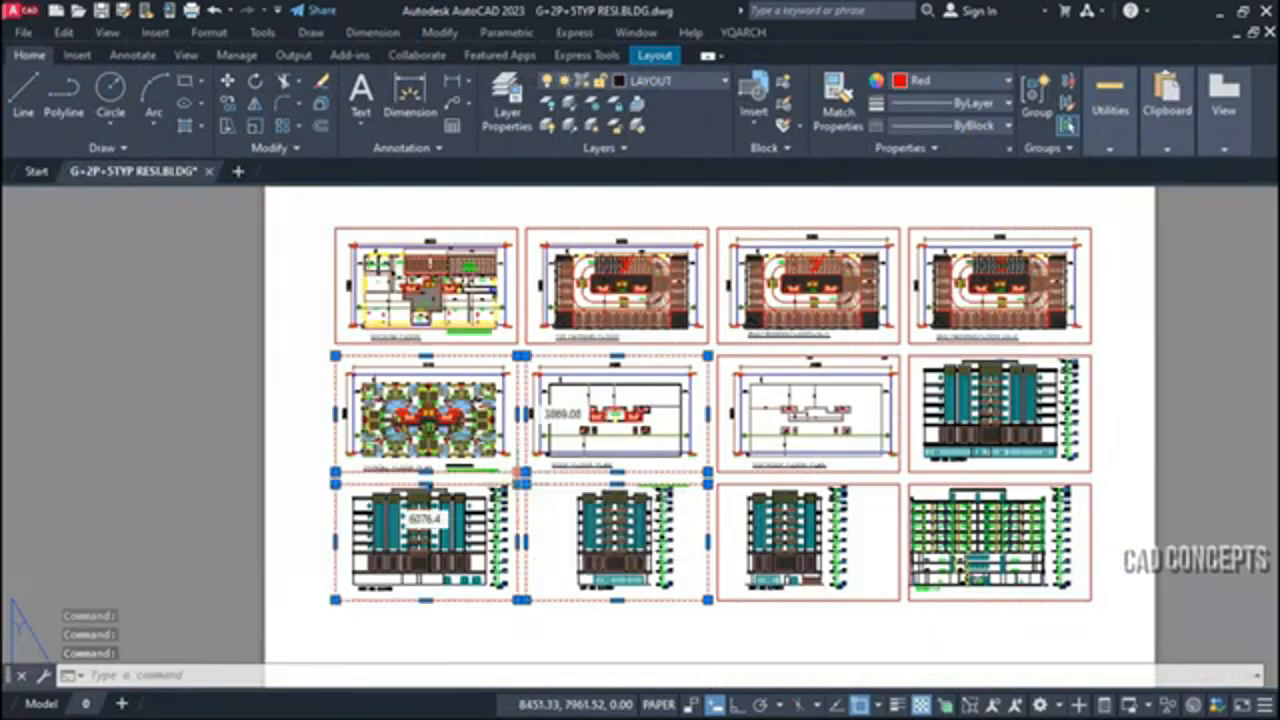
key(Escape)
key(Escape)
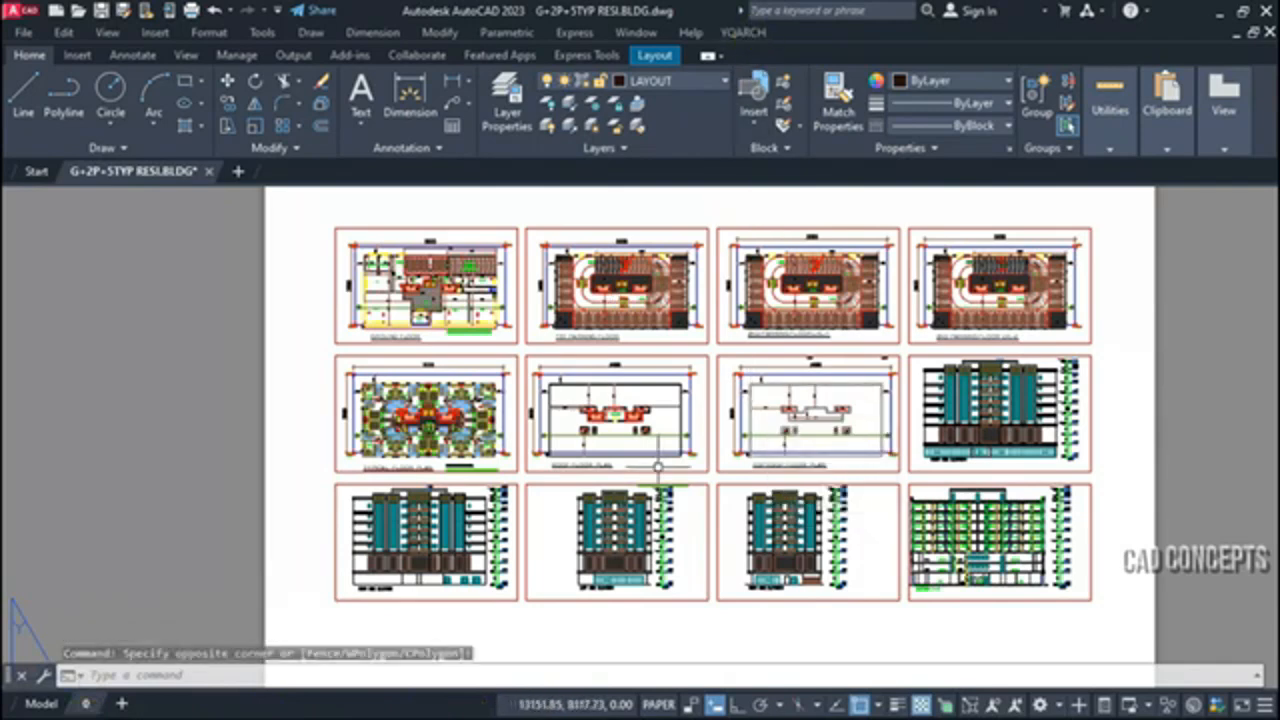
Start TZF to convert frames to layouts, with layout name prefix SHEET-, starting number 01 and postfix A
text(TZF)
key(Return)
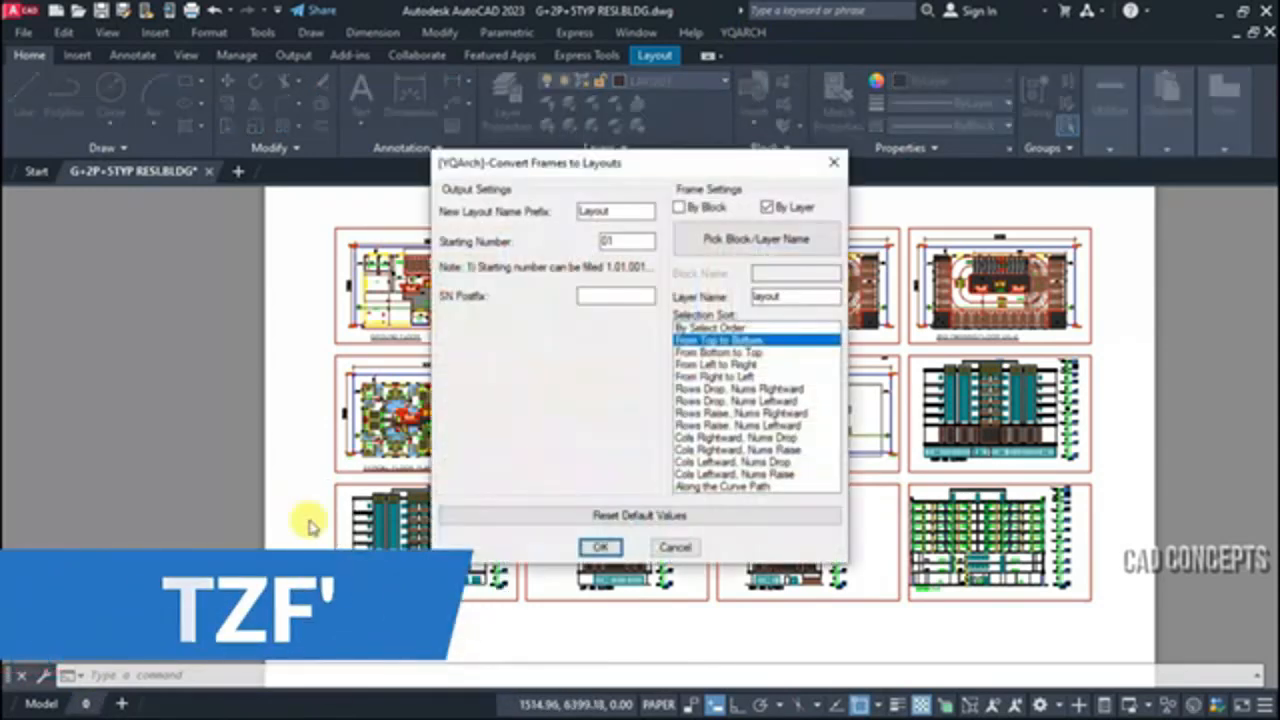
double_click(617, 210)
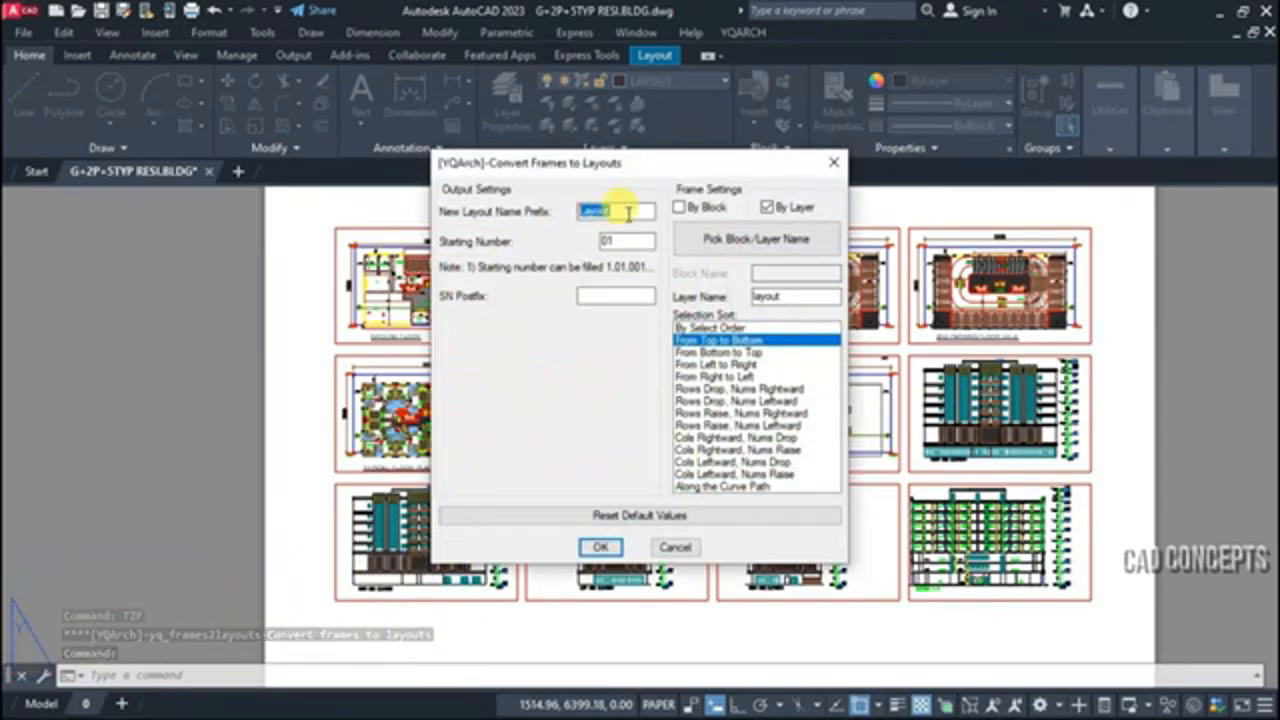
text(SHEET-)
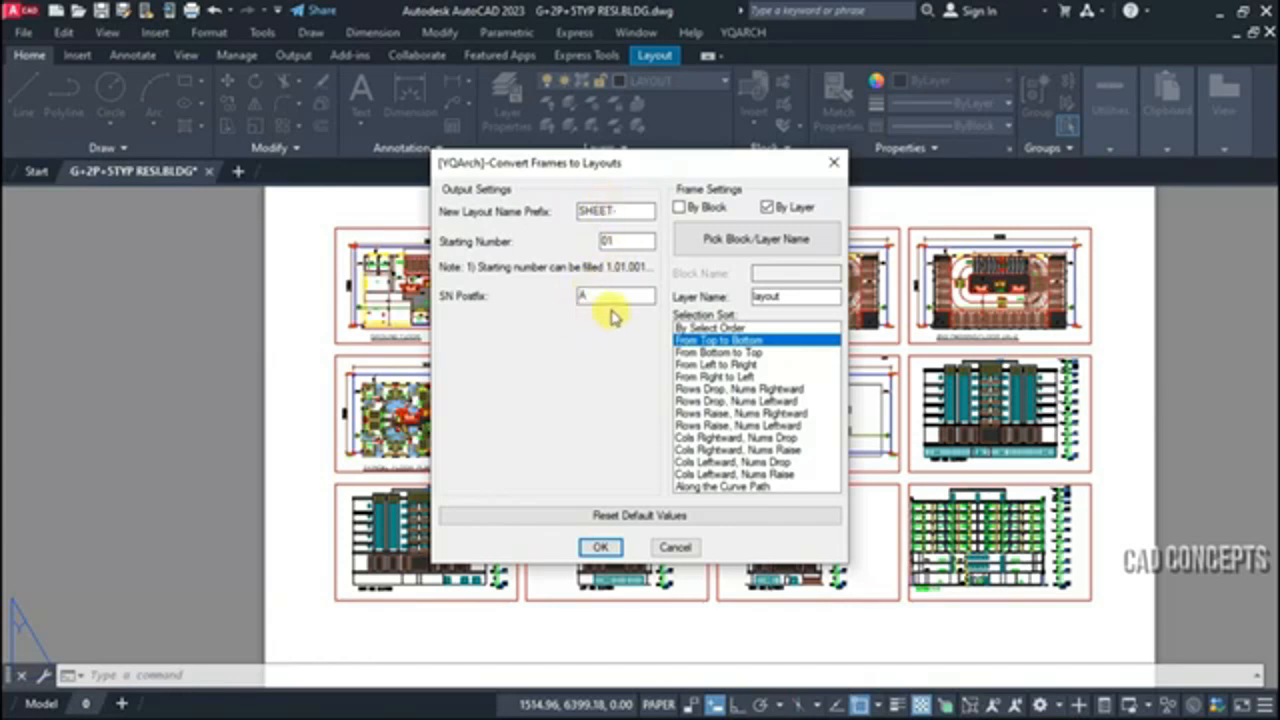
Identify the frames by layer, picking layer LAYOUT from a drawing frame, and sort the selection From Left to Right
click(771, 208)
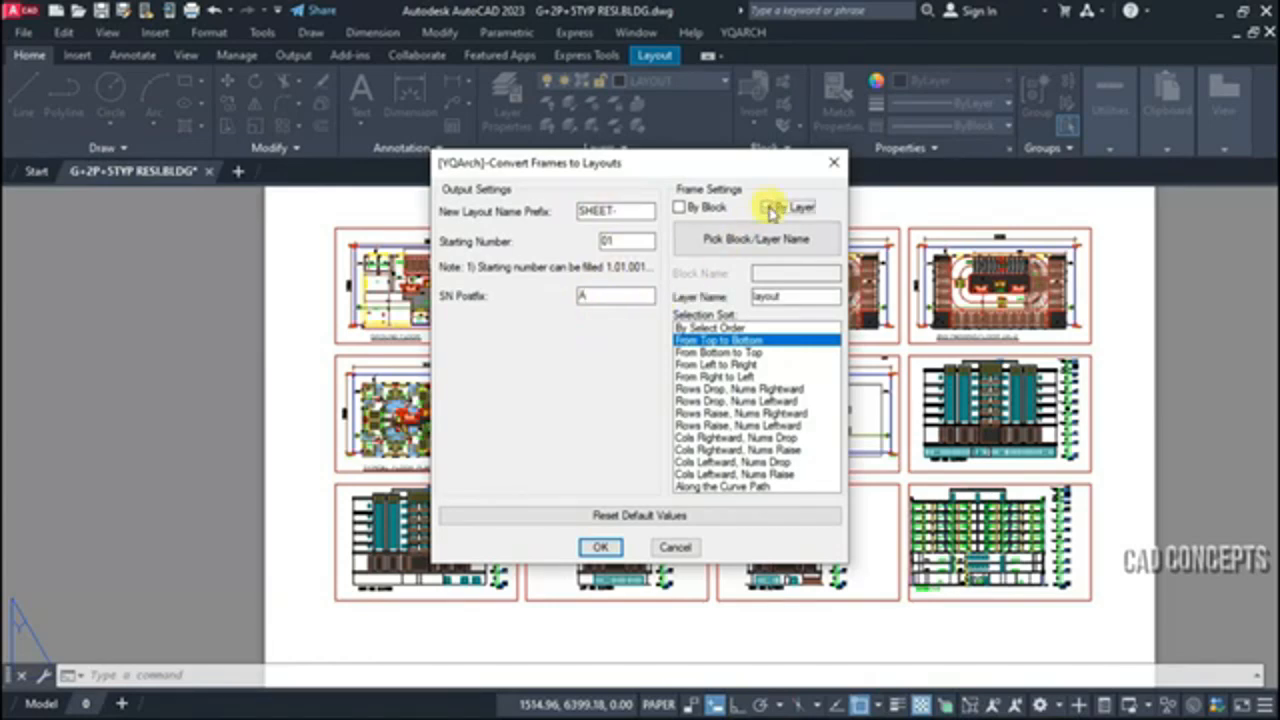
click(746, 241)
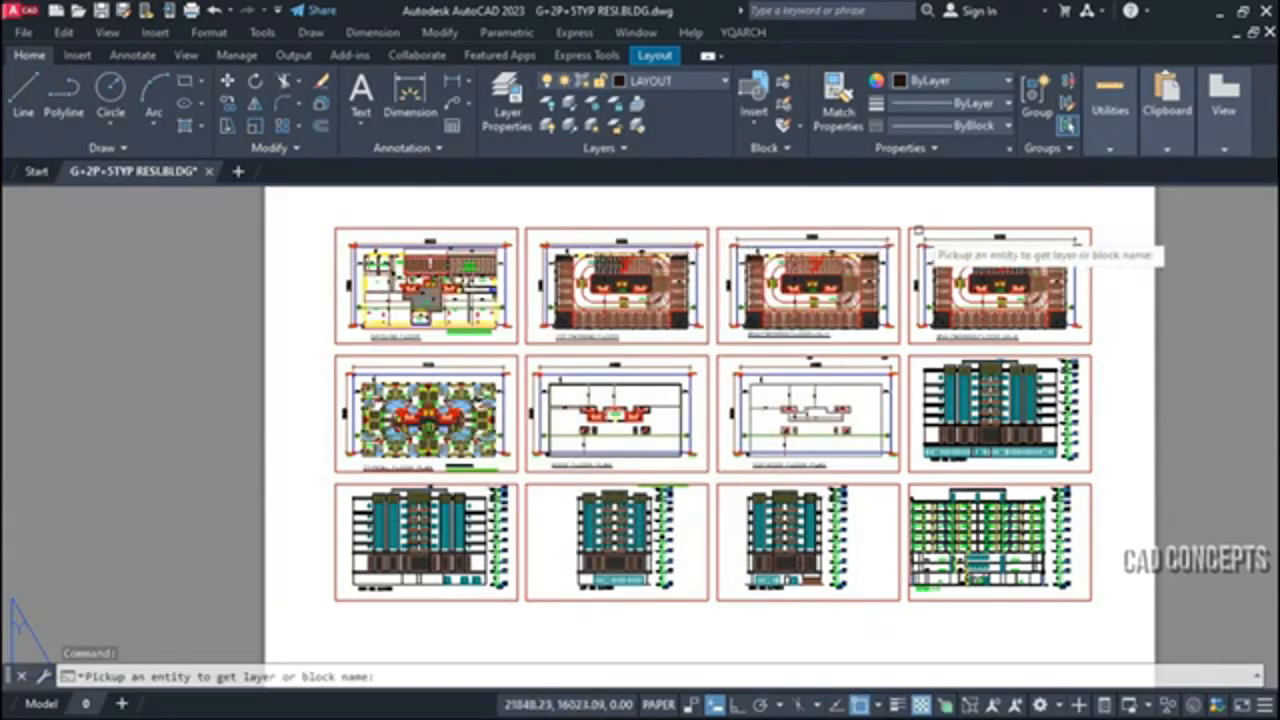
click(480, 232)
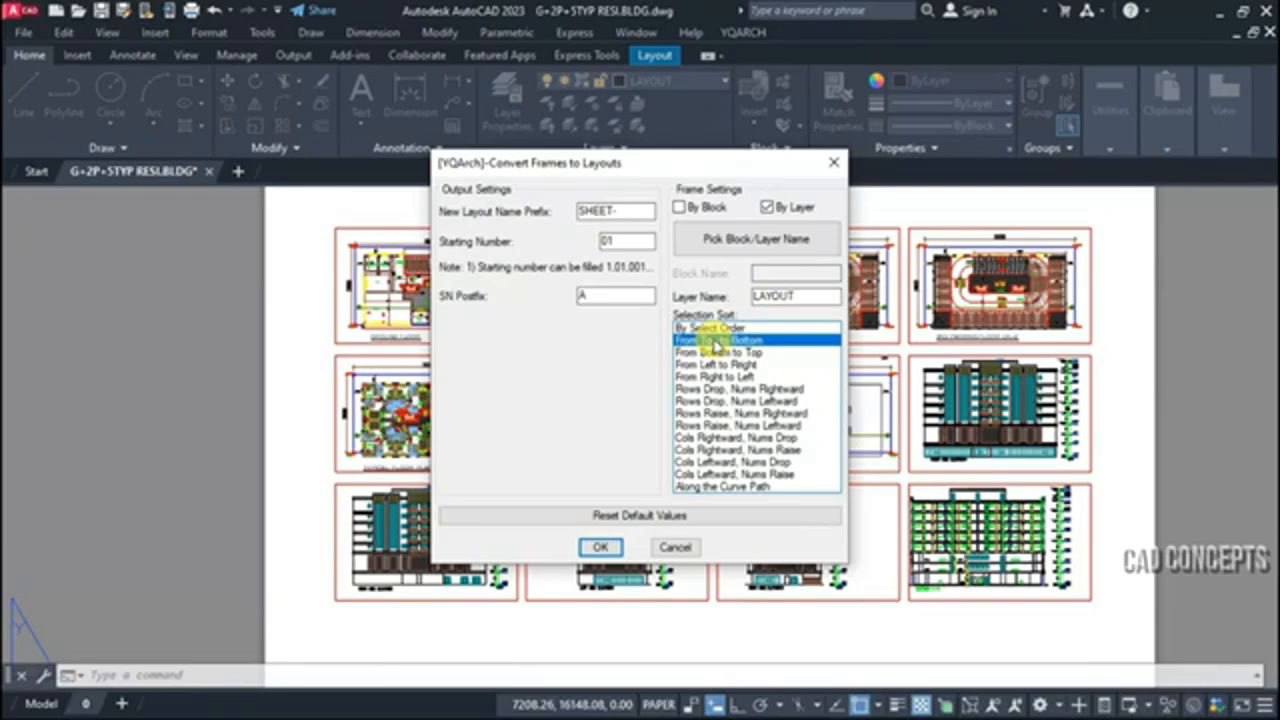
click(720, 365)
click(600, 547)
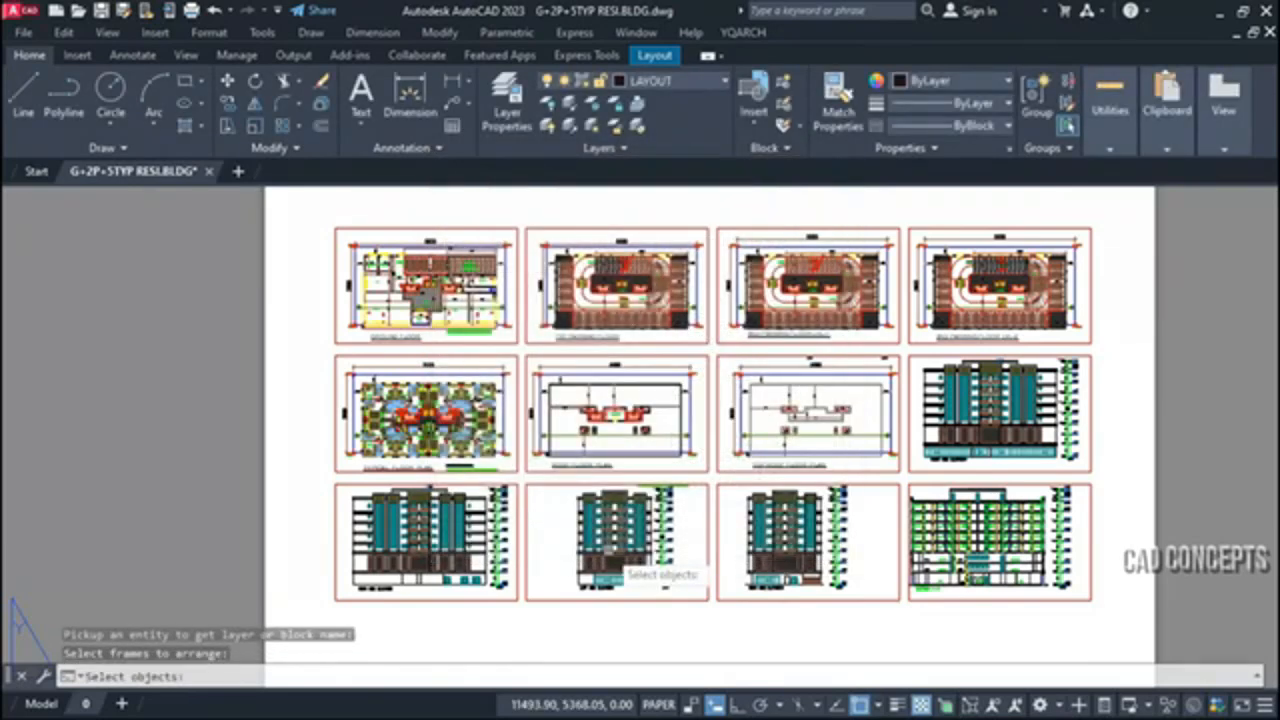
Select all twelve frames on the sheet and convert them into separate layouts
click(317, 219)
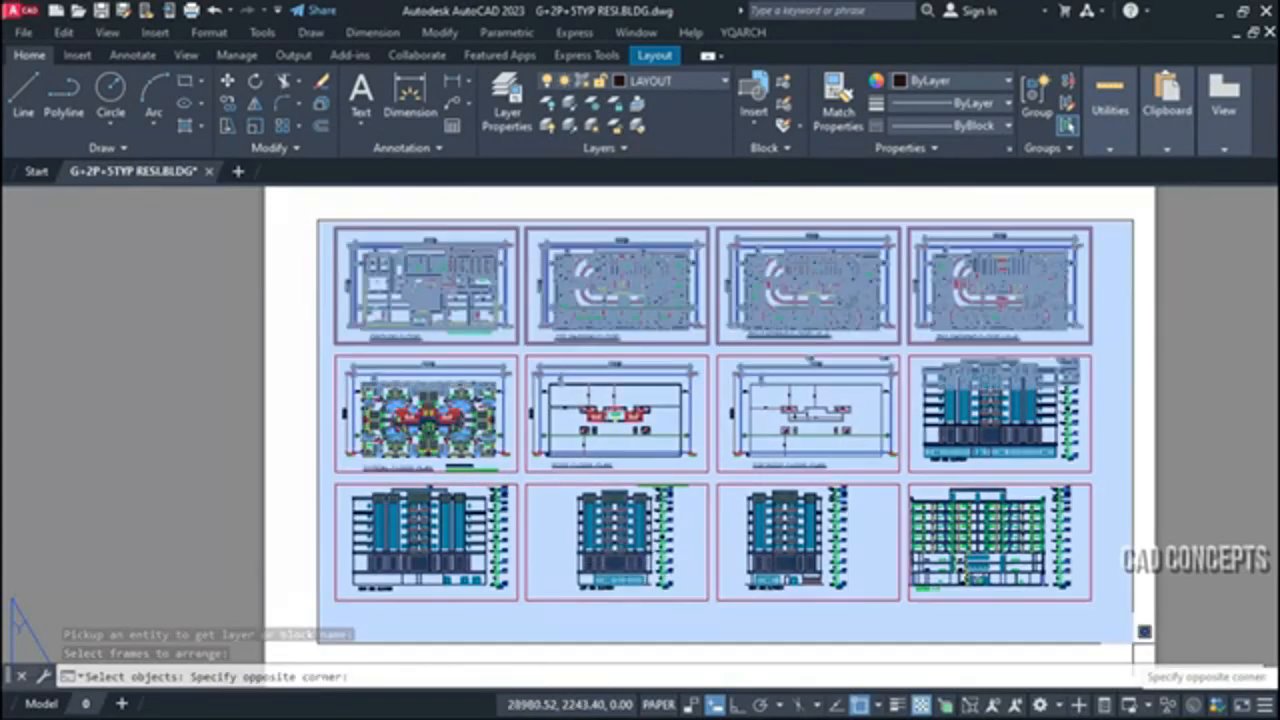
click(1144, 631)
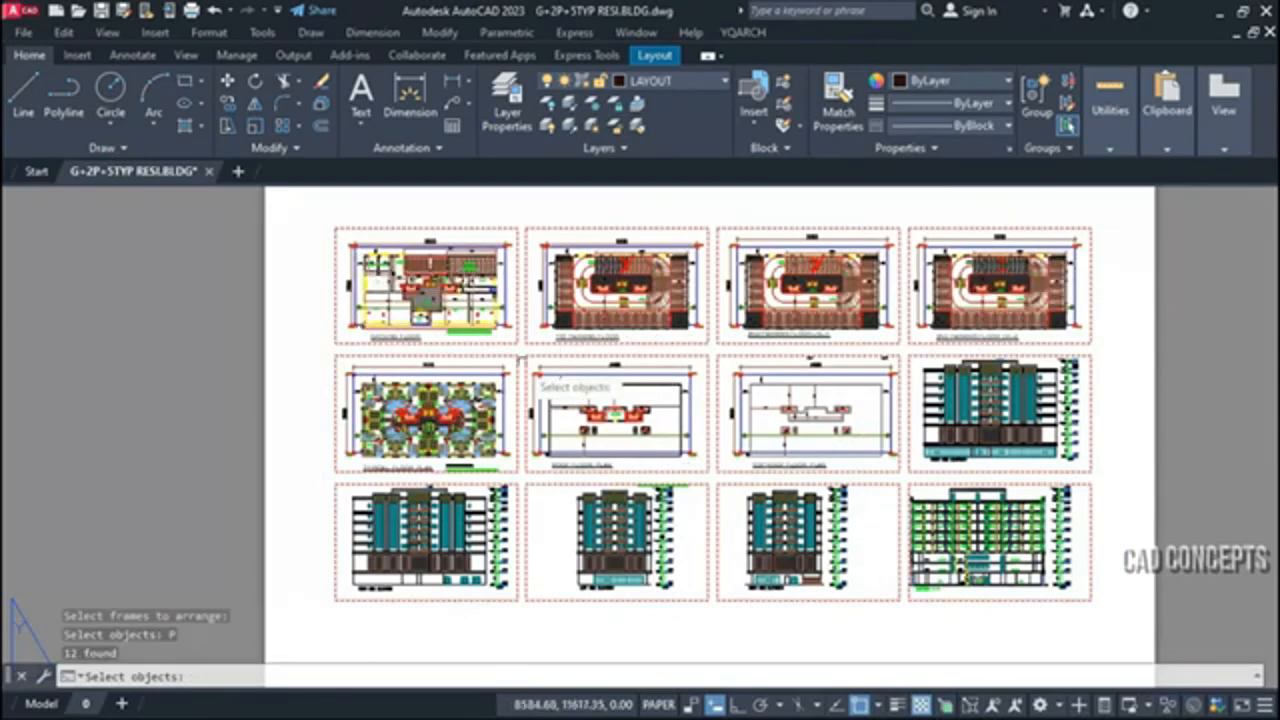
key(Return)
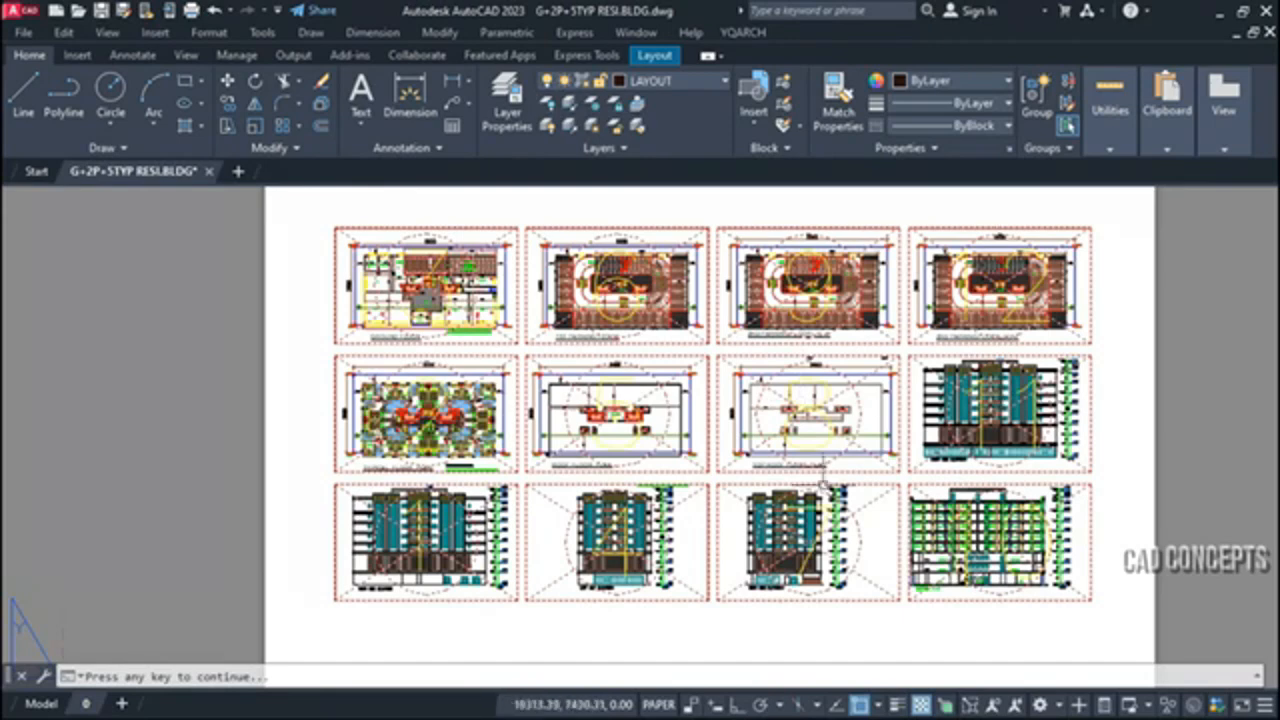
key(Return)
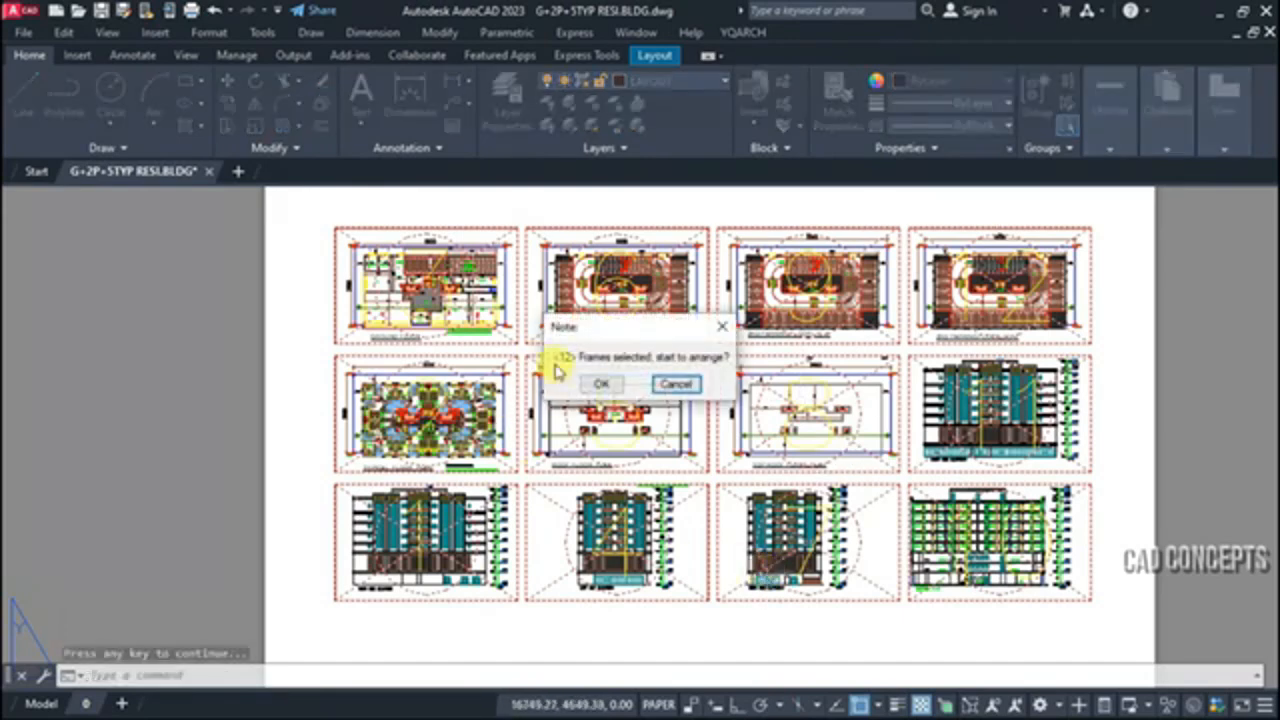
click(604, 384)
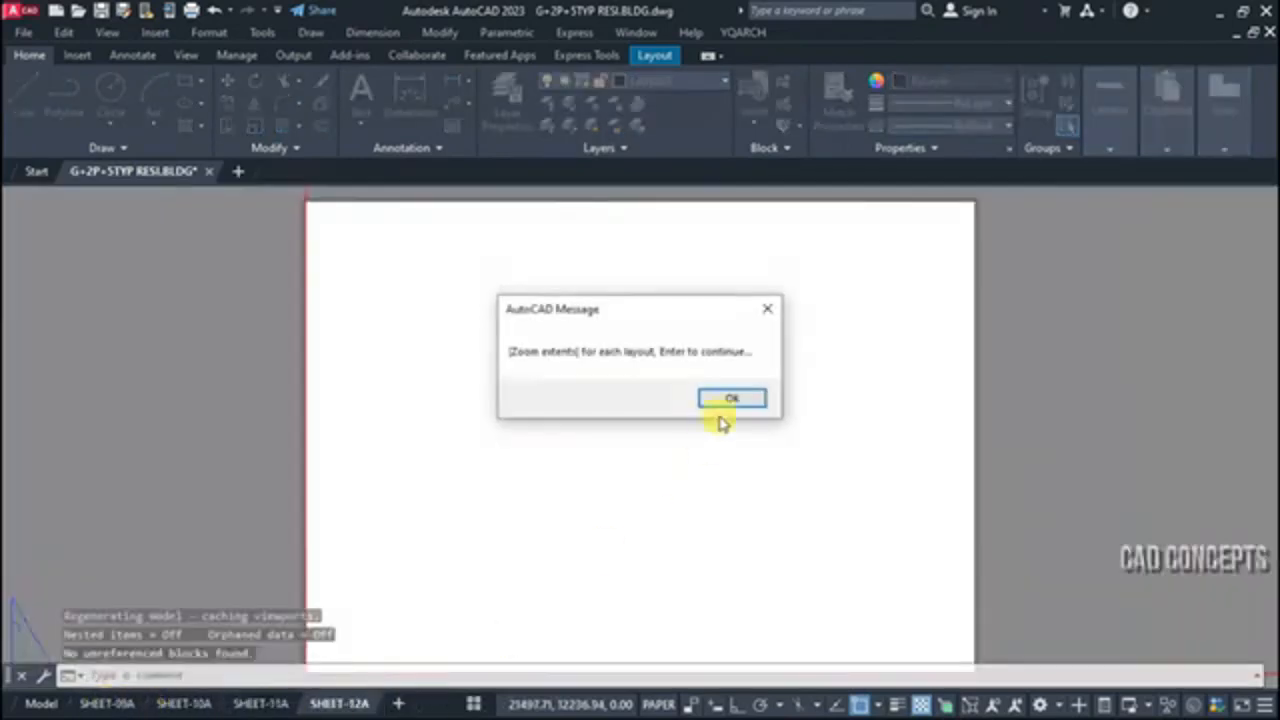
click(722, 401)
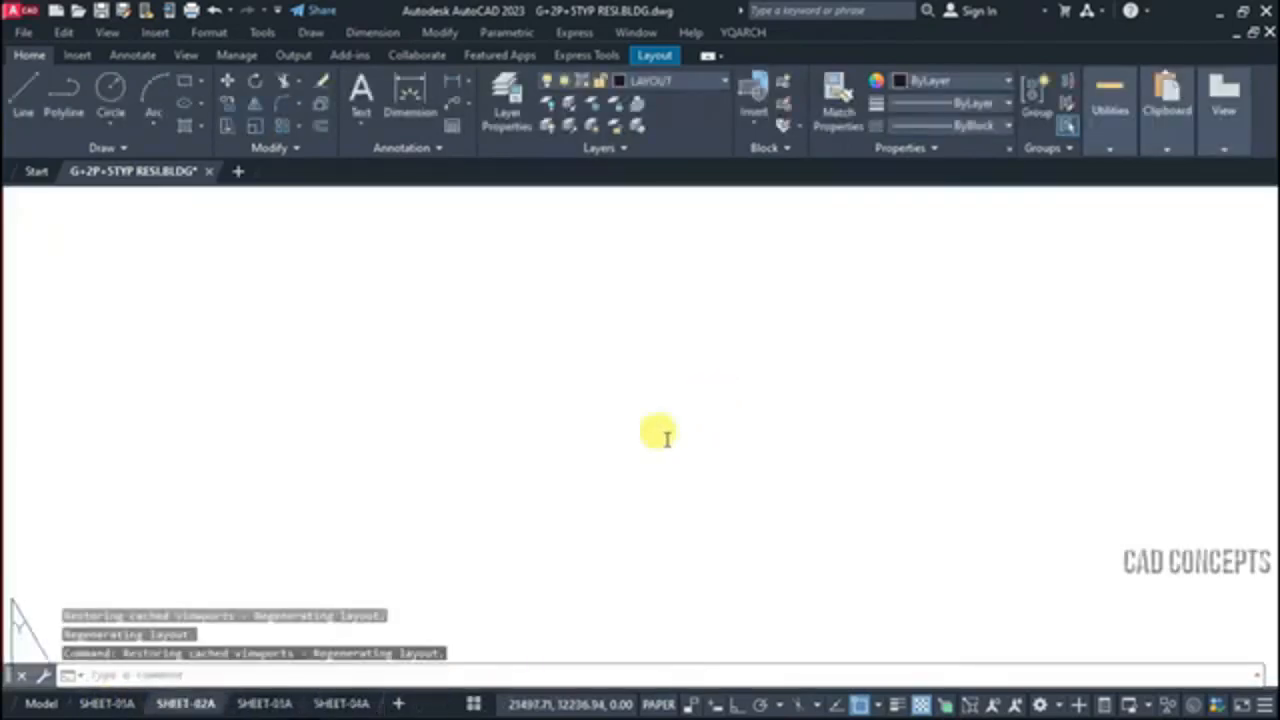
Review the generated layouts one after another from SHEET-01A to SHEET-06A
click(474, 703)
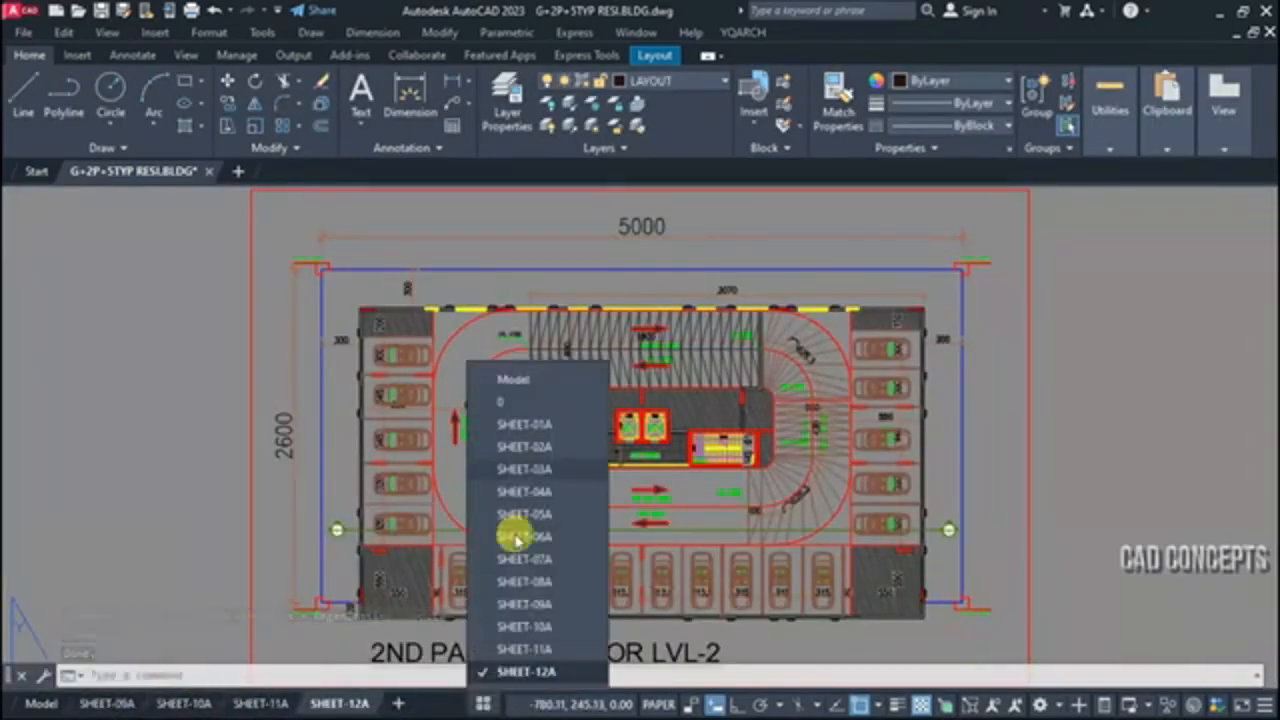
click(507, 423)
click(471, 706)
click(488, 447)
click(480, 707)
click(490, 470)
click(479, 708)
click(506, 493)
click(484, 706)
click(506, 516)
click(480, 701)
click(506, 539)
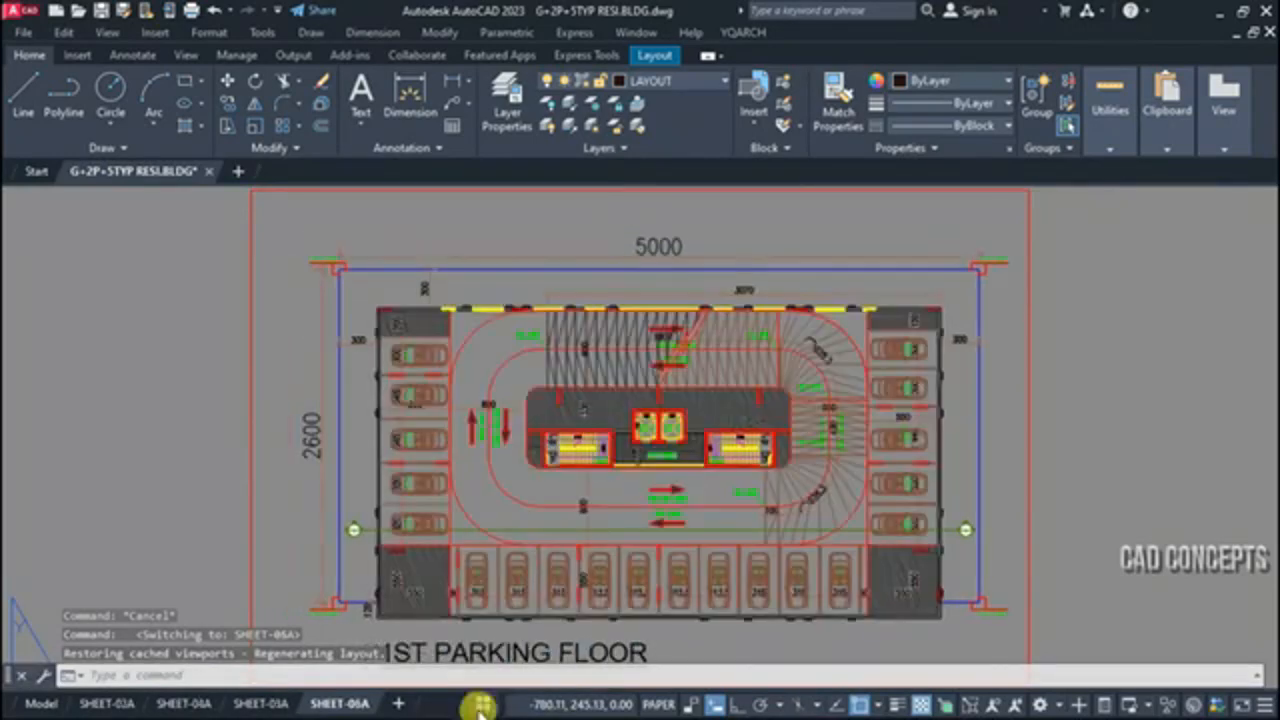
Review the remaining layouts from SHEET-07A to SHEET-12A and return to SHEET-01A
click(481, 705)
click(510, 562)
scroll(573, 478, down, 2)
scroll(400, 575, up, 4)
scroll(640, 522, down, 2)
middle_drag(739, 539, 539, 603)
click(484, 704)
click(507, 585)
click(478, 706)
click(505, 607)
click(475, 704)
click(503, 629)
click(478, 705)
click(495, 672)
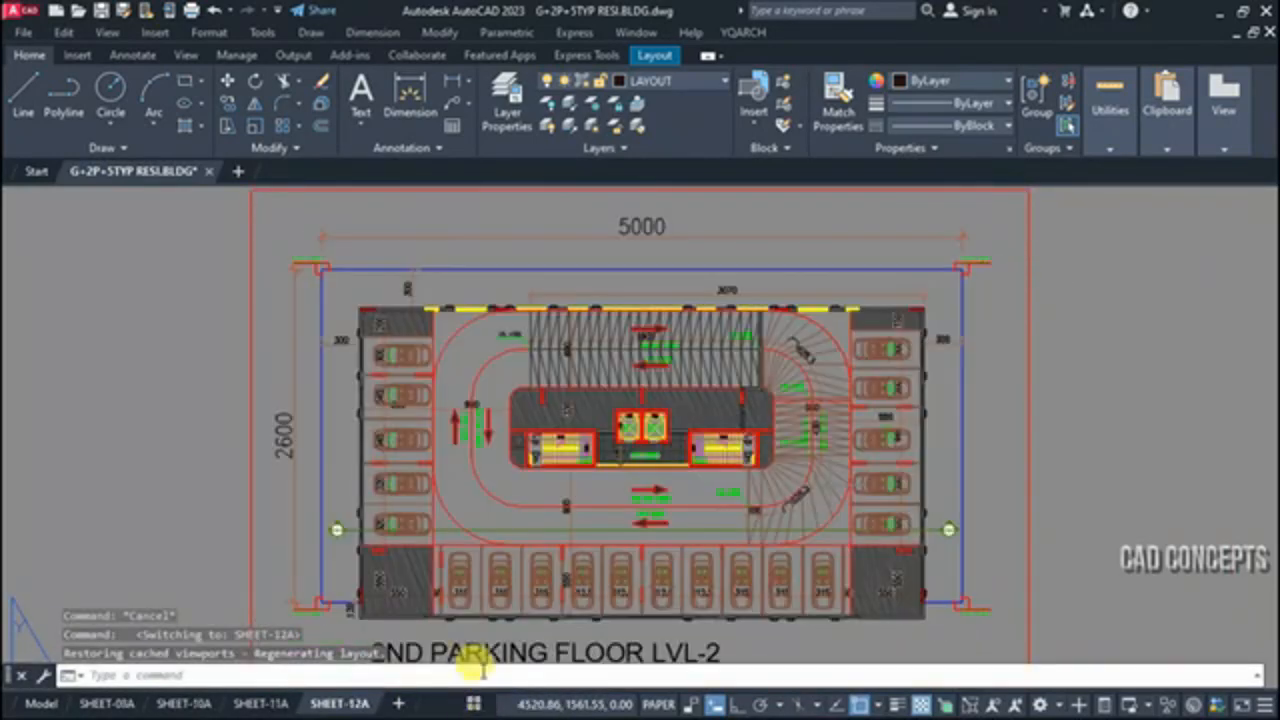
click(476, 704)
click(488, 433)
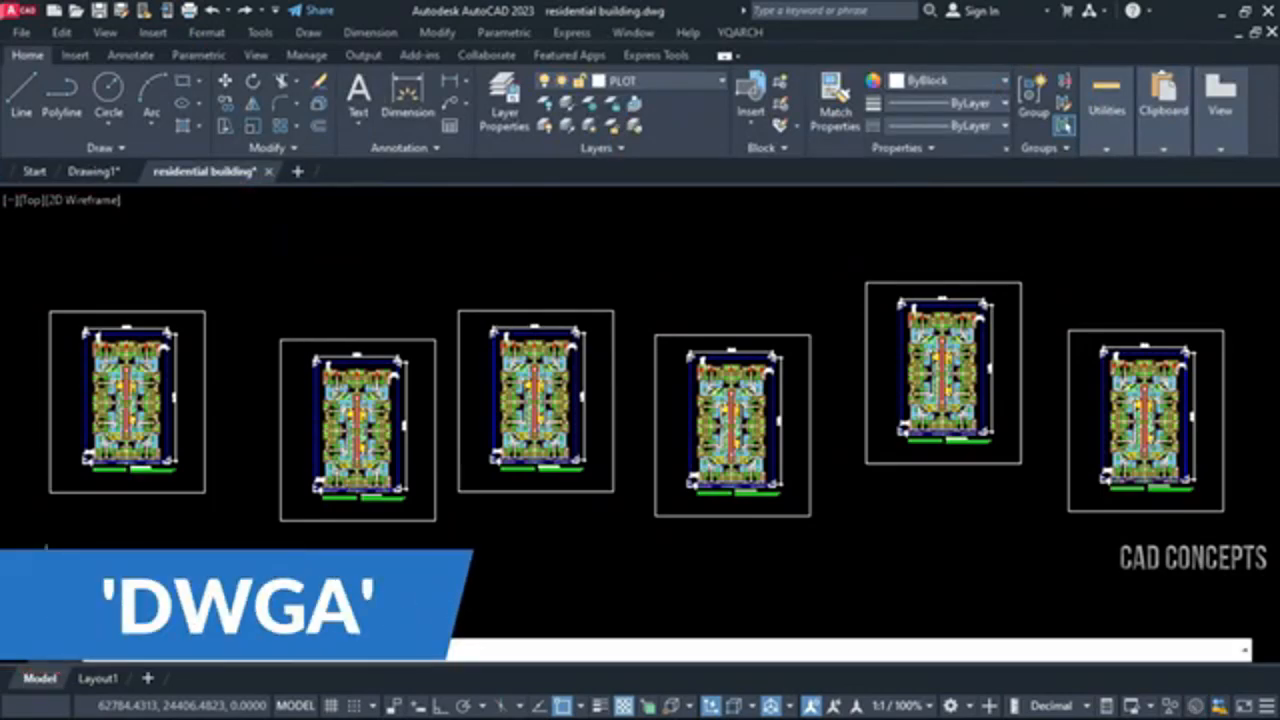
Start DWGA in Interspace Mode, picking frame layer PLOT from the leftmost frame and keeping the sort By Select Order
key(Return)
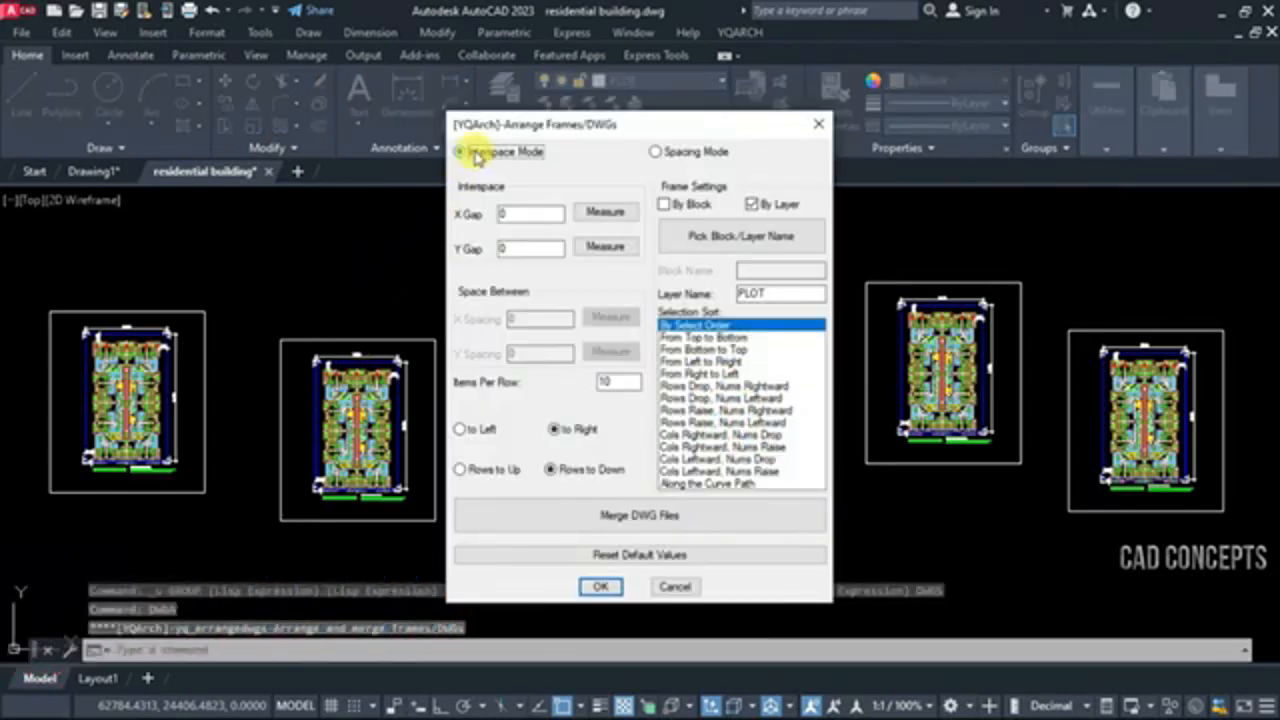
click(718, 238)
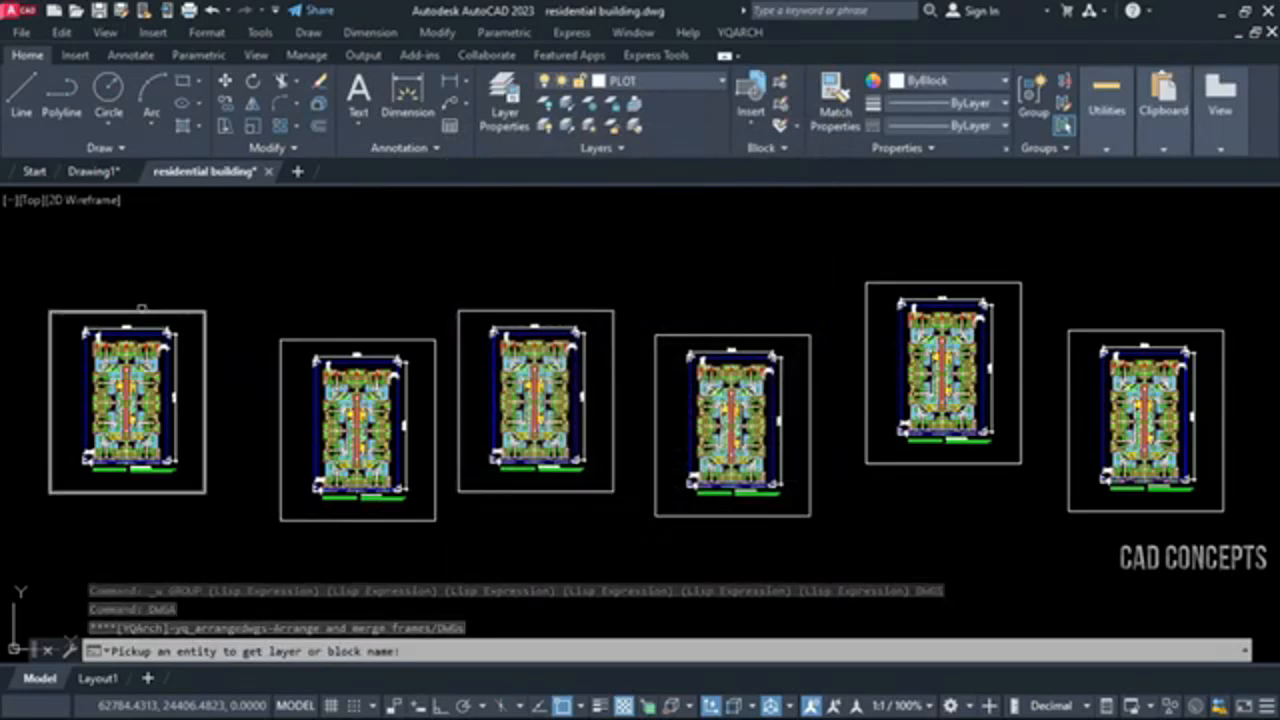
click(143, 311)
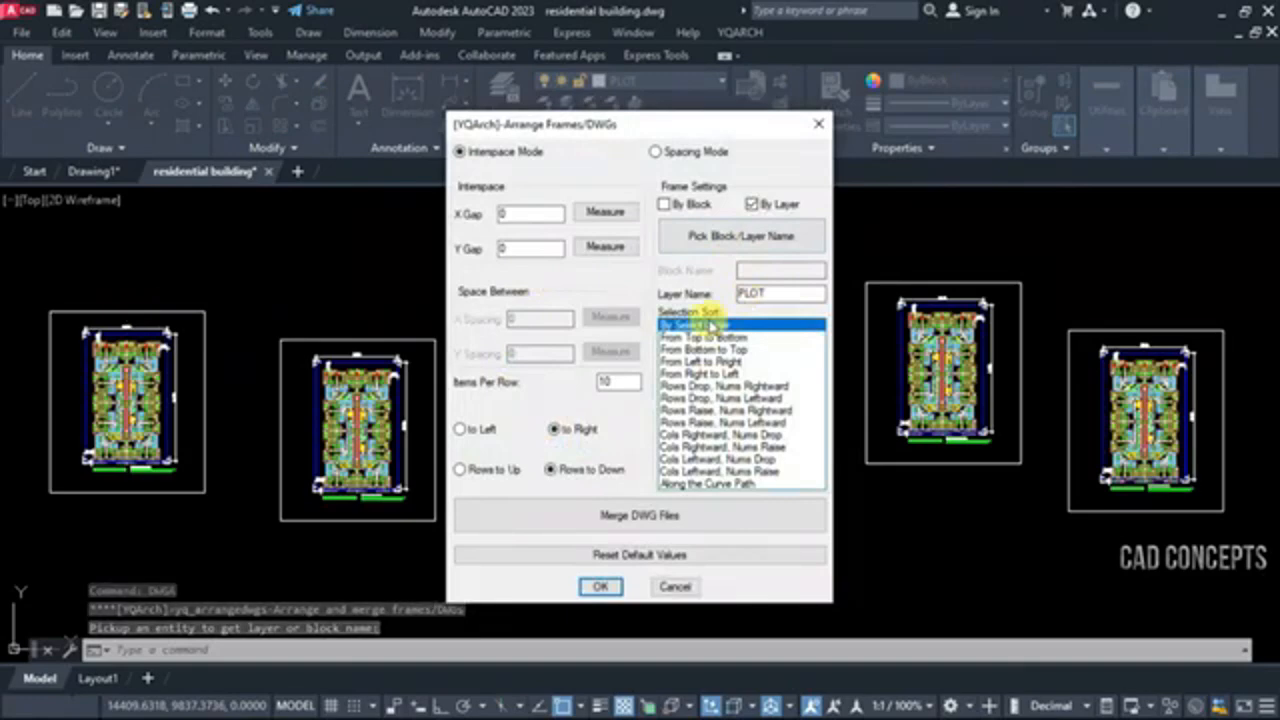
click(597, 586)
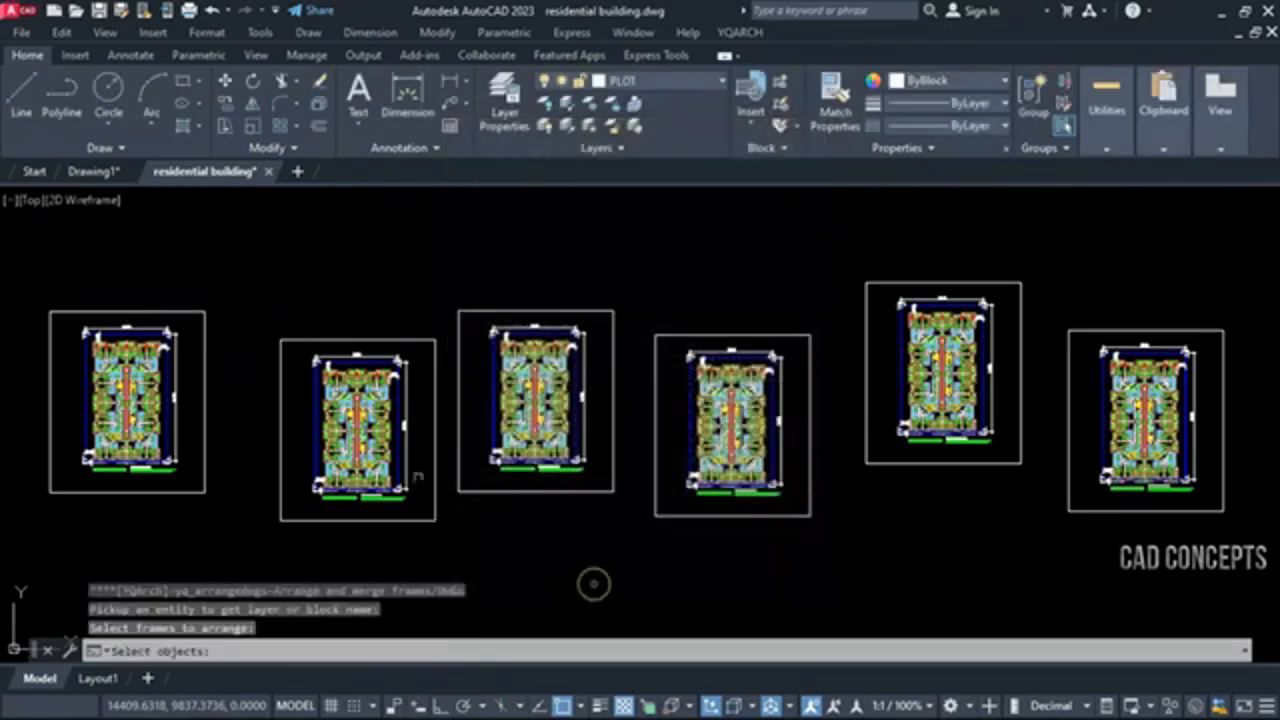
Select the six scattered plan frames one by one from left to right as the frames to arrange
click(205, 318)
click(312, 338)
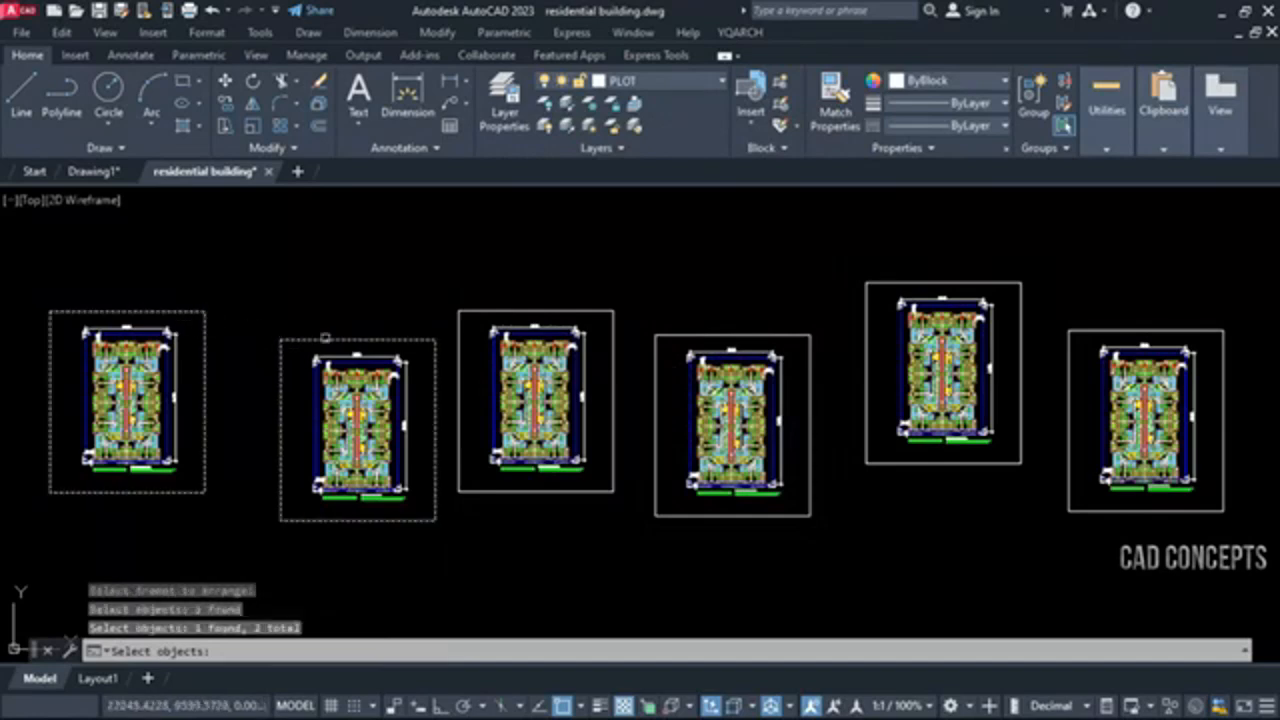
click(474, 311)
click(691, 336)
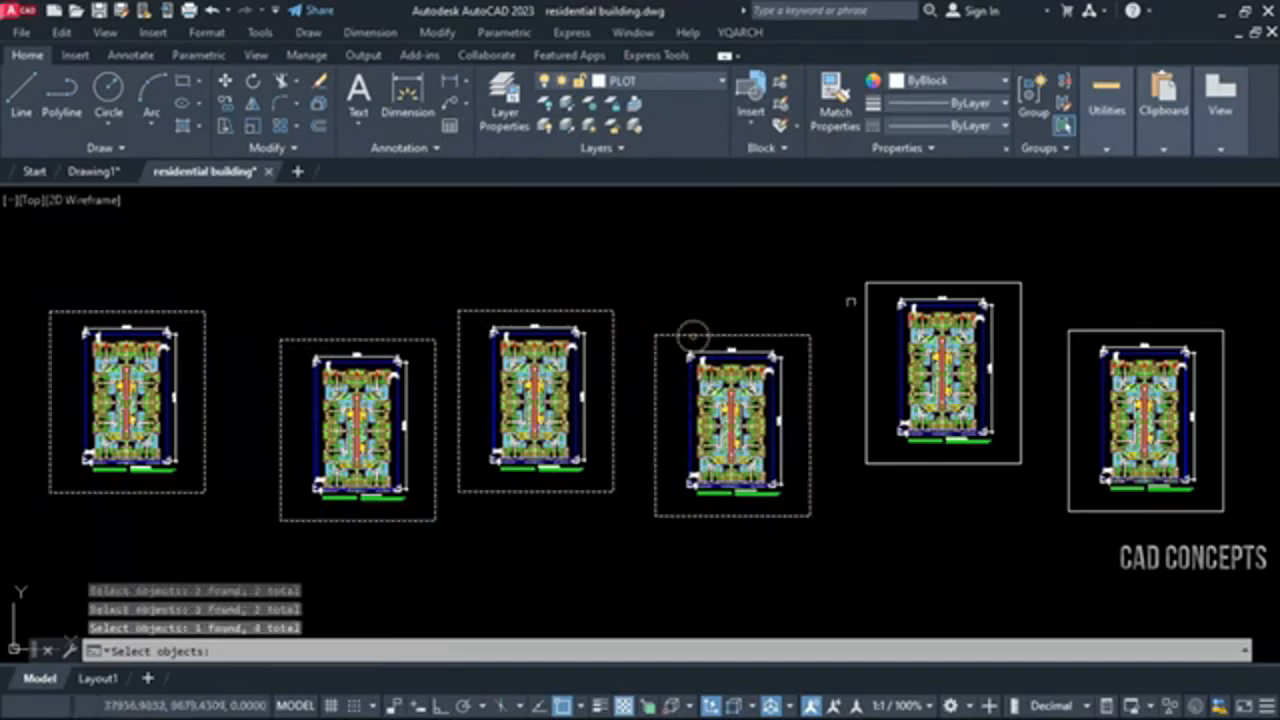
click(873, 286)
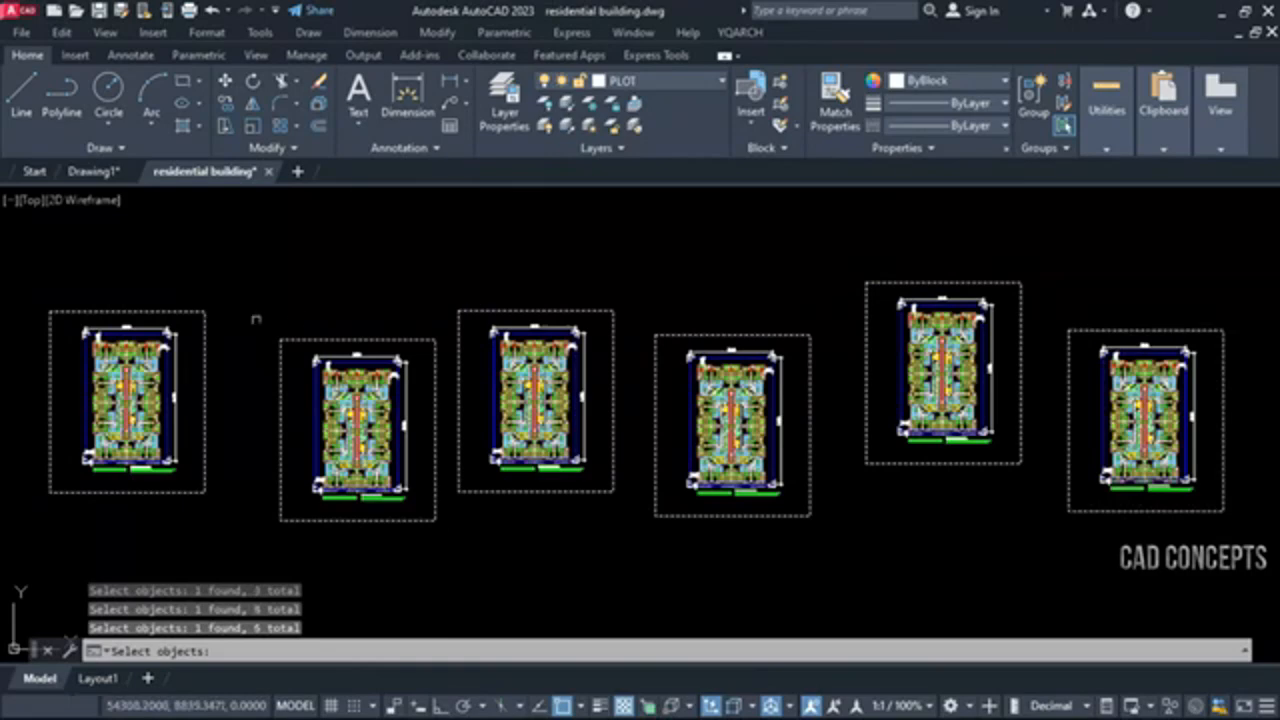
right_click(457, 293)
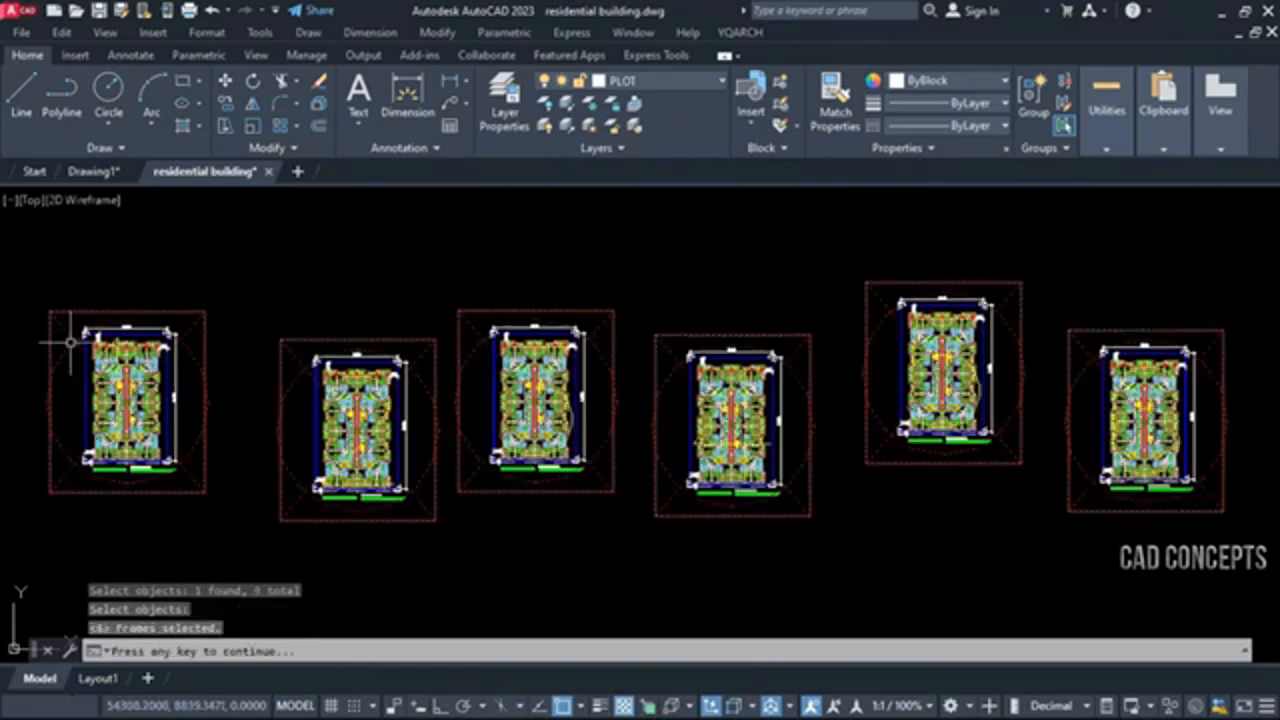
Arrange the six selected frames side by side in one row, from a start point below the existing frames
click(238, 408)
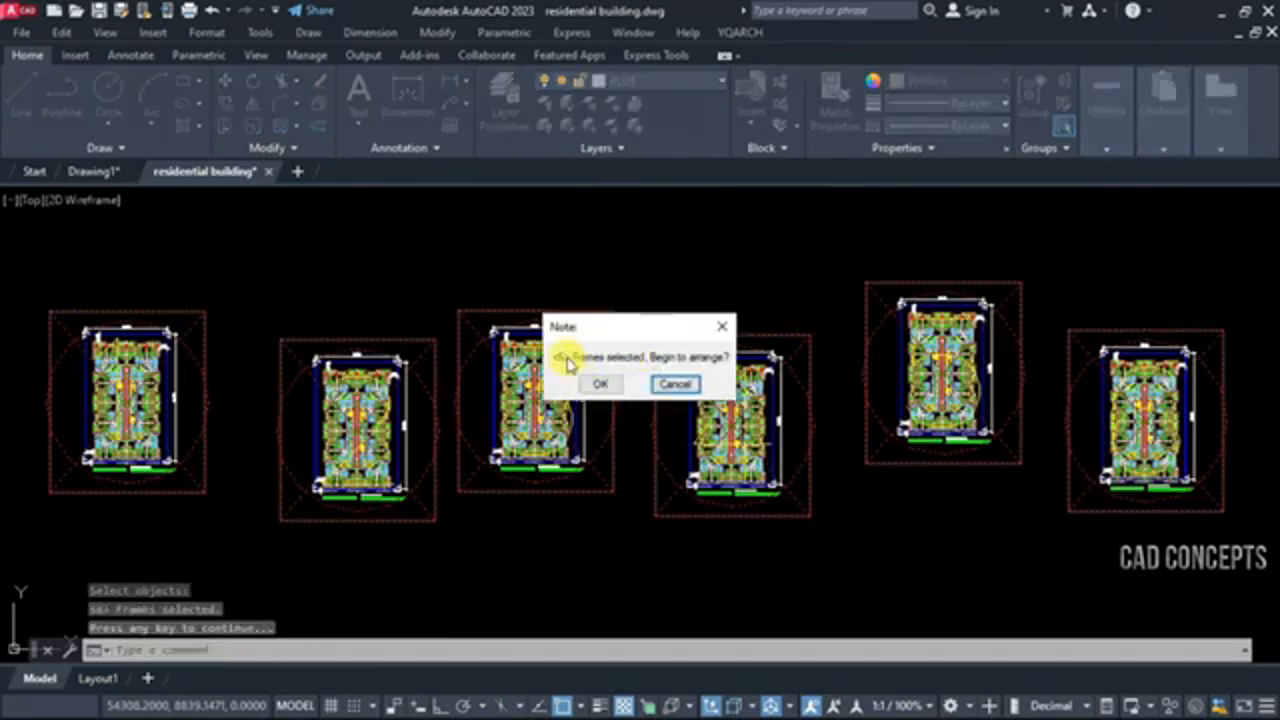
click(592, 384)
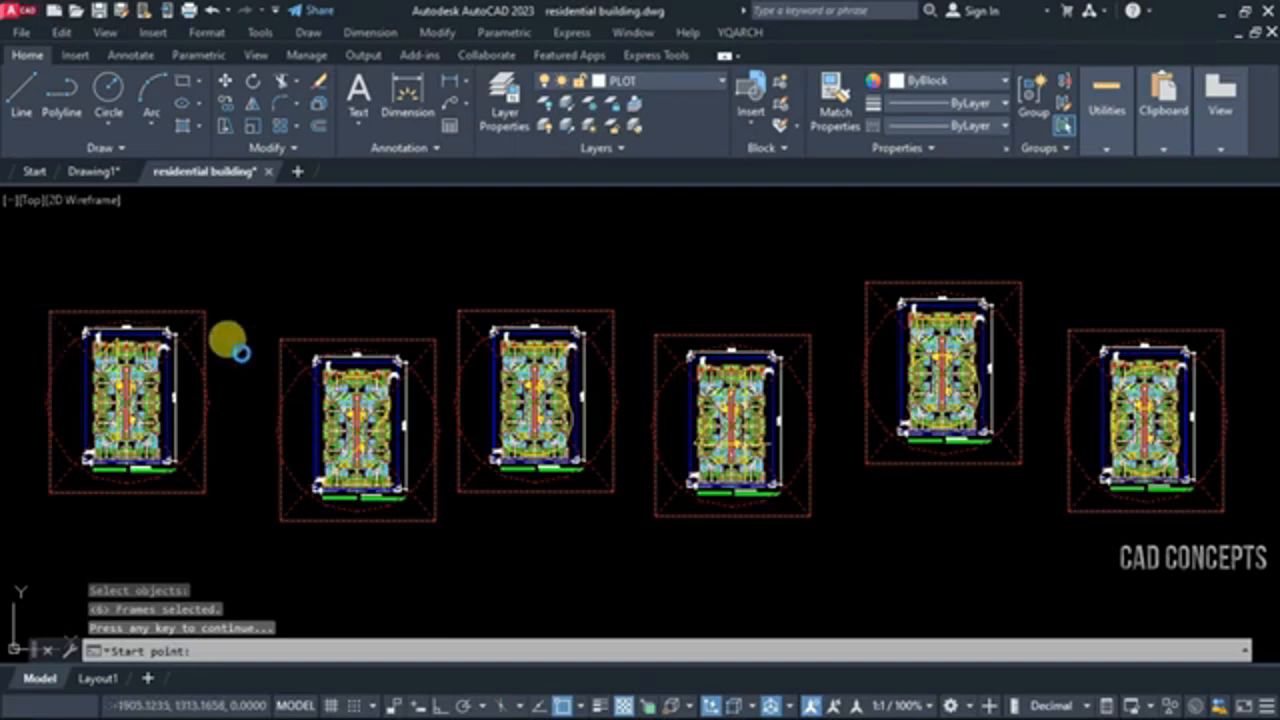
click(348, 568)
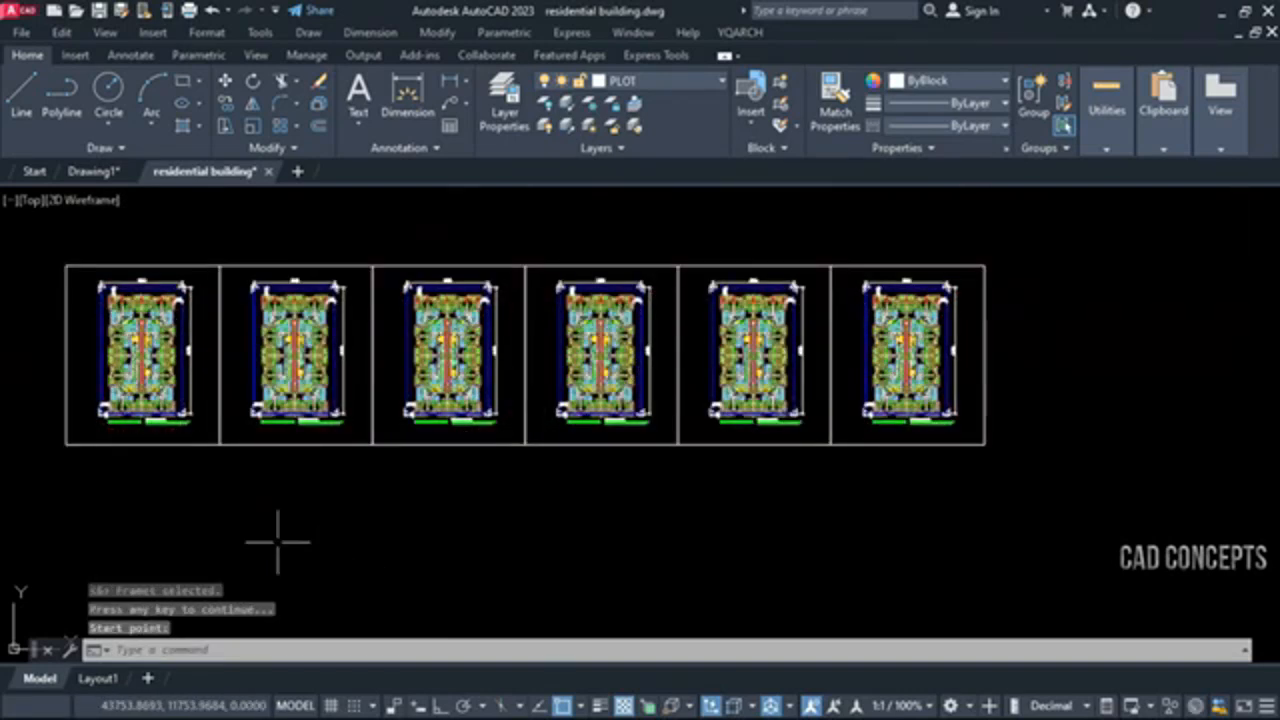
mouse_move(345, 458)
middle_down()
mouse_move(343, 491)
mouse_move(418, 526)
middle_up()
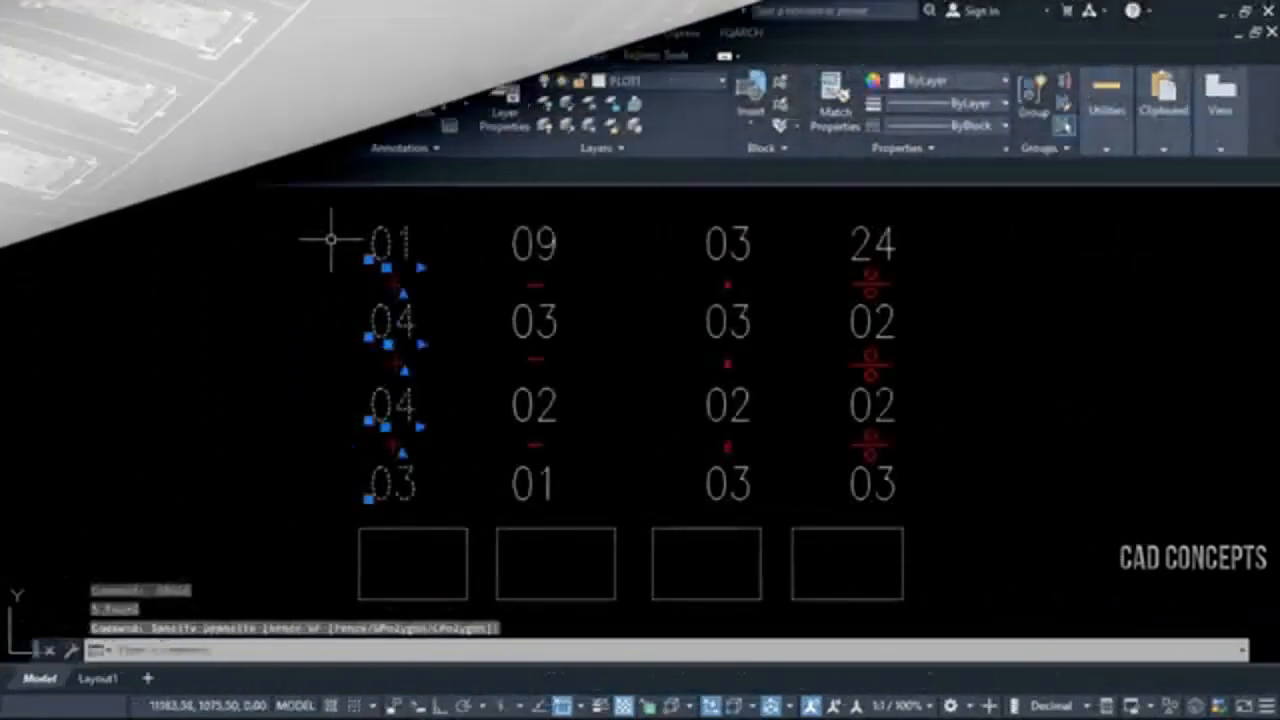
Move the addition column of numbers and plus signs slightly right, toward the centre of its result box
text(m)
key(space)
click(254, 411)
click(269, 411)
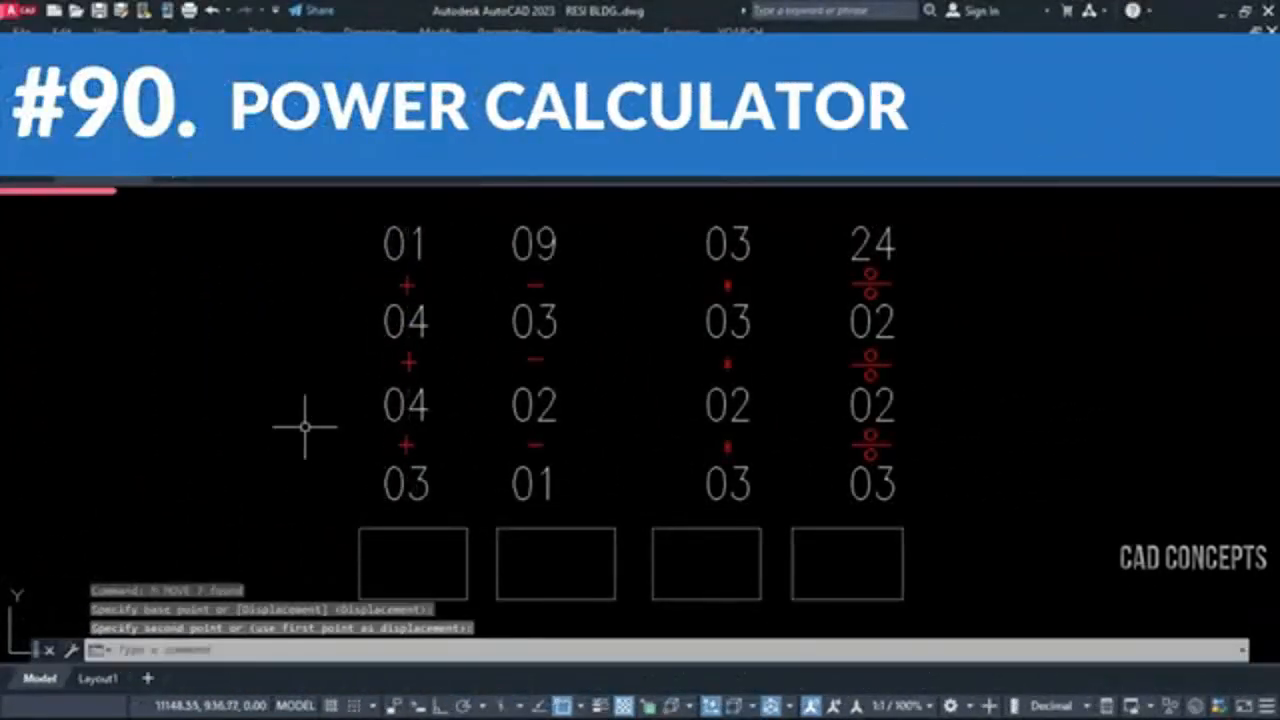
Move the subtraction column of numbers and minus signs slightly right to centre it over its result box
click(582, 501)
click(503, 234)
text(m)
key(space)
click(630, 351)
click(640, 351)
Move the multiplication column of numbers and signs slightly left to centre it over its result box
click(793, 497)
click(674, 240)
text(m)
key(space)
click(649, 347)
click(629, 351)
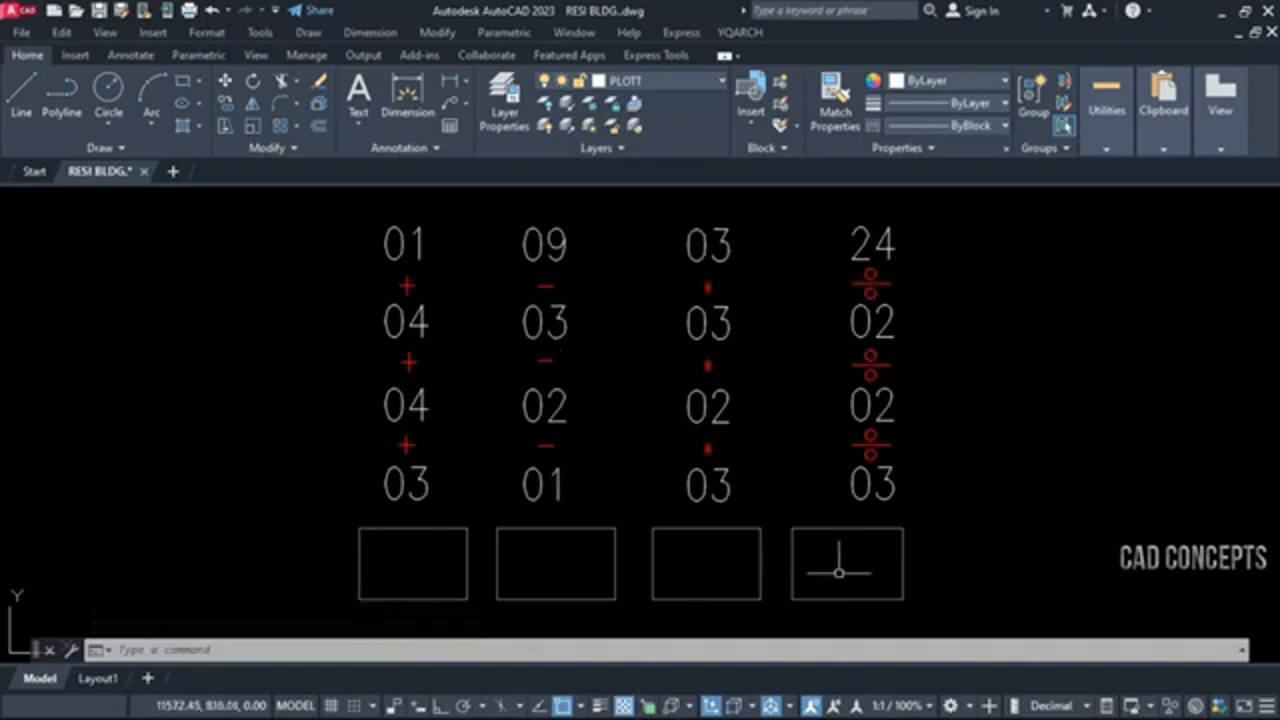
Add the numbers of the first column with the + calculator command and place the sum in the box below
text(+)
key(Return)
click(368, 206)
click(446, 550)
key(Return)
click(466, 597)
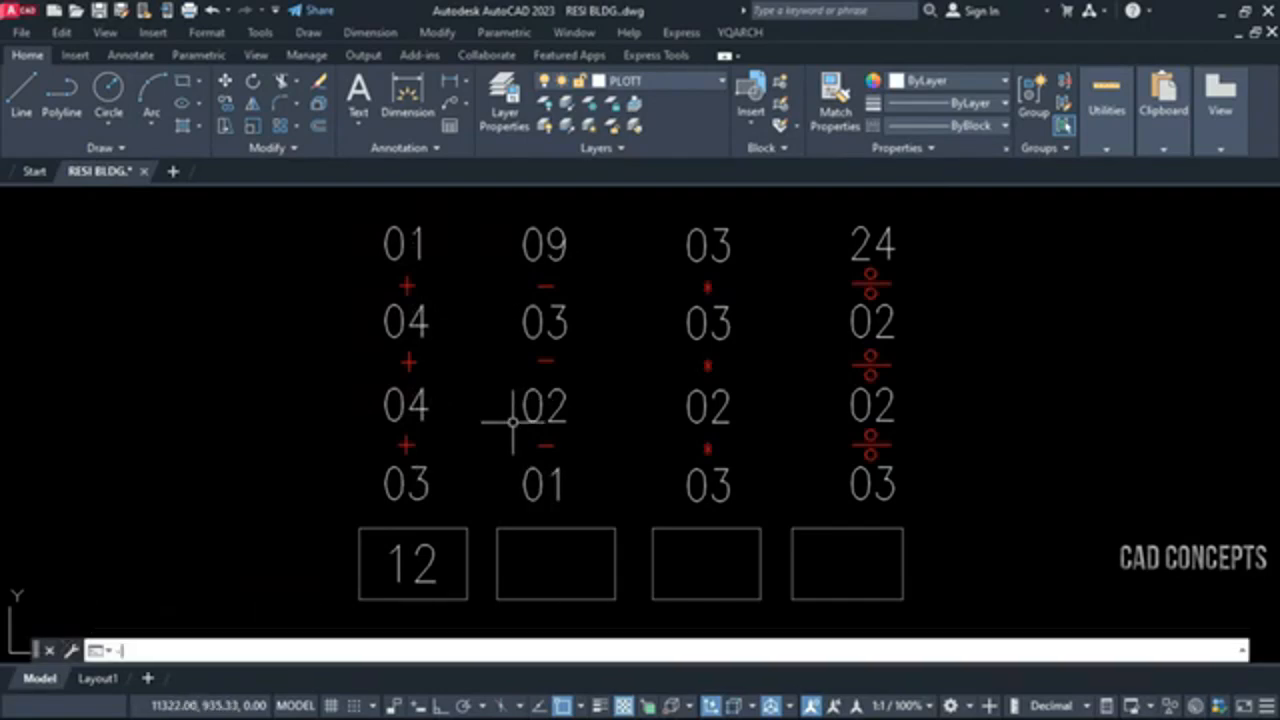
Subtract 03, 02 and 01 from 09 with the - calculator command and place the result in the second box
key(Return)
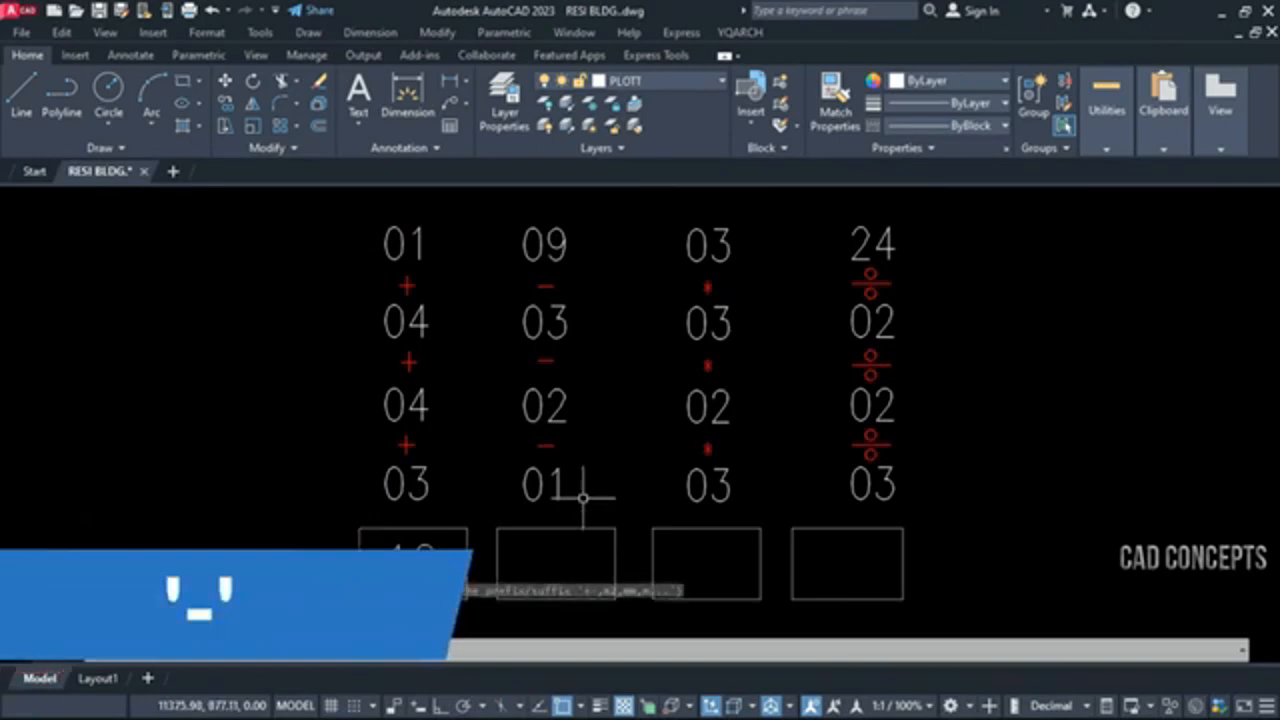
click(553, 259)
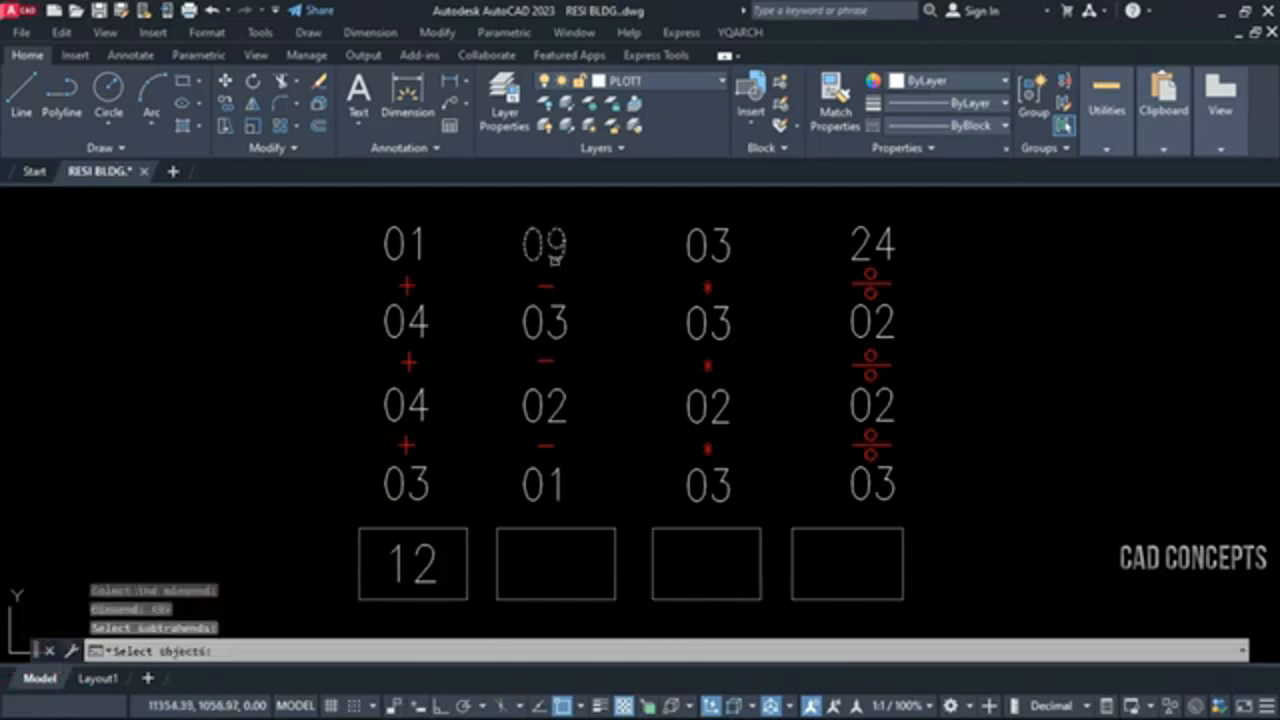
click(556, 318)
click(546, 405)
click(546, 482)
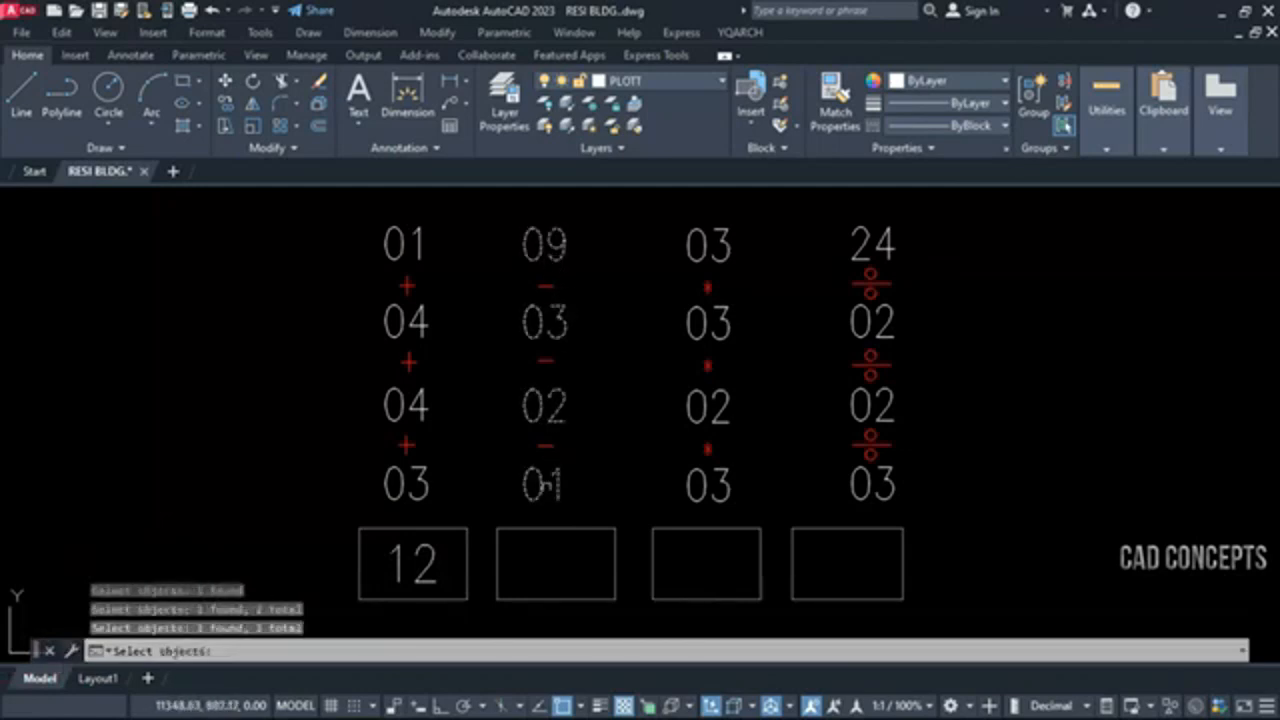
key(Return)
click(497, 527)
click(614, 598)
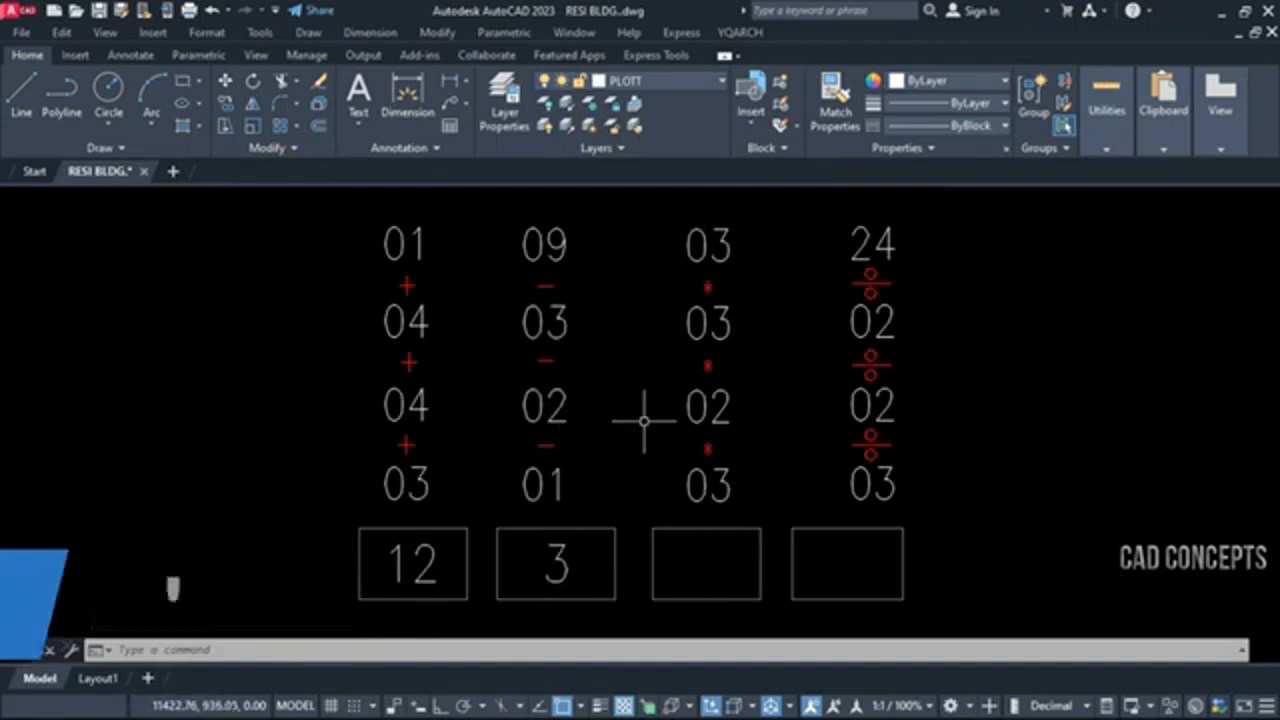
Multiply the four numbers of the third column with the * calculator command and place the product in the box below
text(*)
key(Return)
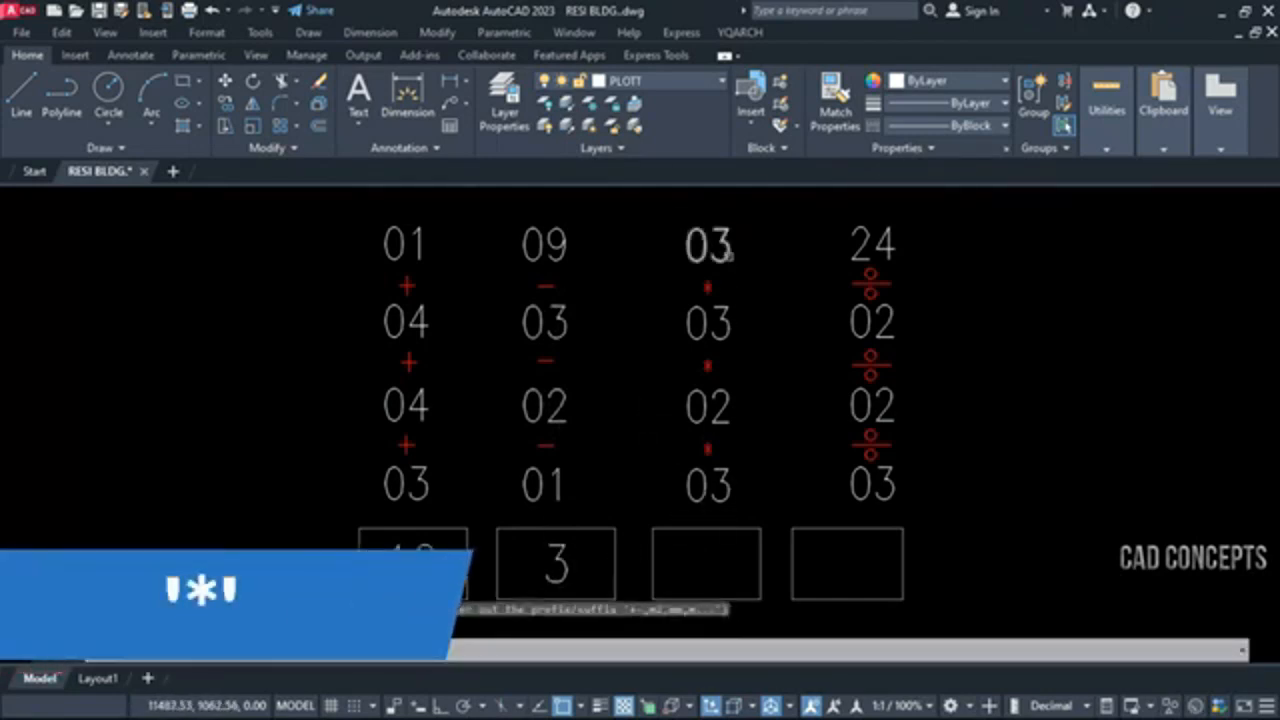
click(728, 256)
click(744, 314)
click(677, 508)
key(Return)
click(652, 527)
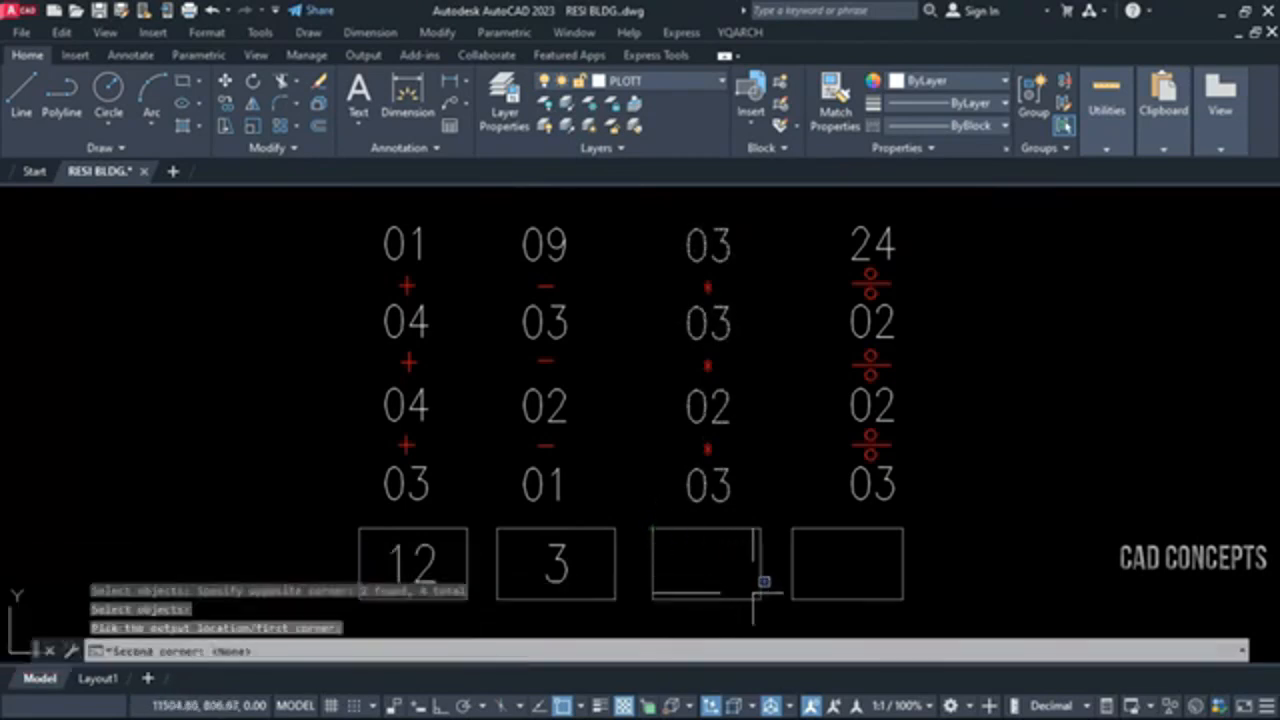
click(758, 597)
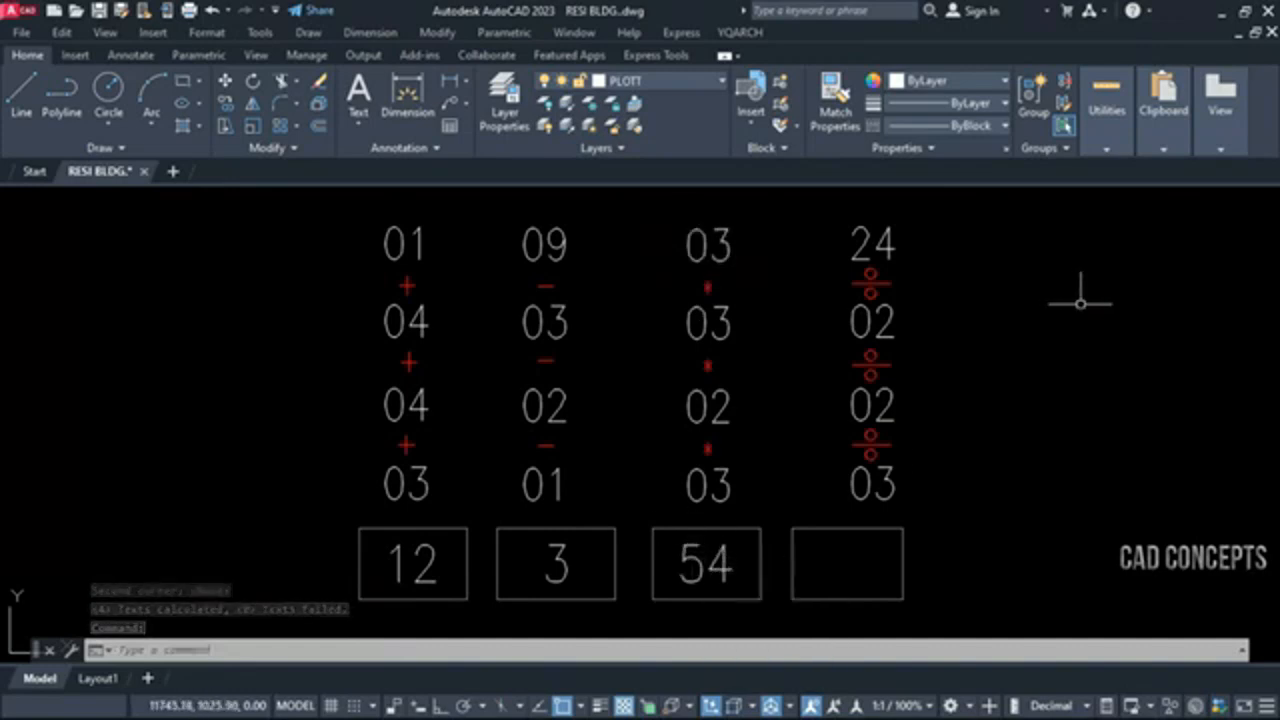
Divide 24 by 02, 02 and 03 with the / calculator command and place the quotient in the fourth box
text(/)
key(Return)
click(860, 262)
click(858, 312)
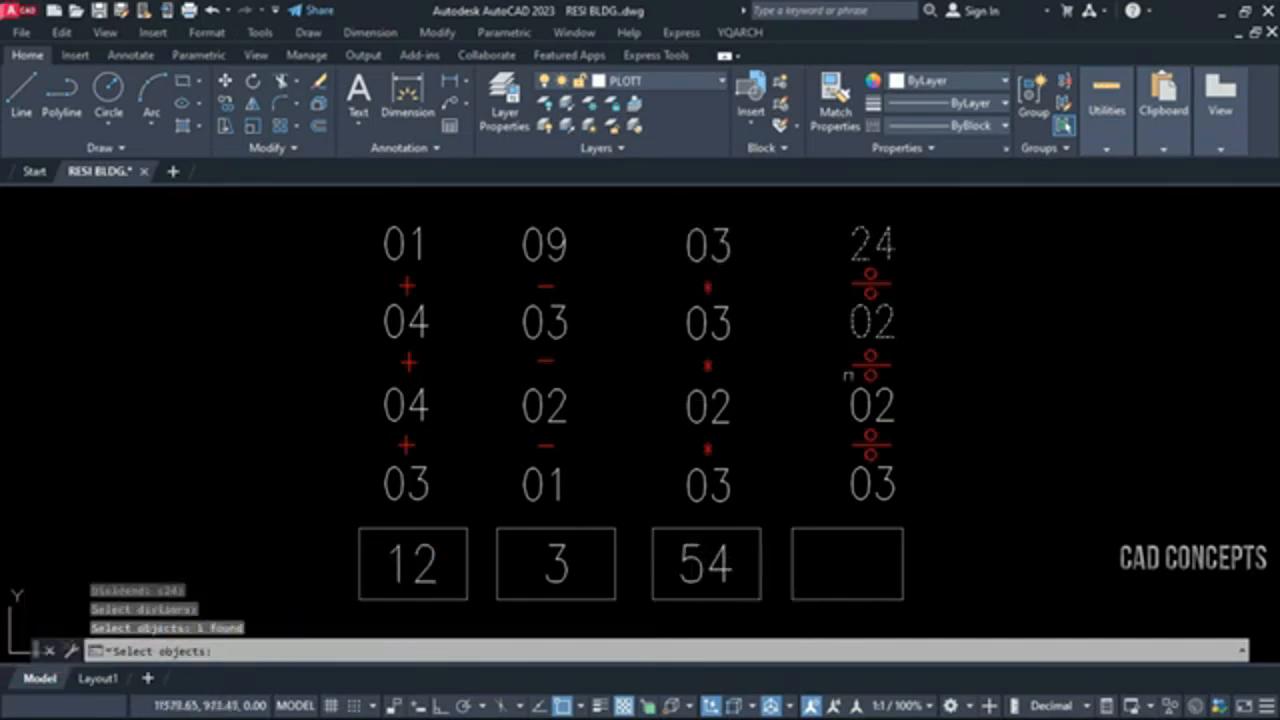
click(850, 402)
click(870, 483)
key(Return)
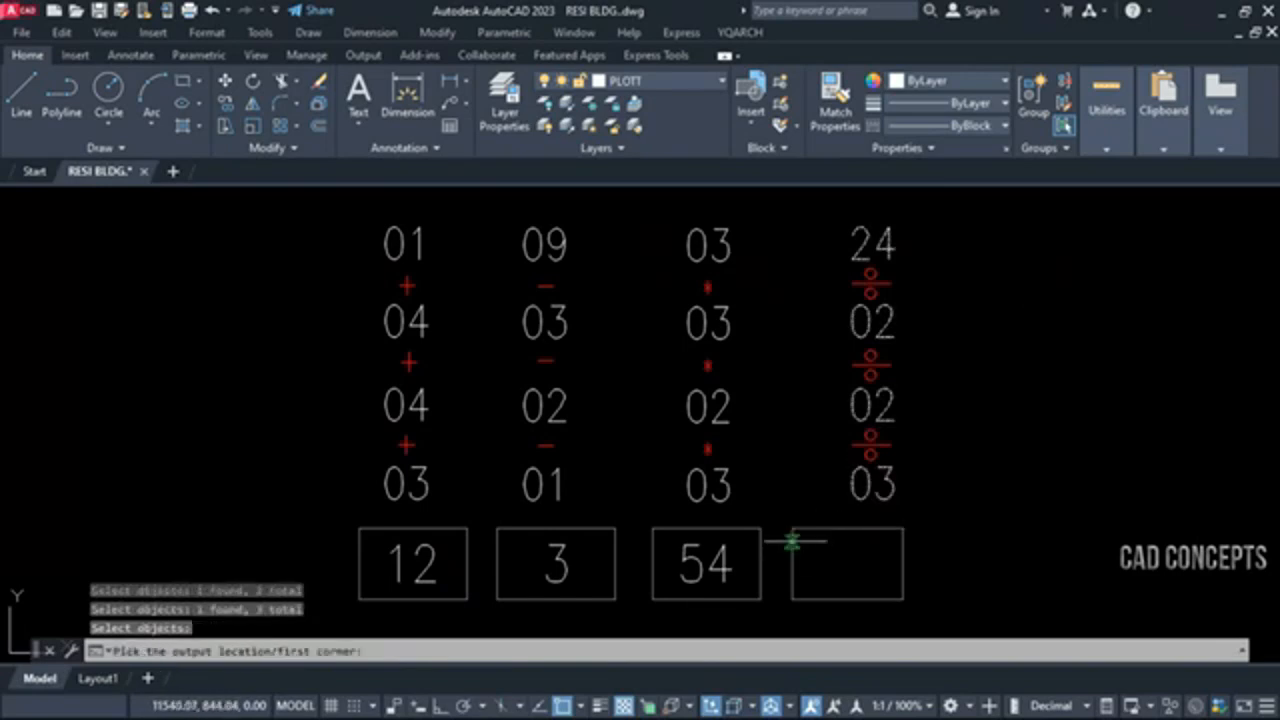
click(792, 528)
click(904, 600)
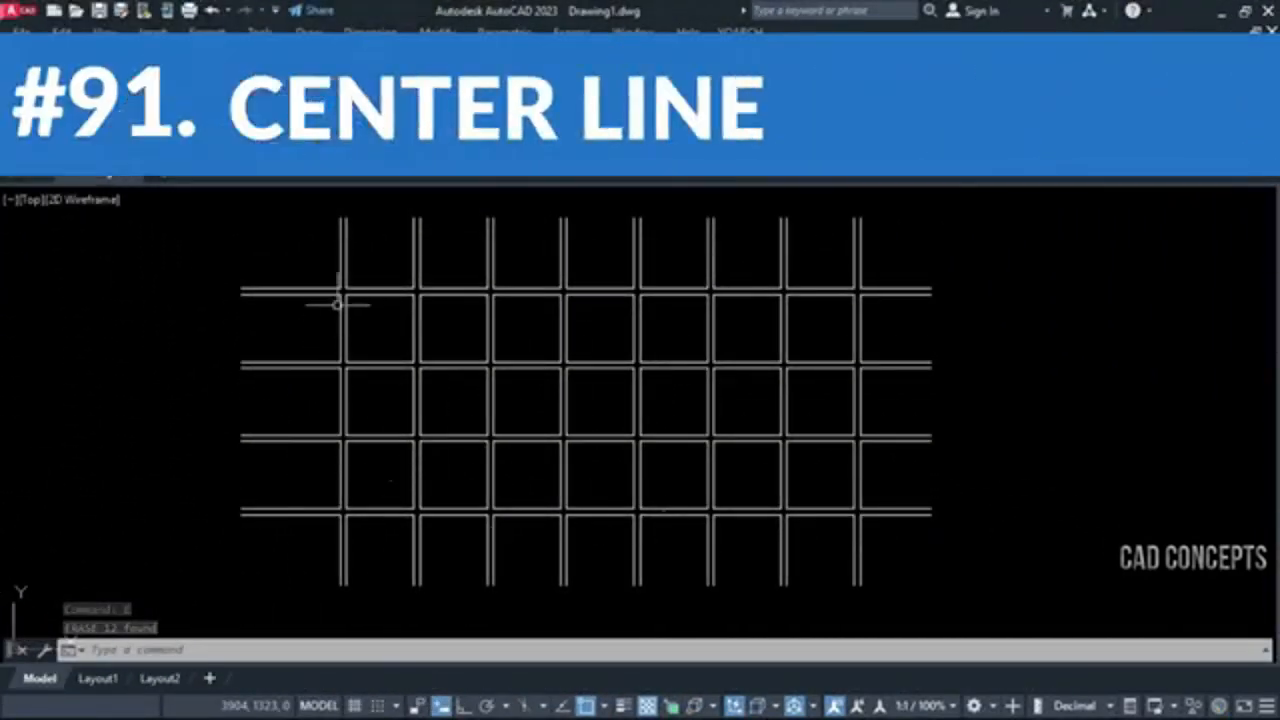
click(883, 260)
click(318, 532)
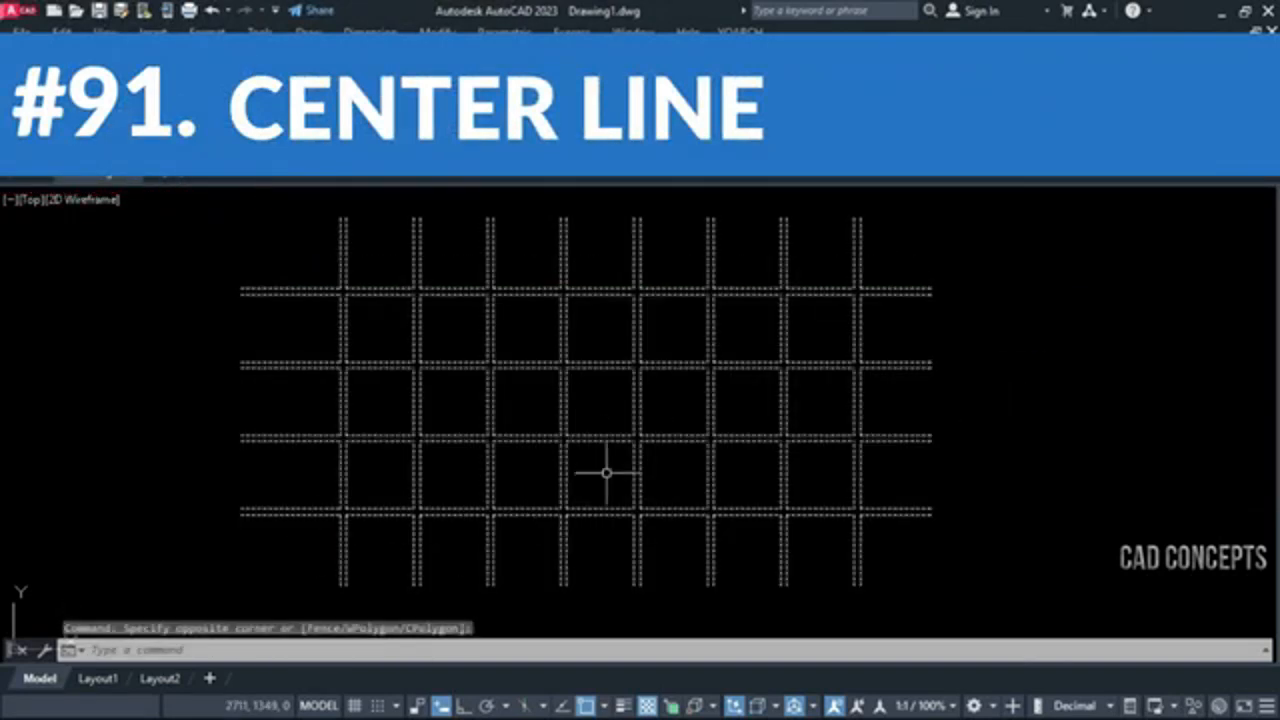
key(Escape)
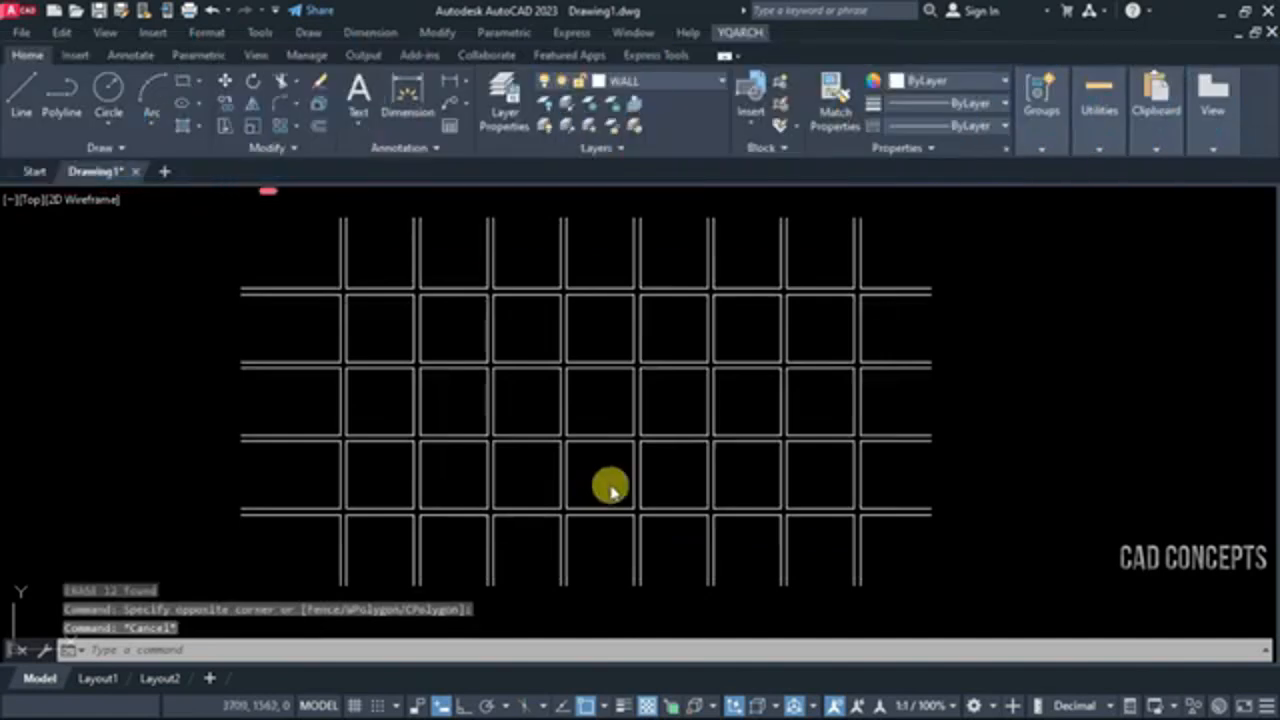
click(900, 538)
key(Escape)
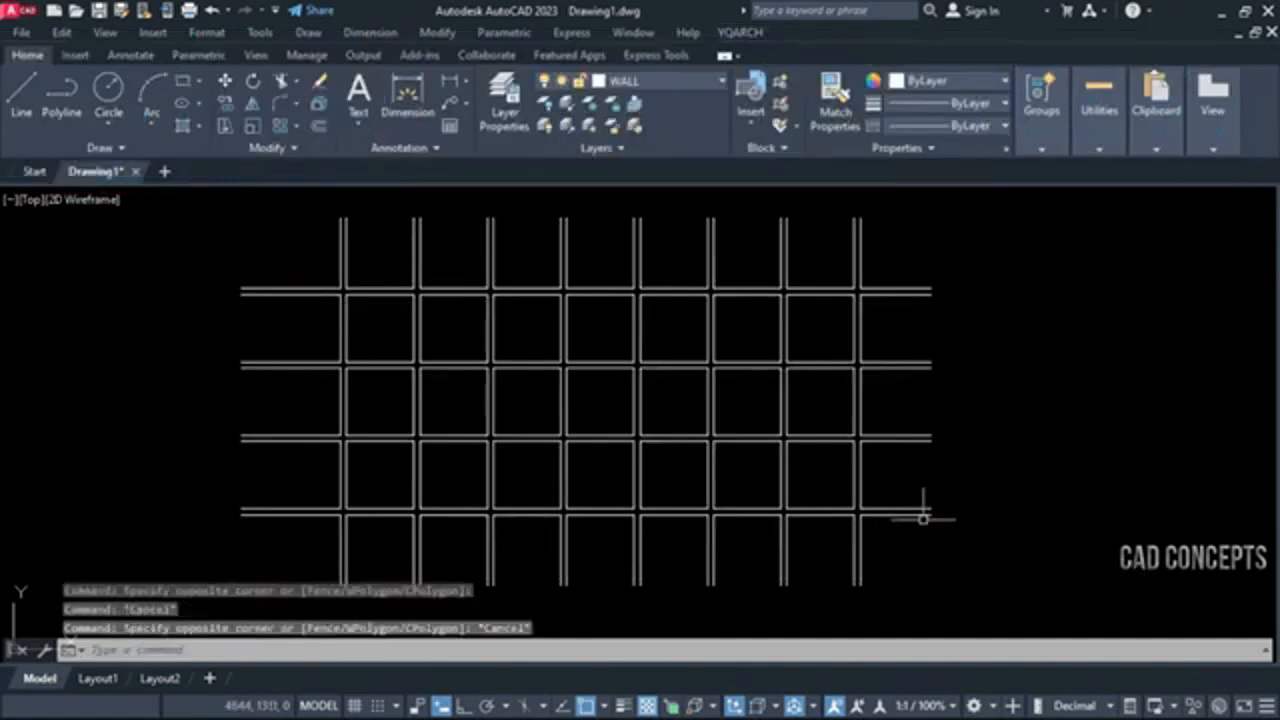
click(951, 567)
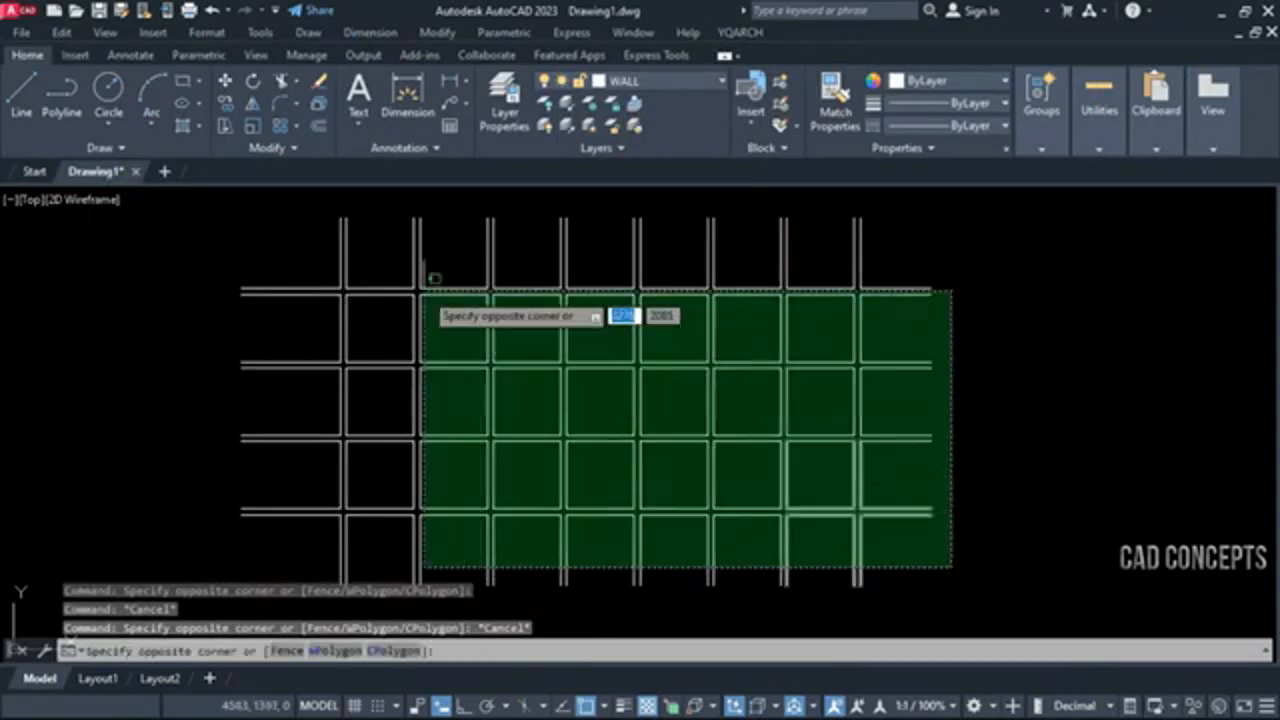
key(Escape)
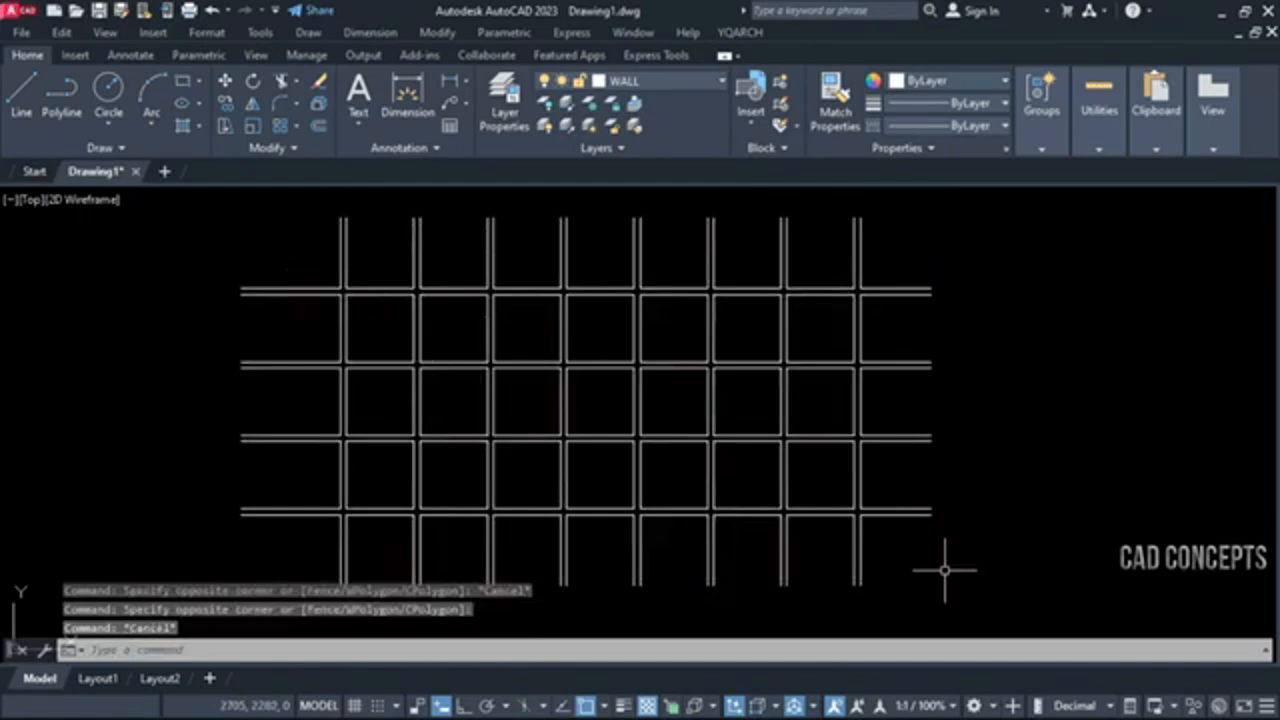
Rebuild the axis lines from the whole double-line wall grid with the WWA command
text(WWA)
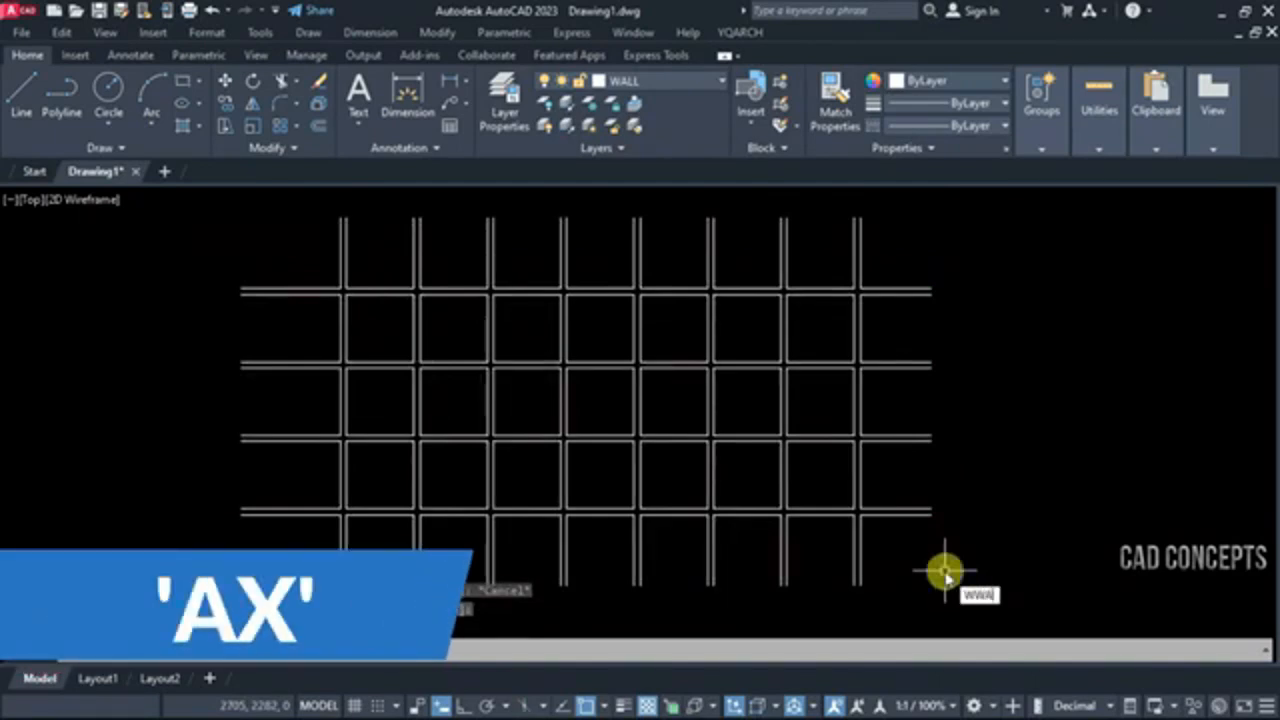
key(Return)
click(923, 571)
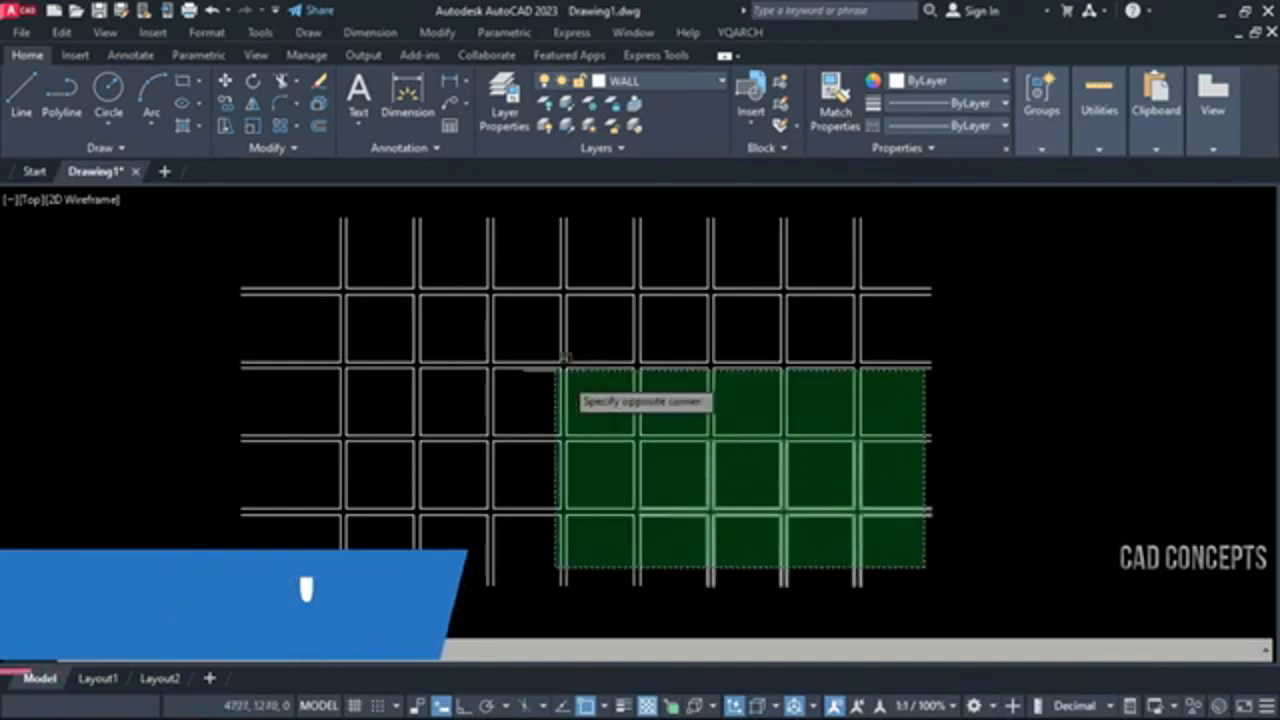
click(326, 259)
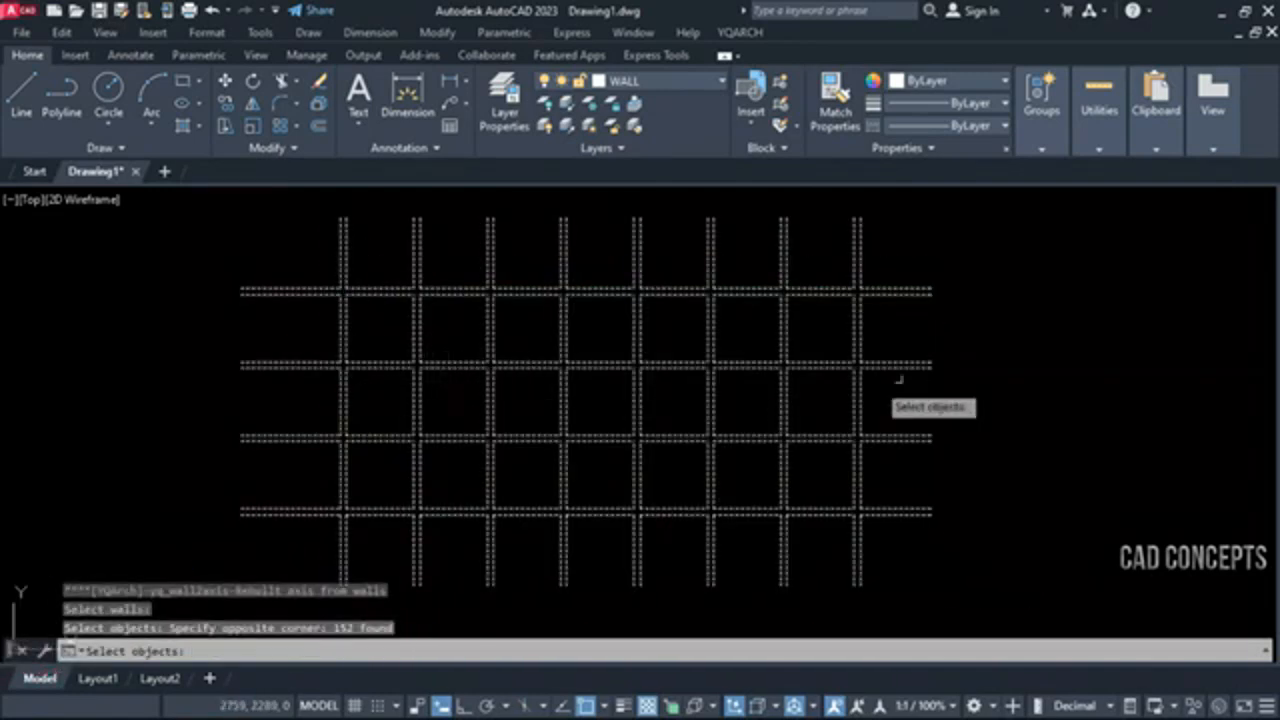
key(Return)
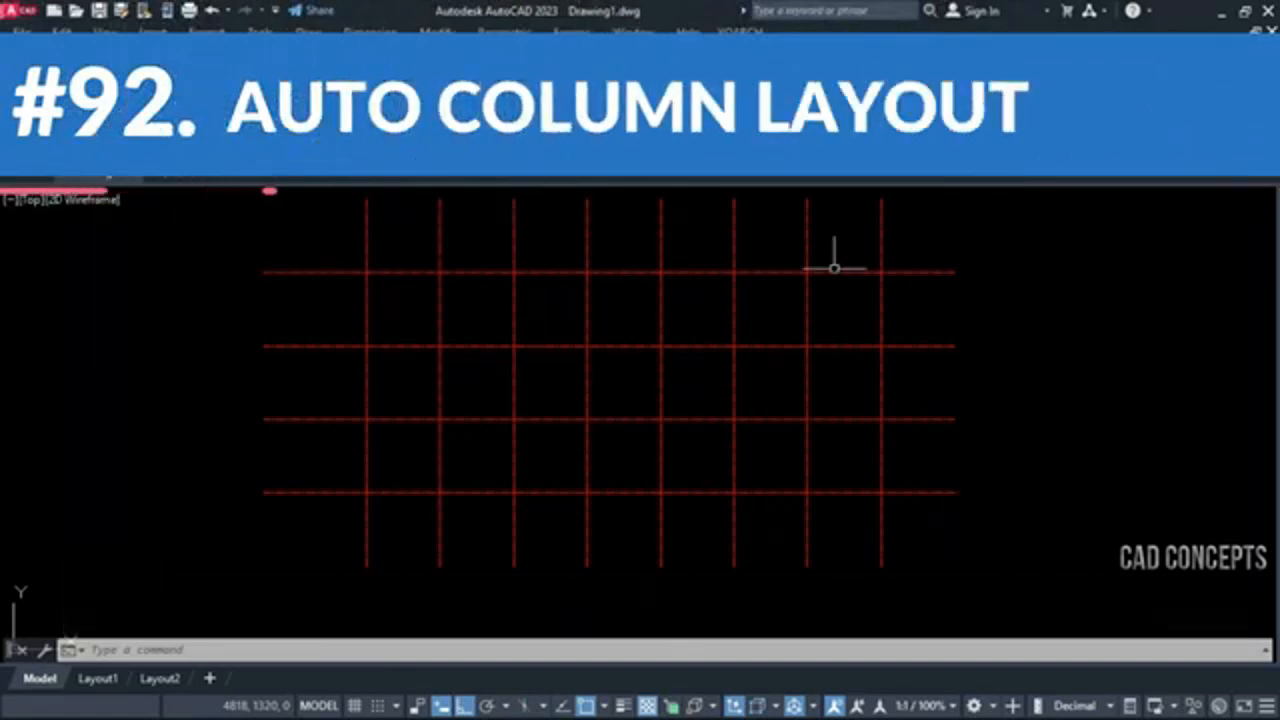
click(909, 229)
click(355, 508)
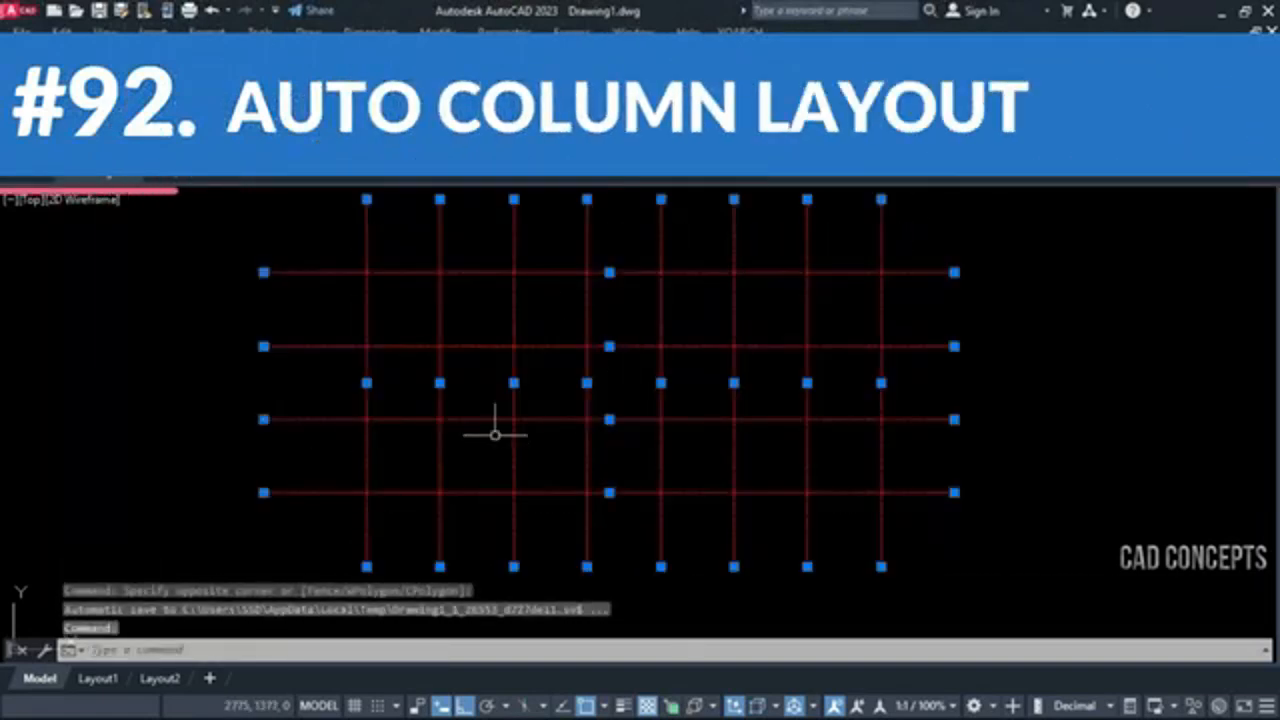
key(Escape)
key(Escape)
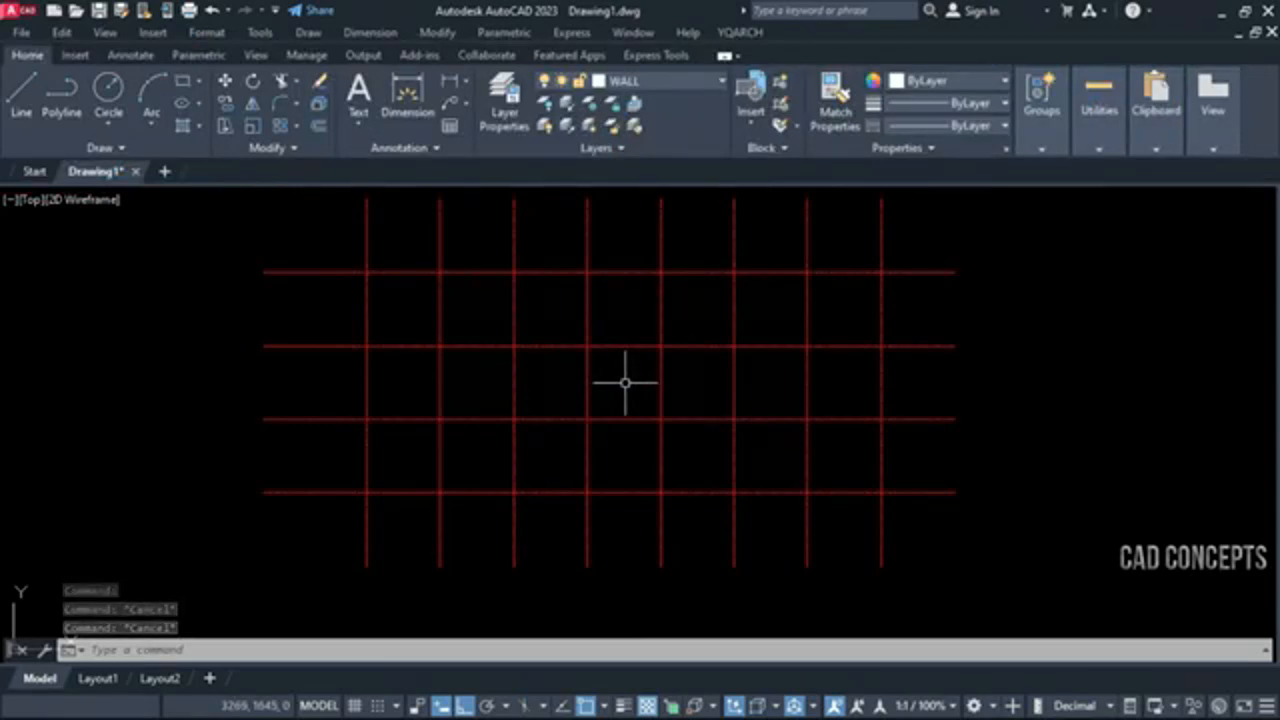
Start the ZBZ column layout, accept cylinder diameter 50, and switch to rectangular columns sized 40,100
text(Z)
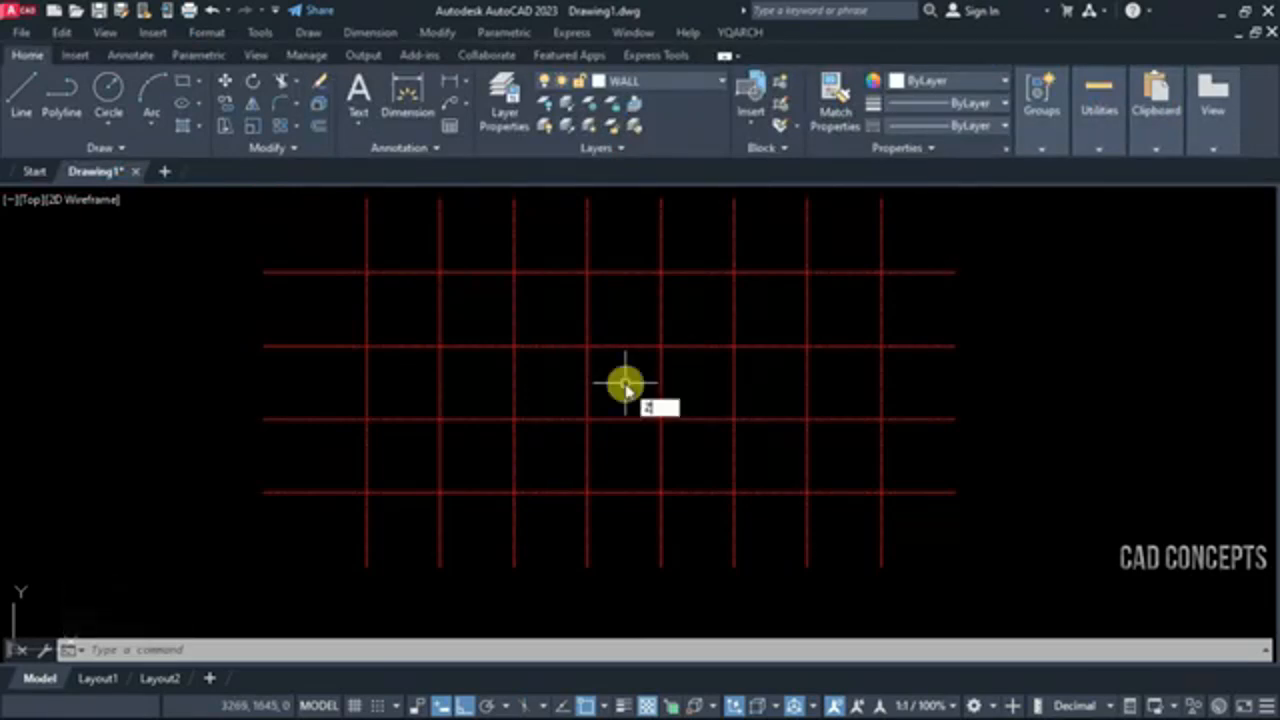
text(ZBZ)
key(Return)
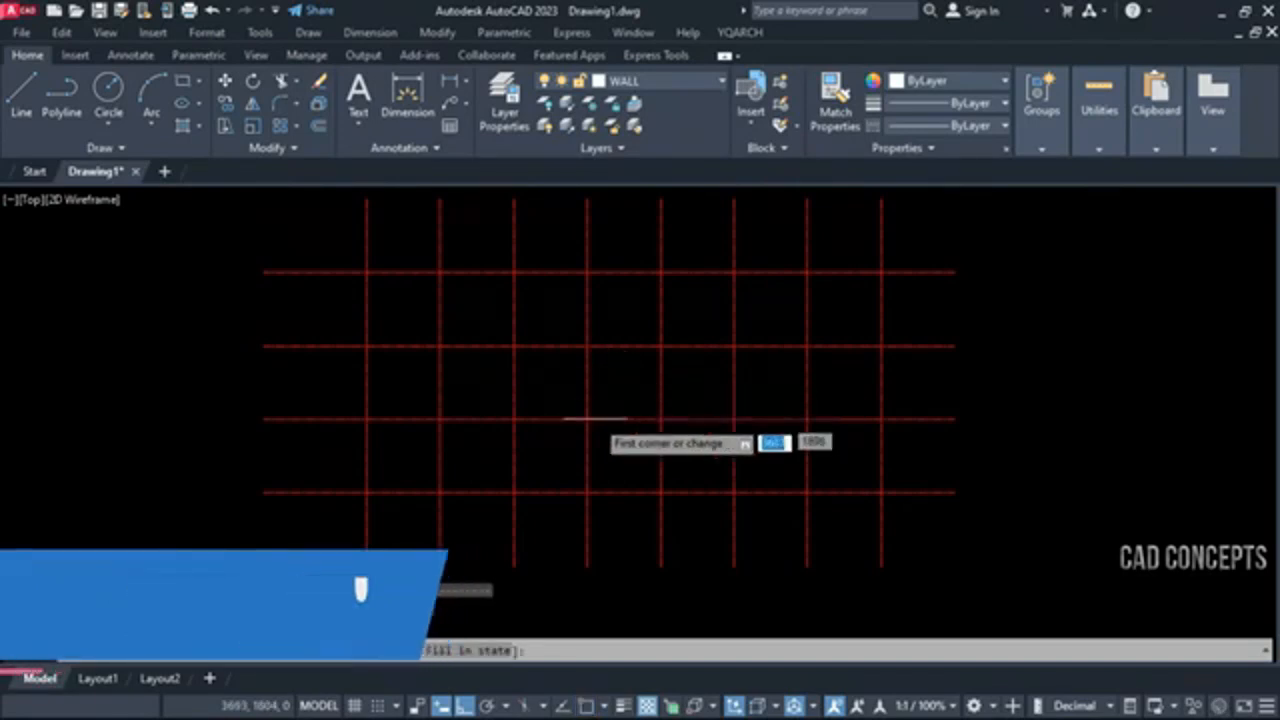
click(384, 650)
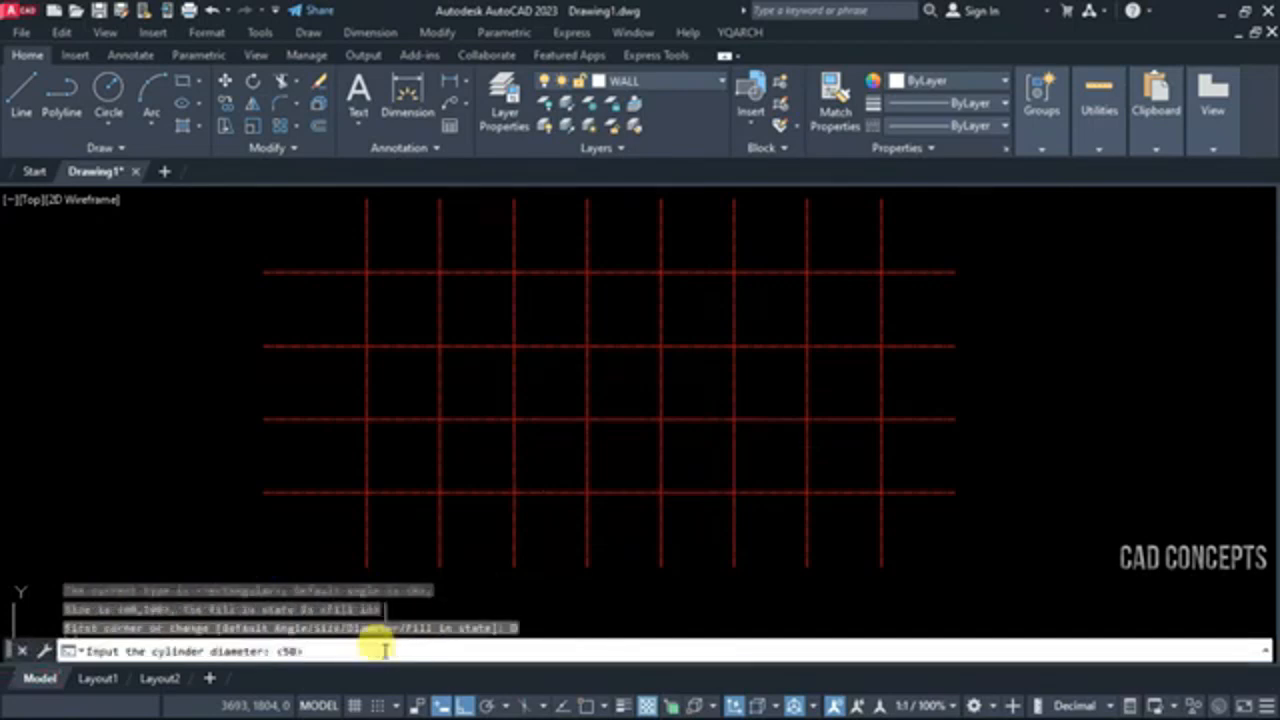
key(Return)
click(345, 650)
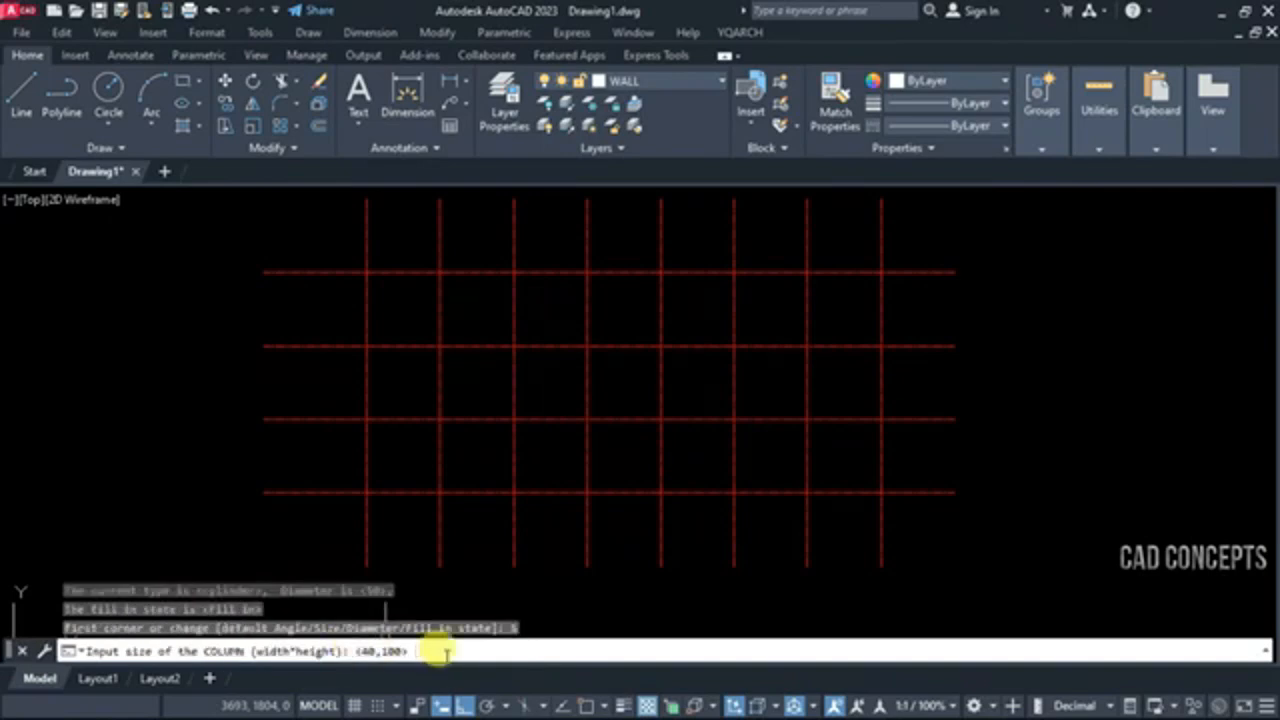
key(Return)
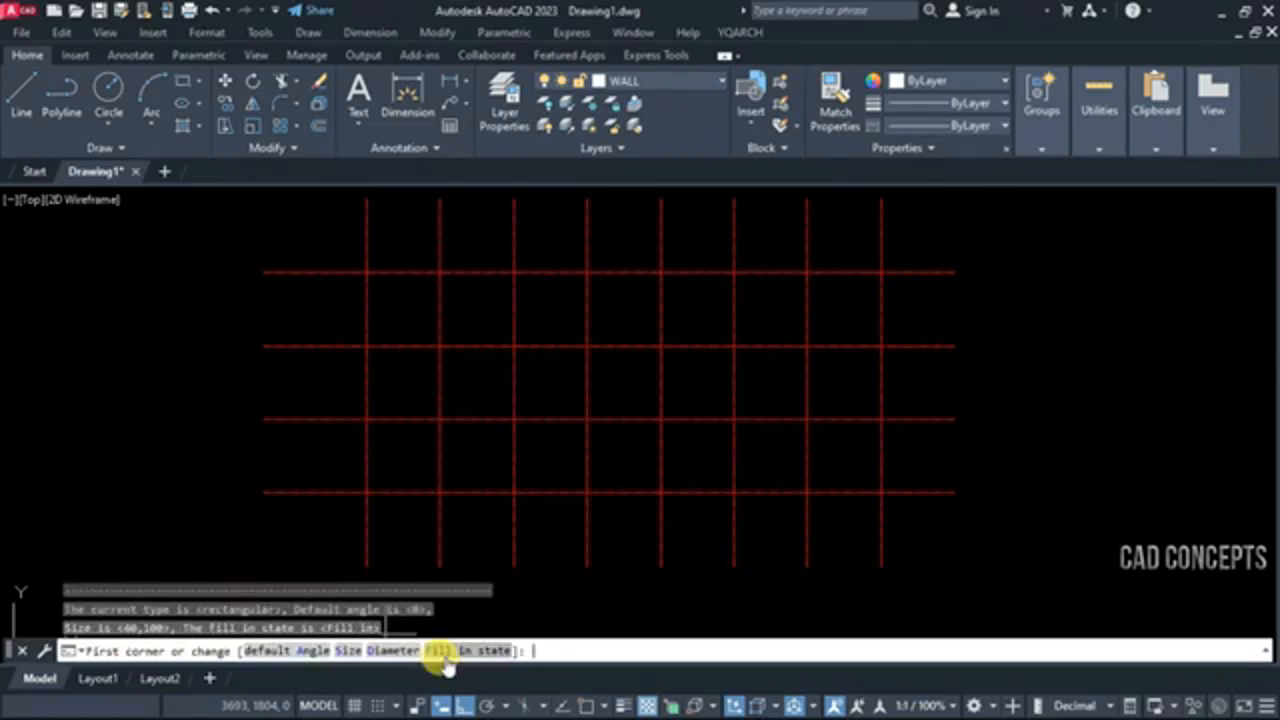
Confirm the Fill in state and place columns at all intersections of the red axis grid by windowing it
click(437, 650)
key(Return)
click(304, 545)
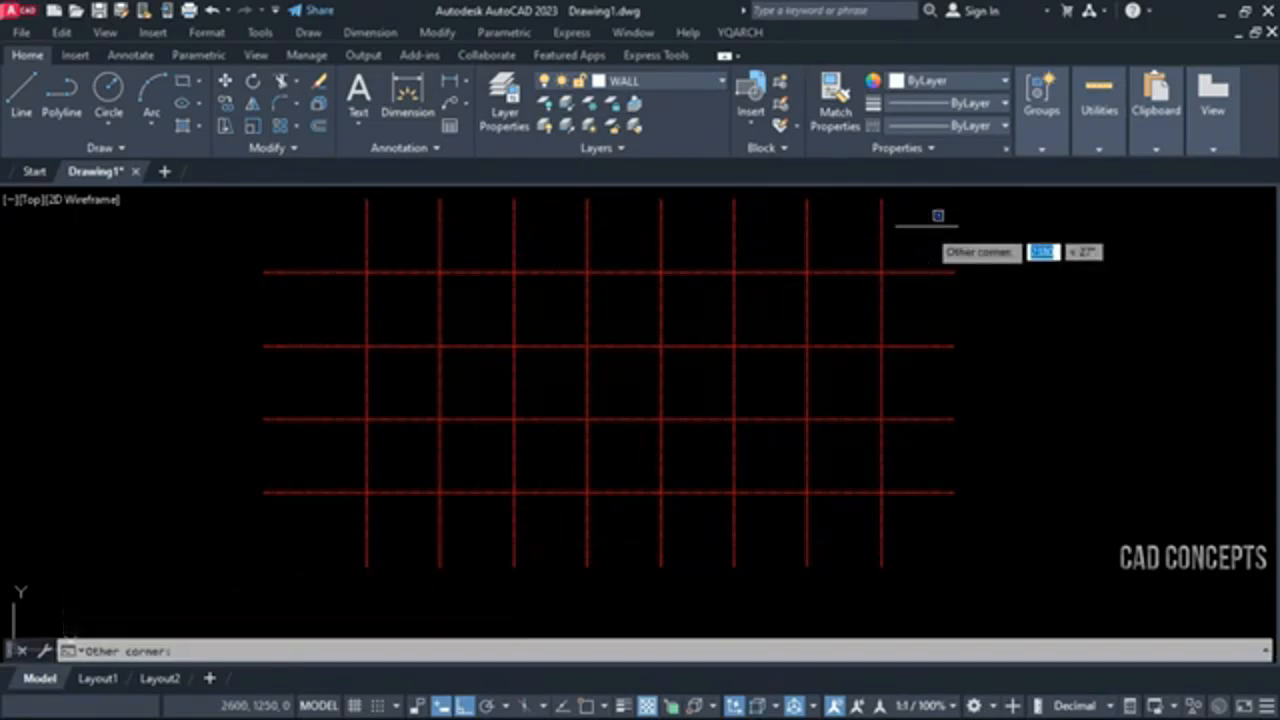
click(927, 227)
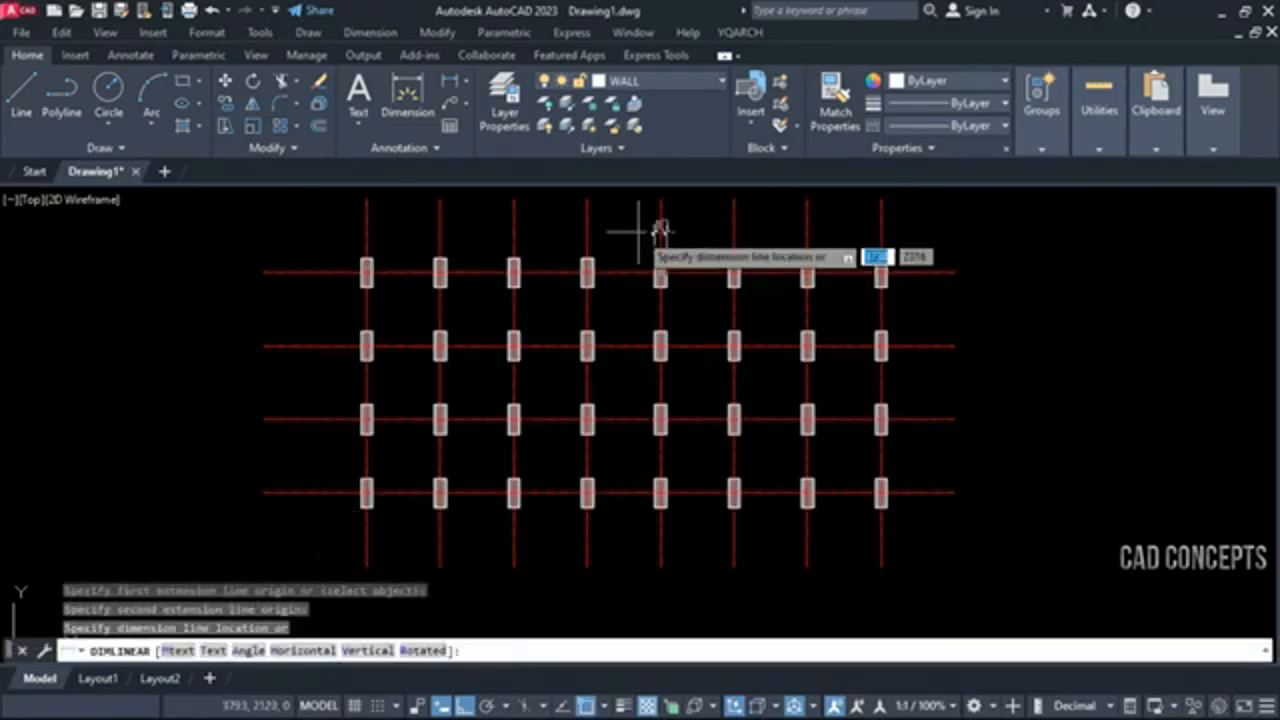
key(Escape)
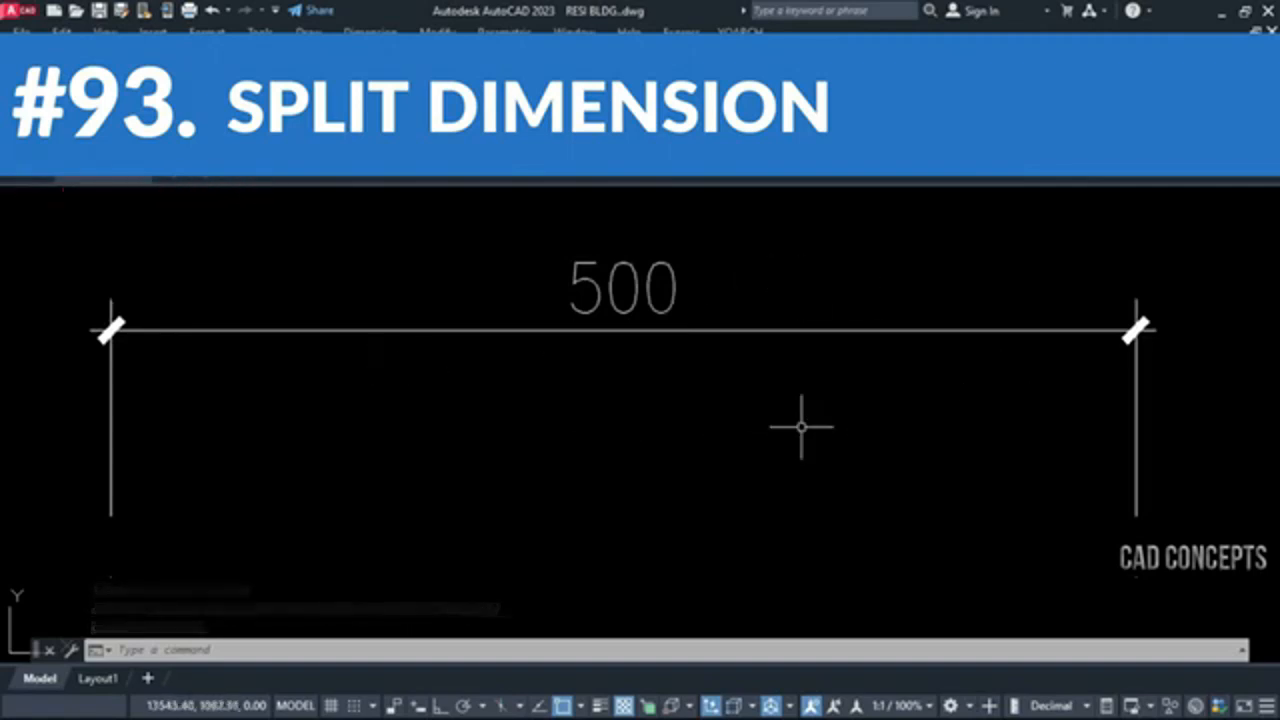
Run DD2 with No Auto Adjusts and No Auto Link enabled, and split the 500 dimension at 100 from its left end
text(DD2)
key(Return)
text(s)
key(Return)
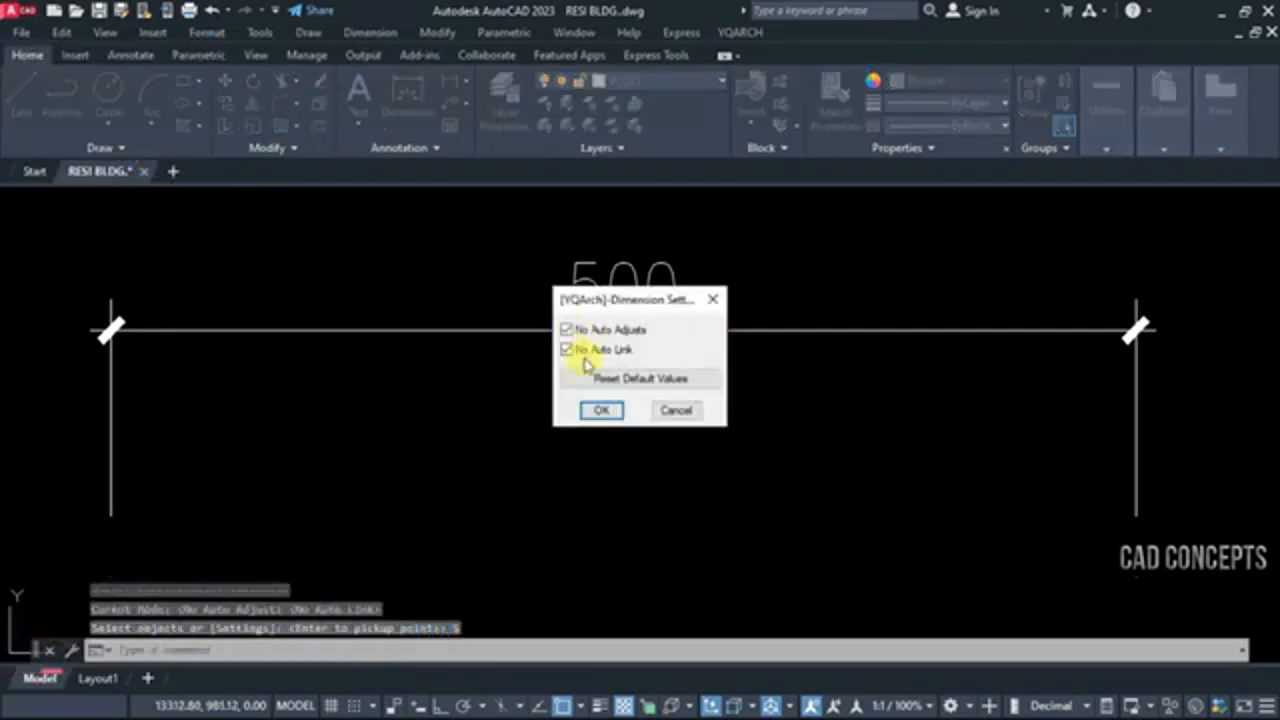
click(603, 411)
click(610, 330)
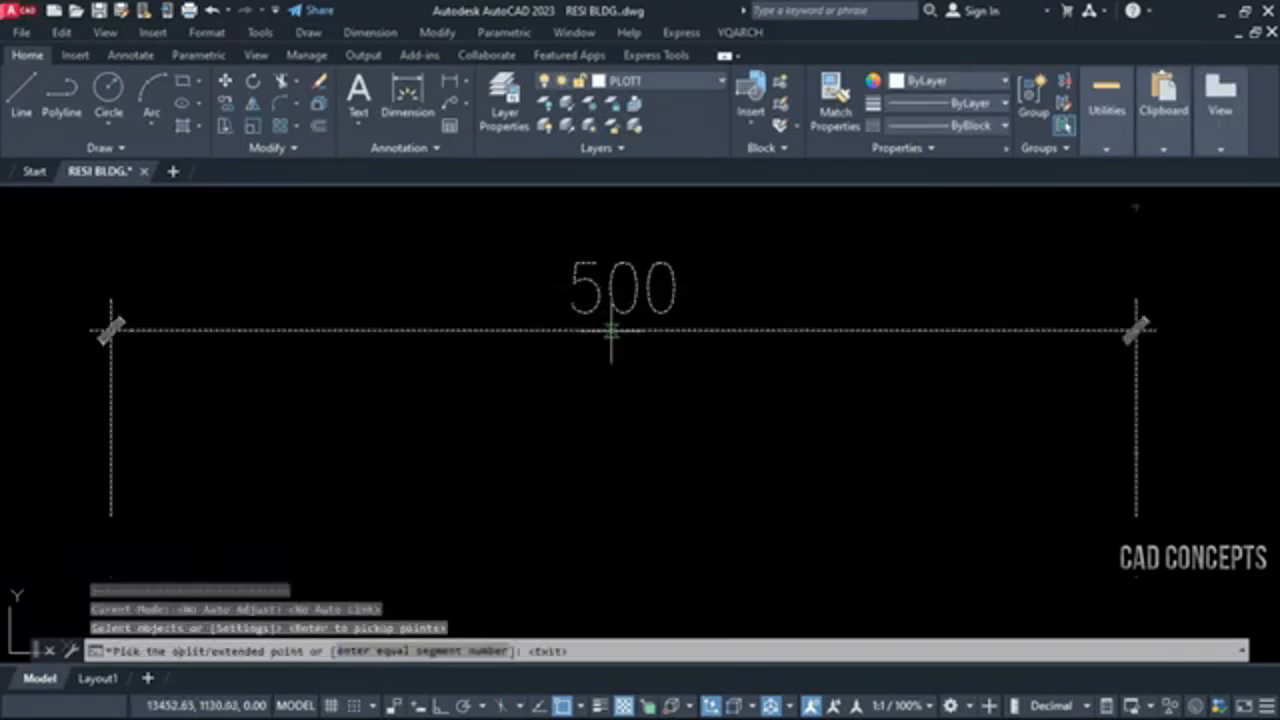
click(316, 330)
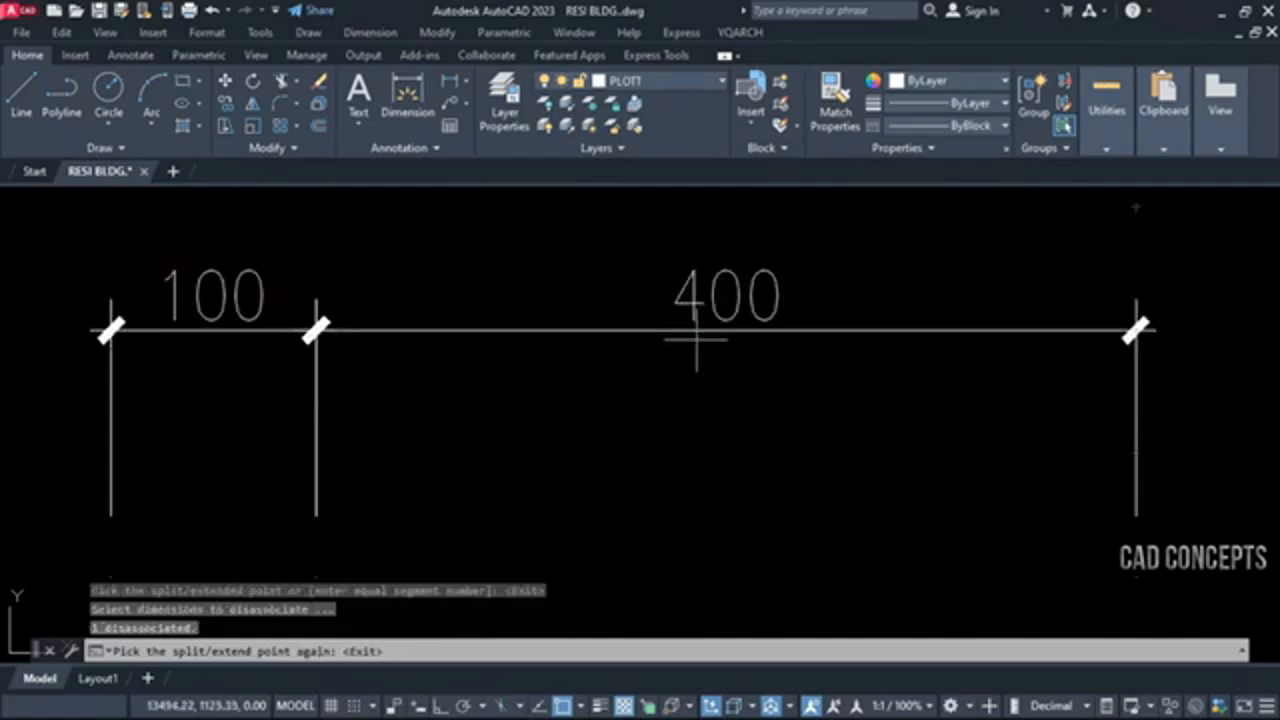
Split the 400 dimension at 100 from its left end with the dimension split command
key(space)
key(space)
click(612, 333)
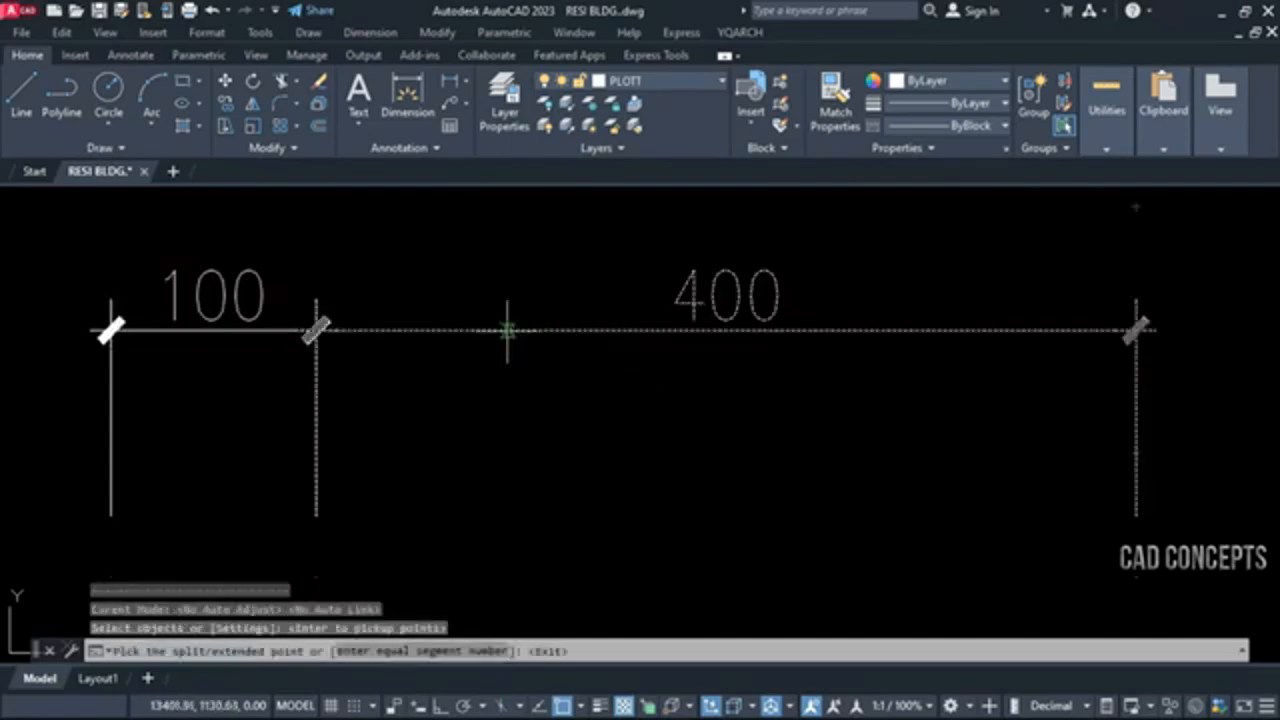
click(521, 398)
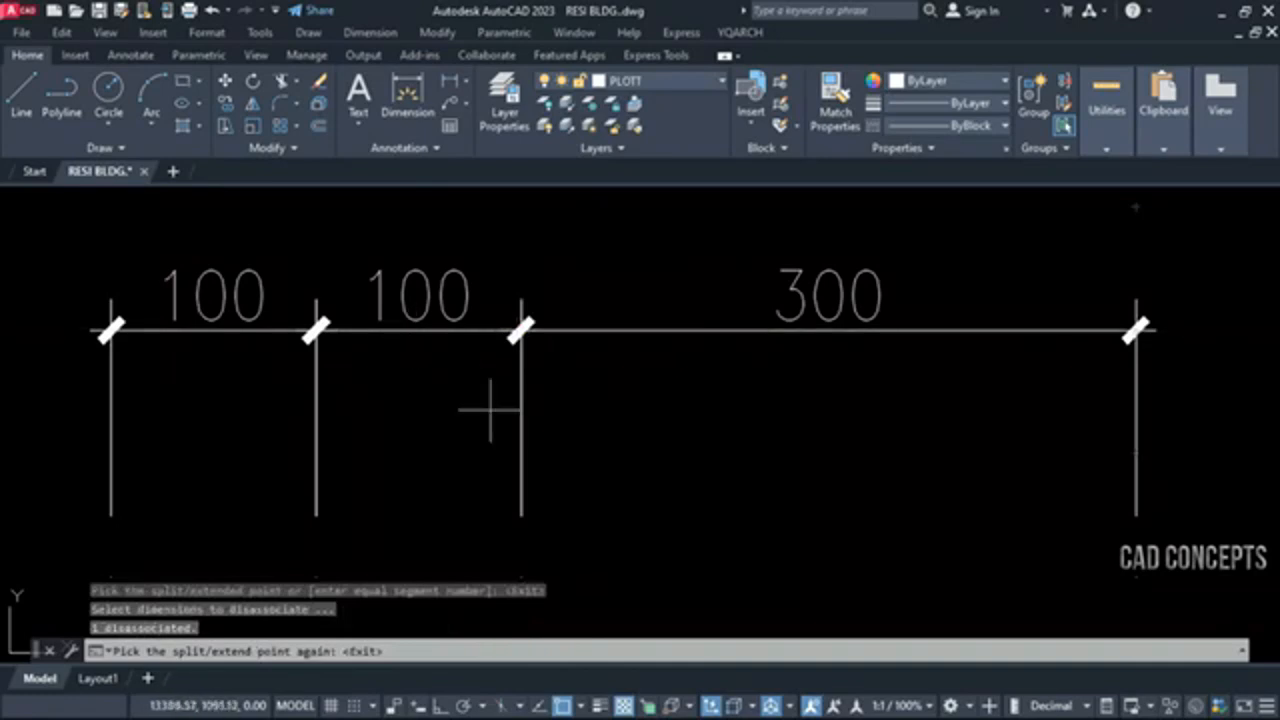
key(Escape)
Split the 300 dimension at 100 from its left end
key(space)
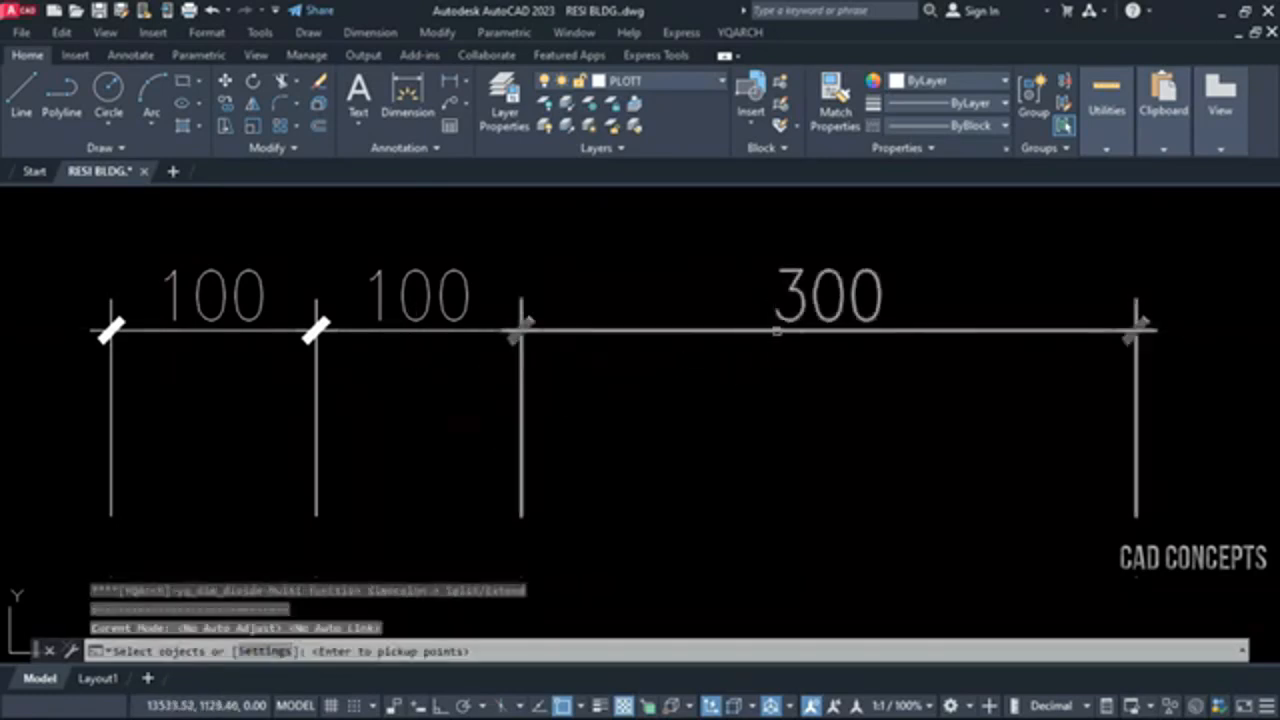
click(772, 330)
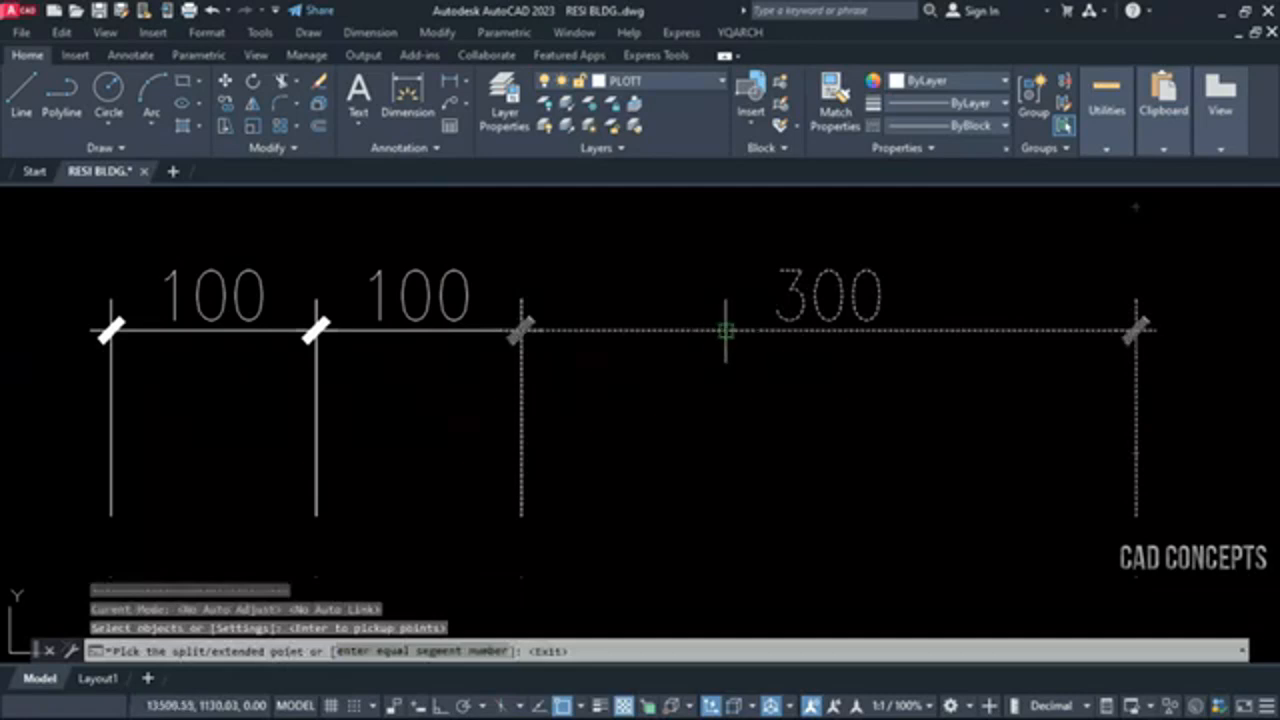
click(726, 330)
key(Escape)
Split the 200 dimension at its midpoint and end the split command
key(space)
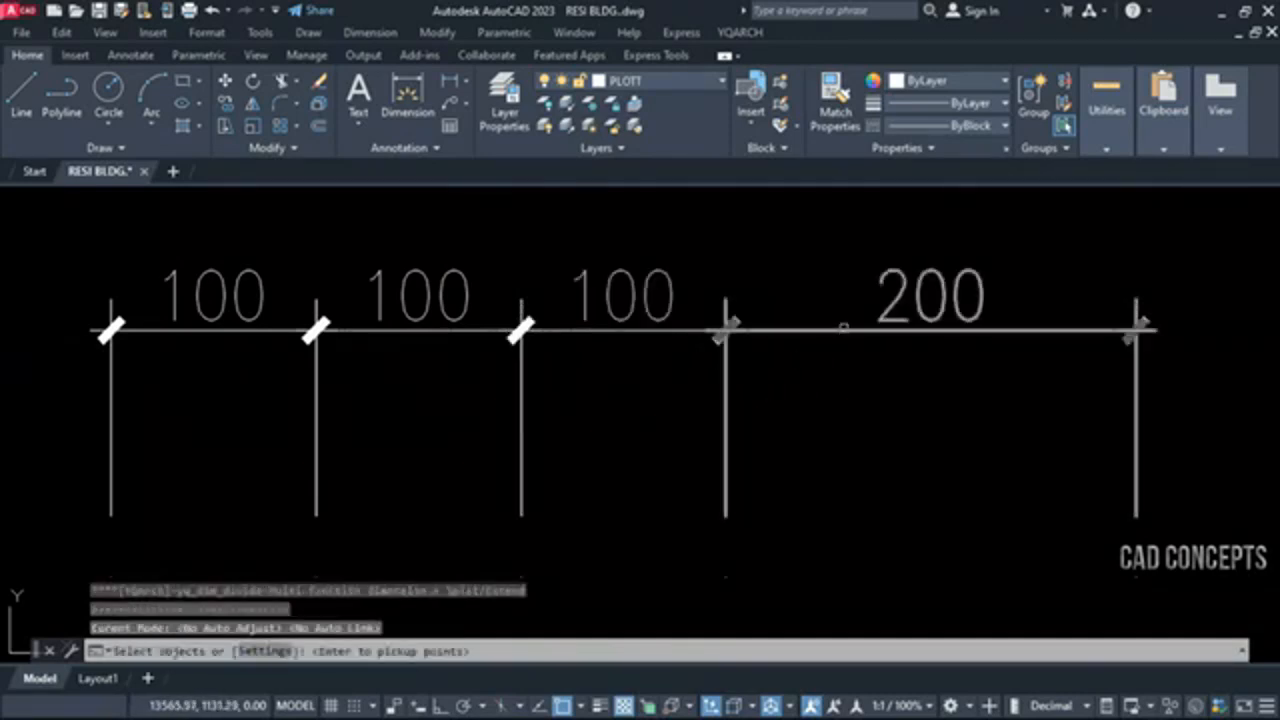
click(860, 330)
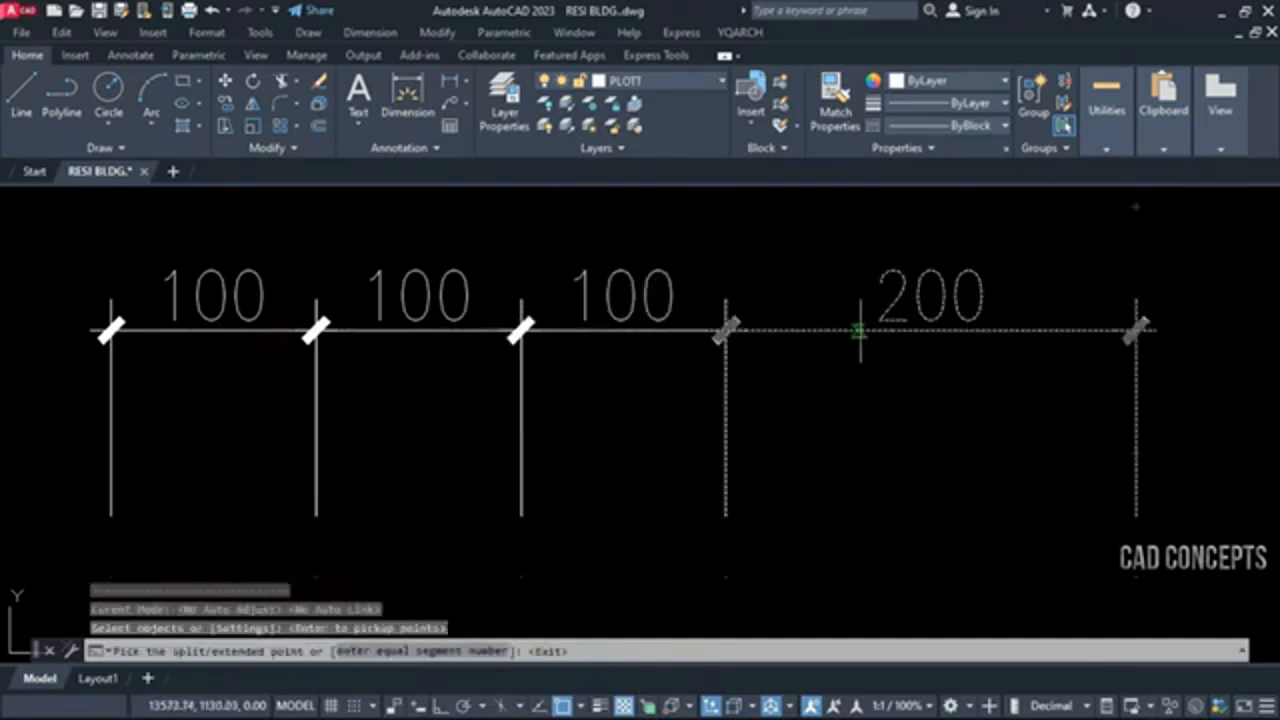
click(930, 330)
key(Escape)
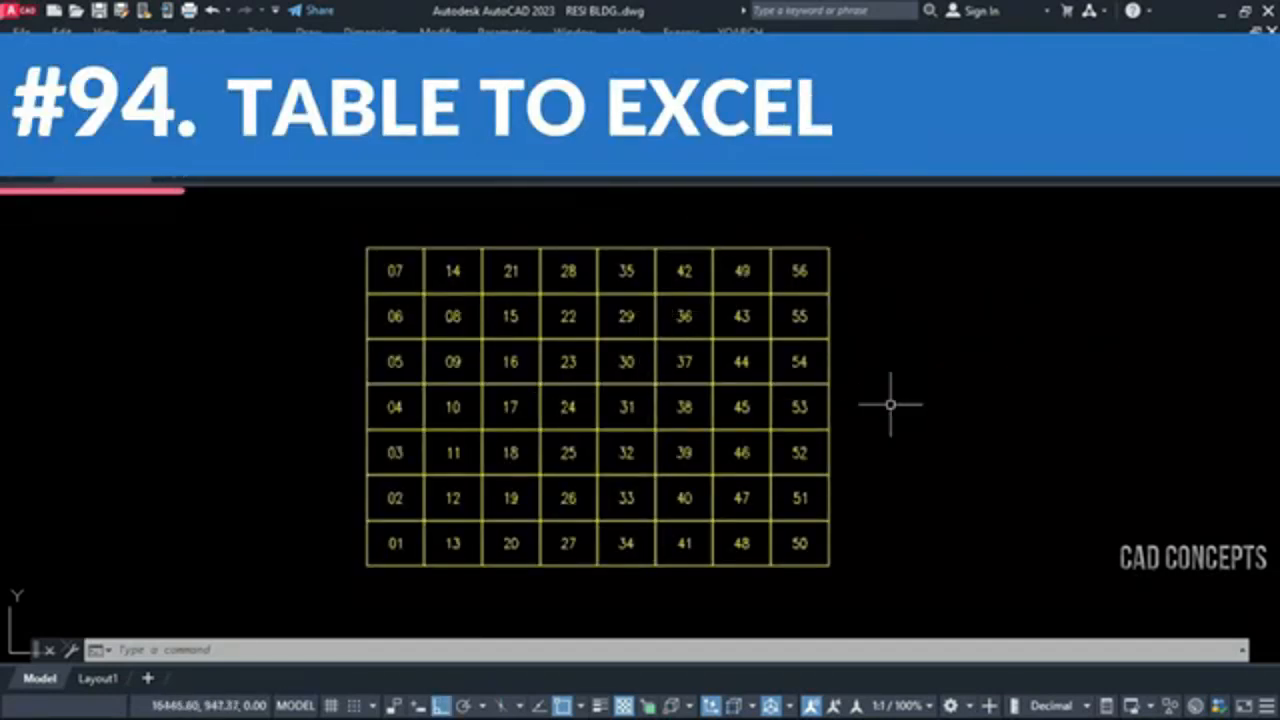
Run T2E with Output to [Excel] accepted in its settings and export the whole yellow numbered table
text(E)
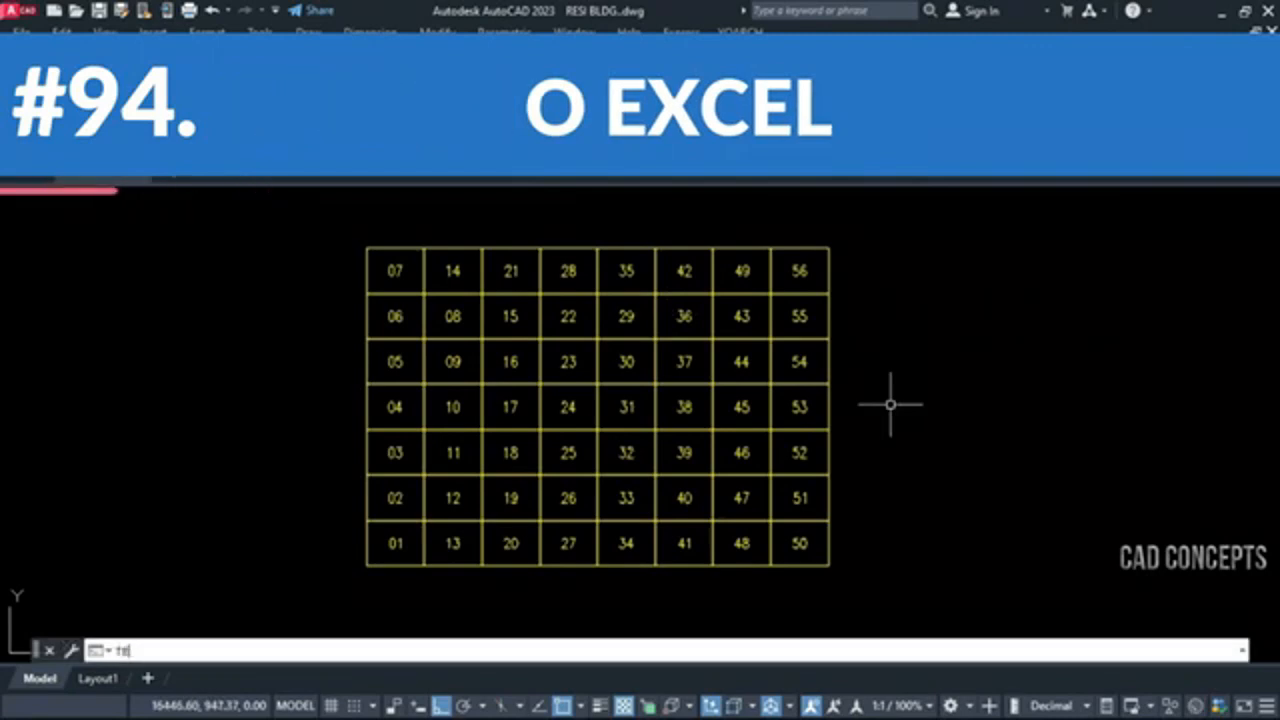
key(BackSpace)
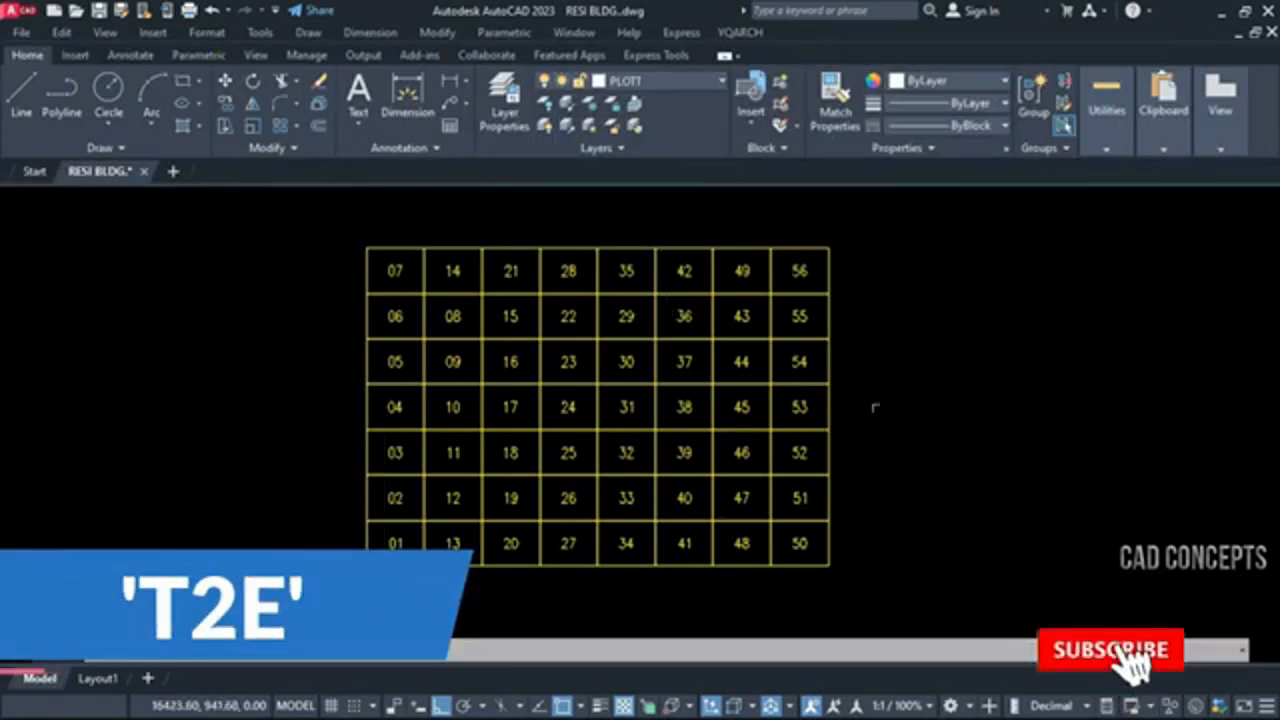
click(315, 650)
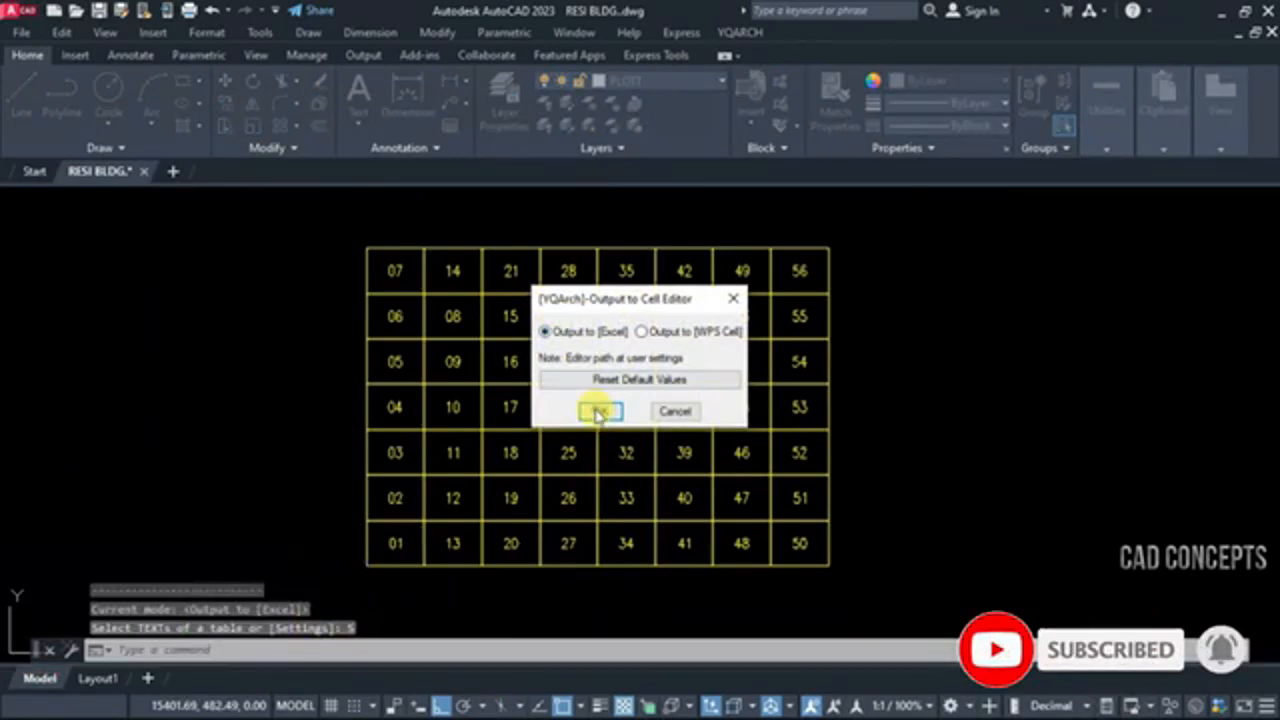
click(597, 413)
click(329, 209)
click(893, 592)
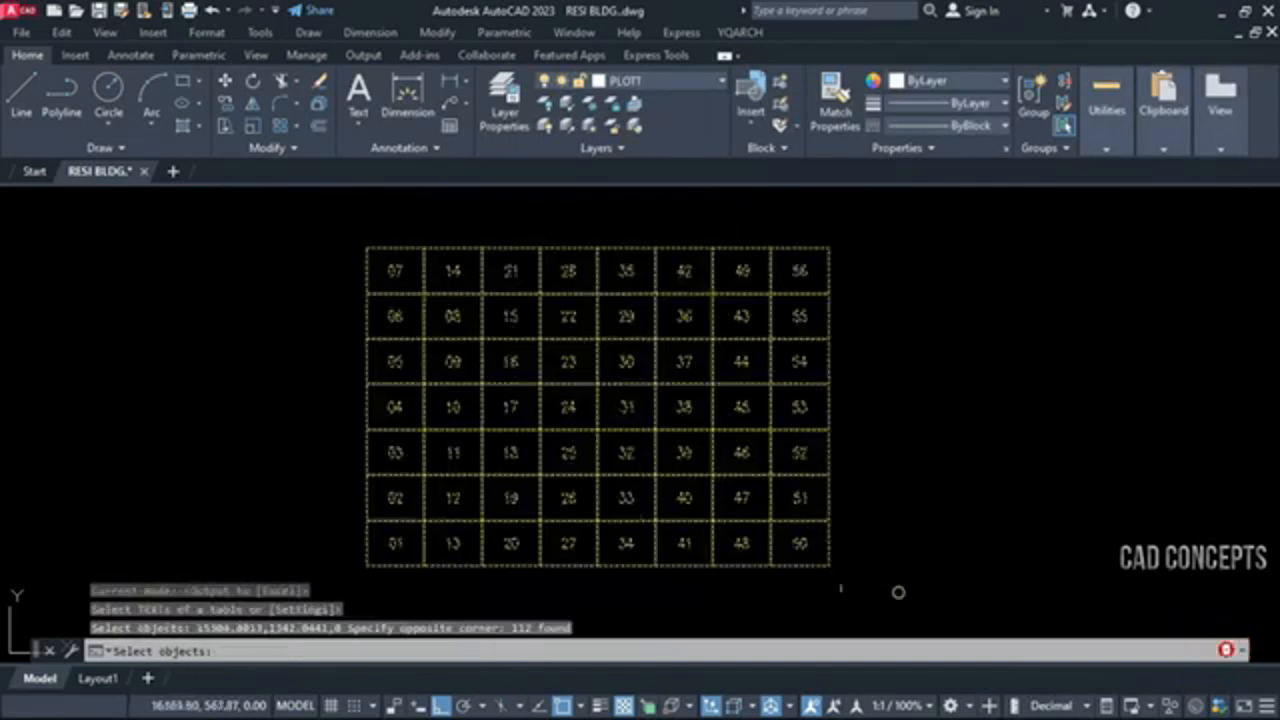
key(Return)
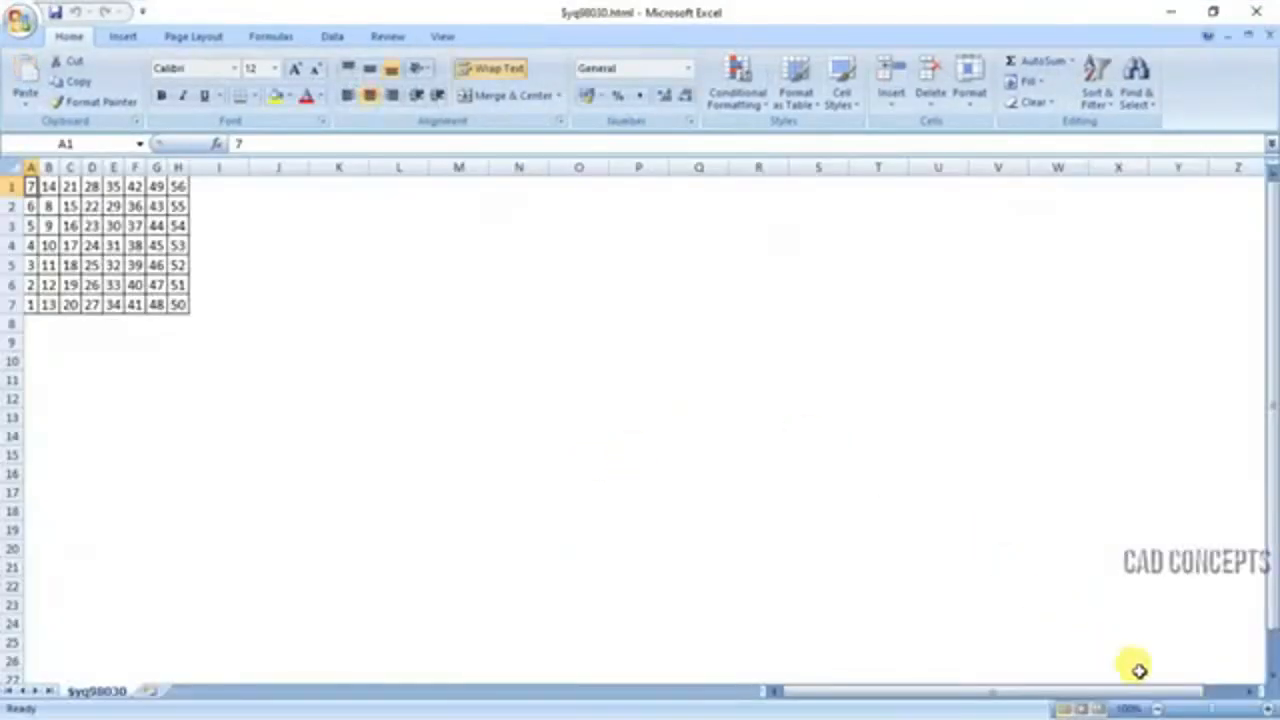
Enlarge the exported Excel sheet to 270% zoom to read the table values
click(1268, 708)
click(1268, 708)
click(1268, 708)
click(1268, 708)
click(1268, 708)
click(1268, 708)
click(1268, 708)
click(1268, 708)
click(1268, 708)
click(1268, 708)
click(1268, 708)
click(1268, 708)
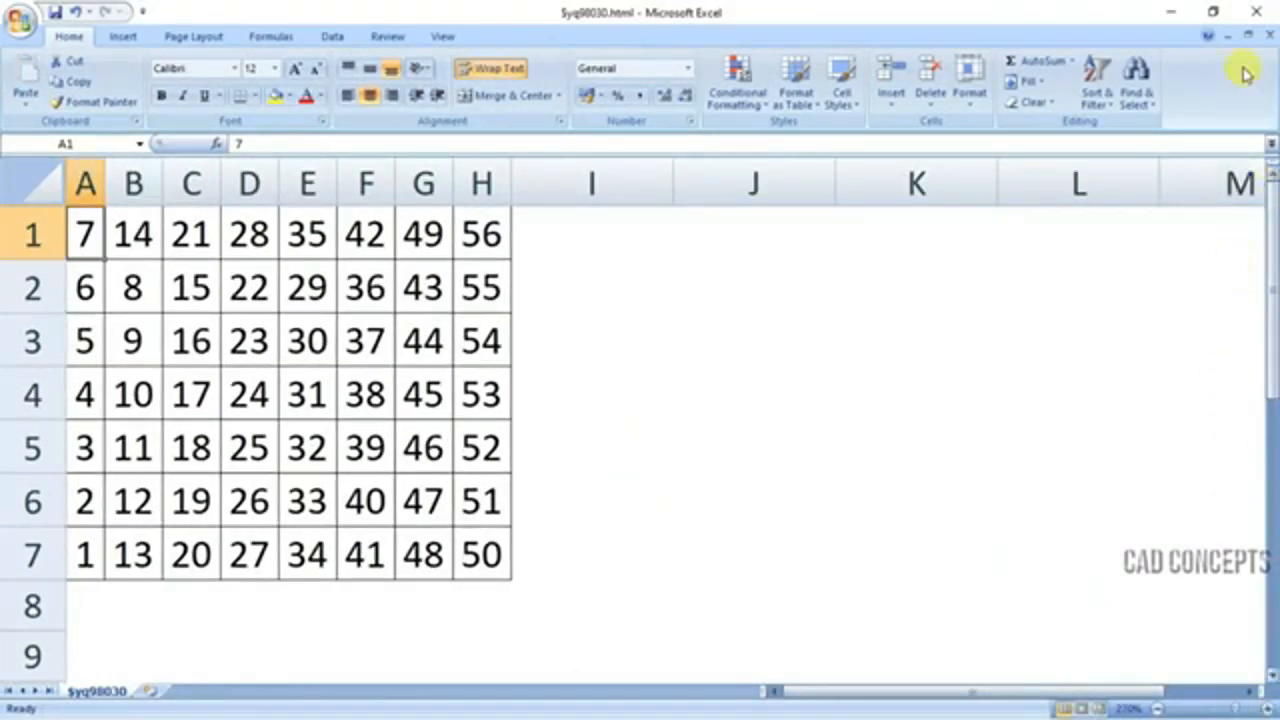
Restore the Excel window beside the AutoCAD table and set the sheet zoom to 150% to compare both tables
click(1208, 12)
drag(1088, 162, 1024, 108)
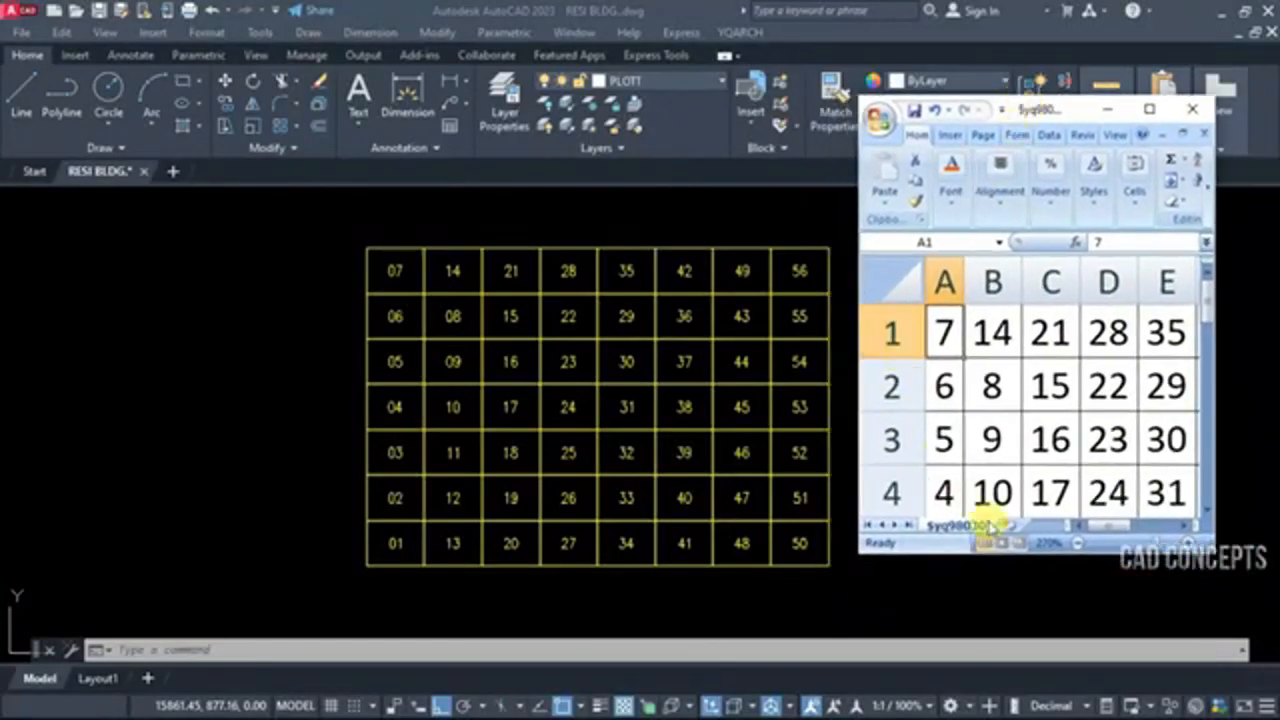
click(1078, 543)
click(1078, 543)
click(1078, 543)
click(1078, 543)
click(1078, 543)
click(1078, 543)
click(1078, 543)
click(1078, 543)
click(1078, 543)
click(1078, 543)
click(1078, 543)
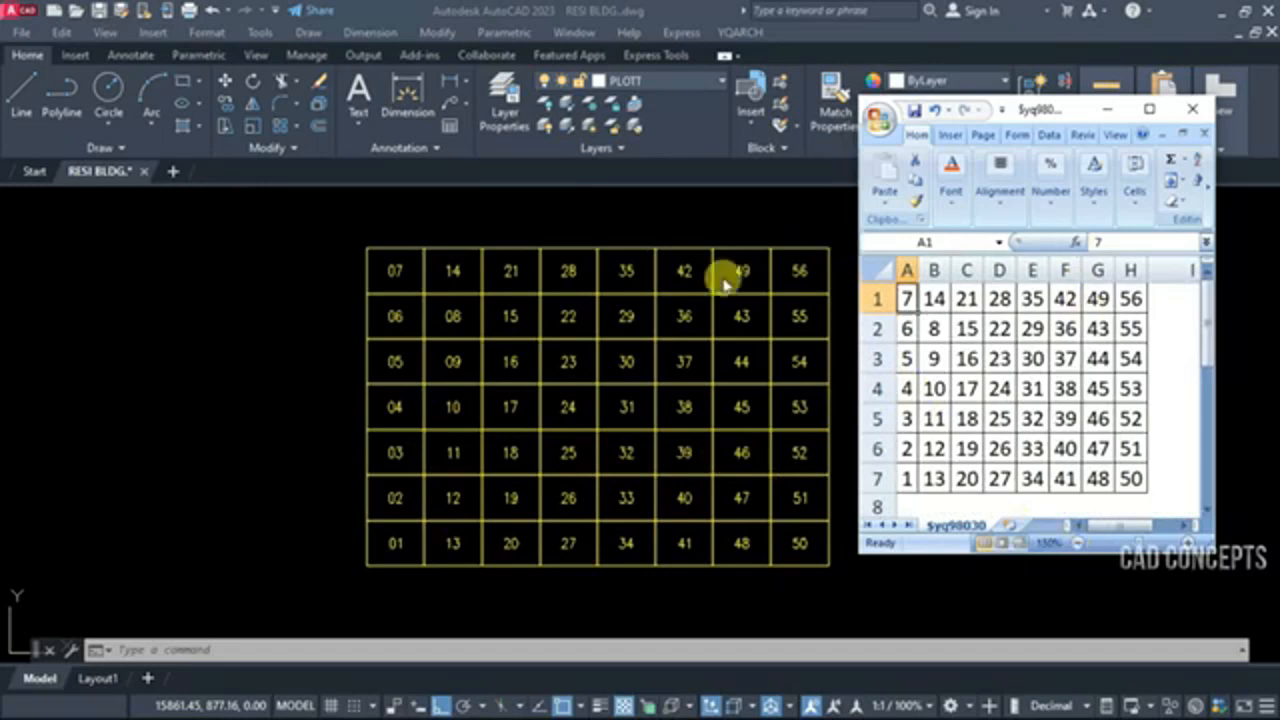
drag(1020, 114, 1052, 132)
scroll(1015, 490, down, 1)
scroll(1017, 491, up, 1)
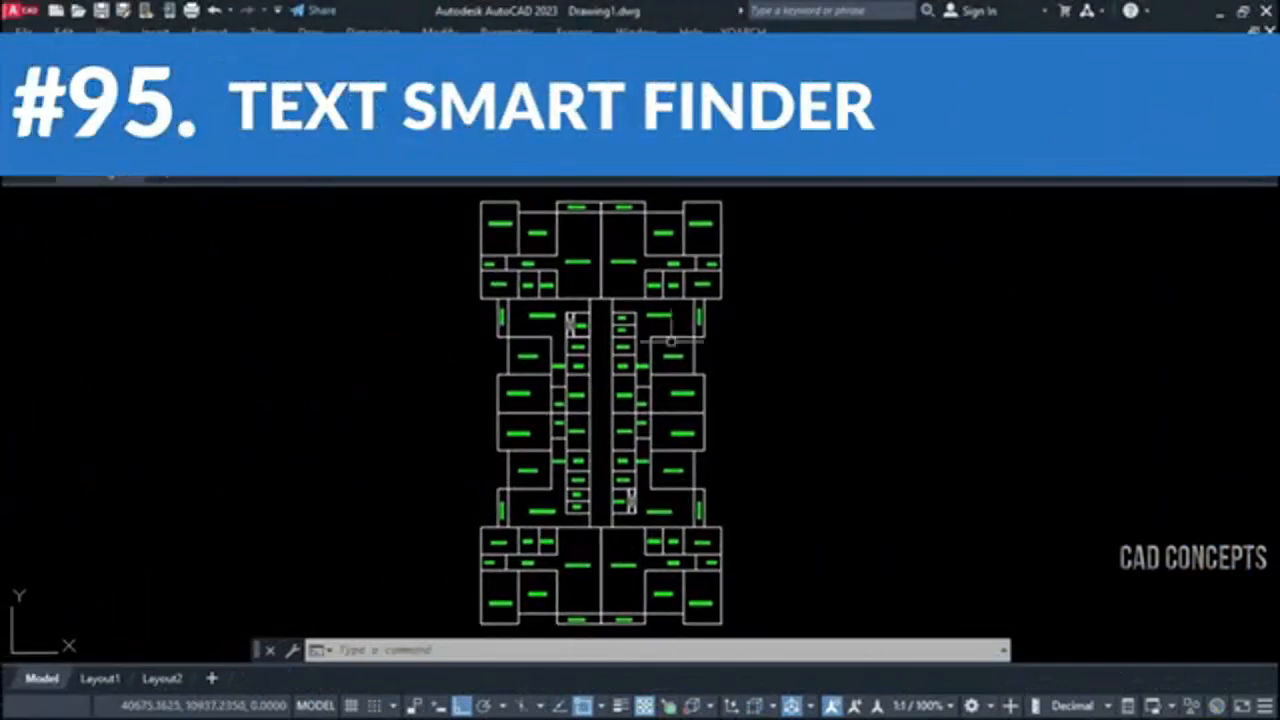
click(740, 637)
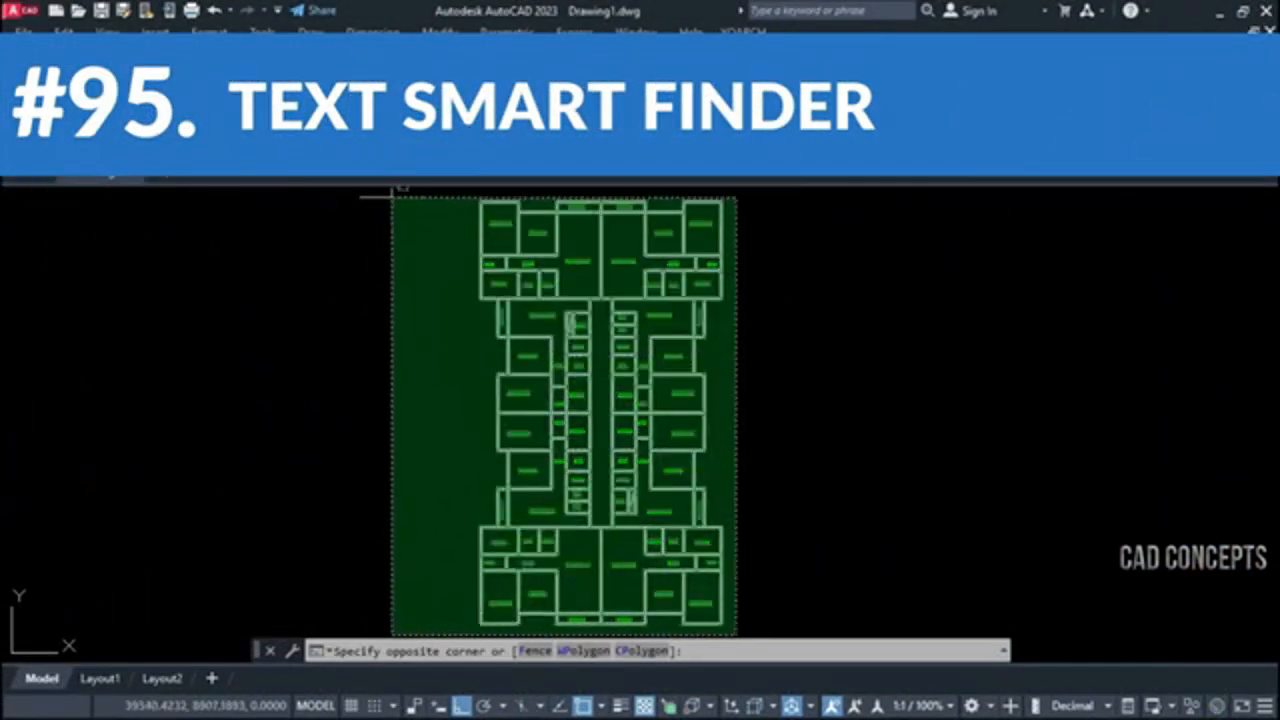
click(392, 198)
key(Escape)
key(Escape)
key(Escape)
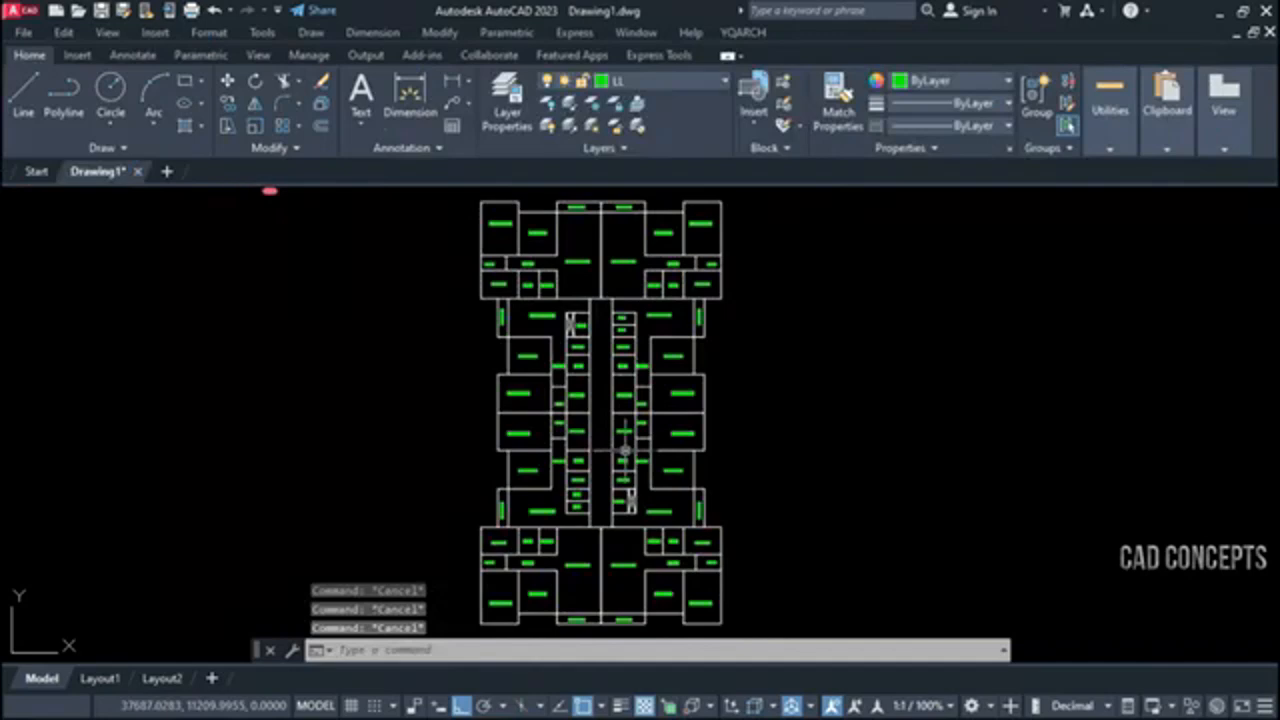
Start the TTF text finder and set the find text to BEDROOM
text(TTF)
key(Return)
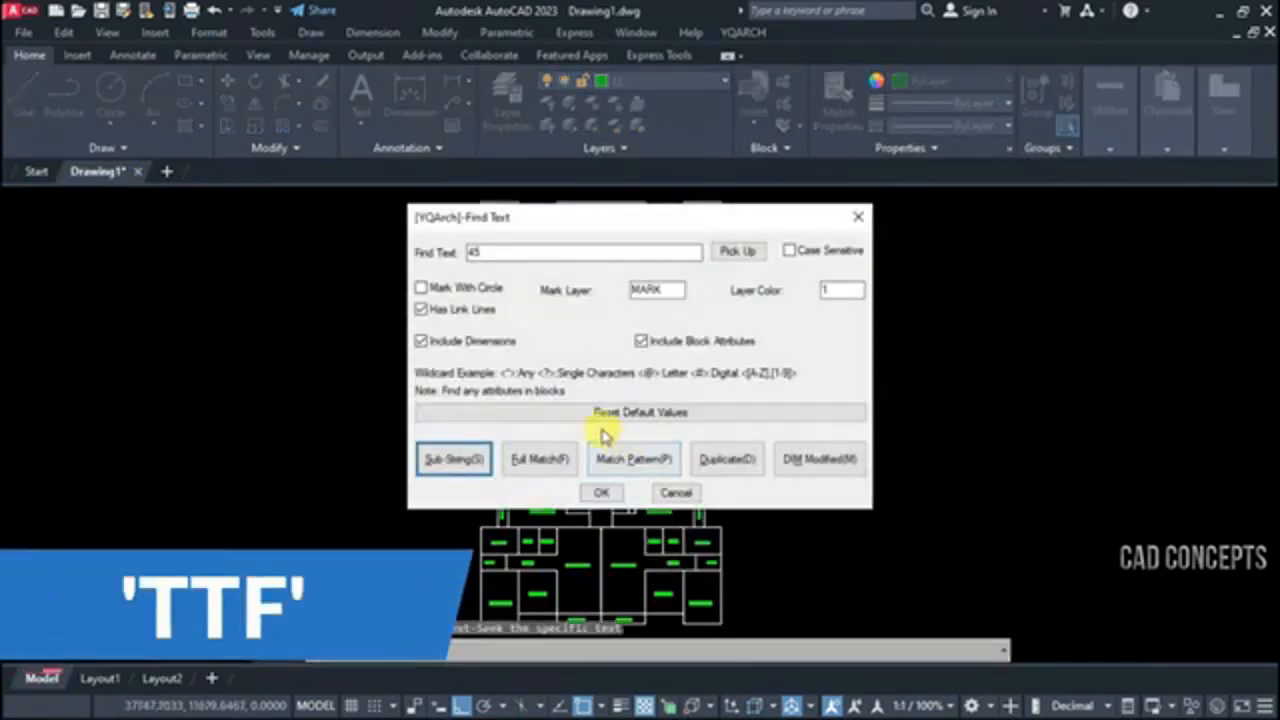
double_click(498, 251)
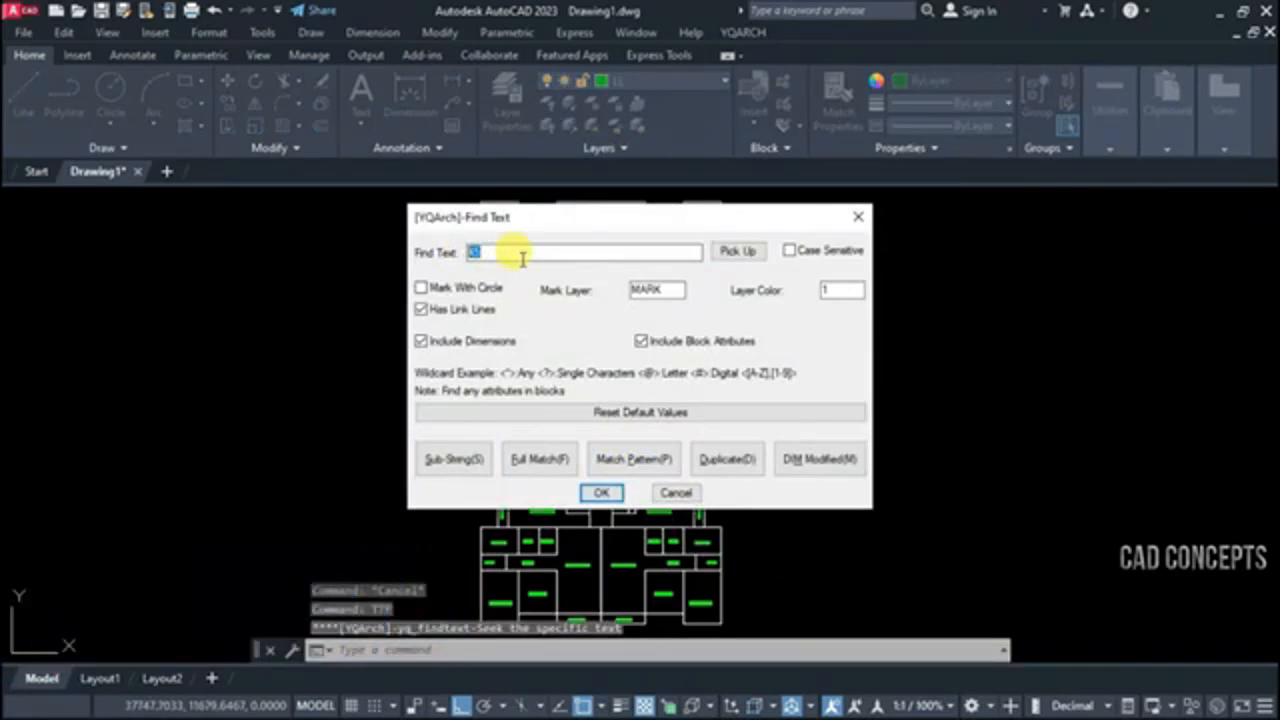
text(BEDROOM)
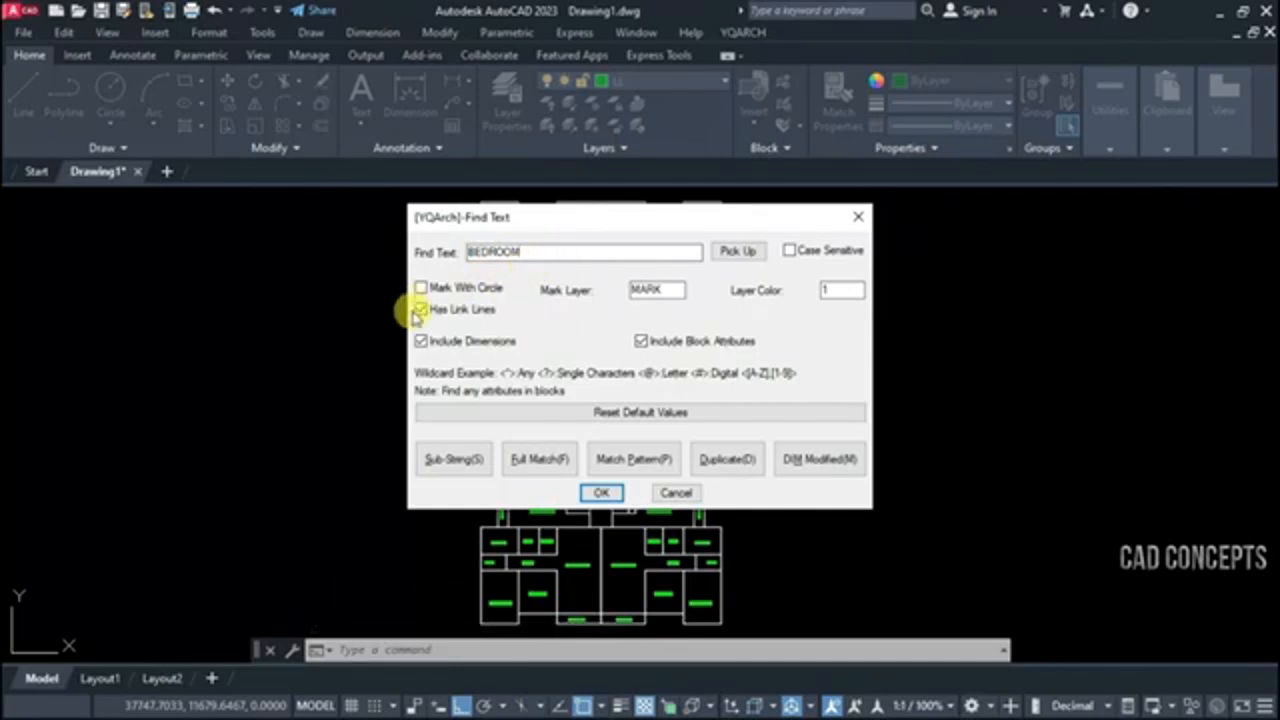
Search the whole floor plan for the BEDROOM text and place the link-line point beyond the plan's upper left
click(743, 194)
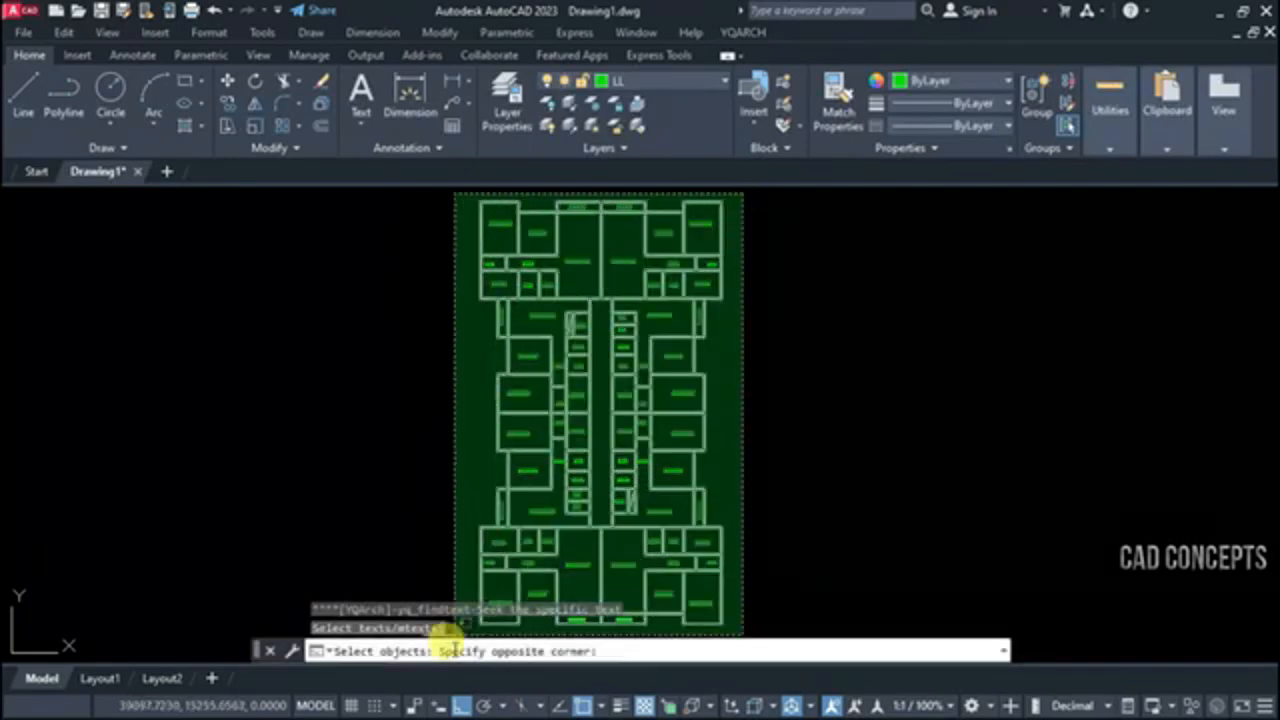
click(470, 632)
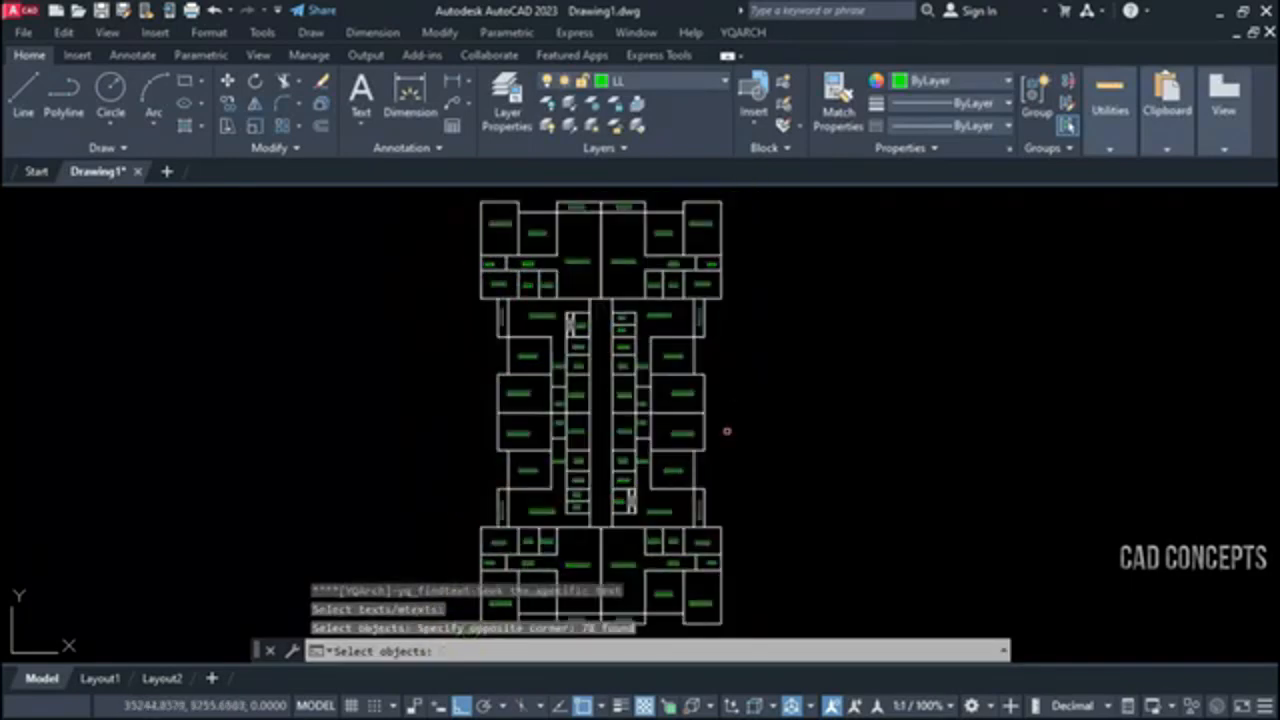
key(Return)
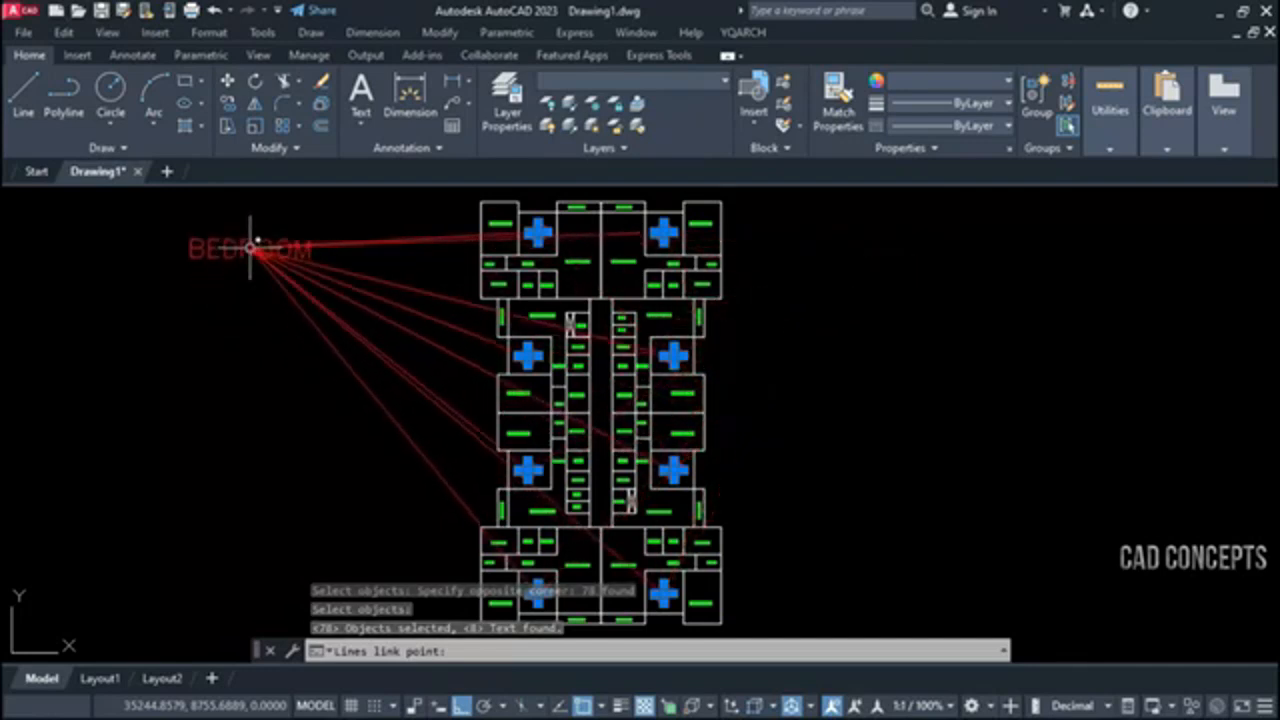
click(252, 247)
Change the color of the BEDROOM label, its link lines and marking circles to yellow 248,215,49
scroll(535, 235, up, 4)
scroll(903, 249, up, 4)
scroll(743, 217, down, 6)
scroll(760, 476, up, 4)
scroll(763, 452, down, 6)
scroll(500, 370, up, 5)
scroll(517, 385, down, 4)
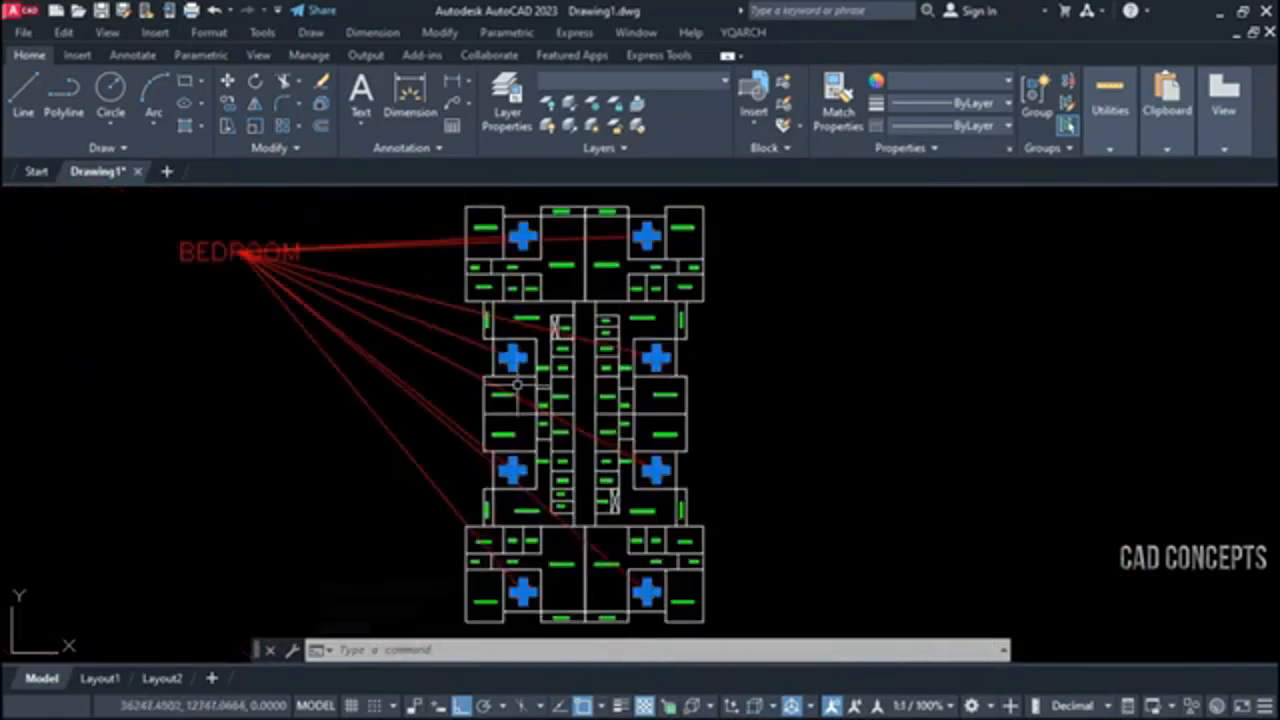
click(371, 209)
click(218, 352)
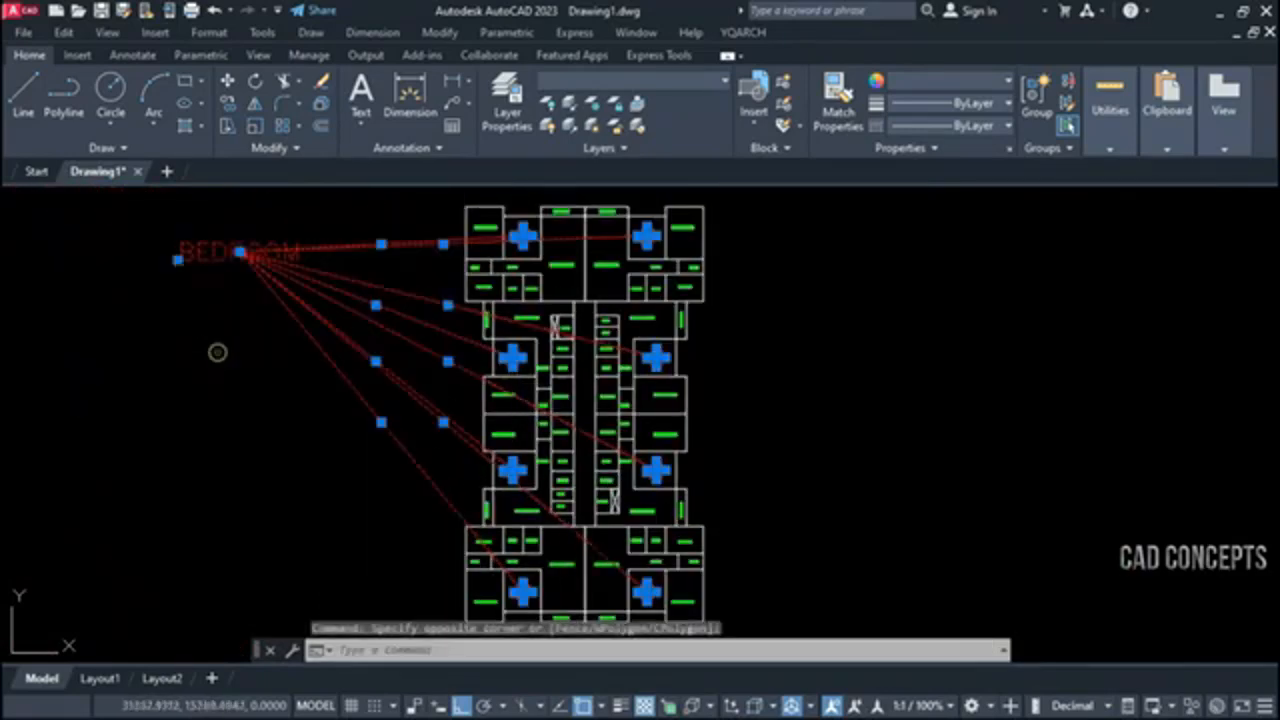
click(960, 80)
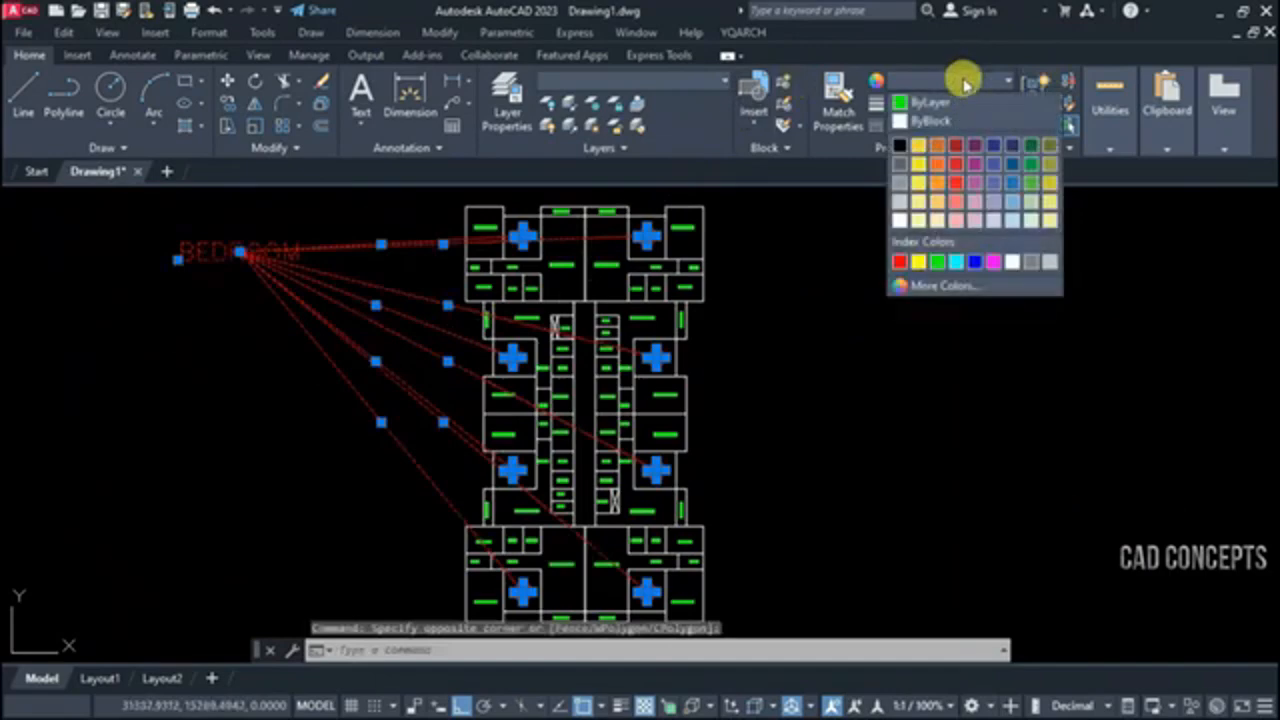
click(925, 153)
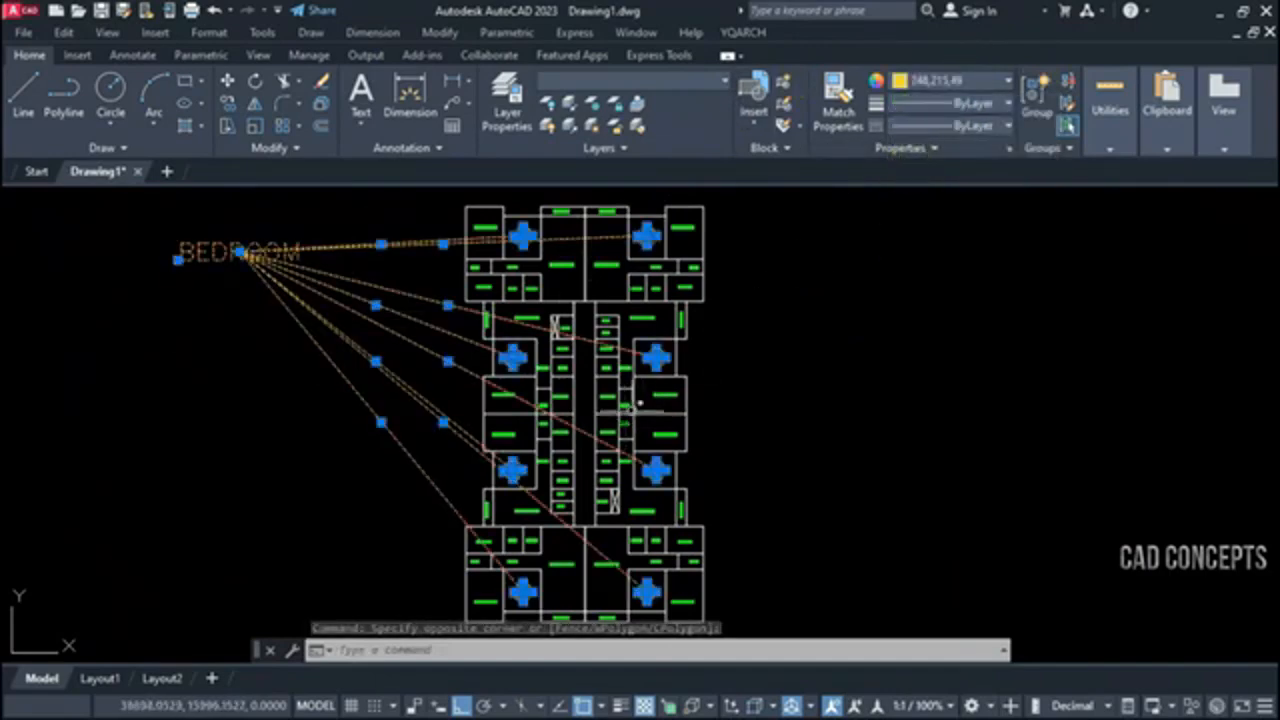
key(Escape)
scroll(486, 250, up, 8)
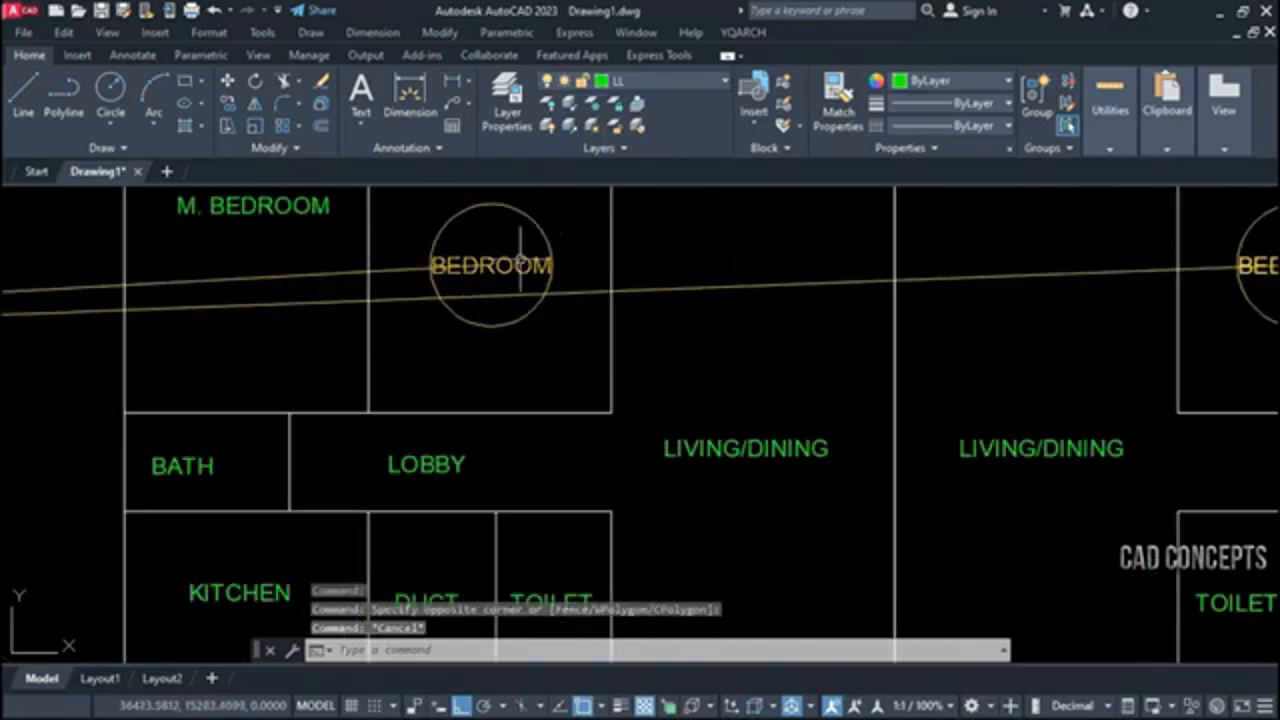
scroll(486, 300, down, 5)
click(288, 236)
click(163, 333)
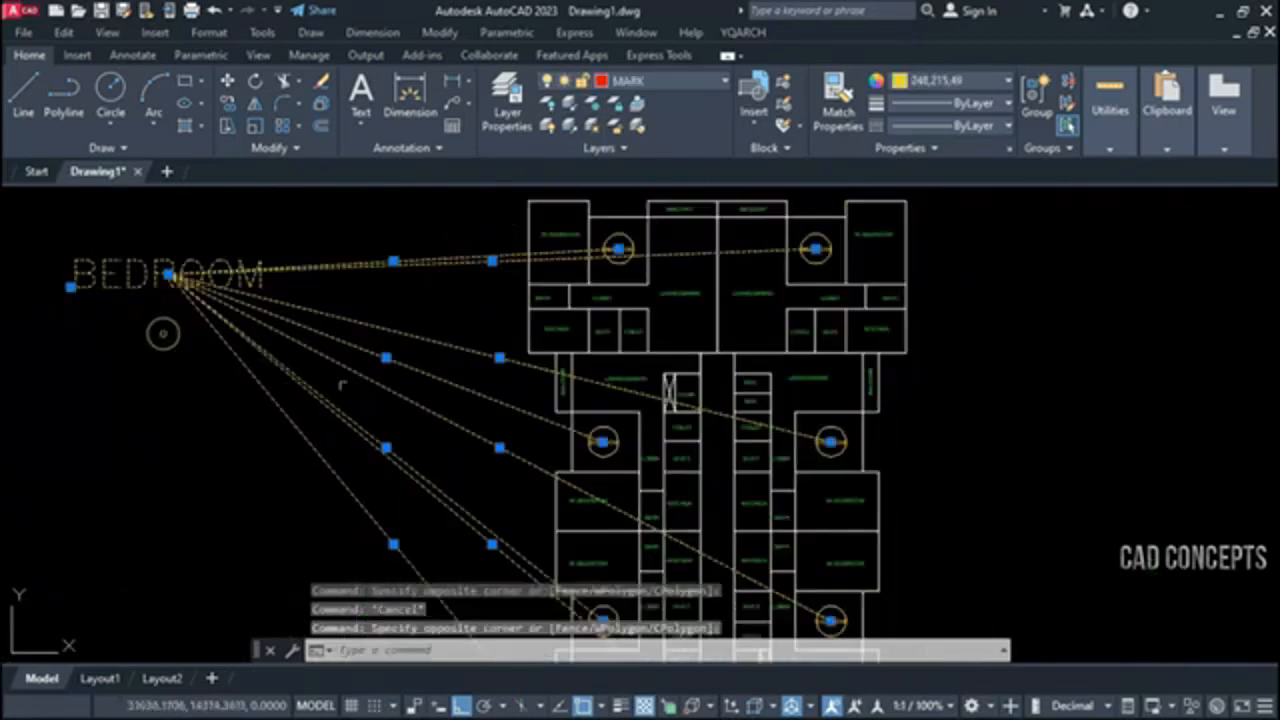
key(Escape)
Start the TTF text finder, set the find text to BALCONY and search for full matches
text(TTF)
key(Return)
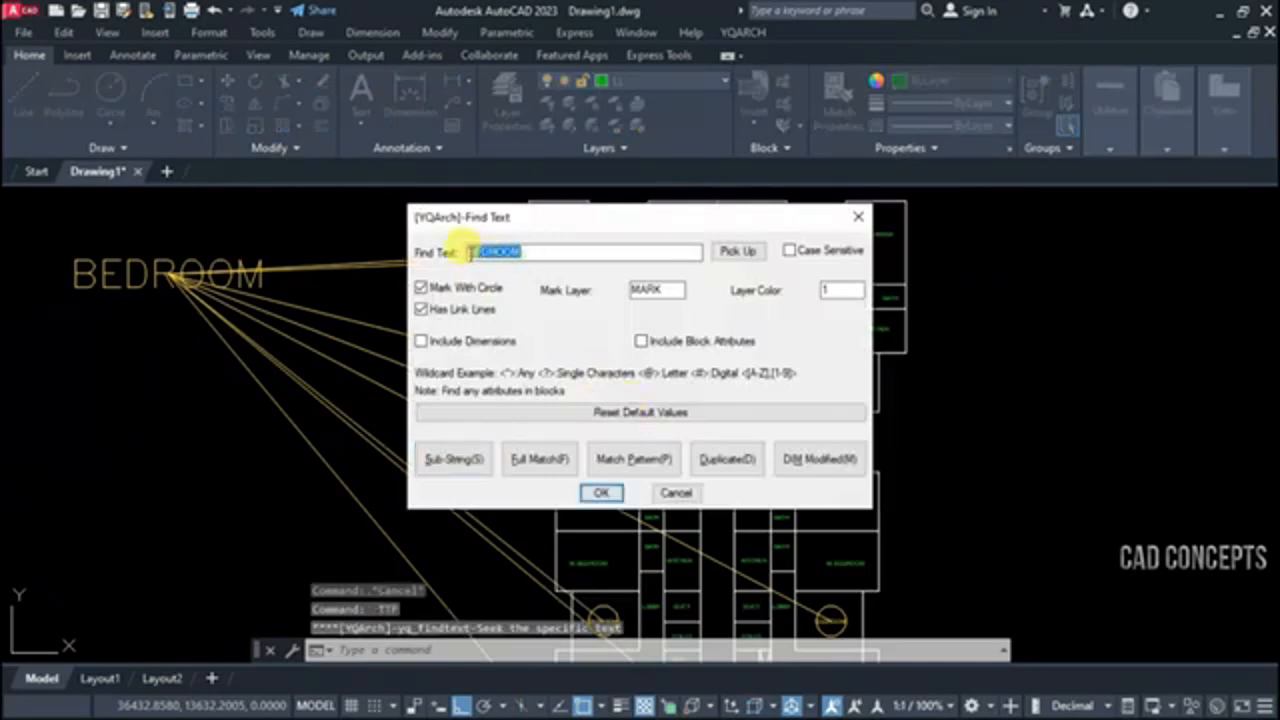
text(BALCO)
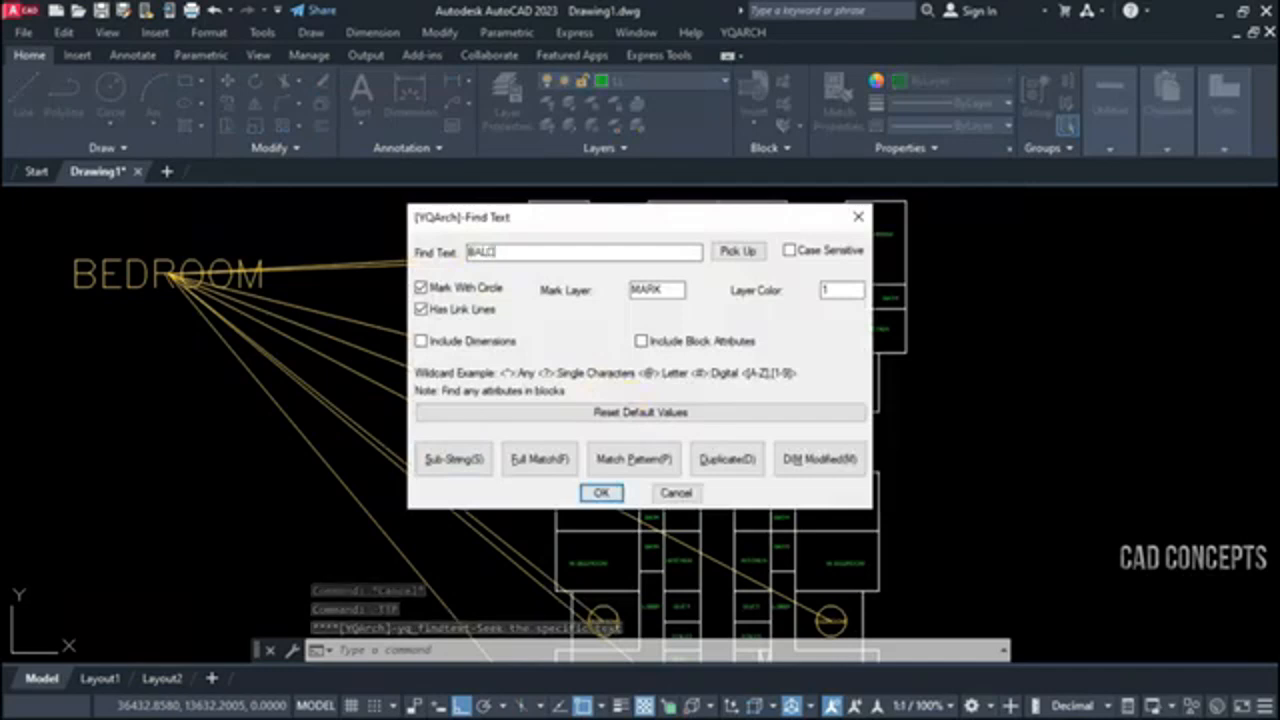
text(NY)
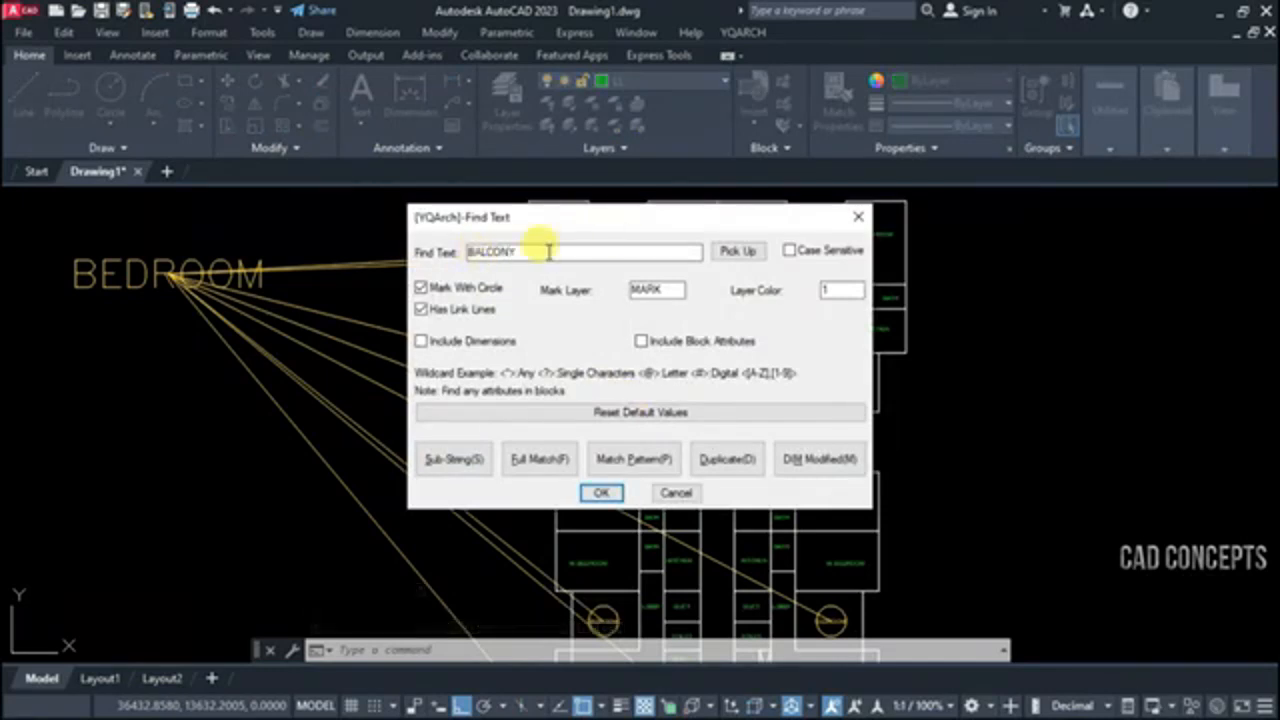
click(541, 462)
Search the whole floor plan for the BALCONY text and place the link-line point beyond the plan's upper right
scroll(505, 215, down, 3)
click(505, 198)
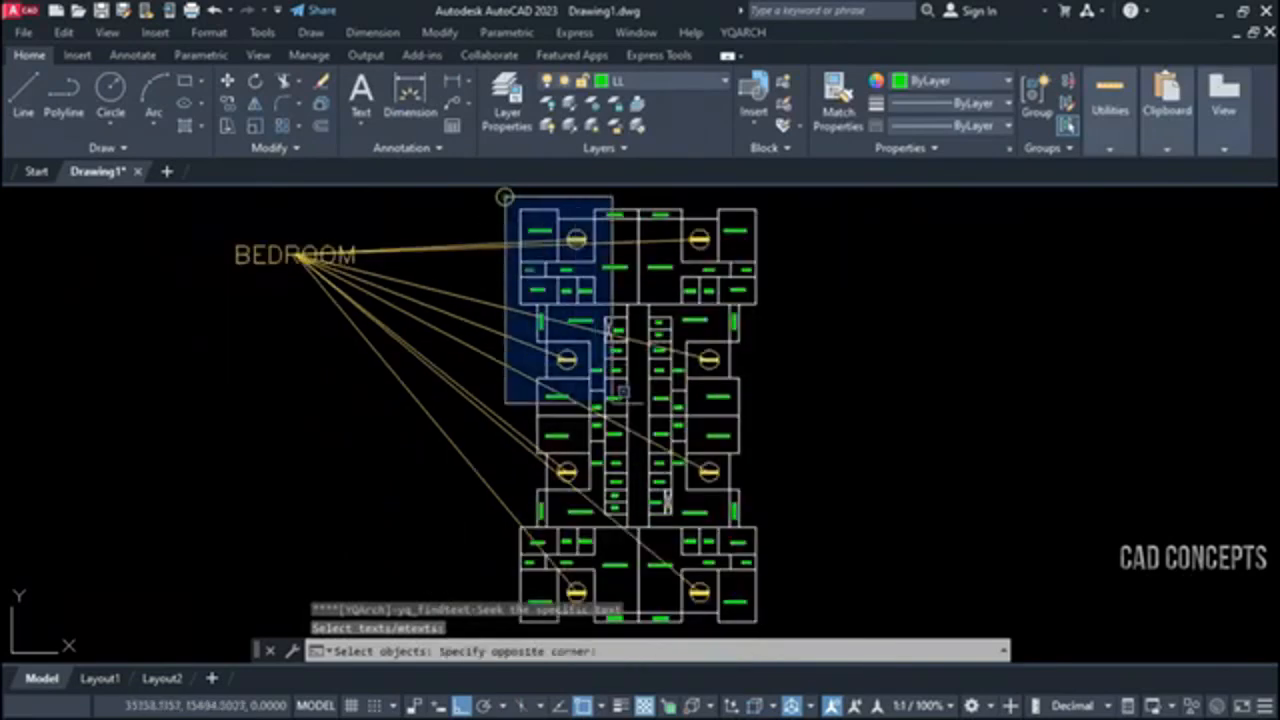
click(802, 625)
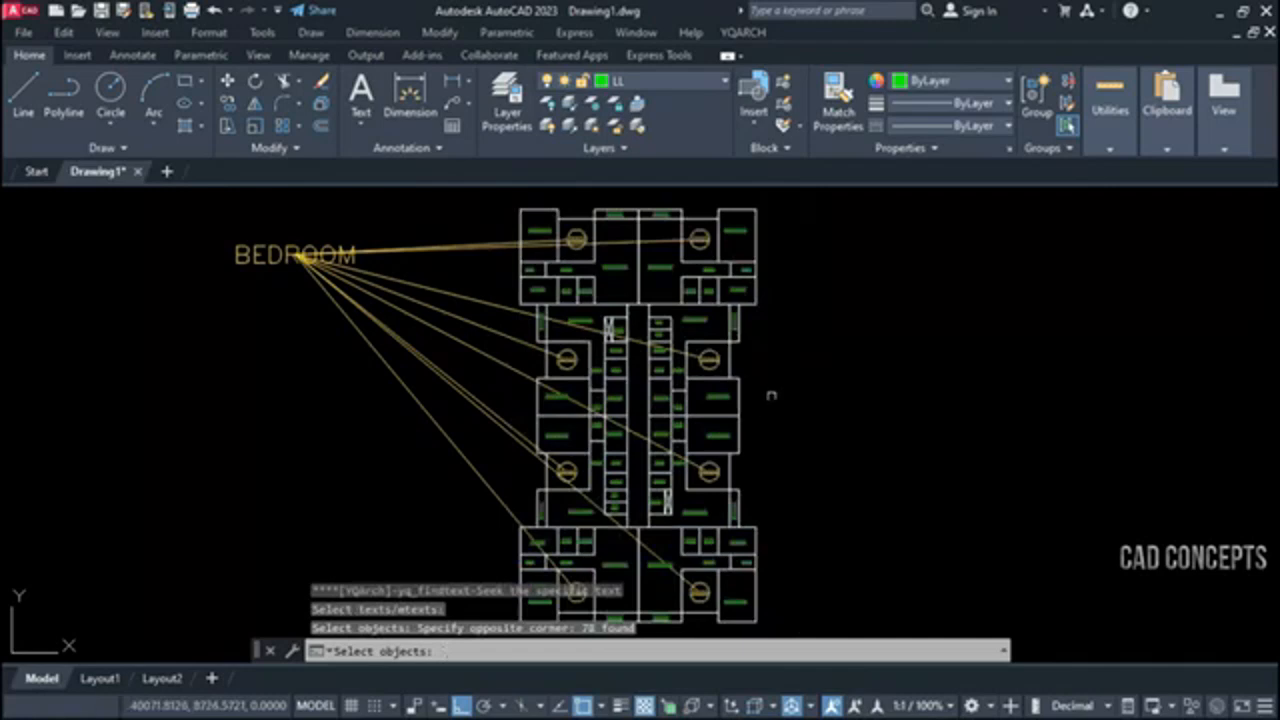
key(Return)
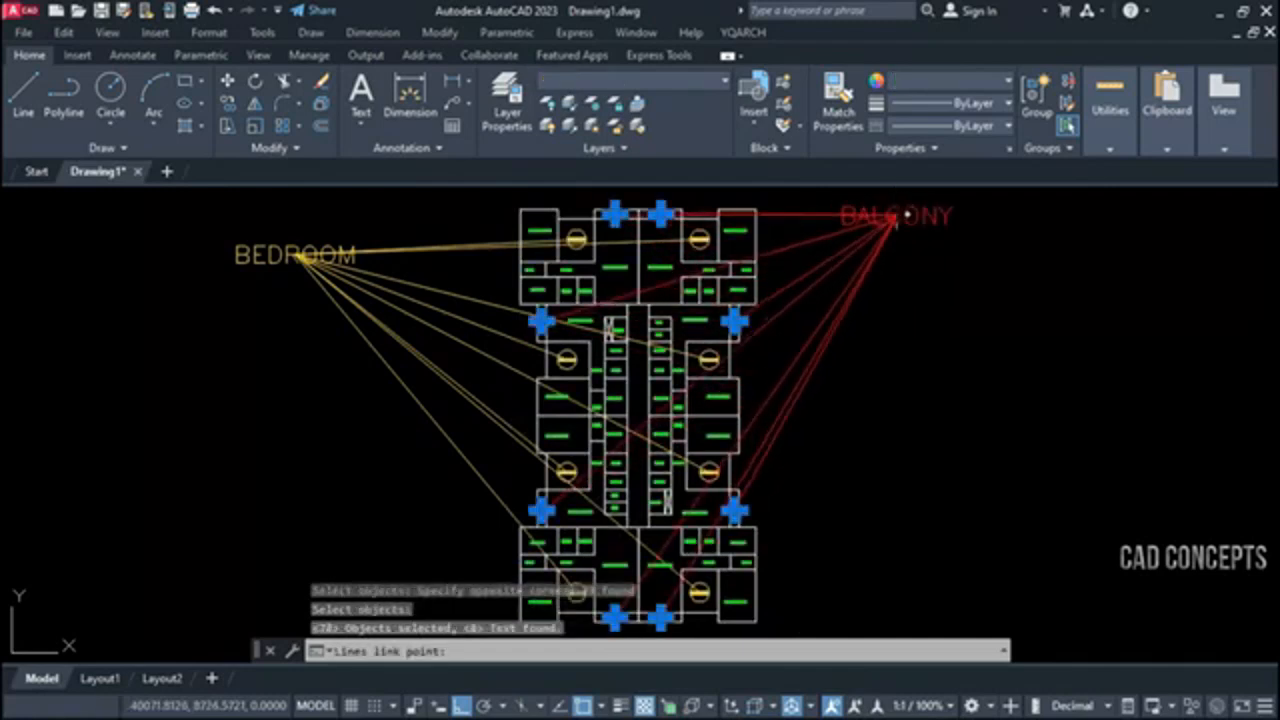
click(917, 258)
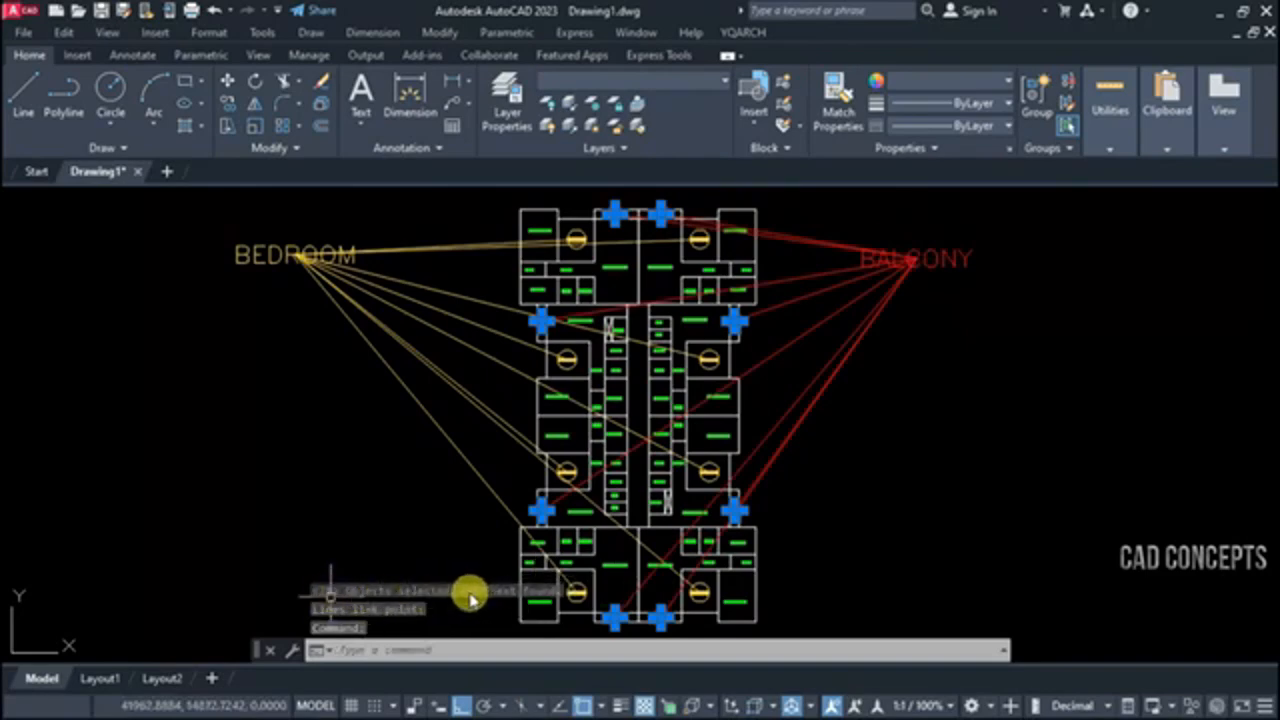
Change the color of the BALCONY label, its link lines and marking circles to index color blue
scroll(939, 206, up, 4)
click(949, 277)
click(452, 586)
scroll(740, 431, down, 3)
scroll(338, 365, up, 5)
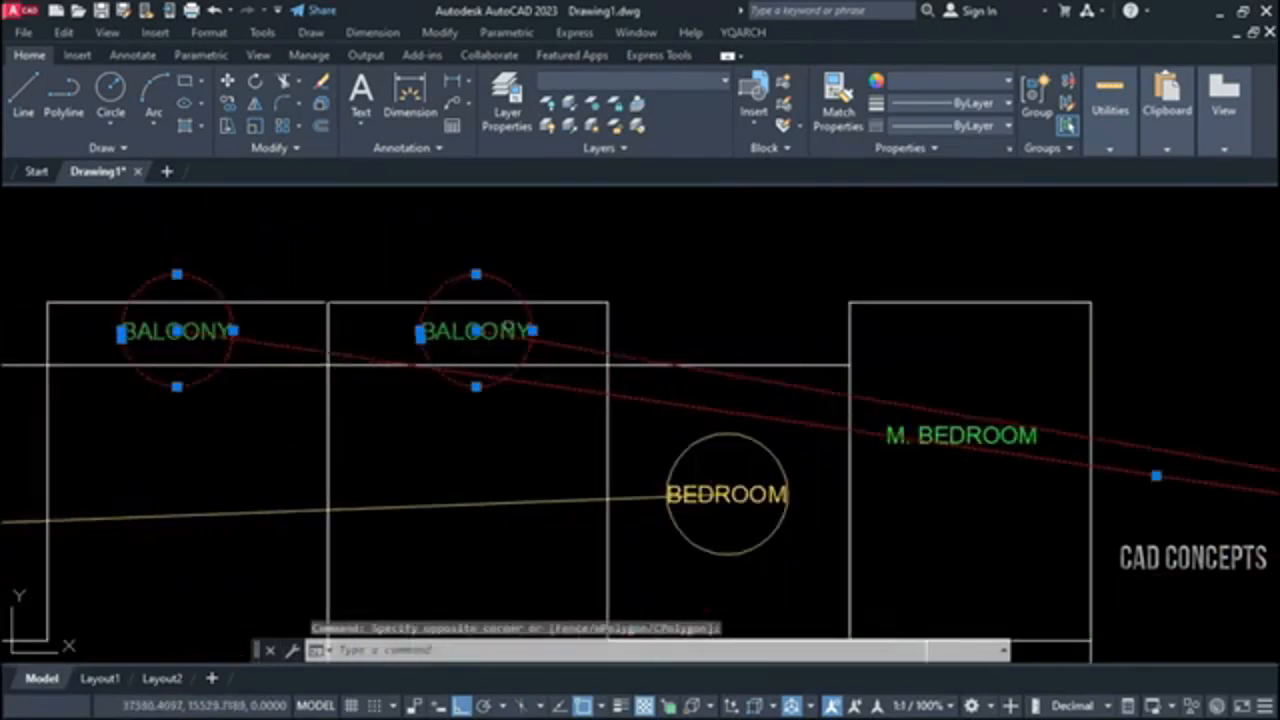
click(930, 80)
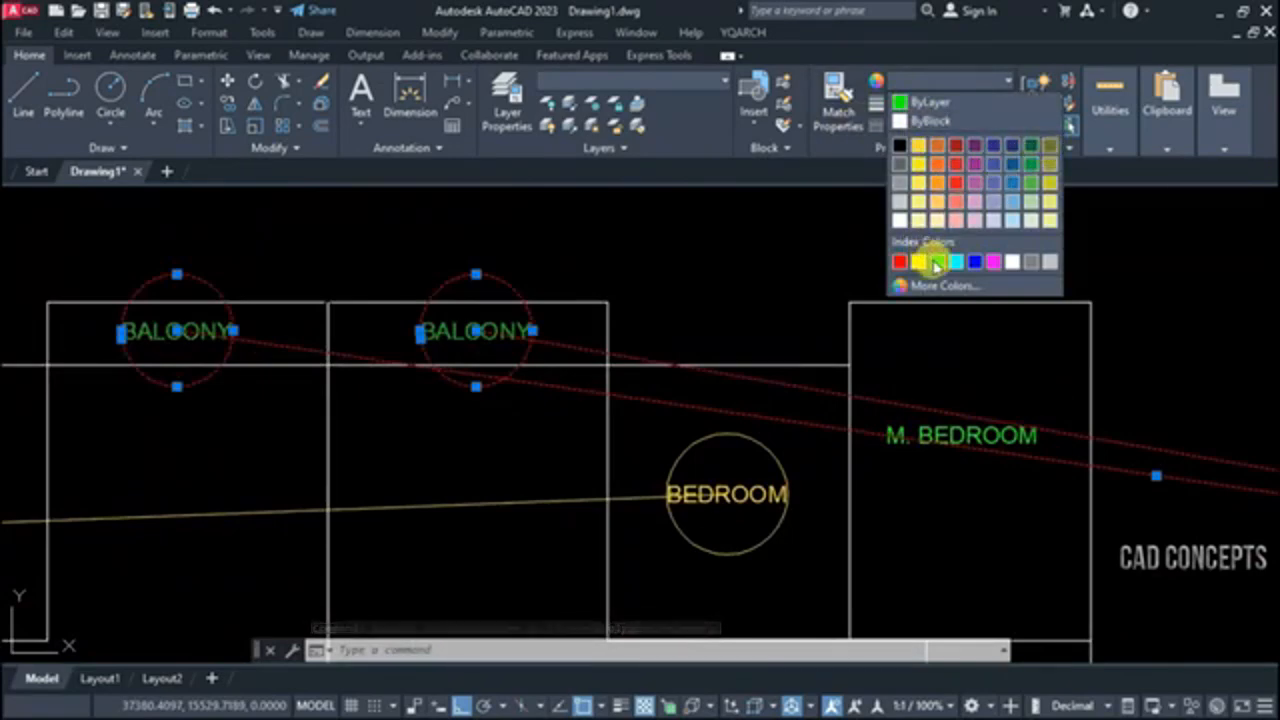
click(975, 262)
scroll(644, 248, down, 5)
scroll(644, 248, down, 2)
key(Escape)
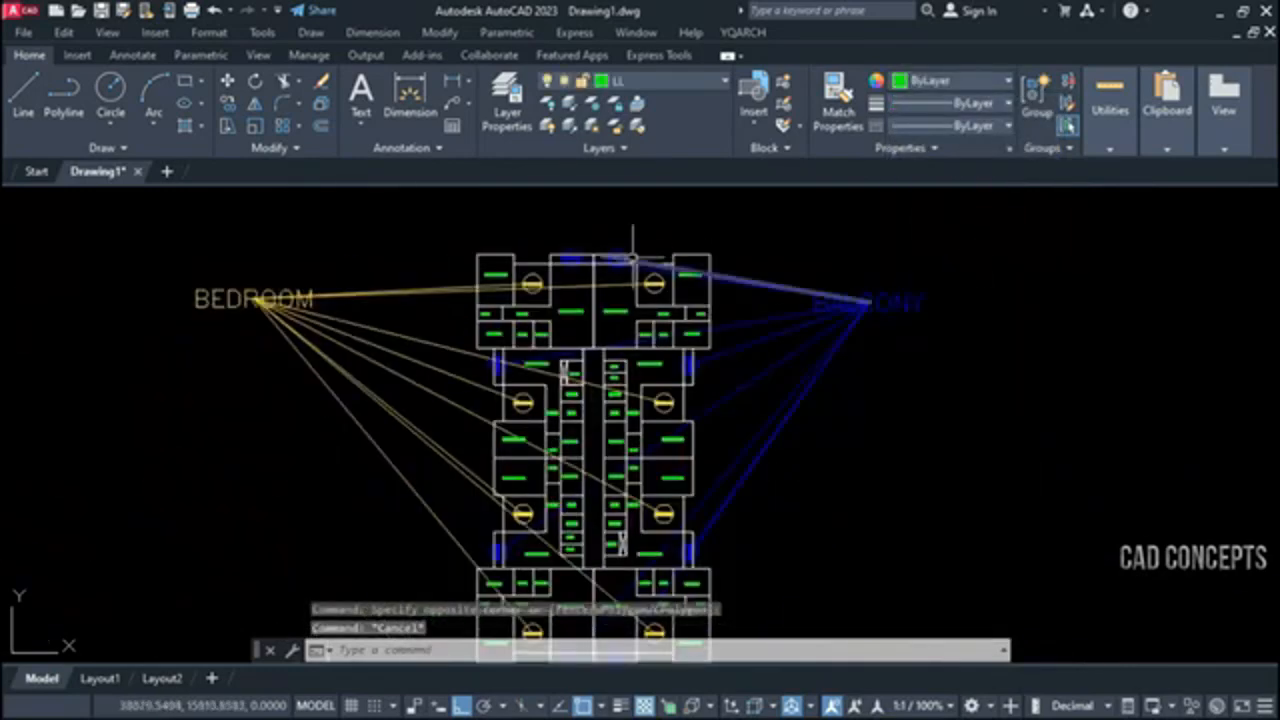
click(908, 251)
click(801, 370)
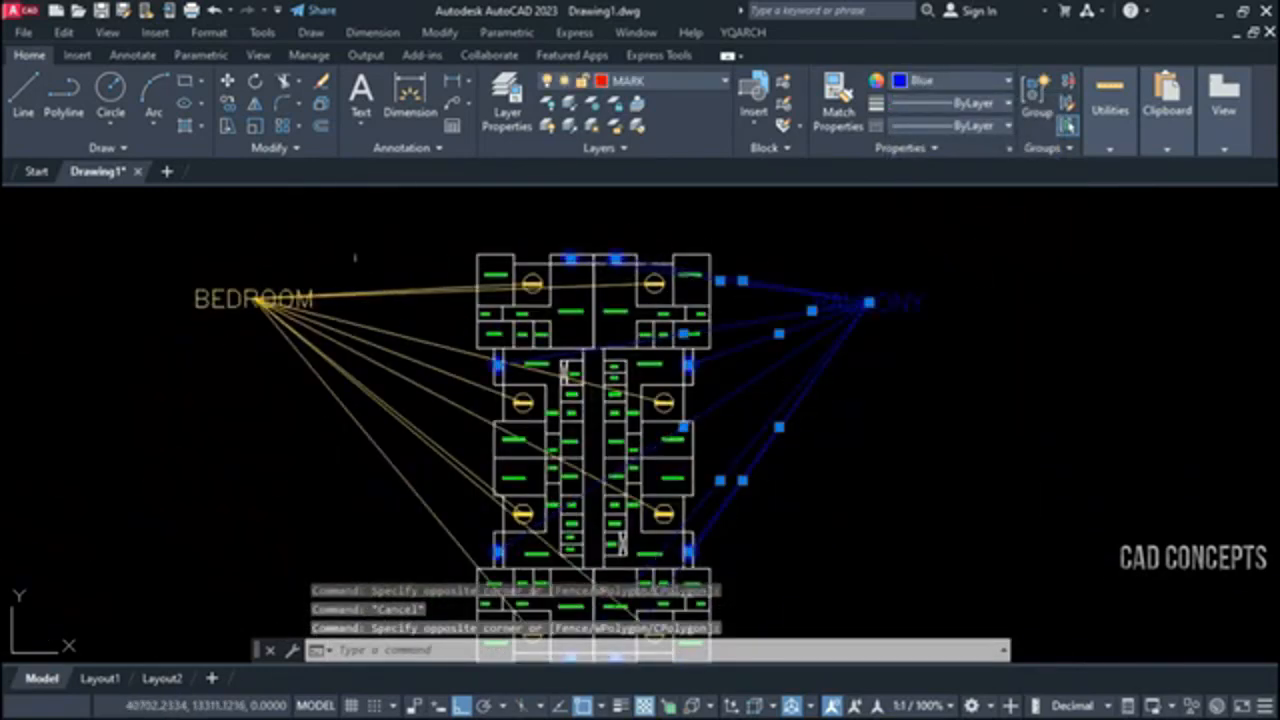
Run the TTF text finder for the text BATH on the whole floor plan
text(TTF)
key(Return)
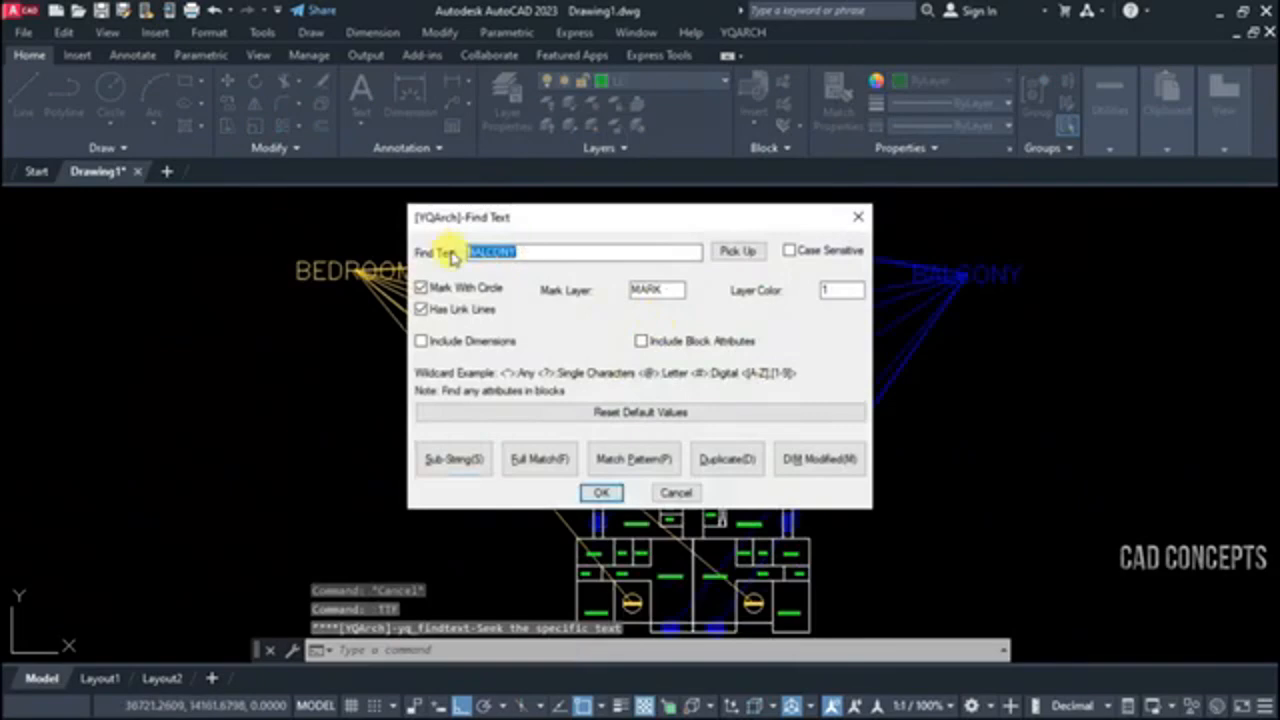
text(BATH)
key(Return)
scroll(582, 233, down, 2)
click(544, 208)
click(786, 563)
key(Return)
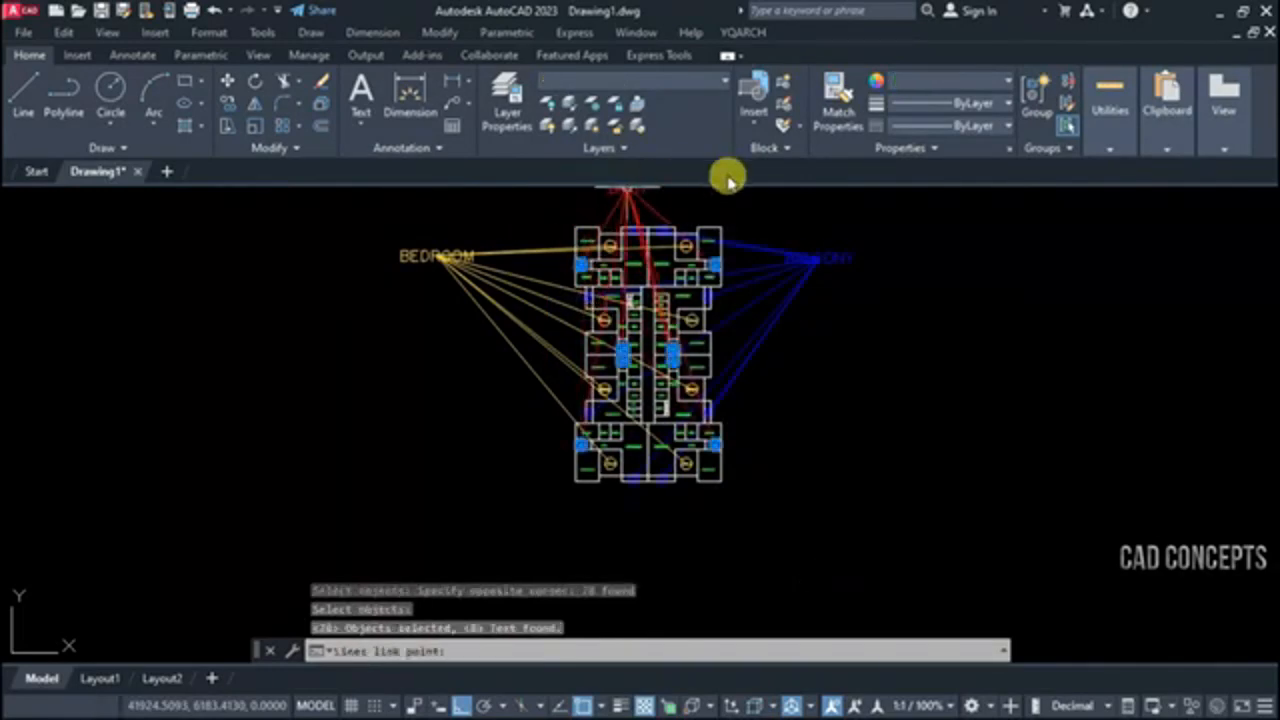
Place the BATH link-line point above the plan's upper right corner and clear the selection
scroll(745, 215, up, 5)
scroll(763, 235, down, 2)
scroll(808, 209, up, 4)
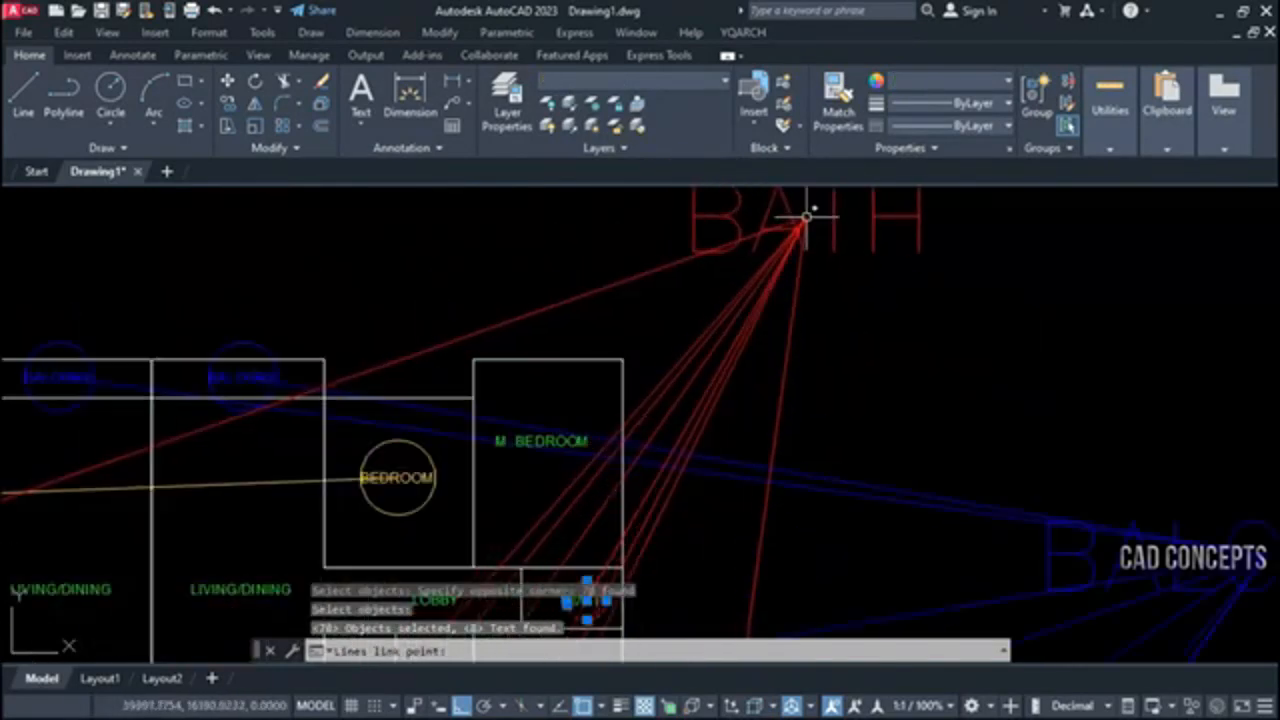
scroll(806, 240, down, 2)
click(806, 240)
scroll(808, 229, down, 3)
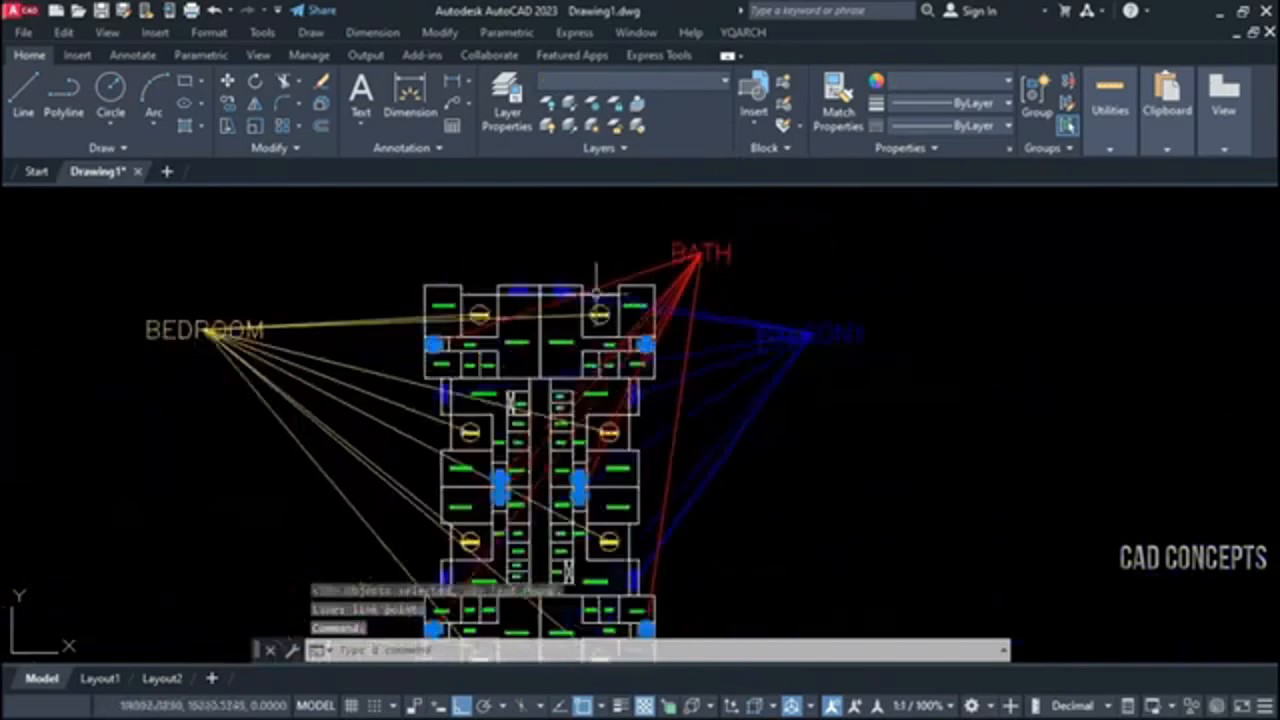
scroll(420, 343, up, 3)
scroll(447, 323, down, 5)
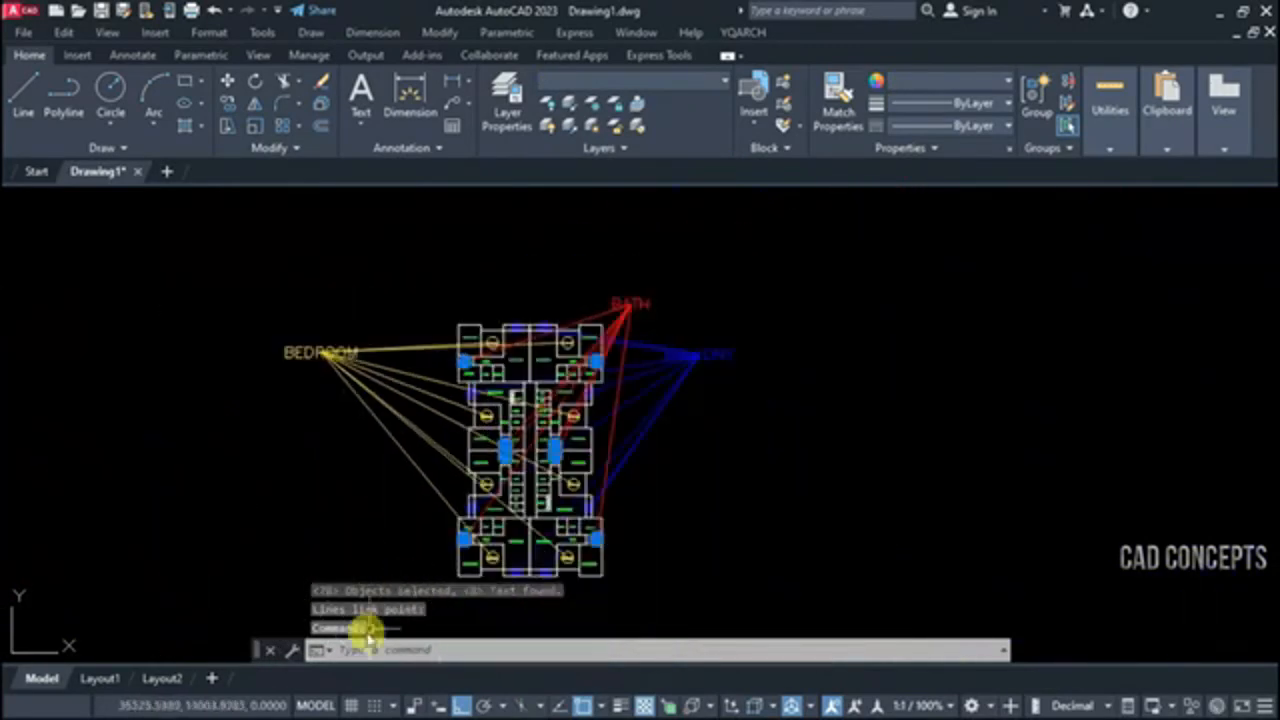
key(Escape)
key(Escape)
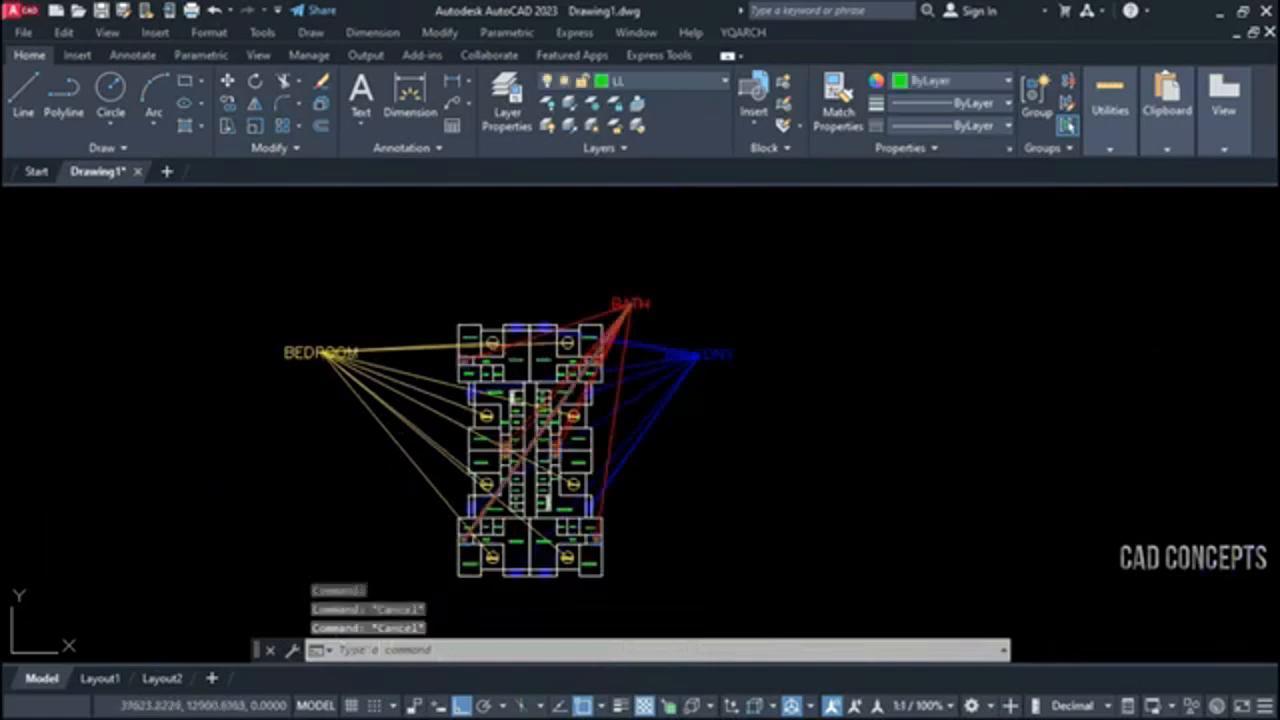
Select the BATH, BALCONY and BEDROOM labels with their link lines to compare the three search results
scroll(567, 359, up, 2)
click(643, 288)
click(735, 240)
click(866, 300)
click(743, 449)
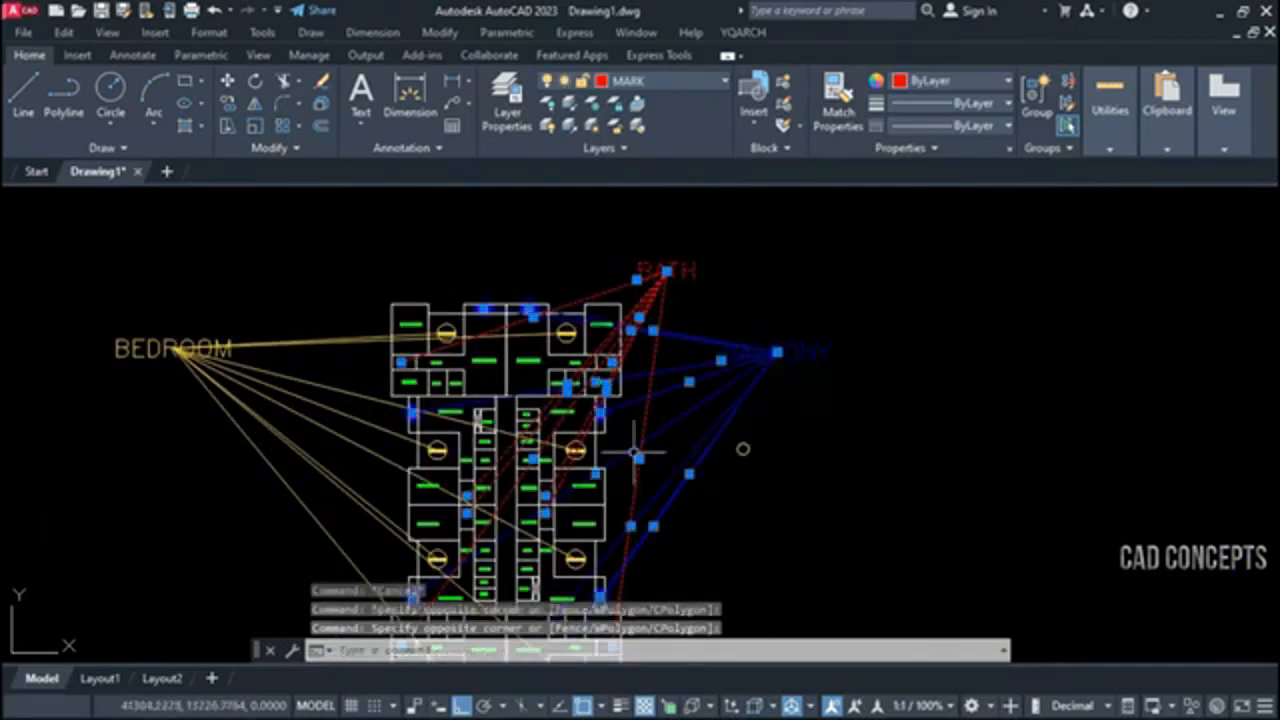
click(211, 306)
click(128, 442)
scroll(343, 409, up, 4)
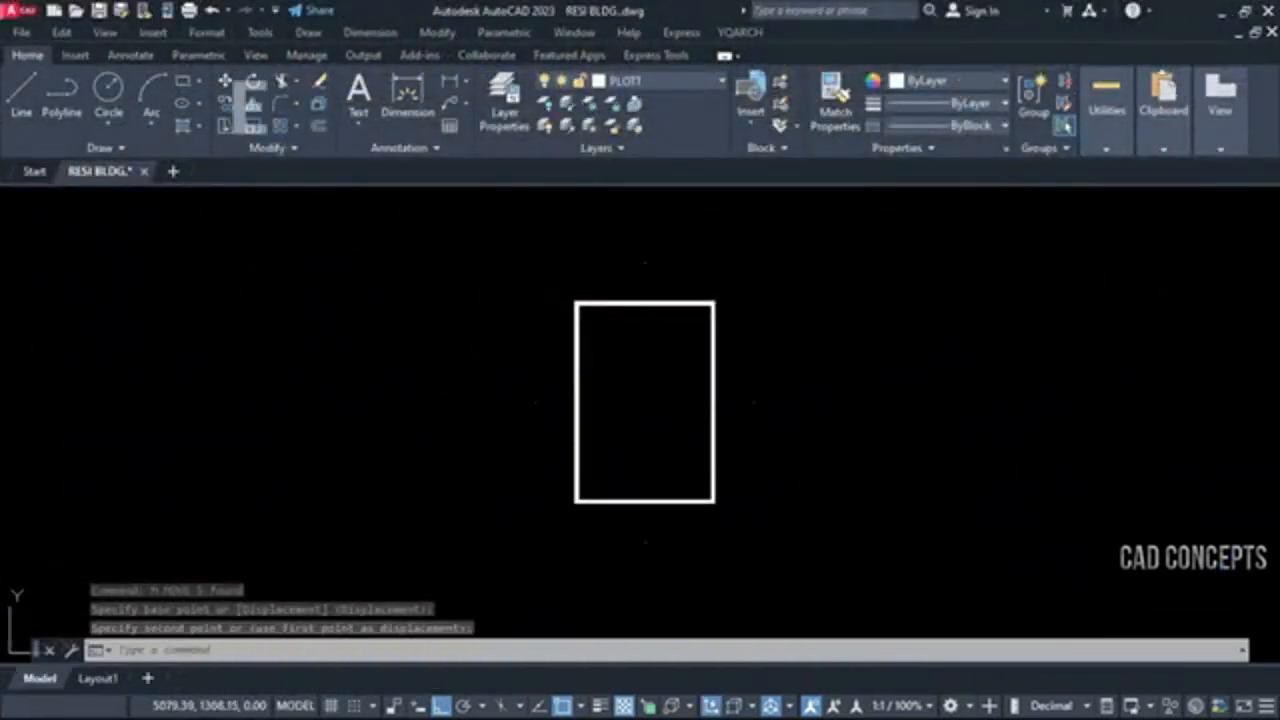
Insert an i1 elevation index symbol with serial number 1 at the marker point below the rectangle
scroll(620, 347, up, 2)
scroll(619, 302, down, 3)
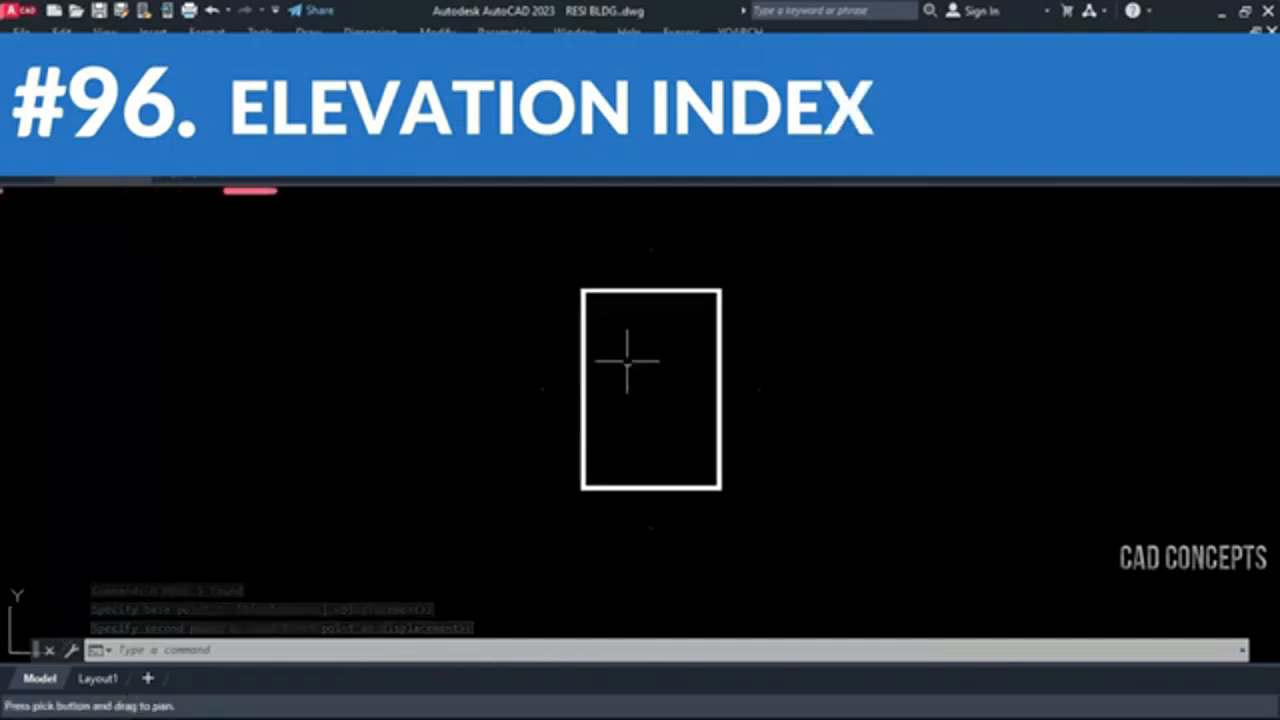
scroll(683, 380, up, 3)
mouse_move(683, 382)
middle_down()
mouse_move(703, 451)
mouse_move(686, 403)
middle_up()
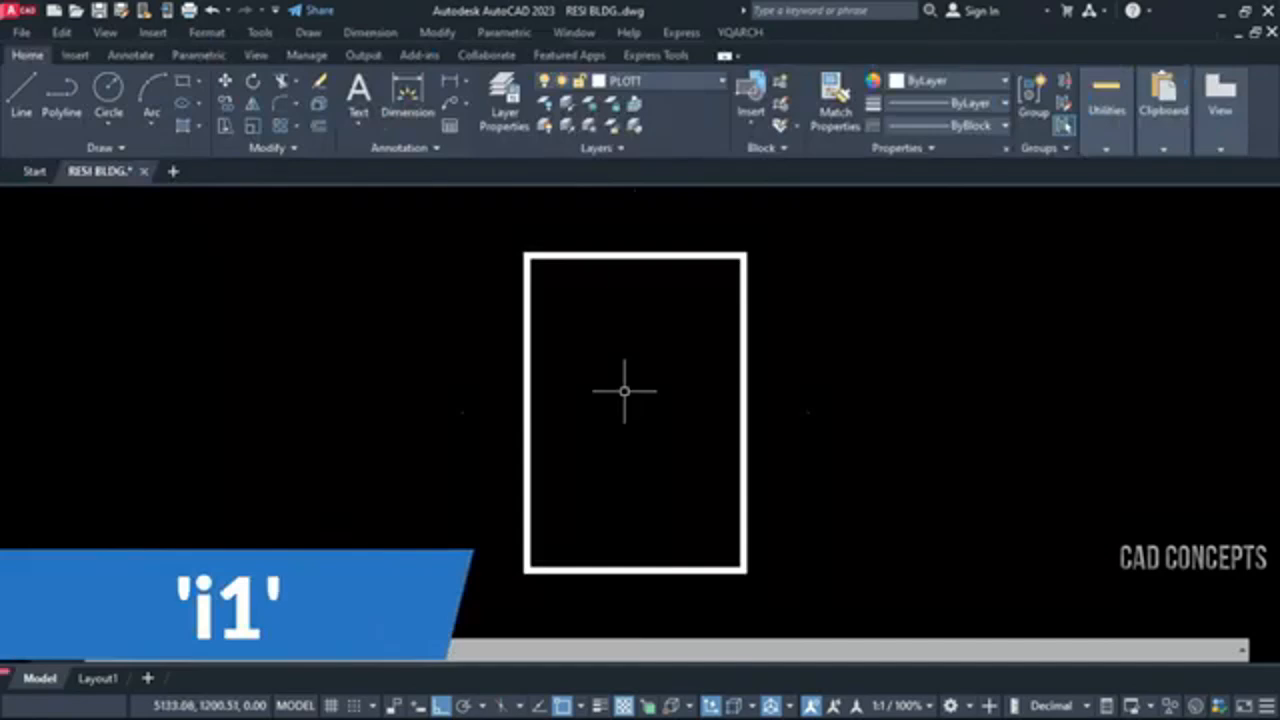
scroll(624, 391, down, 2)
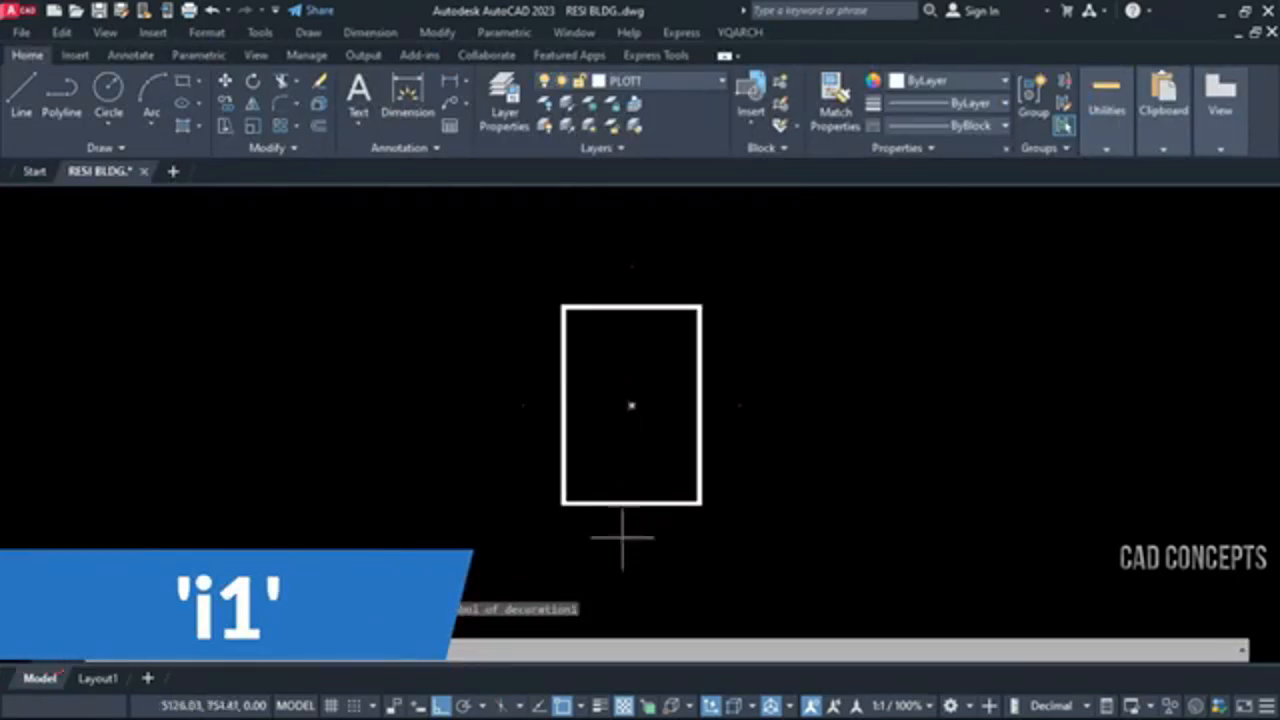
click(245, 651)
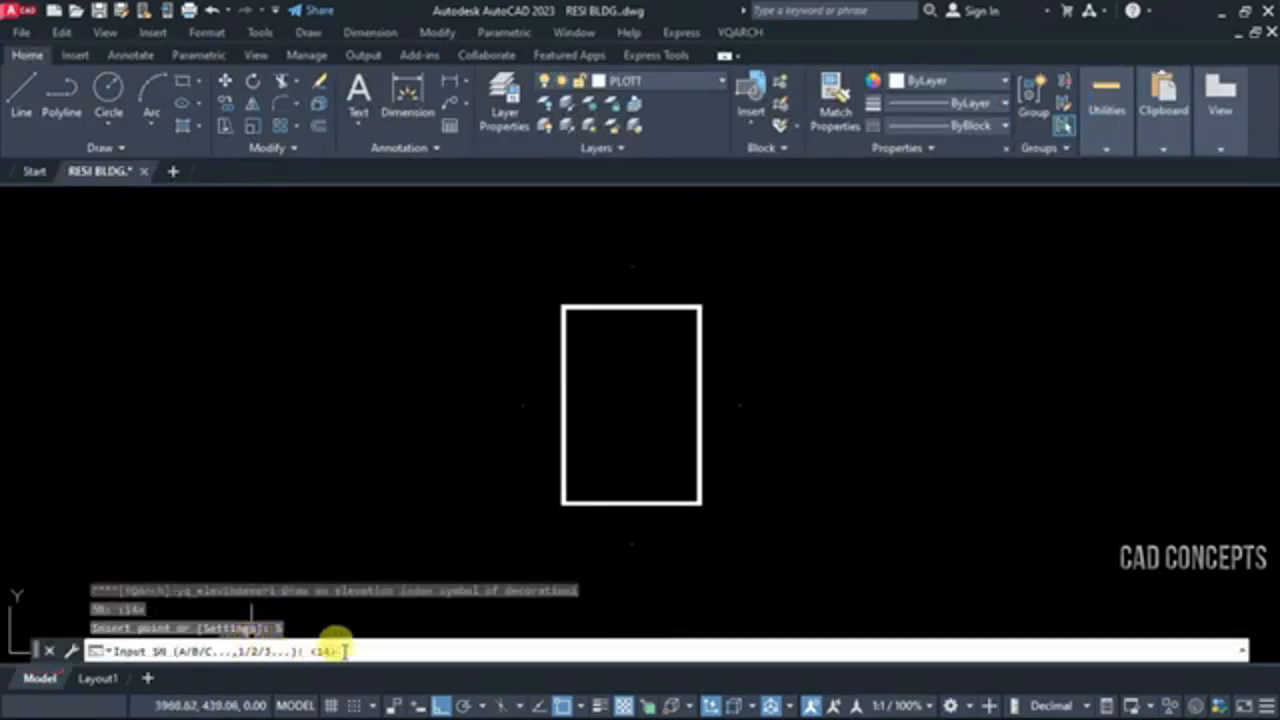
text(1)
key(Return)
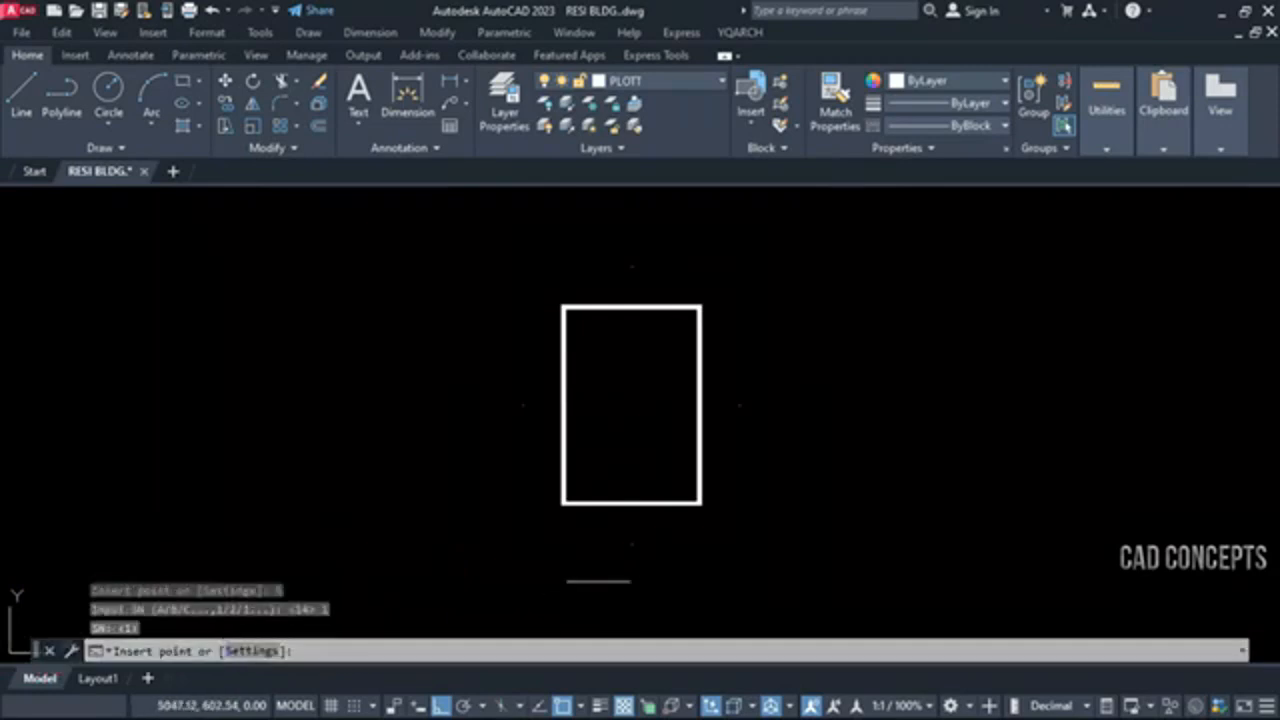
click(631, 545)
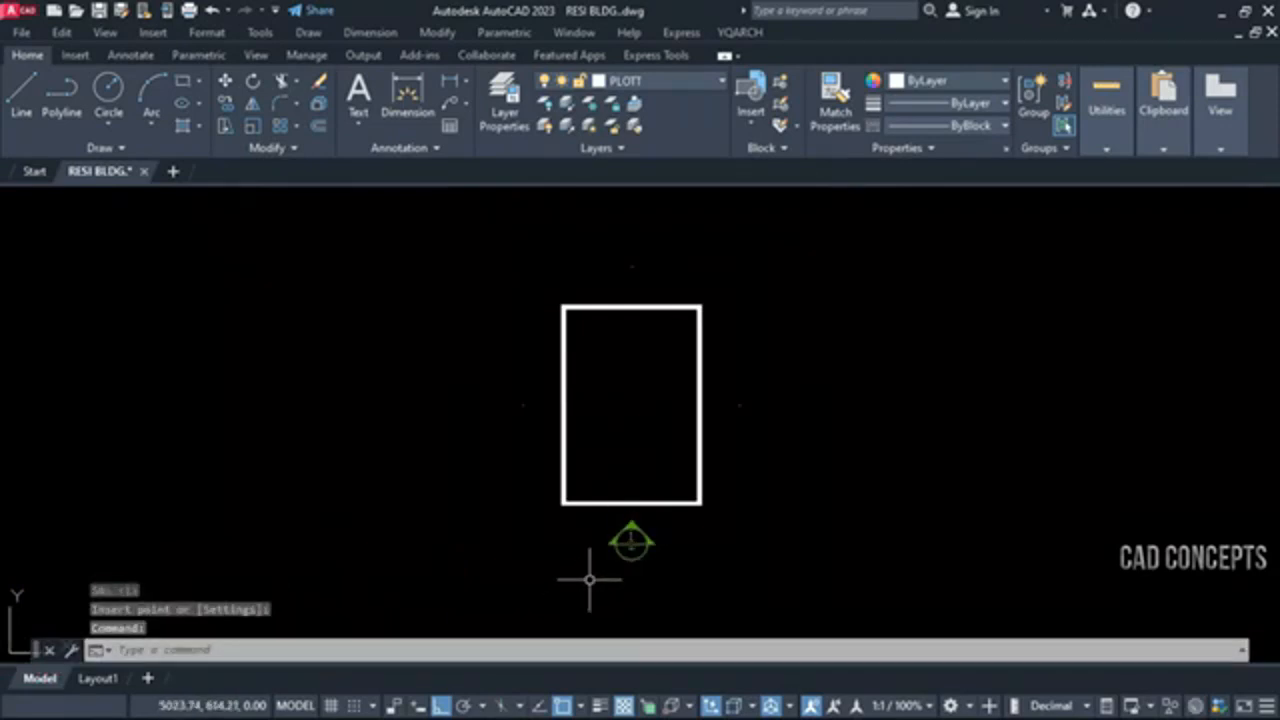
Insert an i2 elevation index symbol at the marker point above the rectangle
text(i2)
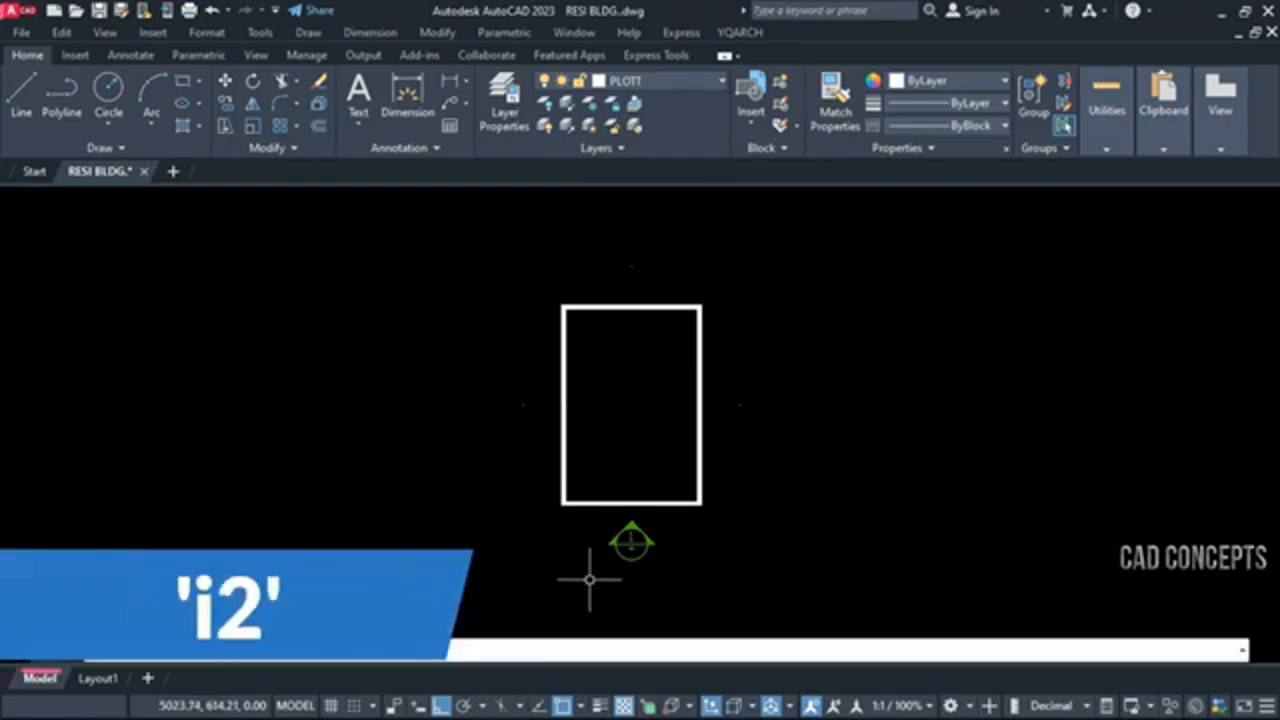
key(Return)
click(631, 267)
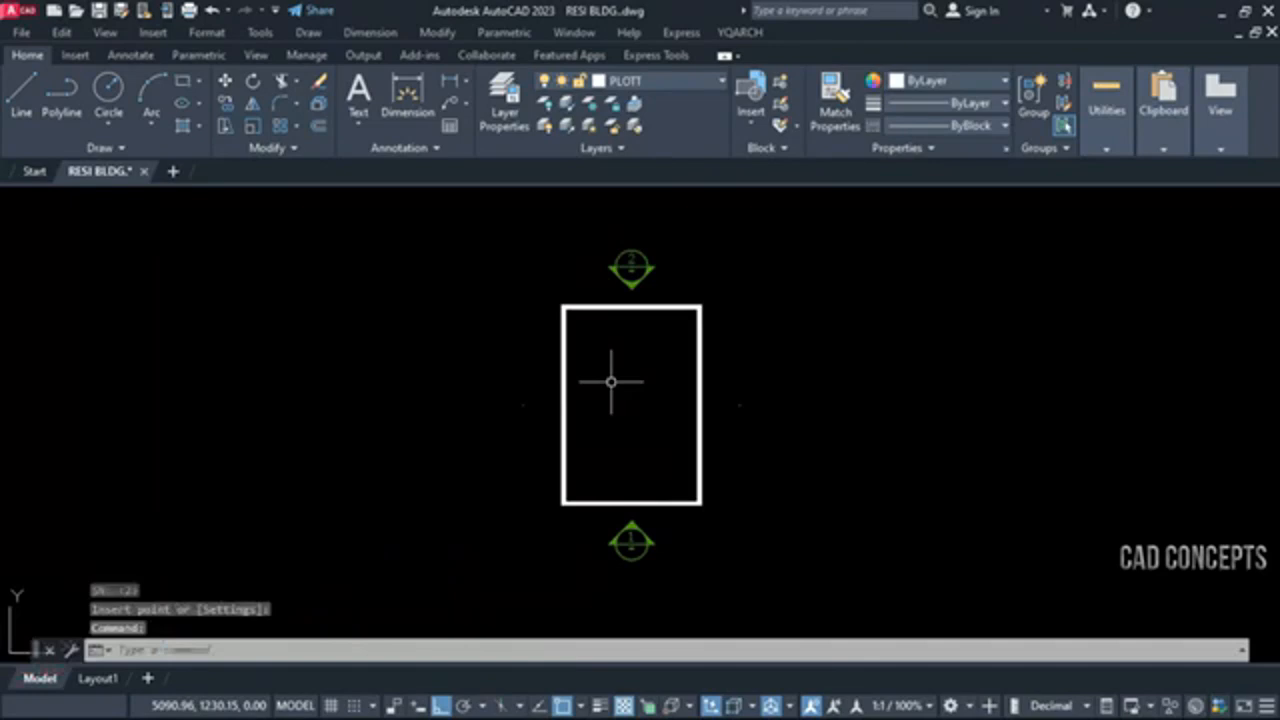
Insert an i3 elevation index symbol at the rectangle's right marker point and an i4 symbol at its left one
text(i3)
key(Return)
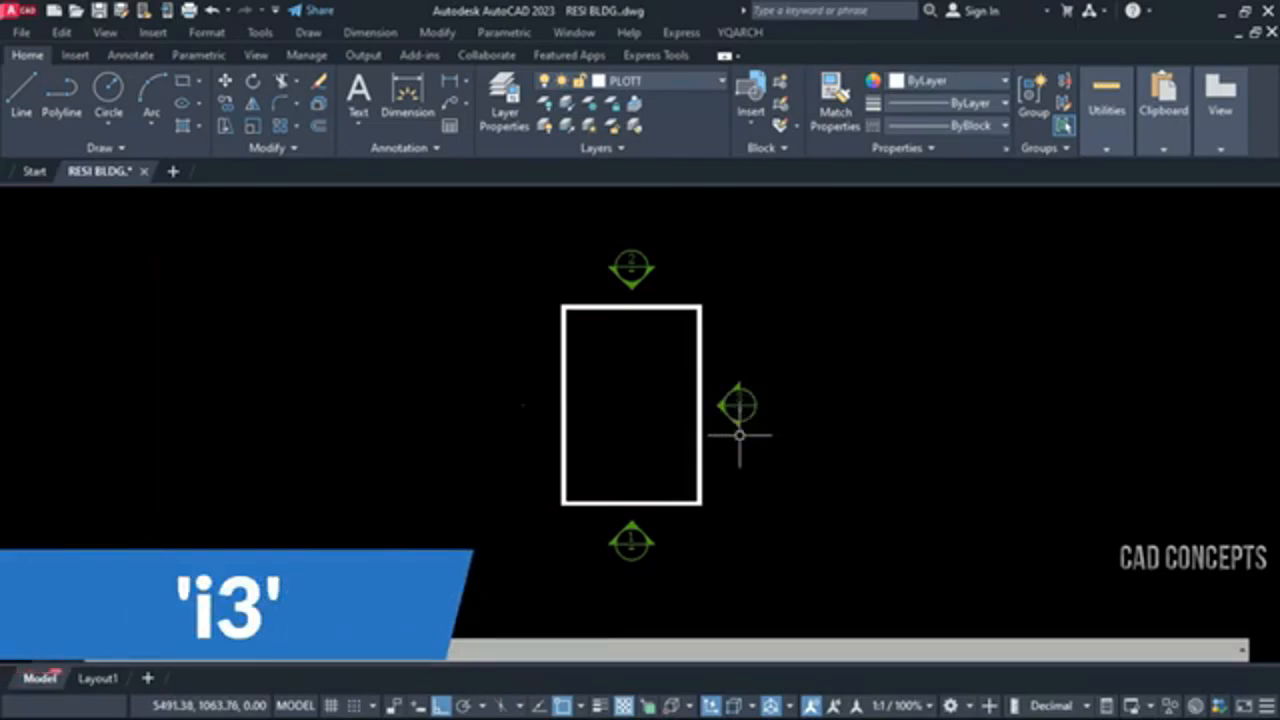
text(i4)
key(Return)
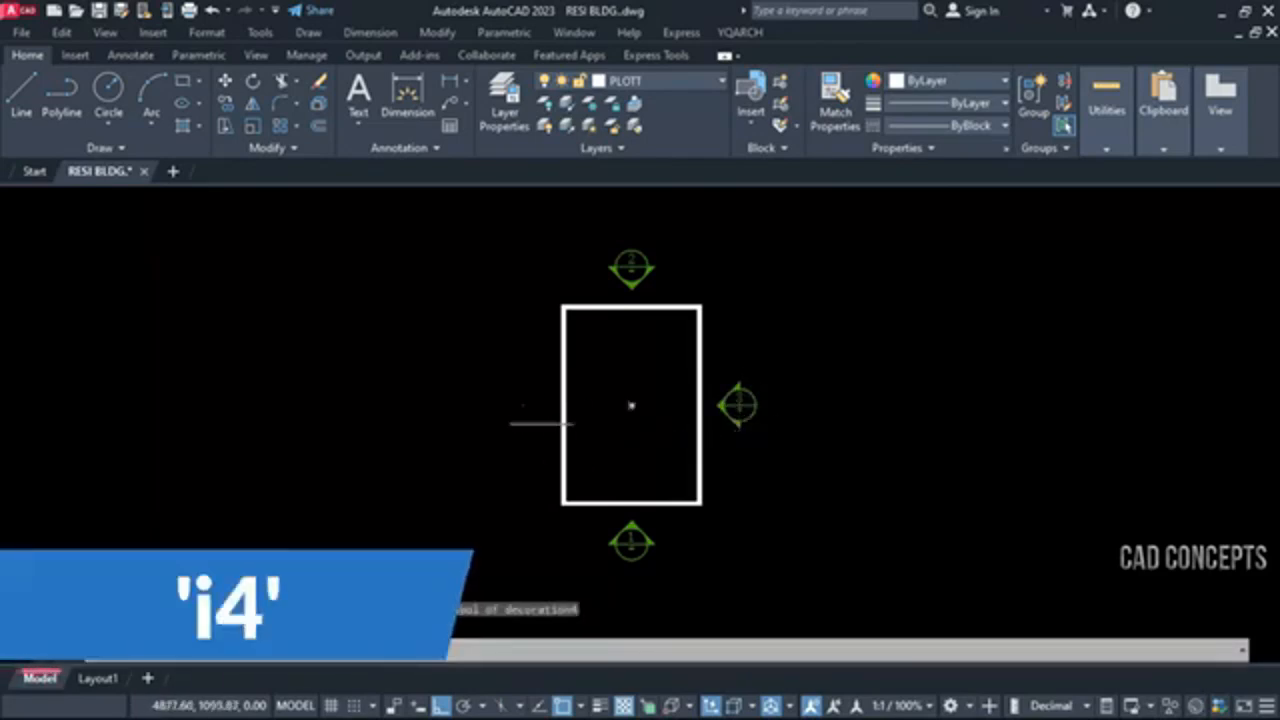
click(522, 405)
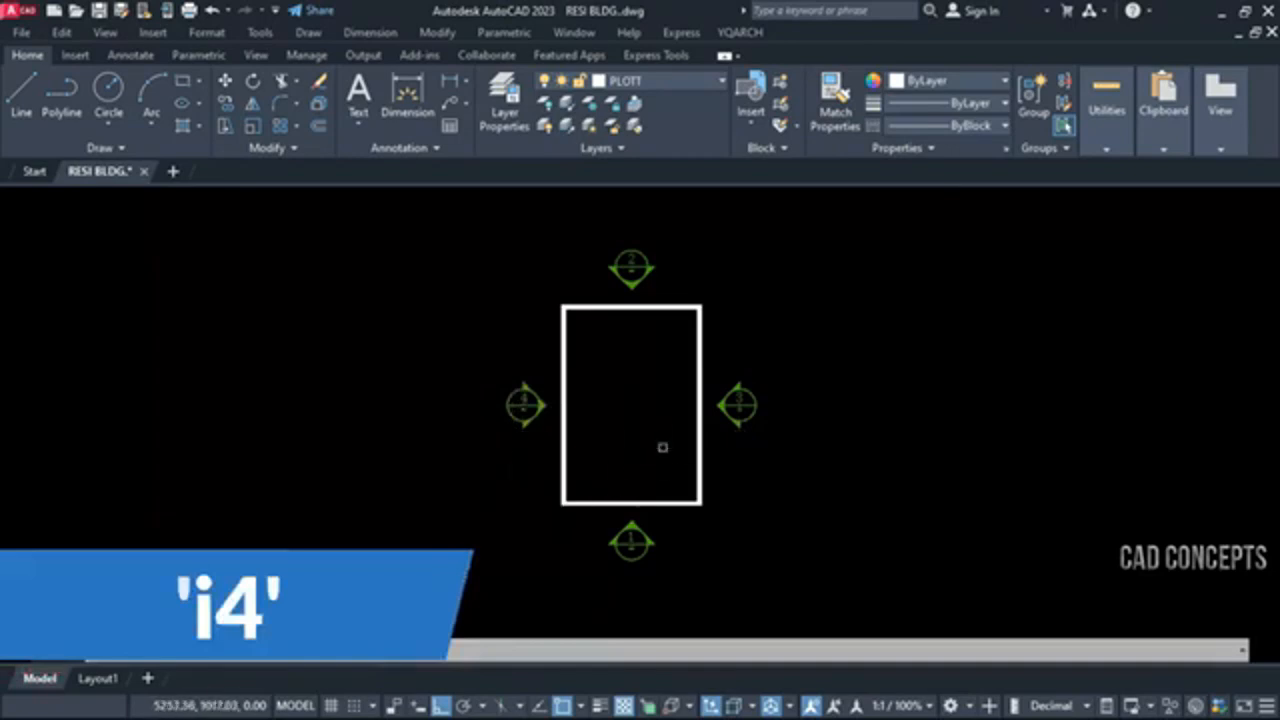
Copy the marker point at the left elevation symbol to the centre of the rectangle
click(469, 386)
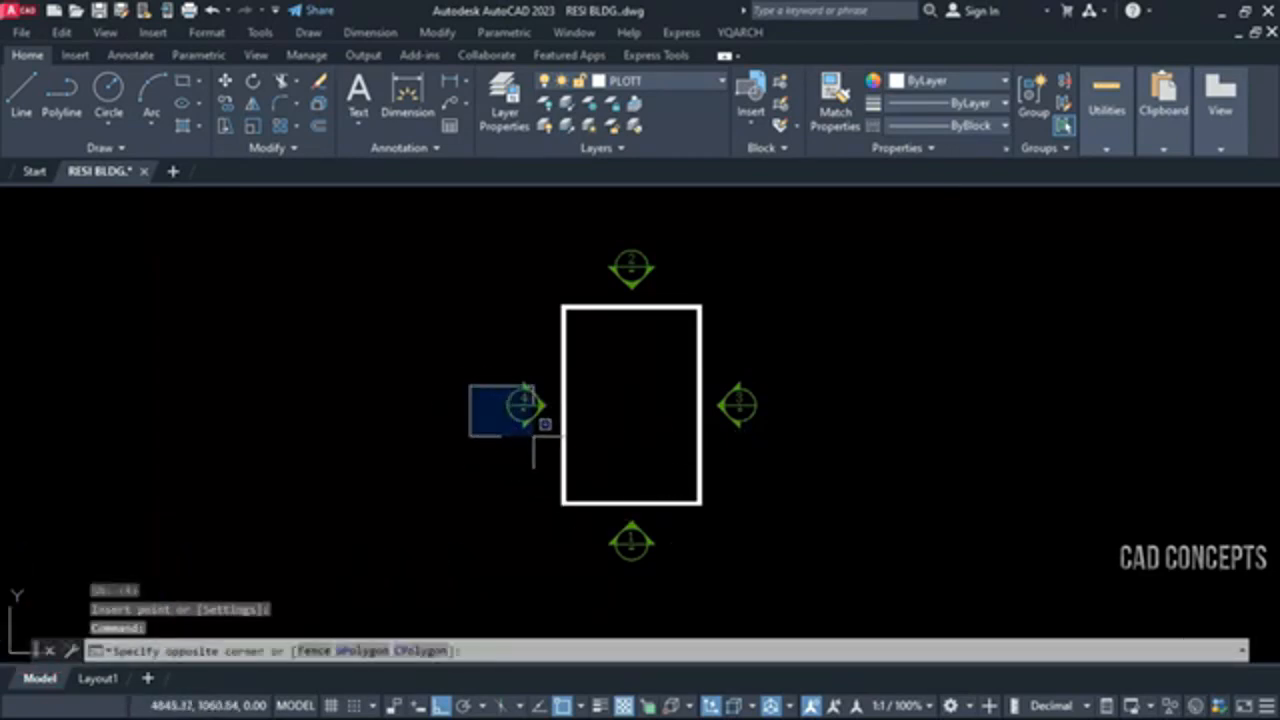
click(533, 436)
text(co)
key(Return)
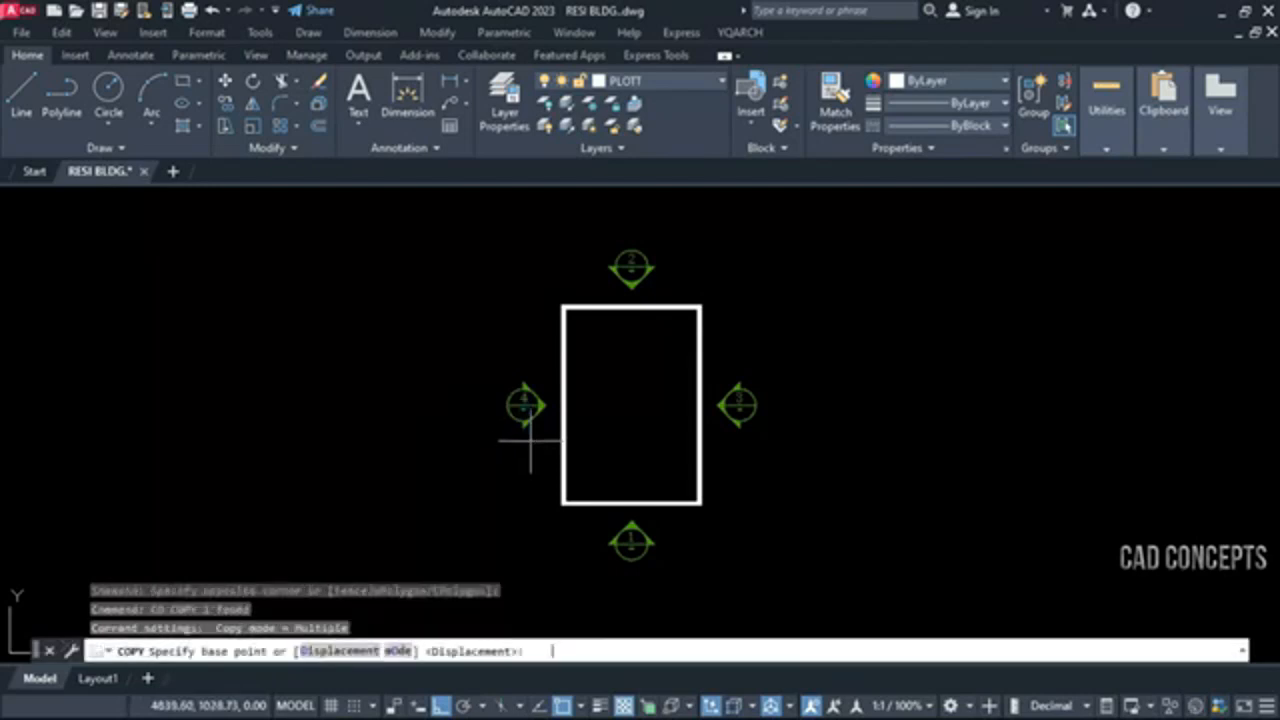
click(523, 405)
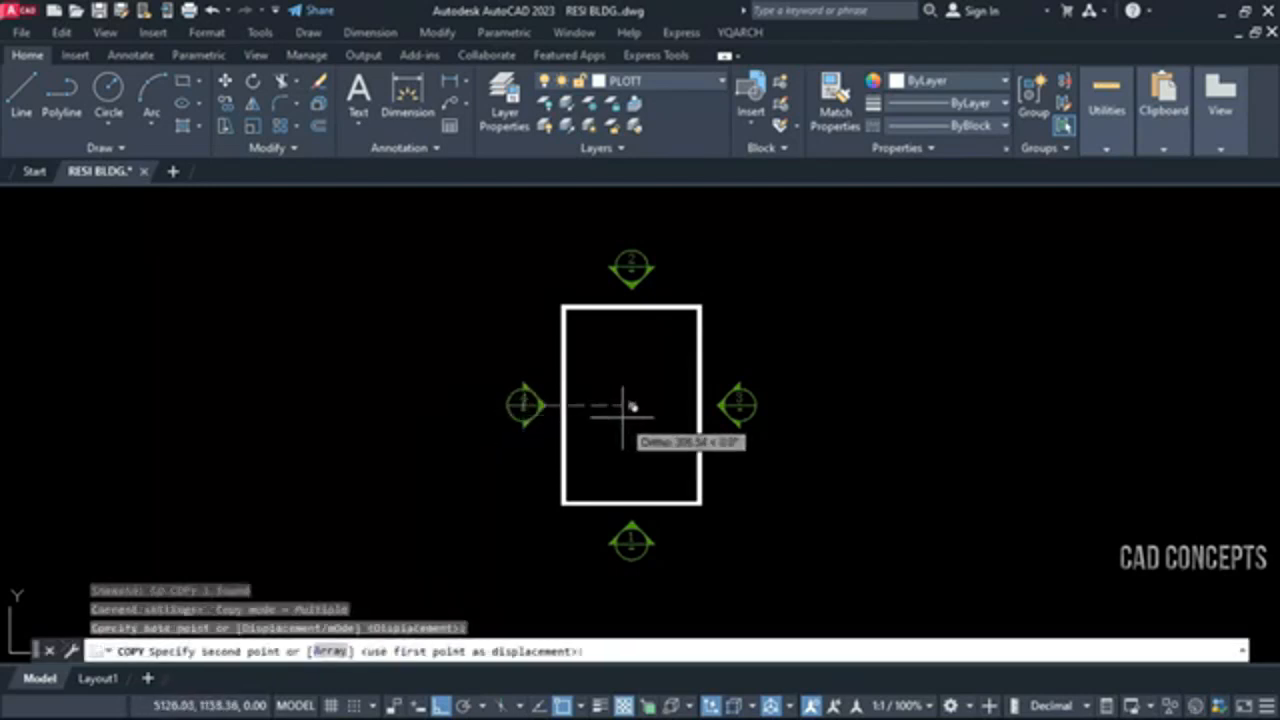
click(625, 408)
key(Escape)
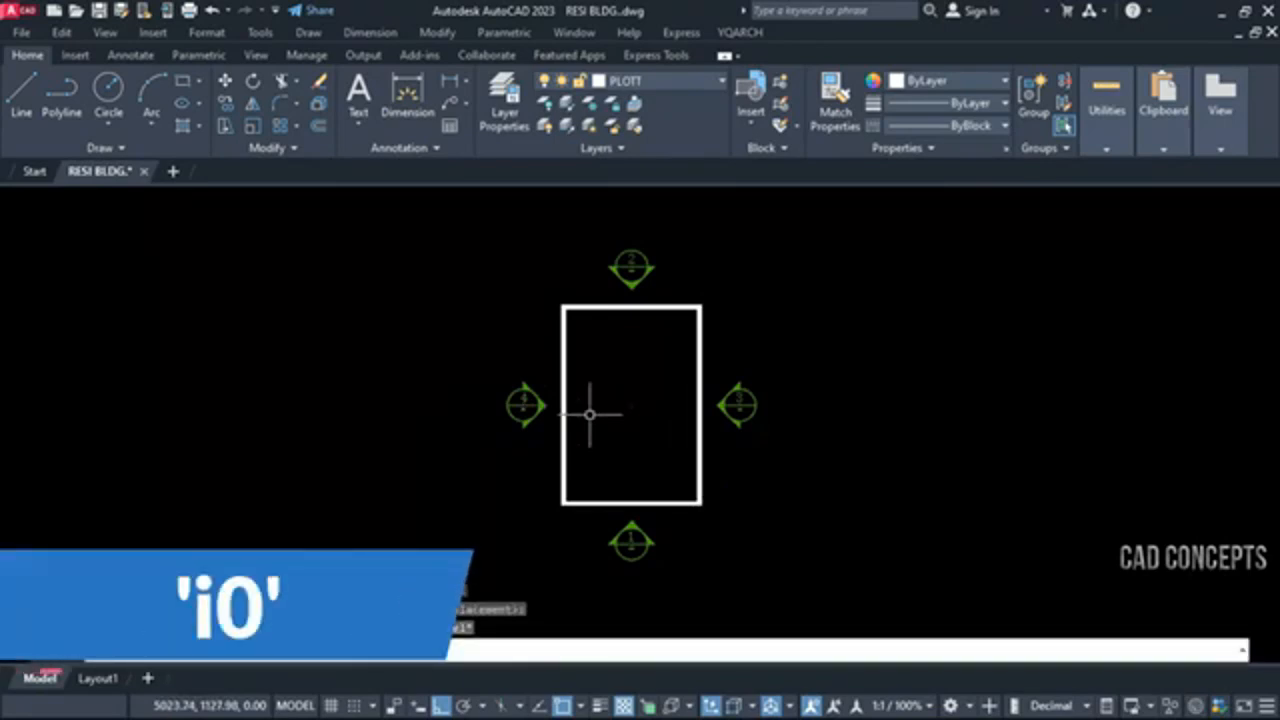
Insert the four-direction i0 elevation index symbol at the marker point in the rectangle's centre
key(Return)
click(631, 405)
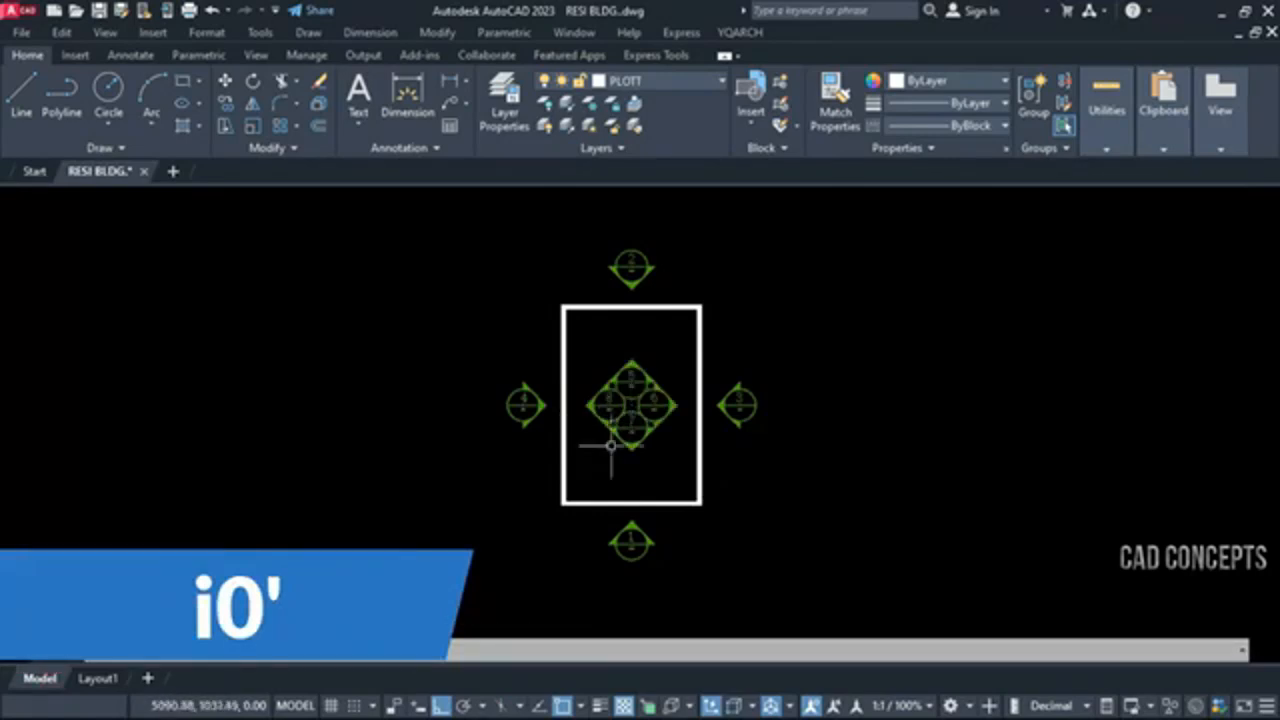
Examine the four-direction elevation index symbol in the rectangle's centre and the single symbols around it
scroll(604, 460, up, 3)
middle_drag(608, 458, 632, 531)
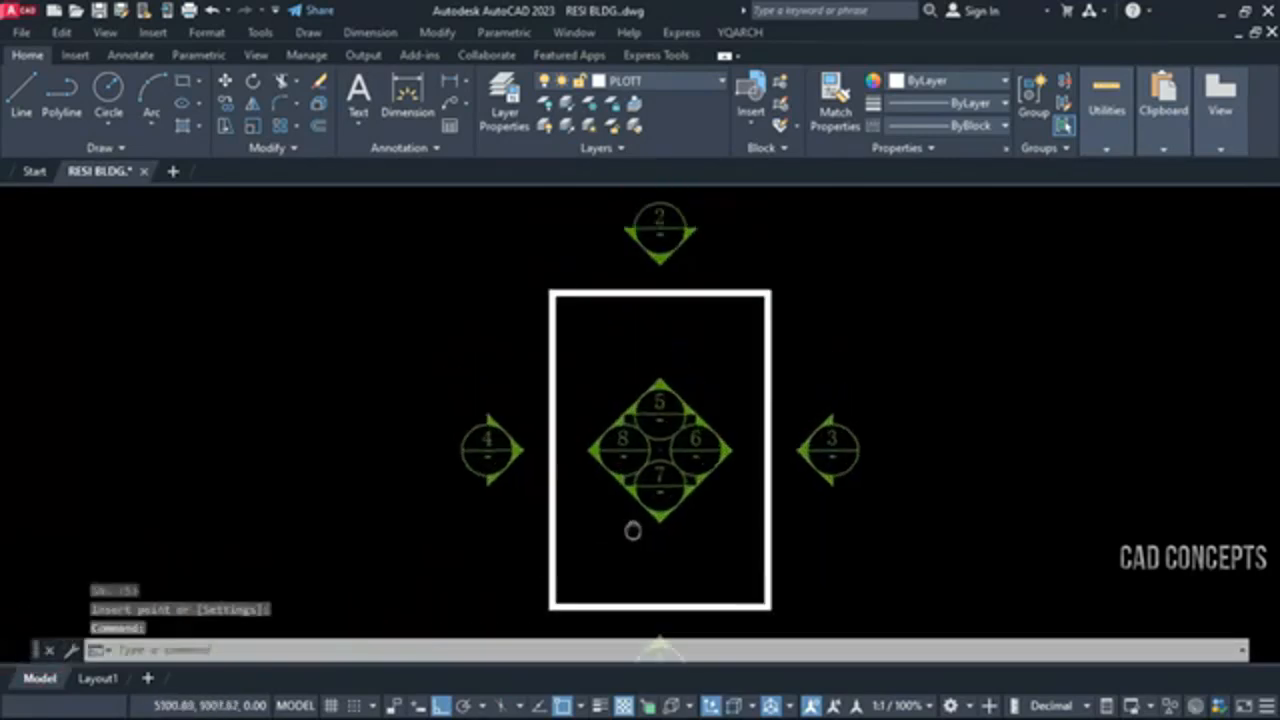
scroll(629, 251, up, 2)
scroll(631, 274, down, 2)
scroll(825, 440, up, 2)
scroll(683, 388, down, 4)
scroll(671, 491, up, 3)
middle_drag(671, 491, 643, 600)
scroll(677, 491, down, 2)
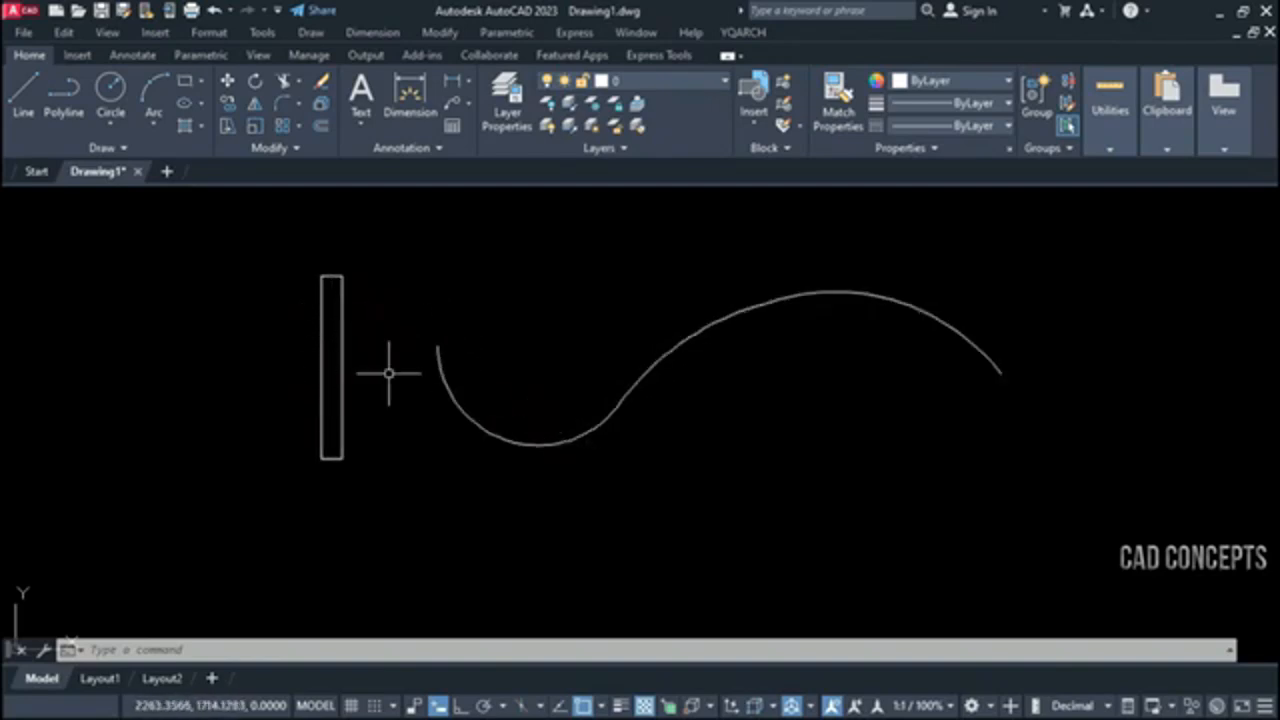
Distribute the tall narrow rectangle along the S-shaped curve with the TF Objects to Curve transform, using automatic precision and entering 35
text(TF)
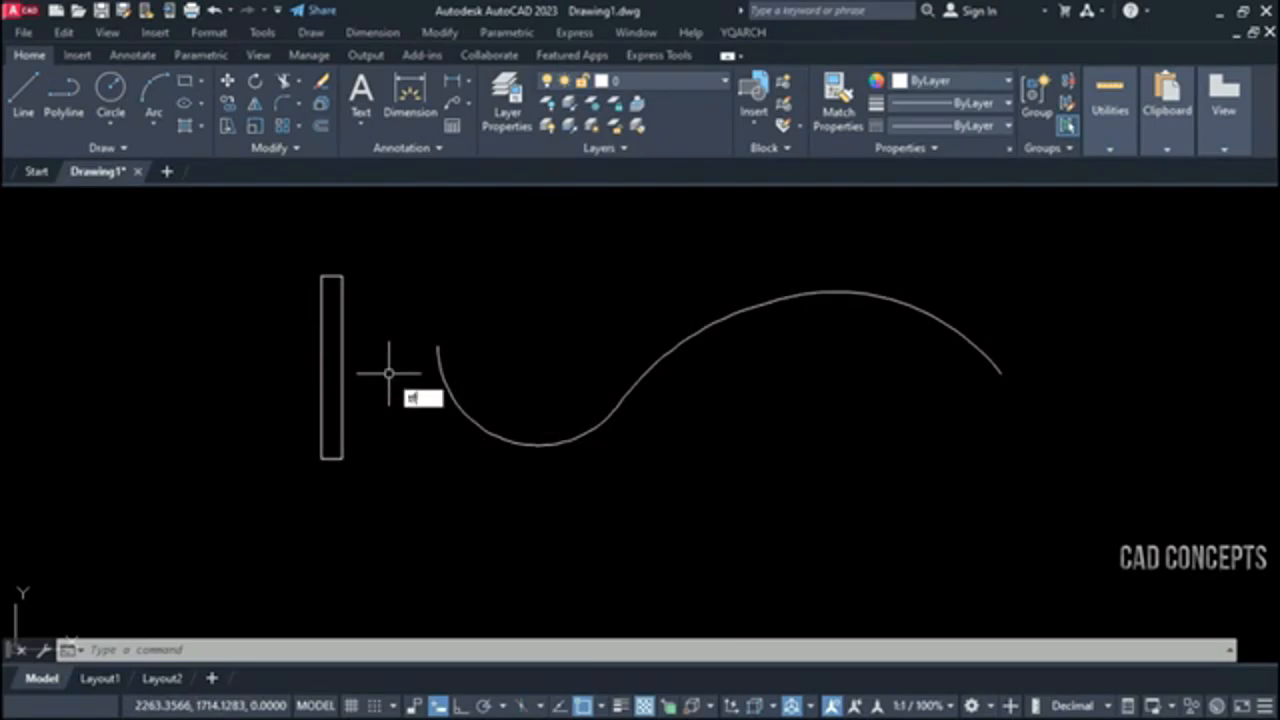
key(Return)
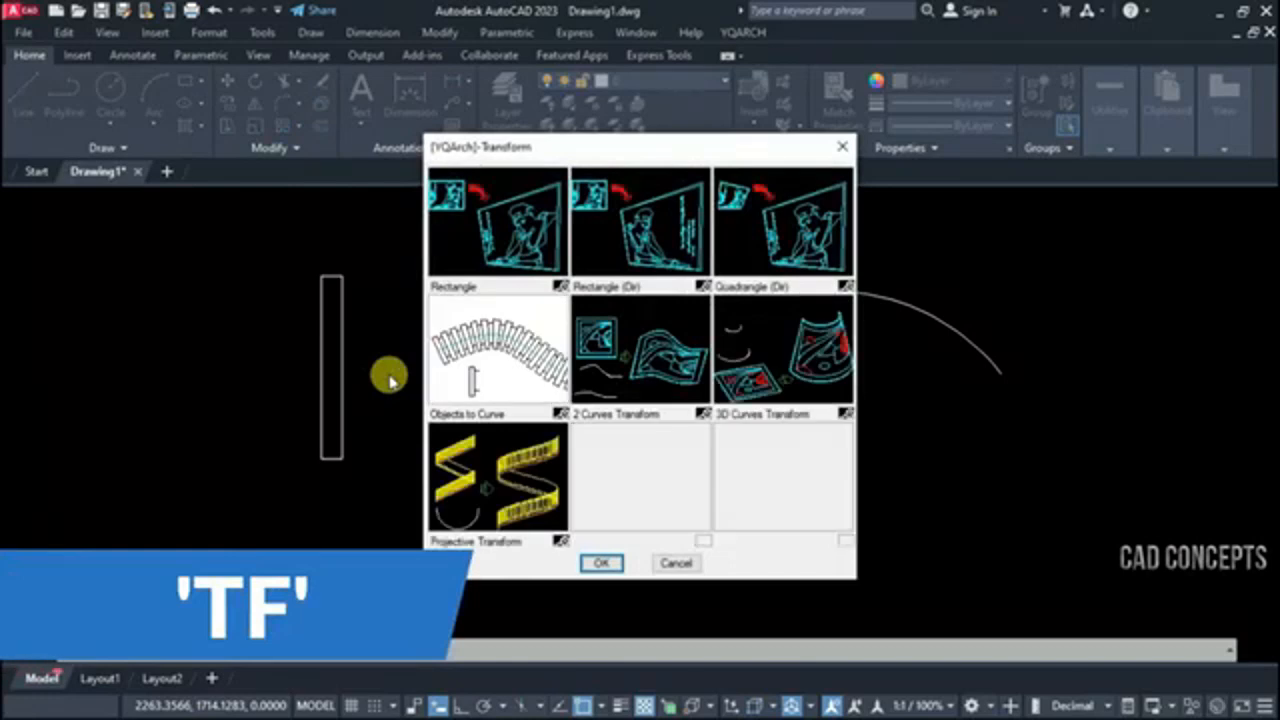
click(503, 378)
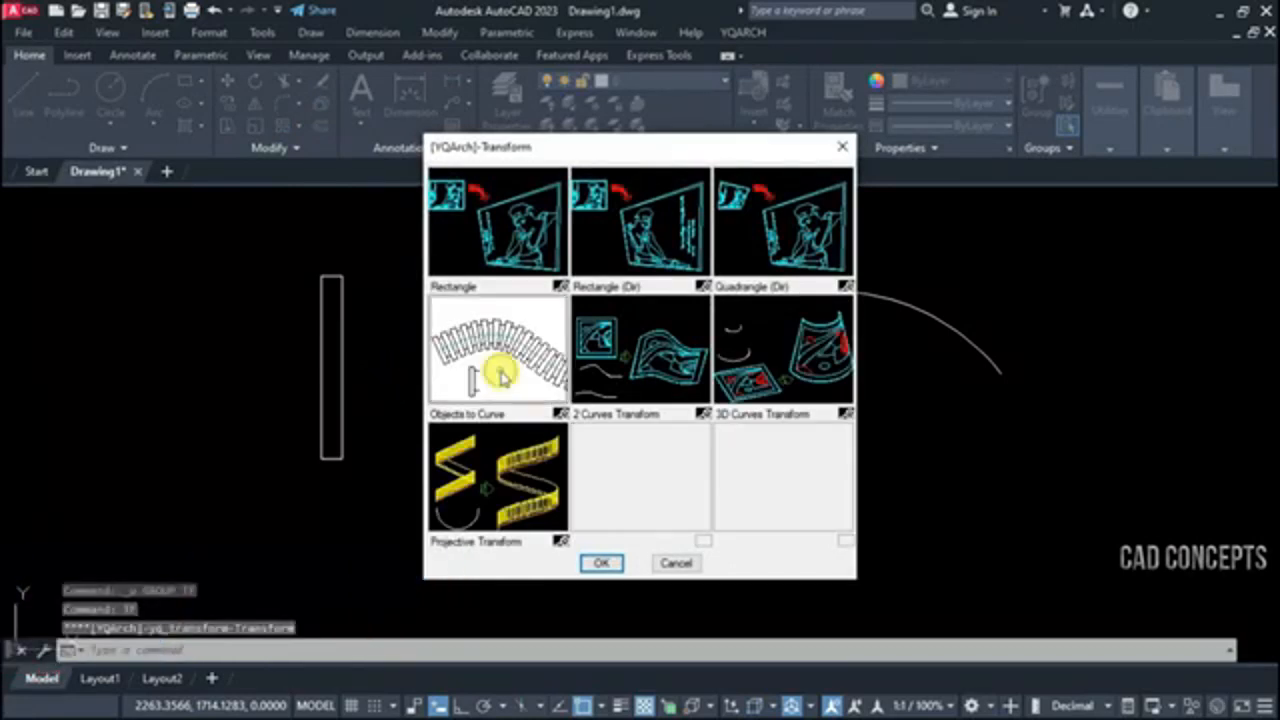
click(602, 565)
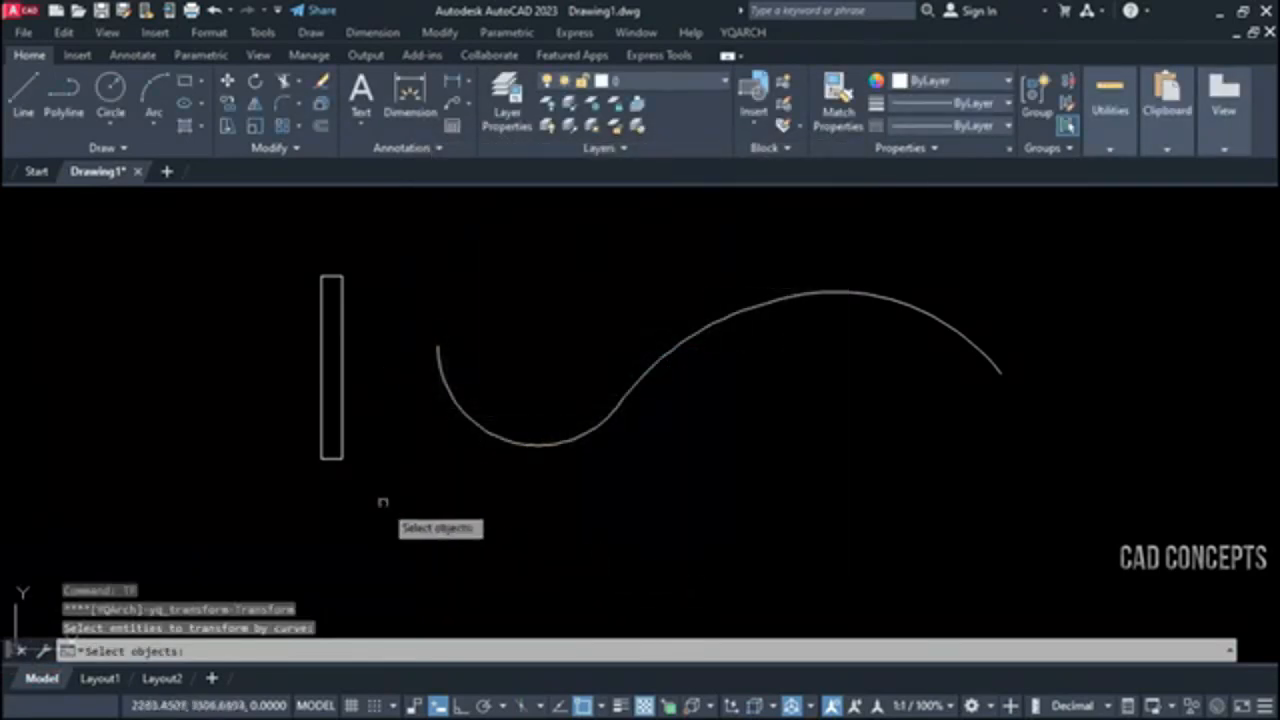
click(341, 361)
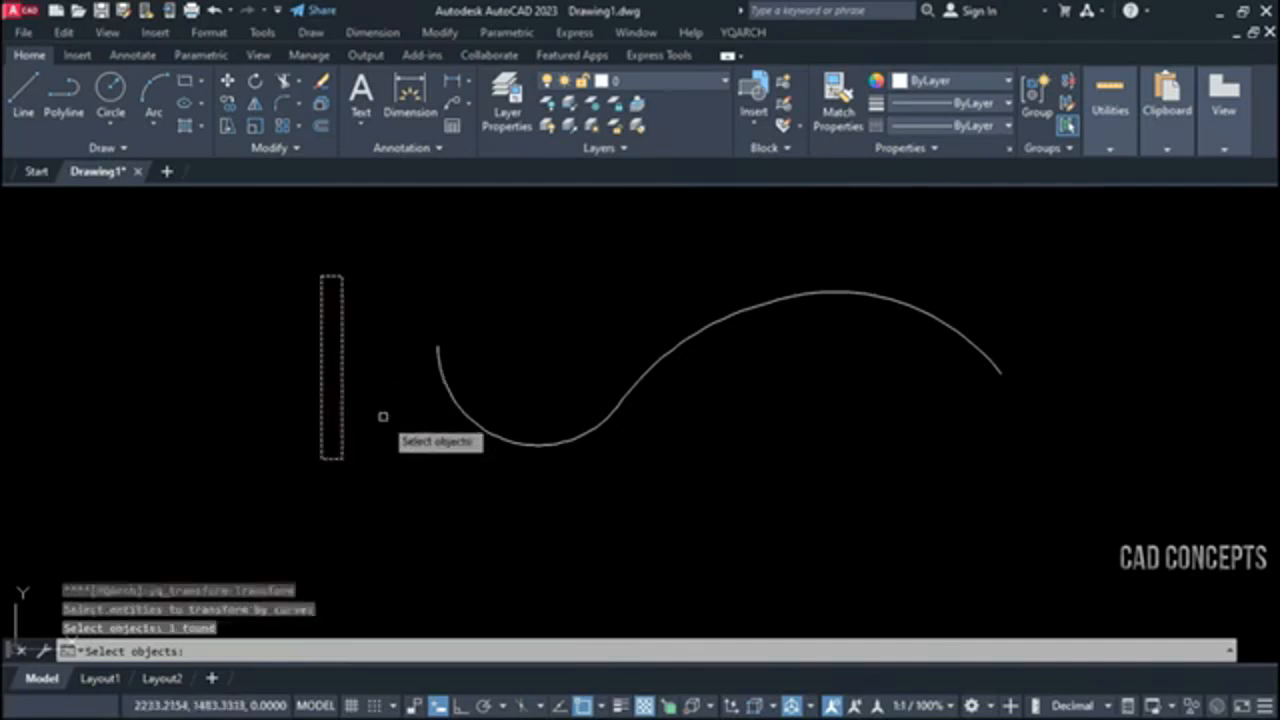
key(Return)
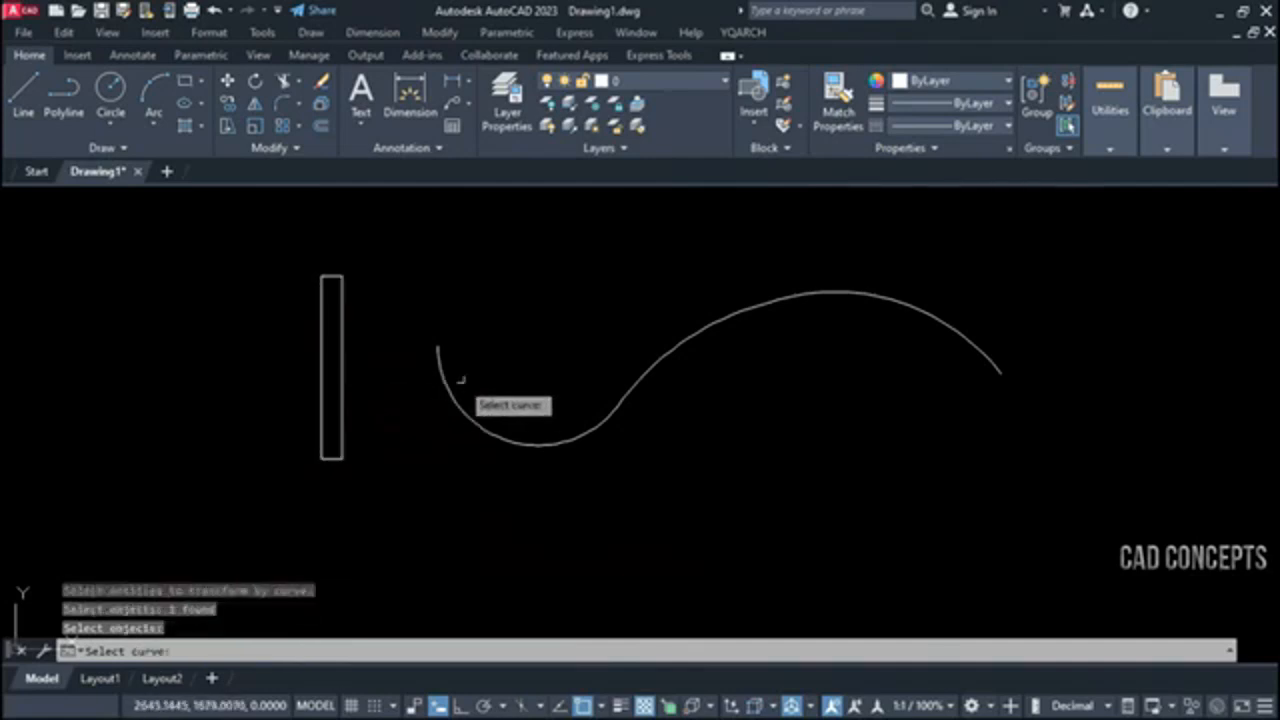
click(436, 350)
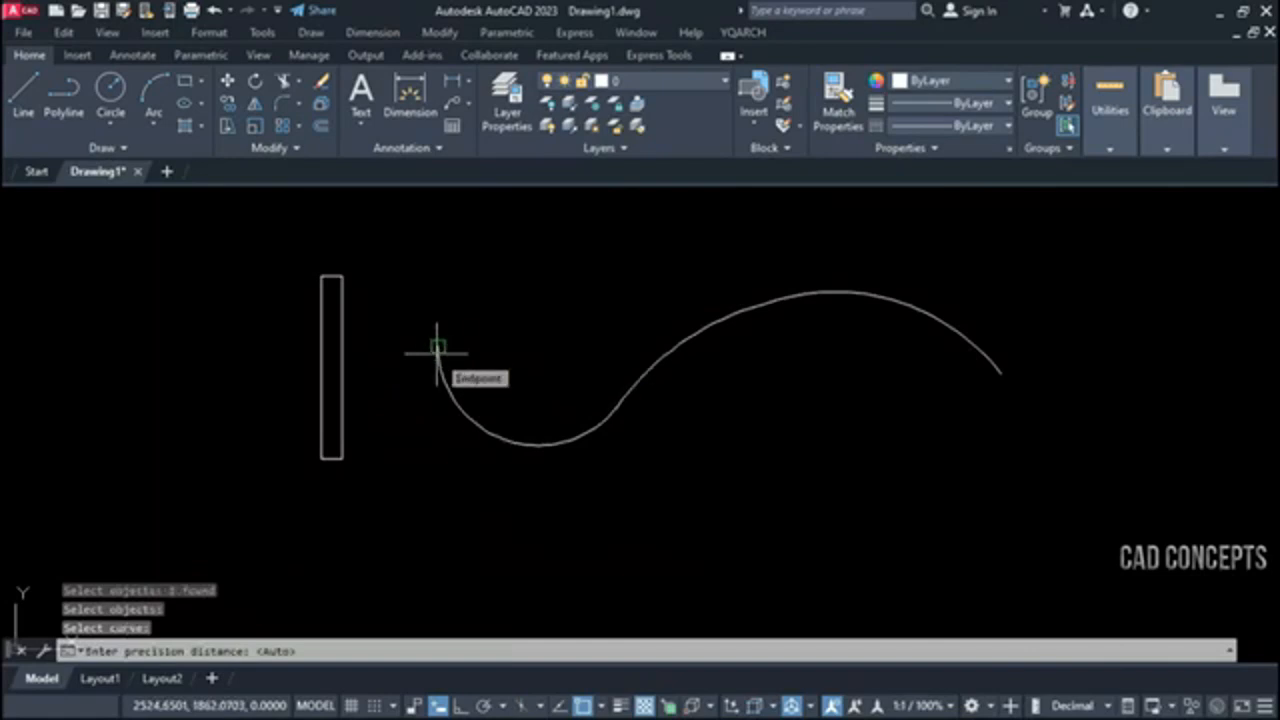
key(Return)
text(35)
key(Return)
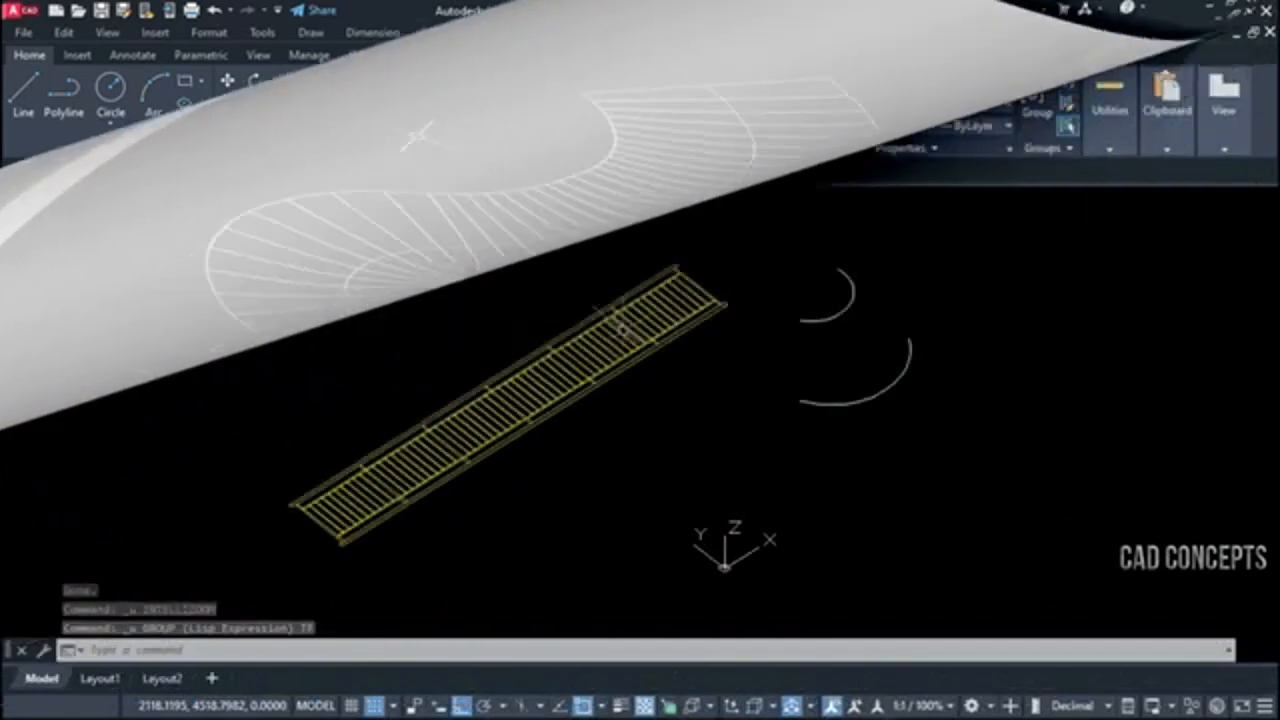
scroll(623, 329, up, 2)
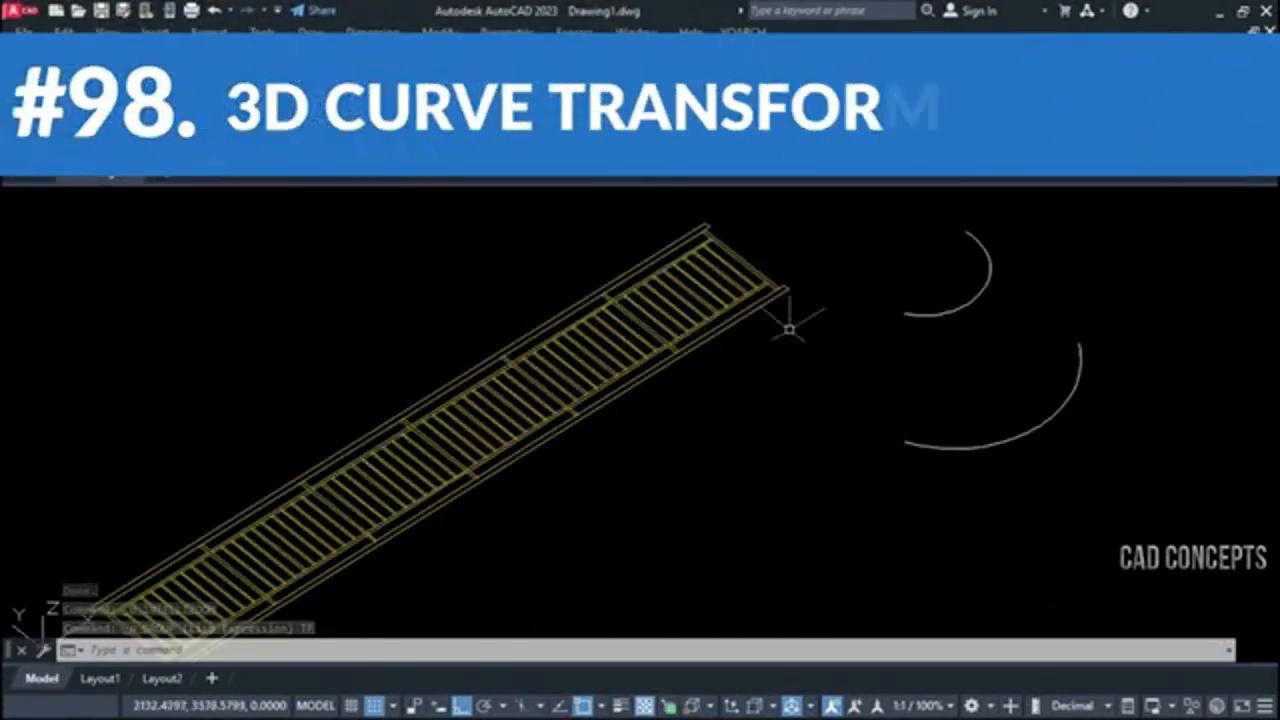
middle_drag(822, 355, 969, 320)
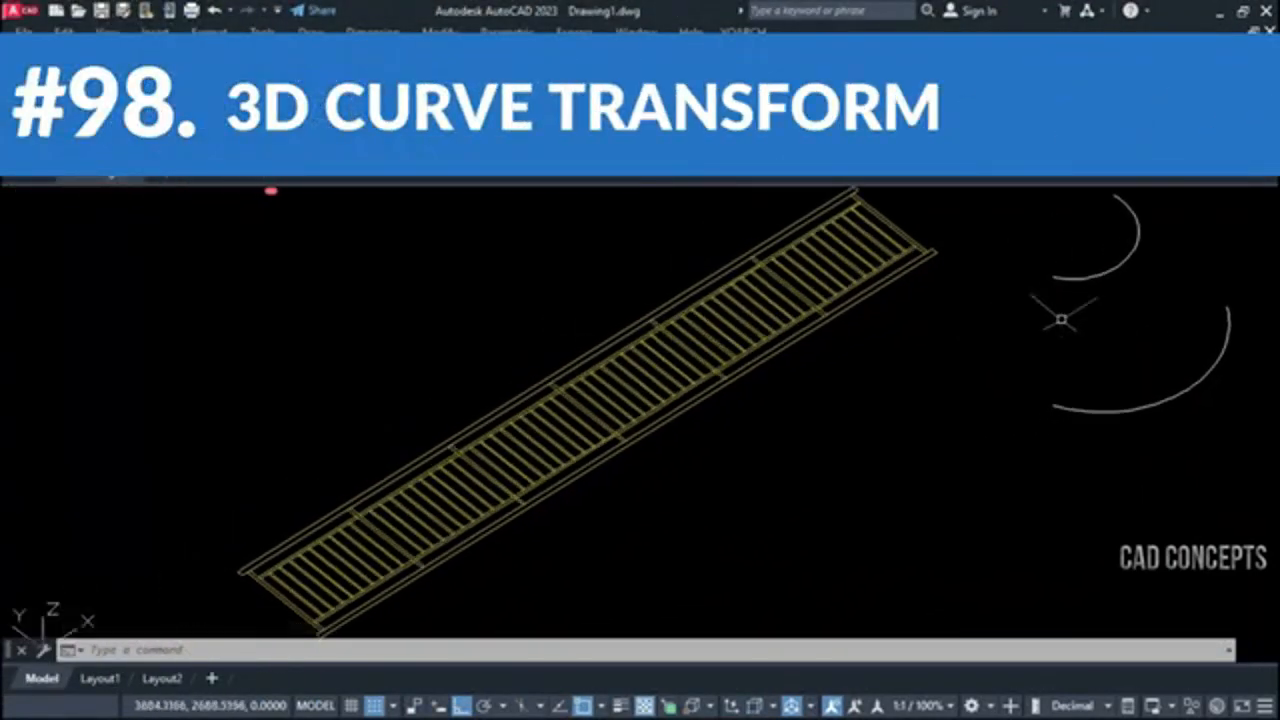
key(Escape)
click(1215, 240)
click(1057, 434)
key(Escape)
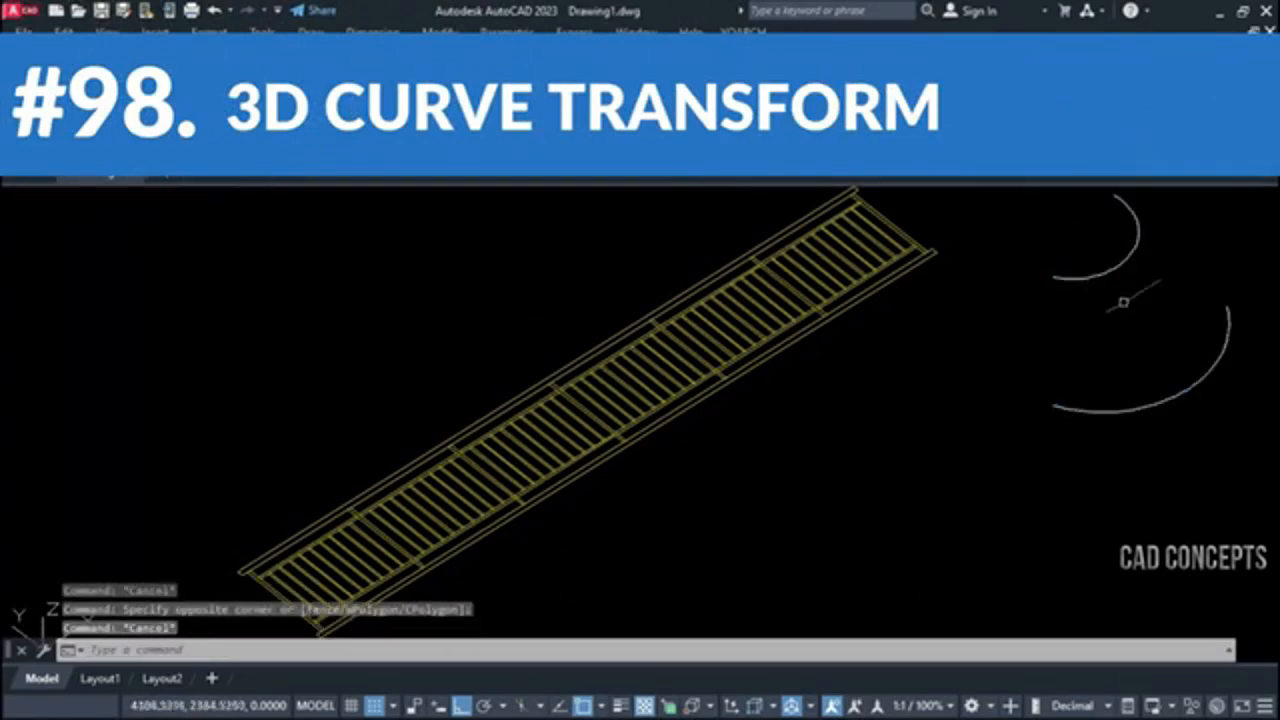
scroll(905, 356, down, 2)
click(363, 243)
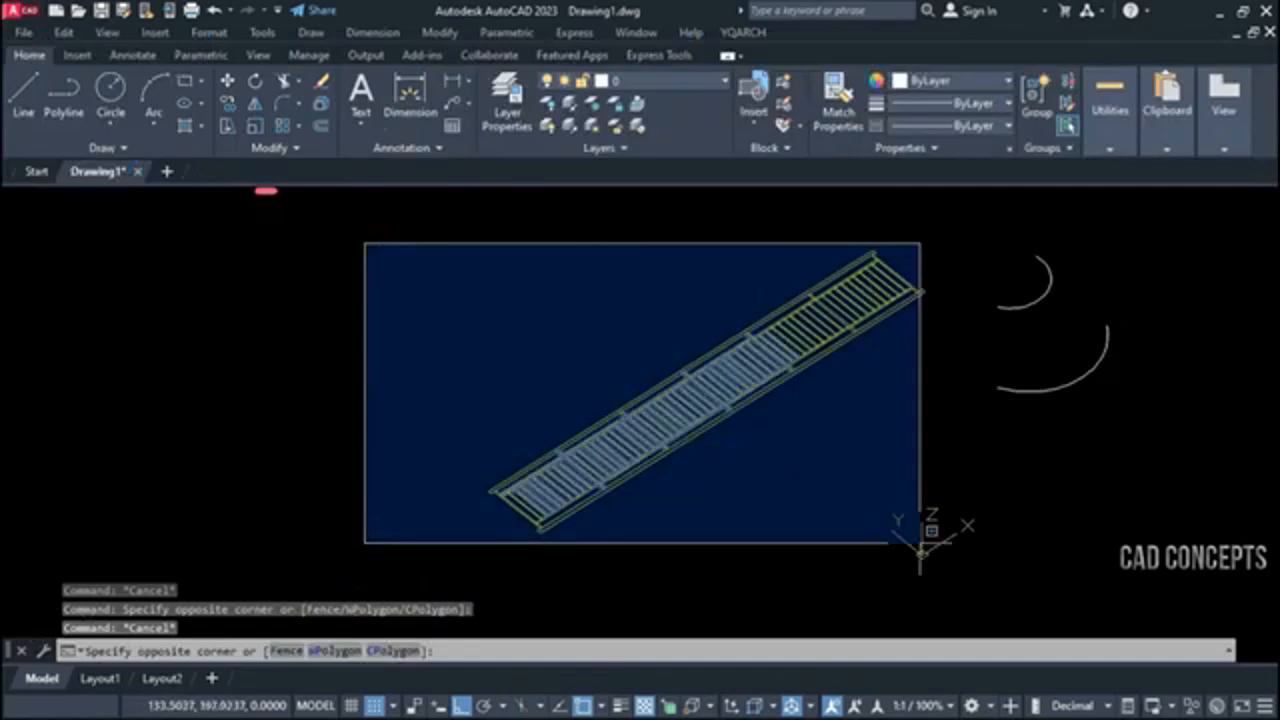
click(987, 567)
key(Escape)
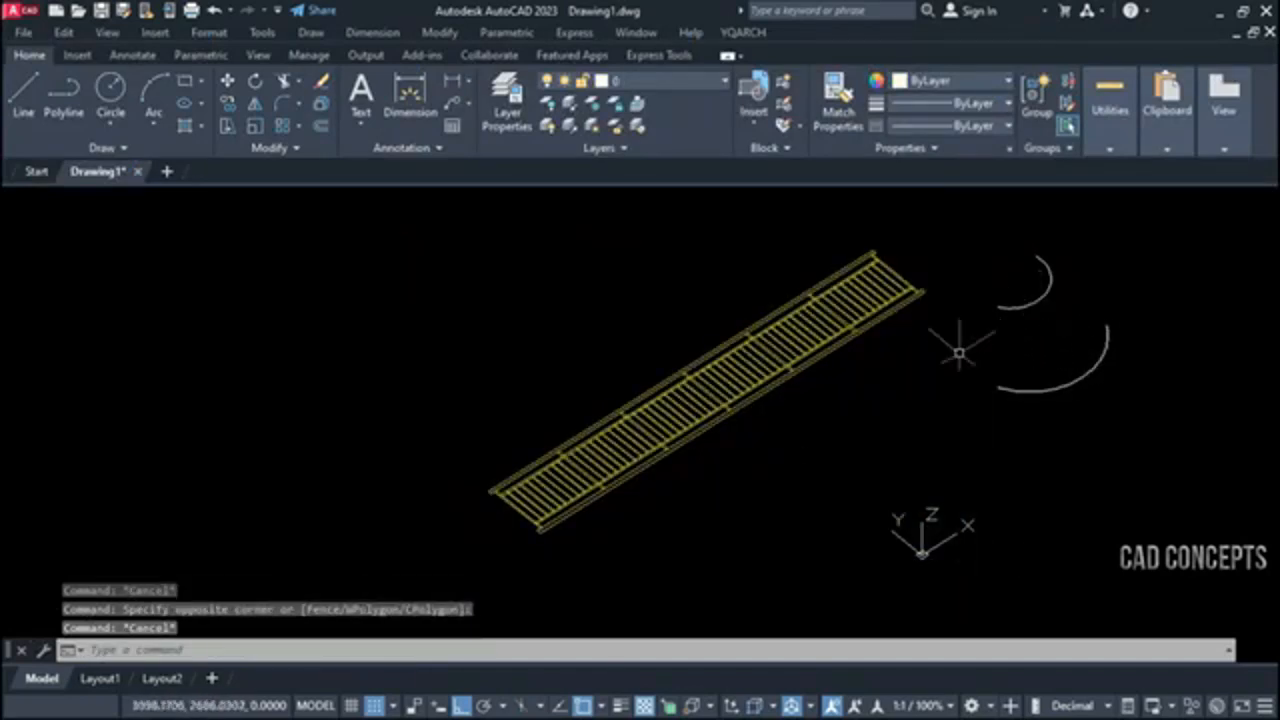
Map the straight railing between the small and large arcs with the TF 3D Curves Transform, using automatic precision
text(TF)
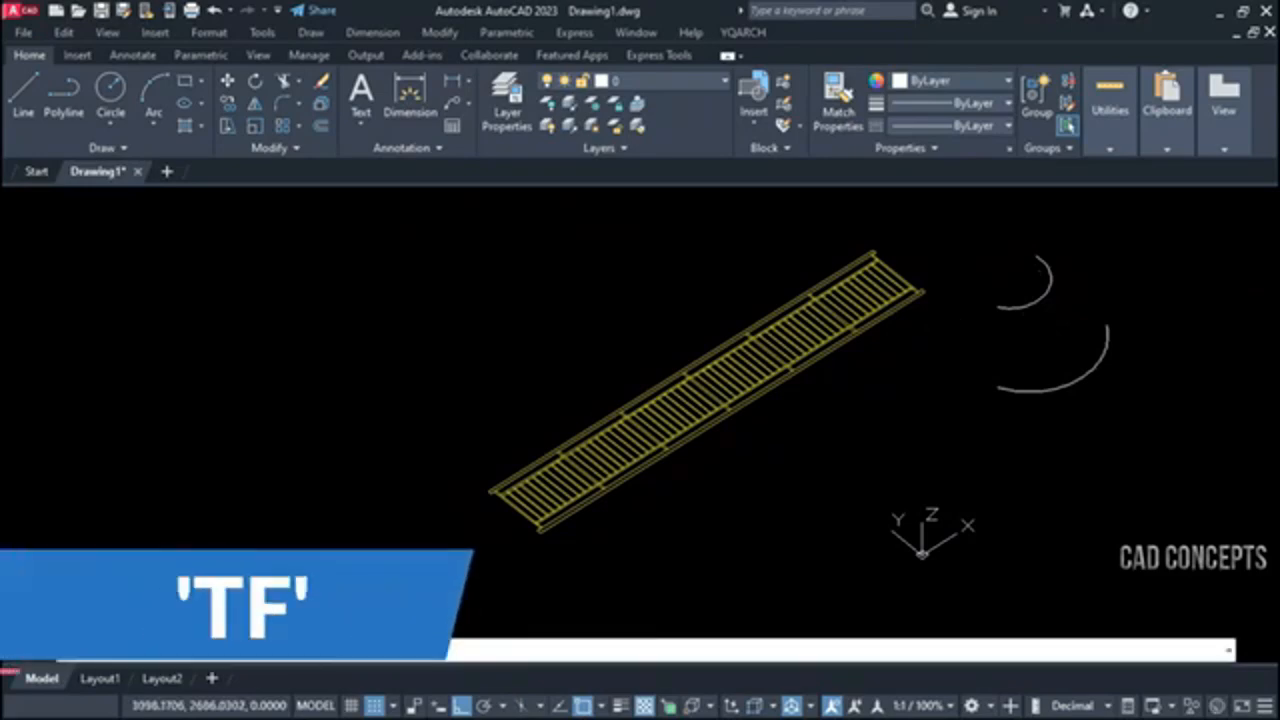
key(Return)
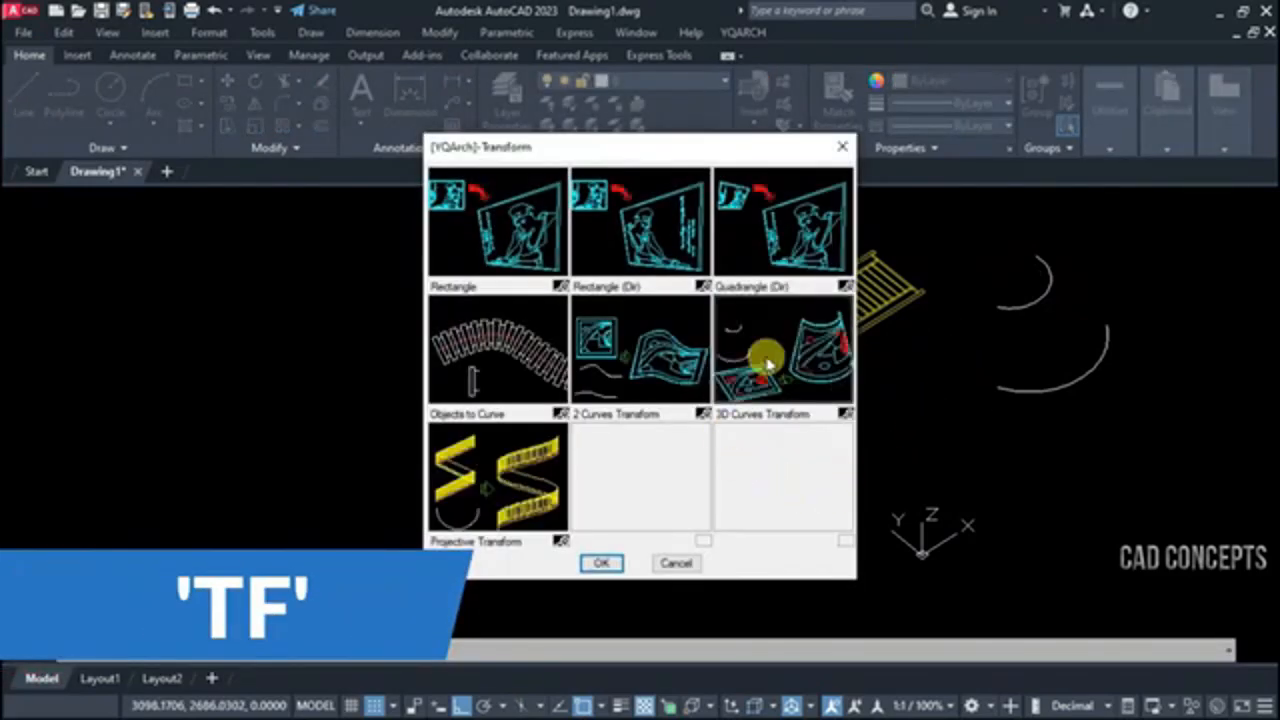
click(598, 564)
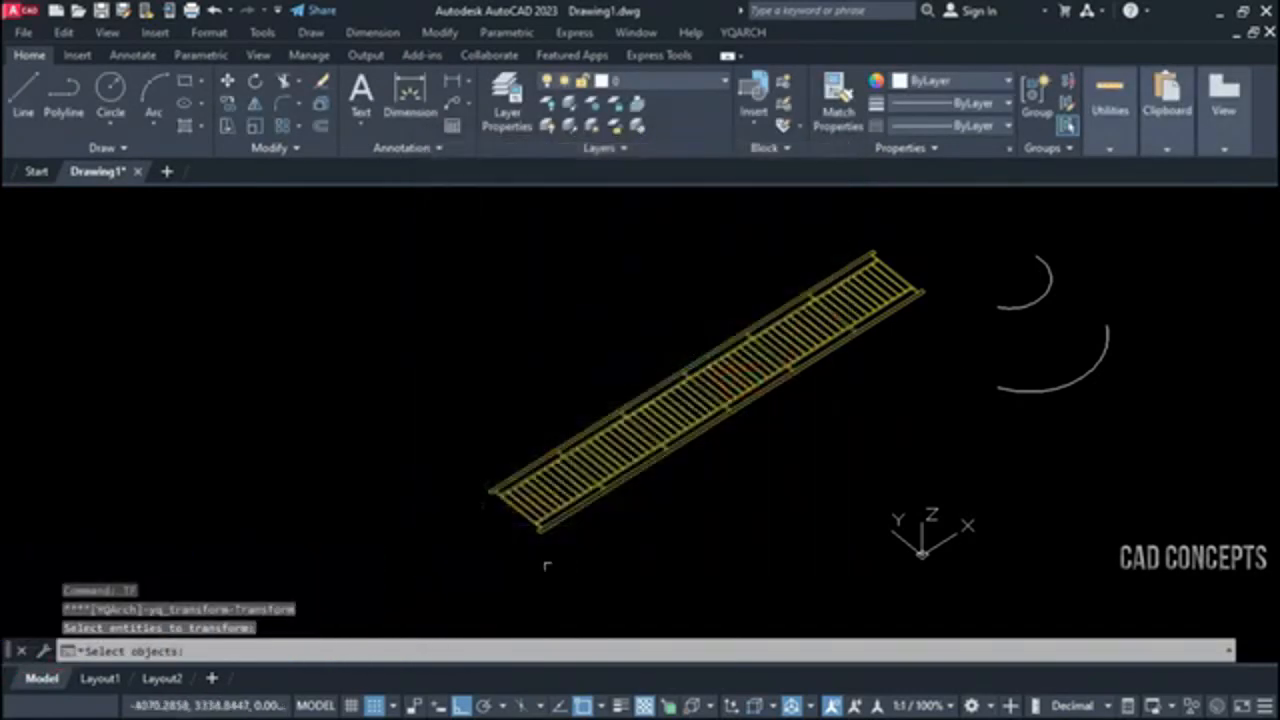
click(411, 591)
click(948, 262)
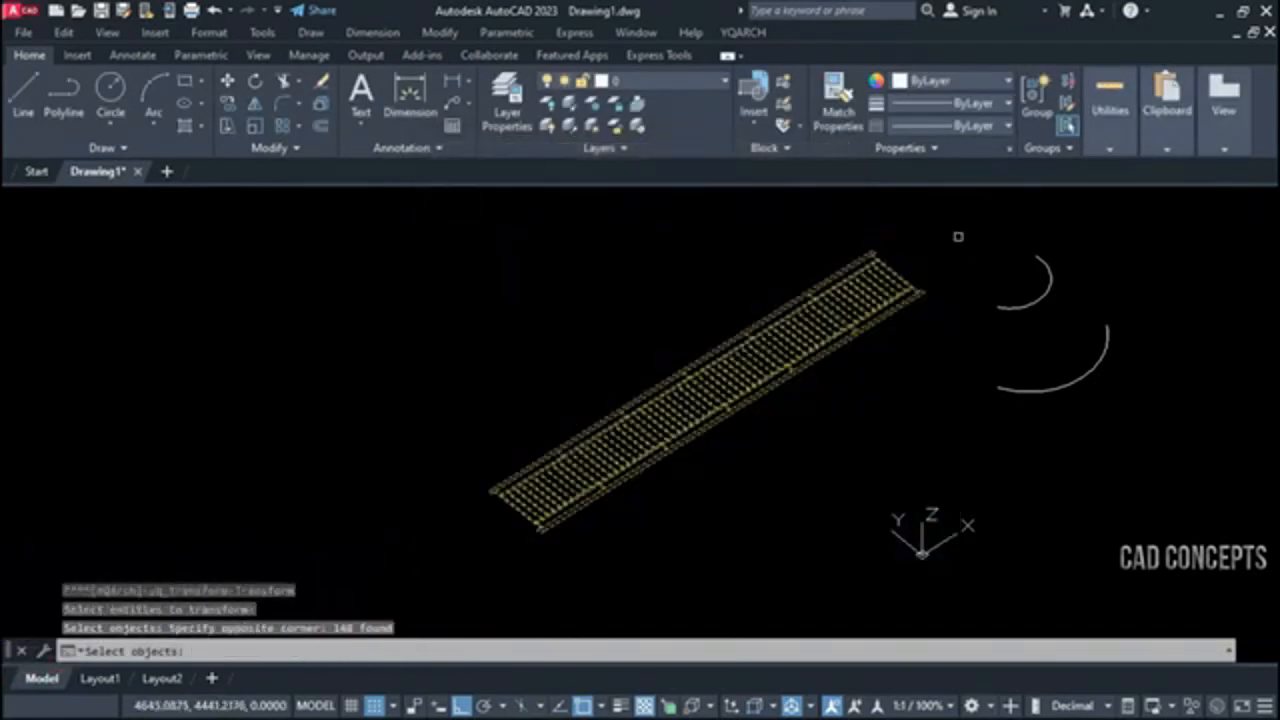
key(Return)
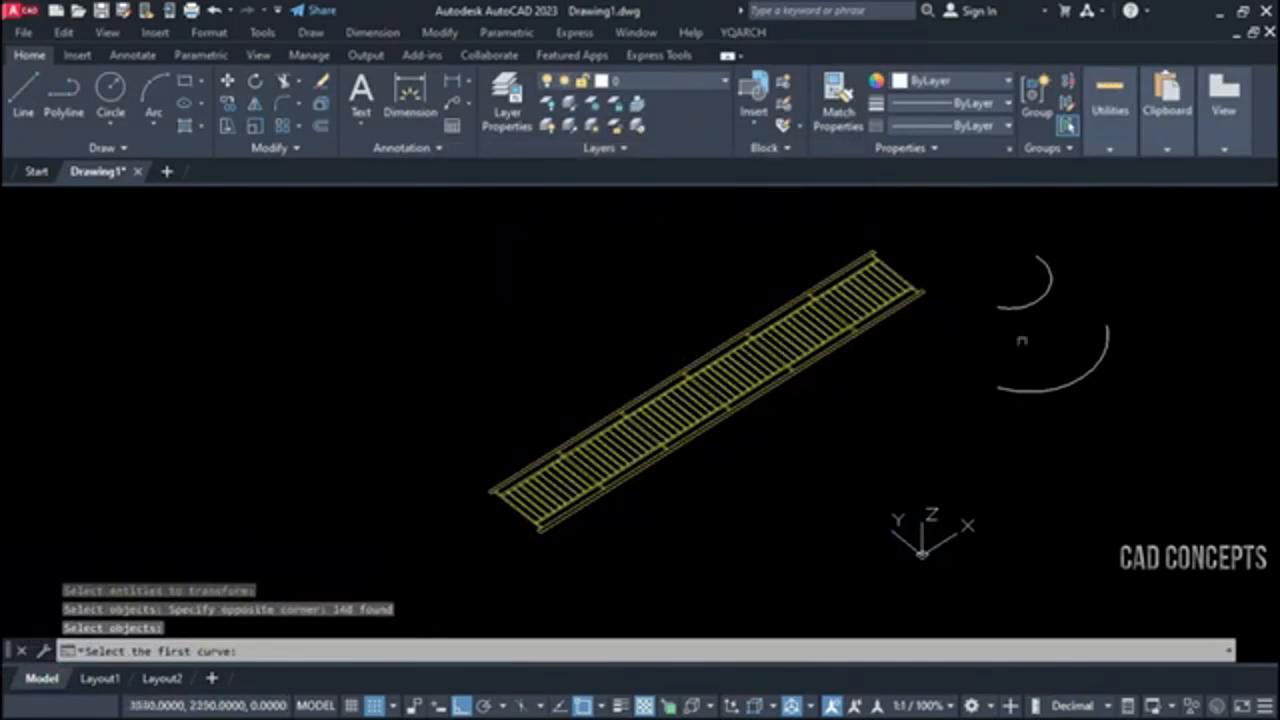
click(1034, 302)
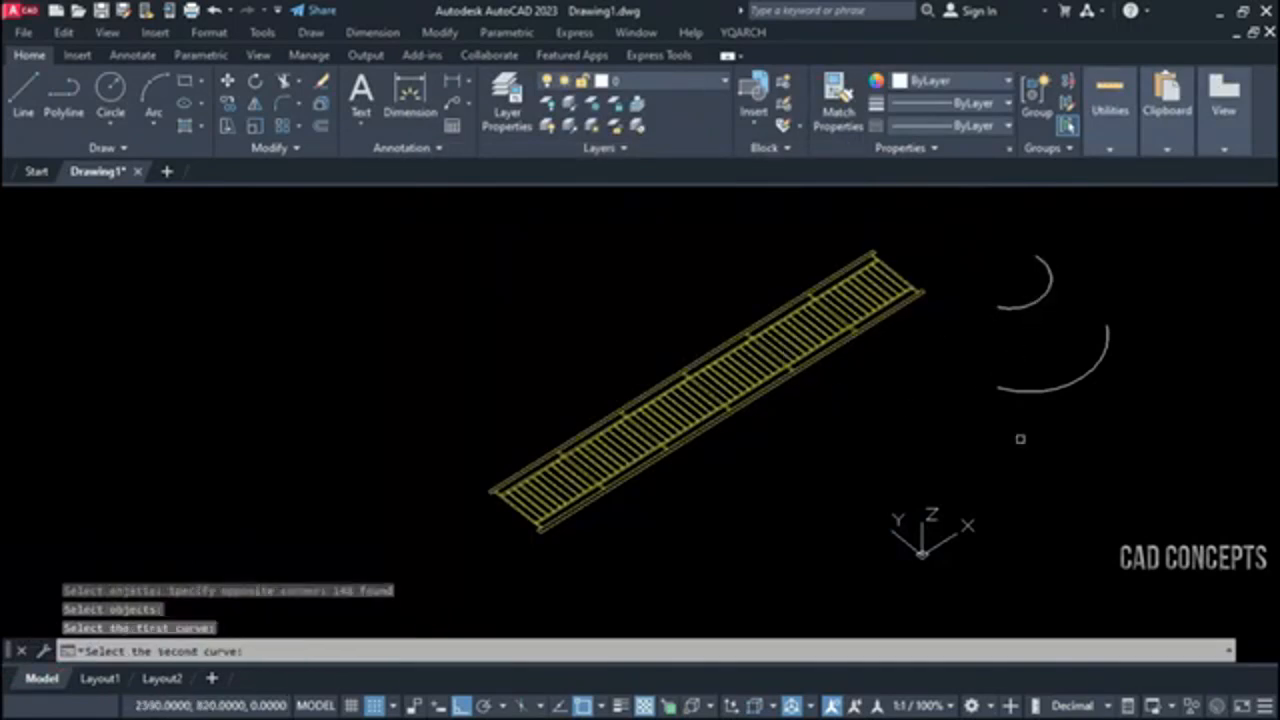
click(1060, 387)
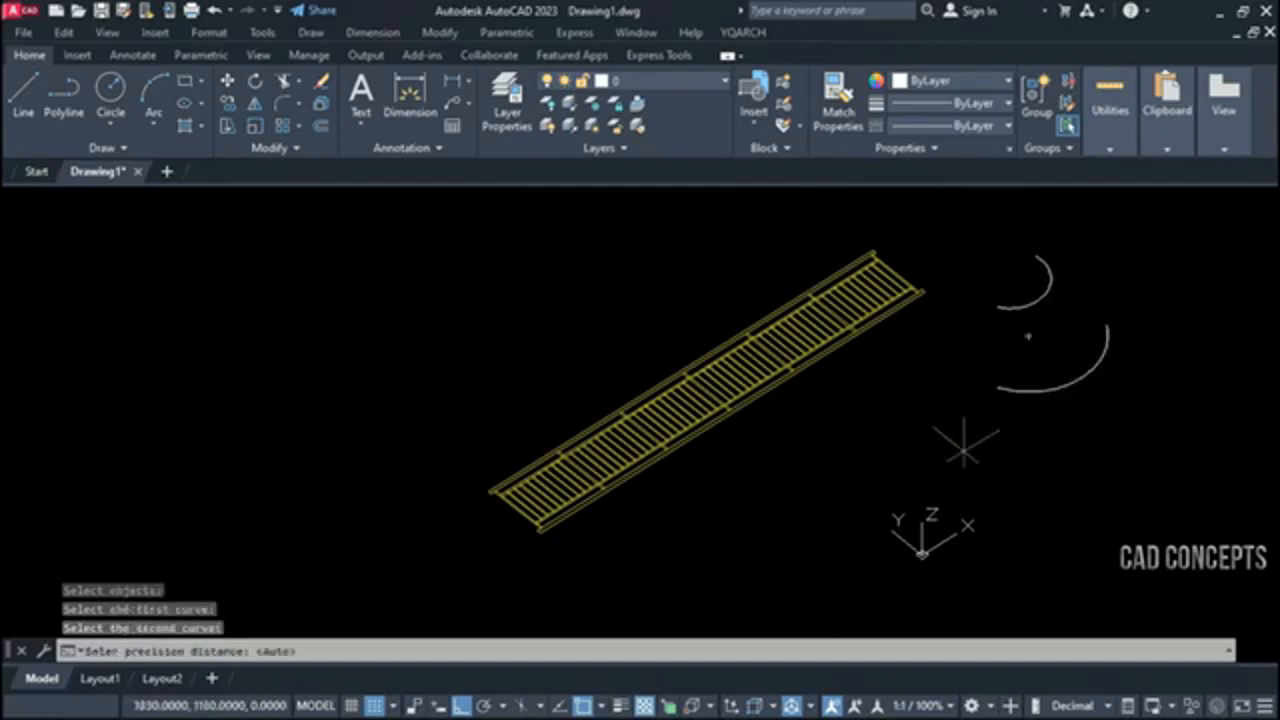
right_click(700, 458)
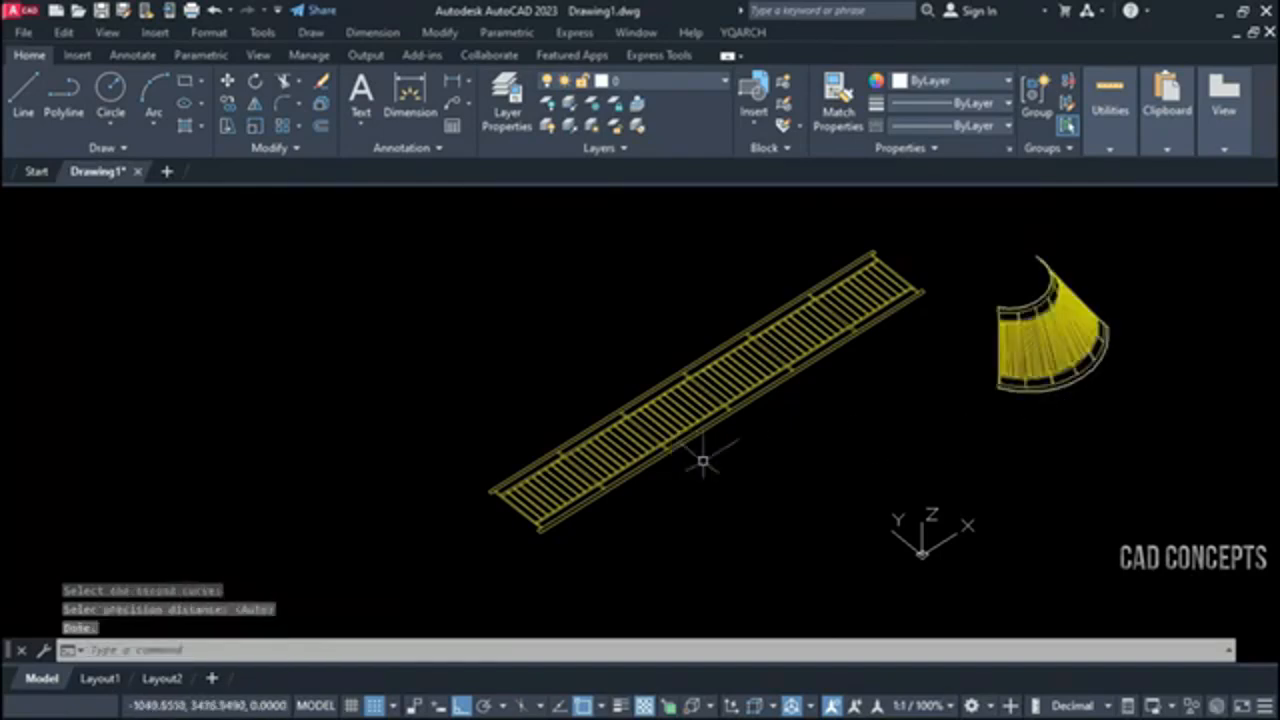
Turn on the grid and examine the curved railing between the two arcs using 3DORBIT
scroll(1110, 310, up, 5)
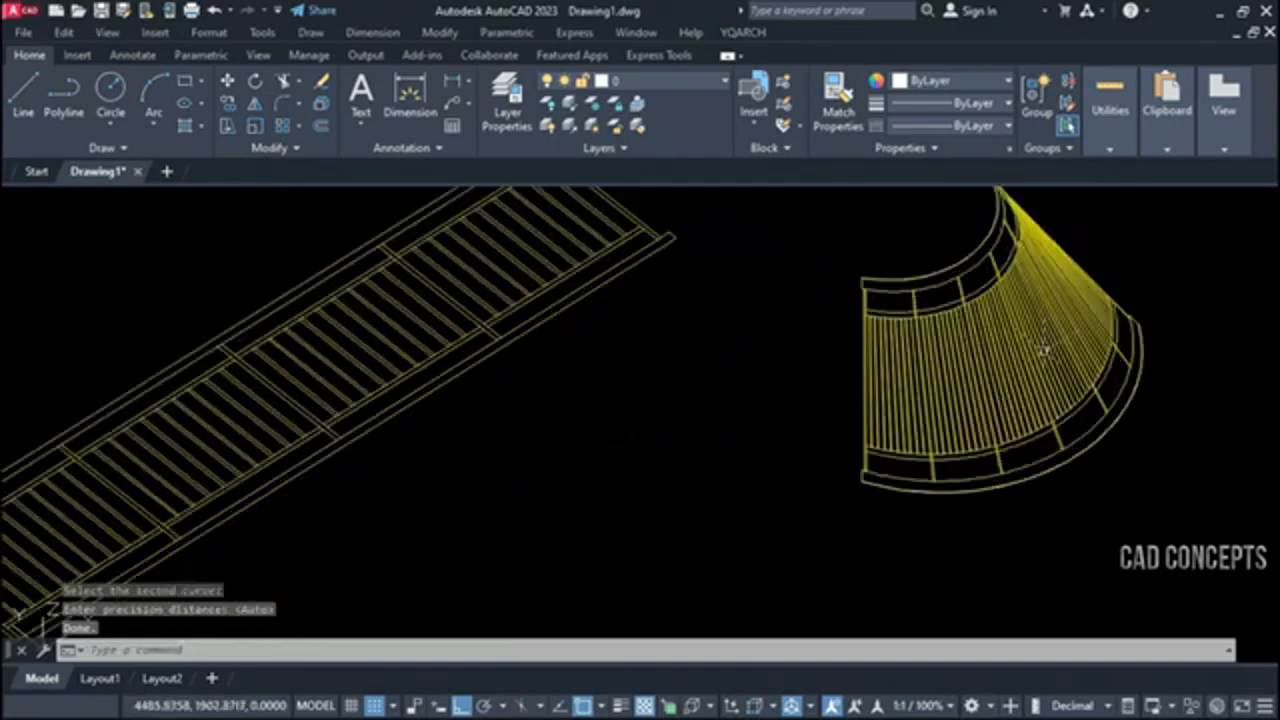
middle_drag(1024, 352, 866, 448)
scroll(866, 448, up, 2)
scroll(870, 440, down, 2)
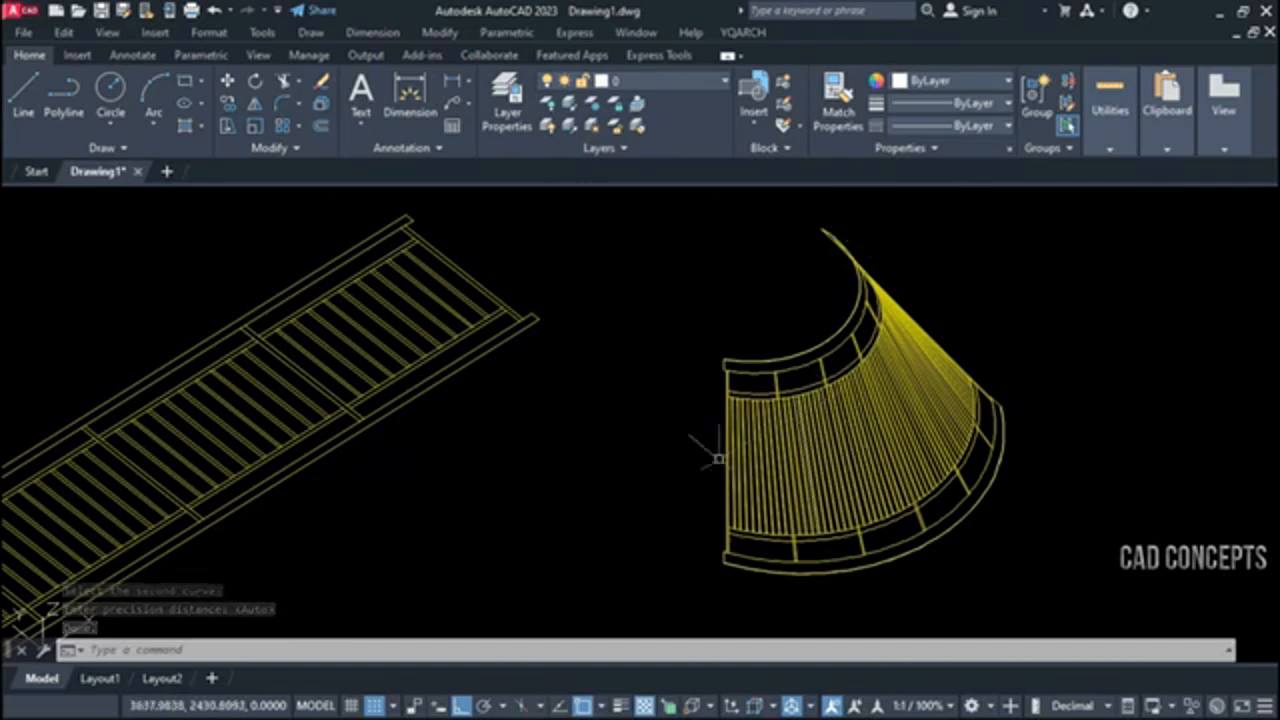
click(395, 648)
click(350, 704)
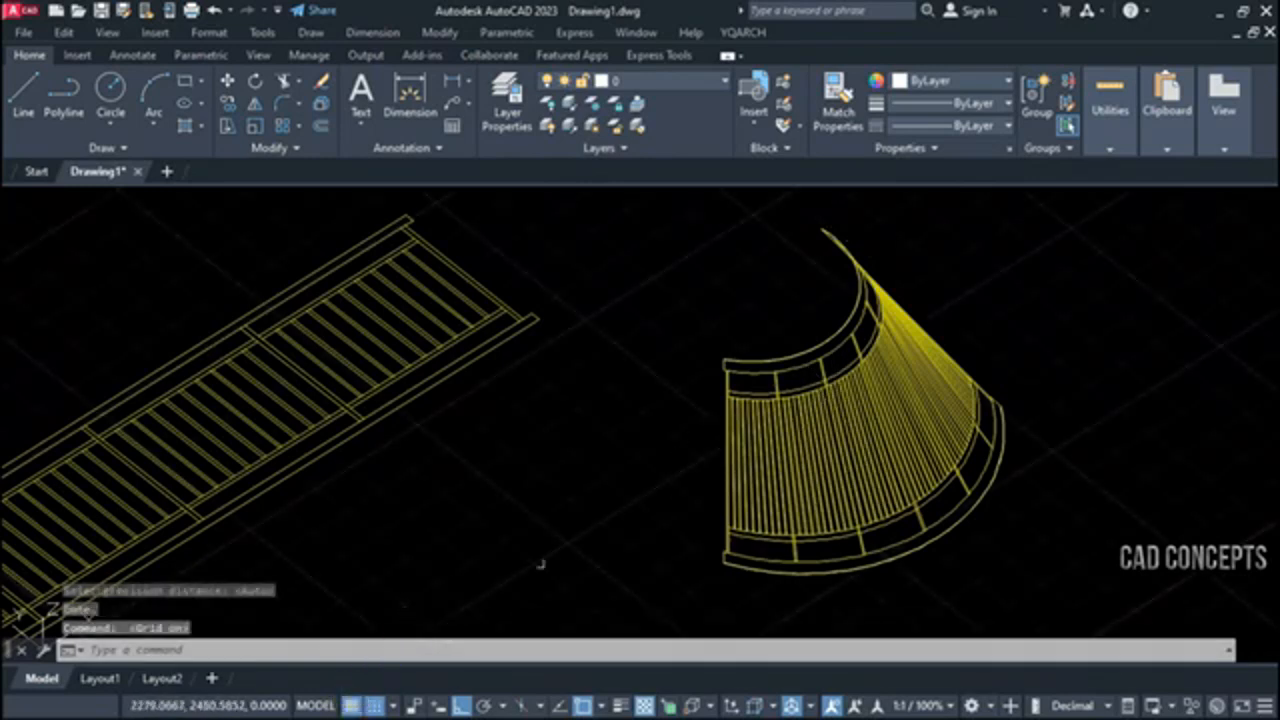
text(sb)
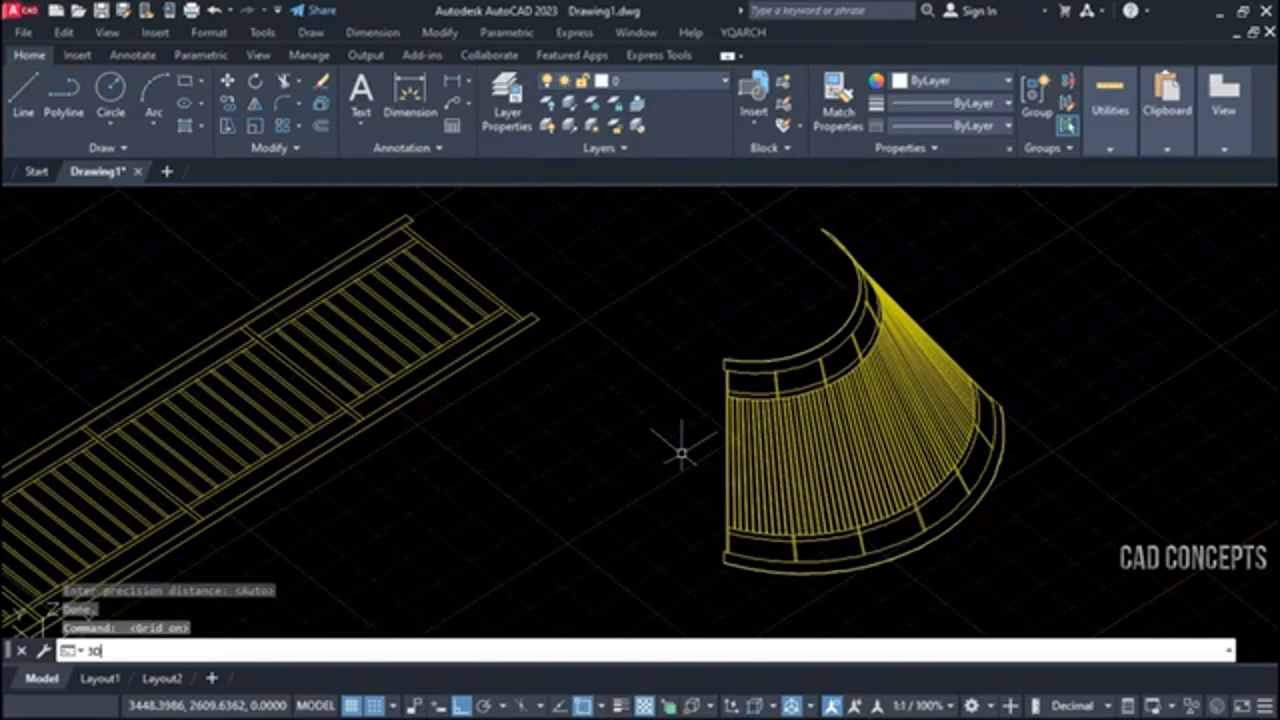
text(ORBIT)
key(Return)
mouse_move(680, 451)
mouse_down()
mouse_move(834, 451)
mouse_move(857, 460)
mouse_move(880, 523)
mouse_move(840, 551)
mouse_move(749, 526)
mouse_move(695, 470)
mouse_move(686, 406)
mouse_move(686, 443)
mouse_up()
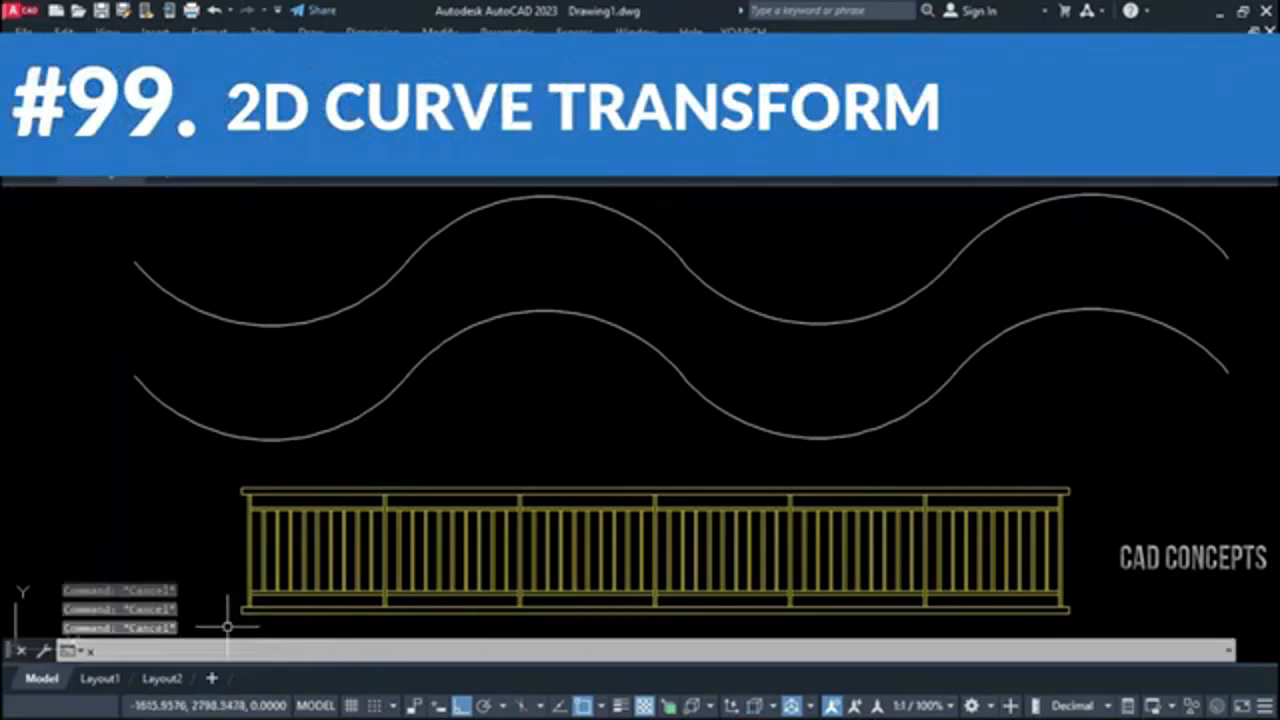
click(210, 457)
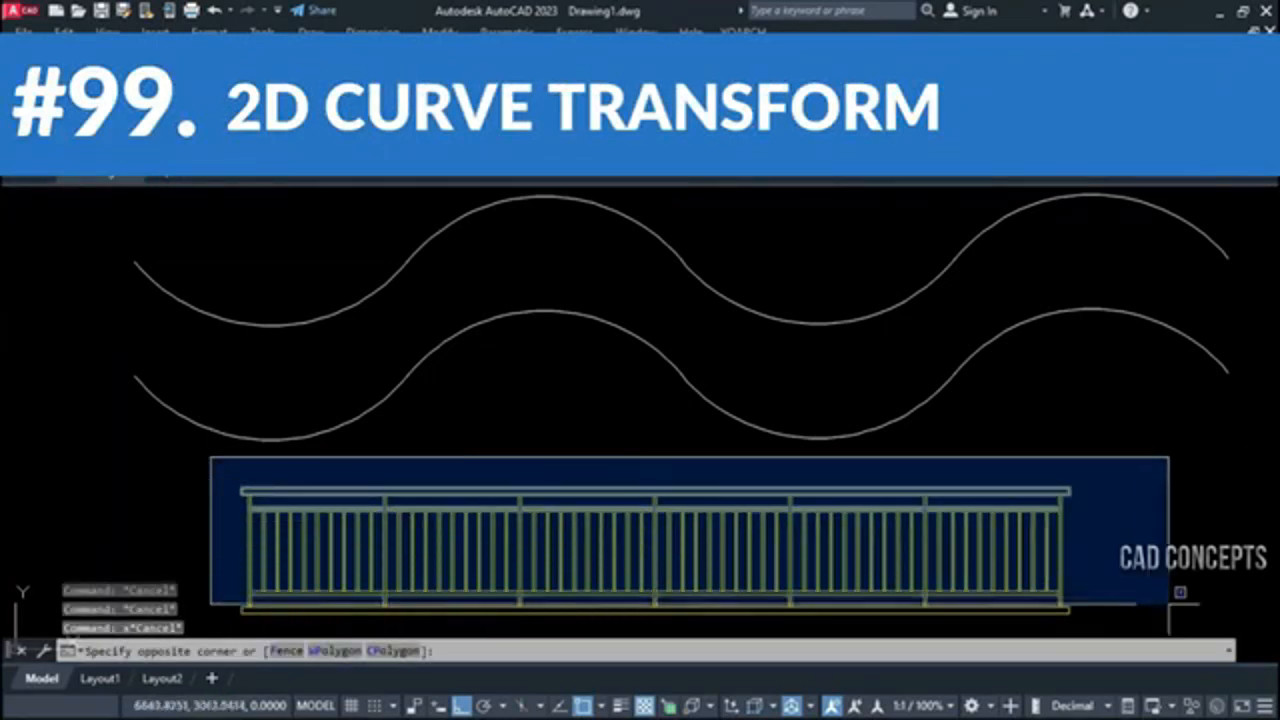
key(Escape)
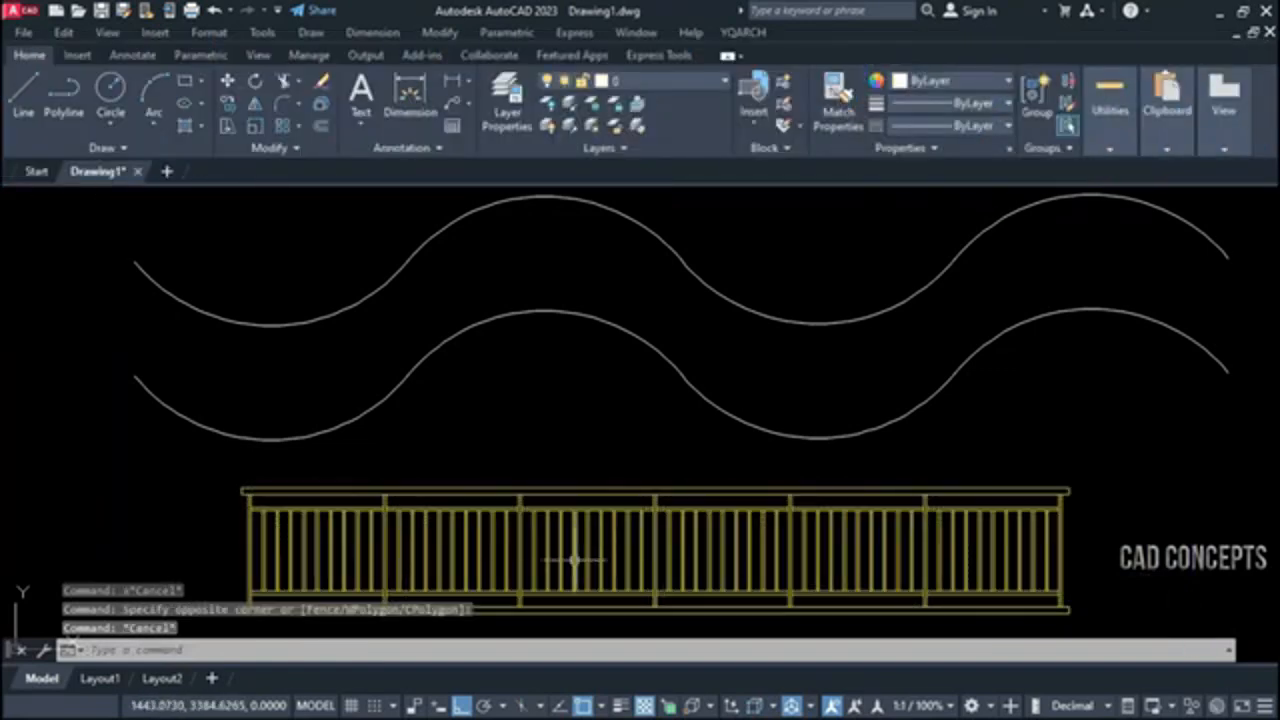
key(Escape)
key(Escape)
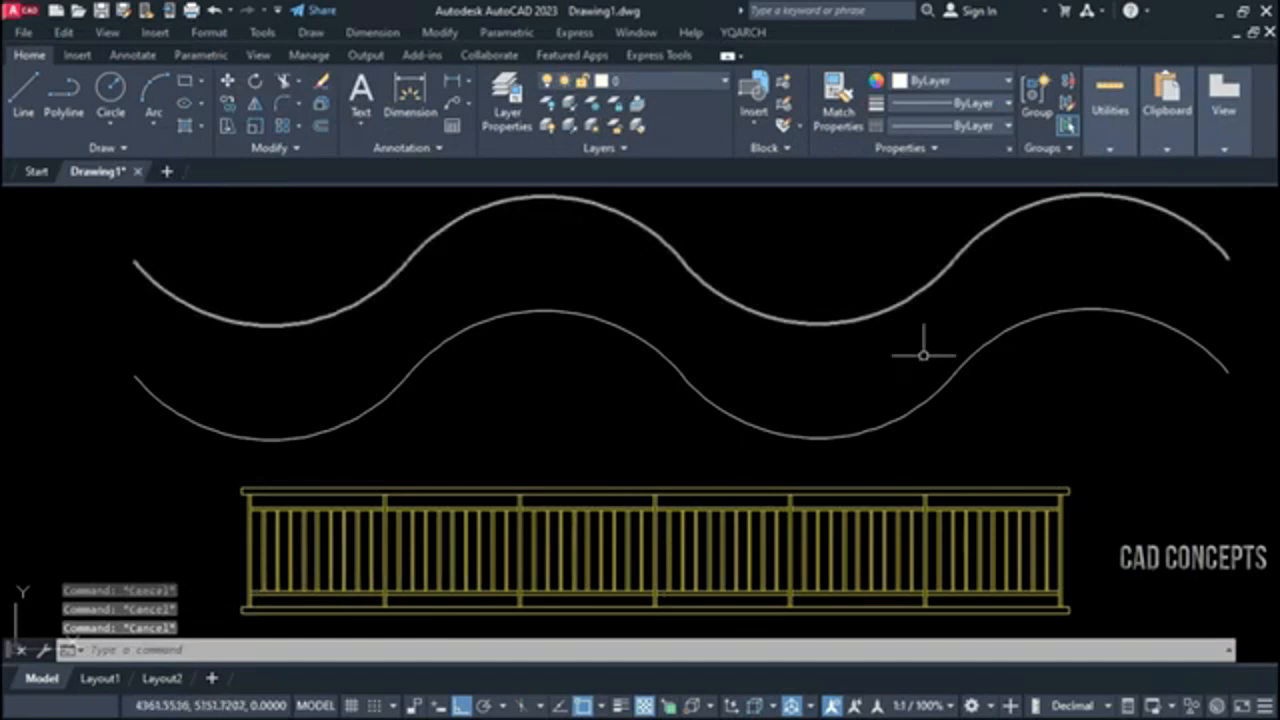
Map the straight railing between the upper and lower wavy curves with the TF 2 Curves Transform, using automatic precision
text(tf)
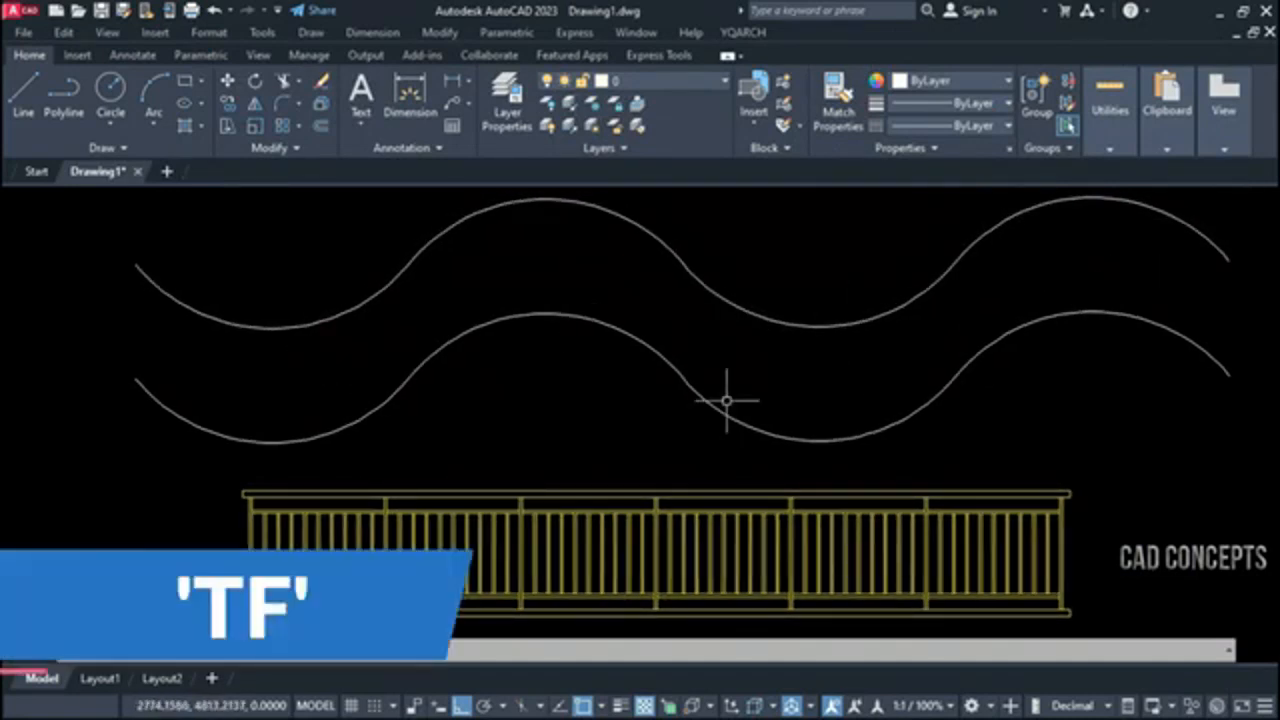
key(Return)
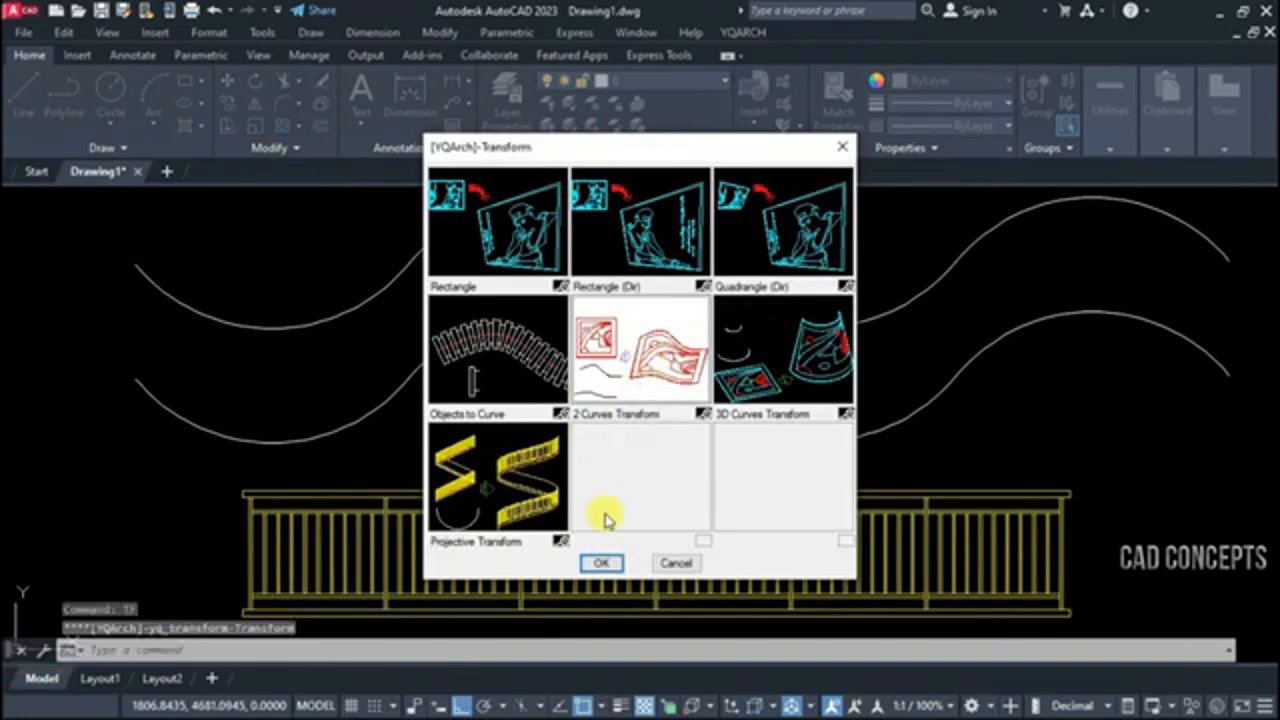
click(610, 563)
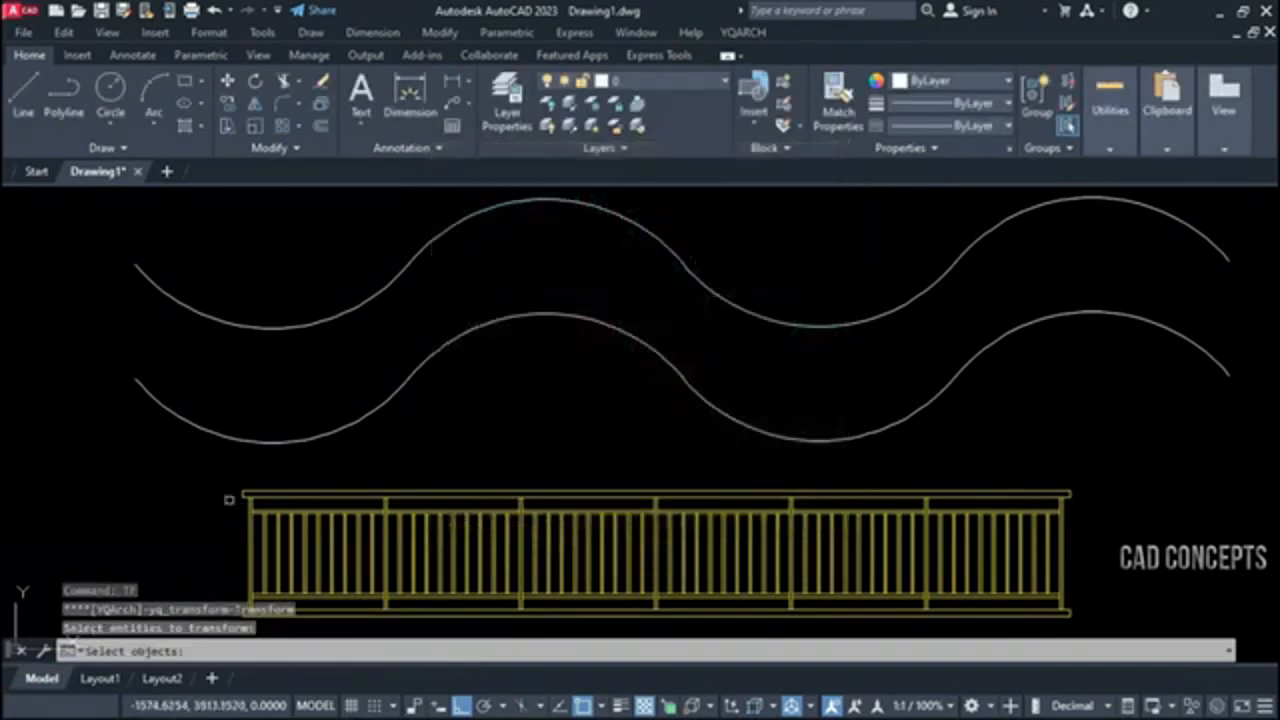
click(184, 468)
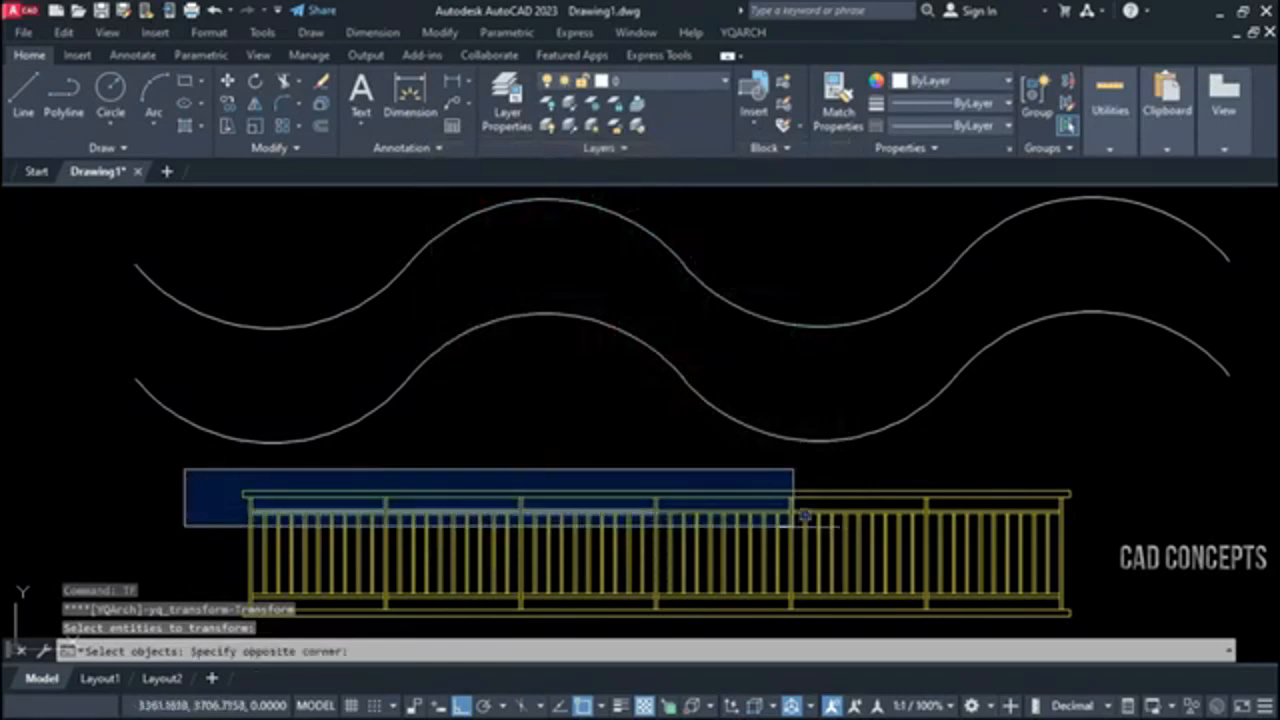
click(1136, 628)
key(Return)
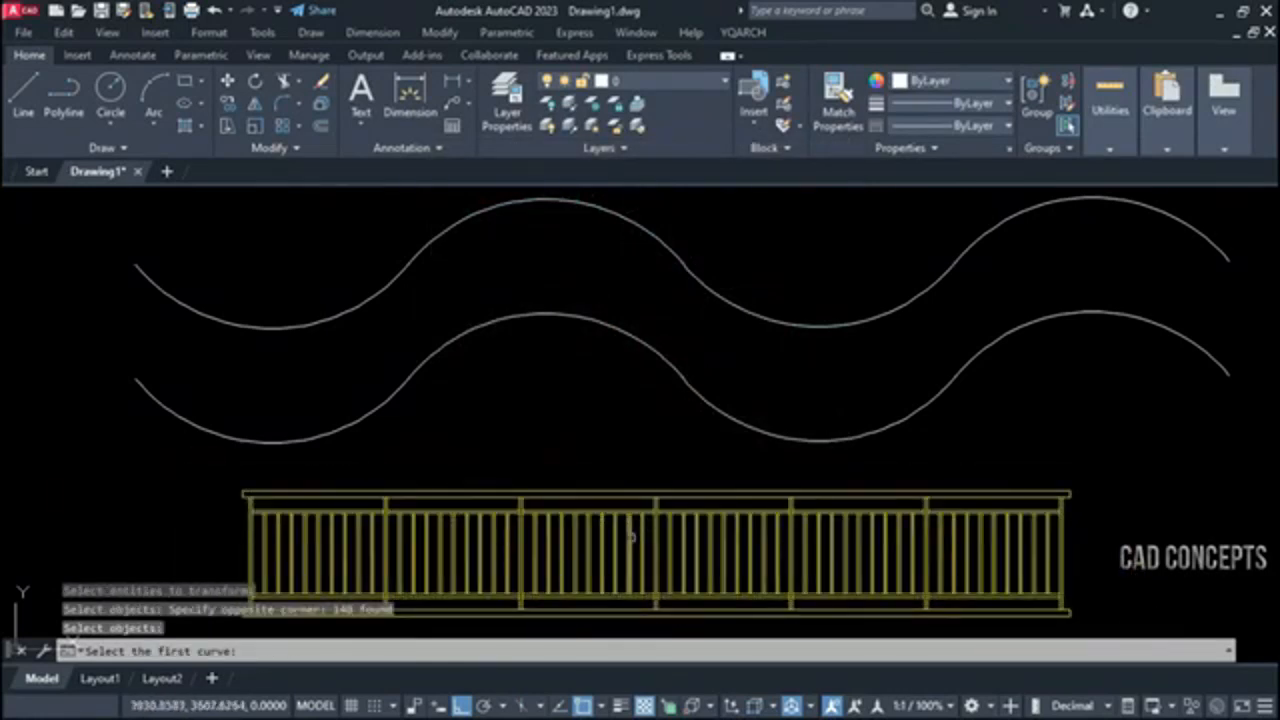
click(295, 328)
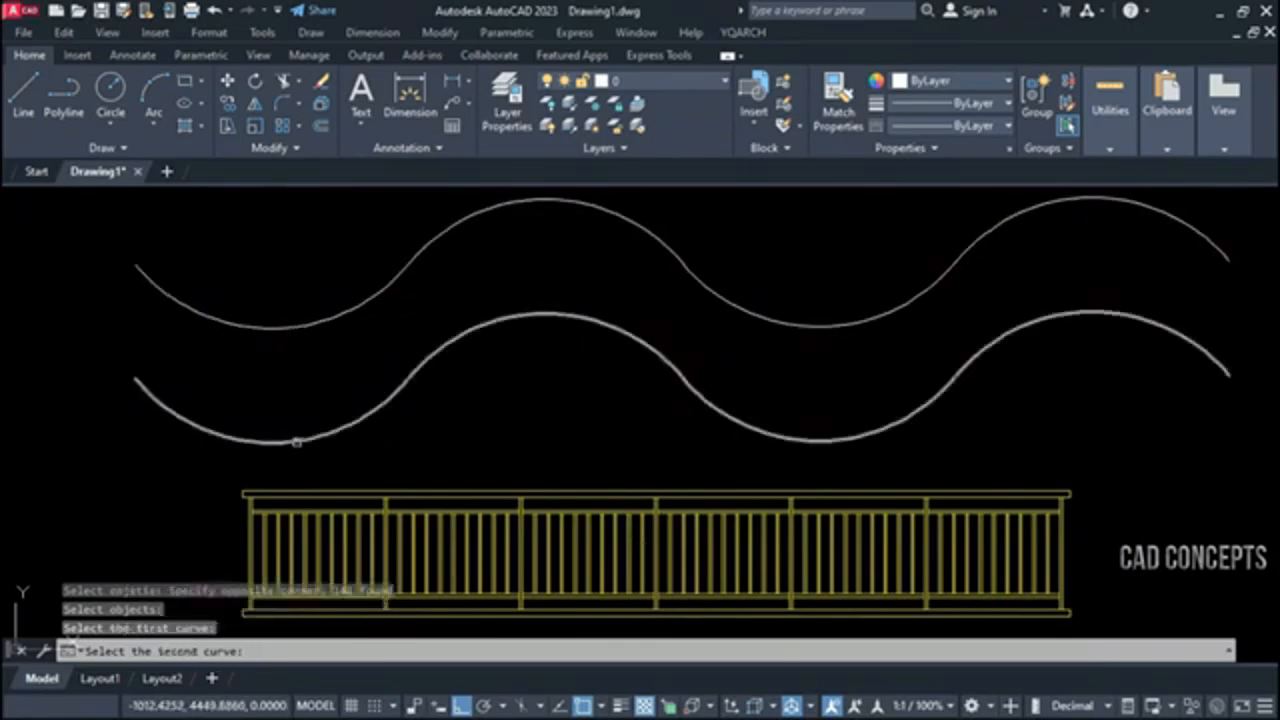
click(296, 441)
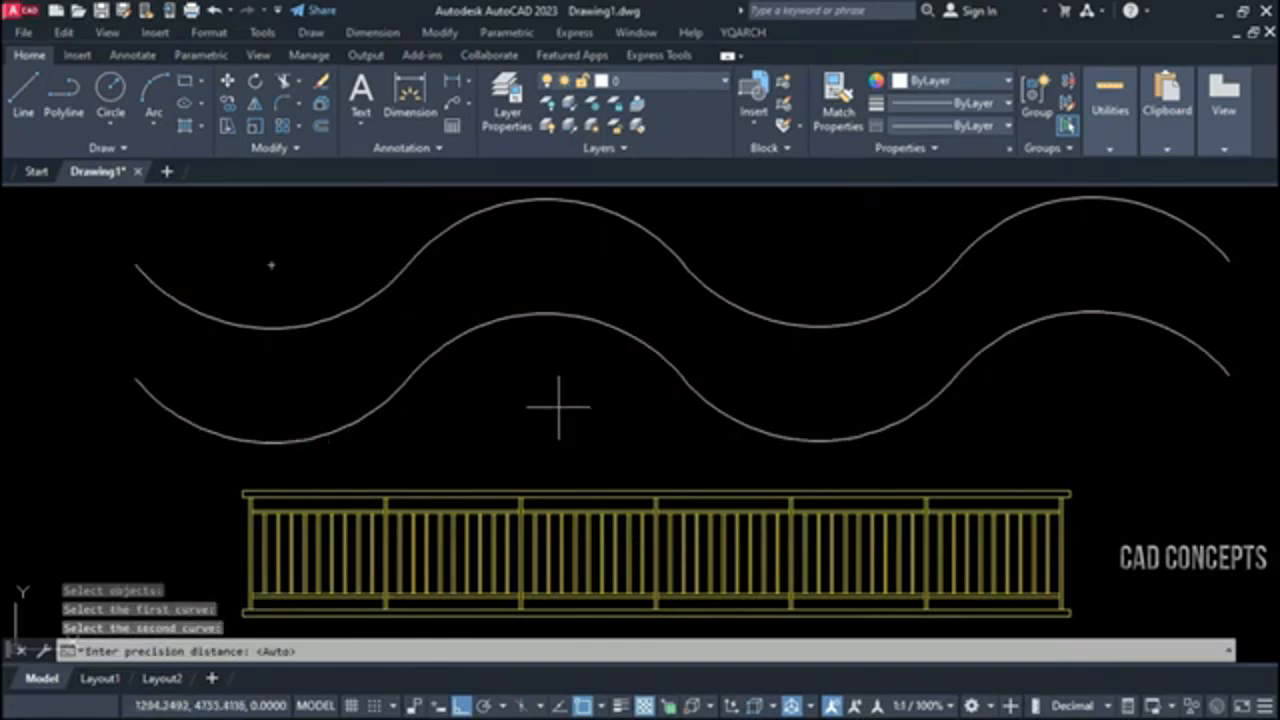
key(Return)
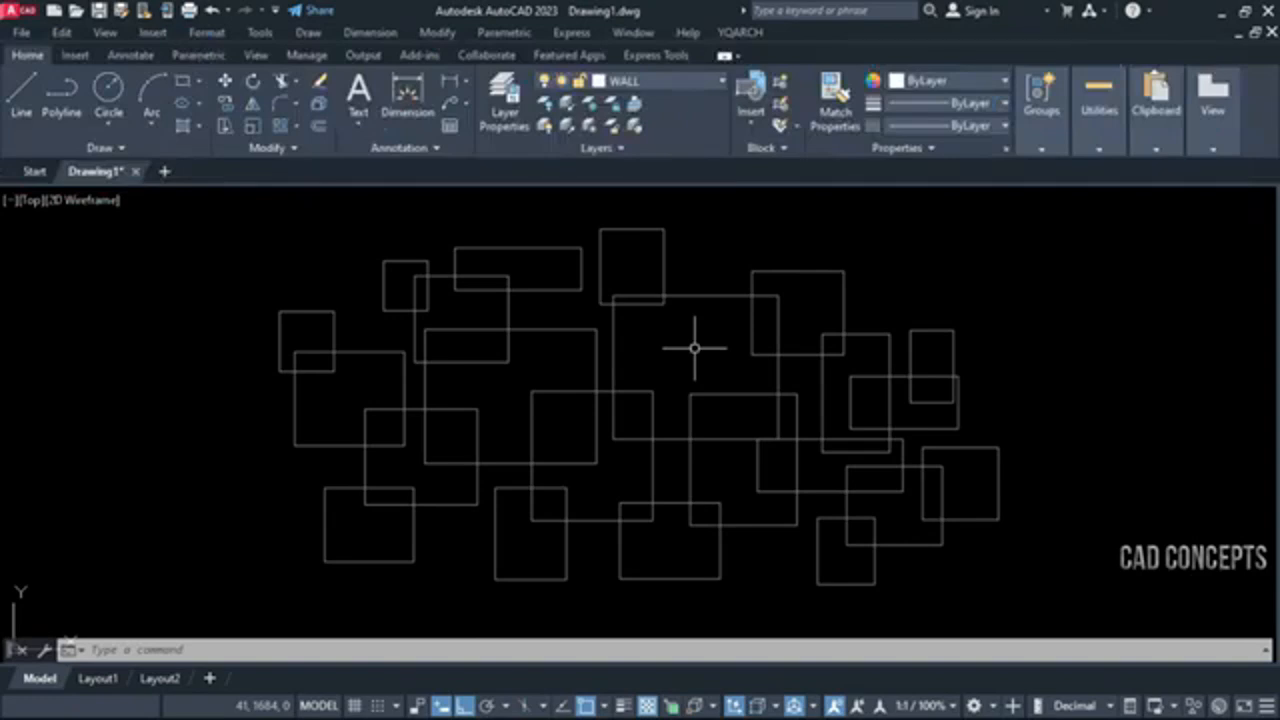
Generate the outer borderline around all the overlapping rectangles with the YQArch LK outline command
text(LK)
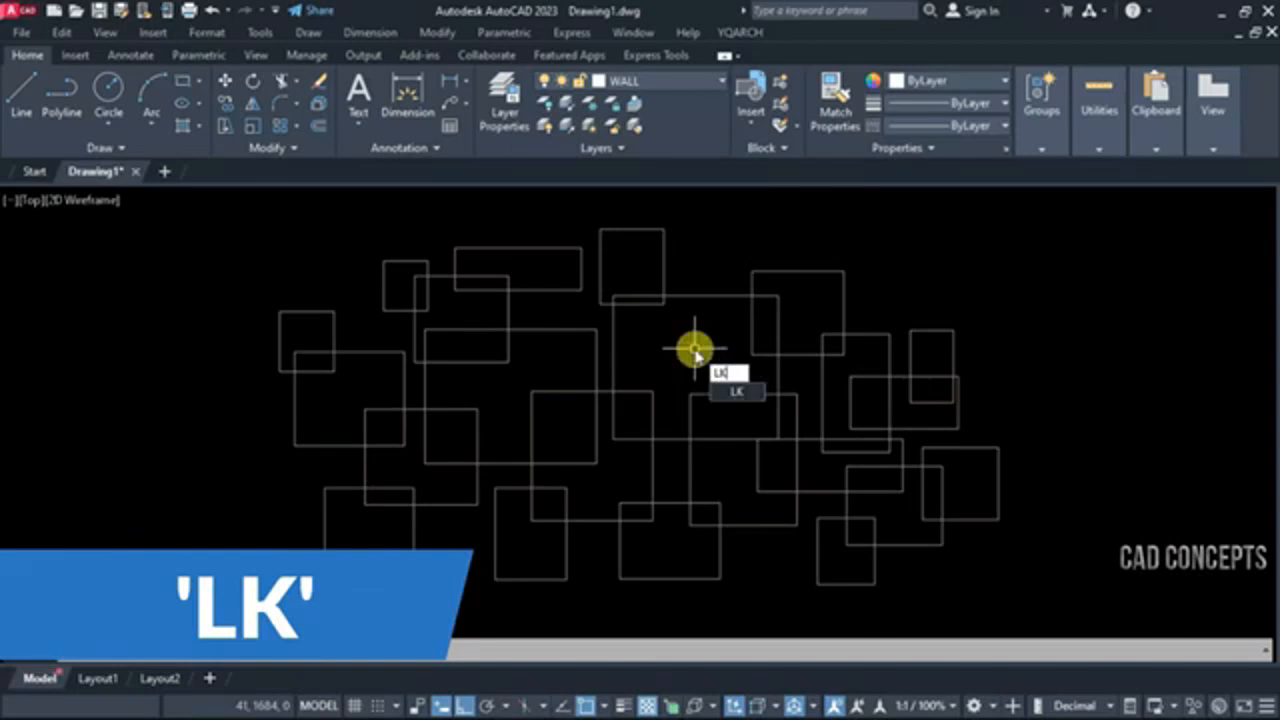
key(Return)
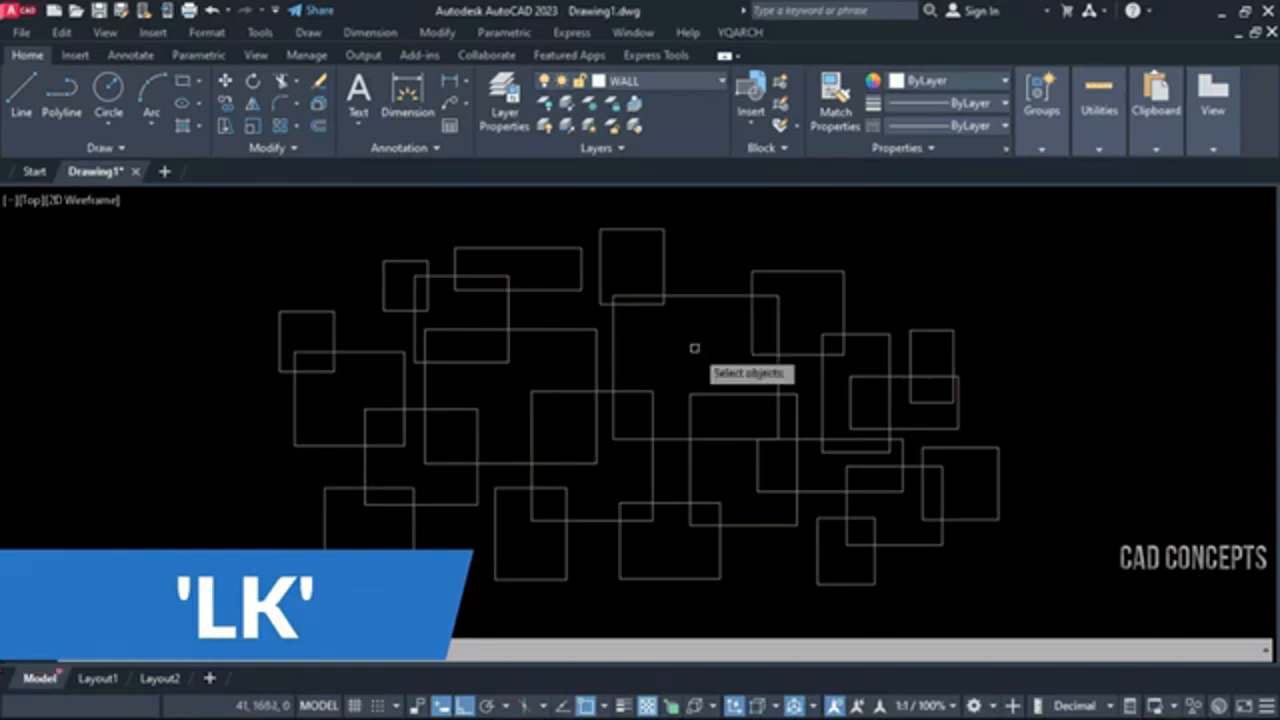
click(1174, 214)
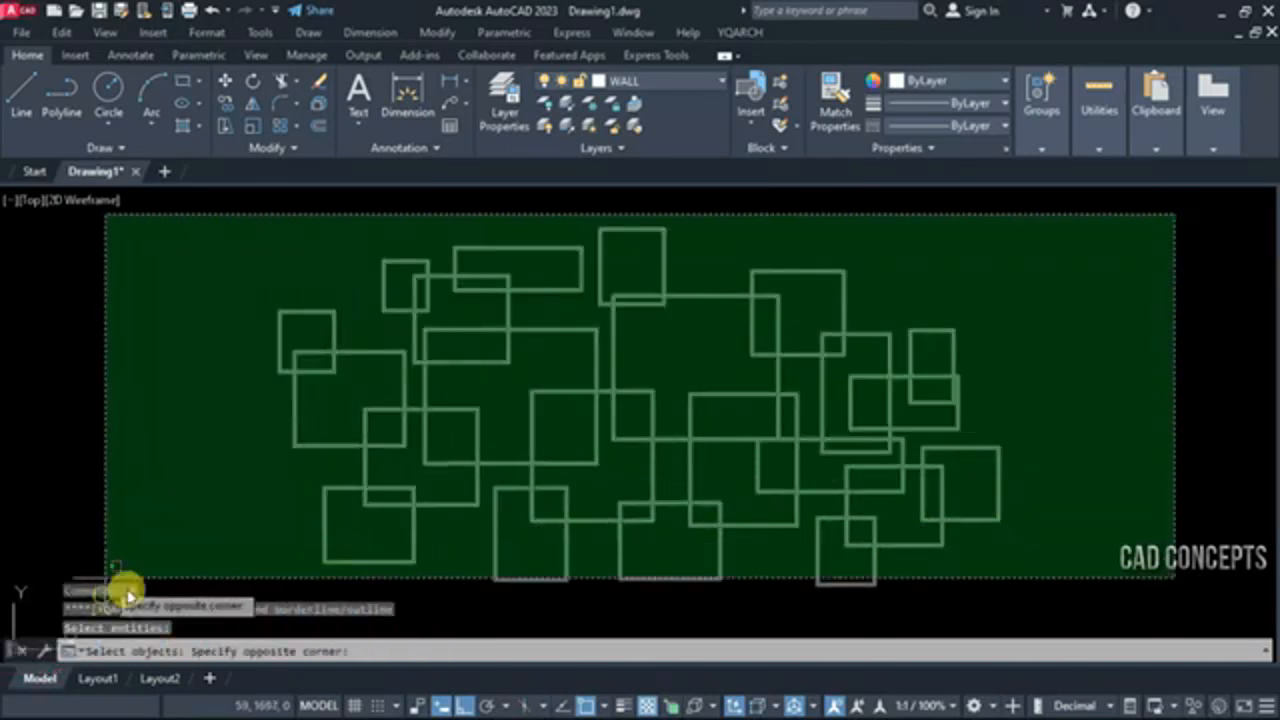
click(183, 576)
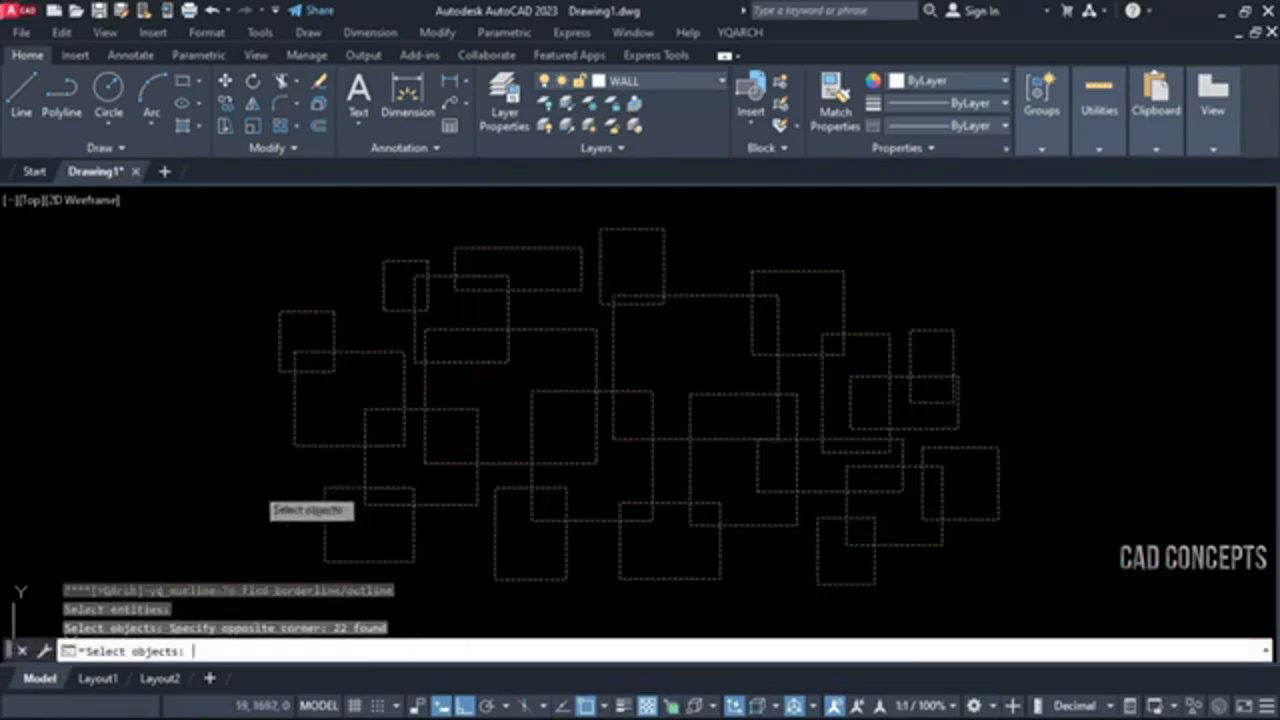
key(Return)
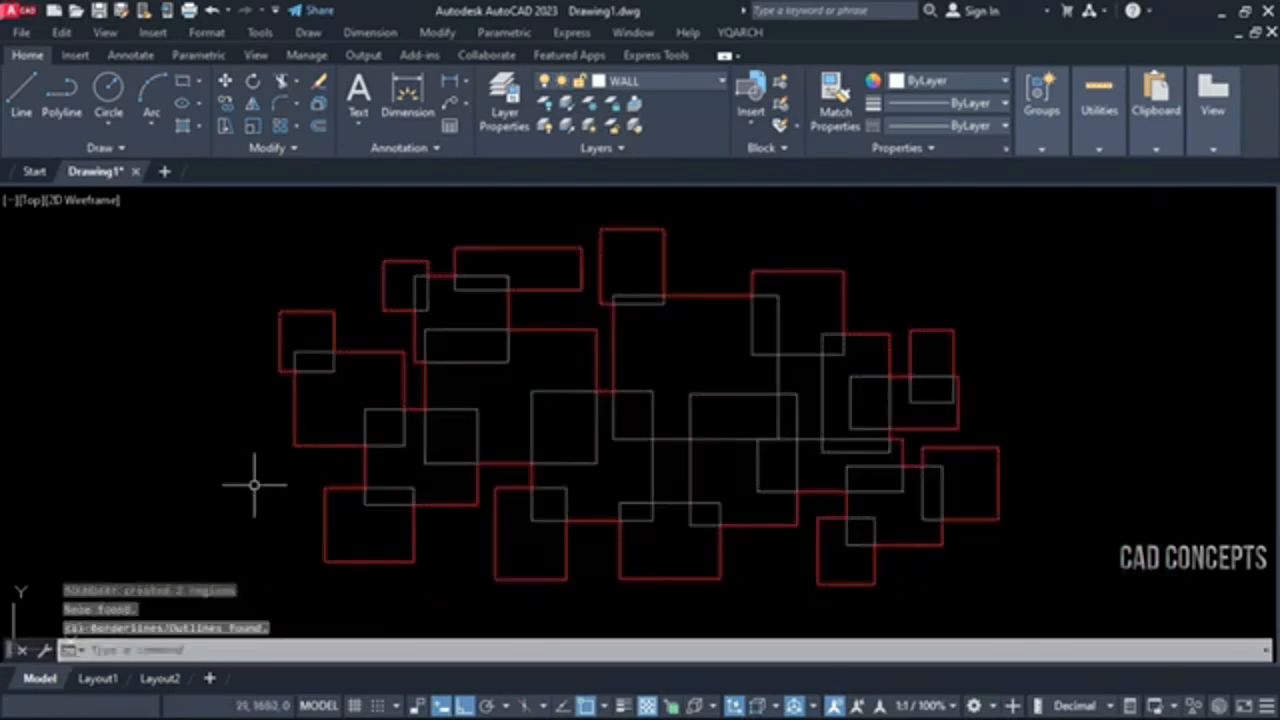
Select the red outline around the rectangles to examine its extent as a single object, and clear the selection
click(335, 447)
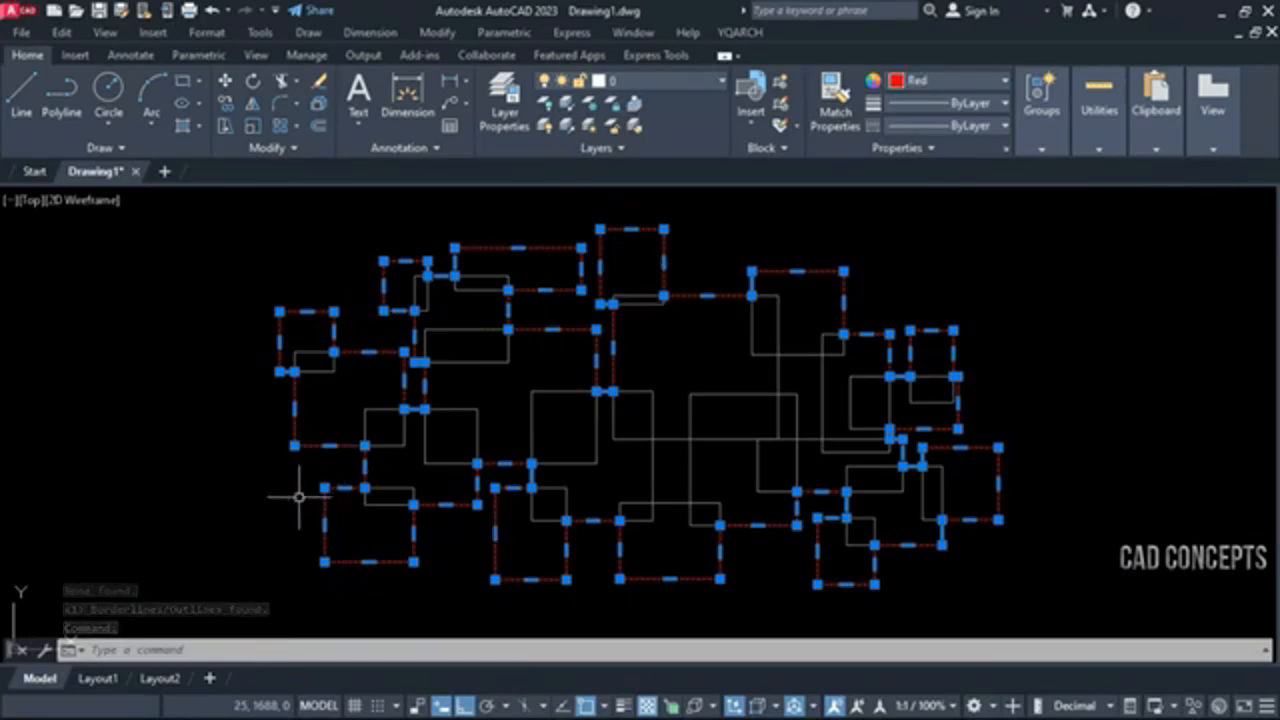
key(Escape)
click(362, 461)
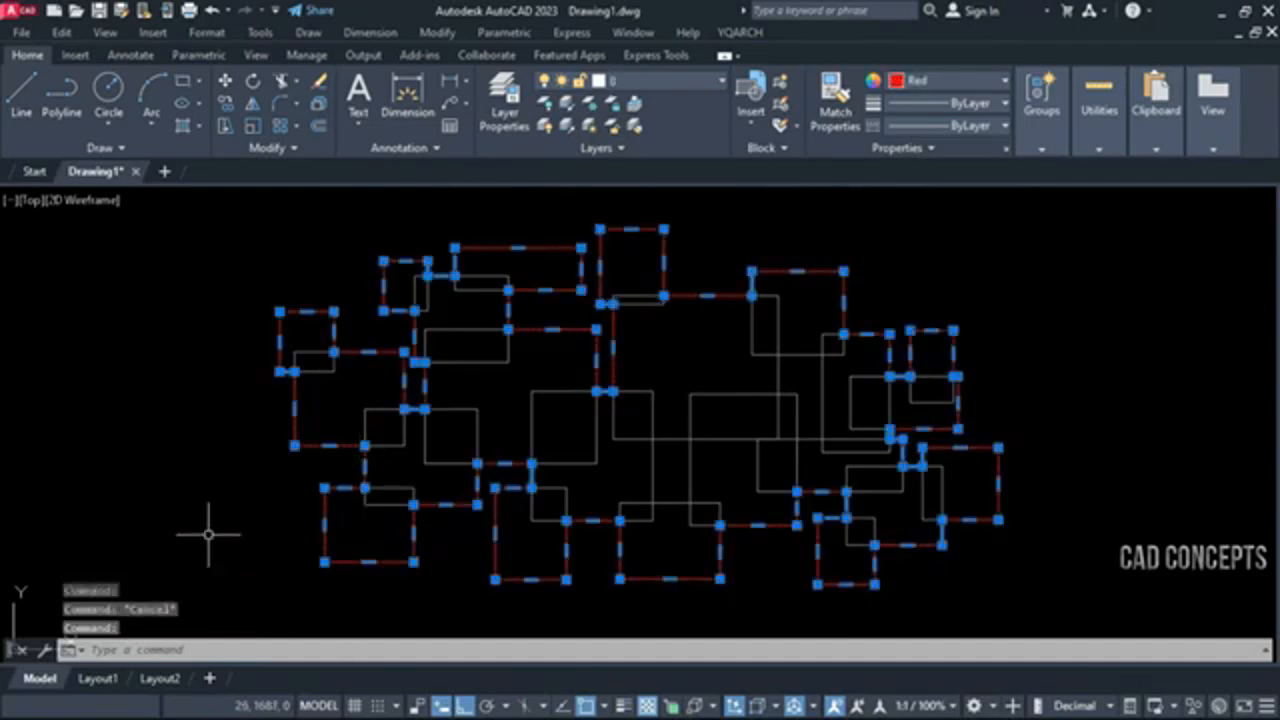
key(Escape)
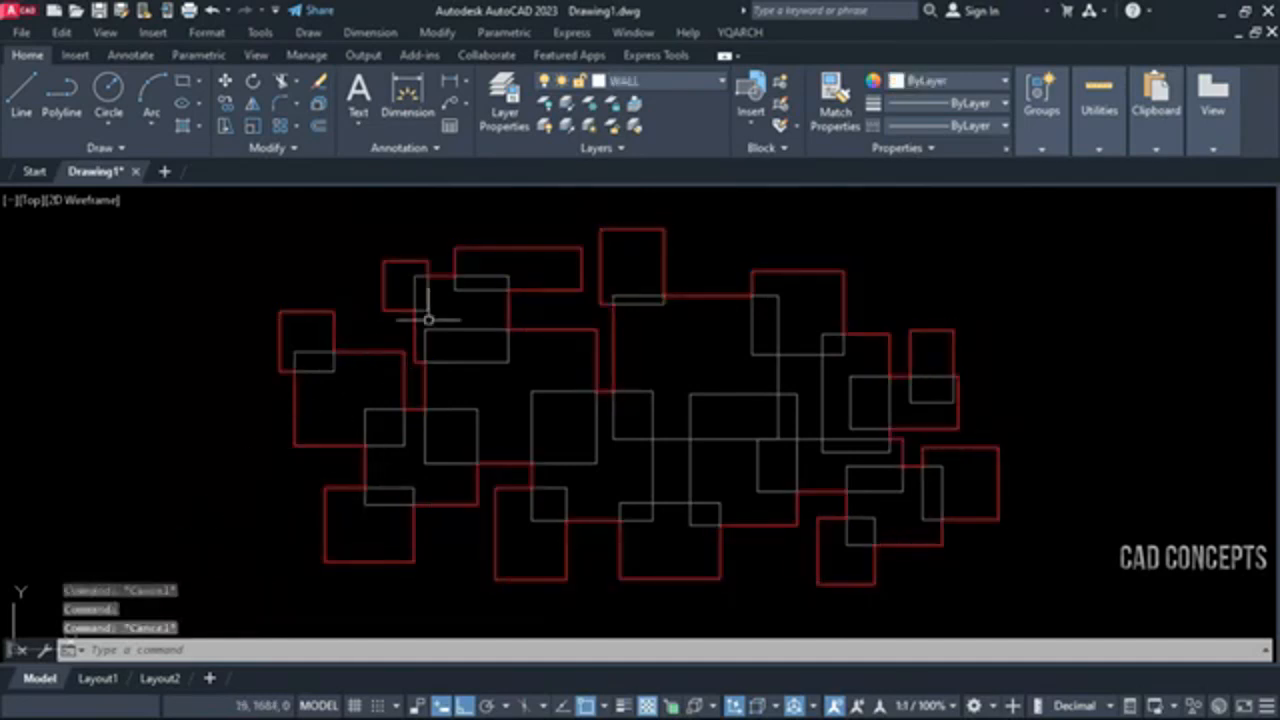